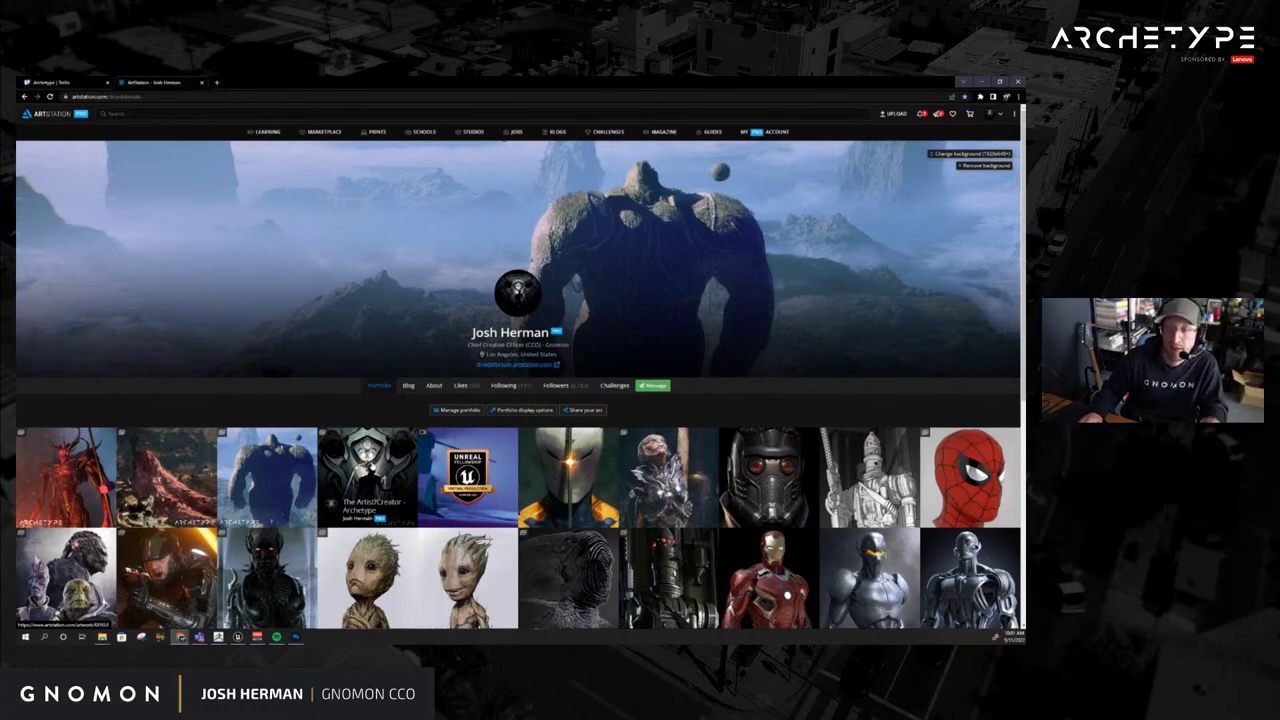
# Look through the Archetype artworks in the ArtStation portfolio: The Artist/Creator, The Caregiver, The Sage and The Magician
pyautogui.click(323, 443)
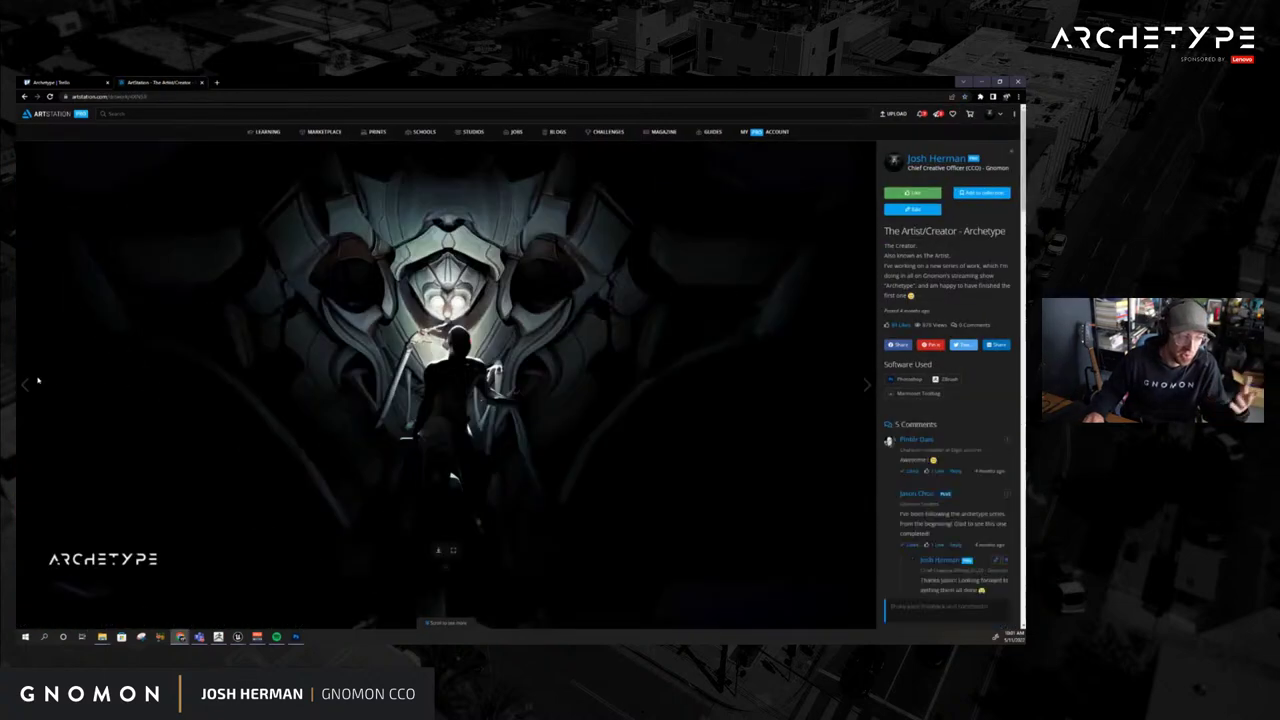
pyautogui.click(24, 388)
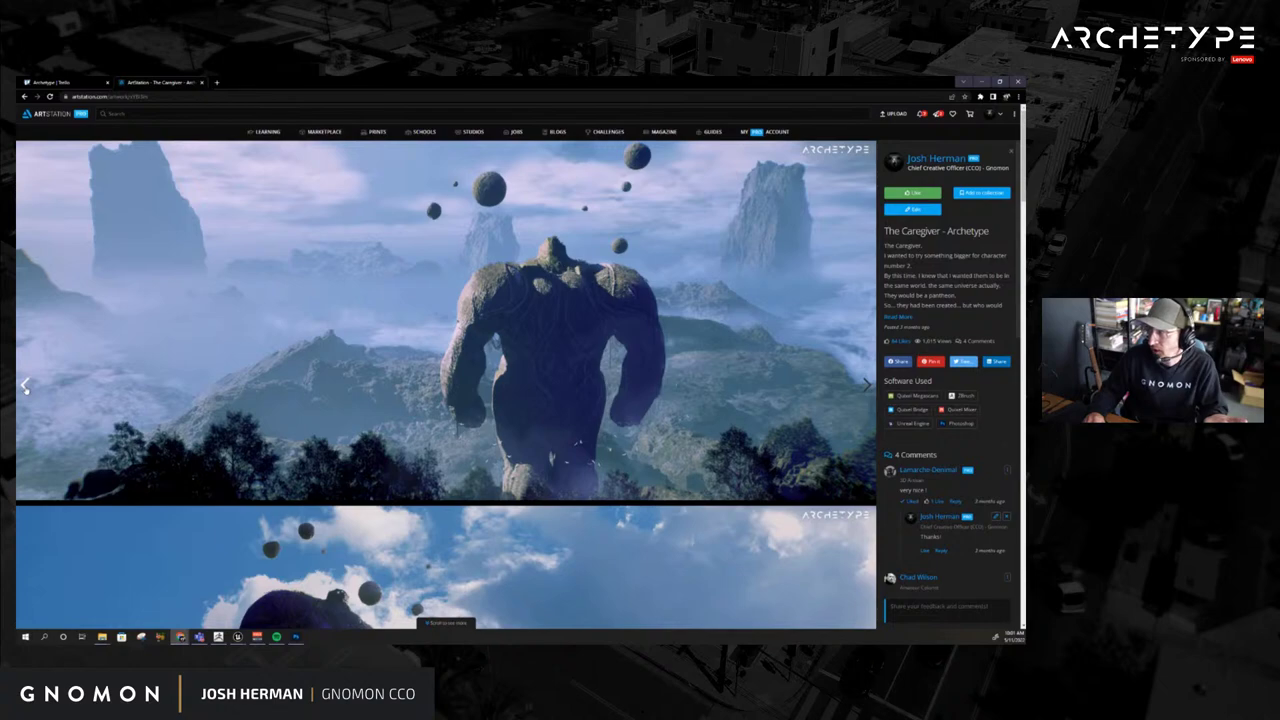
pyautogui.click(24, 386)
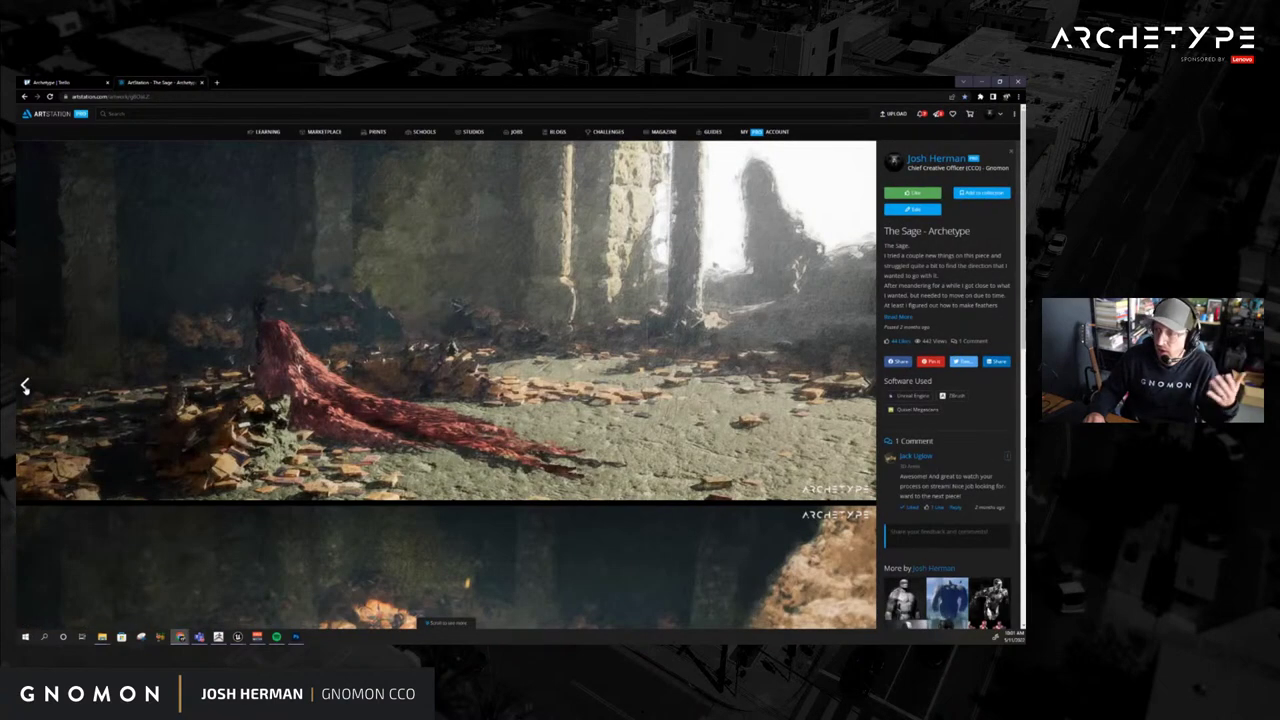
pyautogui.click(24, 386)
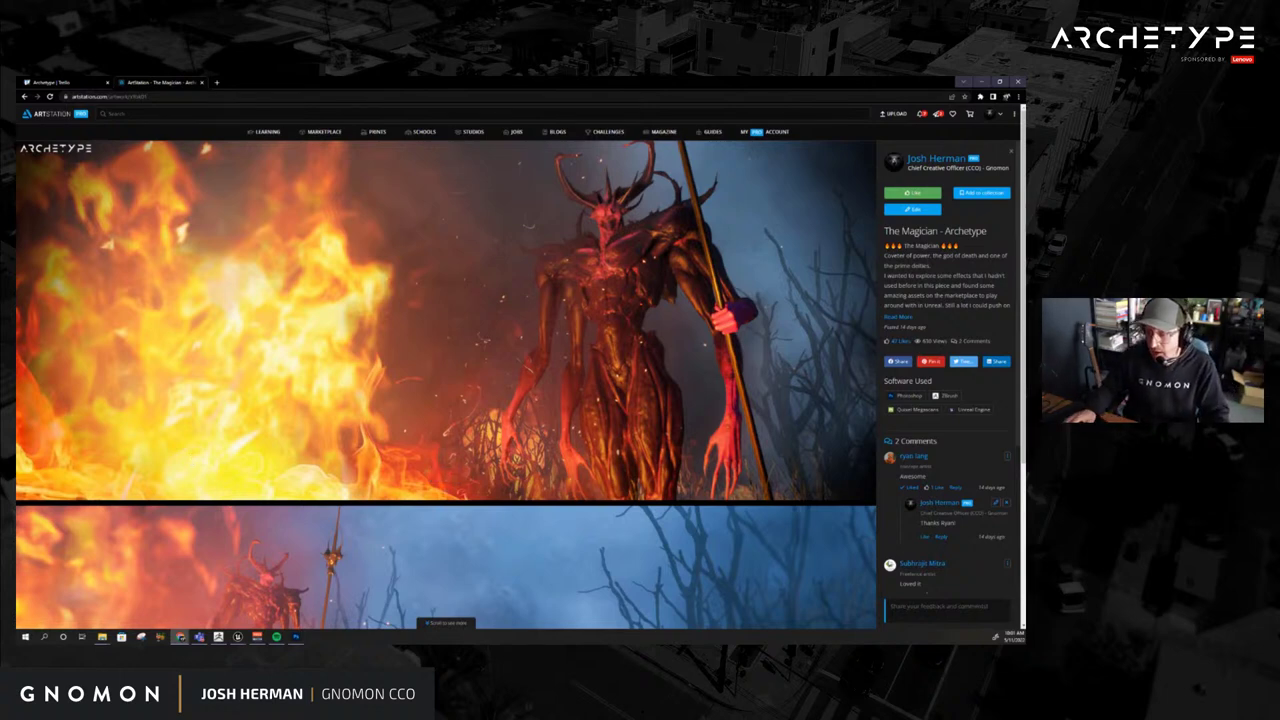
# Switch to ZBrush and examine the cloaked ruler sculpt from several angles, including the hooded head up close
pyautogui.hotkey('alt', 'Tab')
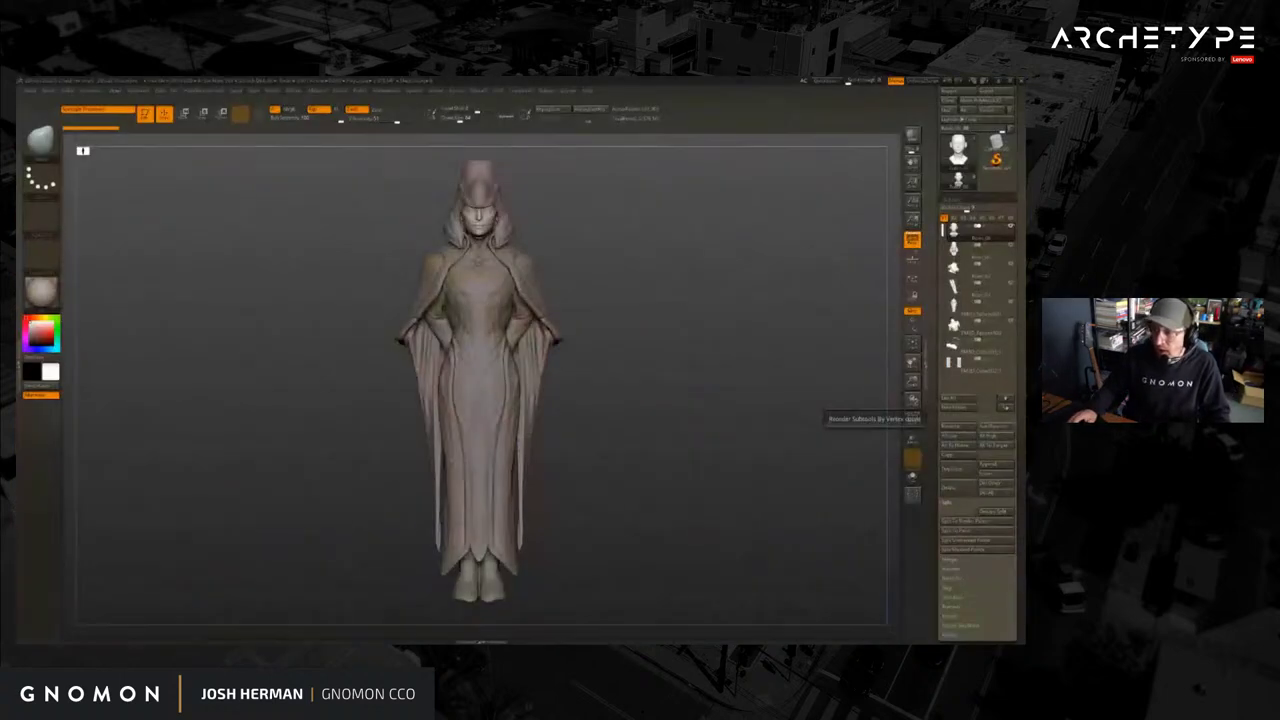
pyautogui.moveTo(661, 260); pyautogui.dragTo(675, 259)
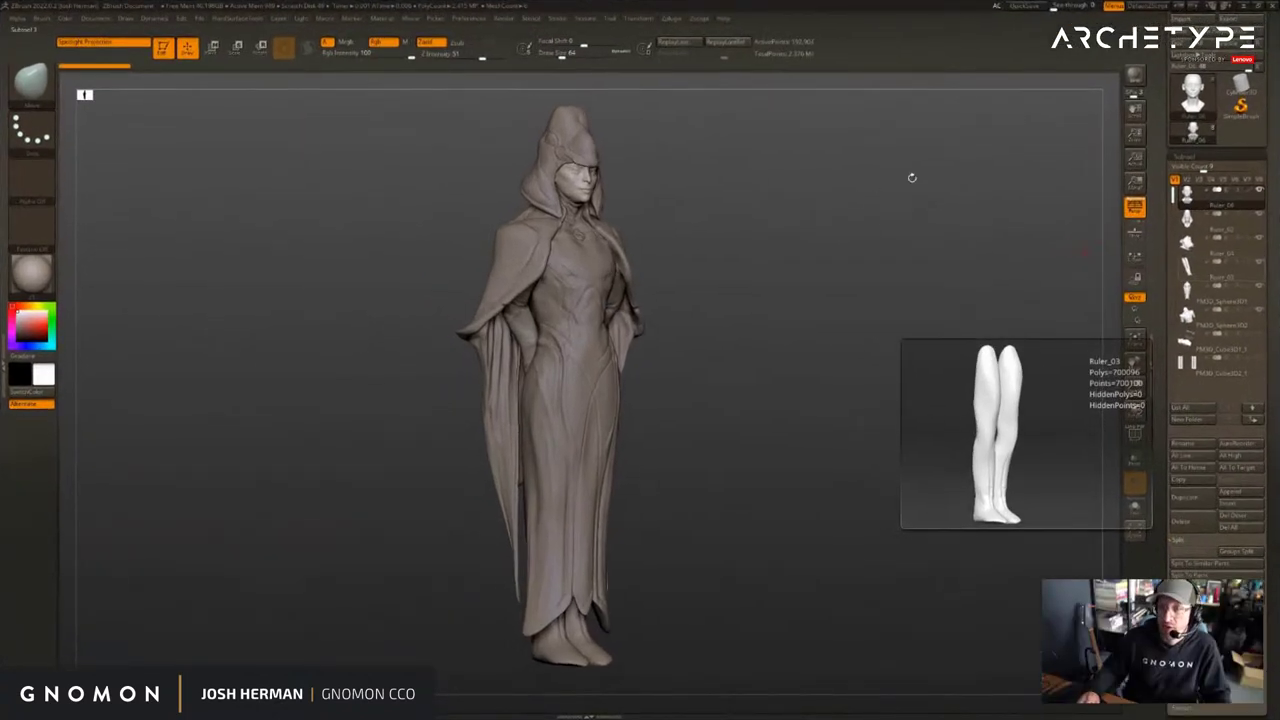
pyautogui.moveTo(912, 178)
pyautogui.mouseDown()
pyautogui.moveTo(880, 180)
pyautogui.moveTo(923, 184)
pyautogui.moveTo(905, 189)
pyautogui.mouseUp()
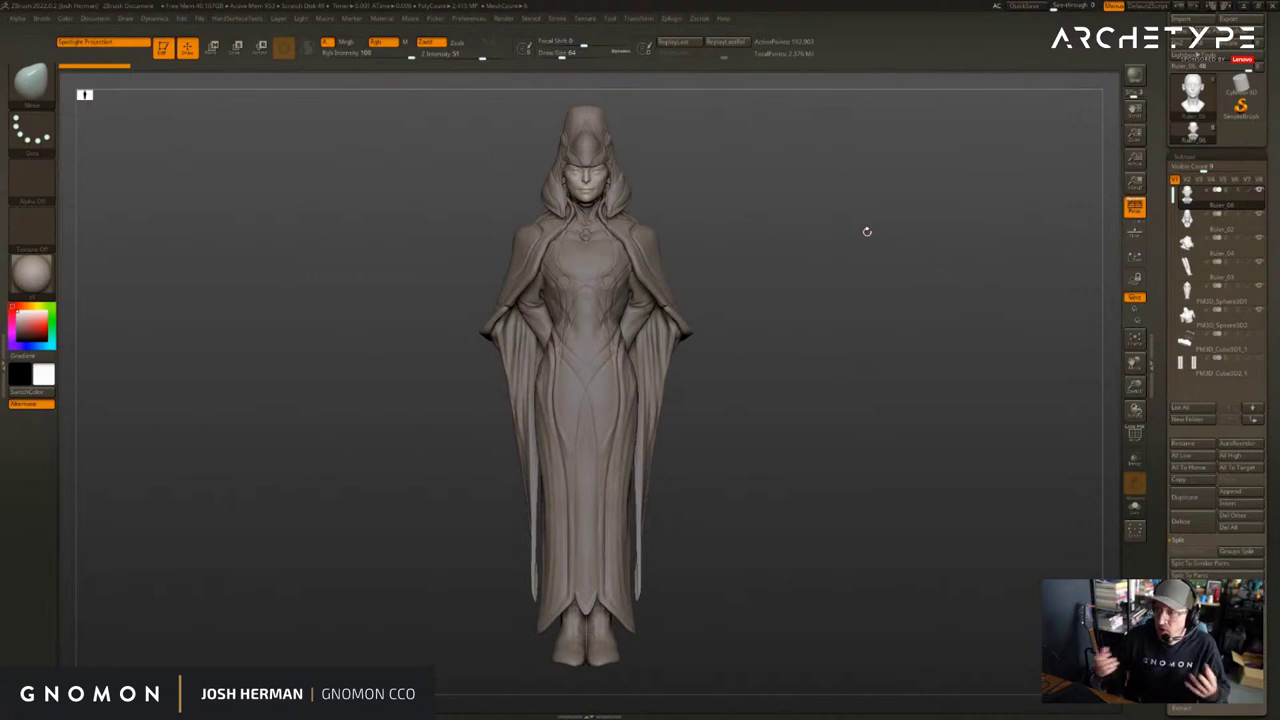
pyautogui.moveTo(847, 221); pyautogui.dragTo(971, 289)
pyautogui.hotkey('shift', 's')
pyautogui.hotkey('shift', 's')
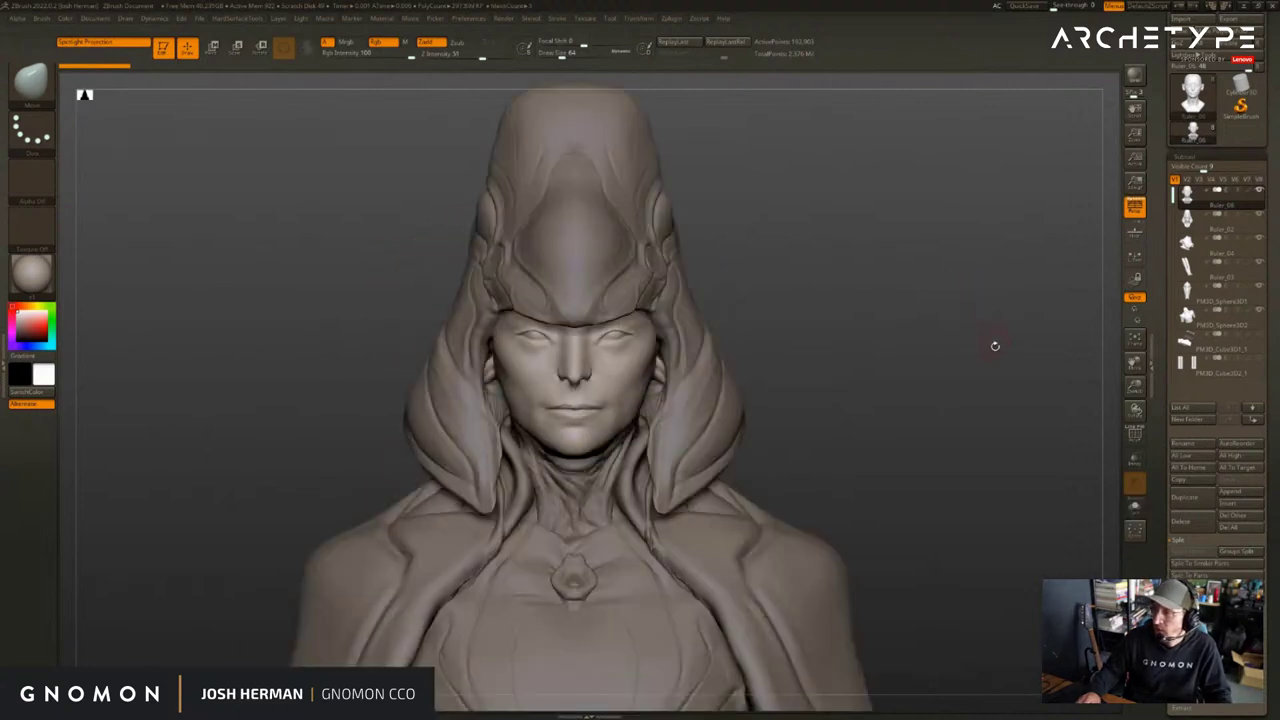
pyautogui.moveTo(994, 346); pyautogui.dragTo(848, 246)
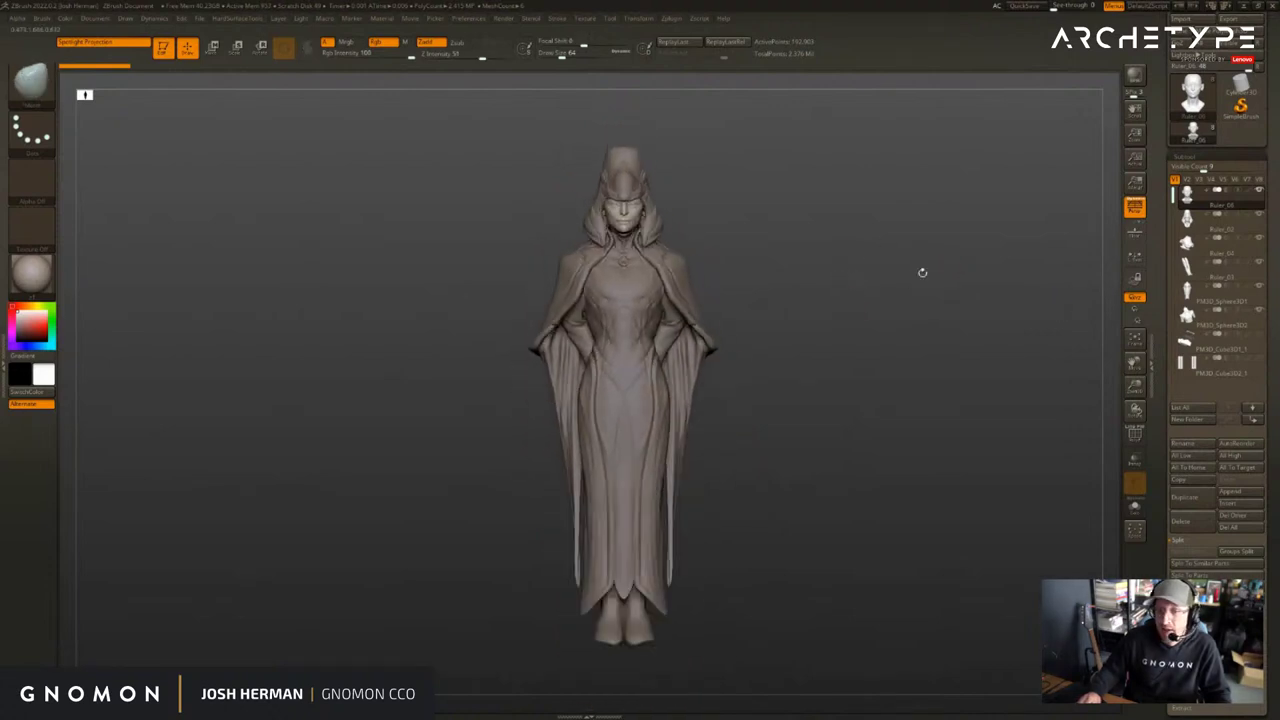
# Show the hidden environment subtools around the figure and examine the pillars, roof slab and platform from several angles
pyautogui.click(1259, 357)
pyautogui.click(1260, 357)
pyautogui.moveTo(968, 272); pyautogui.dragTo(1085, 272)
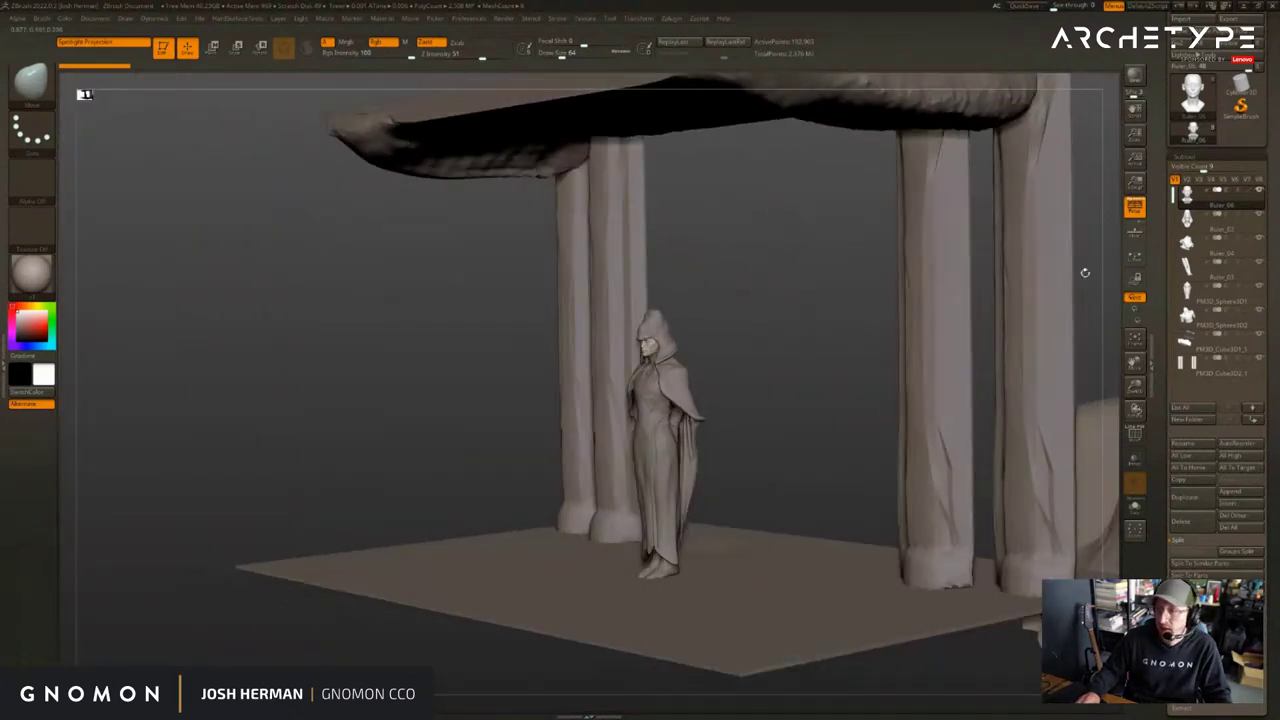
pyautogui.moveTo(830, 243); pyautogui.dragTo(985, 253)
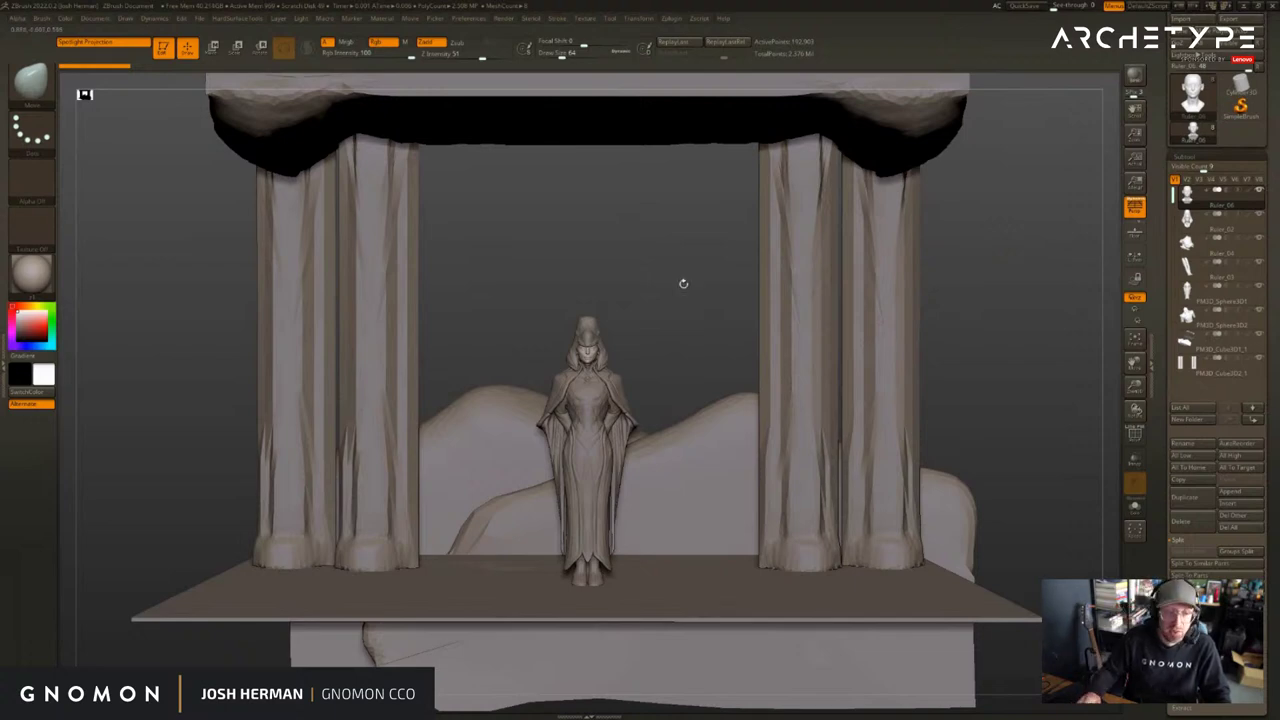
pyautogui.moveTo(616, 262); pyautogui.dragTo(638, 266)
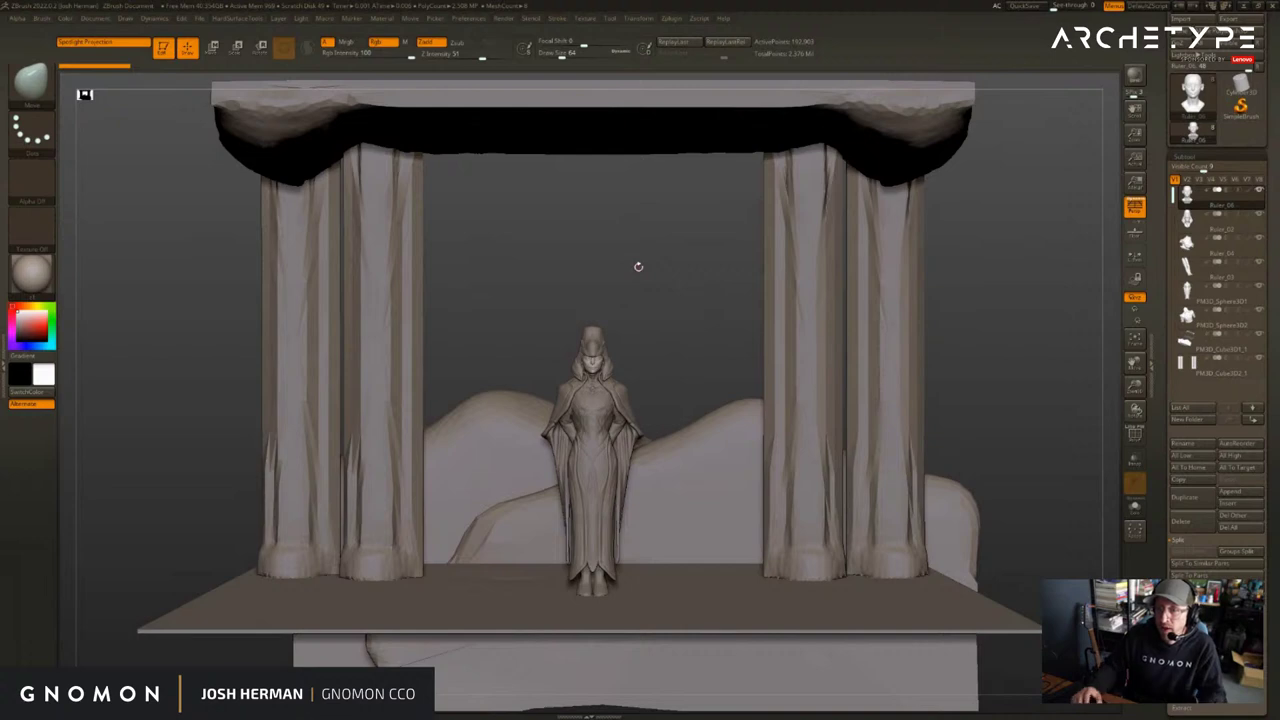
pyautogui.moveTo(648, 226); pyautogui.dragTo(1037, 200)
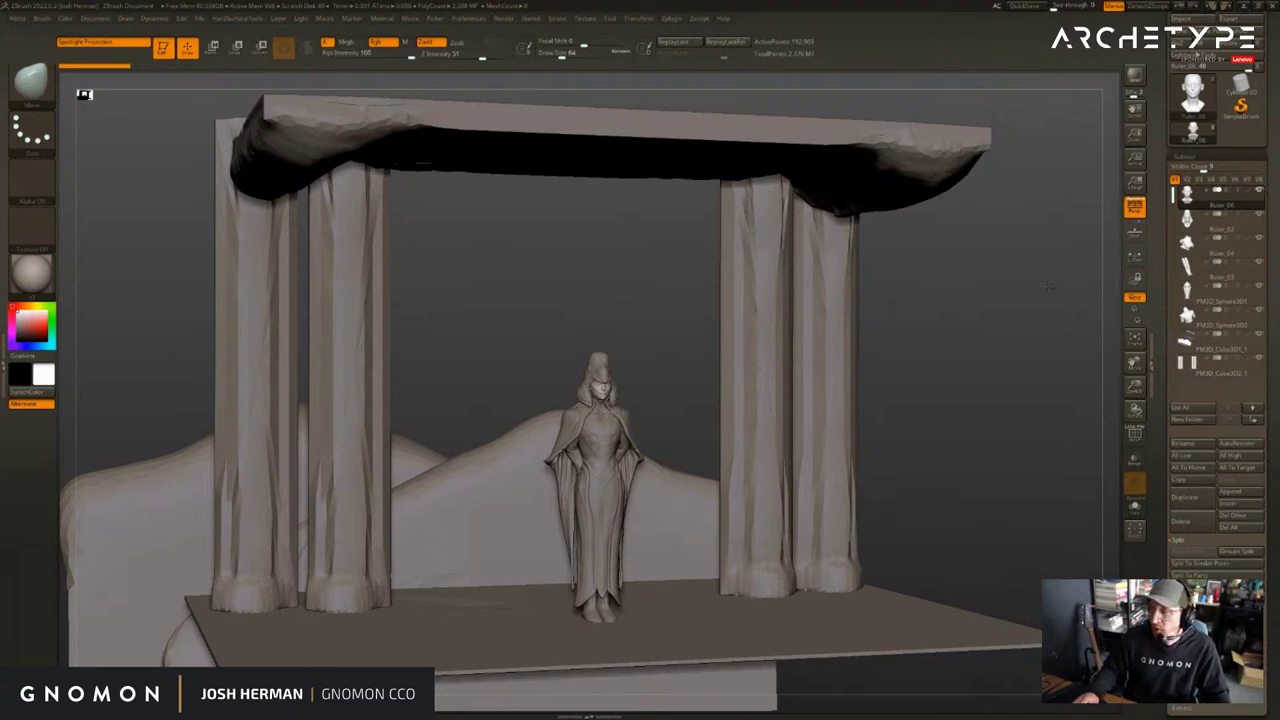
pyautogui.moveTo(1041, 262)
pyautogui.mouseDown()
pyautogui.moveTo(990, 262)
pyautogui.moveTo(1039, 255)
pyautogui.mouseUp()
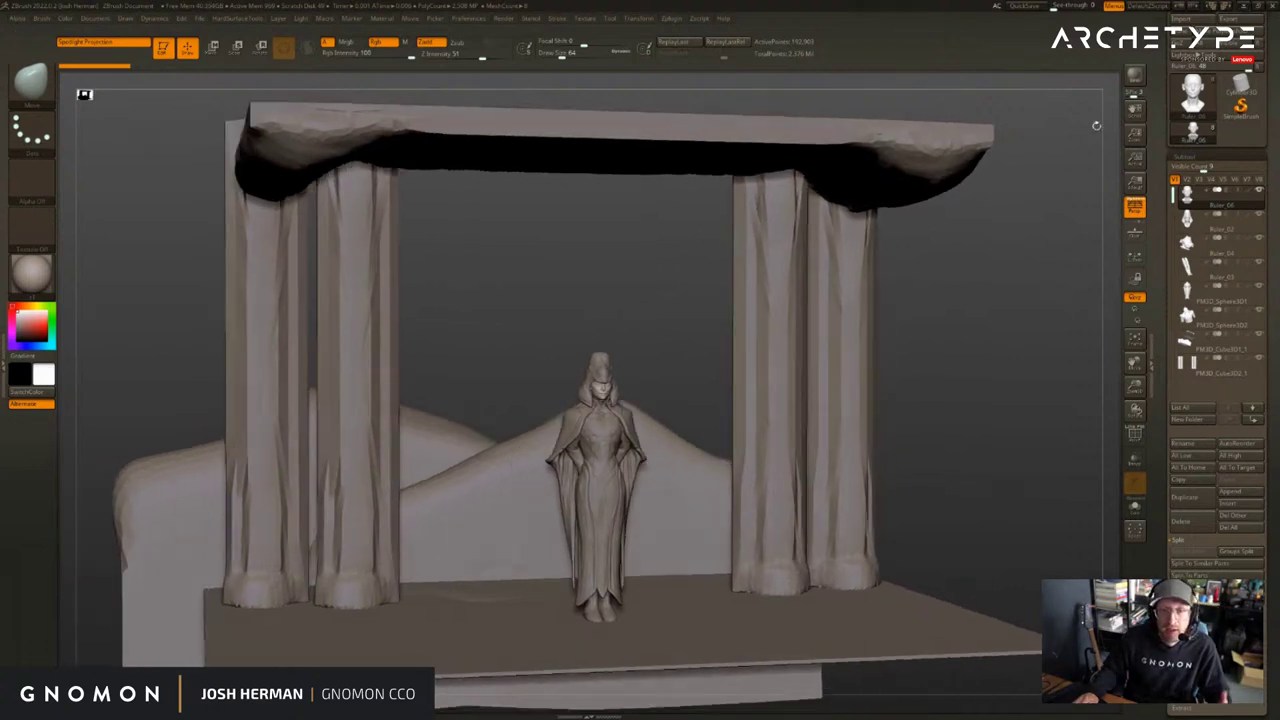
# Switch to the Ruler scene in Unreal Engine and change the viewport from the piloted camera to the free perspective view
pyautogui.click(1243, 7)
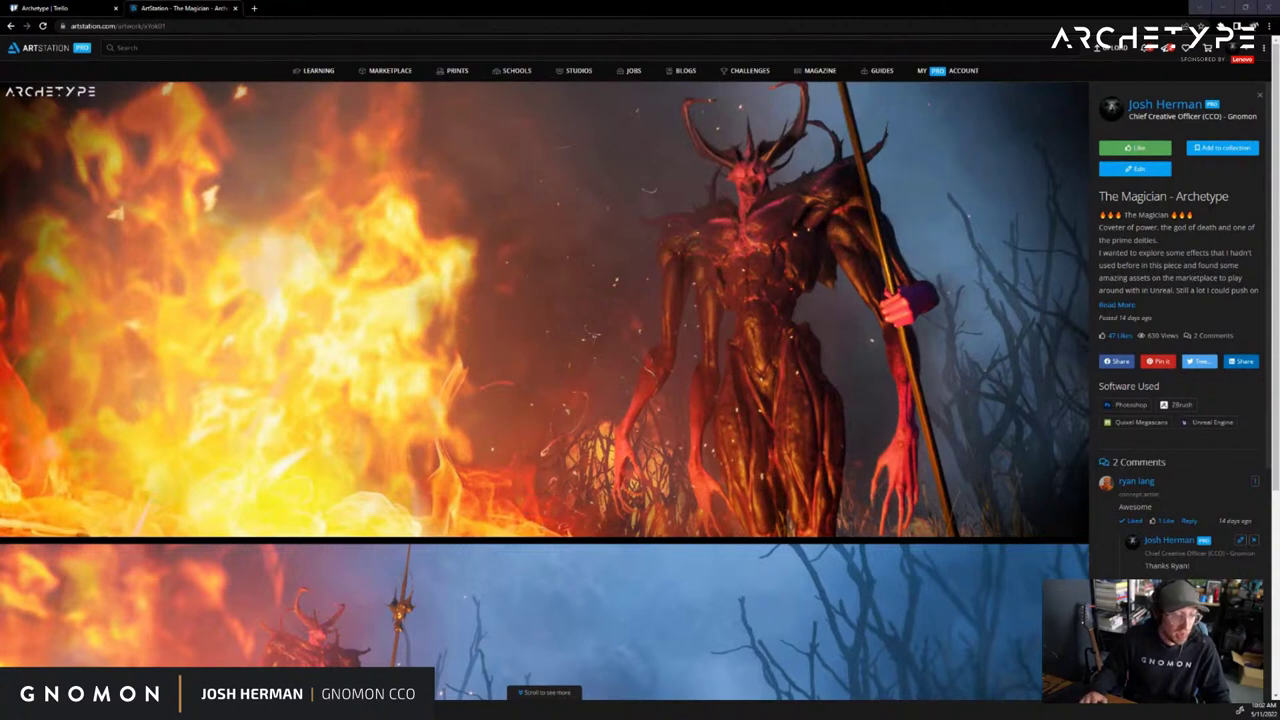
pyautogui.moveTo(281, 708)
pyautogui.click(245, 648)
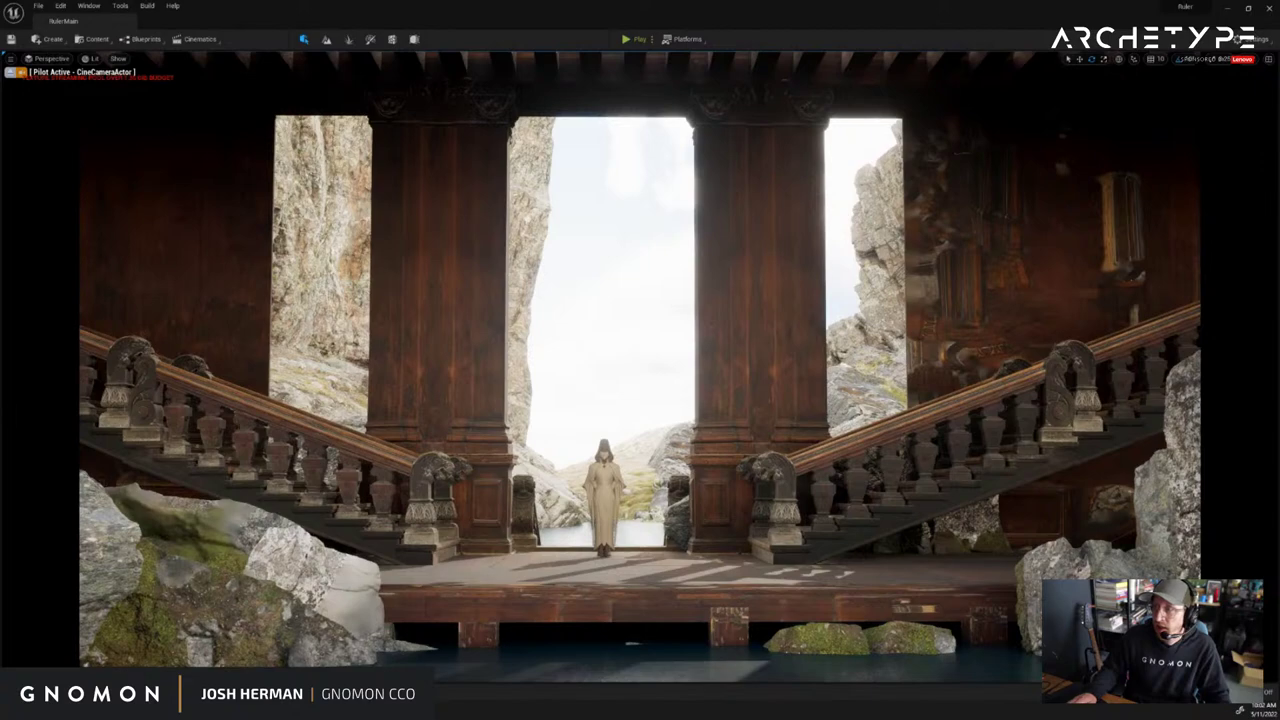
pyautogui.click(45, 60)
pyautogui.click(58, 106)
pyautogui.click(45, 59)
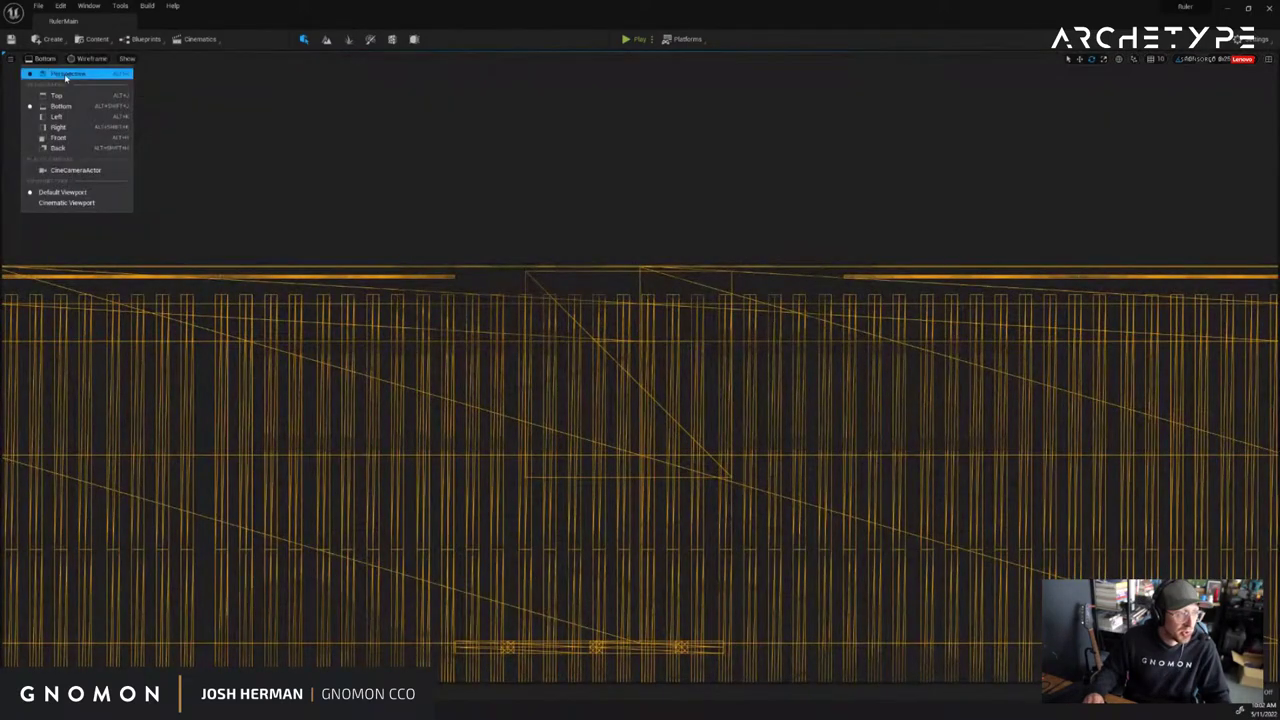
pyautogui.click(65, 77)
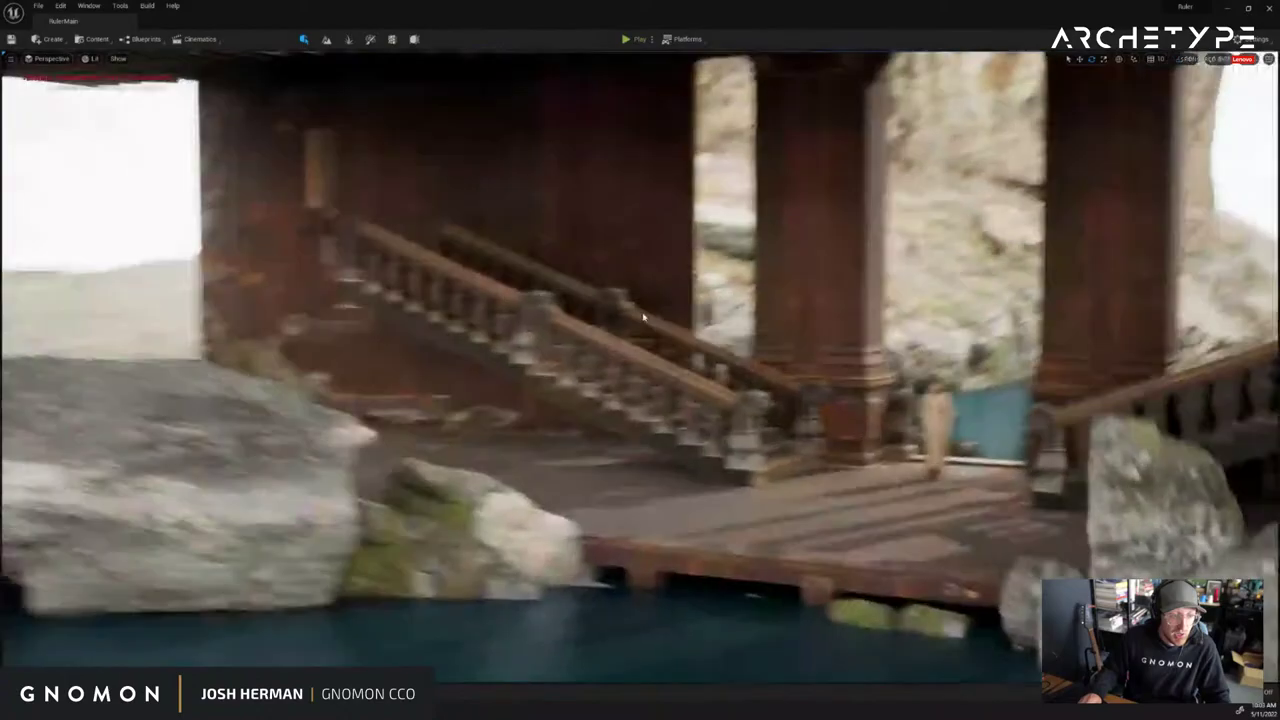
# Adjust the viewport camera speed and examine the pavilion set from above and from the water in front
pyautogui.moveTo(643, 317); pyautogui.dragTo(657, 349)
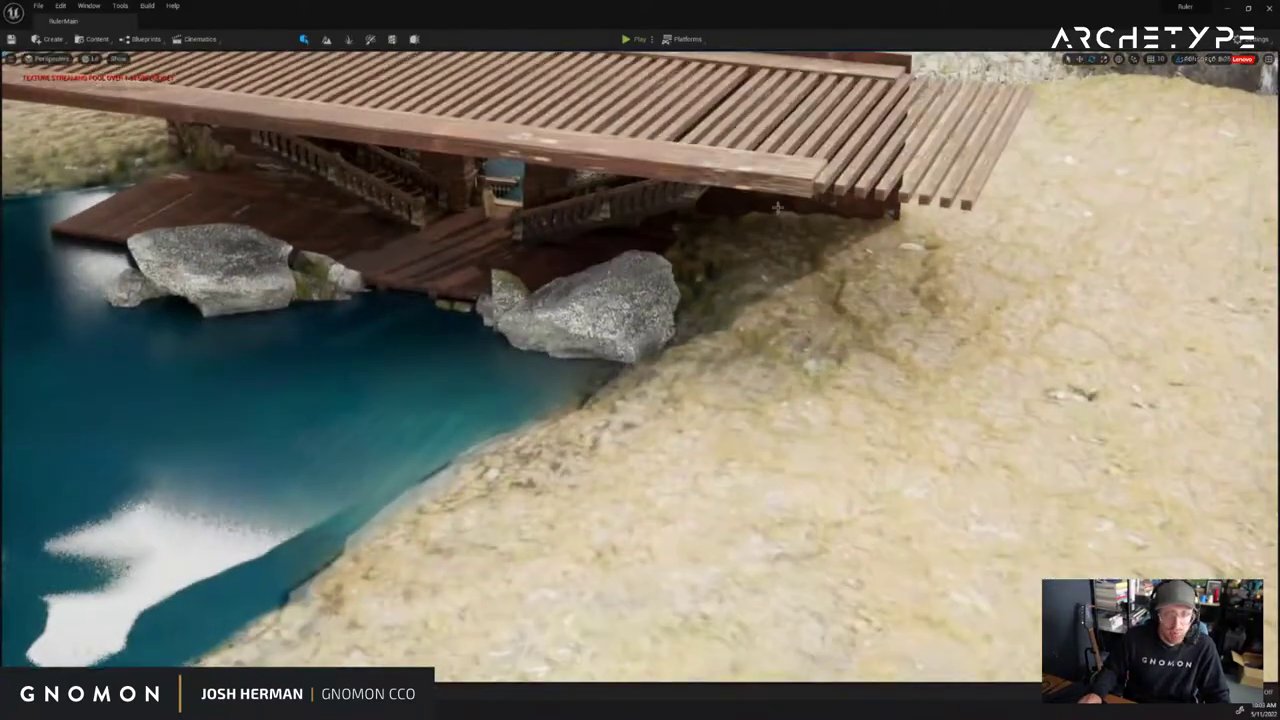
pyautogui.click(1256, 59)
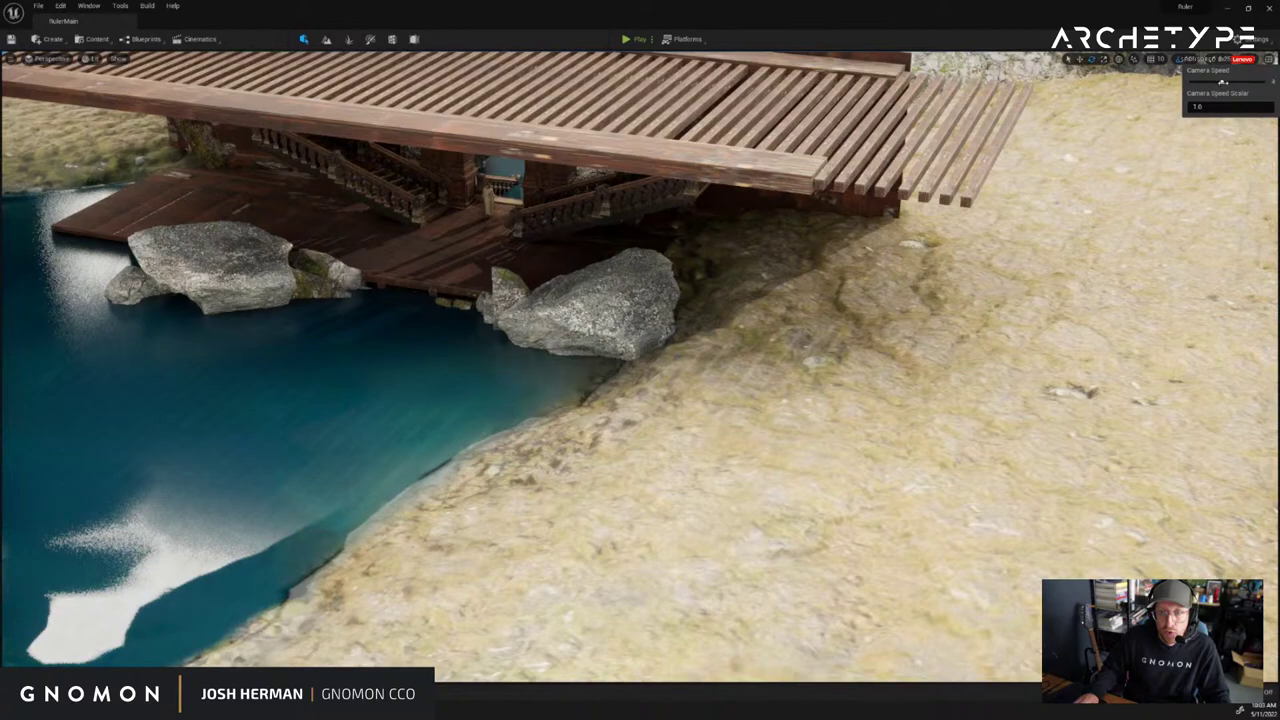
pyautogui.moveTo(1035, 298); pyautogui.dragTo(920, 250)
pyautogui.press('s')
pyautogui.click(928, 320)
pyautogui.click(960, 176)
pyautogui.moveTo(960, 176); pyautogui.dragTo(1019, 132)
pyautogui.press('w')
pyautogui.press('w')
pyautogui.press('s')
pyautogui.scroll(10, 1018, 132)
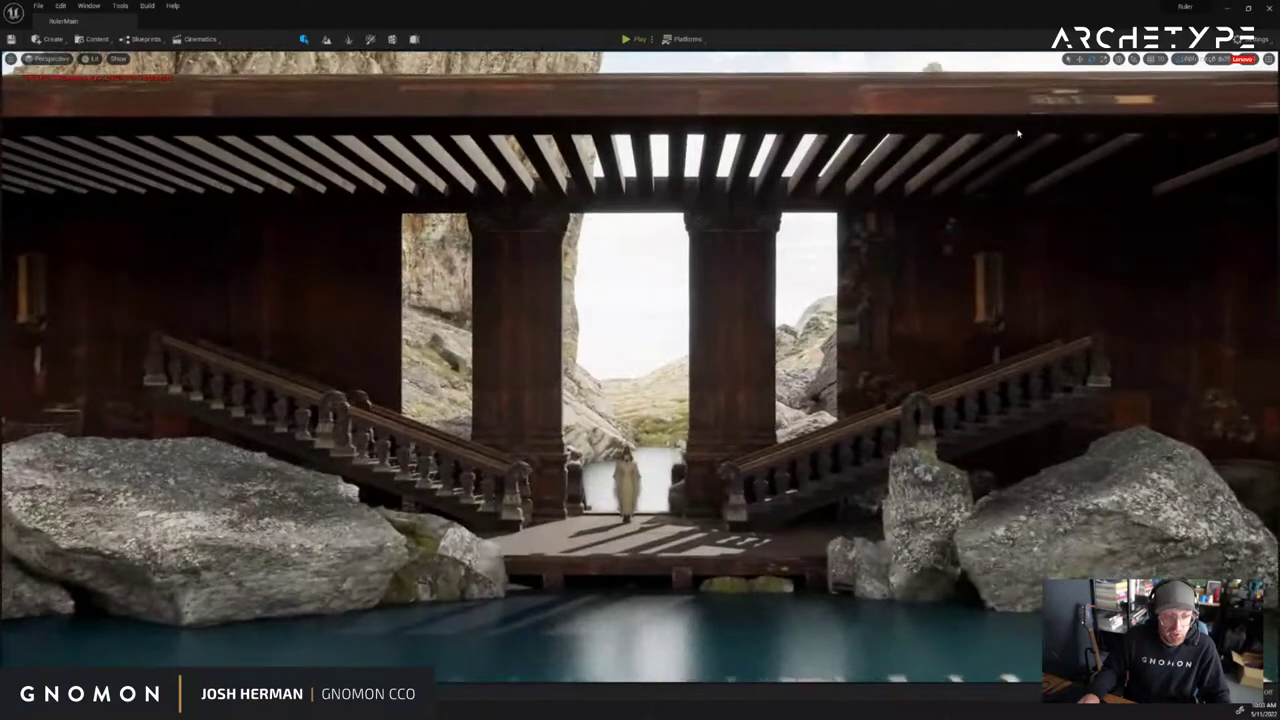
pyautogui.scroll(-10, 1018, 132)
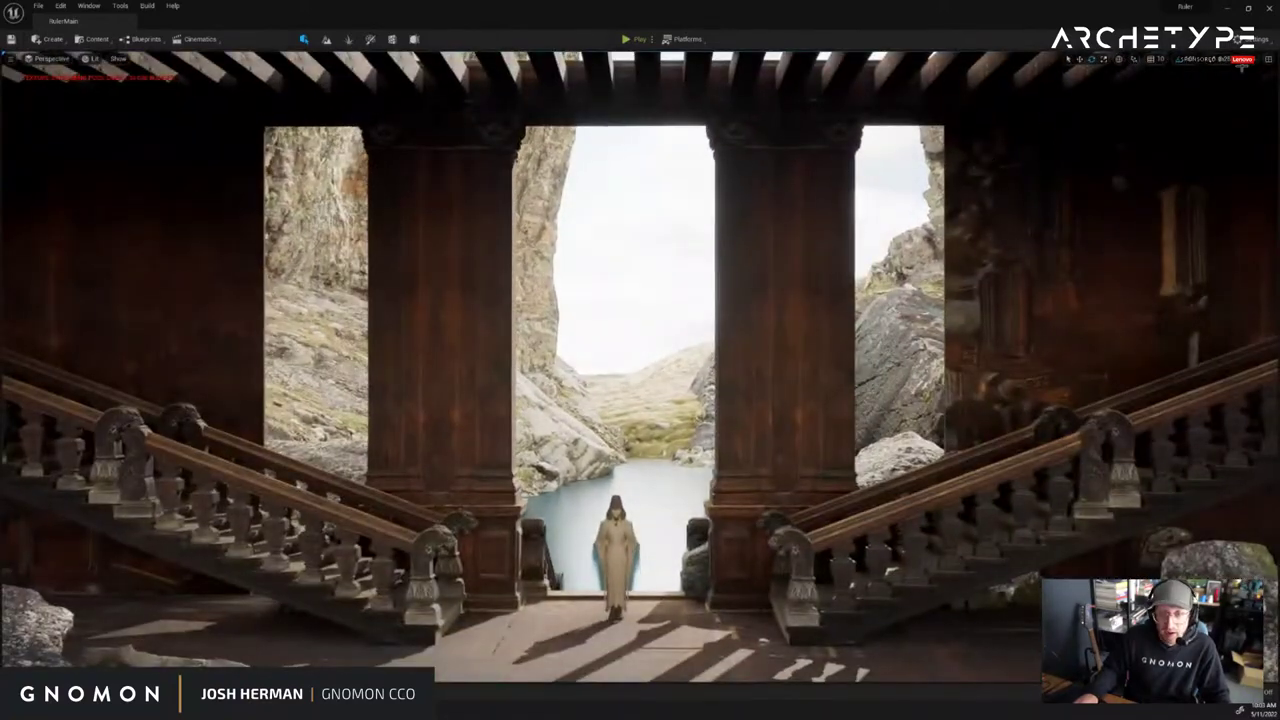
# Readjust the camera speed and examine the staircases, dock and figure from the front
pyautogui.click(1243, 60)
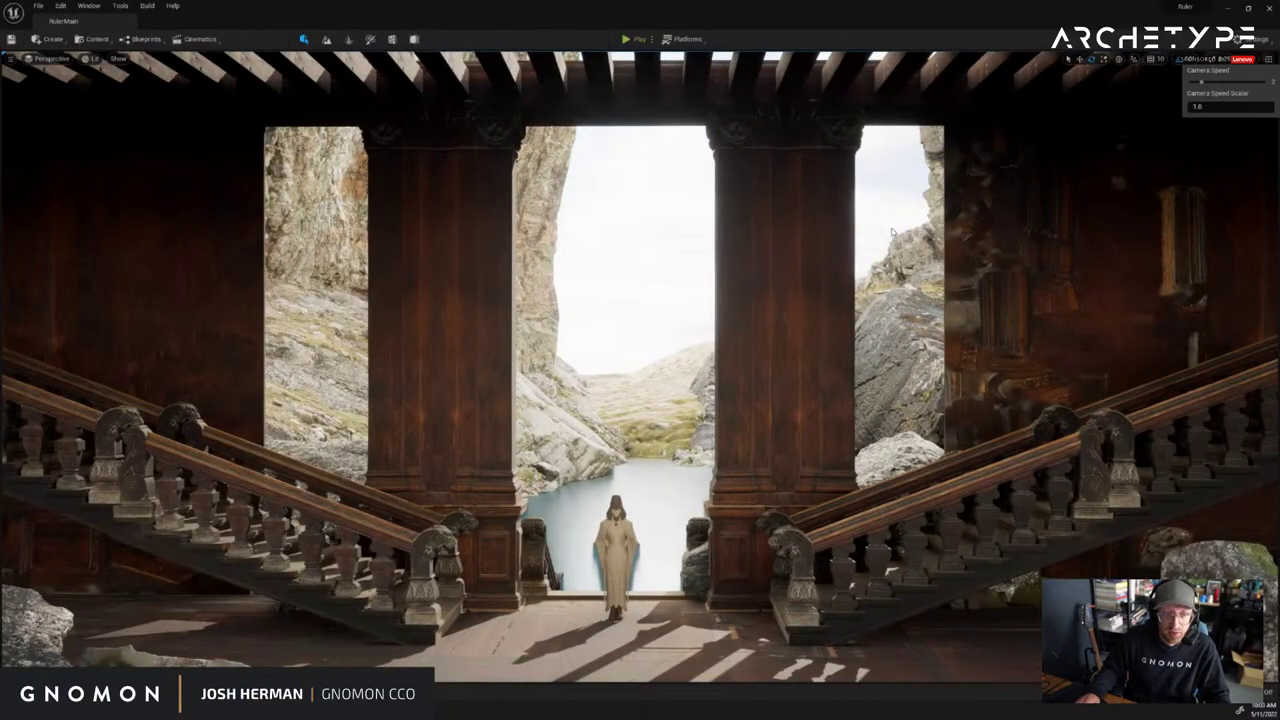
pyautogui.moveTo(892, 232); pyautogui.dragTo(884, 236)
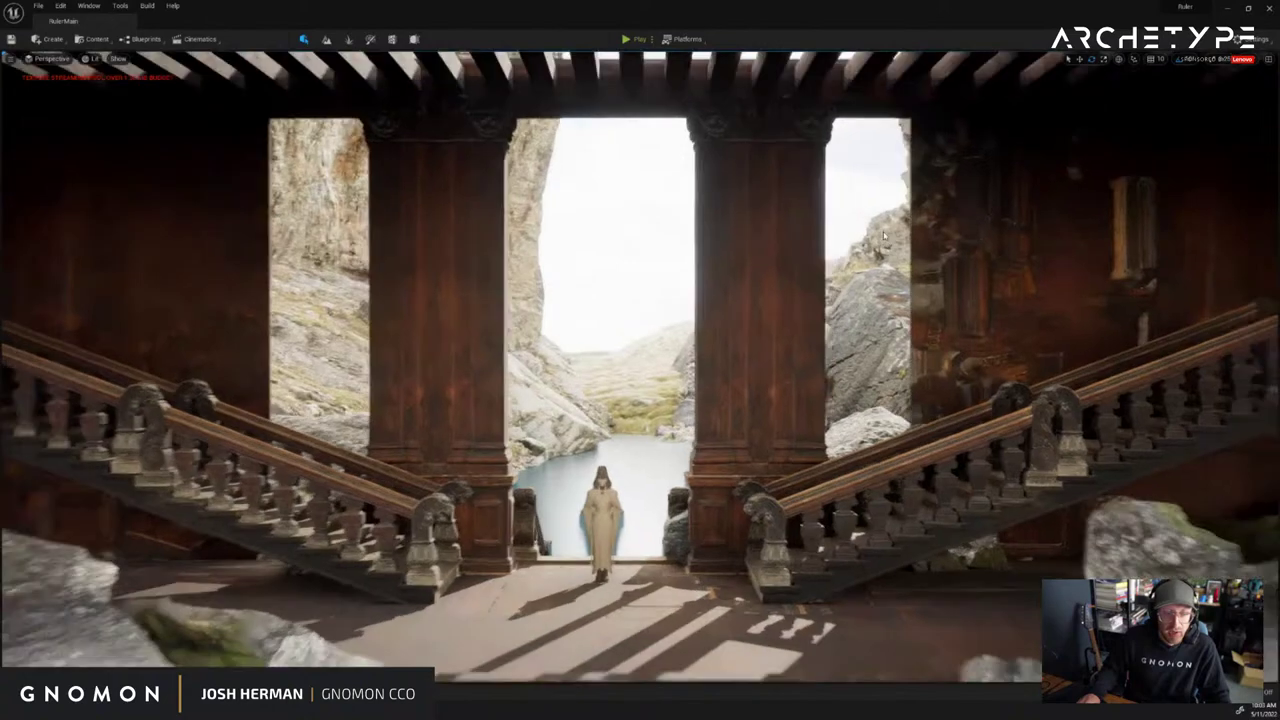
pyautogui.scroll(-5, 884, 236)
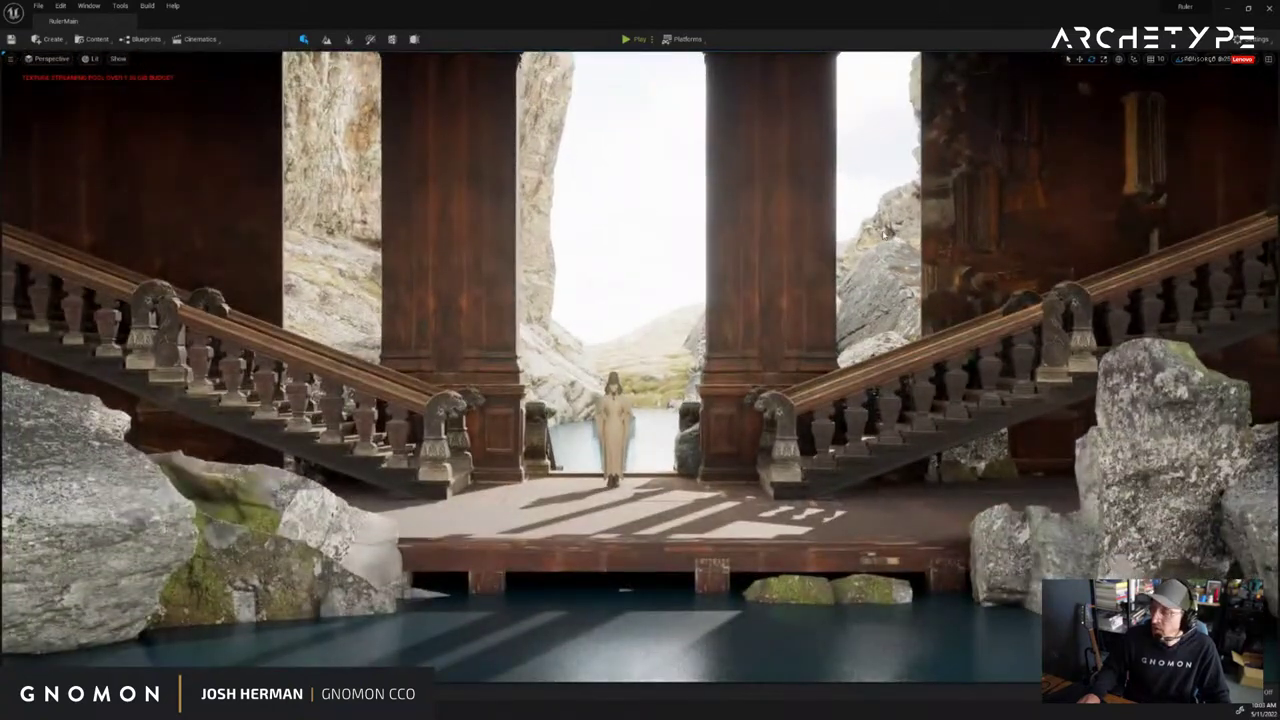
pyautogui.scroll(1, 842, 245)
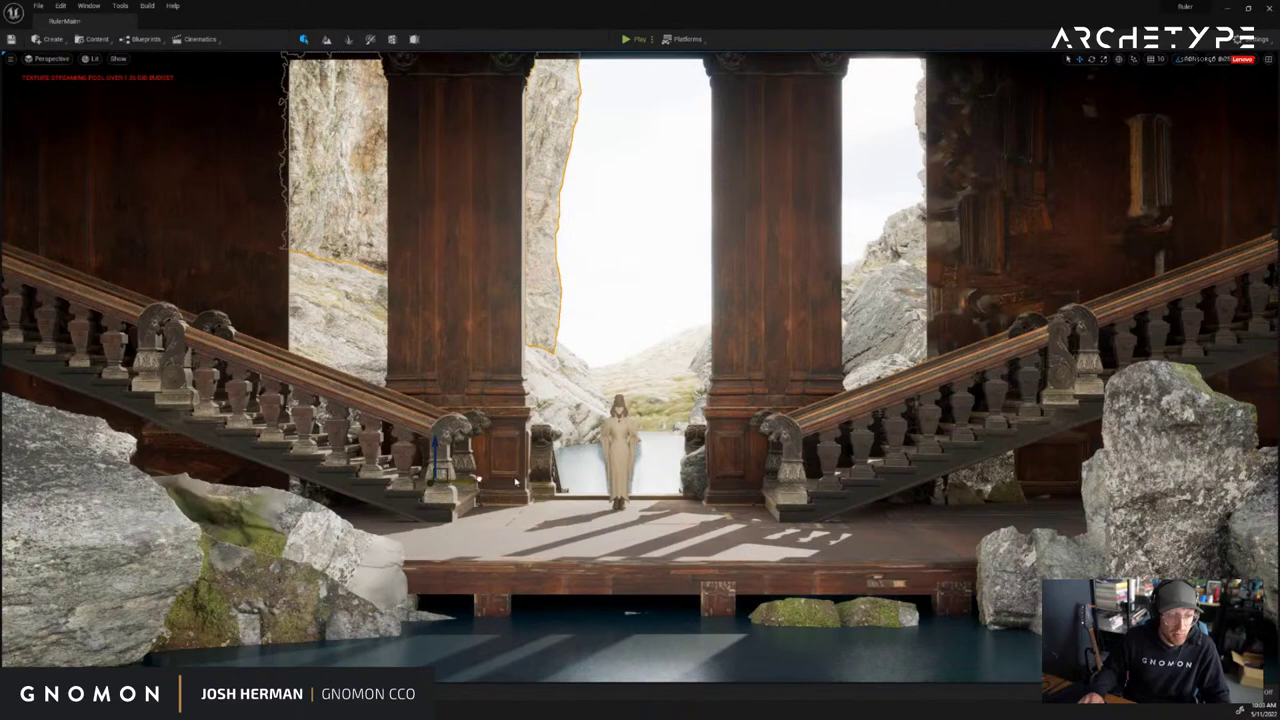
# Try moving the cliff behind the pillars sideways, and undo the move
pyautogui.moveTo(478, 480); pyautogui.dragTo(655, 481)
pyautogui.hotkey('ctrl', 'z')
pyautogui.hotkey('ctrl', 'z')
# Allow the blocked file transfer in the security prompt and examine the selected shoreline rocks and slatted roof
pyautogui.moveTo(777, 502); pyautogui.dragTo(870, 553)
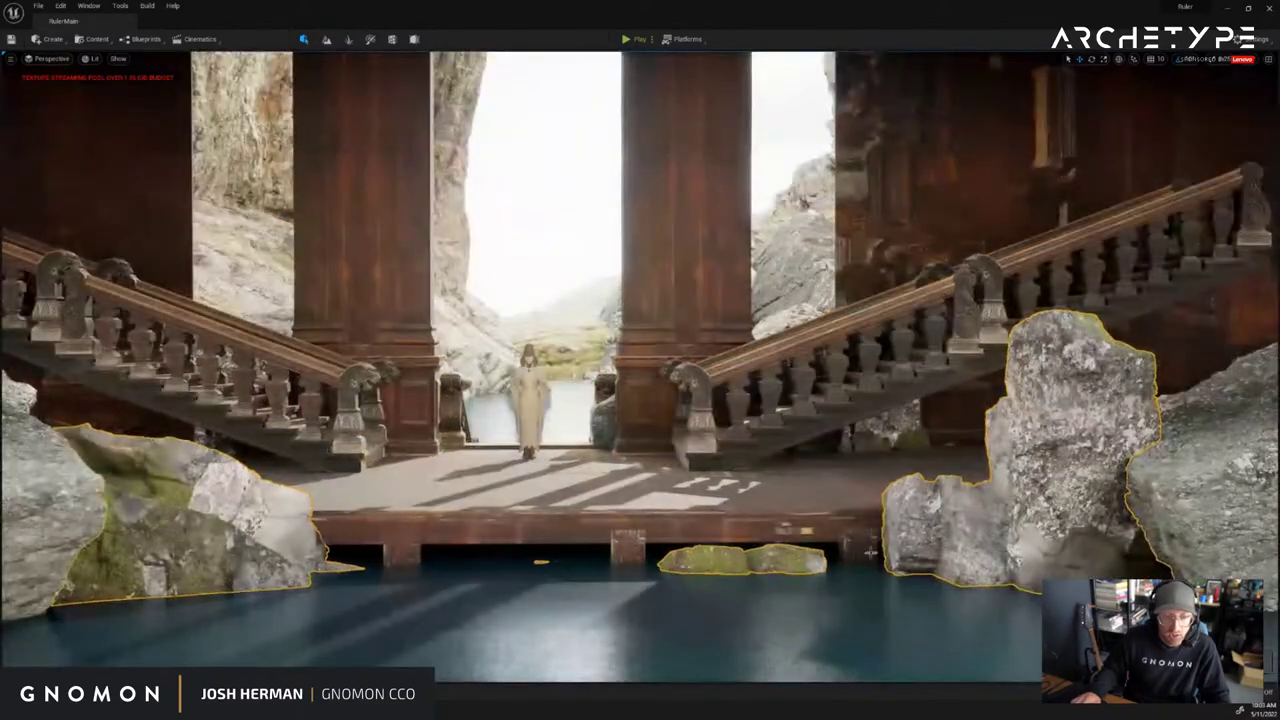
pyautogui.moveTo(377, 473); pyautogui.dragTo(520, 474)
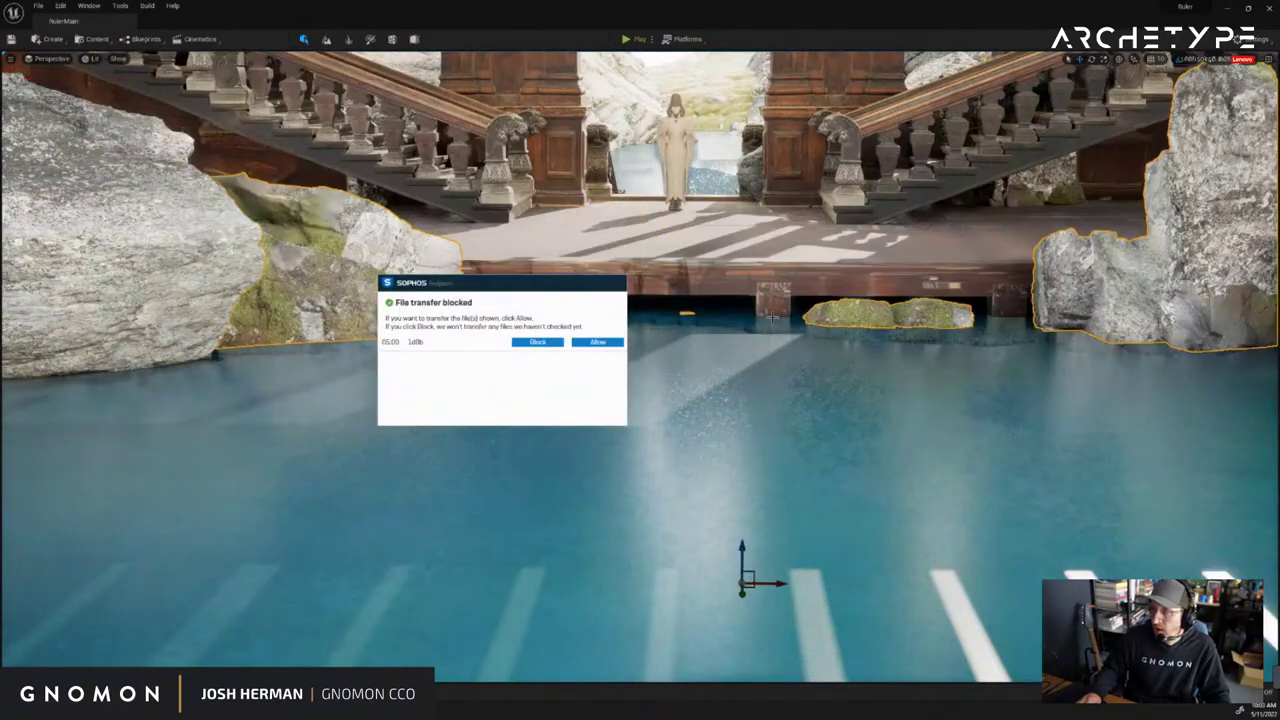
pyautogui.click(607, 342)
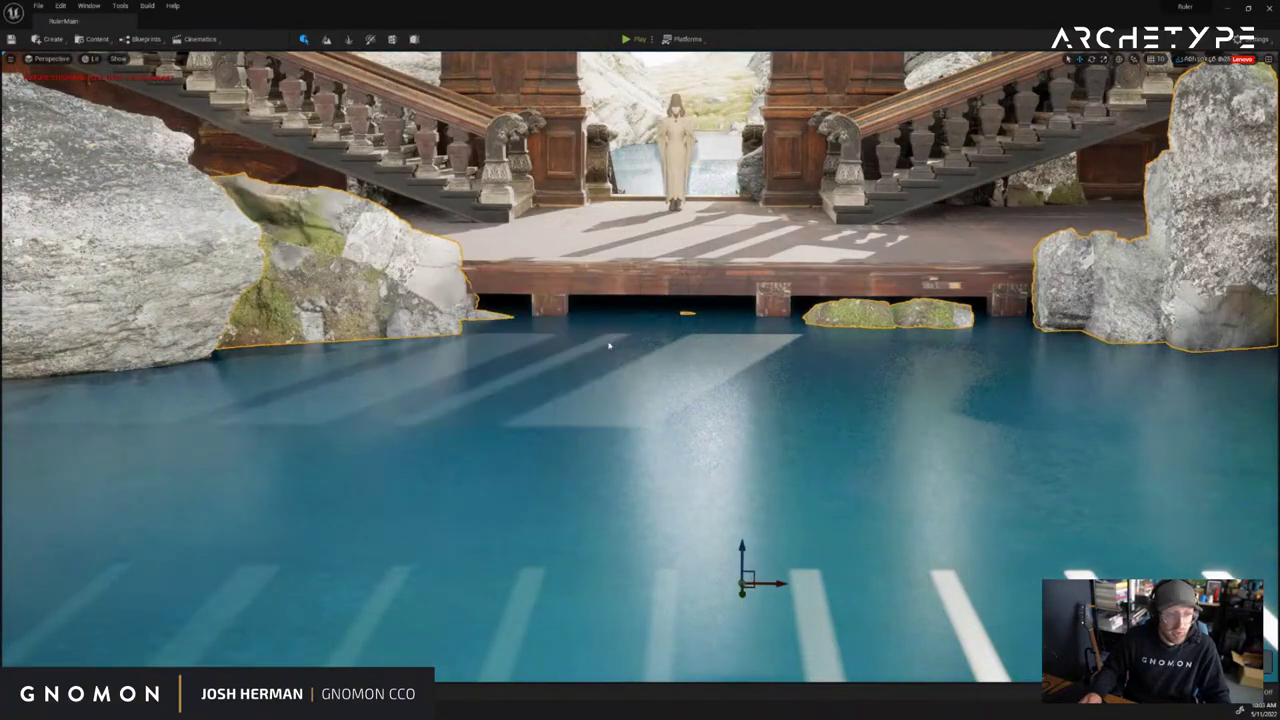
pyautogui.moveTo(649, 328); pyautogui.dragTo(650, 320)
pyautogui.scroll(-10, 650, 320)
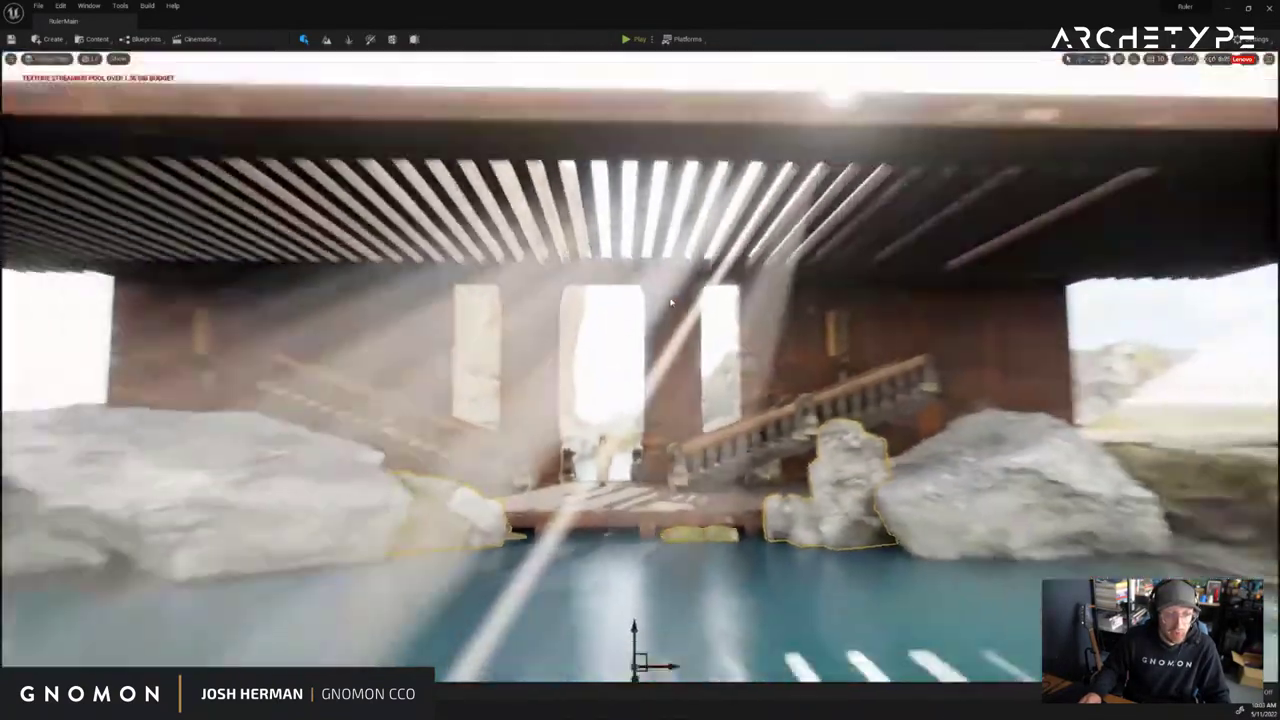
pyautogui.scroll(10, 666, 314)
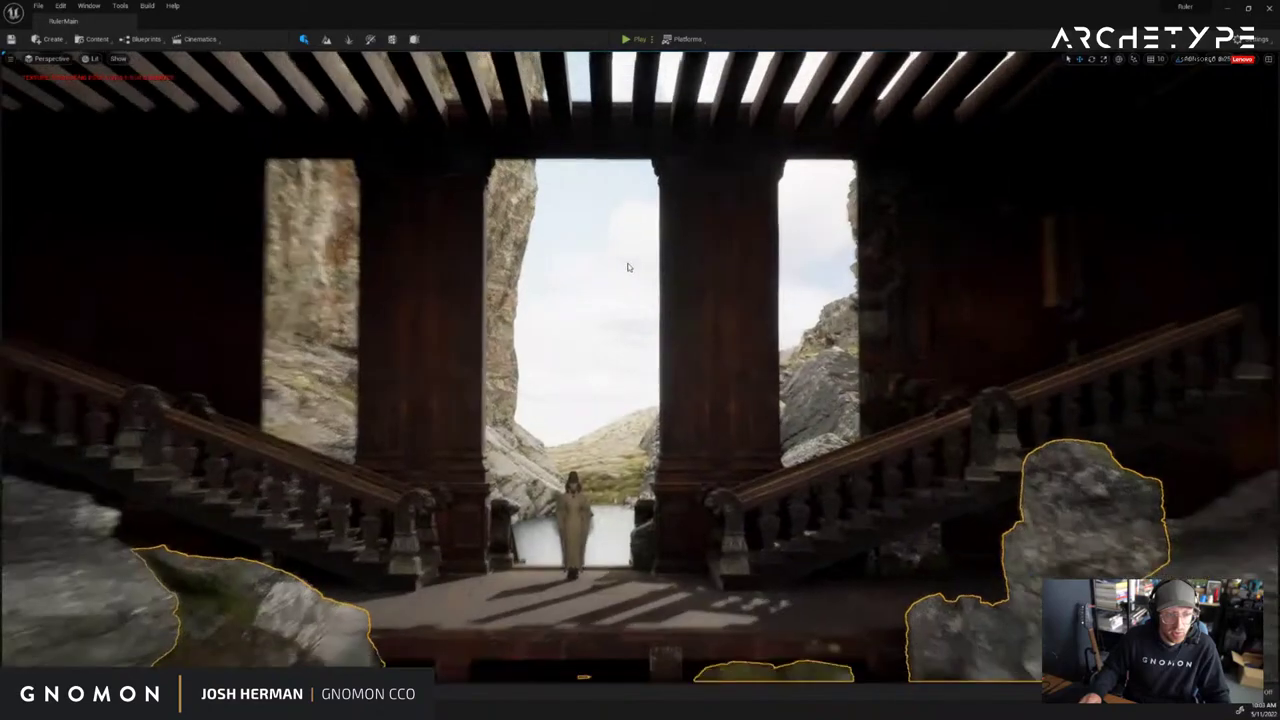
# Examine the wall and pillar beside the staircase and the waterside rocks, and return the viewport to the perspective view
pyautogui.click(626, 266)
pyautogui.scroll(-4, 626, 266)
pyautogui.scroll(5, 729, 277)
pyautogui.click(944, 208)
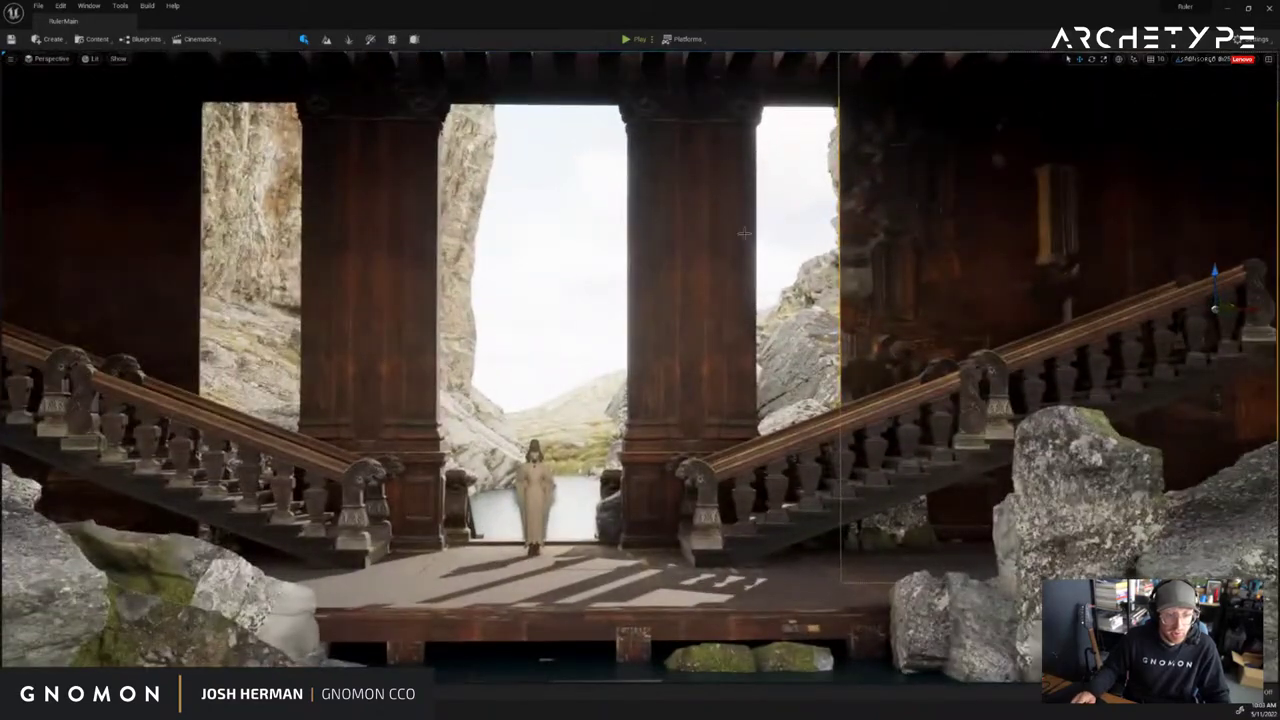
pyautogui.click(668, 160)
pyautogui.scroll(-8, 580, 141)
pyautogui.moveTo(580, 141); pyautogui.dragTo(226, 20)
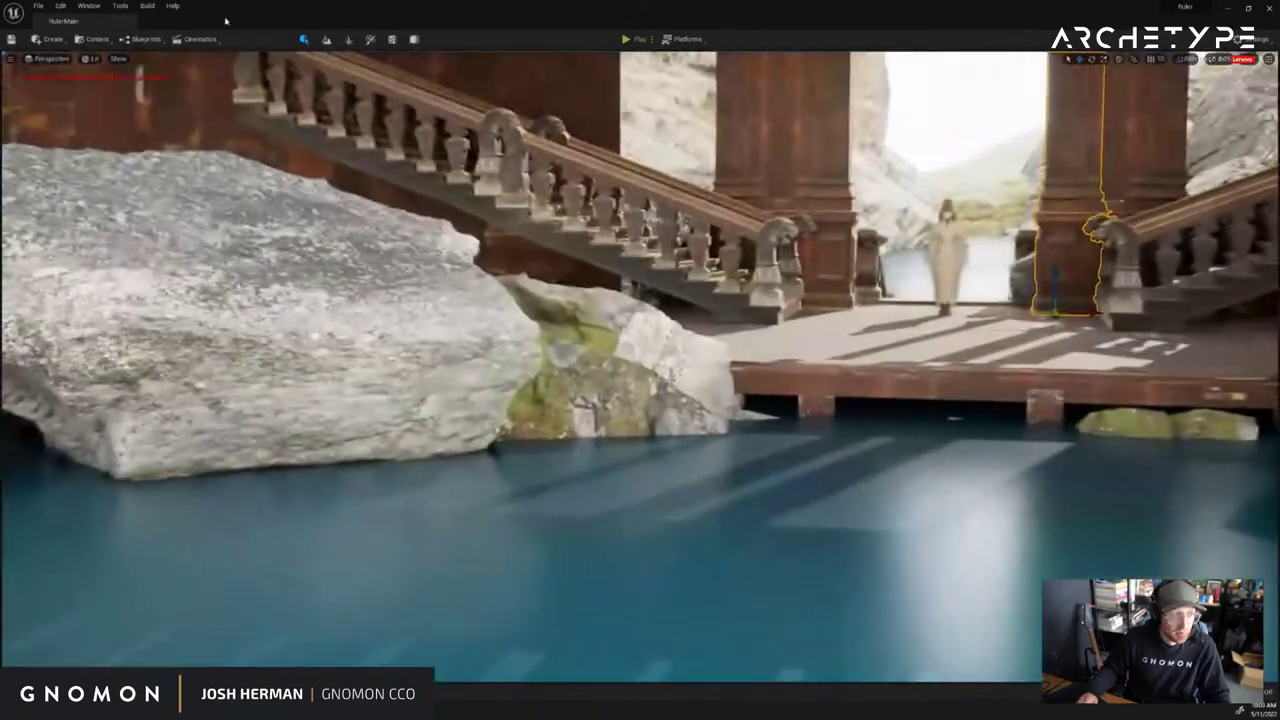
pyautogui.click(50, 105)
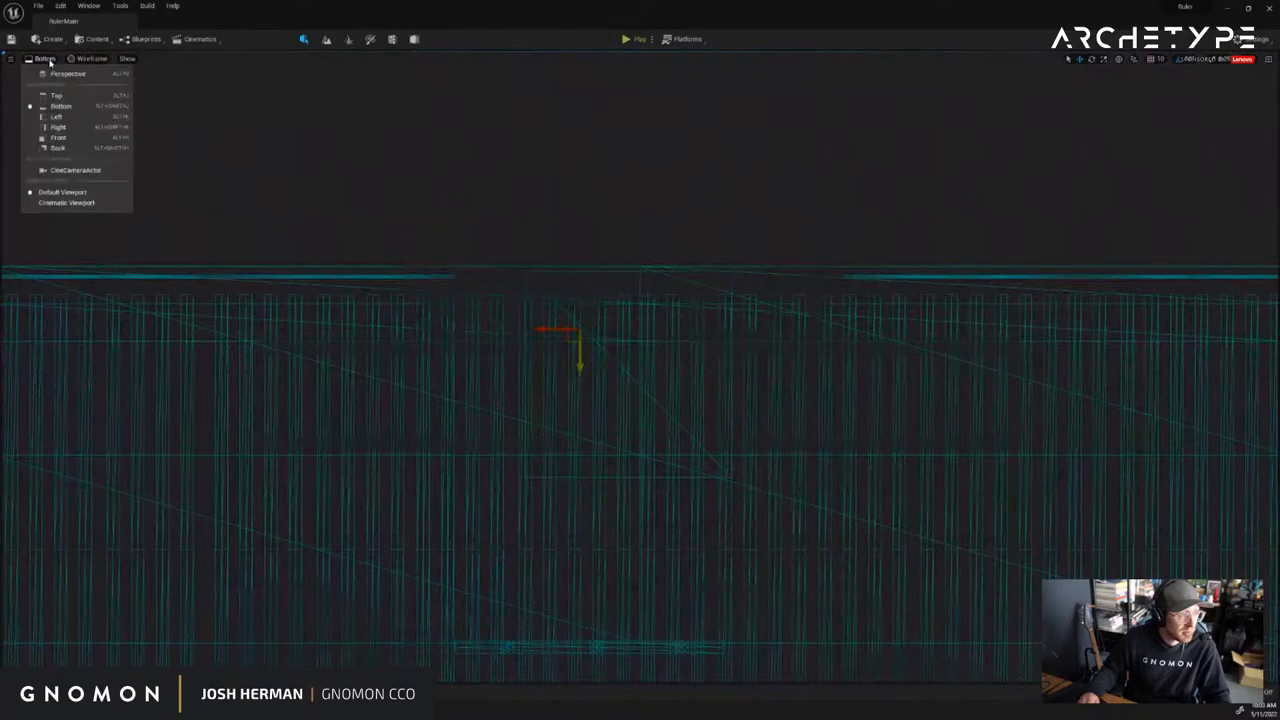
pyautogui.click(60, 78)
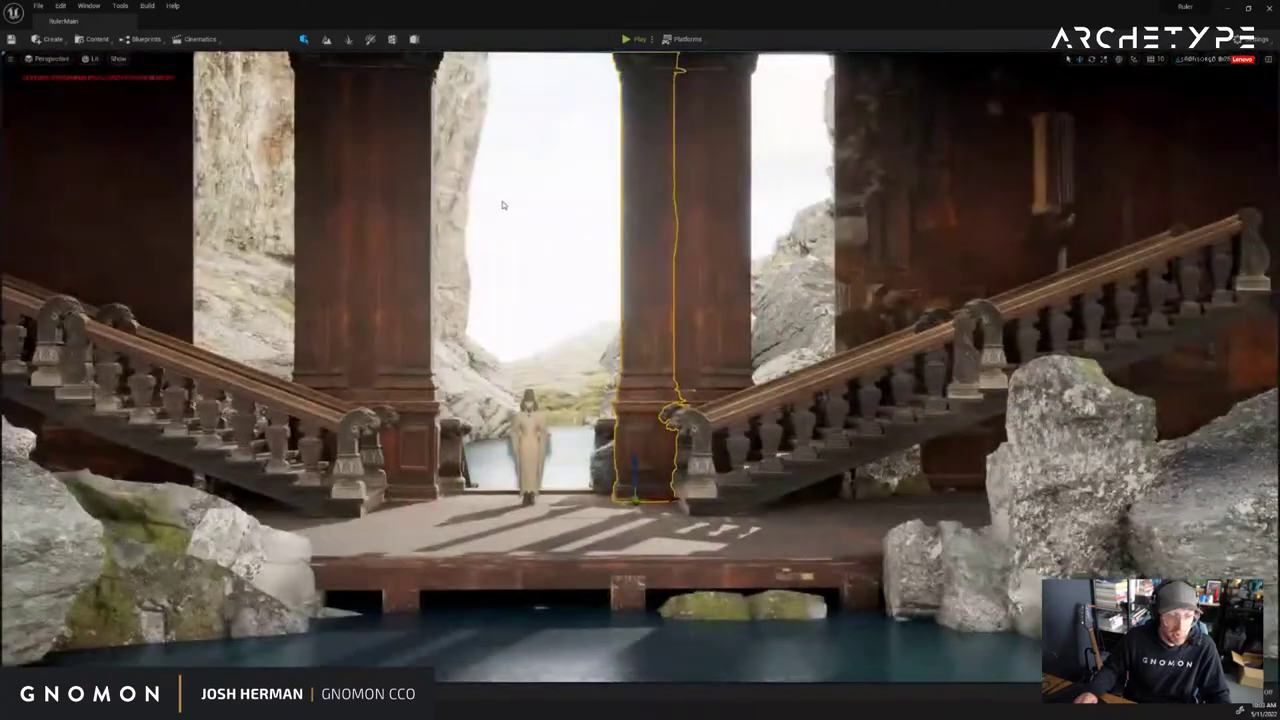
# Examine the rocks, slatted roof, pillars and figure up close and from a distance across the water
pyautogui.moveTo(503, 205)
pyautogui.mouseDown()
pyautogui.moveTo(481, 214)
pyautogui.moveTo(512, 197)
pyautogui.mouseUp()
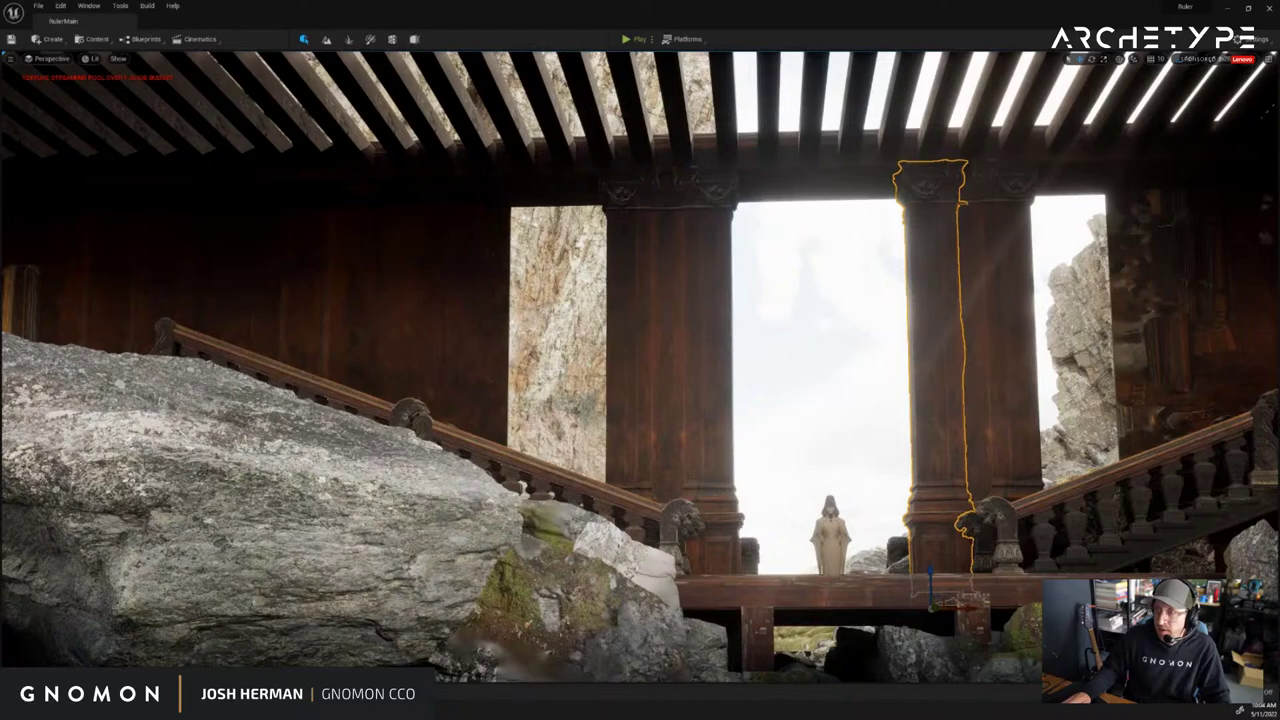
pyautogui.moveTo(720, 305); pyautogui.dragTo(761, 335)
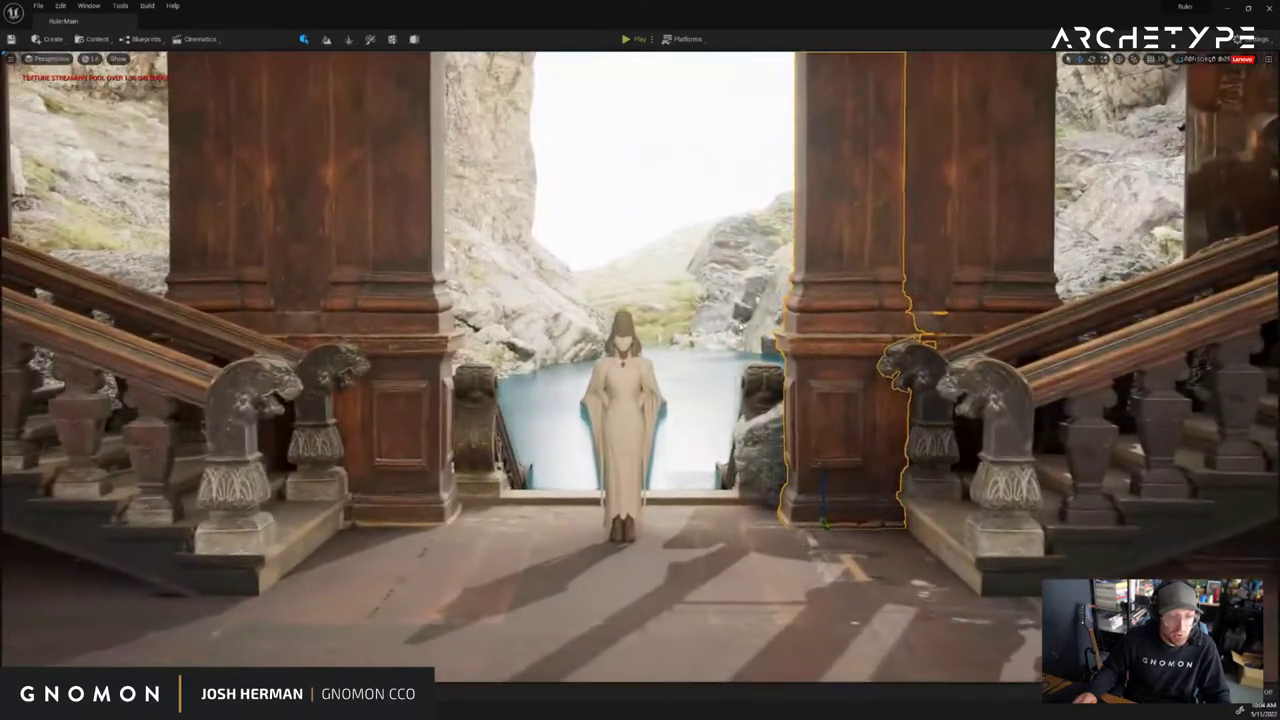
pyautogui.scroll(-4, 741, 320)
pyautogui.scroll(-5, 741, 320)
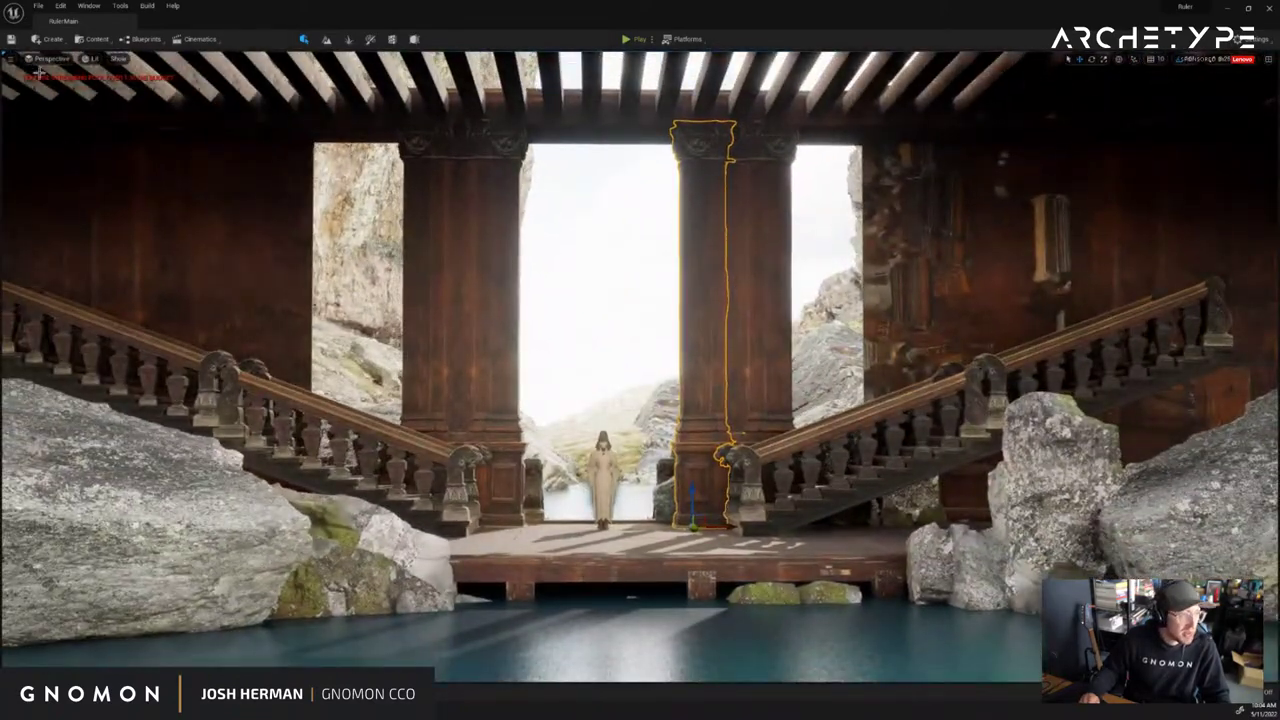
# Pilot the CineCameraActor and reframe its shot by shifting it slightly sideways and forward before the staircases and figure
pyautogui.click(48, 58)
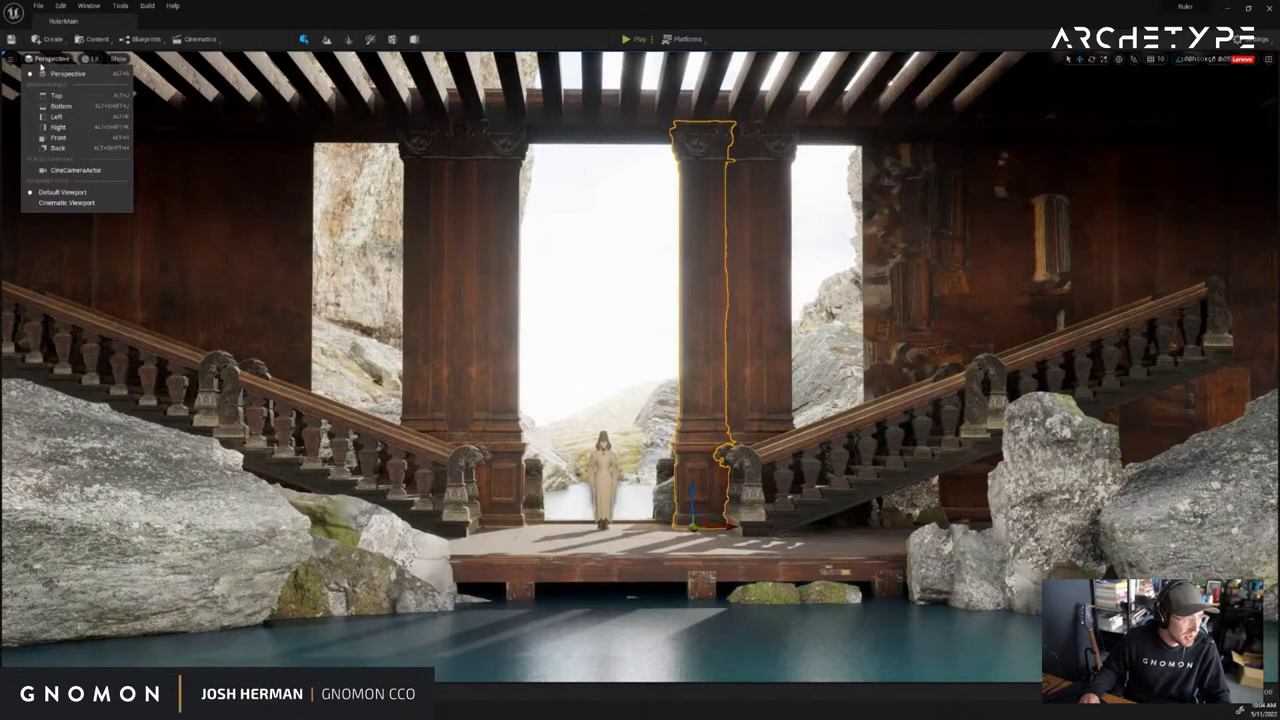
pyautogui.click(64, 170)
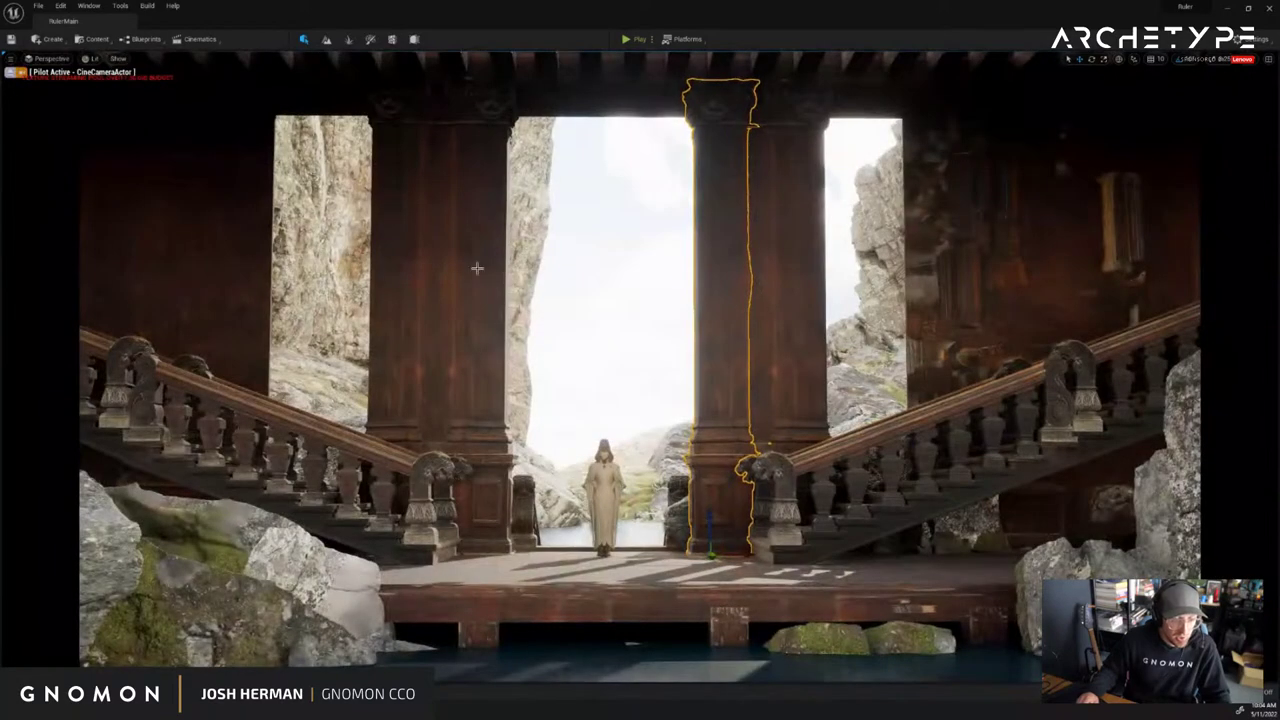
pyautogui.press('Left')
pyautogui.press('Right')
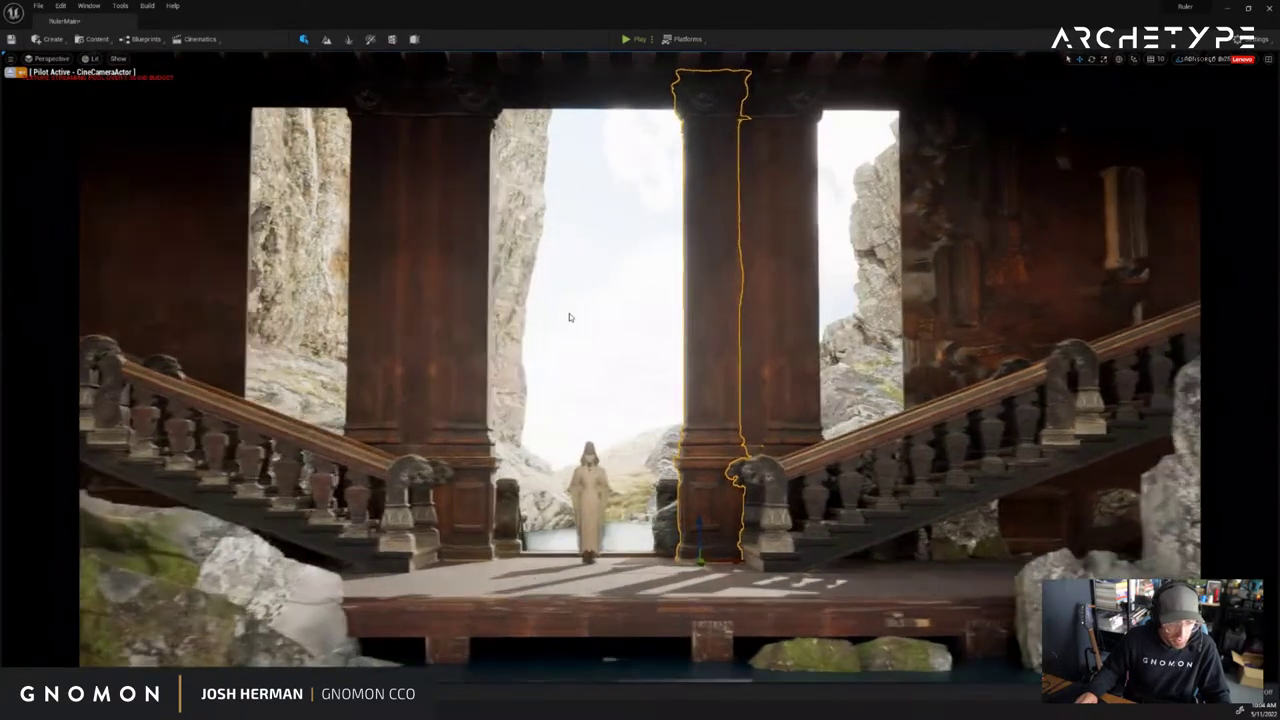
pyautogui.press('Up')
pyautogui.press('Left')
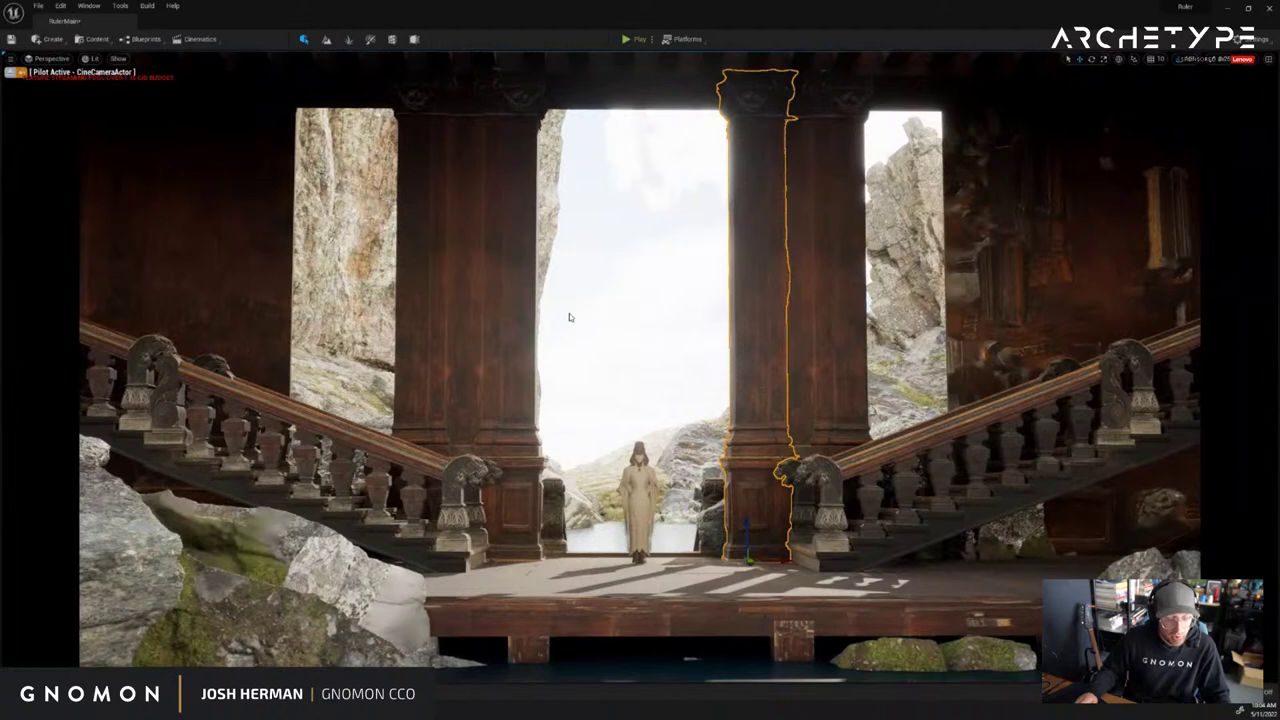
# Try rotating the sun light so the slatted roof casts striped shadows across the dock, pillars and staircases
pyautogui.click(583, 460)
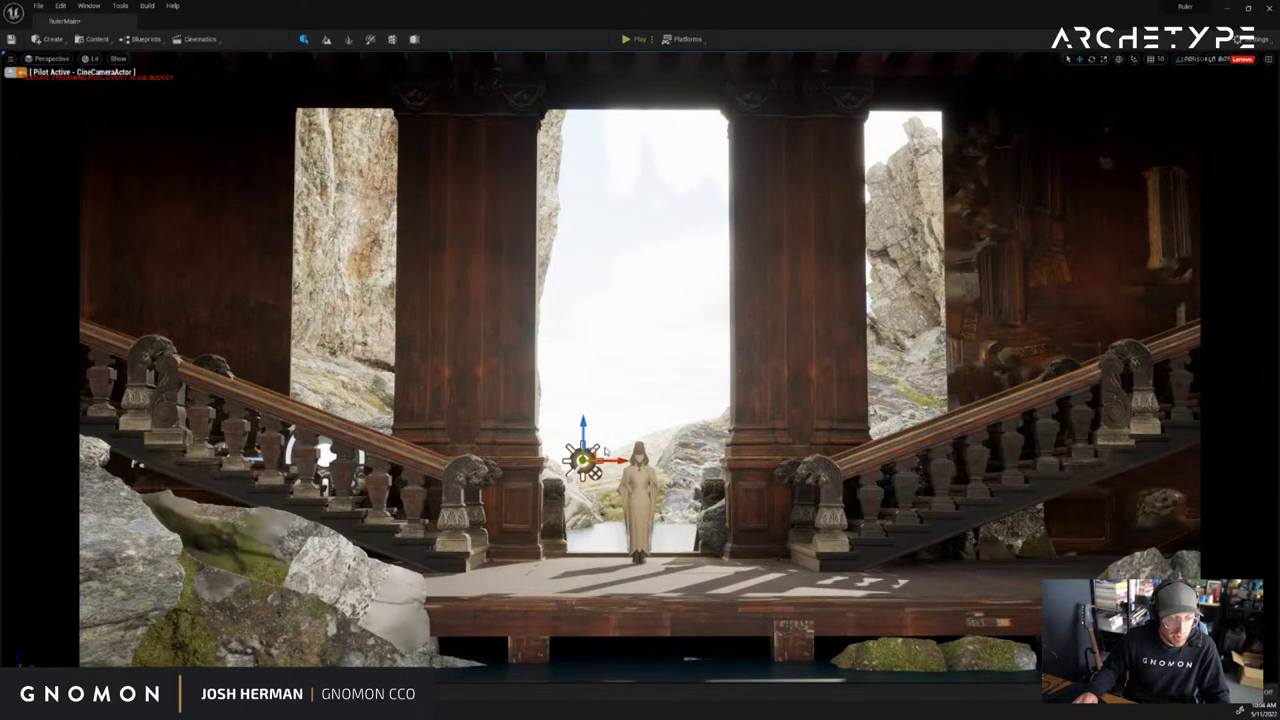
pyautogui.moveTo(624, 483); pyautogui.dragTo(590, 368)
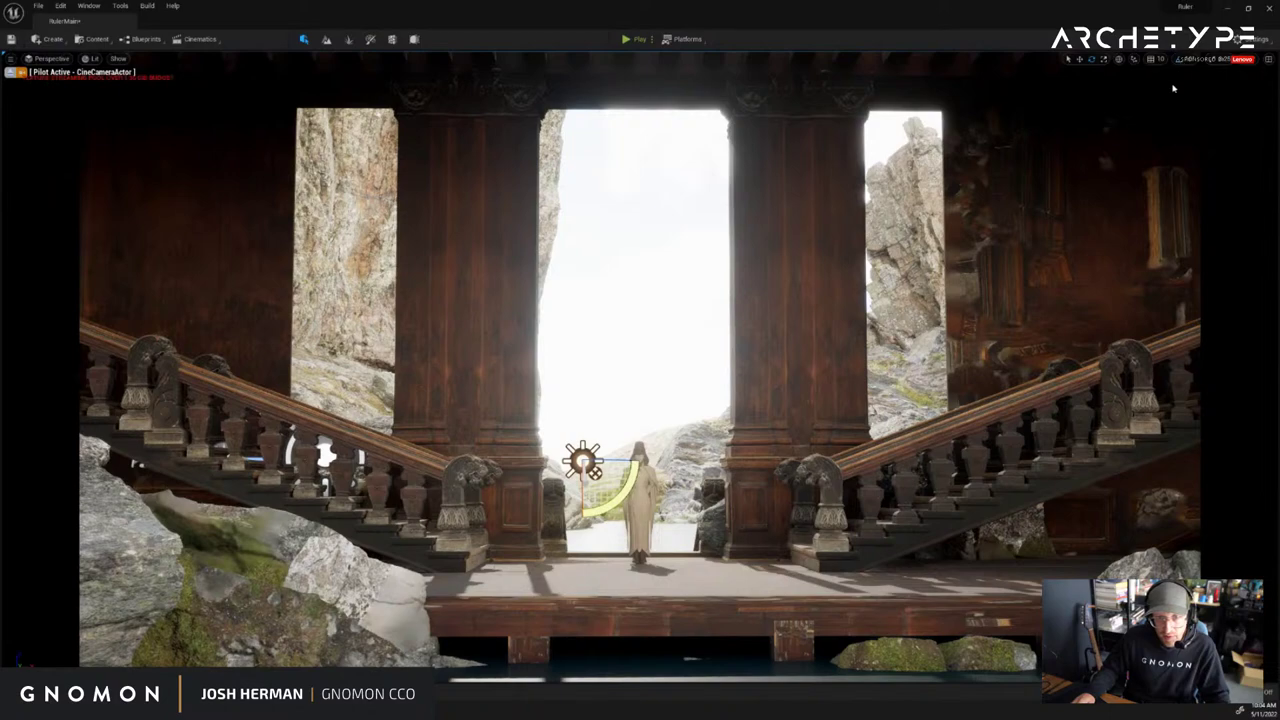
pyautogui.moveTo(627, 494); pyautogui.dragTo(642, 658)
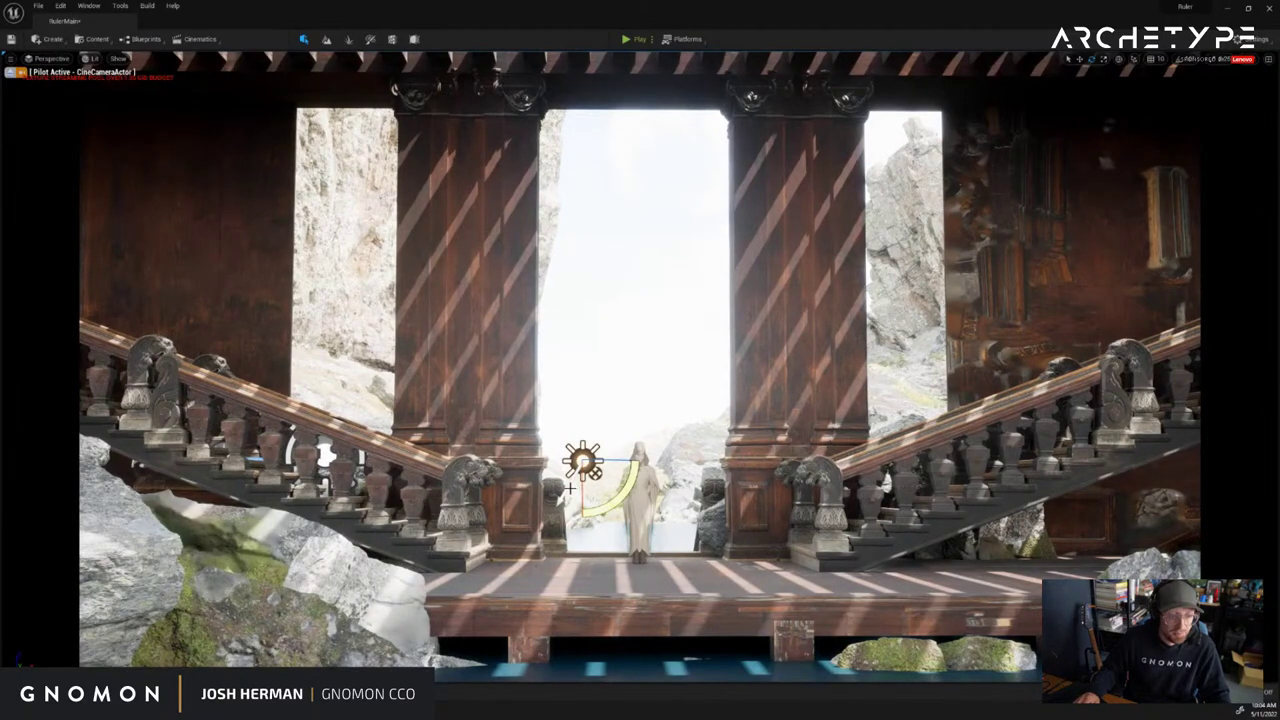
pyautogui.moveTo(583, 489); pyautogui.dragTo(584, 462)
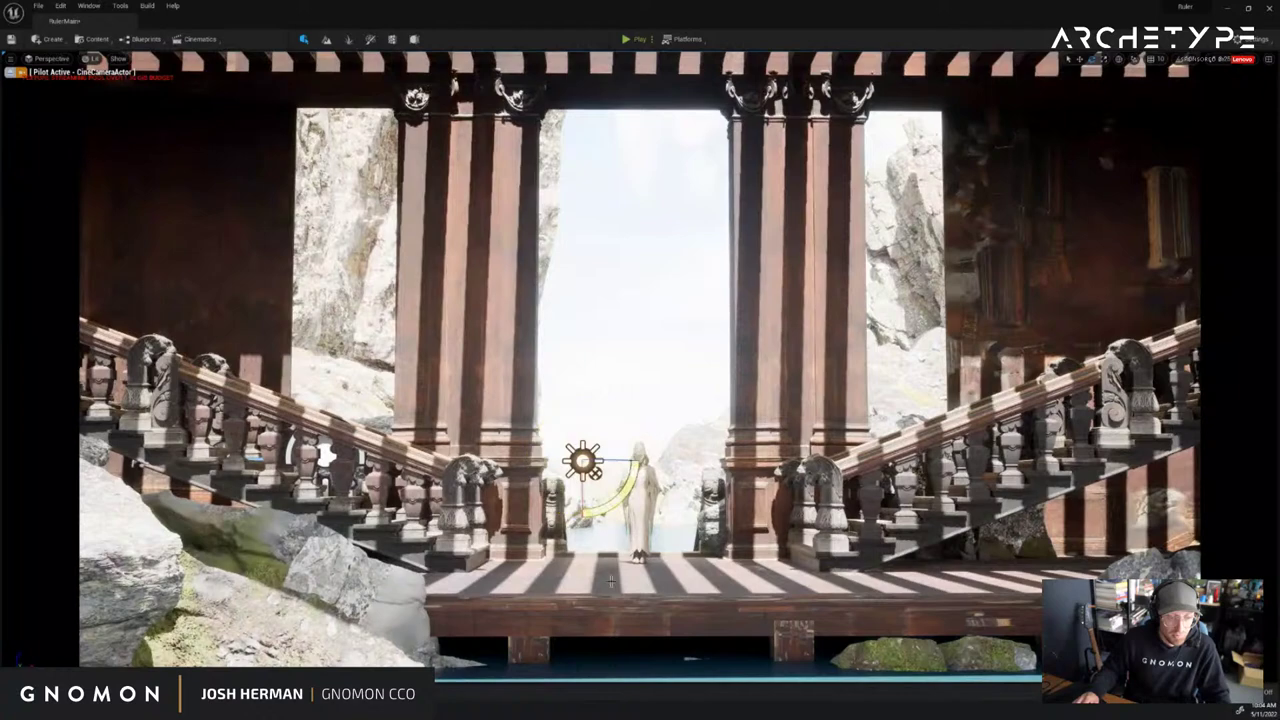
pyautogui.moveTo(617, 504); pyautogui.dragTo(583, 467)
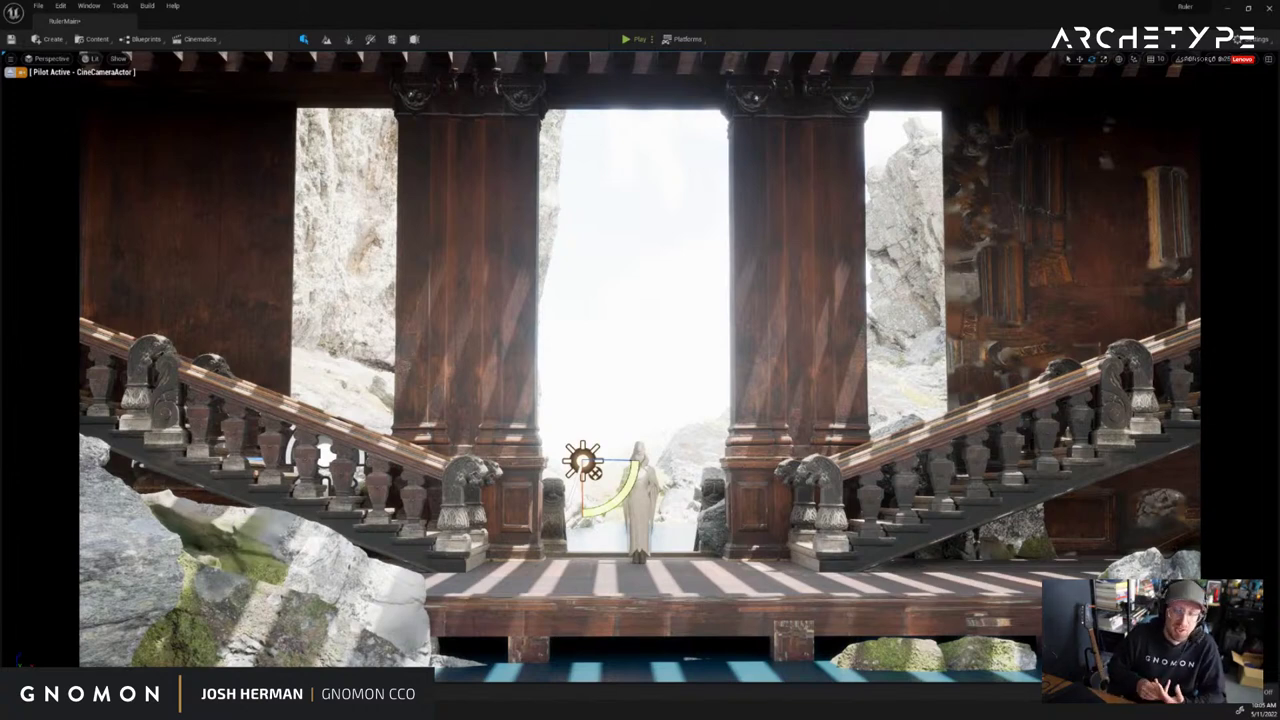
# Preview the striped lighting without editor overlays, and return the sun light to its earlier direction
pyautogui.click(654, 229)
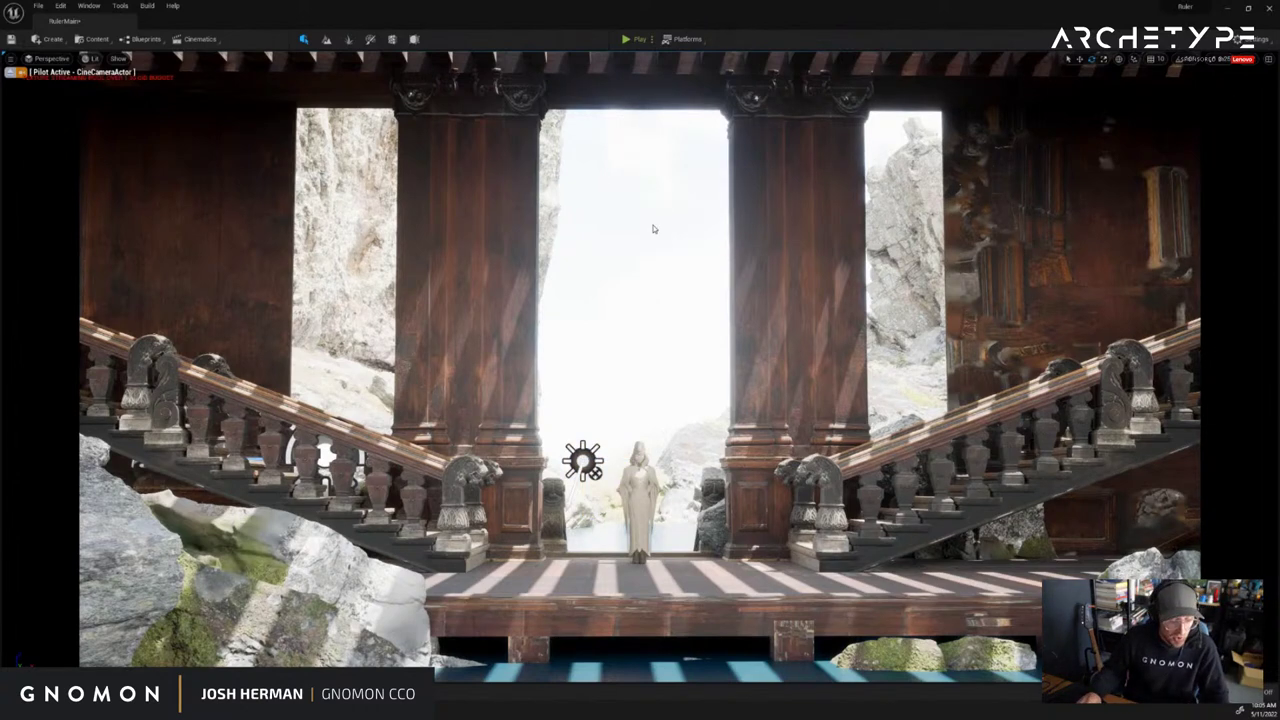
pyautogui.press('g')
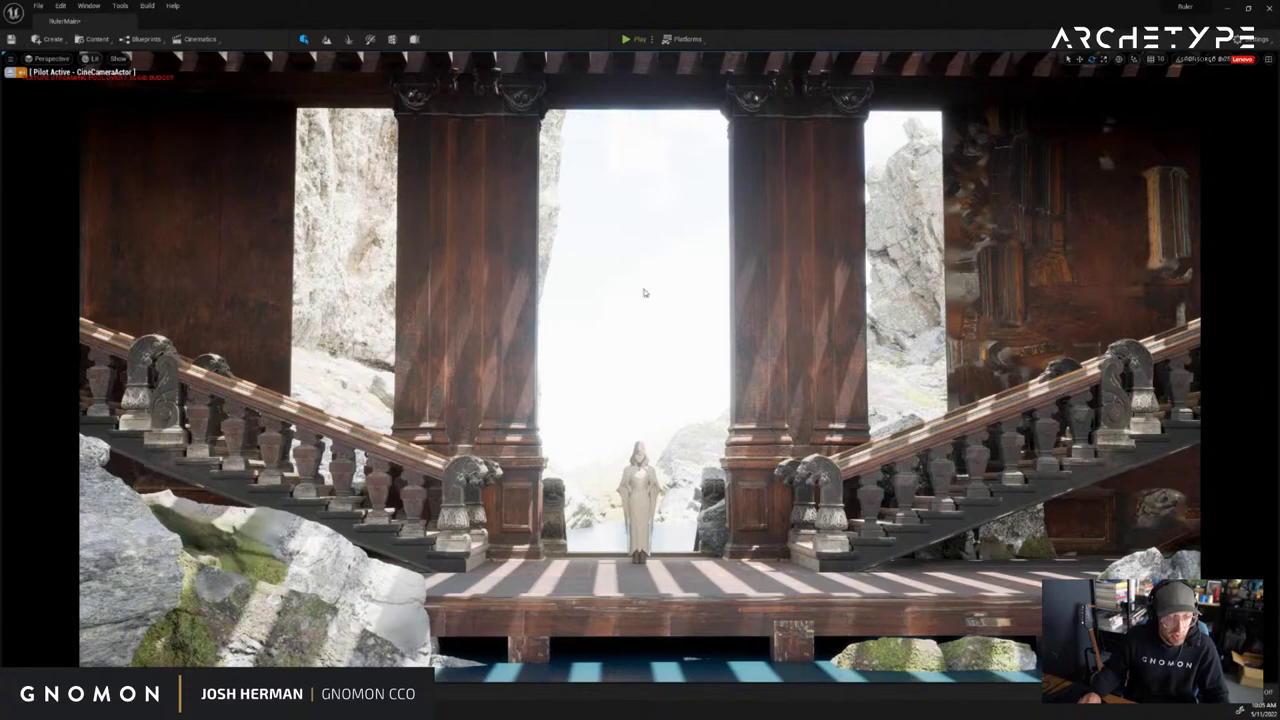
pyautogui.press('g')
pyautogui.click(581, 459)
pyautogui.moveTo(612, 505); pyautogui.dragTo(622, 411)
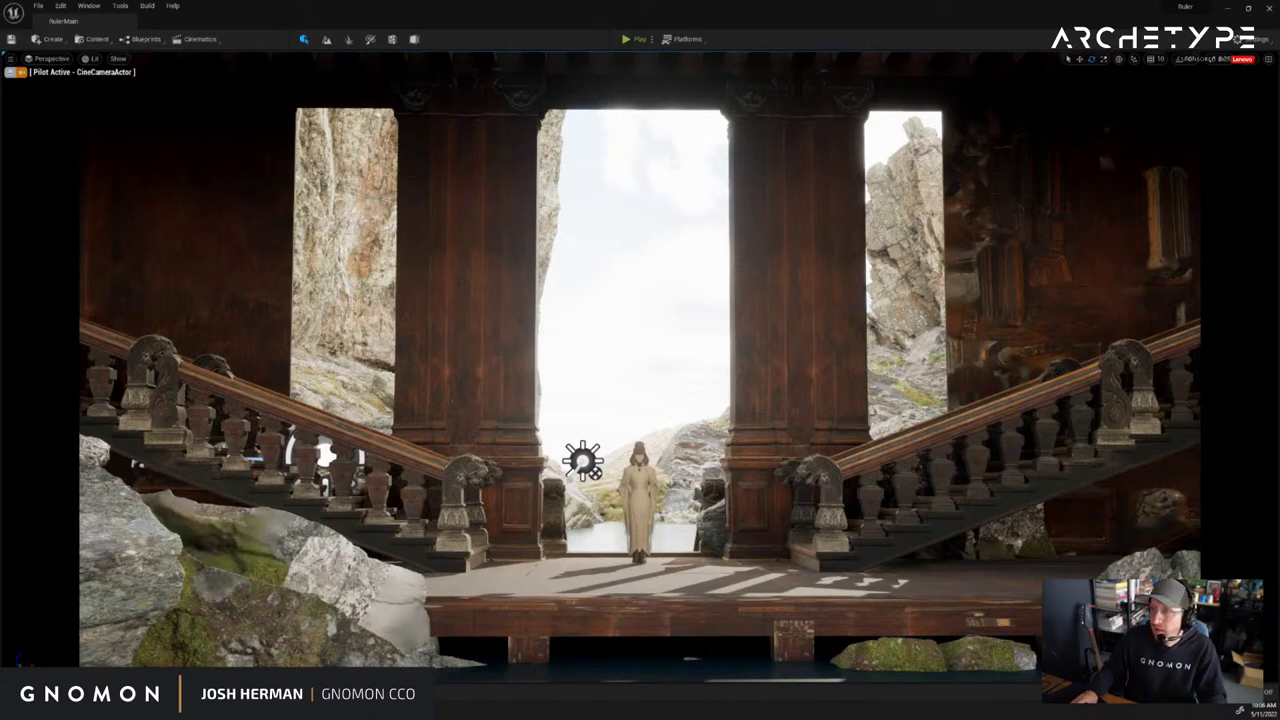
# Switch to the Google Drive browser window, maximize it, and view the NCFrazz(0) images from _0.png through _9.png
pyautogui.moveTo(1279, 94)
pyautogui.mouseDown()
pyautogui.moveTo(751, 94)
pyautogui.moveTo(486, 38)
pyautogui.mouseUp()
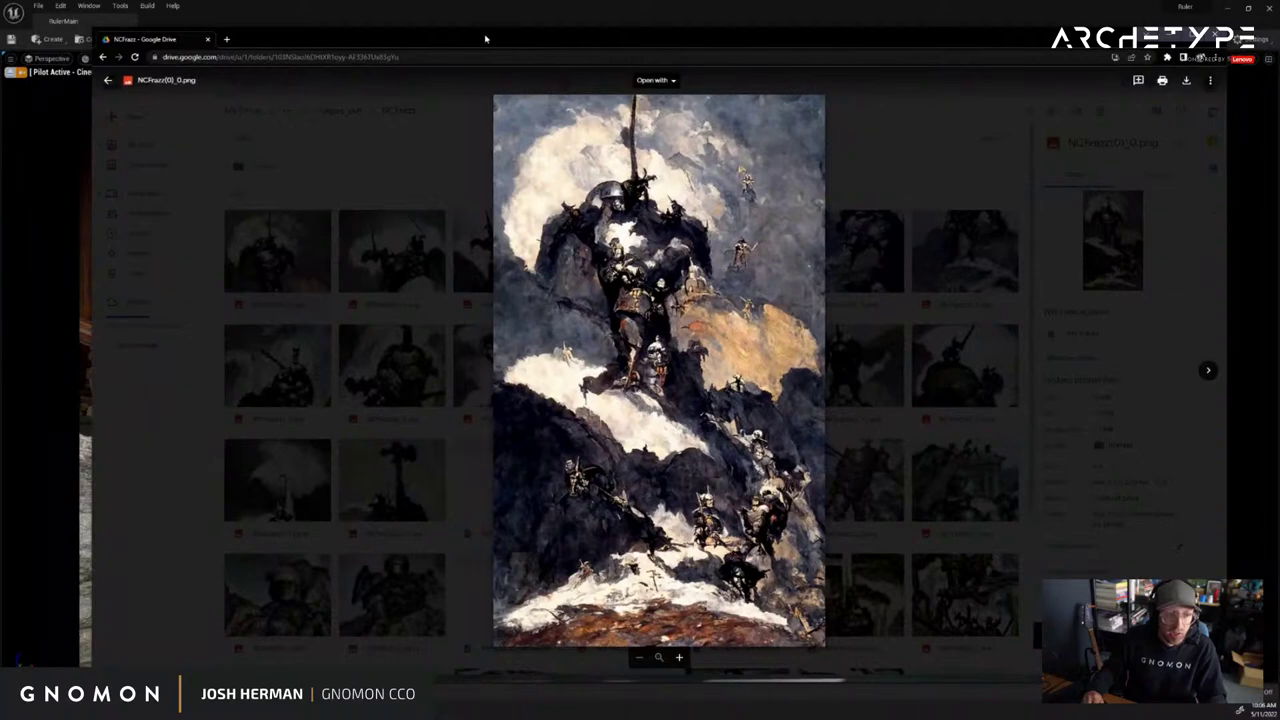
pyautogui.doubleClick(499, 44)
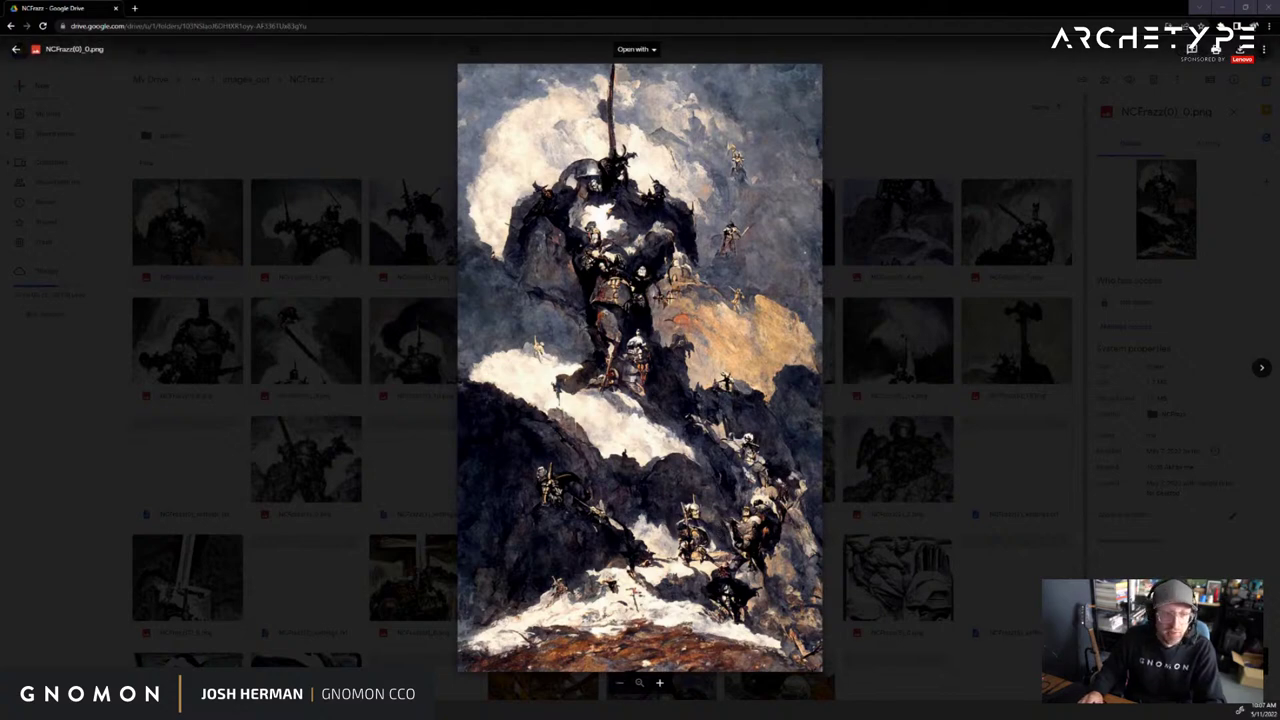
pyautogui.click(1262, 369)
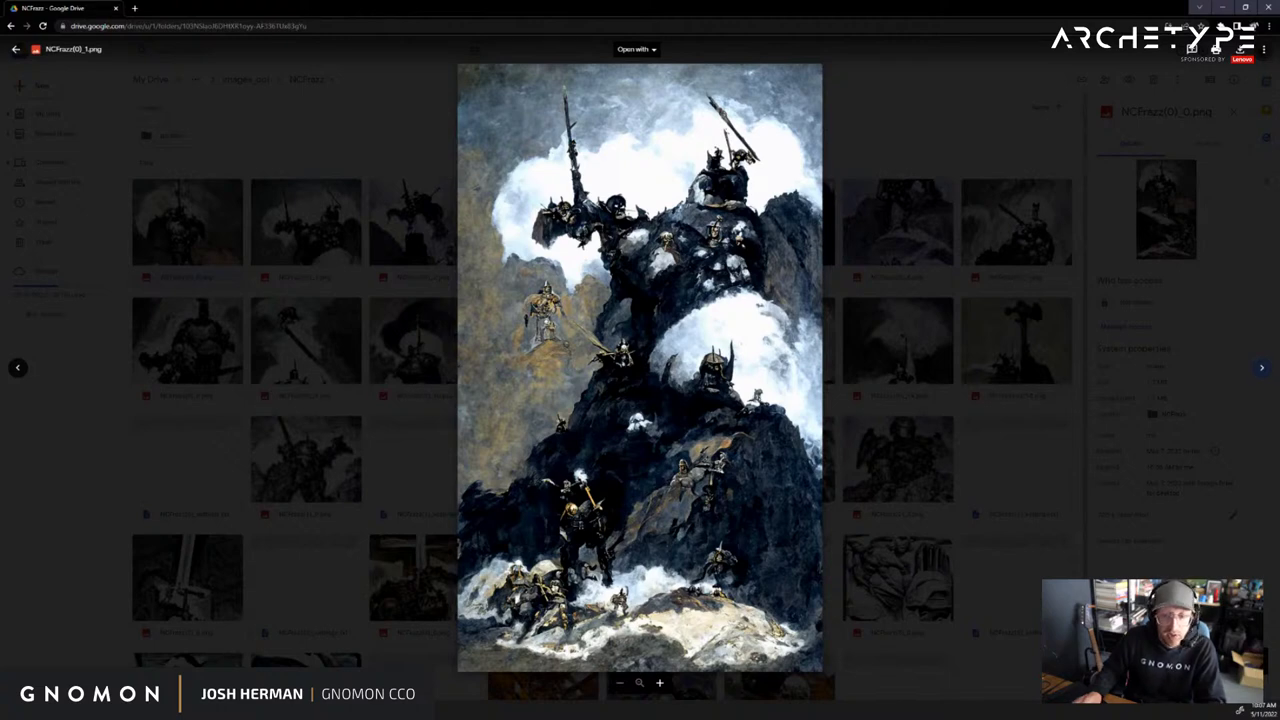
pyautogui.click(1262, 369)
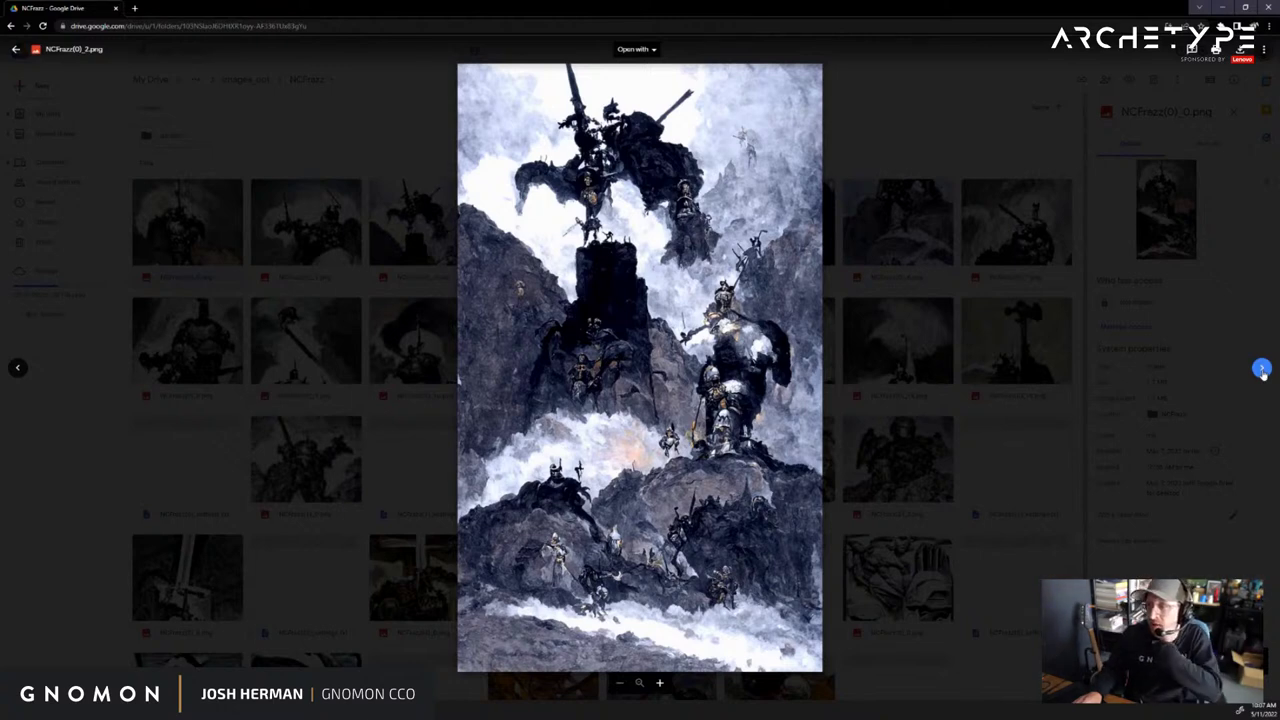
pyautogui.click(1262, 369)
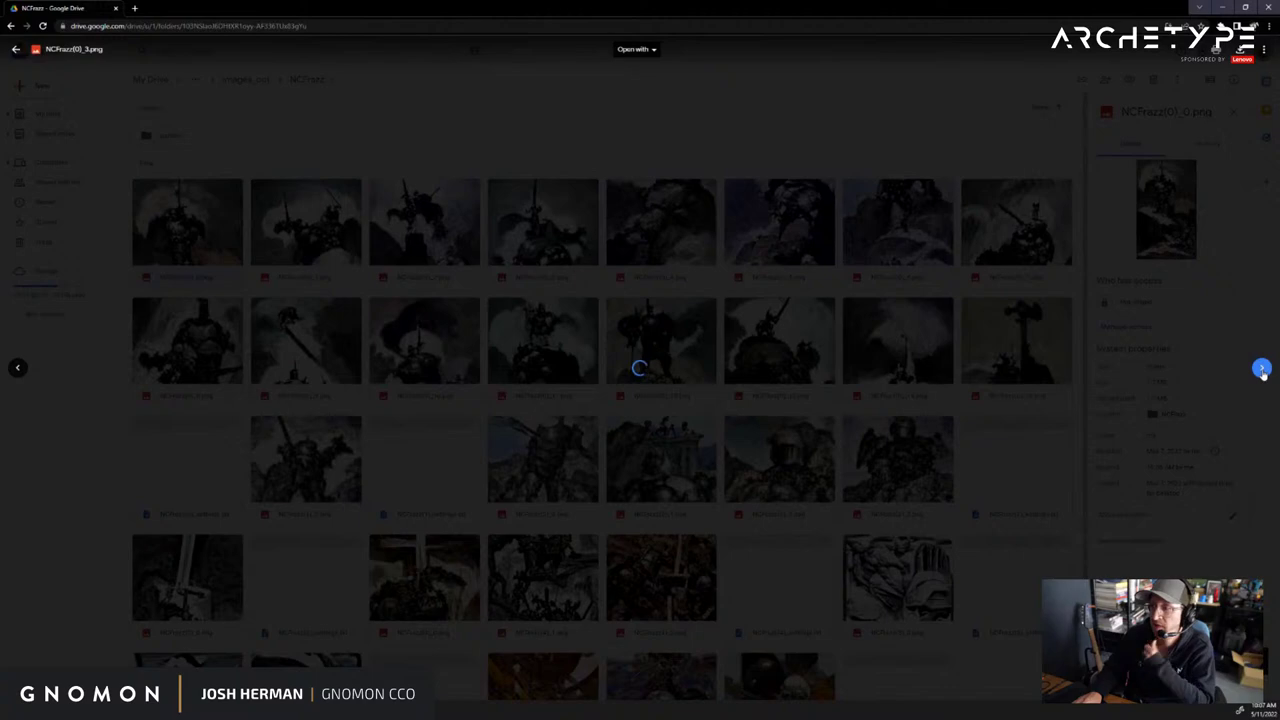
pyautogui.click(1262, 369)
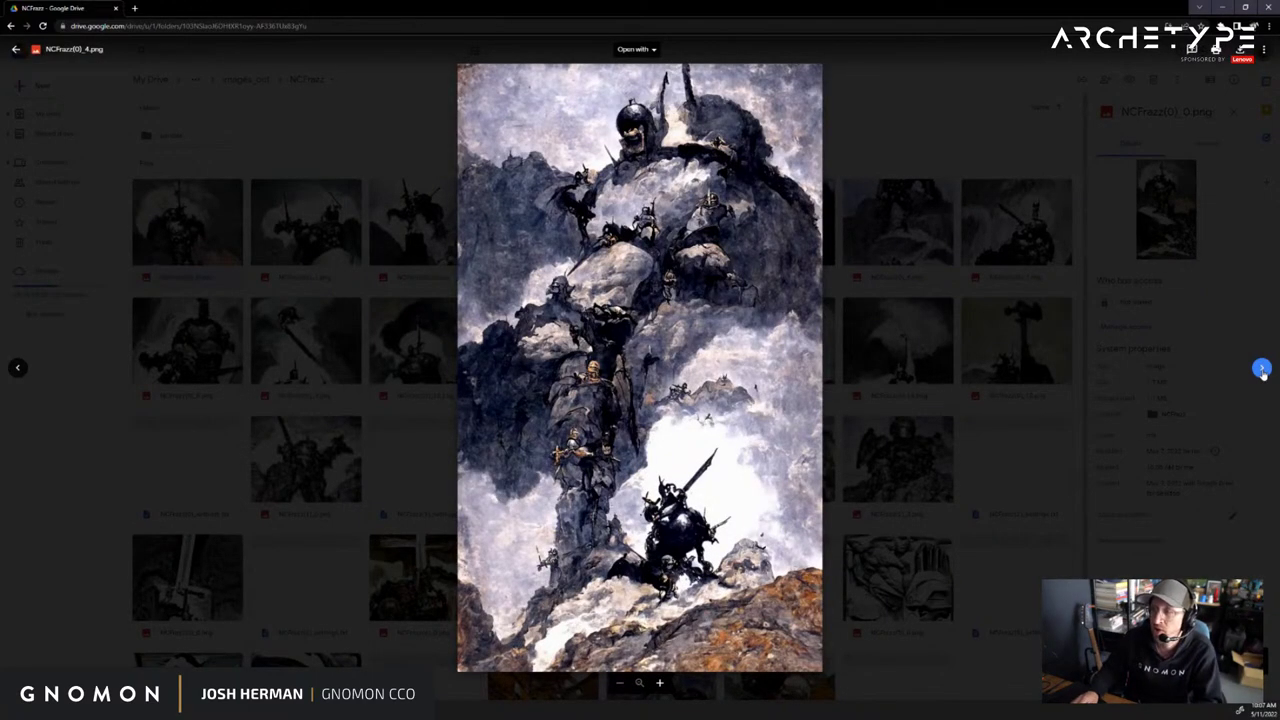
pyautogui.click(1262, 369)
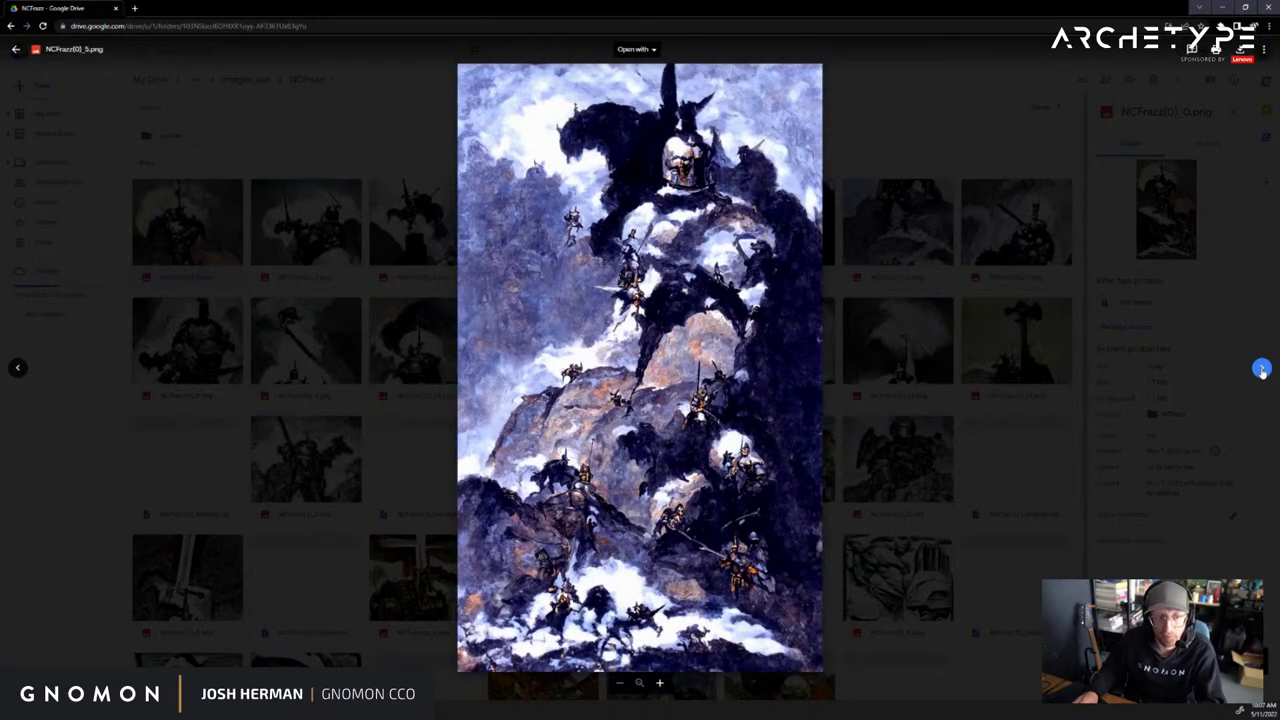
pyautogui.click(1262, 369)
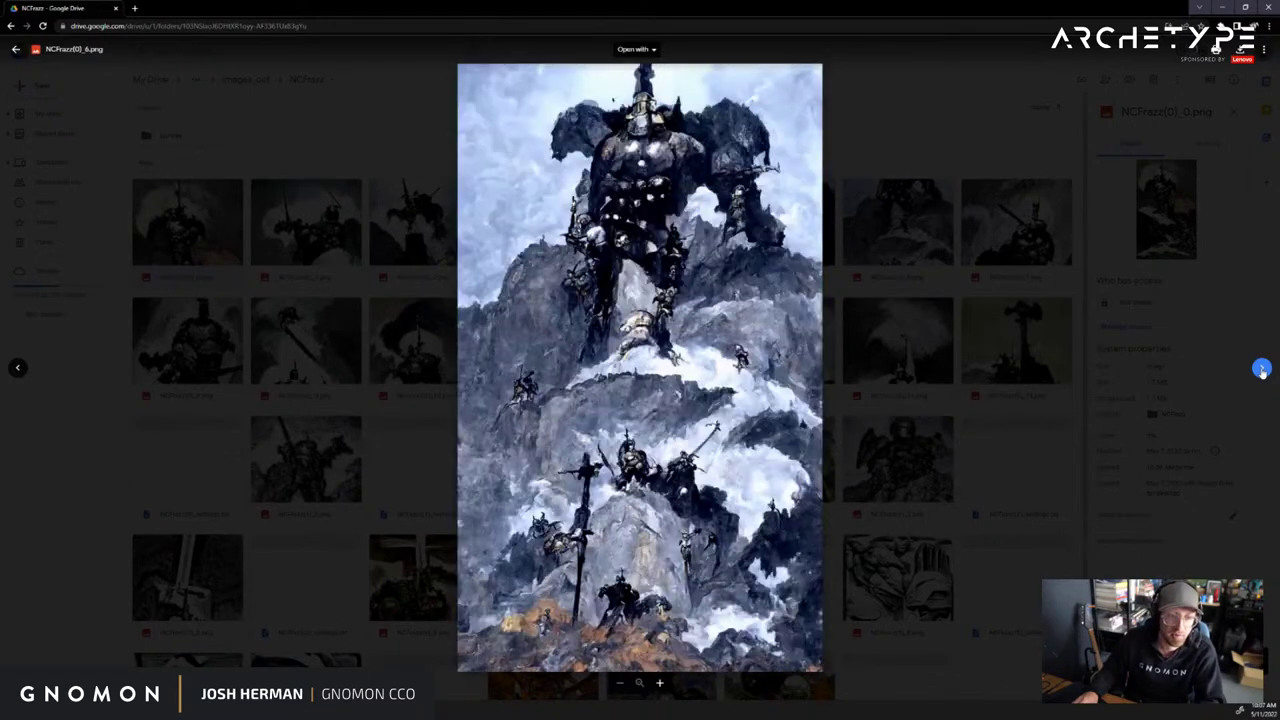
pyautogui.click(1262, 369)
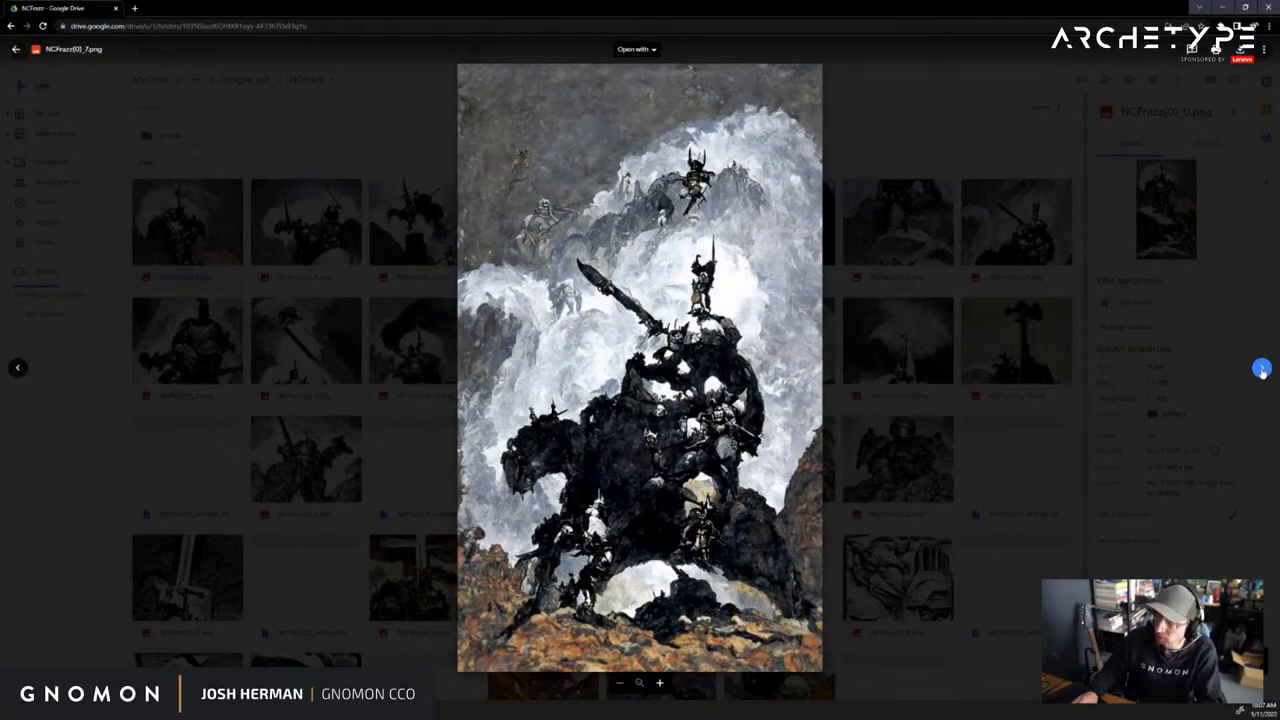
pyautogui.click(1262, 369)
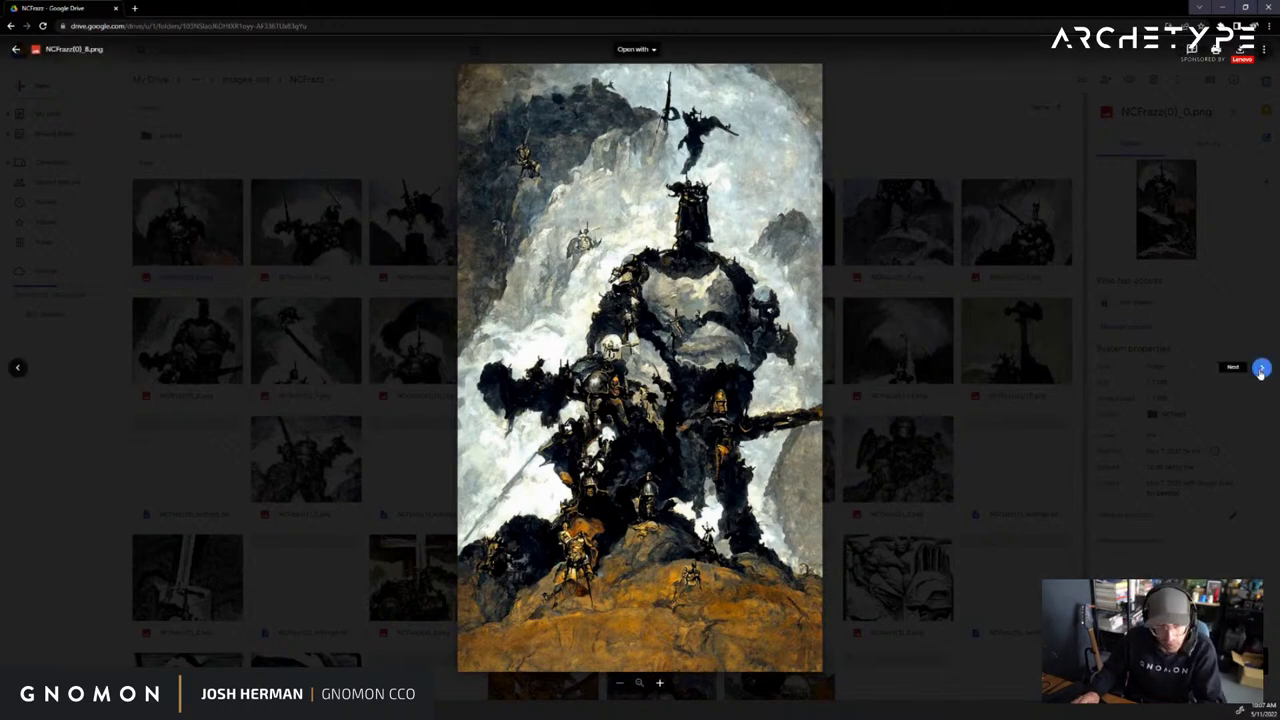
pyautogui.click(1261, 369)
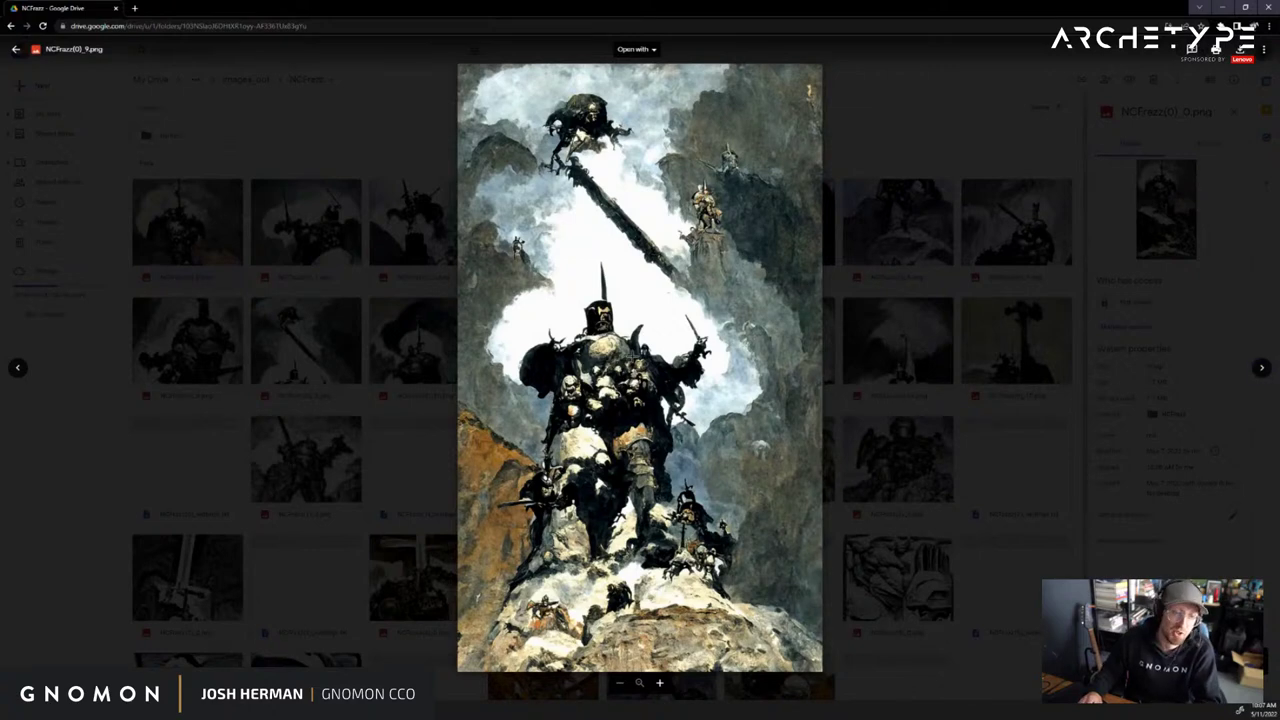
# Continue viewing the NCFrazz(0) images from _10.png through _15.png
pyautogui.click(1260, 369)
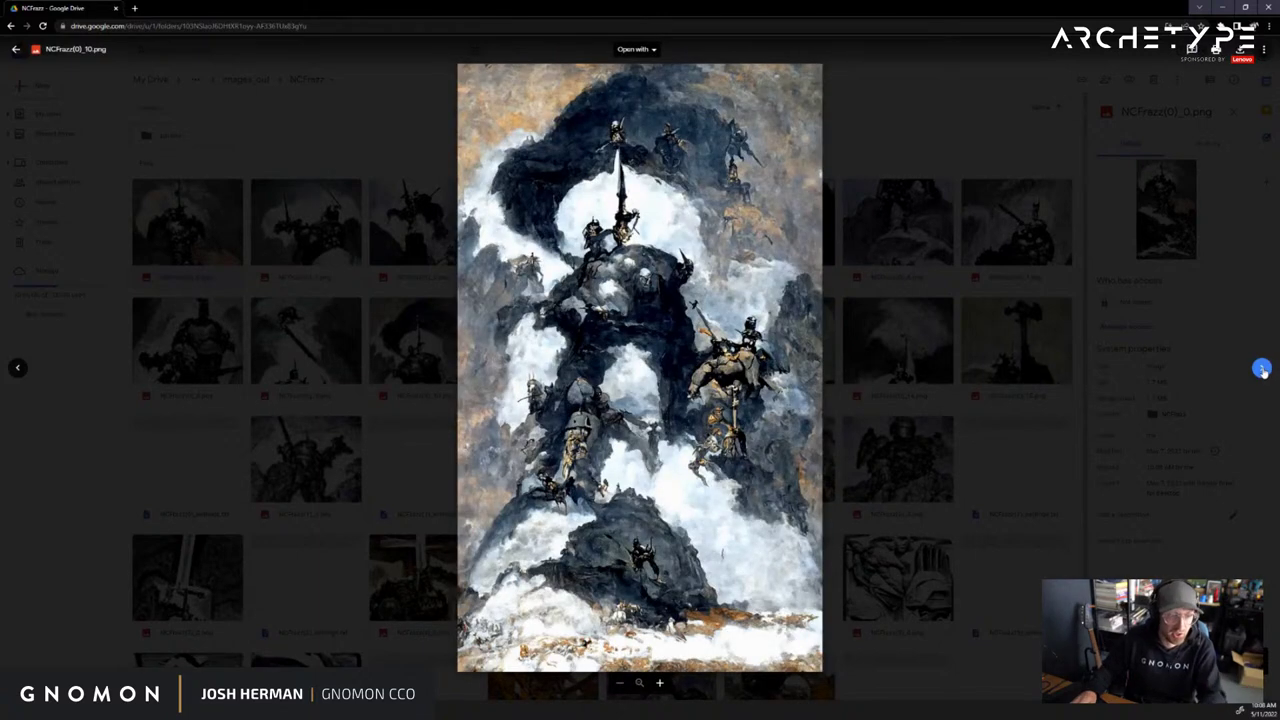
pyautogui.click(1261, 369)
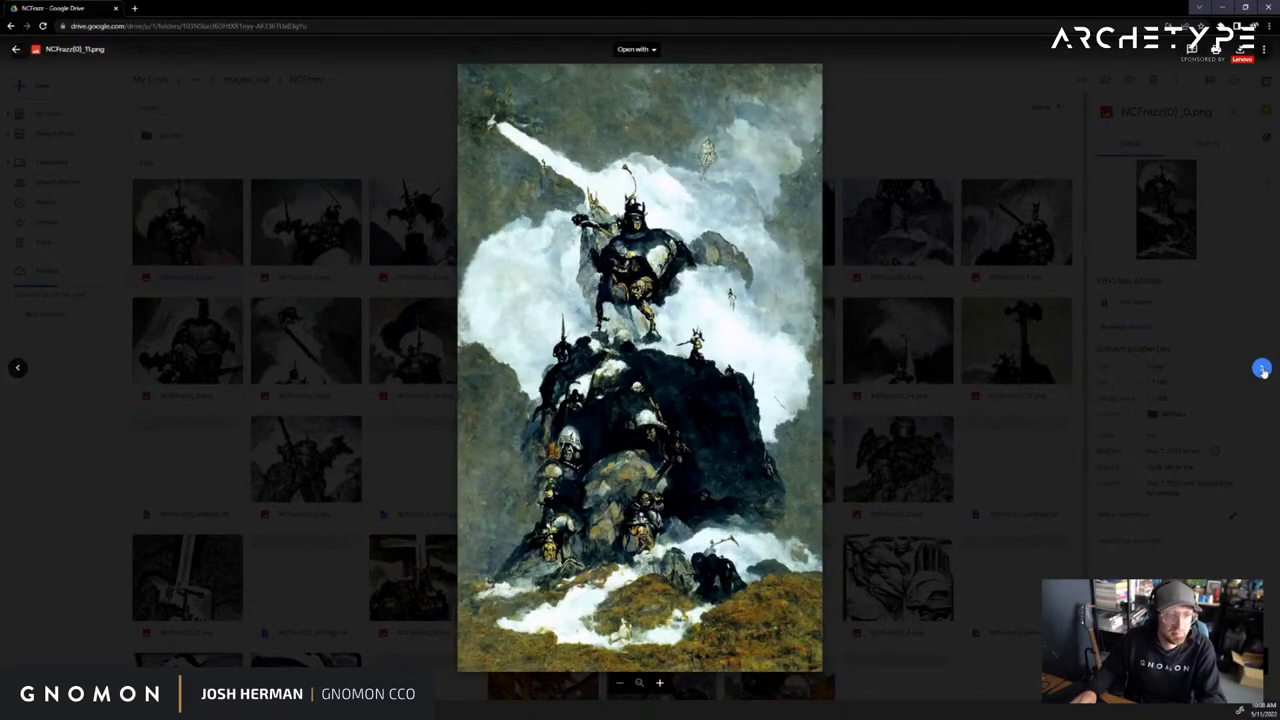
pyautogui.click(1261, 369)
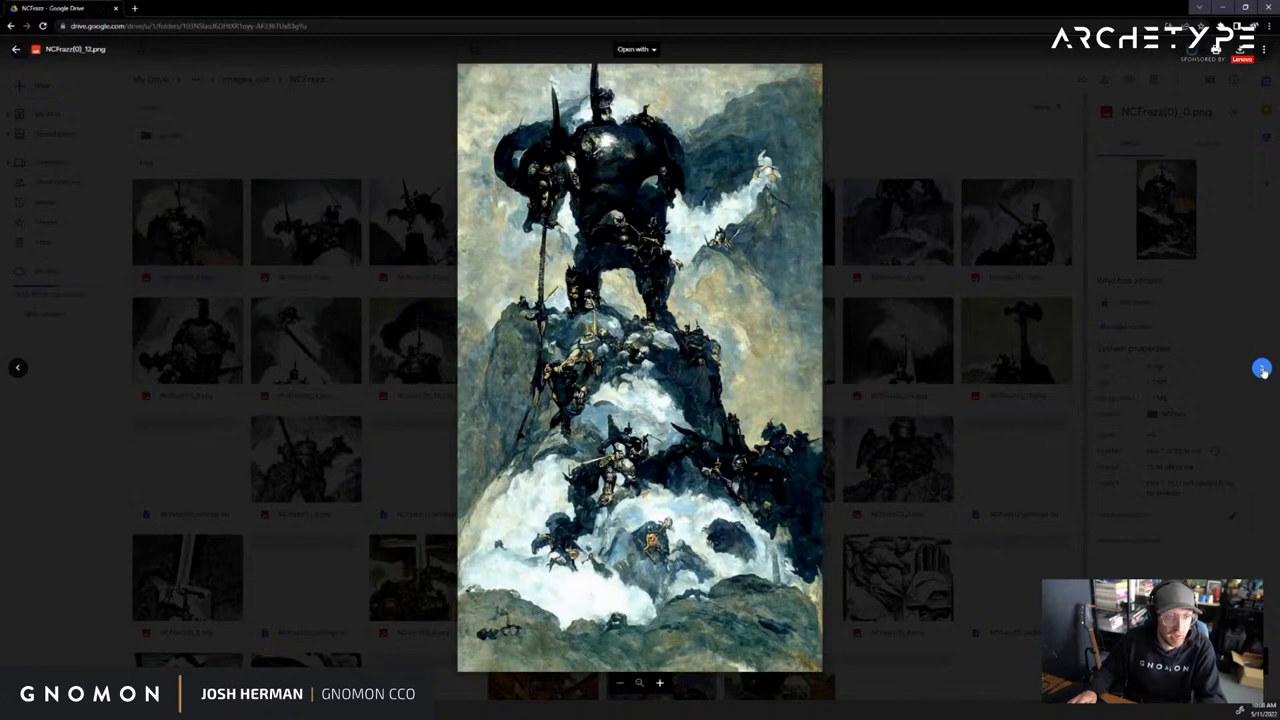
pyautogui.click(1261, 369)
pyautogui.click(1261, 369)
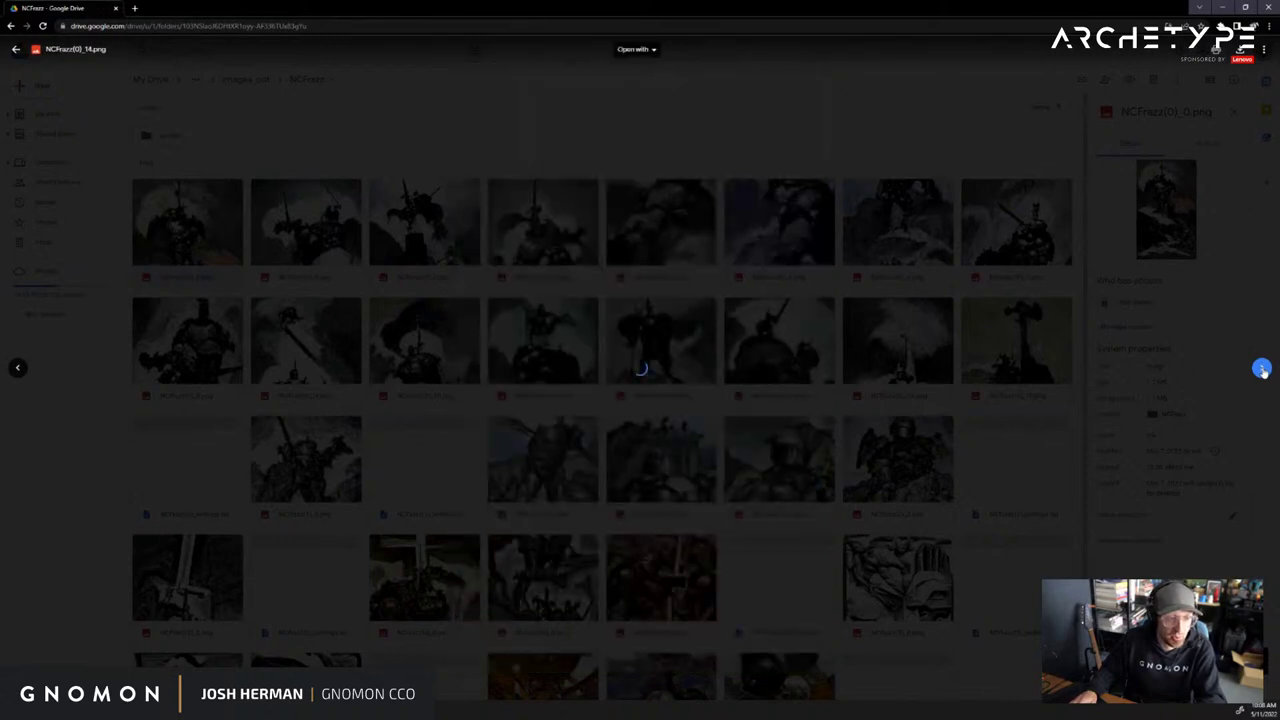
pyautogui.click(1261, 369)
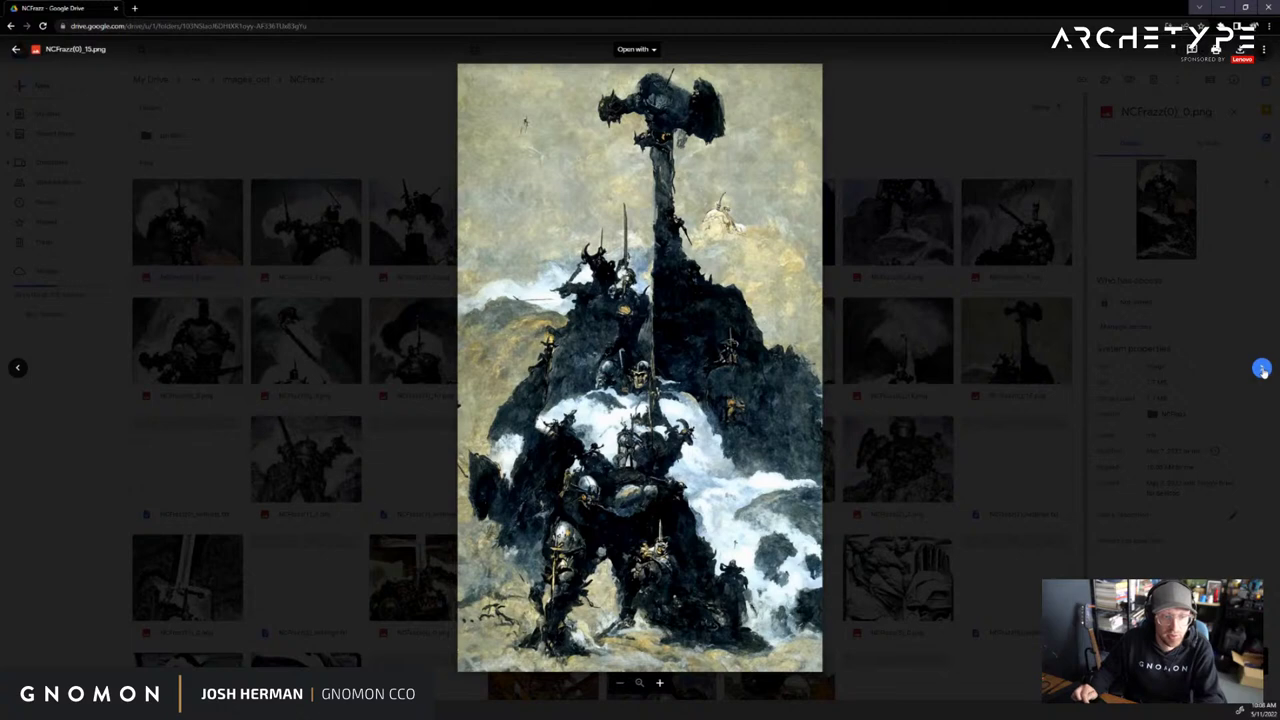
# Examine the prompts in the NCFrazz settings text files and view the first image of each of the next two batches
pyautogui.click(1261, 369)
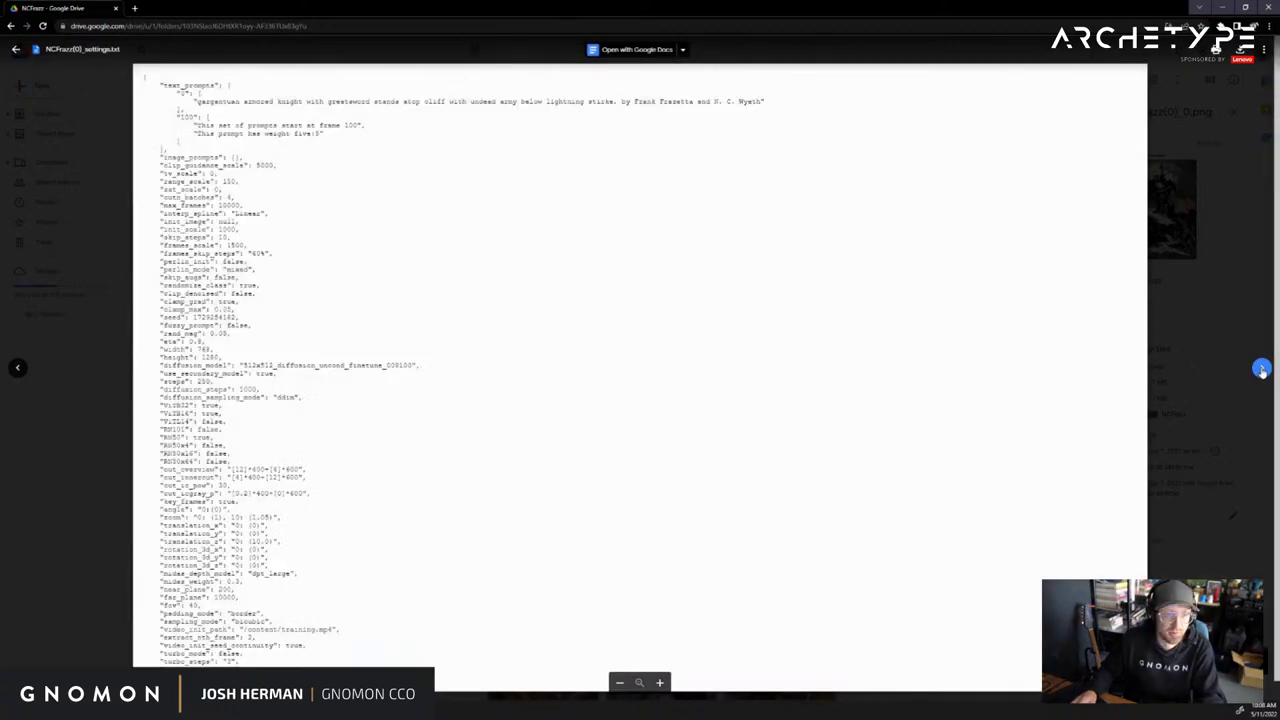
pyautogui.click(1261, 369)
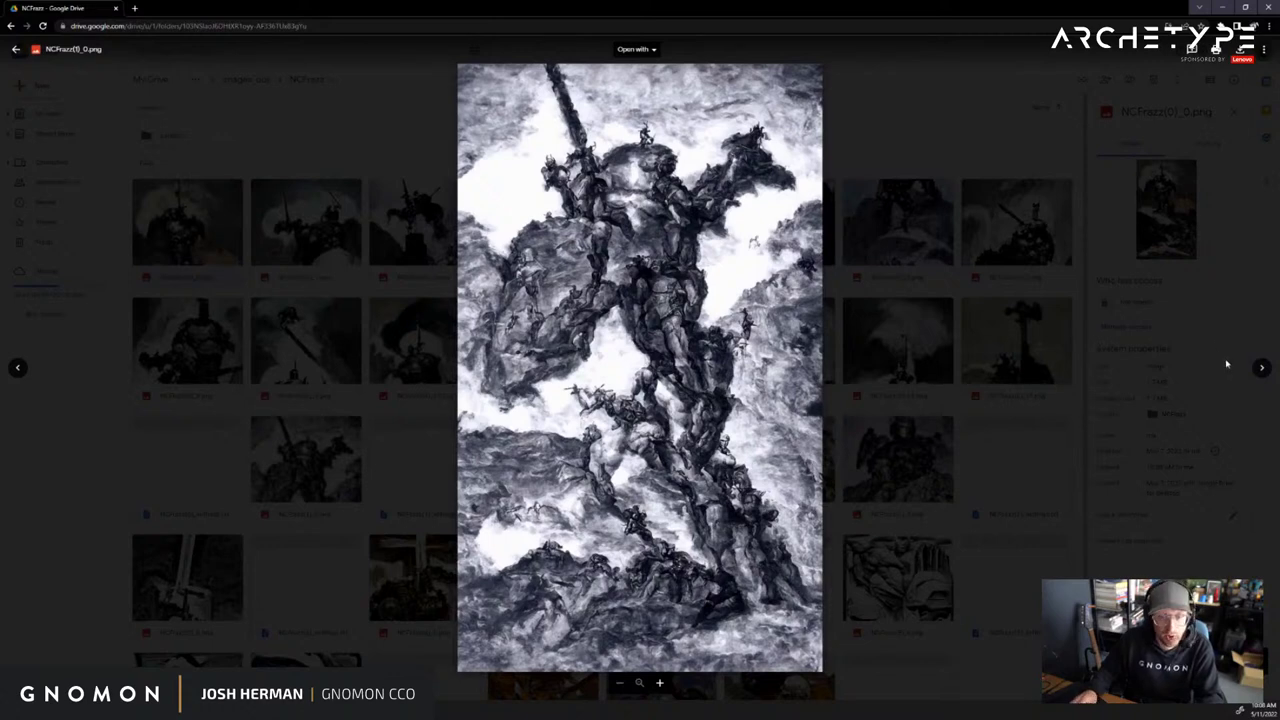
pyautogui.click(1261, 368)
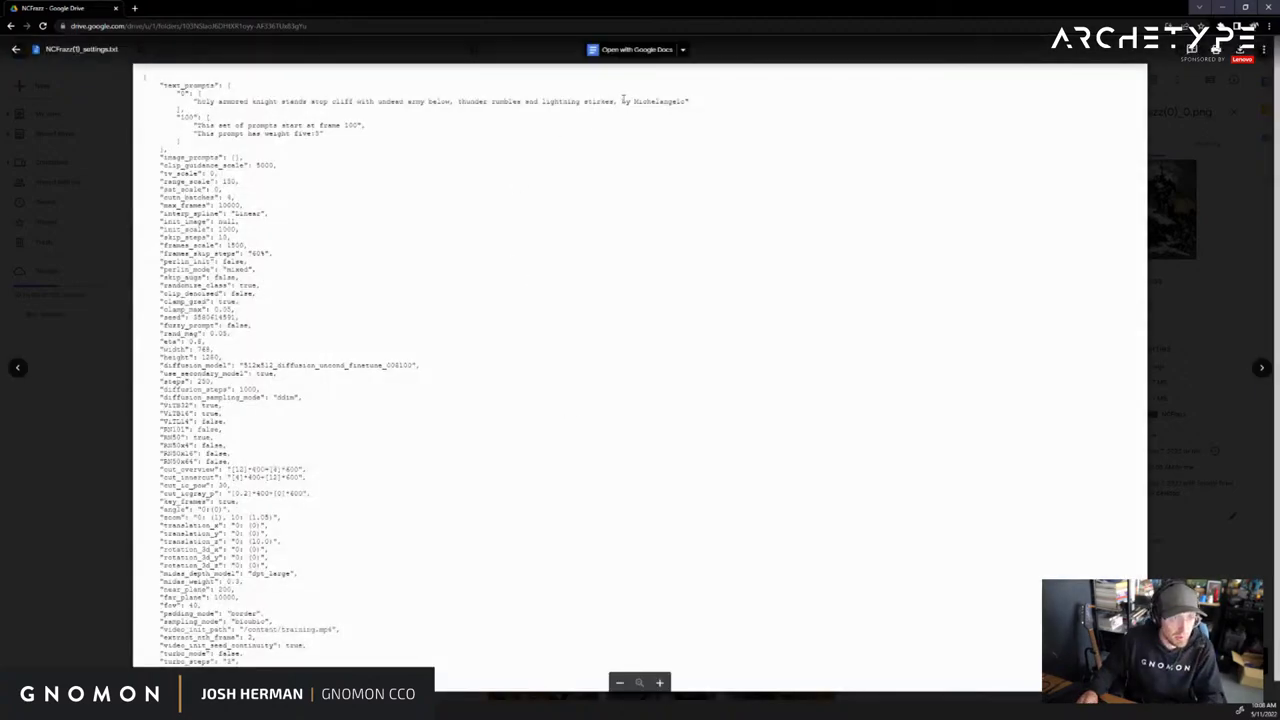
pyautogui.click(1262, 367)
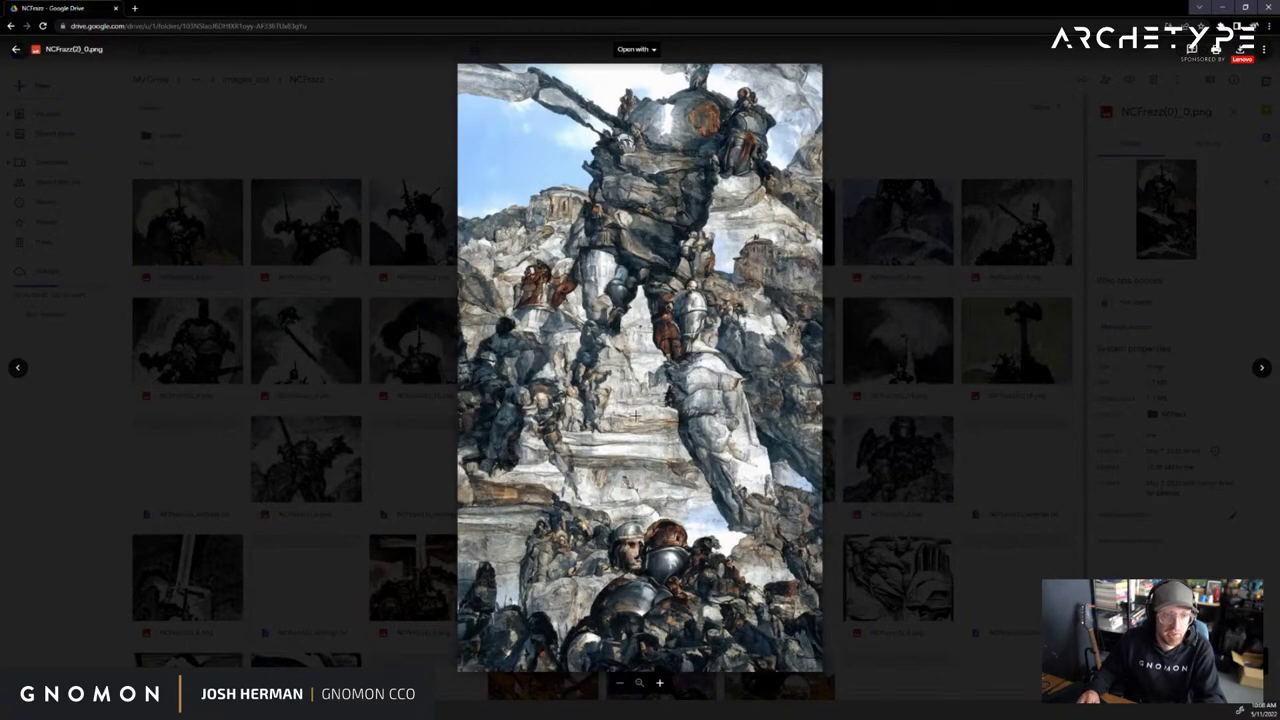
# View NCFrazz(2)_1.png and outline its upper cliff and temple area to point it out, discarding the comment
pyautogui.click(1261, 370)
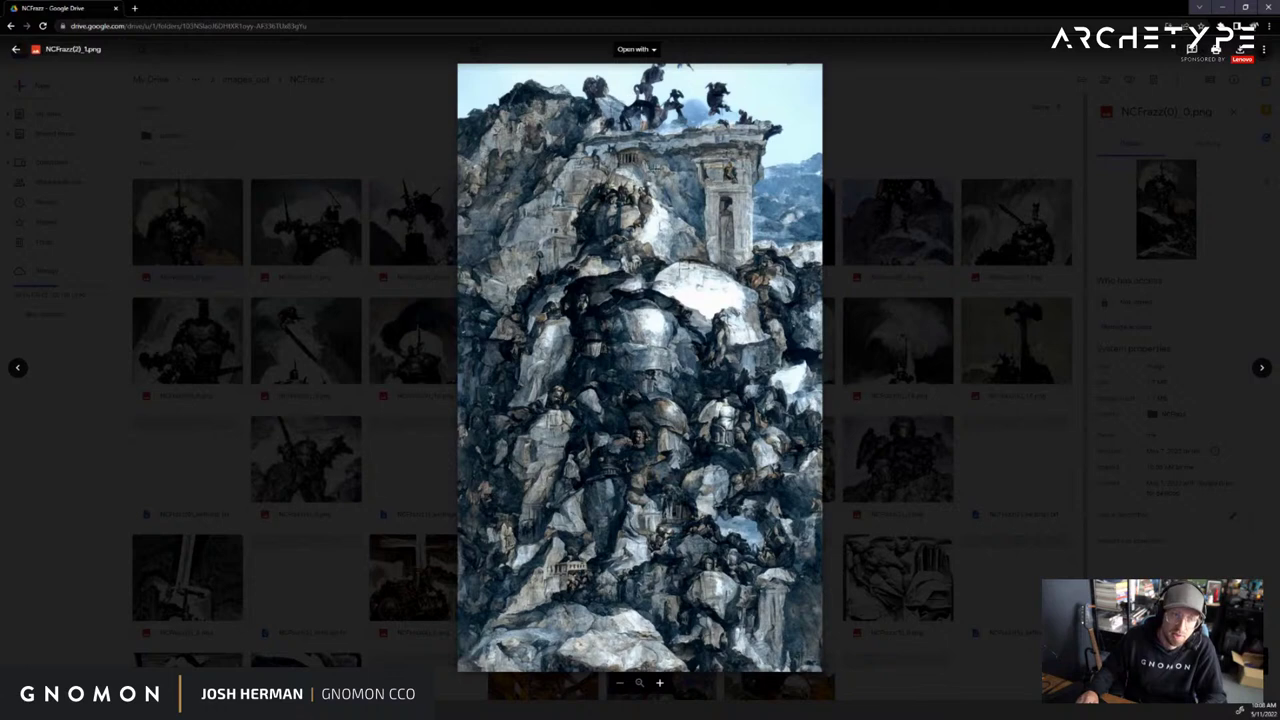
pyautogui.press('super+shift+s')
pyautogui.moveTo(607, 73); pyautogui.dragTo(814, 176)
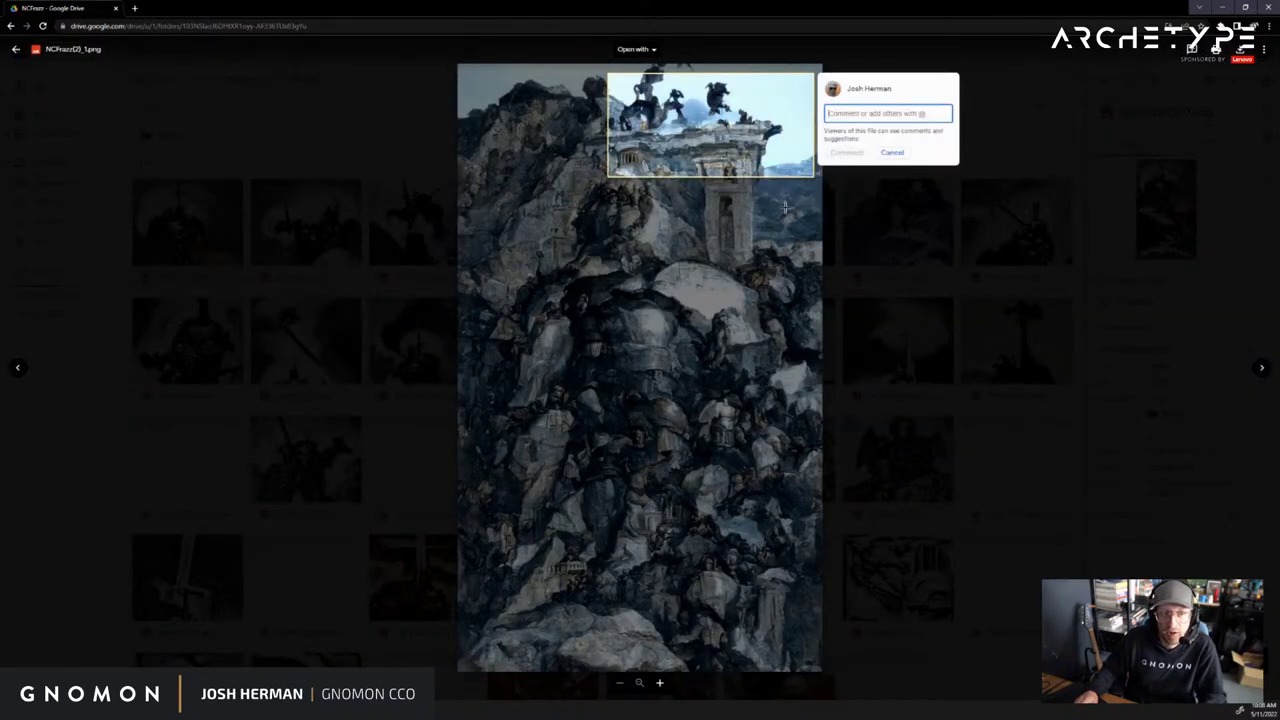
pyautogui.press('Escape')
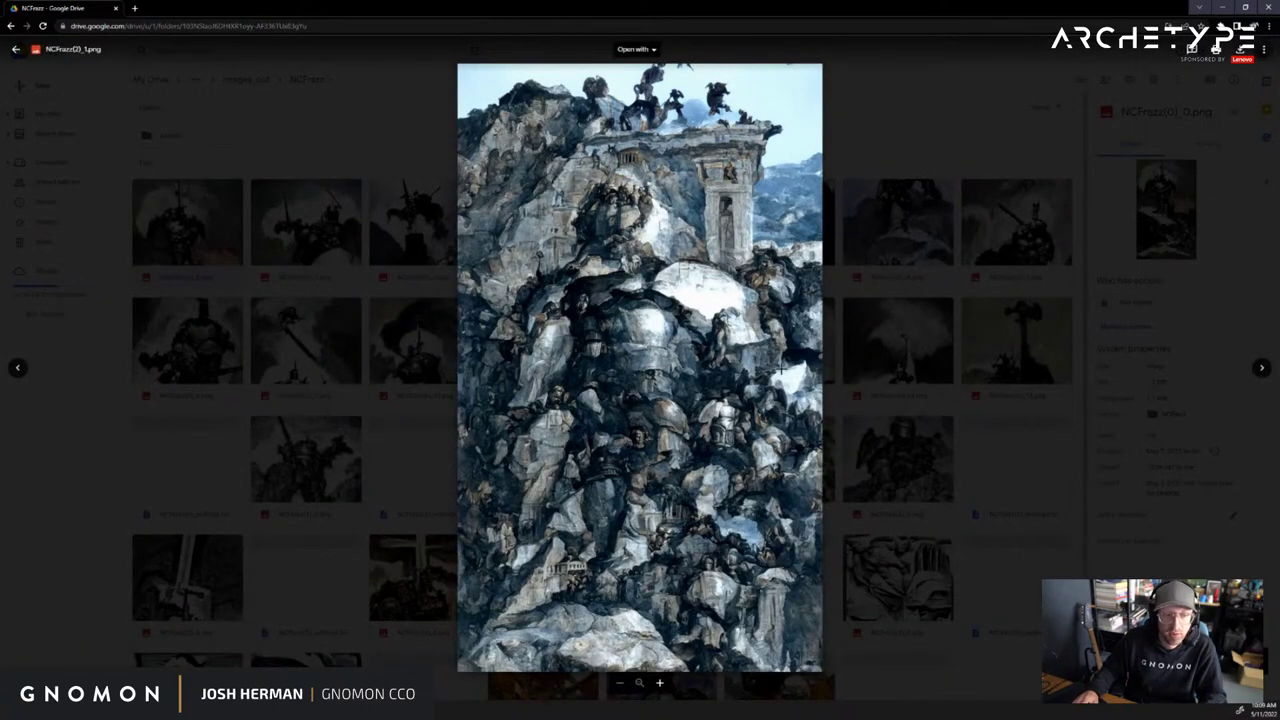
pyautogui.moveTo(815, 80); pyautogui.dragTo(500, 296)
pyautogui.press('Escape')
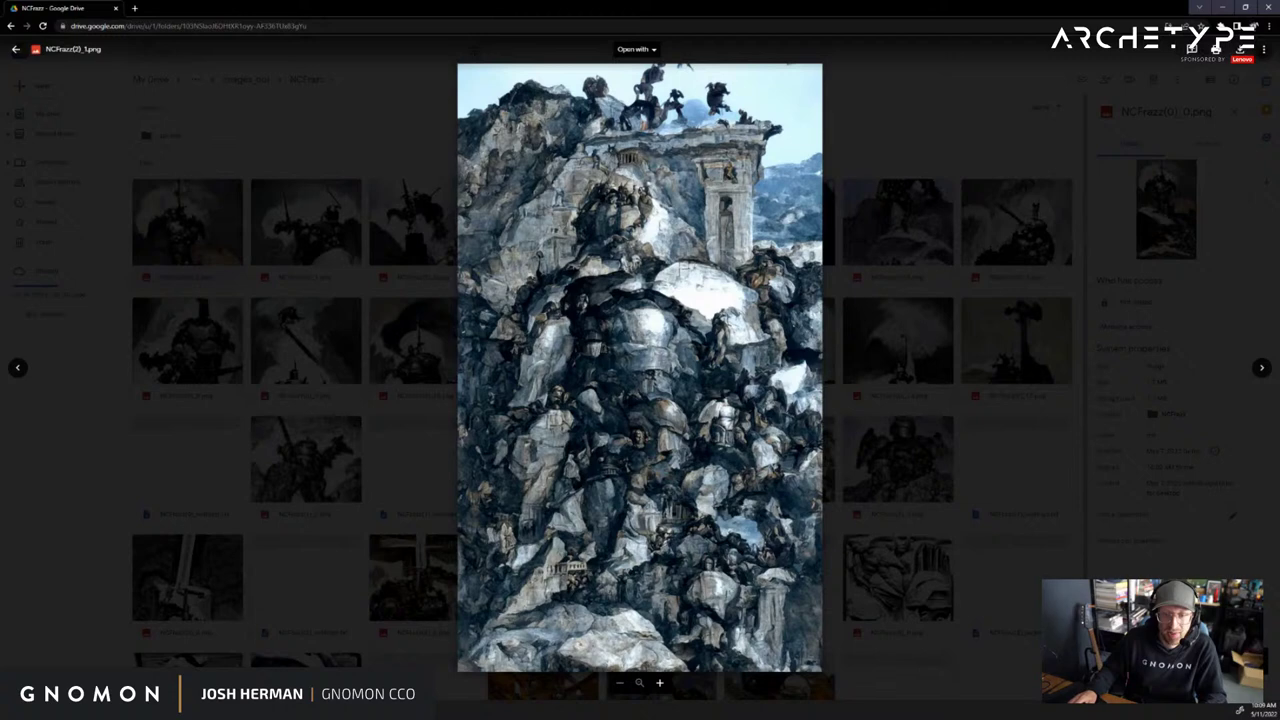
# View NCFrazz(2)_2.png, outline the helmet-shaped rock area without commenting, and advance to NCFrazz(2)_3.png
pyautogui.click(1259, 369)
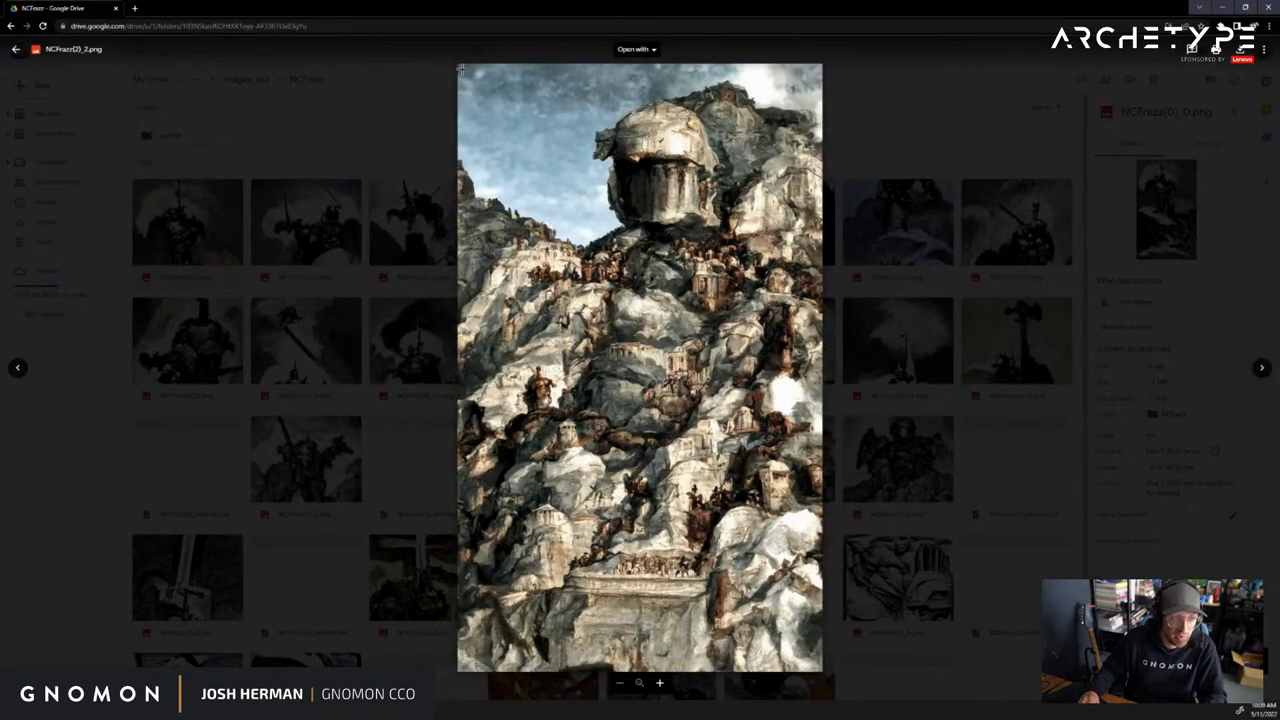
pyautogui.moveTo(458, 68); pyautogui.dragTo(818, 310)
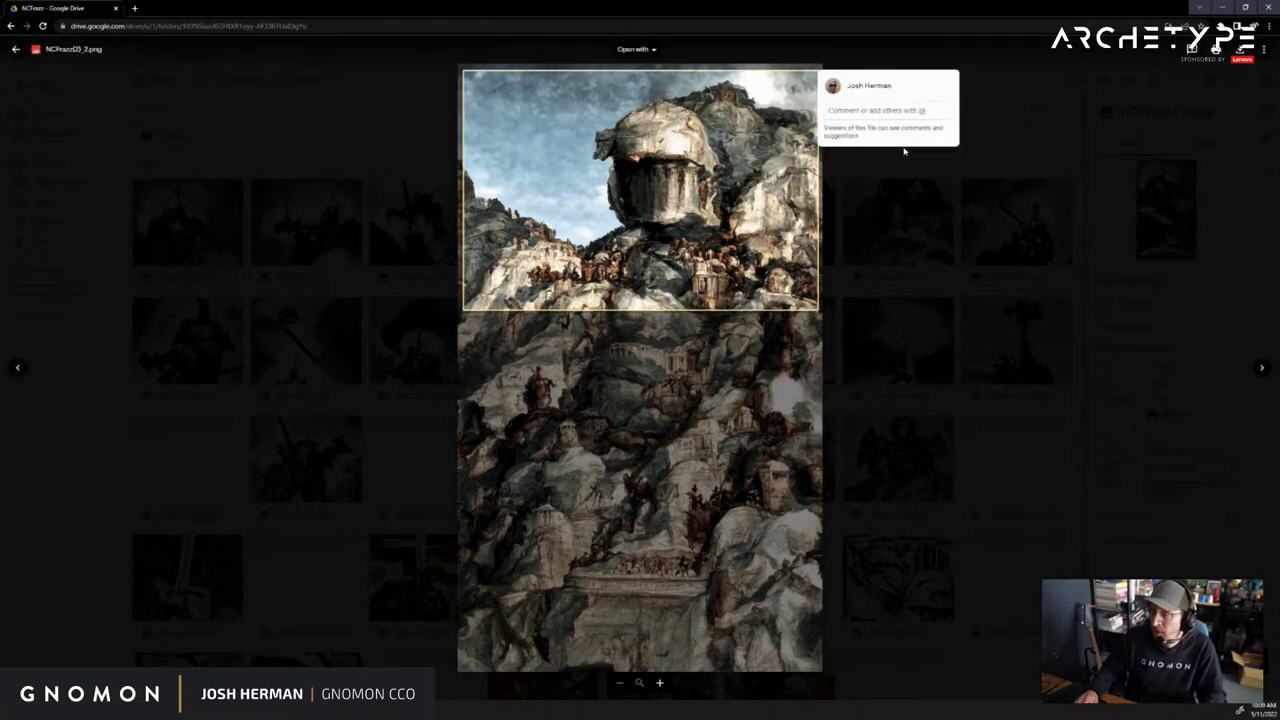
pyautogui.click(903, 150)
pyautogui.click(1261, 367)
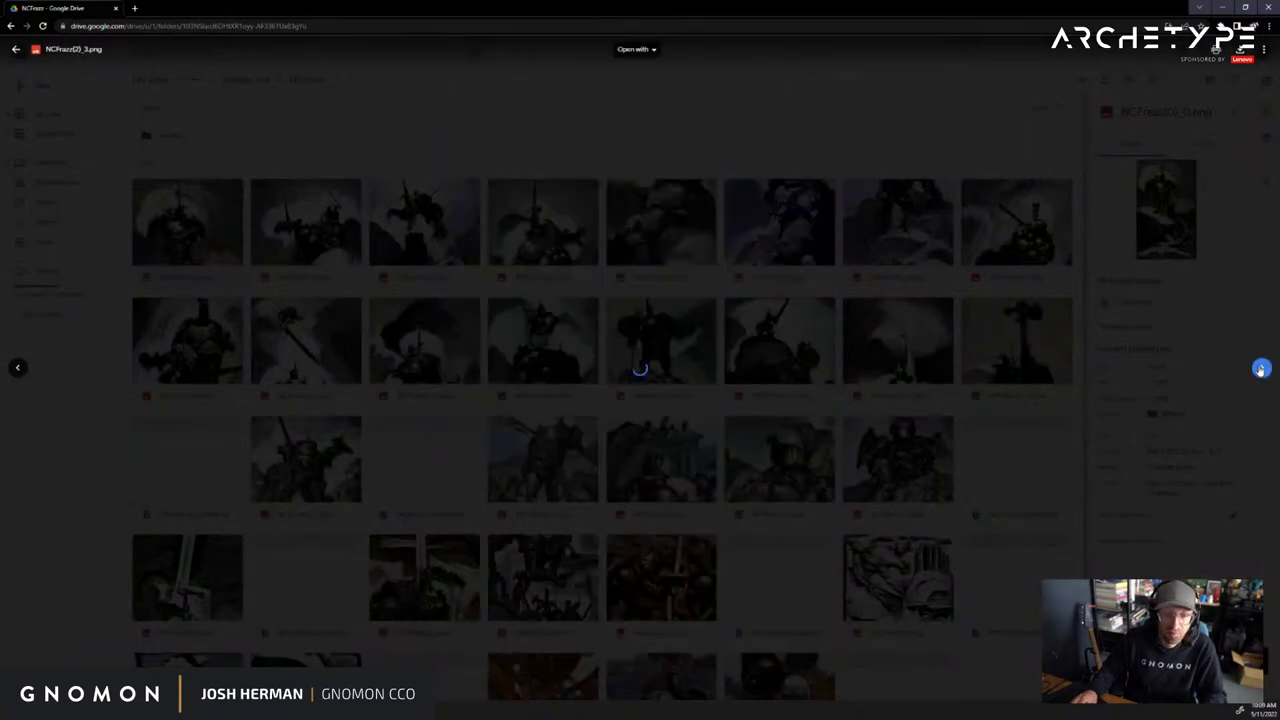
# Look through the NCFrazz(2) settings text, the NCFrazz(3) files and the first NCFrazz(4) images, and return to the folder
pyautogui.click(1261, 368)
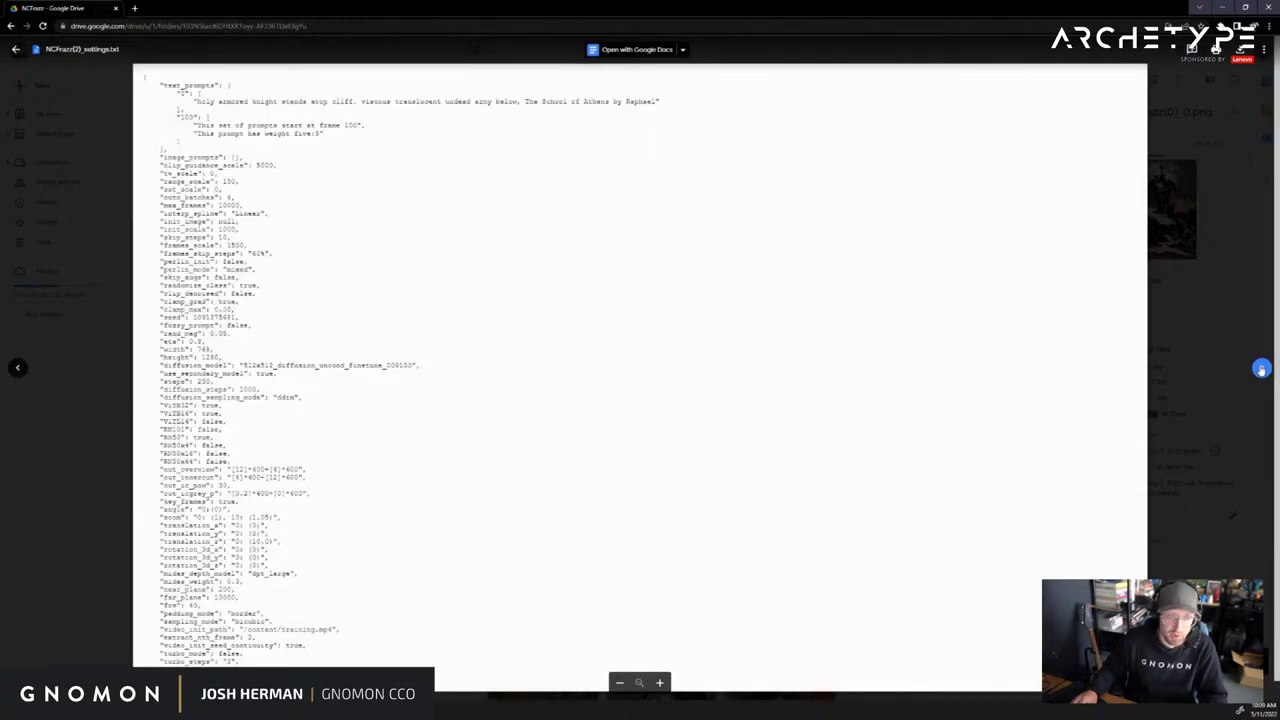
pyautogui.click(1261, 368)
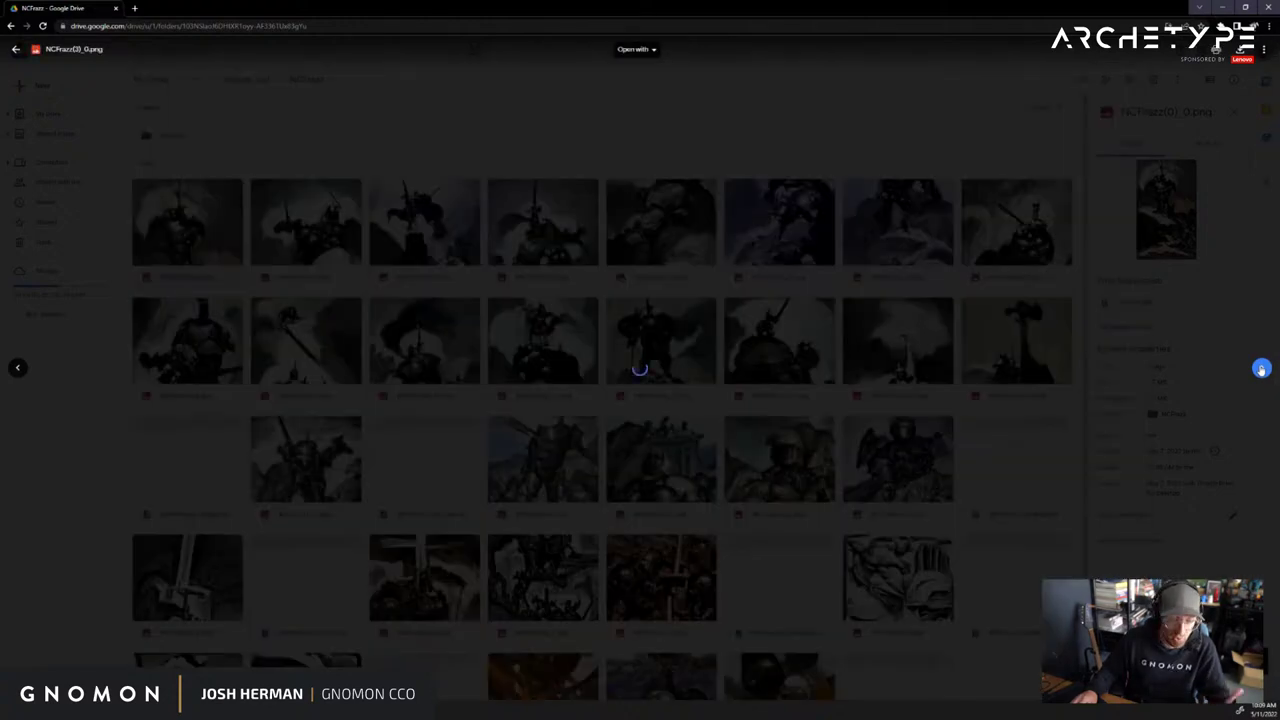
pyautogui.click(1261, 368)
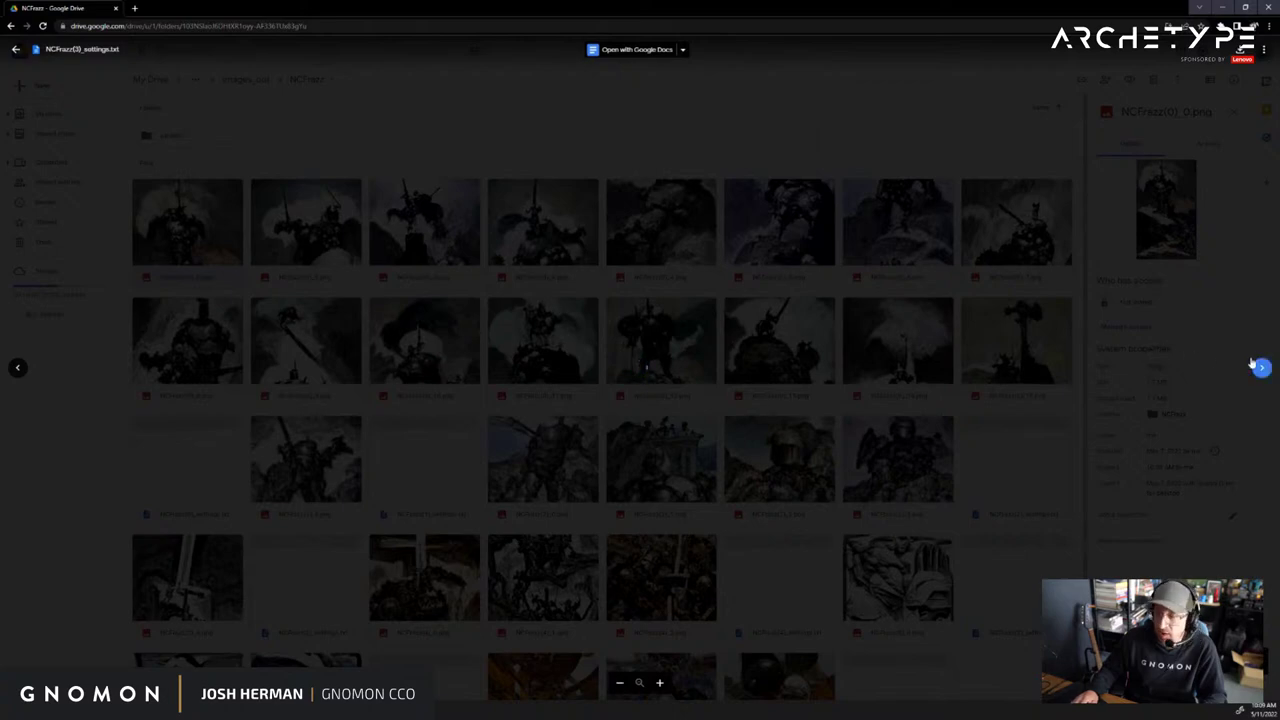
pyautogui.click(1258, 368)
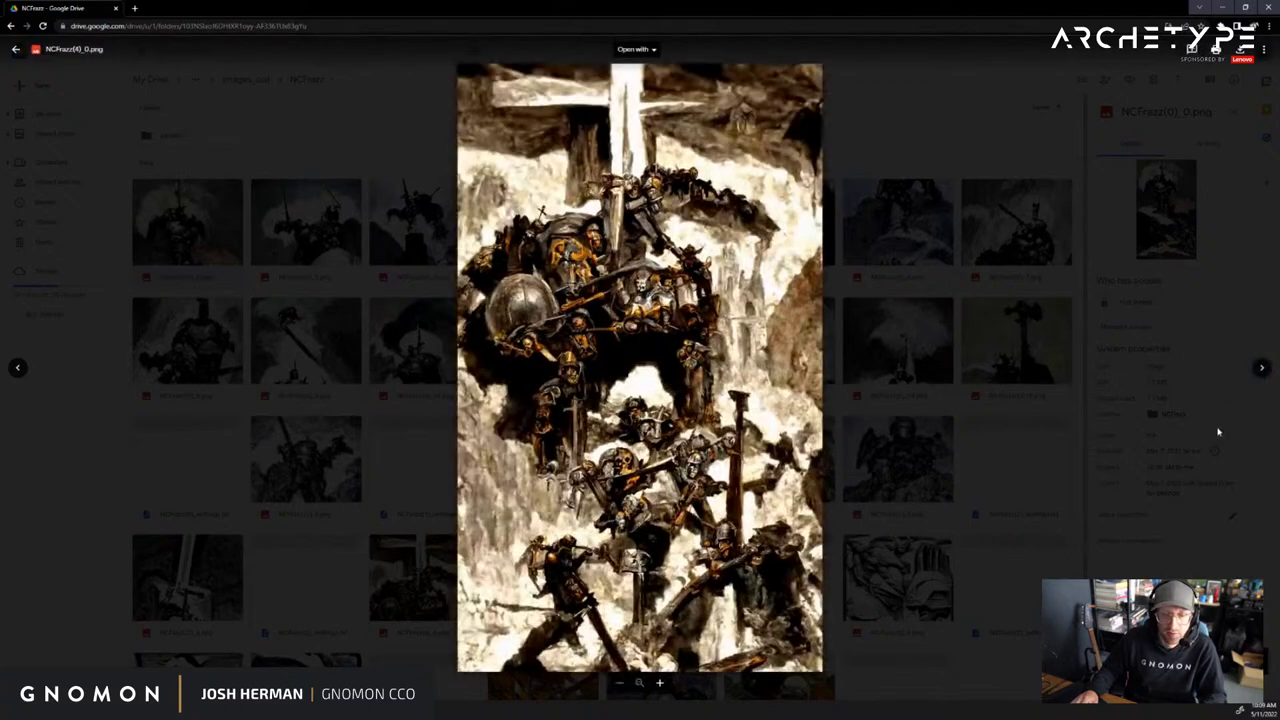
pyautogui.click(1262, 368)
pyautogui.press('Escape')
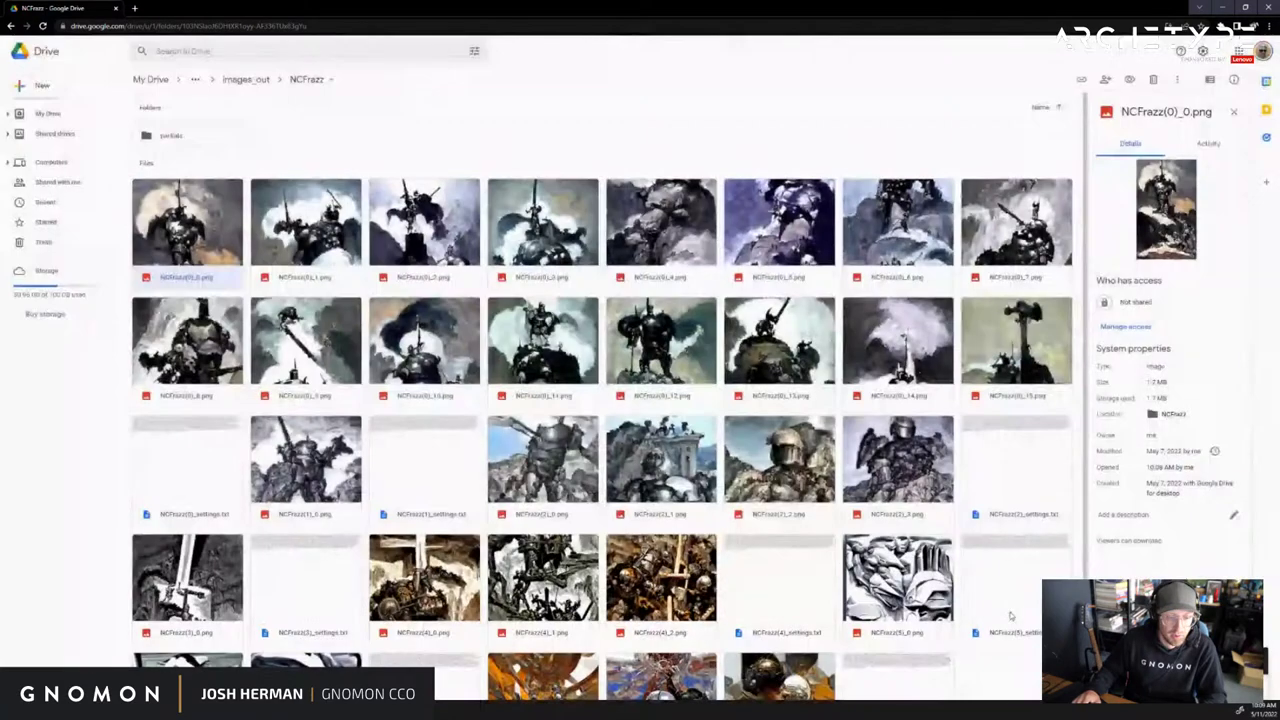
# View the NCFrazz(7) images starting with NCFrazz(7)_0.png, and close the preview
pyautogui.scroll(-1, 604, 580)
pyautogui.doubleClick(543, 625)
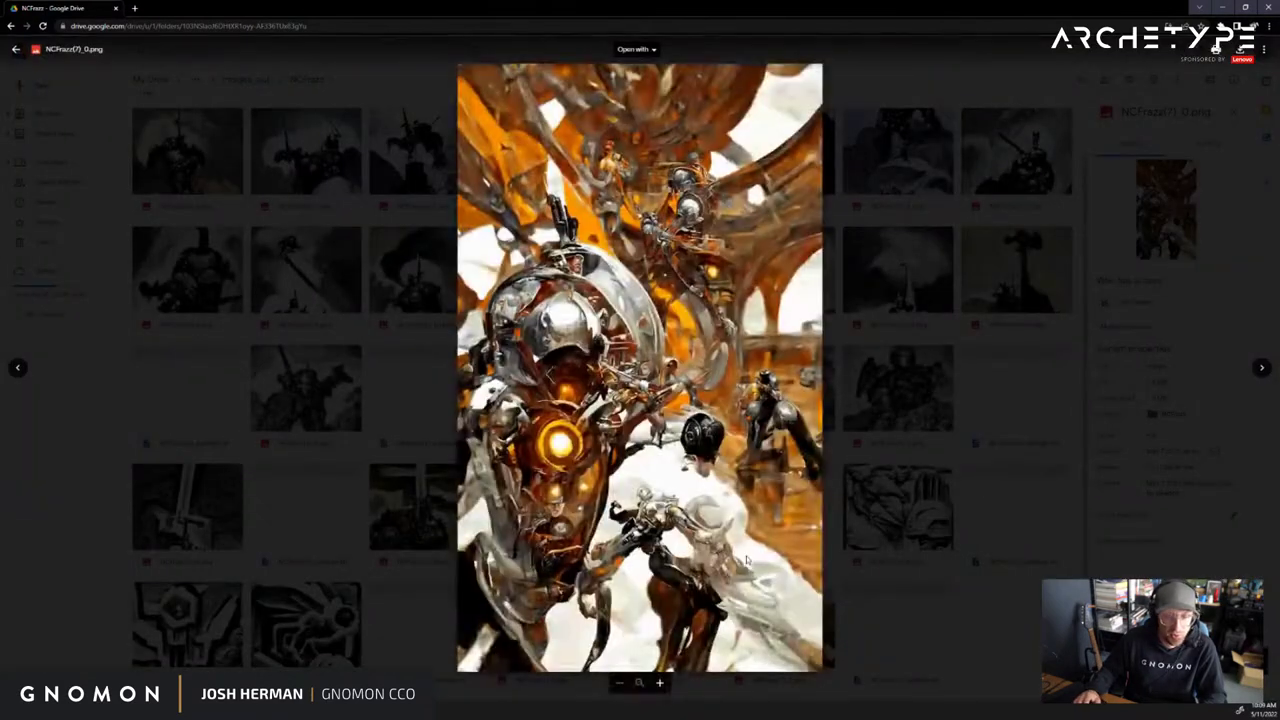
pyautogui.click(1262, 369)
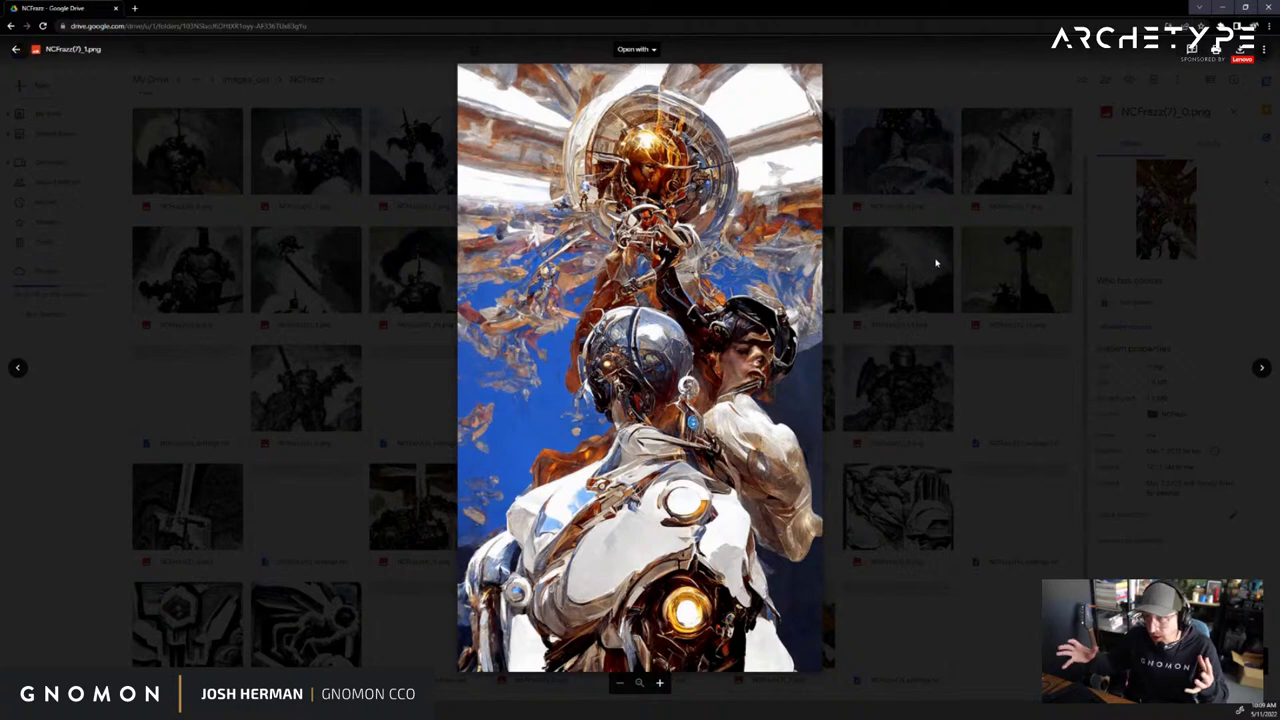
pyautogui.click(1262, 368)
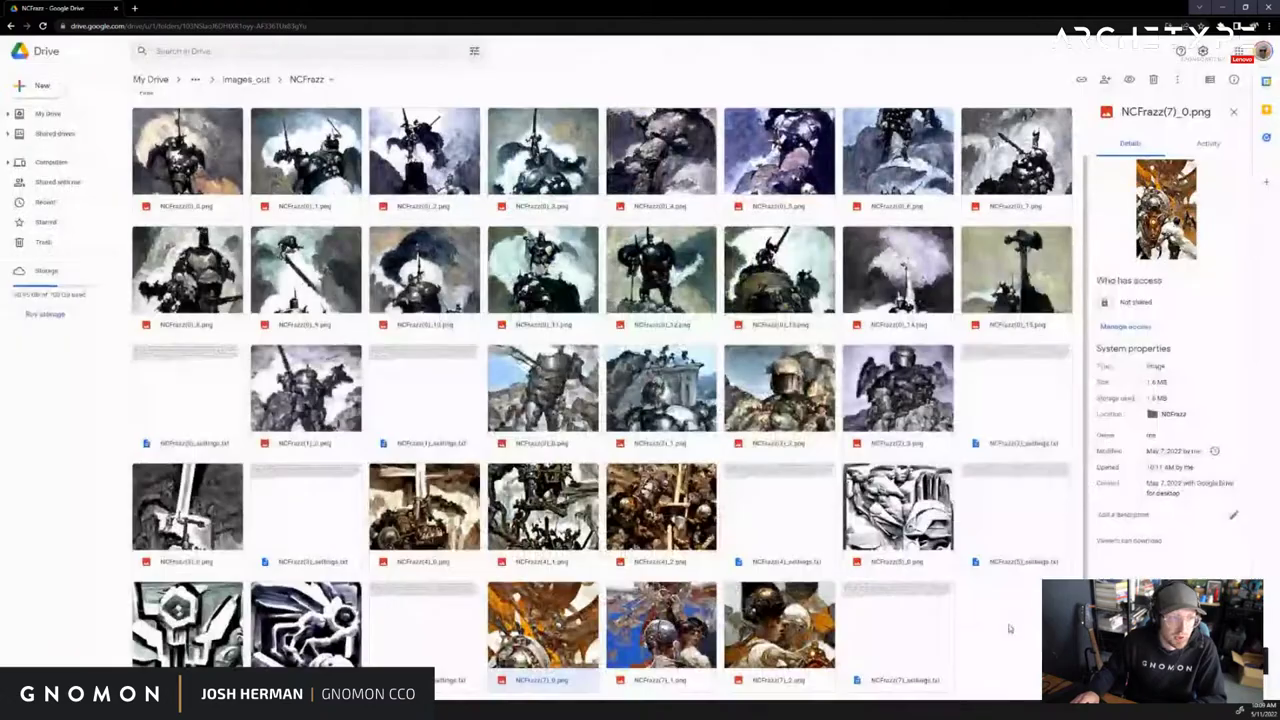
pyautogui.press('Escape')
# Open the SpiderPaint folder inside images_out and briefly view SpiderPaint(0)_0.png
pyautogui.click(245, 79)
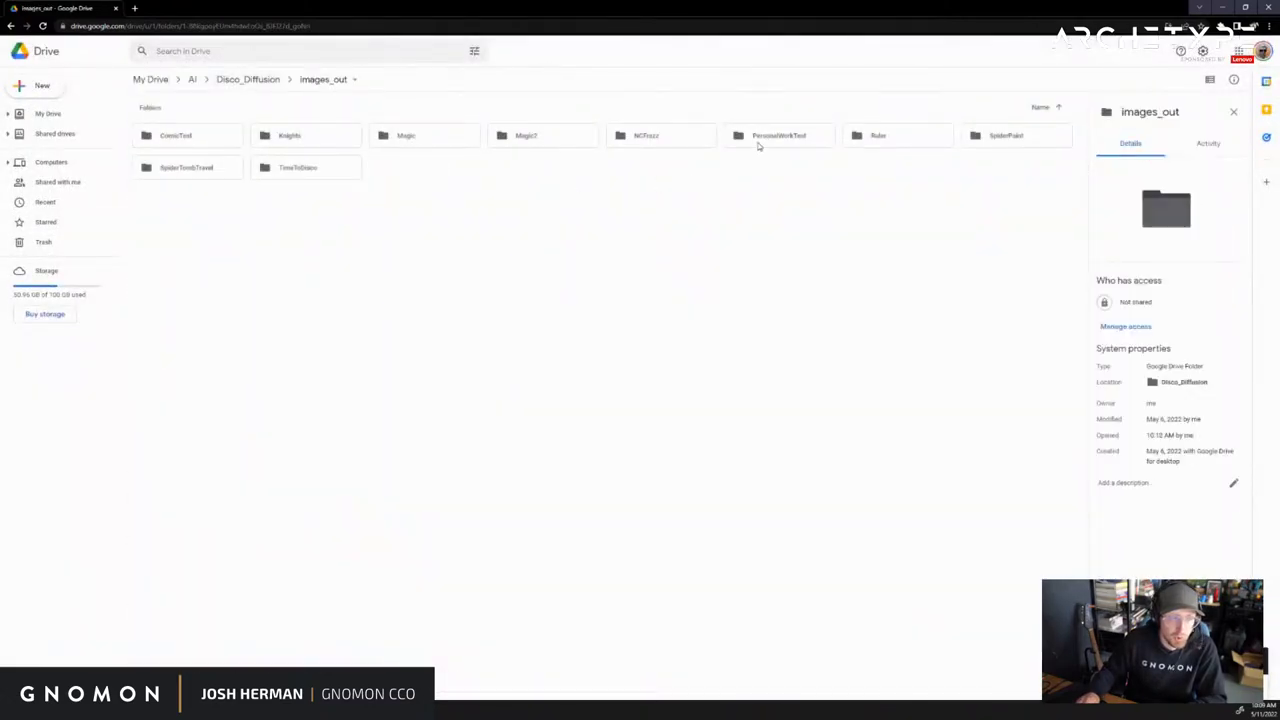
pyautogui.doubleClick(957, 139)
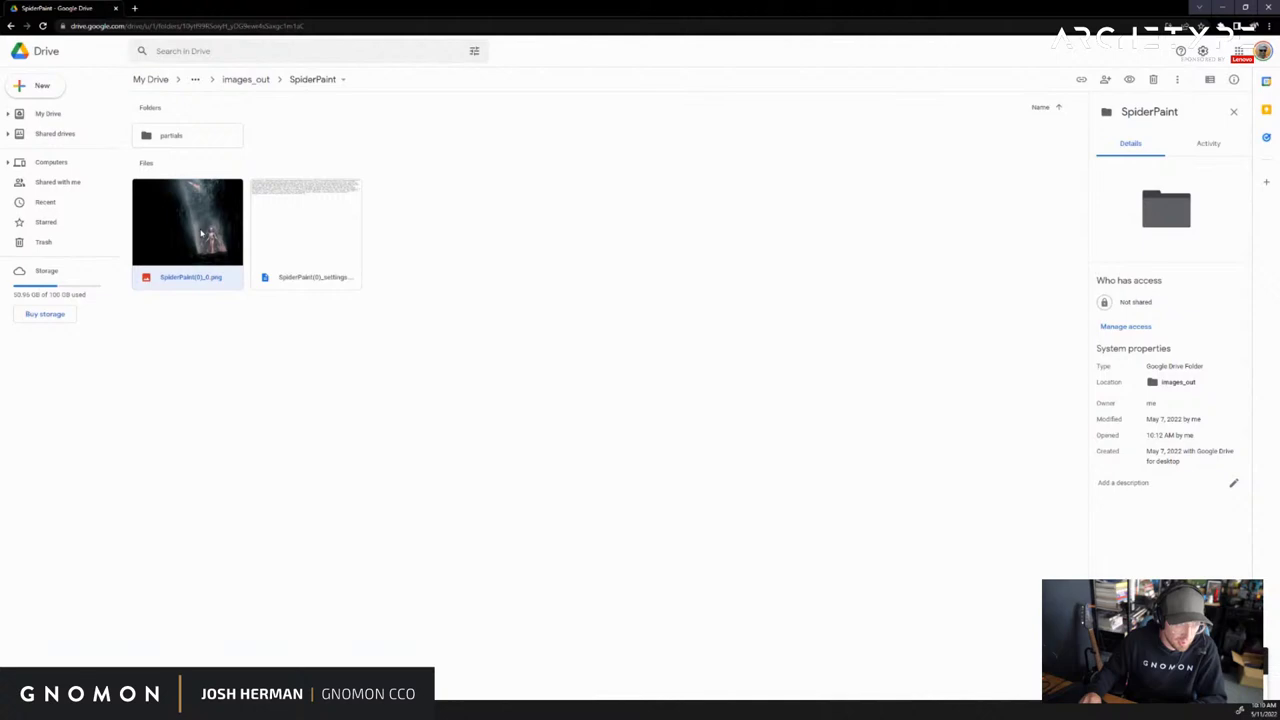
pyautogui.doubleClick(200, 233)
pyautogui.press('Escape')
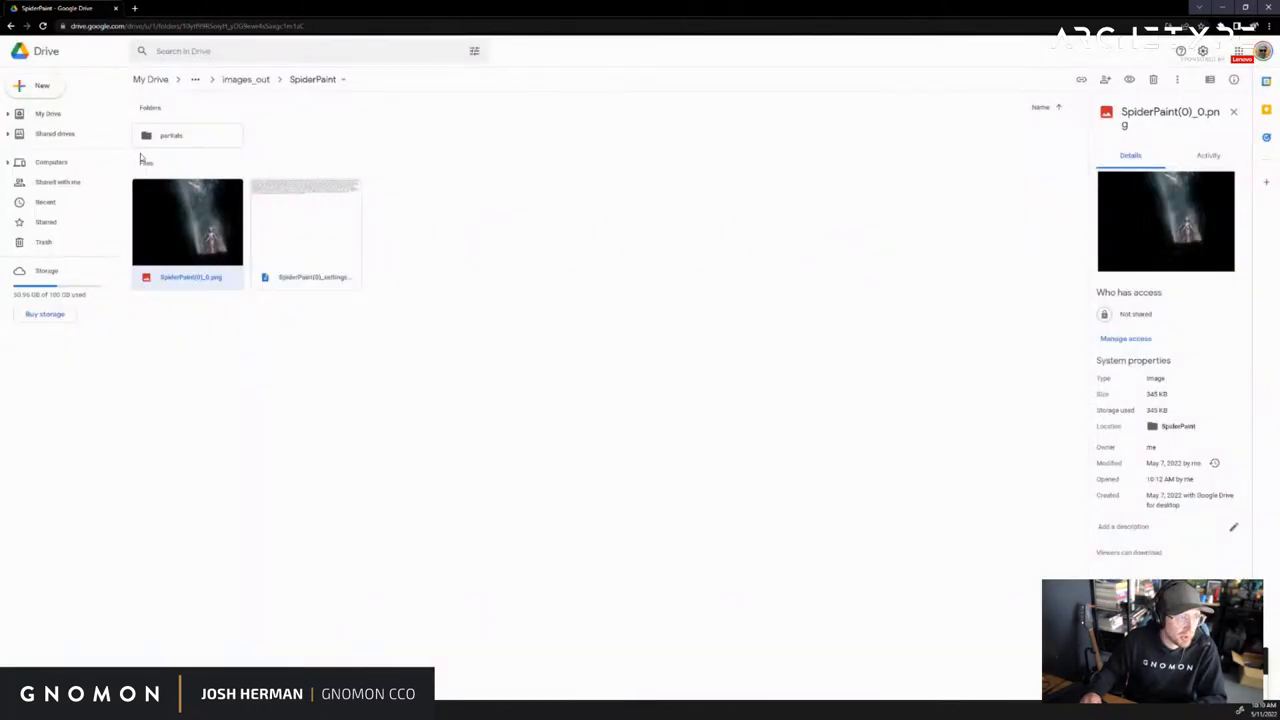
# Open the SpiderTombTravel folder inside images_out and view its images from _0.png through _4.png
pyautogui.click(252, 82)
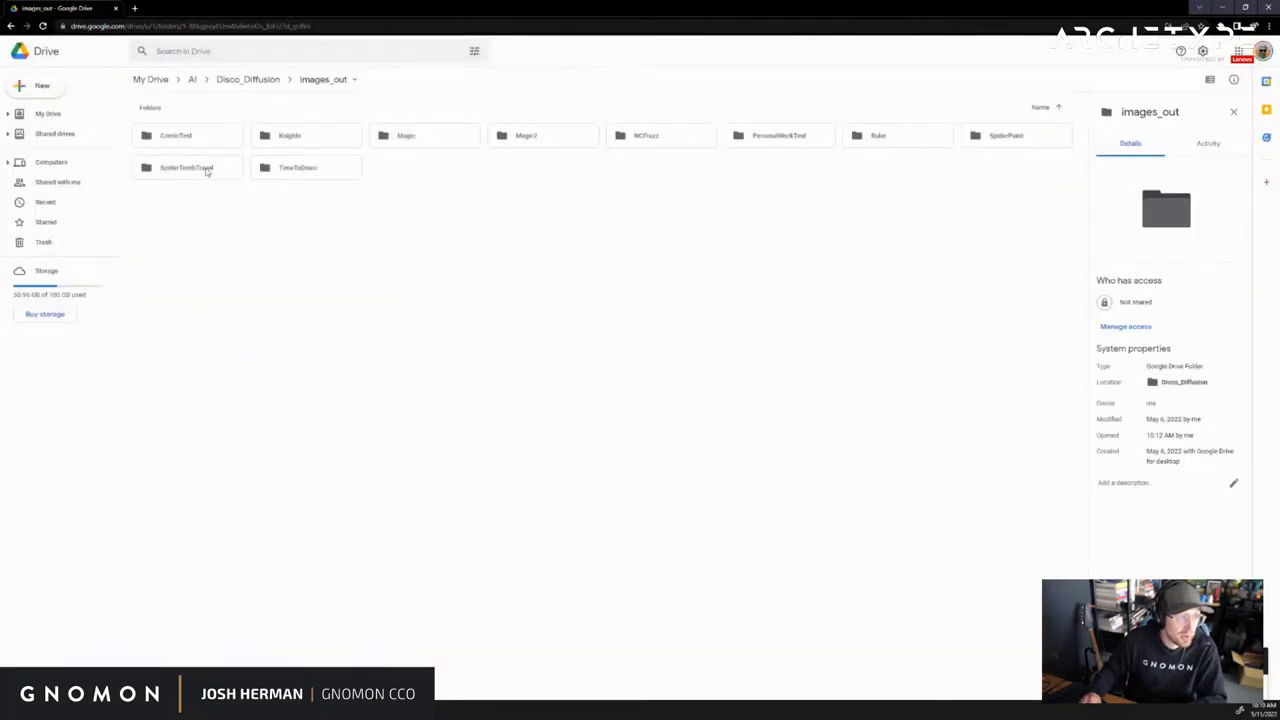
pyautogui.doubleClick(207, 171)
pyautogui.doubleClick(218, 226)
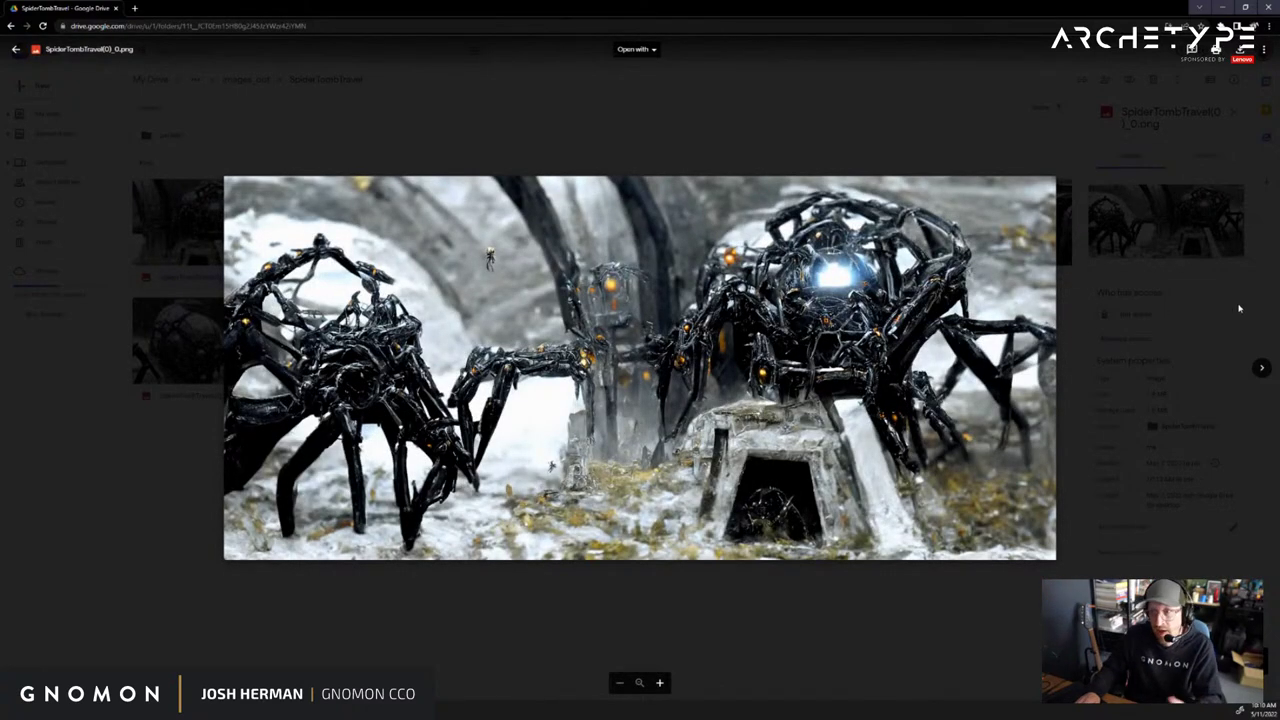
pyautogui.click(1262, 369)
pyautogui.click(1262, 369)
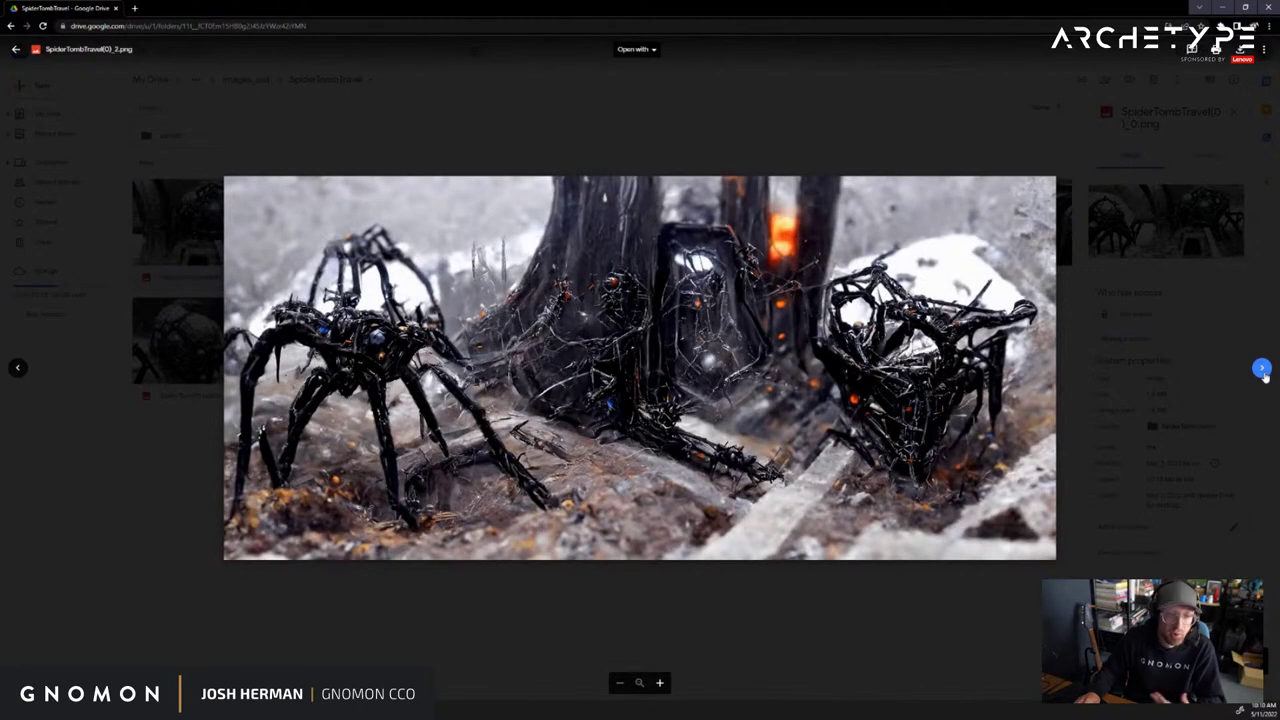
pyautogui.click(1262, 369)
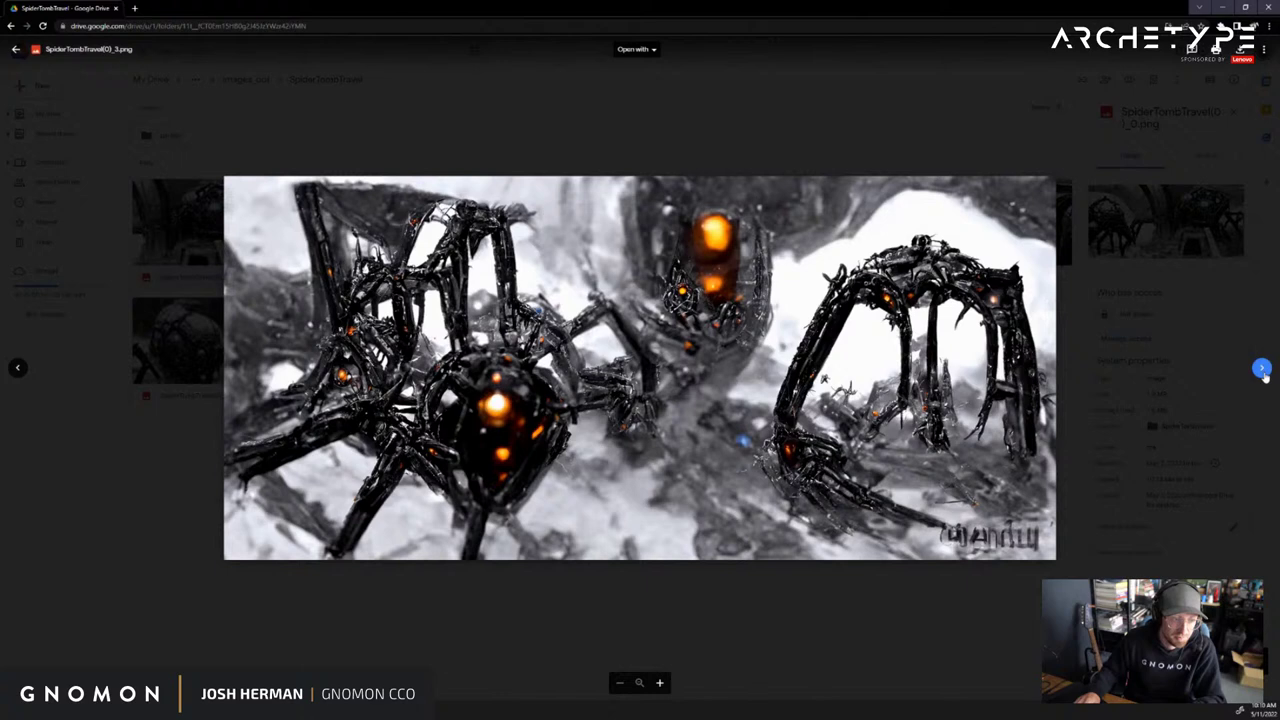
pyautogui.click(1262, 369)
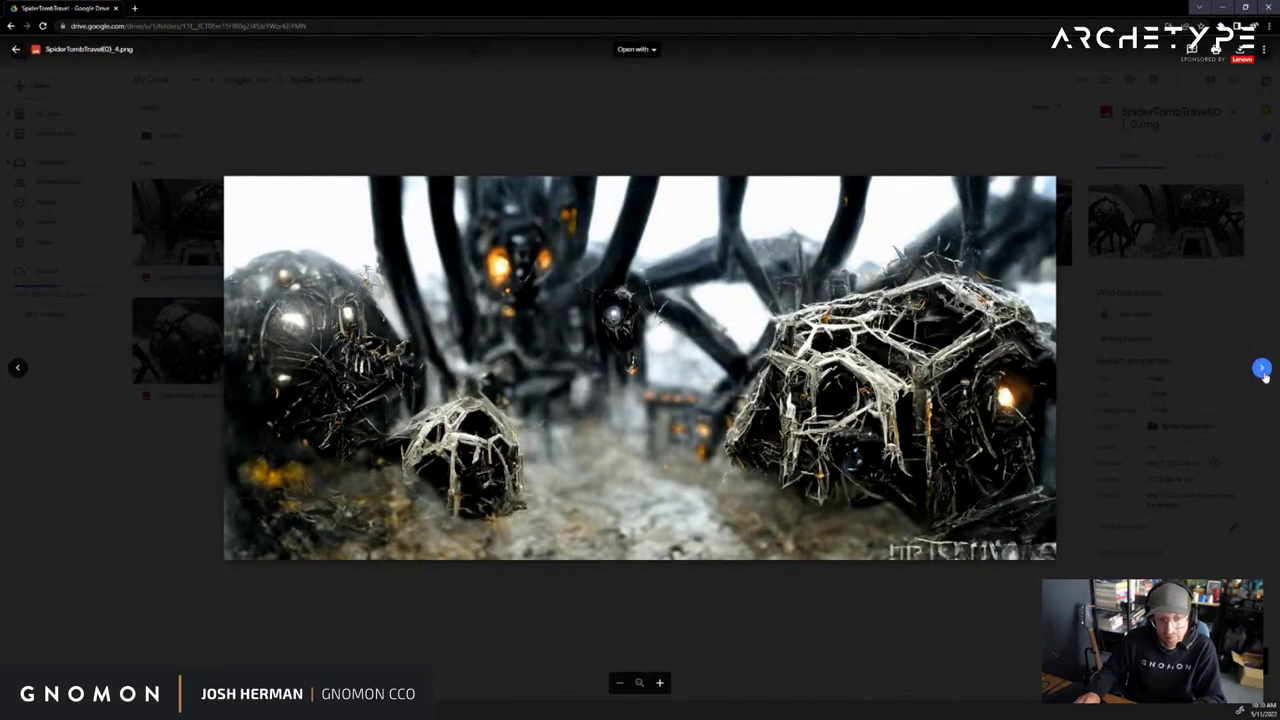
# Outline the large webbed dome in SpiderTombTravel(0)_4.png without commenting, view the images through _7.png, and close the preview
pyautogui.moveTo(736, 282); pyautogui.dragTo(1022, 505)
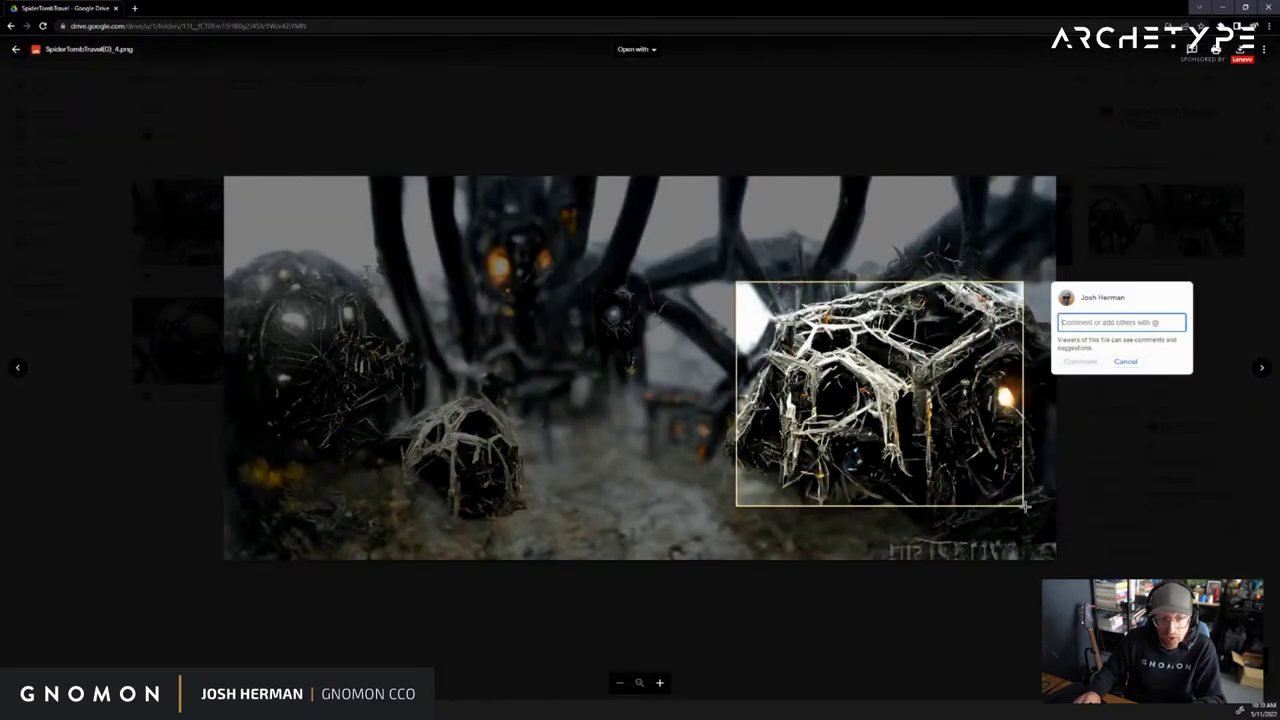
pyautogui.click(978, 533)
pyautogui.click(1262, 369)
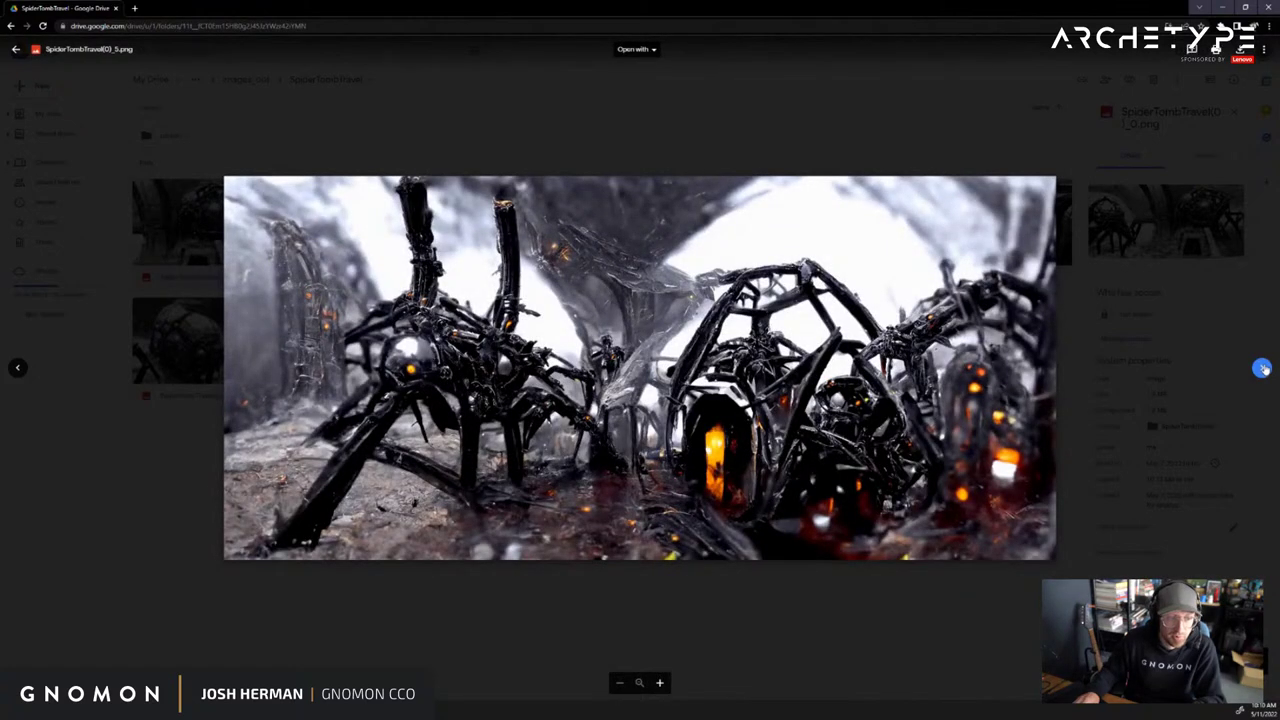
pyautogui.click(1262, 369)
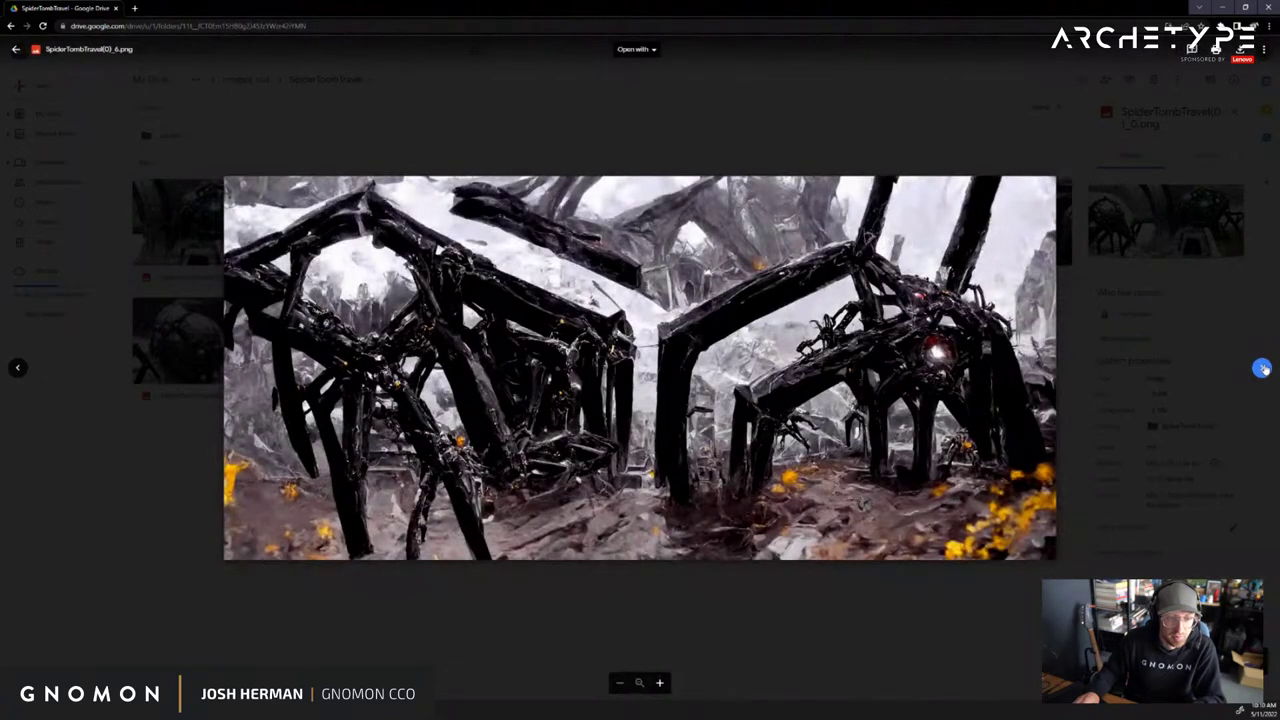
pyautogui.click(1260, 367)
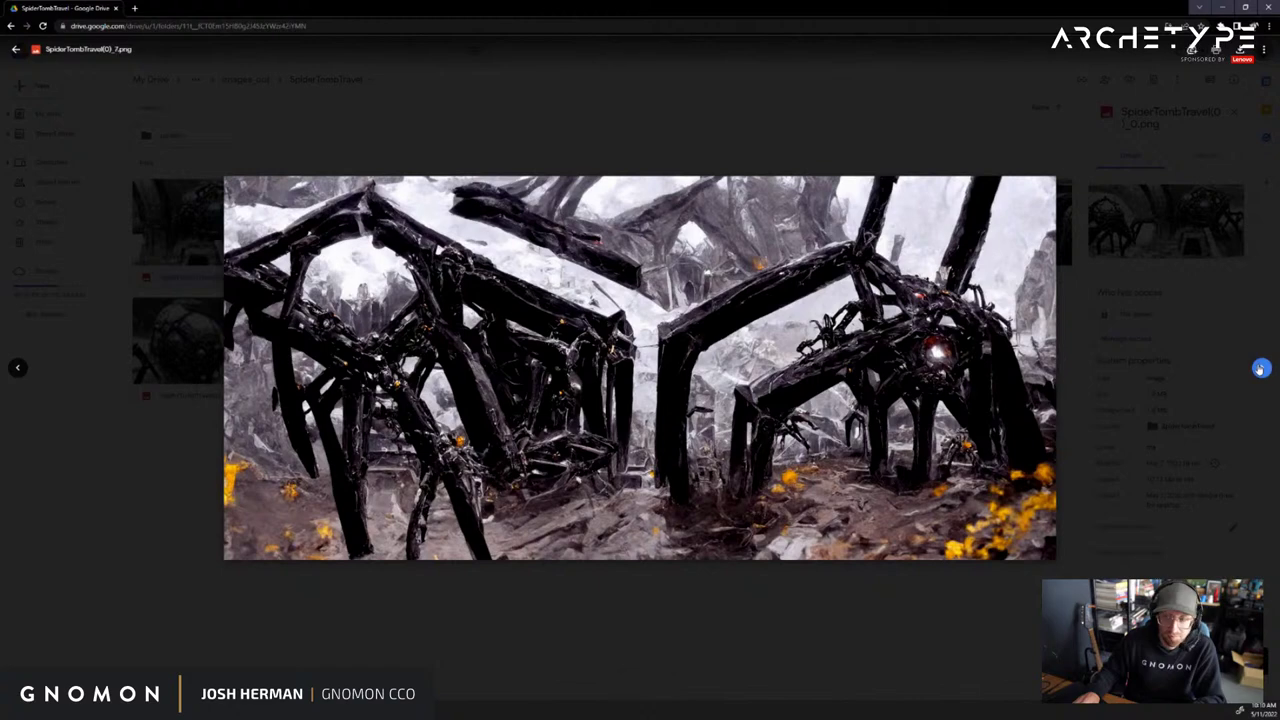
pyautogui.press('Escape')
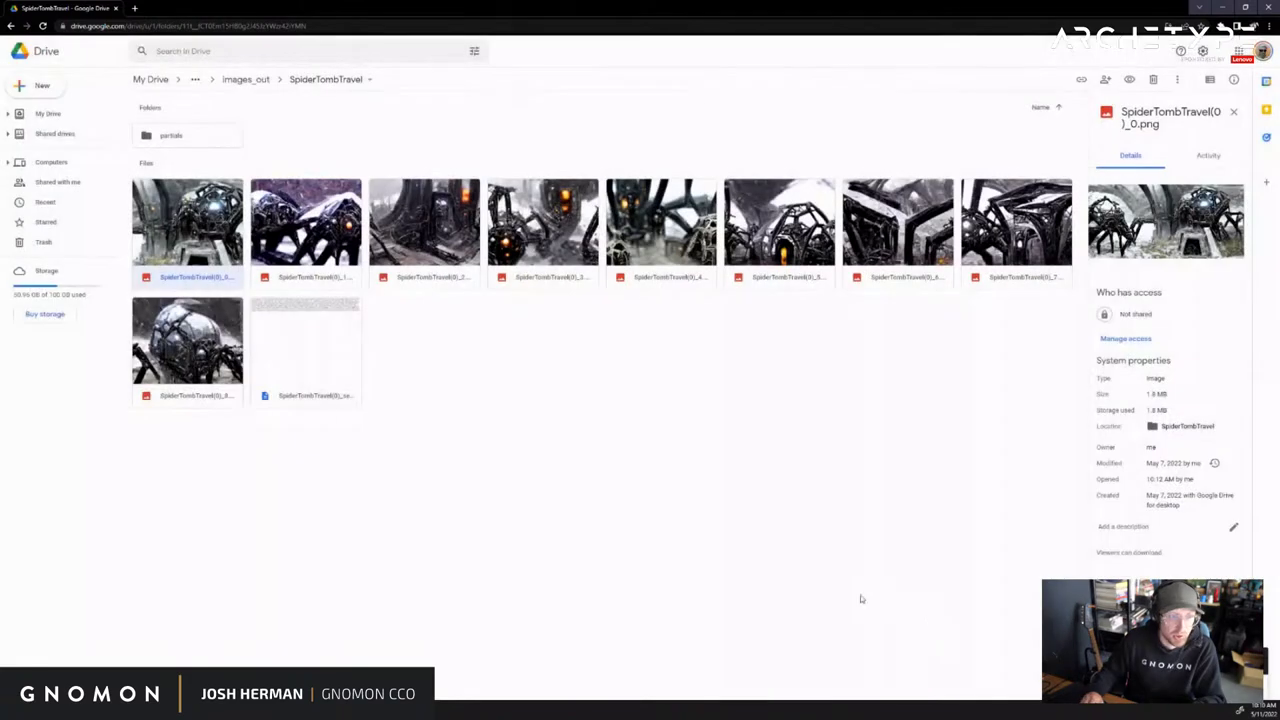
# Open the TimeToDisco folder inside images_out, view its three images, and outline the lower part of TimeToDisco(1)_0.png without commenting
pyautogui.click(246, 80)
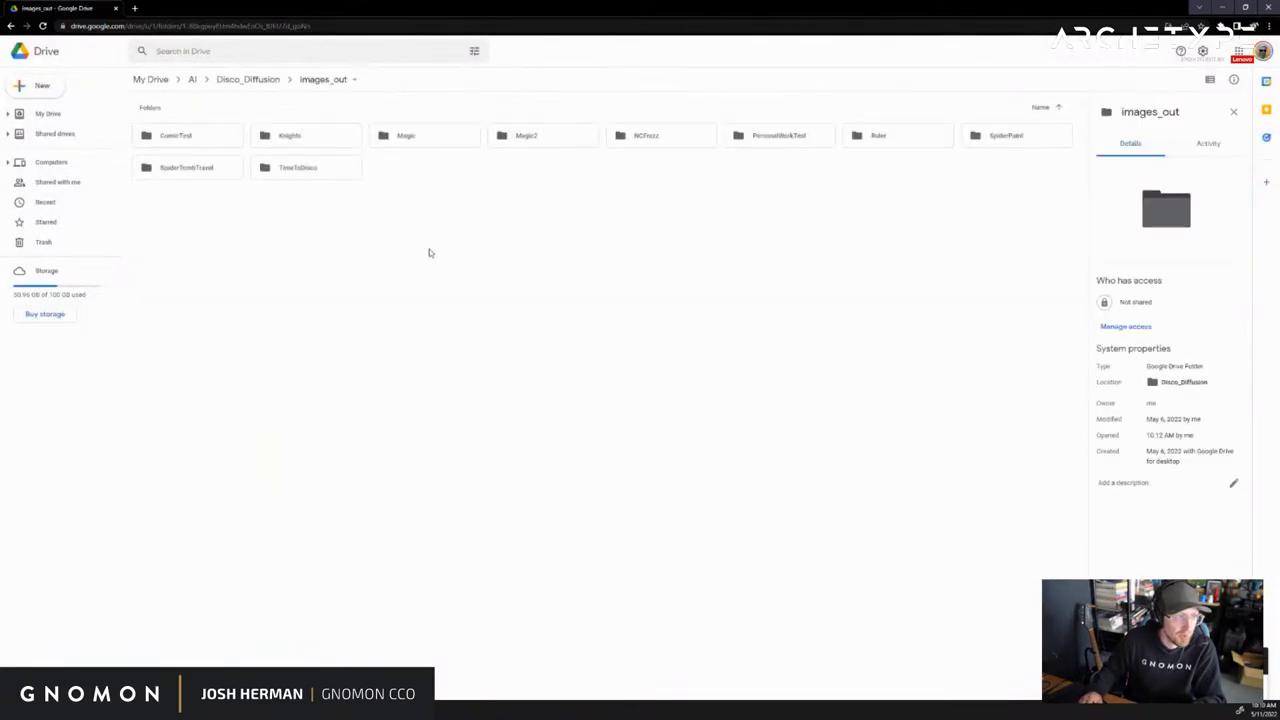
pyautogui.doubleClick(320, 172)
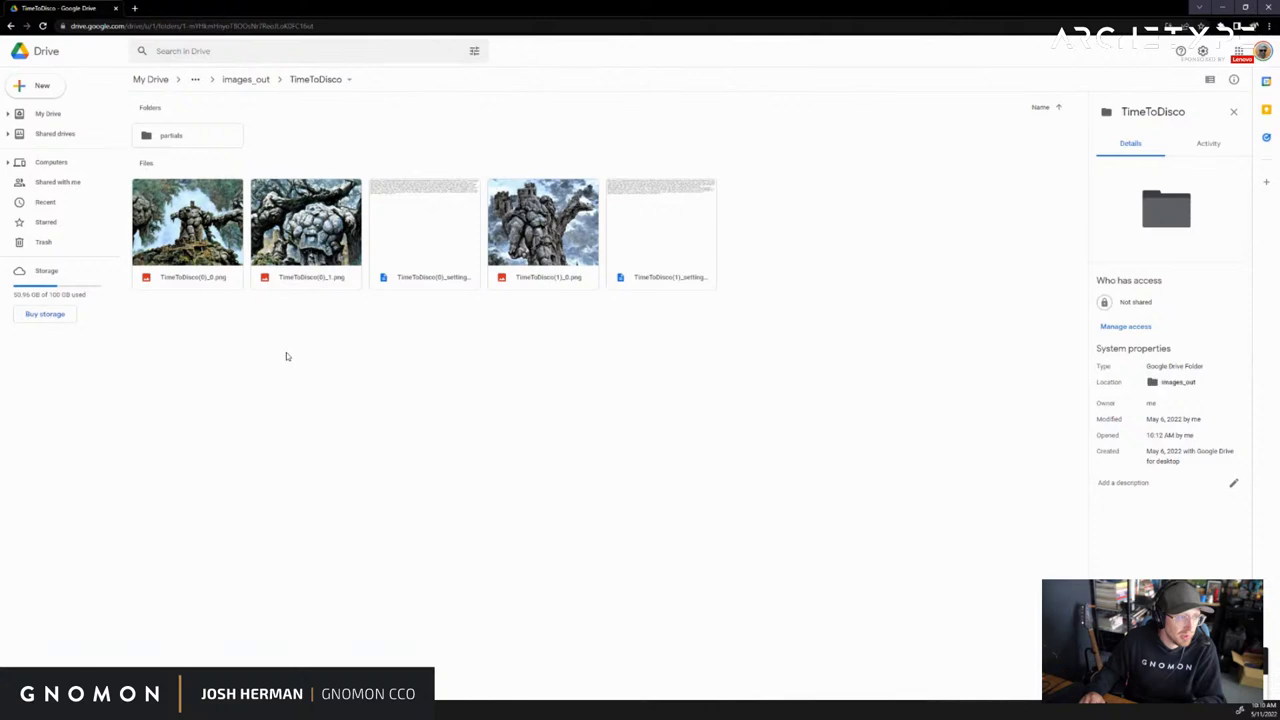
pyautogui.doubleClick(214, 240)
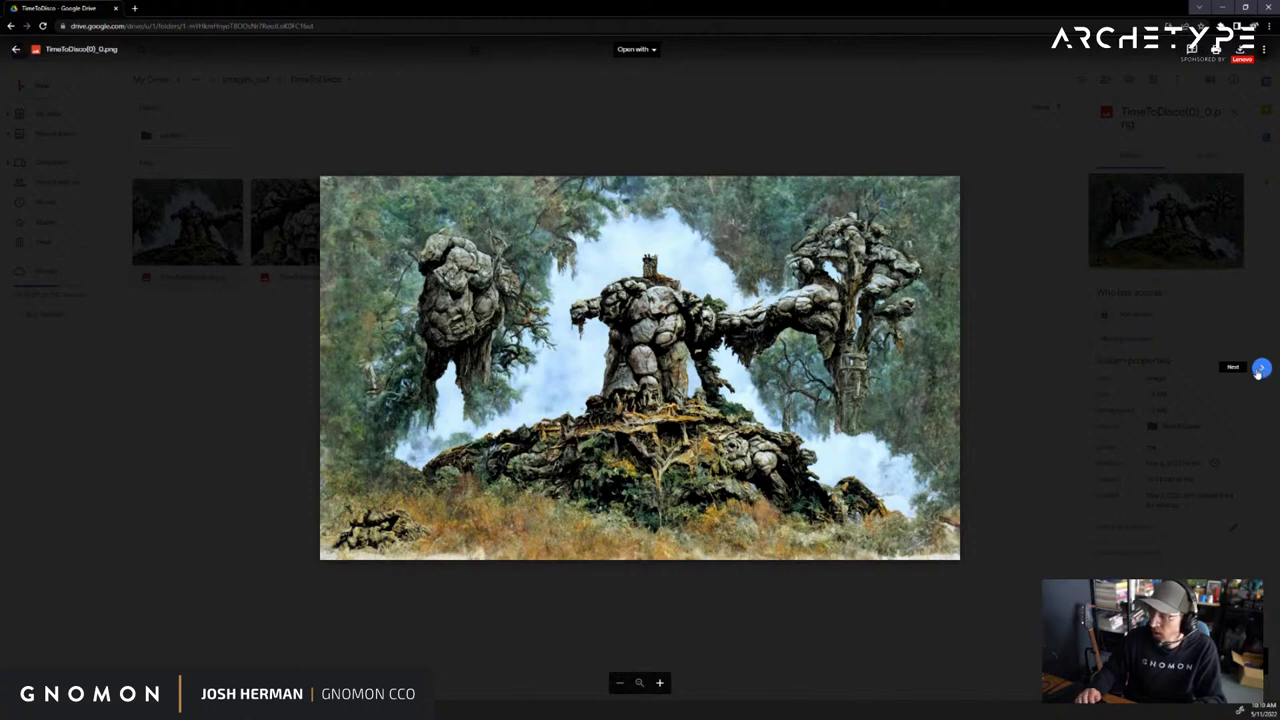
pyautogui.click(1260, 369)
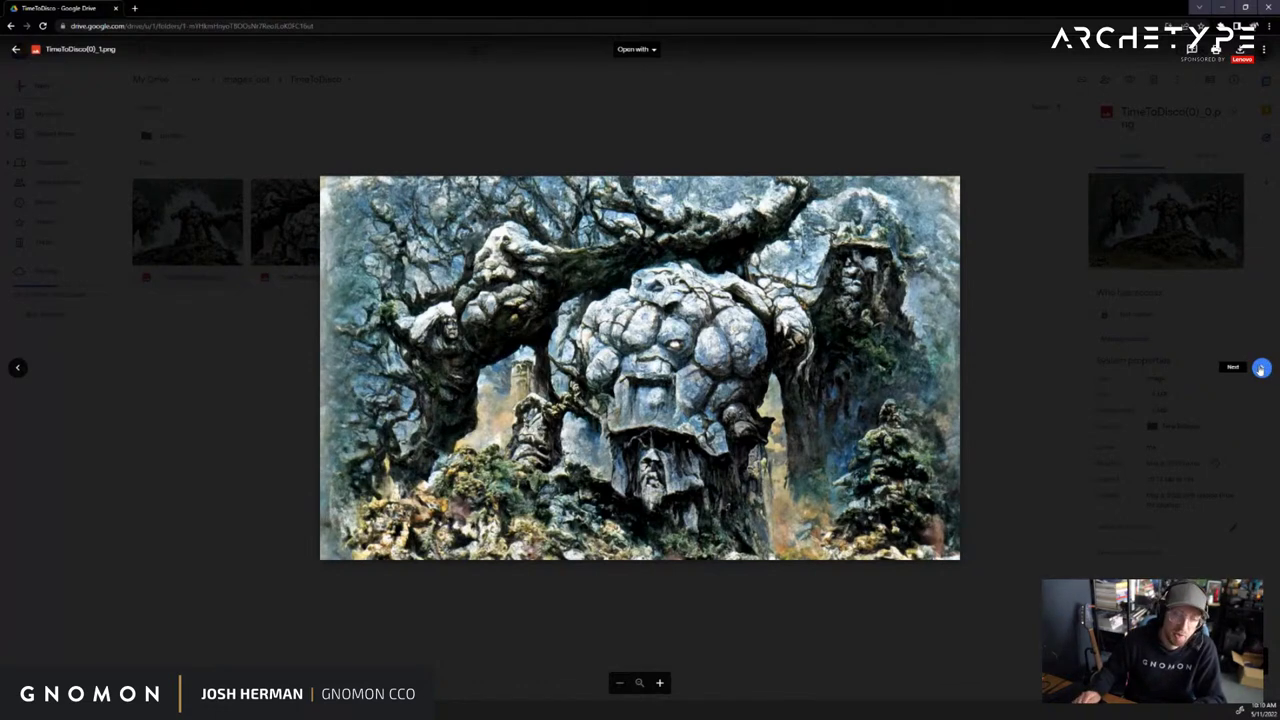
pyautogui.click(1261, 369)
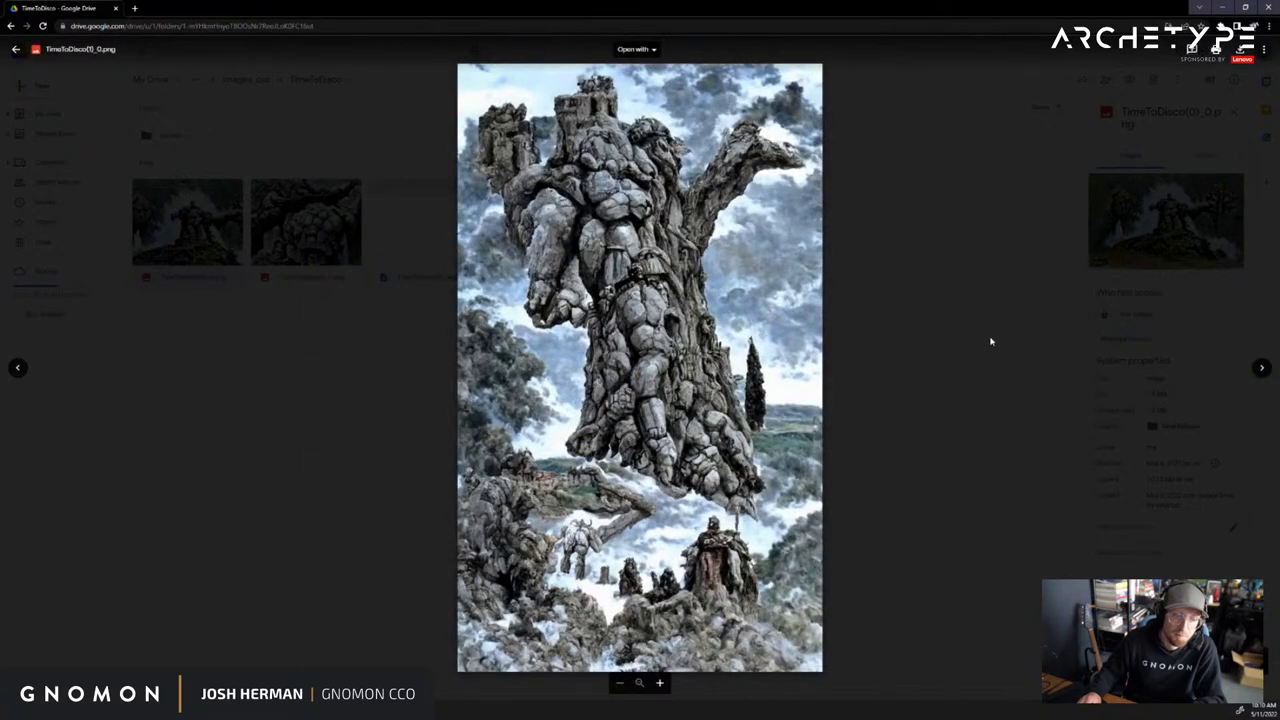
pyautogui.moveTo(806, 287); pyautogui.dragTo(472, 658)
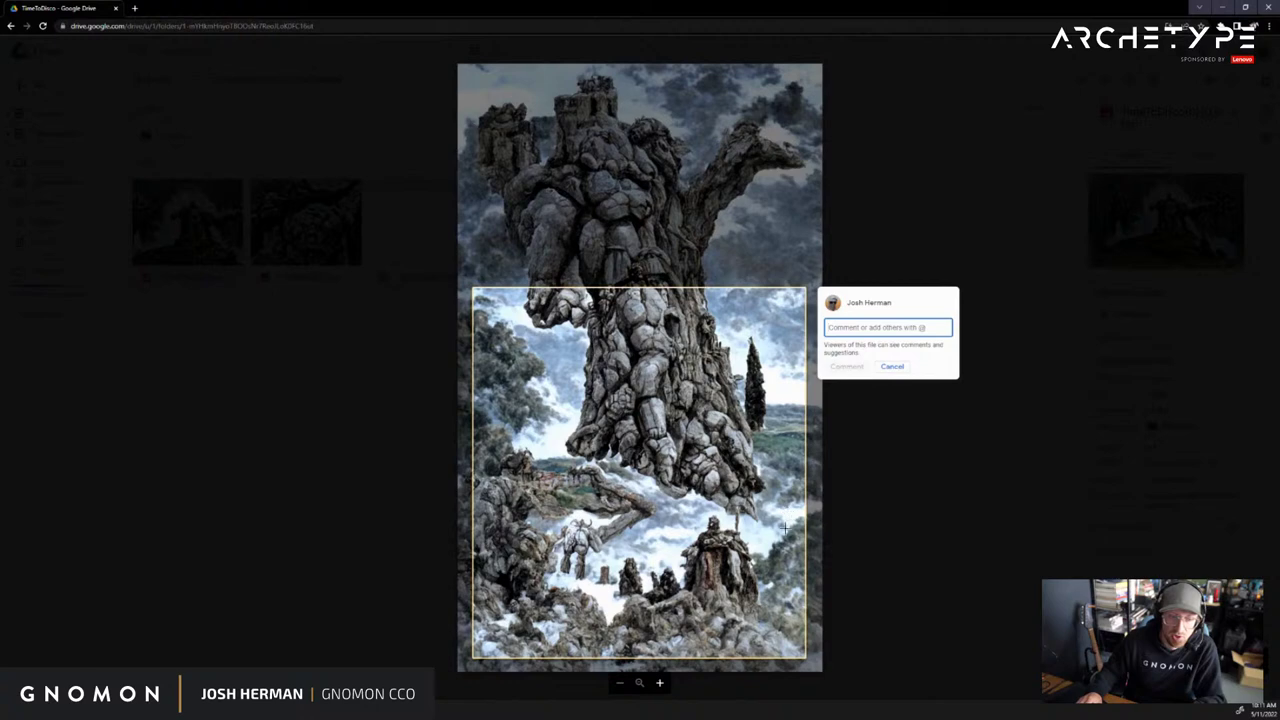
pyautogui.click(975, 568)
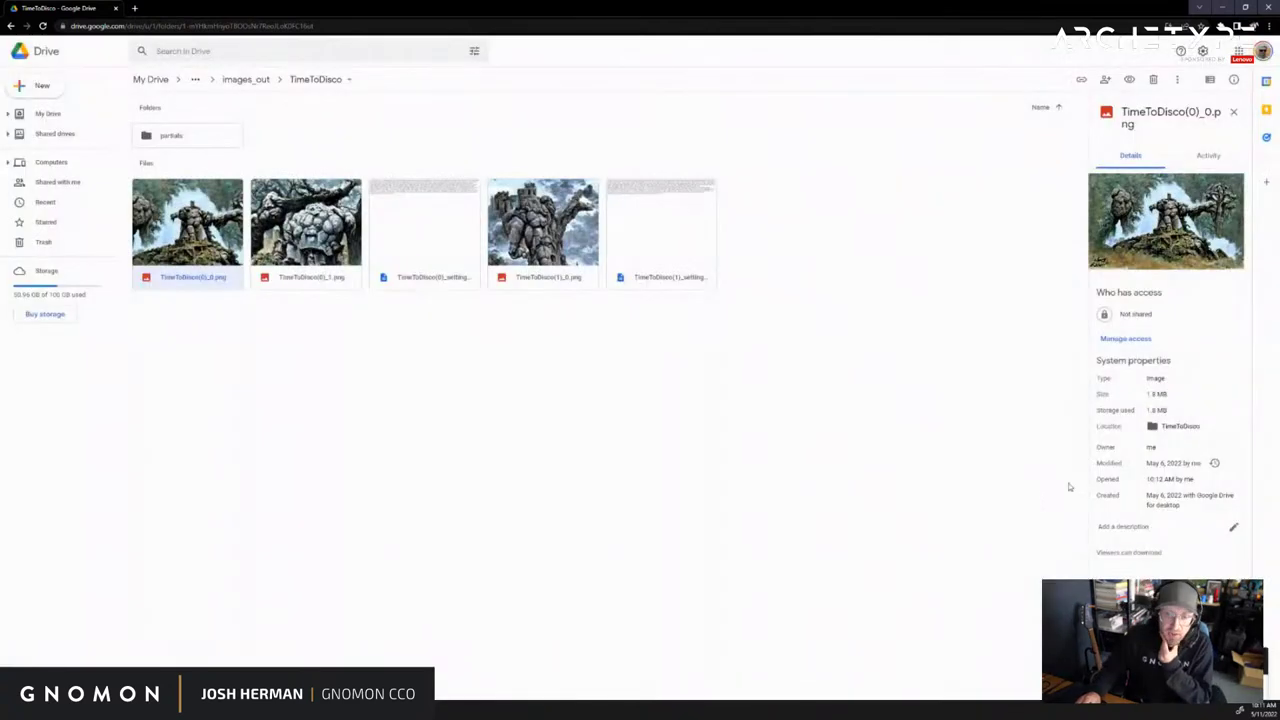
# Open the Knights folder inside images_out and view its images from Knights(0)_0.png through Knights(0)_3.png
pyautogui.click(245, 80)
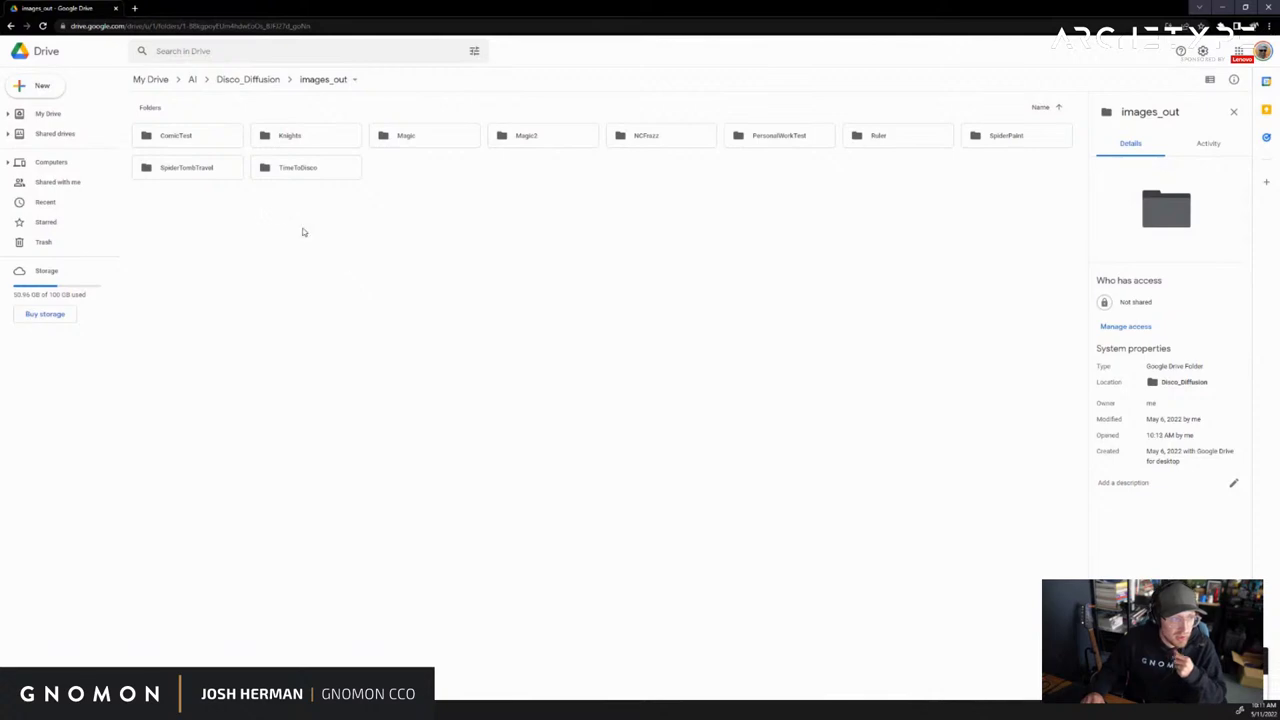
pyautogui.doubleClick(286, 137)
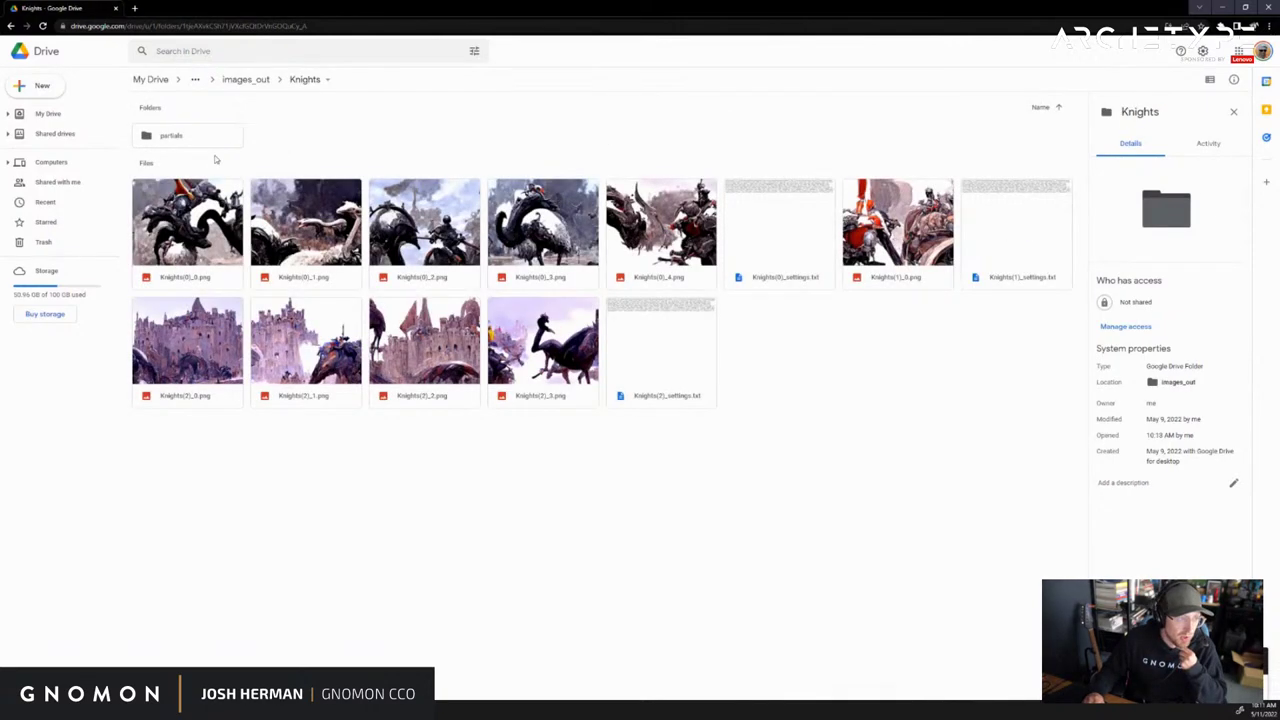
pyautogui.doubleClick(187, 222)
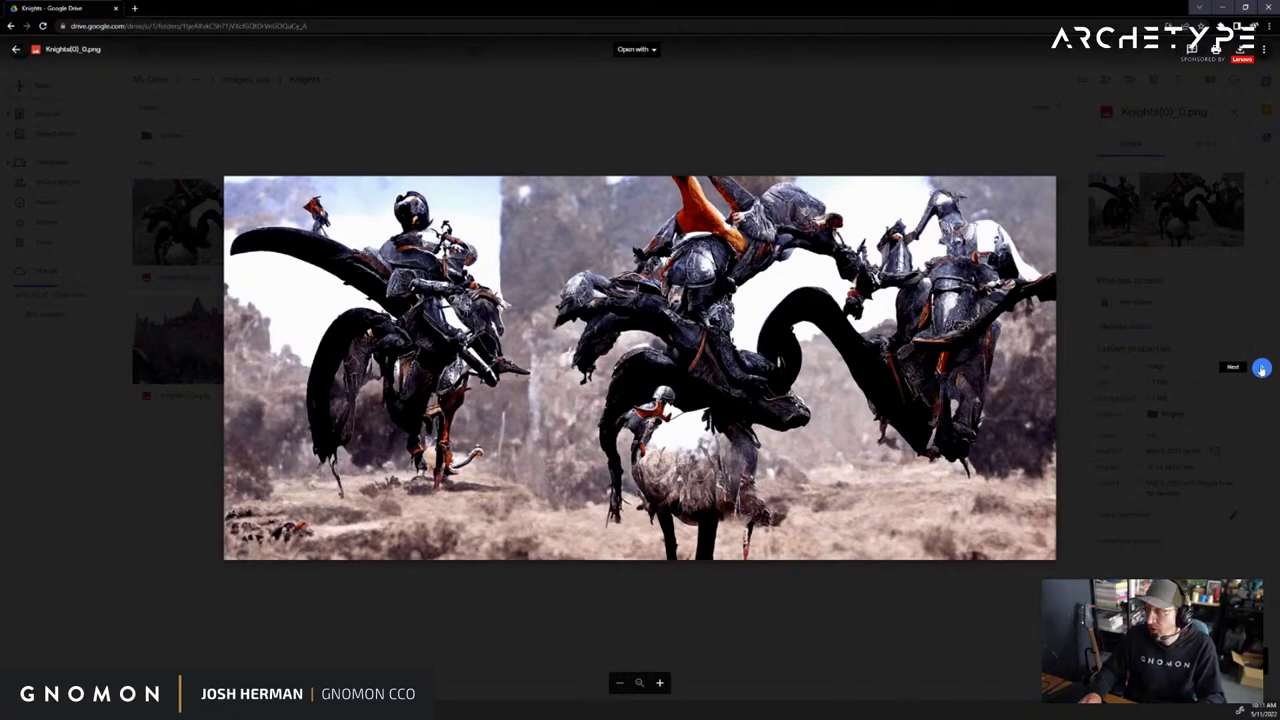
pyautogui.click(1261, 369)
pyautogui.click(1261, 369)
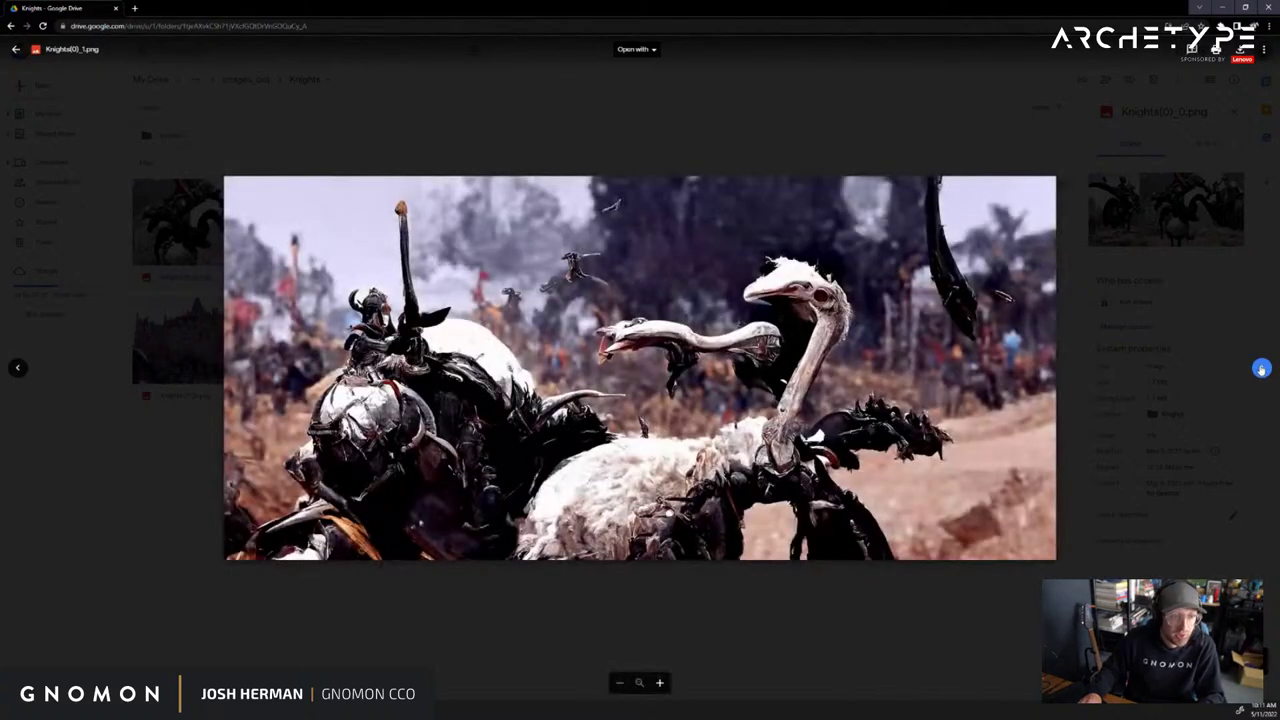
pyautogui.click(1261, 369)
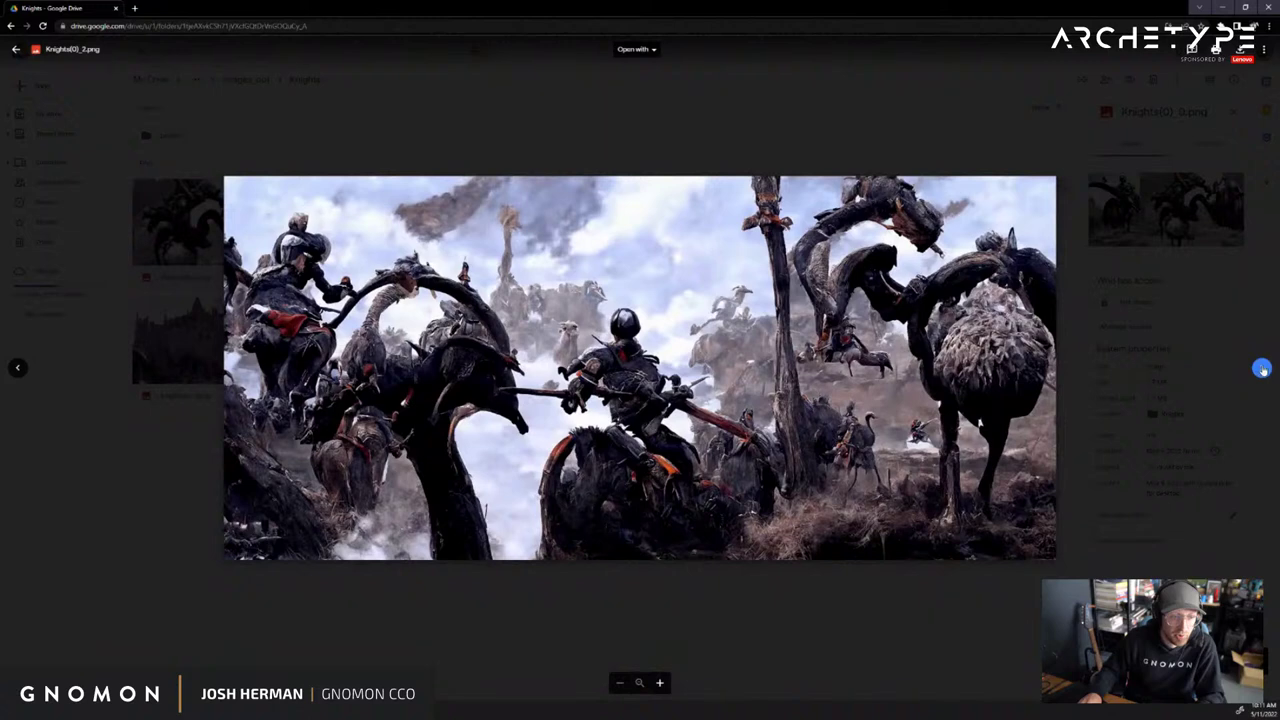
pyautogui.click(1261, 369)
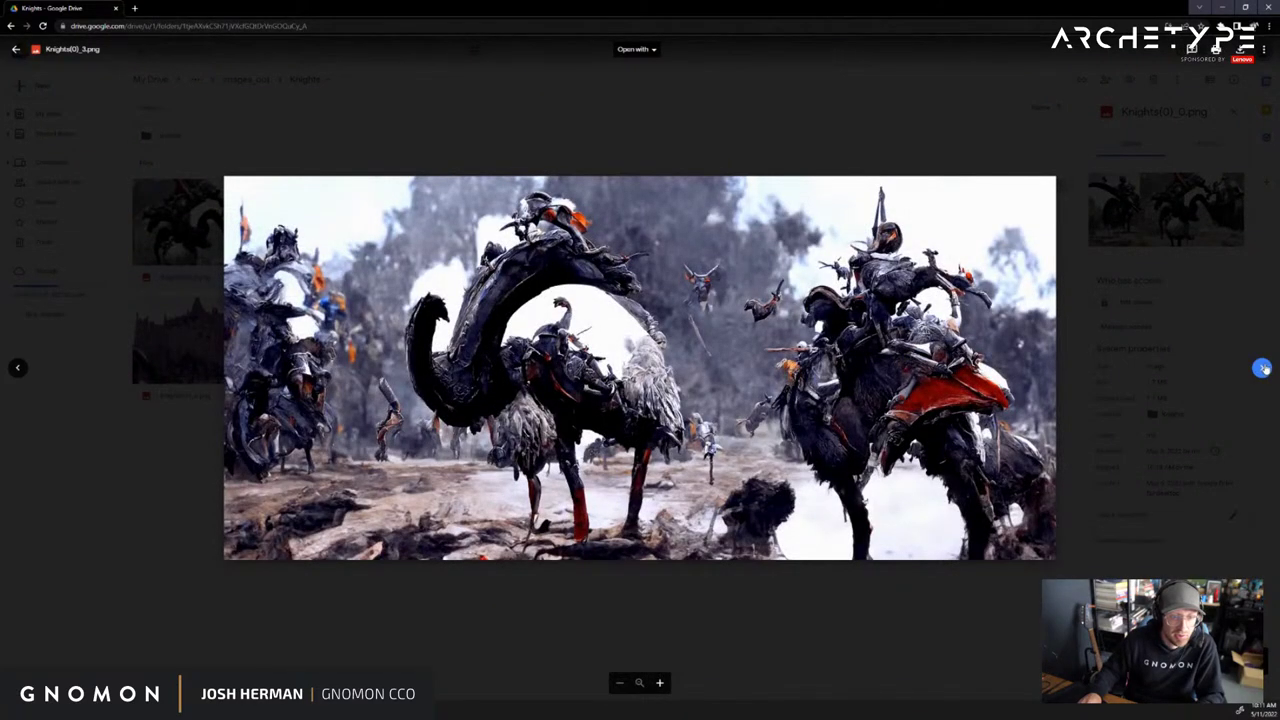
# Continue through the Knights files, including the Knights(0) settings text and Knights(1)_0.png, up to Knights(2)_1.png
pyautogui.click(1261, 369)
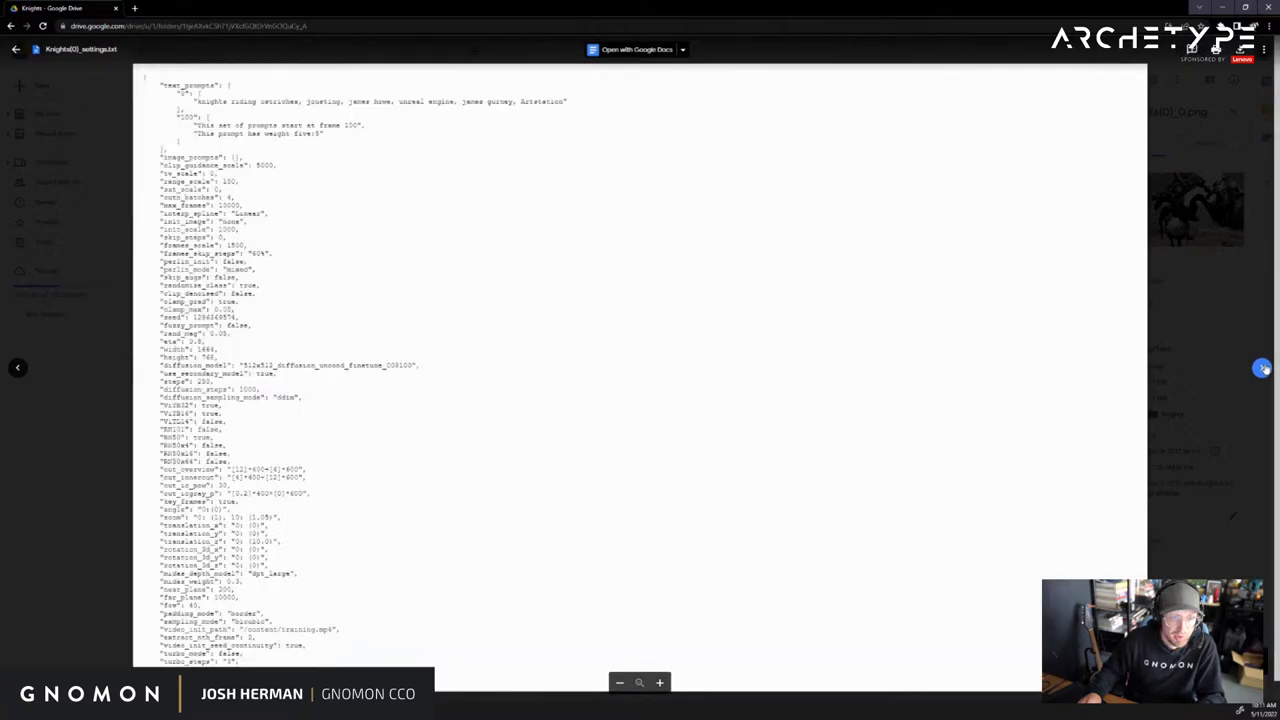
pyautogui.click(1261, 369)
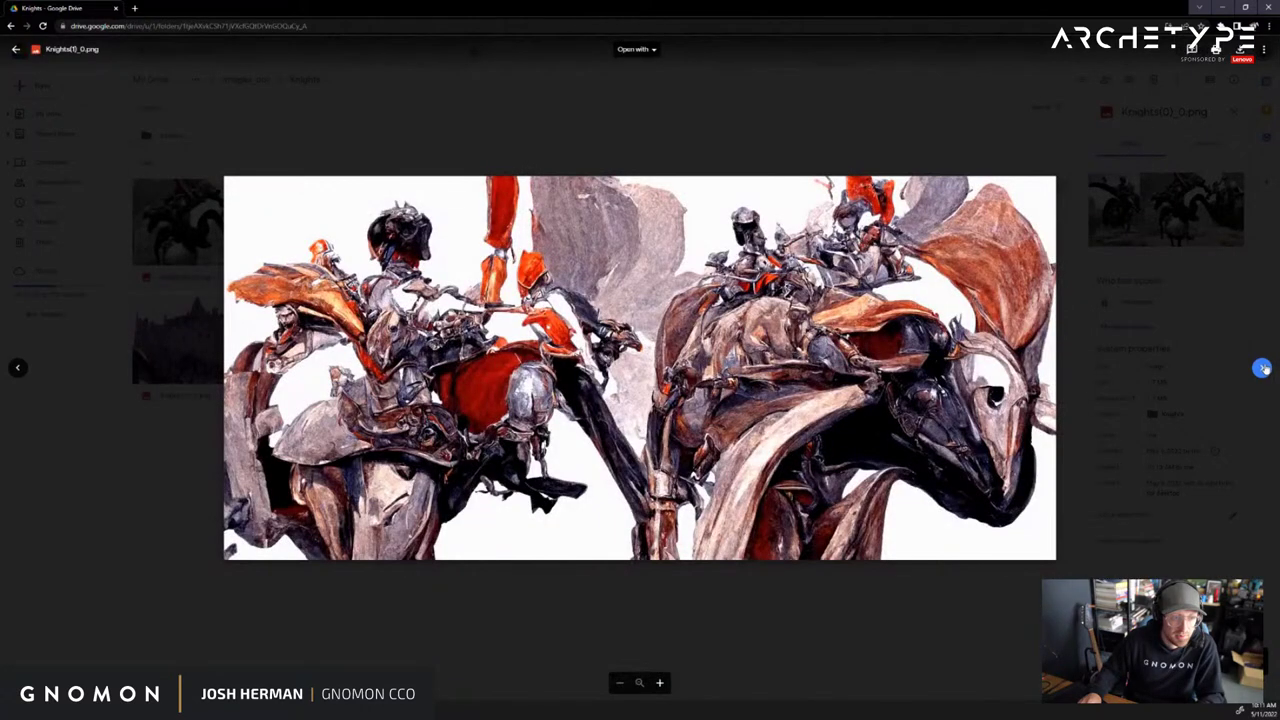
pyautogui.click(1262, 368)
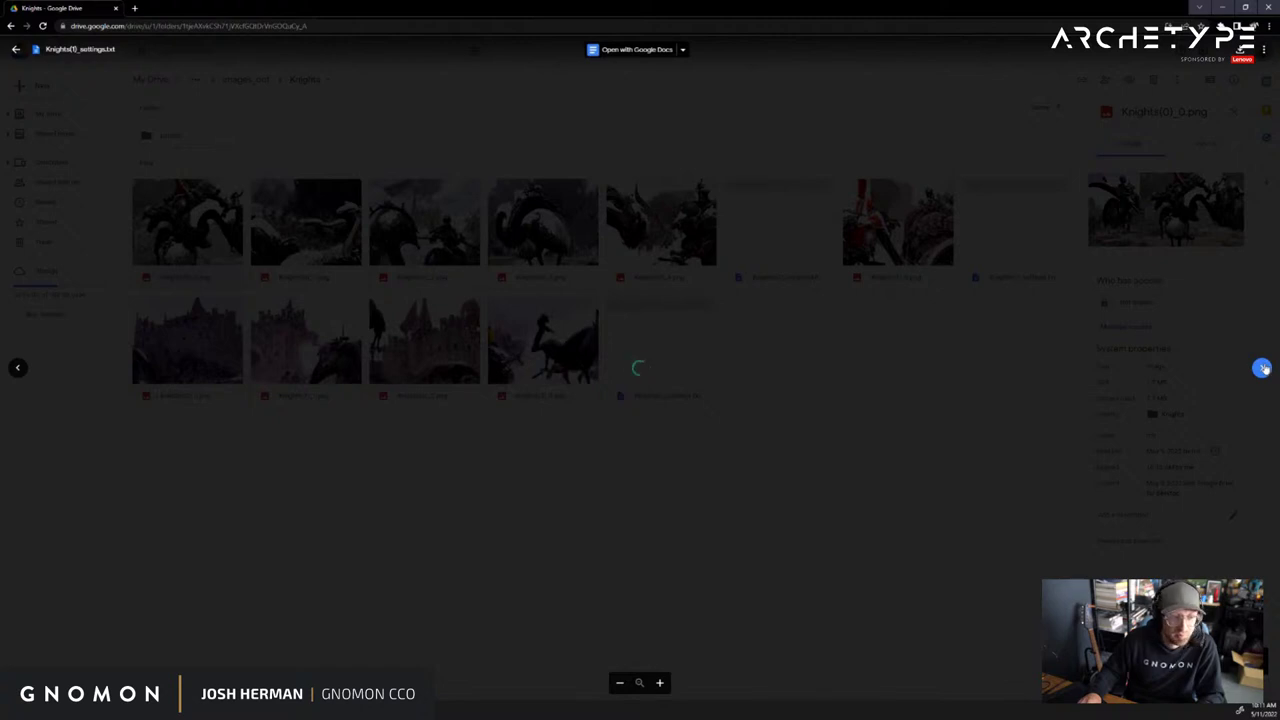
pyautogui.click(1262, 368)
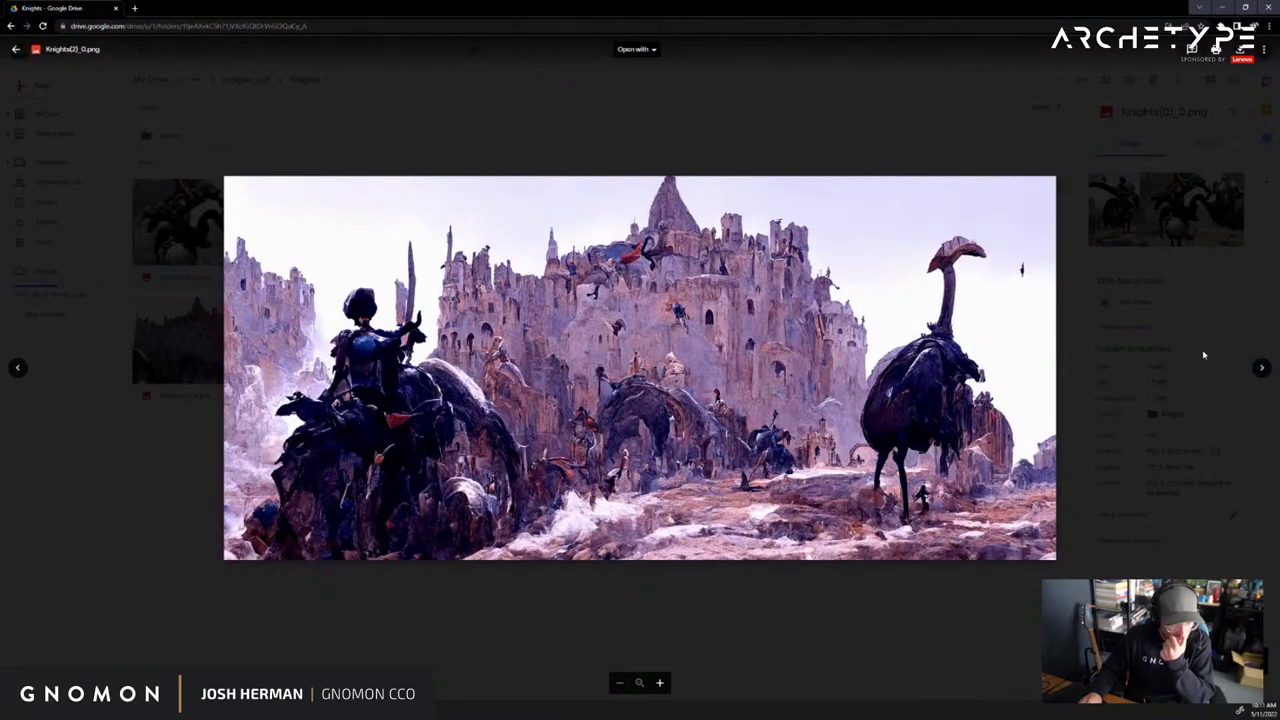
pyautogui.click(1262, 368)
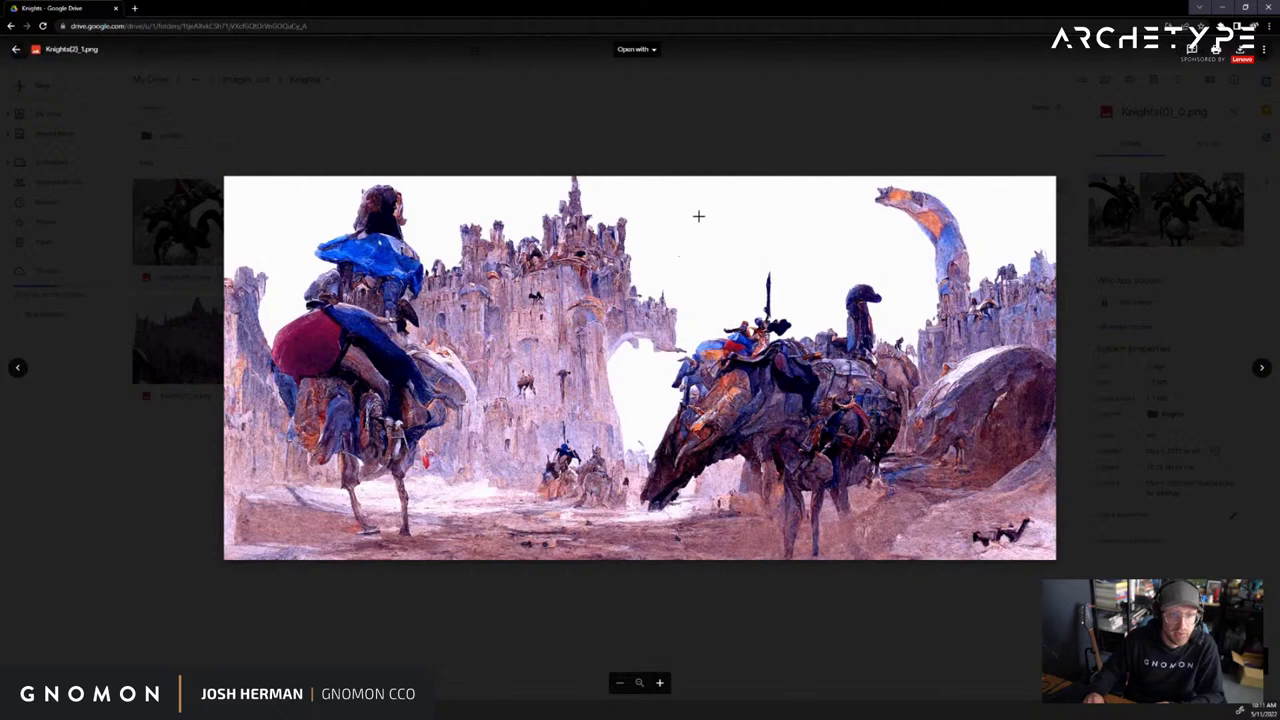
# Outline almost the whole castle scene in Knights(2)_1.png without commenting, and close the preview
pyautogui.press('super+shift+s')
pyautogui.moveTo(702, 213); pyautogui.dragTo(538, 500)
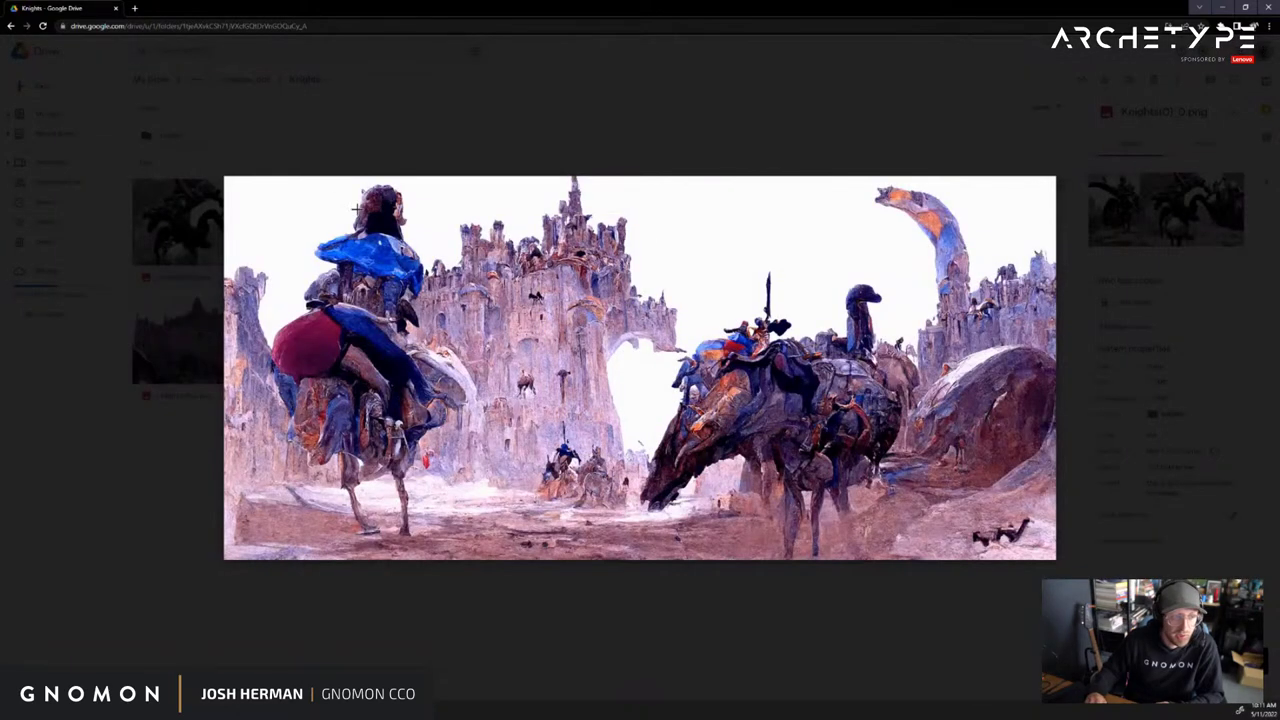
pyautogui.press('super+shift+s')
pyautogui.moveTo(243, 182); pyautogui.dragTo(1026, 546)
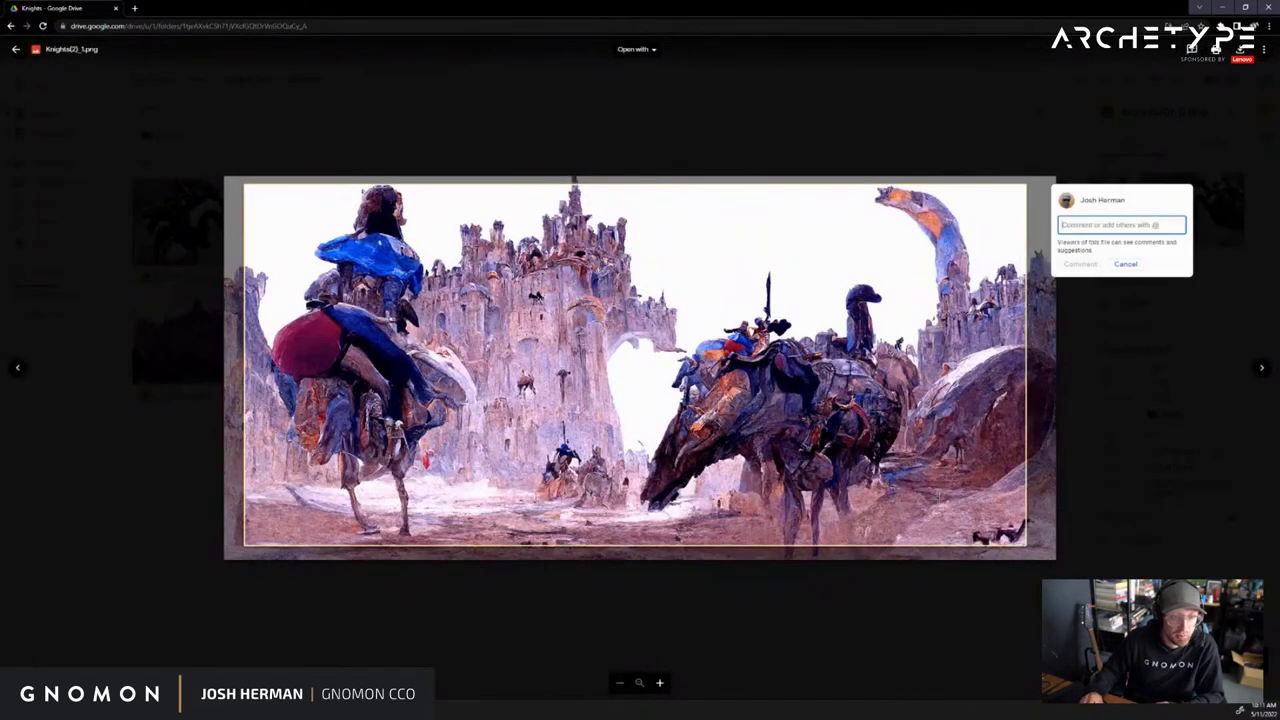
pyautogui.click(835, 305)
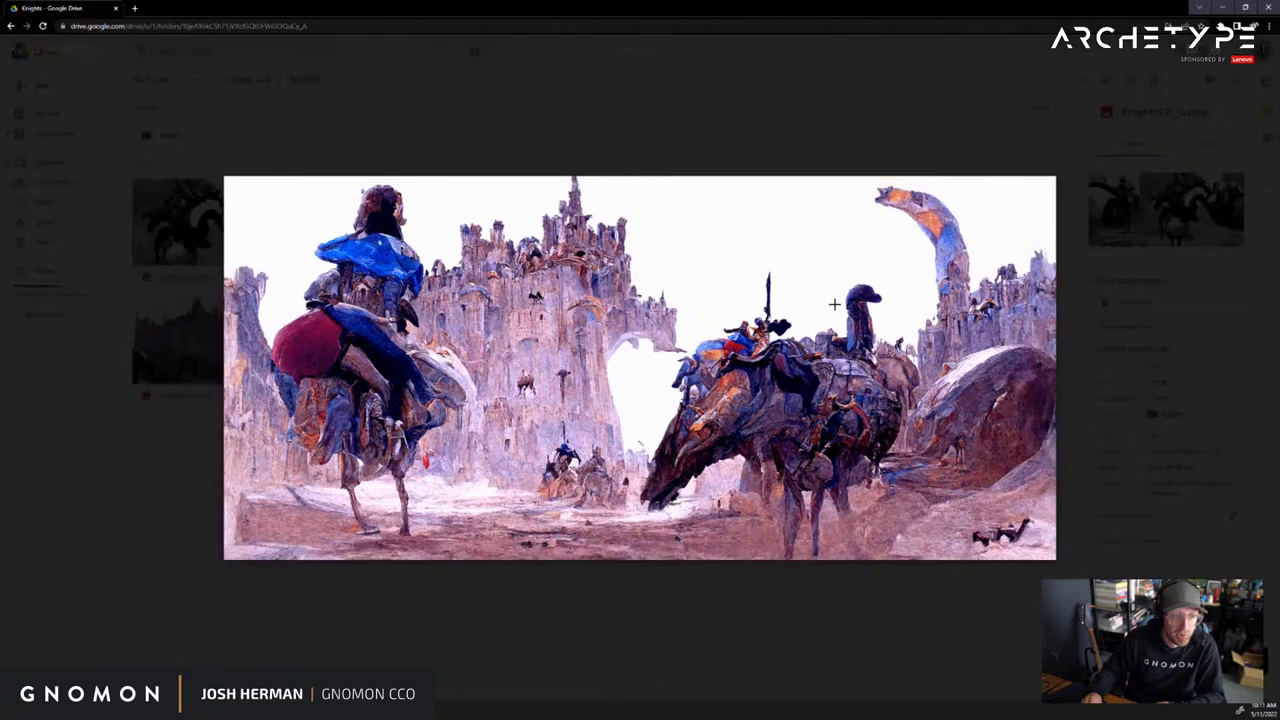
pyautogui.click(1214, 400)
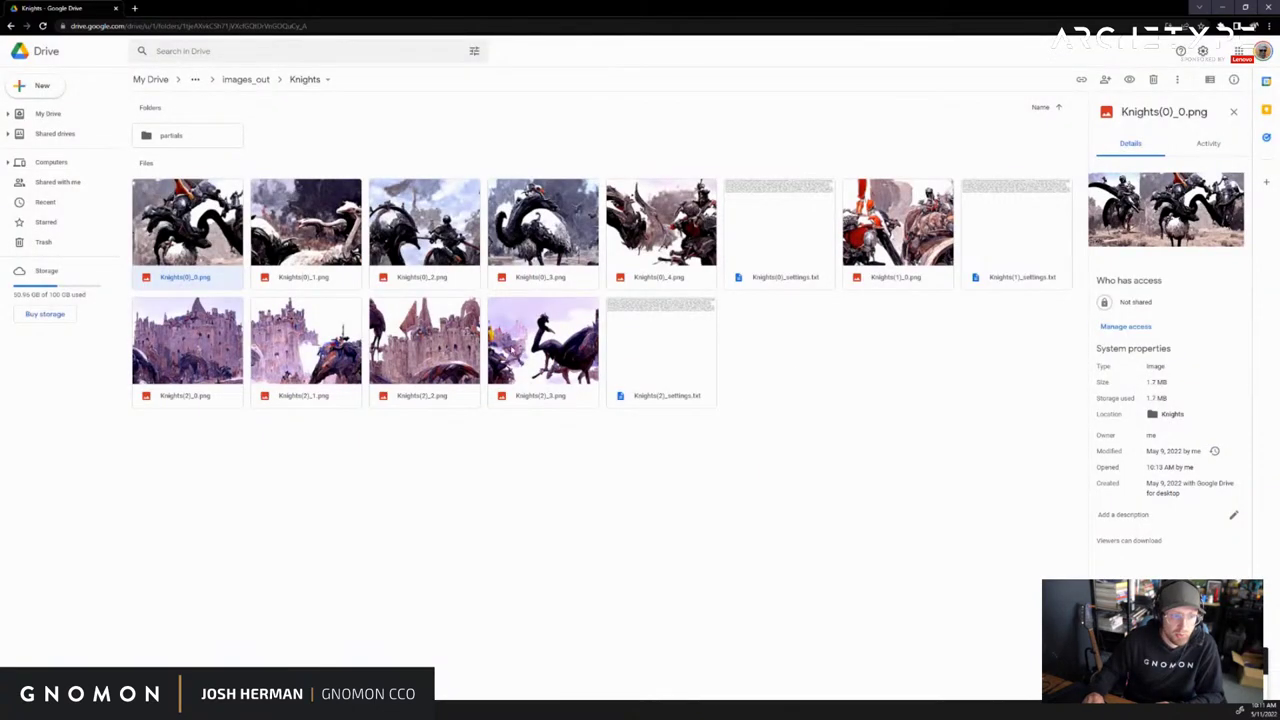
# View Knights(2)_2.png, go on to Knights(2)_3.png, and close the preview
pyautogui.click(424, 346)
pyautogui.press('super+shift+s')
pyautogui.doubleClick(424, 346)
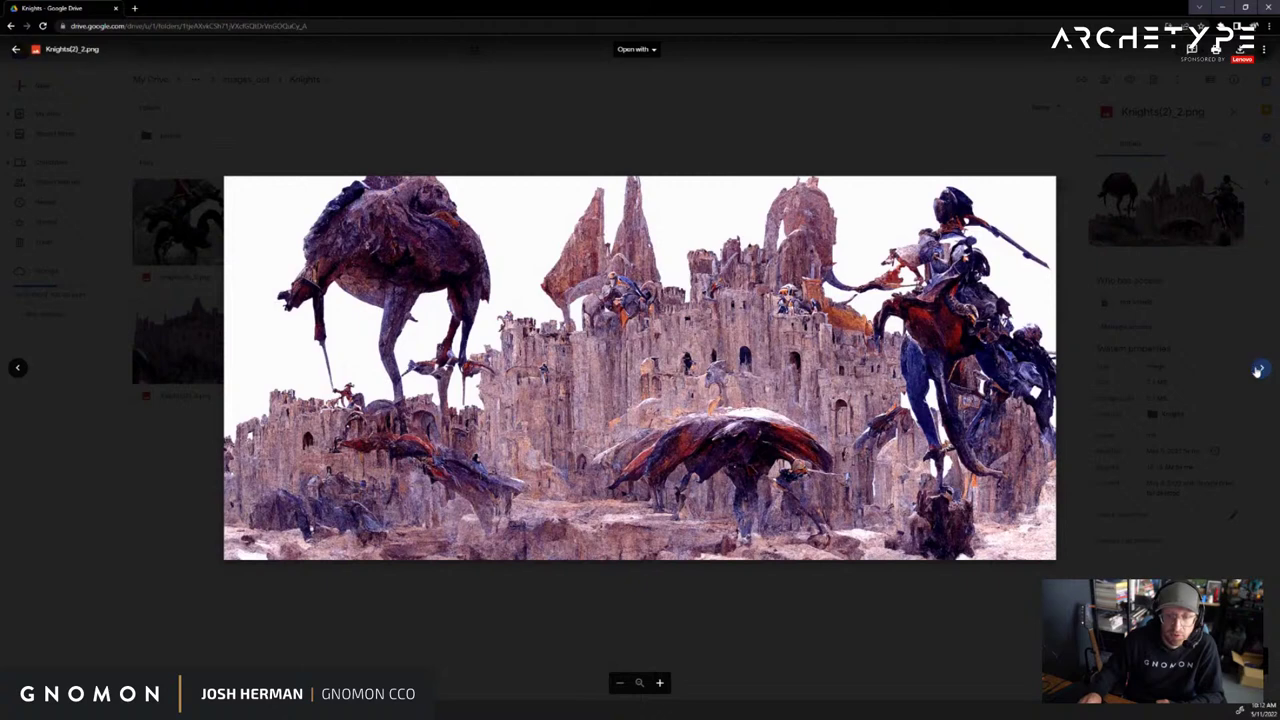
pyautogui.click(1260, 368)
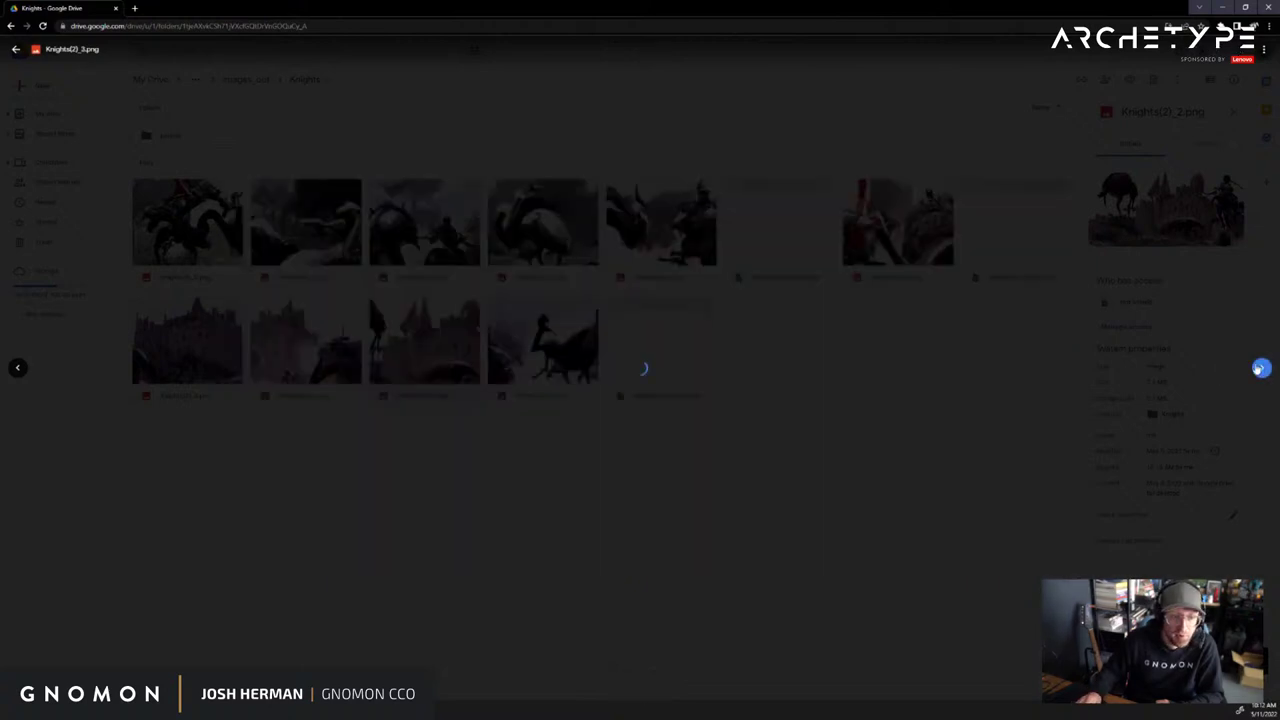
pyautogui.press('Escape')
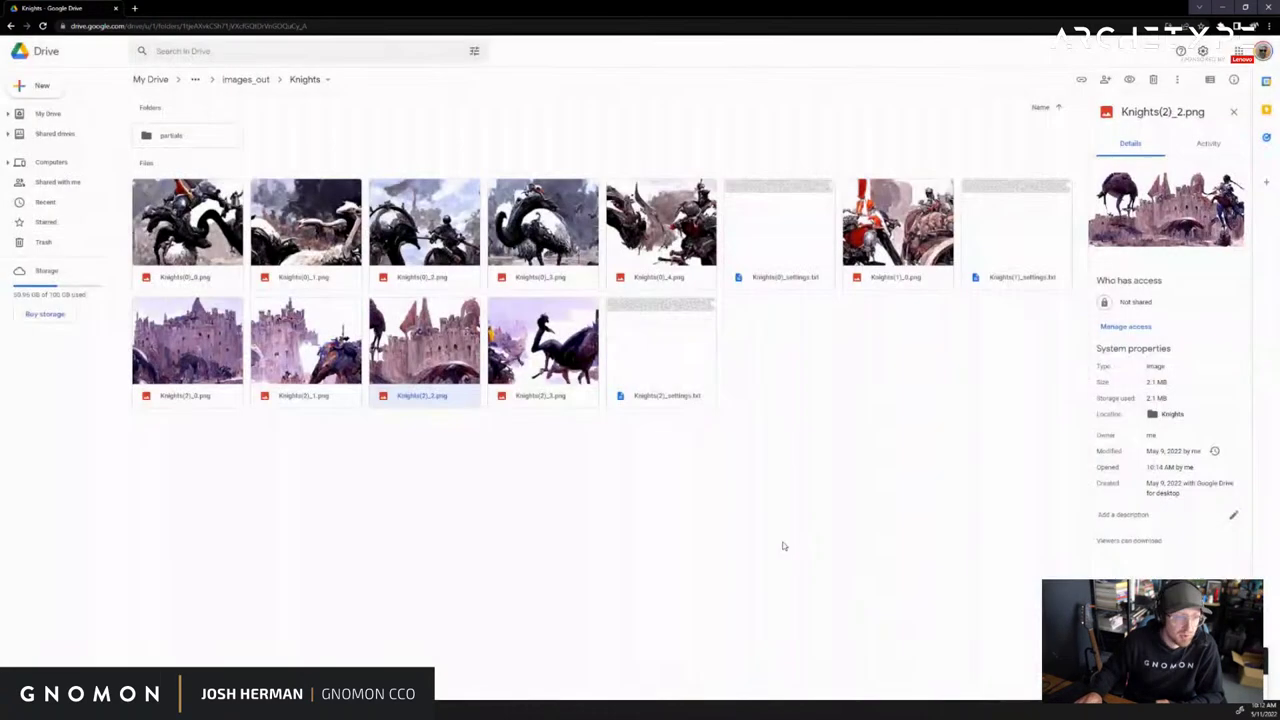
# Return to images_out and open its Magic folder
pyautogui.click(232, 80)
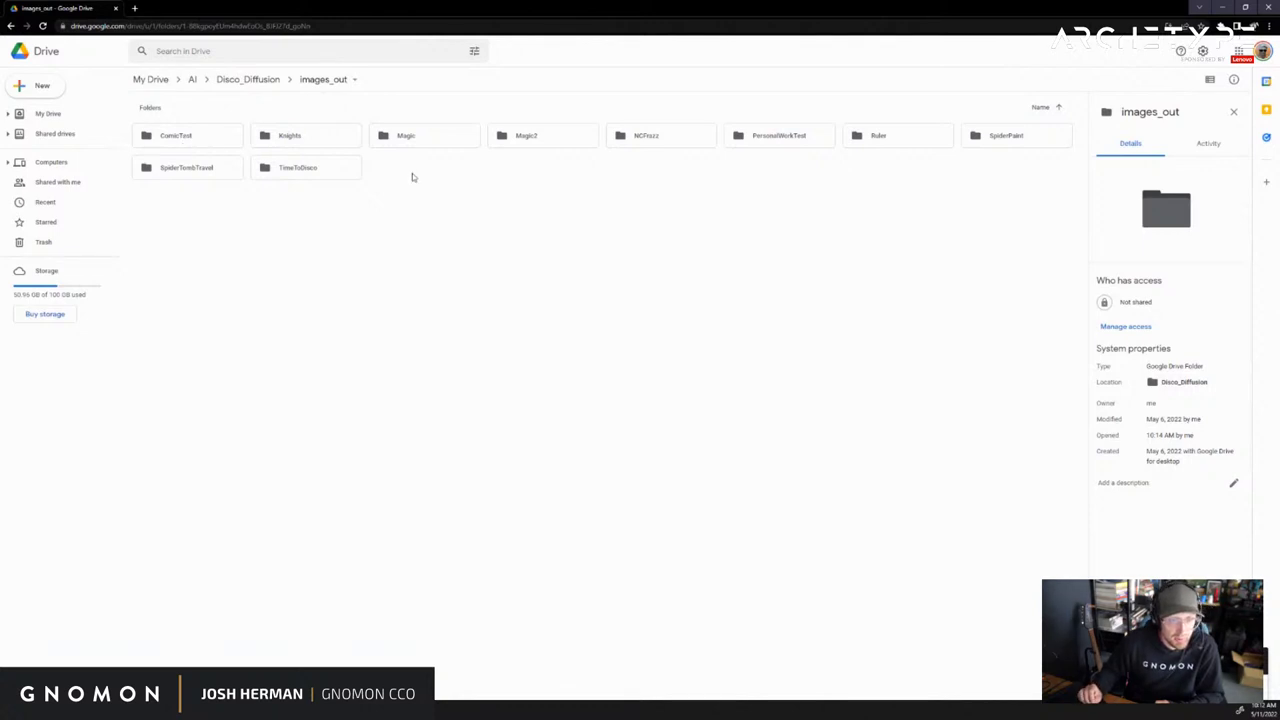
pyautogui.doubleClick(426, 139)
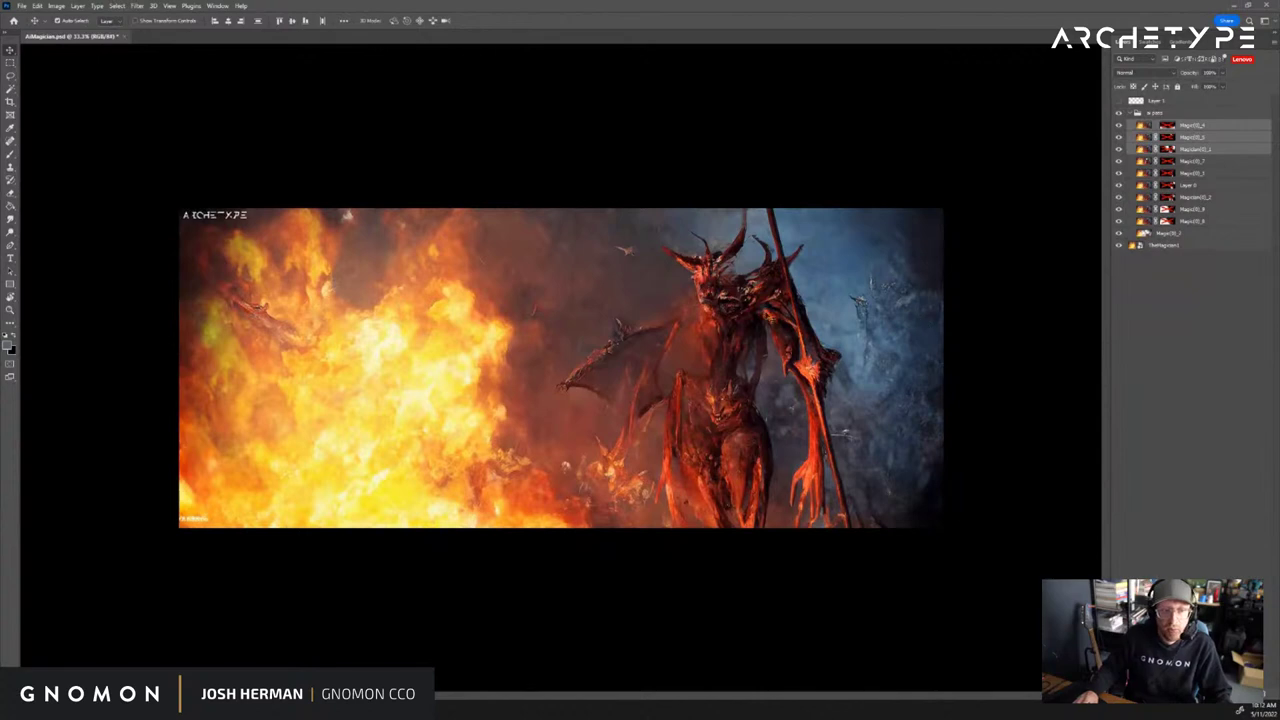
# Switch to Photoshop, hide all the Magic and Magician layers inside the AI group of the magician document, and inspect the original creature render up close
pyautogui.moveTo(1119, 125); pyautogui.dragTo(1120, 233)
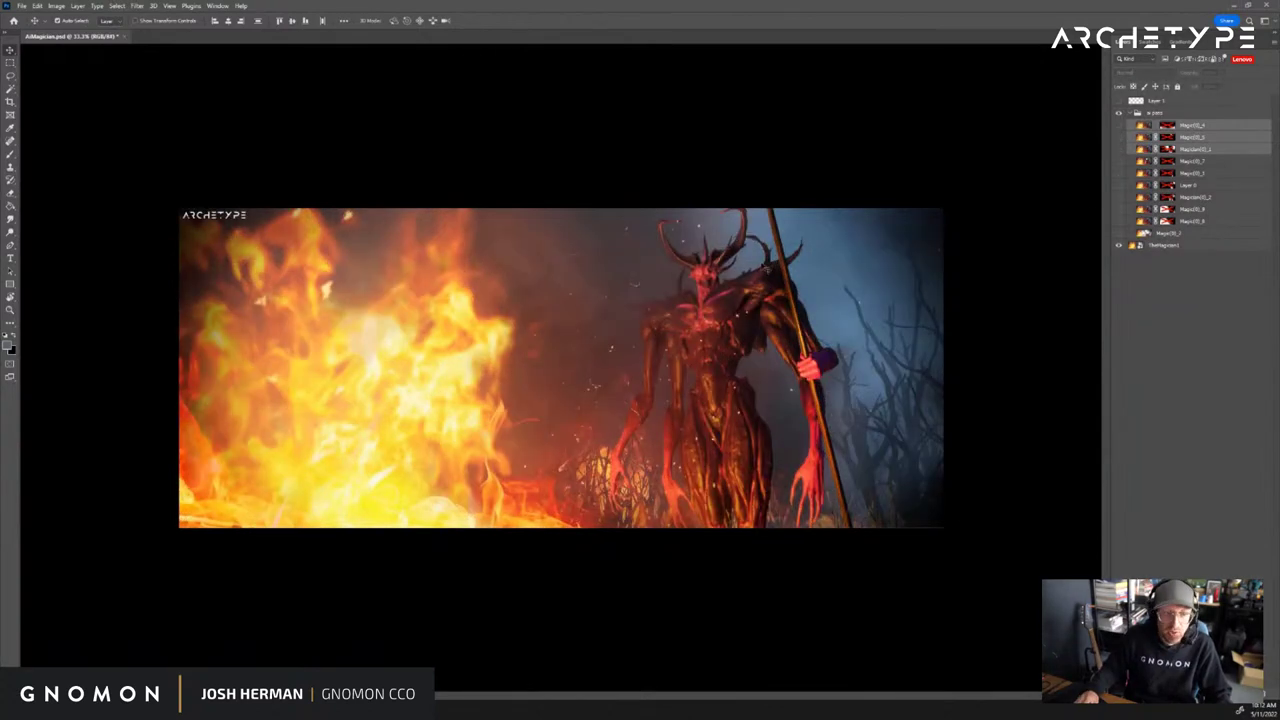
pyautogui.press('z')
pyautogui.click(684, 288)
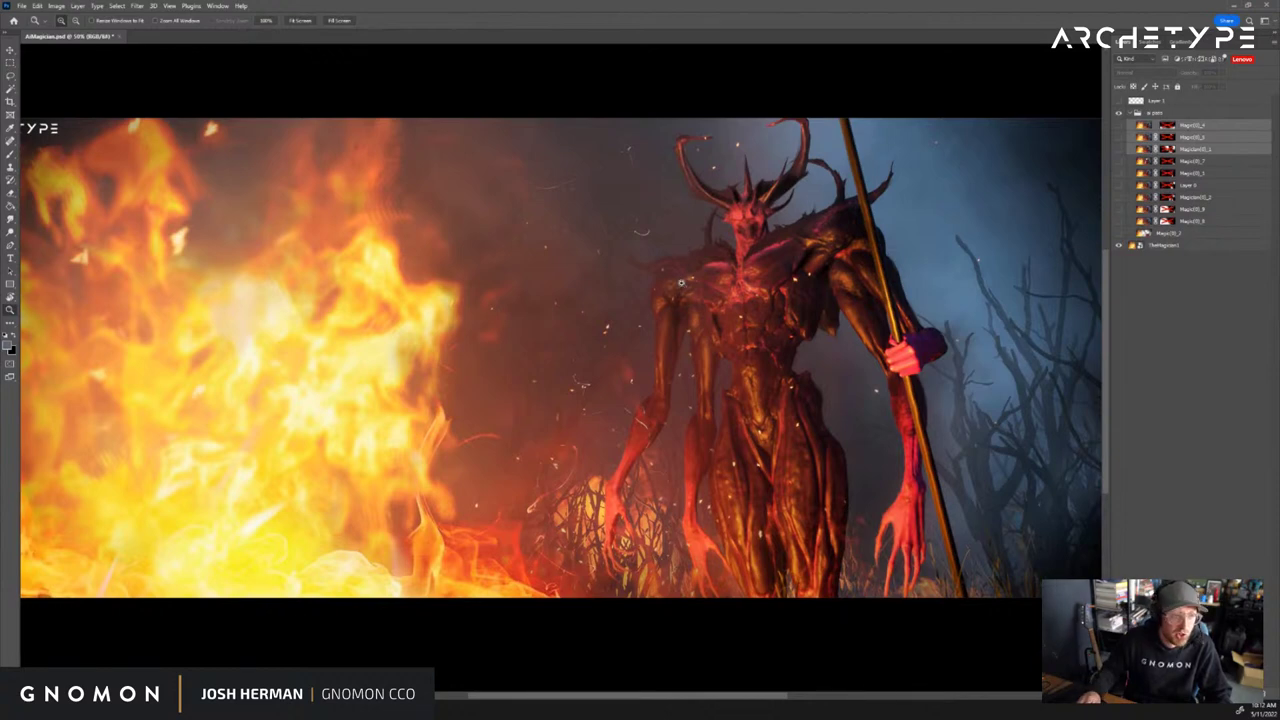
pyautogui.keyDown('alt'); pyautogui.click(683, 285); pyautogui.keyUp('alt')
pyautogui.press('b')
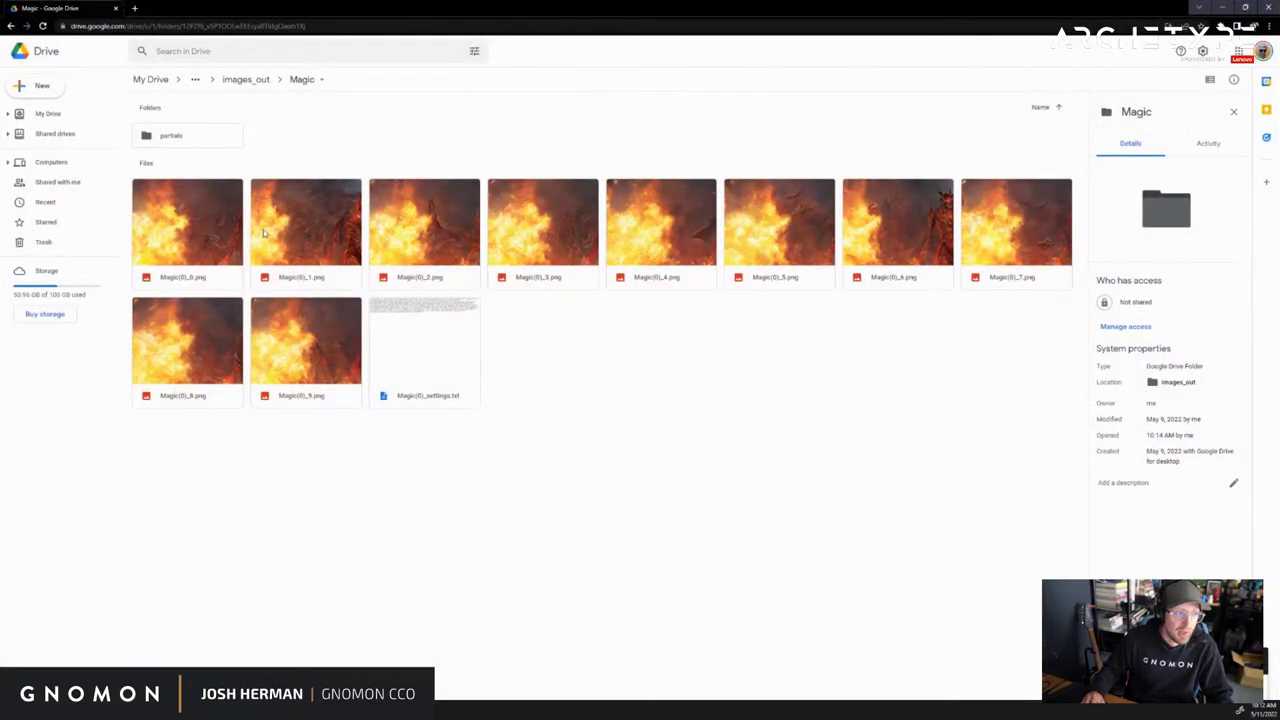
# Switch to Google Drive, view Magic(0)_0.png in the Magic folder, and return to images_out
pyautogui.doubleClick(193, 221)
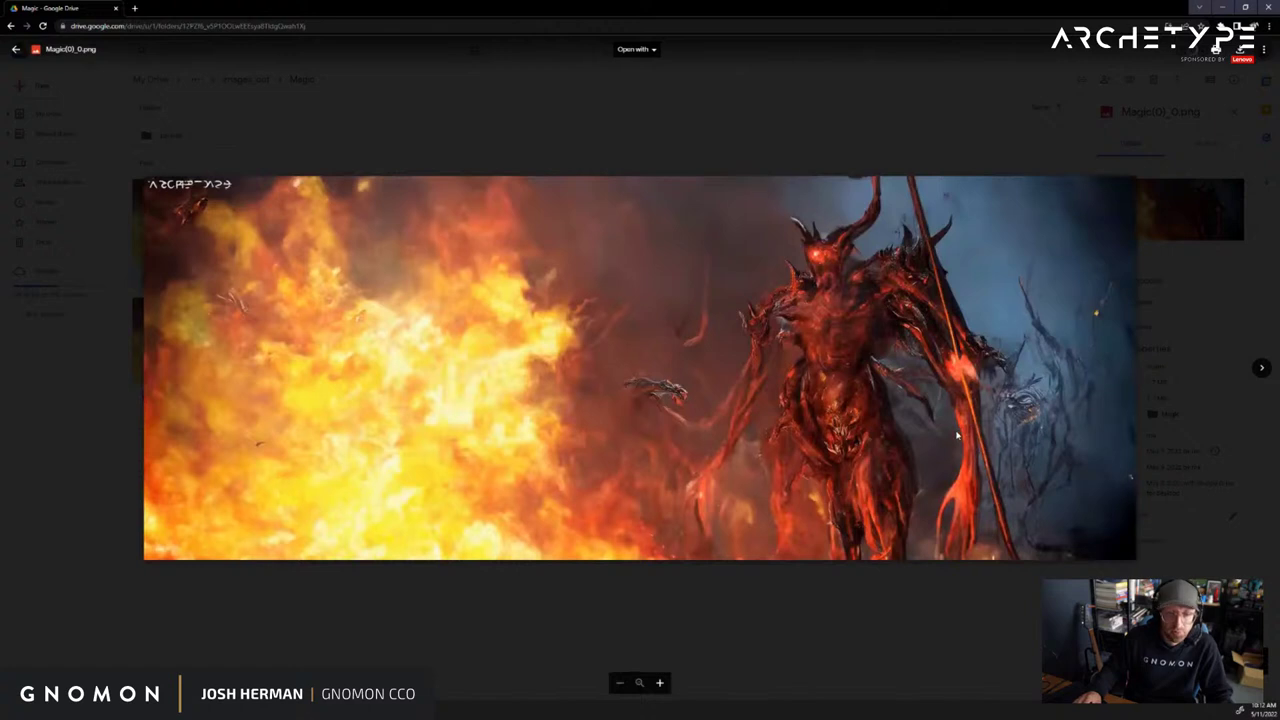
pyautogui.click(841, 612)
pyautogui.click(258, 82)
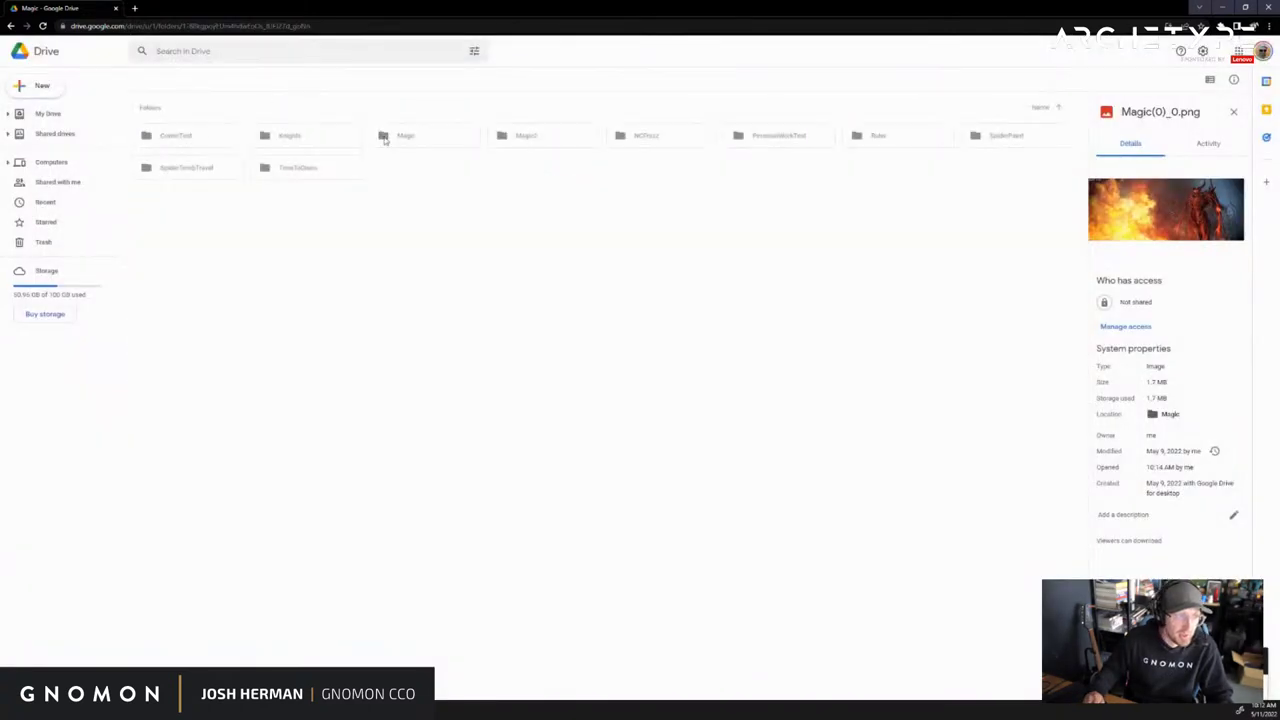
# Open the Magic2 folder, select Magic2(0)_0.png through Magic2(0)_7.png, clear the selection, and return to images_out
pyautogui.doubleClick(529, 146)
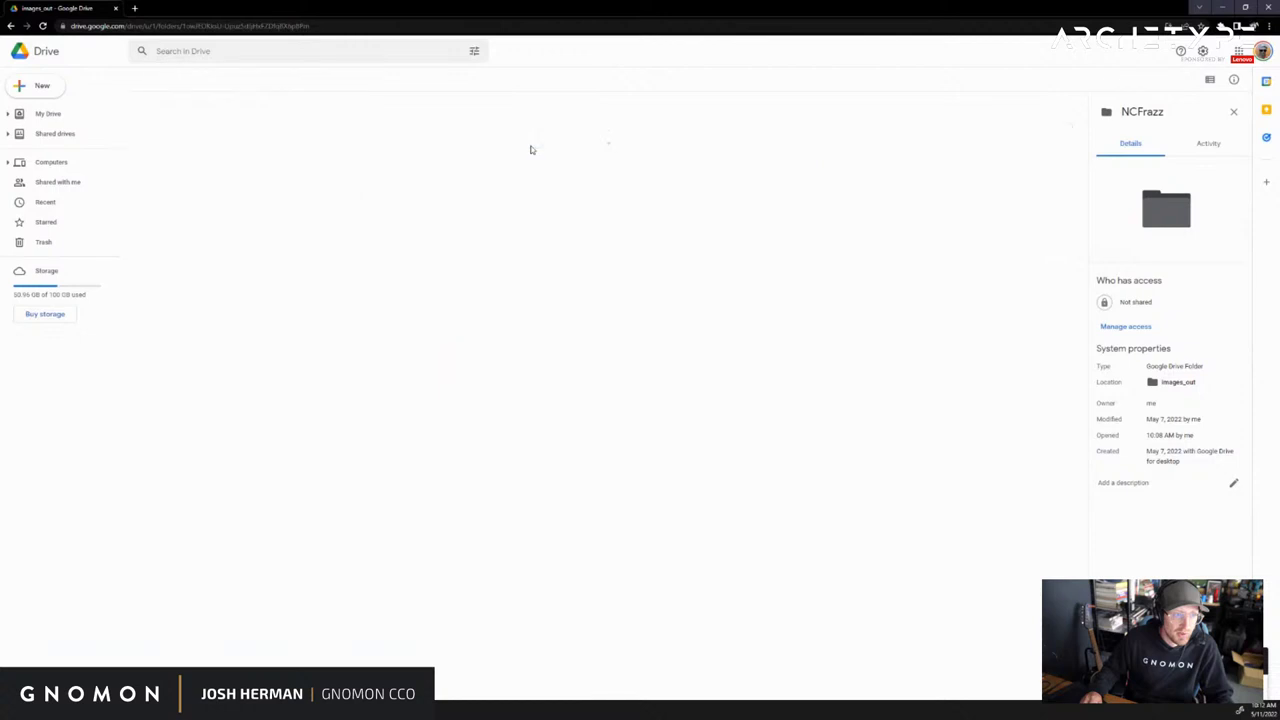
pyautogui.click(184, 243)
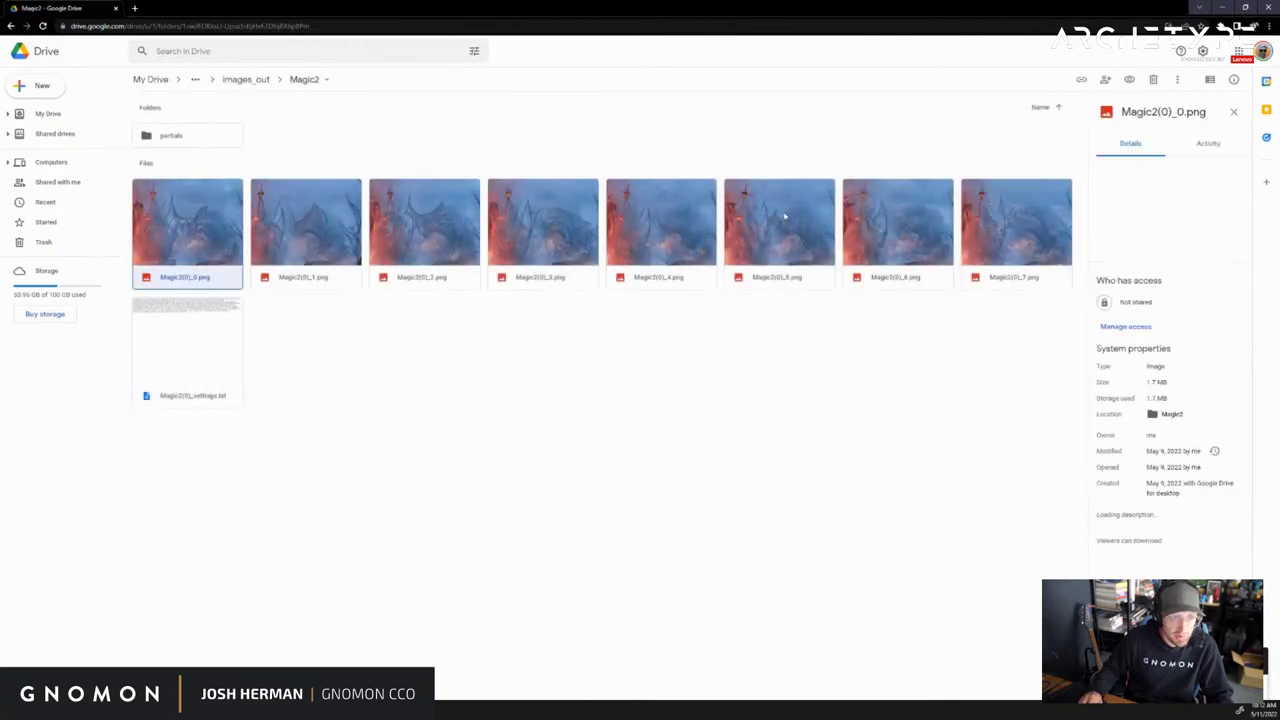
pyautogui.keyDown('shift'); pyautogui.click(1031, 222); pyautogui.keyUp('shift')
pyautogui.rightClick(1032, 222)
pyautogui.click(1054, 381)
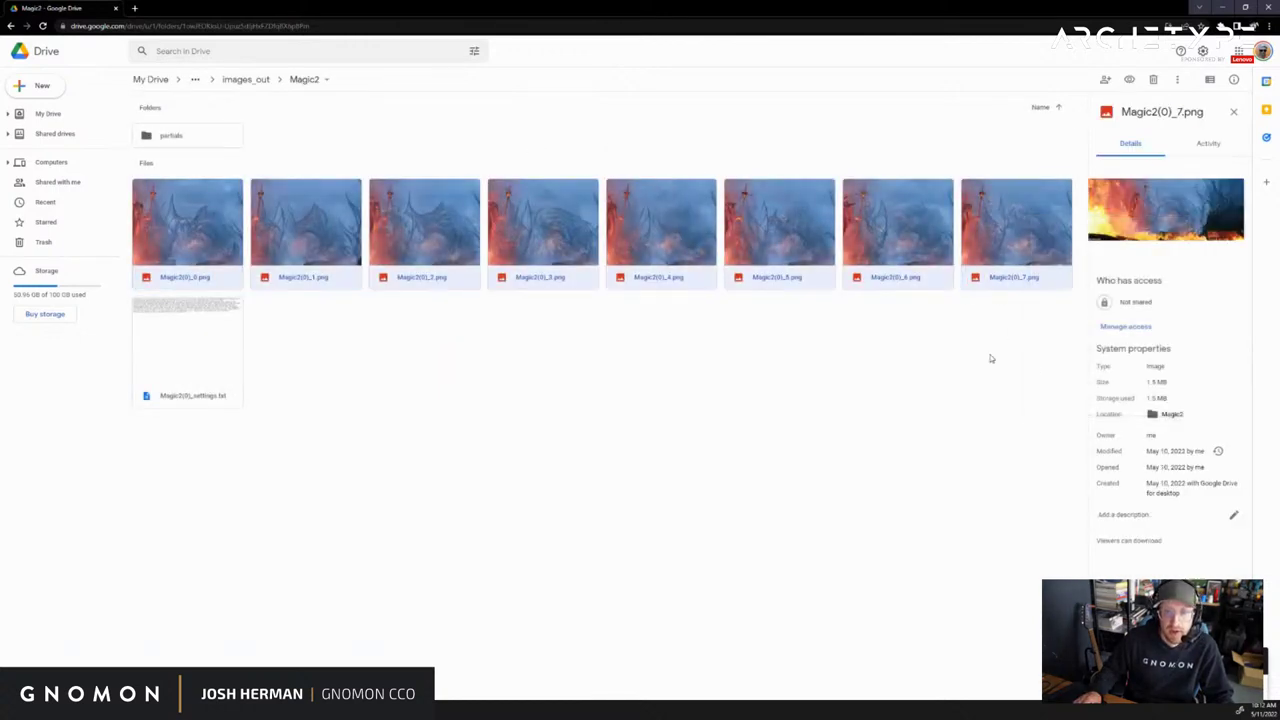
pyautogui.click(886, 422)
pyautogui.click(238, 81)
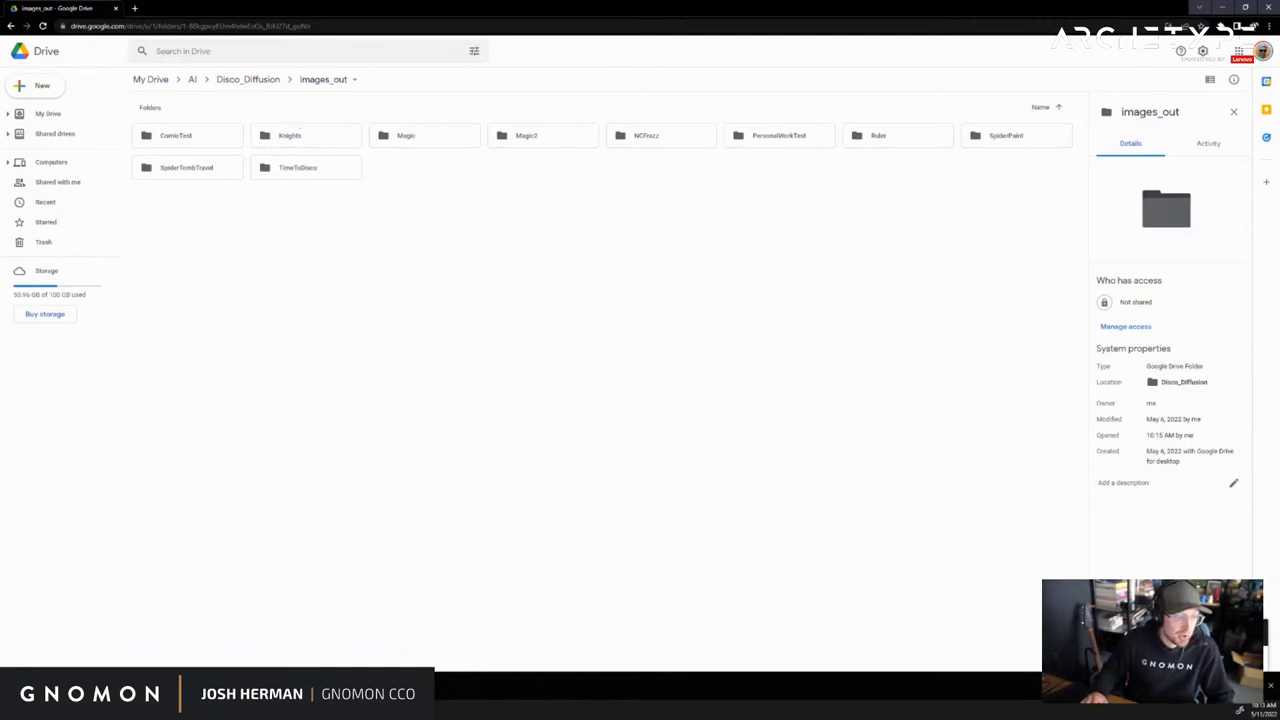
# Switch to Unreal Editor, examine the Ruler hall from further back through the piloted CineCameraActor, and return to Google Drive
pyautogui.moveTo(282, 708)
pyautogui.click(251, 650)
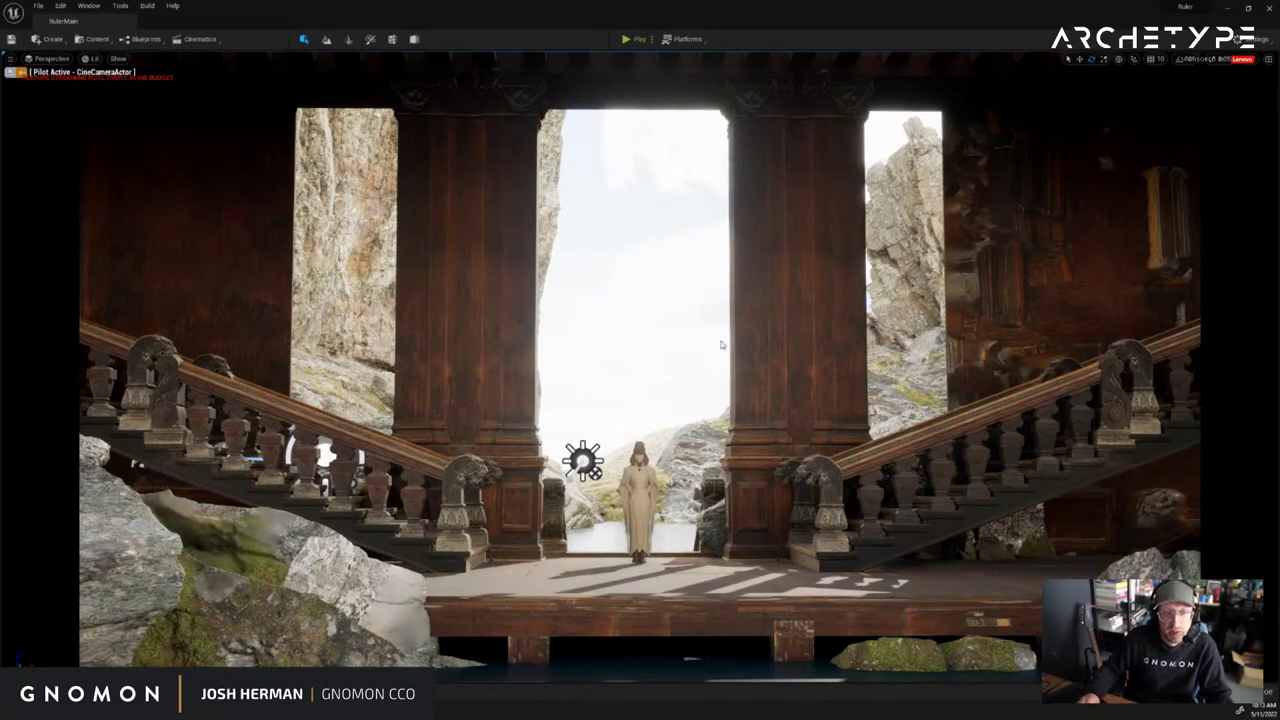
pyautogui.moveTo(723, 345); pyautogui.dragTo(727, 300)
pyautogui.scroll(-2, 721, 342)
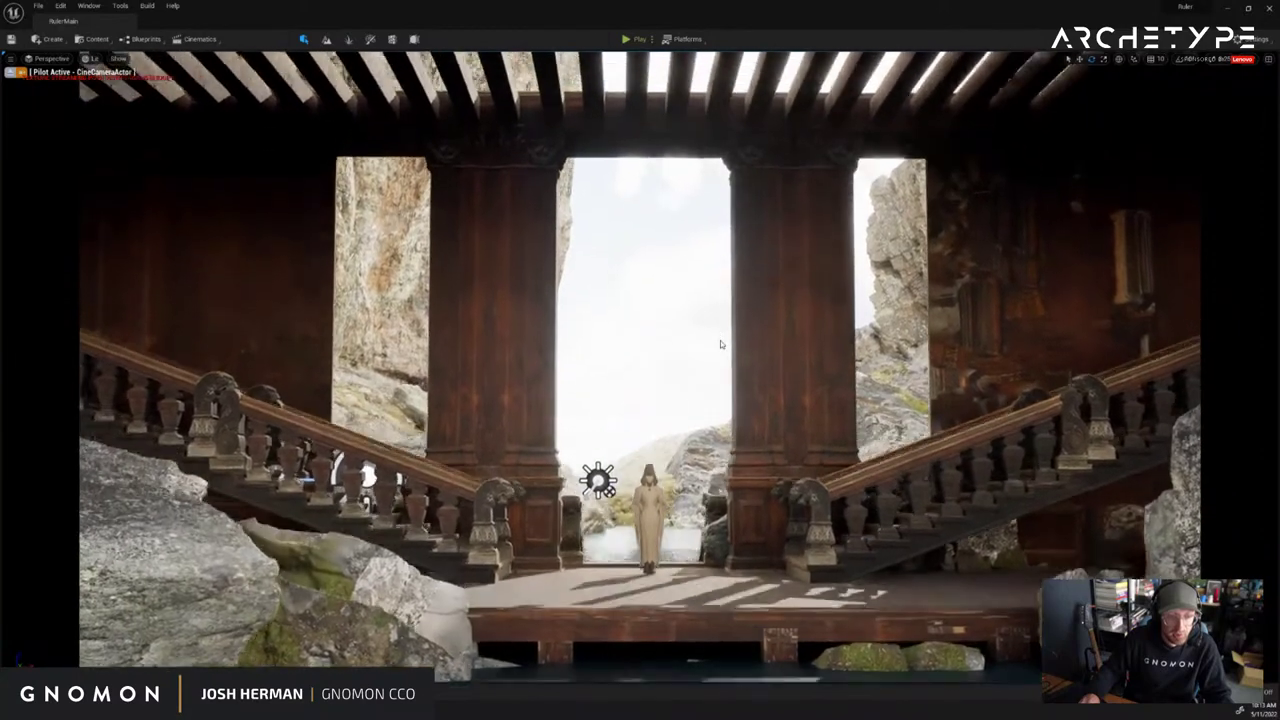
pyautogui.moveTo(720, 344)
pyautogui.mouseDown()
pyautogui.moveTo(720, 301)
pyautogui.moveTo(720, 344)
pyautogui.moveTo(720, 326)
pyautogui.mouseUp()
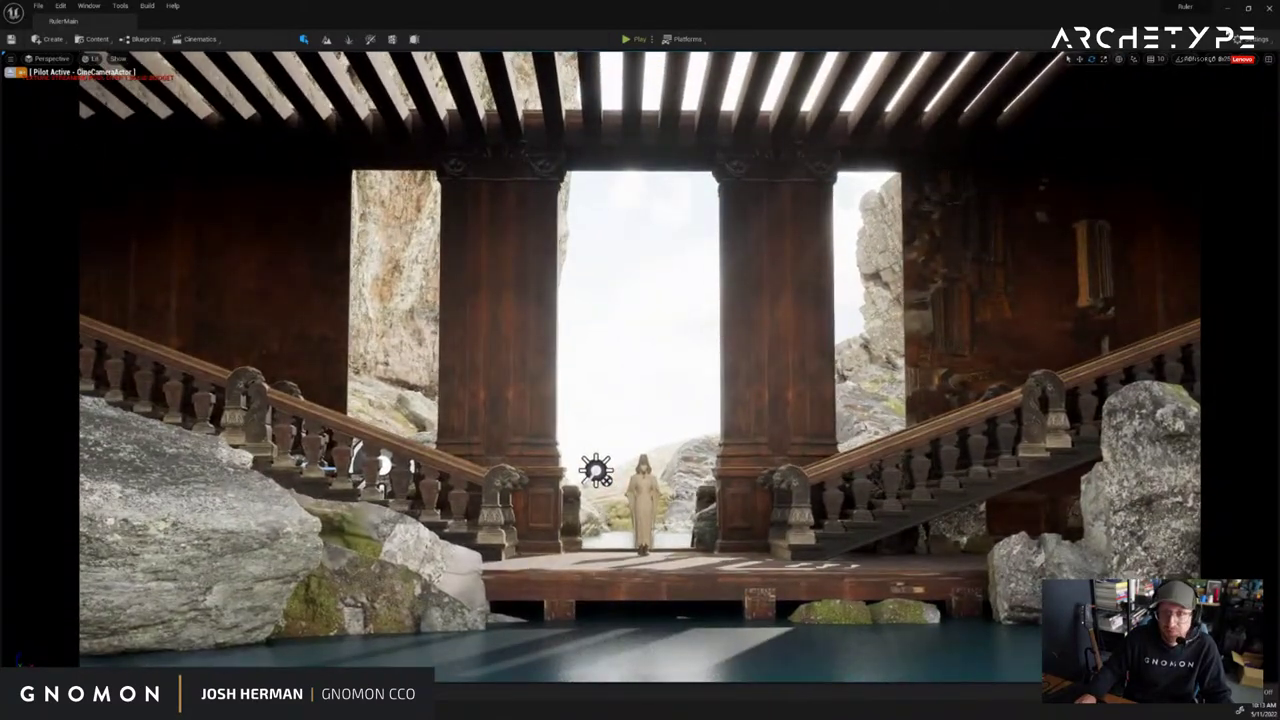
pyautogui.click(1227, 9)
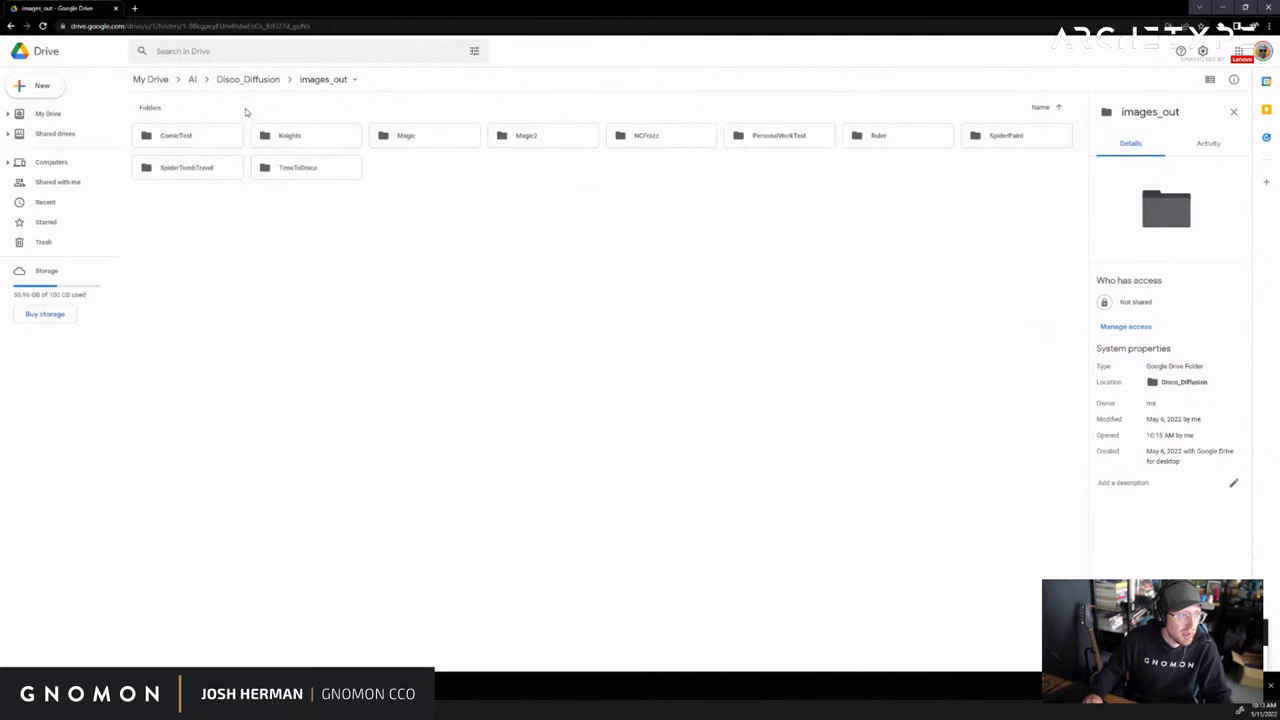
# Open the init_images folder inside Disco_Diffusion and select TheMagician2.jpg
pyautogui.click(252, 80)
pyautogui.doubleClick(289, 140)
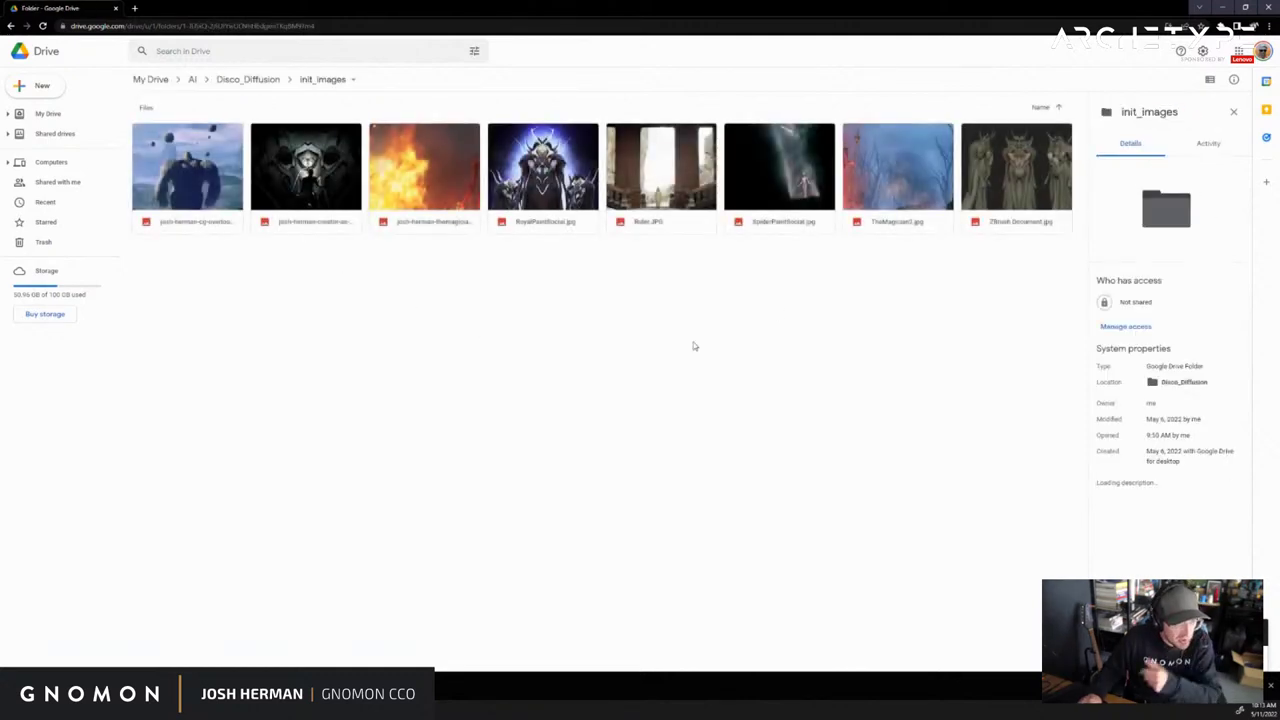
pyautogui.click(896, 189)
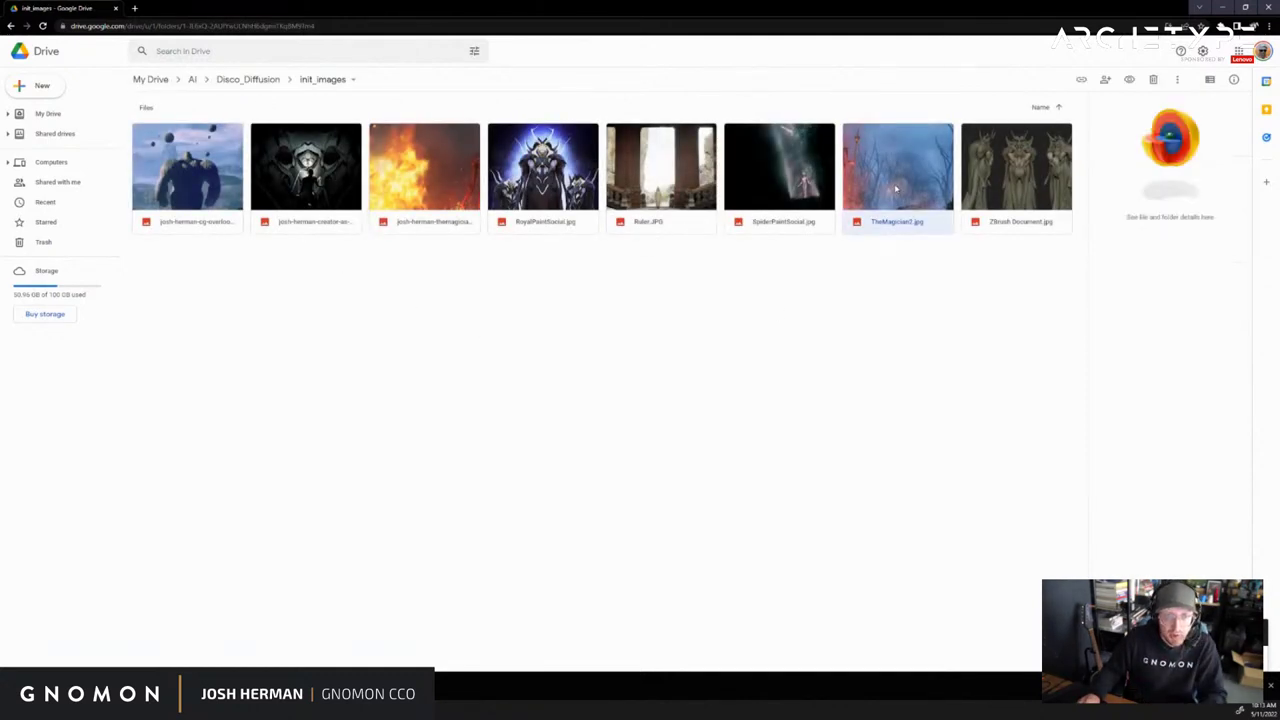
# Download TheMagician2.jpg from the init_images folder and close the Google Drive page
pyautogui.rightClick(896, 189)
pyautogui.click(940, 392)
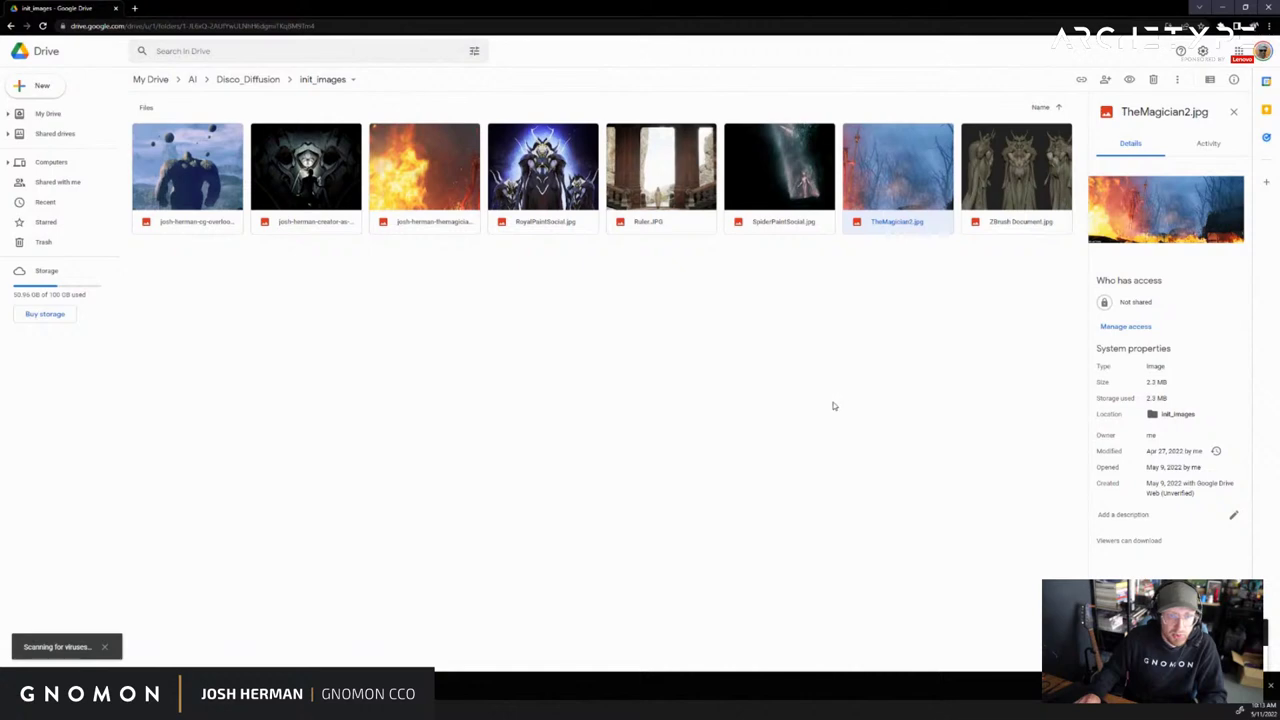
pyautogui.click(832, 406)
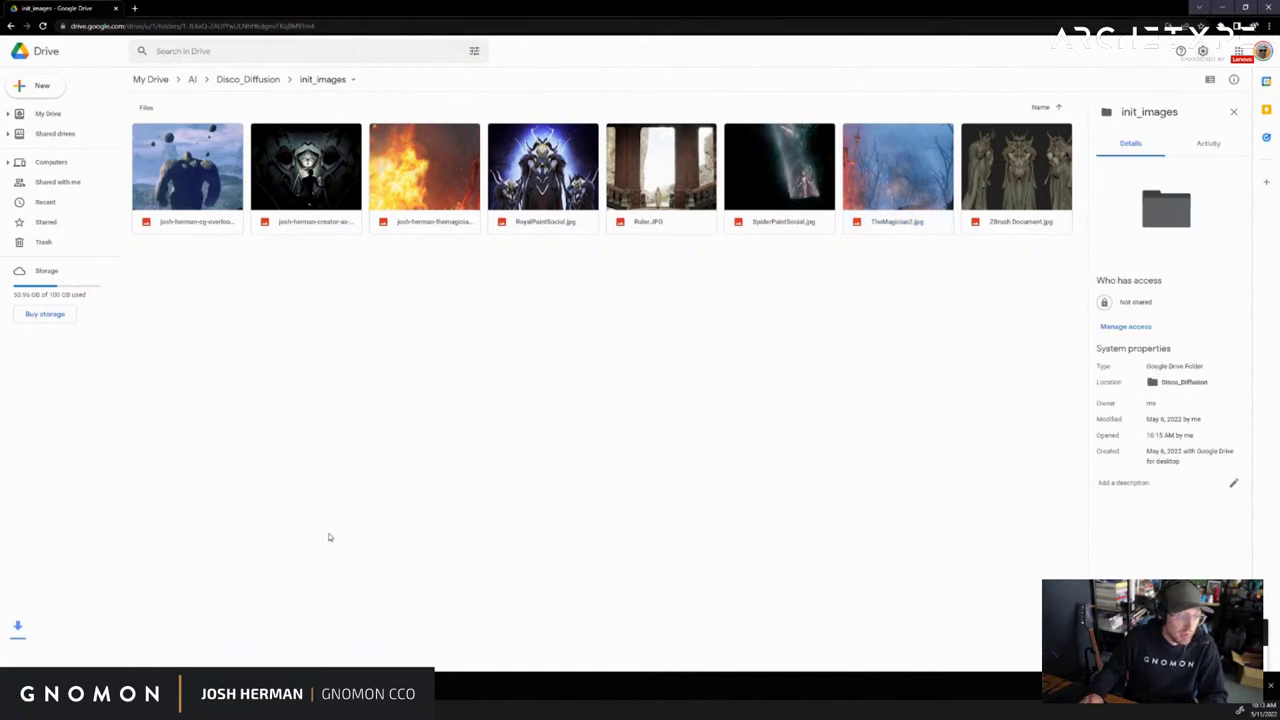
pyautogui.click(117, 8)
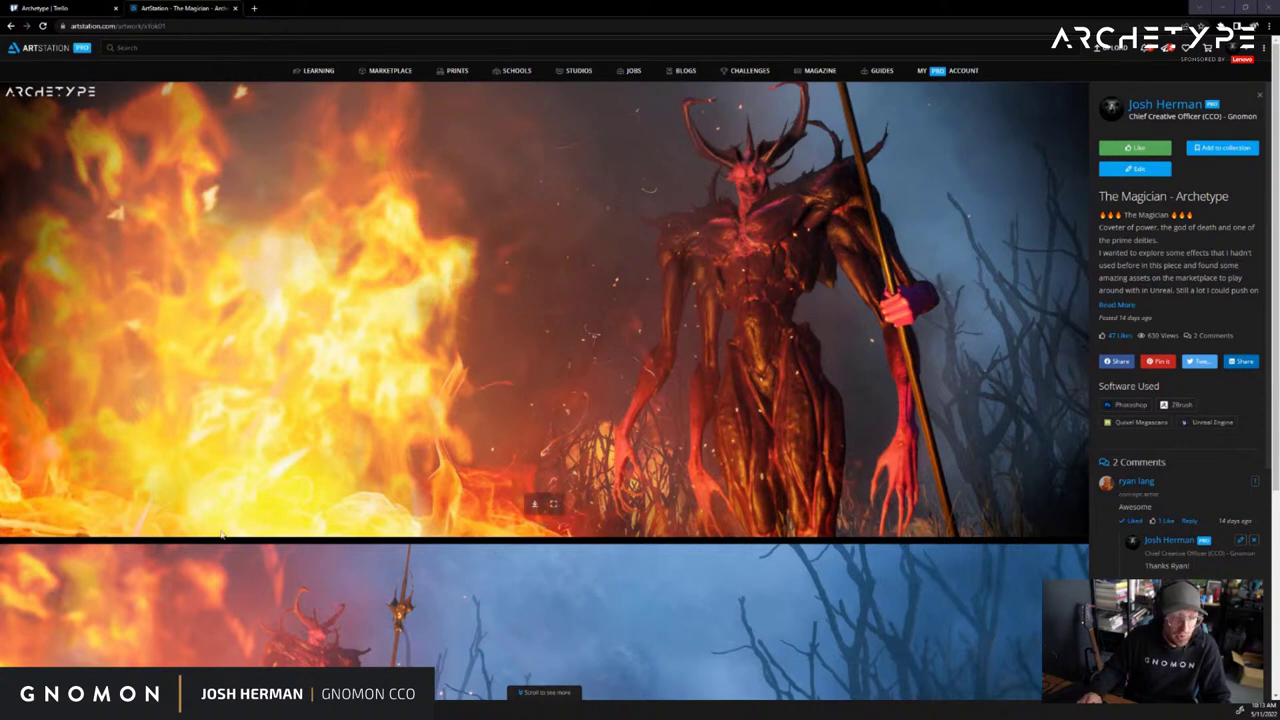
# Switch to Photoshop and open the downloaded TheMagician2.jpg as its own document
pyautogui.hotkey('alt', 'Tab')
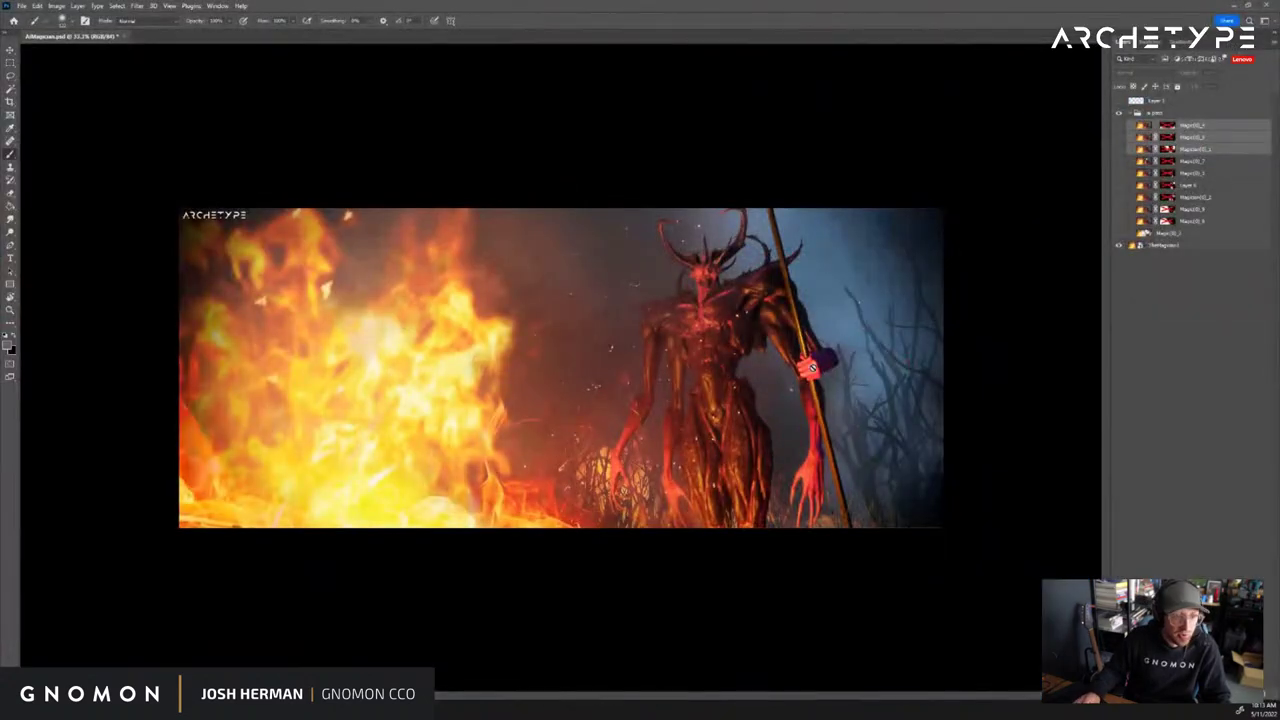
pyautogui.click(880, 151)
pyautogui.click(630, 257)
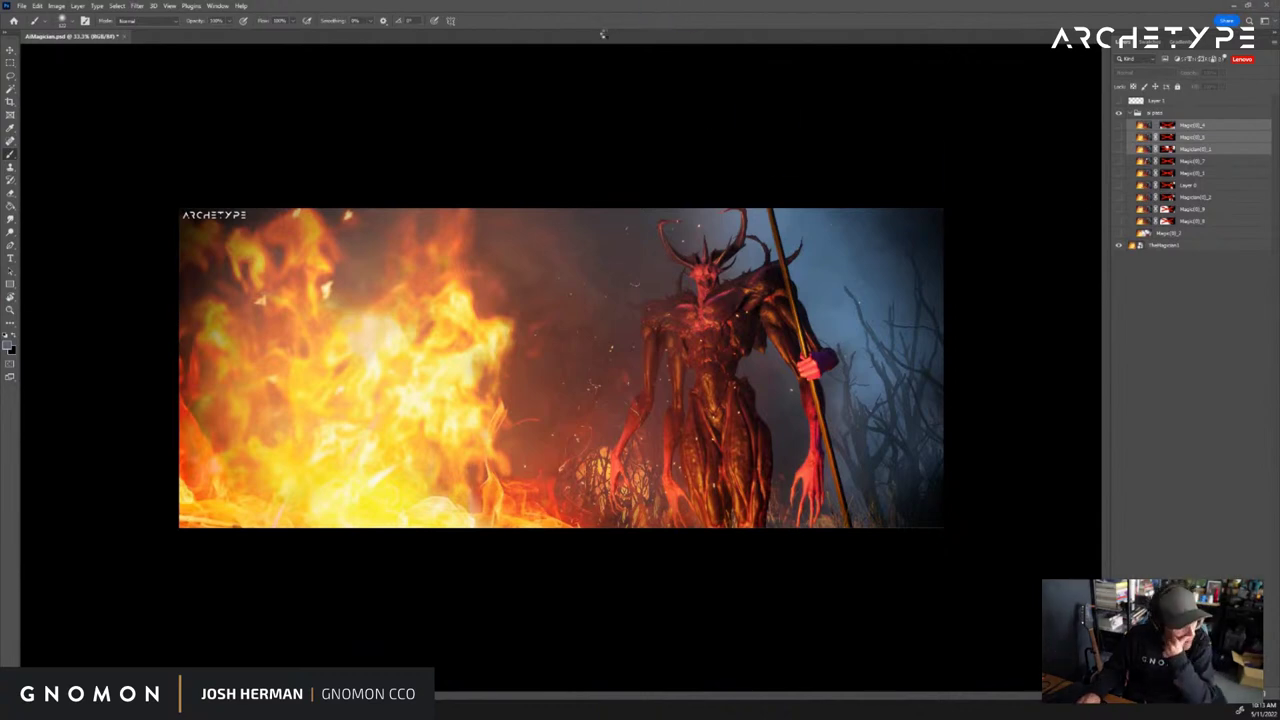
pyautogui.press('v')
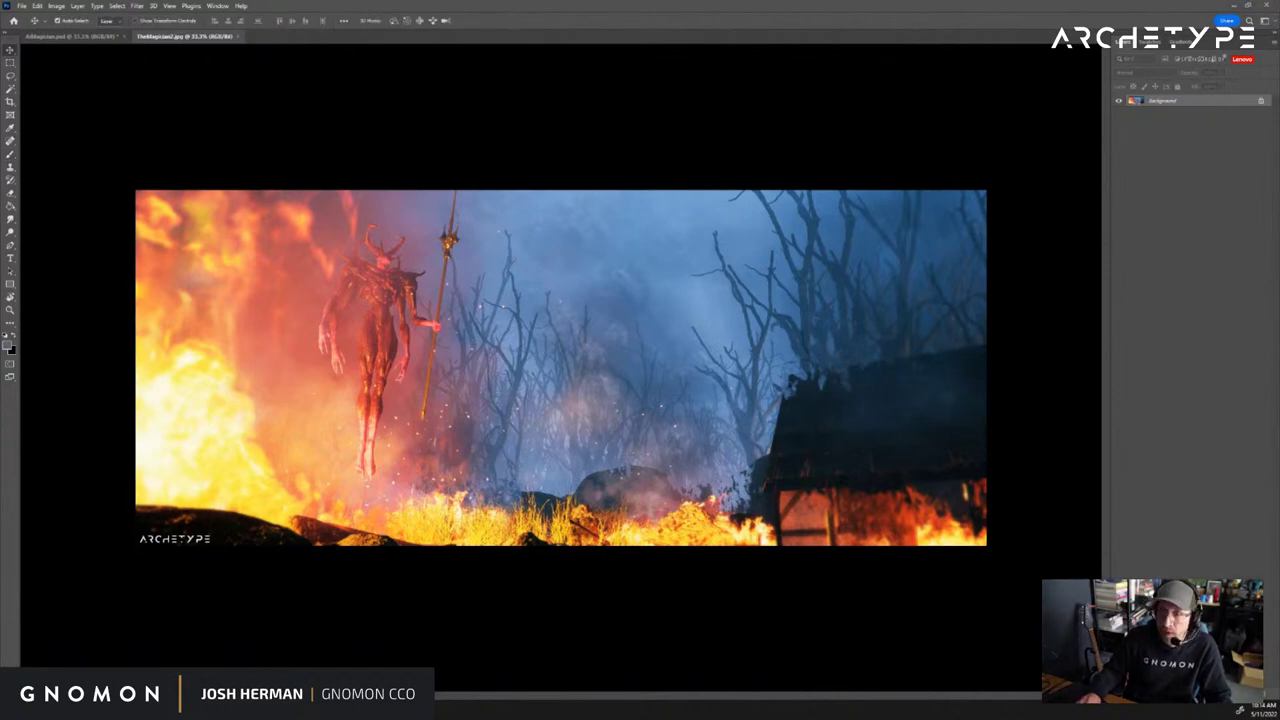
# Place the eight Magic2(0)_0 to Magic2(0)_7 images as separate layers above the TheMagician2.jpg background
pyautogui.moveTo(817, 148); pyautogui.dragTo(618, 286)
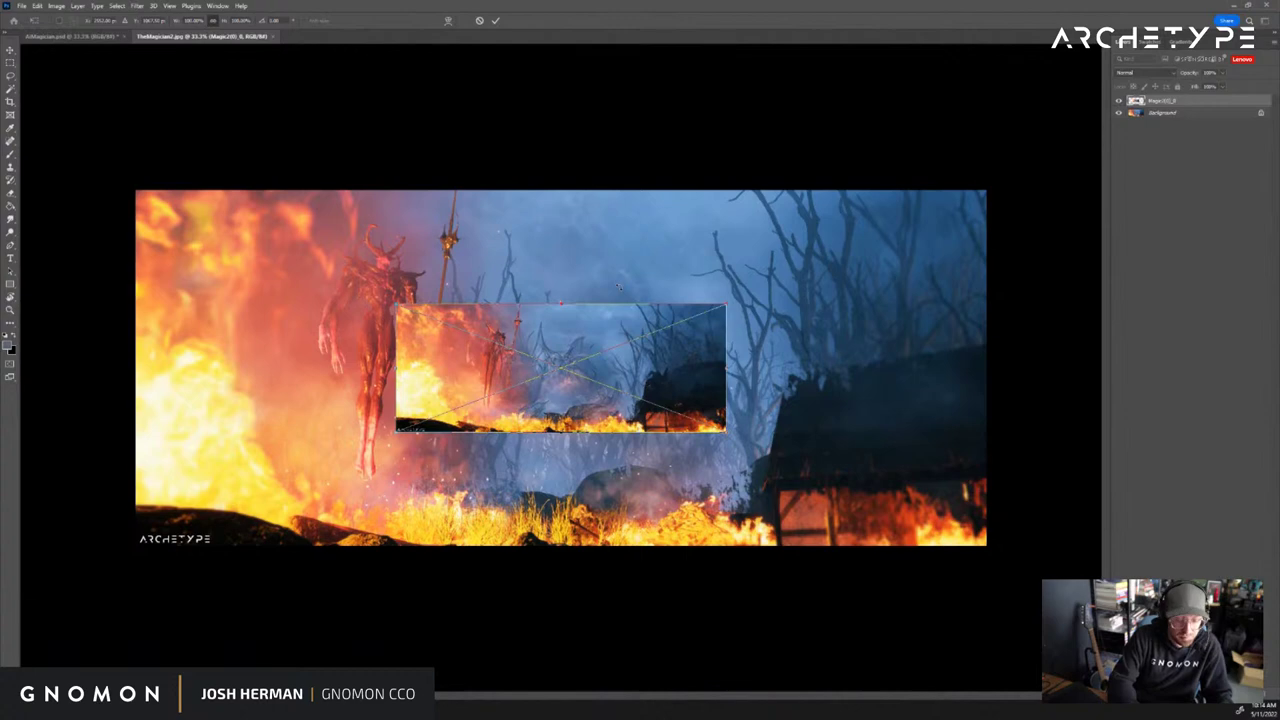
pyautogui.press('Return')
pyautogui.press('Return')
pyautogui.press('Return')
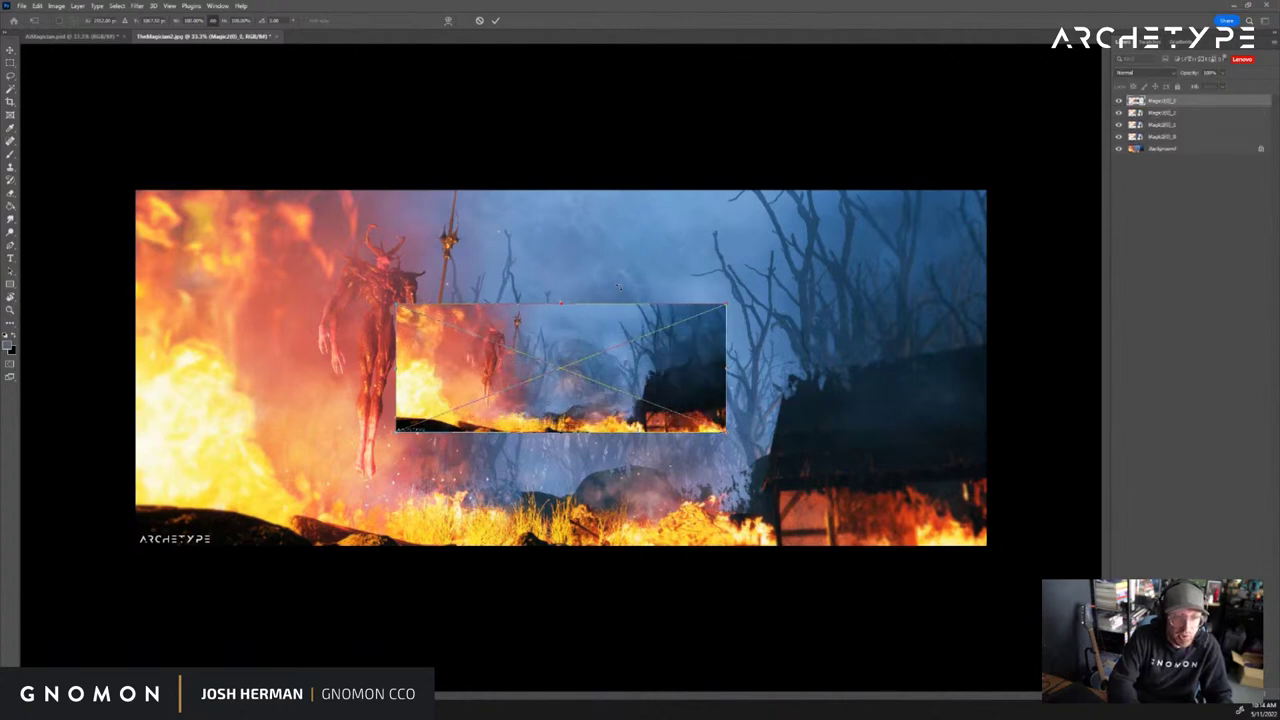
pyautogui.press('Return')
pyautogui.press('Return')
pyautogui.press('Return')
pyautogui.press('Return')
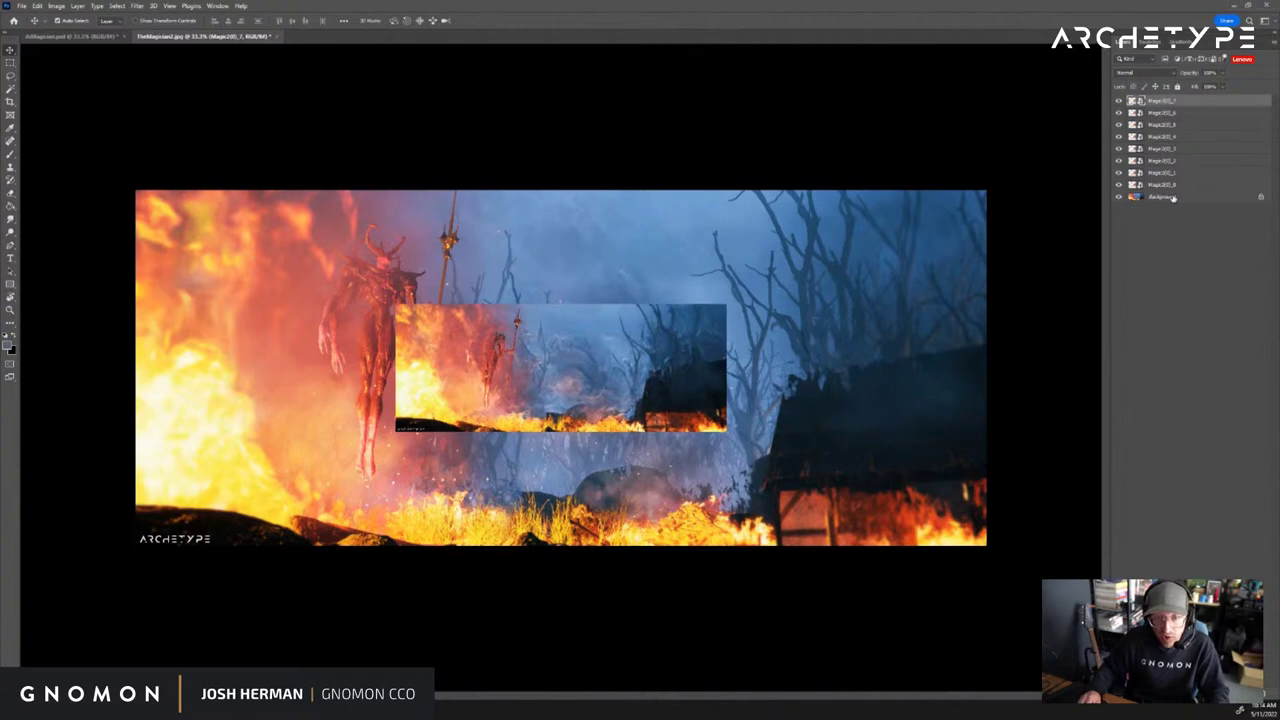
# Scale all the placed Magic2 layers together until they cover the whole TheMagician2.jpg canvas
pyautogui.hotkey('ctrl', 'alt', 'a')
pyautogui.hotkey('ctrl', 't')
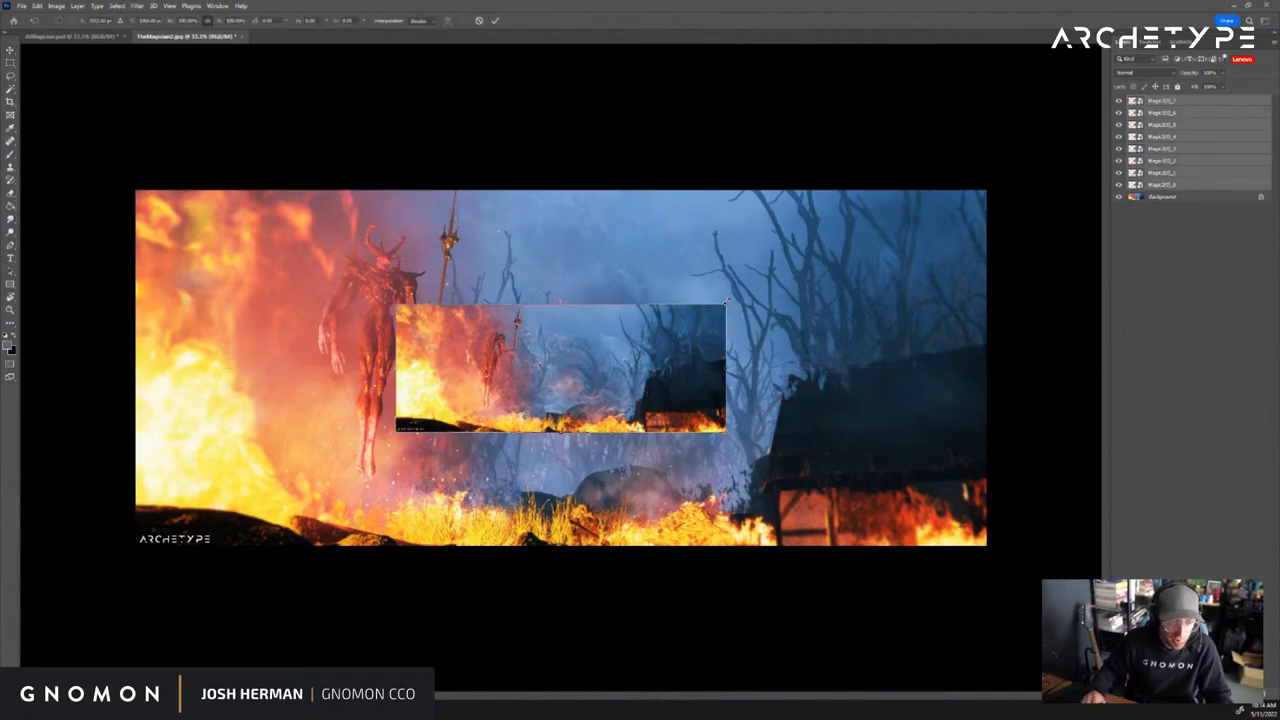
pyautogui.moveTo(726, 302); pyautogui.dragTo(987, 190)
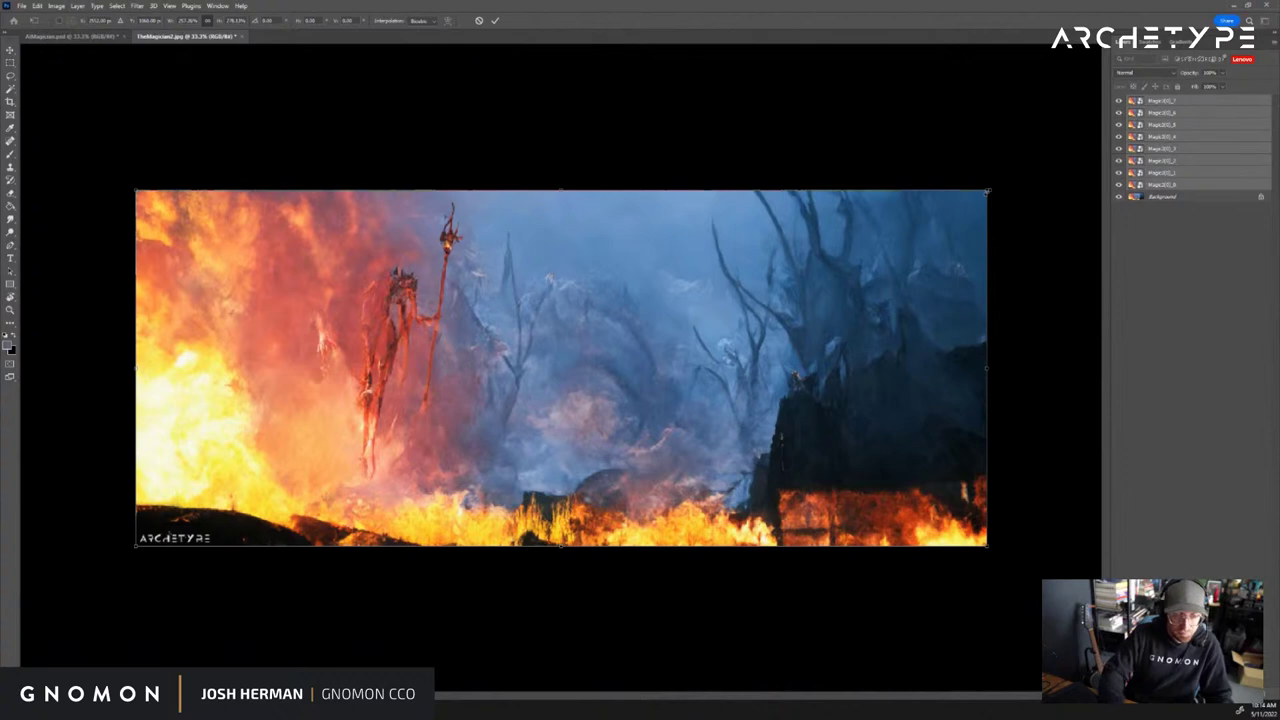
pyautogui.press('Return')
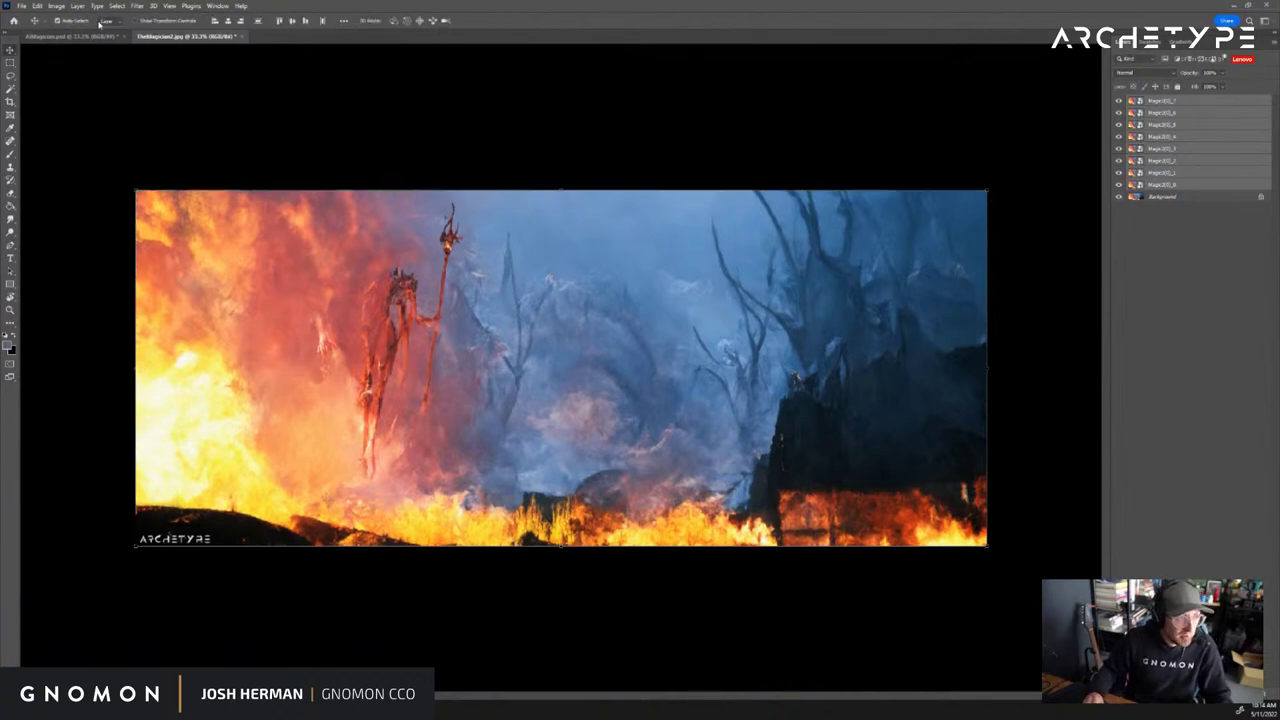
# Open Ruler.JPG as a new Photoshop document and show the whole image at 66.7% zoom
pyautogui.click(92, 36)
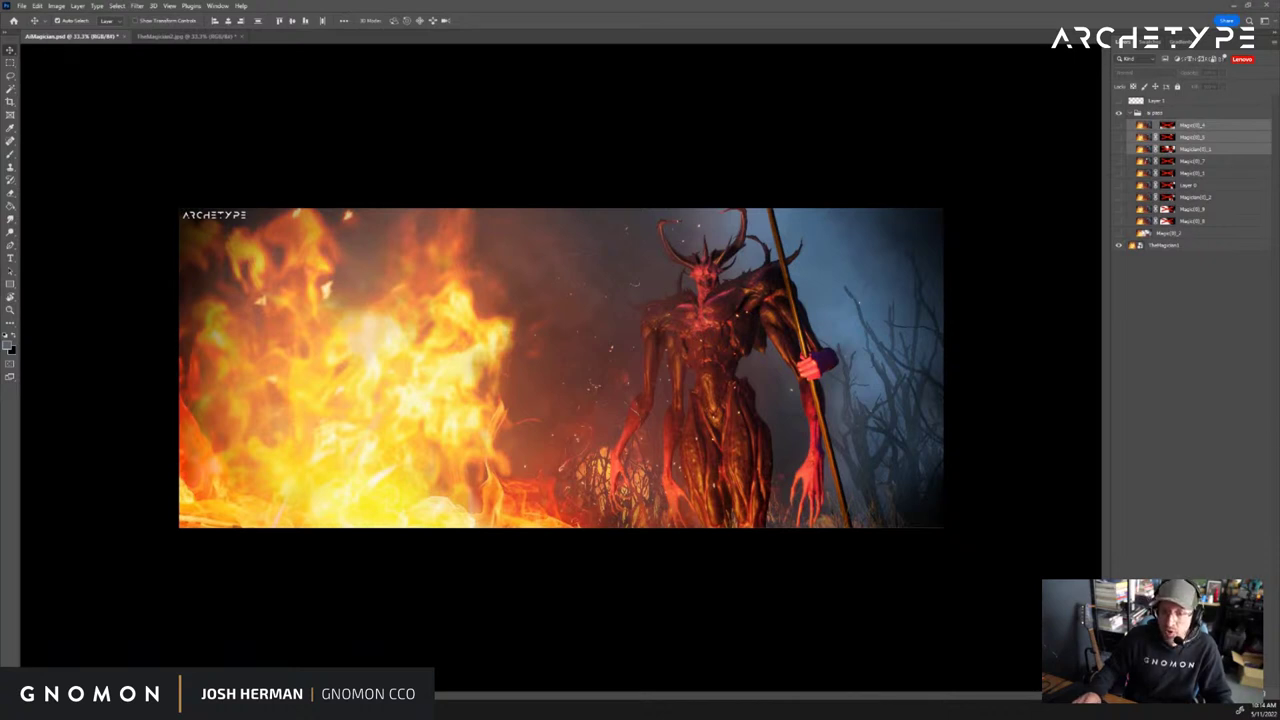
pyautogui.moveTo(1279, 350); pyautogui.dragTo(679, 14)
pyautogui.press('z')
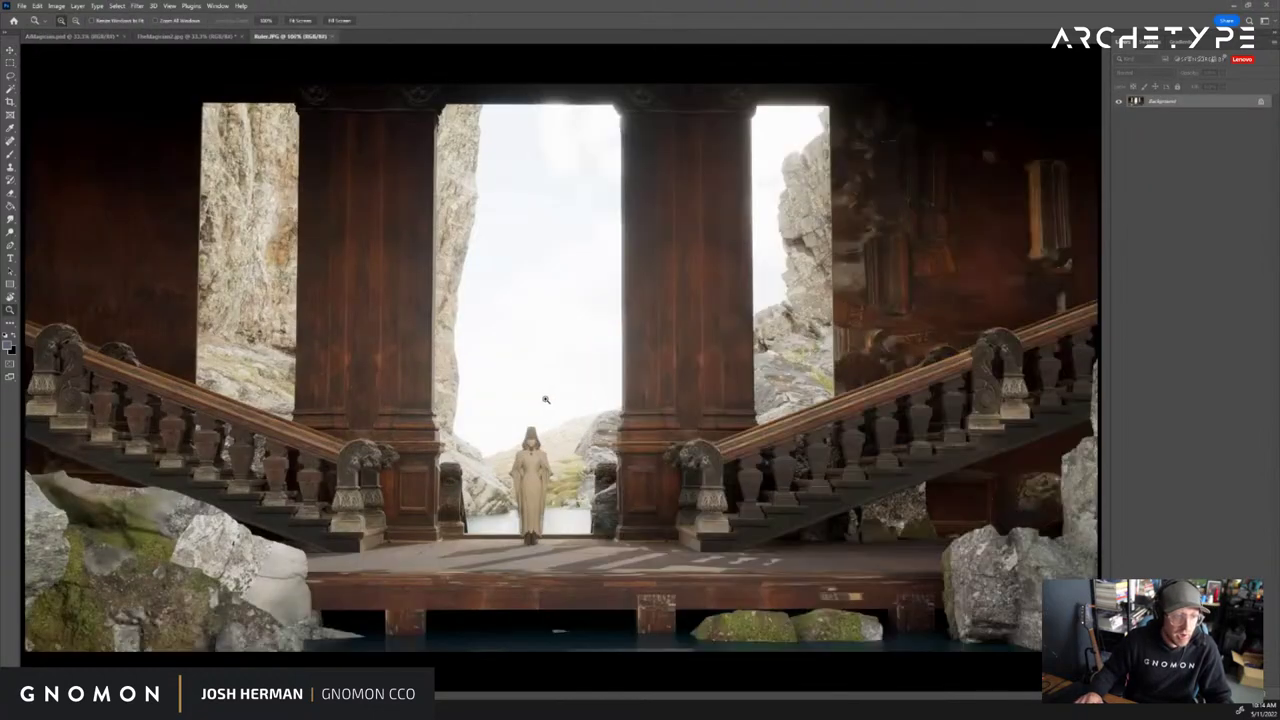
pyautogui.click(535, 383)
pyautogui.keyDown('alt'); pyautogui.click(506, 343); pyautogui.keyUp('alt')
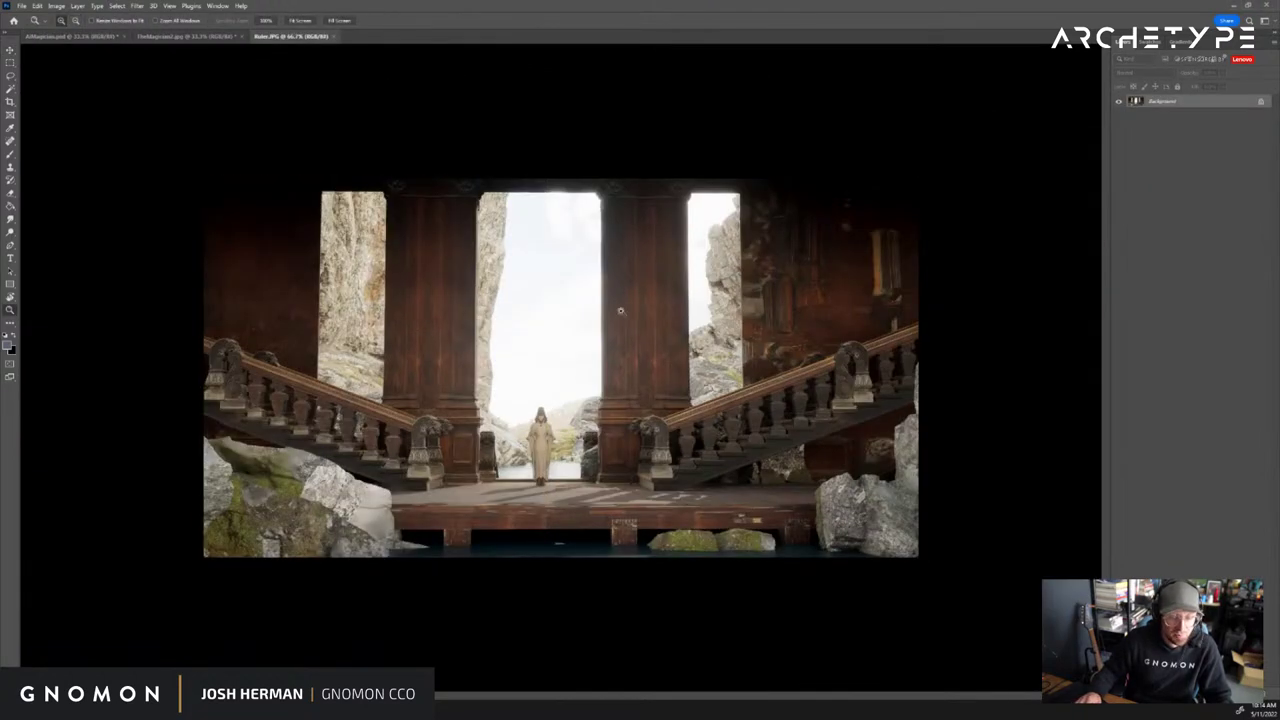
pyautogui.press('v')
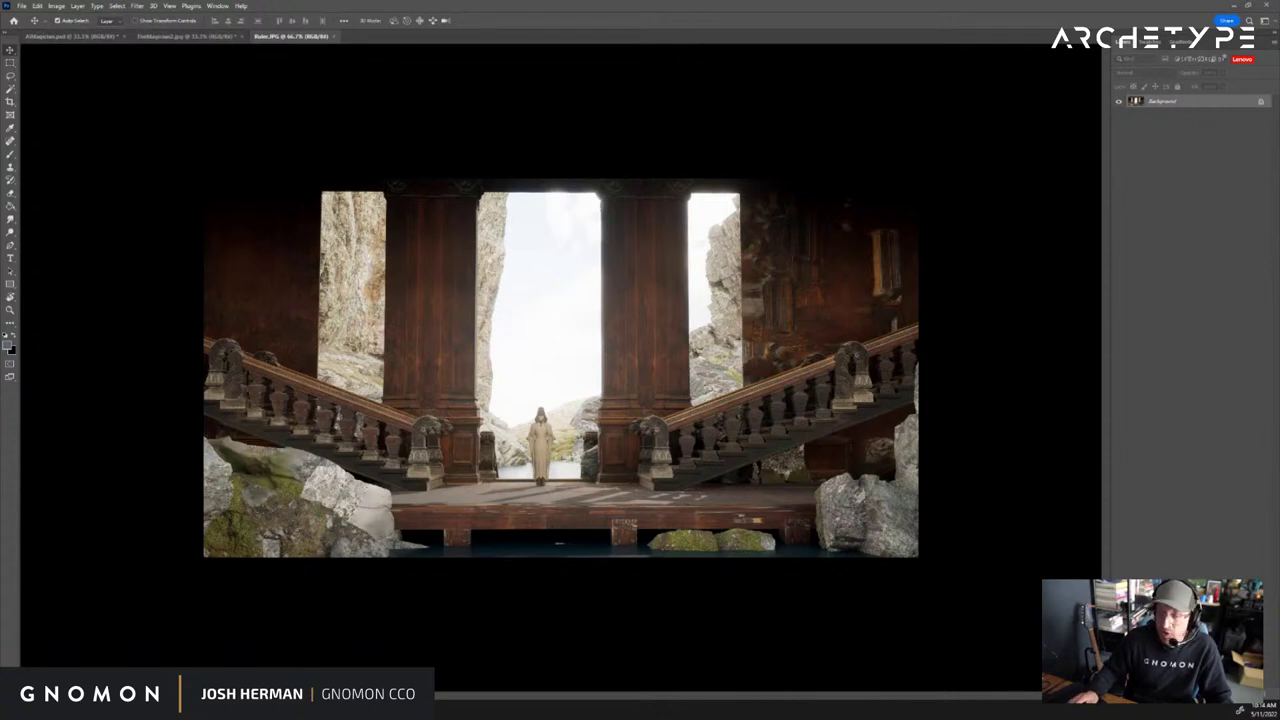
# Return to the AiMagician document and present the Magician artwork in full-screen mode with the layer list available
pyautogui.click(72, 36)
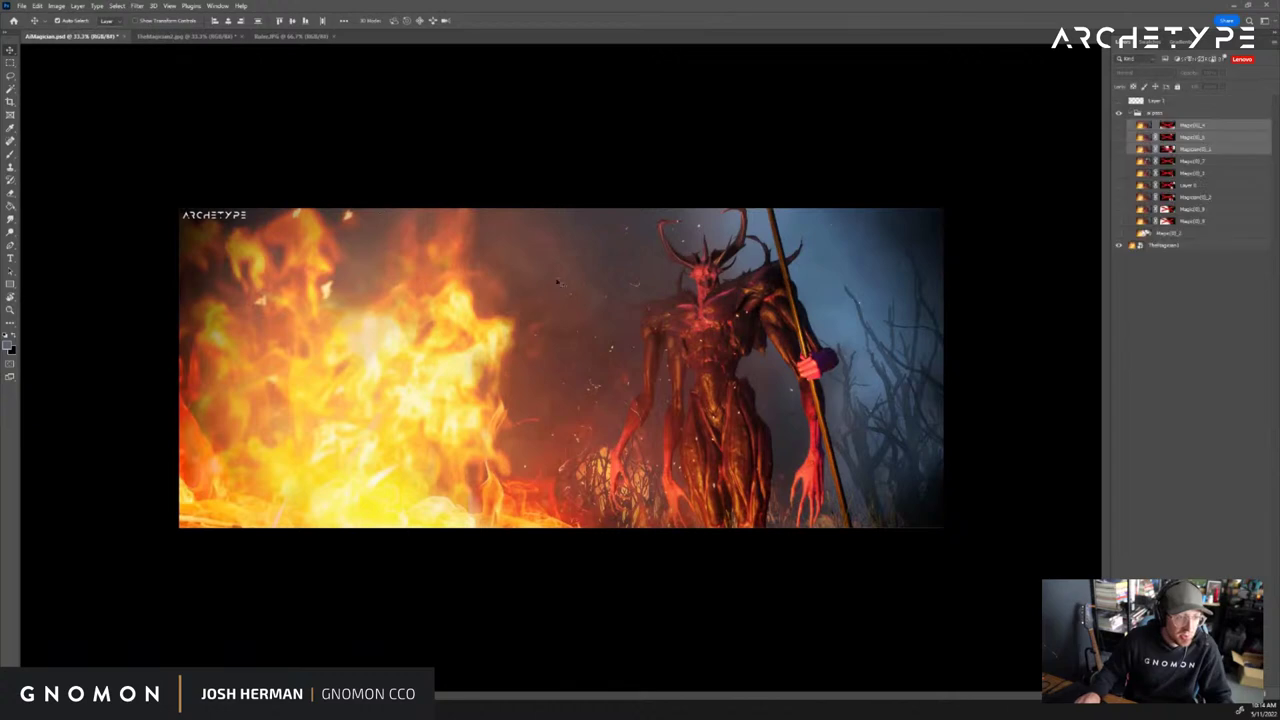
pyautogui.press('z')
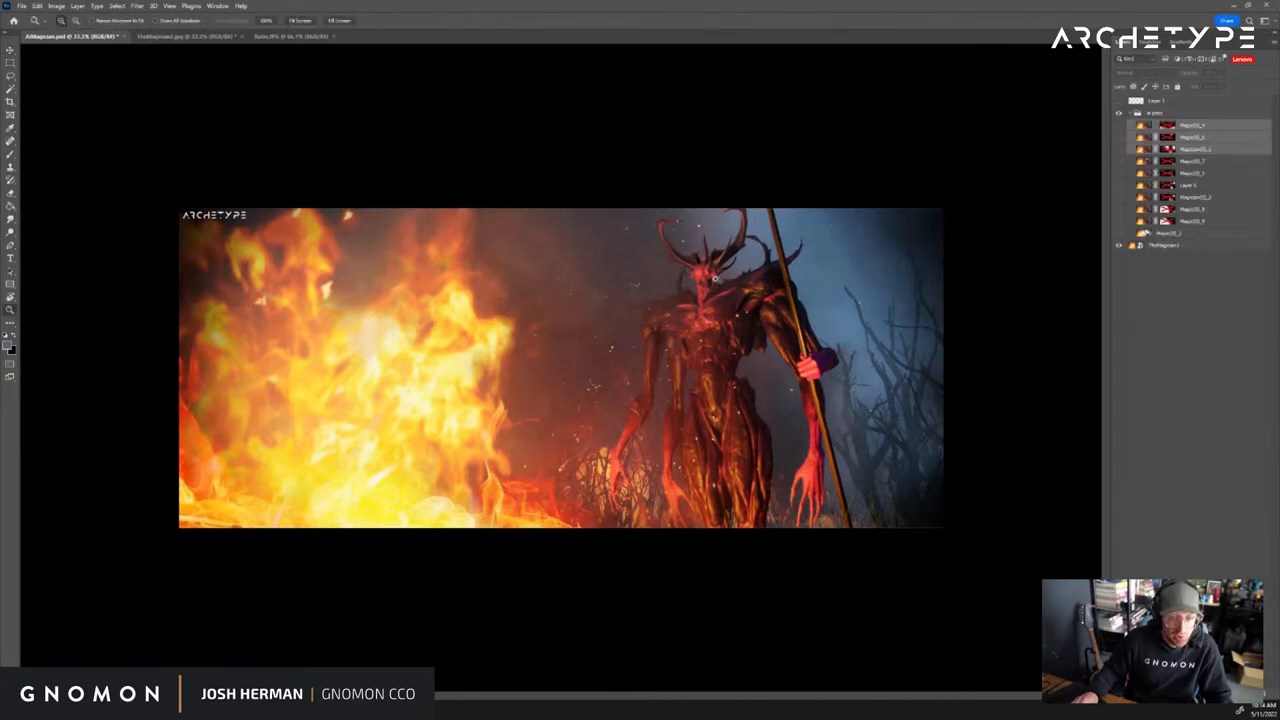
pyautogui.press('f')
pyautogui.press('f')
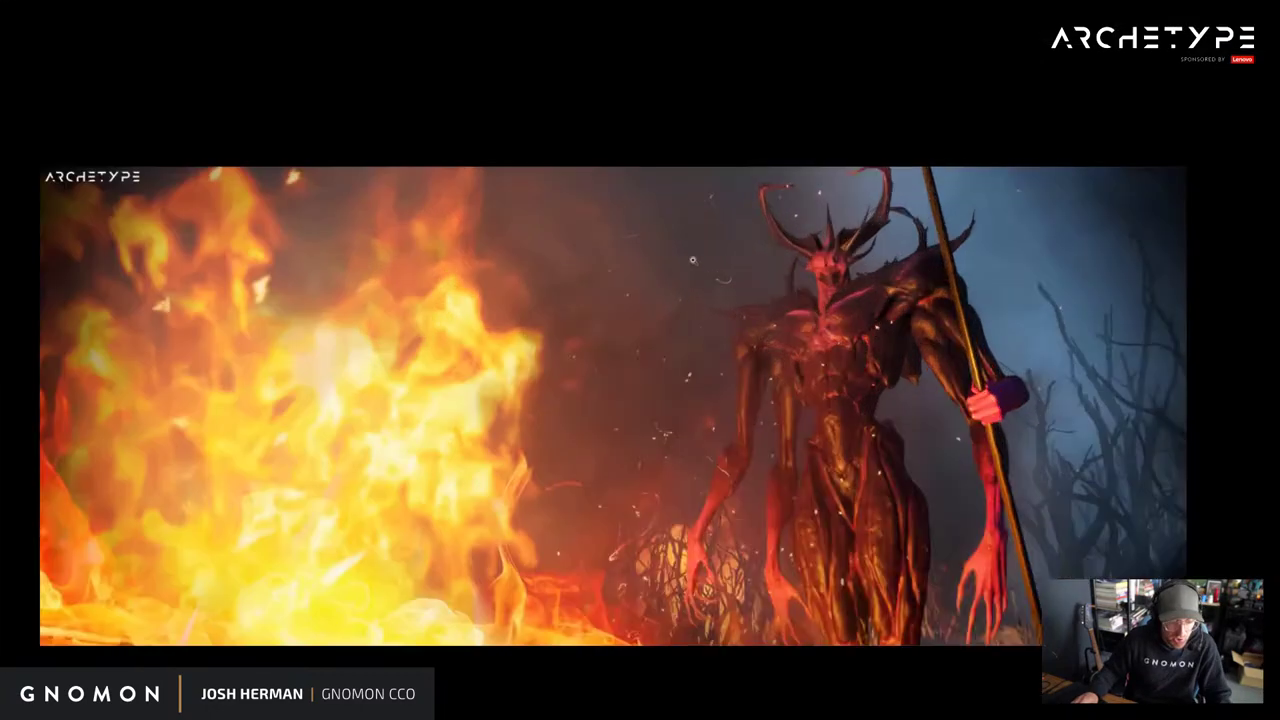
pyautogui.click(695, 268)
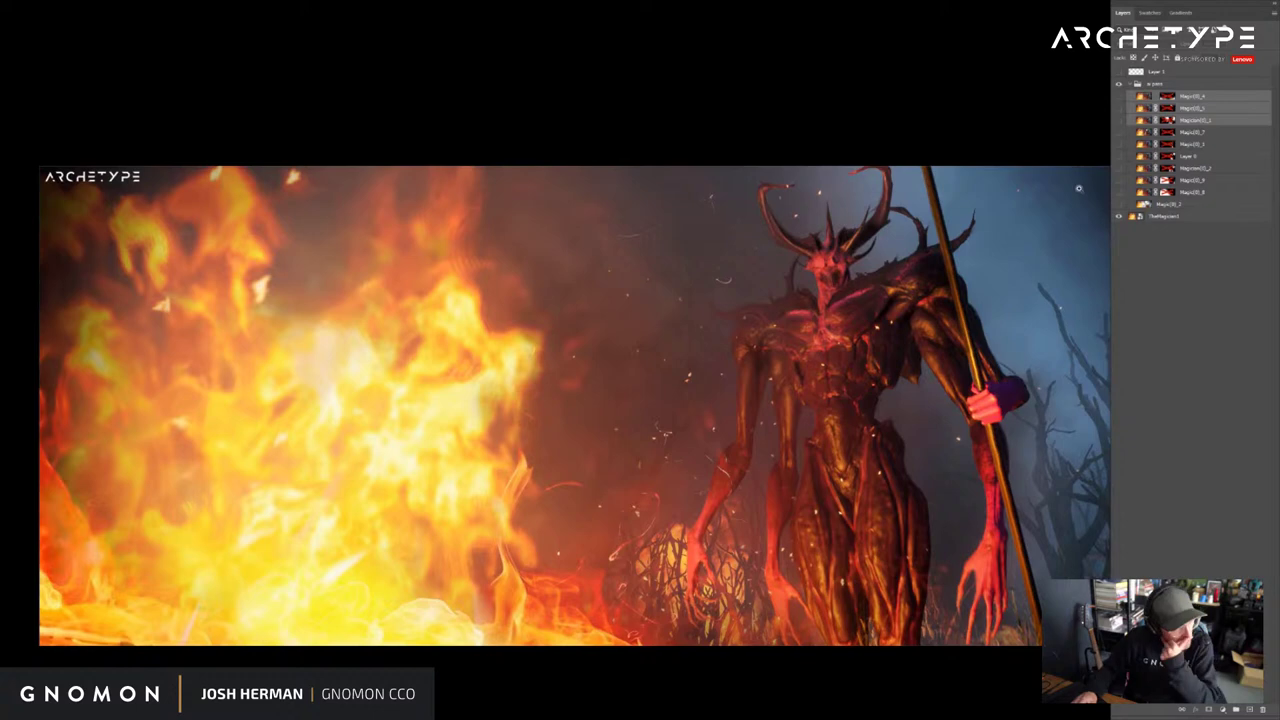
pyautogui.moveTo(876, 325); pyautogui.dragTo(839, 265)
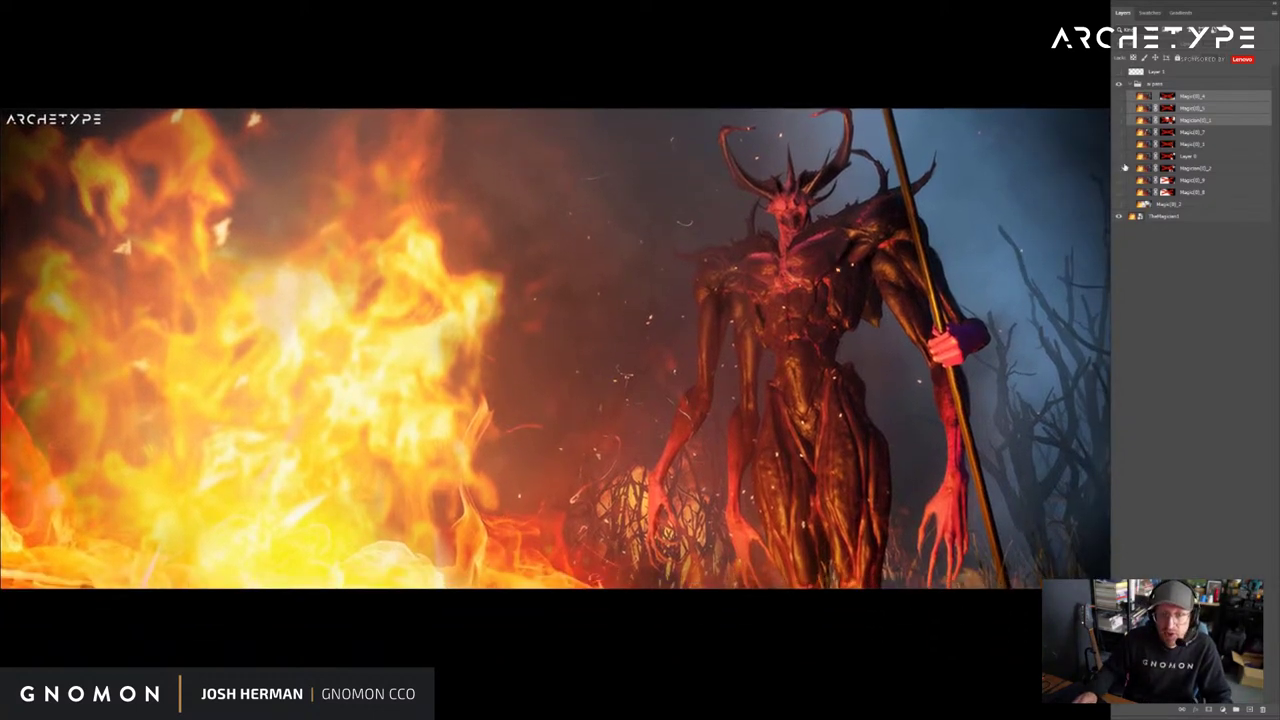
# Toggle the lowest masked Magic layer repeatedly to compare the Disco Diffusion version with the original Magician render, and leave it shown
pyautogui.click(1160, 205)
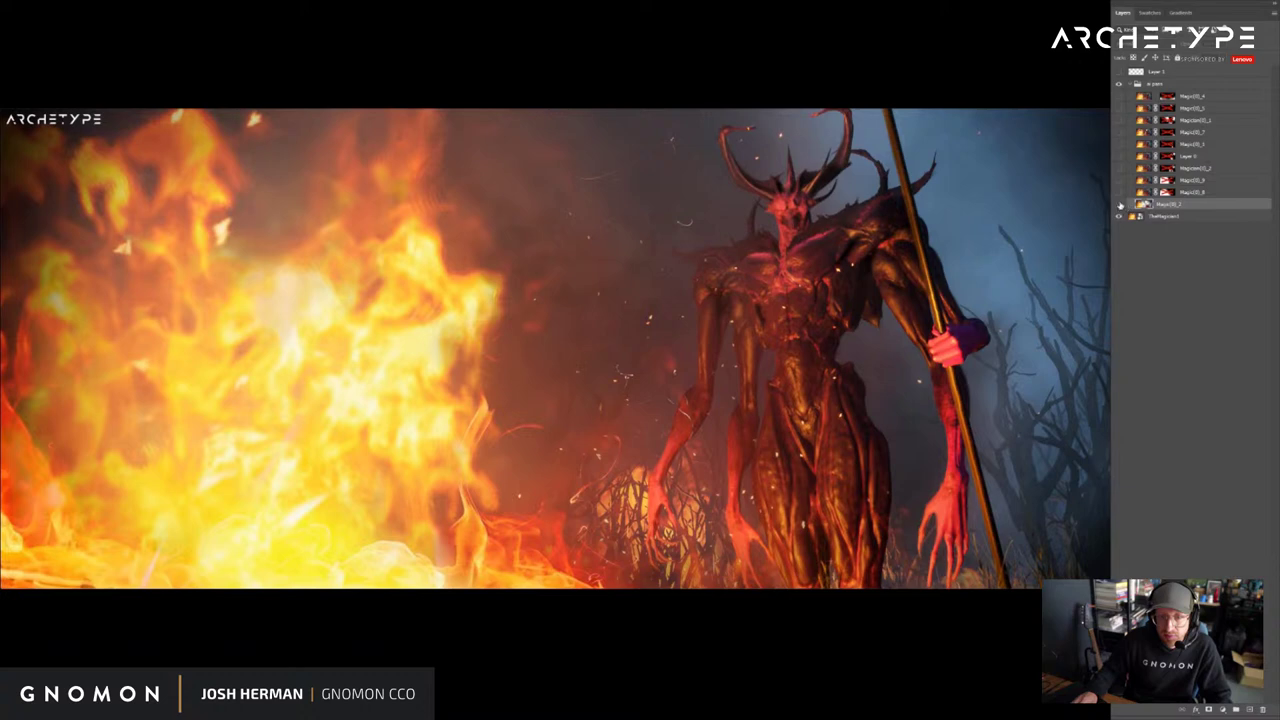
pyautogui.click(1119, 205)
pyautogui.click(1118, 194)
pyautogui.click(1118, 194)
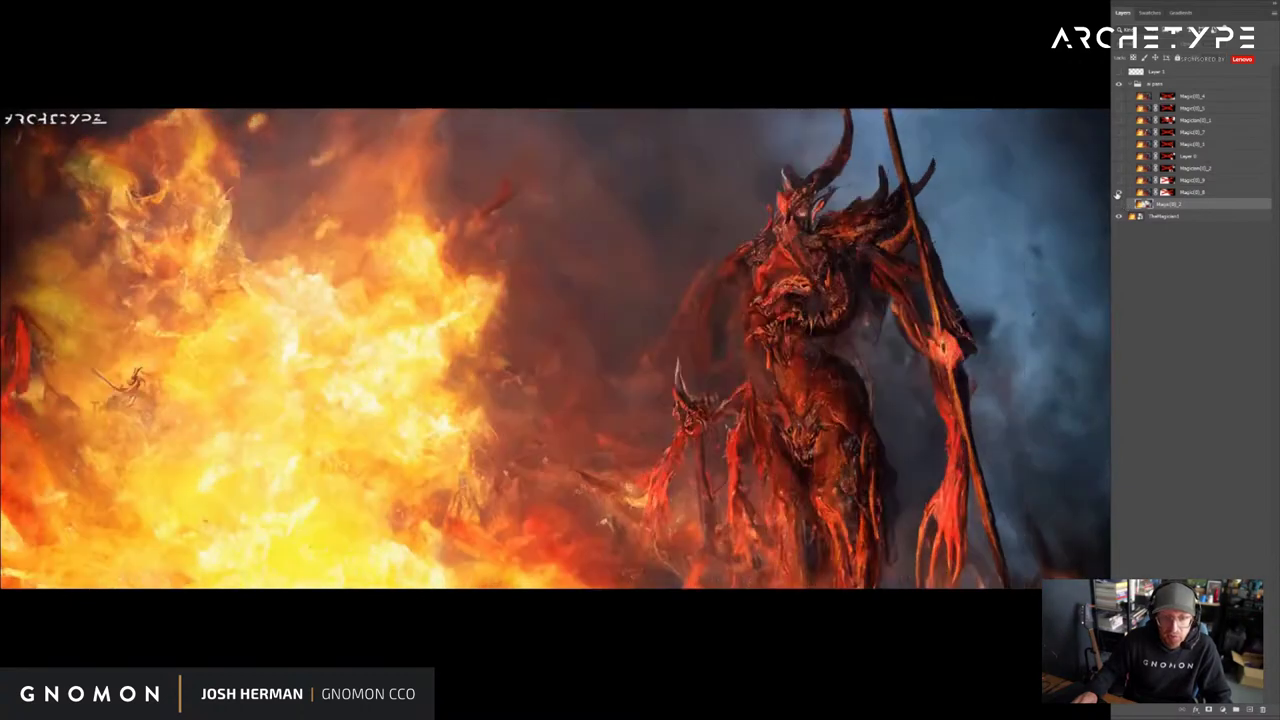
pyautogui.click(1118, 194)
pyautogui.click(1118, 194)
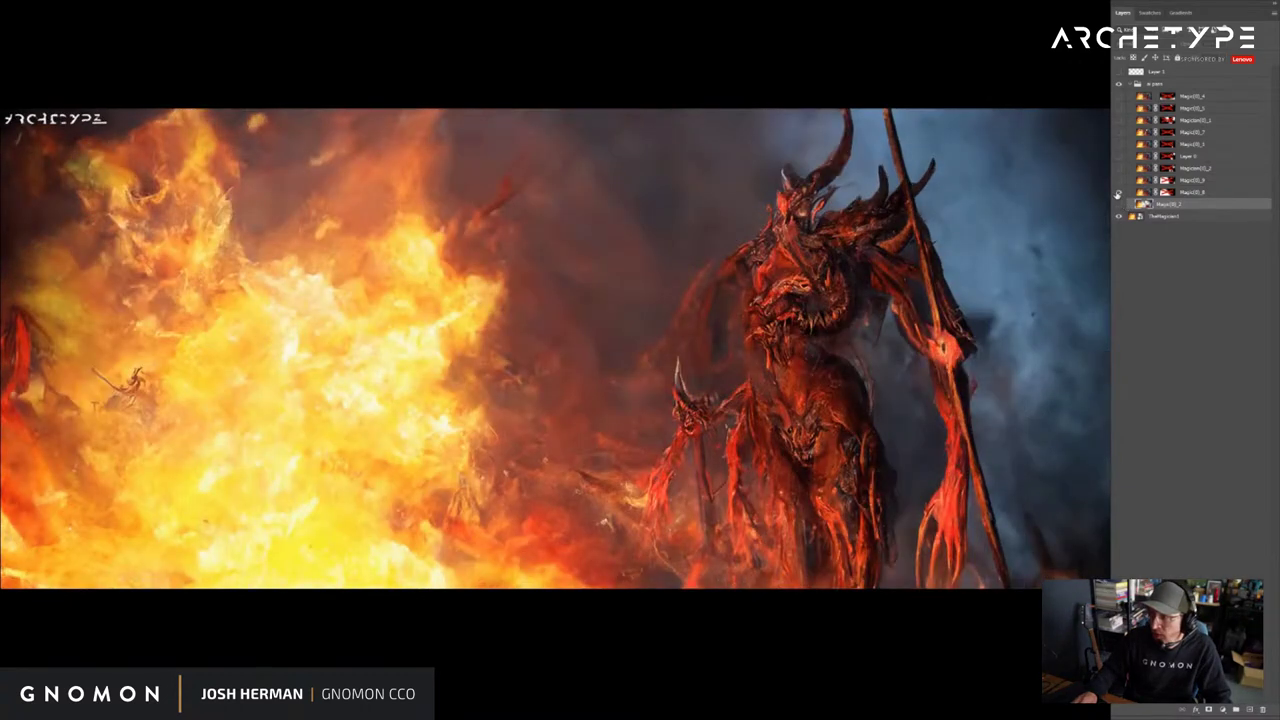
pyautogui.click(1118, 194)
pyautogui.click(1118, 194)
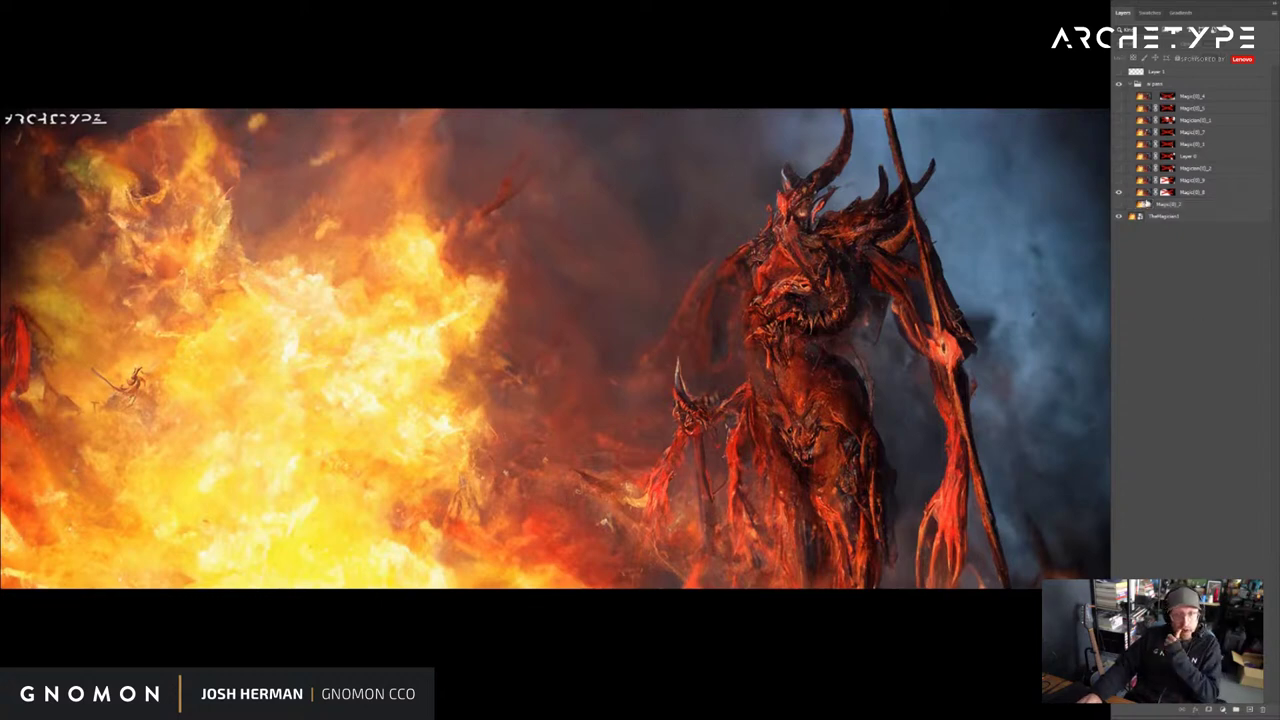
pyautogui.click(1119, 192)
pyautogui.click(1119, 192)
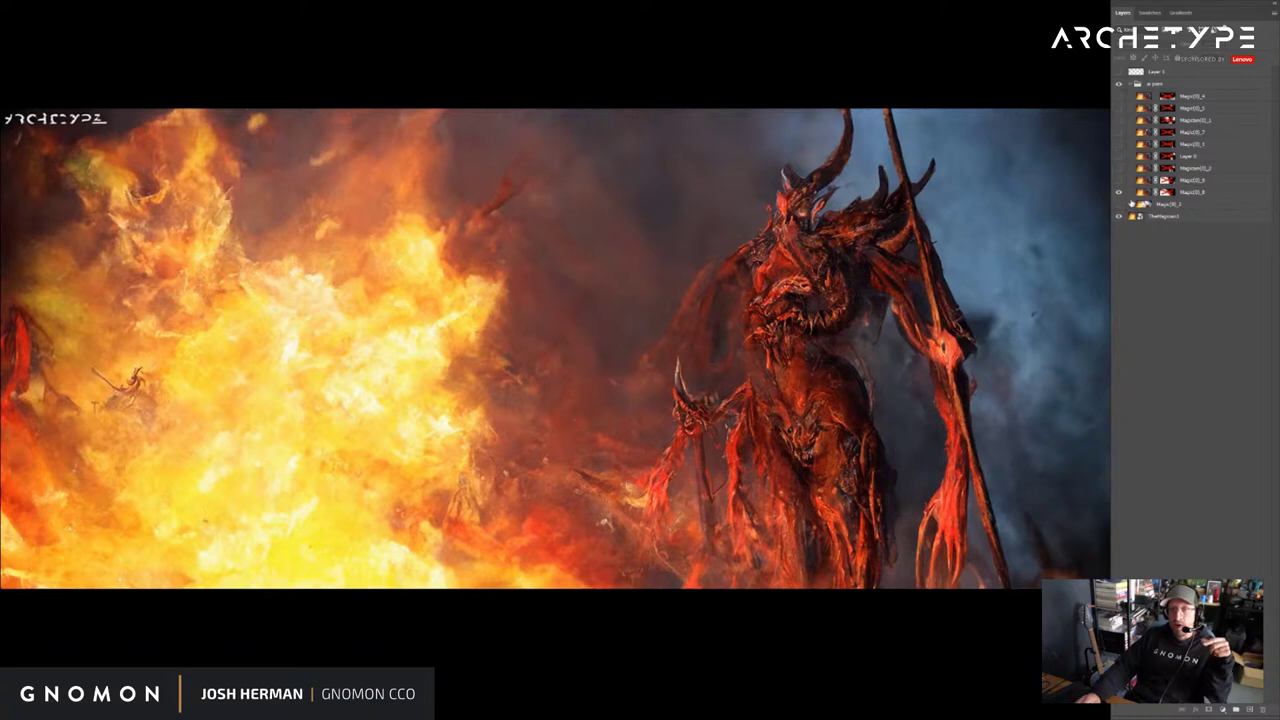
pyautogui.click(1119, 192)
pyautogui.click(1119, 192)
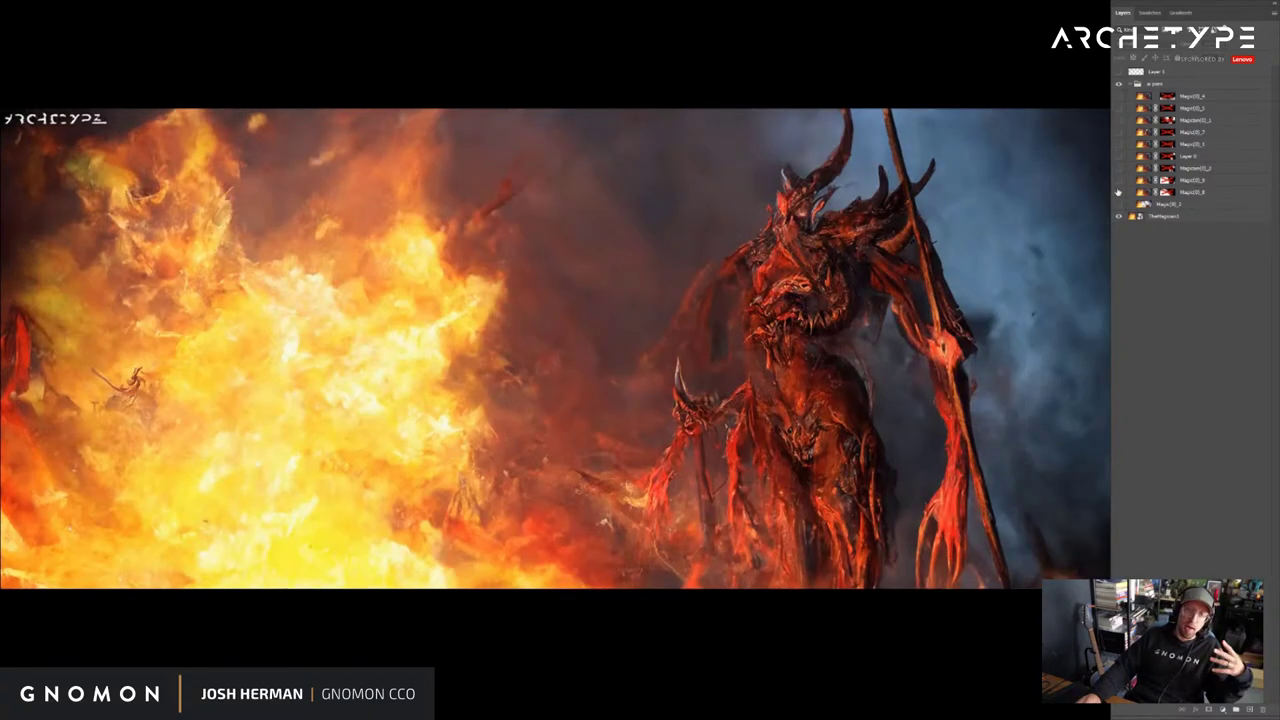
pyautogui.click(1119, 192)
pyautogui.click(1119, 192)
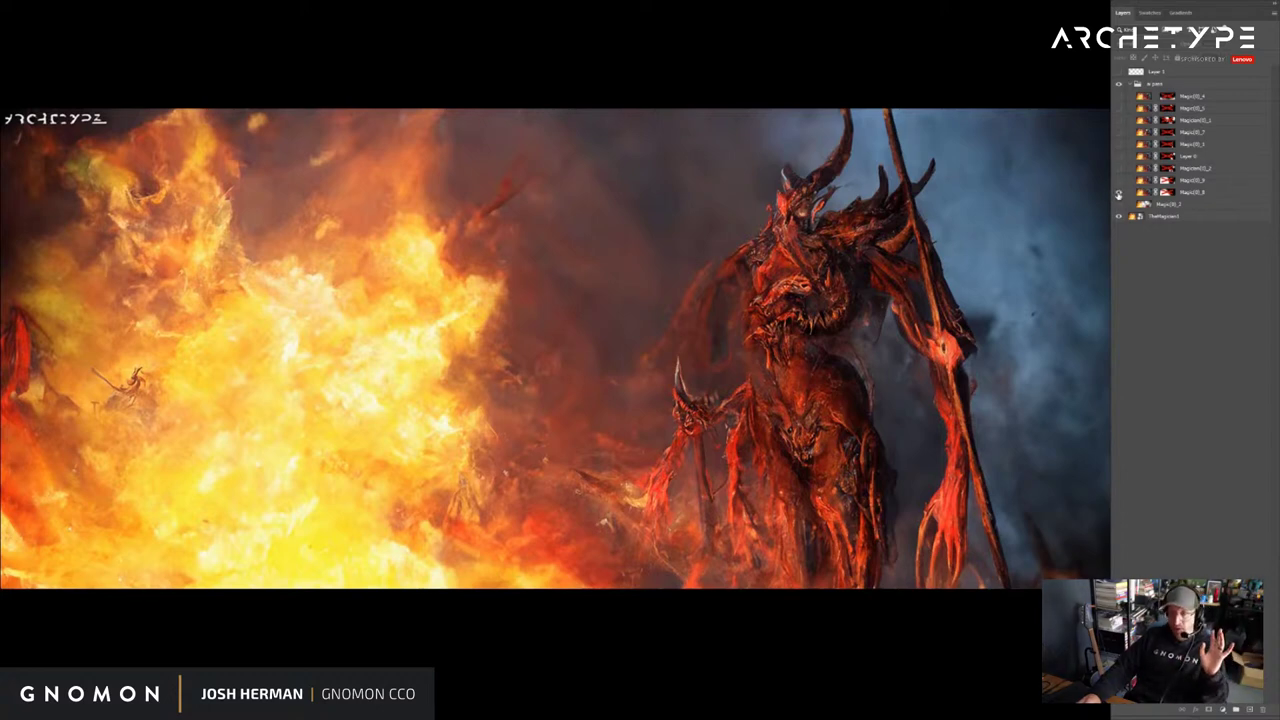
pyautogui.click(1119, 192)
pyautogui.click(1119, 192)
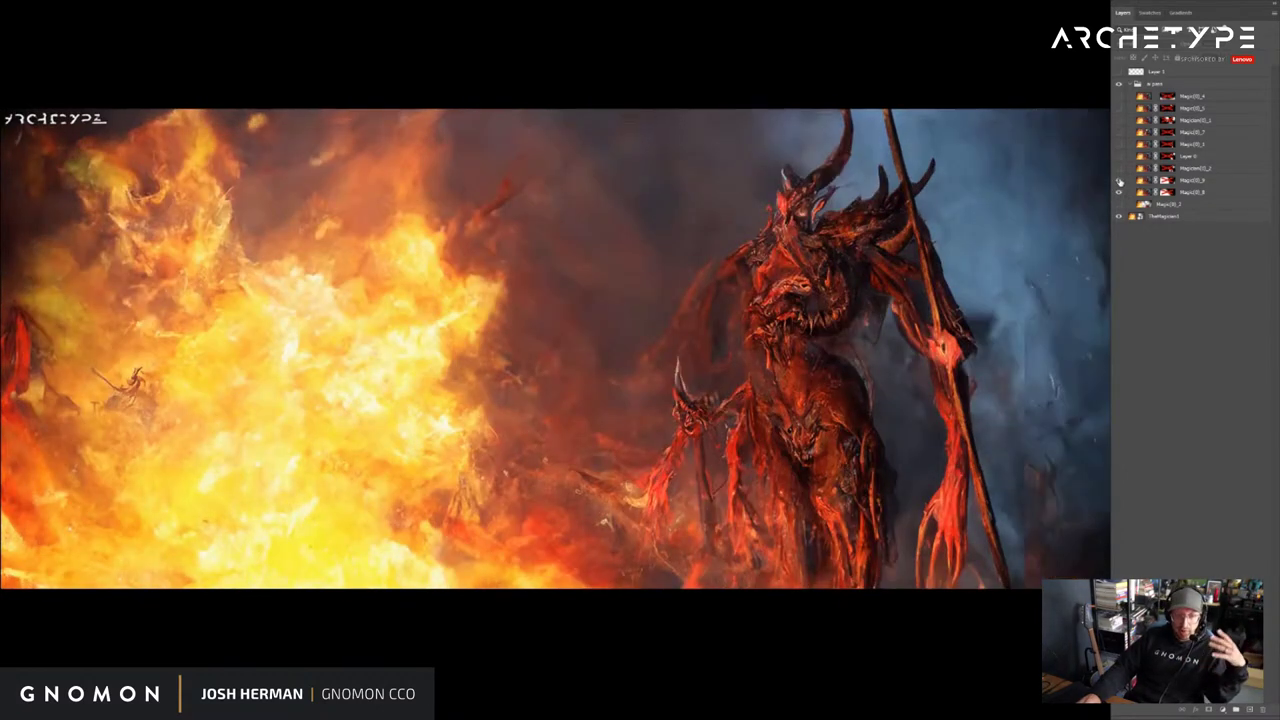
# Toggle the second-lowest masked Magic layer repeatedly to compare its Magician variation with the one beneath, and leave it shown
pyautogui.click(1119, 181)
pyautogui.click(1119, 181)
pyautogui.click(1119, 181)
pyautogui.click(1120, 182)
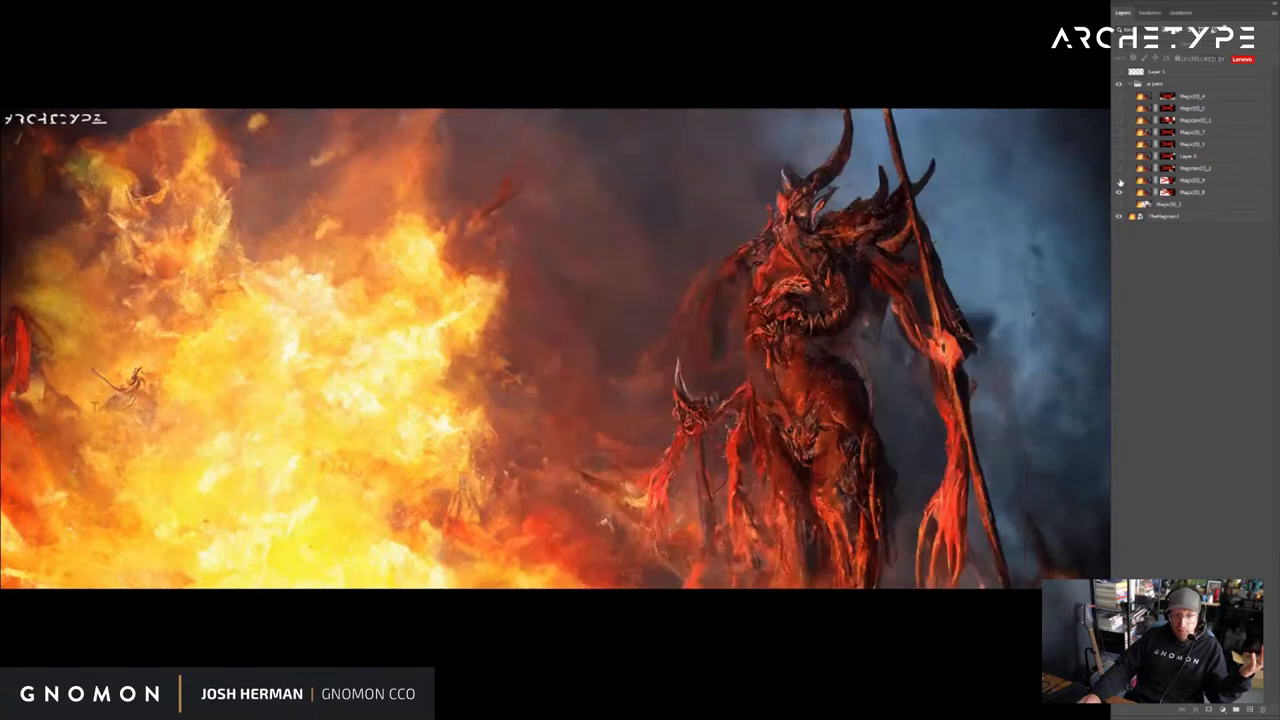
pyautogui.click(1120, 182)
pyautogui.click(1120, 182)
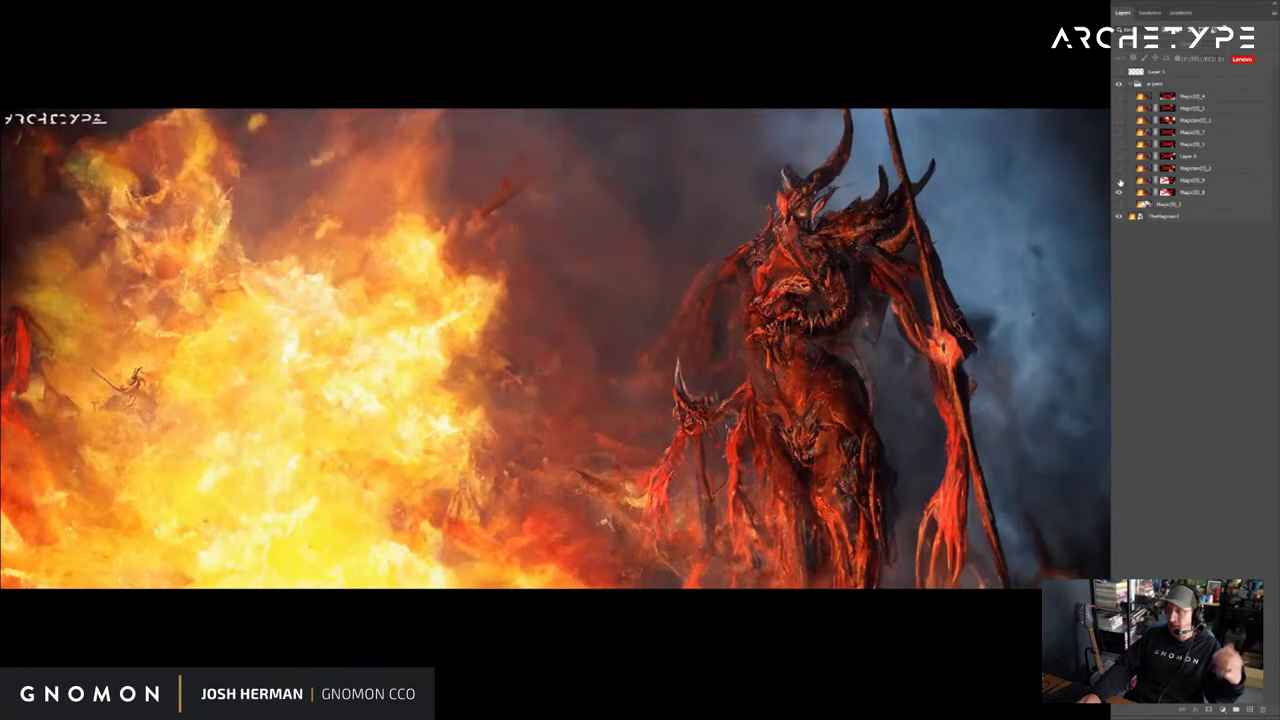
pyautogui.click(1120, 182)
pyautogui.click(1120, 182)
pyautogui.click(1120, 182)
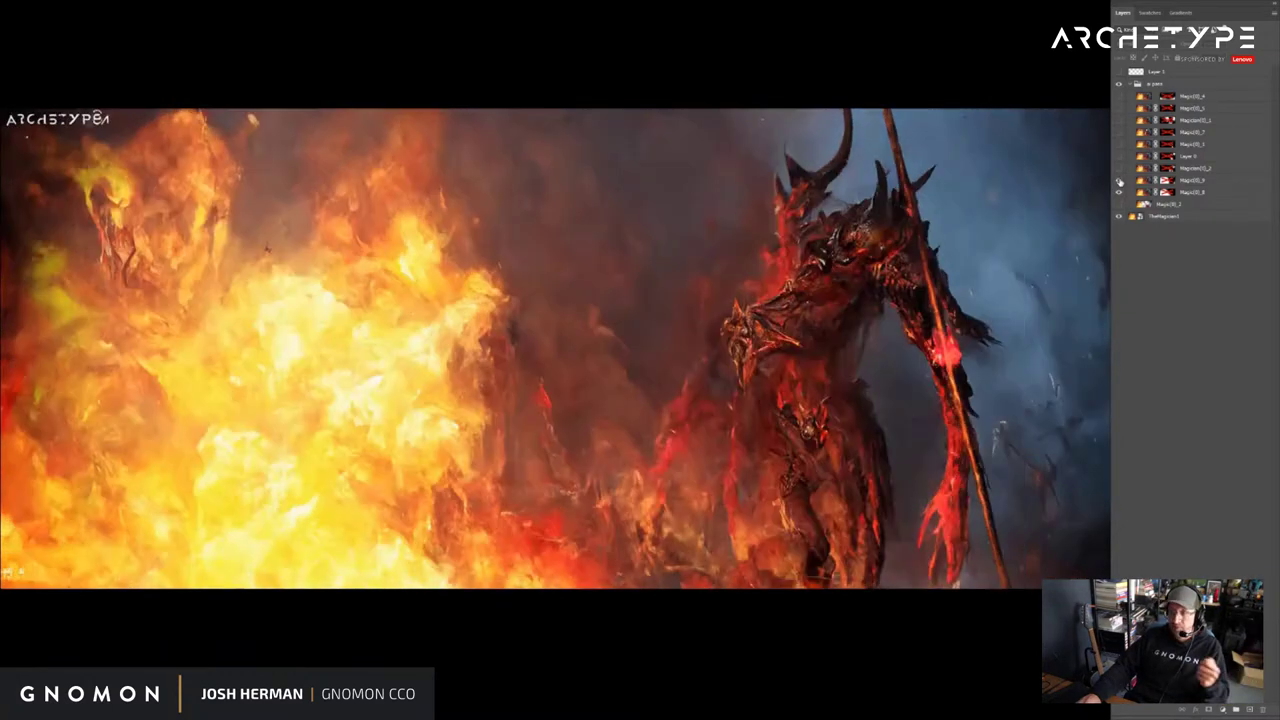
pyautogui.click(1120, 182)
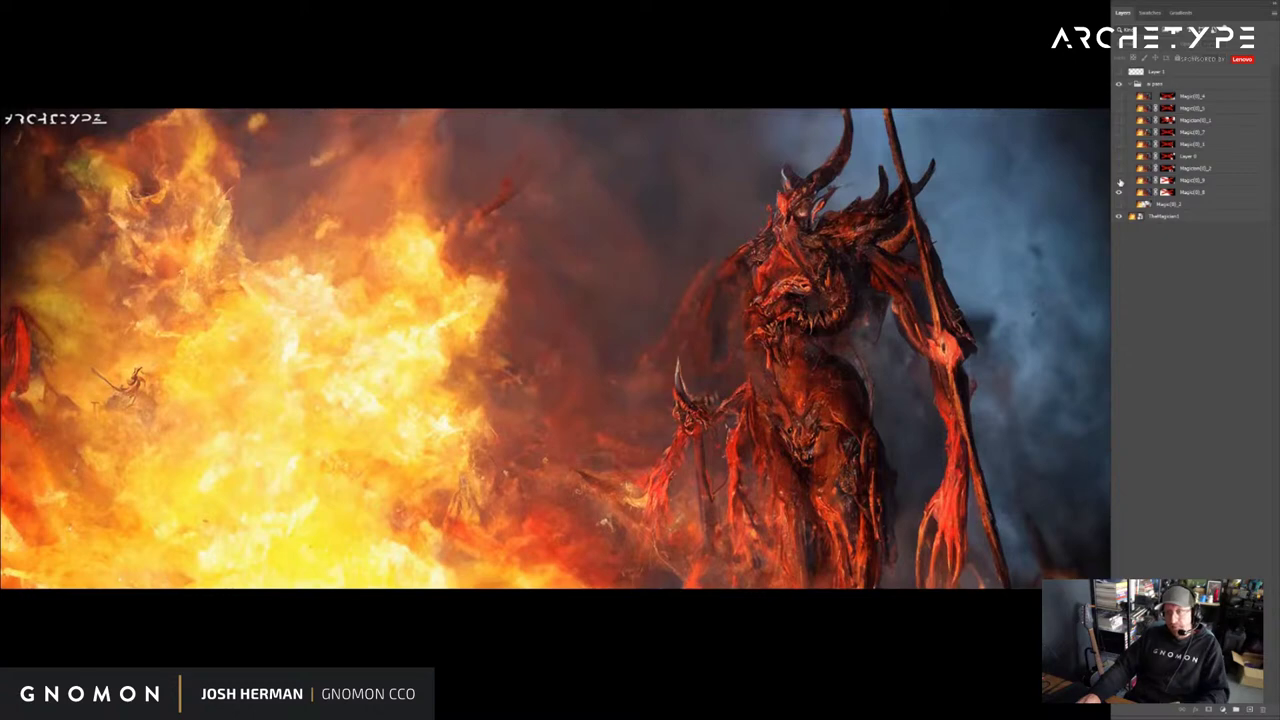
pyautogui.click(1120, 182)
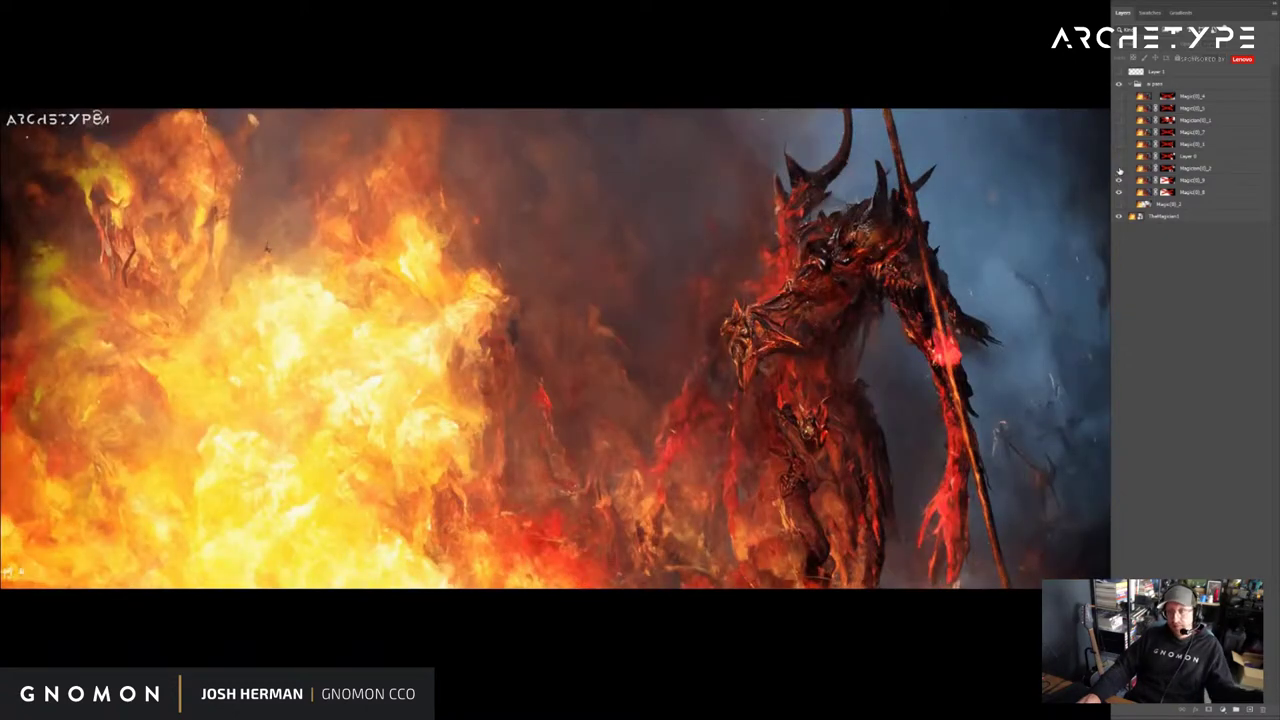
# Toggle the third-lowest masked Magician layer repeatedly, compare the three lowest variations with the original render, and leave all three shown
pyautogui.click(1119, 171)
pyautogui.click(1119, 171)
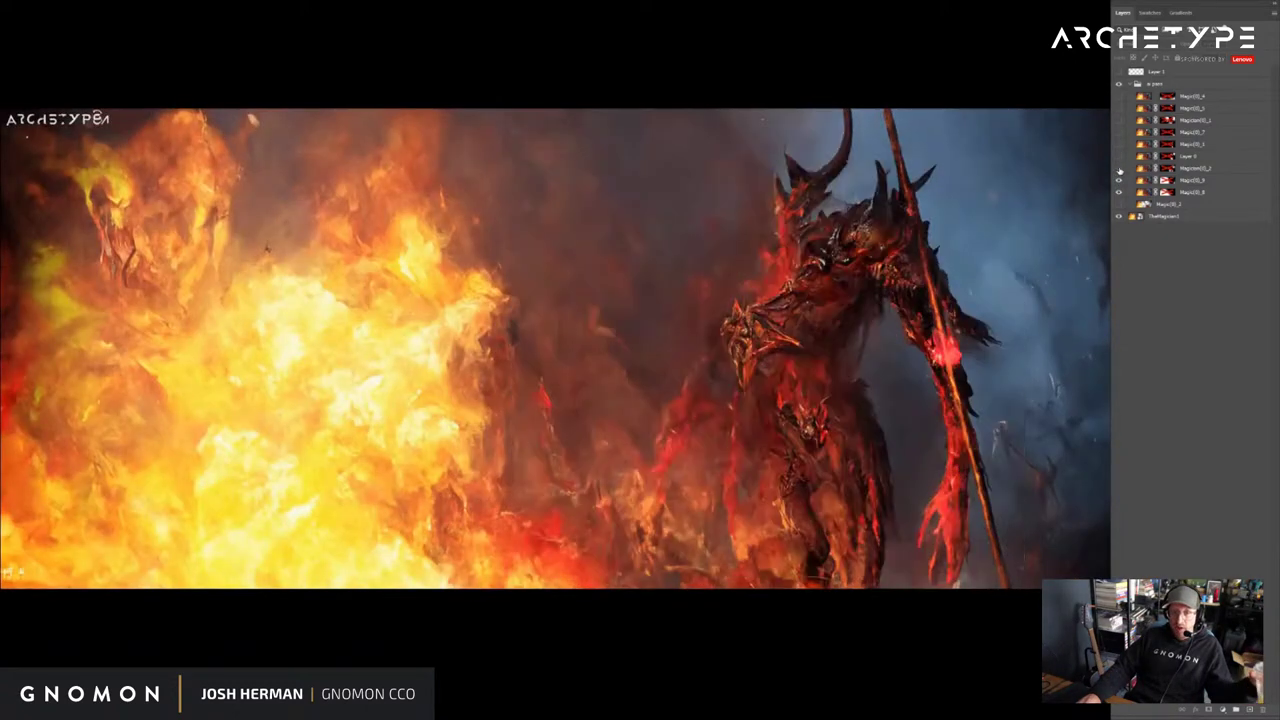
pyautogui.click(1119, 171)
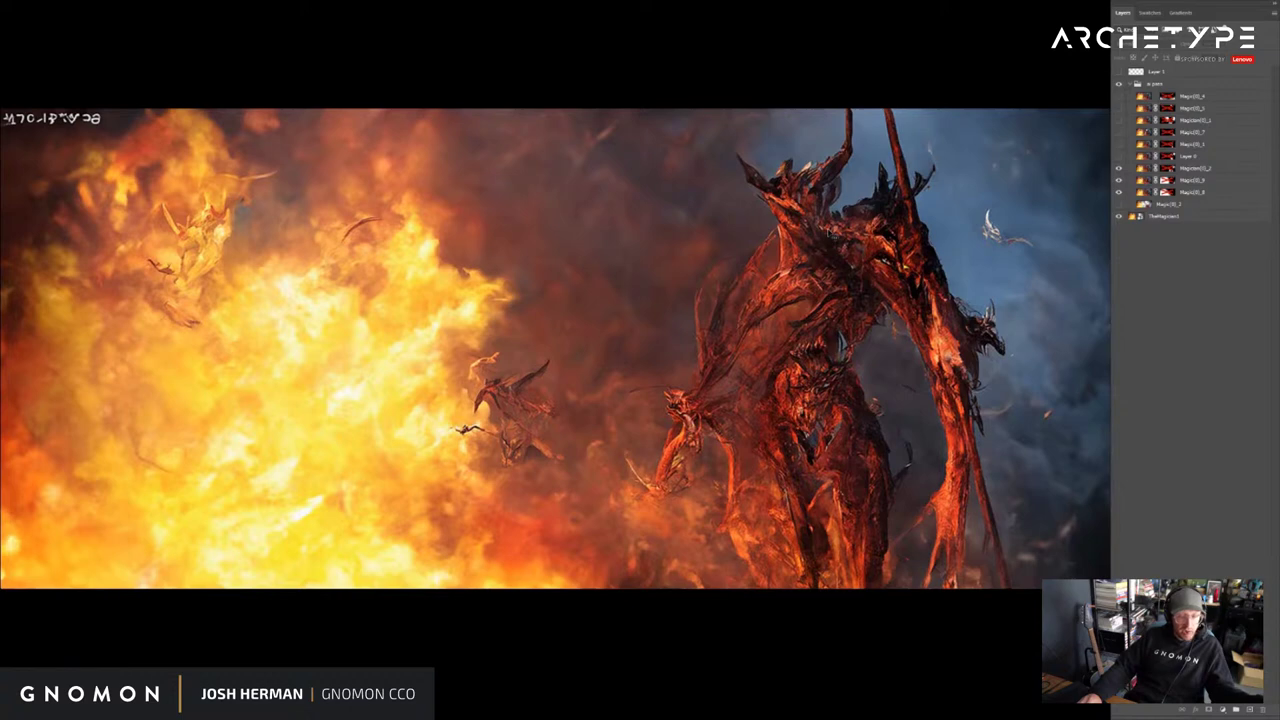
pyautogui.click(1120, 170)
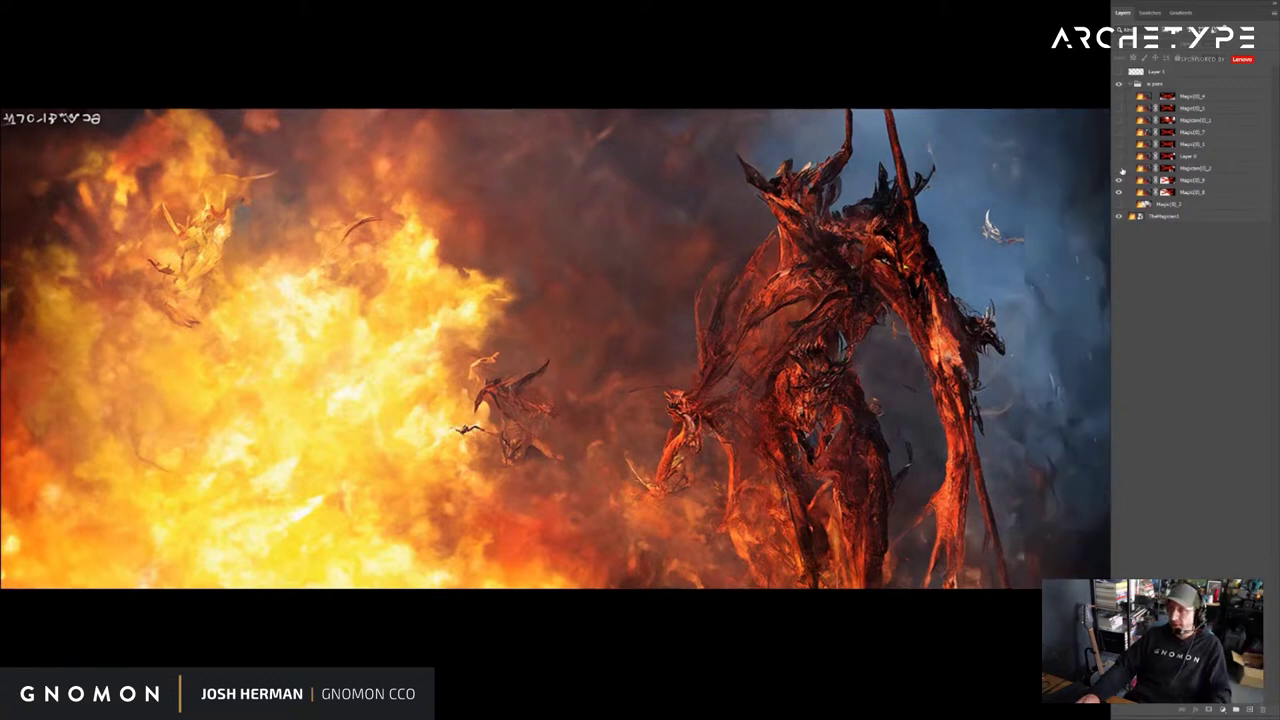
pyautogui.click(1120, 170)
pyautogui.click(1120, 170)
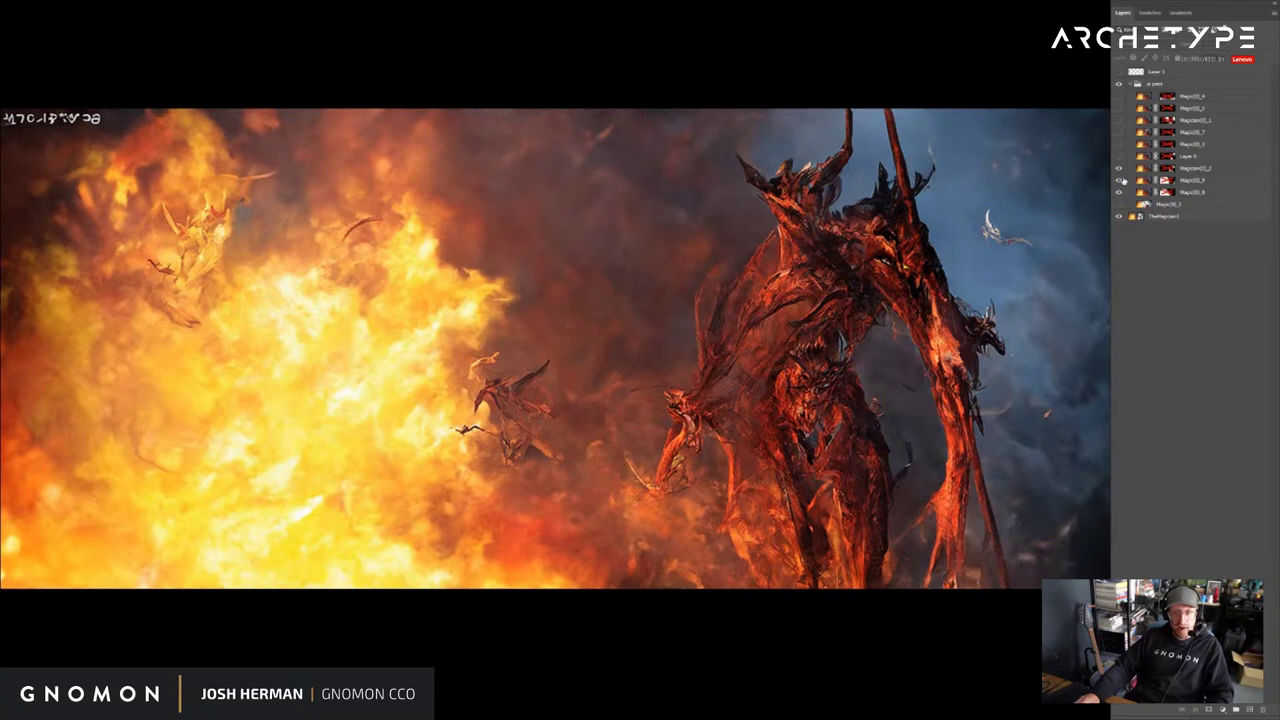
pyautogui.moveTo(1119, 169); pyautogui.dragTo(1119, 193)
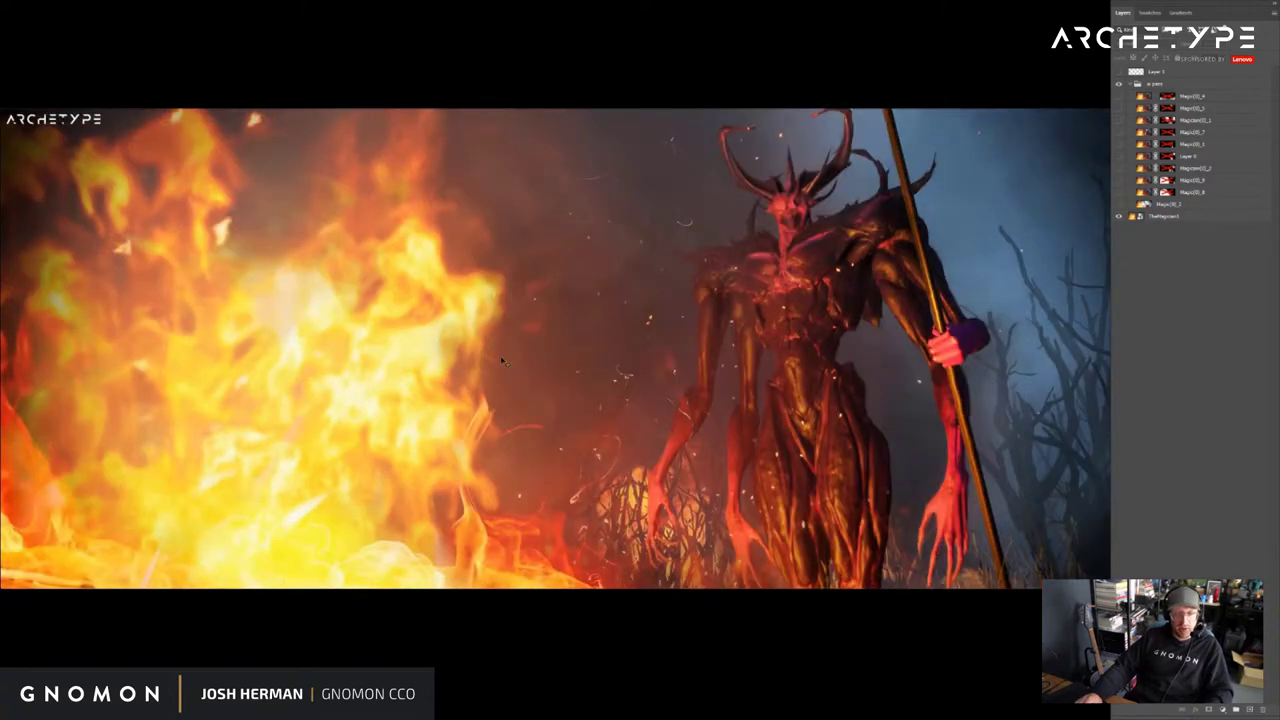
pyautogui.click(1118, 162)
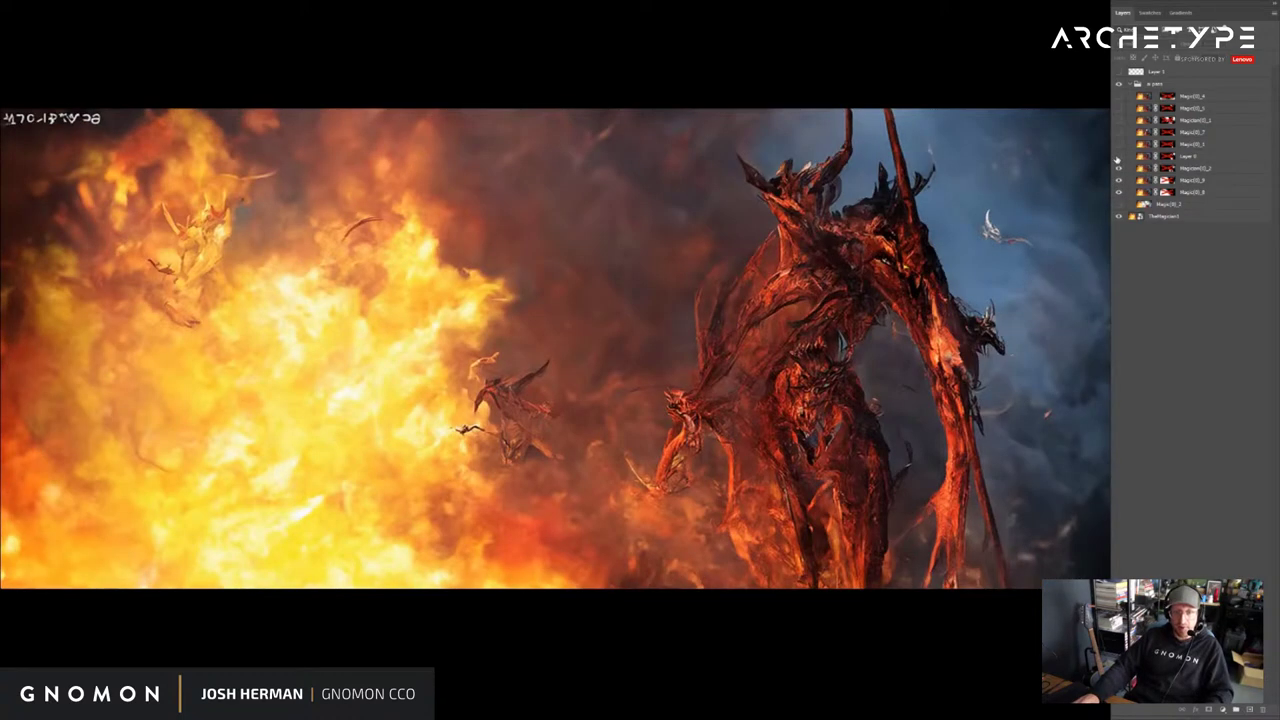
# Show the six remaining masked variation layers one at a time from the lowest up to compare each full Disco Diffusion image
pyautogui.click(1119, 160)
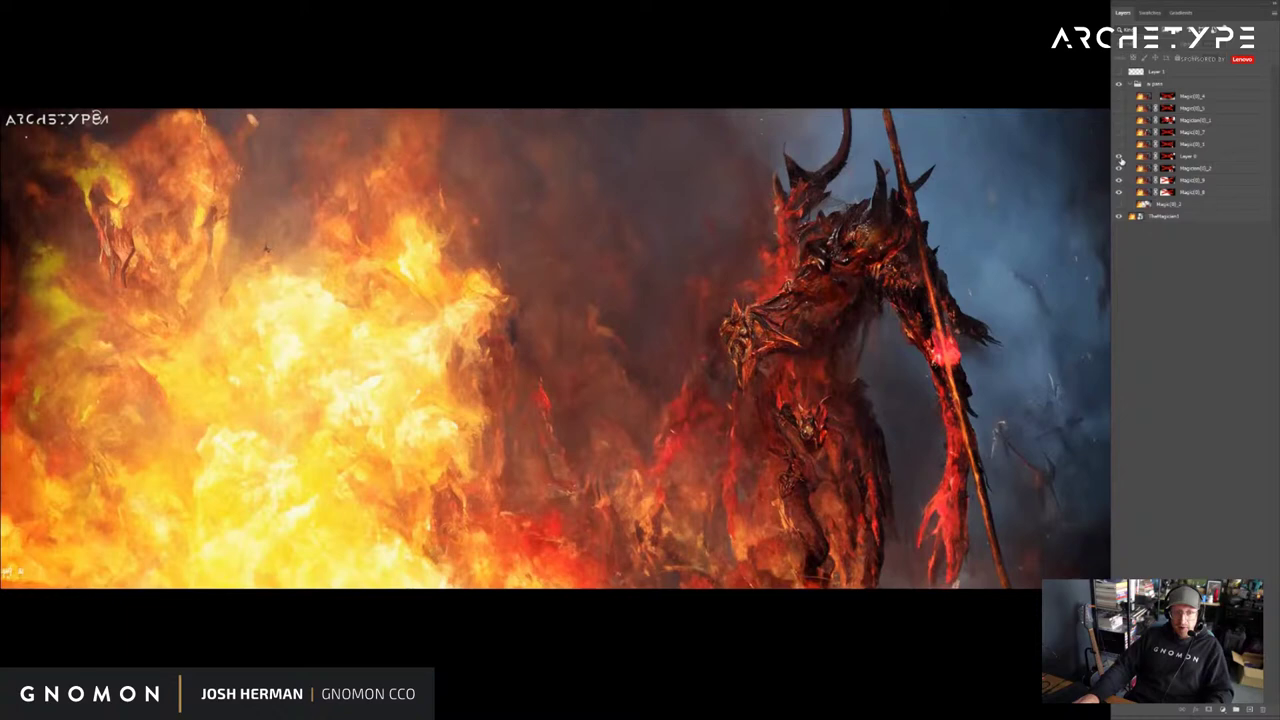
pyautogui.click(1119, 146)
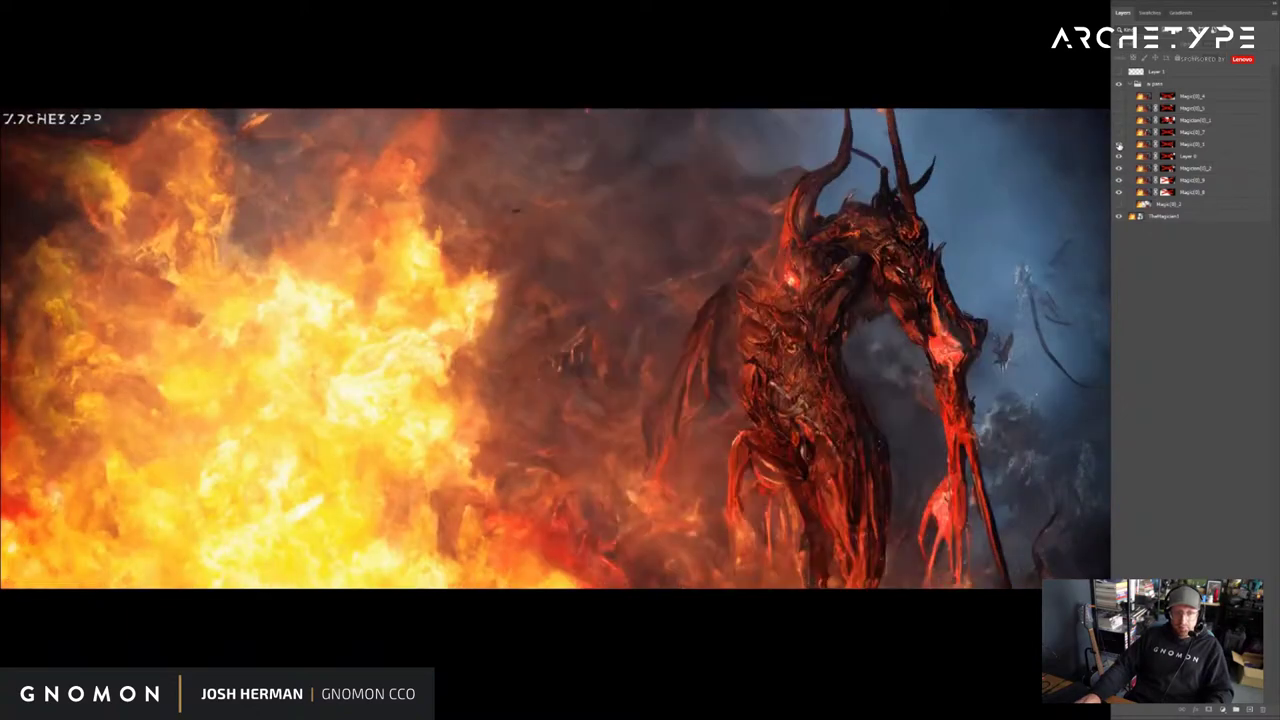
pyautogui.click(1120, 132)
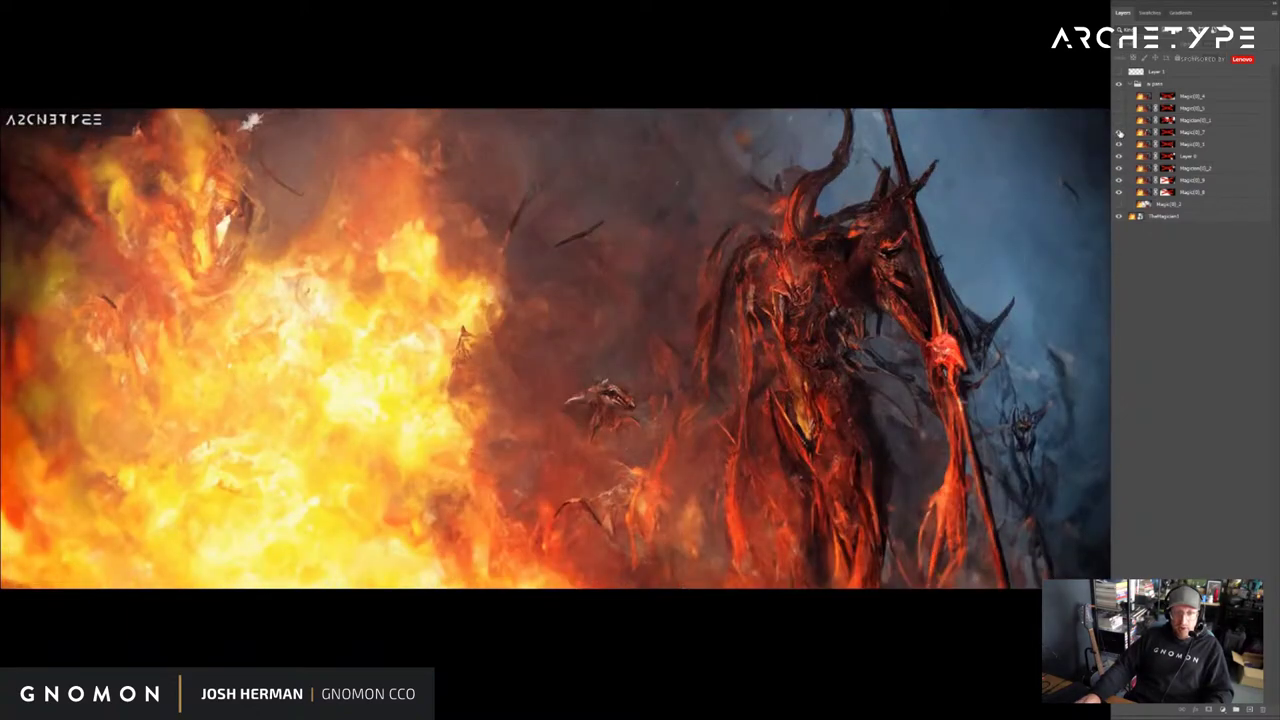
pyautogui.click(1119, 133)
pyautogui.click(1119, 133)
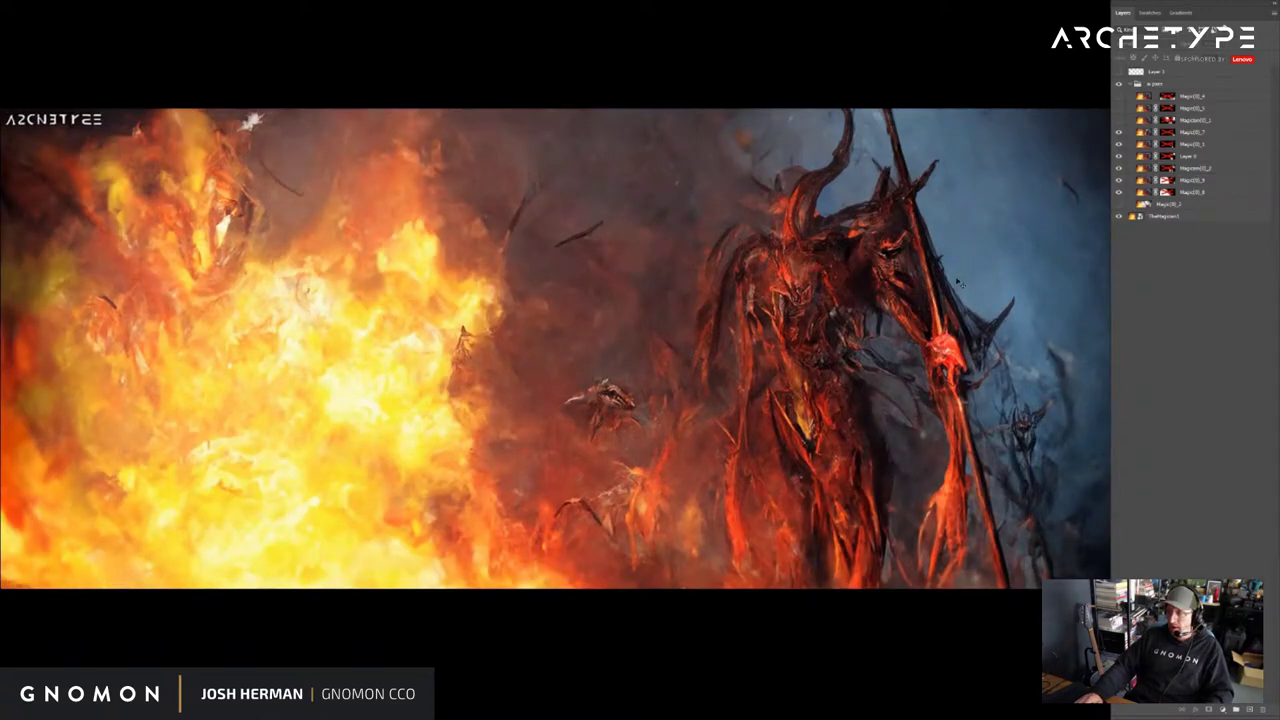
pyautogui.click(1119, 120)
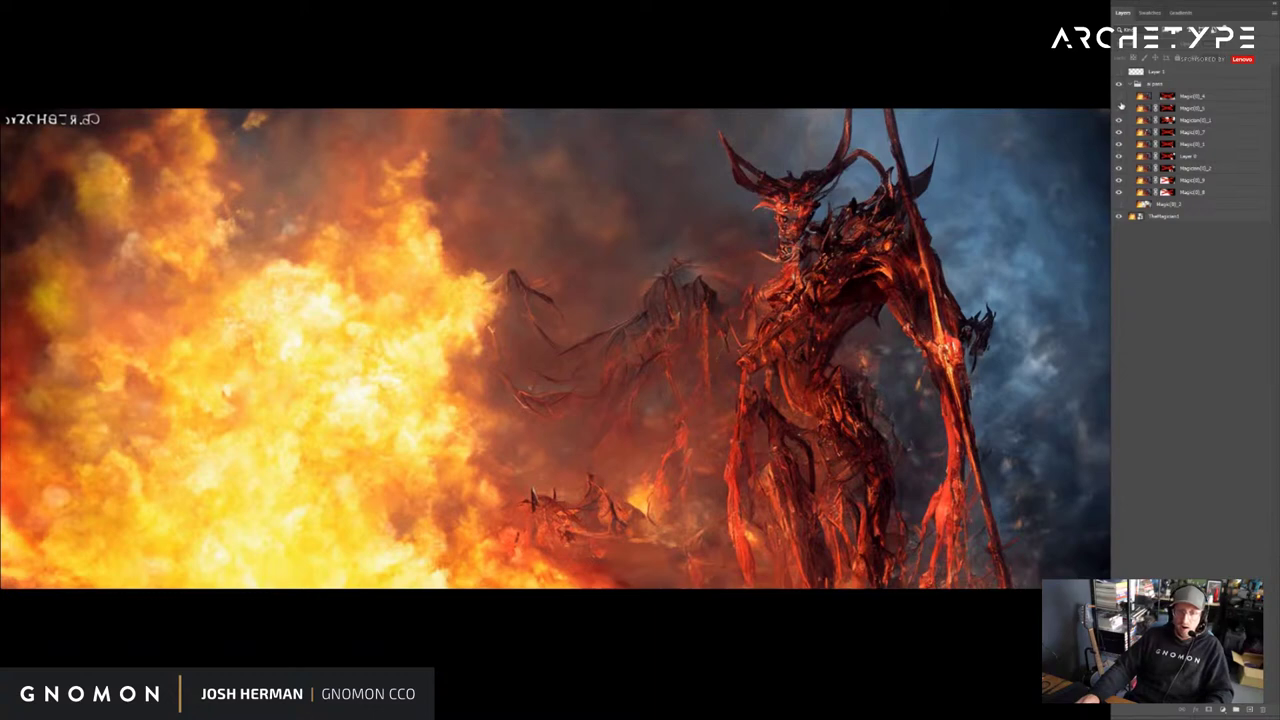
pyautogui.click(1119, 108)
pyautogui.click(1118, 96)
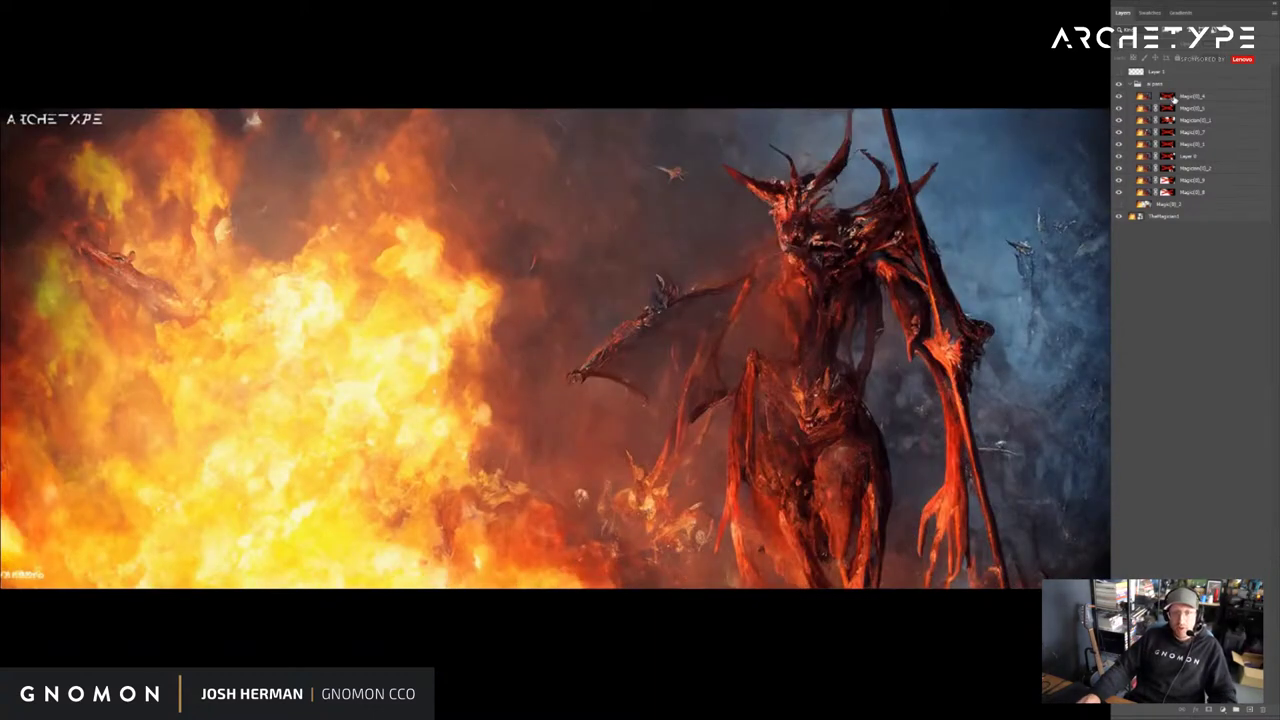
# Enable the layer masks on all nine masked variation layers, working from the uppermost layer down to the lowest
pyautogui.keyDown('shift'); pyautogui.click(1170, 97); pyautogui.keyUp('shift')
pyautogui.keyDown('shift'); pyautogui.click(1168, 108); pyautogui.keyUp('shift')
pyautogui.keyDown('shift'); pyautogui.click(1167, 120); pyautogui.keyUp('shift')
pyautogui.keyDown('shift'); pyautogui.click(1168, 131); pyautogui.keyUp('shift')
pyautogui.keyDown('shift'); pyautogui.click(1168, 144); pyautogui.keyUp('shift')
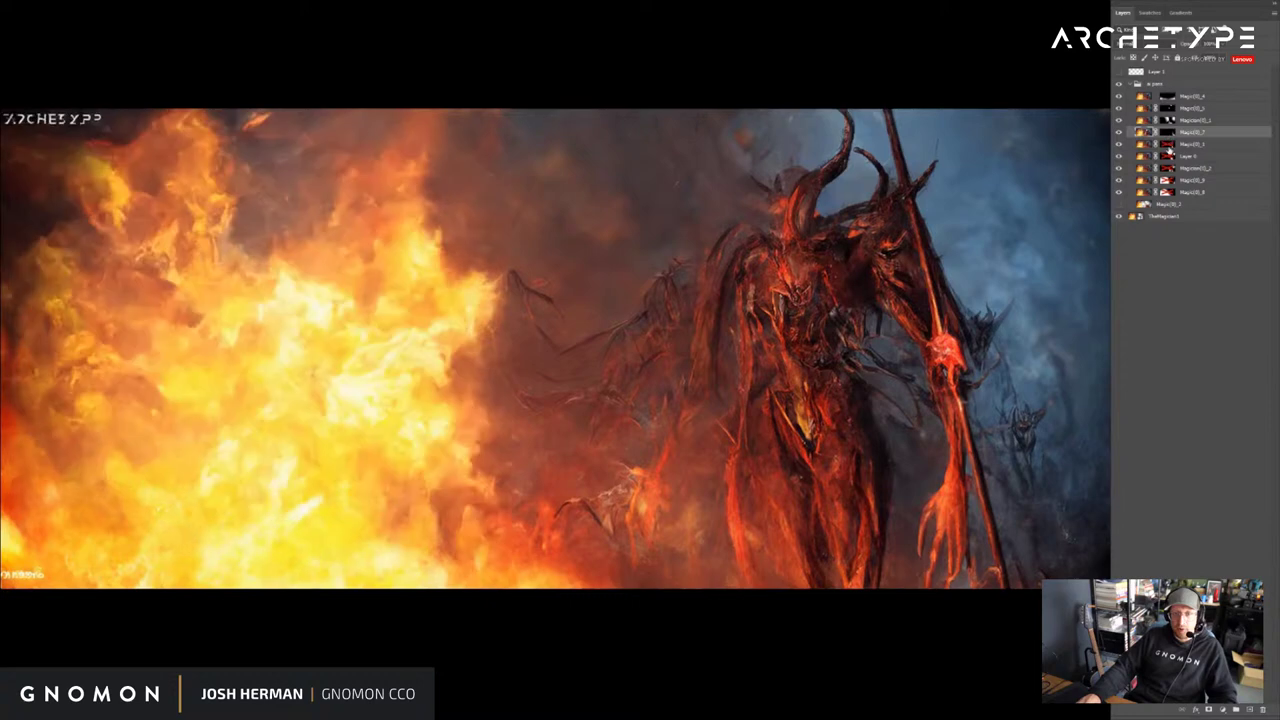
pyautogui.keyDown('shift'); pyautogui.click(1168, 156); pyautogui.keyUp('shift')
pyautogui.keyDown('shift'); pyautogui.click(1169, 168); pyautogui.keyUp('shift')
pyautogui.keyDown('shift'); pyautogui.click(1167, 180); pyautogui.keyUp('shift')
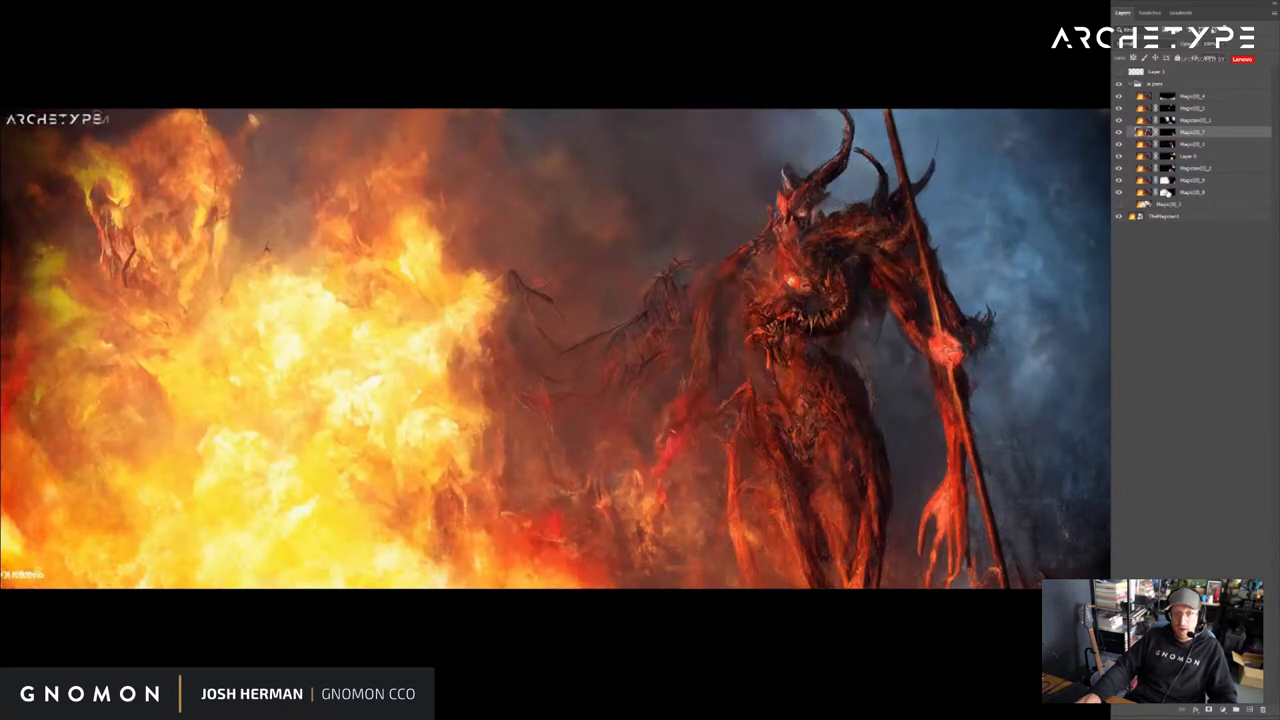
pyautogui.keyDown('shift'); pyautogui.click(1165, 192); pyautogui.keyUp('shift')
# Toggle the group of variation layers repeatedly to compare the masked composite with the original render, and leave the group and Layer 1 shown
pyautogui.click(1119, 85)
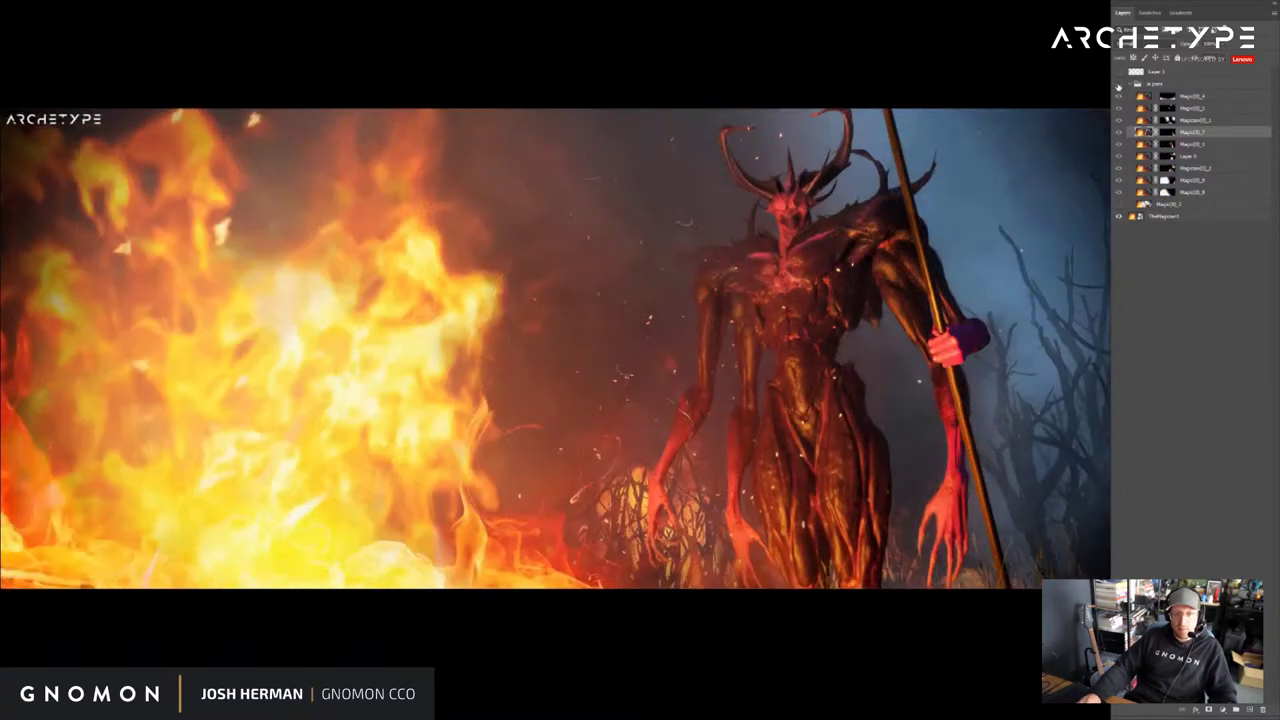
pyautogui.click(1119, 85)
pyautogui.click(1119, 85)
pyautogui.click(1119, 85)
pyautogui.click(1119, 85)
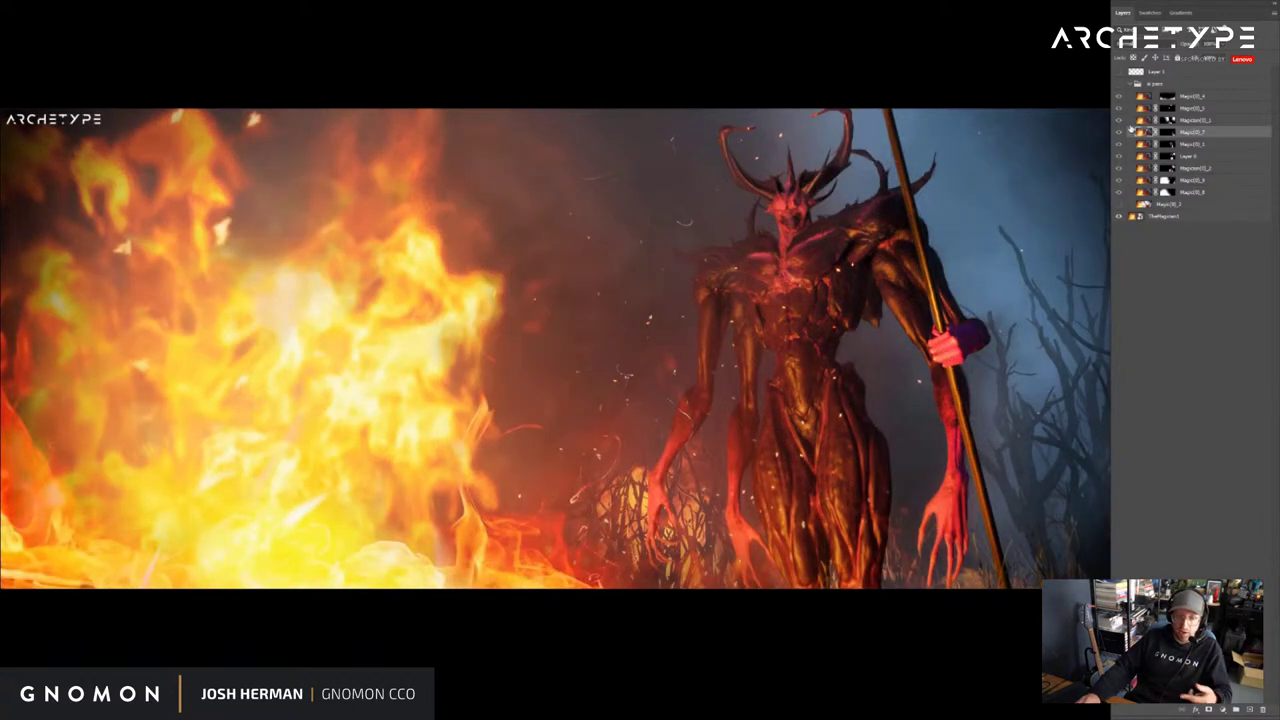
pyautogui.click(1119, 84)
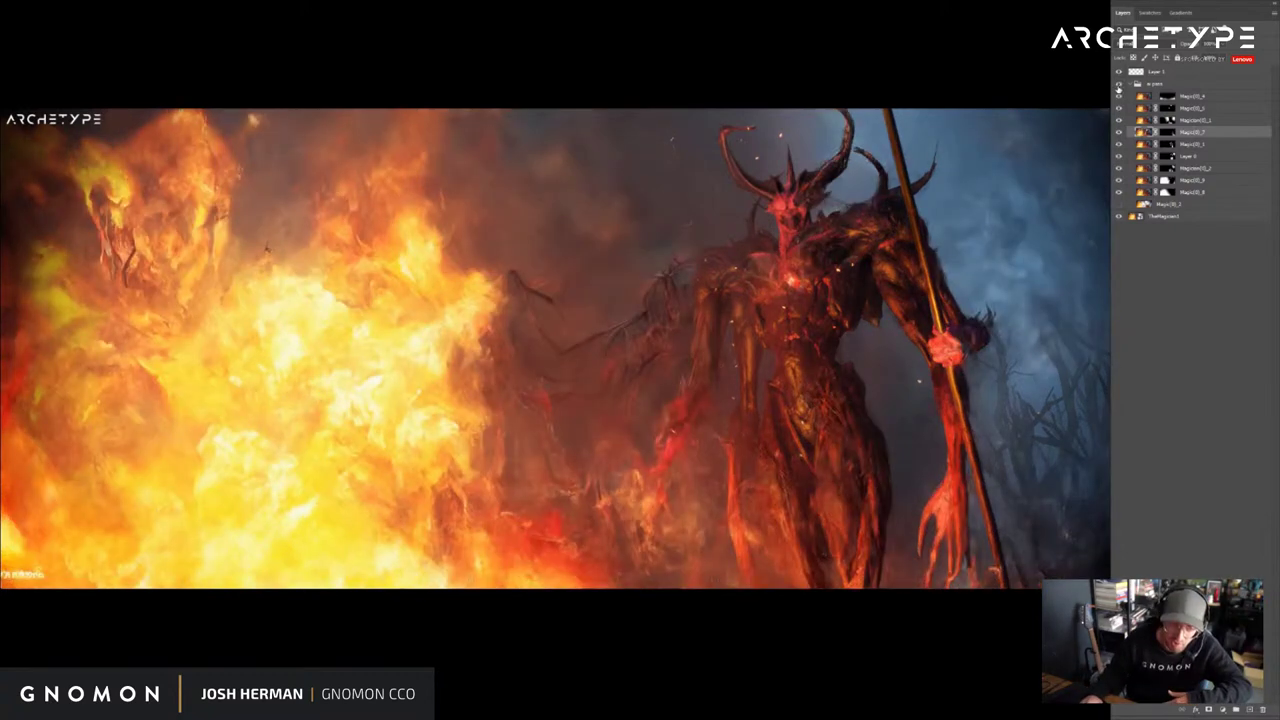
pyautogui.click(1118, 84)
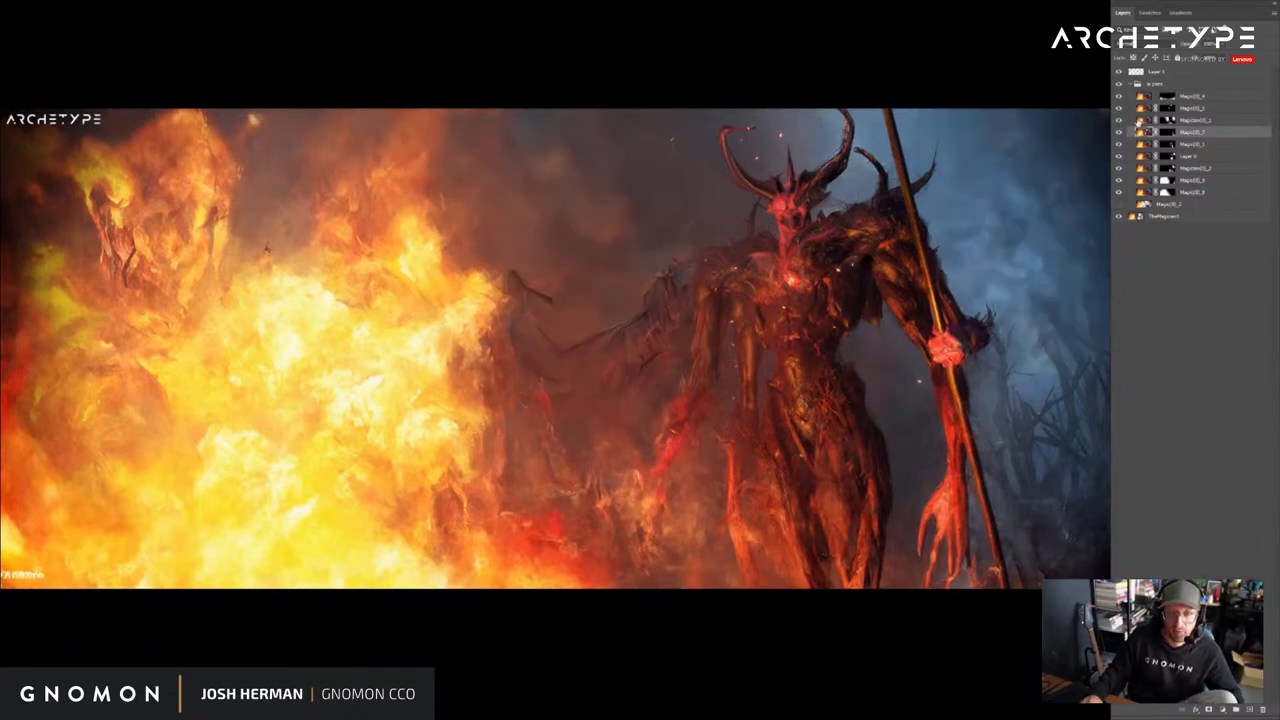
# Temporarily disable the masks of the third-highest variation layer and the second-lowest Magic layer to compare each full image with the composite
pyautogui.click(1138, 121)
pyautogui.keyDown('shift'); pyautogui.click(1167, 121); pyautogui.keyUp('shift')
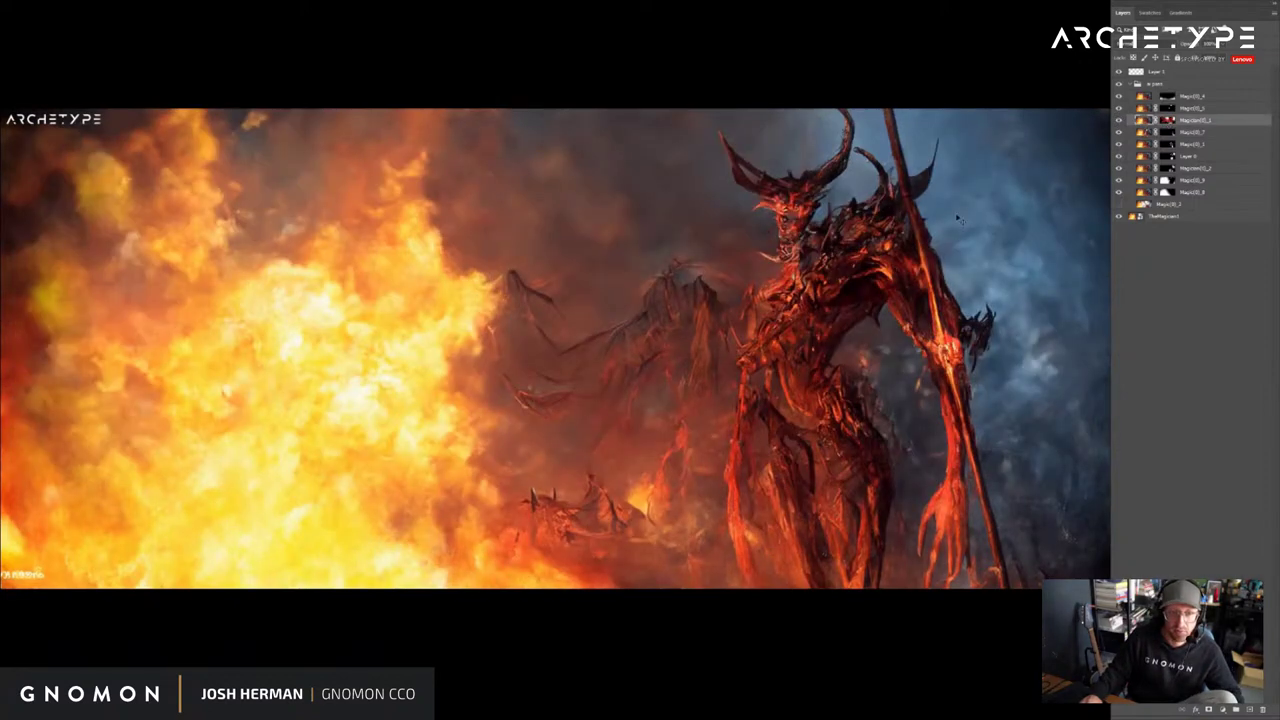
pyautogui.keyDown('shift'); pyautogui.click(1167, 122); pyautogui.keyUp('shift')
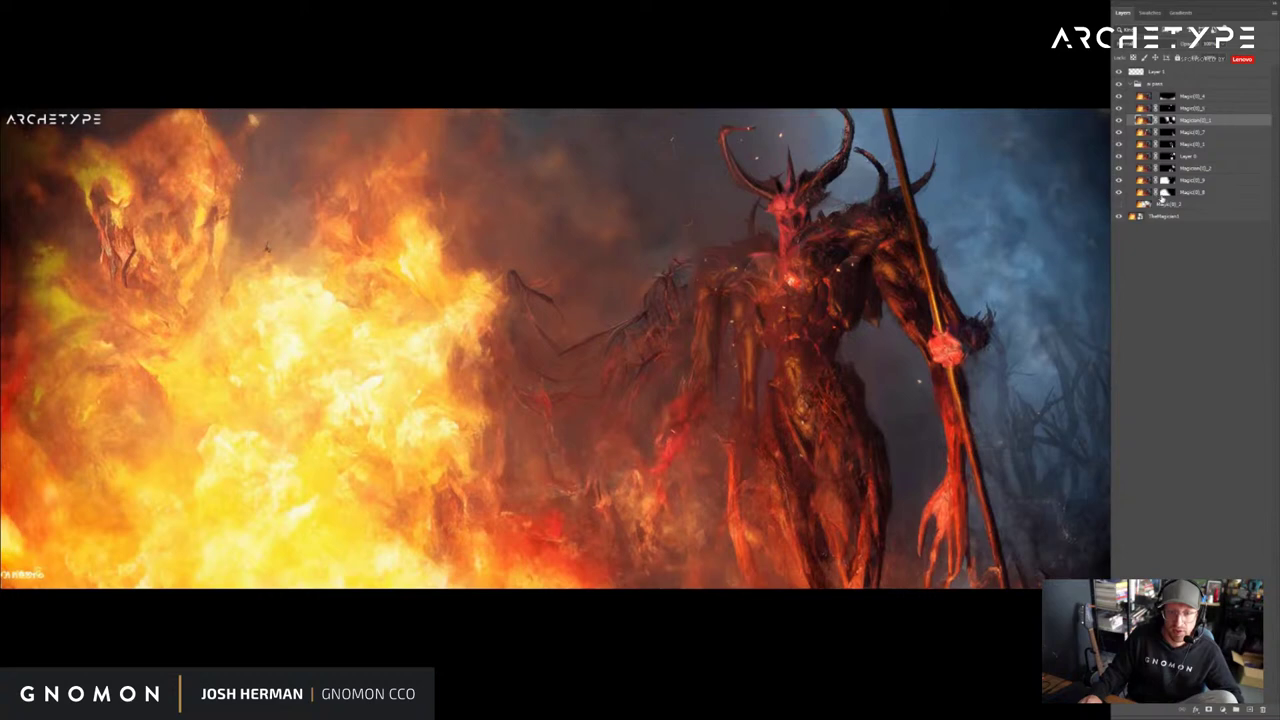
pyautogui.keyDown('shift'); pyautogui.click(1163, 188); pyautogui.keyUp('shift')
pyautogui.keyDown('shift'); pyautogui.click(1169, 185); pyautogui.keyUp('shift')
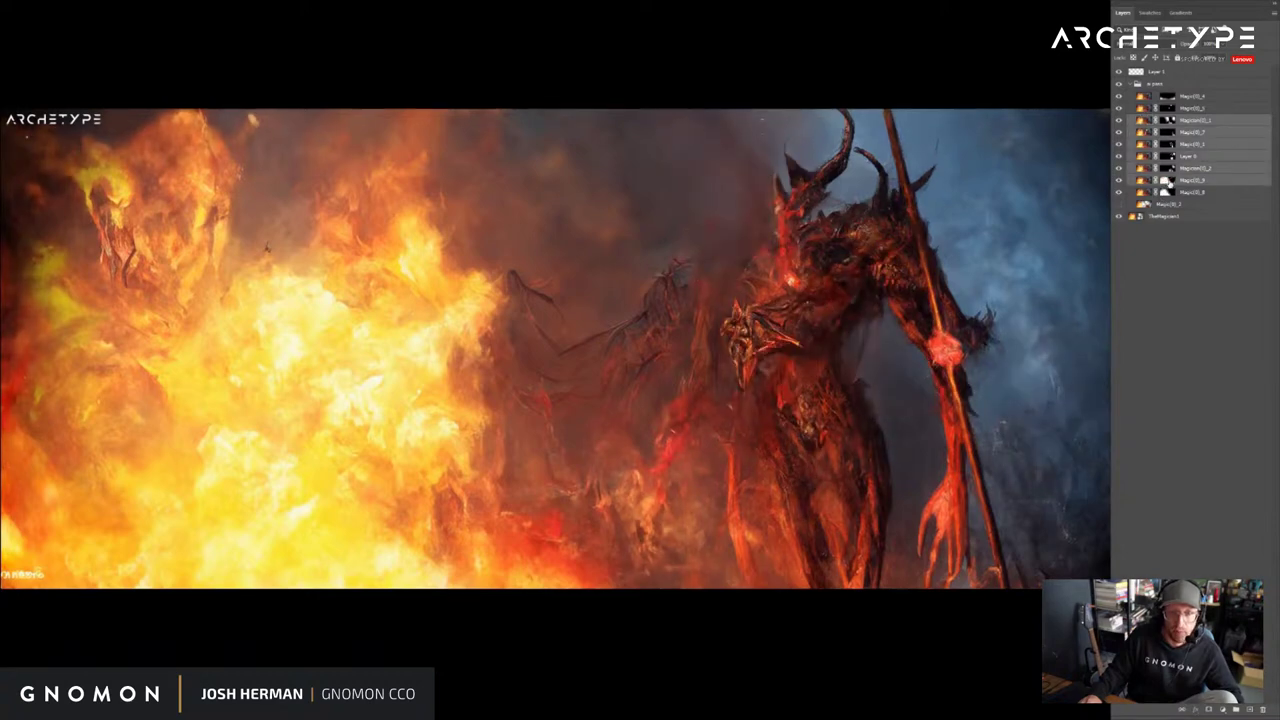
pyautogui.keyDown('shift'); pyautogui.click(1169, 184); pyautogui.keyUp('shift')
# Toggle the mask of the third-lowest variation layer repeatedly to compare its full image with its masked contribution, and leave the mask disabled
pyautogui.keyDown('shift'); pyautogui.click(1169, 170); pyautogui.keyUp('shift')
pyautogui.keyDown('shift'); pyautogui.click(1169, 171); pyautogui.keyUp('shift')
pyautogui.keyDown('shift'); pyautogui.click(1168, 170); pyautogui.keyUp('shift')
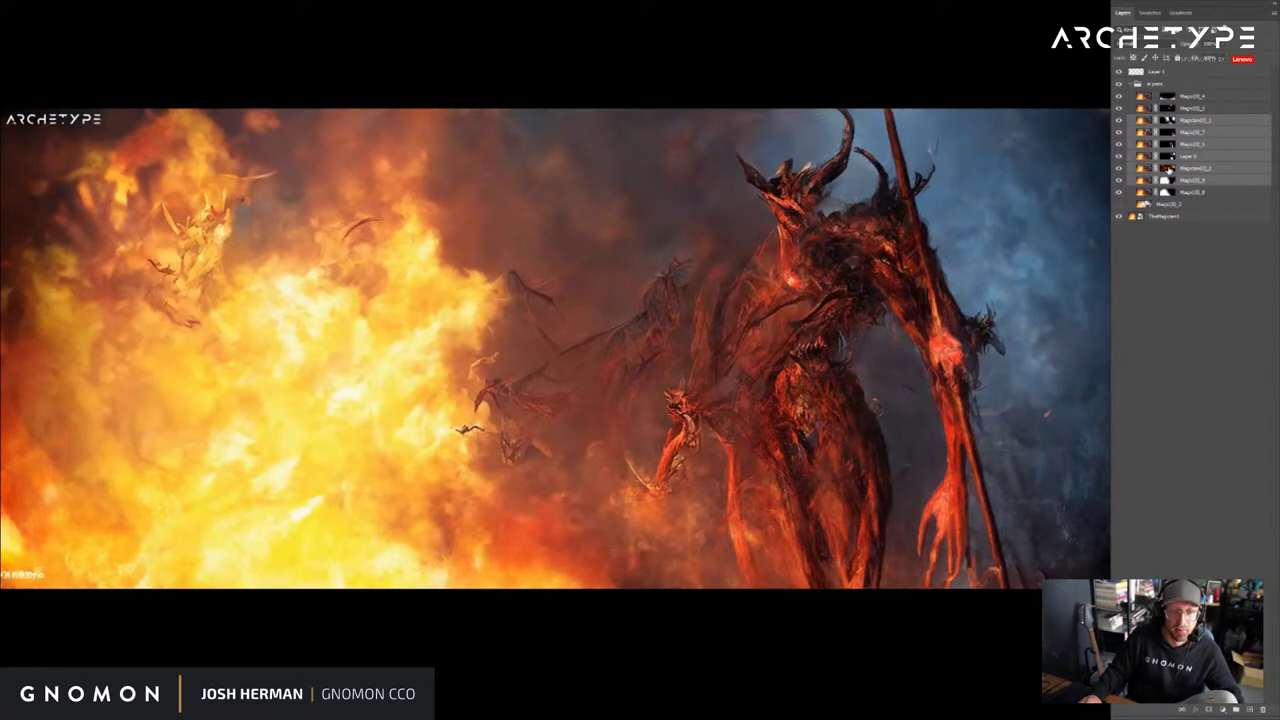
pyautogui.keyDown('shift'); pyautogui.click(1168, 170); pyautogui.keyUp('shift')
pyautogui.keyDown('shift'); pyautogui.click(1168, 170); pyautogui.keyUp('shift')
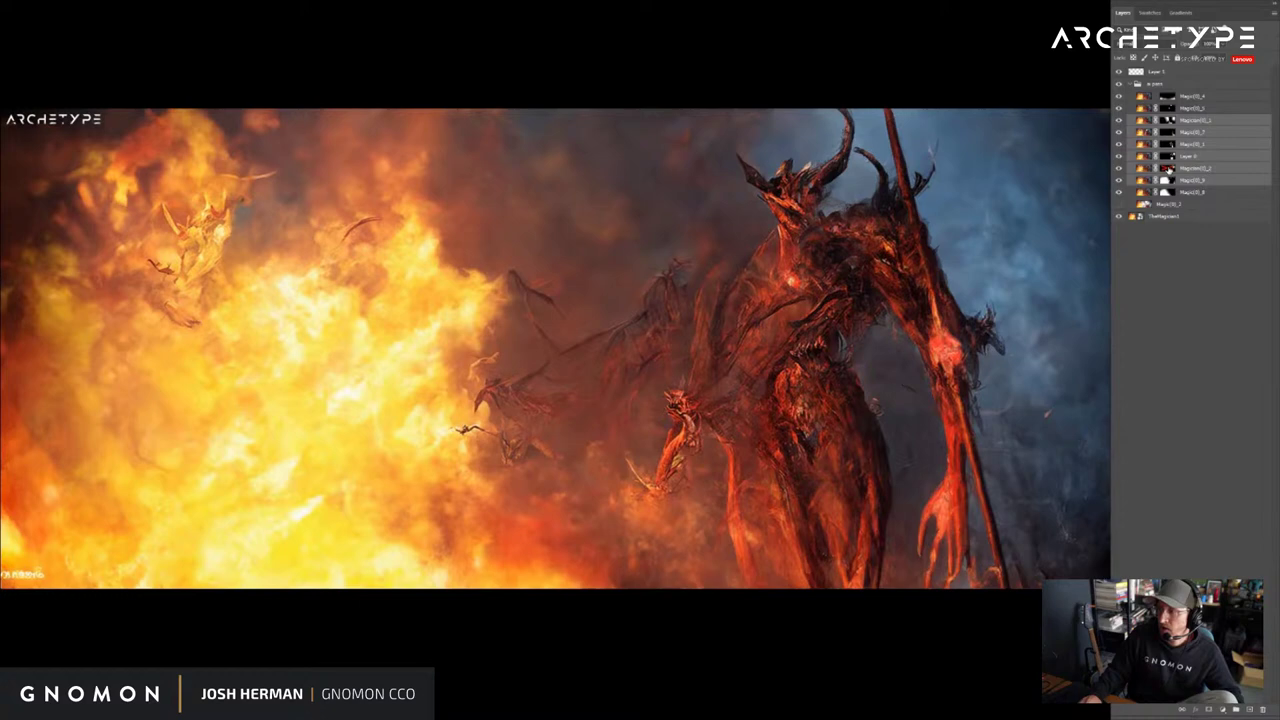
pyautogui.keyDown('shift'); pyautogui.click(1168, 170); pyautogui.keyUp('shift')
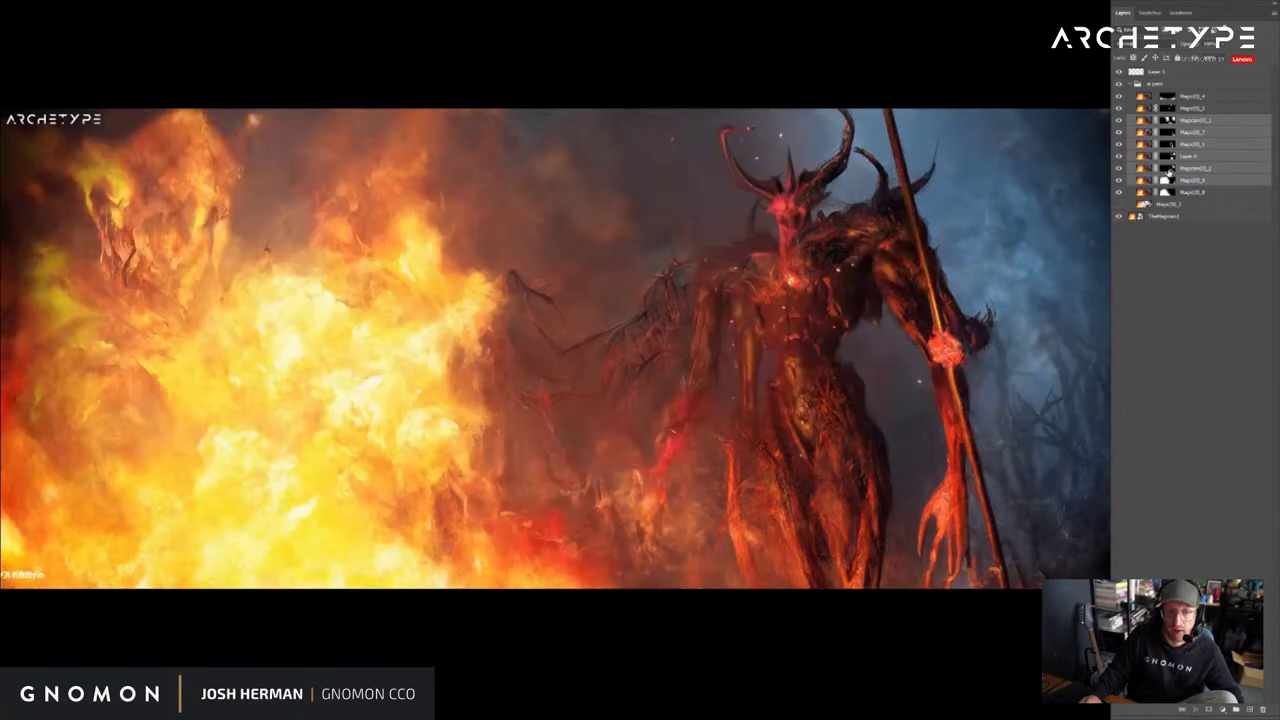
pyautogui.keyDown('shift'); pyautogui.click(1168, 170); pyautogui.keyUp('shift')
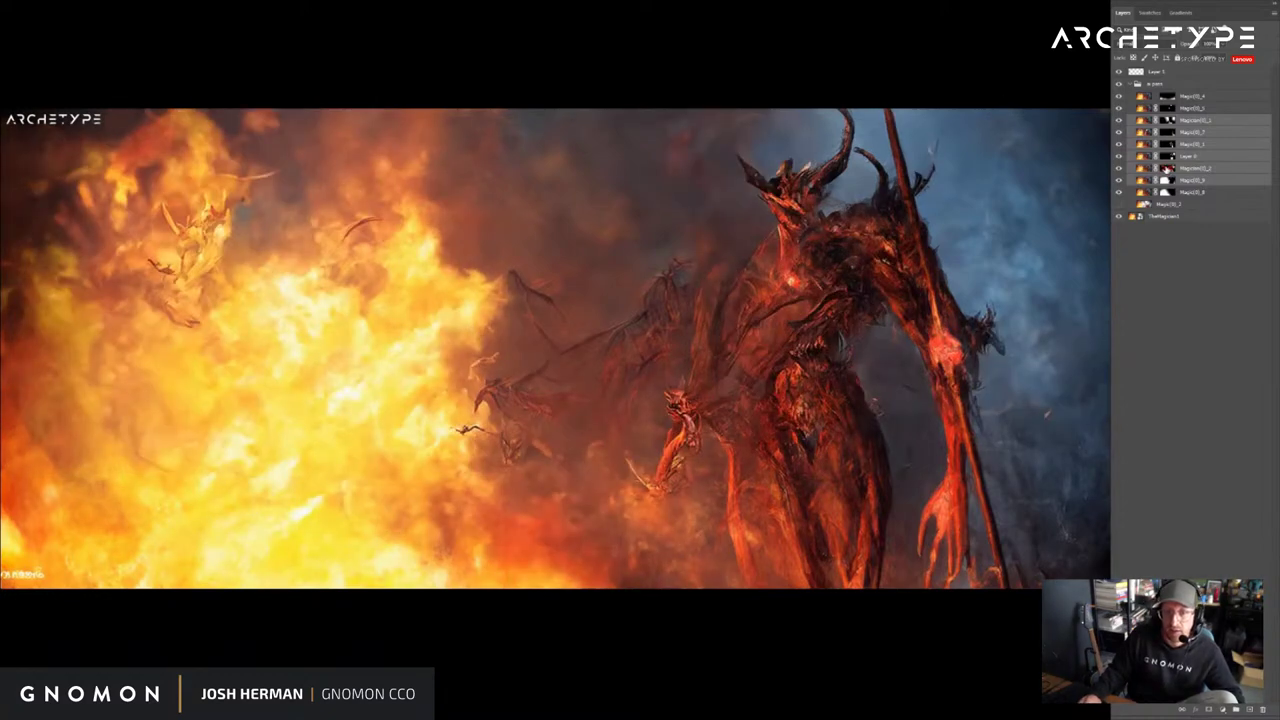
# Duplicate the third-lowest variation layer with a fully white layer mask, and clear the selection around the canvas
pyautogui.click(1176, 171)
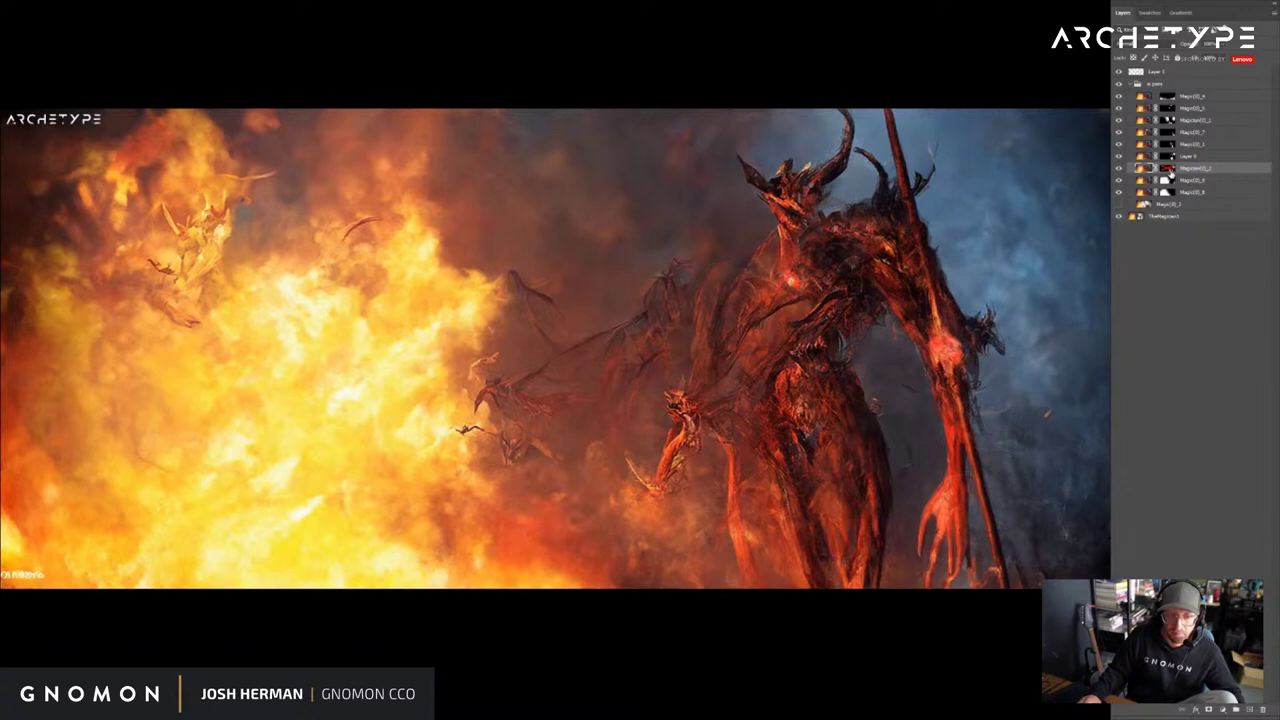
pyautogui.click(1119, 169)
pyautogui.click(1119, 169)
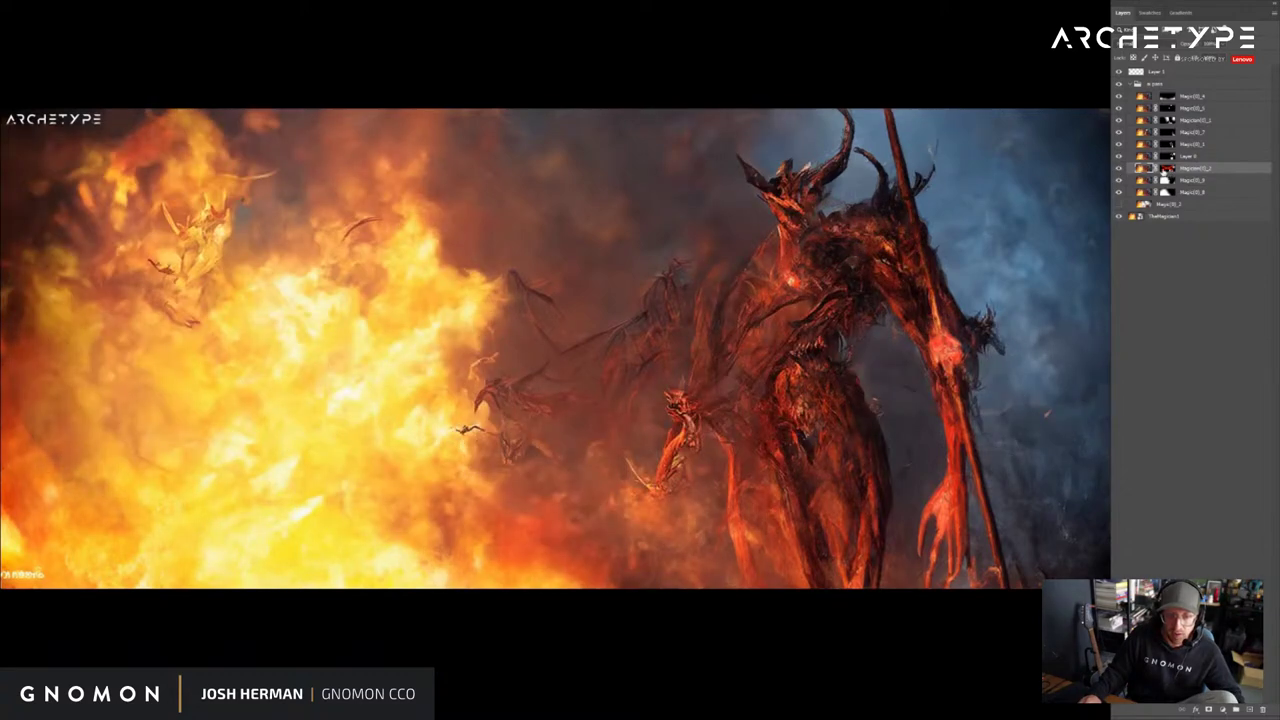
pyautogui.hotkey('ctrl', 'j')
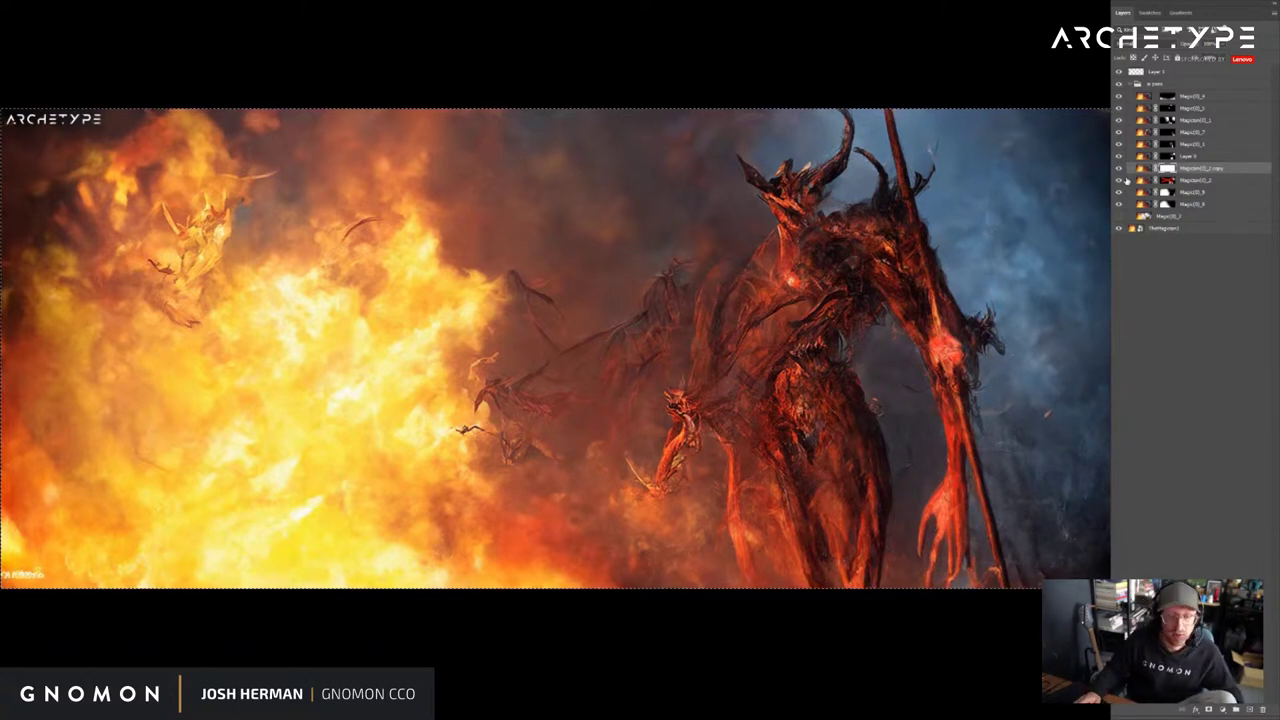
pyautogui.hotkey('ctrl', 'd')
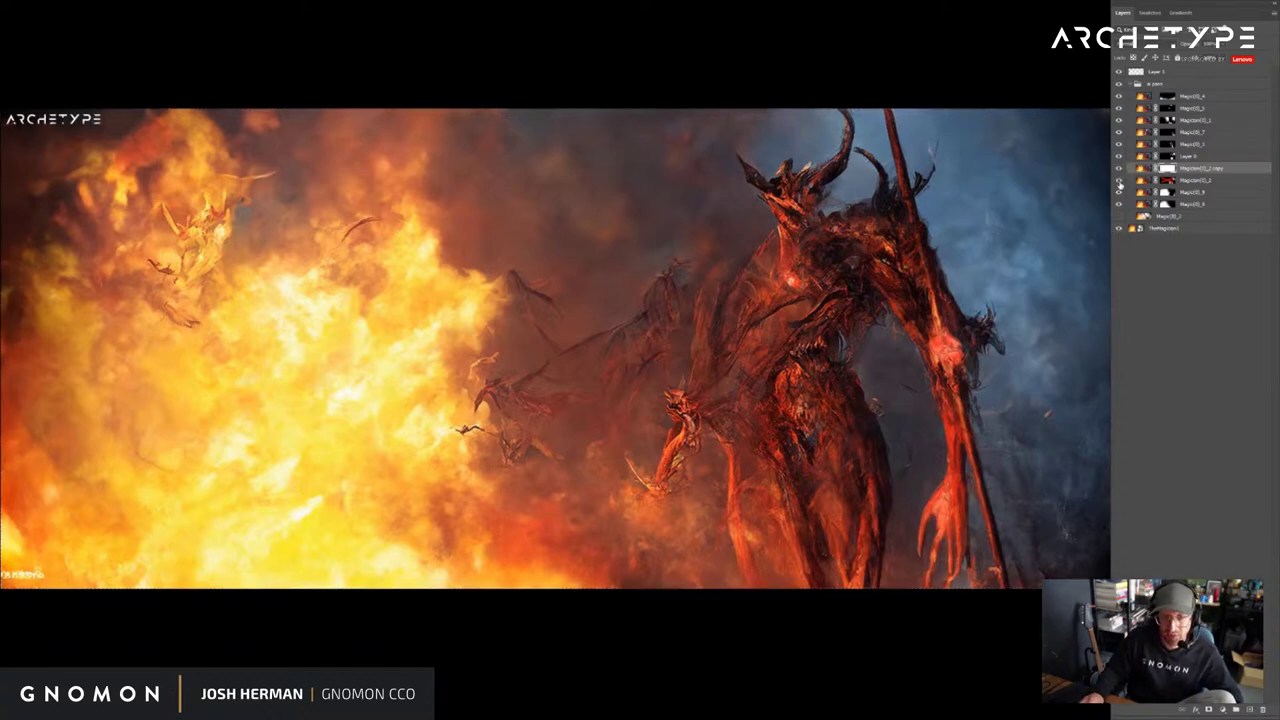
# Invert the duplicate layer's white mask to black with the source layer hidden, and show the source layer again
pyautogui.click(1119, 186)
pyautogui.click(1119, 168)
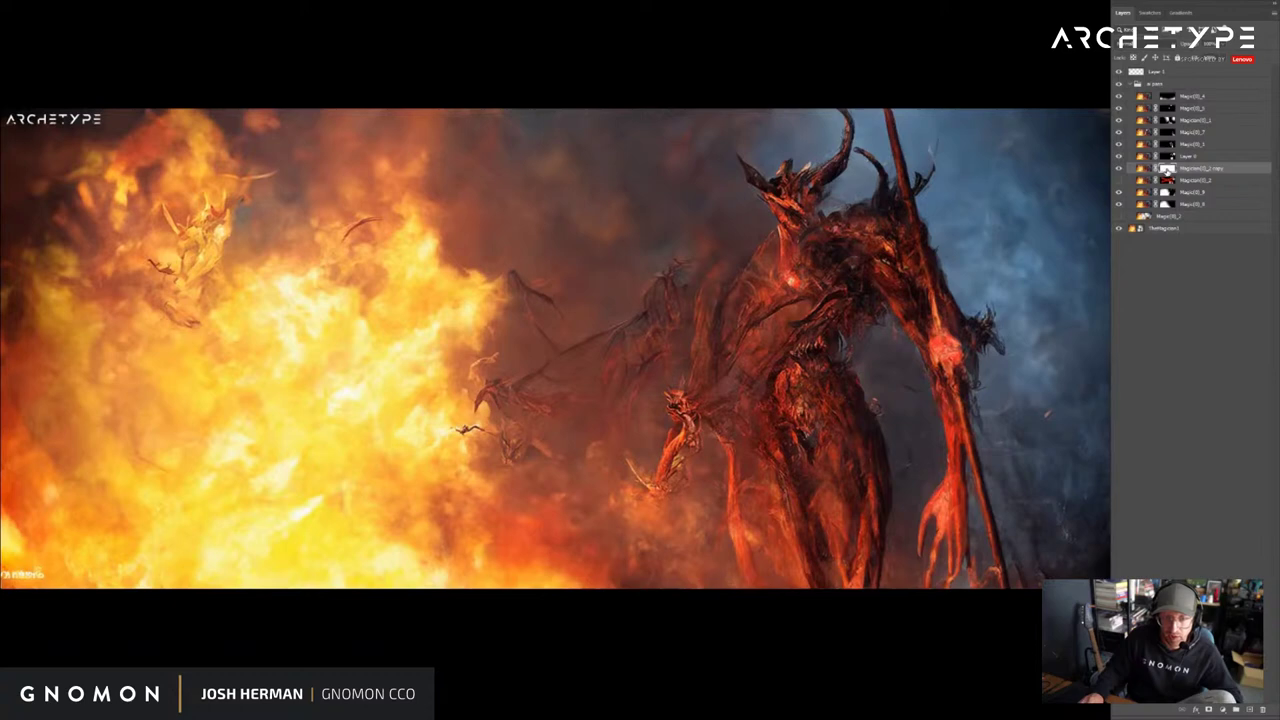
pyautogui.hotkey('ctrl', 'i')
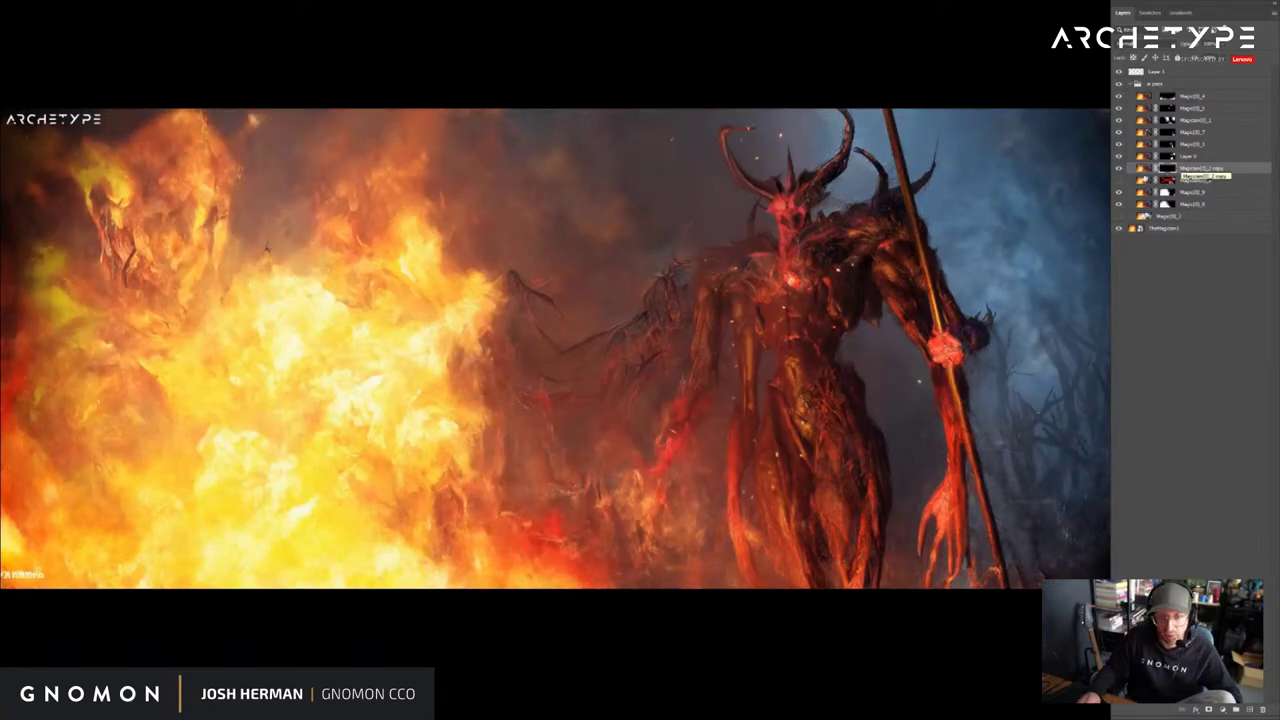
pyautogui.click(1119, 184)
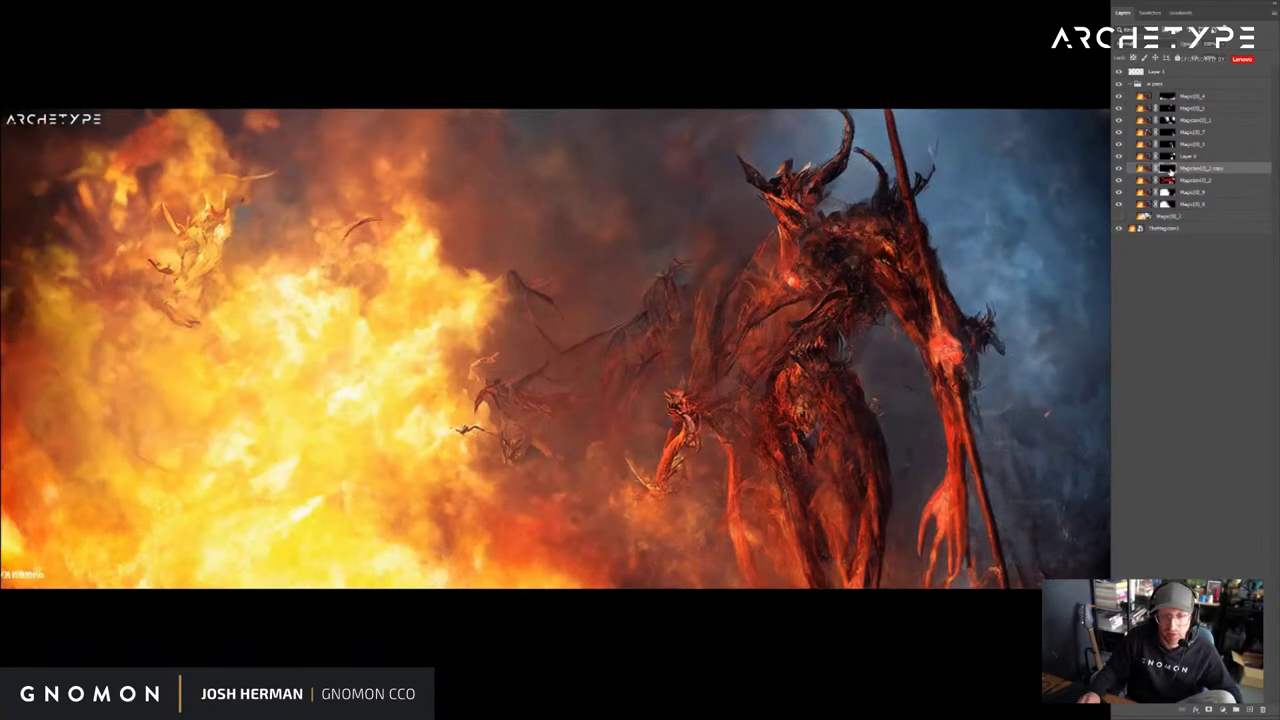
# Try to move the duplicate's black mask onto the source layer below, and undo the replacement
pyautogui.moveTo(1173, 173); pyautogui.dragTo(1194, 184)
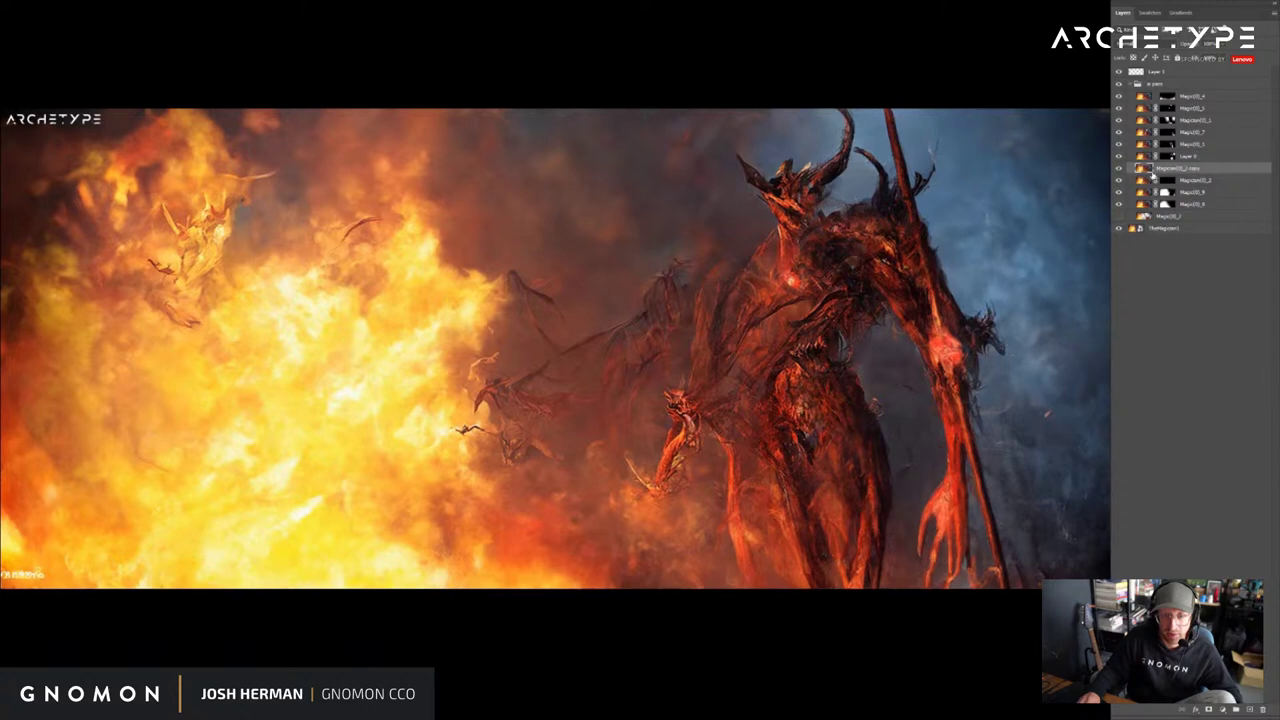
pyautogui.hotkey('ctrl', 'z')
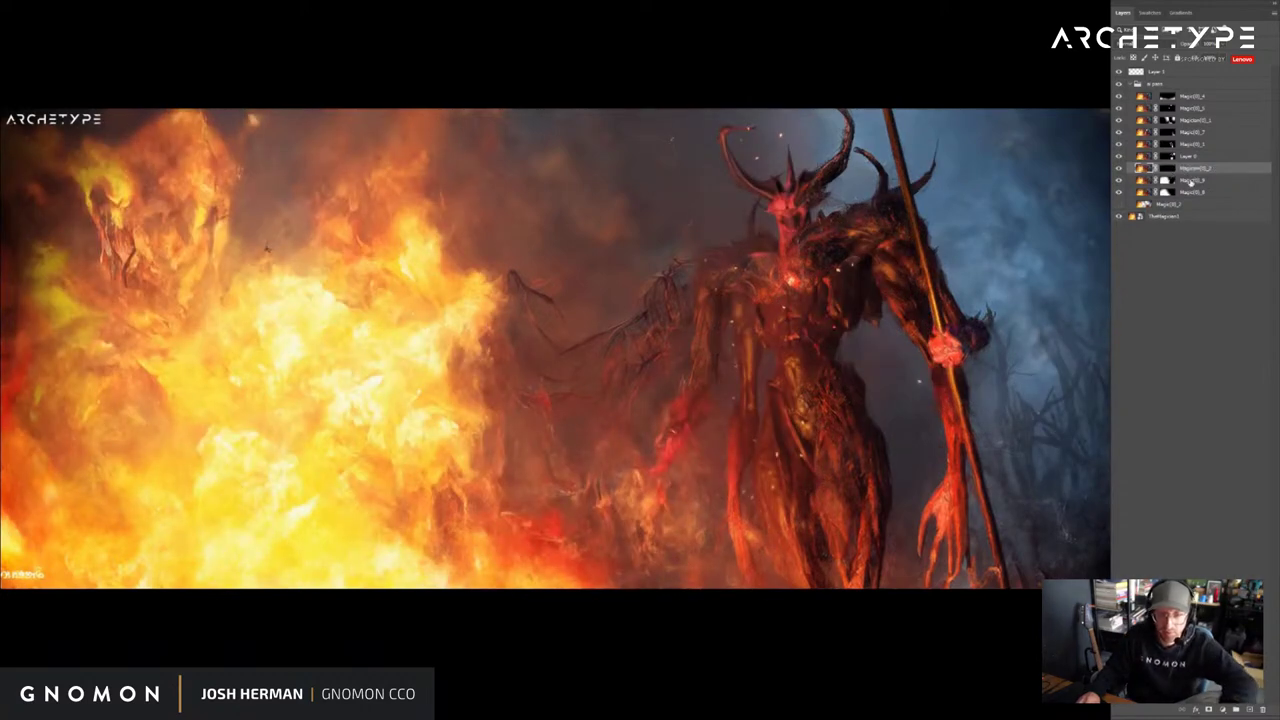
pyautogui.hotkey('ctrl', 'shift', 'z')
pyautogui.hotkey('ctrl', 'z')
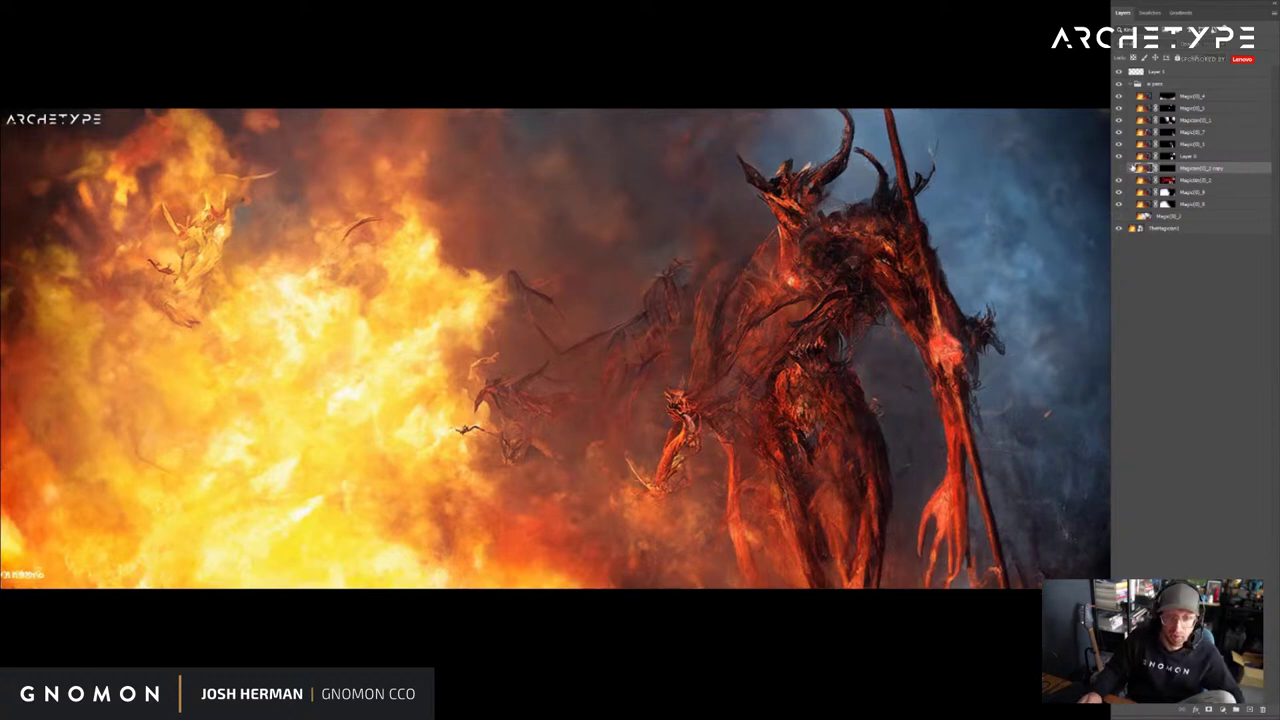
# Delete the duplicate layer, toggle the third-lowest variation layer's mask to compare its contribution, and leave the mask disabled
pyautogui.press('Delete')
pyautogui.keyDown('shift'); pyautogui.click(1166, 172); pyautogui.keyUp('shift')
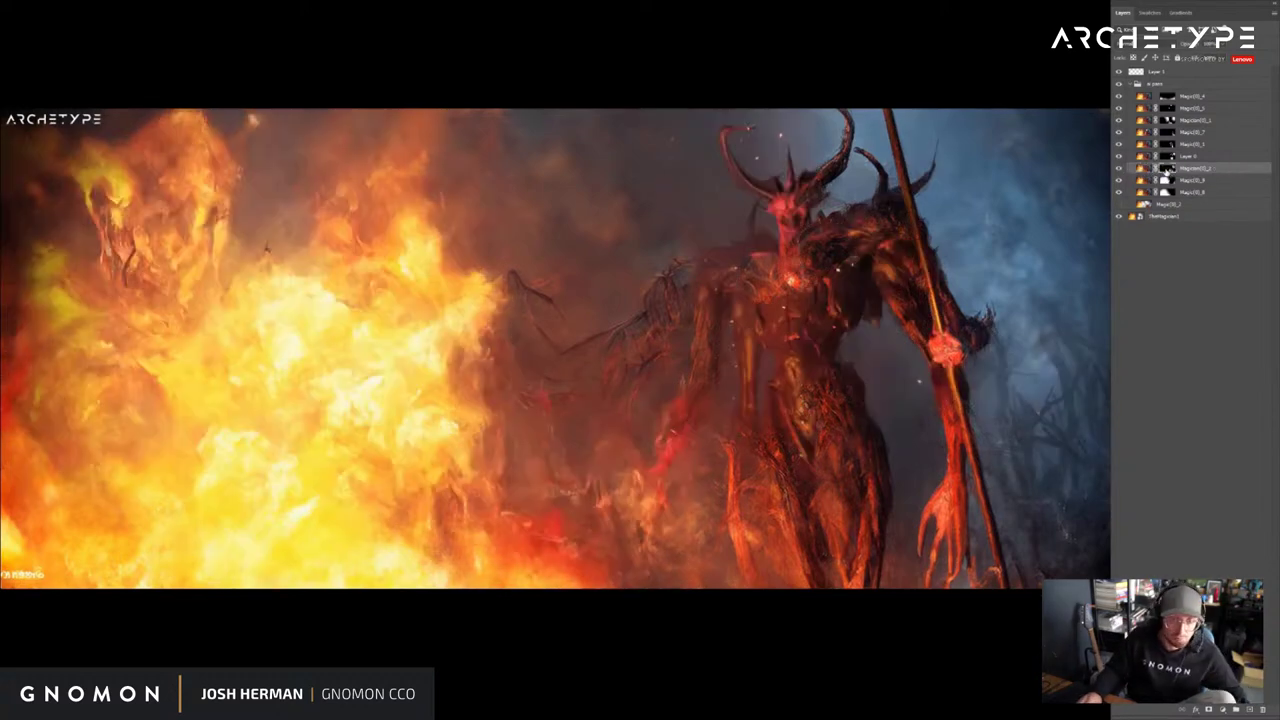
pyautogui.keyDown('shift'); pyautogui.click(1167, 172); pyautogui.keyUp('shift')
pyautogui.keyDown('shift'); pyautogui.click(1167, 172); pyautogui.keyUp('shift')
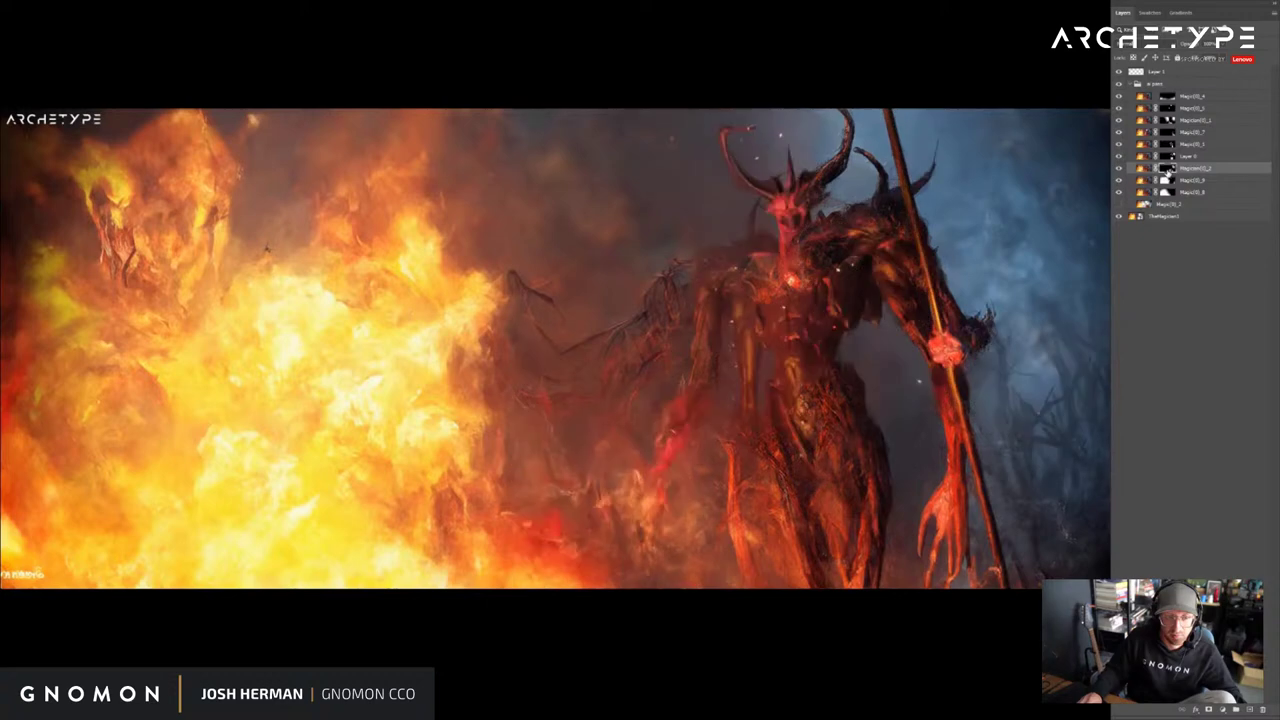
pyautogui.keyDown('shift'); pyautogui.click(1167, 172); pyautogui.keyUp('shift')
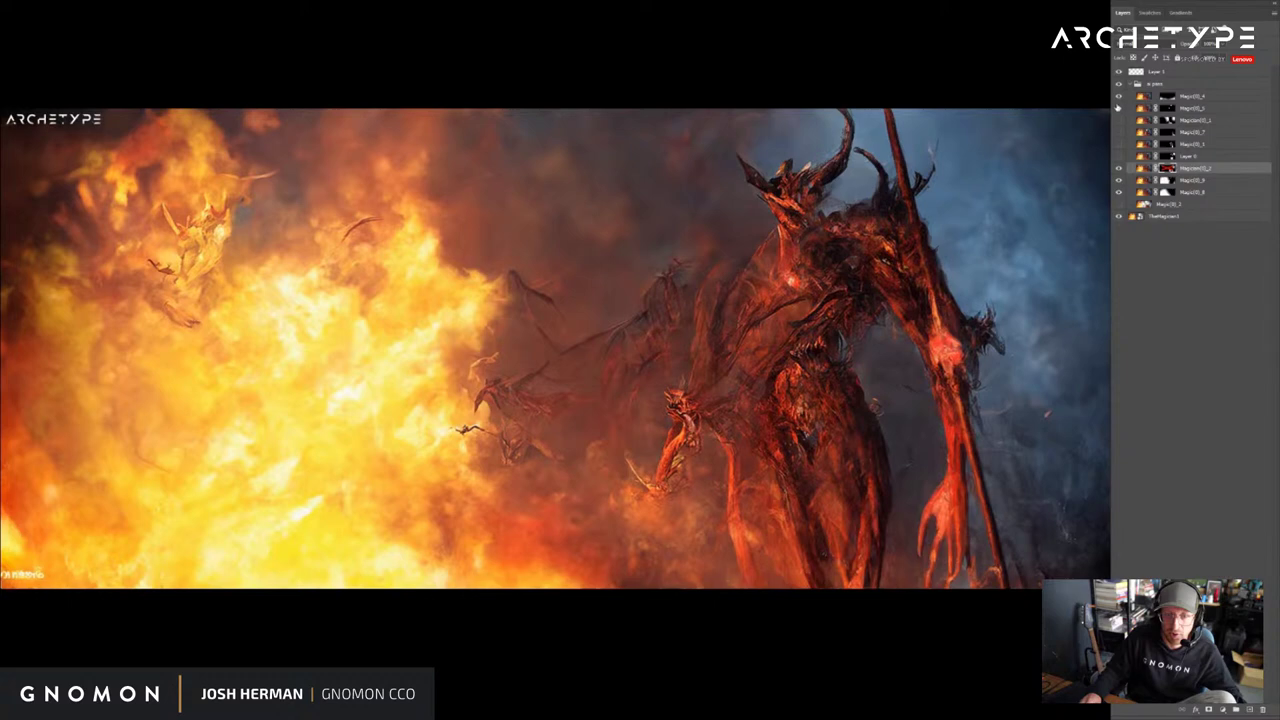
# Hide and show the variation layers above the unmasked one to compare that image alone with the stacked composite
pyautogui.click(1119, 169)
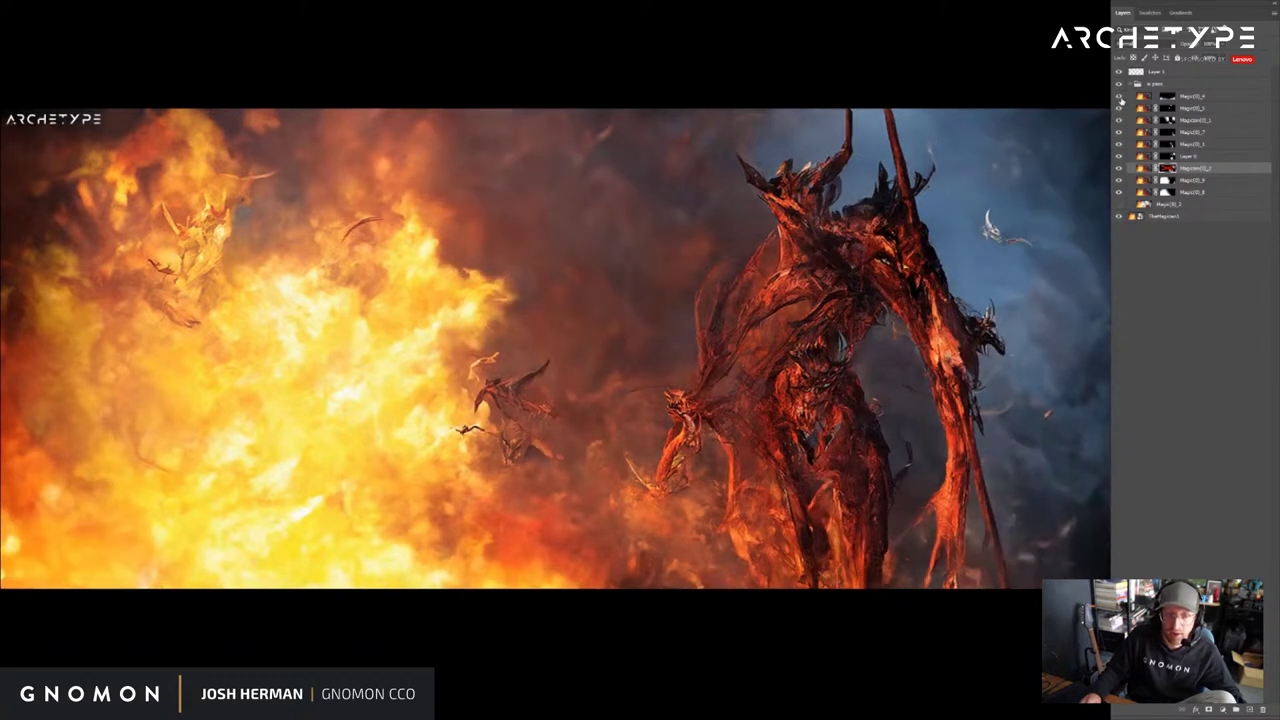
pyautogui.click(1120, 102)
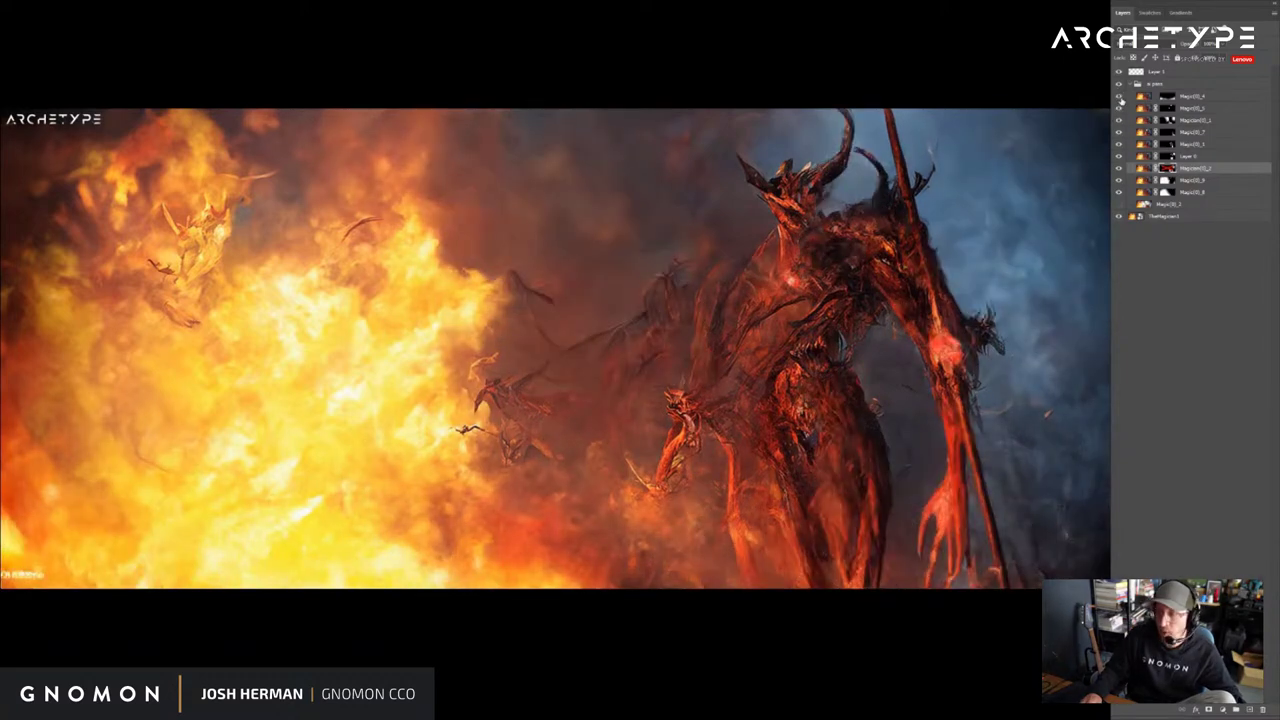
pyautogui.click(1119, 175)
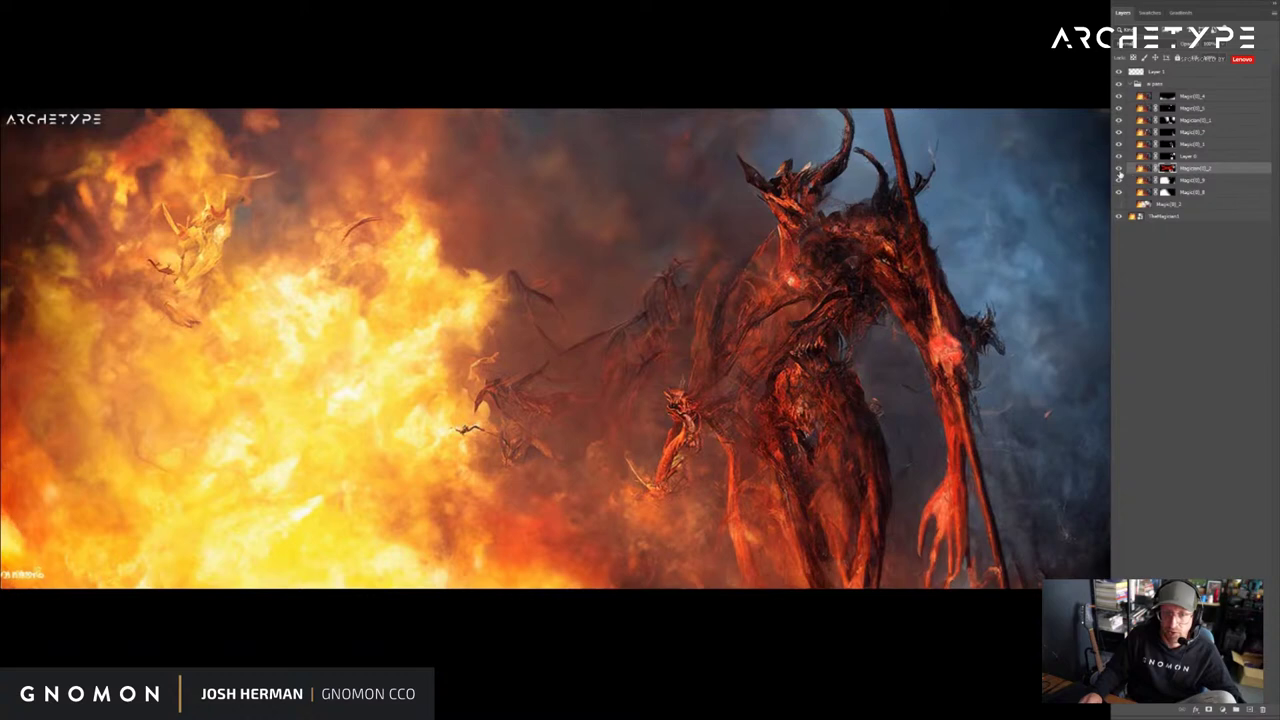
# Toggle the visibility of the unmasked third-lowest variation layer repeatedly to compare it with the layers below, leaving it visible
pyautogui.click(1118, 171)
pyautogui.click(1118, 171)
pyautogui.click(1118, 171)
pyautogui.click(1118, 171)
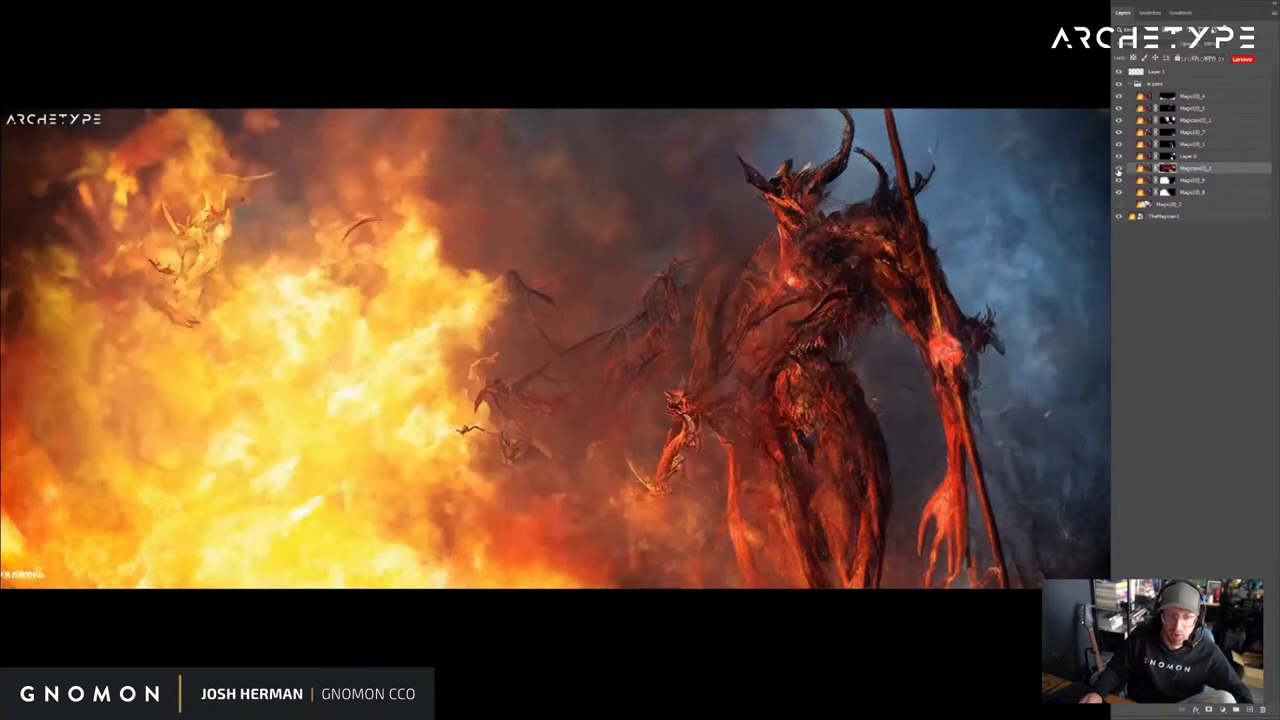
pyautogui.click(1119, 172)
pyautogui.click(1119, 172)
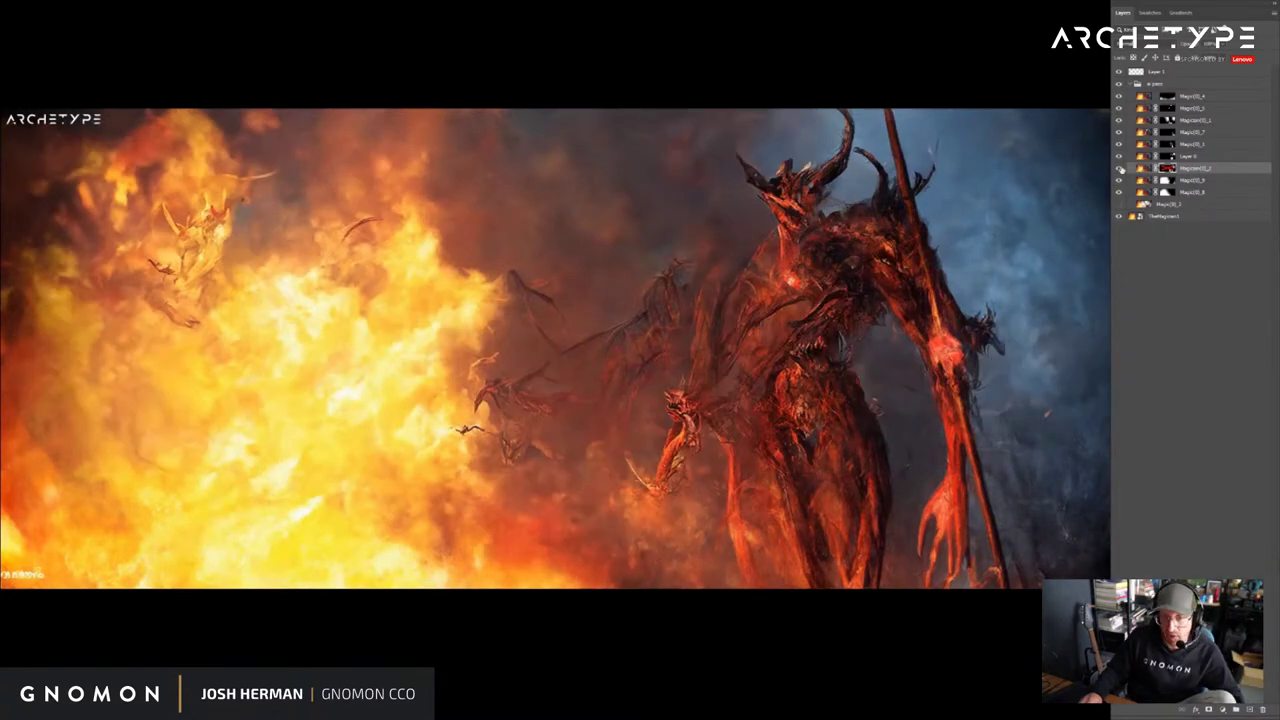
pyautogui.click(1119, 172)
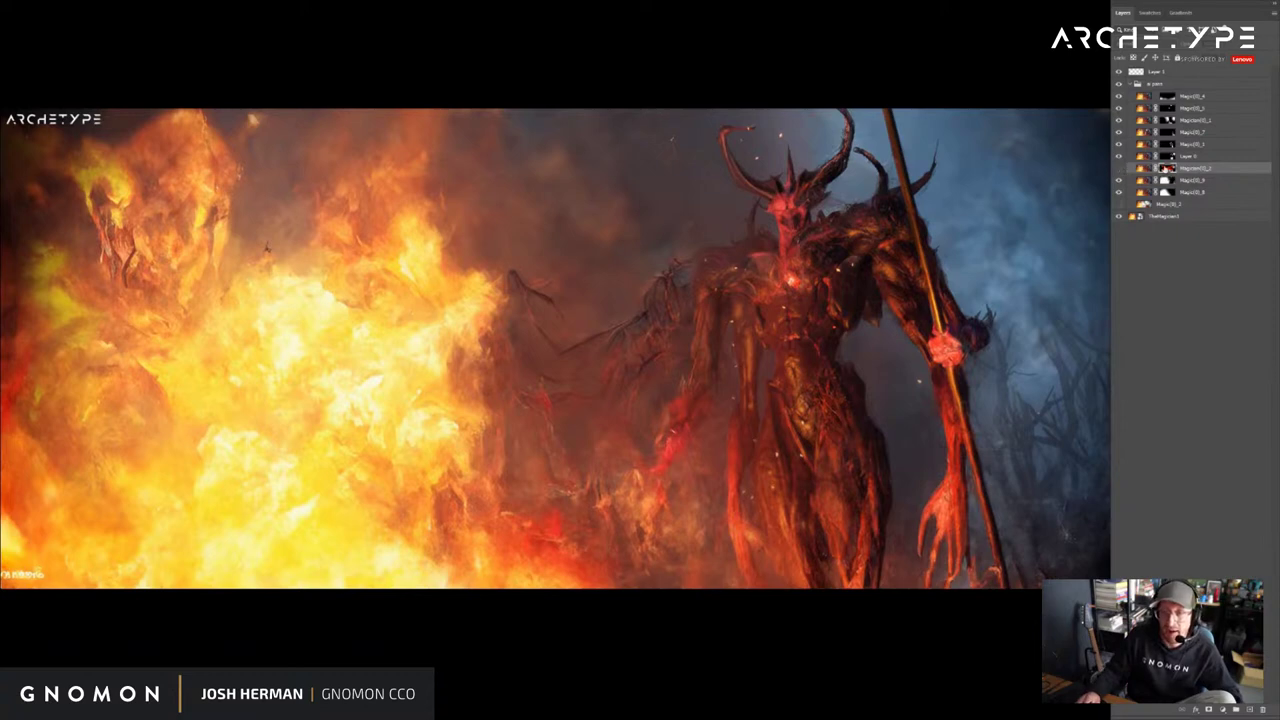
pyautogui.click(1119, 172)
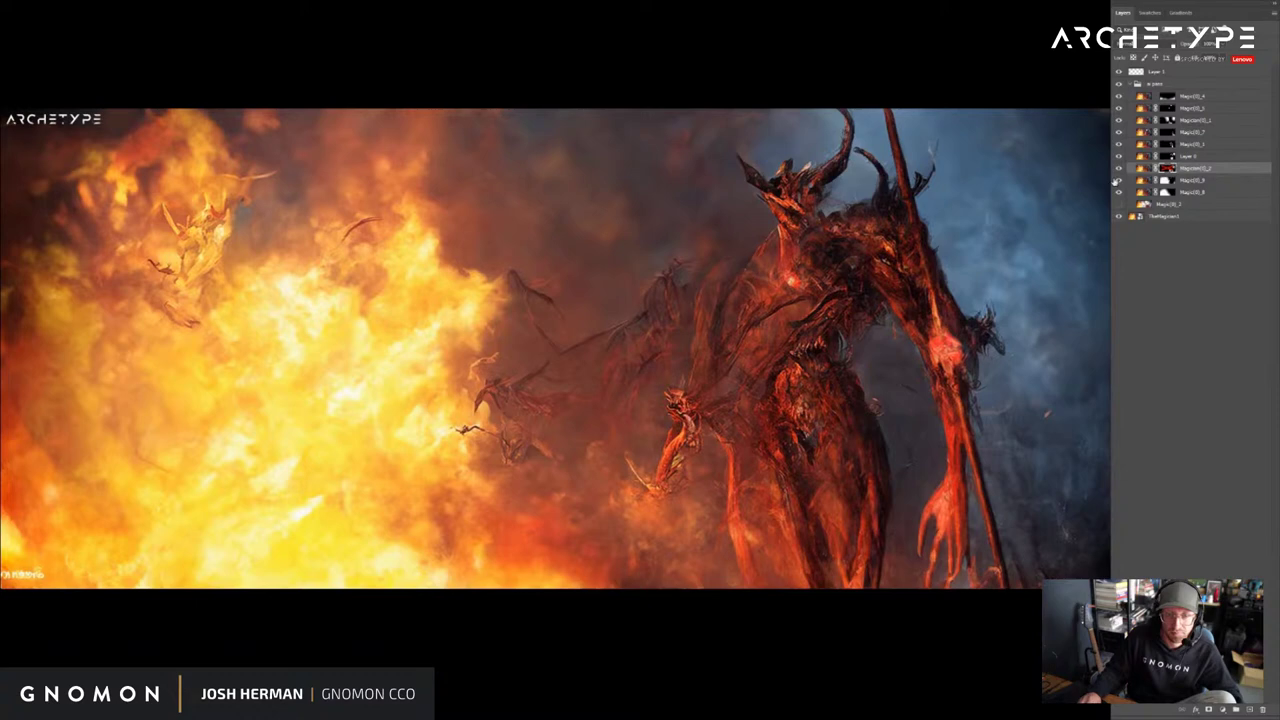
pyautogui.keyDown('alt'); pyautogui.rightClick(797, 160); pyautogui.keyUp('alt')
pyautogui.moveTo(788, 172); pyautogui.dragTo(787, 206)
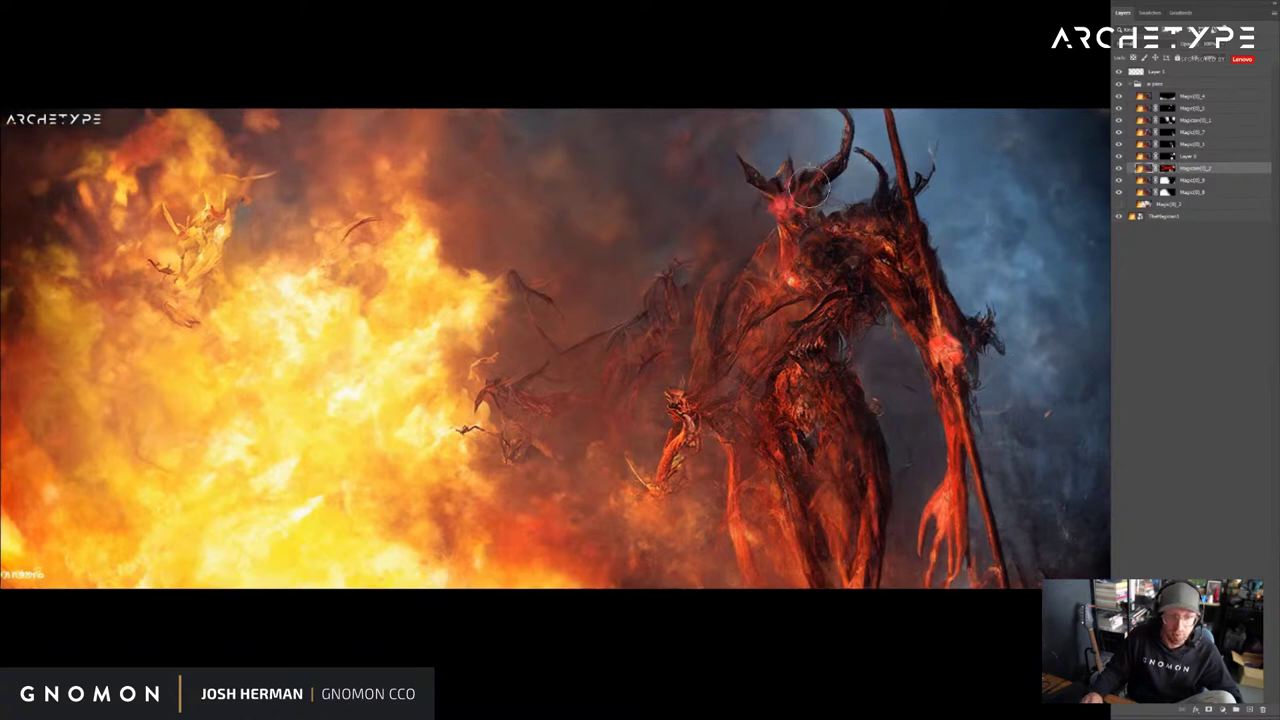
pyautogui.hotkey('ctrl', 'z')
# Brush away the unmasked variation layer over the creature's face and outer curved horn to expose the image beneath
pyautogui.keyDown('alt'); pyautogui.rightClick(805, 209); pyautogui.keyUp('alt')
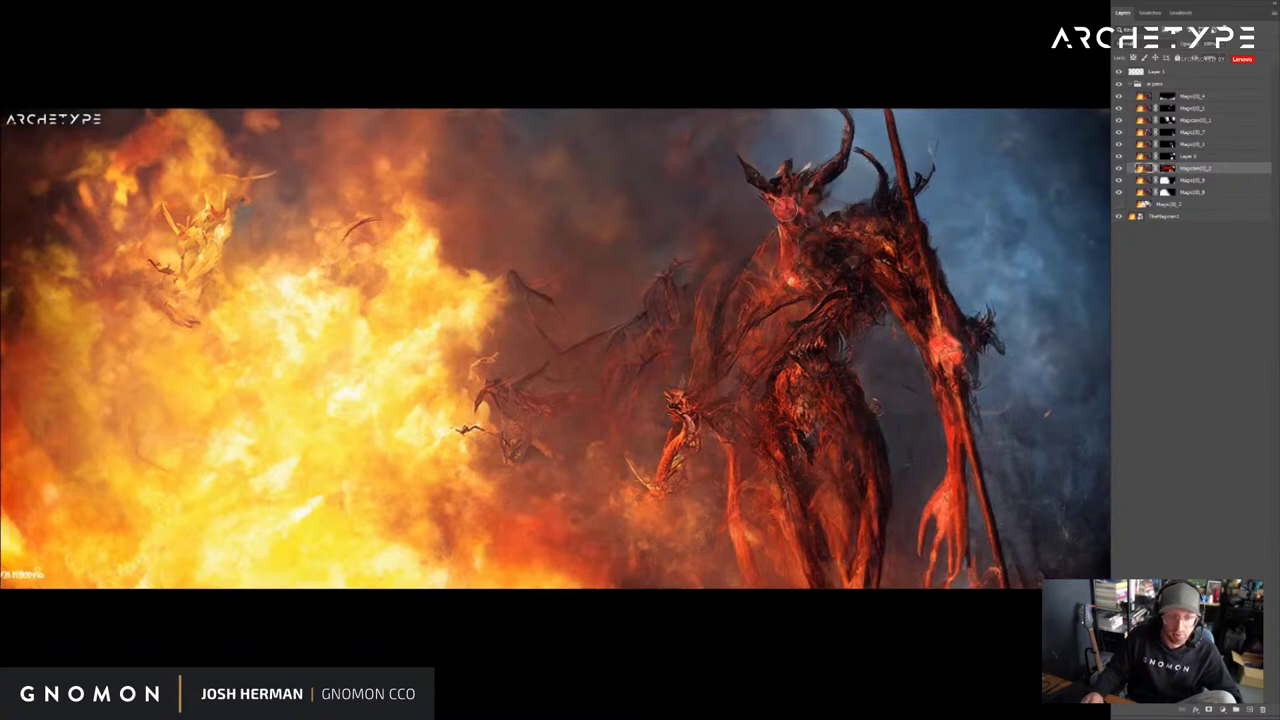
pyautogui.moveTo(789, 220); pyautogui.dragTo(783, 170)
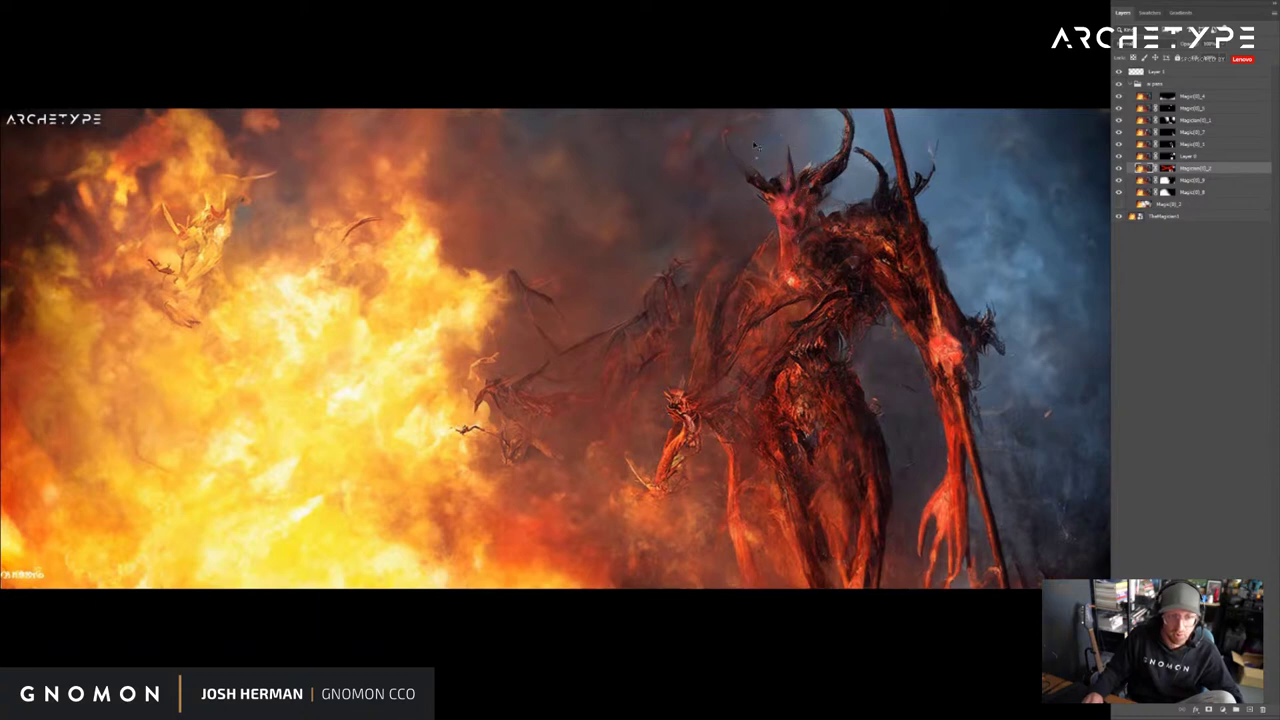
pyautogui.moveTo(728, 126)
pyautogui.mouseDown()
pyautogui.moveTo(726, 184)
pyautogui.moveTo(754, 203)
pyautogui.mouseUp()
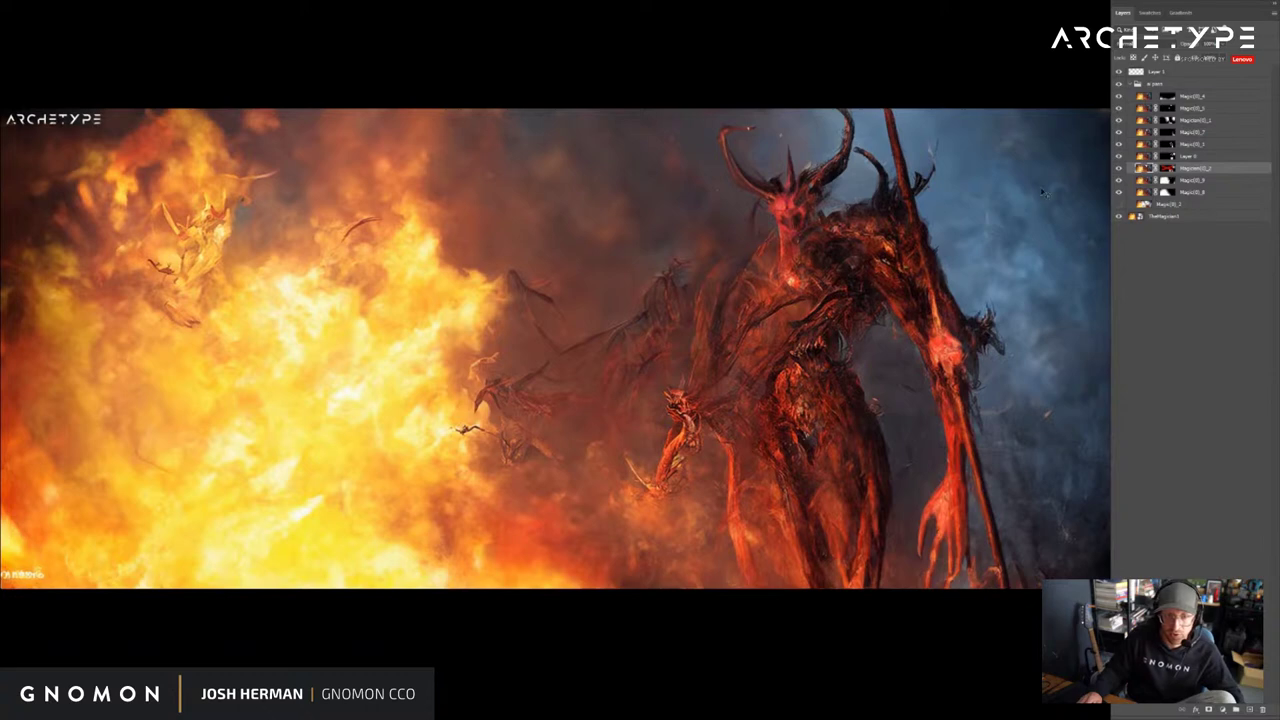
# Paste a merged copy of the composite as a new layer above Layer 1
pyautogui.click(1203, 97)
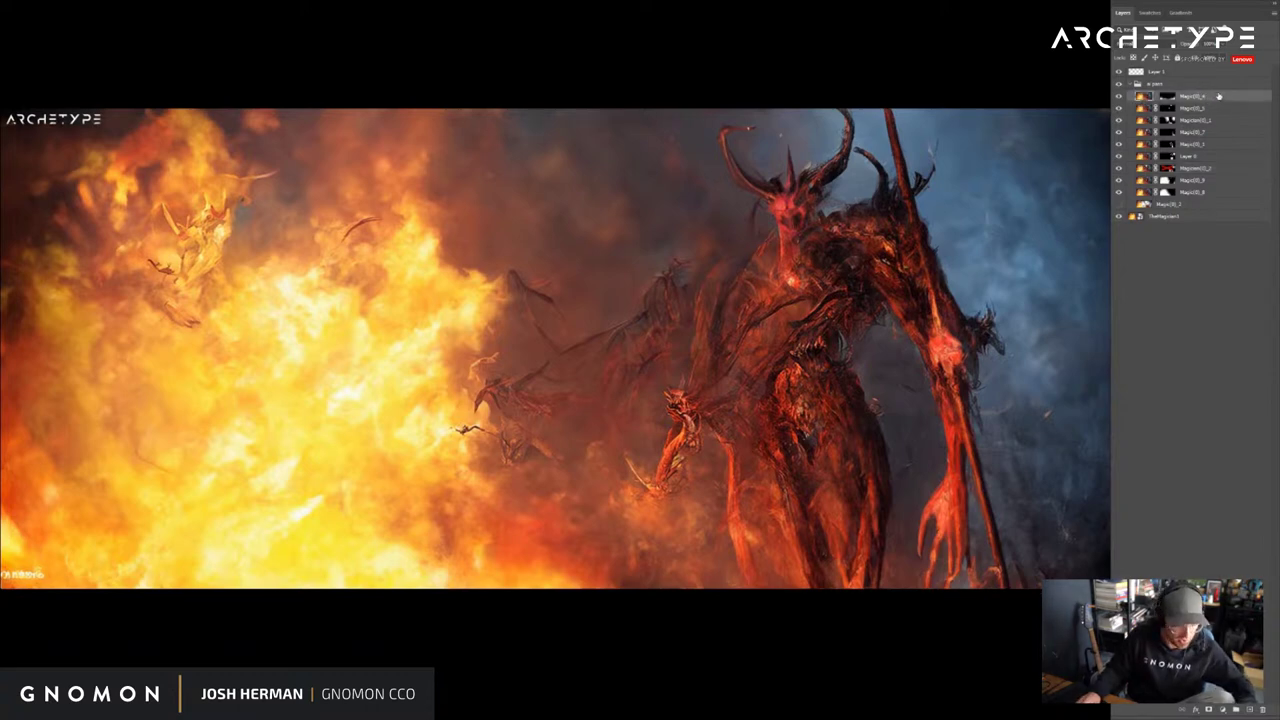
pyautogui.click(1221, 76)
pyautogui.hotkey('ctrl', 'v')
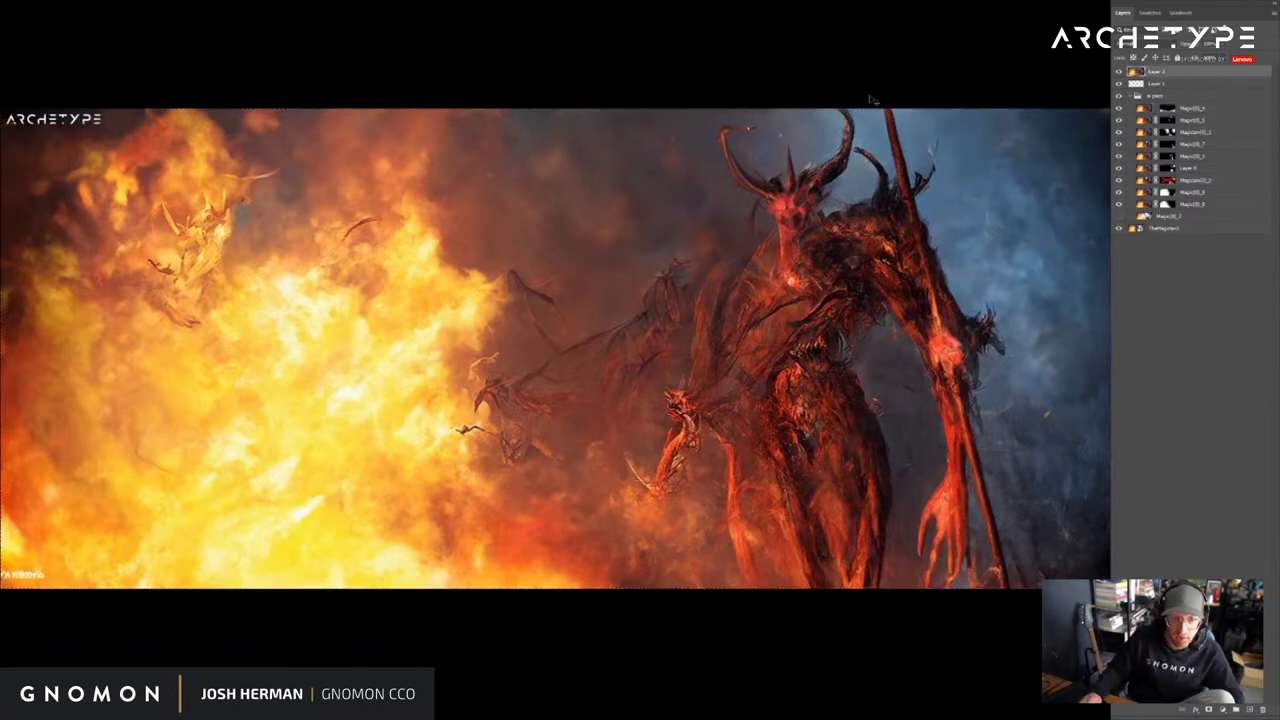
# Leave full-screen mode, bring up the FX Box effects plug-in, and apply the brush-painted kingfisher effect to the pasted composite
pyautogui.press('f')
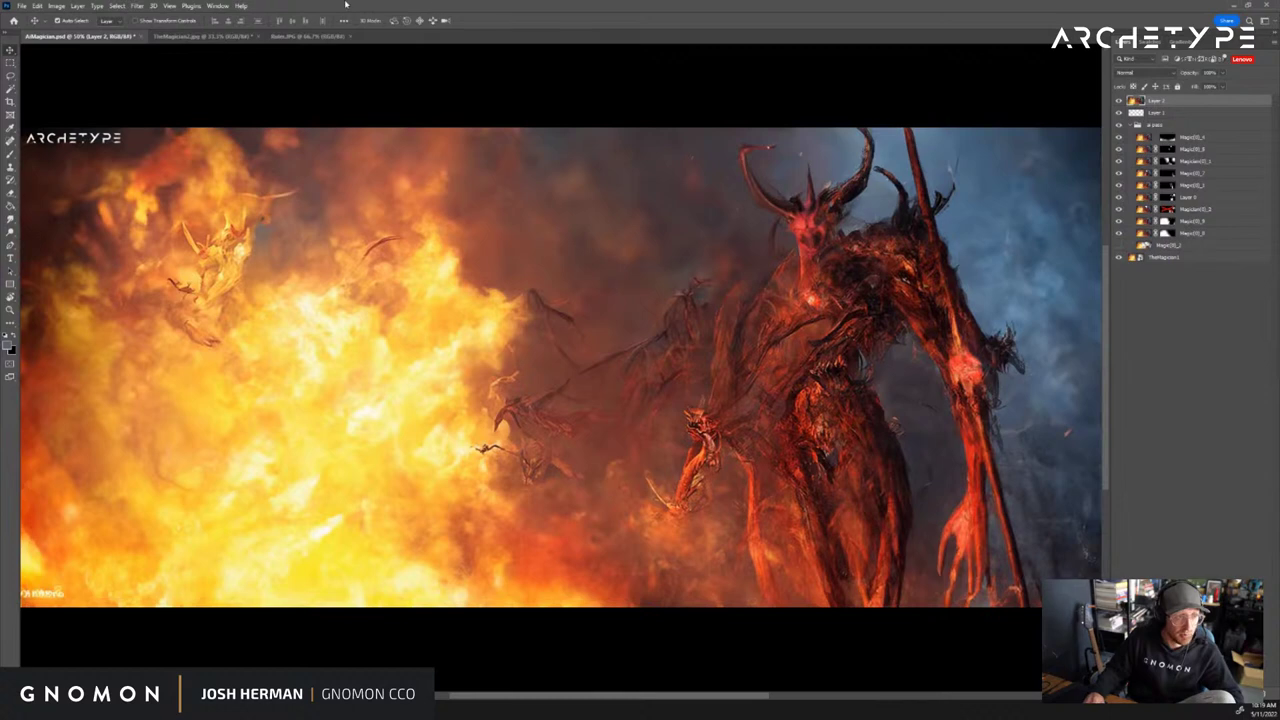
pyautogui.click(217, 6)
pyautogui.moveTo(198, 8)
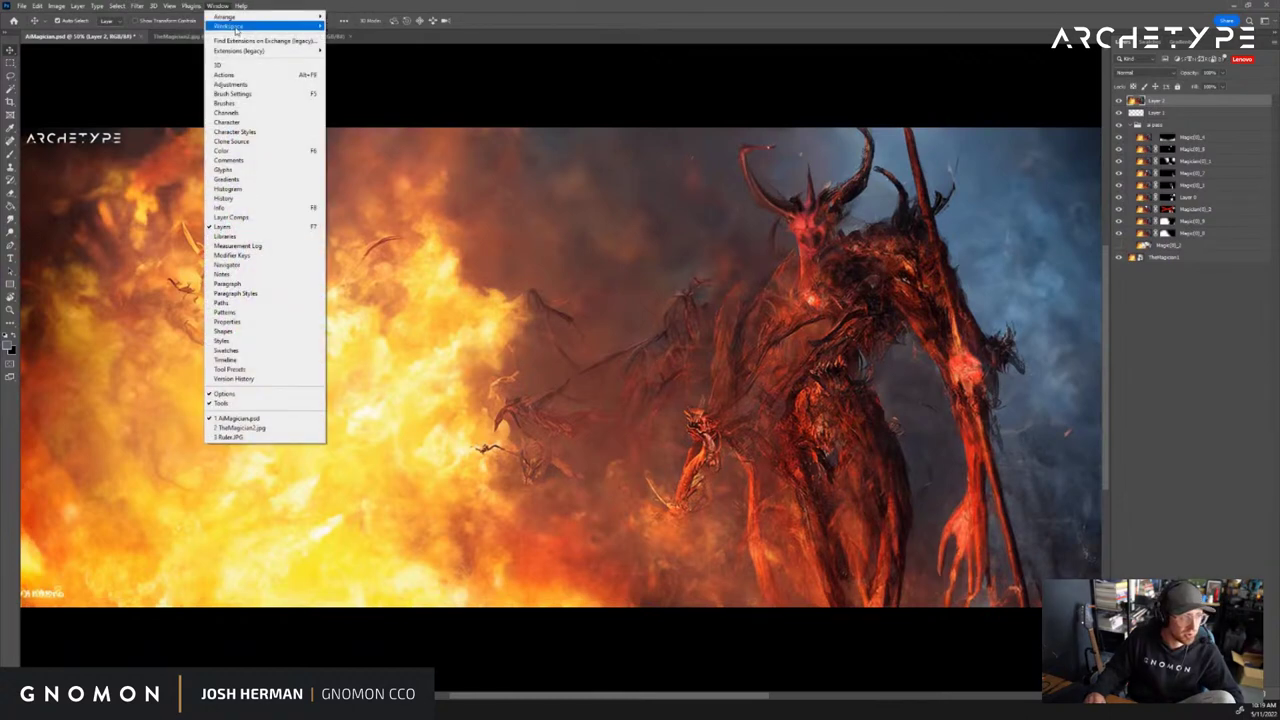
pyautogui.click(657, 104)
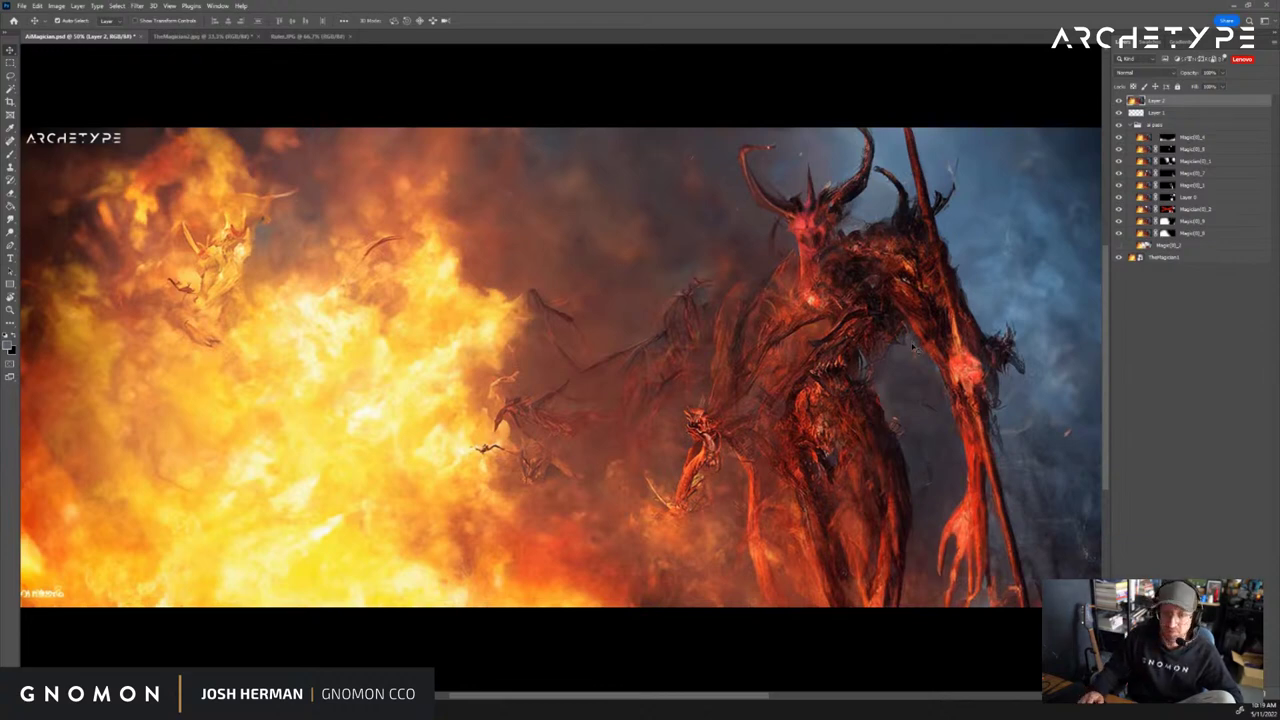
pyautogui.click(170, 6)
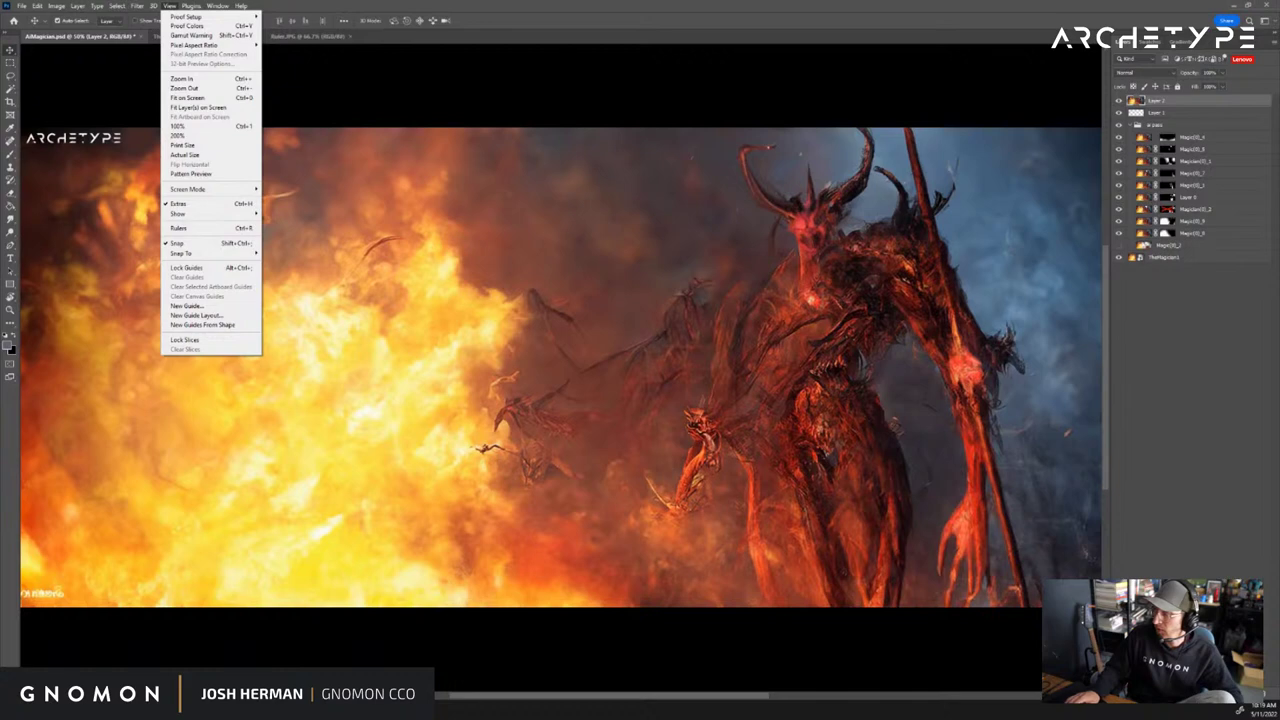
pyautogui.moveTo(768, 256); pyautogui.dragTo(966, 278)
pyautogui.click(938, 368)
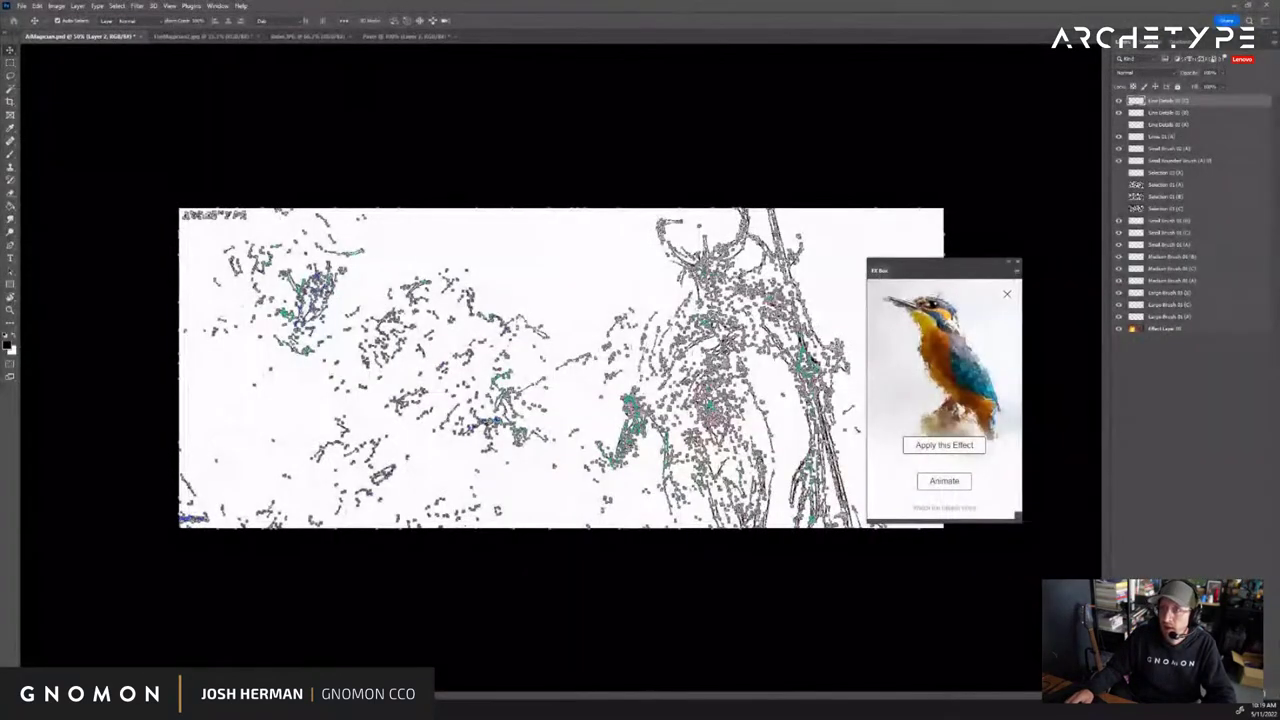
# Switch to the Disco Diffusion v5.2 Colab notebook in a maximized browser window, and go from the render output to the Prompts section
pyautogui.moveTo(1279, 99); pyautogui.dragTo(364, 38)
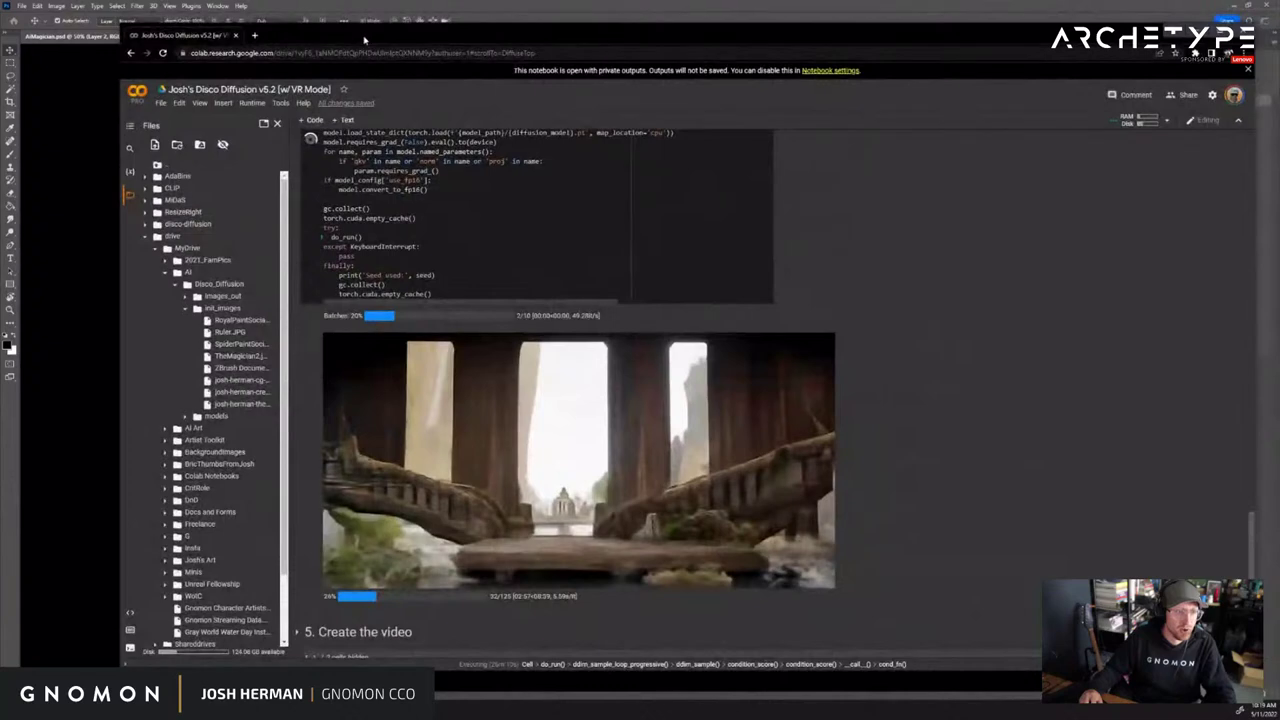
pyautogui.doubleClick(366, 38)
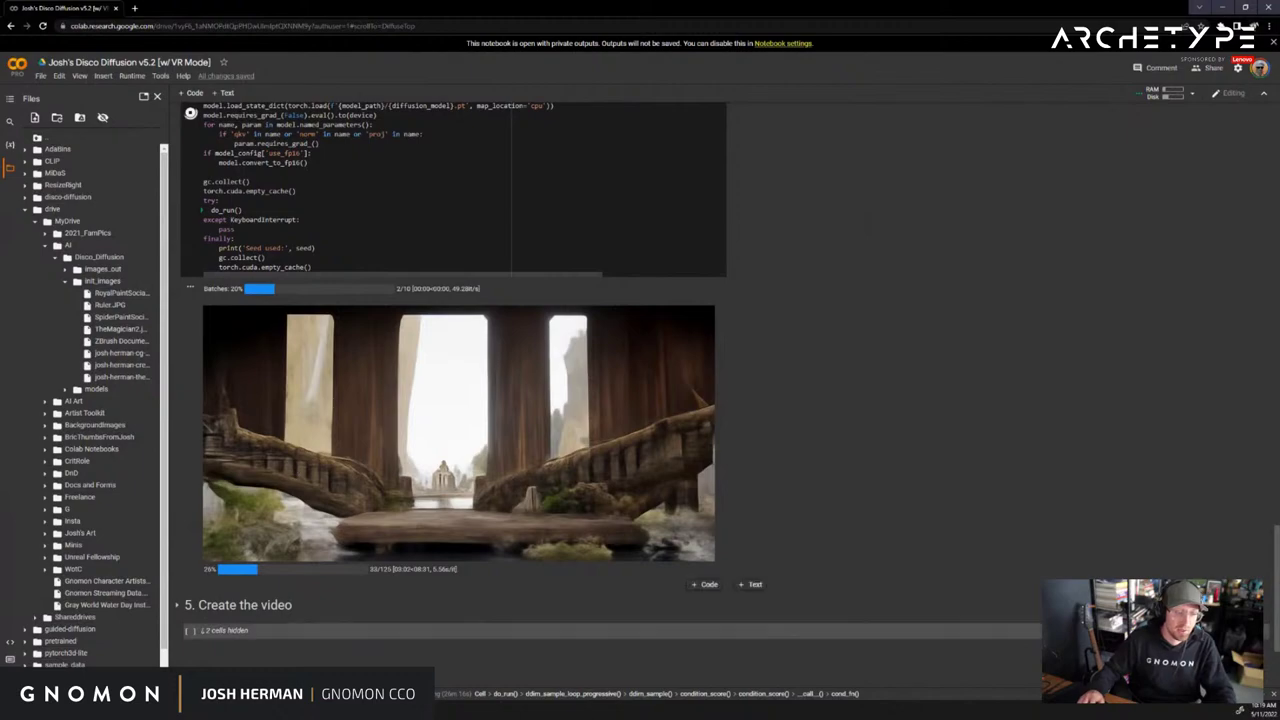
pyautogui.scroll(15, 826, 497)
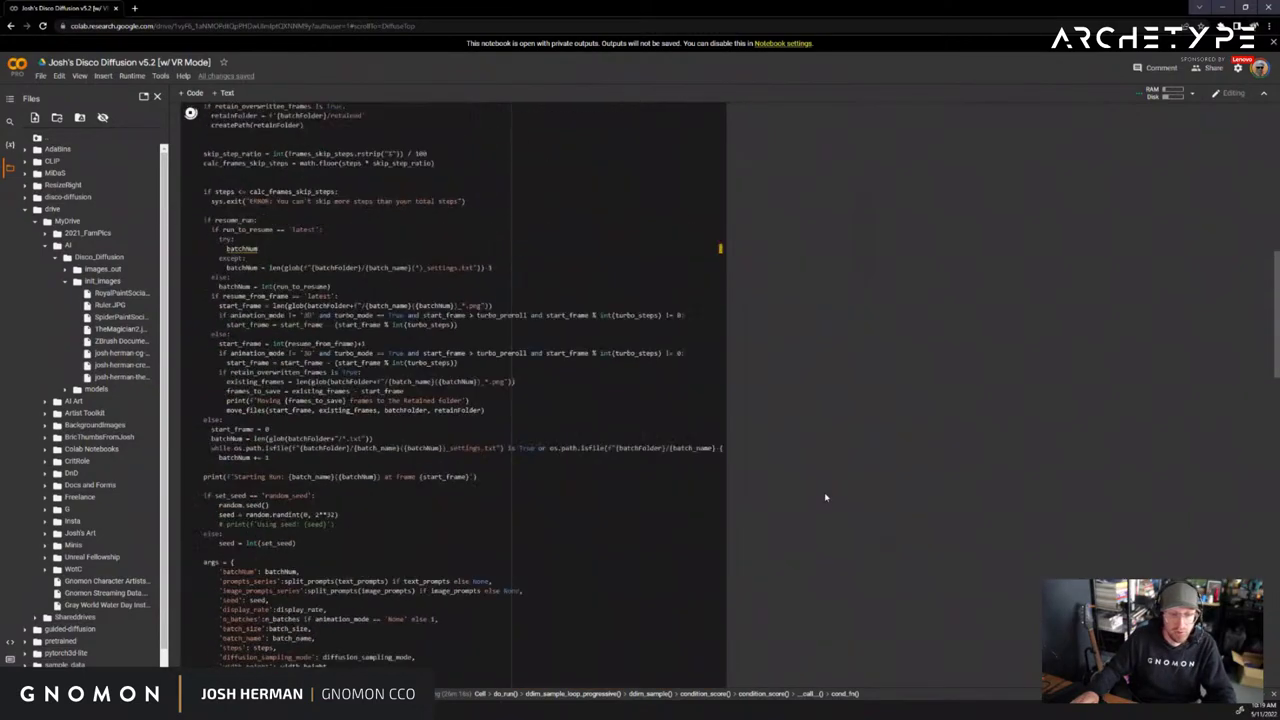
pyautogui.scroll(2, 826, 497)
pyautogui.click(178, 385)
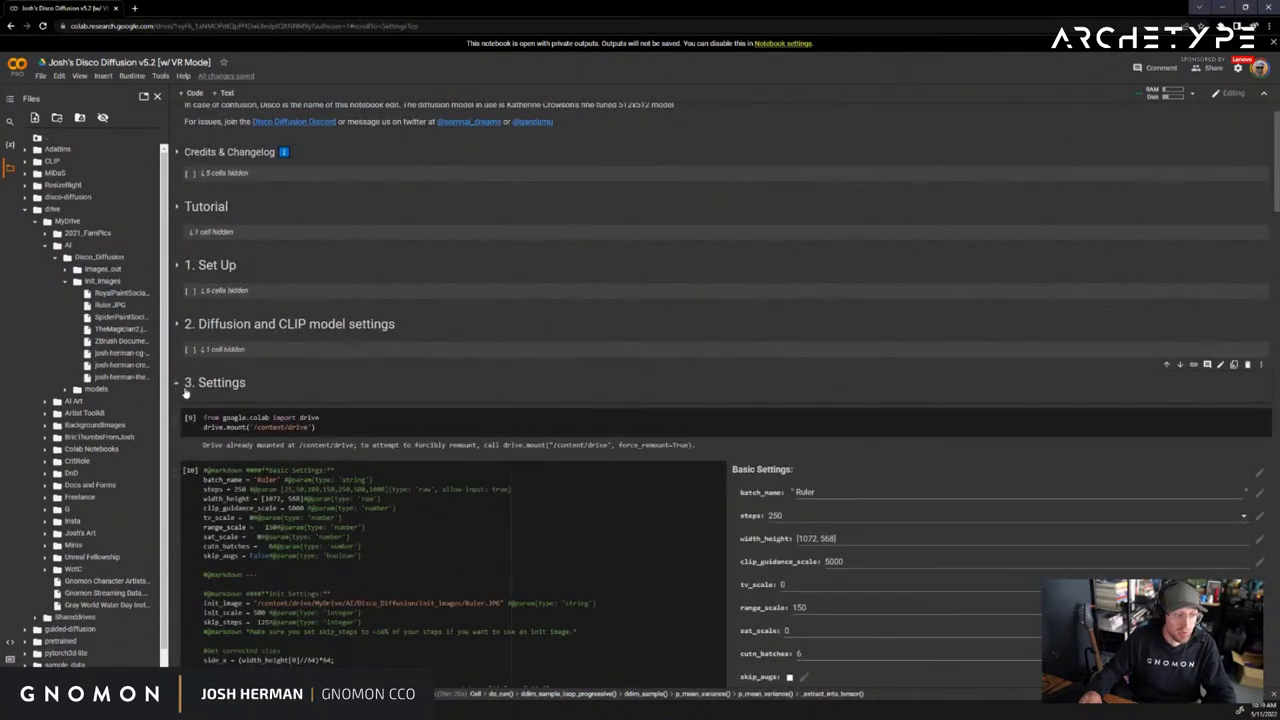
pyautogui.scroll(-3, 342, 423)
pyautogui.scroll(-4, 342, 420)
# Highlight parts of the Ruler text prompt, including "landscape" and "Artstation", to examine how the prompt is worded
pyautogui.moveTo(237, 346); pyautogui.dragTo(310, 348)
pyautogui.click(340, 347)
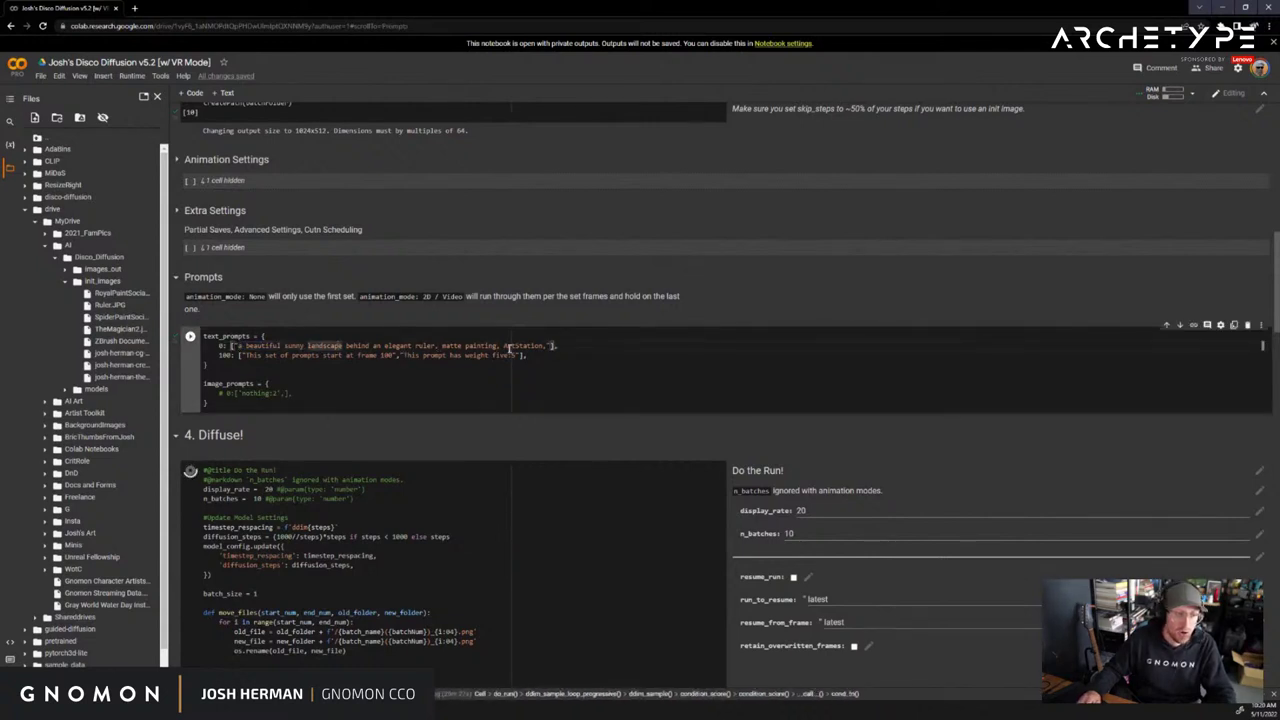
pyautogui.moveTo(503, 346); pyautogui.dragTo(543, 342)
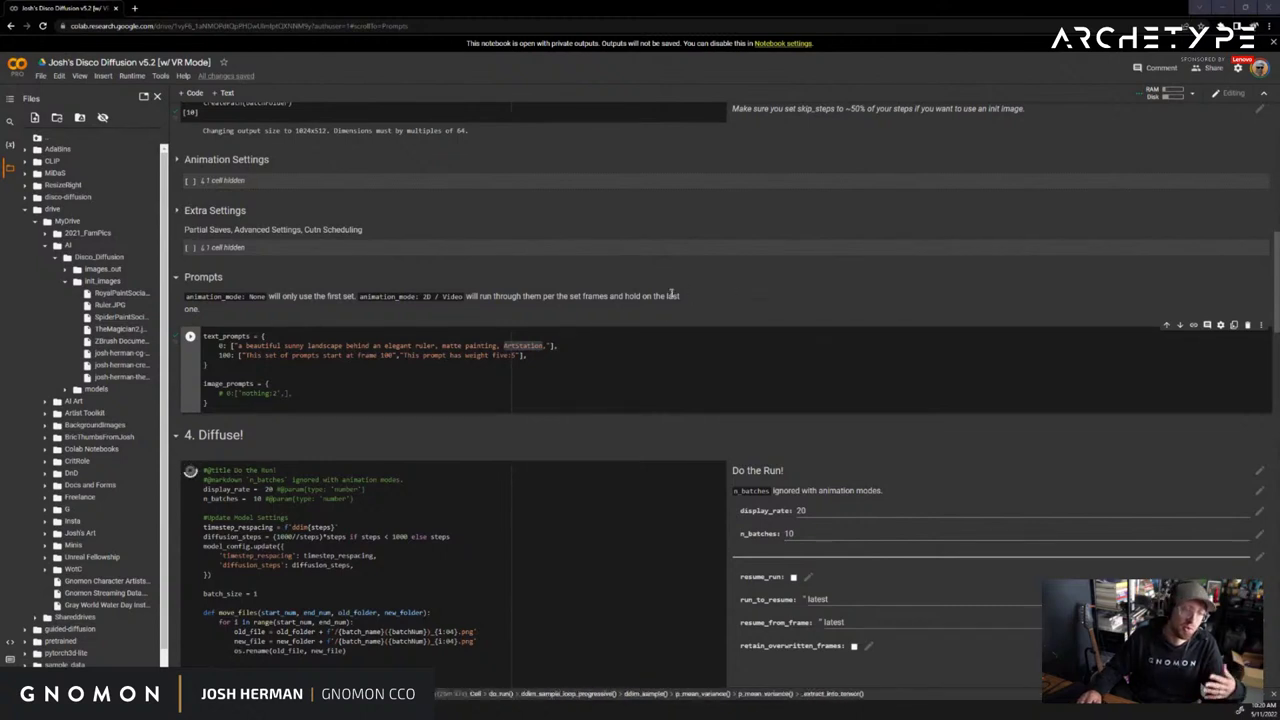
pyautogui.click(553, 298)
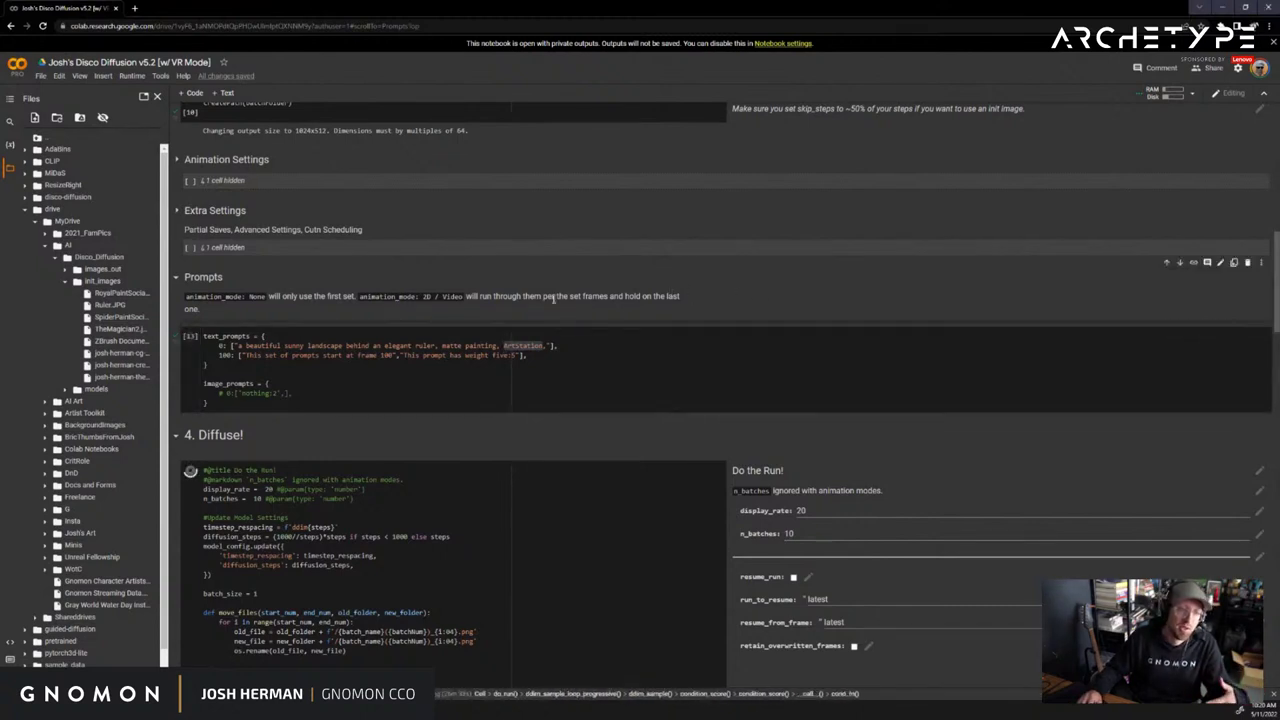
# Open ArtStation in a new browser tab and go to its trending artworks on the Explore page
pyautogui.click(138, 8)
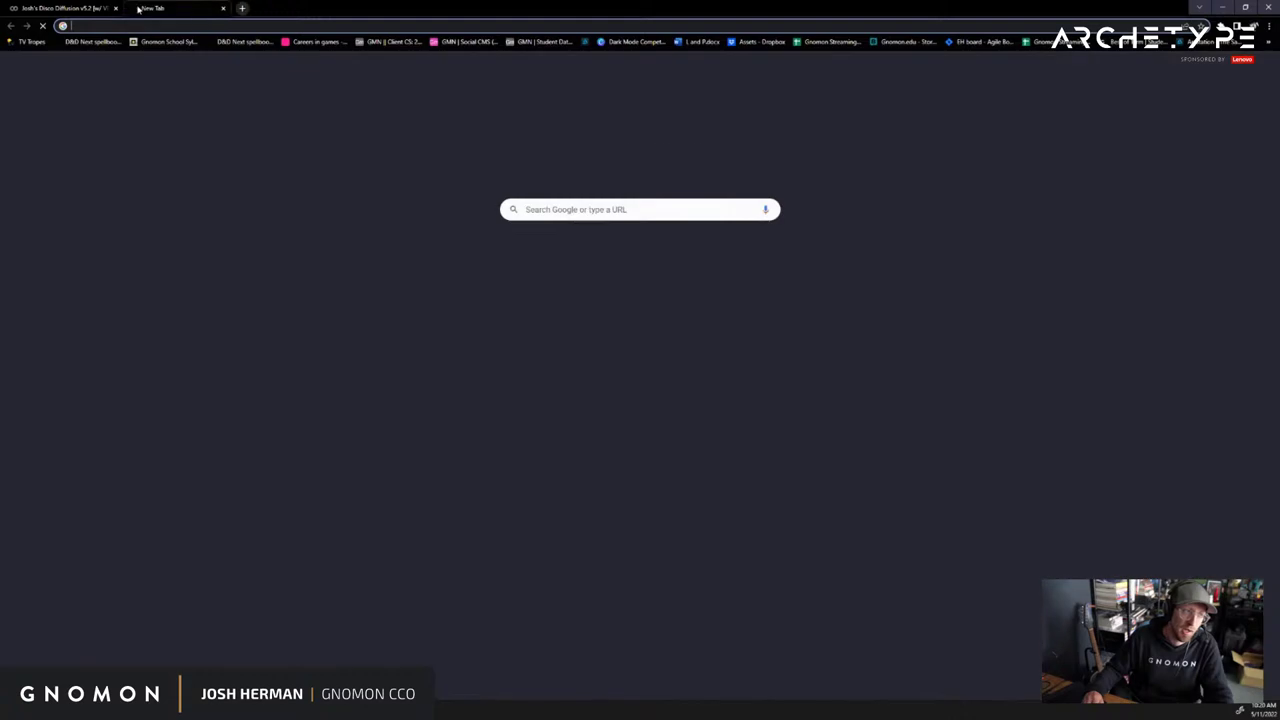
pyautogui.write('art')
pyautogui.click(175, 45)
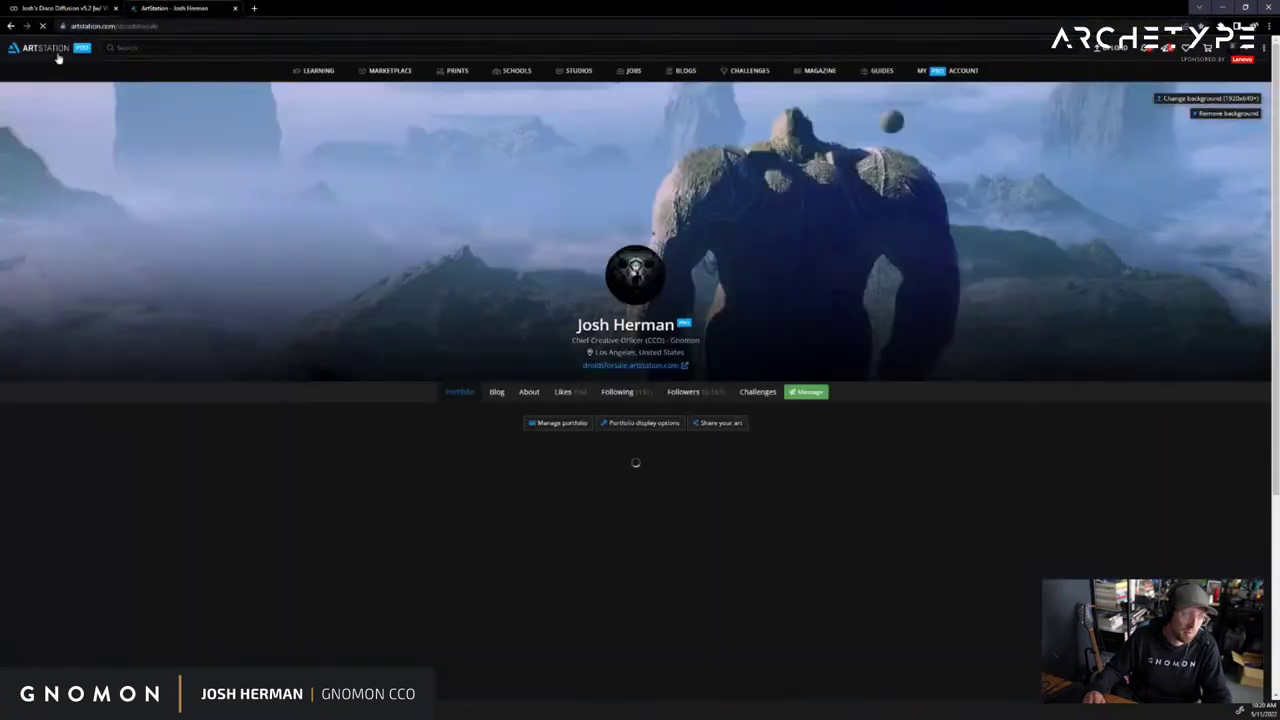
pyautogui.click(58, 55)
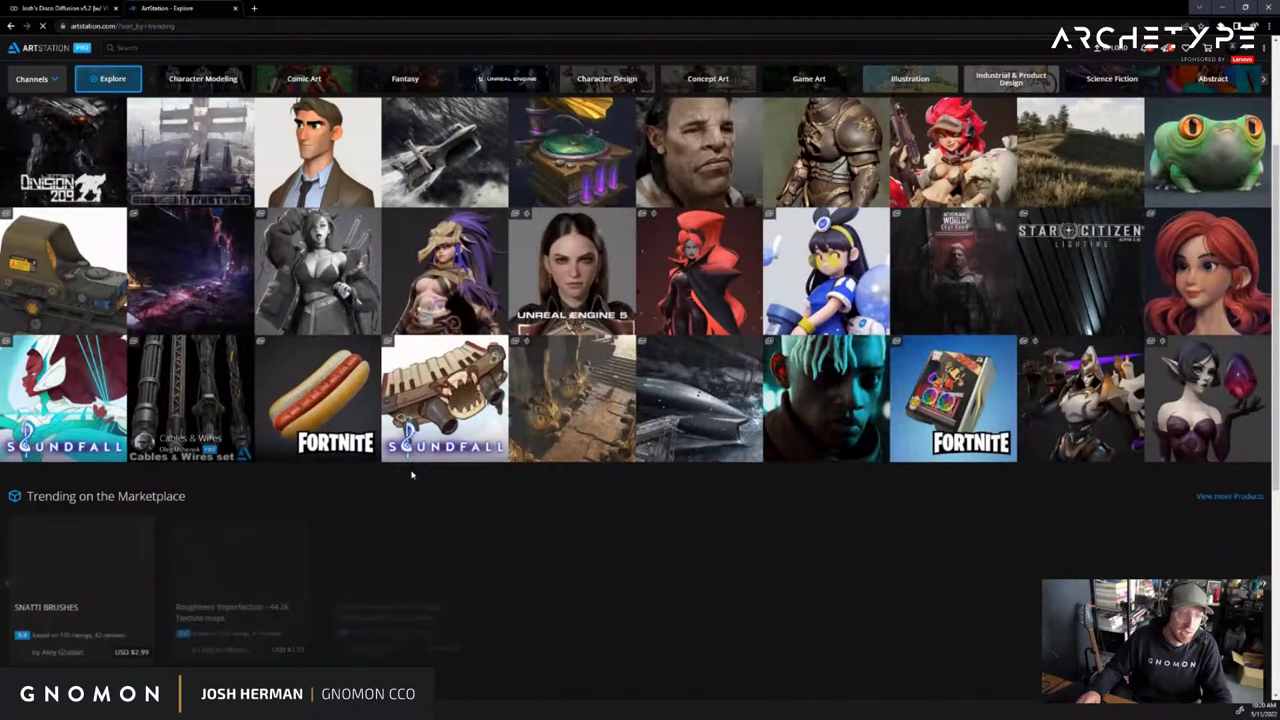
# Browse the trending ArtStation artworks, close that tab, and return to the prompt cell in the Disco Diffusion notebook
pyautogui.scroll(-10, 411, 475)
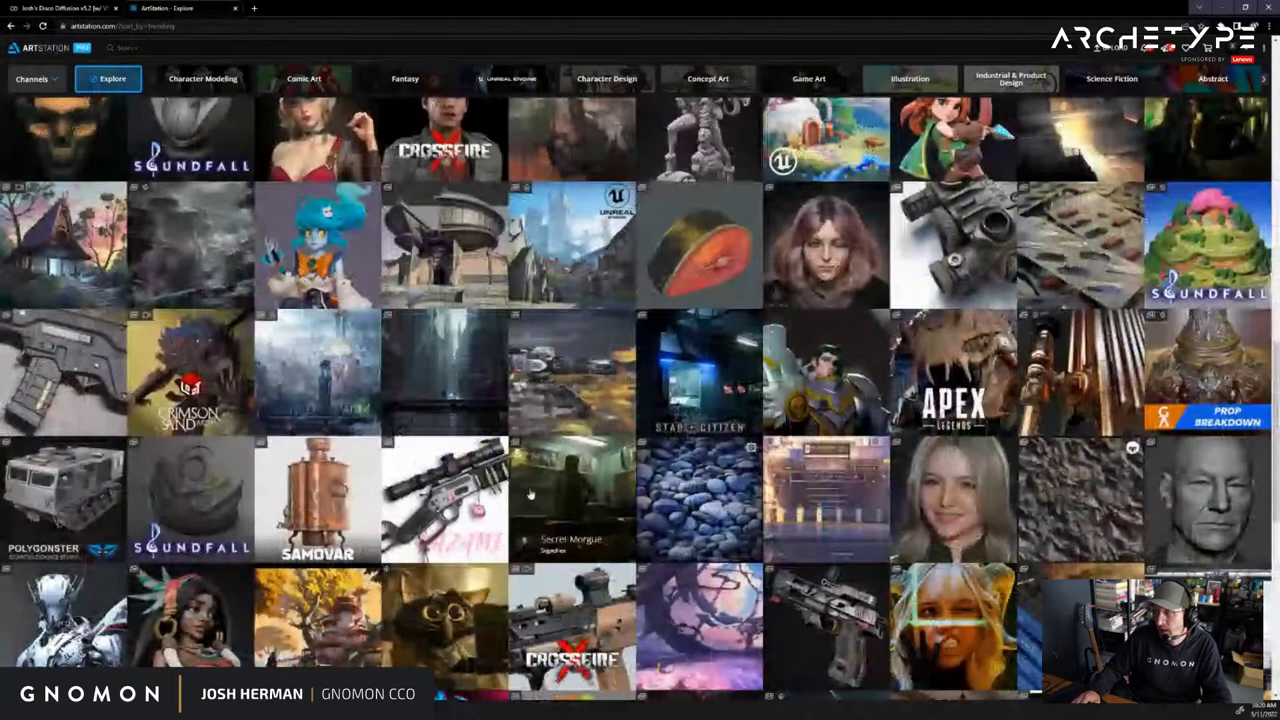
pyautogui.scroll(10, 659, 494)
pyautogui.scroll(3, 659, 494)
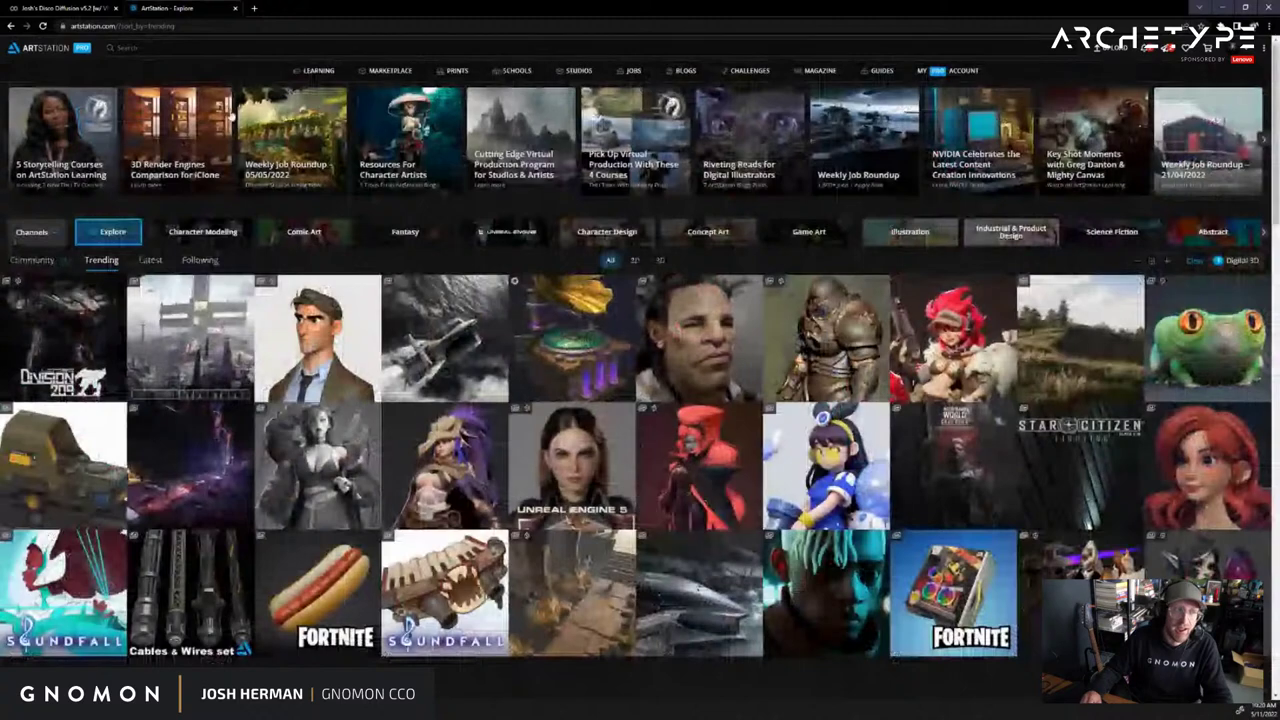
pyautogui.click(236, 10)
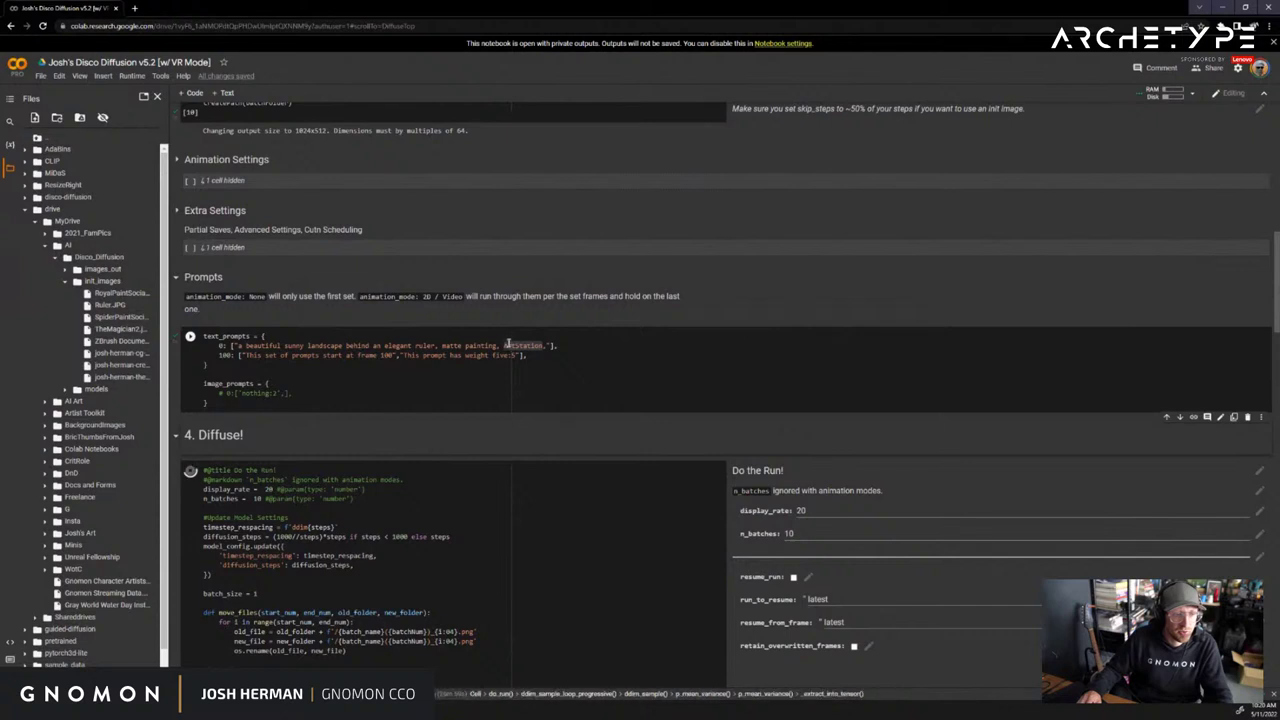
pyautogui.click(545, 357)
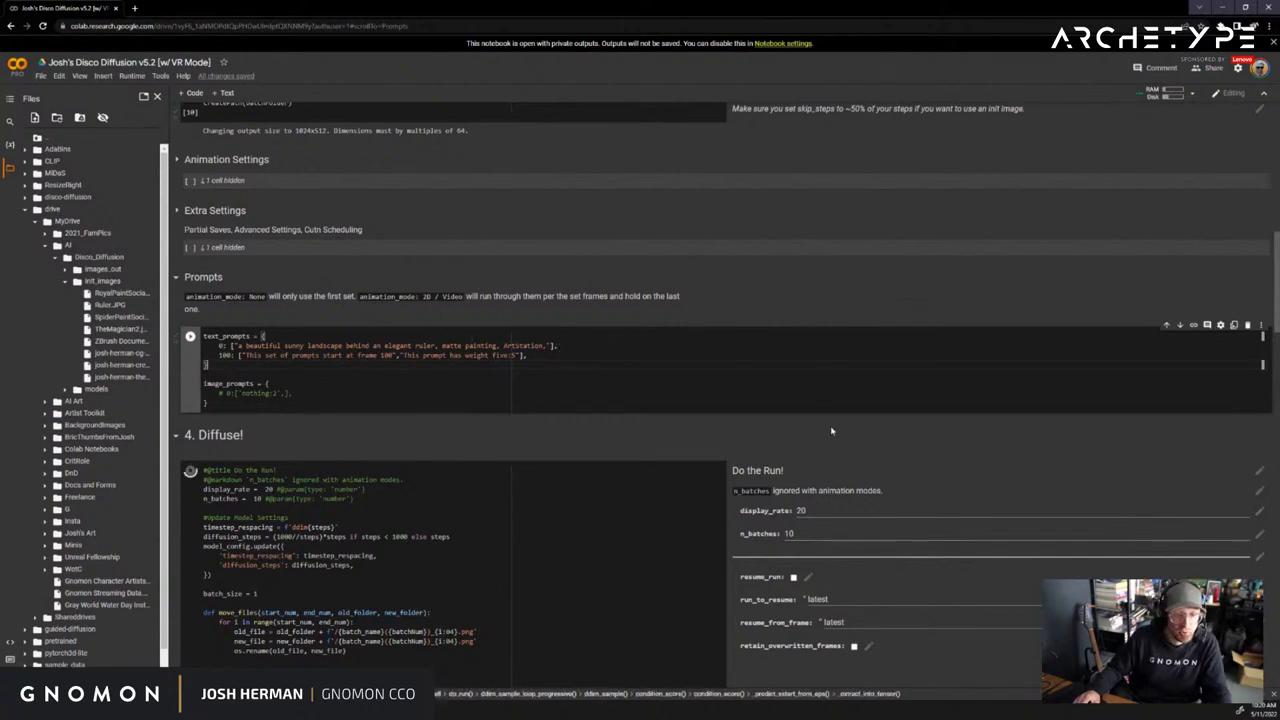
# Go to the Basic Settings of the Disco Diffusion notebook and examine the steps and width_height values
pyautogui.scroll(-3, 325, 438)
pyautogui.scroll(5, 263, 405)
pyautogui.scroll(4, 263, 405)
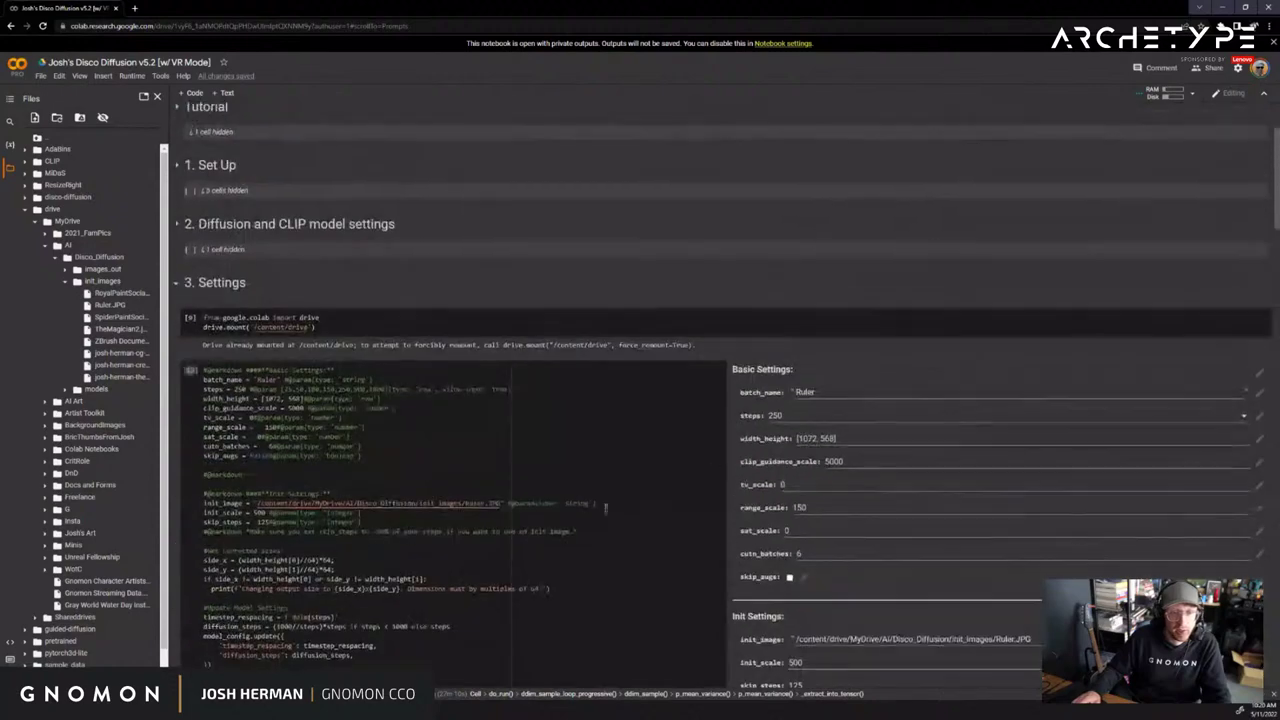
pyautogui.scroll(-2, 500, 350)
pyautogui.doubleClick(775, 265)
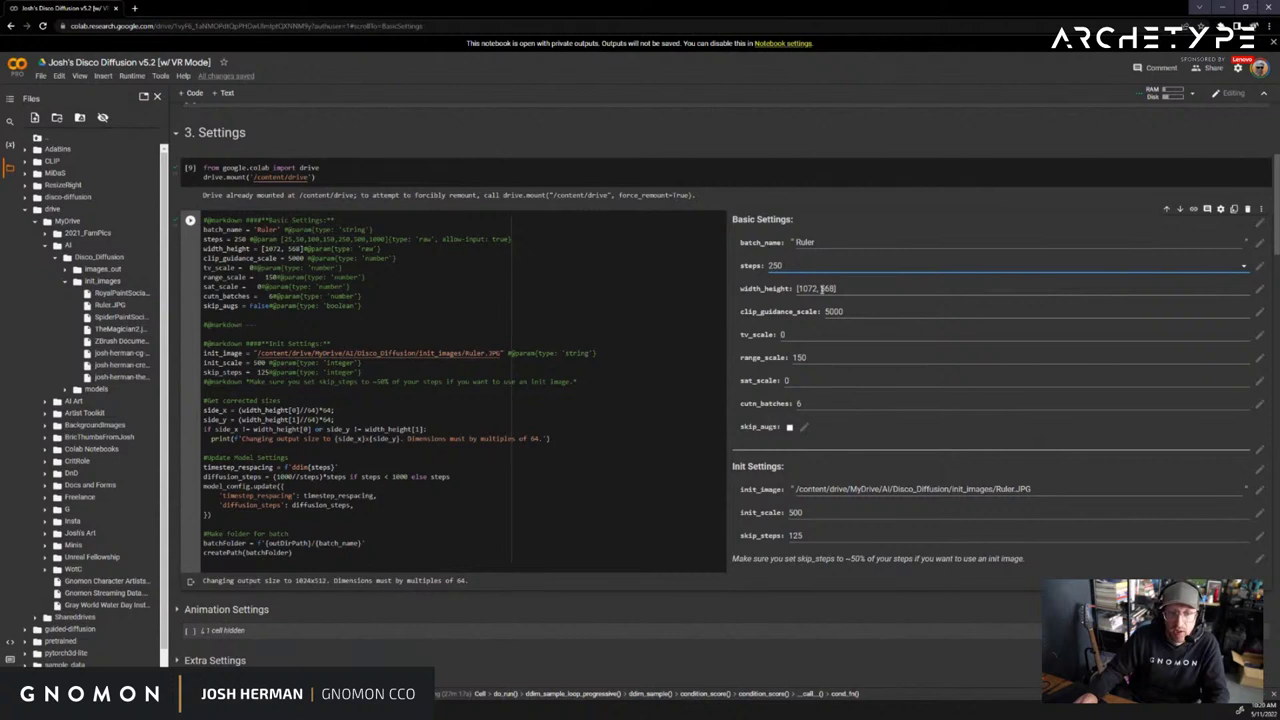
pyautogui.moveTo(838, 288); pyautogui.dragTo(802, 287)
pyautogui.click(867, 286)
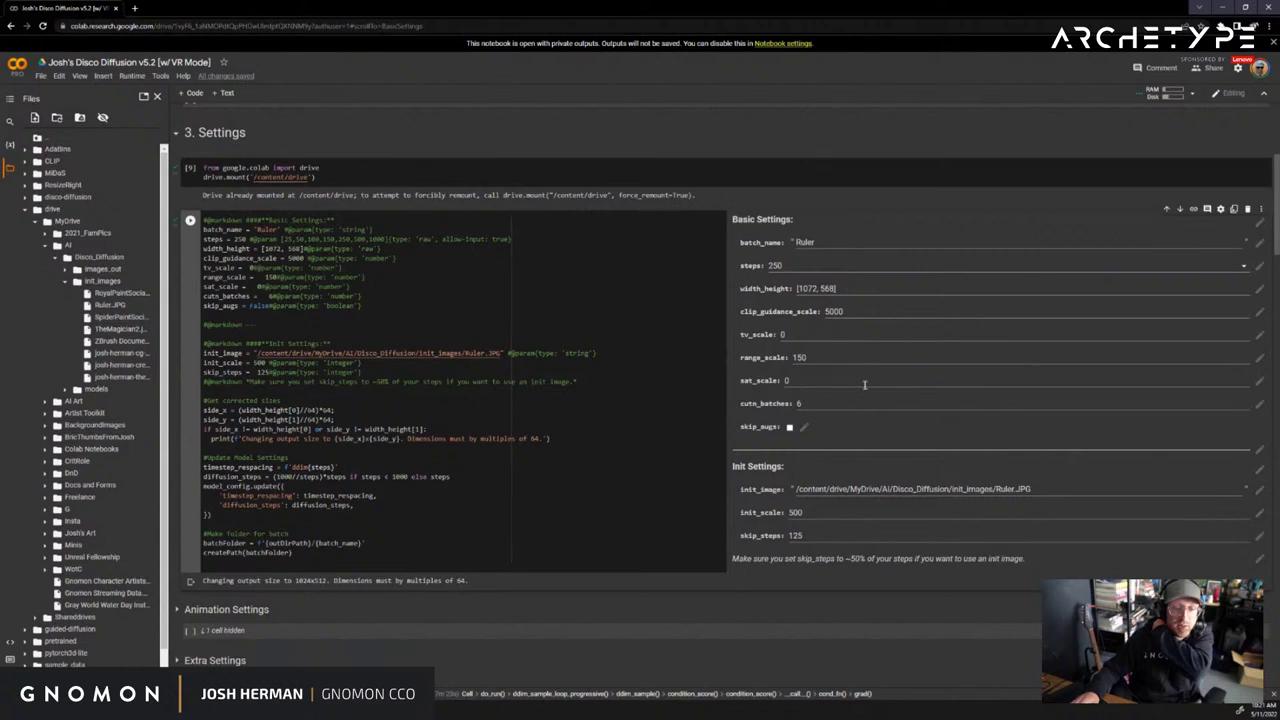
# Highlight the skip_steps and steps values in turn to compare them, and review the surrounding Basic and Init Settings
pyautogui.doubleClick(810, 537)
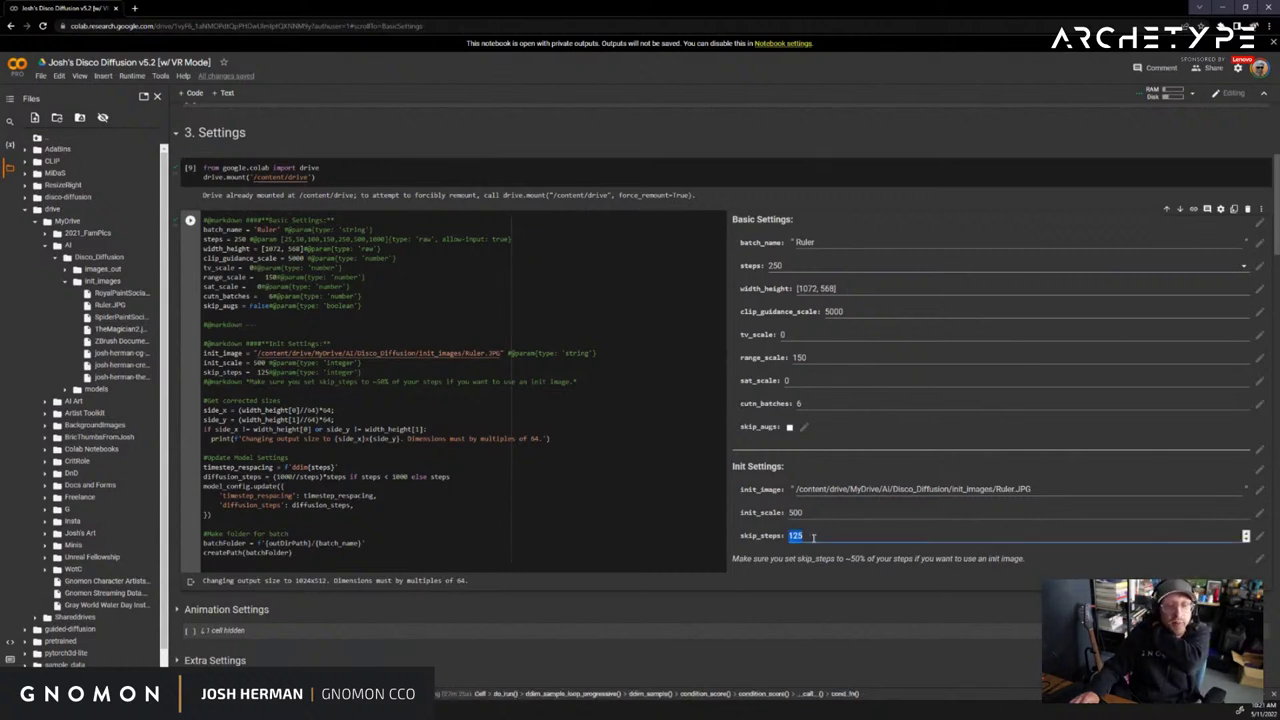
pyautogui.moveTo(785, 264); pyautogui.dragTo(771, 268)
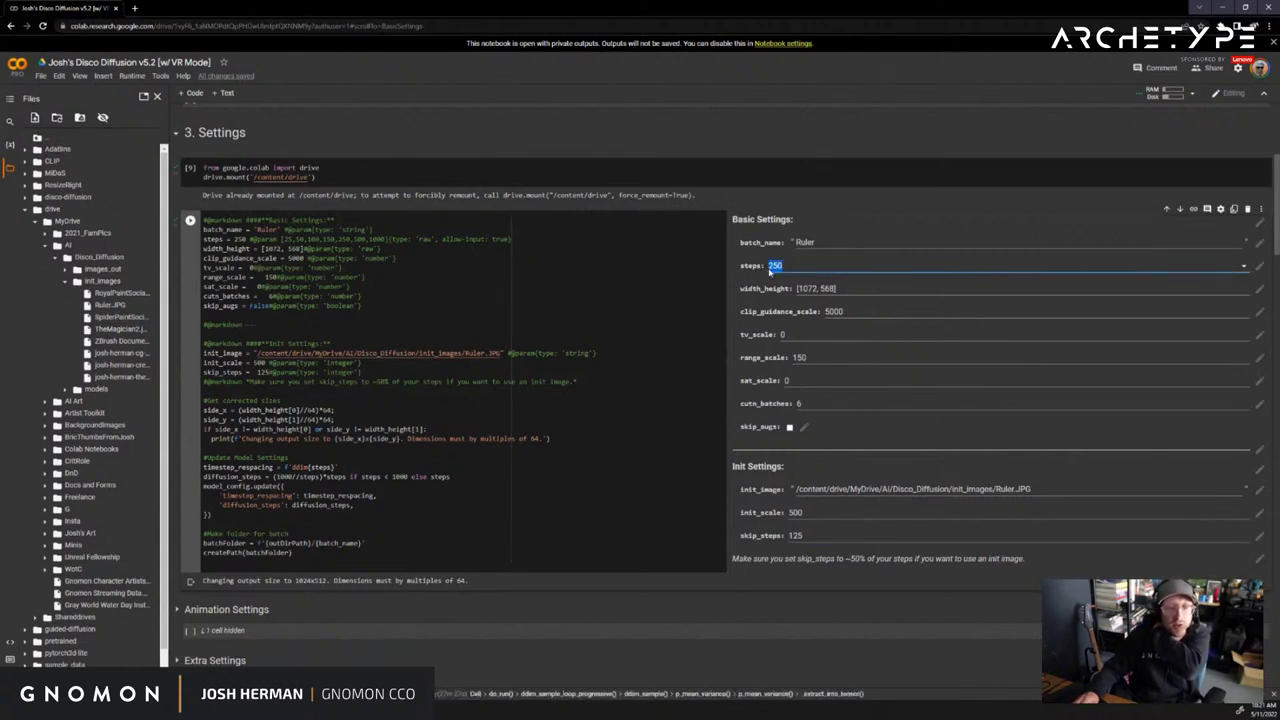
pyautogui.click(801, 268)
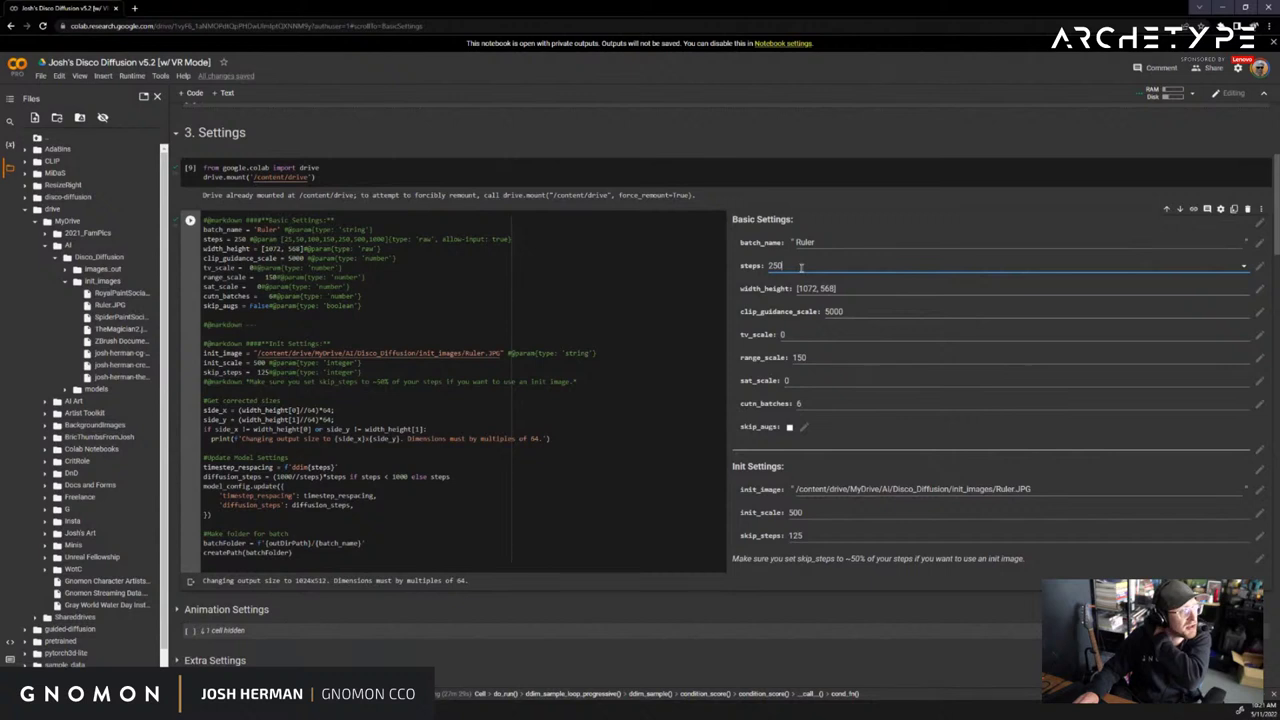
pyautogui.moveTo(803, 536); pyautogui.dragTo(791, 536)
pyautogui.click(799, 535)
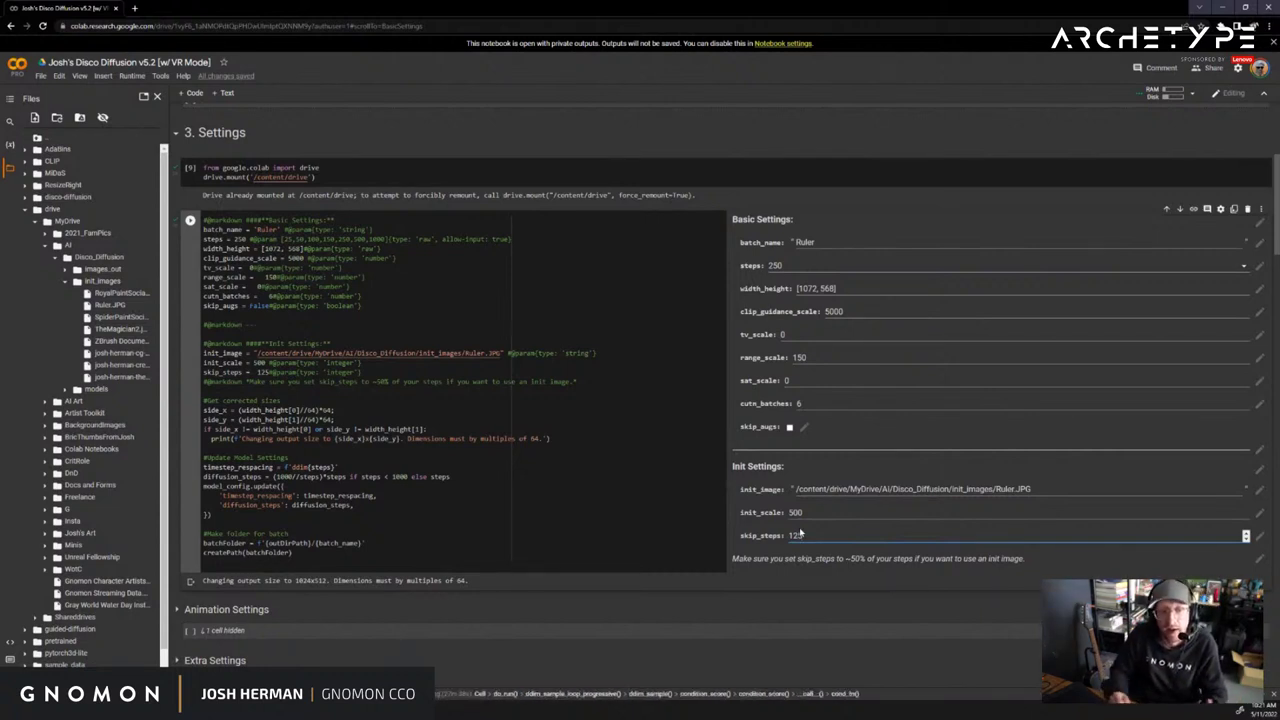
pyautogui.scroll(3, 800, 535)
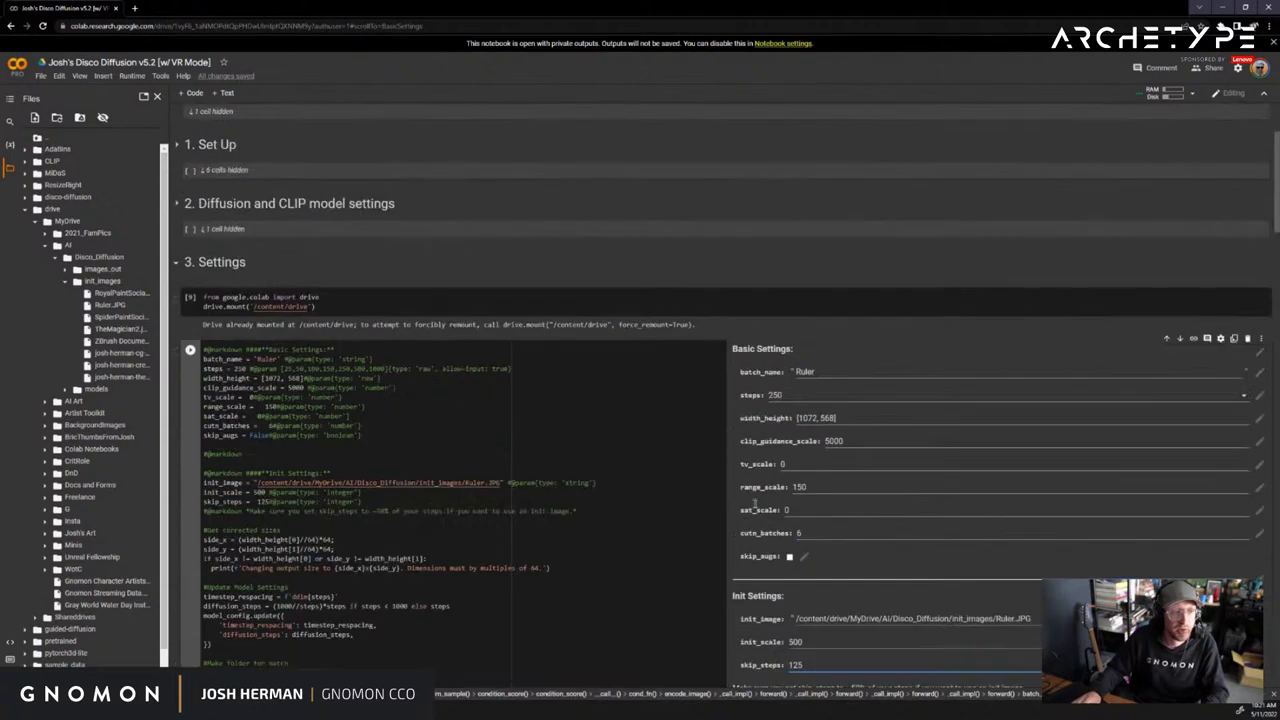
pyautogui.scroll(-5, 655, 437)
pyautogui.scroll(1, 660, 436)
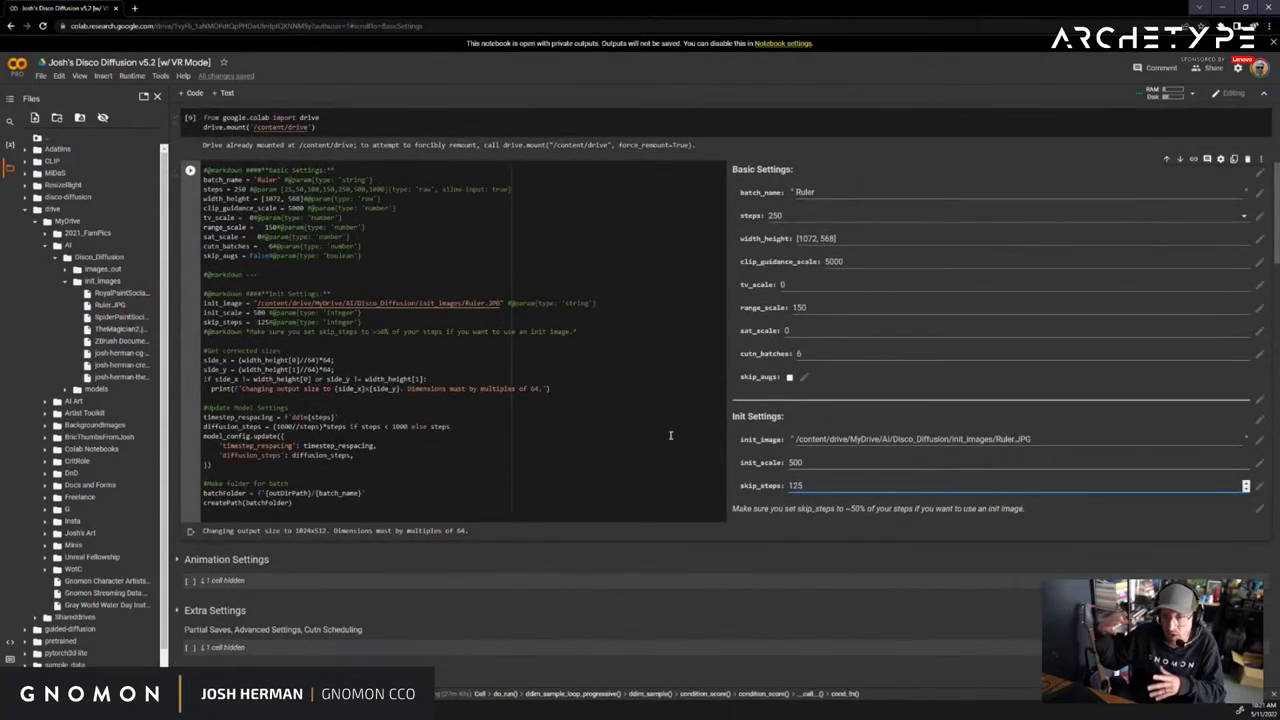
# Open the Knights folder inside images_out in Google Drive and preview Knights(2)_1.png
pyautogui.click(1101, 377)
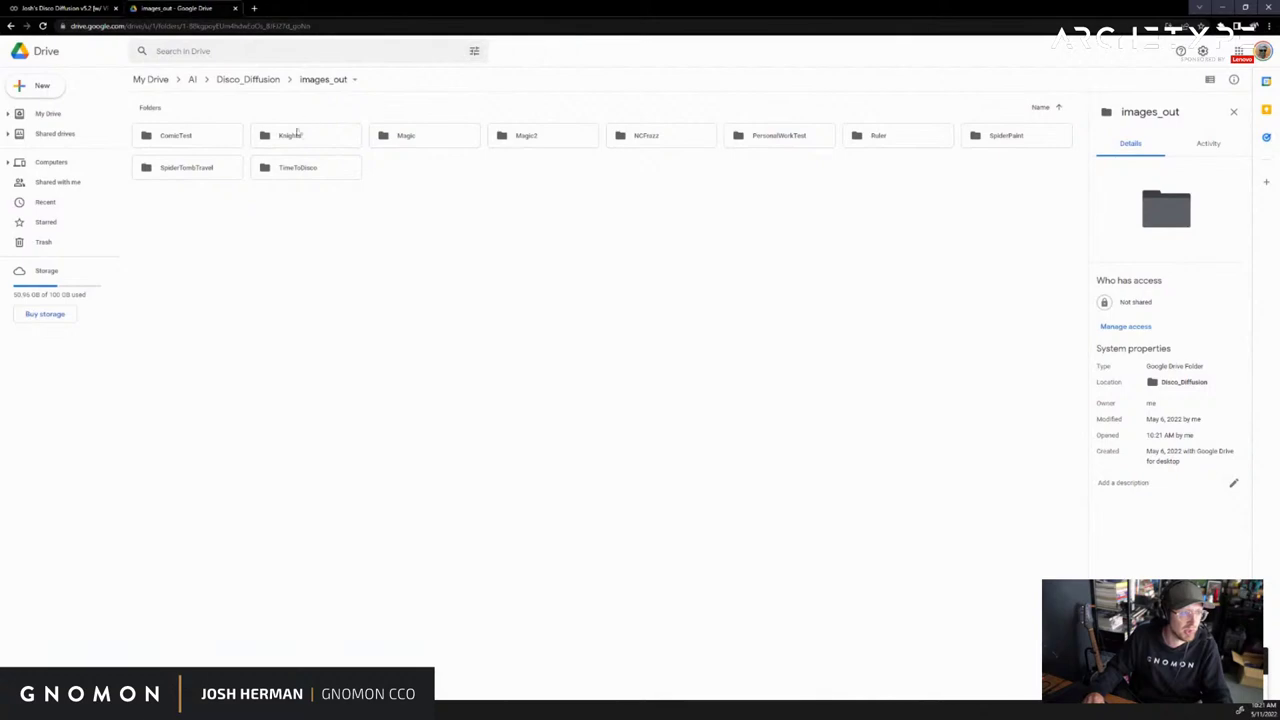
pyautogui.doubleClick(290, 135)
pyautogui.doubleClick(355, 400)
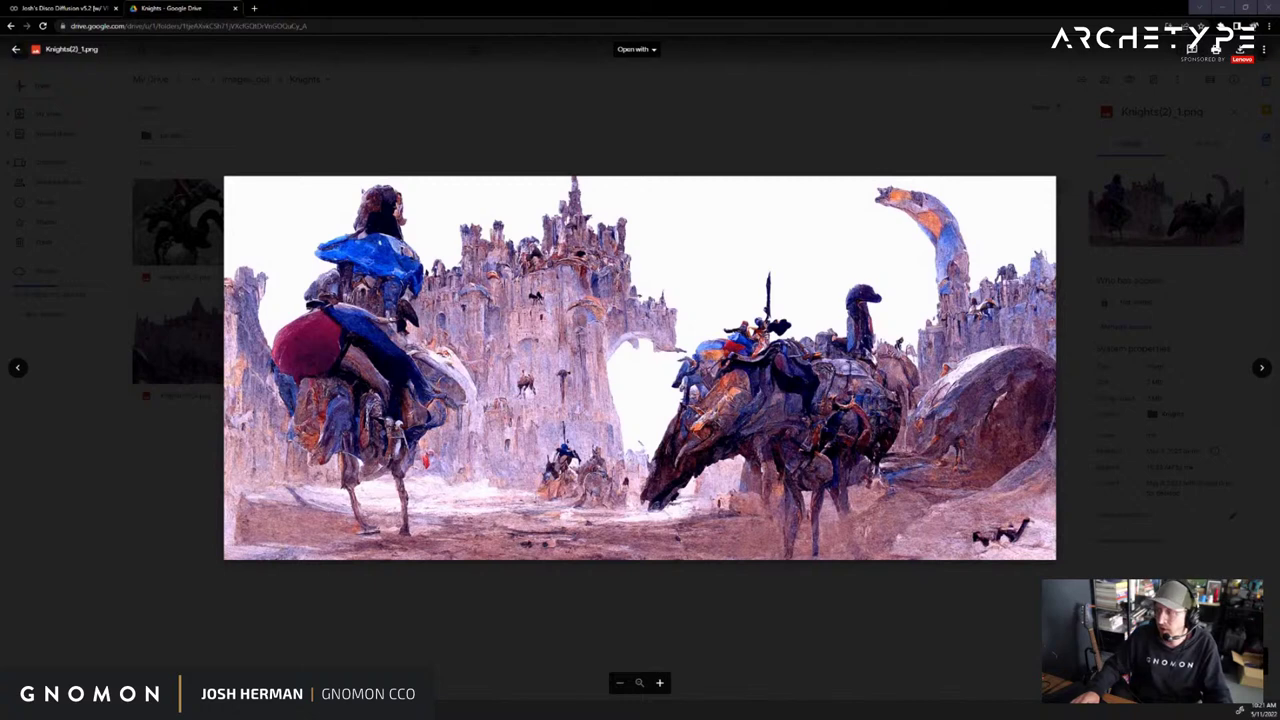
# Return to the Disco Diffusion notebook and highlight the skip_steps value in the Init Settings
pyautogui.click(83, 10)
pyautogui.doubleClick(792, 487)
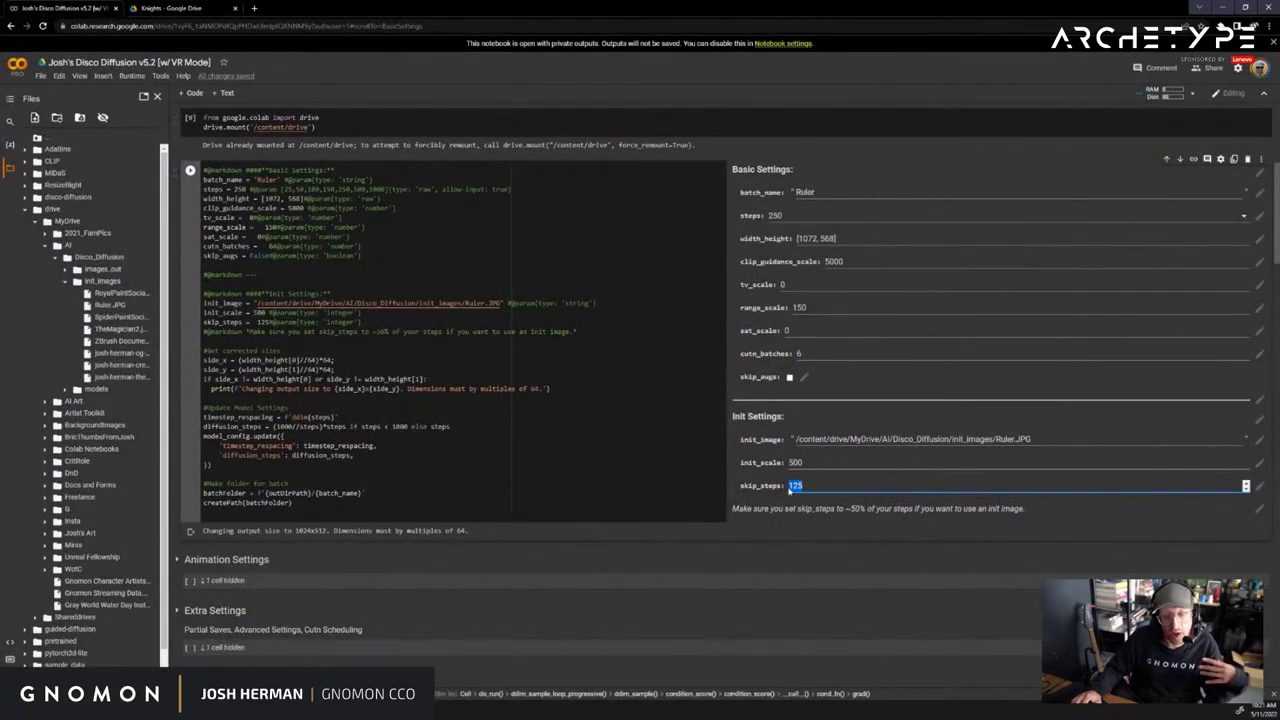
pyautogui.click(812, 487)
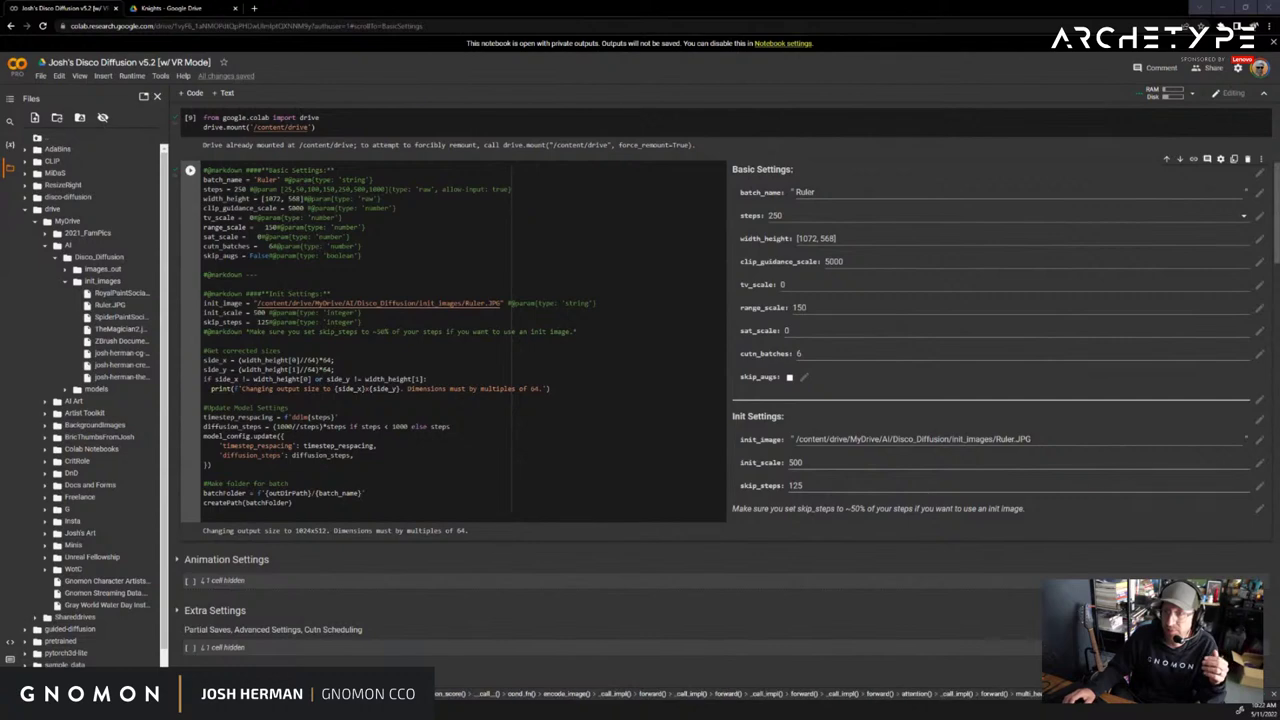
# Place the Photos window showing Ruler.JPG beside the notebook's running render output to compare the source image with the result
pyautogui.moveTo(835, 136); pyautogui.dragTo(222, 60)
pyautogui.scroll(-10, 870, 413)
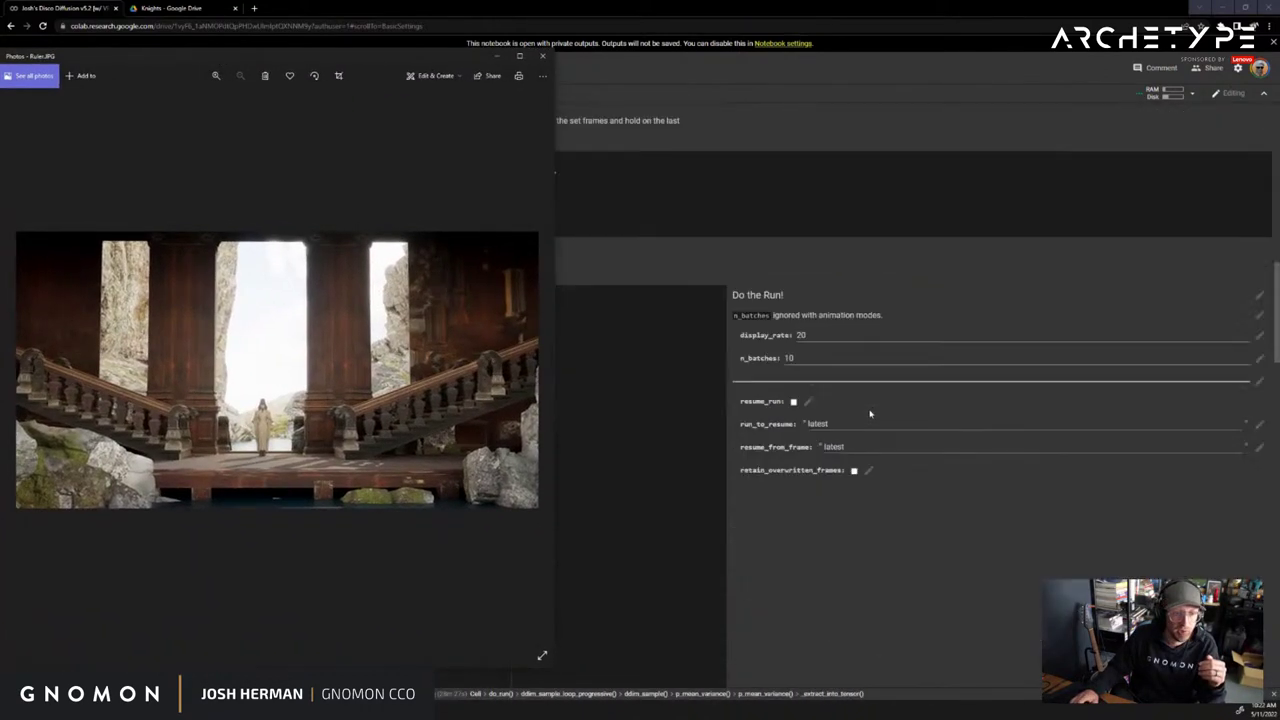
pyautogui.scroll(-10, 860, 405)
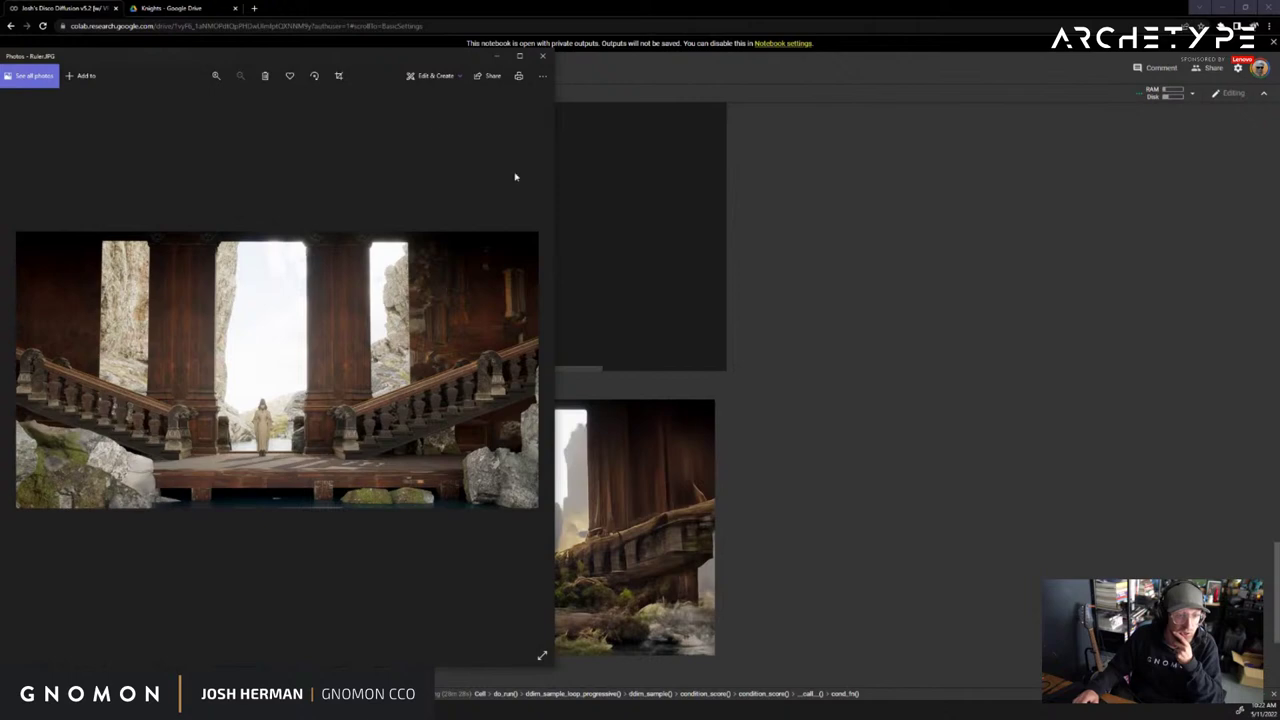
pyautogui.moveTo(382, 58); pyautogui.dragTo(1112, 66)
pyautogui.scroll(-3, 562, 422)
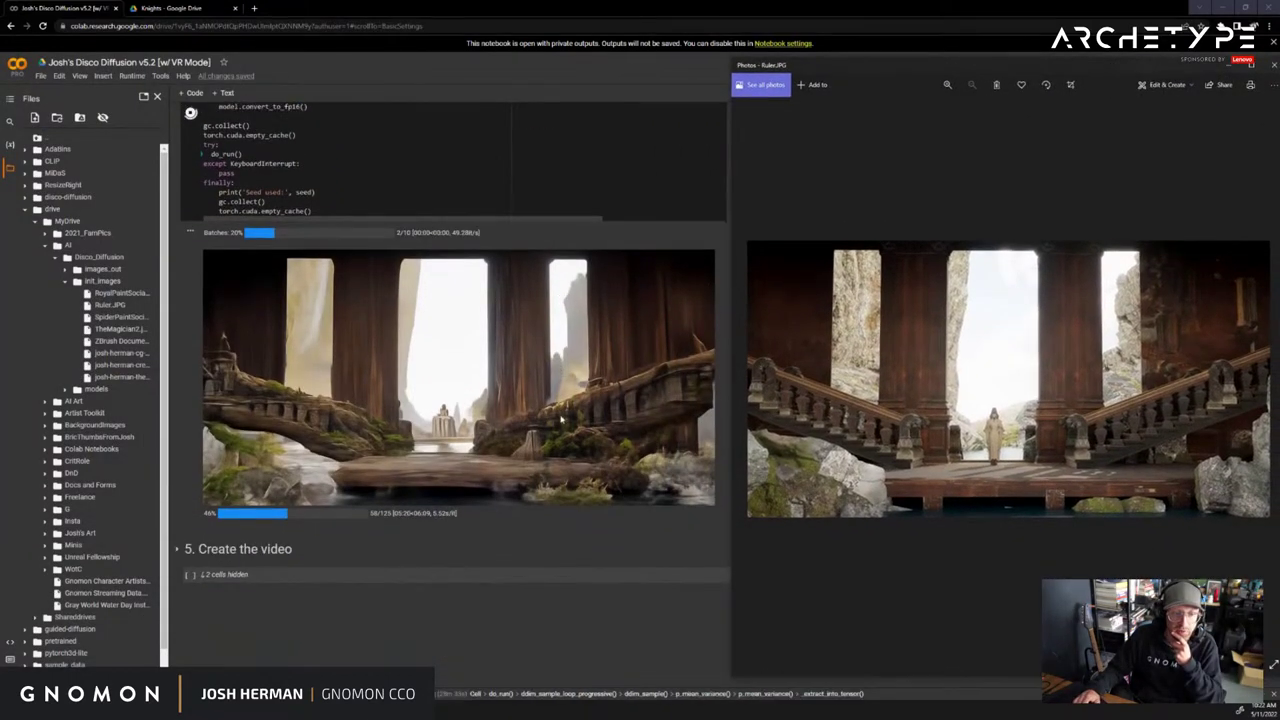
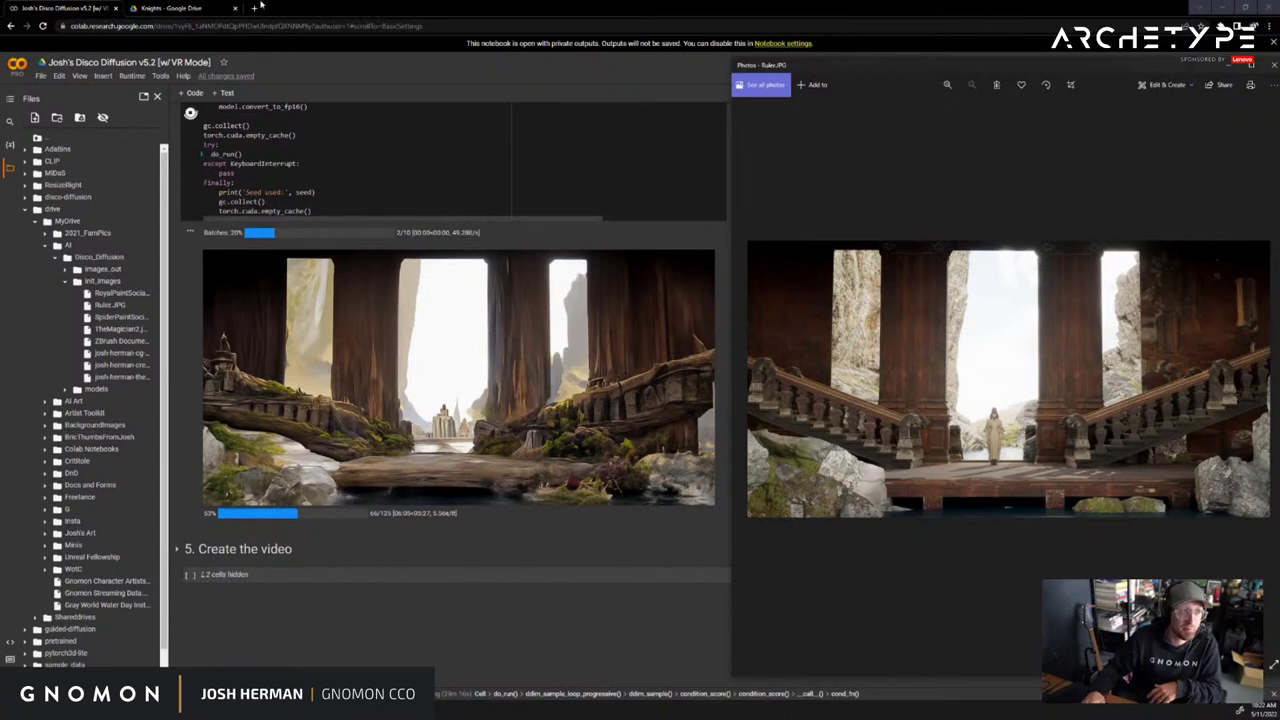
# Return to Google Drive, close the Knights preview, check the TimeToDisco folder, and browse the NCFrazz folder in images_out
pyautogui.click(167, 7)
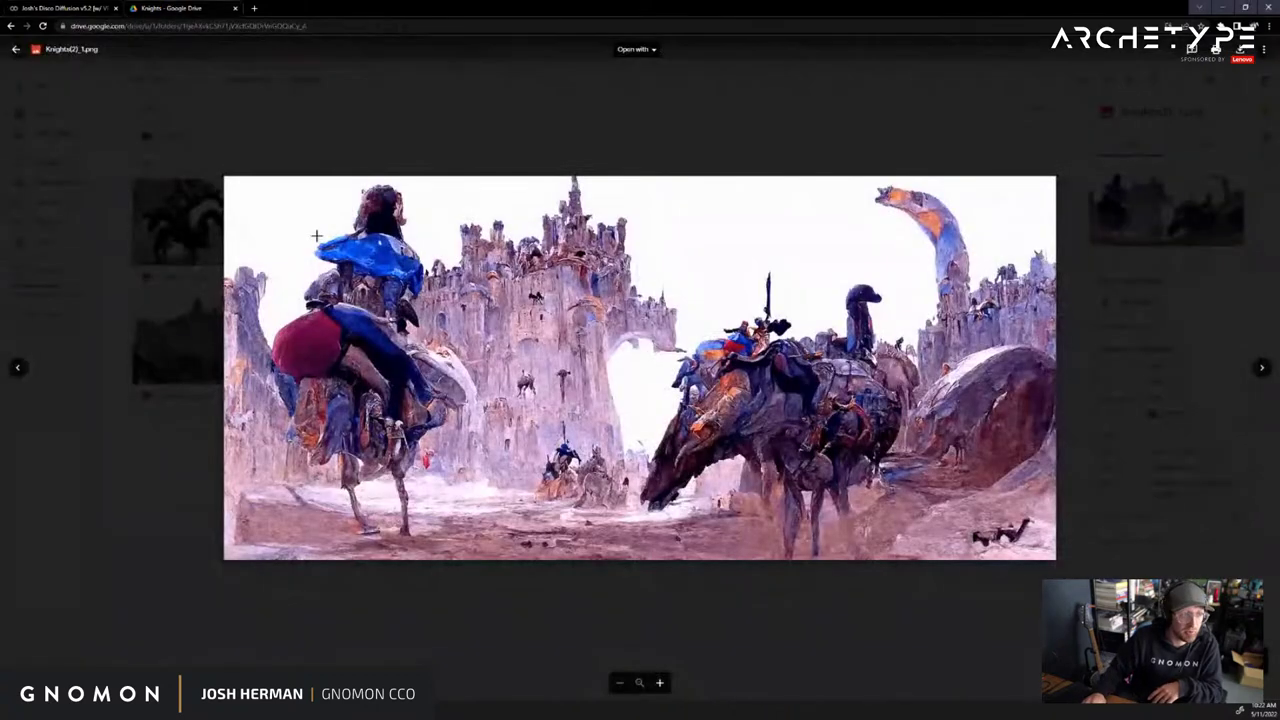
pyautogui.click(143, 494)
pyautogui.click(246, 79)
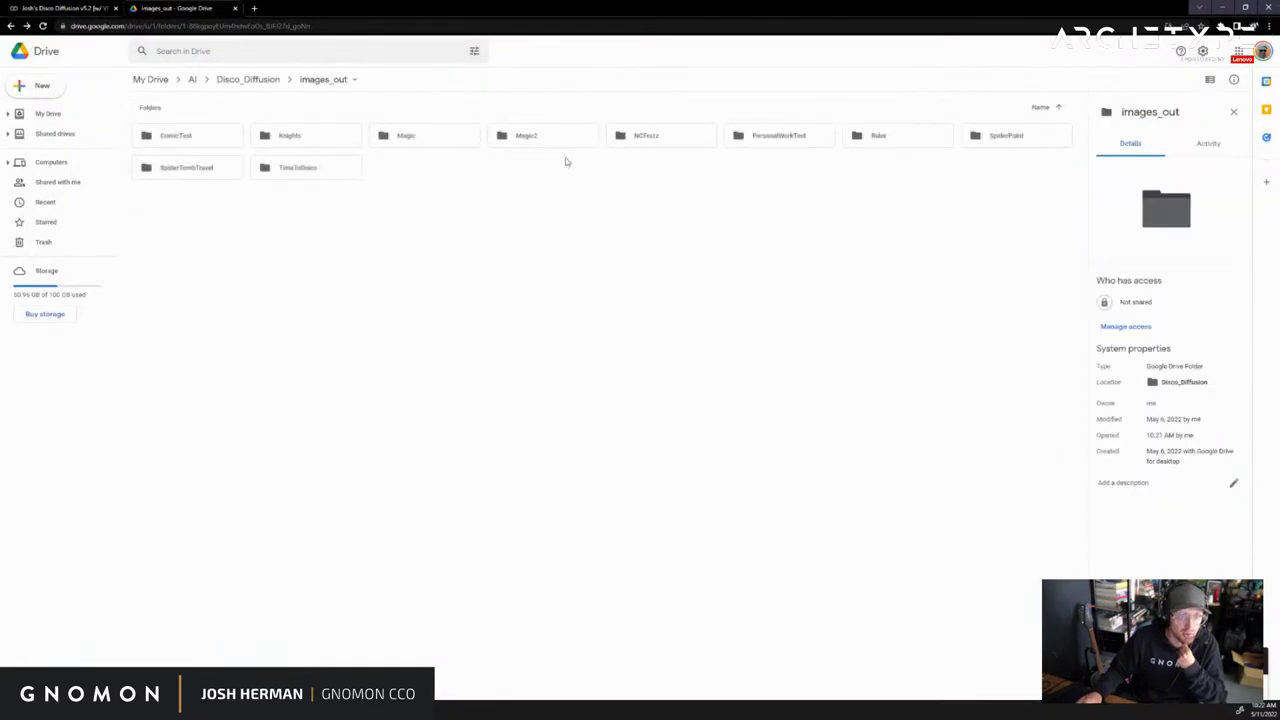
pyautogui.doubleClick(314, 169)
pyautogui.hotkey('alt', 'Left')
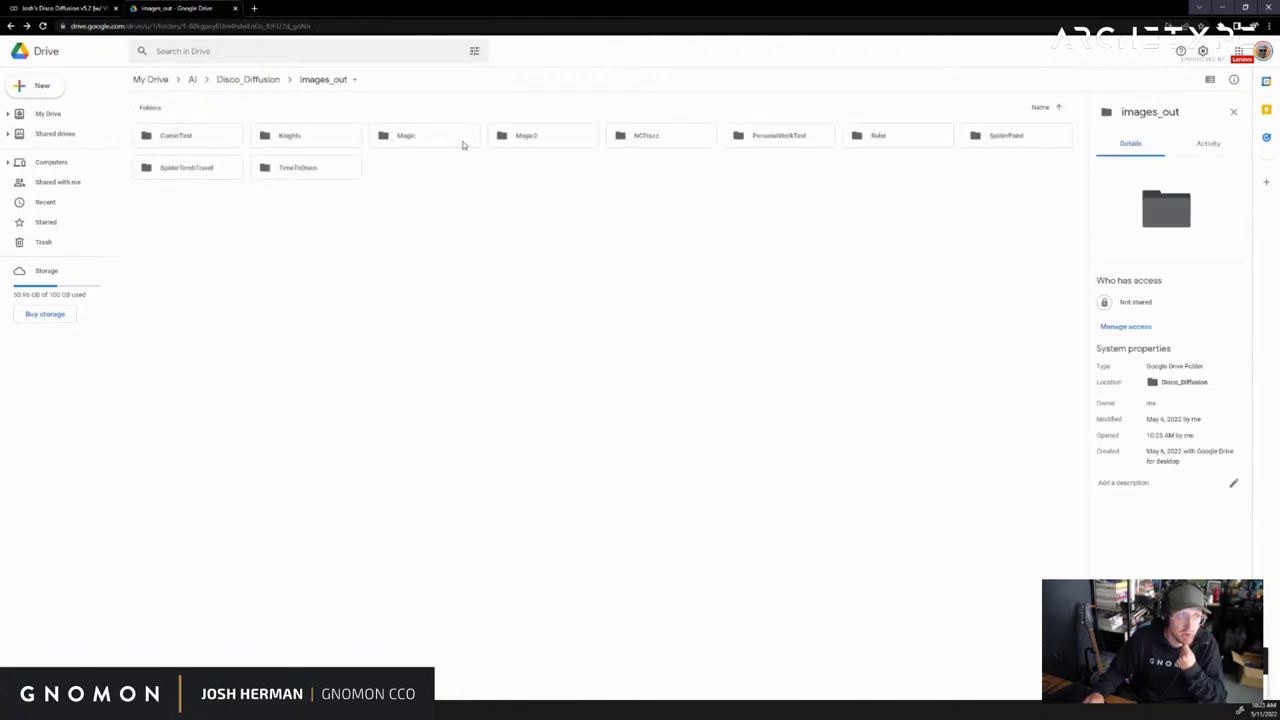
pyautogui.doubleClick(660, 137)
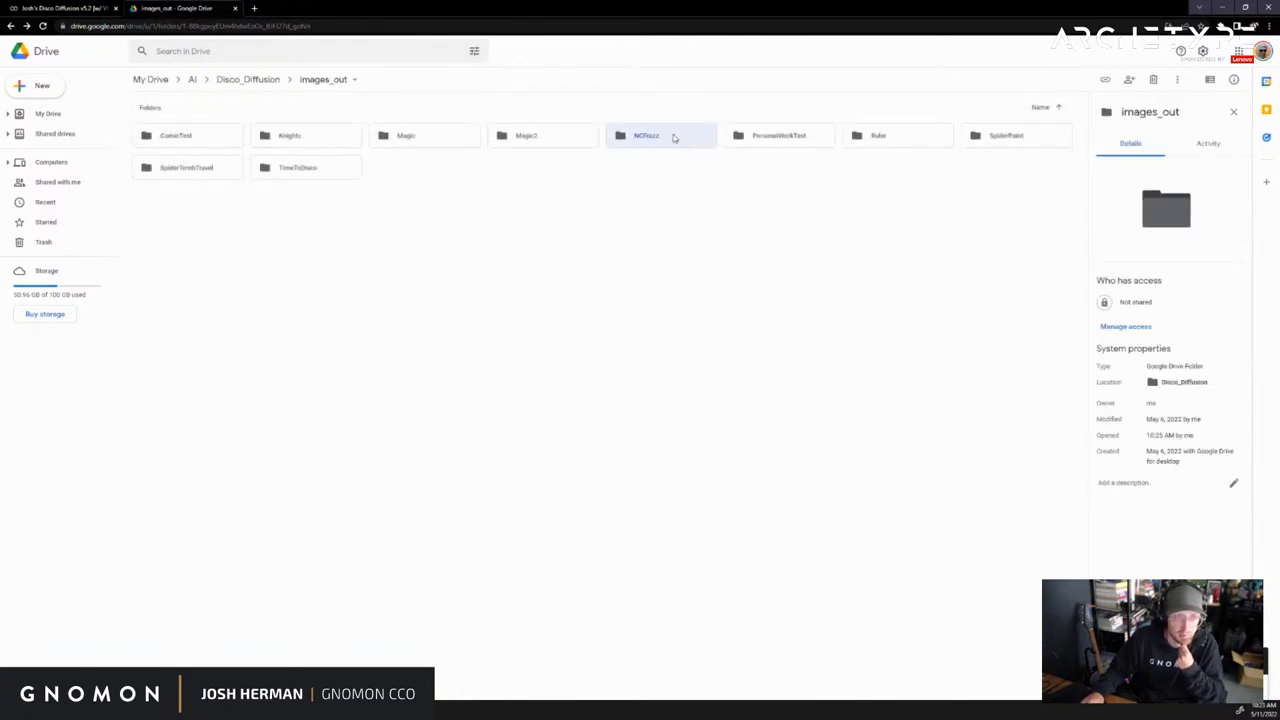
pyautogui.scroll(-1, 660, 300)
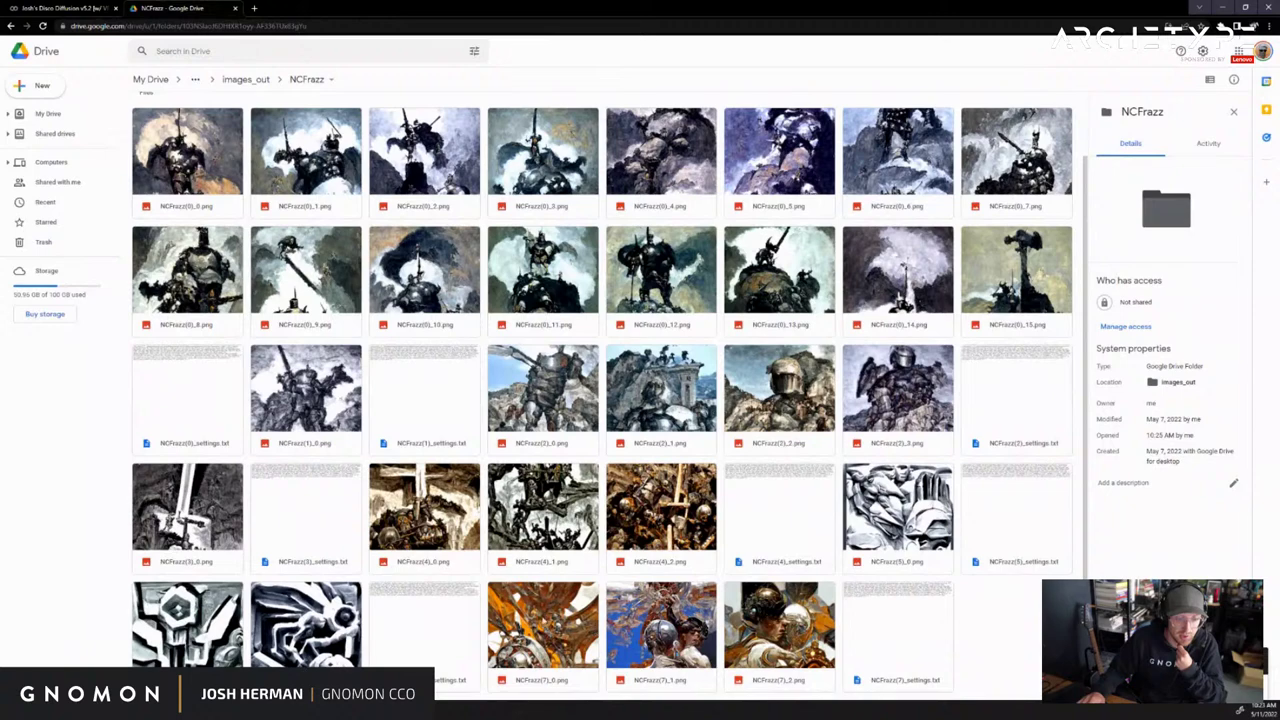
# Preview NCFrazz(7)_0.png, outline the small area below the glowing chest light, and dismiss the comment box
pyautogui.doubleClick(541, 614)
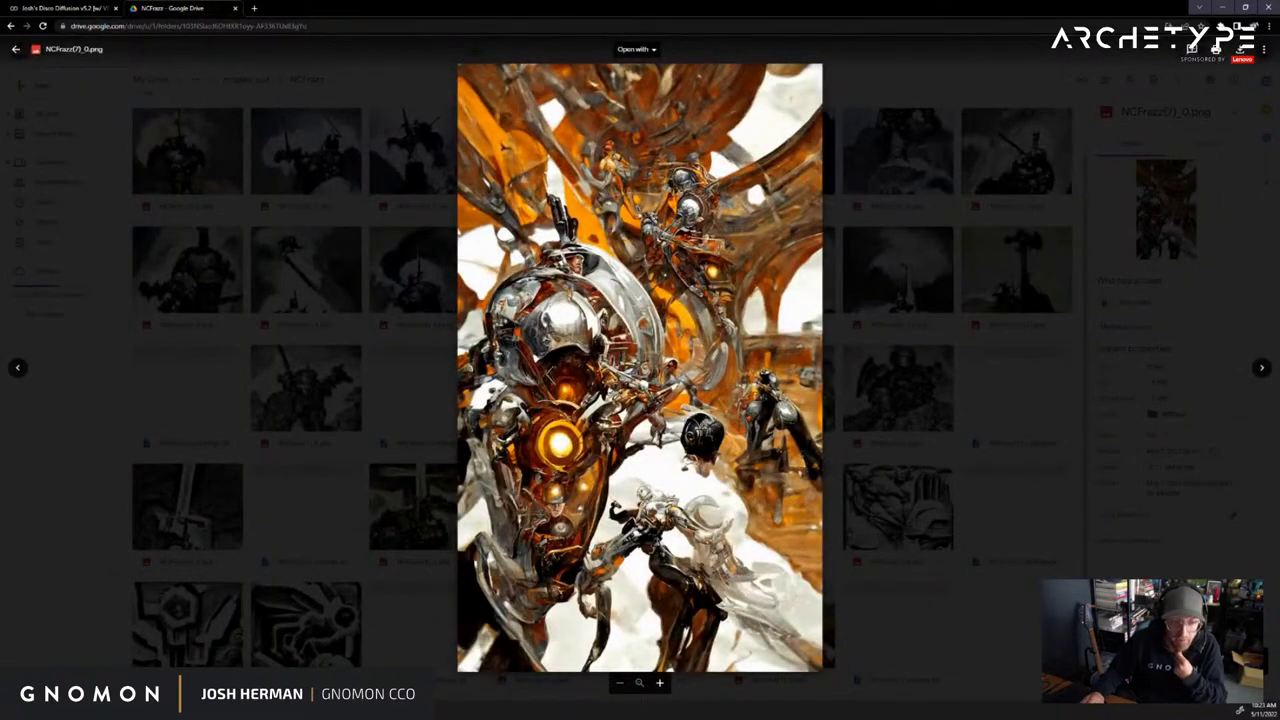
pyautogui.moveTo(539, 477); pyautogui.dragTo(574, 531)
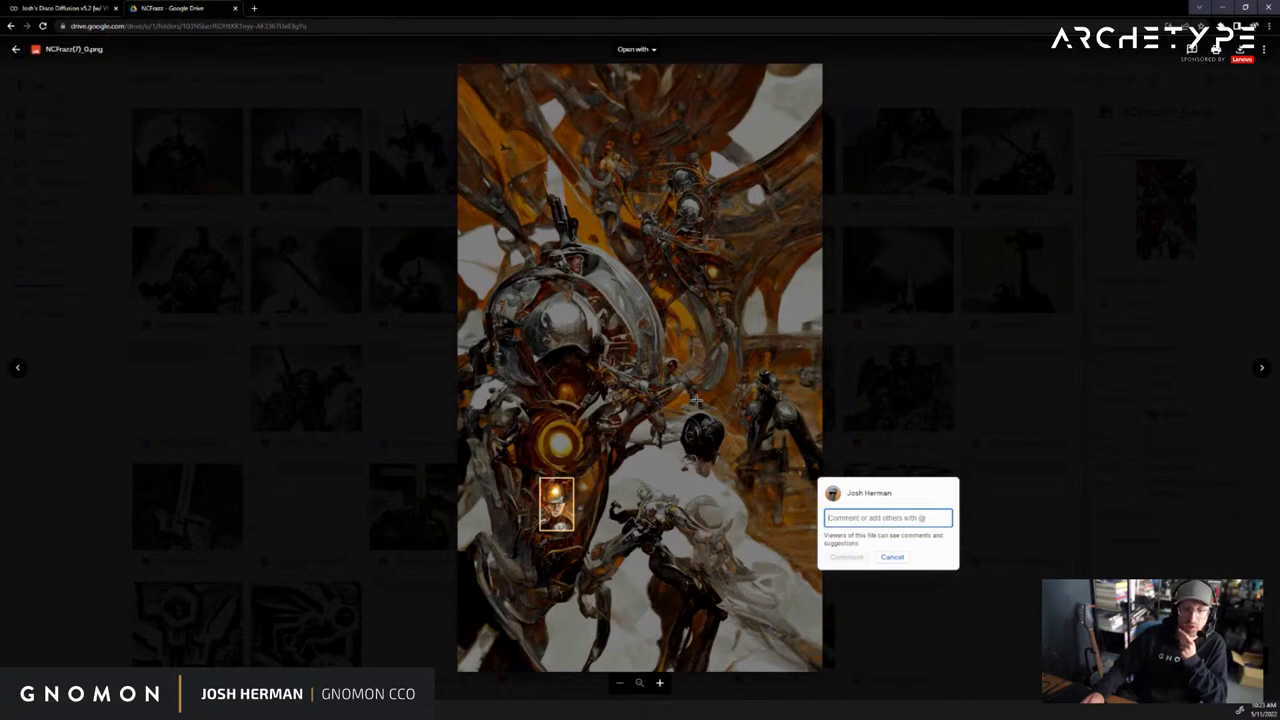
pyautogui.press('Escape')
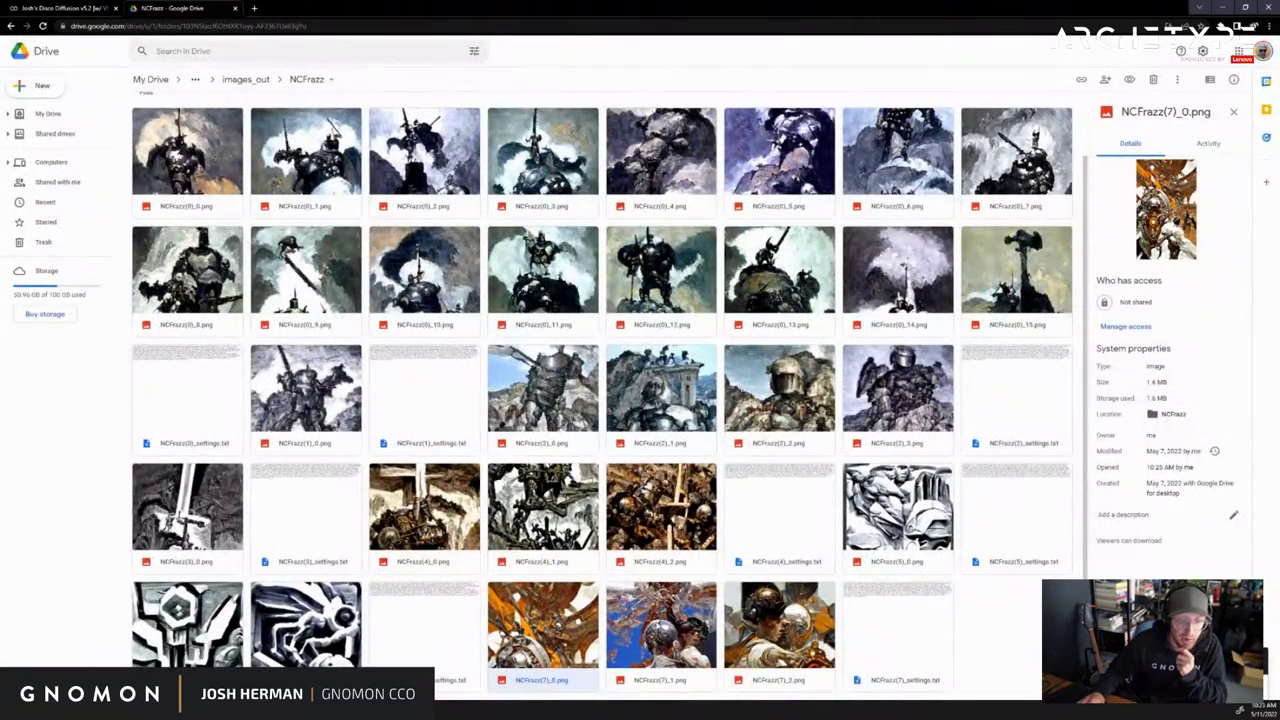
# Preview NCFrazz(7)_1.png and NCFrazz(7)_2.png, outlining figure details in each without adding a comment
pyautogui.doubleClick(661, 625)
pyautogui.moveTo(704, 267); pyautogui.dragTo(808, 443)
pyautogui.press('Escape')
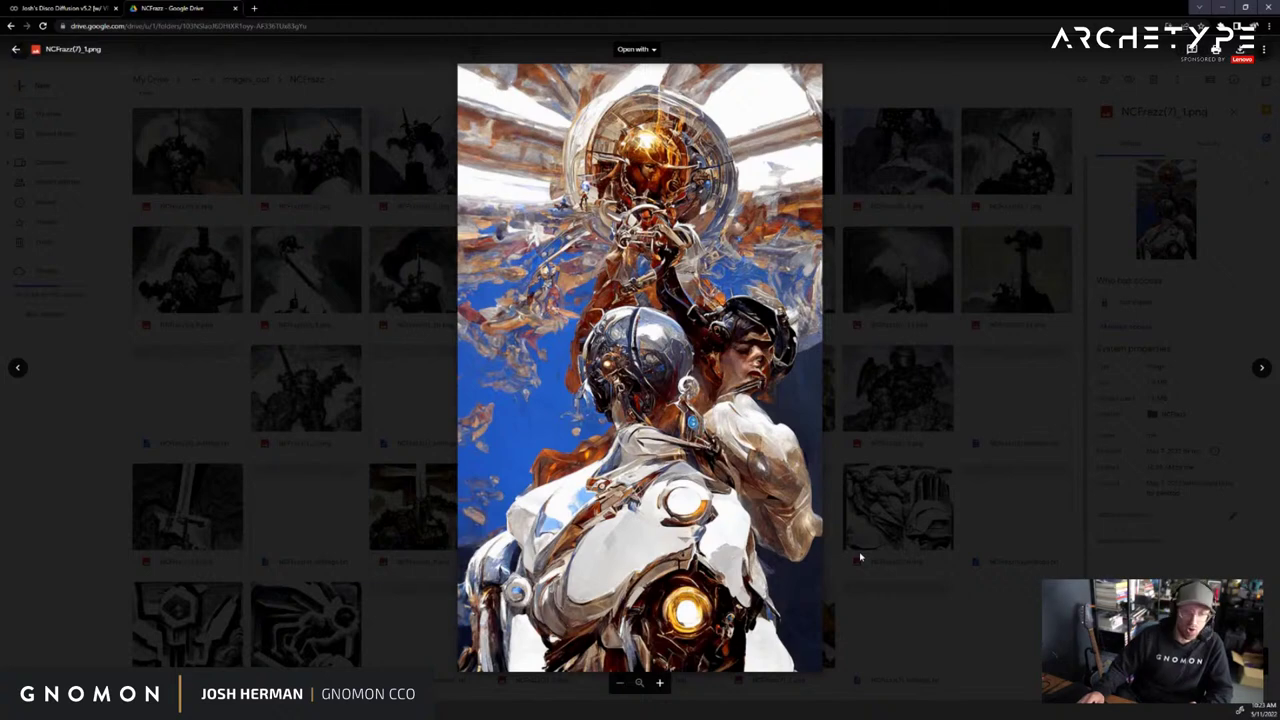
pyautogui.click(1261, 367)
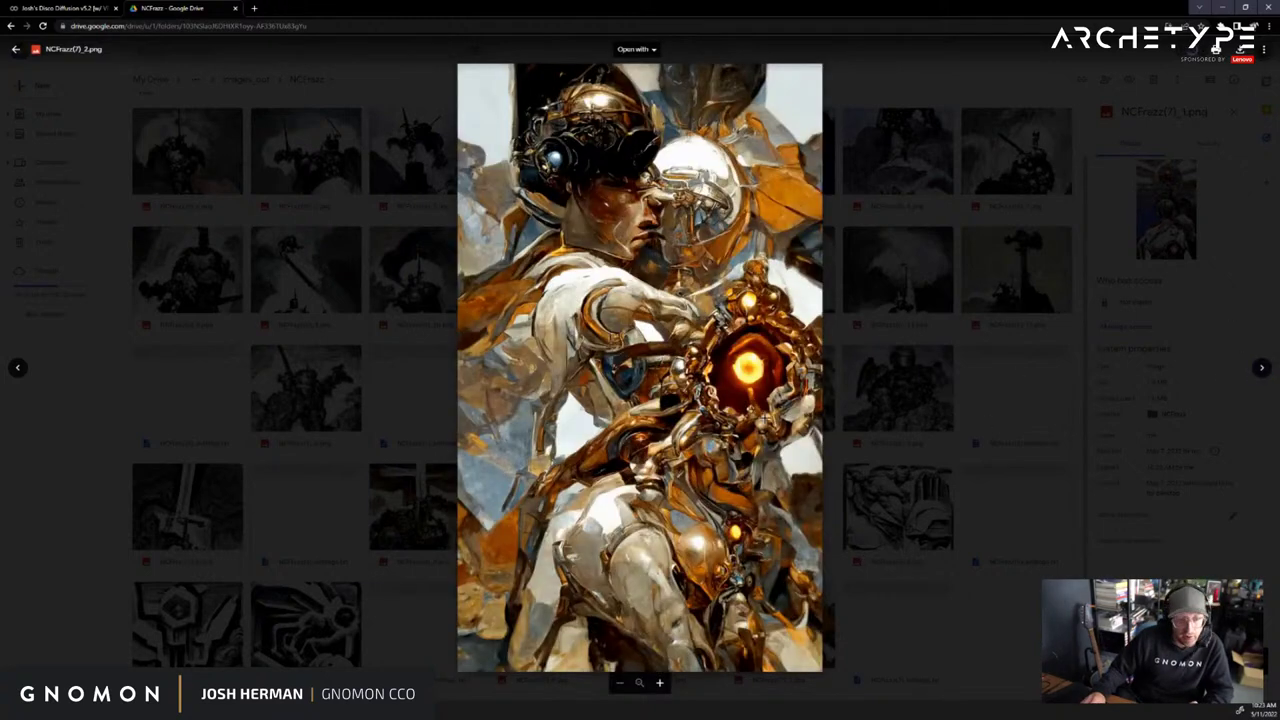
pyautogui.moveTo(543, 108); pyautogui.dragTo(714, 309)
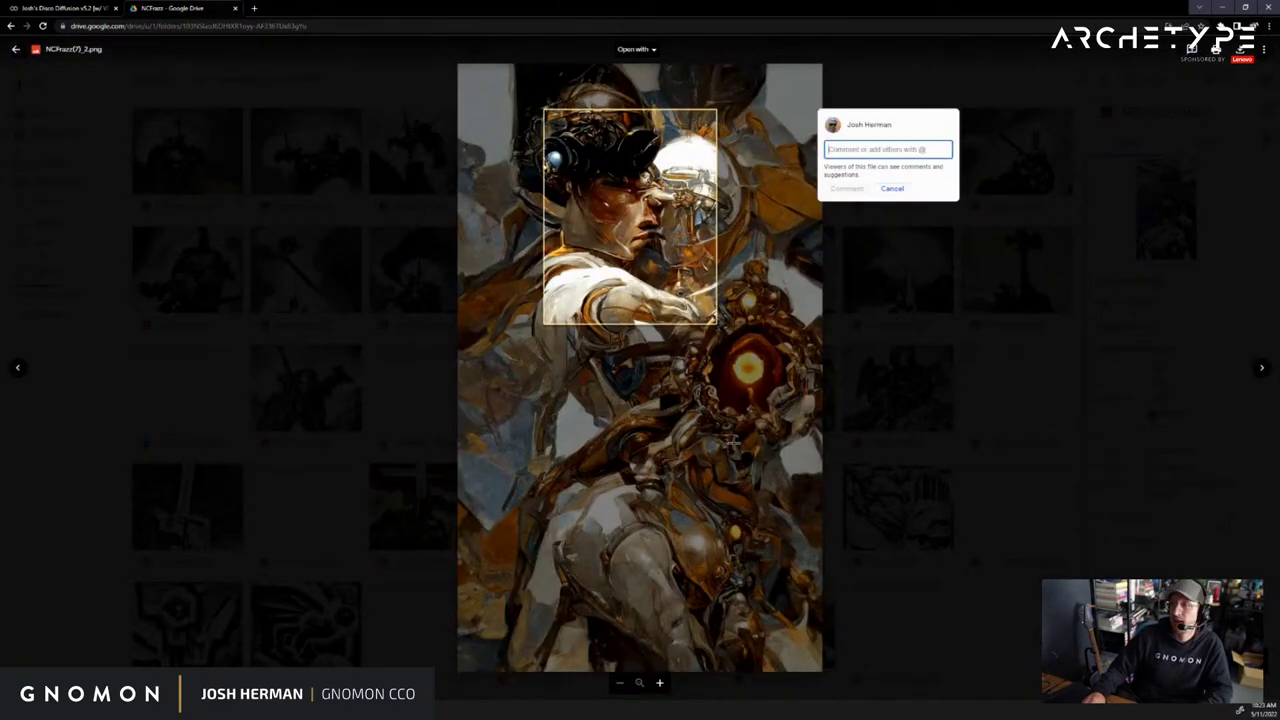
pyautogui.press('Escape')
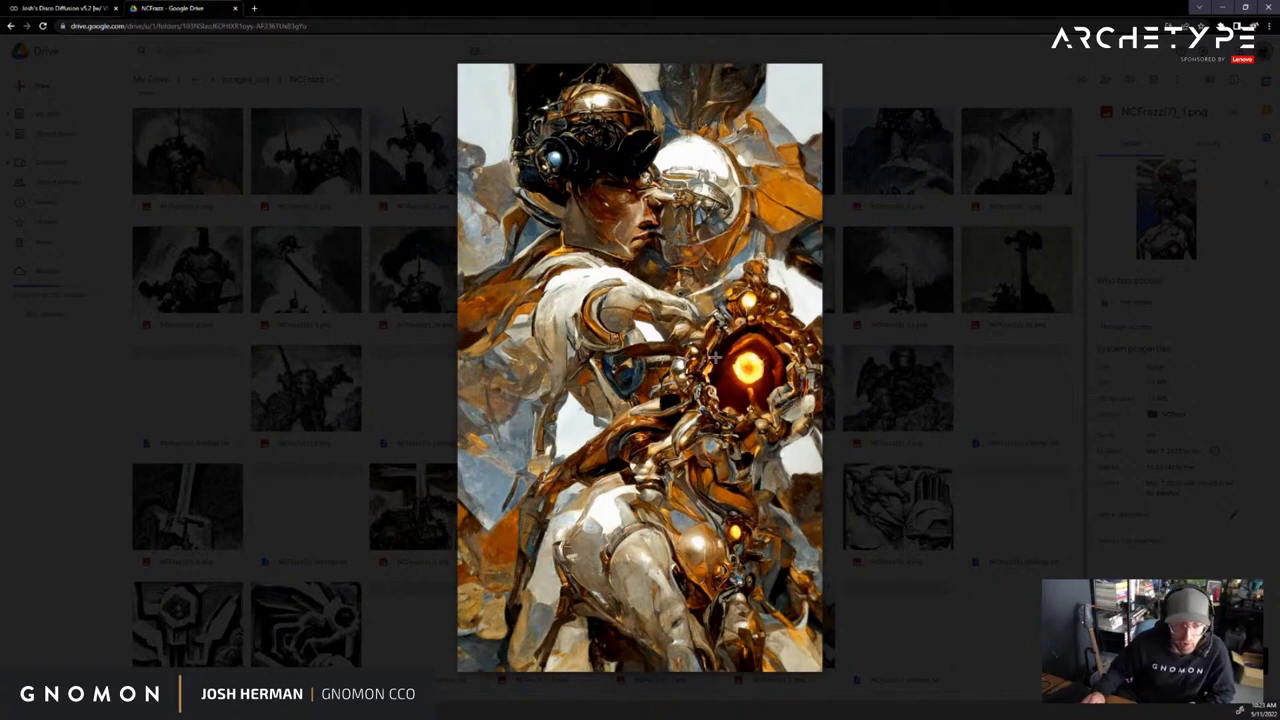
# Close the image preview, go back to the images_out folder, and return to the Disco Diffusion notebook's render output
pyautogui.click(980, 620)
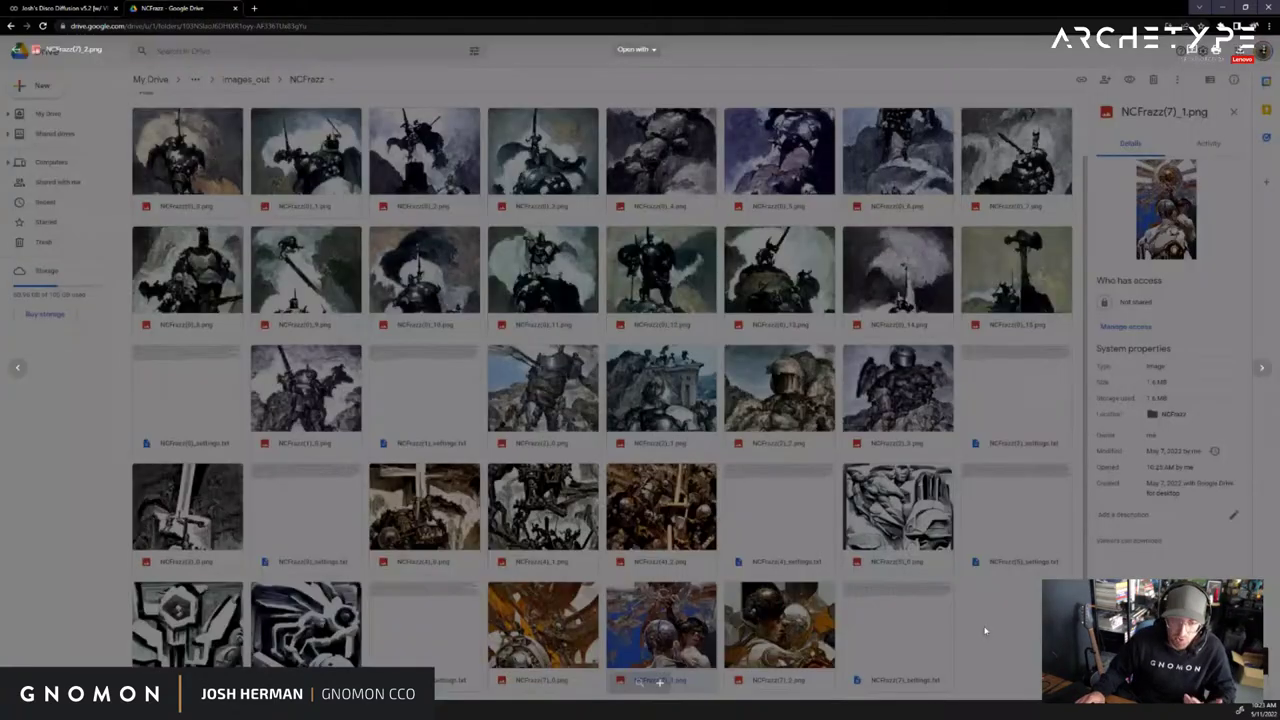
pyautogui.click(246, 79)
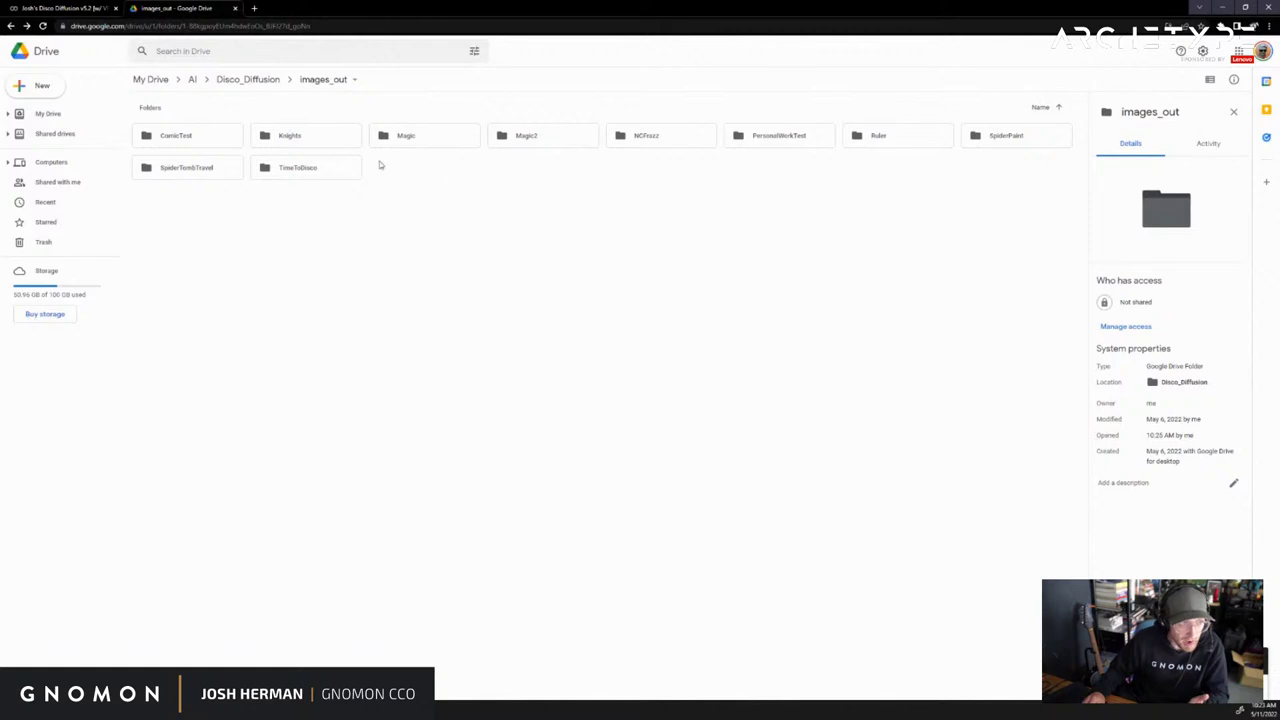
pyautogui.click(52, 7)
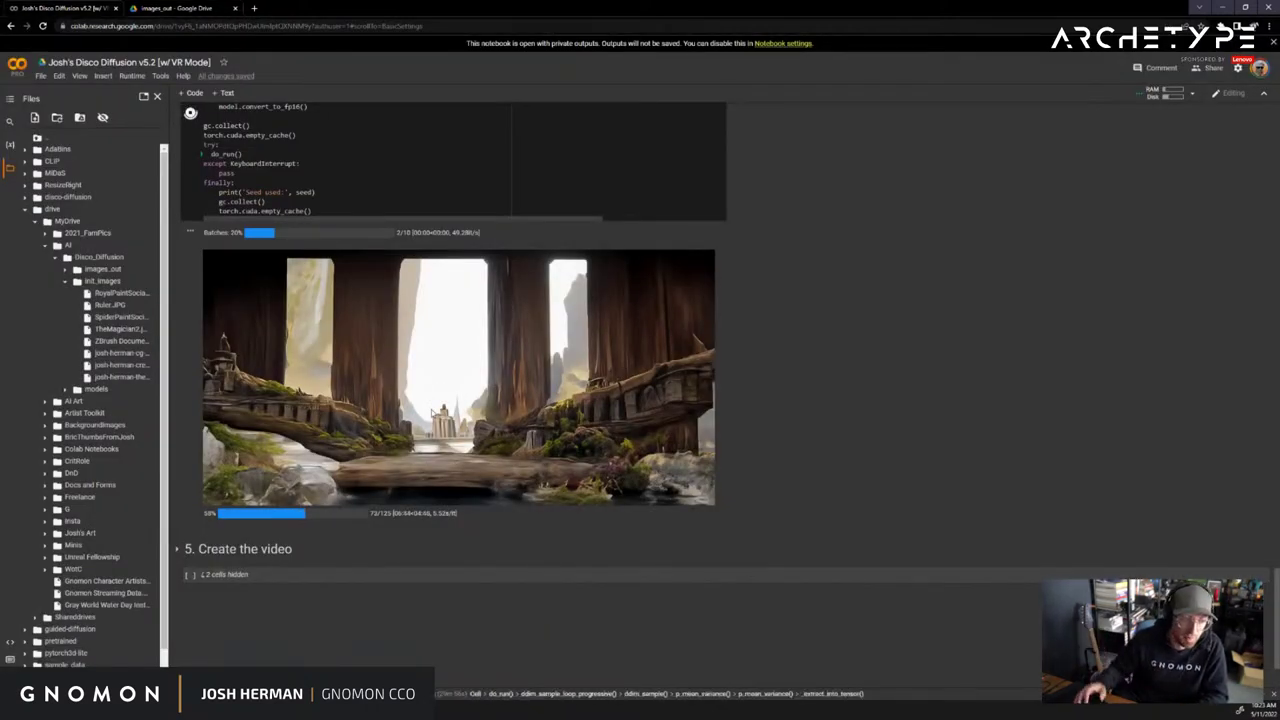
# Switch to Photoshop, close the FX Box panel, and inspect the stylized horned figure painting with the Zoom tool
pyautogui.hotkey('alt', 'Tab')
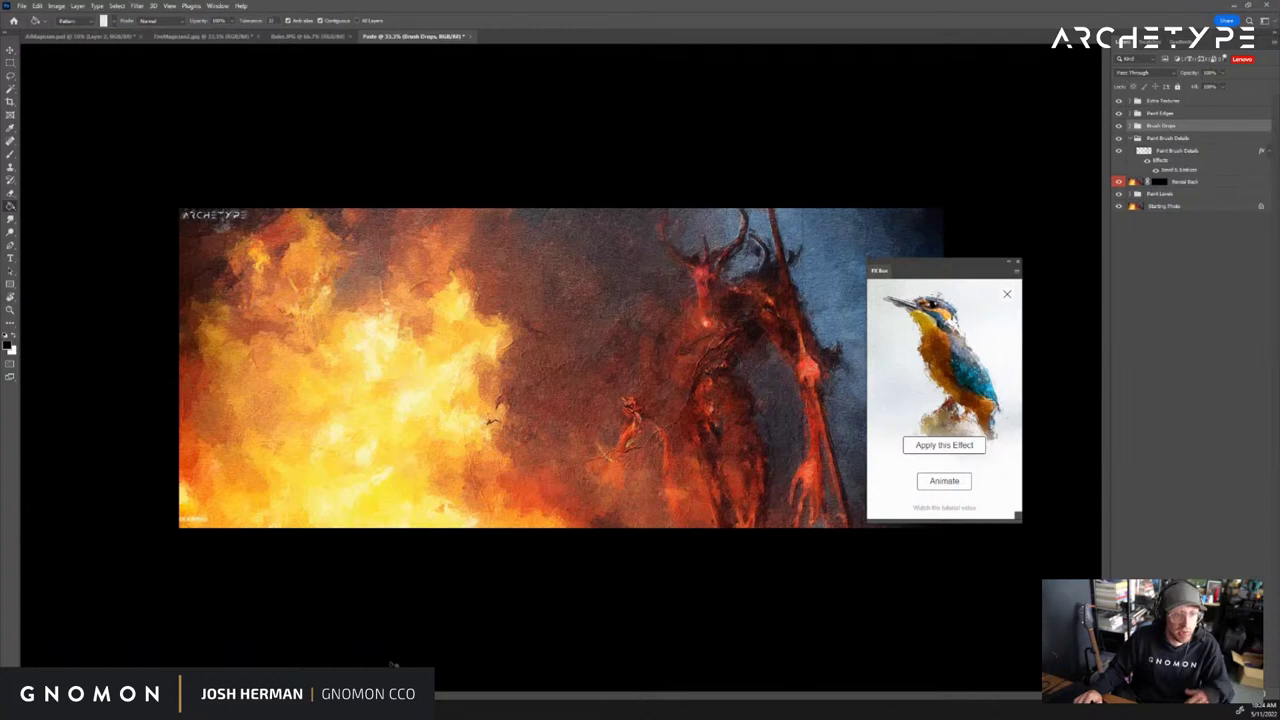
pyautogui.moveTo(967, 266); pyautogui.dragTo(1009, 238)
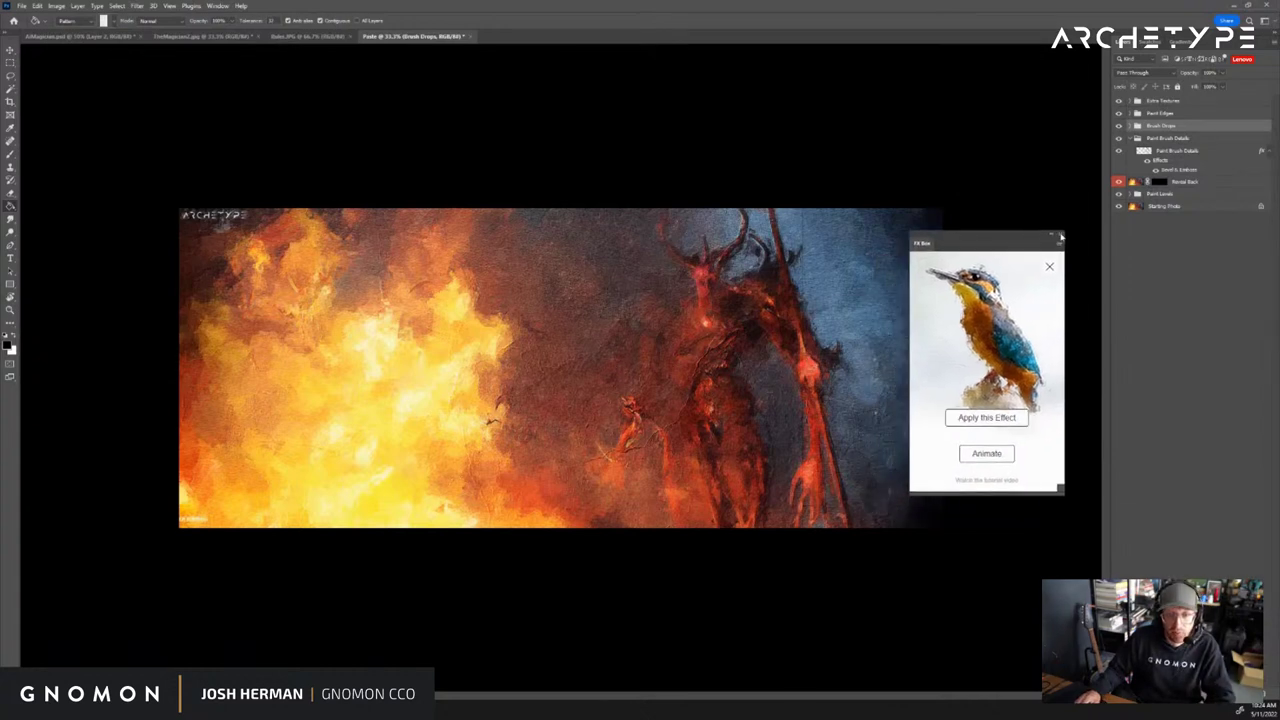
pyautogui.click(1060, 234)
pyautogui.press('z')
pyautogui.click(686, 303)
pyautogui.keyDown('alt'); pyautogui.click(686, 302); pyautogui.keyUp('alt')
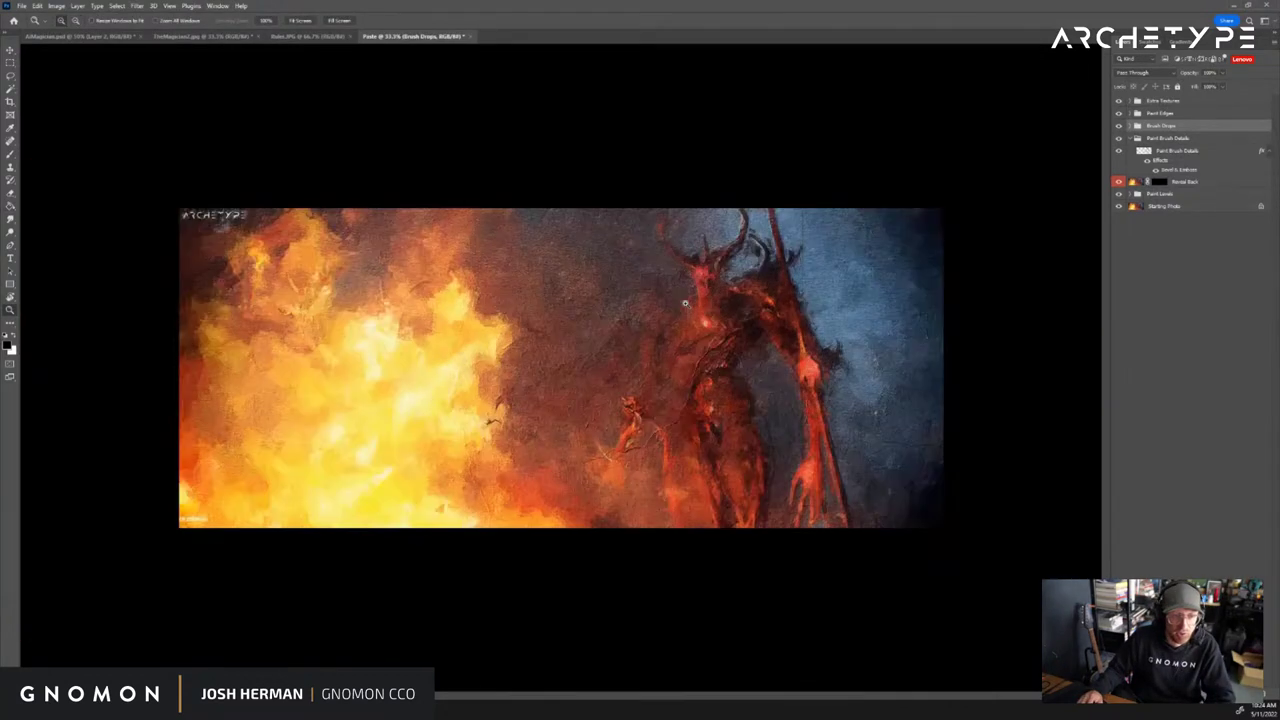
# Expand the Extra Textures, Paint Edges and Brush Drops groups, hide Paint Edges, and check the splatter and Paint Brush Details layers off and on
pyautogui.click(1129, 126)
pyautogui.click(1129, 113)
pyautogui.click(1129, 101)
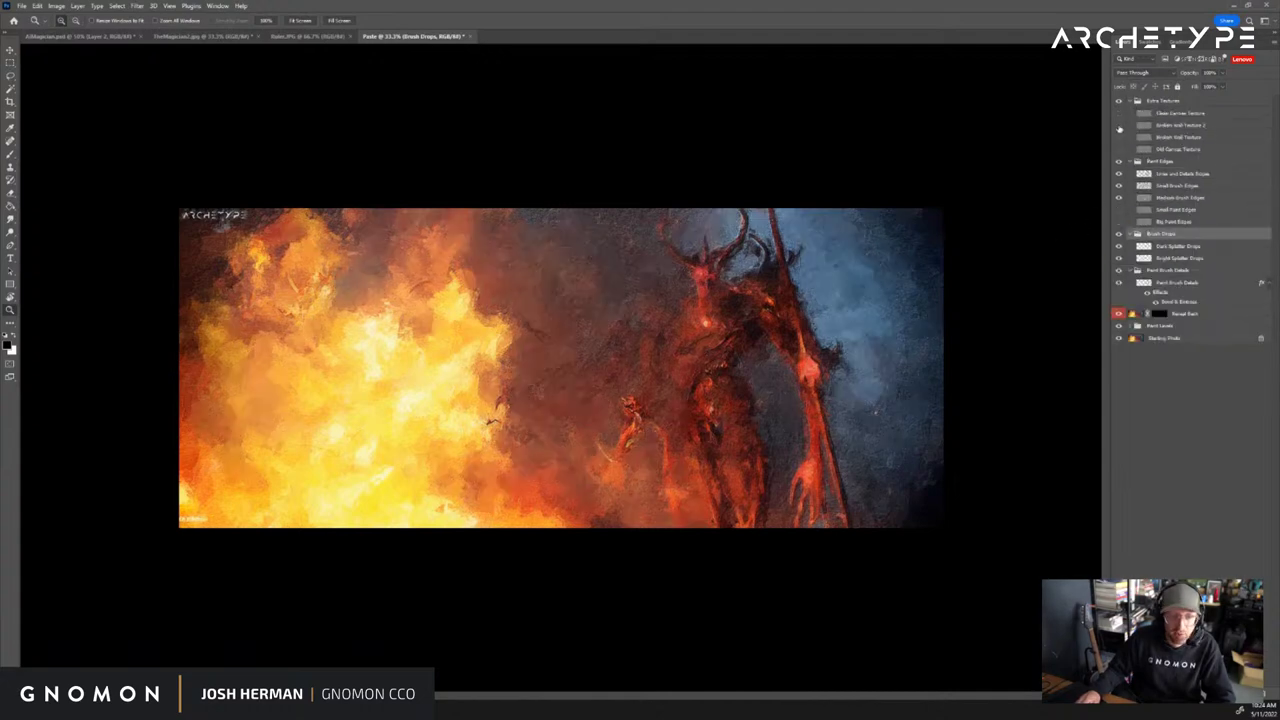
pyautogui.click(714, 345)
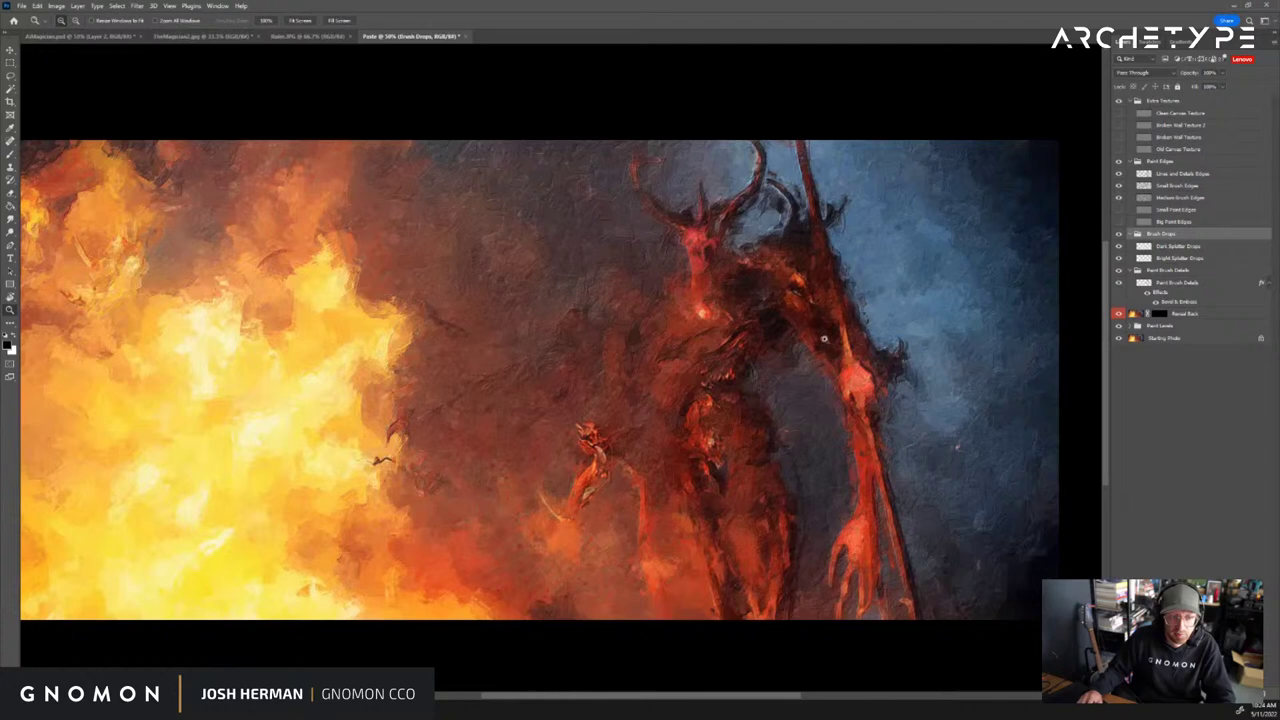
pyautogui.click(1118, 161)
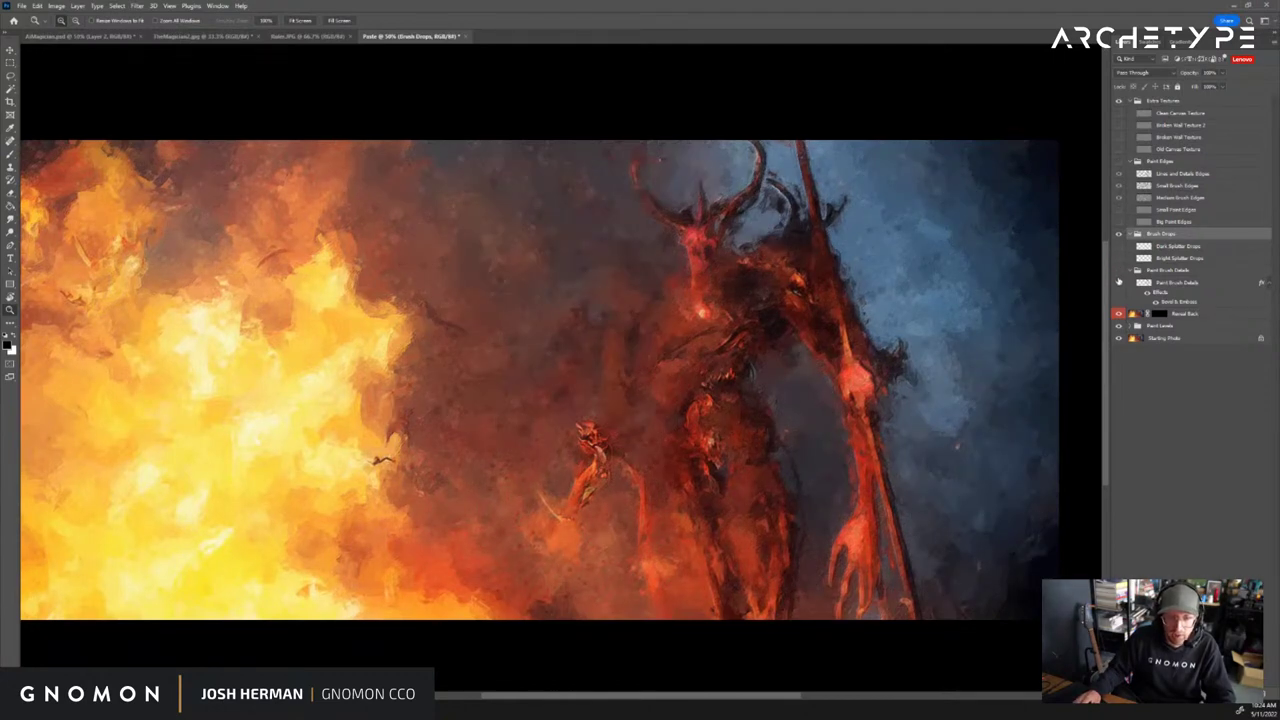
pyautogui.click(1118, 283)
pyautogui.click(1120, 251)
# Paint white over the horned figure on the Reveal Back layer's mask with the Brush tool to bring back its detail
pyautogui.click(1159, 314)
pyautogui.press('b')
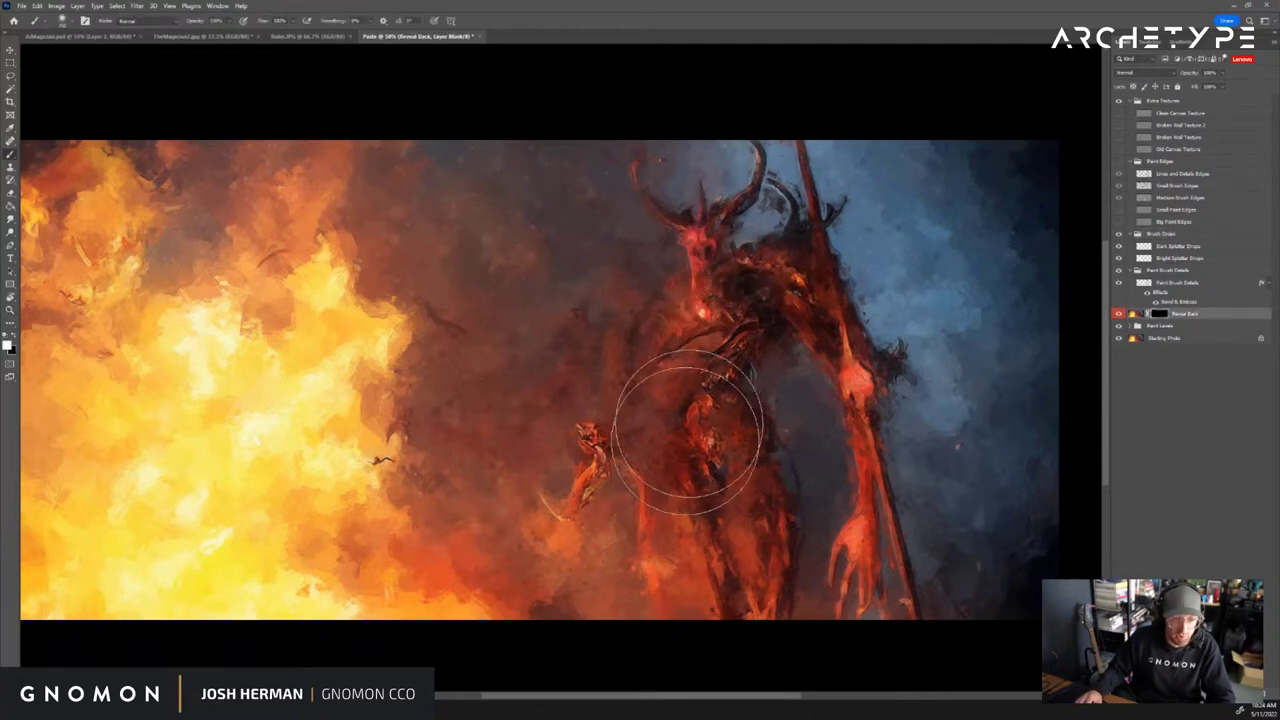
pyautogui.moveTo(703, 303)
pyautogui.mouseDown()
pyautogui.moveTo(680, 230)
pyautogui.moveTo(770, 520)
pyautogui.moveTo(680, 470)
pyautogui.moveTo(694, 450)
pyautogui.moveTo(549, 380)
pyautogui.moveTo(574, 379)
pyautogui.mouseUp()
pyautogui.press('z')
pyautogui.keyDown('alt'); pyautogui.click(684, 405); pyautogui.keyUp('alt')
pyautogui.press('b')
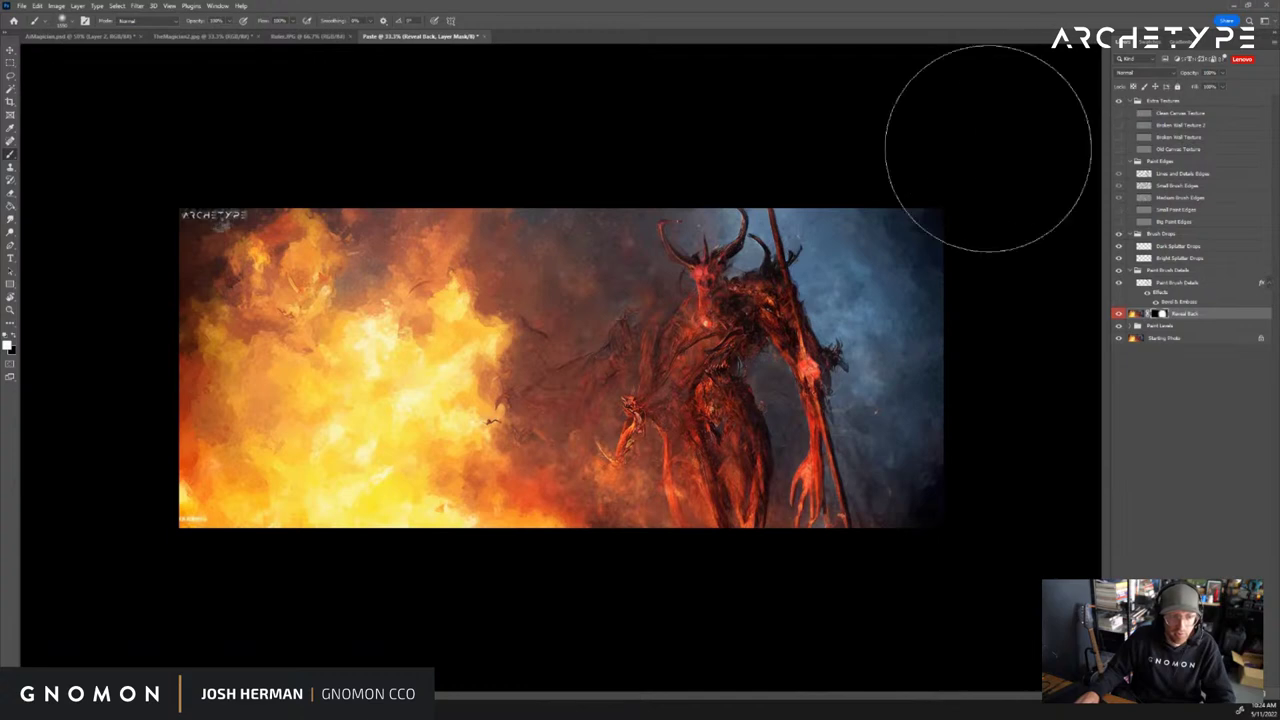
# Select the whole stylized canvas and paste a merged copy as the top layer in AiMagician.psd
pyautogui.hotkey('ctrl', 'a')
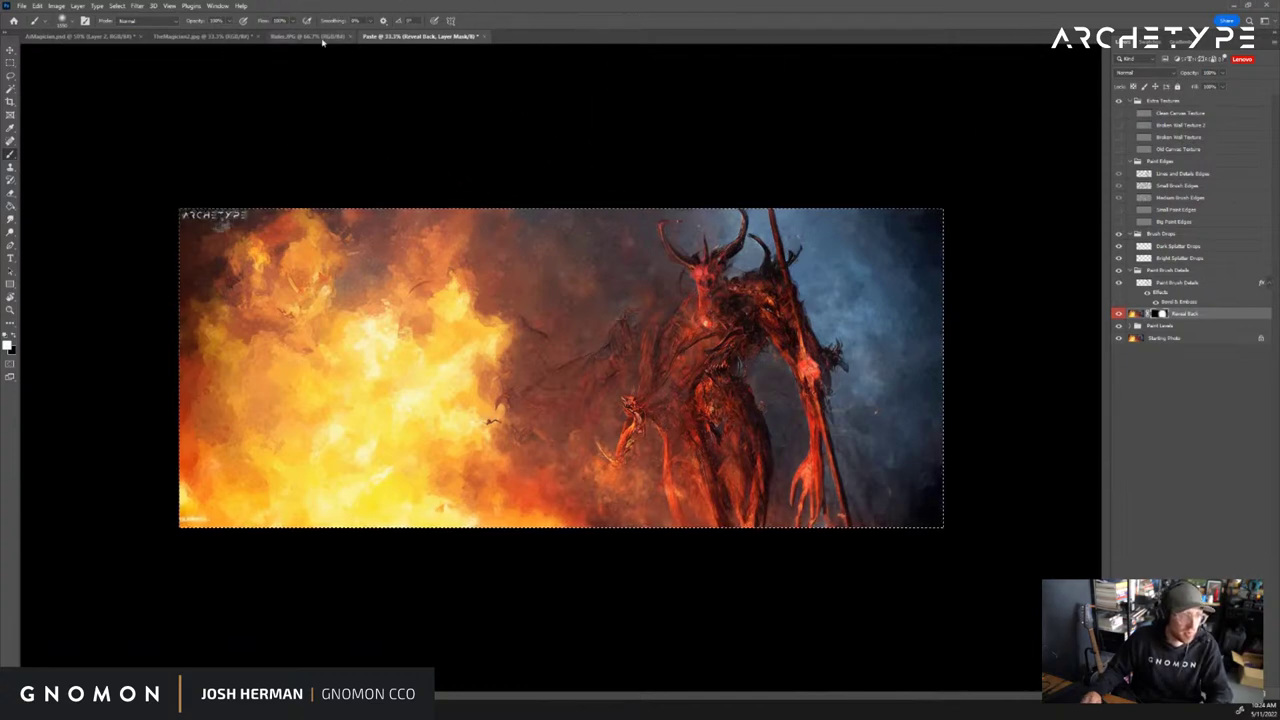
pyautogui.click(250, 37)
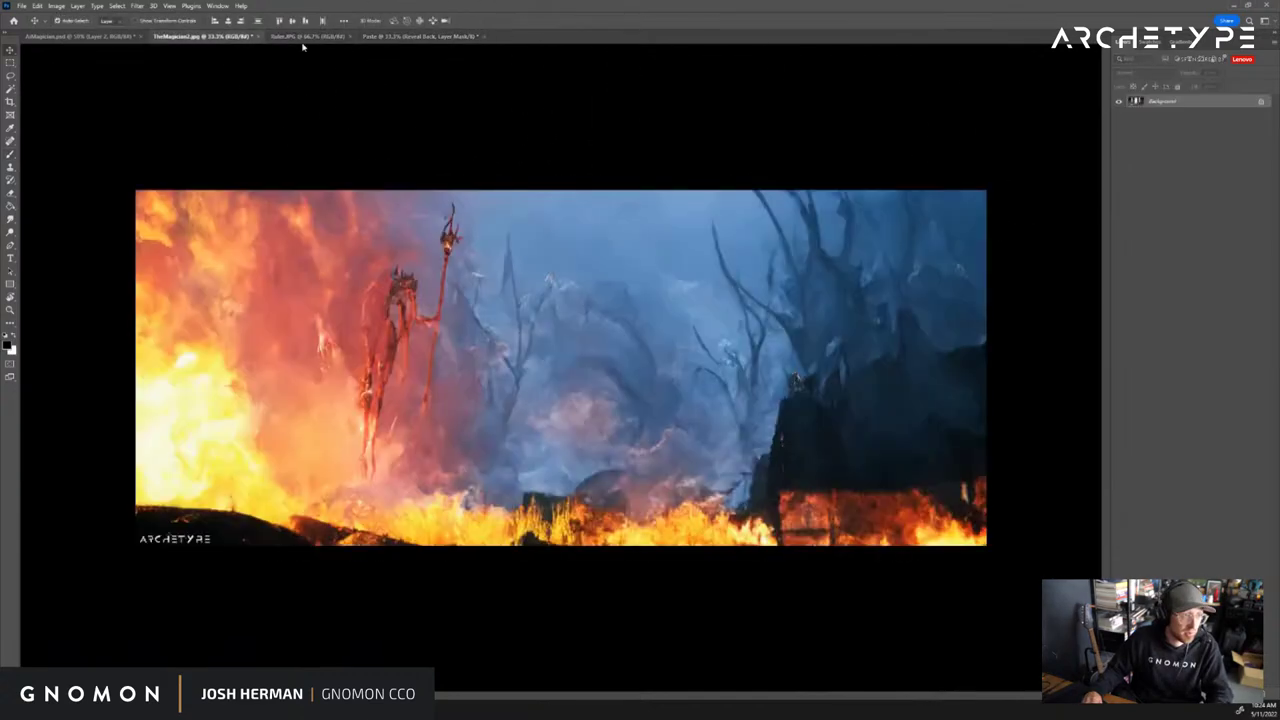
pyautogui.click(126, 37)
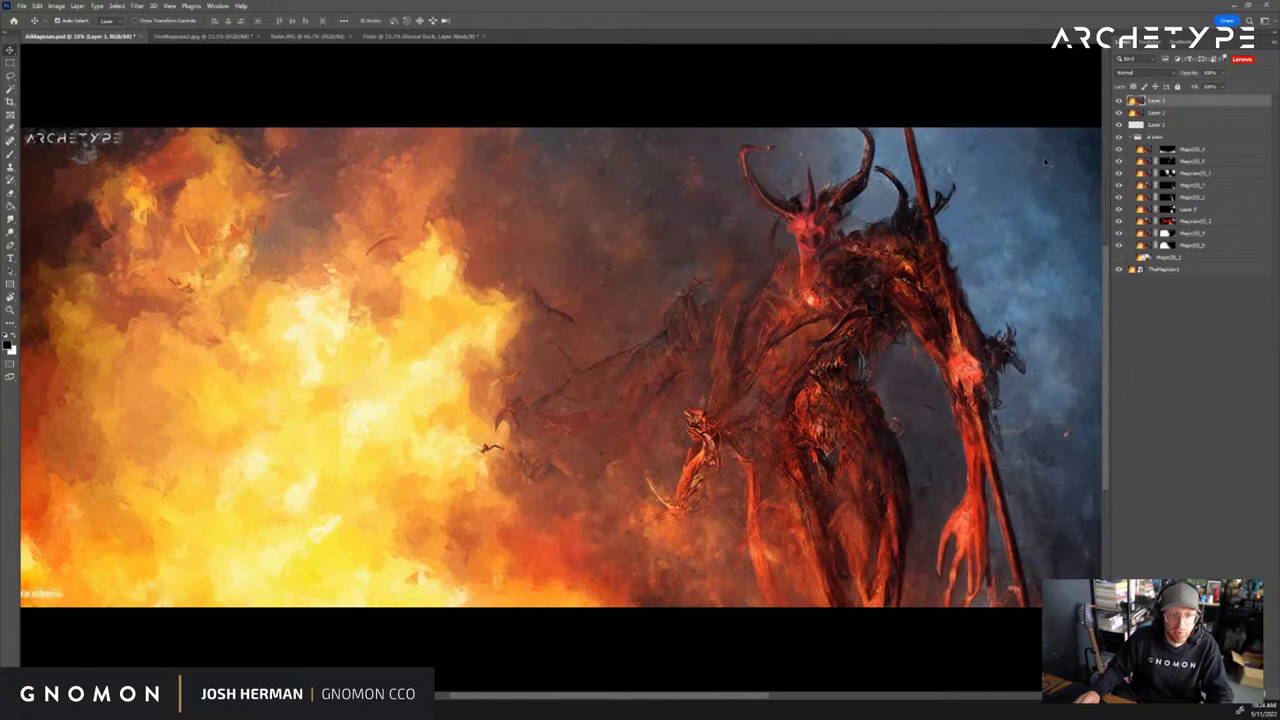
# Toggle the visibility of Layer 3 and Layer 2 to compare the stylized paint version with the earlier image
pyautogui.click(1120, 102)
pyautogui.click(1120, 102)
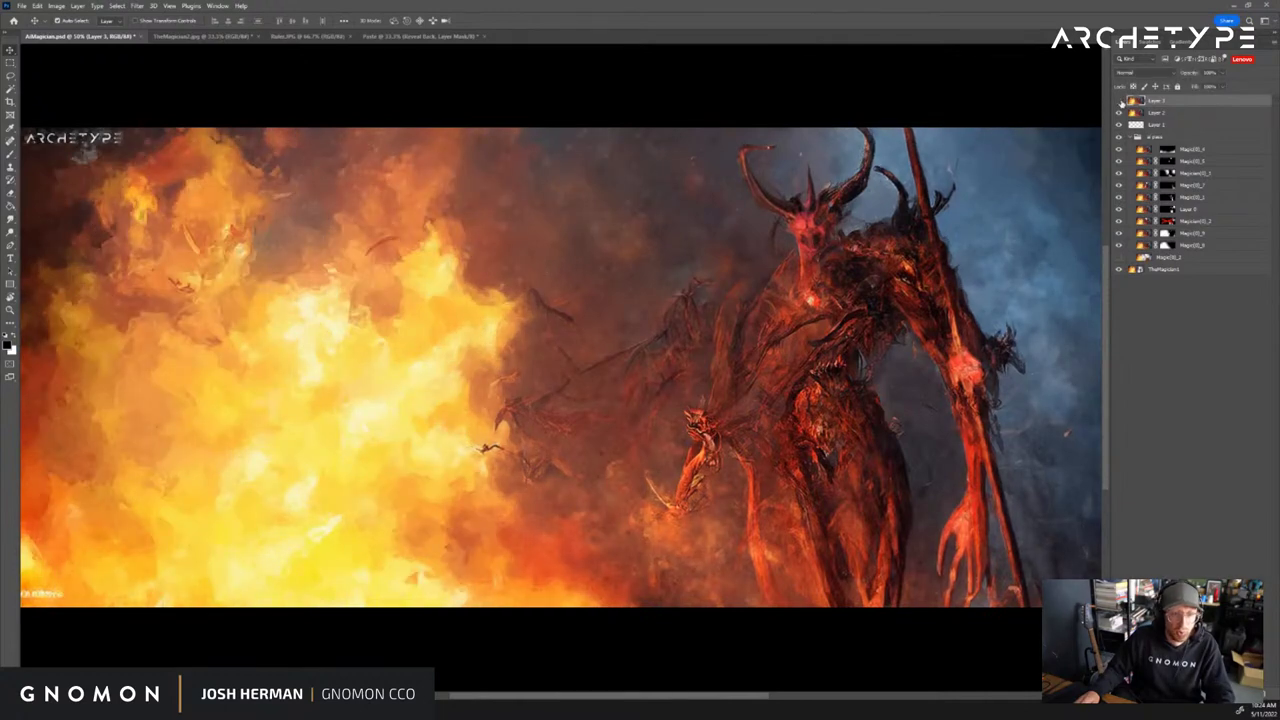
pyautogui.click(1120, 102)
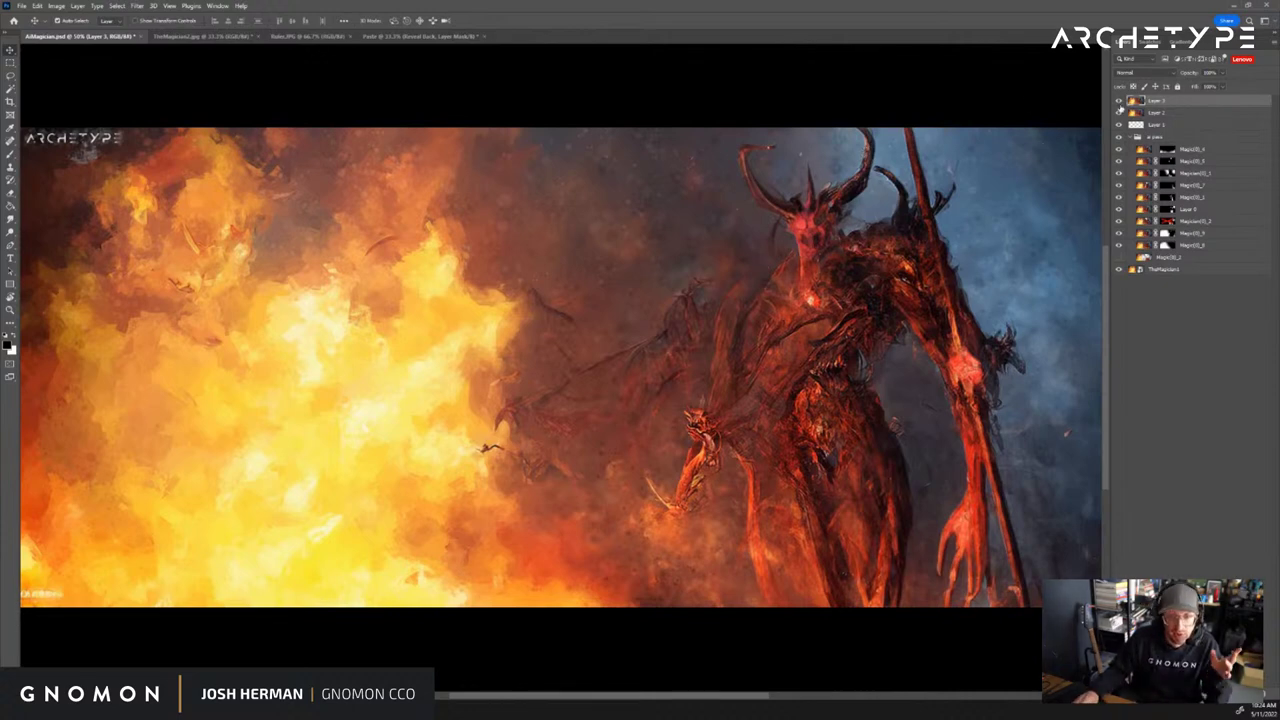
pyautogui.click(1119, 101)
pyautogui.click(1119, 112)
pyautogui.click(1119, 101)
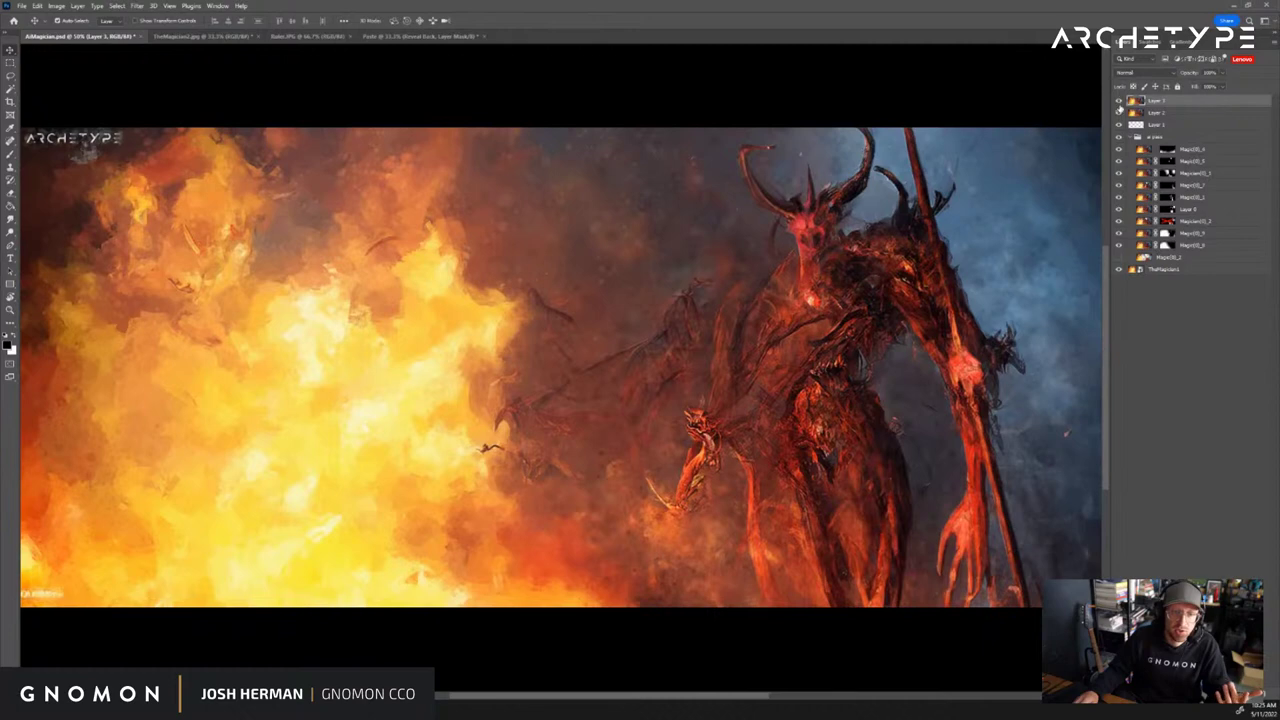
pyautogui.click(1119, 102)
pyautogui.click(1119, 102)
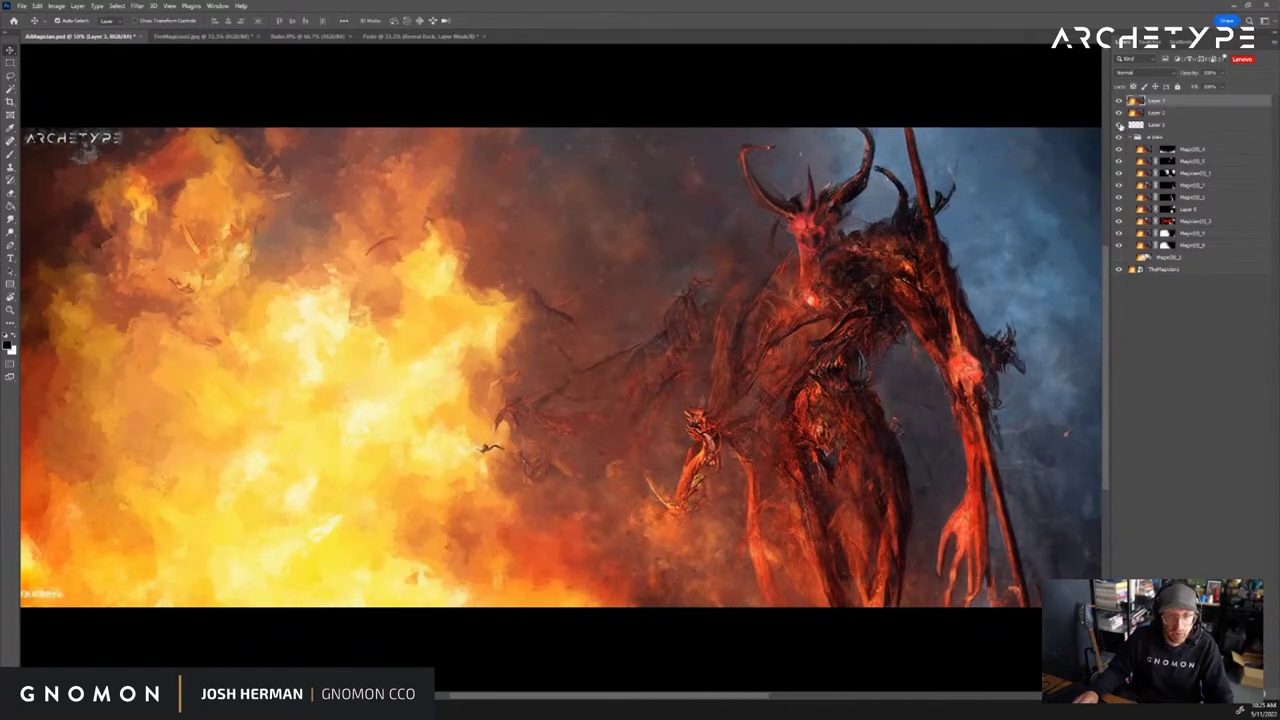
# Hide the three layers above the ai pass group and toggle that group to compare the original render with the AI composite
pyautogui.moveTo(1119, 102); pyautogui.dragTo(1118, 137)
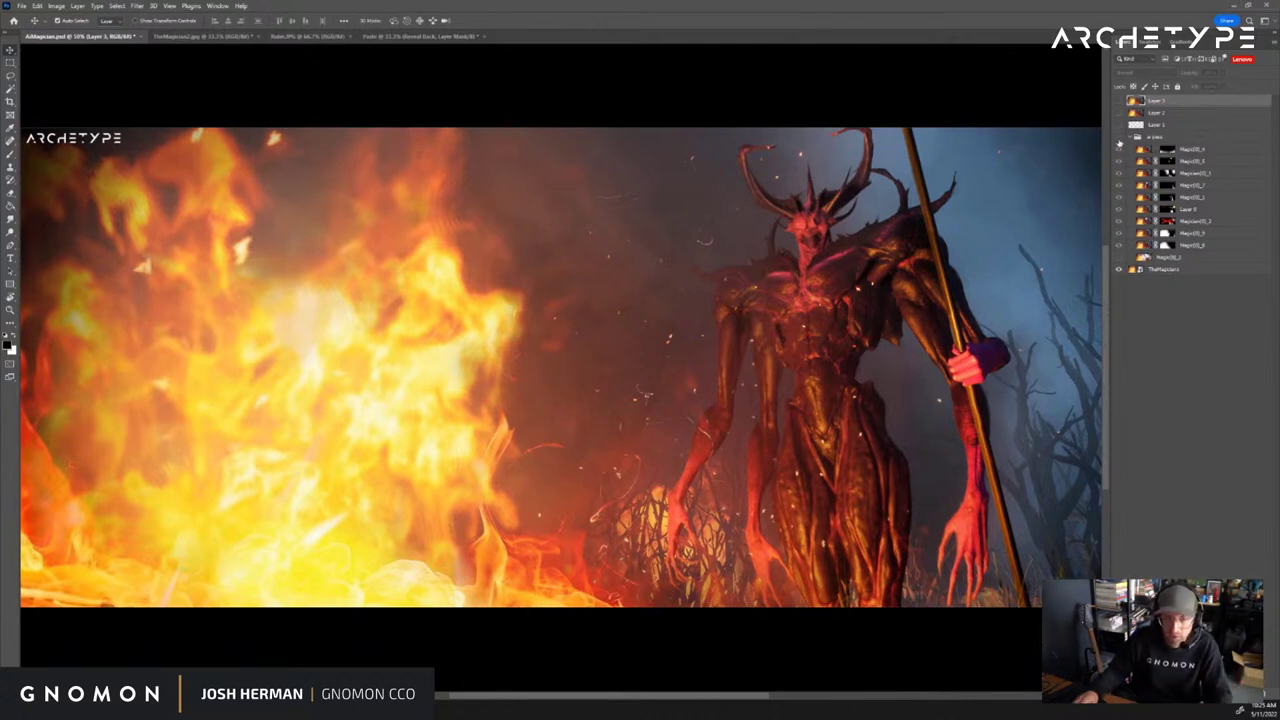
pyautogui.click(1119, 142)
pyautogui.click(1119, 142)
pyautogui.click(1119, 142)
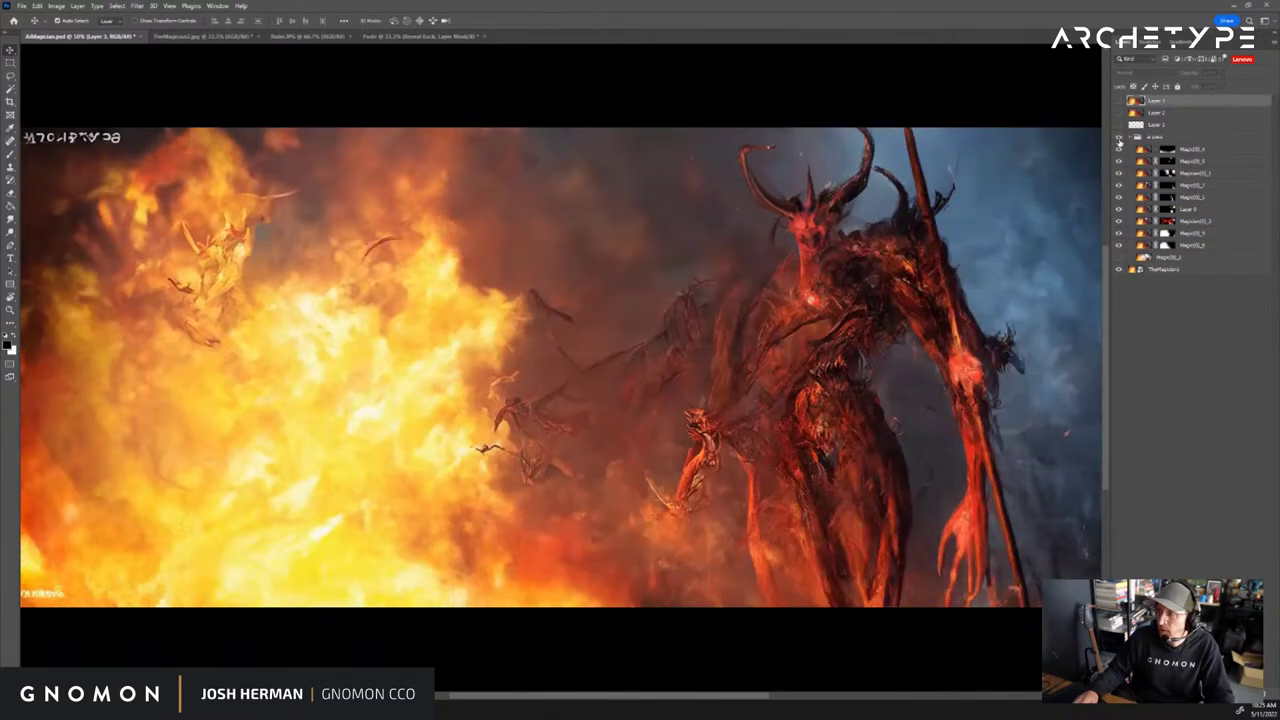
pyautogui.click(1119, 142)
pyautogui.click(1119, 142)
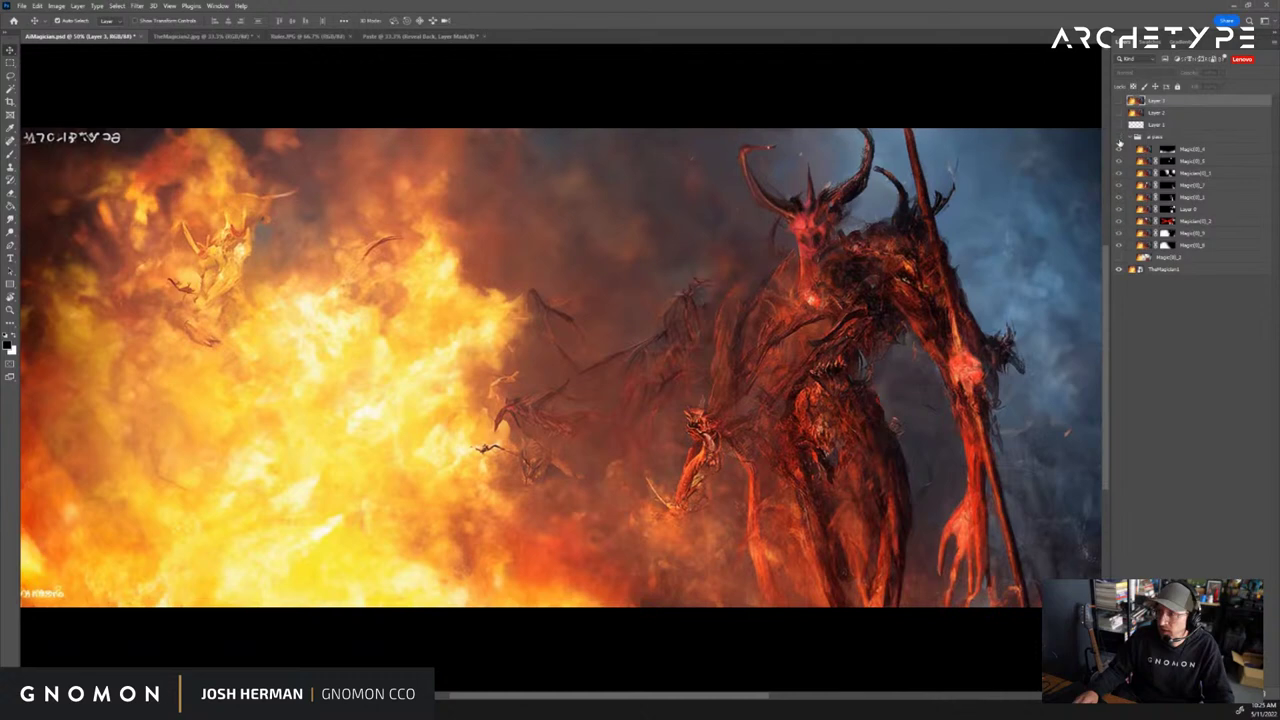
pyautogui.click(1119, 142)
pyautogui.click(1119, 142)
# Show Layer 2 and Layer 3 again, comparing the image with and without the stylized layer and inspecting the figure
pyautogui.click(1119, 113)
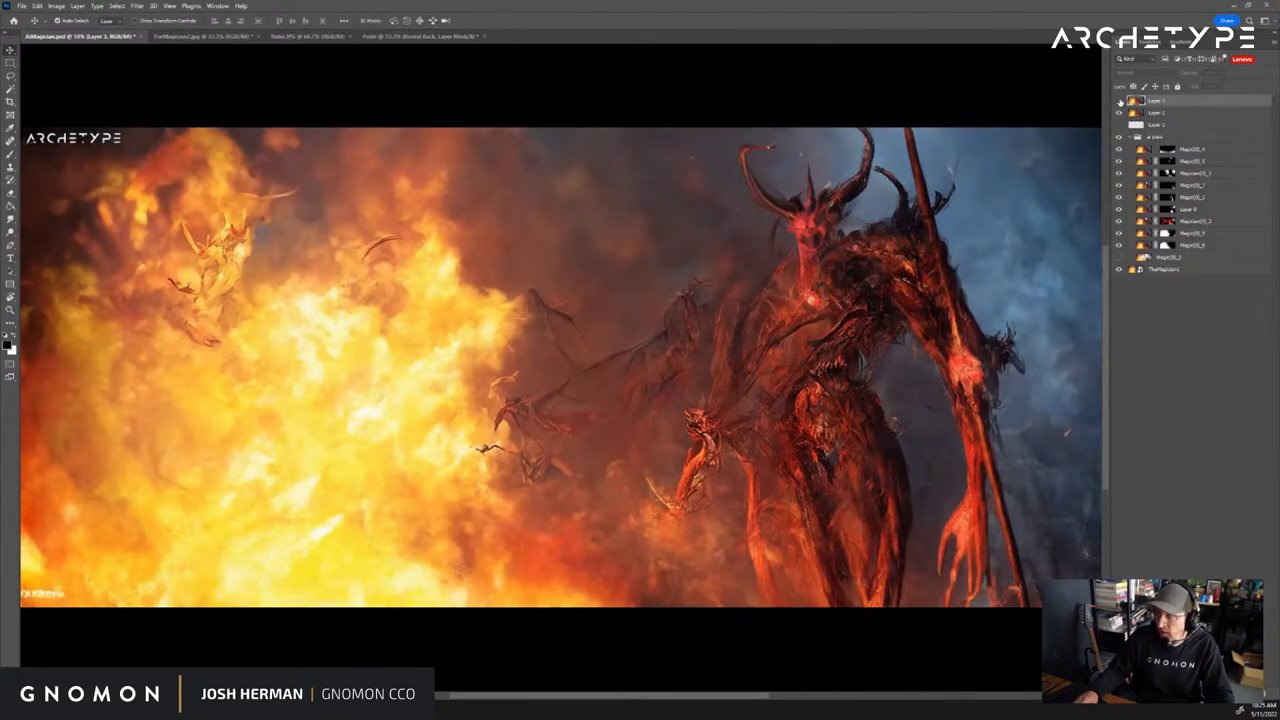
pyautogui.click(1119, 101)
pyautogui.click(1119, 101)
pyautogui.click(1119, 101)
pyautogui.click(1120, 102)
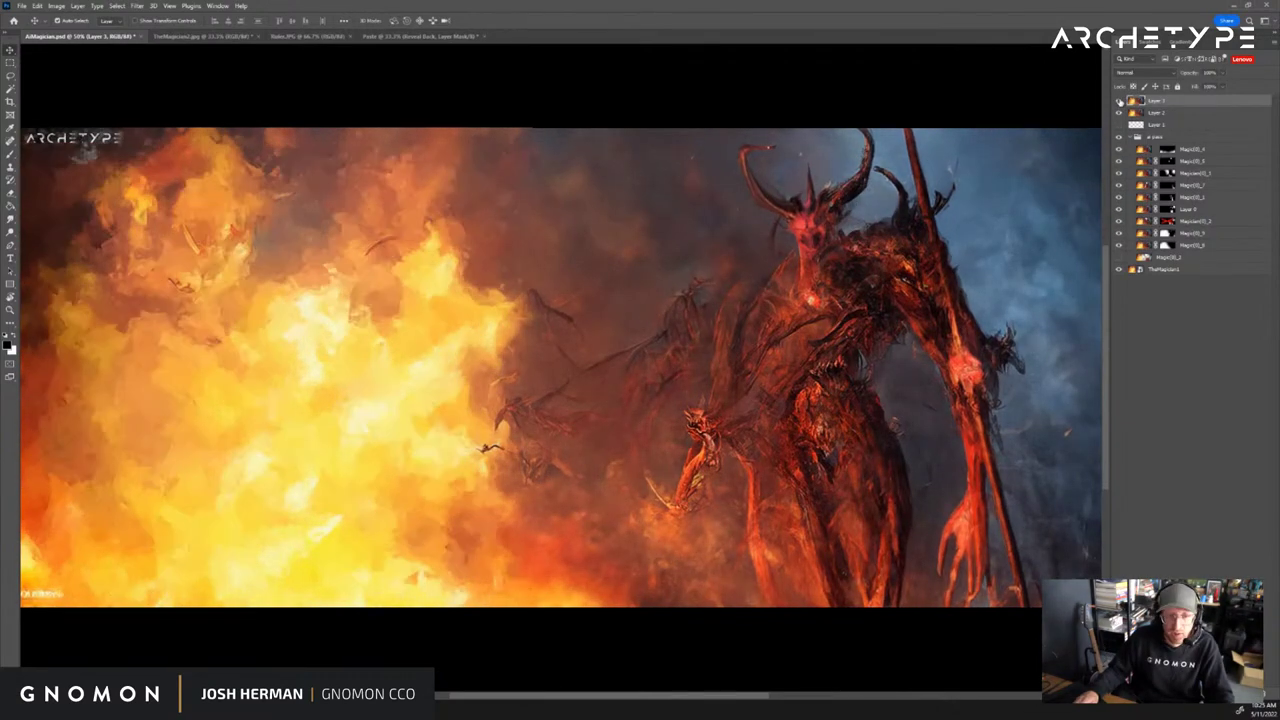
pyautogui.keyDown('ctrl'); pyautogui.keyDown('alt'); pyautogui.click(994, 163); pyautogui.keyUp('alt'); pyautogui.keyUp('ctrl')
pyautogui.keyDown('ctrl'); pyautogui.click(739, 378); pyautogui.keyUp('ctrl')
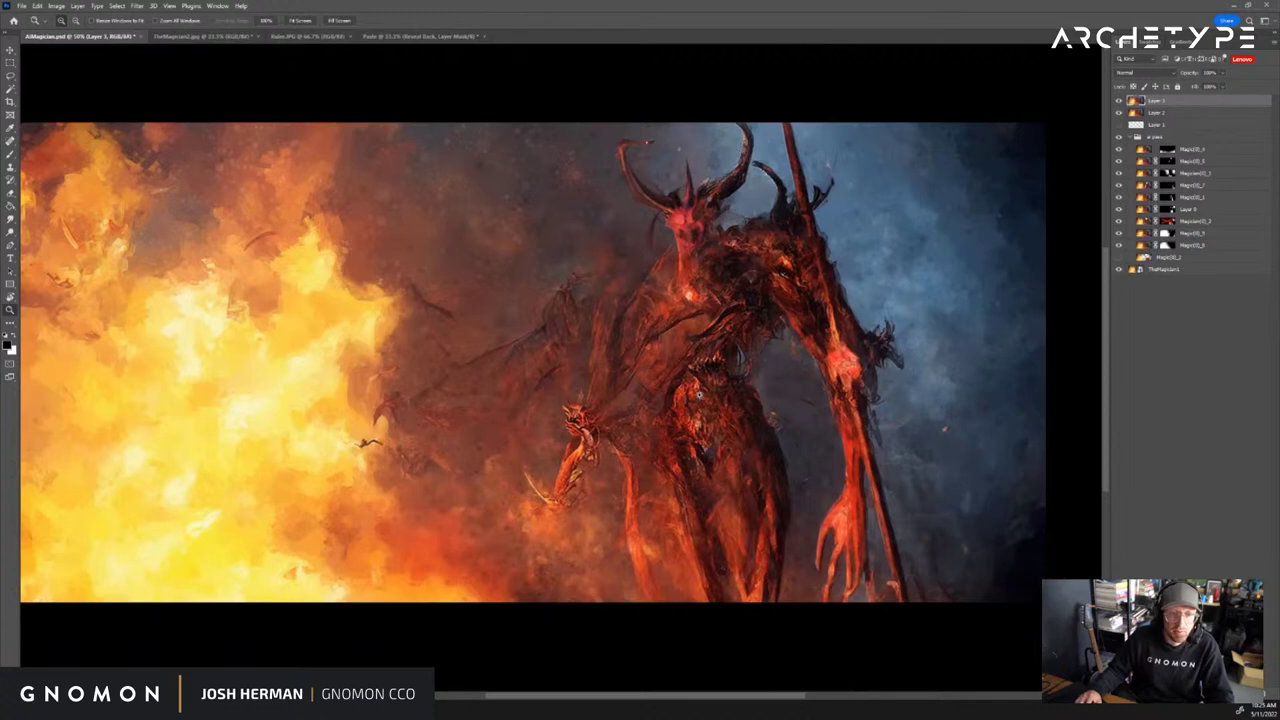
pyautogui.keyDown('ctrl'); pyautogui.keyDown('alt'); pyautogui.click(700, 389); pyautogui.keyUp('alt'); pyautogui.keyUp('ctrl')
# Move Layer 1 with the ARCHETYPE logo to the top of the layer stack, show it, and fit the painting to the screen
pyautogui.press('b')
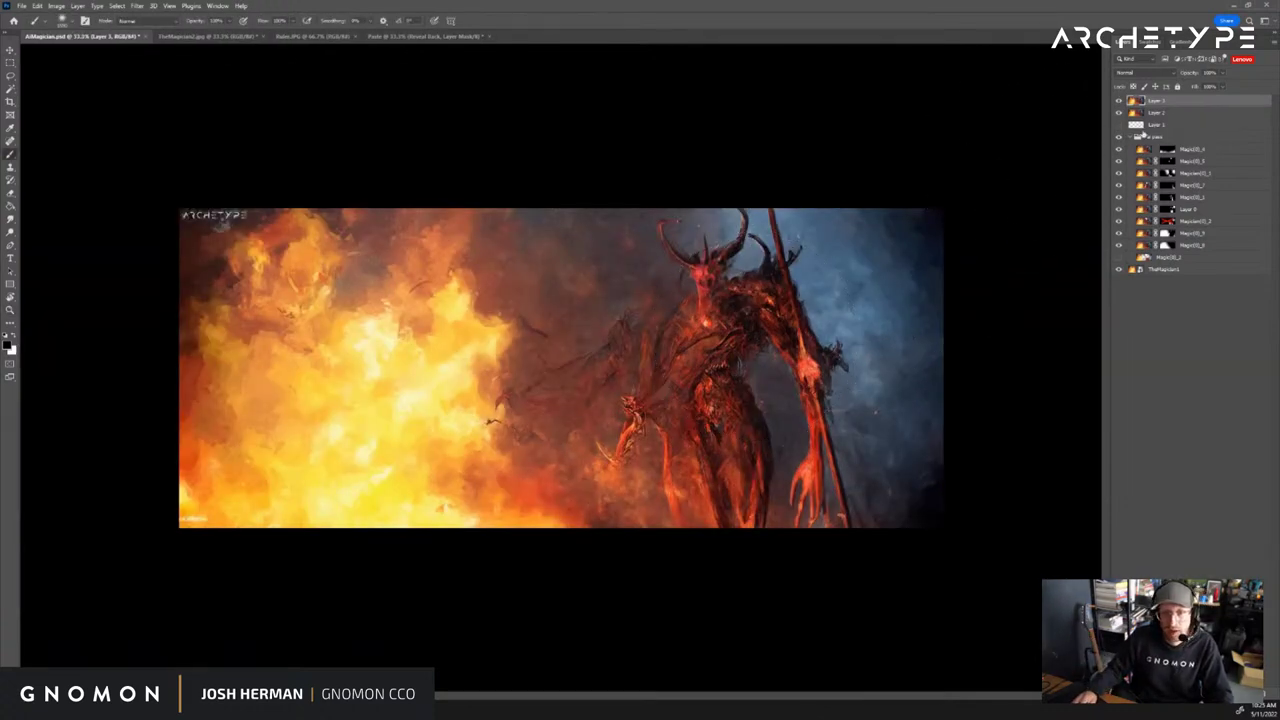
pyautogui.moveTo(1136, 126); pyautogui.dragTo(1136, 100)
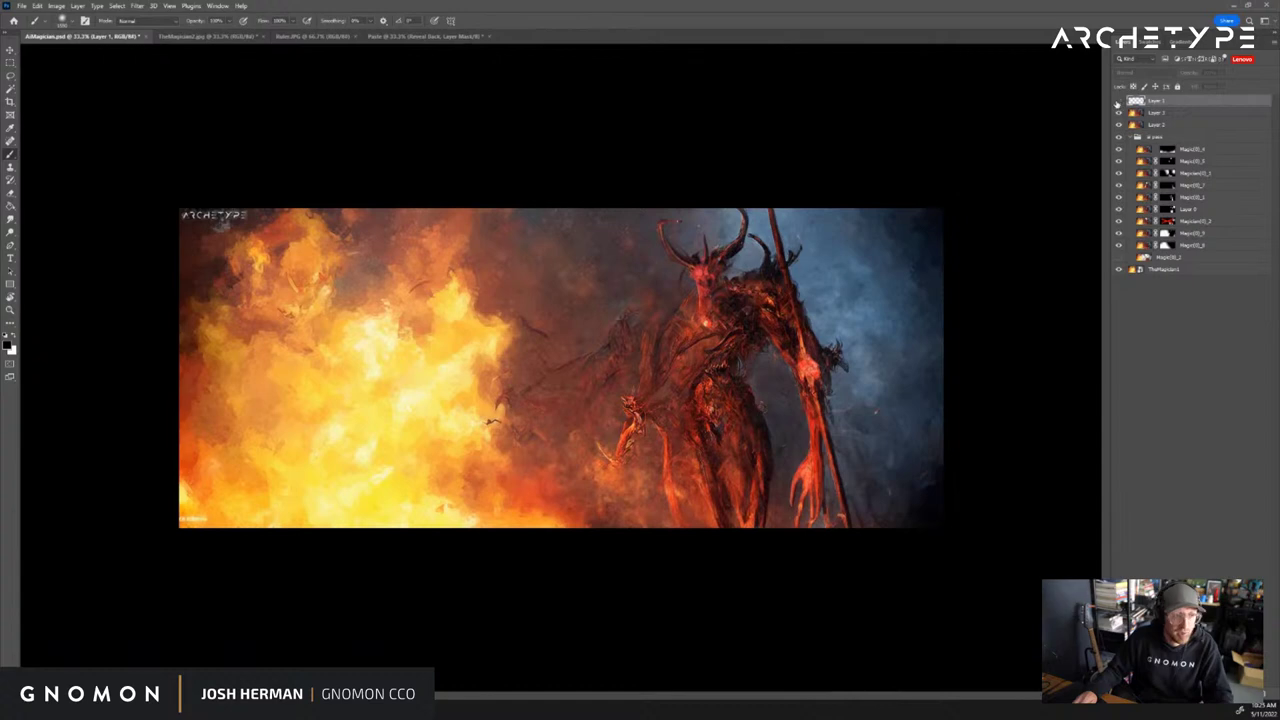
pyautogui.press('z')
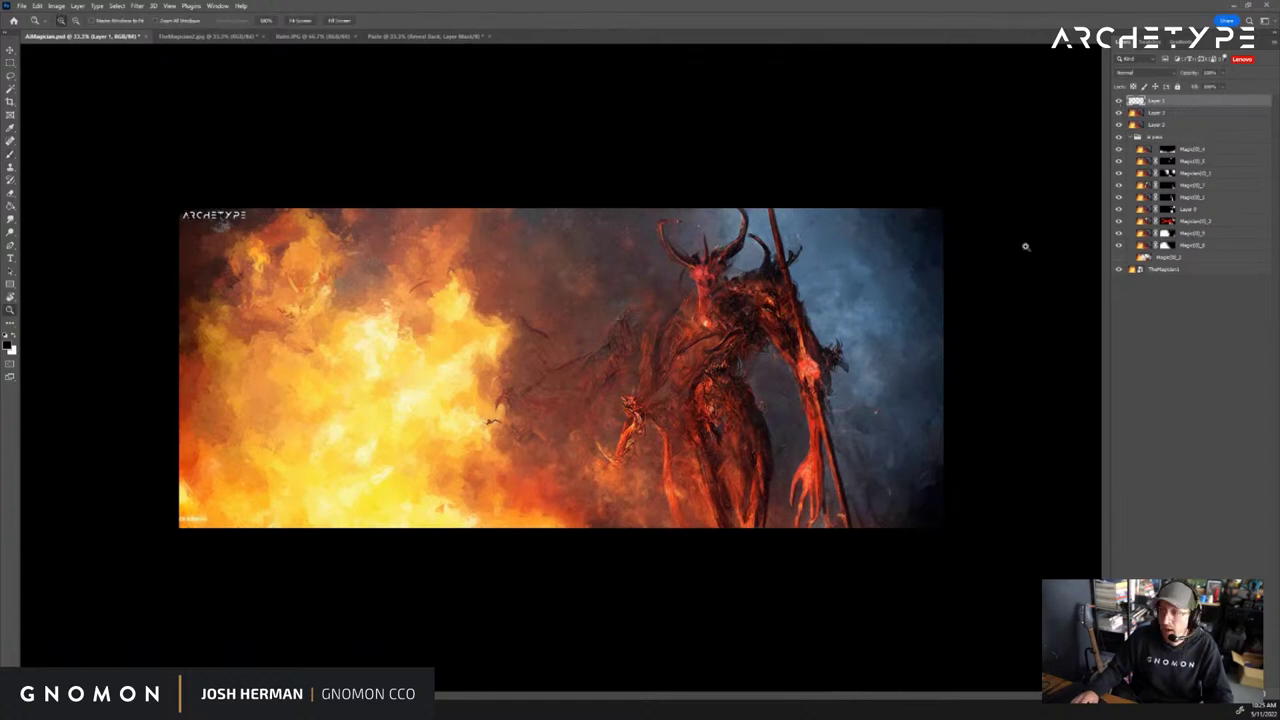
pyautogui.click(901, 331)
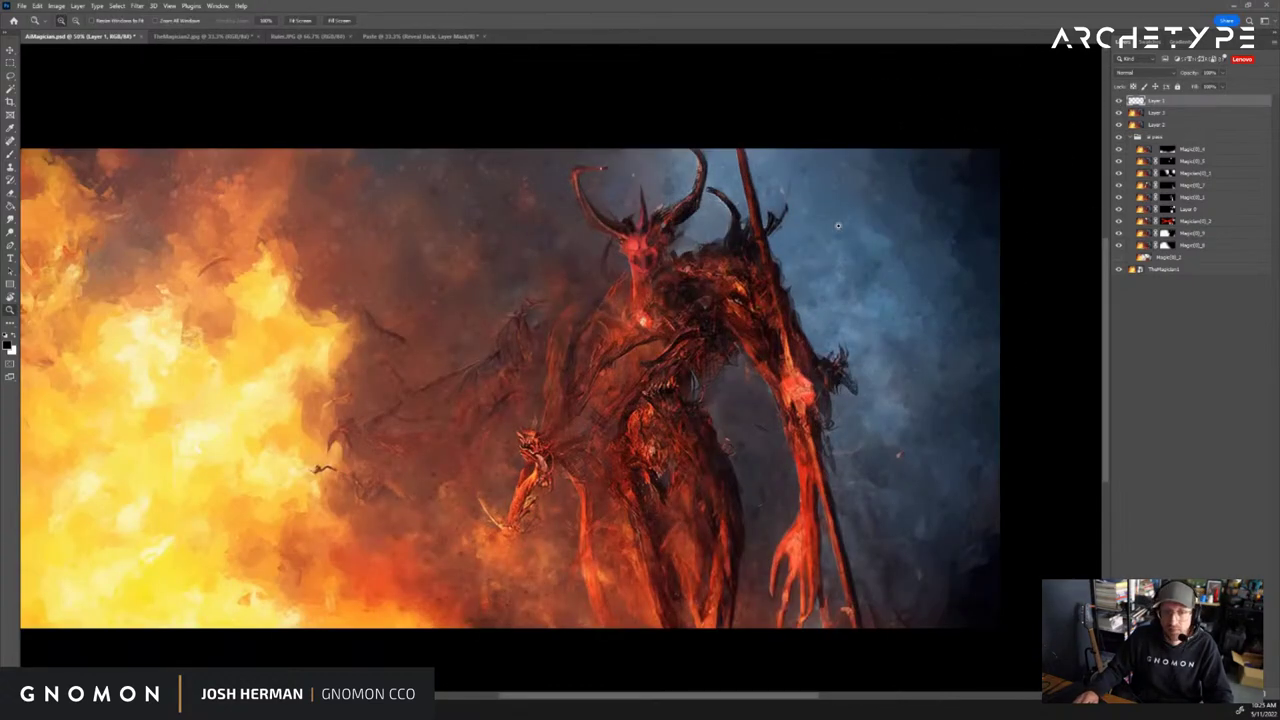
pyautogui.moveTo(684, 250); pyautogui.dragTo(792, 217)
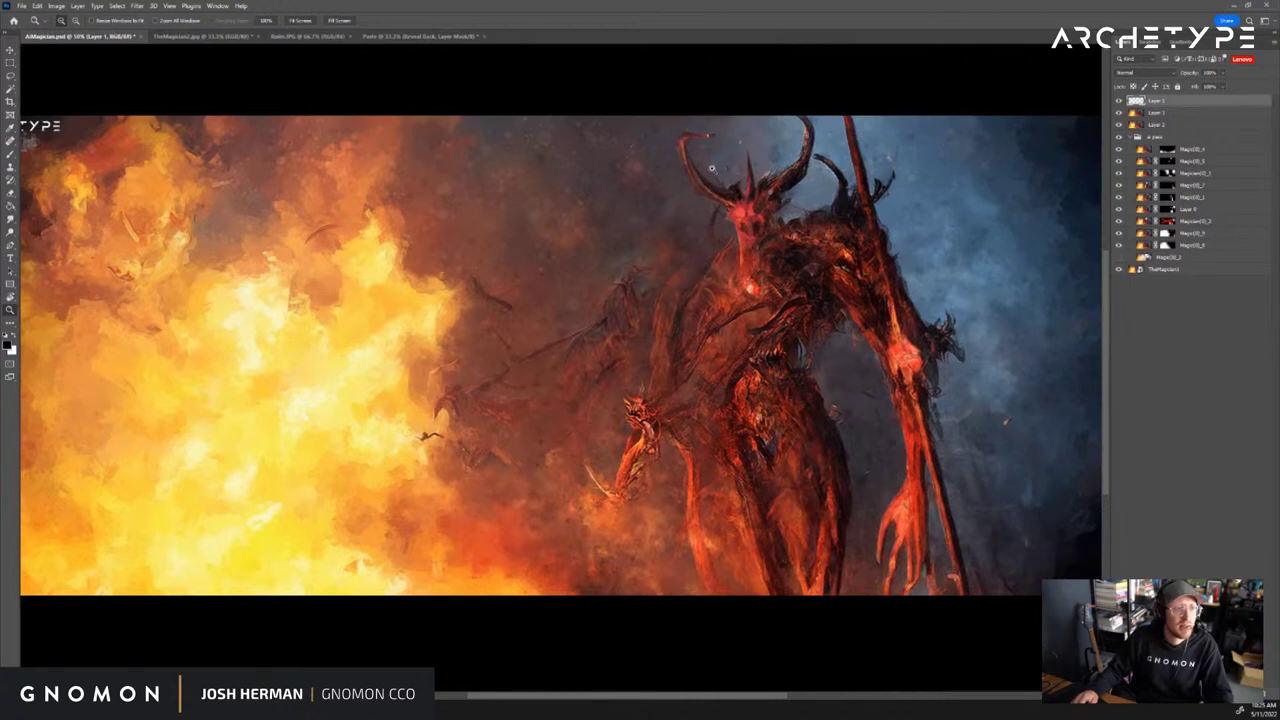
pyautogui.click(284, 21)
pyautogui.press('v')
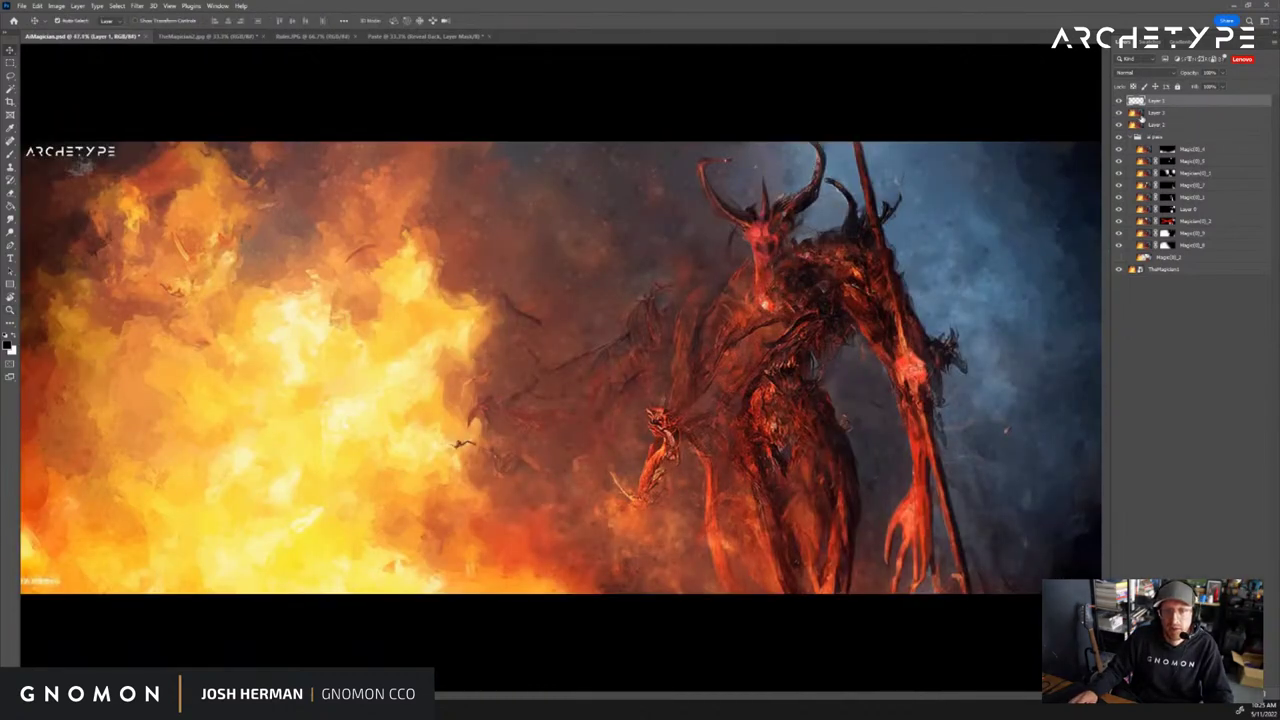
# Group Layer 1, Layer 3 and Layer 2, and nest the ai pass group inside the new group
pyautogui.keyDown('shift'); pyautogui.click(1186, 124); pyautogui.keyUp('shift')
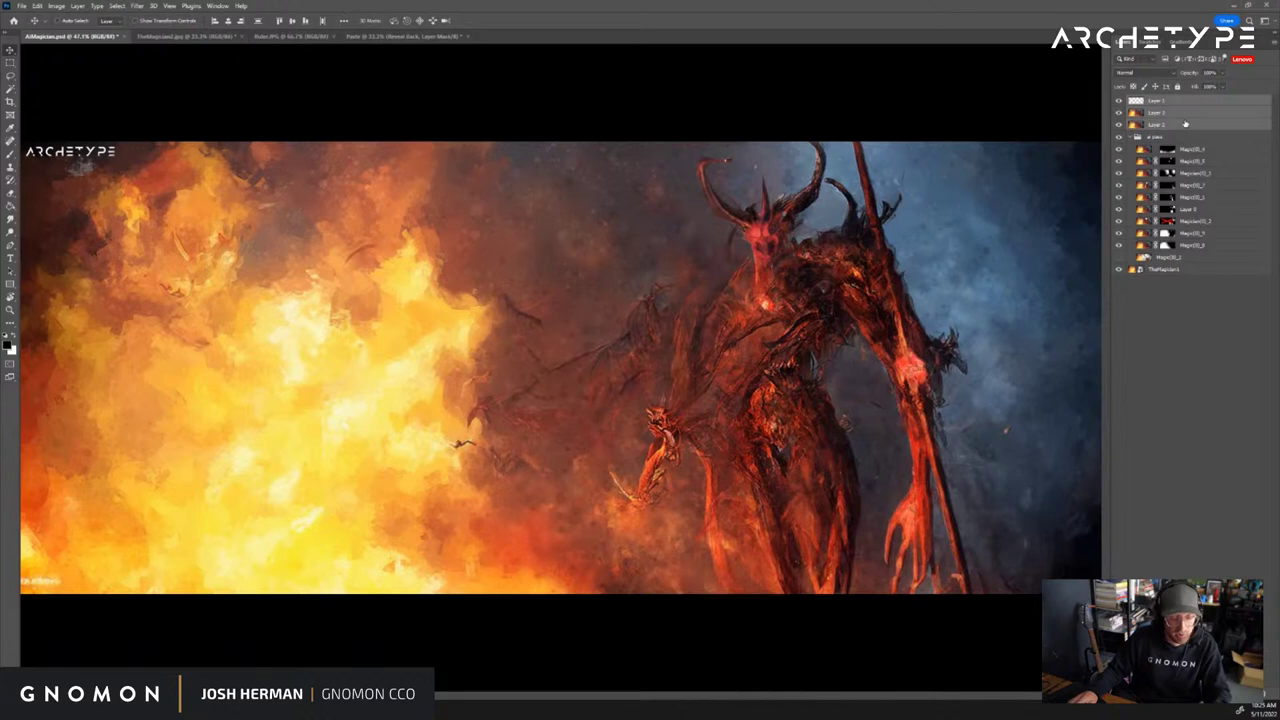
pyautogui.hotkey('ctrl', 'g')
pyautogui.click(1130, 101)
pyautogui.click(1118, 101)
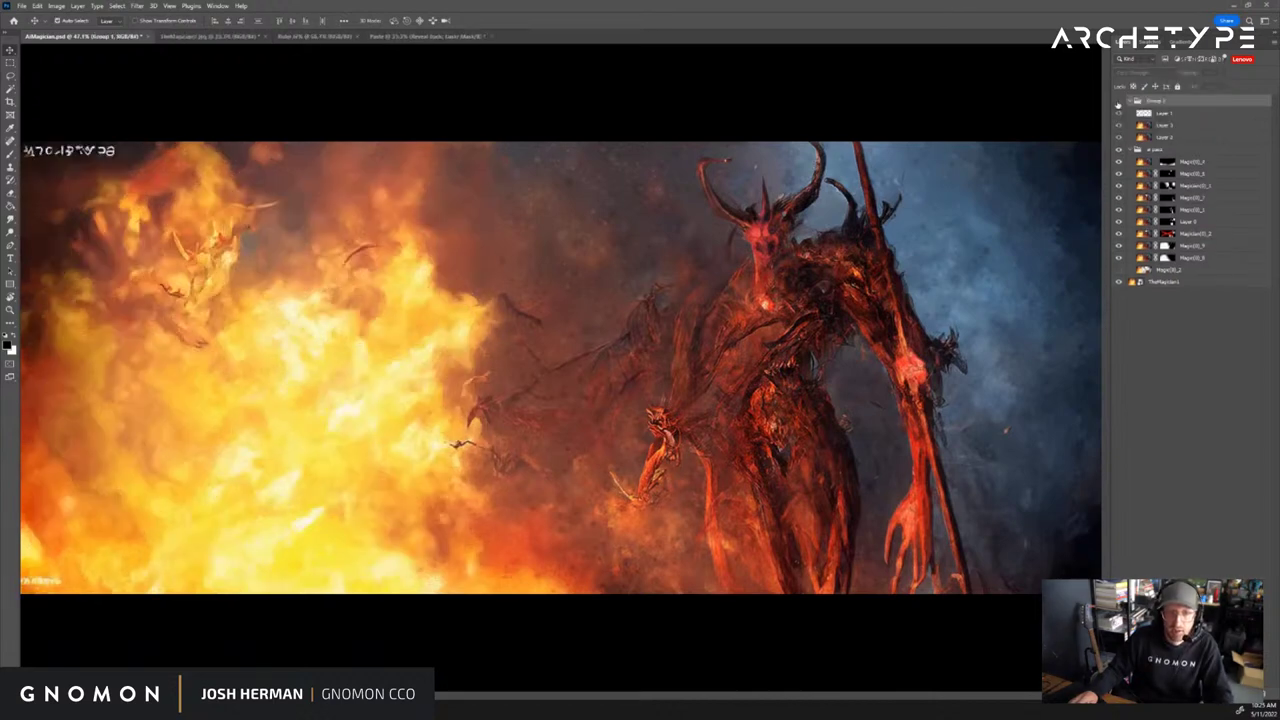
pyautogui.click(1118, 101)
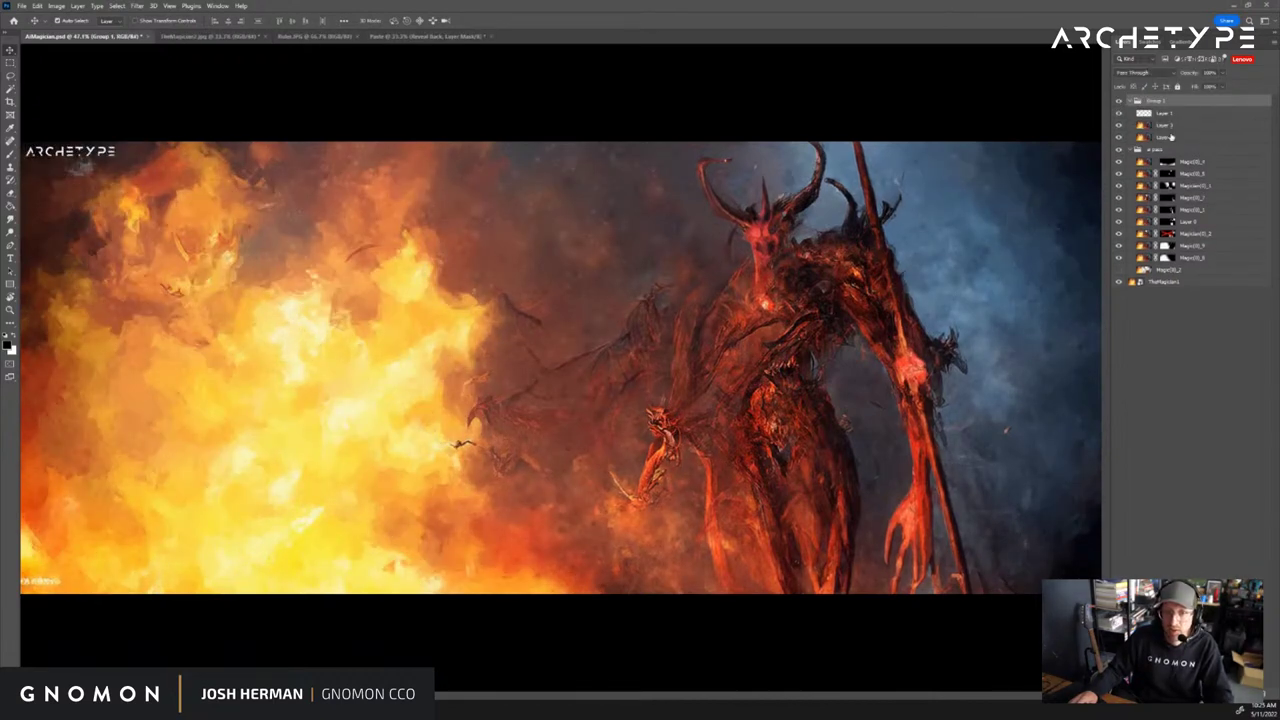
pyautogui.moveTo(1172, 149); pyautogui.dragTo(1176, 146)
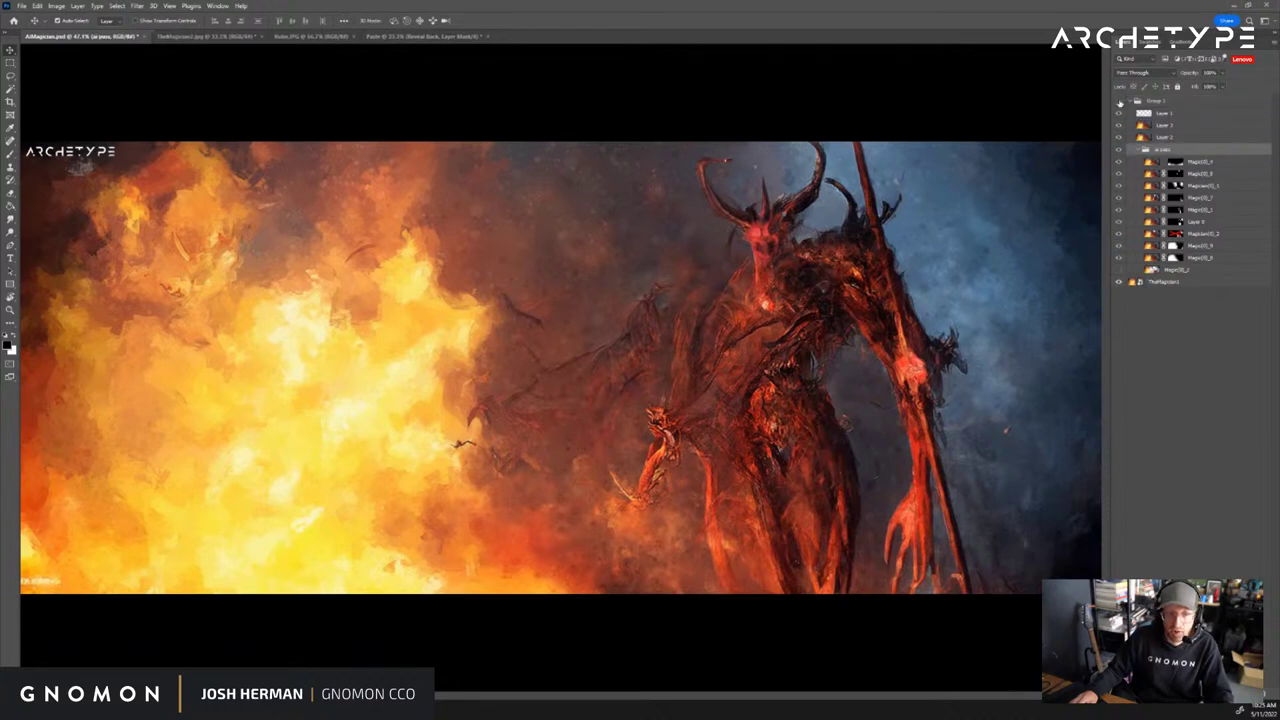
# Toggle the combined group's visibility repeatedly to compare the original magician render with the finished AI painting
pyautogui.click(1119, 102)
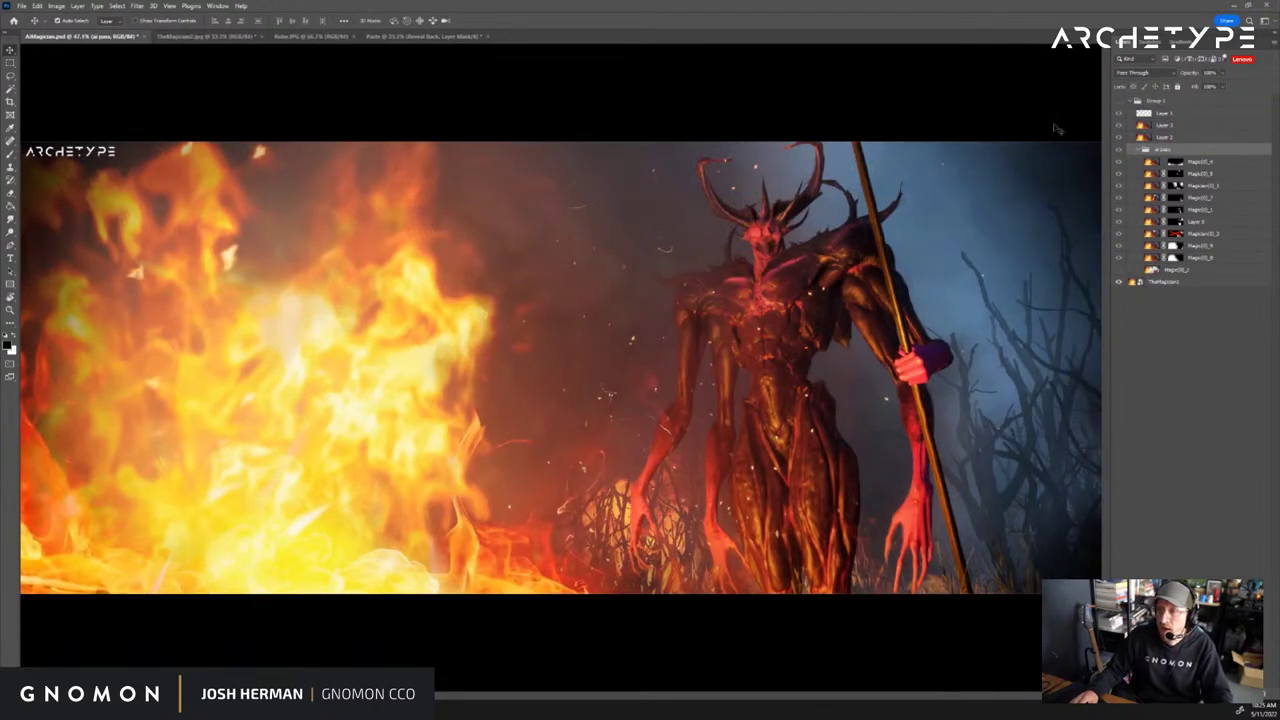
pyautogui.click(1119, 102)
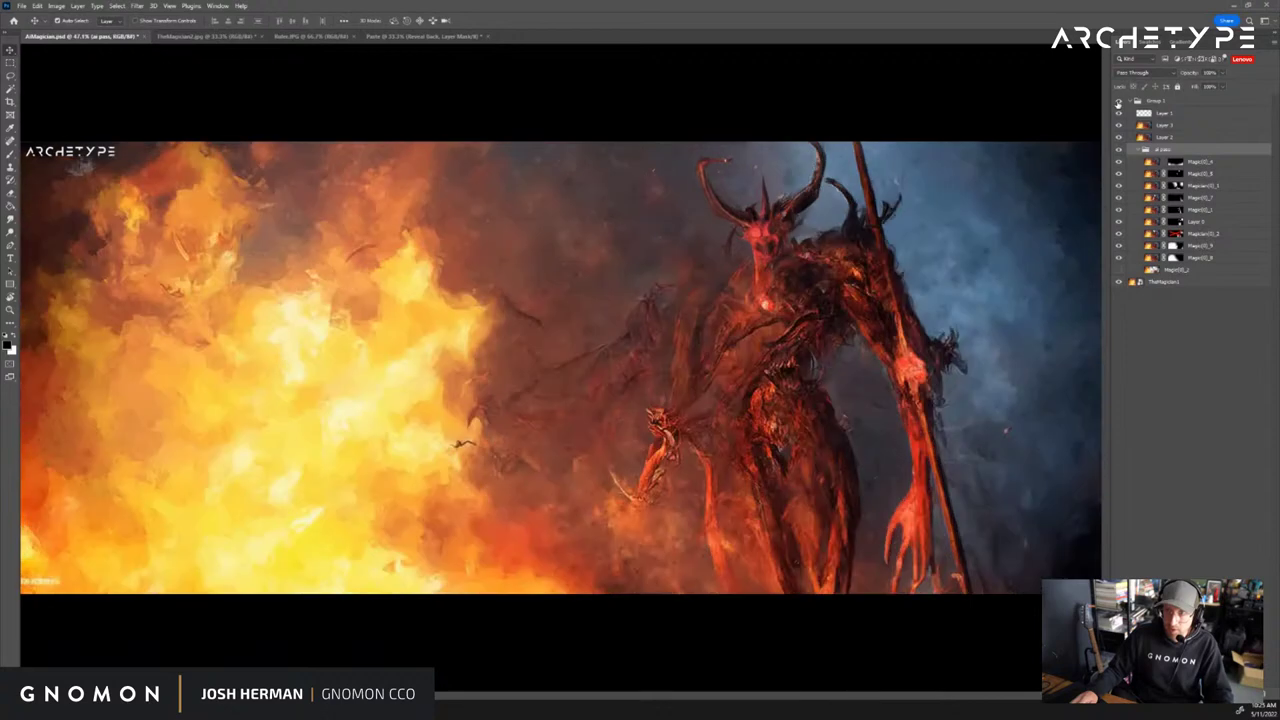
pyautogui.click(1119, 102)
pyautogui.click(1119, 102)
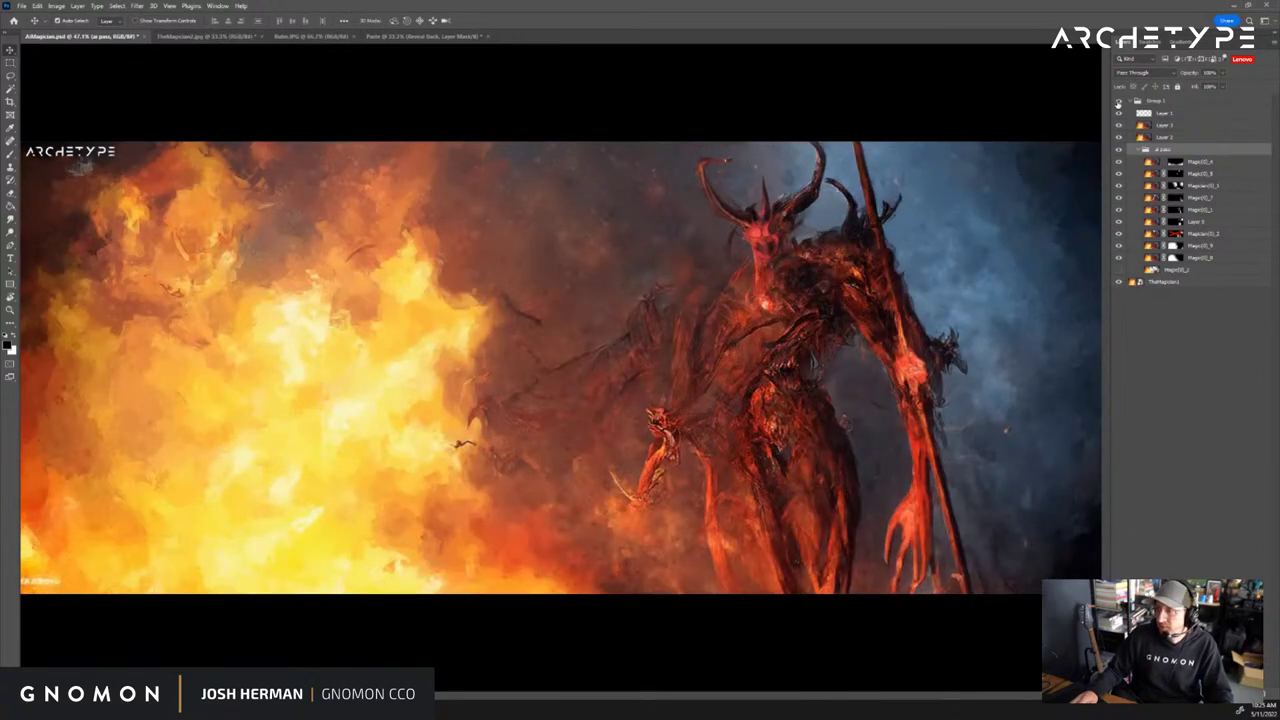
pyautogui.click(1119, 103)
pyautogui.click(1119, 103)
pyautogui.click(1119, 103)
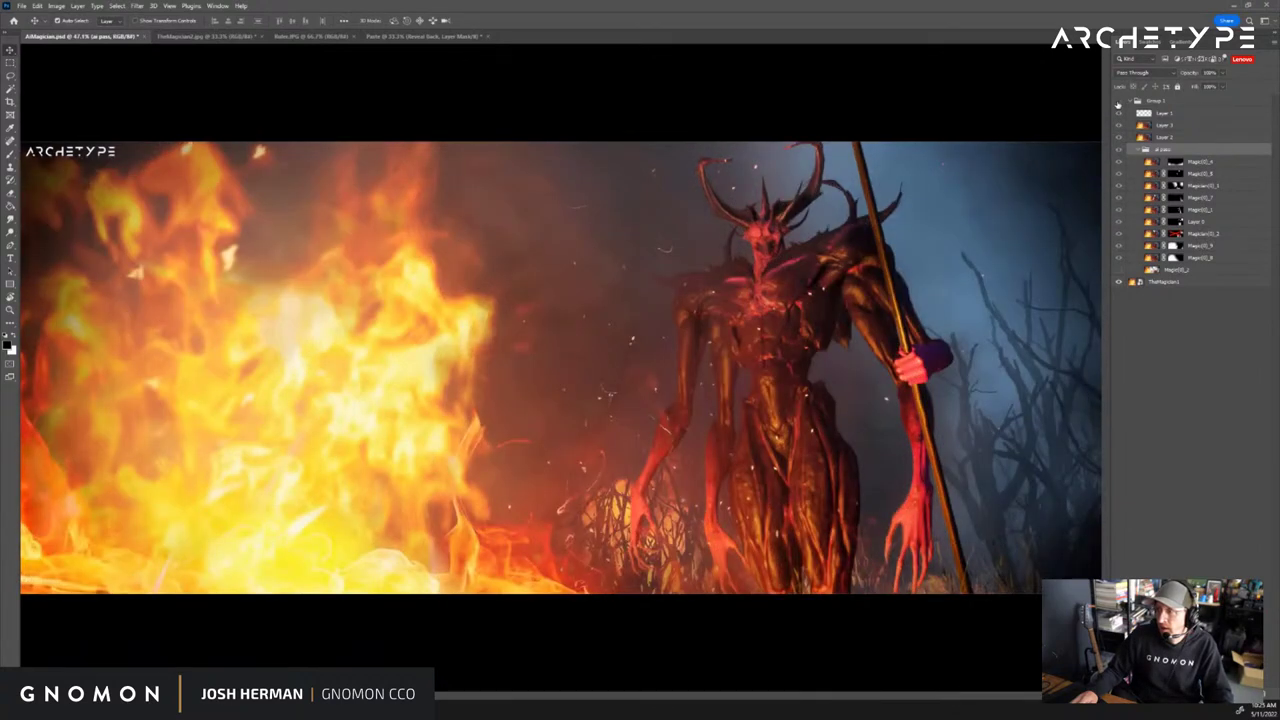
pyautogui.click(1119, 103)
pyautogui.click(1119, 103)
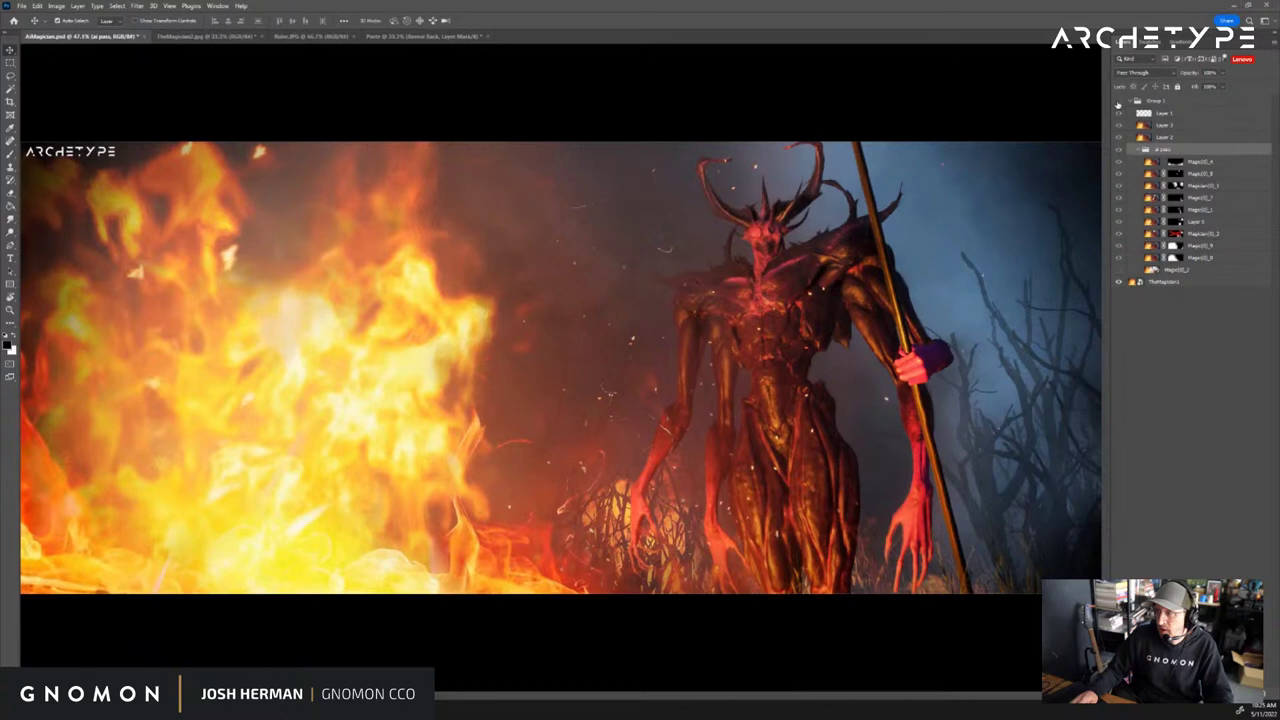
pyautogui.click(1119, 103)
pyautogui.click(1119, 103)
pyautogui.click(1119, 103)
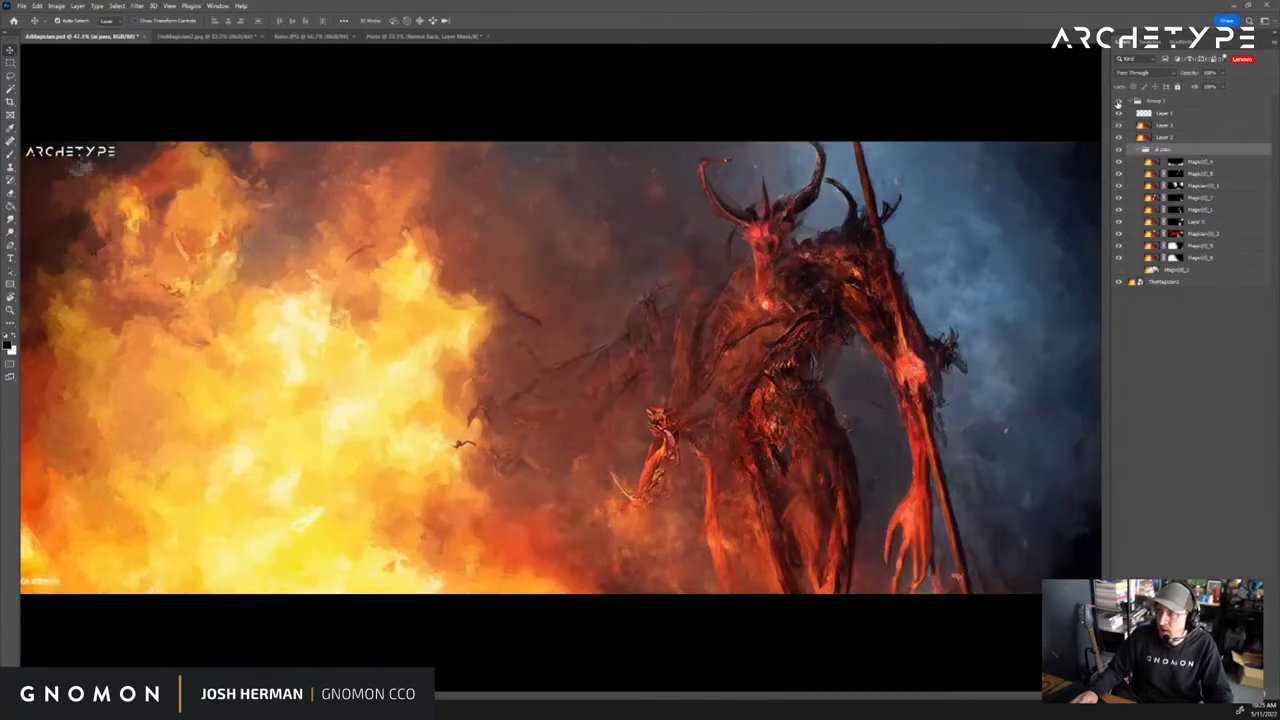
pyautogui.click(1119, 103)
pyautogui.click(1119, 103)
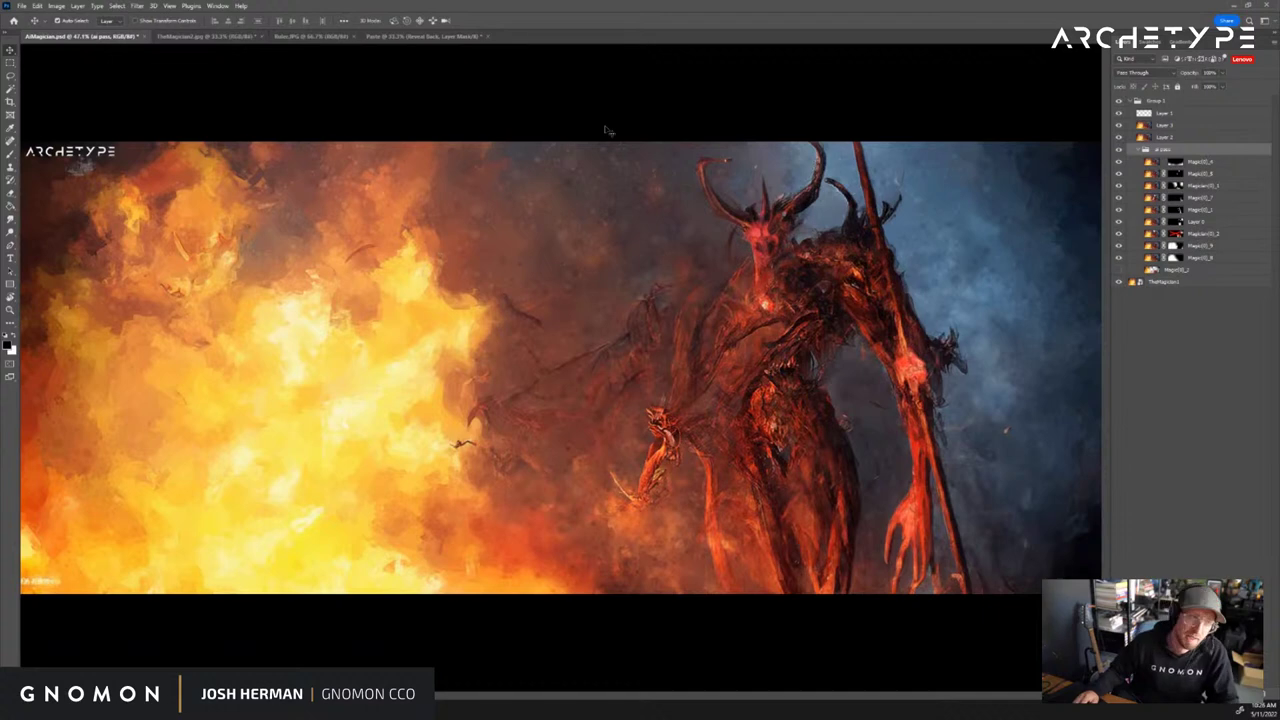
# Close the Paint document with the stylized magician image without saving its changes
pyautogui.click(443, 38)
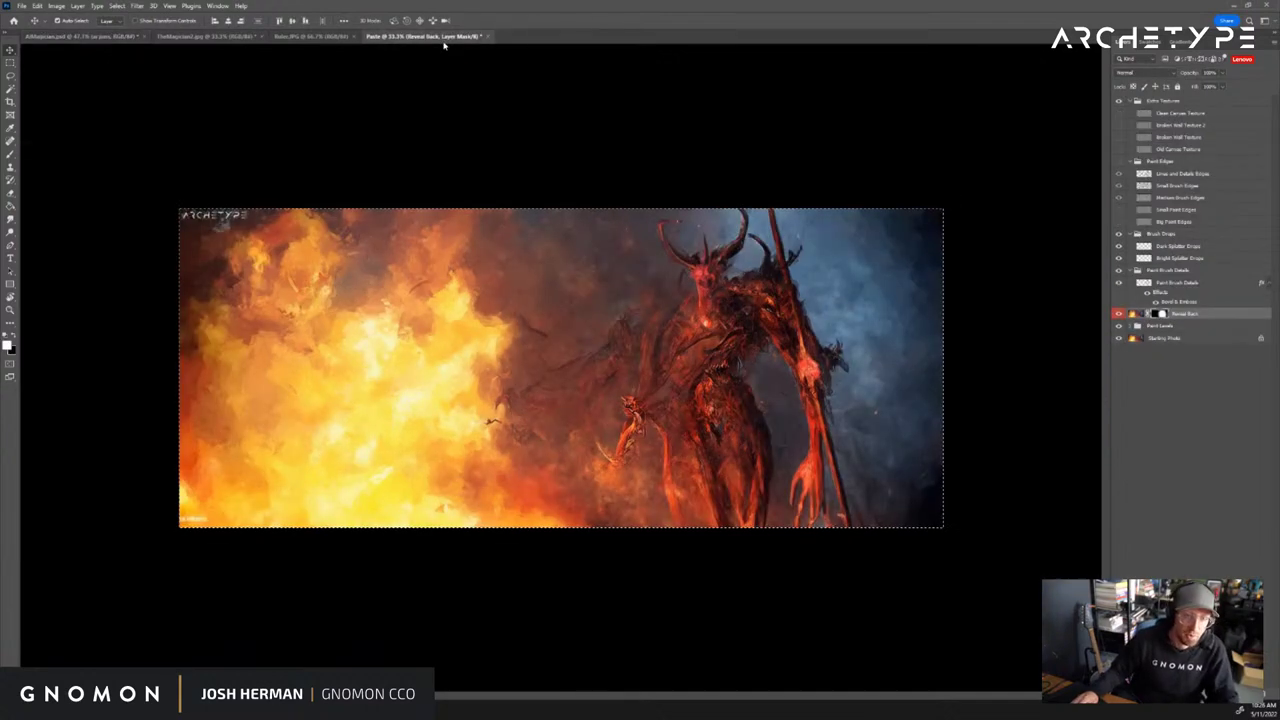
pyautogui.hotkey('ctrl', 'w')
pyautogui.press('n')
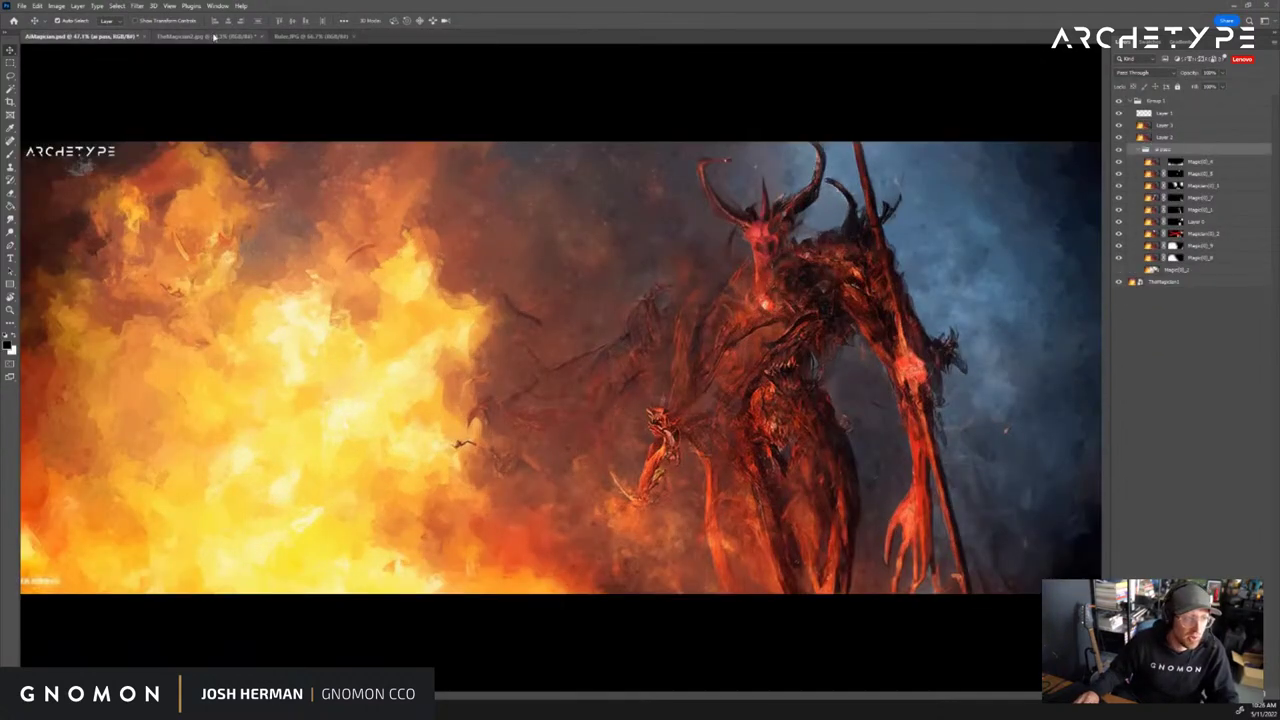
# Switch to the TheMagician2.jpg document, fit it to the screen and hide every AI layer above Background
pyautogui.click(210, 37)
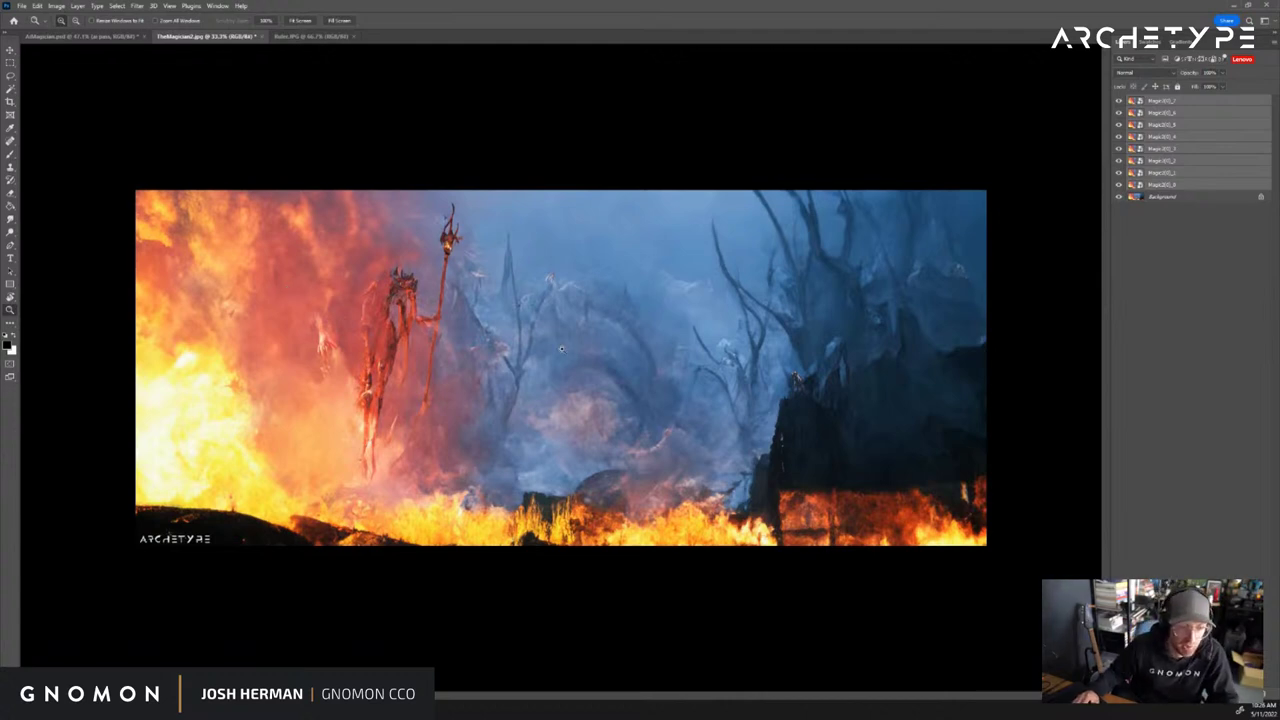
pyautogui.press('f')
pyautogui.click(300, 20)
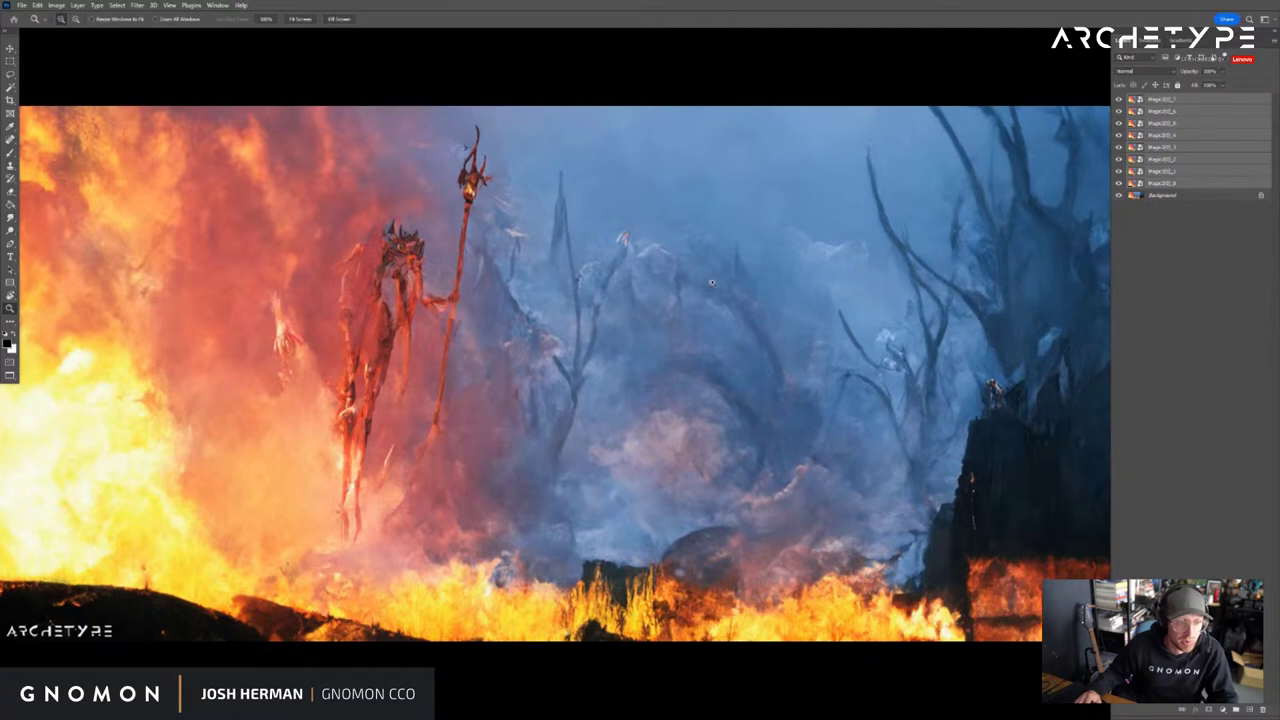
pyautogui.press('v')
pyautogui.moveTo(1123, 134); pyautogui.dragTo(1119, 99)
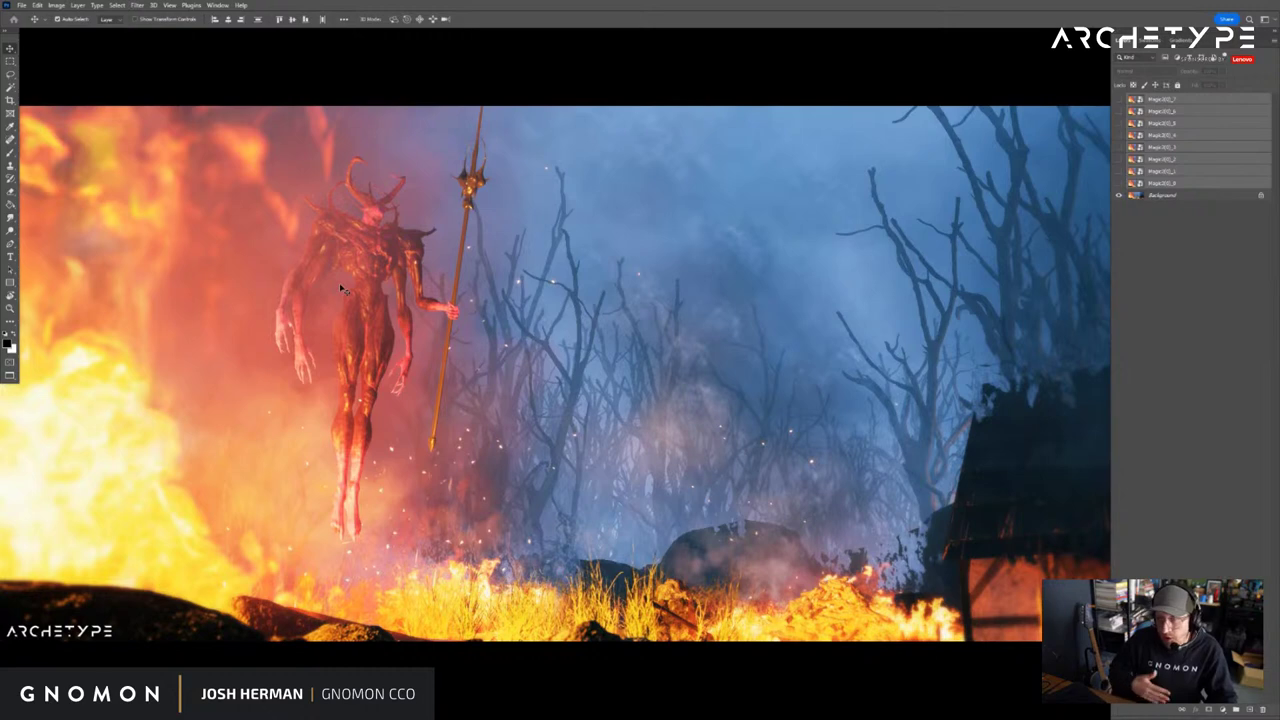
# Toggle the visibility of the lowest AI layer repeatedly to compare it with the original Background render
pyautogui.click(1128, 257)
pyautogui.click(1118, 185)
pyautogui.click(1118, 185)
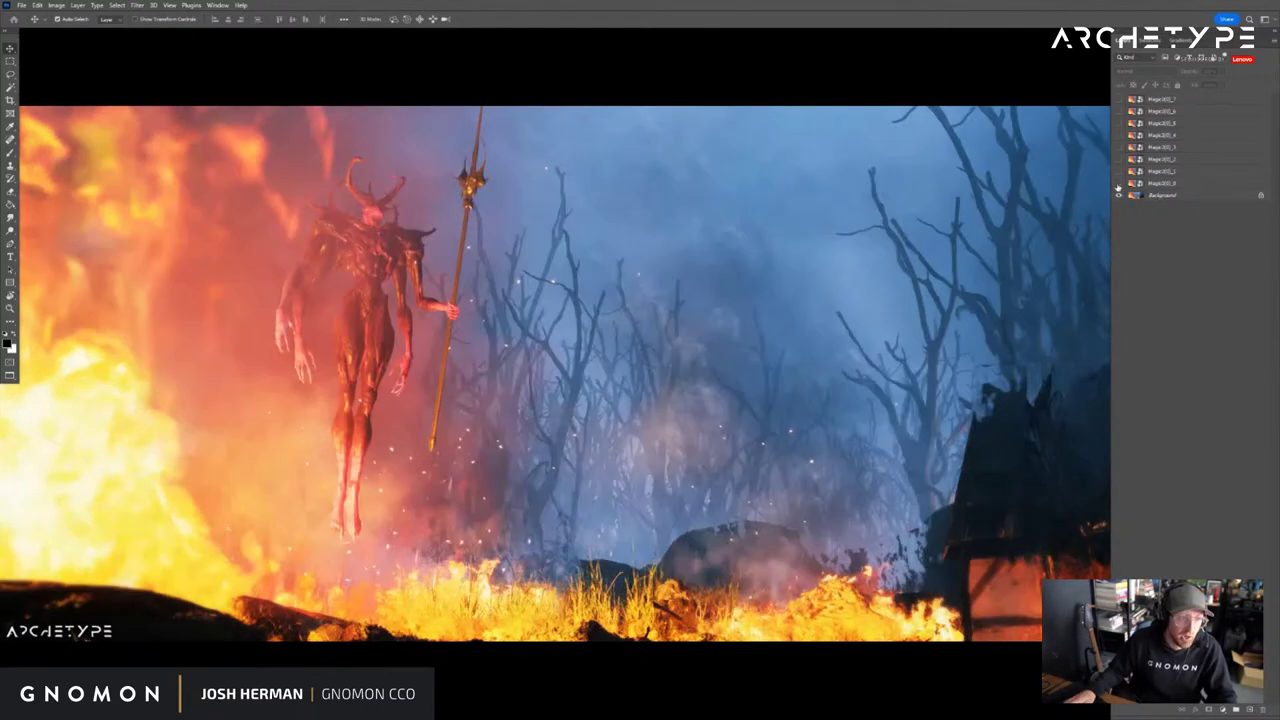
pyautogui.click(1118, 184)
pyautogui.click(1118, 184)
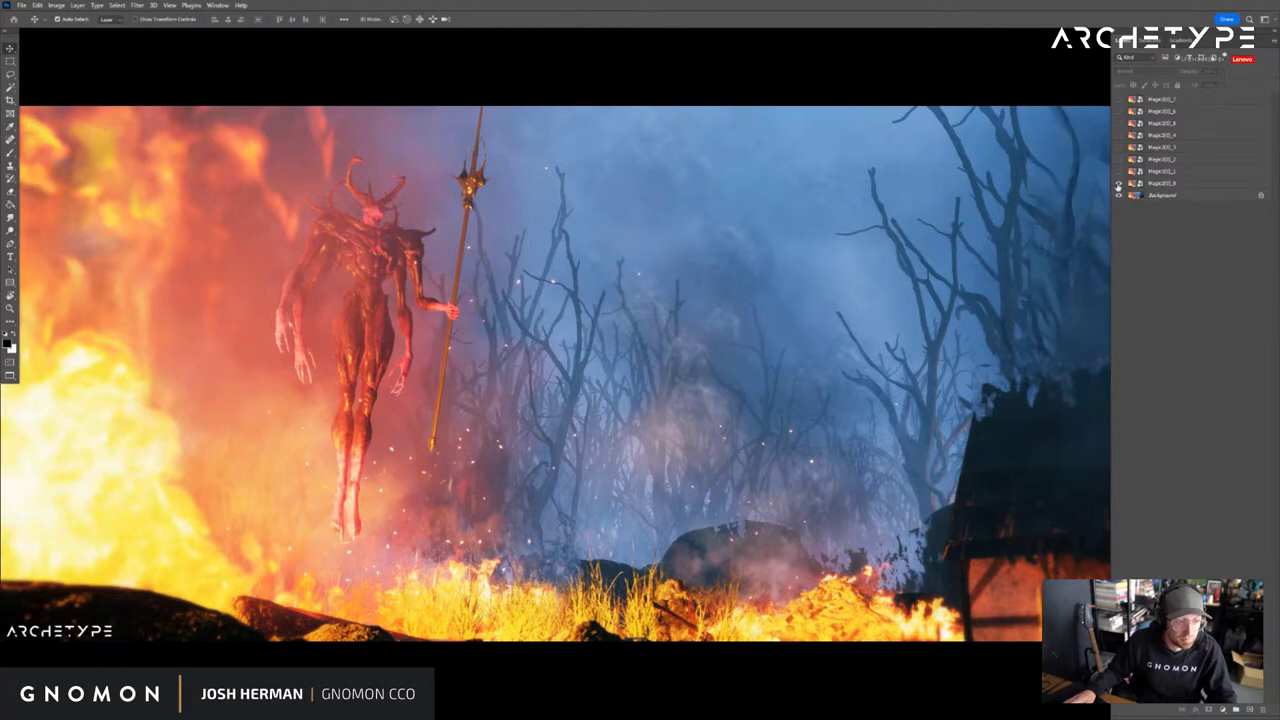
pyautogui.click(1118, 184)
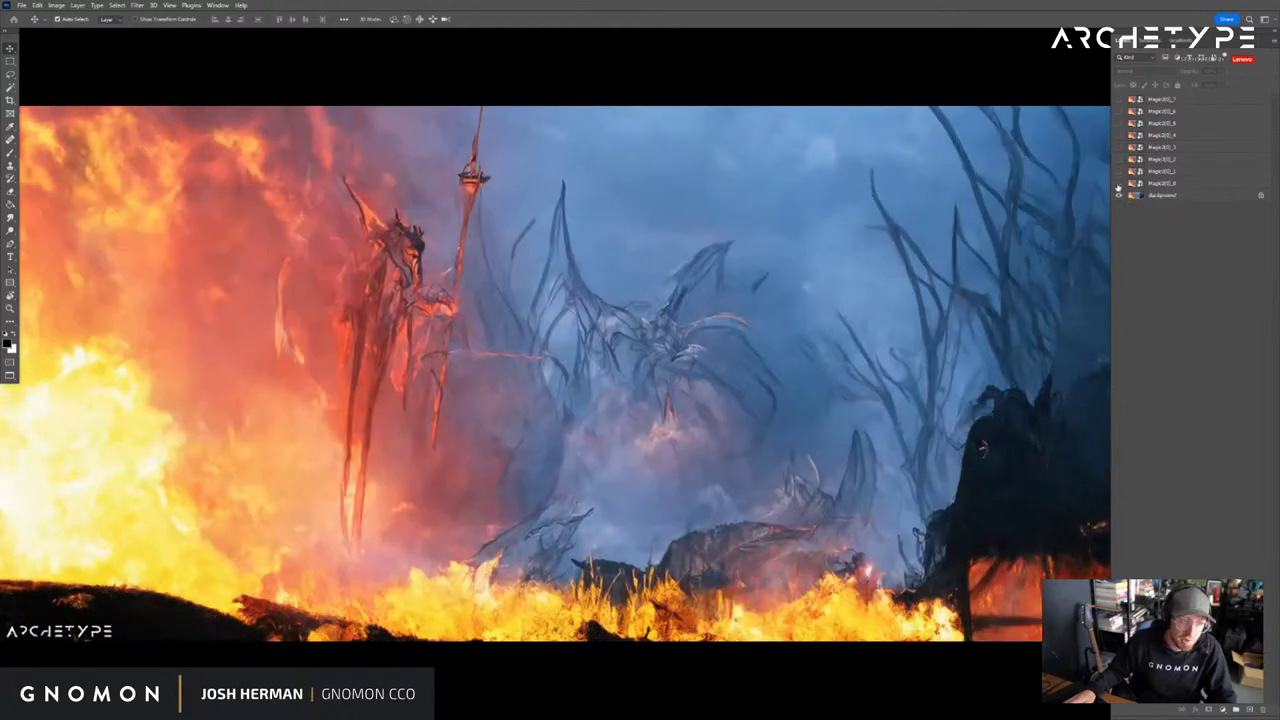
pyautogui.click(1118, 184)
pyautogui.click(1118, 184)
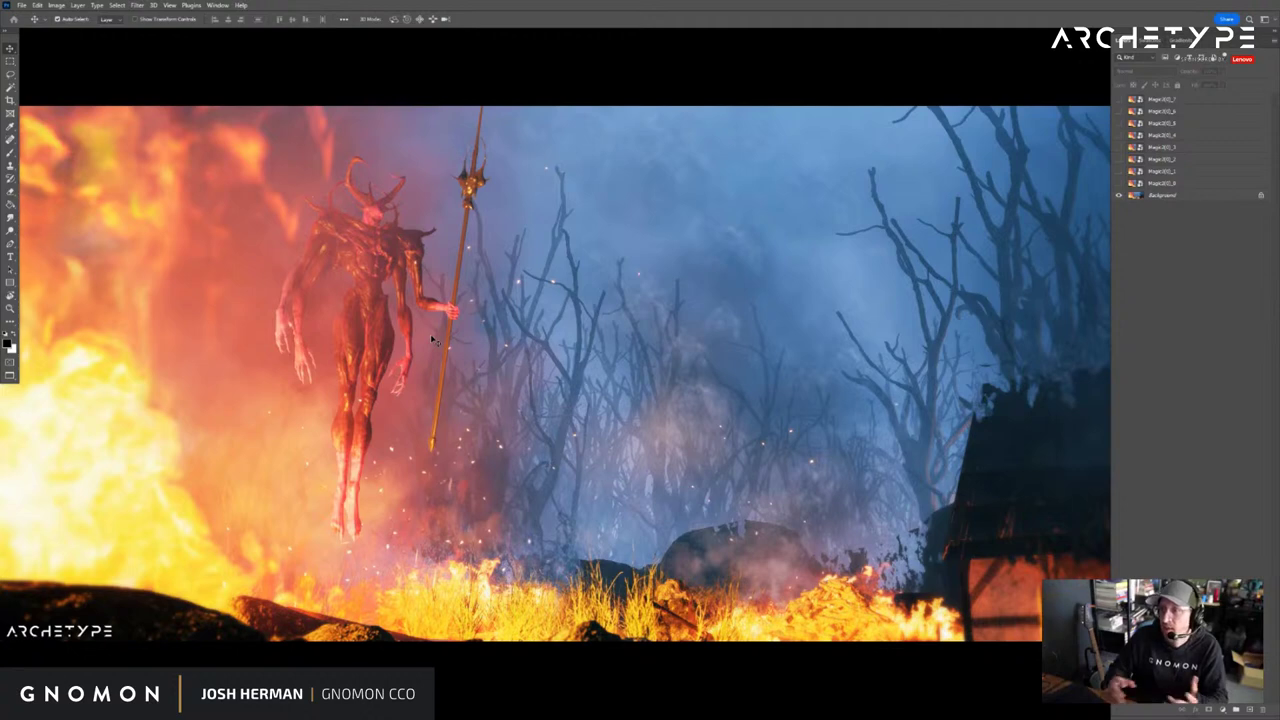
# Show the two lowest AI layers in turn to inspect their versions of the scene, and hide both again
pyautogui.click(1130, 184)
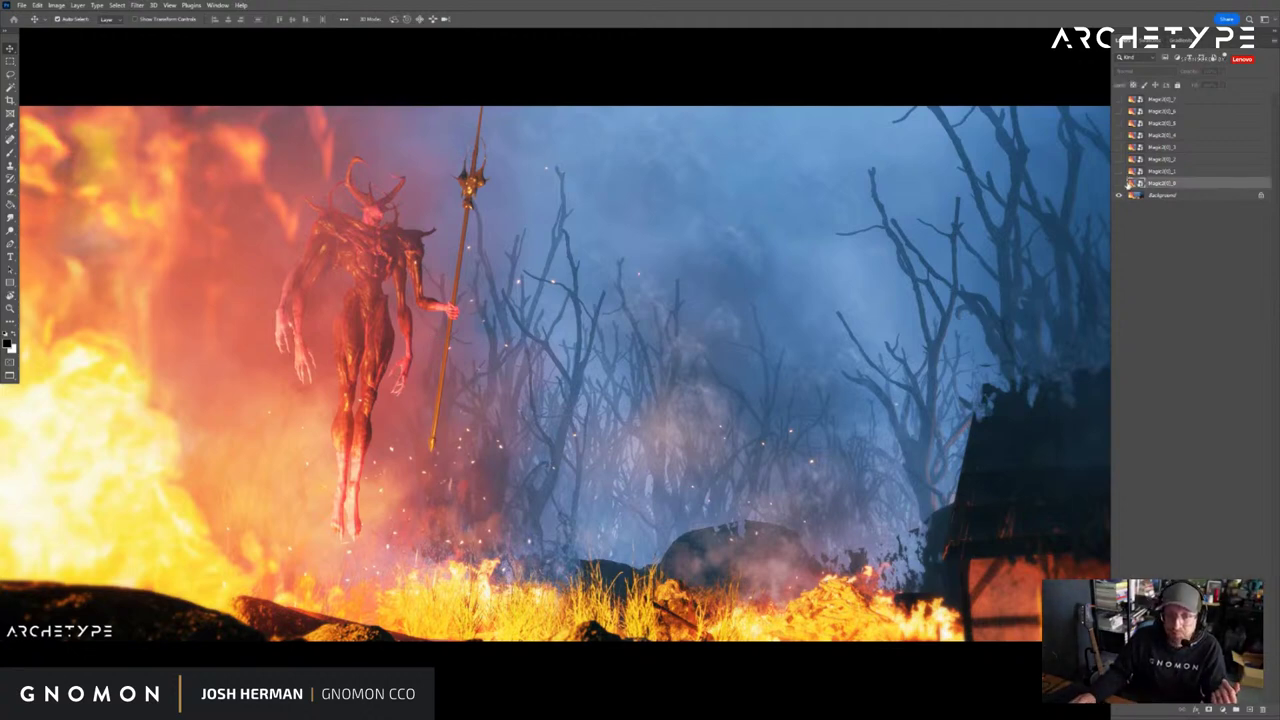
pyautogui.click(1119, 183)
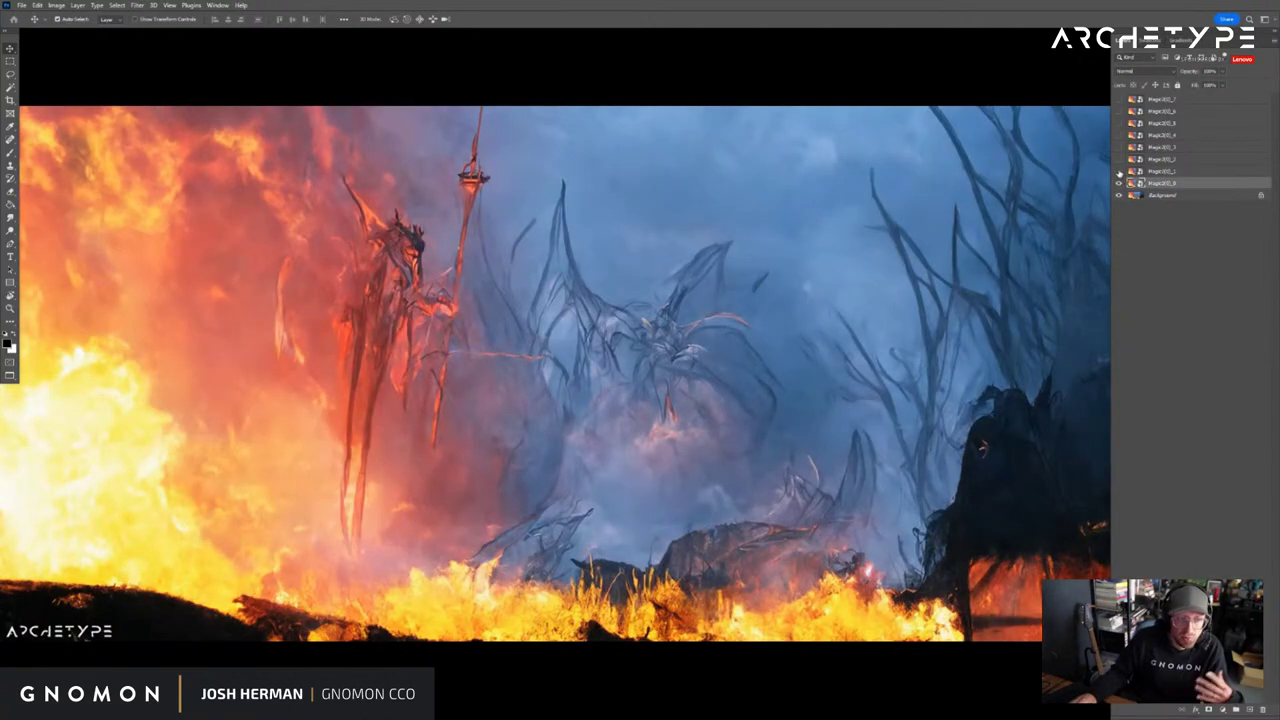
pyautogui.click(1119, 172)
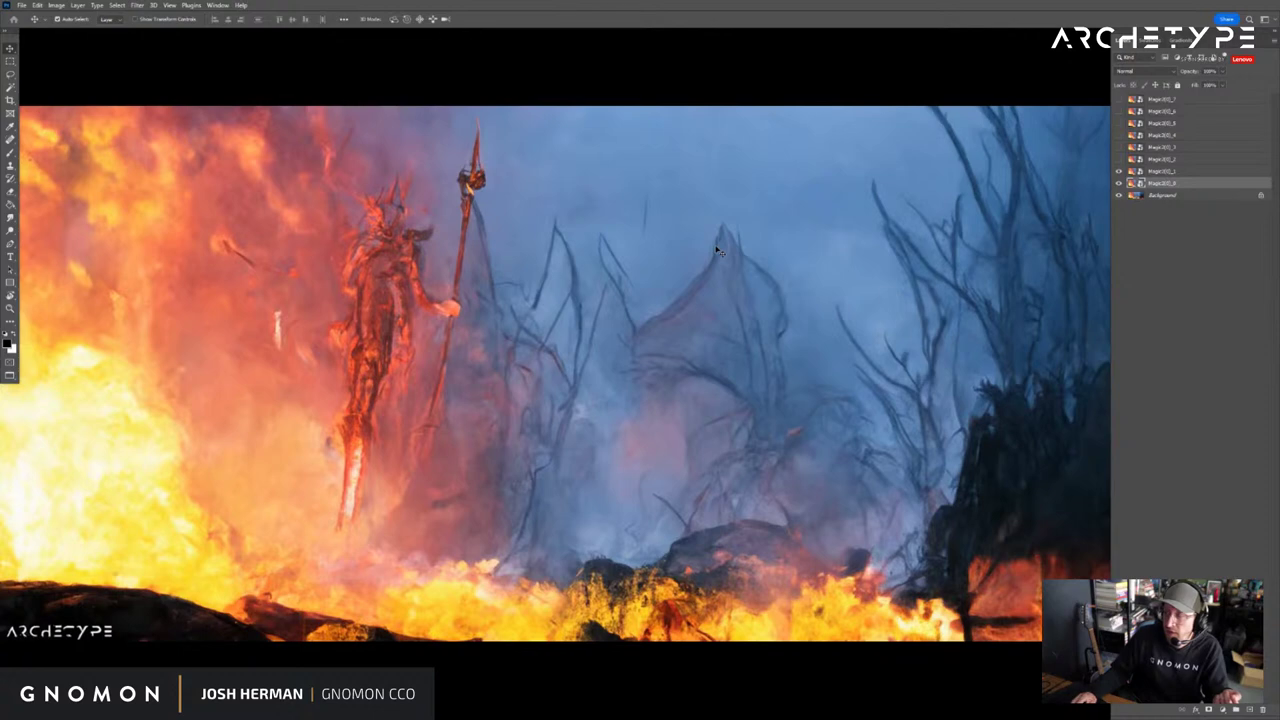
pyautogui.click(1119, 172)
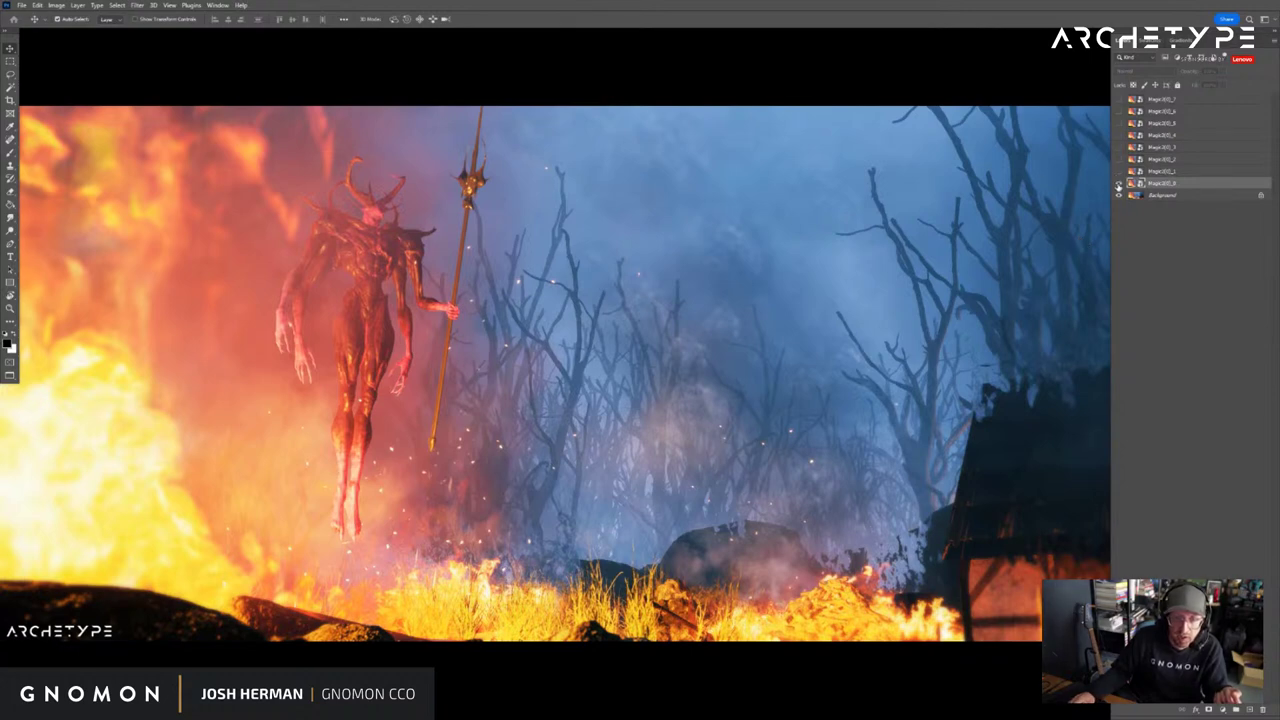
# Show the AI layers one by one from the bottom of the stack to the top, reviewing each variation
pyautogui.click(1119, 184)
pyautogui.click(1119, 172)
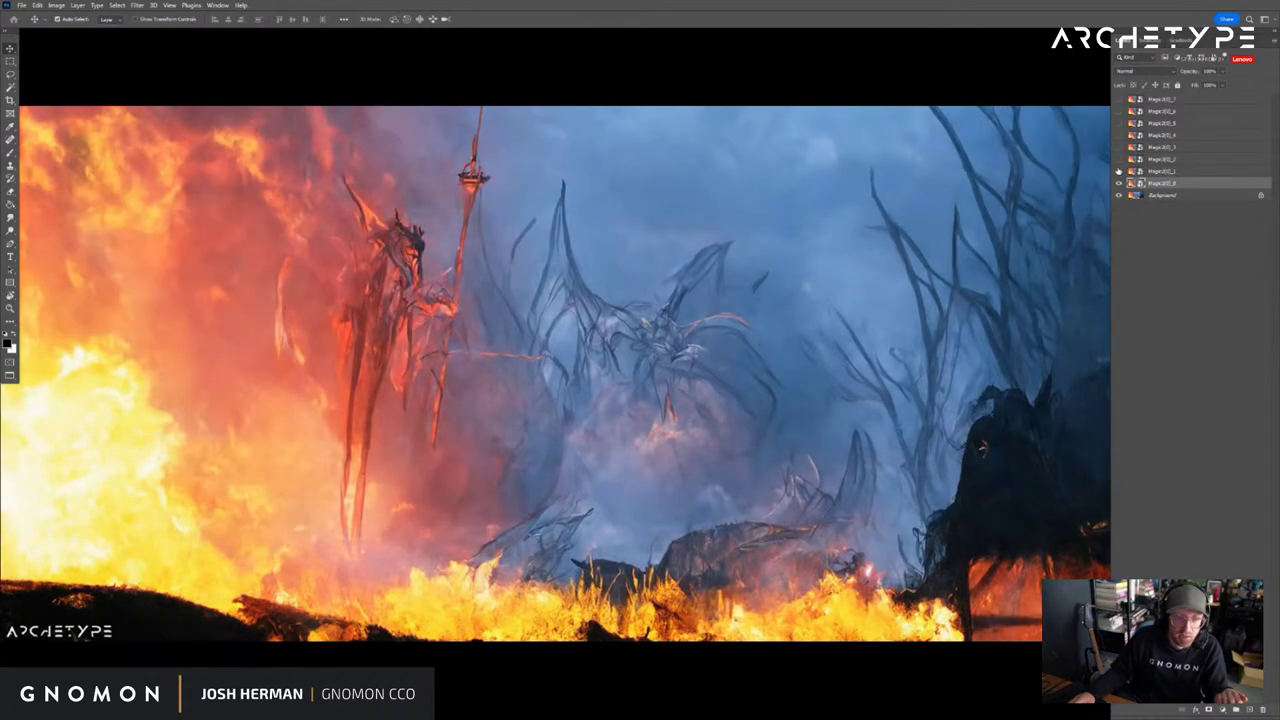
pyautogui.click(1119, 160)
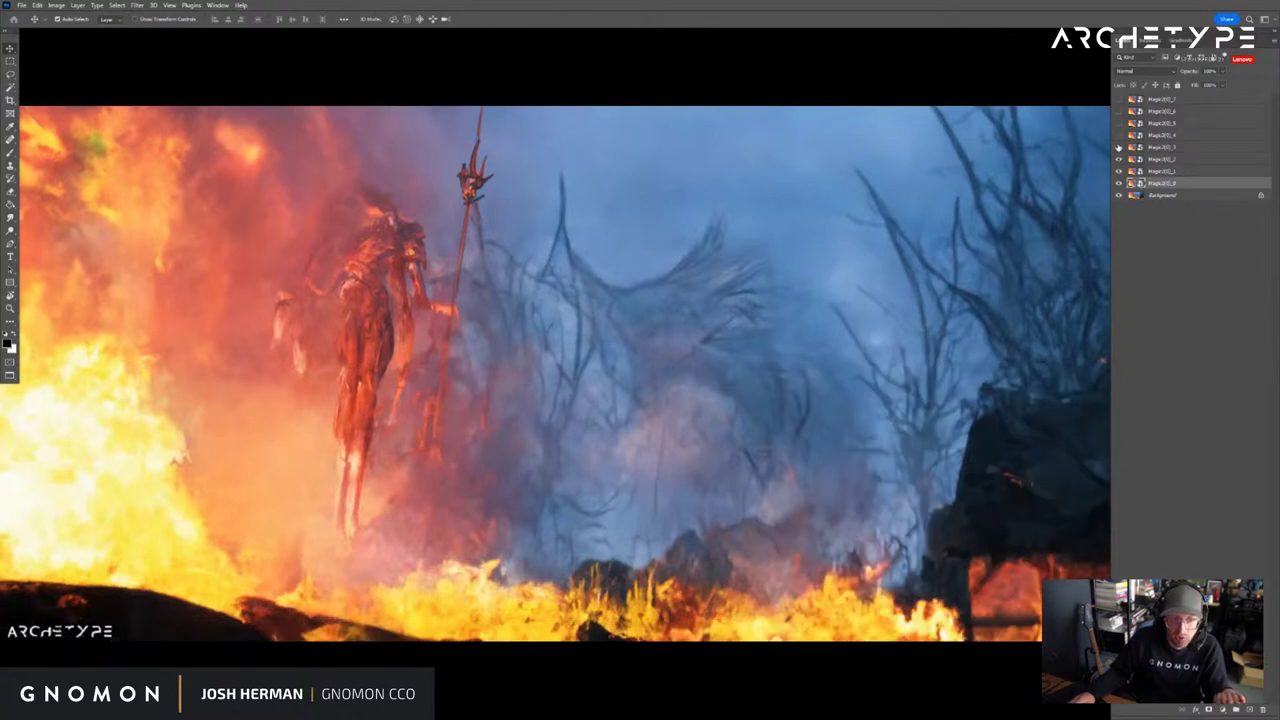
pyautogui.click(1119, 147)
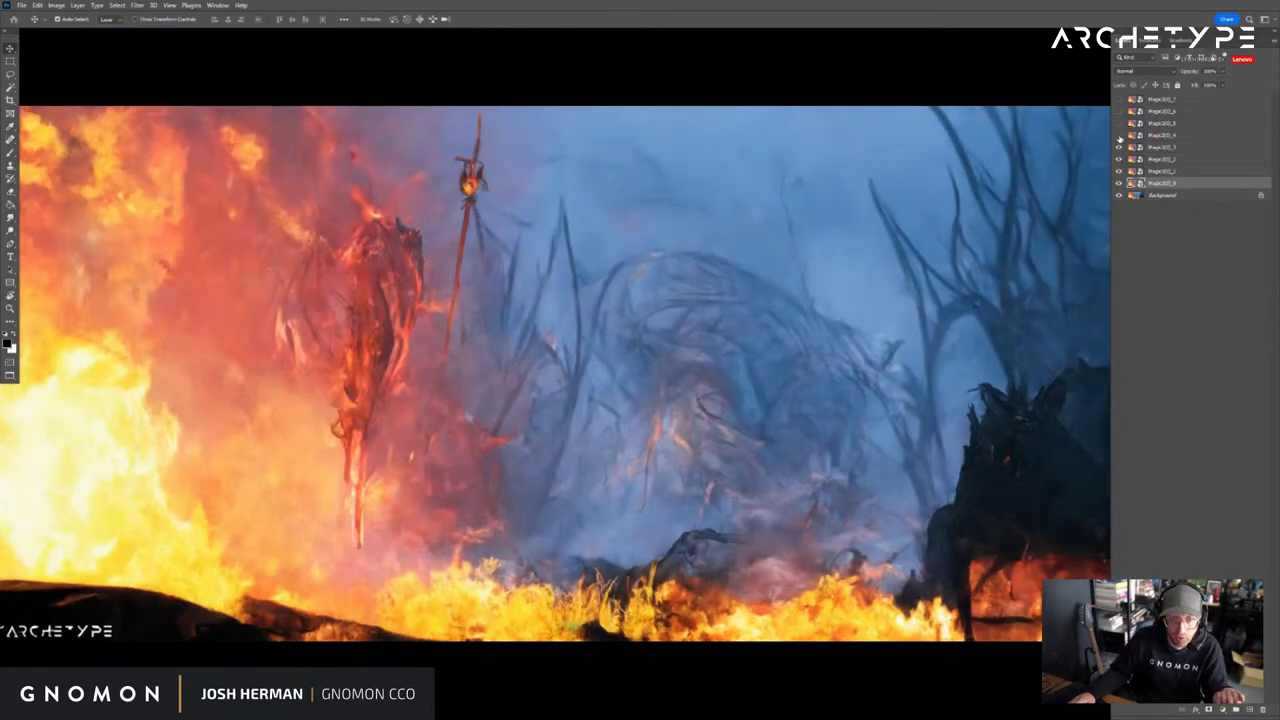
pyautogui.click(1119, 135)
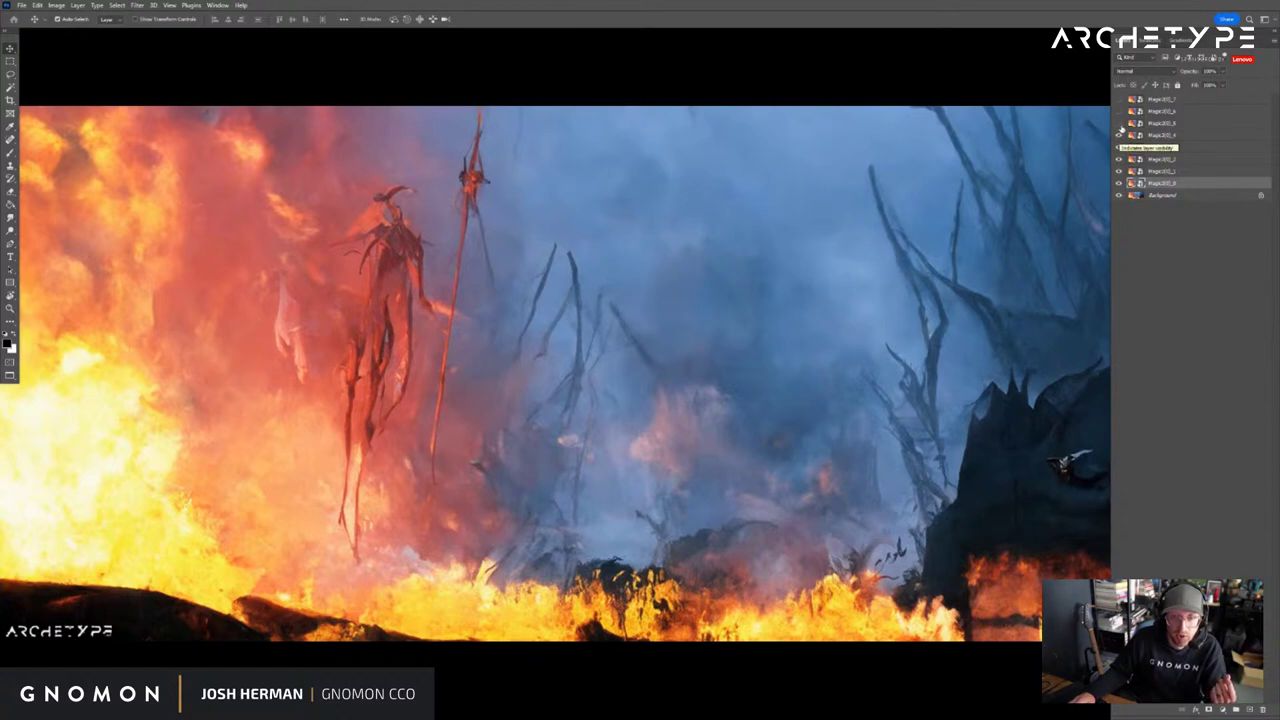
pyautogui.click(1119, 123)
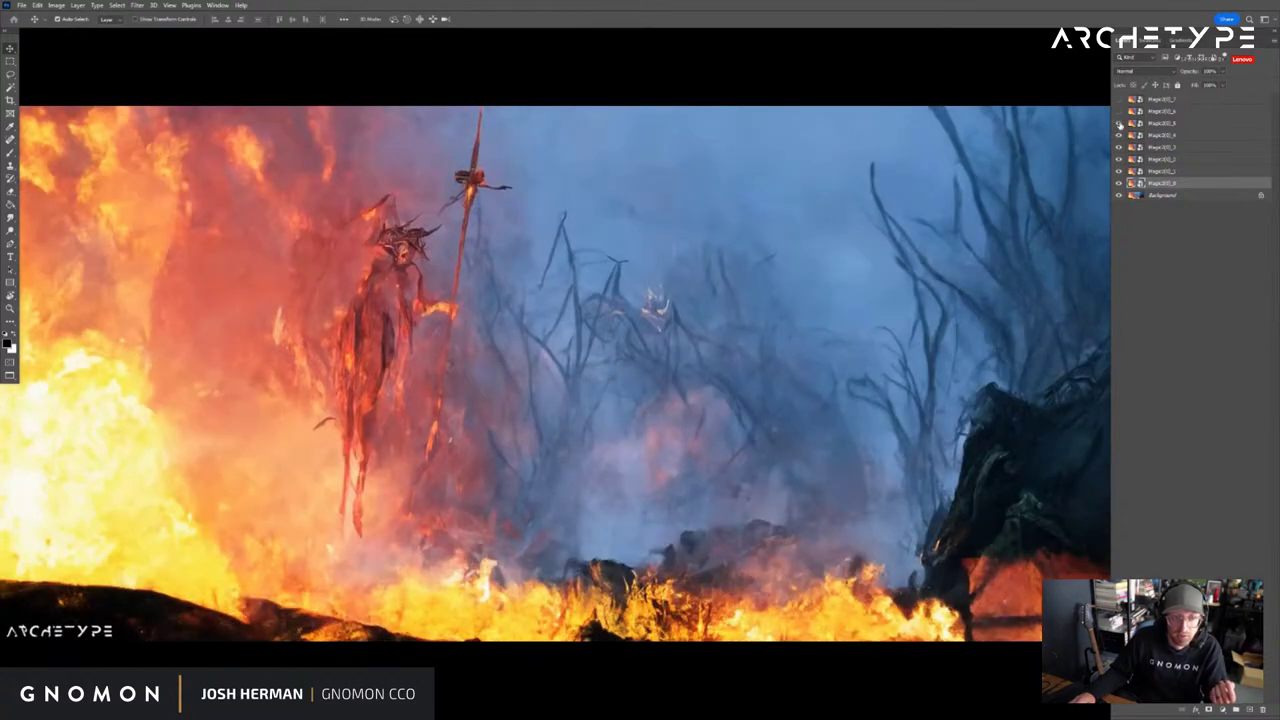
pyautogui.click(1119, 111)
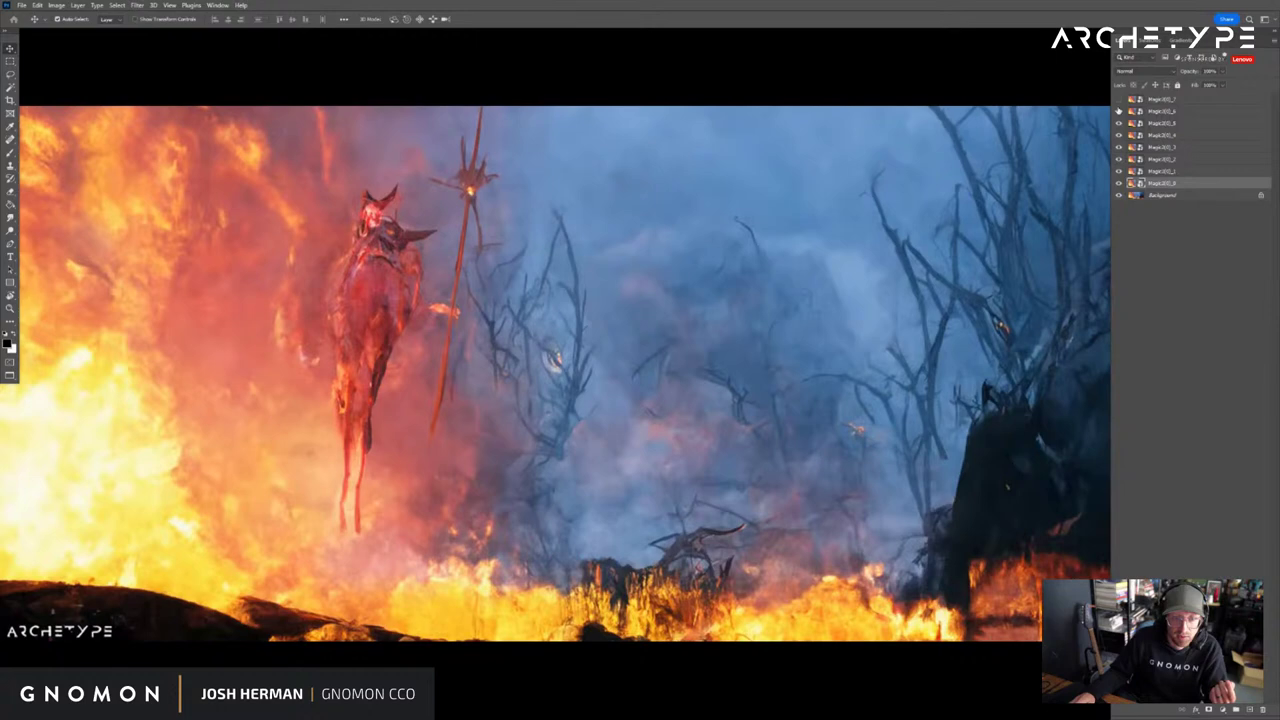
pyautogui.click(1119, 99)
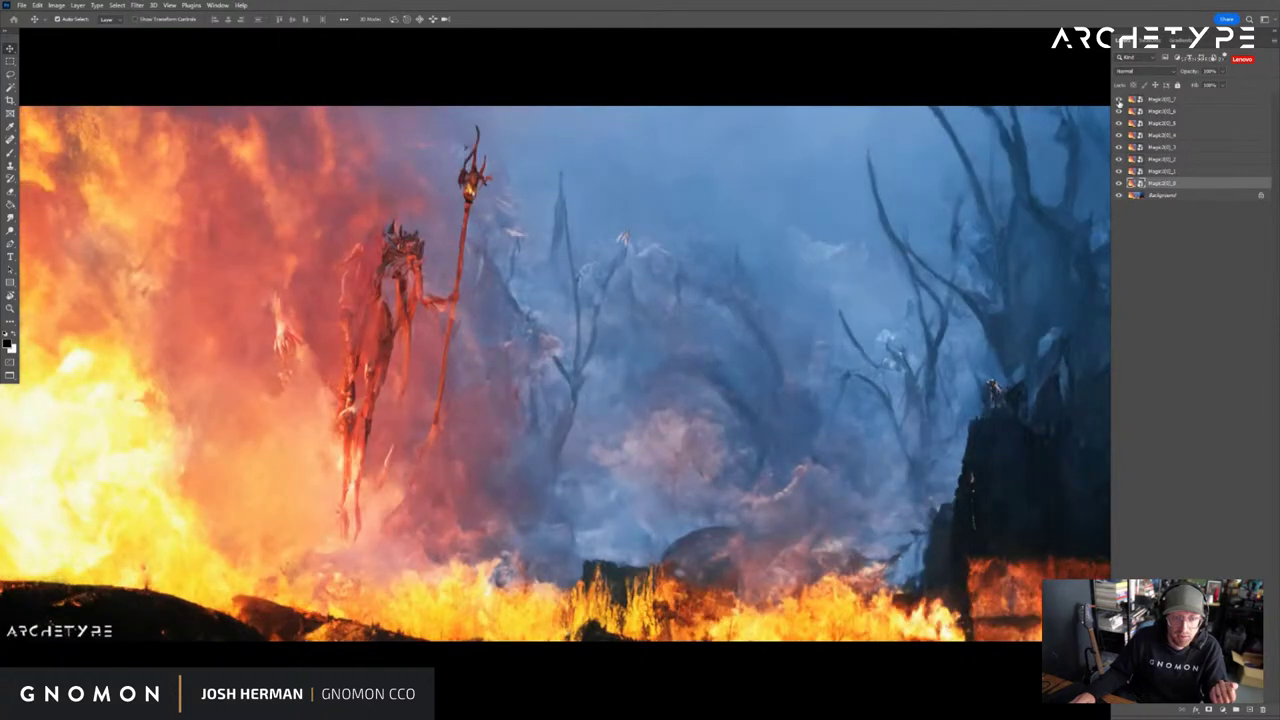
pyautogui.click(1119, 99)
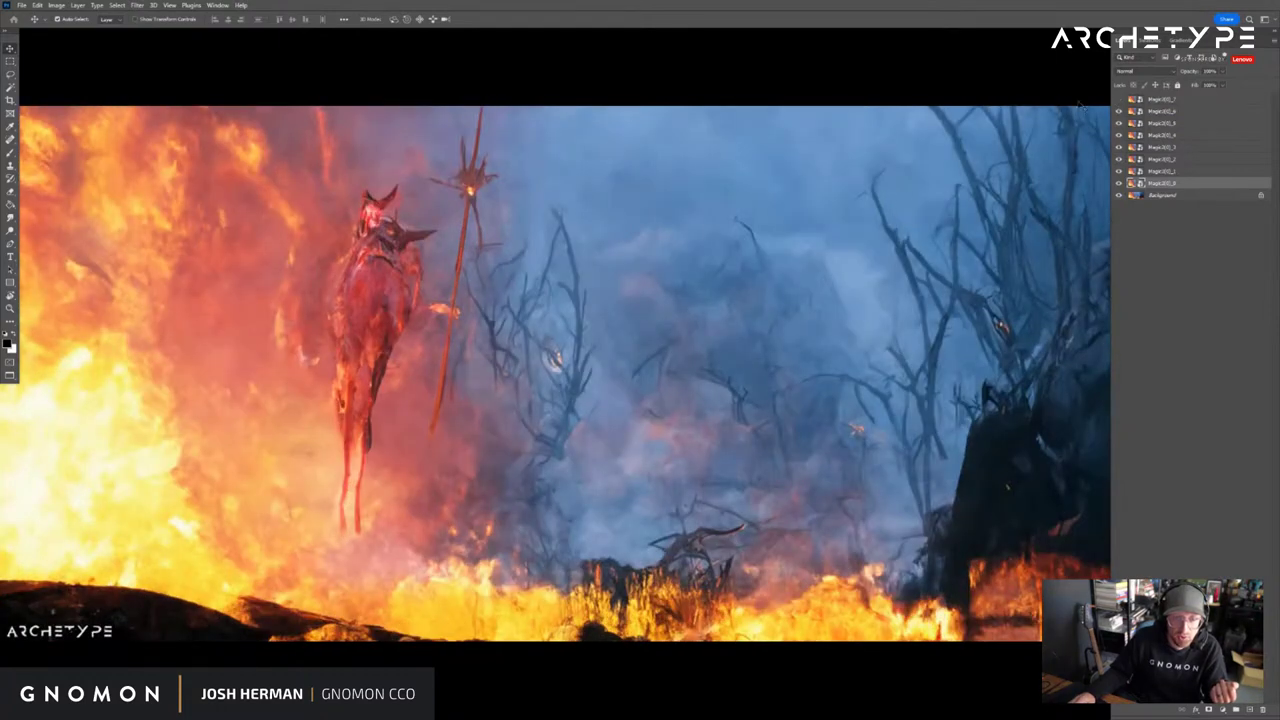
pyautogui.click(1119, 111)
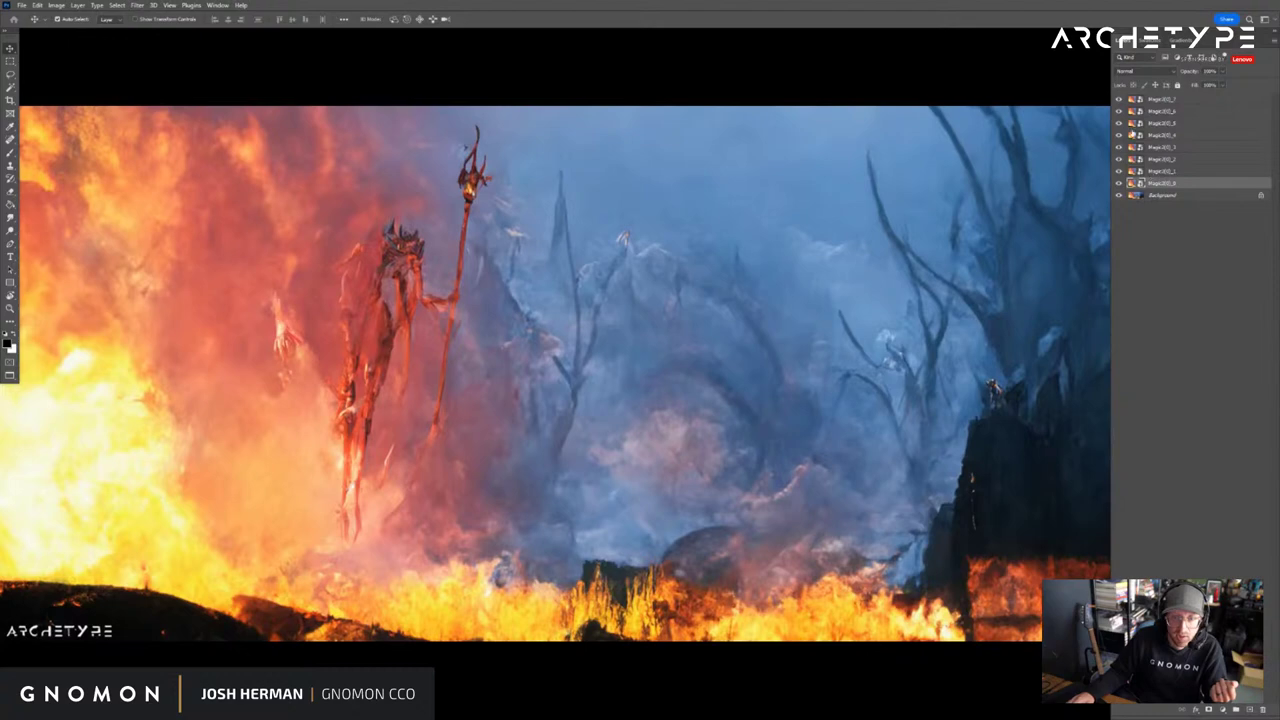
# Hide all AI layers, compare the third one from the top with Background, and leave only the layer ending in _4 shown and selected
pyautogui.moveTo(1122, 134); pyautogui.dragTo(1121, 182)
pyautogui.click(1119, 125)
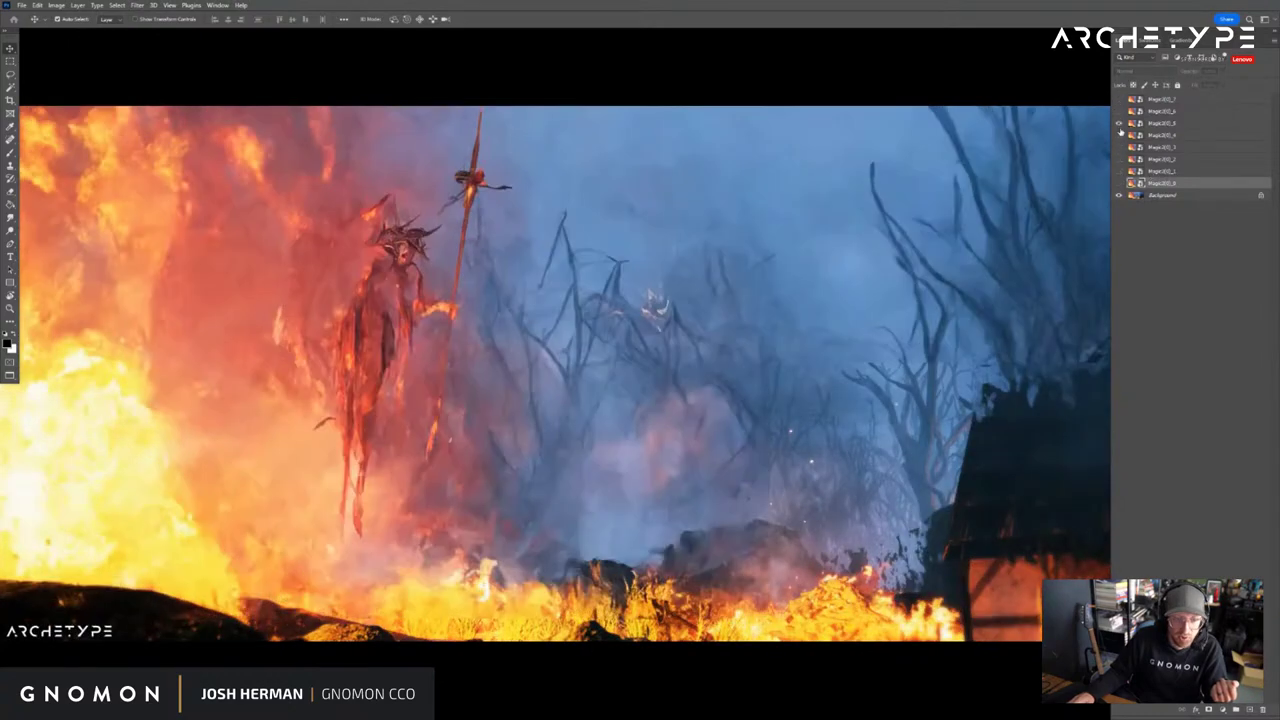
pyautogui.click(1119, 123)
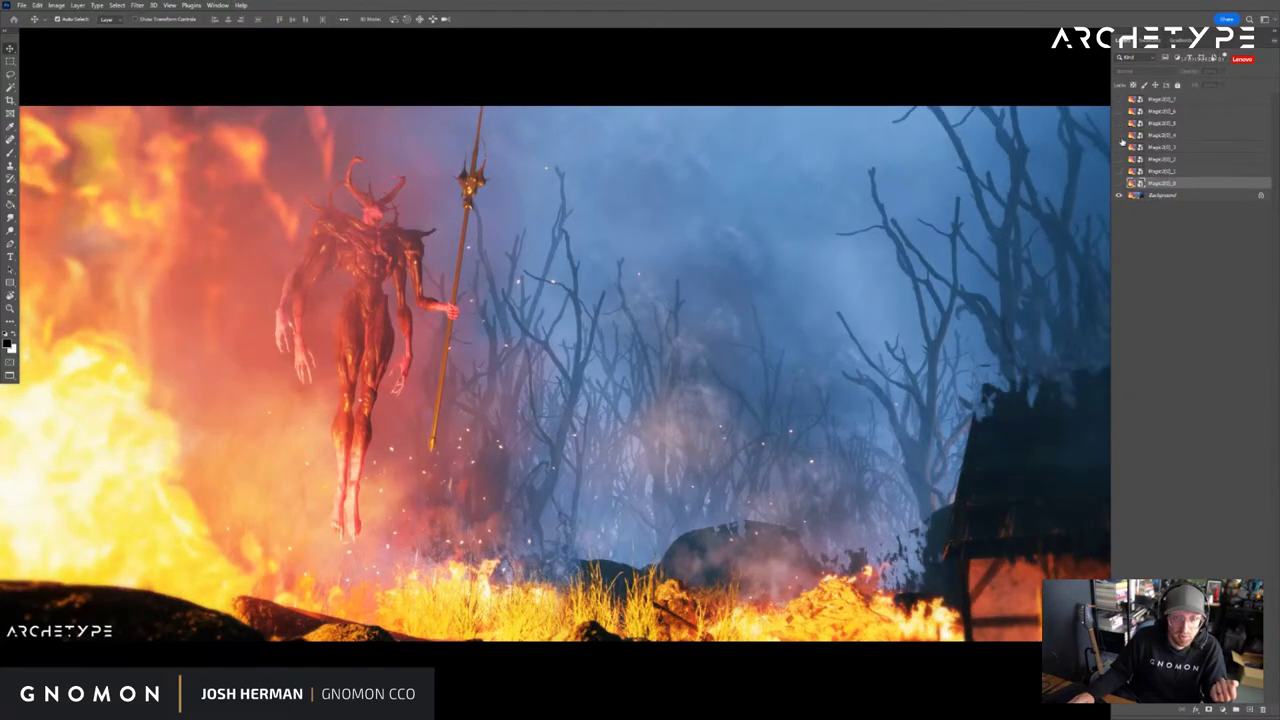
pyautogui.click(1119, 123)
pyautogui.click(1119, 123)
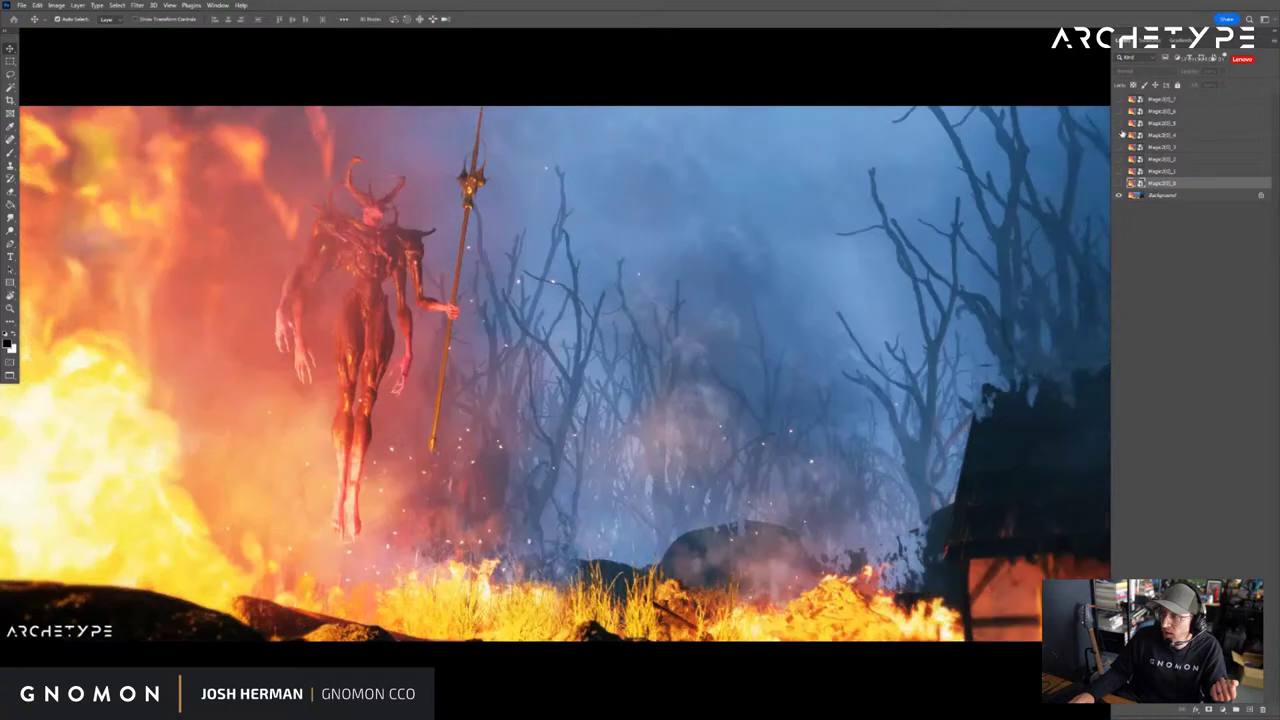
pyautogui.click(1120, 135)
pyautogui.click(1120, 135)
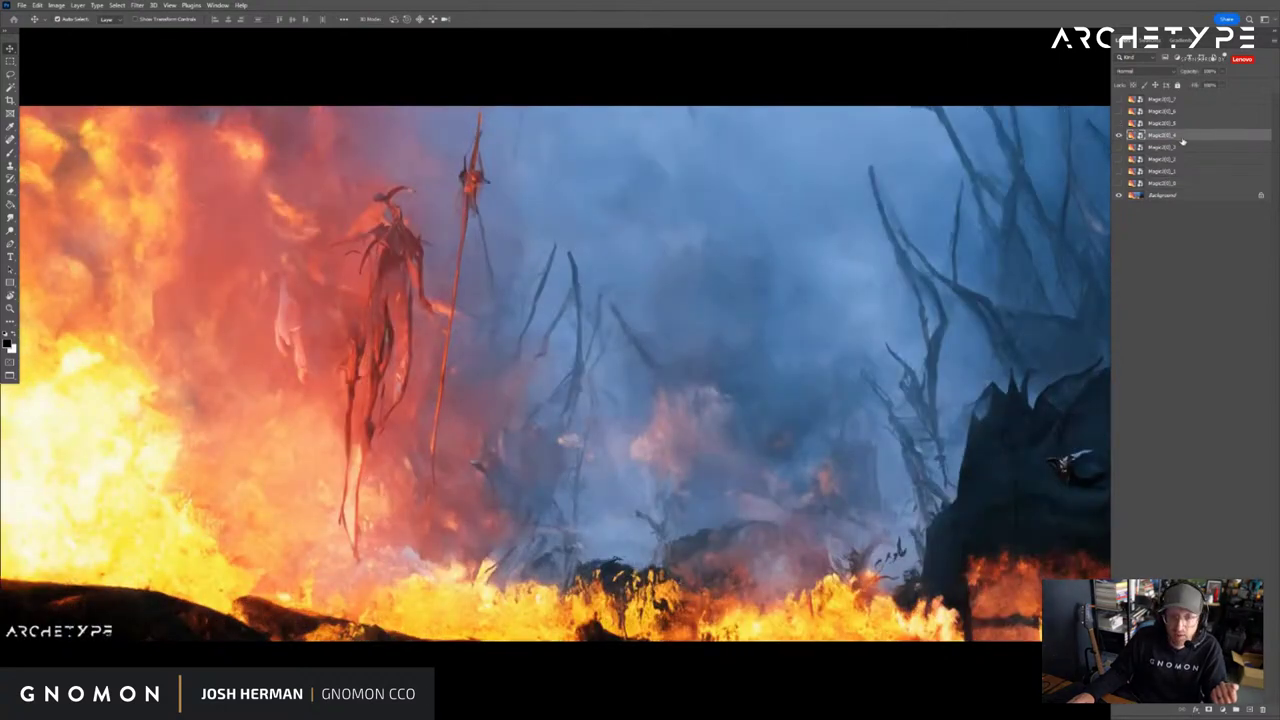
# Add a layer mask to the AI layer ending in _4 and ready the Brush tool for painting on it
pyautogui.click(1211, 710)
pyautogui.press('x')
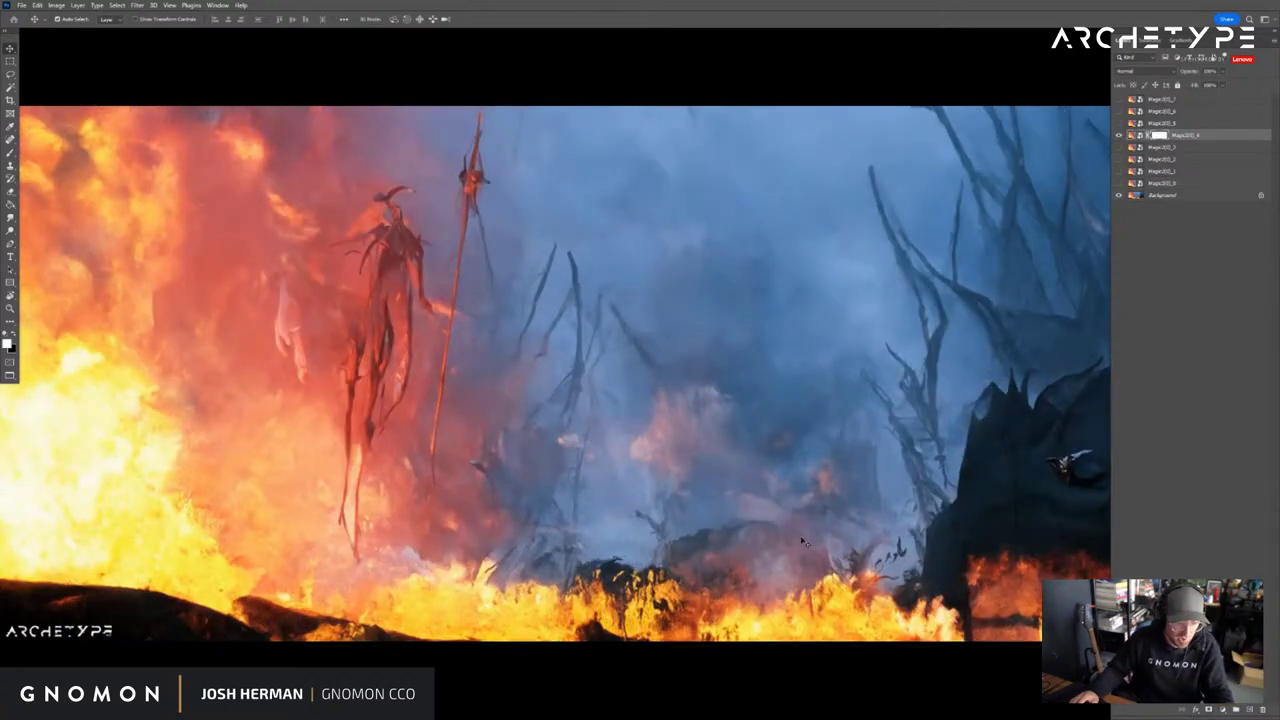
pyautogui.press('b')
pyautogui.press('z')
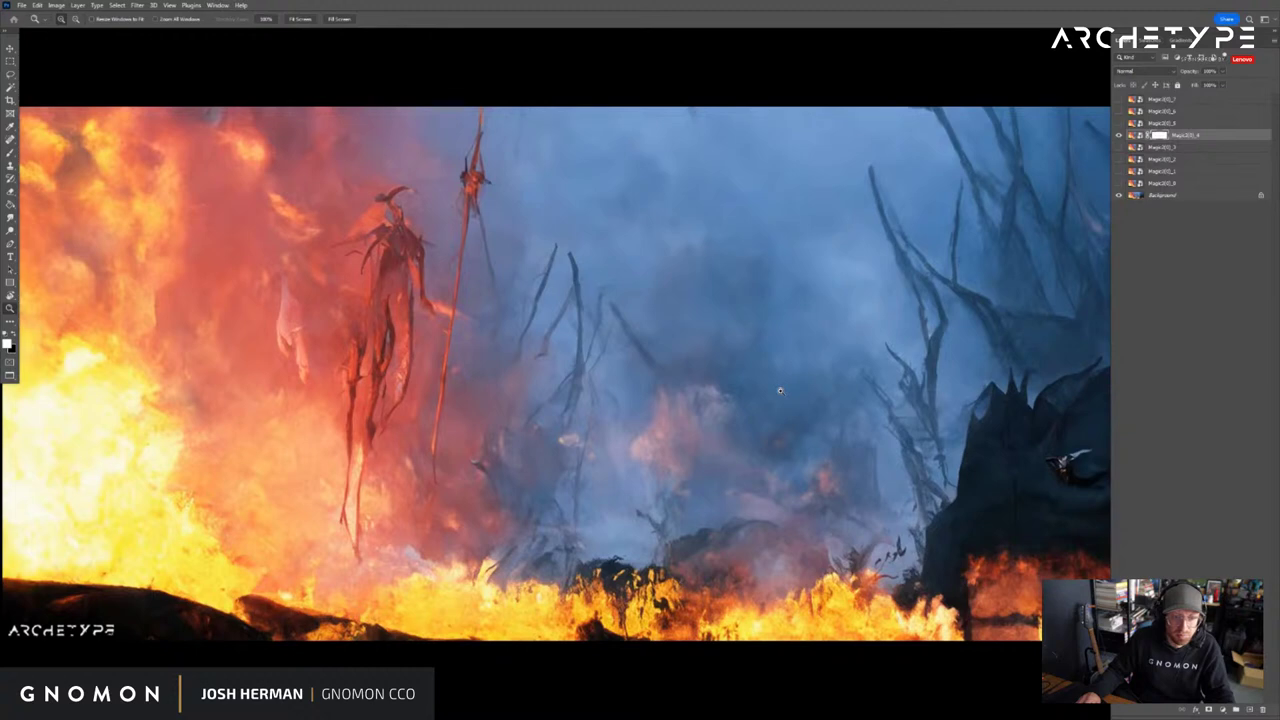
pyautogui.keyDown('alt'); pyautogui.click(780, 391); pyautogui.keyUp('alt')
pyautogui.press('b')
pyautogui.moveTo(932, 305); pyautogui.dragTo(774, 294)
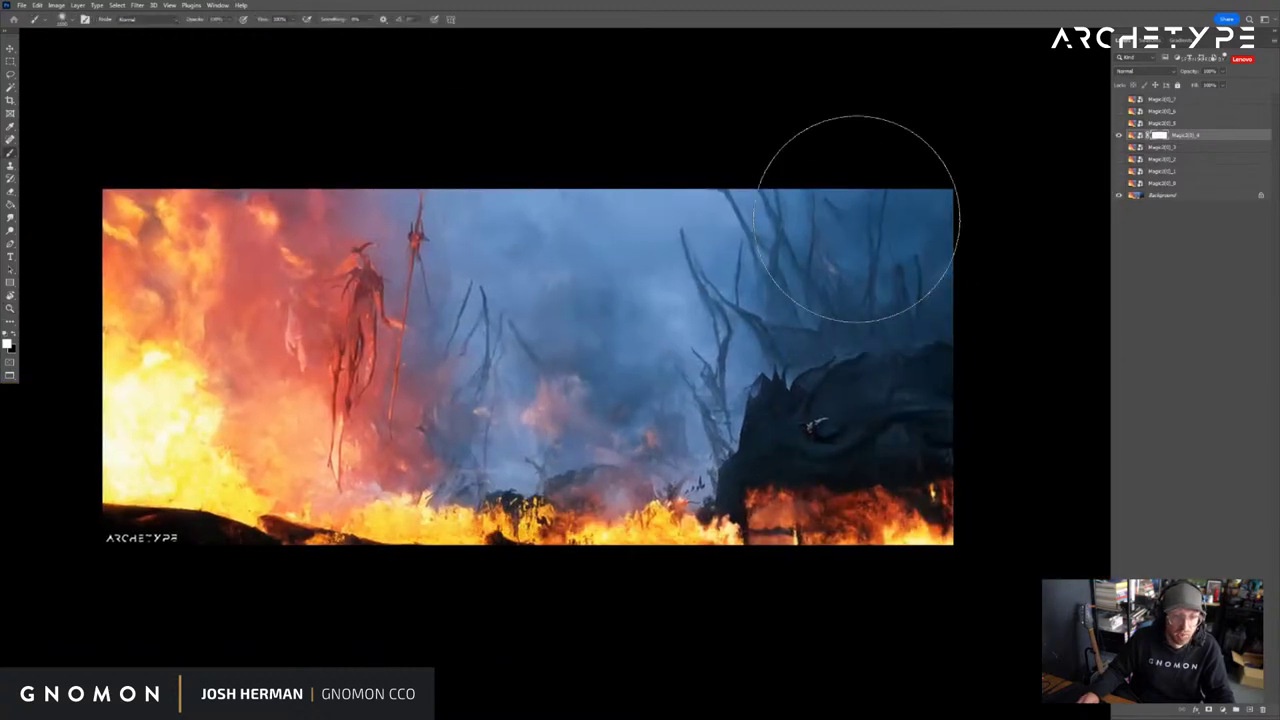
# Paint black on the layer mask over the flames and the horned figure to bring back the original render there
pyautogui.press('x')
pyautogui.moveTo(566, 226)
pyautogui.mouseDown()
pyautogui.moveTo(344, 520)
pyautogui.moveTo(270, 437)
pyautogui.moveTo(11, 350)
pyautogui.mouseUp()
pyautogui.hotkey('ctrl', 'z')
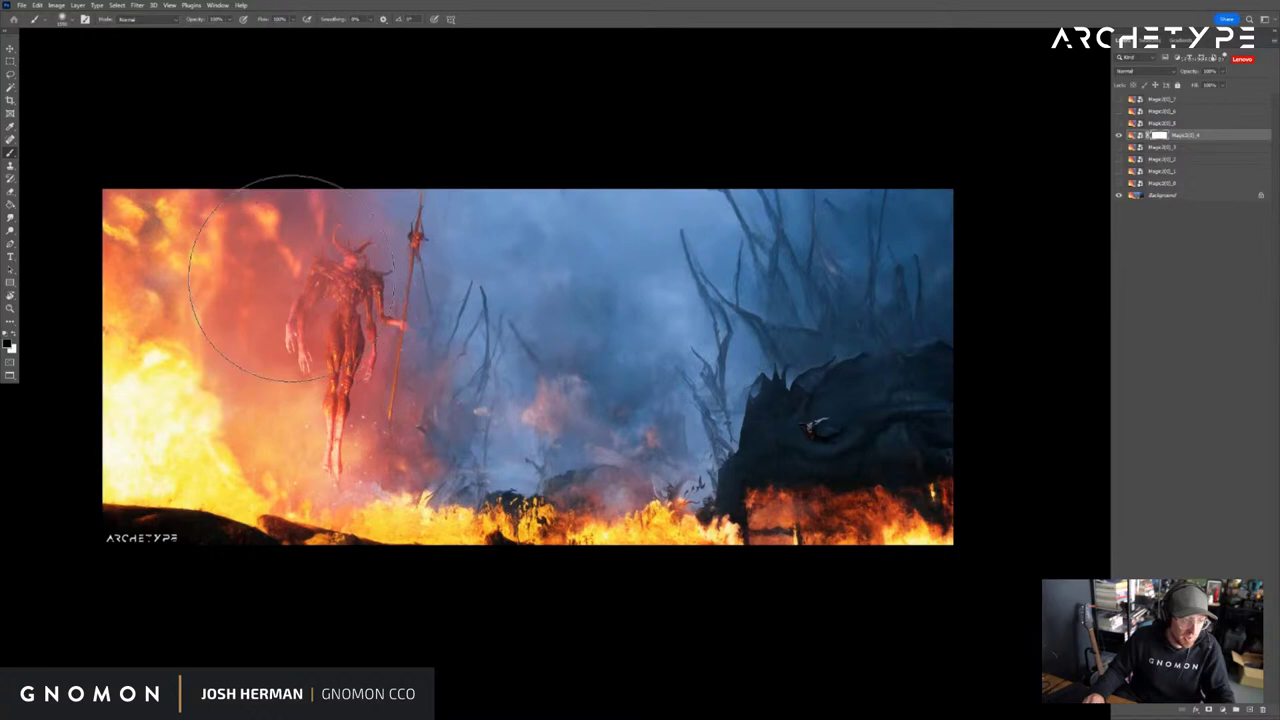
pyautogui.moveTo(167, 221)
pyautogui.mouseDown()
pyautogui.moveTo(60, 290)
pyautogui.moveTo(229, 523)
pyautogui.moveTo(178, 357)
pyautogui.moveTo(274, 571)
pyautogui.moveTo(371, 357)
pyautogui.moveTo(480, 300)
pyautogui.moveTo(480, 313)
pyautogui.mouseUp()
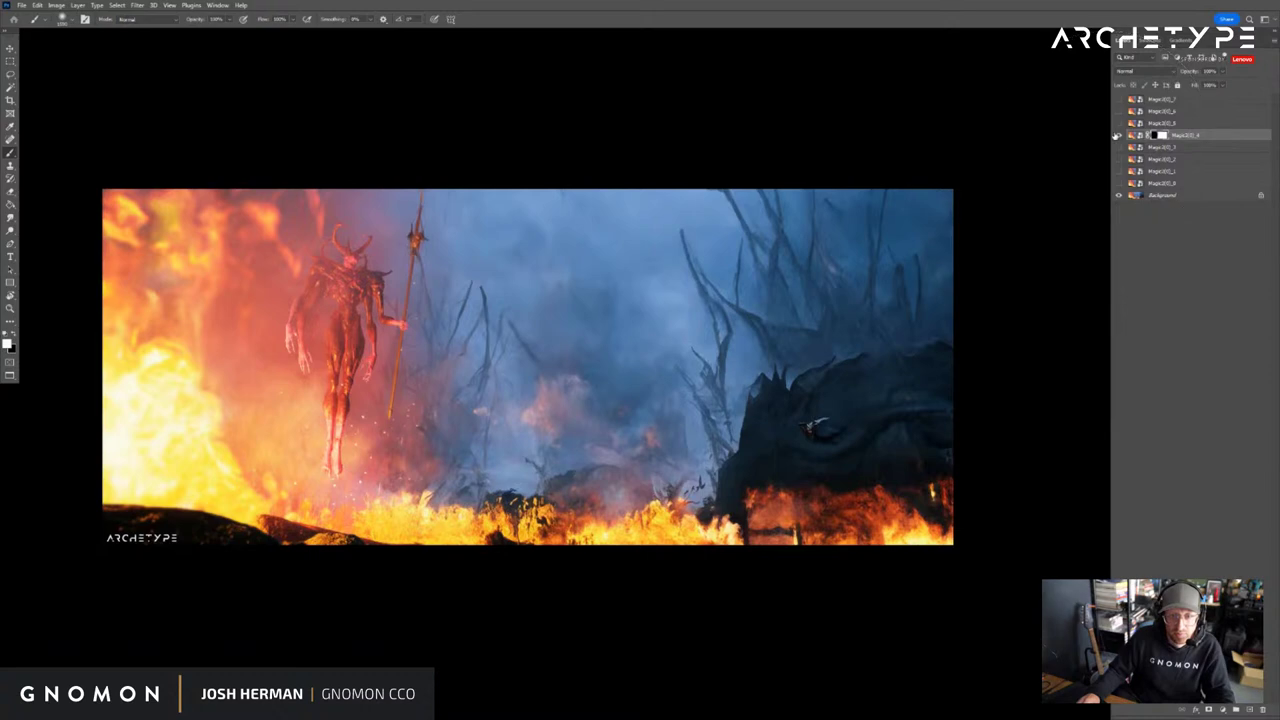
# Toggle the masked AI layer's visibility to compare the blended forest and house with the original render
pyautogui.click(1118, 136)
pyautogui.click(1119, 137)
pyautogui.click(1119, 136)
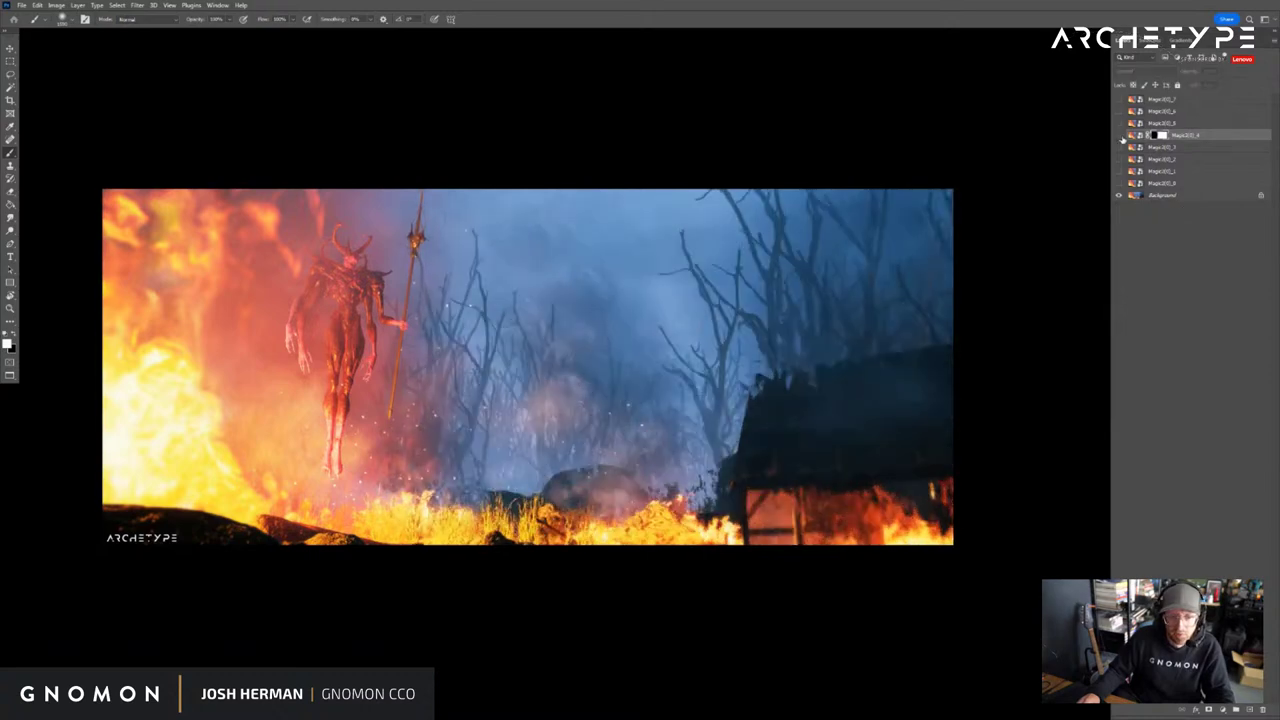
pyautogui.click(1119, 136)
# Mask out the AI layer over the burning house with a black brush, and compare the result with the original using a reduced brush size
pyautogui.press('x')
pyautogui.moveTo(888, 482); pyautogui.dragTo(870, 496)
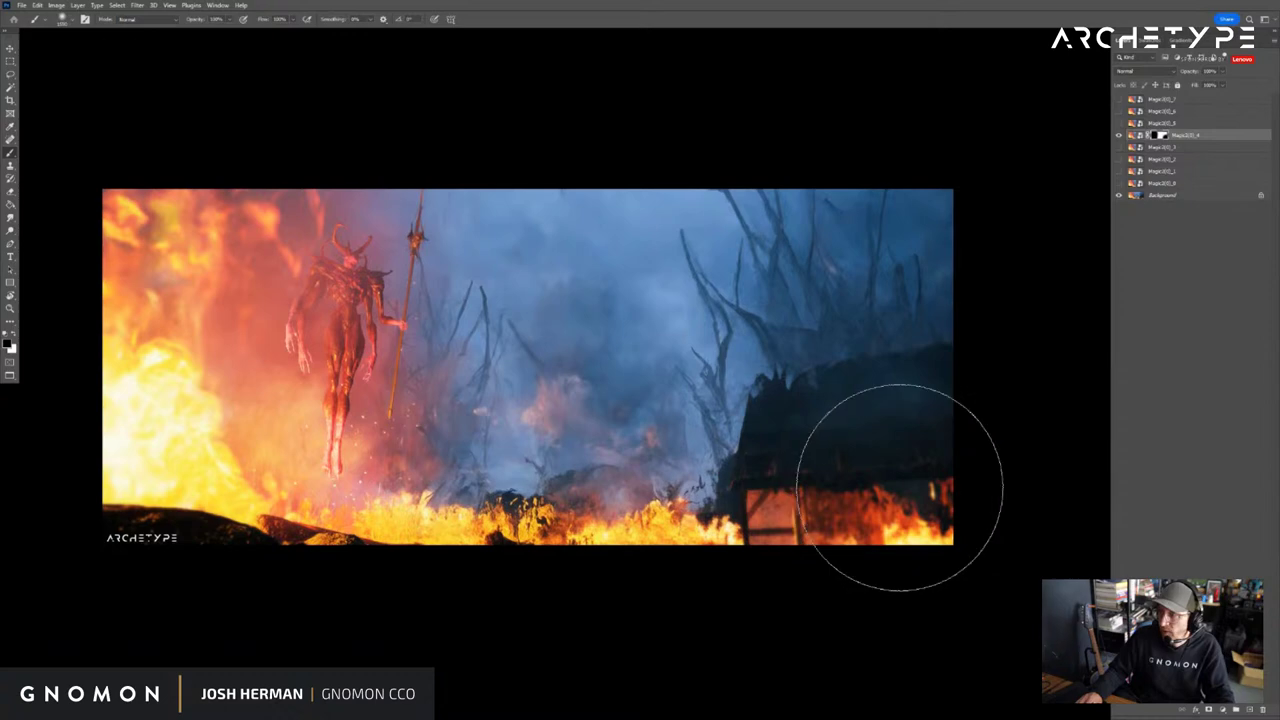
pyautogui.press('[')
pyautogui.press('[')
pyautogui.press('[')
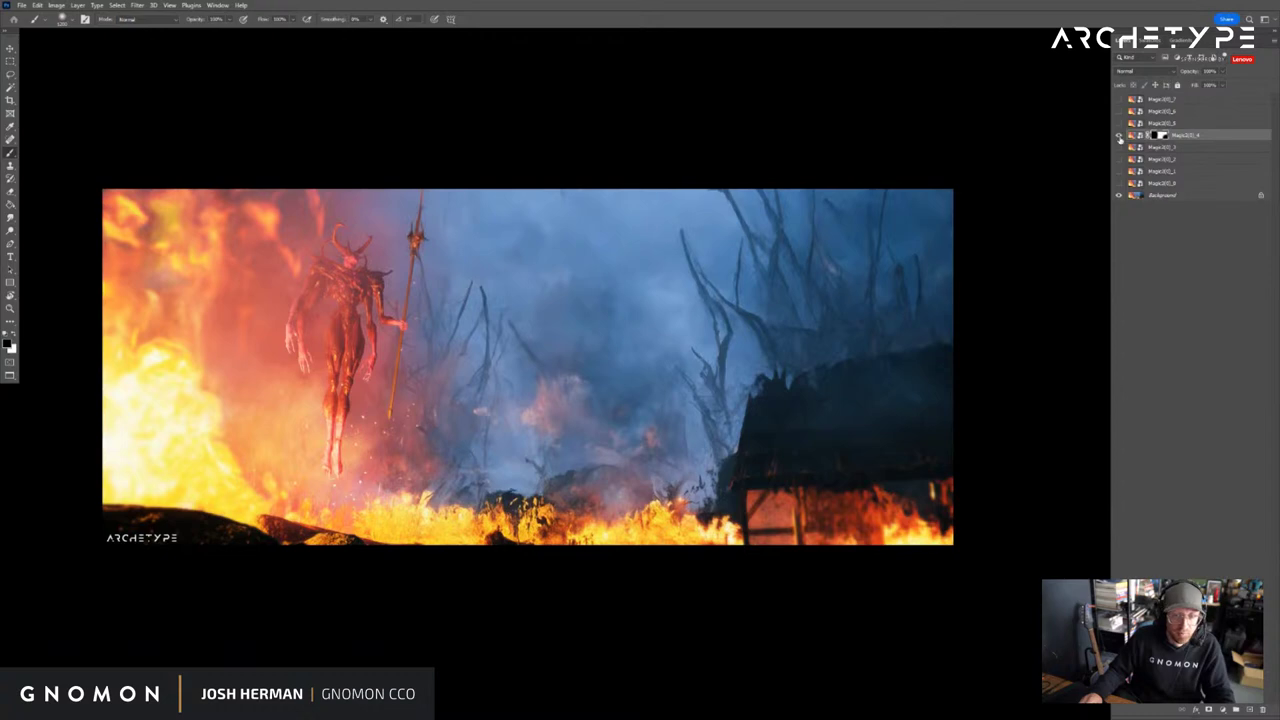
pyautogui.click(1119, 136)
pyautogui.click(1119, 136)
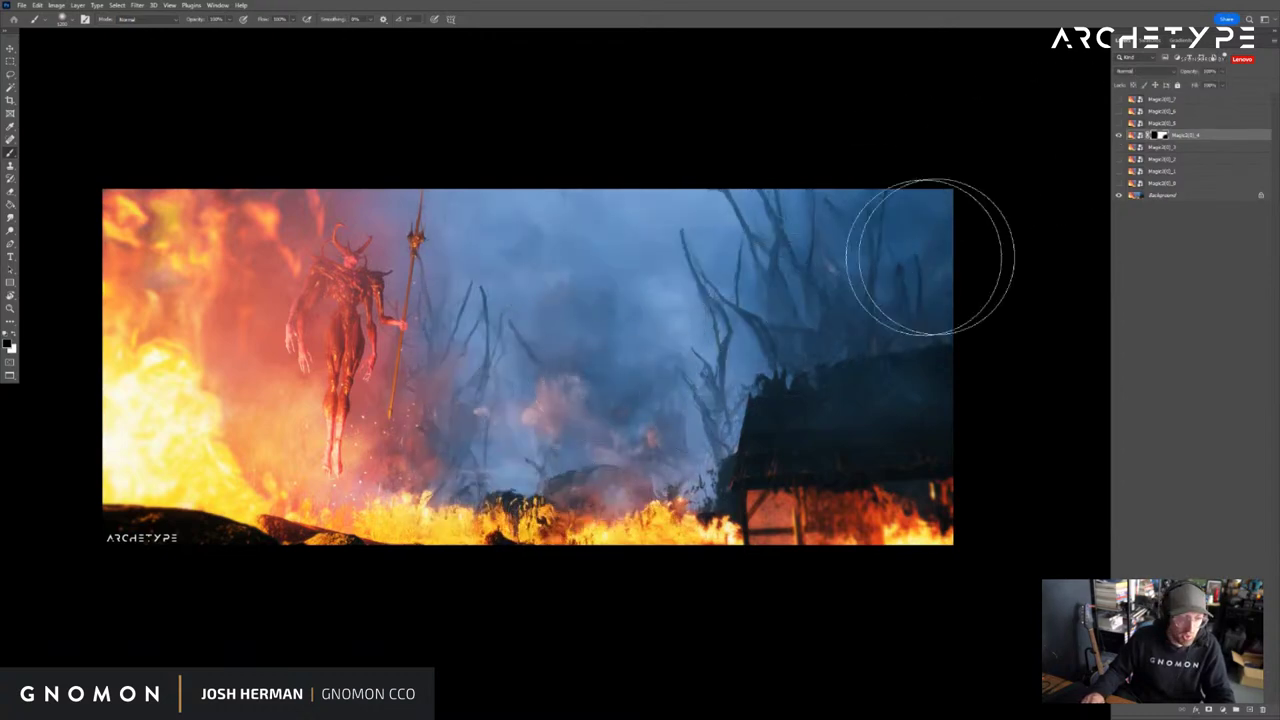
# Toggle the masked AI layer ending in _4 off and on to compare the masked blend with the original render
pyautogui.press('v')
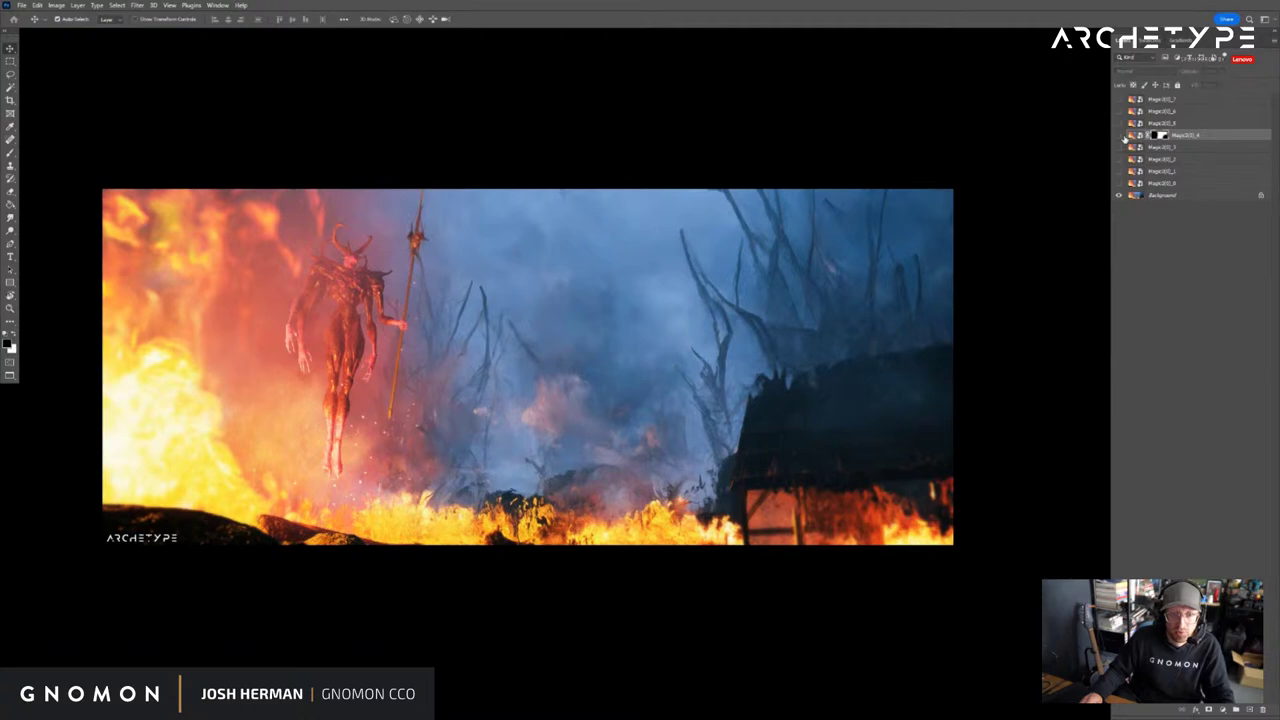
pyautogui.click(1120, 135)
pyautogui.click(1120, 135)
pyautogui.click(1120, 135)
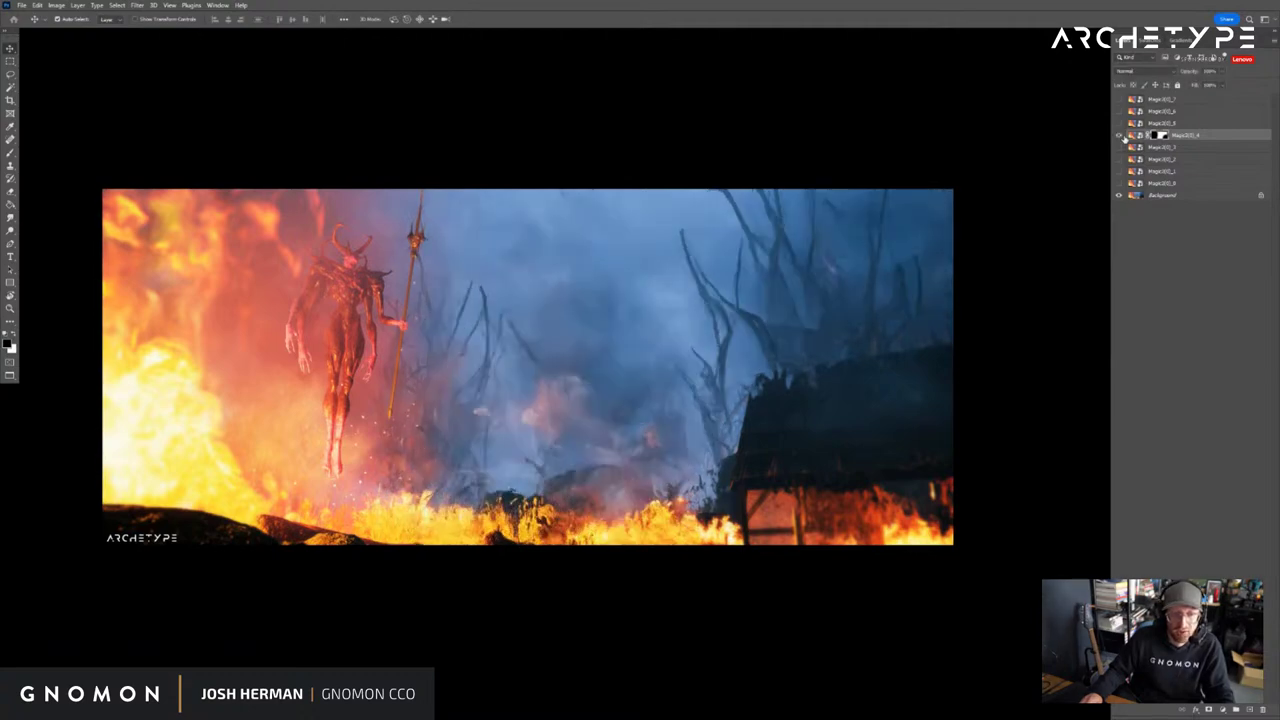
pyautogui.click(1120, 135)
pyautogui.click(1120, 135)
pyautogui.click(1119, 136)
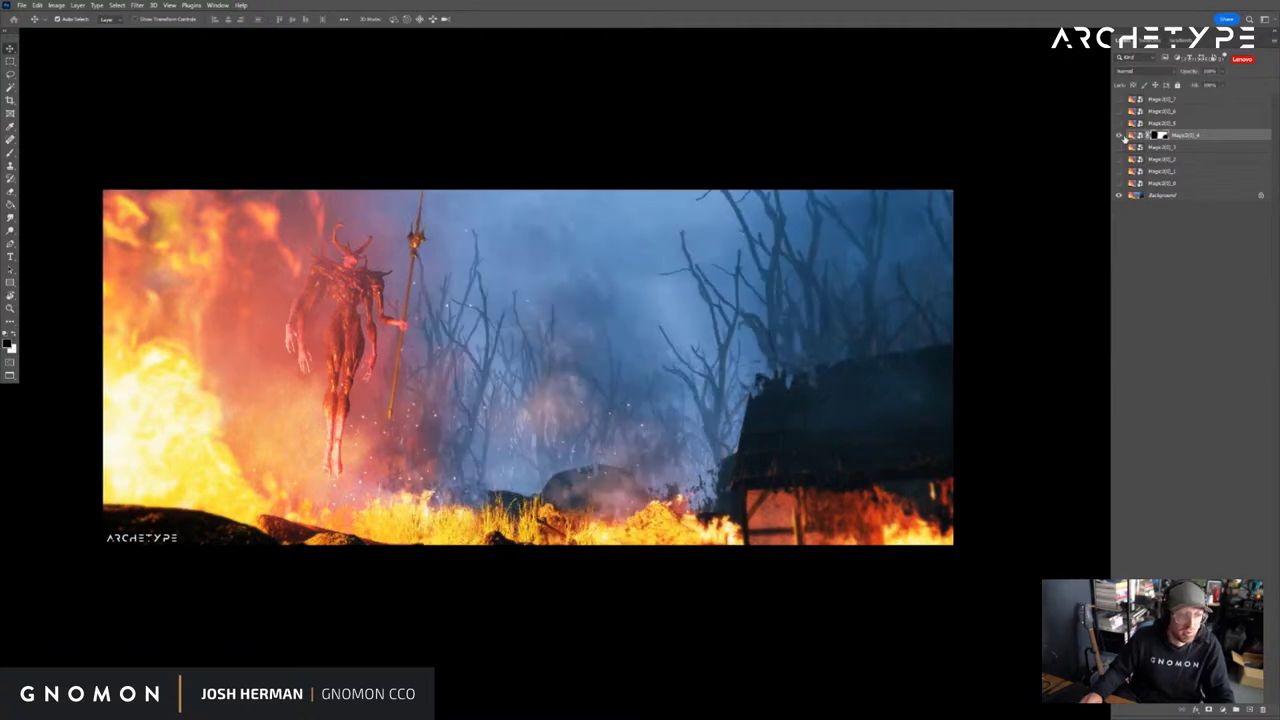
pyautogui.click(1119, 136)
# Move the masked AI layer ending in _4 below the other AI layers, directly above the Background layer
pyautogui.press('z')
pyautogui.click(306, 290)
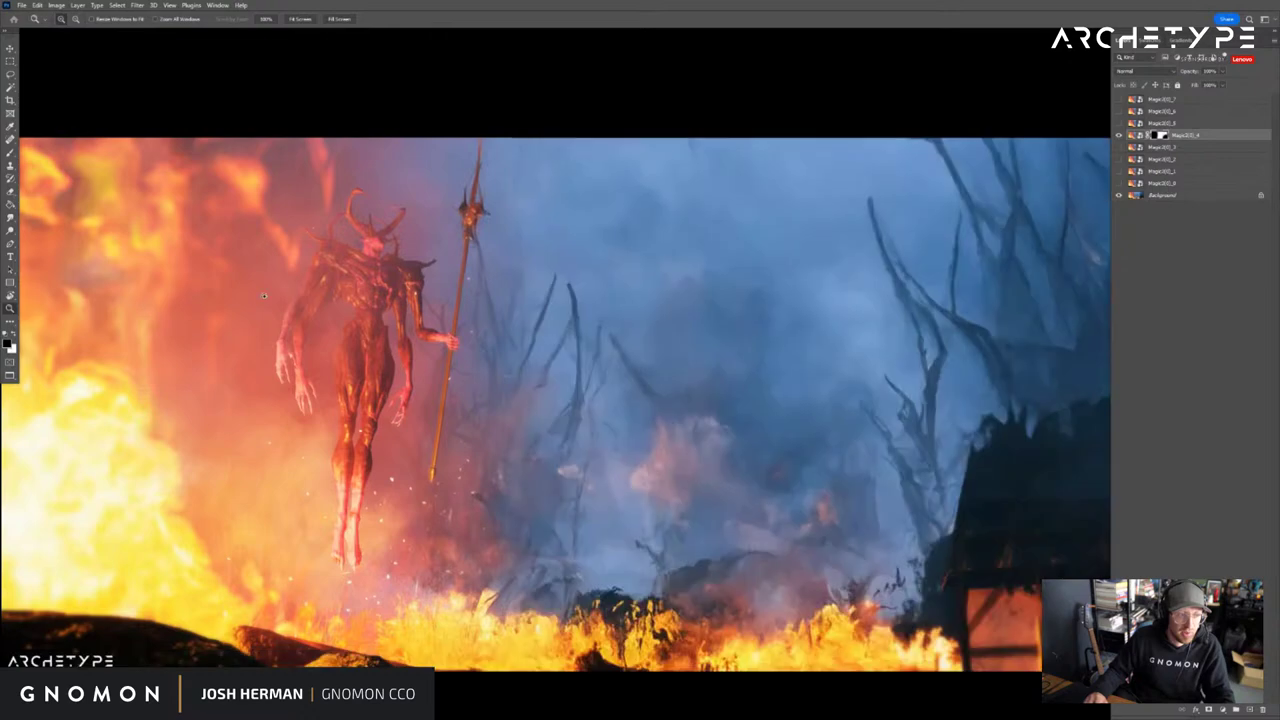
pyautogui.moveTo(252, 289); pyautogui.dragTo(443, 252)
pyautogui.press('b')
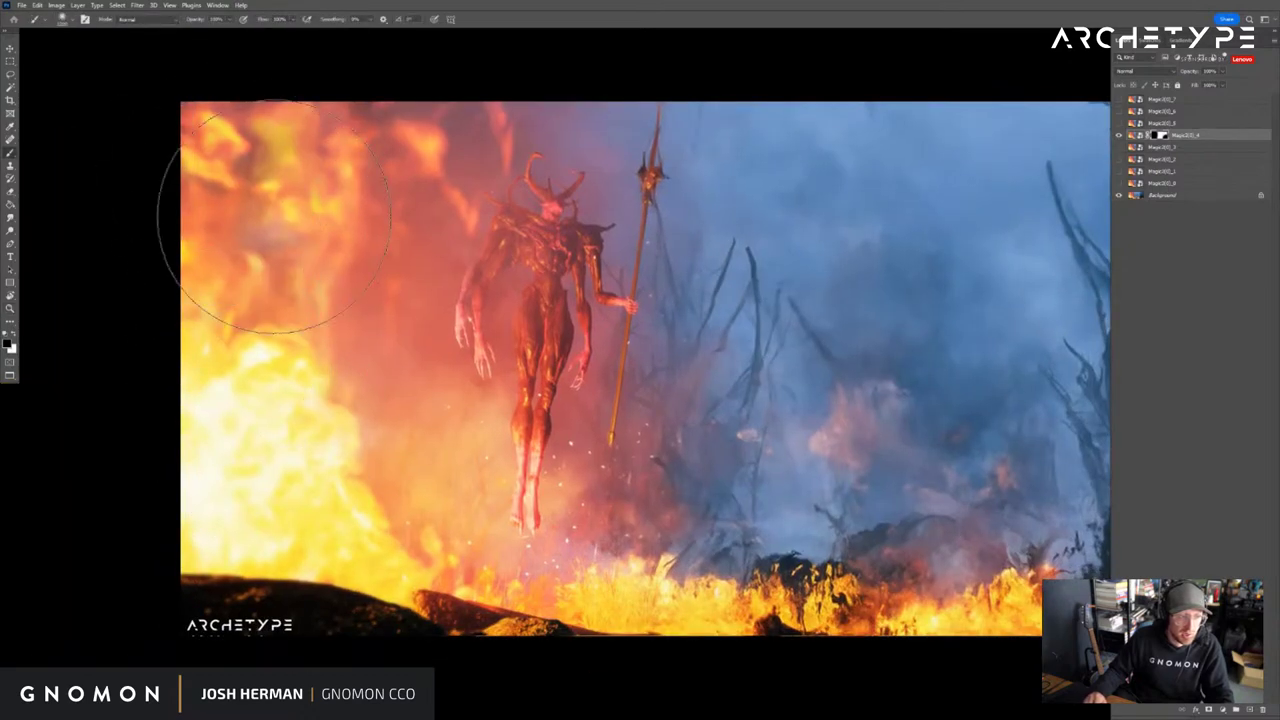
pyautogui.moveTo(1198, 135); pyautogui.dragTo(1208, 187)
# Show the AI layer directly above the masked one to preview its flames and figure, and hide it again
pyautogui.click(1119, 171)
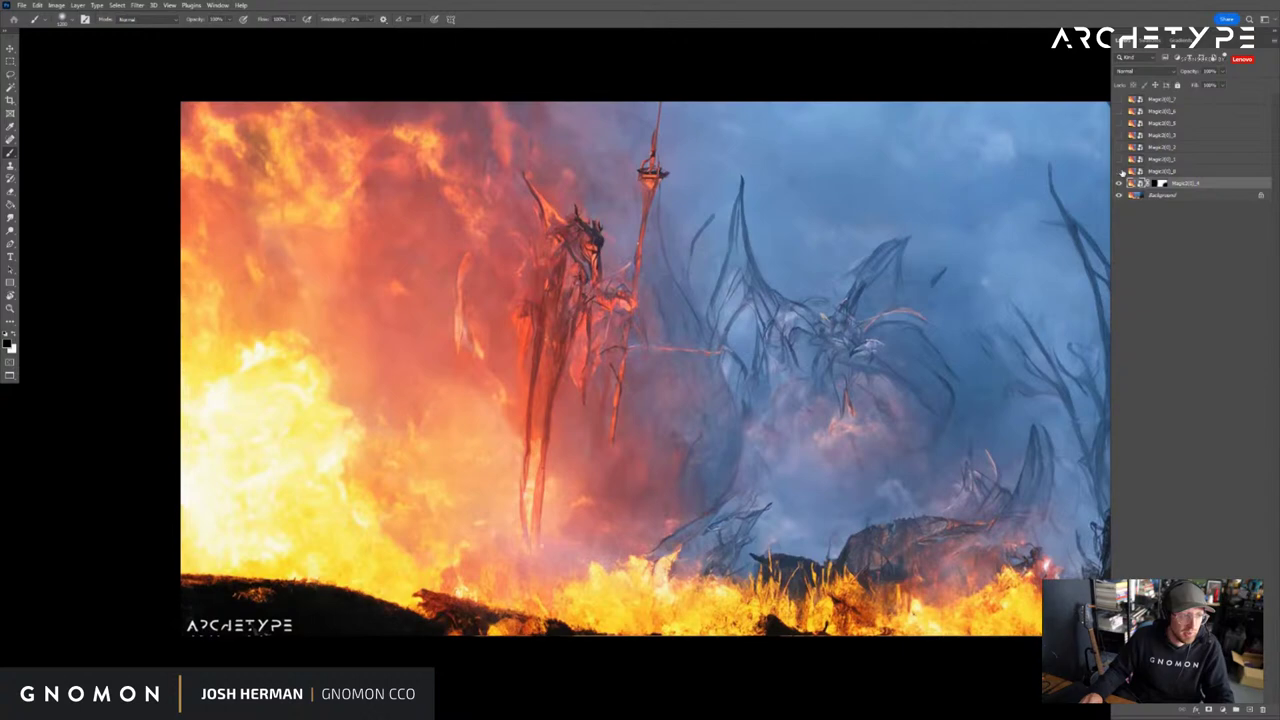
pyautogui.click(1120, 171)
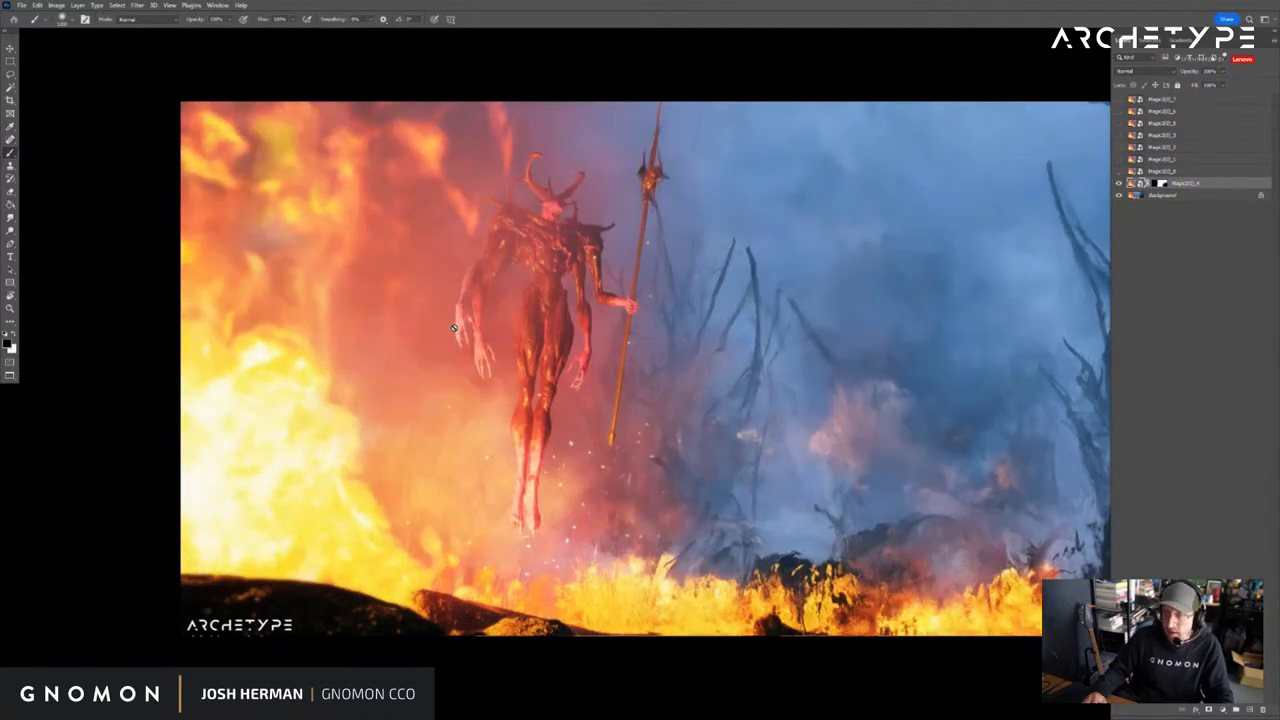
pyautogui.press('v')
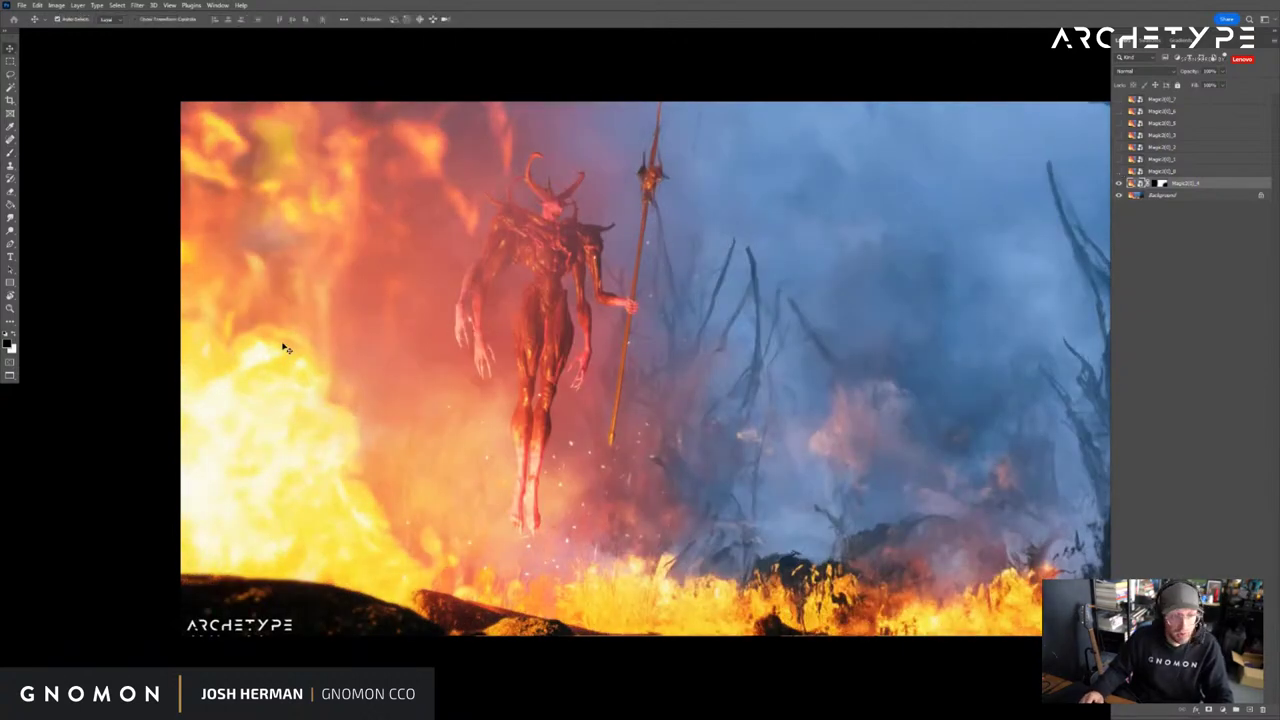
# Show the image variant directly above the masked layer and preview the other hidden variant layers over it in turn
pyautogui.click(1119, 171)
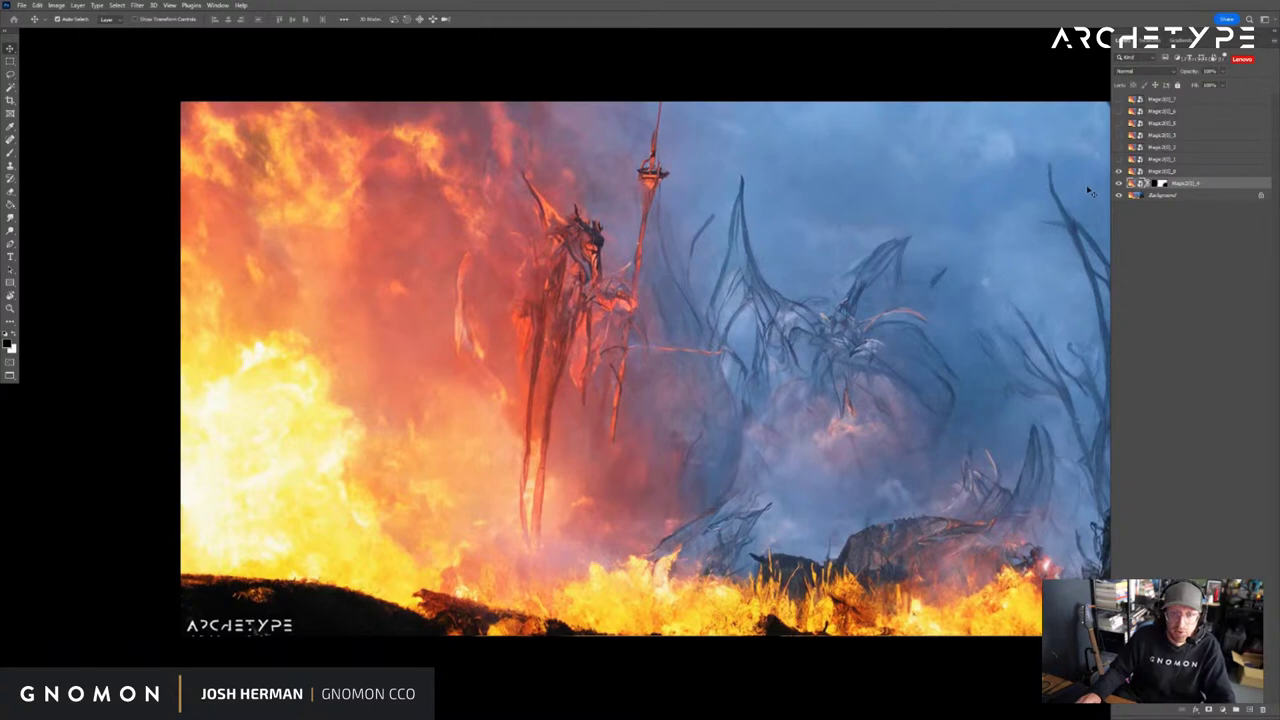
pyautogui.click(1118, 160)
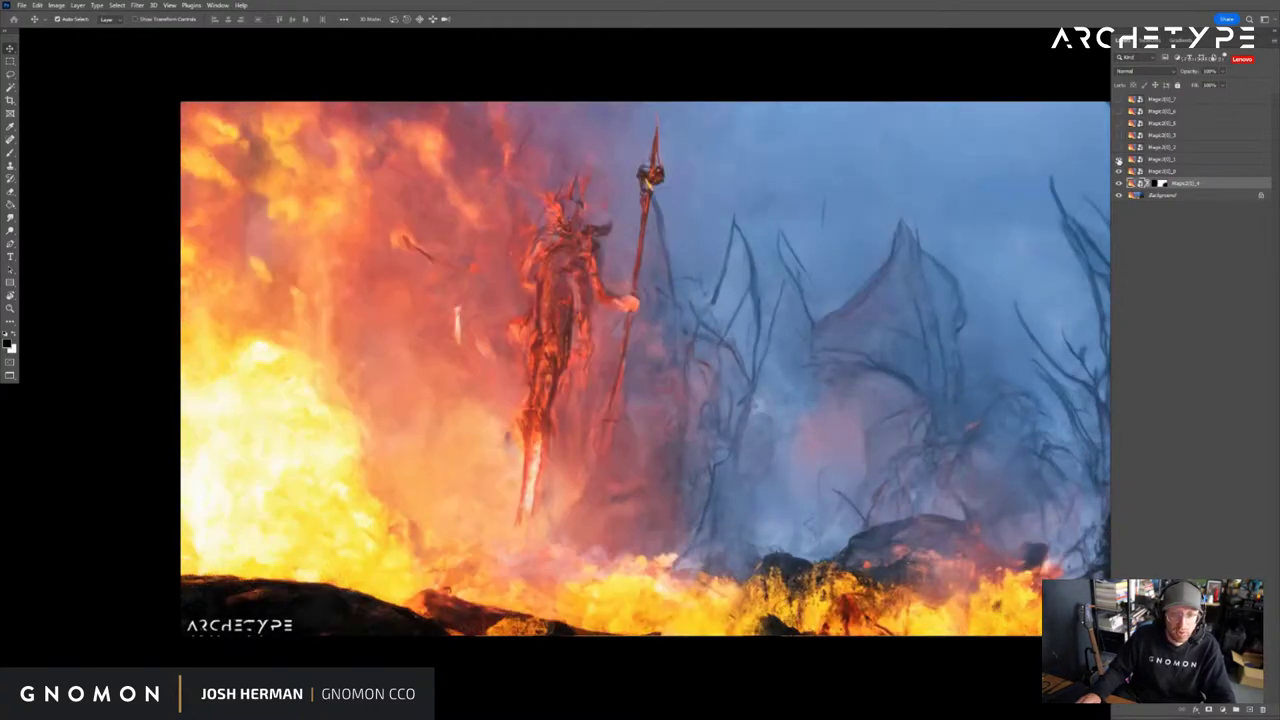
pyautogui.click(1118, 160)
pyautogui.click(1119, 148)
pyautogui.click(1119, 148)
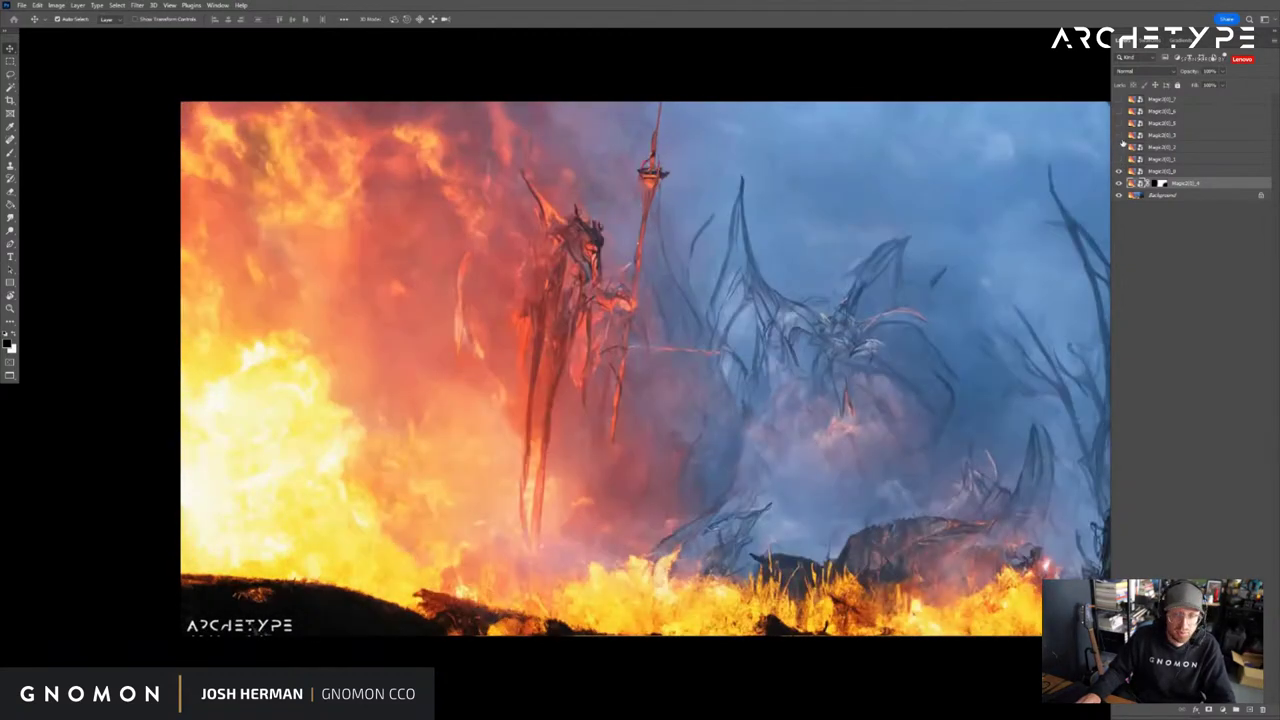
pyautogui.click(1119, 136)
pyautogui.click(1119, 124)
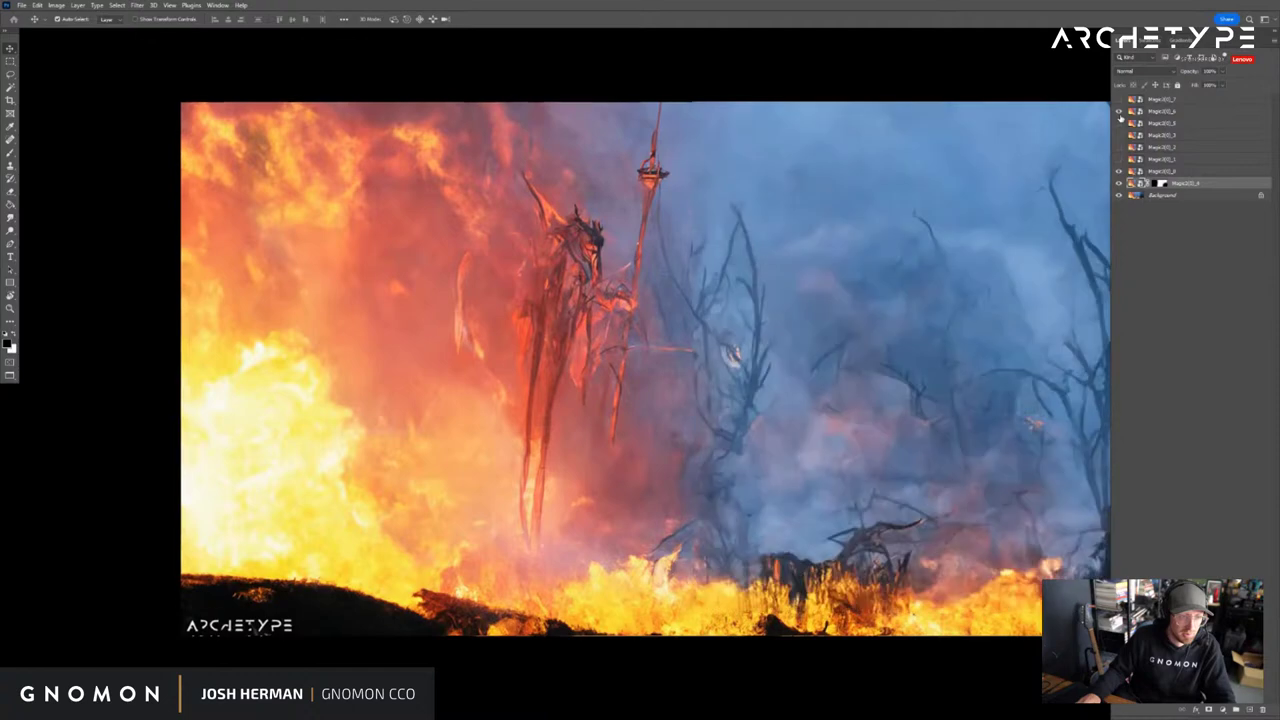
pyautogui.click(1119, 112)
pyautogui.click(1119, 112)
pyautogui.click(1119, 101)
pyautogui.click(1119, 101)
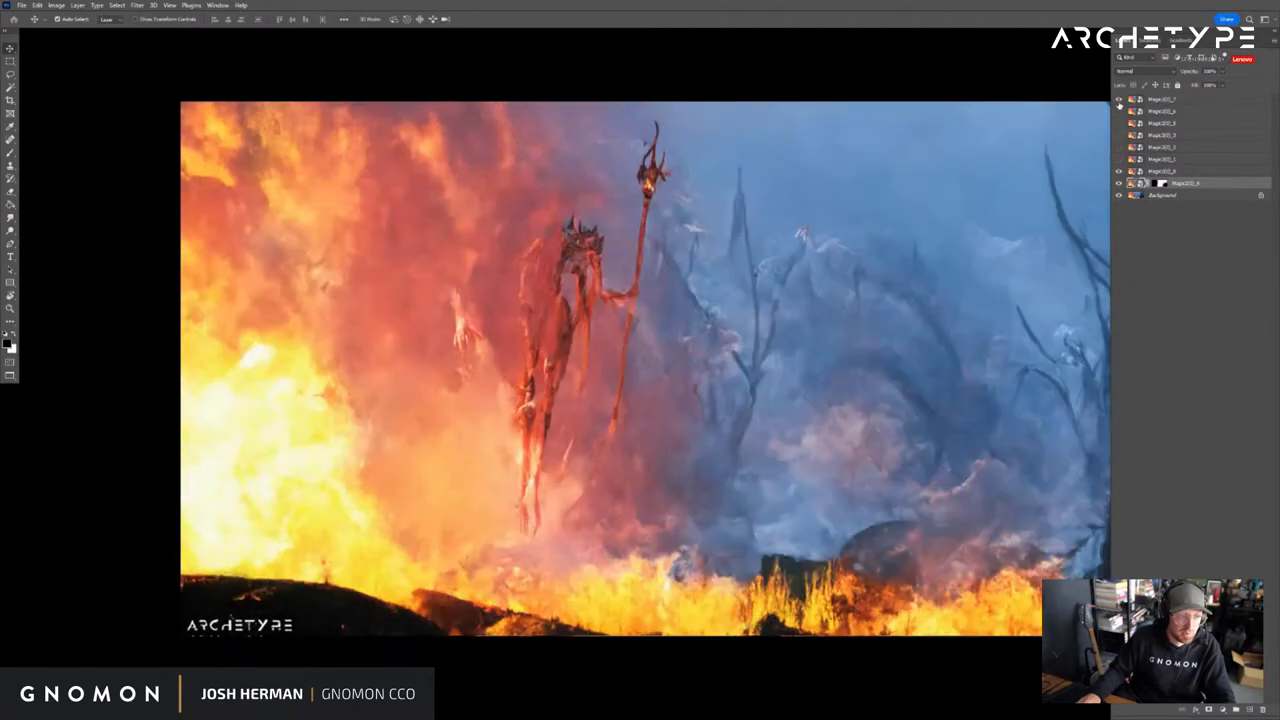
pyautogui.click(1122, 147)
# Select the variant layer directly above the masked layer and compare the picture with and without it
pyautogui.click(1119, 171)
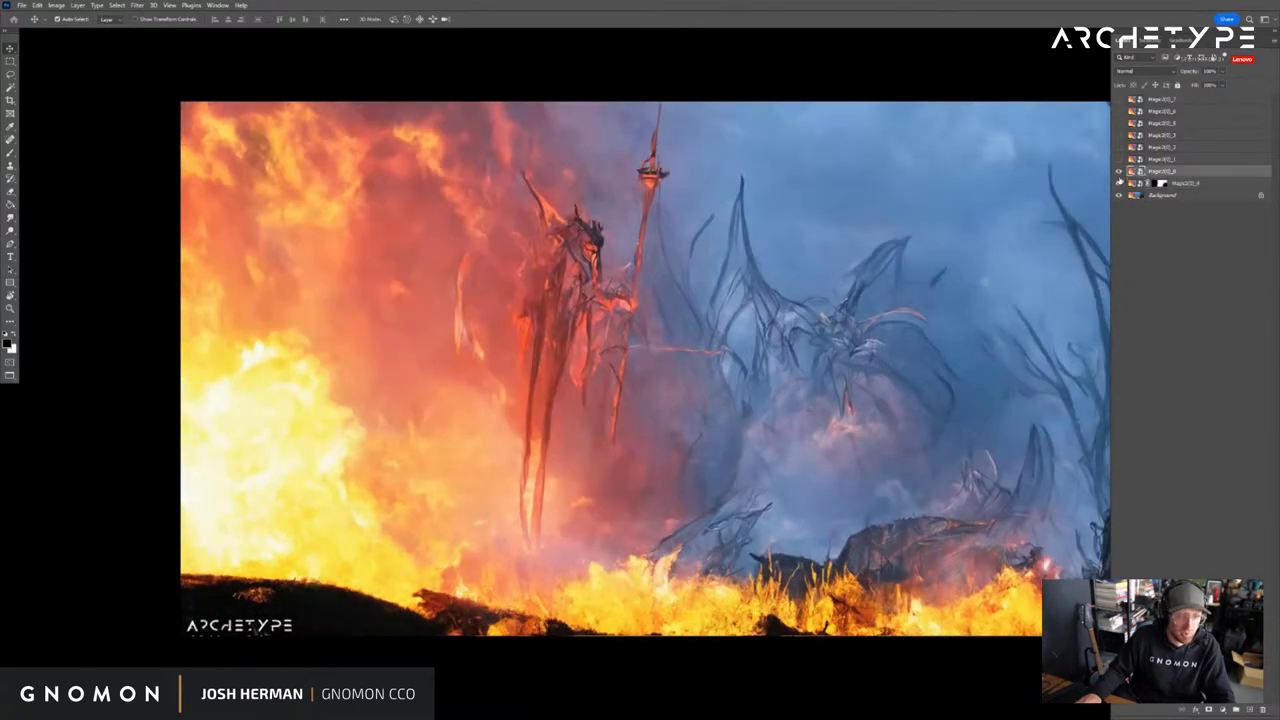
pyautogui.doubleClick(1200, 171)
pyautogui.press('Escape')
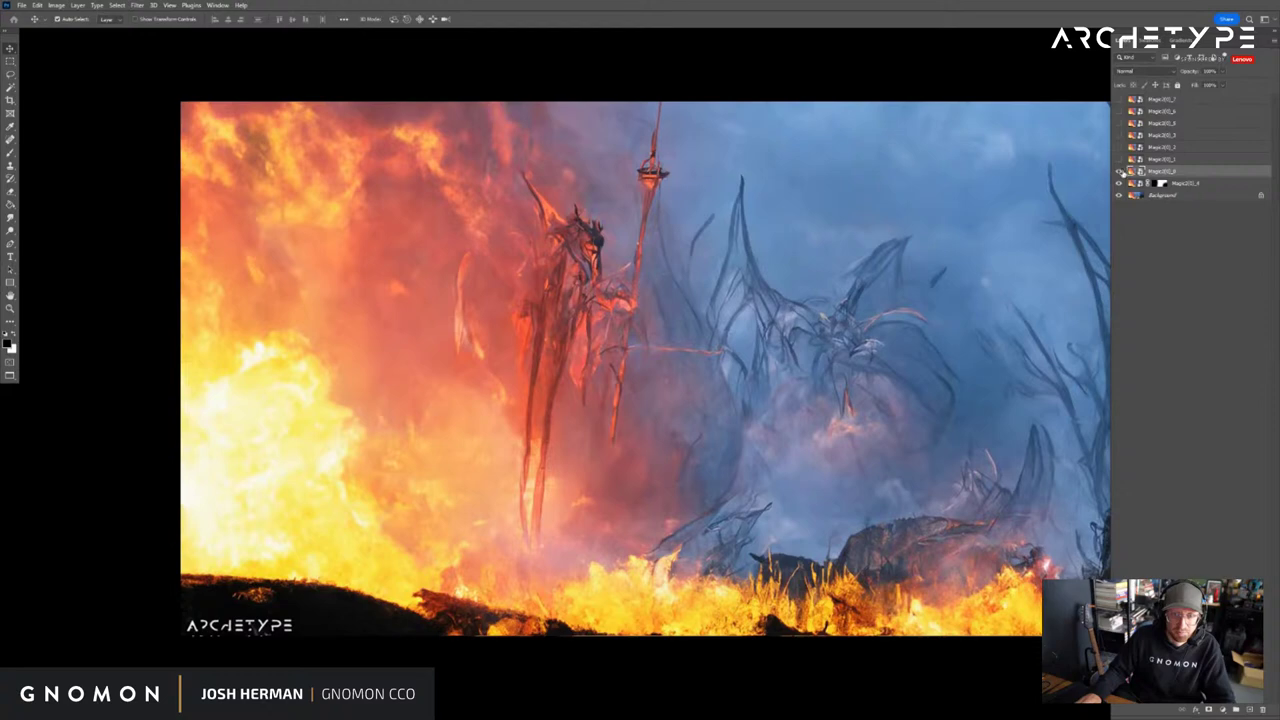
pyautogui.click(1119, 171)
pyautogui.click(1119, 171)
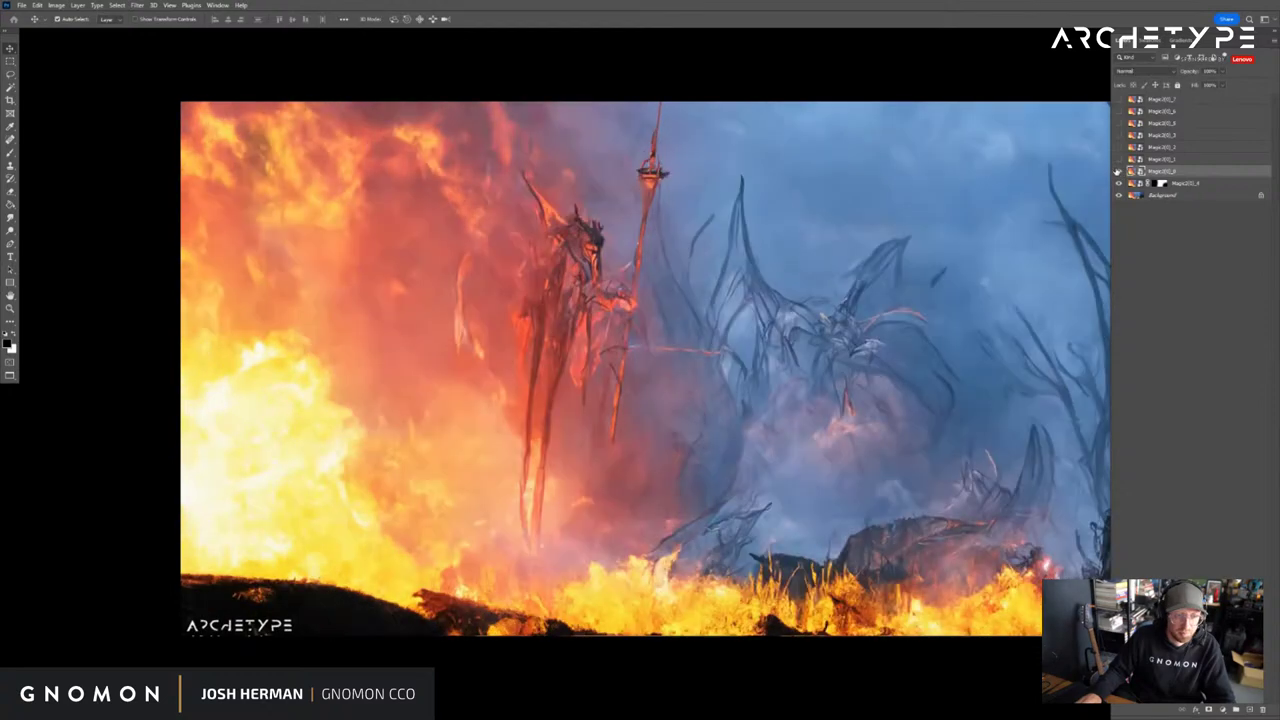
# Try the Darken blend mode on the selected variant layer
pyautogui.click(1136, 72)
pyautogui.click(1136, 72)
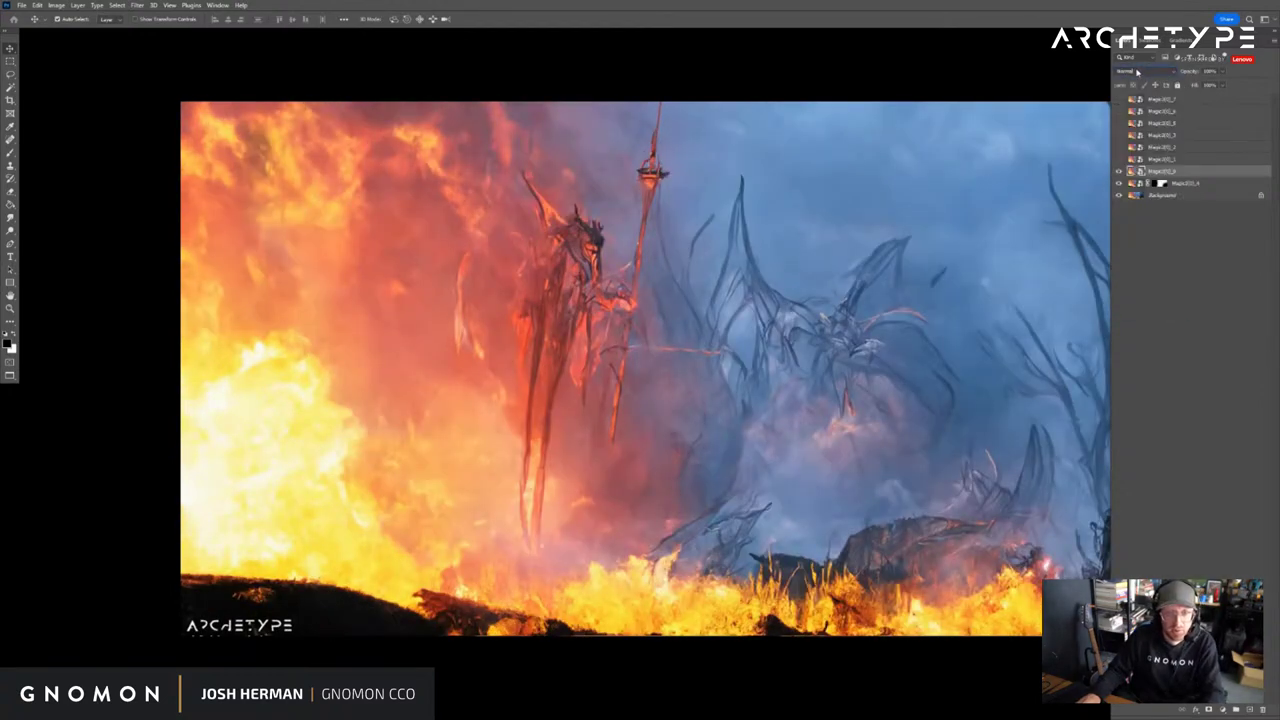
pyautogui.press('Down')
pyautogui.press('Down')
pyautogui.press('Down')
pyautogui.press('Up')
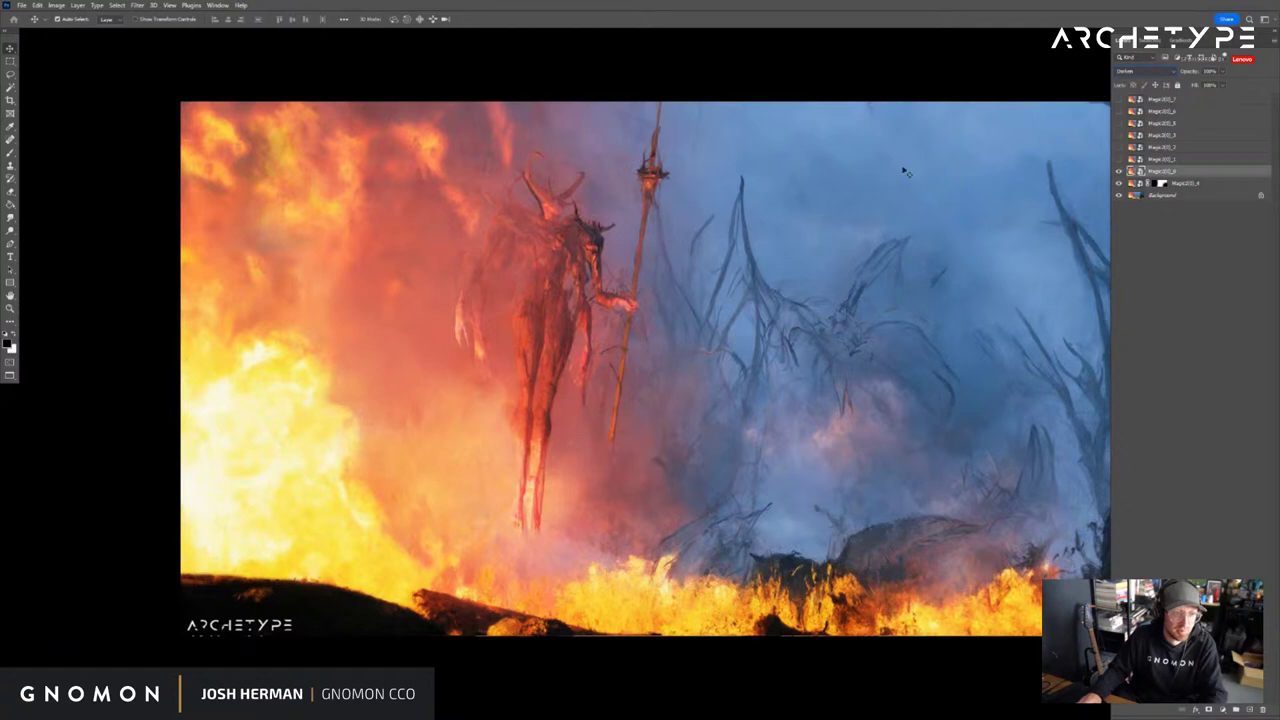
# Compare the composite with and without the Darken-blended variant layer, including the trees and building beyond the creatures
pyautogui.moveTo(905, 175); pyautogui.dragTo(742, 195)
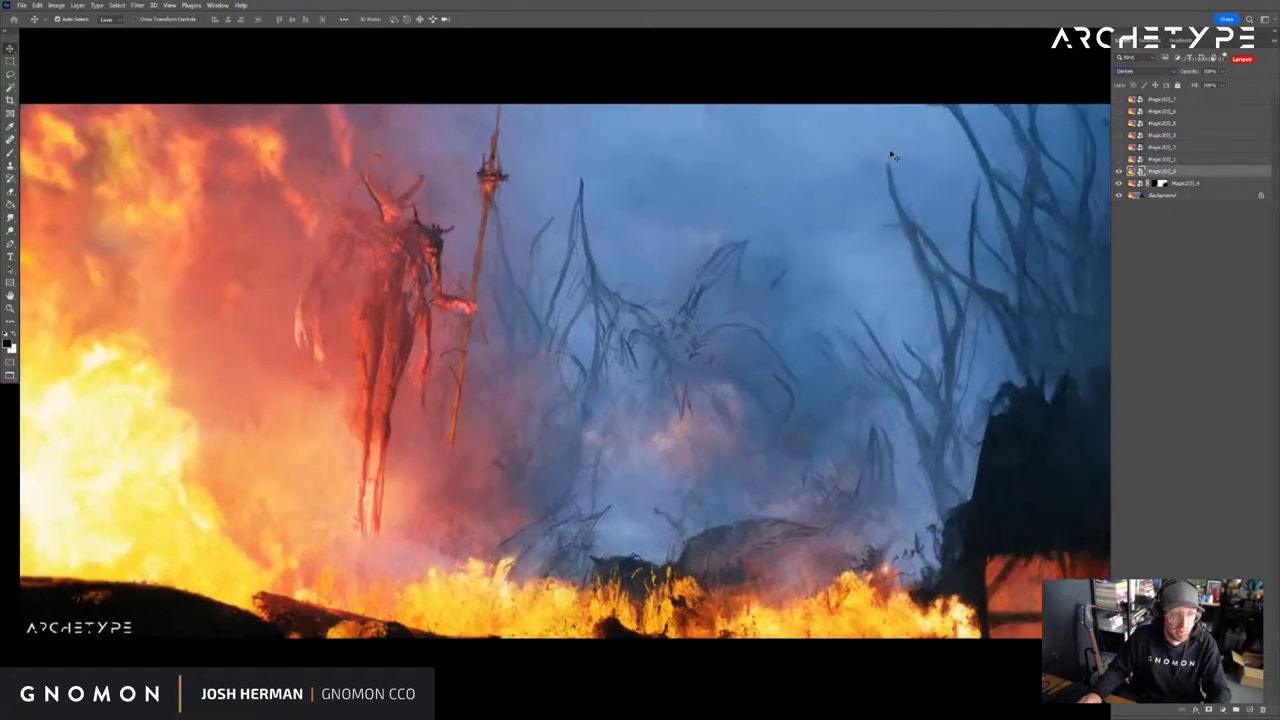
pyautogui.click(1152, 73)
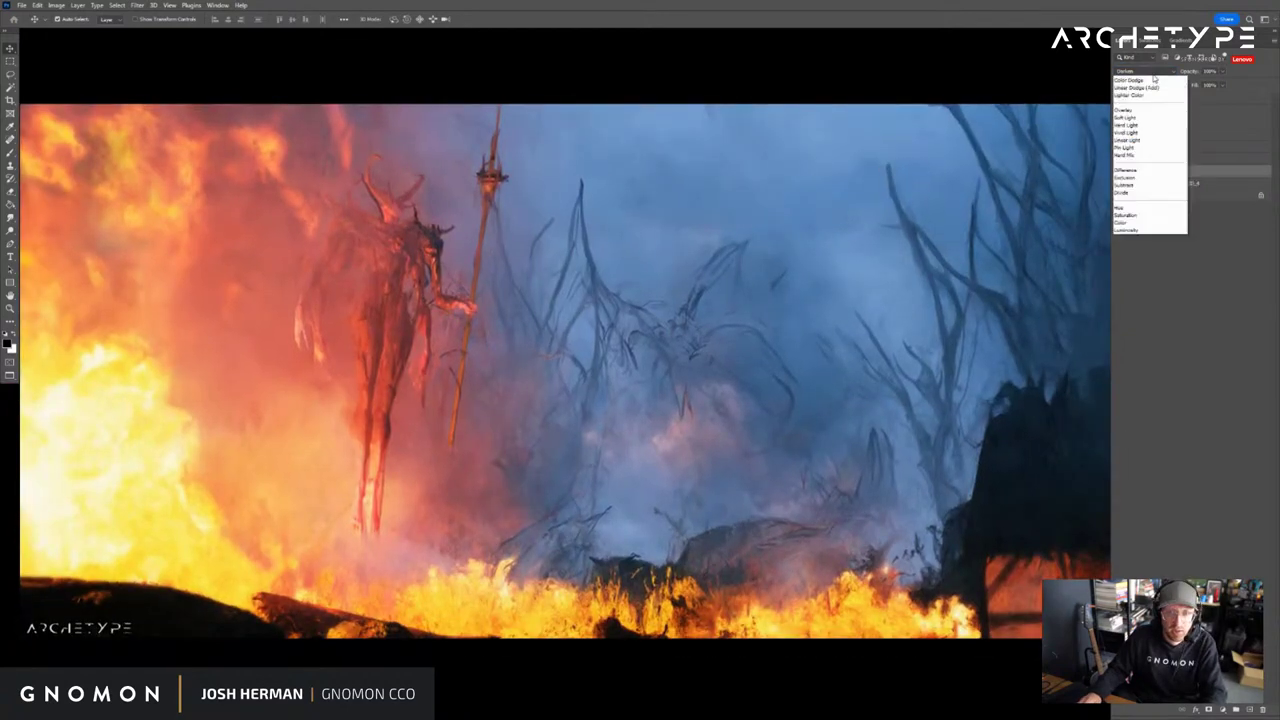
pyautogui.click(1153, 76)
pyautogui.press('Up')
pyautogui.press('Down')
pyautogui.click(1119, 172)
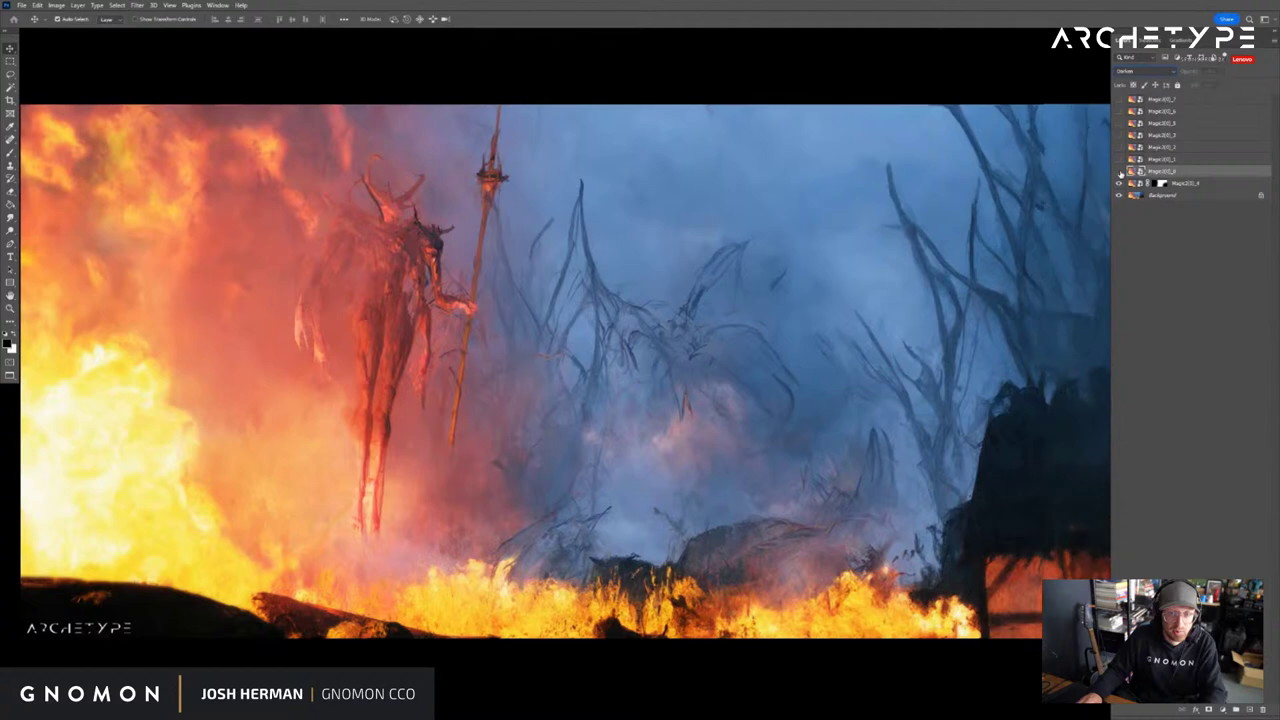
pyautogui.click(1120, 172)
pyautogui.click(1120, 172)
pyautogui.click(1120, 172)
pyautogui.click(1120, 172)
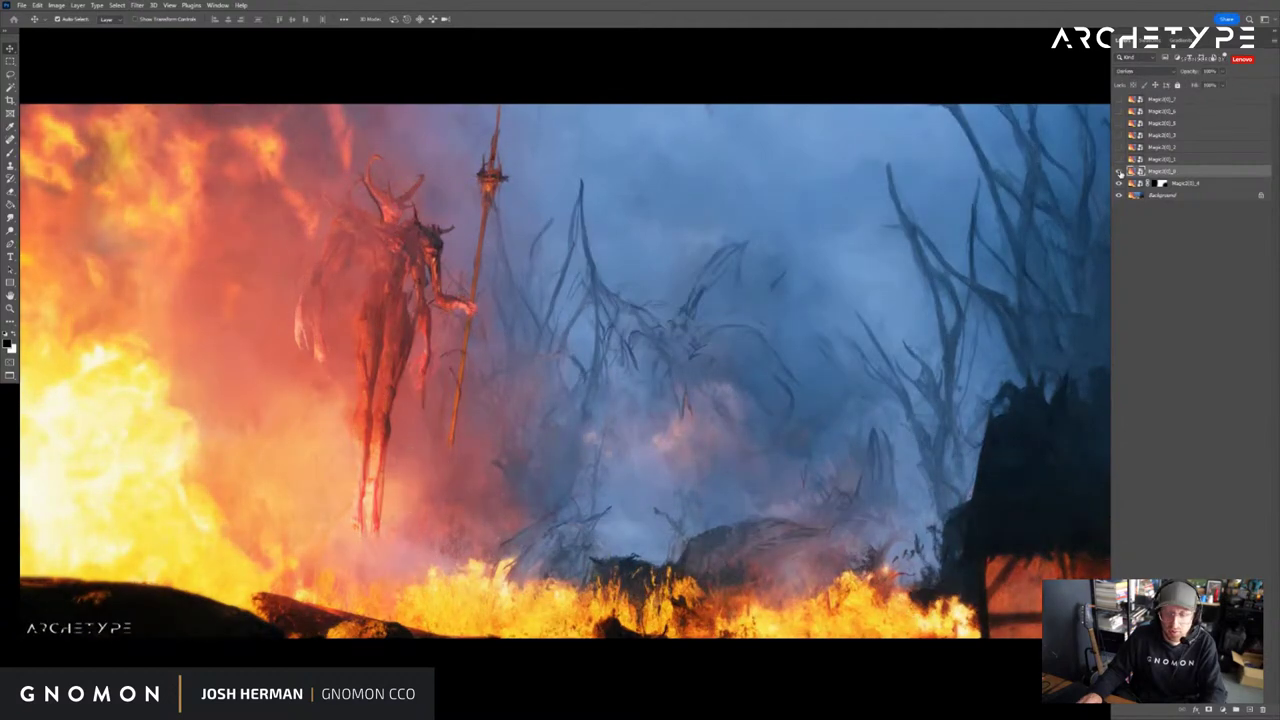
pyautogui.click(1120, 172)
pyautogui.click(1120, 172)
# Try other blend modes on the variant layer, including Linear Burn, Color Burn and Lighten
pyautogui.click(1143, 72)
pyautogui.click(1143, 73)
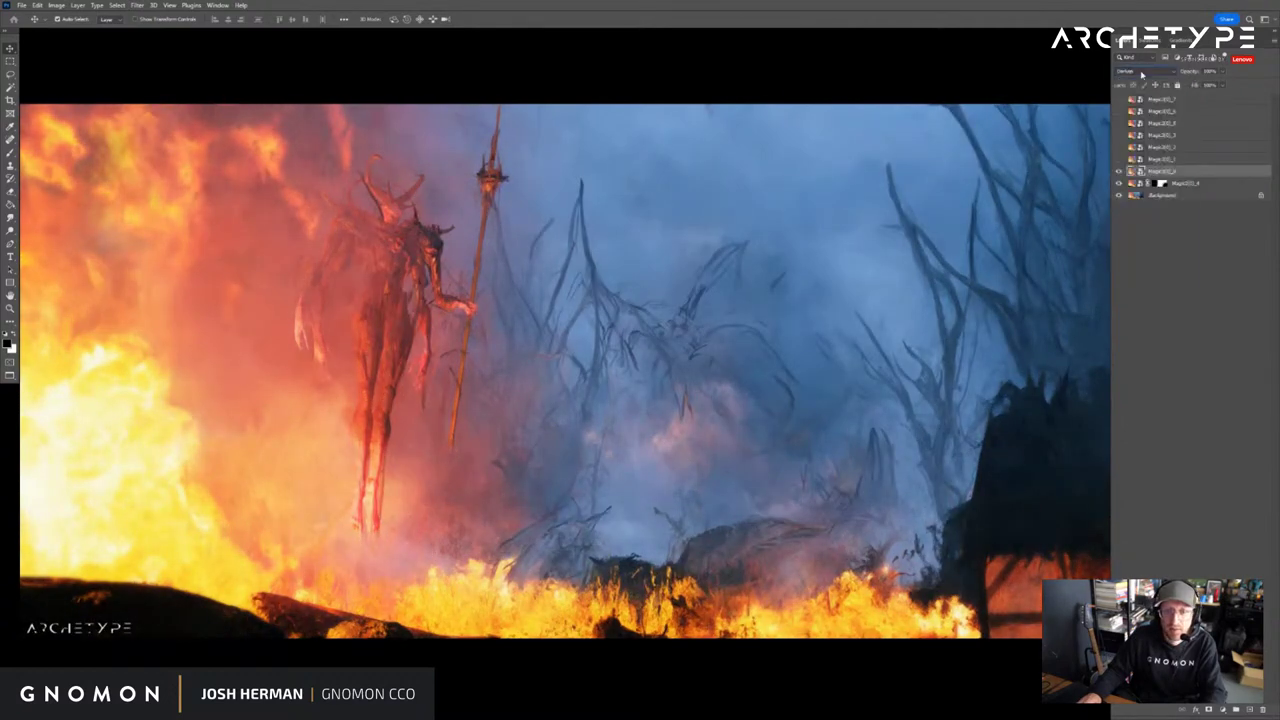
pyautogui.press('Down')
pyautogui.press('Down')
pyautogui.press('Down')
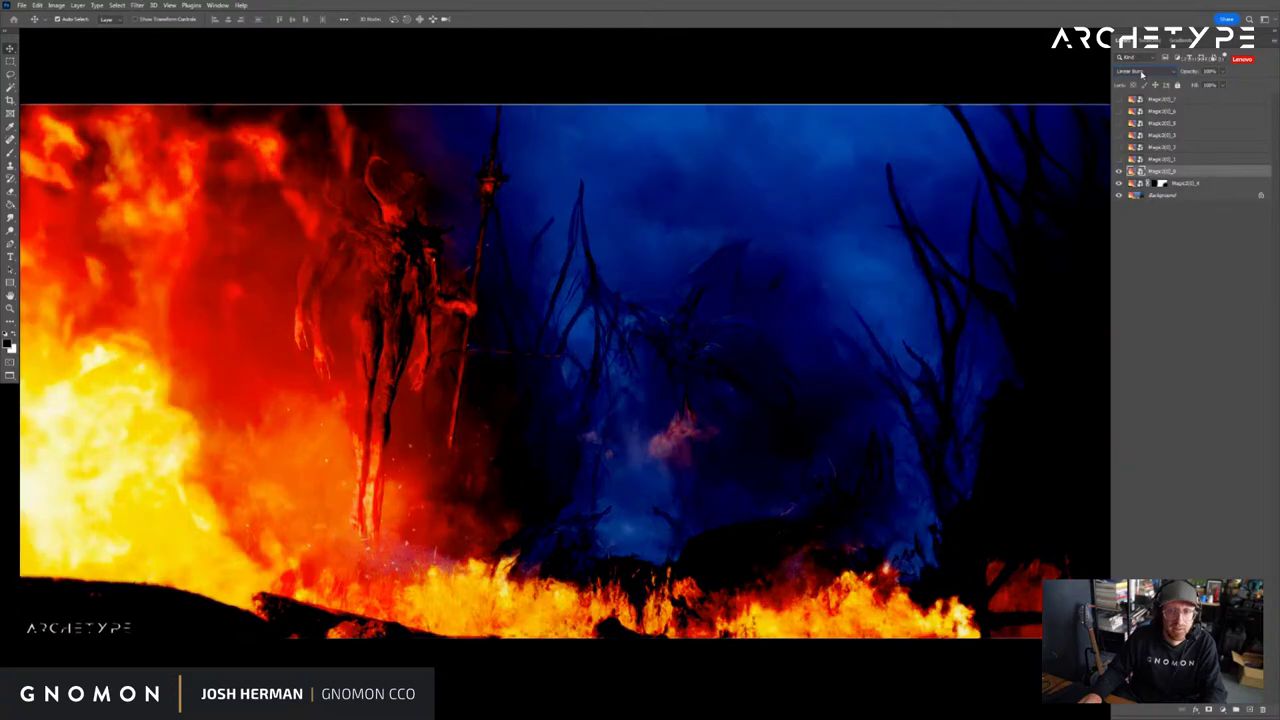
pyautogui.press('Up')
pyautogui.press('Up')
pyautogui.press('Up')
pyautogui.press('Down')
pyautogui.press('Down')
pyautogui.press('Down')
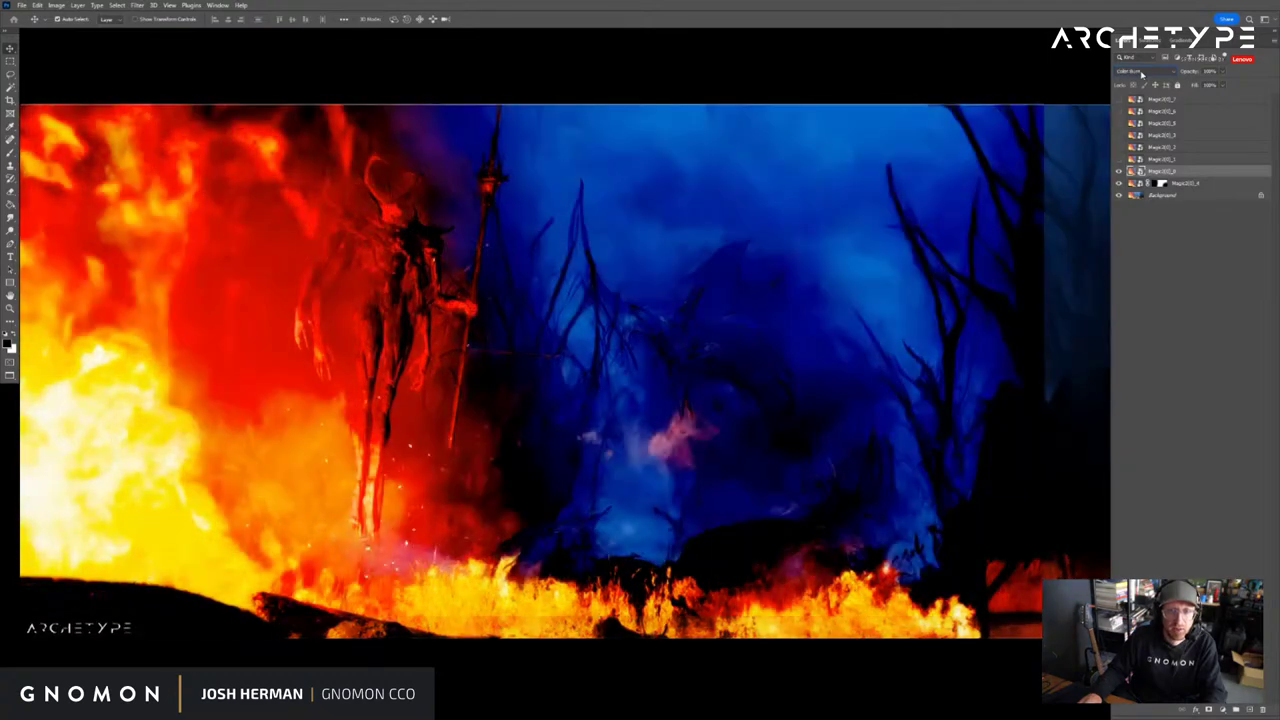
pyautogui.press('Up')
pyautogui.press('Up')
pyautogui.scroll(-4, 1142, 74)
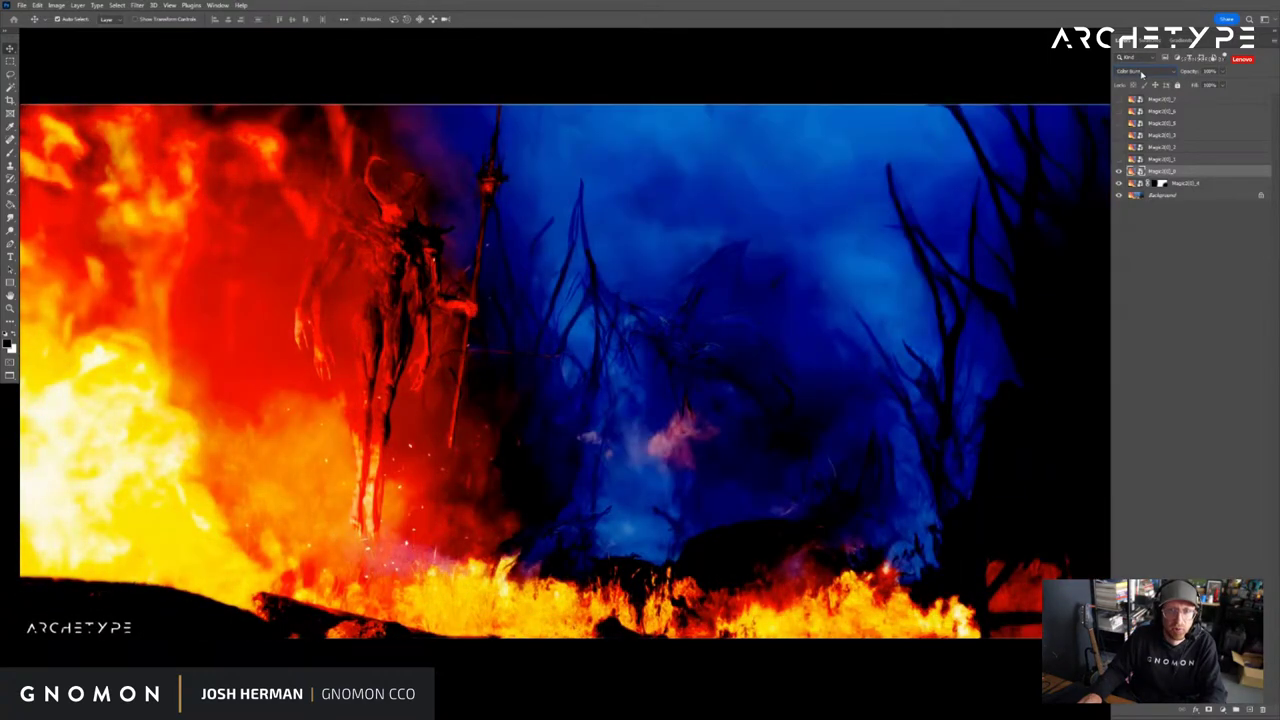
pyautogui.scroll(-1, 1142, 74)
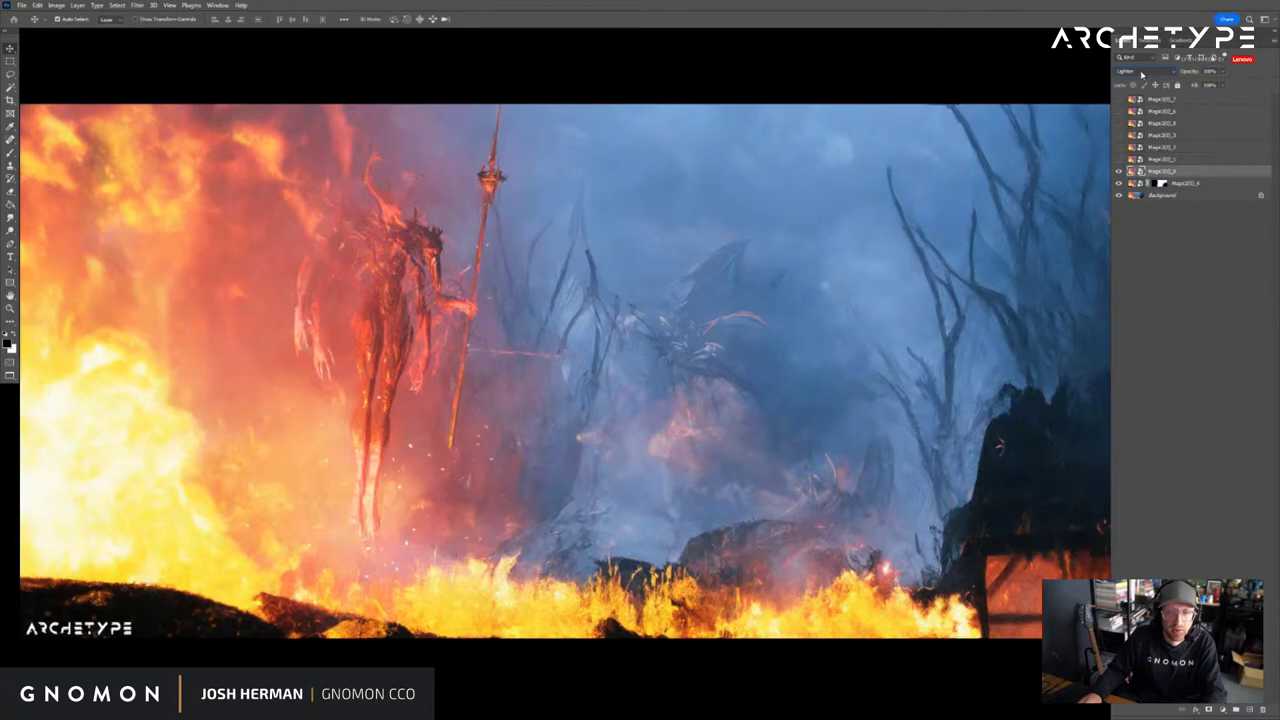
pyautogui.scroll(-1, 1142, 74)
# Try the Multiply blend mode on the variant layer and compare the picture with and without the layer
pyautogui.click(1142, 74)
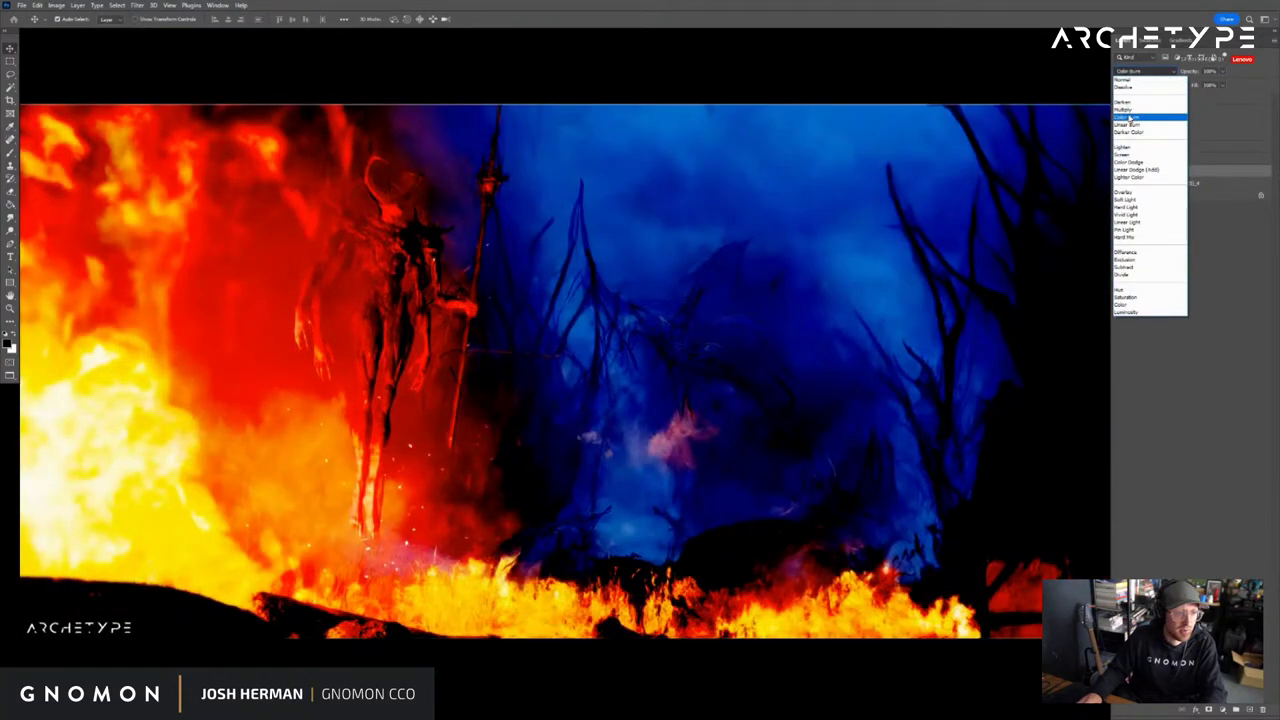
pyautogui.click(1125, 109)
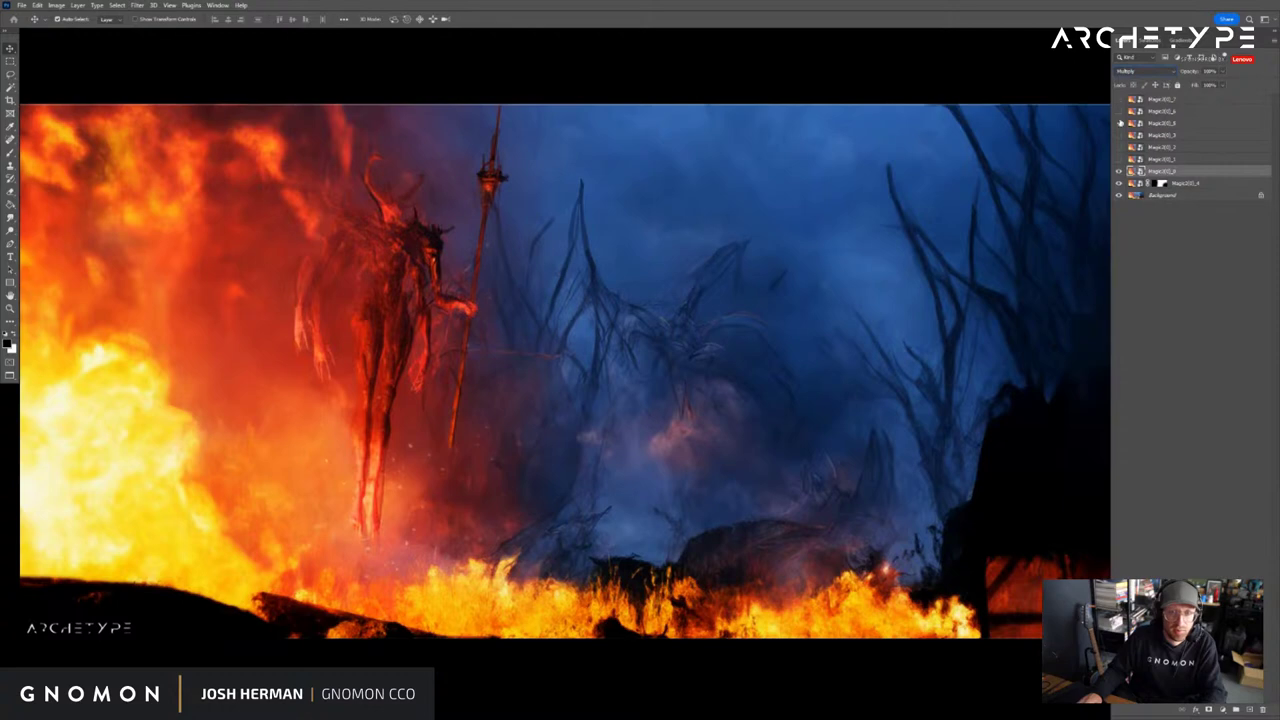
pyautogui.click(1119, 172)
pyautogui.click(1119, 172)
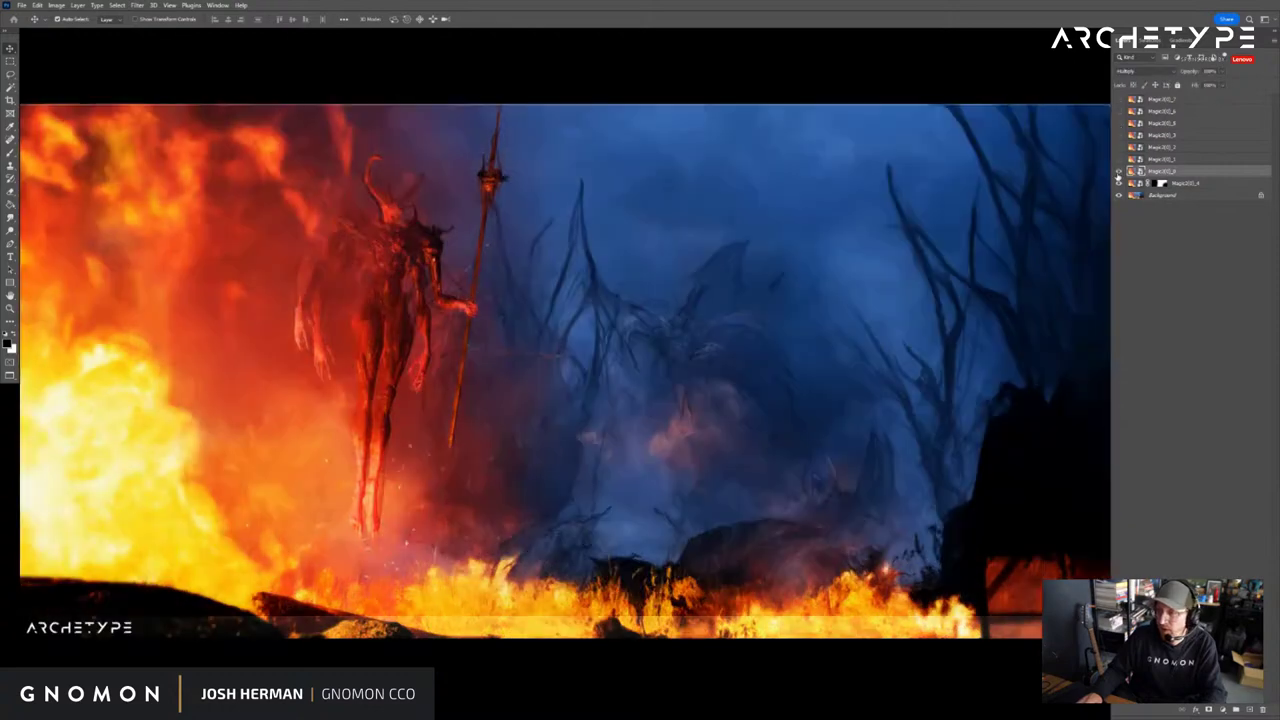
# Test Hard Light and Vivid Light on the variant layer, and set its blend mode to Overlay
pyautogui.click(1147, 73)
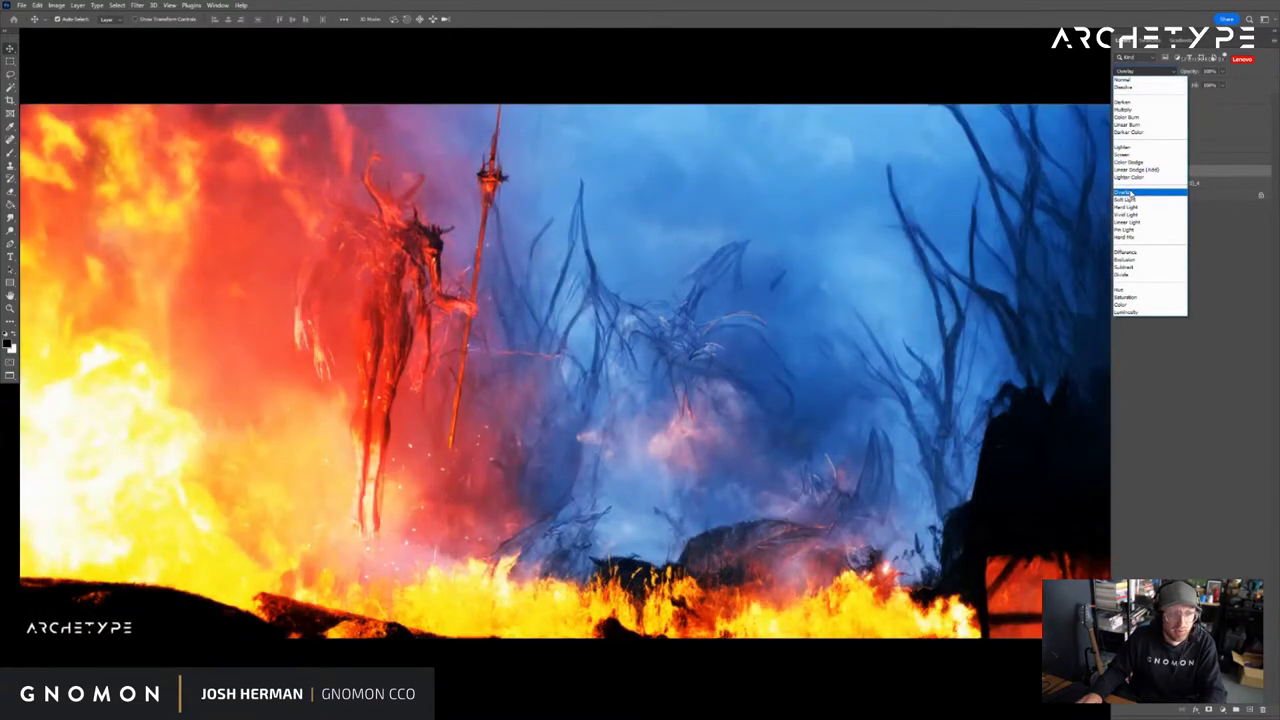
pyautogui.click(1125, 186)
pyautogui.press('Down')
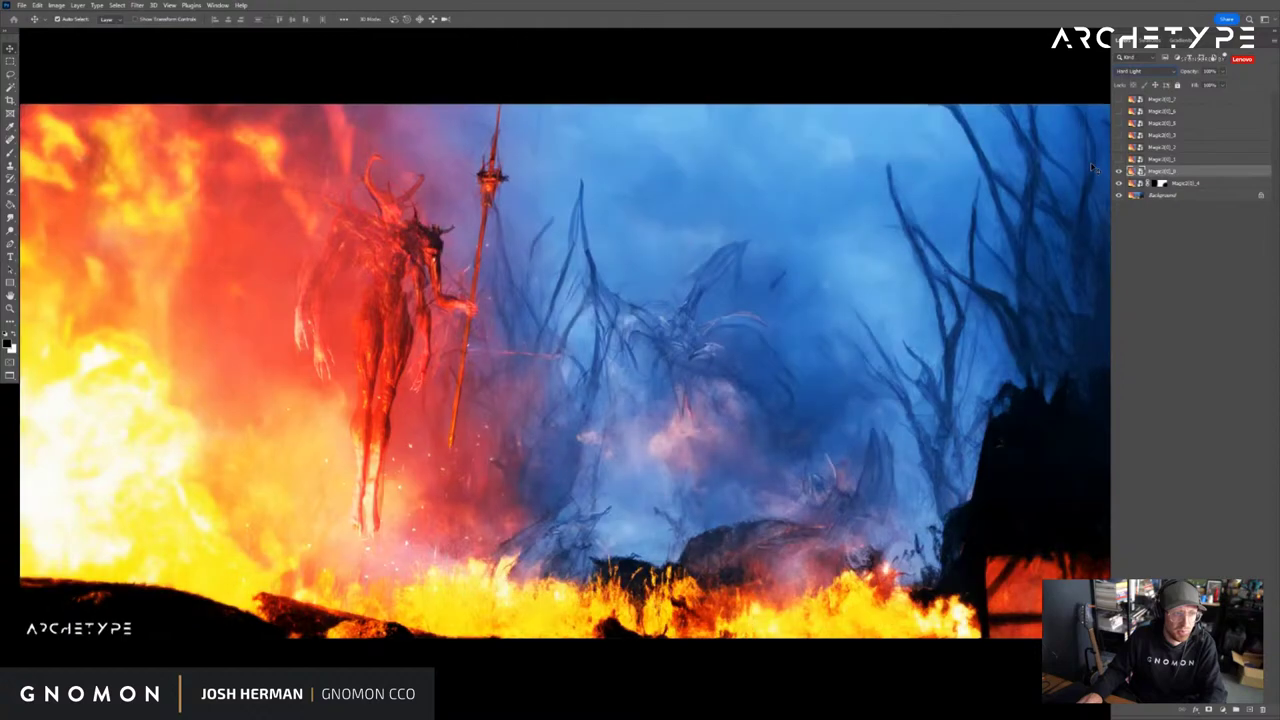
pyautogui.press('Down')
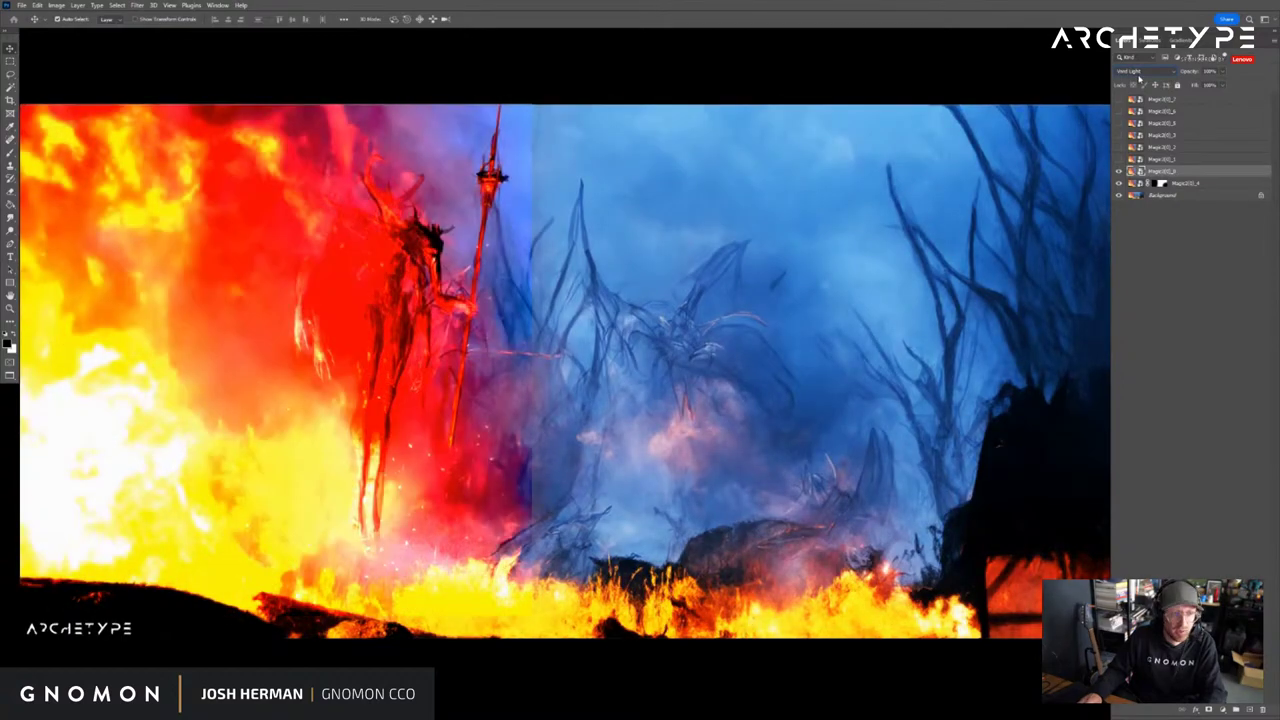
pyautogui.press('Up')
pyautogui.click(1147, 72)
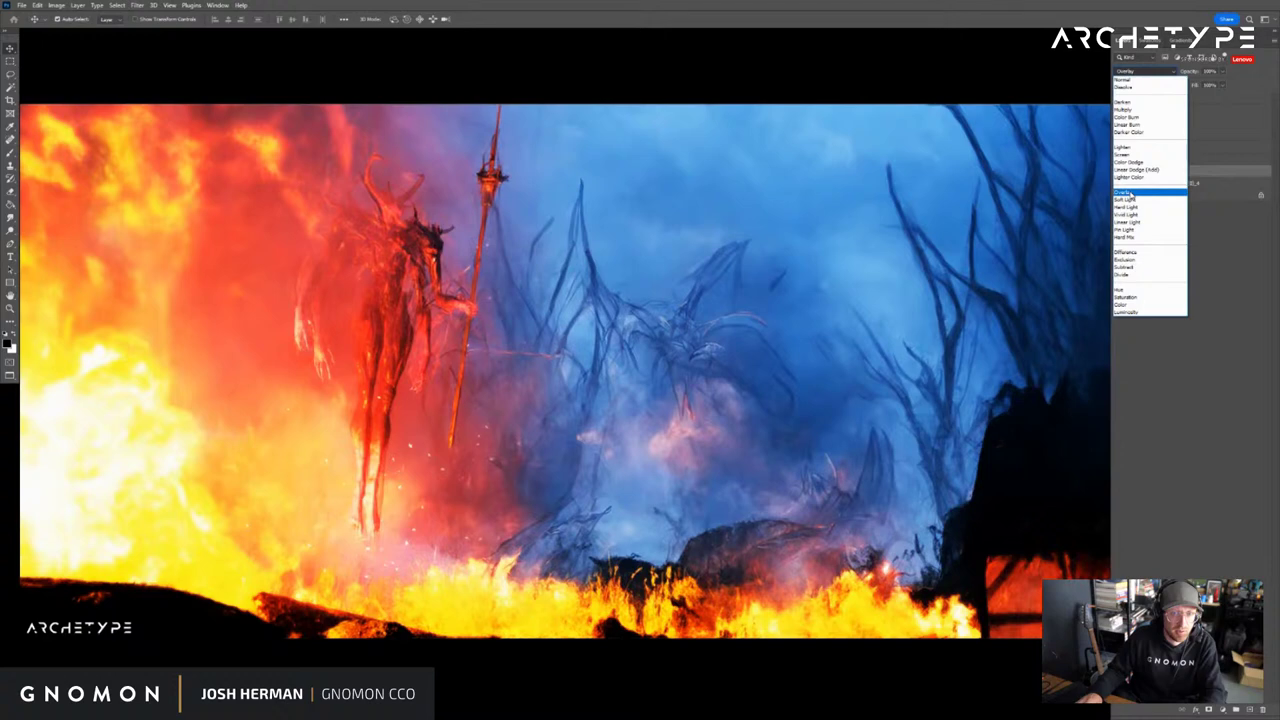
pyautogui.click(1130, 193)
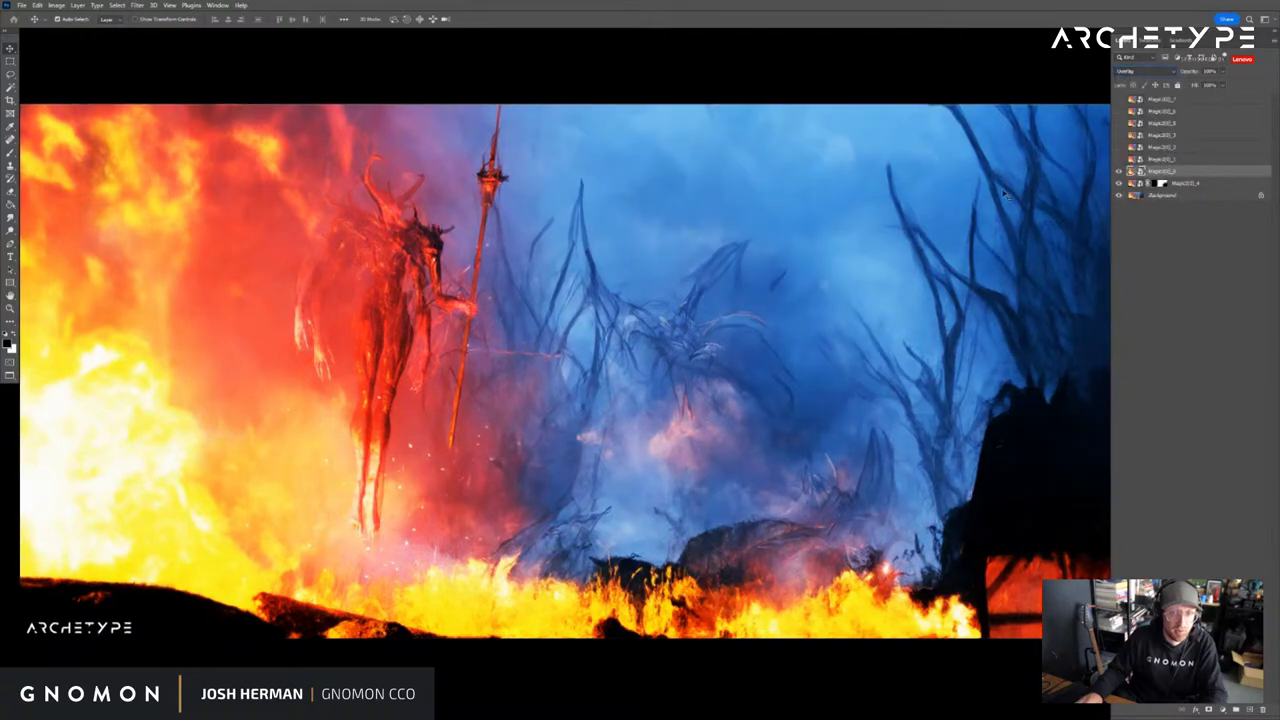
# Inspect the whole Overlay composite with the variant layer off and on, and test its opacity, leaving it at 100%
pyautogui.moveTo(952, 213); pyautogui.dragTo(824, 237)
pyautogui.press('z')
pyautogui.keyDown('alt'); pyautogui.click(922, 217); pyautogui.keyUp('alt')
pyautogui.click(345, 19)
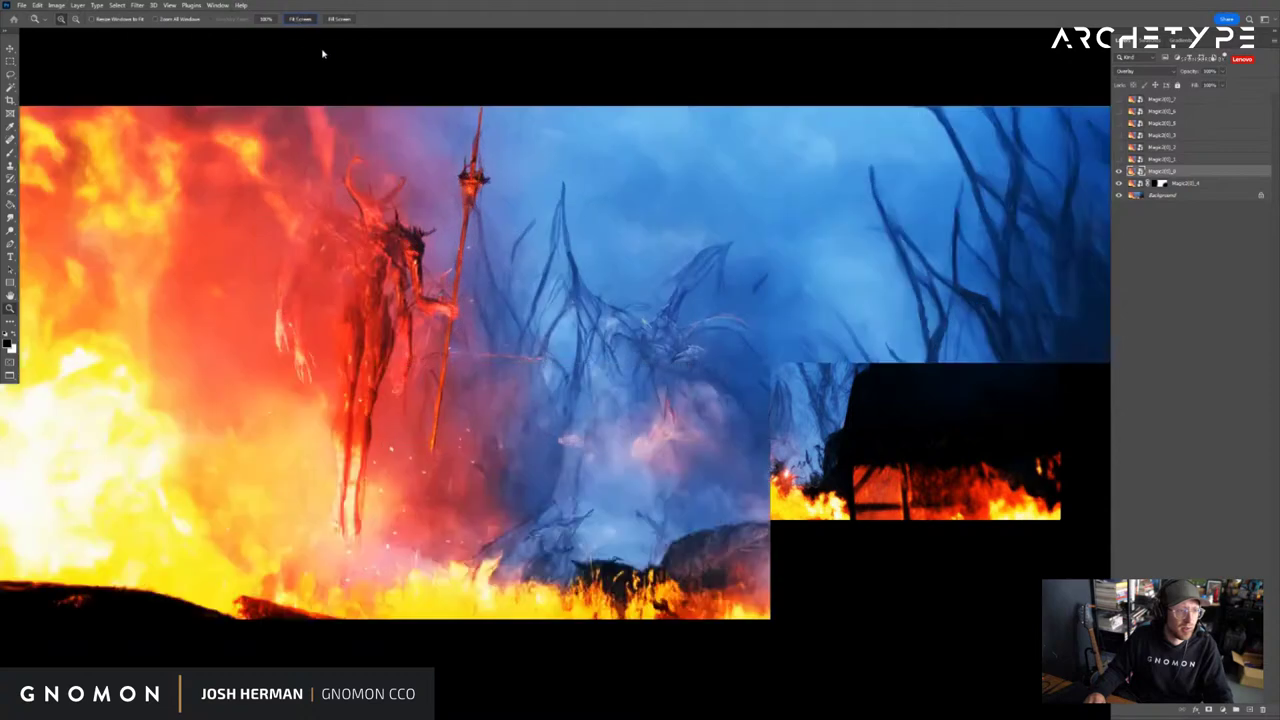
pyautogui.click(342, 20)
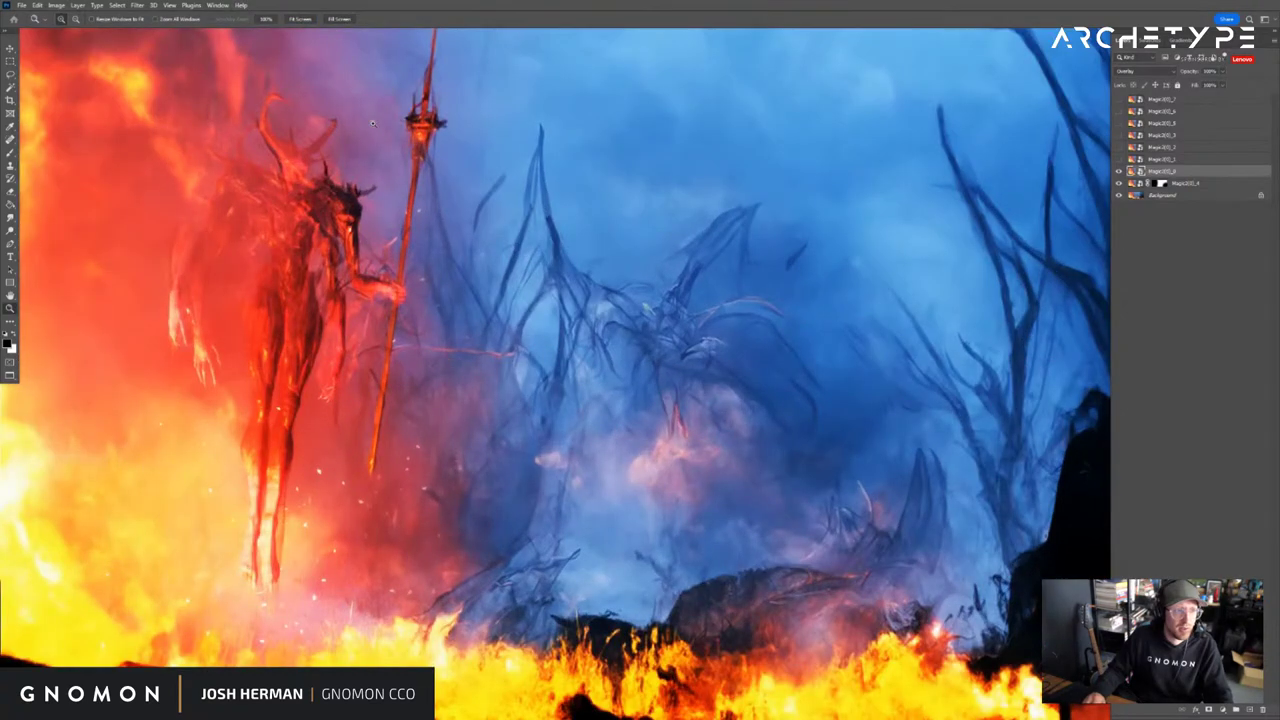
pyautogui.click(300, 19)
pyautogui.press('v')
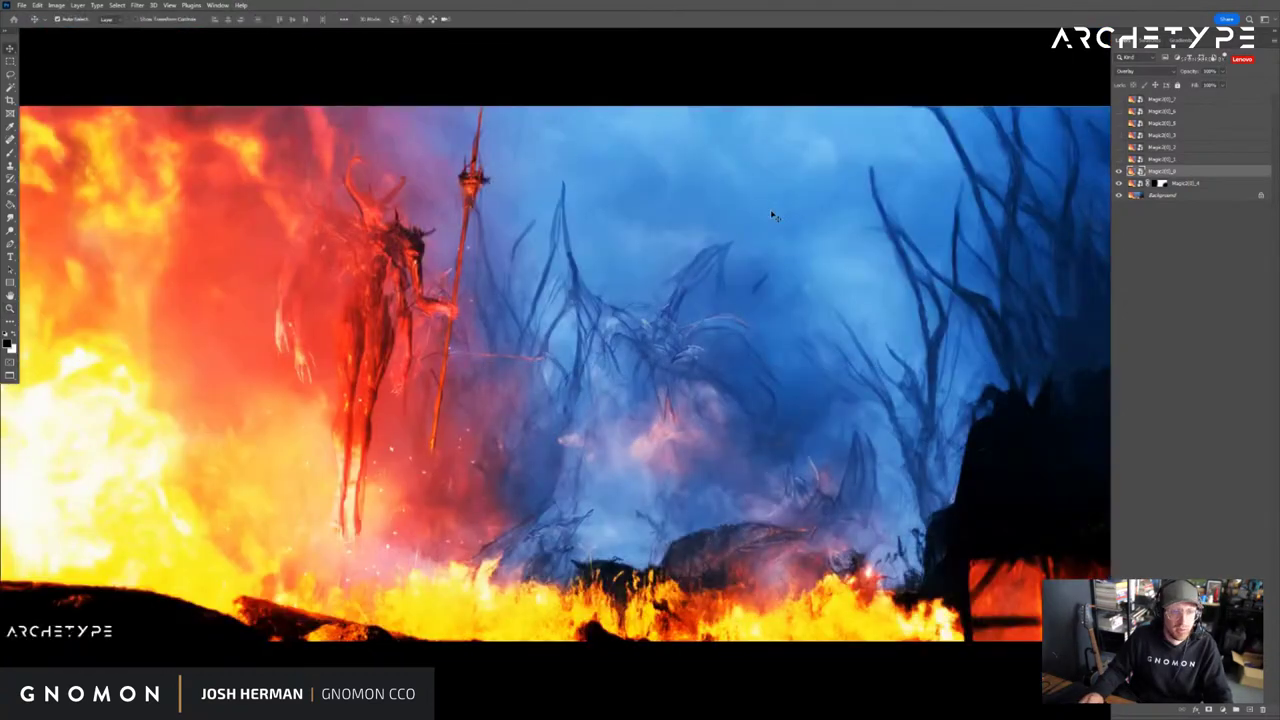
pyautogui.click(1119, 172)
pyautogui.click(1119, 172)
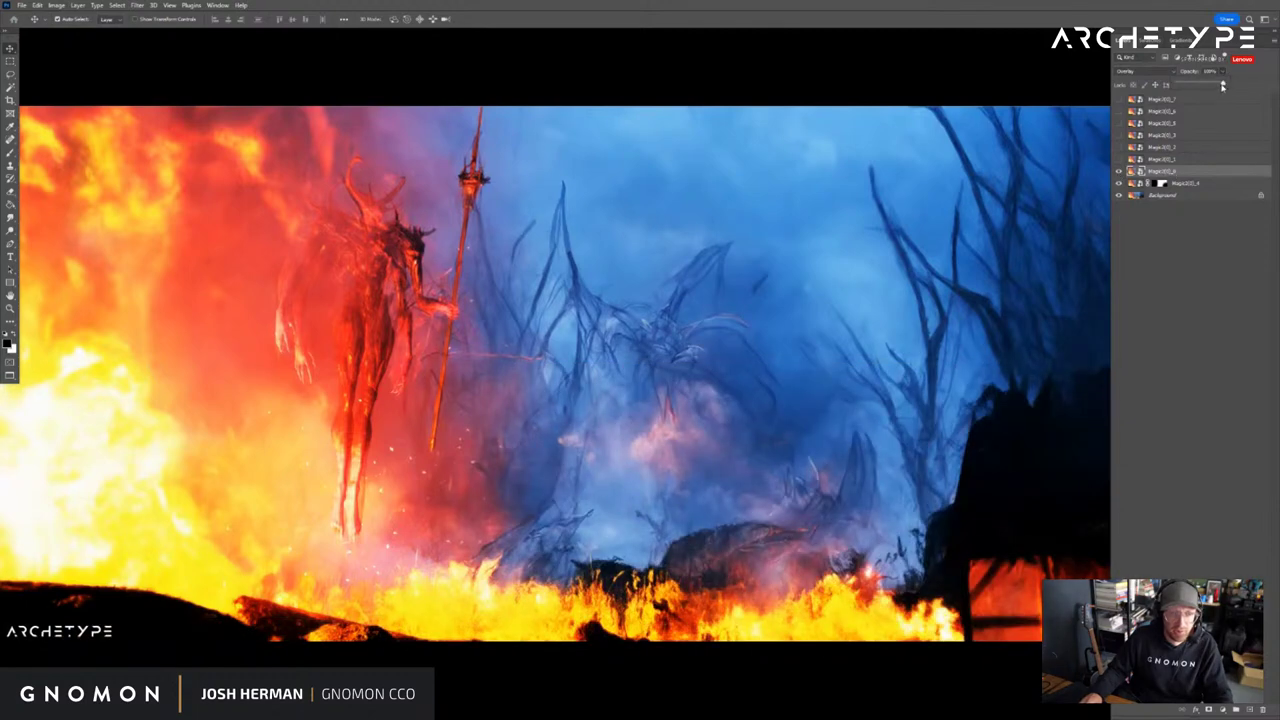
pyautogui.moveTo(1204, 86); pyautogui.dragTo(1222, 84)
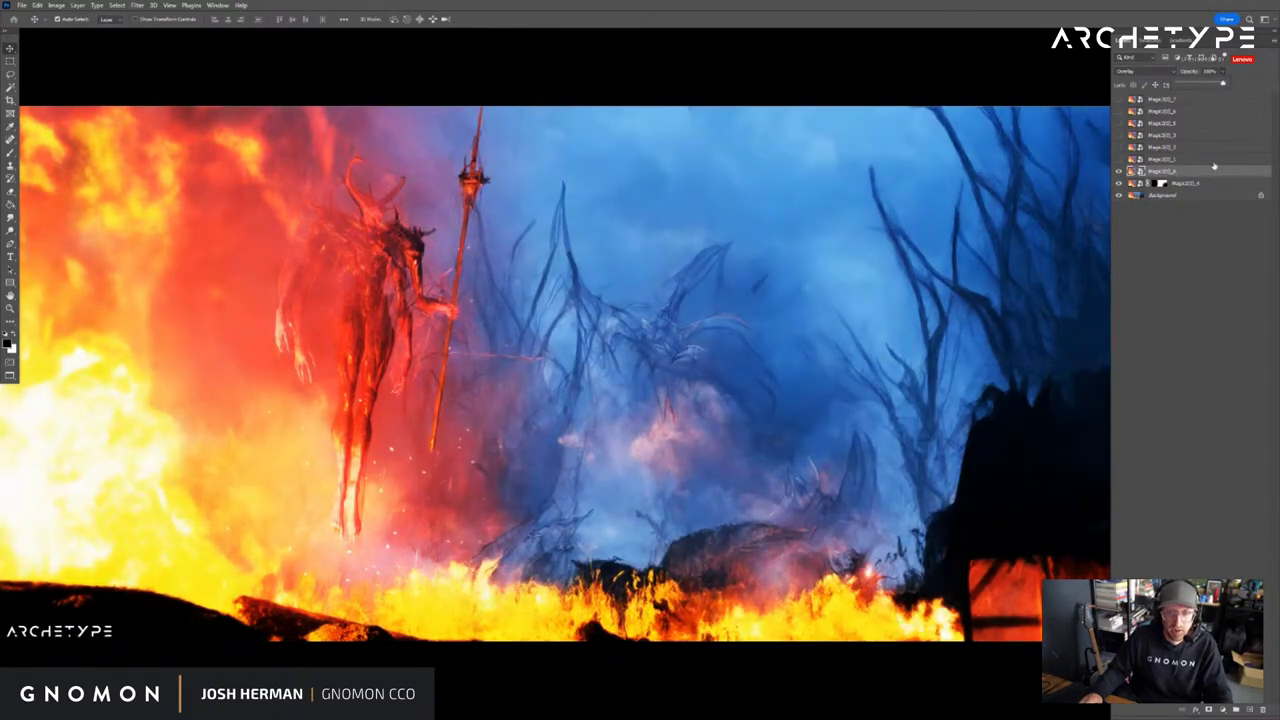
# Duplicate the hidden variant ending in _1 and the Overlay variant, hide the Overlay copy, and select the Overlay original
pyautogui.click(1209, 160)
pyautogui.hotkey('ctrl', 'j')
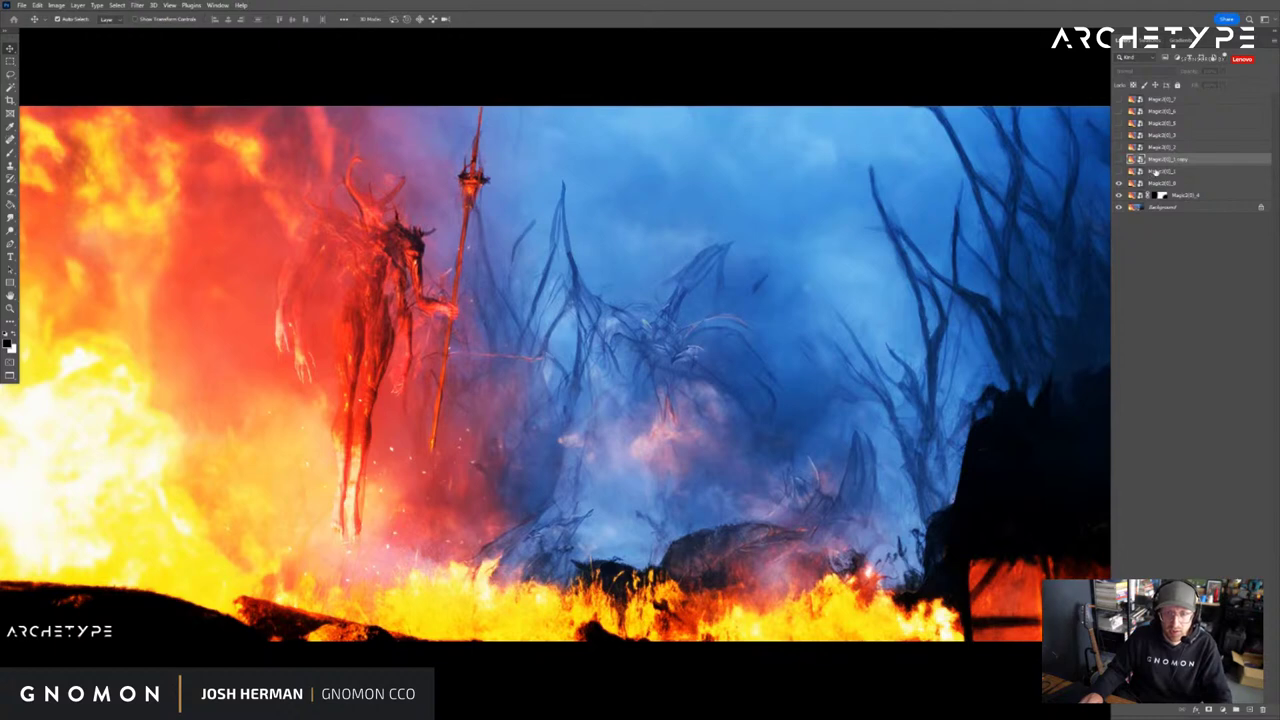
pyautogui.click(1171, 184)
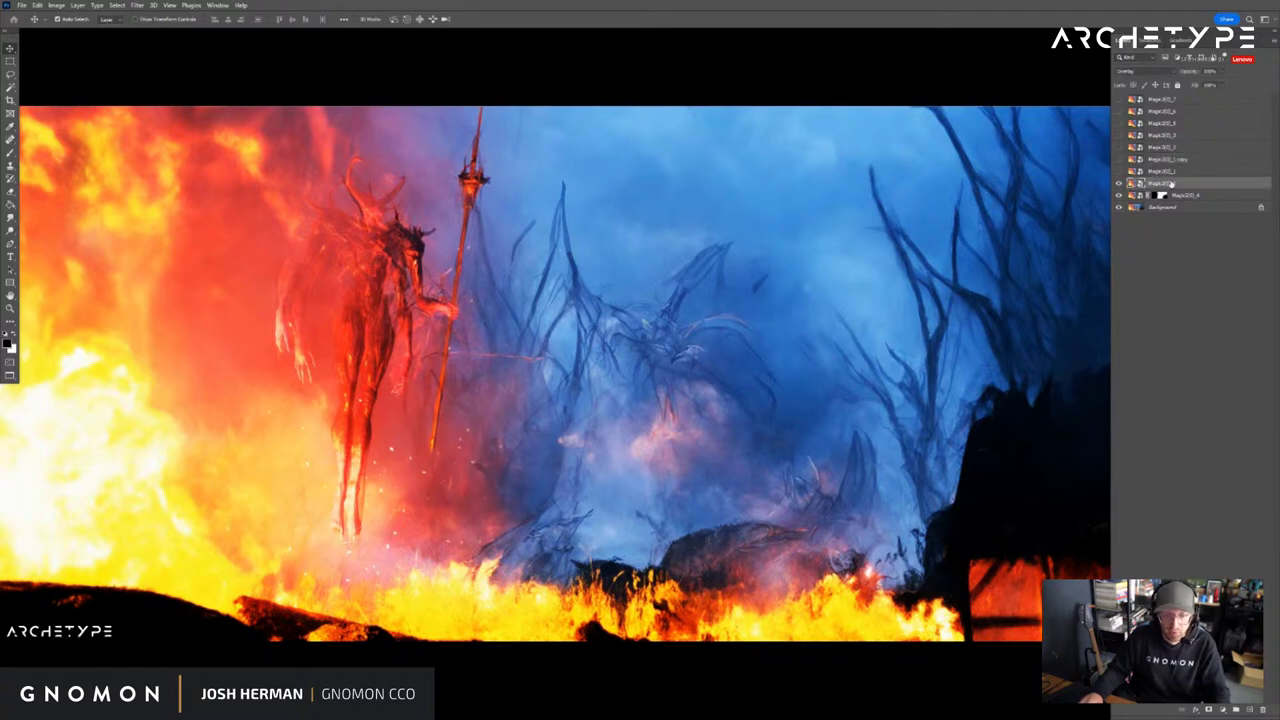
pyautogui.hotkey('ctrl', 'j')
pyautogui.click(1119, 184)
pyautogui.click(1162, 196)
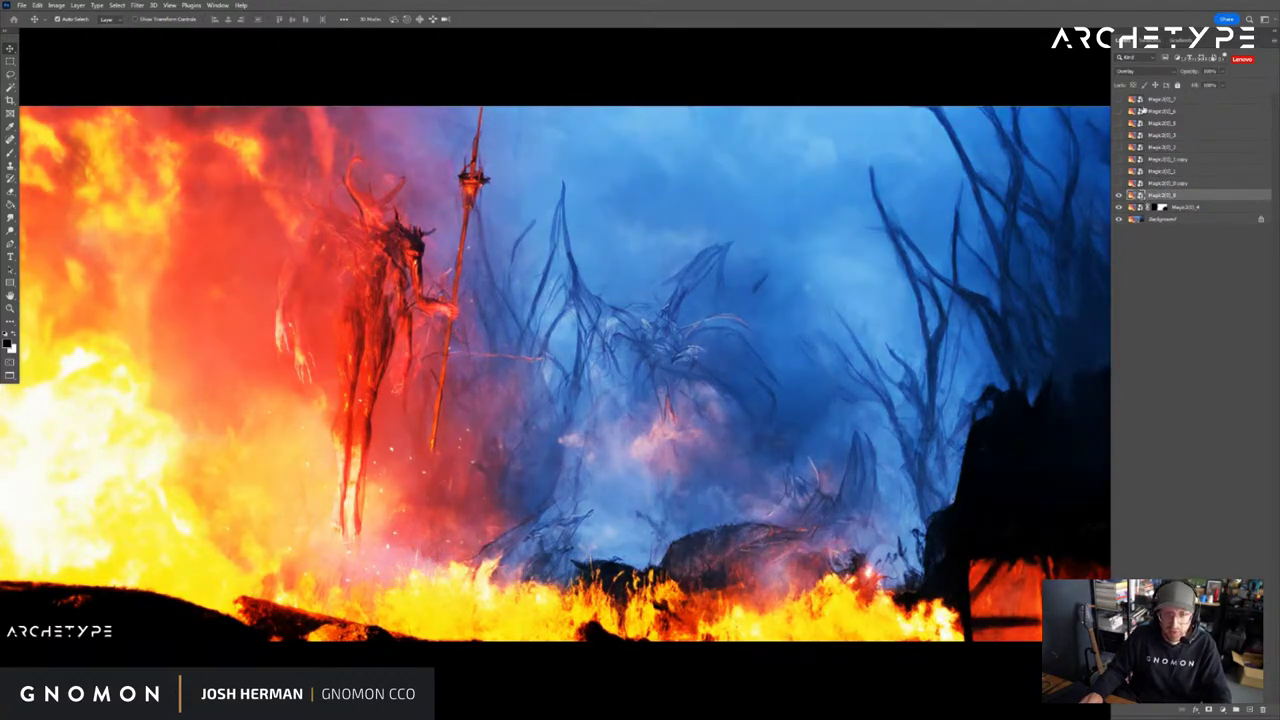
# Set the selected Overlay variant layer's blend mode back to Normal and add a layer mask to it
pyautogui.click(1146, 73)
pyautogui.click(1138, 81)
pyautogui.moveTo(463, 304); pyautogui.dragTo(631, 286)
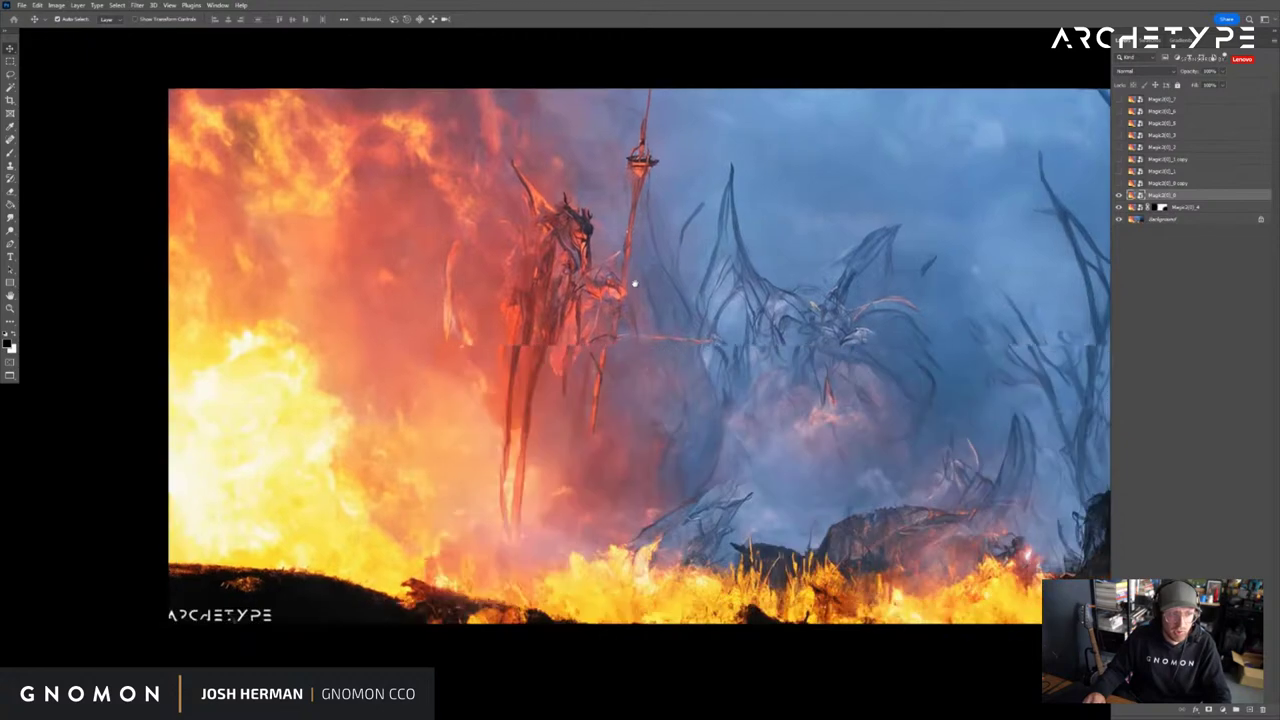
pyautogui.press('b')
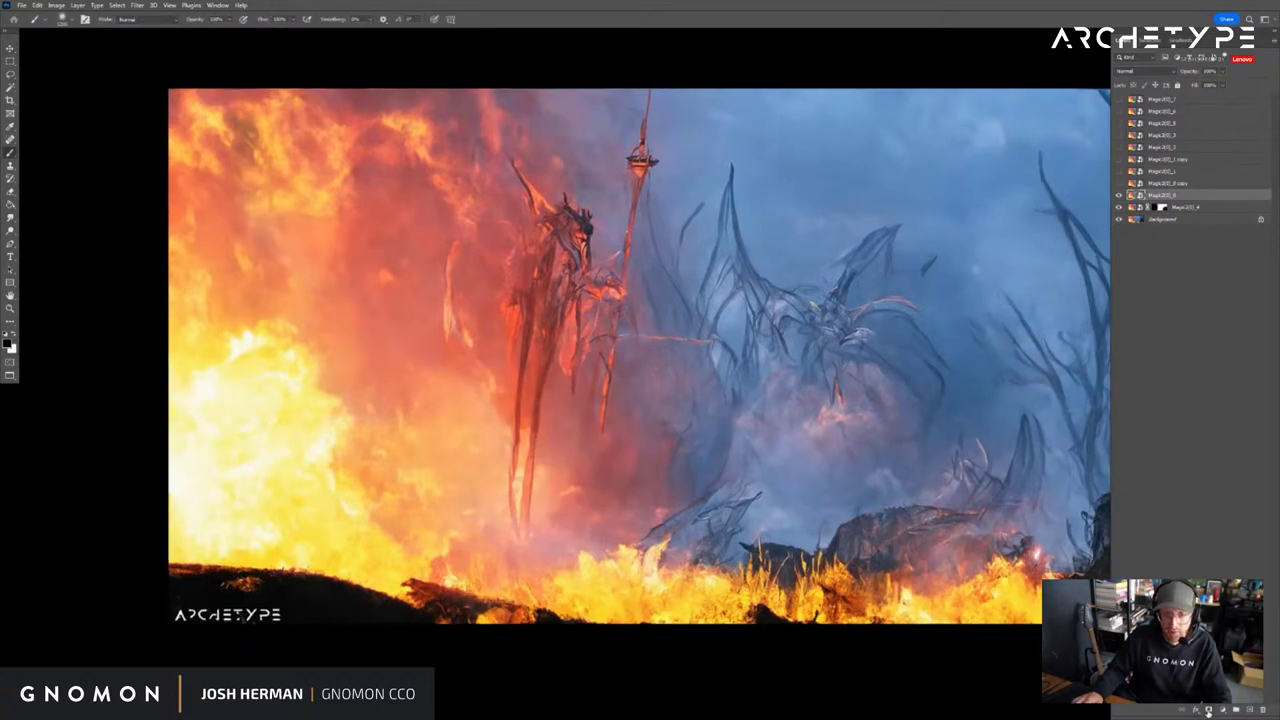
pyautogui.press('z')
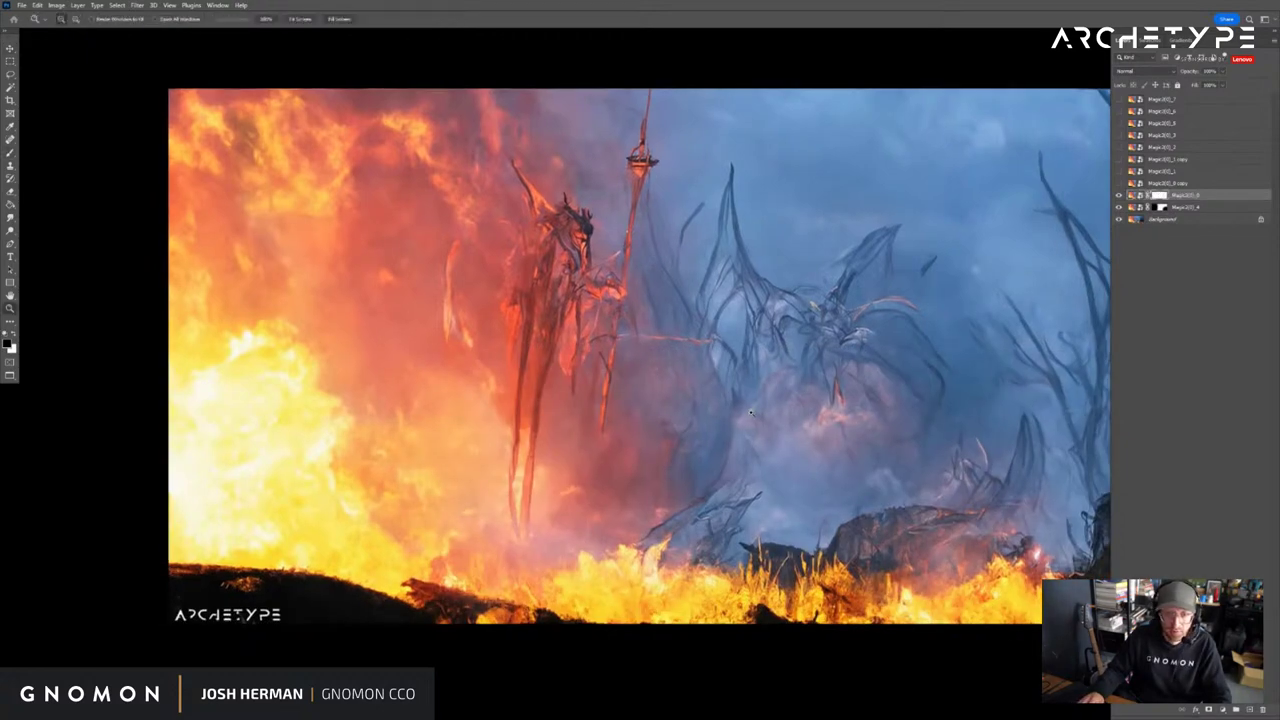
# Black out the variant's mask across the scene with a large brush to hide it over the demon, sky and trees
pyautogui.keyDown('alt'); pyautogui.click(706, 365); pyautogui.keyUp('alt')
pyautogui.press('b')
pyautogui.moveTo(793, 349); pyautogui.dragTo(650, 347)
pyautogui.press('x')
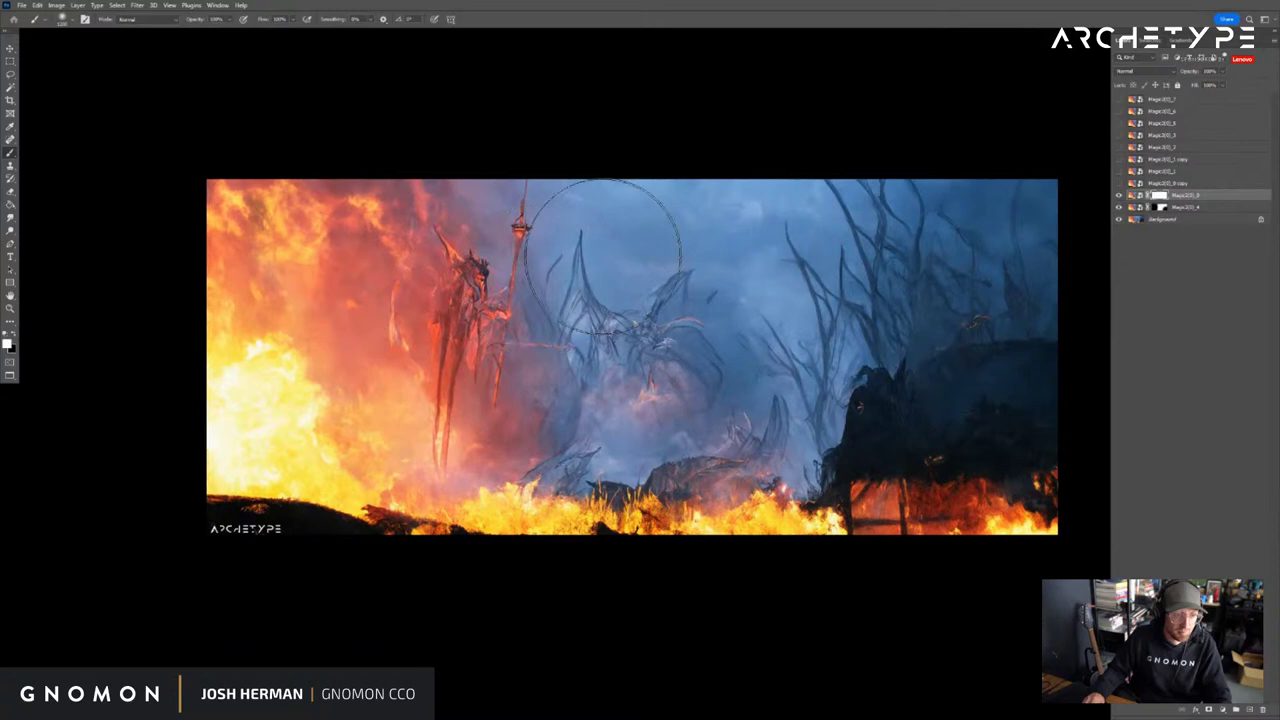
pyautogui.press('x')
pyautogui.moveTo(669, 229)
pyautogui.mouseDown()
pyautogui.moveTo(646, 190)
pyautogui.moveTo(591, 222)
pyautogui.moveTo(457, 400)
pyautogui.moveTo(460, 380)
pyautogui.moveTo(997, 66)
pyautogui.moveTo(848, 271)
pyautogui.moveTo(931, 231)
pyautogui.moveTo(997, 223)
pyautogui.moveTo(800, 510)
pyautogui.mouseUp()
pyautogui.keyDown('alt'); pyautogui.rightClick(808, 275); pyautogui.keyUp('alt')
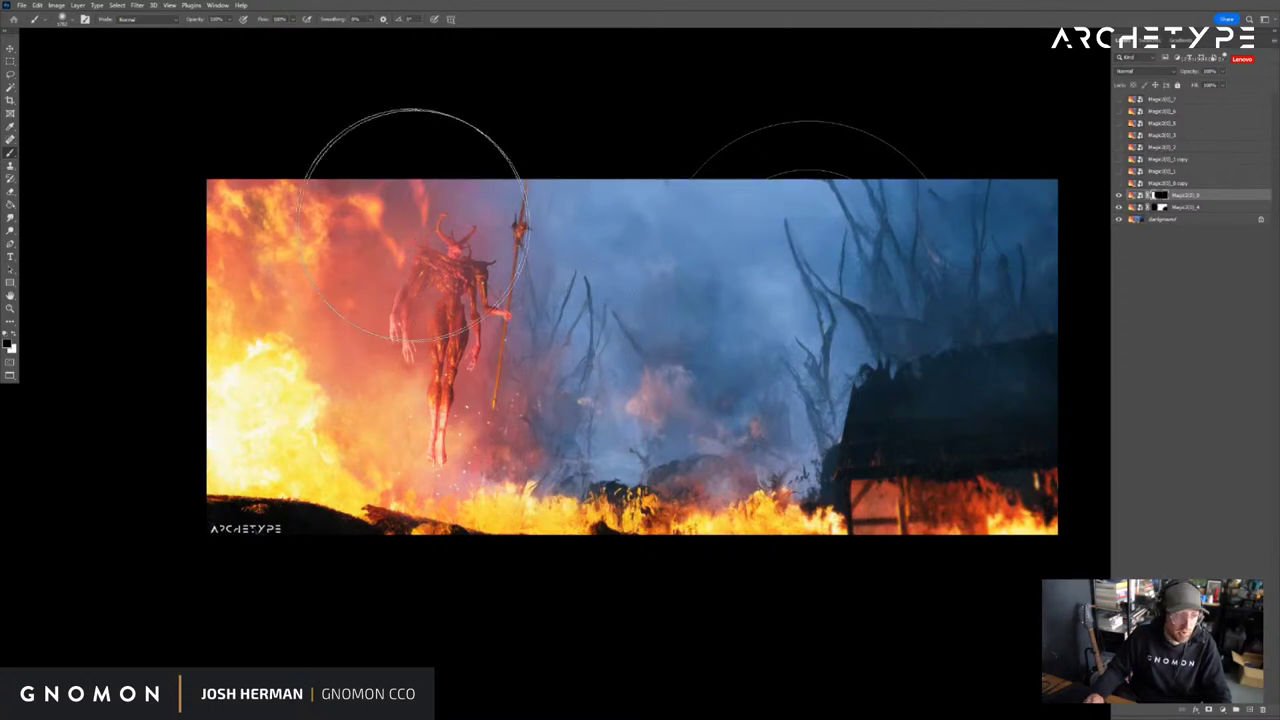
# Paint white on the mask with a smaller brush to reveal the variant's flames and smoke beside the demon
pyautogui.press('x')
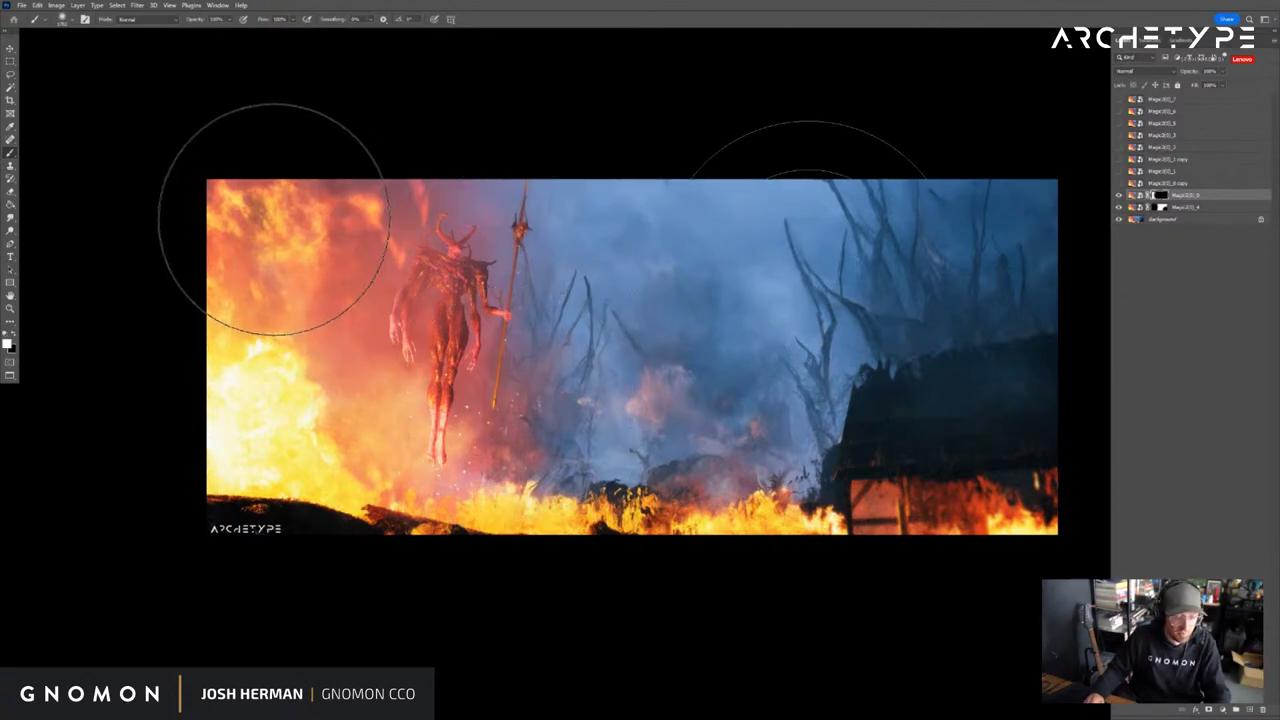
pyautogui.press('[')
pyautogui.press('[')
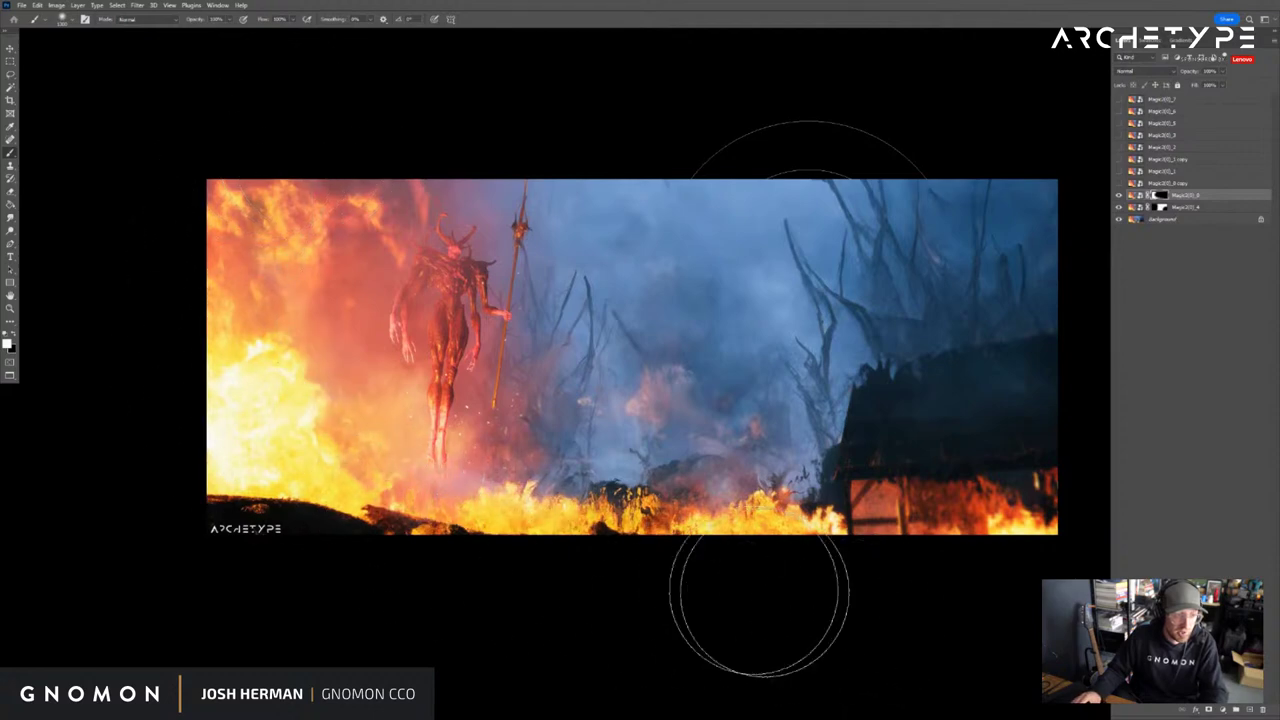
pyautogui.press('z')
pyautogui.click(446, 500)
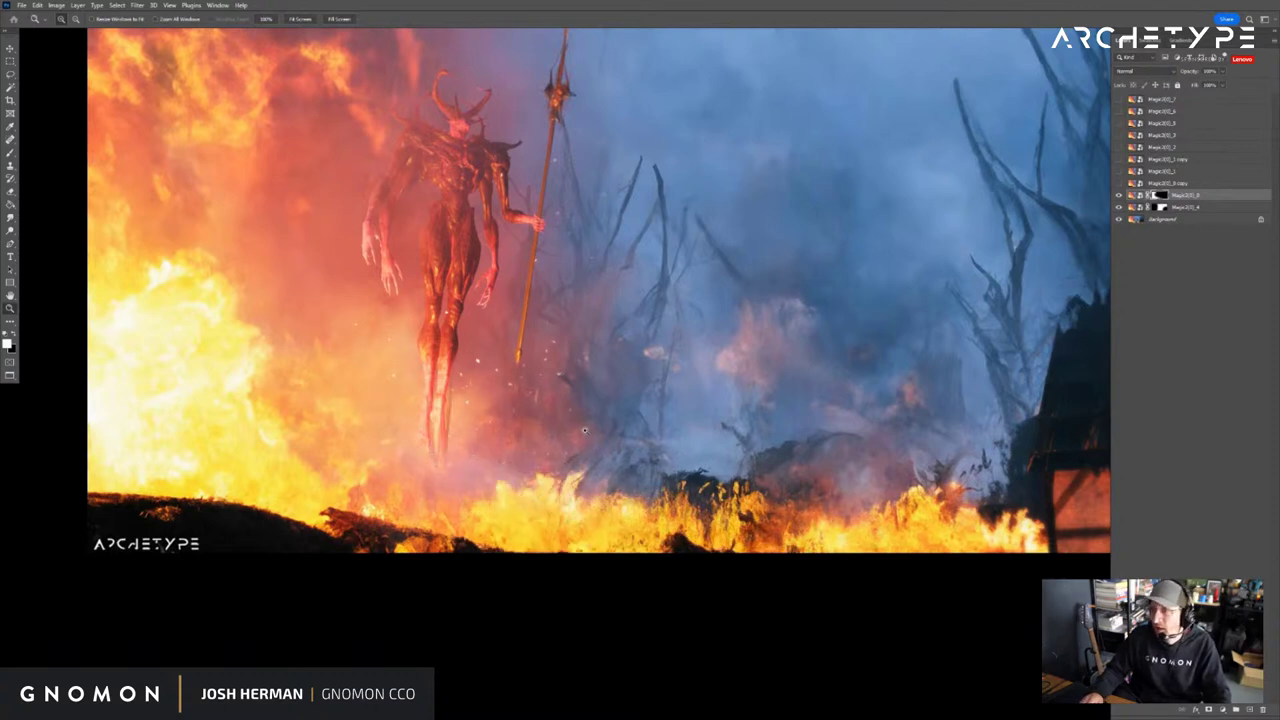
pyautogui.moveTo(585, 430); pyautogui.dragTo(603, 499)
pyautogui.press('b')
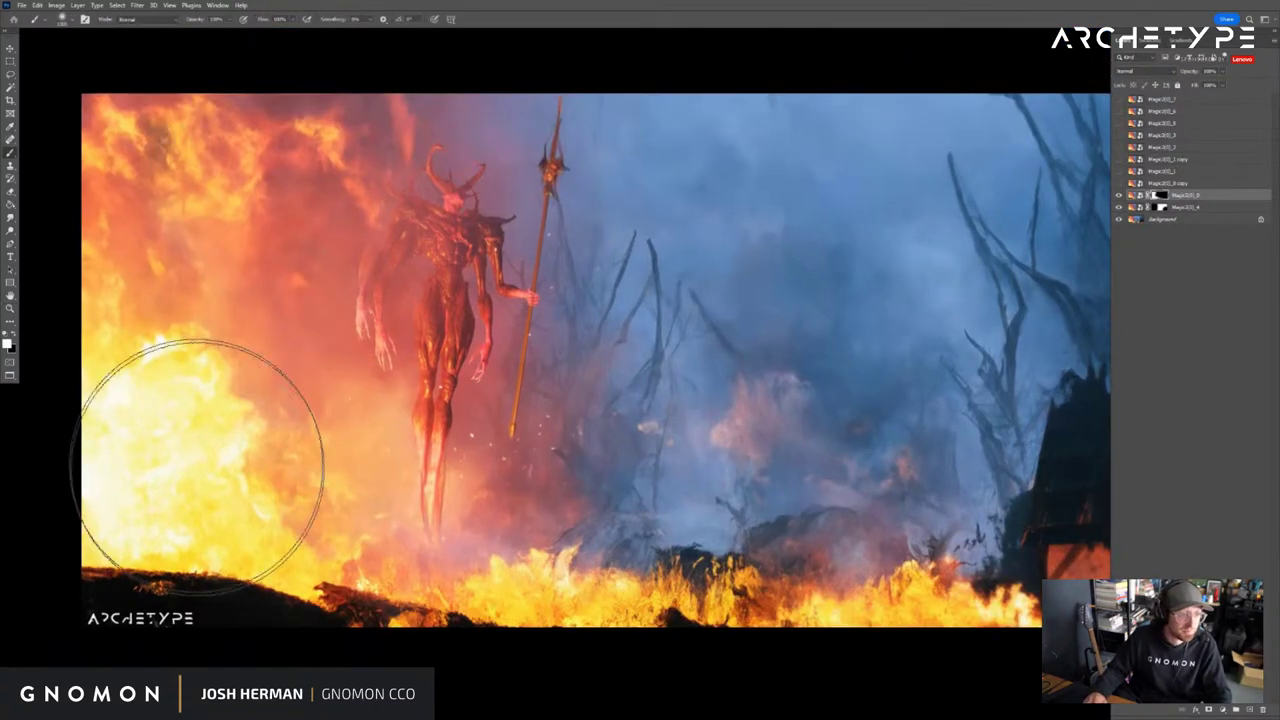
pyautogui.moveTo(197, 467)
pyautogui.mouseDown()
pyautogui.moveTo(228, 366)
pyautogui.moveTo(282, 315)
pyautogui.moveTo(280, 249)
pyautogui.moveTo(256, 283)
pyautogui.moveTo(235, 415)
pyautogui.moveTo(272, 266)
pyautogui.moveTo(185, 325)
pyautogui.moveTo(222, 268)
pyautogui.moveTo(212, 297)
pyautogui.moveTo(279, 289)
pyautogui.moveTo(226, 352)
pyautogui.moveTo(281, 365)
pyautogui.moveTo(202, 392)
pyautogui.moveTo(264, 370)
pyautogui.moveTo(203, 409)
pyautogui.moveTo(272, 371)
pyautogui.moveTo(275, 319)
pyautogui.mouseUp()
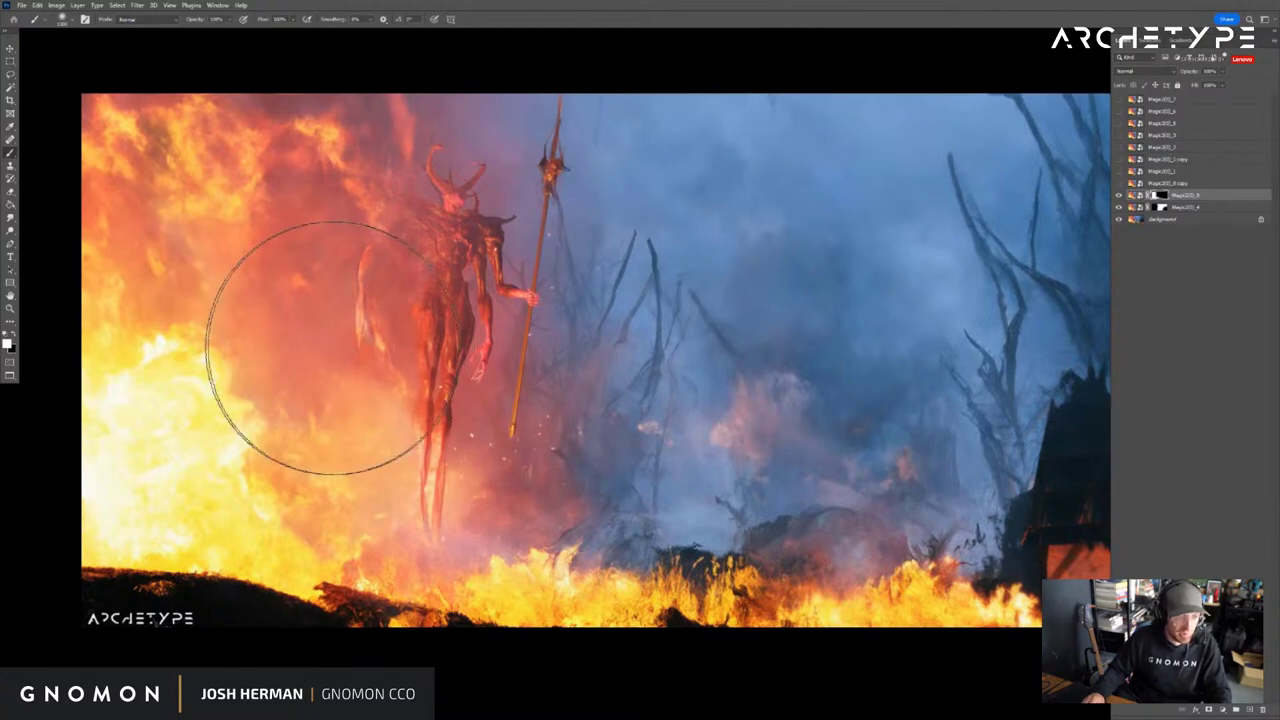
# Paint black on the mask with progressively smaller brushes to clean up the area around the demon's outer arm and hand
pyautogui.press('x')
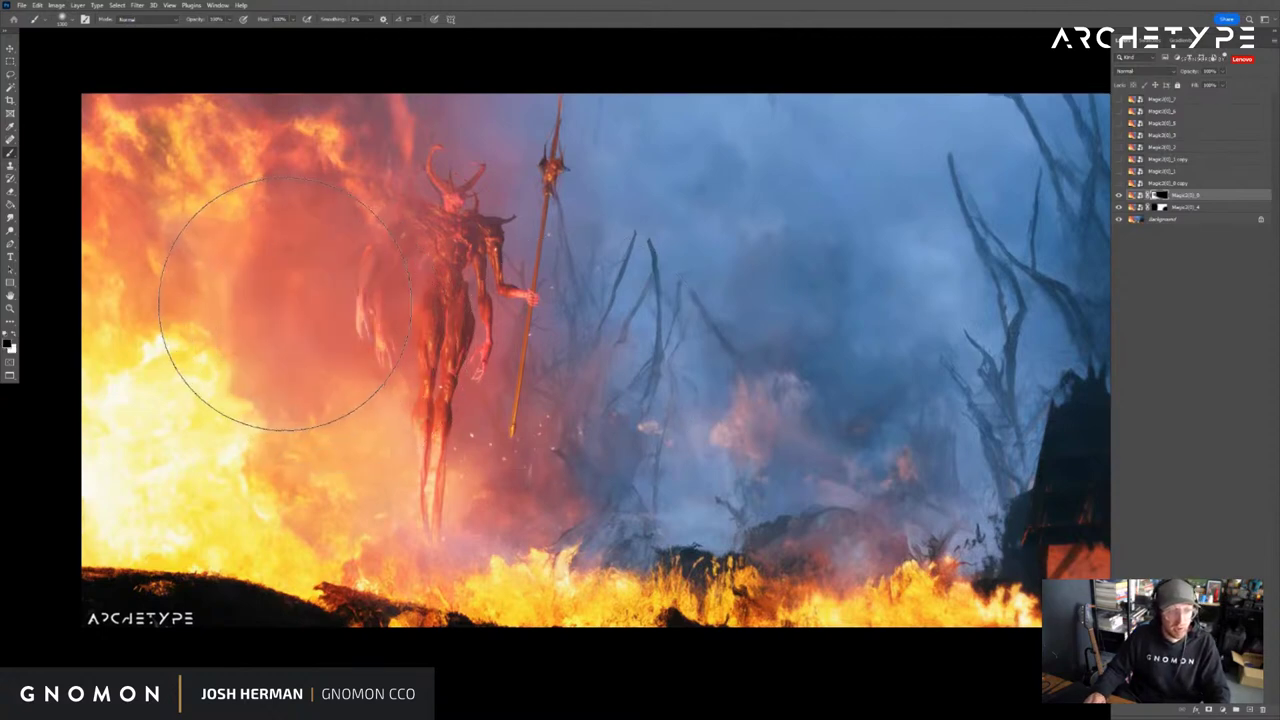
pyautogui.moveTo(334, 312); pyautogui.dragTo(383, 314)
pyautogui.press('[')
pyautogui.press('[')
pyautogui.press('[')
pyautogui.press('[')
pyautogui.press('[')
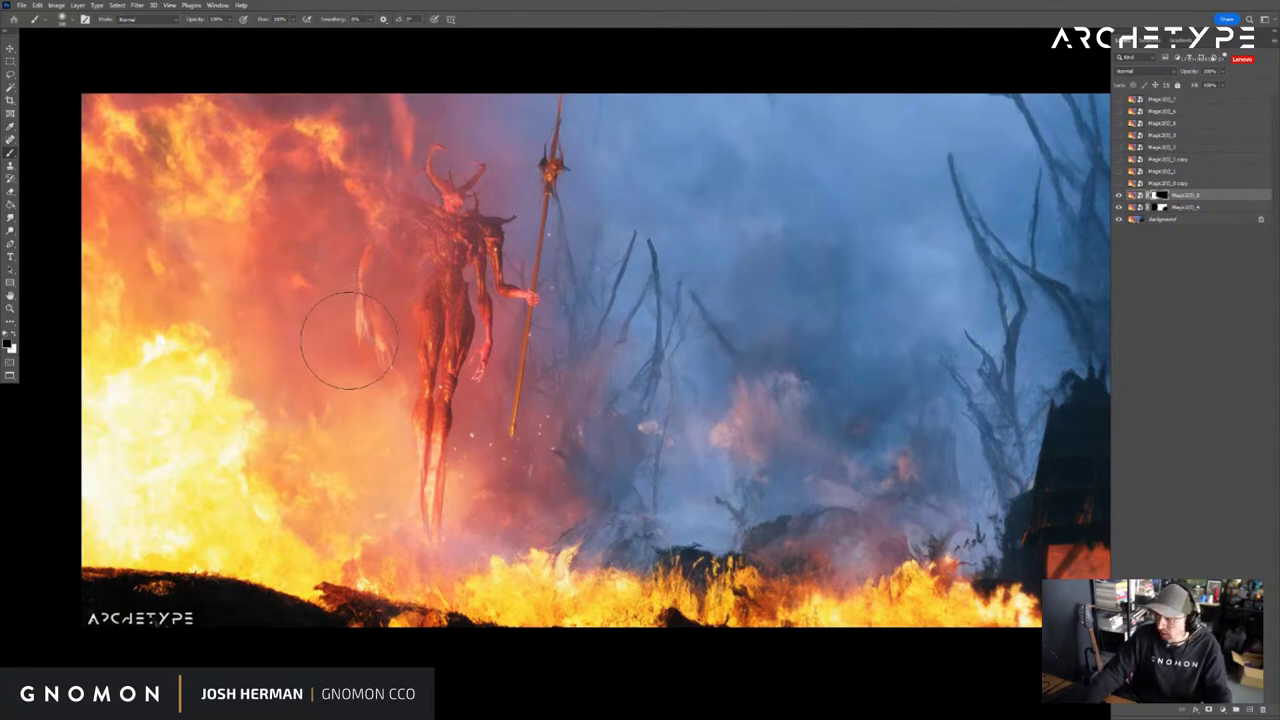
pyautogui.press('x')
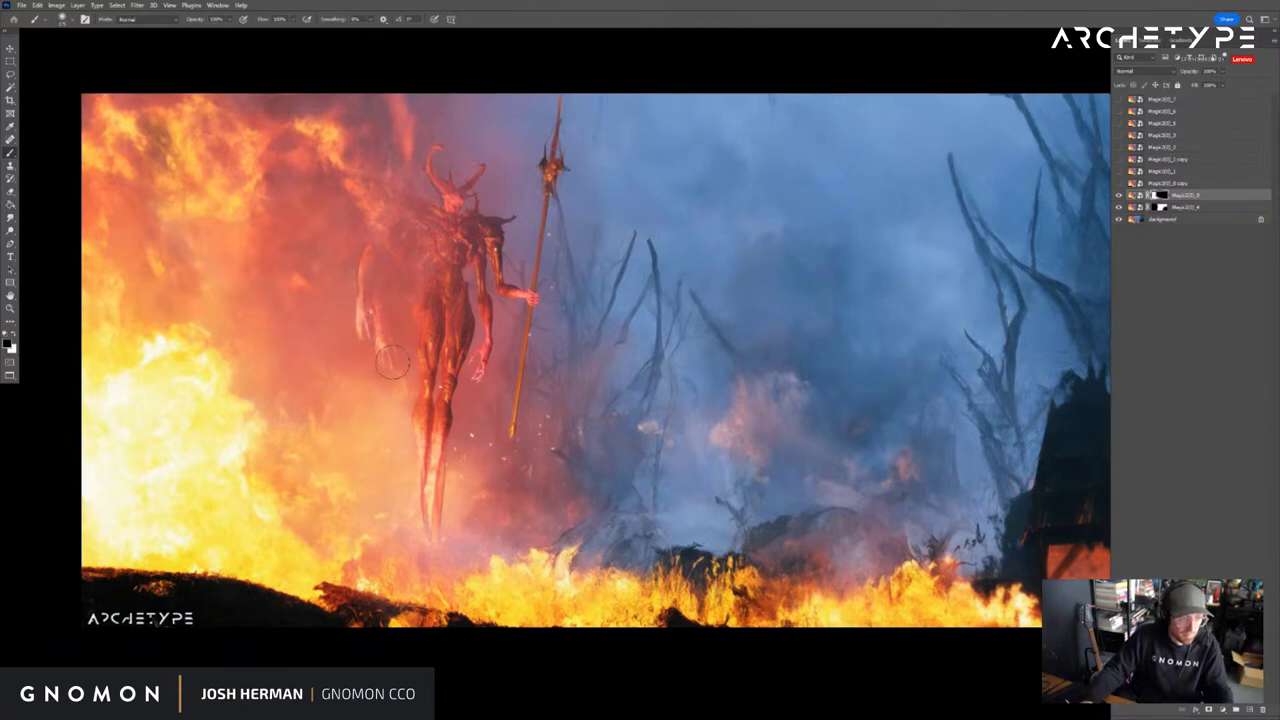
# Compare the whole composite with the original background by hiding and showing both masked variant layers
pyautogui.moveTo(758, 377); pyautogui.dragTo(758, 398)
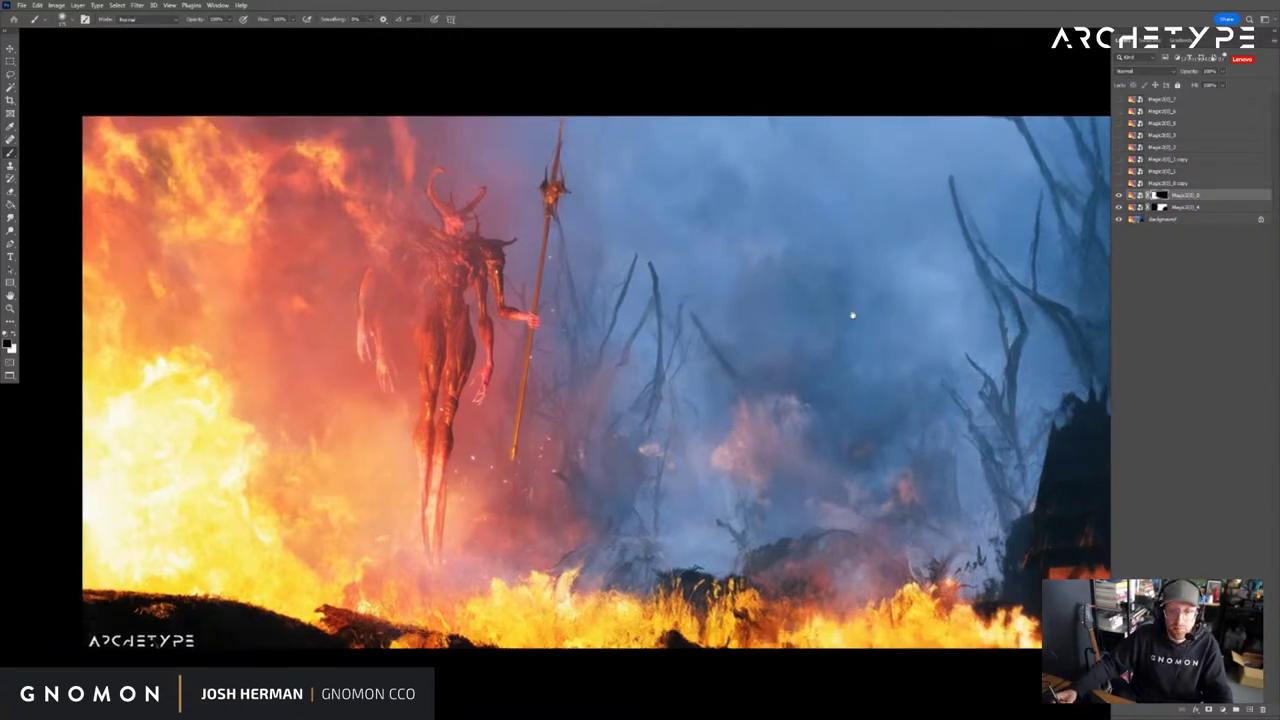
pyautogui.moveTo(851, 314); pyautogui.dragTo(794, 312)
pyautogui.press('z')
pyautogui.click(303, 21)
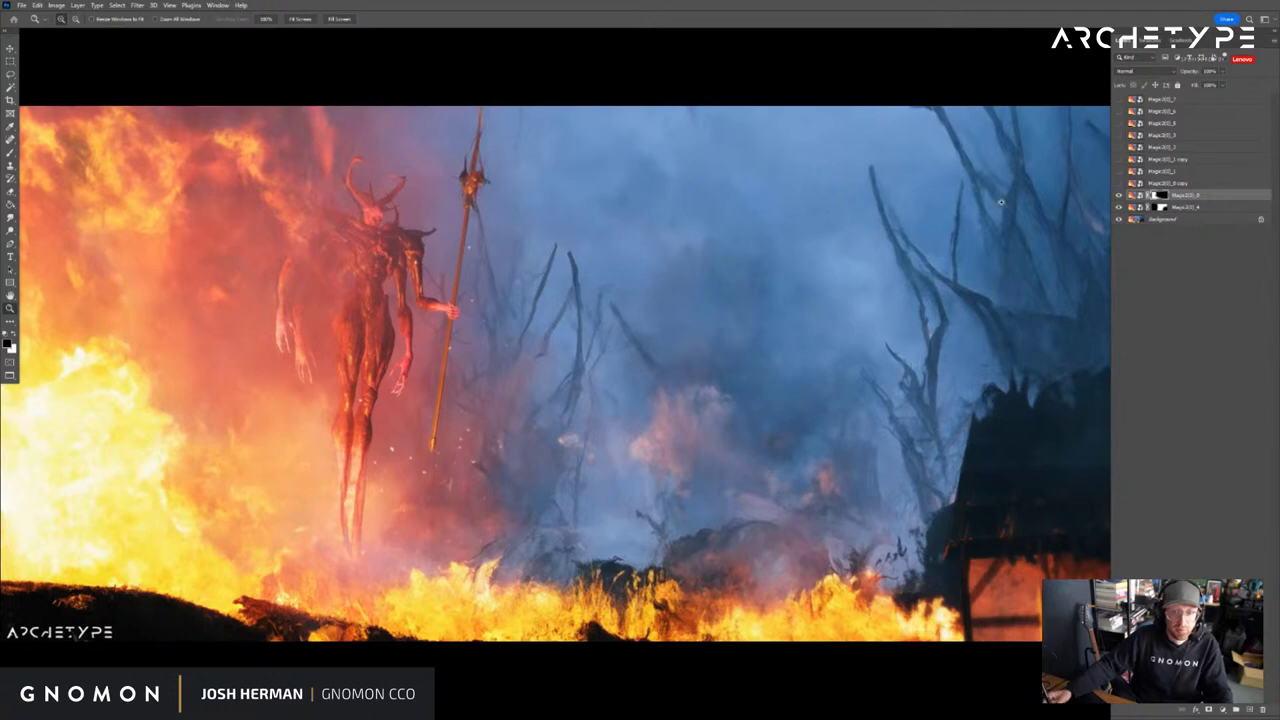
pyautogui.click(1119, 207)
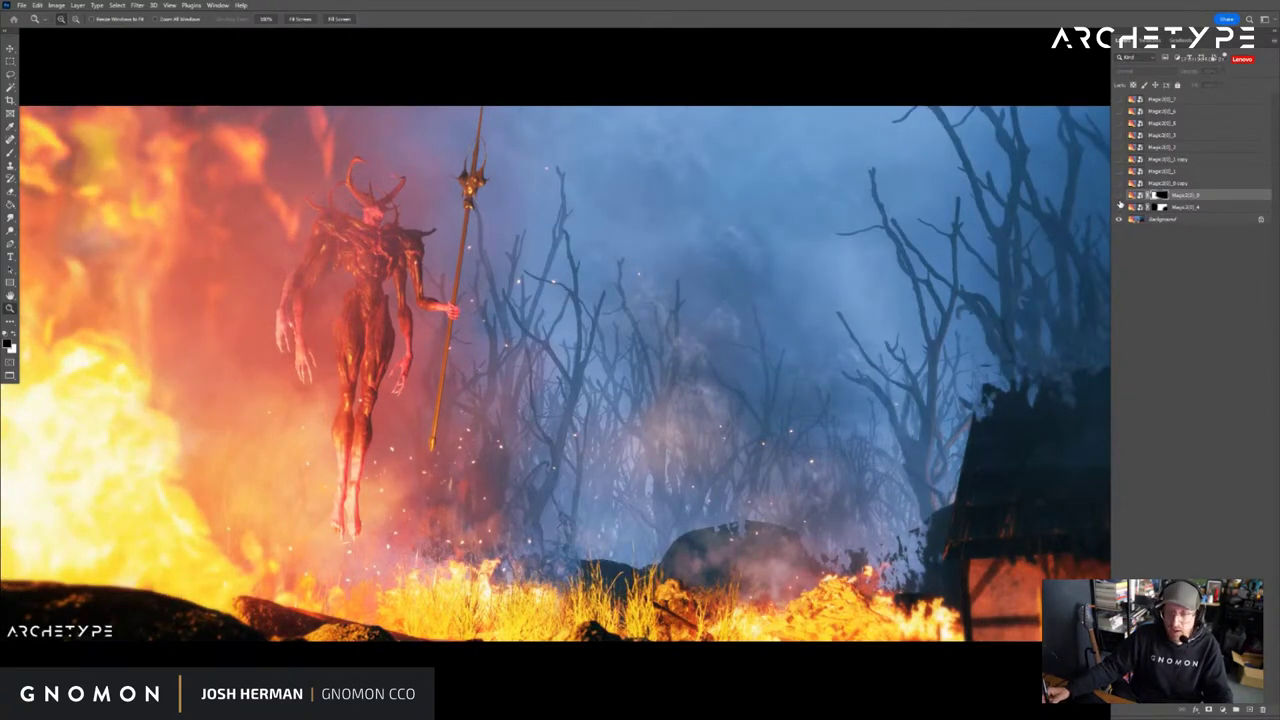
pyautogui.click(1119, 207)
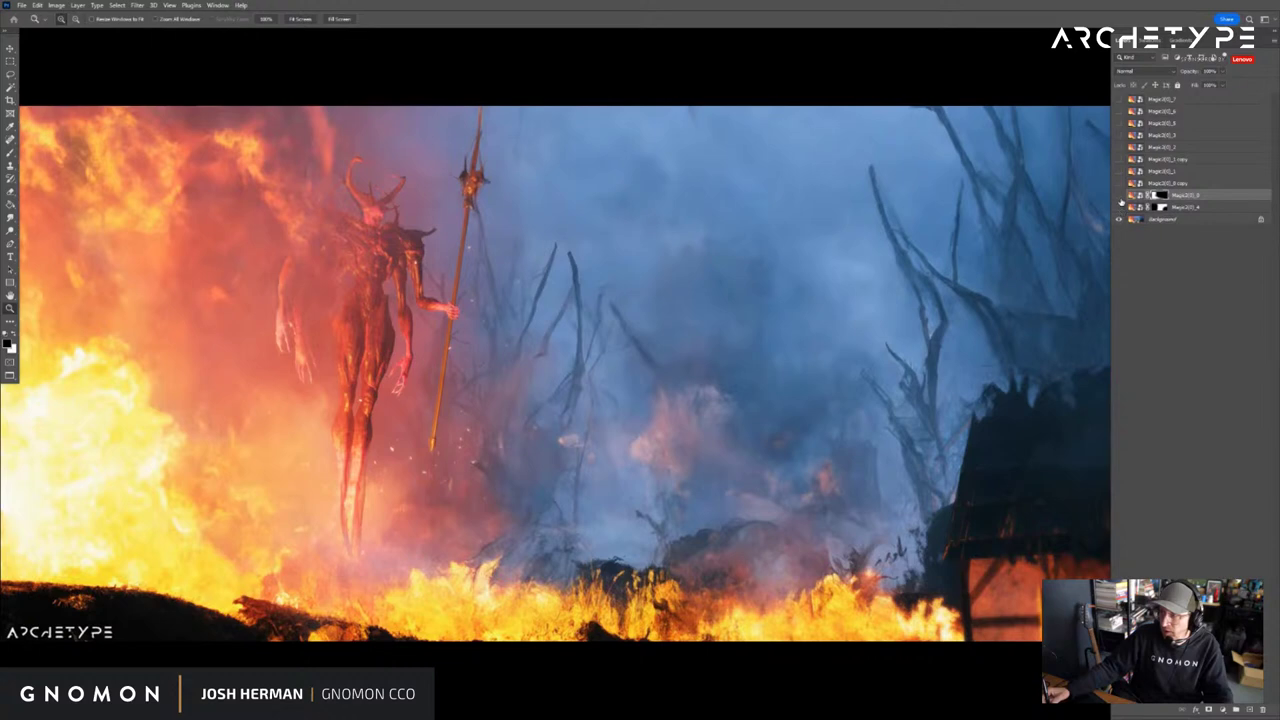
pyautogui.click(1119, 207)
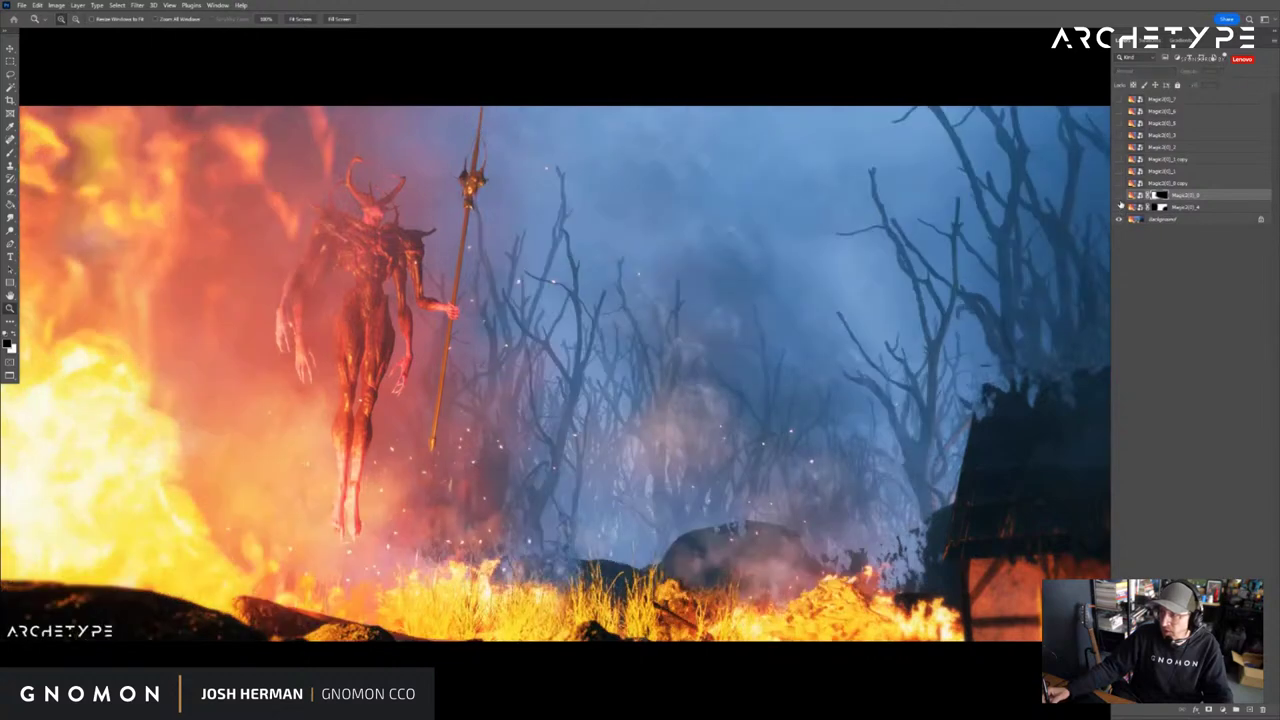
# Examine the original background at several magnifications, recheck it against the masked layers, and fit the whole picture in view
pyautogui.keyDown('alt'); pyautogui.click(871, 218); pyautogui.keyUp('alt')
pyautogui.moveTo(916, 214); pyautogui.dragTo(758, 226)
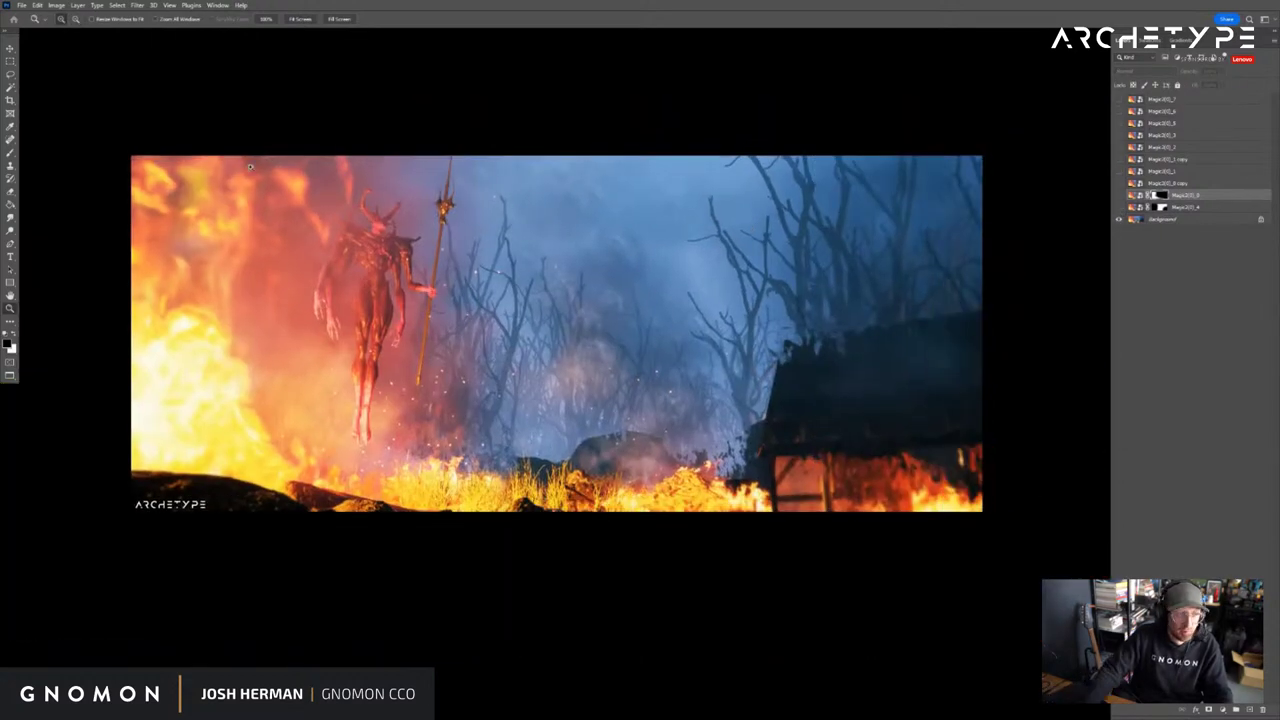
pyautogui.moveTo(292, 258); pyautogui.dragTo(1050, 553)
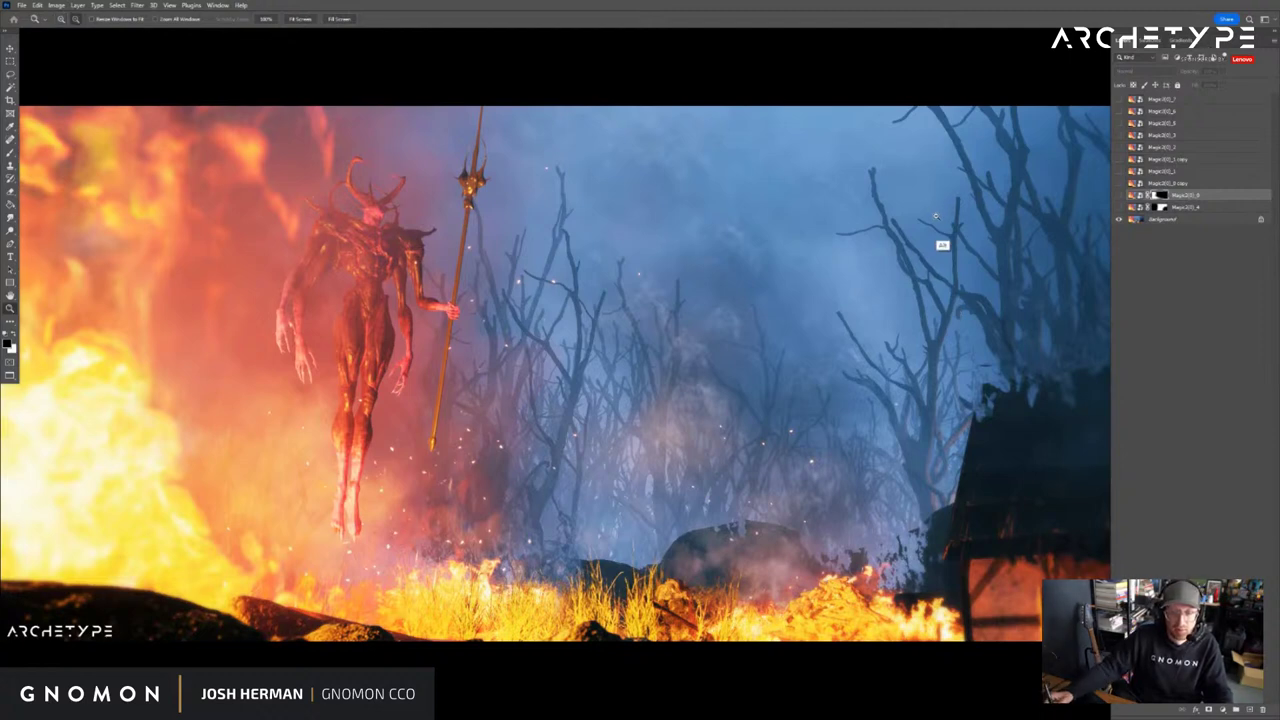
pyautogui.moveTo(1045, 227); pyautogui.dragTo(1014, 224)
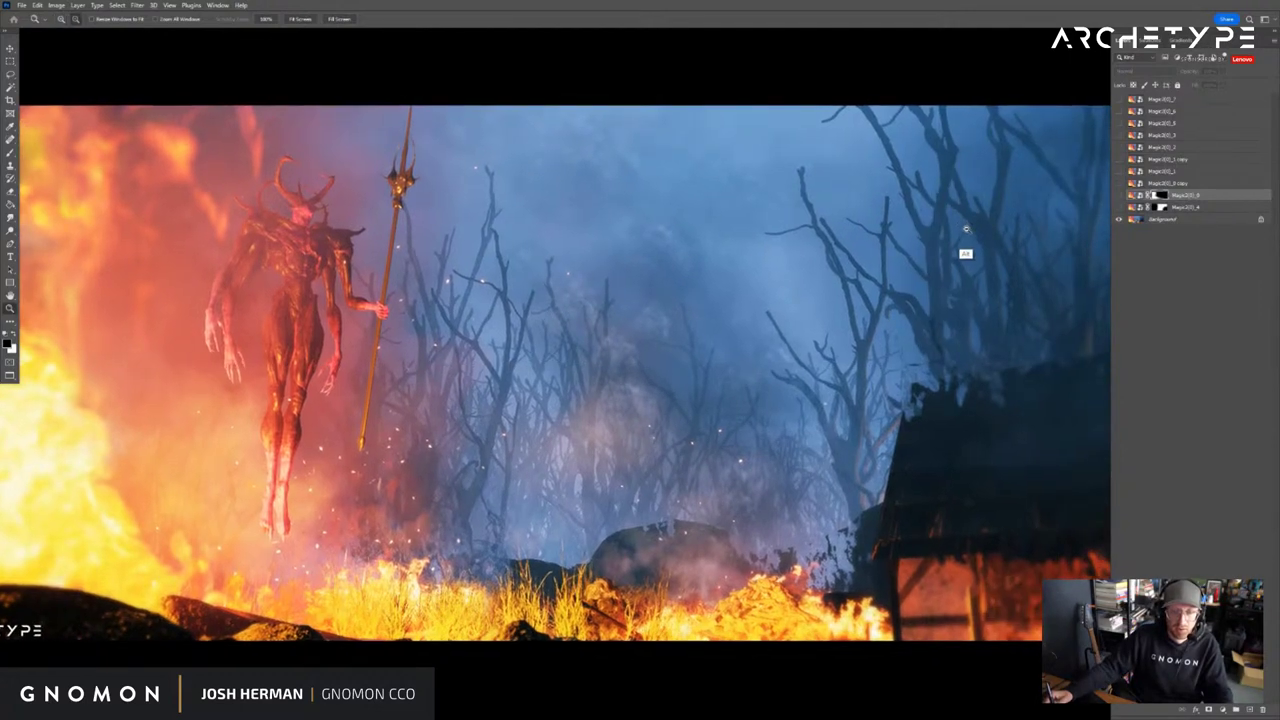
pyautogui.scroll(-1, 963, 248)
pyautogui.scroll(1, 955, 233)
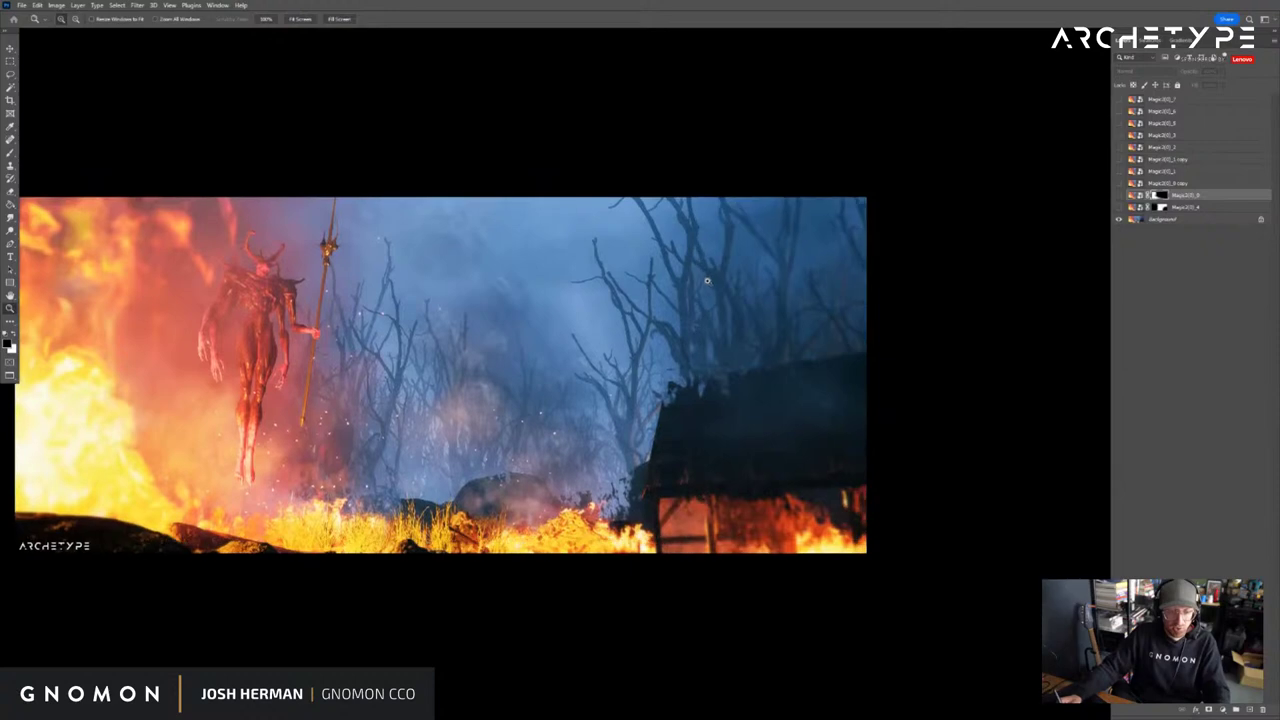
pyautogui.scroll(1, 766, 294)
pyautogui.moveTo(581, 301); pyautogui.dragTo(850, 278)
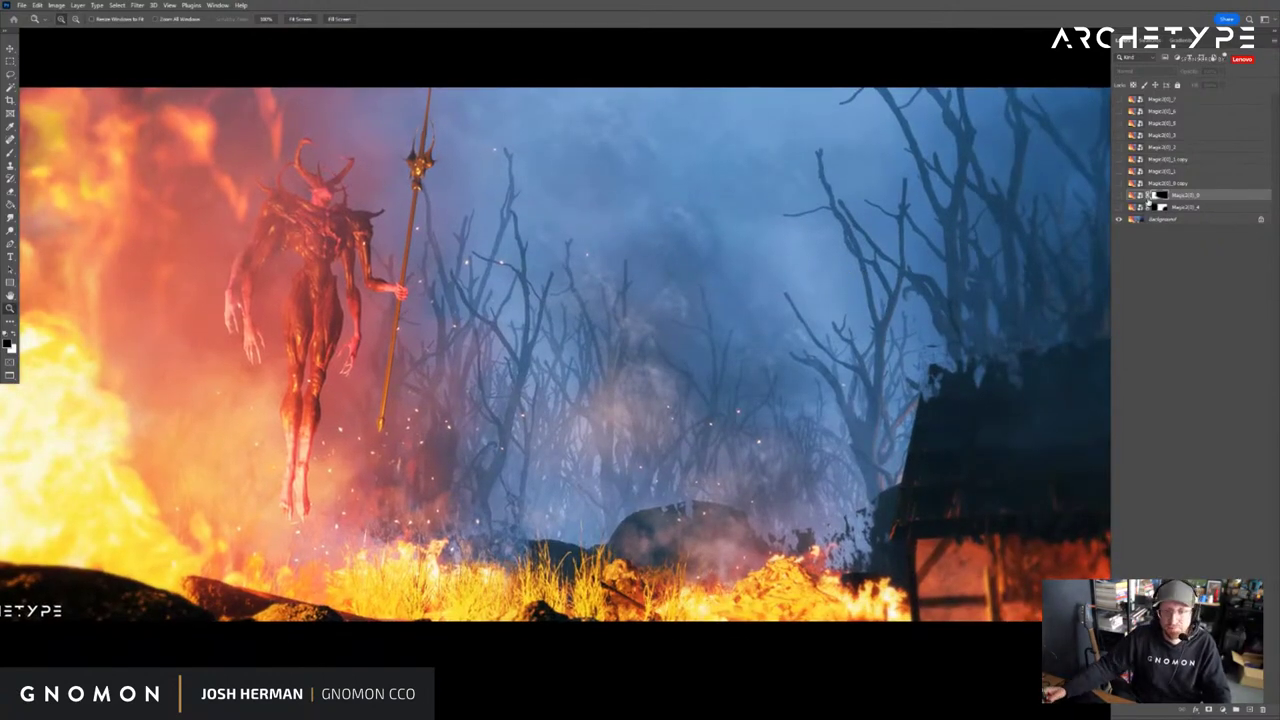
pyautogui.click(1119, 196)
pyautogui.click(1119, 196)
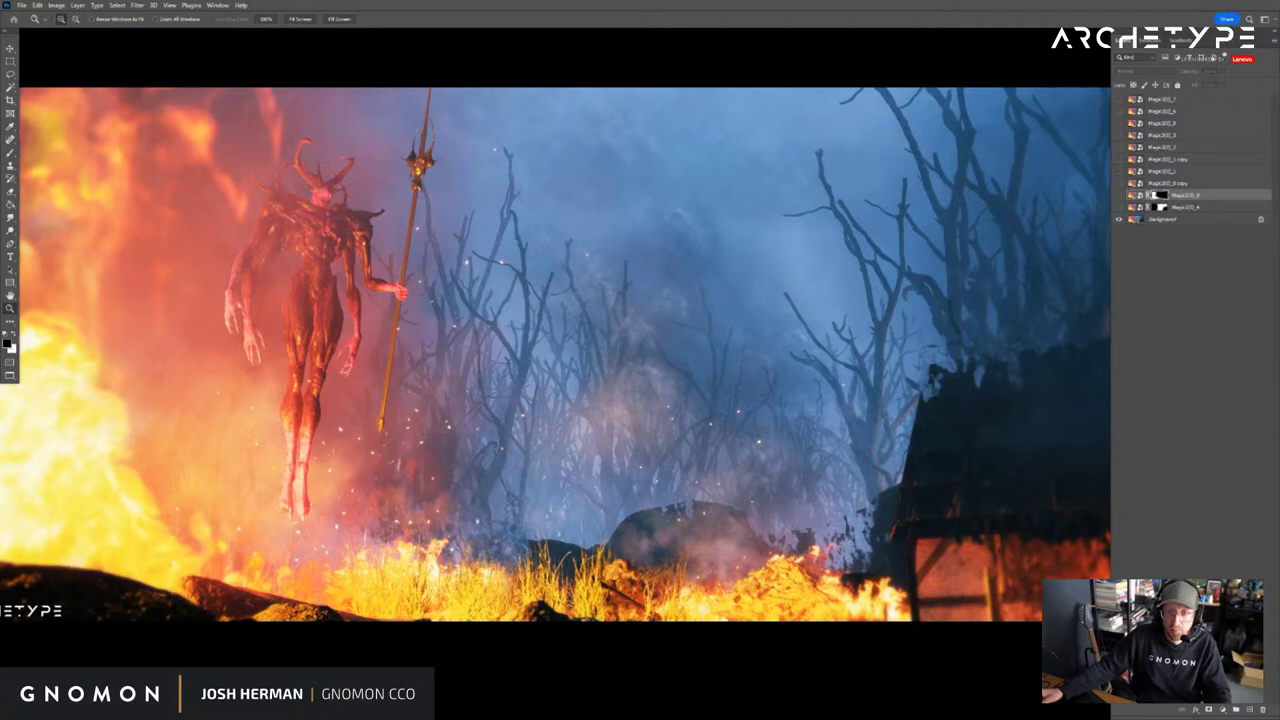
pyautogui.moveTo(1230, 35)
pyautogui.mouseDown()
pyautogui.moveTo(1224, 64)
pyautogui.moveTo(1274, 72)
pyautogui.moveTo(1262, 40)
pyautogui.moveTo(1246, 52)
pyautogui.mouseUp()
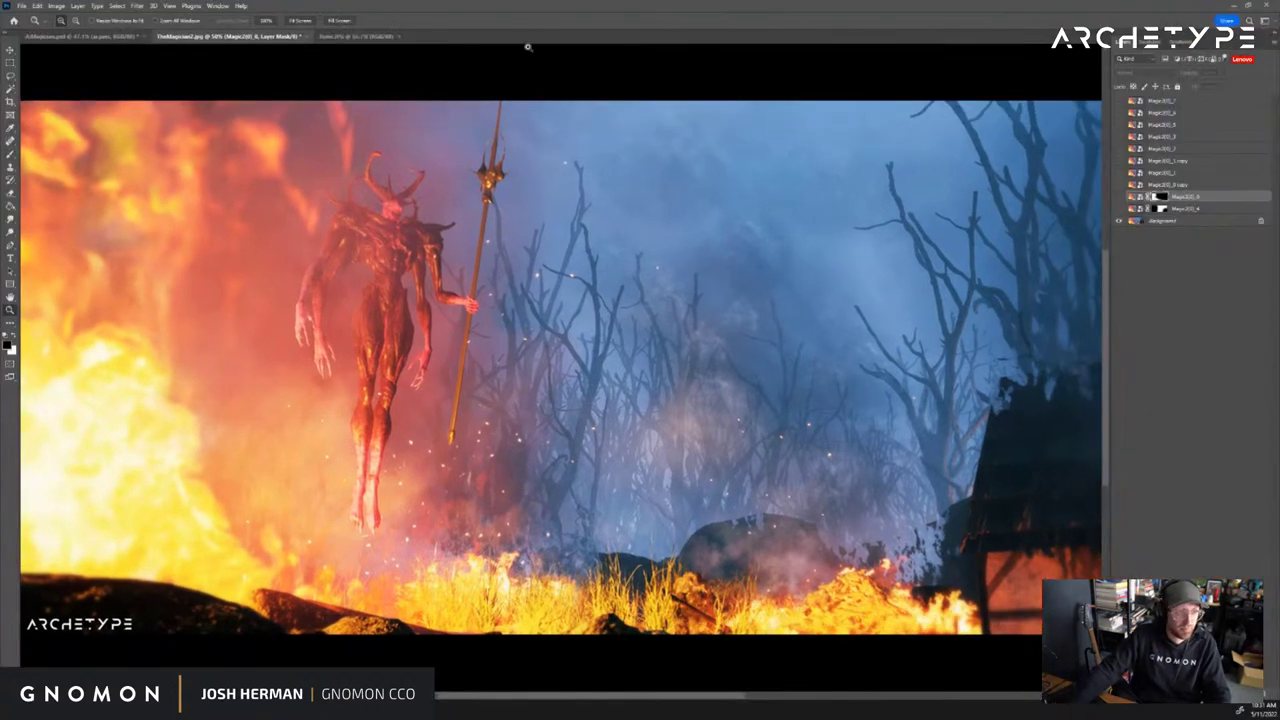
pyautogui.hotkey('ctrl', '0')
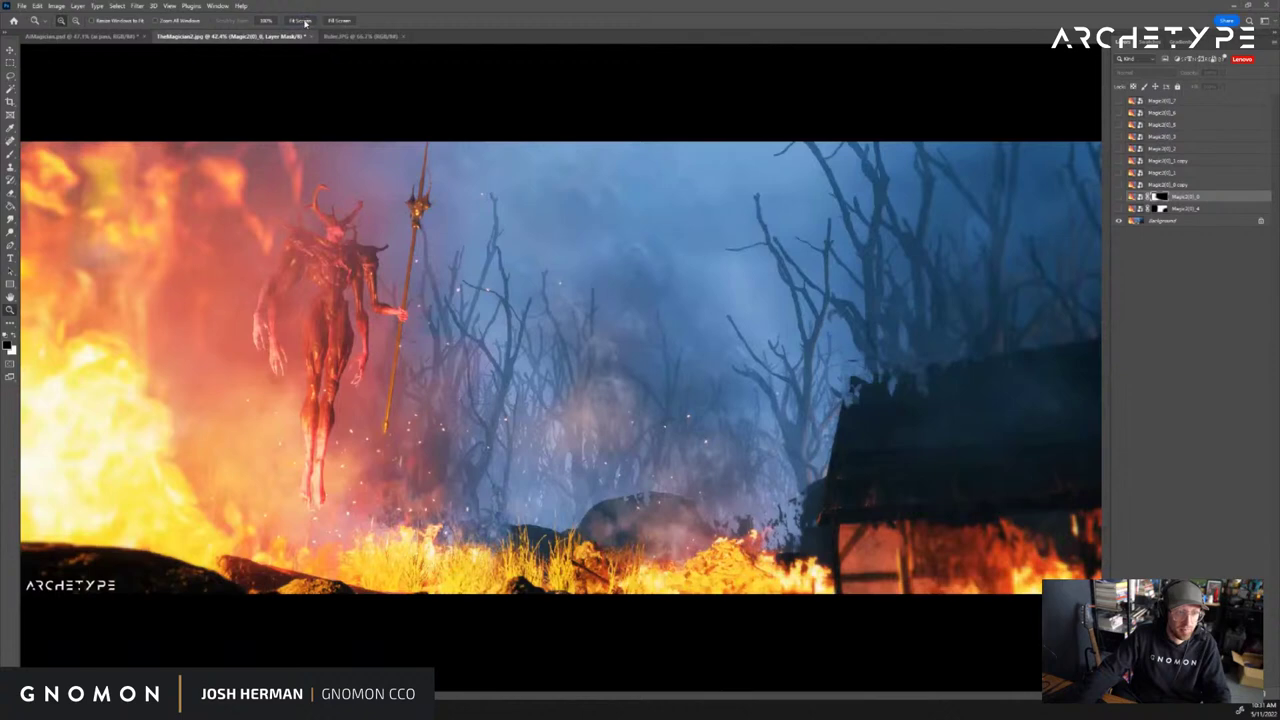
# Toggle both masked variant layers repeatedly at fit-to-screen size to judge the fire, trees and demon, leaving them visible
pyautogui.click(1119, 208)
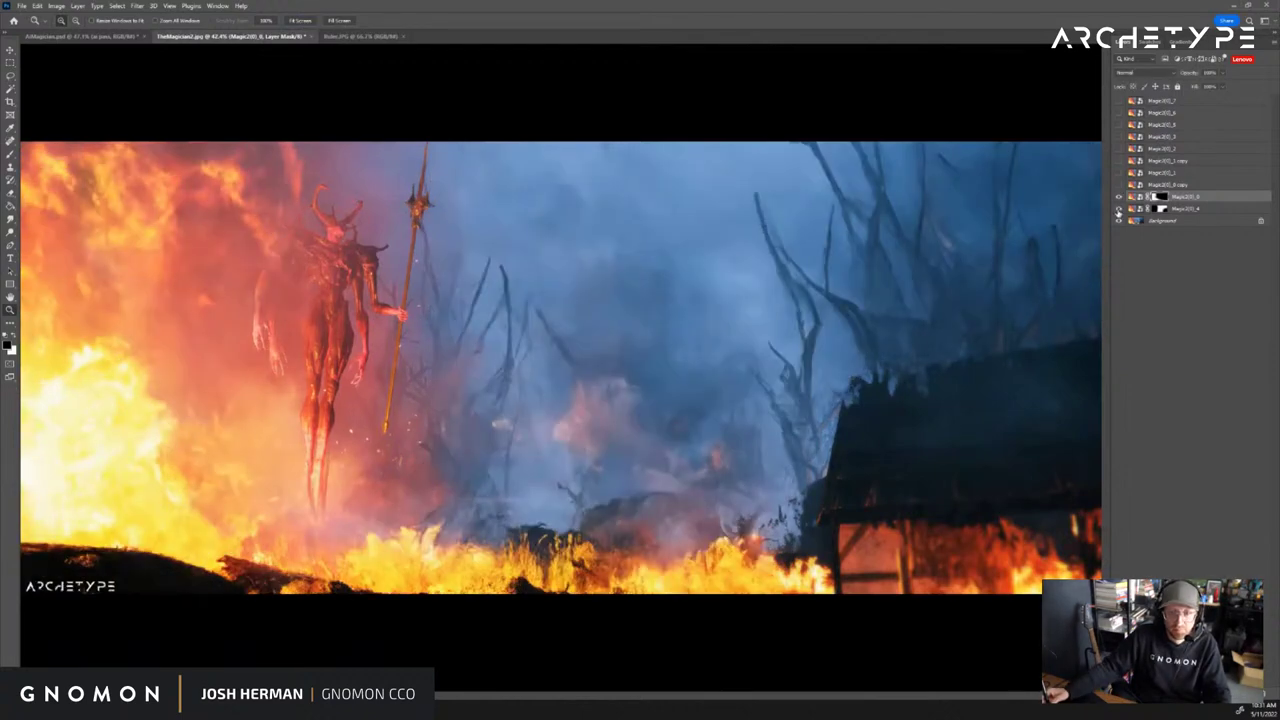
pyautogui.press('v')
pyautogui.click(1119, 208)
pyautogui.click(1119, 208)
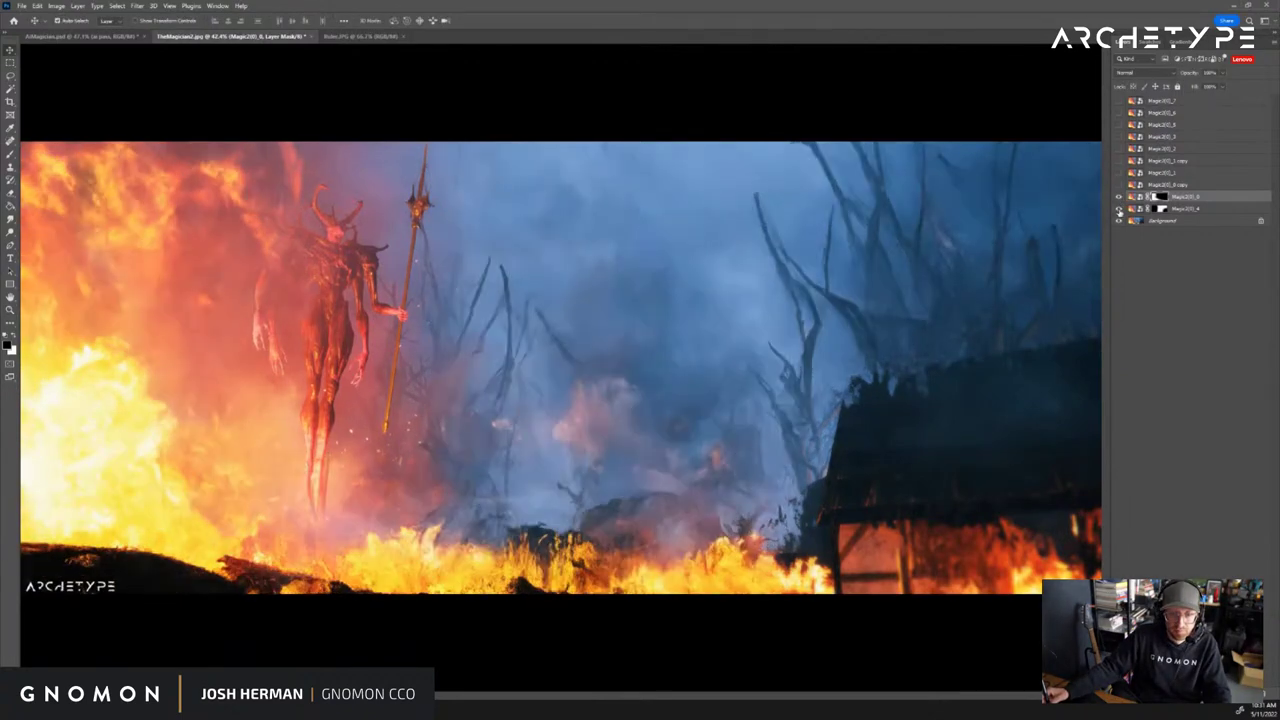
pyautogui.click(1119, 208)
pyautogui.click(1119, 208)
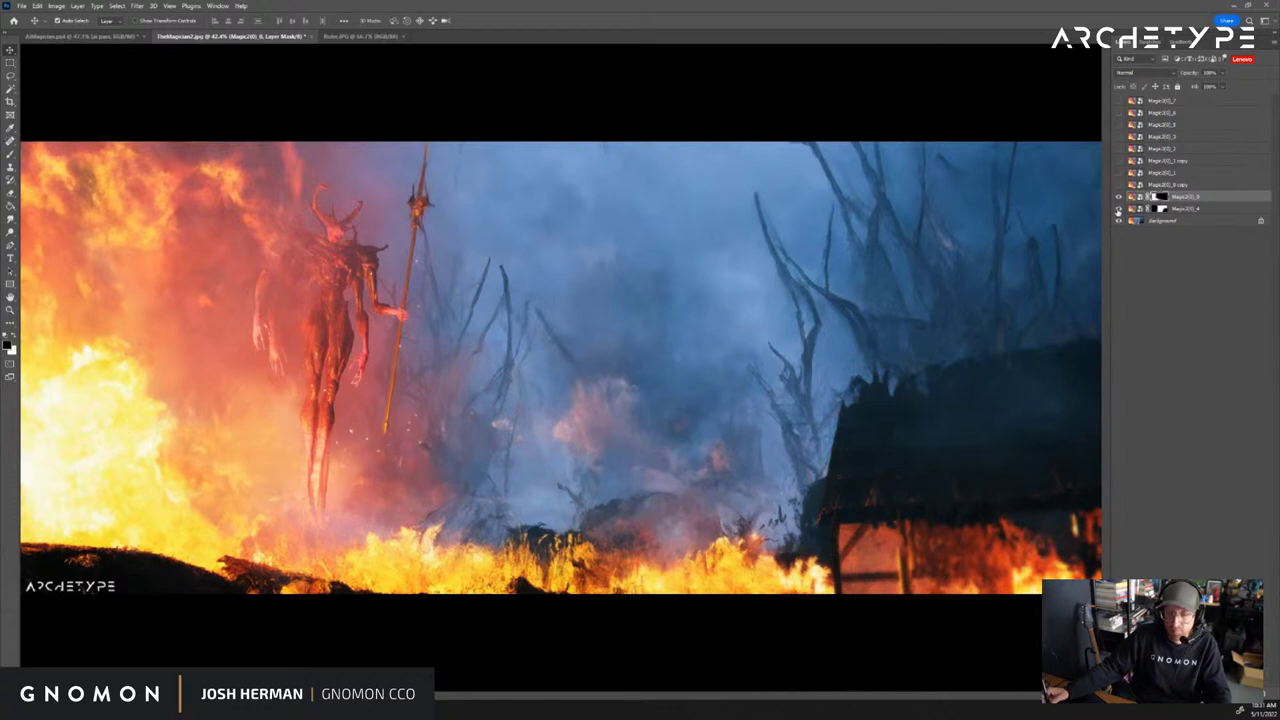
pyautogui.click(1119, 208)
pyautogui.click(1119, 208)
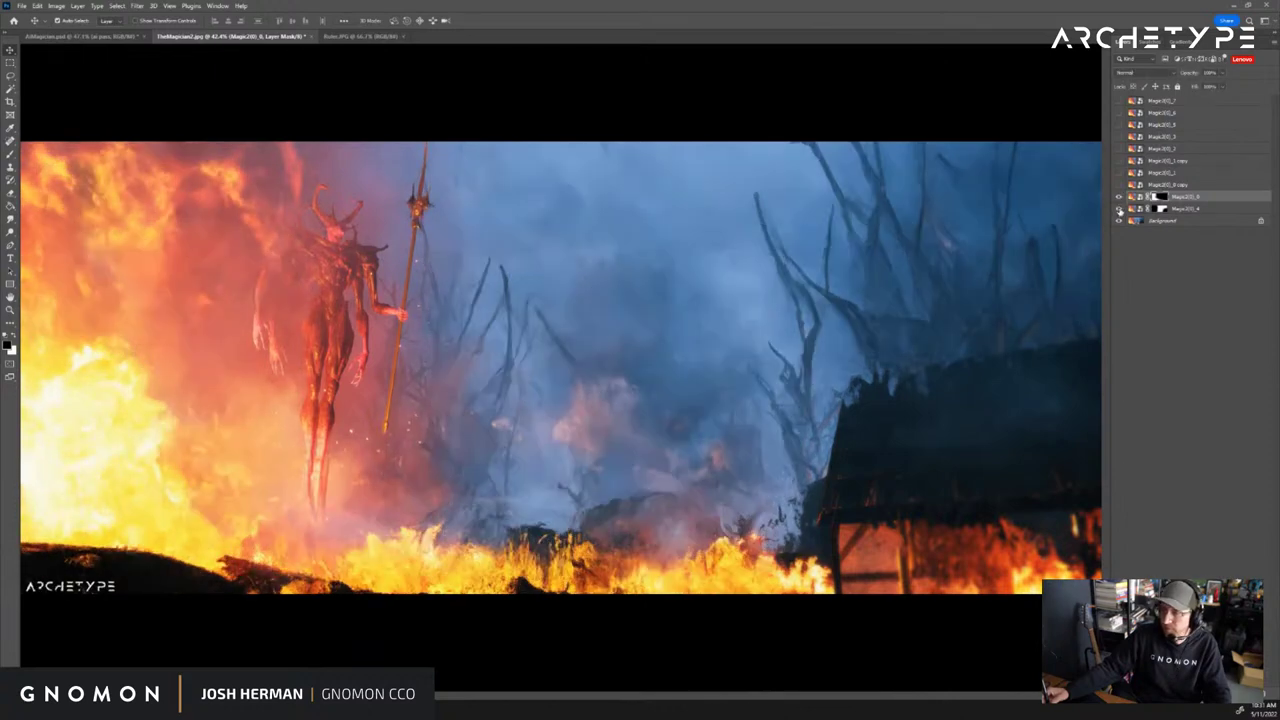
pyautogui.click(1119, 207)
pyautogui.click(1119, 198)
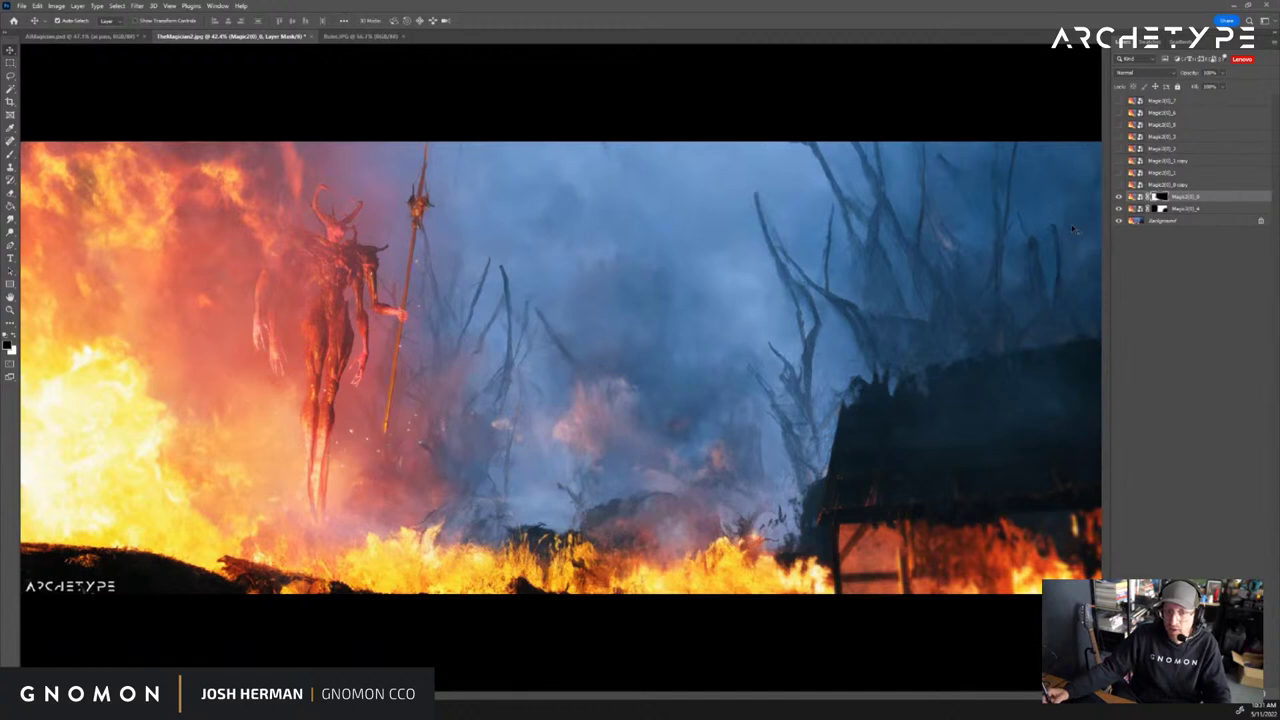
pyautogui.click(1119, 198)
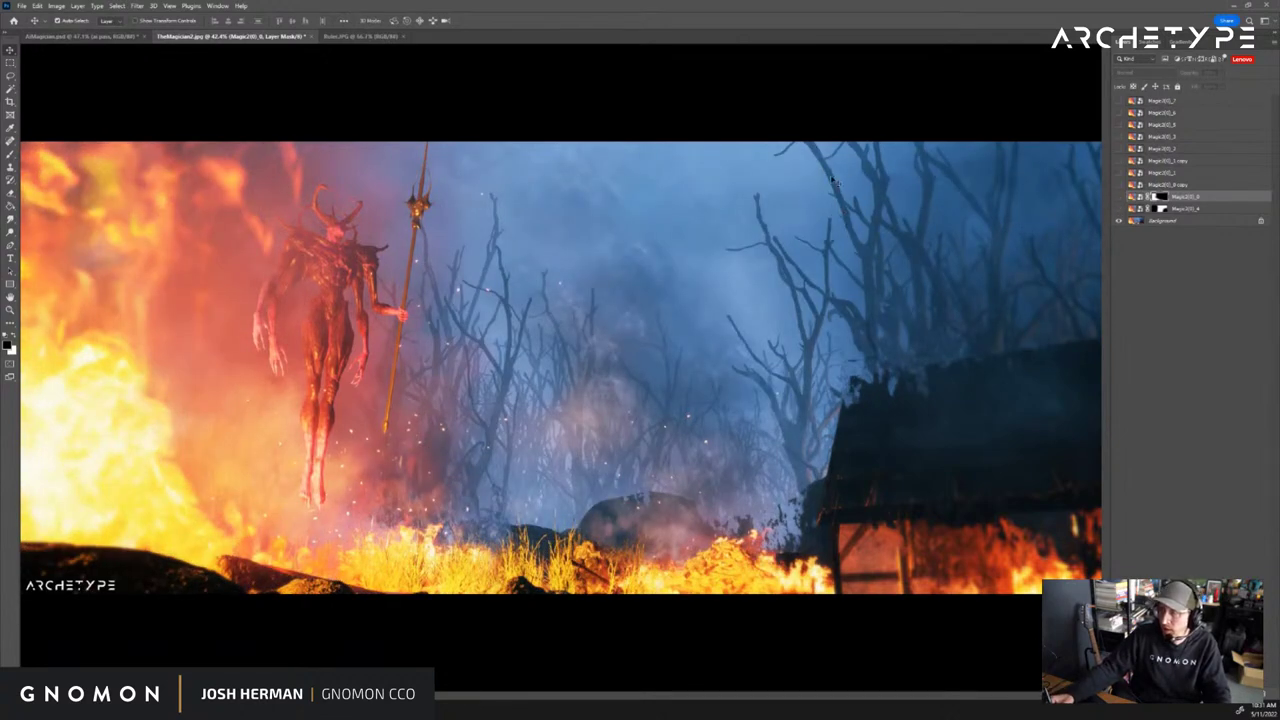
pyautogui.click(1119, 198)
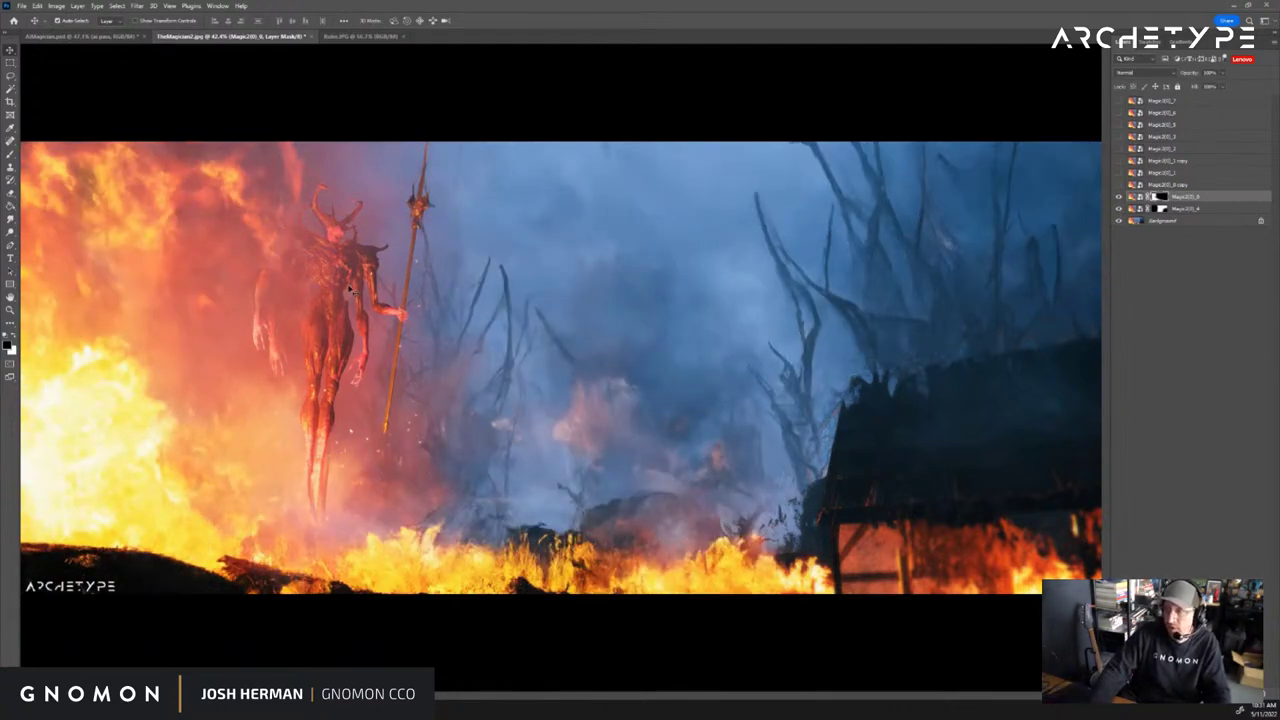
pyautogui.click(1119, 198)
pyautogui.click(1119, 198)
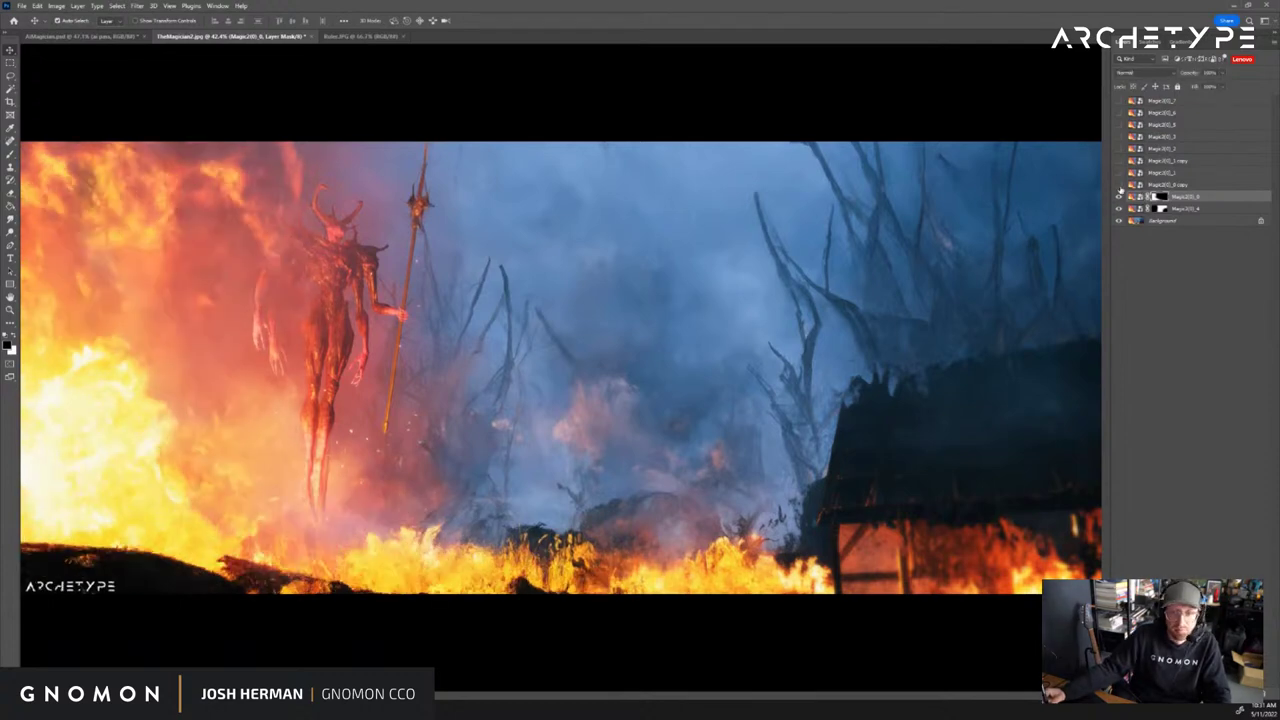
# Preview the hidden Overlay copy over the composite, hide it again, and select that layer
pyautogui.click(1119, 186)
pyautogui.click(1119, 186)
pyautogui.click(1152, 185)
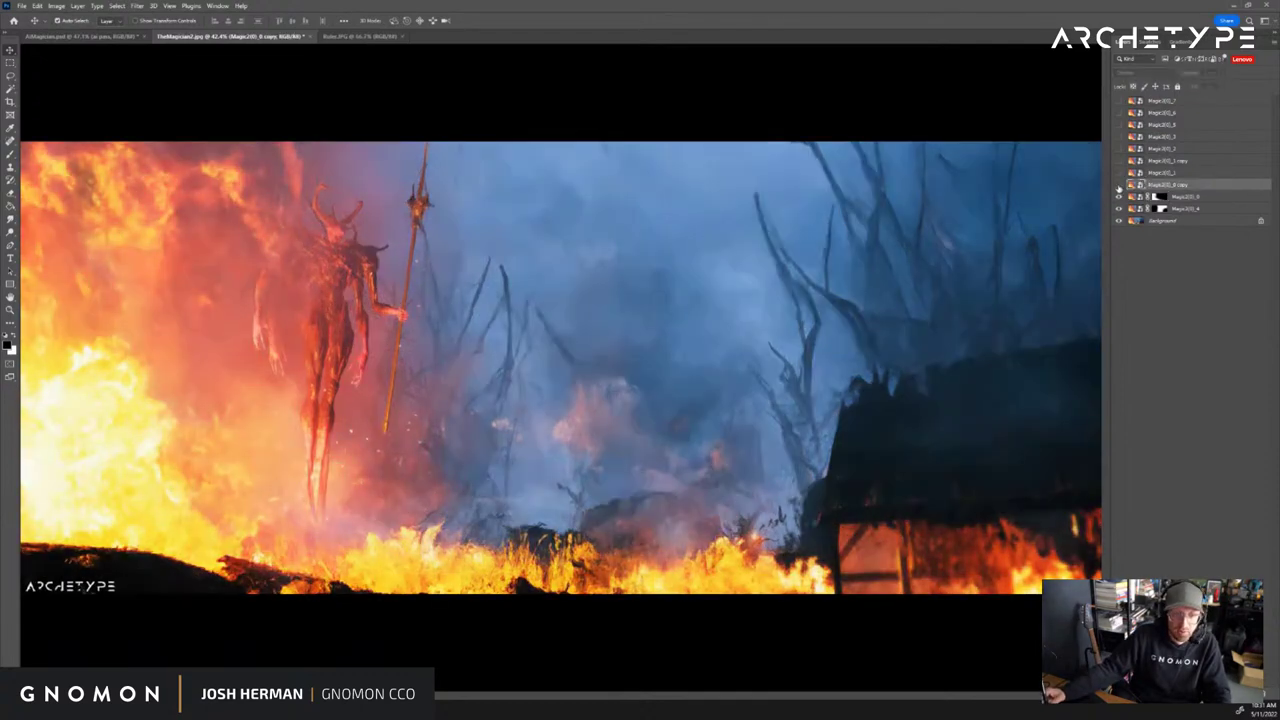
# Set the unmasked "_0 copy" layer's blend mode to Normal, previewing it against the composite, and leave it hidden
pyautogui.click(1119, 186)
pyautogui.click(1119, 186)
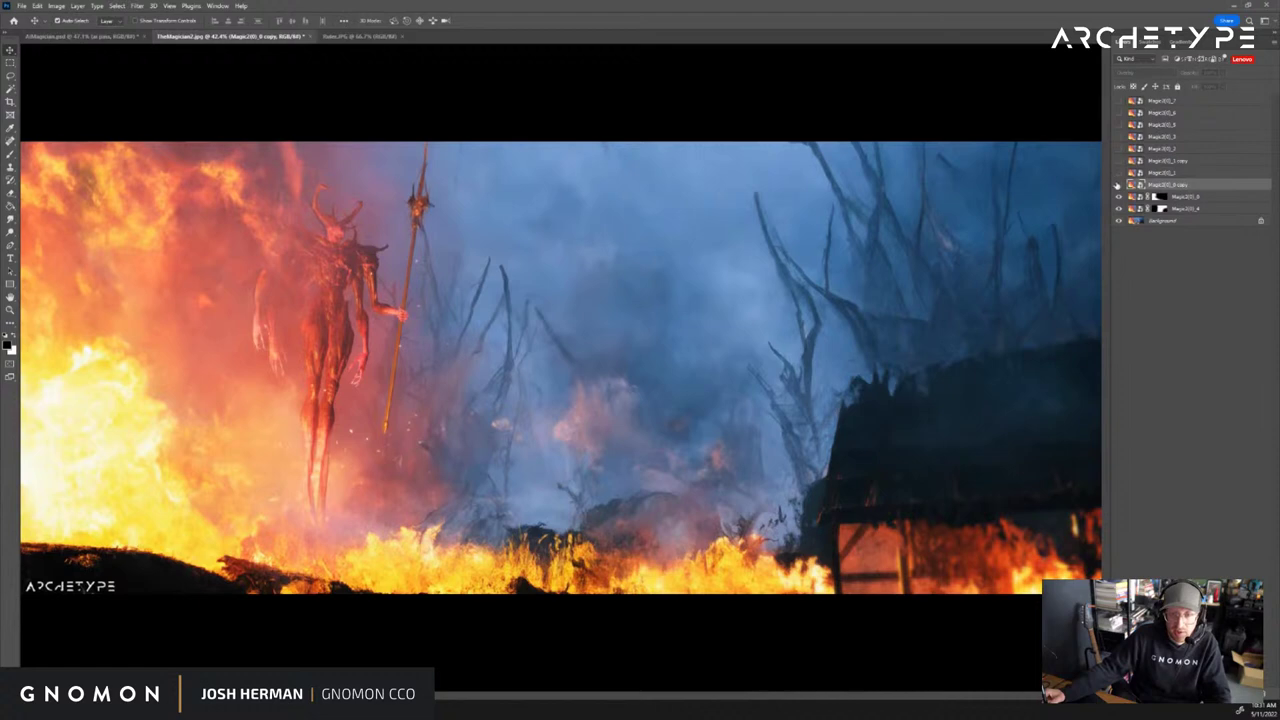
pyautogui.click(1118, 185)
pyautogui.click(1137, 73)
pyautogui.click(1135, 82)
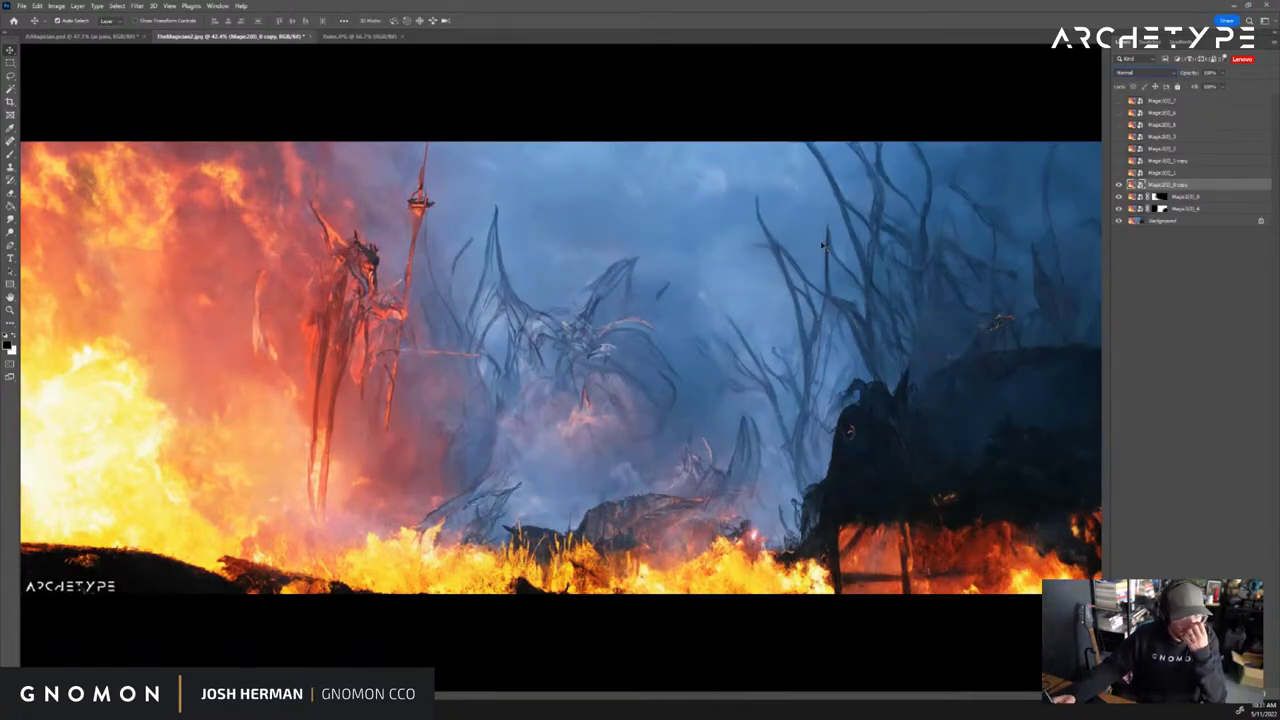
pyautogui.click(1119, 186)
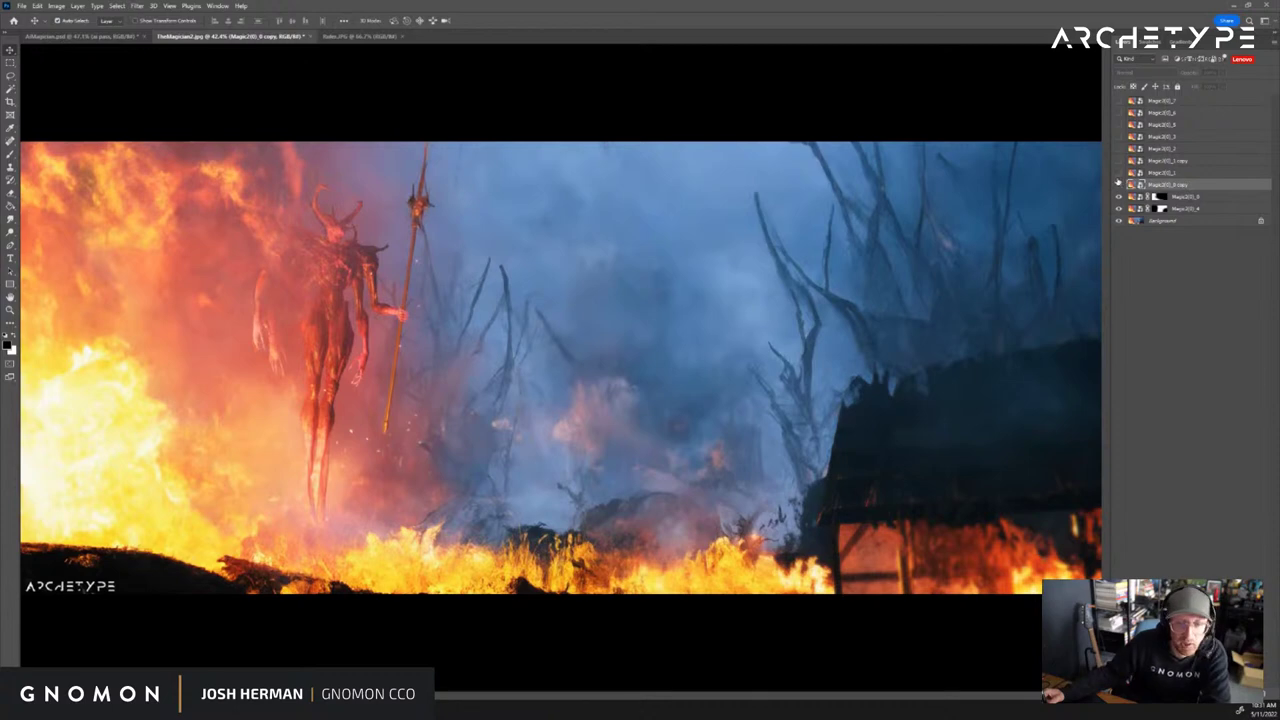
# Preview the hidden "_1", "_1 copy", "_2" and "_3" variant layers one at a time over the composite
pyautogui.click(1119, 174)
pyautogui.click(1119, 162)
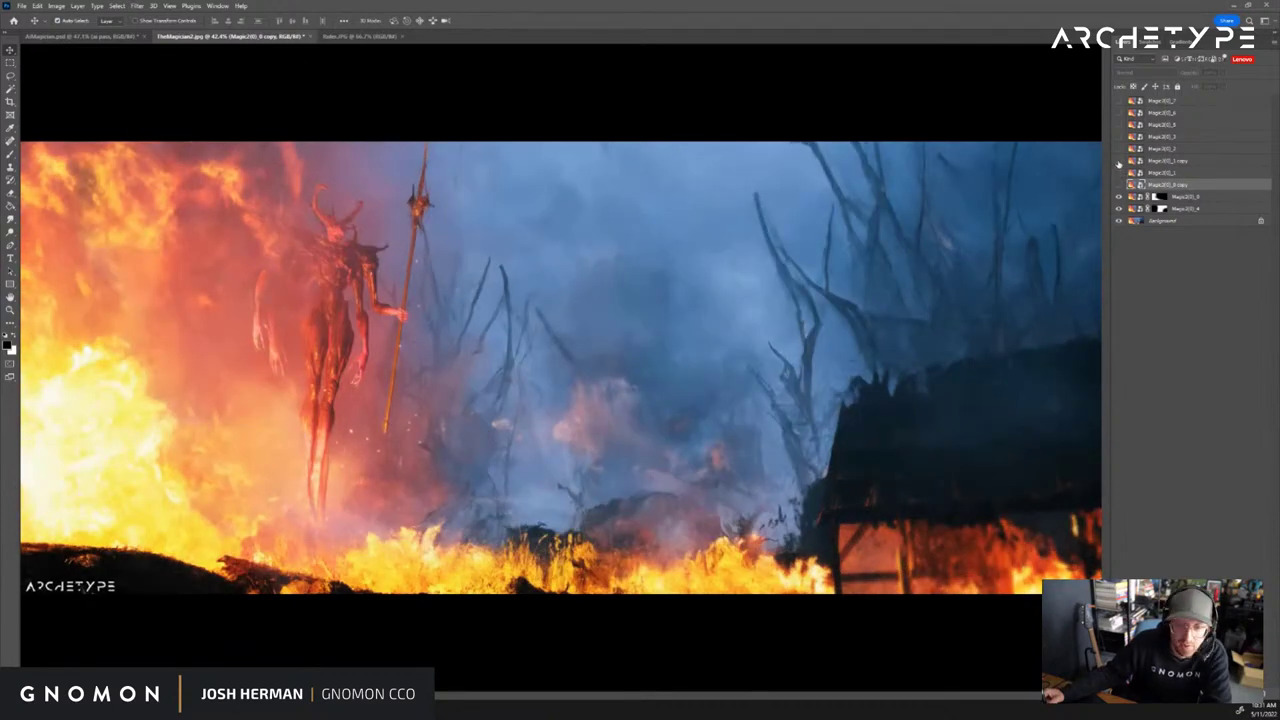
pyautogui.click(1119, 162)
pyautogui.click(1119, 162)
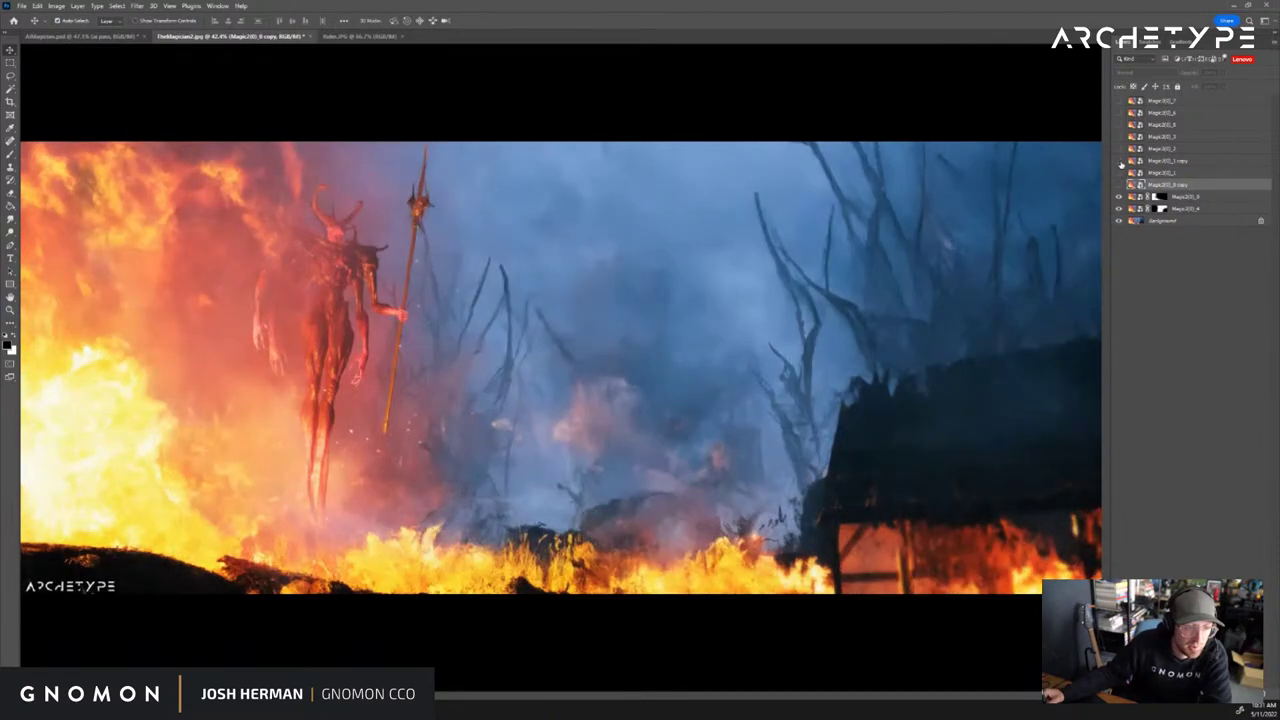
pyautogui.click(1119, 162)
pyautogui.click(1119, 162)
pyautogui.click(1119, 150)
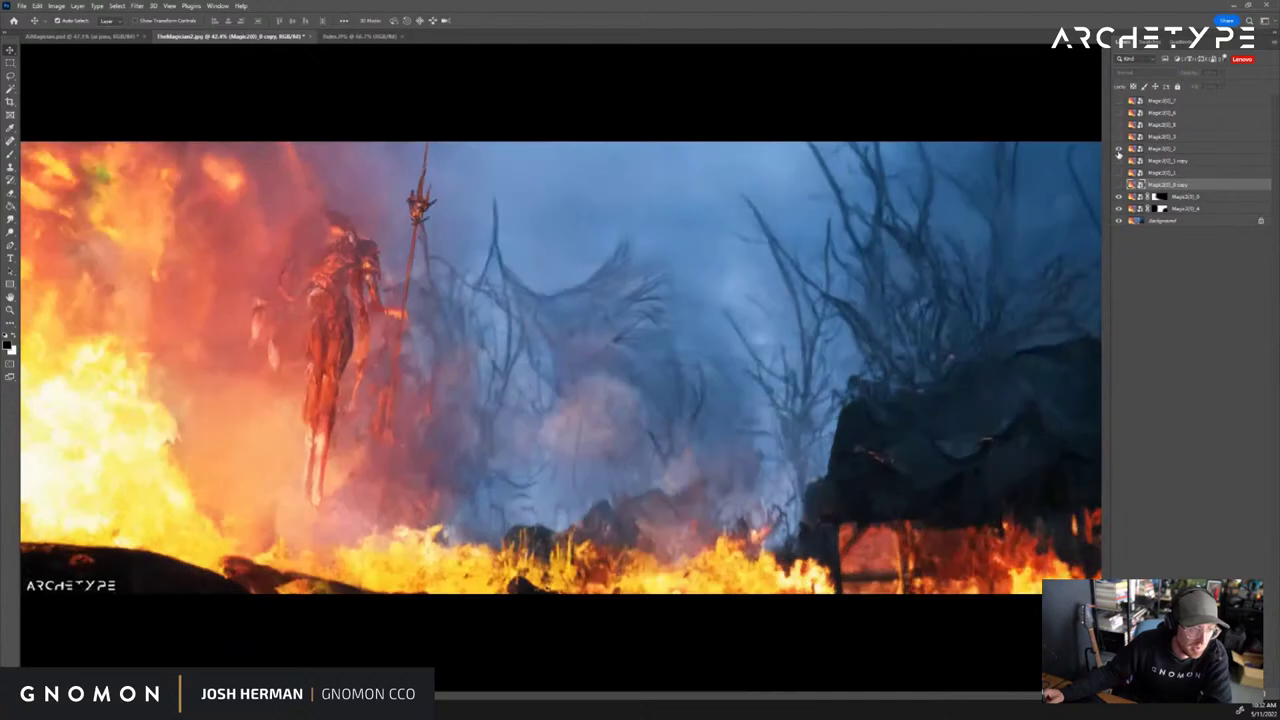
pyautogui.click(1119, 150)
pyautogui.click(1119, 138)
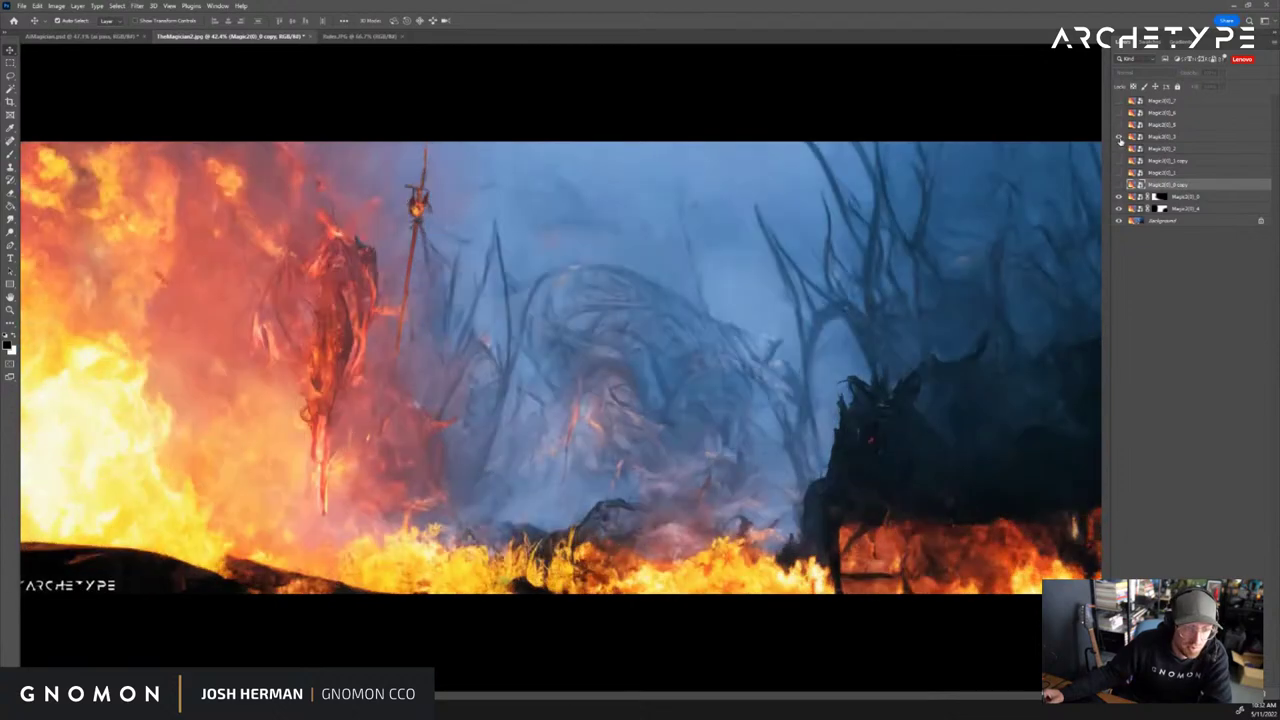
pyautogui.click(1119, 137)
# Preview the three uppermost hidden variant layers over the composite and hide them again
pyautogui.click(1119, 125)
pyautogui.click(1121, 124)
pyautogui.click(1119, 112)
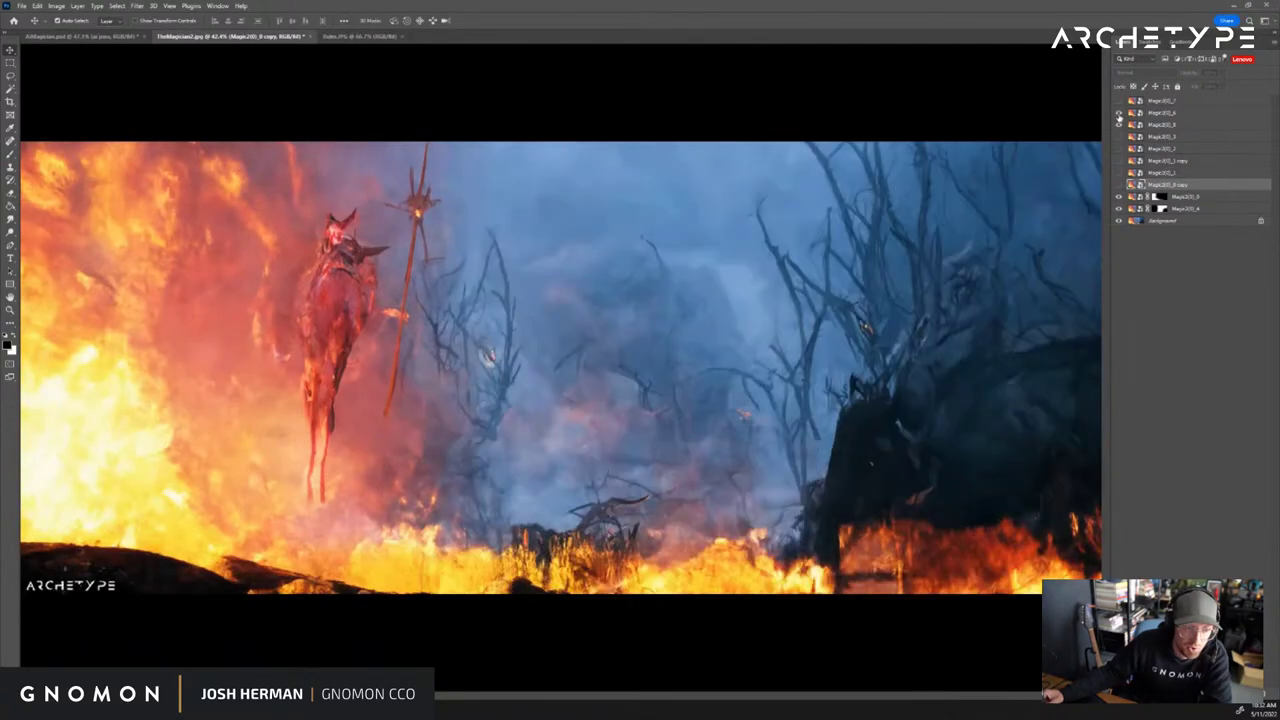
pyautogui.click(1119, 113)
pyautogui.click(1119, 114)
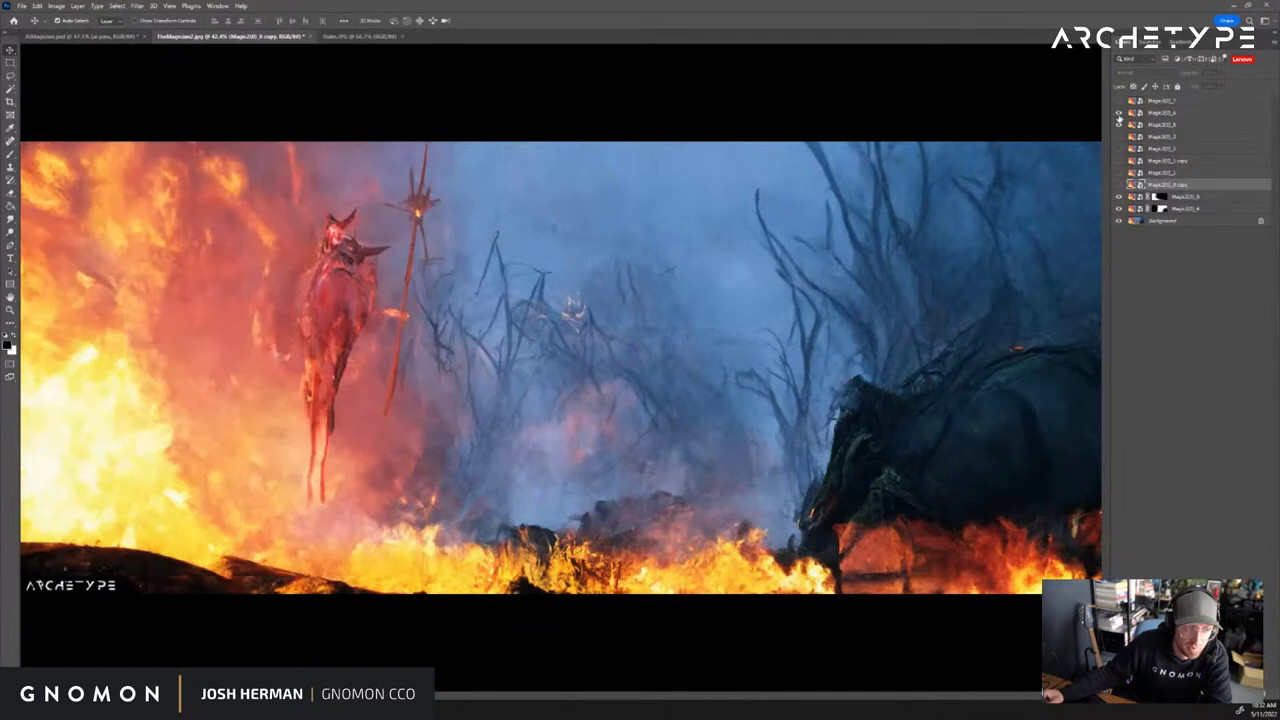
pyautogui.click(1119, 113)
pyautogui.click(1119, 101)
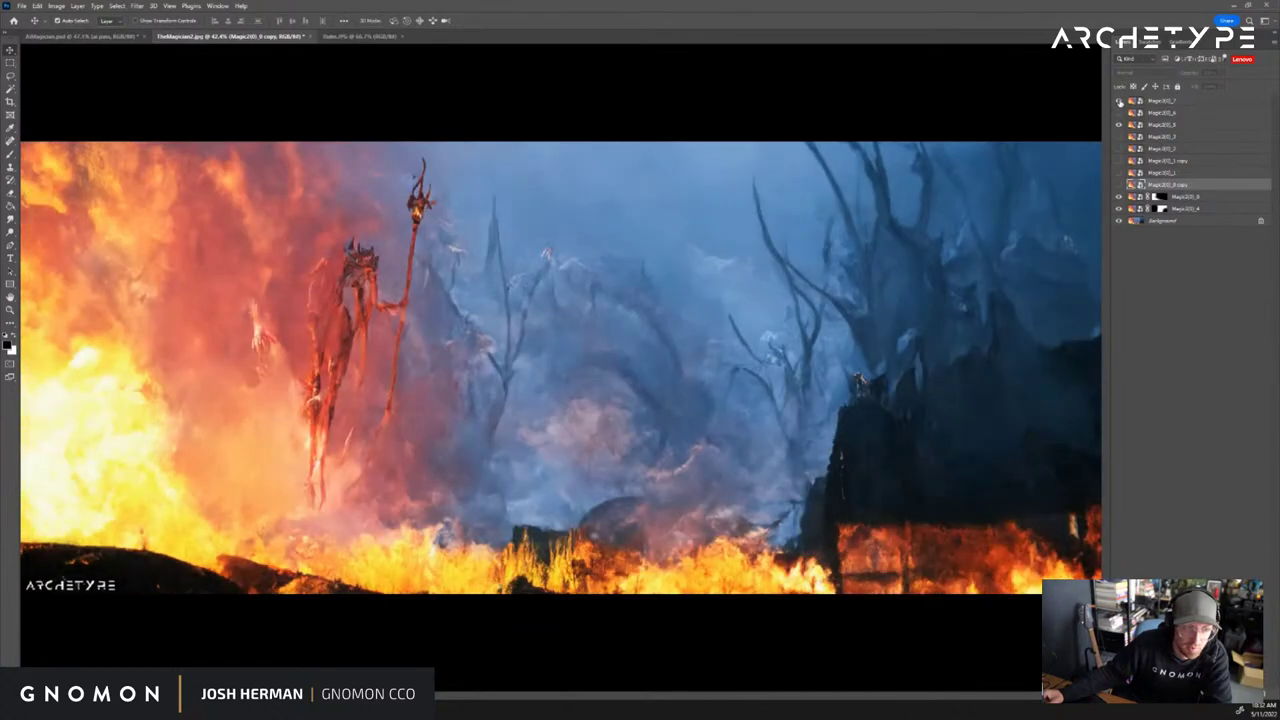
pyautogui.click(1119, 101)
pyautogui.click(1119, 124)
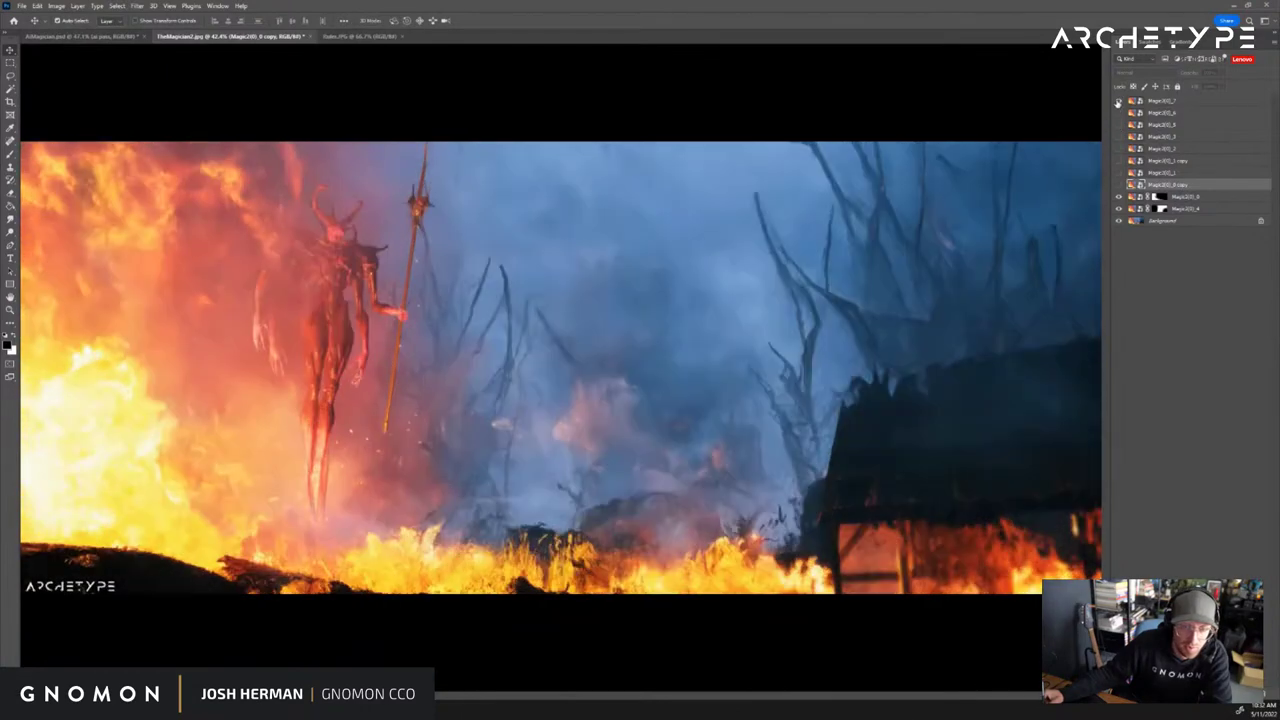
# Show the "_7" variant layer, set its blend mode to Overlay, and lower its opacity to roughly one third
pyautogui.click(1119, 101)
pyautogui.click(1158, 101)
pyautogui.click(1135, 73)
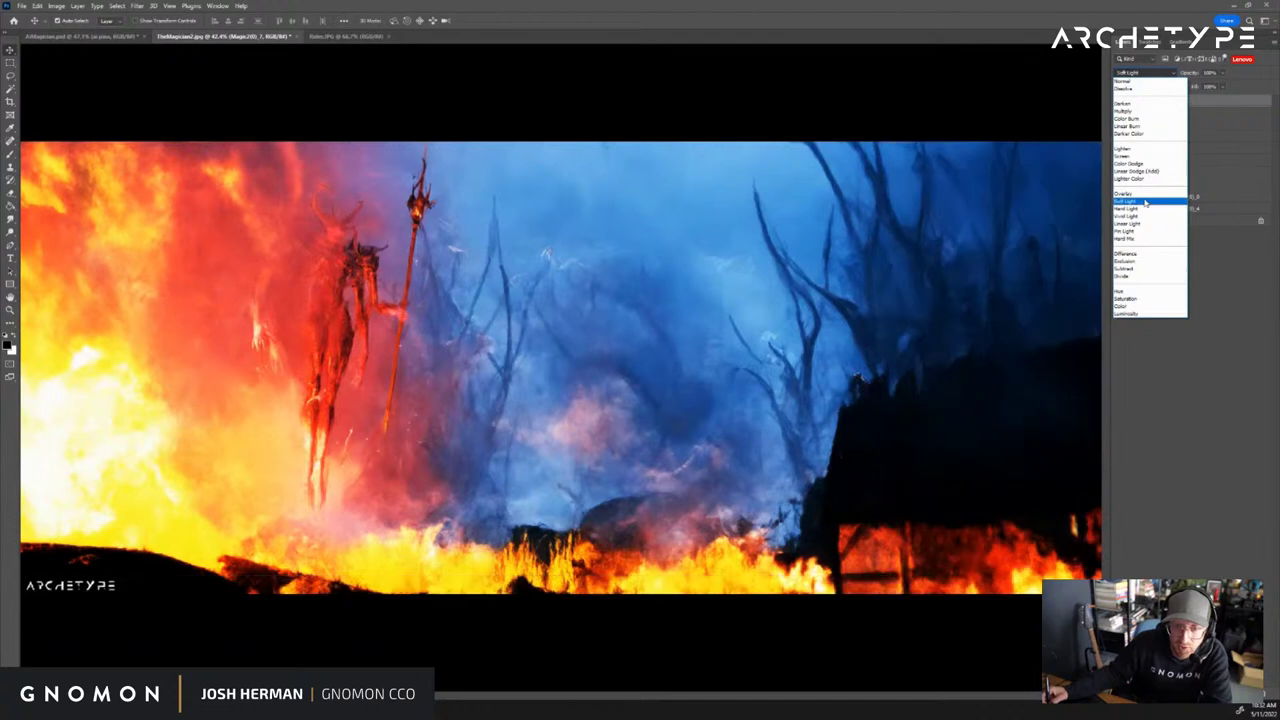
pyautogui.click(1145, 194)
pyautogui.click(1223, 74)
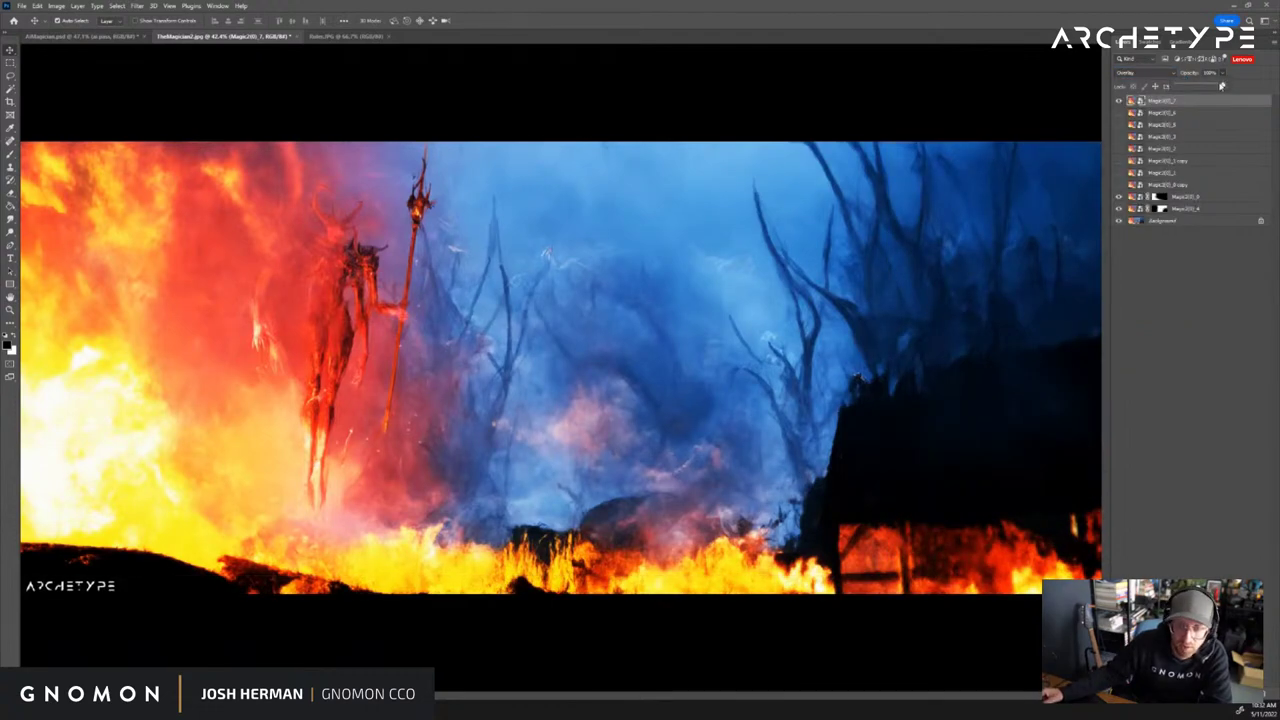
pyautogui.moveTo(1224, 86); pyautogui.dragTo(1180, 88)
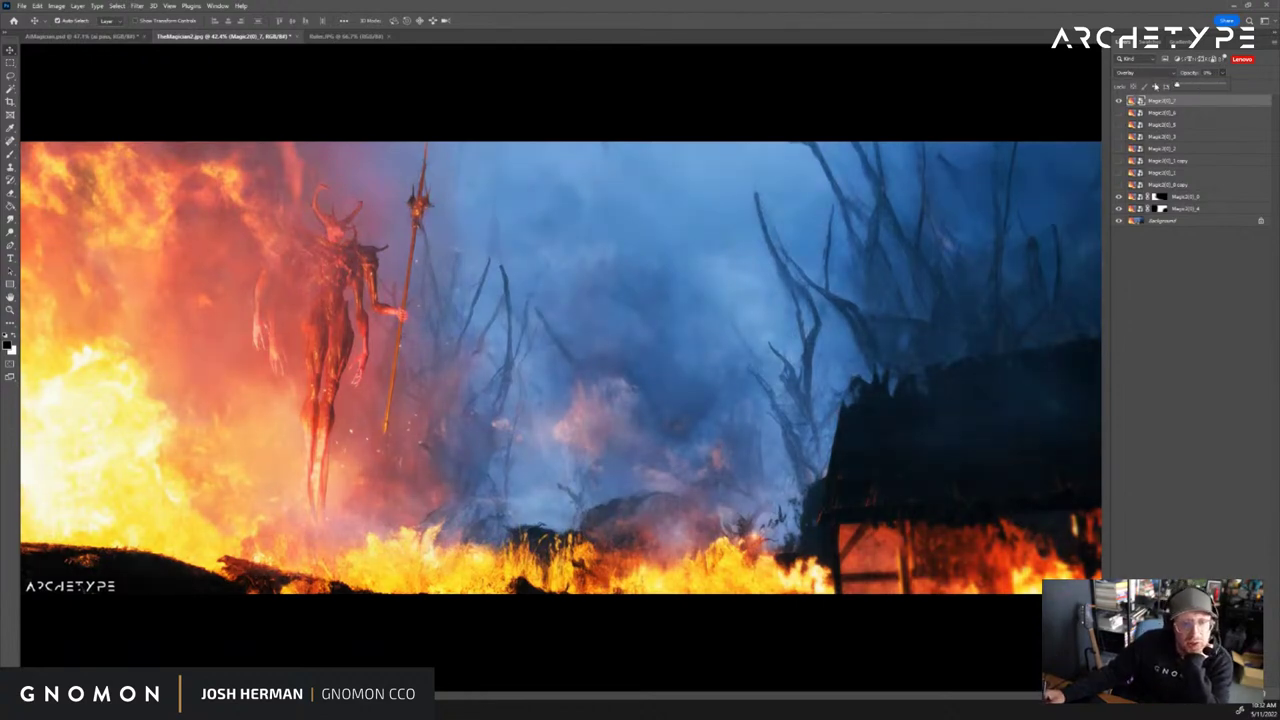
pyautogui.moveTo(1192, 86); pyautogui.dragTo(1211, 89)
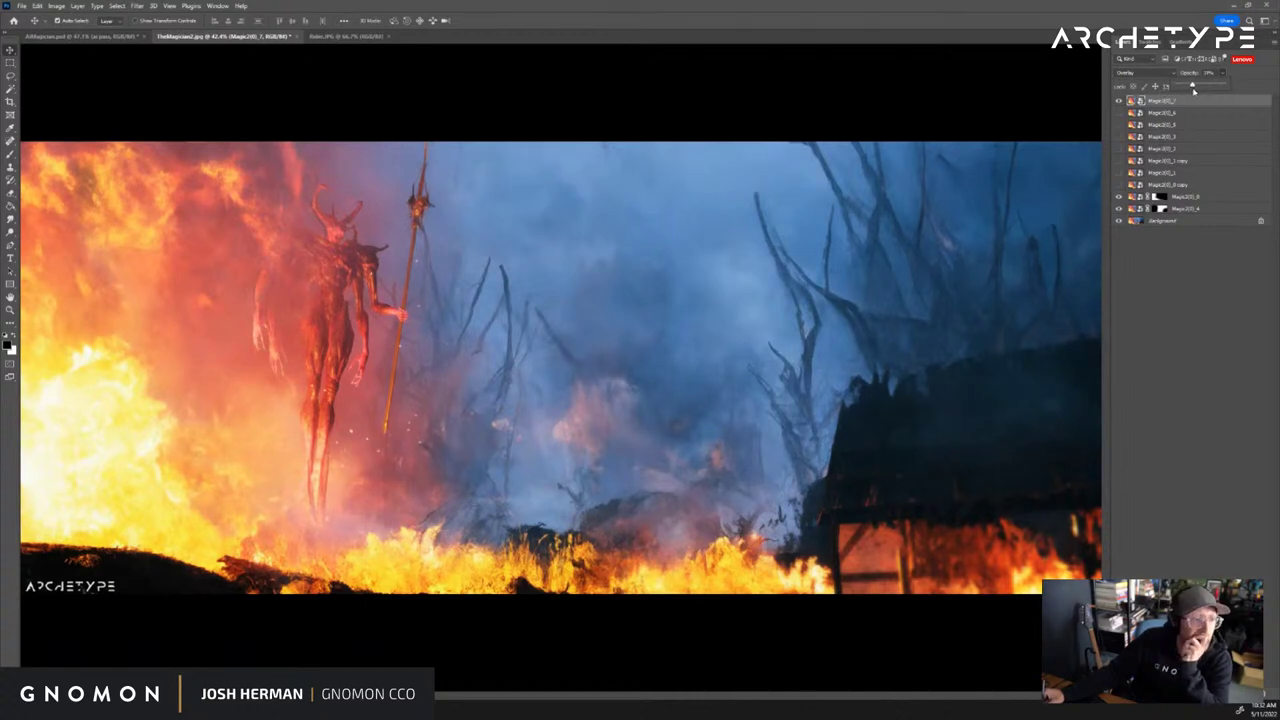
# Move the "_7" Overlay layer directly above the two masked layers and compare the composite with the original background
pyautogui.moveTo(1192, 91)
pyautogui.mouseDown()
pyautogui.moveTo(1209, 92)
pyautogui.moveTo(1186, 89)
pyautogui.moveTo(1150, 168)
pyautogui.moveTo(1122, 185)
pyautogui.mouseUp()
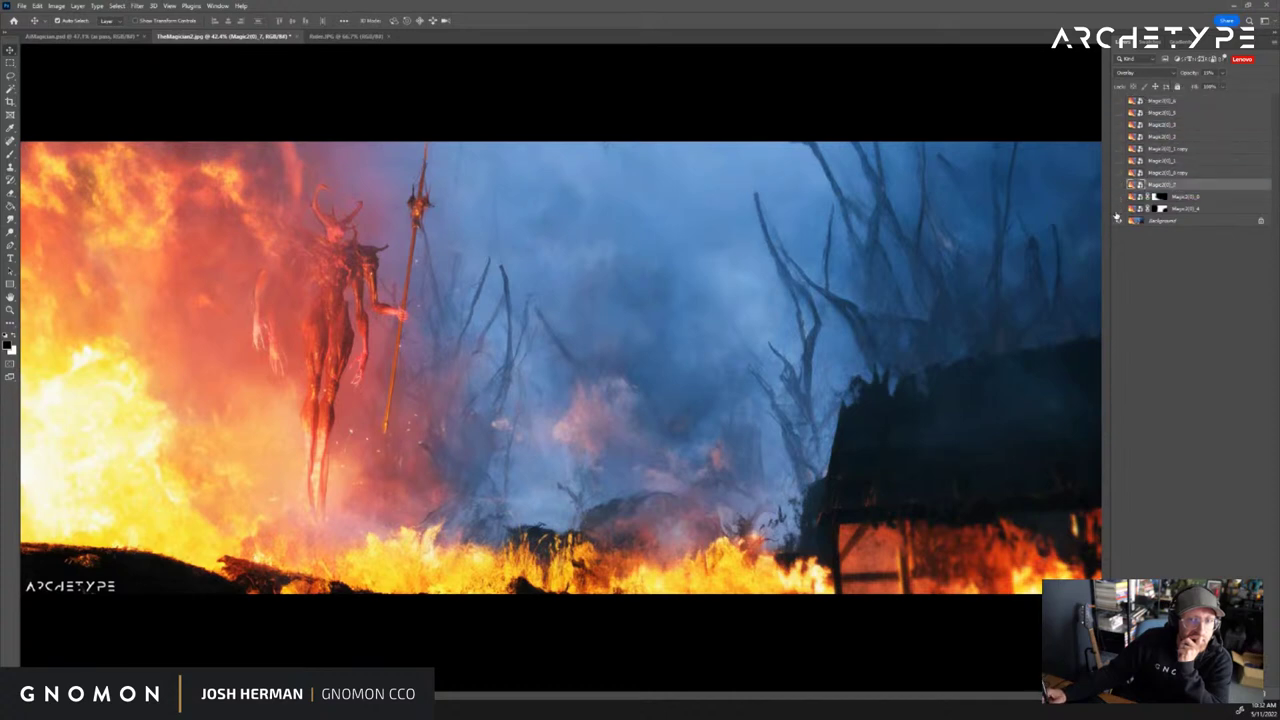
pyautogui.keyDown('alt'); pyautogui.click(1118, 219); pyautogui.keyUp('alt')
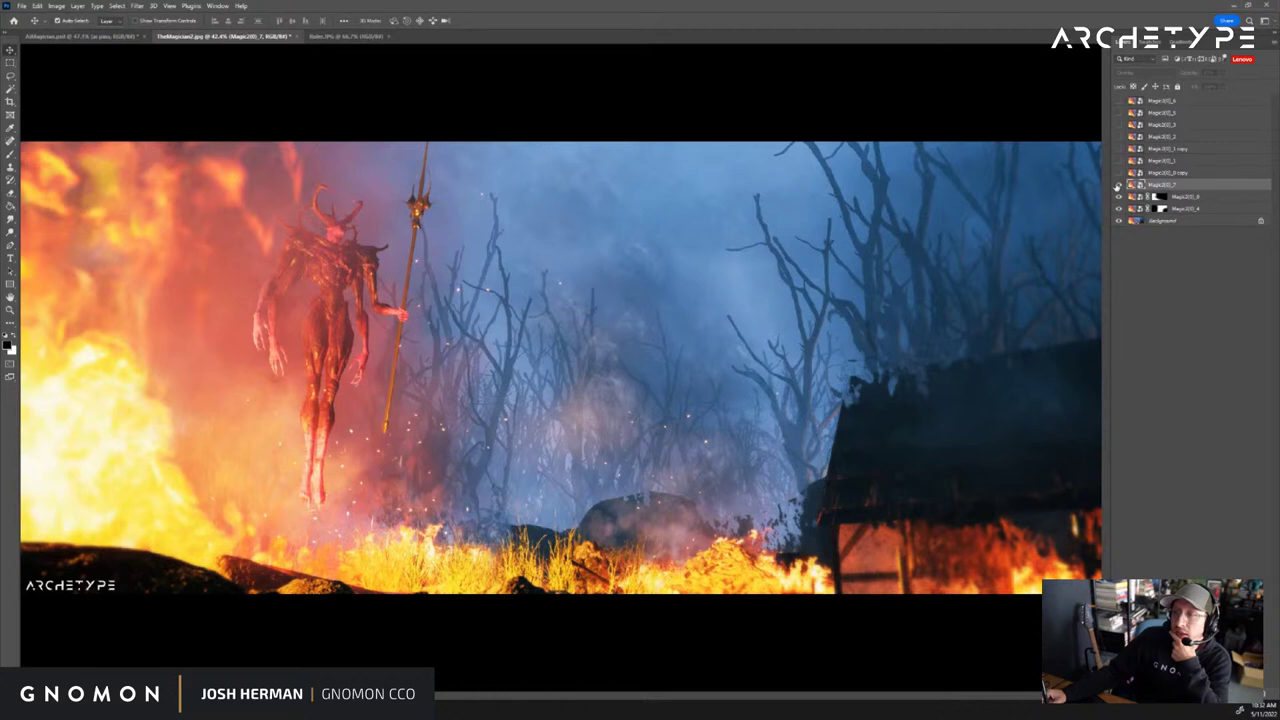
pyautogui.click(1119, 186)
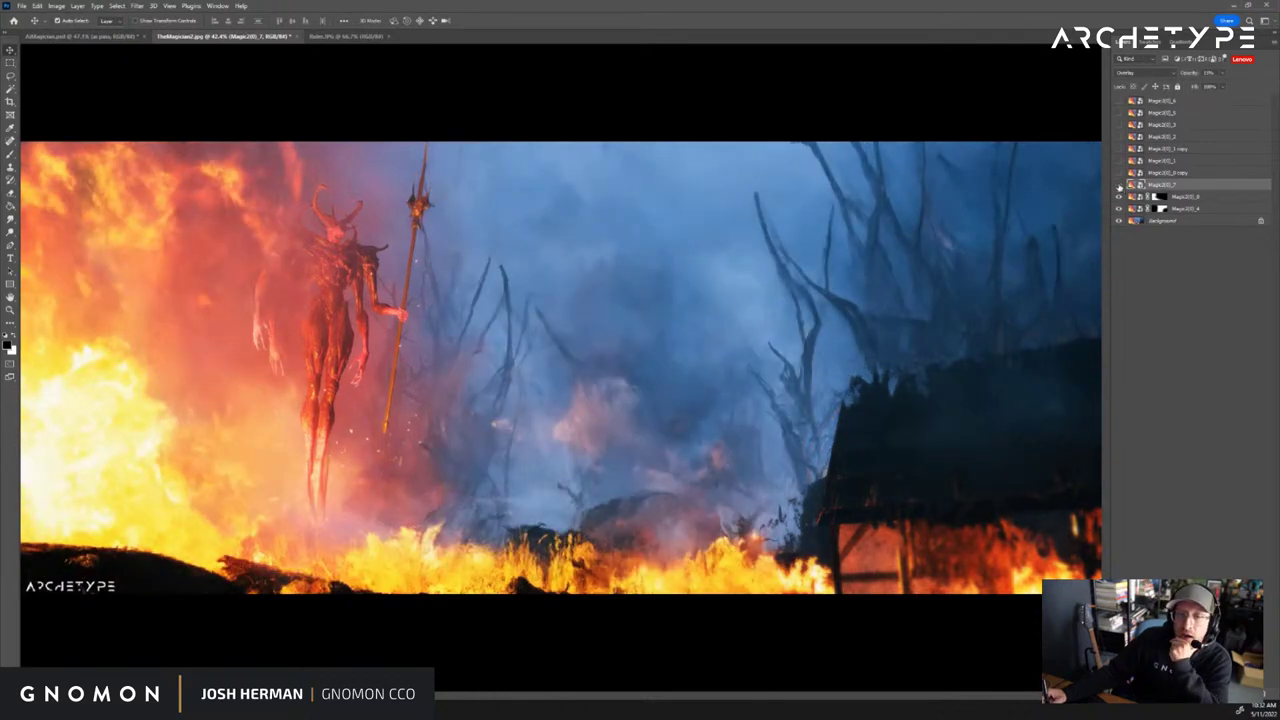
pyautogui.click(1119, 209)
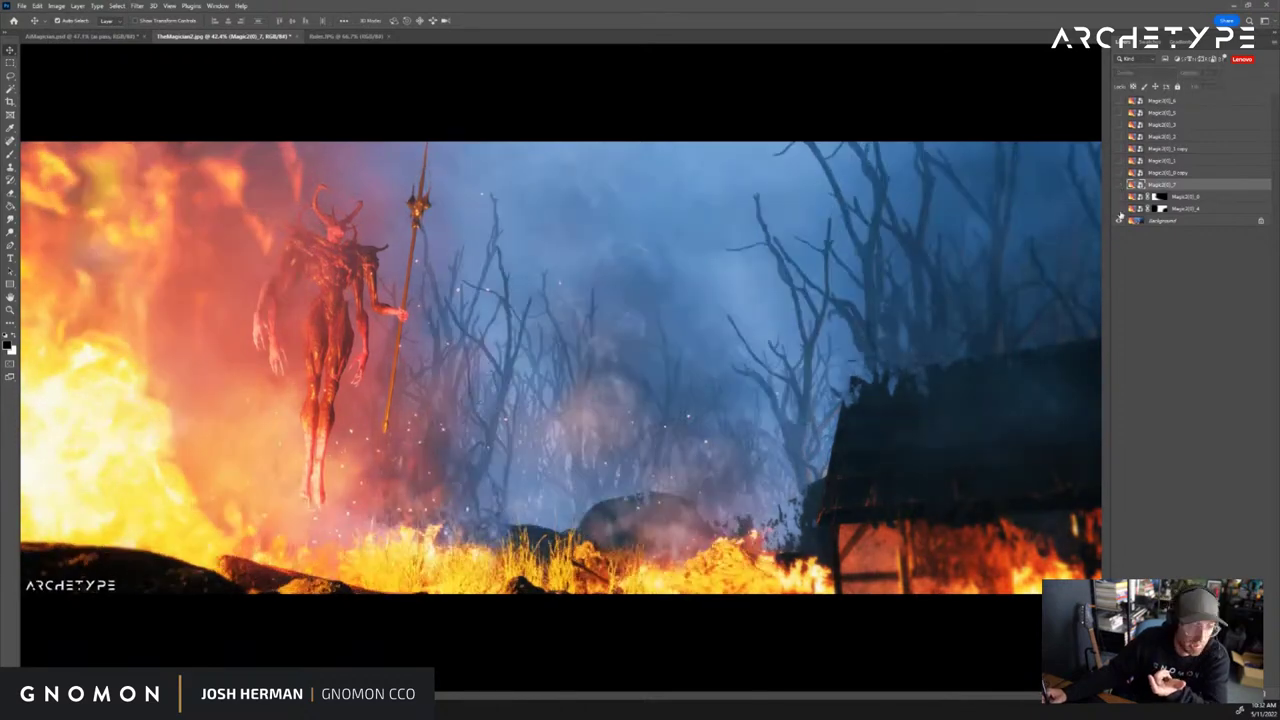
pyautogui.click(1119, 186)
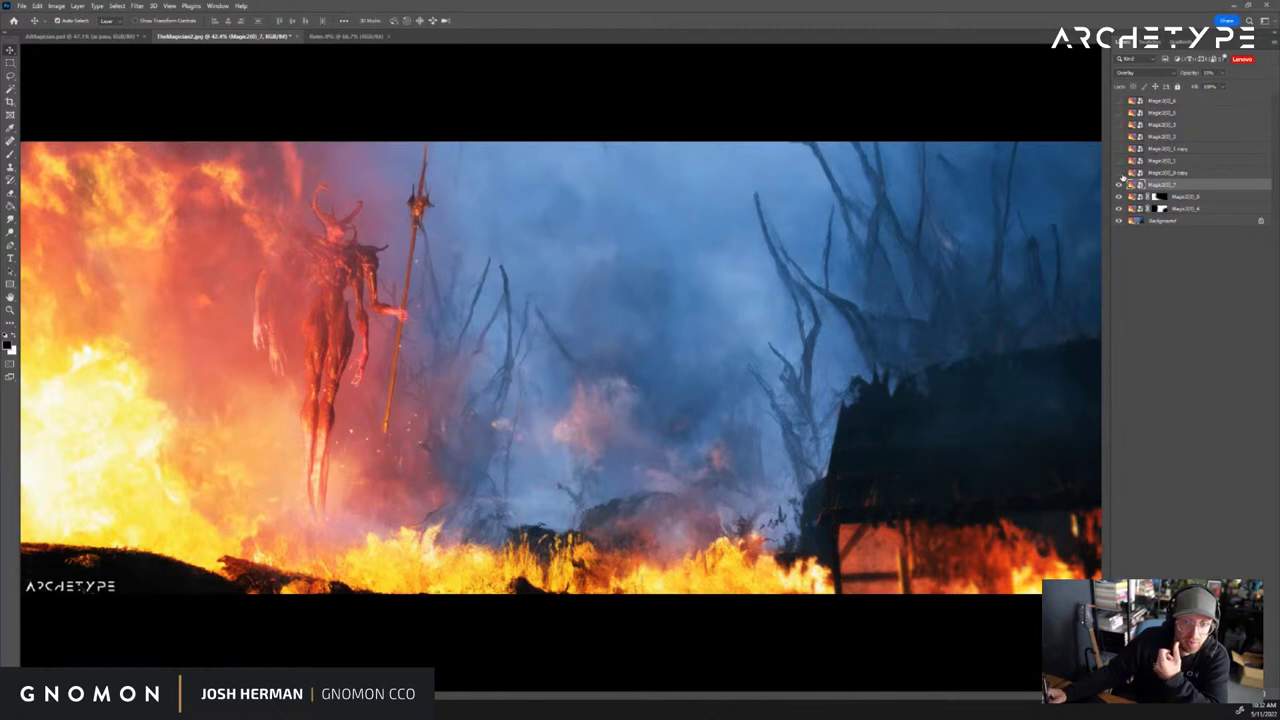
# Toggle the "_0 copy" layer over the composite repeatedly, and examine its demon and tree details up close
pyautogui.click(1119, 174)
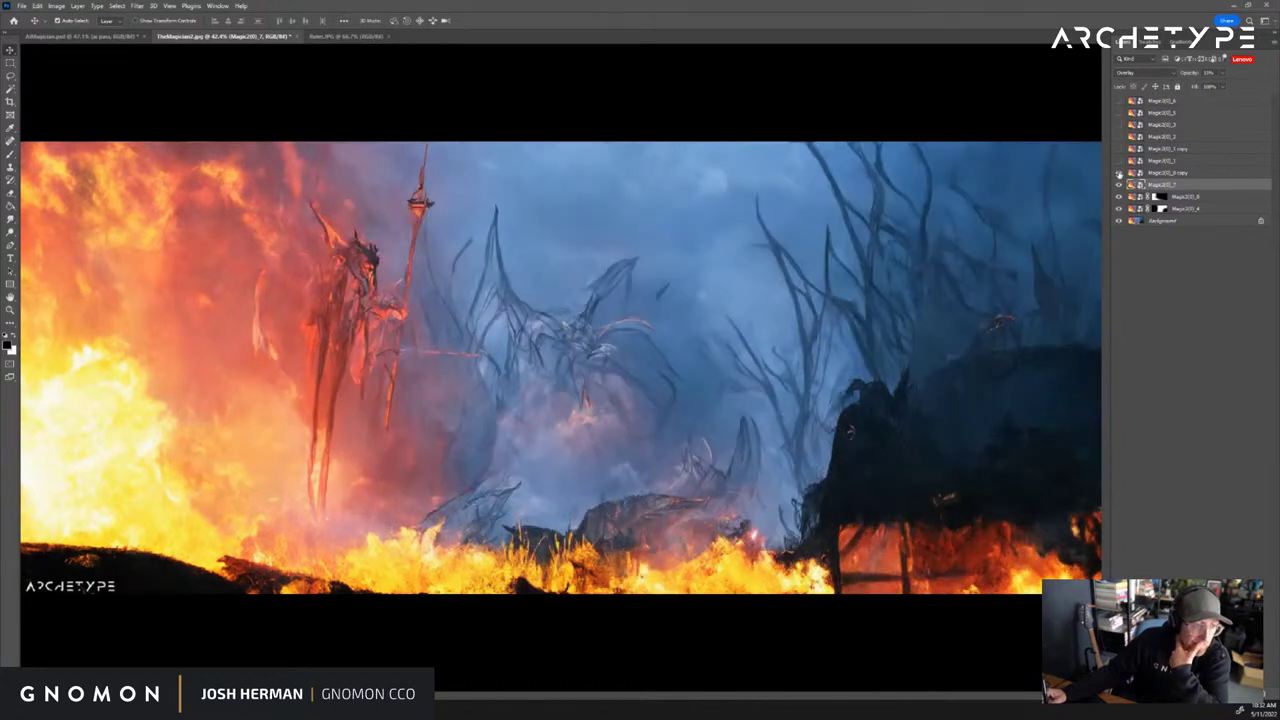
pyautogui.click(1119, 174)
pyautogui.click(1119, 174)
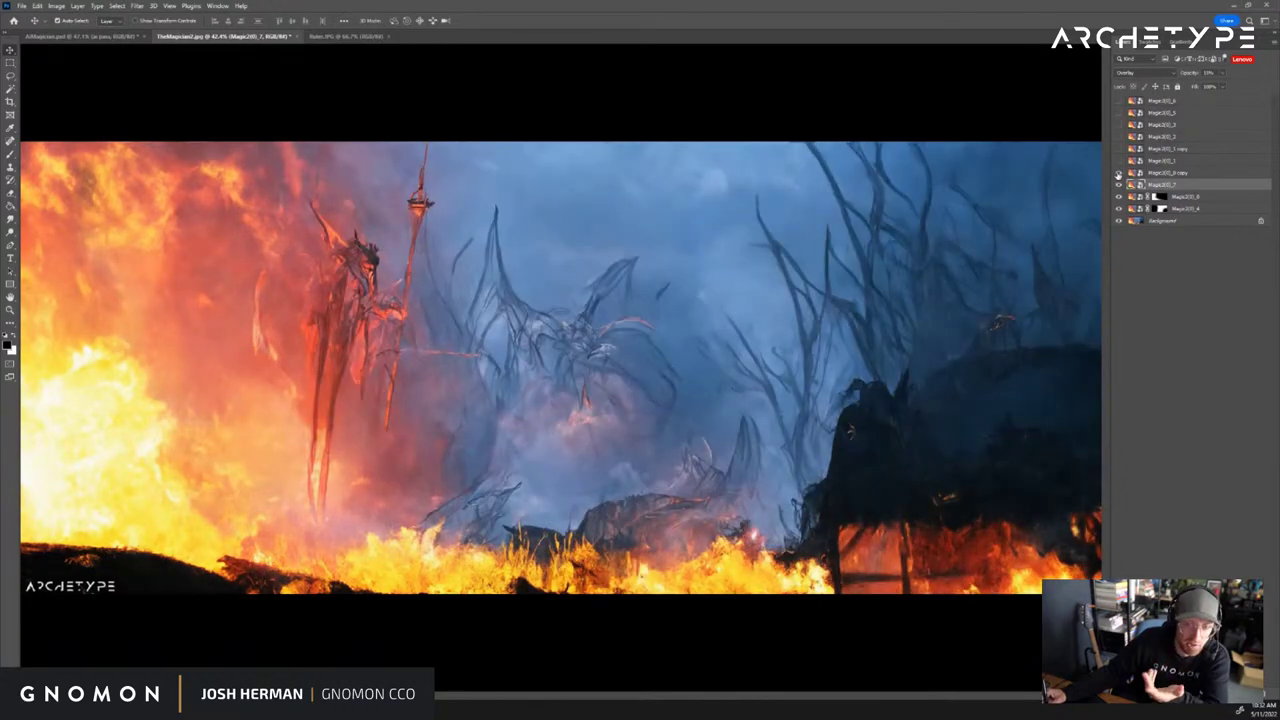
pyautogui.click(1119, 174)
pyautogui.click(1119, 174)
pyautogui.click(1119, 174)
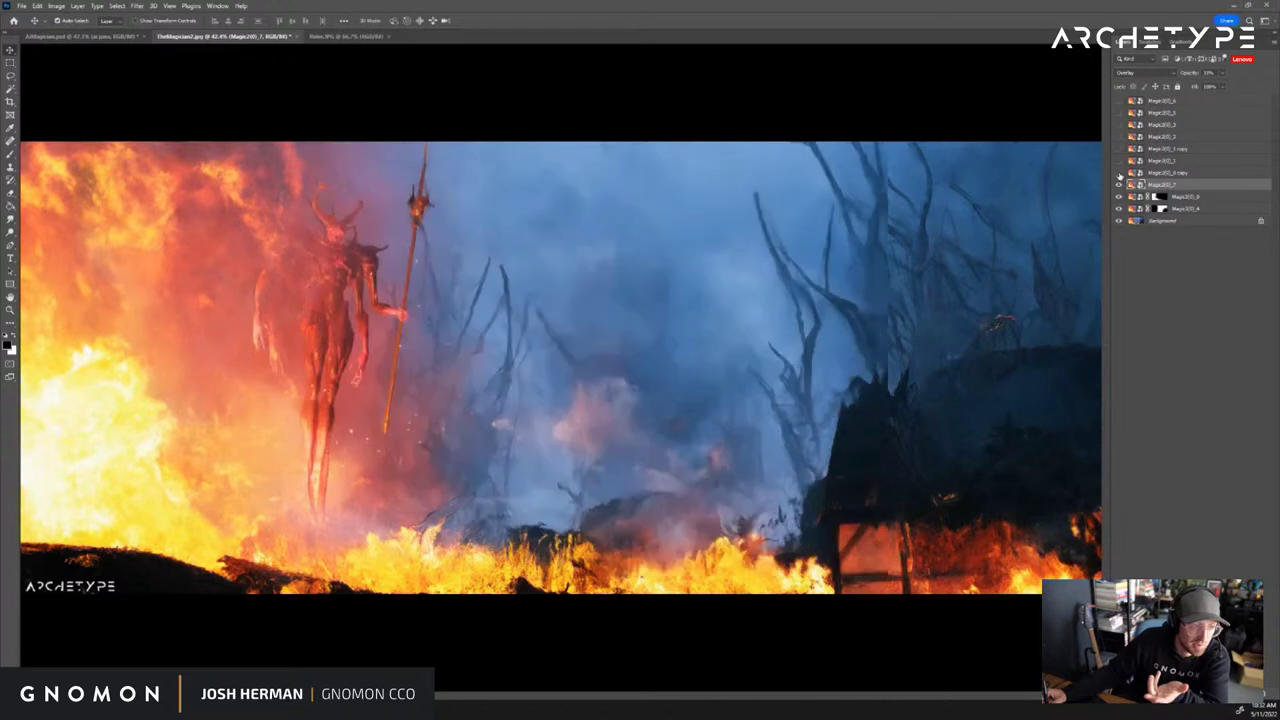
pyautogui.click(1119, 174)
pyautogui.click(1119, 174)
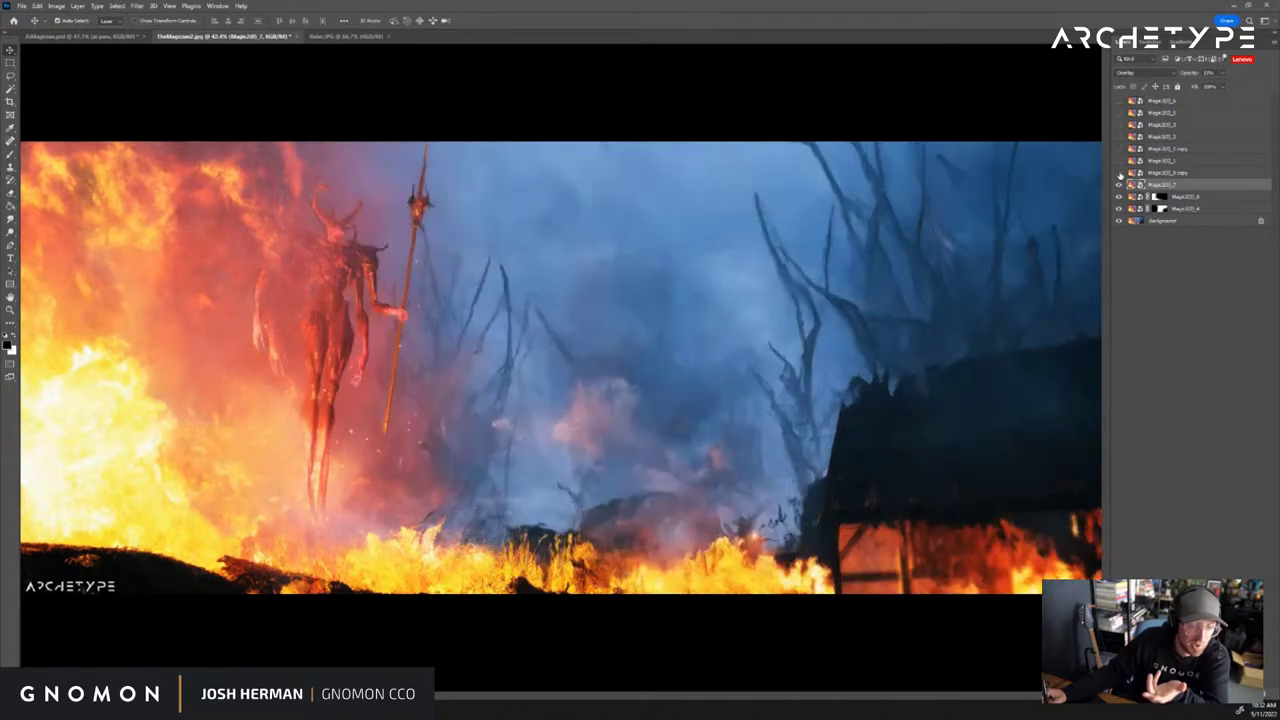
pyautogui.click(1119, 174)
pyautogui.press('z')
pyautogui.moveTo(375, 227); pyautogui.dragTo(570, 200)
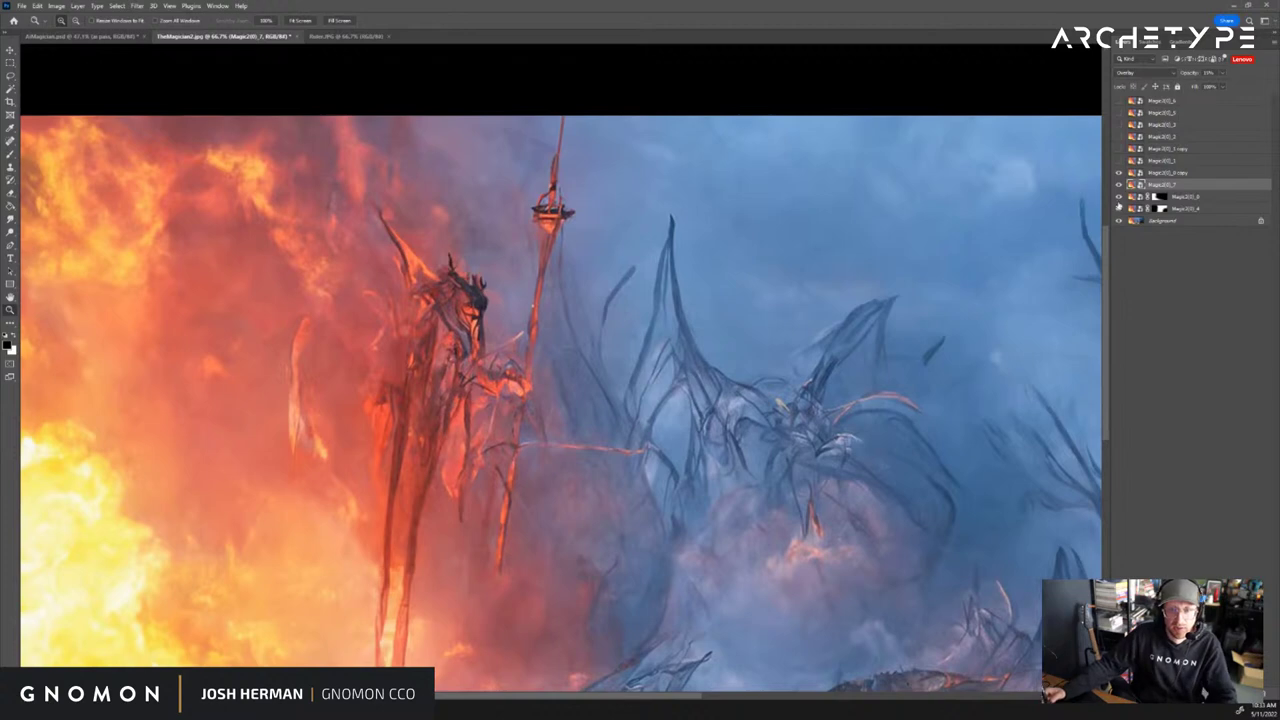
# Move the "_0 copy" layer beneath the "_7" Overlay layer, keeping both layers visible
pyautogui.click(1119, 174)
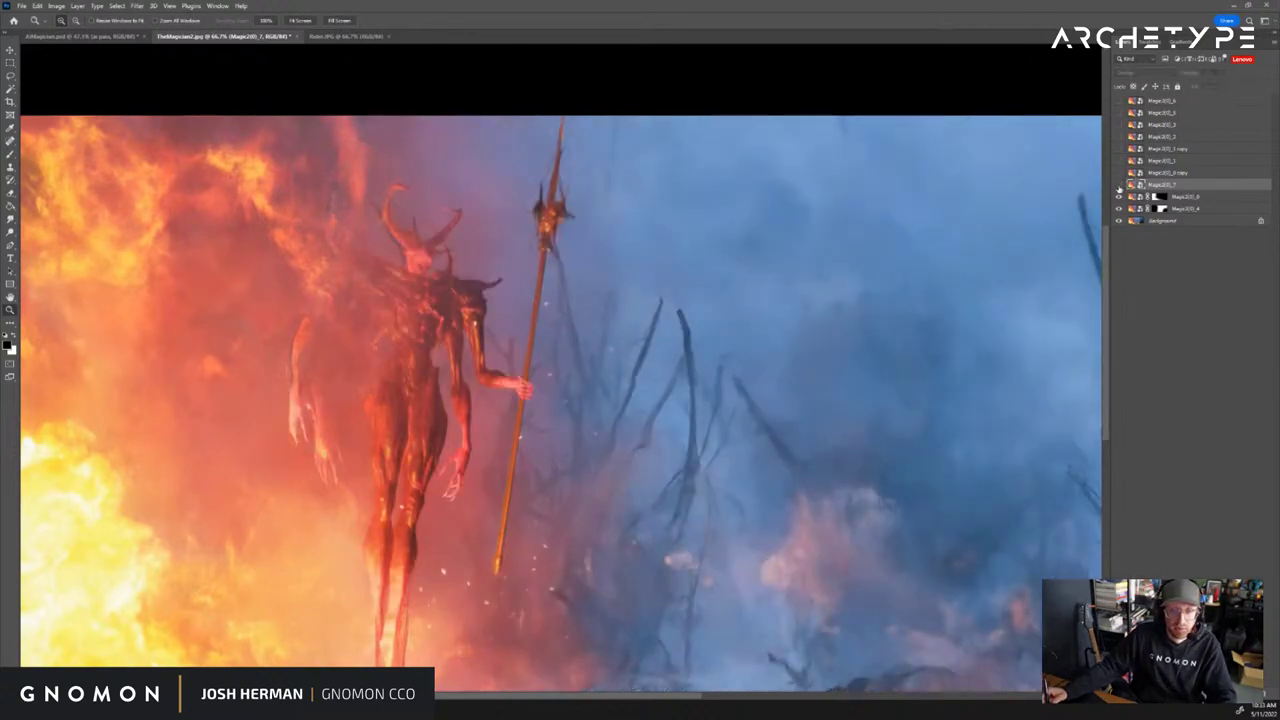
pyautogui.moveTo(1155, 174); pyautogui.dragTo(1154, 190)
pyautogui.click(1119, 185)
# Mark the "_7" Overlay layer with the Violet color label and check its effect by toggling its visibility
pyautogui.click(1163, 174)
pyautogui.rightClick(1172, 164)
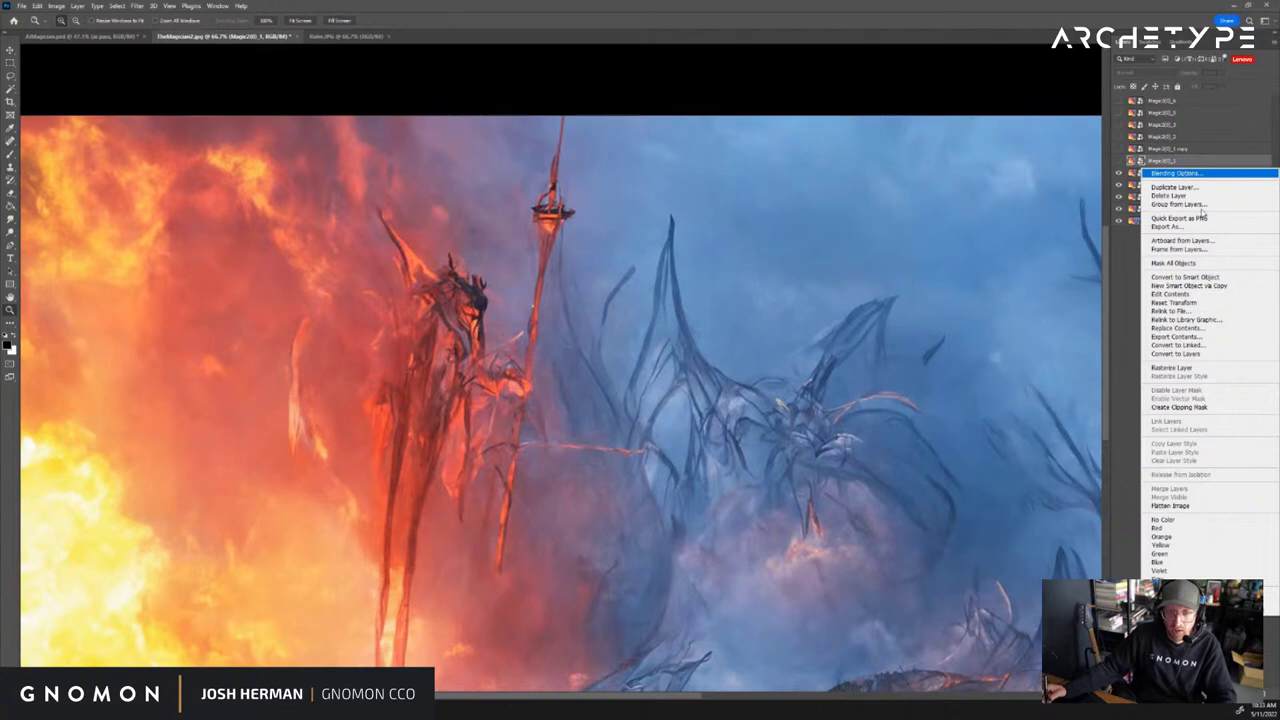
pyautogui.click(1195, 137)
pyautogui.click(1160, 172)
pyautogui.rightClick(1142, 174)
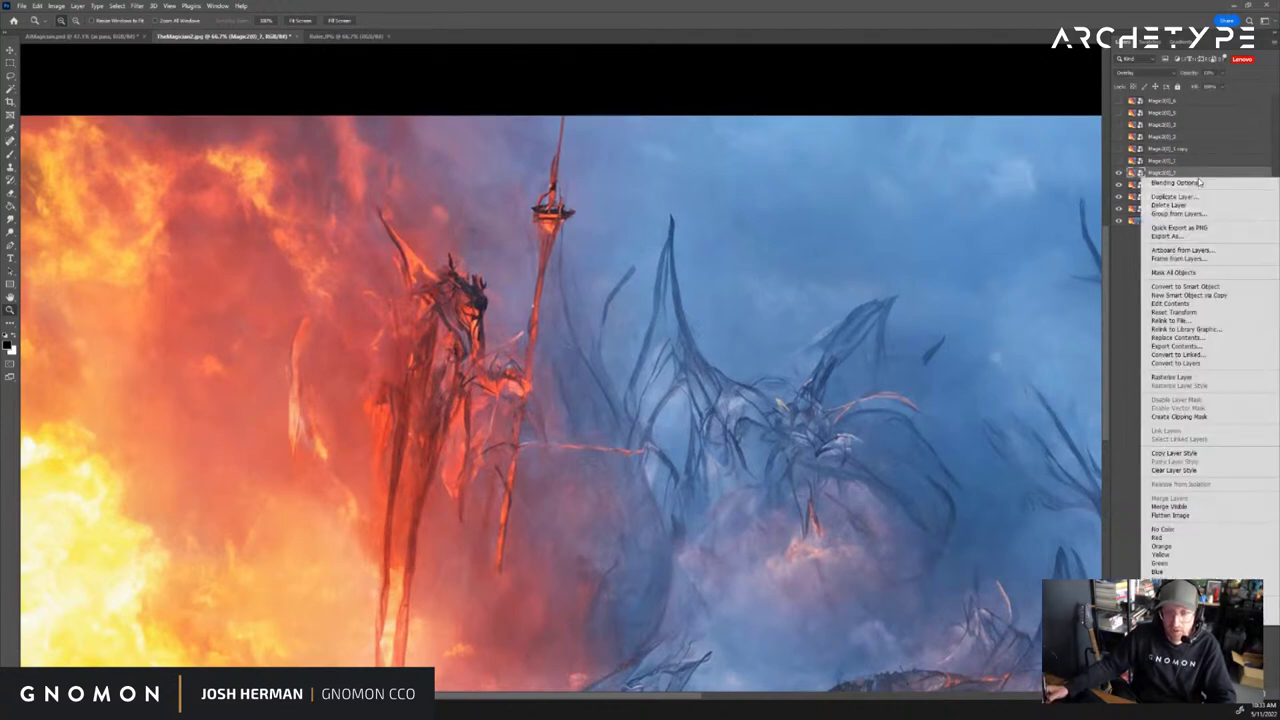
pyautogui.click(1165, 580)
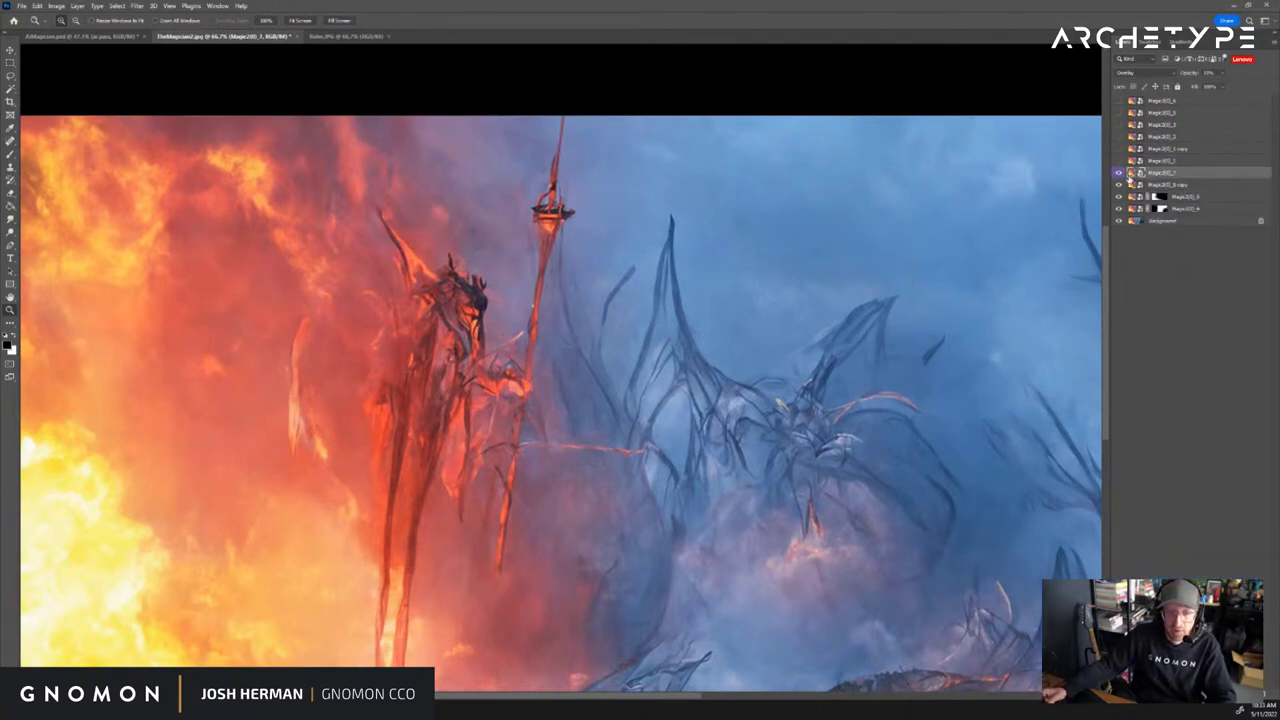
pyautogui.click(1119, 174)
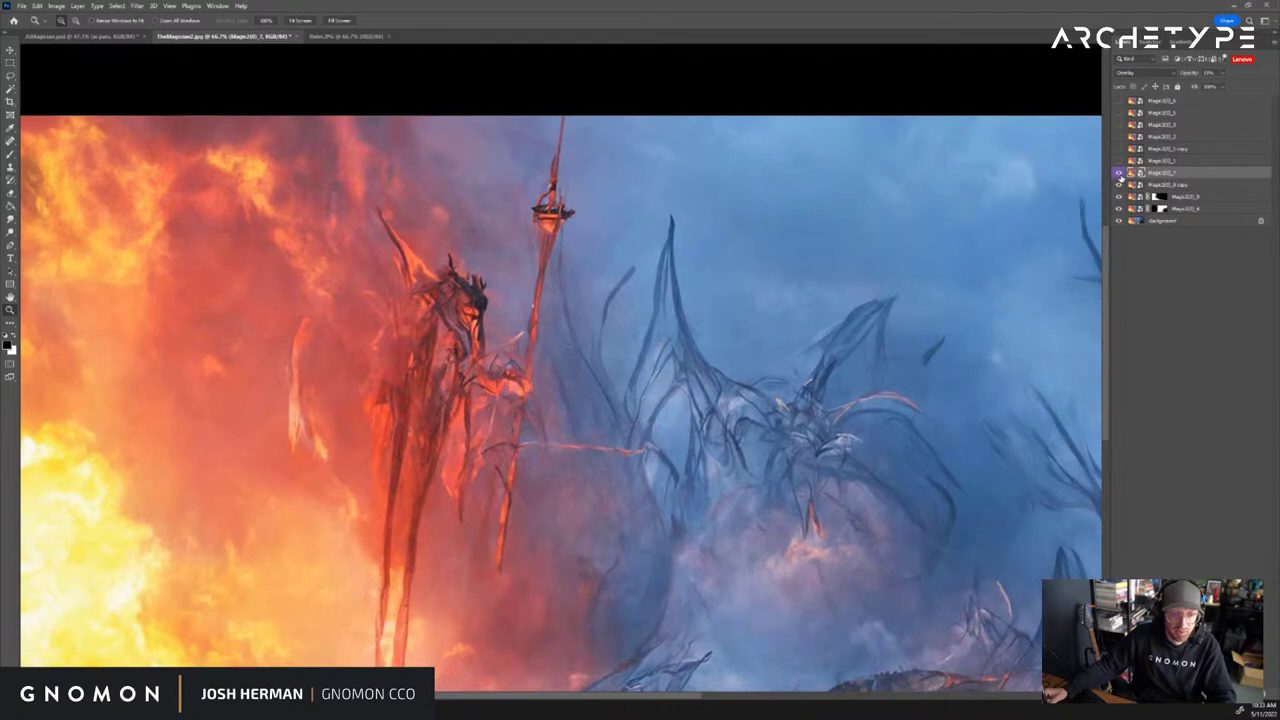
pyautogui.click(1120, 175)
# Add a layer mask to the "_0 copy" layer and invert it to black
pyautogui.click(1150, 186)
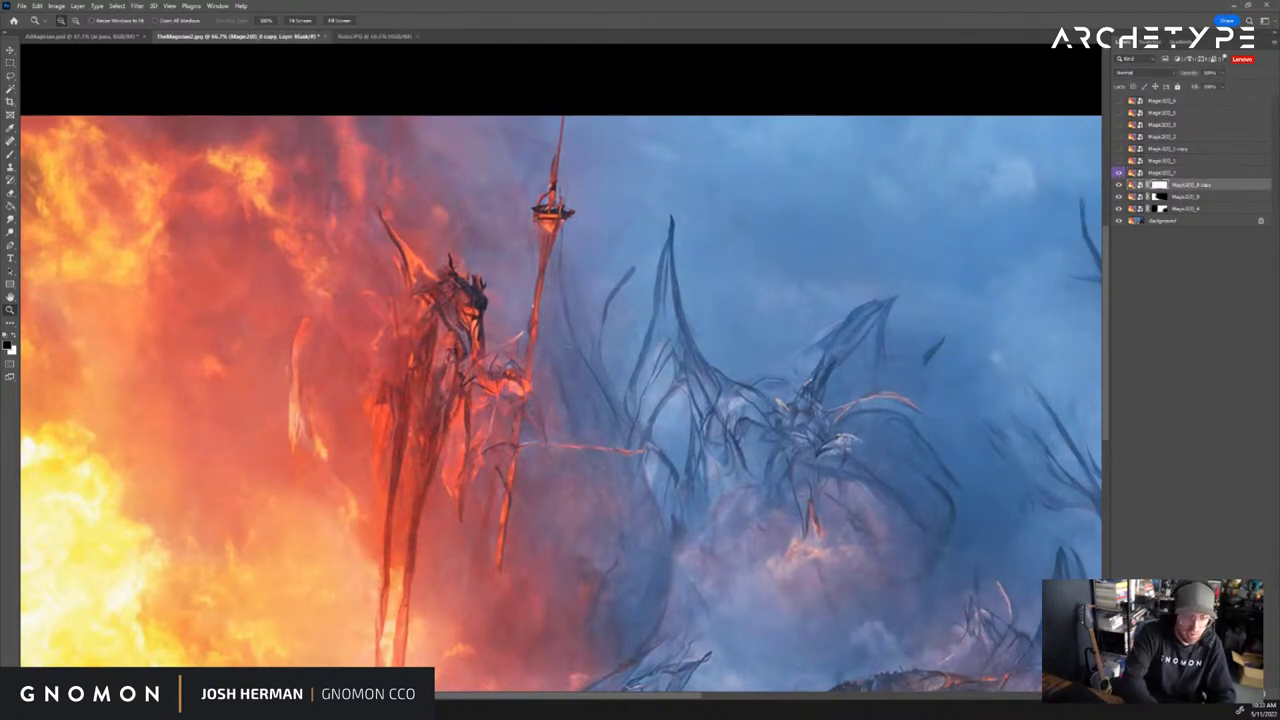
pyautogui.hotkey('ctrl', 'i')
# Activate the Brush tool and choose the Khal Drogo preset from the saved brushes for painting on the mask
pyautogui.press('b')
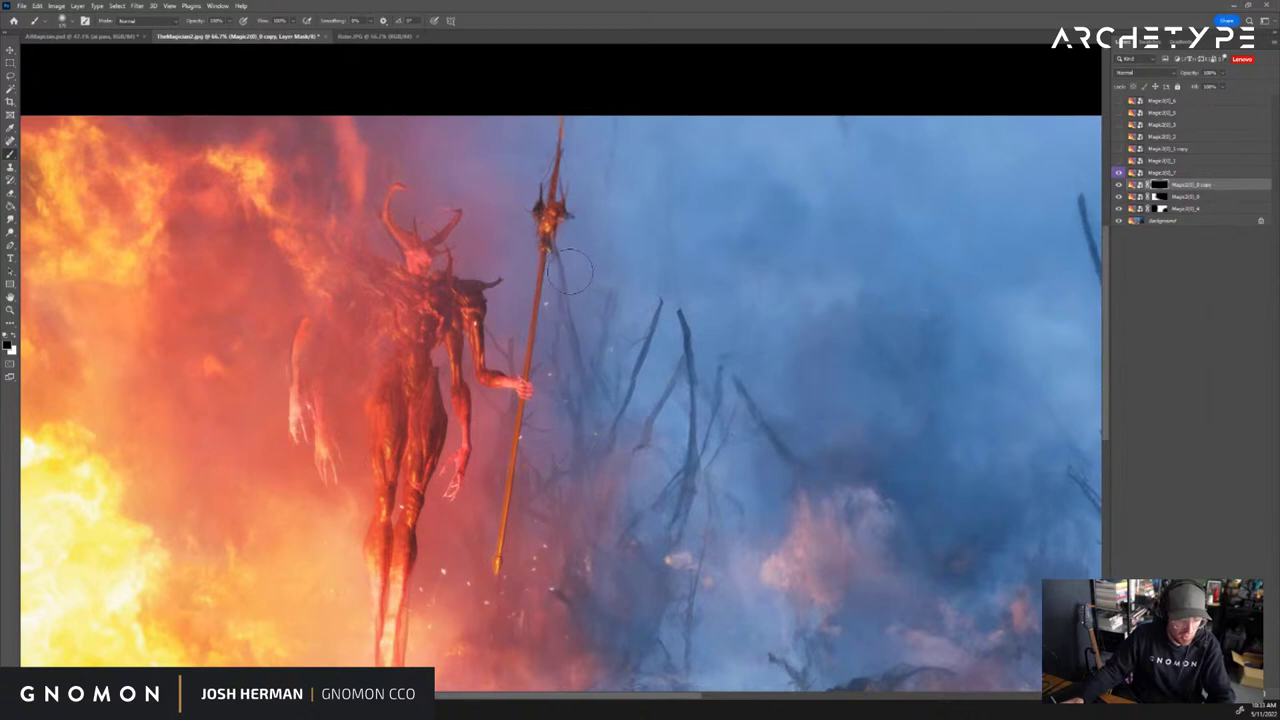
pyautogui.press('F5')
pyautogui.click(943, 86)
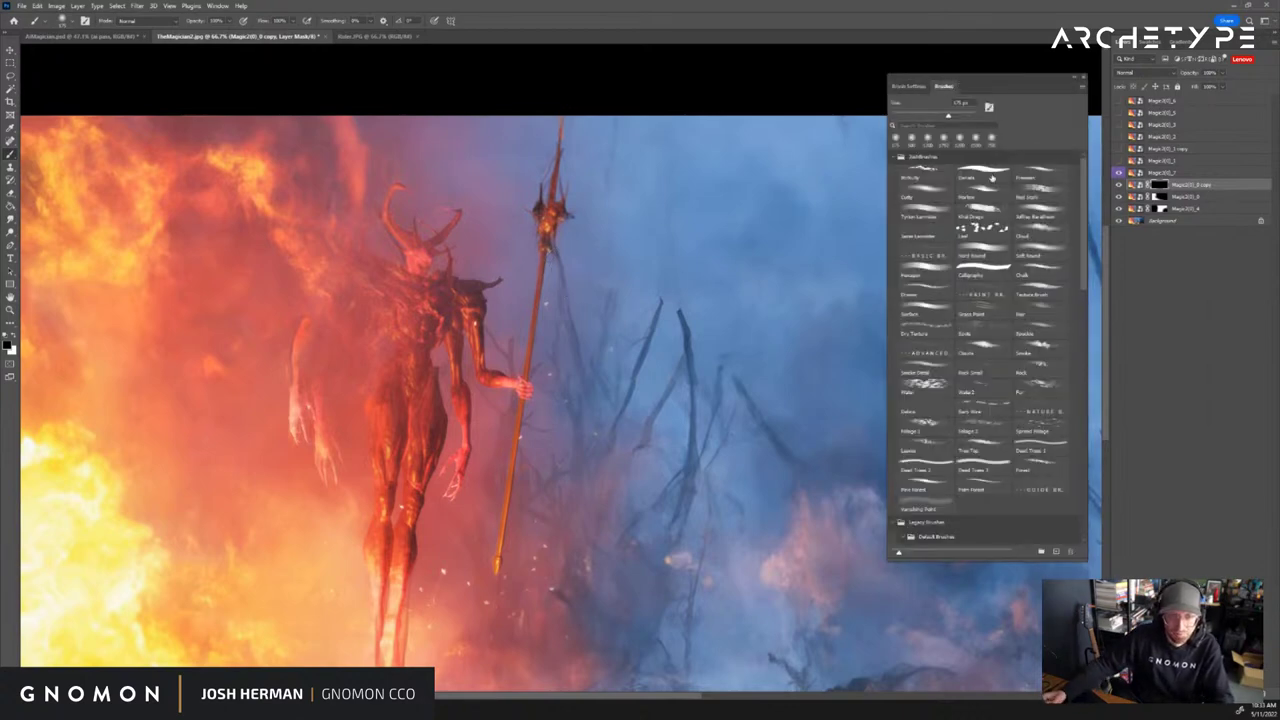
pyautogui.click(896, 86)
pyautogui.click(943, 86)
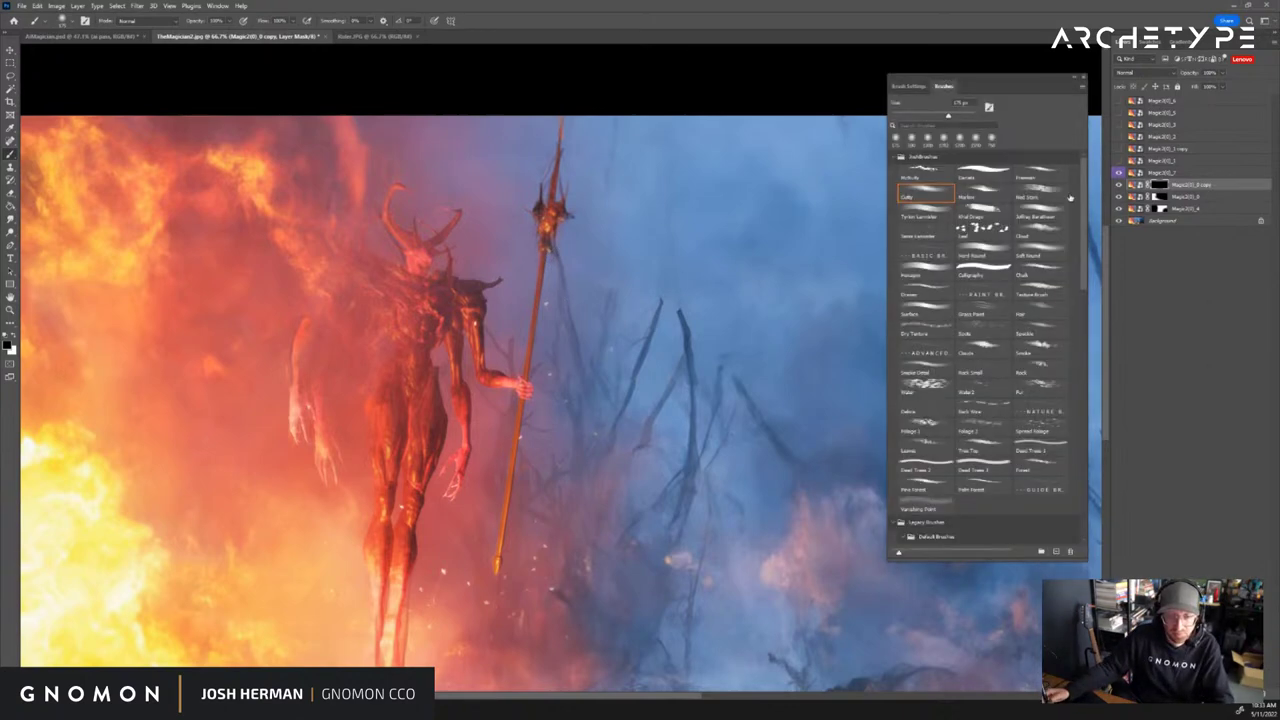
pyautogui.click(999, 213)
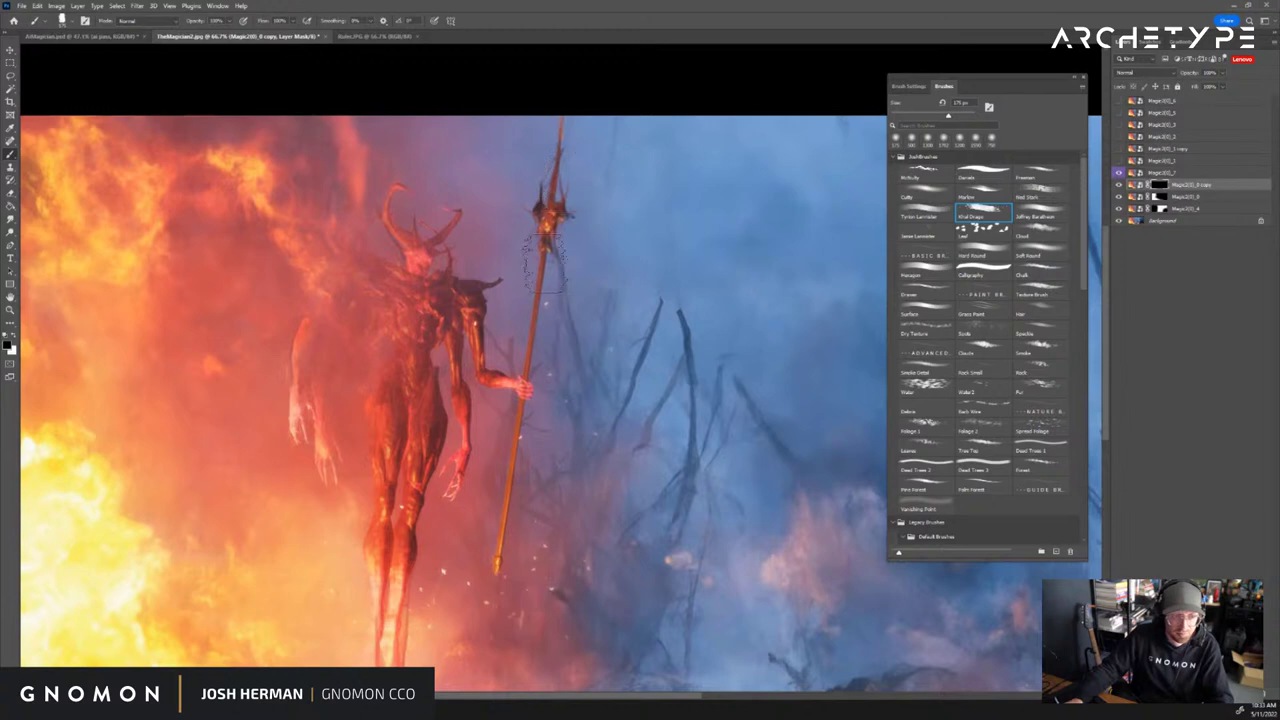
# Try painting over the staff head on the "_0 copy" layer mask with the Khal Drogo brush
pyautogui.moveTo(557, 194); pyautogui.dragTo(551, 236)
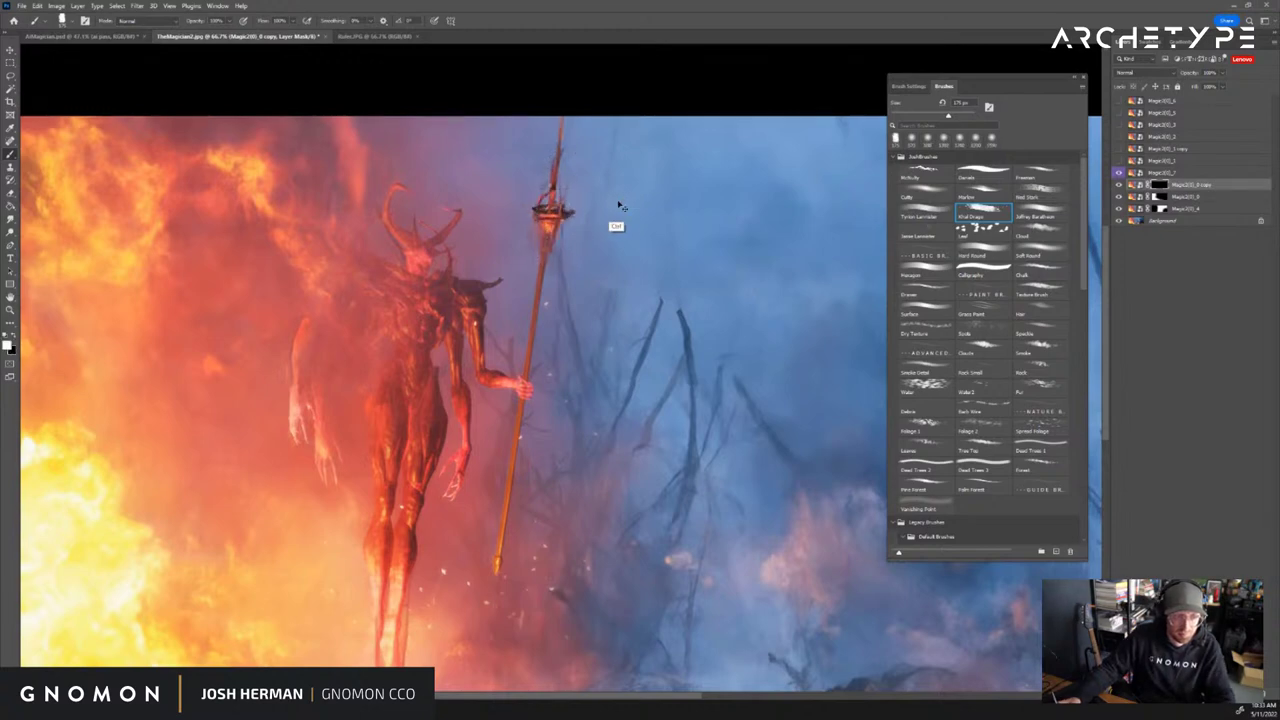
pyautogui.hotkey('ctrl', 'z')
pyautogui.hotkey('ctrl', 'shift', 'z')
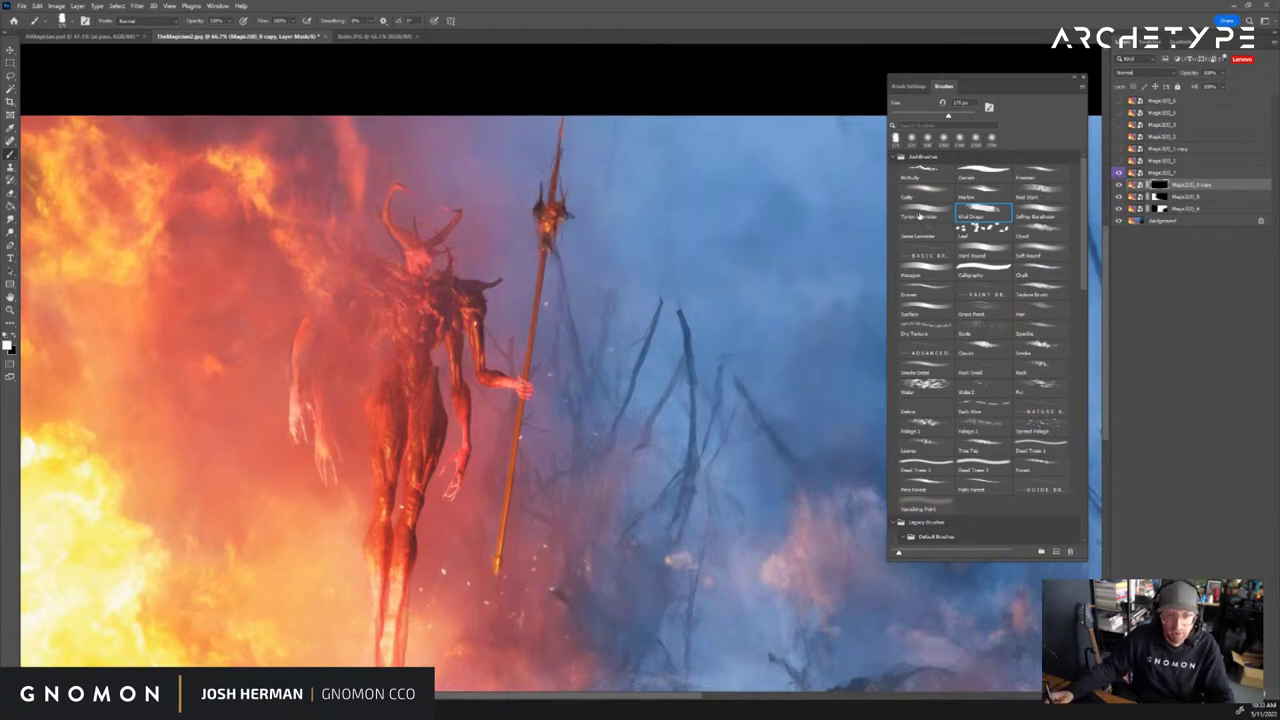
# Switch to a smoother brush preset and paint white on the "_0 copy" mask to reveal that layer at the staff head
pyautogui.click(908, 86)
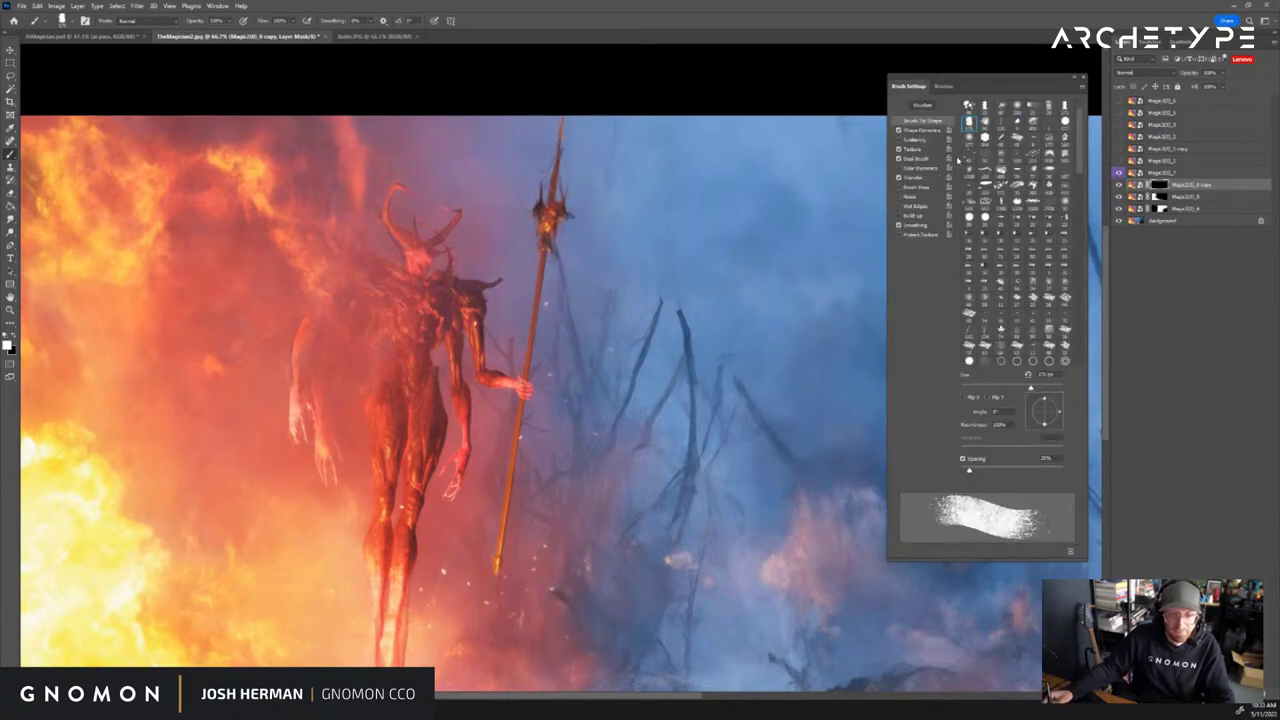
pyautogui.click(944, 87)
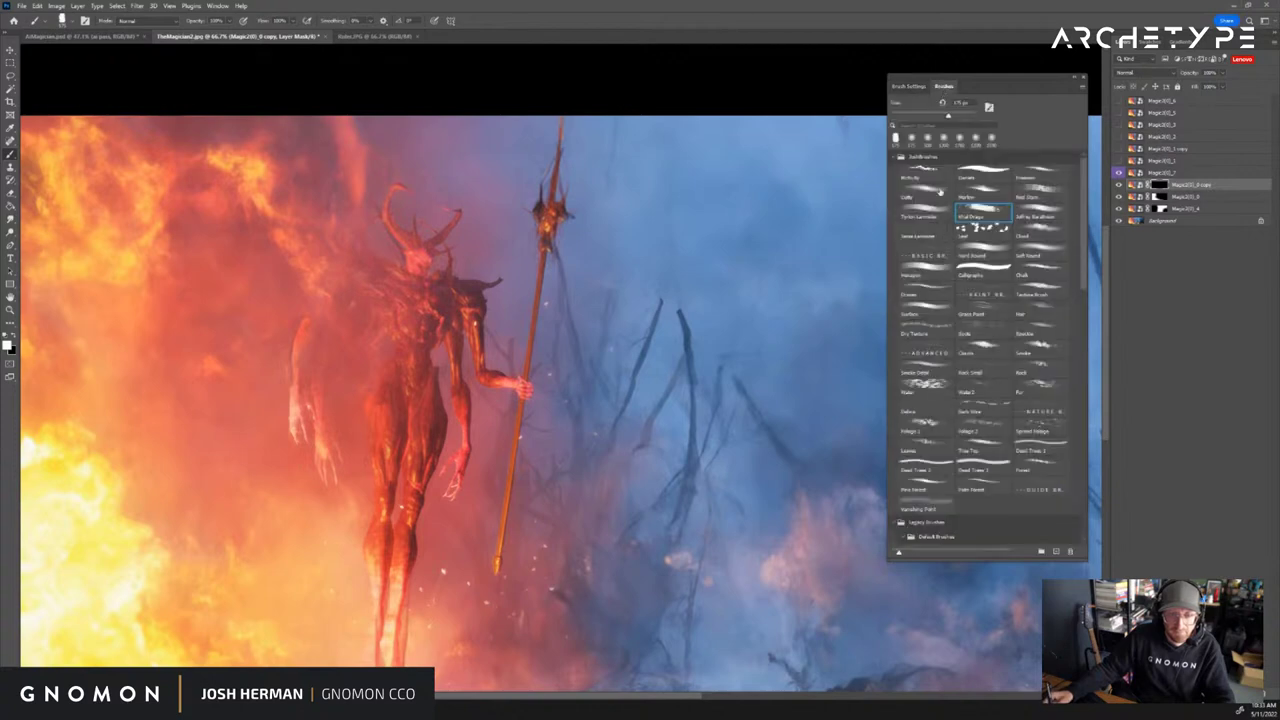
pyautogui.click(908, 86)
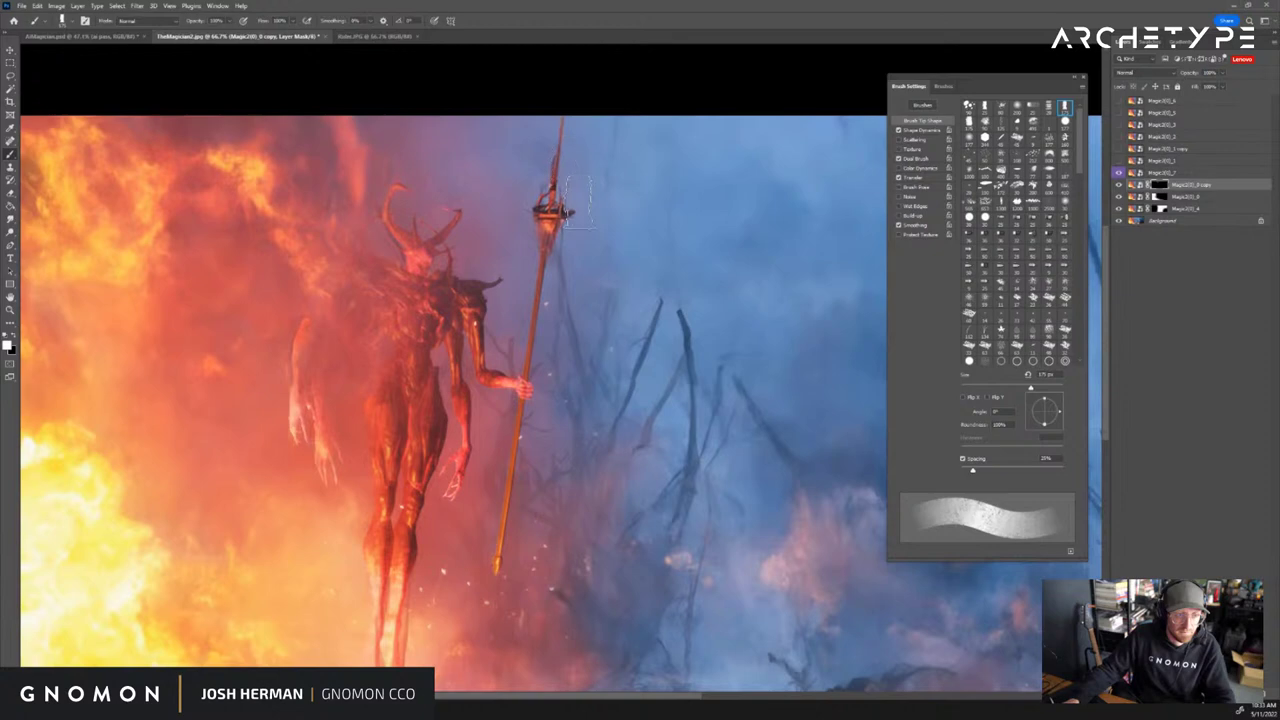
pyautogui.press('x')
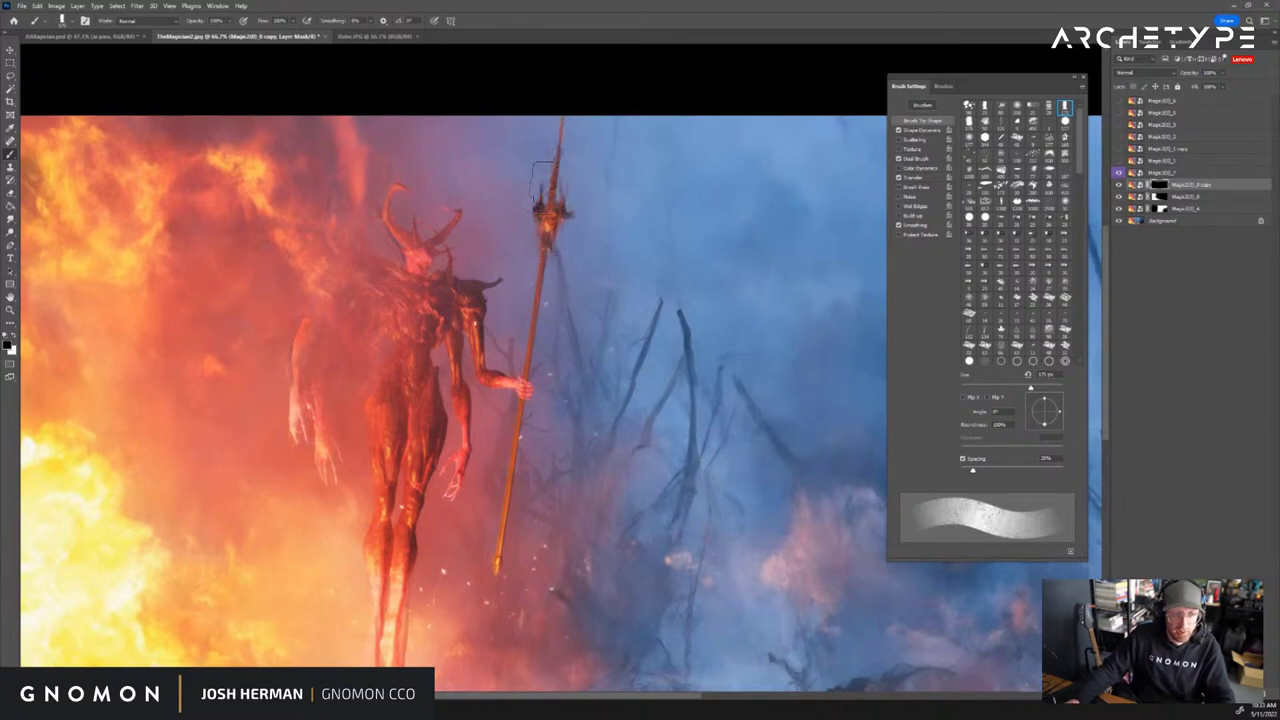
pyautogui.hotkey('ctrl', 'z')
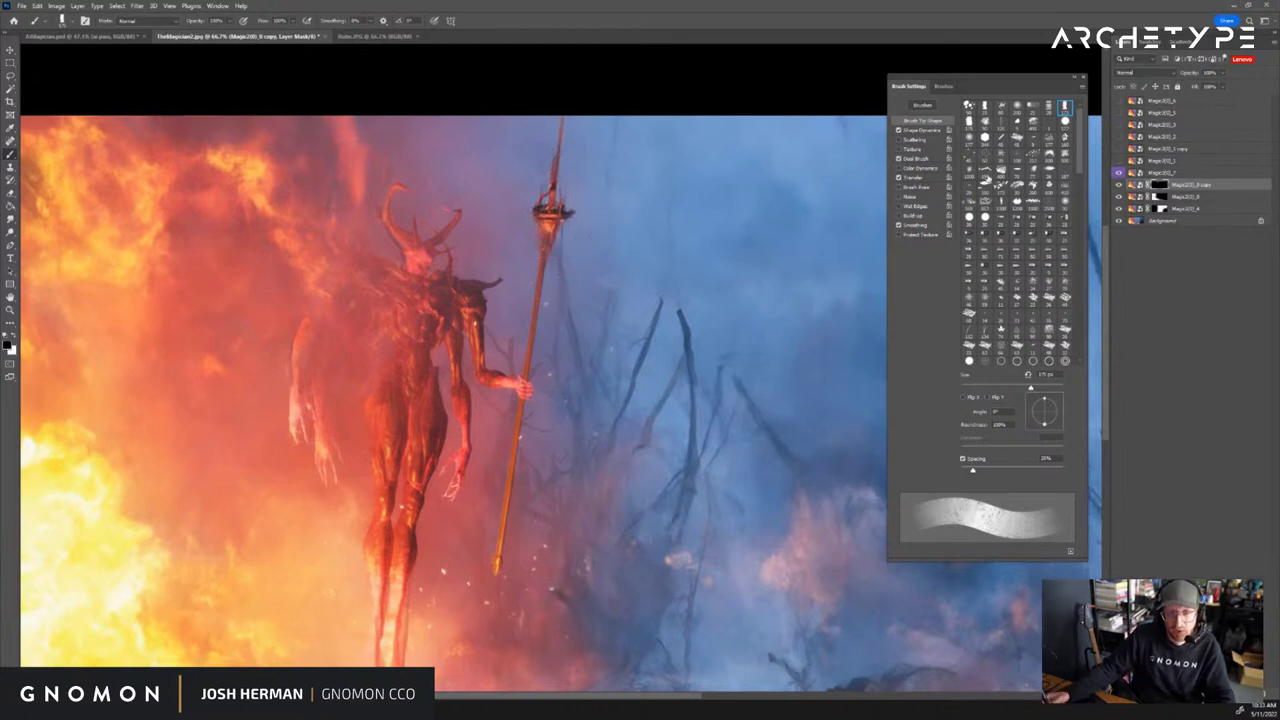
# Compare the three masked layers with the Background by hiding them and showing them again one by one
pyautogui.moveTo(1118, 208); pyautogui.dragTo(1119, 185)
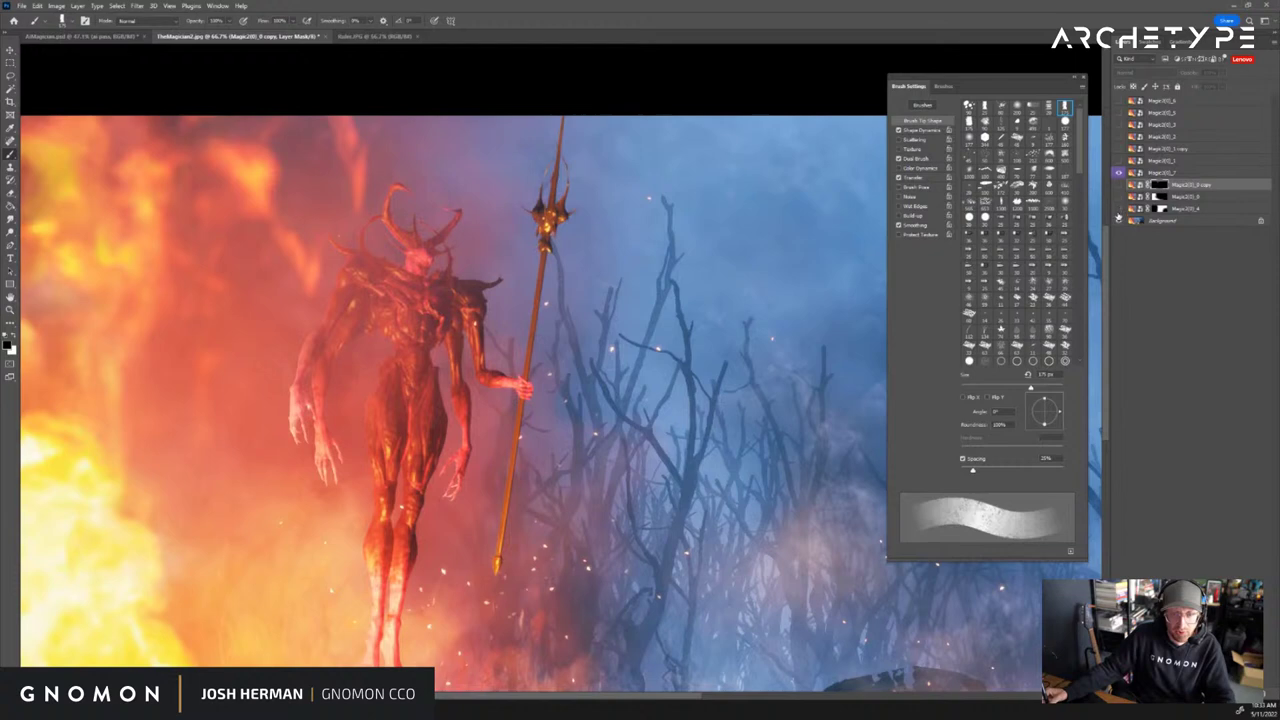
pyautogui.click(1119, 209)
pyautogui.click(1119, 197)
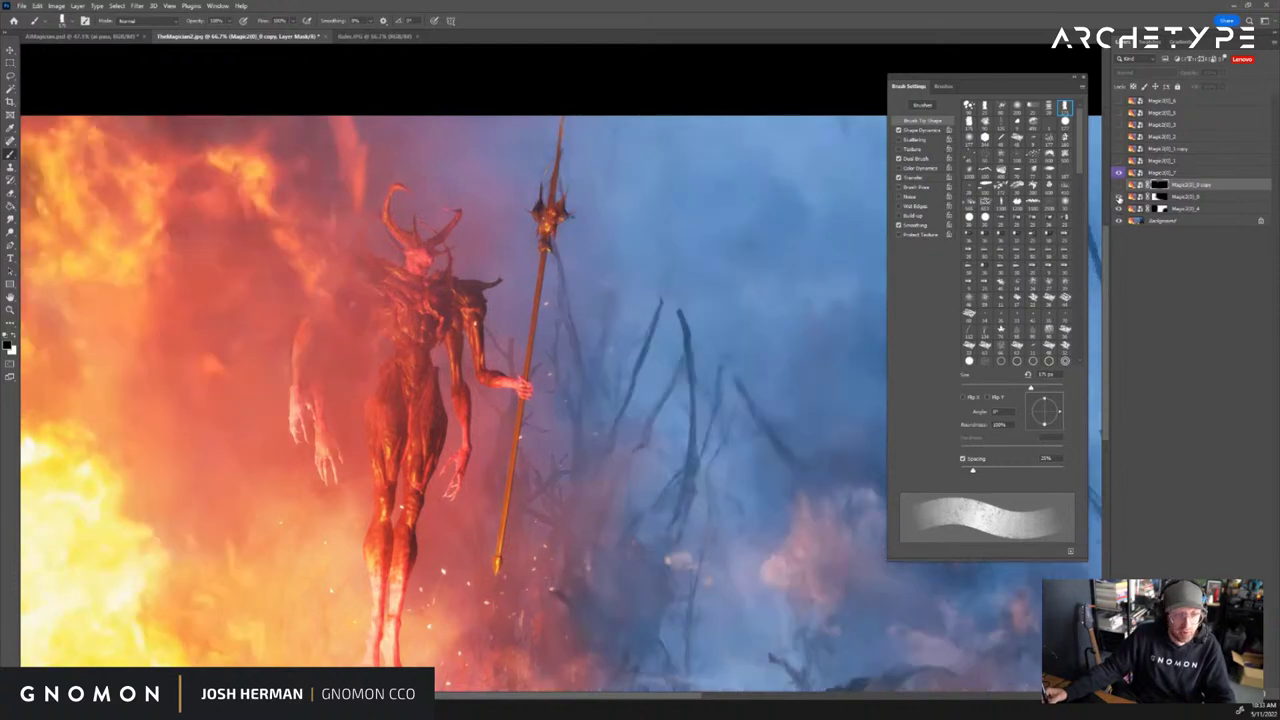
pyautogui.click(1119, 186)
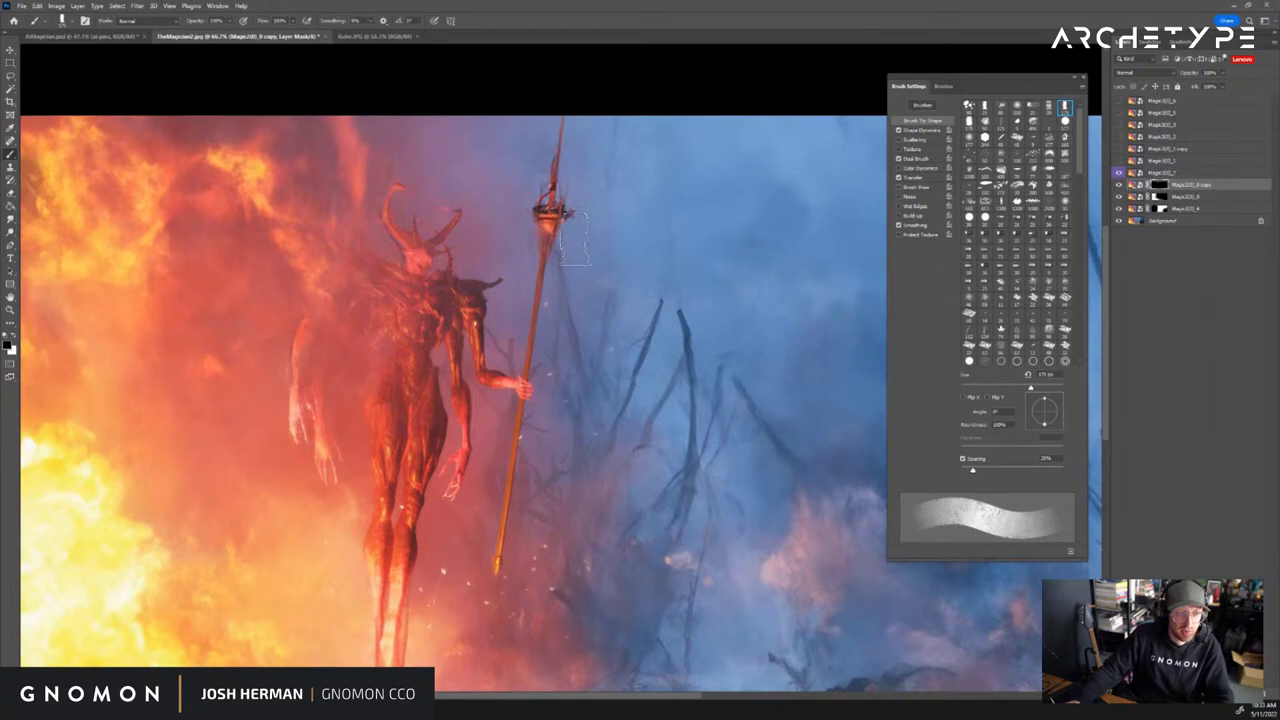
# Reduce the brush size and paint black on the "_0 copy" mask to bring back part of the underlying staff head
pyautogui.press('[')
pyautogui.press('[')
pyautogui.press('[')
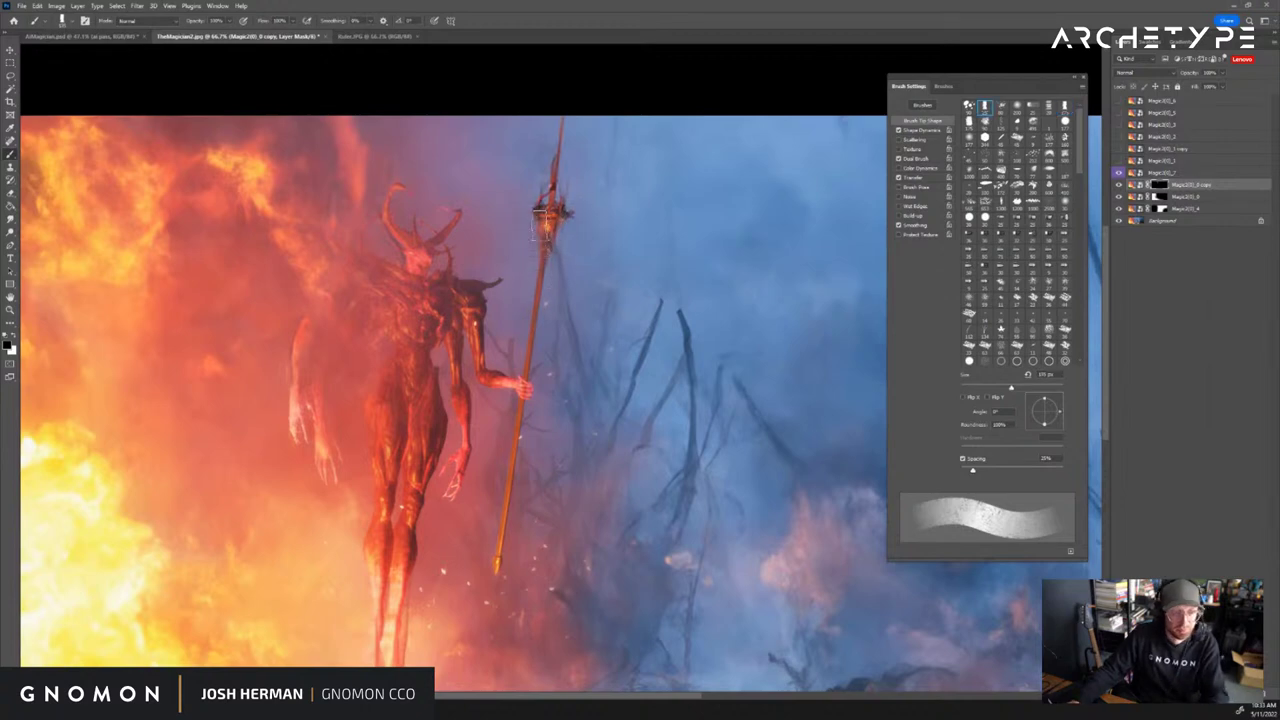
pyautogui.press('[')
pyautogui.press('[')
pyautogui.press('[')
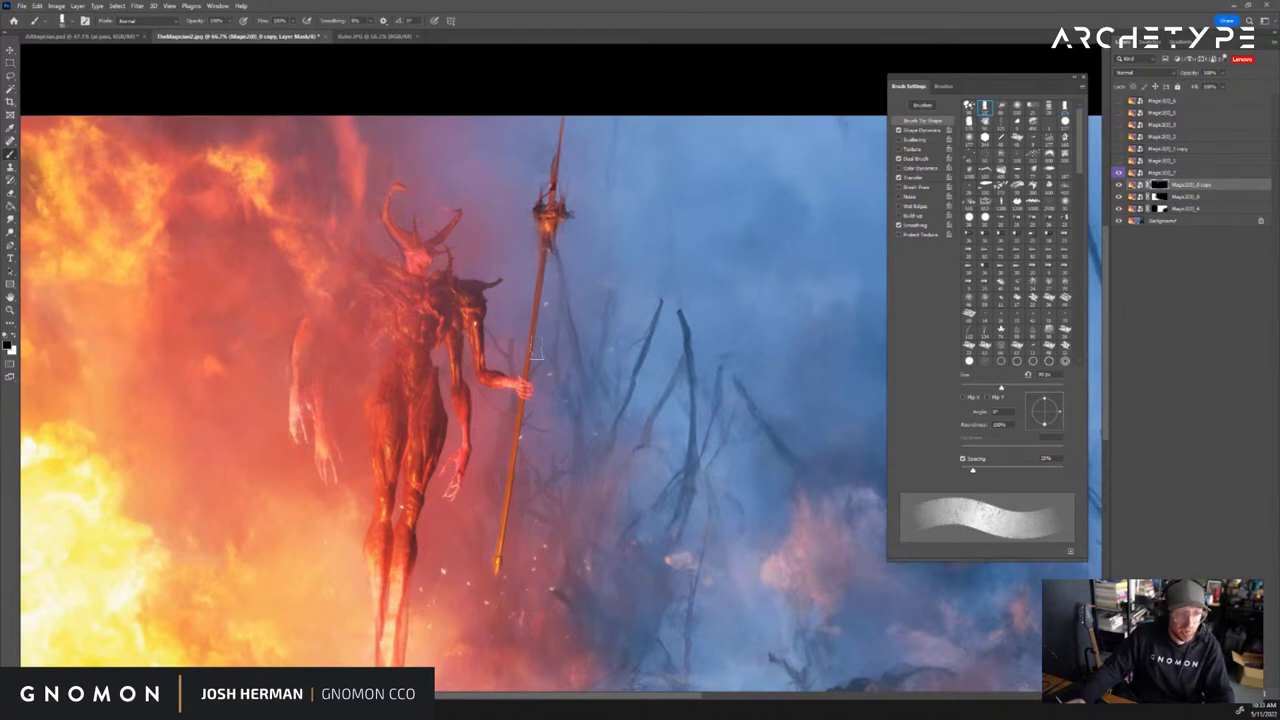
# Paint white with a smaller brush along the staff's shaft on the "_0 copy" mask, down to its lower tip
pyautogui.press('x')
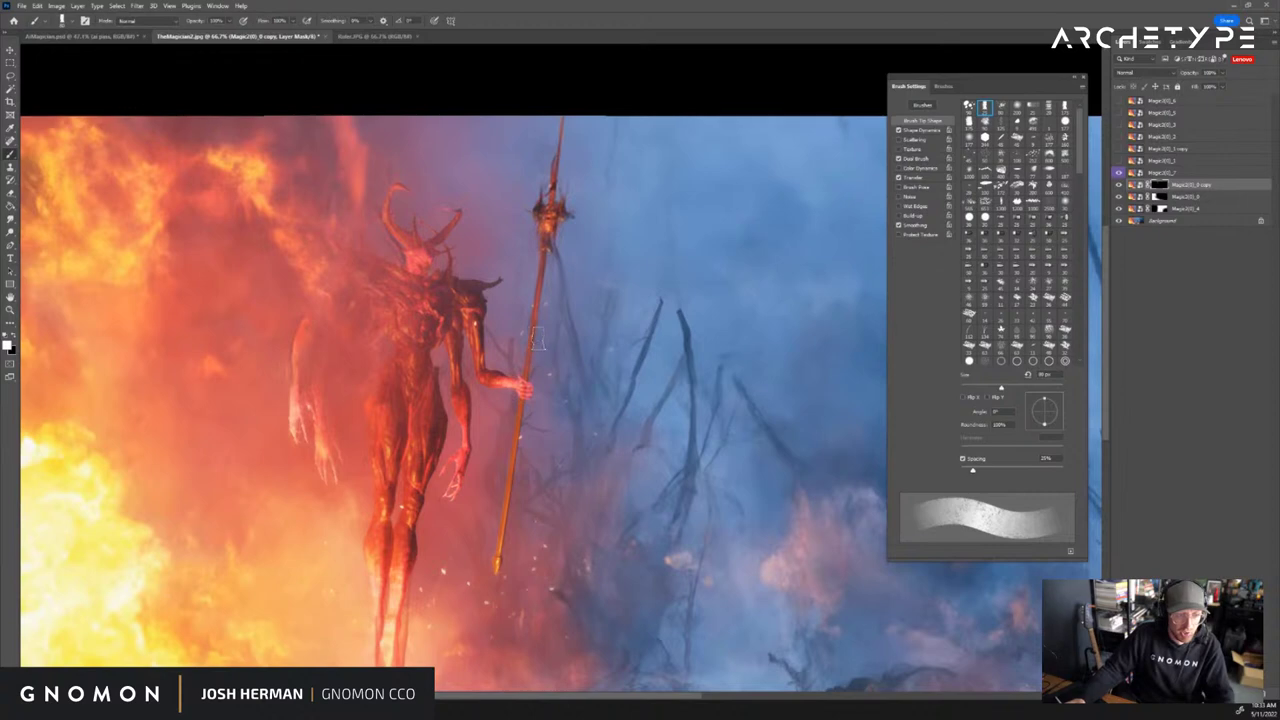
pyautogui.press('[')
pyautogui.press('[')
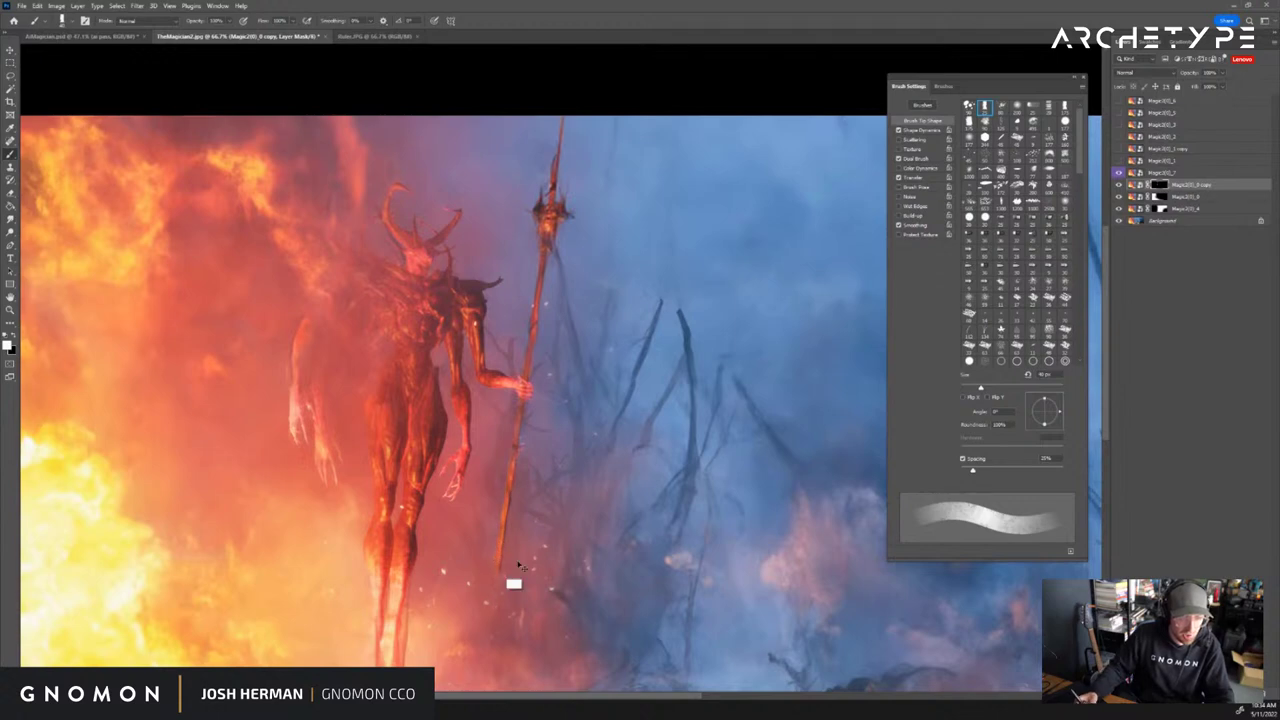
# Paint white over the demon's torso, legs and arms on the "_0 copy" mask, adjusting the brush size to each area
pyautogui.moveTo(468, 379); pyautogui.dragTo(572, 369)
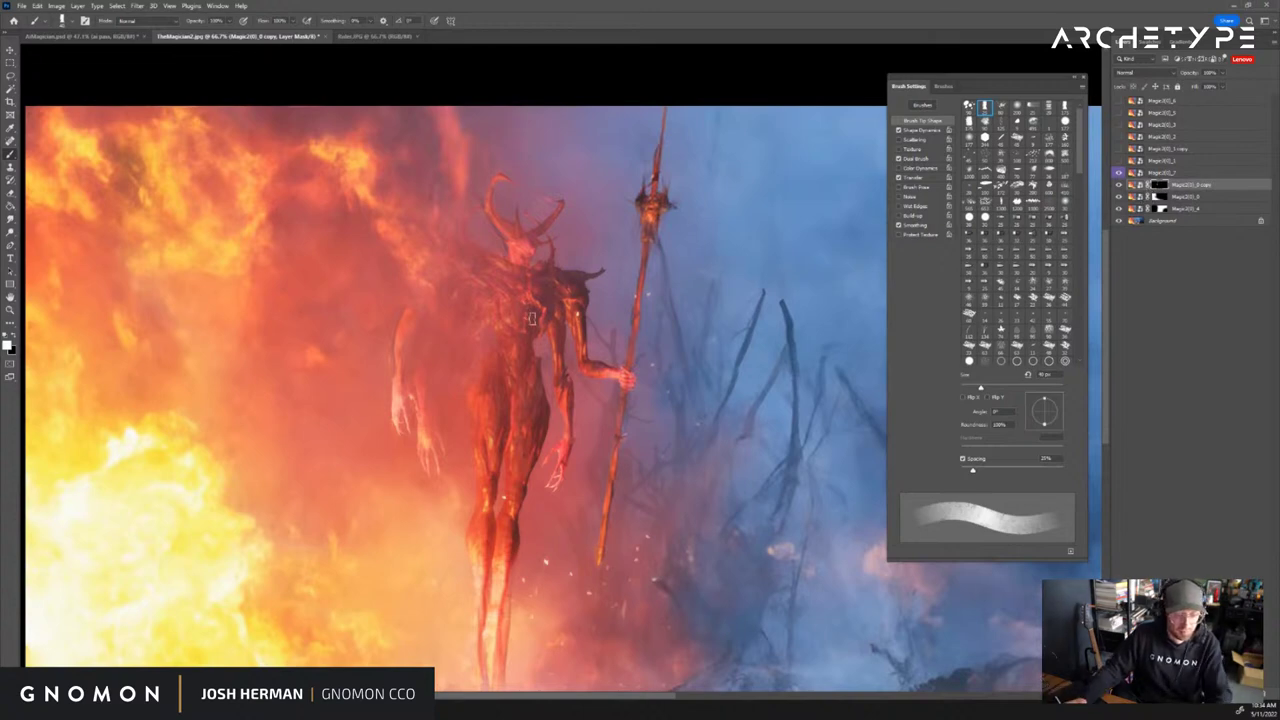
pyautogui.press(']')
pyautogui.press(']')
pyautogui.press(']')
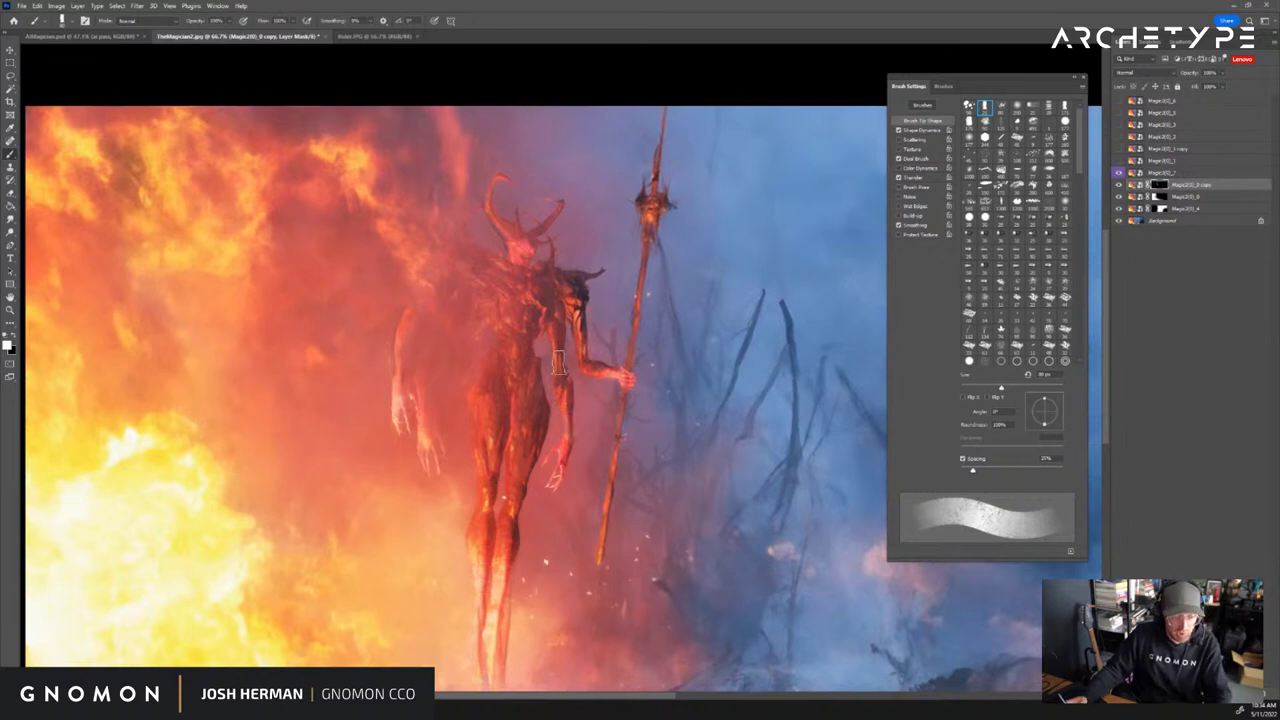
pyautogui.press('[')
pyautogui.press('[')
pyautogui.press('[')
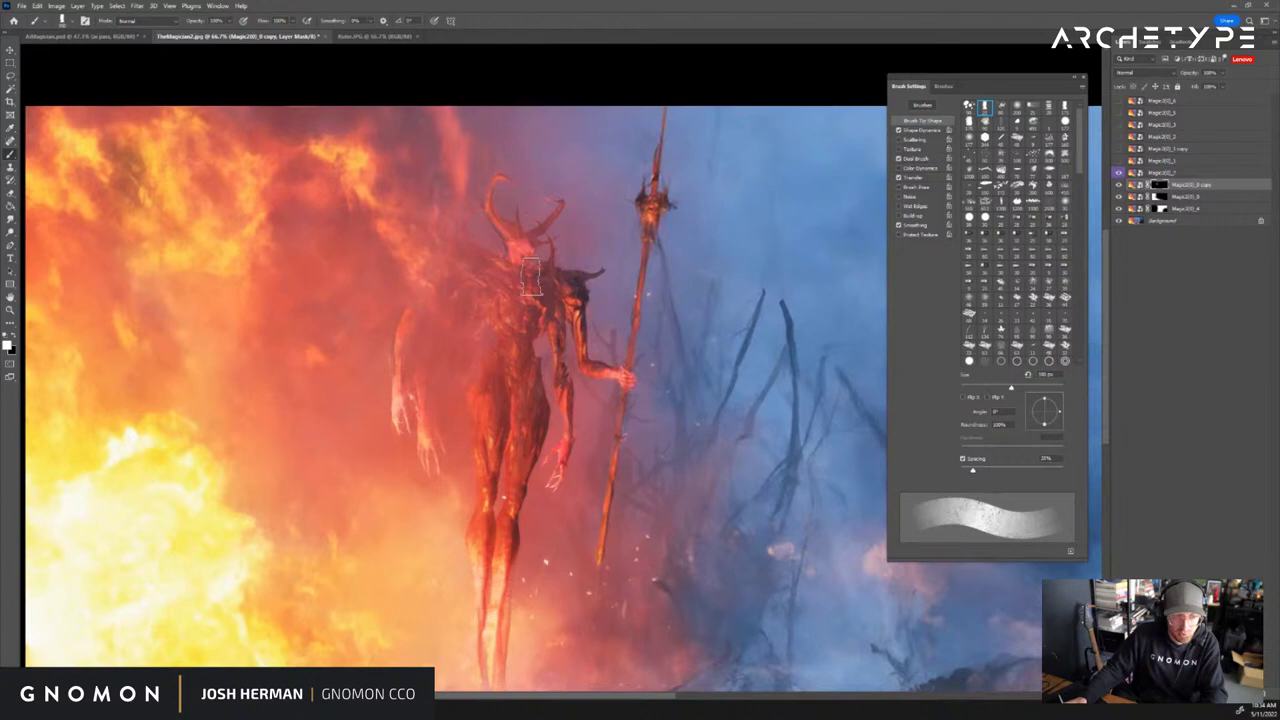
# Enlarge the brush and paint the horned shoulder on the "_0 copy" mask, undoing the strokes that spoil the demon's head
pyautogui.press(']')
pyautogui.press(']')
pyautogui.press(']')
pyautogui.press(']')
pyautogui.moveTo(585, 262)
pyautogui.mouseDown()
pyautogui.moveTo(478, 372)
pyautogui.moveTo(580, 222)
pyautogui.moveTo(532, 198)
pyautogui.moveTo(577, 349)
pyautogui.mouseUp()
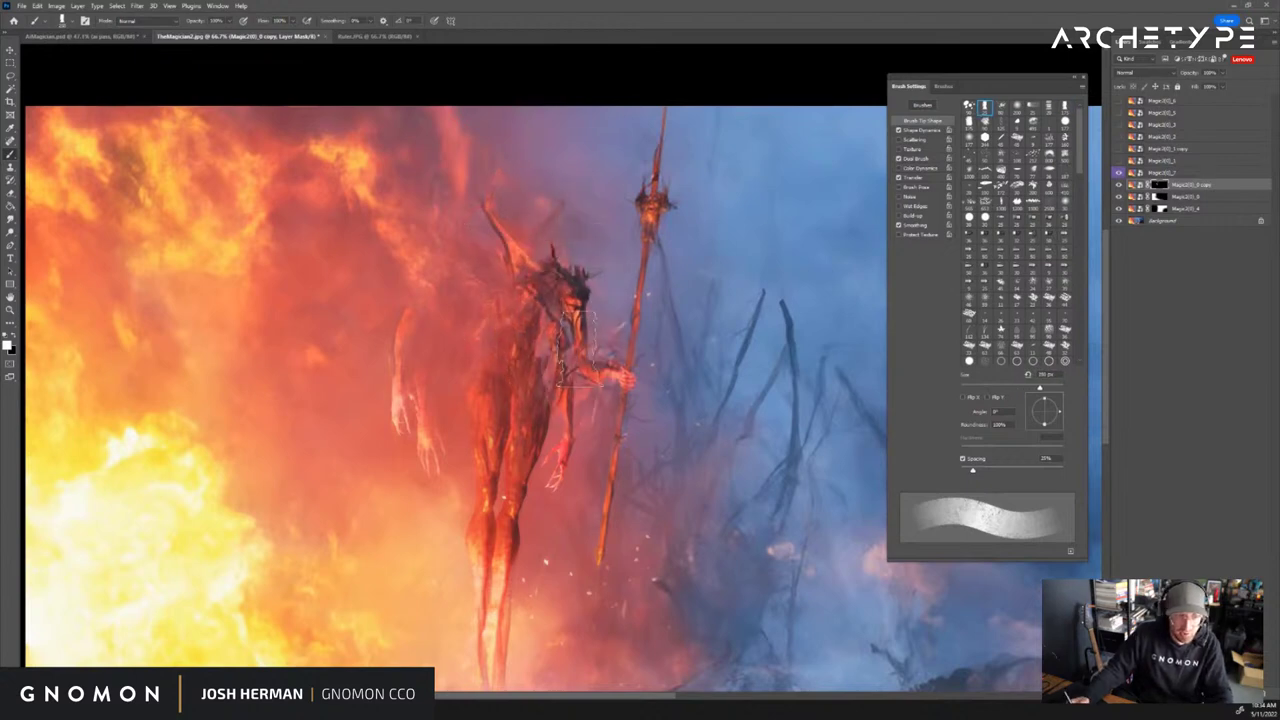
pyautogui.hotkey('ctrl', 'z')
pyautogui.hotkey('ctrl', 'z')
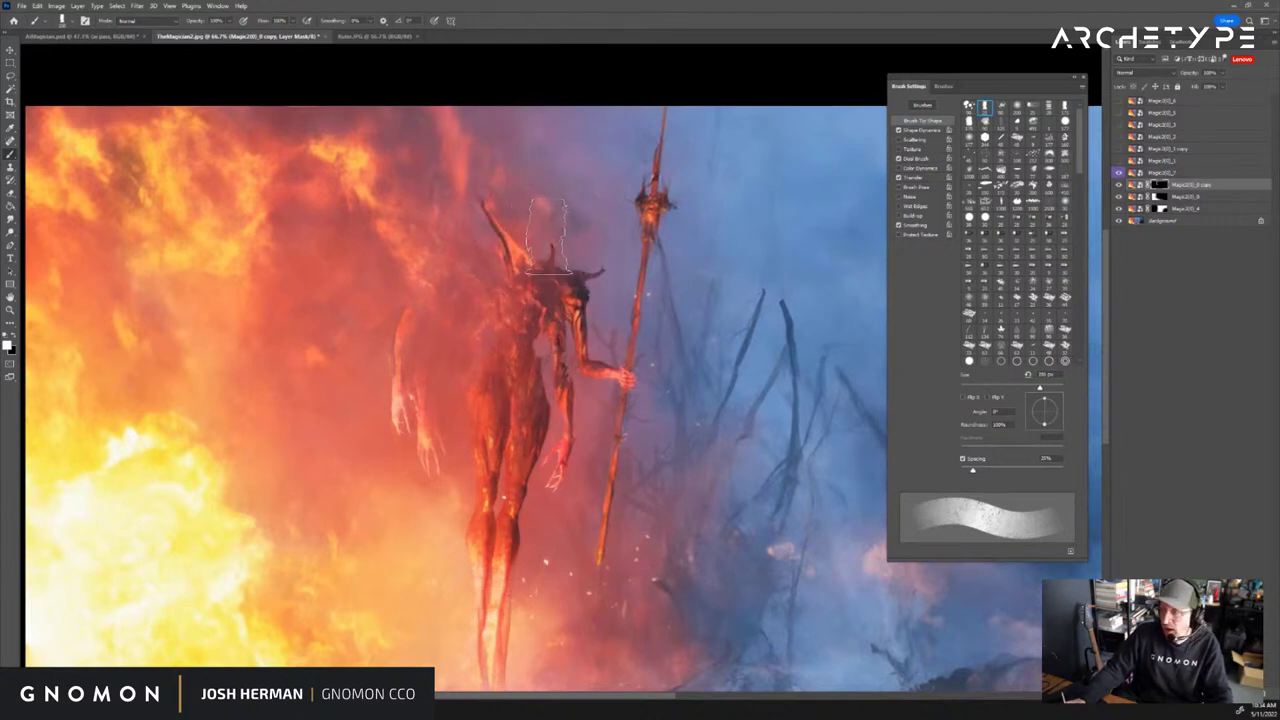
pyautogui.hotkey('ctrl', 'z')
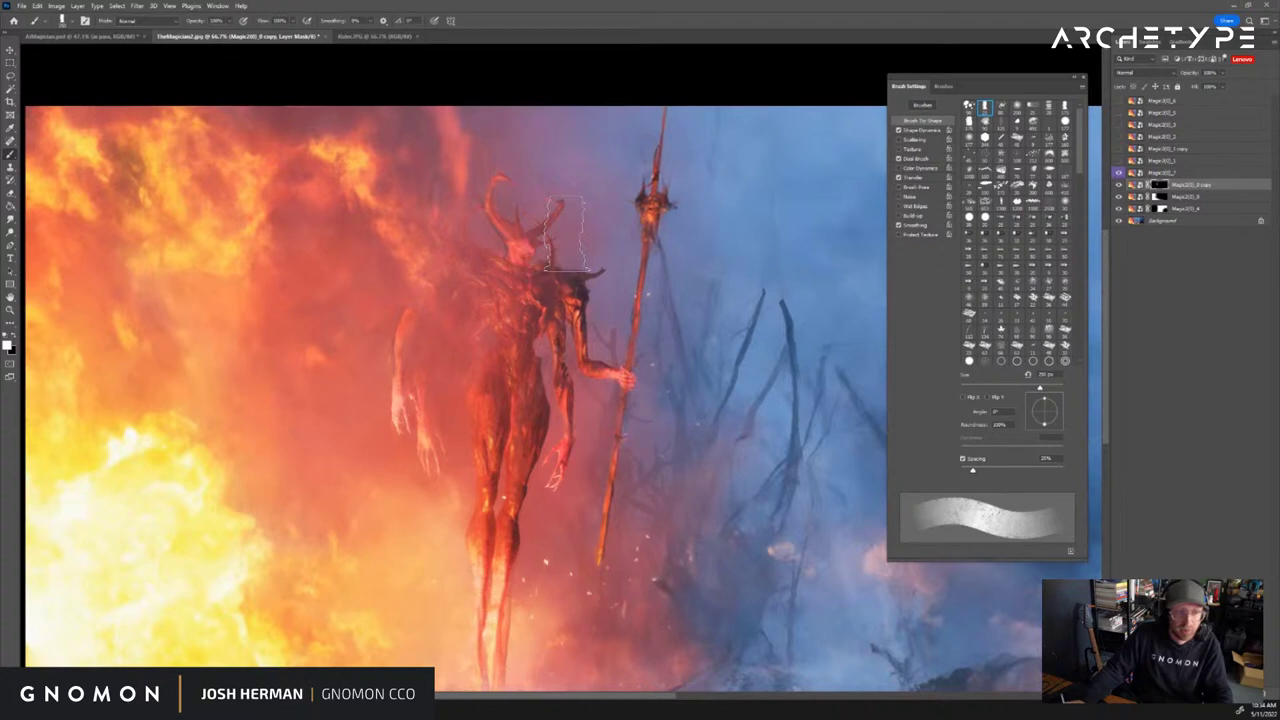
pyautogui.moveTo(566, 233)
pyautogui.mouseDown()
pyautogui.moveTo(582, 215)
pyautogui.moveTo(555, 300)
pyautogui.moveTo(565, 290)
pyautogui.mouseUp()
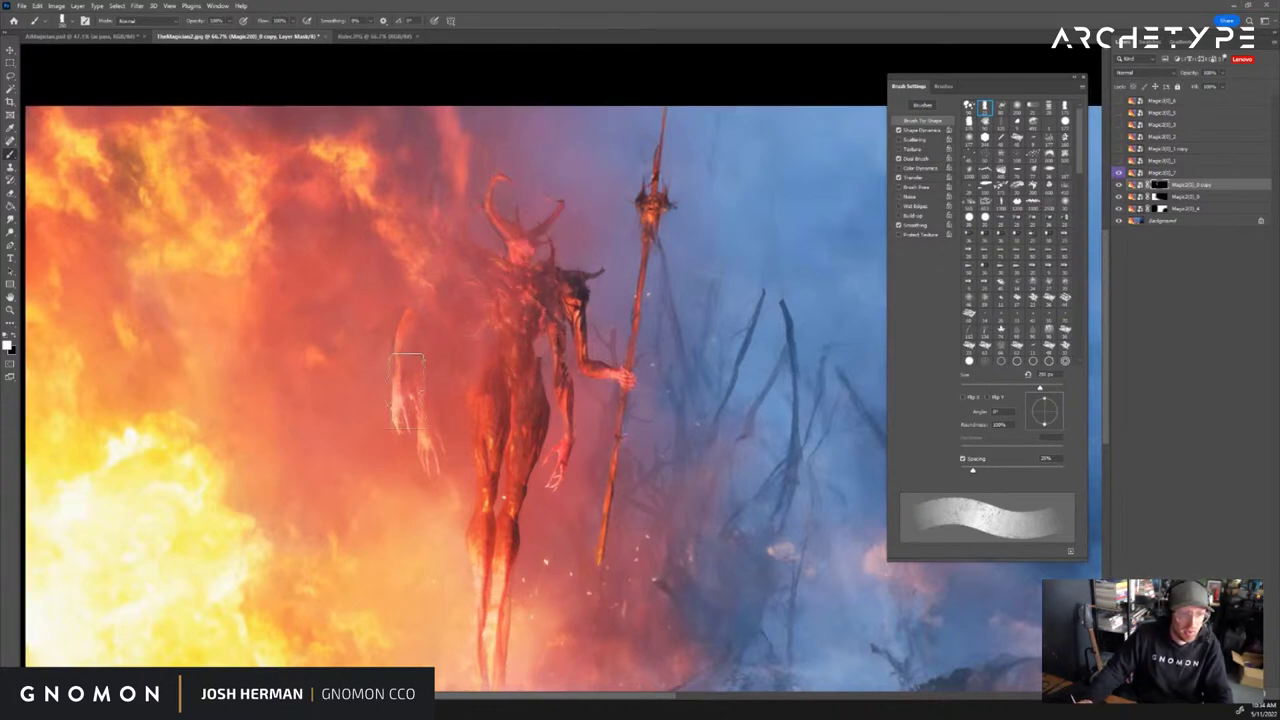
pyautogui.moveTo(505, 330)
pyautogui.mouseDown()
pyautogui.moveTo(525, 285)
pyautogui.moveTo(518, 240)
pyautogui.mouseUp()
pyautogui.hotkey('ctrl', 'z')
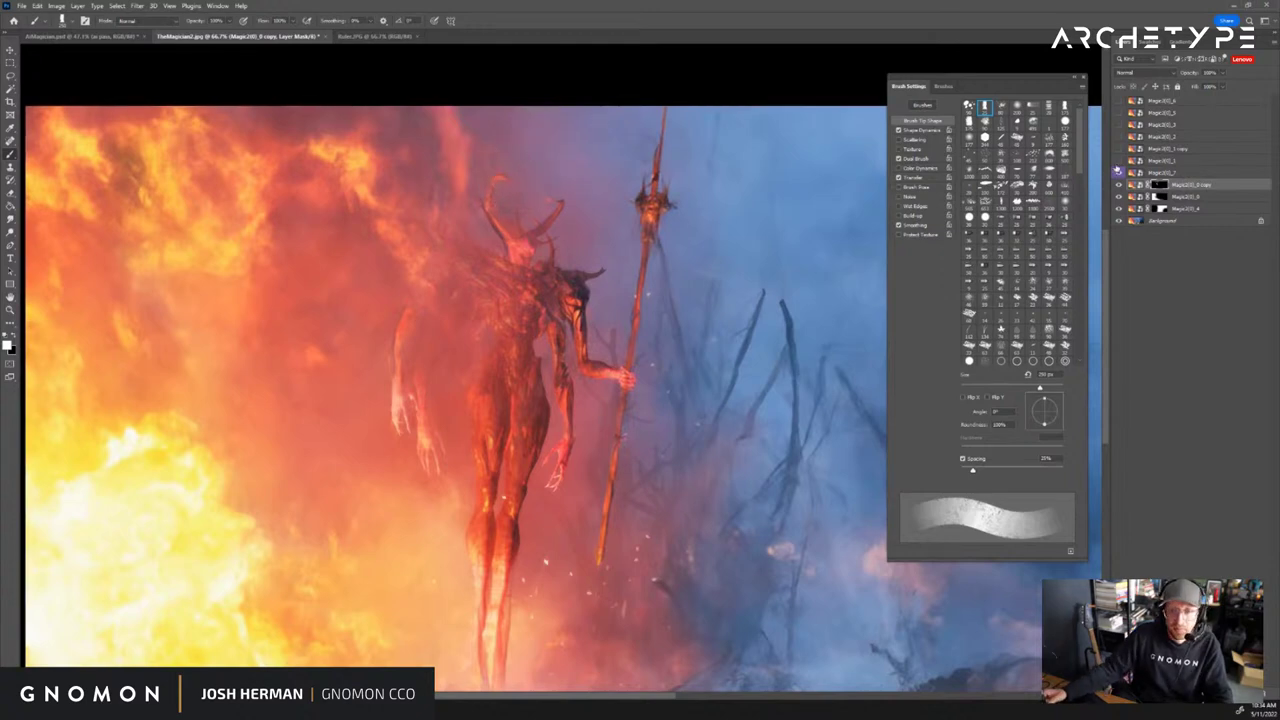
# Compare the "_7" Overlay layer and the variant layer directly above it by toggling their visibility
pyautogui.click(1118, 162)
pyautogui.click(1118, 172)
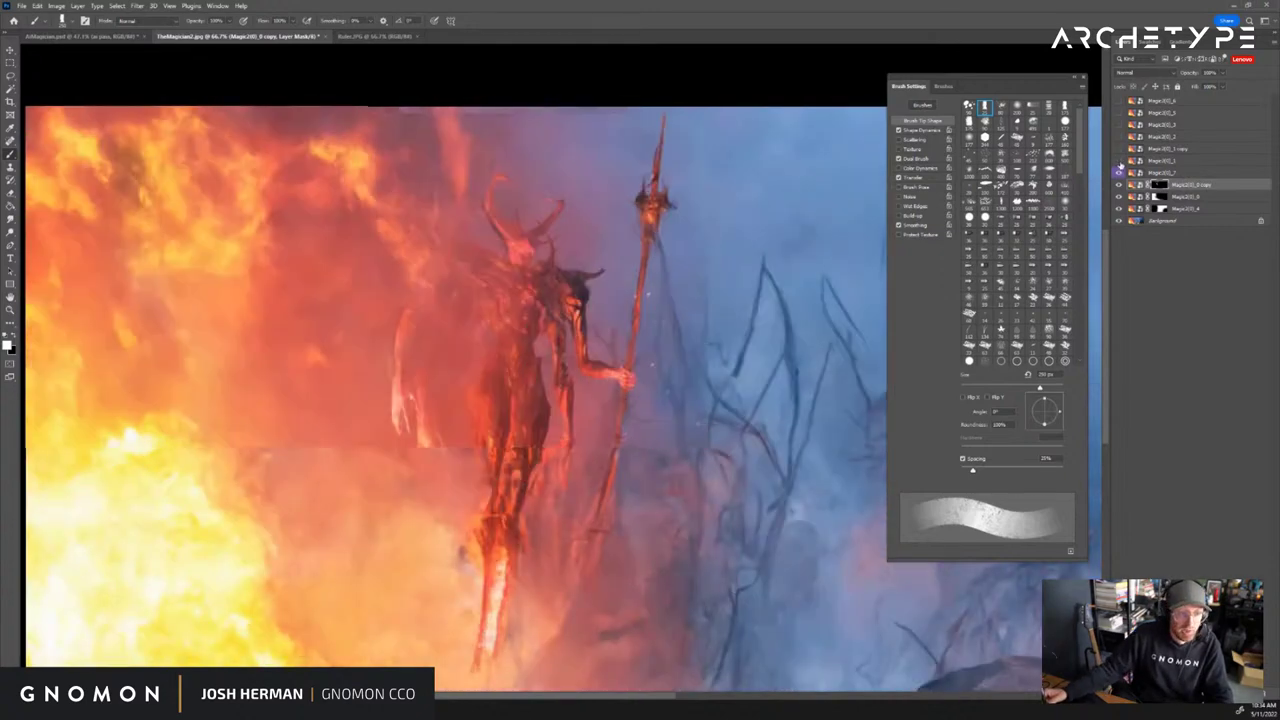
pyautogui.click(1119, 172)
pyautogui.click(1119, 166)
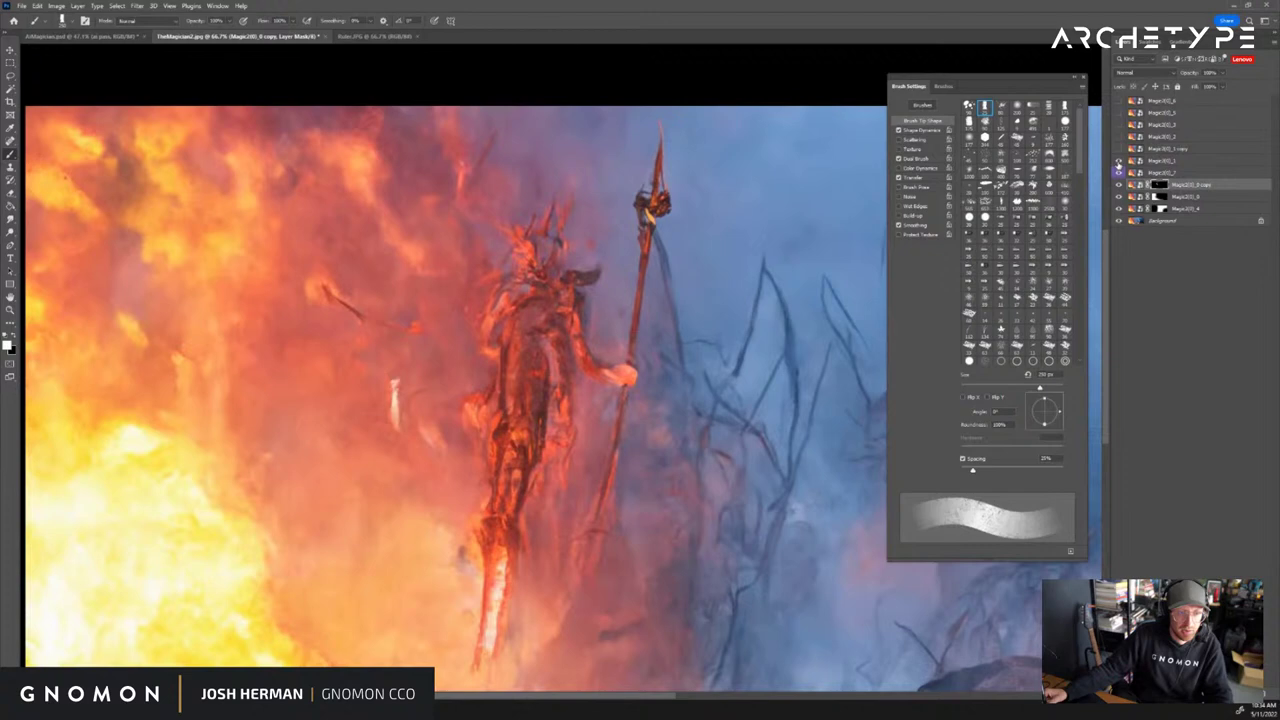
pyautogui.click(1119, 167)
pyautogui.click(1119, 163)
pyautogui.click(1119, 163)
pyautogui.click(1119, 162)
pyautogui.click(1119, 161)
pyautogui.click(1120, 158)
# Examine the "_1 copy" layer and the variant layer above it by showing and hiding each one
pyautogui.click(1119, 149)
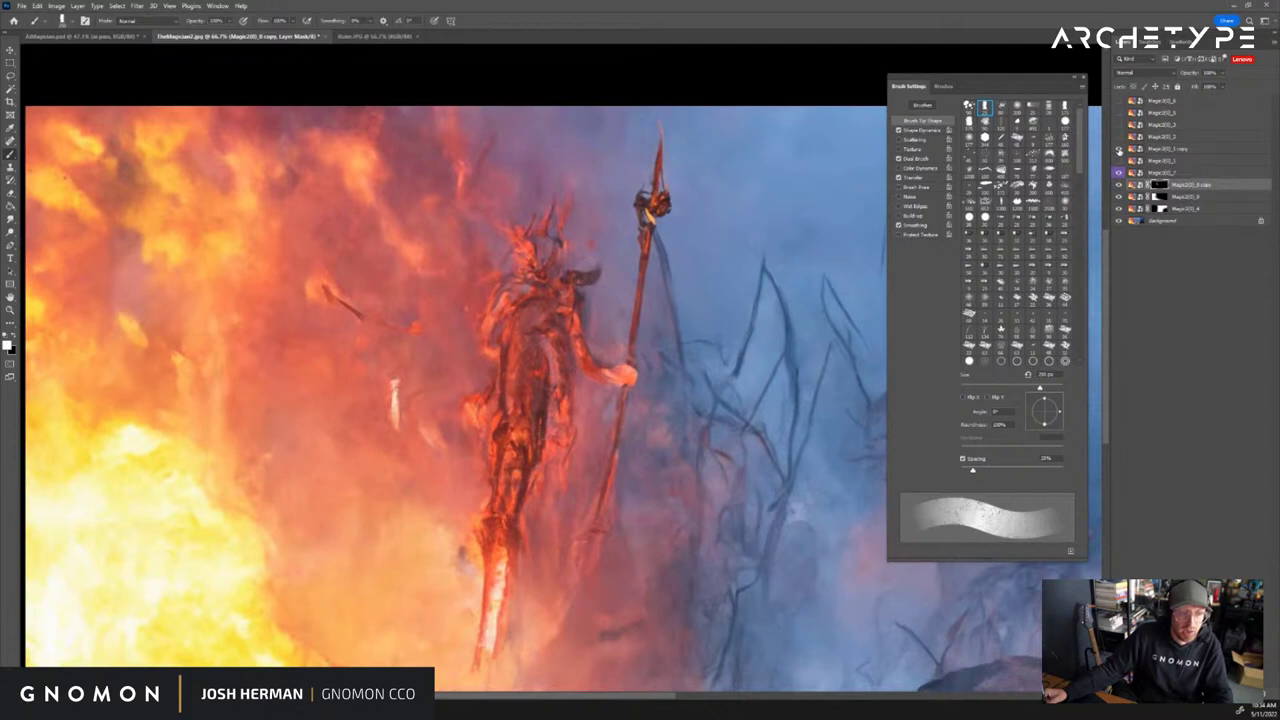
pyautogui.click(1119, 149)
pyautogui.click(1119, 138)
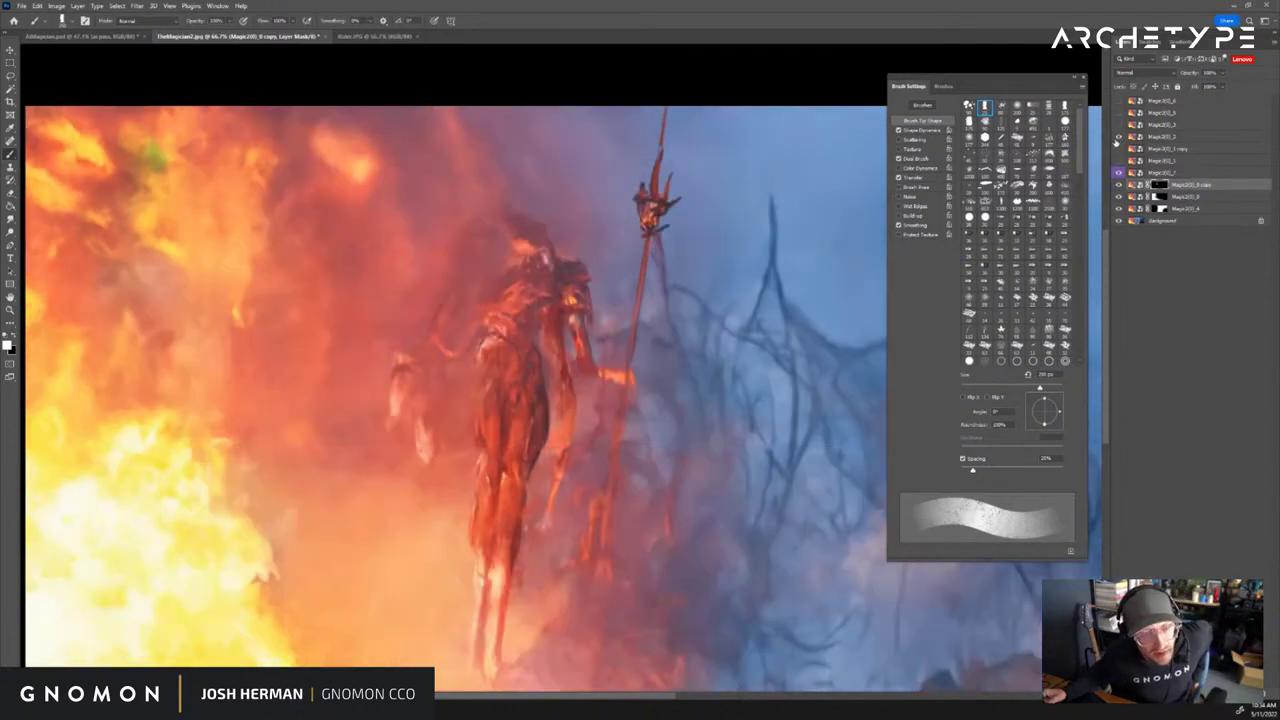
pyautogui.click(1119, 139)
pyautogui.click(1119, 138)
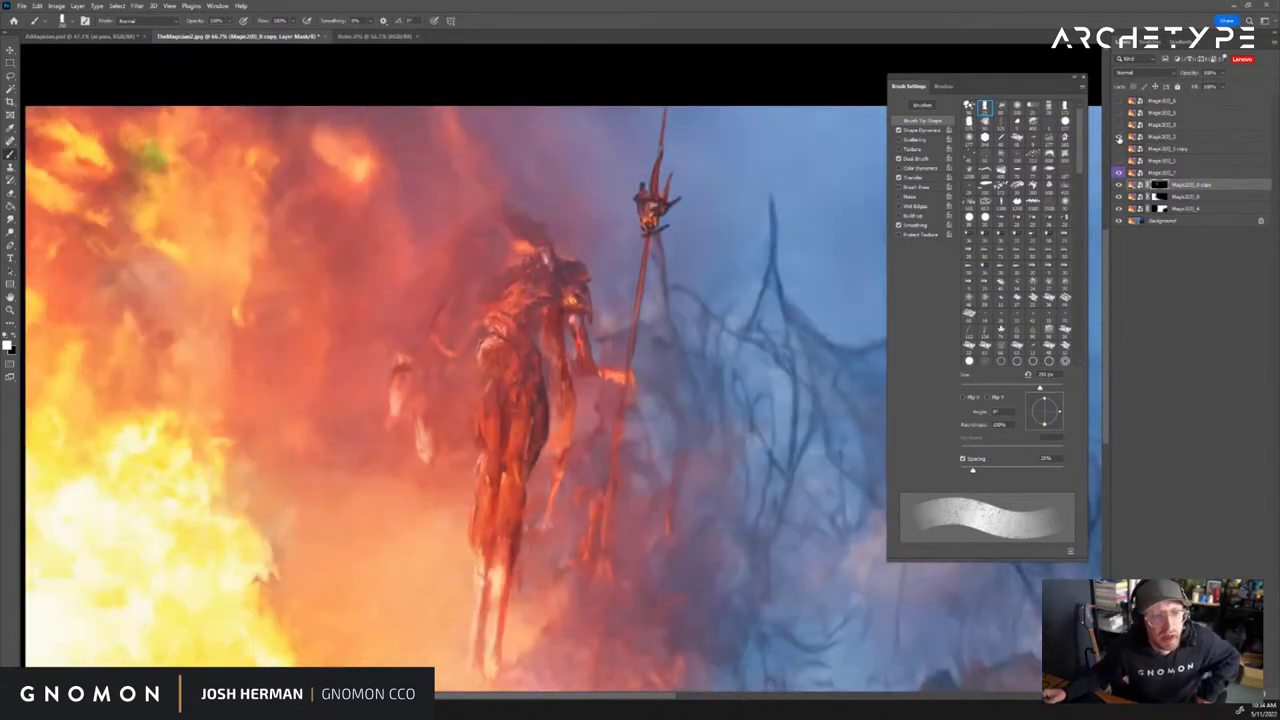
pyautogui.click(1119, 138)
# Examine the top three variant layers in the stack one at a time, including the lower part of the scene, leaving them hidden
pyautogui.click(1119, 127)
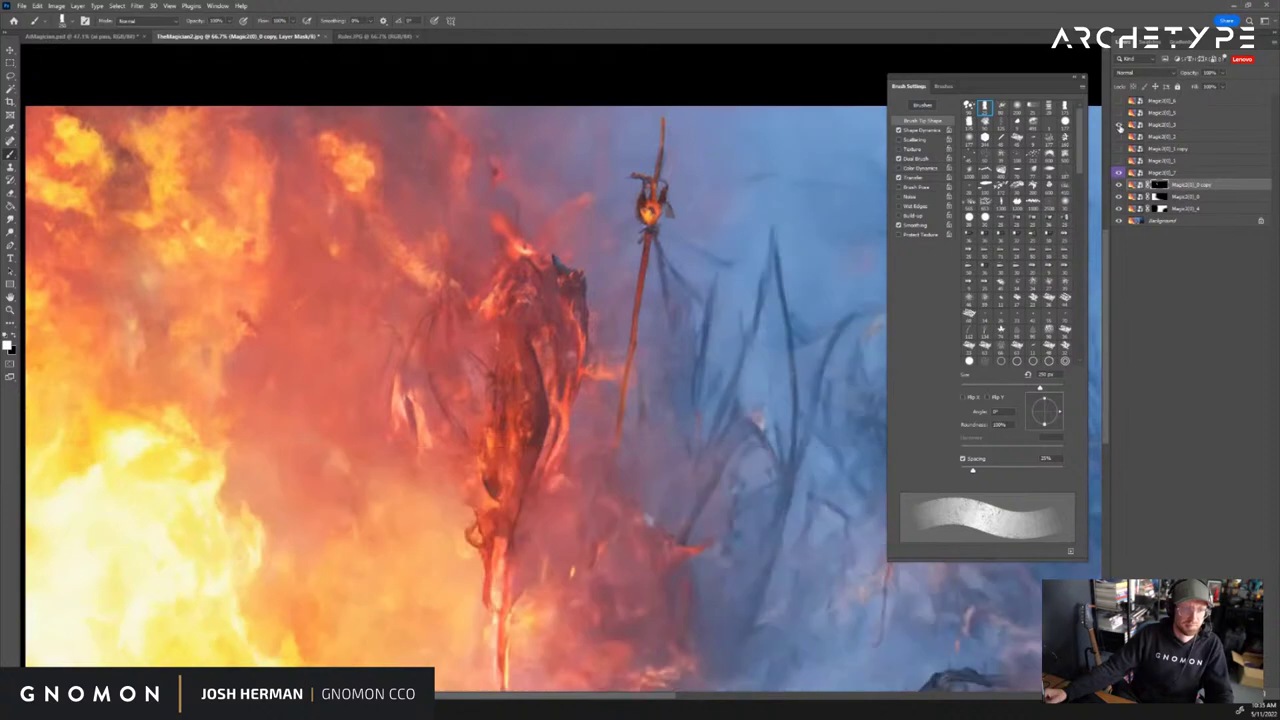
pyautogui.click(1119, 127)
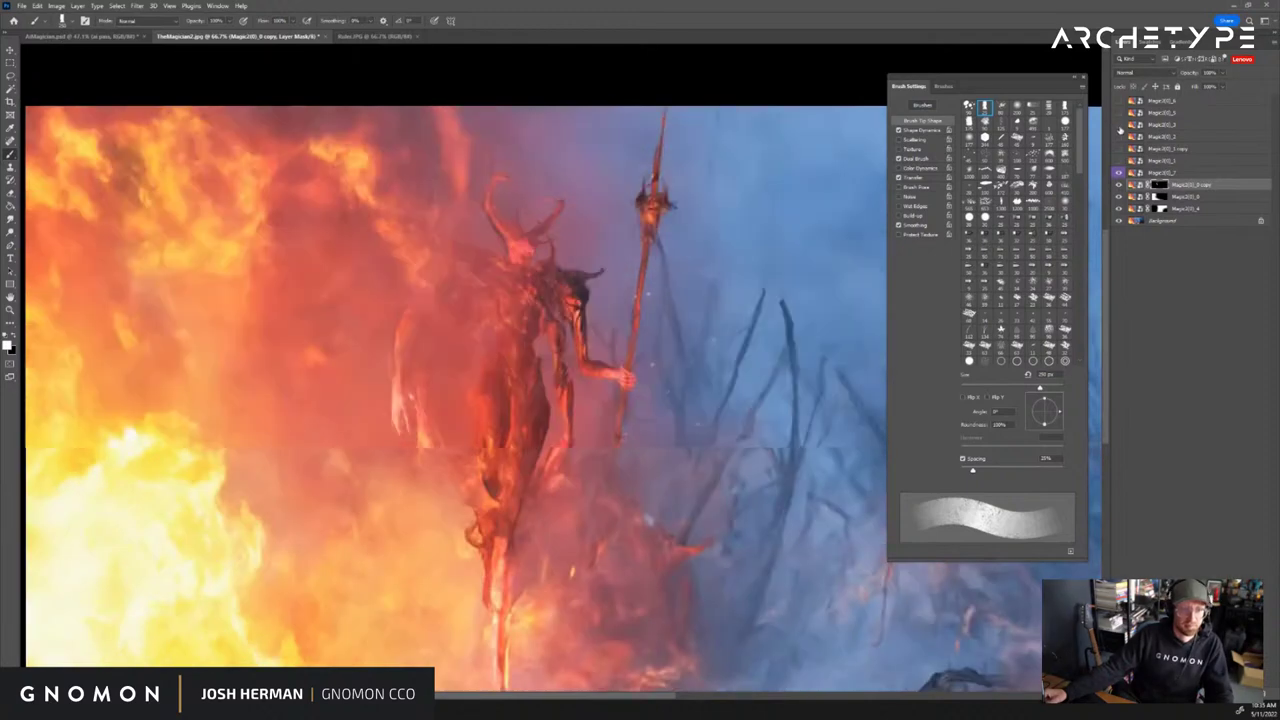
pyautogui.click(1119, 127)
pyautogui.moveTo(641, 476); pyautogui.dragTo(686, 337)
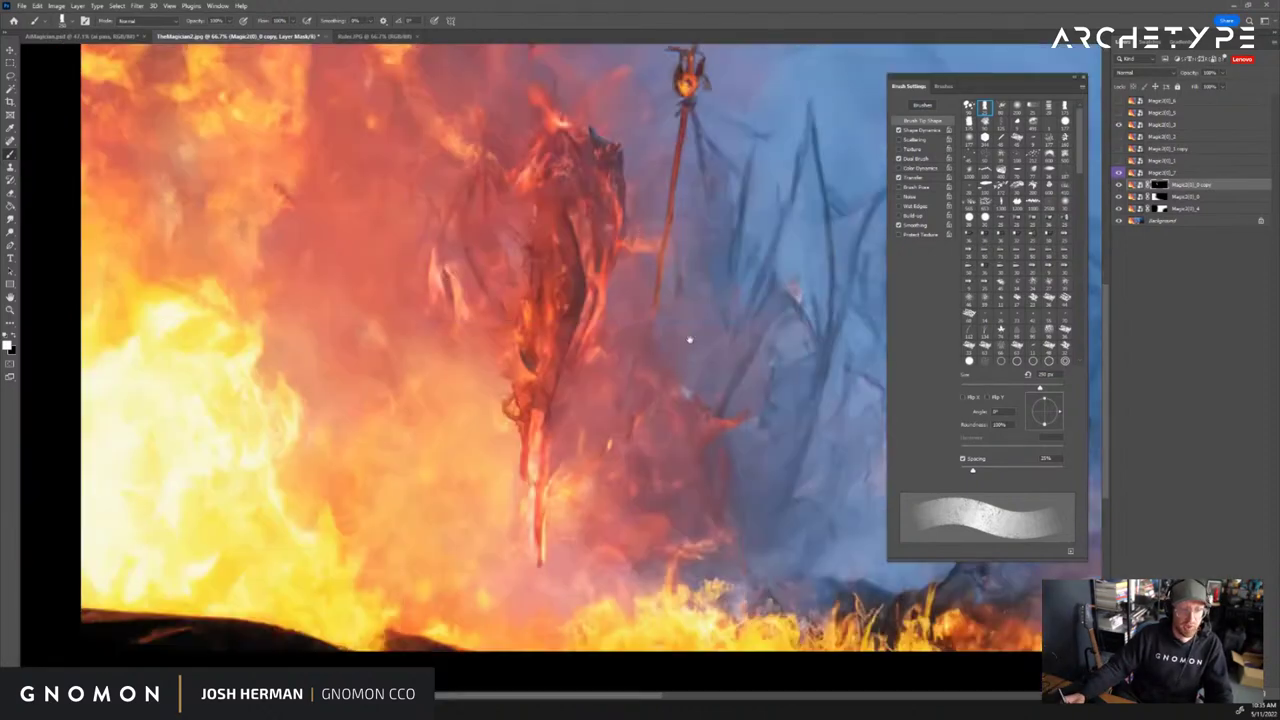
pyautogui.click(1119, 125)
pyautogui.click(1121, 113)
pyautogui.click(1121, 113)
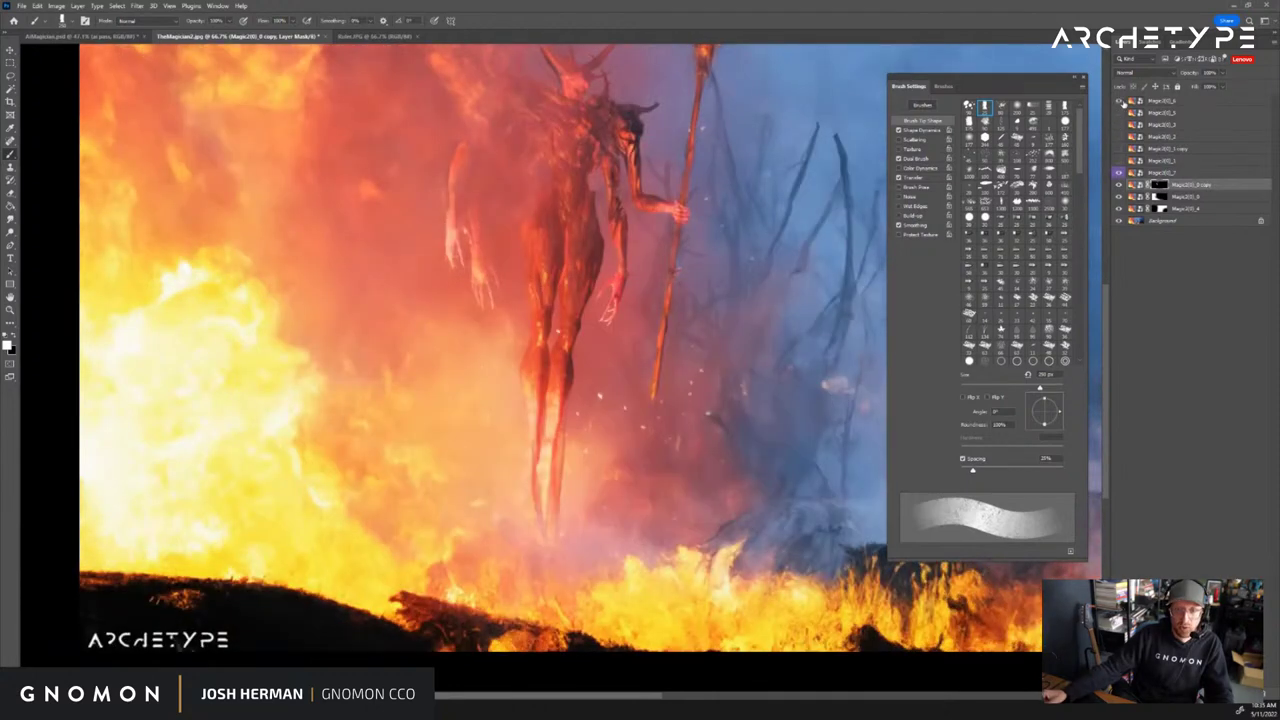
pyautogui.click(1120, 104)
pyautogui.click(1120, 116)
pyautogui.click(1119, 147)
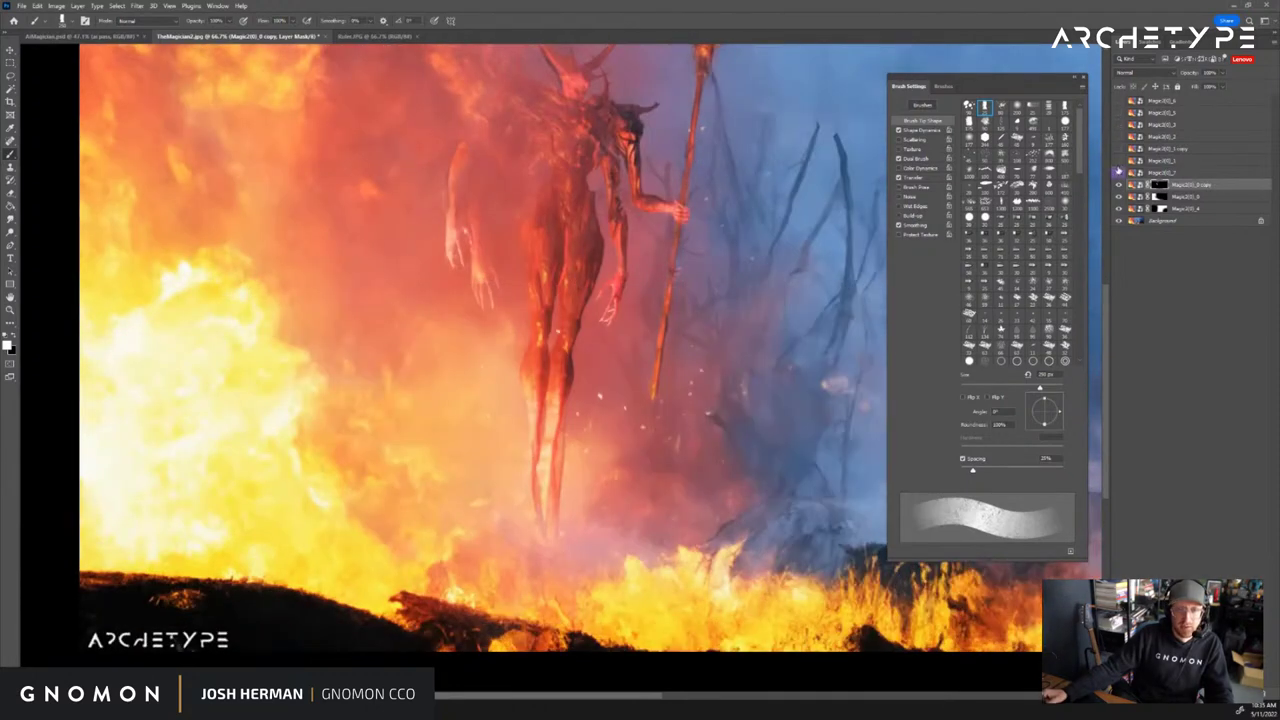
# Compare the masked layers against the Background, leaving "_0 copy" hidden and the two masked layers beneath it visible
pyautogui.click(1120, 161)
pyautogui.click(1120, 173)
pyautogui.click(1120, 185)
pyautogui.click(1119, 197)
pyautogui.click(1120, 209)
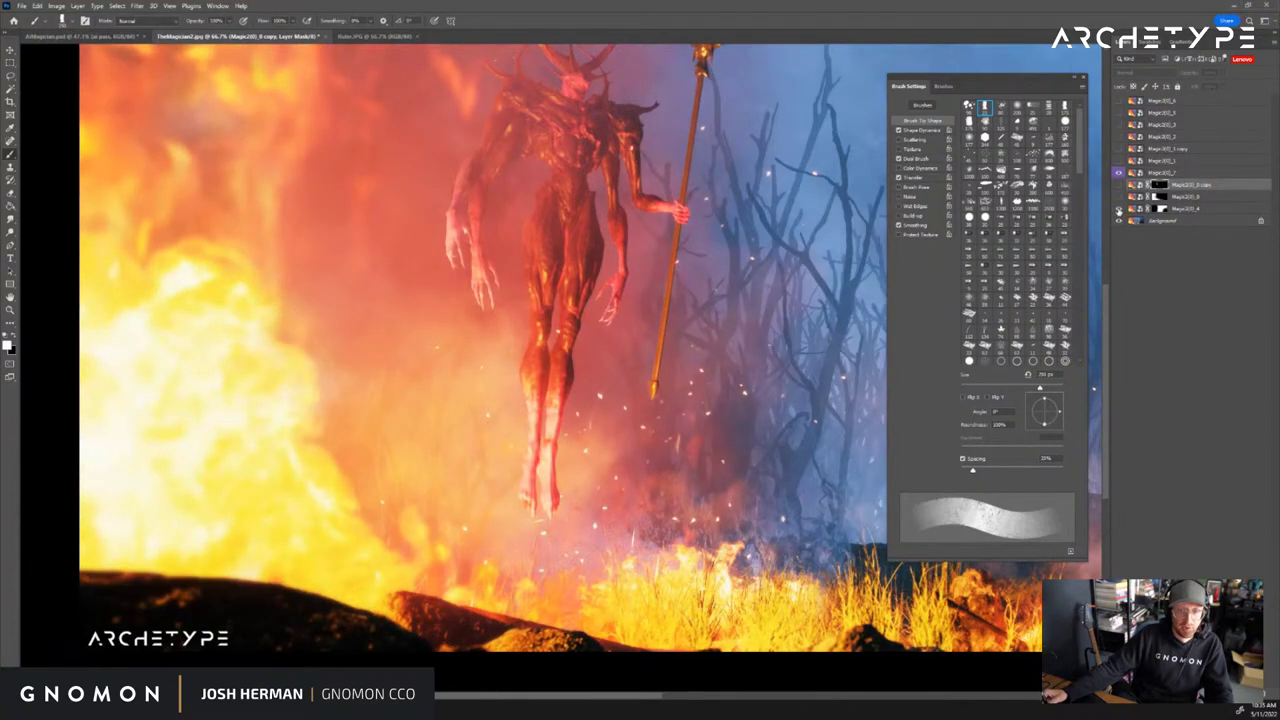
pyautogui.click(1119, 210)
pyautogui.click(1118, 198)
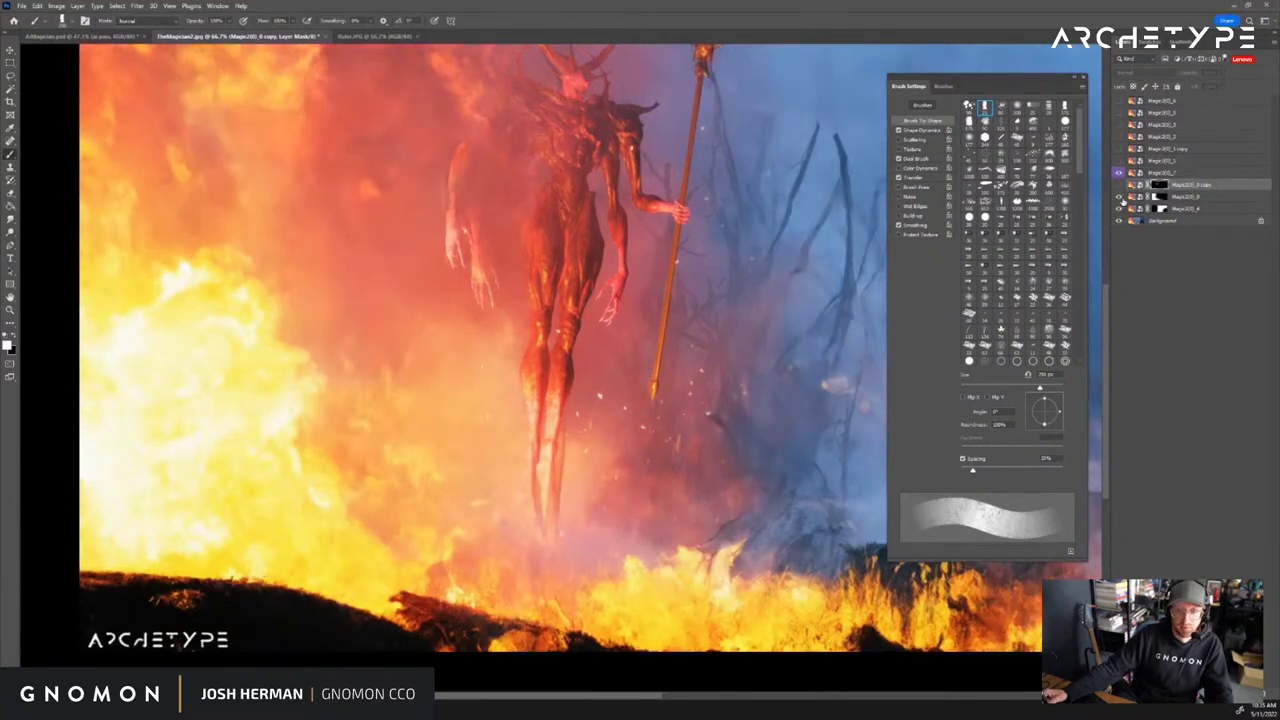
# Try to paint black over the demon's lower legs on the "_0" layer's mask
pyautogui.click(1157, 197)
pyautogui.press('x')
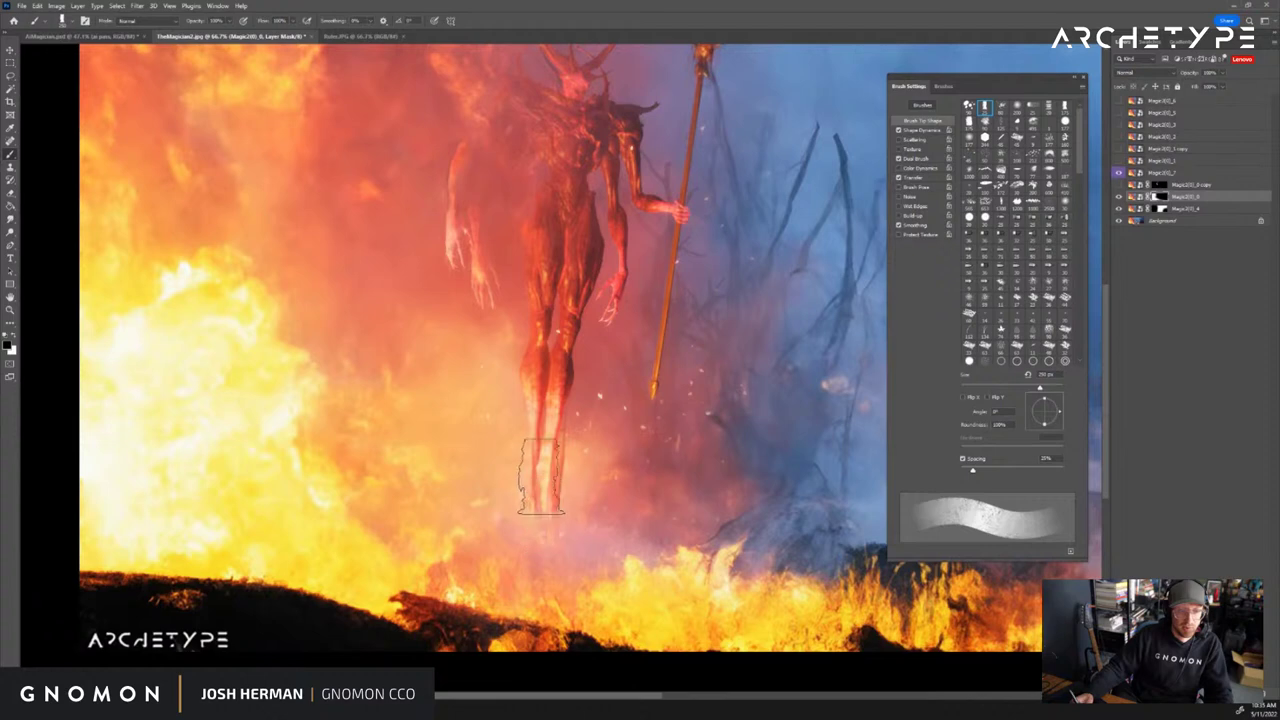
pyautogui.moveTo(541, 478)
pyautogui.mouseDown()
pyautogui.moveTo(542, 554)
pyautogui.moveTo(548, 492)
pyautogui.moveTo(553, 540)
pyautogui.moveTo(540, 480)
pyautogui.mouseUp()
pyautogui.hotkey('ctrl', 'z')
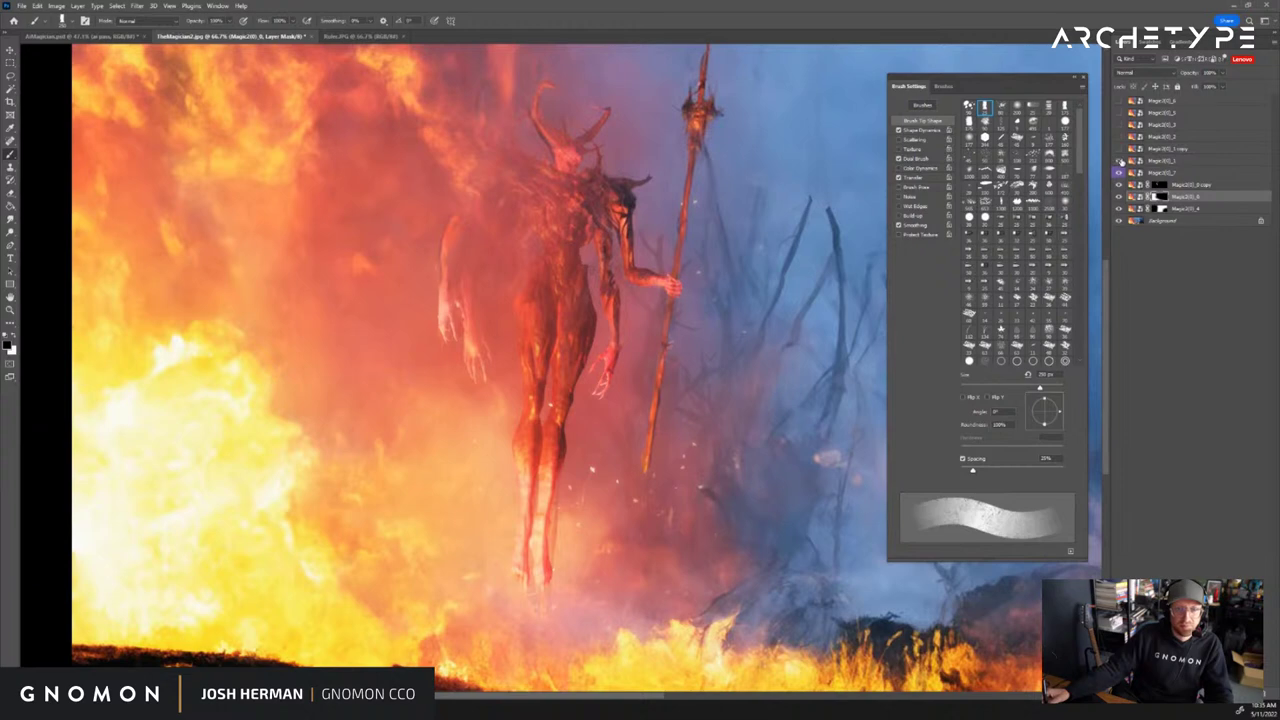
# Compare the three variant layers directly above the "_7" Overlay layer by showing and hiding each one
pyautogui.click(1120, 161)
pyautogui.click(1119, 161)
pyautogui.click(1118, 149)
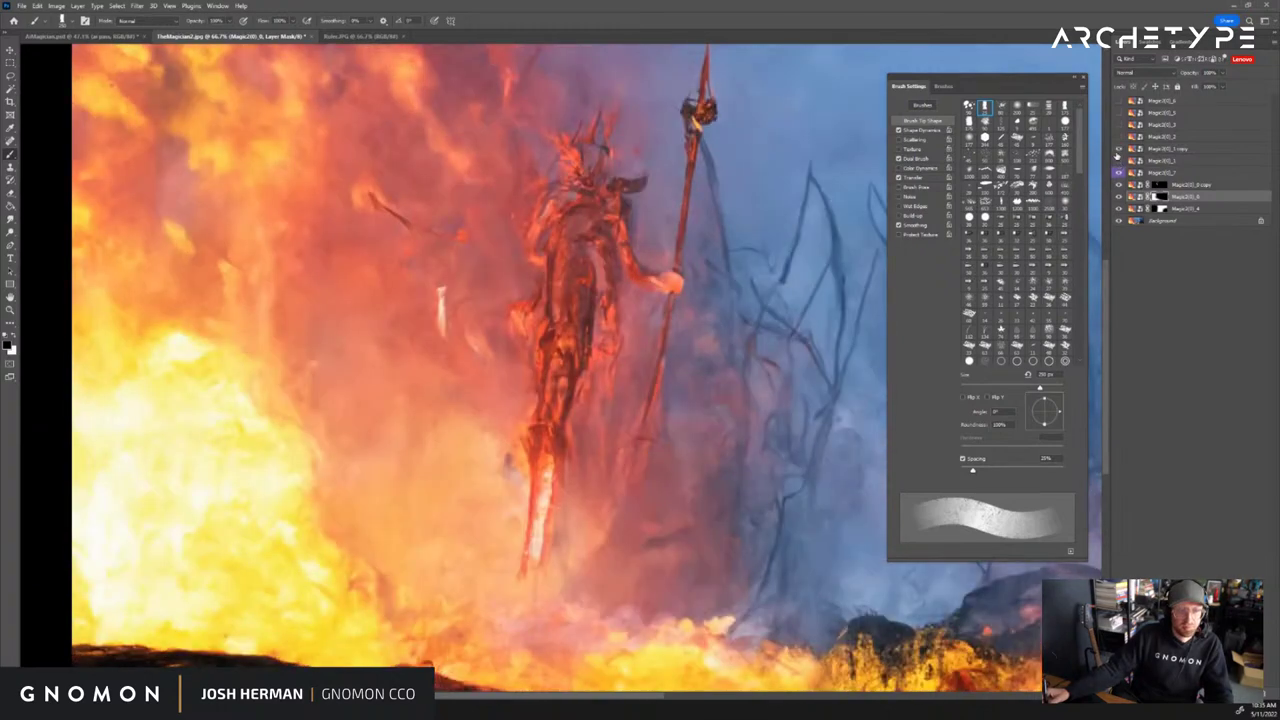
pyautogui.click(1119, 149)
pyautogui.click(1119, 137)
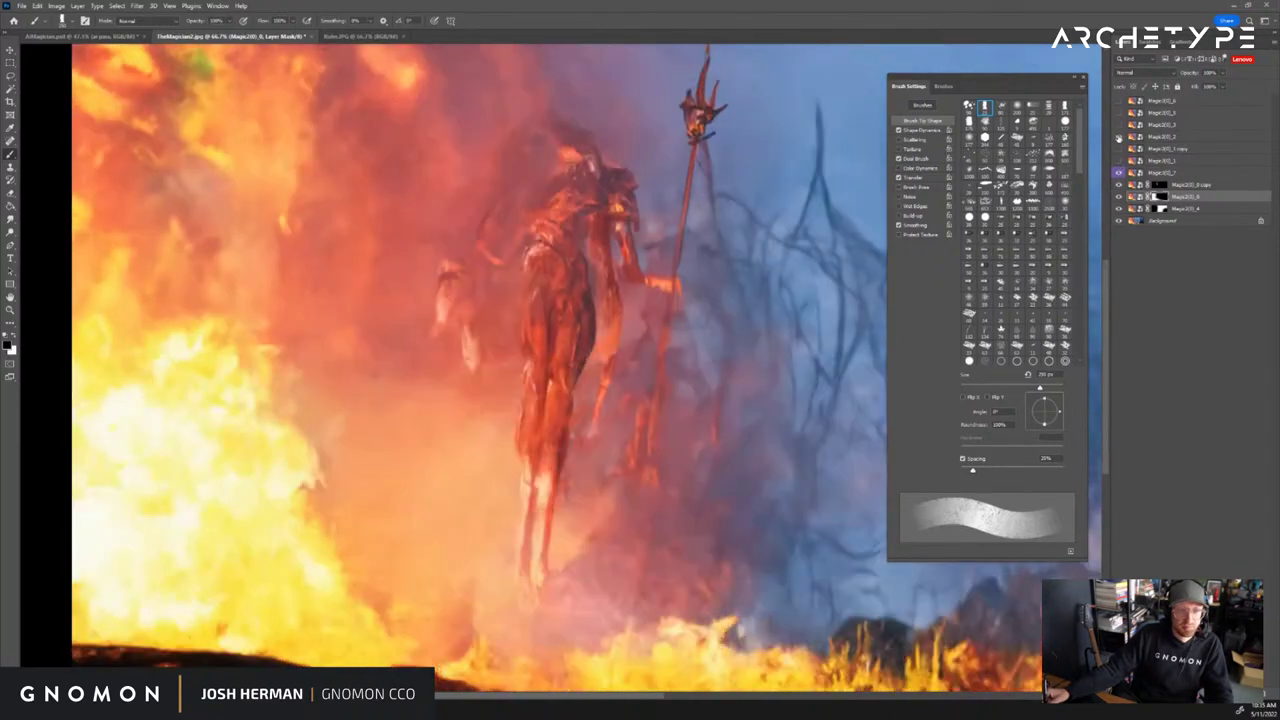
# Examine the top three variant layers of the stack against the current composite by toggling their visibility
pyautogui.click(1119, 125)
pyautogui.click(1119, 125)
pyautogui.click(1119, 124)
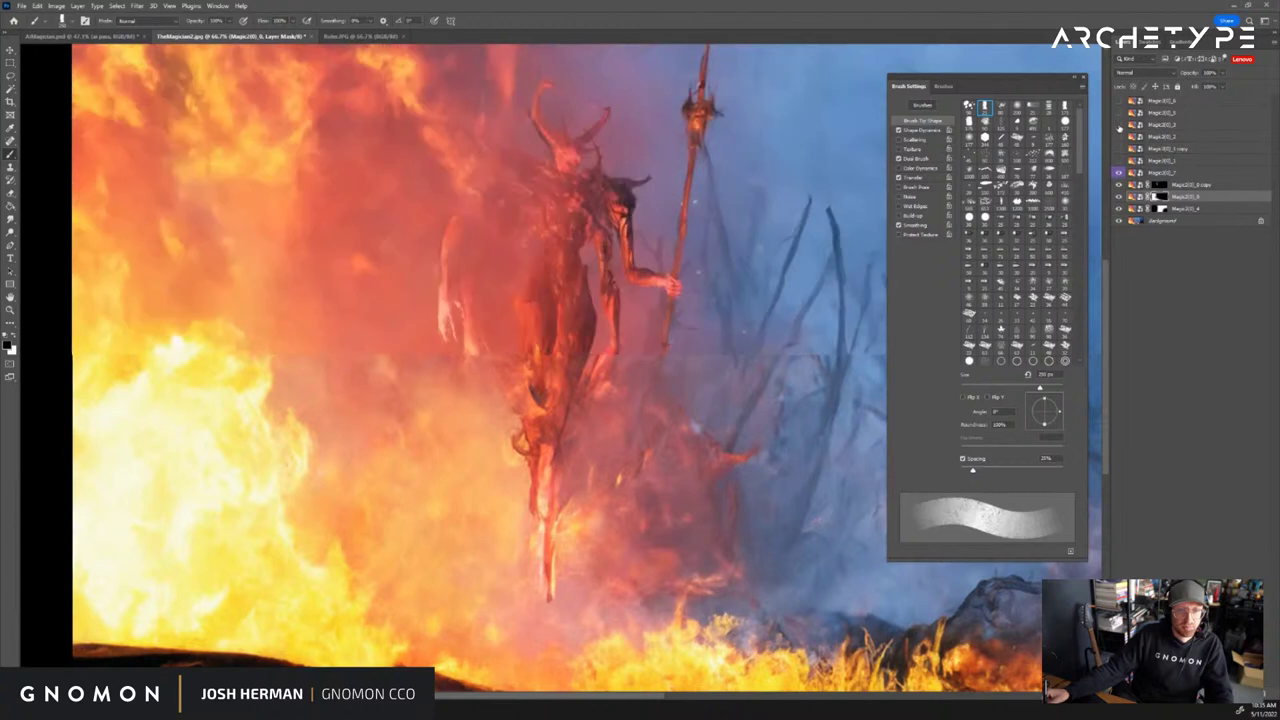
pyautogui.click(1119, 122)
pyautogui.click(1119, 121)
pyautogui.click(1119, 119)
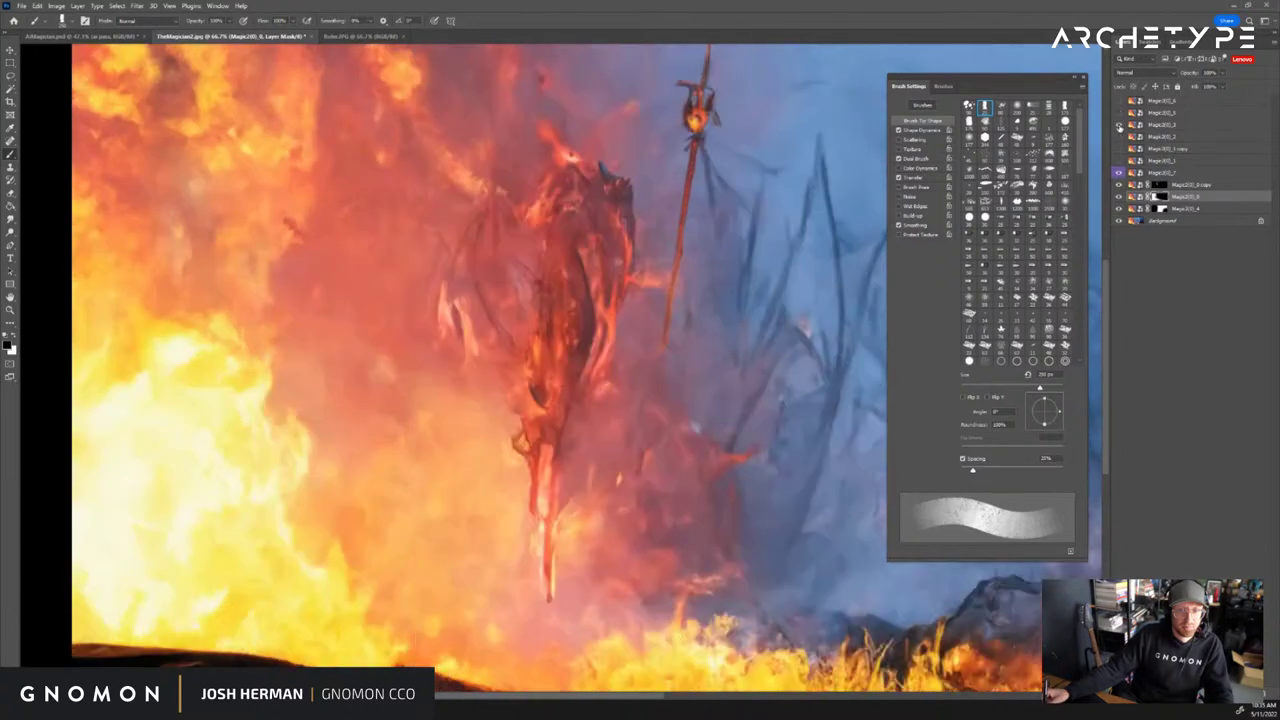
pyautogui.click(1119, 117)
pyautogui.click(1119, 115)
pyautogui.click(1119, 113)
pyautogui.click(1119, 110)
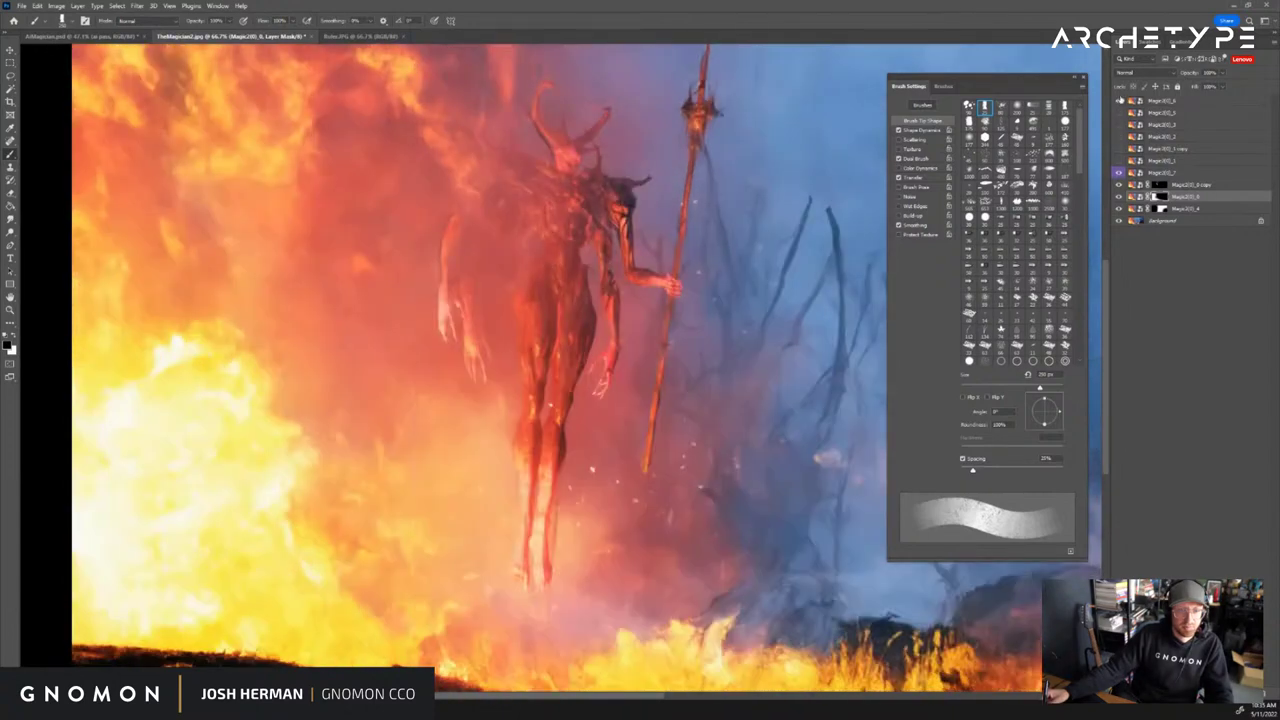
pyautogui.click(1120, 104)
pyautogui.click(1120, 102)
# Show the "_5" variant layer, move it directly beneath the "_7" Overlay layer and give it an all-black layer mask
pyautogui.click(1120, 110)
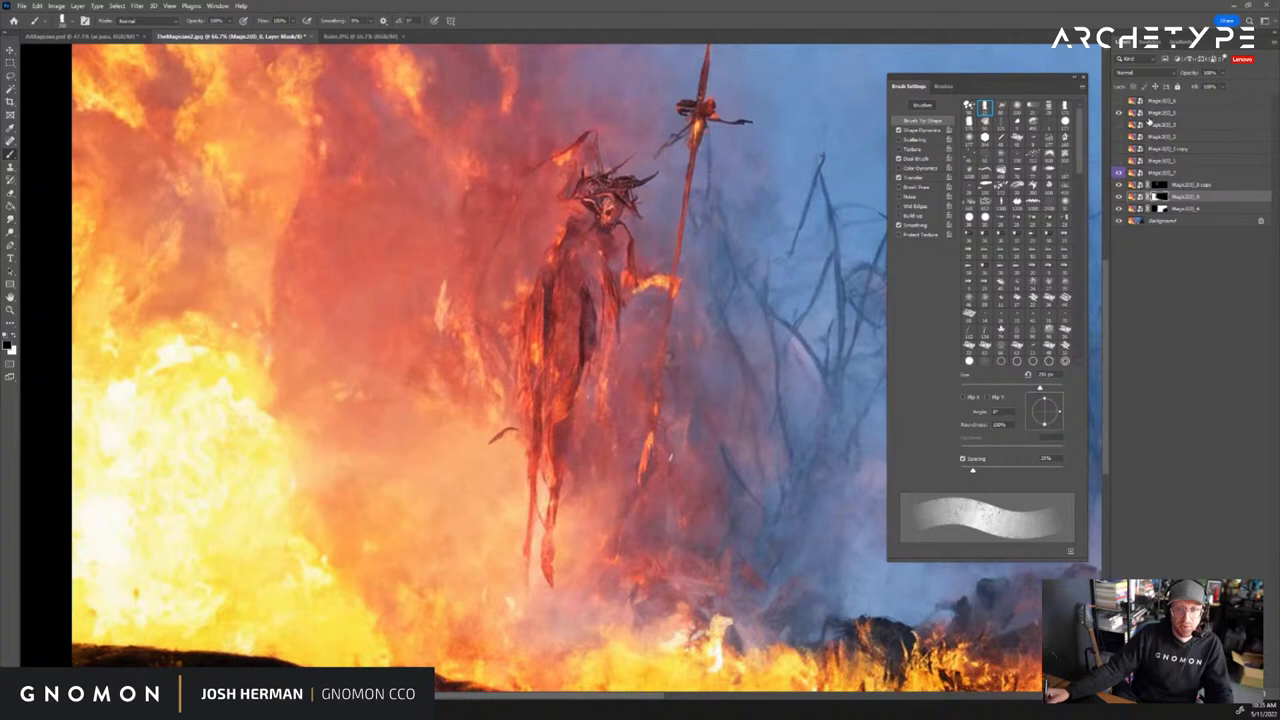
pyautogui.moveTo(1149, 118); pyautogui.dragTo(1168, 180)
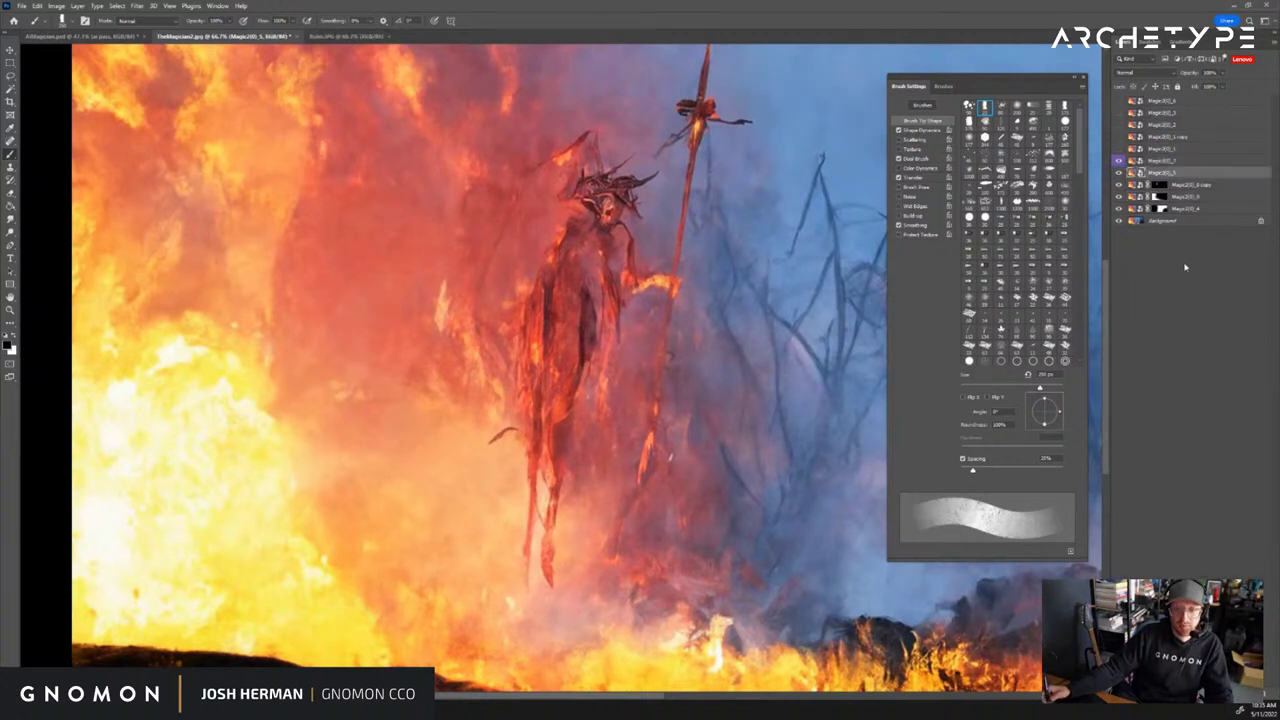
pyautogui.click(1175, 697)
pyautogui.hotkey('ctrl', 'i')
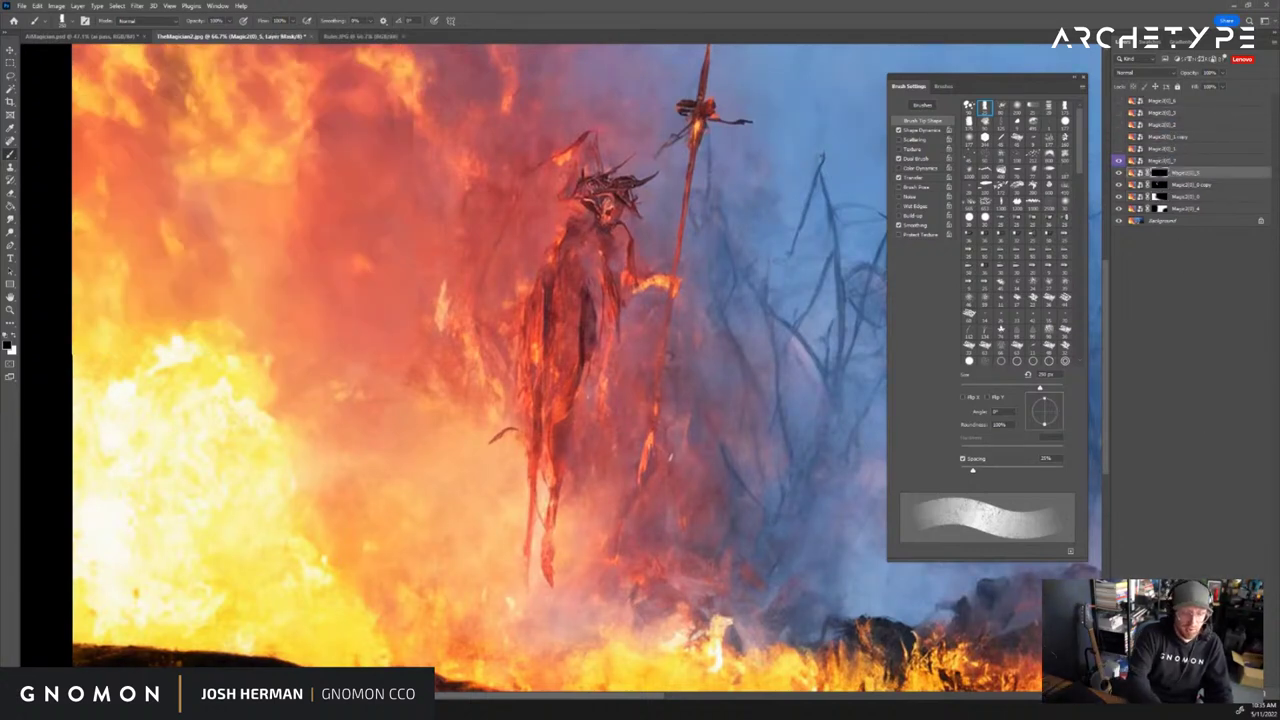
# Paint white on the "_5" layer's mask over the demon's legs and body to reveal that variant there
pyautogui.press('x')
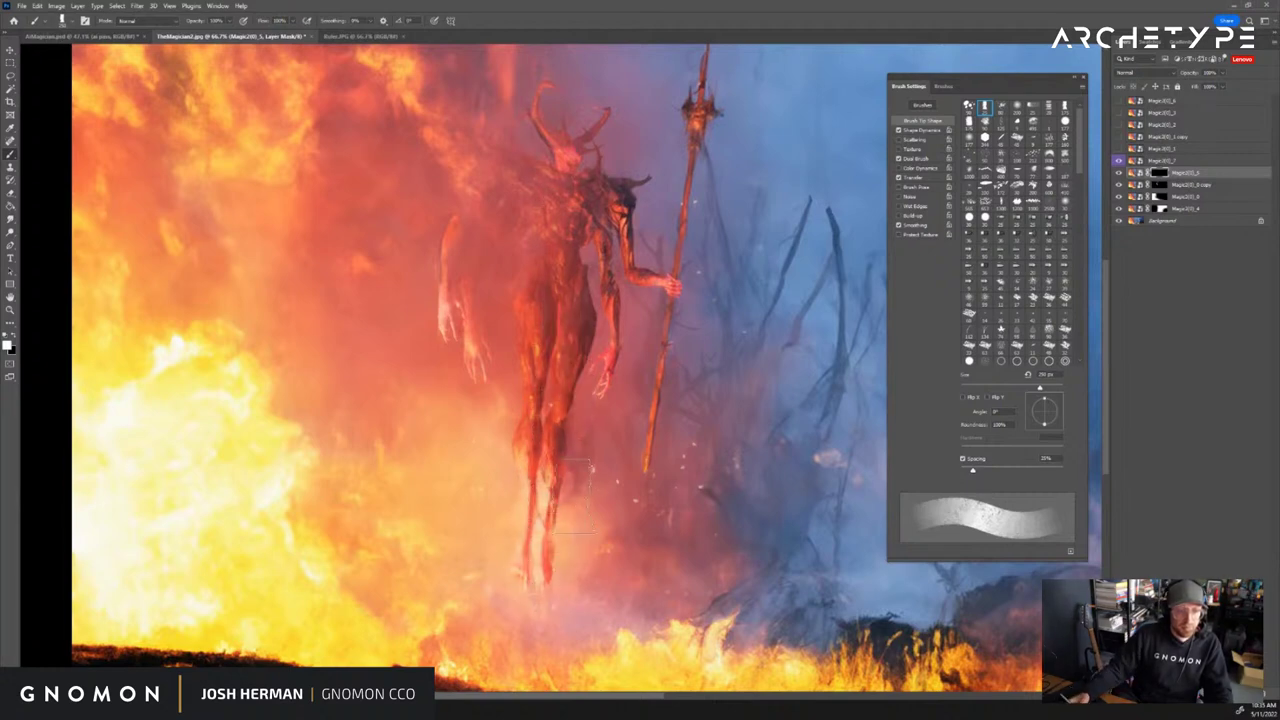
pyautogui.moveTo(489, 479)
pyautogui.mouseDown()
pyautogui.moveTo(514, 452)
pyautogui.moveTo(486, 452)
pyautogui.mouseUp()
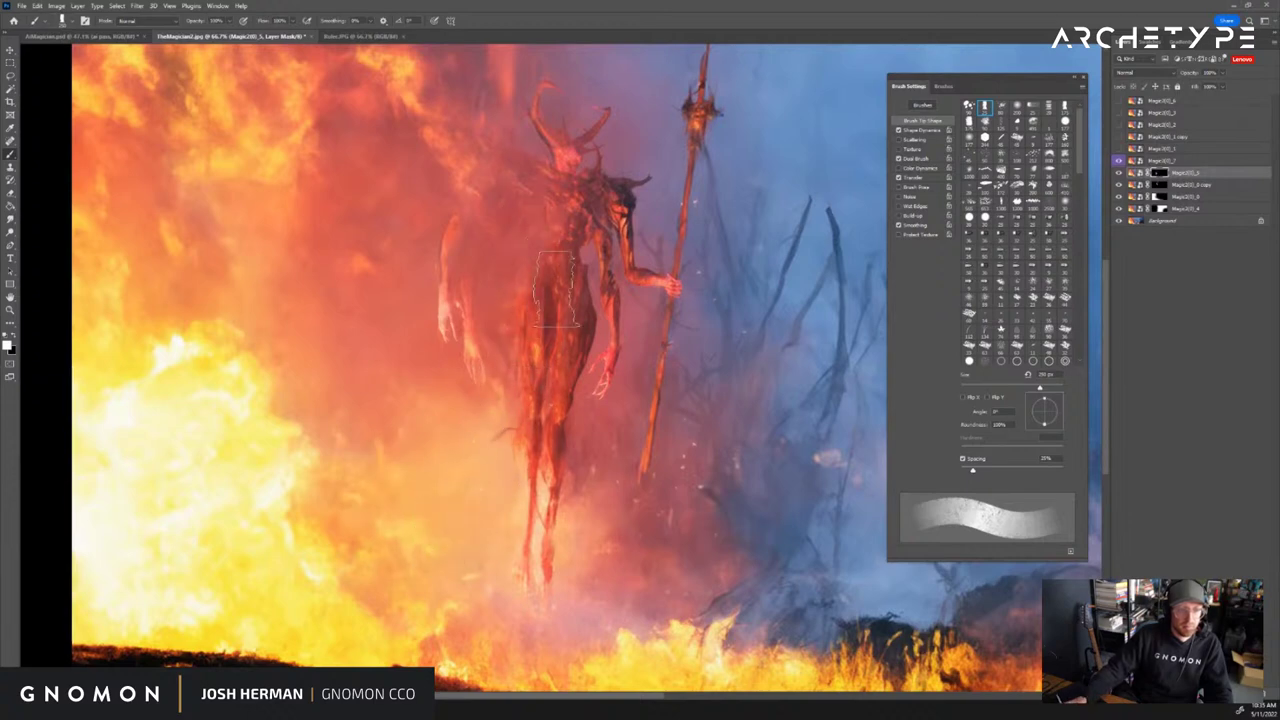
pyautogui.scroll(1, 591, 395)
pyautogui.moveTo(552, 435)
pyautogui.mouseDown()
pyautogui.moveTo(541, 394)
pyautogui.moveTo(527, 544)
pyautogui.moveTo(535, 445)
pyautogui.moveTo(518, 396)
pyautogui.mouseUp()
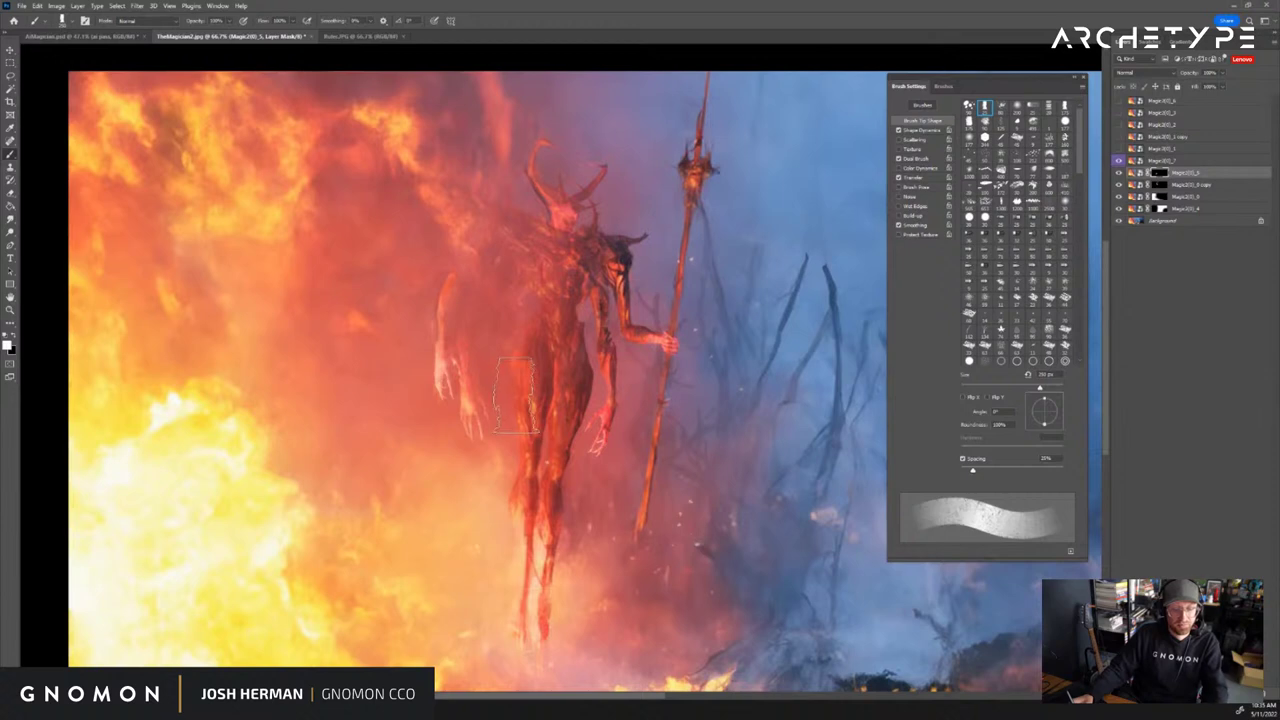
# Reduce the brush size and paint white on the "_5" layer's mask around the demon's lower hand beside the legs
pyautogui.press('[')
pyautogui.press('[')
pyautogui.press(',')
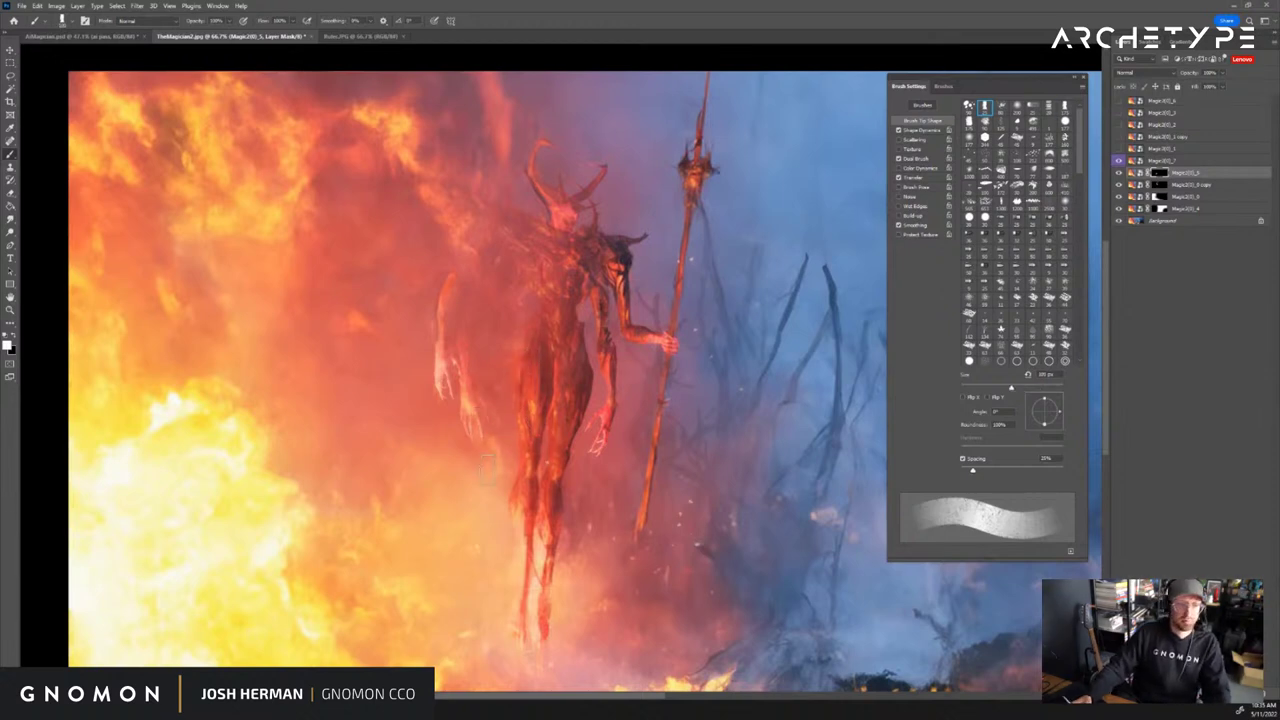
pyautogui.press('z')
pyautogui.keyDown('alt'); pyautogui.click(494, 410); pyautogui.keyUp('alt')
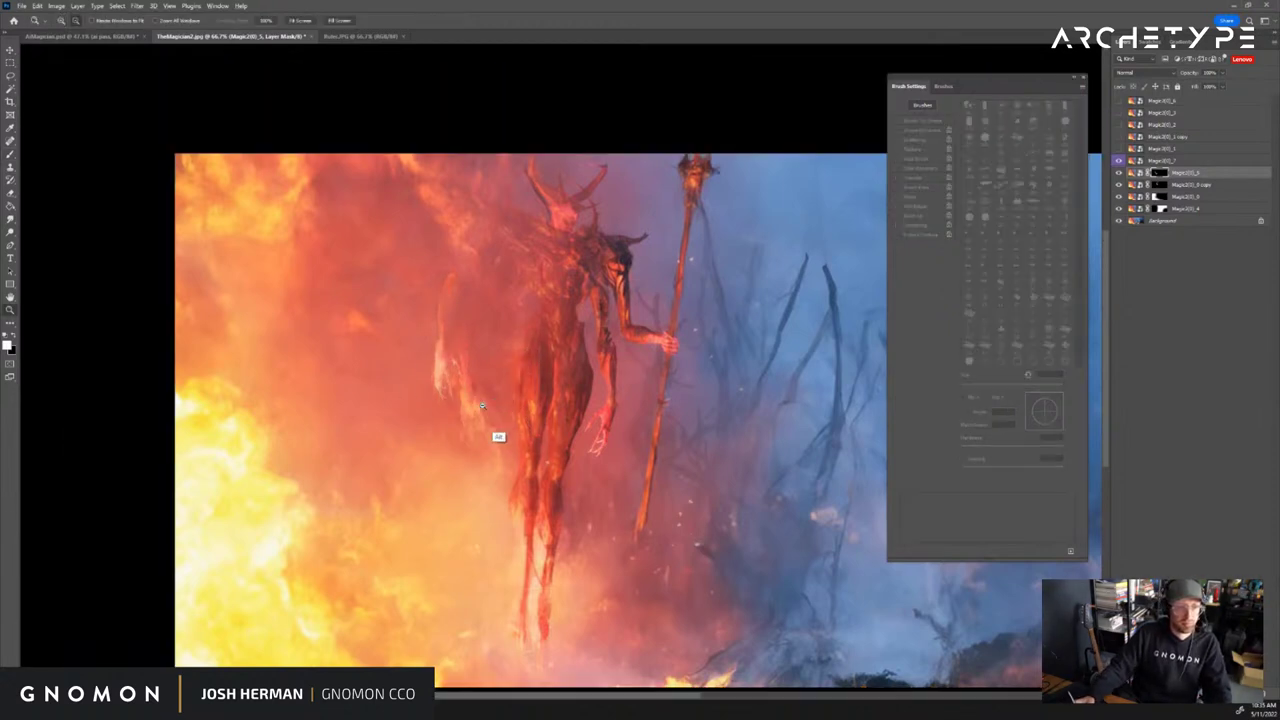
pyautogui.keyDown('alt'); pyautogui.click(497, 434); pyautogui.keyUp('alt')
pyautogui.press('b')
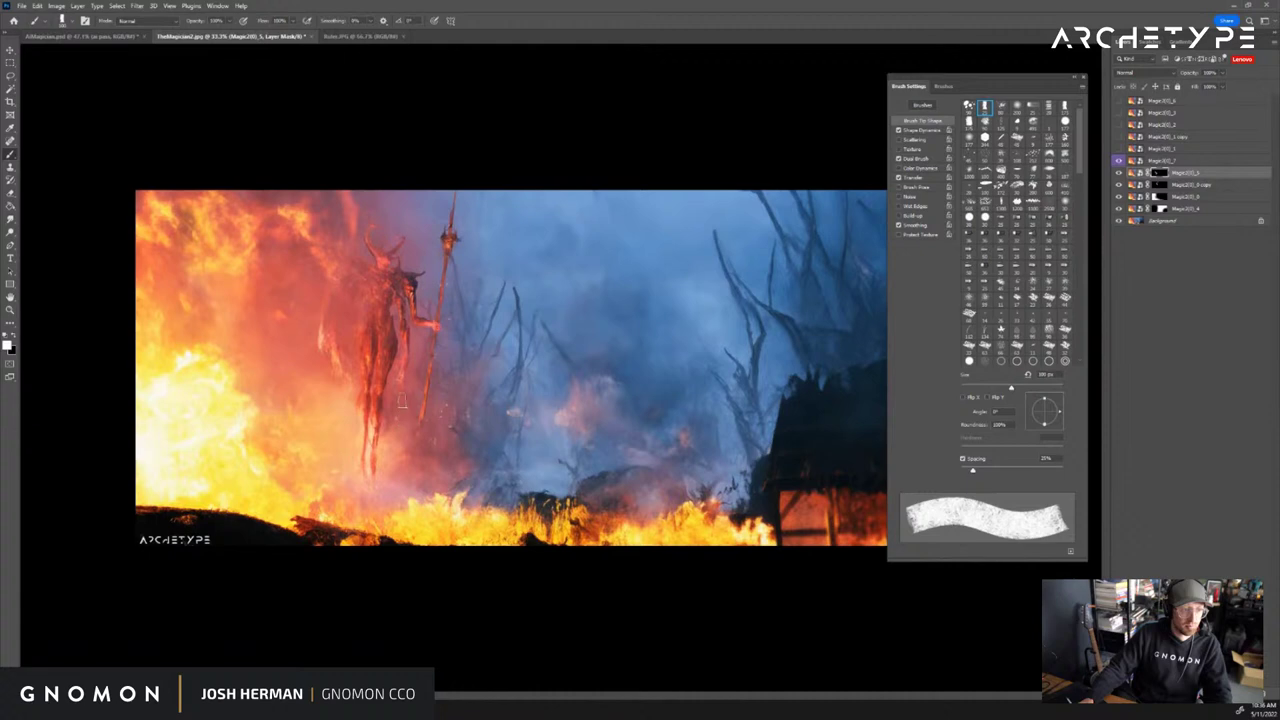
pyautogui.moveTo(406, 376); pyautogui.dragTo(397, 417)
# Check the blended figure in the full image and put away the brush settings so the whole scene is unobstructed
pyautogui.press('z')
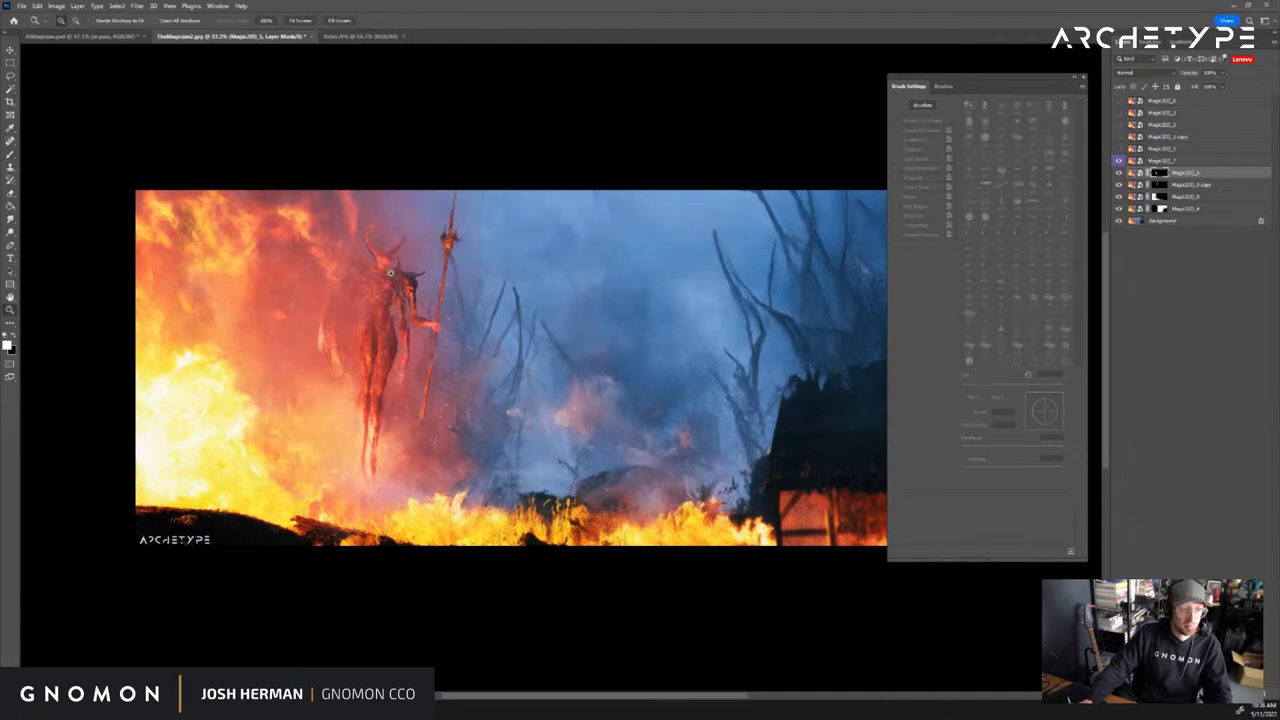
pyautogui.click(381, 261)
pyautogui.keyDown('alt'); pyautogui.click(388, 298); pyautogui.keyUp('alt')
pyautogui.press('b')
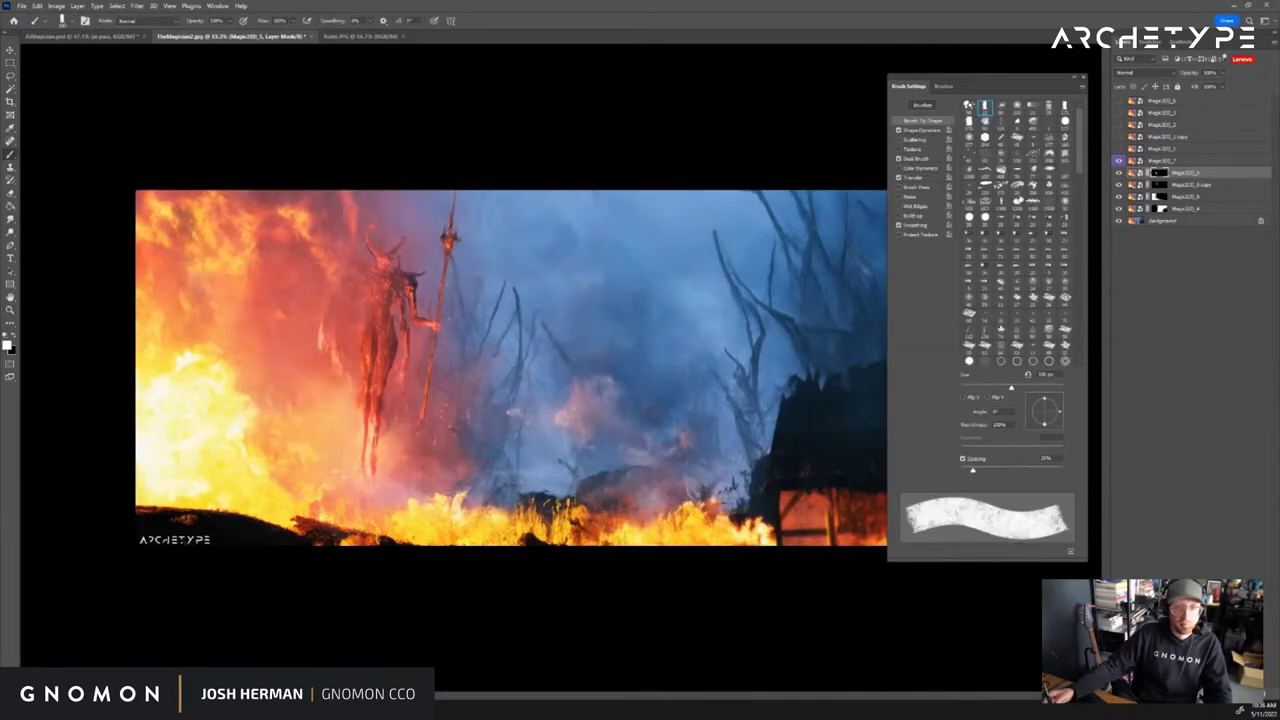
pyautogui.click(1084, 79)
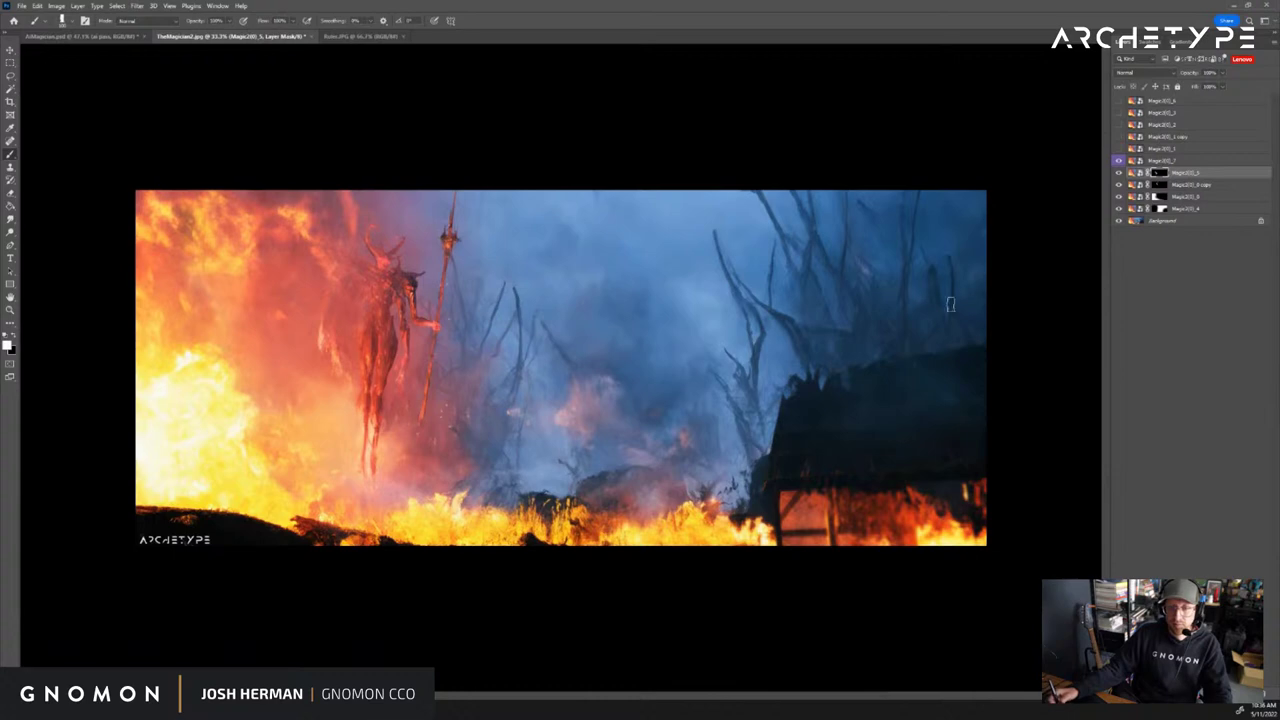
# Save the composite to the Desktop as a Photoshop file named TheMagician2
pyautogui.hotkey('ctrl', 'shift', 's')
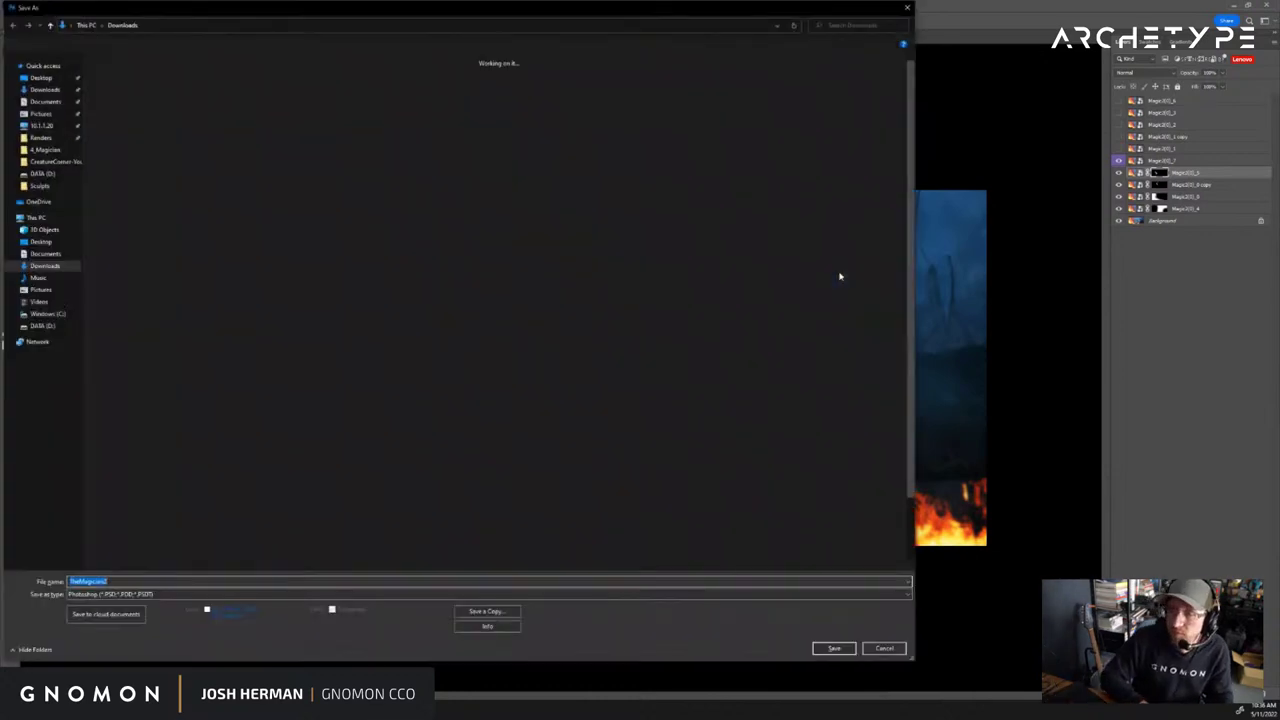
pyautogui.press('Escape')
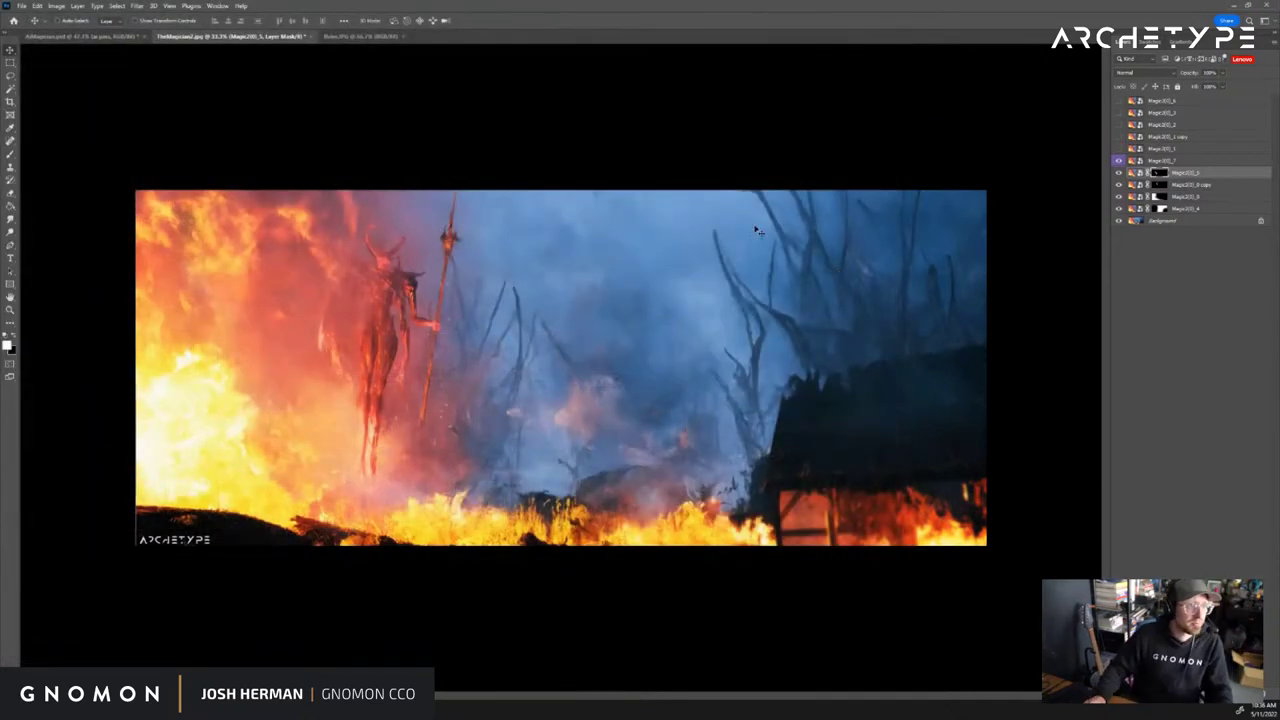
pyautogui.hotkey('ctrl', 'shift', 's')
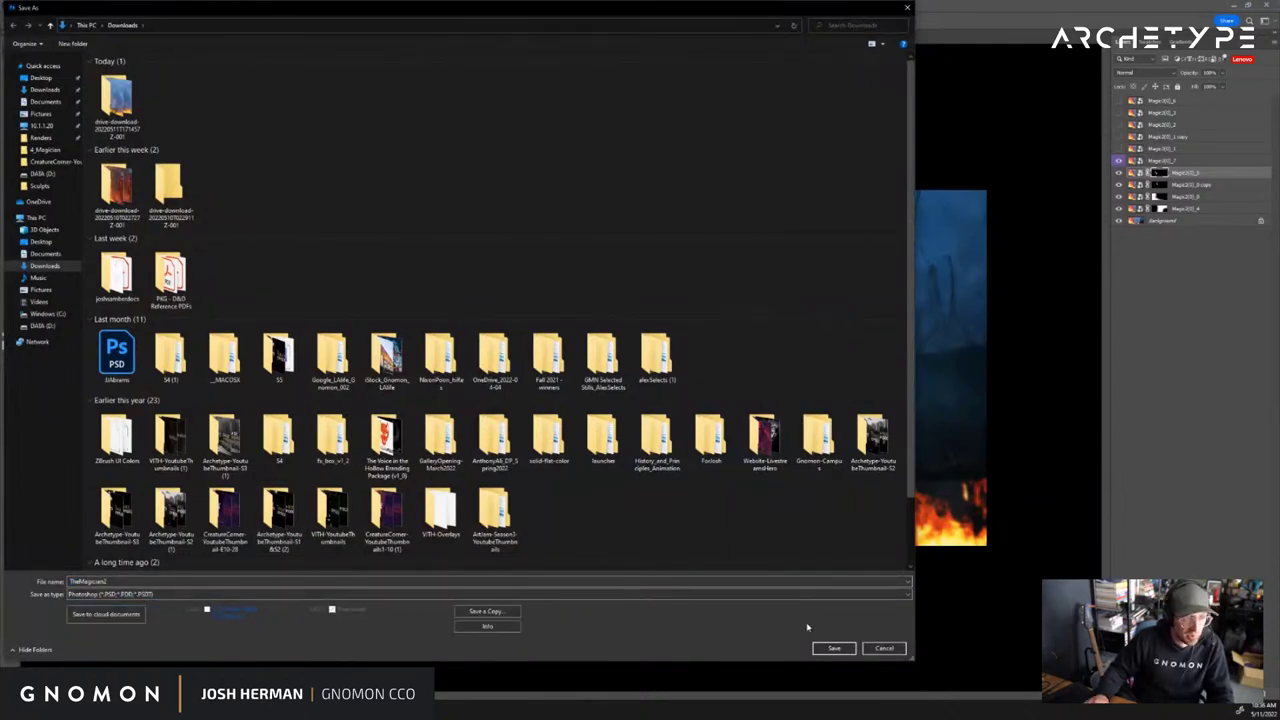
pyautogui.click(40, 77)
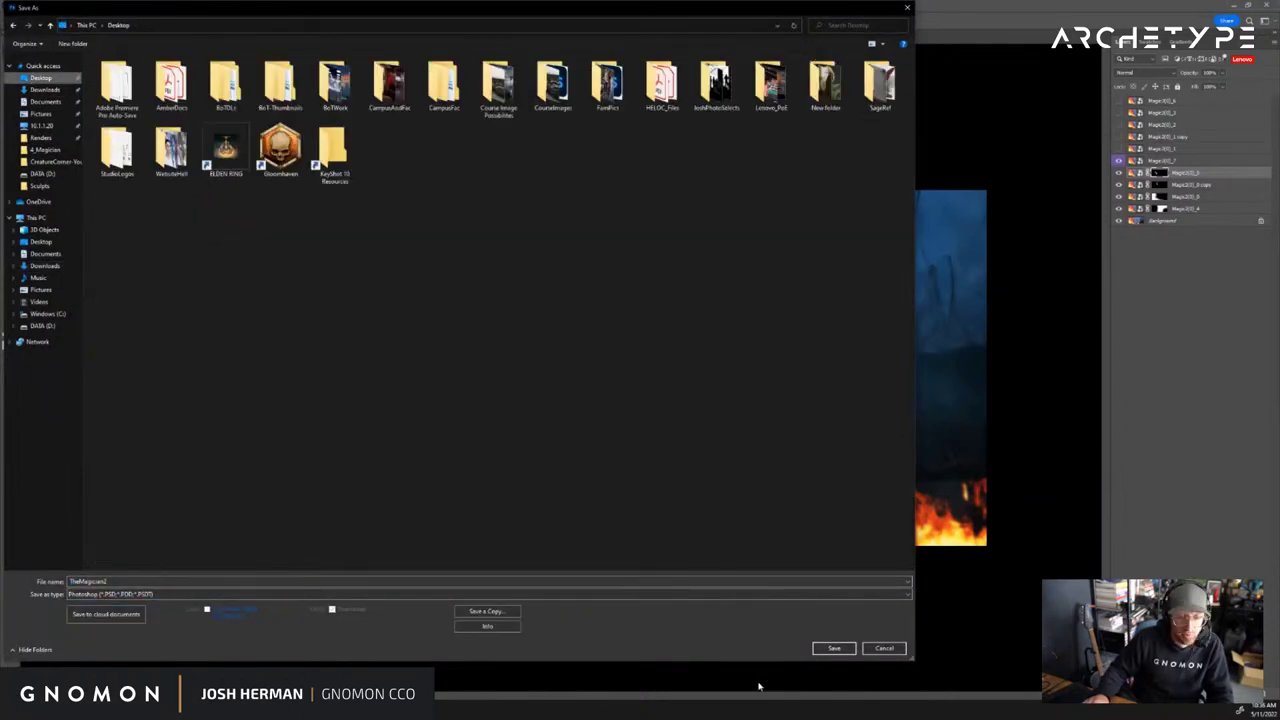
pyautogui.click(833, 649)
pyautogui.click(1131, 194)
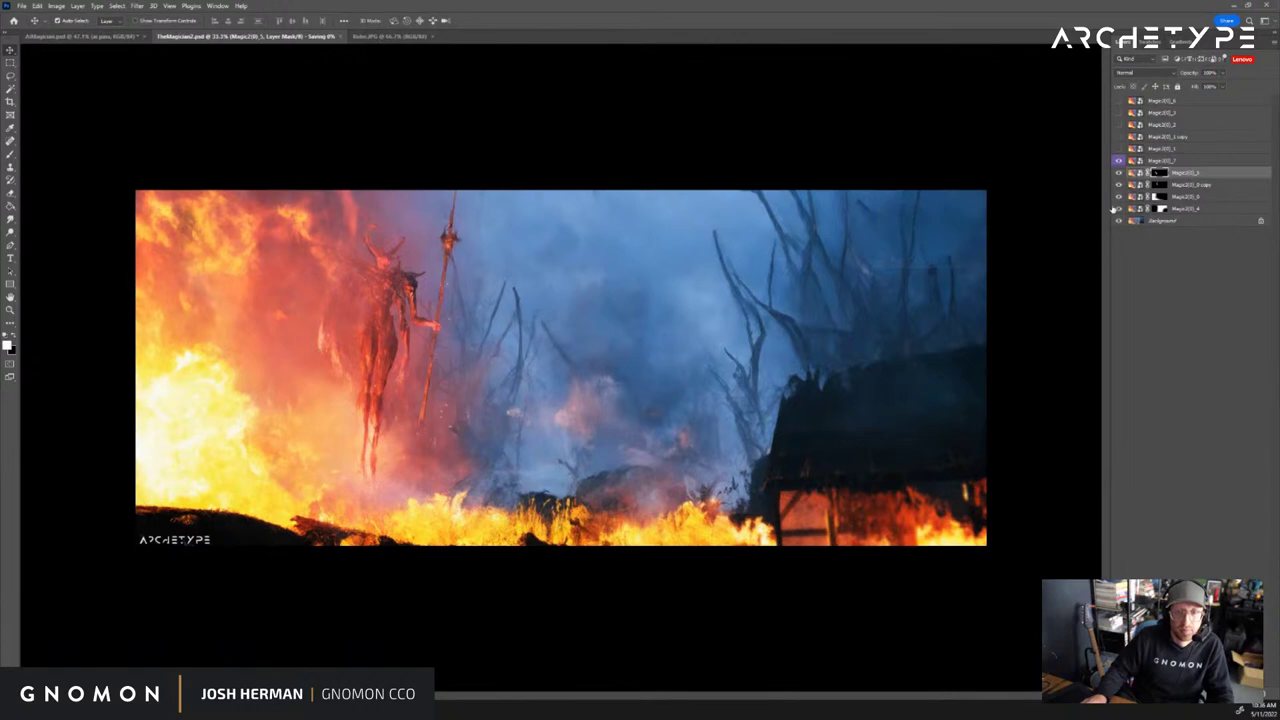
# Switch to the AIMagician.psd document and hide Layer 2, Layer 3 and the upper masked layers in the AI pass group
pyautogui.click(118, 37)
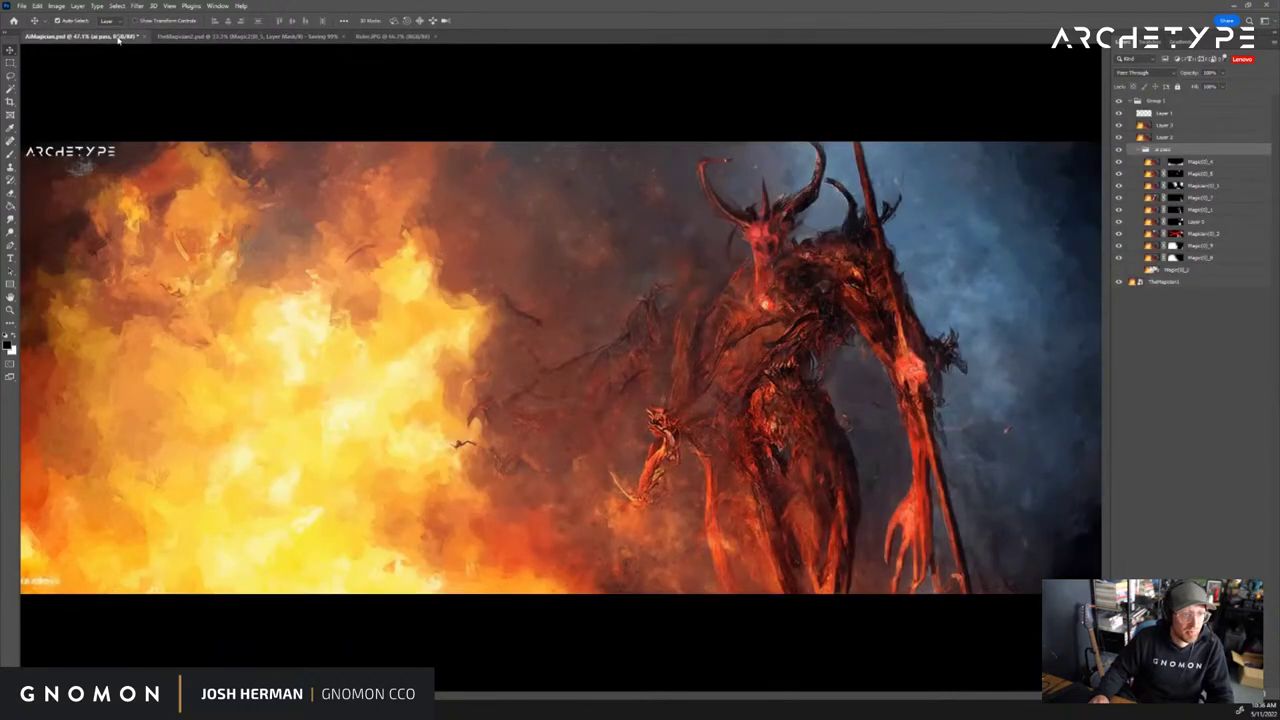
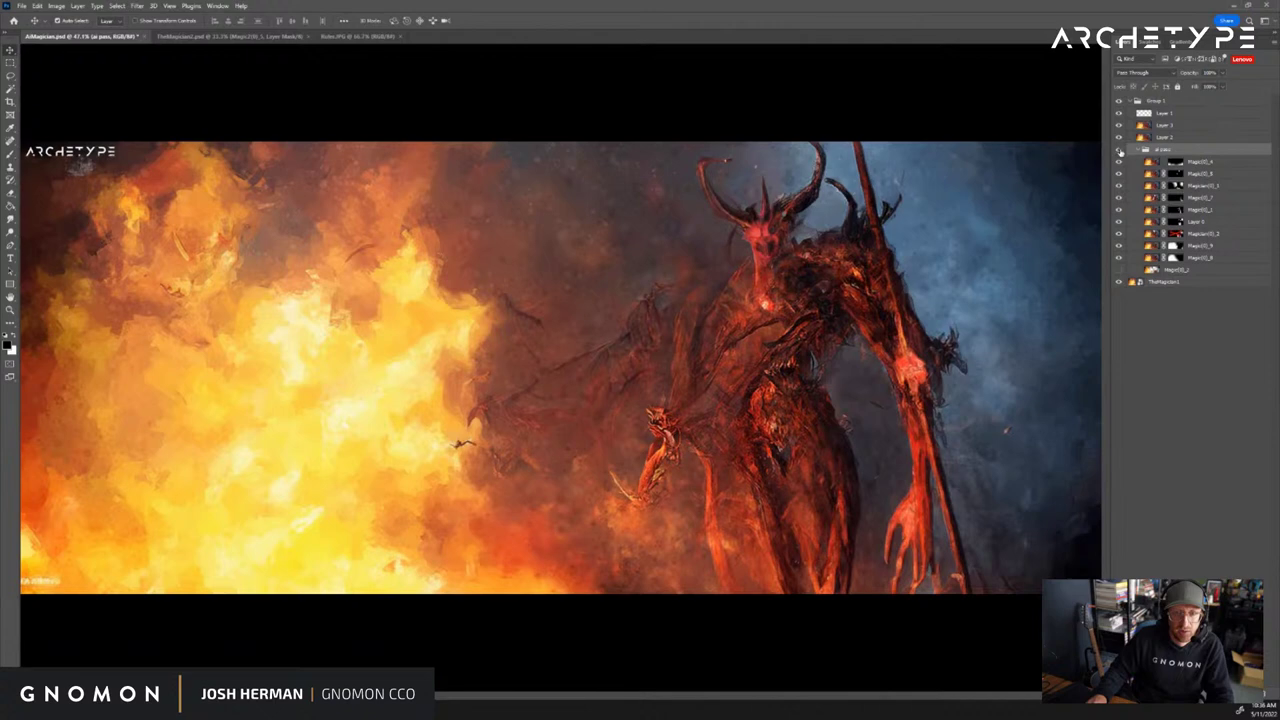
pyautogui.click(1120, 137)
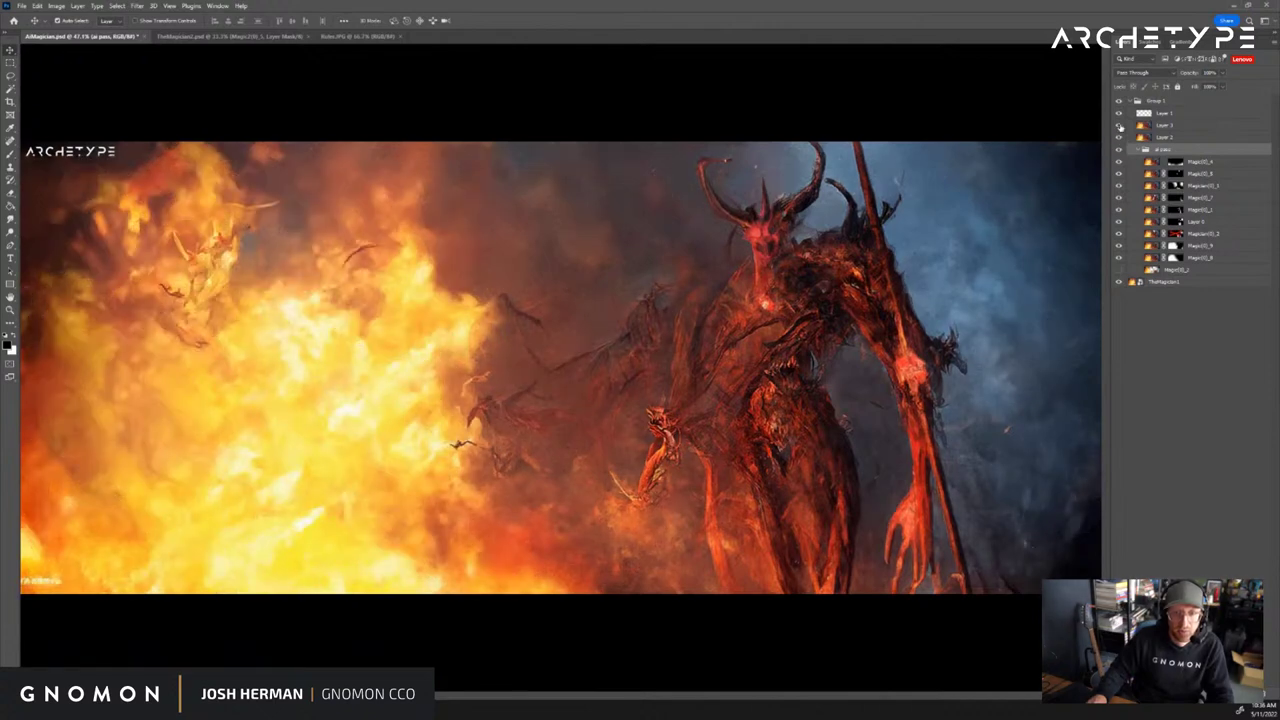
pyautogui.click(1120, 127)
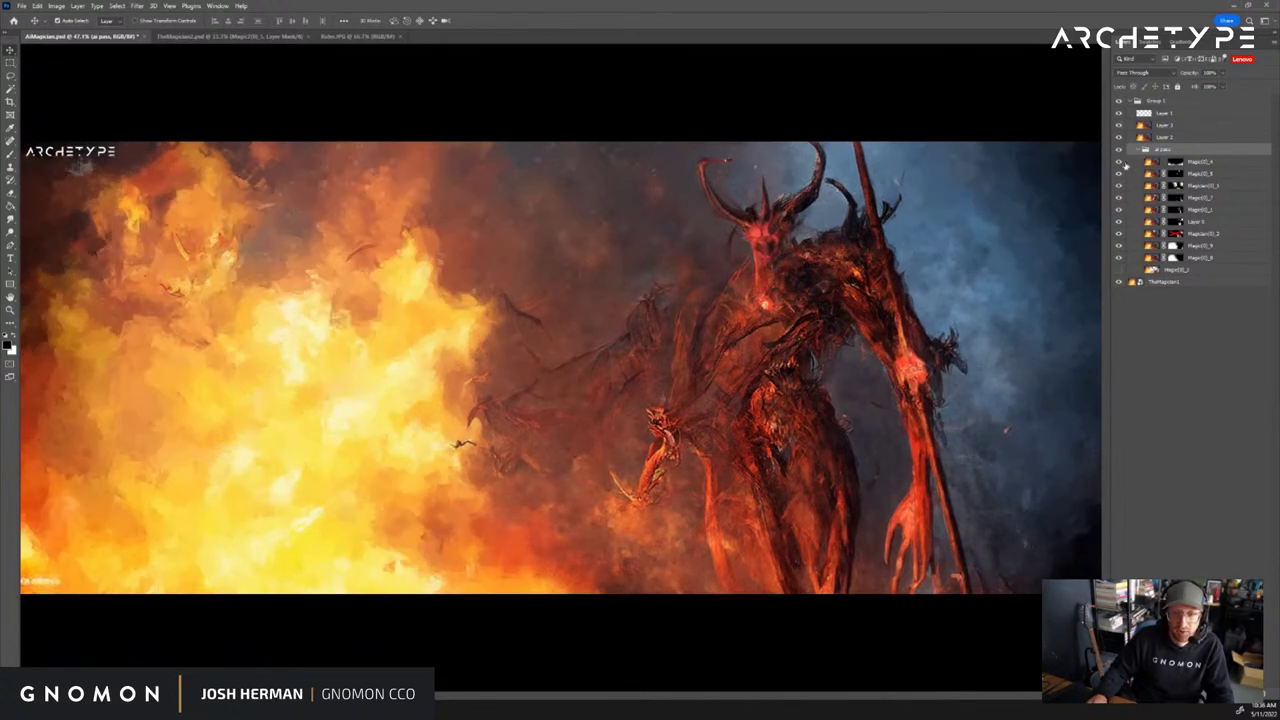
pyautogui.click(1119, 160)
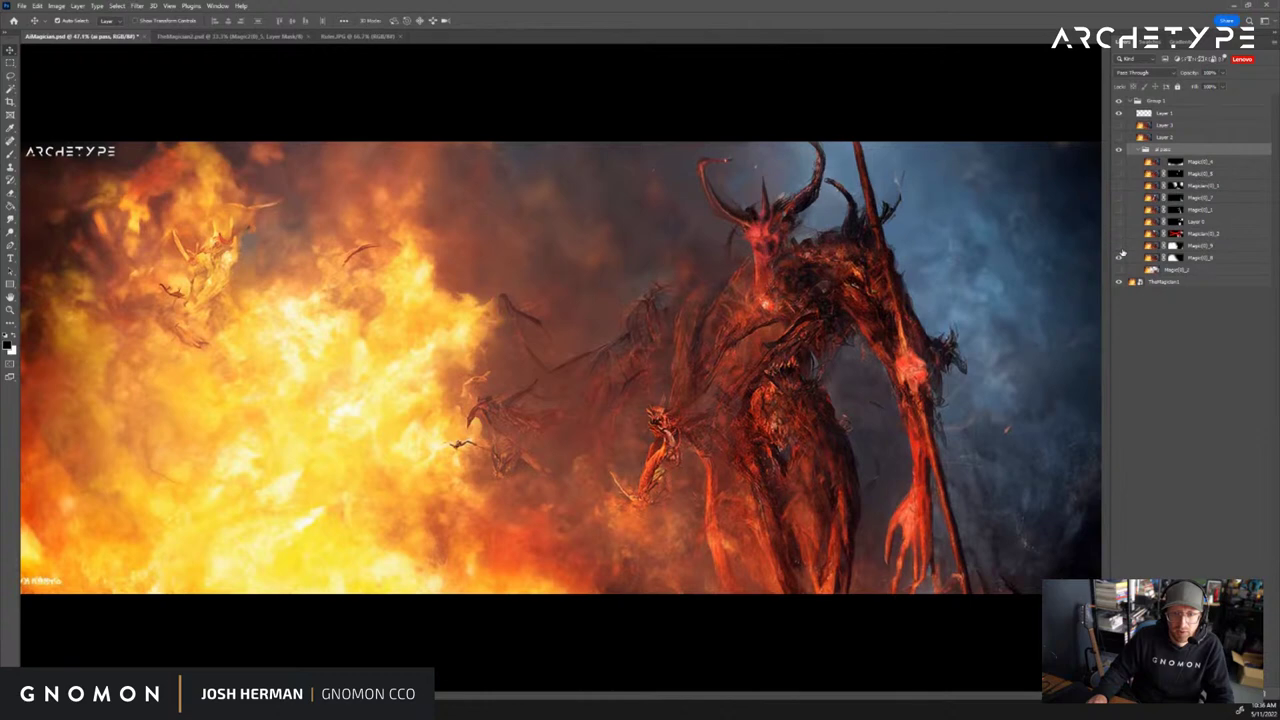
# Compare the two lowest masked layers of the AI pass group with the original render by toggling their visibility
pyautogui.click(1120, 257)
pyautogui.click(1119, 245)
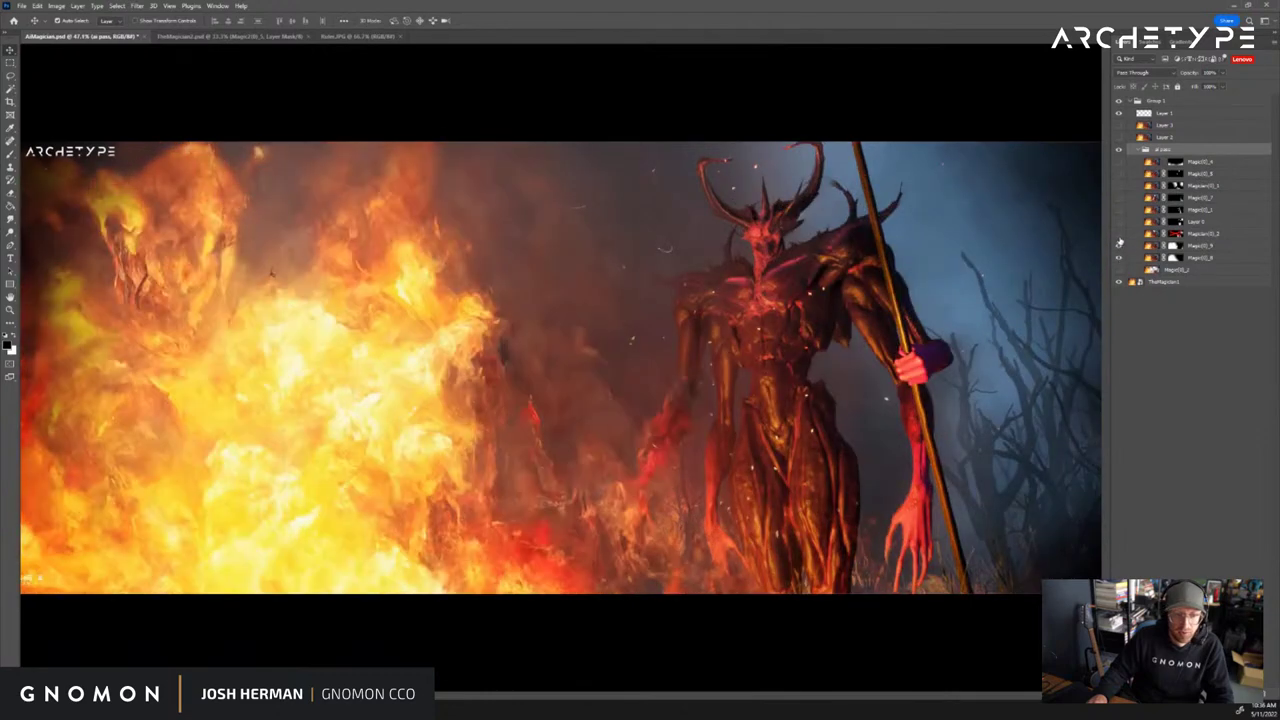
pyautogui.click(1119, 245)
pyautogui.click(1119, 257)
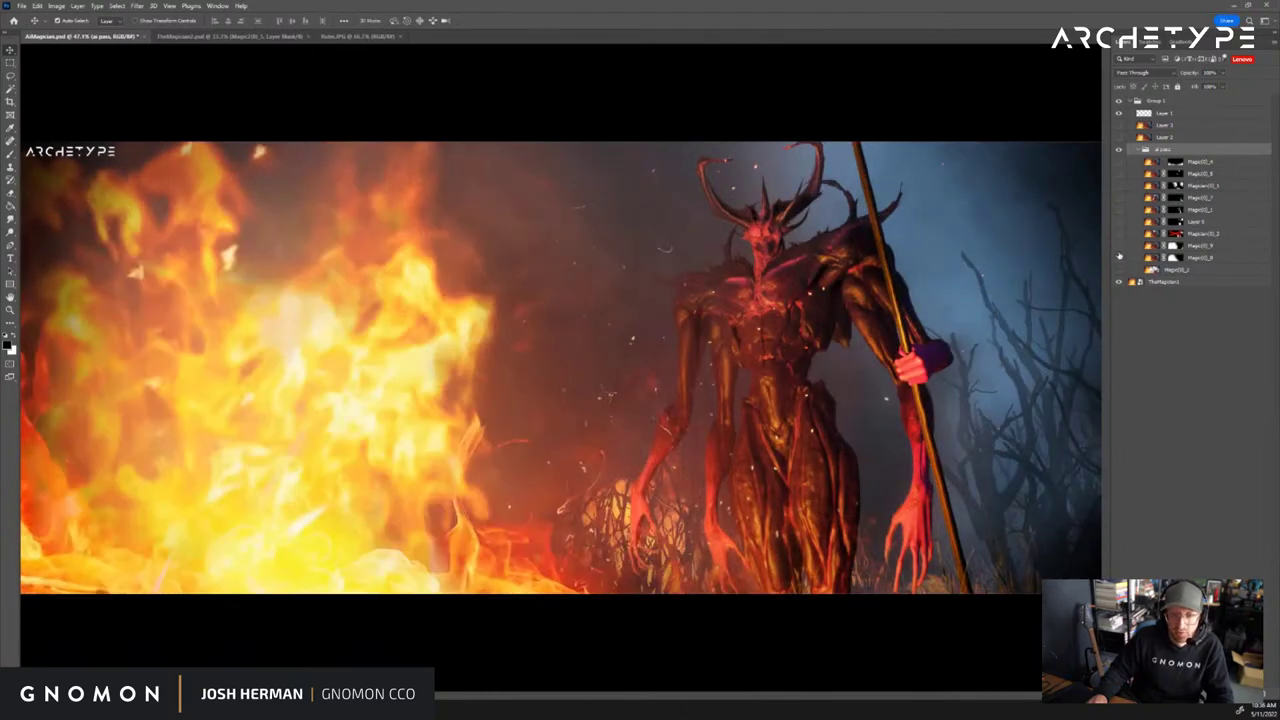
# Review the AI pass layers by showing and hiding them over the render, leaving only the lowest masked layer visible
pyautogui.click(1119, 236)
pyautogui.click(1120, 237)
pyautogui.click(1119, 173)
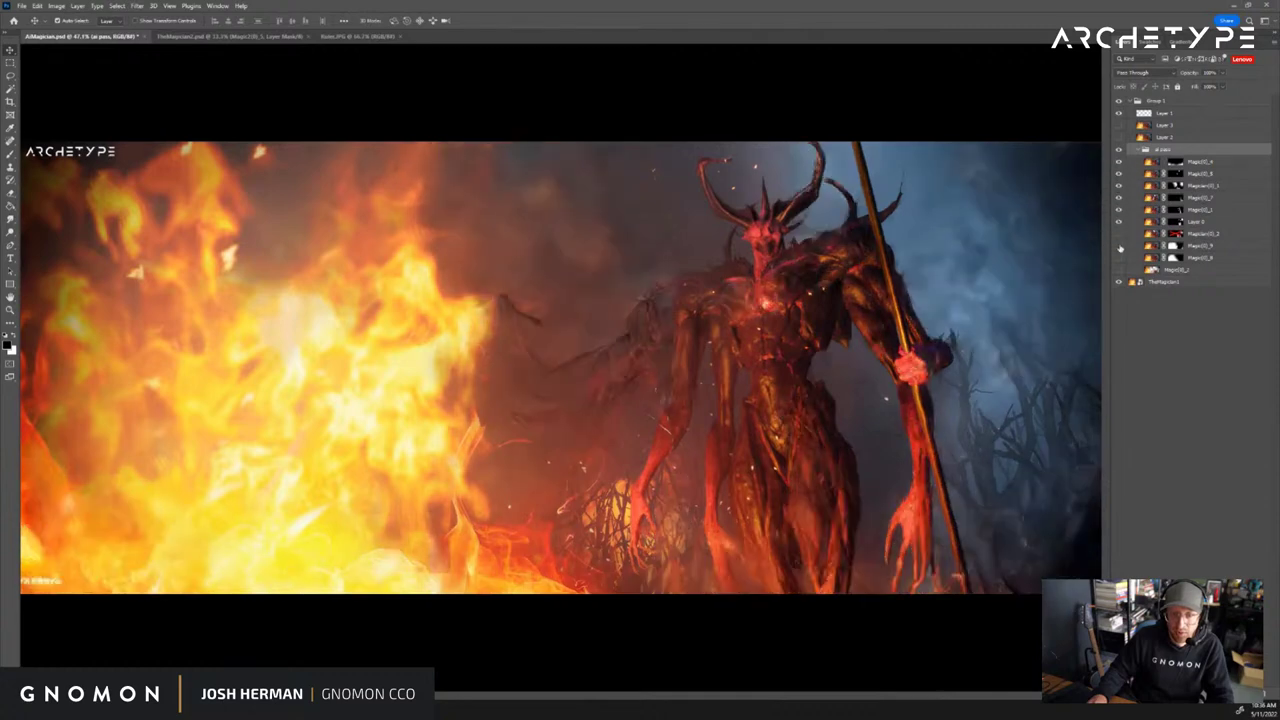
pyautogui.click(1119, 235)
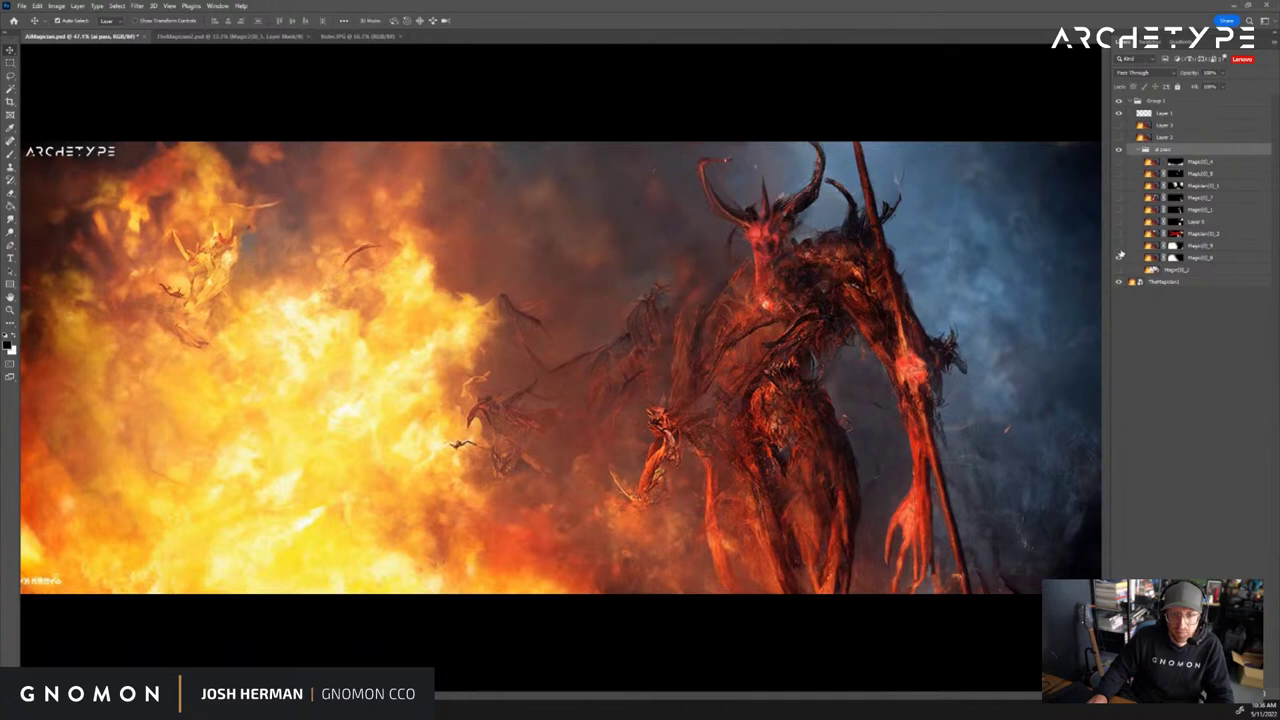
pyautogui.click(1120, 256)
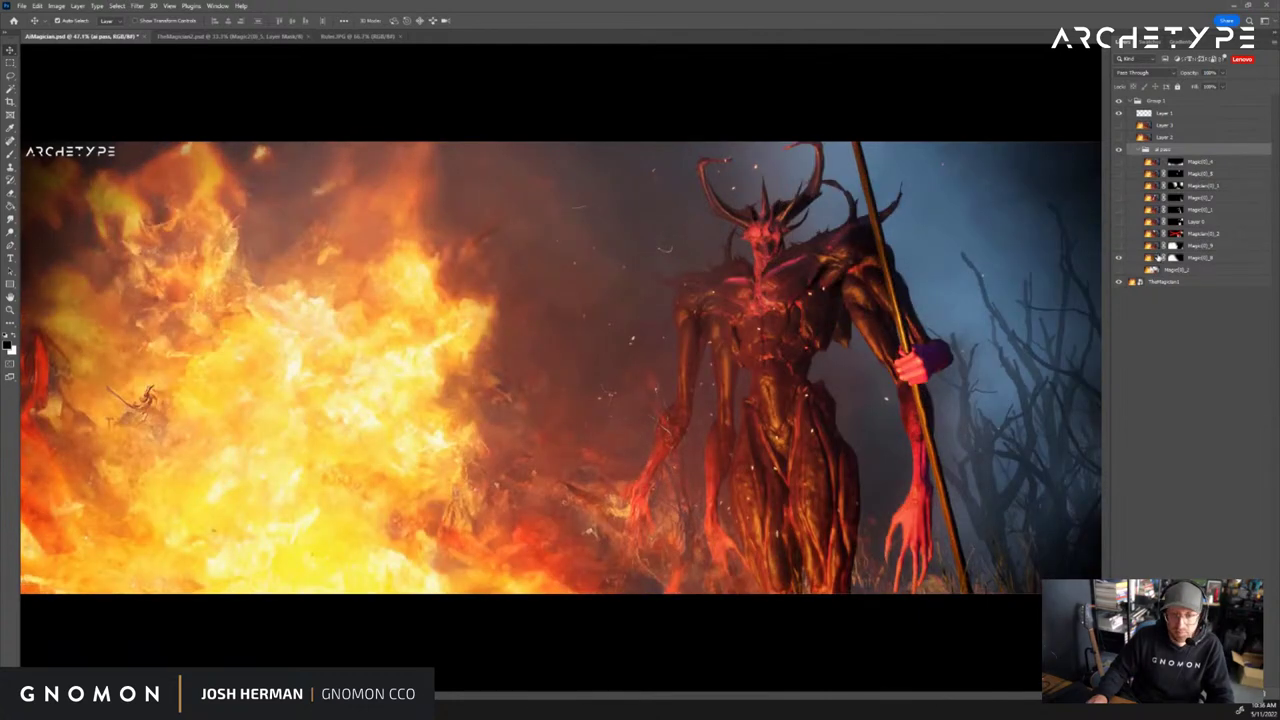
# Compare the lowest masked layer of the AI pass group with the unmasked layer beneath it by toggling the latter's visibility
pyautogui.click(1175, 258)
pyautogui.press('b')
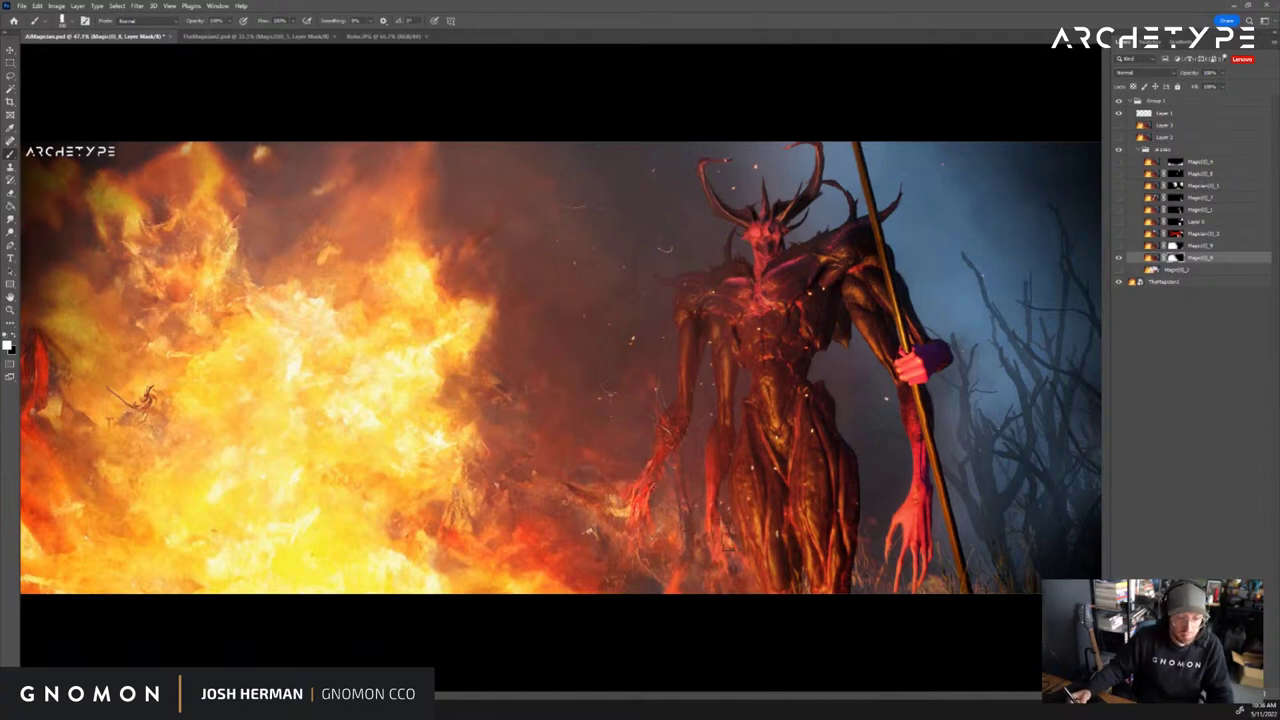
pyautogui.click(1153, 270)
pyautogui.click(1120, 270)
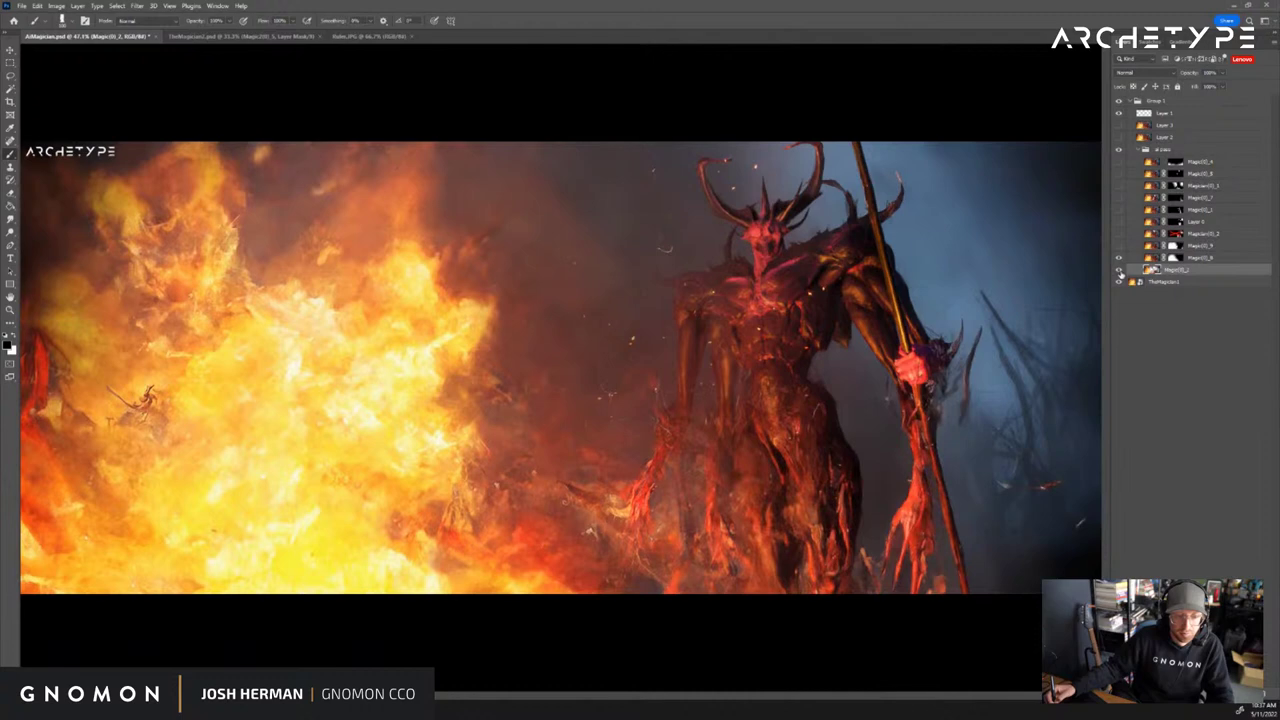
pyautogui.click(1120, 259)
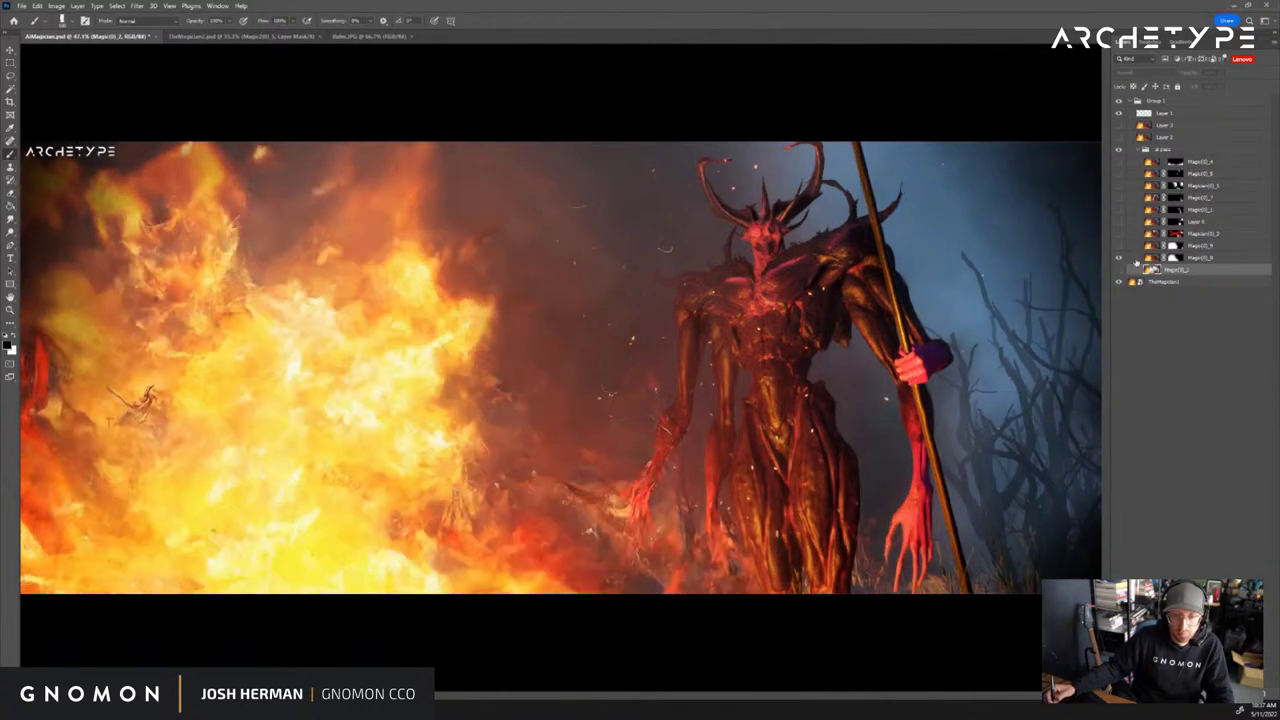
# Paint black on the two lowest layer masks of the AI pass group to restore the render's hands and lower legs
pyautogui.click(1163, 259)
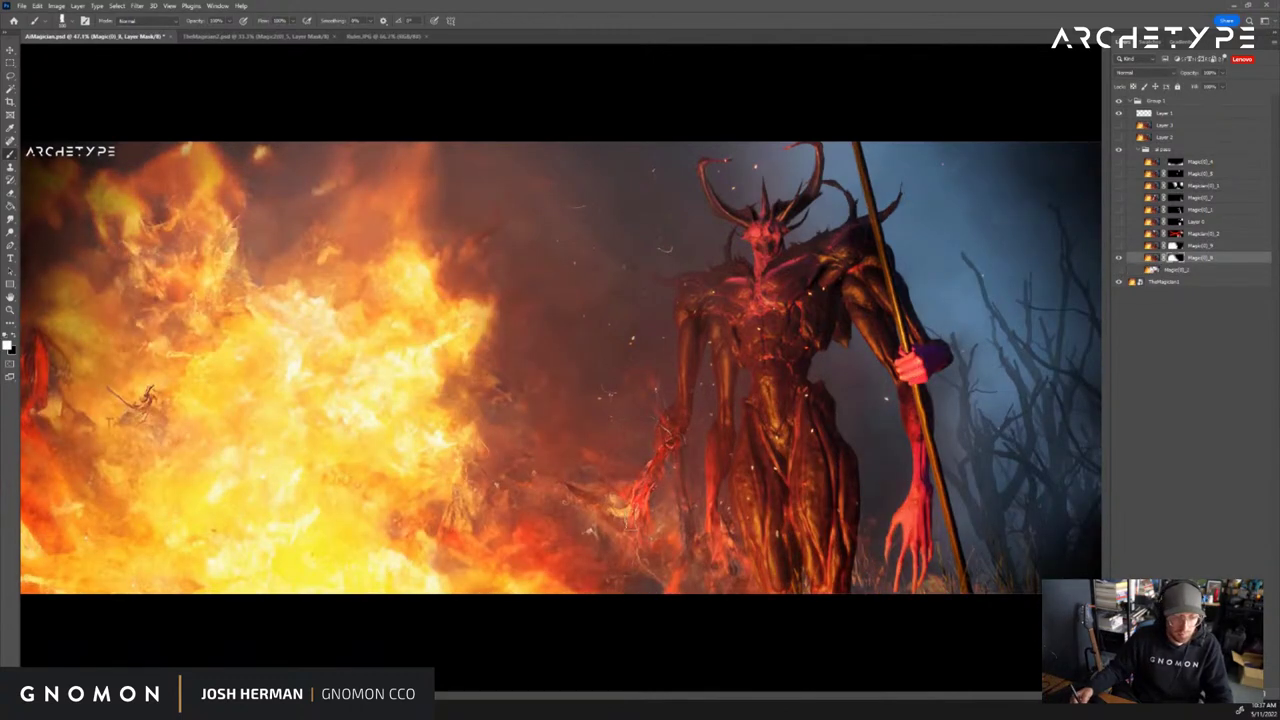
pyautogui.press('x')
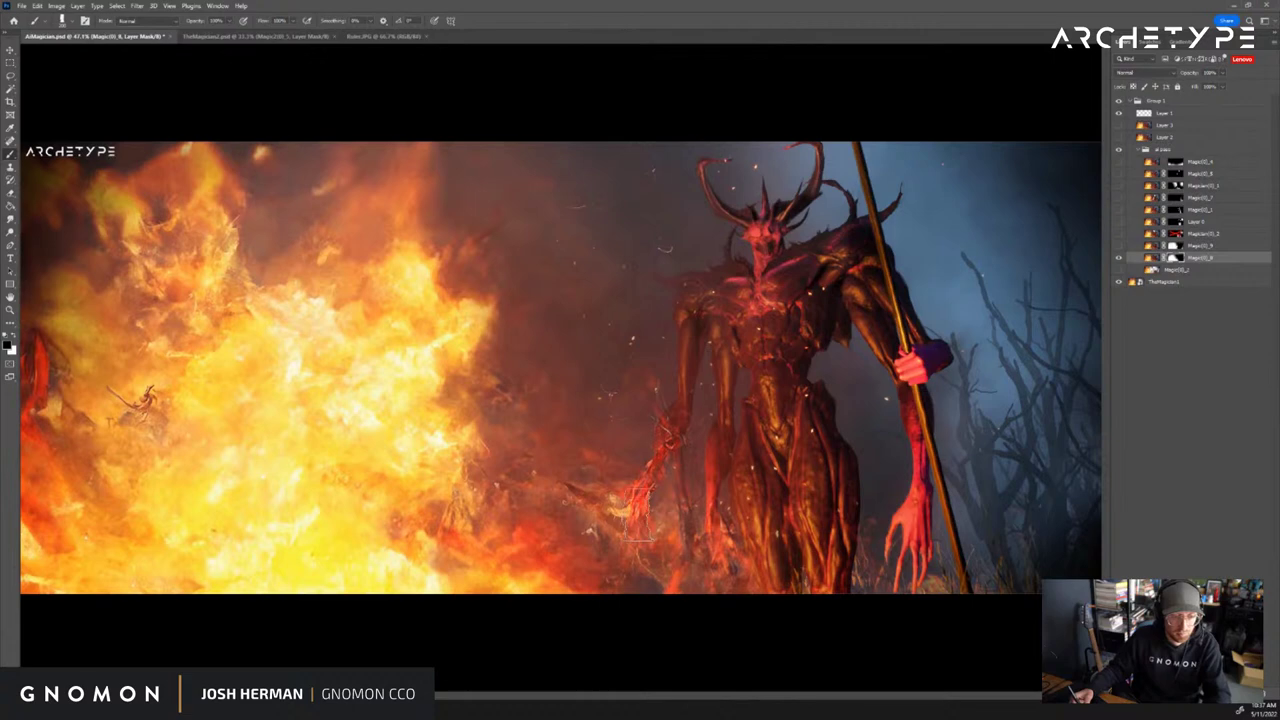
pyautogui.moveTo(637, 515)
pyautogui.mouseDown()
pyautogui.moveTo(636, 563)
pyautogui.moveTo(637, 530)
pyautogui.moveTo(657, 589)
pyautogui.mouseUp()
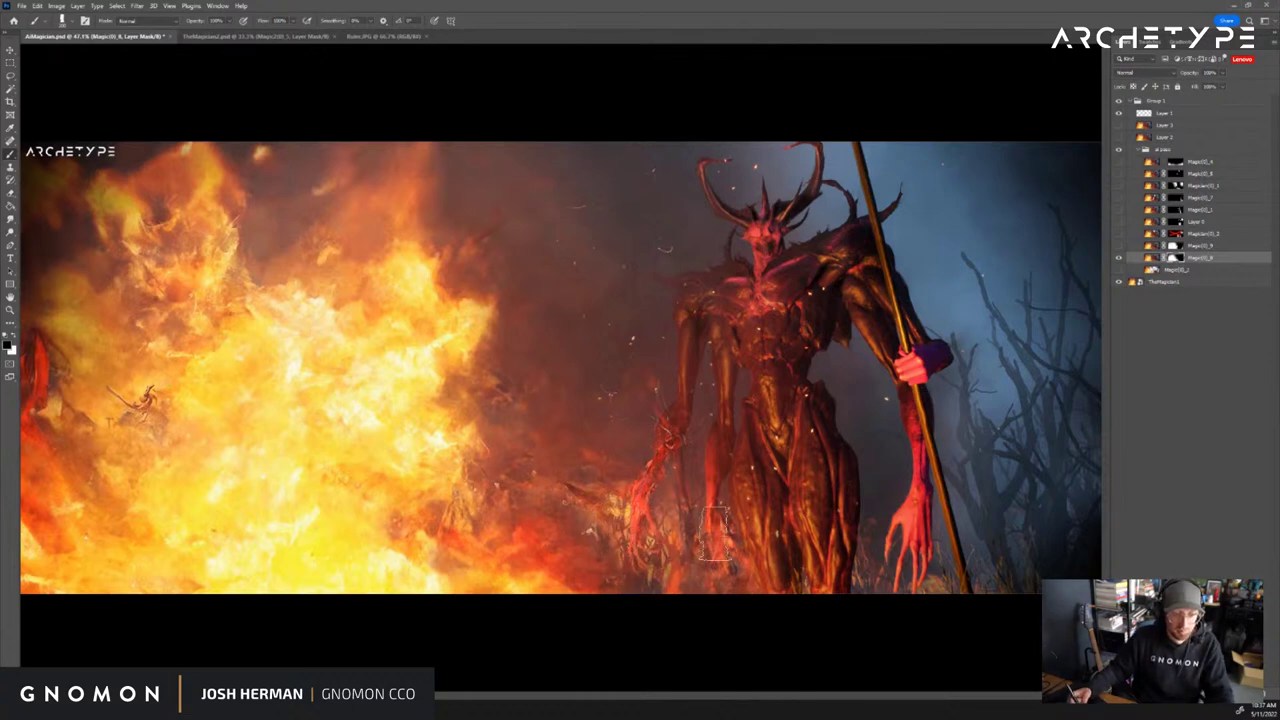
pyautogui.moveTo(714, 533)
pyautogui.mouseDown()
pyautogui.moveTo(678, 562)
pyautogui.moveTo(717, 583)
pyautogui.mouseUp()
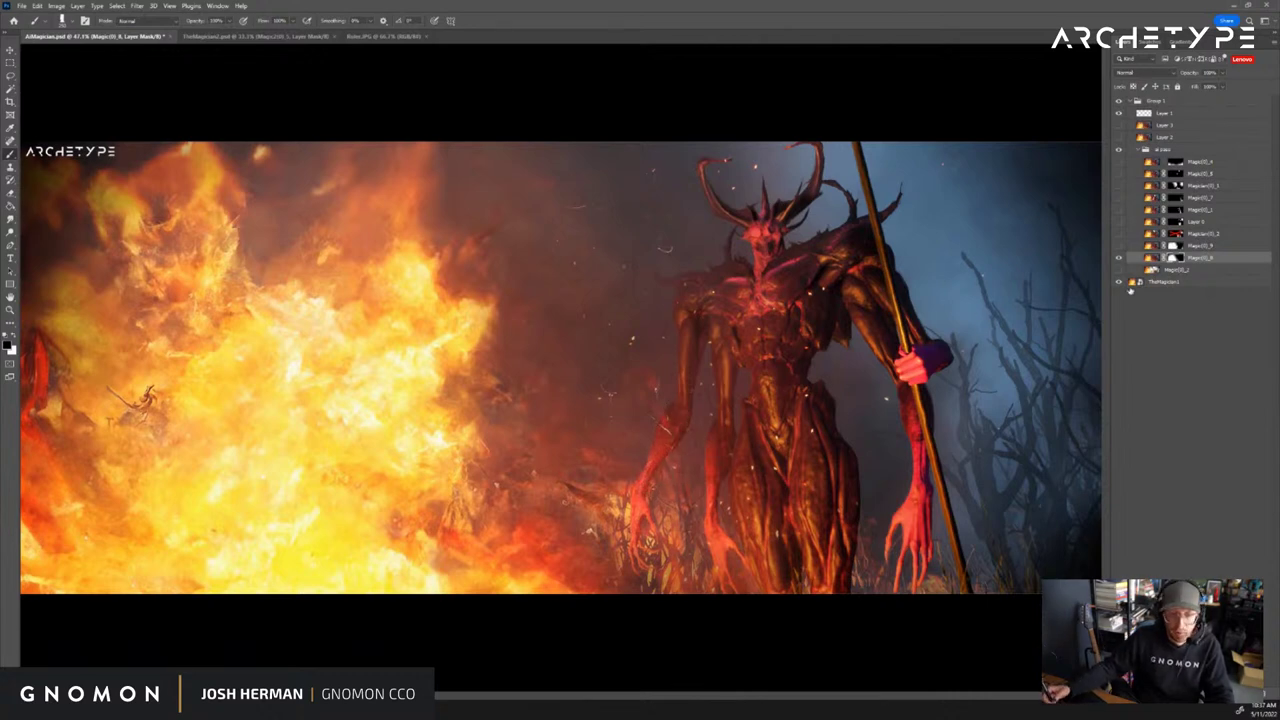
pyautogui.click(1119, 246)
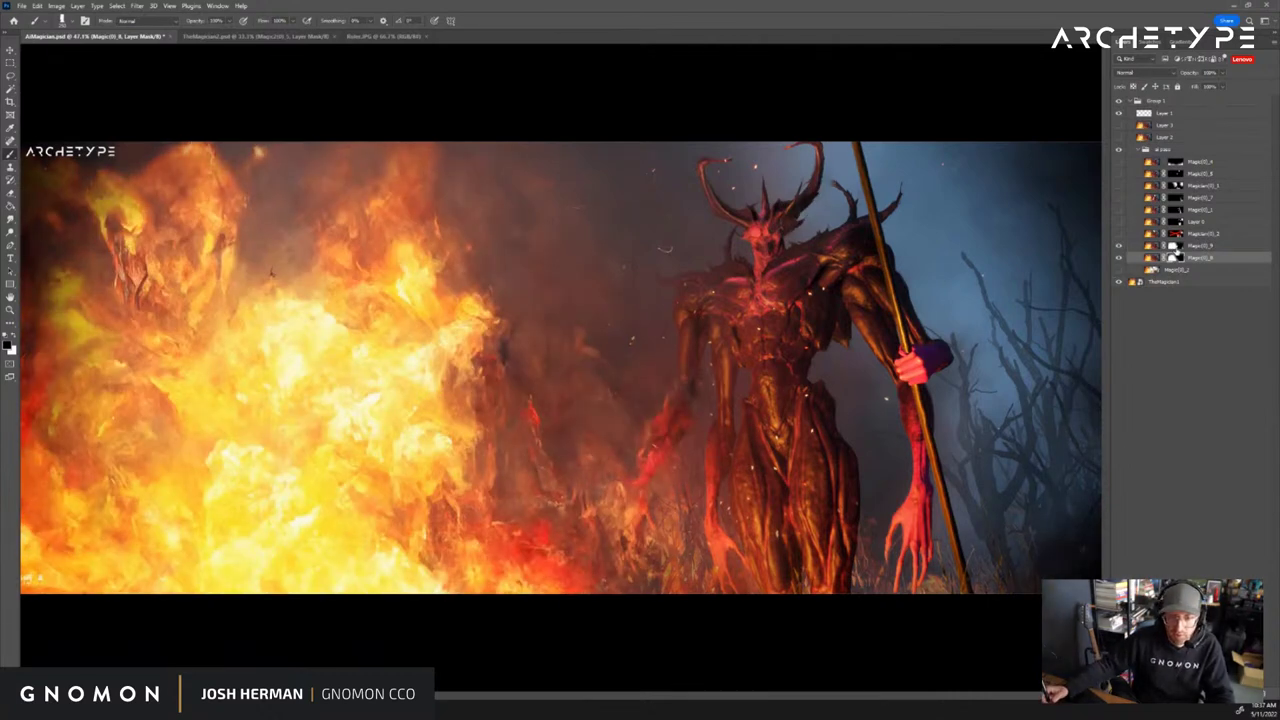
pyautogui.click(1176, 246)
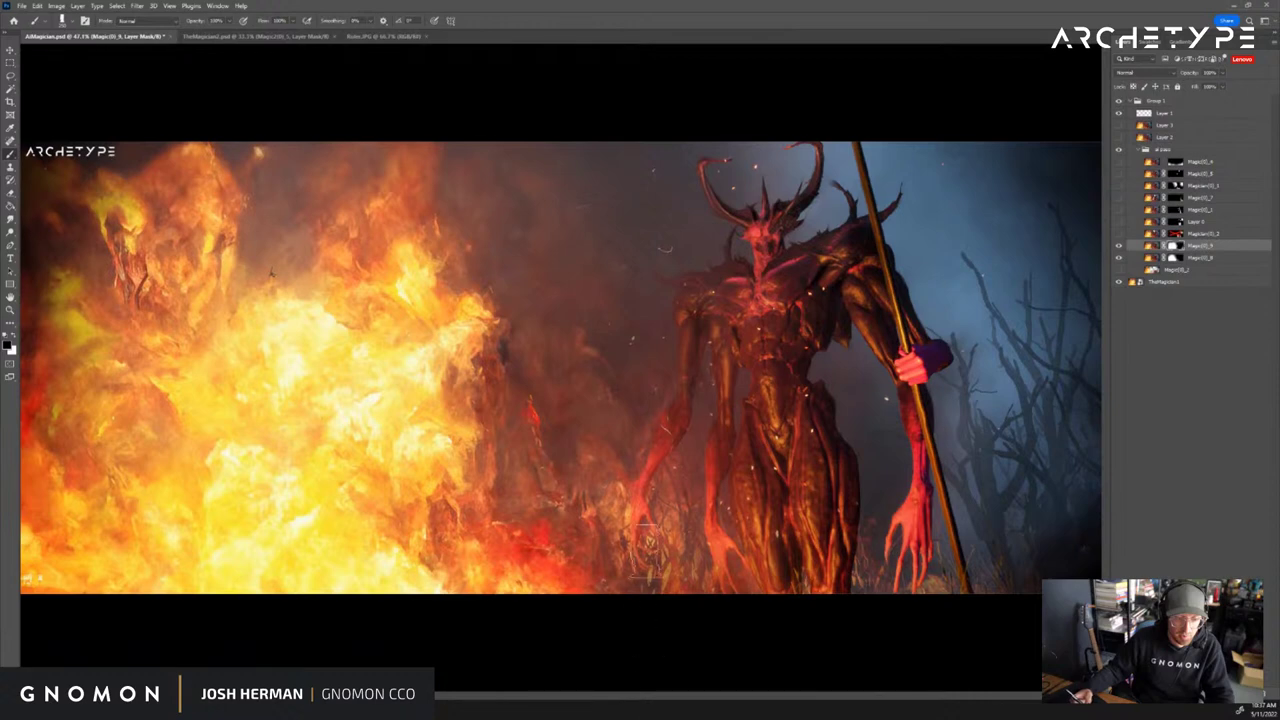
# Show the third masked layer from the bottom of the AI pass group and disable its layer mask
pyautogui.click(1119, 234)
pyautogui.click(1176, 236)
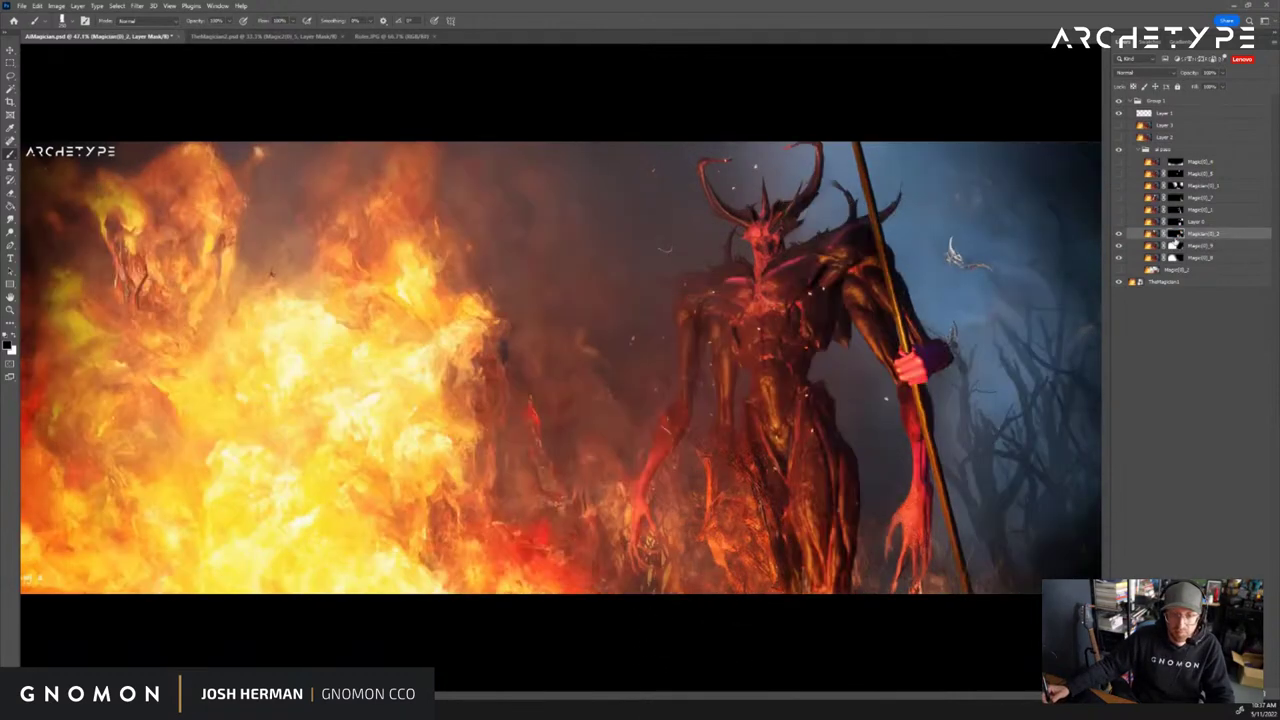
pyautogui.keyDown('shift'); pyautogui.click(1177, 236); pyautogui.keyUp('shift')
pyautogui.keyDown('shift'); pyautogui.click(1175, 258); pyautogui.keyUp('shift')
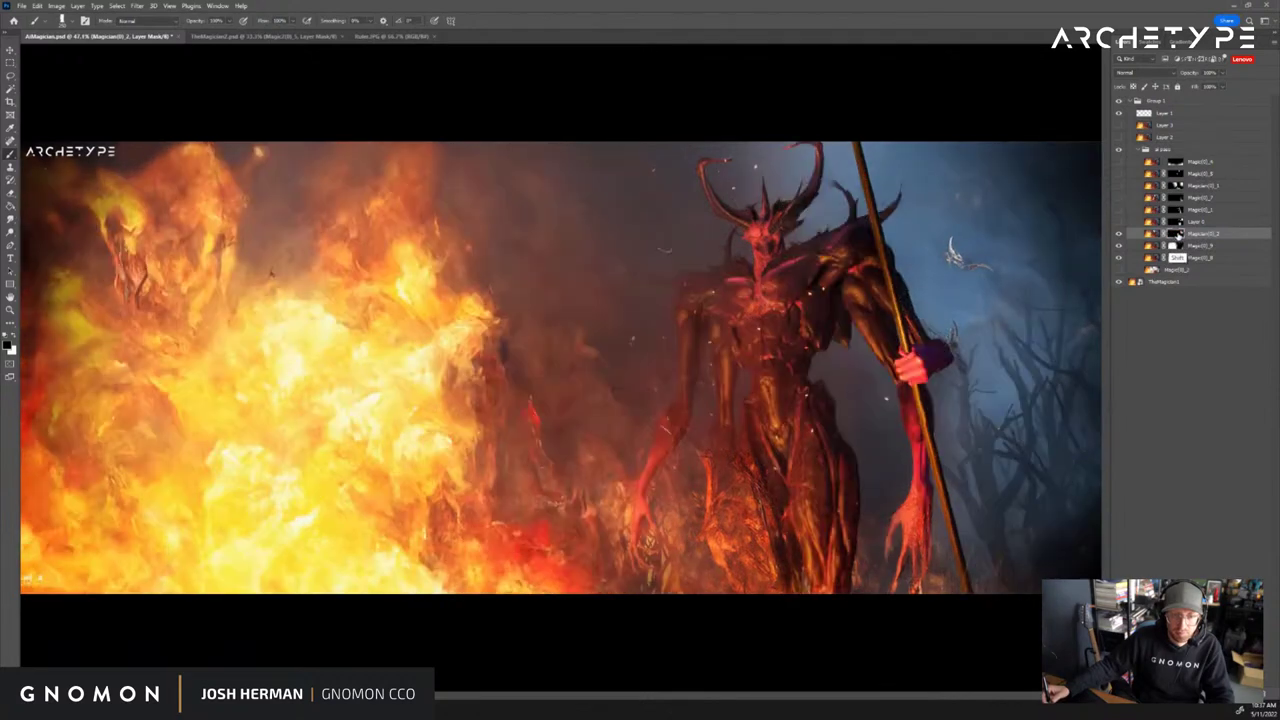
pyautogui.keyDown('shift'); pyautogui.click(1176, 258); pyautogui.keyUp('shift')
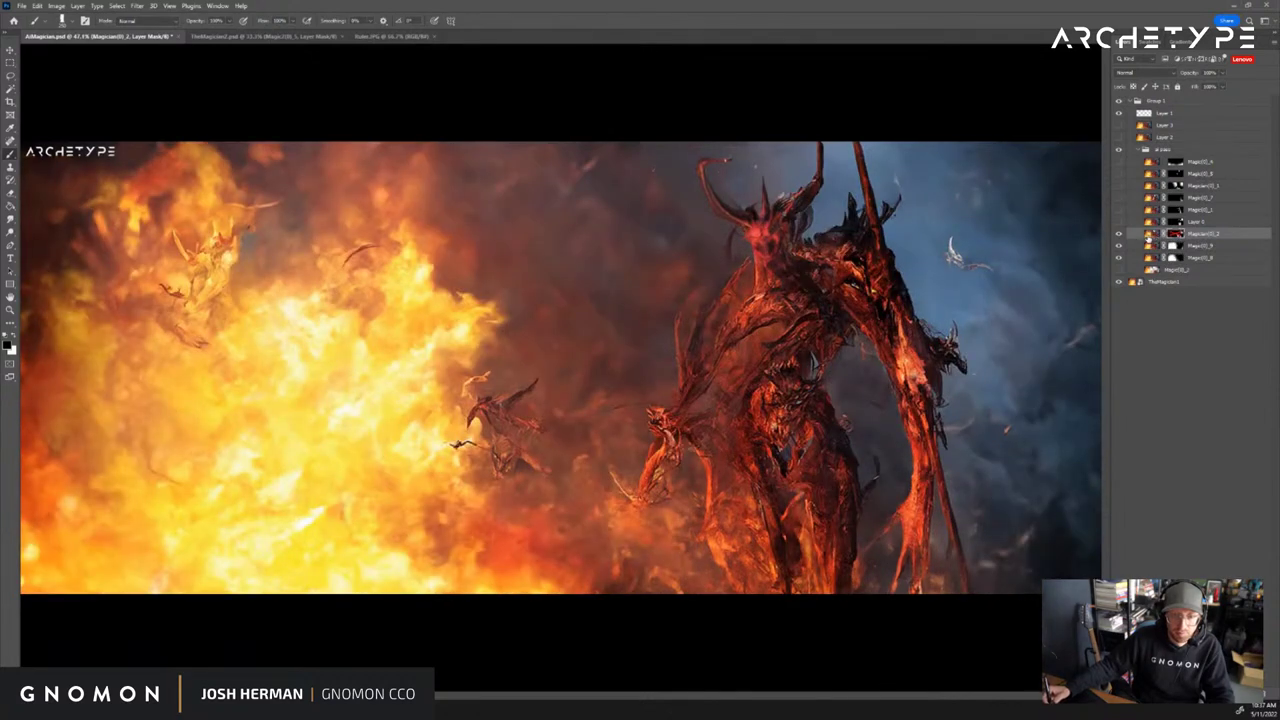
# Erase the demon's free arms and the winged creature beside the fire from this layer's image with a textured eraser brush
pyautogui.click(1162, 234)
pyautogui.press('e')
pyautogui.press('F5')
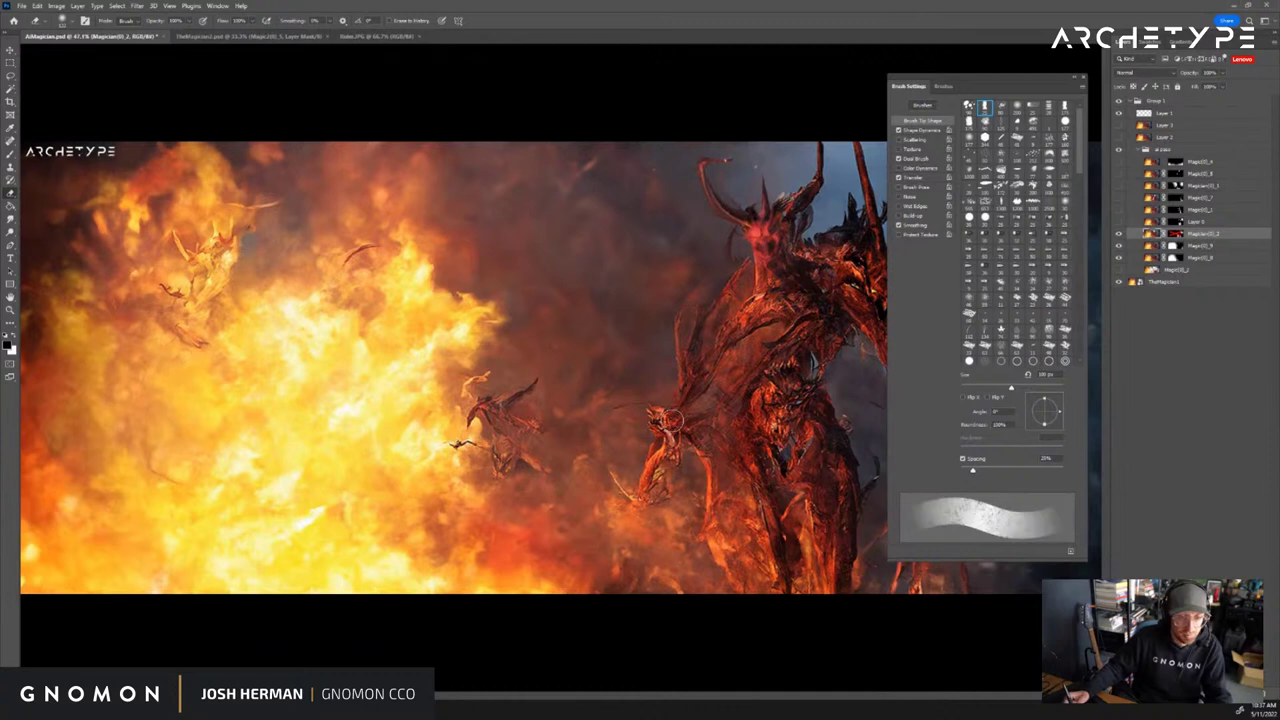
pyautogui.click(943, 86)
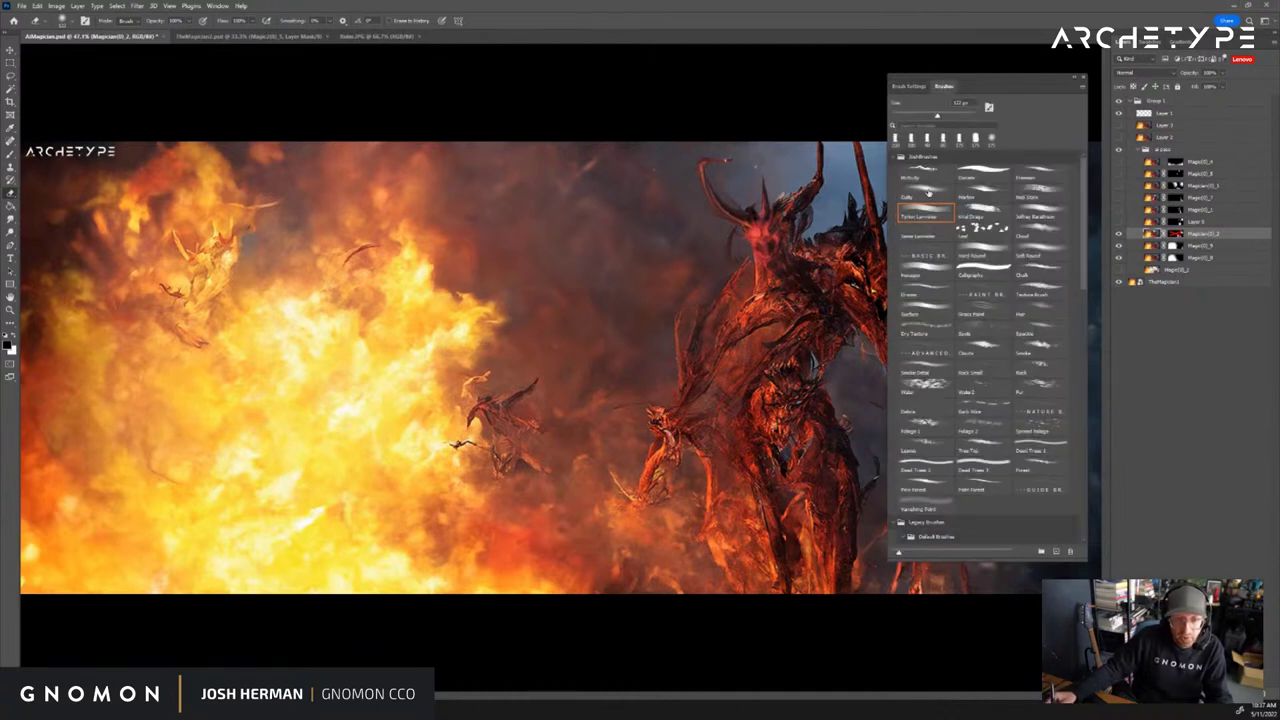
pyautogui.press('F5')
pyautogui.press('F5')
pyautogui.press('F5')
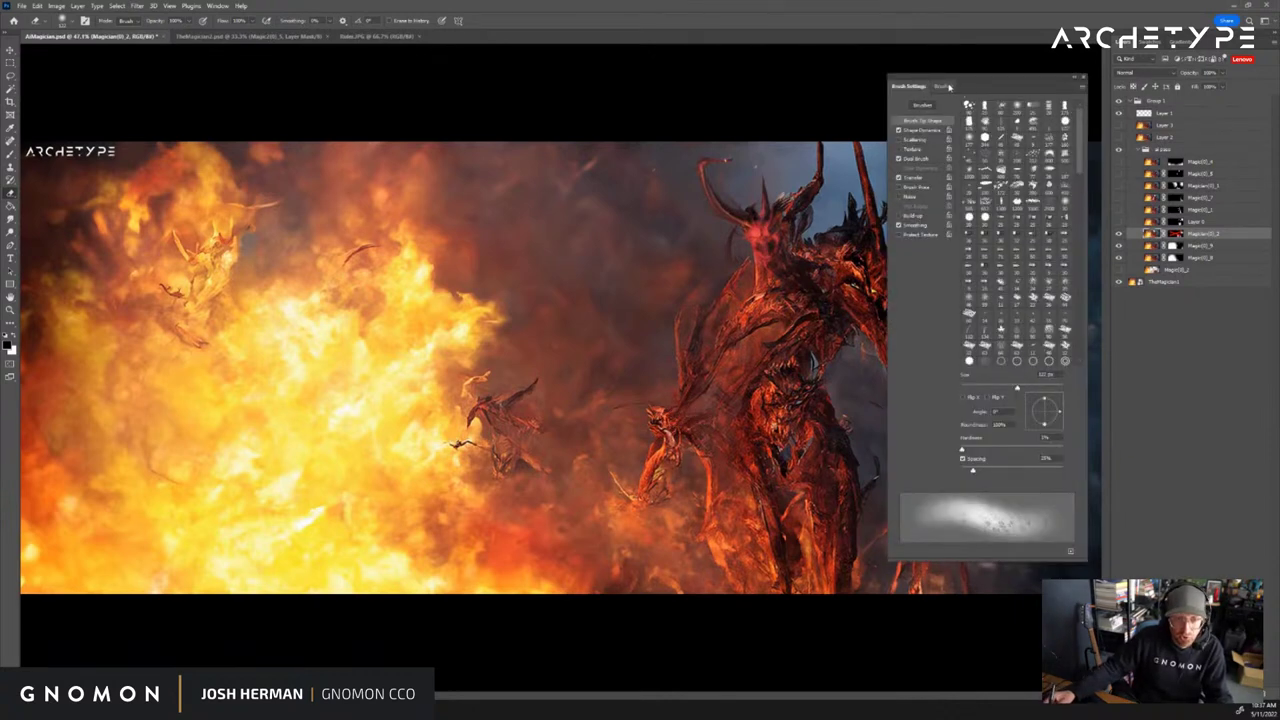
pyautogui.click(944, 86)
pyautogui.click(911, 87)
pyautogui.click(944, 86)
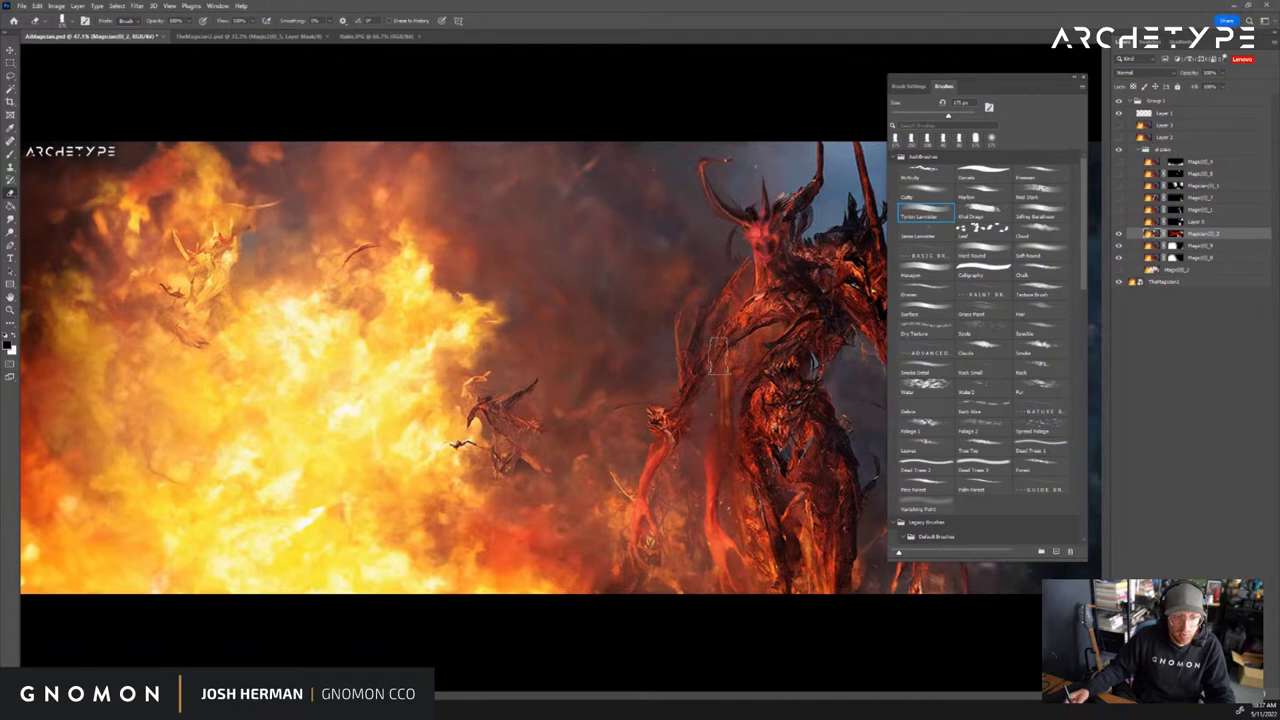
pyautogui.moveTo(668, 436)
pyautogui.mouseDown()
pyautogui.moveTo(660, 397)
pyautogui.moveTo(668, 426)
pyautogui.mouseUp()
pyautogui.moveTo(540, 420); pyautogui.dragTo(489, 466)
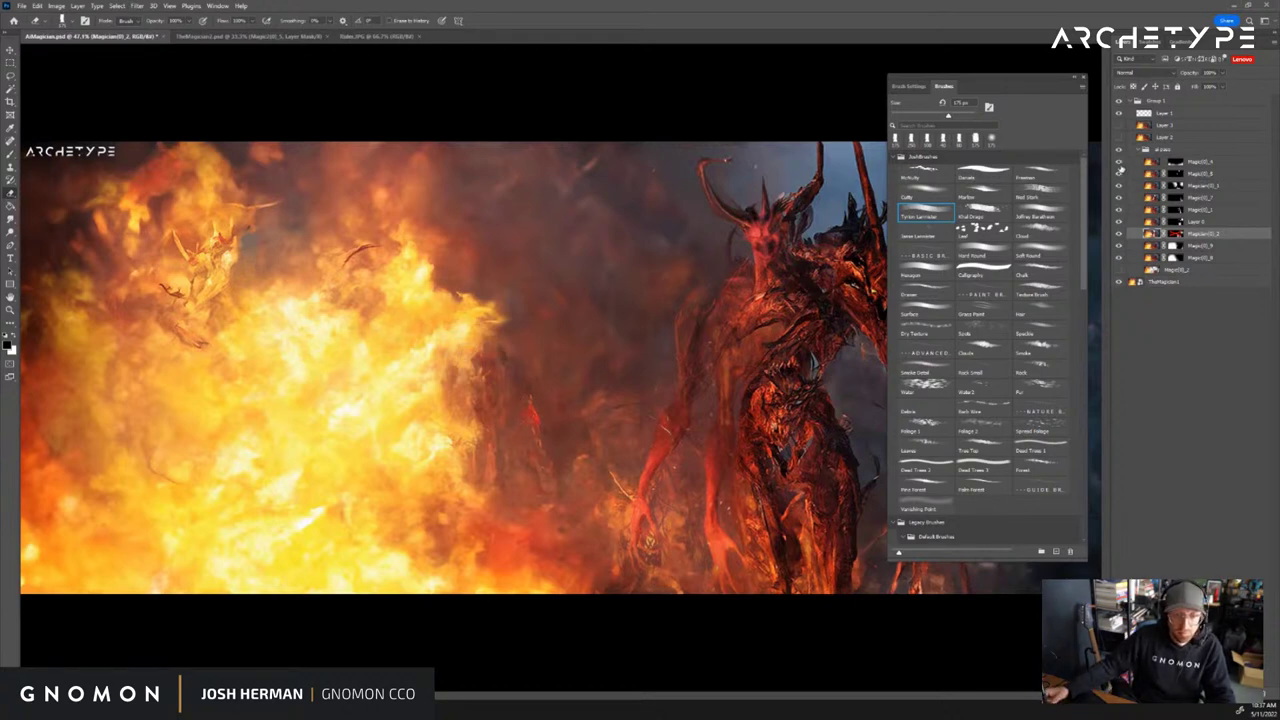
# Show the upper masked layers of the AI pass group and inspect the demon's body up close
pyautogui.click(1120, 172)
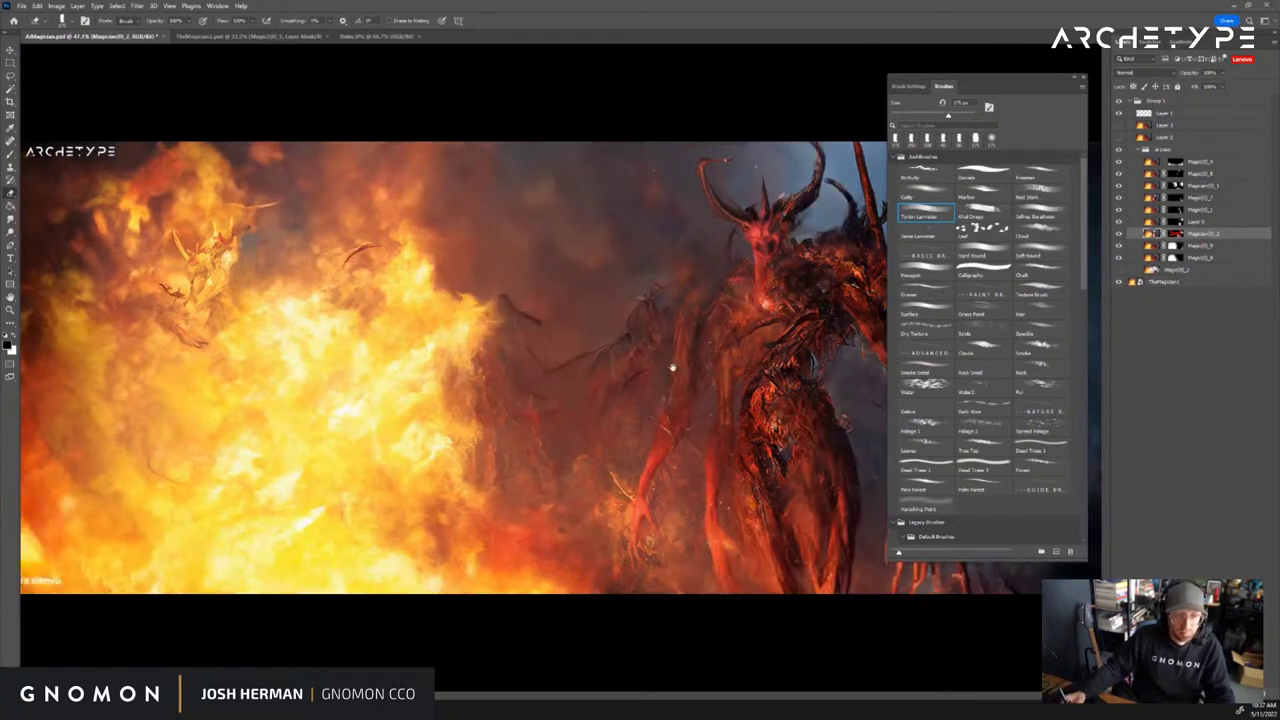
pyautogui.press('z')
pyautogui.keyDown('alt'); pyautogui.click(730, 390); pyautogui.keyUp('alt')
pyautogui.click(754, 356)
pyautogui.press('F5')
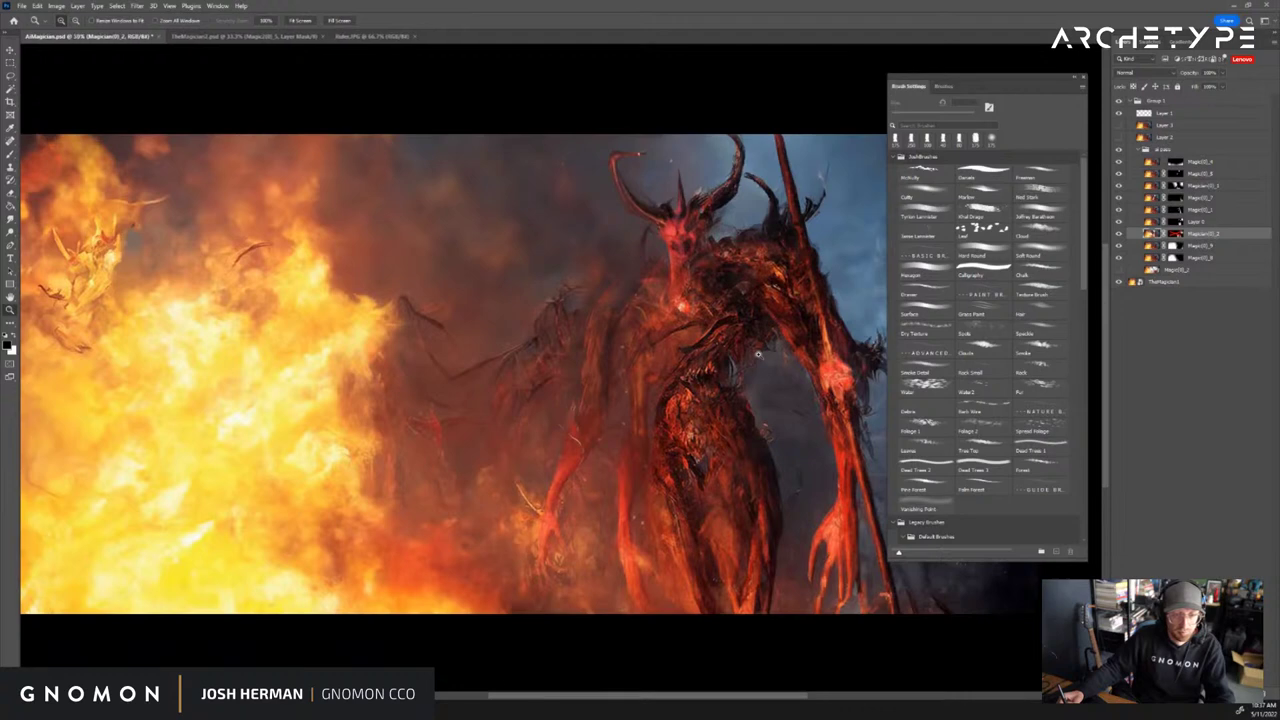
pyautogui.hotkey('ctrl', 'alt', 'shift', 'e')
pyautogui.hotkey('ctrl', 'shift', 'alt', 'n')
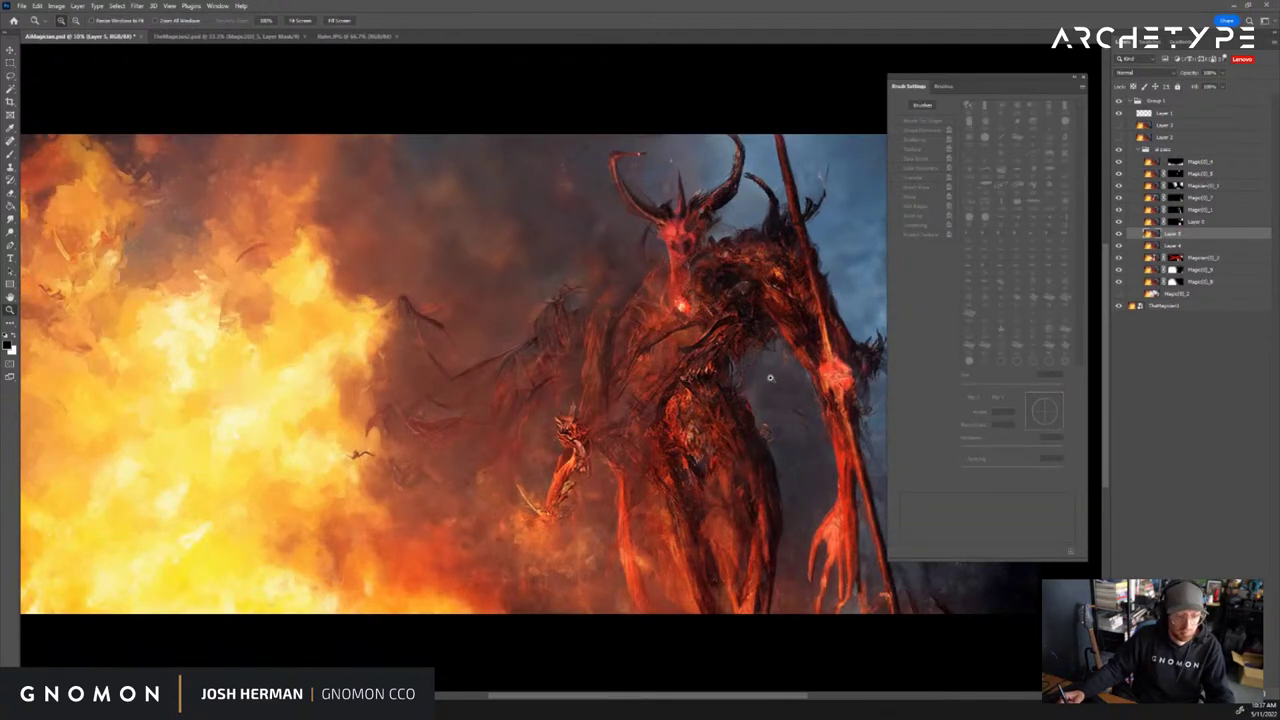
pyautogui.hotkey('ctrl', 'z')
pyautogui.hotkey('ctrl', 'z')
pyautogui.press('F5')
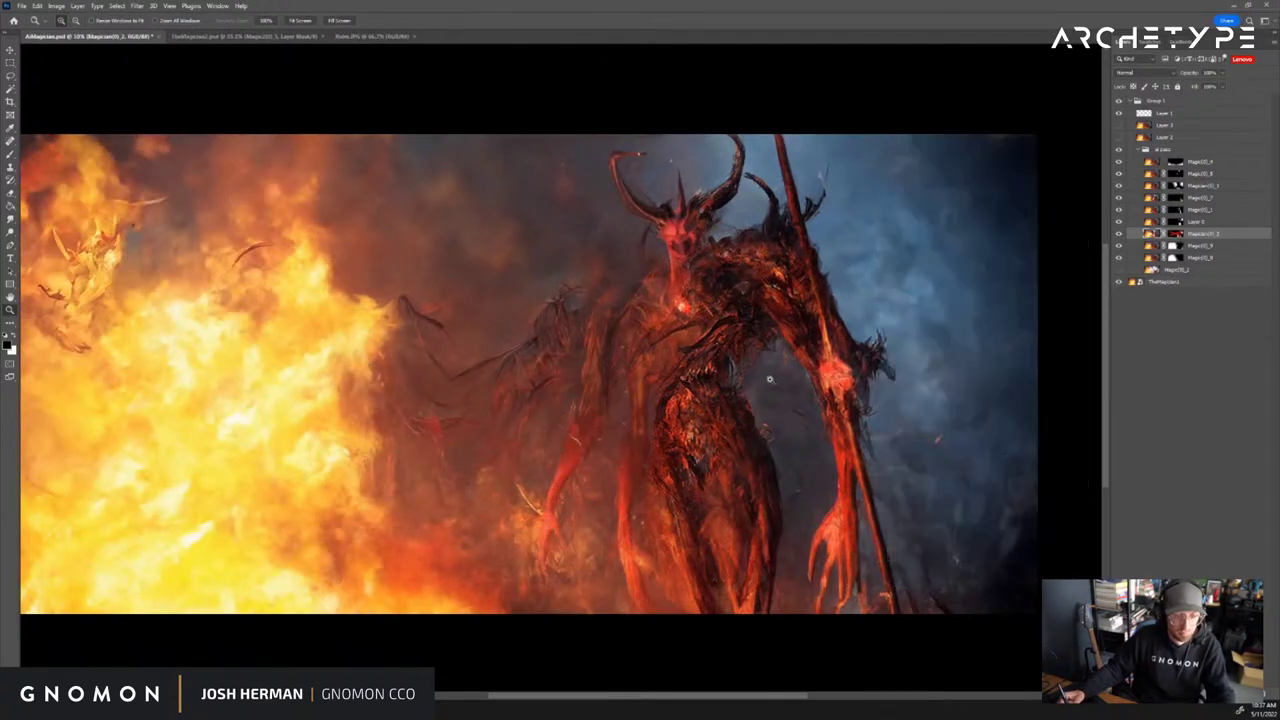
# View the whole image and compare the composite with and without the partly erased layer
pyautogui.moveTo(750, 391); pyautogui.dragTo(802, 380)
pyautogui.keyDown('alt'); pyautogui.click(803, 386); pyautogui.keyUp('alt')
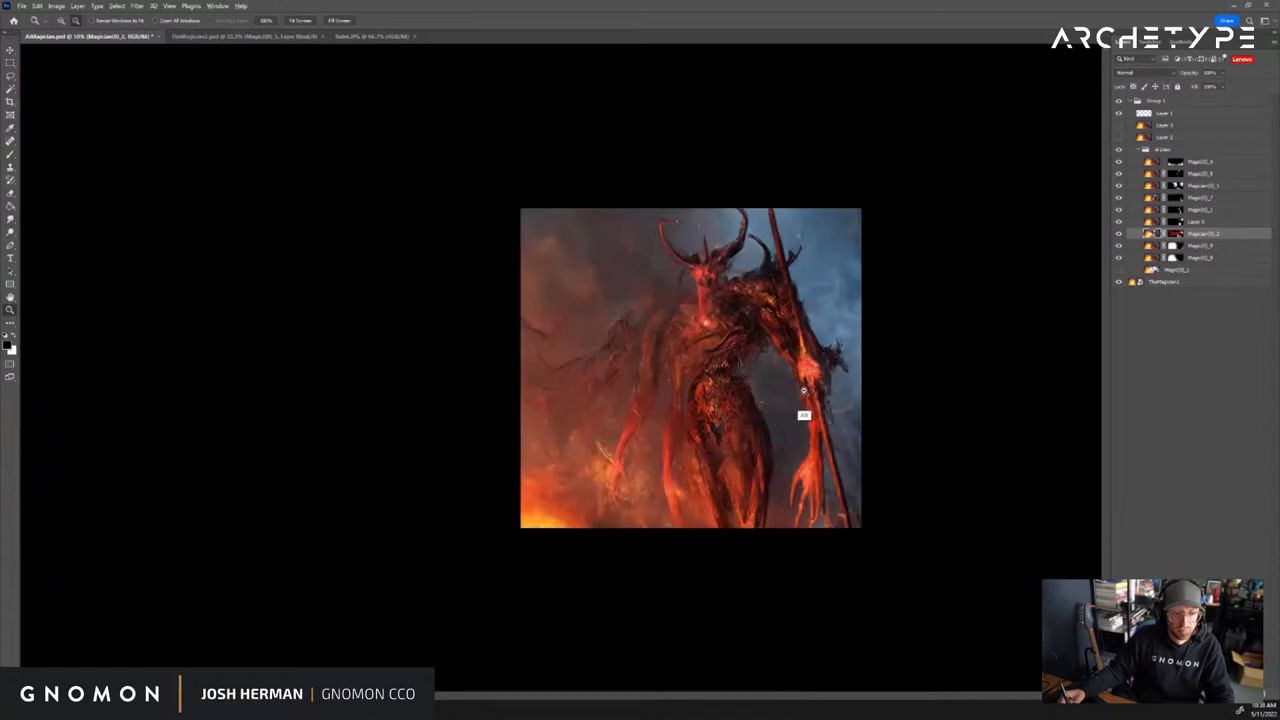
pyautogui.press('b')
pyautogui.click(1119, 234)
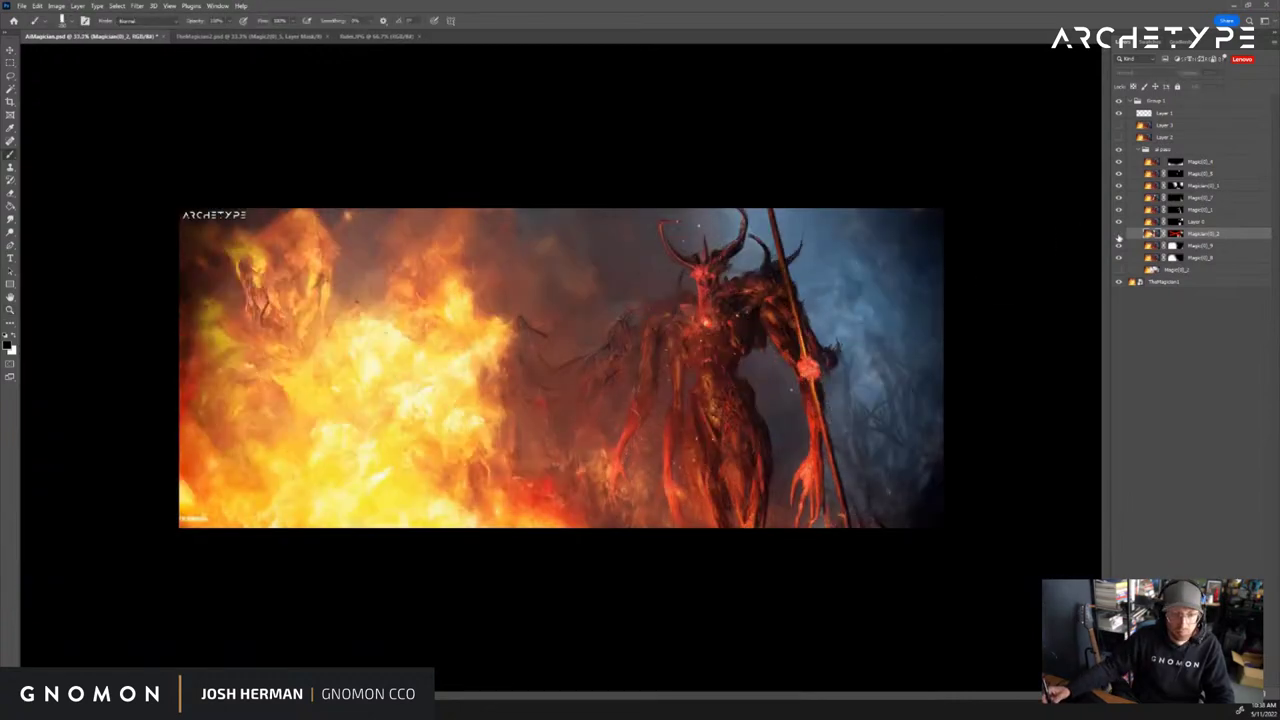
pyautogui.click(1119, 234)
pyautogui.press('e')
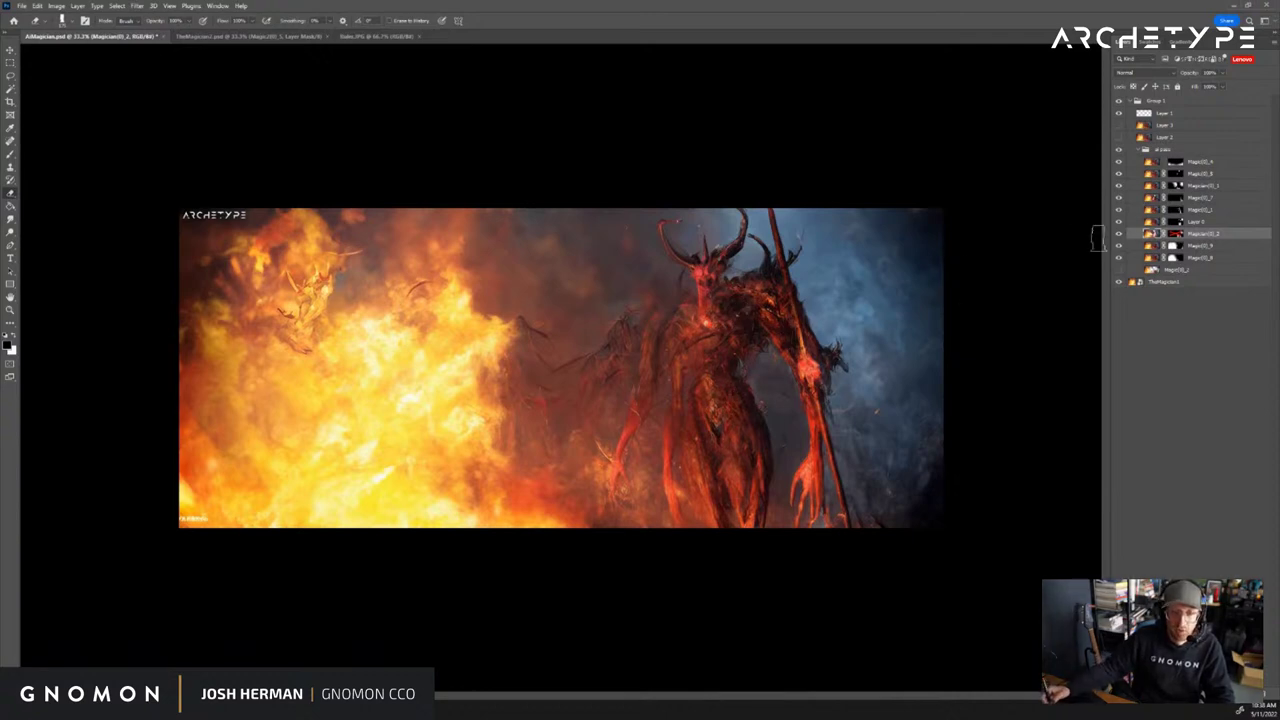
# Compare the full AI pass composite with the original render by toggling the group's visibility
pyautogui.click(1120, 160)
pyautogui.click(1120, 160)
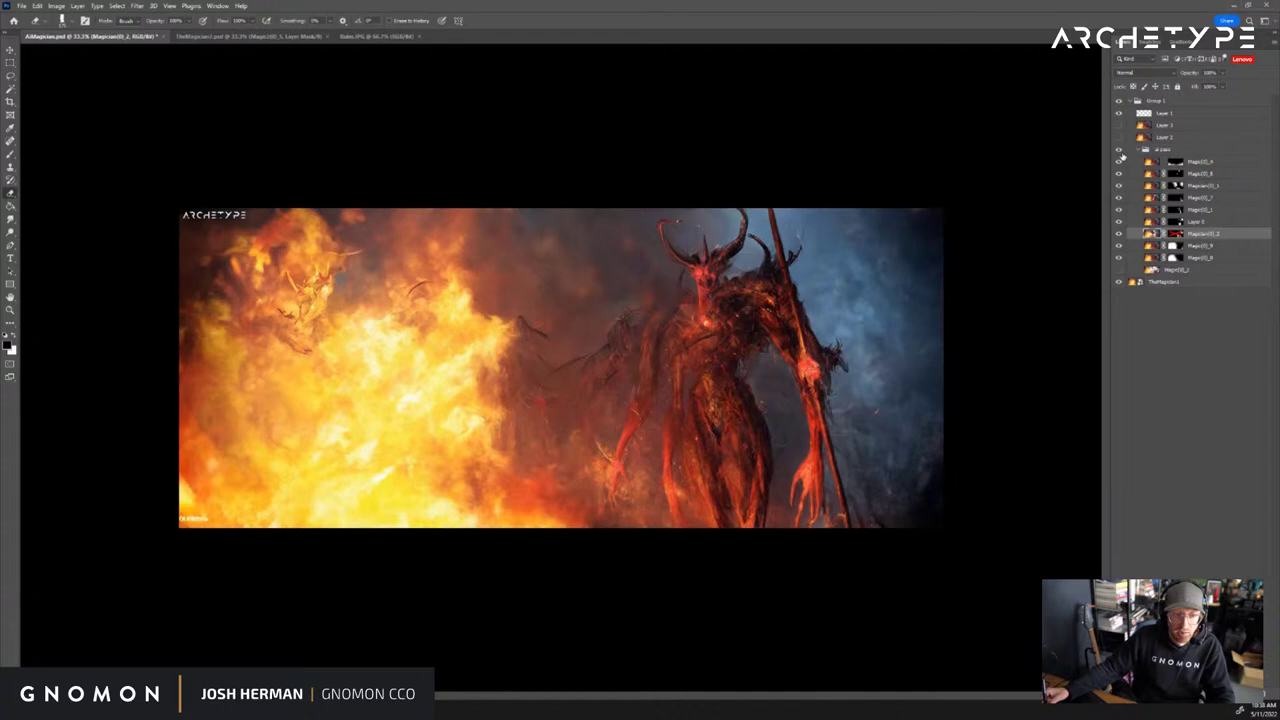
pyautogui.click(1120, 160)
pyautogui.click(1120, 160)
pyautogui.click(1120, 160)
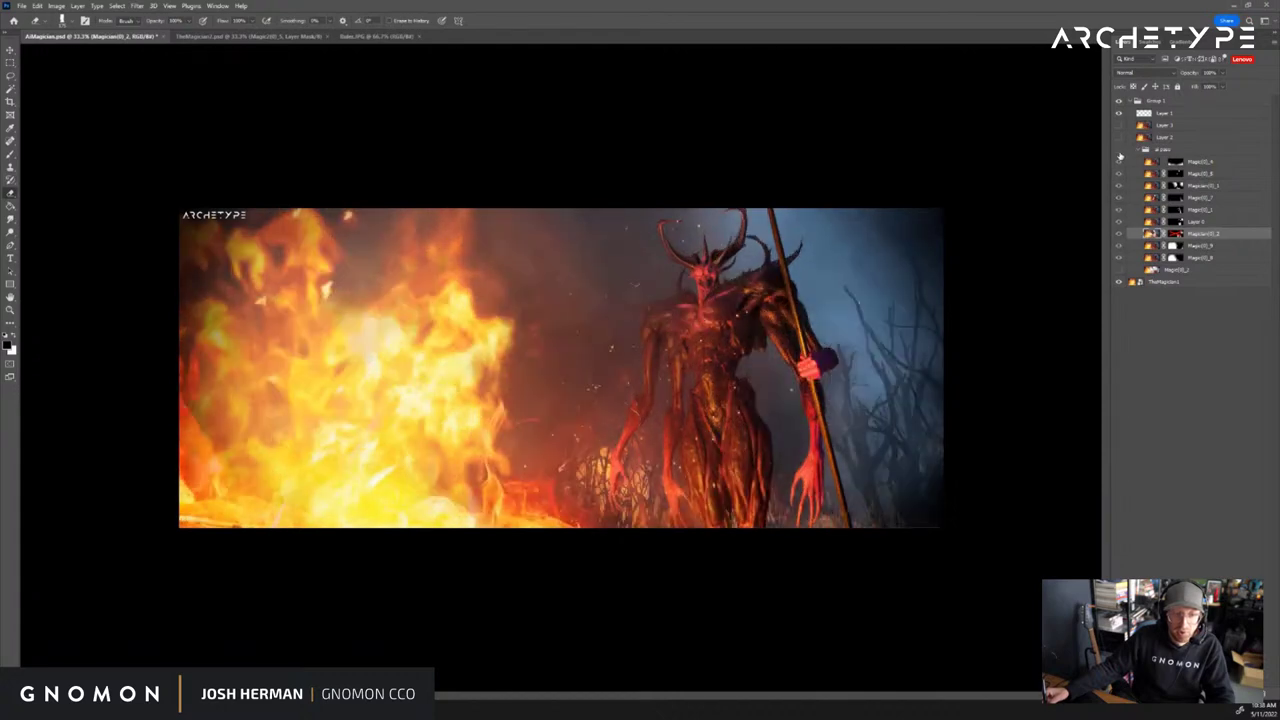
pyautogui.click(1120, 160)
pyautogui.click(1120, 160)
# Hide the upper masked layers and check what the partly erased layer adds over the two layers beneath it
pyautogui.click(1120, 159)
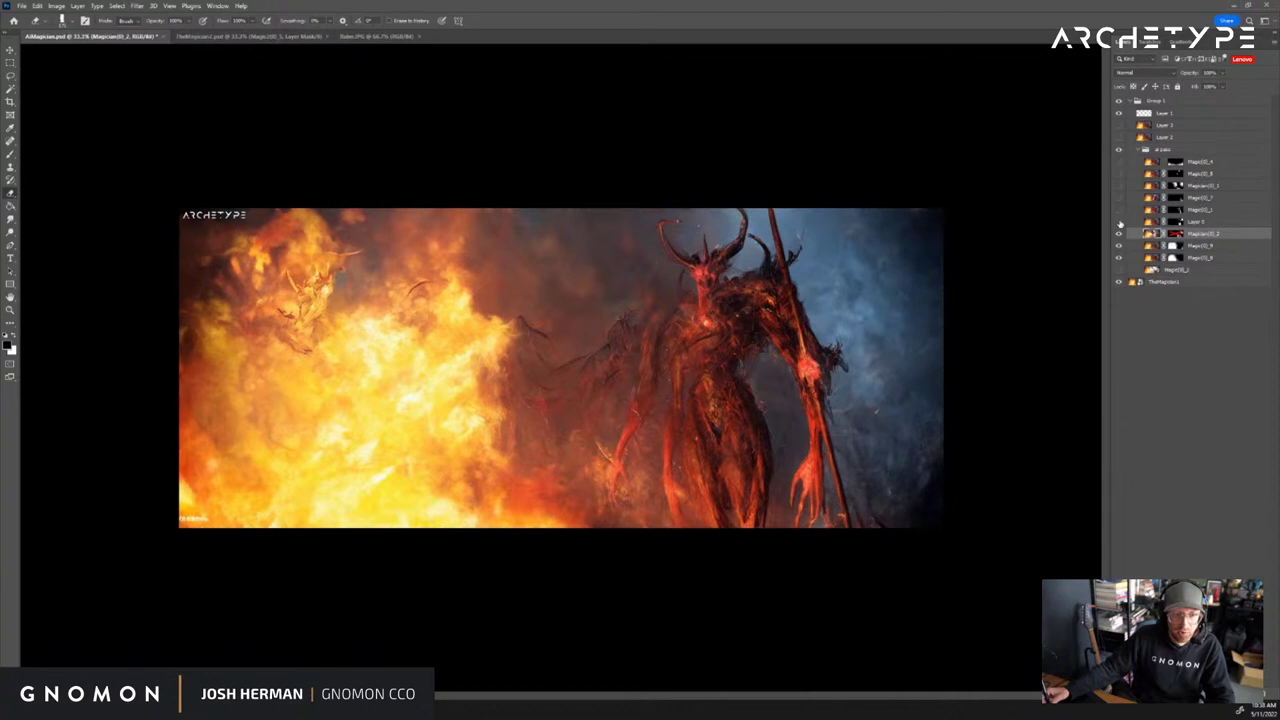
pyautogui.click(1120, 222)
pyautogui.click(1120, 243)
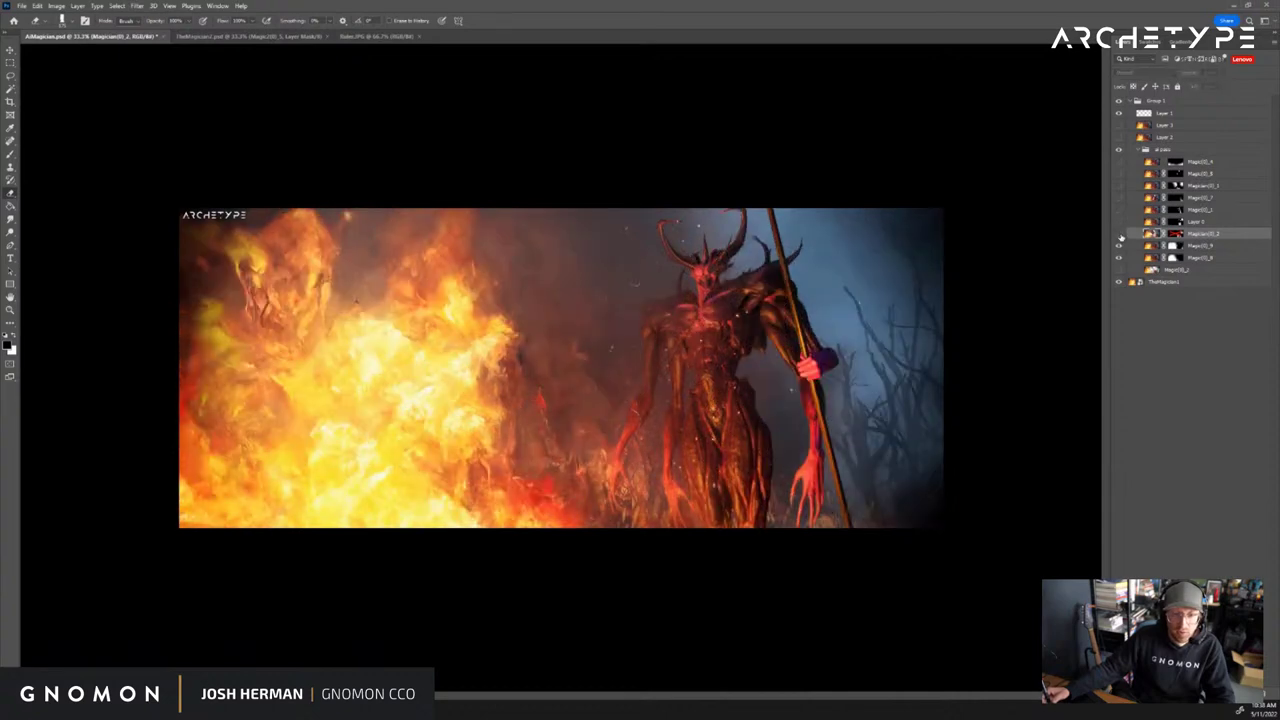
pyautogui.click(1120, 233)
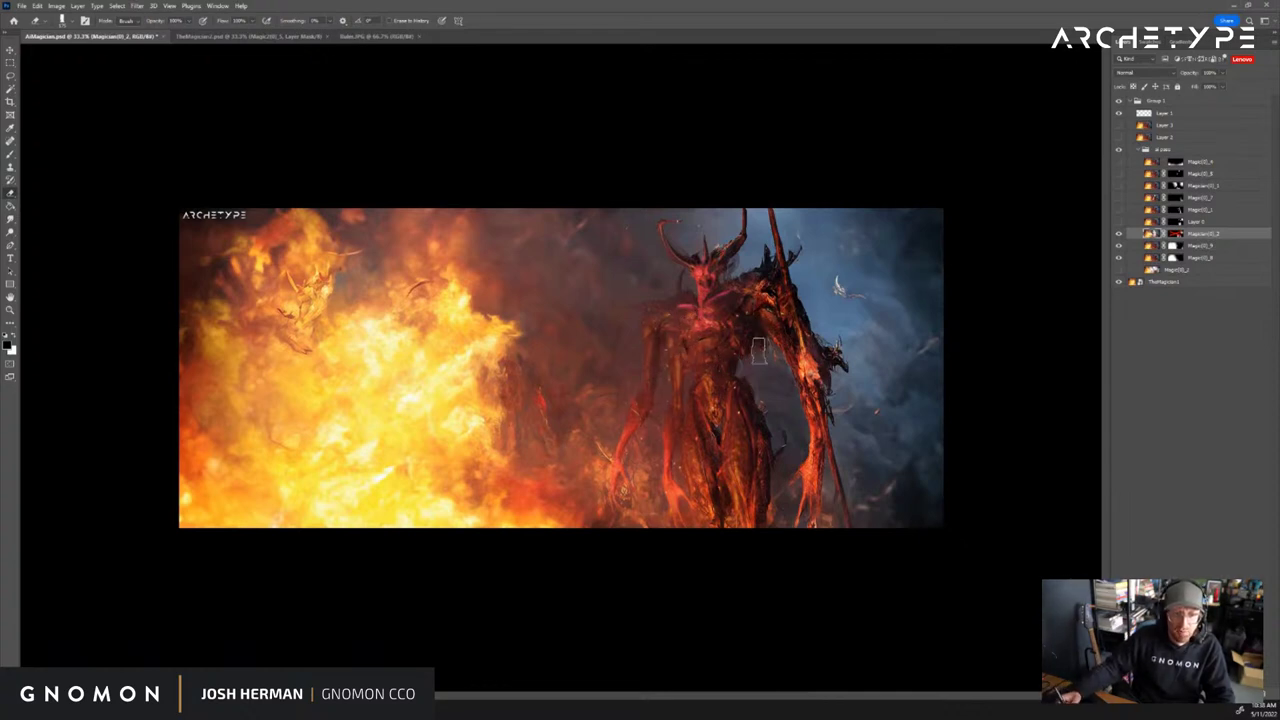
# Show the upper masked layers of the AI pass group again one by one, from the lowest to the topmost
pyautogui.click(1119, 221)
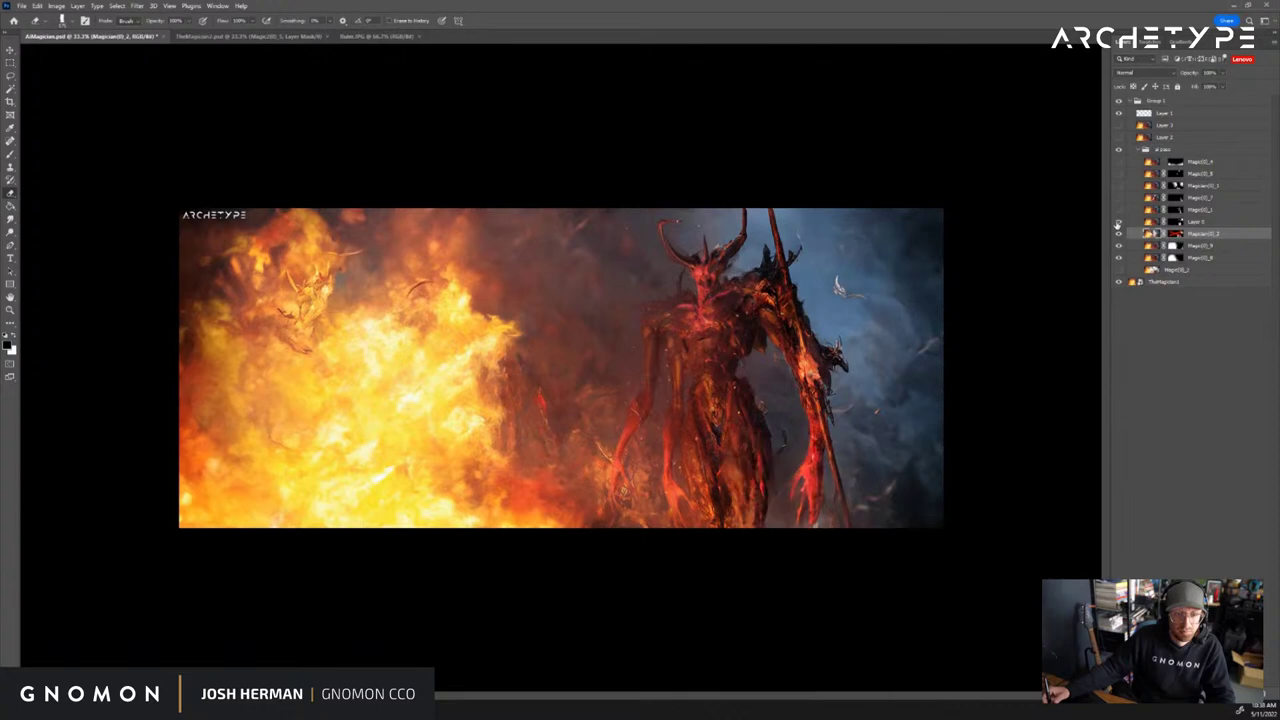
pyautogui.click(1119, 197)
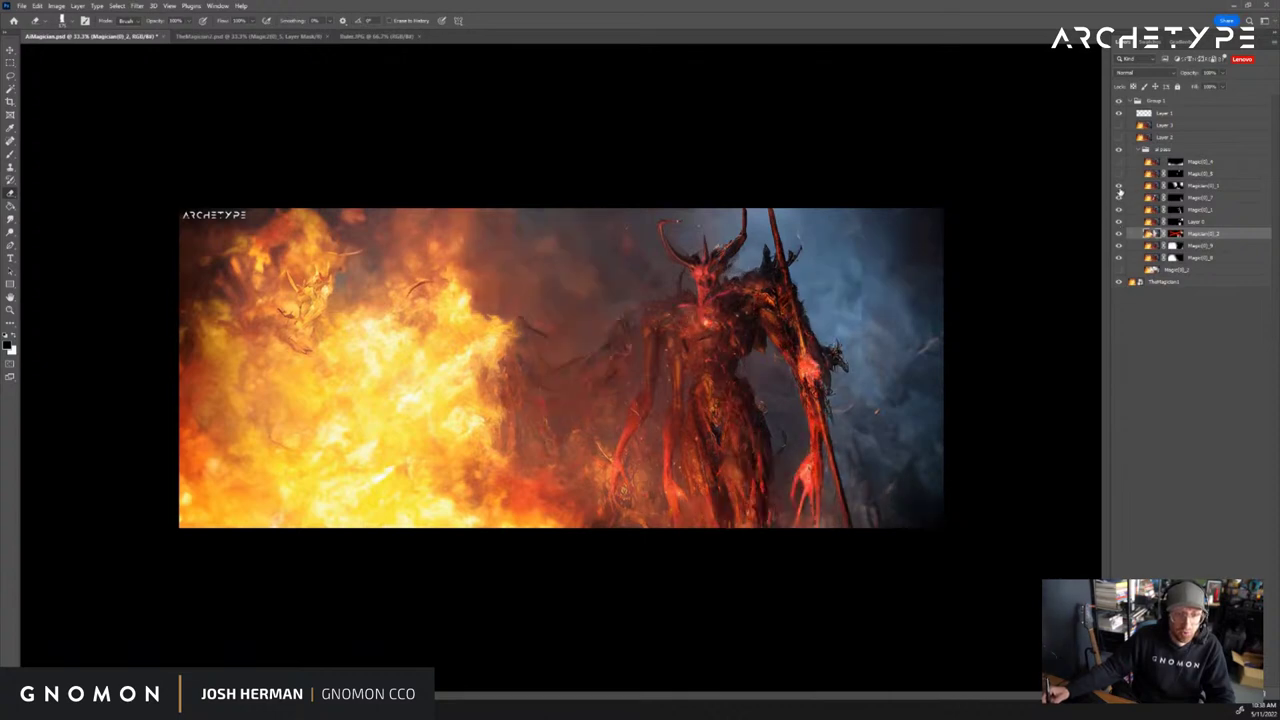
pyautogui.click(1119, 185)
pyautogui.click(1119, 173)
pyautogui.click(1119, 161)
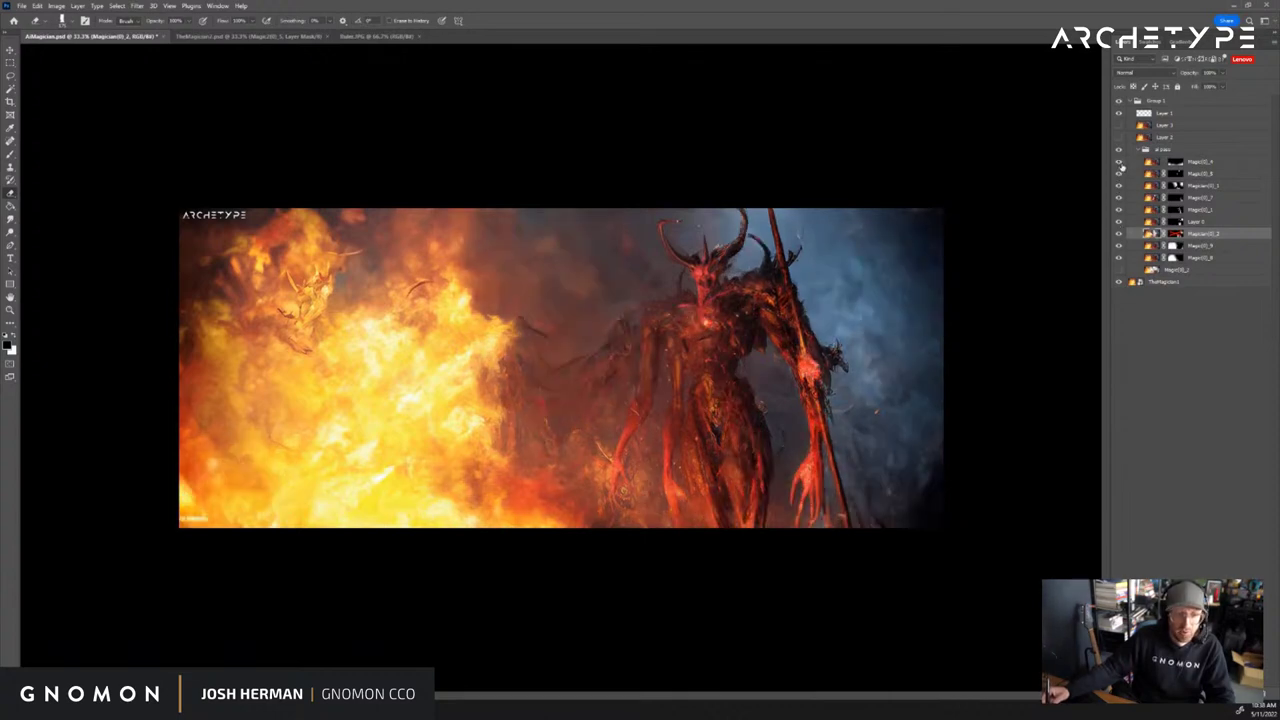
# Compare the composite with and without the partly erased layer and the masked layer directly above it
pyautogui.press('b')
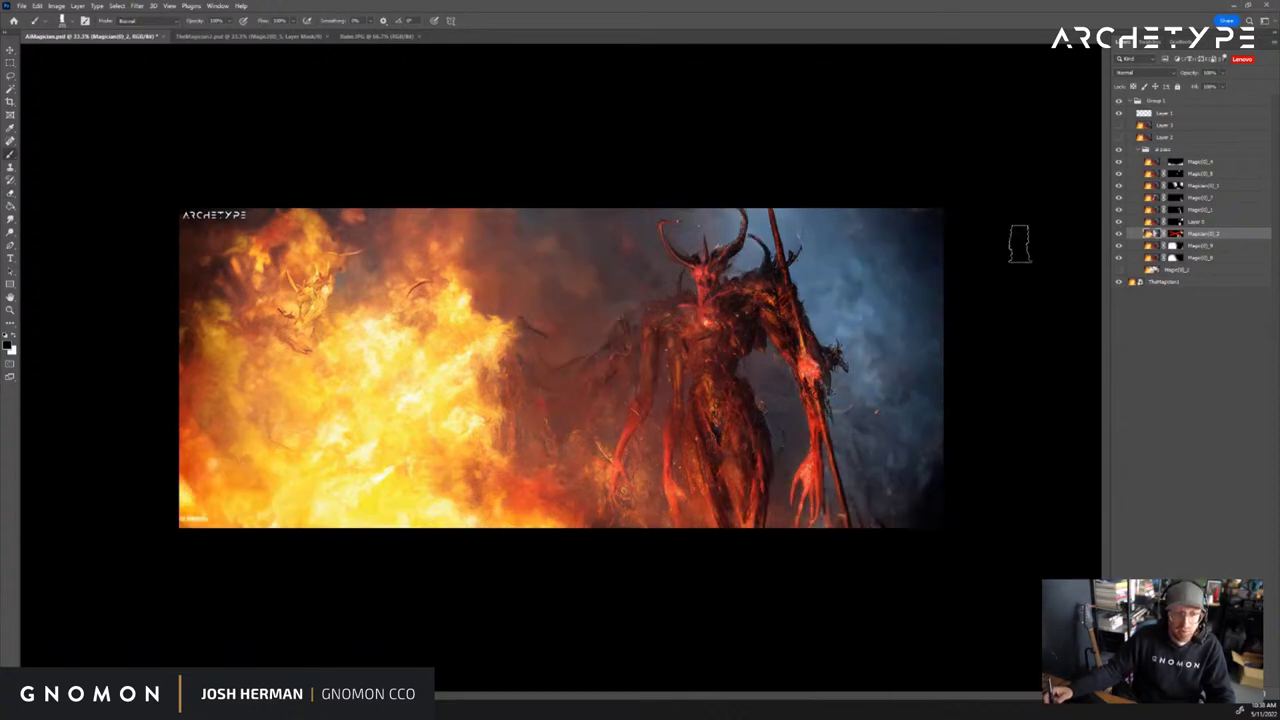
pyautogui.click(1119, 233)
pyautogui.click(1120, 244)
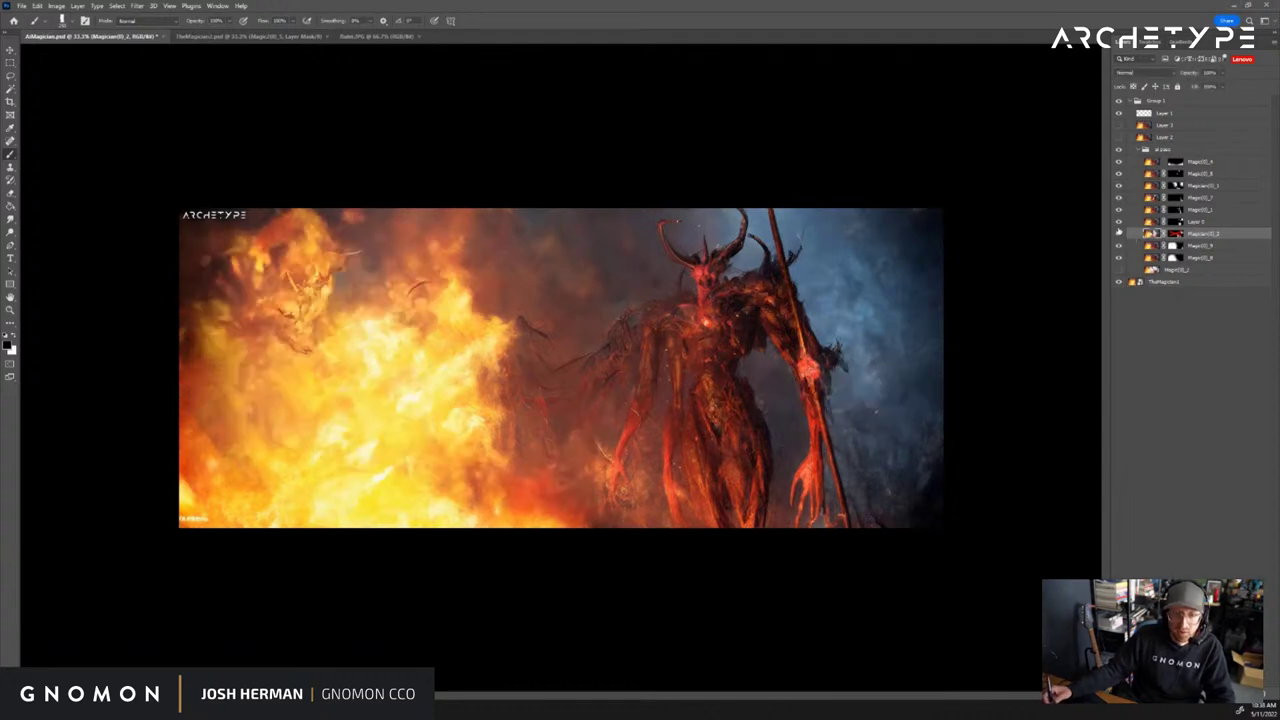
pyautogui.click(1119, 222)
pyautogui.click(1119, 222)
pyautogui.click(1120, 223)
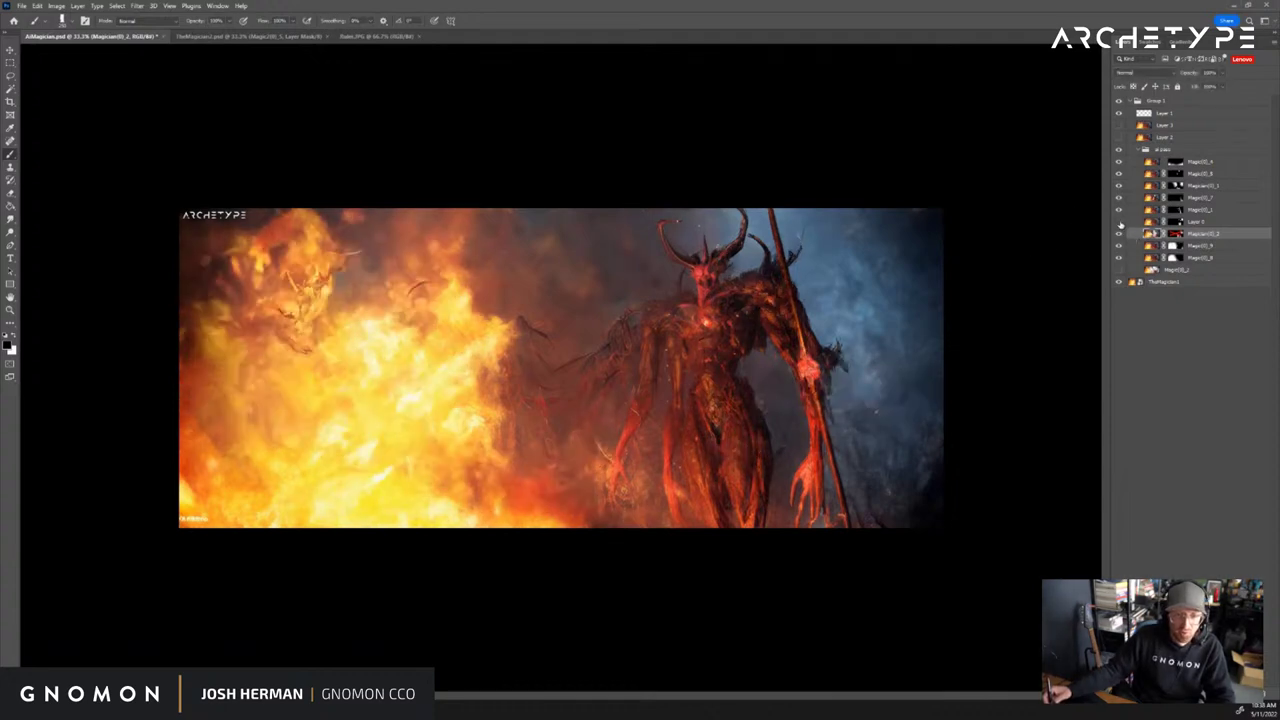
# Show both the partly erased layer and the masked layer directly above it, select that upper layer's mask and save the document
pyautogui.click(1120, 223)
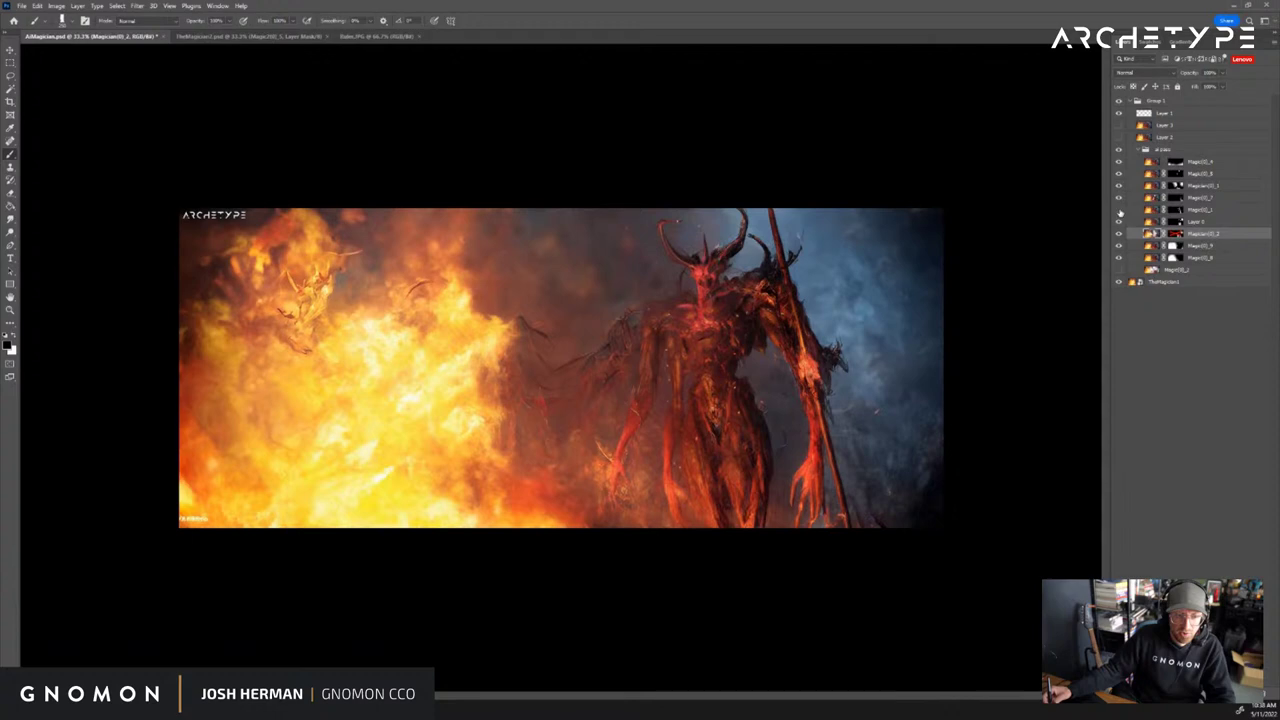
pyautogui.click(1120, 212)
pyautogui.click(1174, 210)
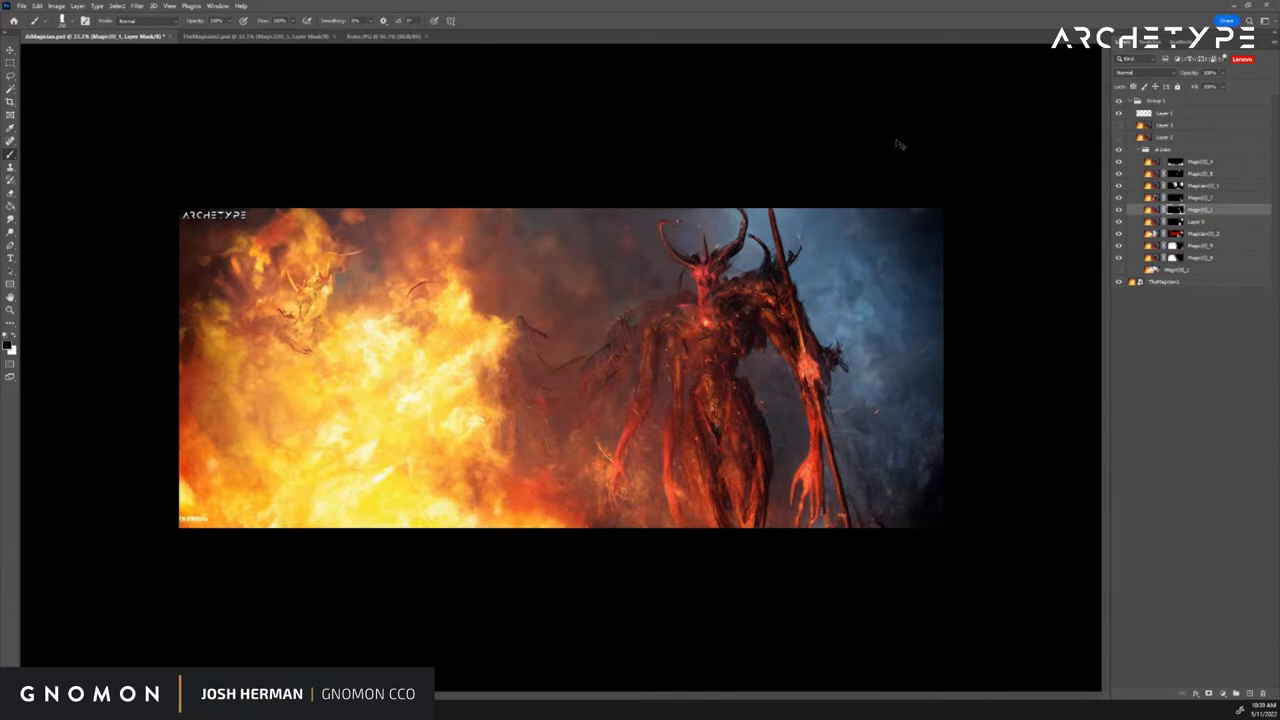
pyautogui.hotkey('ctrl', 's')
# Preview the lower outdated merged copy above the AI pass group, then delete both hidden merged copies
pyautogui.click(1118, 137)
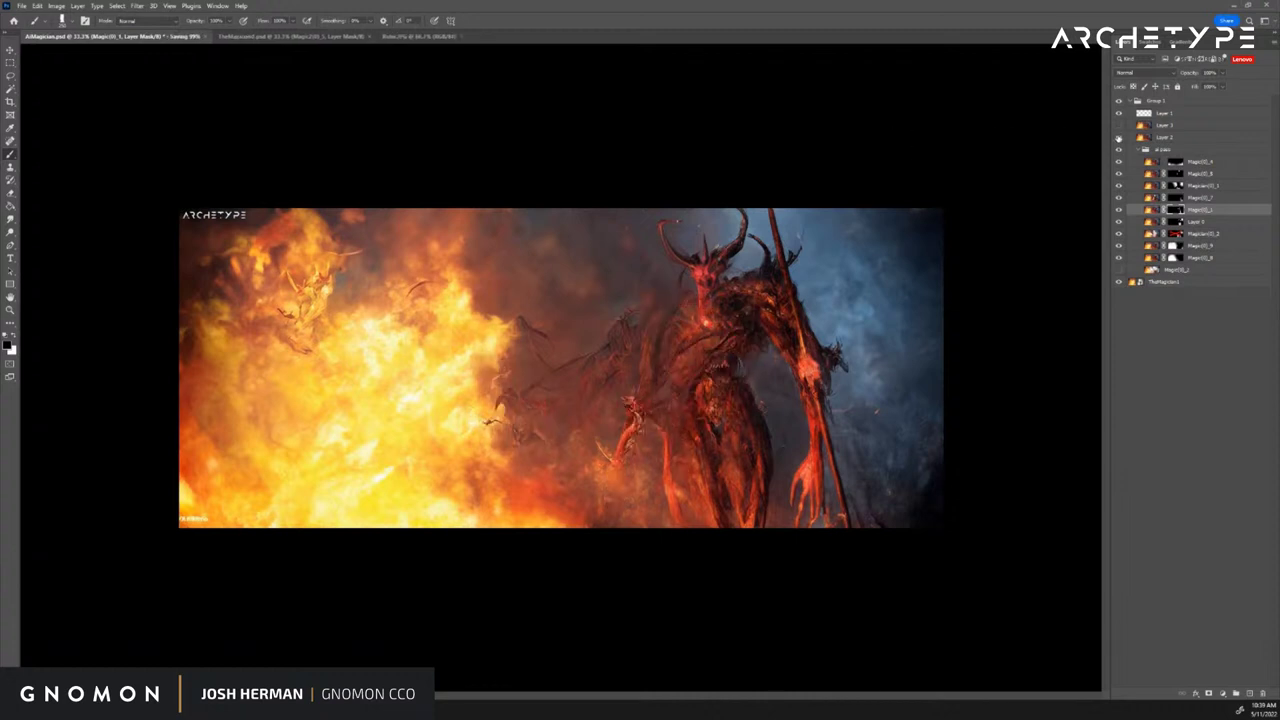
pyautogui.click(1118, 138)
pyautogui.click(1140, 138)
pyautogui.press('Delete')
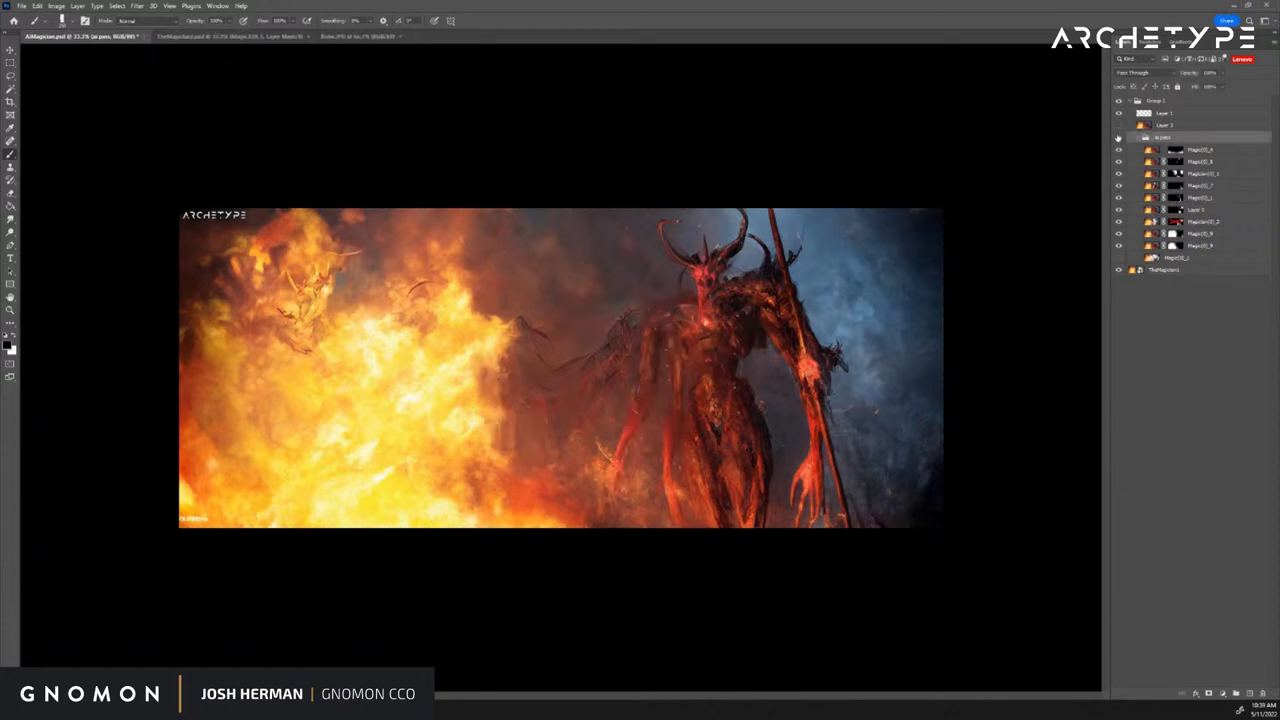
pyautogui.click(1118, 127)
pyautogui.click(1136, 127)
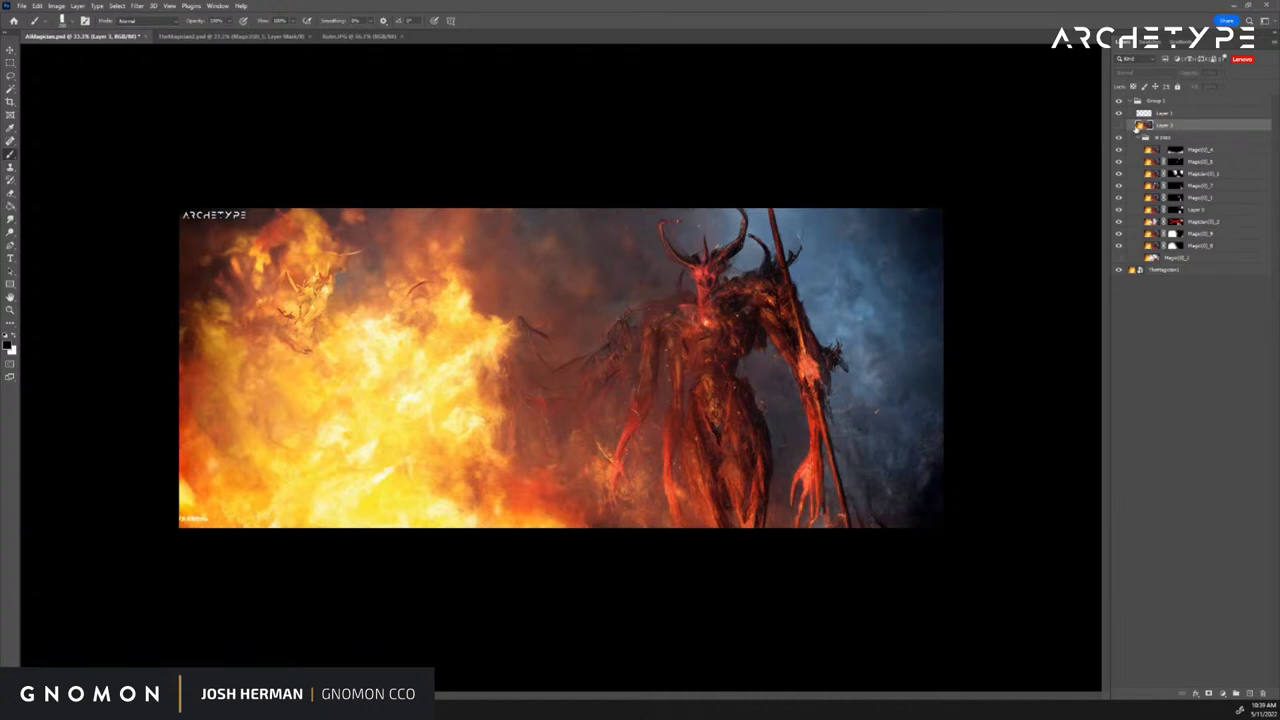
pyautogui.press('Delete')
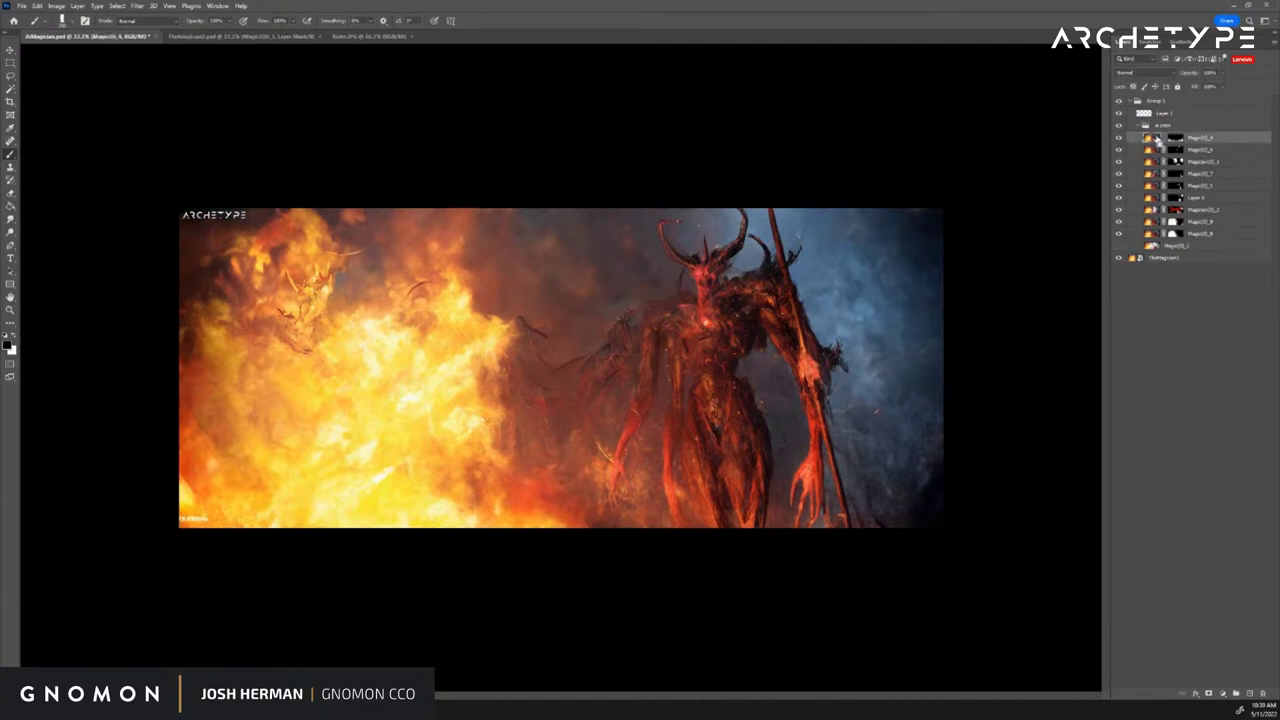
# Copy the merged composite and paste it as a new layer between the AI pass group and Layer 1
pyautogui.hotkey('ctrl', 'a')
pyautogui.hotkey('ctrl', 'shift', 'c')
pyautogui.hotkey('ctrl', 'v')
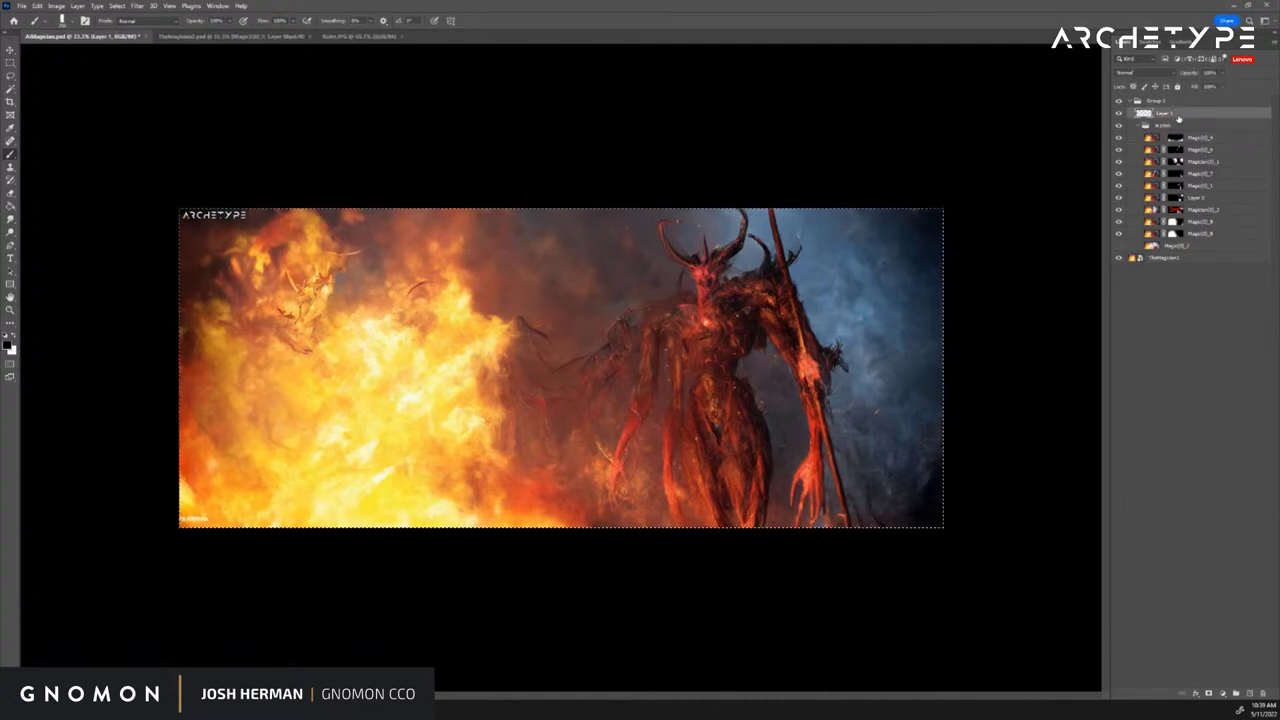
pyautogui.moveTo(1166, 129); pyautogui.dragTo(1164, 132)
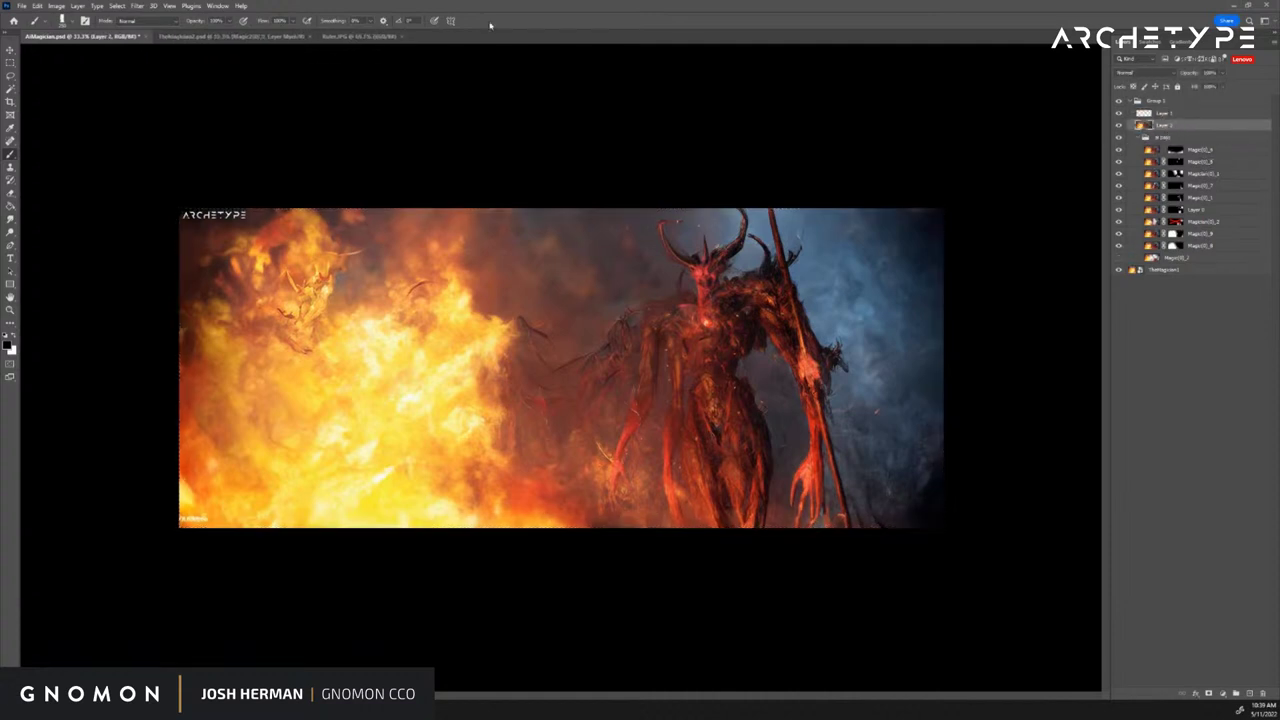
# Open the FX Box extension and apply its kingfisher-preview paint effect to the merged copy of the composite
pyautogui.click(218, 6)
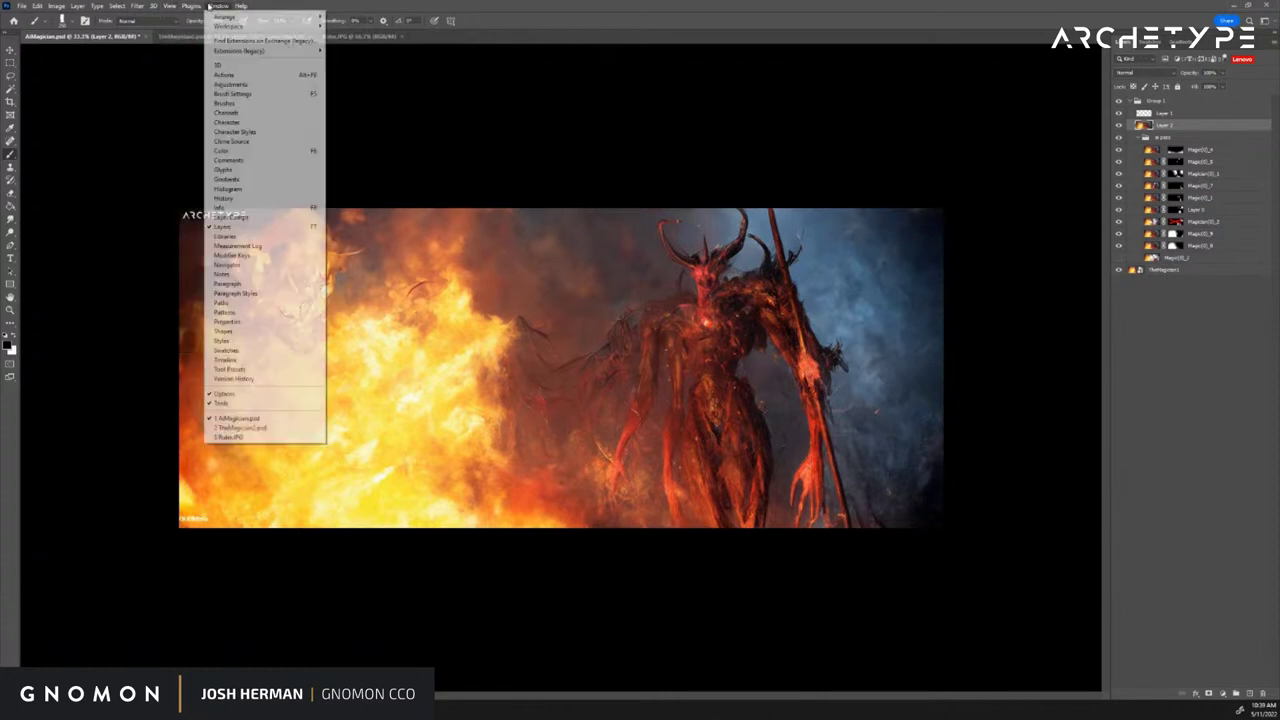
pyautogui.moveTo(300, 50)
pyautogui.click(342, 50)
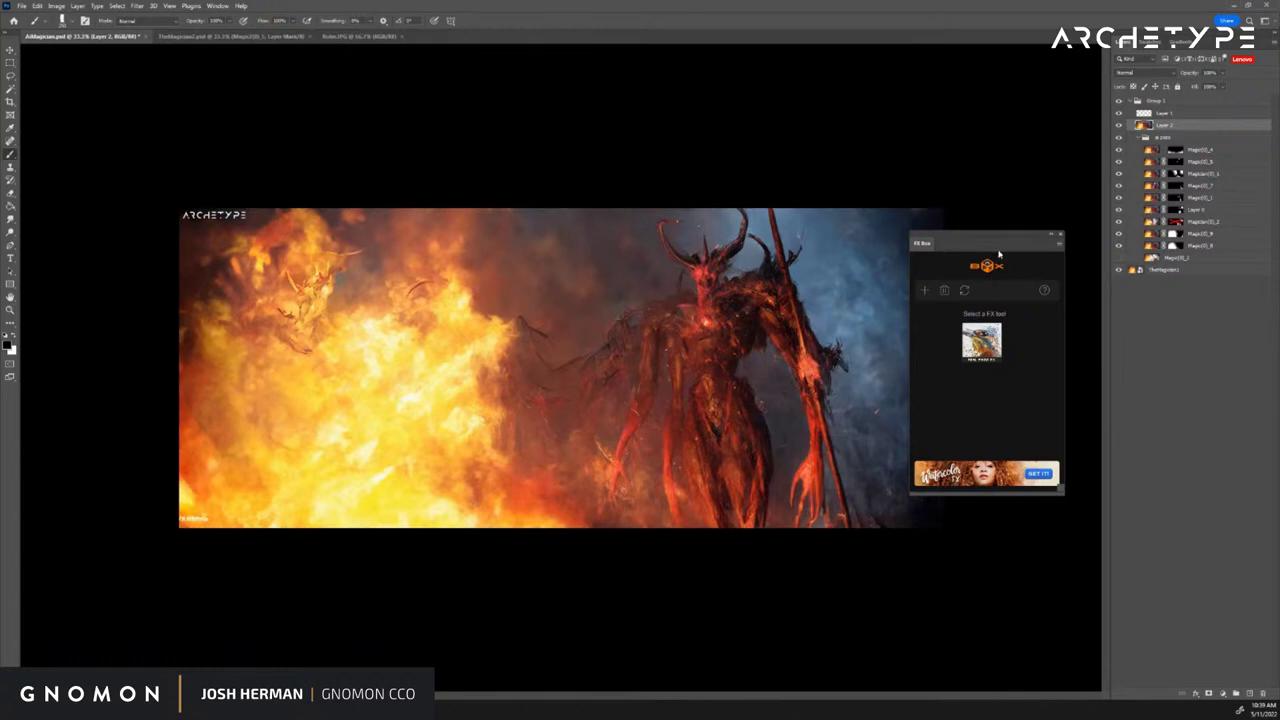
pyautogui.moveTo(998, 252); pyautogui.dragTo(1027, 198)
pyautogui.click(1022, 282)
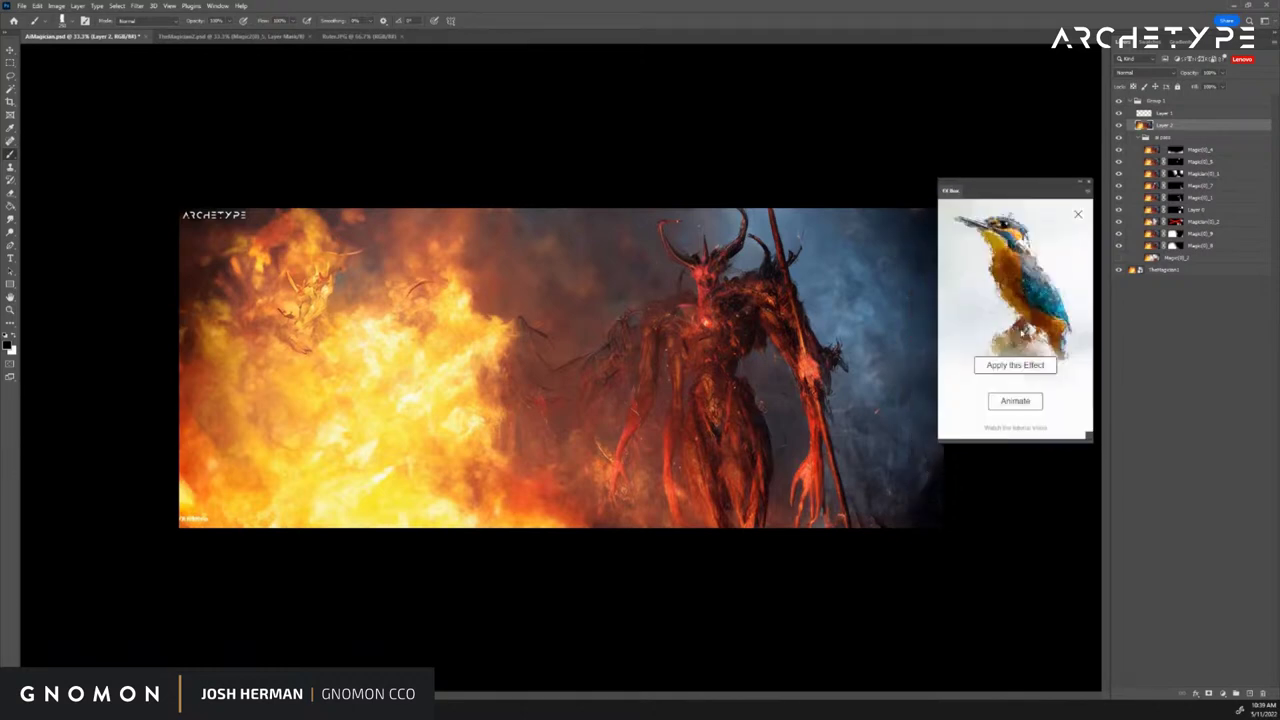
pyautogui.click(1013, 362)
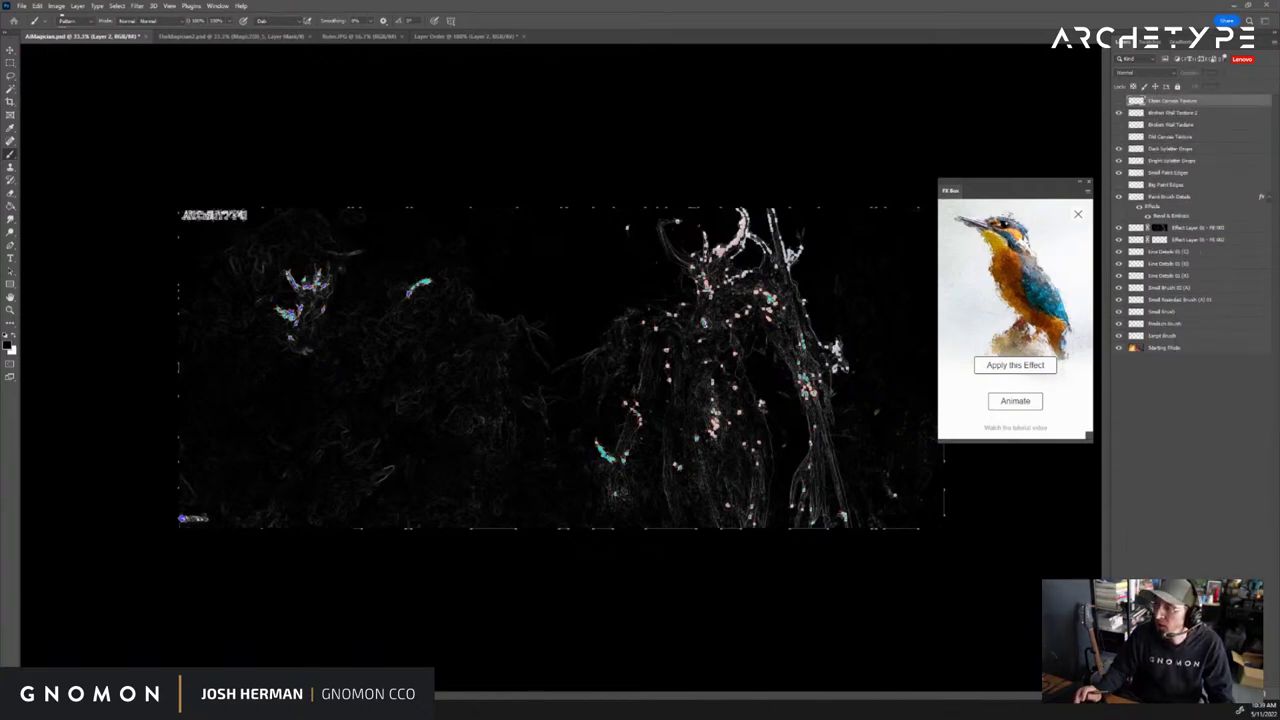
# Switch to the browser and open the Ruler folder within images_out in Google Drive
pyautogui.hotkey('alt', 'Tab')
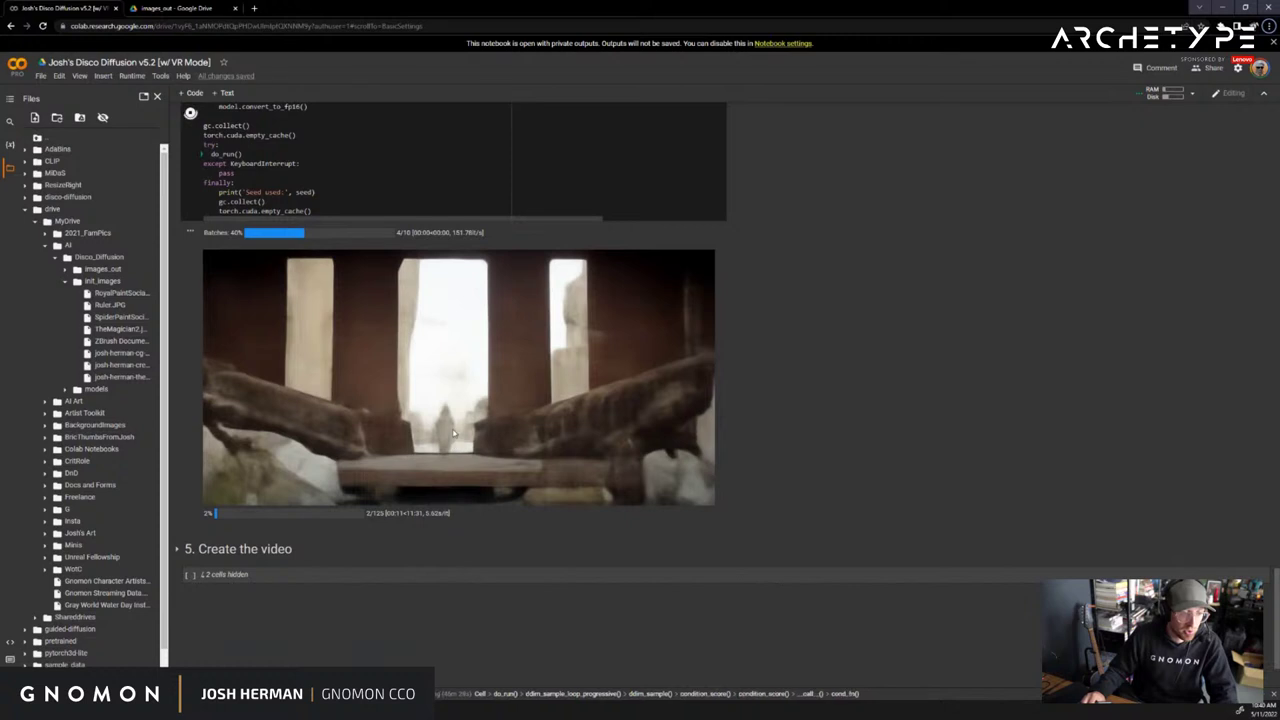
pyautogui.click(163, 8)
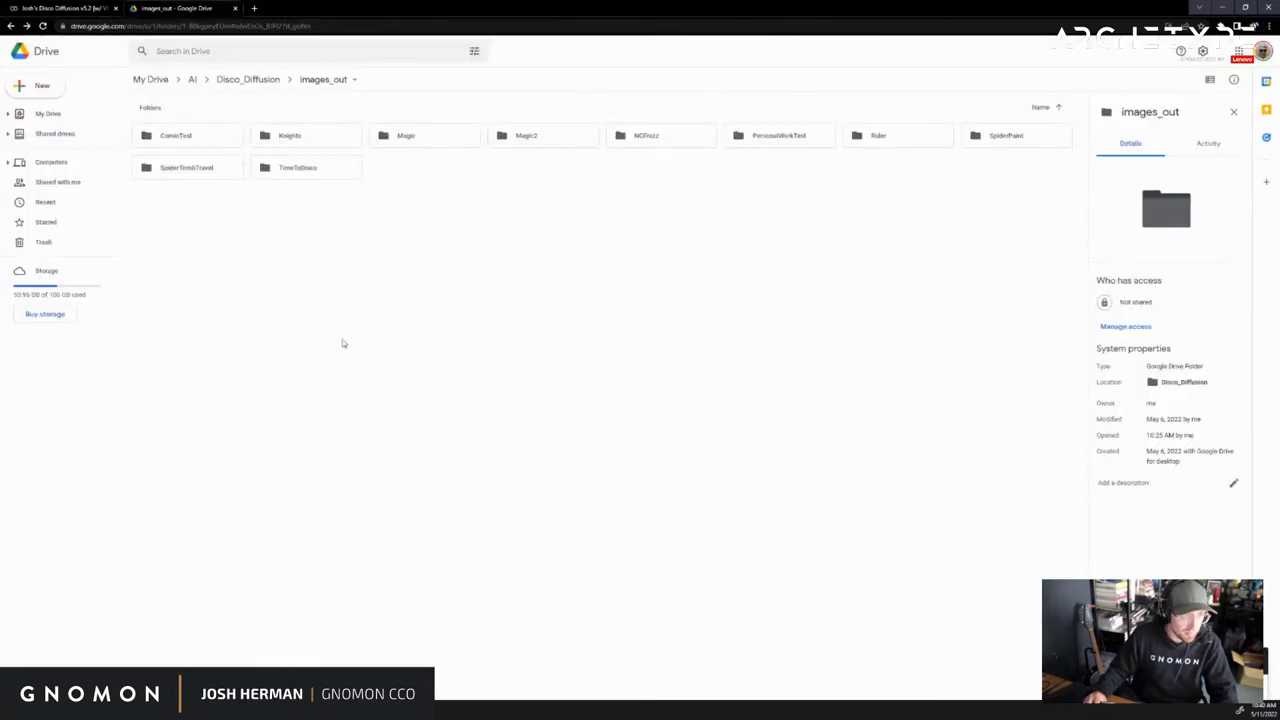
pyautogui.doubleClick(880, 134)
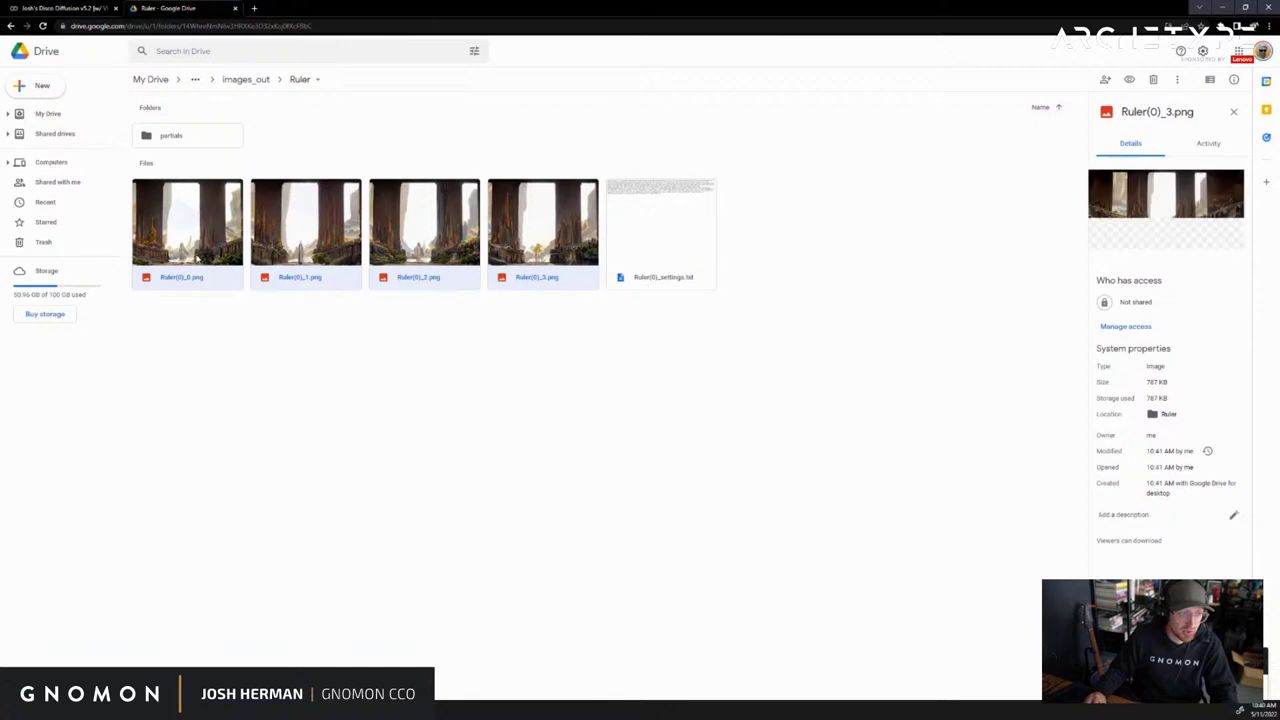
# Download the four images Ruler(0)_0.png to Ruler(0)_3.png, then return to the Disco Diffusion notebook
pyautogui.rightClick(203, 256)
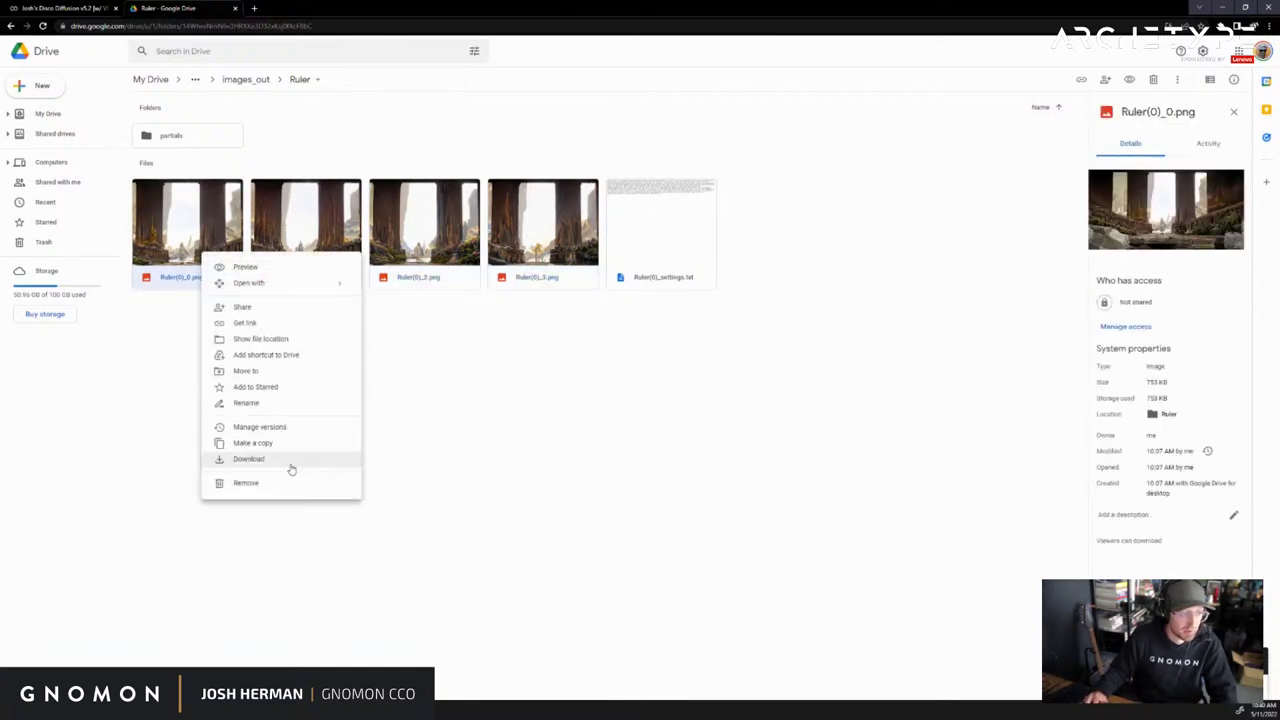
pyautogui.rightClick(283, 236)
pyautogui.click(326, 440)
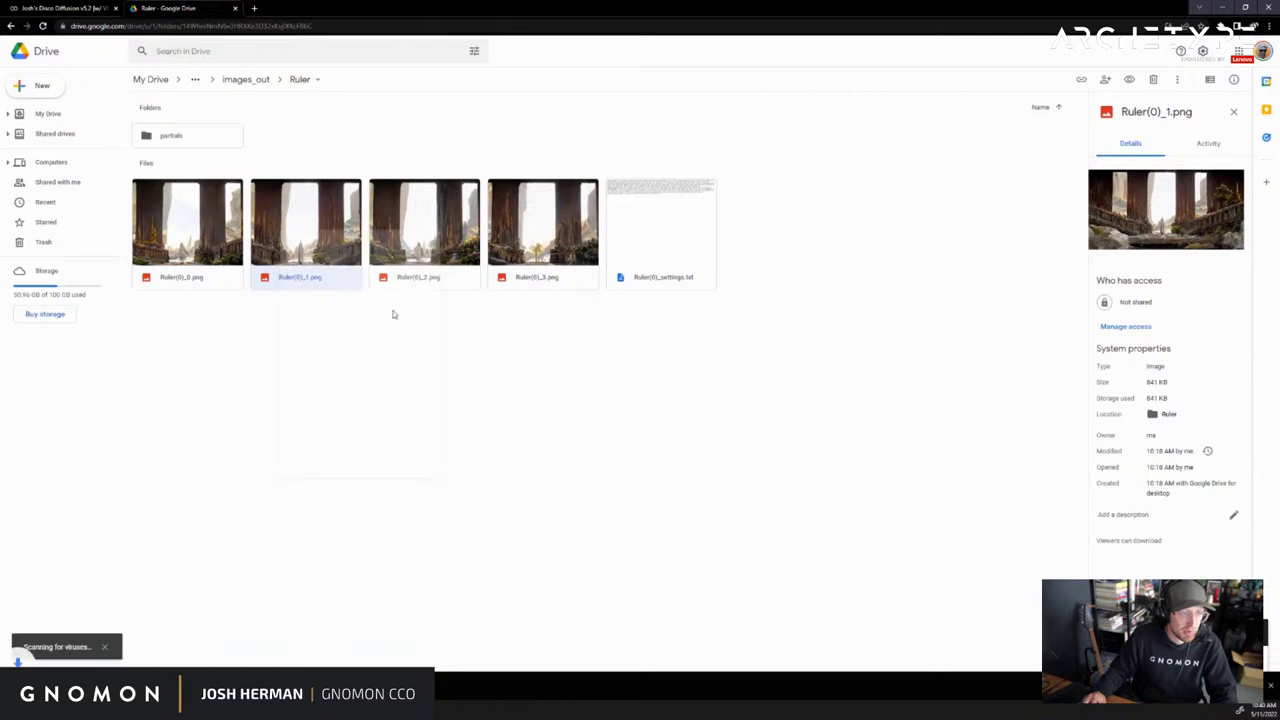
pyautogui.rightClick(428, 217)
pyautogui.click(476, 424)
pyautogui.rightClick(578, 206)
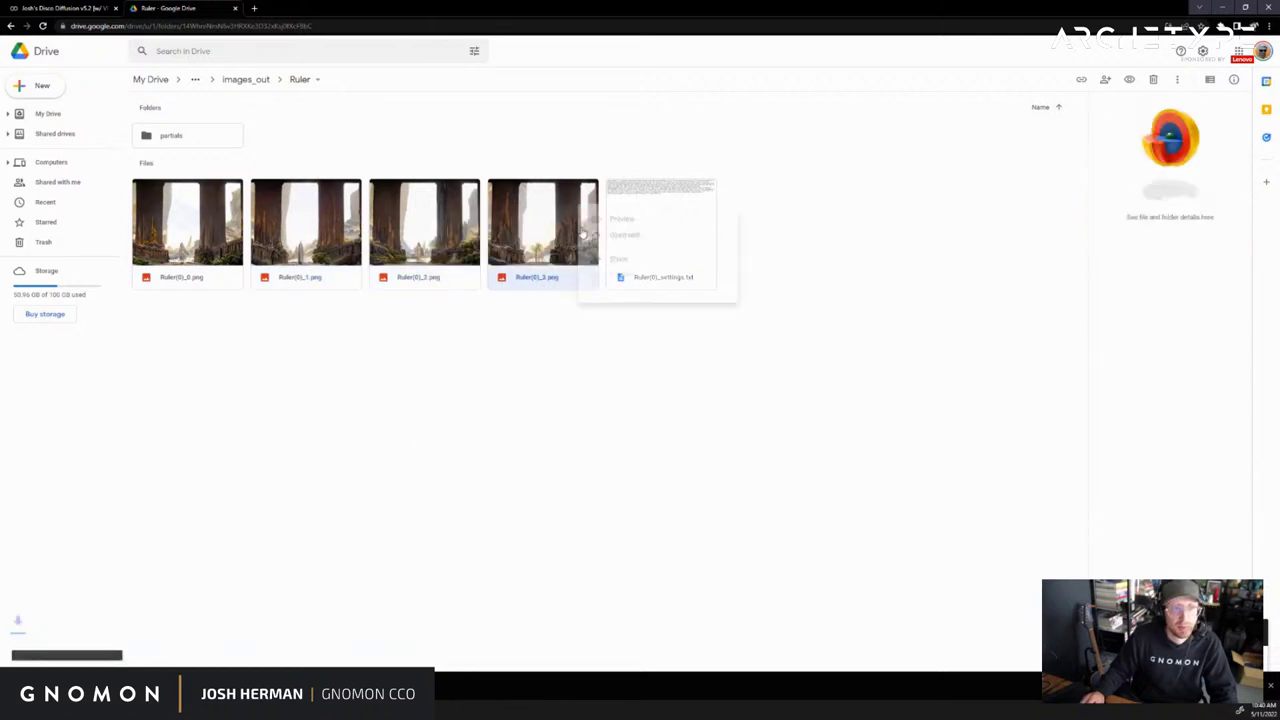
pyautogui.click(608, 416)
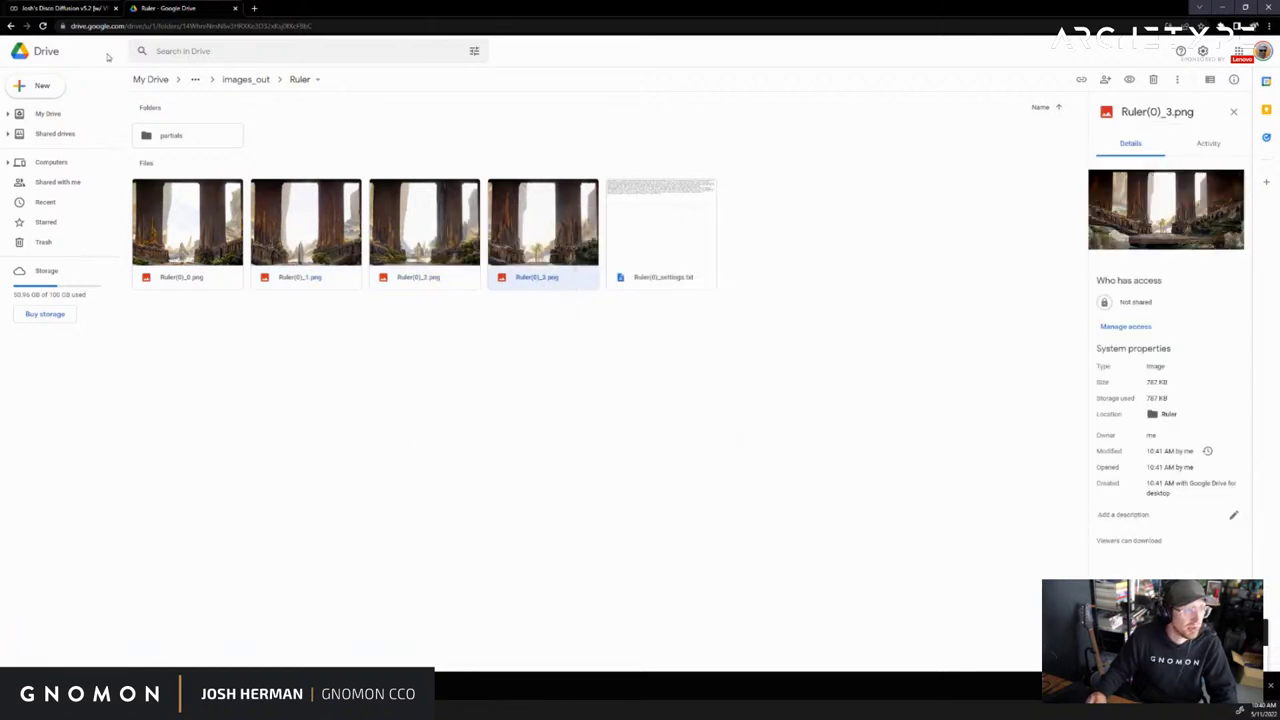
pyautogui.click(66, 8)
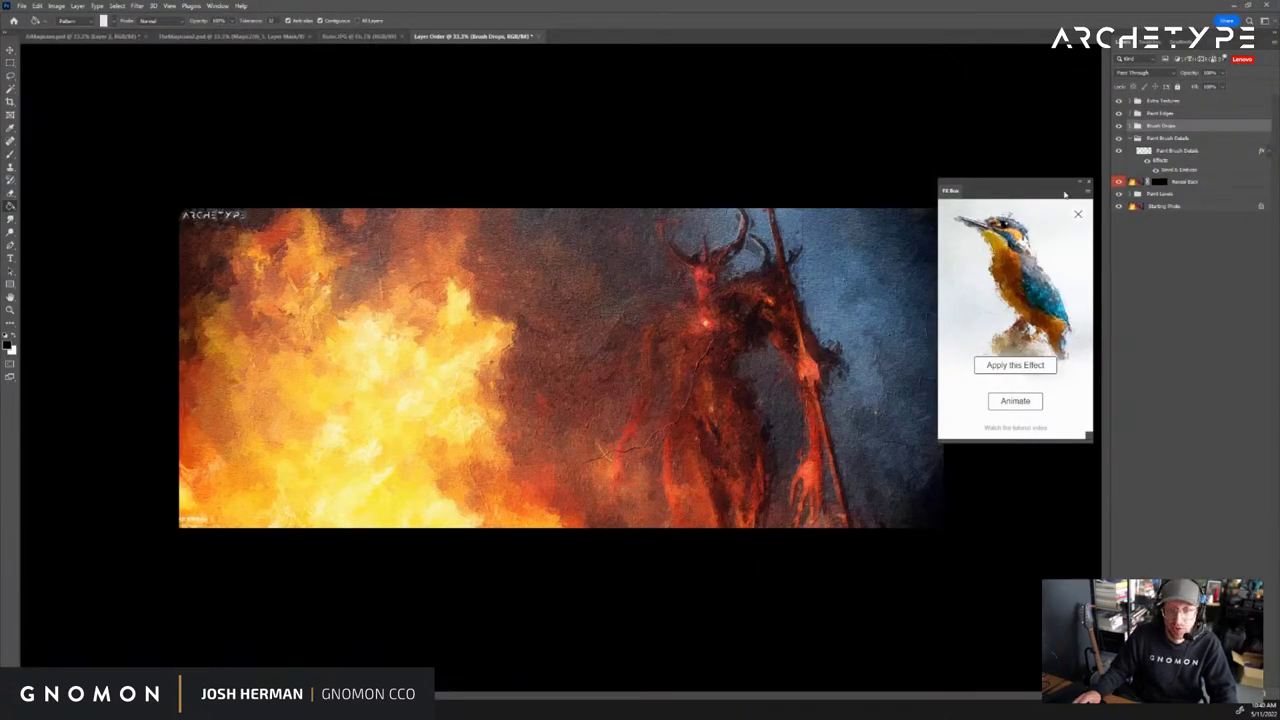
# In Photoshop, create a merged copy of TheMagician2.psd and apply the FX Box paint effect to it
pyautogui.moveTo(1065, 193); pyautogui.dragTo(1051, 79)
pyautogui.click(230, 36)
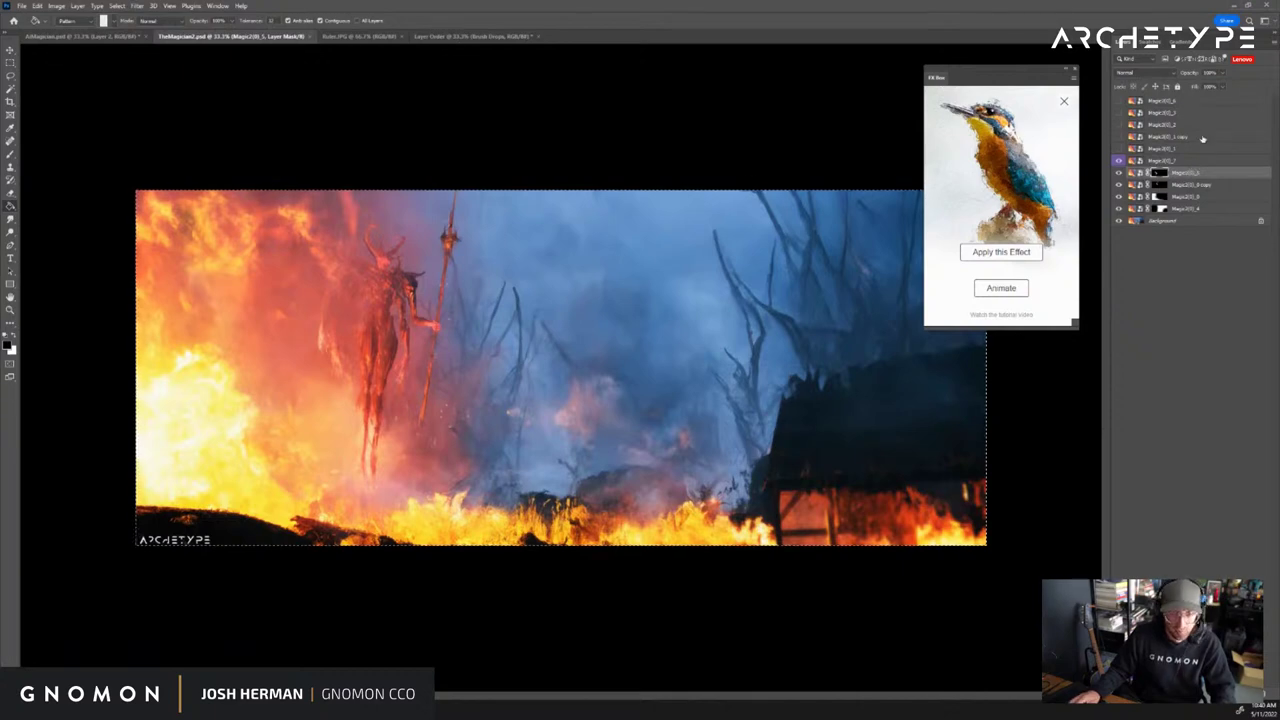
pyautogui.hotkey('ctrl', 'shift', 'alt', 'e')
pyautogui.click(1001, 252)
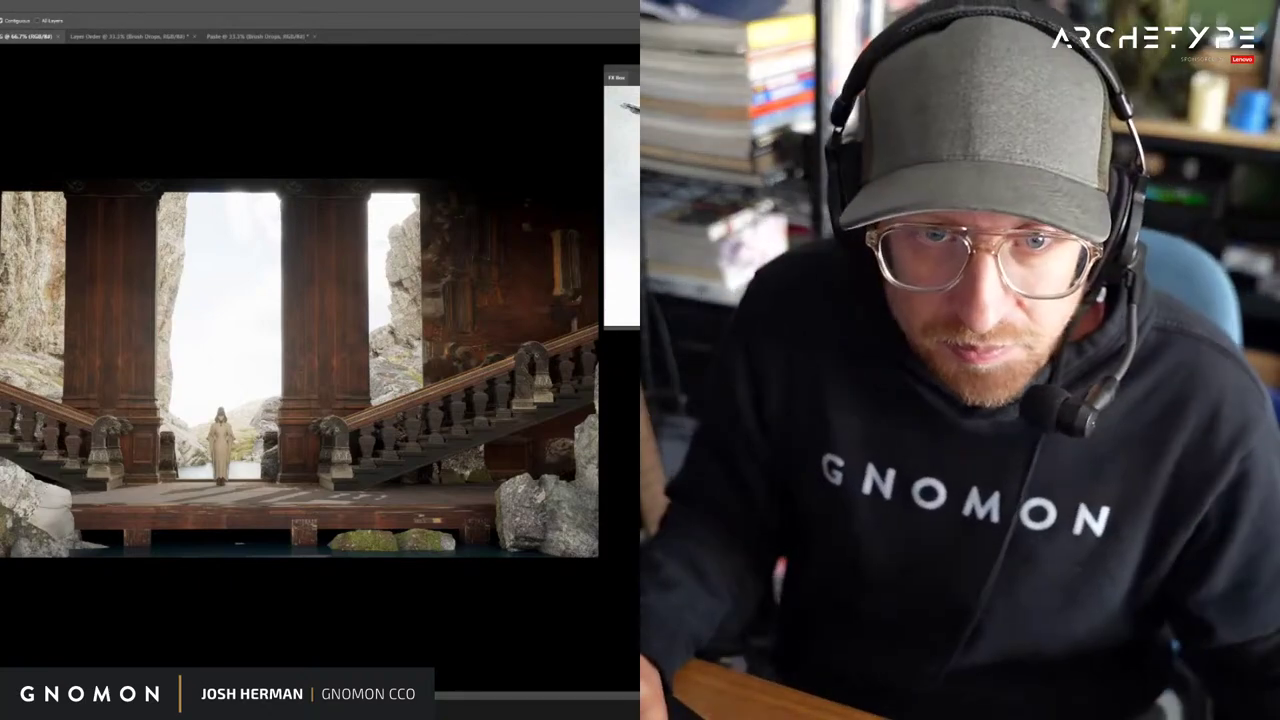
pyautogui.hotkey('ctrl', 'w')
pyautogui.press('v')
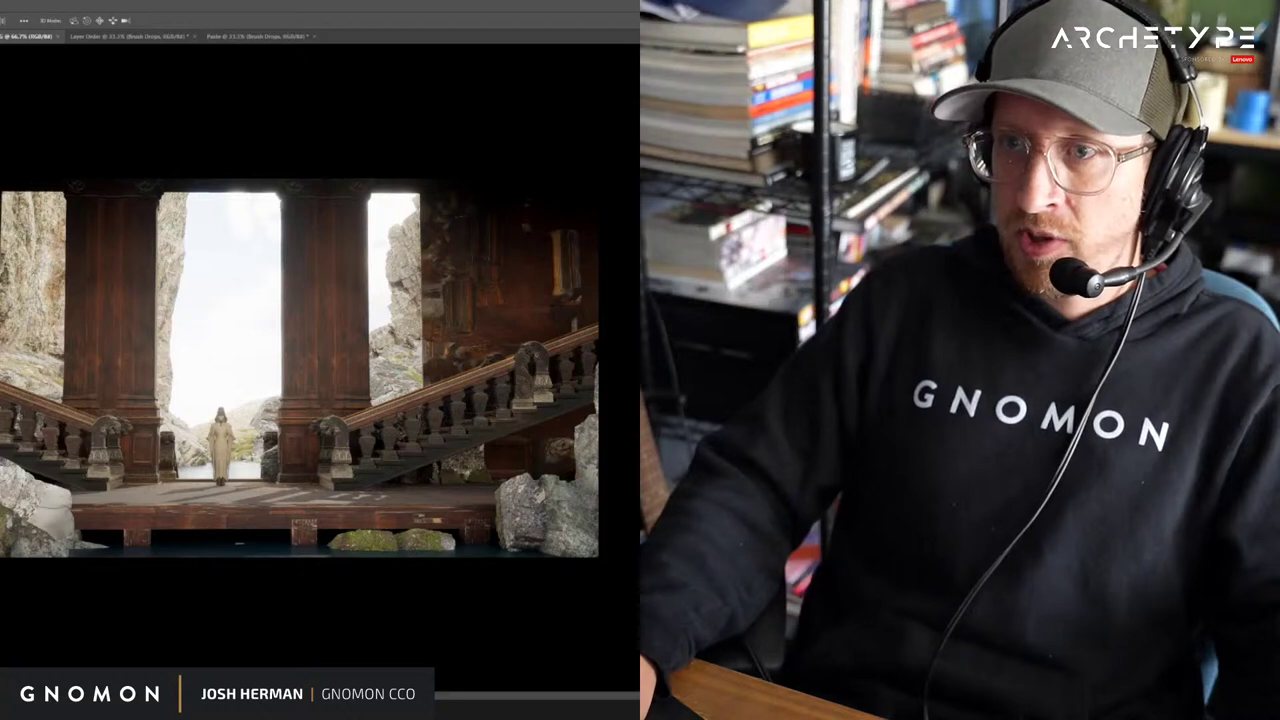
pyautogui.moveTo(413, 385); pyautogui.dragTo(307, 320)
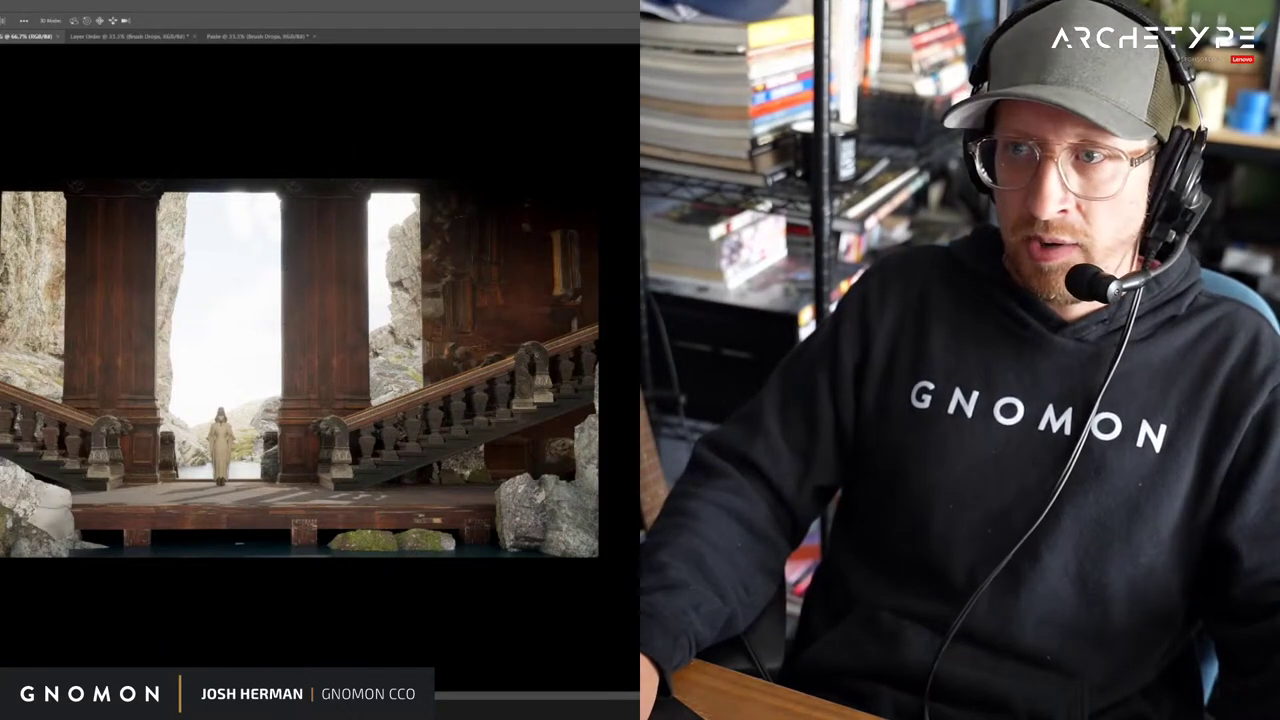
# Examine the painted versions of both demon scenes, looking closely at the surface texture around the second scene's demon
pyautogui.click(101, 40)
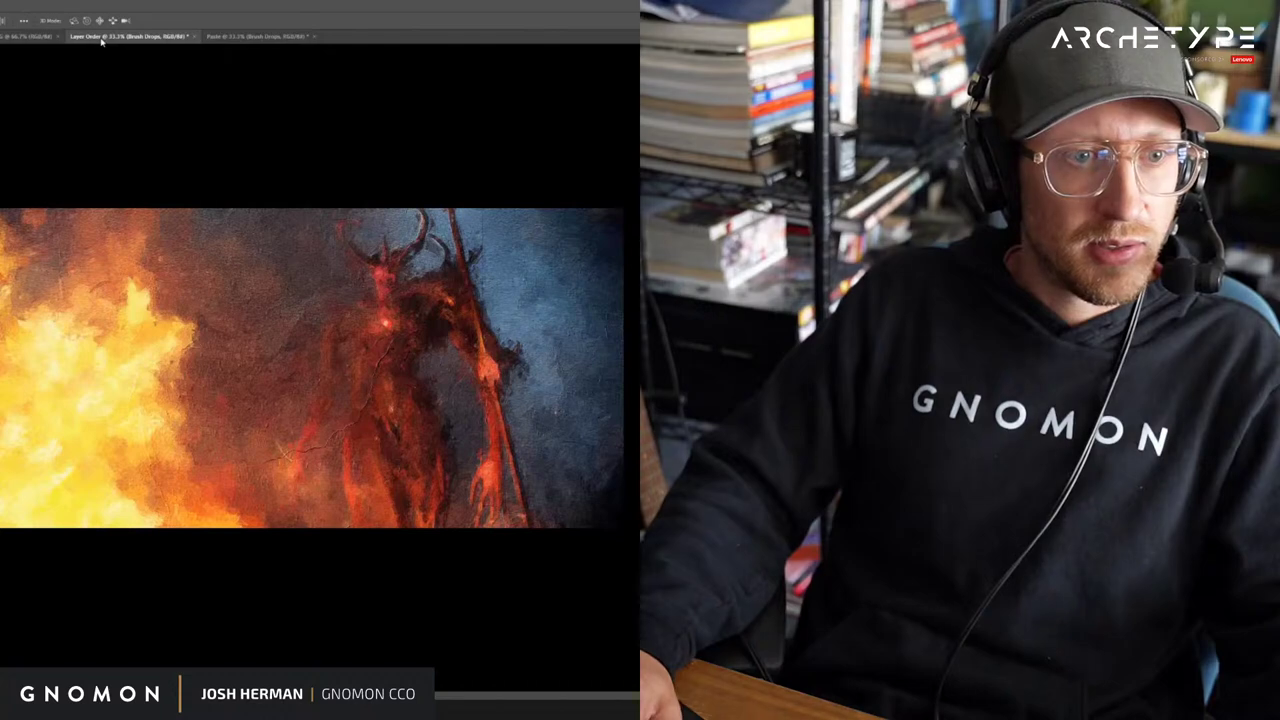
pyautogui.press('z')
pyautogui.click(241, 40)
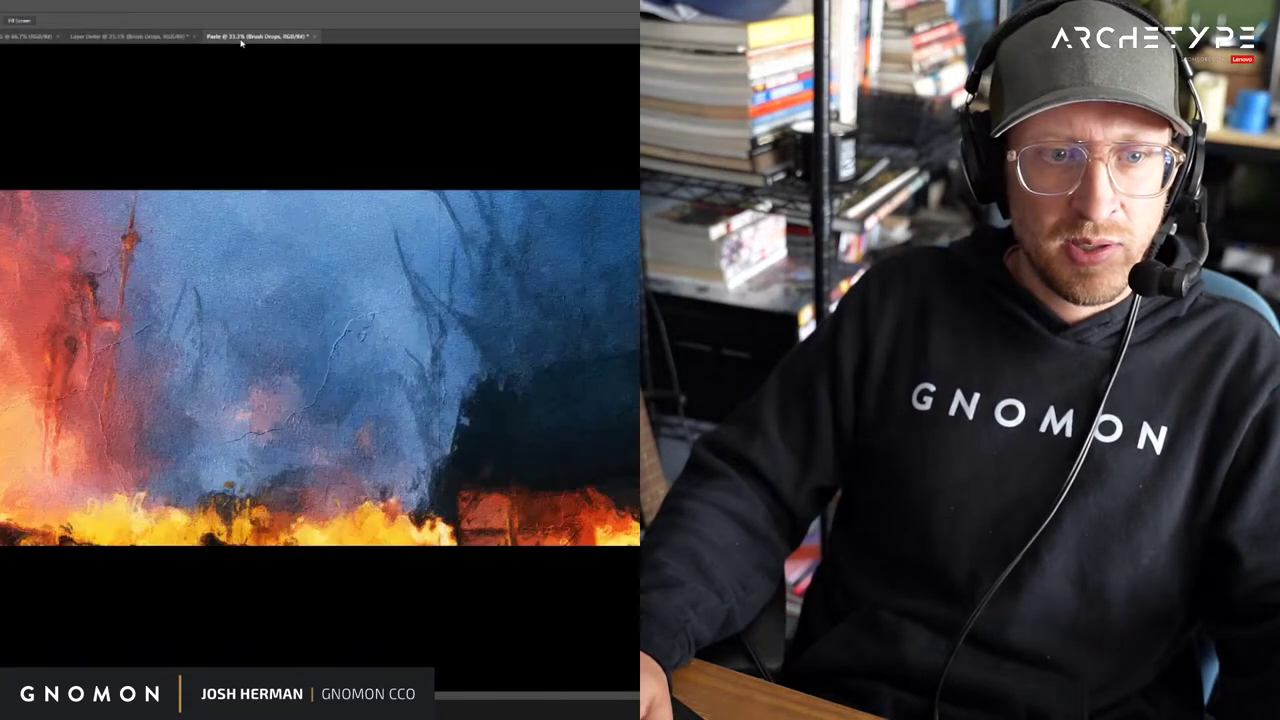
pyautogui.click(87, 319)
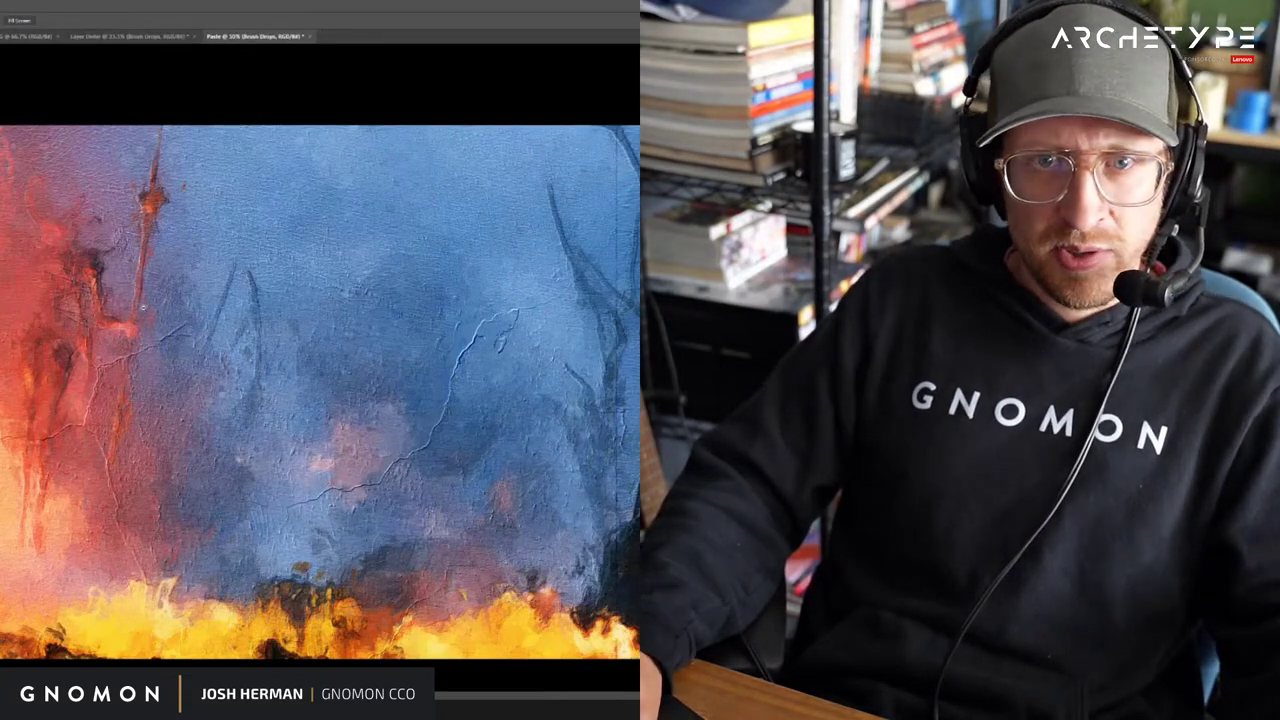
pyautogui.keyDown('alt'); pyautogui.click(86, 319); pyautogui.keyUp('alt')
# Hide the canvas texture of the second painted scene and brush the demon back in on the Reveal Back layer mask
pyautogui.hotkey('alt', '[')
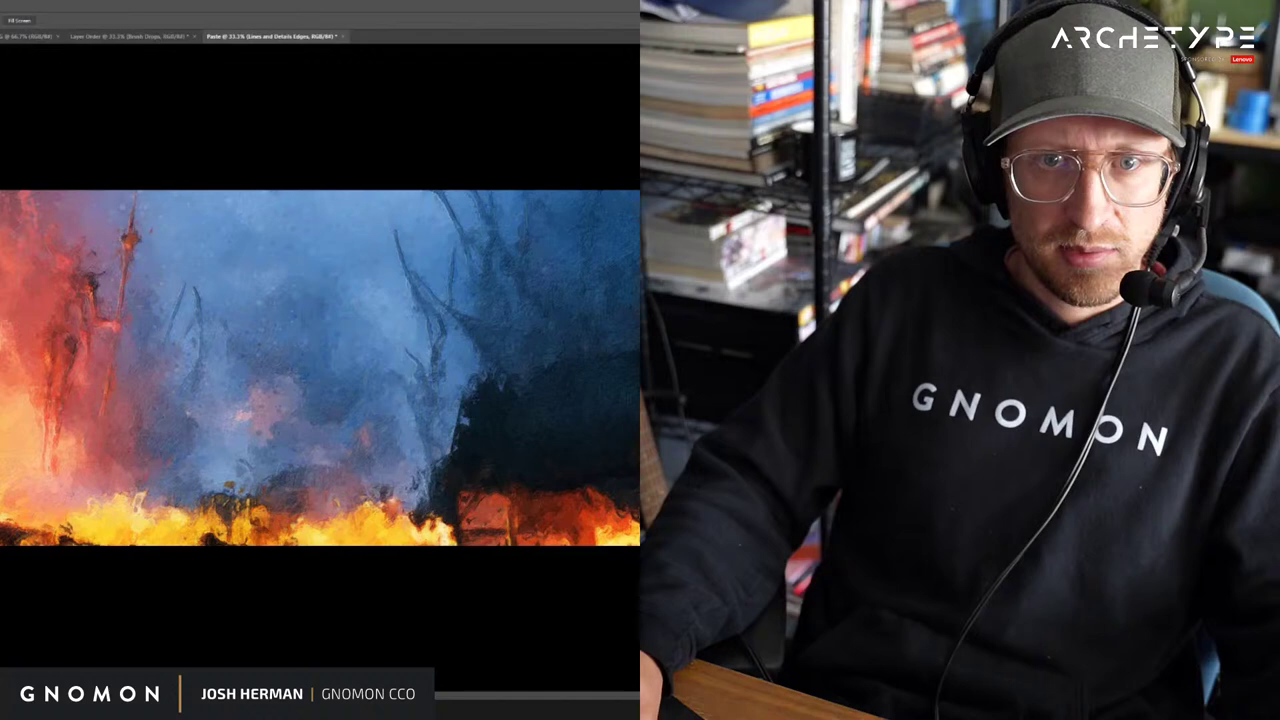
pyautogui.hotkey('alt', ']')
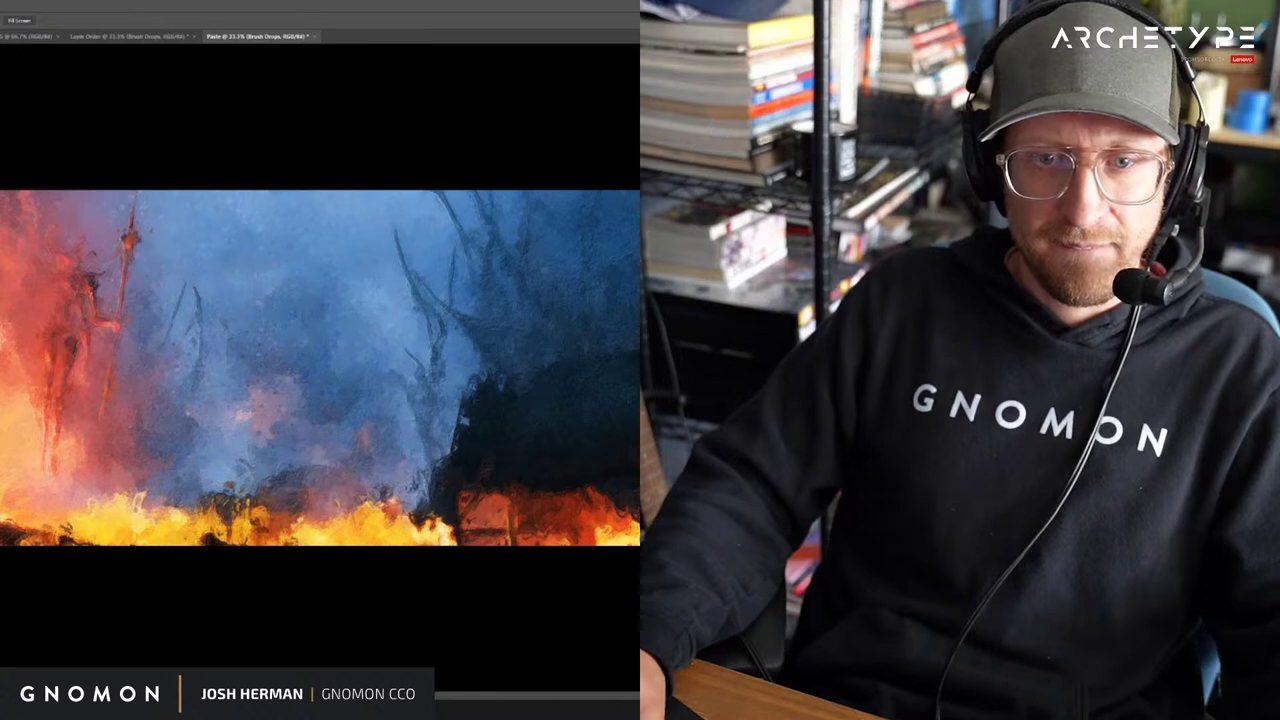
pyautogui.hotkey('alt', '[')
pyautogui.press('b')
pyautogui.keyDown('alt'); pyautogui.rightClick(82, 312); pyautogui.keyUp('alt')
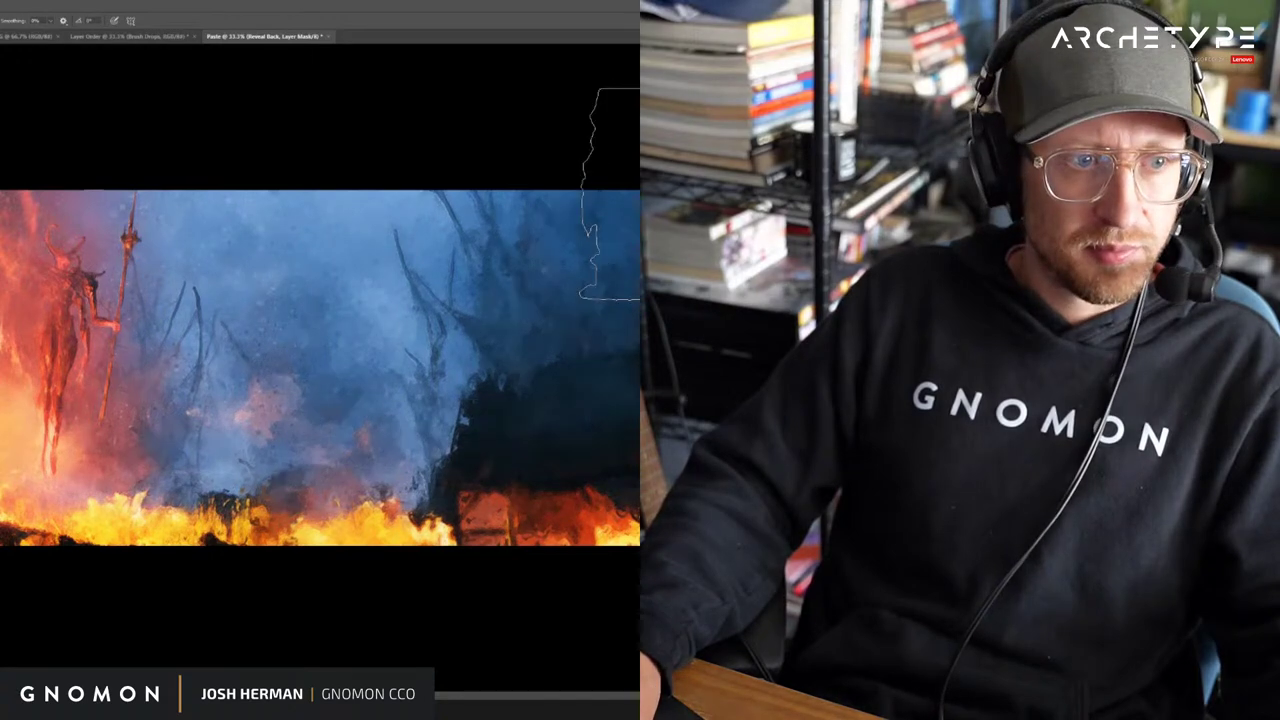
pyautogui.press('v')
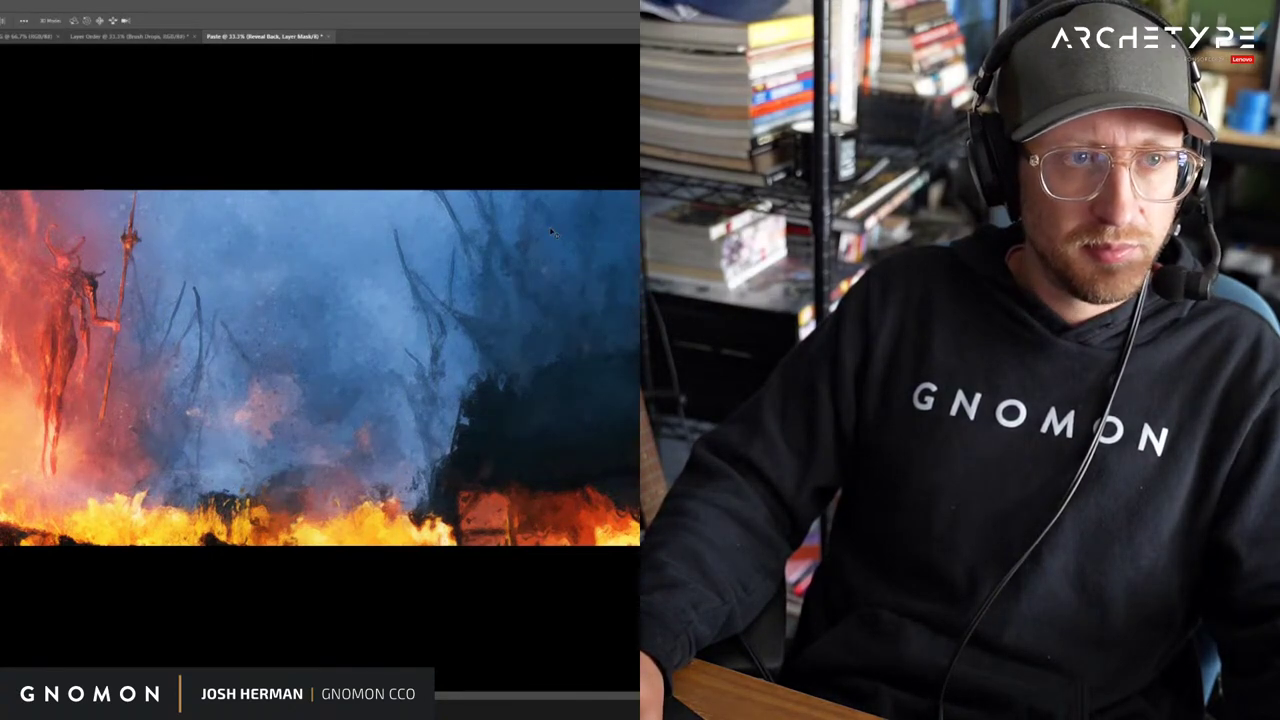
# Close both painted-effect documents without saving their changes
pyautogui.hotkey('ctrl', 'w')
pyautogui.click(316, 257)
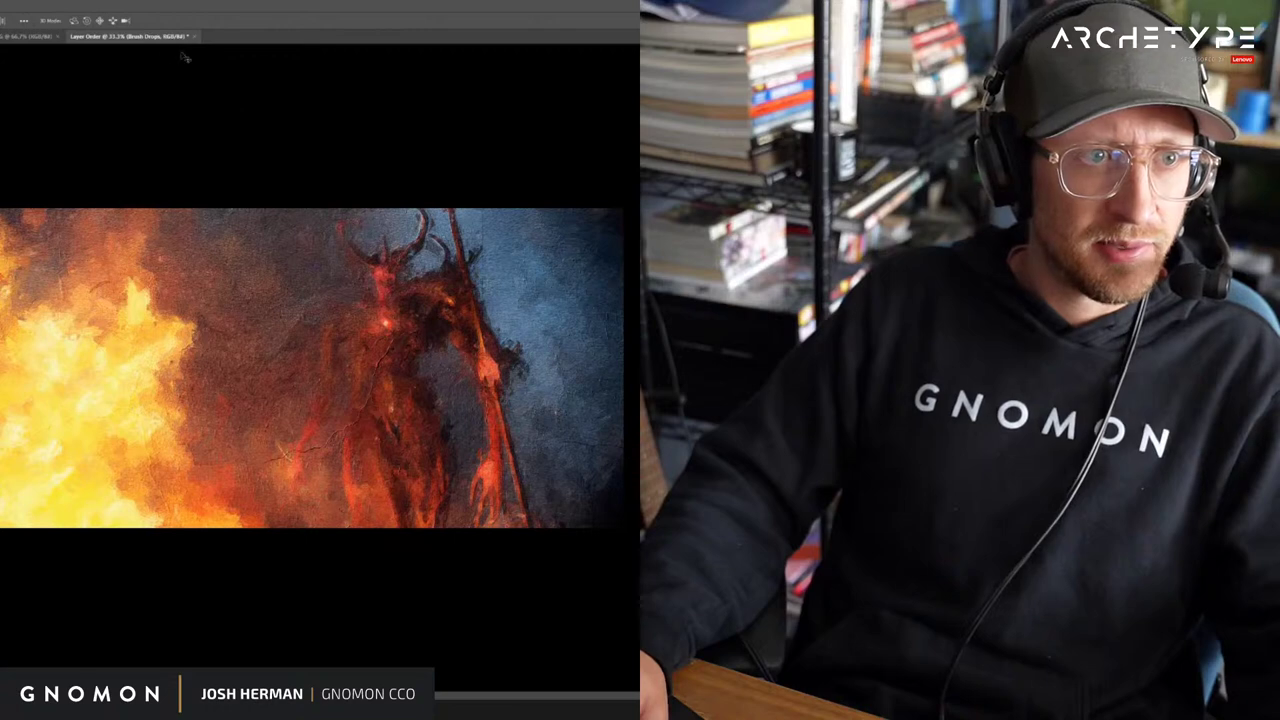
pyautogui.hotkey('ctrl', 'w')
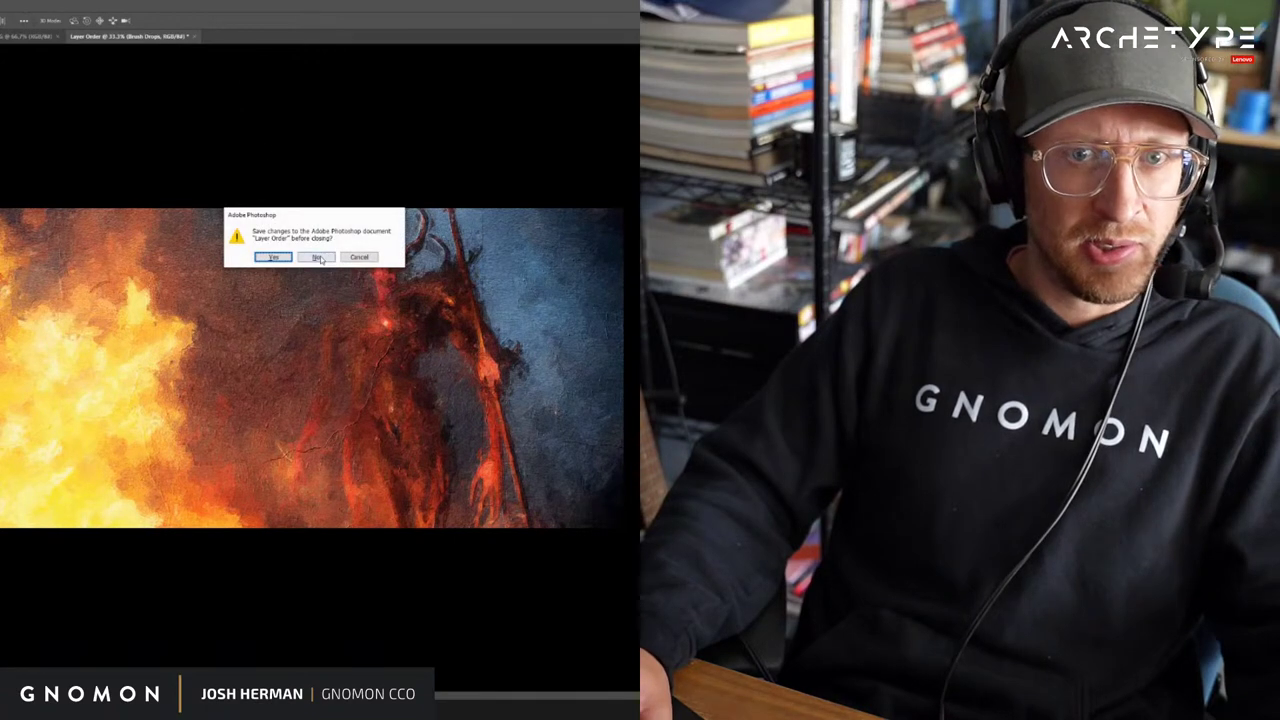
pyautogui.click(318, 257)
pyautogui.hotkey('ctrl', 'w')
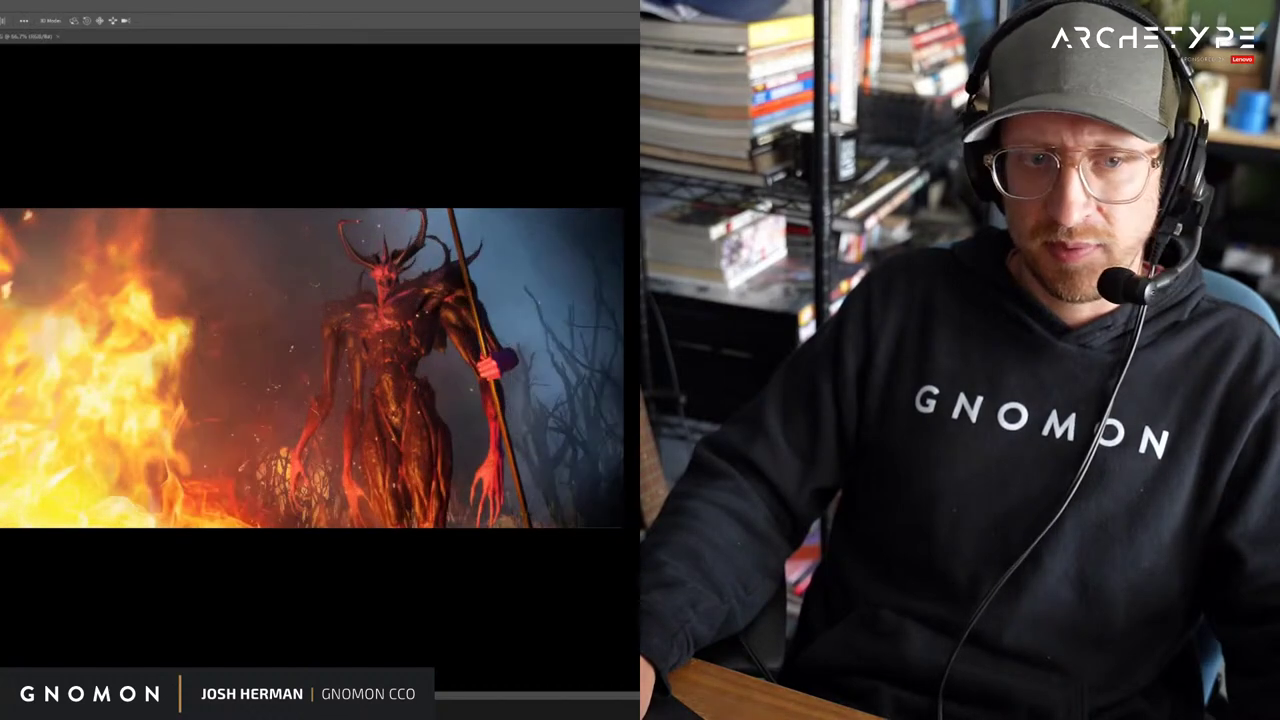
# Examine the horned demon in the original render at a closer zoom
pyautogui.hotkey('ctrl', 'z')
pyautogui.hotkey('ctrl', 'z')
pyautogui.press('z')
pyautogui.click(562, 163)
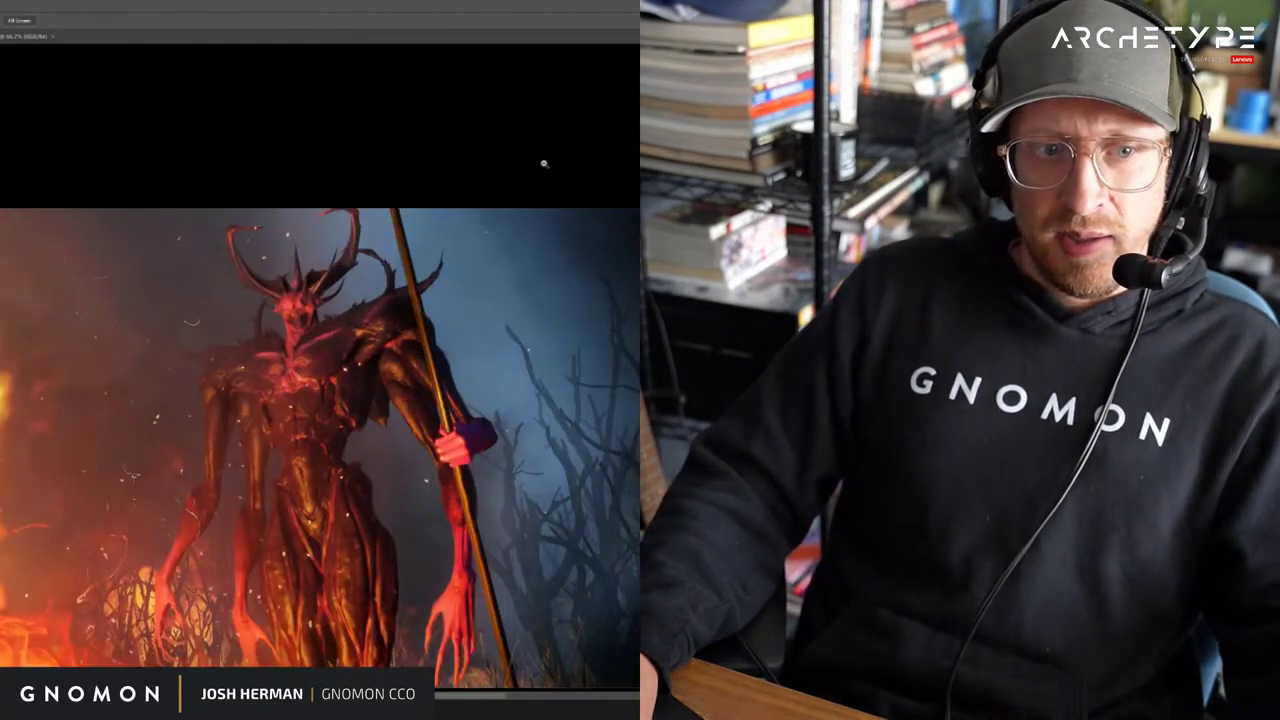
# Compare the close-up demon composite with its original render by hiding and showing its top layer group
pyautogui.keyDown('alt'); pyautogui.click(544, 164); pyautogui.keyUp('alt')
pyautogui.click(224, 118)
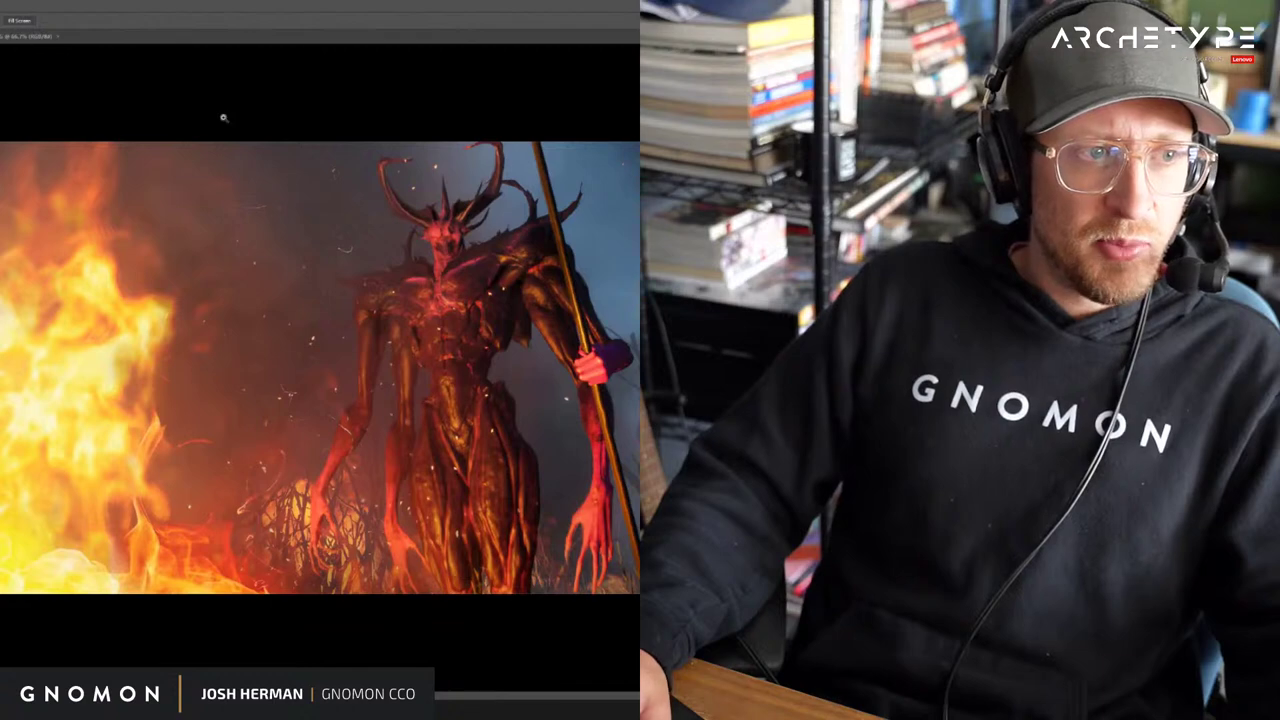
pyautogui.hotkey('ctrl', 'z')
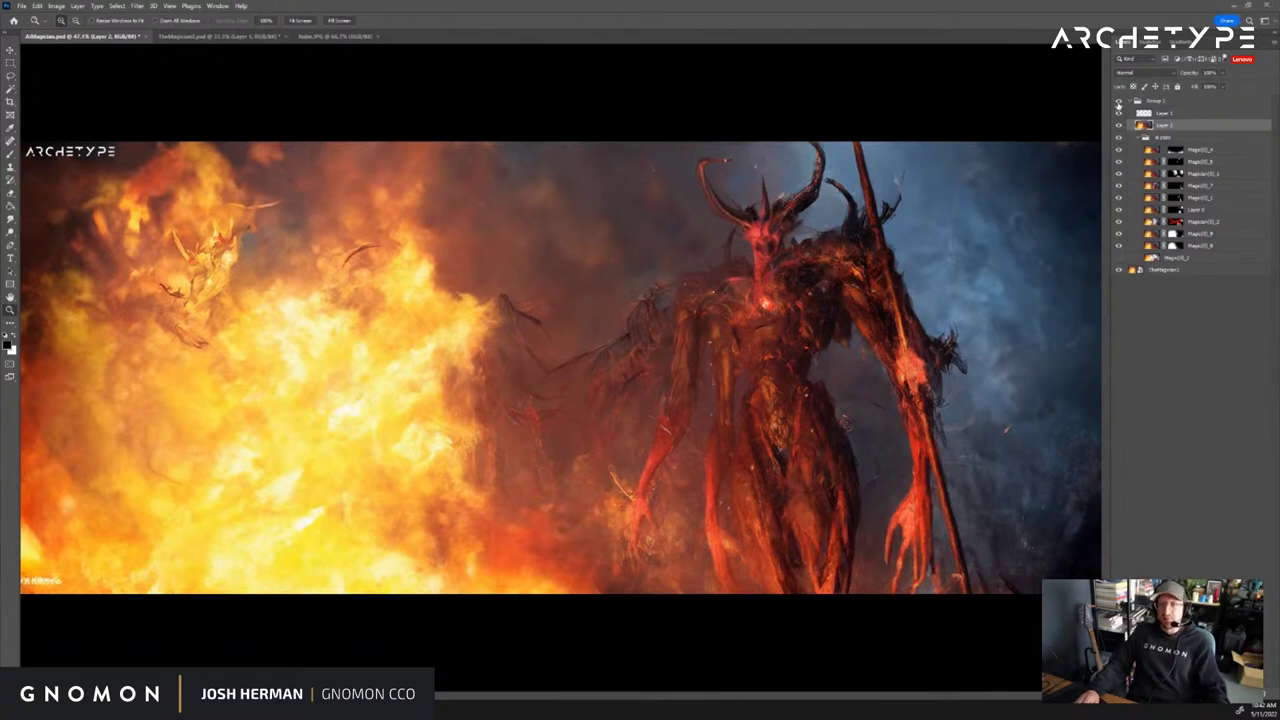
pyautogui.click(1118, 101)
pyautogui.click(1119, 103)
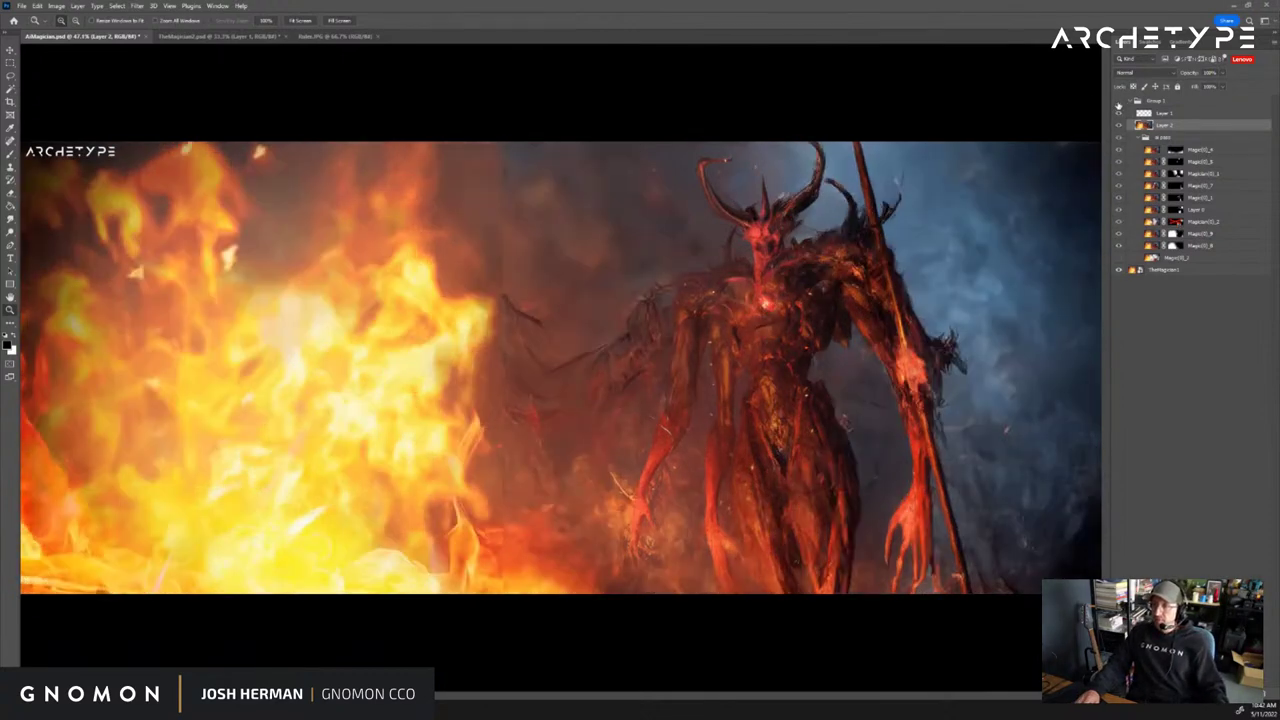
pyautogui.click(1119, 103)
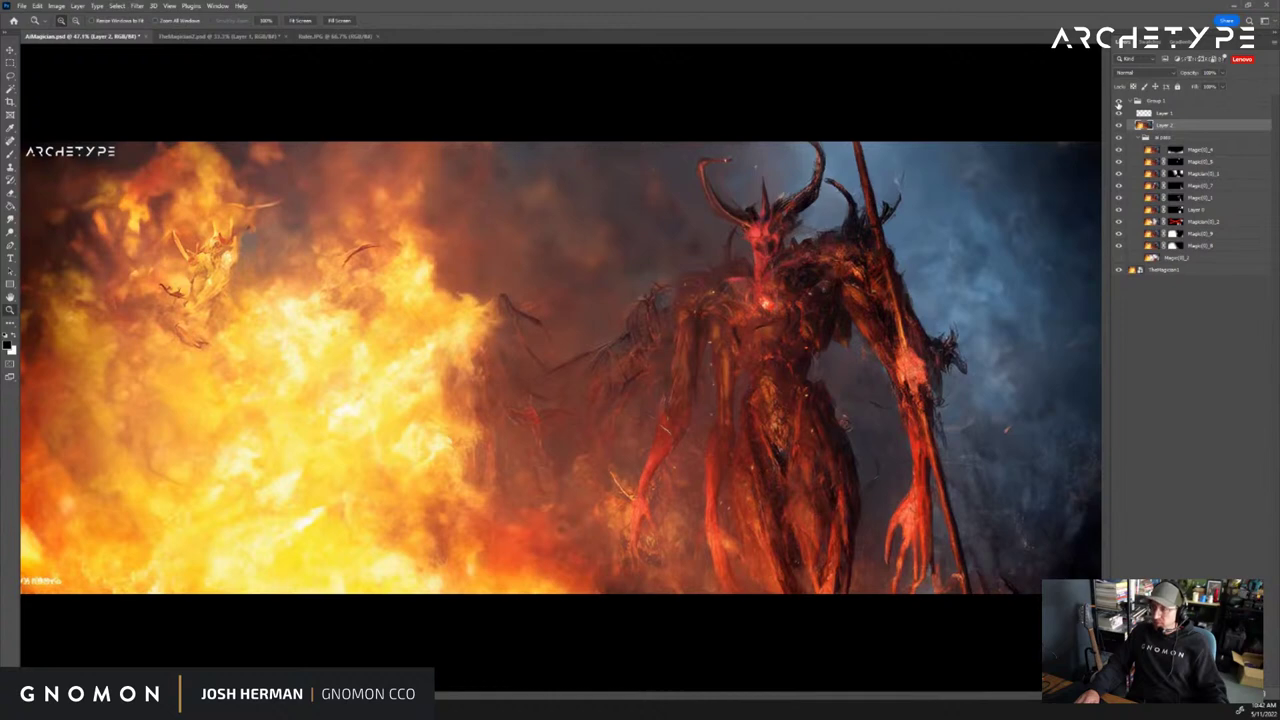
pyautogui.click(1119, 103)
pyautogui.click(1119, 103)
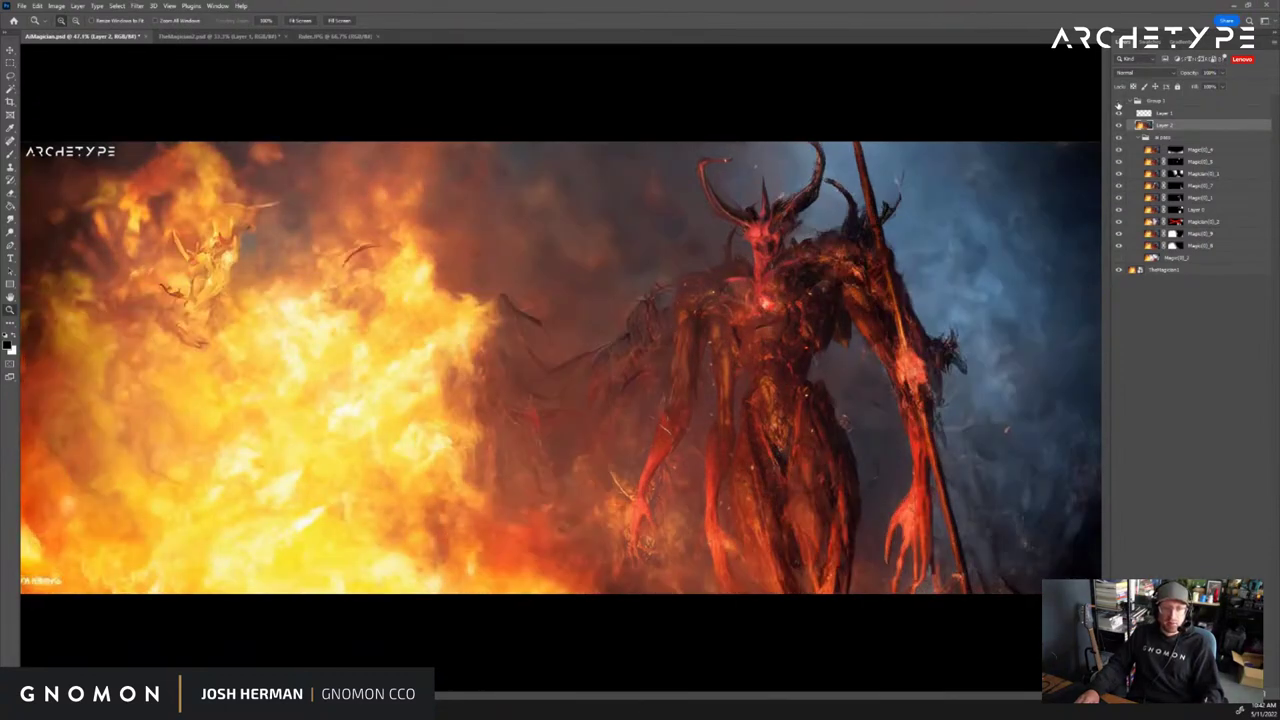
pyautogui.click(1118, 102)
pyautogui.click(1118, 102)
pyautogui.click(1118, 102)
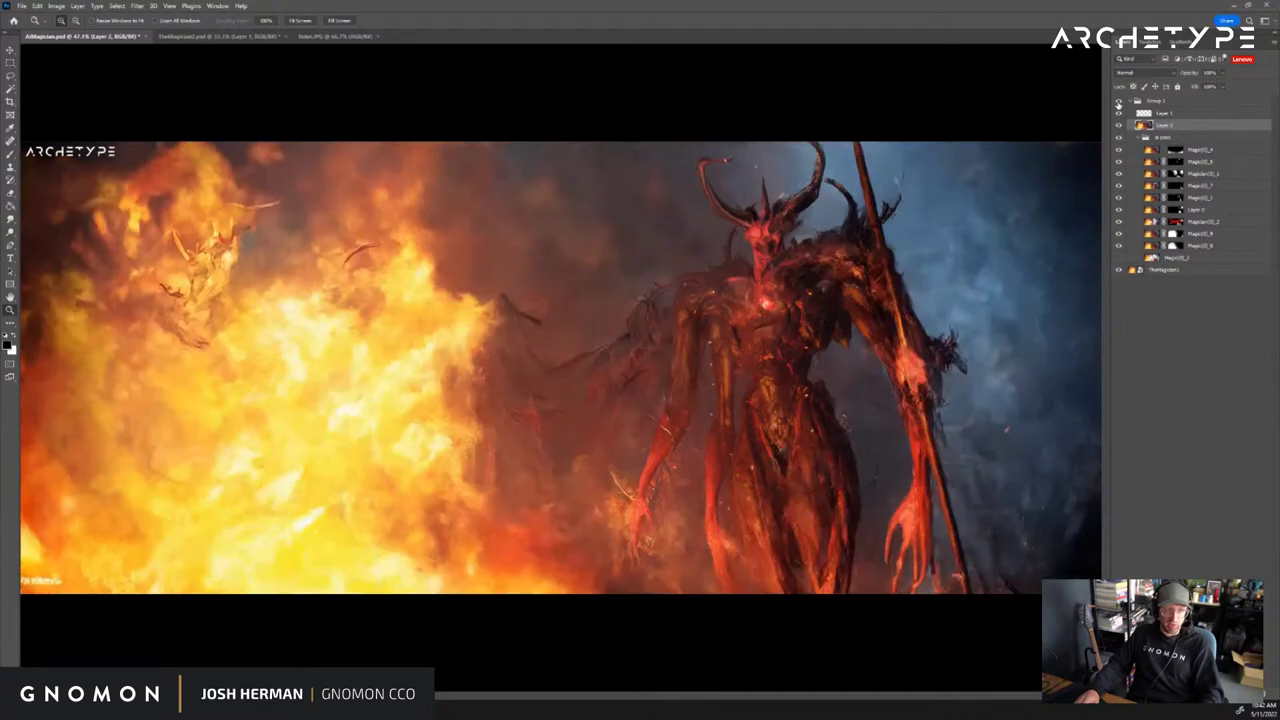
pyautogui.press('v')
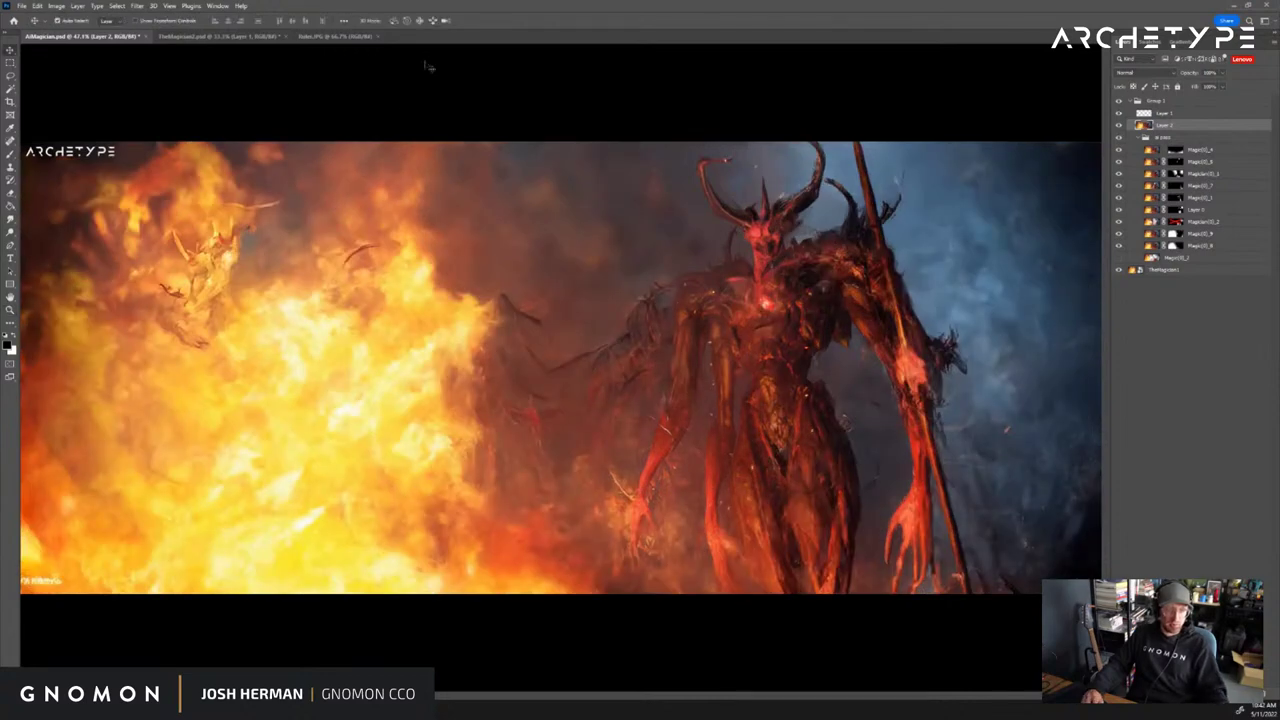
# In TheMagician2.psd, delete the merged Layer 1 and all the hidden variant layers beneath it
pyautogui.hotkey('ctrl', 'Tab')
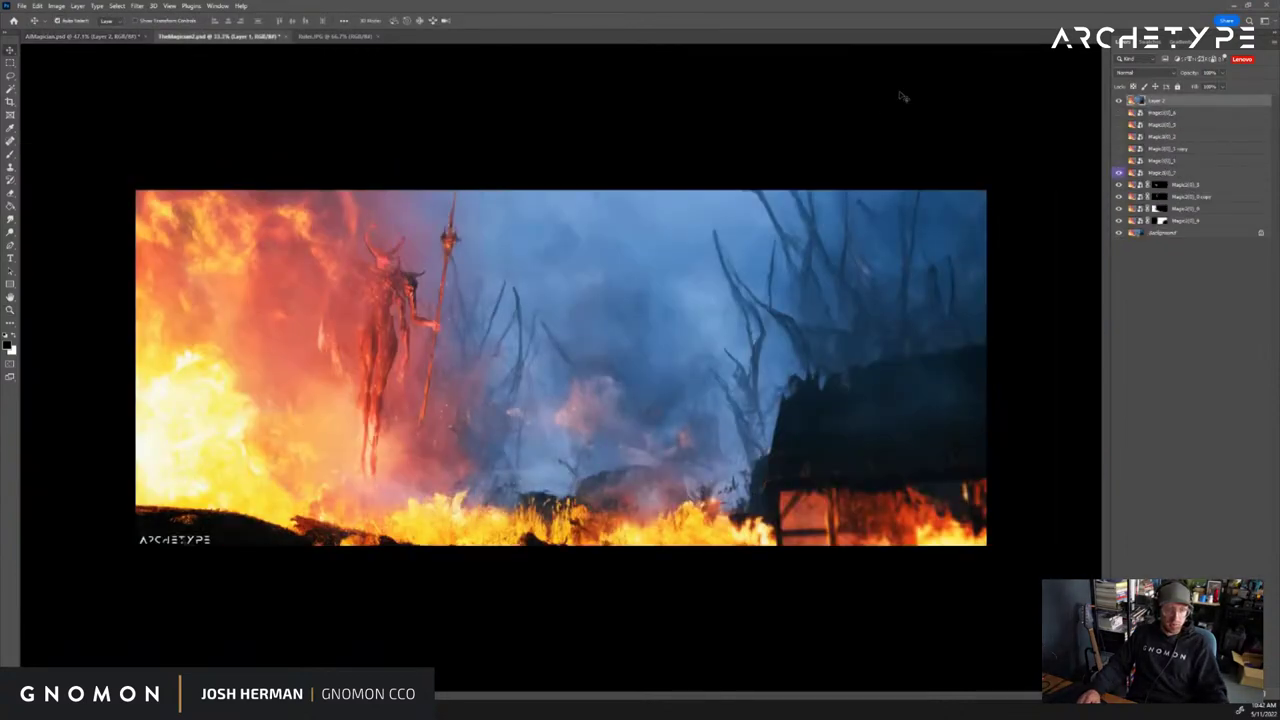
pyautogui.press('z')
pyautogui.hotkey('ctrl', '0')
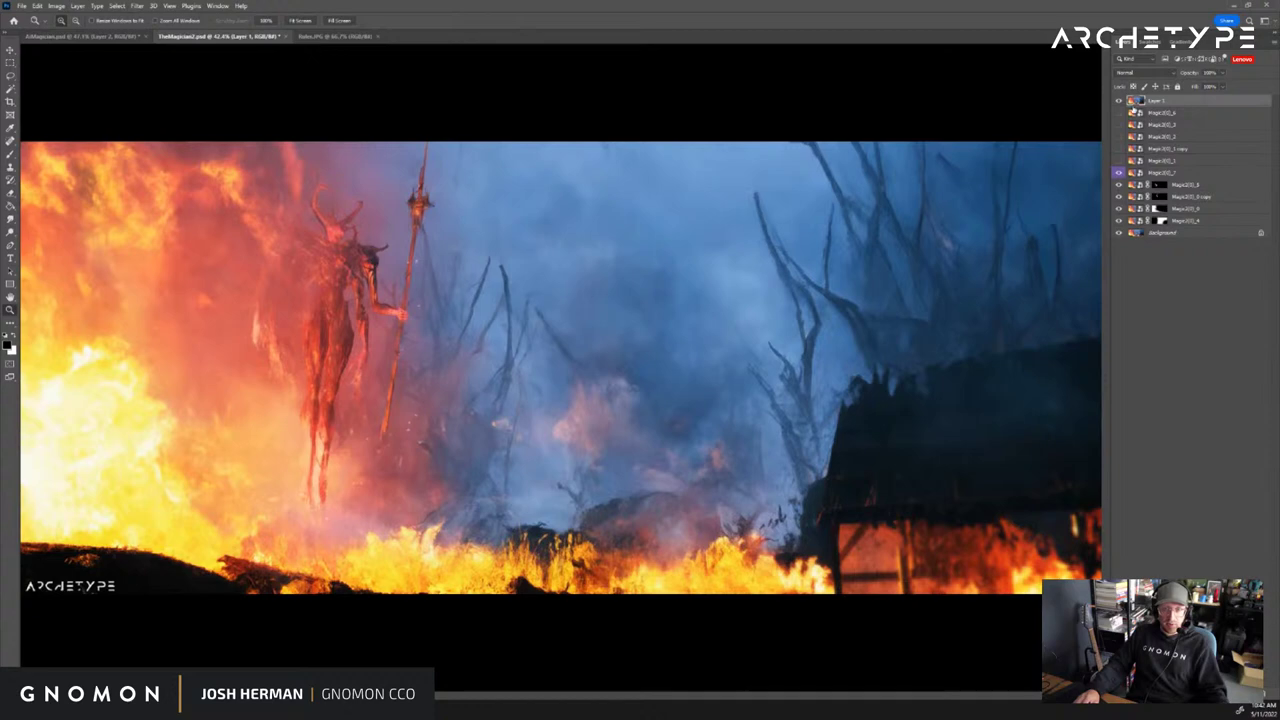
pyautogui.click(1120, 102)
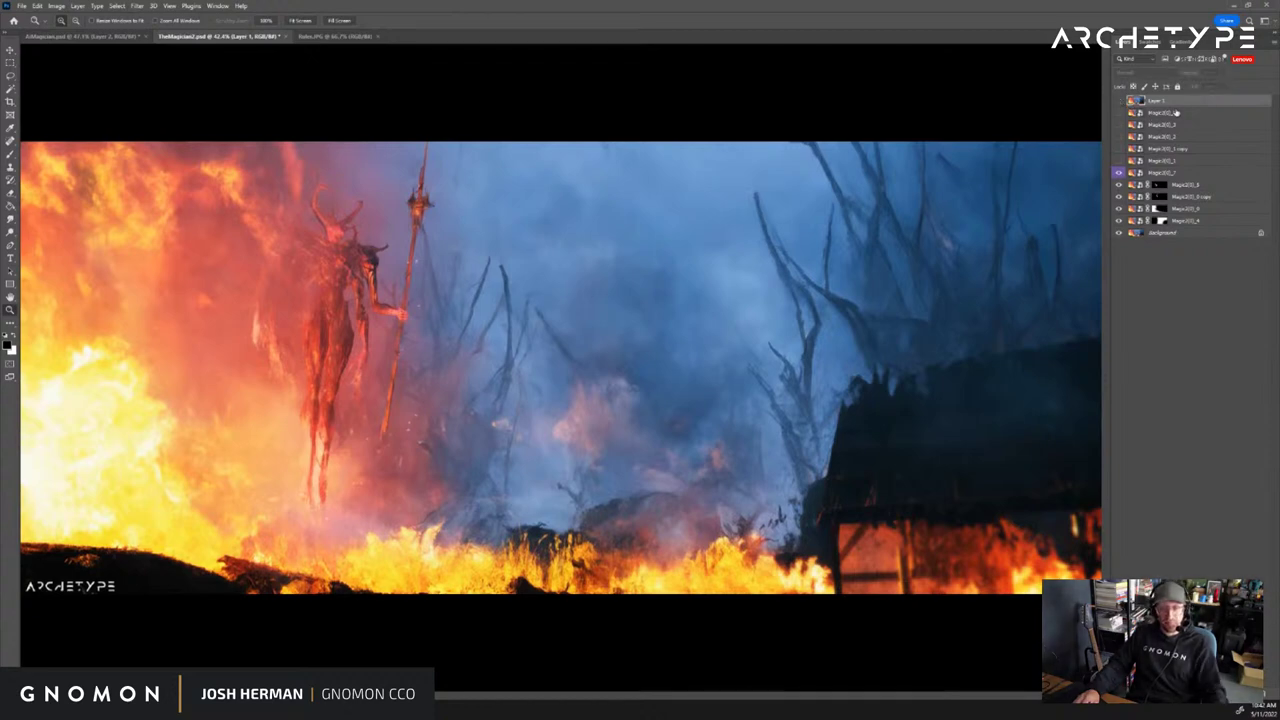
pyautogui.press('Delete')
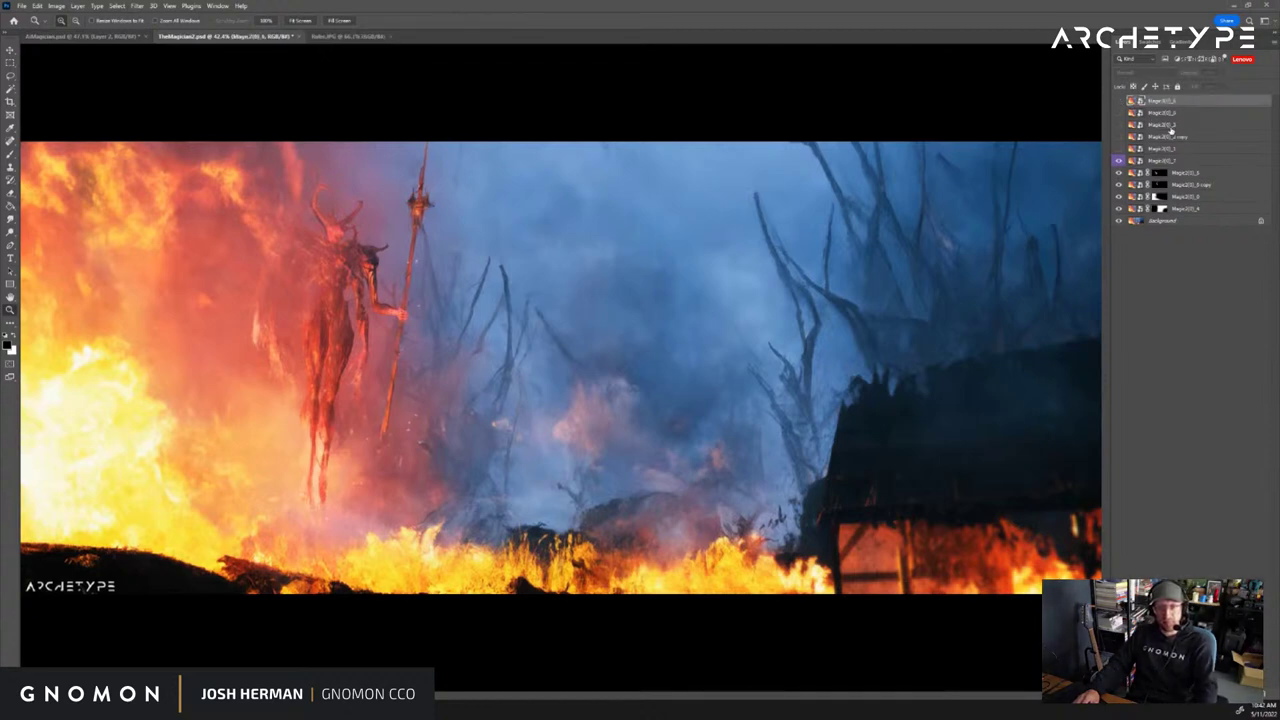
pyautogui.keyDown('shift'); pyautogui.click(1122, 148); pyautogui.keyUp('shift')
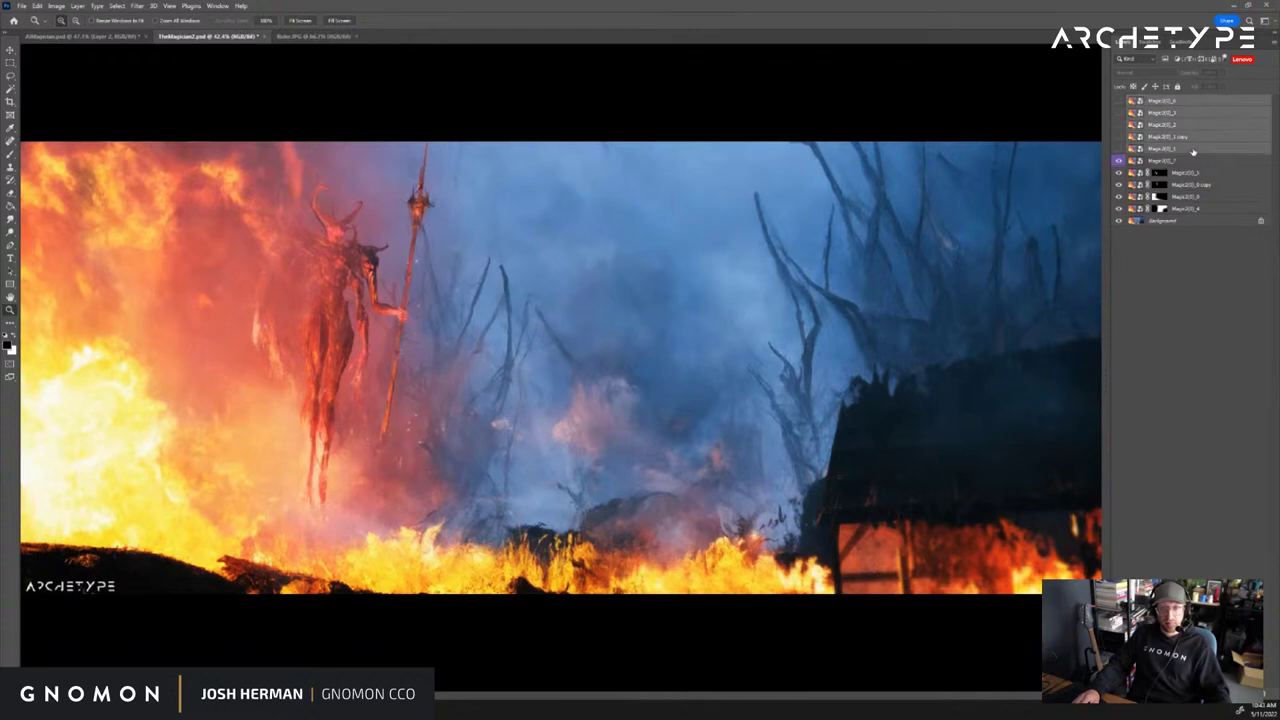
pyautogui.press('Delete')
# Group all the remaining variant layers above the background of the standing demon scene
pyautogui.keyDown('shift'); pyautogui.click(1218, 150); pyautogui.keyUp('shift')
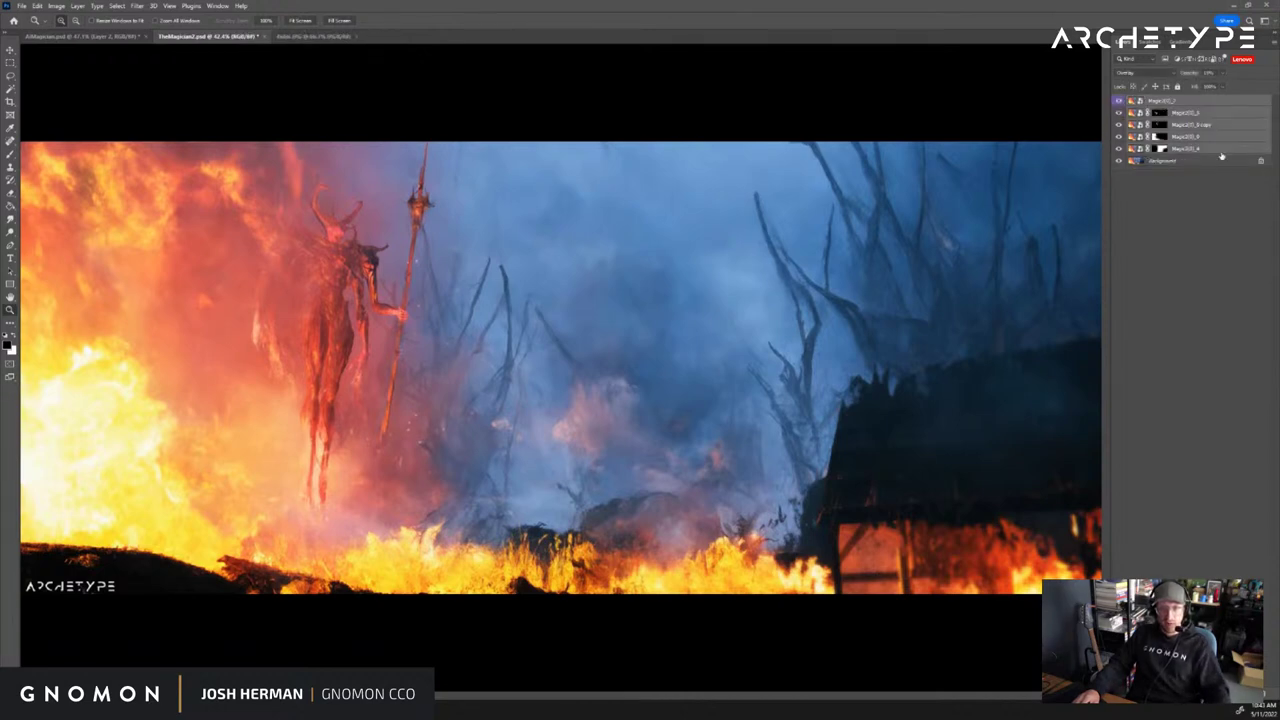
pyautogui.hotkey('ctrl', 'g')
pyautogui.click(1130, 102)
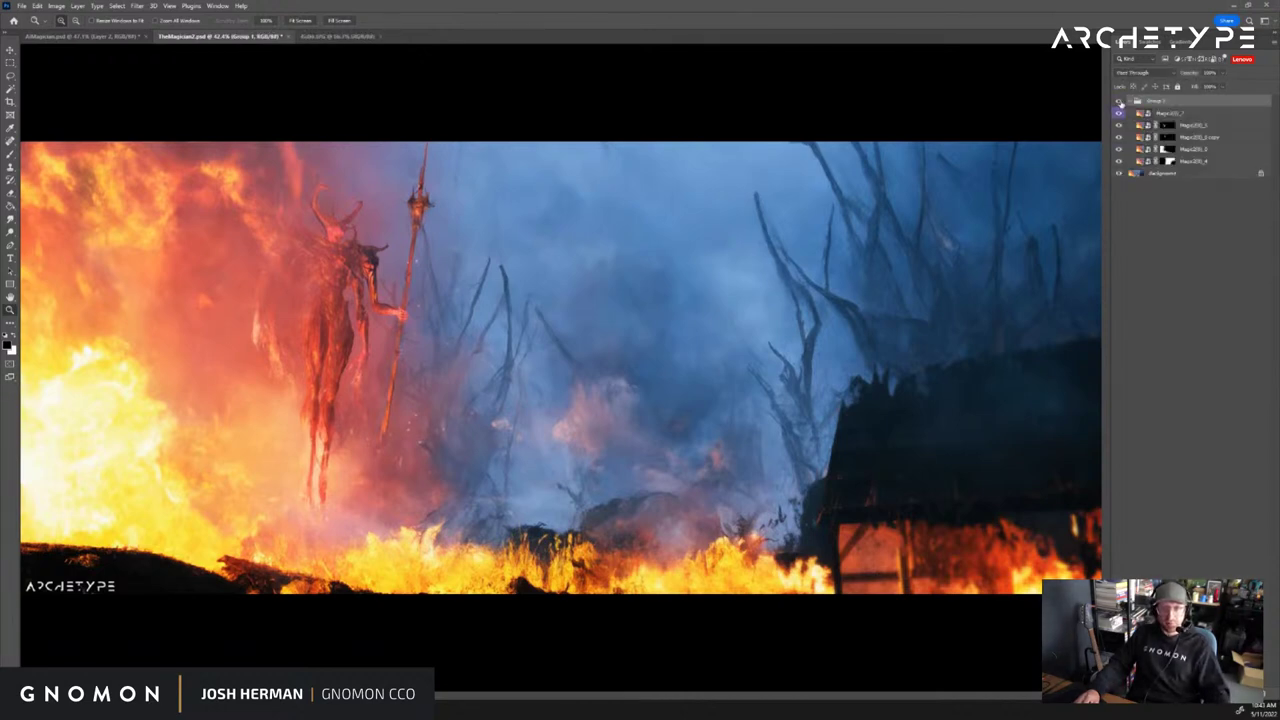
pyautogui.click(1119, 102)
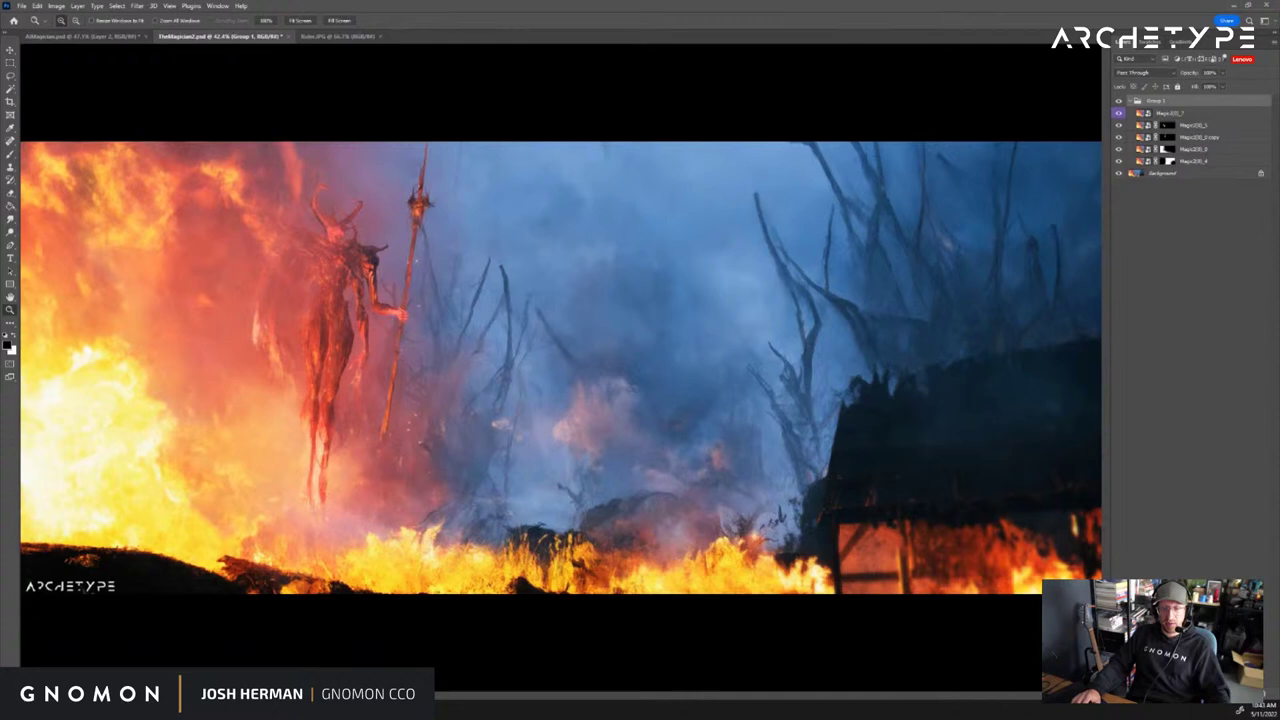
# Add a layer mask to the variant group and paint black with a smaller brush over the background trees to reveal the original render
pyautogui.click(1177, 688)
pyautogui.press('b')
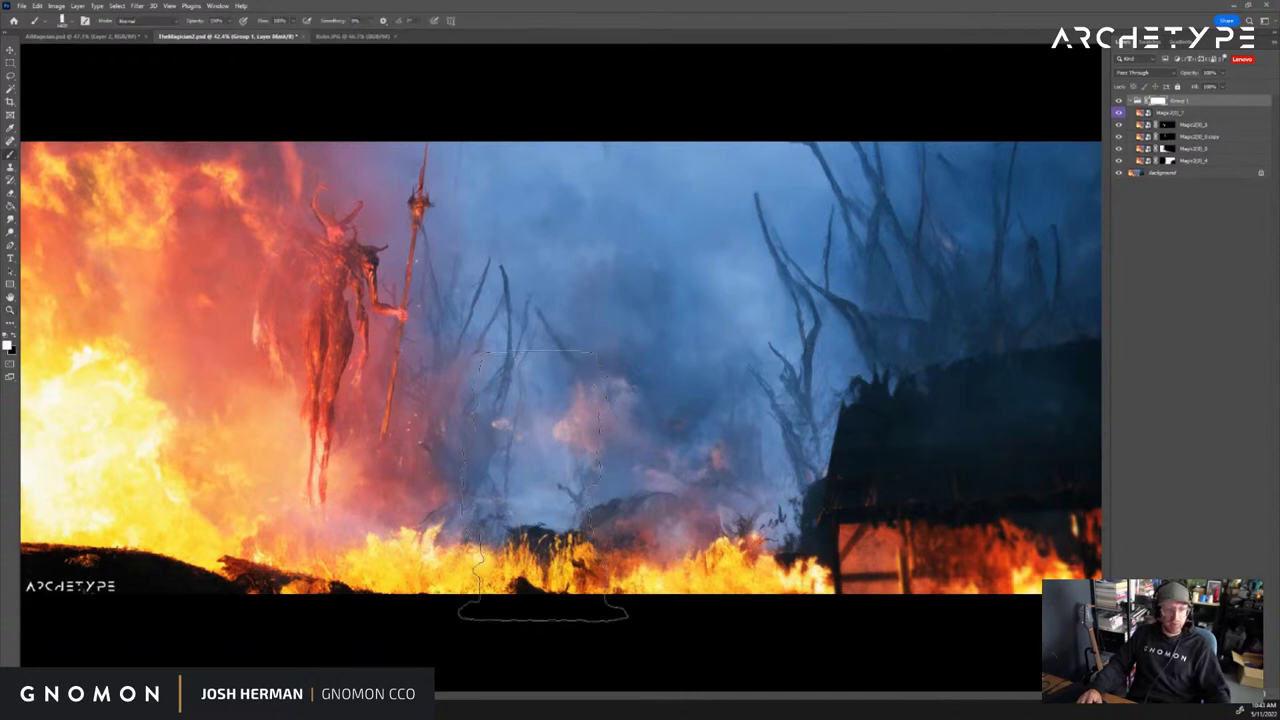
pyautogui.press('x')
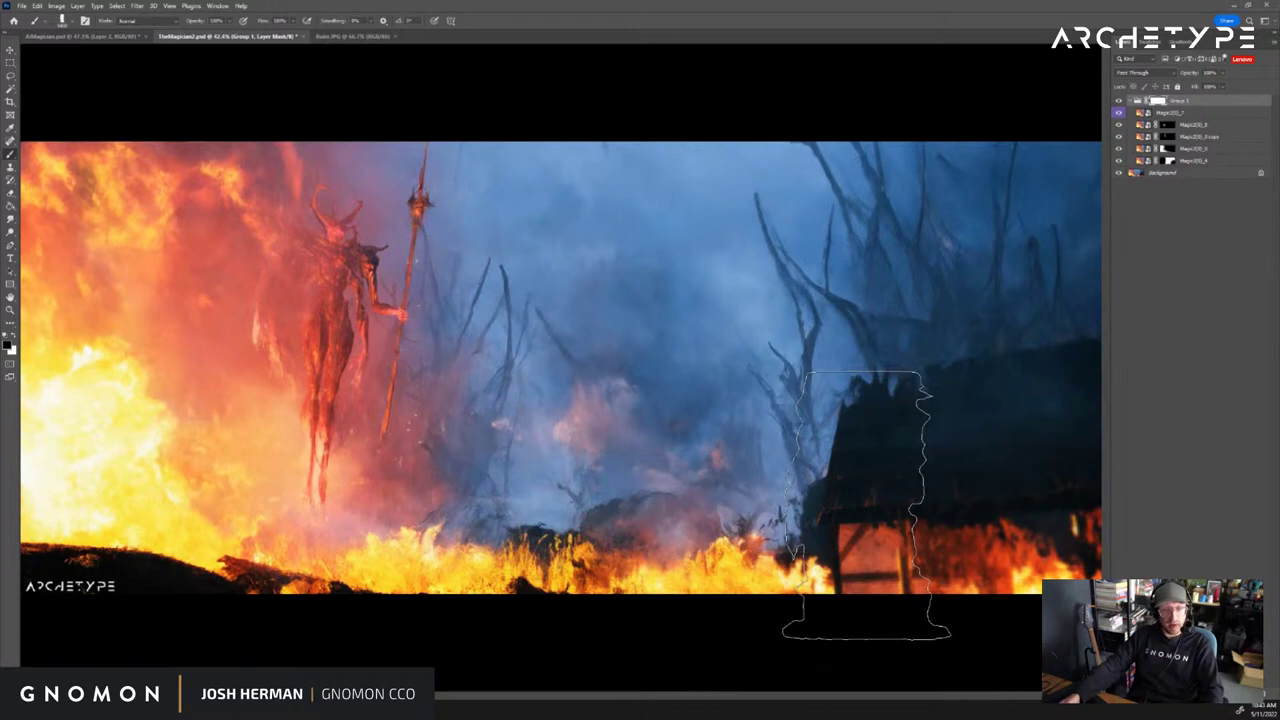
pyautogui.press('[')
pyautogui.press('[')
pyautogui.press('[')
pyautogui.press('[')
pyautogui.press('[')
pyautogui.press('[')
pyautogui.press('[')
pyautogui.press('[')
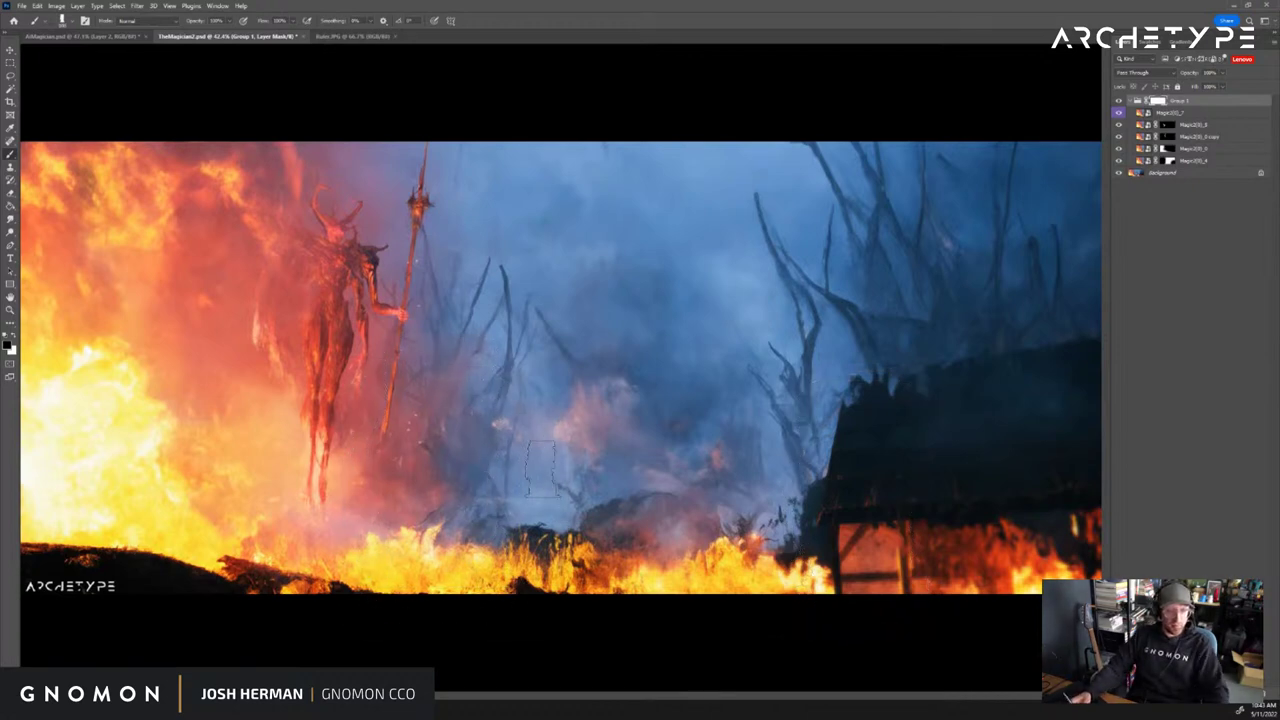
pyautogui.press('ctrl')
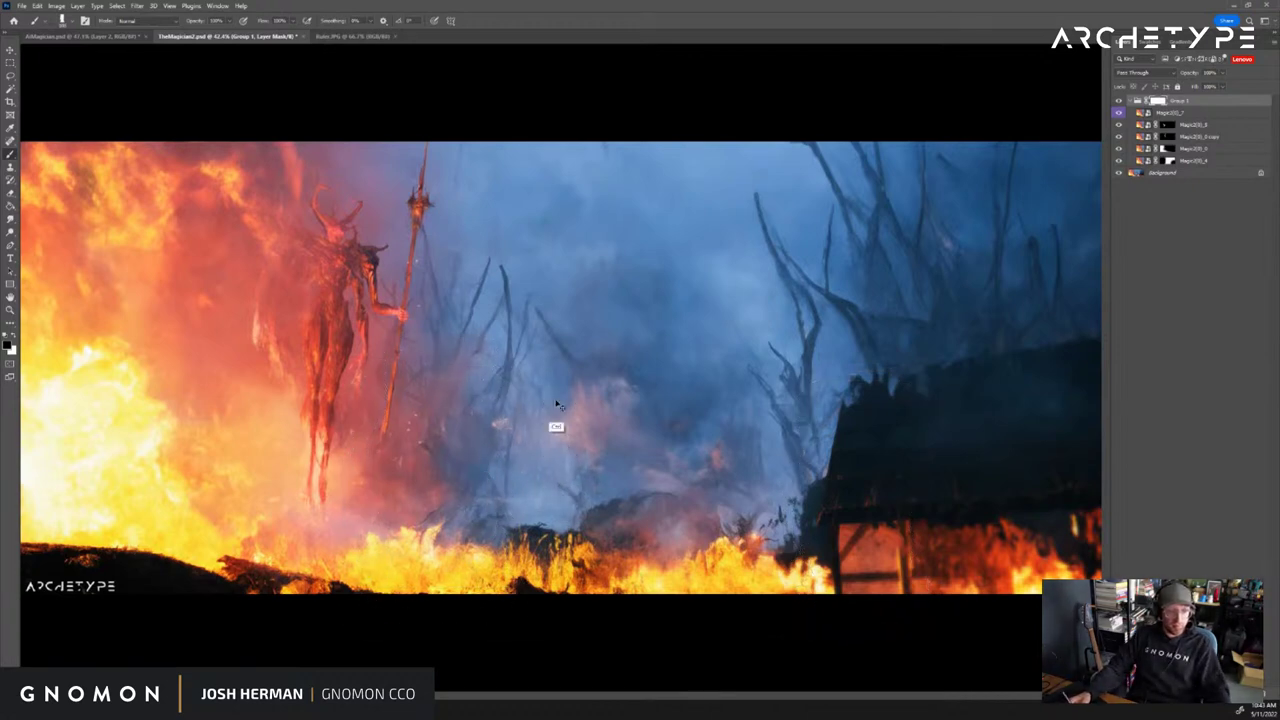
pyautogui.press('ctrl')
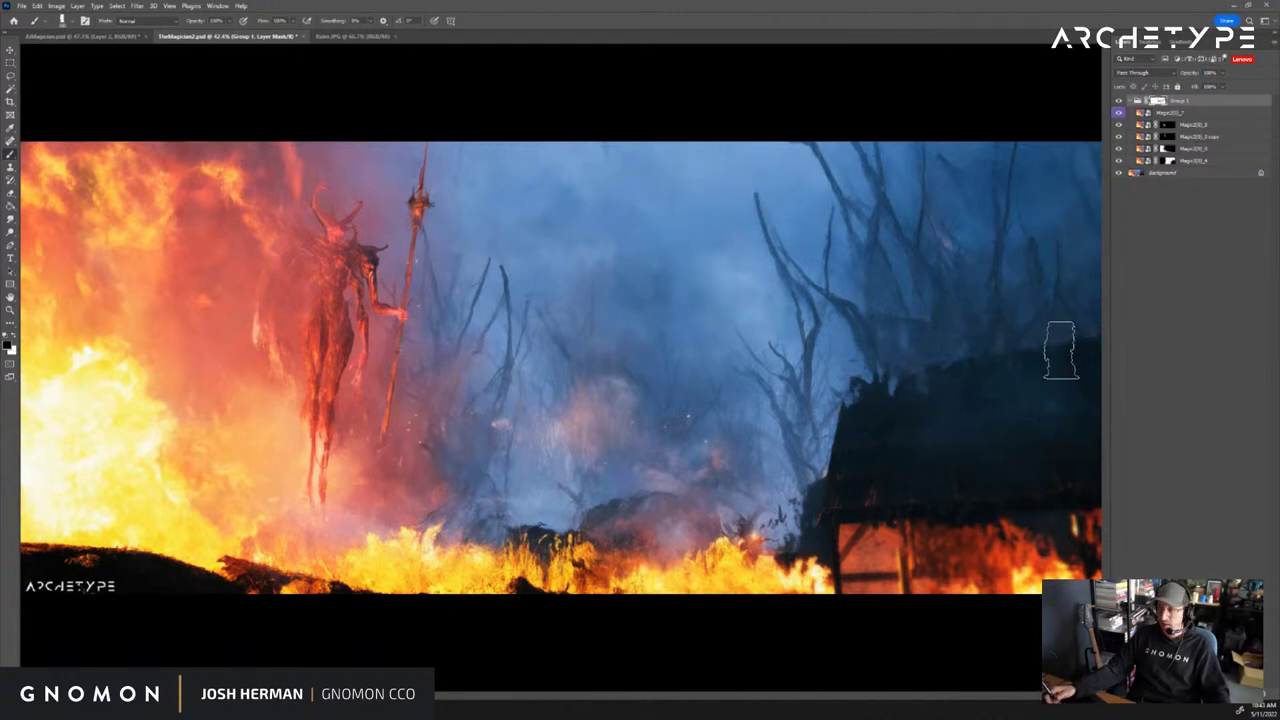
# Disable the variant group's layer mask and compare the full composite with the background render
pyautogui.keyDown('shift'); pyautogui.click(1159, 103); pyautogui.keyUp('shift')
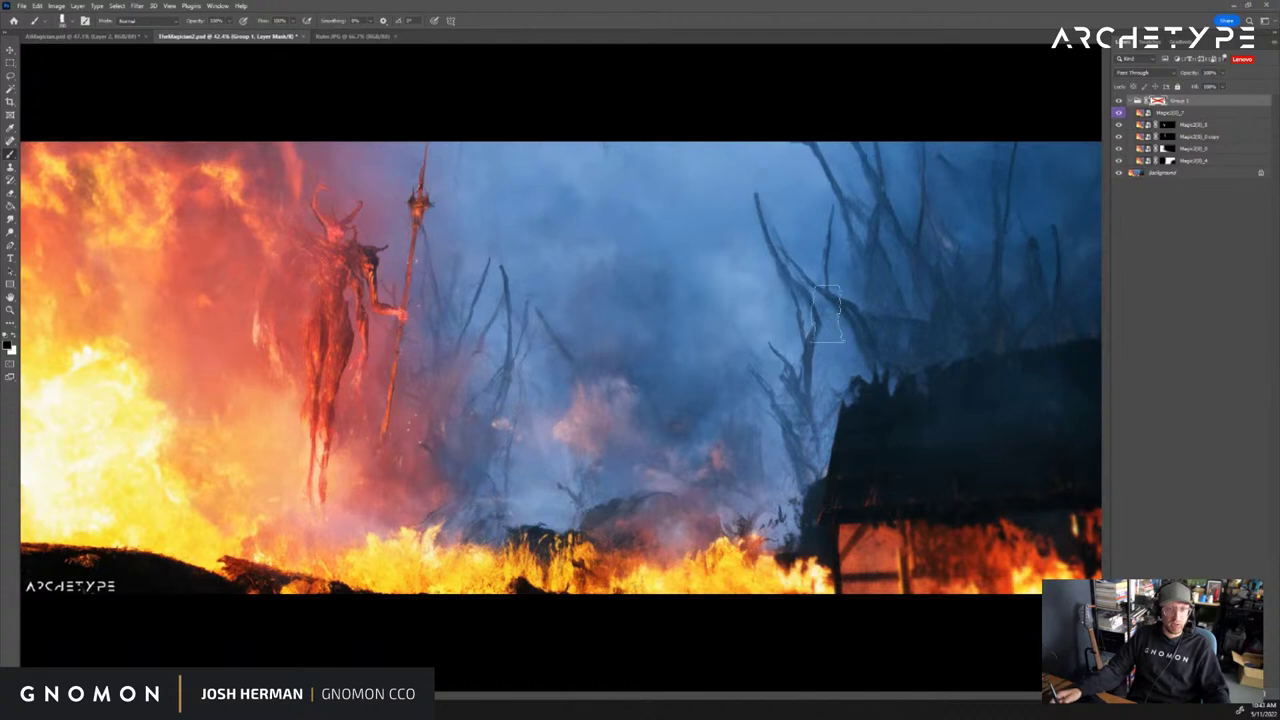
pyautogui.click(1119, 102)
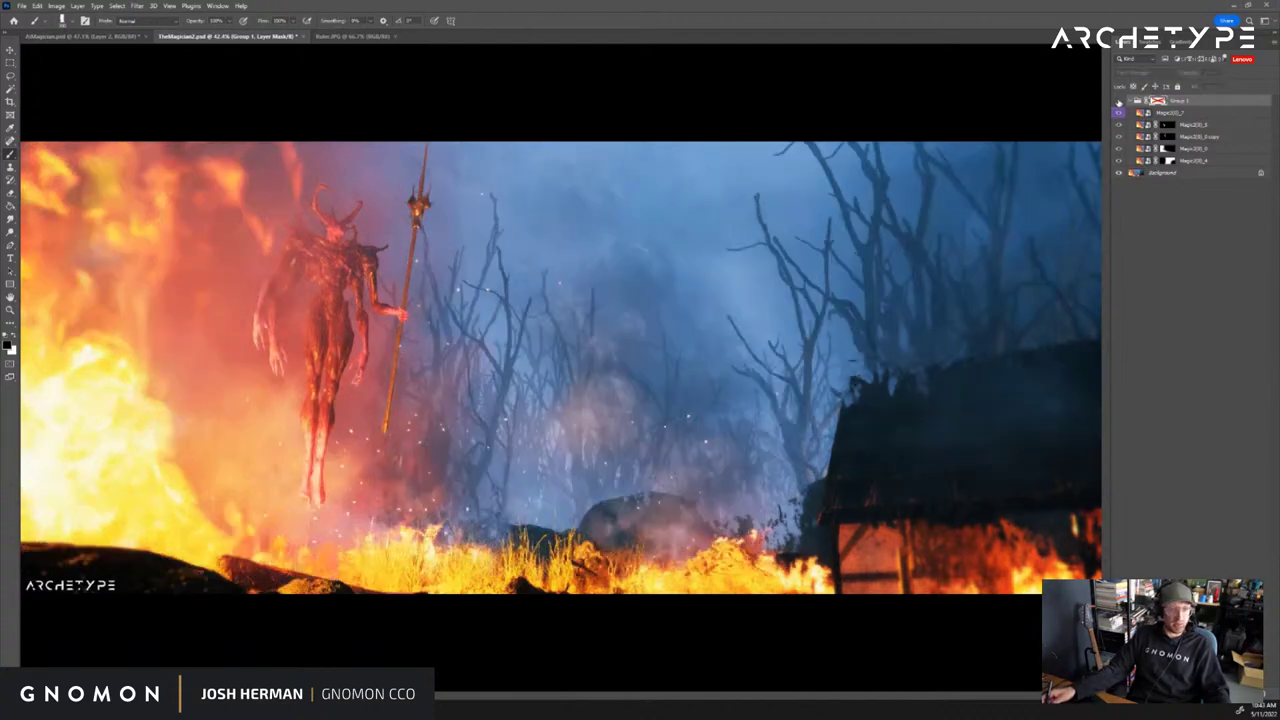
pyautogui.click(1119, 102)
pyautogui.click(1119, 102)
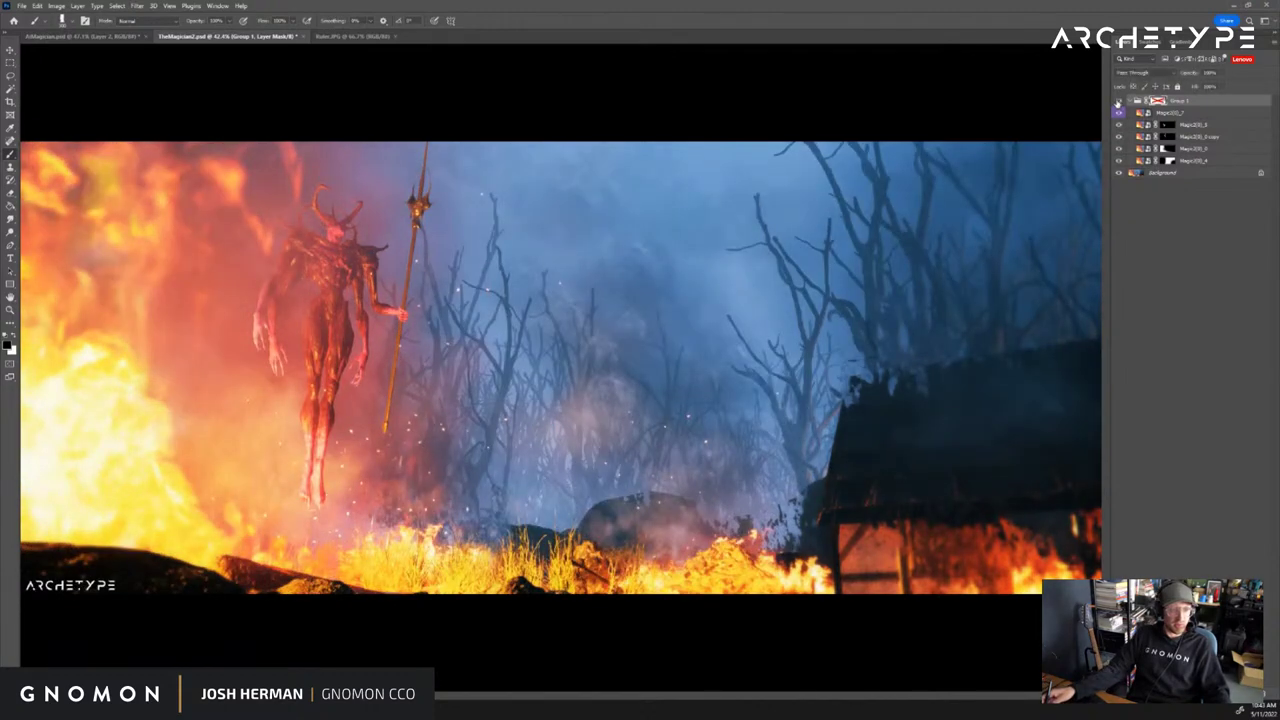
pyautogui.click(1119, 102)
pyautogui.click(1118, 102)
pyautogui.click(1118, 102)
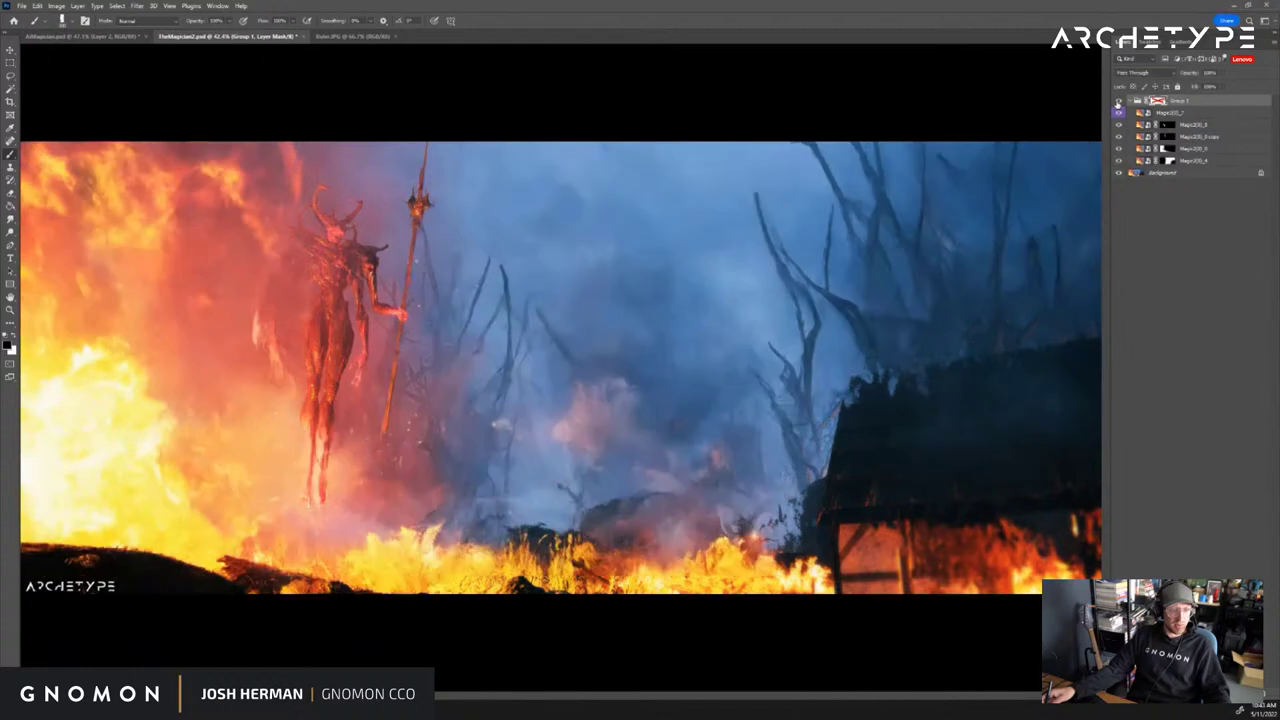
pyautogui.click(1117, 103)
pyautogui.click(1118, 103)
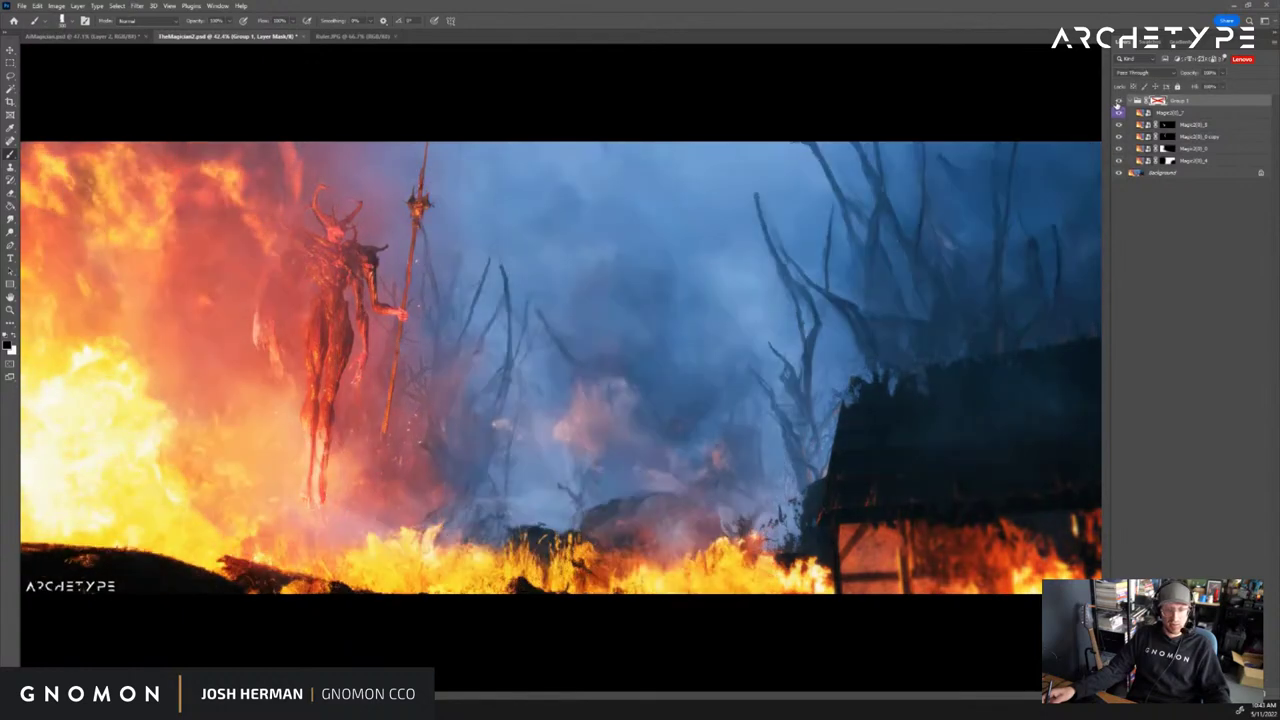
pyautogui.click(1118, 103)
pyautogui.press('v')
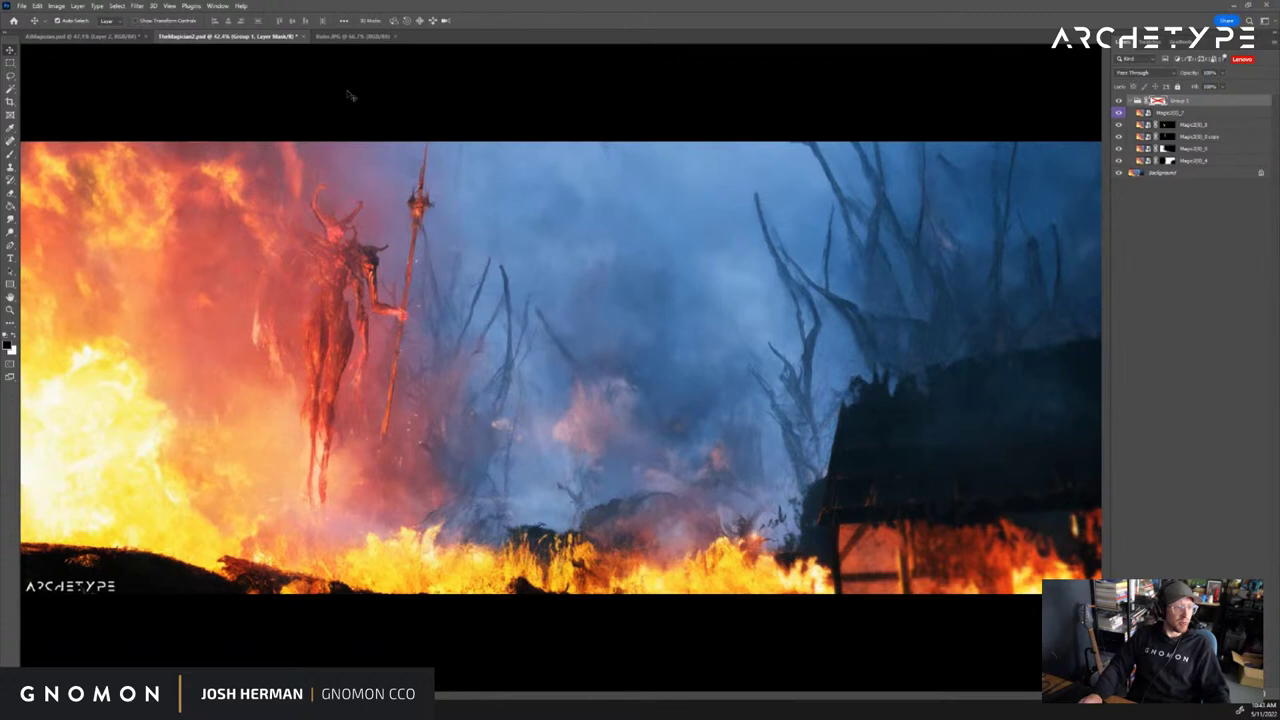
# Return to AiMagician.psd and compare the layered composite once more with the render under it
pyautogui.click(80, 36)
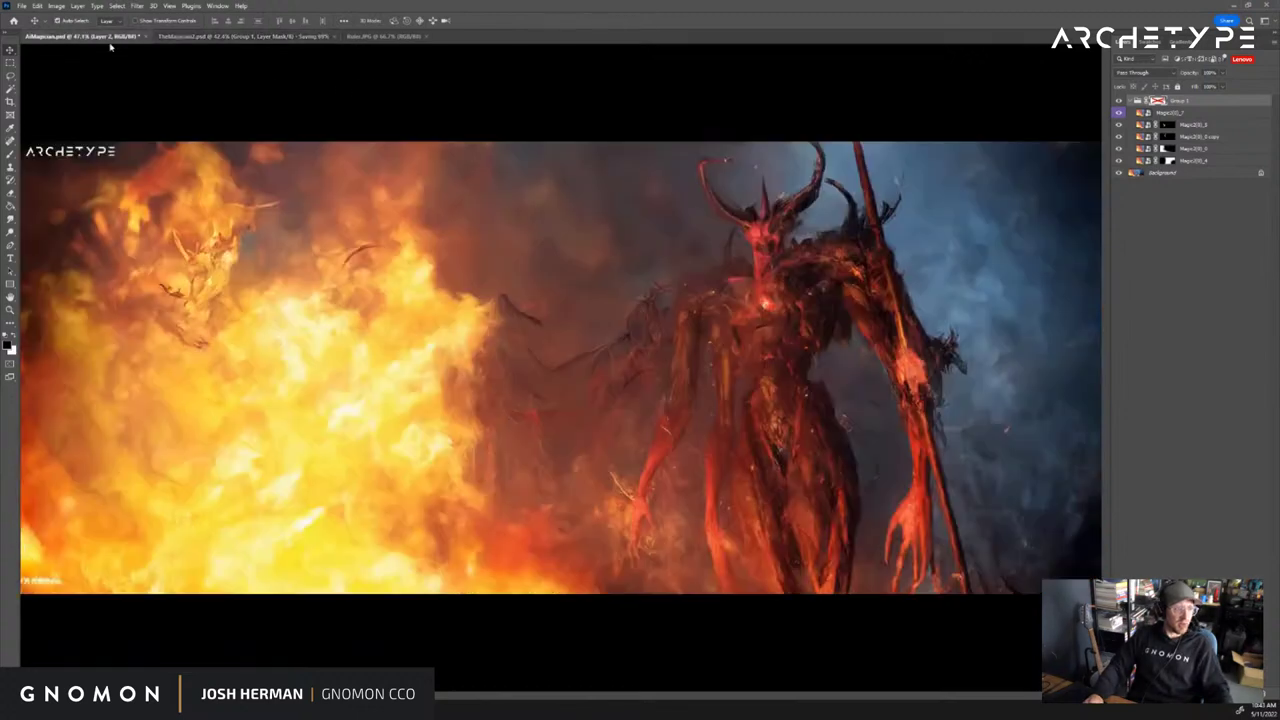
pyautogui.click(1118, 103)
pyautogui.click(1118, 103)
pyautogui.click(1118, 103)
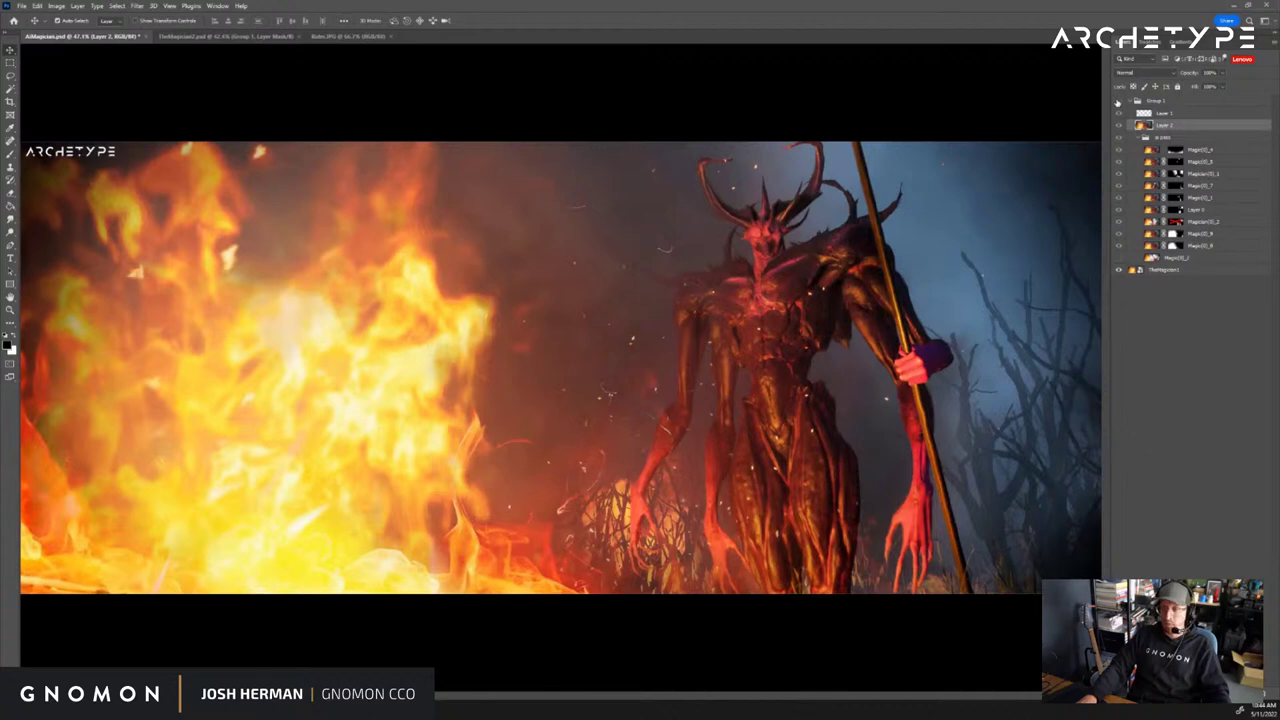
pyautogui.click(1118, 103)
pyautogui.click(1118, 103)
pyautogui.click(1118, 103)
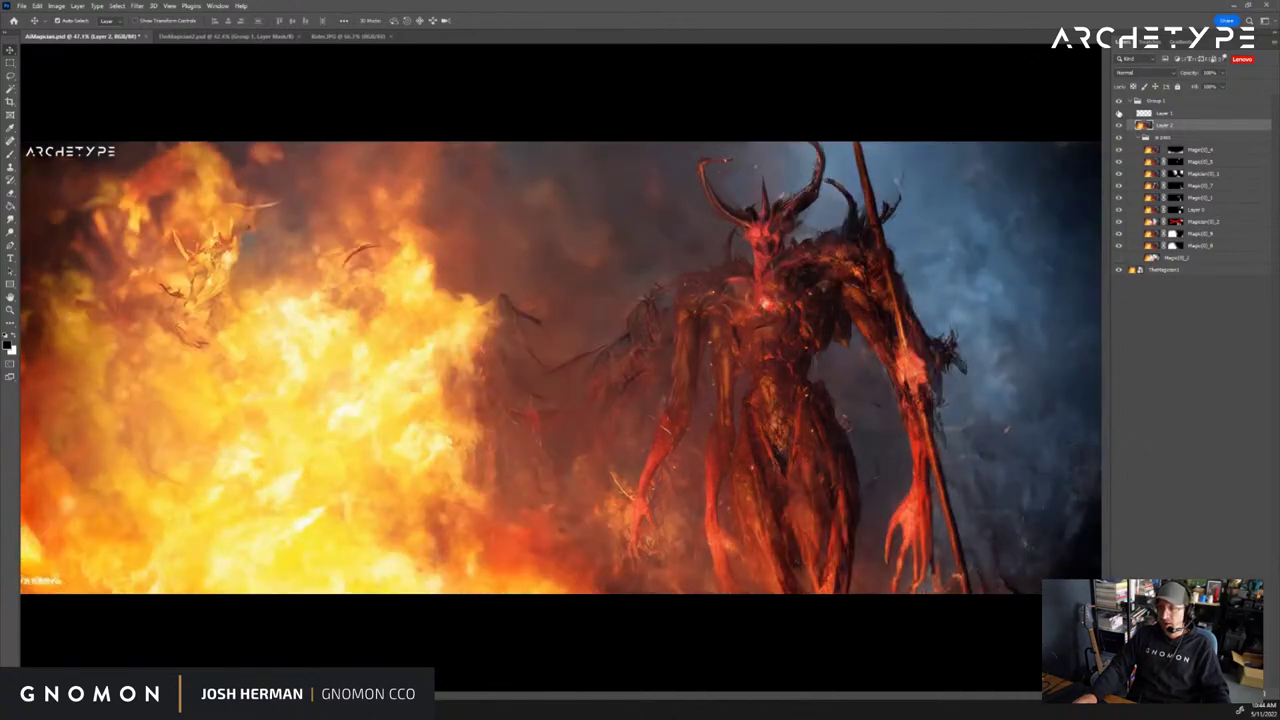
pyautogui.click(1118, 103)
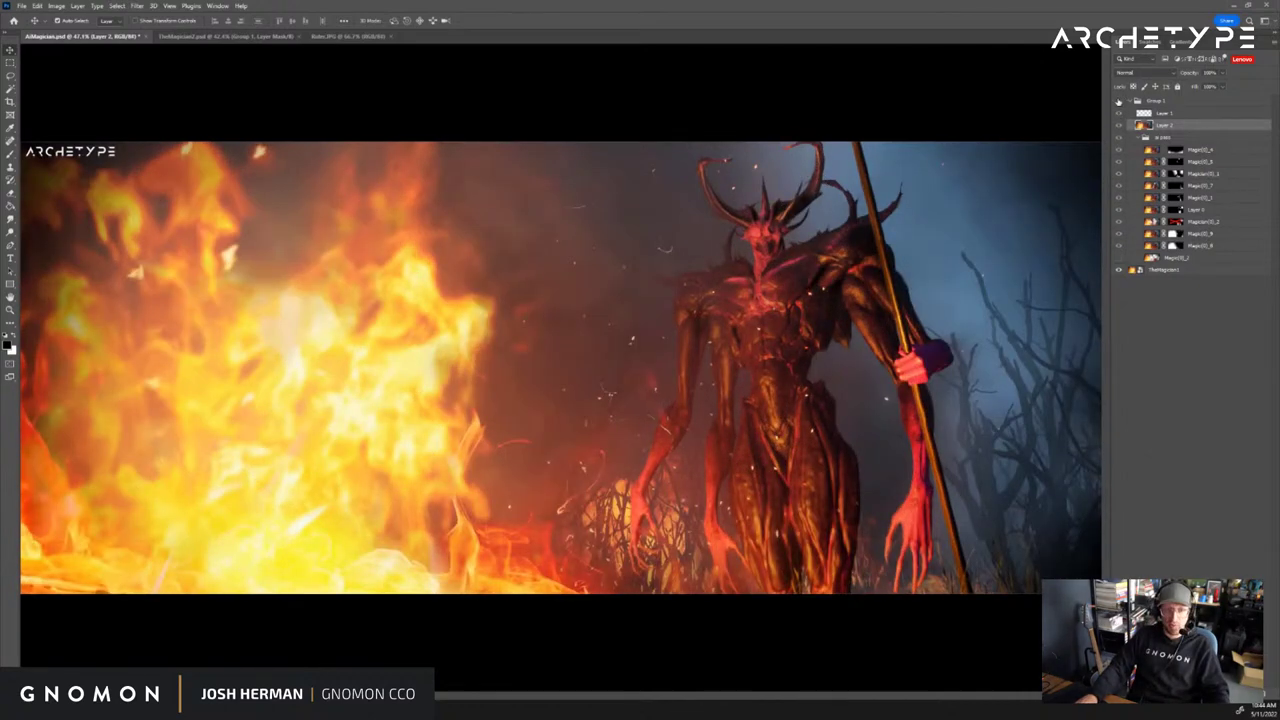
pyautogui.click(1118, 103)
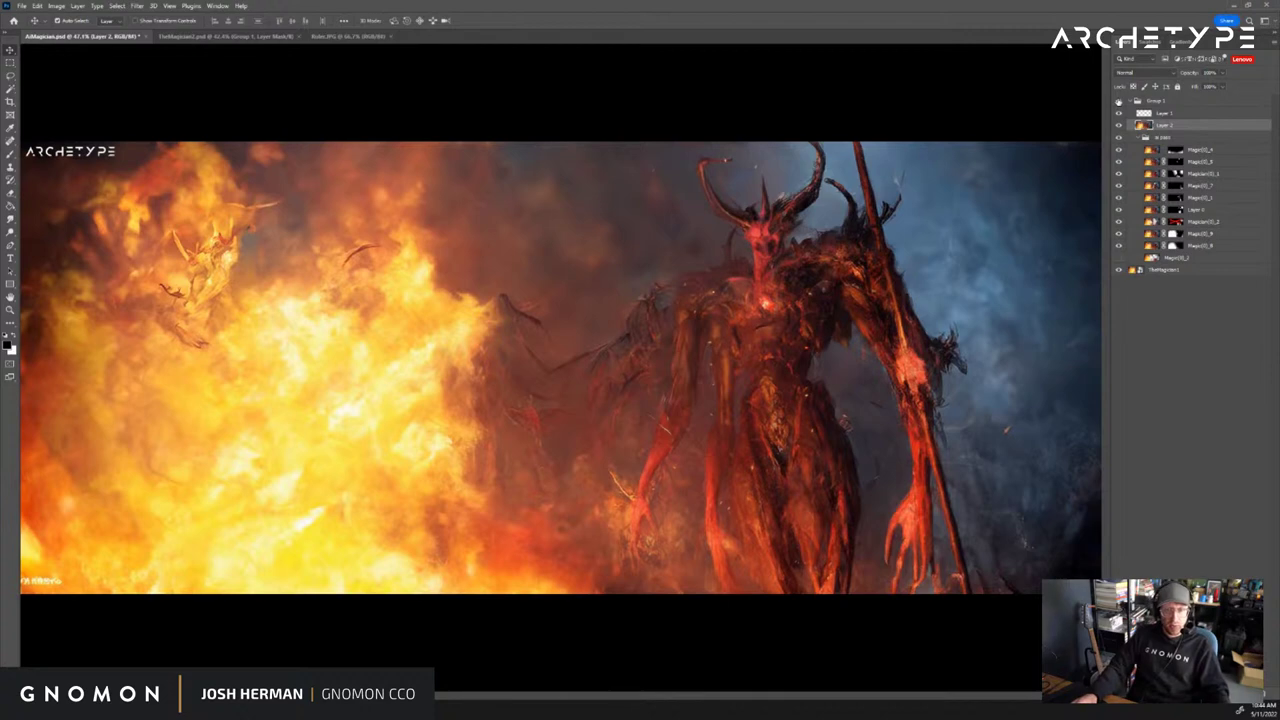
pyautogui.click(1118, 103)
pyautogui.click(1118, 103)
pyautogui.click(1118, 103)
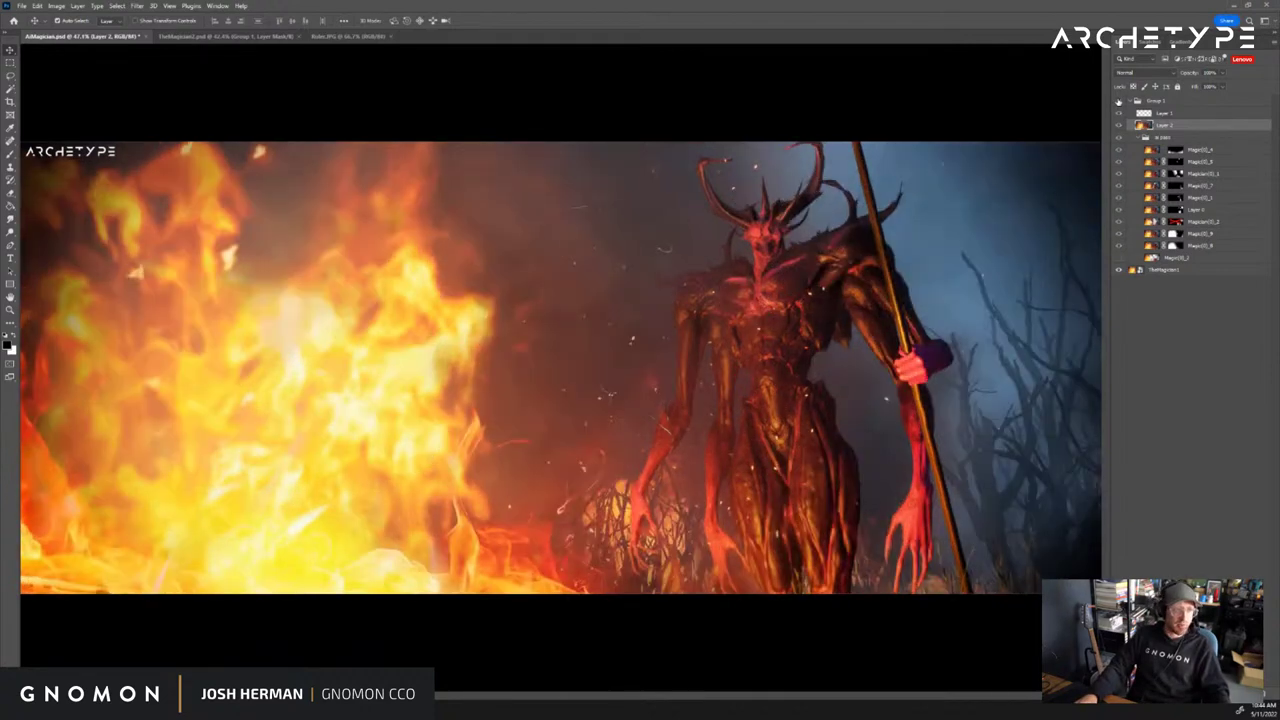
pyautogui.click(1118, 103)
# Place the four downloaded Ruler variant images as layers in Ruler.JPG
pyautogui.hotkey('ctrl', 'Tab')
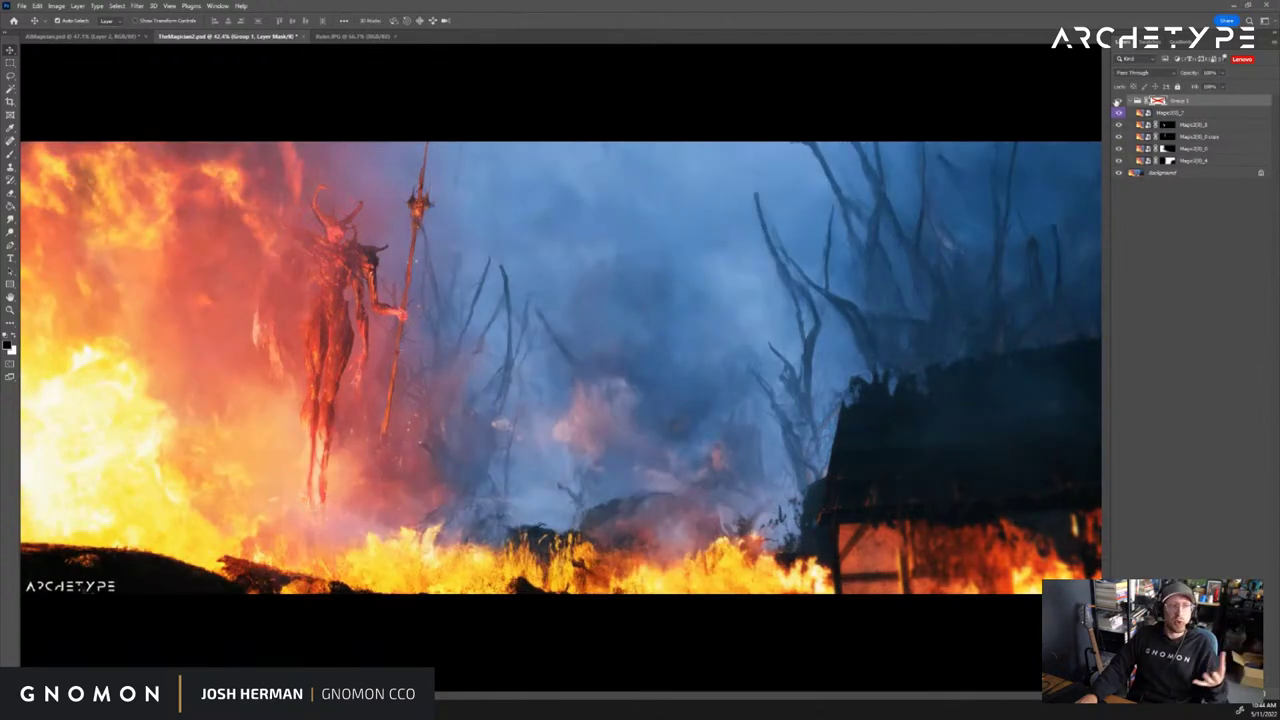
pyautogui.click(352, 36)
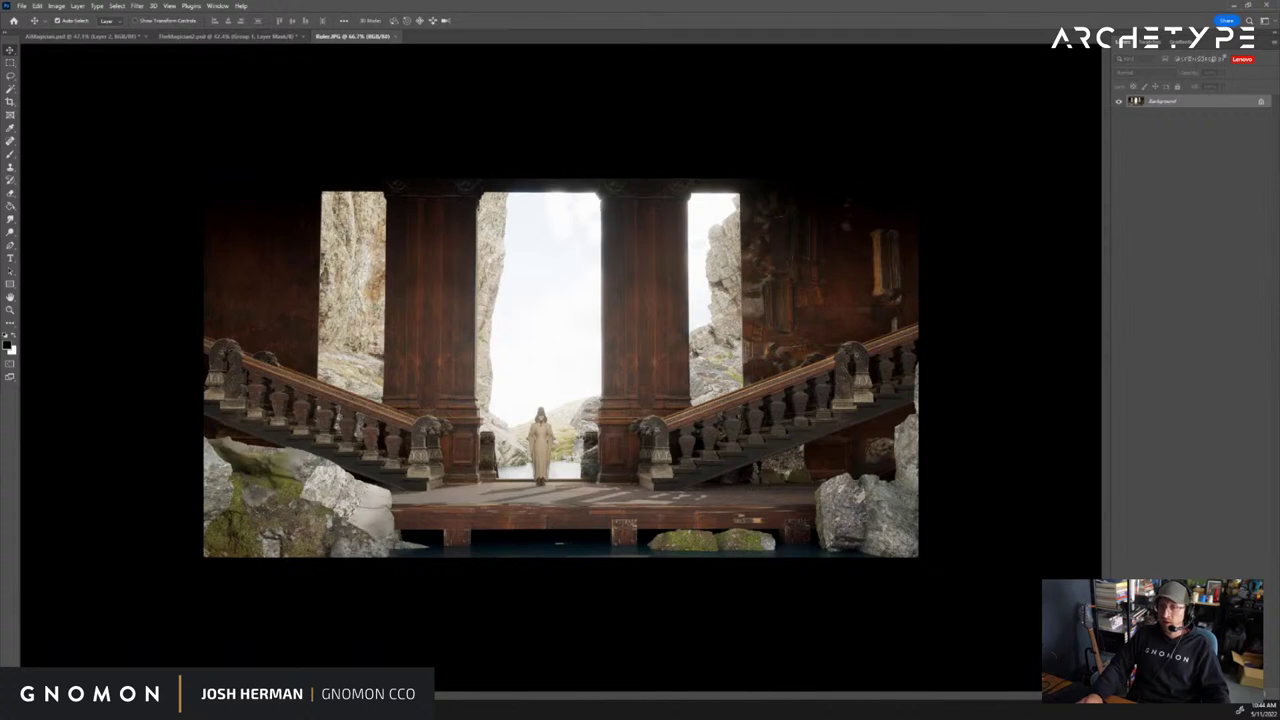
pyautogui.moveTo(1279, 250); pyautogui.dragTo(585, 370)
pyautogui.press('Return')
pyautogui.press('Return')
pyautogui.press('Return')
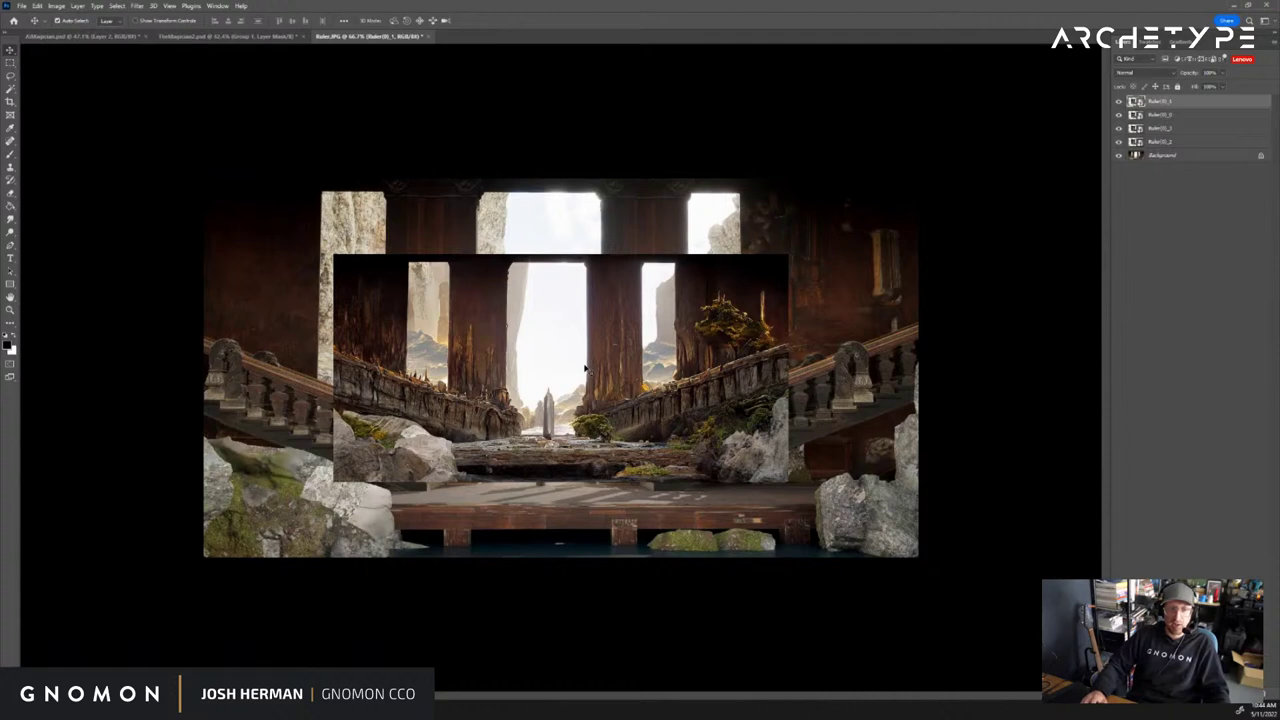
# Scale and stretch all four Ruler variant layers together so they align with the edges of the Background render
pyautogui.hotkey('ctrl', 't')
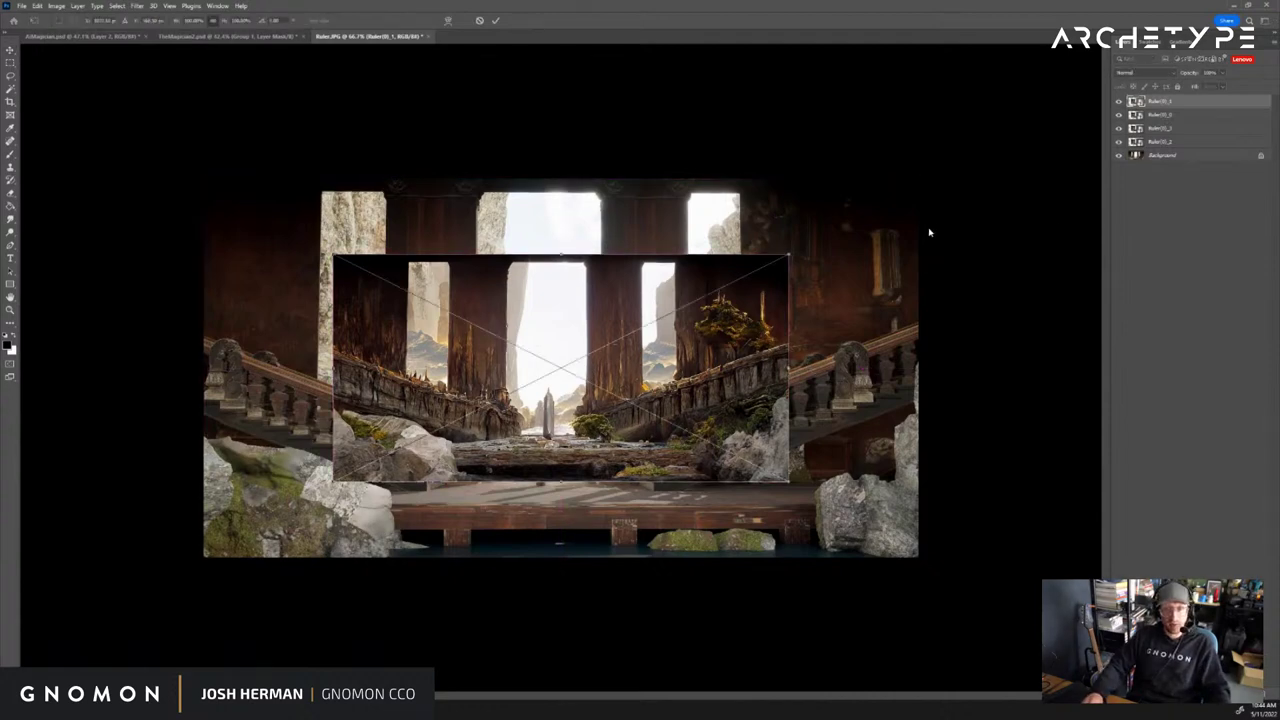
pyautogui.click(1157, 146)
pyautogui.keyDown('shift'); pyautogui.click(1174, 102); pyautogui.keyUp('shift')
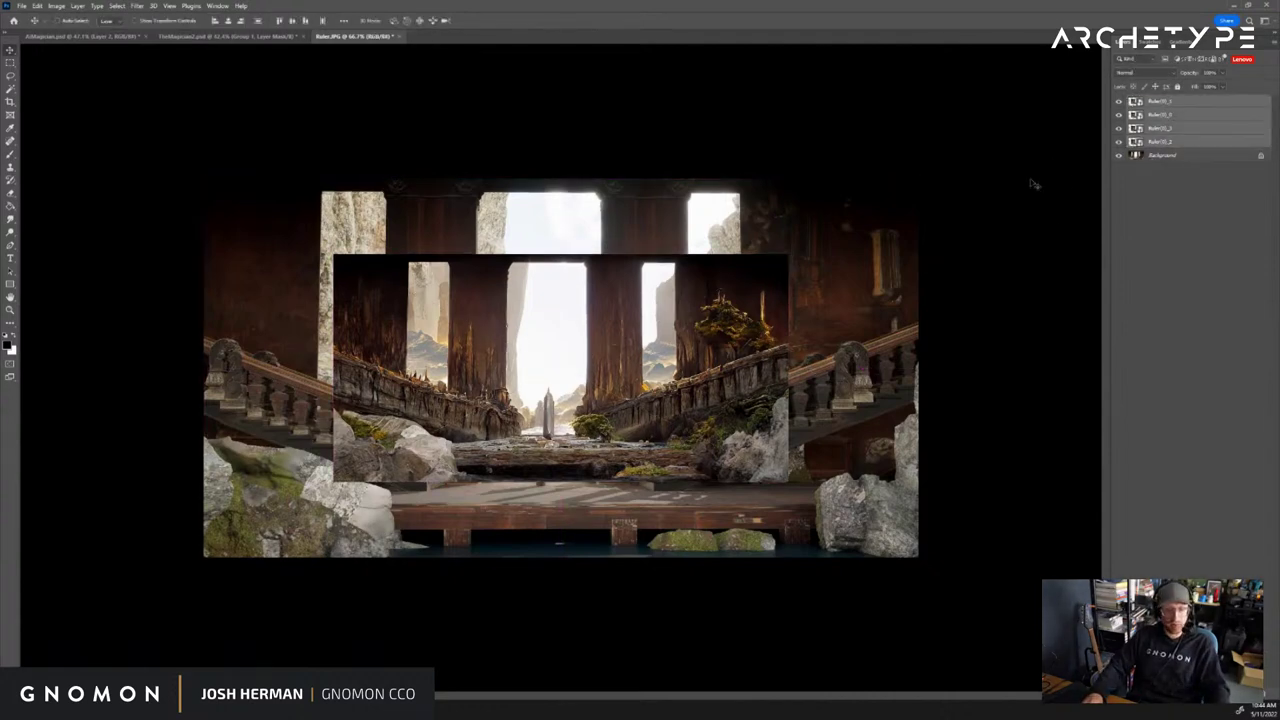
pyautogui.hotkey('ctrl', 't')
pyautogui.moveTo(792, 254); pyautogui.dragTo(916, 169)
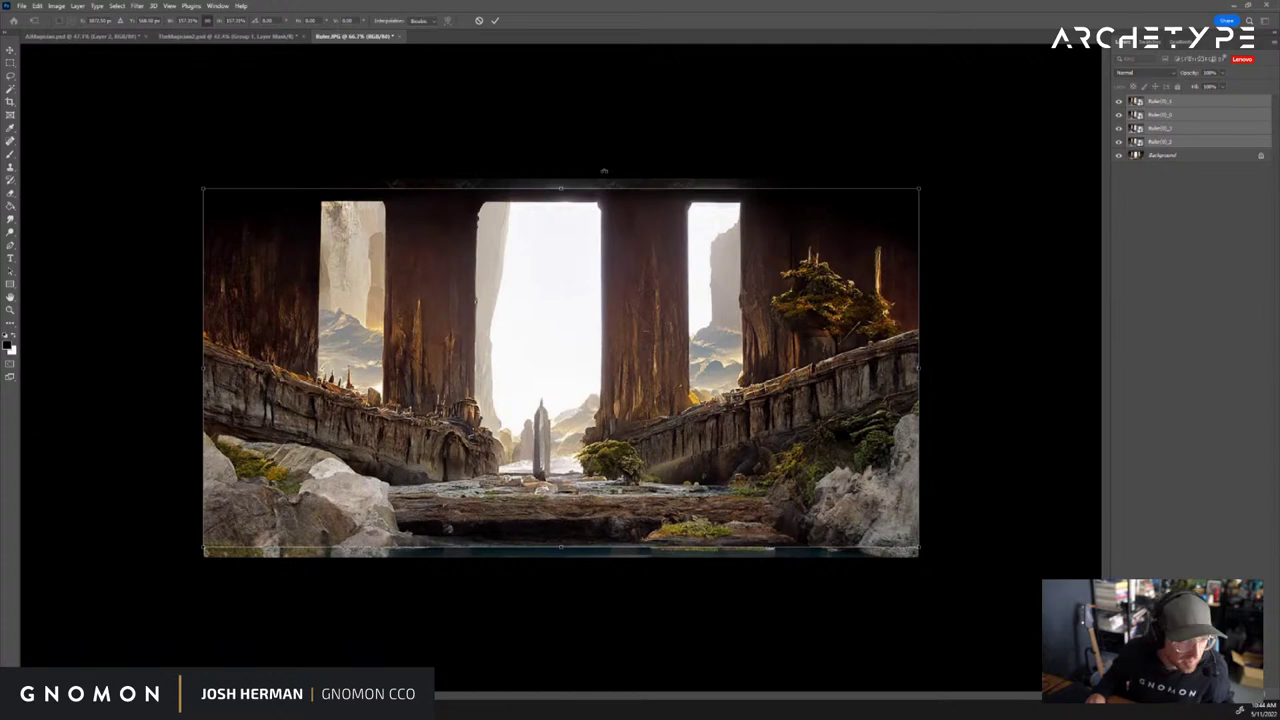
pyautogui.moveTo(561, 186); pyautogui.dragTo(561, 179)
pyautogui.moveTo(565, 548); pyautogui.dragTo(562, 557)
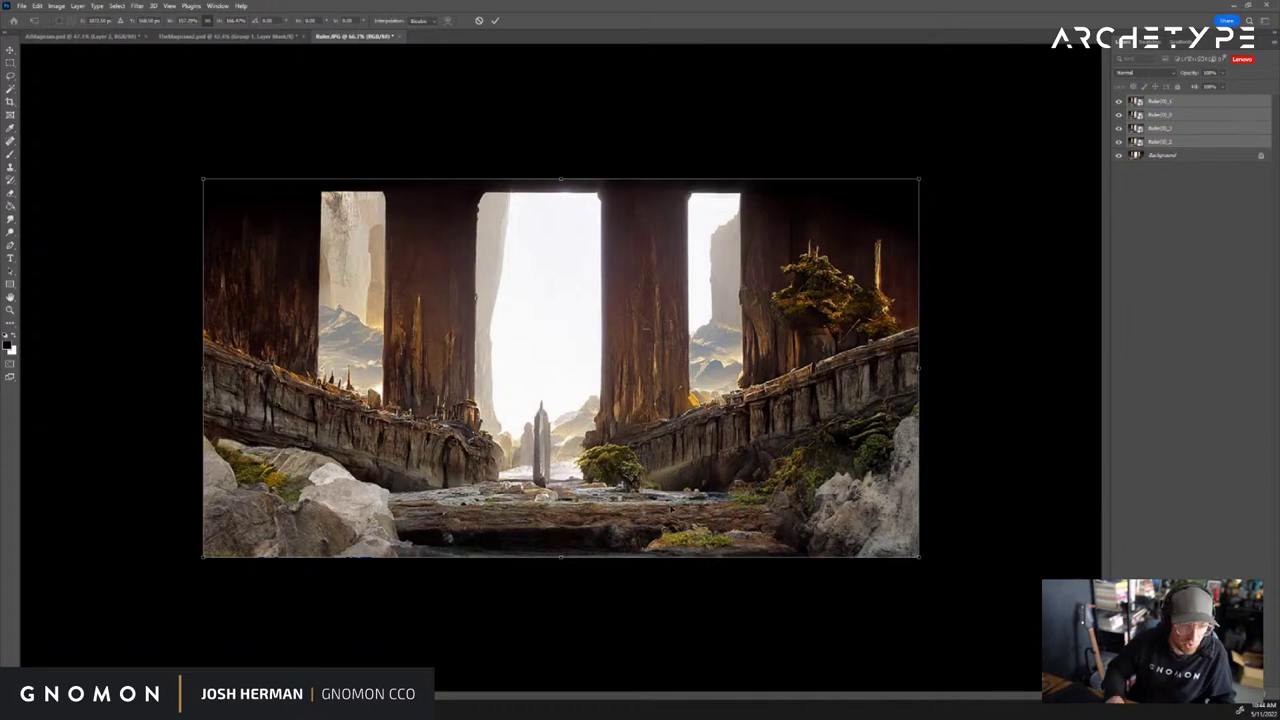
pyautogui.scroll(-1, 671, 508)
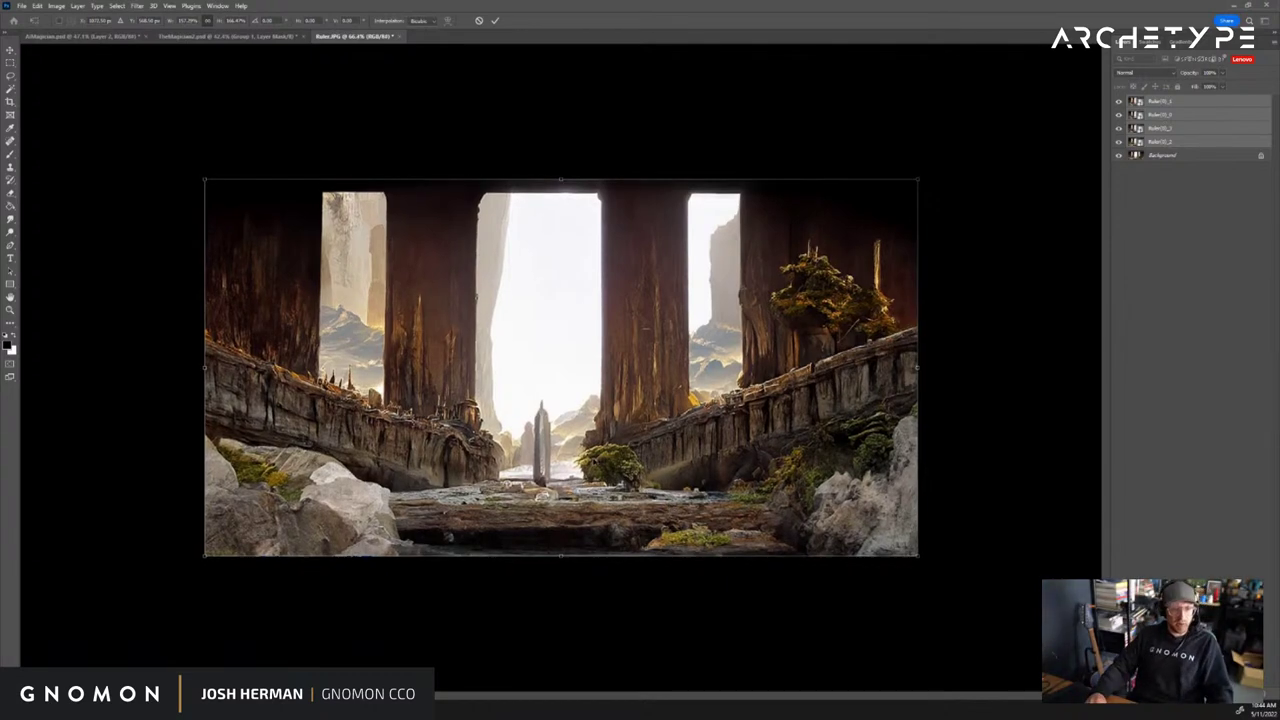
pyautogui.hotkey('ctrl', '+')
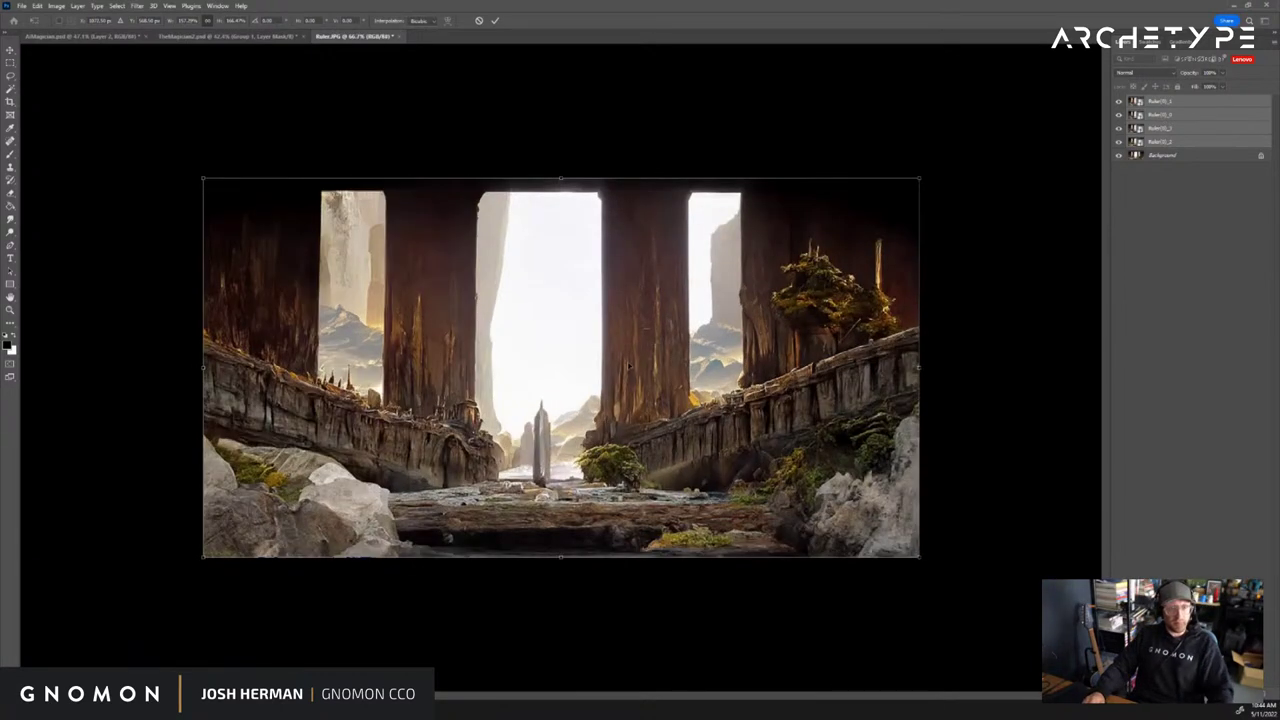
pyautogui.press('Return')
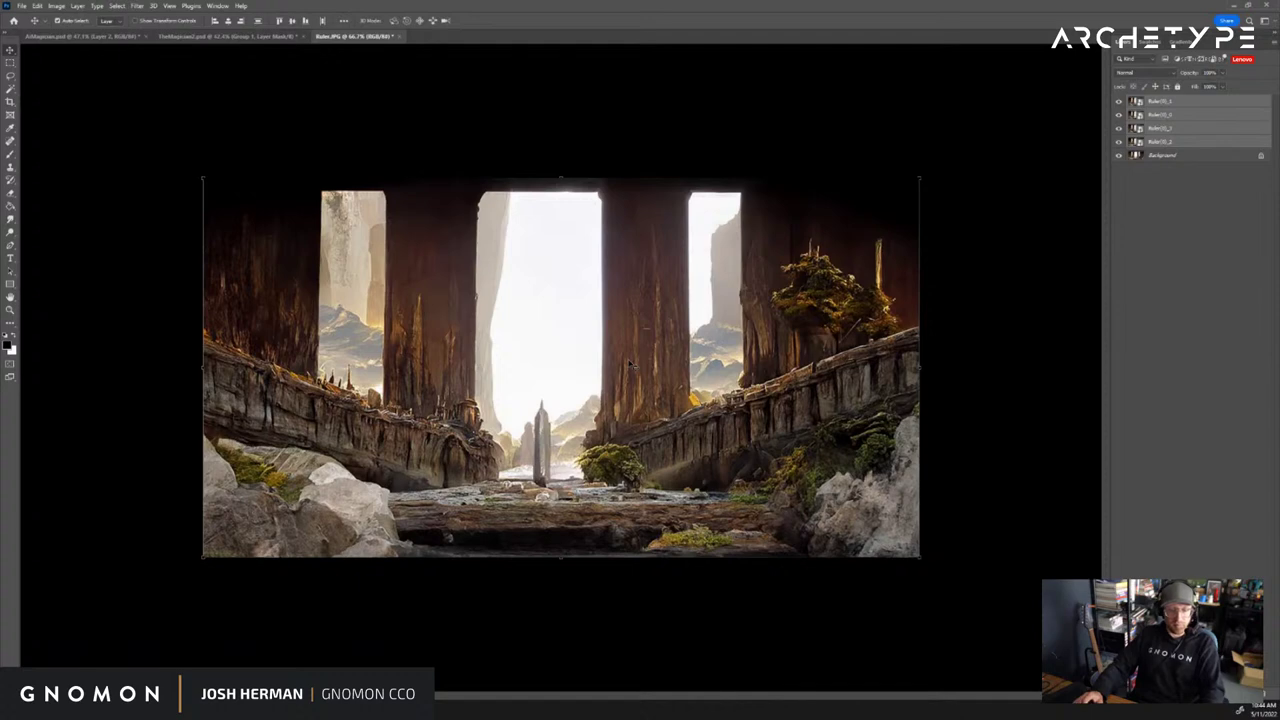
pyautogui.press('z')
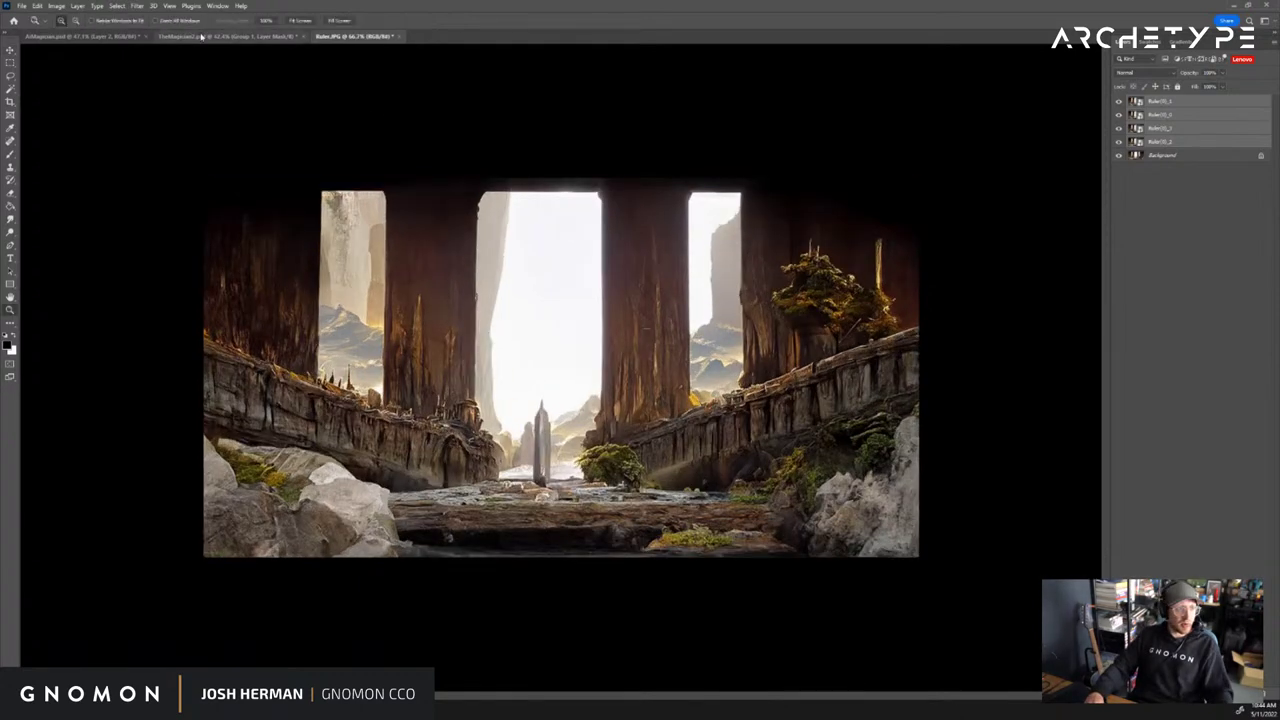
# Switch to the RulerMain level in Unreal Editor and view it through CineCameraActor and in the right wireframe view
pyautogui.hotkey('ctrl', '1')
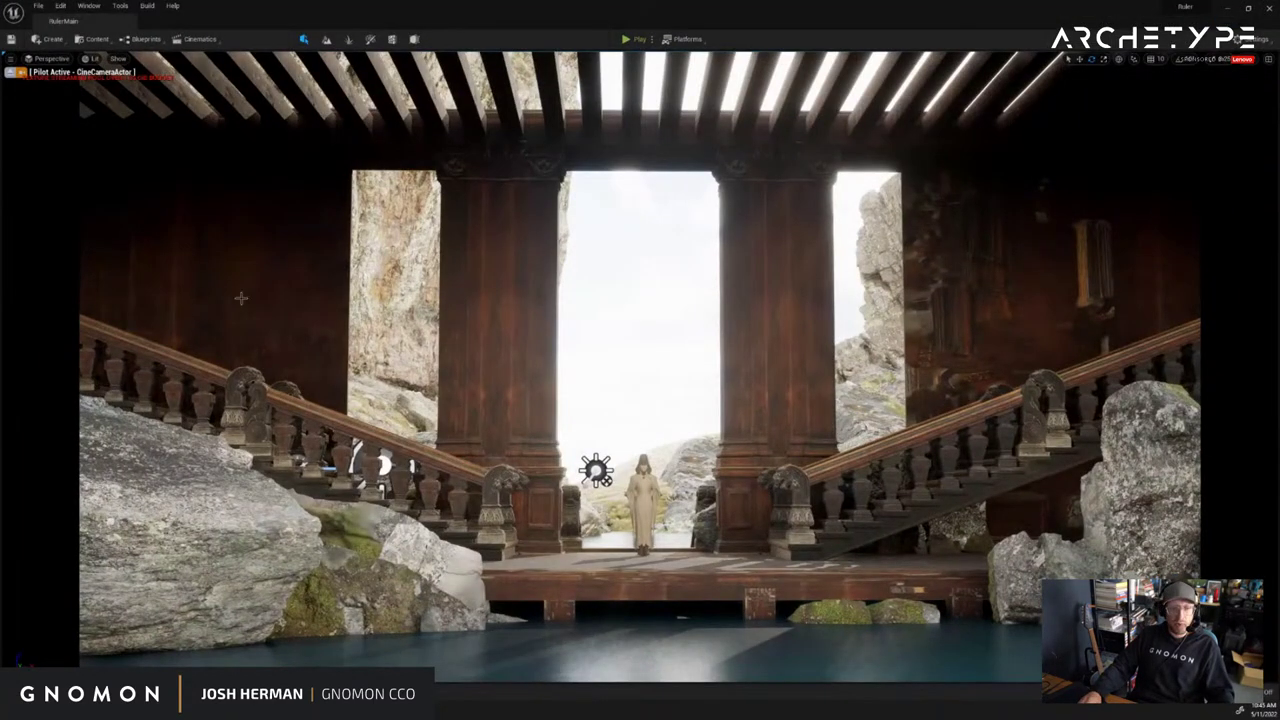
pyautogui.click(52, 58)
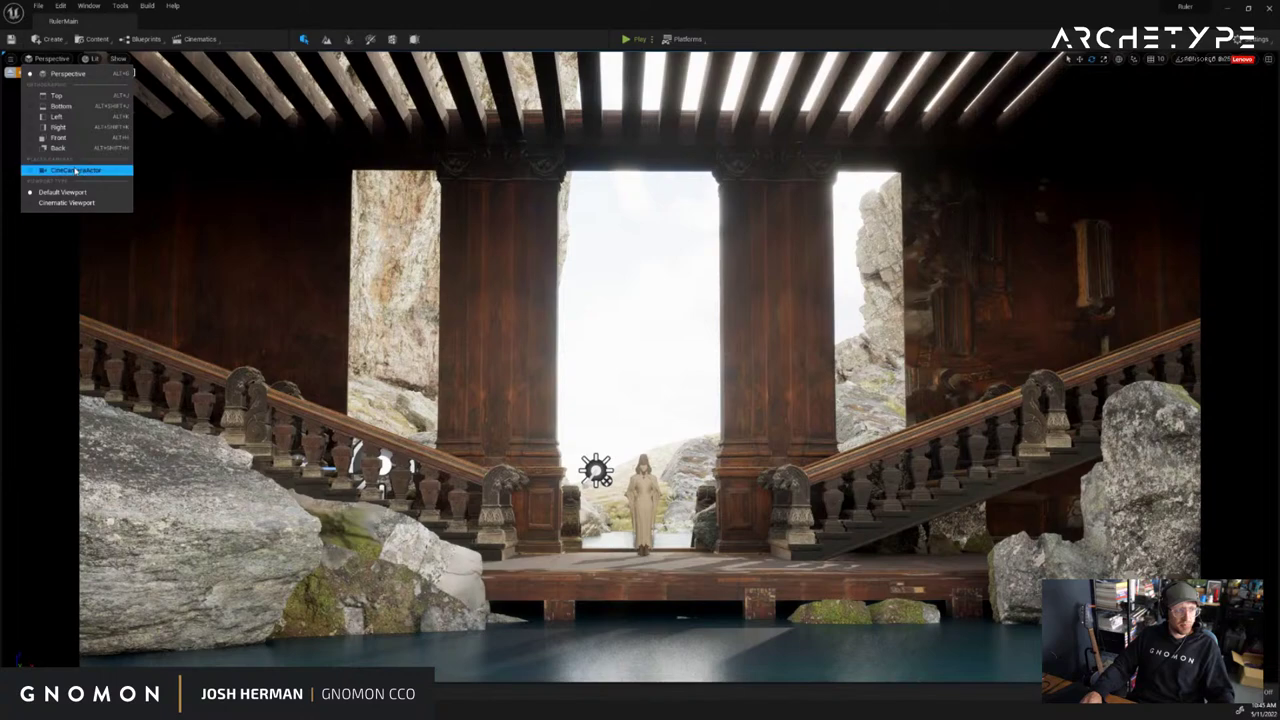
pyautogui.click(75, 171)
pyautogui.click(52, 58)
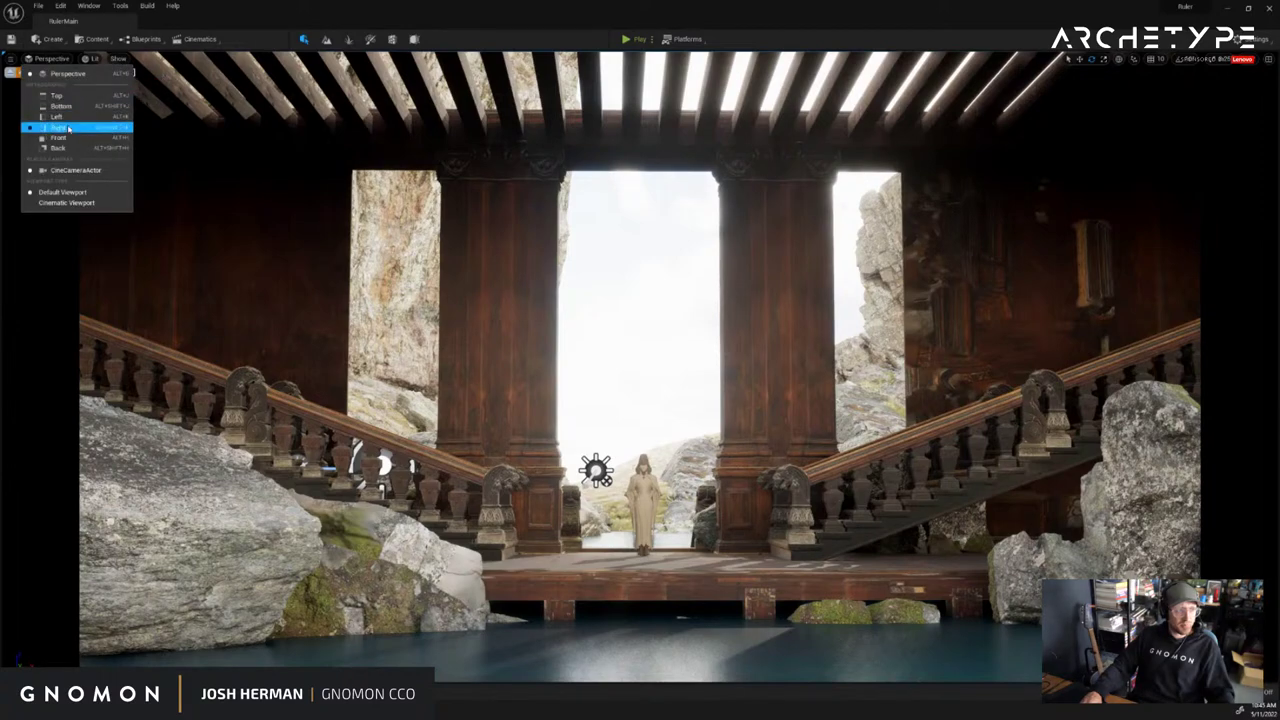
pyautogui.click(67, 128)
pyautogui.click(42, 58)
pyautogui.press('Escape')
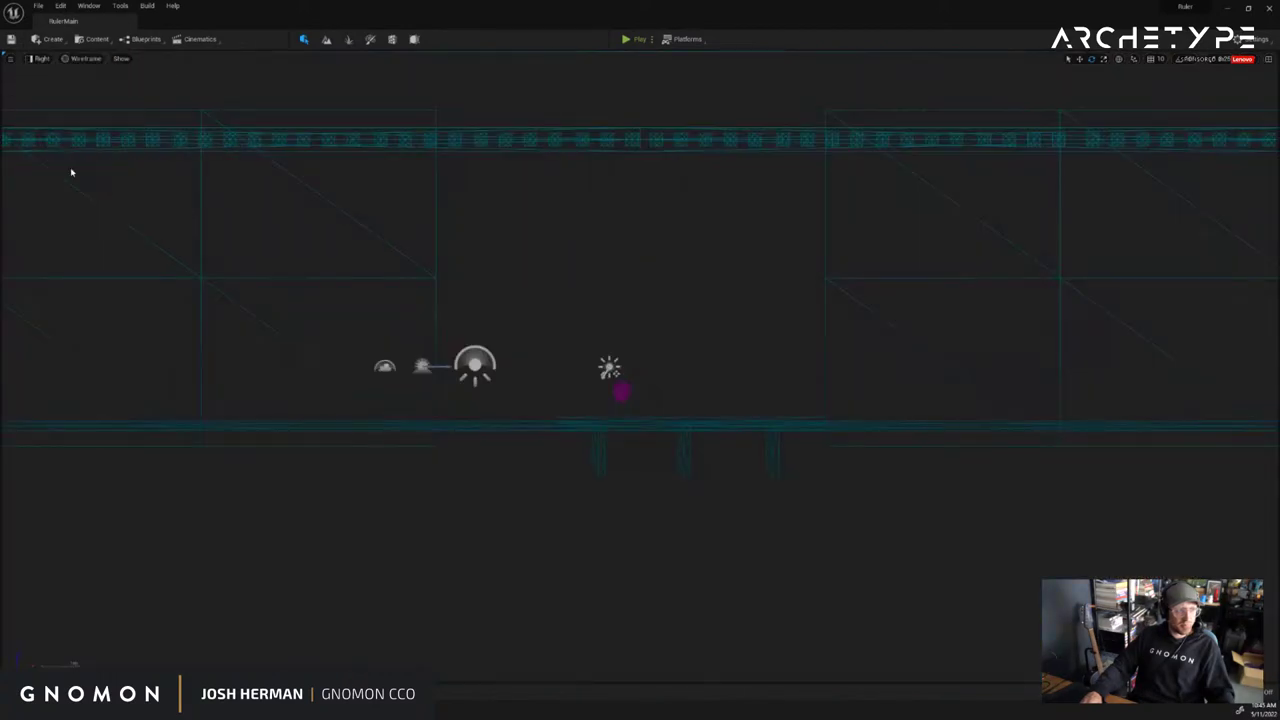
# Set the Unreal viewport to Lit shading and examine the water, platform and rocks
pyautogui.click(71, 172)
pyautogui.moveTo(466, 294); pyautogui.dragTo(480, 325)
pyautogui.click(72, 61)
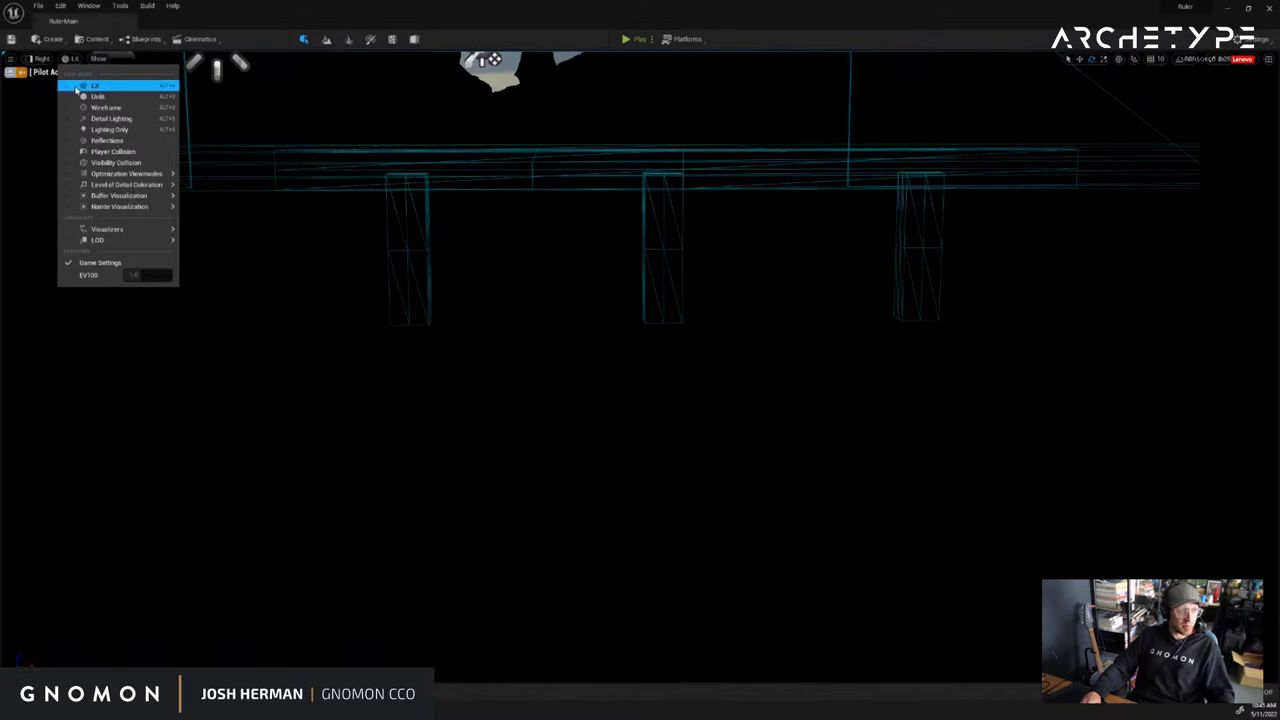
pyautogui.click(72, 107)
pyautogui.click(74, 60)
pyautogui.click(87, 88)
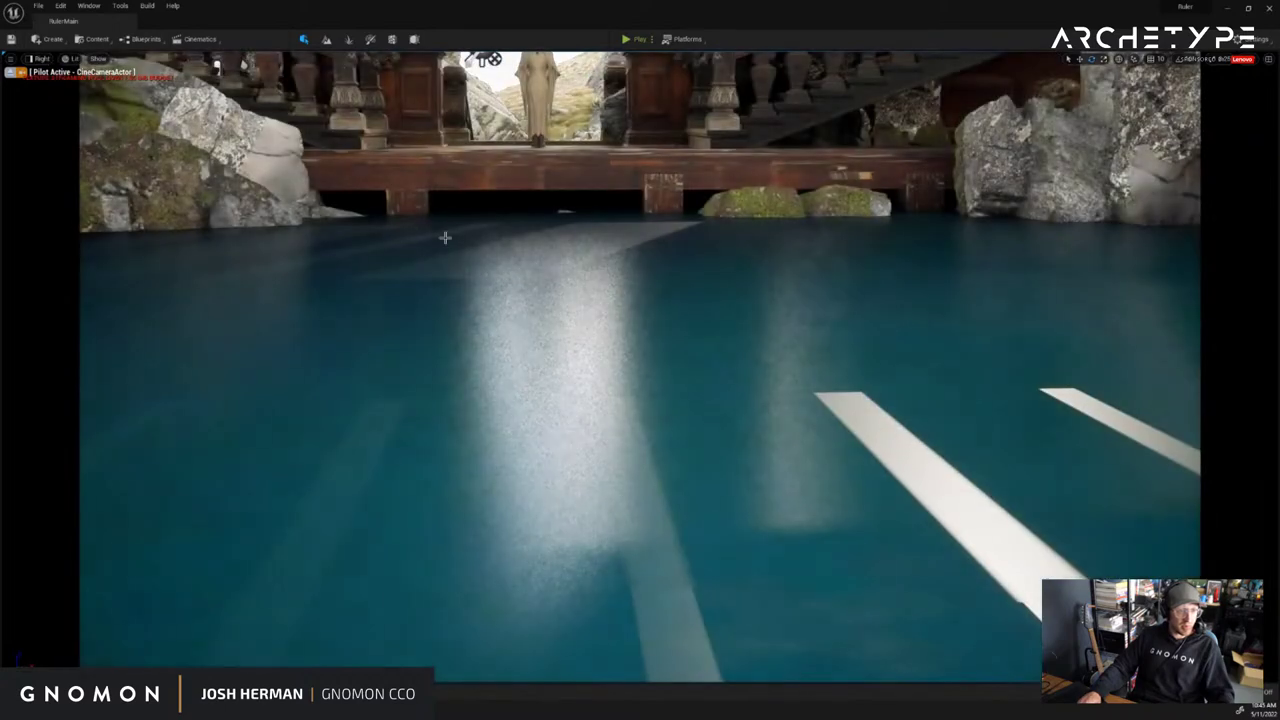
pyautogui.moveTo(446, 237)
pyautogui.mouseDown()
pyautogui.moveTo(517, 260)
pyautogui.moveTo(537, 289)
pyautogui.moveTo(411, 566)
pyautogui.moveTo(439, 221)
pyautogui.mouseUp()
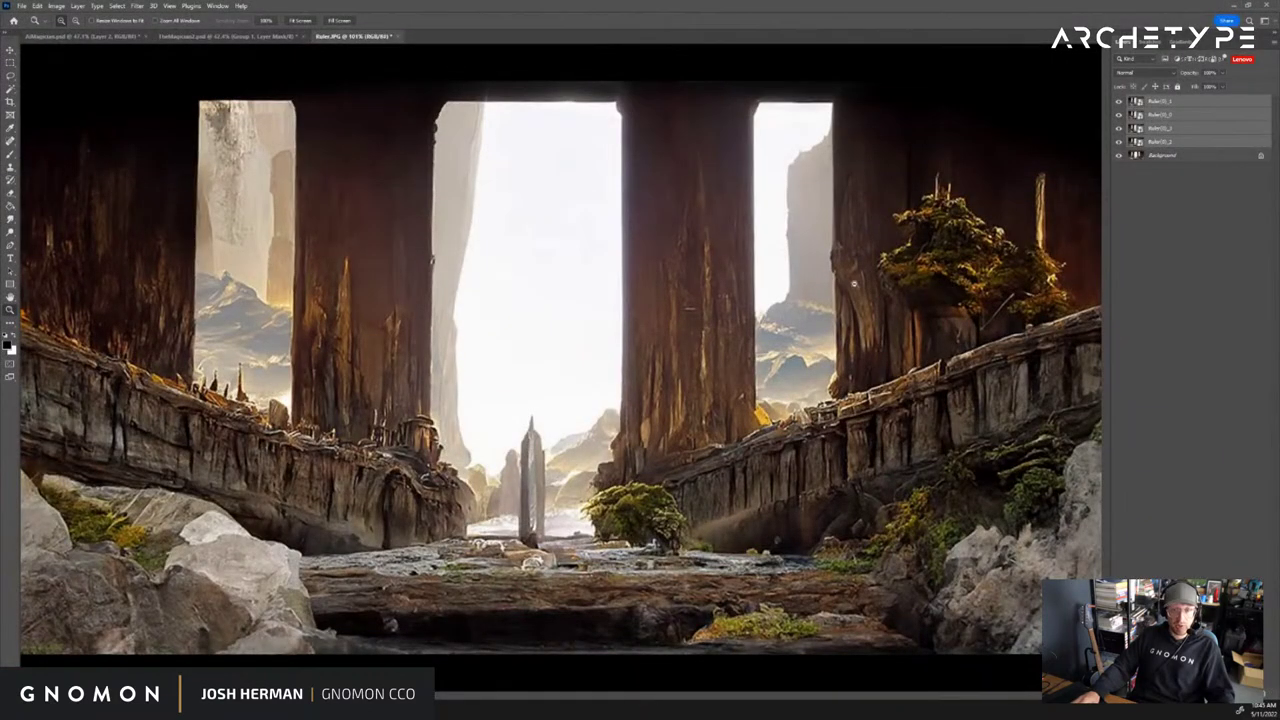
# Return to Ruler.JPG in Photoshop at 100% zoom and hide all four variant layers
pyautogui.keyDown('alt'); pyautogui.click(854, 283); pyautogui.keyUp('alt')
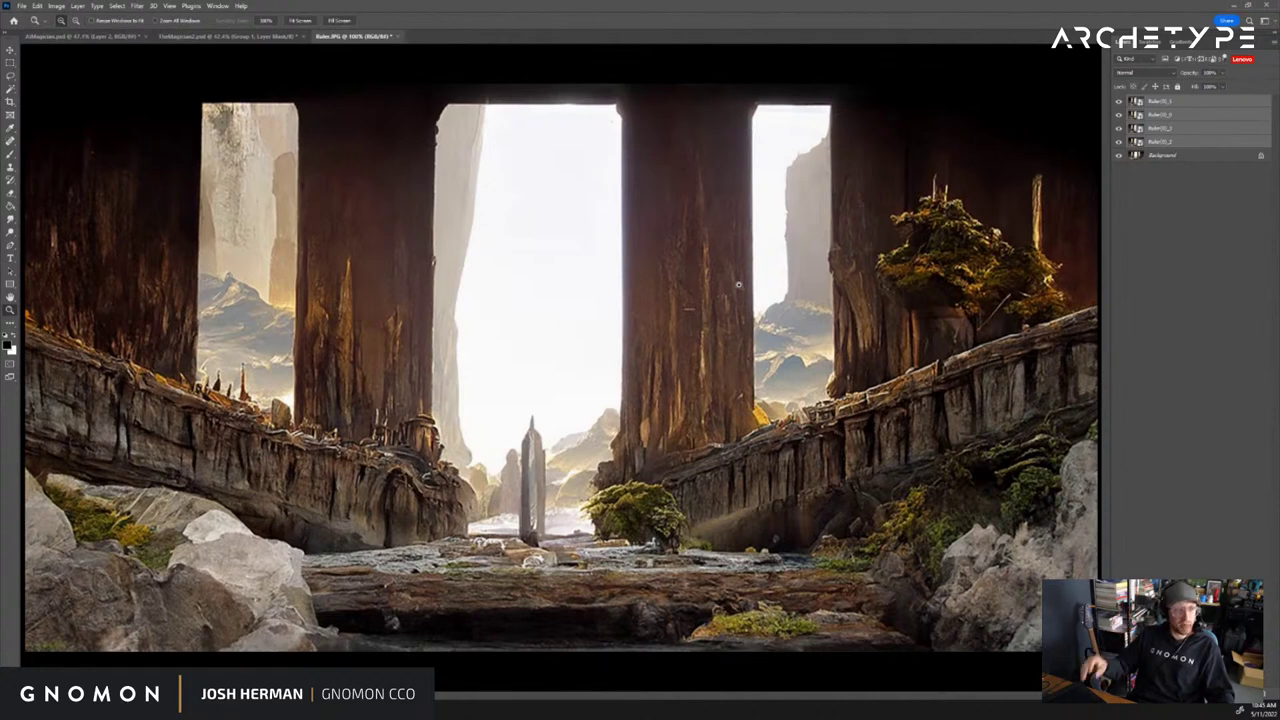
pyautogui.press('v')
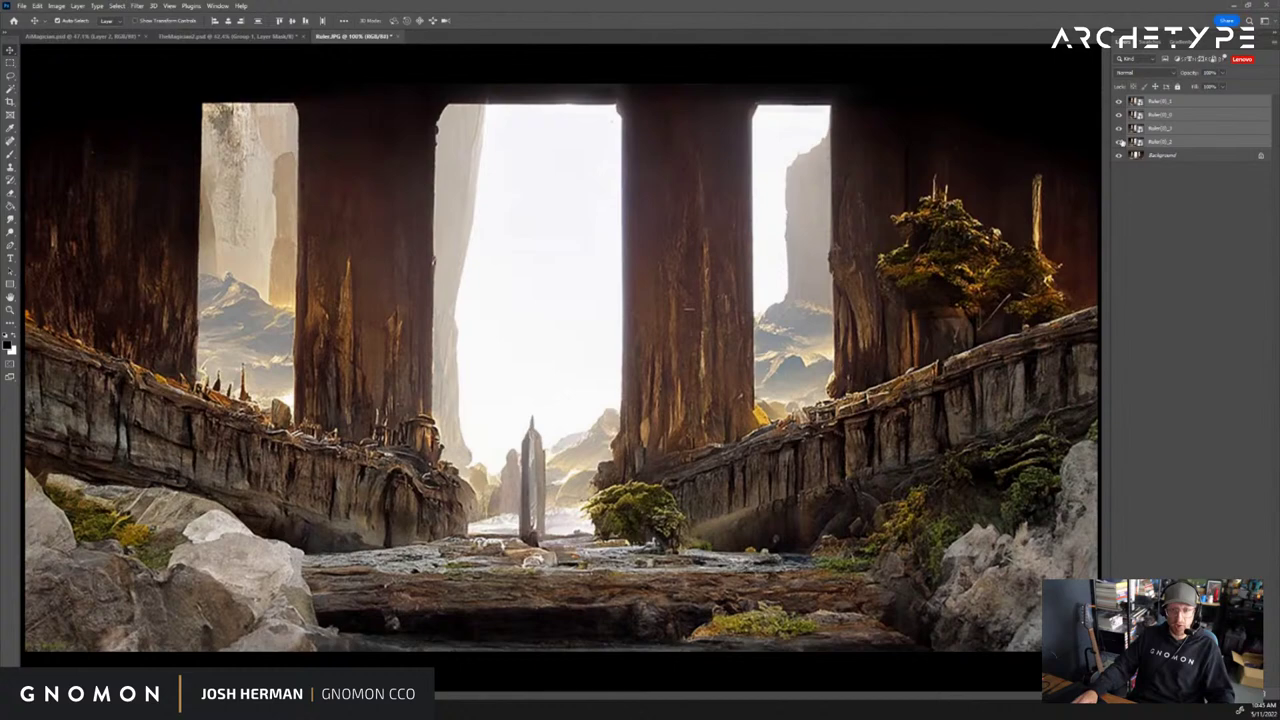
pyautogui.click(1119, 142)
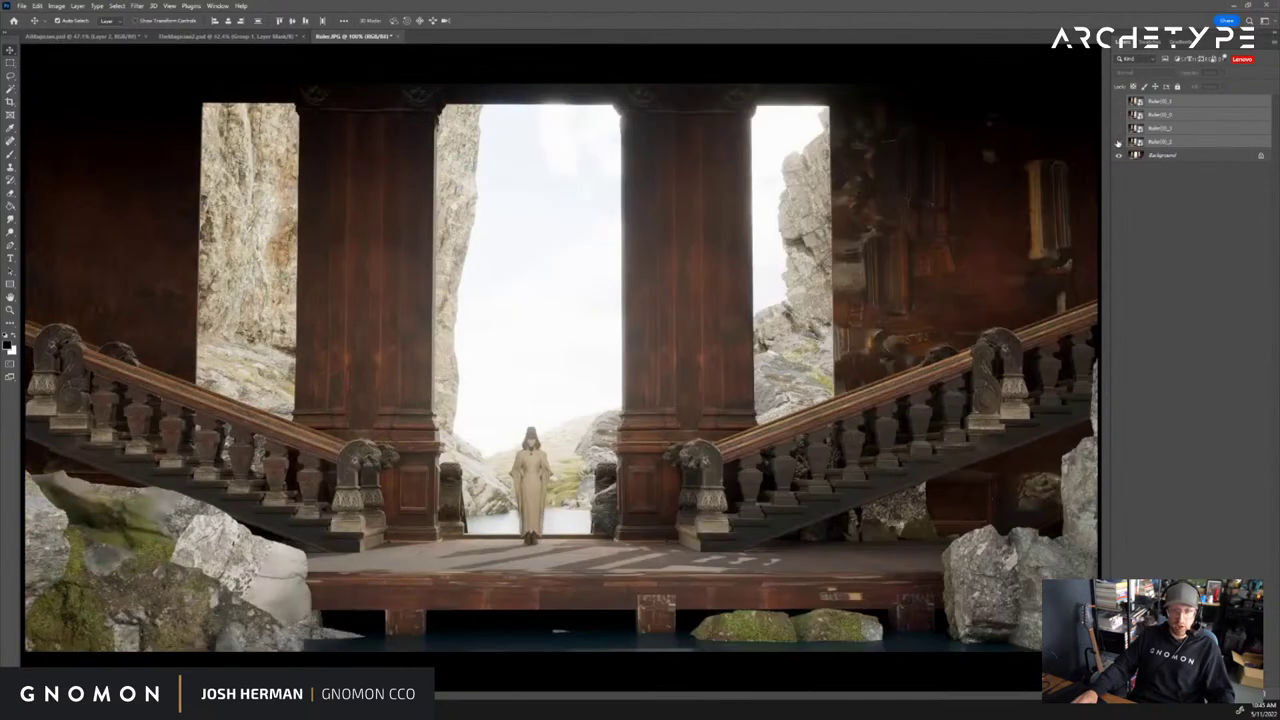
# Toggle the lowest Ruler variant layer repeatedly to compare it with the original Background render
pyautogui.click(1119, 142)
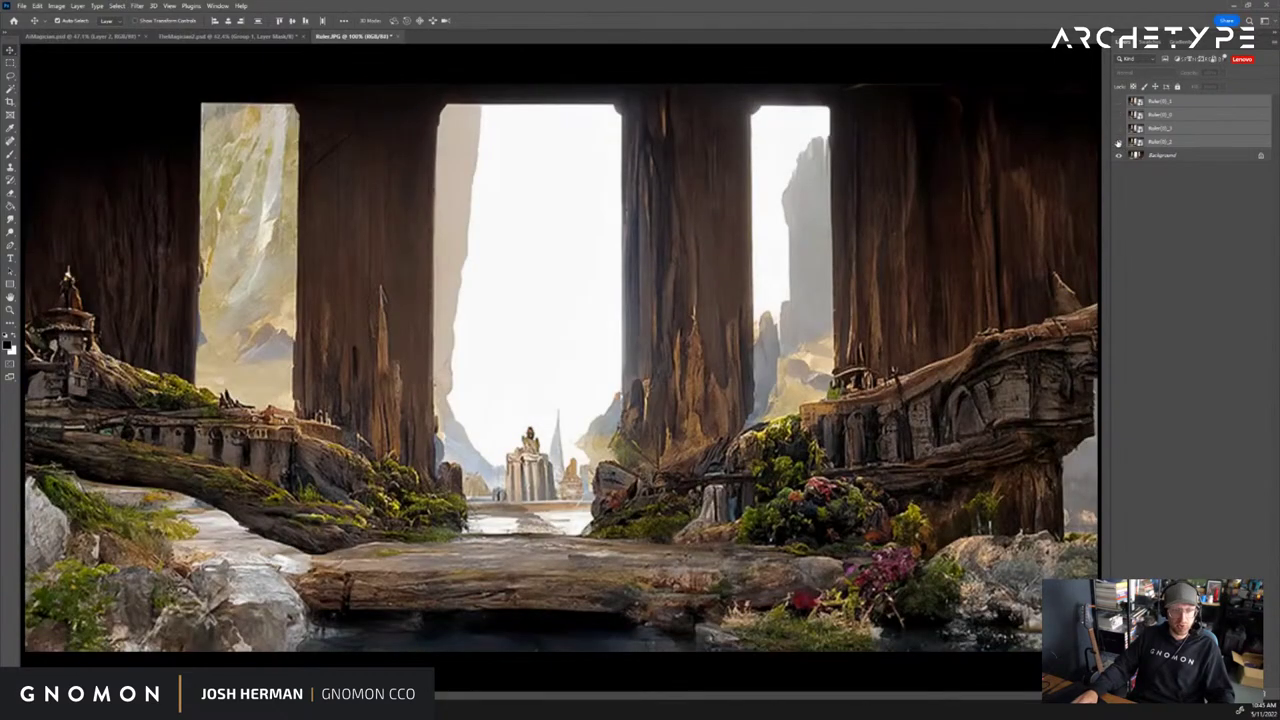
pyautogui.click(1119, 142)
pyautogui.click(1119, 142)
pyautogui.click(1119, 142)
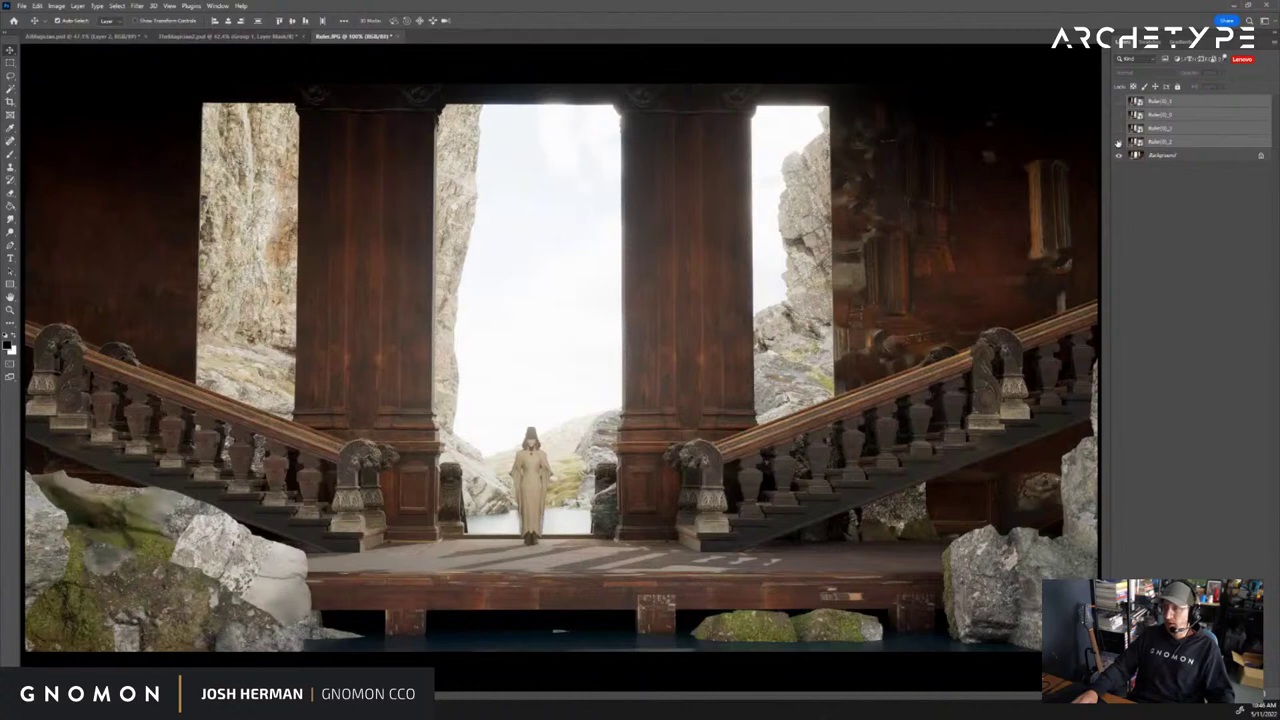
pyautogui.click(1119, 142)
pyautogui.click(1119, 142)
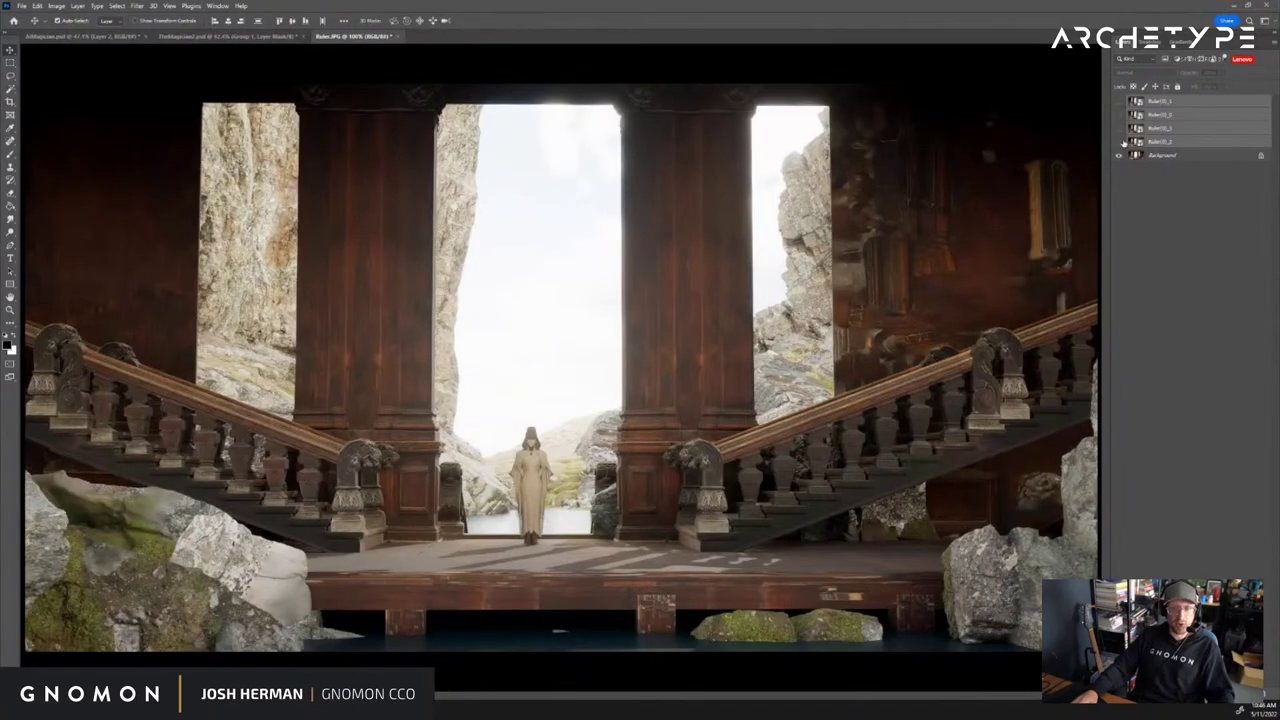
pyautogui.click(1119, 142)
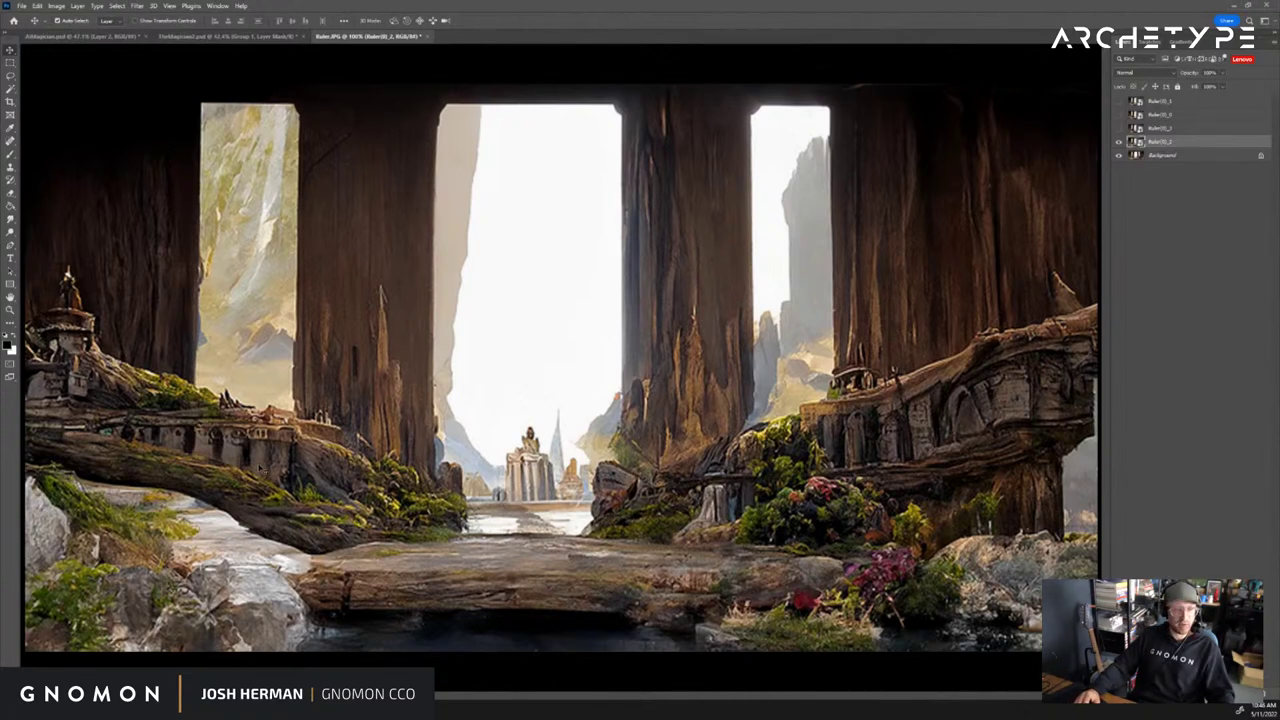
pyautogui.click(1119, 142)
pyautogui.click(1119, 142)
pyautogui.click(1119, 142)
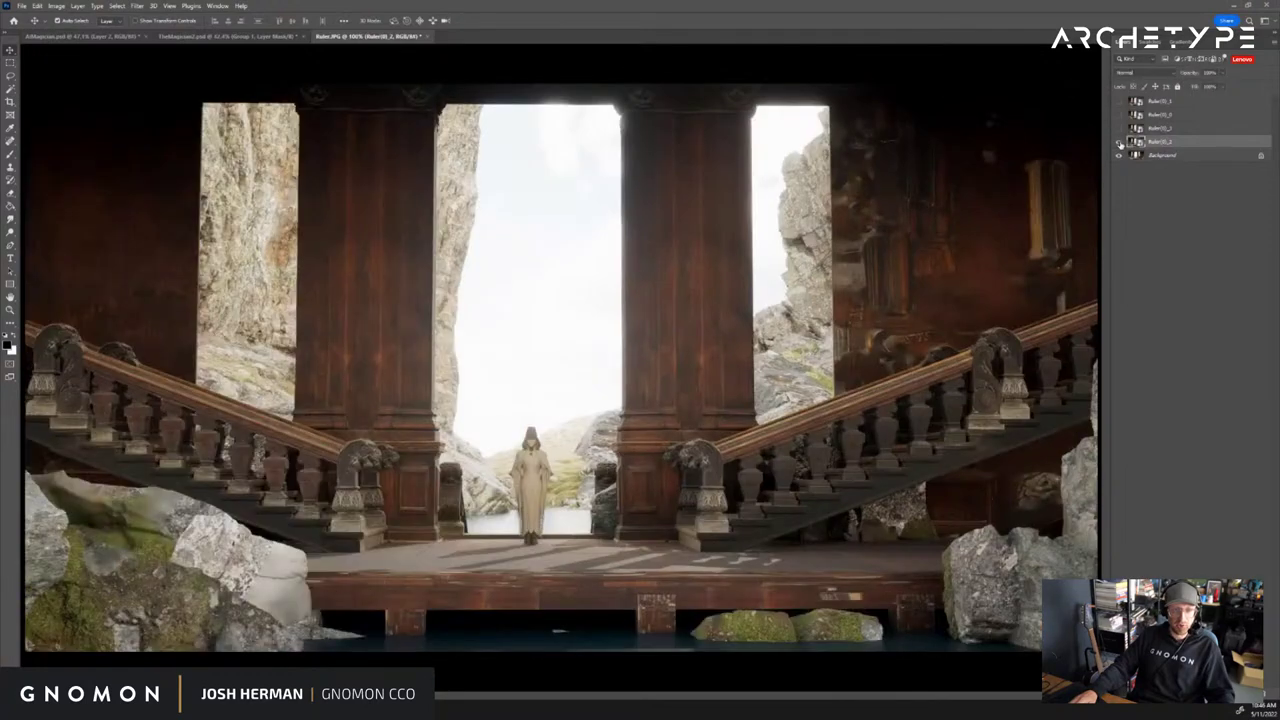
pyautogui.click(1119, 142)
# Show and hide the three upper Ruler variants to review how each one reinterprets the scene
pyautogui.click(1119, 129)
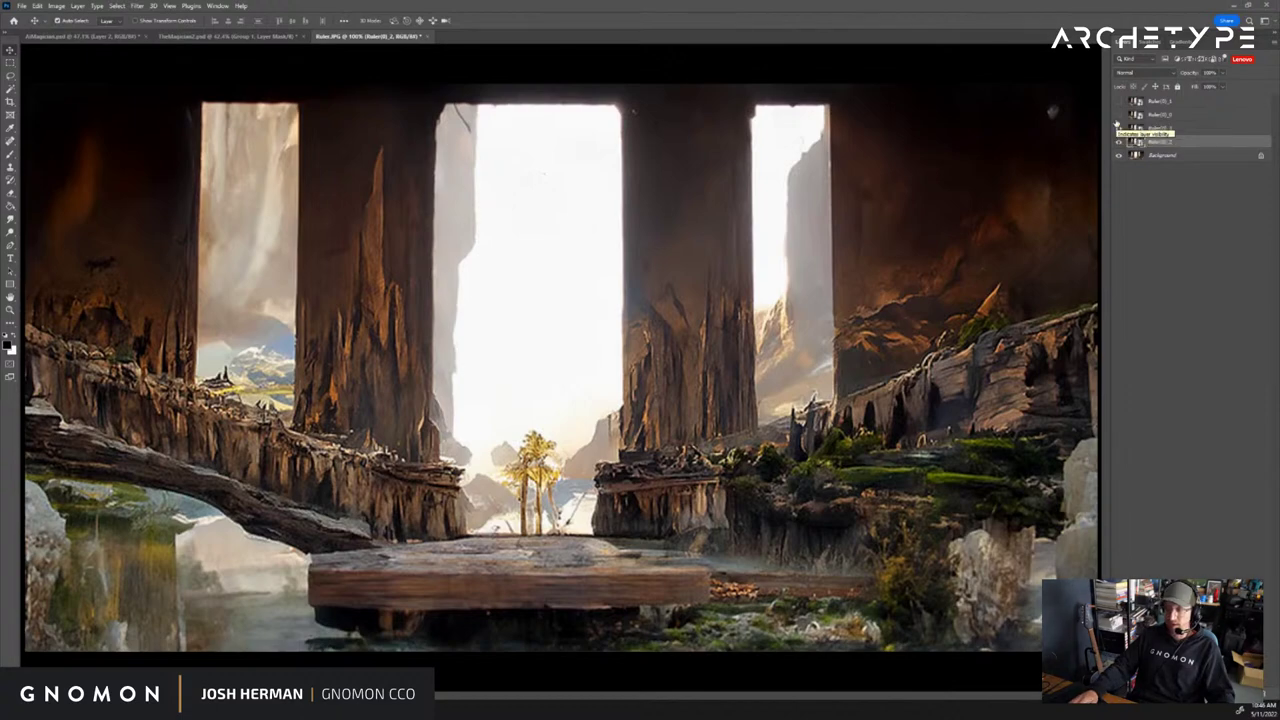
pyautogui.click(1119, 102)
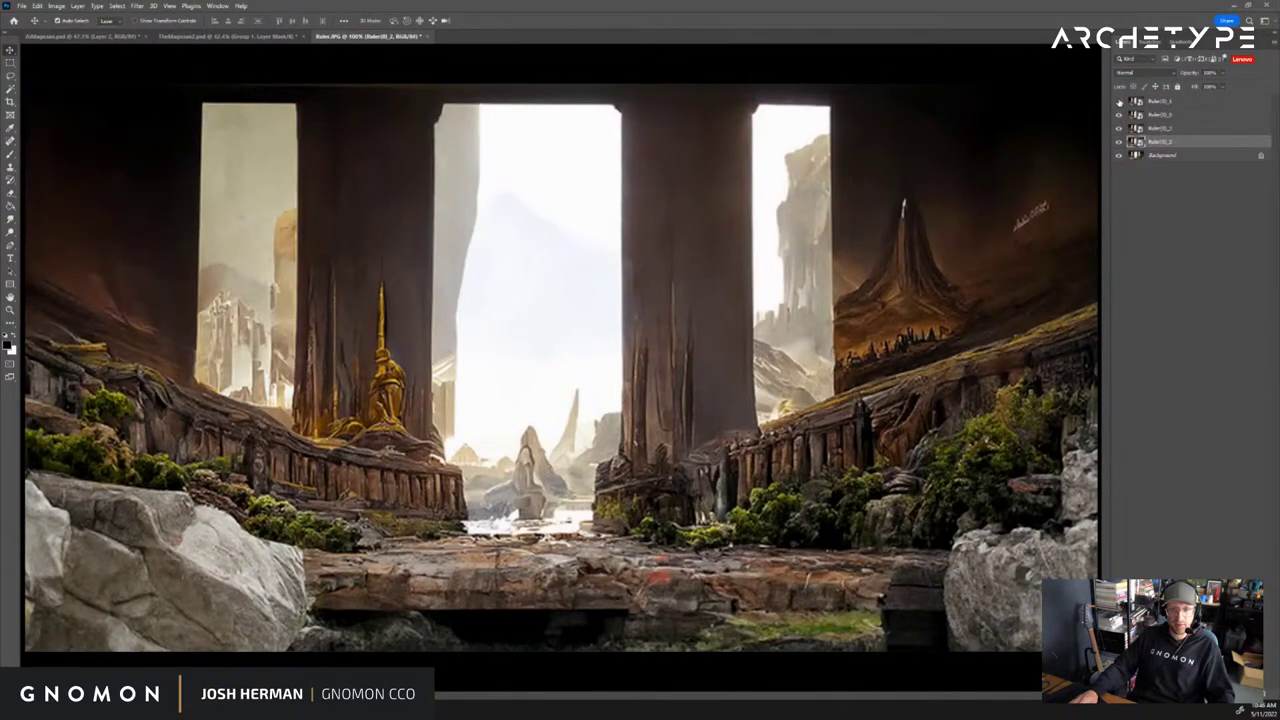
pyautogui.click(1120, 102)
pyautogui.click(1120, 102)
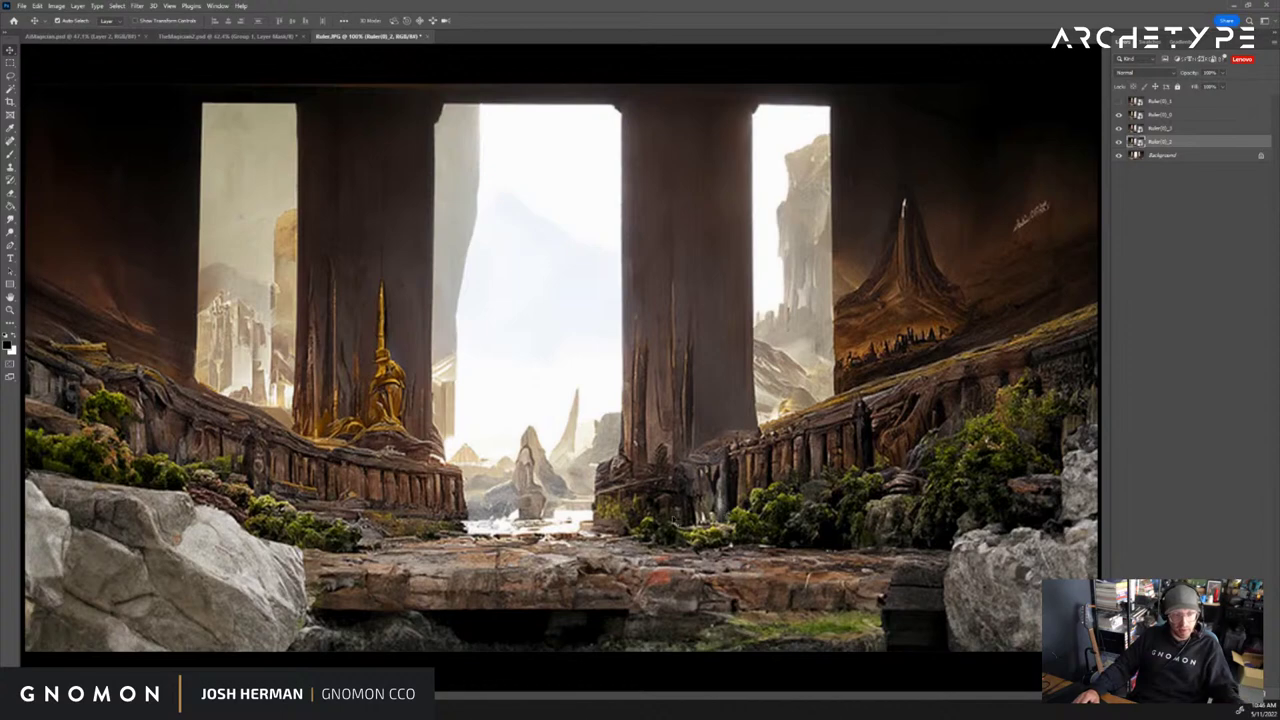
pyautogui.click(1118, 103)
pyautogui.click(1118, 103)
pyautogui.click(1119, 114)
pyautogui.click(1118, 103)
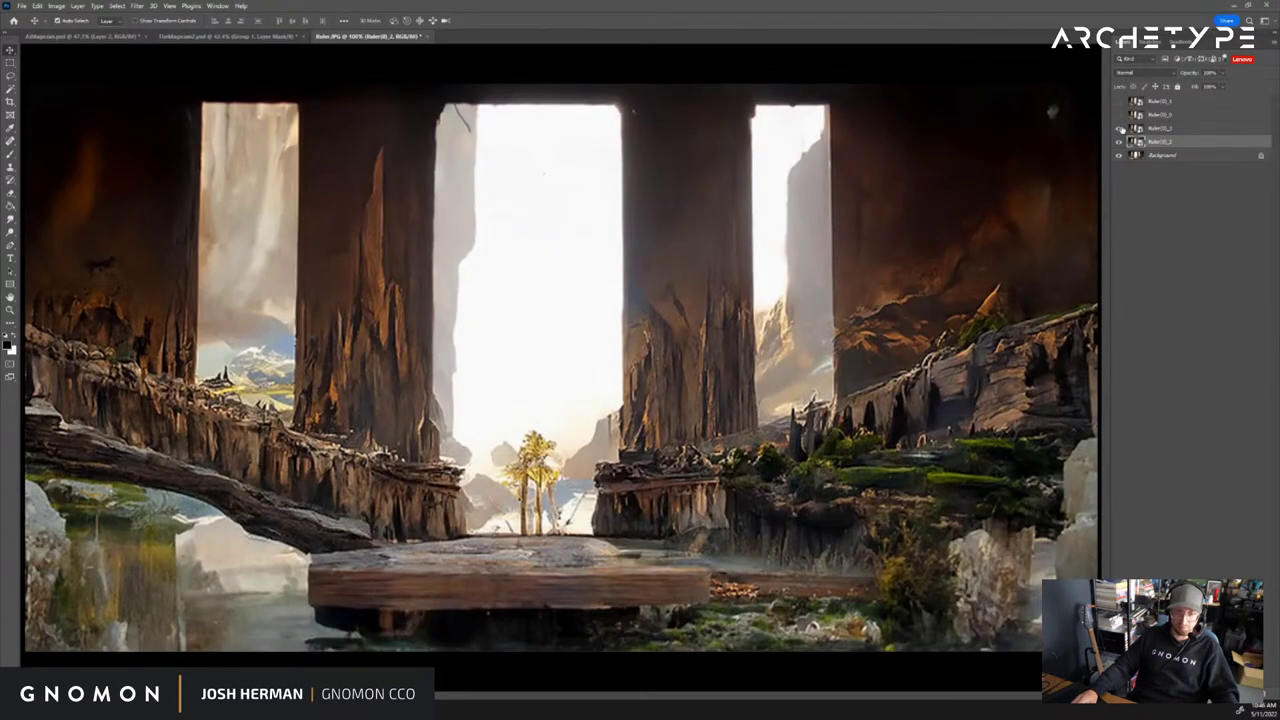
# Hide the remaining variants and compare the lowest variant with the Background render again
pyautogui.click(1119, 142)
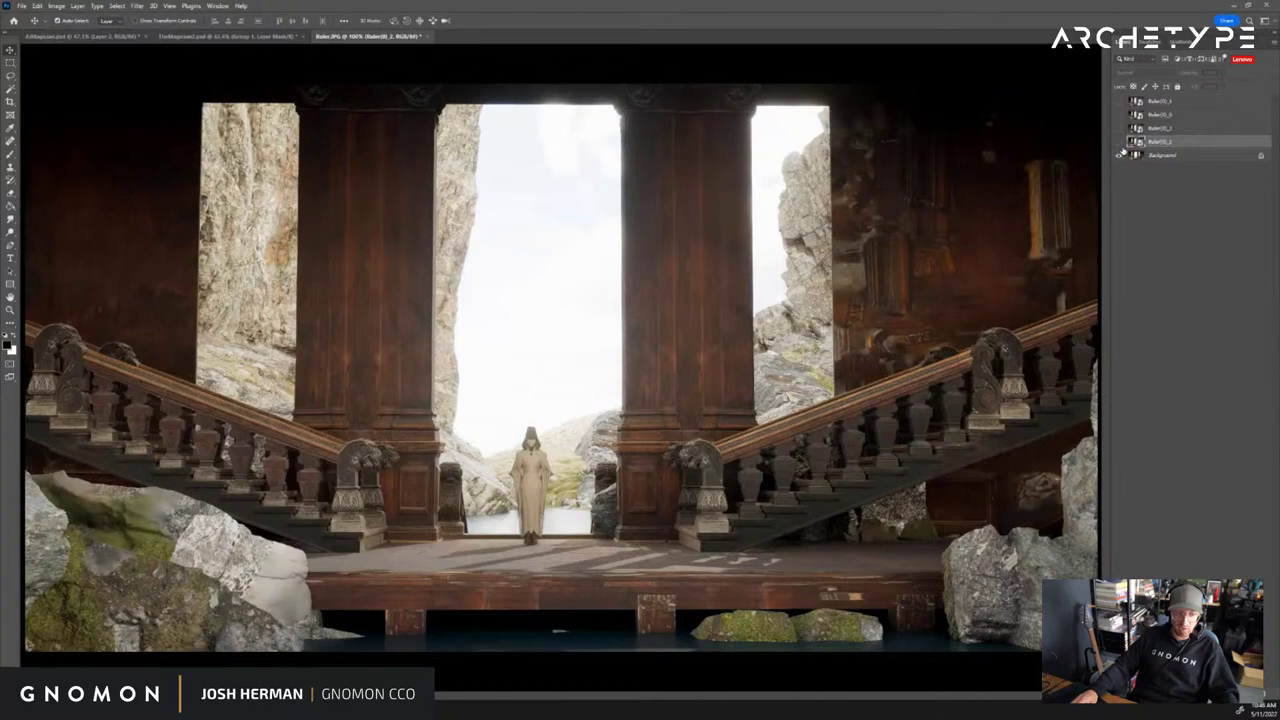
pyautogui.click(1119, 142)
pyautogui.click(1119, 142)
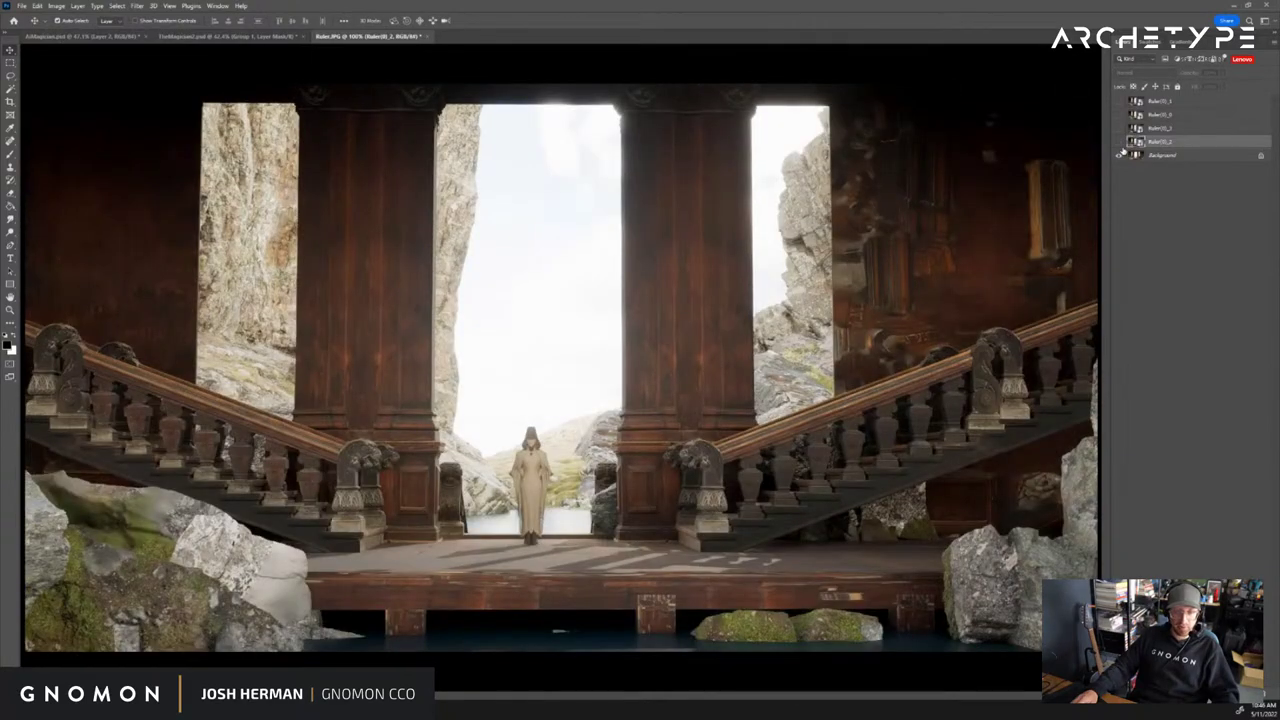
pyautogui.click(1119, 142)
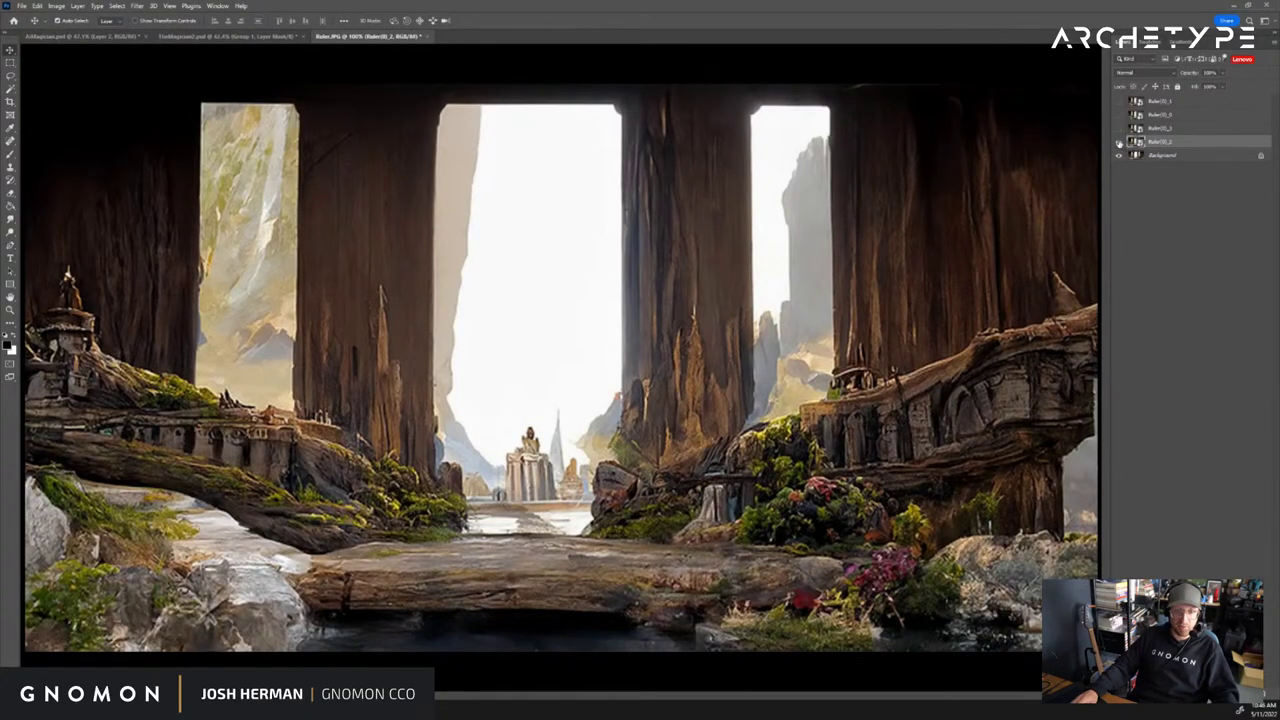
pyautogui.click(1119, 142)
pyautogui.click(1119, 142)
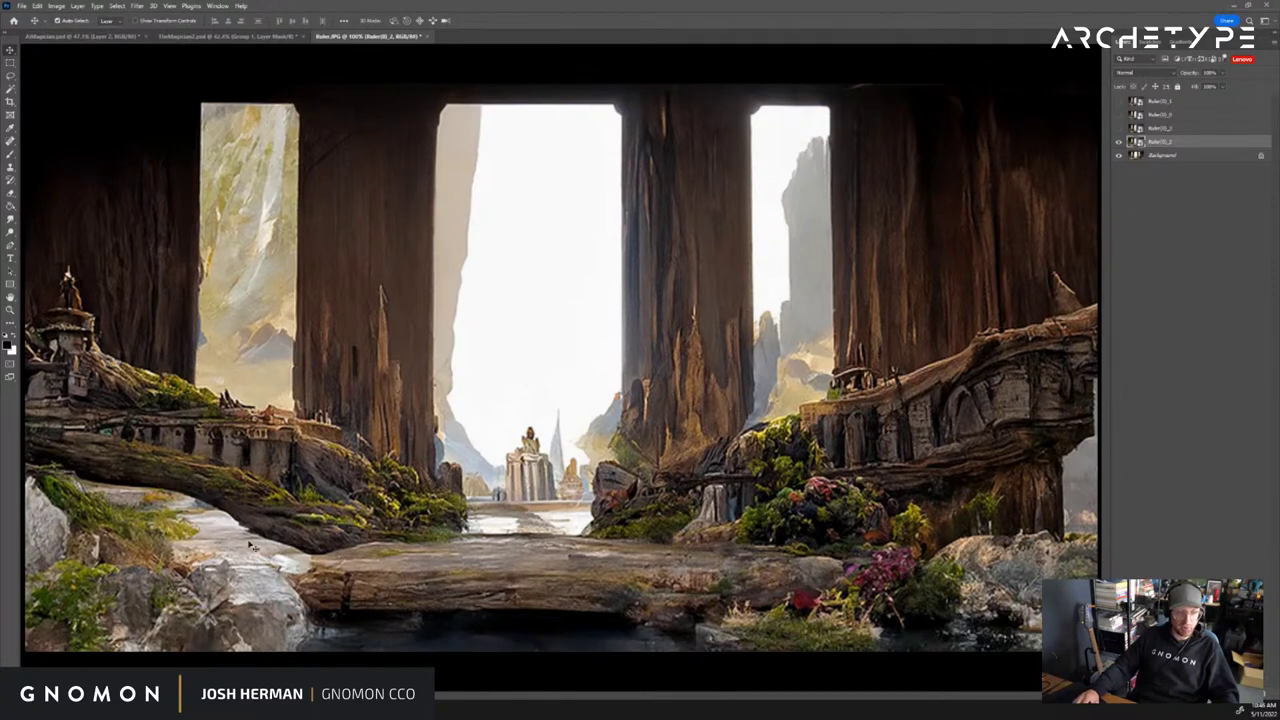
# Show the three upper variants one at a time over the lowest, leaving only the second from the top visible
pyautogui.click(1119, 128)
pyautogui.click(1119, 115)
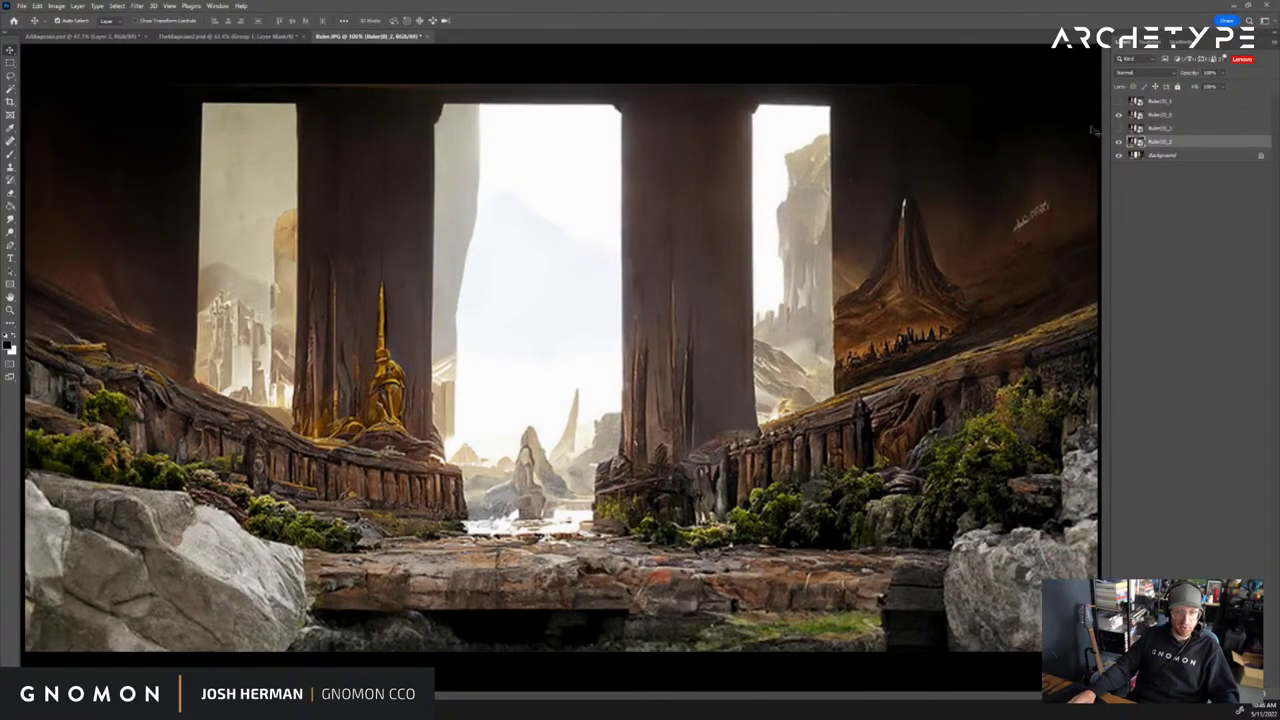
pyautogui.click(1119, 115)
pyautogui.click(1120, 102)
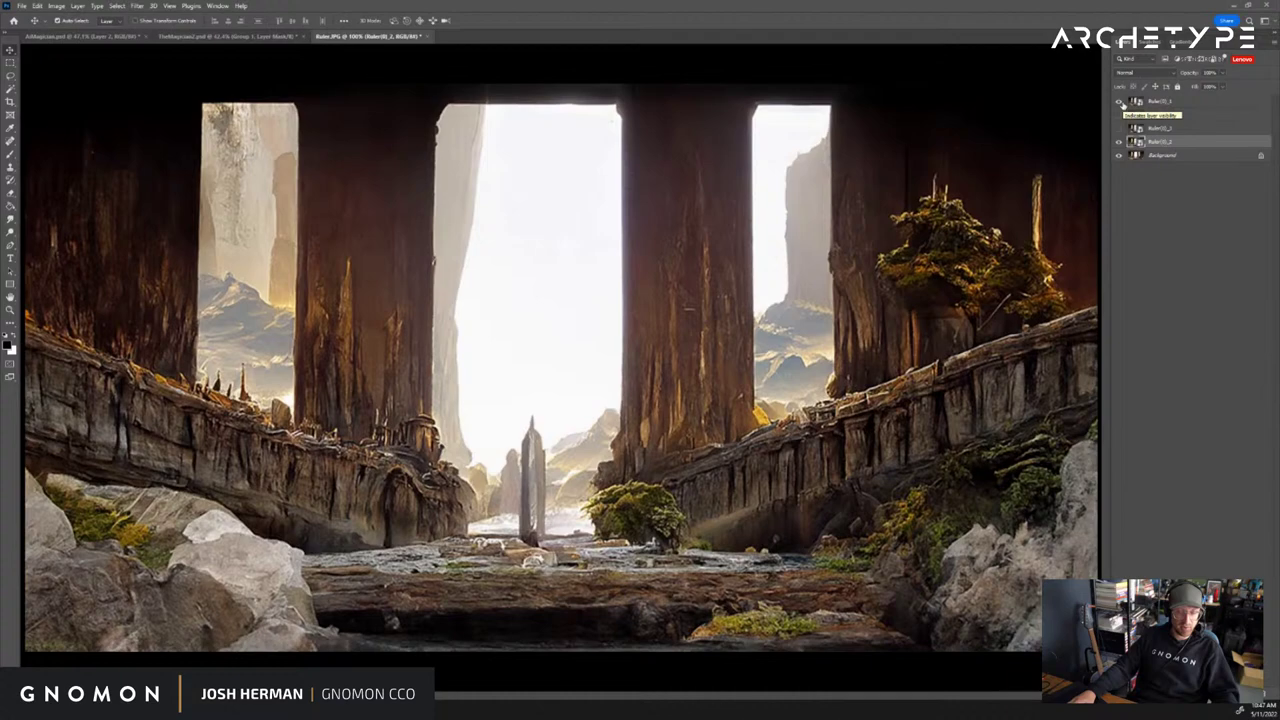
pyautogui.click(1120, 102)
pyautogui.click(1119, 115)
pyautogui.click(1118, 141)
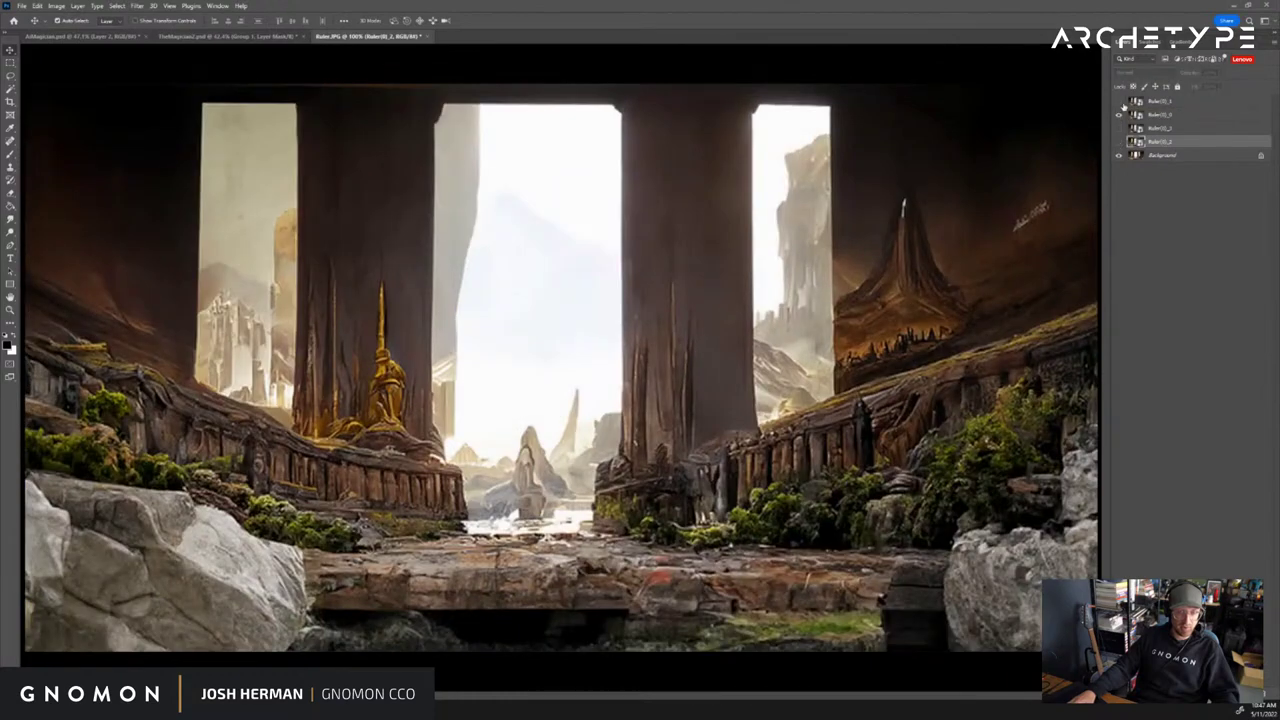
# Toggle the topmost Ruler variant to compare it with the variant directly below it, leaving both visible
pyautogui.click(1120, 102)
pyautogui.click(1119, 115)
pyautogui.click(1119, 115)
pyautogui.click(1120, 102)
pyautogui.click(1119, 102)
pyautogui.click(1119, 102)
pyautogui.click(1119, 102)
pyautogui.click(1119, 102)
pyautogui.click(1119, 102)
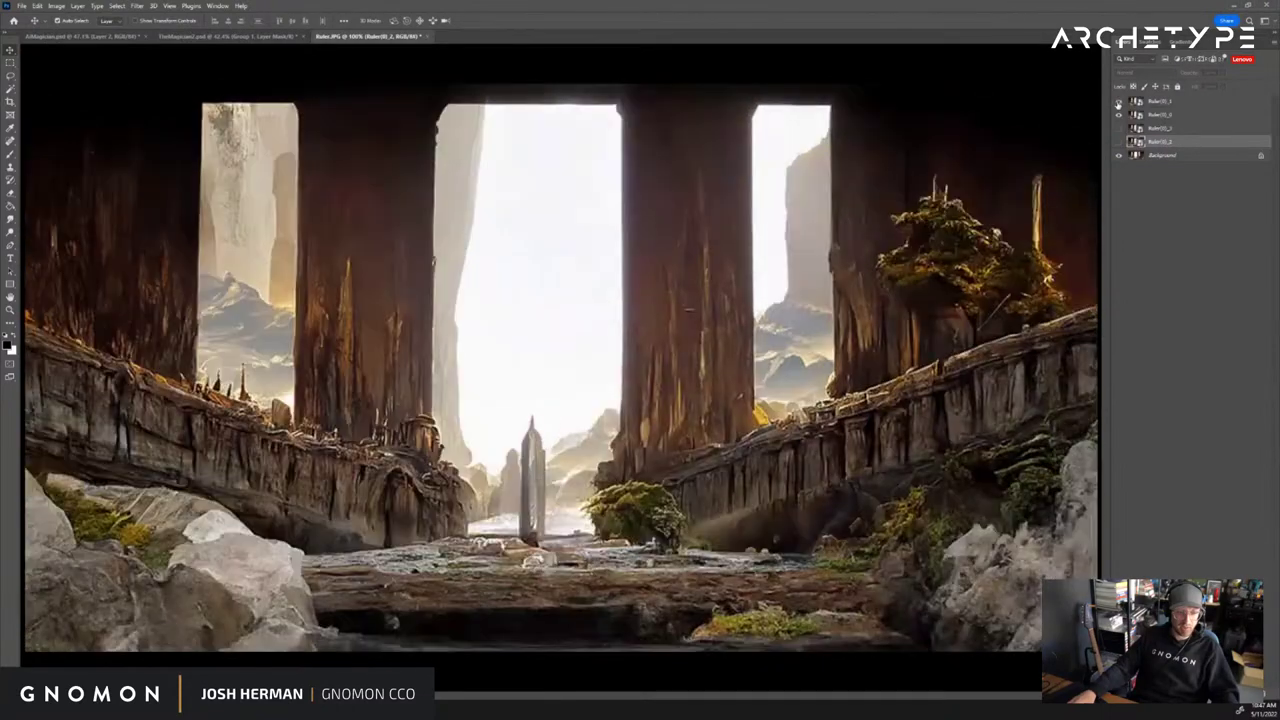
# Hide the topmost Ruler variant and move the variant beneath it to directly above the Background layer
pyautogui.click(1119, 102)
pyautogui.press('b')
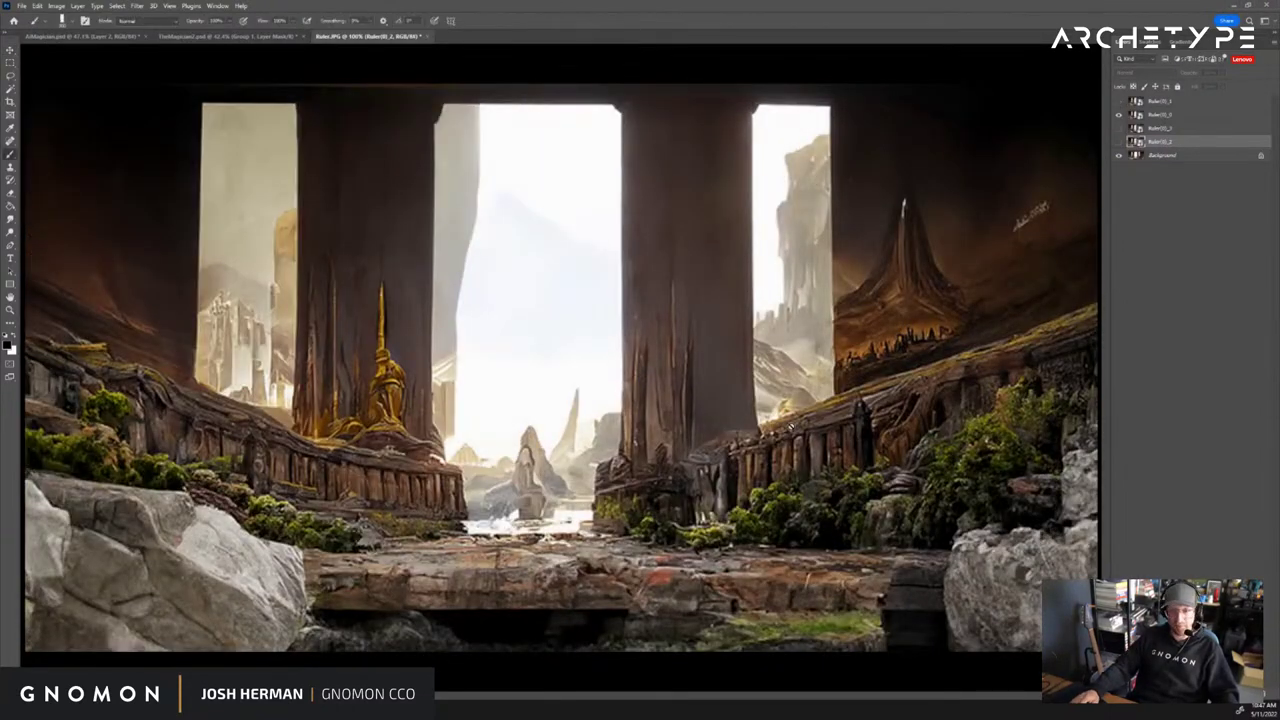
pyautogui.moveTo(1177, 114); pyautogui.dragTo(1178, 148)
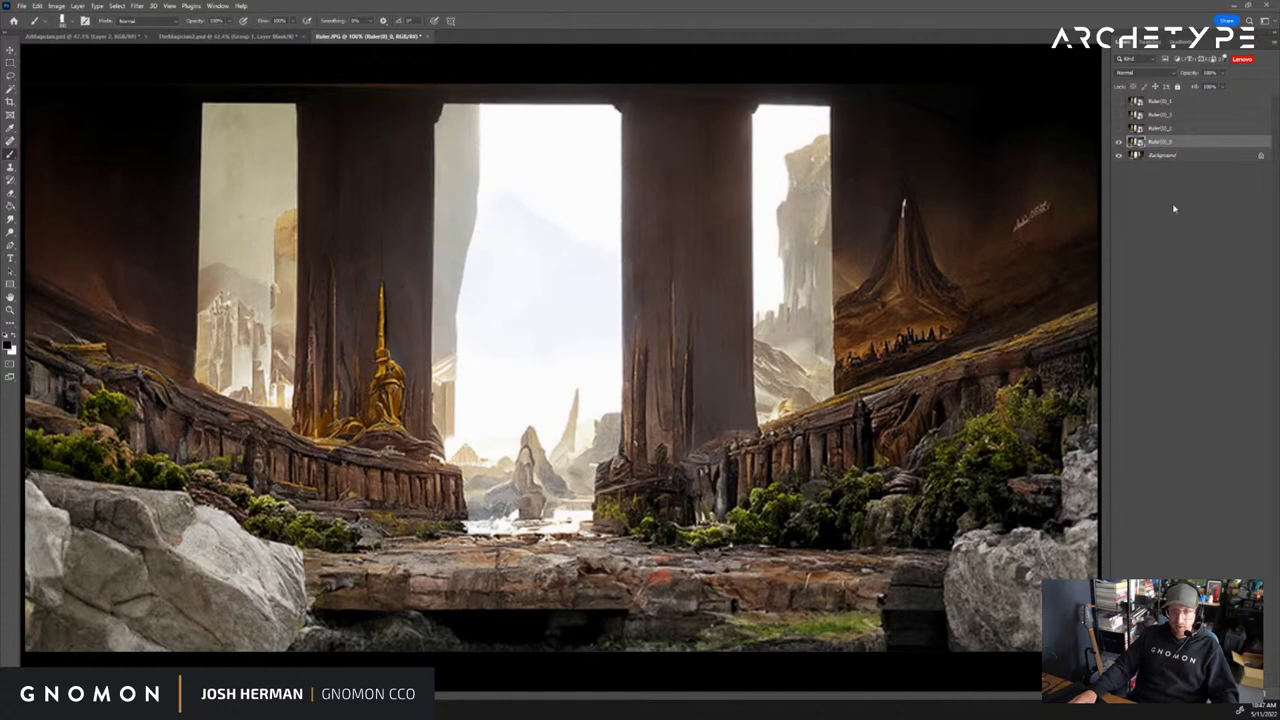
# Add a layer mask to the moved variant, invert it to black, and make white the brush colour
pyautogui.click(1206, 699)
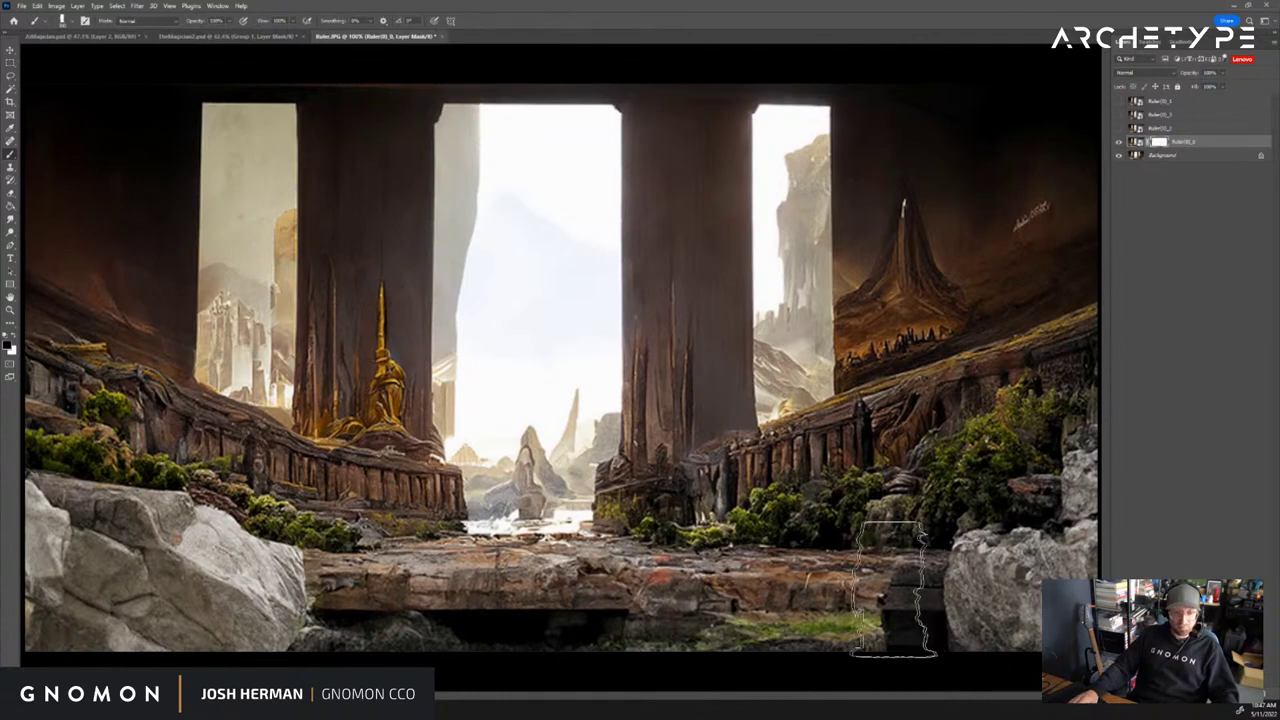
pyautogui.moveTo(985, 598); pyautogui.dragTo(482, 630)
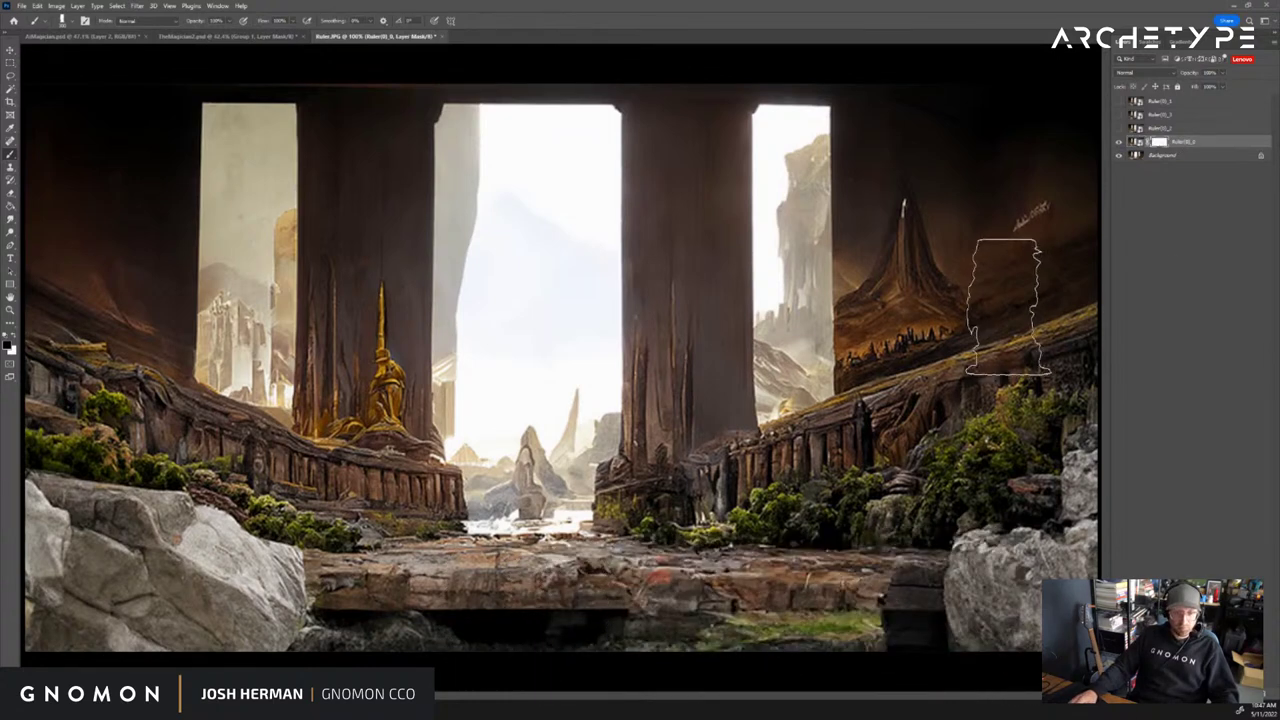
pyautogui.hotkey('ctrl', 'i')
pyautogui.press('x')
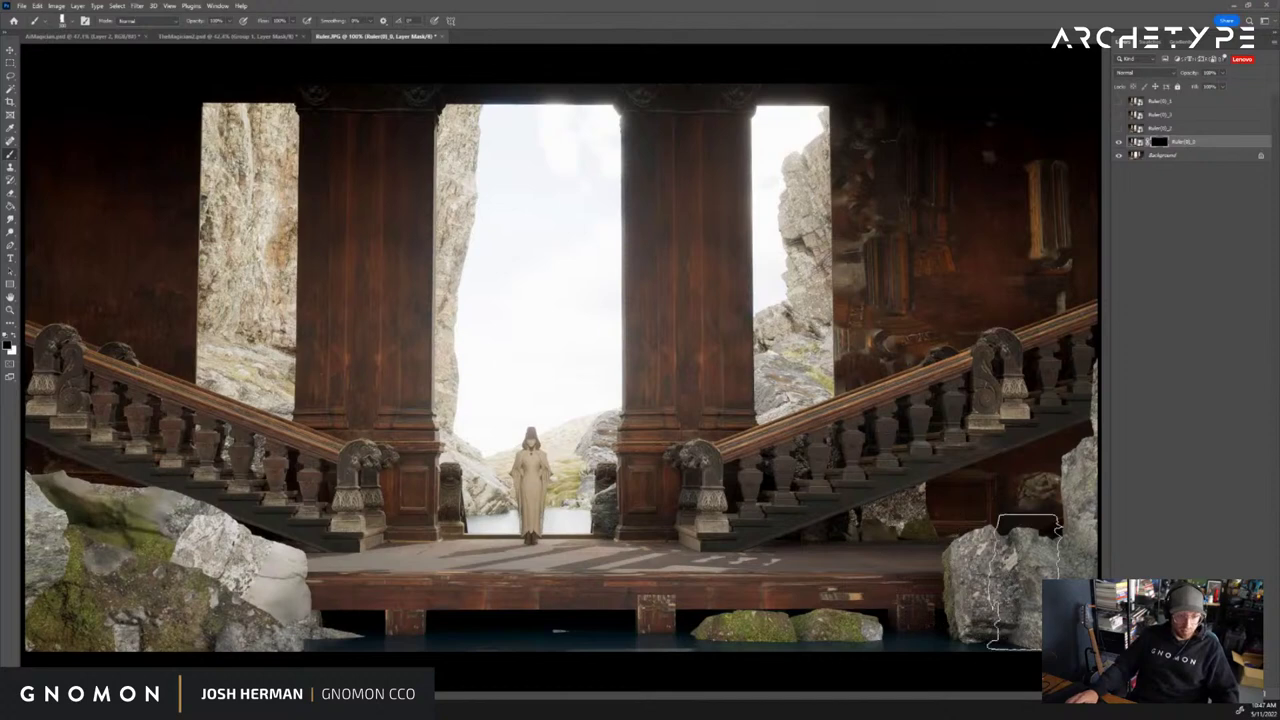
# Reveal the variant's rocky floor and foreground boulders through the mask, then try revealing its central rock figure and undo that stroke
pyautogui.moveTo(1003, 607); pyautogui.dragTo(160, 607)
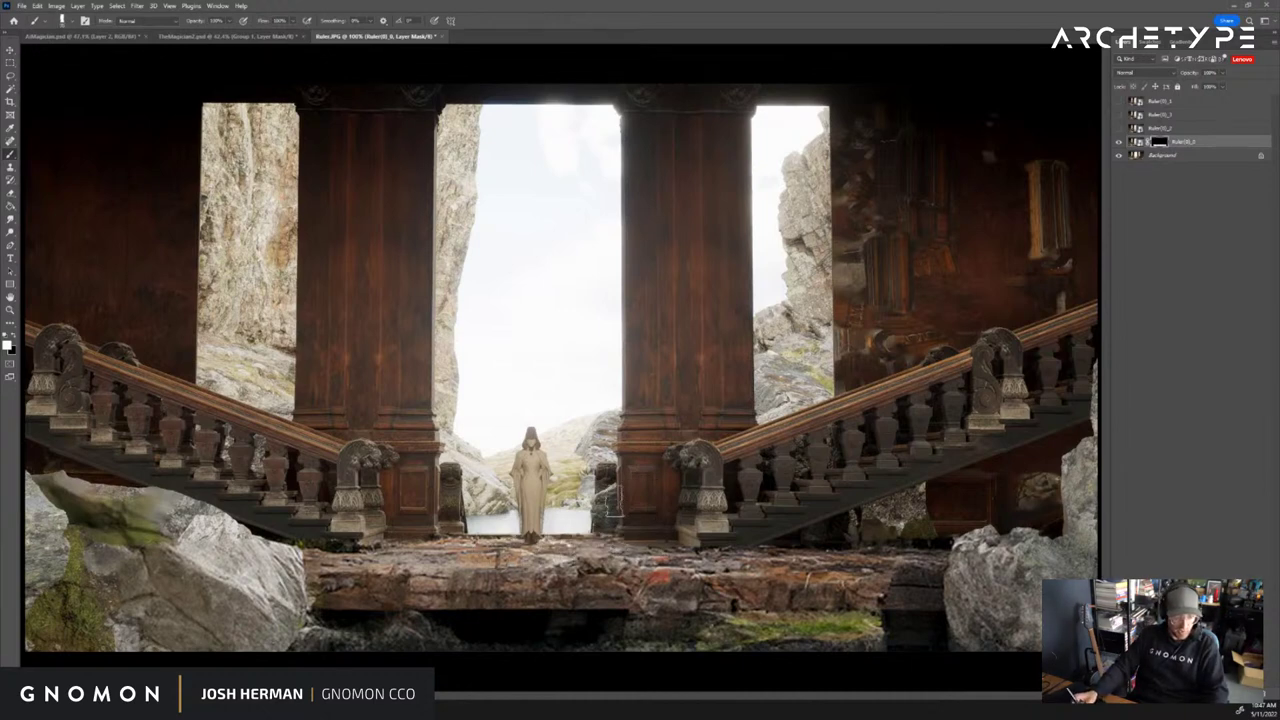
pyautogui.moveTo(540, 440); pyautogui.dragTo(512, 510)
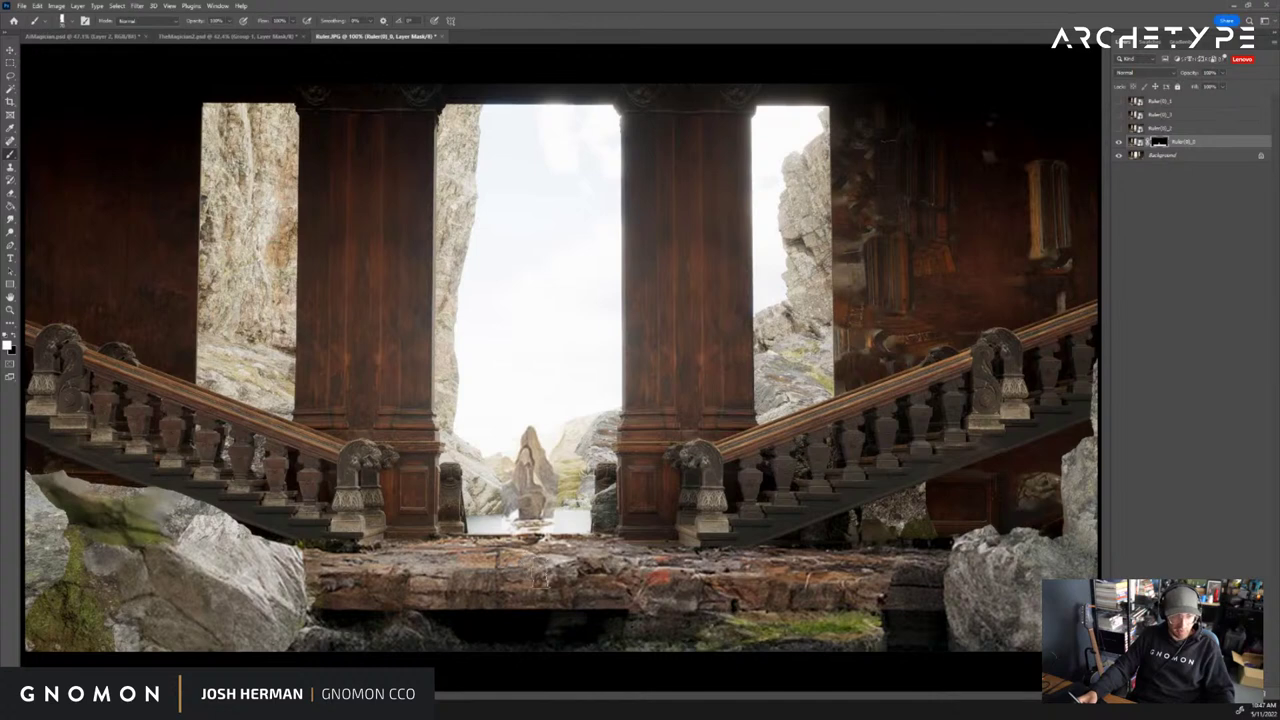
pyautogui.hotkey('ctrl', 'z')
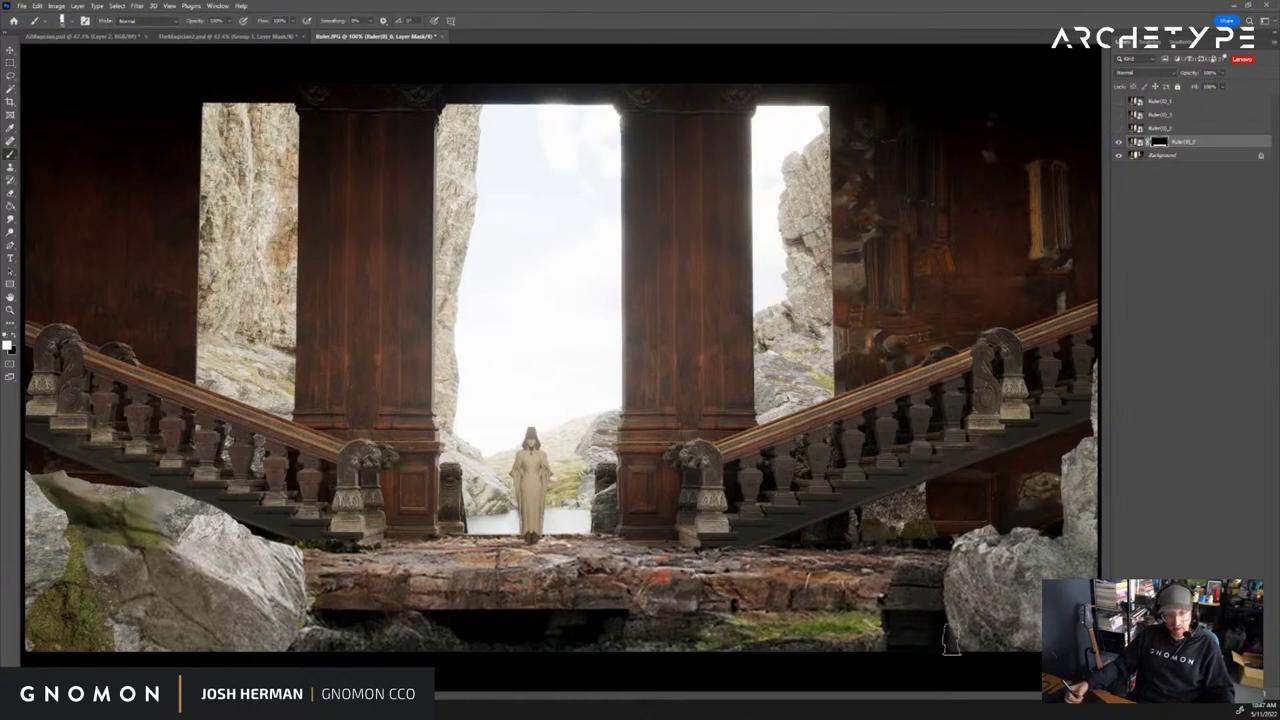
# Paint the variant's dark foliage in beneath both staircases and refine the mask over the left foreground boulder
pyautogui.hotkey('ctrl', '-')
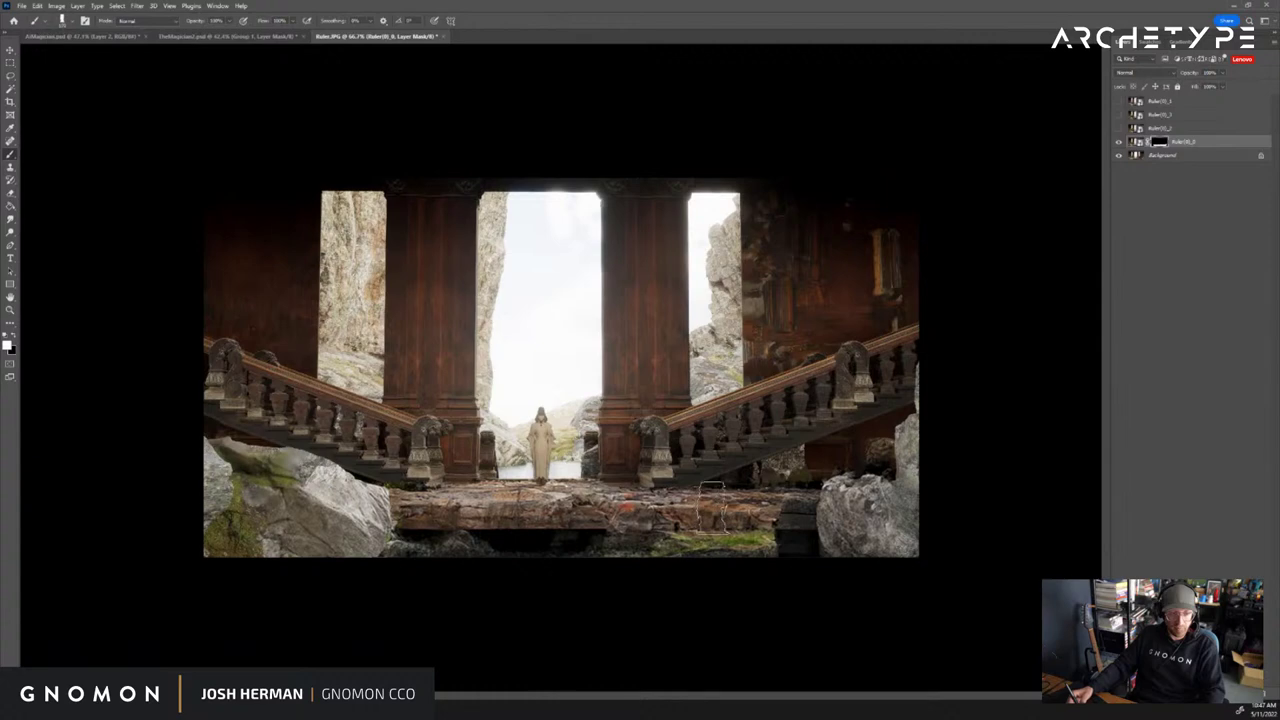
pyautogui.moveTo(776, 472); pyautogui.dragTo(881, 441)
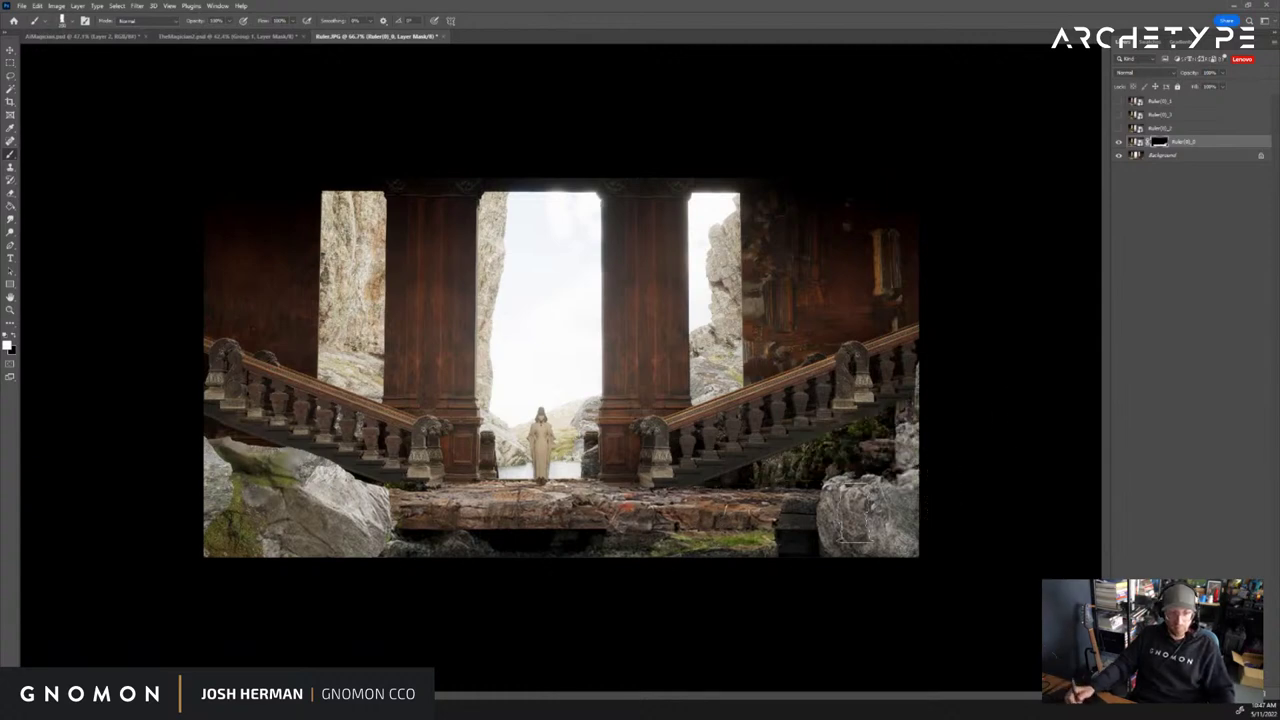
pyautogui.moveTo(318, 476)
pyautogui.mouseDown()
pyautogui.moveTo(232, 455)
pyautogui.moveTo(214, 432)
pyautogui.moveTo(216, 455)
pyautogui.mouseUp()
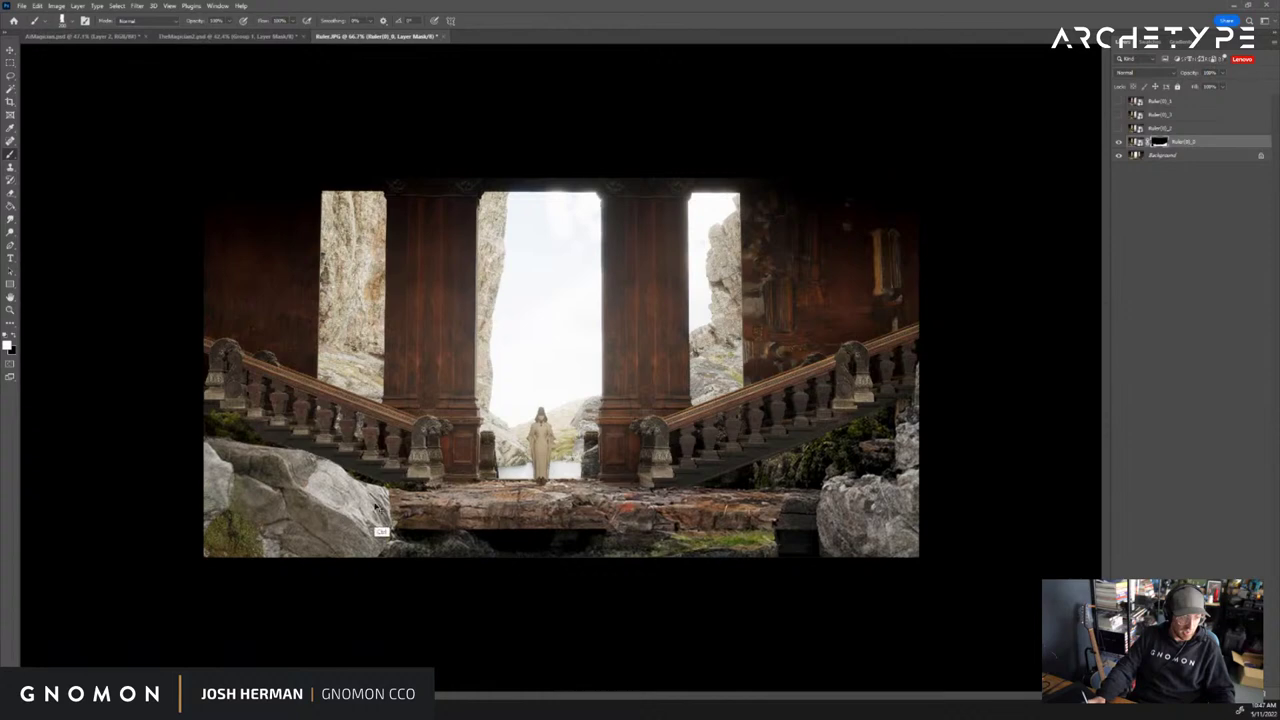
pyautogui.hotkey('ctrl', 'z')
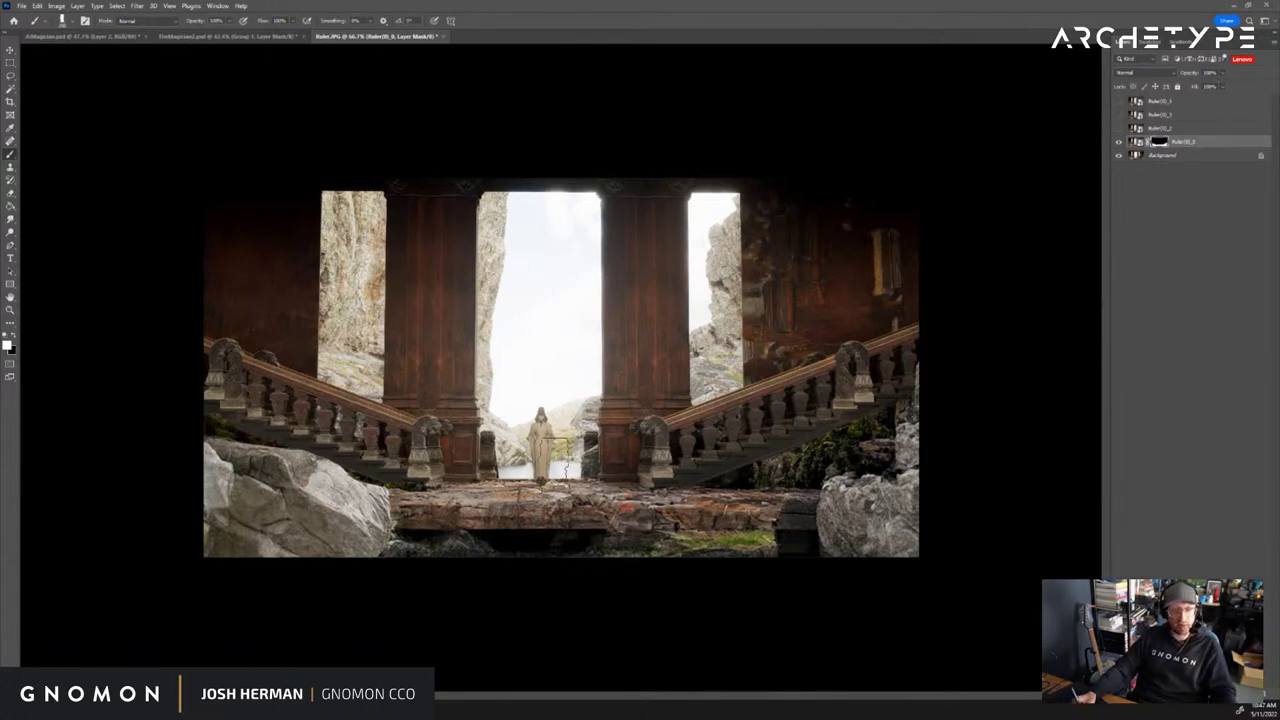
pyautogui.press('z')
pyautogui.click(635, 410)
pyautogui.keyDown('alt'); pyautogui.click(667, 408); pyautogui.keyUp('alt')
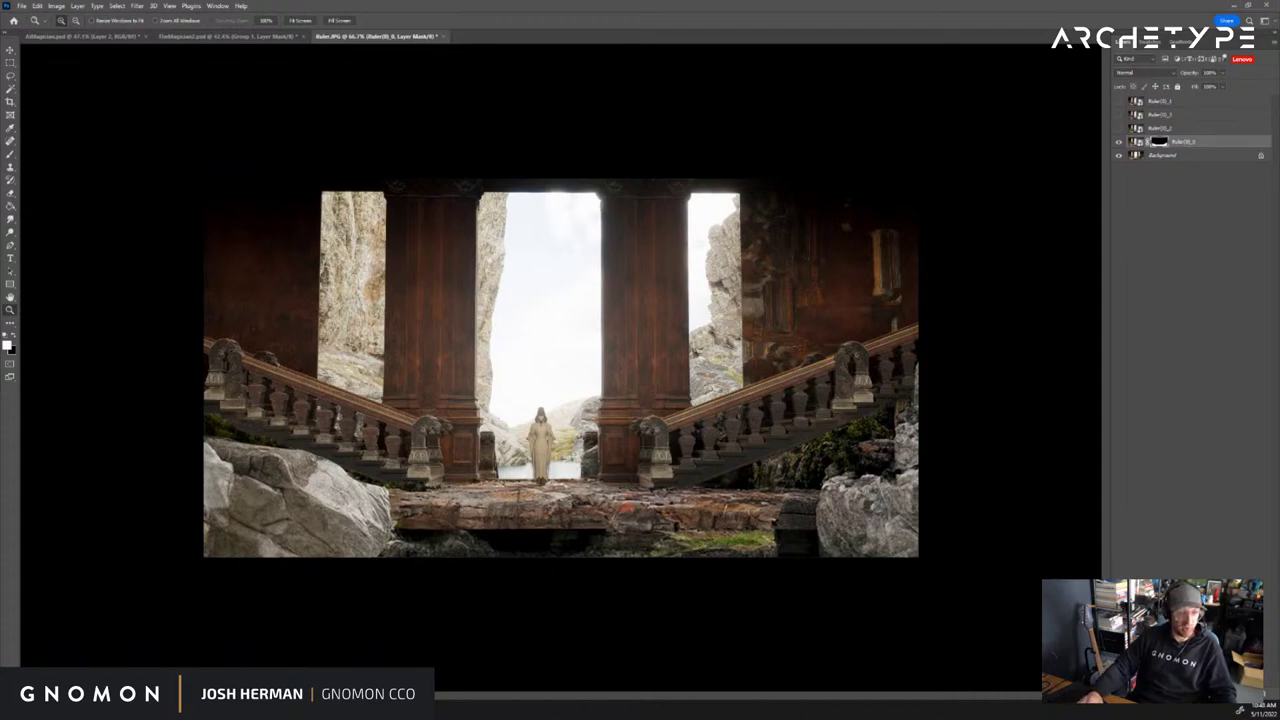
# Switch to Unreal Engine, reframe the hall with its slatted ceiling and water, and capture that view as a screen snip
pyautogui.moveTo(282, 706)
pyautogui.click(255, 650)
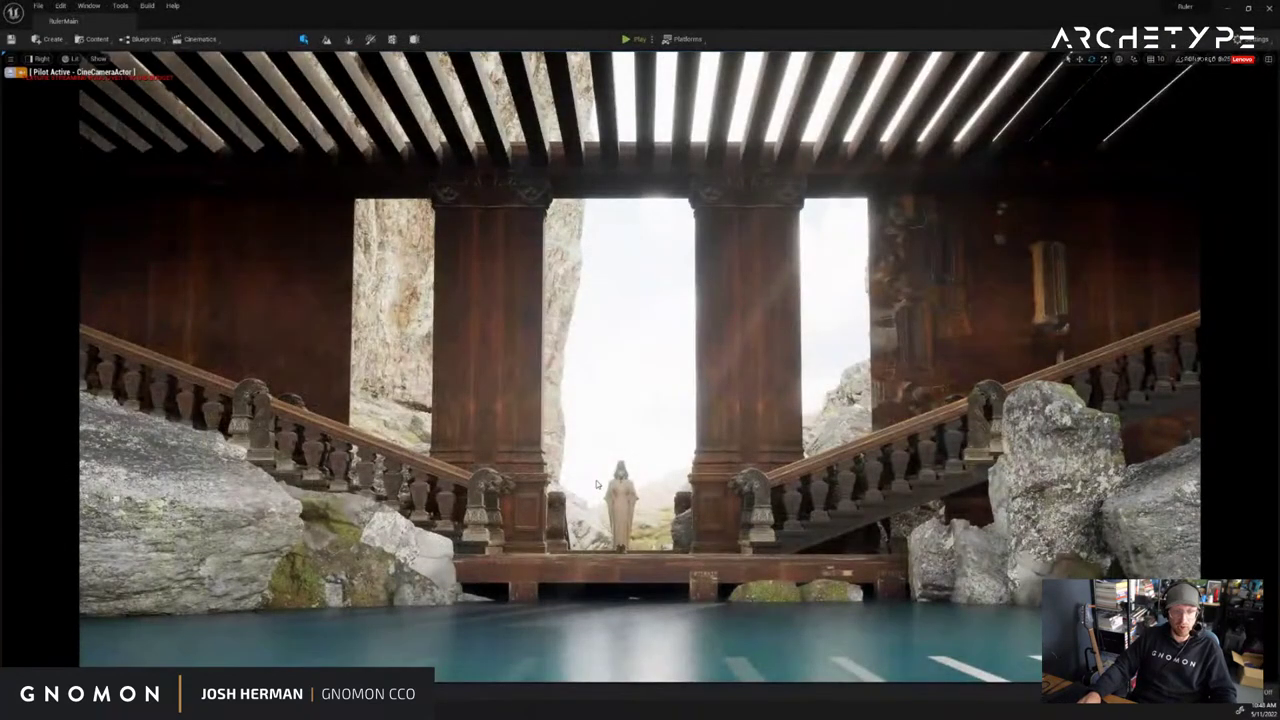
pyautogui.scroll(-3, 598, 480)
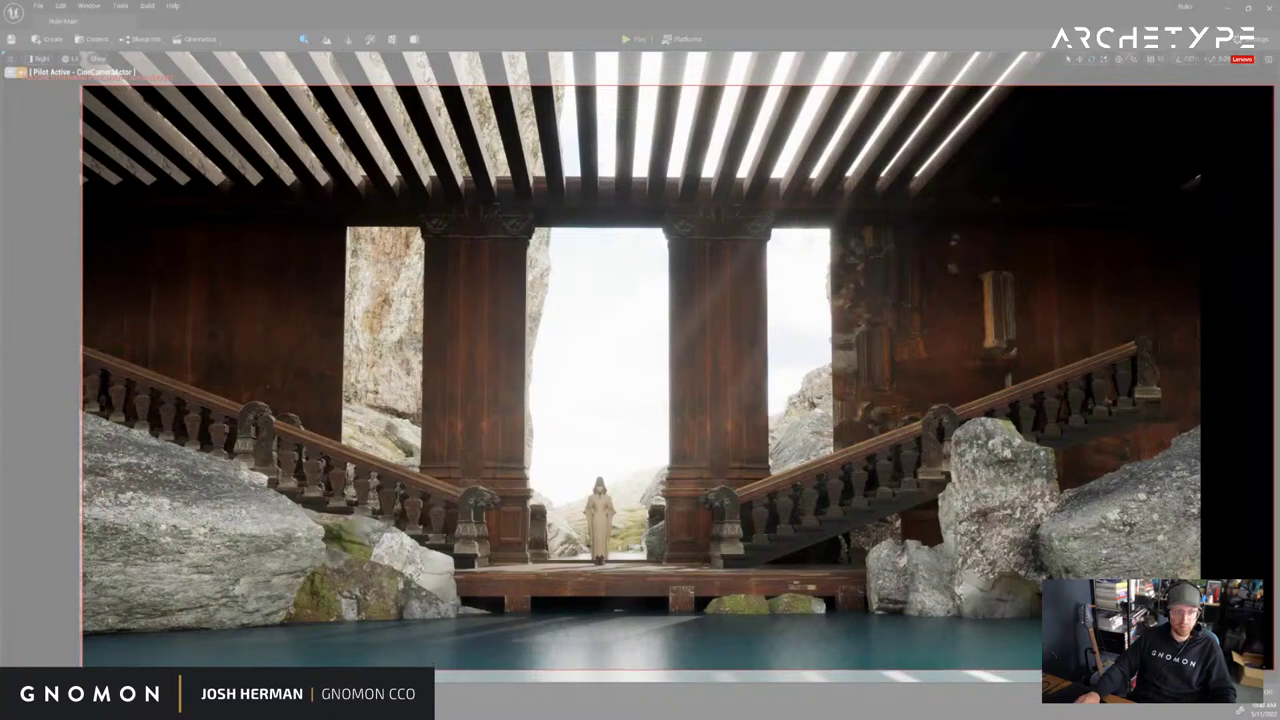
pyautogui.moveTo(1188, 655); pyautogui.dragTo(1195, 635)
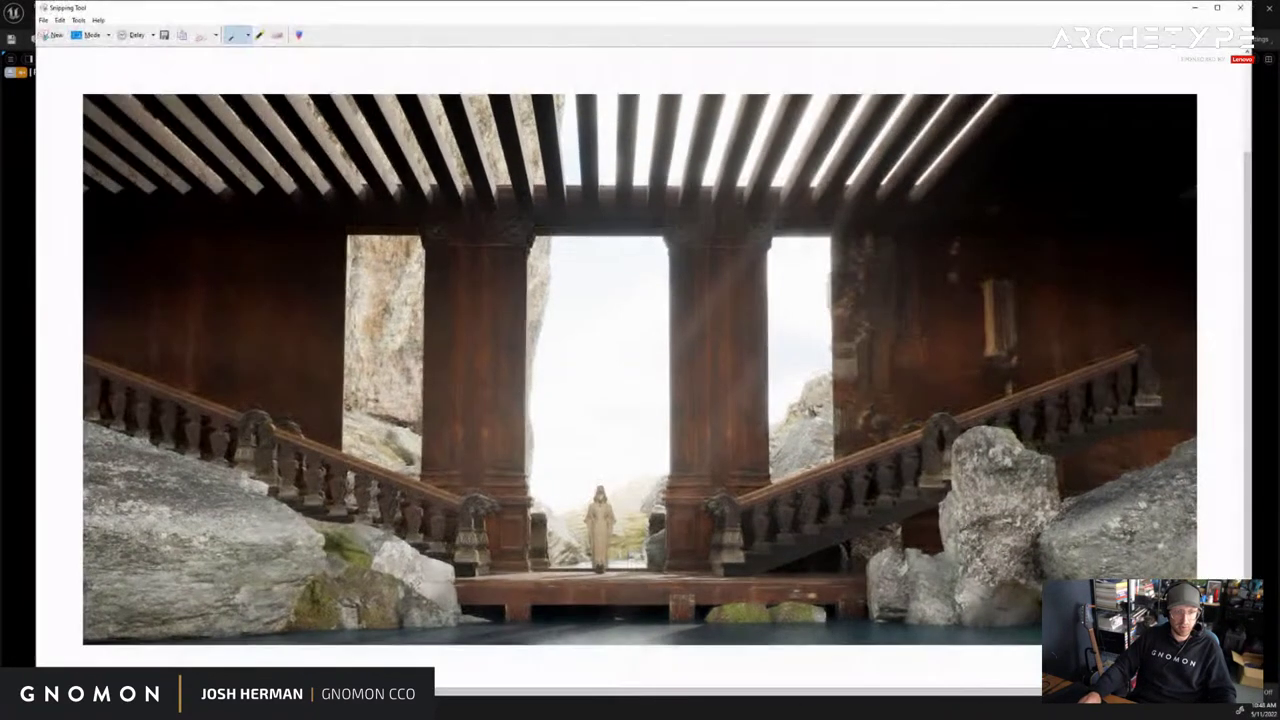
# Save the snip as the JPEG file Ruler1 on the Desktop and close the Snipping Tool
pyautogui.rightClick(754, 497)
pyautogui.click(805, 525)
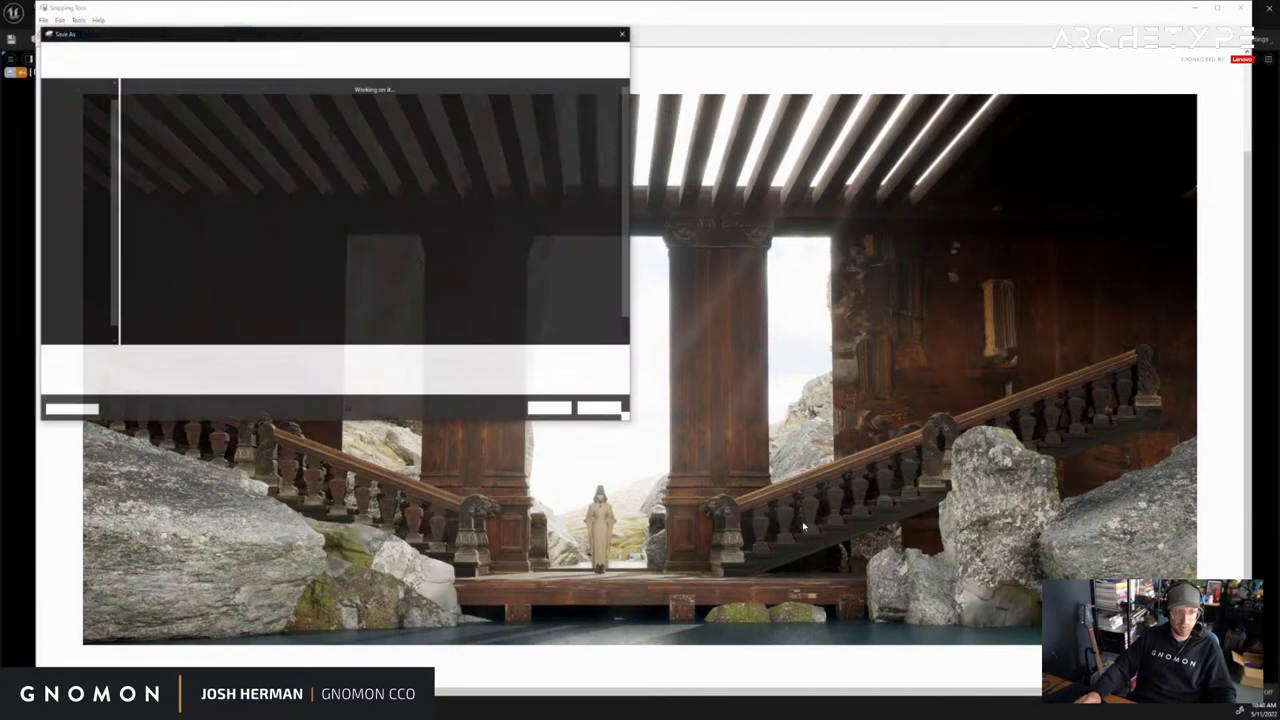
pyautogui.scroll(-1, 161, 305)
pyautogui.click(592, 240)
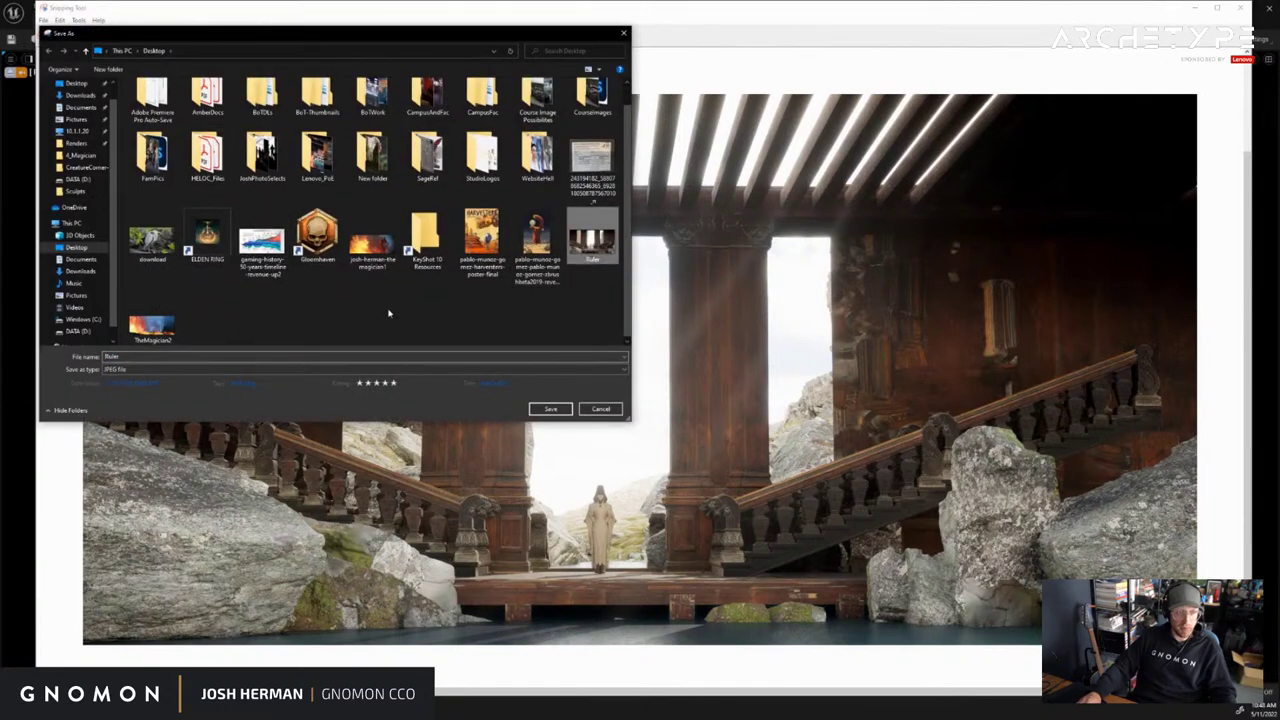
pyautogui.click(222, 356)
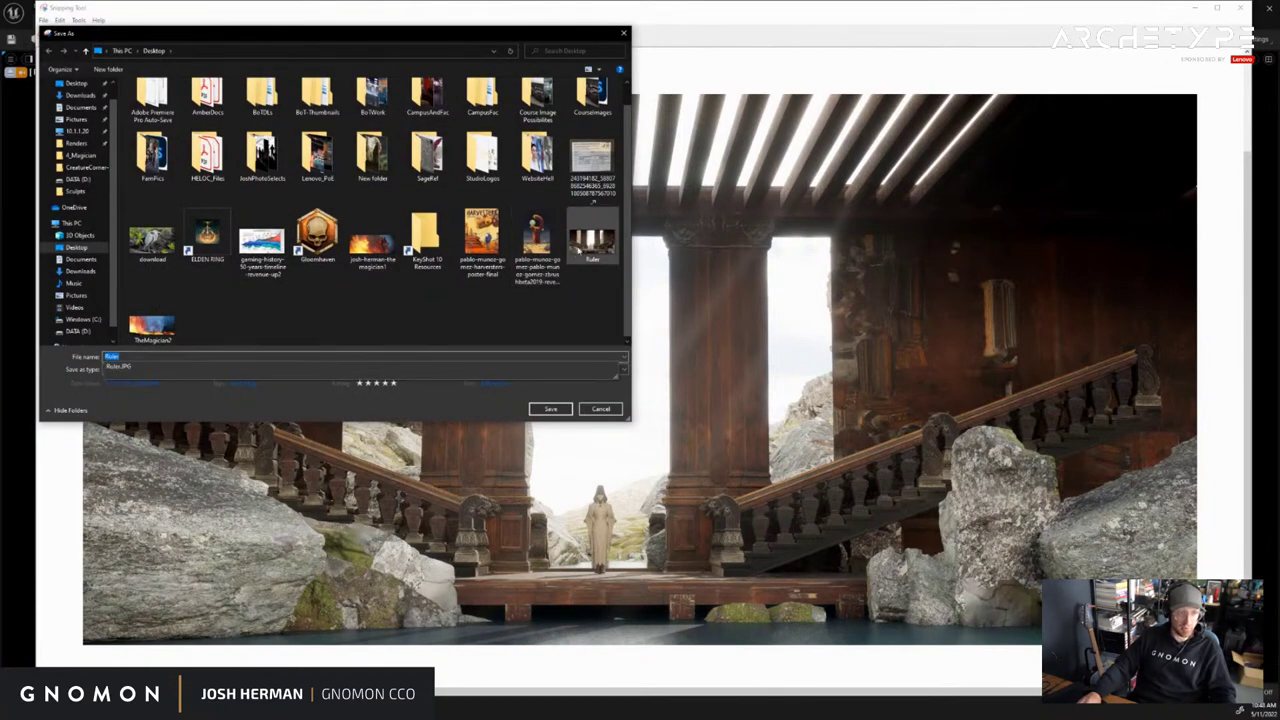
pyautogui.click(165, 356)
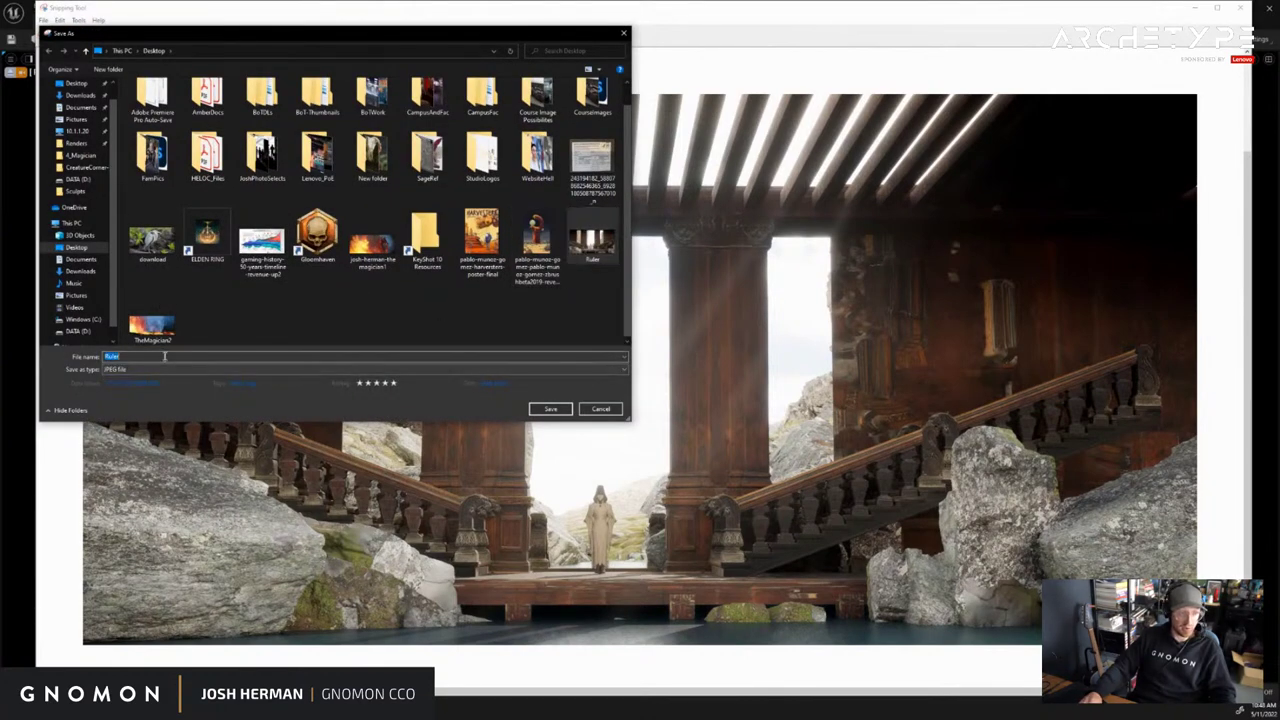
pyautogui.click(556, 408)
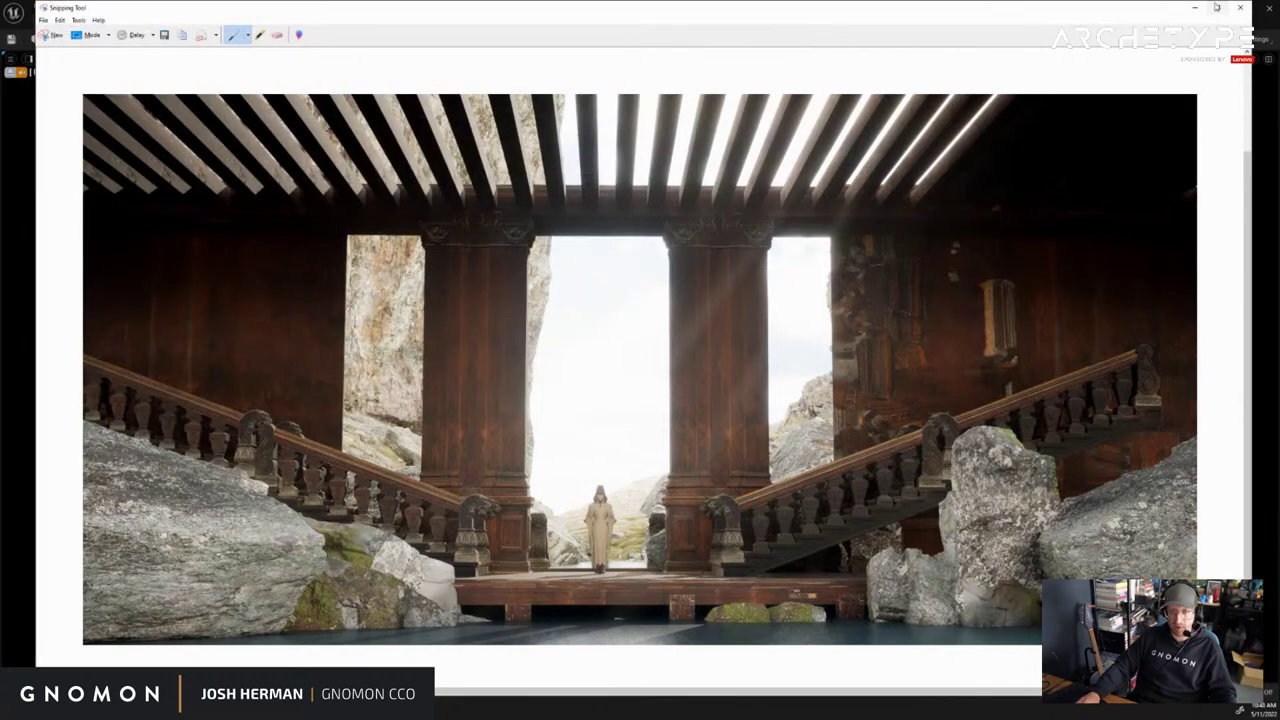
pyautogui.click(1240, 7)
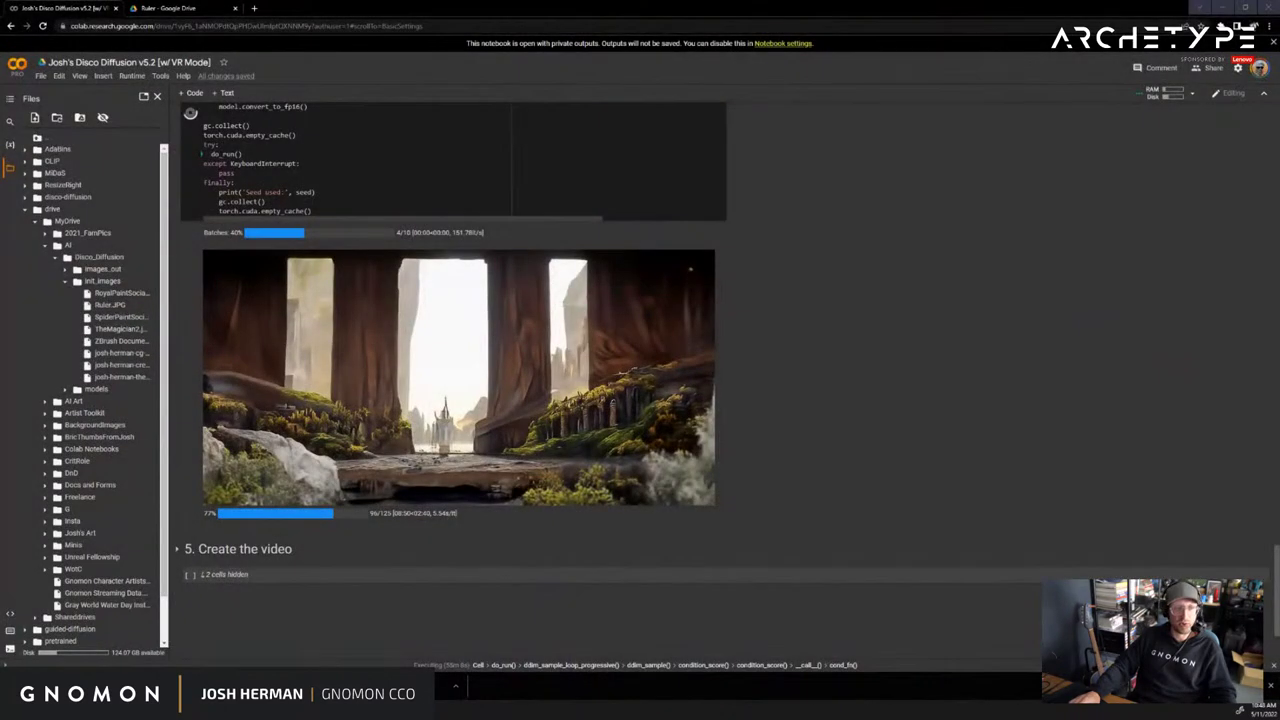
# Restart the Disco Diffusion notebook's runtime in Colab to stop the current run
pyautogui.click(132, 76)
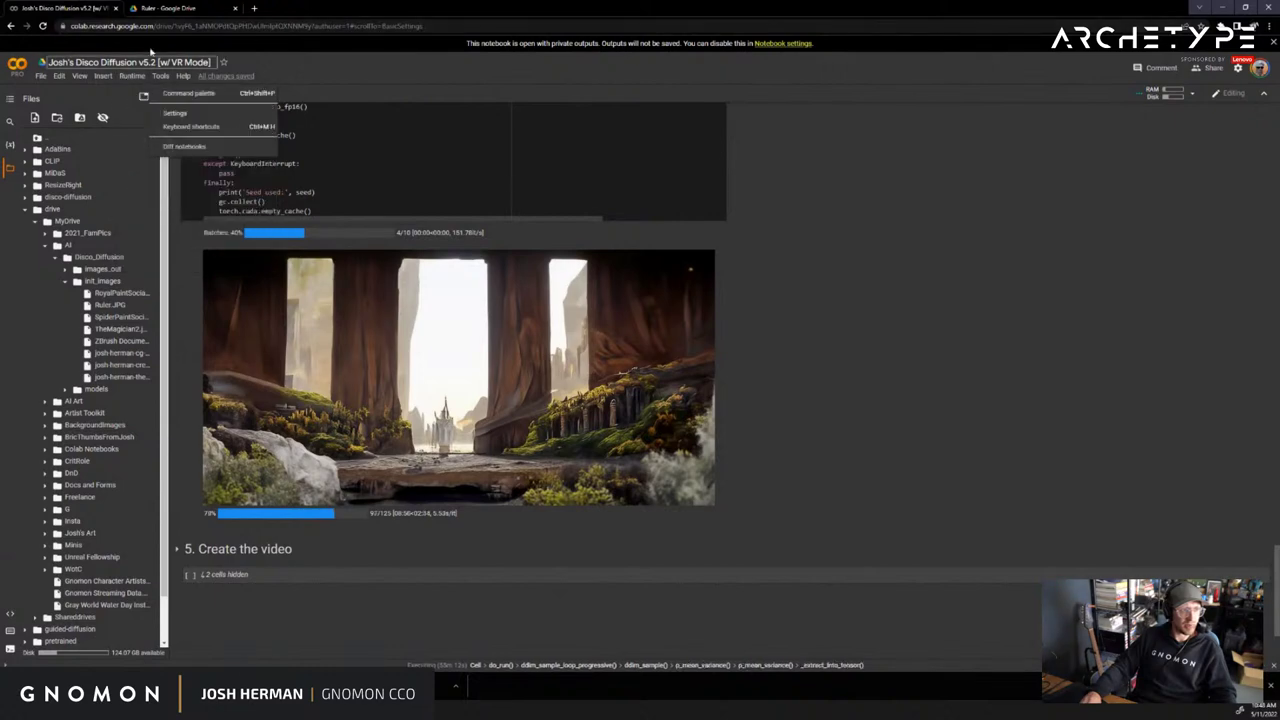
pyautogui.click(155, 184)
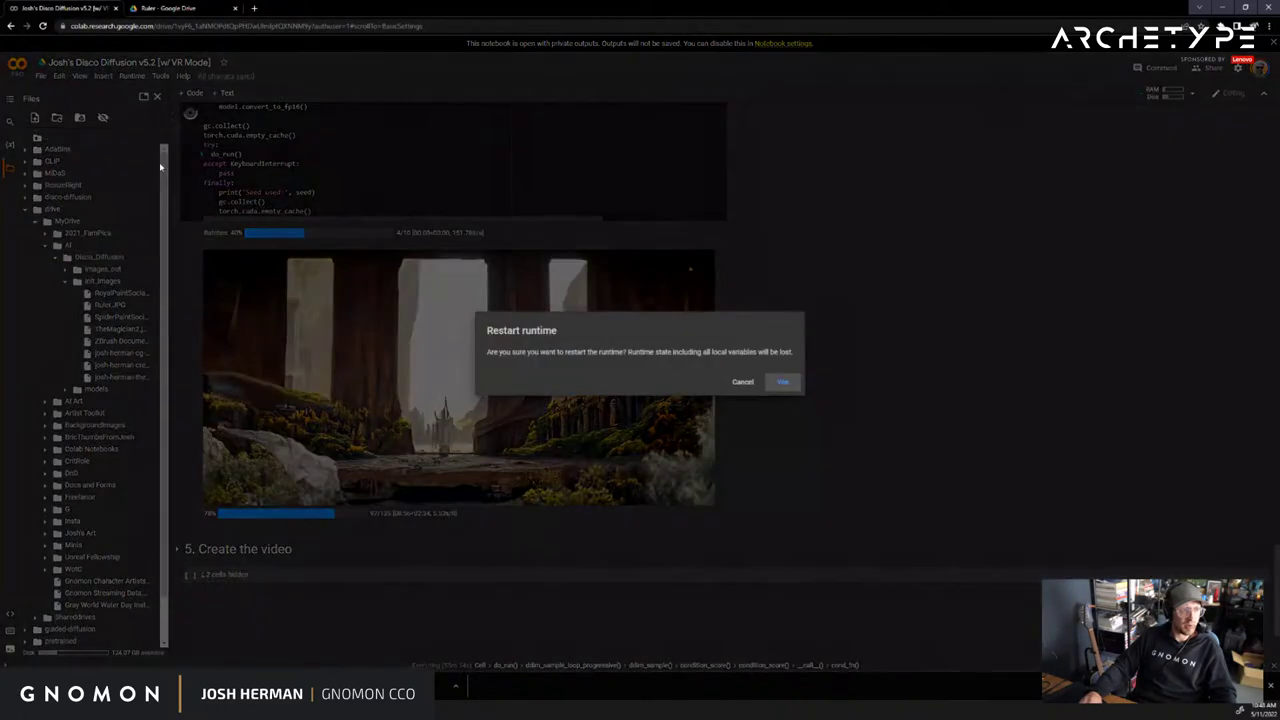
pyautogui.click(783, 381)
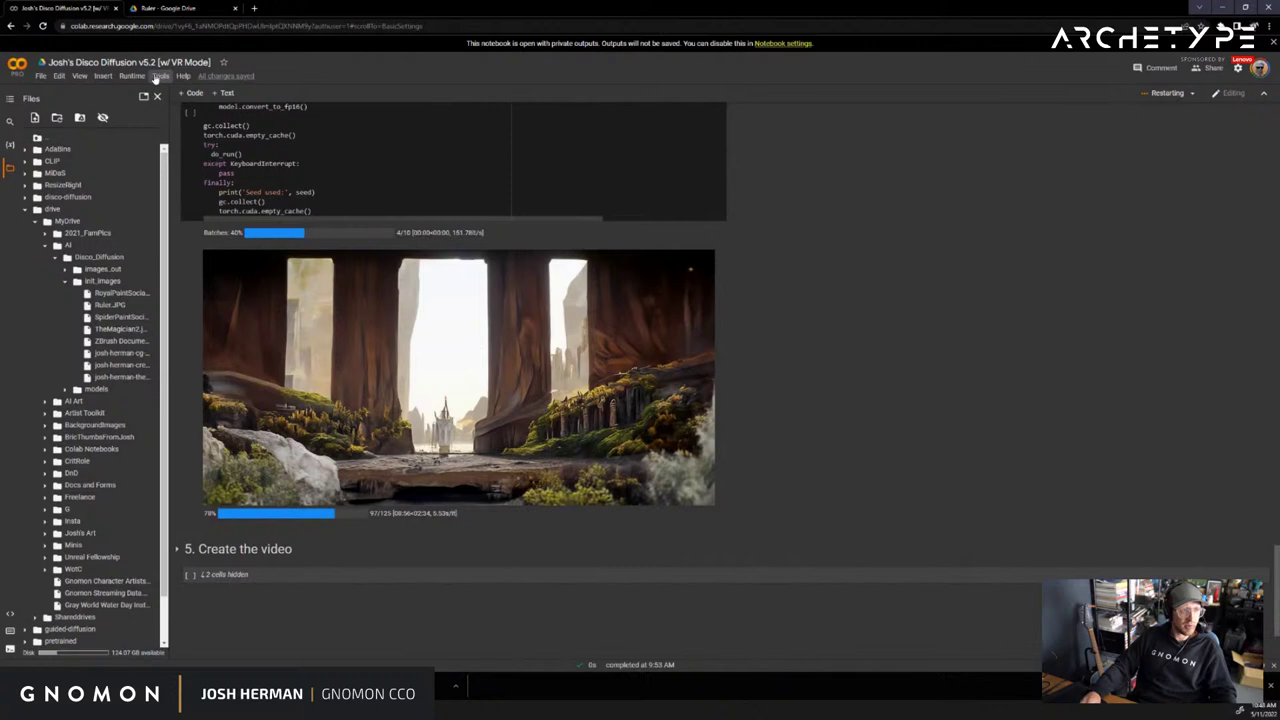
# Open the Disco_Diffusion init_images folder in Google Drive and upload Ruler1.JPG to it
pyautogui.click(158, 77)
pyautogui.click(165, 9)
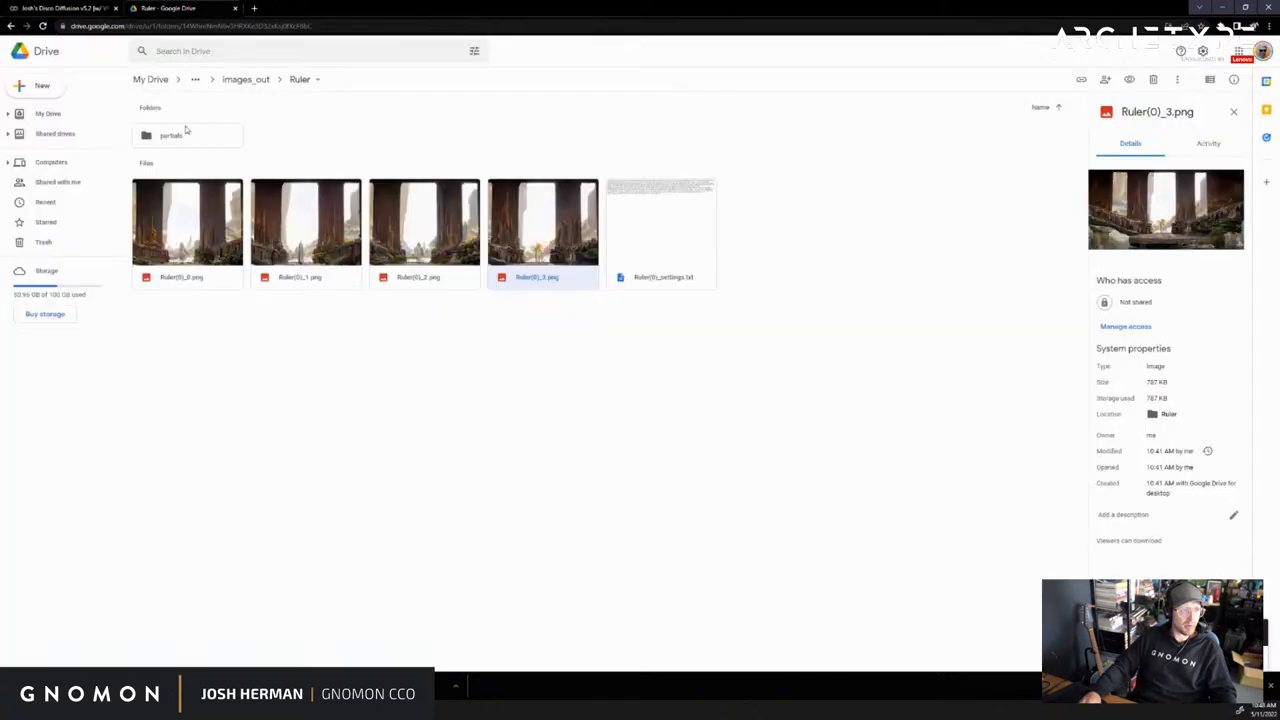
pyautogui.click(186, 132)
pyautogui.click(240, 82)
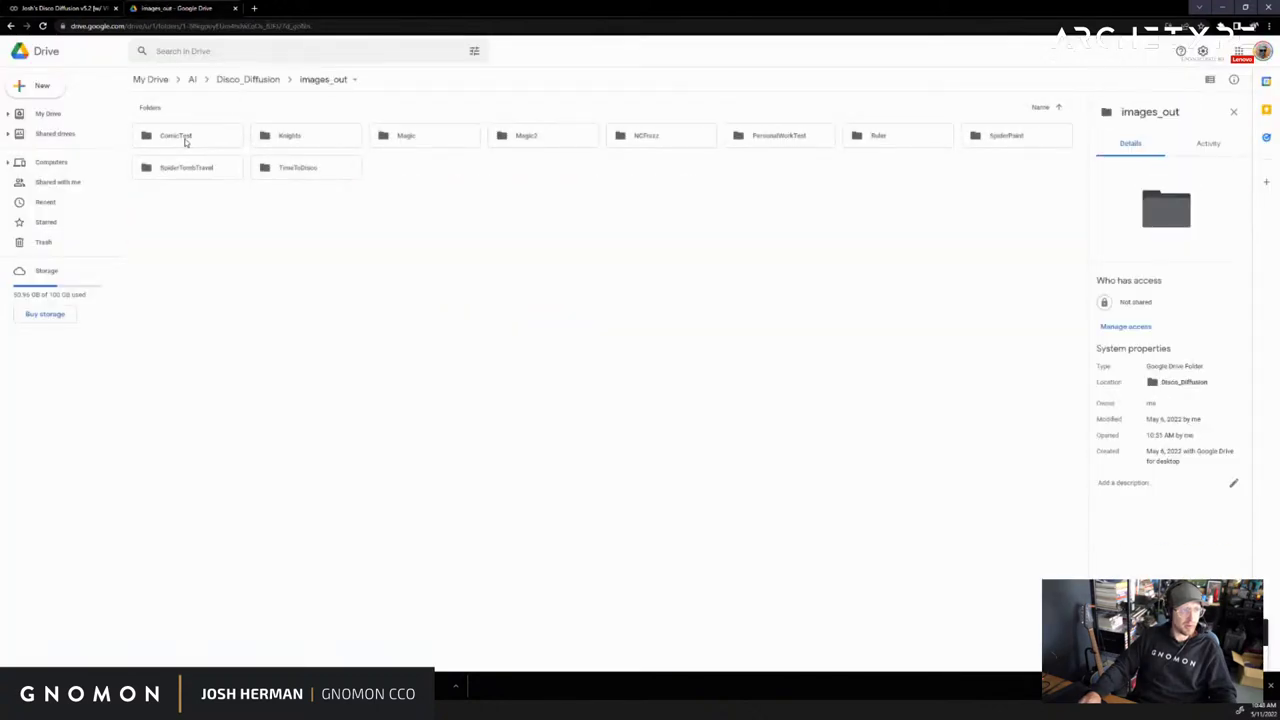
pyautogui.click(248, 80)
pyautogui.doubleClick(300, 135)
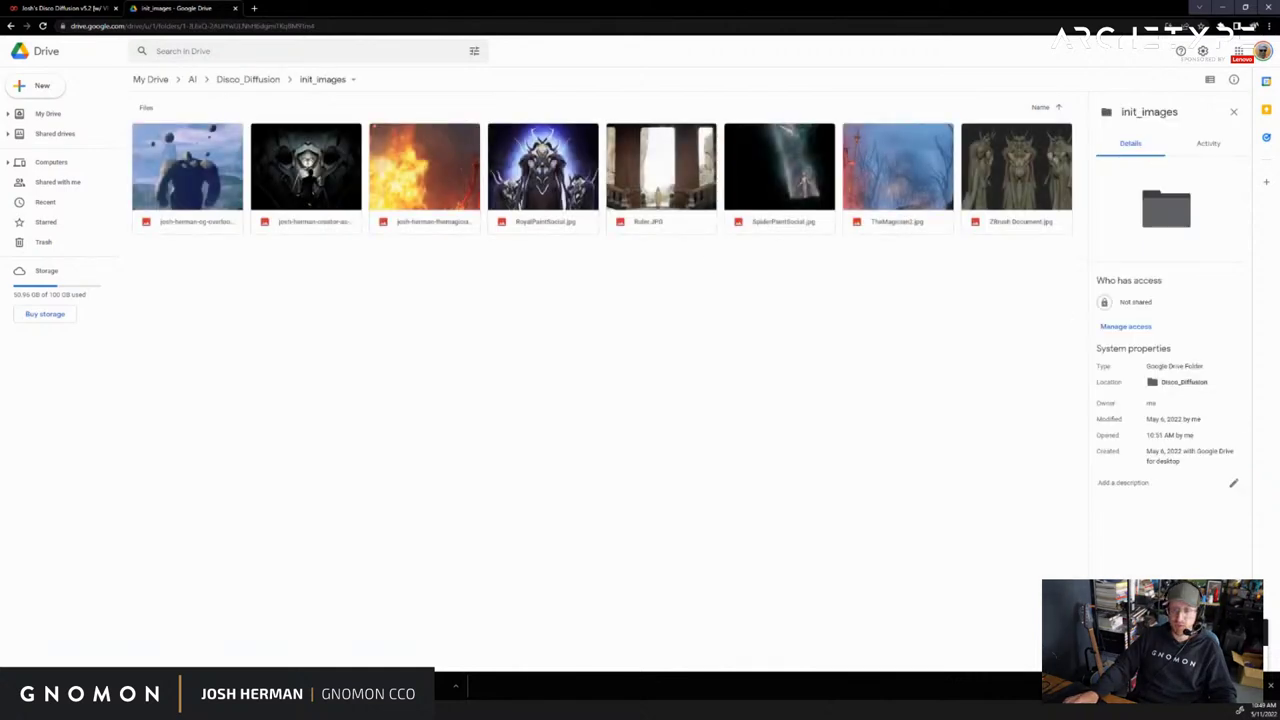
pyautogui.moveTo(663, 443); pyautogui.dragTo(653, 428)
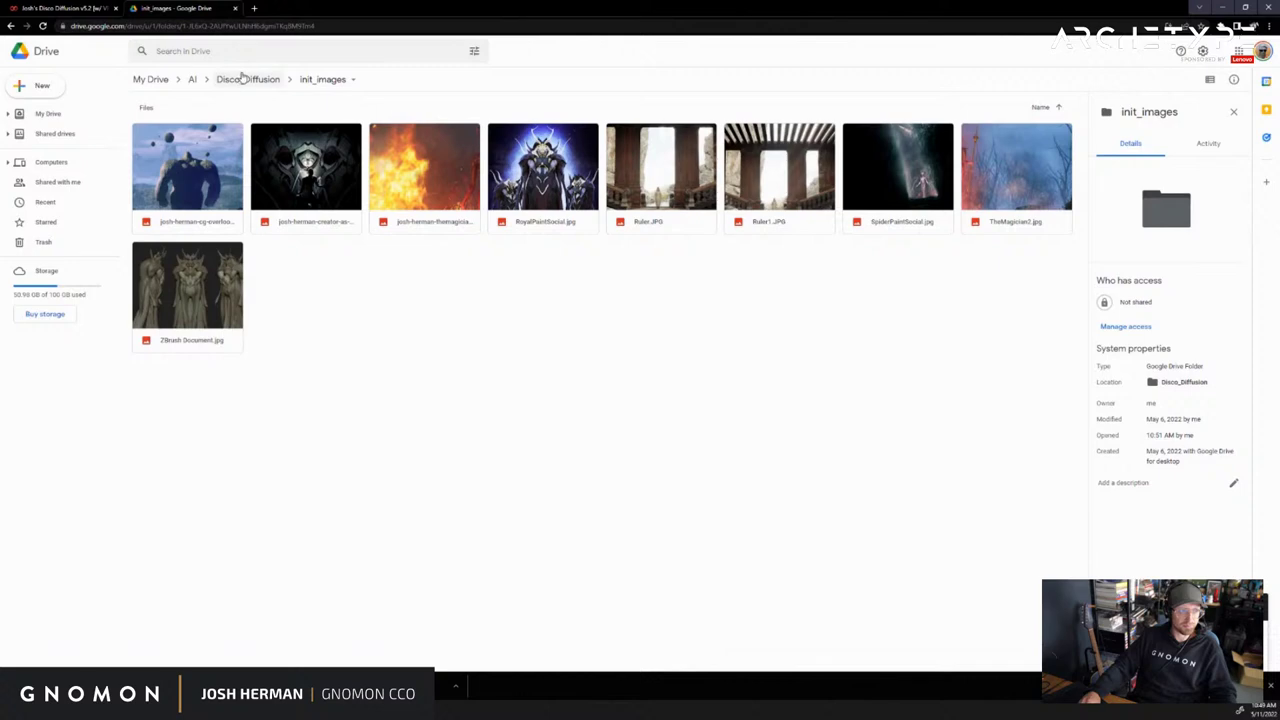
# Return to the Colab notebook and copy the path of Ruler1.JPG in the init_images folder
pyautogui.click(62, 8)
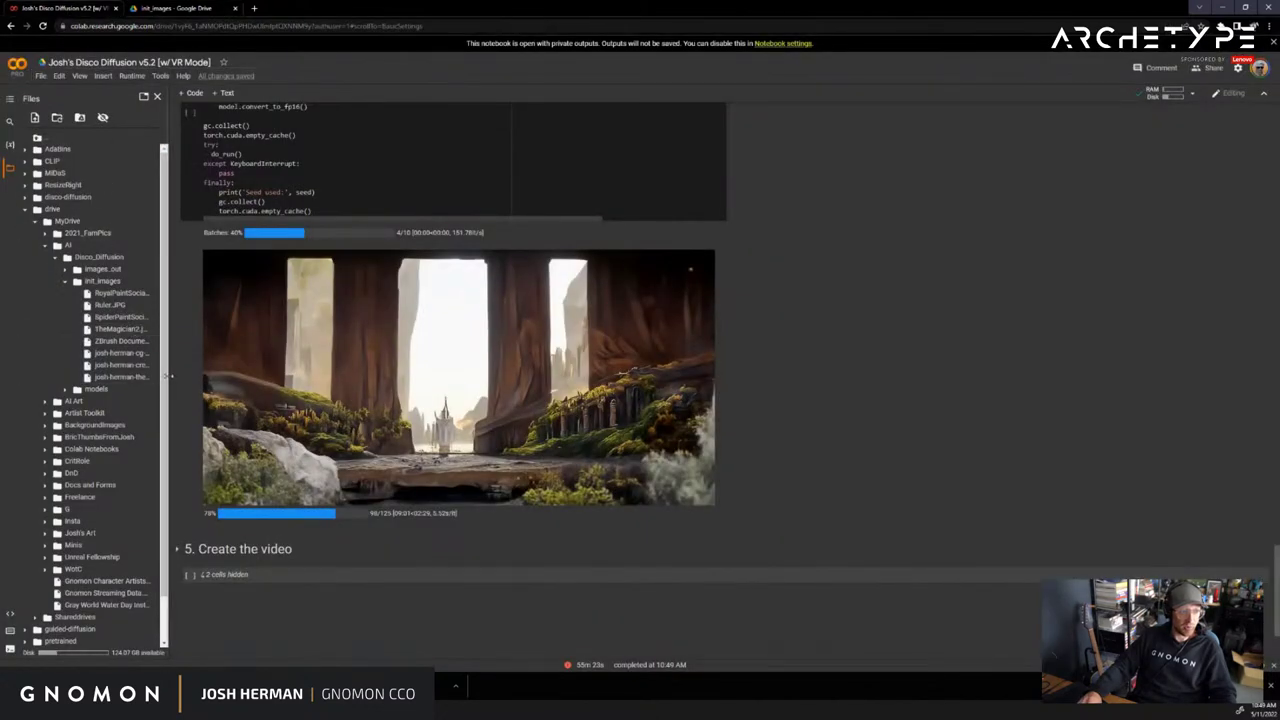
pyautogui.click(155, 320)
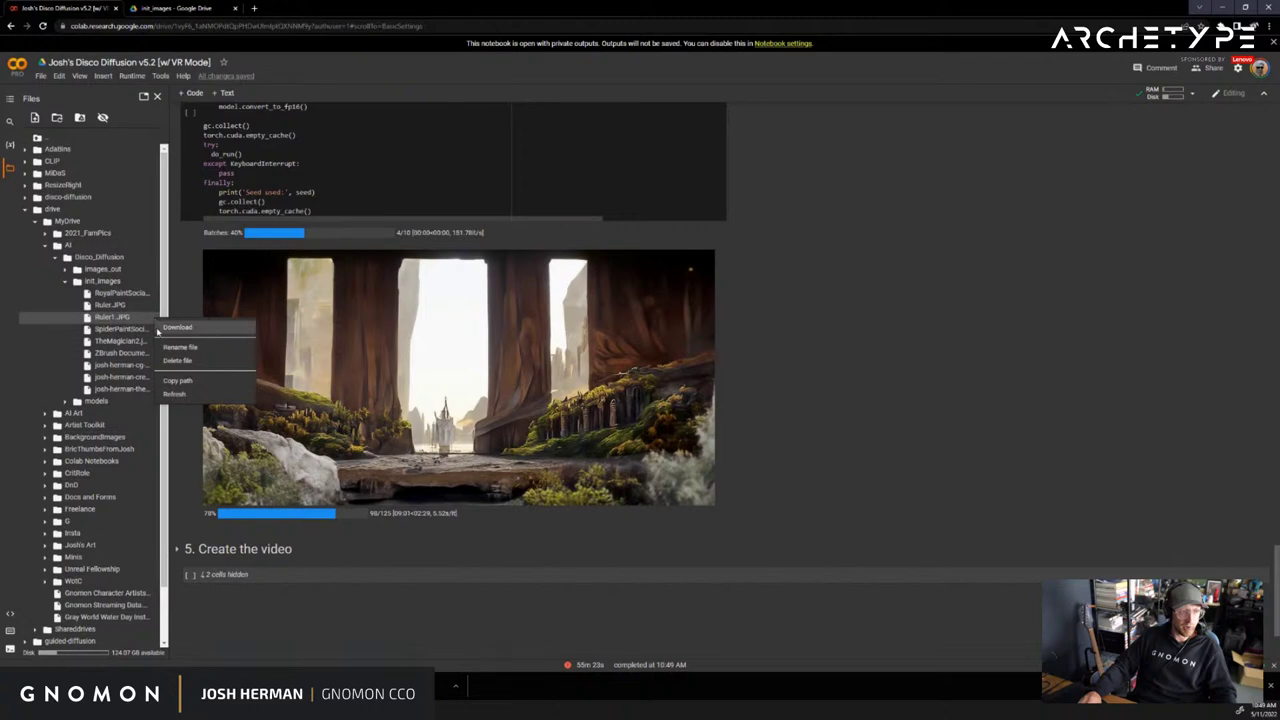
pyautogui.click(180, 382)
# Set init_image in the Init Settings to /content/drive/MyDrive/AI/Disco_Diffusion/init_images/Ruler1.JPG
pyautogui.scroll(15, 845, 440)
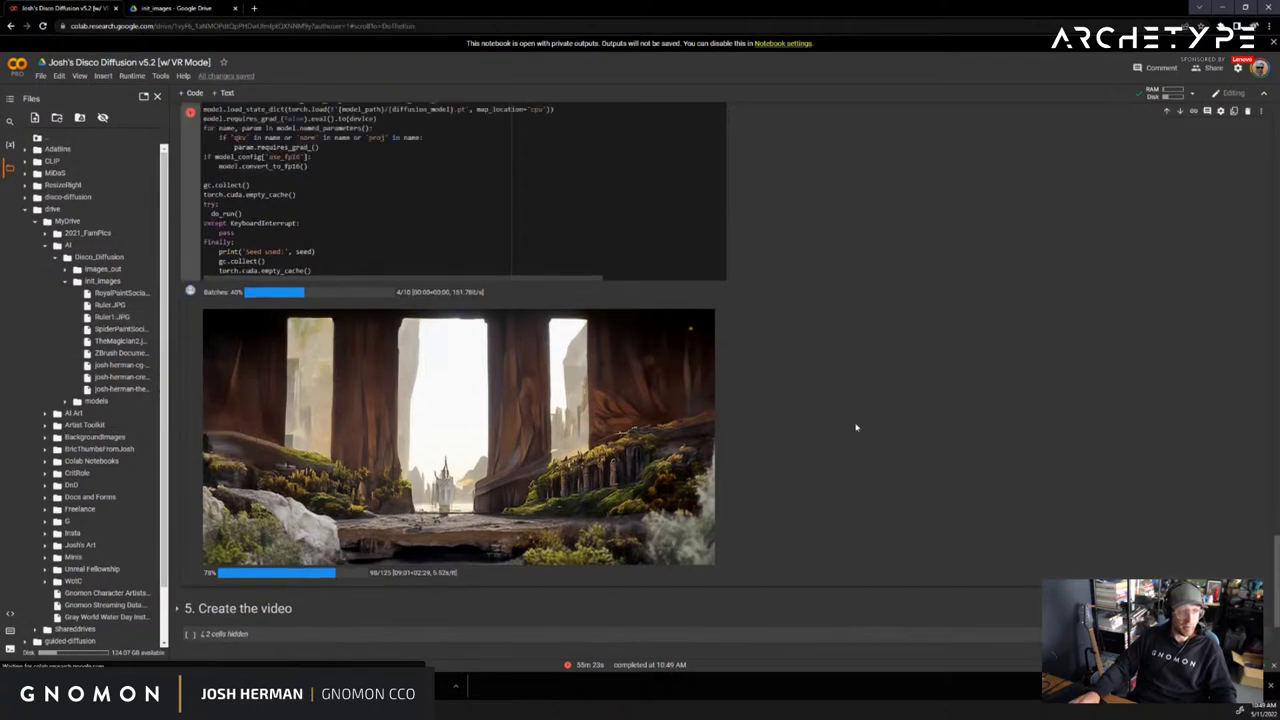
pyautogui.scroll(10, 841, 474)
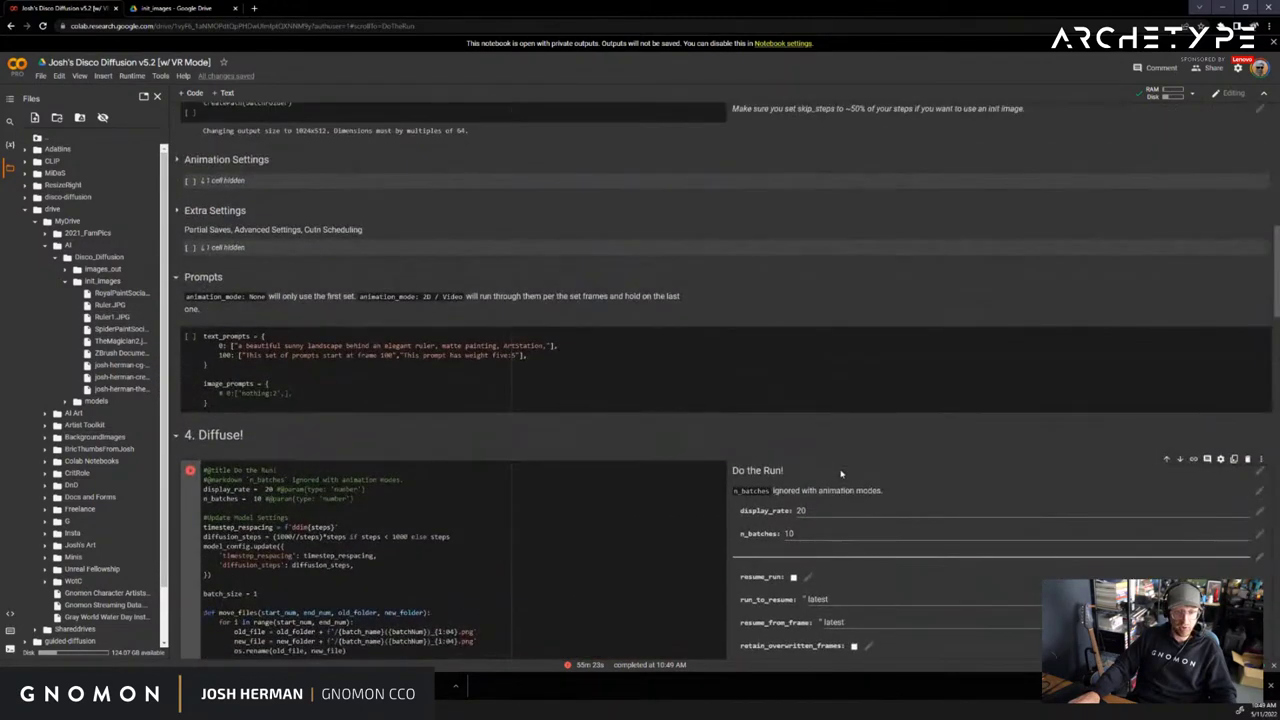
pyautogui.scroll(-5, 828, 449)
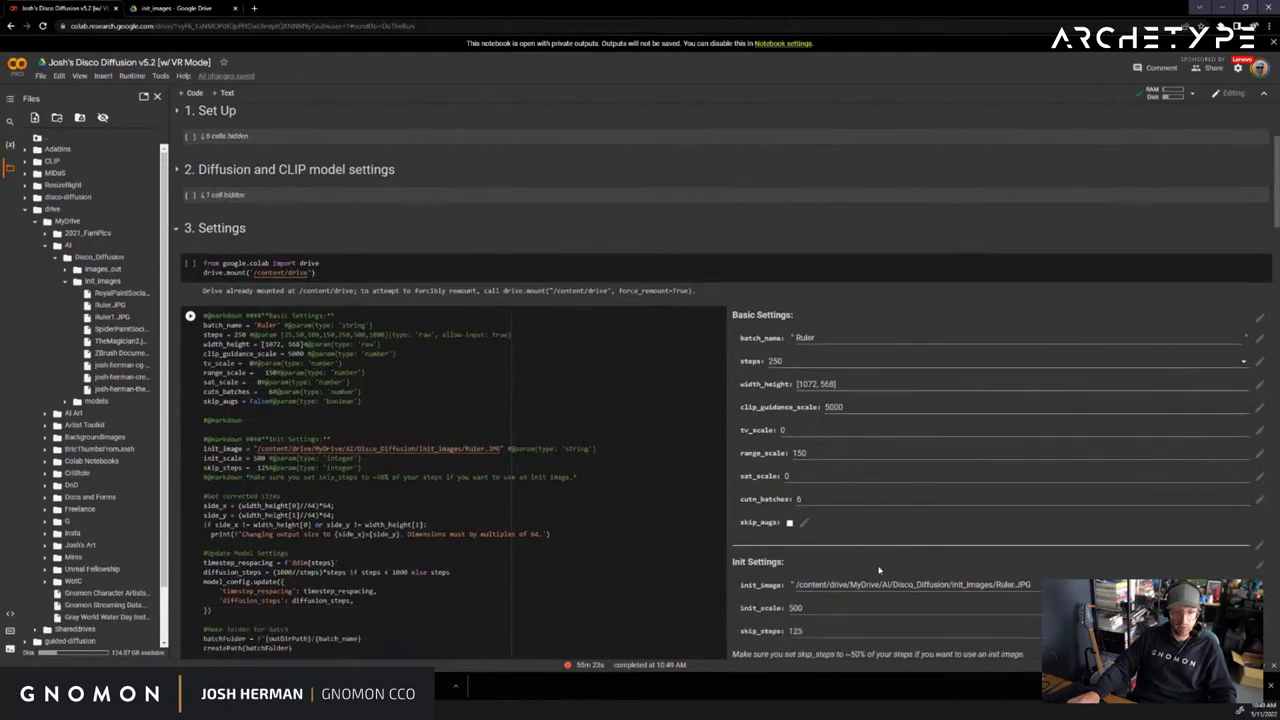
pyautogui.tripleClick(1020, 389)
pyautogui.click(1017, 389)
pyautogui.write('1')
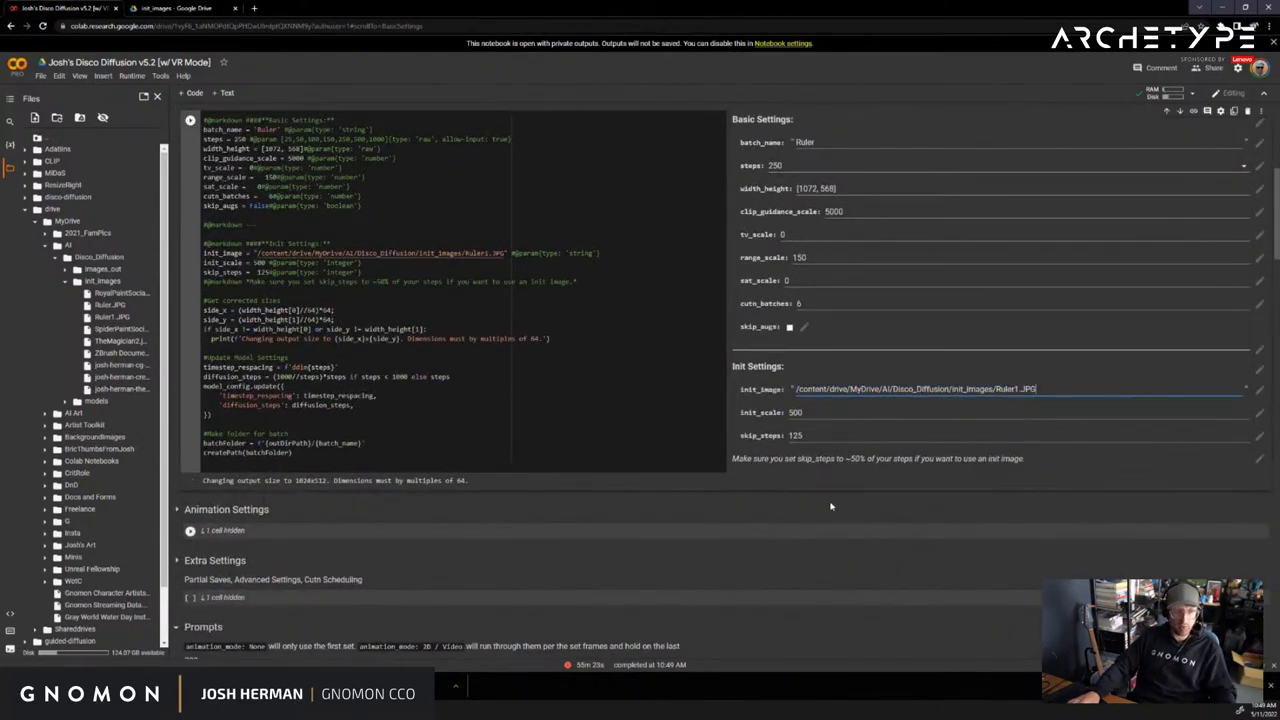
# Run all cells of the Disco Diffusion notebook and collapse its Settings and Diffuse! sections
pyautogui.click(132, 75)
pyautogui.click(150, 93)
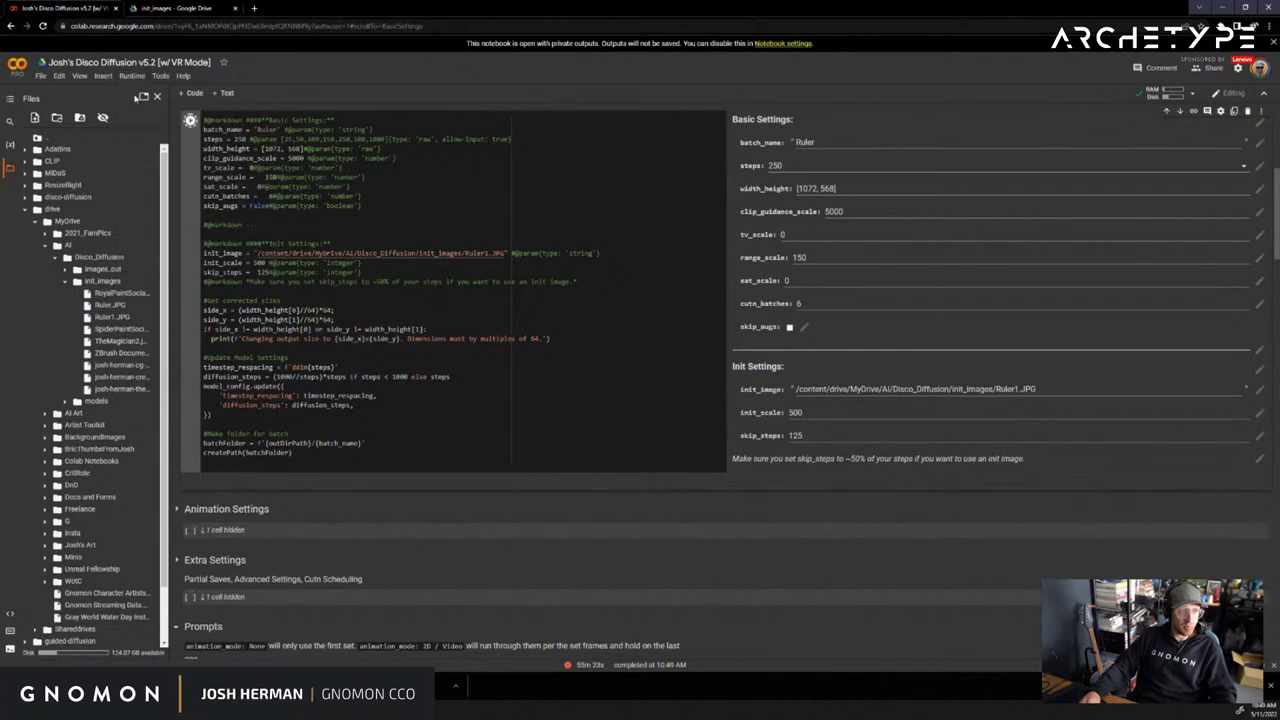
pyautogui.scroll(3, 278, 333)
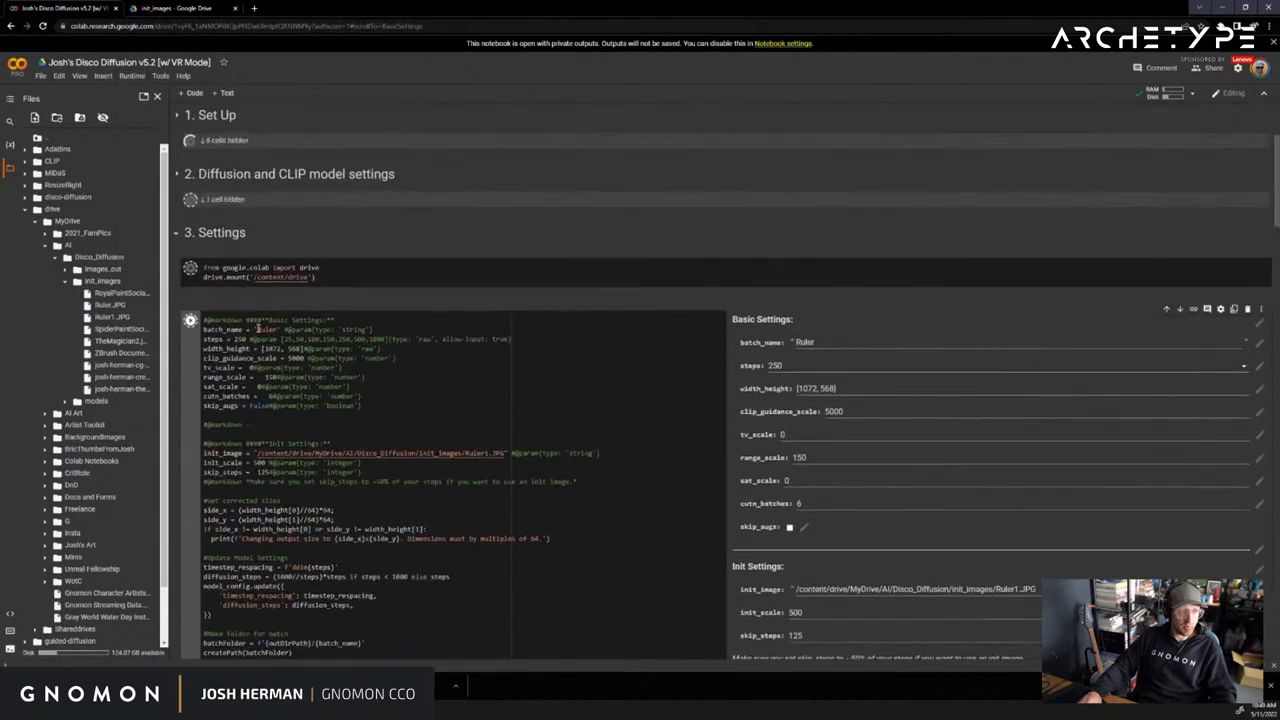
pyautogui.click(177, 232)
pyautogui.click(177, 293)
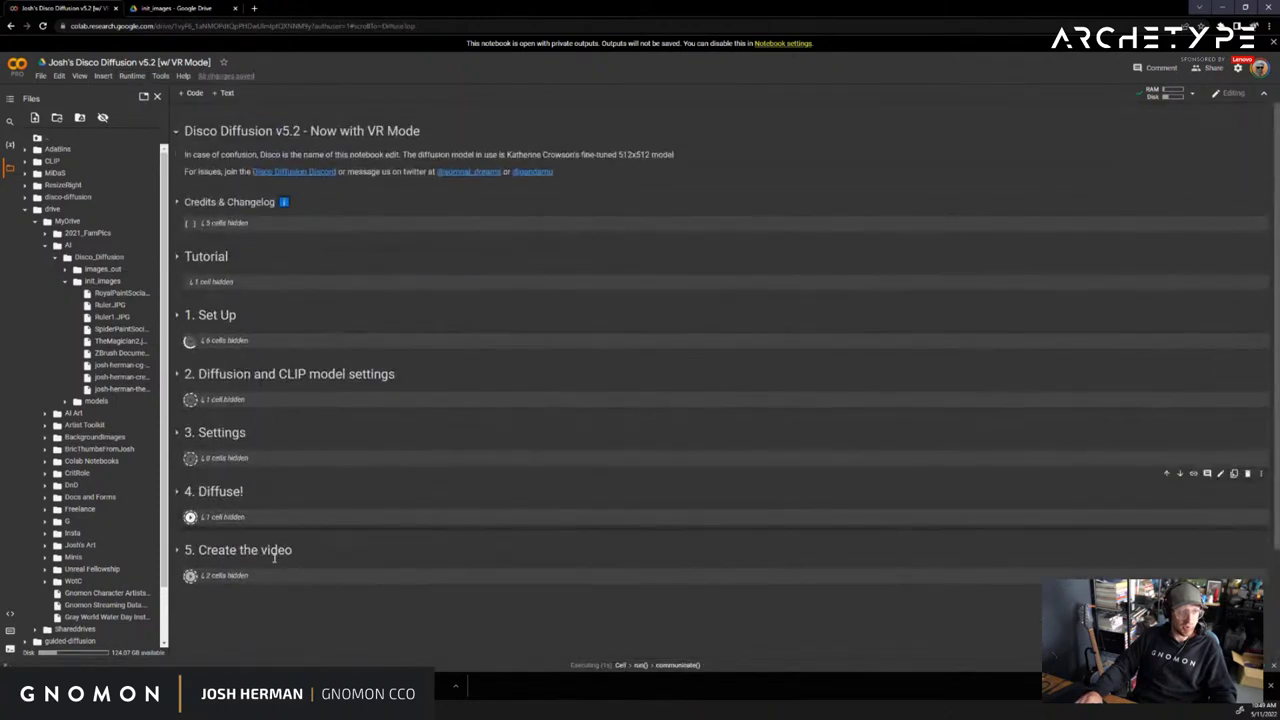
pyautogui.scroll(-1, 291, 594)
# Switch to Google Drive and open the Ruler folder inside Disco_Diffusion's images_out folder
pyautogui.click(208, 9)
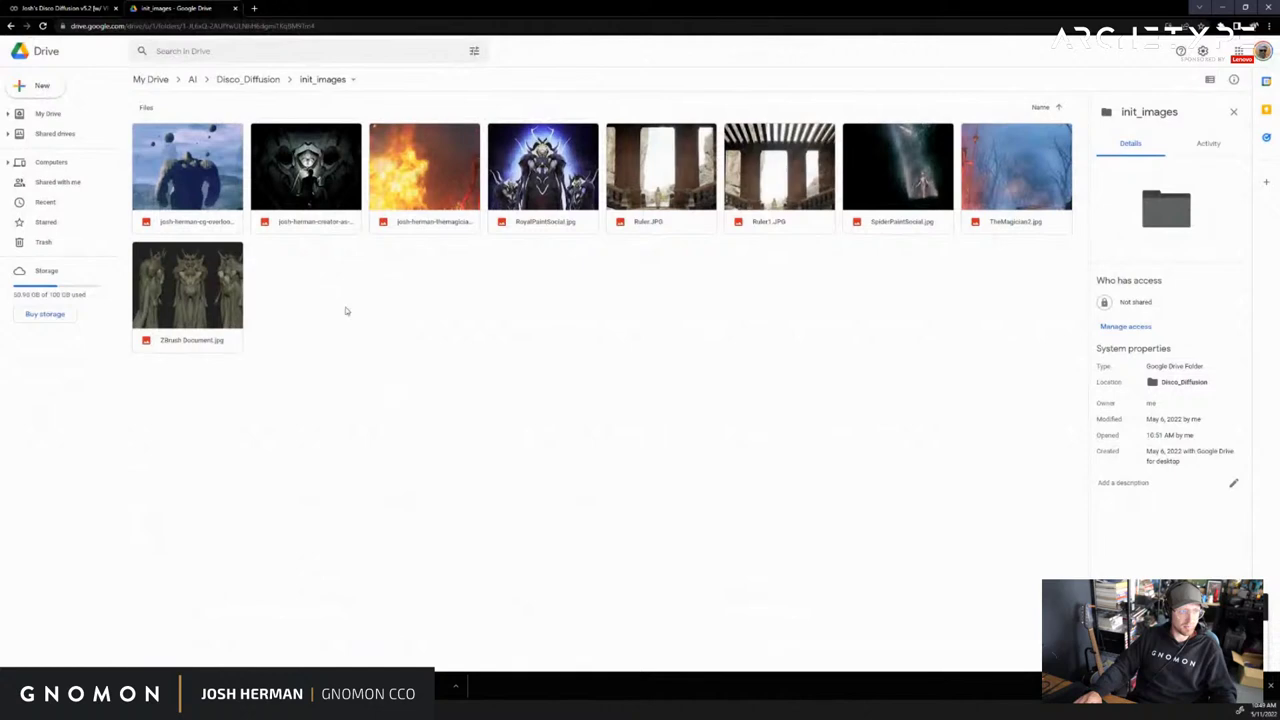
pyautogui.click(229, 79)
pyautogui.doubleClick(190, 135)
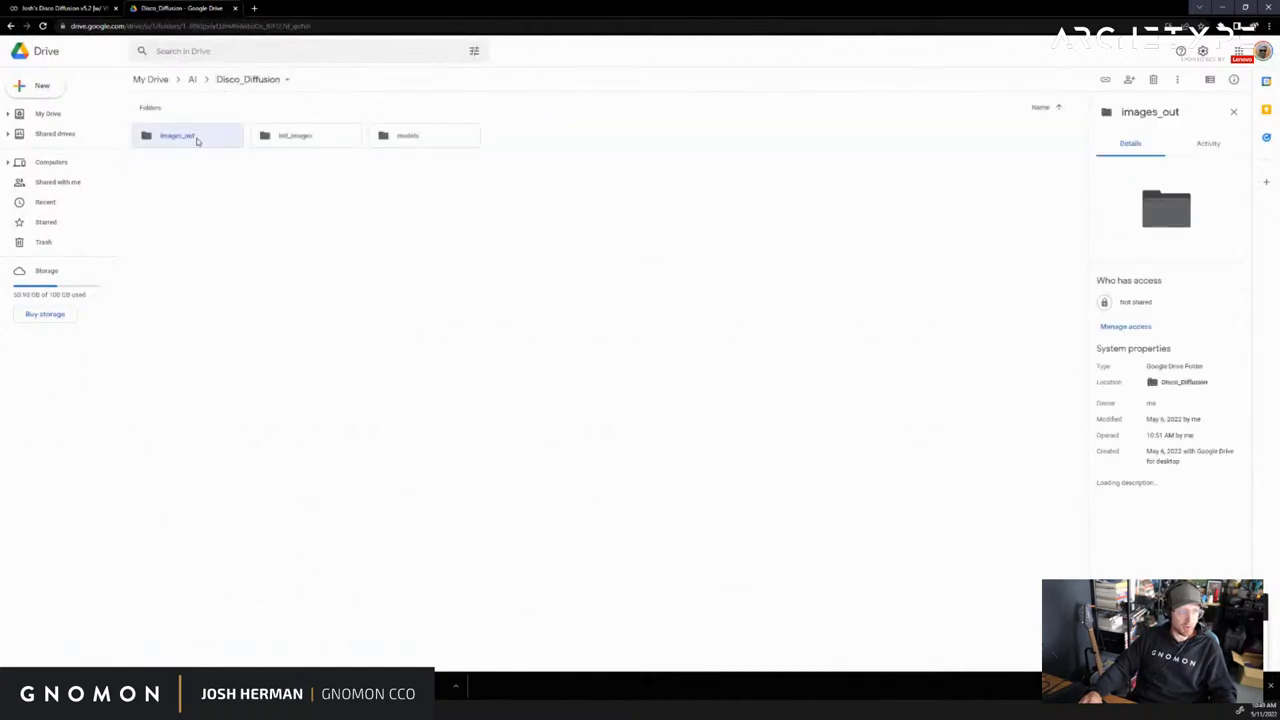
pyautogui.doubleClick(874, 137)
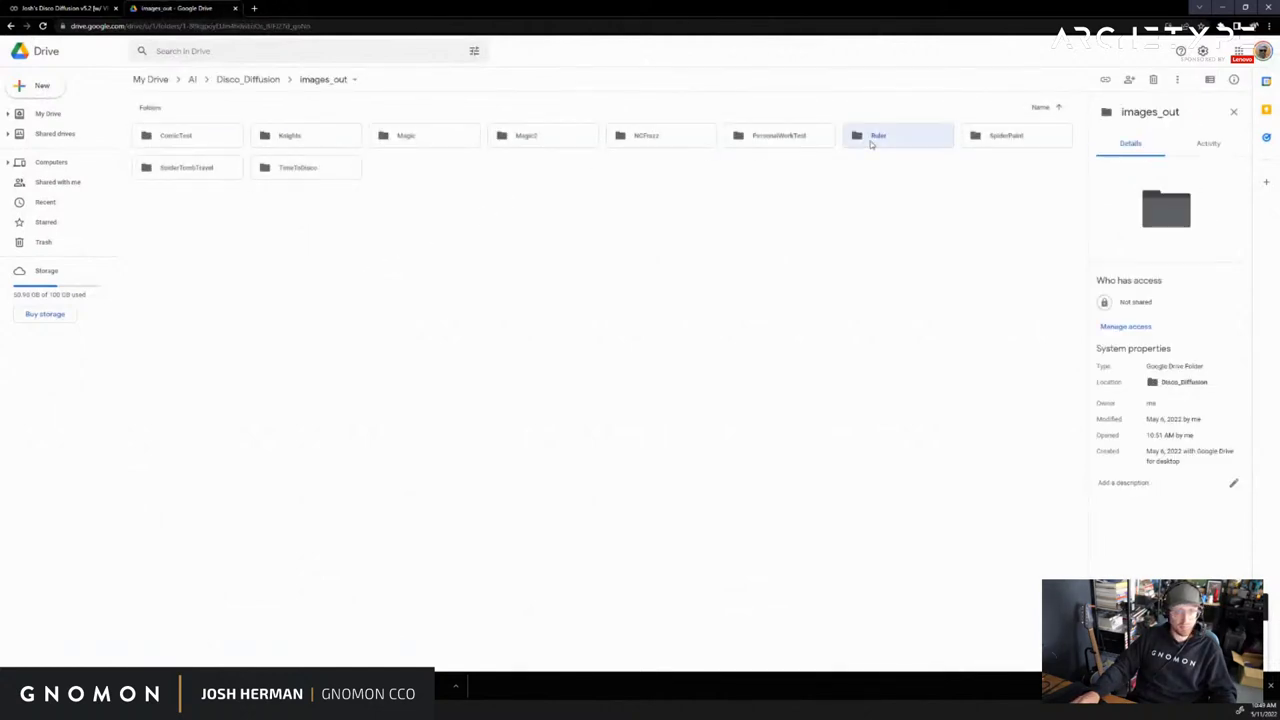
# Leave the browser, return to the Ruler.JPG composite in Photoshop and activate the Move tool
pyautogui.click(1220, 9)
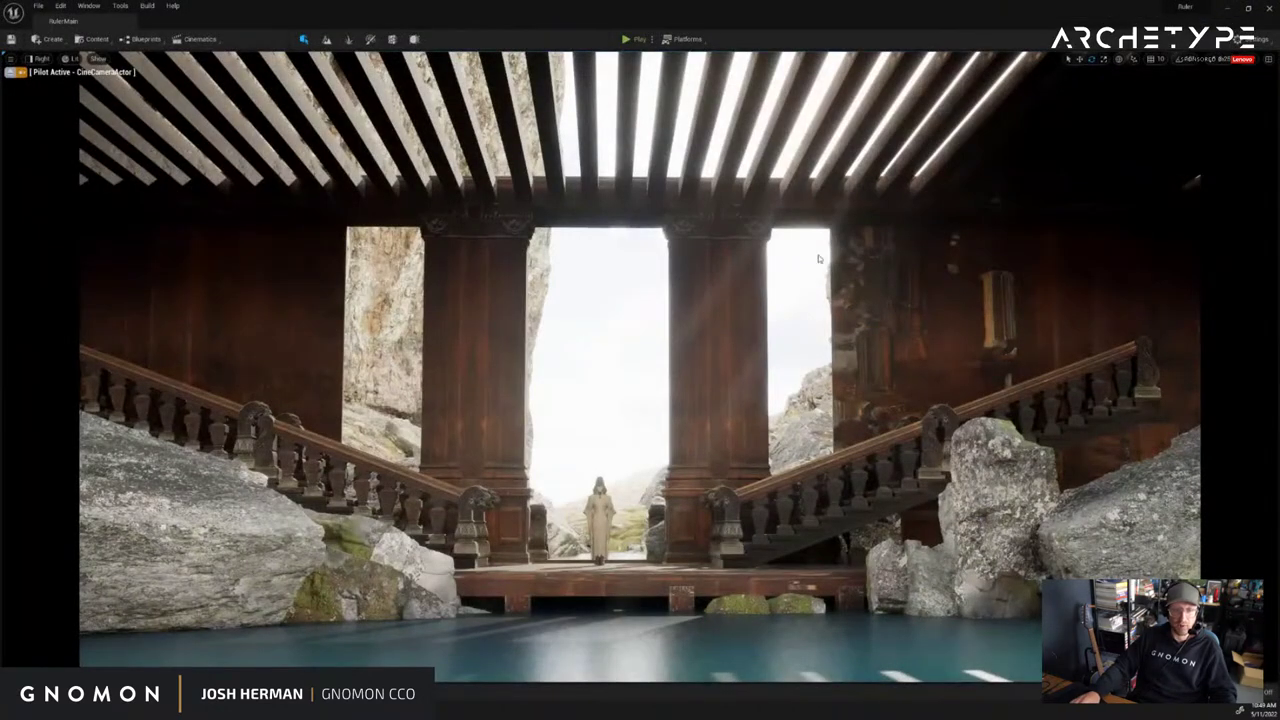
pyautogui.hotkey('alt', 'Tab')
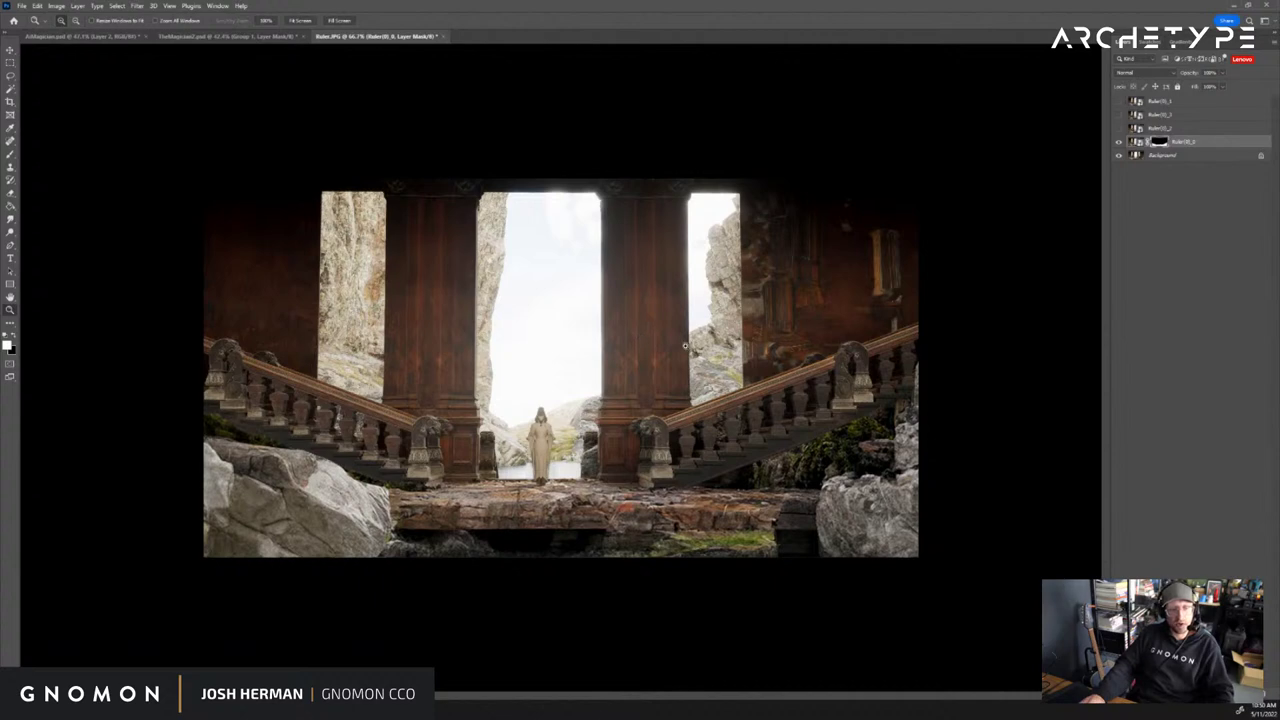
pyautogui.press('v')
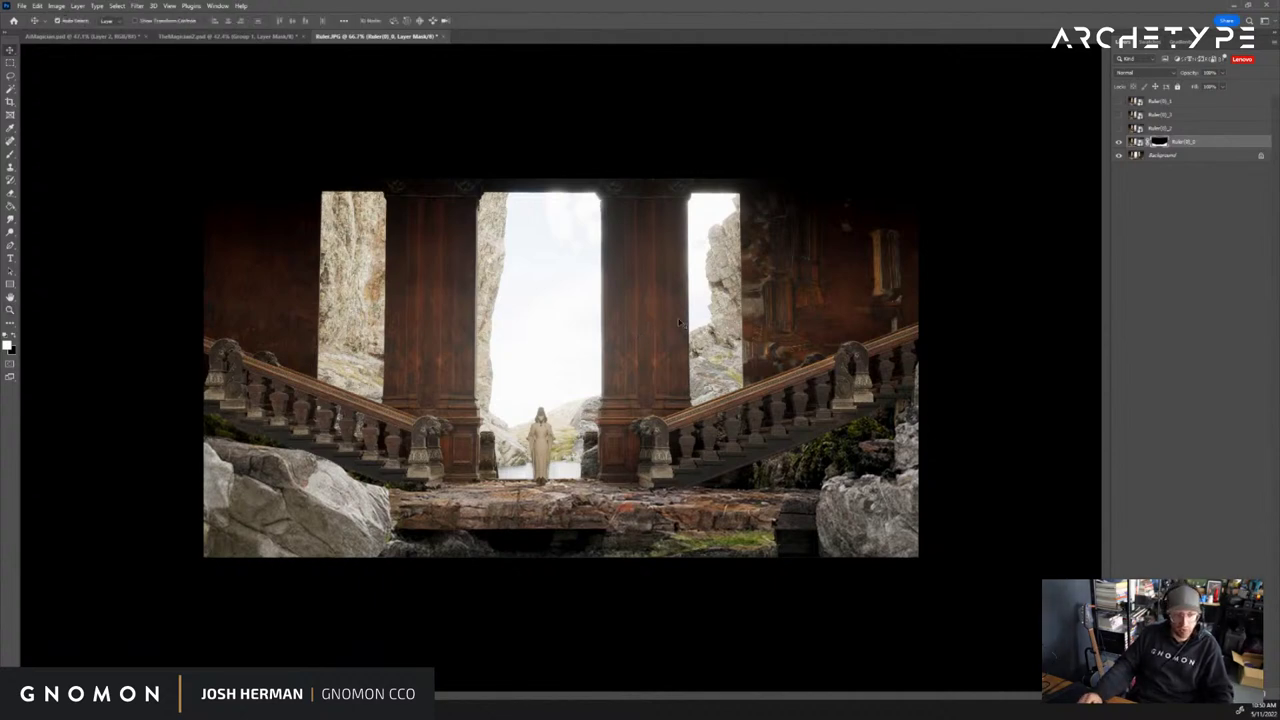
# Compare the masked Ruler(0)_0 layer with the background and inspect the revealed rocks and stone platform up close
pyautogui.press('b')
pyautogui.click(1119, 142)
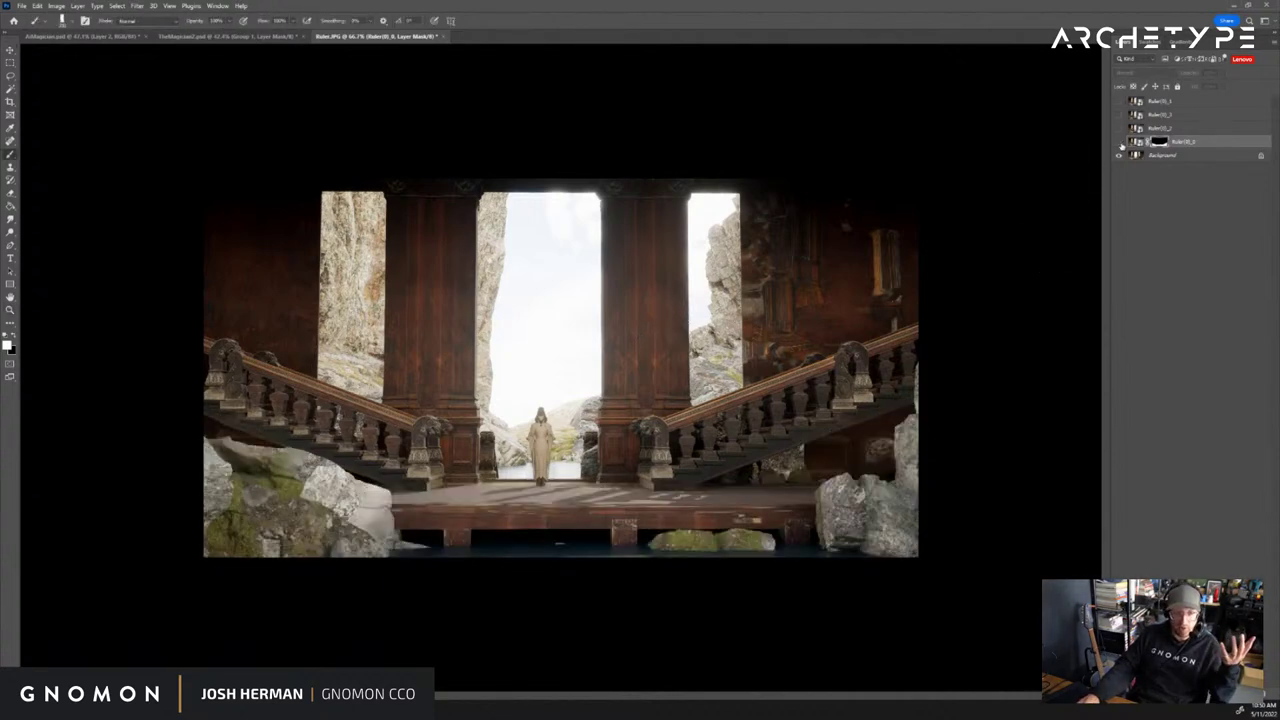
pyautogui.click(1119, 143)
pyautogui.press('z')
pyautogui.click(546, 433)
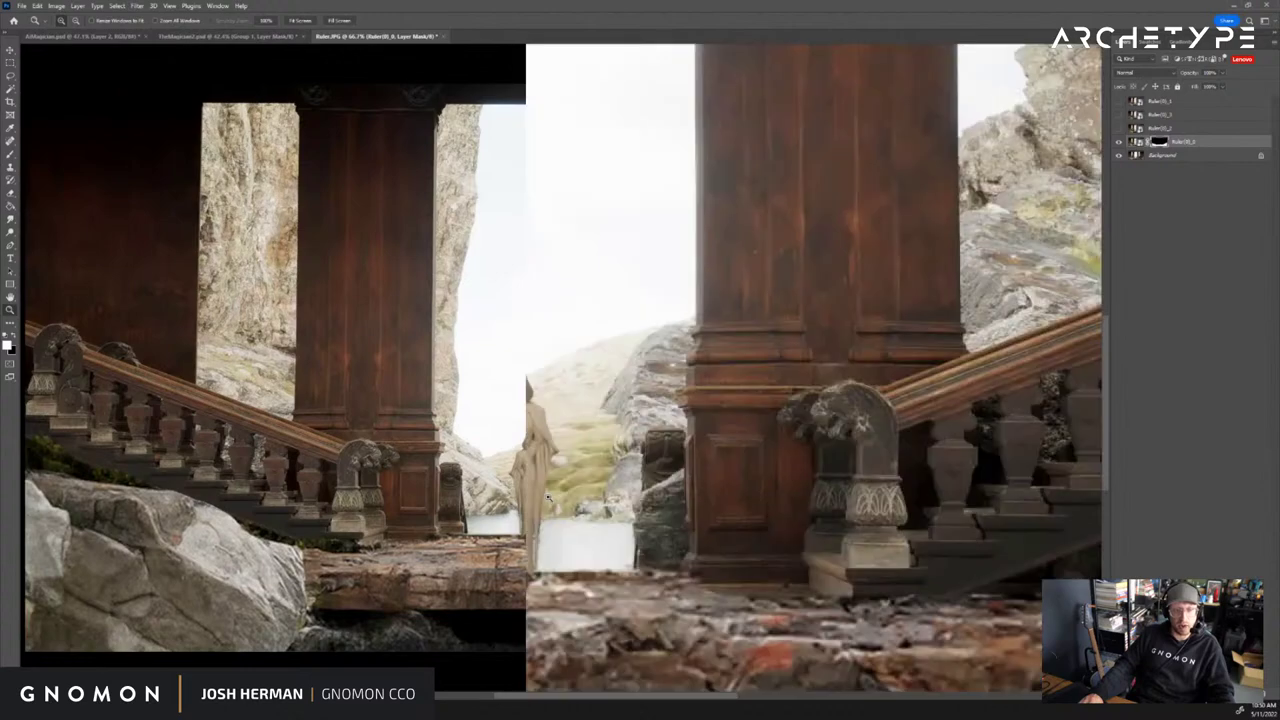
pyautogui.hotkey('ctrl', '0')
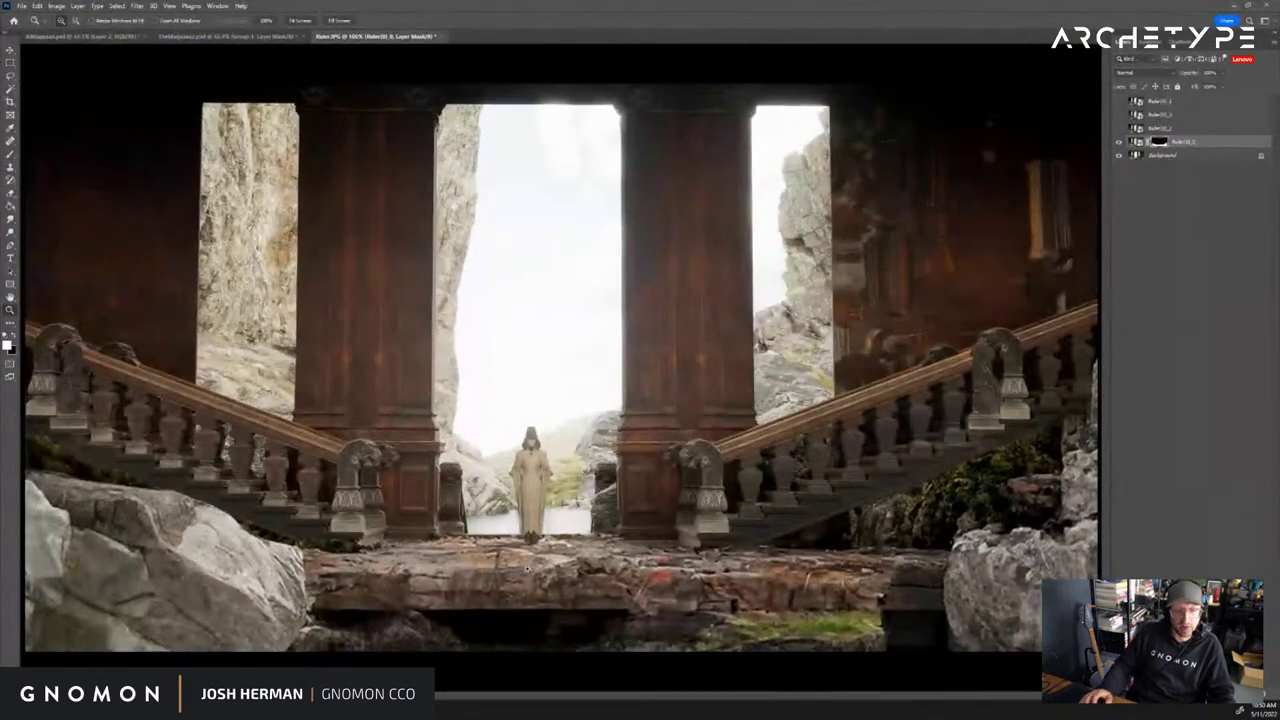
pyautogui.keyDown('alt'); pyautogui.click(527, 569); pyautogui.keyUp('alt')
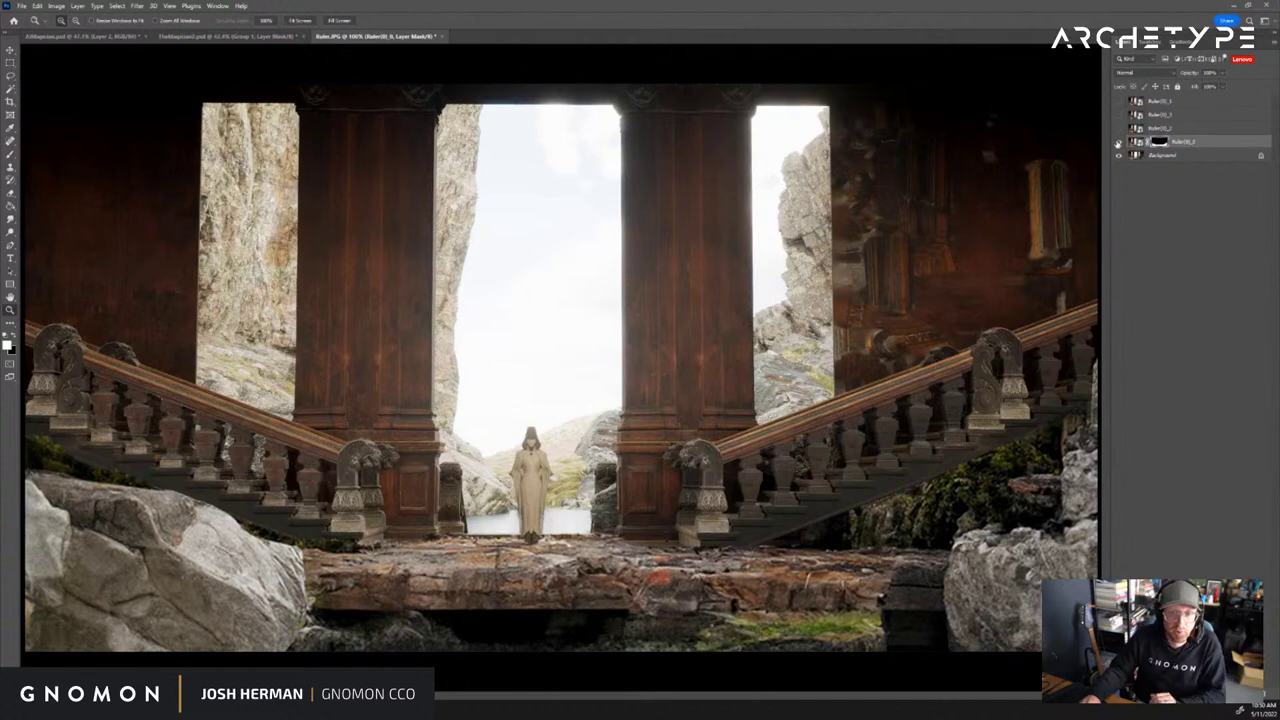
# Show the Ruler(0)_2 layer and conceal it with an inverted, all-black layer mask
pyautogui.click(1119, 128)
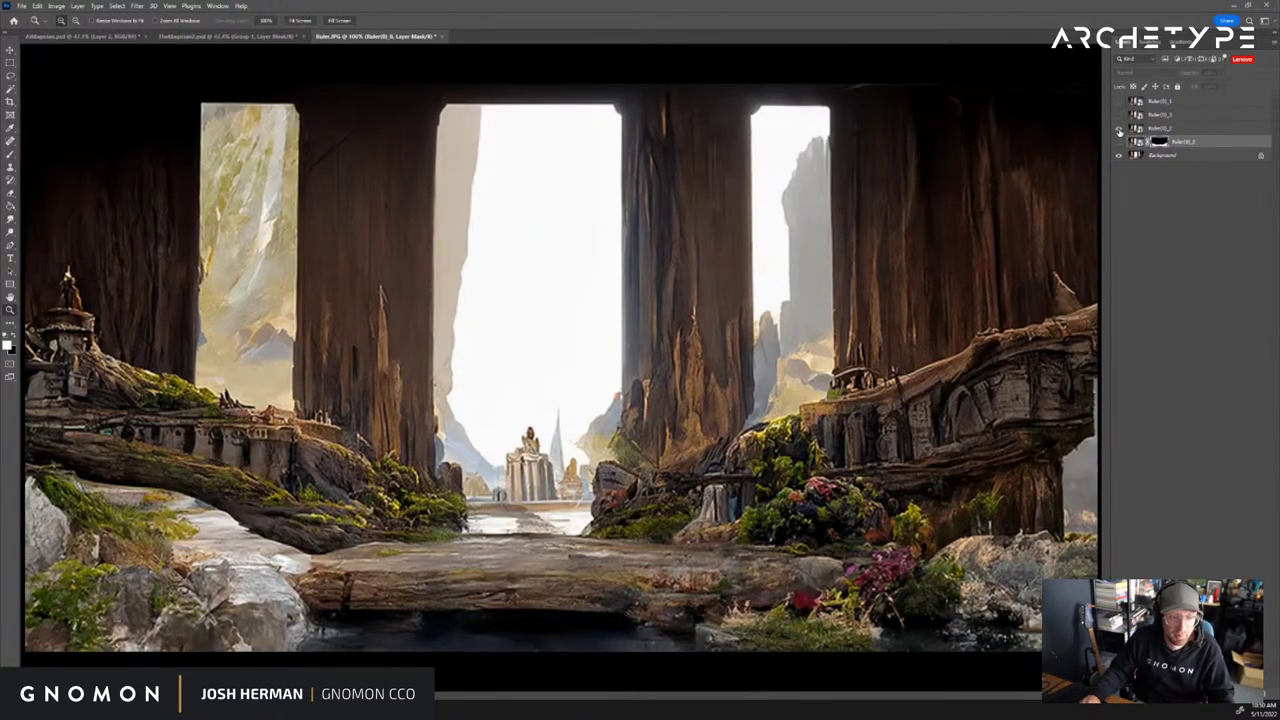
pyautogui.click(1119, 128)
pyautogui.click(1119, 129)
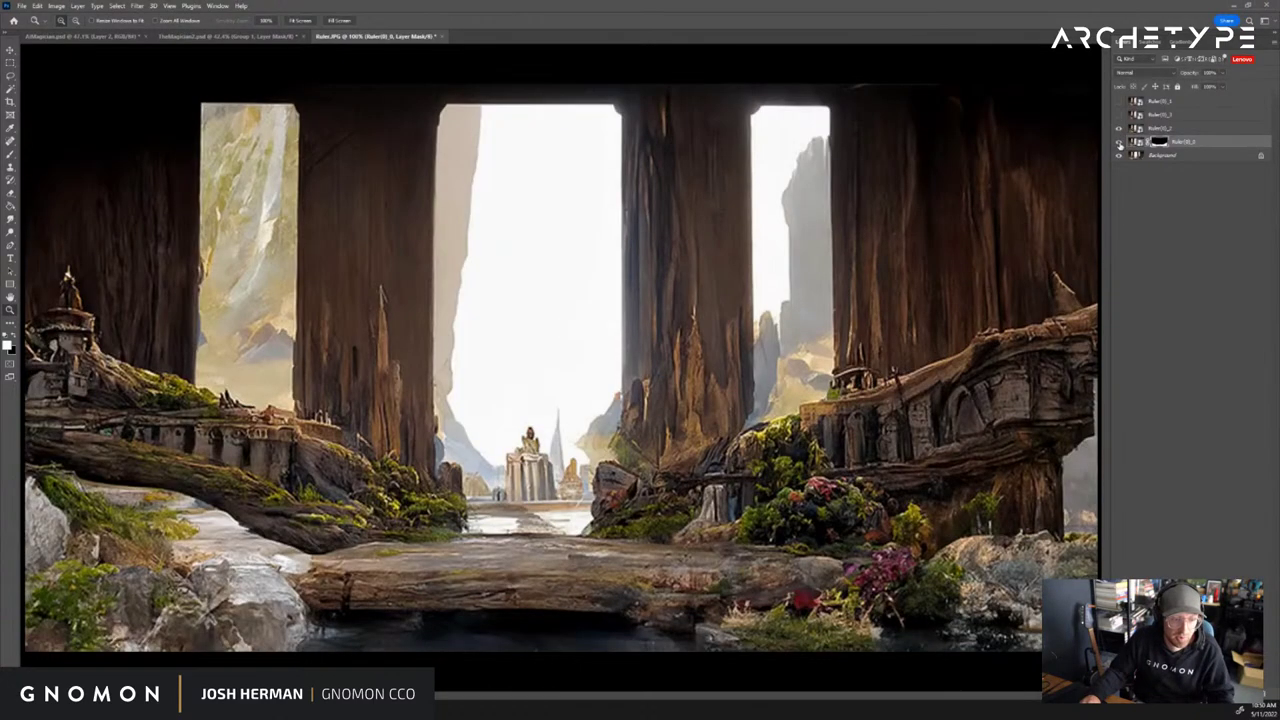
pyautogui.click(1119, 129)
pyautogui.click(1119, 129)
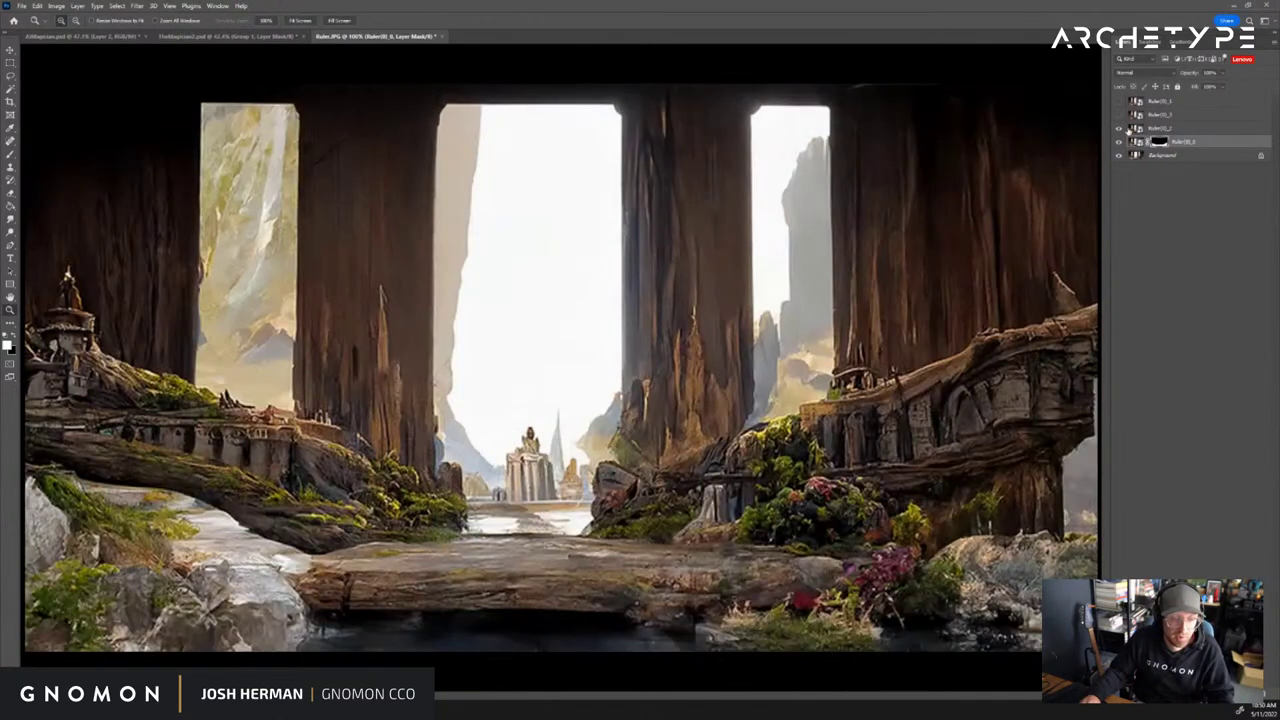
pyautogui.click(1152, 130)
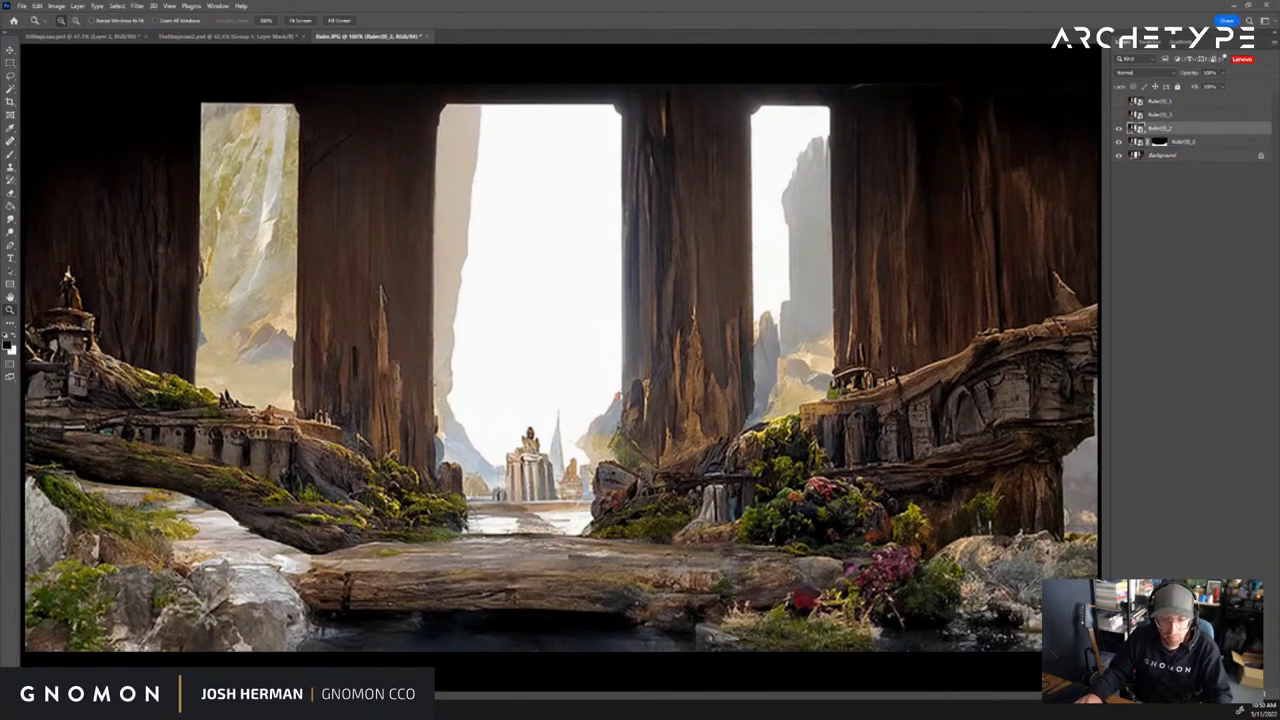
pyautogui.click(1185, 697)
pyautogui.hotkey('ctrl', 'i')
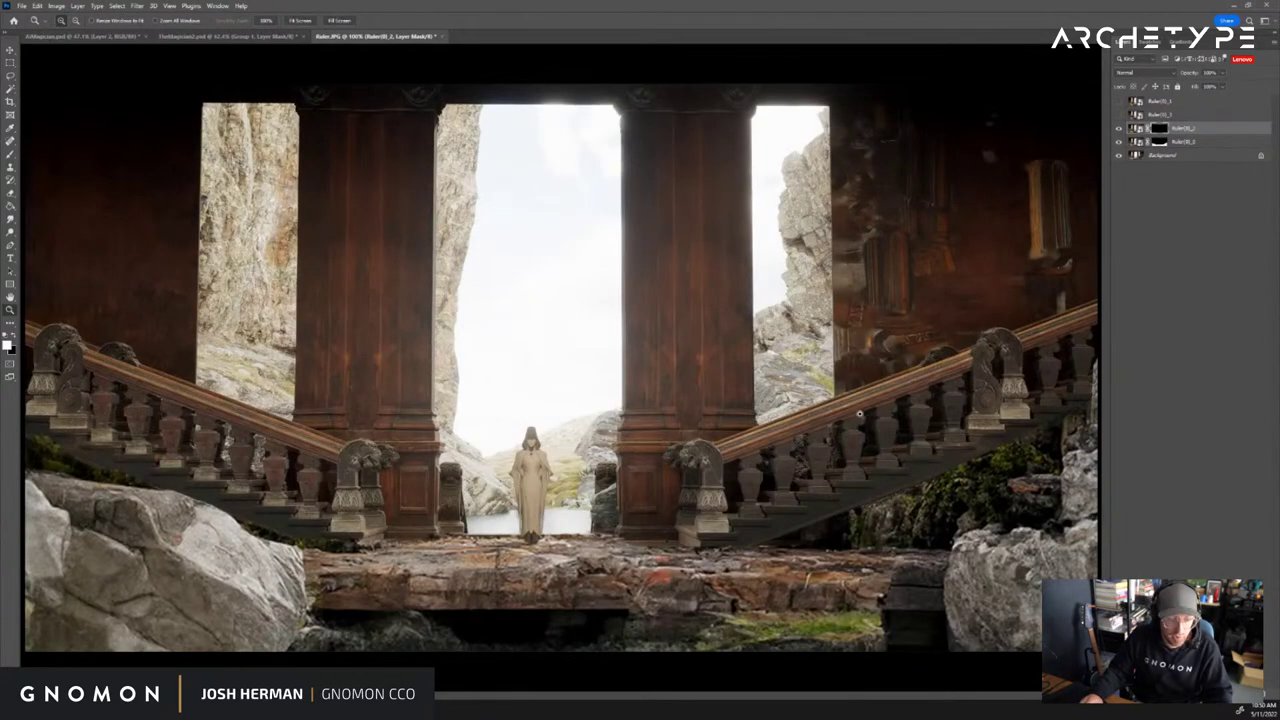
# Preview the full Ruler(0)_2 image by inverting its layer mask, and invert the mask back to black
pyautogui.press('b')
pyautogui.press('z')
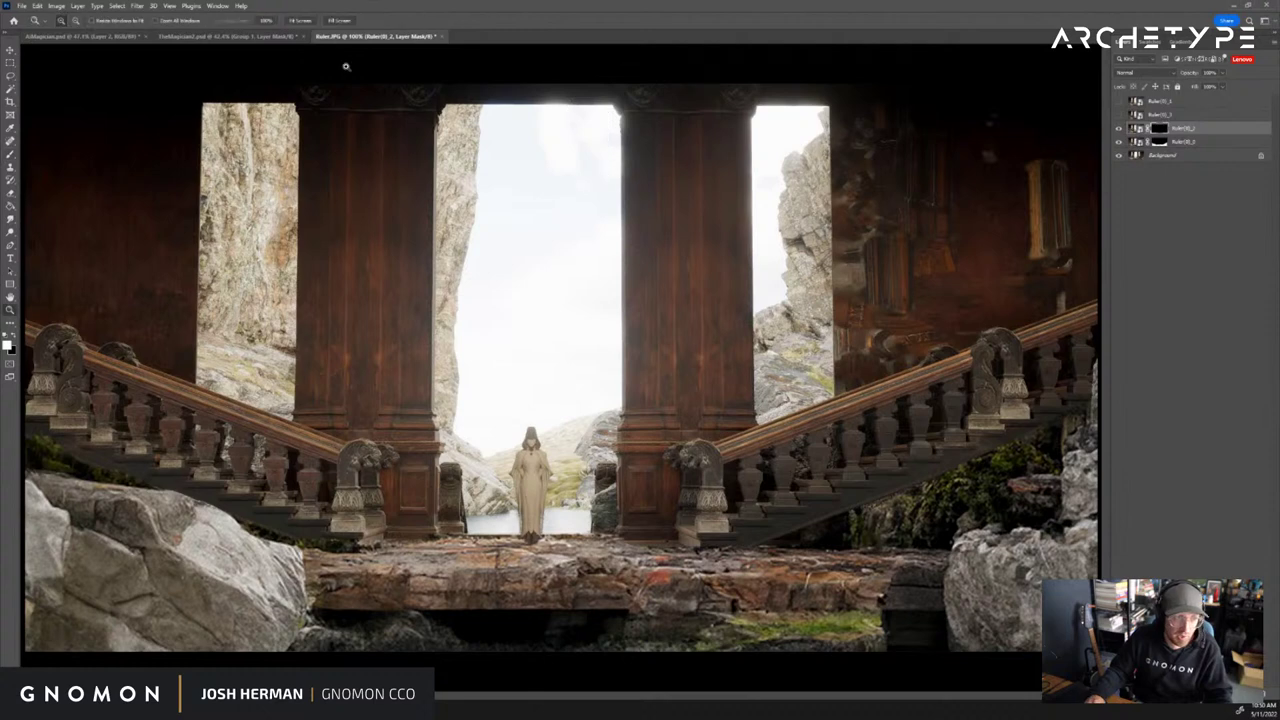
pyautogui.click(292, 20)
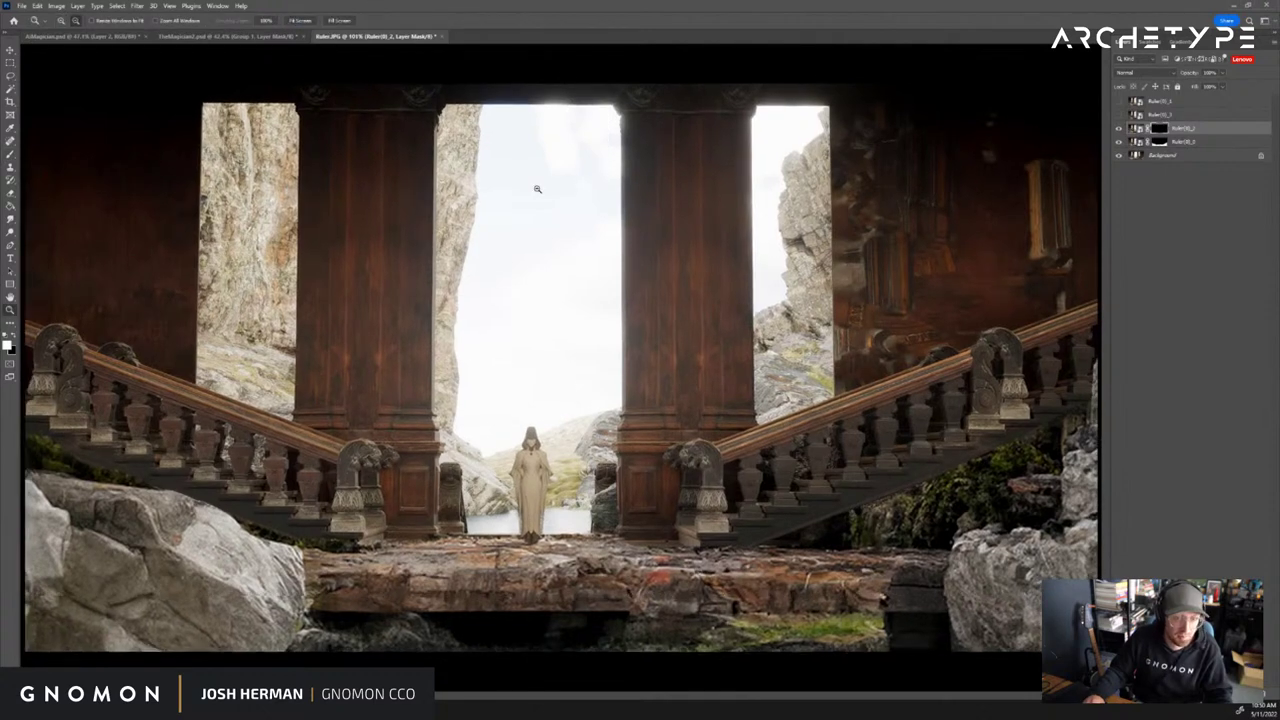
pyautogui.keyDown('alt'); pyautogui.click(534, 194); pyautogui.keyUp('alt')
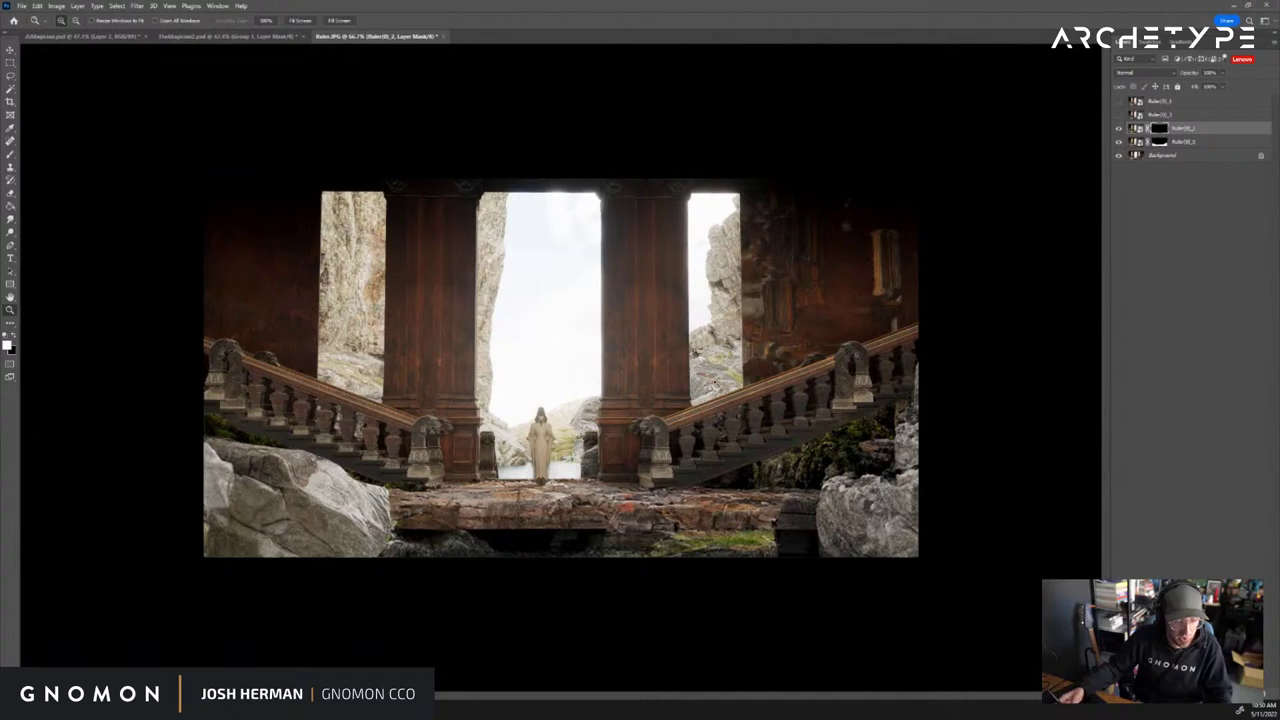
pyautogui.press('b')
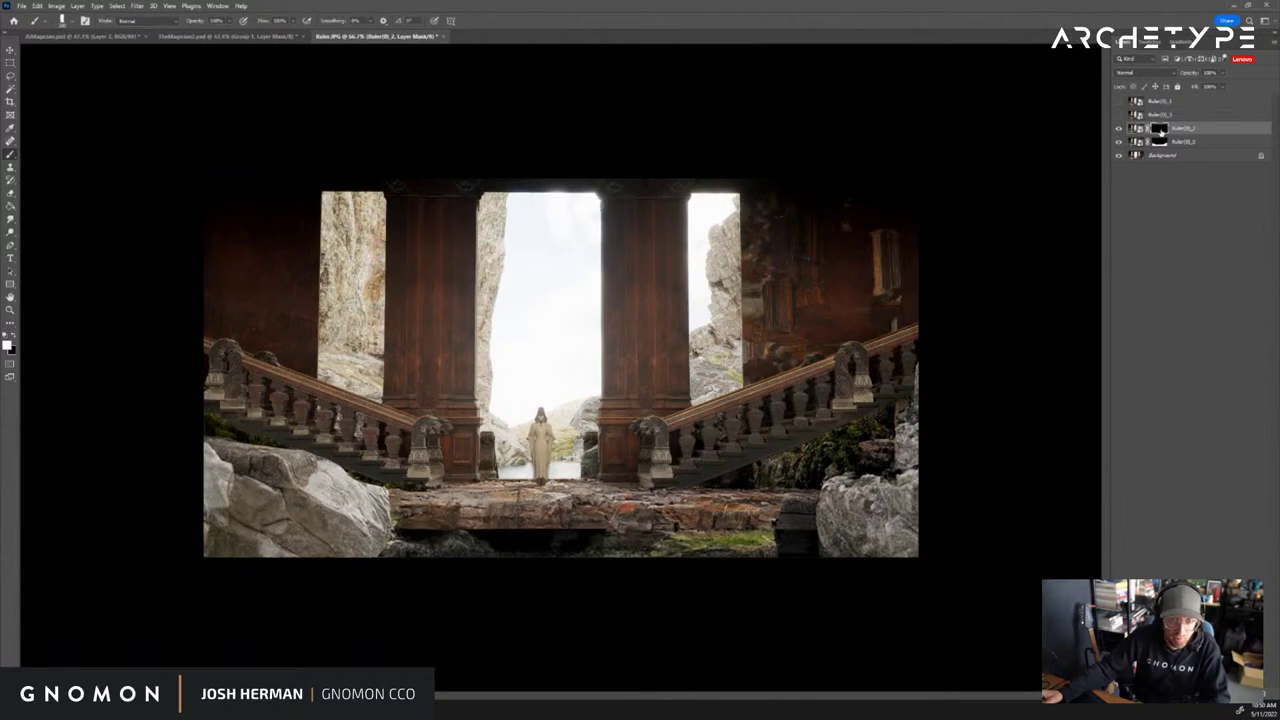
pyautogui.hotkey('ctrl', 'i')
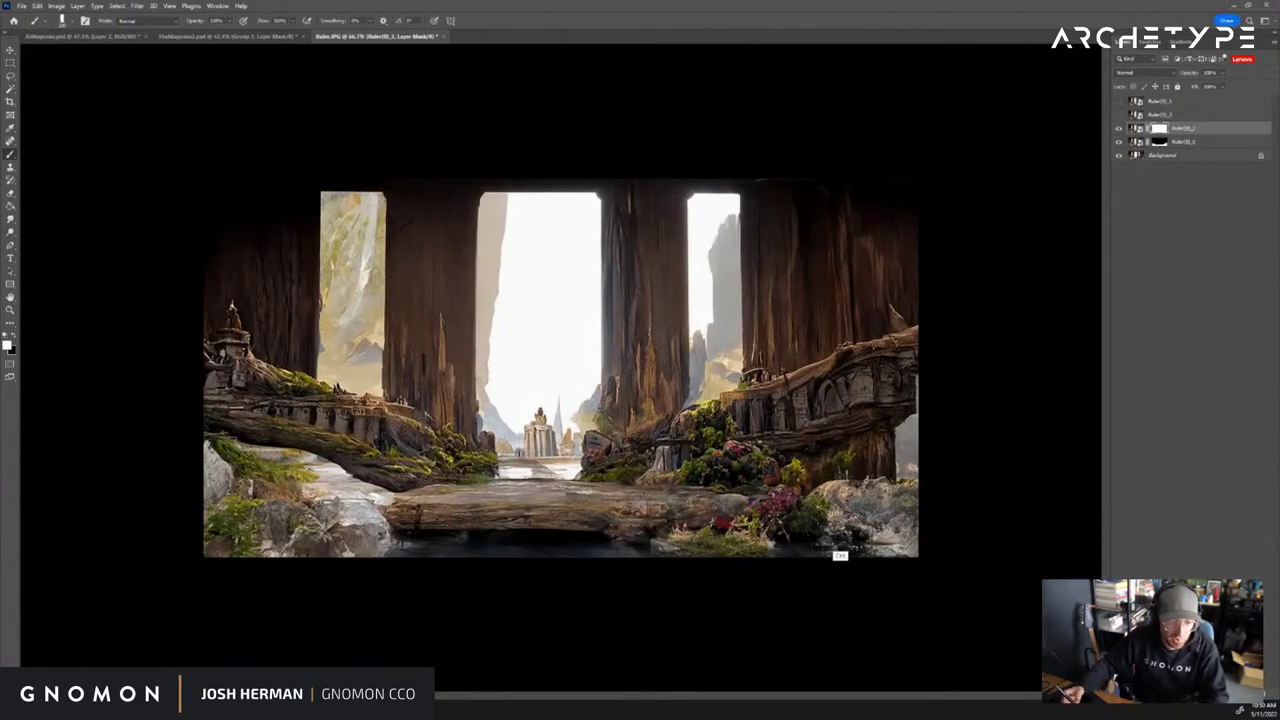
pyautogui.hotkey('ctrl', 'i')
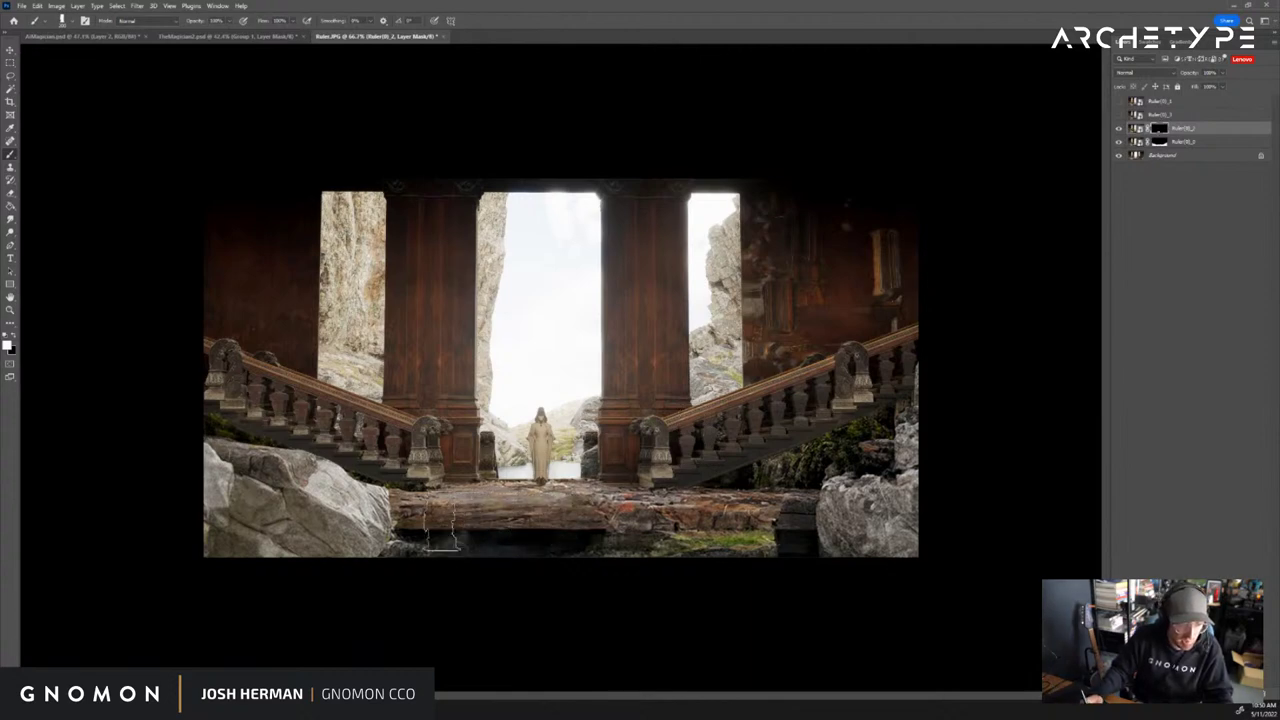
# Paint white on the Ruler(0)_2 mask to reveal its log platform, flowering plants and mossy rocks on both sides of the foreground
pyautogui.moveTo(596, 525)
pyautogui.mouseDown()
pyautogui.moveTo(824, 542)
pyautogui.moveTo(584, 521)
pyautogui.moveTo(722, 501)
pyautogui.moveTo(797, 512)
pyautogui.moveTo(828, 503)
pyautogui.moveTo(836, 457)
pyautogui.moveTo(738, 492)
pyautogui.moveTo(911, 432)
pyautogui.moveTo(787, 507)
pyautogui.mouseUp()
pyautogui.hotkey('ctrl', 'z')
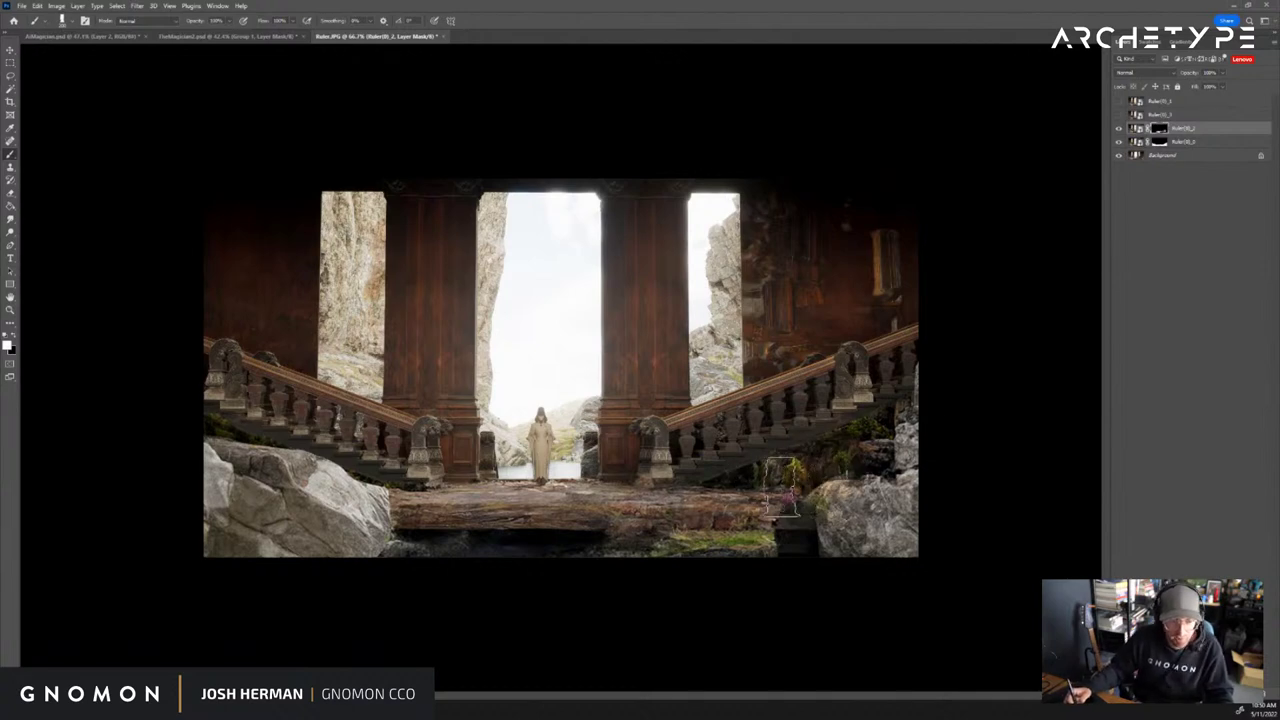
pyautogui.hotkey('ctrl', 'z')
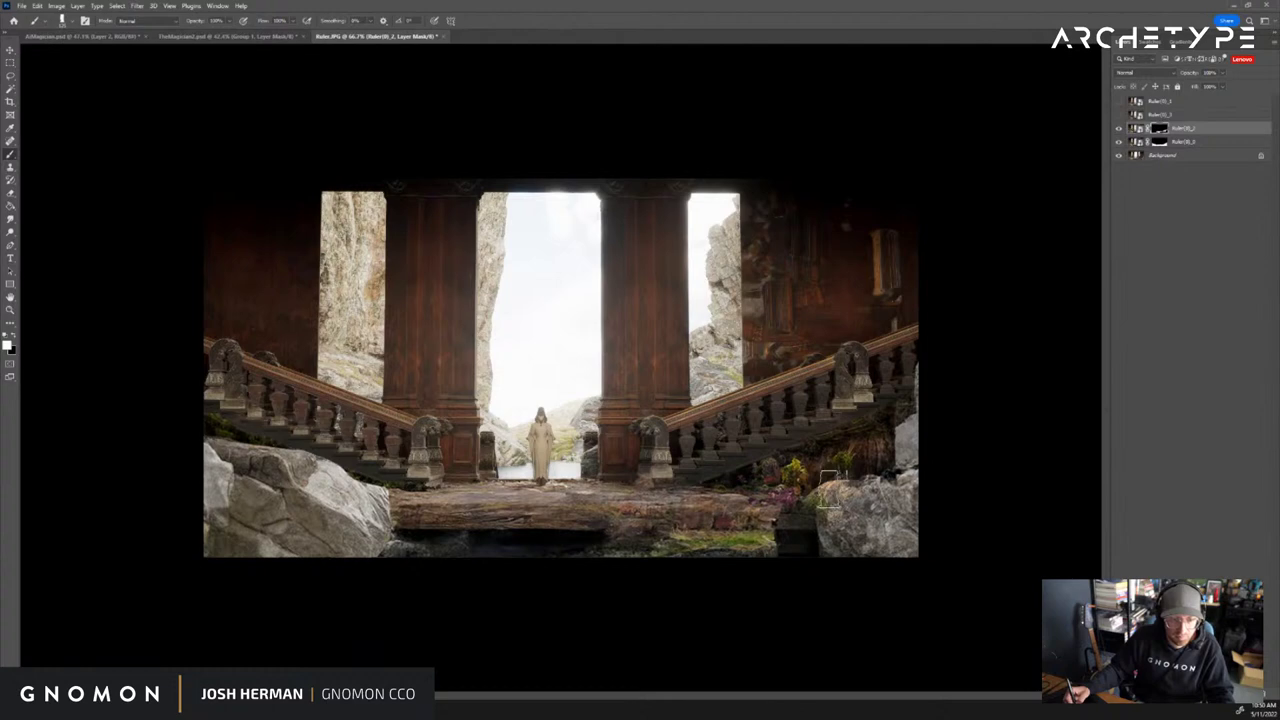
pyautogui.moveTo(830, 526); pyautogui.dragTo(905, 485)
pyautogui.moveTo(478, 527)
pyautogui.mouseDown()
pyautogui.moveTo(310, 500)
pyautogui.moveTo(235, 515)
pyautogui.moveTo(212, 480)
pyautogui.moveTo(330, 500)
pyautogui.moveTo(245, 458)
pyautogui.moveTo(330, 495)
pyautogui.moveTo(395, 497)
pyautogui.moveTo(129, 410)
pyautogui.moveTo(303, 478)
pyautogui.mouseUp()
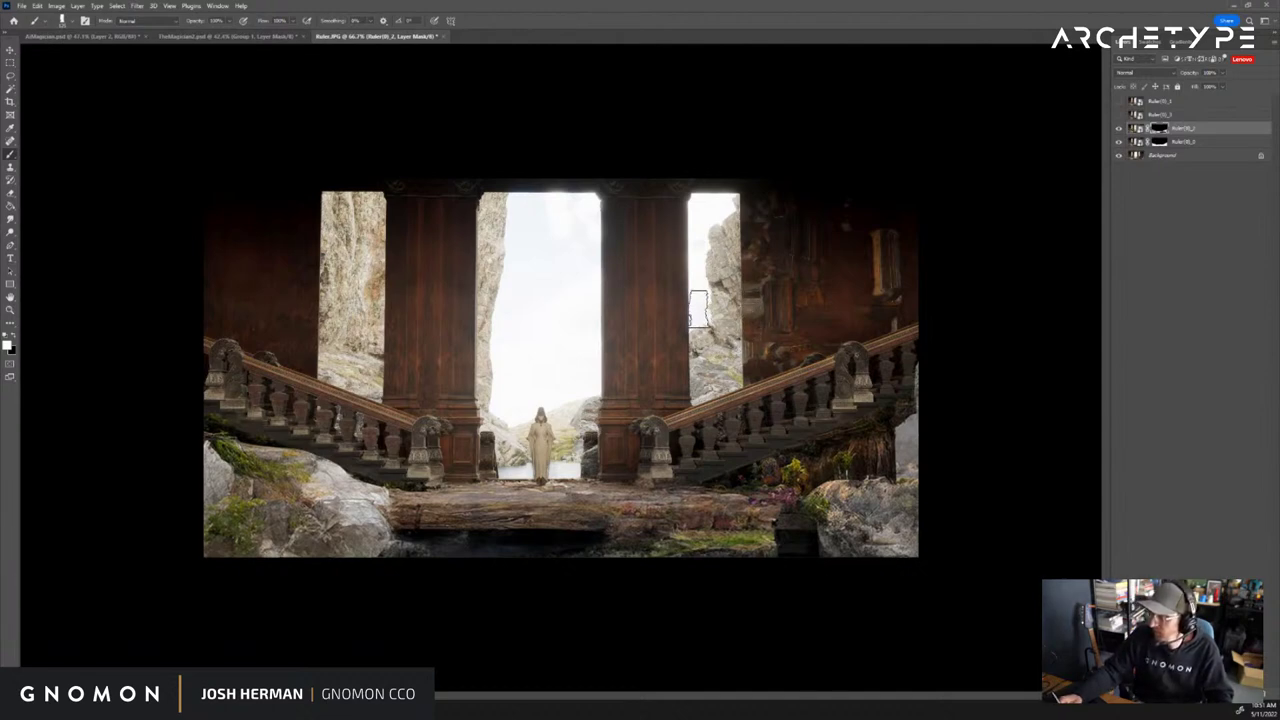
pyautogui.press('z')
pyautogui.click(685, 314)
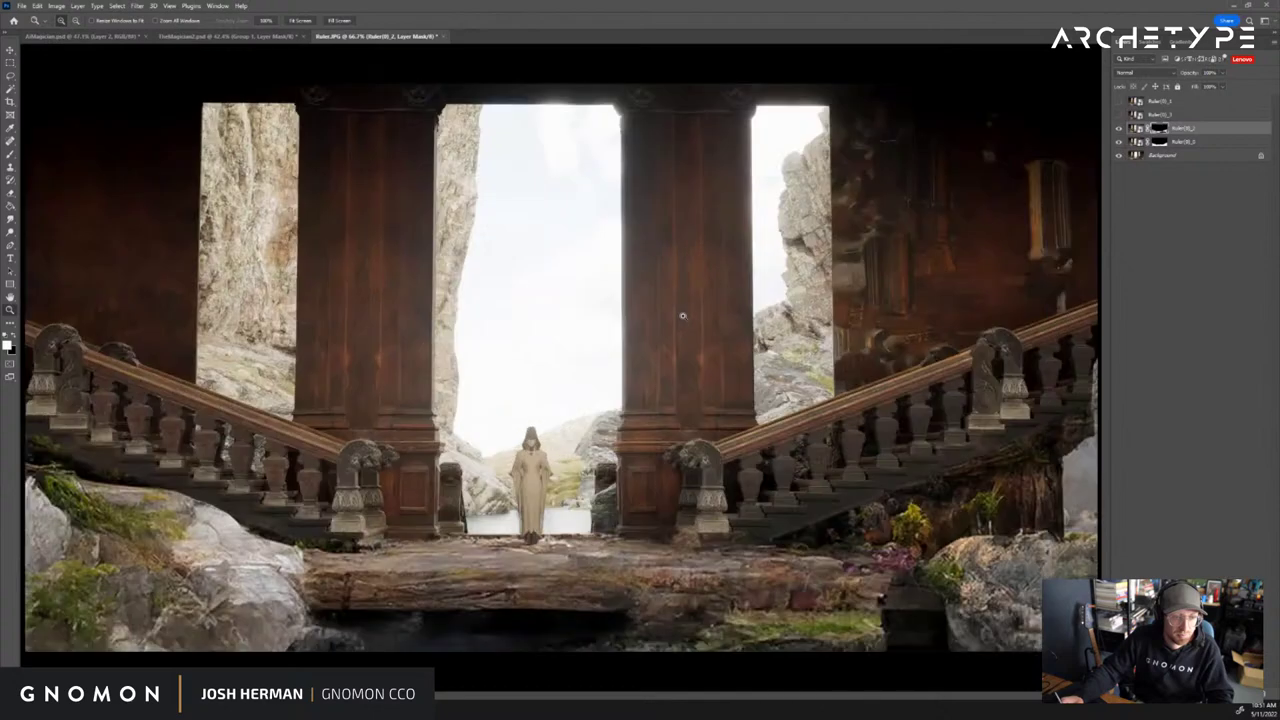
pyautogui.keyDown('alt'); pyautogui.click(694, 312); pyautogui.keyUp('alt')
pyautogui.press('b')
pyautogui.moveTo(664, 360); pyautogui.dragTo(656, 311)
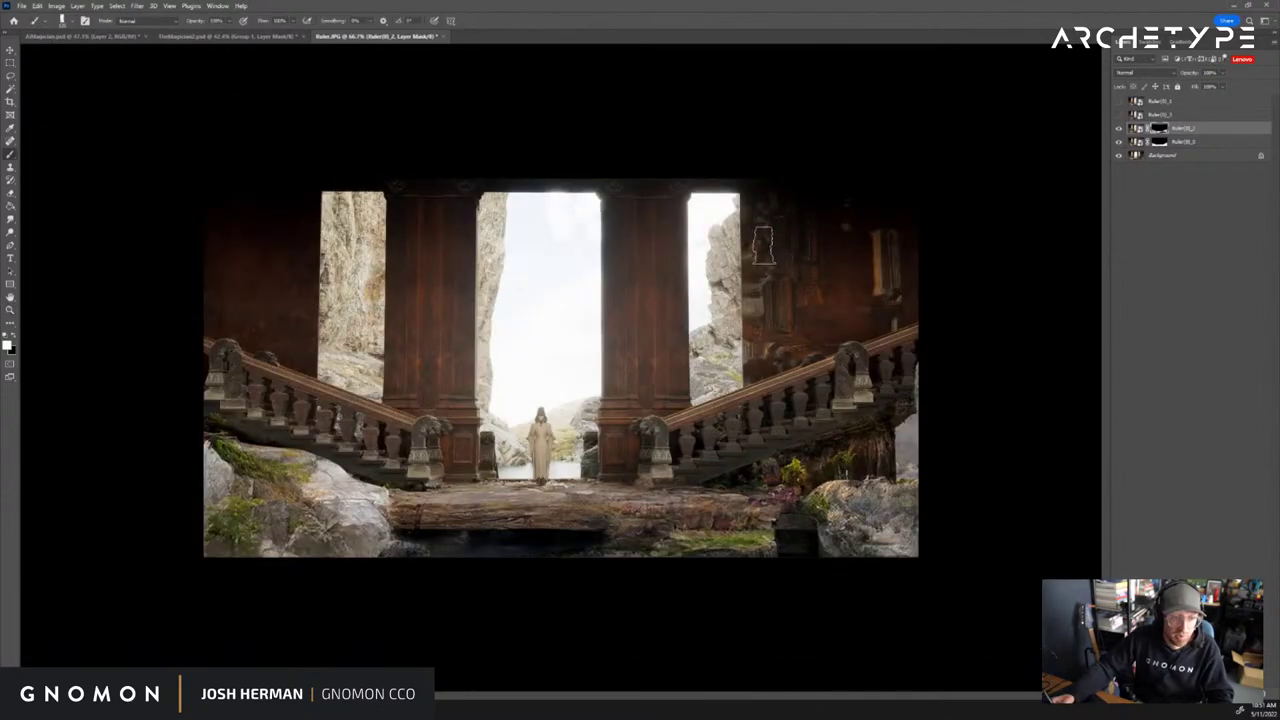
# Duplicate the masked Ruler(0)_2 and Ruler(0)_0 layers and disable the masks on both copies
pyautogui.keyDown('shift'); pyautogui.click(1203, 145); pyautogui.keyUp('shift')
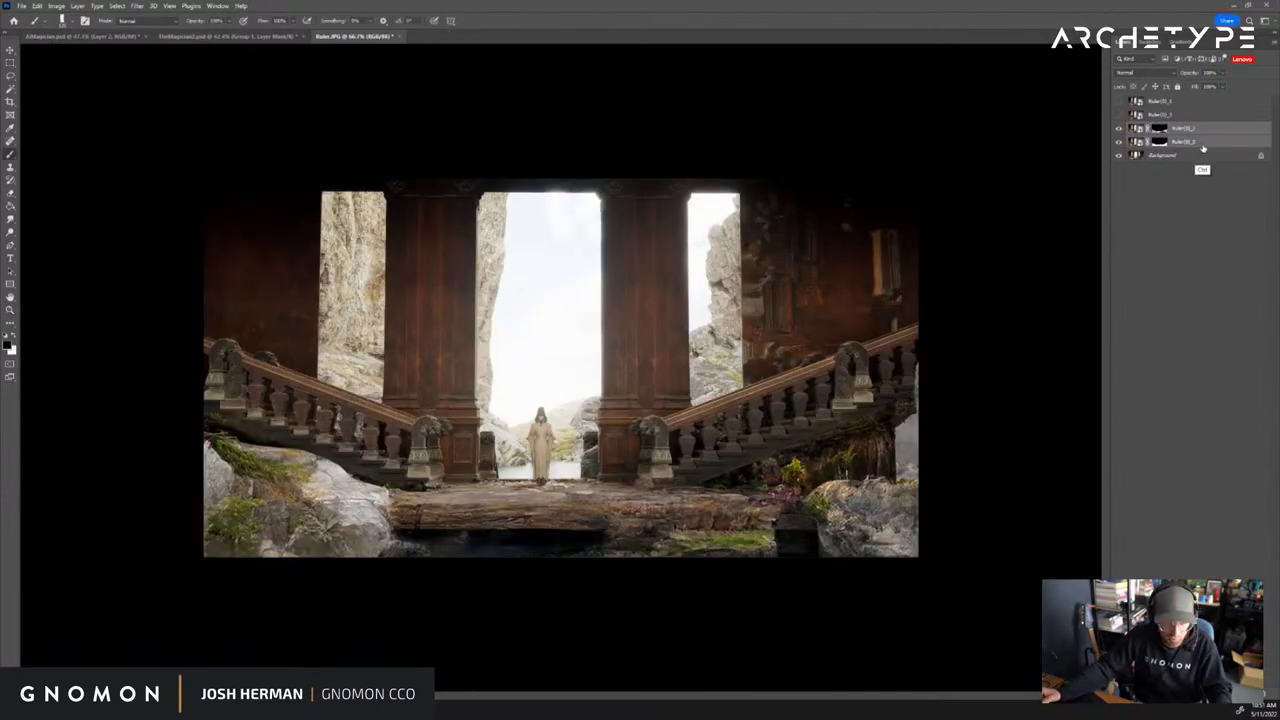
pyautogui.hotkey('ctrl', 'j')
pyautogui.keyDown('shift'); pyautogui.click(1159, 129); pyautogui.keyUp('shift')
pyautogui.keyDown('shift'); pyautogui.click(1159, 142); pyautogui.keyUp('shift')
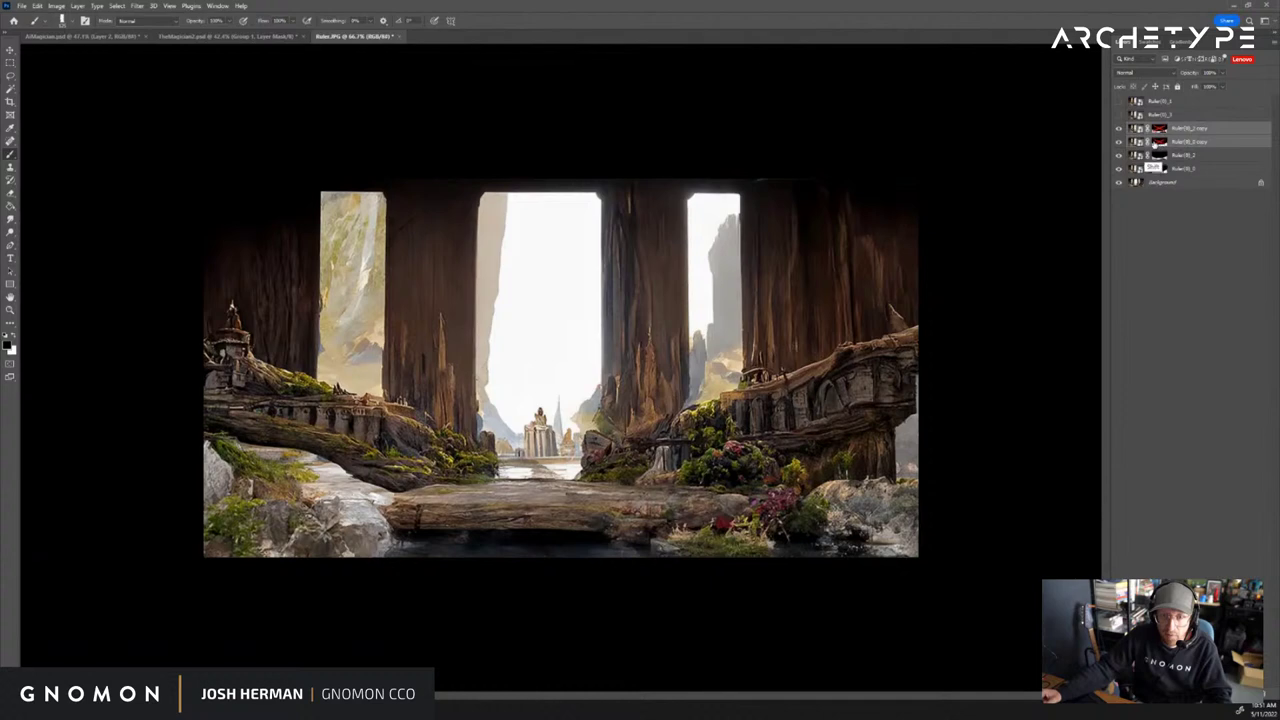
# Compare the full, unmasked Ruler render variations by toggling the visibility of their layers
pyautogui.click(1119, 129)
pyautogui.click(1118, 142)
pyautogui.click(1118, 142)
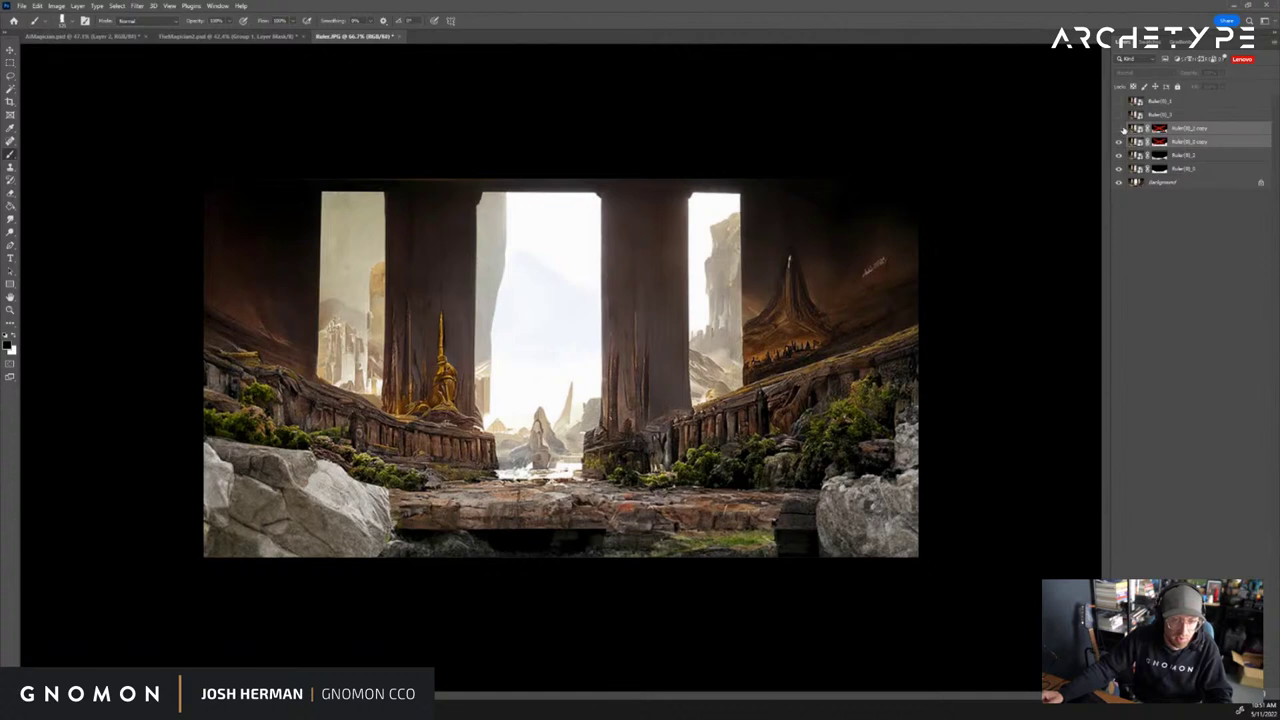
pyautogui.click(1119, 129)
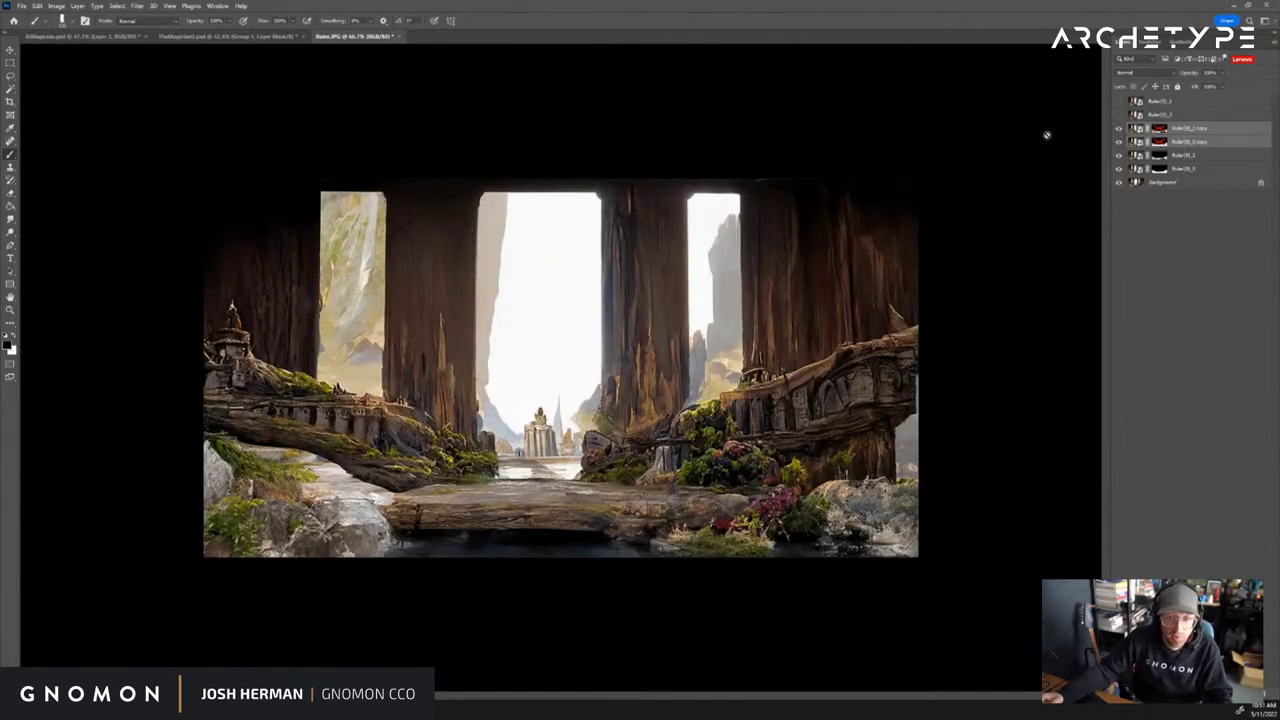
pyautogui.click(1119, 116)
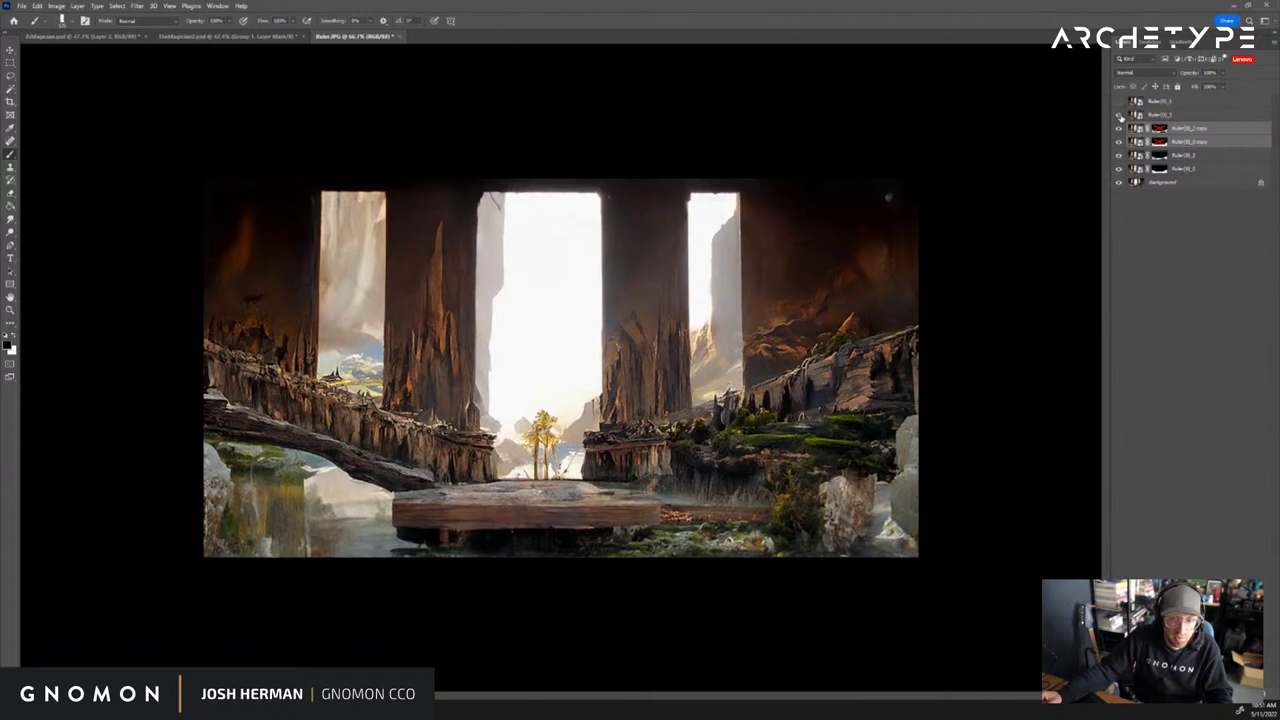
pyautogui.click(1119, 102)
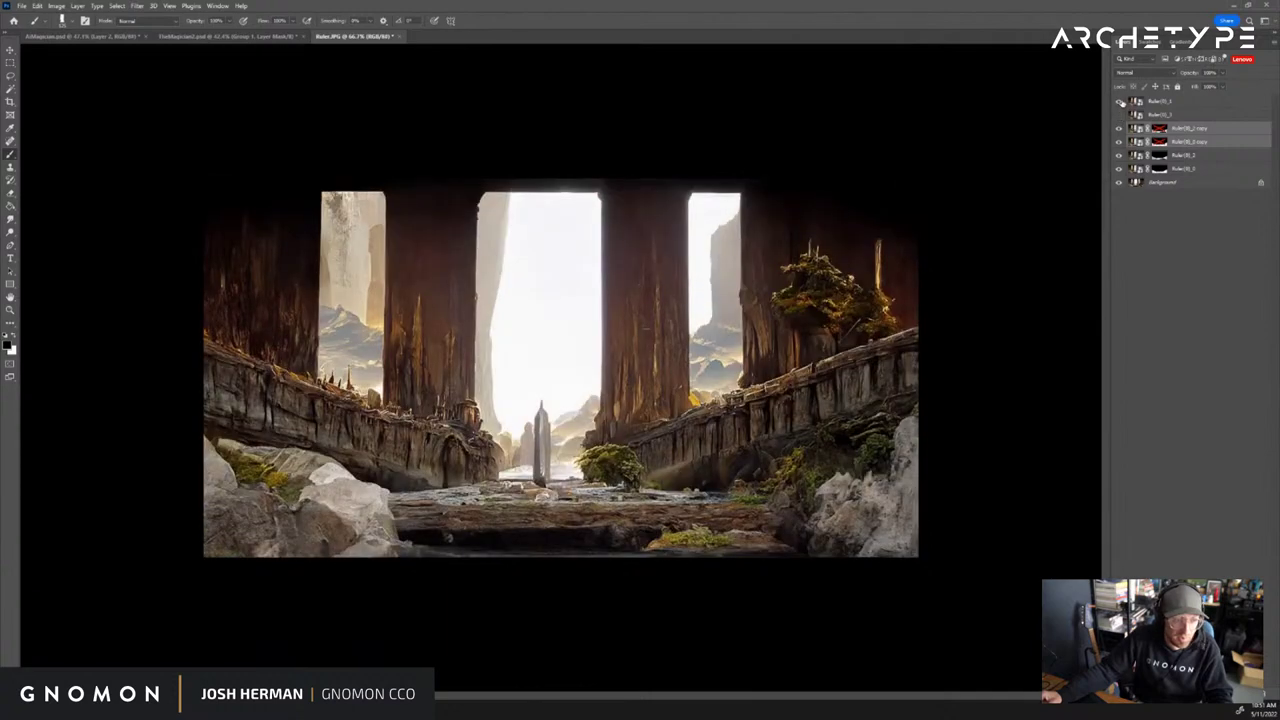
pyautogui.click(1119, 102)
pyautogui.click(1119, 115)
# Delete the layer mask from the Ruler(0)_2 copy and leave both duplicated layers hidden
pyautogui.click(1119, 128)
pyautogui.click(1119, 142)
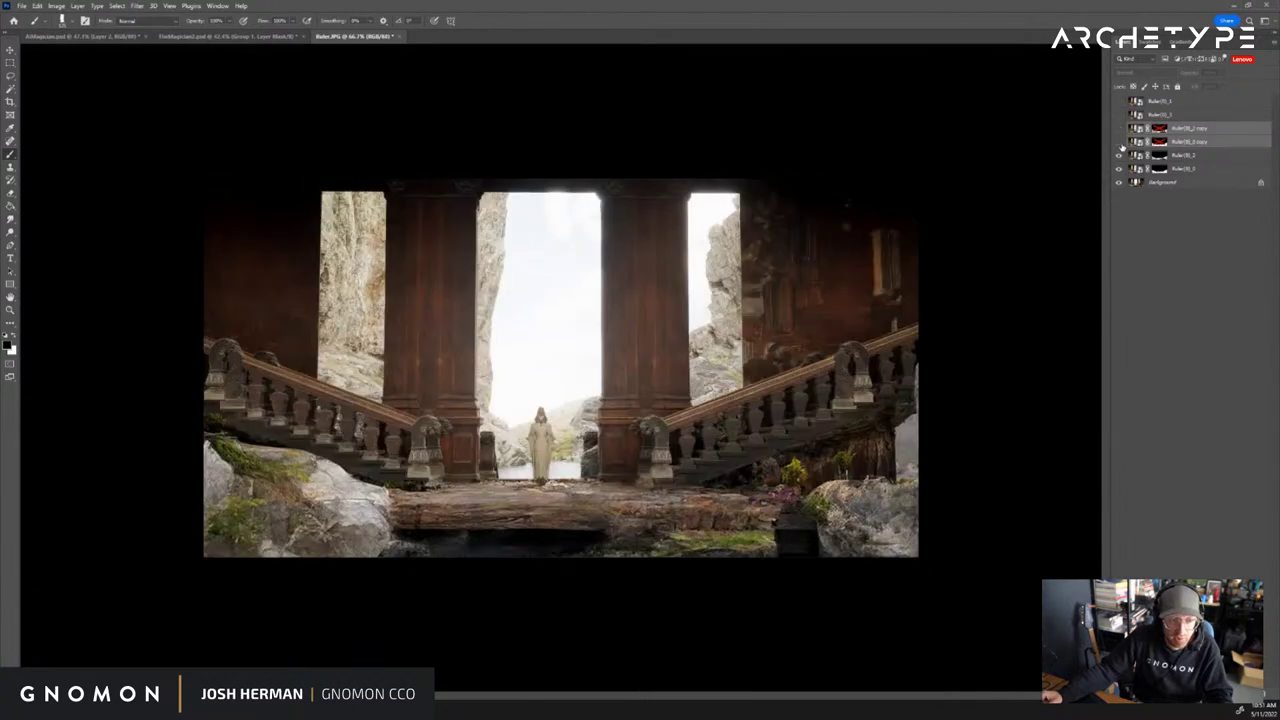
pyautogui.click(1119, 128)
pyautogui.click(1135, 131)
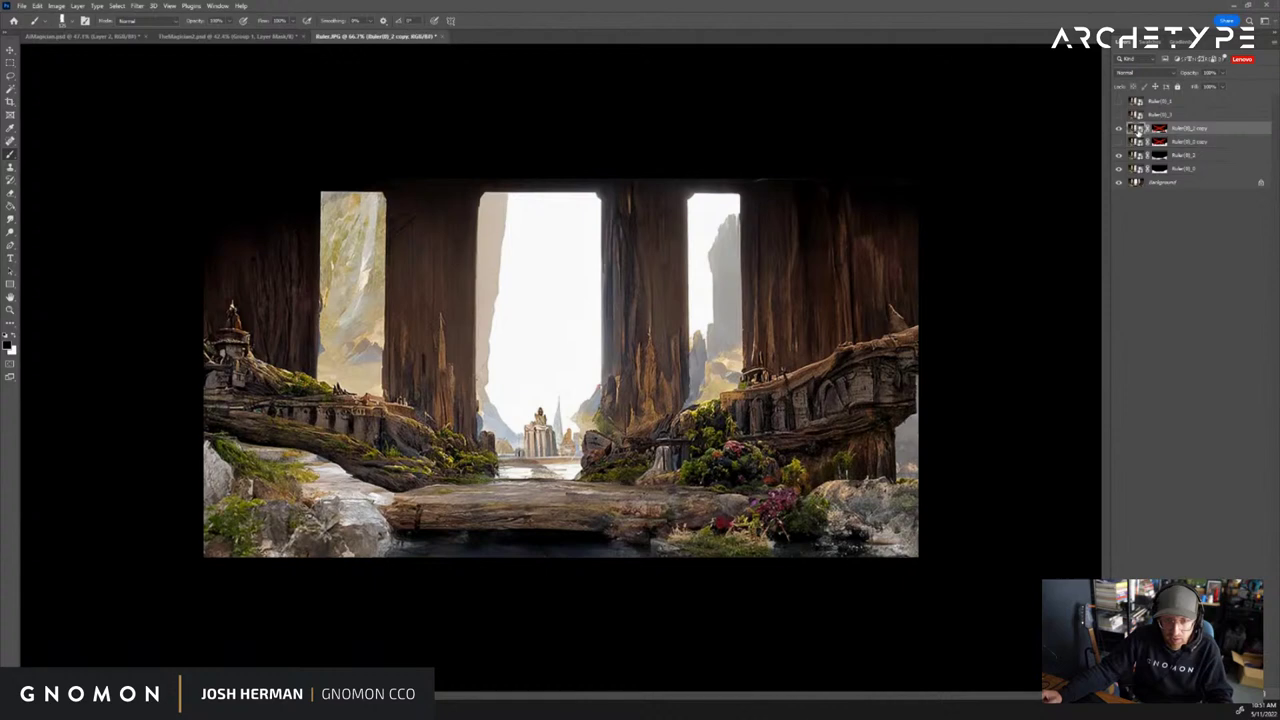
pyautogui.keyDown('shift'); pyautogui.click(1160, 133); pyautogui.keyUp('shift')
pyautogui.click(1161, 134)
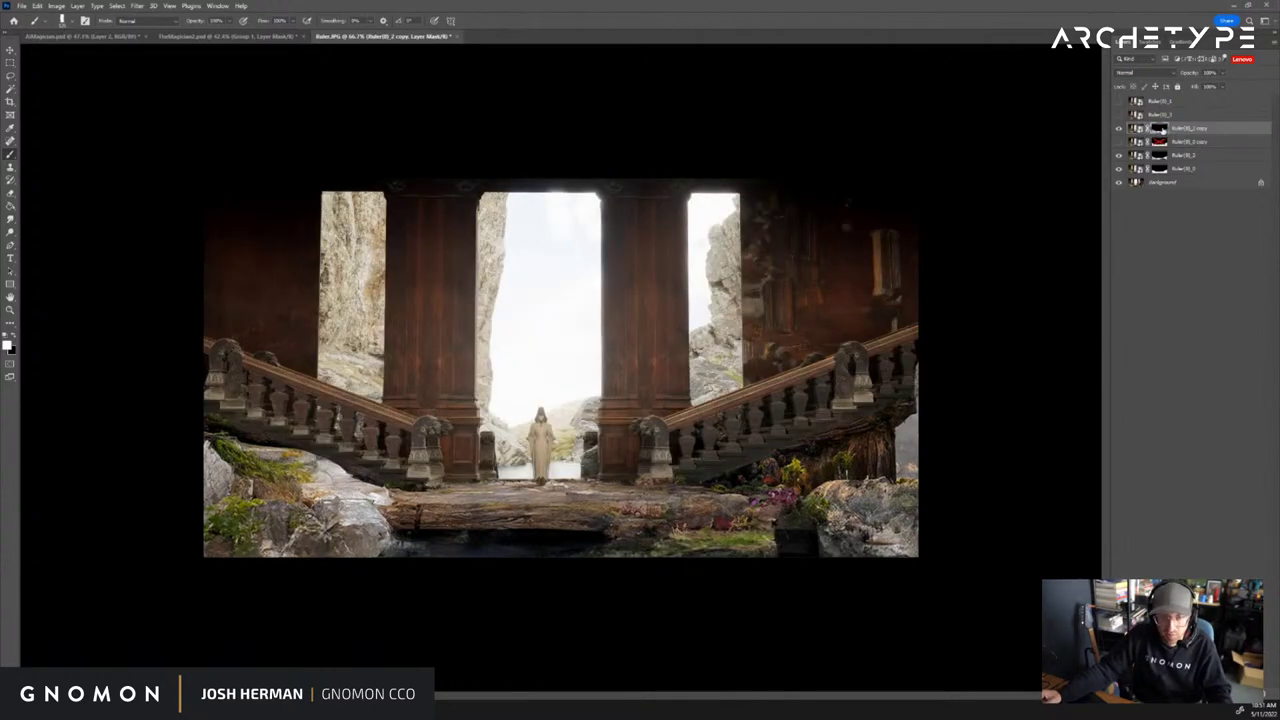
pyautogui.moveTo(1161, 130)
pyautogui.mouseDown()
pyautogui.moveTo(1240, 640)
pyautogui.moveTo(1262, 694)
pyautogui.mouseUp()
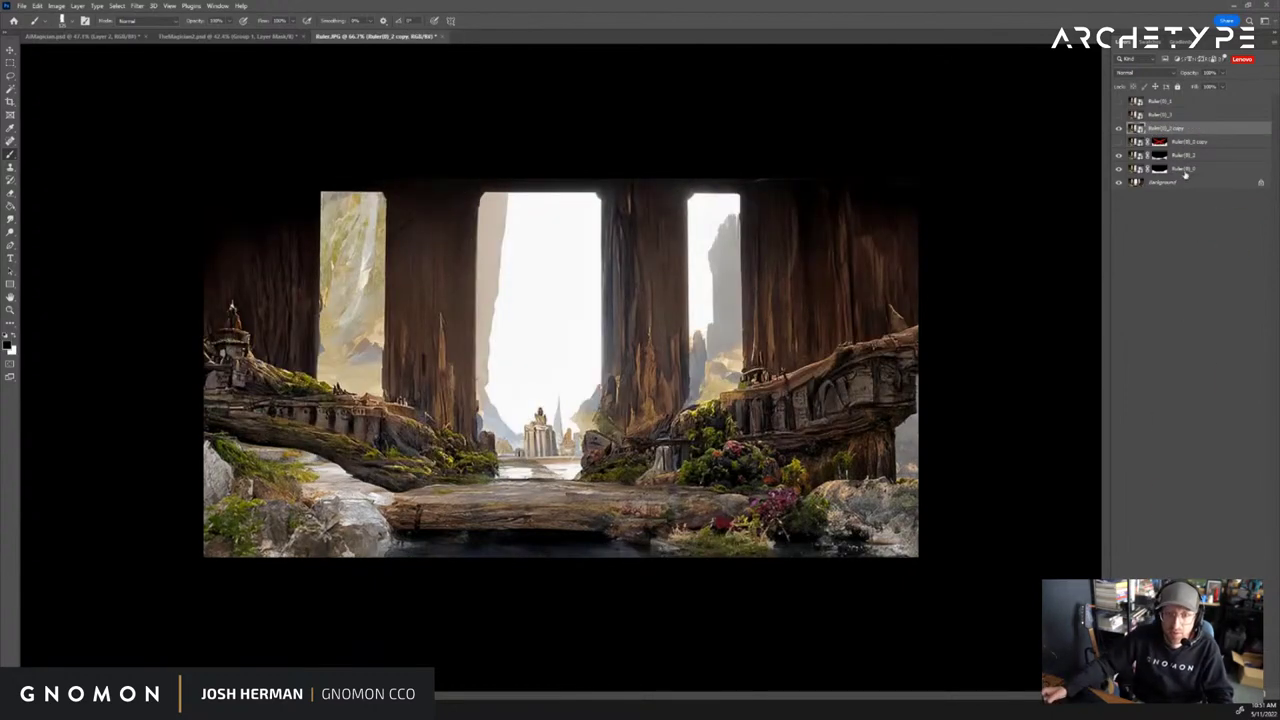
pyautogui.click(1119, 128)
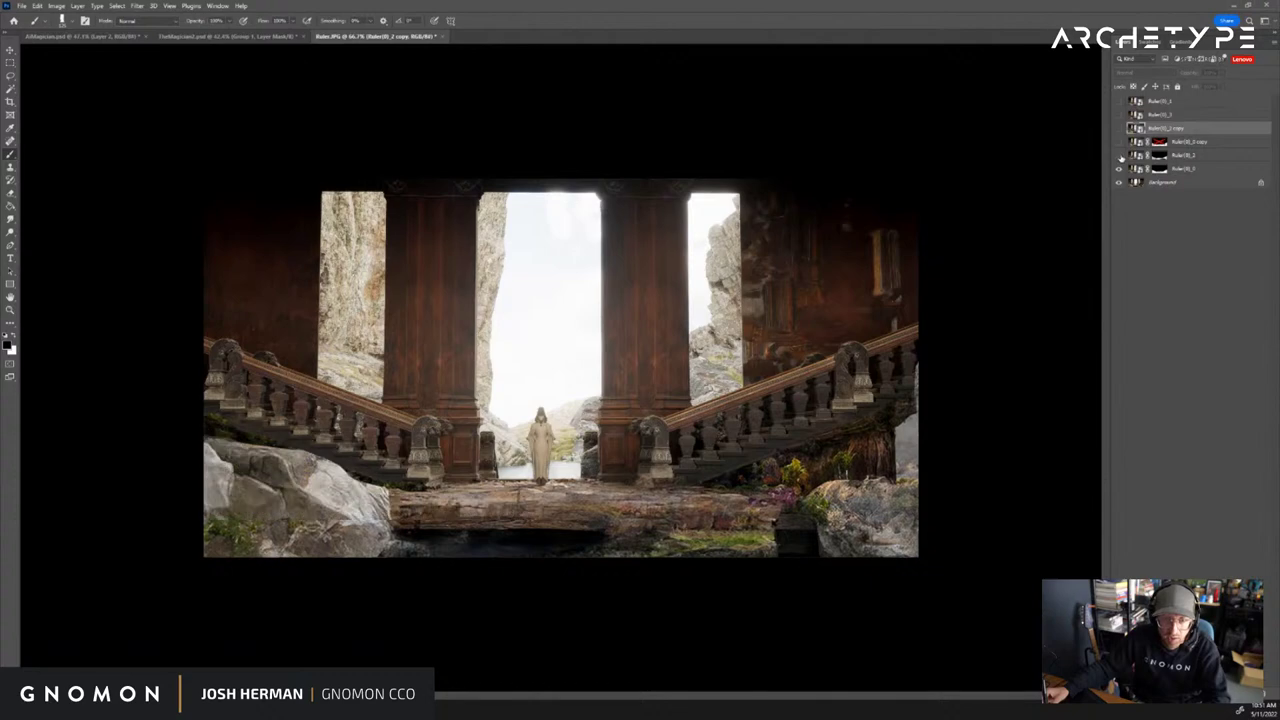
# Try painting the Ruler(0)_2 wood textures into the pillar and wall right of the statue through its mask, and undo the strokes
pyautogui.click(1159, 155)
pyautogui.moveTo(632, 245)
pyautogui.mouseDown()
pyautogui.moveTo(642, 385)
pyautogui.moveTo(688, 310)
pyautogui.moveTo(618, 425)
pyautogui.mouseUp()
pyautogui.moveTo(725, 260); pyautogui.dragTo(805, 365)
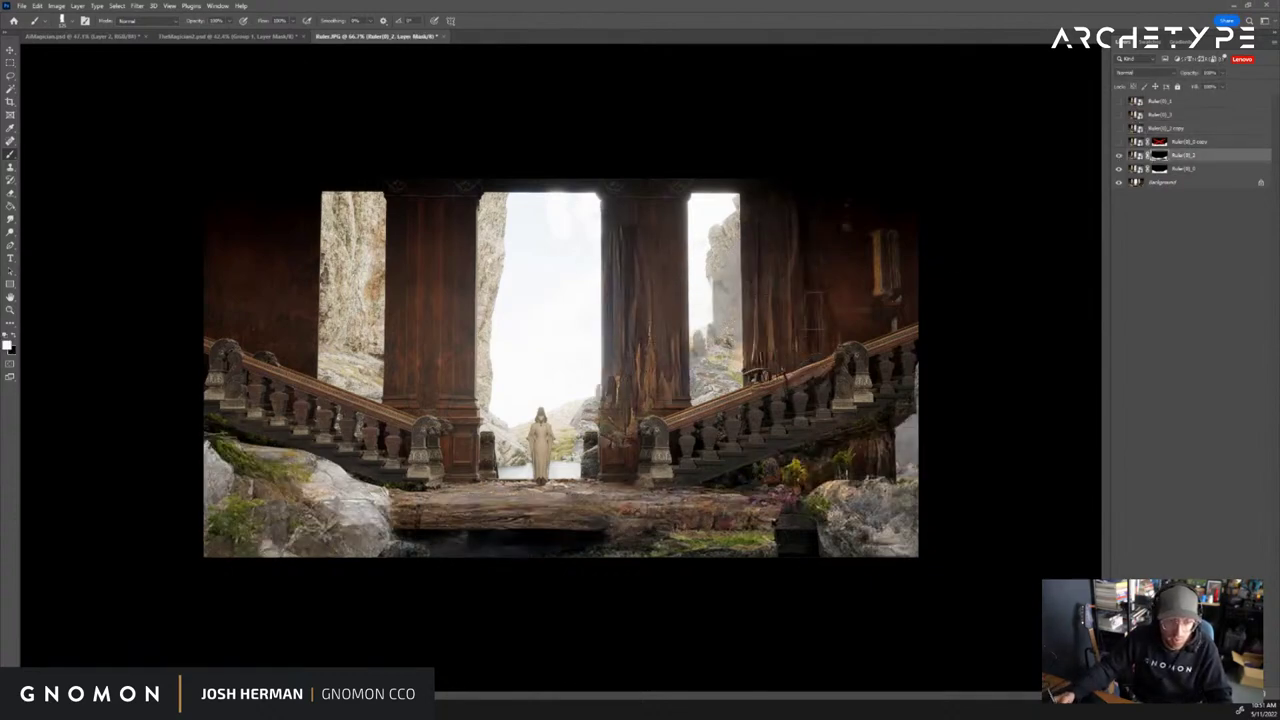
pyautogui.hotkey('ctrl', 'z')
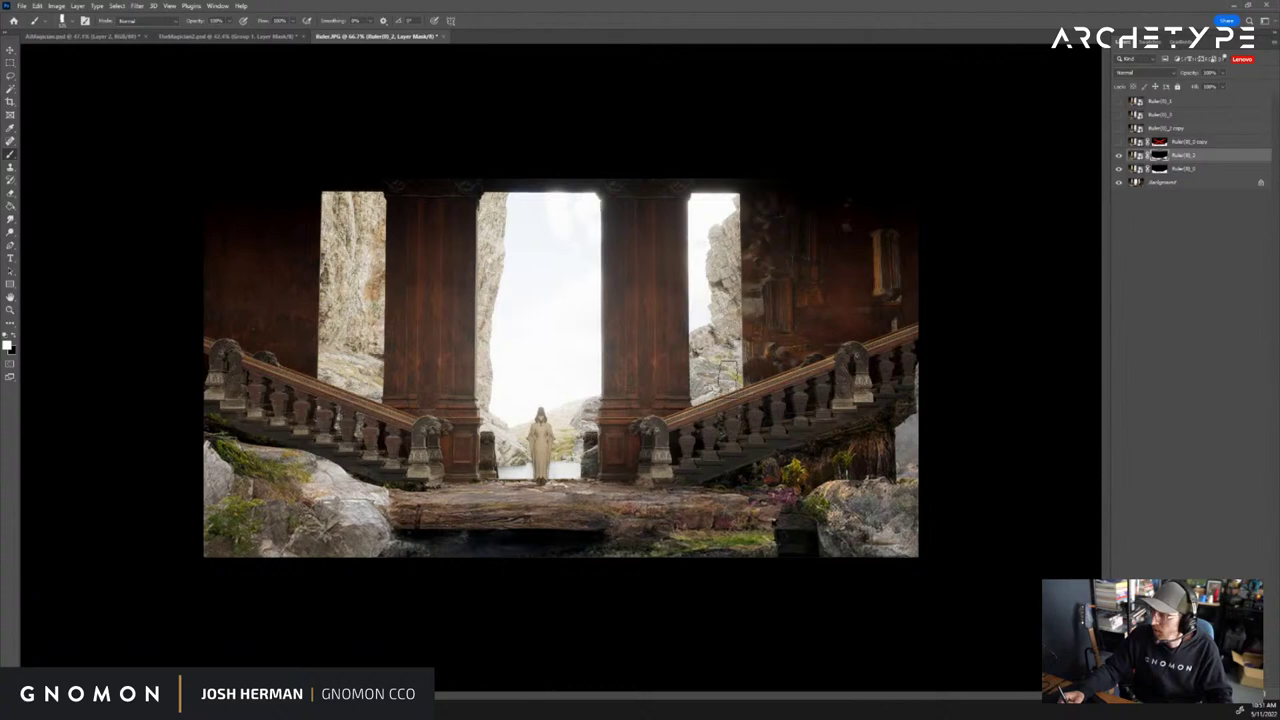
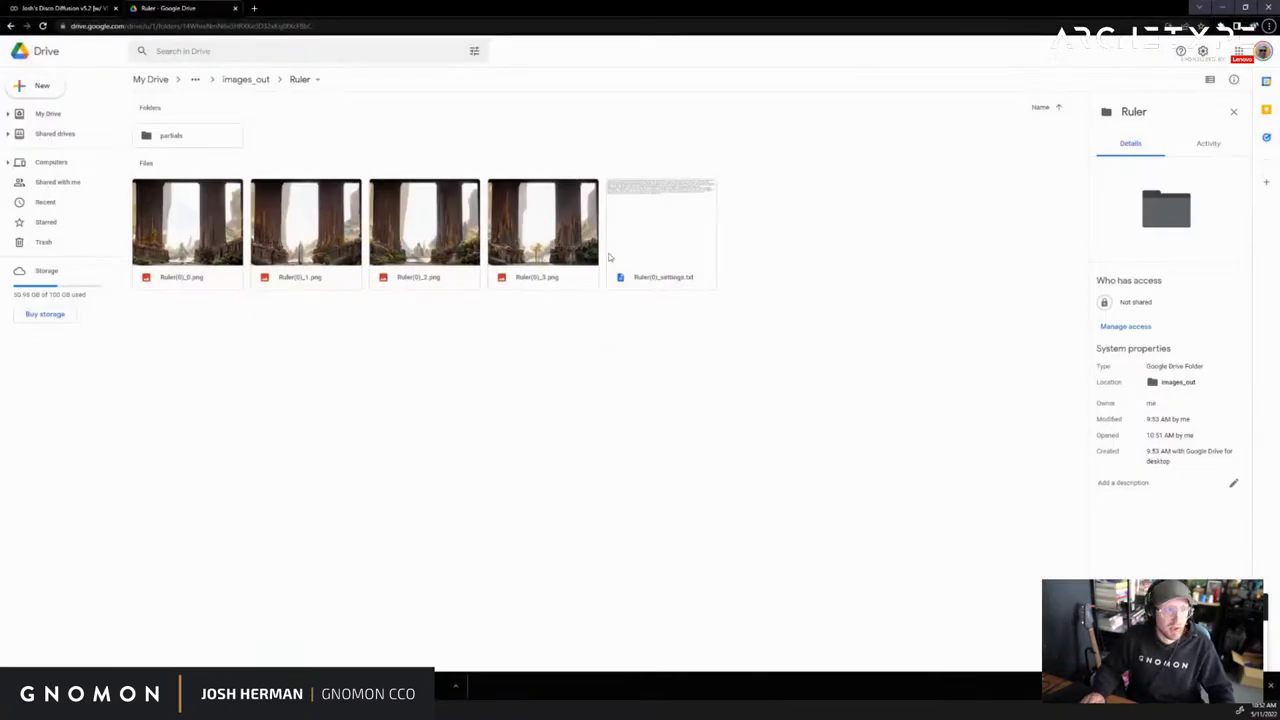
# Switch to the Disco Diffusion notebook in Colab, expand the Diffuse section and check the running render's preview image and progress
pyautogui.click(65, 8)
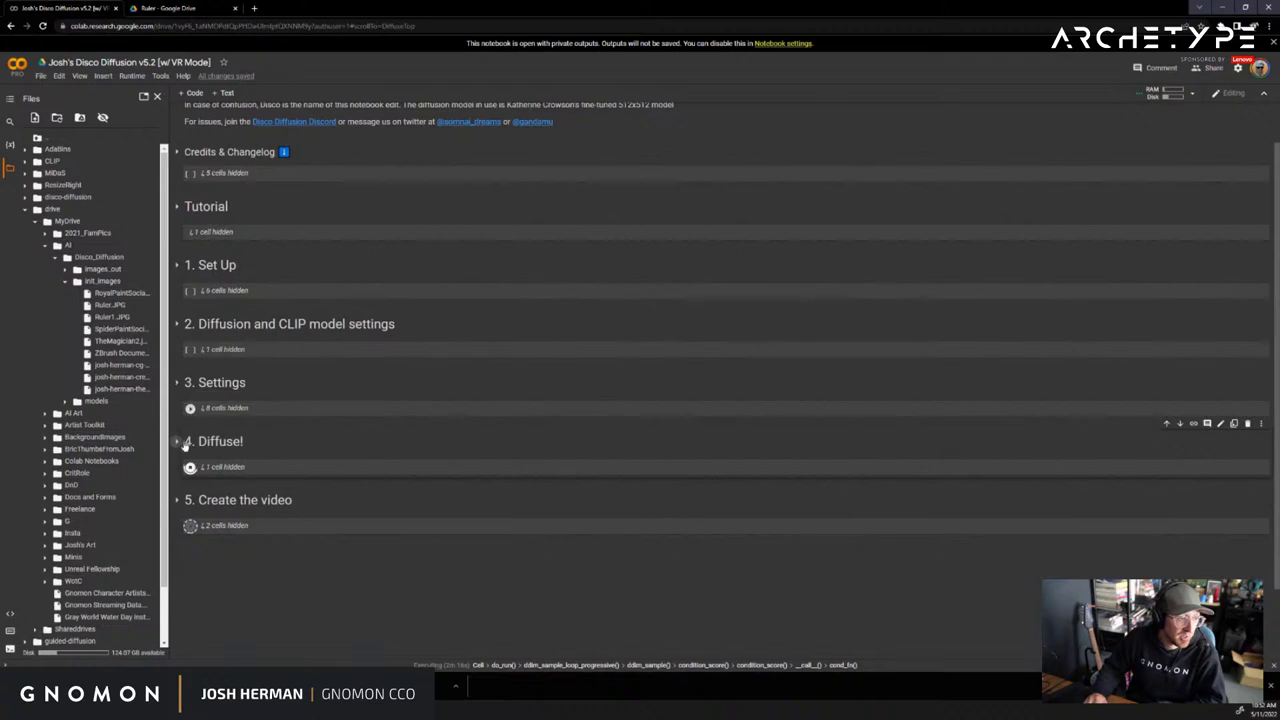
pyautogui.click(176, 441)
pyautogui.scroll(-10, 210, 450)
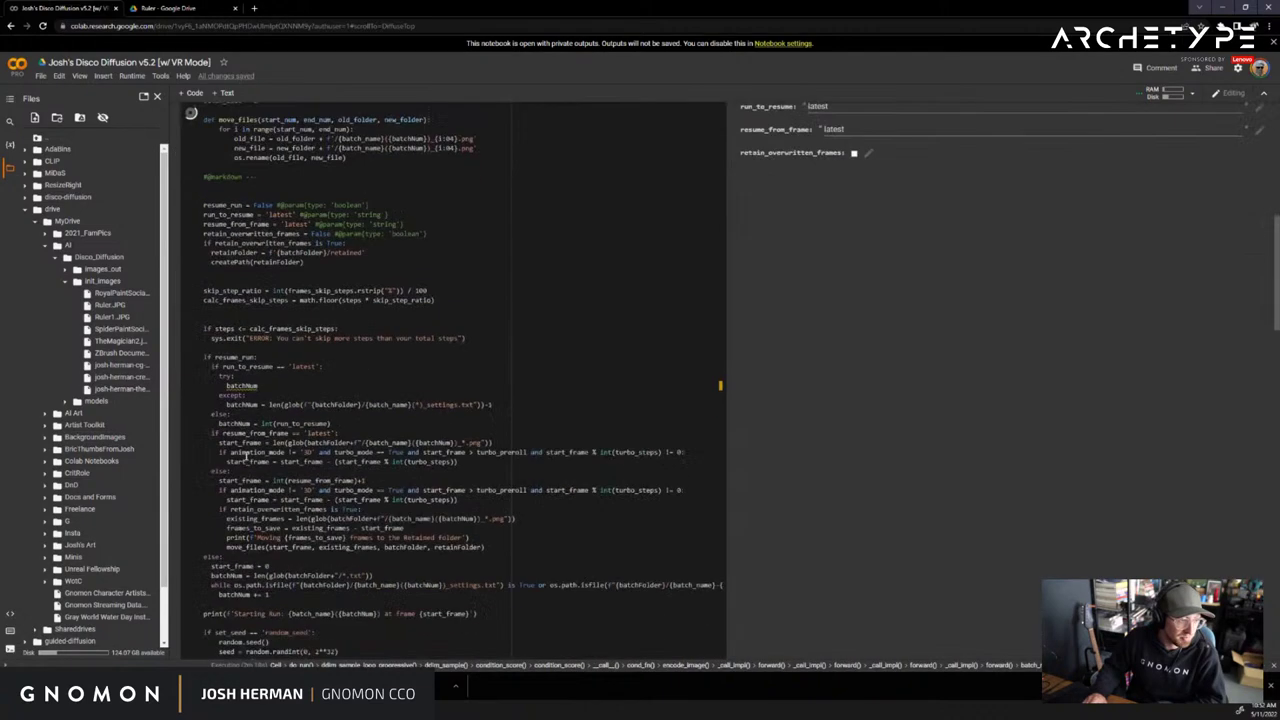
pyautogui.scroll(-15, 244, 455)
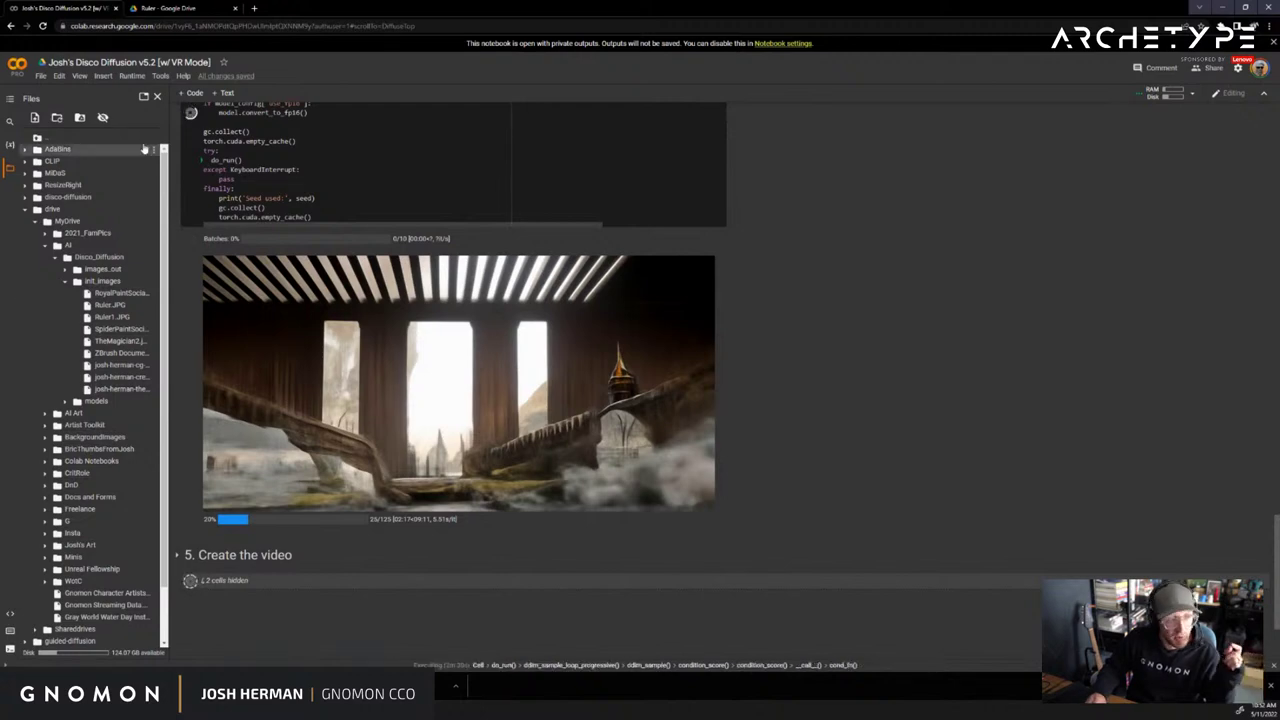
# Restart the notebook's runtime to stop the current render run
pyautogui.click(132, 76)
pyautogui.click(160, 180)
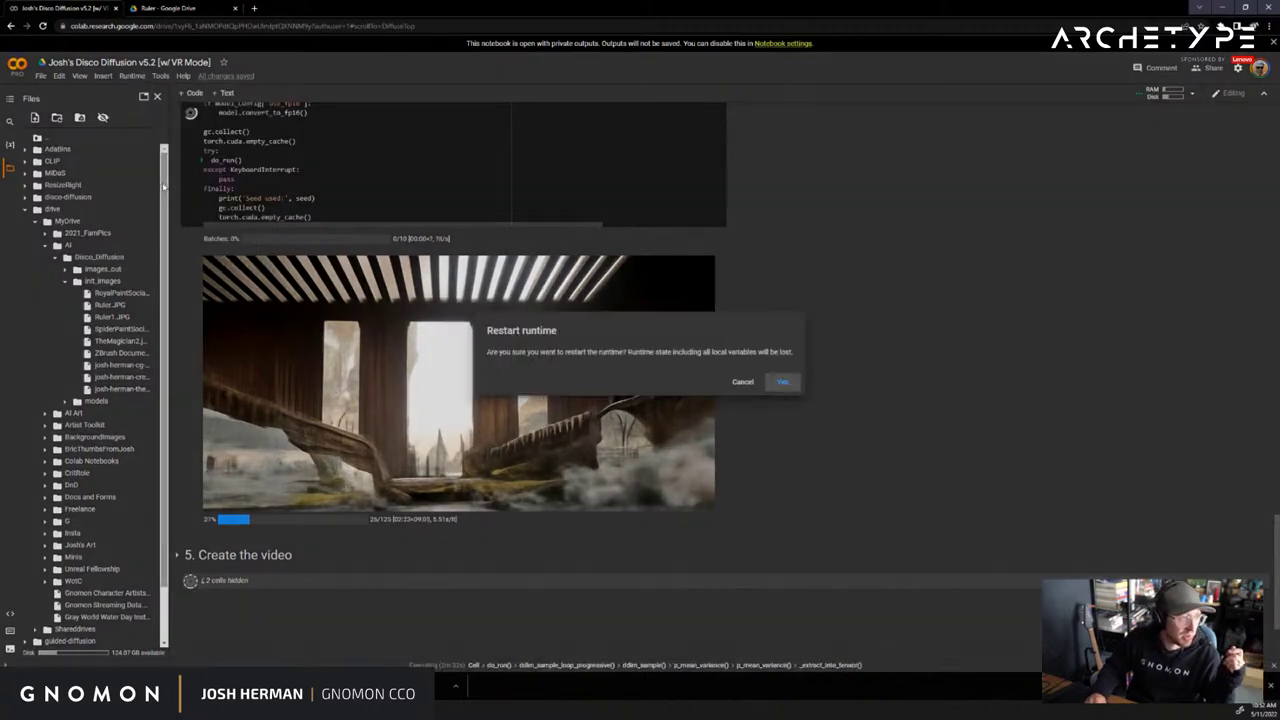
pyautogui.click(797, 388)
# Expand the notebook's Settings section and insert the artist "James Howe," before "matte painting" in the first text prompt
pyautogui.scroll(20, 721, 502)
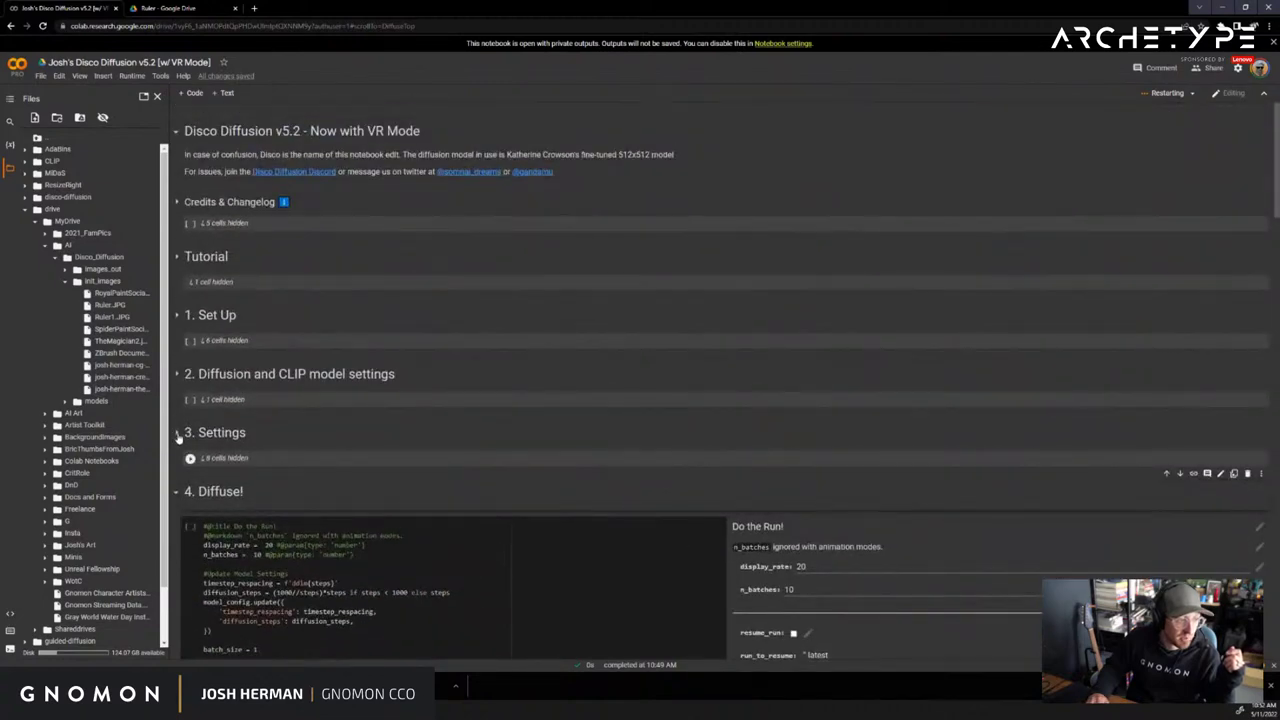
pyautogui.click(190, 457)
pyautogui.scroll(-5, 476, 467)
pyautogui.scroll(-3, 420, 468)
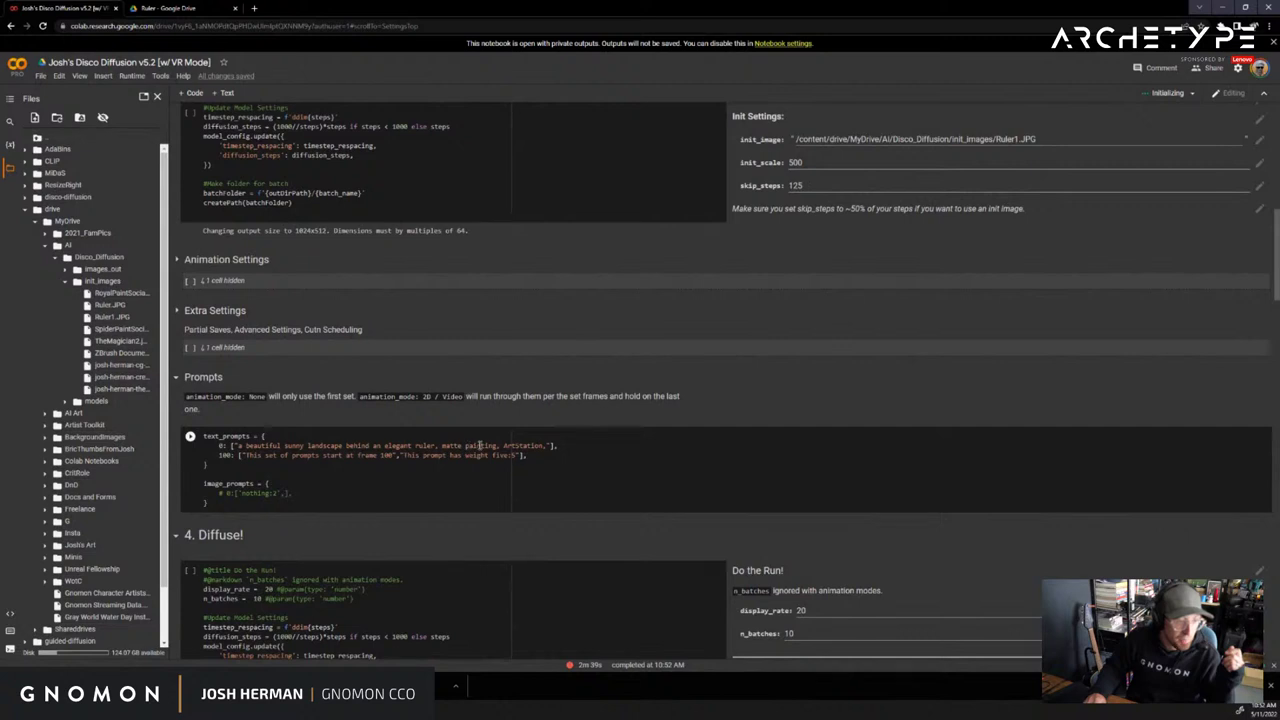
pyautogui.click(440, 446)
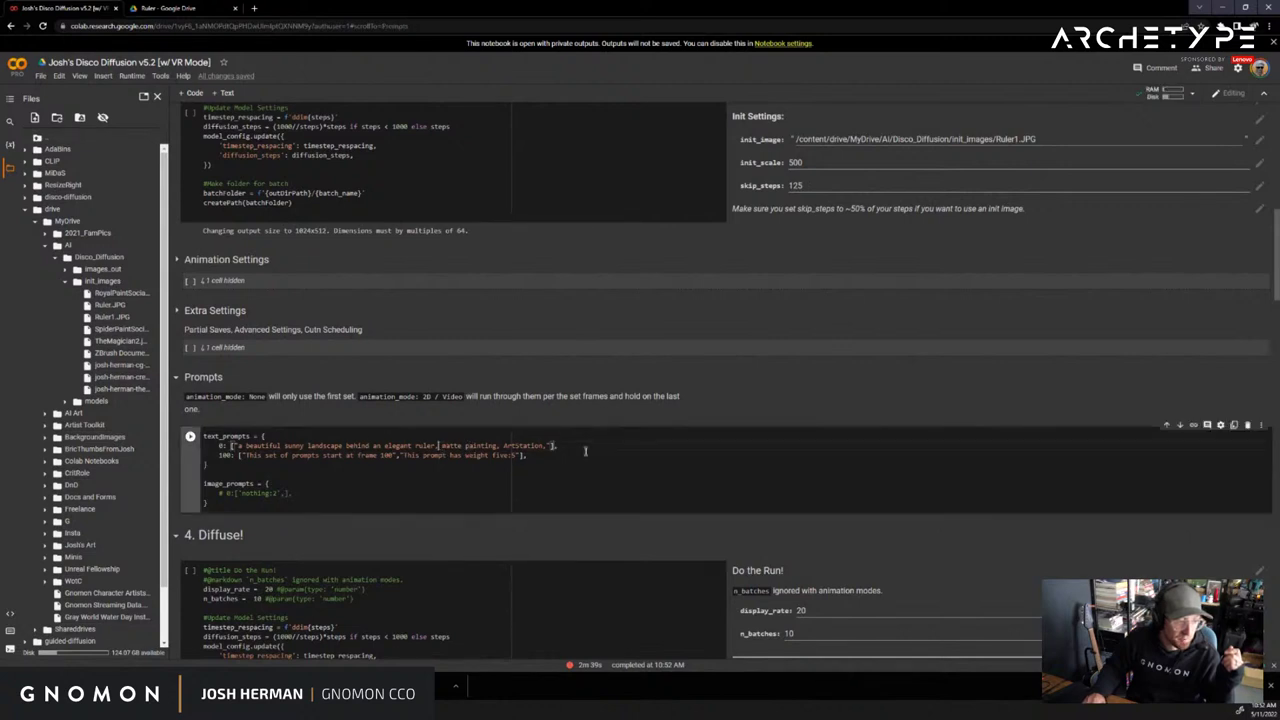
pyautogui.write('J')
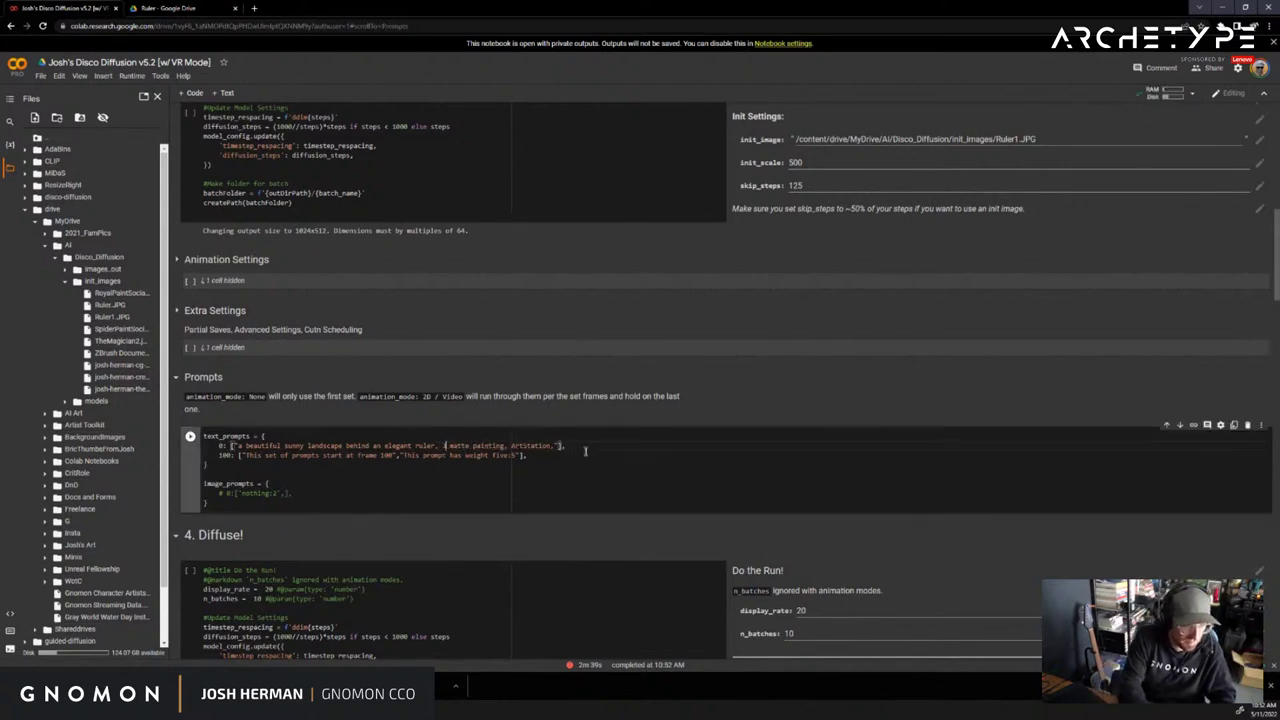
pyautogui.write('James Howe,')
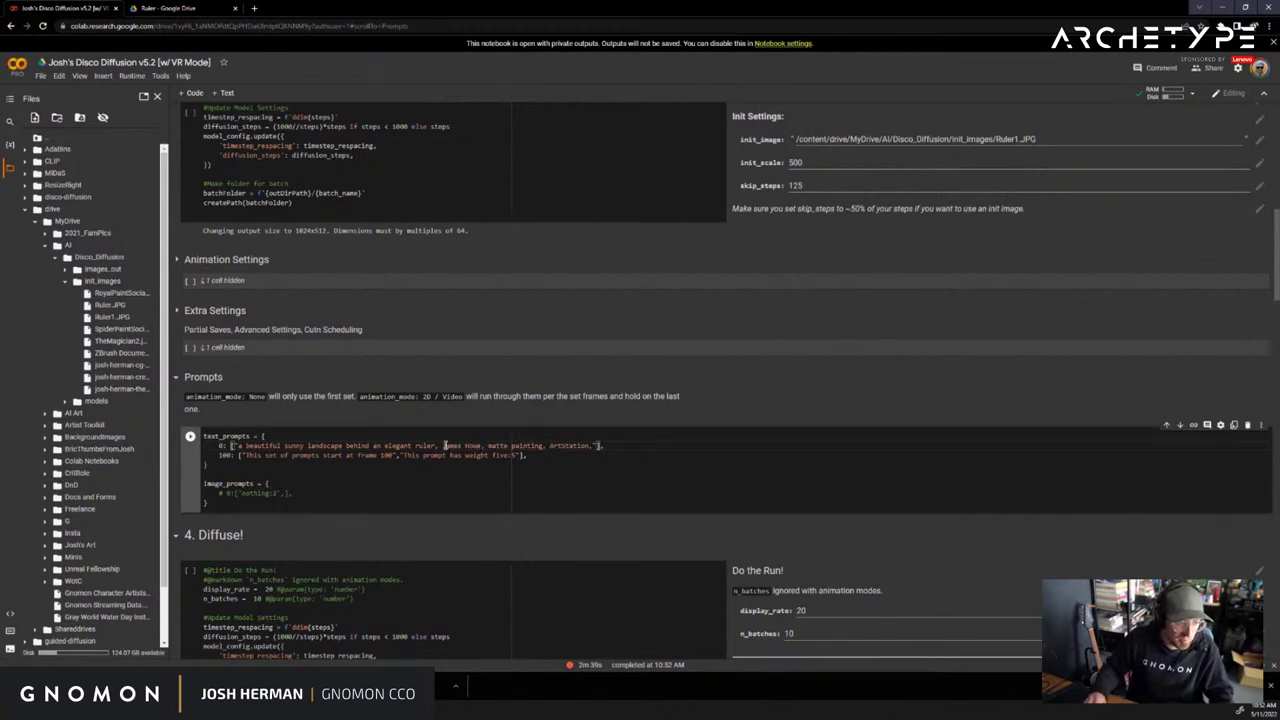
# Copy "James Howe" from the prompt and look up images for that name on Google in a new browser tab
pyautogui.moveTo(444, 446); pyautogui.dragTo(480, 448)
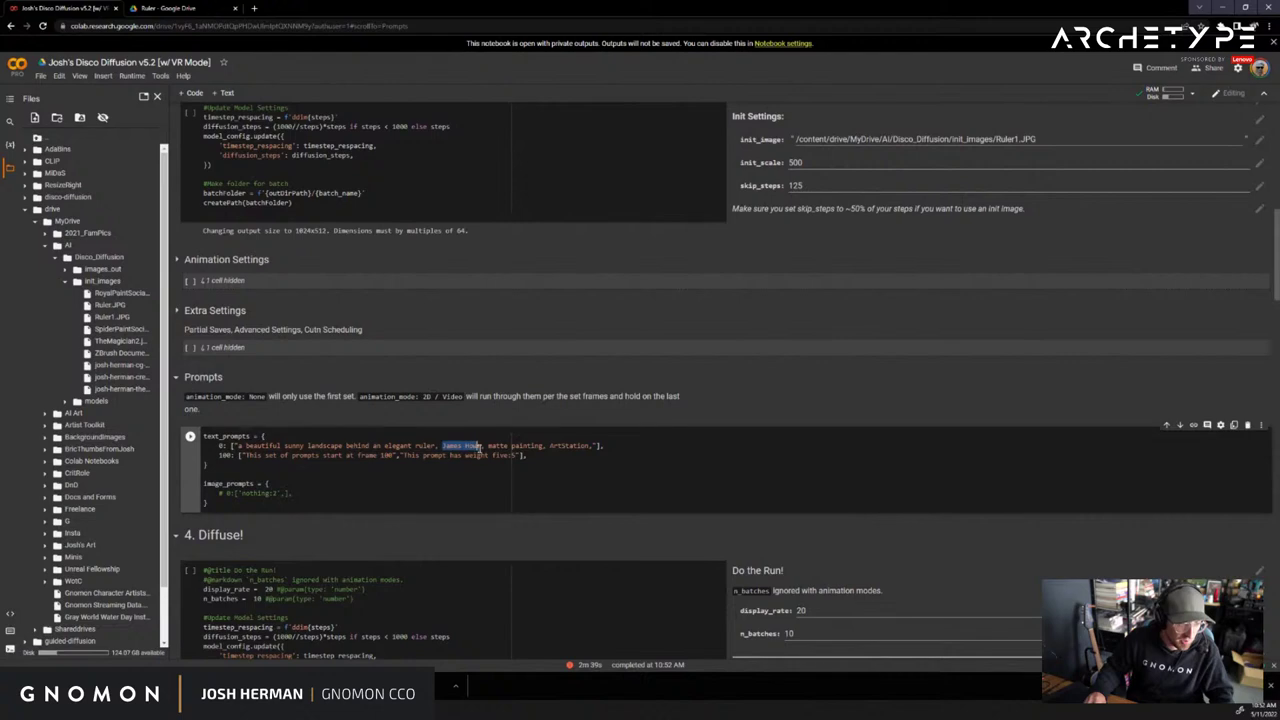
pyautogui.hotkey('ctrl', 'c')
pyautogui.hotkey('ctrl', 't')
pyautogui.hotkey('ctrl', 'v')
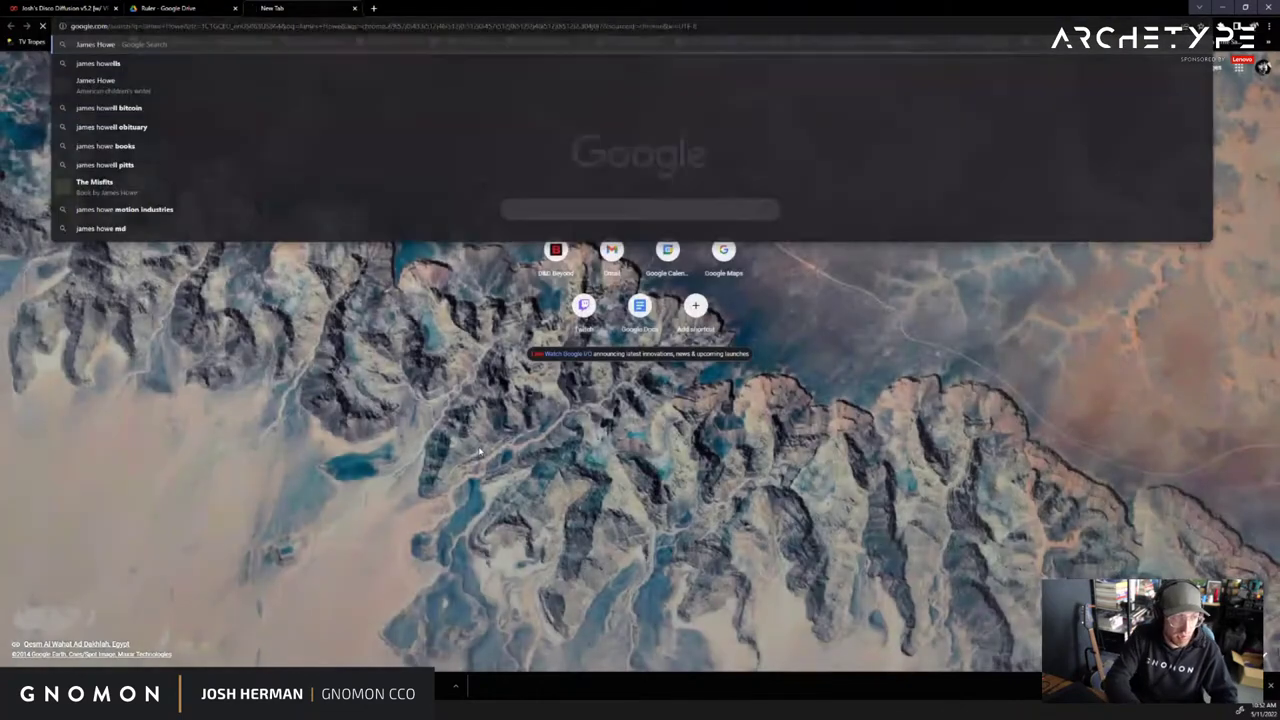
pyautogui.press('Return')
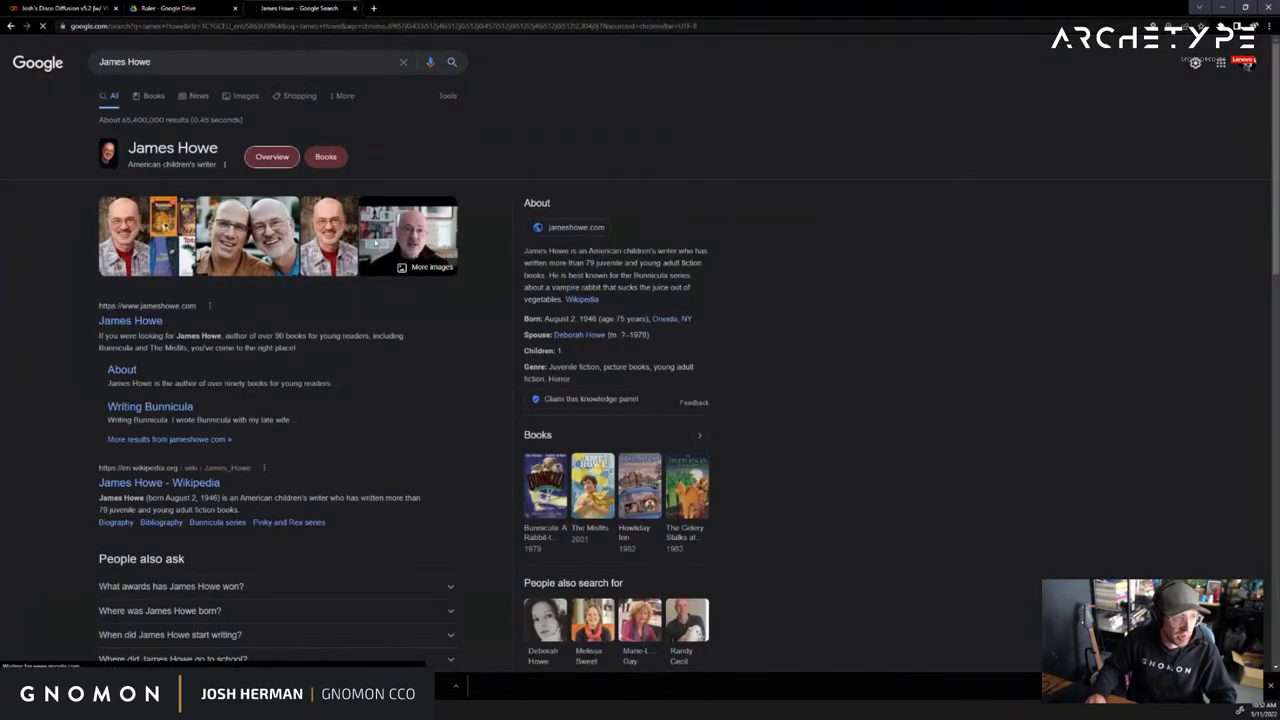
pyautogui.click(245, 96)
# Narrow the image search to "james howe artist" and further to "james howe artist LOTR"
pyautogui.click(214, 63)
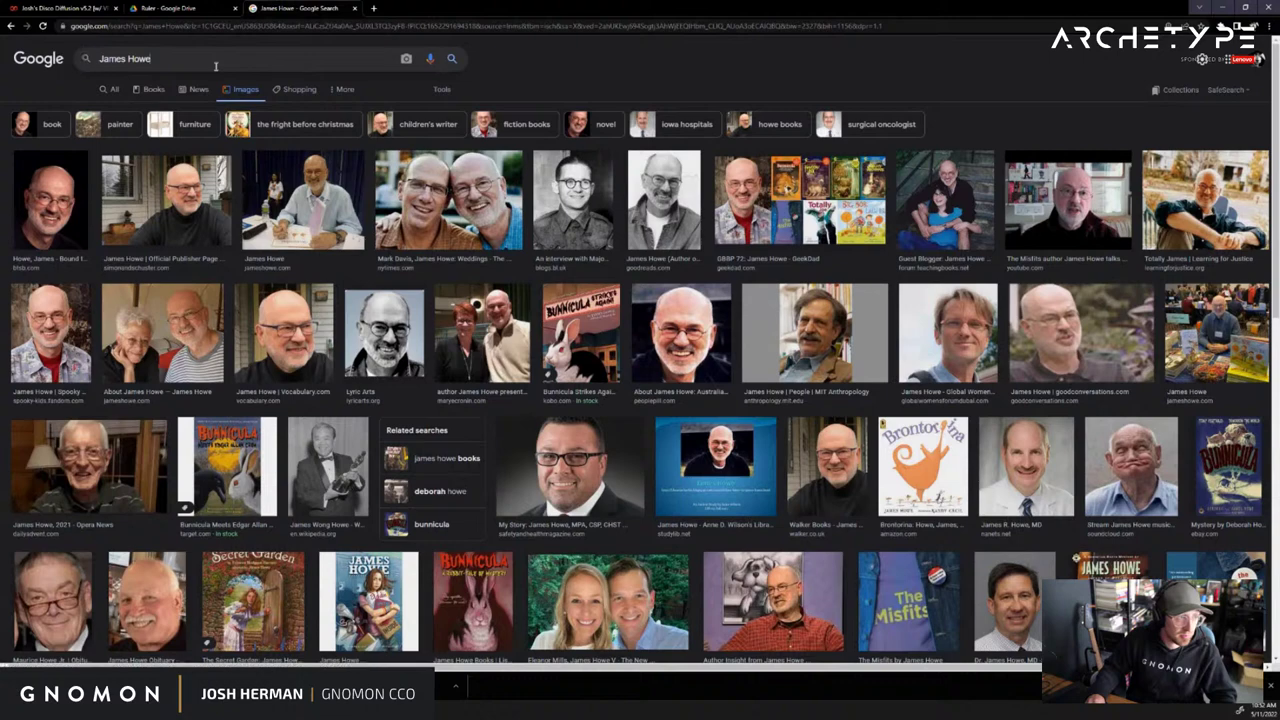
pyautogui.write('ar')
pyautogui.click(204, 84)
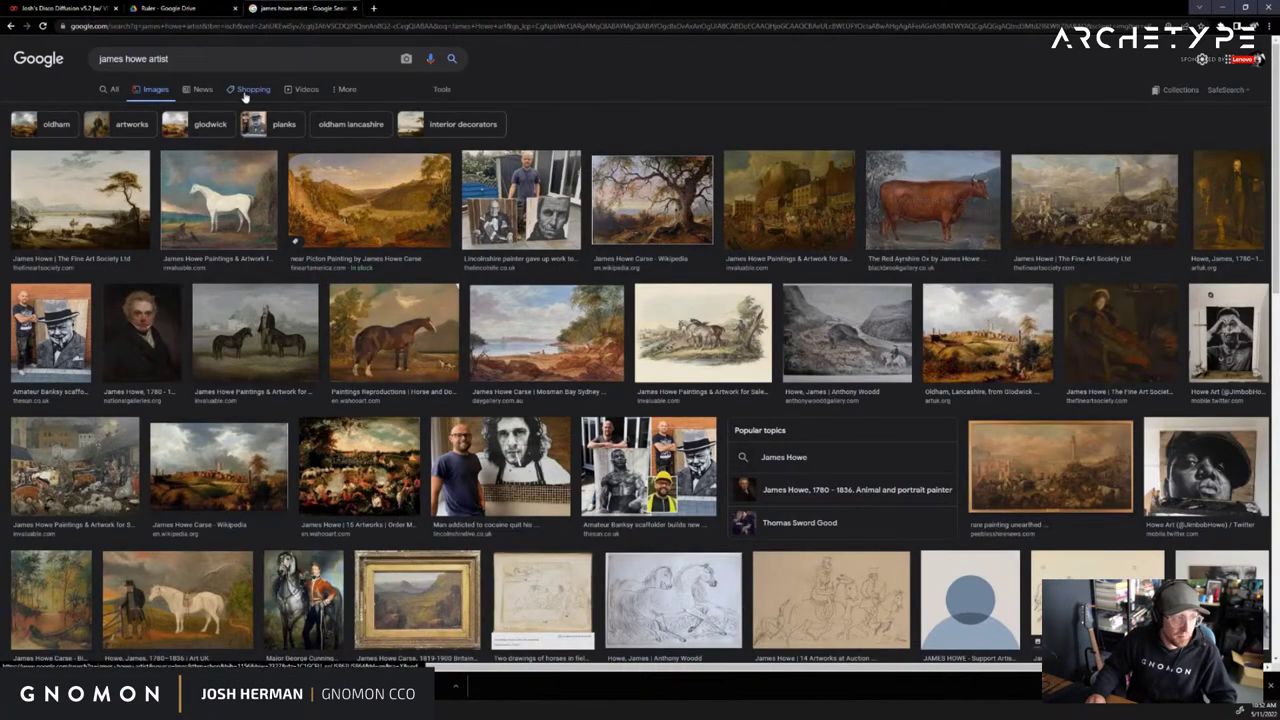
pyautogui.click(238, 58)
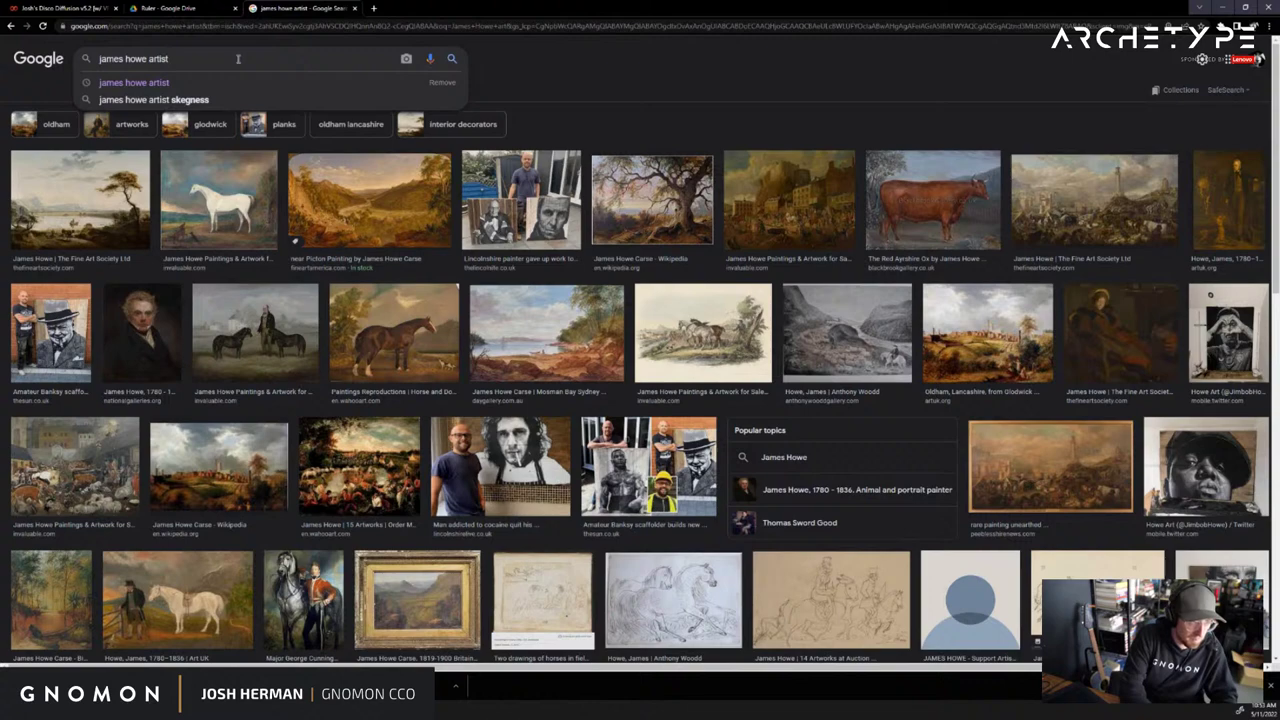
pyautogui.write('LOR')
pyautogui.press('Return')
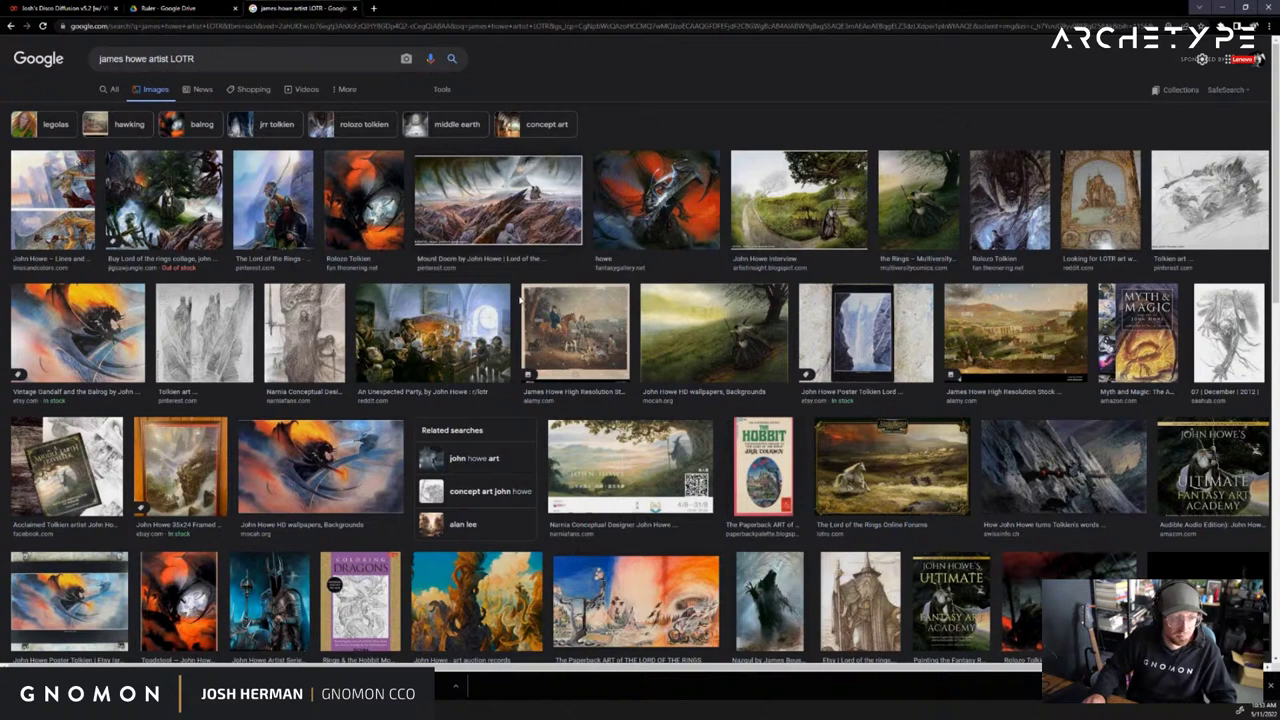
# Compare the web results for "james howe artist LOTR" and "james howe artist", and return to the image results for the LOTR query
pyautogui.click(108, 90)
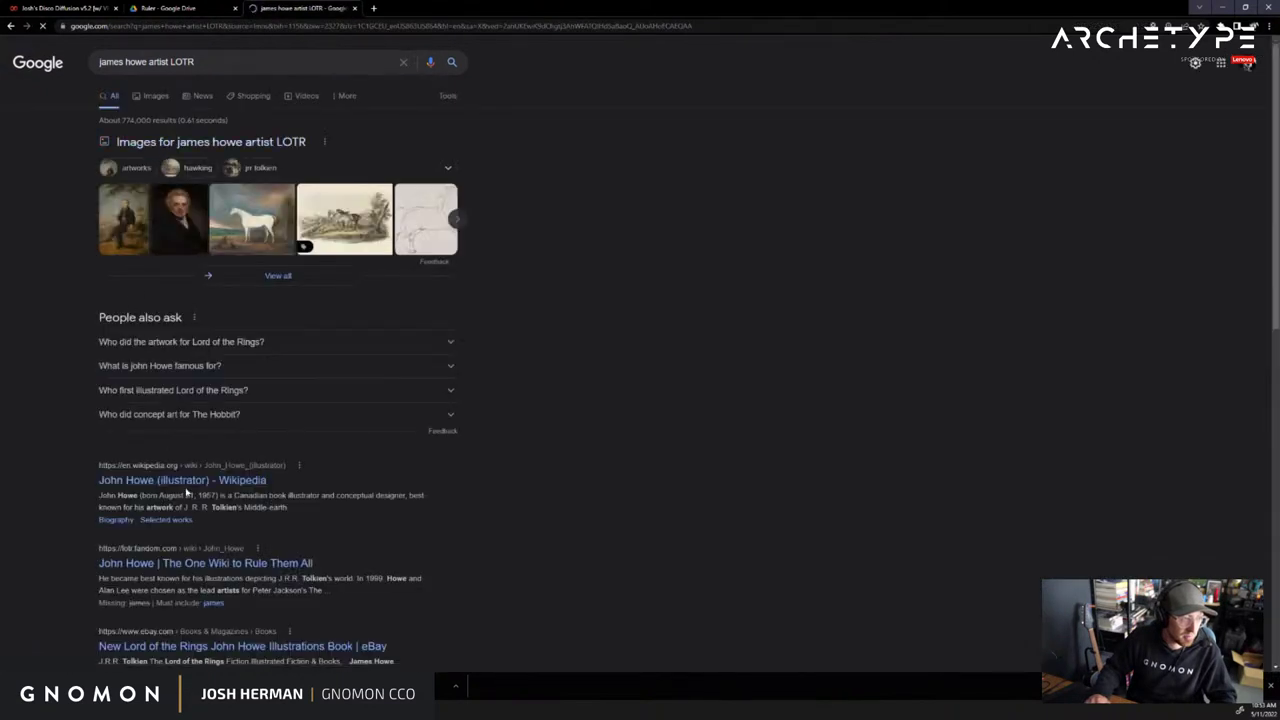
pyautogui.scroll(-2, 195, 555)
pyautogui.scroll(2, 190, 440)
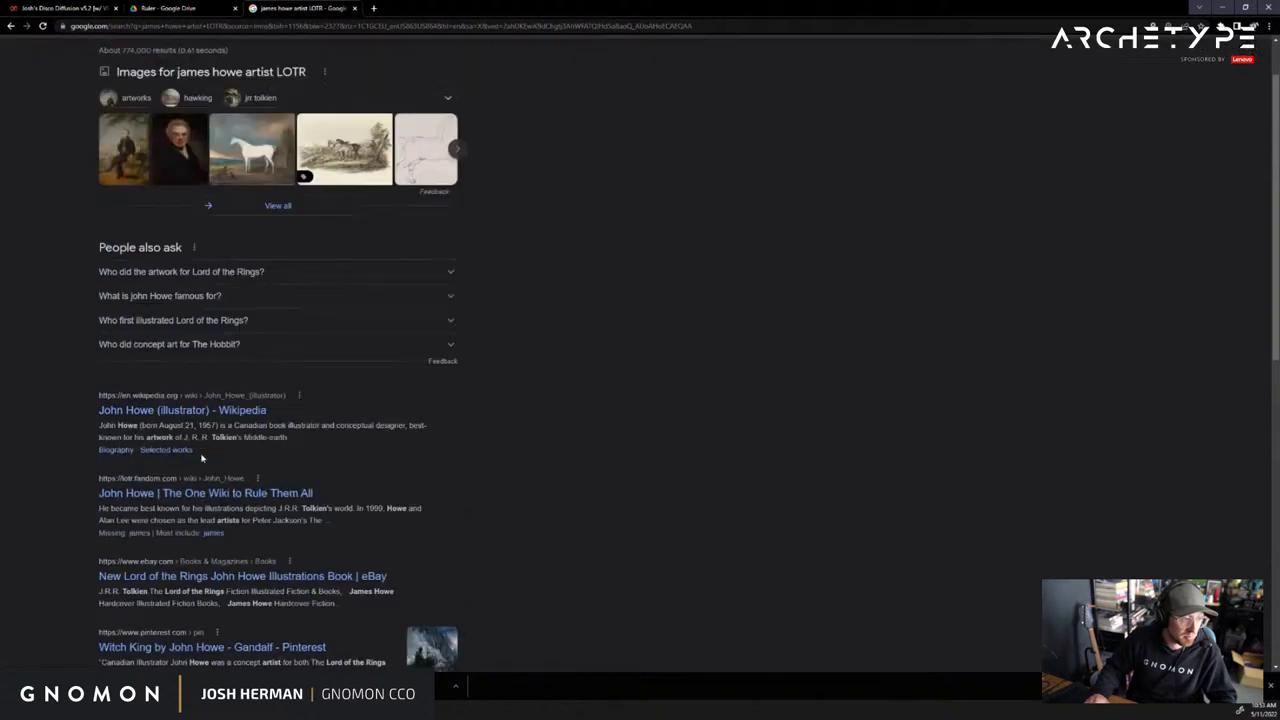
pyautogui.click(207, 62)
pyautogui.doubleClick(207, 62)
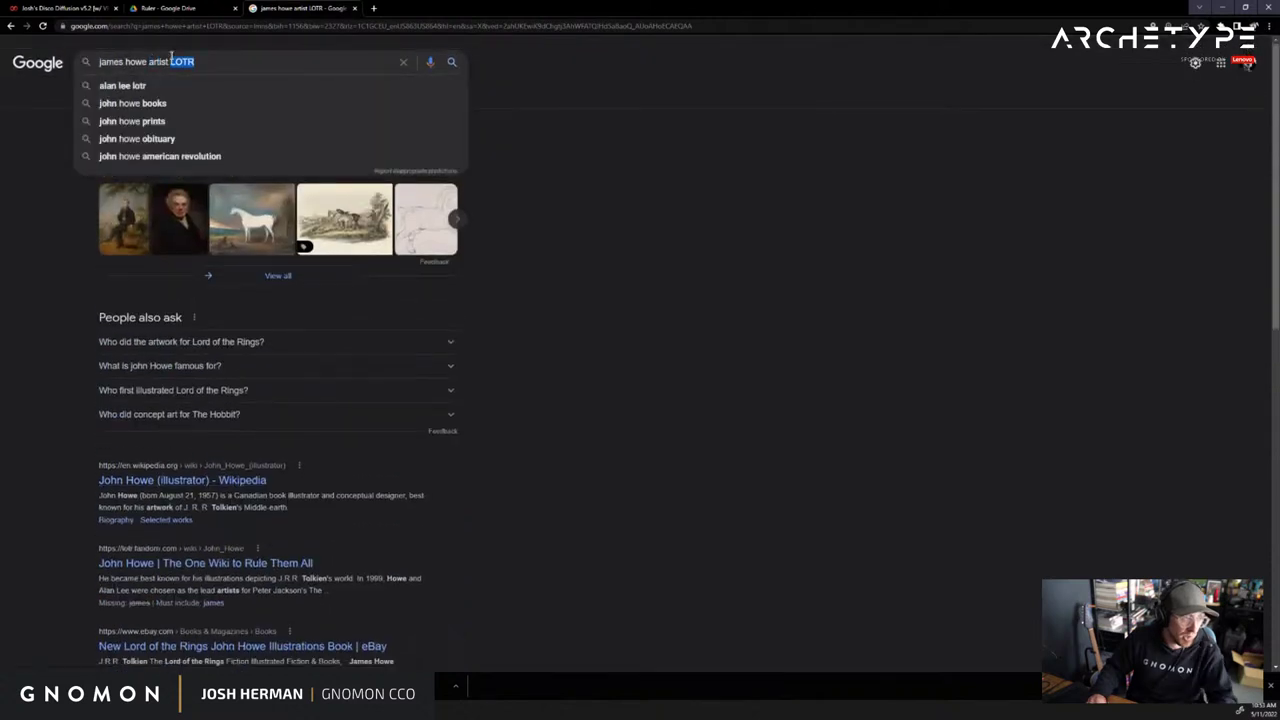
pyautogui.press('BackSpace')
pyautogui.press('Return')
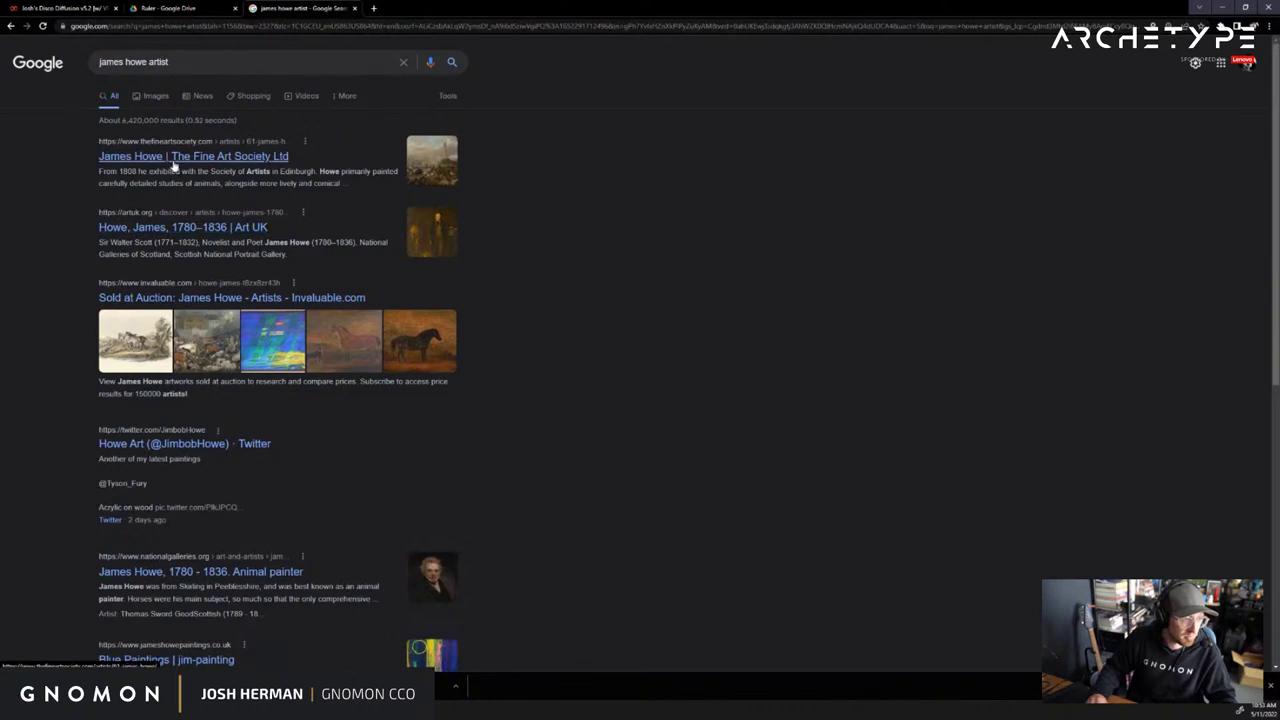
pyautogui.scroll(-3, 173, 171)
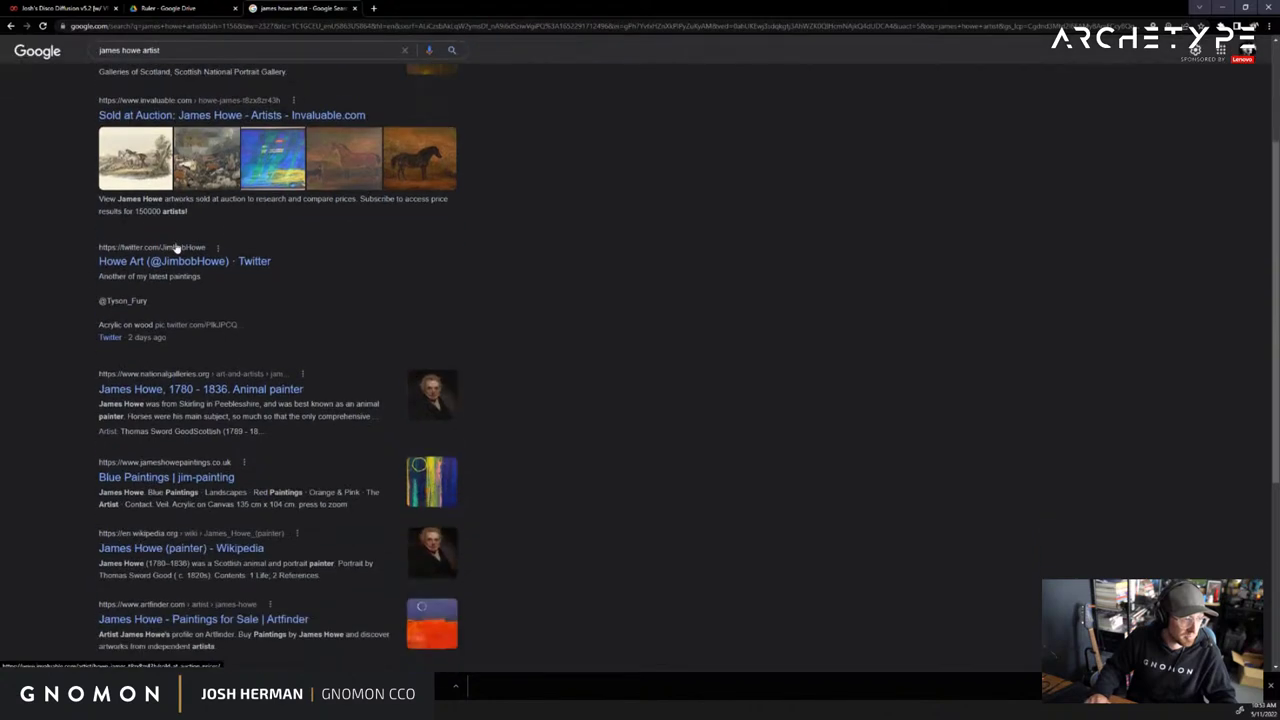
pyautogui.scroll(3, 185, 265)
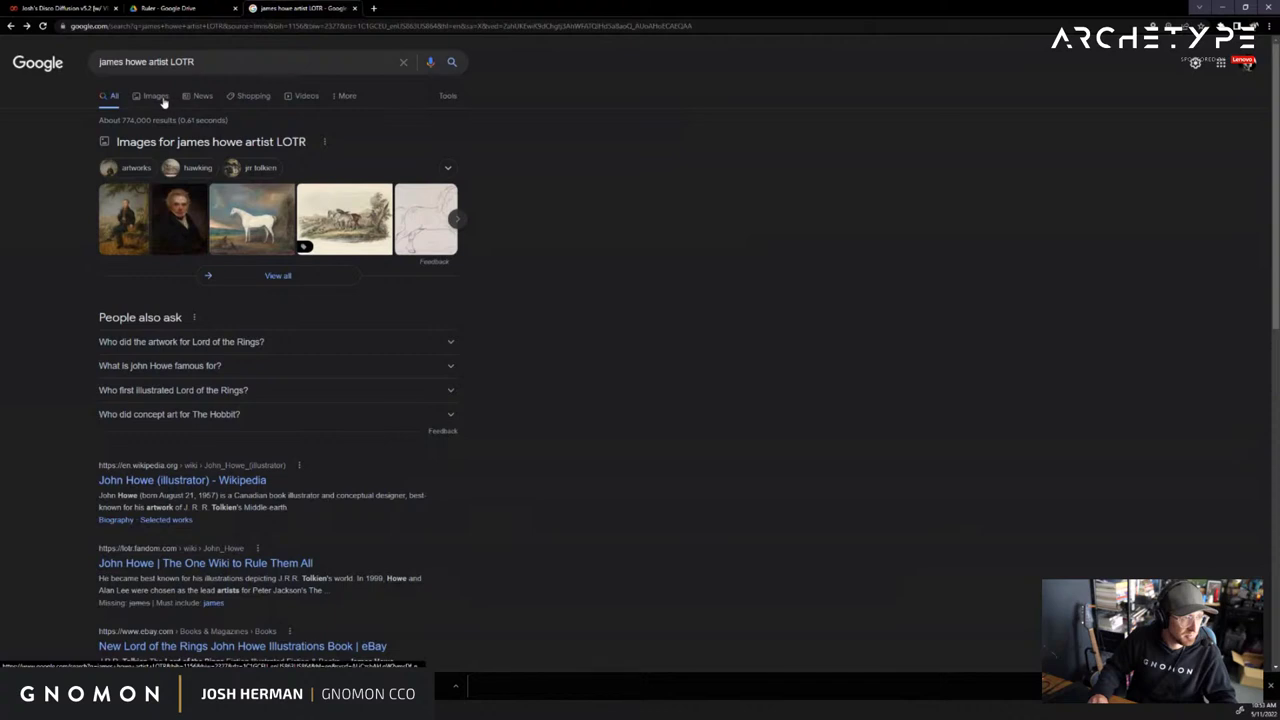
pyautogui.click(156, 97)
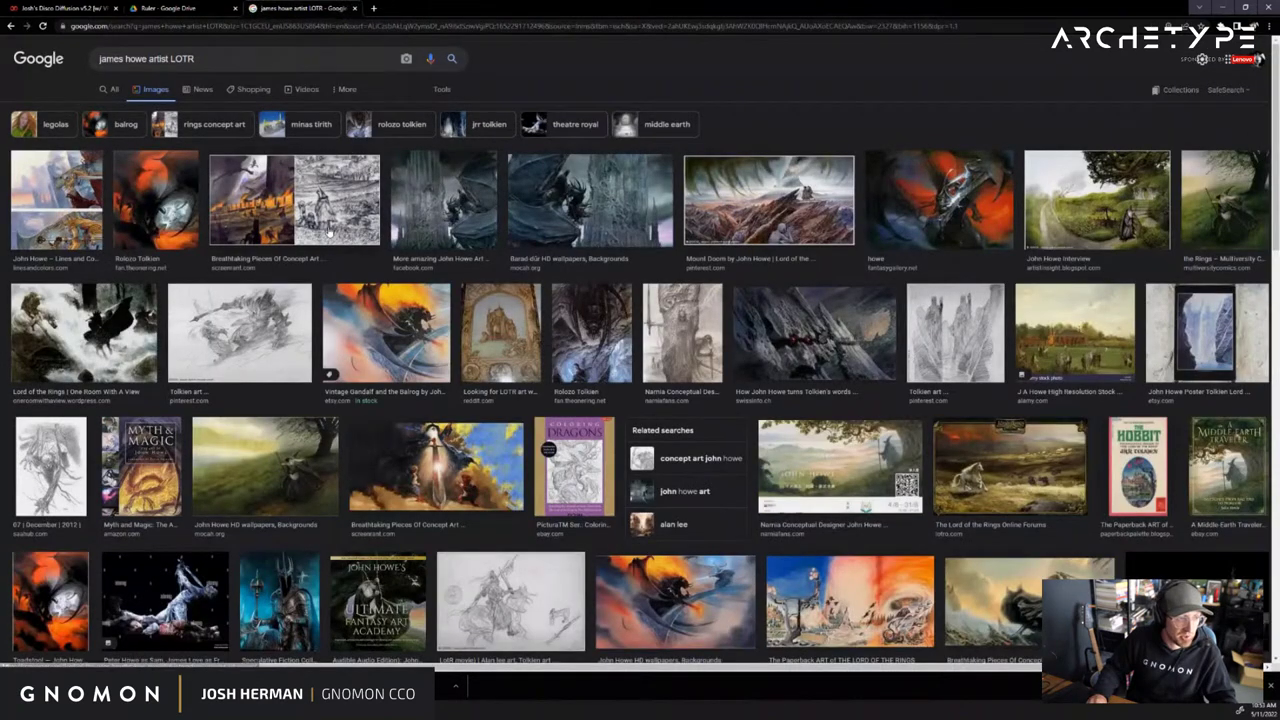
# Glance at the Ruler folder in Google Drive, return to Google Images and search for "larry elmore"
pyautogui.click(168, 9)
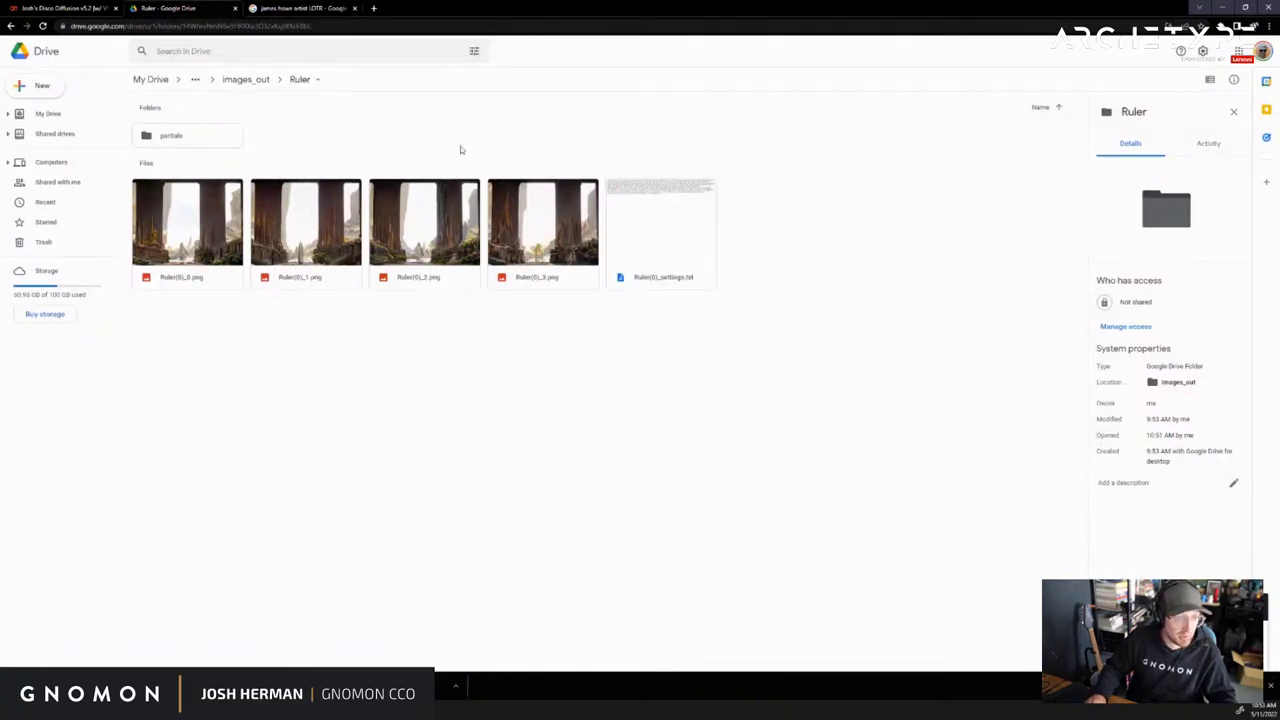
pyautogui.click(293, 8)
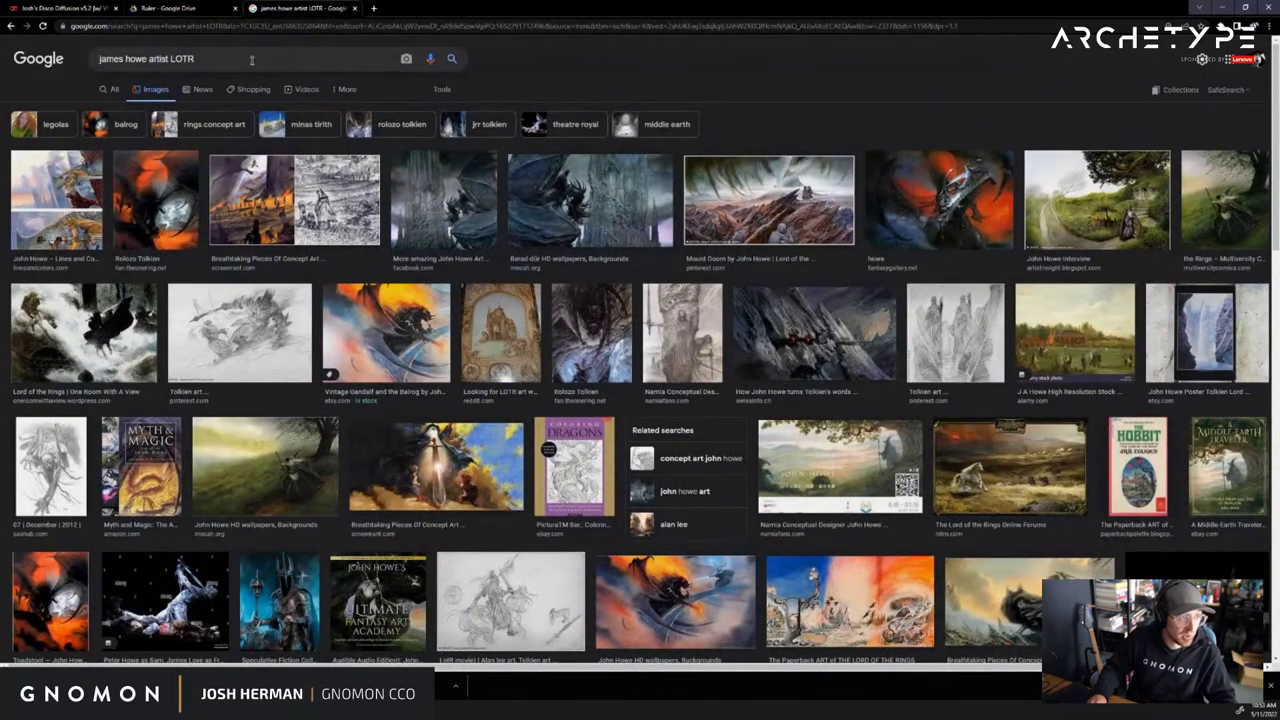
pyautogui.click(251, 60)
pyautogui.write('larry elmore')
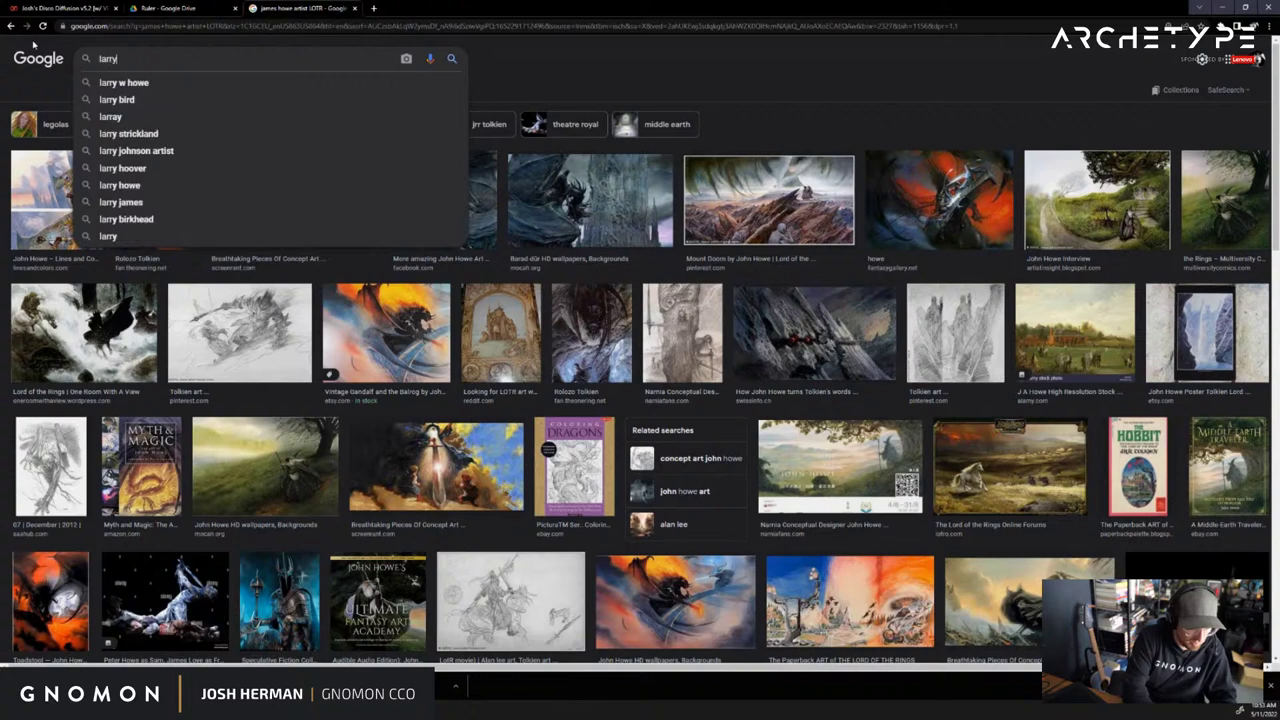
pyautogui.press('Return')
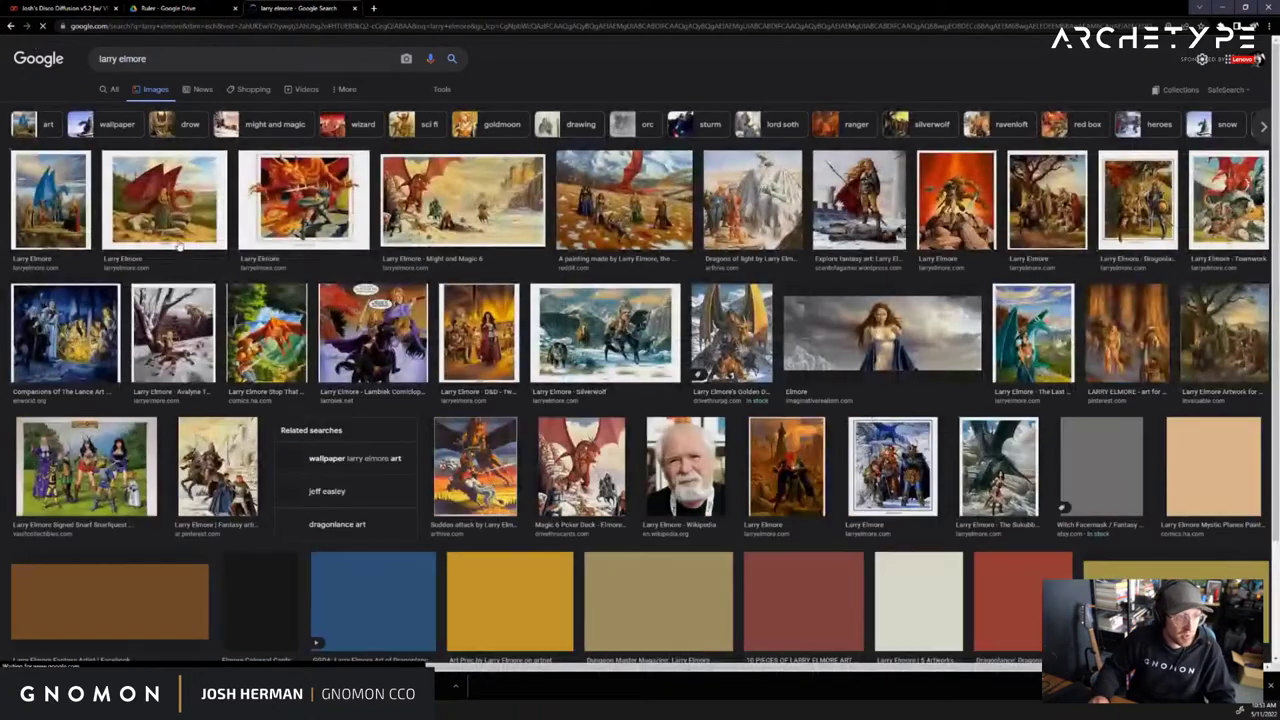
# Preview several Larry Elmore paintings, including Might and Magic 6, the red-caped warrior and Companions of the Lance
pyautogui.click(450, 204)
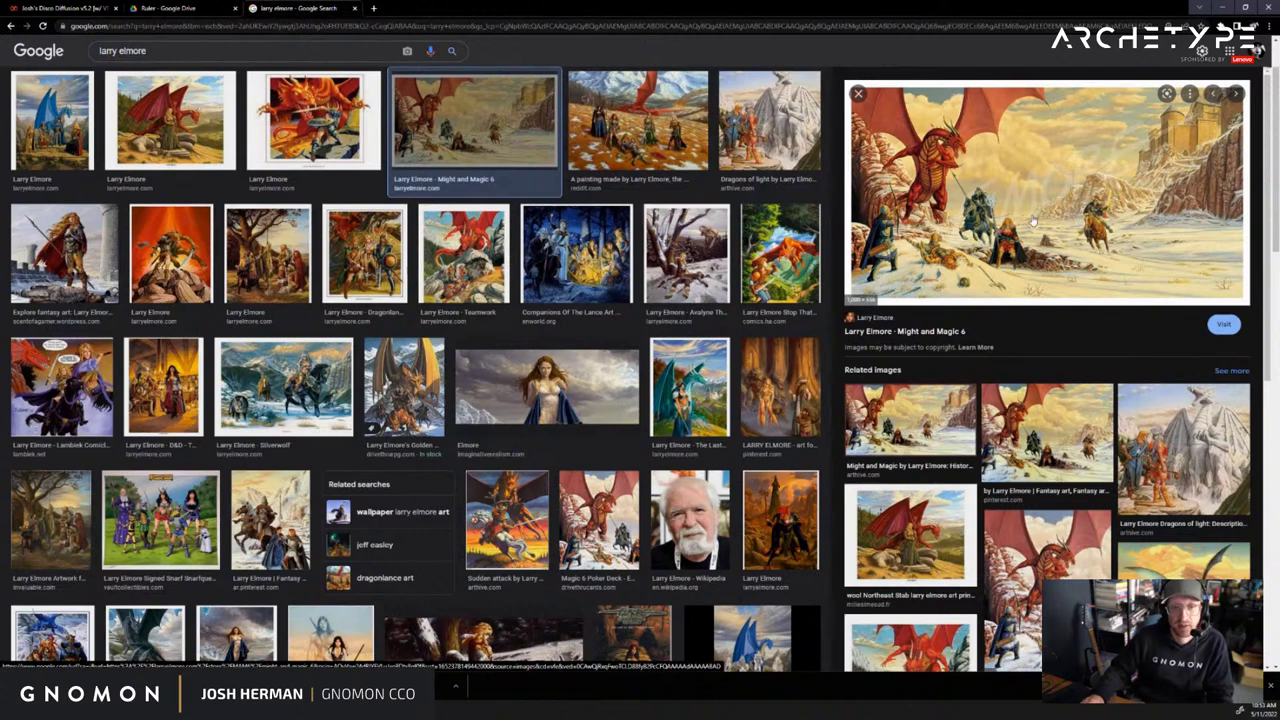
pyautogui.click(655, 122)
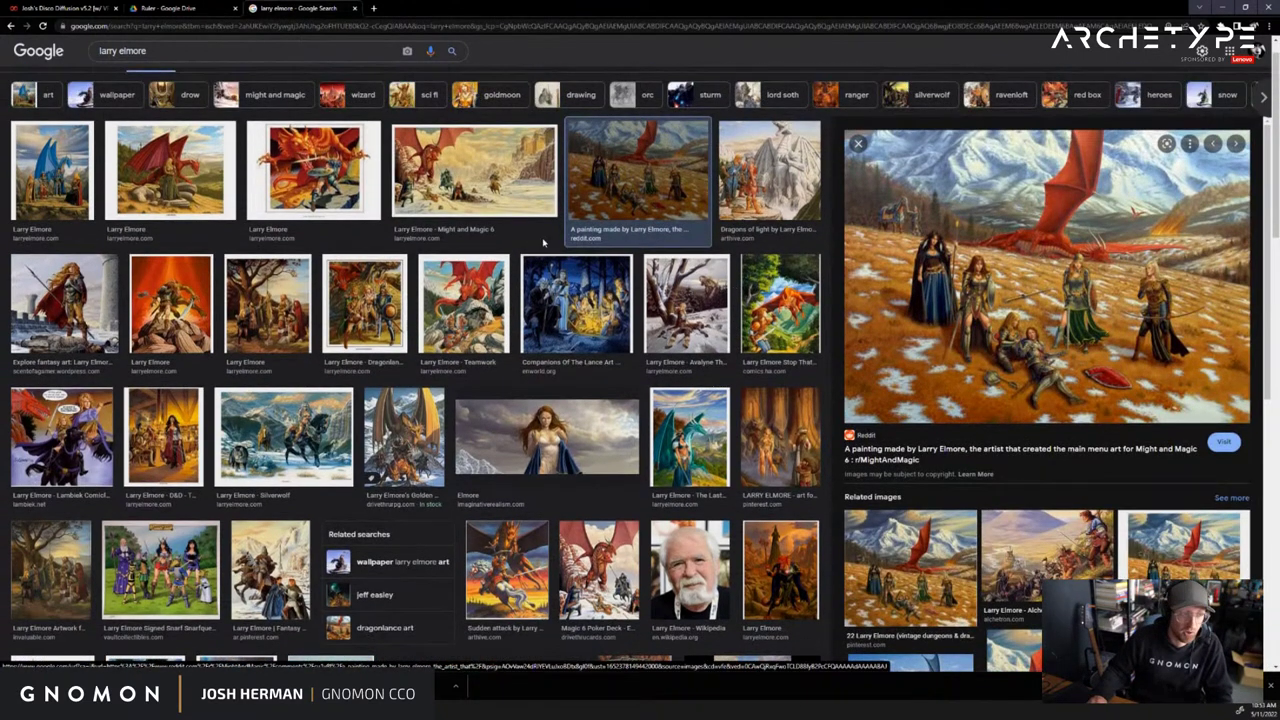
pyautogui.click(165, 175)
pyautogui.click(63, 303)
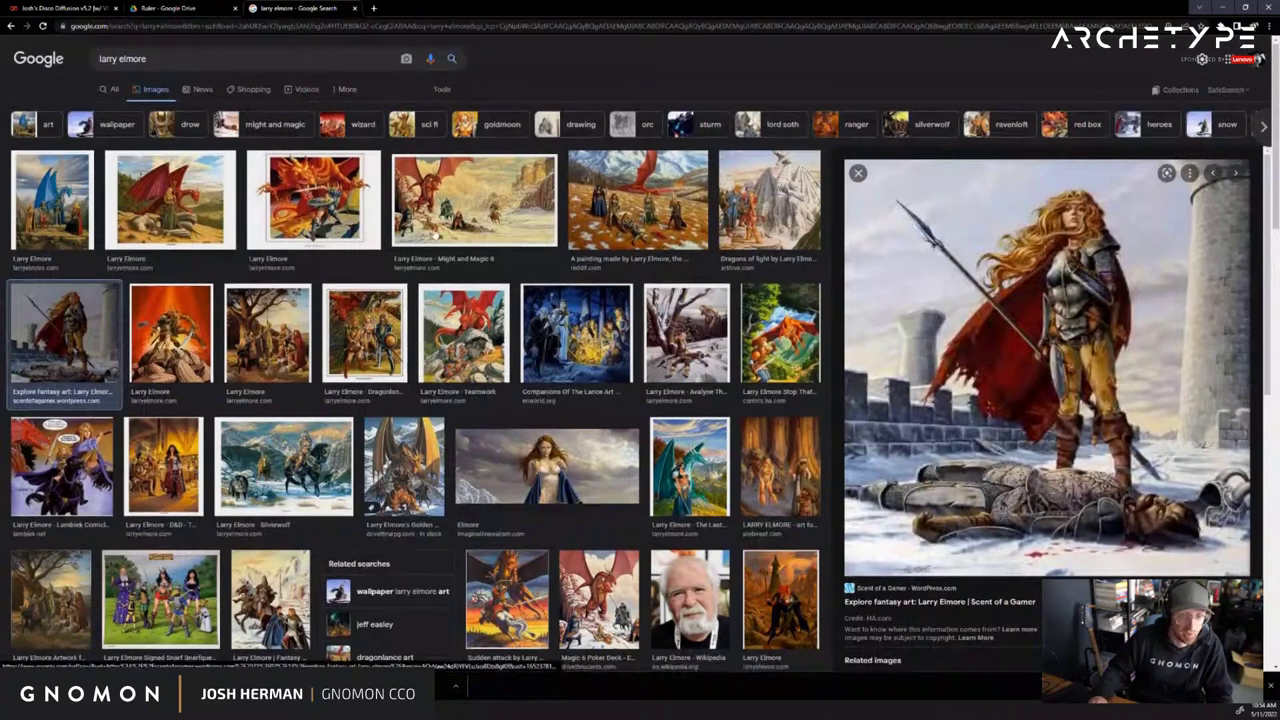
pyautogui.click(576, 333)
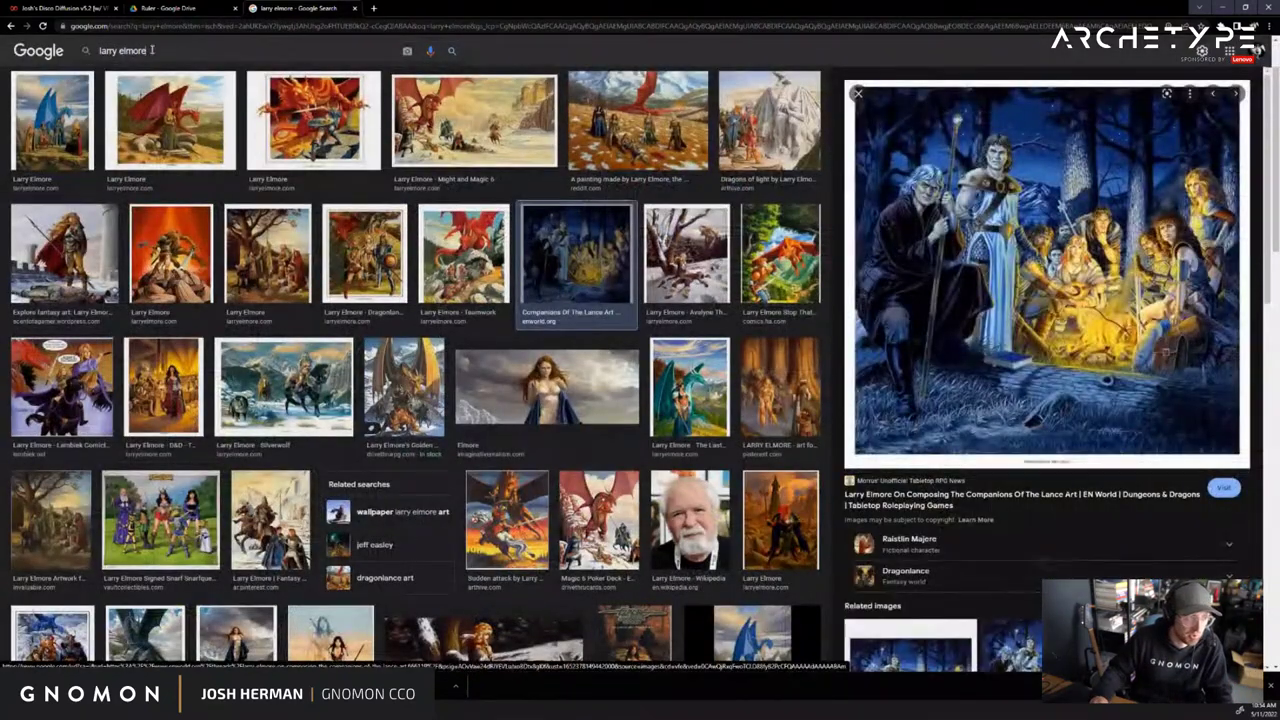
# Search images for "jeff easley", preview his blue-toned skeletal creatures painting, and return to the Ruler folder in Google Drive
pyautogui.tripleClick(122, 50)
pyautogui.write('jeff')
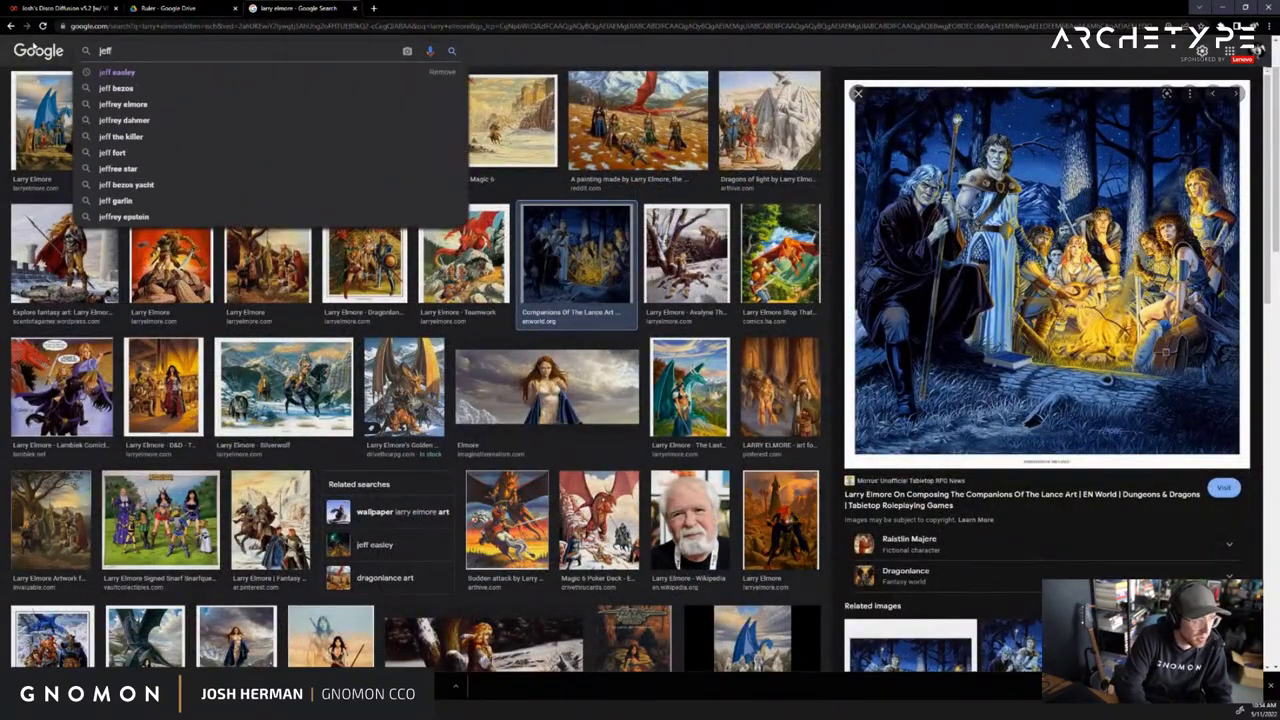
pyautogui.press('Down')
pyautogui.press('Return')
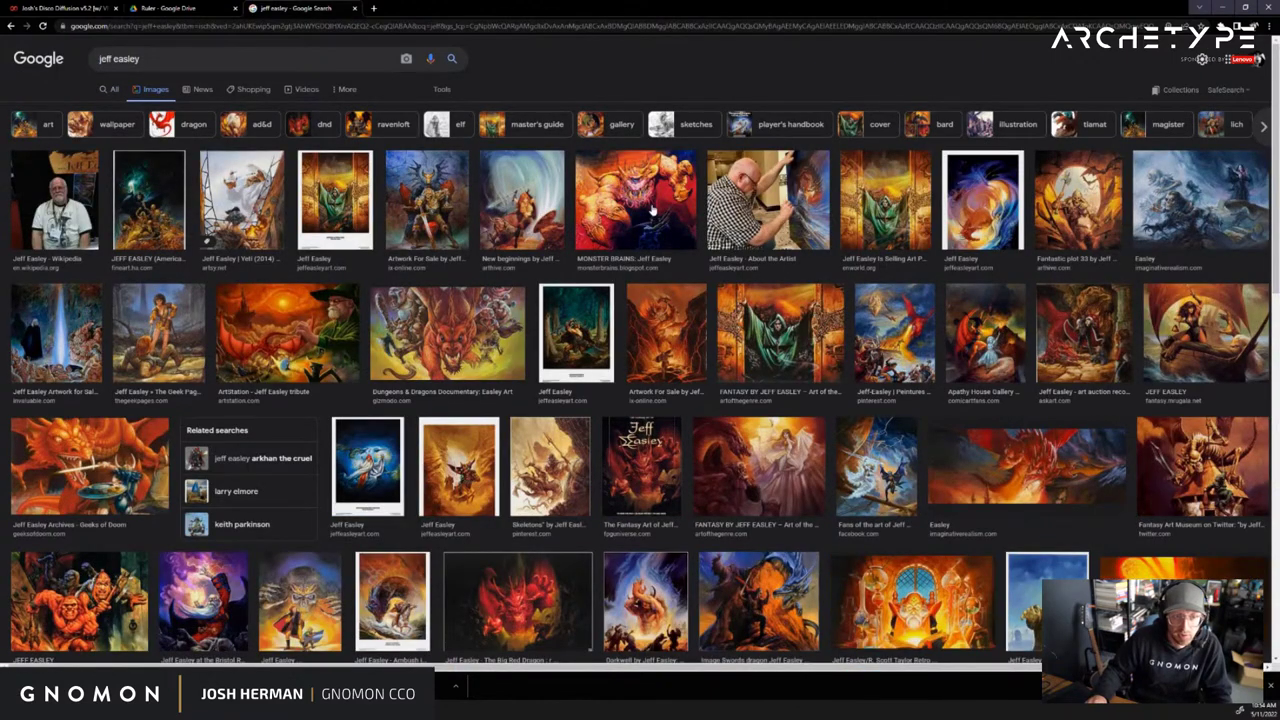
pyautogui.click(1190, 213)
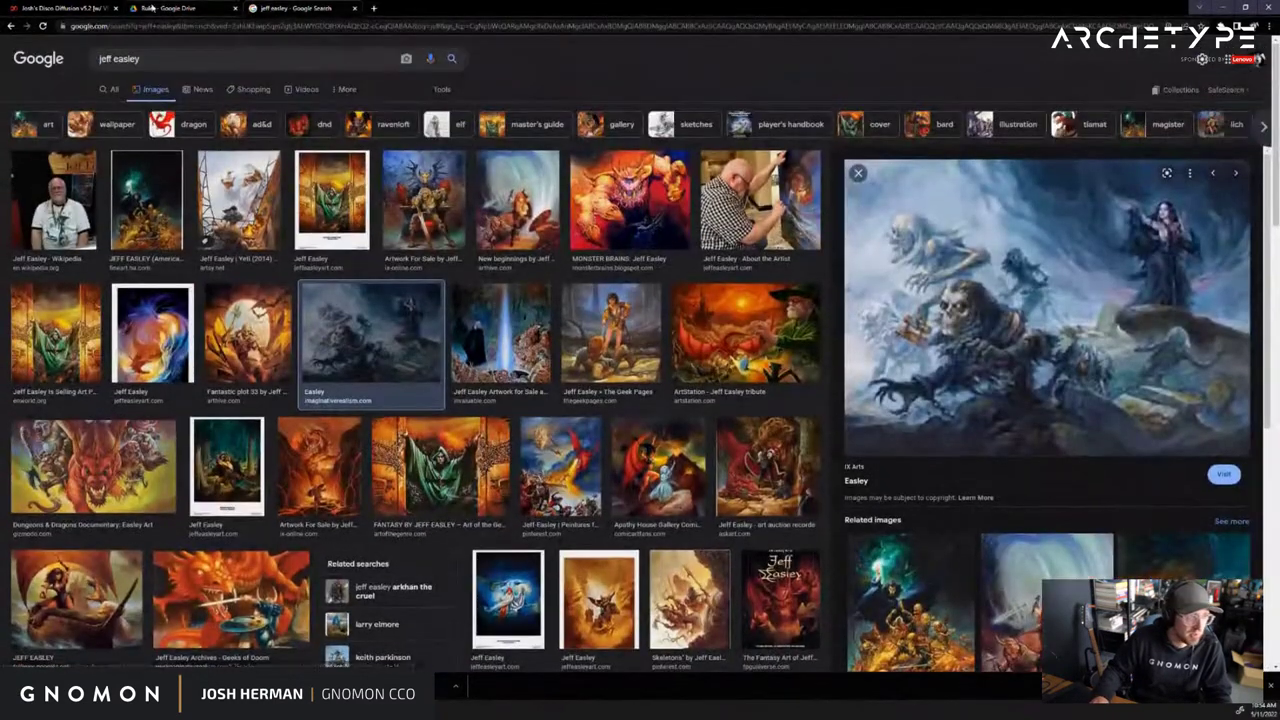
pyautogui.click(165, 8)
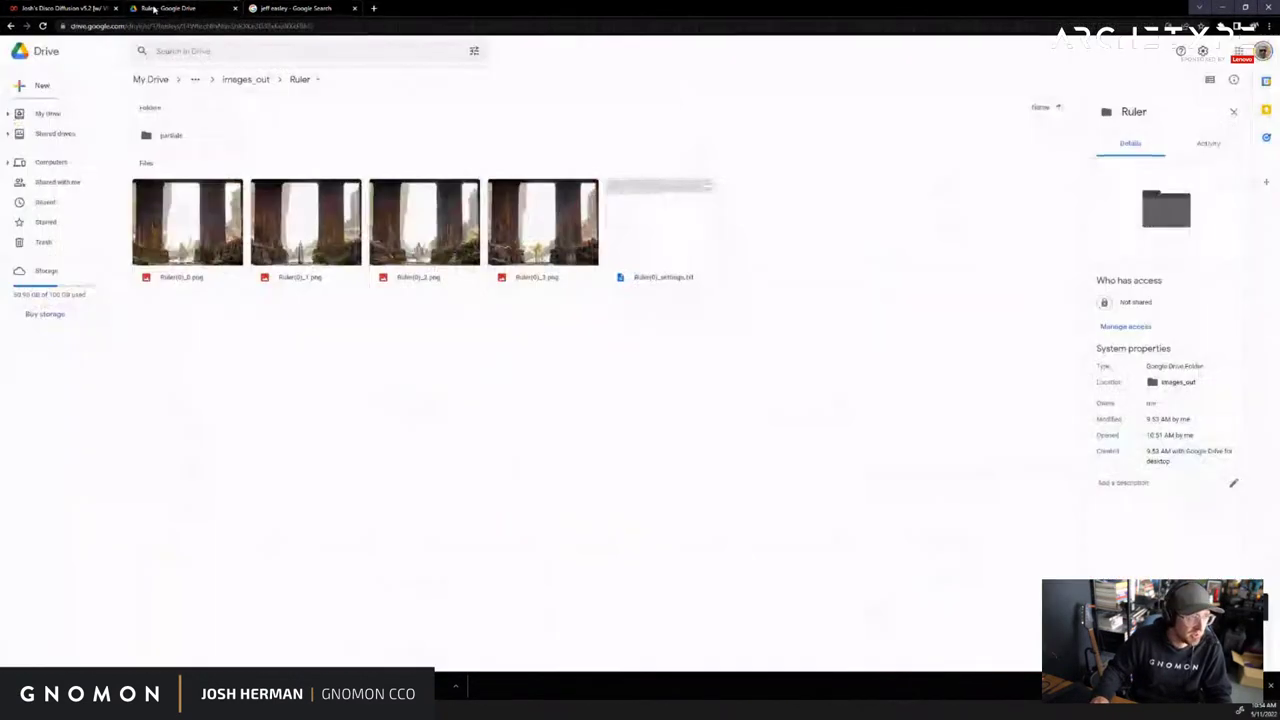
# Replace James Howe with Jeff Easley in the notebook's first text prompt and run all cells
pyautogui.click(104, 10)
pyautogui.click(471, 446)
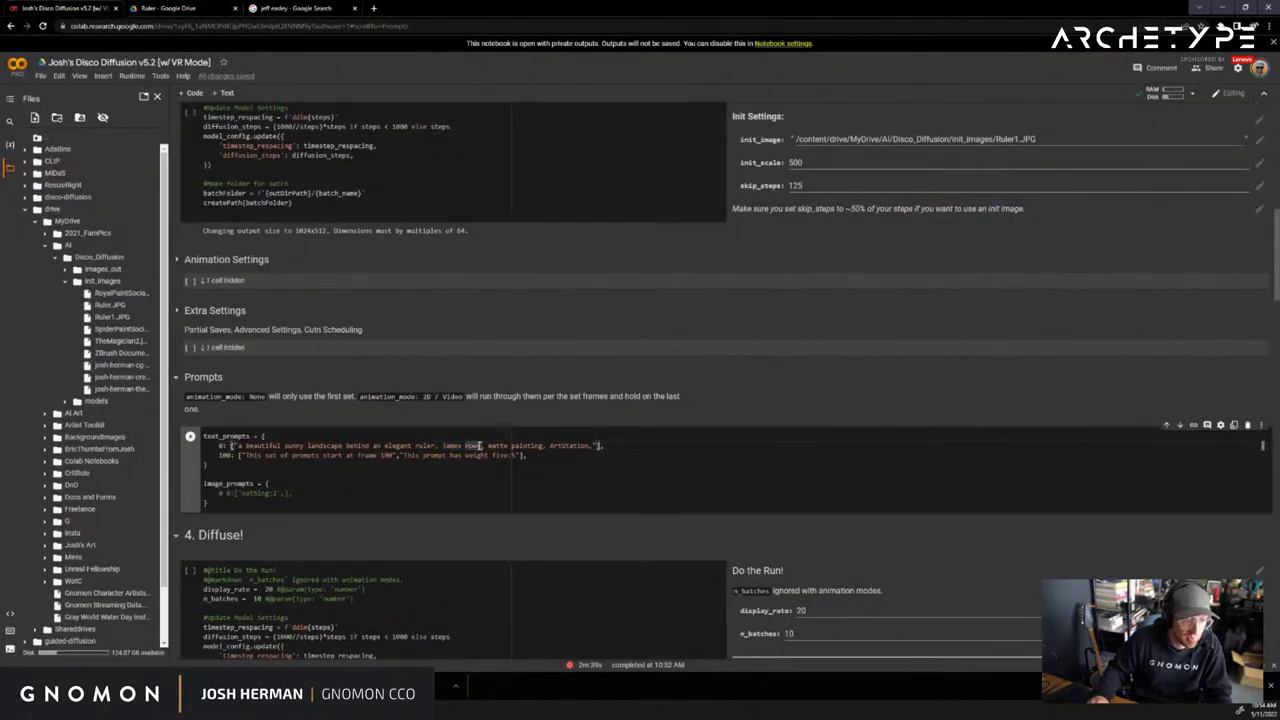
pyautogui.moveTo(481, 446); pyautogui.dragTo(441, 446)
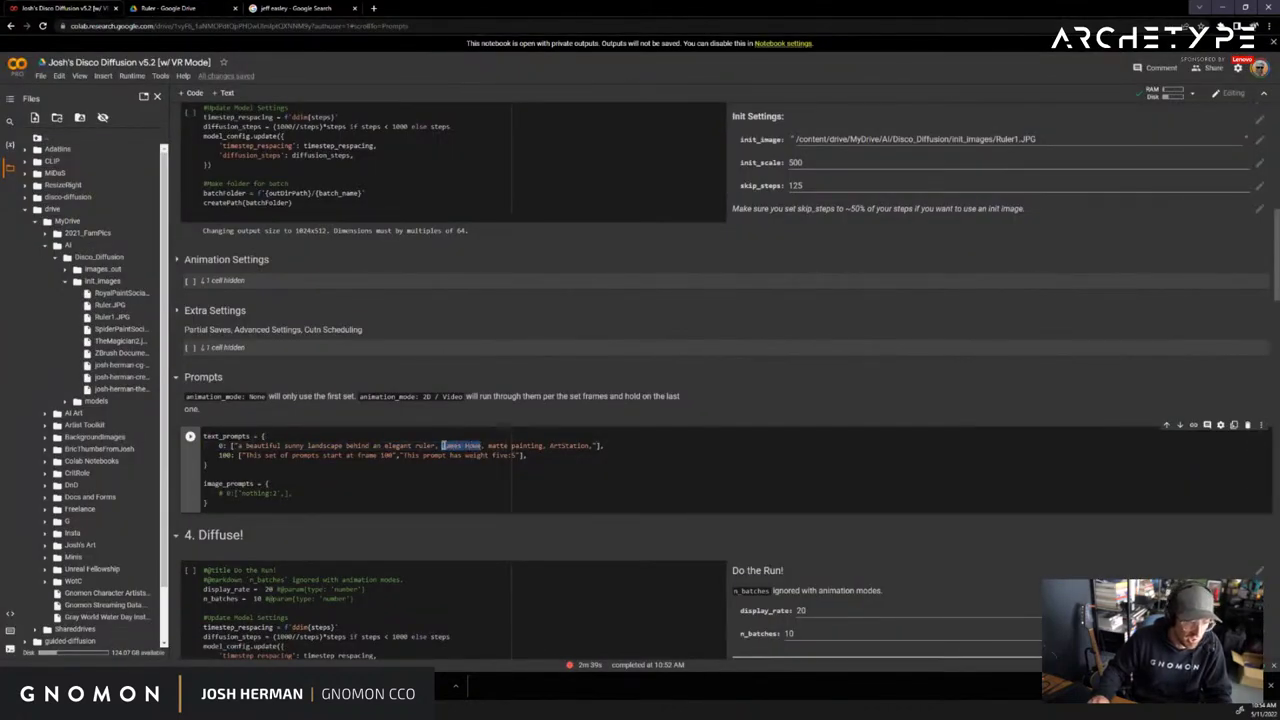
pyautogui.write('Jeff Easley')
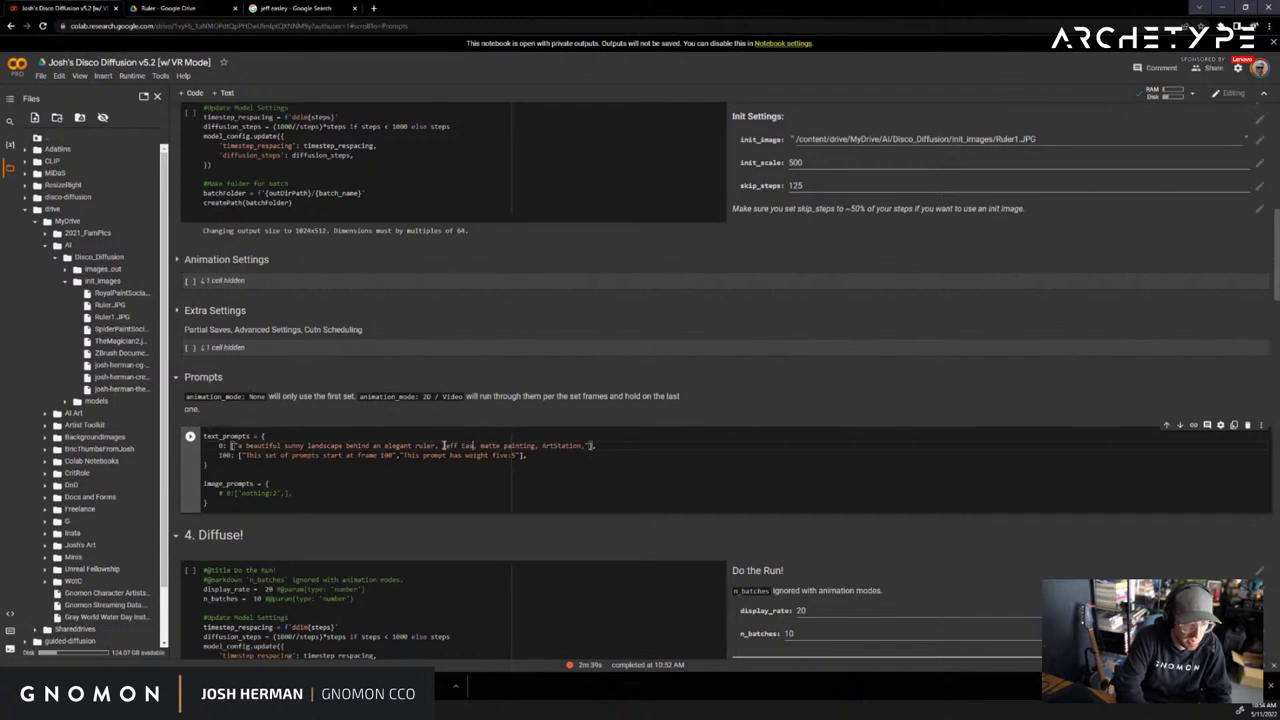
pyautogui.press('BackSpace')
pyautogui.press('BackSpace')
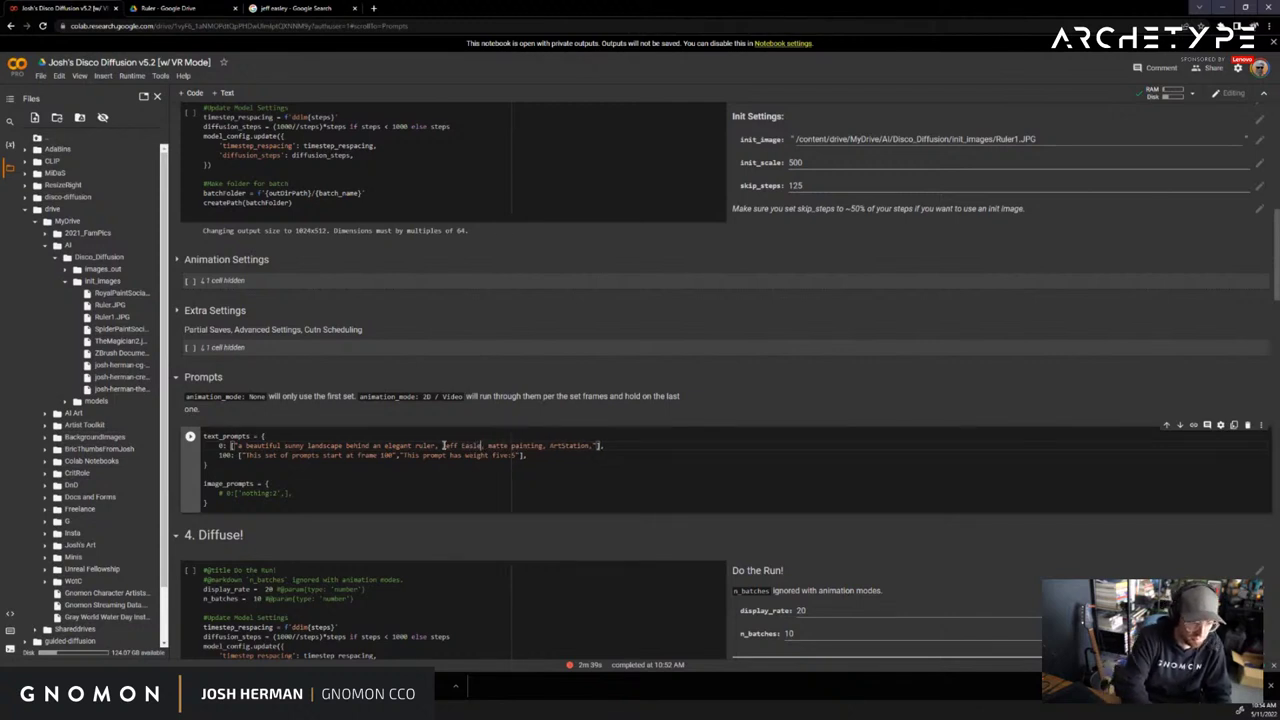
pyautogui.write('y')
pyautogui.click(656, 394)
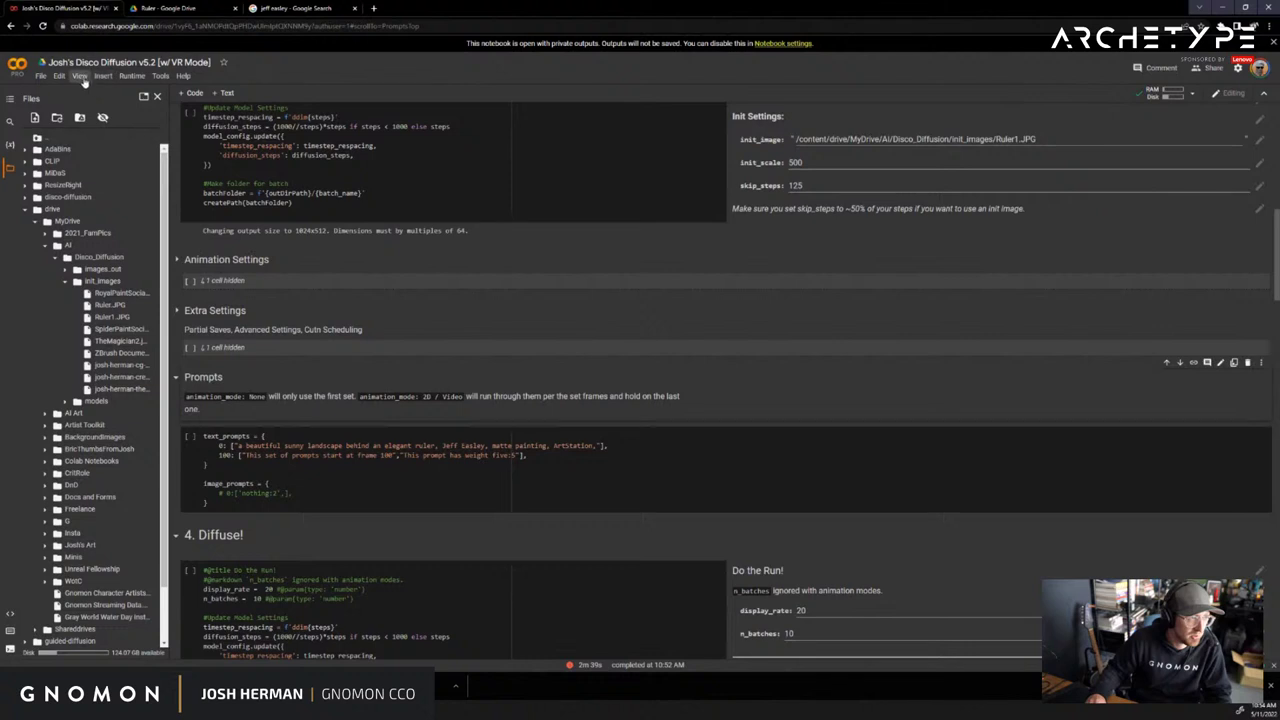
pyautogui.click(132, 76)
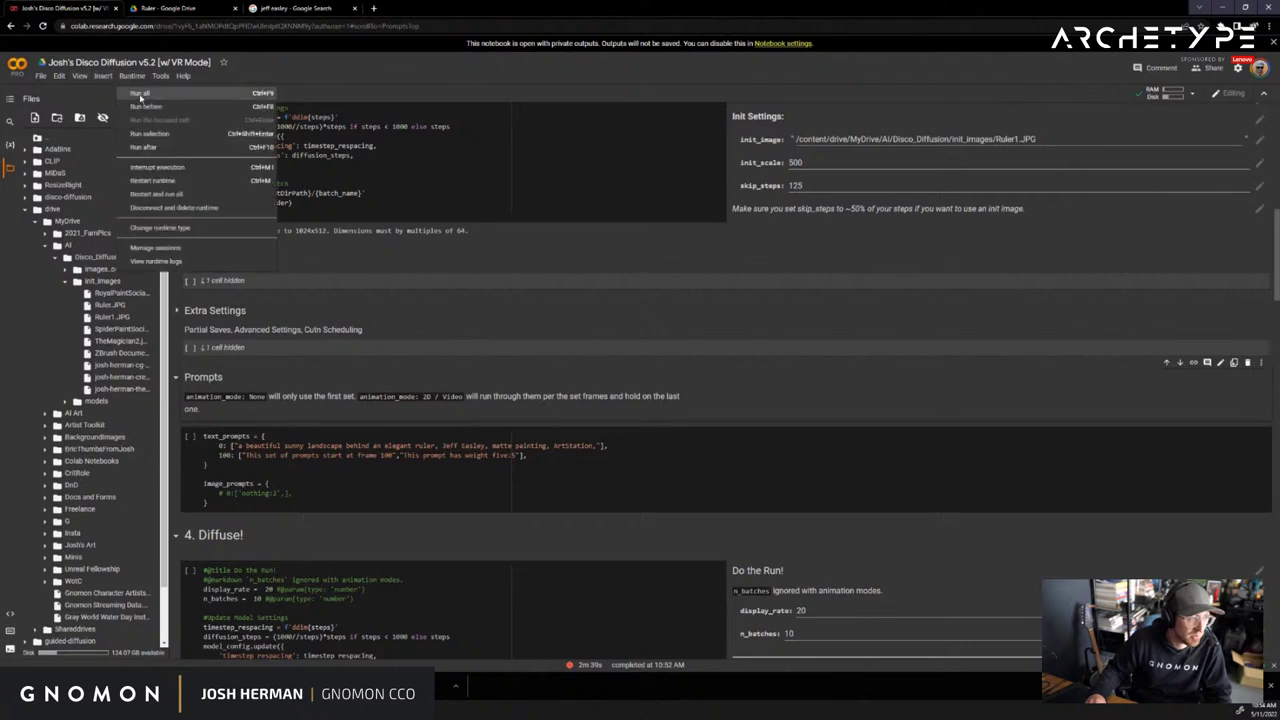
pyautogui.click(140, 95)
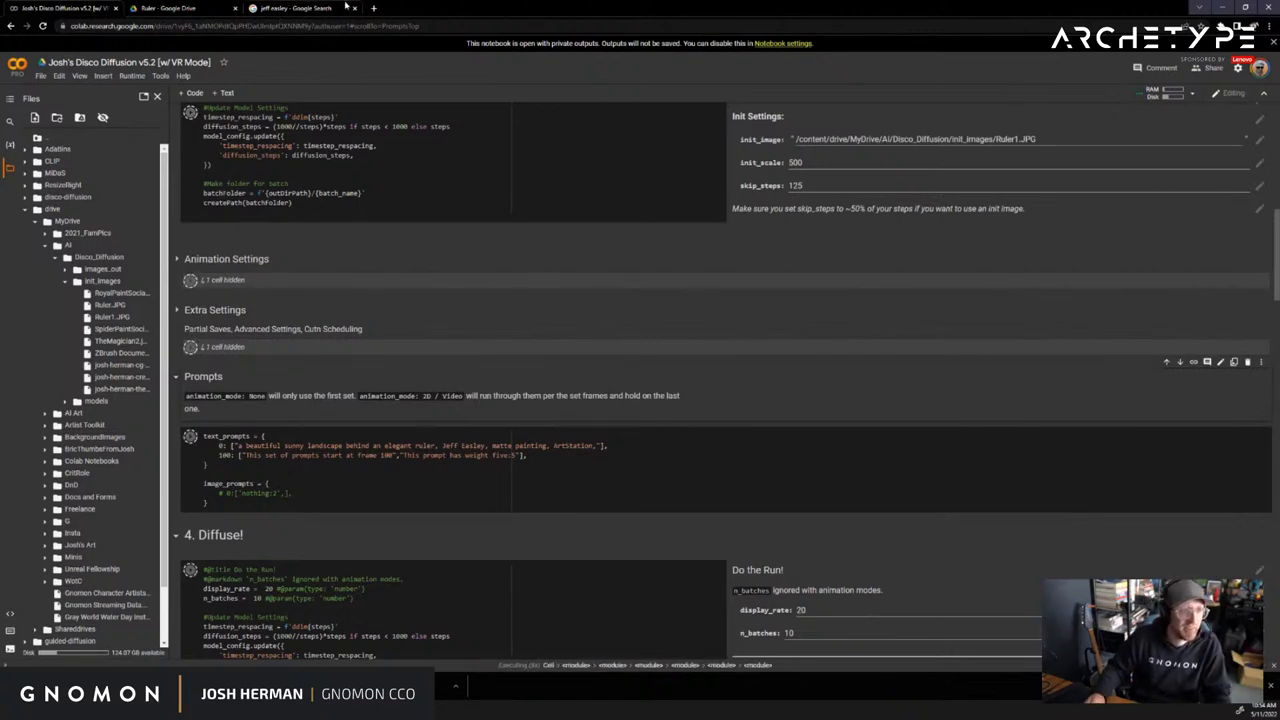
# Search Google Images for "john howe illustrations" and preview the Tolkien art painting of the Witch-king of Angmar
pyautogui.click(334, 8)
pyautogui.click(216, 62)
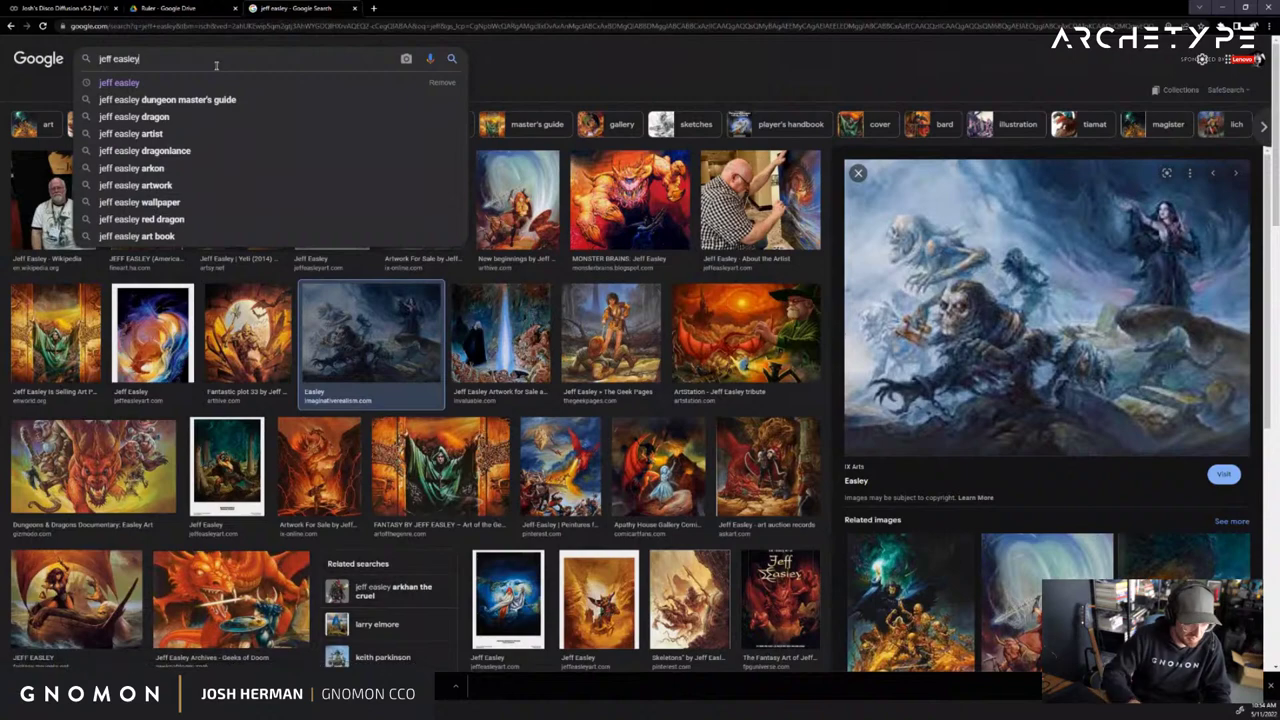
pyautogui.write('john how')
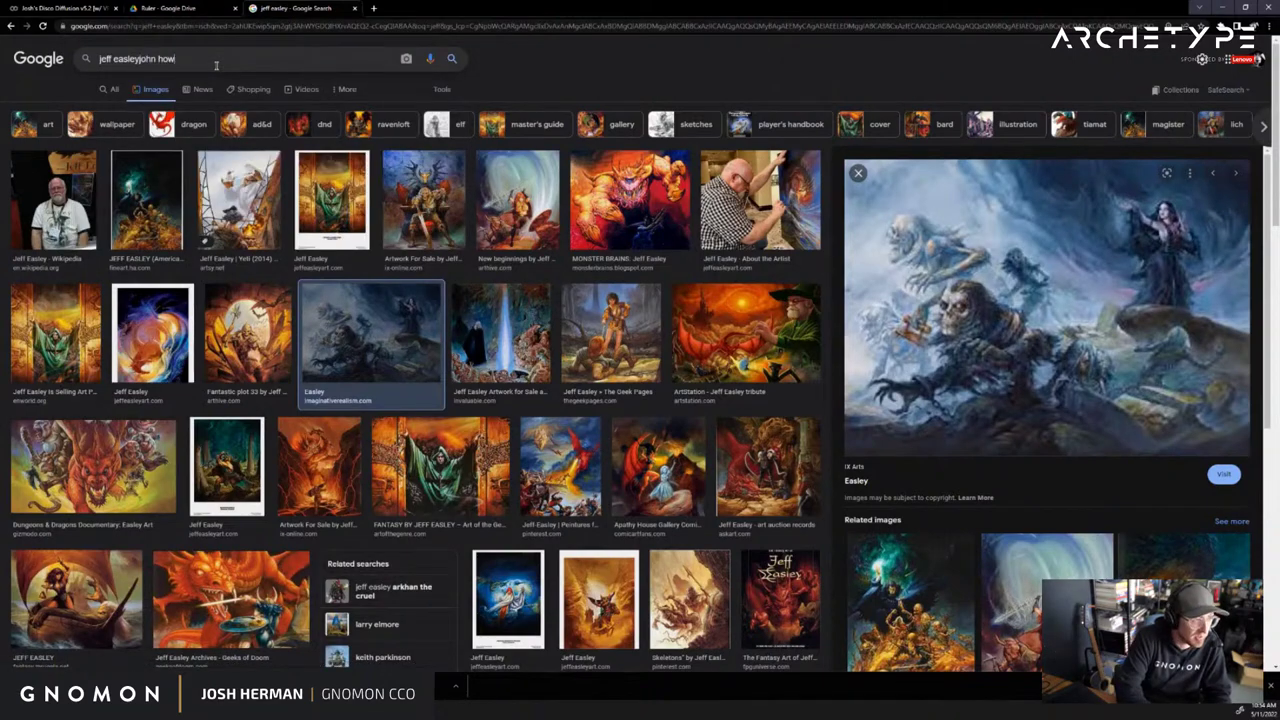
pyautogui.hotkey('ctrl', 'a')
pyautogui.write('john')
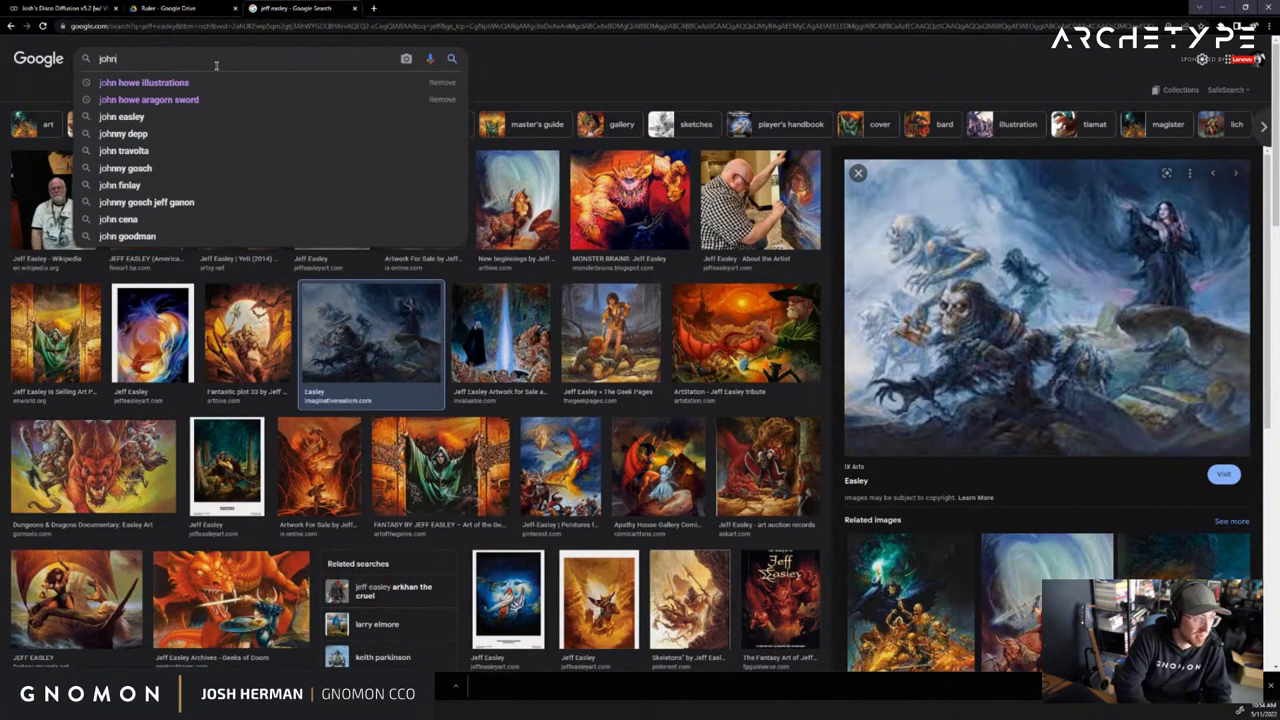
pyautogui.press('Down')
pyautogui.press('Return')
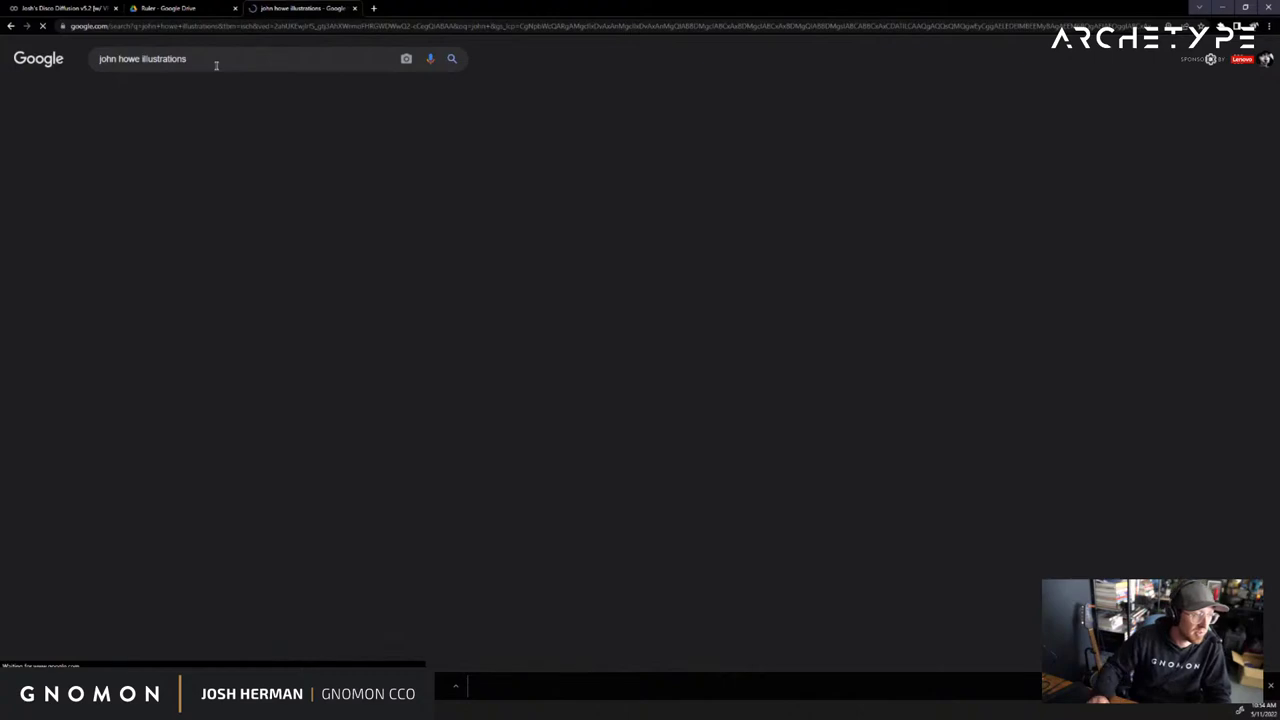
pyautogui.scroll(-3, 432, 376)
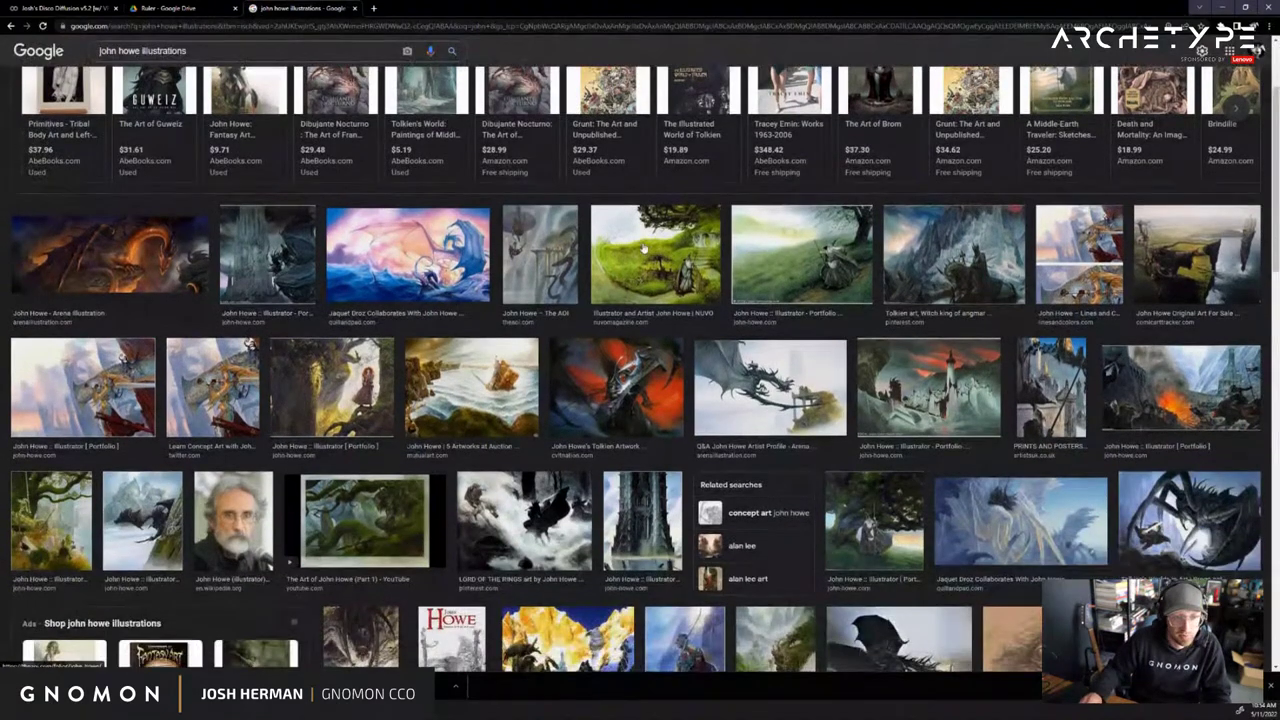
pyautogui.click(930, 262)
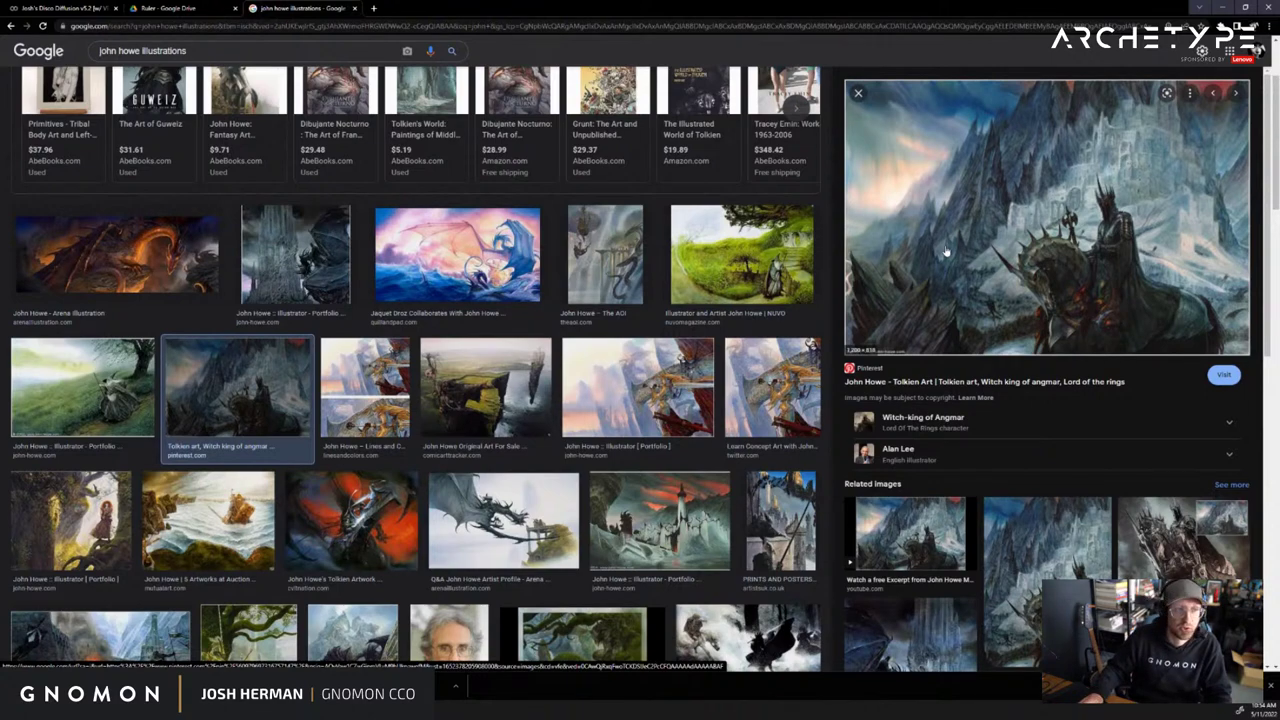
# Return to the Disco Diffusion notebook, collapse the Settings section and examine the render output under Diffuse
pyautogui.click(65, 8)
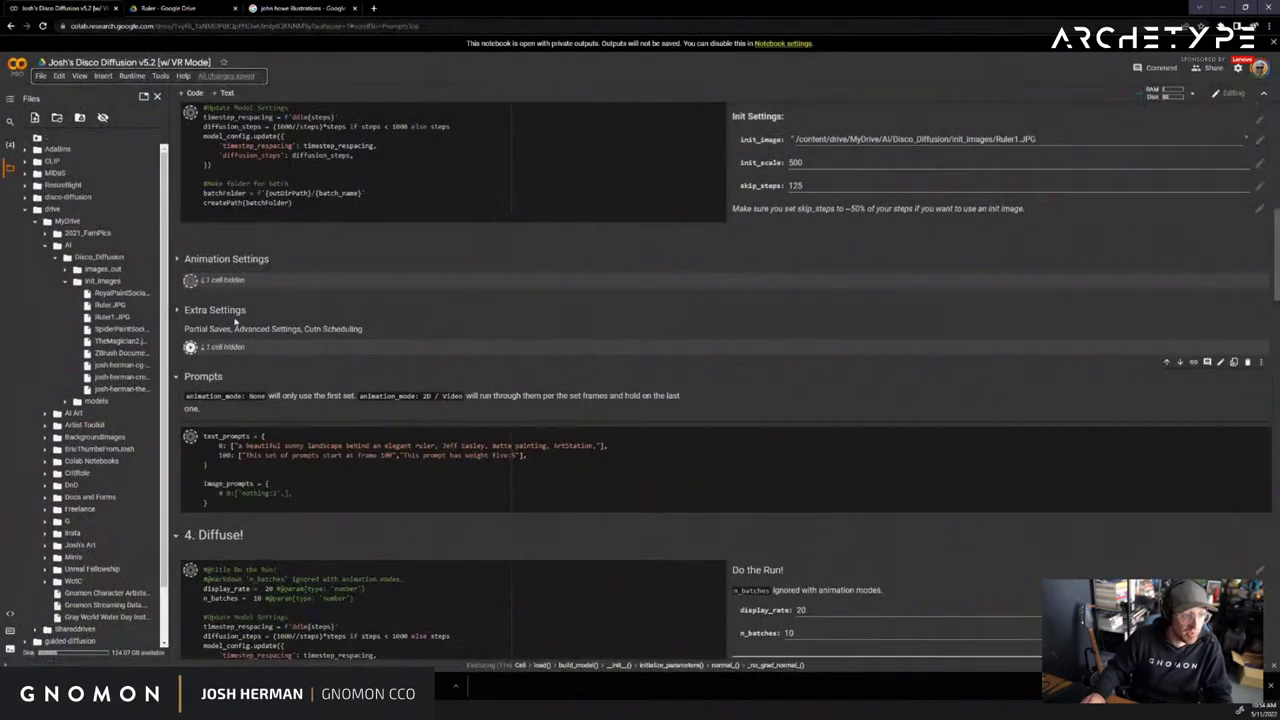
pyautogui.scroll(4, 235, 321)
pyautogui.scroll(-5, 226, 309)
pyautogui.scroll(2, 252, 247)
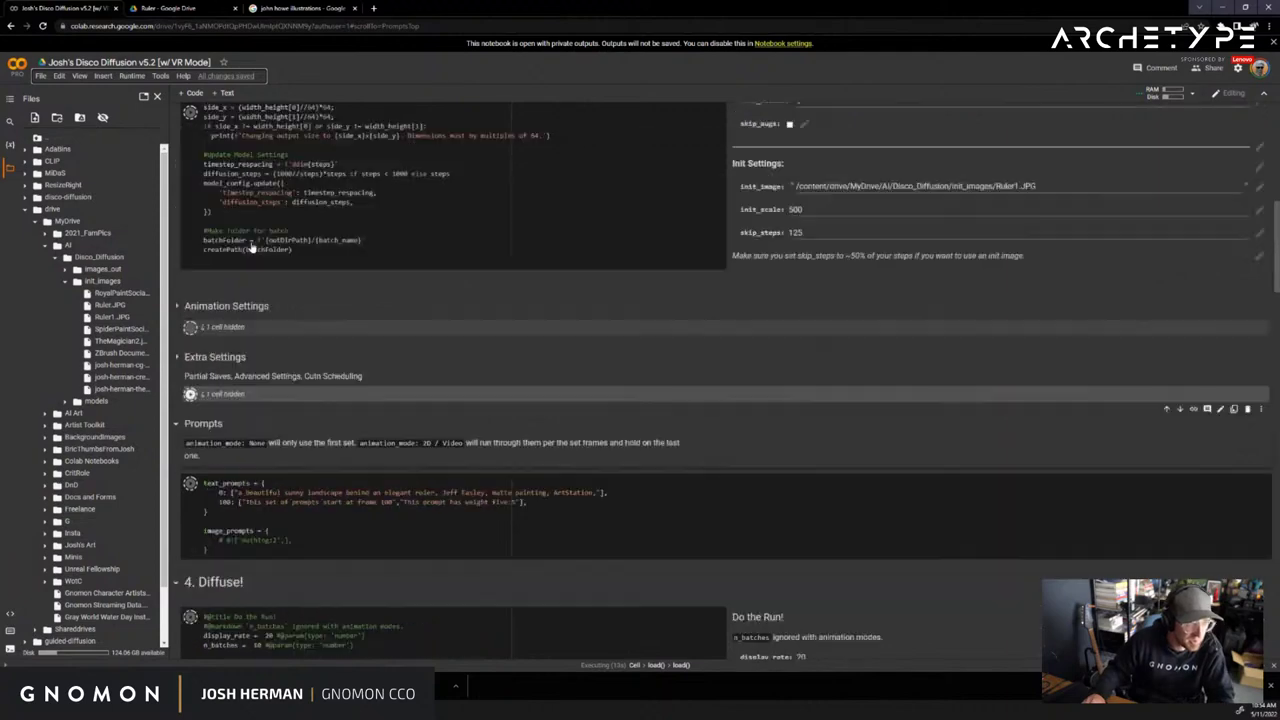
pyautogui.scroll(4, 252, 247)
pyautogui.click(179, 186)
pyautogui.scroll(-2, 186, 205)
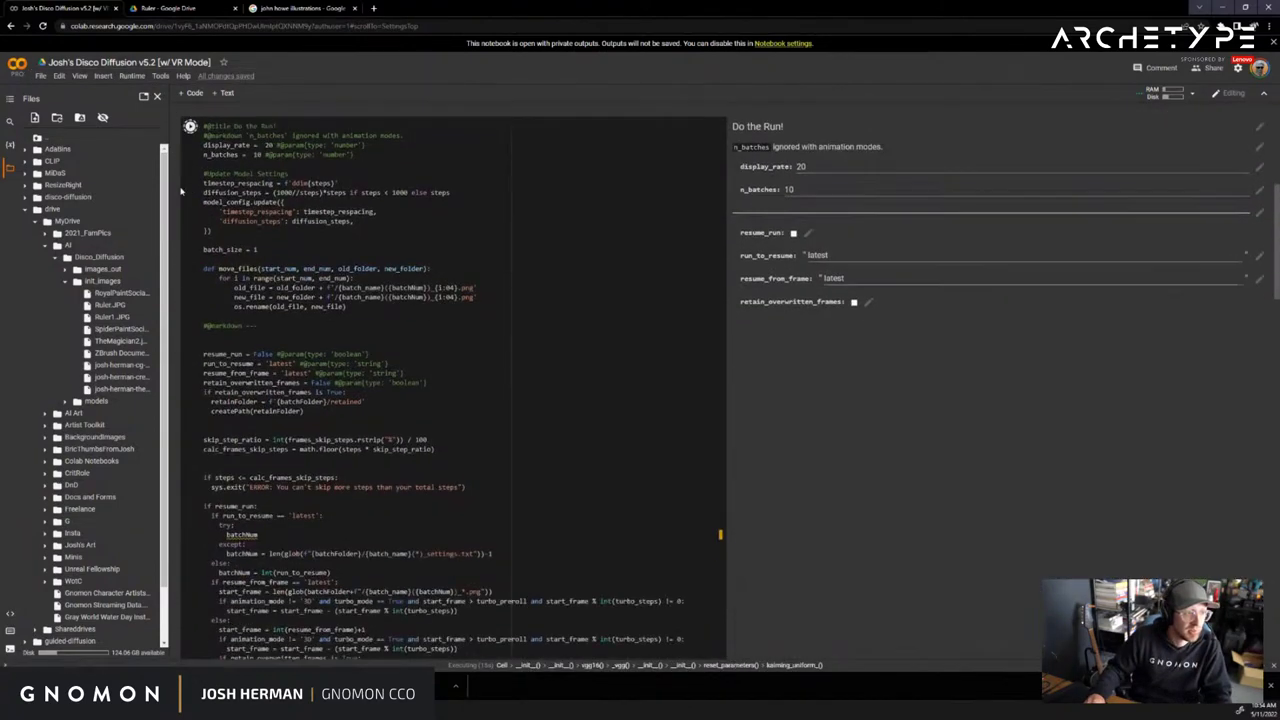
pyautogui.scroll(1, 181, 190)
pyautogui.click(177, 194)
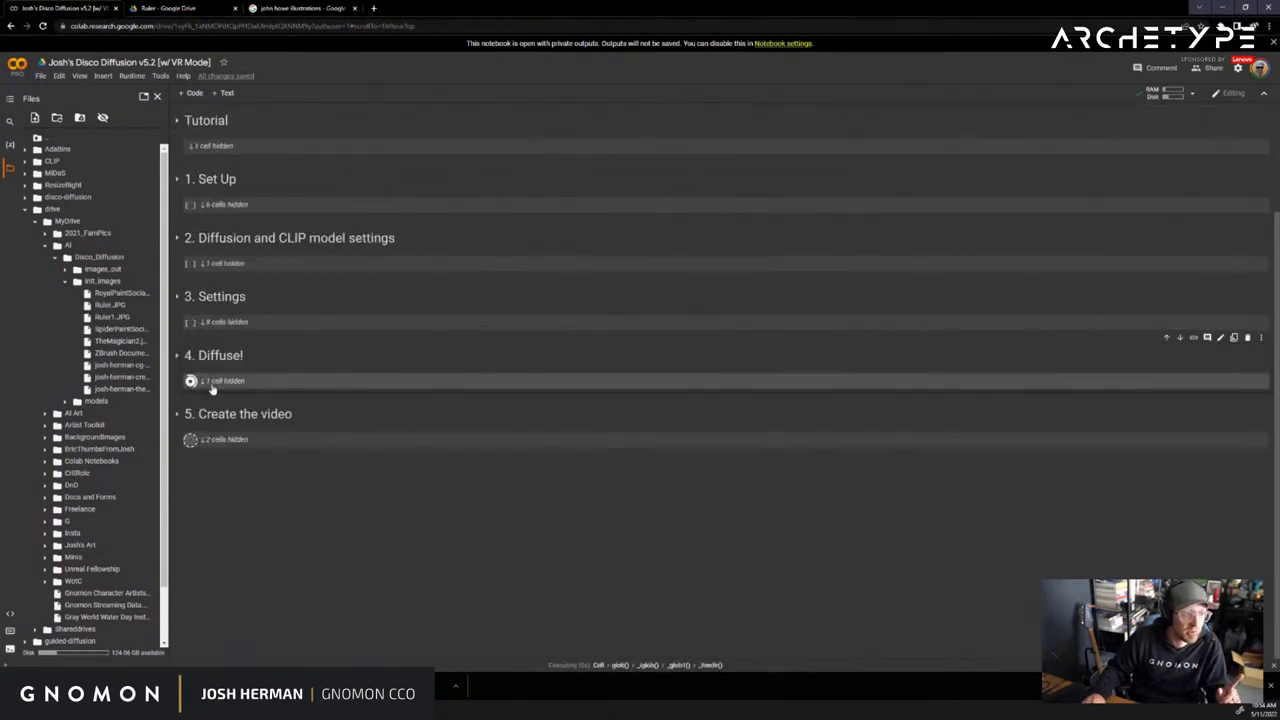
pyautogui.click(180, 355)
pyautogui.scroll(-3, 893, 398)
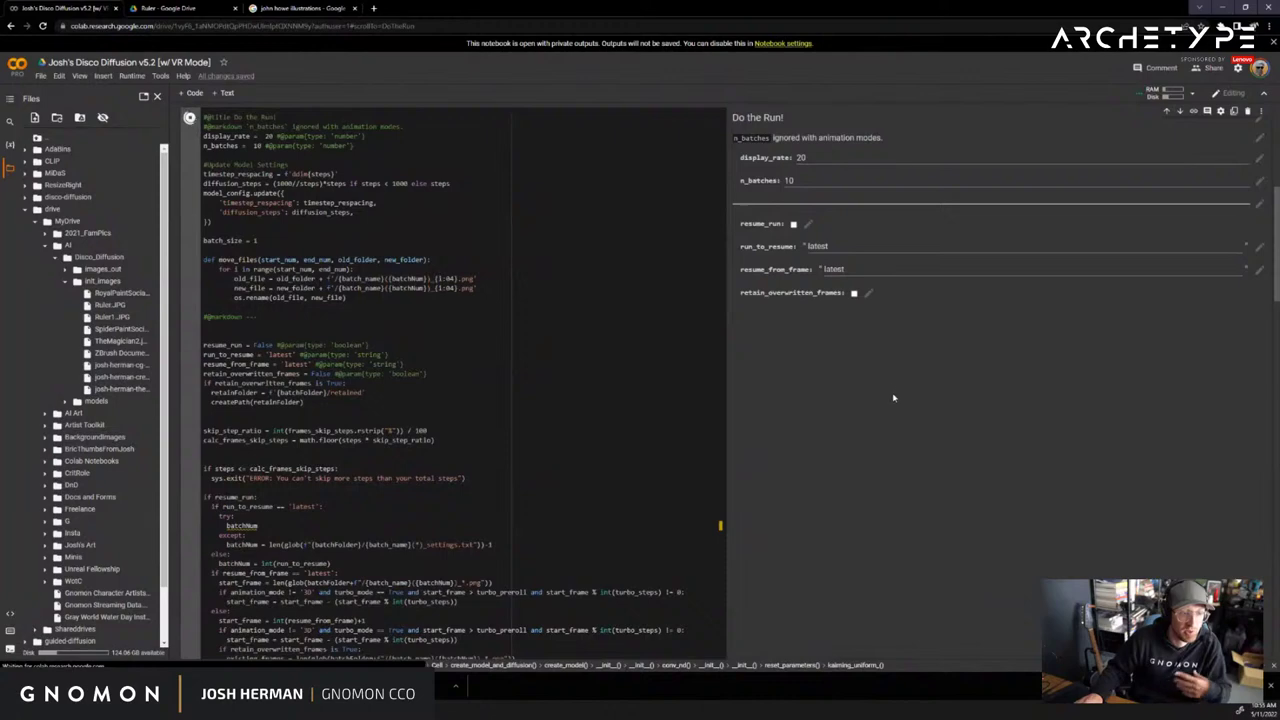
pyautogui.scroll(-15, 893, 398)
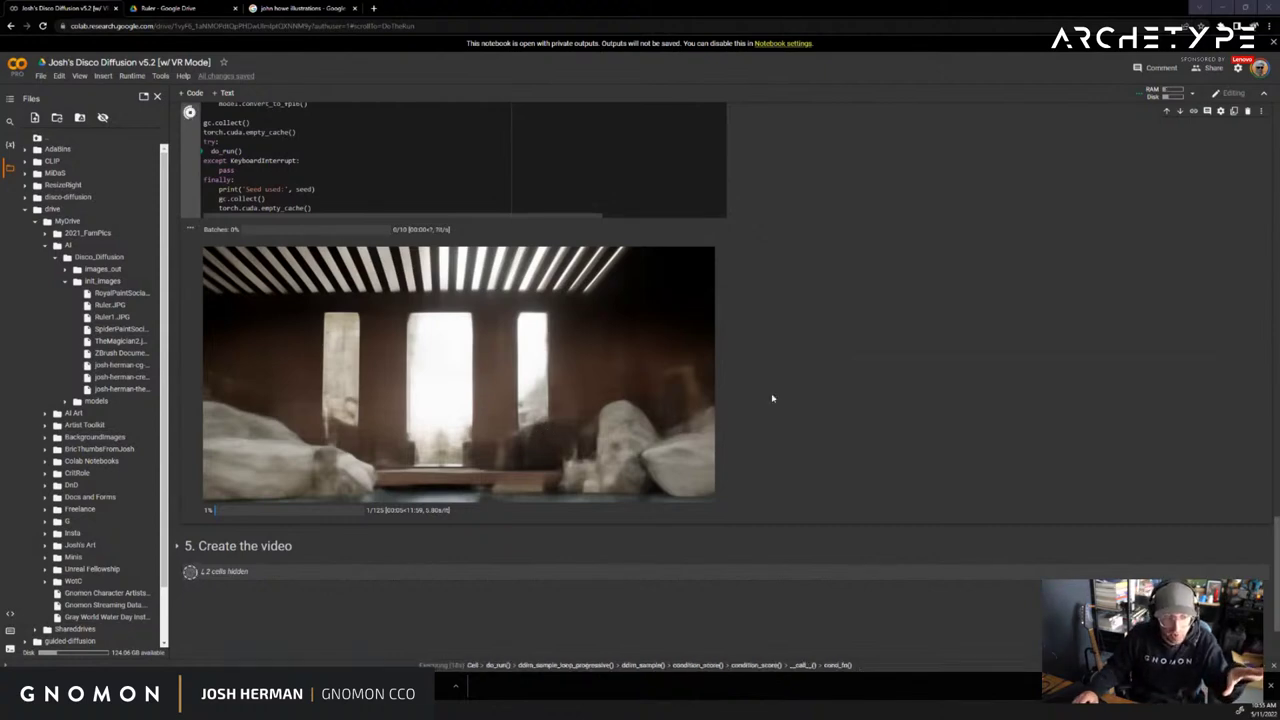
# Stop the running Diffuse cell and restart the notebook's runtime
pyautogui.scroll(20, 852, 390)
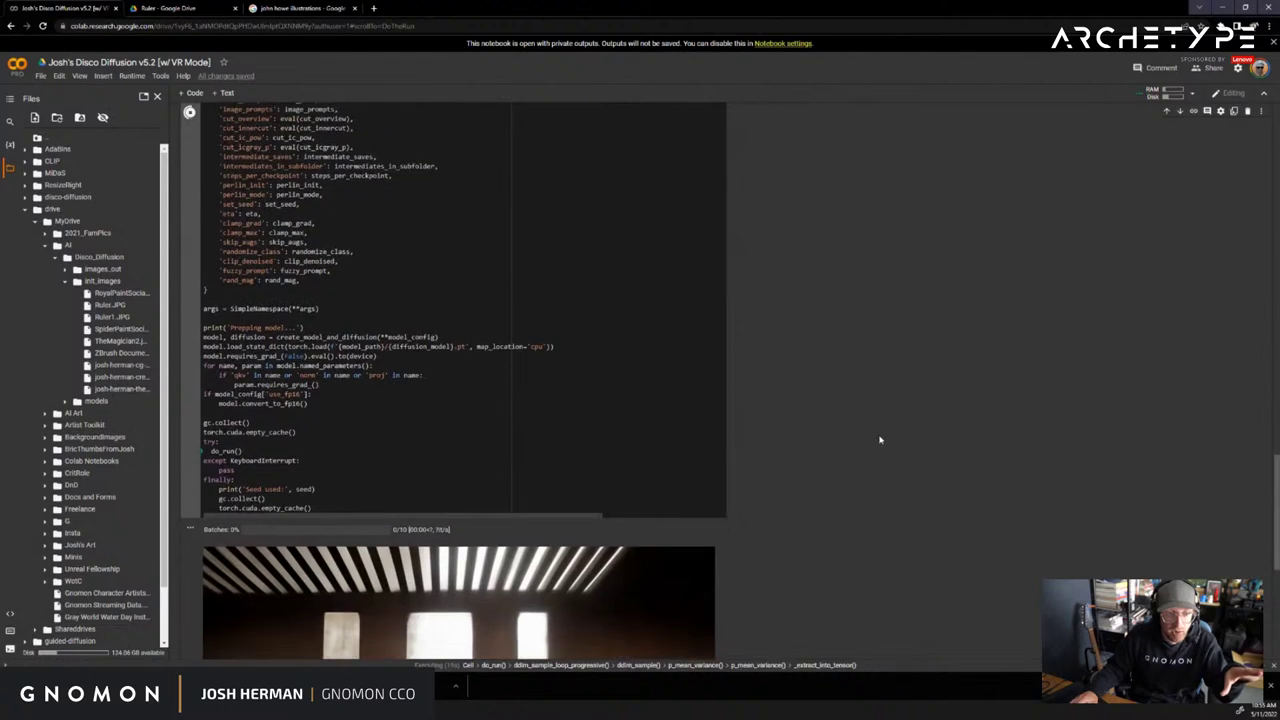
pyautogui.scroll(-1, 881, 455)
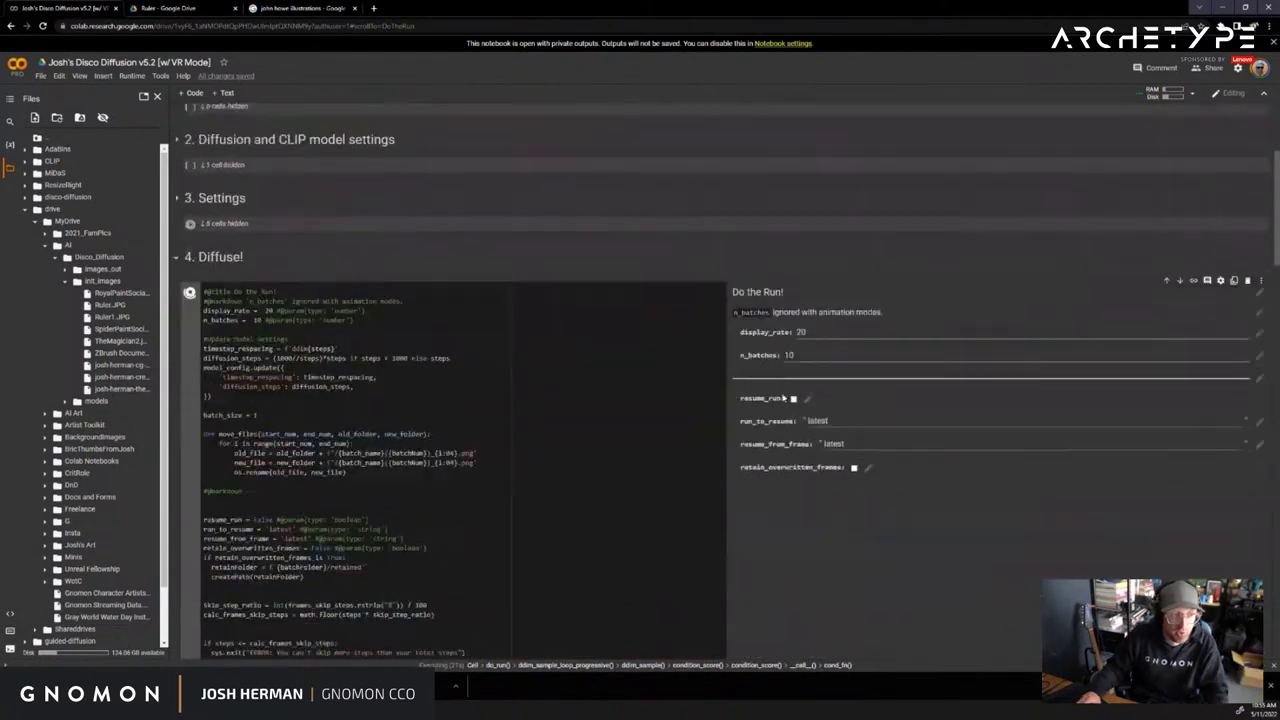
pyautogui.click(191, 276)
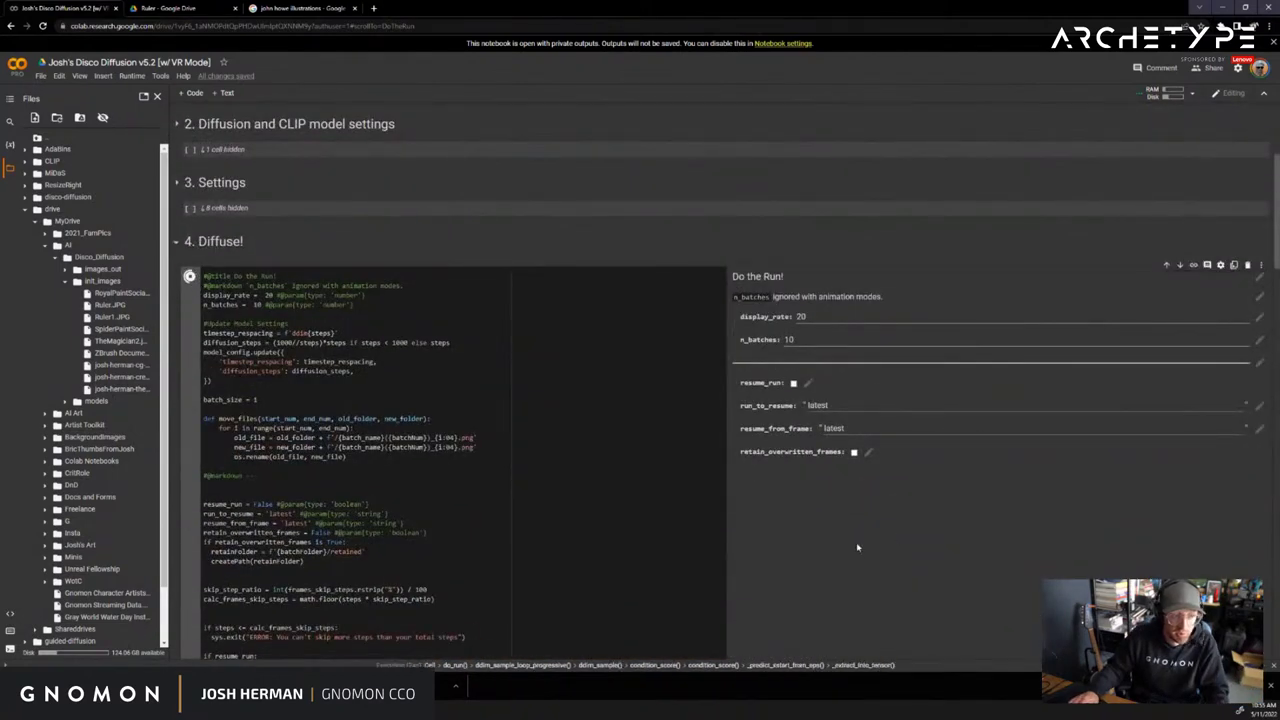
pyautogui.click(135, 78)
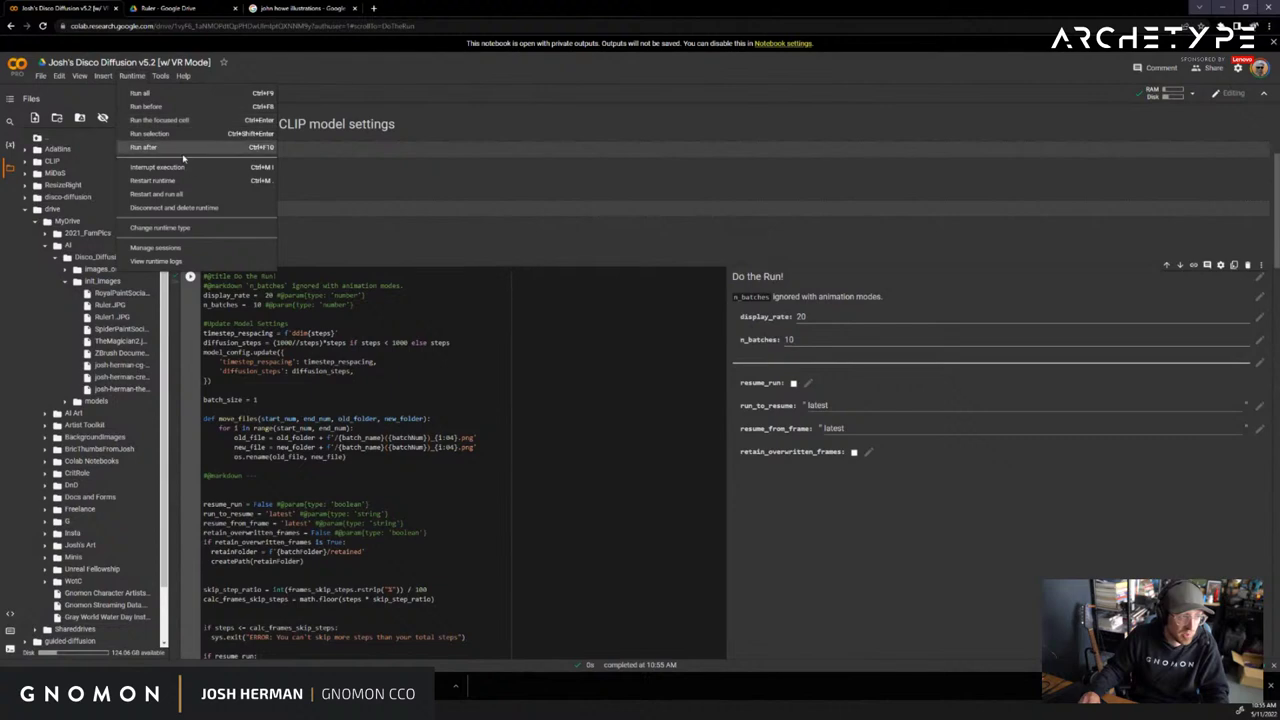
pyautogui.click(180, 183)
pyautogui.click(786, 381)
pyautogui.scroll(4, 362, 412)
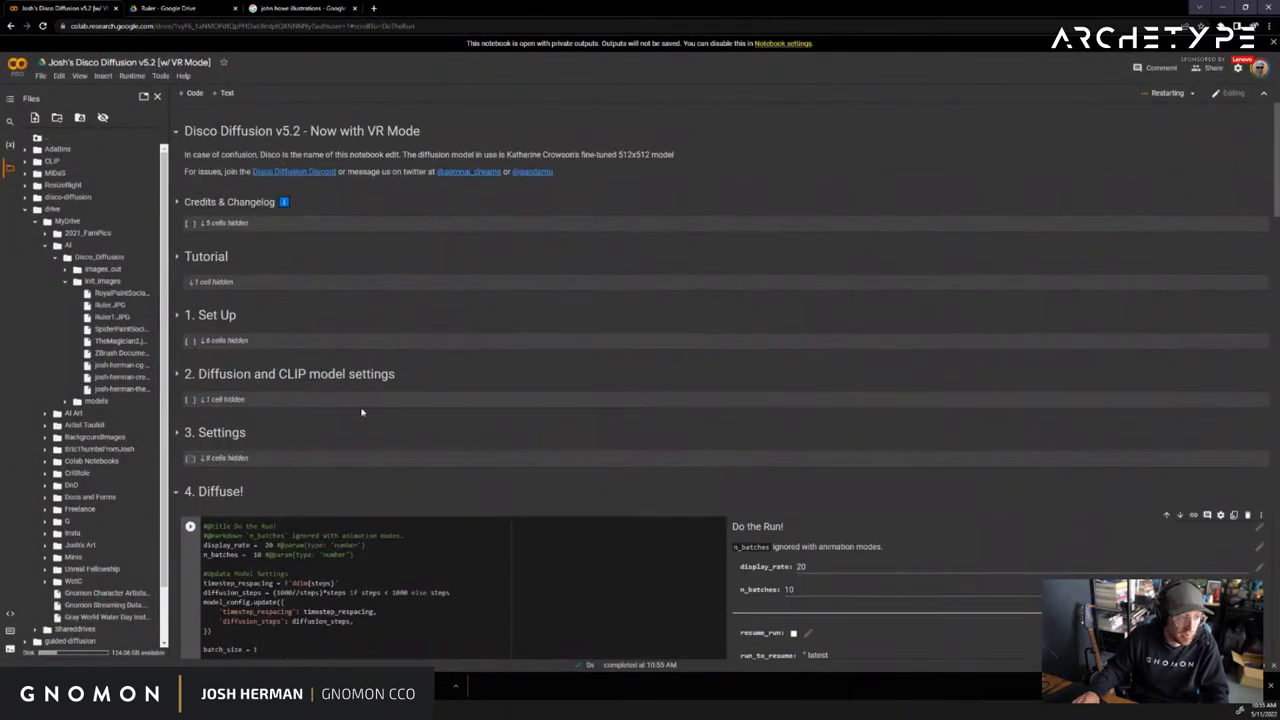
# Set skip_steps to 150 in the notebook's Init Settings and run all cells
pyautogui.click(177, 432)
pyautogui.scroll(-8, 600, 400)
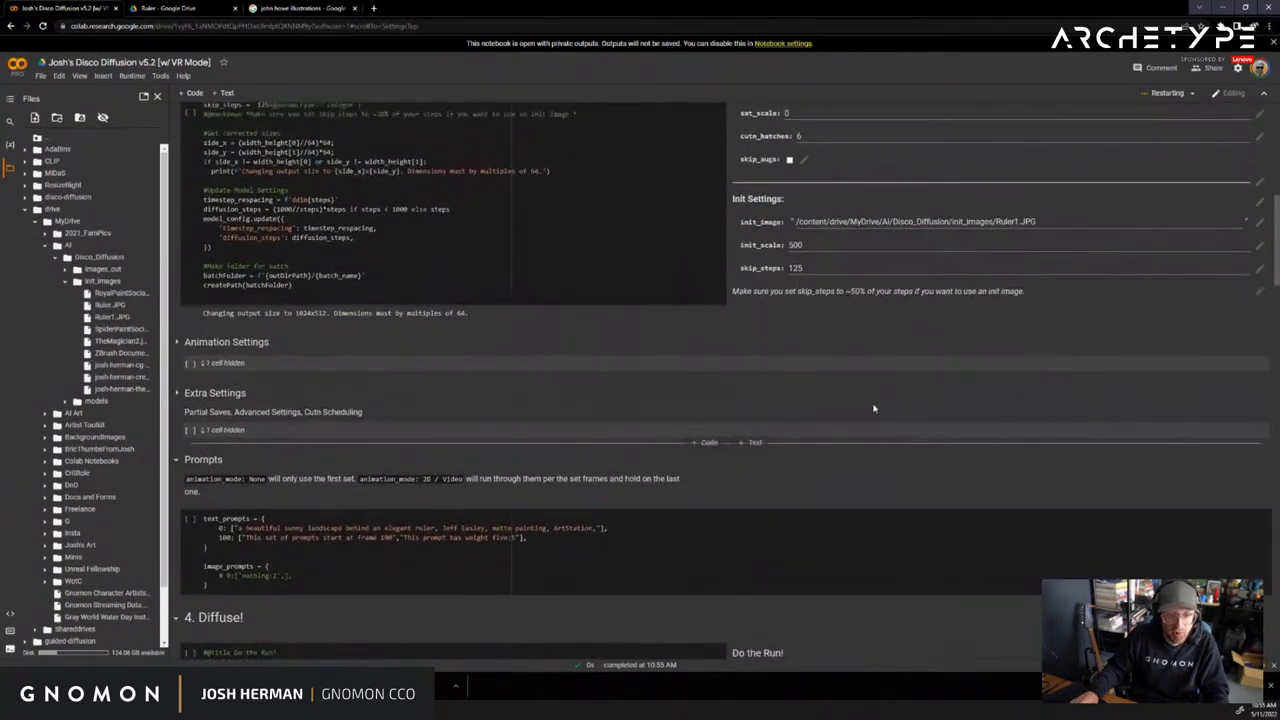
pyautogui.doubleClick(818, 338)
pyautogui.write('150')
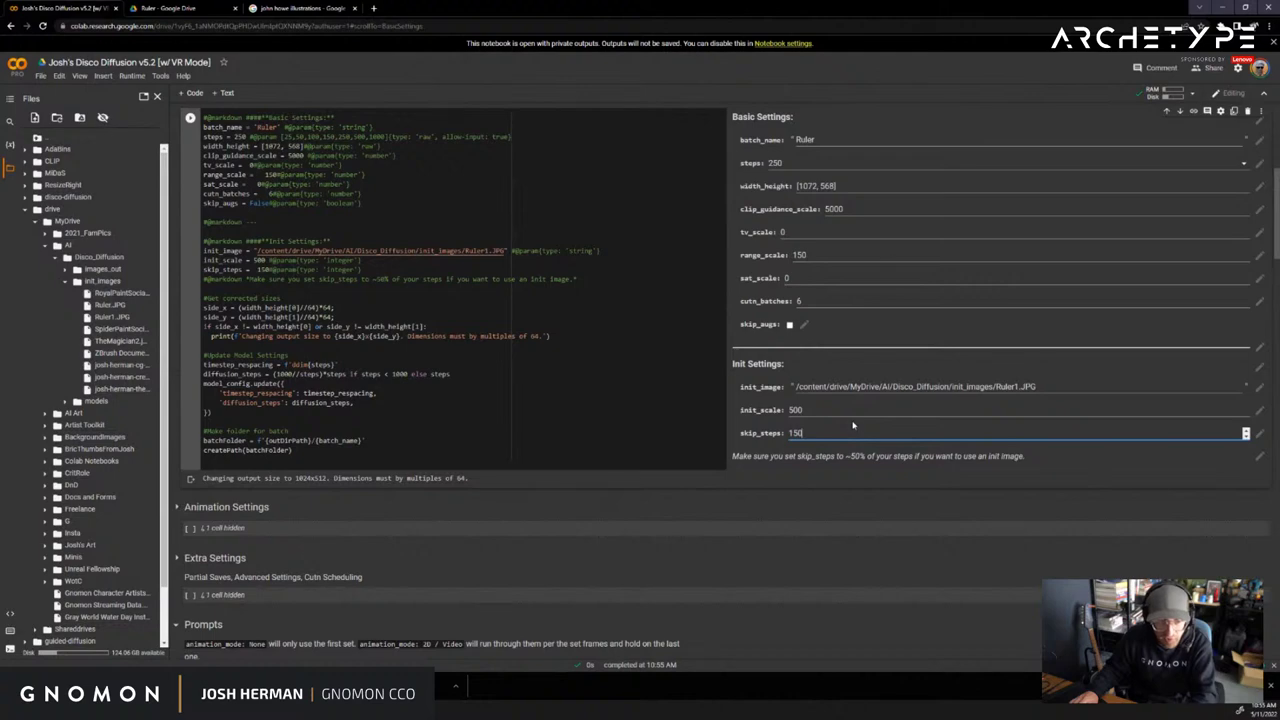
pyautogui.scroll(5, 757, 480)
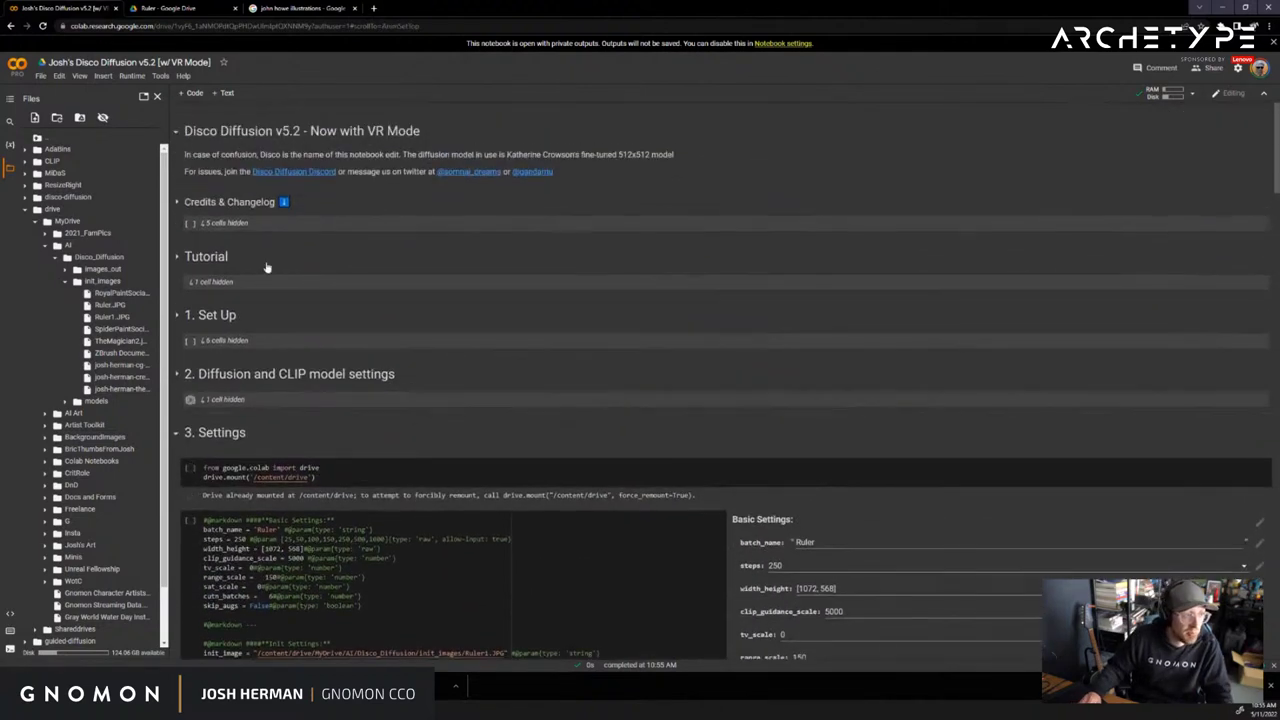
pyautogui.click(129, 77)
pyautogui.click(140, 94)
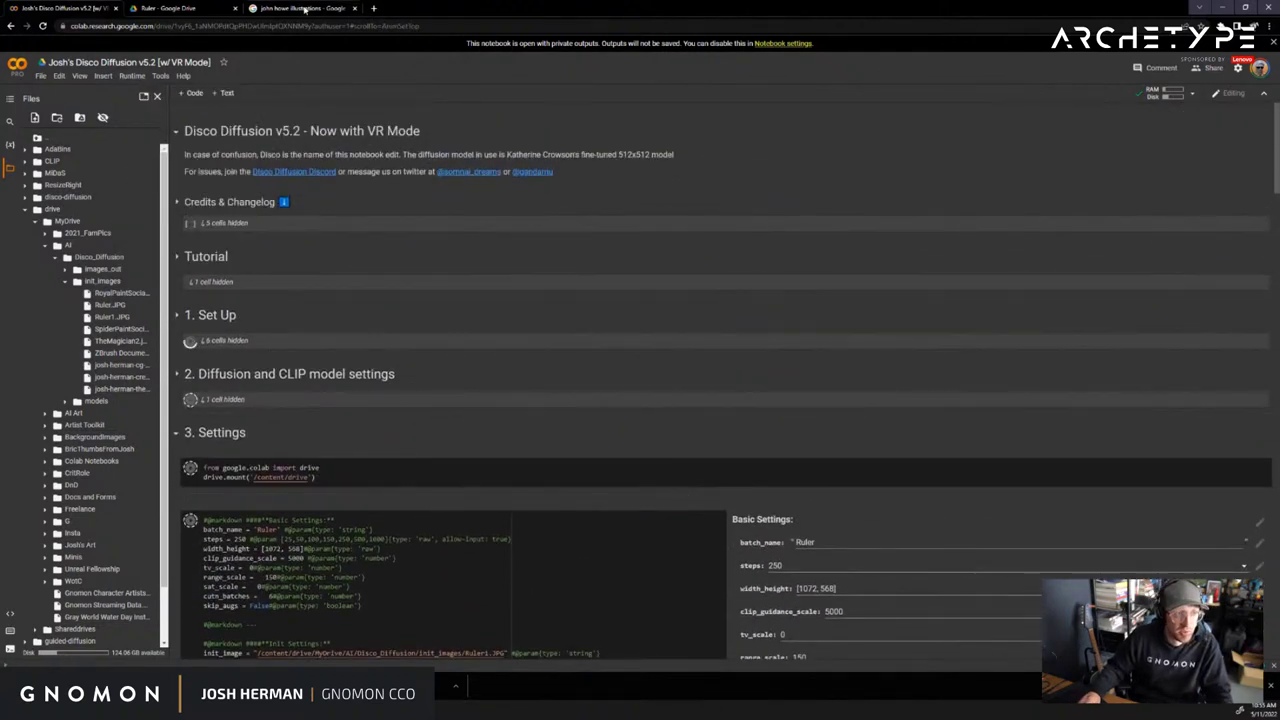
# Revisit the John Howe image results and search the web for "jeff easley" in a new tab
pyautogui.click(300, 8)
pyautogui.scroll(3, 620, 330)
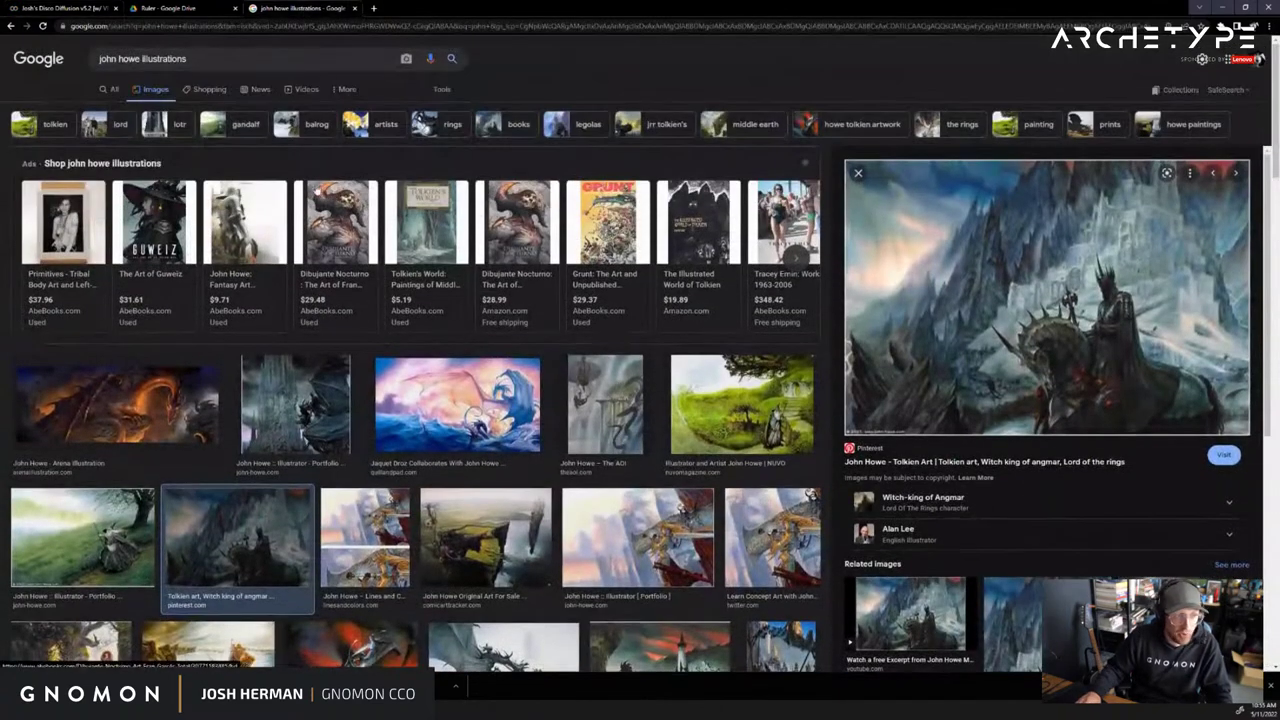
pyautogui.click(373, 8)
pyautogui.click(354, 25)
pyautogui.write('jeff easley')
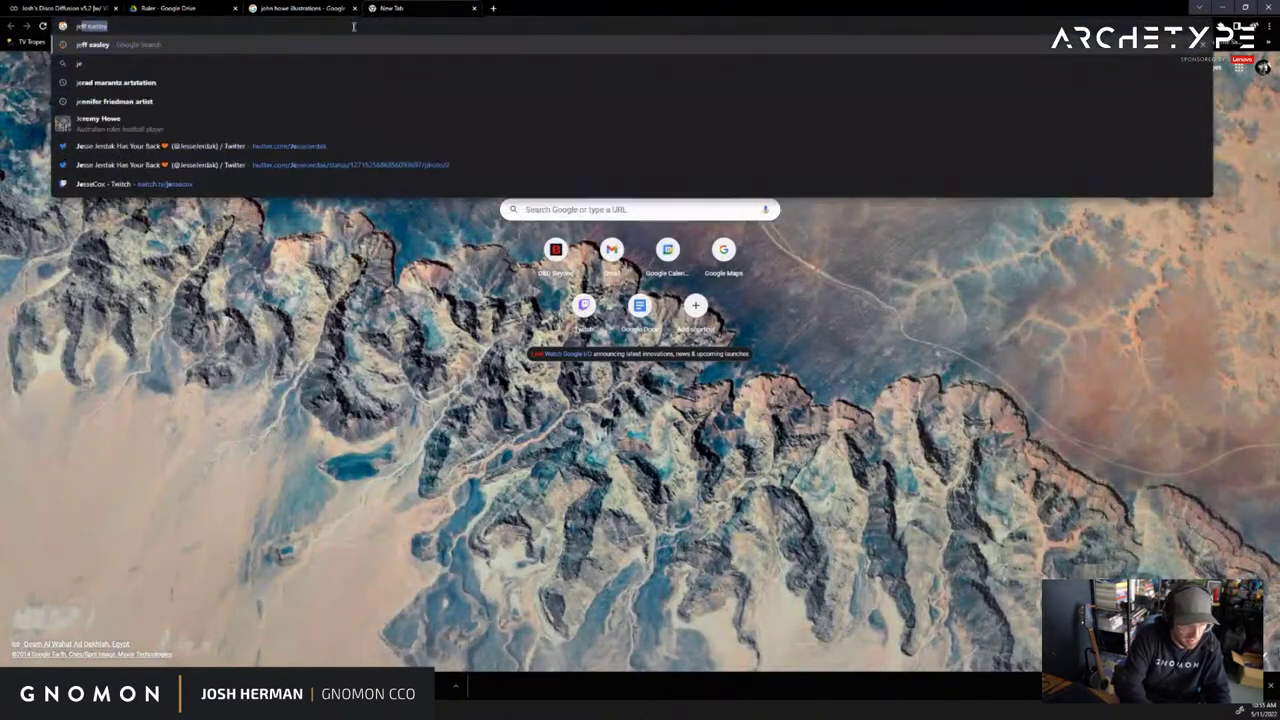
pyautogui.press('Return')
# Search for "jc leyendecker" in another new tab, open a further blank tab and return to the Leyendecker results
pyautogui.hotkey('ctrl', 't')
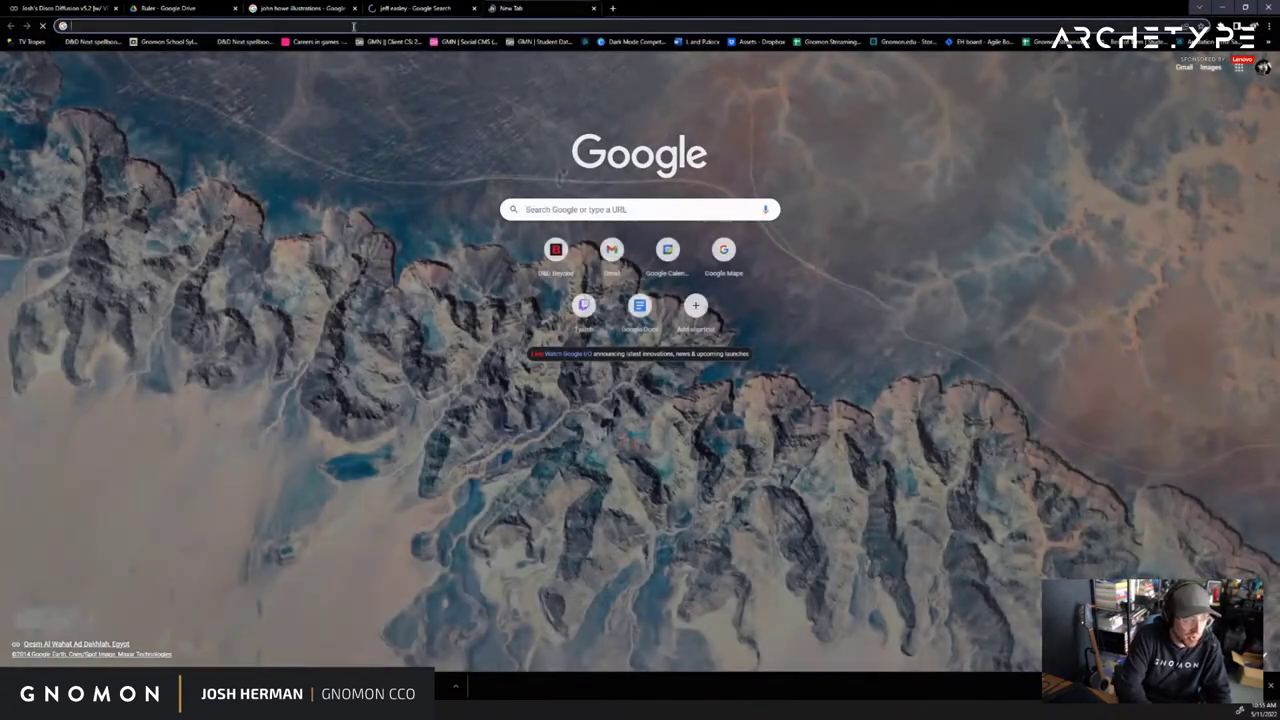
pyautogui.write('jc leyen')
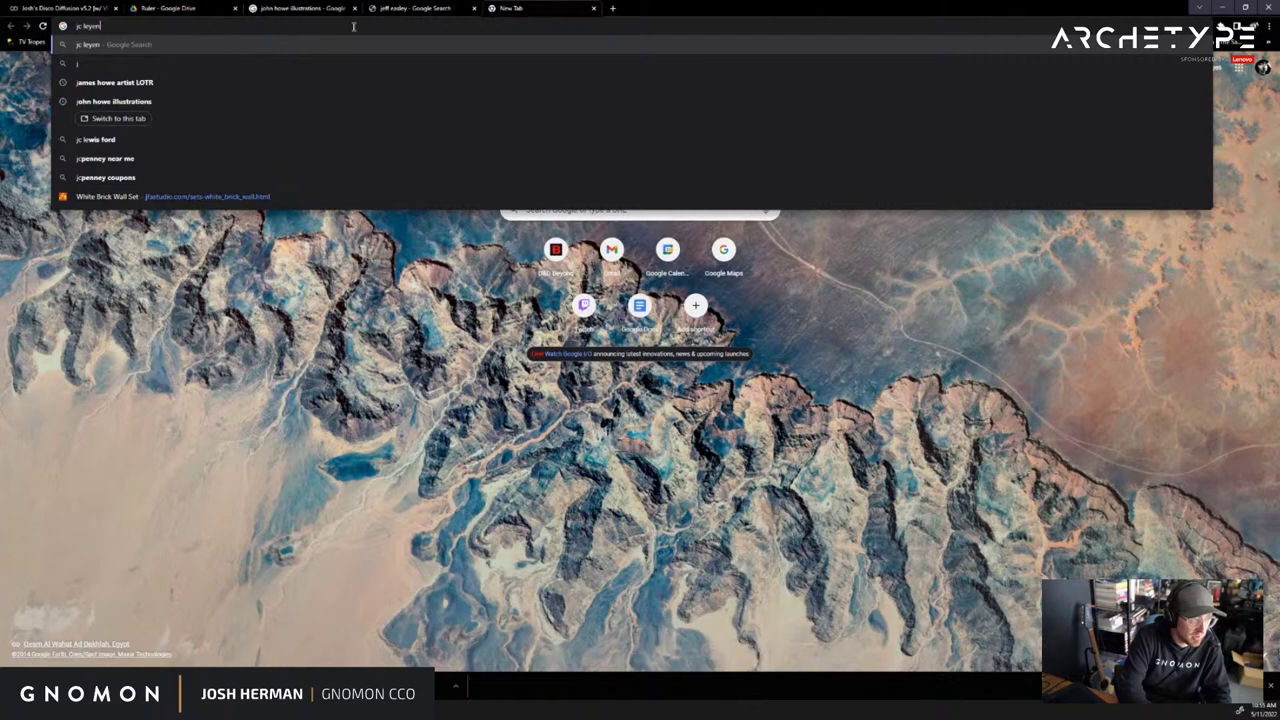
pyautogui.write('d')
pyautogui.press('Return')
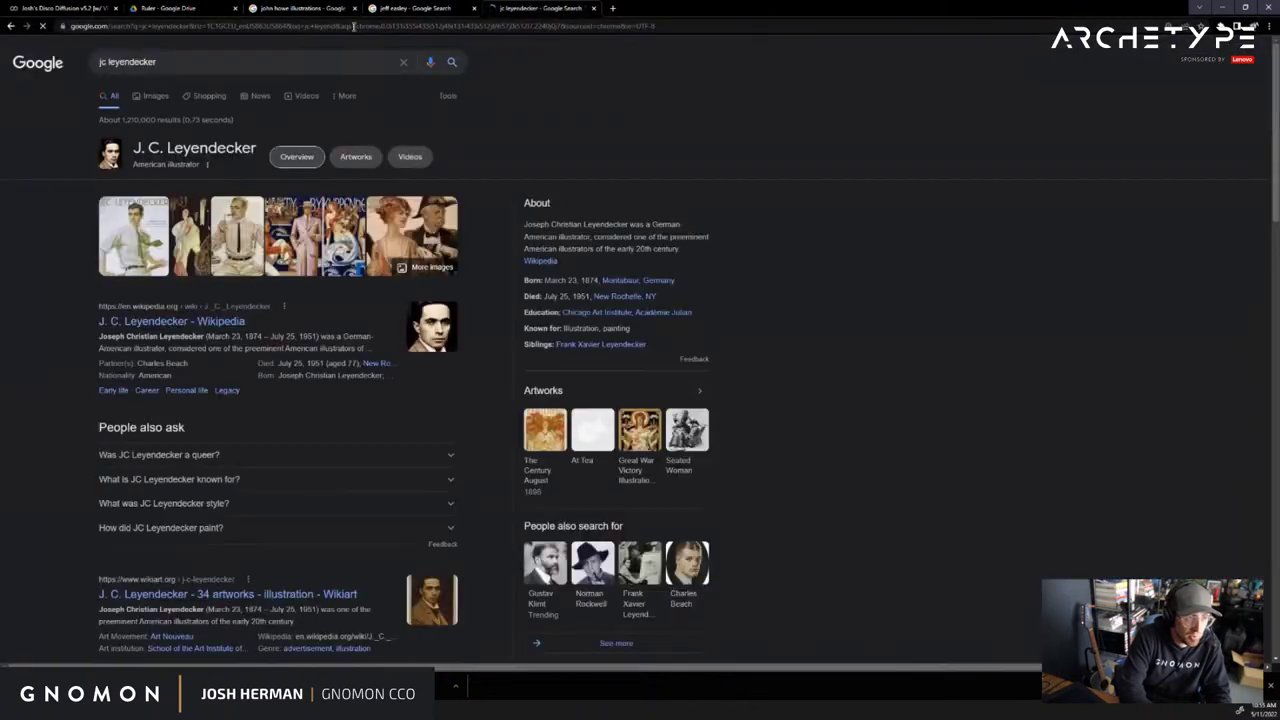
pyautogui.hotkey('ctrl', 't')
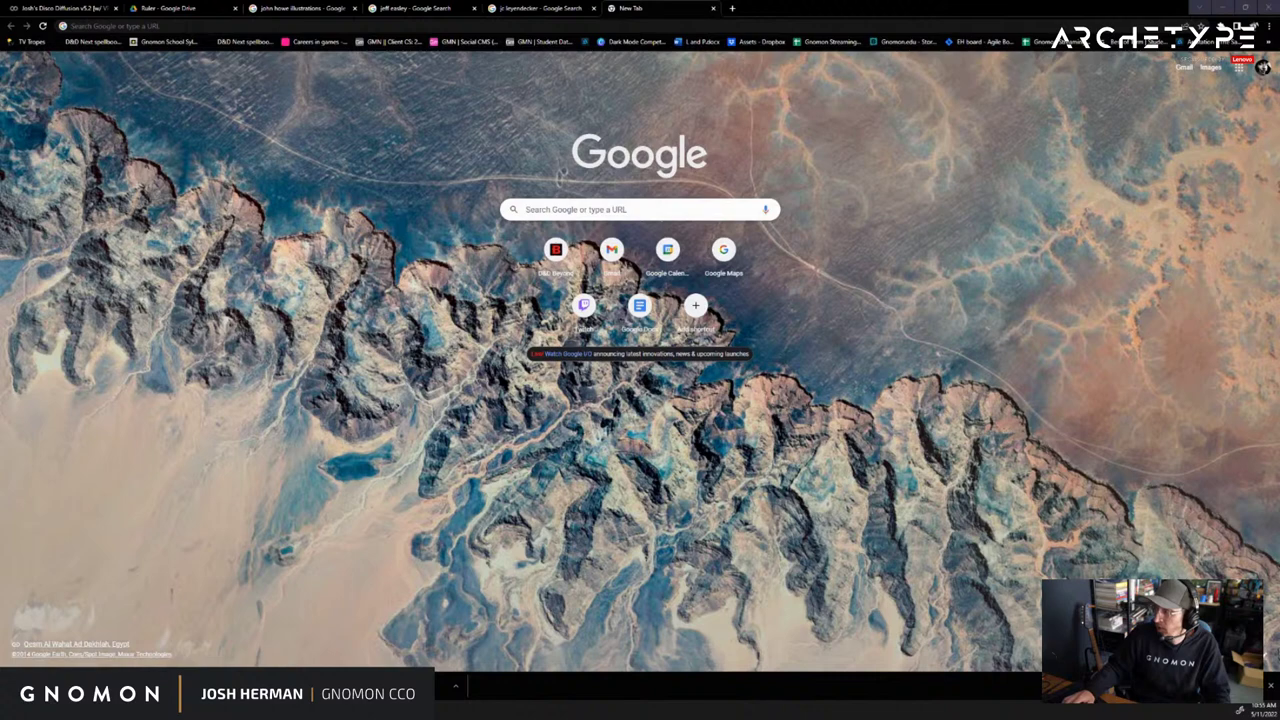
pyautogui.click(527, 10)
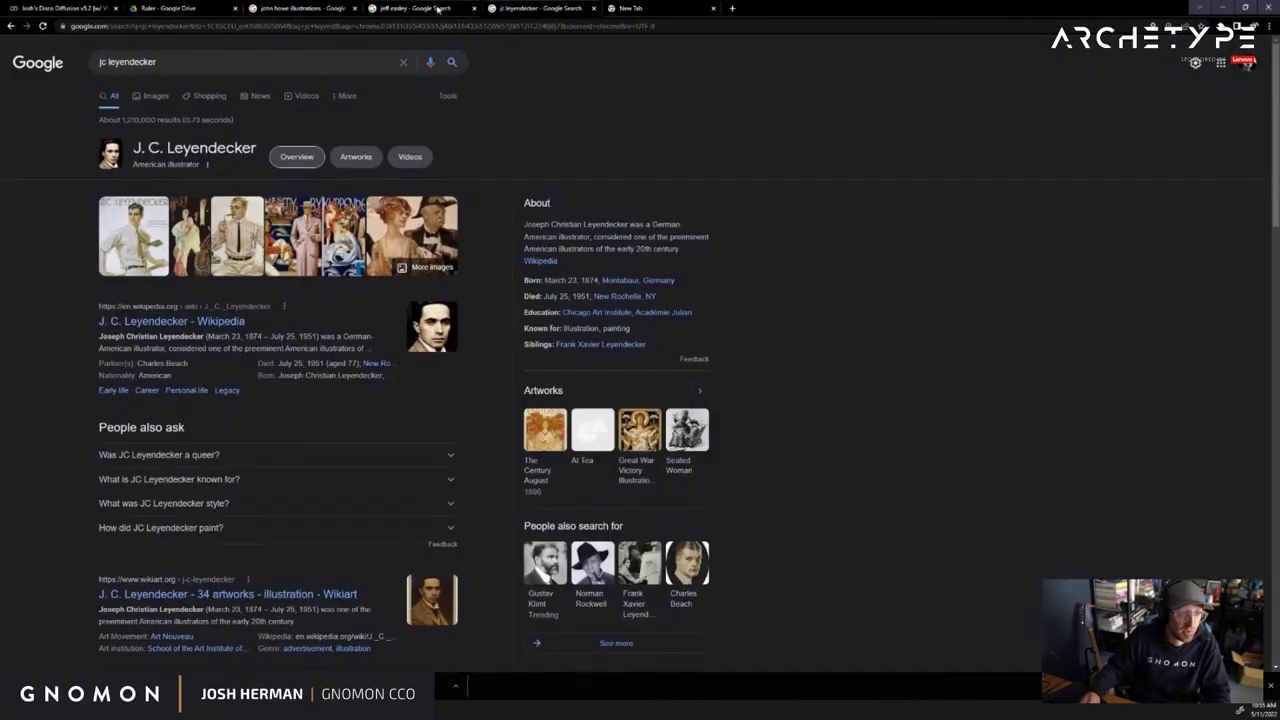
# Check the Jeff Easley search results, then view John Howe's Dark Tower painting among the John Howe image results
pyautogui.click(397, 12)
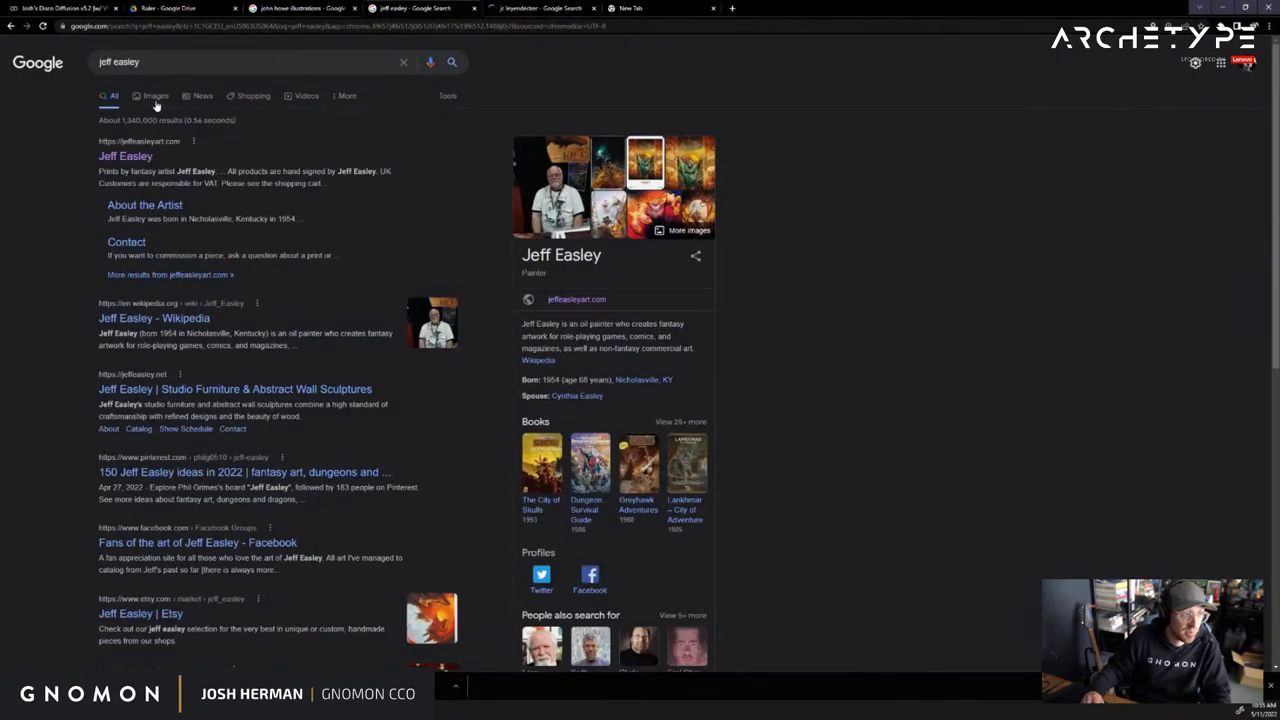
pyautogui.click(156, 100)
pyautogui.click(326, 7)
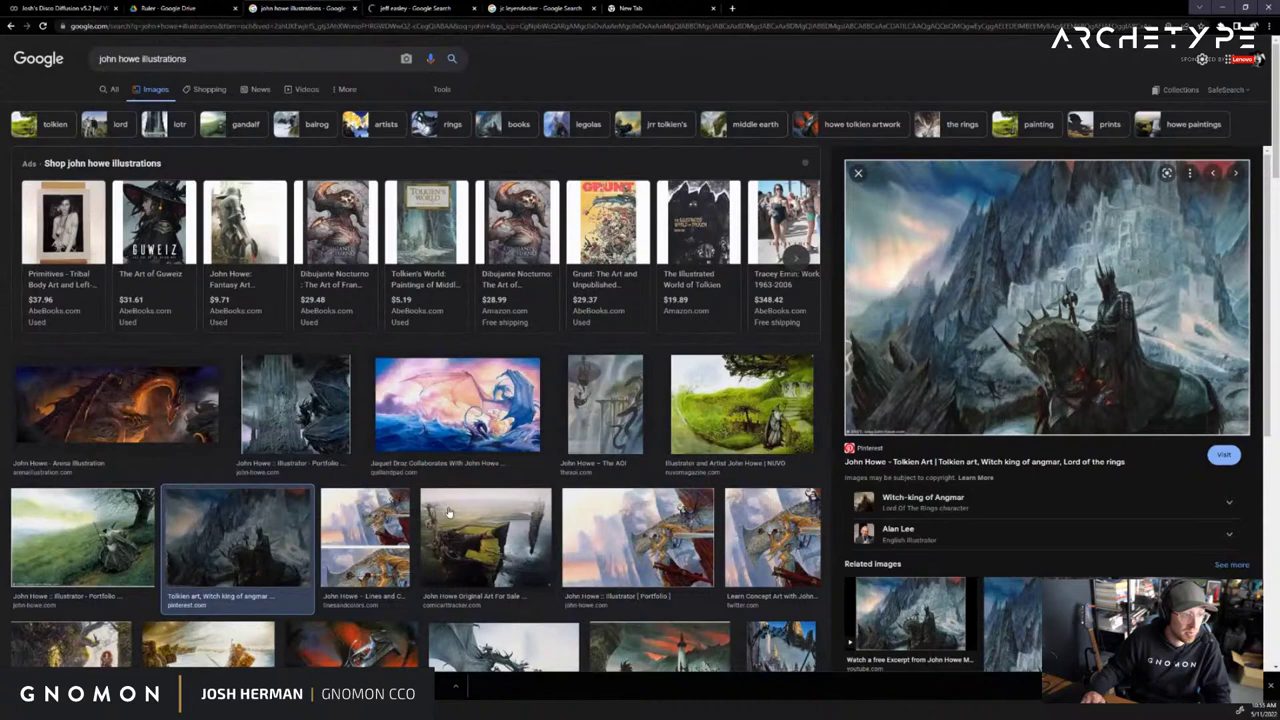
pyautogui.click(252, 397)
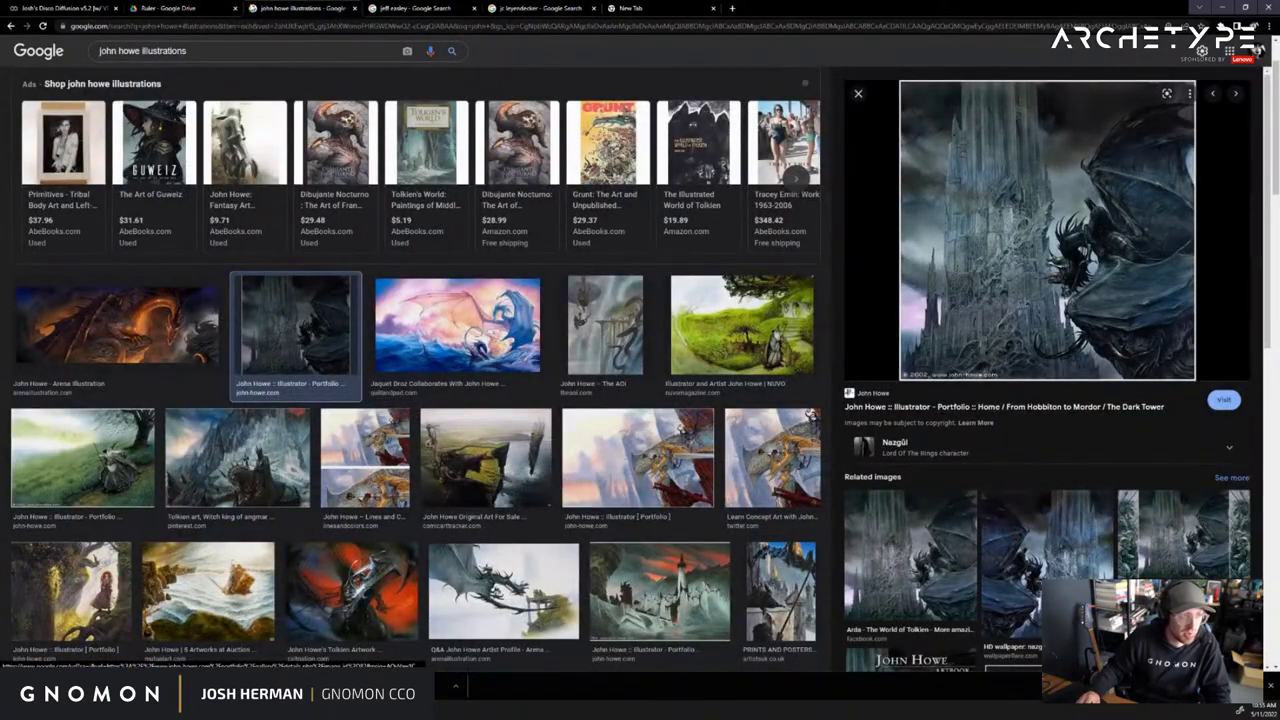
# Return to the Disco Diffusion notebook and highlight the artist reference Jeff Easley in the text prompt
pyautogui.hotkey('ctrl', 'shift', 'Tab')
pyautogui.hotkey('ctrl', 'shift', 'Tab')
pyautogui.scroll(-10, 332, 354)
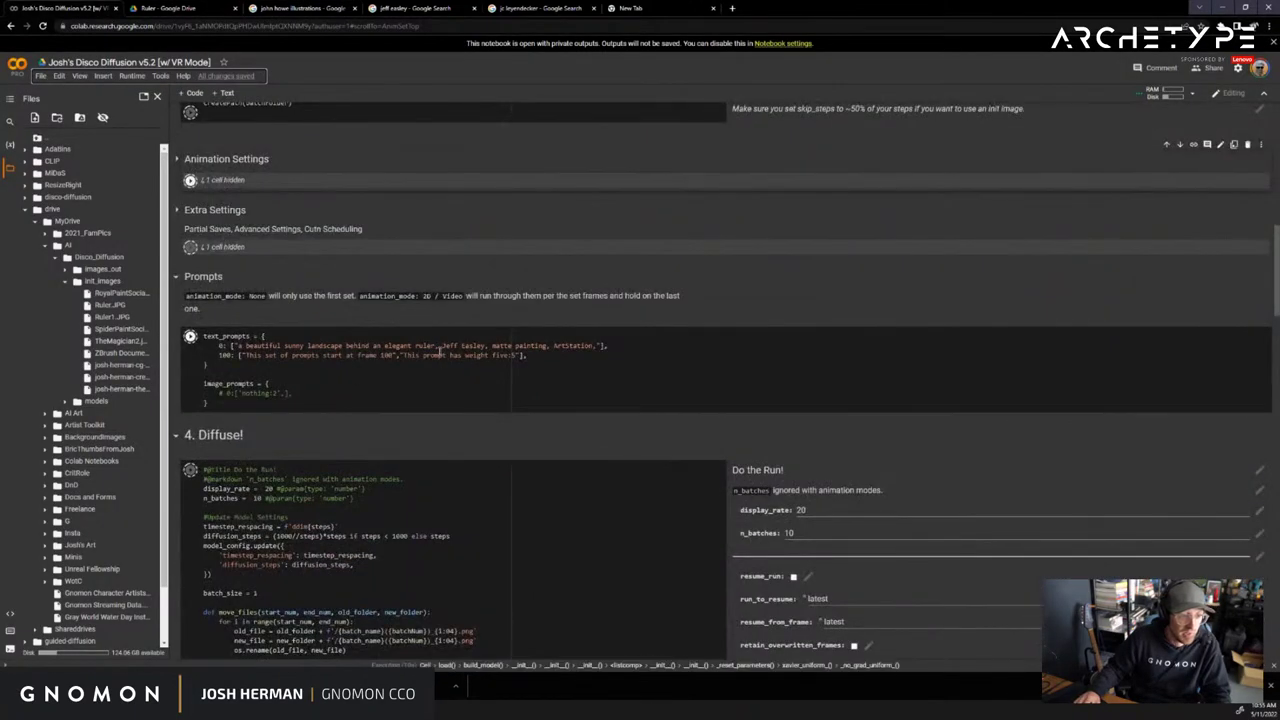
pyautogui.moveTo(441, 346); pyautogui.dragTo(485, 346)
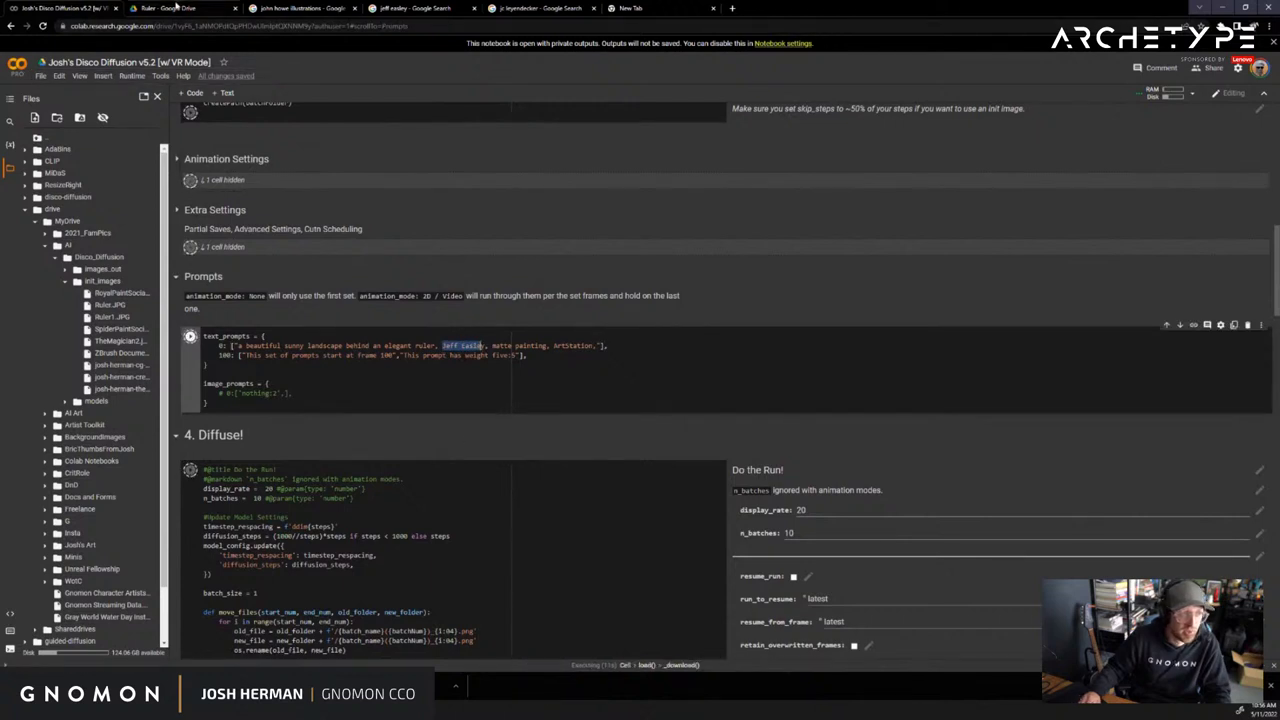
# Open the TimeToDisco folder inside images_out on Google Drive and preview its three rendered images
pyautogui.click(185, 8)
pyautogui.click(245, 80)
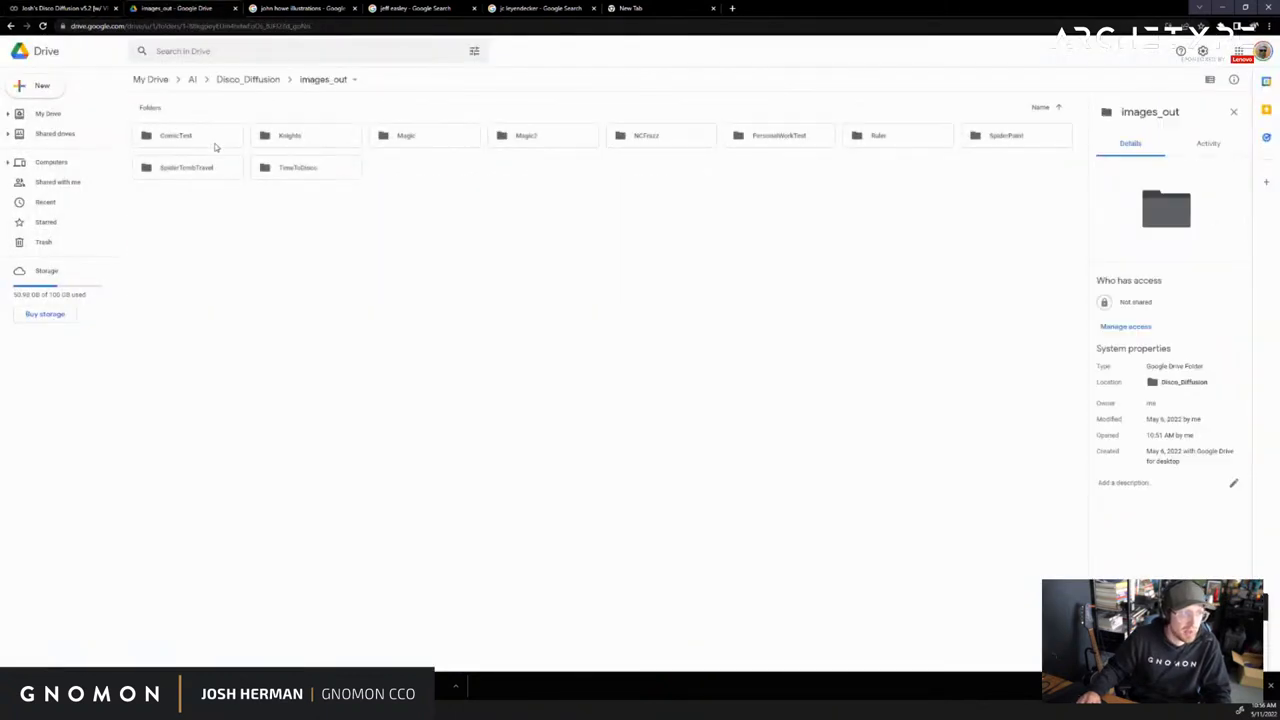
pyautogui.doubleClick(297, 167)
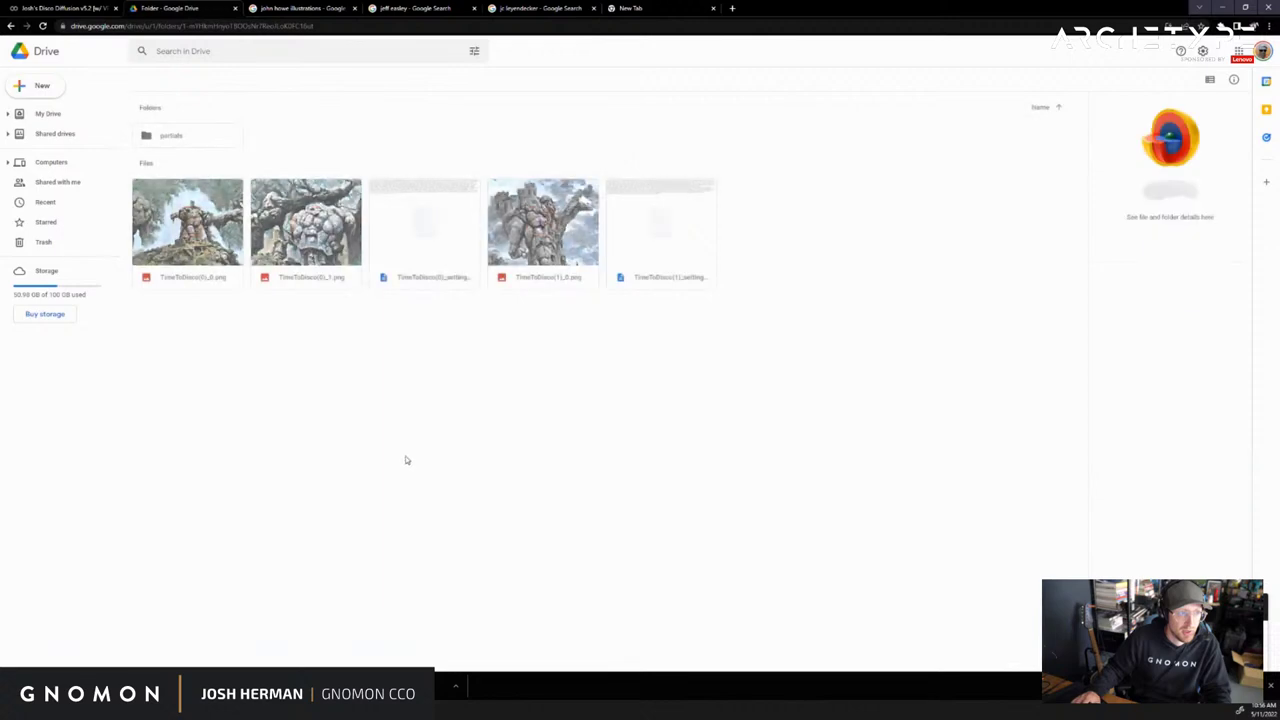
pyautogui.doubleClick(188, 212)
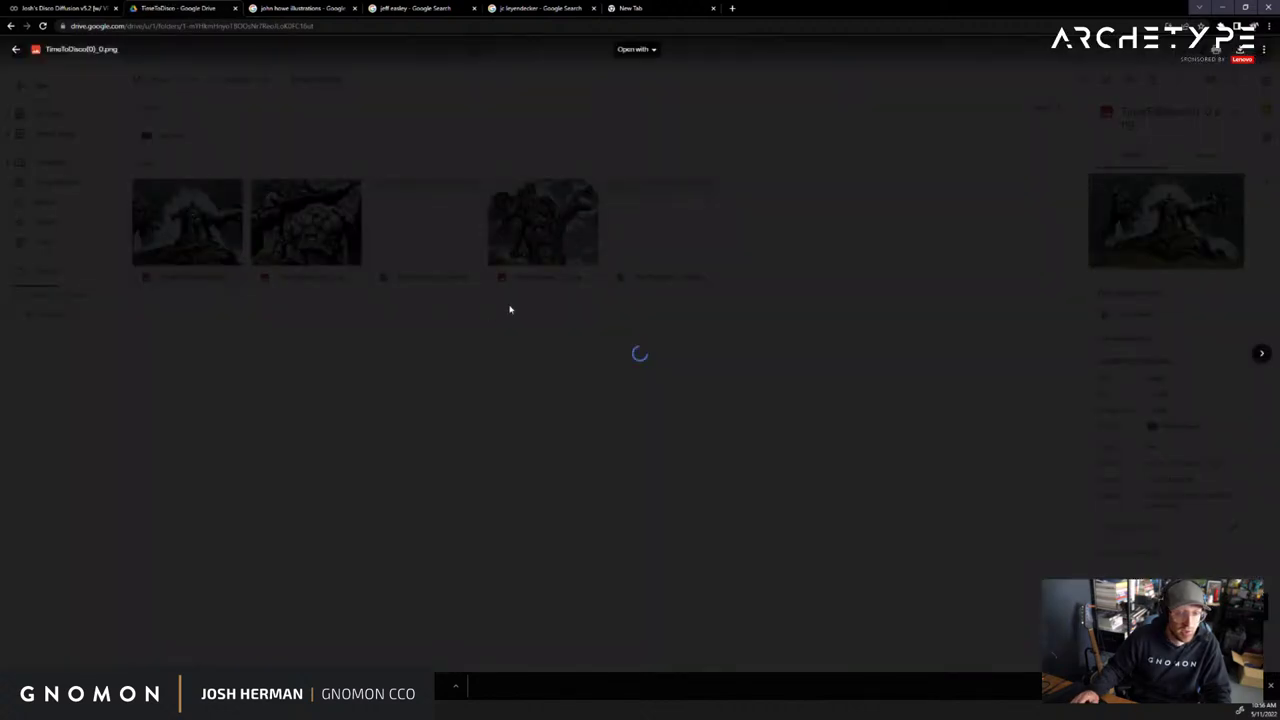
pyautogui.click(1260, 353)
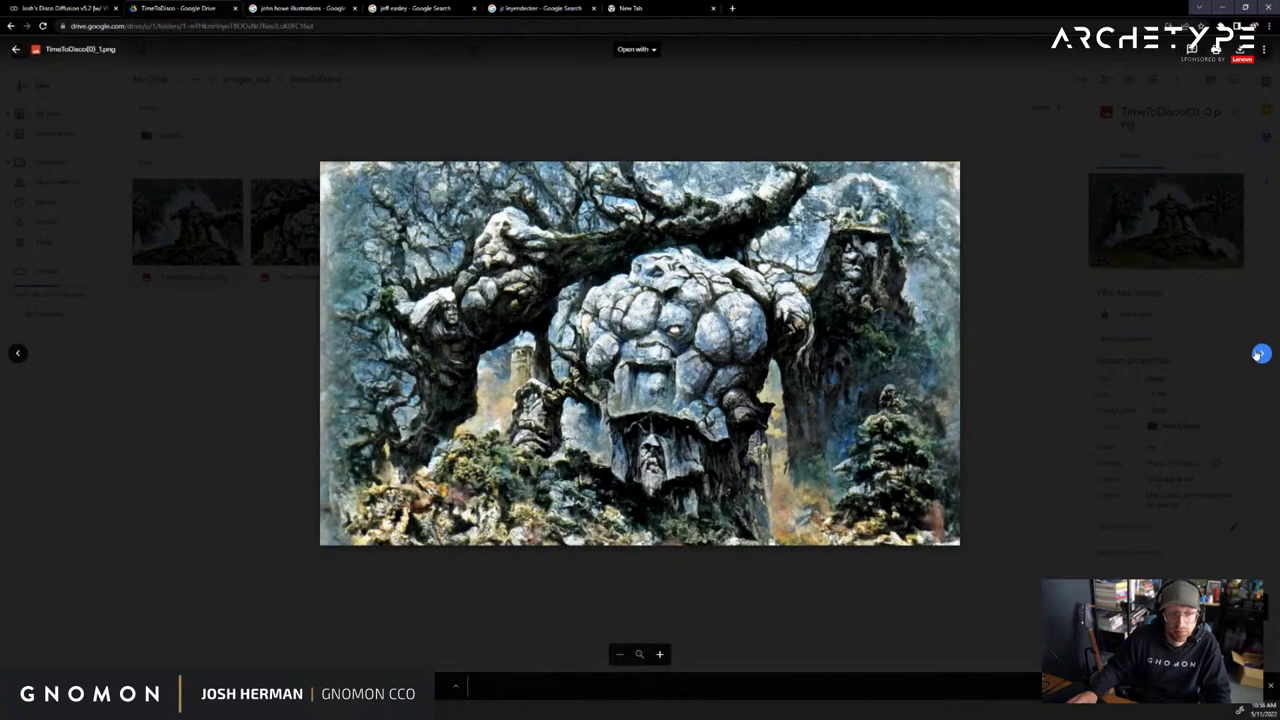
pyautogui.click(1260, 353)
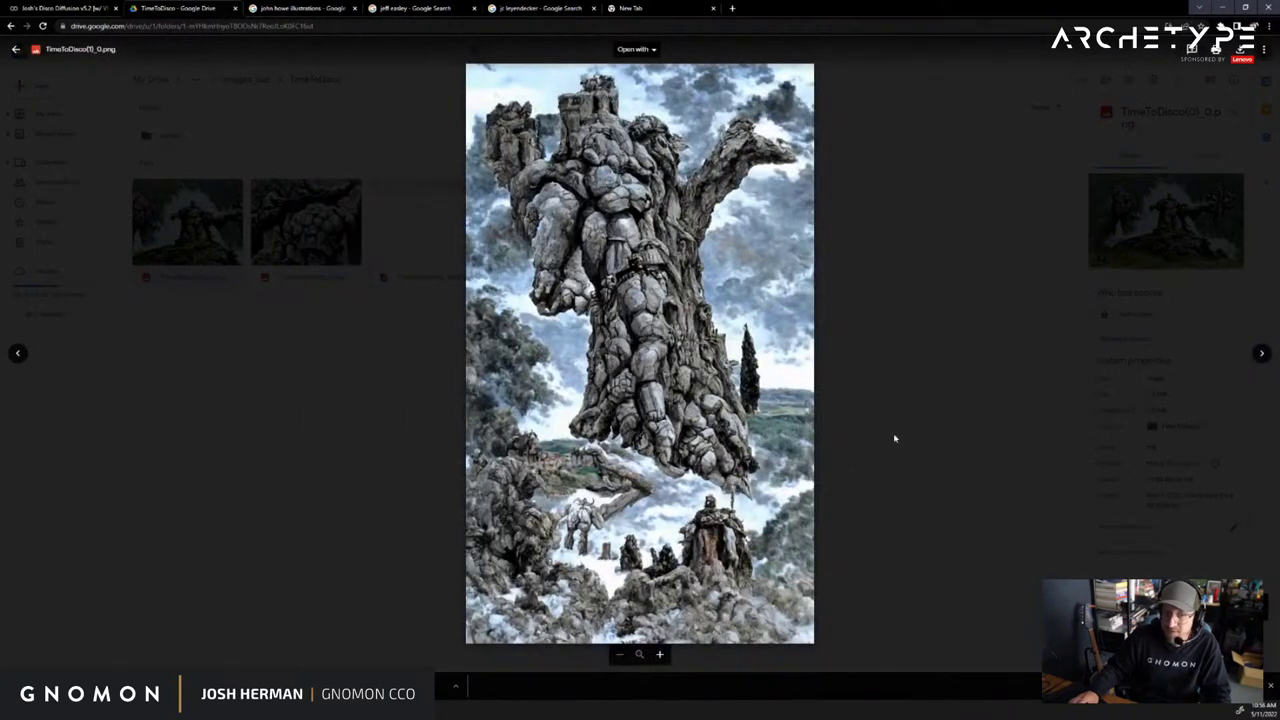
pyautogui.click(423, 224)
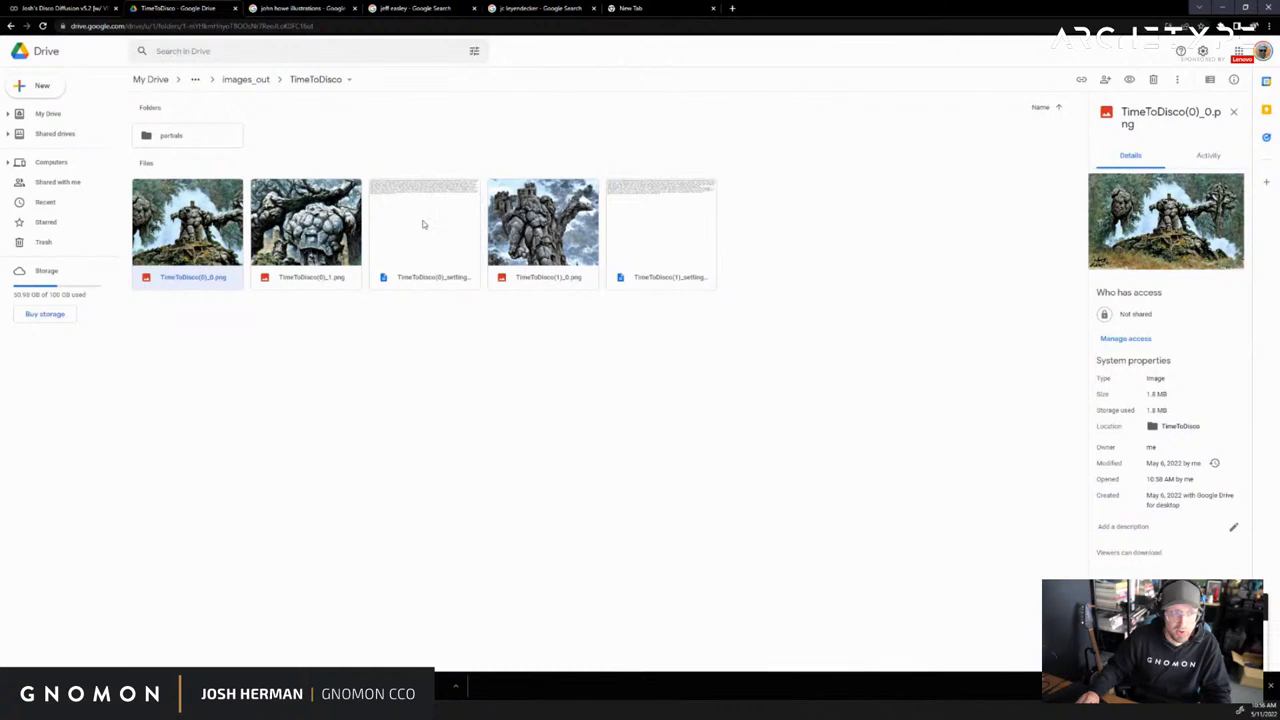
# Go back to images_out, open the NCFrazz folder and preview its first renders, starting with NCFrazz(0)_0.png
pyautogui.click(245, 79)
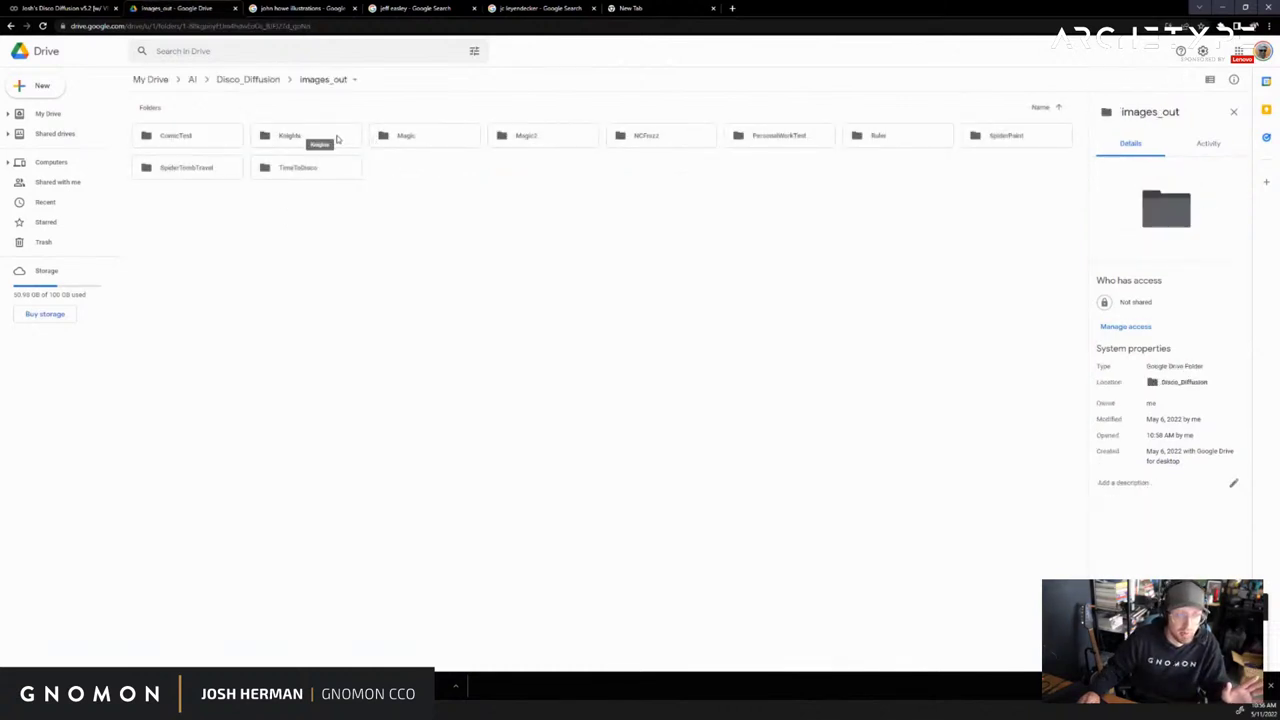
pyautogui.doubleClick(284, 166)
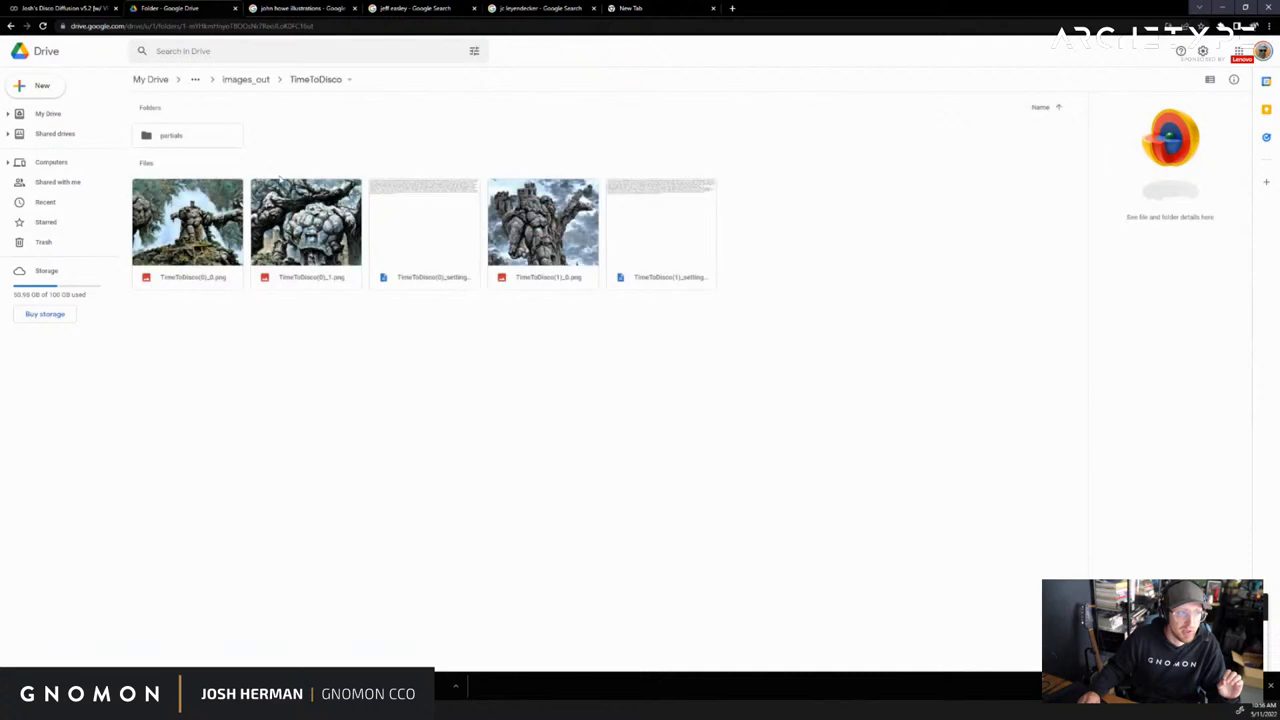
pyautogui.hotkey('alt', 'Left')
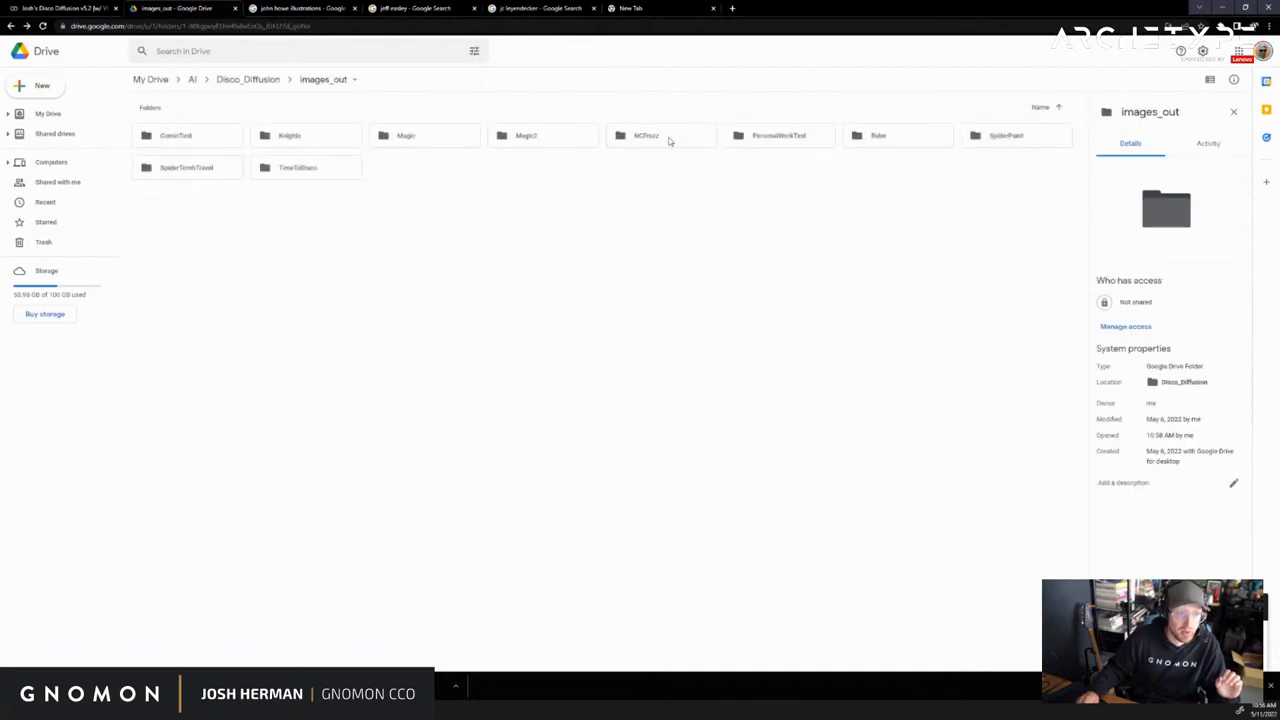
pyautogui.doubleClick(669, 141)
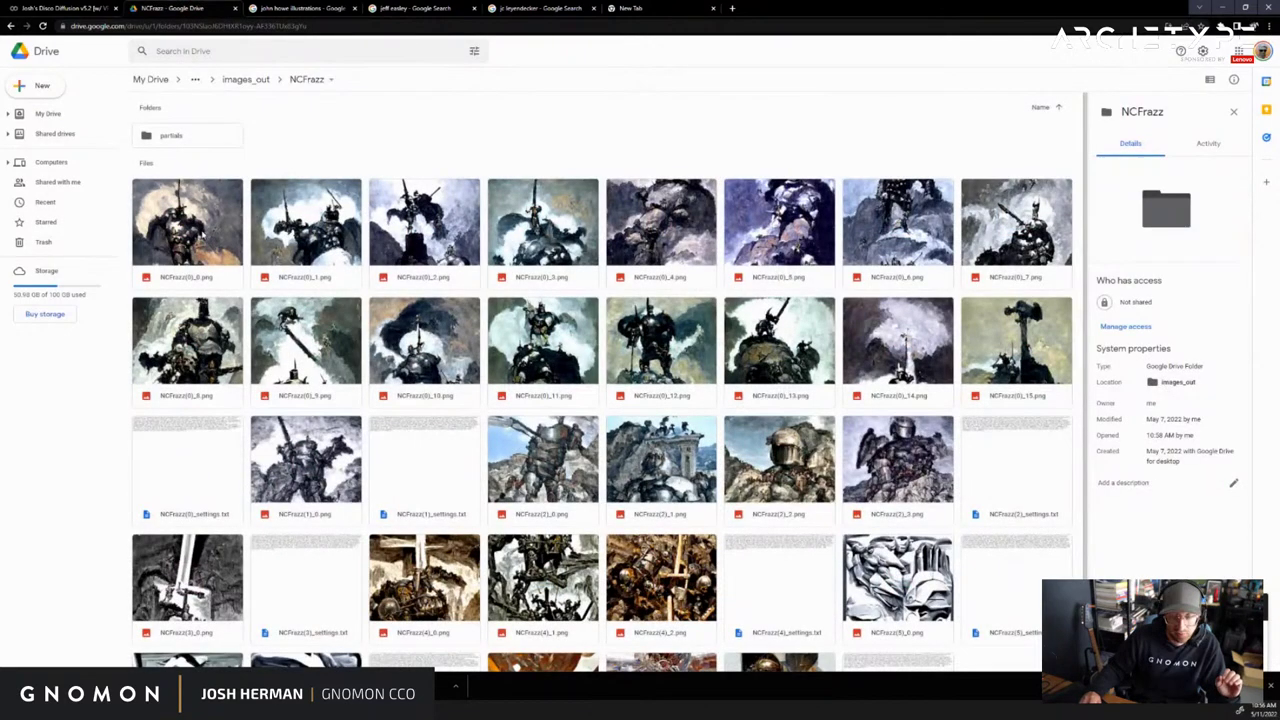
pyautogui.doubleClick(201, 234)
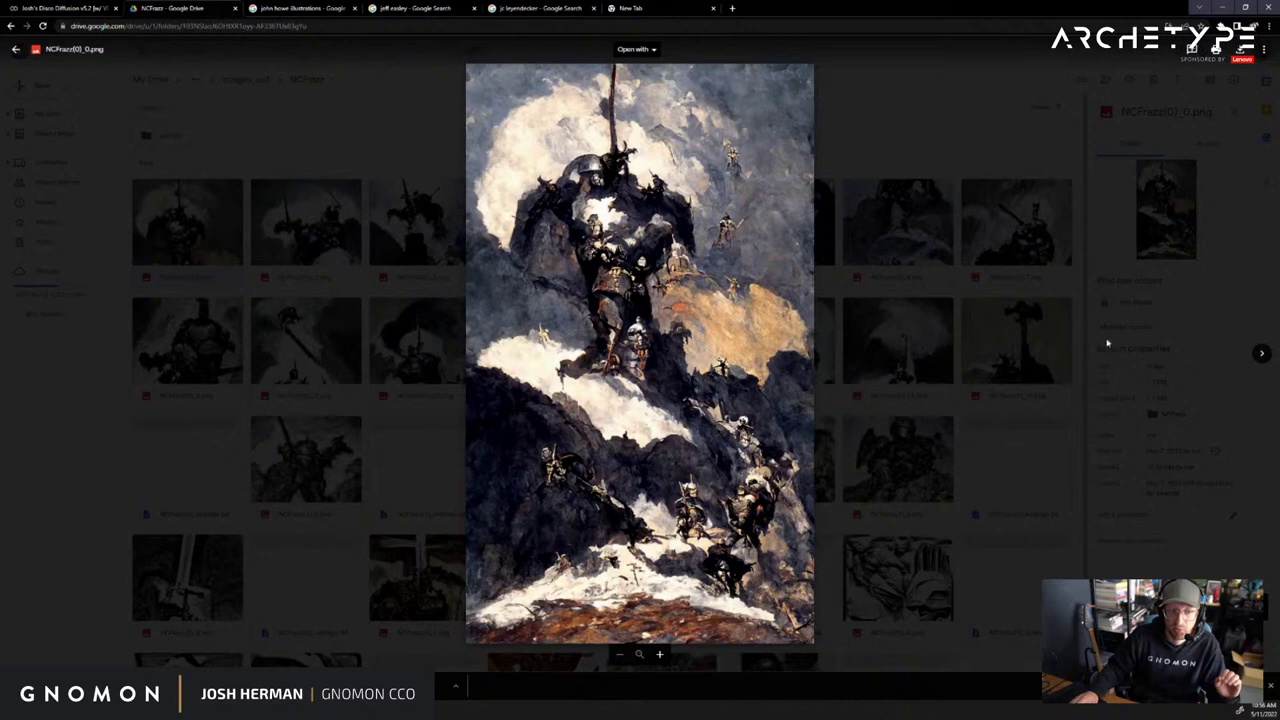
pyautogui.click(1262, 357)
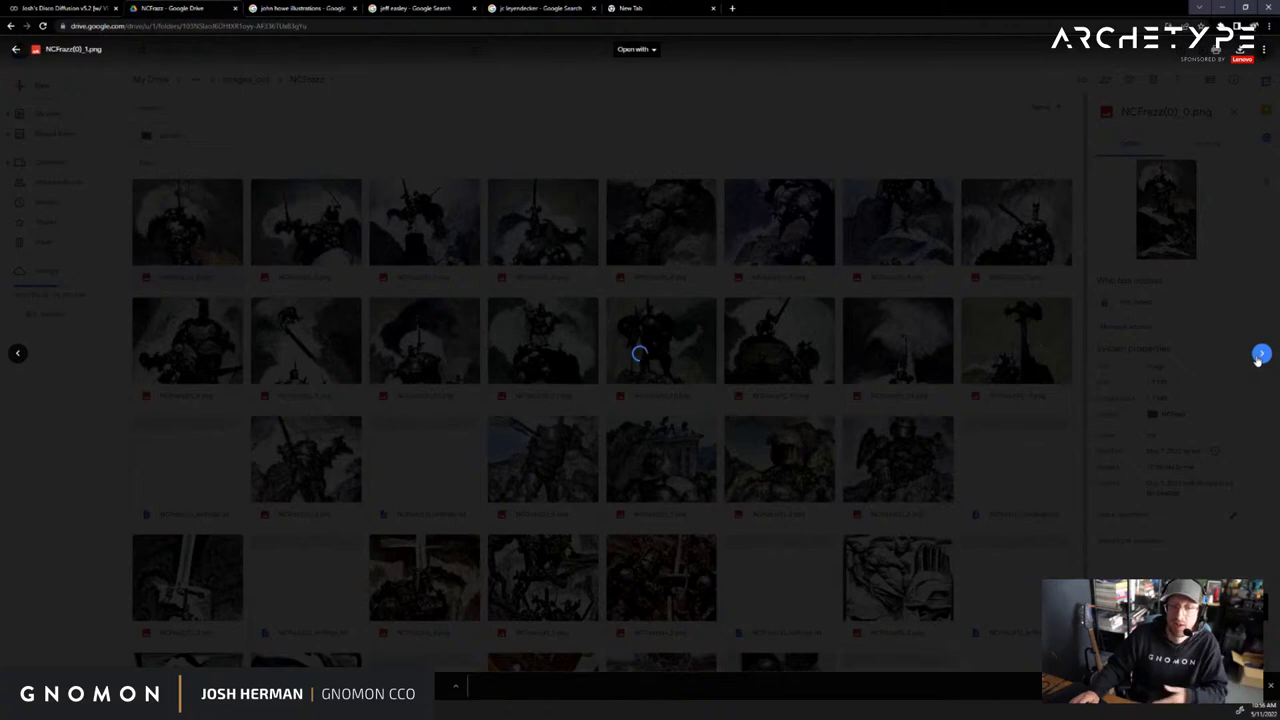
pyautogui.click(923, 530)
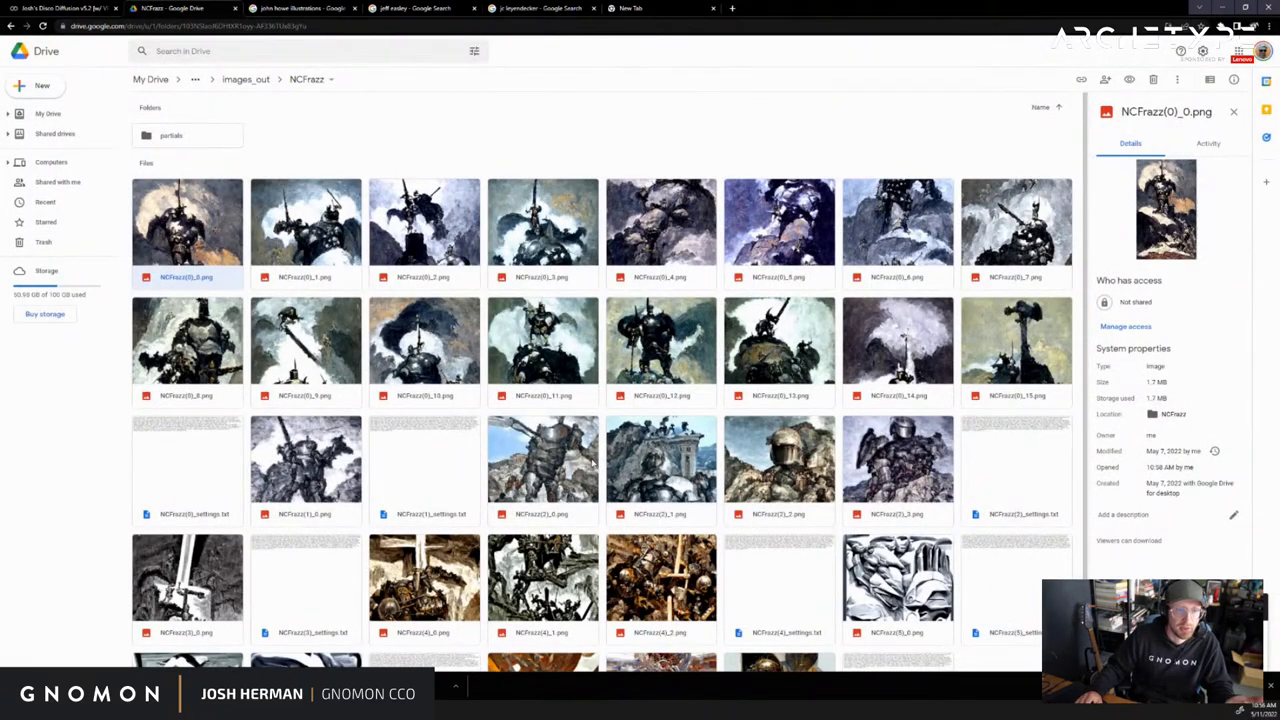
# Preview the NCFrazz renders NCFrazz(0)_11.png, NCFrazz(2)_1.png and NCFrazz(7)_0.png one after another
pyautogui.doubleClick(545, 366)
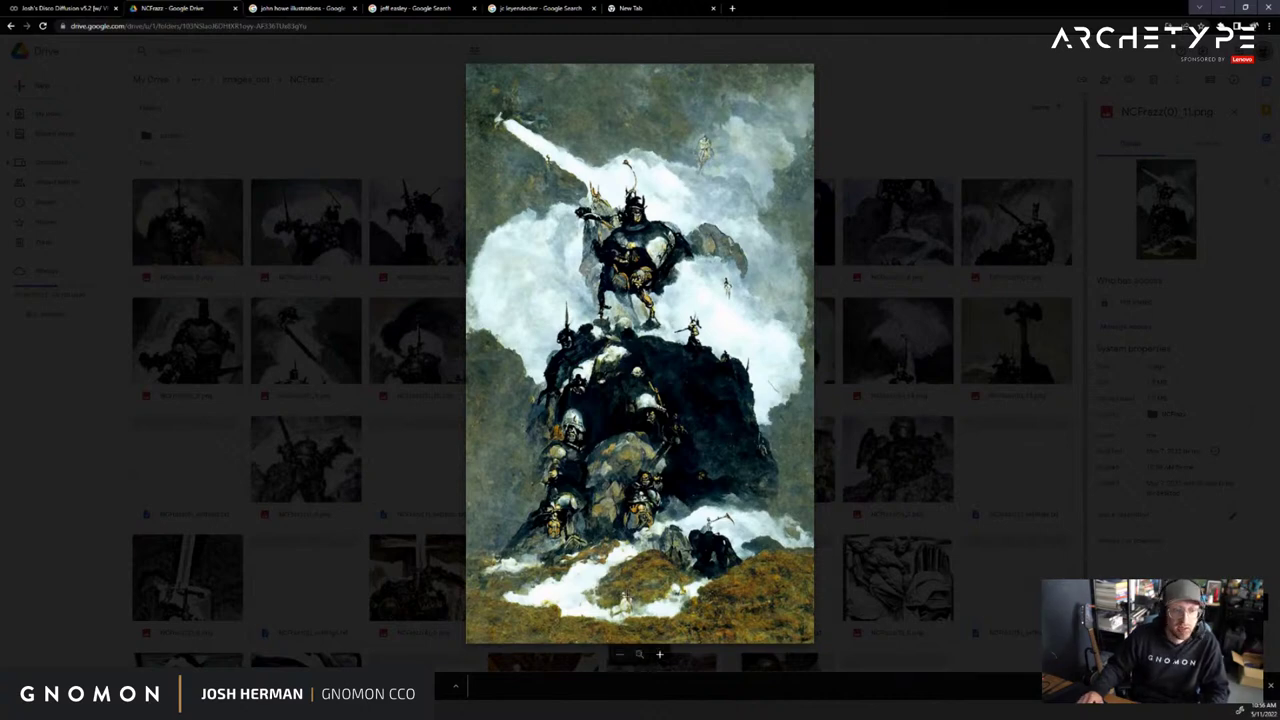
pyautogui.press('Escape')
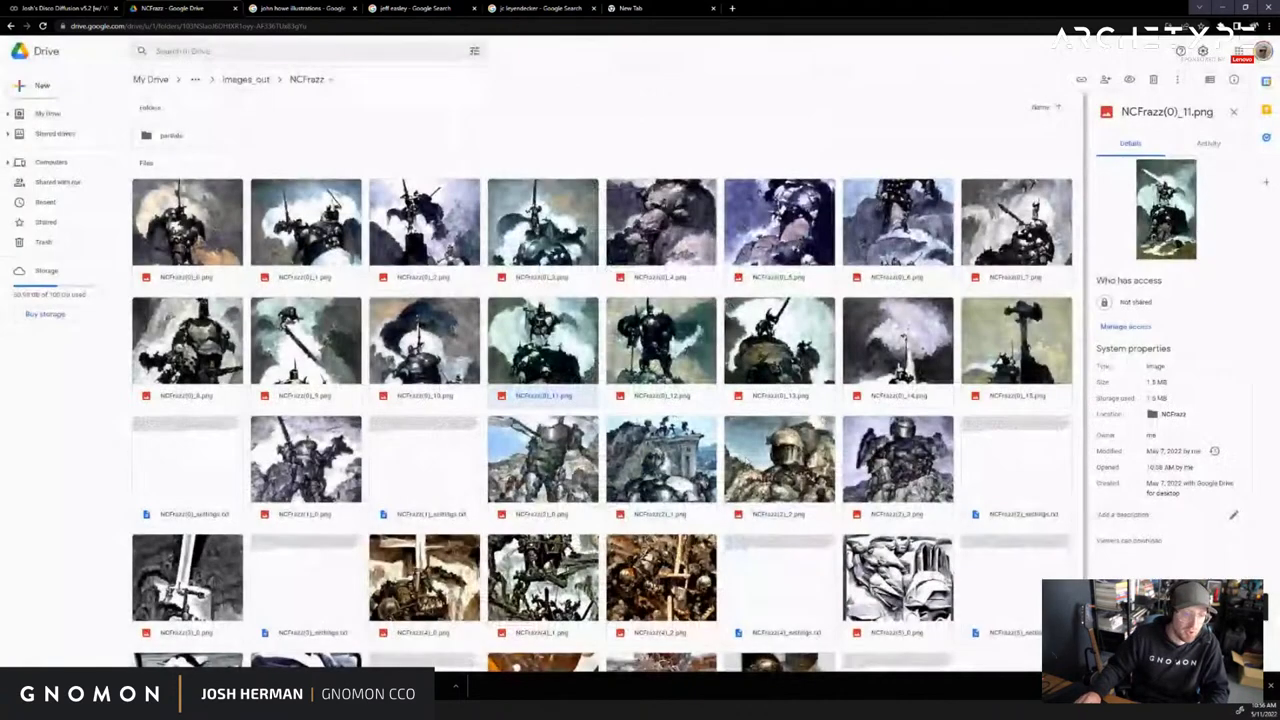
pyautogui.doubleClick(650, 493)
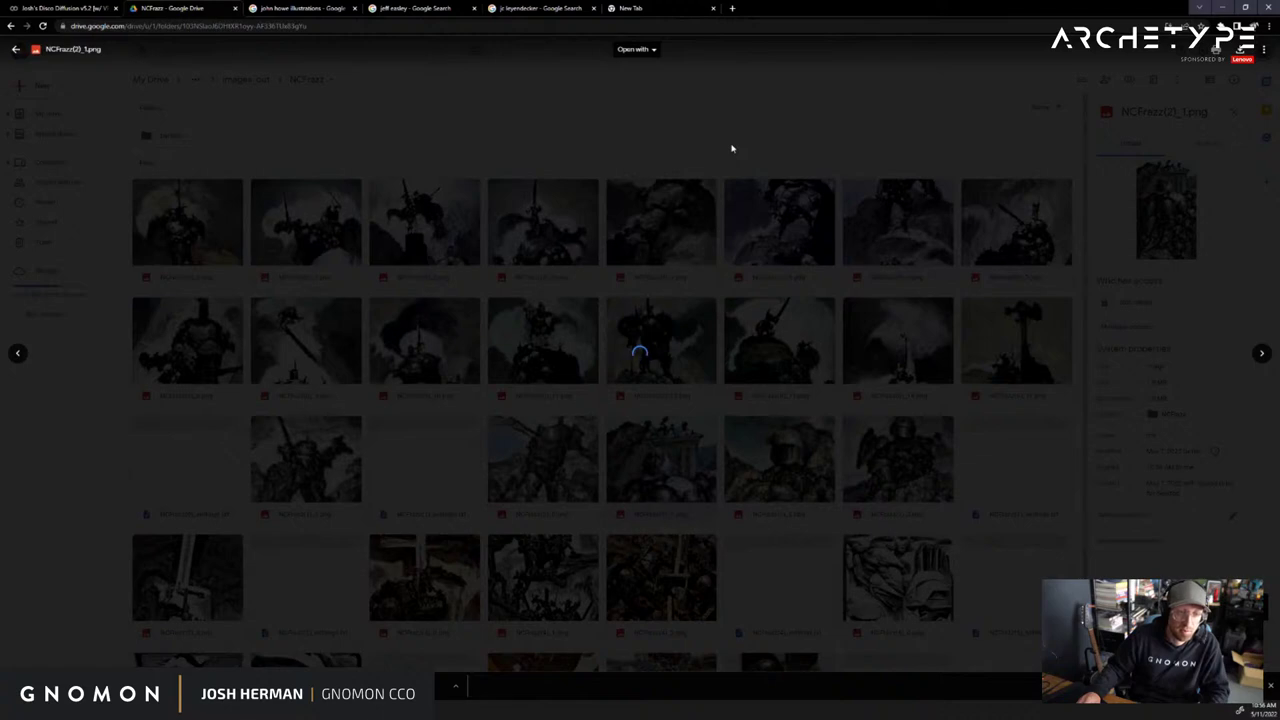
pyautogui.moveTo(585, 70); pyautogui.dragTo(811, 192)
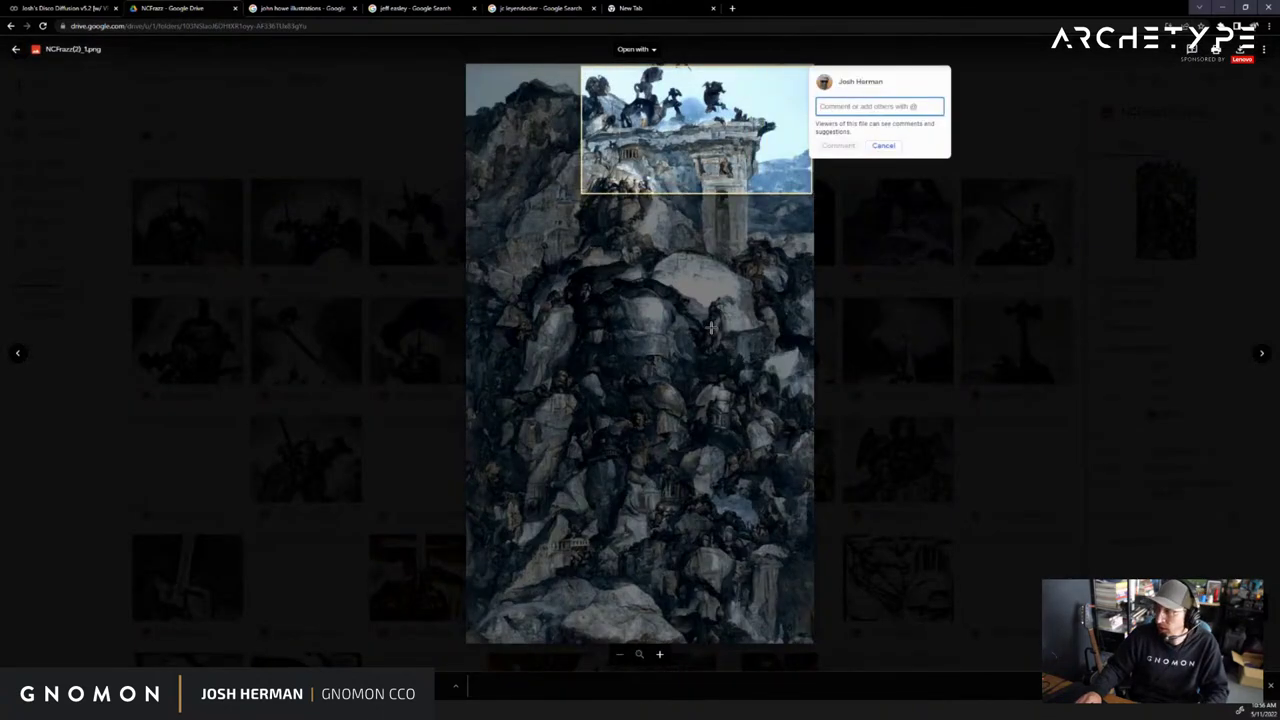
pyautogui.press('Escape')
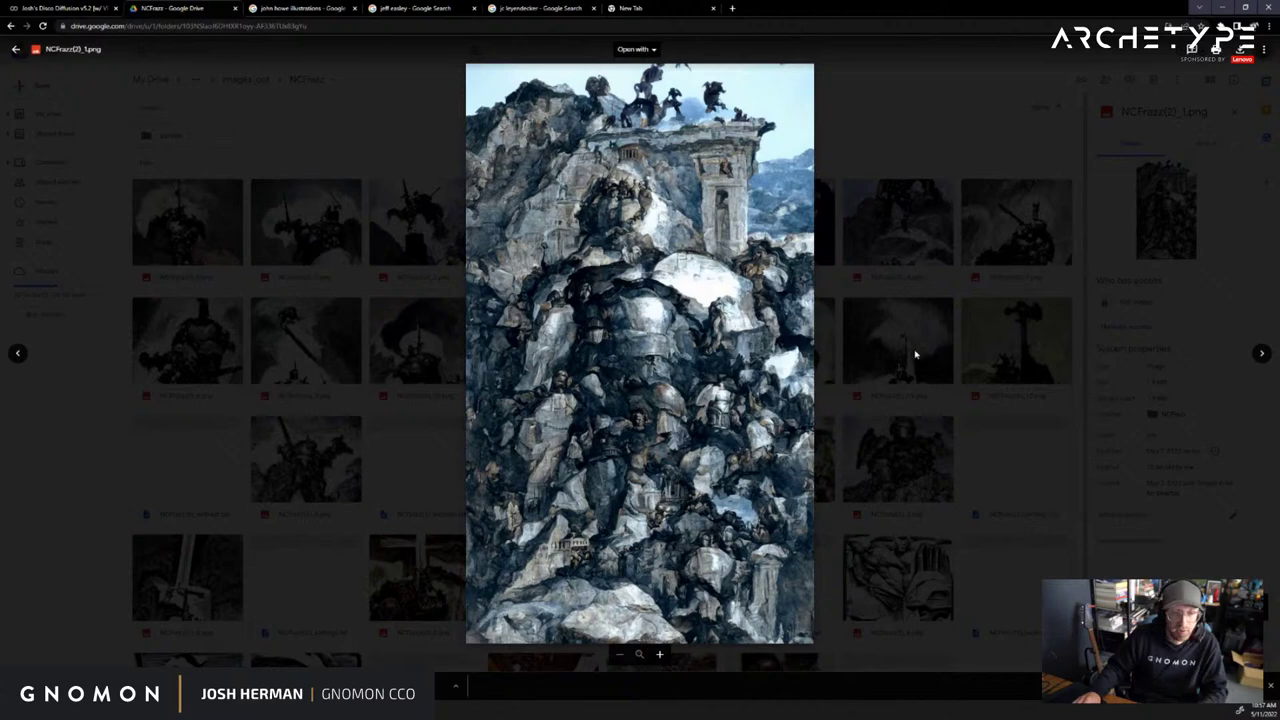
pyautogui.click(914, 354)
pyautogui.doubleClick(580, 594)
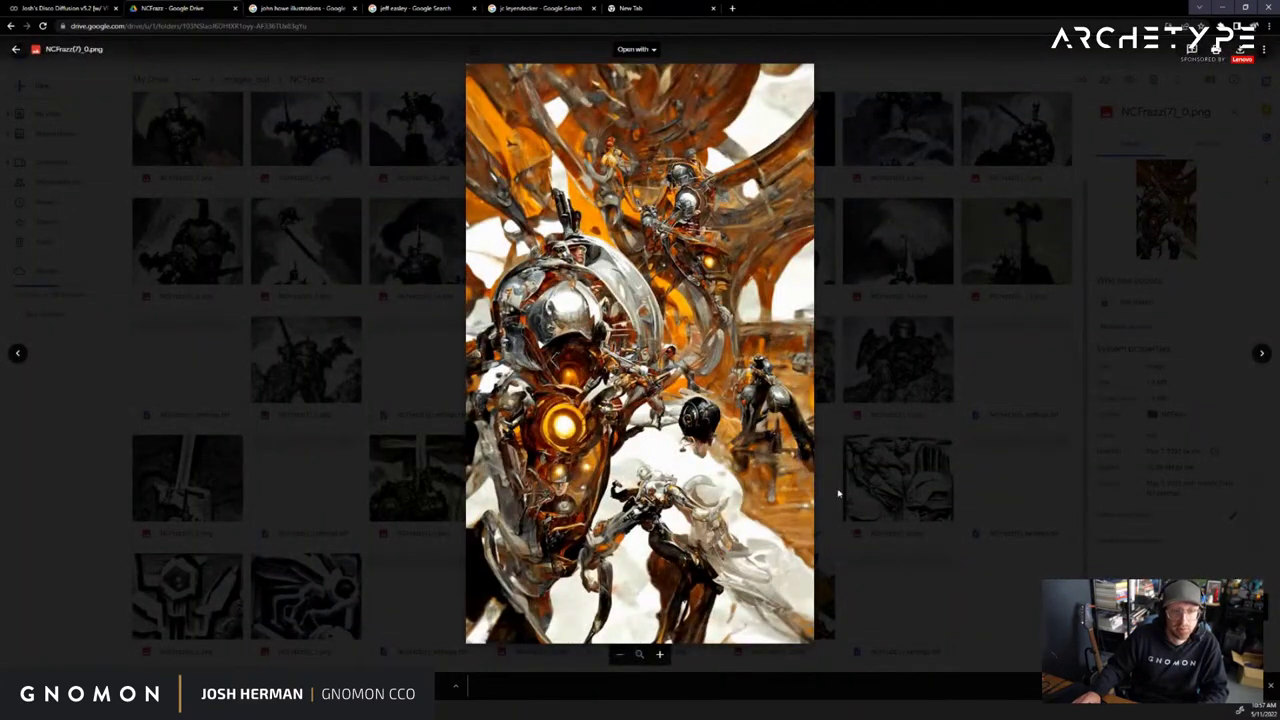
pyautogui.click(928, 533)
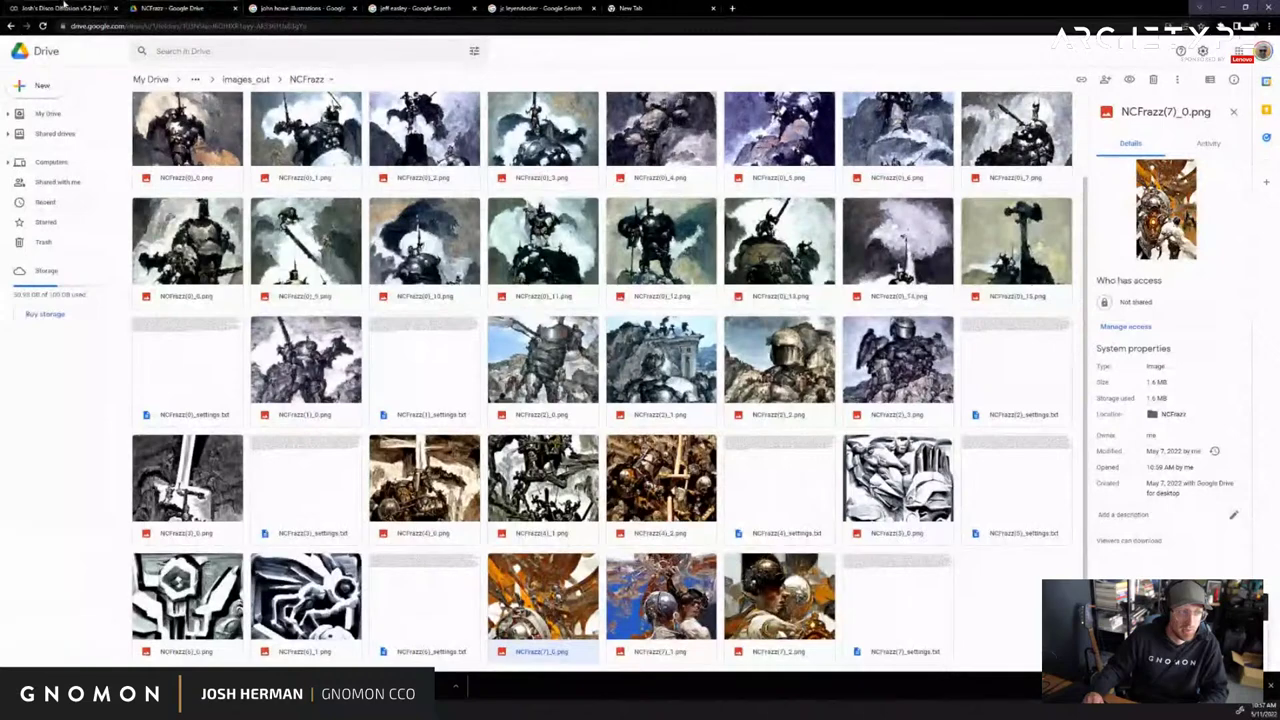
# Return to the notebook and examine the Diffuse cell's render preview and step progress
pyautogui.click(63, 8)
pyautogui.scroll(-5, 354, 428)
pyautogui.scroll(-10, 361, 421)
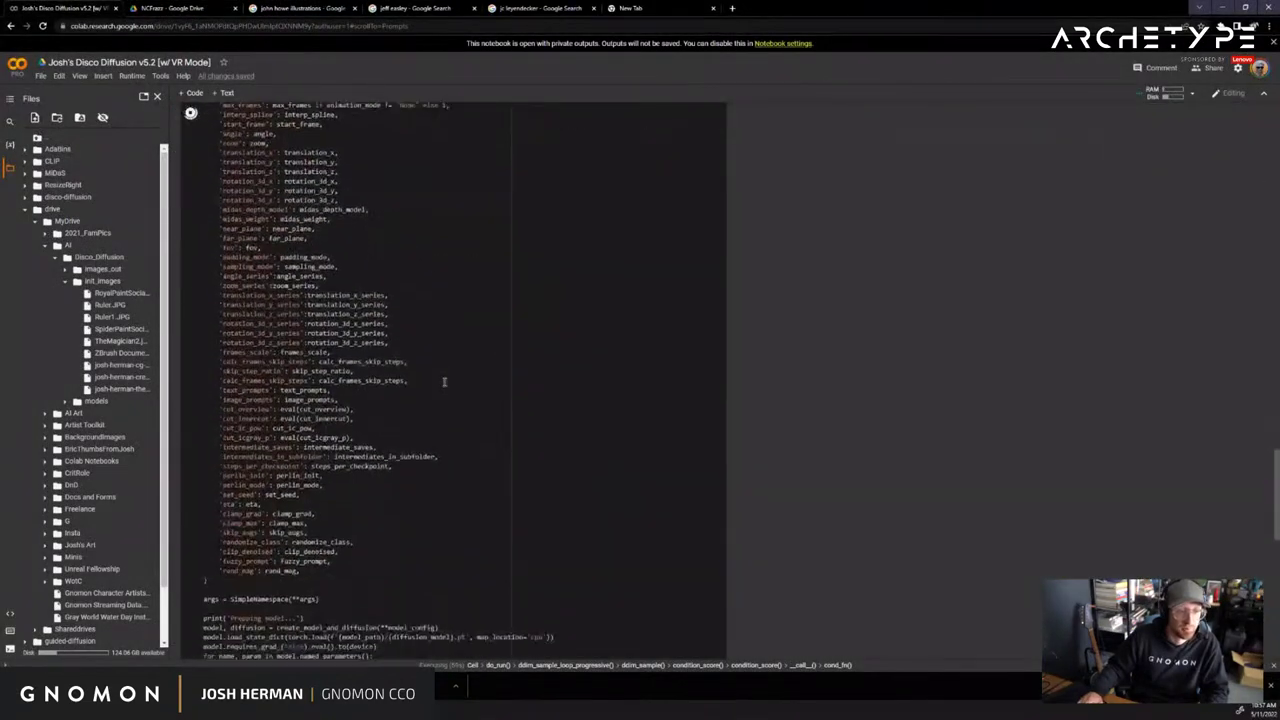
pyautogui.scroll(2, 532, 248)
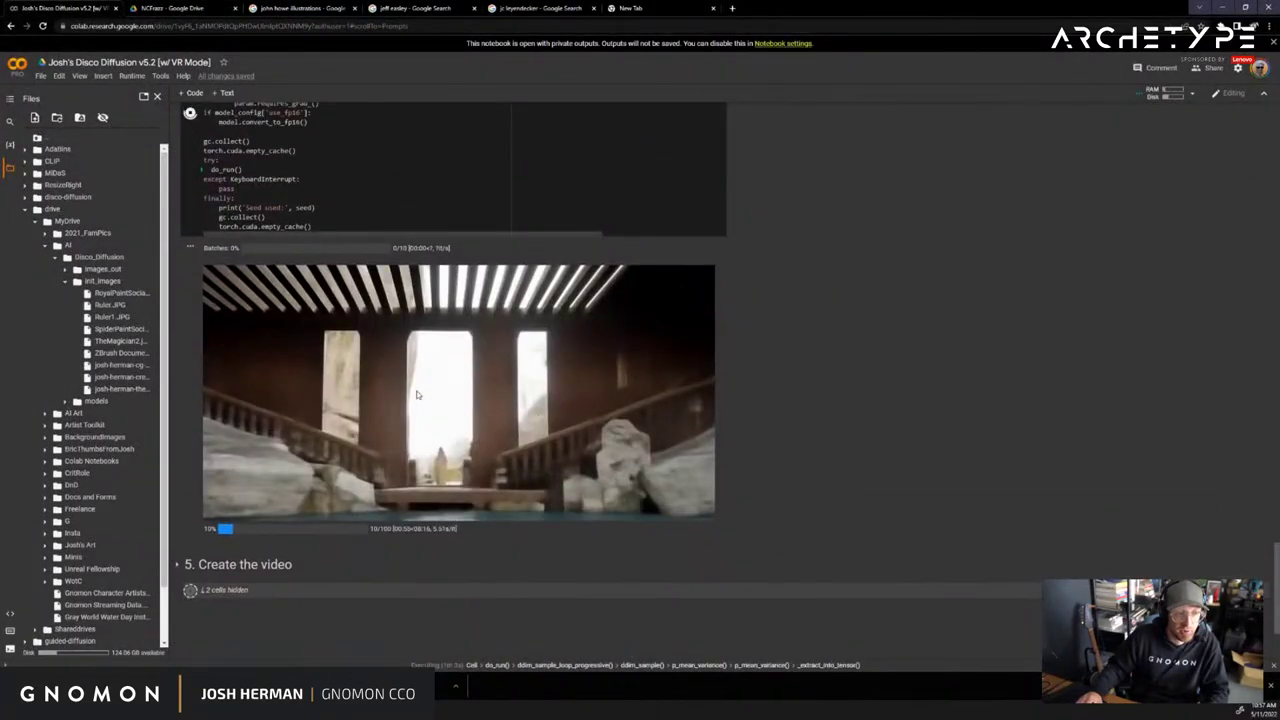
pyautogui.moveTo(370, 529); pyautogui.dragTo(390, 529)
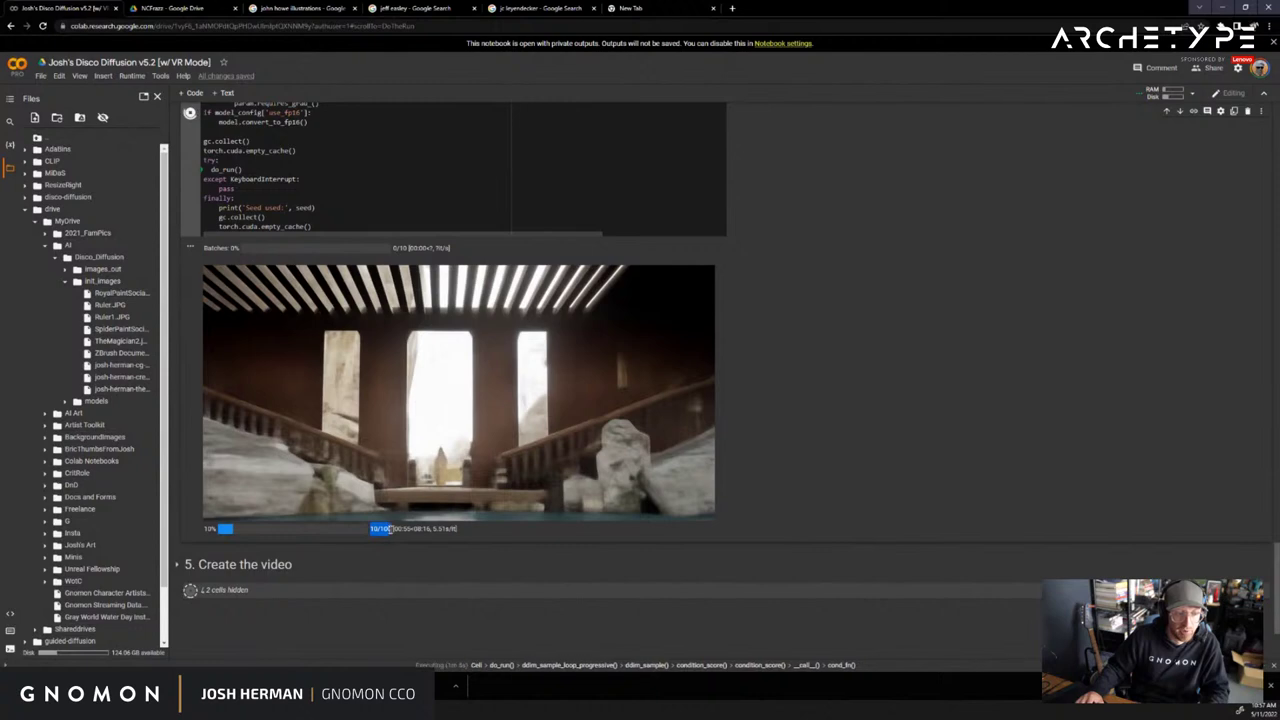
# Review the wording of the first text prompt, highlighting its artist, landscape description and matte painting, ArtStation terms
pyautogui.scroll(15, 430, 490)
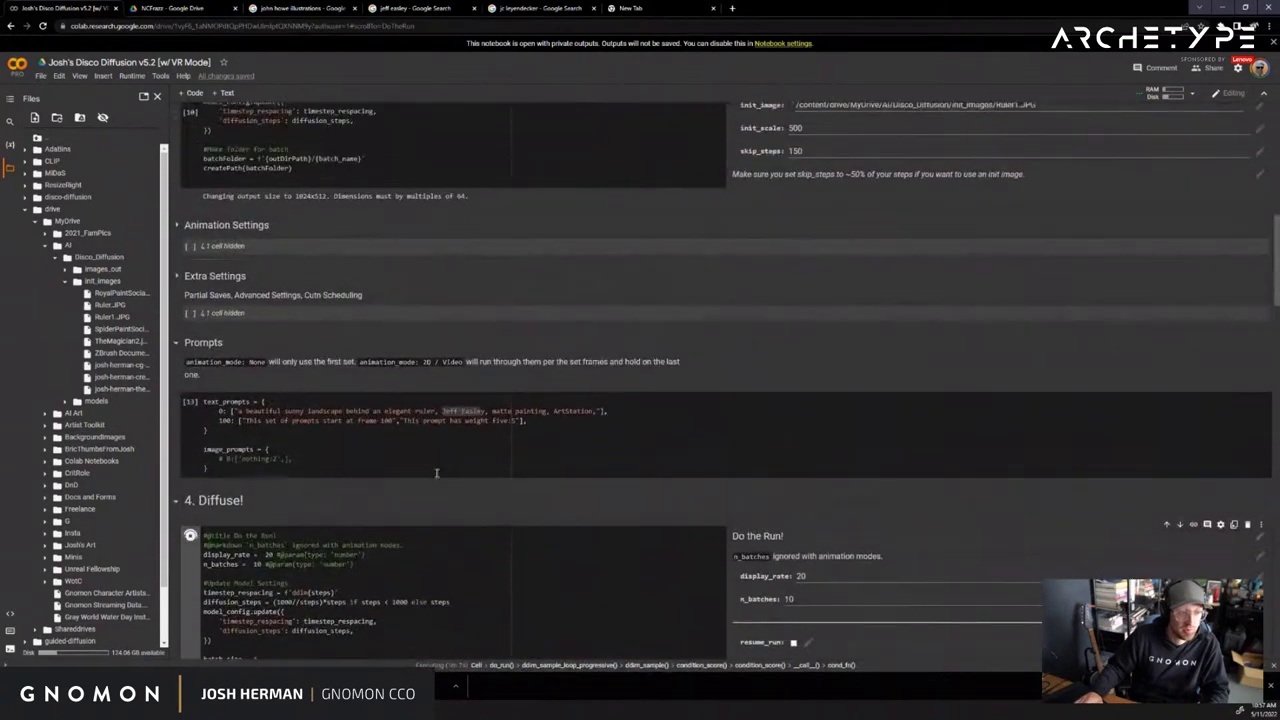
pyautogui.moveTo(487, 410); pyautogui.dragTo(448, 408)
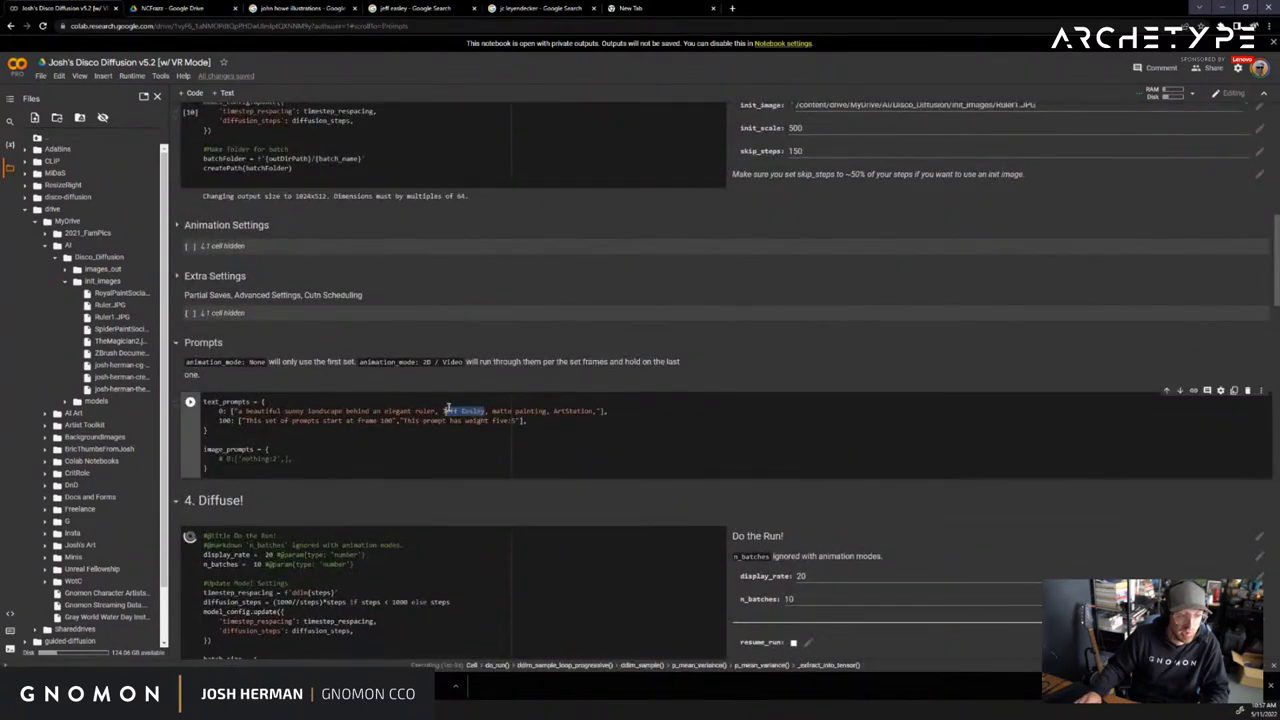
pyautogui.doubleClick(390, 411)
pyautogui.moveTo(246, 404); pyautogui.dragTo(359, 409)
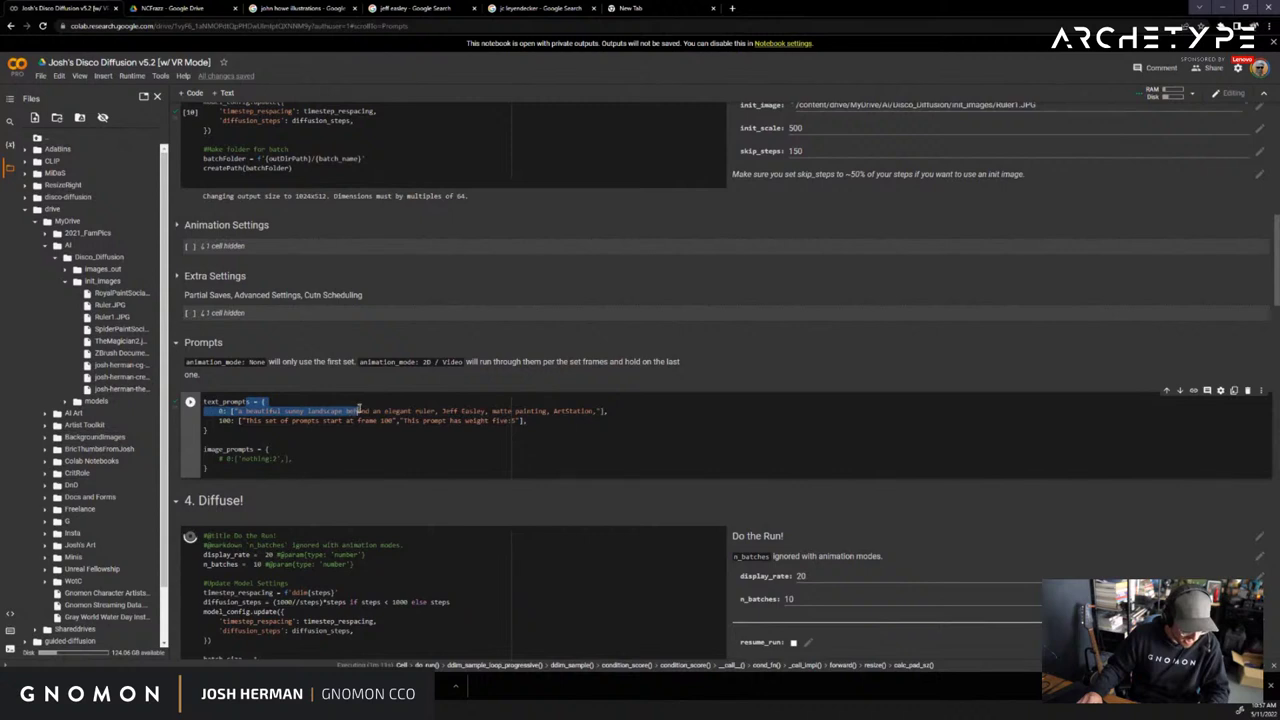
pyautogui.doubleClick(396, 410)
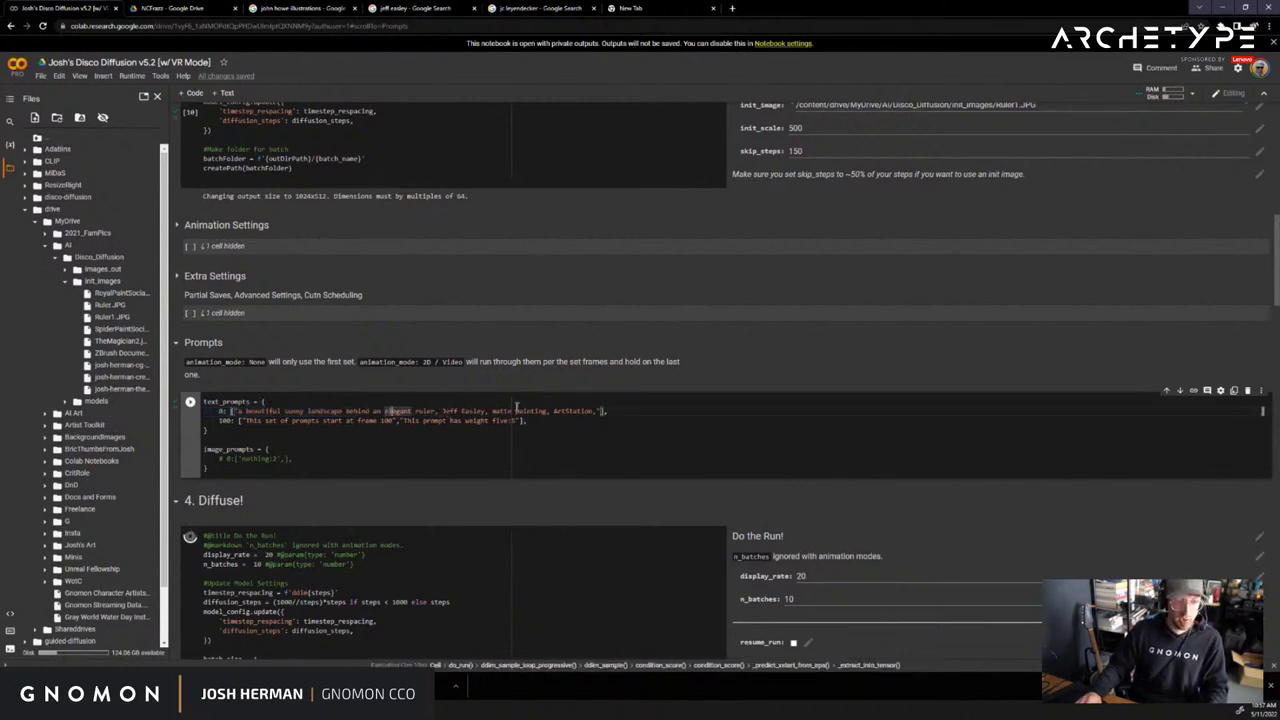
pyautogui.moveTo(493, 409); pyautogui.dragTo(598, 411)
pyautogui.click(584, 428)
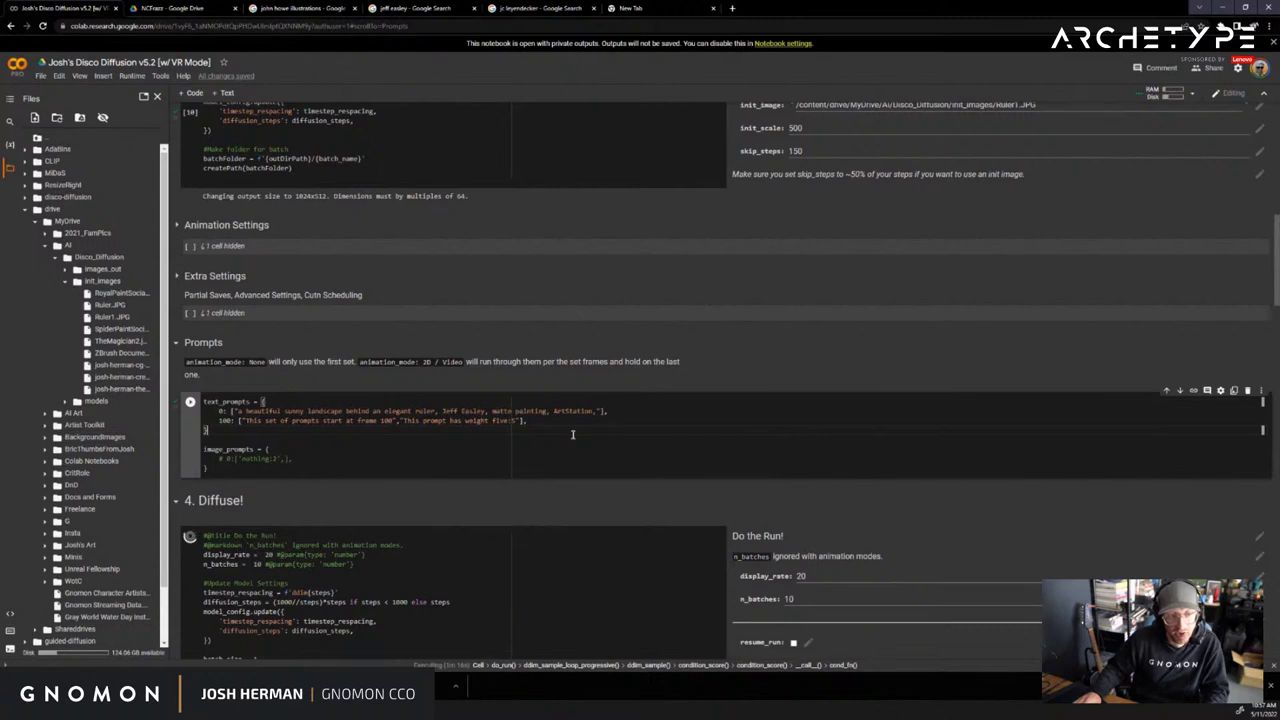
# Check the progress of the running render below the Diffuse cell again
pyautogui.scroll(-10, 575, 432)
pyautogui.scroll(-10, 574, 434)
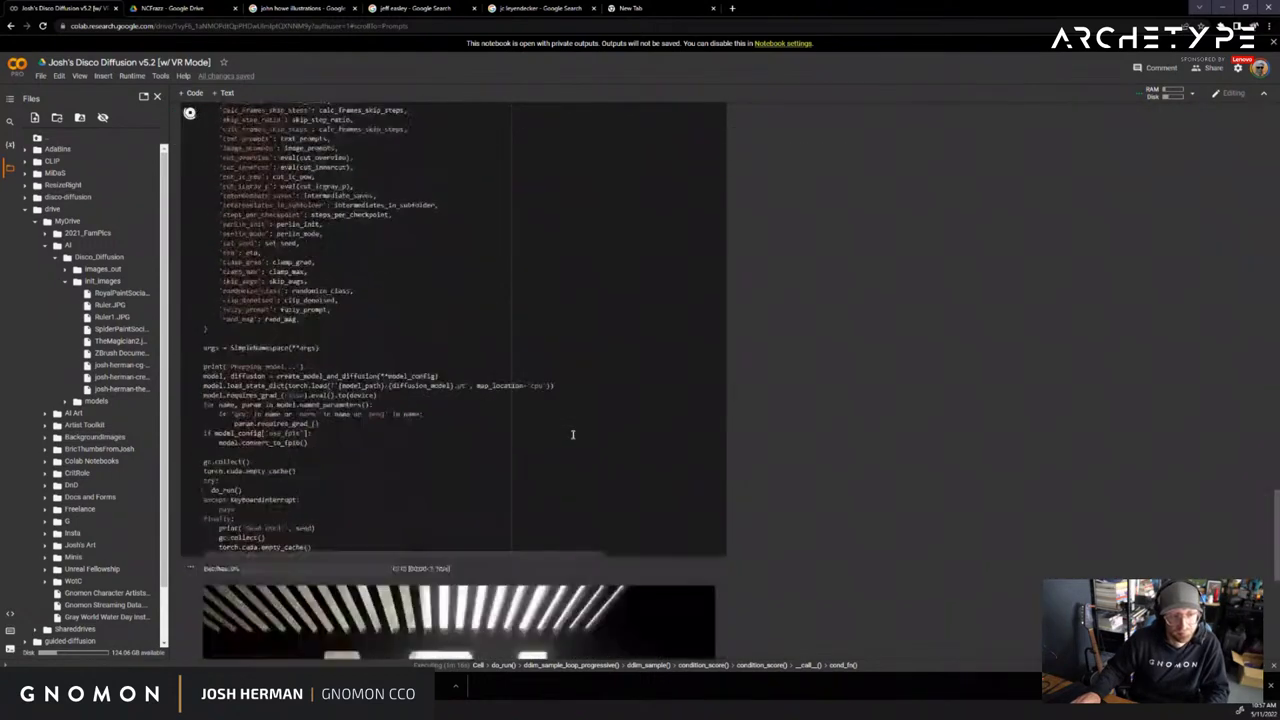
pyautogui.scroll(1, 814, 423)
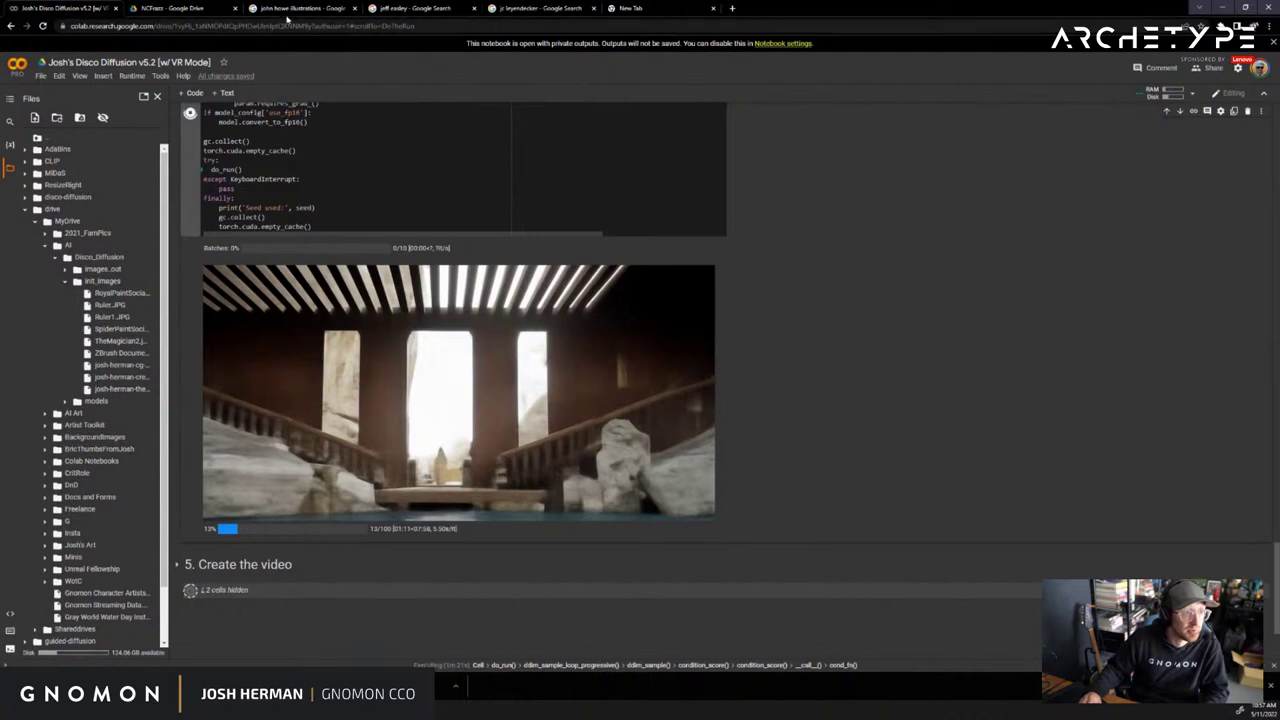
# Look over the john howe and jc leyendecker image results and the NCFrazz folder, and return to the notebook's running render
pyautogui.click(348, 8)
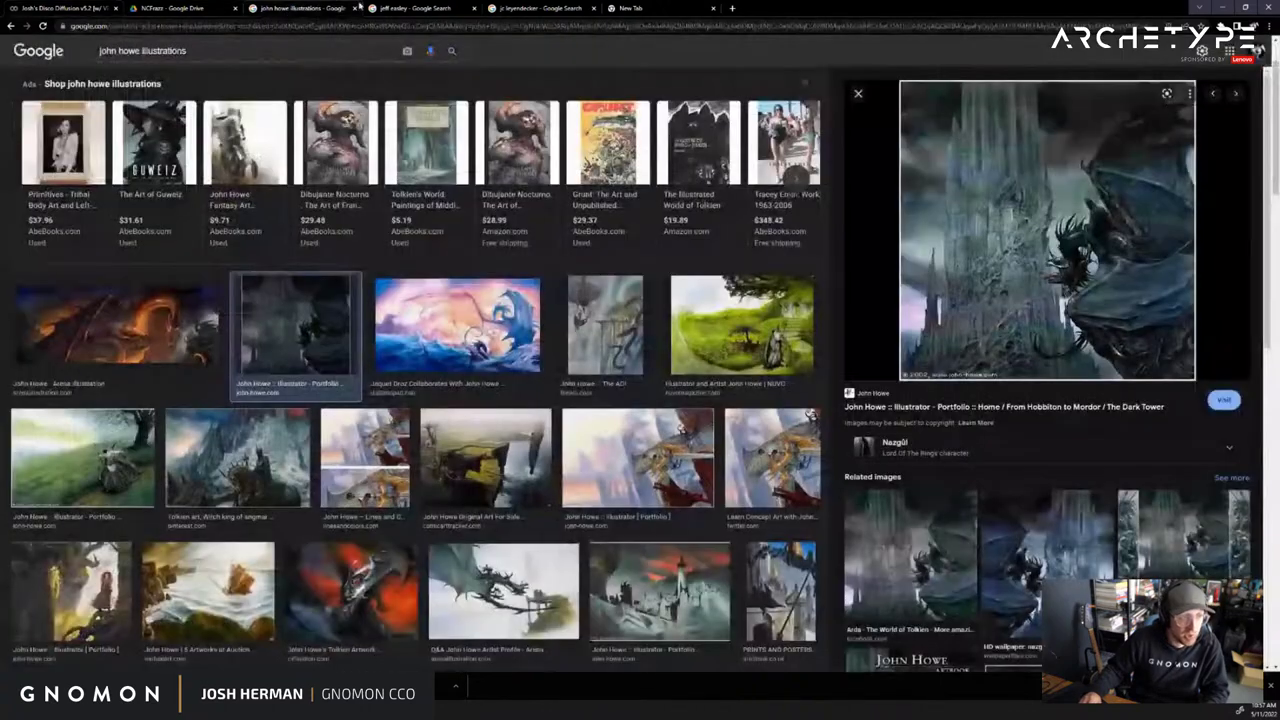
pyautogui.click(533, 7)
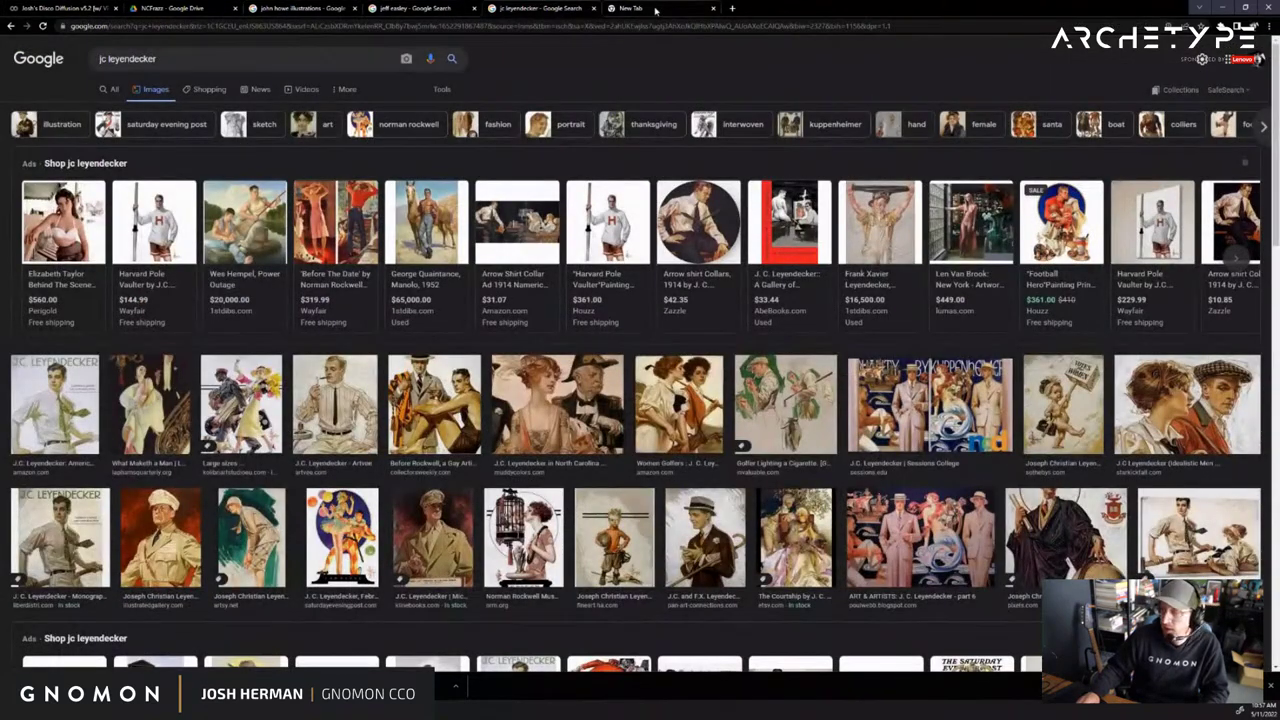
pyautogui.click(655, 9)
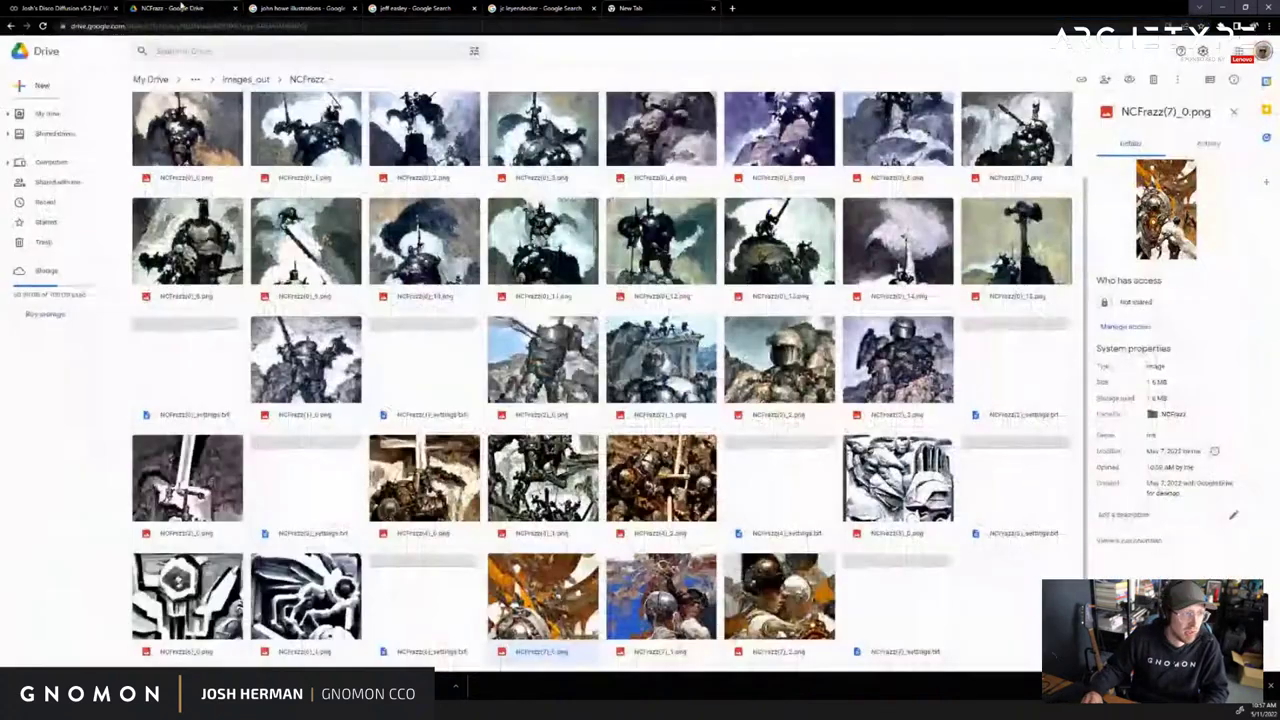
pyautogui.click(170, 8)
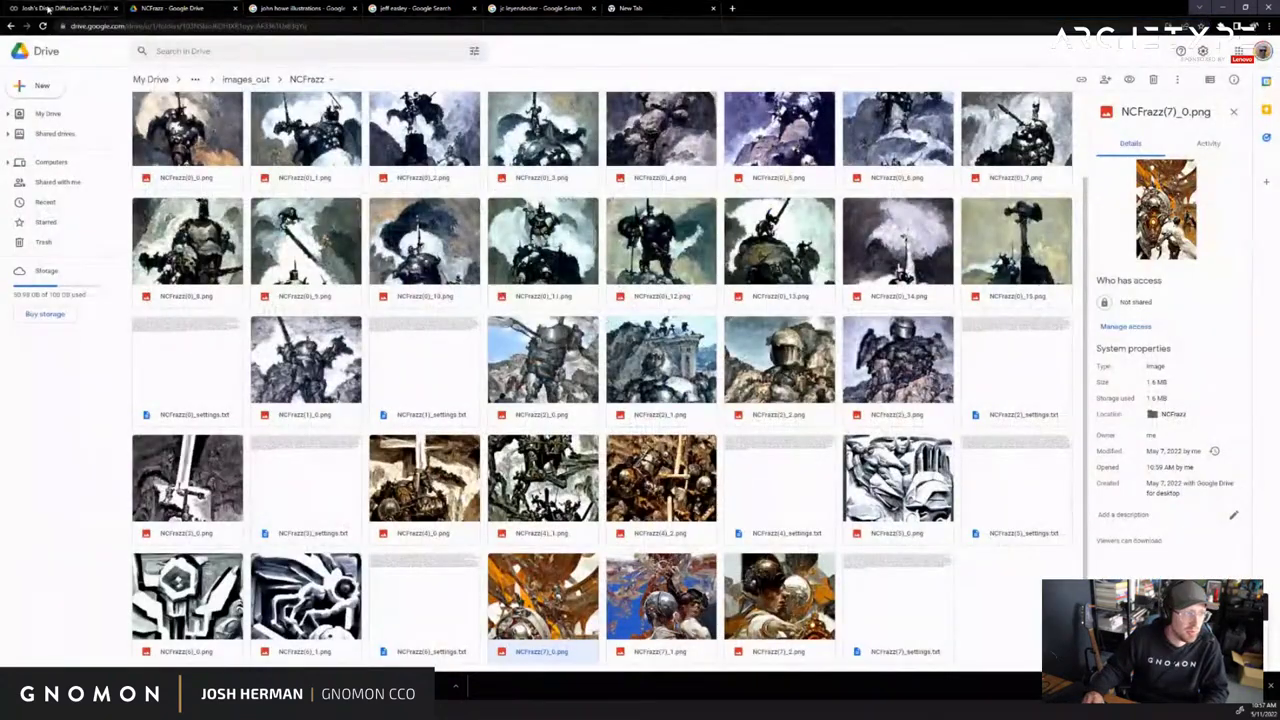
pyautogui.click(60, 8)
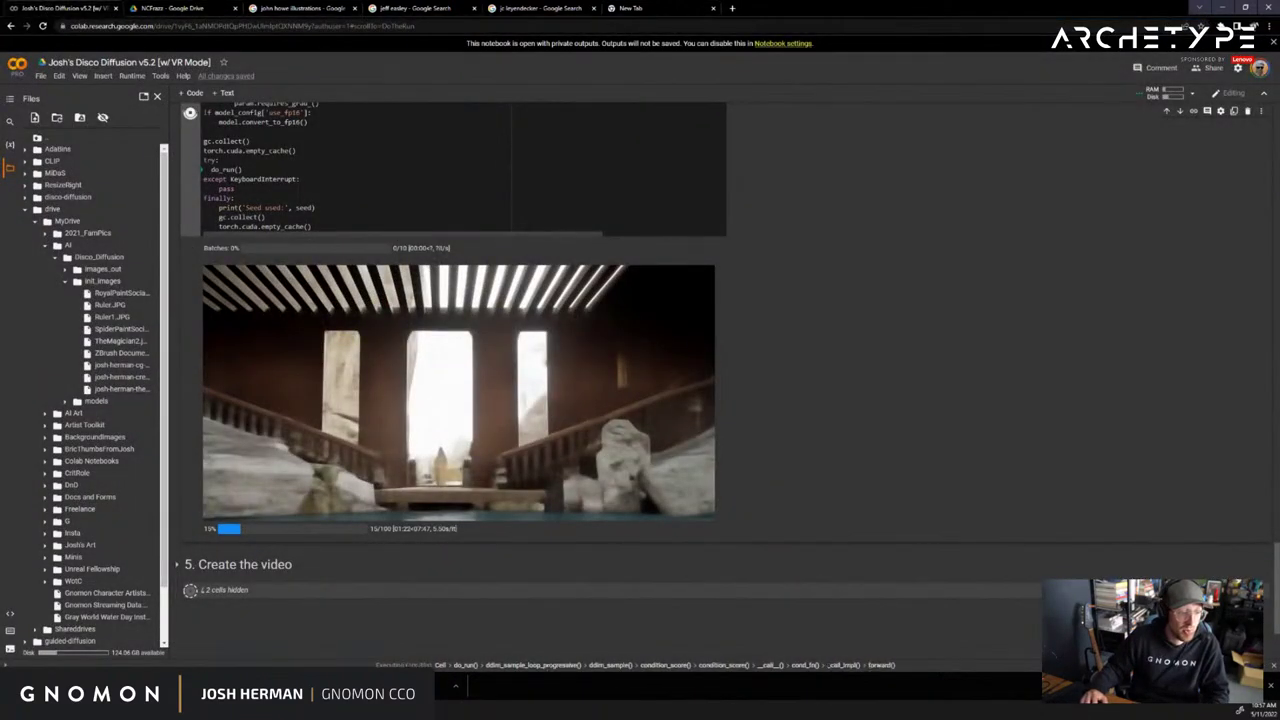
# Switch to Photoshop and compare the Ruler scene with and without the Ruler(0)_2 layer at closer range
pyautogui.hotkey('alt', 'Tab')
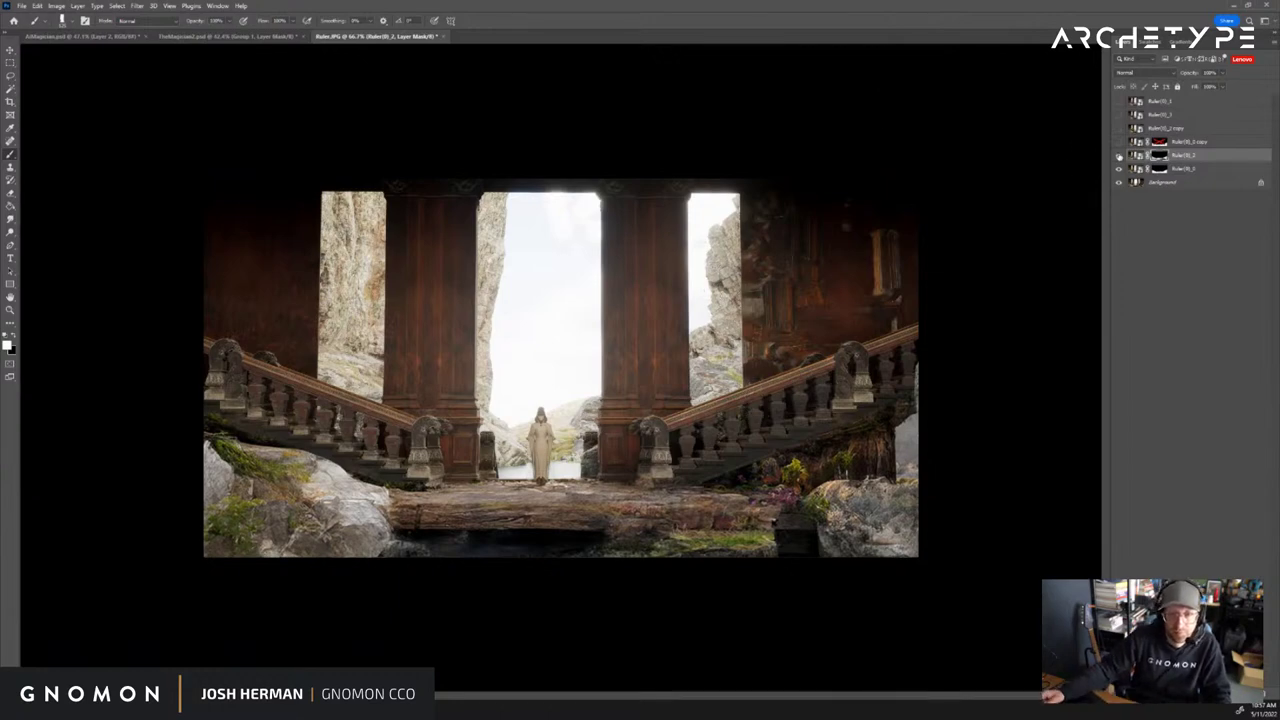
pyautogui.click(1120, 156)
pyautogui.click(1120, 156)
pyautogui.press('z')
pyautogui.click(858, 273)
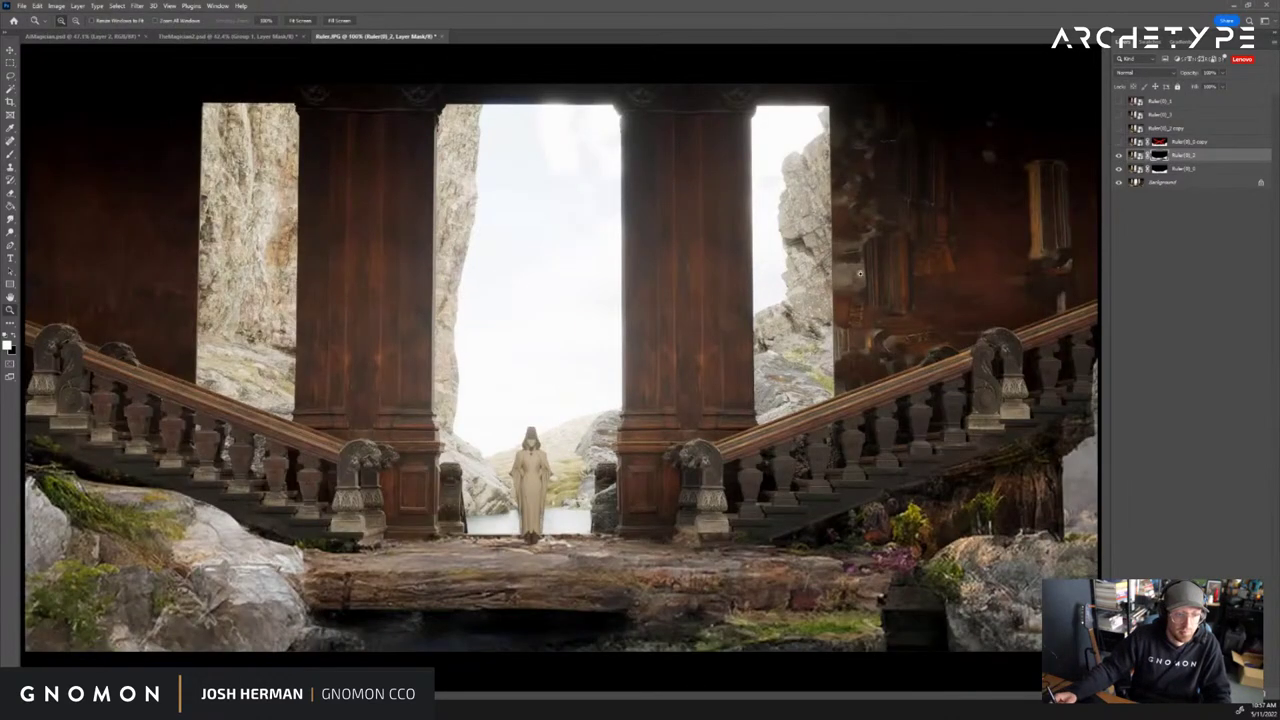
pyautogui.click(1120, 158)
pyautogui.click(1120, 156)
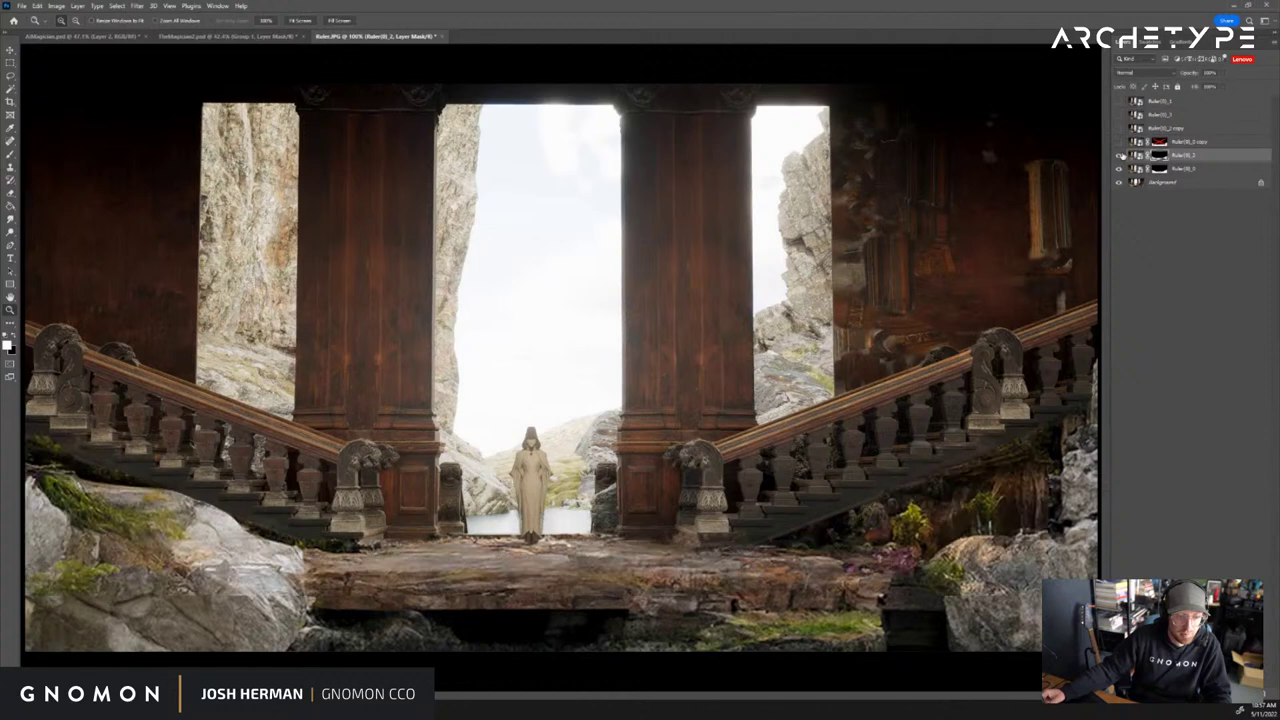
pyautogui.click(1120, 156)
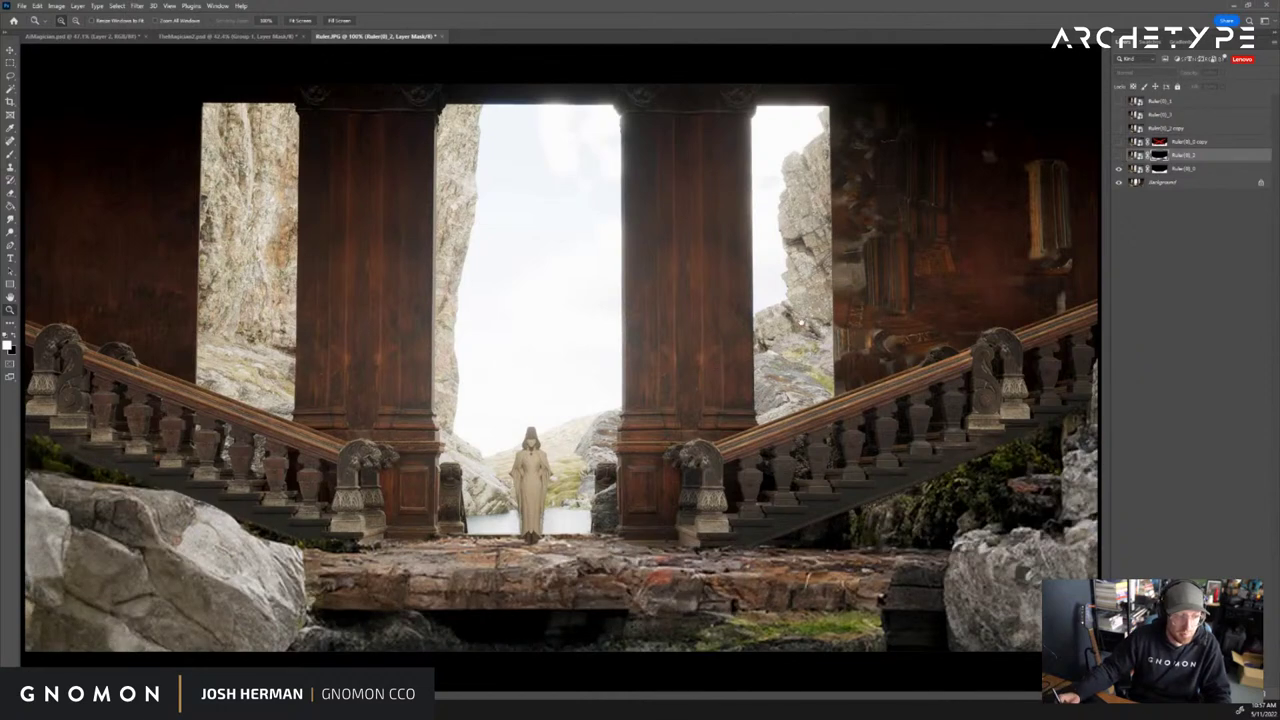
pyautogui.click(1120, 156)
# Brush on the Ruler(0)_2 mask to blend the stone ledge and reveal weathered wood on the pillar right of the statue
pyautogui.press('b')
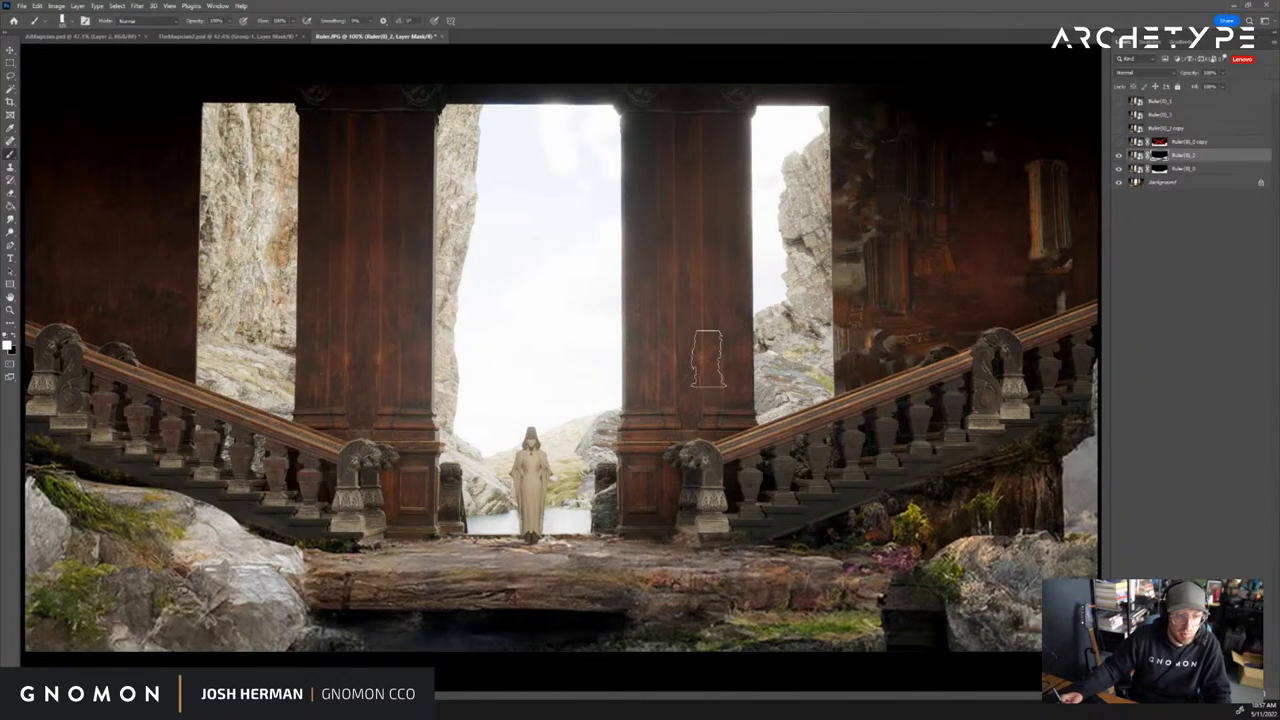
pyautogui.press('x')
pyautogui.moveTo(474, 590); pyautogui.dragTo(795, 564)
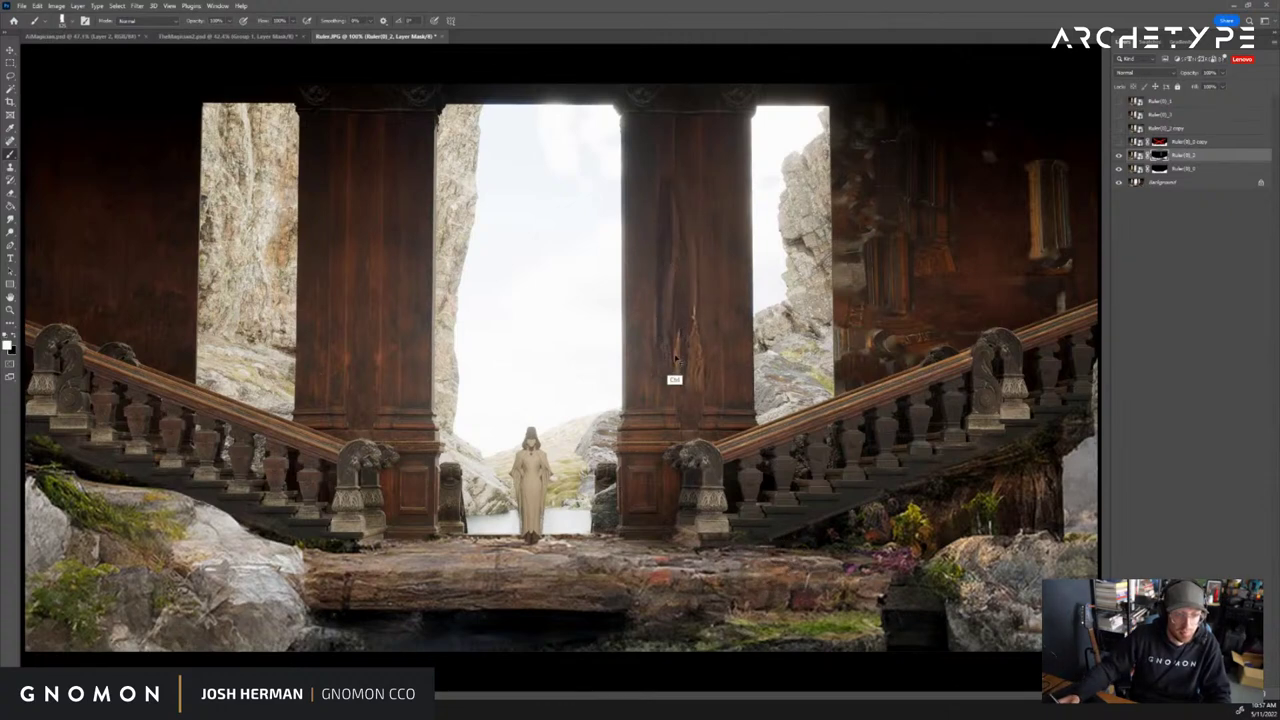
pyautogui.moveTo(666, 384)
pyautogui.mouseDown()
pyautogui.moveTo(656, 86)
pyautogui.moveTo(655, 337)
pyautogui.moveTo(634, 100)
pyautogui.moveTo(665, 333)
pyautogui.moveTo(675, 271)
pyautogui.moveTo(696, 317)
pyautogui.moveTo(725, 330)
pyautogui.mouseUp()
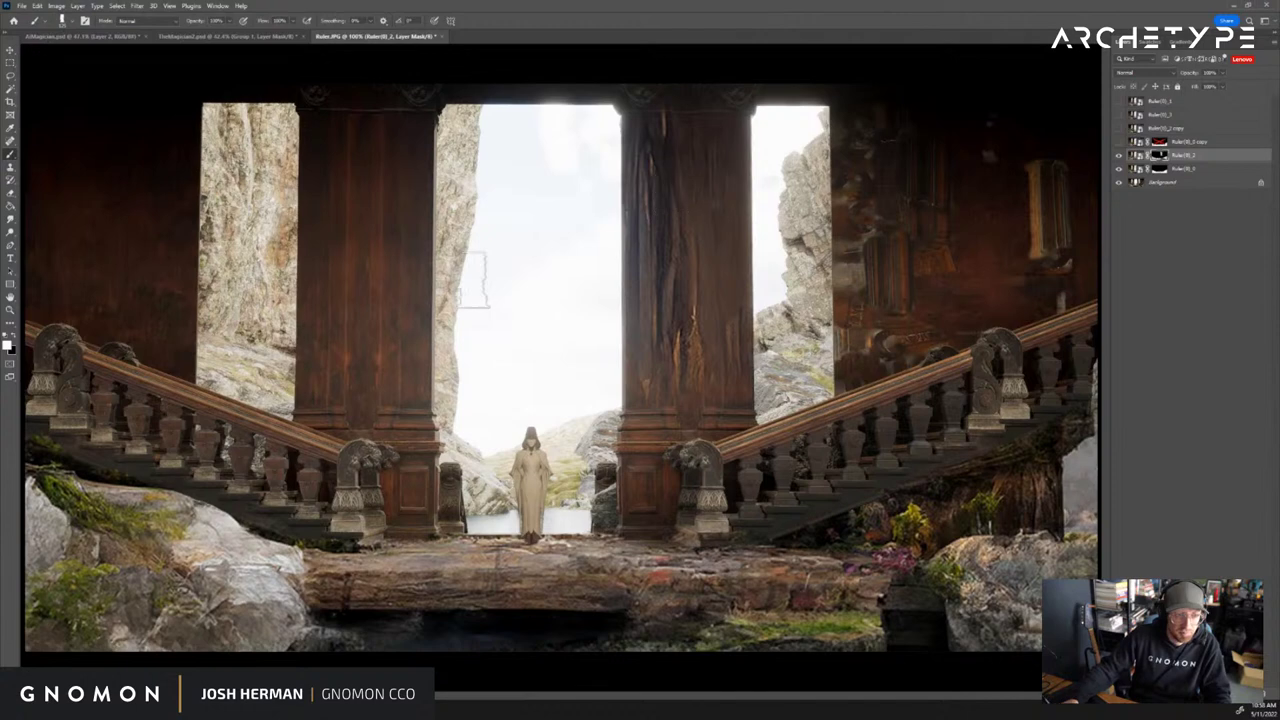
# Reveal Ruler(0)_2 detail on the left pillar, left wall and left railing, undoing the excess strokes on the lower railing
pyautogui.moveTo(400, 376); pyautogui.dragTo(327, 338)
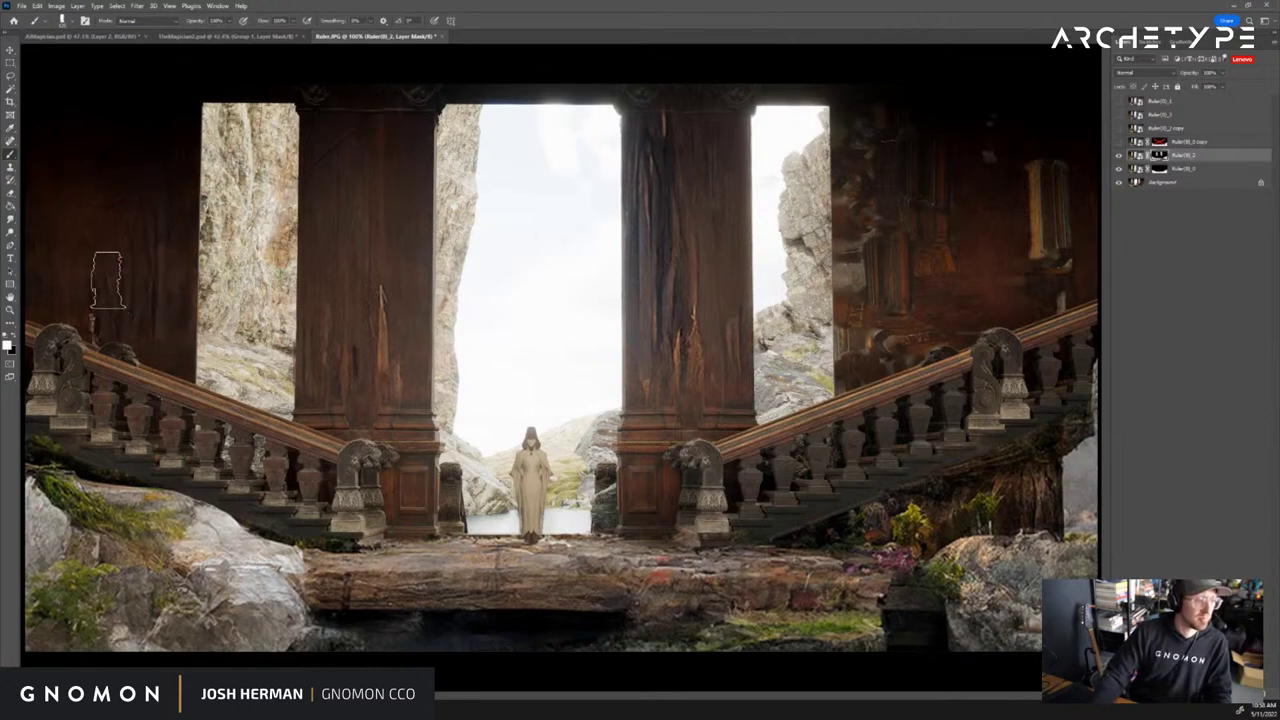
pyautogui.moveTo(108, 280)
pyautogui.mouseDown()
pyautogui.moveTo(76, 272)
pyautogui.moveTo(48, 218)
pyautogui.moveTo(43, 311)
pyautogui.moveTo(36, 257)
pyautogui.moveTo(82, 251)
pyautogui.mouseUp()
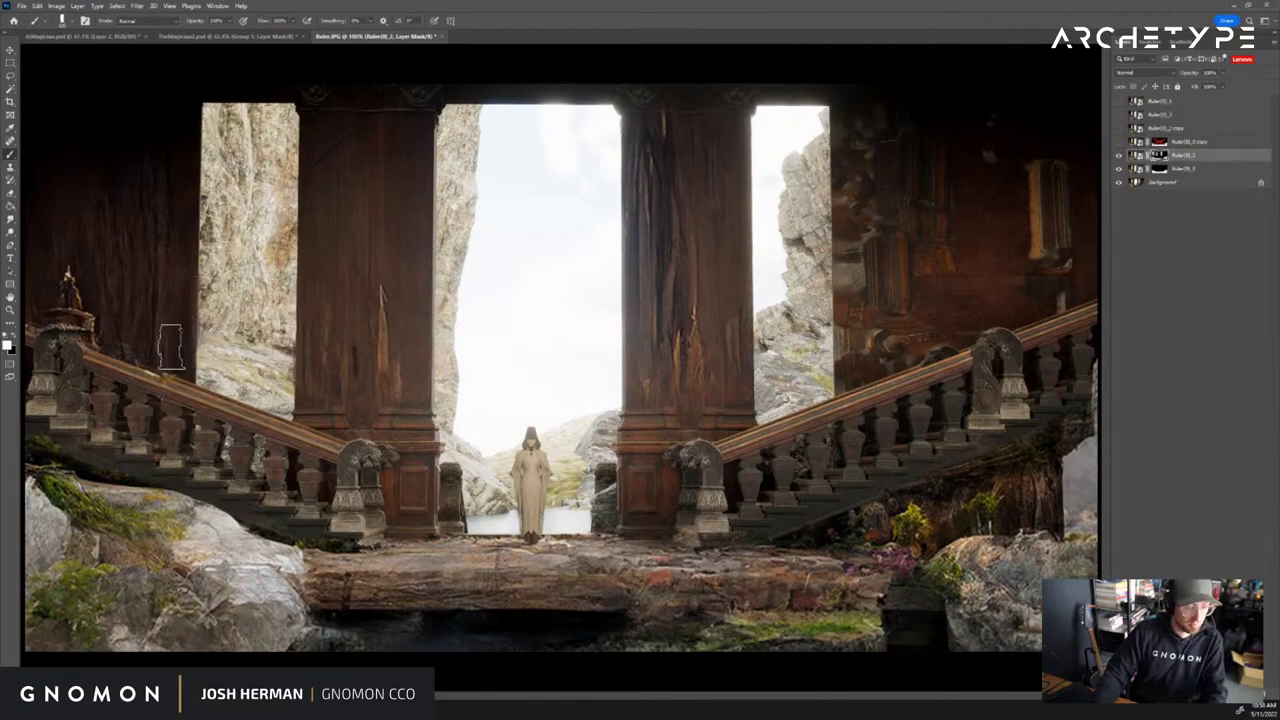
pyautogui.moveTo(178, 375); pyautogui.dragTo(240, 410)
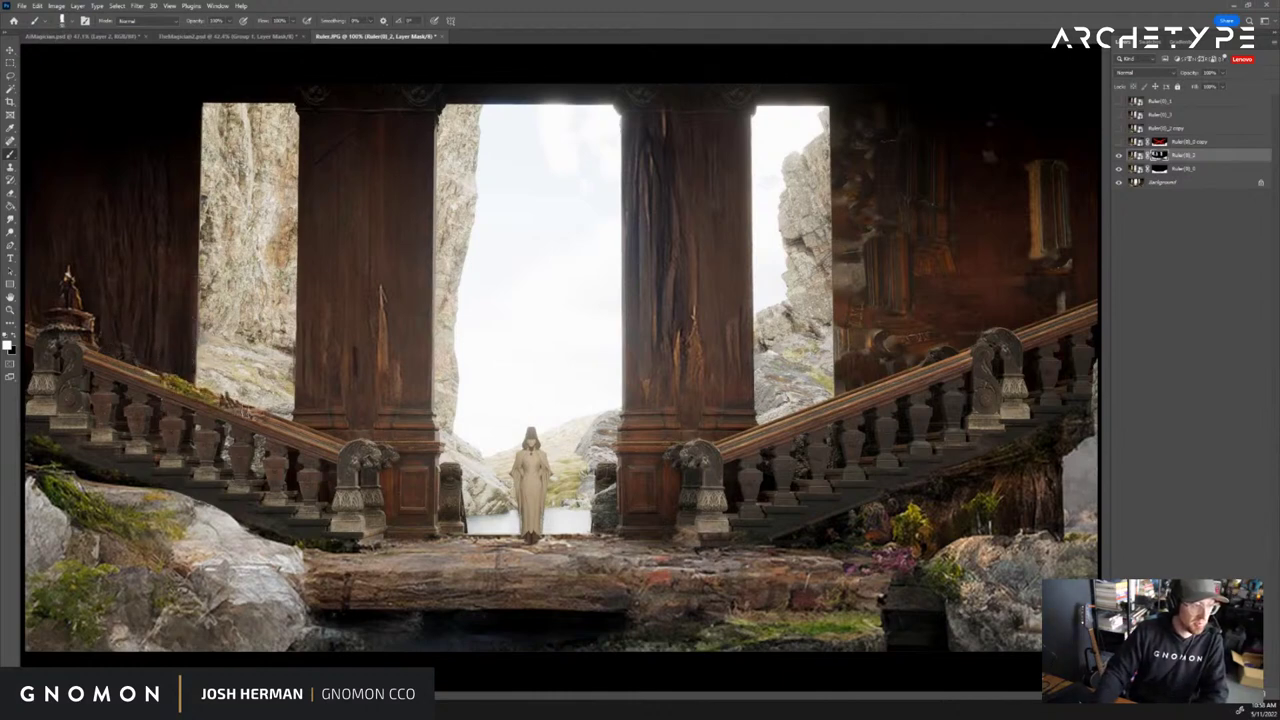
pyautogui.hotkey('ctrl', 'z')
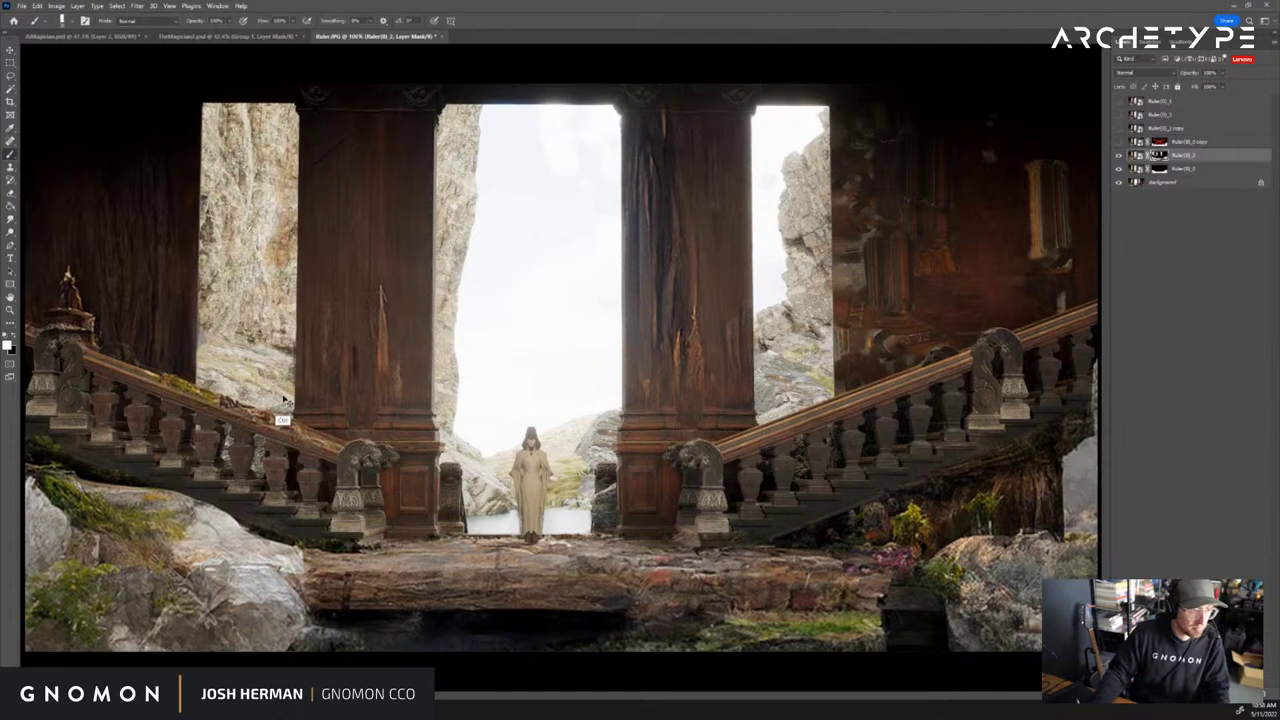
pyautogui.hotkey('ctrl', 'z')
pyautogui.moveTo(250, 193)
pyautogui.mouseDown()
pyautogui.moveTo(285, 135)
pyautogui.moveTo(285, 317)
pyautogui.mouseUp()
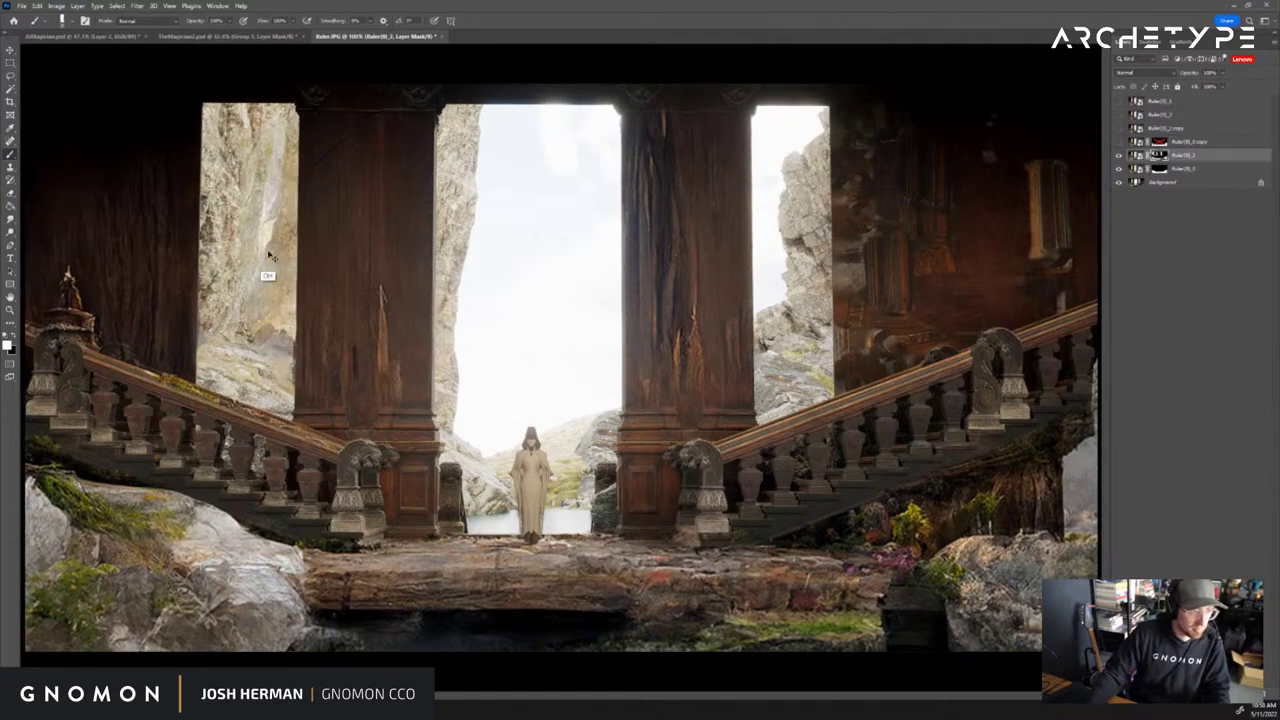
pyautogui.hotkey('ctrl', 'z')
pyautogui.moveTo(262, 175)
pyautogui.mouseDown()
pyautogui.moveTo(243, 128)
pyautogui.moveTo(235, 238)
pyautogui.moveTo(292, 180)
pyautogui.moveTo(219, 290)
pyautogui.moveTo(214, 200)
pyautogui.mouseUp()
pyautogui.hotkey('ctrl', 'z')
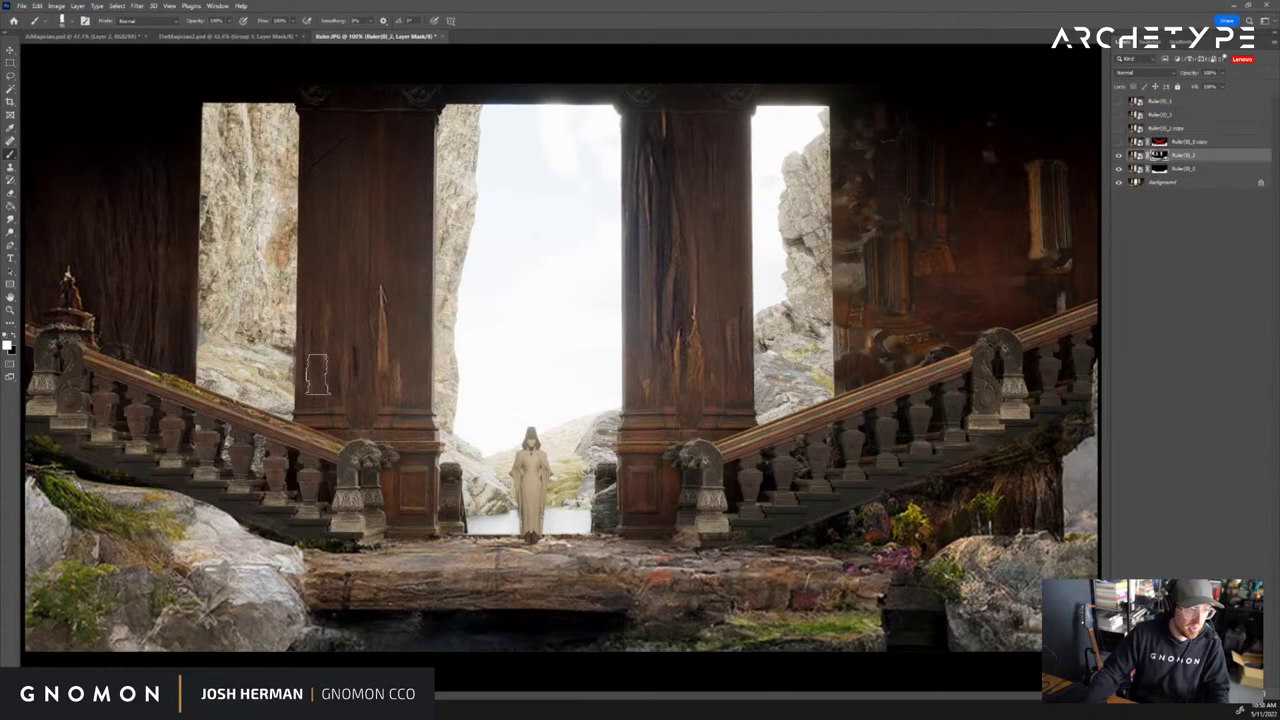
# Brush the Ruler(0)_2 cliff texture into the left and central openings, undoing the stroke over the right opening
pyautogui.moveTo(312, 374)
pyautogui.mouseDown()
pyautogui.moveTo(280, 150)
pyautogui.moveTo(262, 116)
pyautogui.mouseUp()
pyautogui.moveTo(436, 158); pyautogui.dragTo(458, 215)
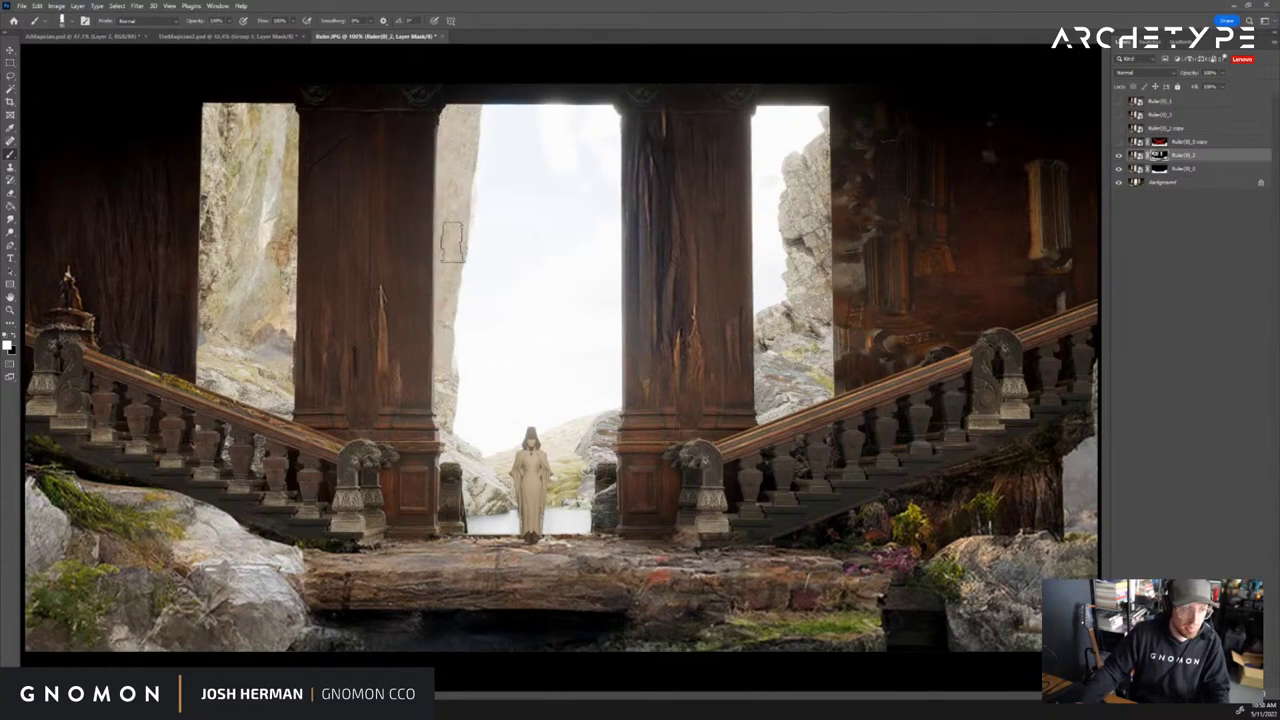
pyautogui.moveTo(785, 165)
pyautogui.mouseDown()
pyautogui.moveTo(835, 125)
pyautogui.moveTo(805, 245)
pyautogui.moveTo(812, 355)
pyautogui.moveTo(866, 340)
pyautogui.mouseUp()
pyautogui.hotkey('ctrl', 'z')
# Compare the hidden render layers above Ruler(0)_2 with the current composite one at a time, toggling Ruler(0)_1 repeatedly
pyautogui.click(1119, 152)
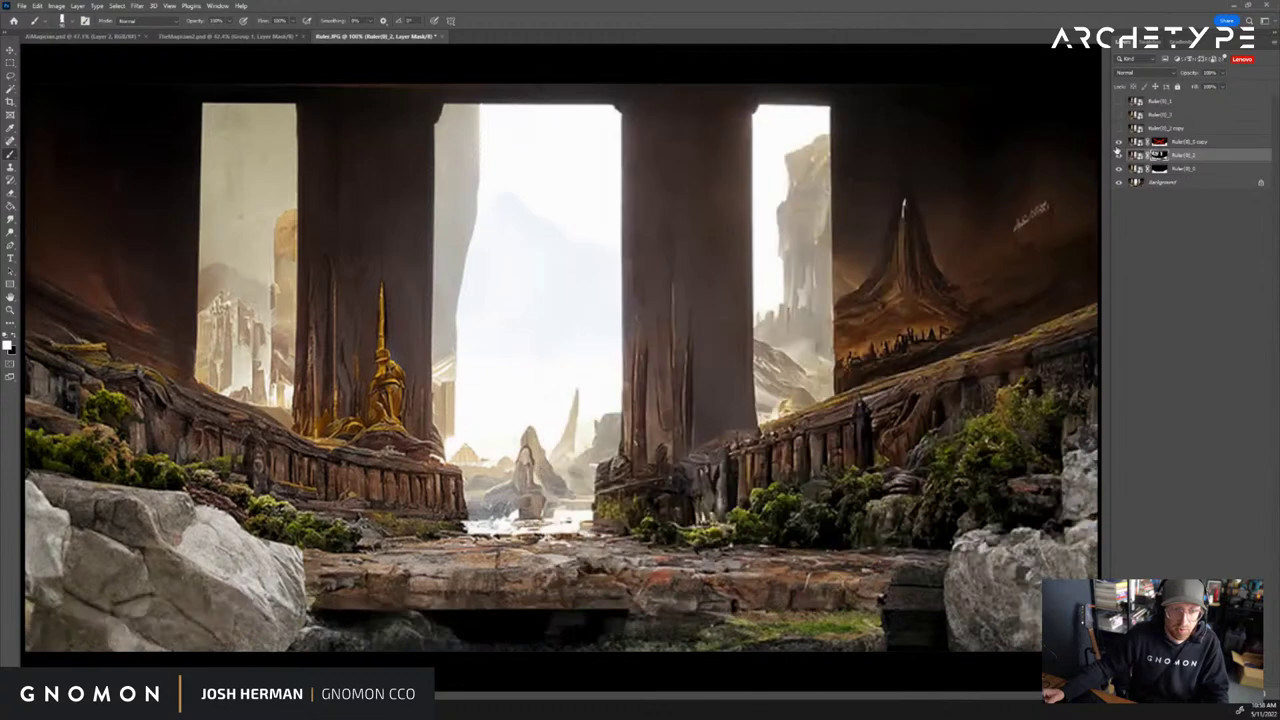
pyautogui.click(1119, 152)
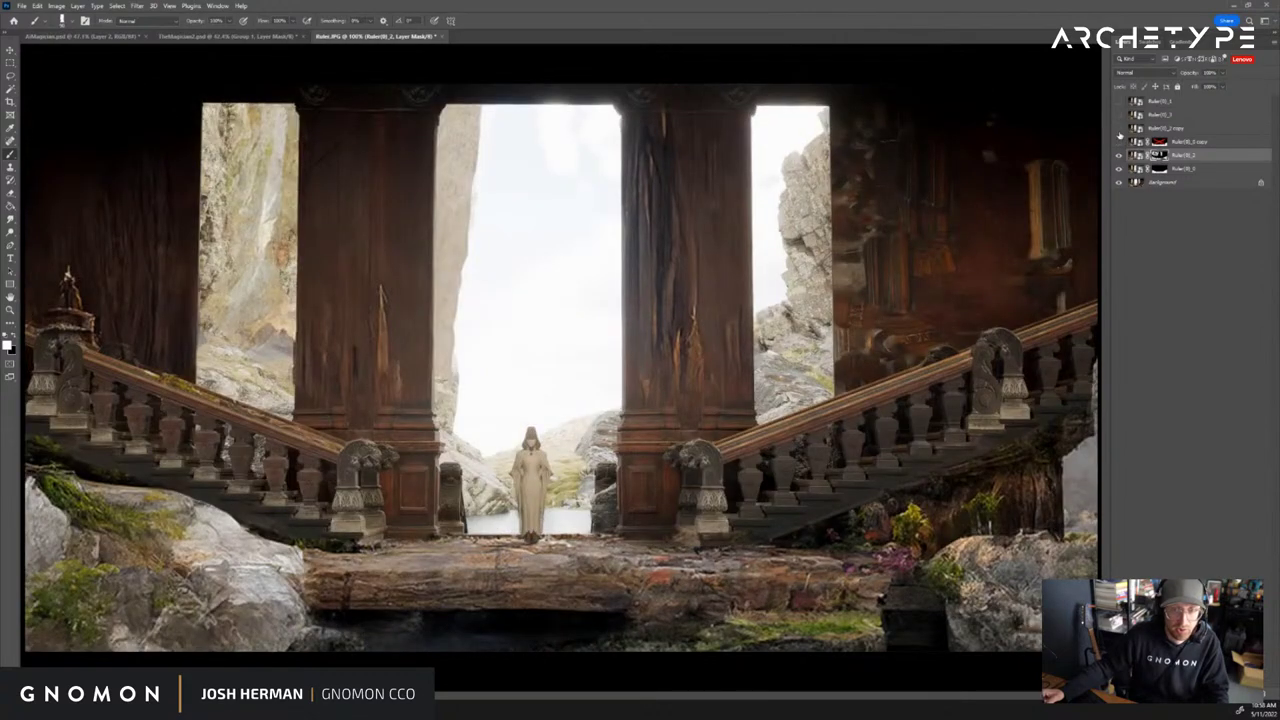
pyautogui.click(1119, 129)
pyautogui.click(1120, 115)
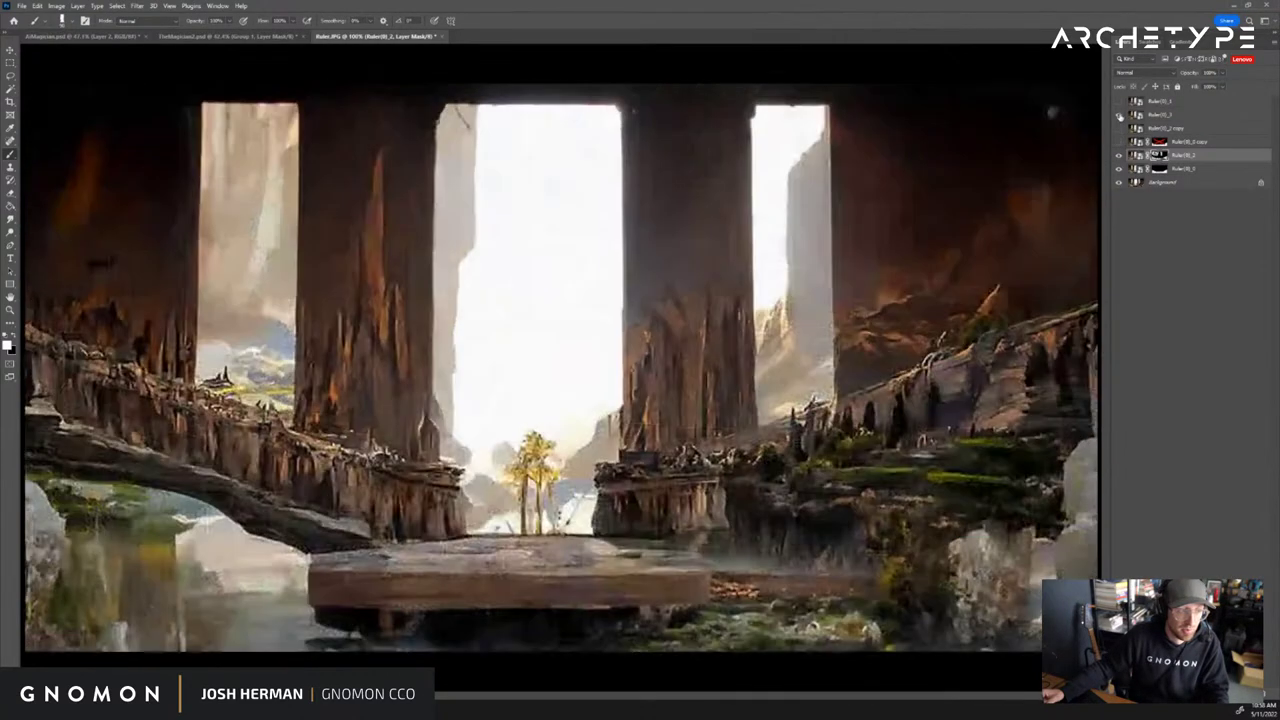
pyautogui.click(1119, 102)
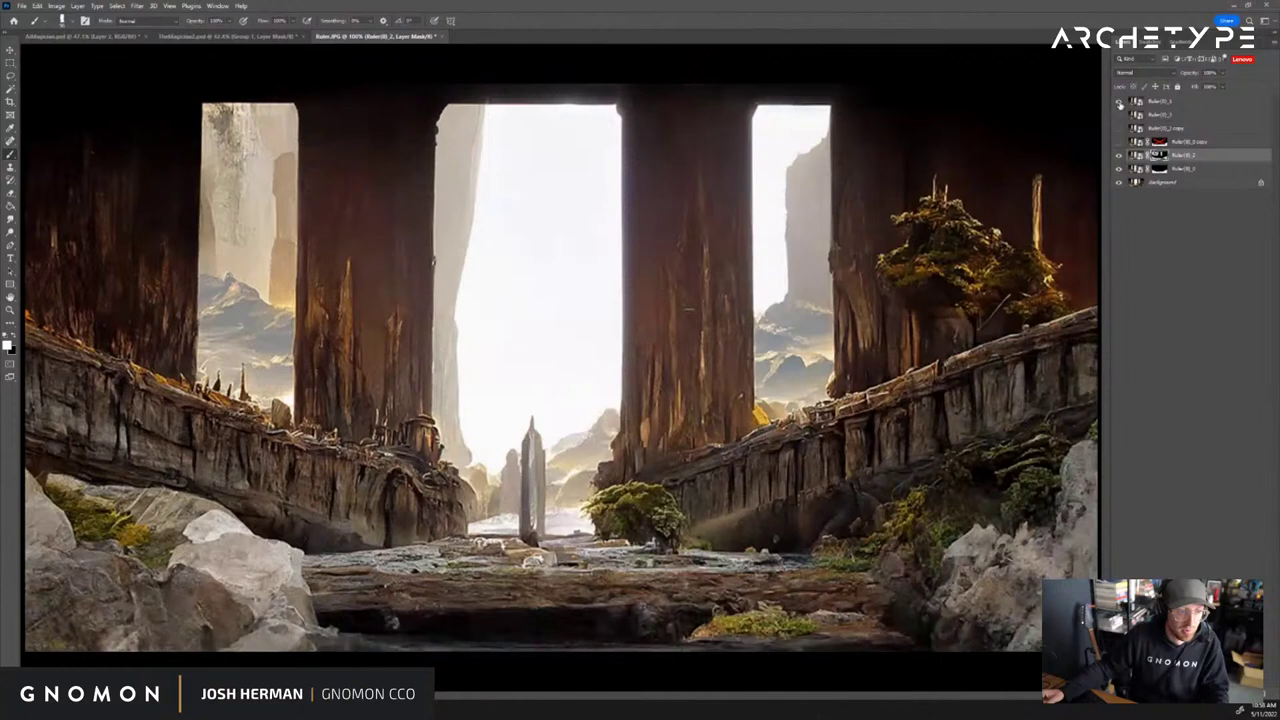
pyautogui.click(1119, 102)
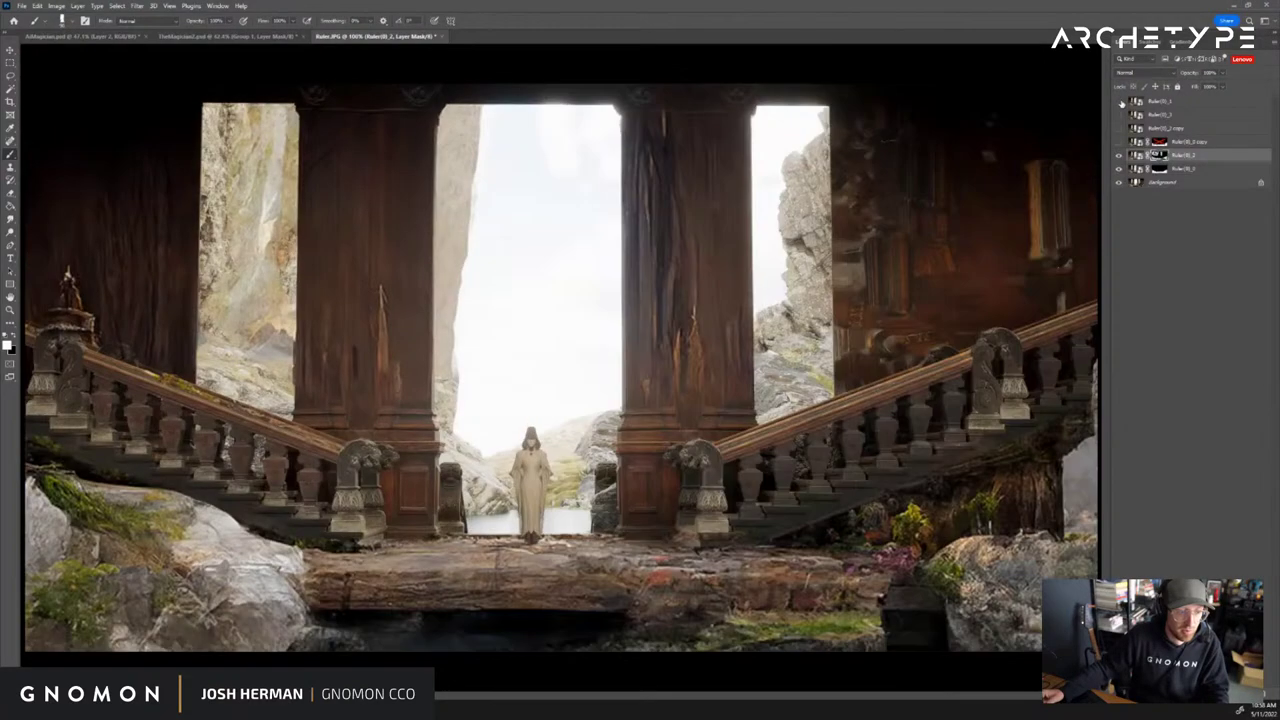
pyautogui.click(1119, 102)
pyautogui.click(1120, 103)
# Show the Ruler(0)_1 layer, move it directly above Ruler(0)_2, and hide its content with an inverted layer mask
pyautogui.click(1120, 103)
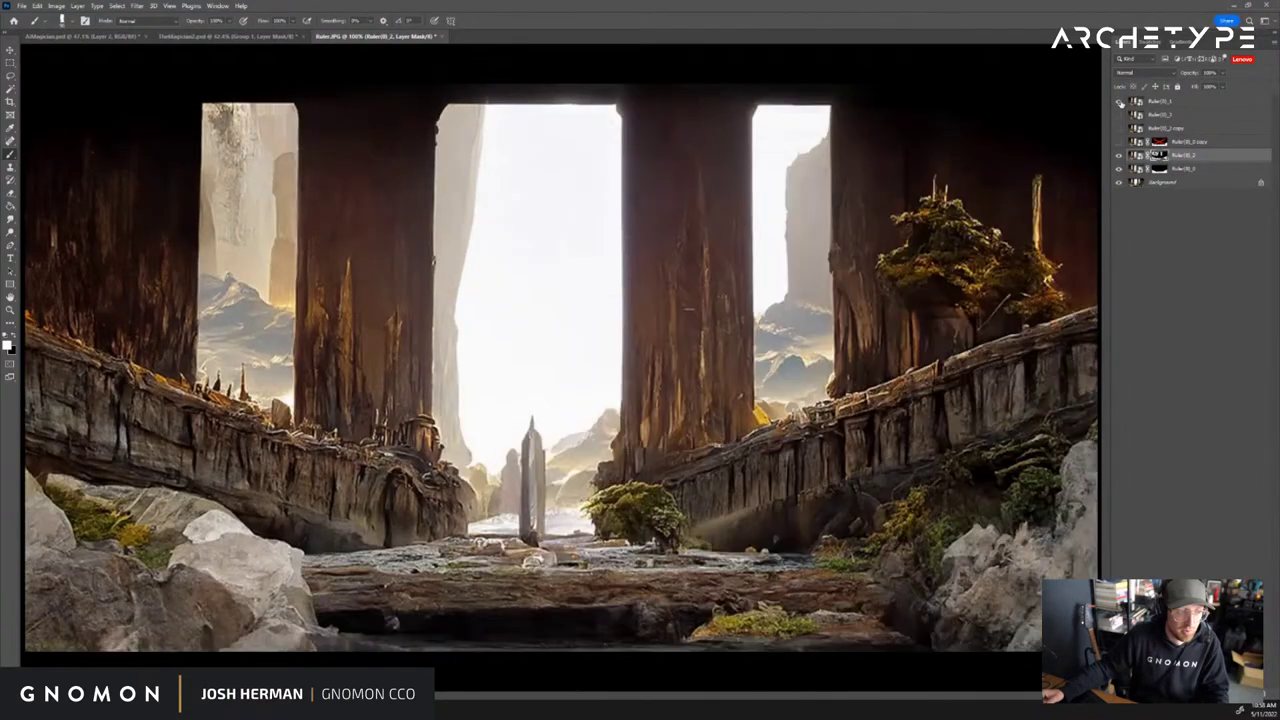
pyautogui.click(1157, 103)
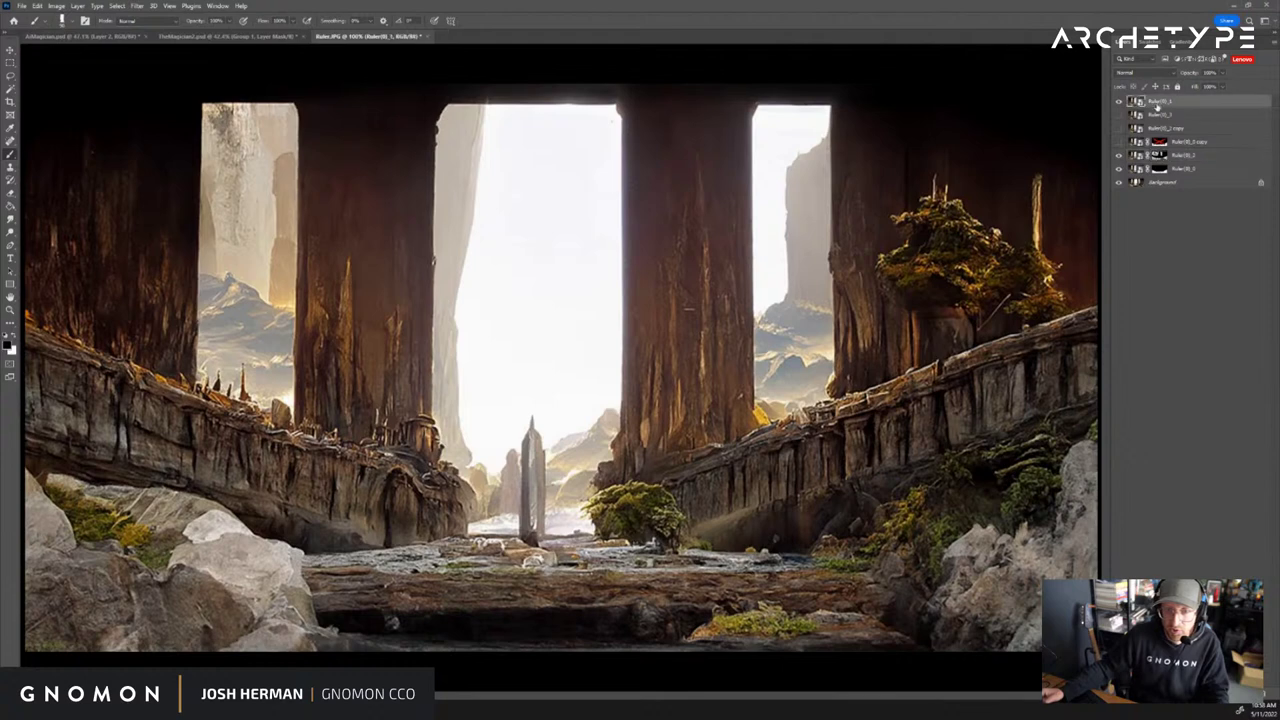
pyautogui.moveTo(1199, 98); pyautogui.dragTo(1189, 149)
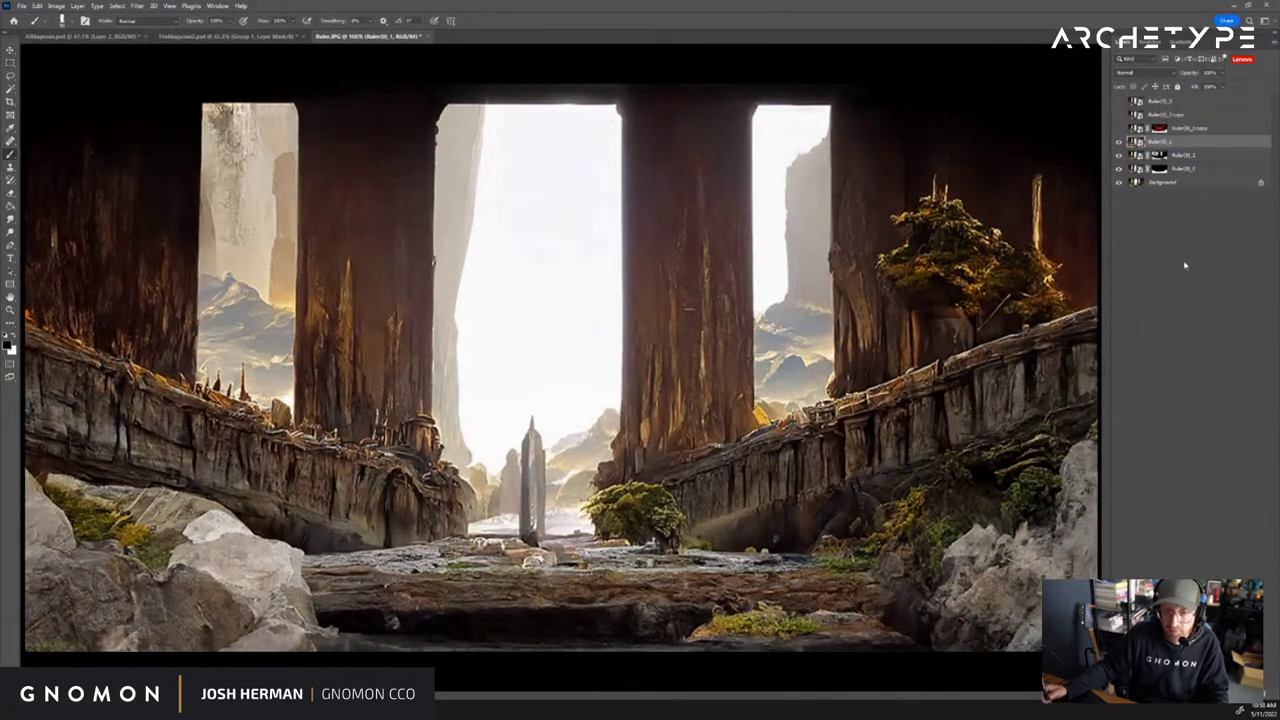
pyautogui.click(1196, 694)
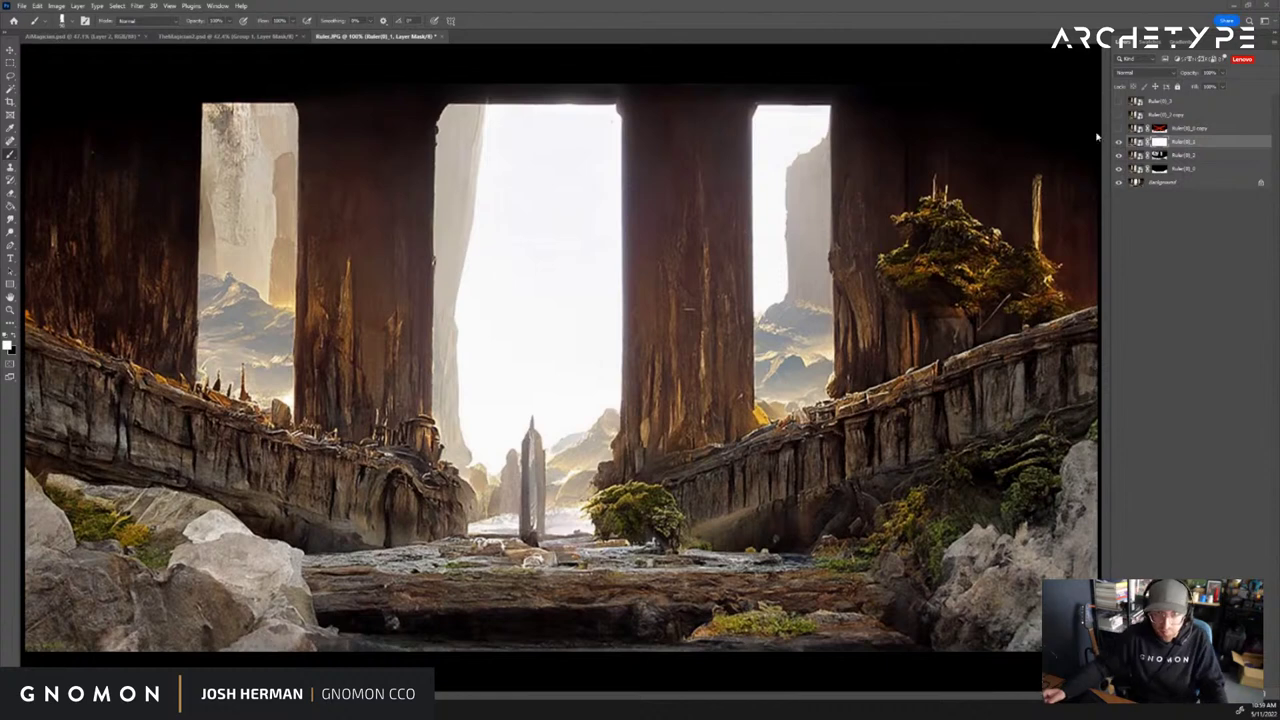
pyautogui.hotkey('ctrl', 'i')
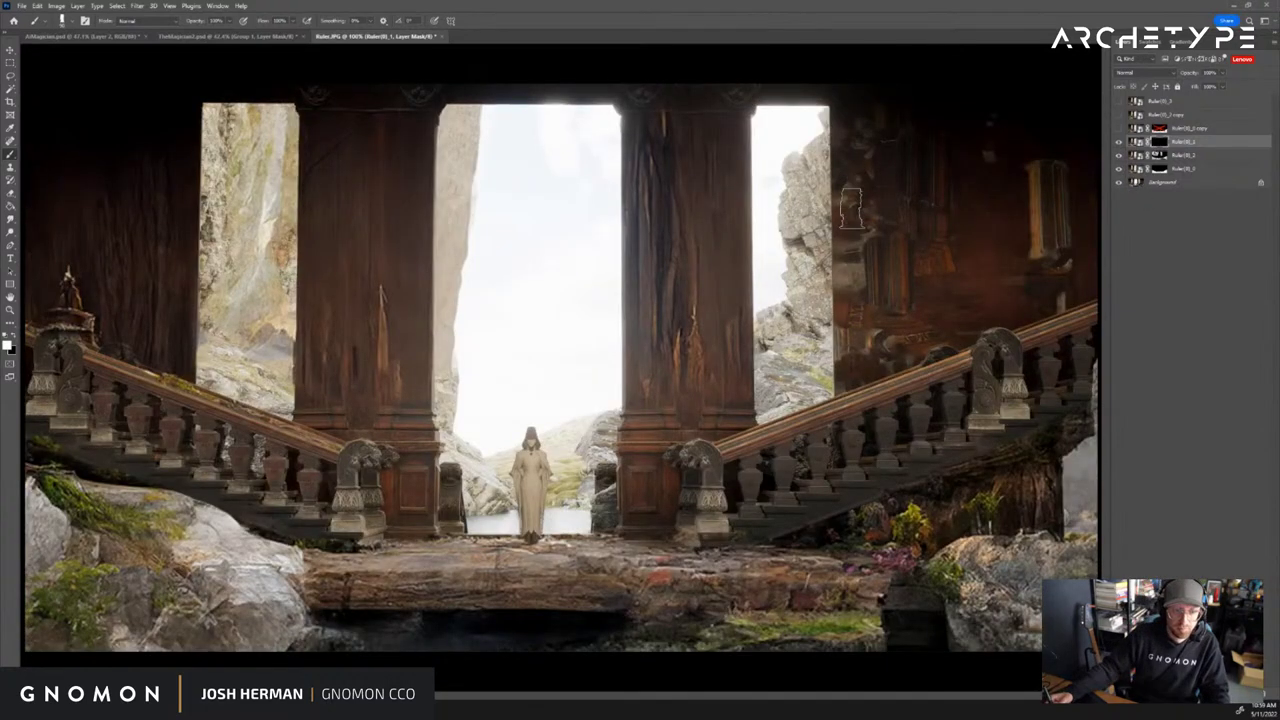
# Brush on the Ruler(0)_2 mask to reveal the weathered wood texture across the right wall
pyautogui.click(1160, 155)
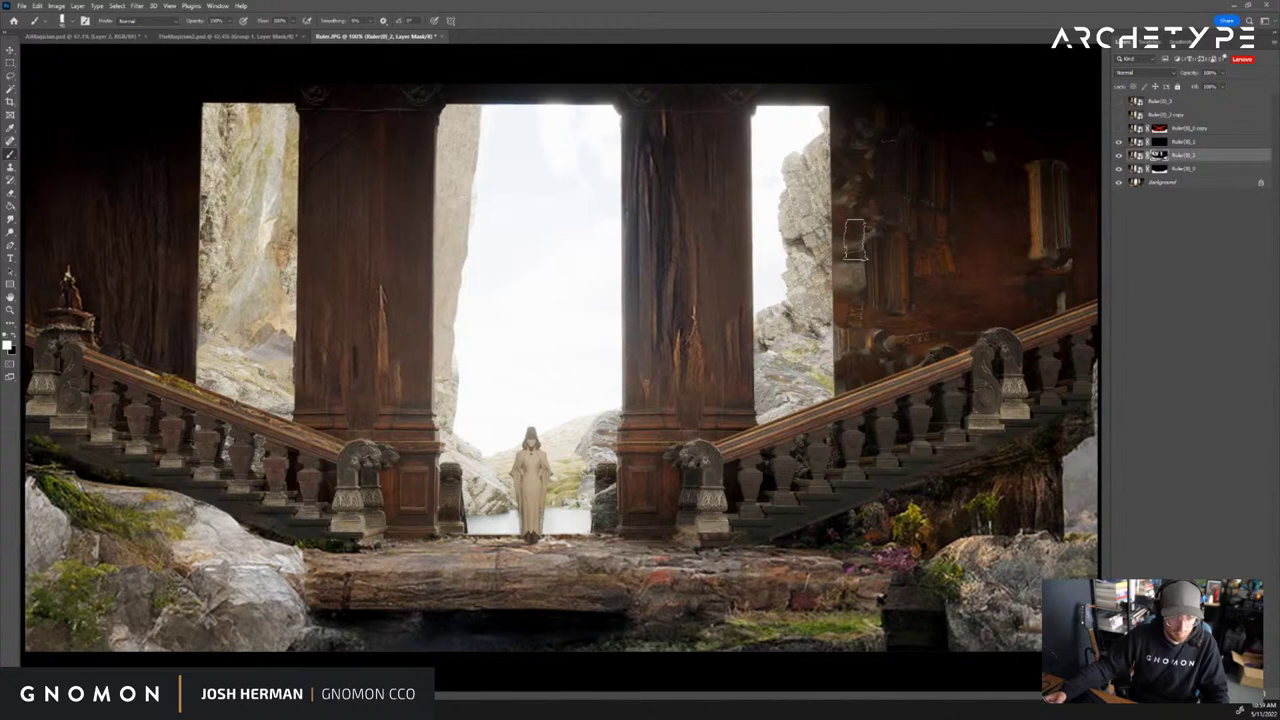
pyautogui.moveTo(881, 190)
pyautogui.mouseDown()
pyautogui.moveTo(907, 242)
pyautogui.moveTo(853, 153)
pyautogui.moveTo(860, 352)
pyautogui.moveTo(1059, 294)
pyautogui.moveTo(1091, 158)
pyautogui.moveTo(1072, 140)
pyautogui.moveTo(1028, 192)
pyautogui.moveTo(940, 200)
pyautogui.mouseUp()
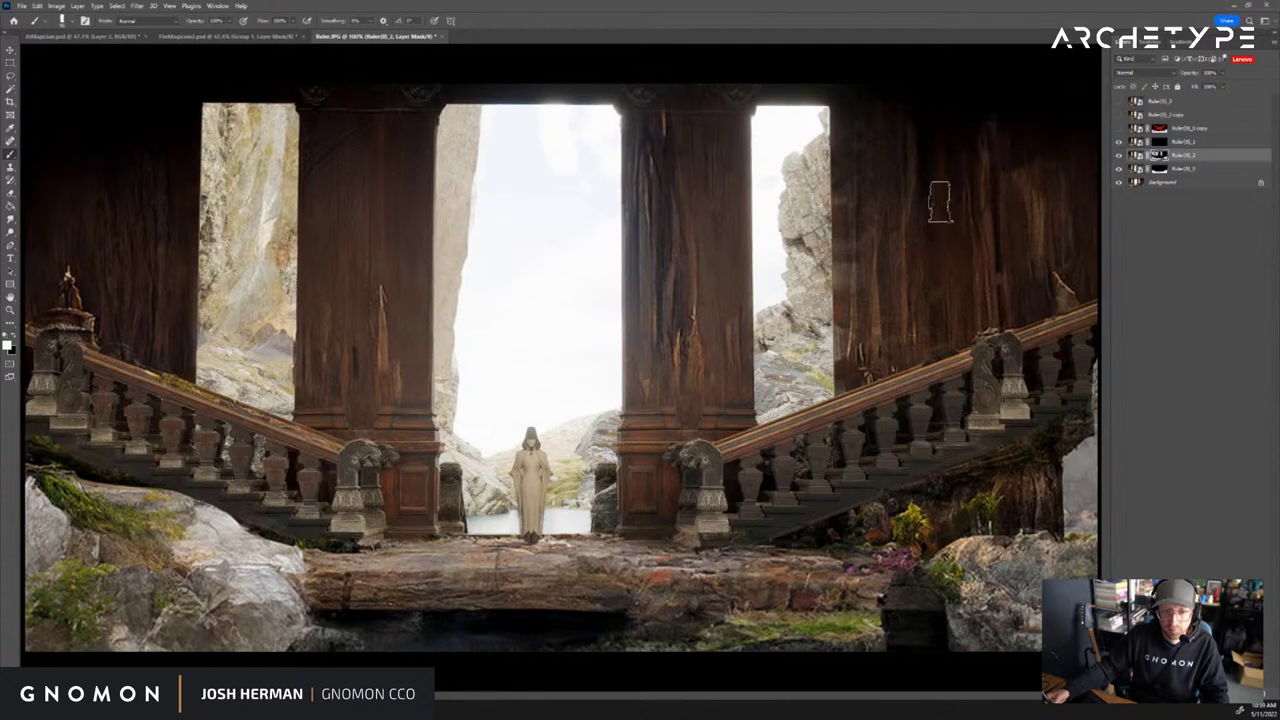
# On the Ruler(0)_1 mask, reveal the cliffs in the right opening and the landscape beside the statue, undoing the stroke over the statue
pyautogui.click(1160, 142)
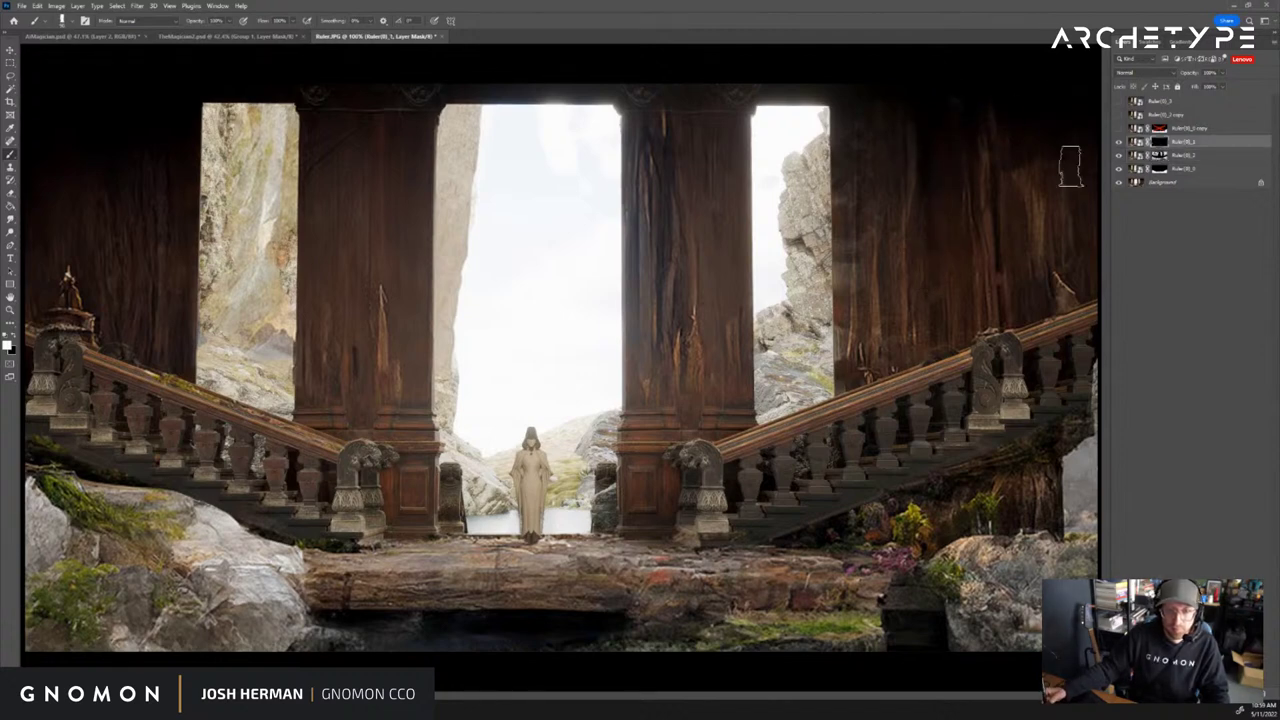
pyautogui.moveTo(782, 222)
pyautogui.mouseDown()
pyautogui.moveTo(812, 125)
pyautogui.moveTo(801, 330)
pyautogui.moveTo(790, 313)
pyautogui.moveTo(791, 375)
pyautogui.moveTo(811, 368)
pyautogui.moveTo(815, 380)
pyautogui.moveTo(809, 170)
pyautogui.moveTo(800, 320)
pyautogui.moveTo(803, 122)
pyautogui.moveTo(816, 304)
pyautogui.moveTo(841, 140)
pyautogui.moveTo(762, 400)
pyautogui.mouseUp()
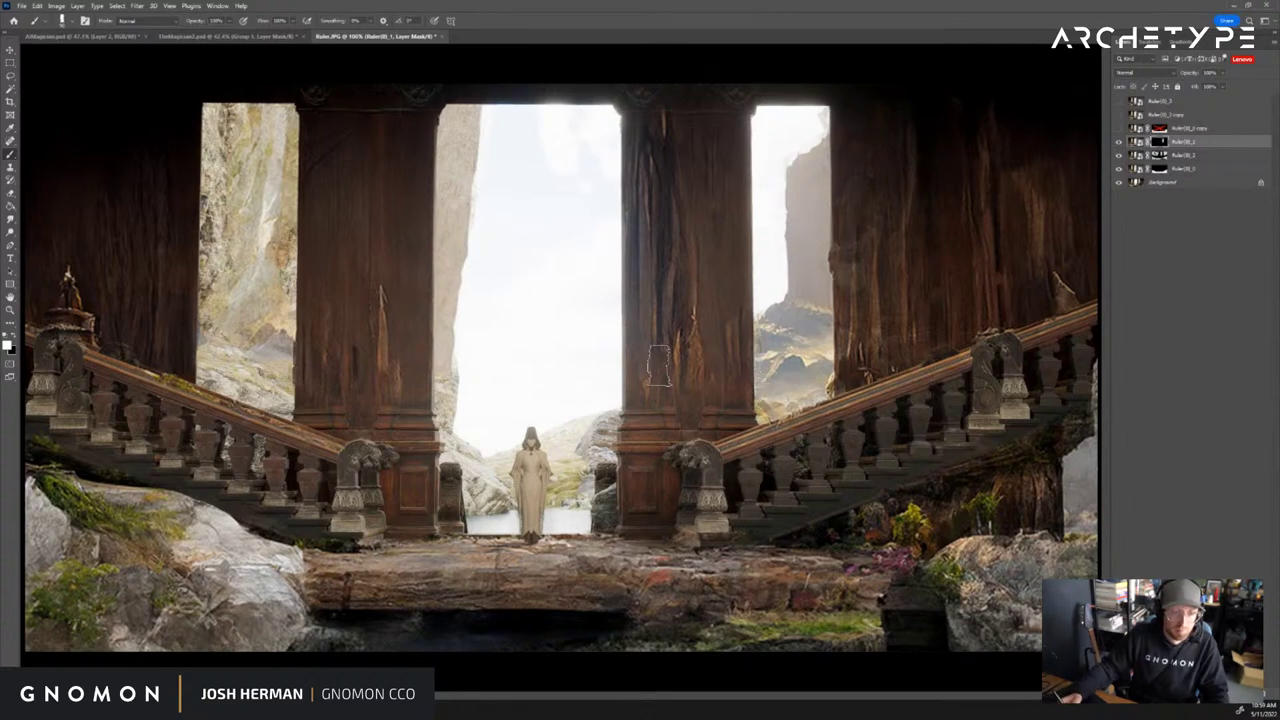
pyautogui.moveTo(610, 405)
pyautogui.mouseDown()
pyautogui.moveTo(600, 477)
pyautogui.moveTo(600, 432)
pyautogui.moveTo(585, 482)
pyautogui.moveTo(604, 516)
pyautogui.mouseUp()
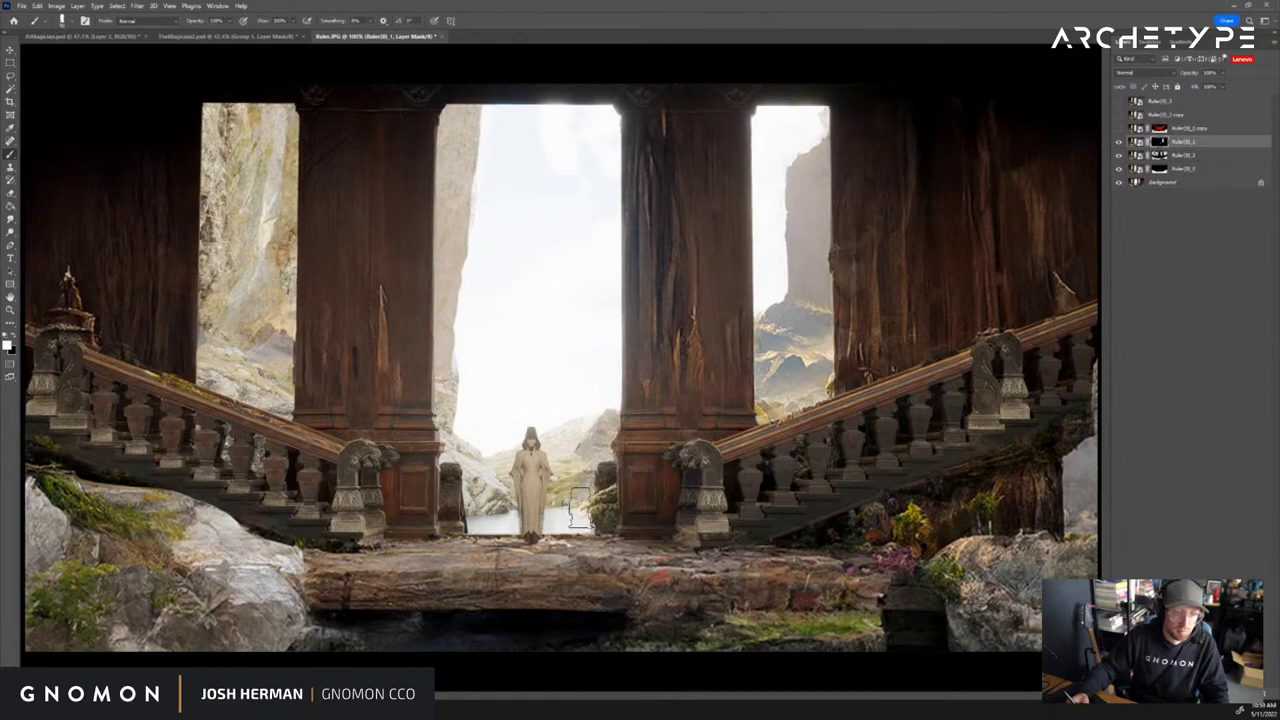
pyautogui.moveTo(532, 440)
pyautogui.mouseDown()
pyautogui.moveTo(530, 510)
pyautogui.moveTo(523, 430)
pyautogui.mouseUp()
pyautogui.hotkey('ctrl', 'z')
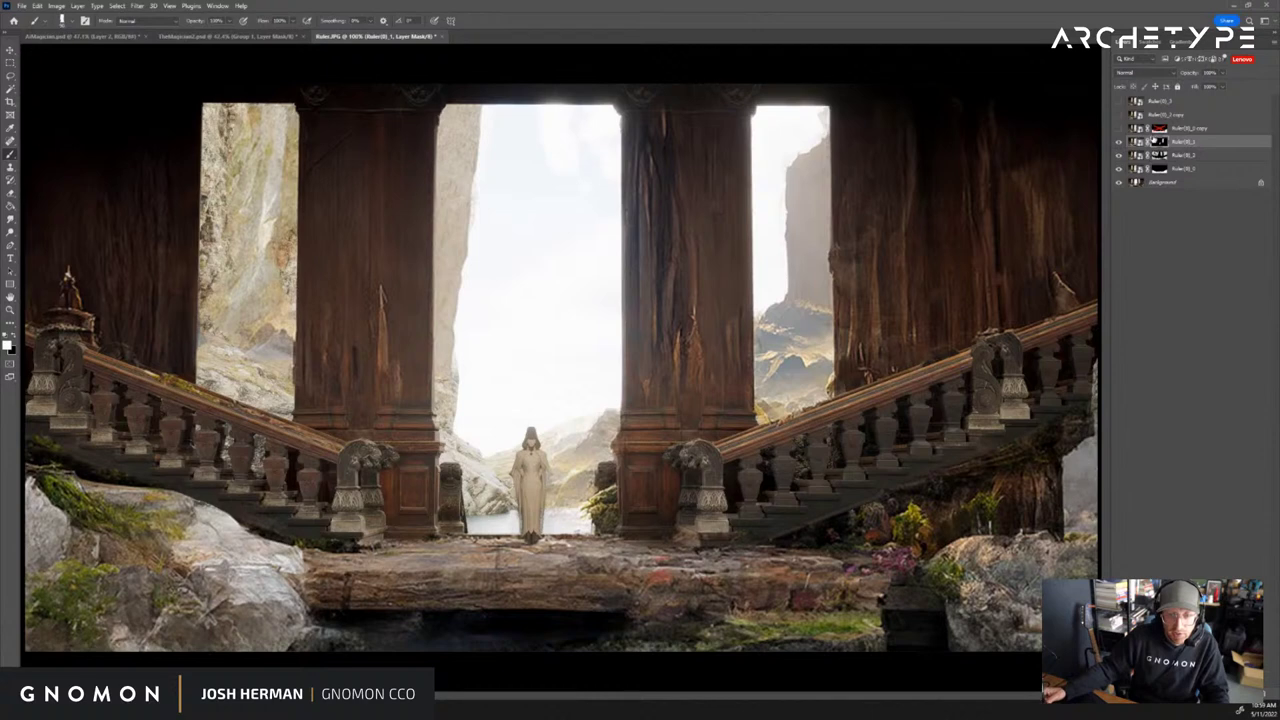
# Try revealing the Ruler(0)_2 render over the central statue and the water behind it on its layer mask, undoing each stroke
pyautogui.click(1157, 155)
pyautogui.moveTo(538, 477)
pyautogui.mouseDown()
pyautogui.moveTo(540, 520)
pyautogui.moveTo(530, 512)
pyautogui.mouseUp()
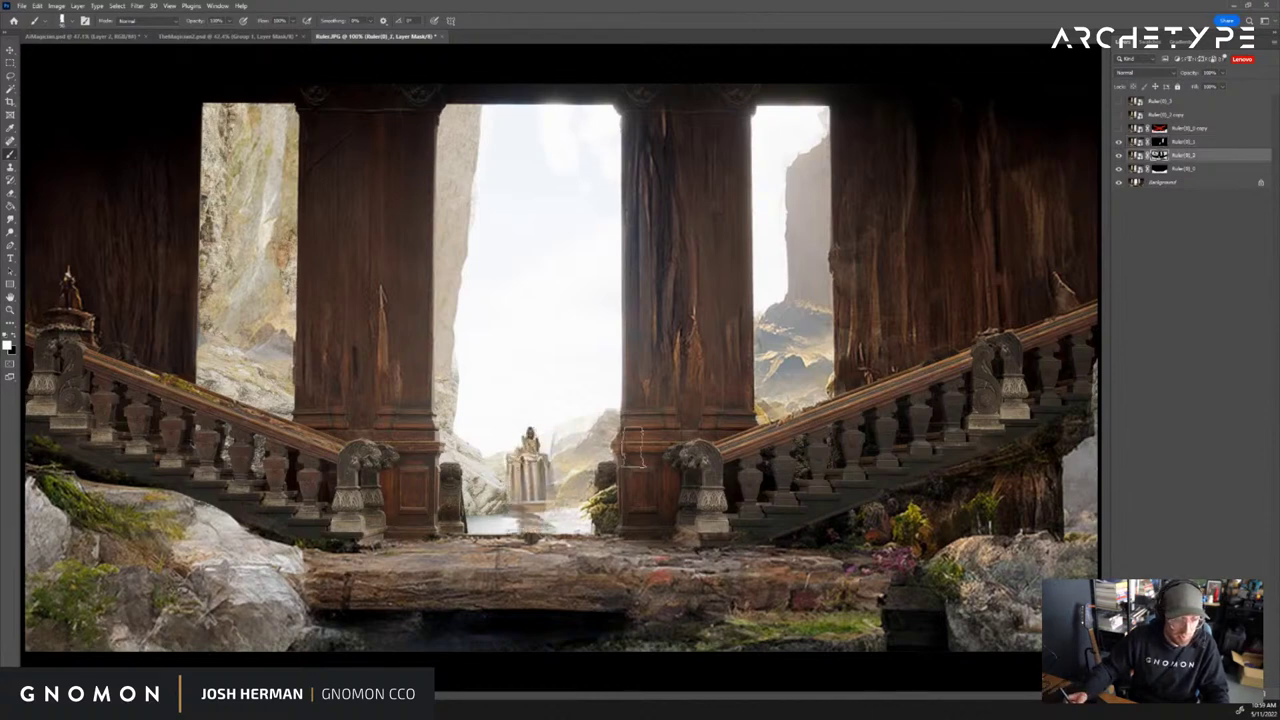
pyautogui.hotkey('ctrl', 'z')
pyautogui.hotkey('ctrl', 'z')
pyautogui.moveTo(500, 470)
pyautogui.mouseDown()
pyautogui.moveTo(488, 507)
pyautogui.moveTo(598, 528)
pyautogui.mouseUp()
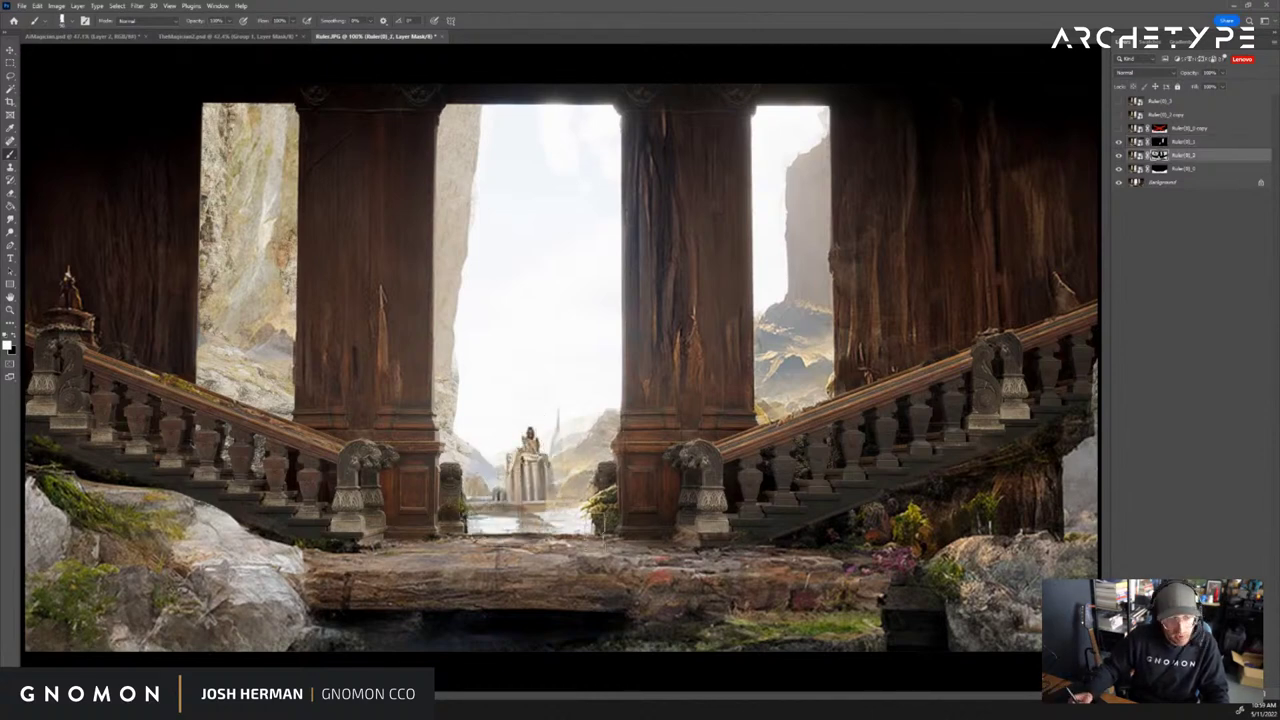
pyautogui.hotkey('ctrl', 'z')
pyautogui.hotkey('ctrl', 'z')
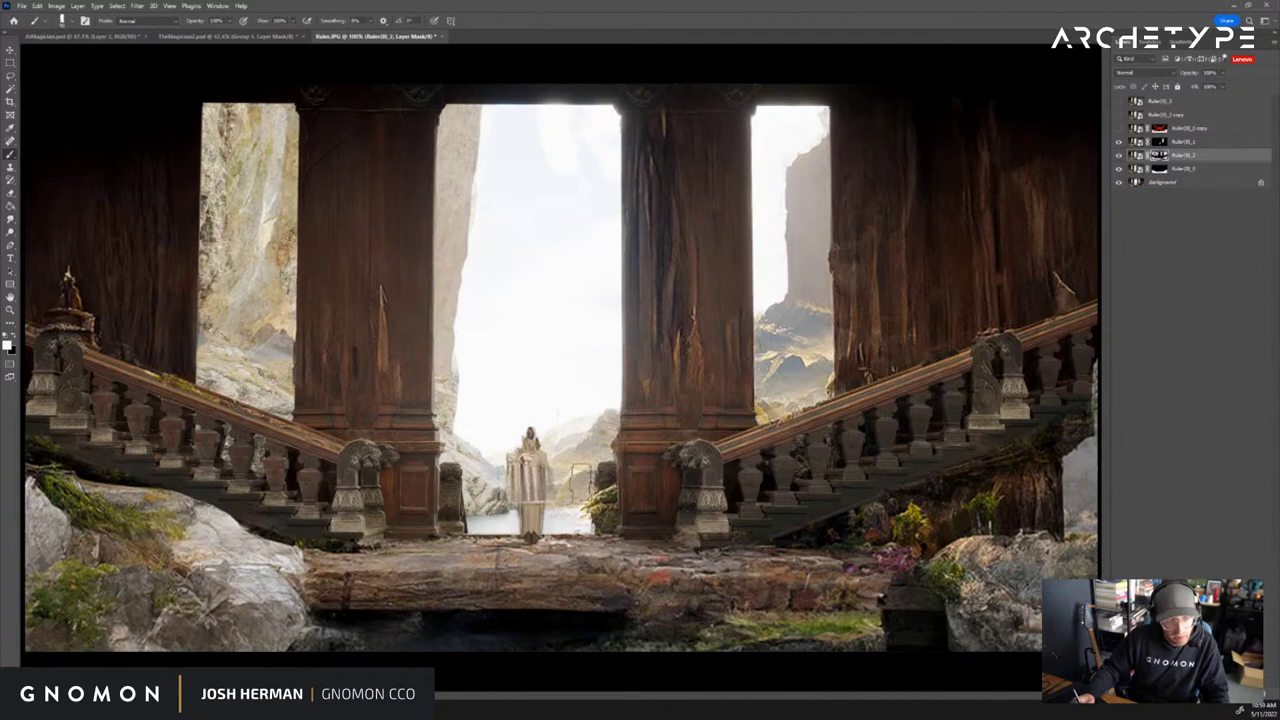
pyautogui.moveTo(515, 505); pyautogui.dragTo(538, 515)
pyautogui.hotkey('ctrl', 'z')
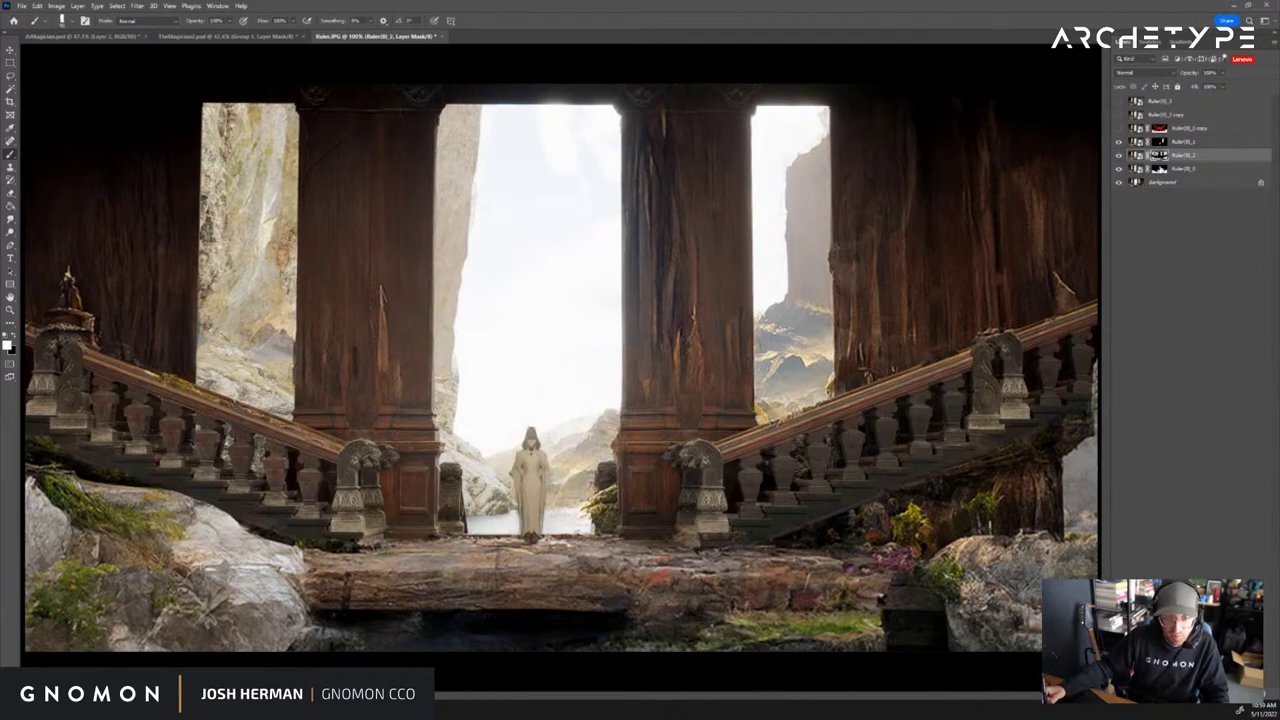
# Try painting over the statue on the mask of the lowest render layer and undo the stroke
pyautogui.click(1160, 169)
pyautogui.moveTo(528, 422); pyautogui.dragTo(556, 488)
pyautogui.hotkey('ctrl', 'z')
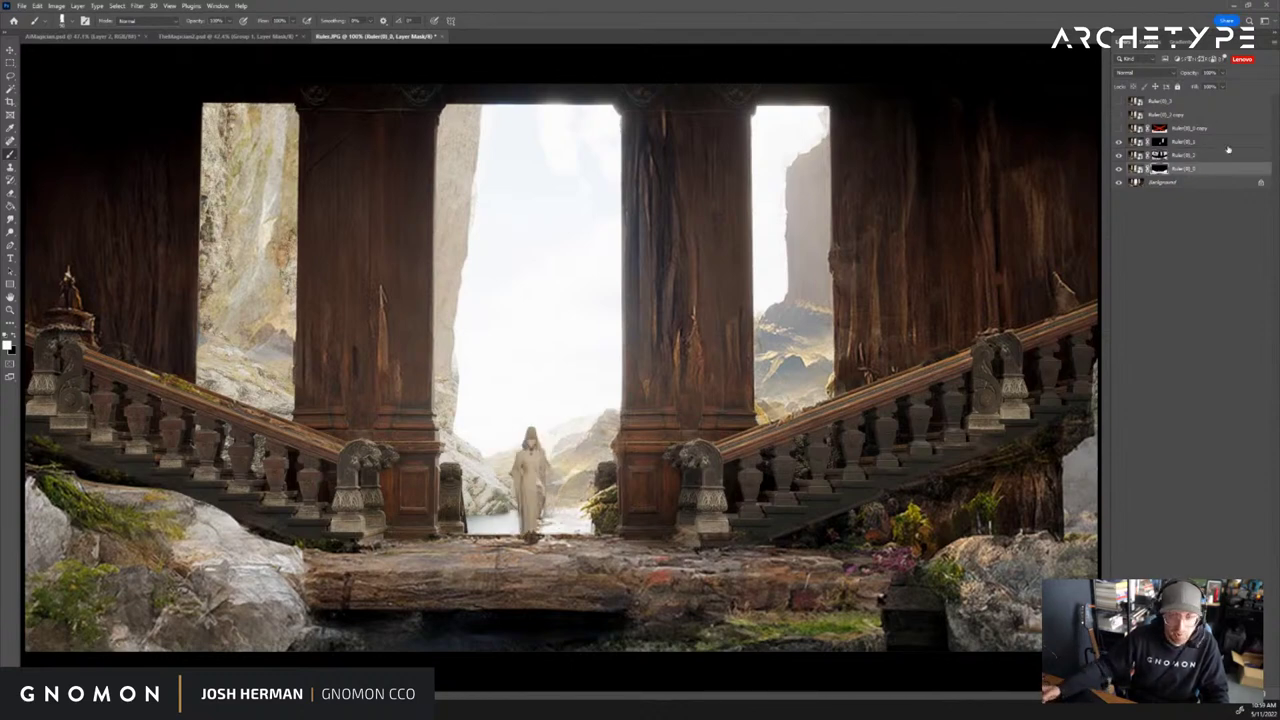
# Compare the hidden render layers above Ruler(0)_1 with the current composite by showing and hiding them individually
pyautogui.click(1120, 116)
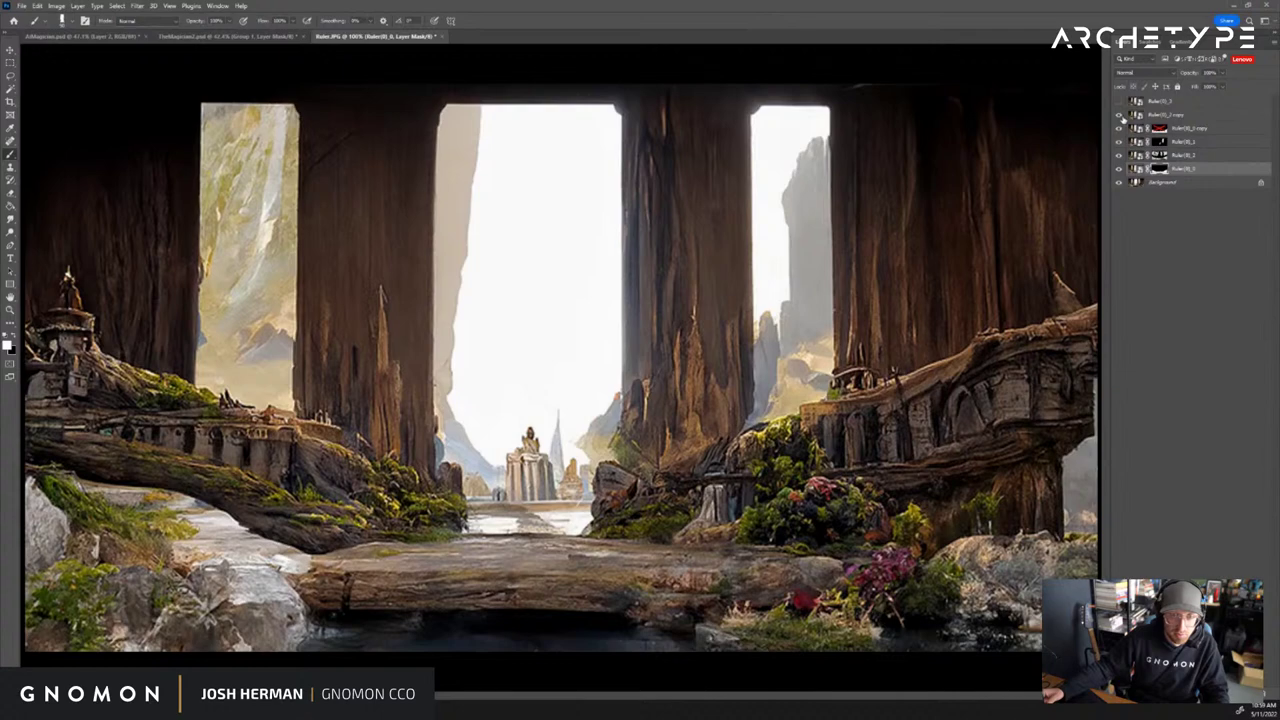
pyautogui.click(1119, 115)
pyautogui.click(1119, 128)
pyautogui.click(1119, 115)
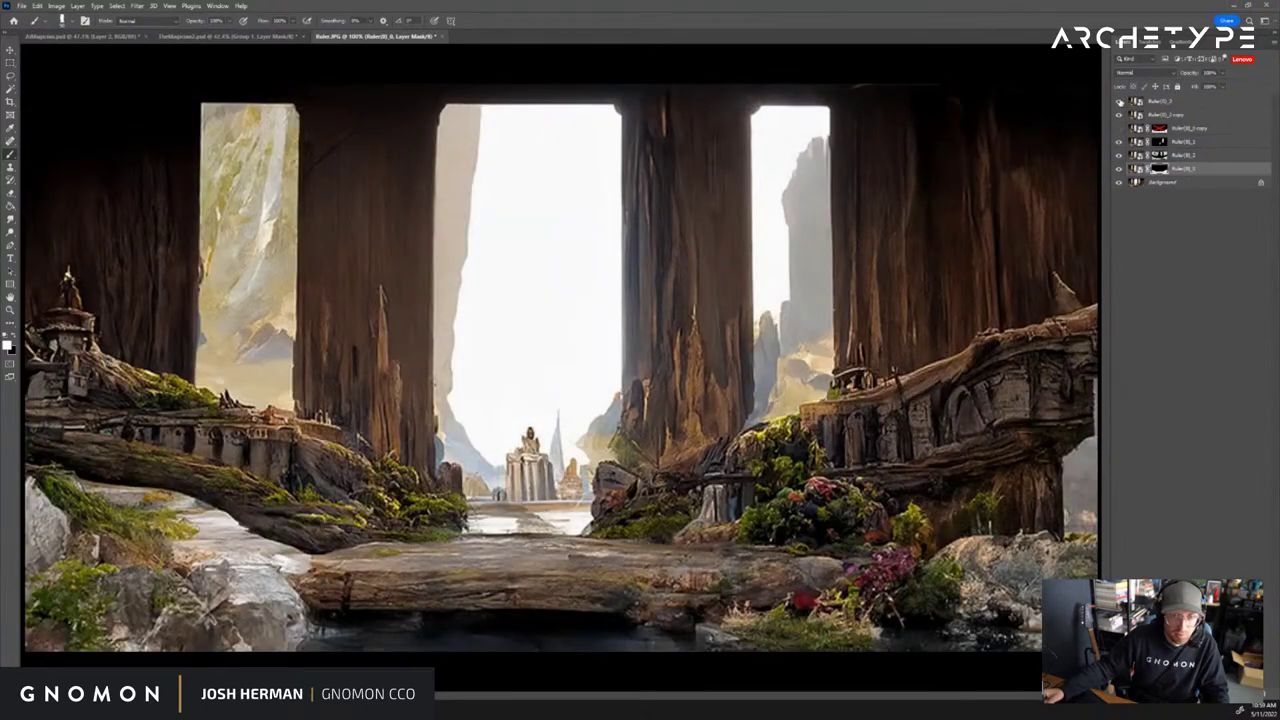
pyautogui.click(1121, 116)
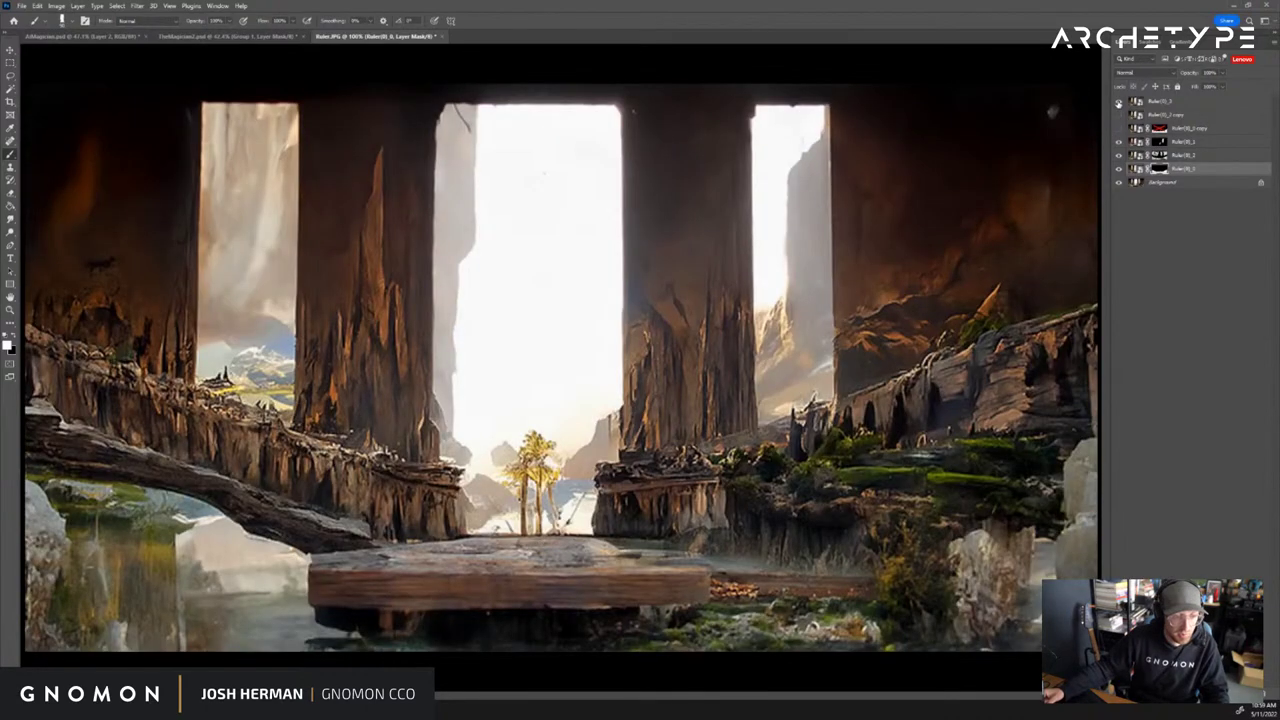
pyautogui.click(1119, 103)
# On the Ruler(0)_1 mask, reveal the rocky pedestal and cliff at the central opening's left edge and the mountains in the left opening
pyautogui.click(1178, 141)
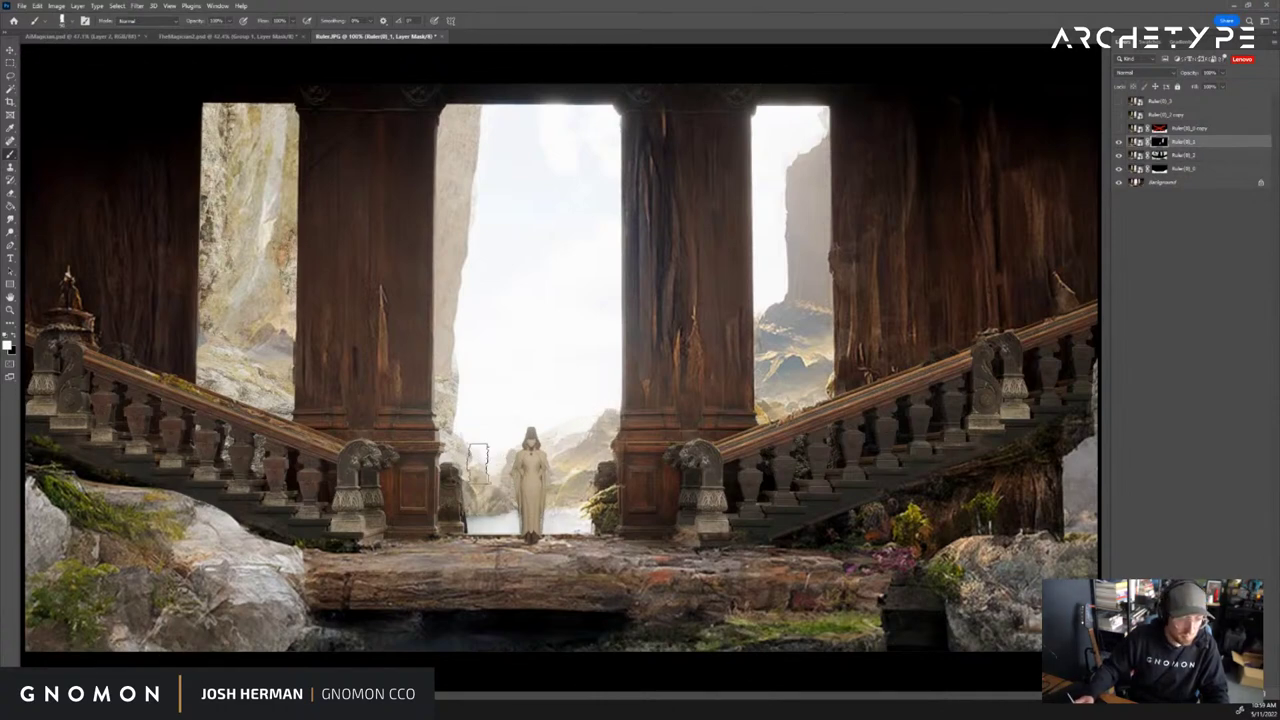
pyautogui.moveTo(456, 511); pyautogui.dragTo(456, 472)
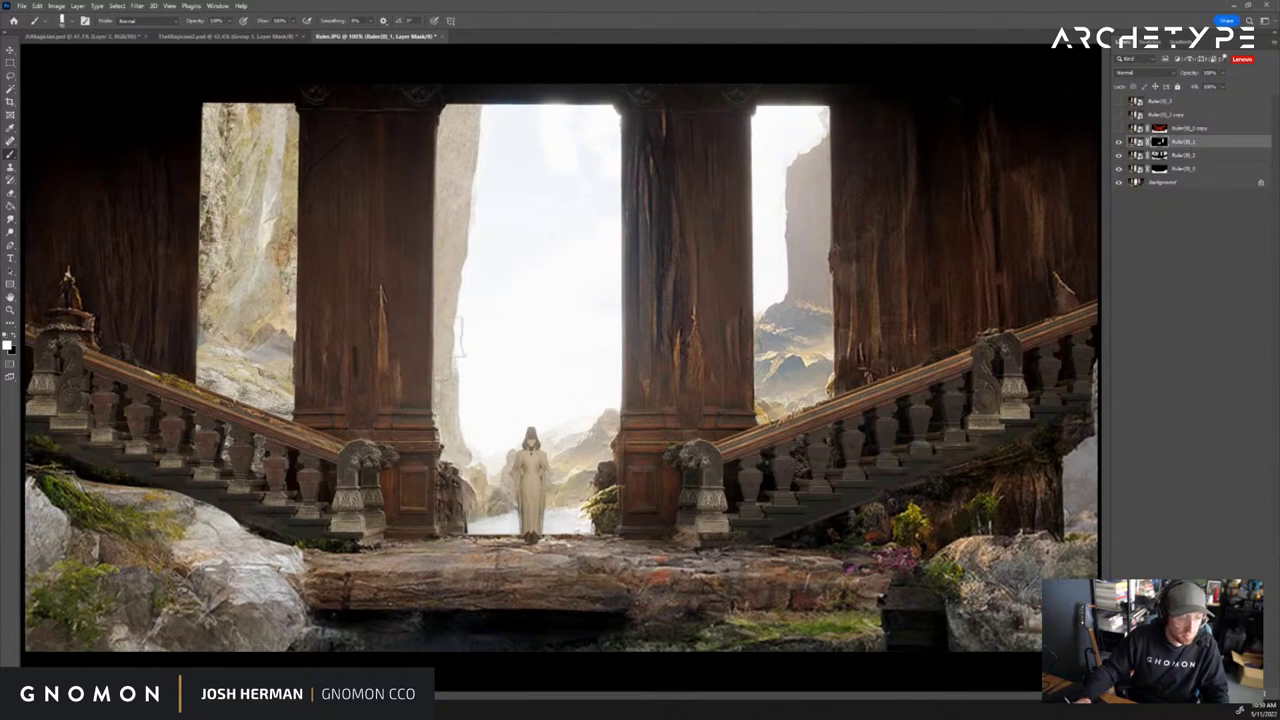
pyautogui.moveTo(463, 131); pyautogui.dragTo(463, 264)
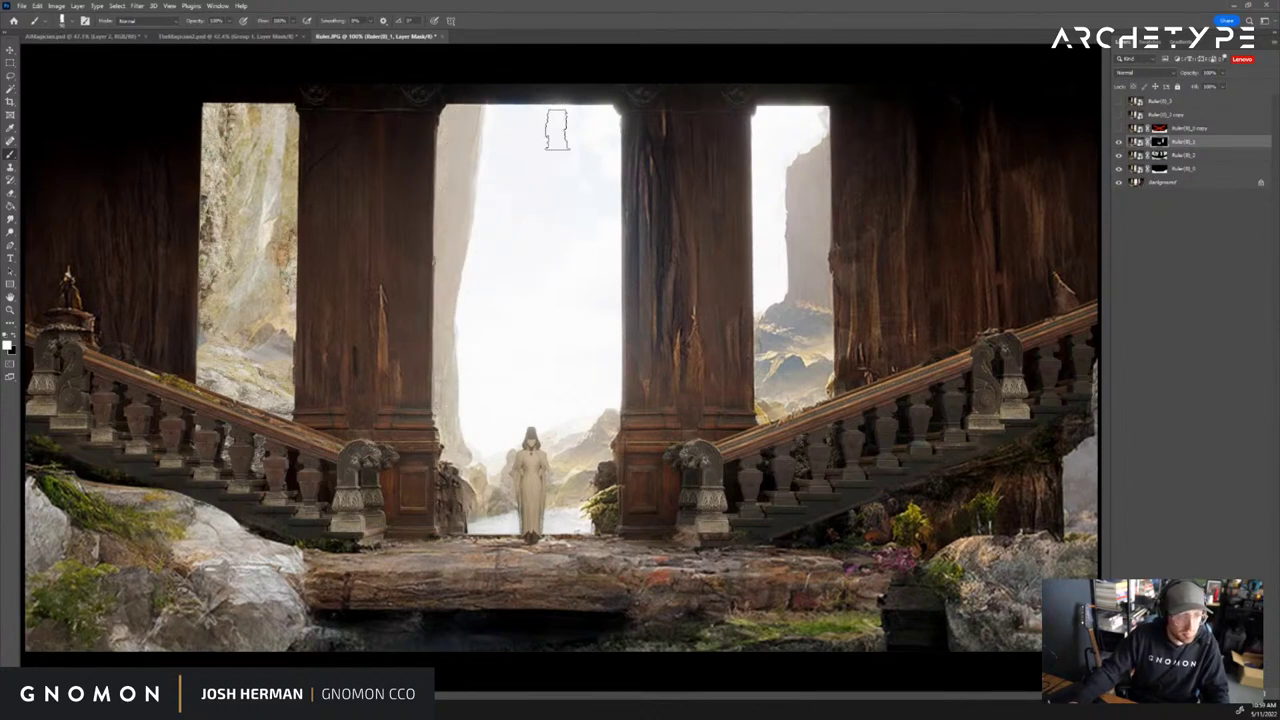
pyautogui.moveTo(280, 355)
pyautogui.mouseDown()
pyautogui.moveTo(280, 393)
pyautogui.moveTo(279, 200)
pyautogui.moveTo(275, 232)
pyautogui.moveTo(268, 182)
pyautogui.moveTo(251, 166)
pyautogui.moveTo(233, 172)
pyautogui.moveTo(228, 132)
pyautogui.moveTo(230, 305)
pyautogui.moveTo(245, 385)
pyautogui.moveTo(276, 388)
pyautogui.mouseUp()
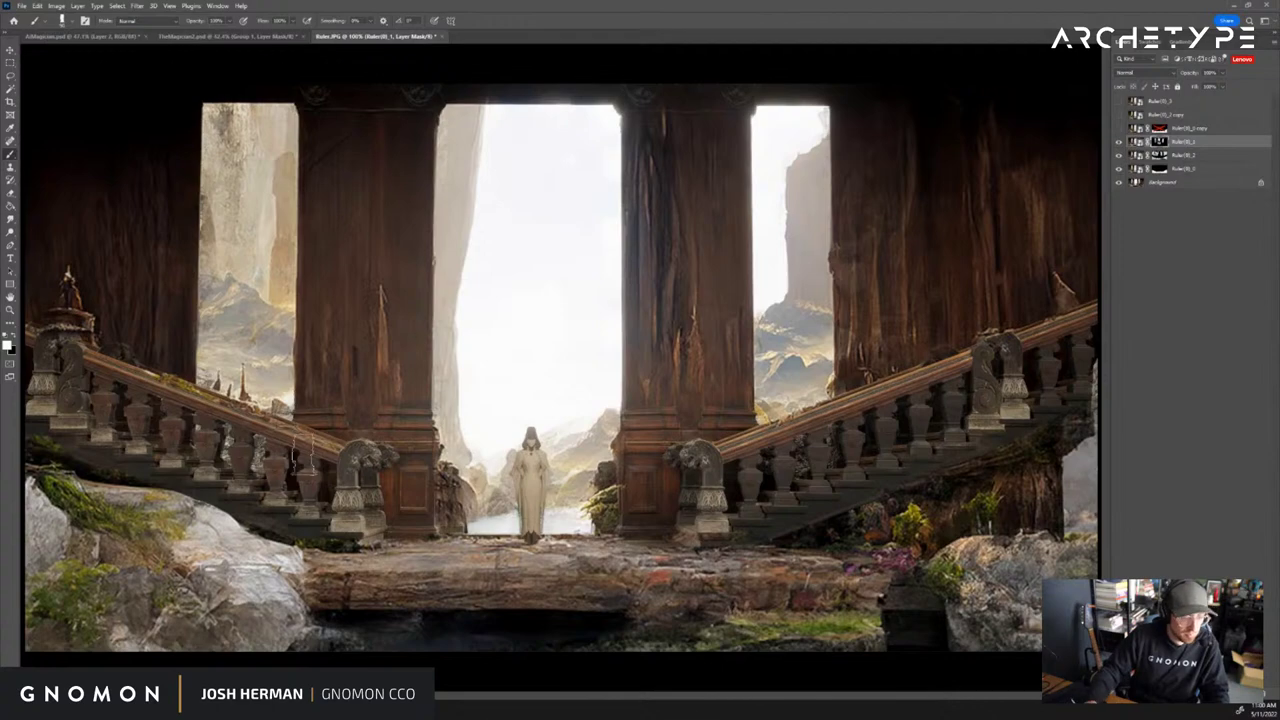
# Group the three visible masked render layers above the background
pyautogui.press('z')
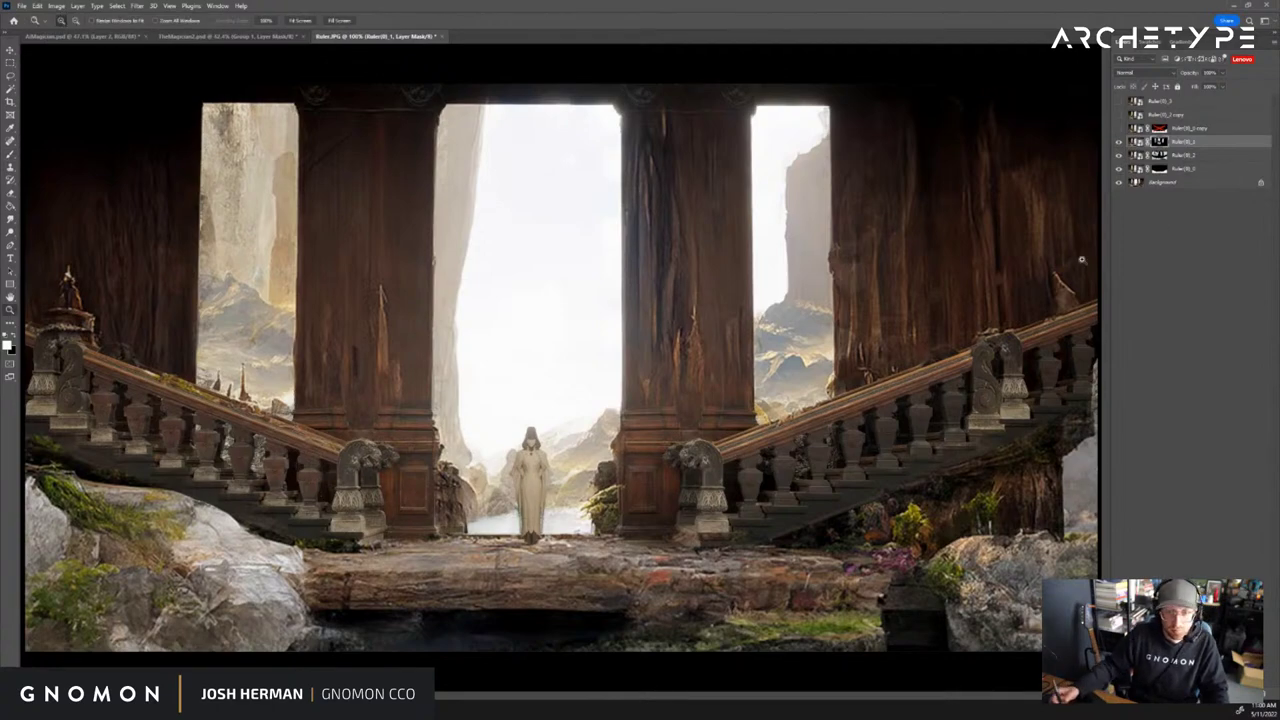
pyautogui.keyDown('shift'); pyautogui.click(1224, 170); pyautogui.keyUp('shift')
pyautogui.hotkey('ctrl', 'g')
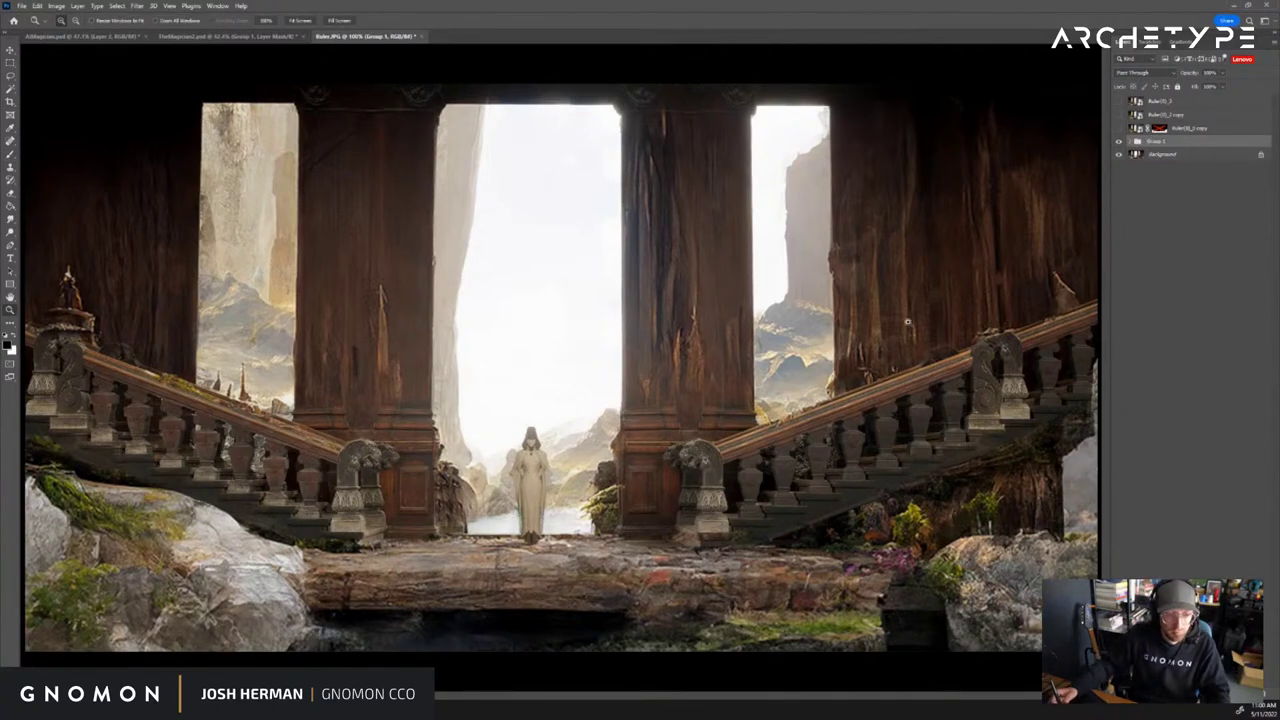
pyautogui.keyDown('alt'); pyautogui.click(789, 394); pyautogui.keyUp('alt')
pyautogui.click(777, 407)
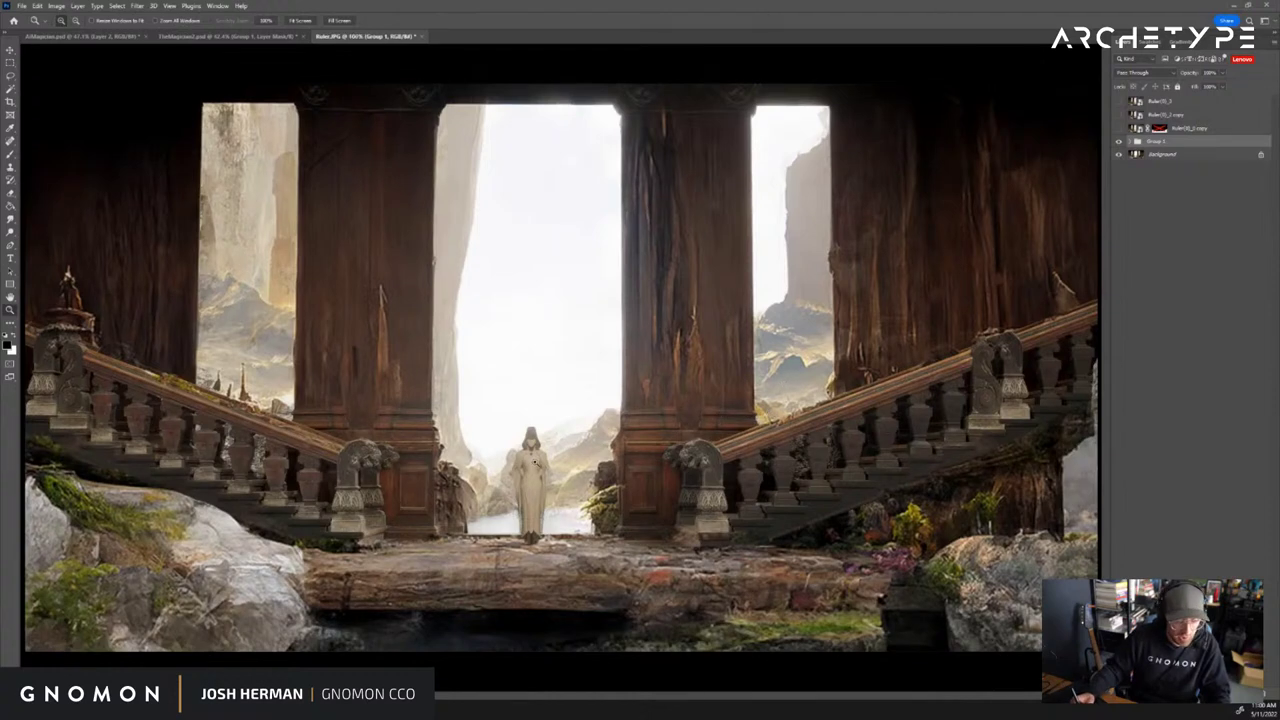
# Expand Group 1 and compare its composite with the masked copy layer directly above it by toggling visibility
pyautogui.press('b')
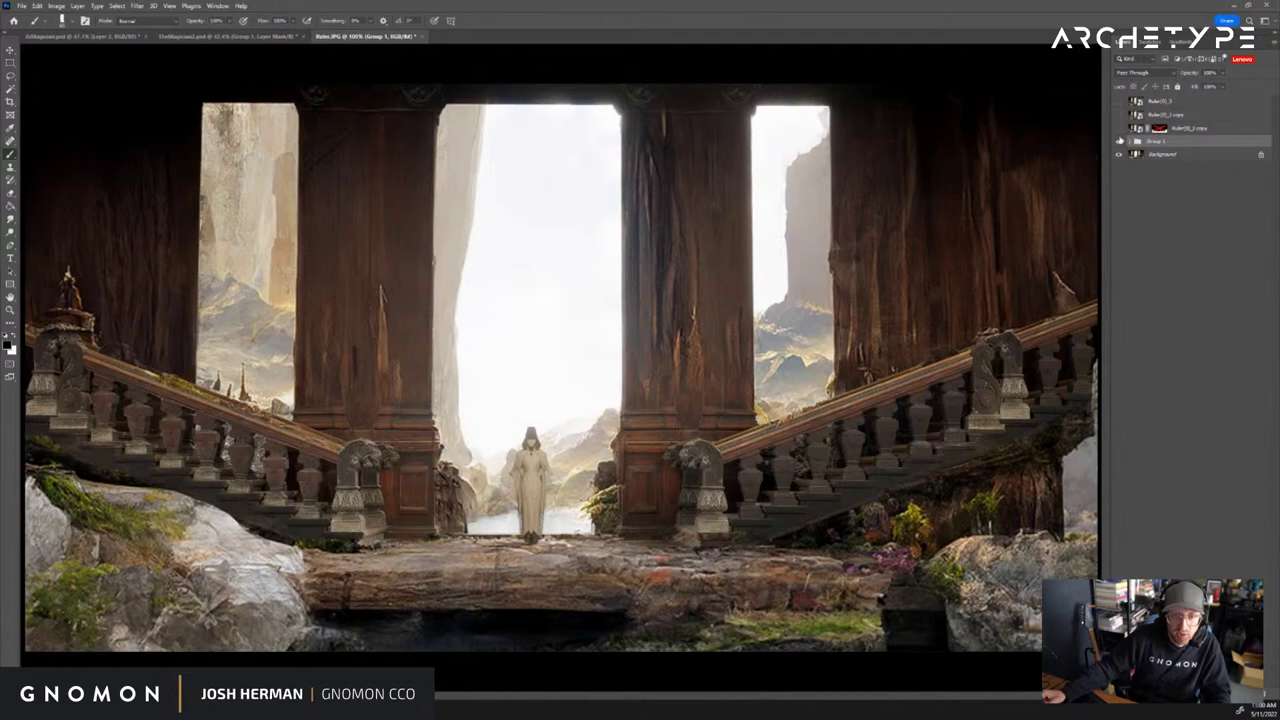
pyautogui.click(1121, 143)
pyautogui.click(1118, 129)
pyautogui.click(1118, 129)
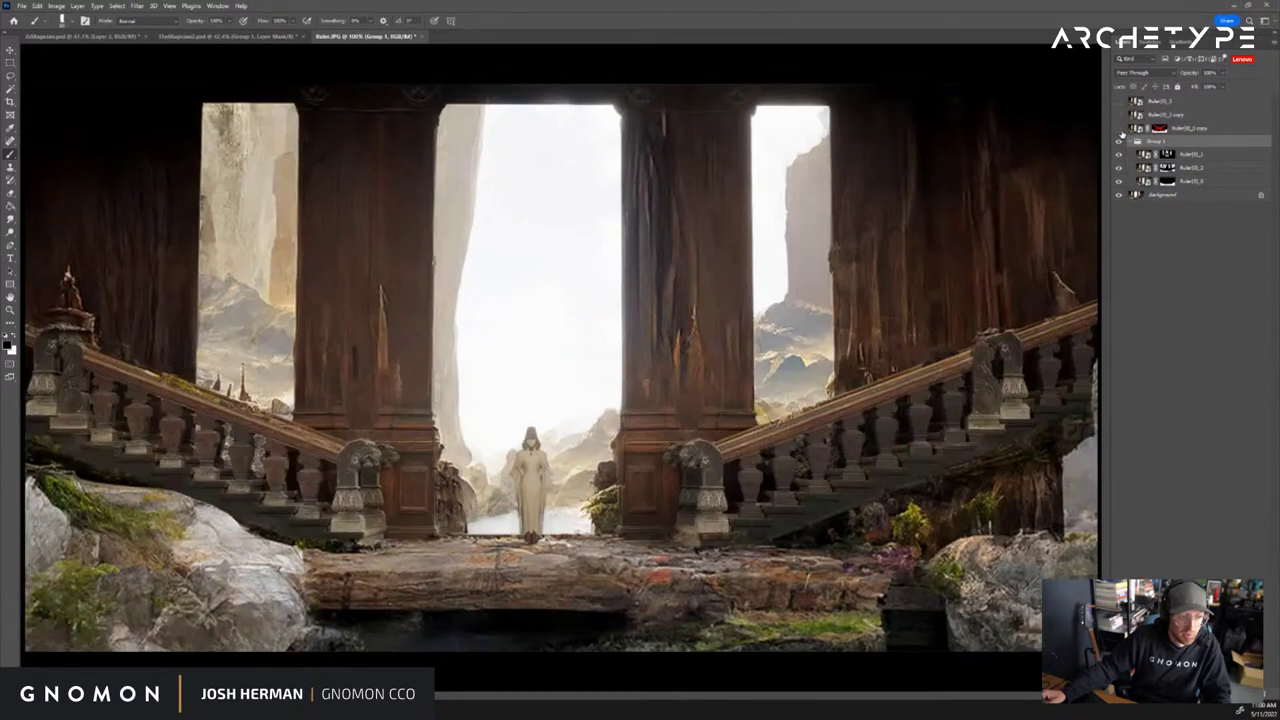
pyautogui.click(1118, 129)
pyautogui.click(1118, 129)
pyautogui.click(1120, 130)
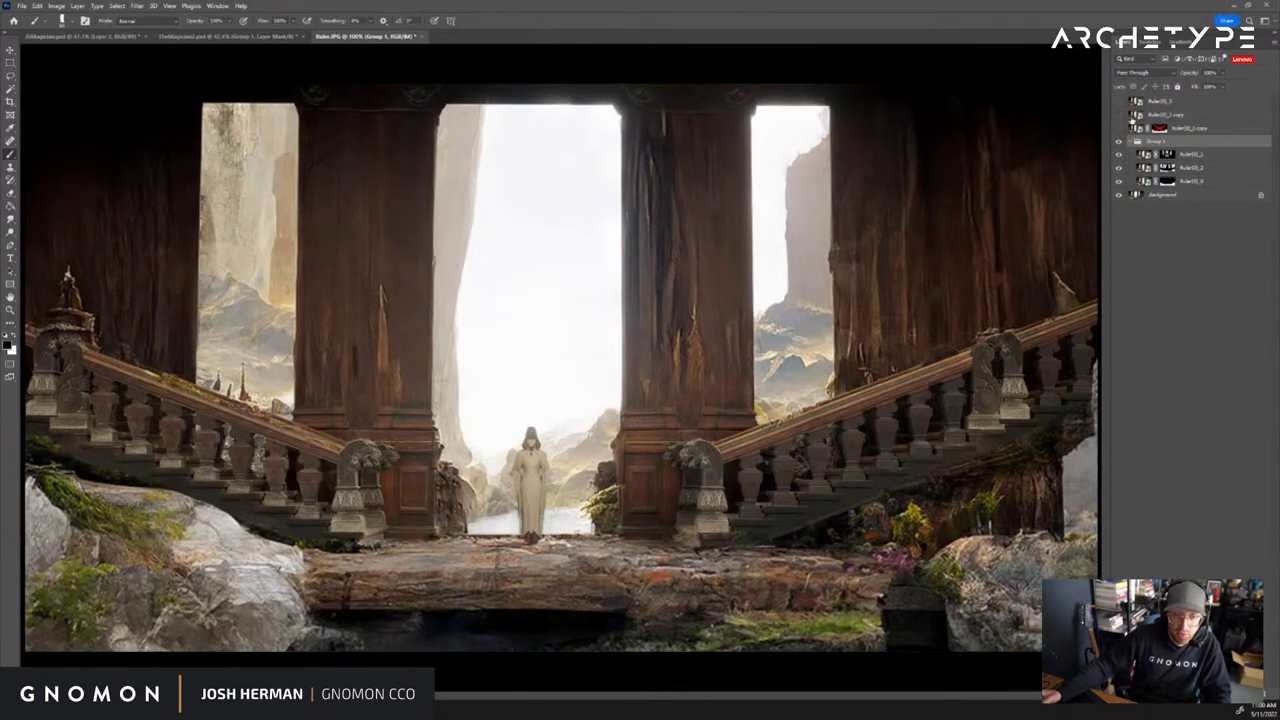
# Compare the two topmost hidden renders with the composite, leaving both hidden again
pyautogui.click(1119, 116)
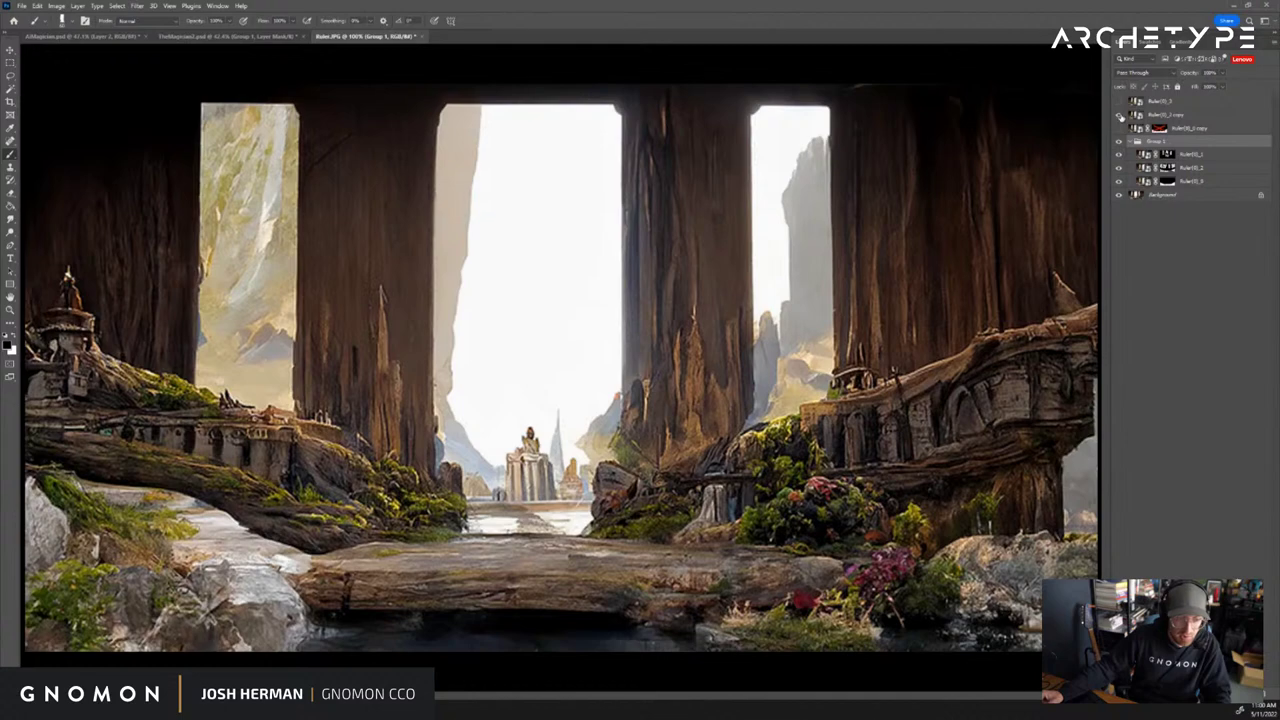
pyautogui.click(1120, 116)
pyautogui.click(1120, 116)
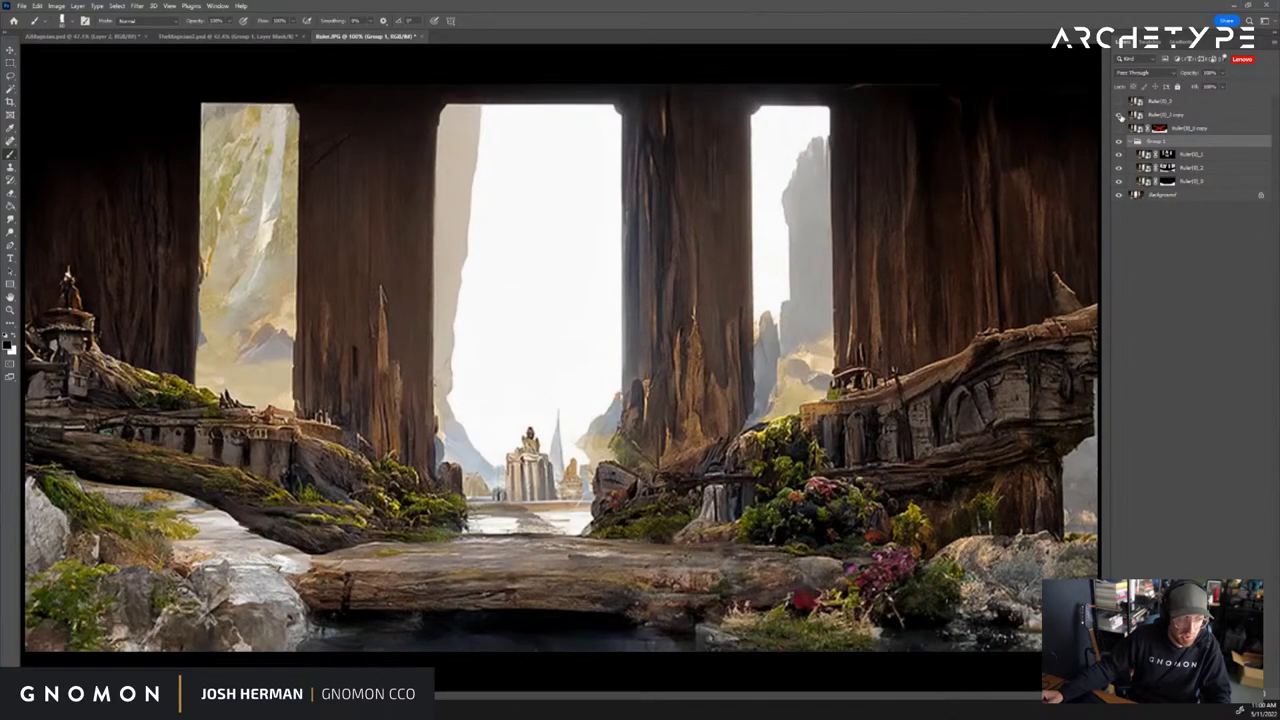
pyautogui.click(1120, 116)
pyautogui.click(1120, 104)
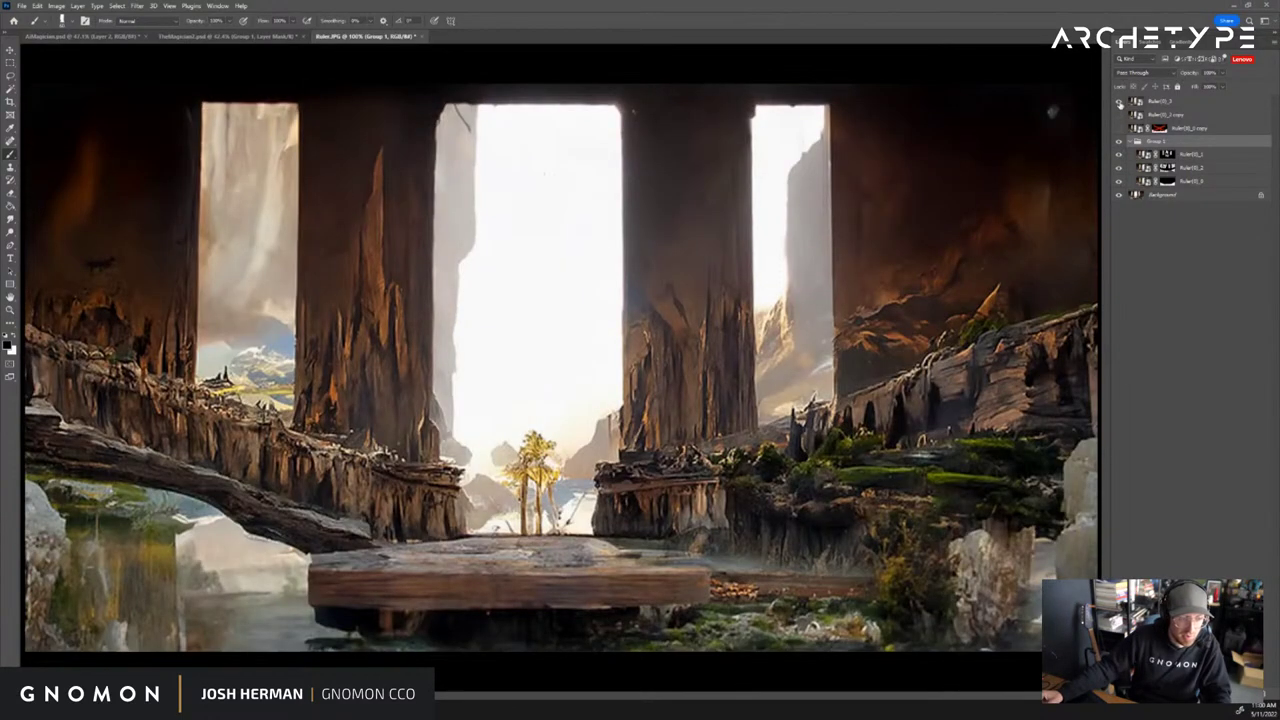
pyautogui.click(1151, 103)
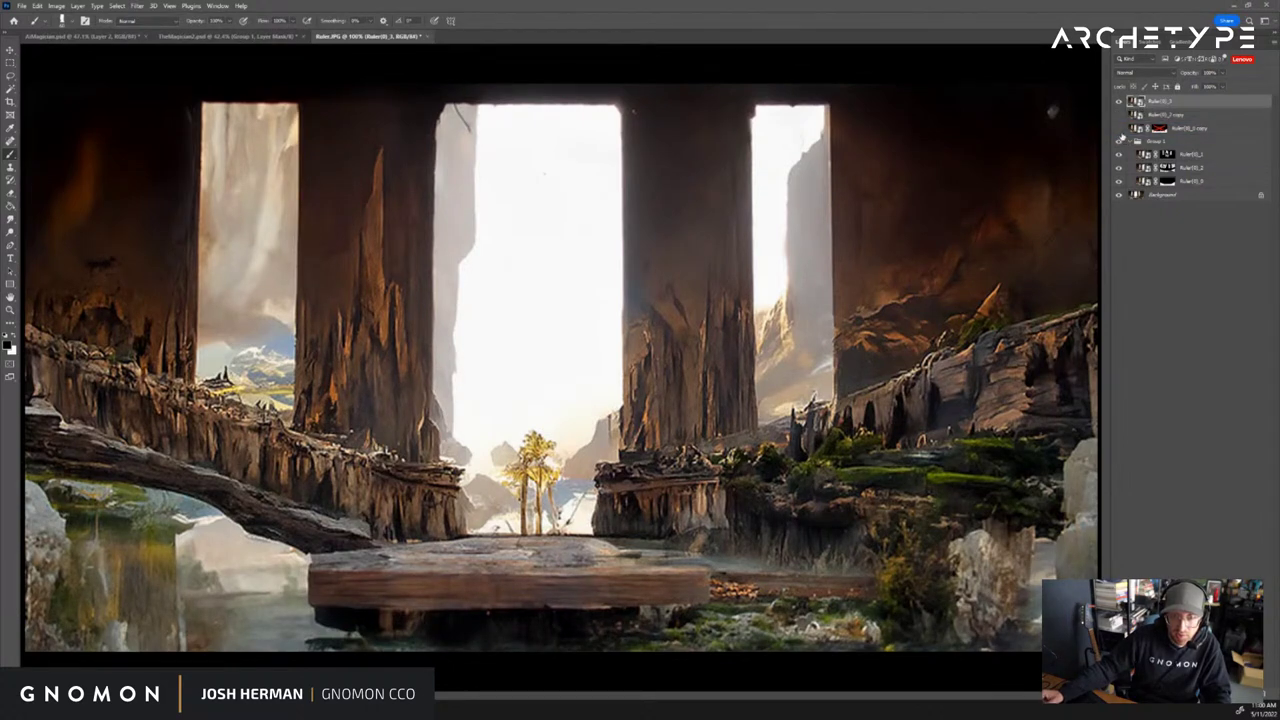
pyautogui.click(1119, 102)
# On the Ruler(0)_1 mask inside Group 1, brush the render's texture into the balusters of the right staircase
pyautogui.click(1190, 154)
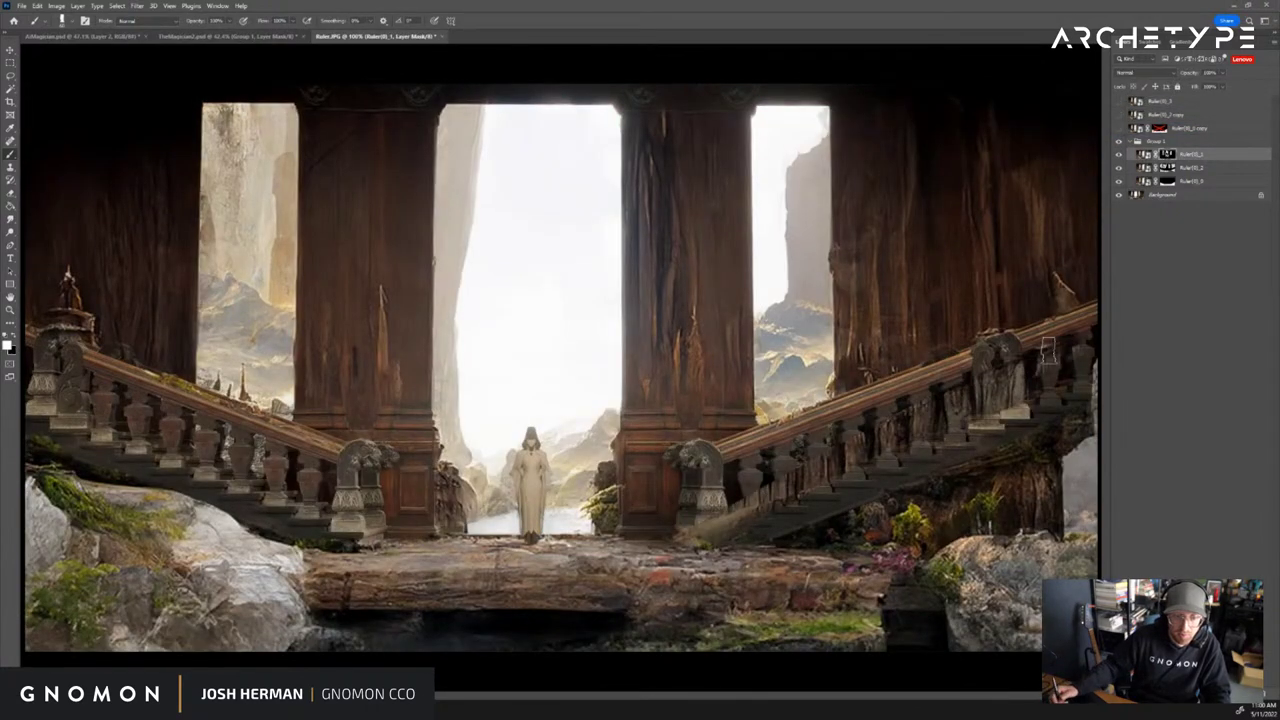
pyautogui.moveTo(1048, 350)
pyautogui.mouseDown()
pyautogui.moveTo(883, 405)
pyautogui.moveTo(670, 512)
pyautogui.moveTo(1080, 380)
pyautogui.moveTo(748, 520)
pyautogui.mouseUp()
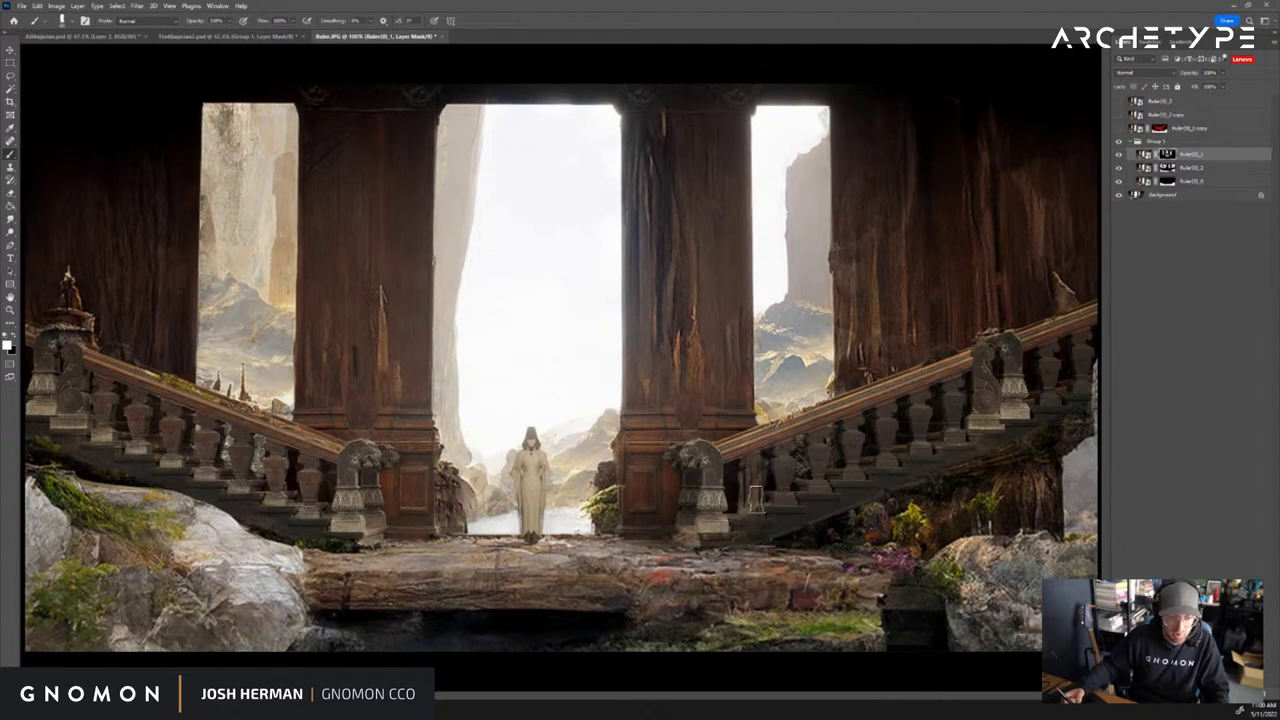
pyautogui.hotkey('ctrl', '2')
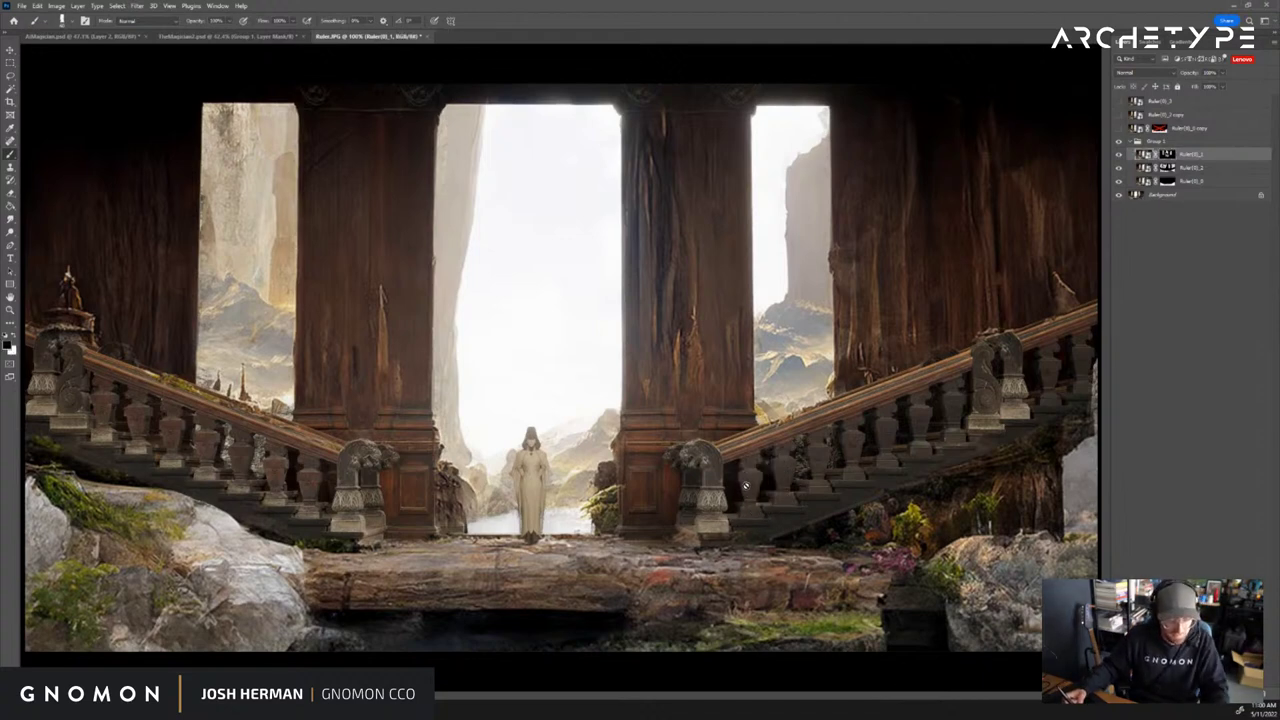
pyautogui.hotkey('ctrl', '\\')
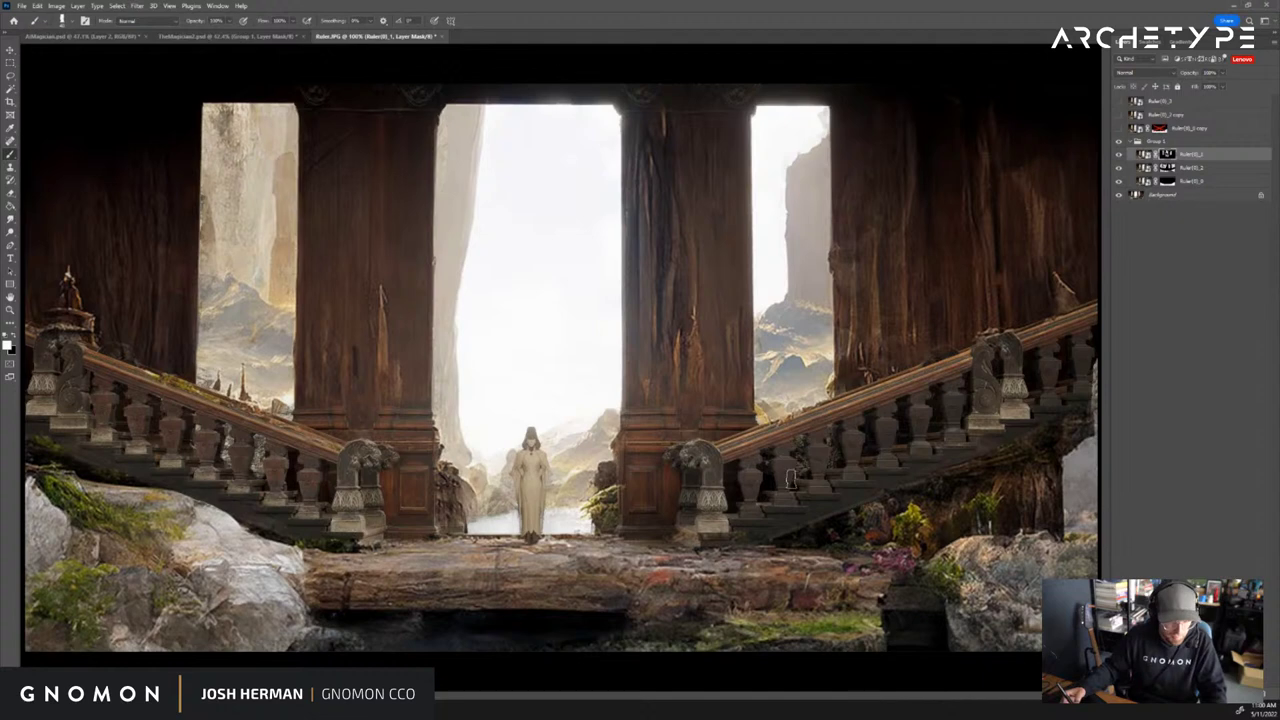
# On the Ruler(0)_2 mask, reveal flowers and foliage beside the lower part of the right staircase, and reselect the Ruler(0)_1 layer
pyautogui.hotkey('alt', '[')
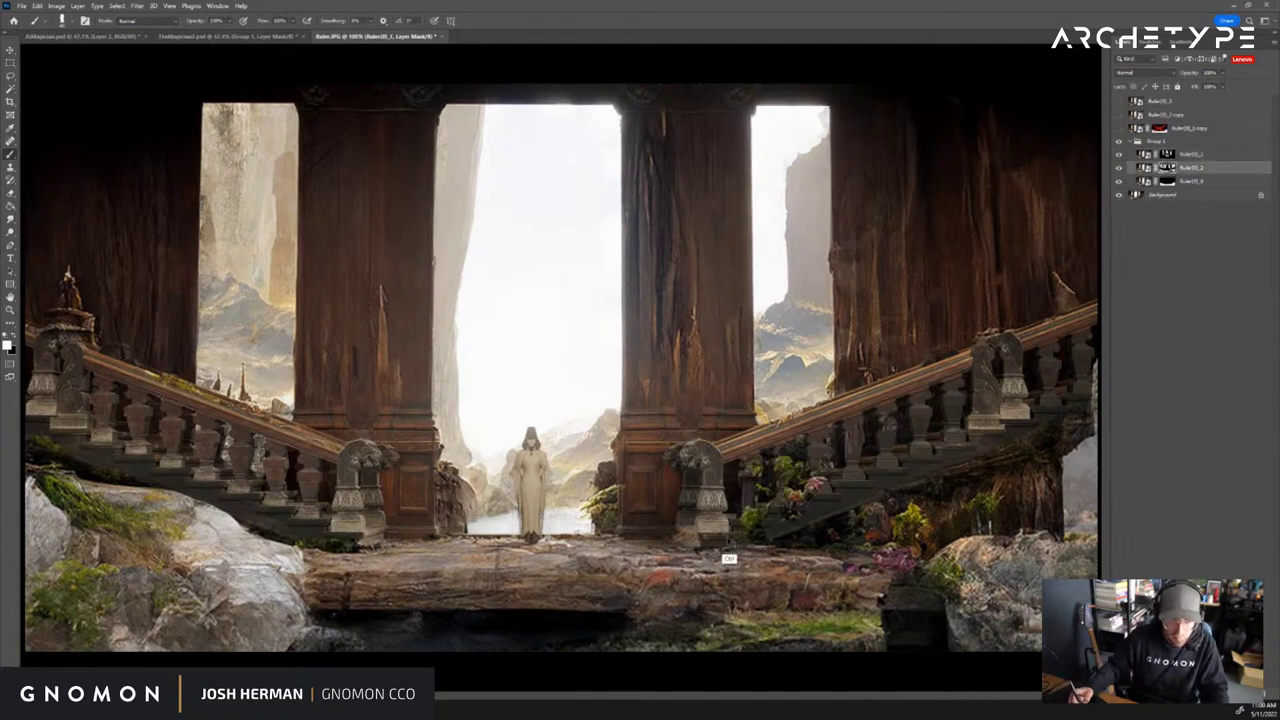
pyautogui.moveTo(760, 508)
pyautogui.mouseDown()
pyautogui.moveTo(831, 478)
pyautogui.moveTo(814, 504)
pyautogui.mouseUp()
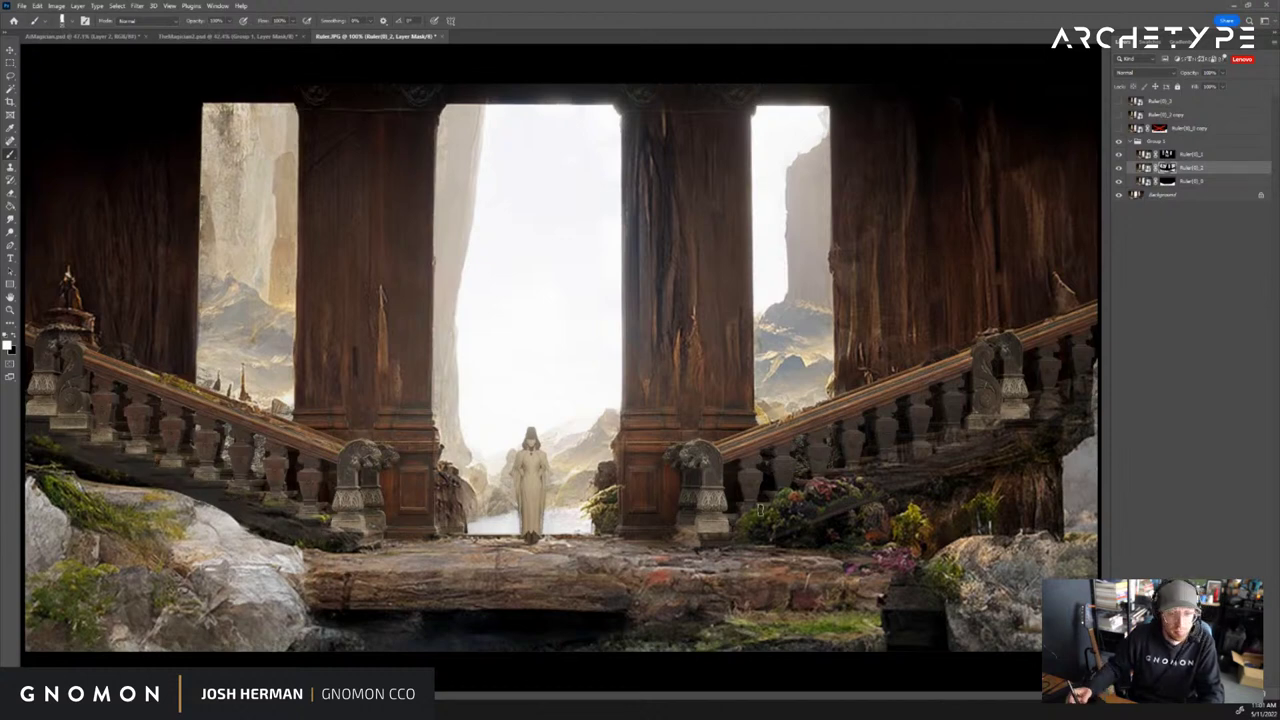
pyautogui.click(1140, 154)
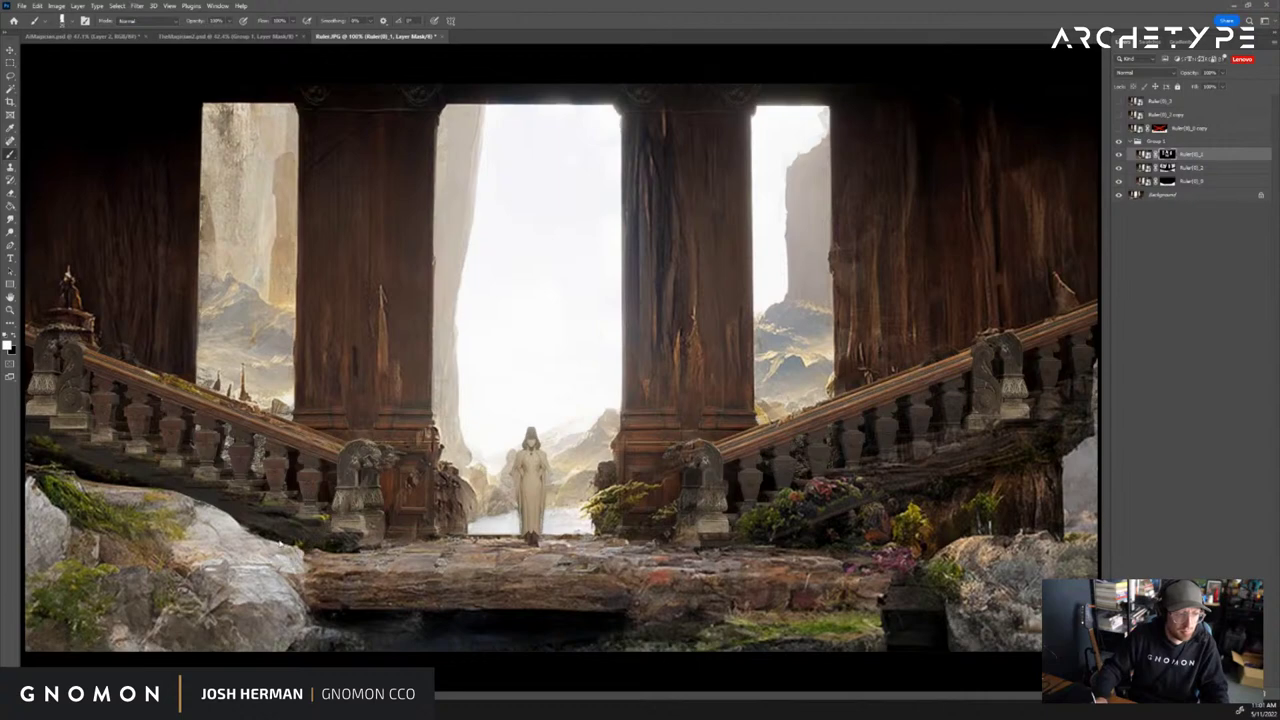
# Compare the original scene with the blended renders by toggling the visibility of Group 1 repeatedly
pyautogui.press('z')
pyautogui.keyDown('alt'); pyautogui.click(701, 483); pyautogui.keyUp('alt')
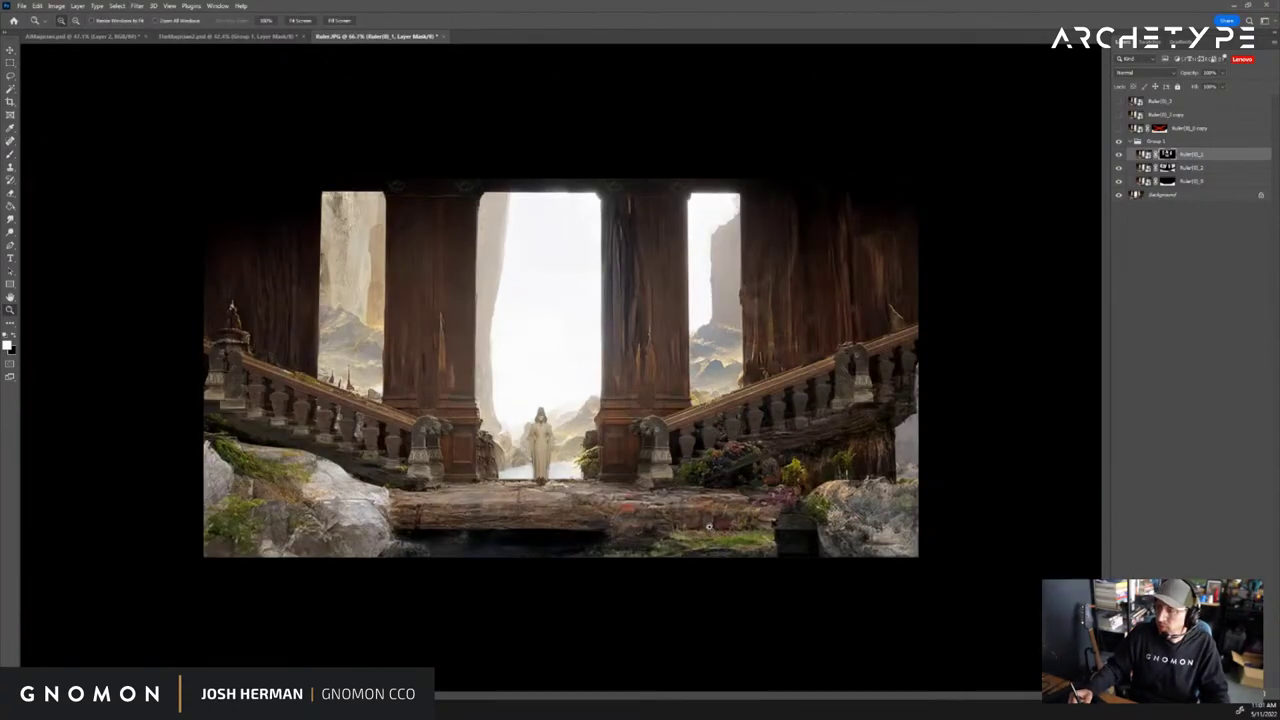
pyautogui.click(619, 463)
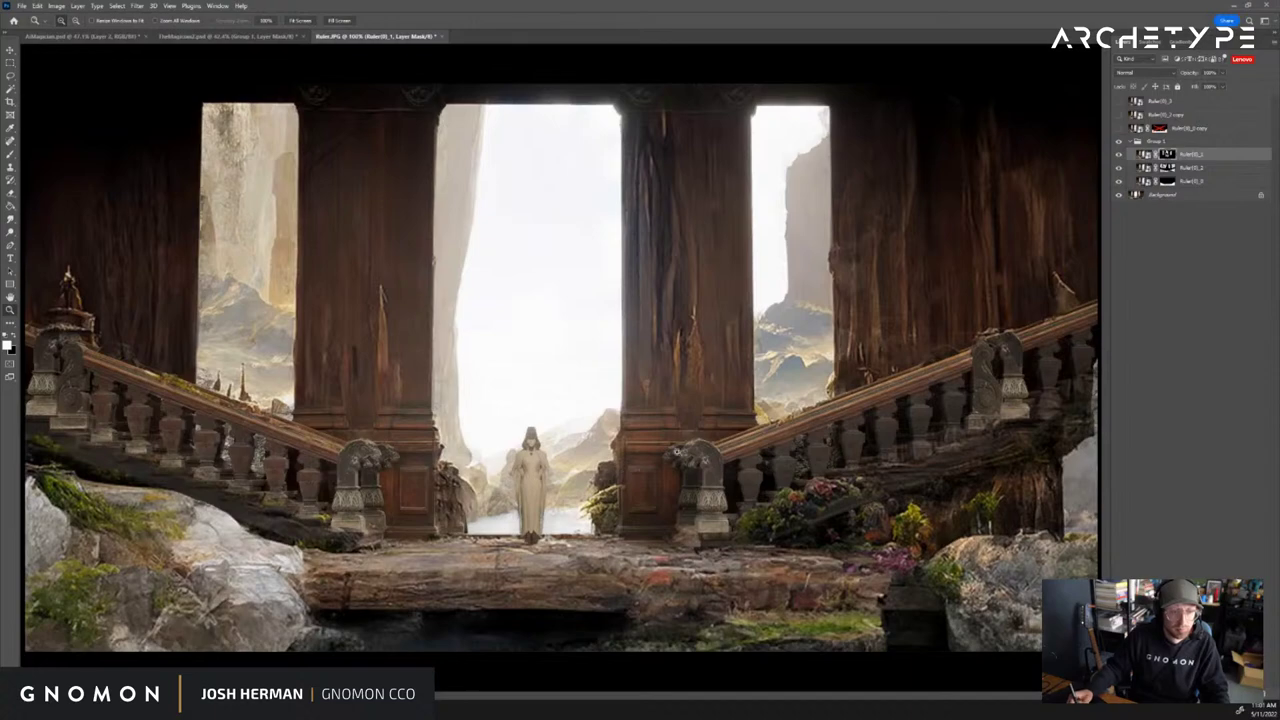
pyautogui.click(1120, 142)
pyautogui.click(1120, 142)
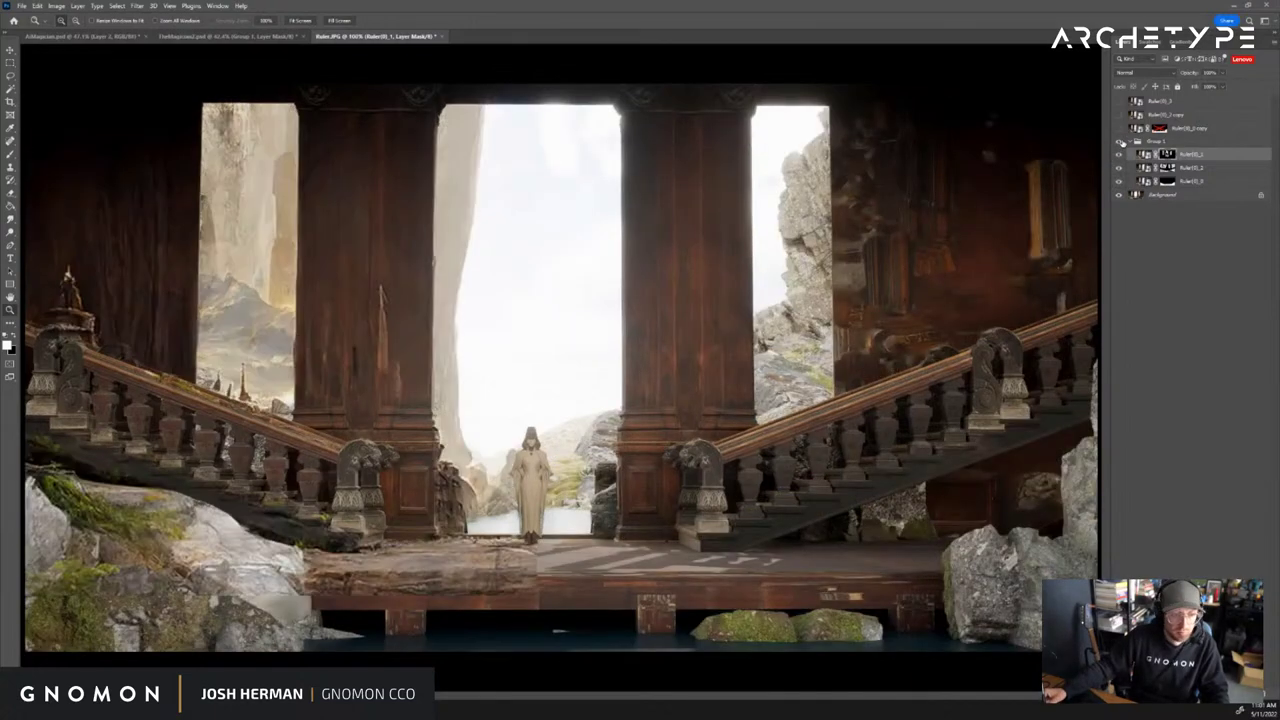
pyautogui.click(1120, 142)
pyautogui.click(1121, 143)
pyautogui.click(1121, 143)
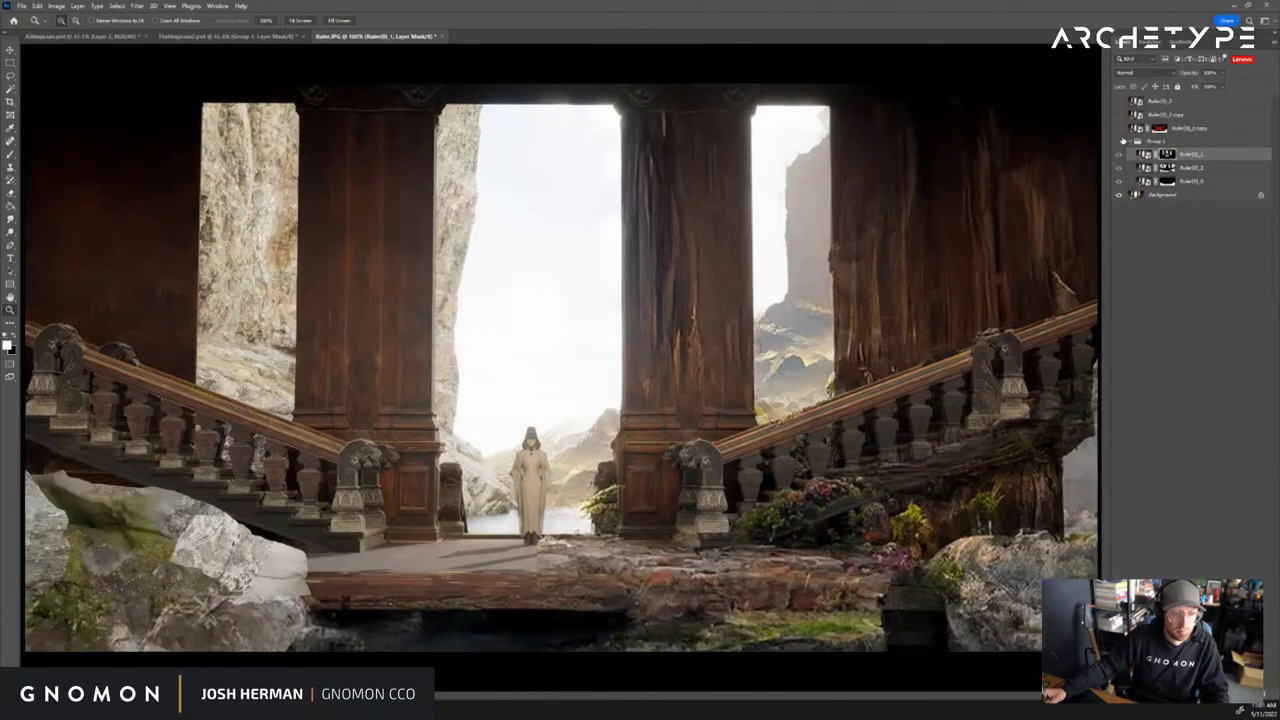
pyautogui.click(1121, 143)
pyautogui.click(1121, 143)
pyautogui.click(1121, 143)
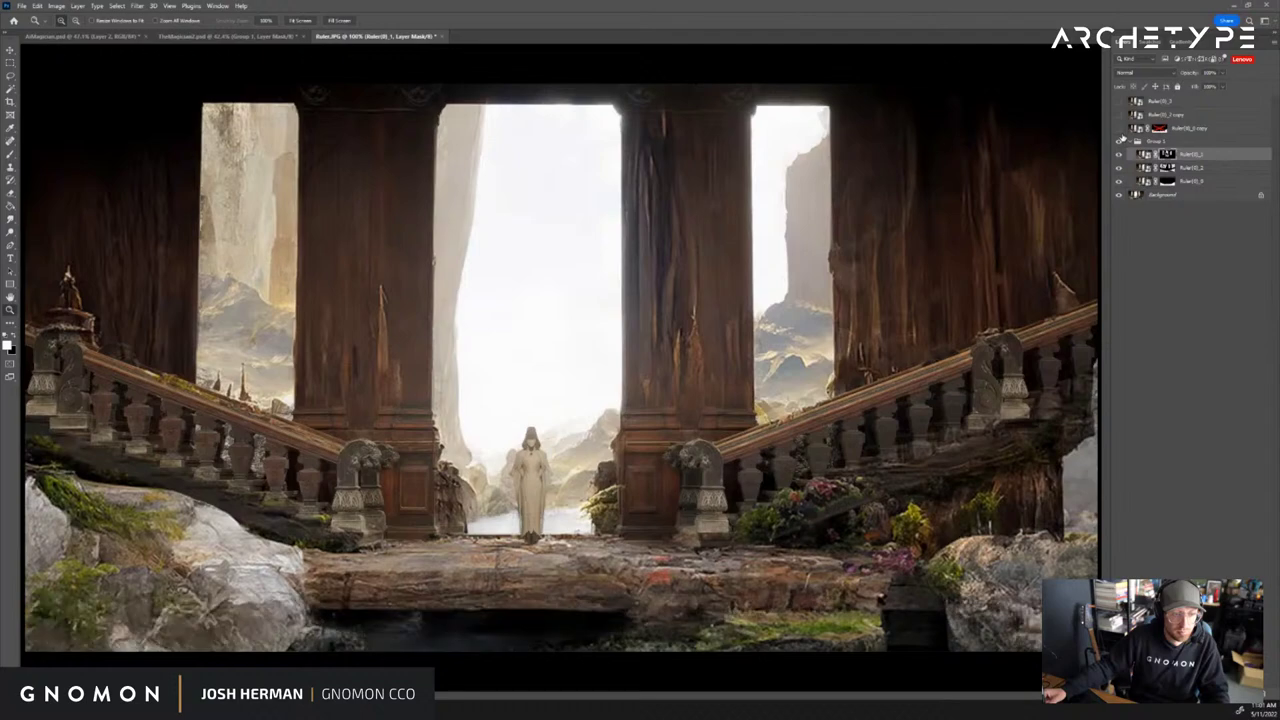
pyautogui.click(1121, 143)
pyautogui.click(1121, 143)
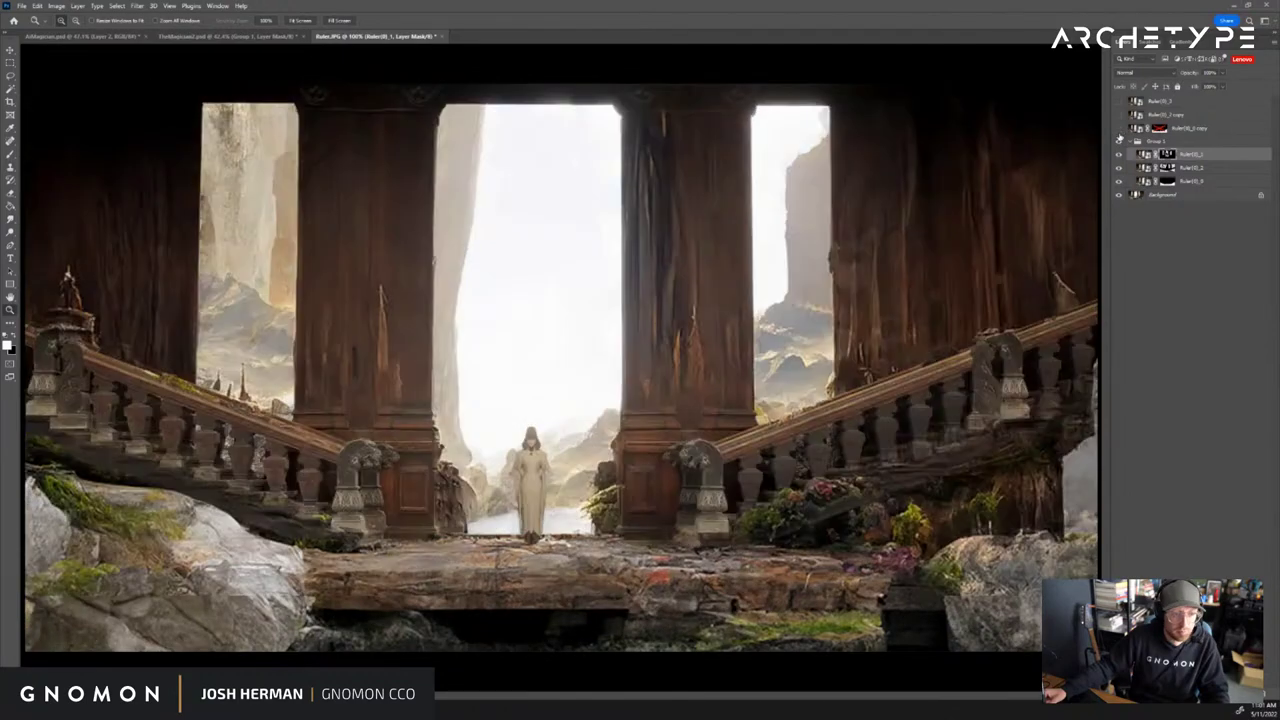
# Compare the composite with and without the topmost layer inside Group 1 by toggling its visibility
pyautogui.click(1120, 155)
pyautogui.click(1120, 155)
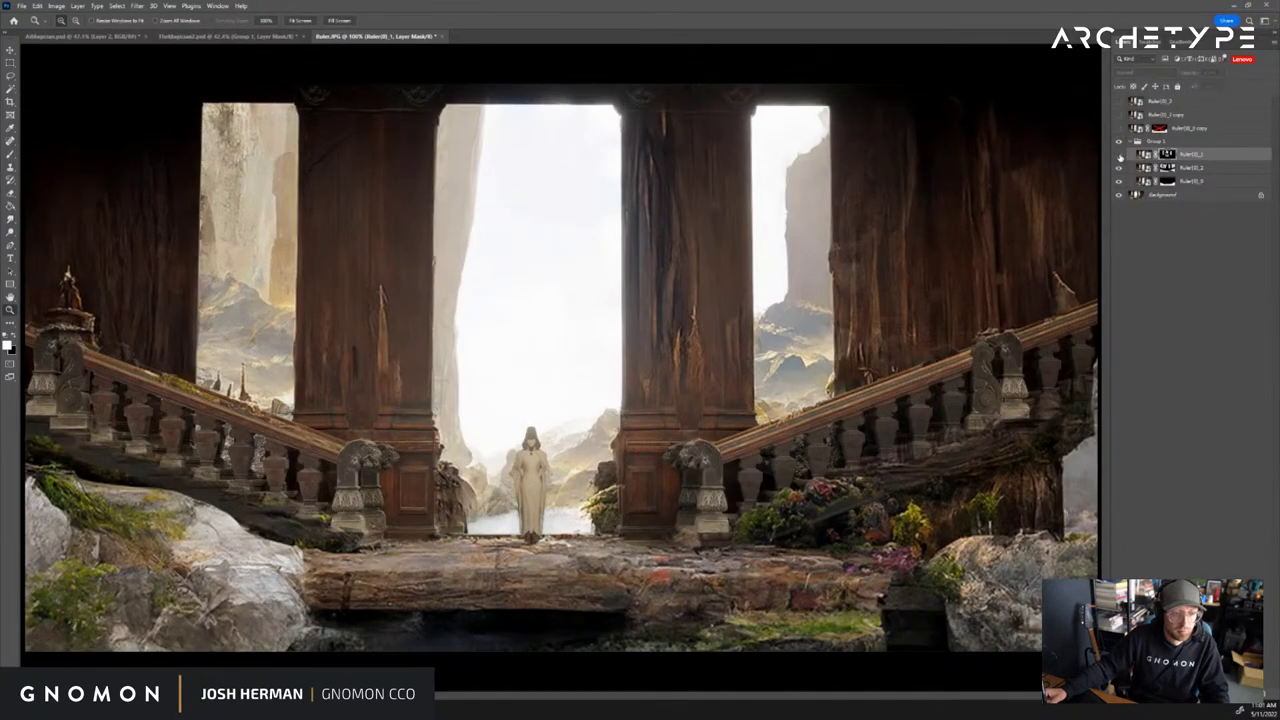
pyautogui.click(1120, 155)
pyautogui.click(1120, 155)
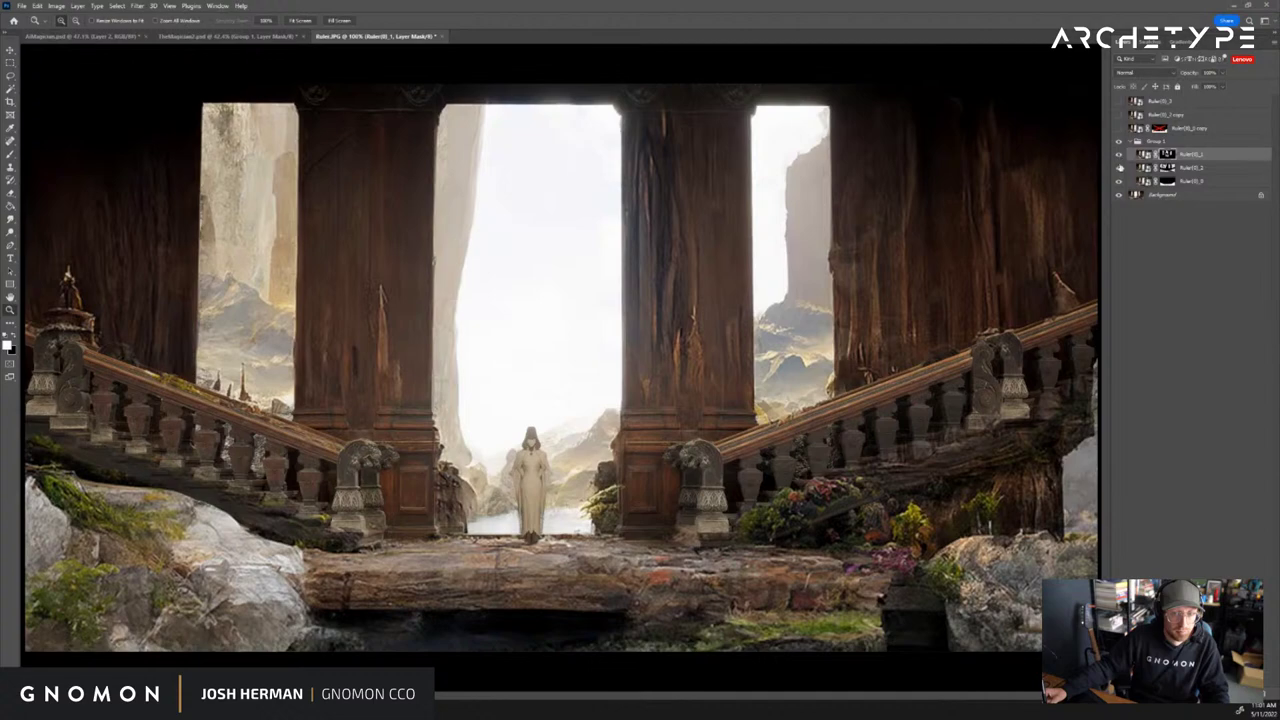
# Inspect each masked render's contribution by hiding the three layers inside Group 1 one by one and showing them all again
pyautogui.click(1120, 167)
pyautogui.click(1120, 155)
pyautogui.click(1120, 167)
pyautogui.click(1120, 177)
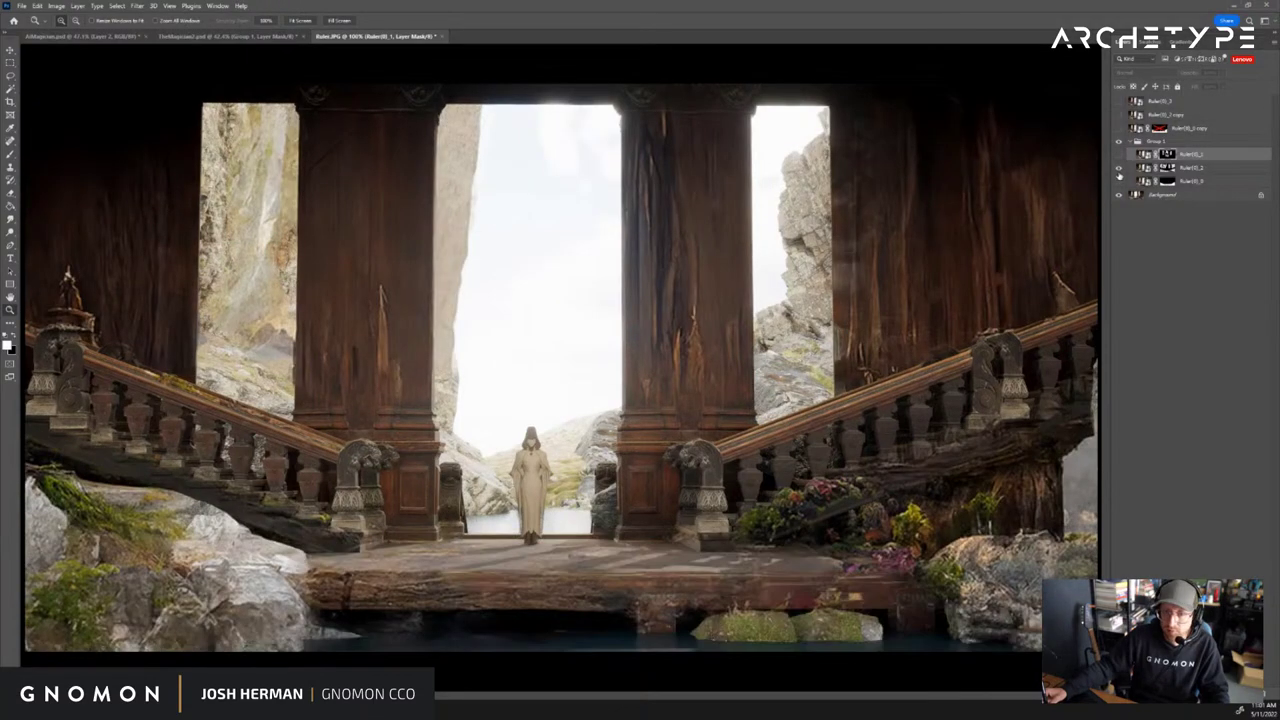
pyautogui.click(1120, 177)
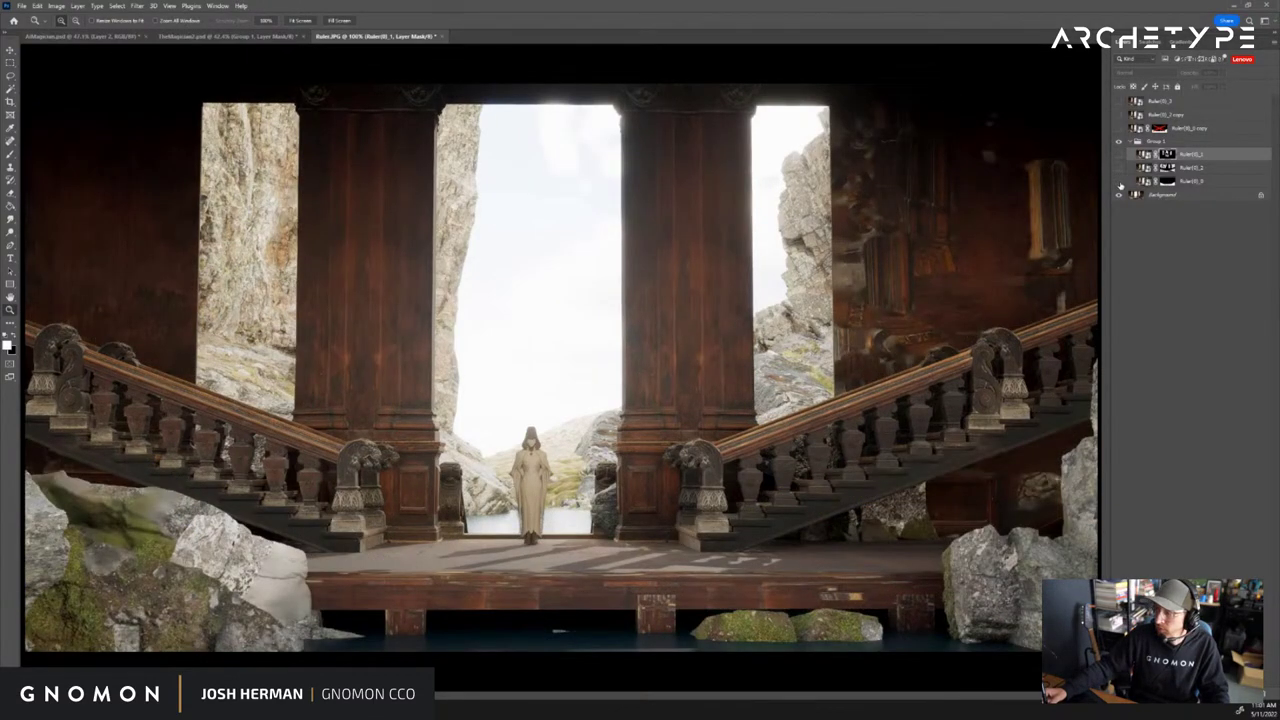
pyautogui.click(1120, 181)
pyautogui.click(1119, 175)
pyautogui.click(1119, 170)
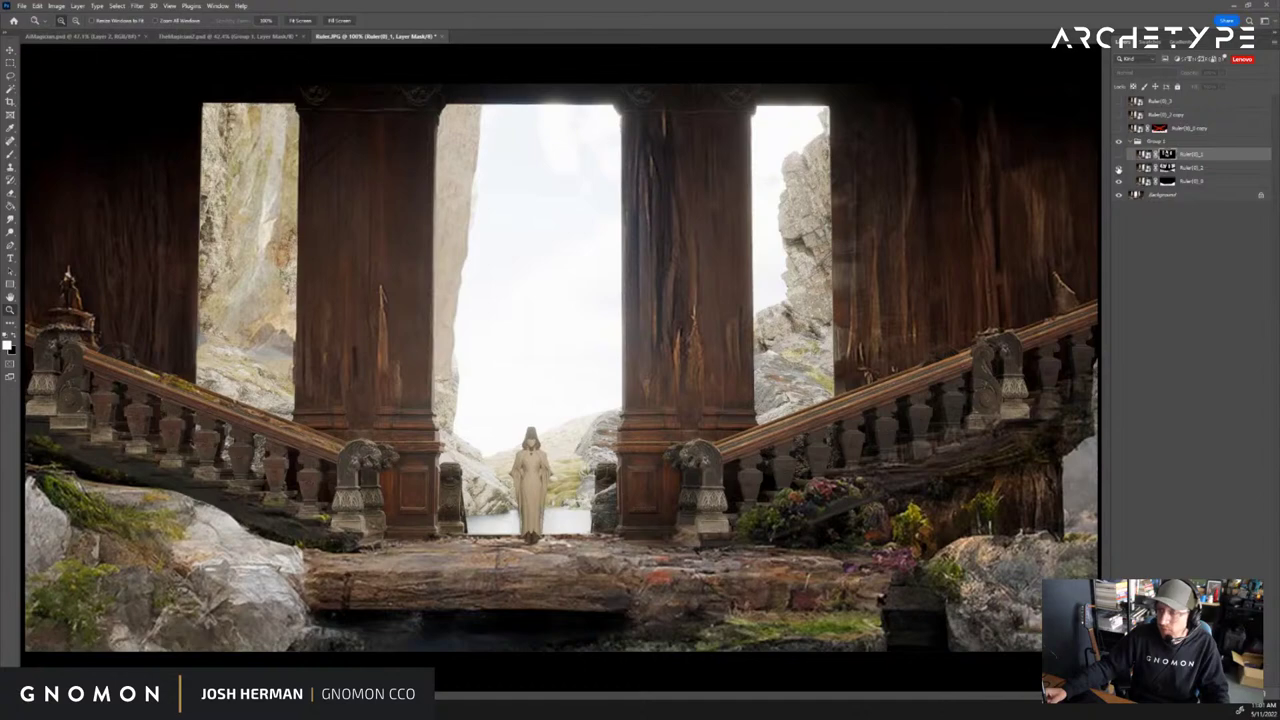
pyautogui.click(1119, 156)
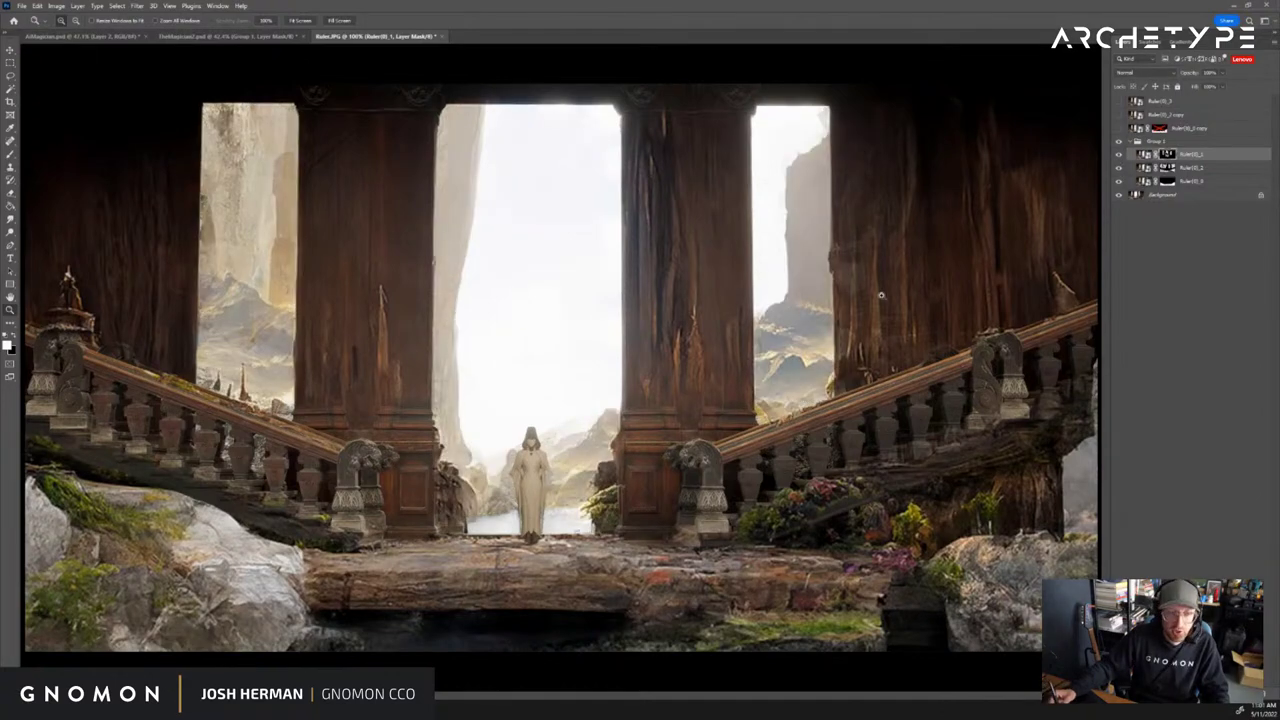
# Examine the robed figure in the central opening up close in the composite
pyautogui.hotkey('ctrl', '-')
pyautogui.hotkey('ctrl', '+')
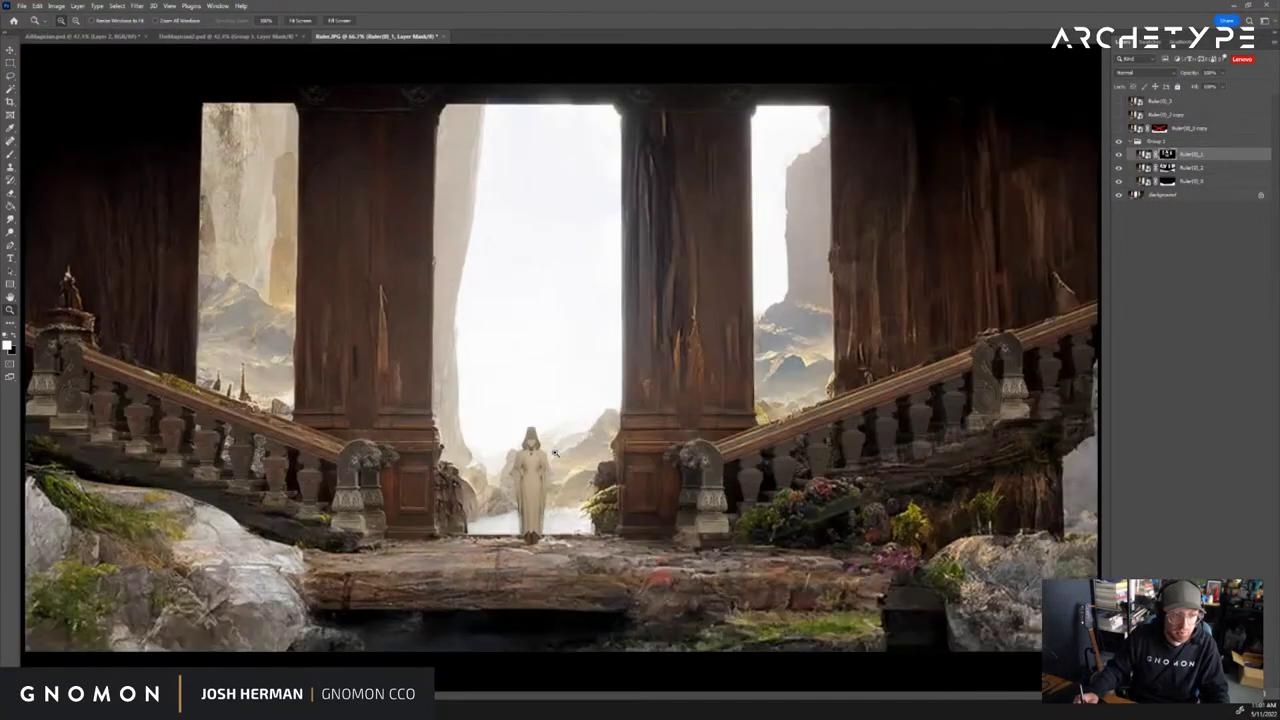
pyautogui.press('b')
pyautogui.press('z')
pyautogui.click(527, 472)
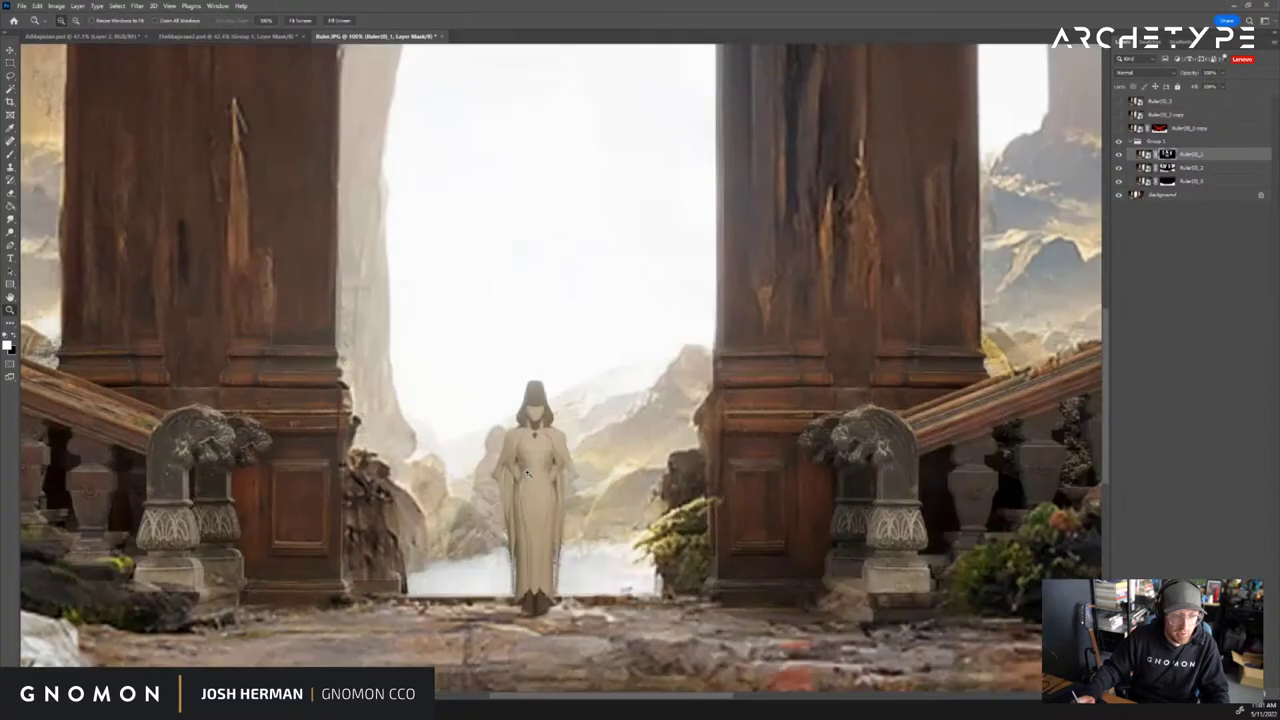
pyautogui.click(532, 475)
pyautogui.moveTo(550, 474); pyautogui.dragTo(555, 335)
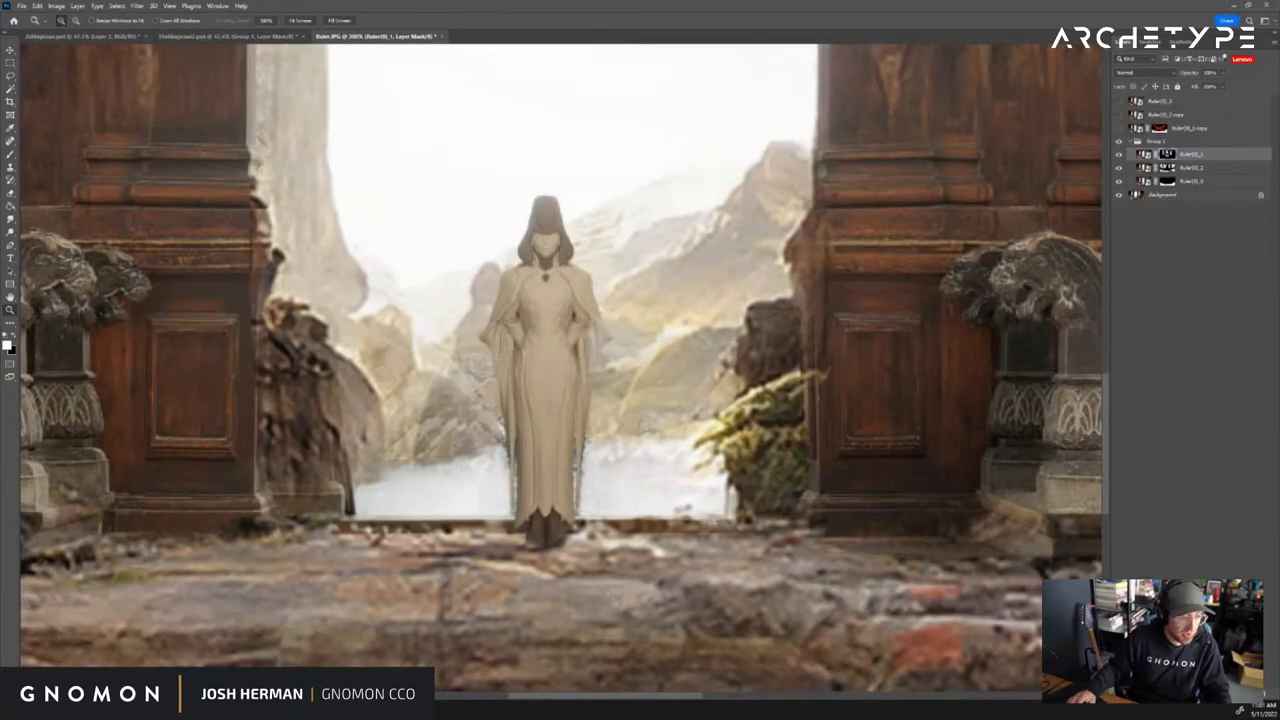
# Switch to Unreal Engine and fly the scene camera in, adjusting its speed, to frame the robed figure centrally at full length
pyautogui.moveTo(282, 705)
pyautogui.click(286, 648)
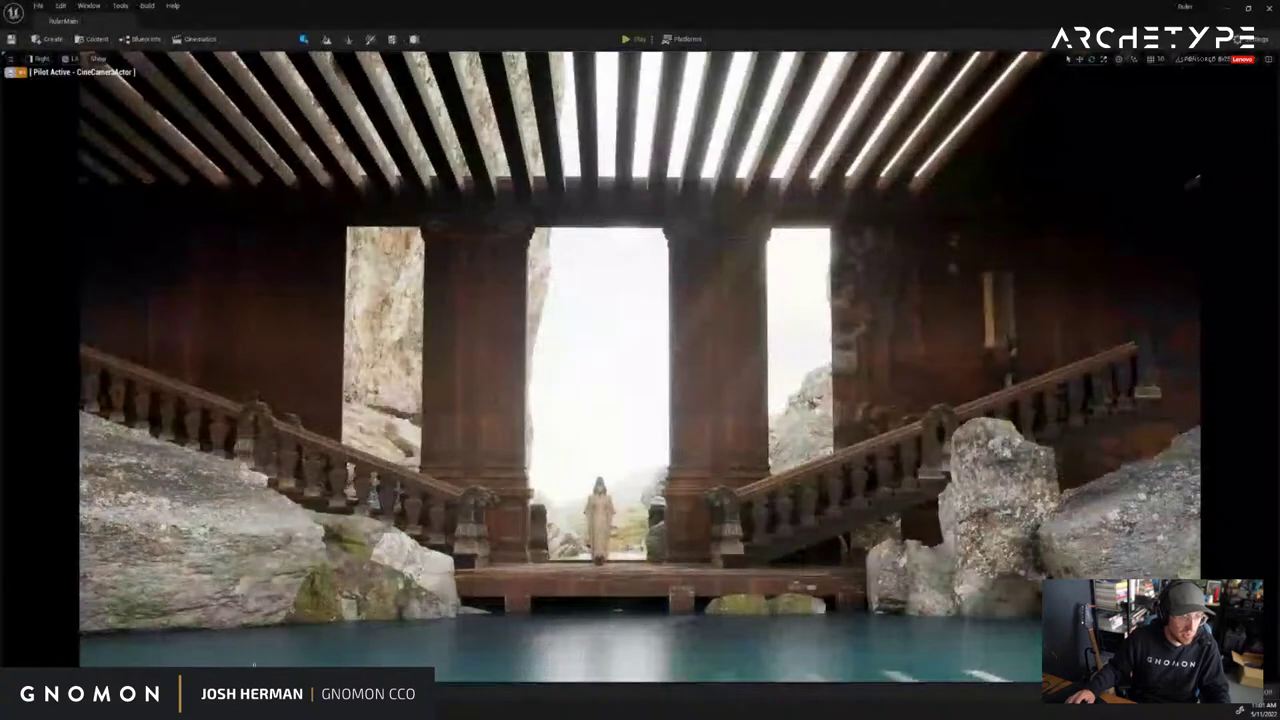
pyautogui.moveTo(522, 546); pyautogui.dragTo(522, 546)
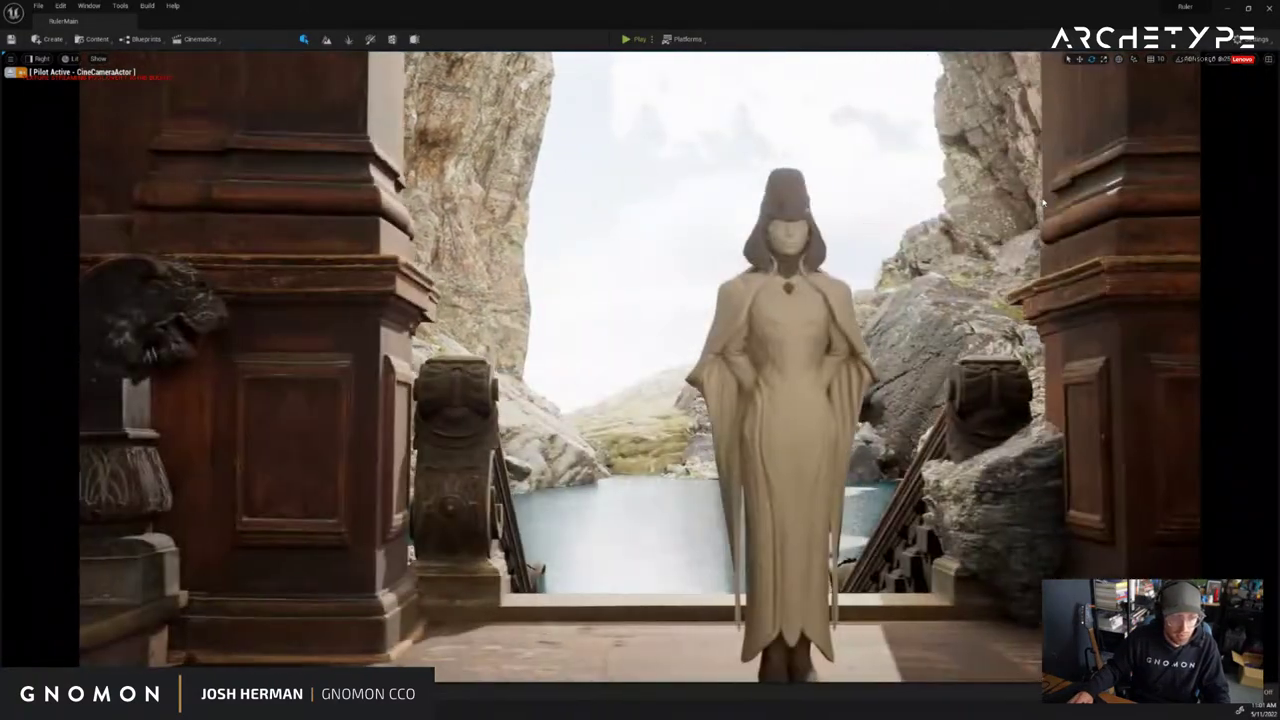
pyautogui.click(1242, 60)
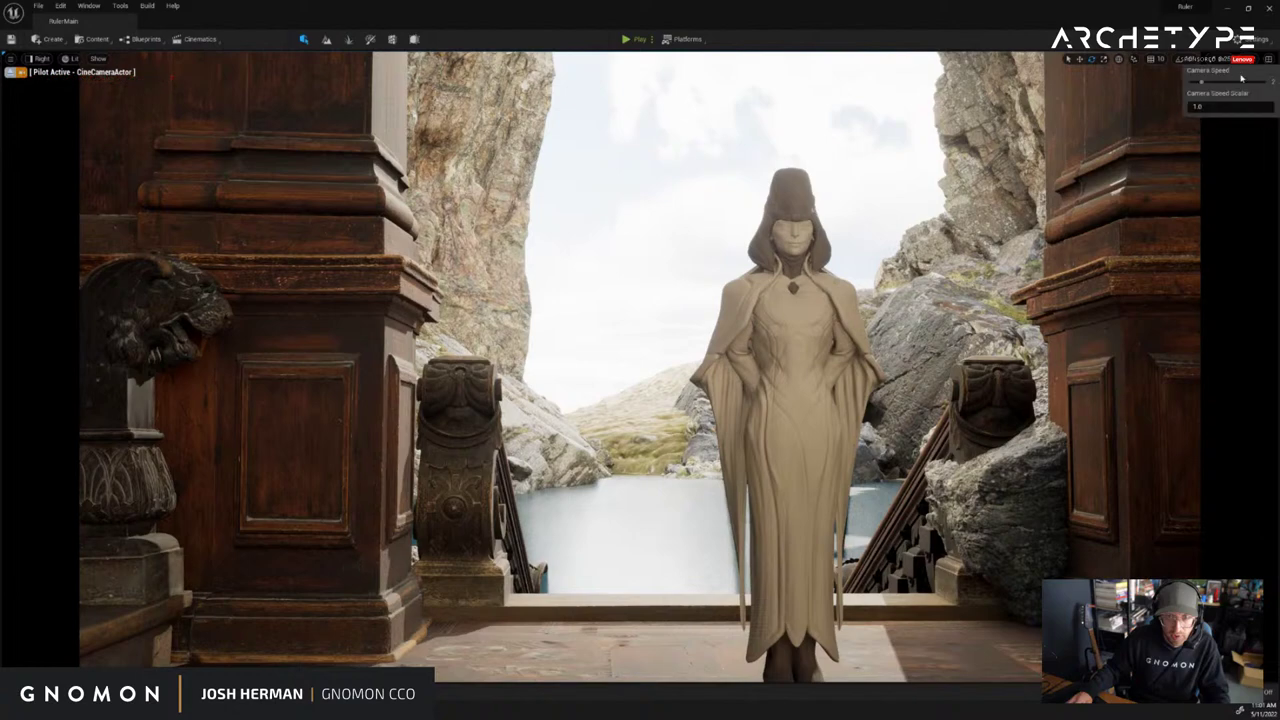
pyautogui.rightClick(1002, 178)
pyautogui.press('d')
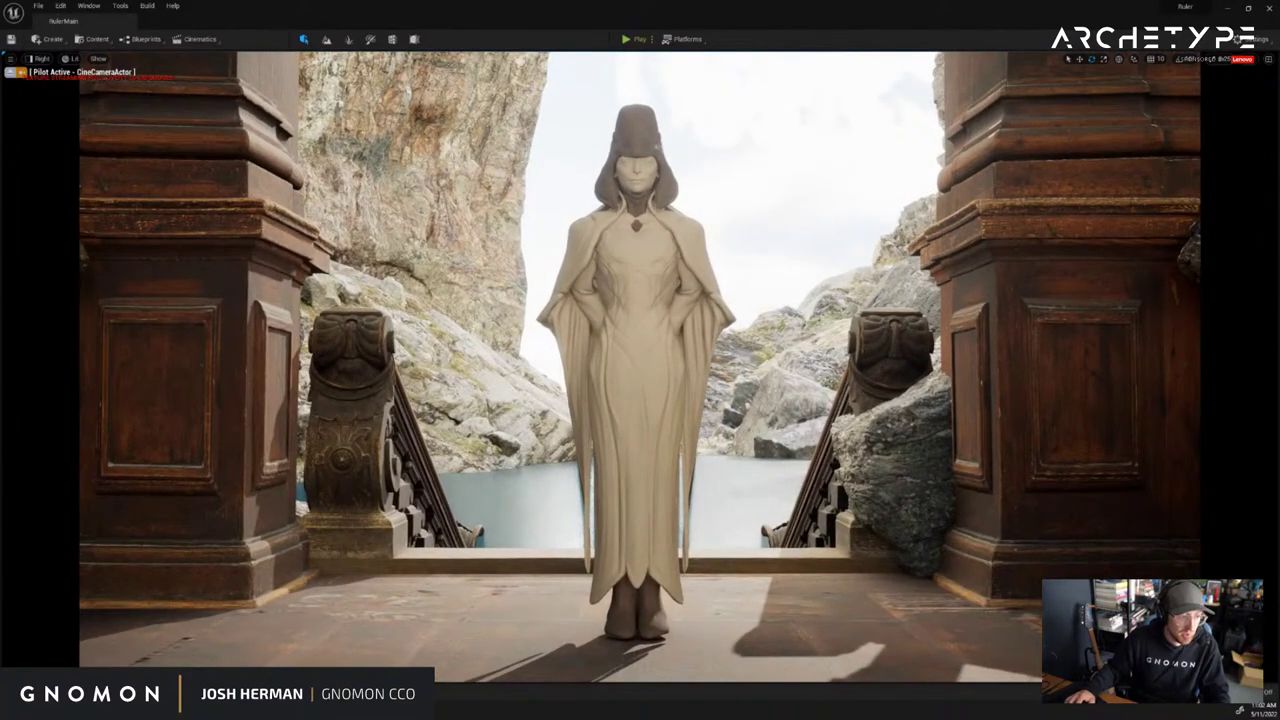
# Switch to the Snipping Tool and capture a tall rectangular snip around the full robed figure in the Unreal viewport
pyautogui.moveTo(200, 708)
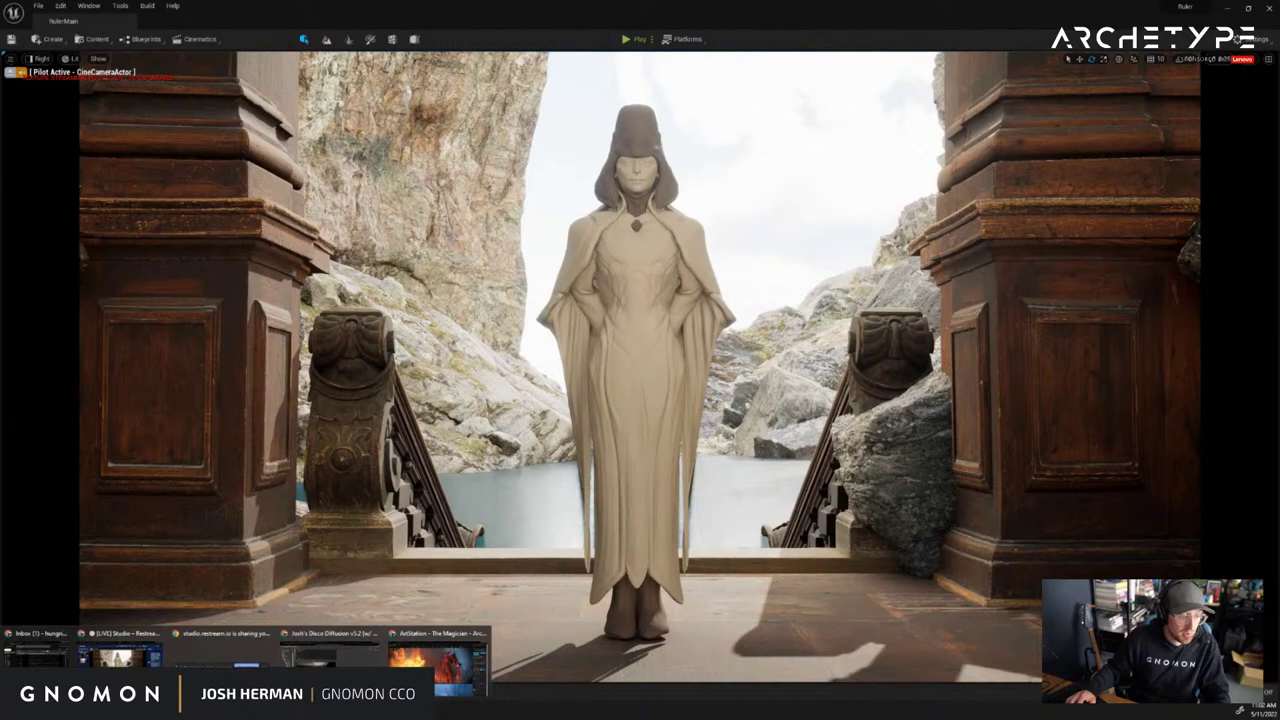
pyautogui.click(95, 708)
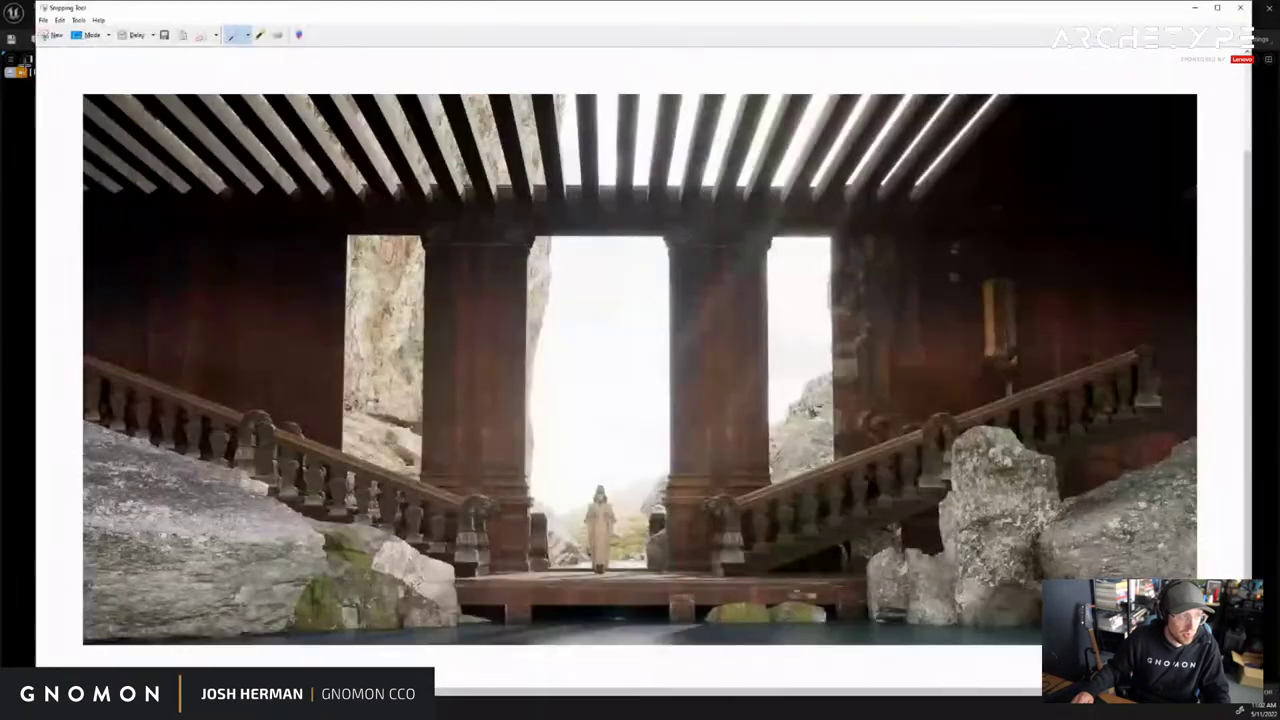
pyautogui.click(56, 38)
pyautogui.moveTo(507, 78); pyautogui.dragTo(755, 670)
pyautogui.rightClick(580, 403)
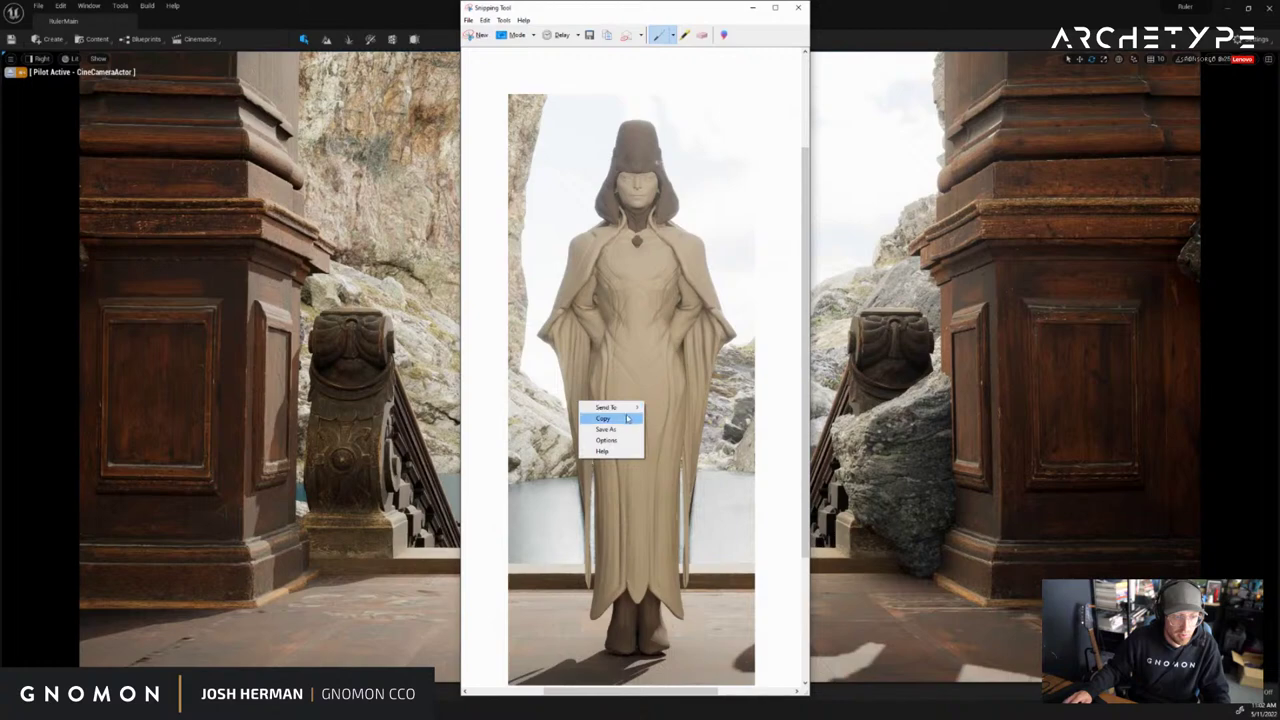
# Save the figure snip to the Desktop as a JPEG named Ruler, replacing the existing file, and close the Snipping Tool
pyautogui.click(605, 429)
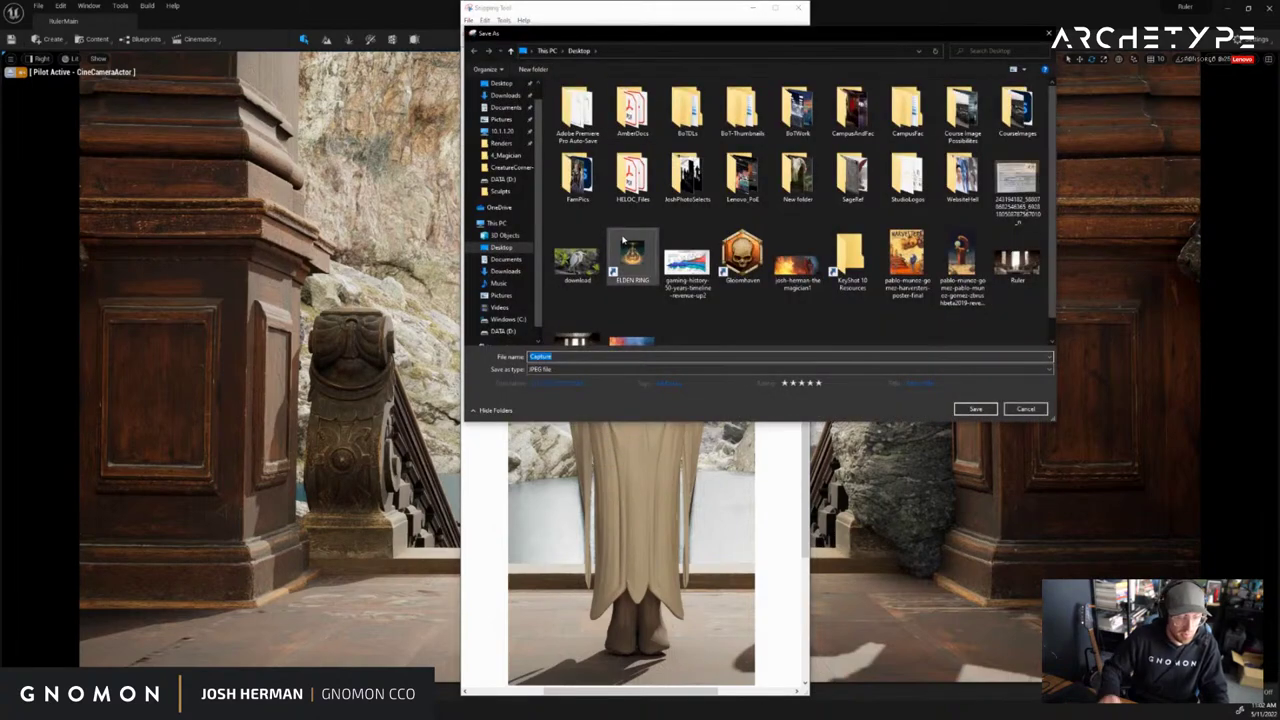
pyautogui.write('Ruler')
pyautogui.press('Return')
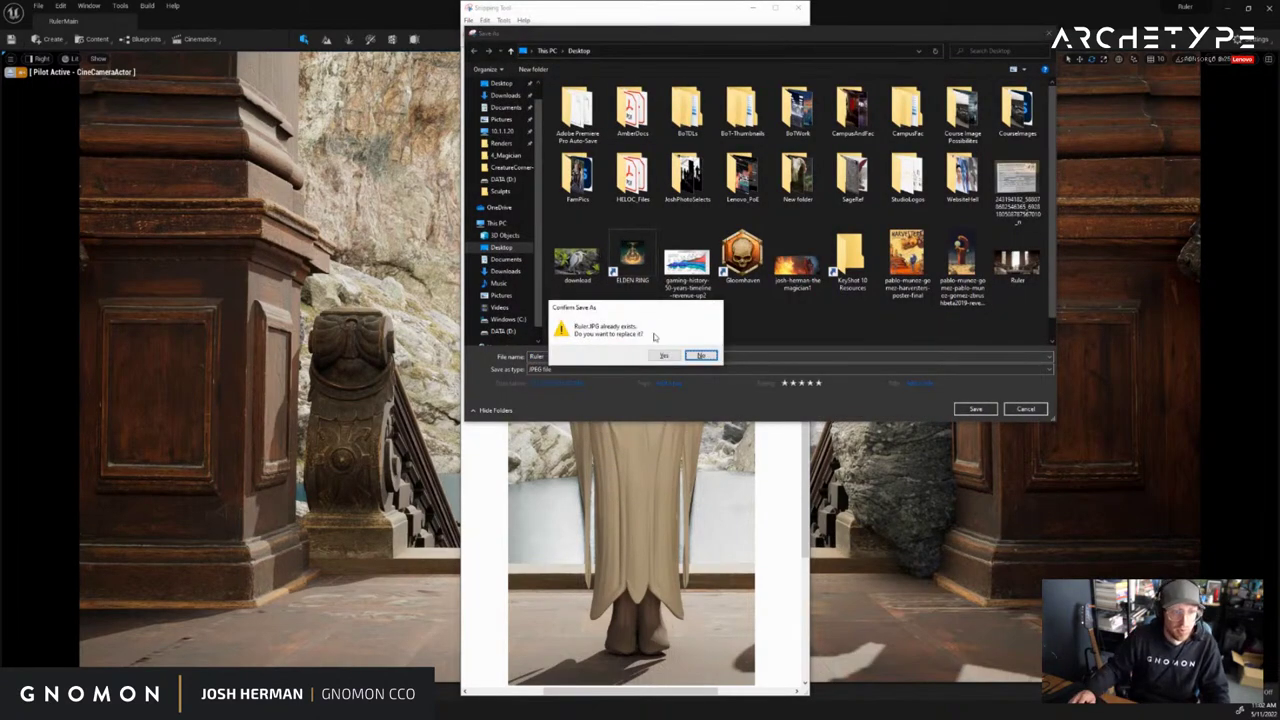
pyautogui.click(661, 357)
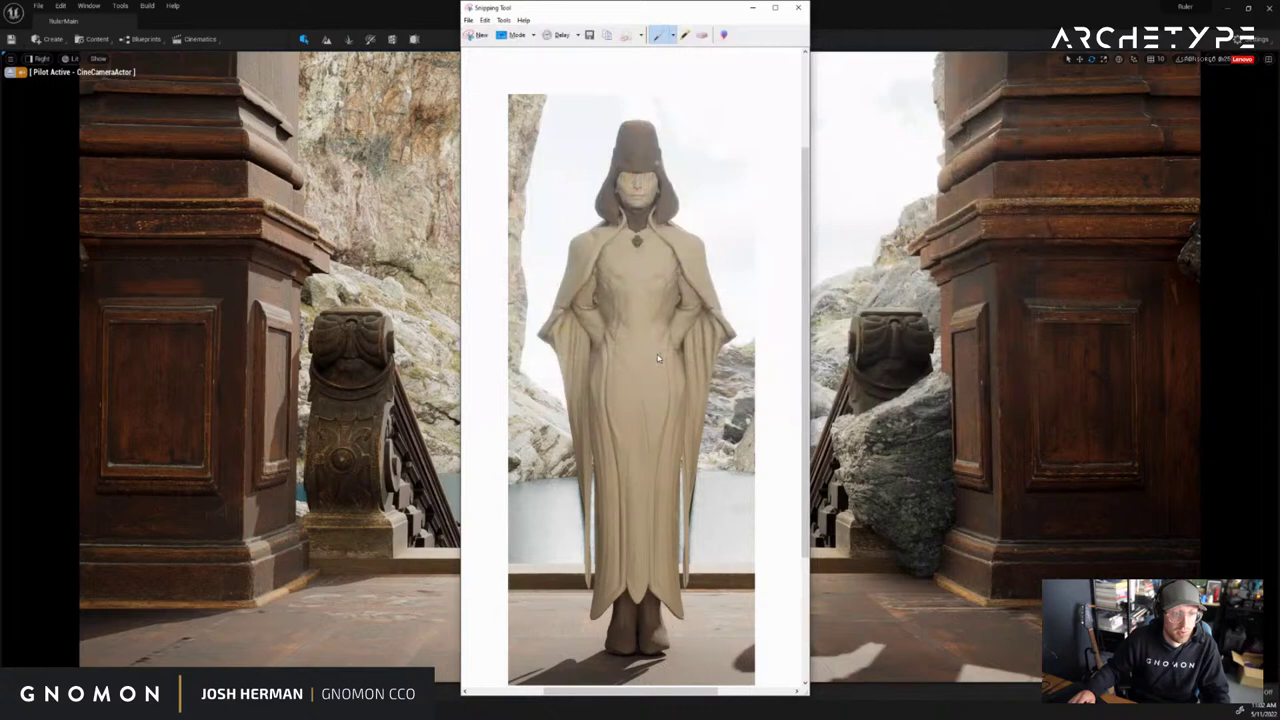
pyautogui.click(798, 8)
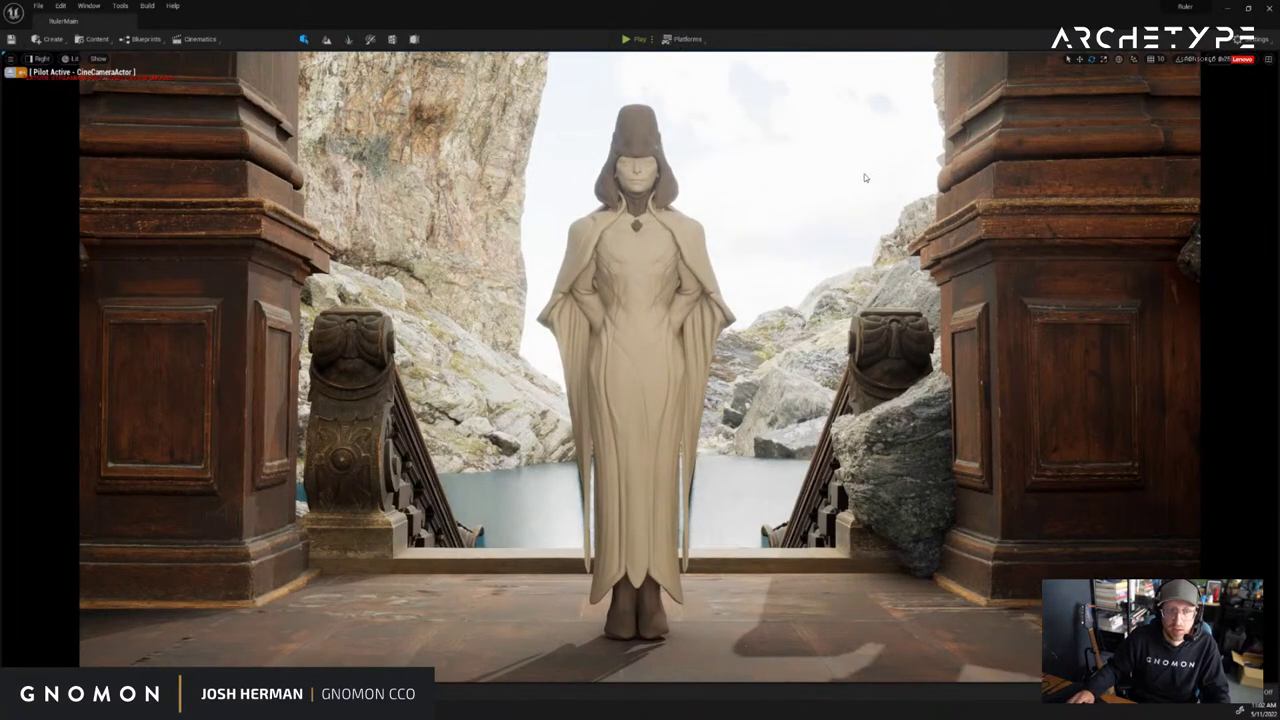
# Pull the Unreal camera back to frame the staircase hall, and return to Photoshop with the whole composite in view
pyautogui.scroll(-10, 848, 183)
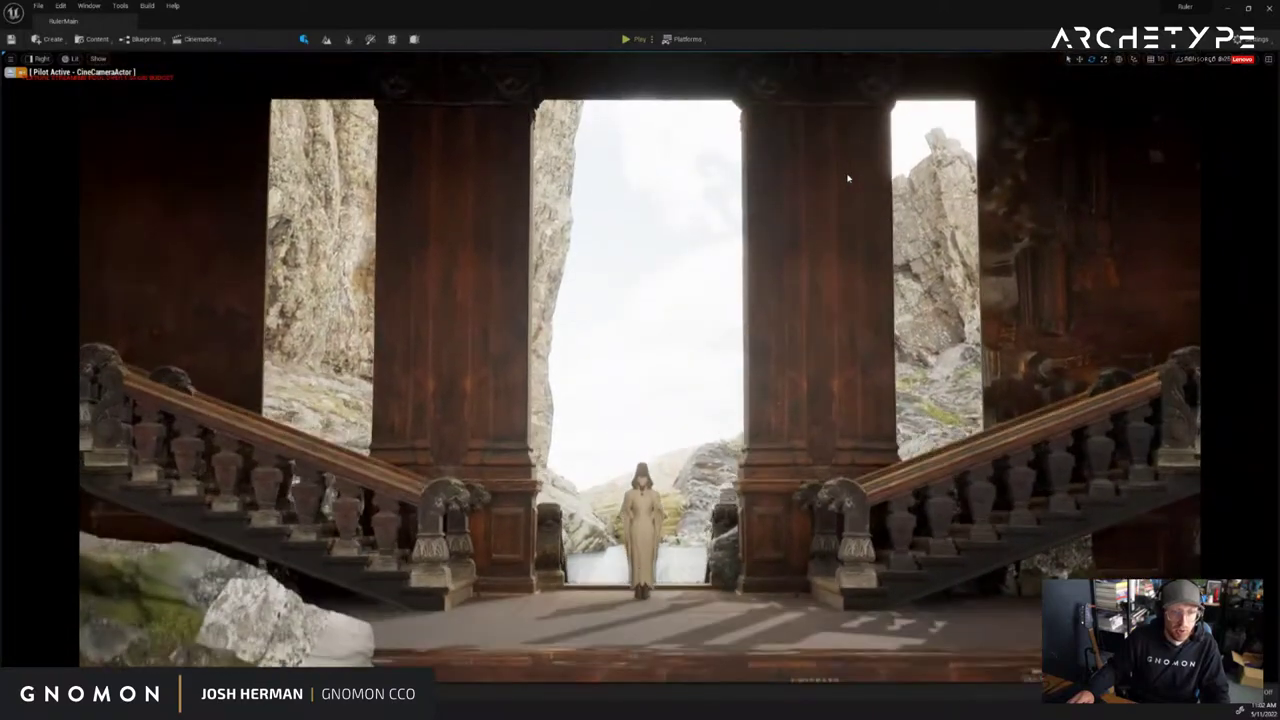
pyautogui.rightClick(850, 192)
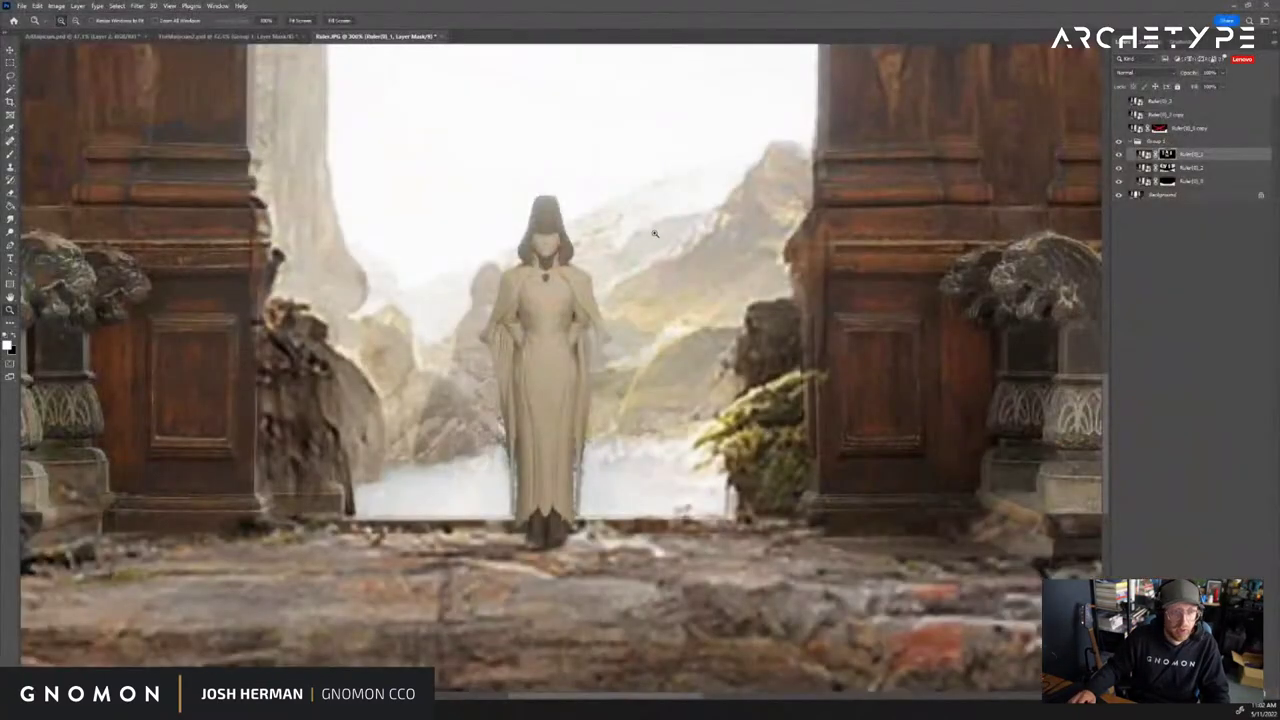
pyautogui.rightClick(659, 231)
pyautogui.click(634, 217)
pyautogui.keyDown('alt'); pyautogui.click(628, 222); pyautogui.keyUp('alt')
pyautogui.keyDown('alt'); pyautogui.click(606, 242); pyautogui.keyUp('alt')
pyautogui.keyDown('alt'); pyautogui.click(600, 252); pyautogui.keyUp('alt')
pyautogui.keyDown('alt'); pyautogui.click(590, 275); pyautogui.keyUp('alt')
pyautogui.keyDown('alt'); pyautogui.click(695, 271); pyautogui.keyUp('alt')
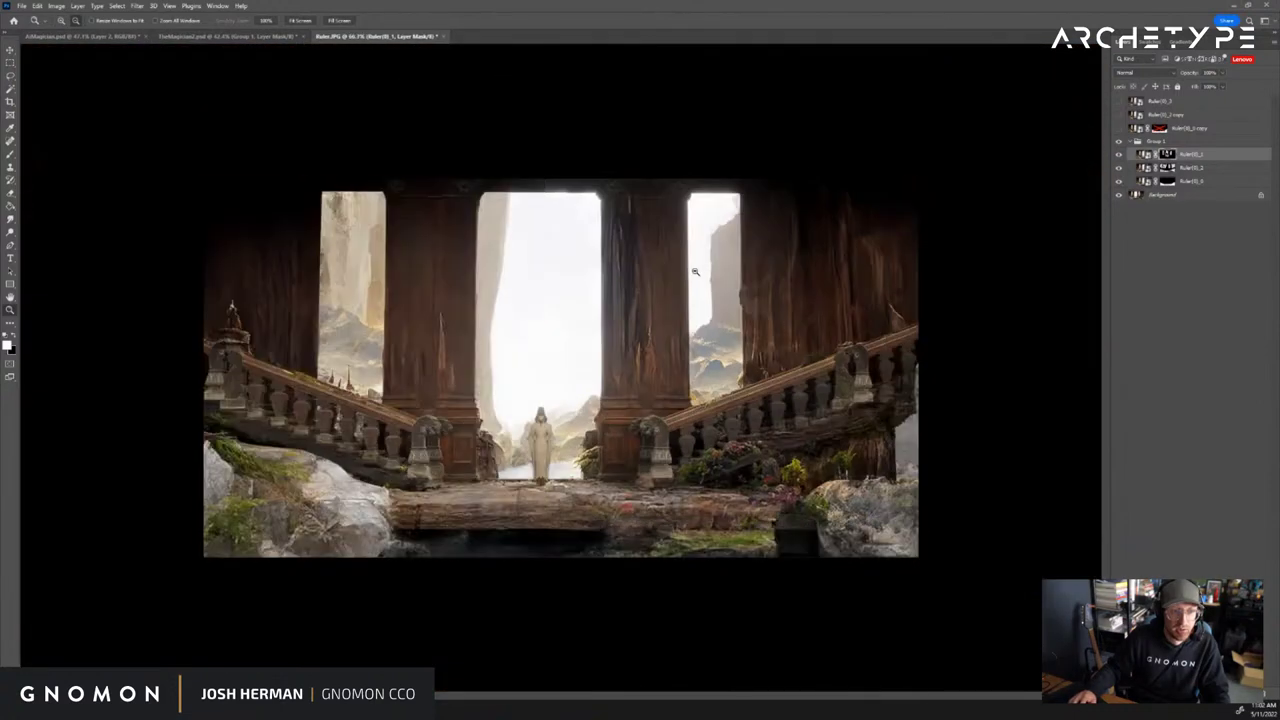
# Compare the original scene with the finished blend by repeatedly hiding and showing Group 1, leaving the group visible
pyautogui.click(1119, 143)
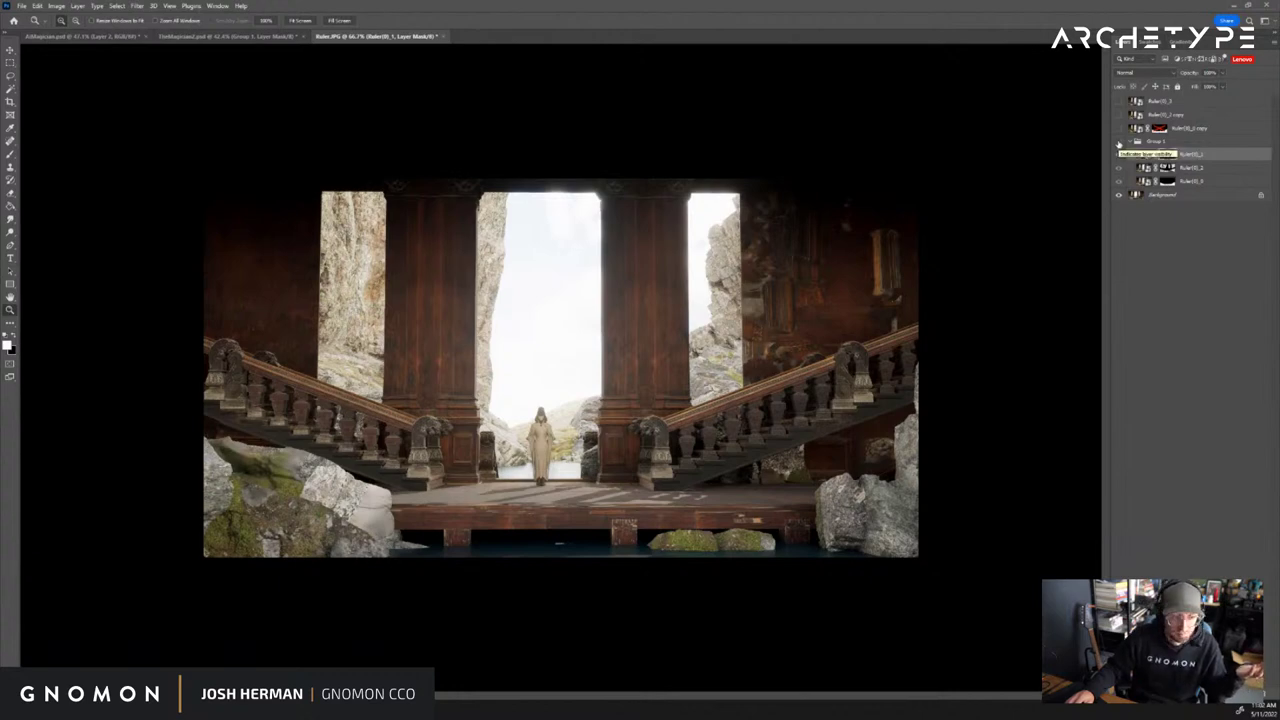
pyautogui.click(1119, 143)
pyautogui.click(1119, 143)
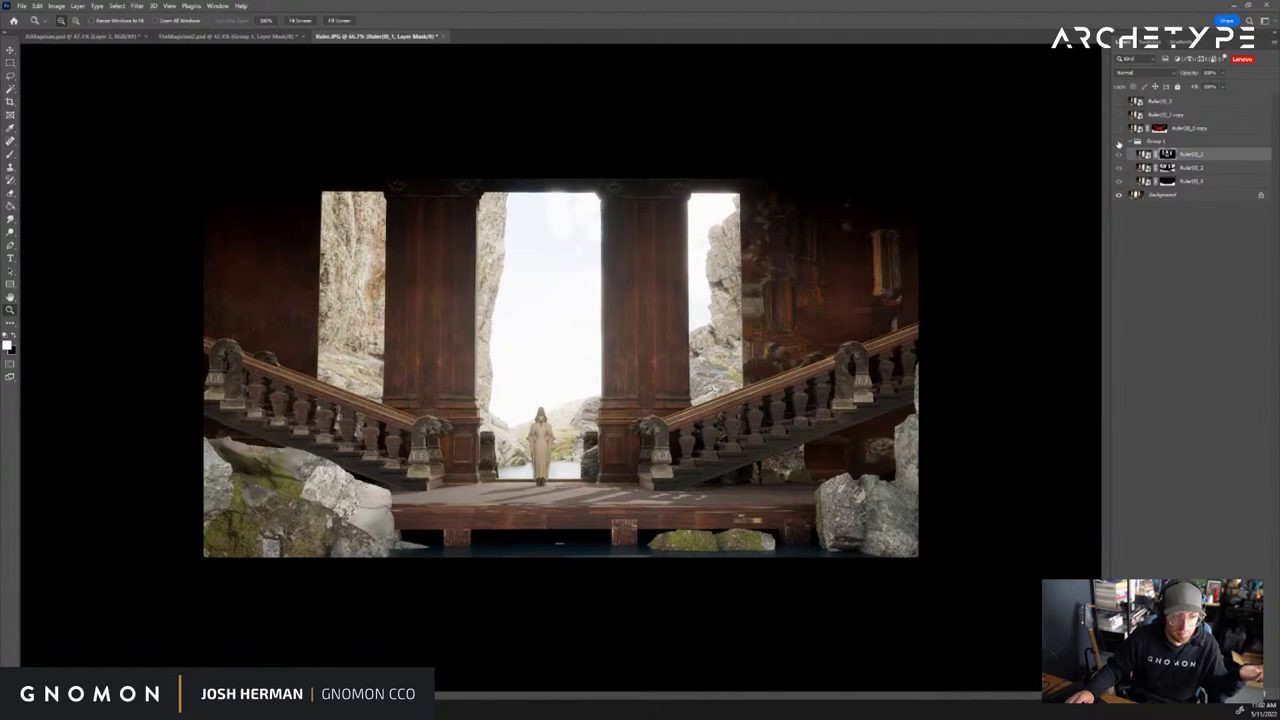
pyautogui.click(1119, 143)
pyautogui.click(1119, 143)
pyautogui.click(1119, 143)
pyautogui.click(1119, 143)
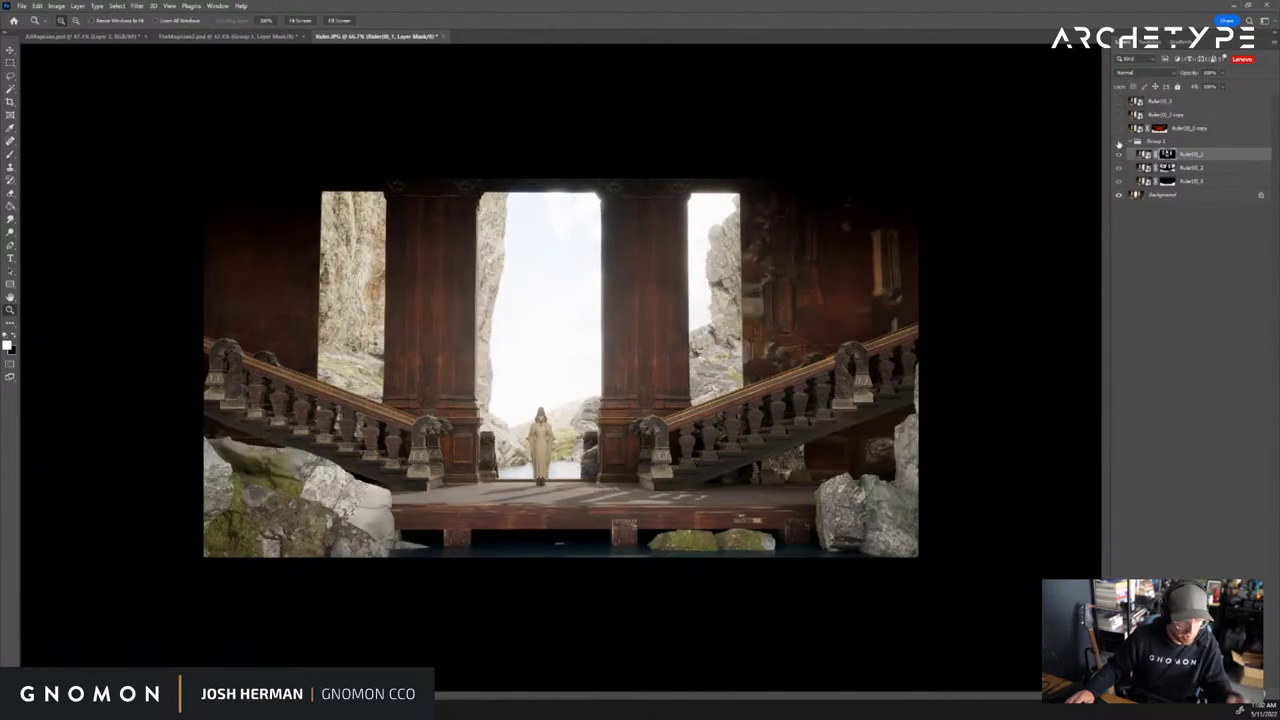
pyautogui.hotkey('ctrl', 'alt', 'i')
pyautogui.press('Escape')
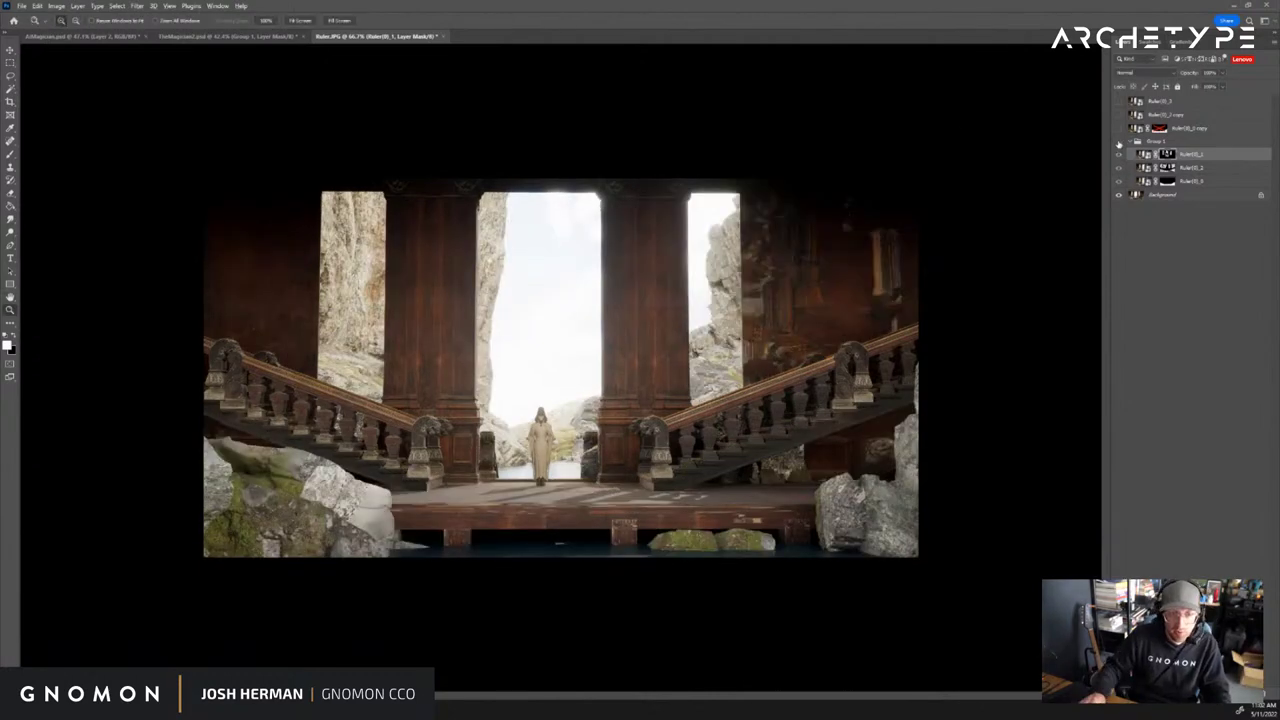
pyautogui.click(1119, 143)
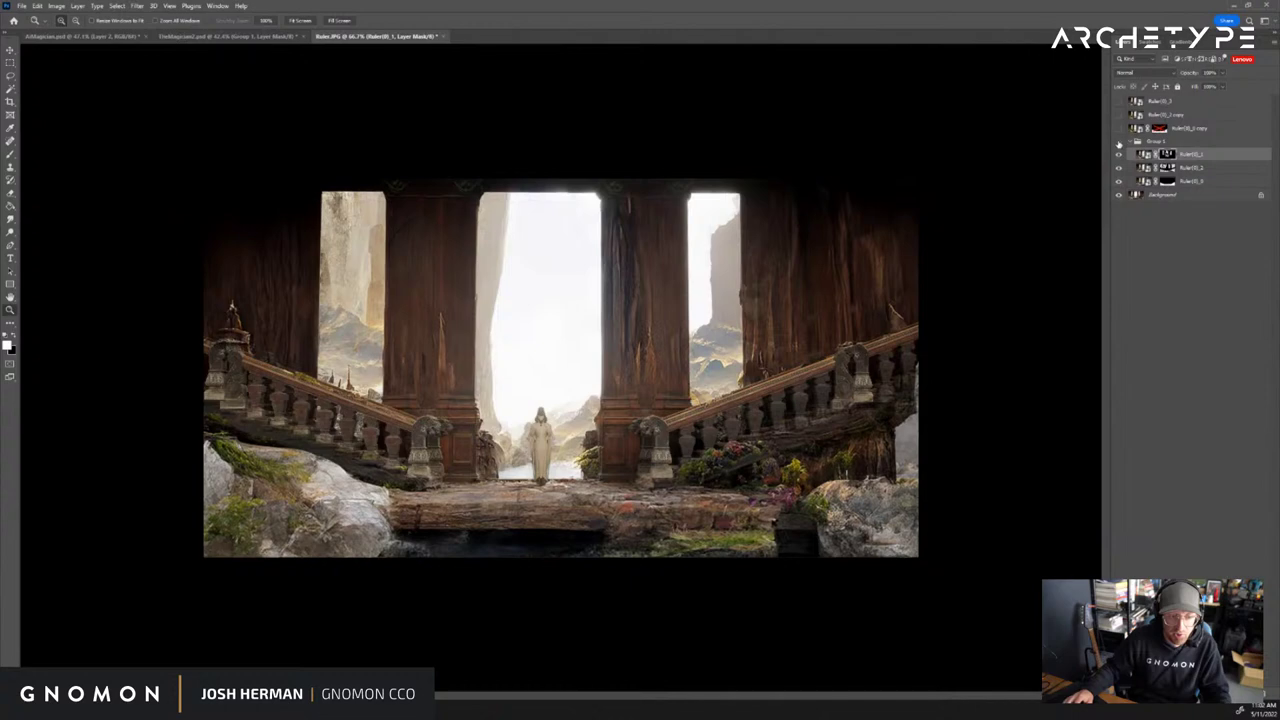
pyautogui.click(1119, 143)
pyautogui.click(1119, 143)
pyautogui.click(1119, 143)
pyautogui.click(1119, 143)
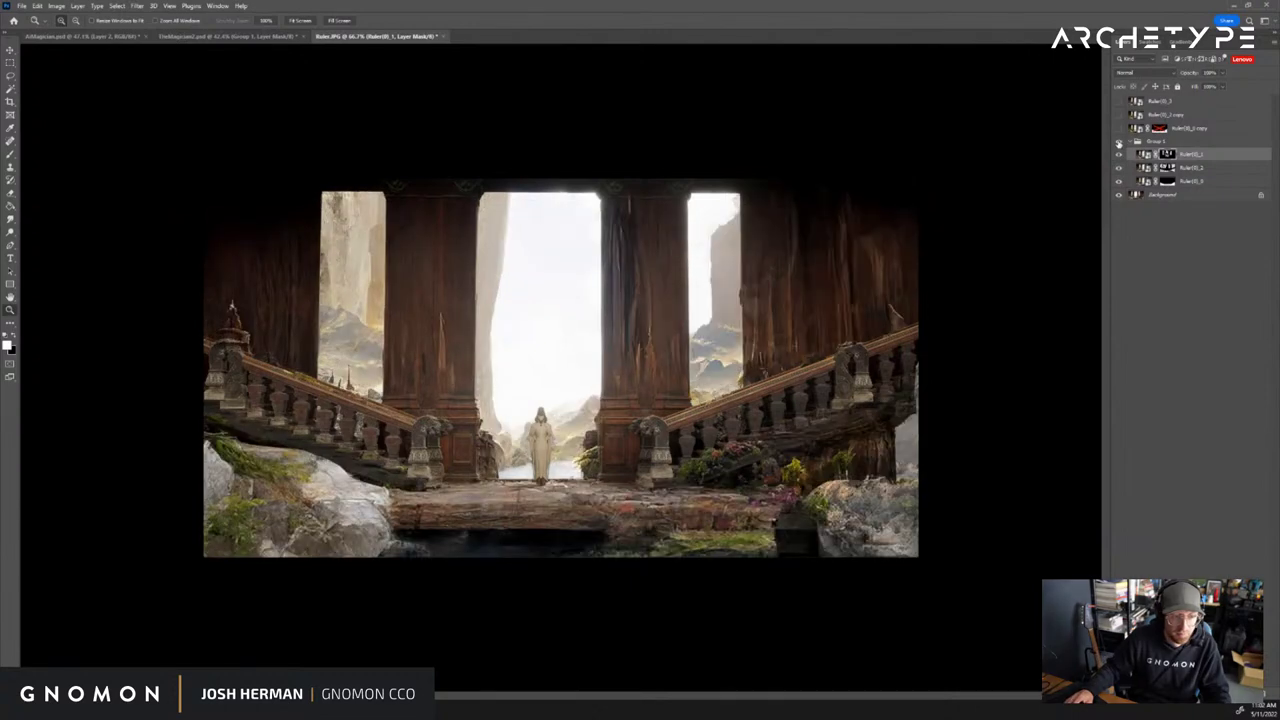
pyautogui.click(1119, 143)
pyautogui.click(1119, 143)
pyautogui.click(1119, 143)
pyautogui.click(1119, 143)
pyautogui.click(1119, 143)
pyautogui.click(1119, 143)
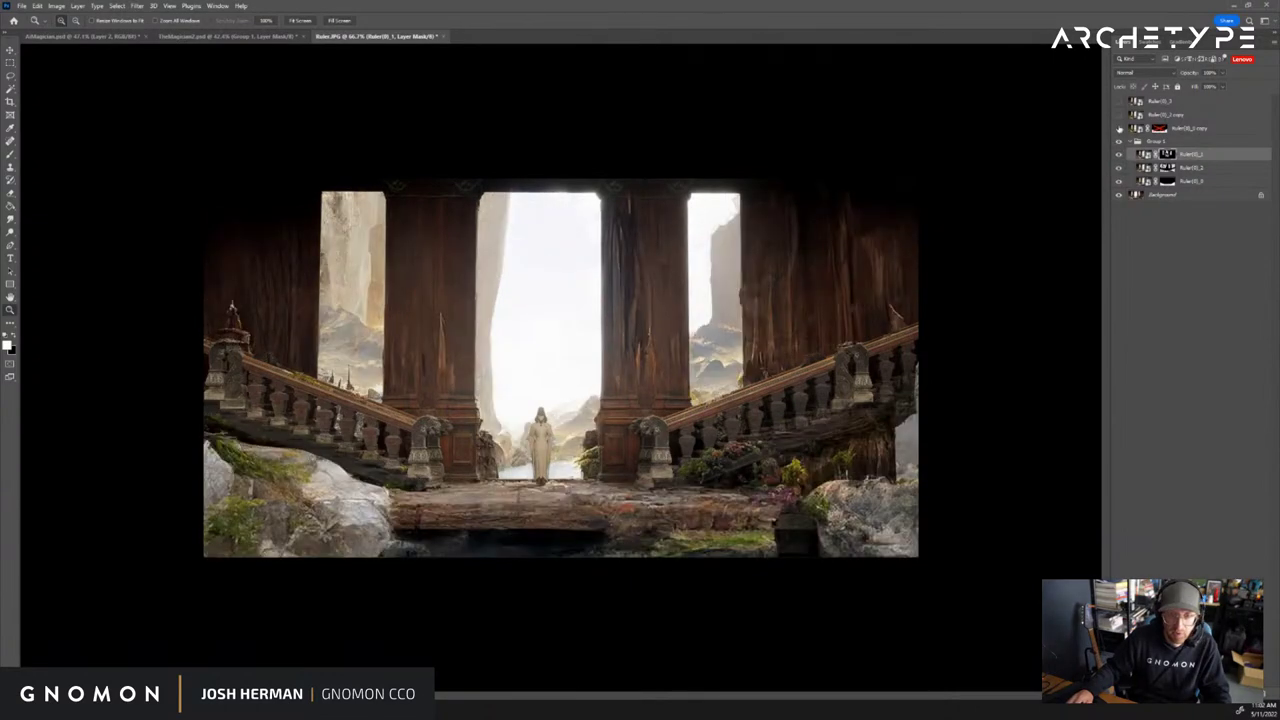
# Preview each of the three hidden renders above Group 1 in turn against the composite, hiding each one again
pyautogui.click(1119, 128)
pyautogui.click(1119, 128)
pyautogui.click(1119, 128)
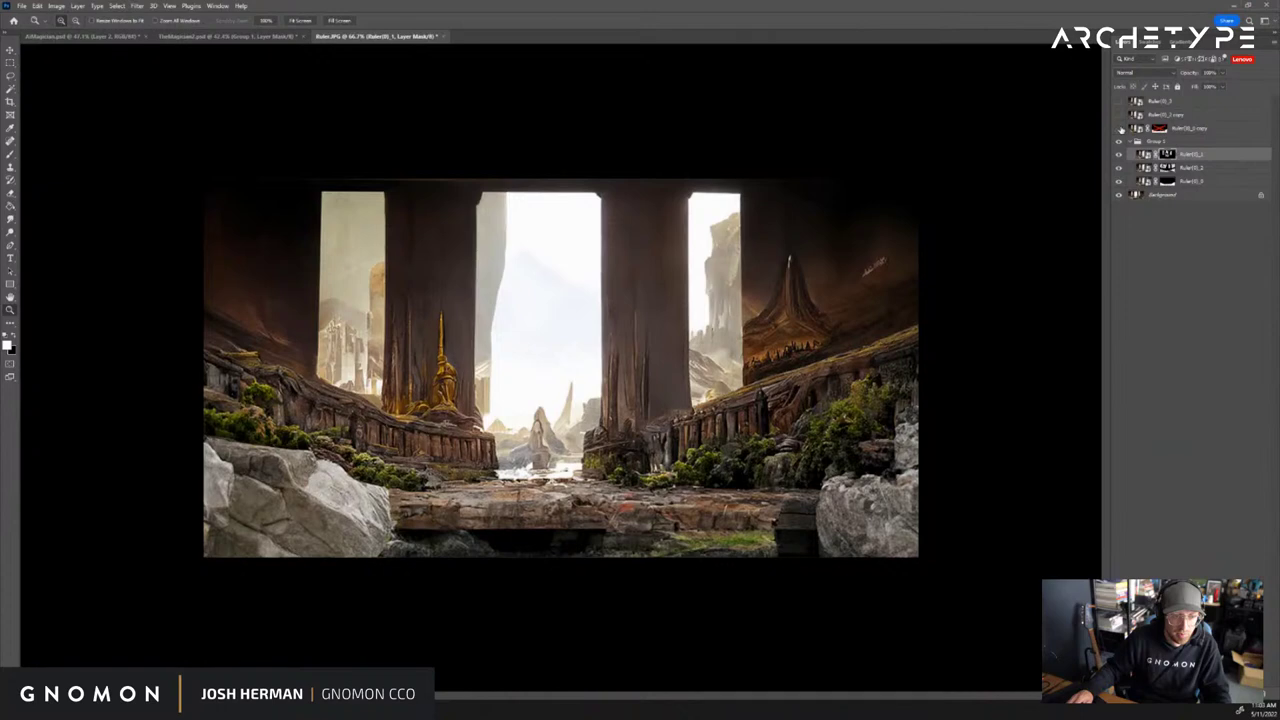
pyautogui.click(1119, 128)
pyautogui.click(1121, 115)
pyautogui.click(1121, 115)
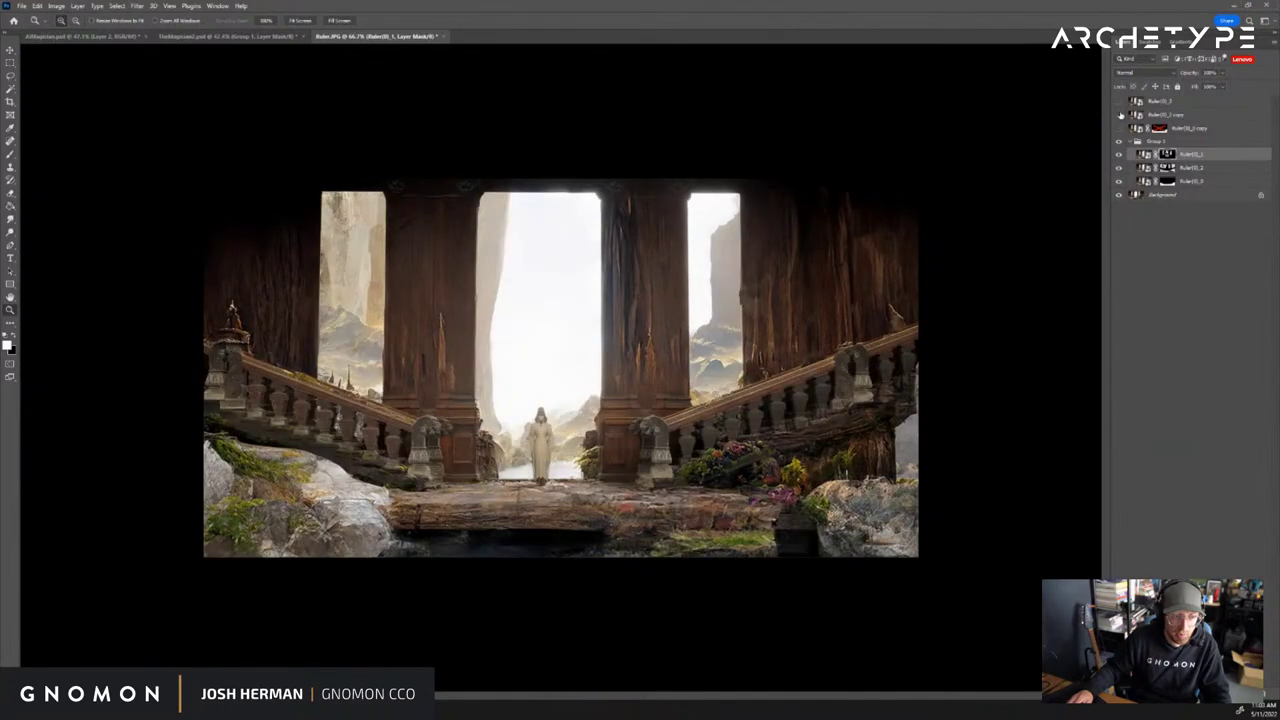
pyautogui.click(1119, 102)
pyautogui.click(1119, 102)
pyautogui.click(1119, 102)
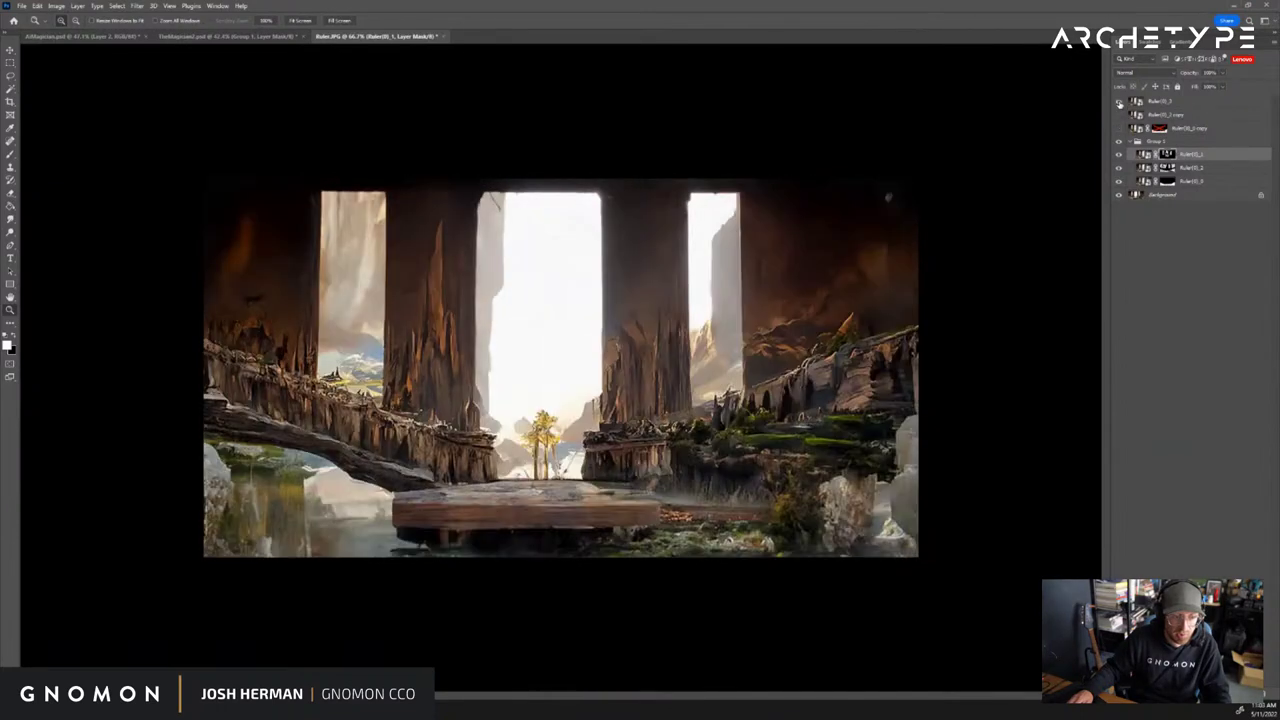
pyautogui.click(1119, 102)
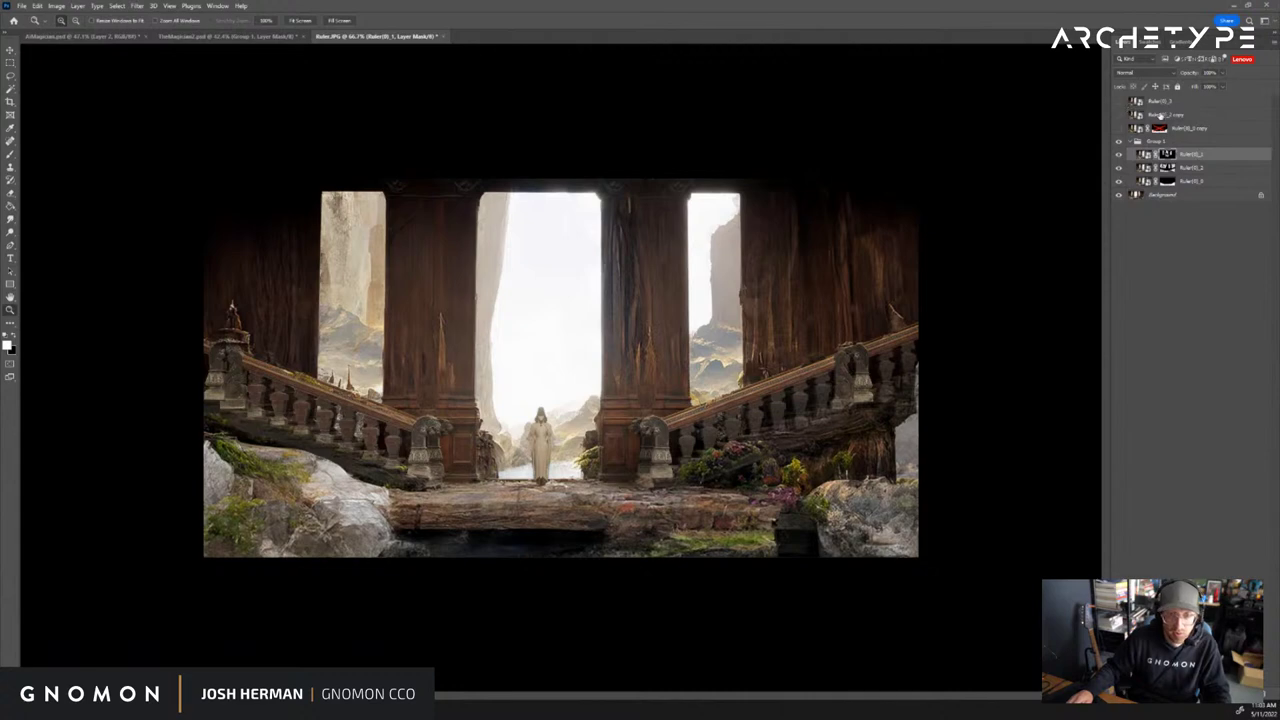
# Delete the three hidden render layers above Group 1
pyautogui.click(1205, 128)
pyautogui.keyDown('shift'); pyautogui.click(1200, 102); pyautogui.keyUp('shift')
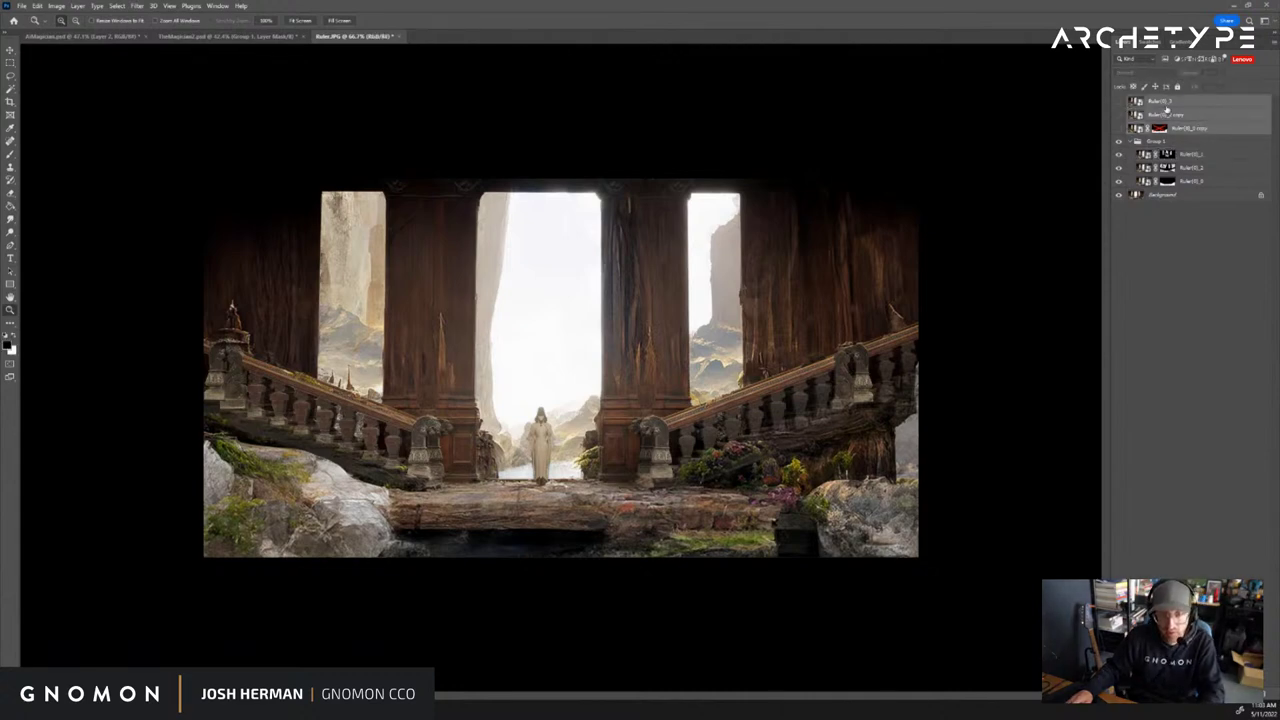
pyautogui.press('Delete')
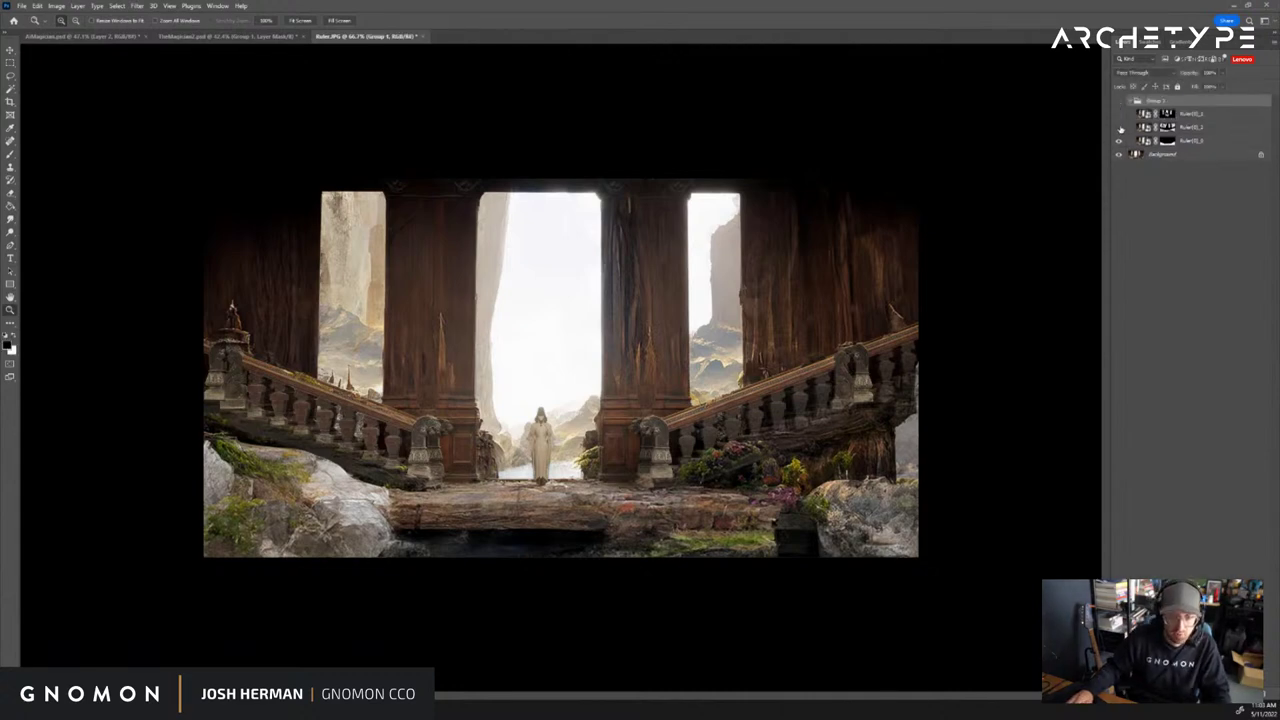
# Make all renders in Group 1 visible and compare the full blend with the original scene by repeatedly toggling the group
pyautogui.click(1119, 127)
pyautogui.click(1118, 101)
pyautogui.click(708, 237)
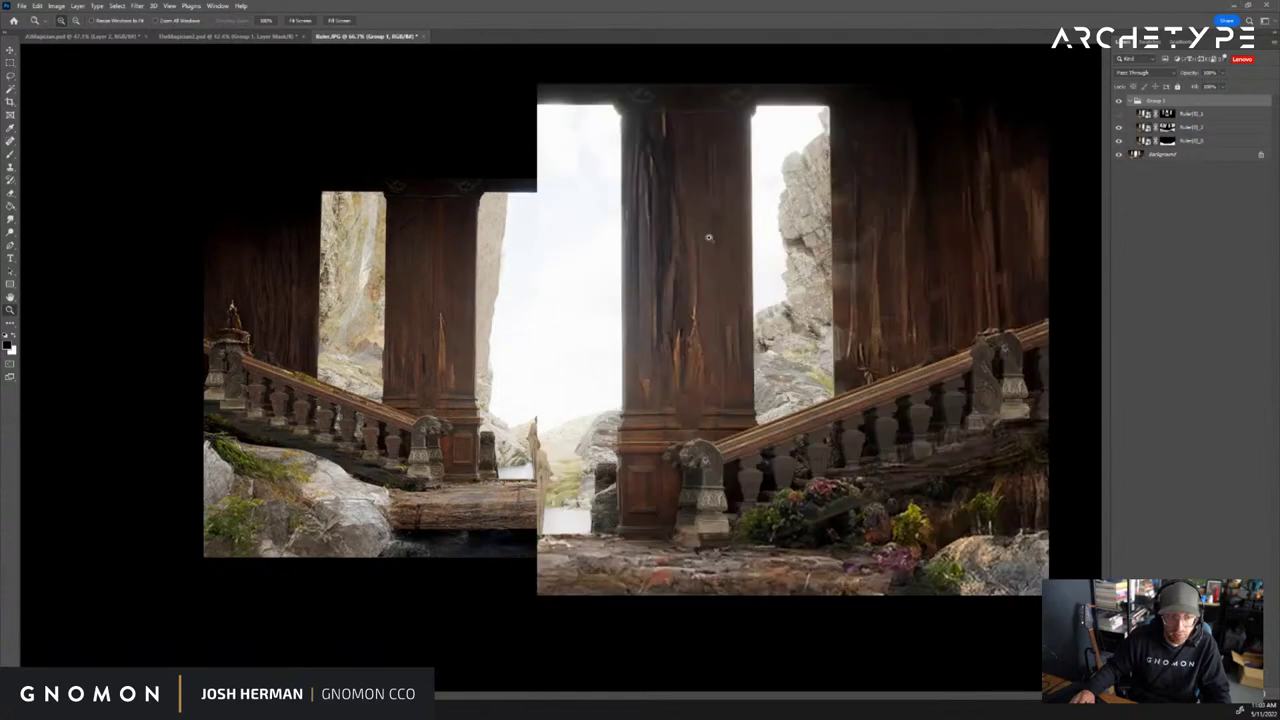
pyautogui.click(1119, 114)
pyautogui.press('v')
pyautogui.click(1119, 101)
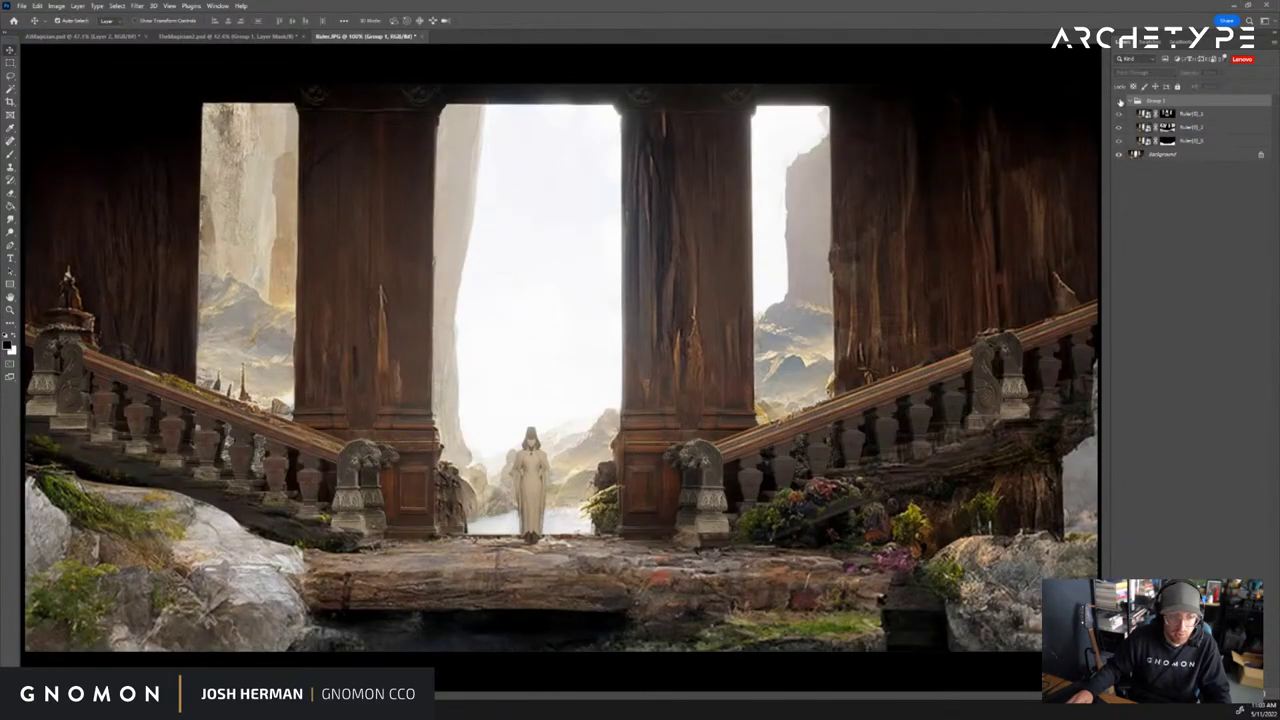
pyautogui.click(1119, 101)
pyautogui.click(1120, 102)
pyautogui.click(1120, 102)
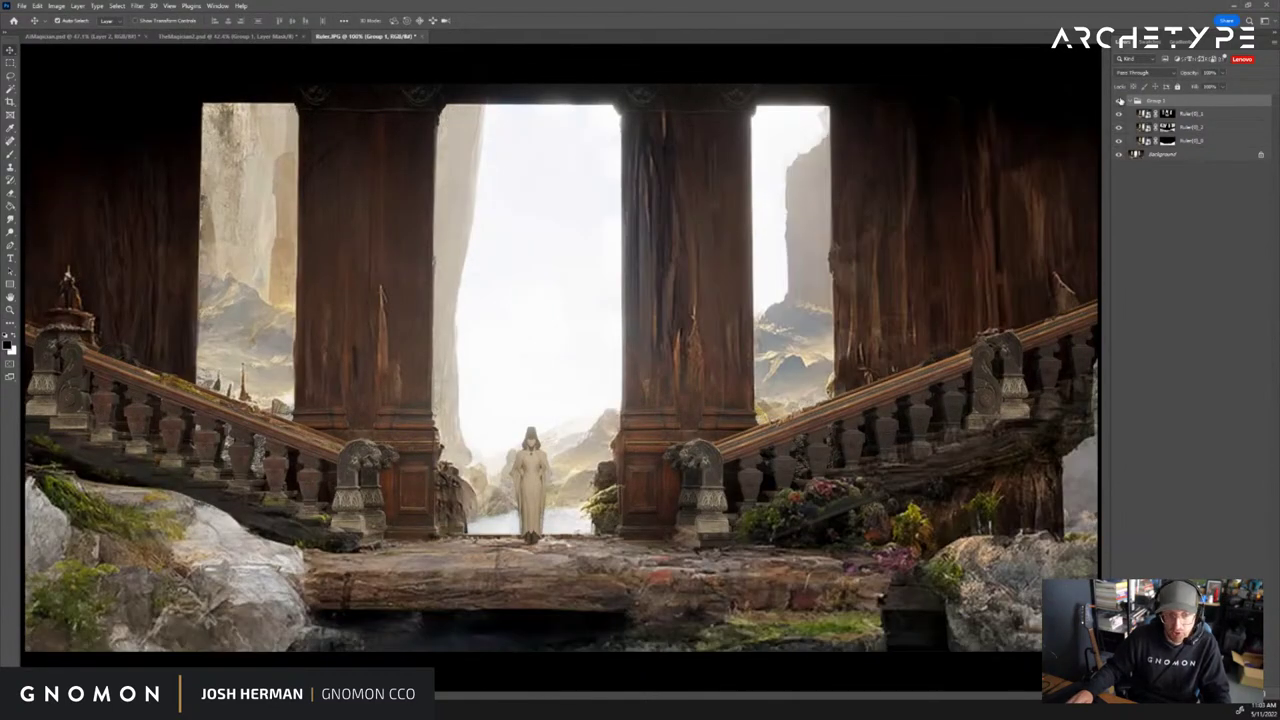
pyautogui.click(1120, 102)
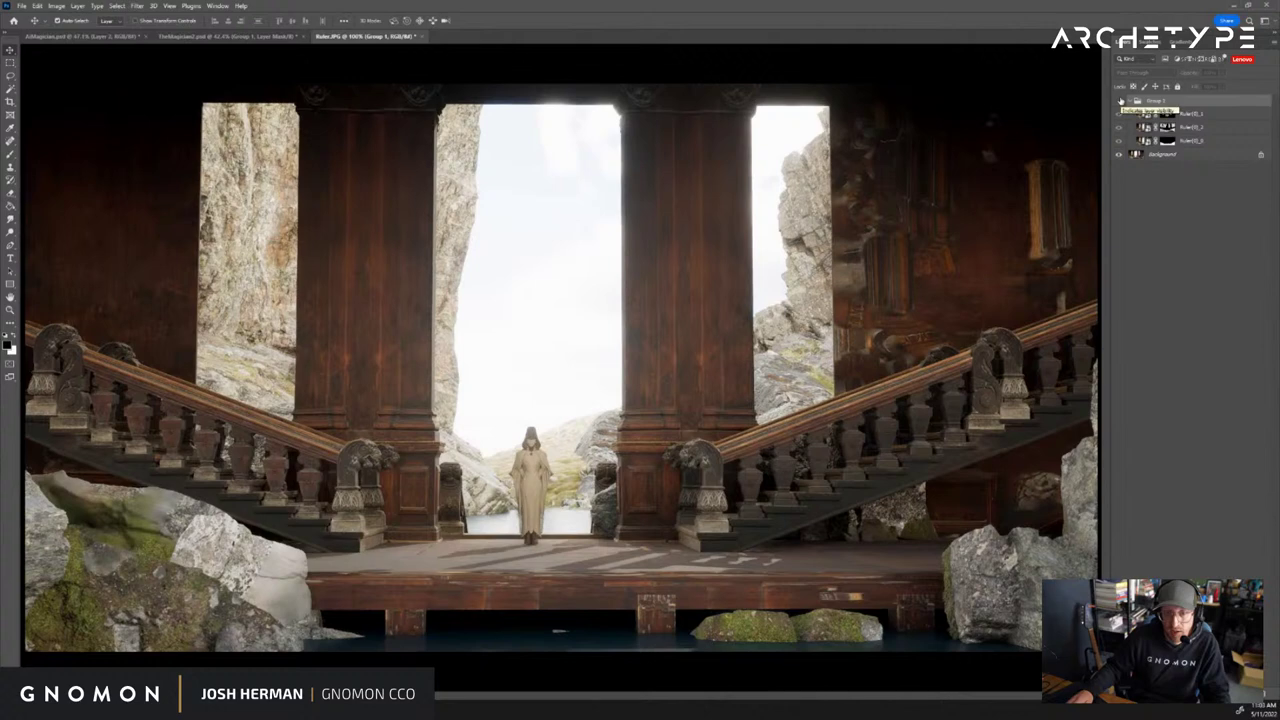
pyautogui.click(1120, 102)
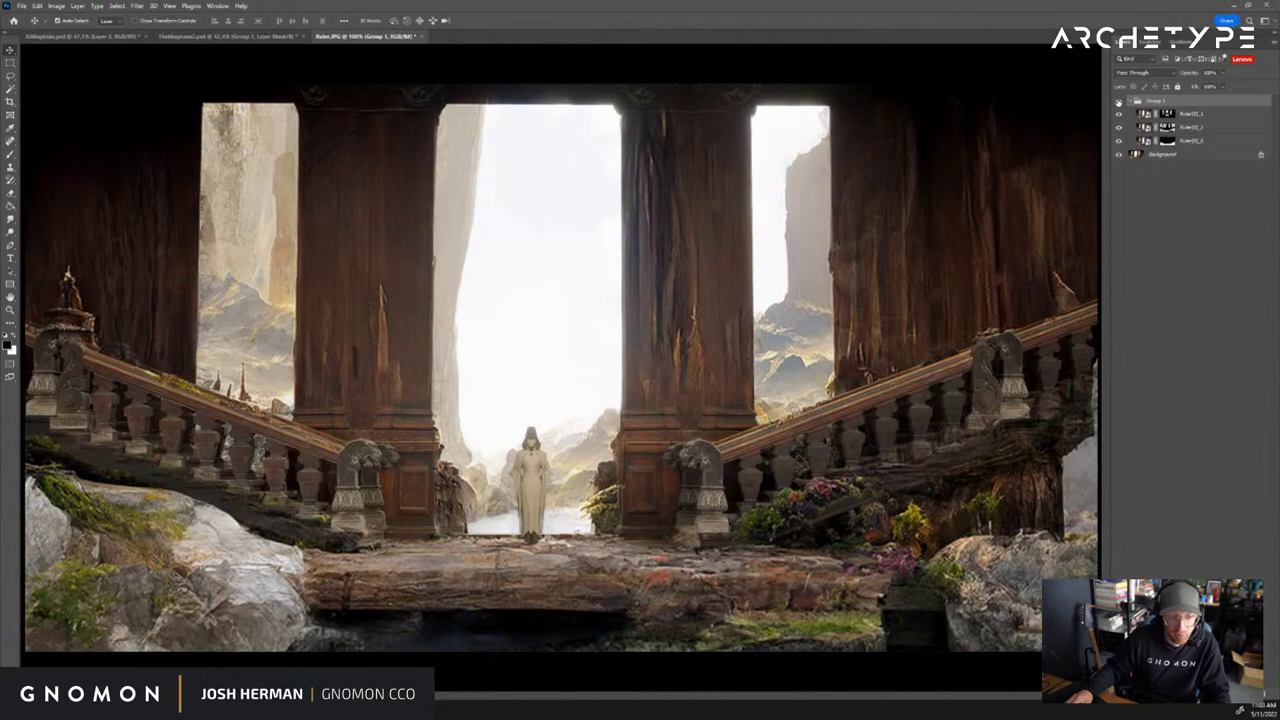
pyautogui.click(1119, 102)
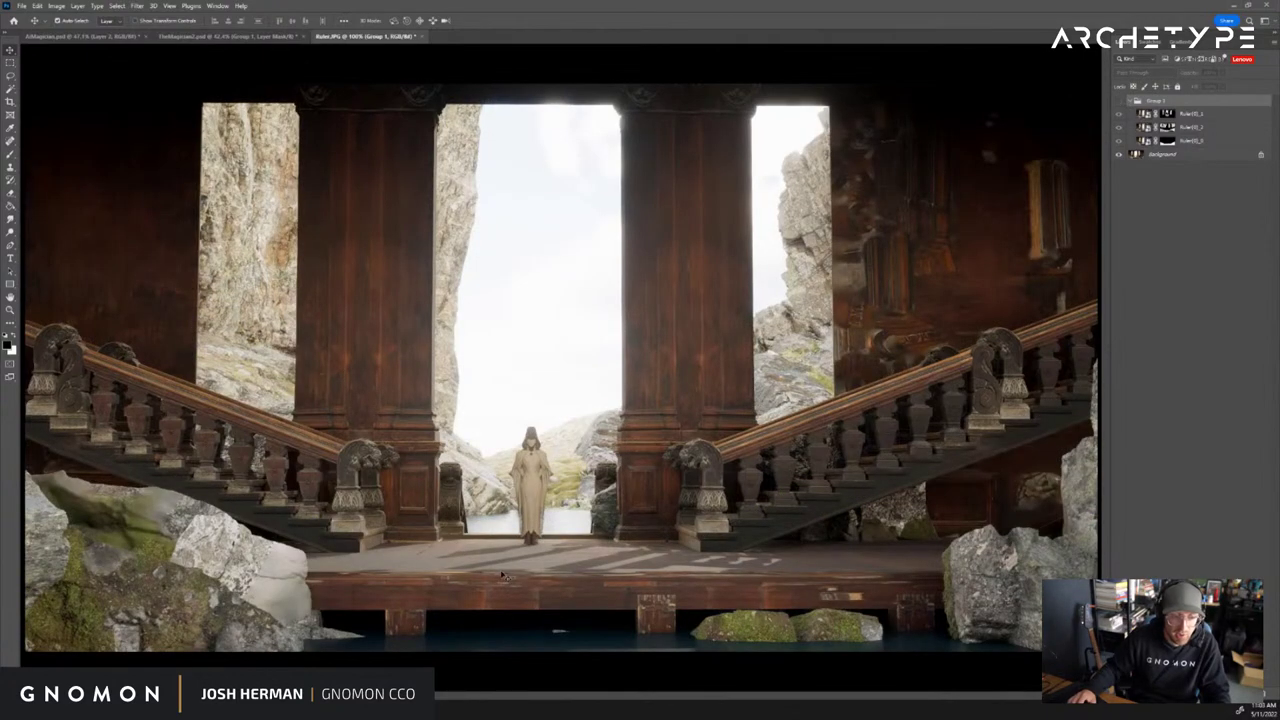
# Compare the platform around the figure up close with Group 1 hidden and shown, leaving the group visible
pyautogui.press('z')
pyautogui.click(501, 571)
pyautogui.moveTo(529, 580); pyautogui.dragTo(557, 474)
pyautogui.moveTo(877, 382); pyautogui.dragTo(837, 409)
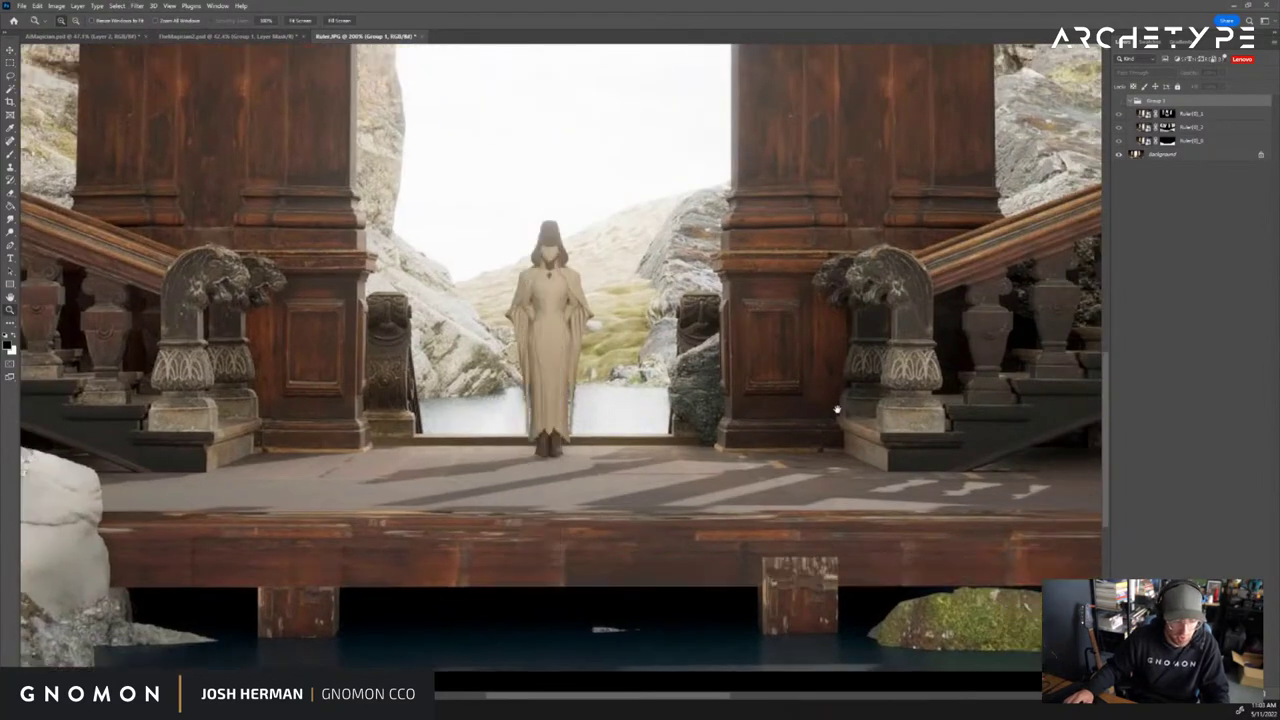
pyautogui.press('v')
pyautogui.click(1119, 101)
pyautogui.click(1119, 101)
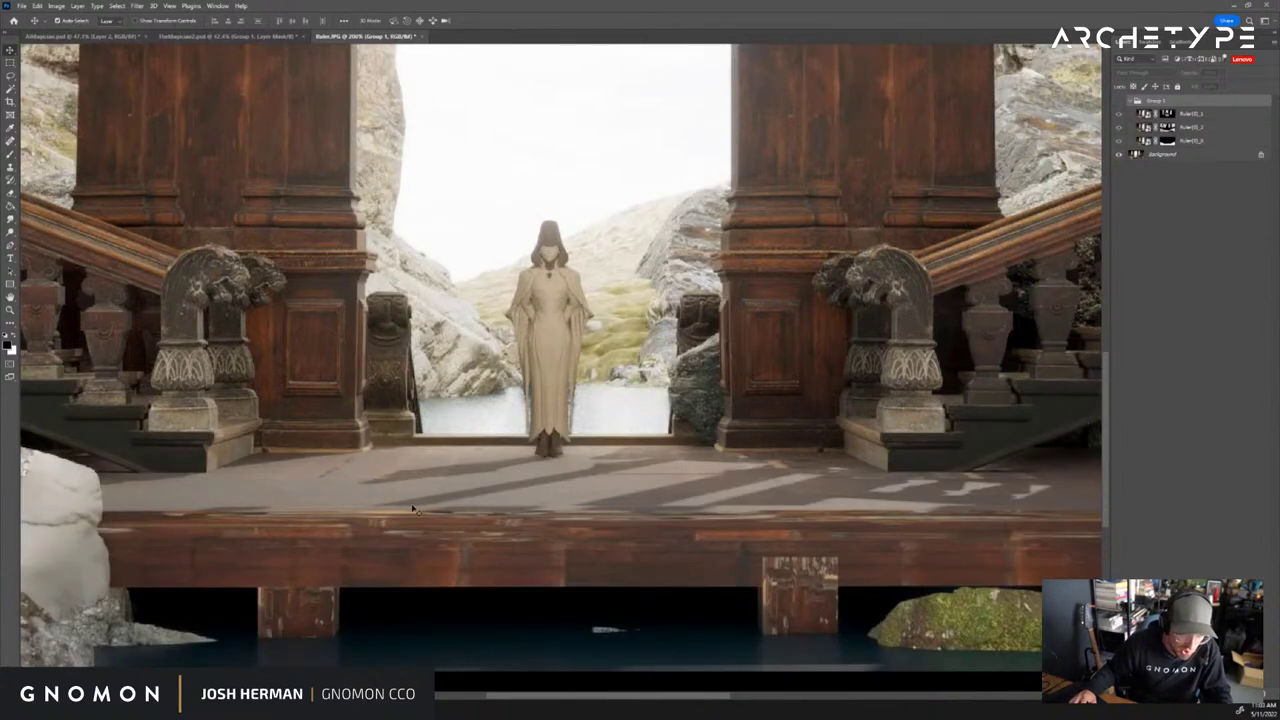
pyautogui.click(1119, 102)
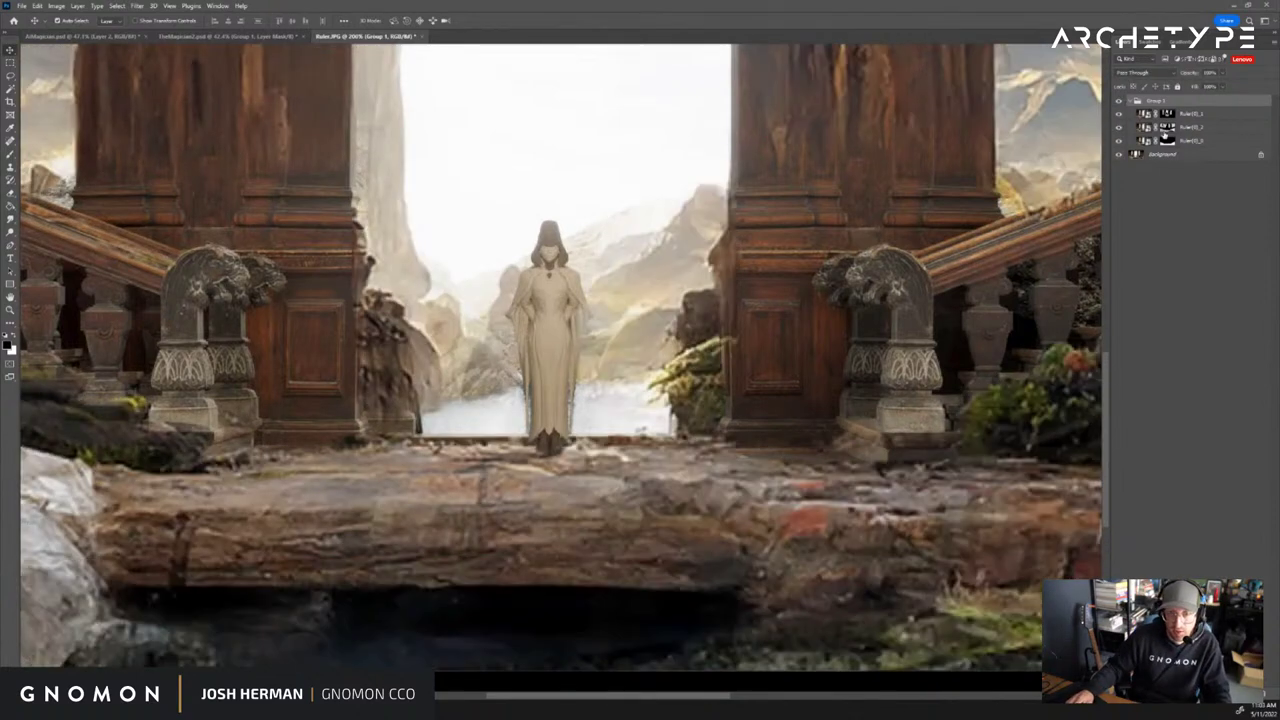
pyautogui.click(1170, 155)
pyautogui.click(1195, 105)
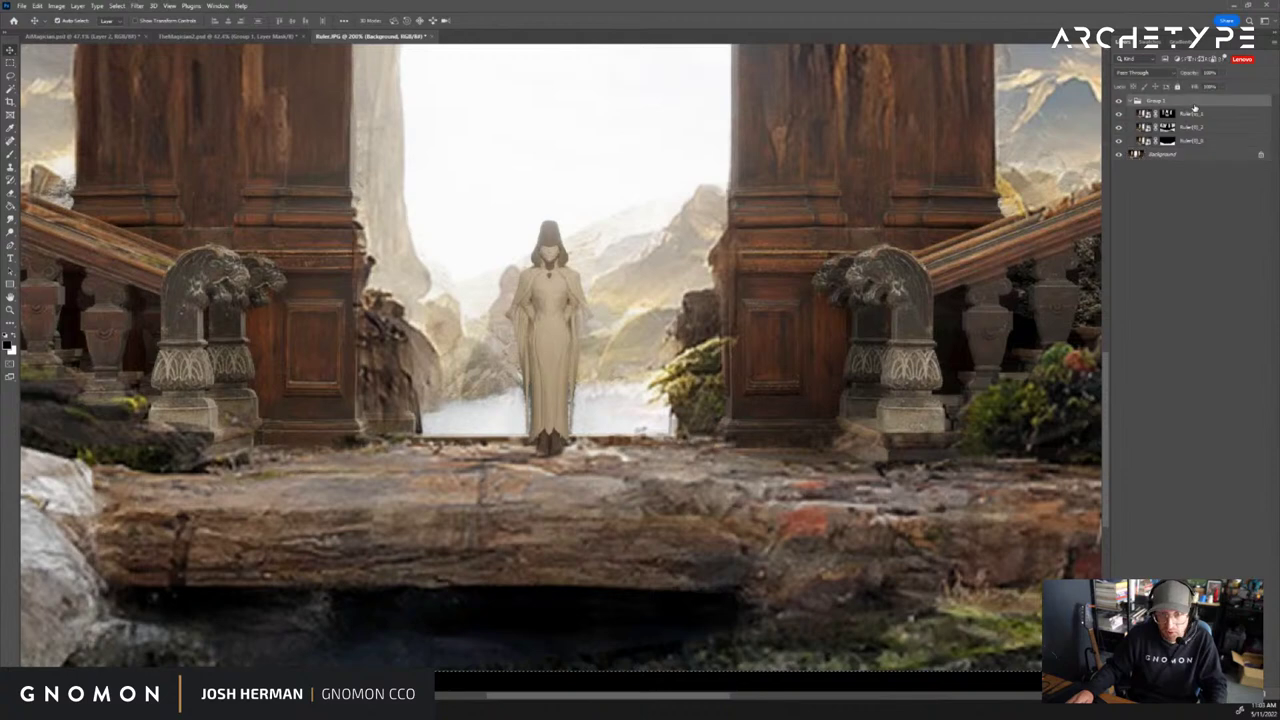
pyautogui.hotkey('ctrl', 'v')
pyautogui.moveTo(1178, 118); pyautogui.dragTo(1174, 108)
pyautogui.press('b')
pyautogui.press('b')
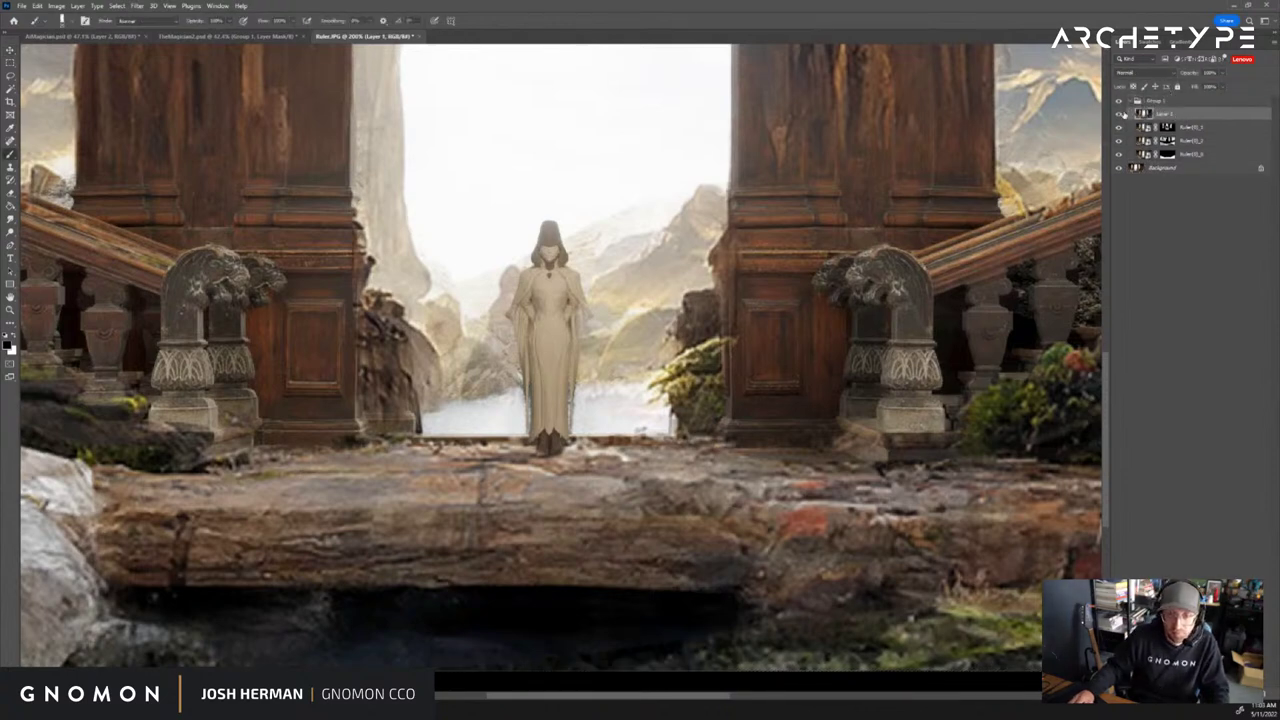
# Convert the background to a regular layer, duplicate it, and place the copy above the renders inside Group 1
pyautogui.moveTo(1172, 115); pyautogui.dragTo(1173, 156)
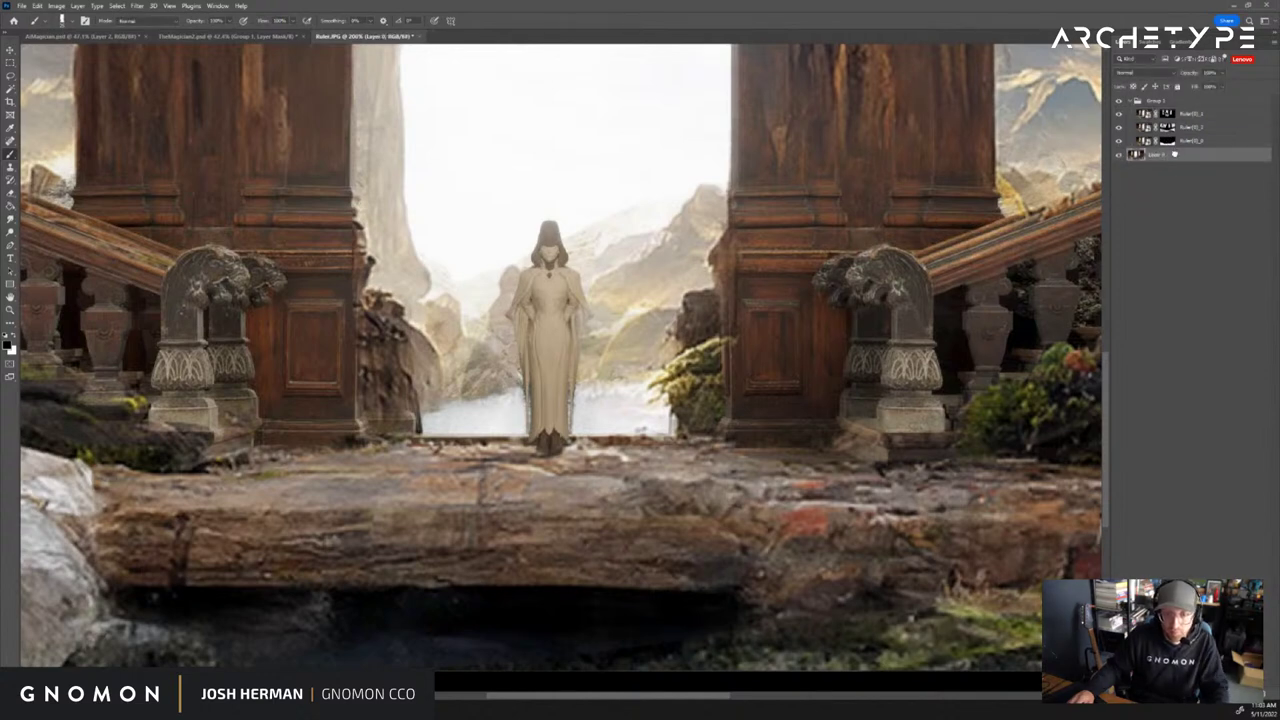
pyautogui.hotkey('ctrl', 'j')
pyautogui.moveTo(1176, 157); pyautogui.dragTo(1175, 112)
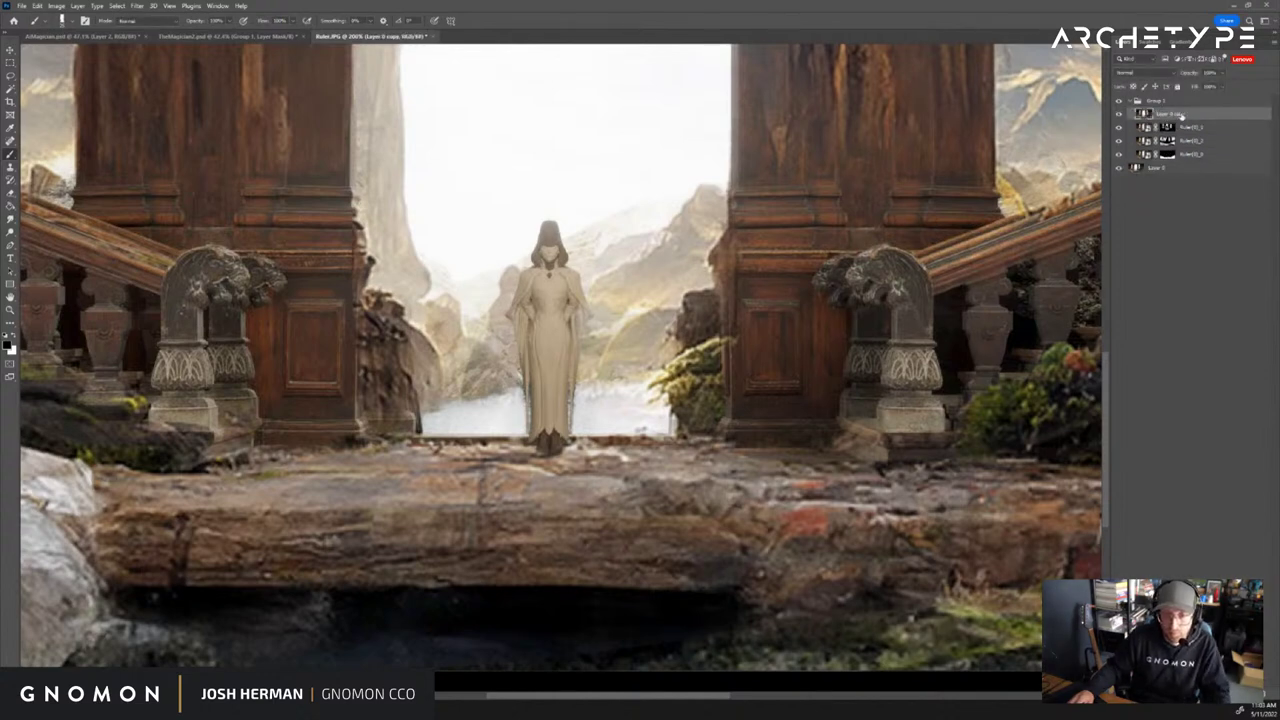
# Select the dark shadow streaks on the platform with the Magic Wand and mask the duplicated original layer to them
pyautogui.press('w')
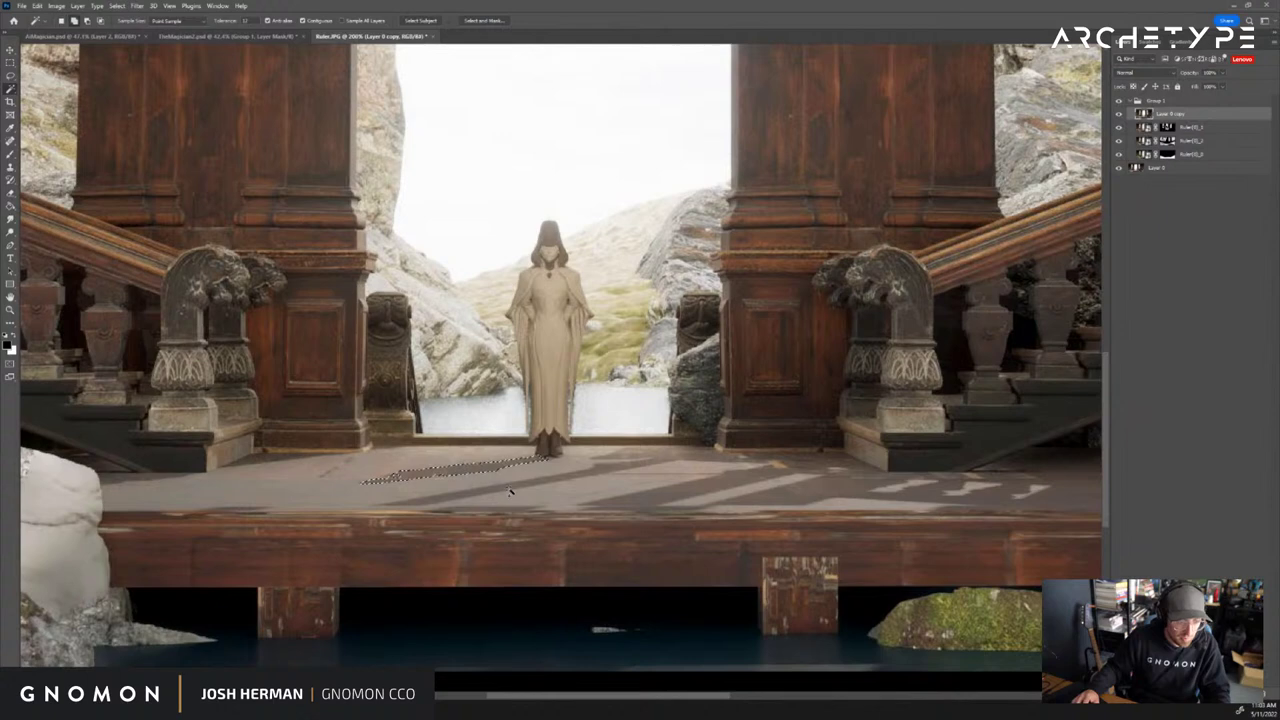
pyautogui.keyDown('shift'); pyautogui.click(518, 488); pyautogui.keyUp('shift')
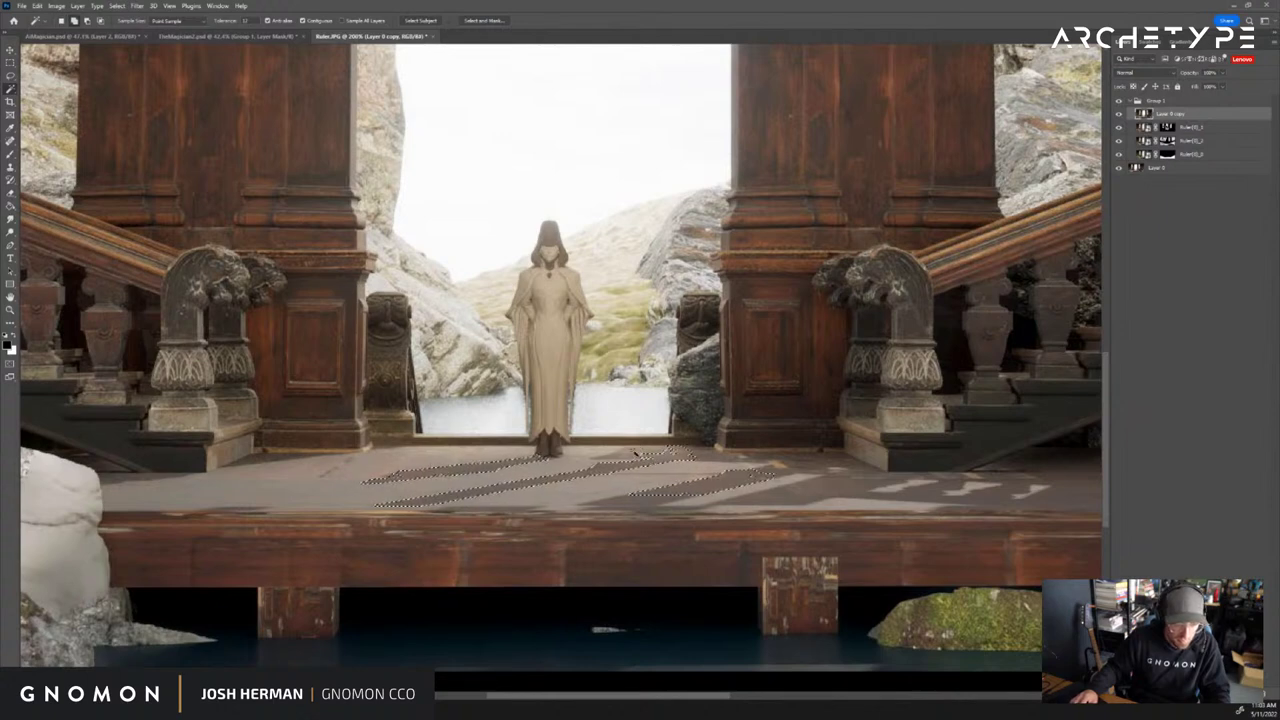
pyautogui.keyDown('shift'); pyautogui.click(808, 468); pyautogui.keyUp('shift')
pyautogui.keyDown('shift'); pyautogui.click(810, 469); pyautogui.keyUp('shift')
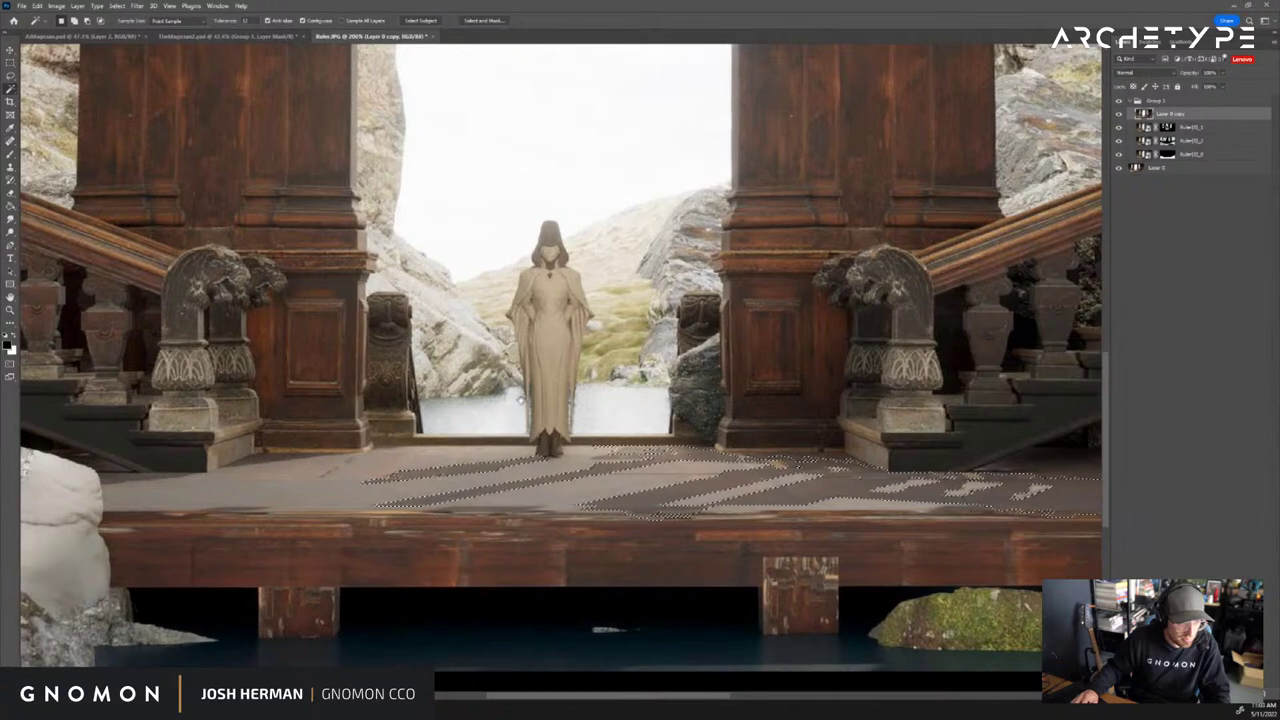
pyautogui.moveTo(600, 400); pyautogui.dragTo(628, 420)
pyautogui.press('z')
pyautogui.keyDown('alt'); pyautogui.click(966, 220); pyautogui.keyUp('alt')
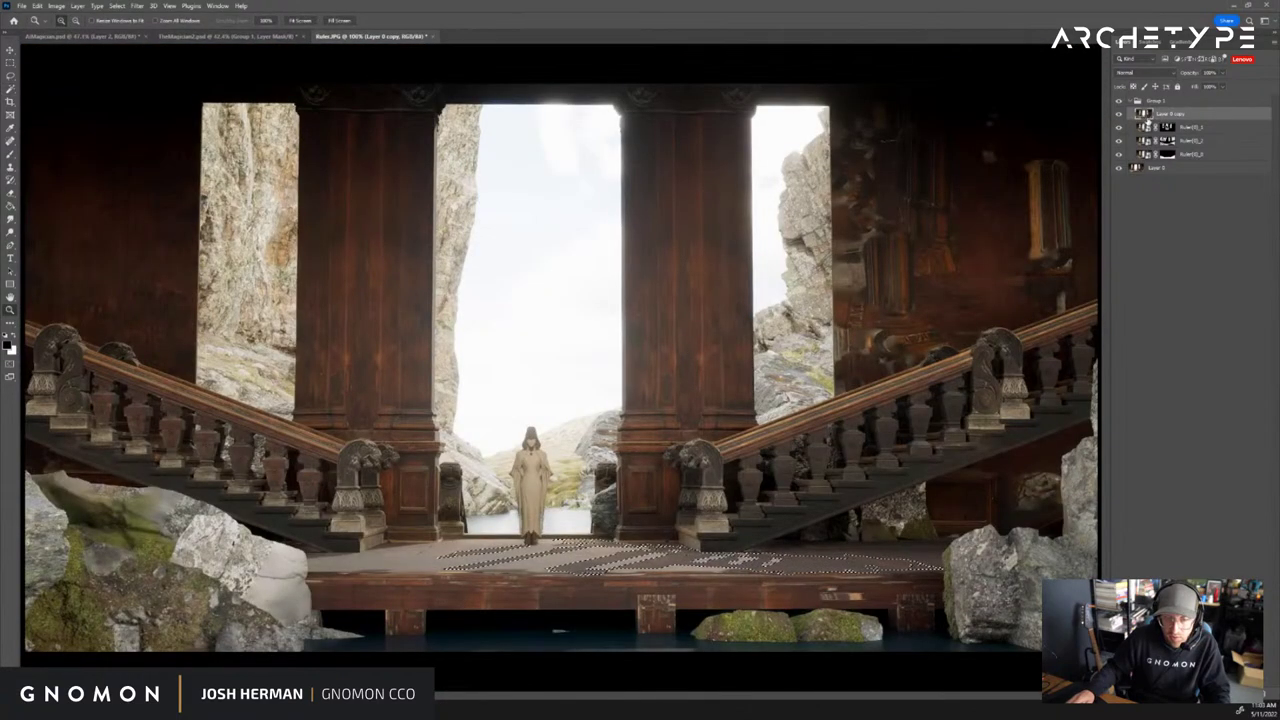
pyautogui.click(1178, 694)
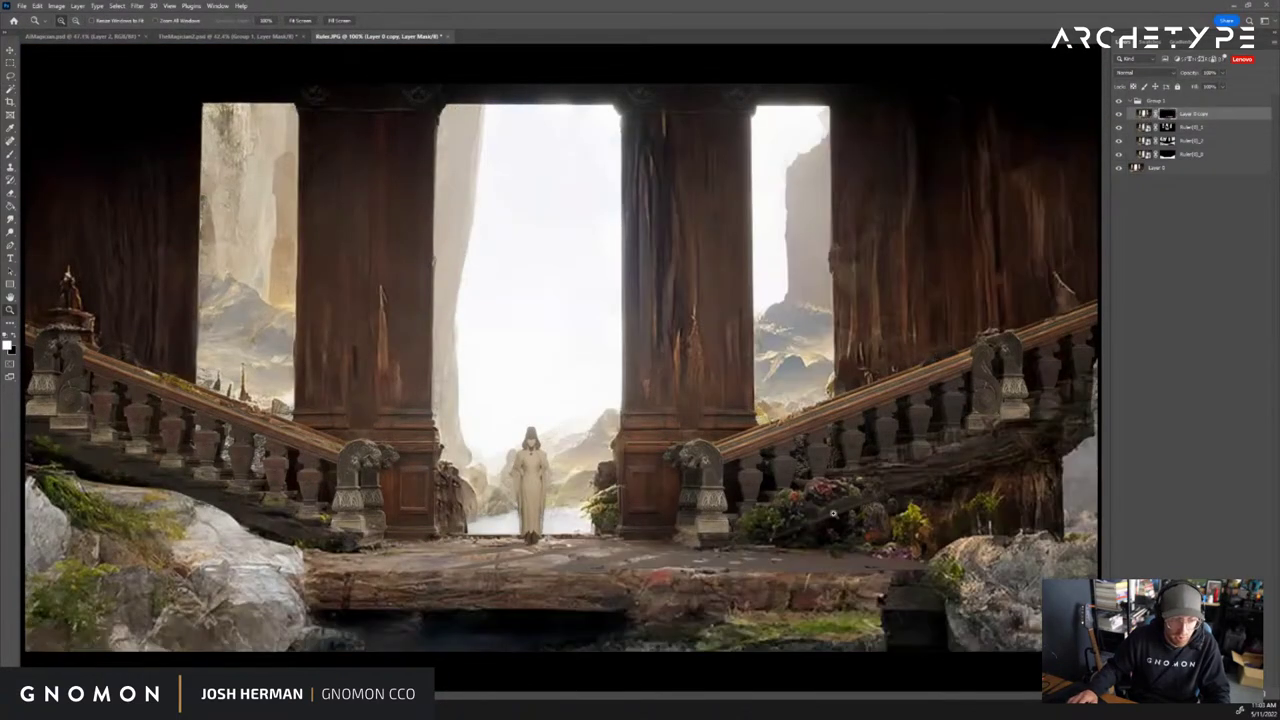
# Set the blend mode of the masked shadow layer to Multiply and view the result across the whole scene
pyautogui.click(576, 453)
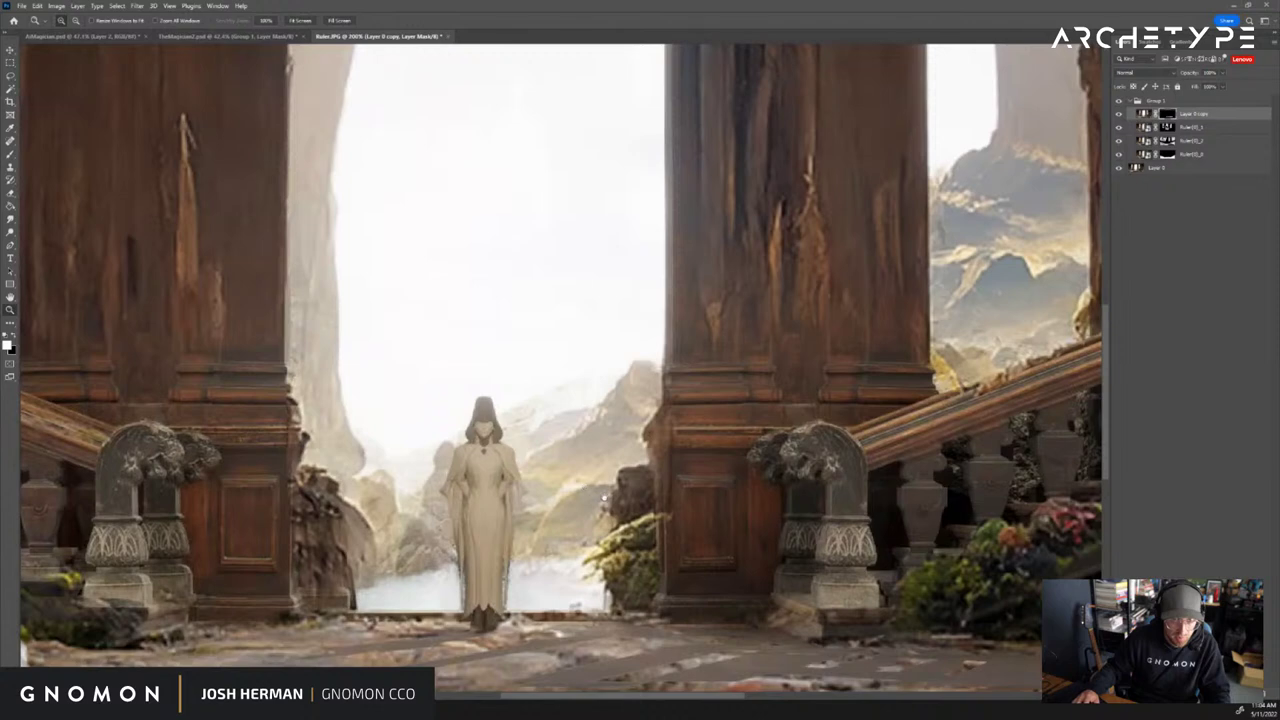
pyautogui.click(1144, 113)
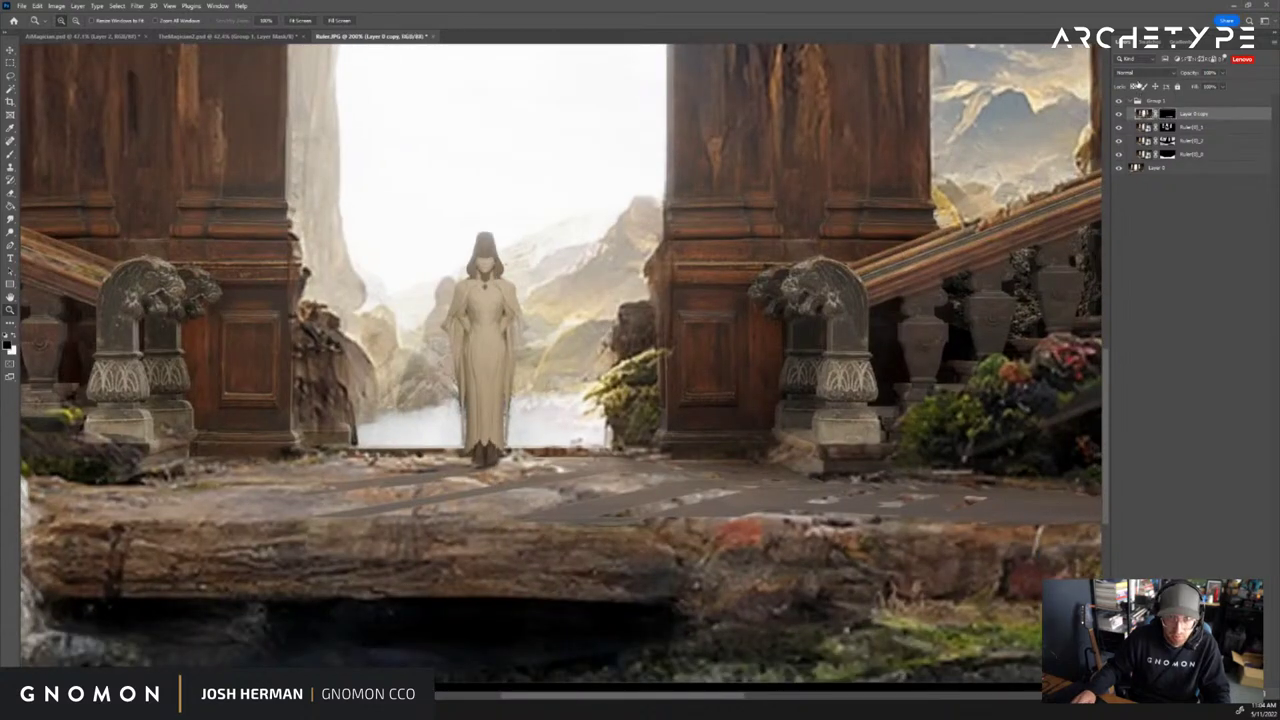
pyautogui.click(1140, 73)
pyautogui.click(1130, 111)
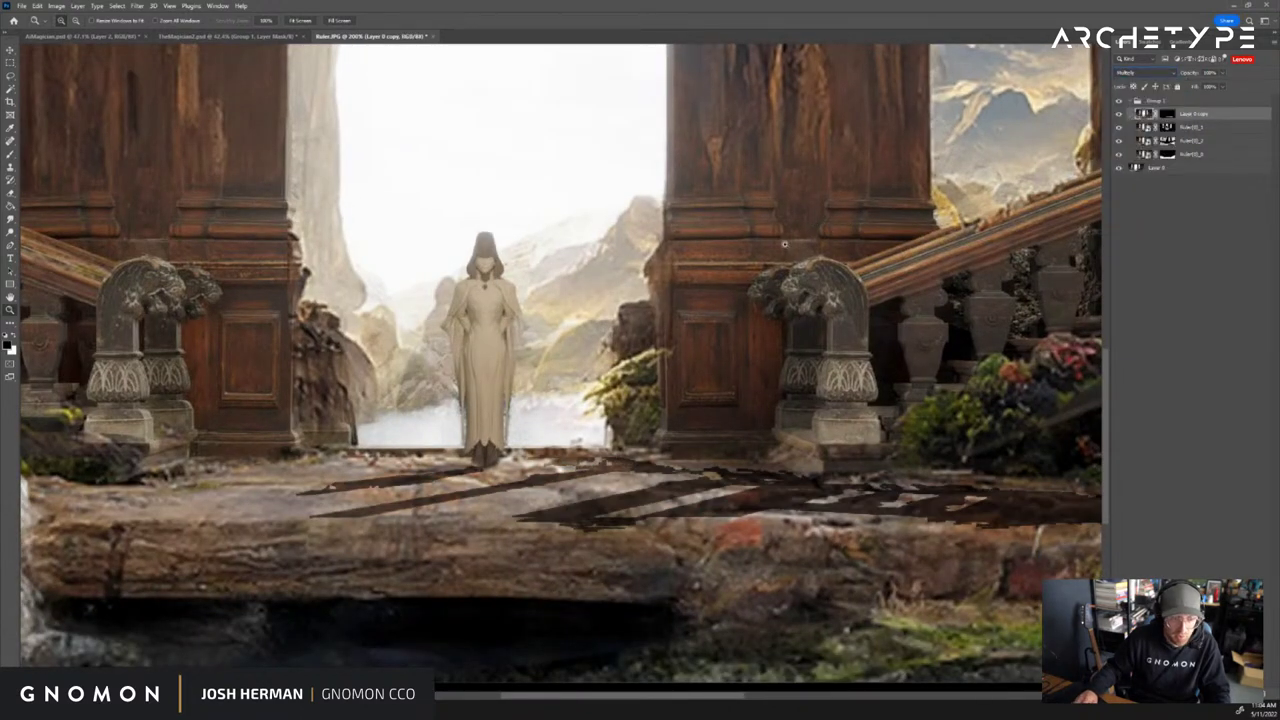
pyautogui.keyDown('alt'); pyautogui.click(843, 217); pyautogui.keyUp('alt')
pyautogui.press('v')
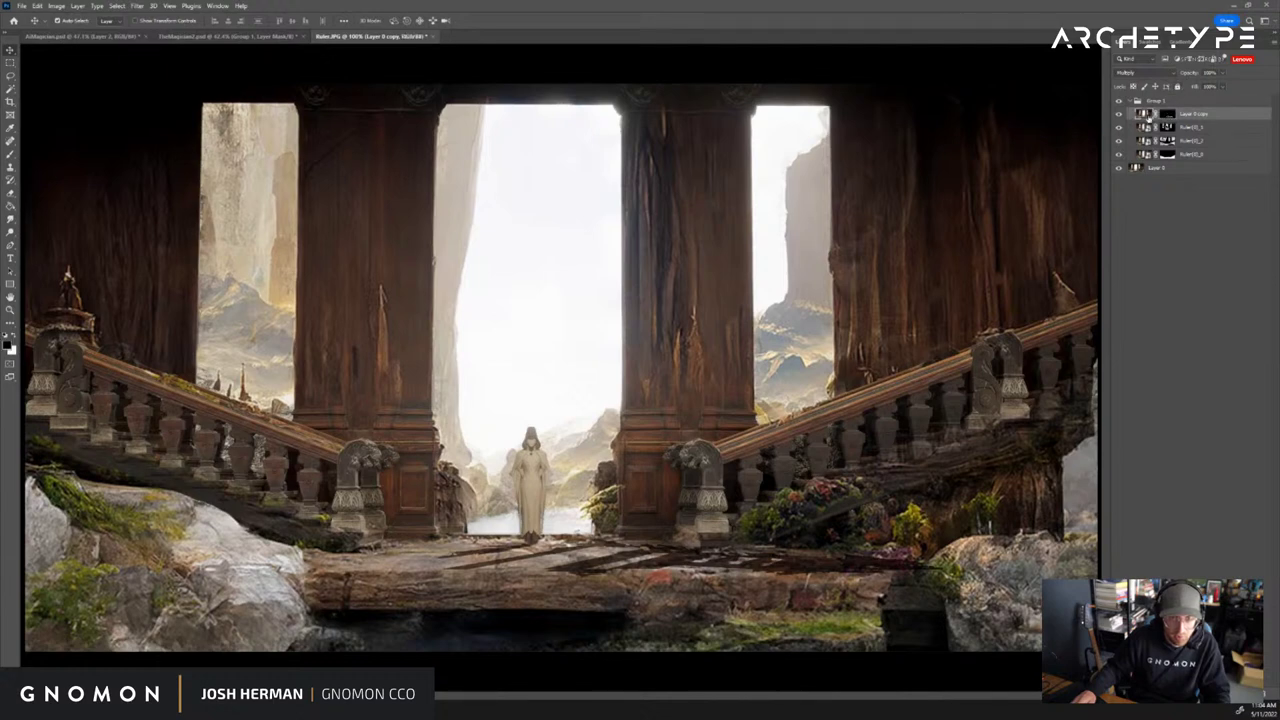
# Load the shadow mask as a selection, copy those pixels to a separate layer, and hide the masked copy
pyautogui.keyDown('ctrl'); pyautogui.click(1166, 115); pyautogui.keyUp('ctrl')
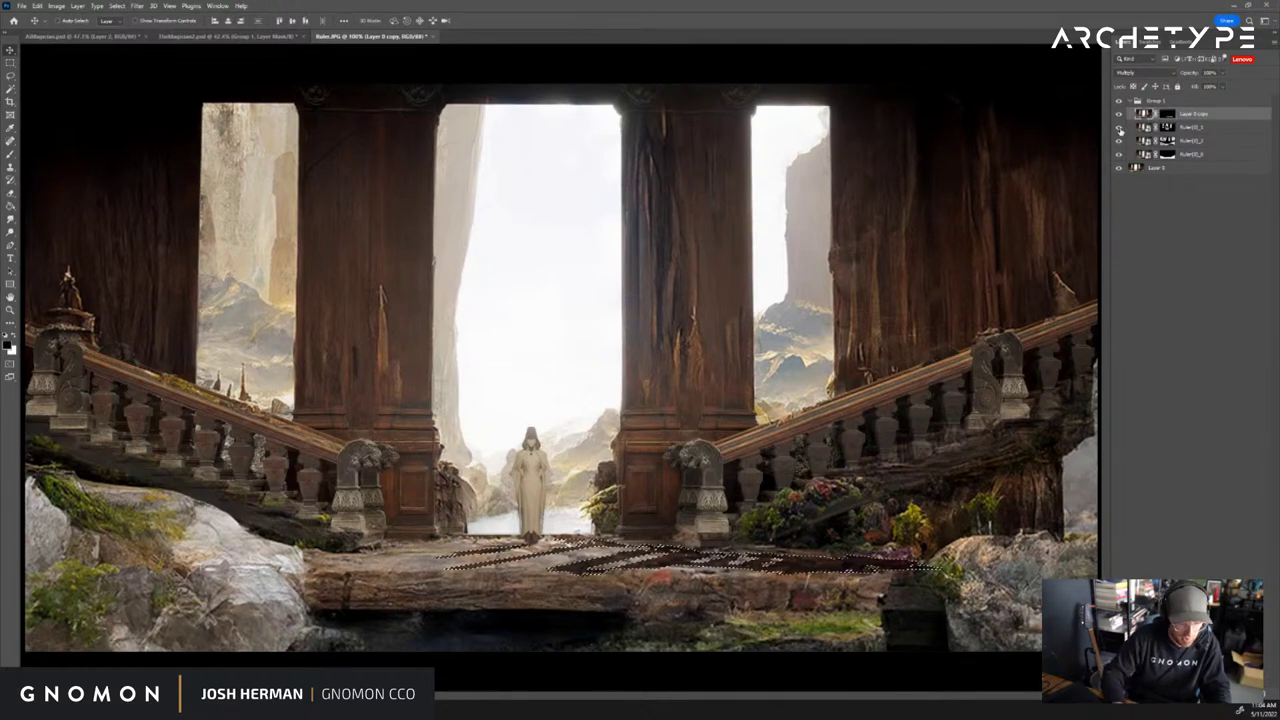
pyautogui.hotkey('ctrl', 'j')
pyautogui.click(1130, 128)
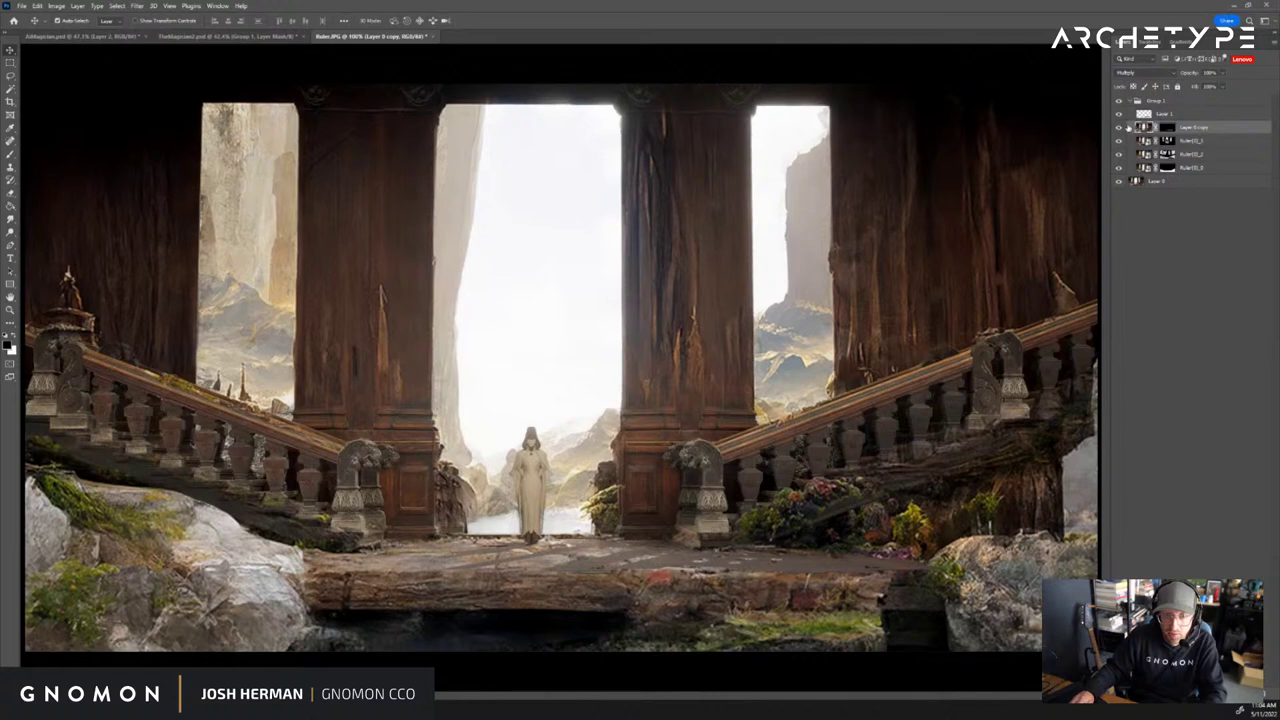
# Set the blend mode of the extracted shadow layer to Multiply
pyautogui.click(1178, 115)
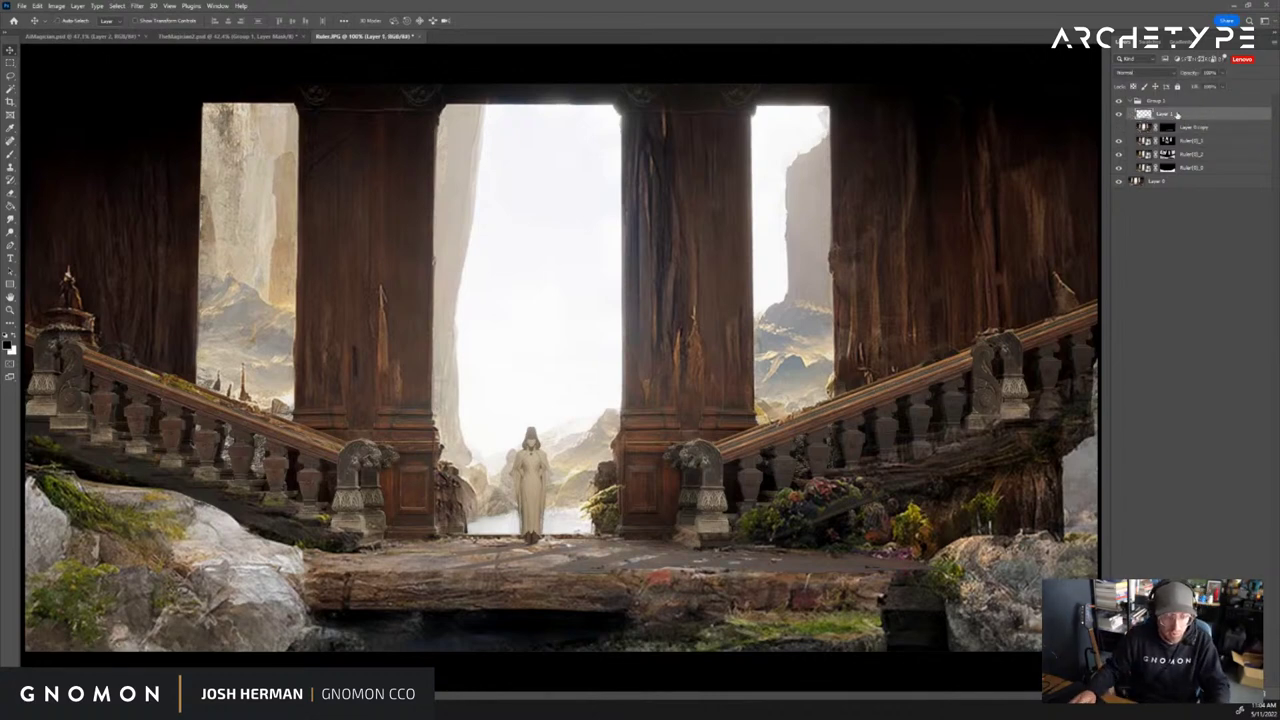
pyautogui.click(1160, 73)
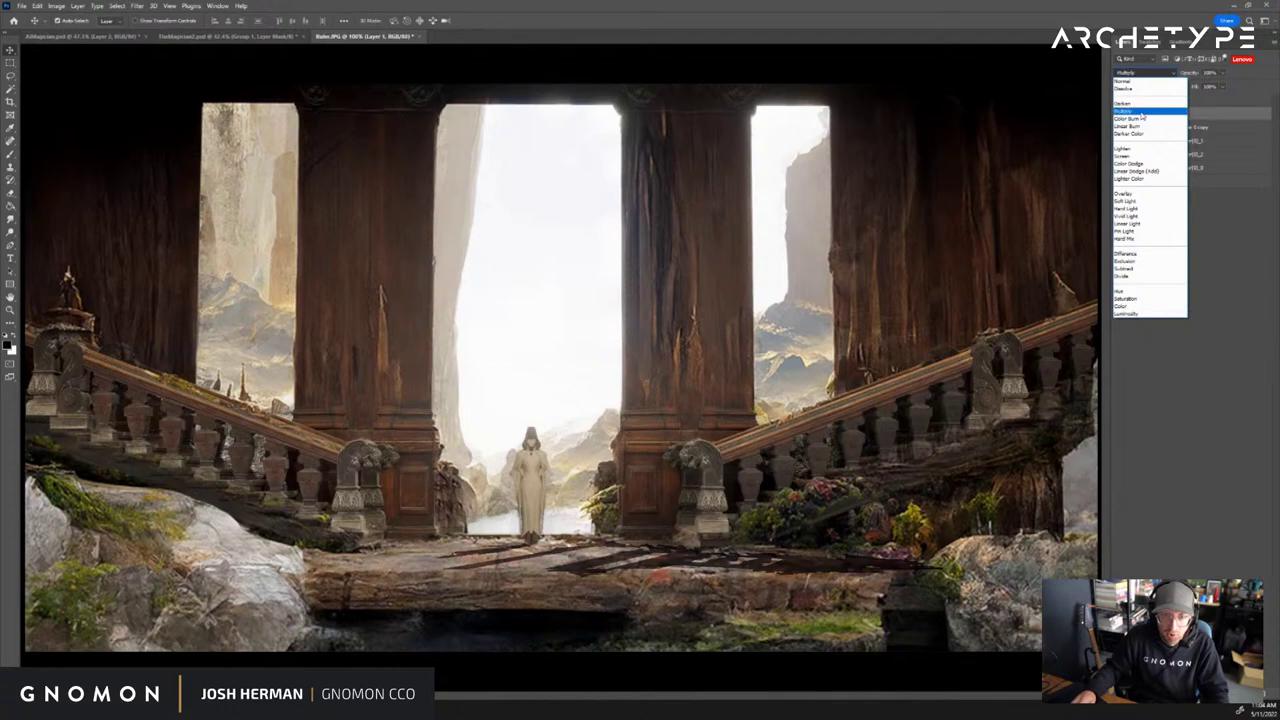
pyautogui.click(1145, 114)
# Soften the extracted platform shadows with a Gaussian Blur of about 2 pixels radius
pyautogui.click(121, 6)
pyautogui.moveTo(137, 6)
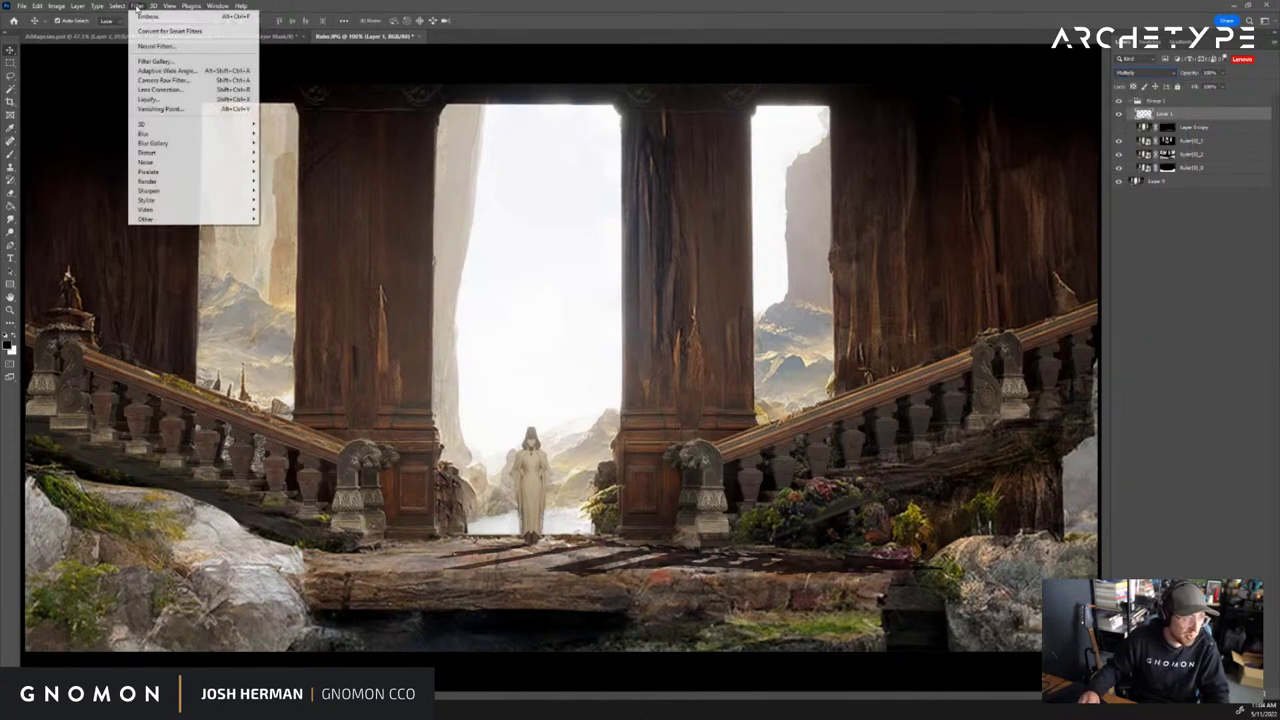
pyautogui.moveTo(228, 125)
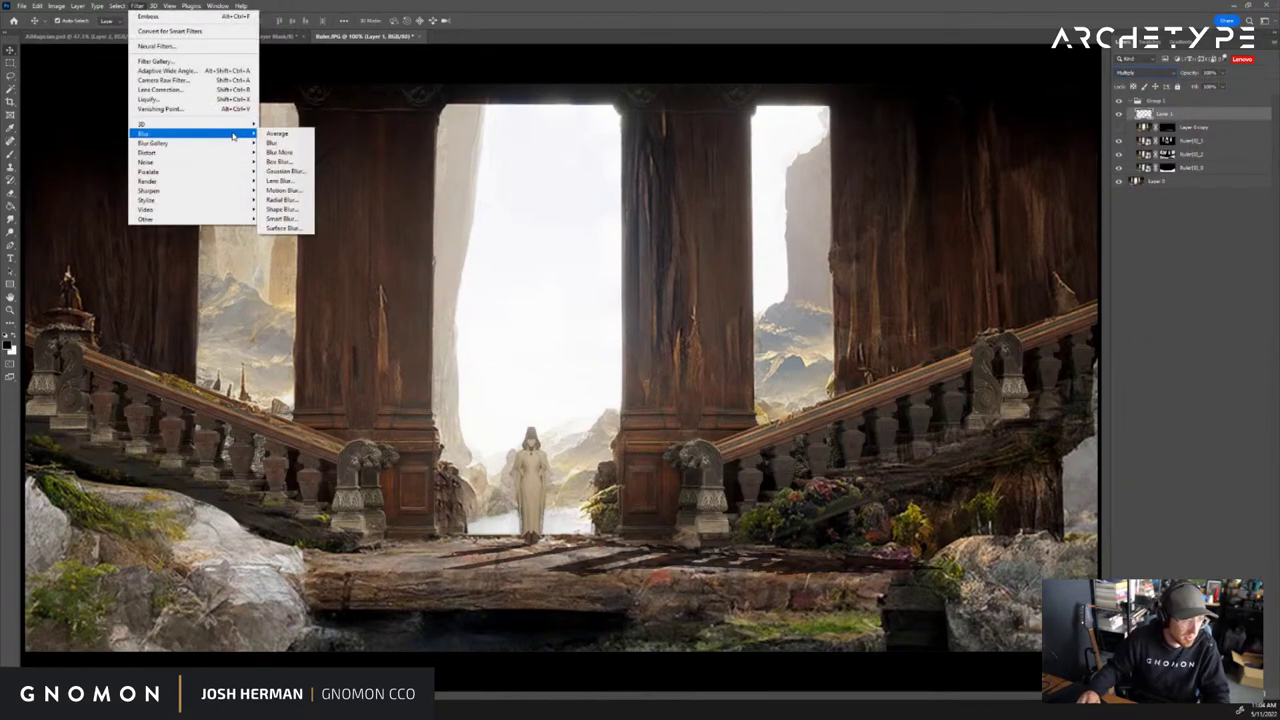
pyautogui.click(285, 171)
pyautogui.moveTo(669, 451); pyautogui.dragTo(703, 274)
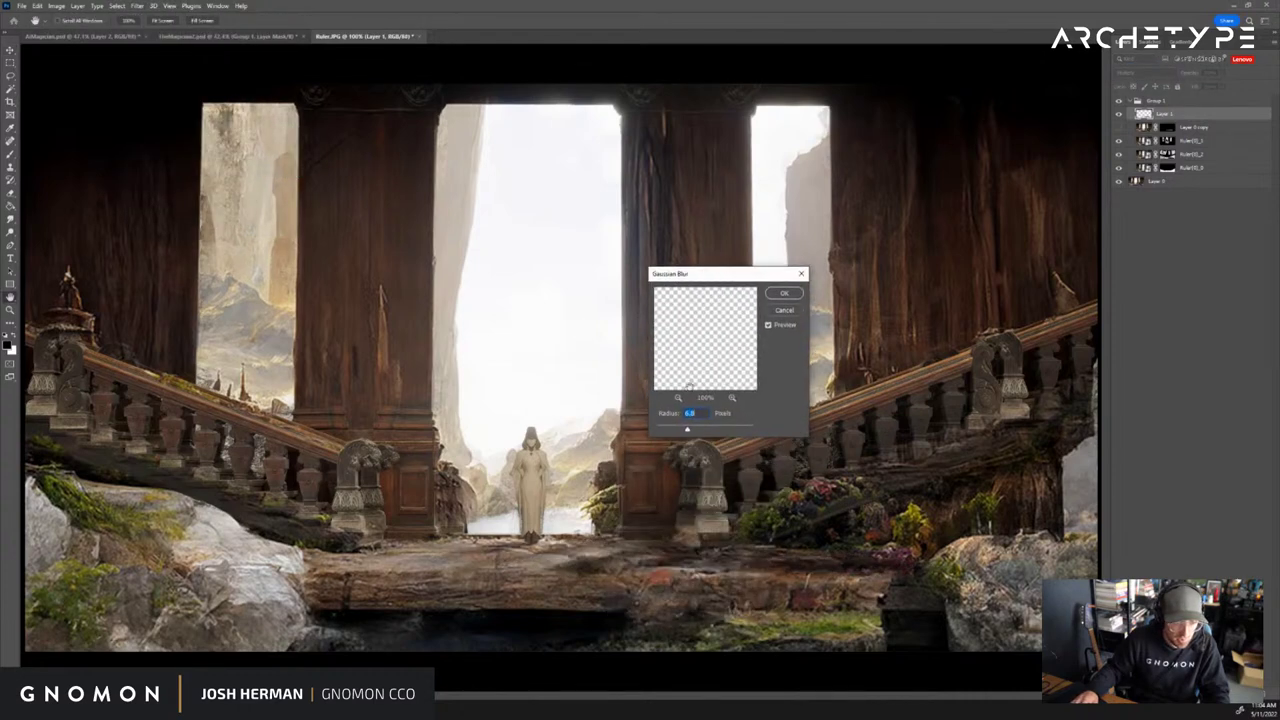
pyautogui.moveTo(687, 430)
pyautogui.mouseDown()
pyautogui.moveTo(669, 430)
pyautogui.moveTo(682, 428)
pyautogui.mouseUp()
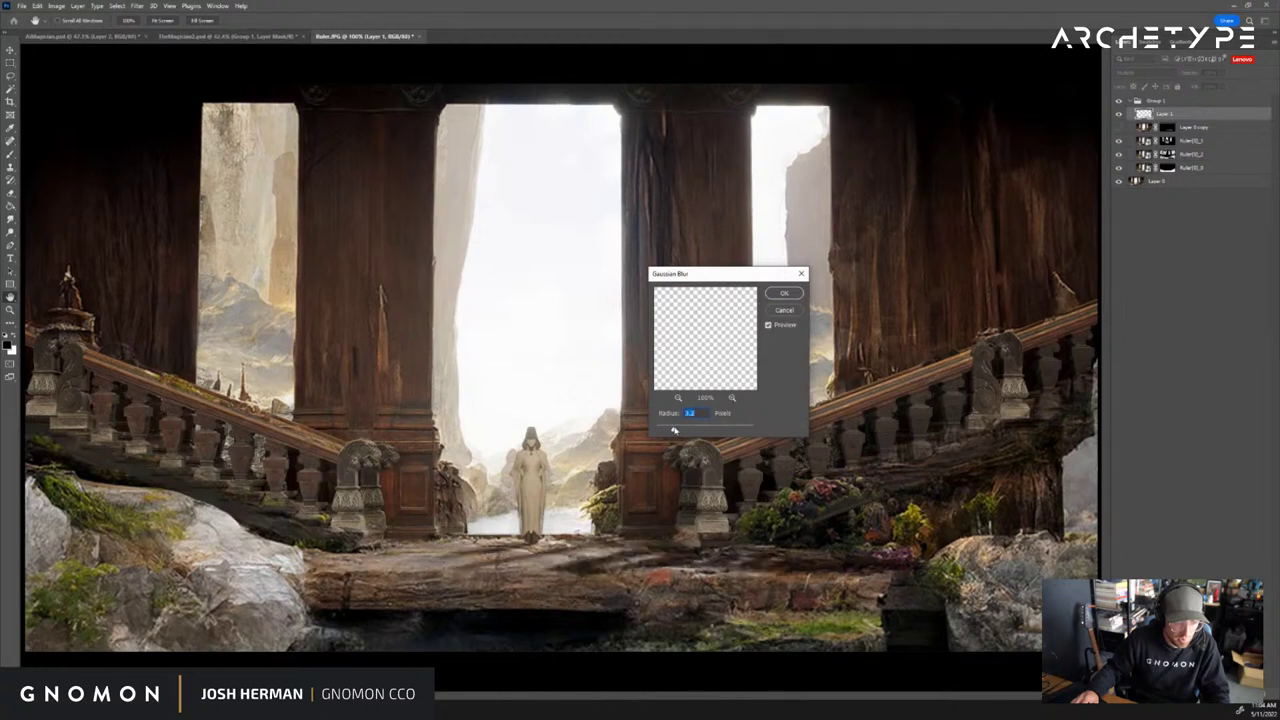
pyautogui.moveTo(675, 430); pyautogui.dragTo(663, 431)
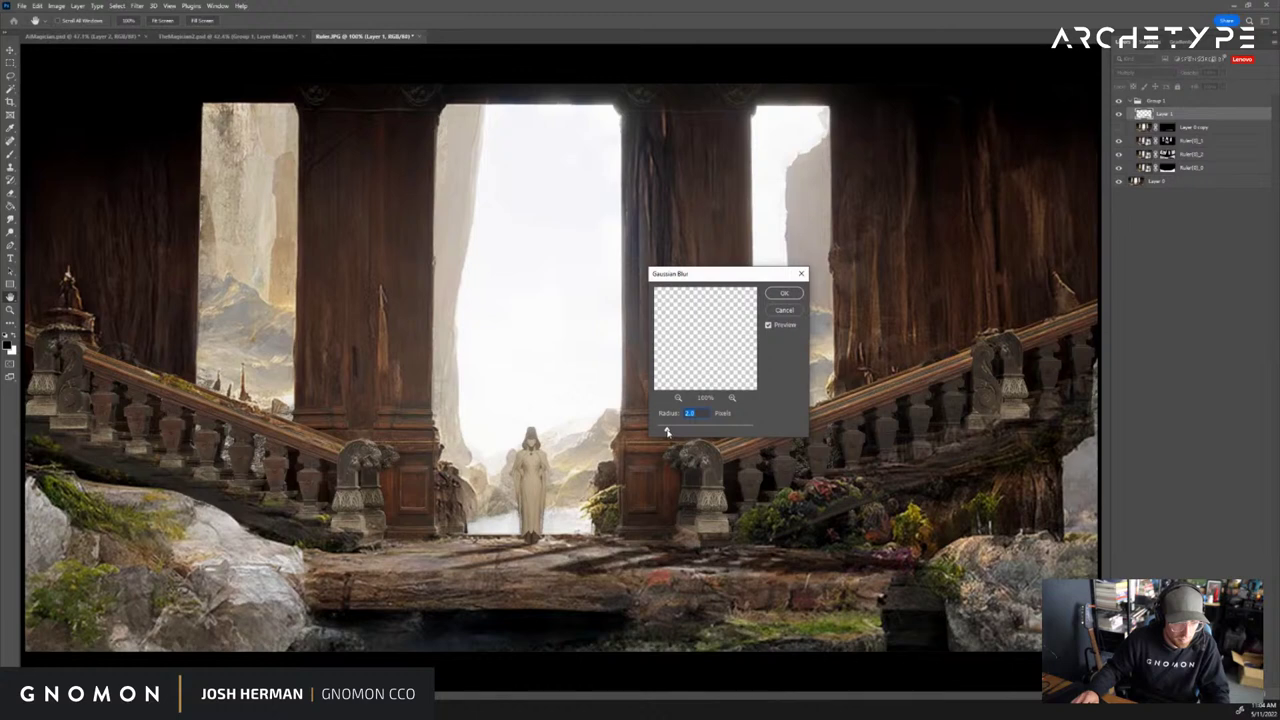
pyautogui.click(784, 293)
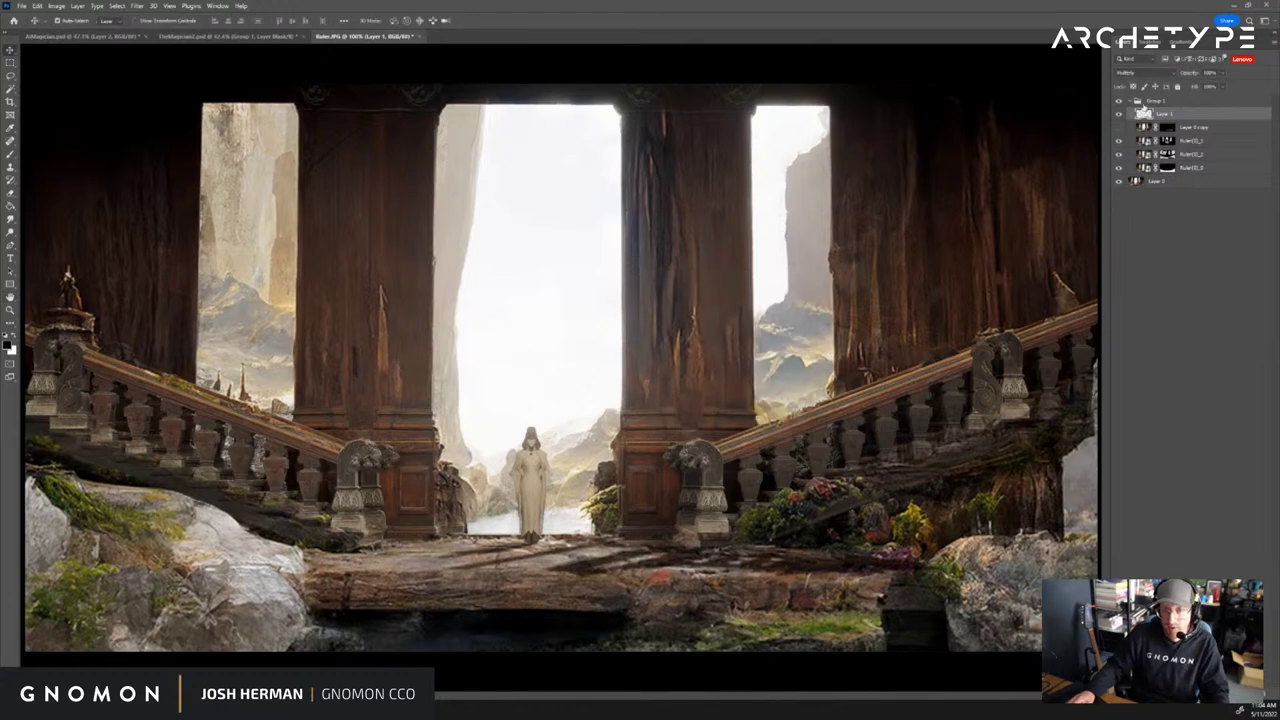
# Rename the extracted platform shadow layer to "Shadow"
pyautogui.rightClick(1164, 116)
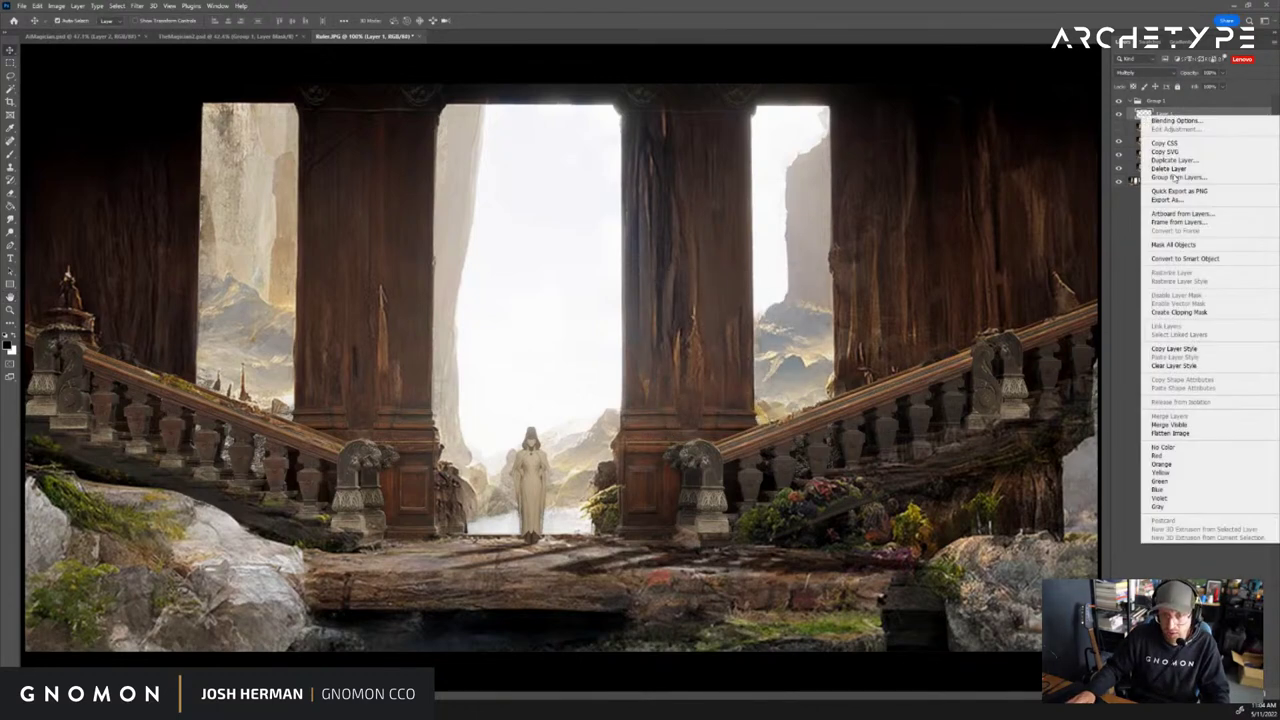
pyautogui.click(1165, 499)
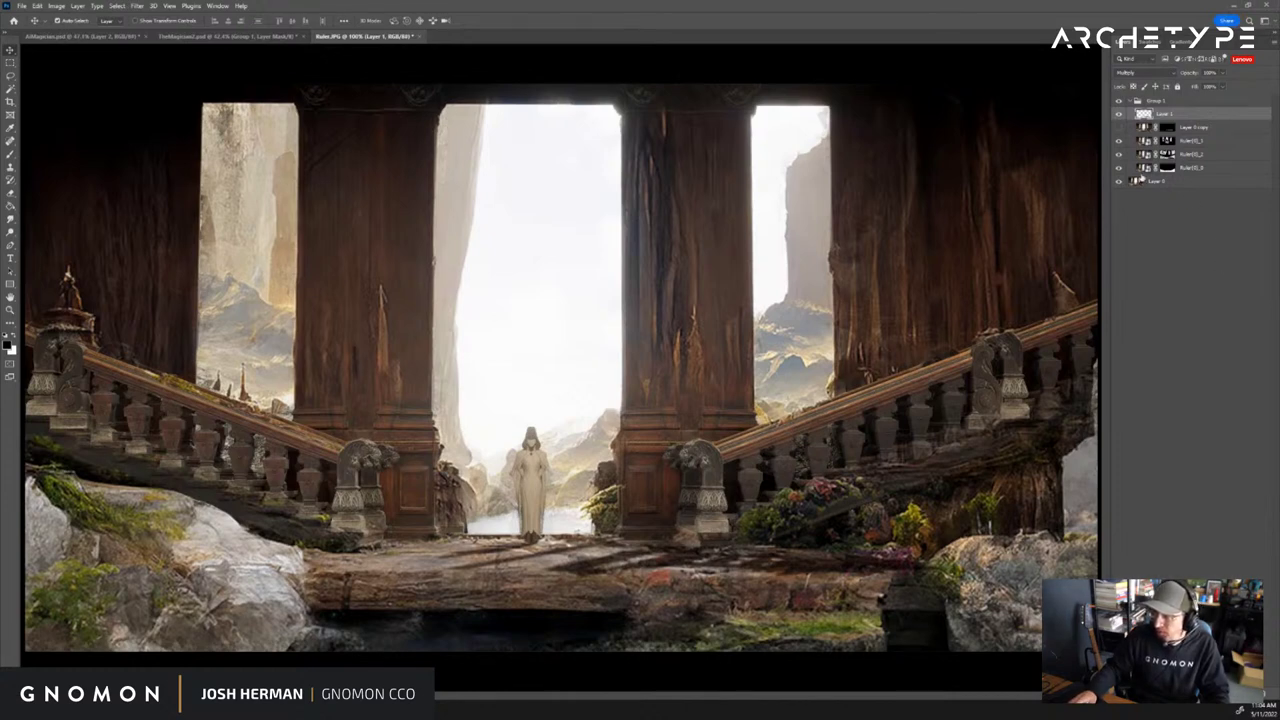
pyautogui.doubleClick(1172, 116)
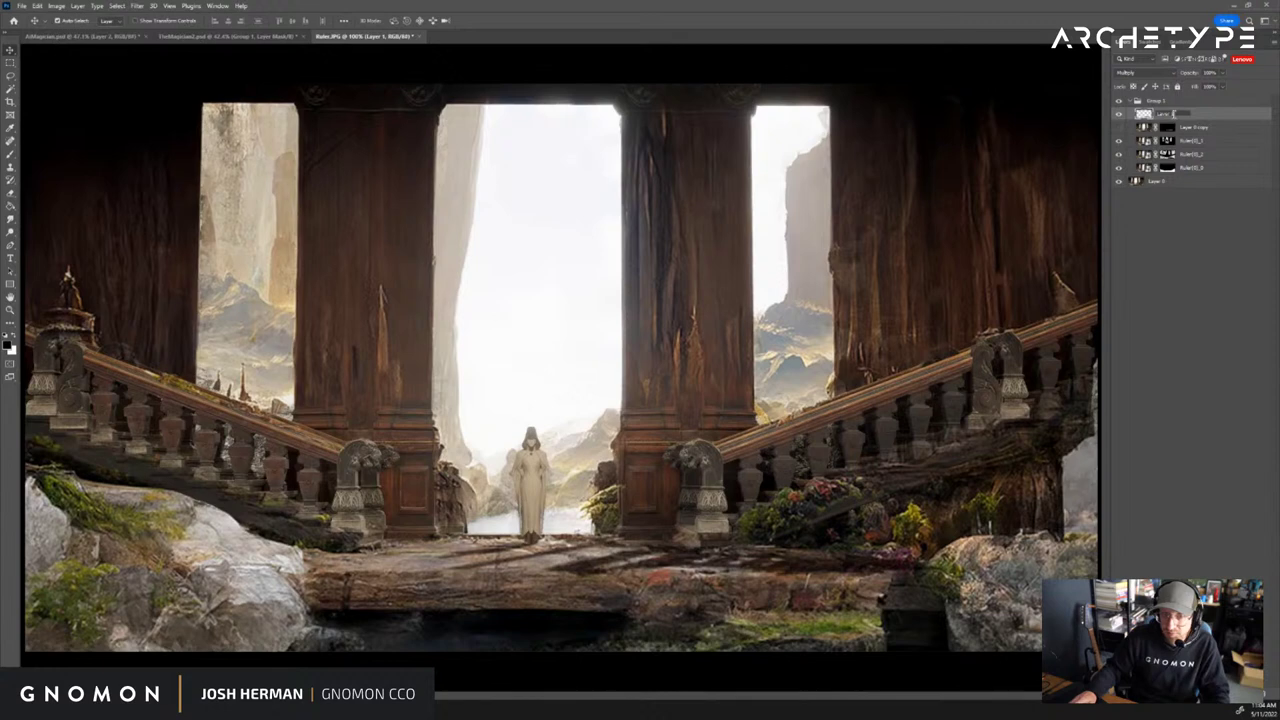
pyautogui.write('Shadow')
pyautogui.press('Return')
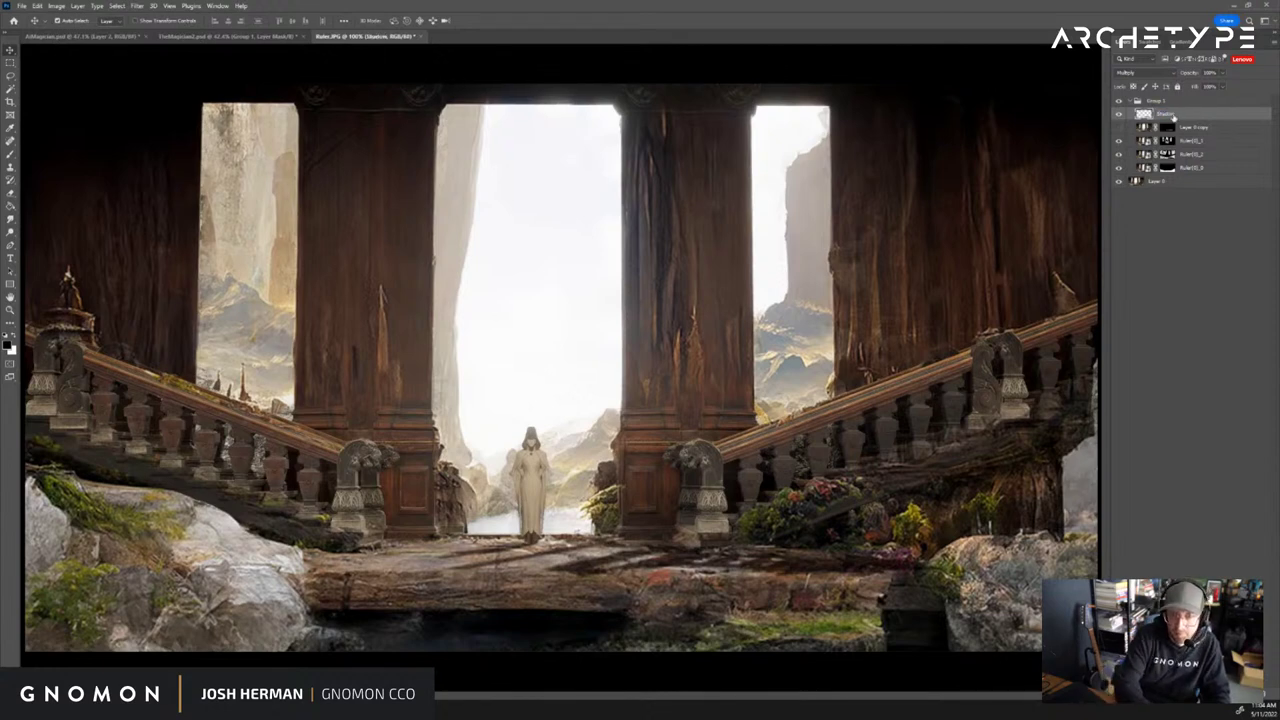
# Try Normal blending on the Shadow layer to compare the effect, and return it to Multiply
pyautogui.press('b')
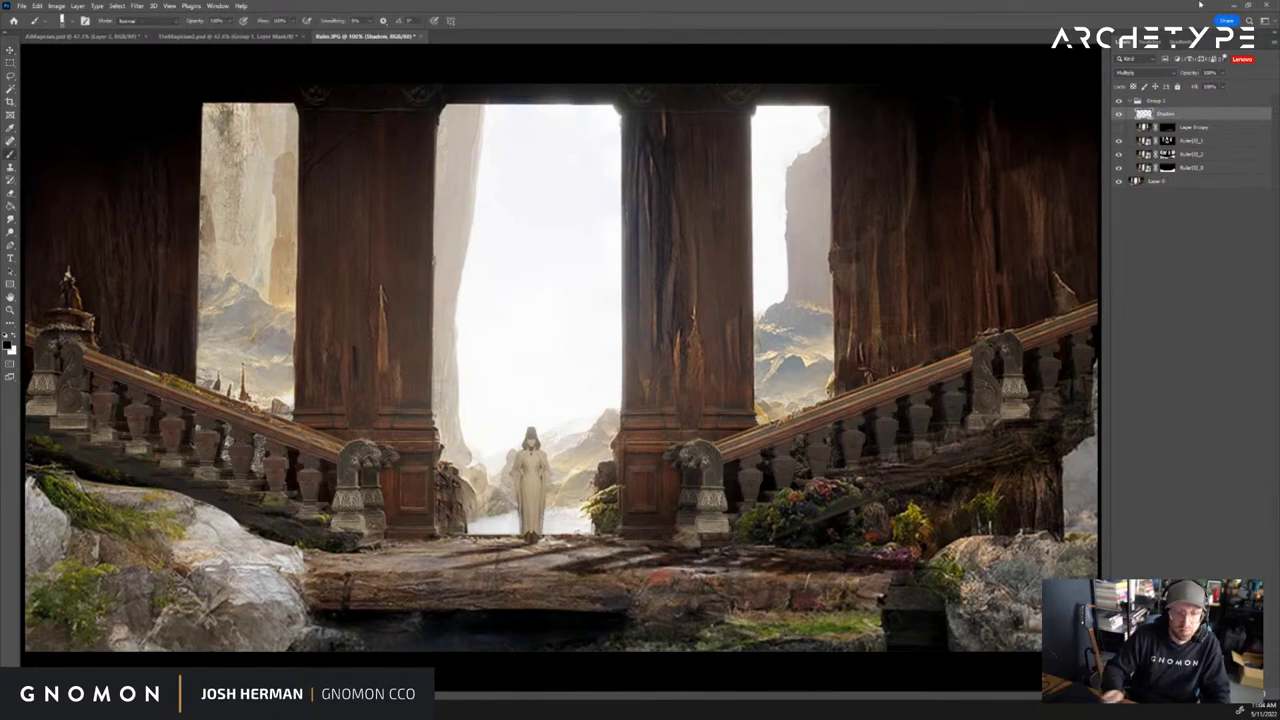
pyautogui.click(1145, 73)
pyautogui.click(1150, 86)
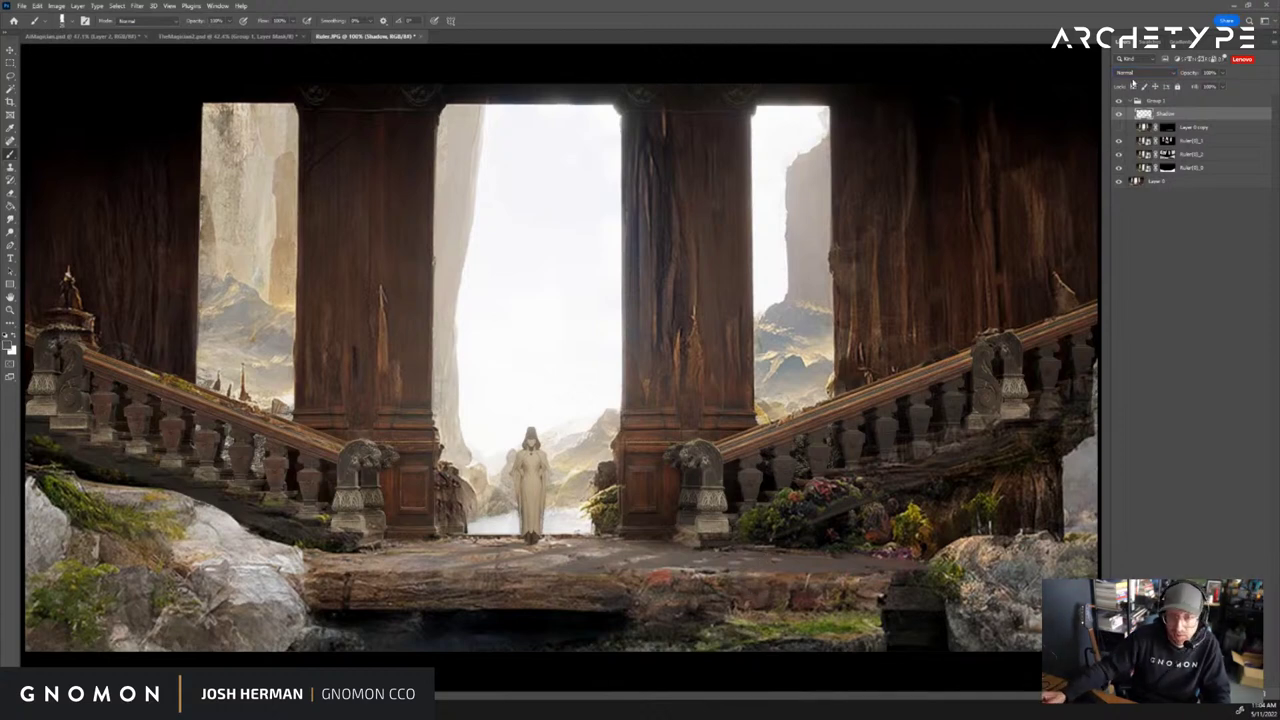
pyautogui.click(1140, 73)
pyautogui.click(1150, 120)
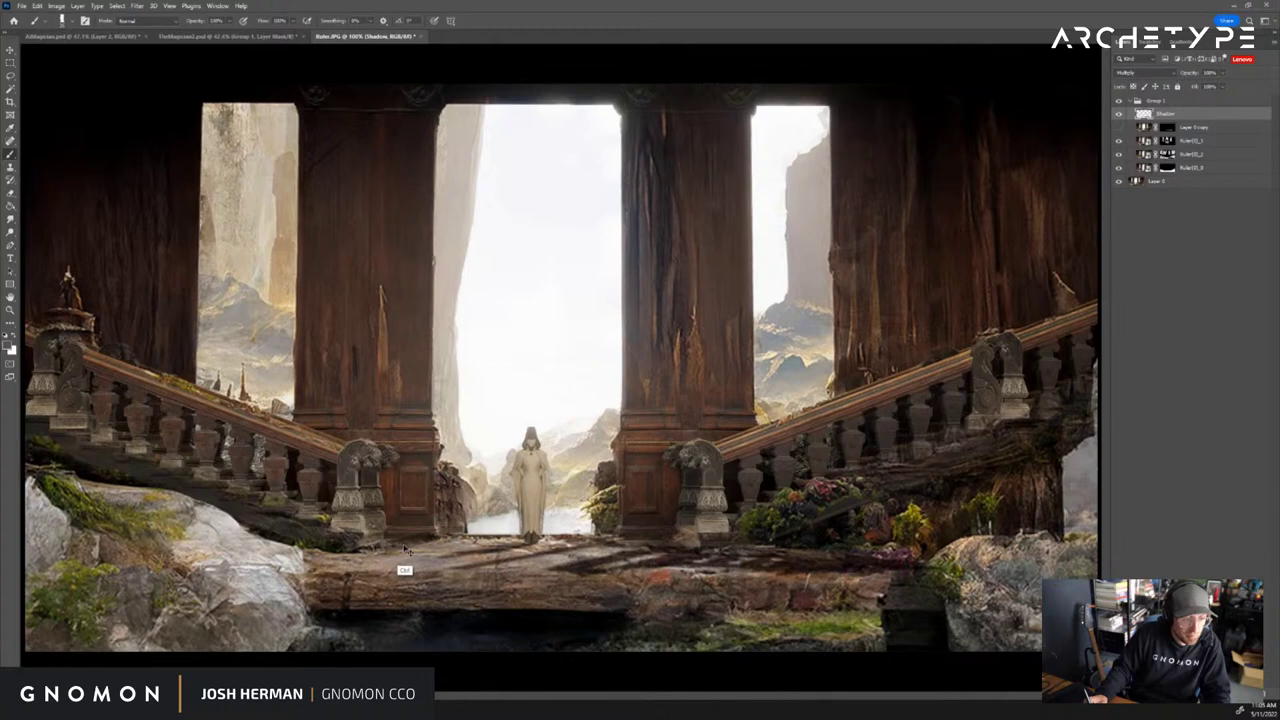
# Brush extra shadow onto the Shadow layer over the platform's left end and along its front edge
pyautogui.moveTo(405, 540)
pyautogui.mouseDown()
pyautogui.moveTo(310, 555)
pyautogui.moveTo(305, 538)
pyautogui.mouseUp()
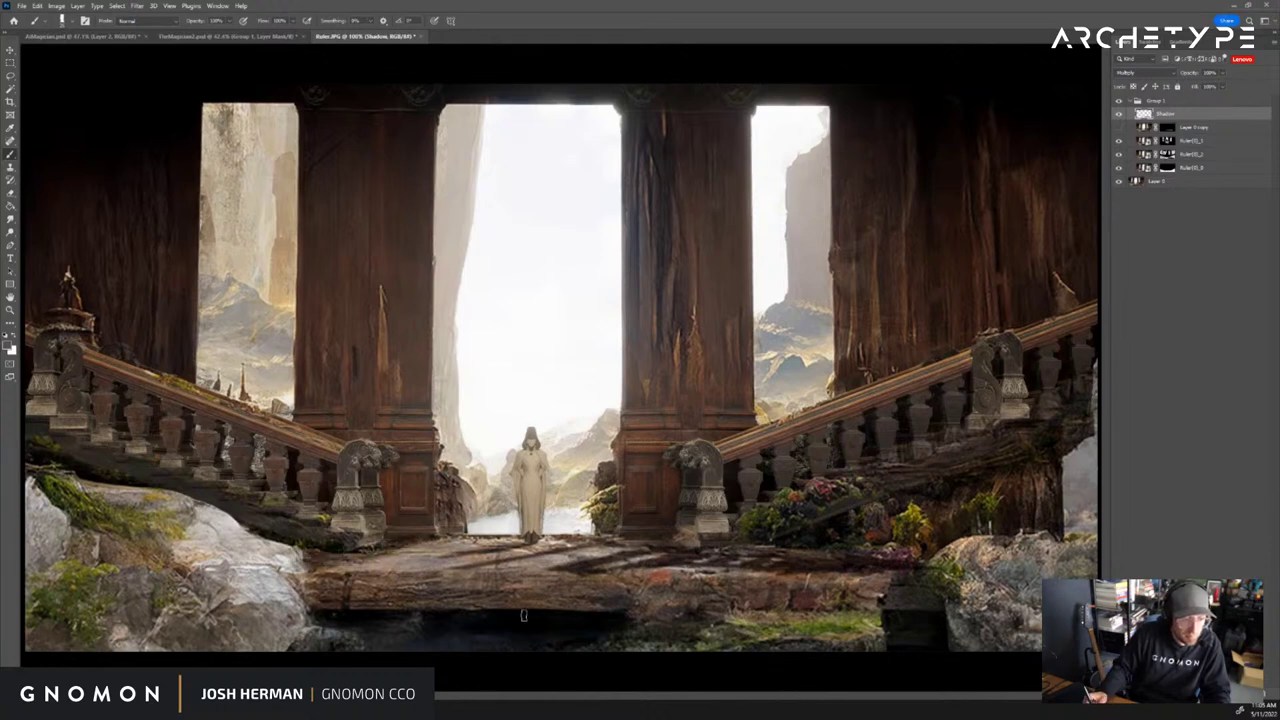
pyautogui.moveTo(330, 590)
pyautogui.mouseDown()
pyautogui.moveTo(312, 604)
pyautogui.moveTo(565, 574)
pyautogui.mouseUp()
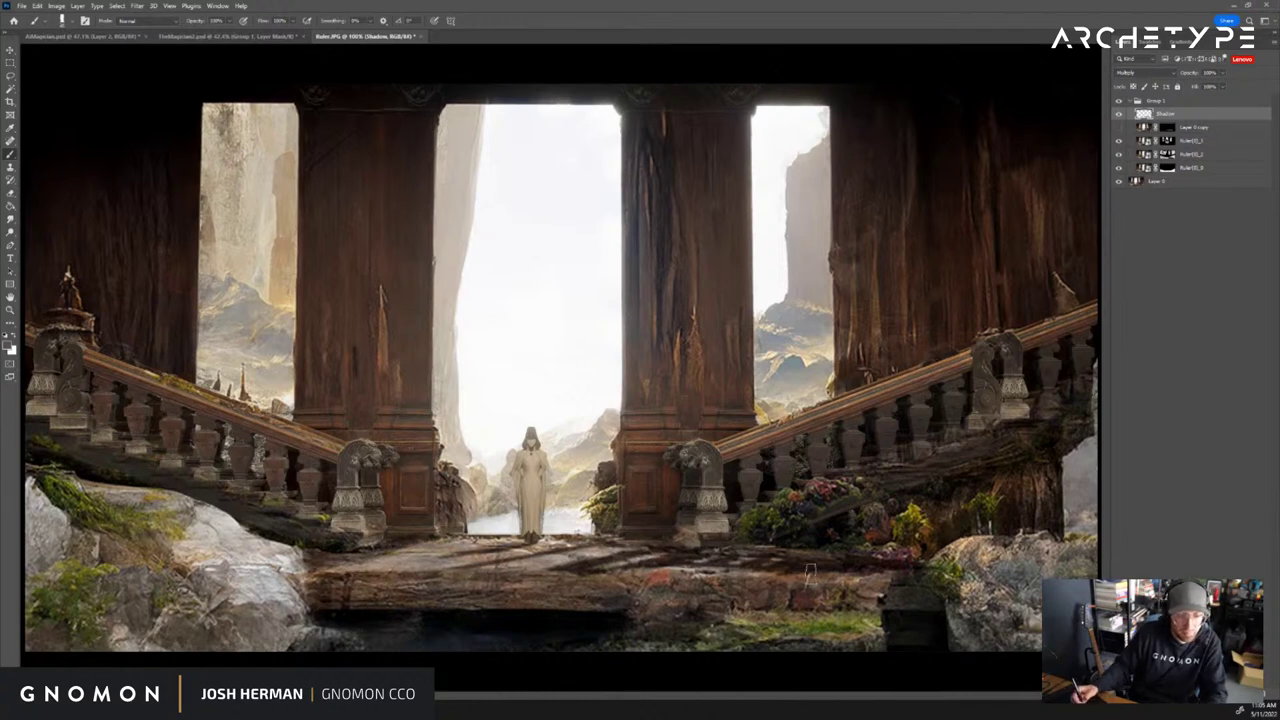
pyautogui.keyDown('shift'); pyautogui.click(326, 598); pyautogui.keyUp('shift')
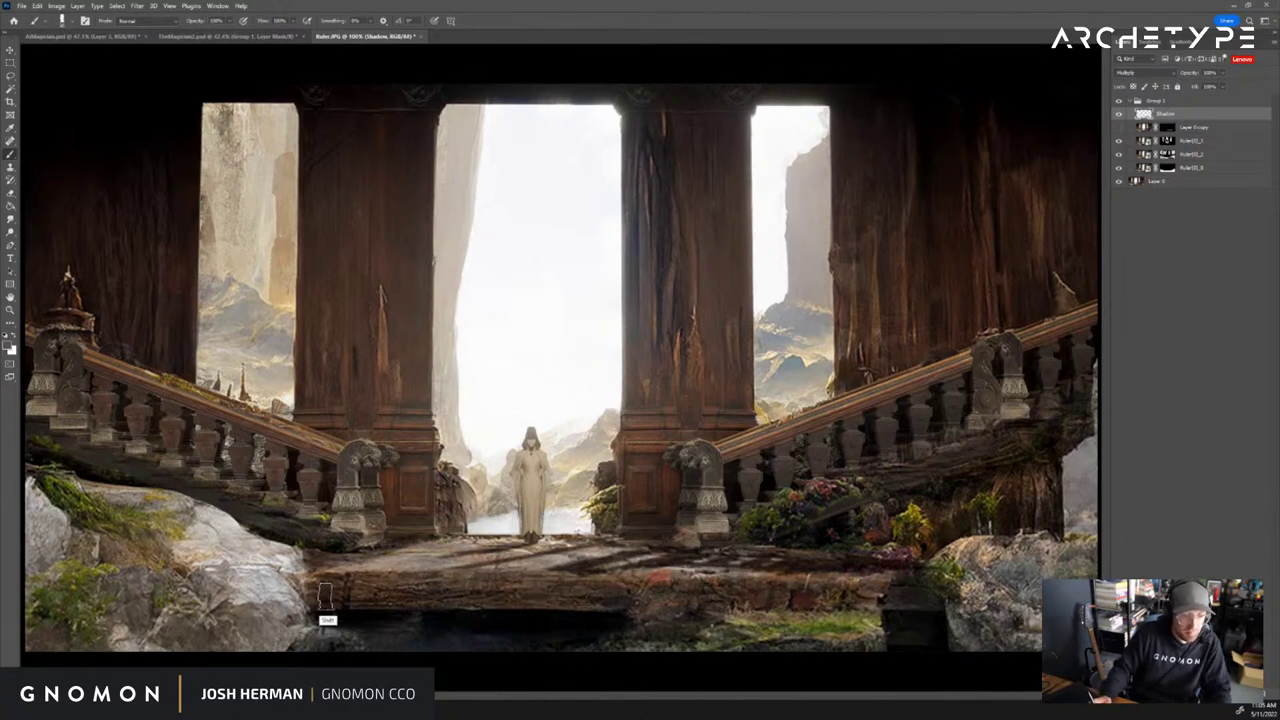
pyautogui.press('z')
pyautogui.keyDown('alt'); pyautogui.click(490, 596); pyautogui.keyUp('alt')
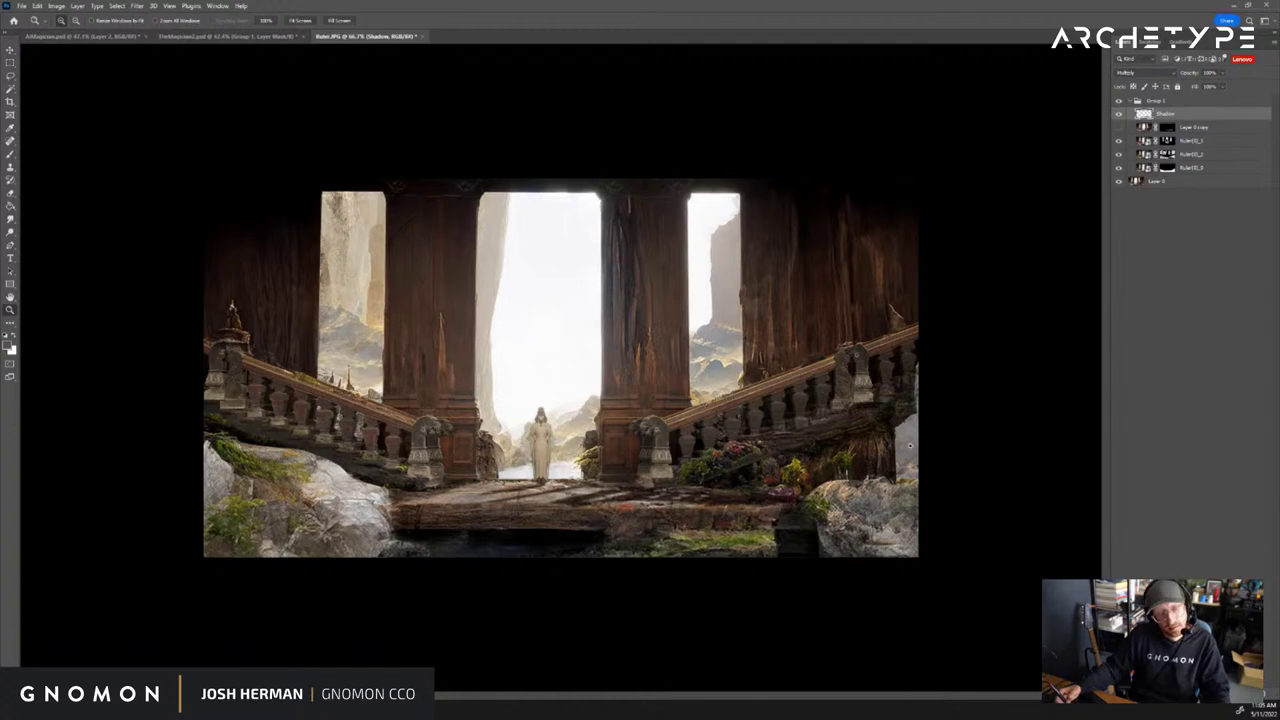
pyautogui.click(523, 499)
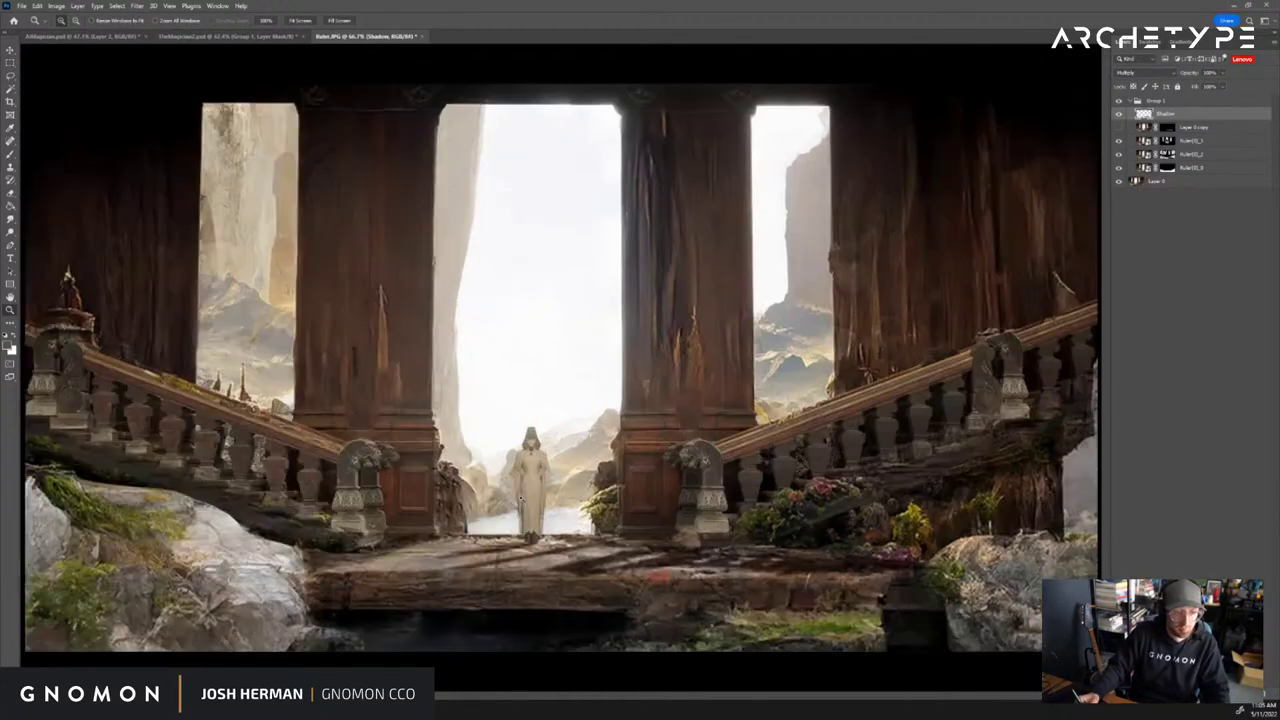
# Try a shadow brush stroke across the platform at the statue's feet and undo it
pyautogui.press('b')
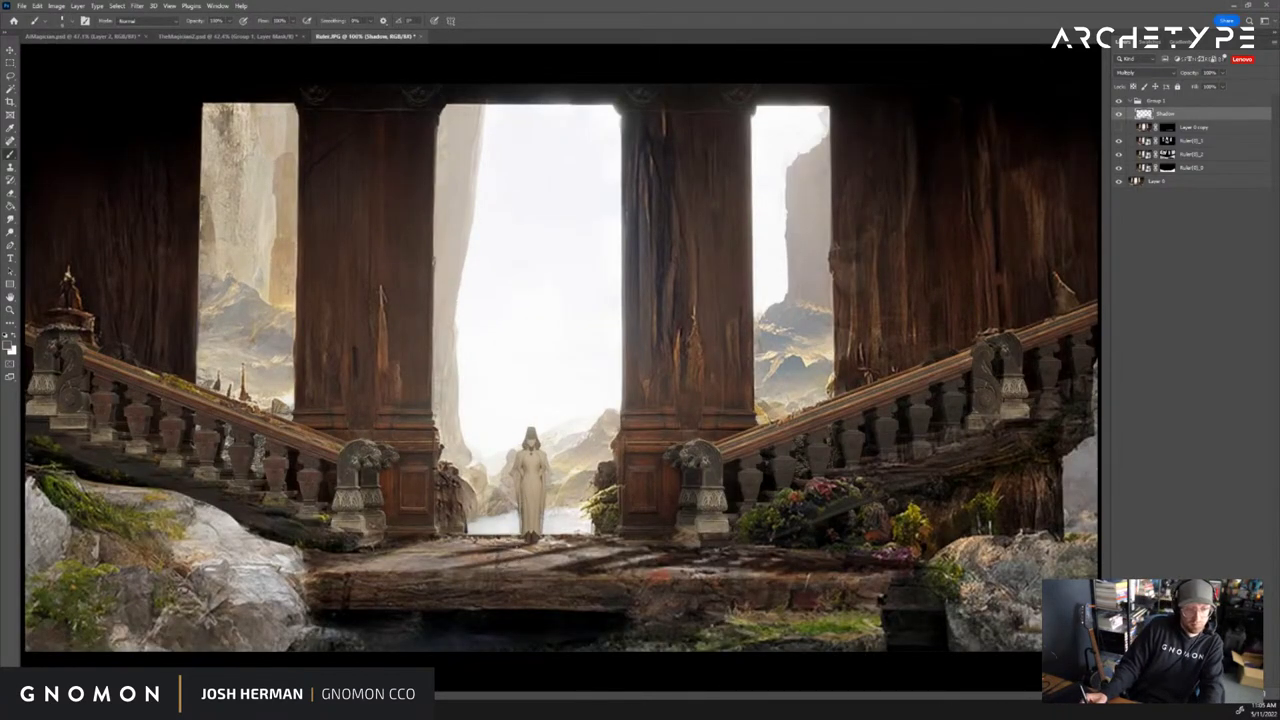
pyautogui.moveTo(528, 543)
pyautogui.mouseDown()
pyautogui.moveTo(444, 558)
pyautogui.moveTo(612, 535)
pyautogui.mouseUp()
pyautogui.hotkey('ctrl', 'z')
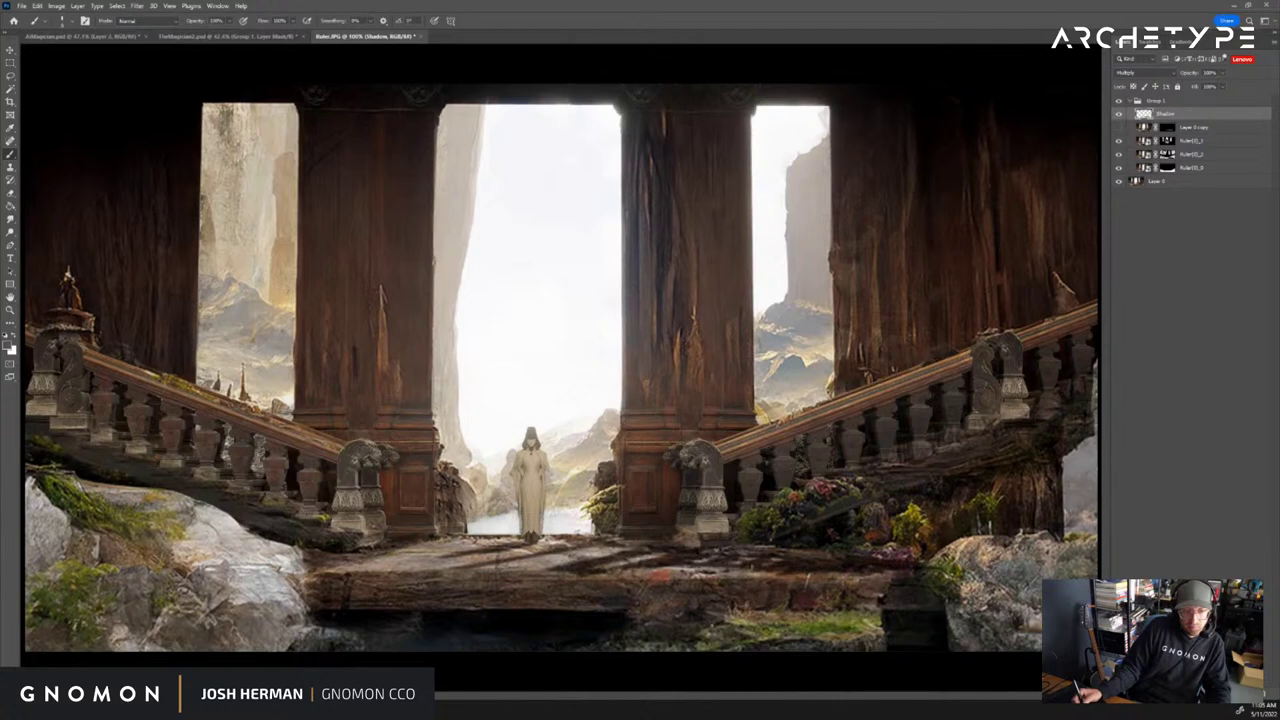
# Try to save a copy of the composite to the Desktop in Photoshop format as Ruler1
pyautogui.press('z')
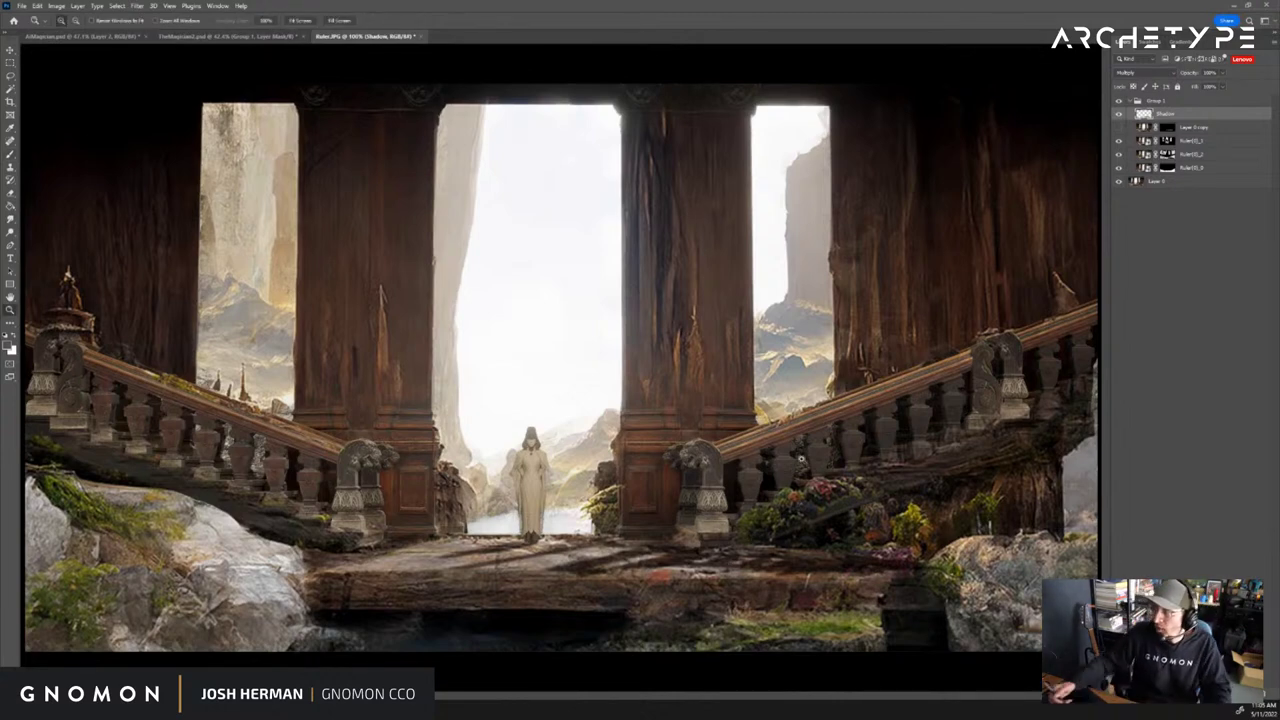
pyautogui.keyDown('alt'); pyautogui.click(586, 356); pyautogui.keyUp('alt')
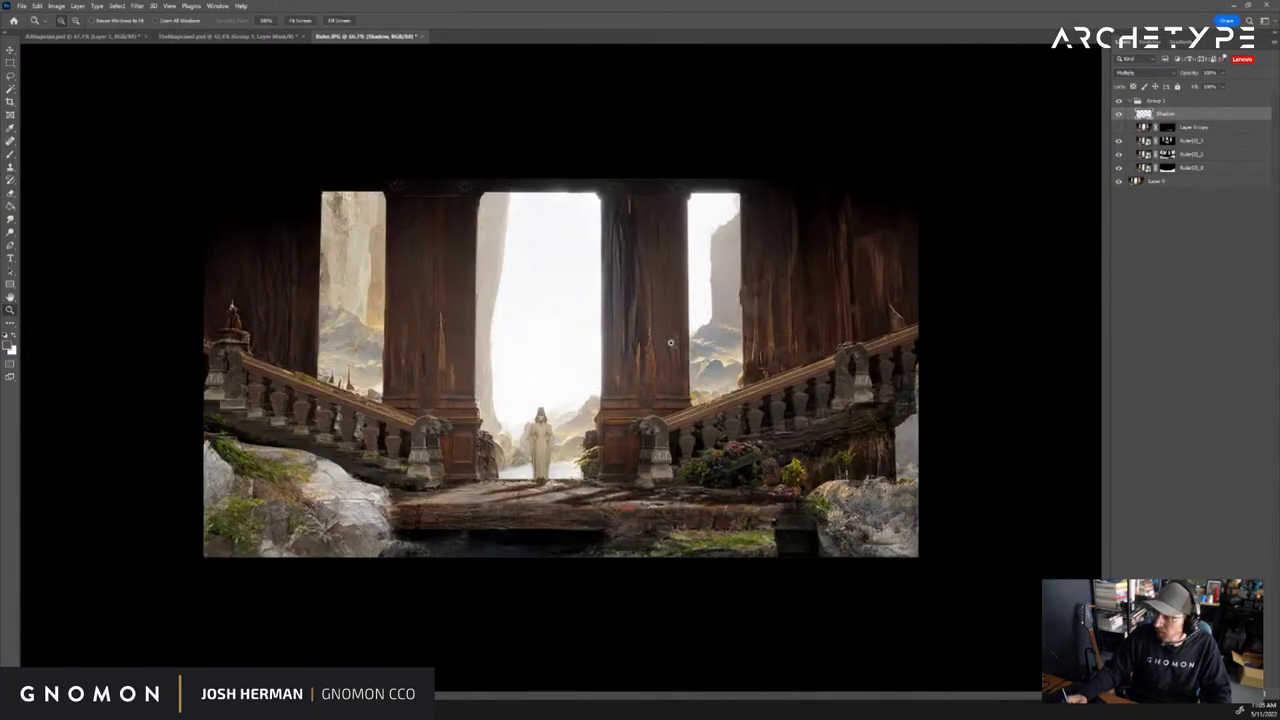
pyautogui.hotkey('ctrl', 'shift', 's')
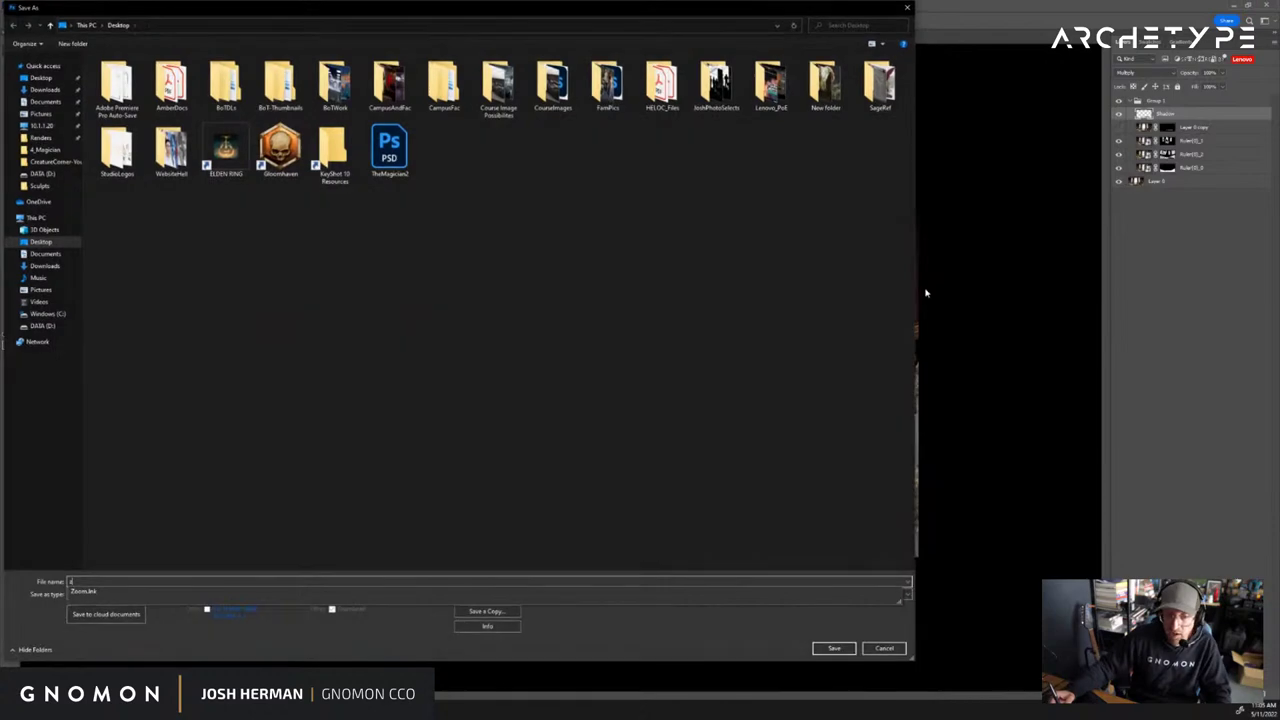
pyautogui.click(884, 648)
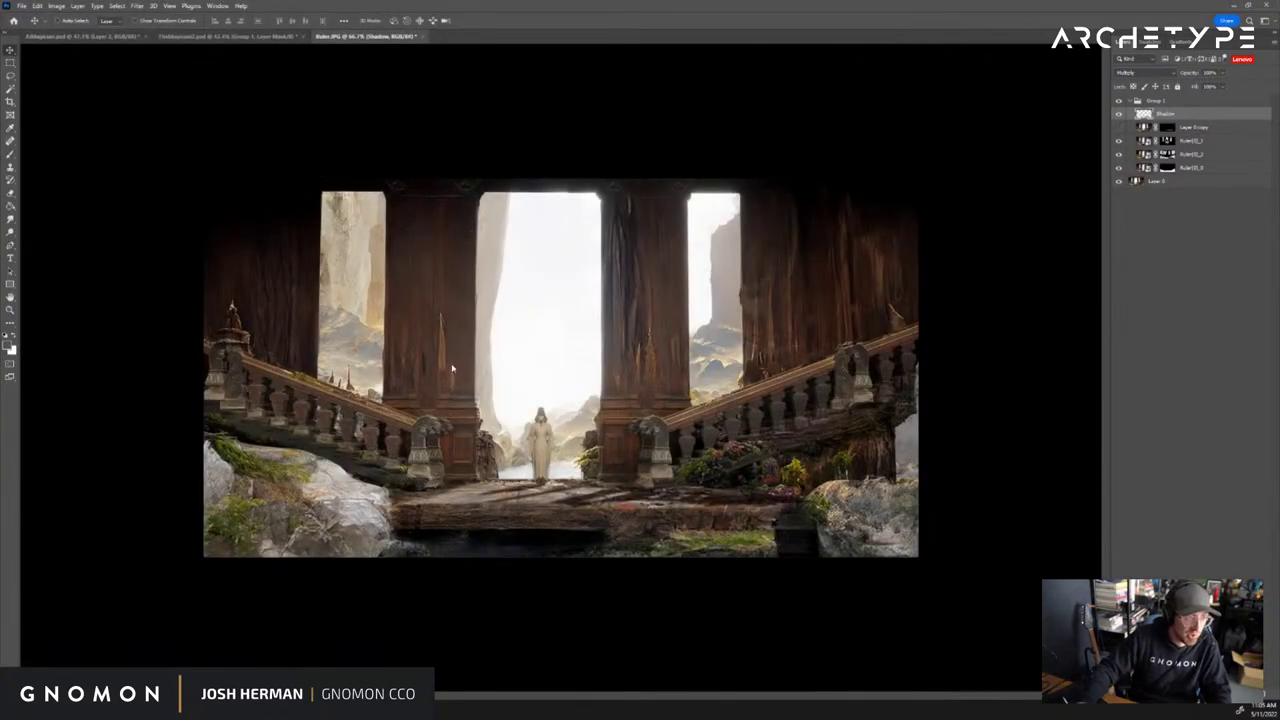
pyautogui.hotkey('ctrl', 'alt', 's')
pyautogui.click(173, 595)
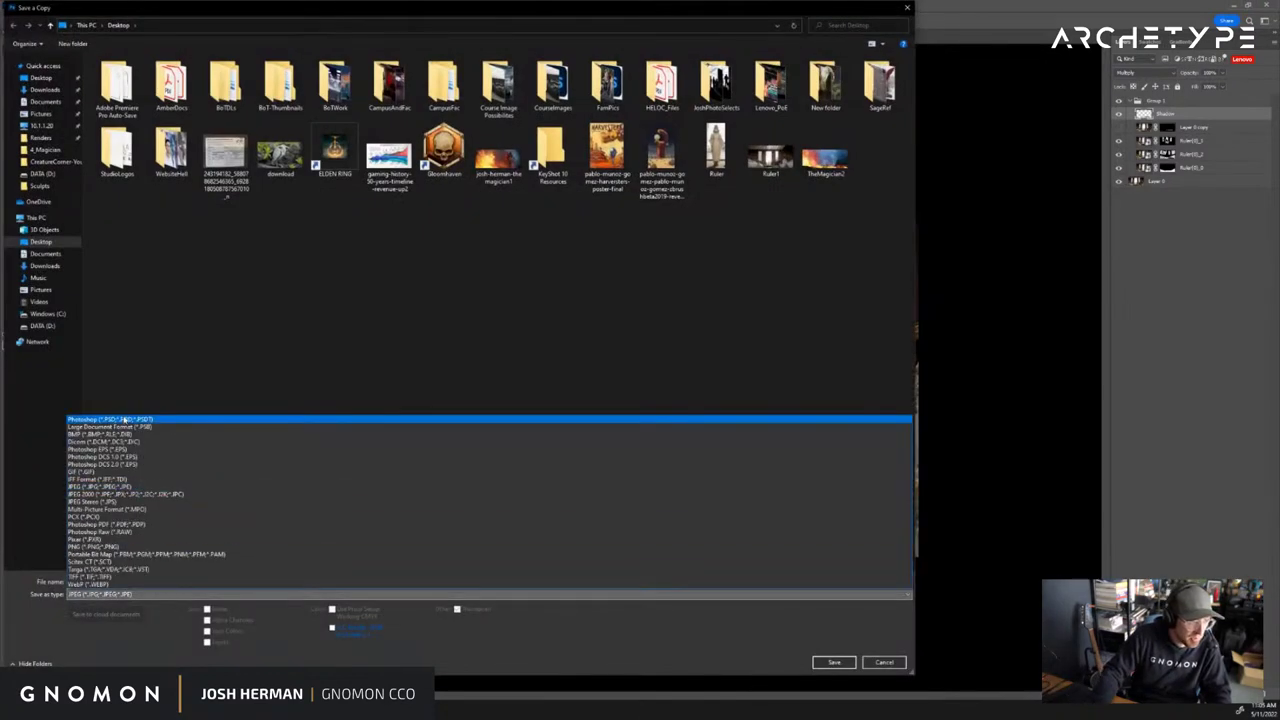
pyautogui.click(126, 421)
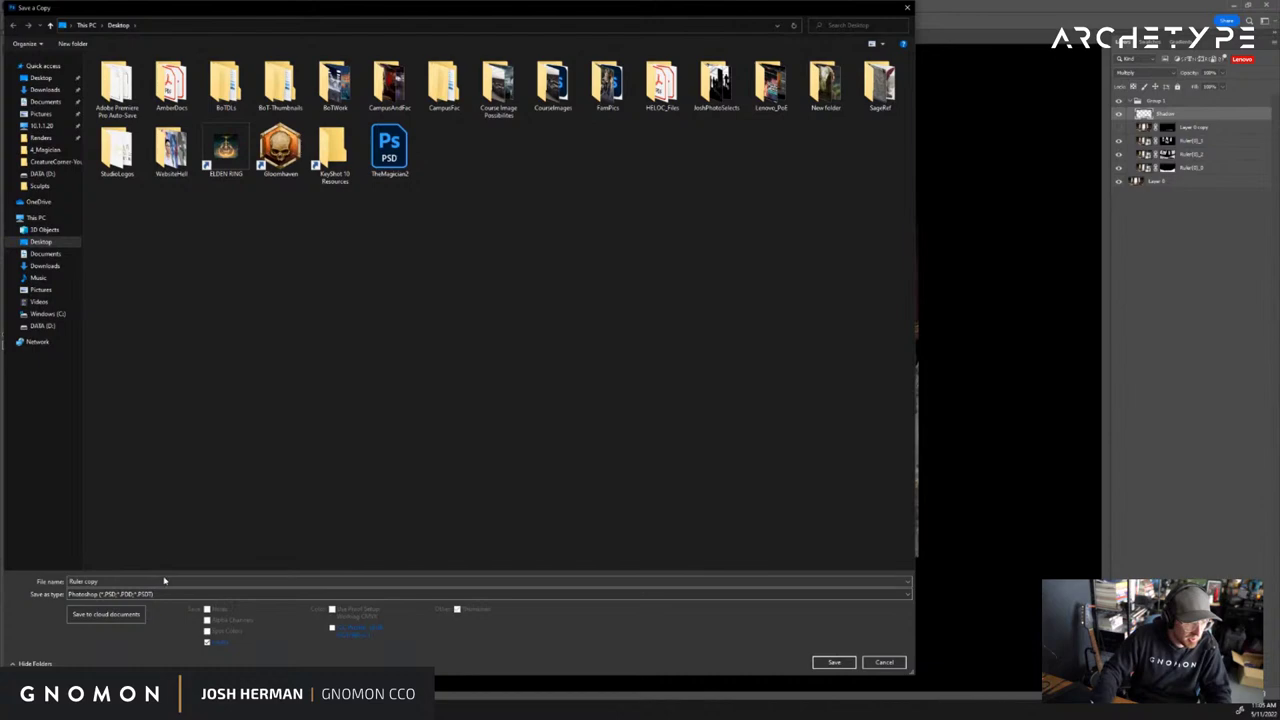
pyautogui.click(103, 581)
pyautogui.moveTo(98, 582); pyautogui.dragTo(83, 582)
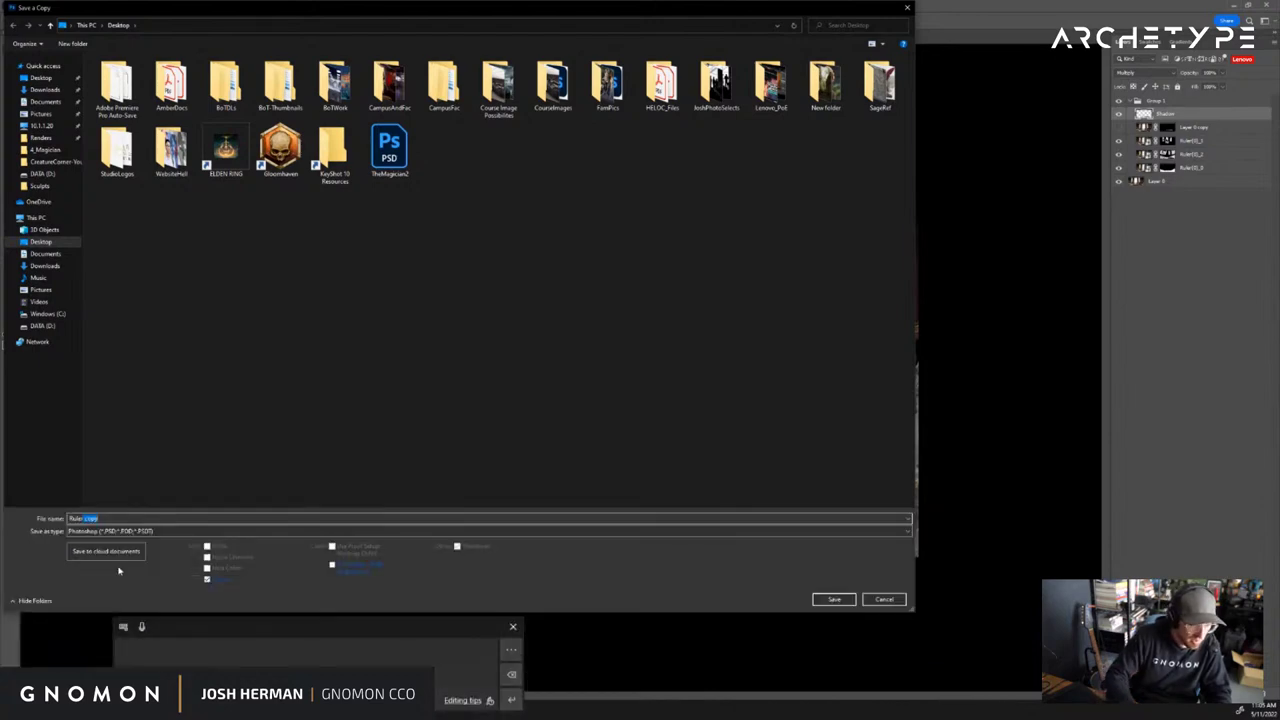
pyautogui.write('1')
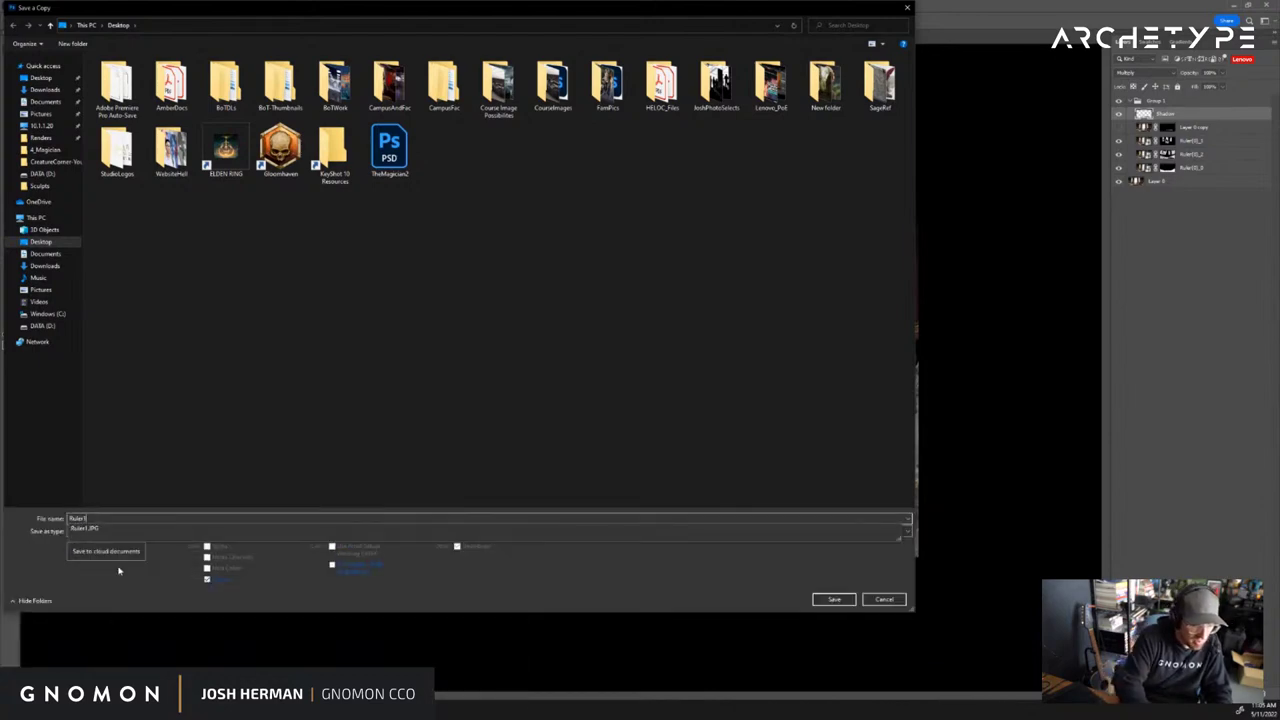
pyautogui.press('Return')
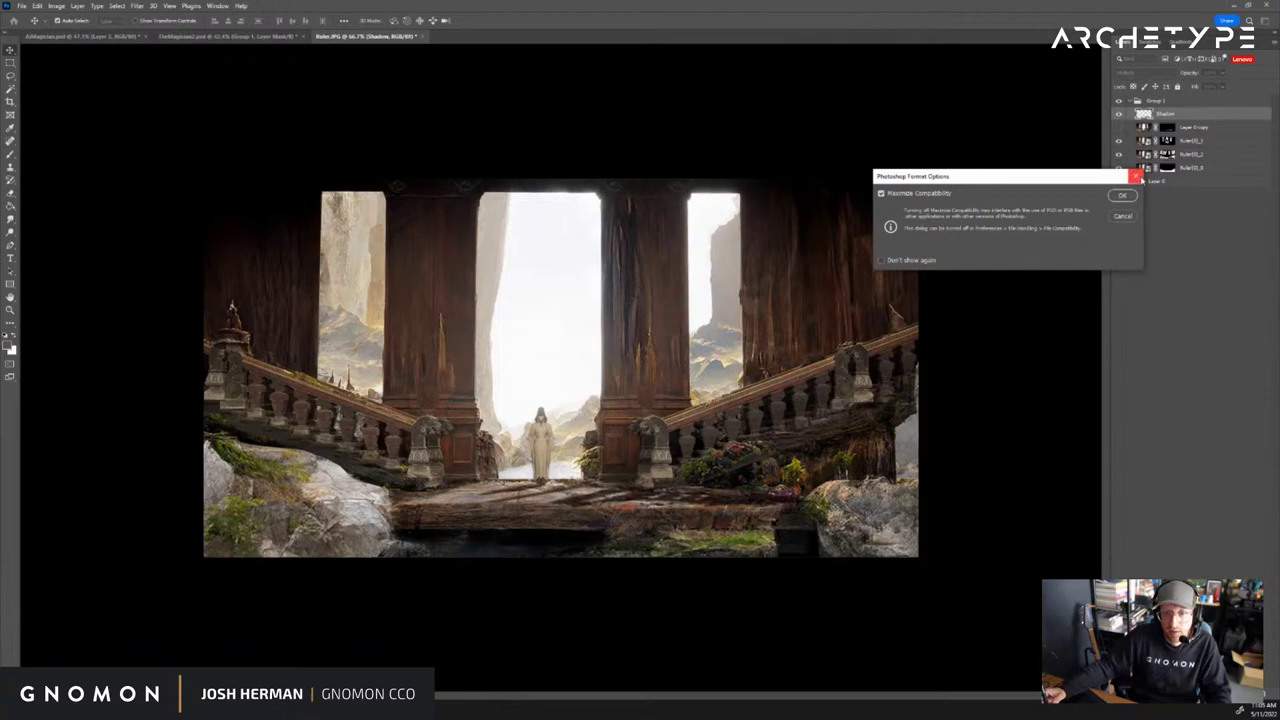
pyautogui.click(1136, 177)
# Delete the hidden masked copy of the original image from the layer group
pyautogui.press('z')
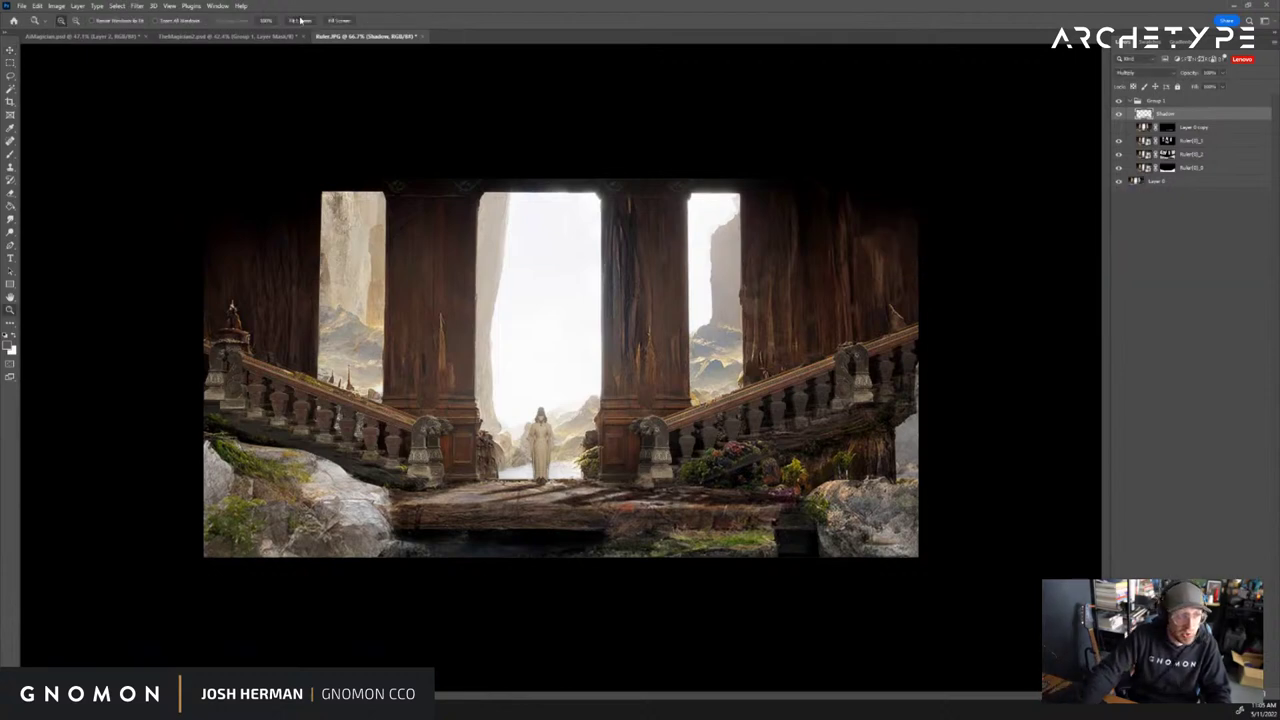
pyautogui.click(302, 20)
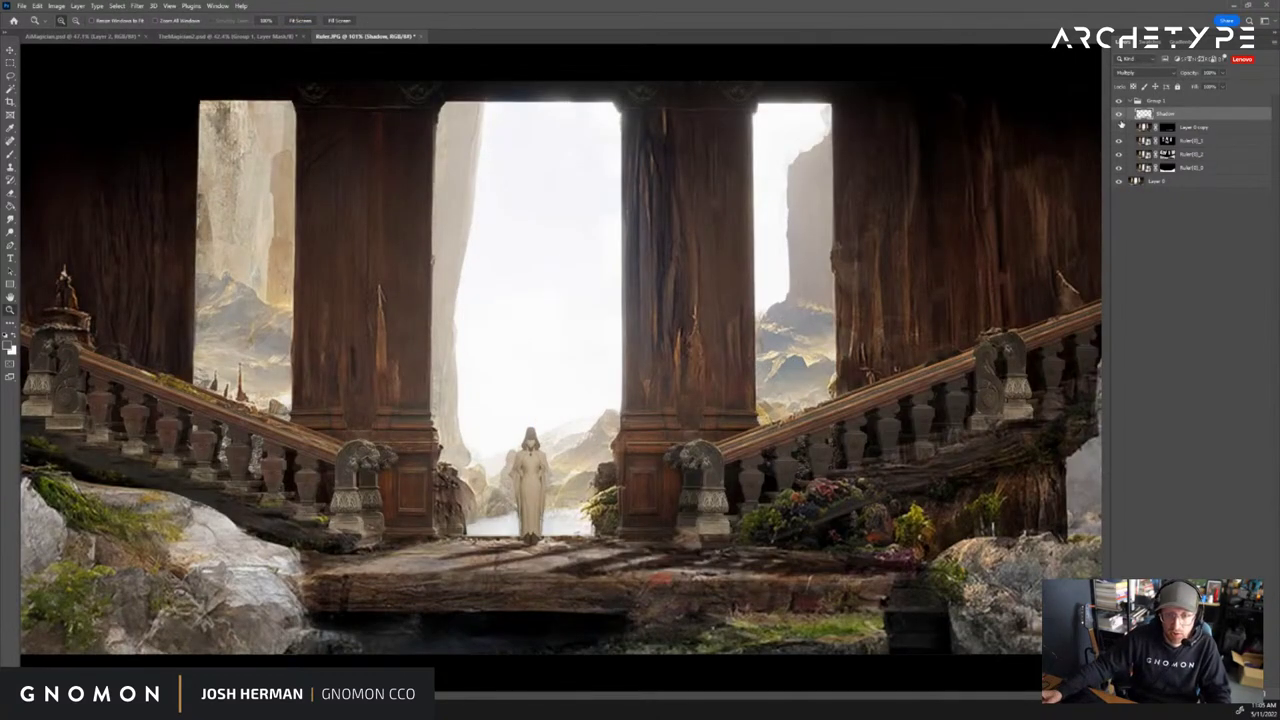
pyautogui.click(1205, 127)
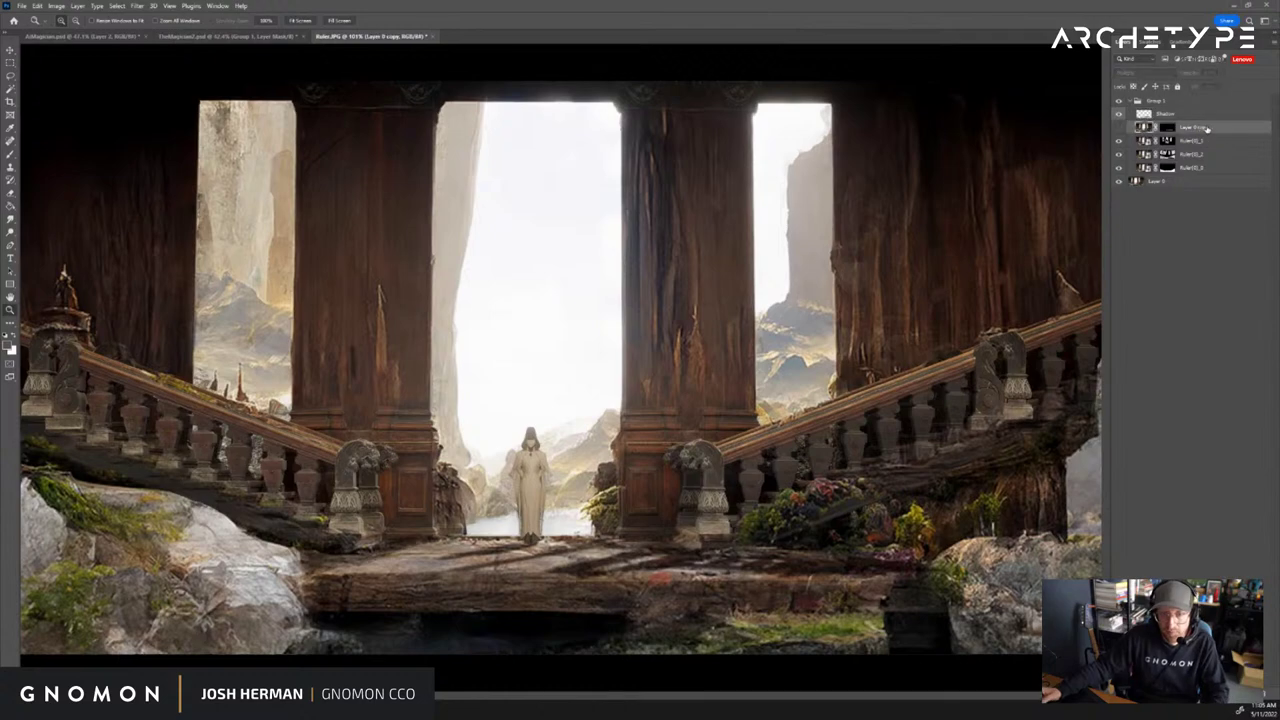
pyautogui.press('Delete')
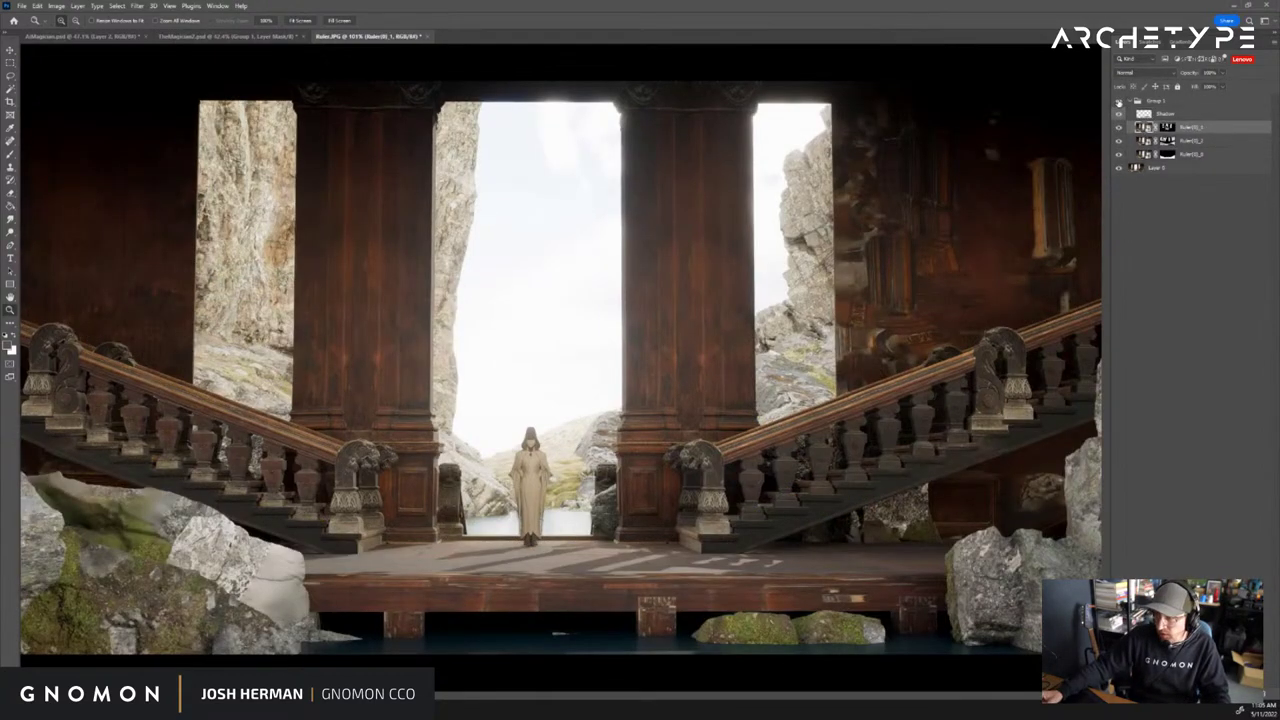
# Compare the original render with the blended version by repeatedly hiding and showing the whole layer group
pyautogui.click(1119, 101)
pyautogui.click(1120, 102)
pyautogui.click(1120, 102)
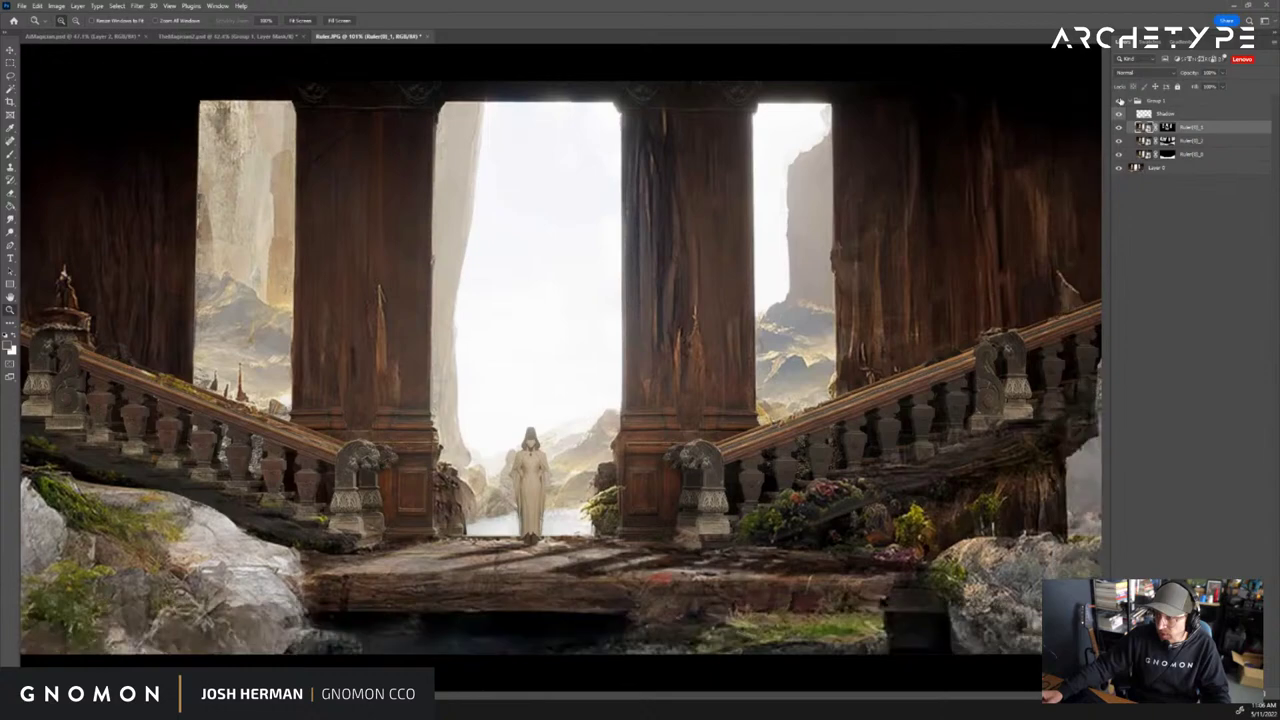
pyautogui.click(1120, 102)
pyautogui.click(1120, 102)
pyautogui.click(1120, 102)
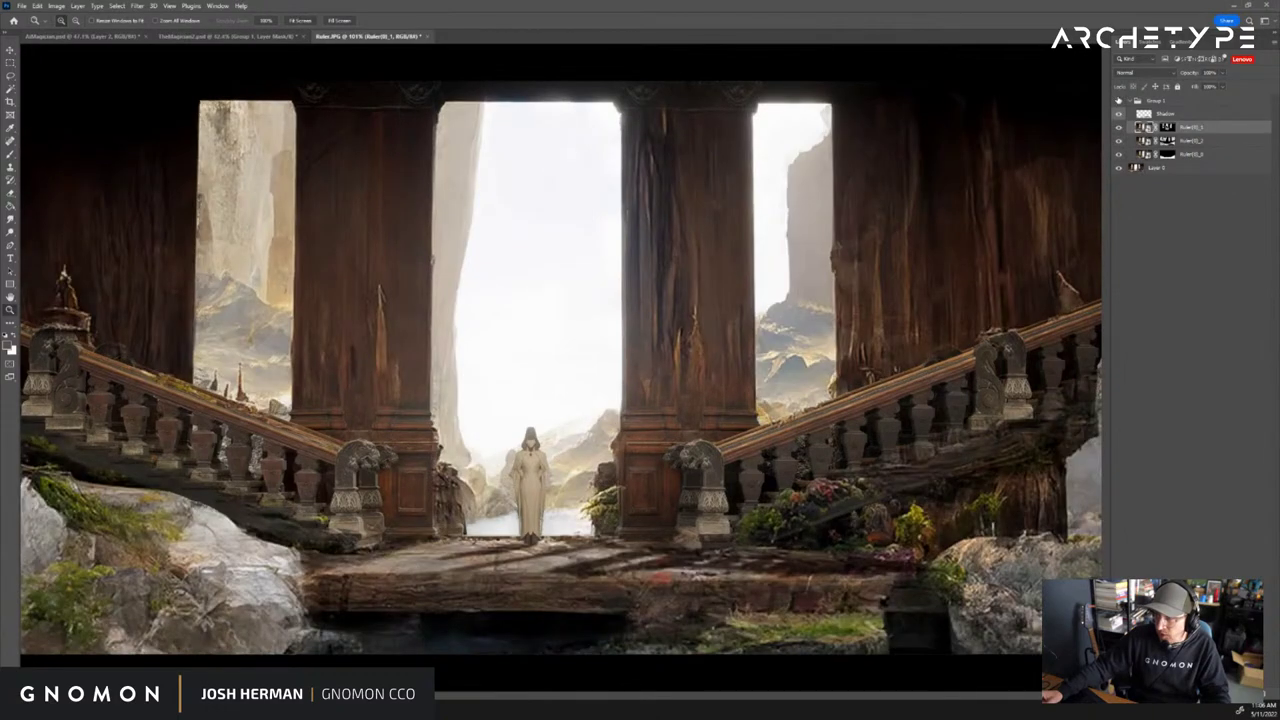
pyautogui.click(1119, 101)
pyautogui.click(1119, 101)
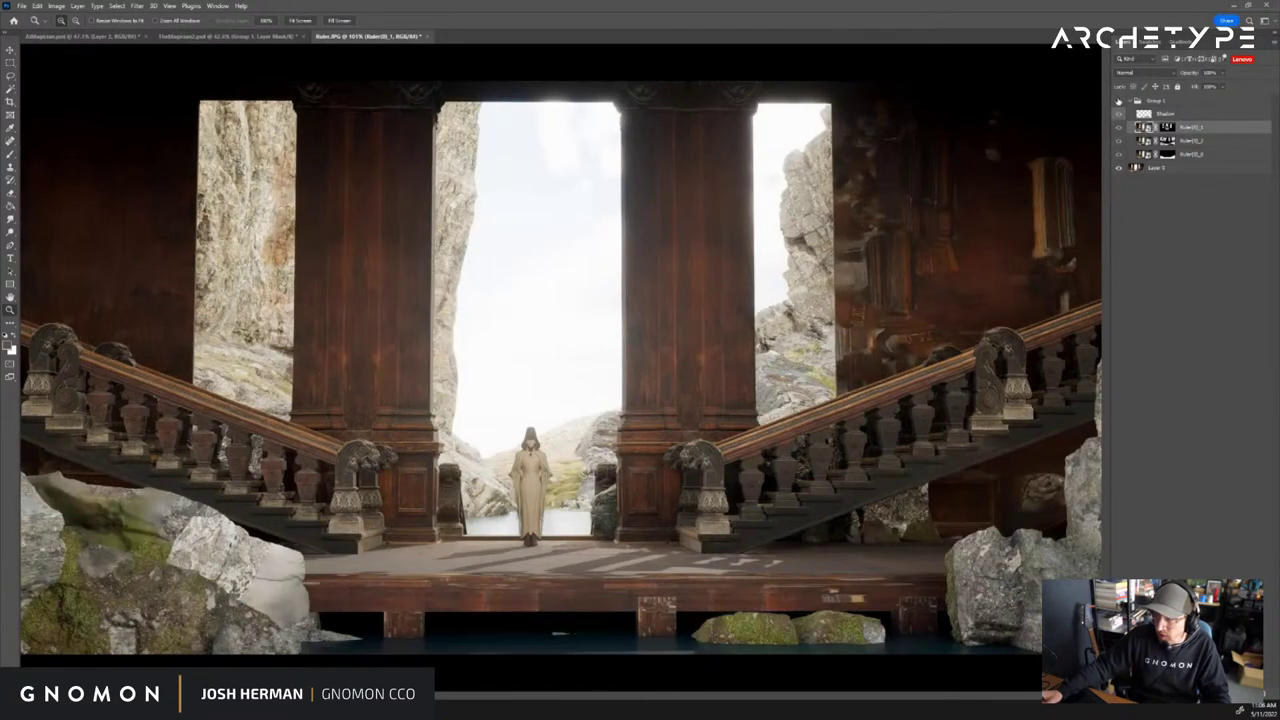
pyautogui.click(1119, 101)
pyautogui.click(1119, 101)
pyautogui.click(1119, 101)
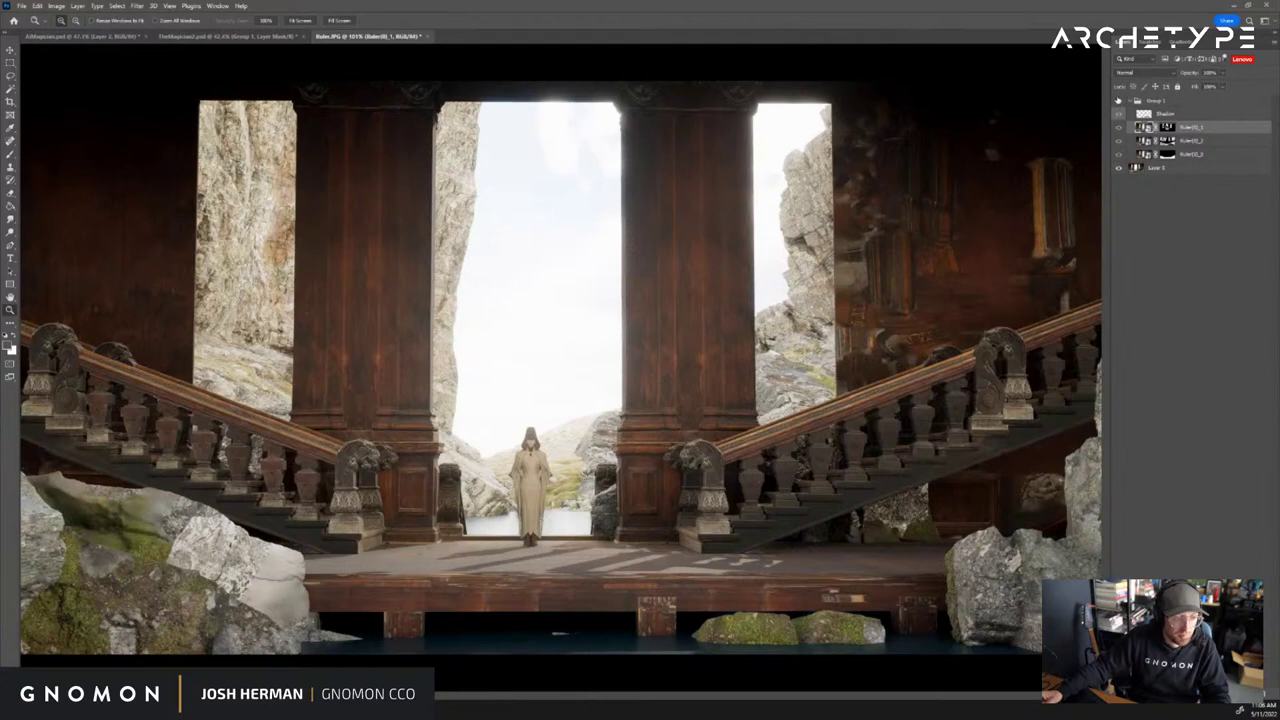
pyautogui.click(1119, 101)
pyautogui.click(1119, 101)
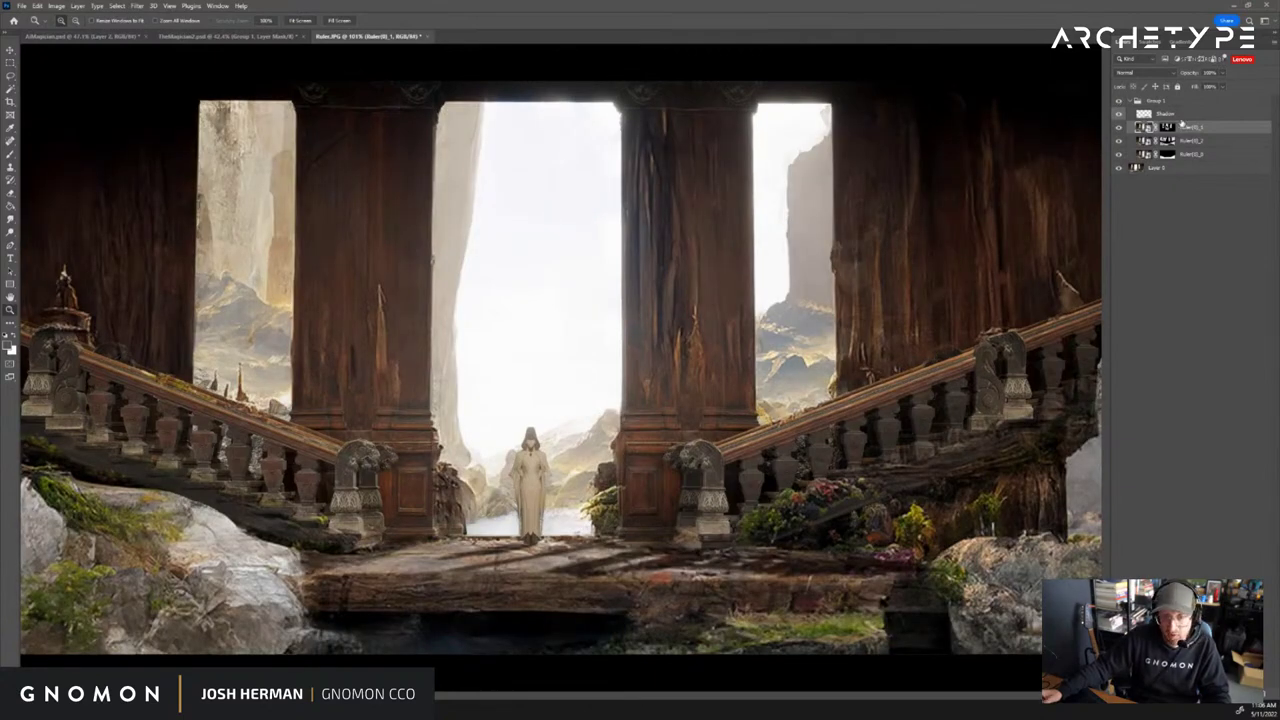
# Copy the merged visible image of the entire canvas onto a new layer above the group
pyautogui.click(1184, 116)
pyautogui.click(1189, 102)
pyautogui.hotkey('ctrl', 'a')
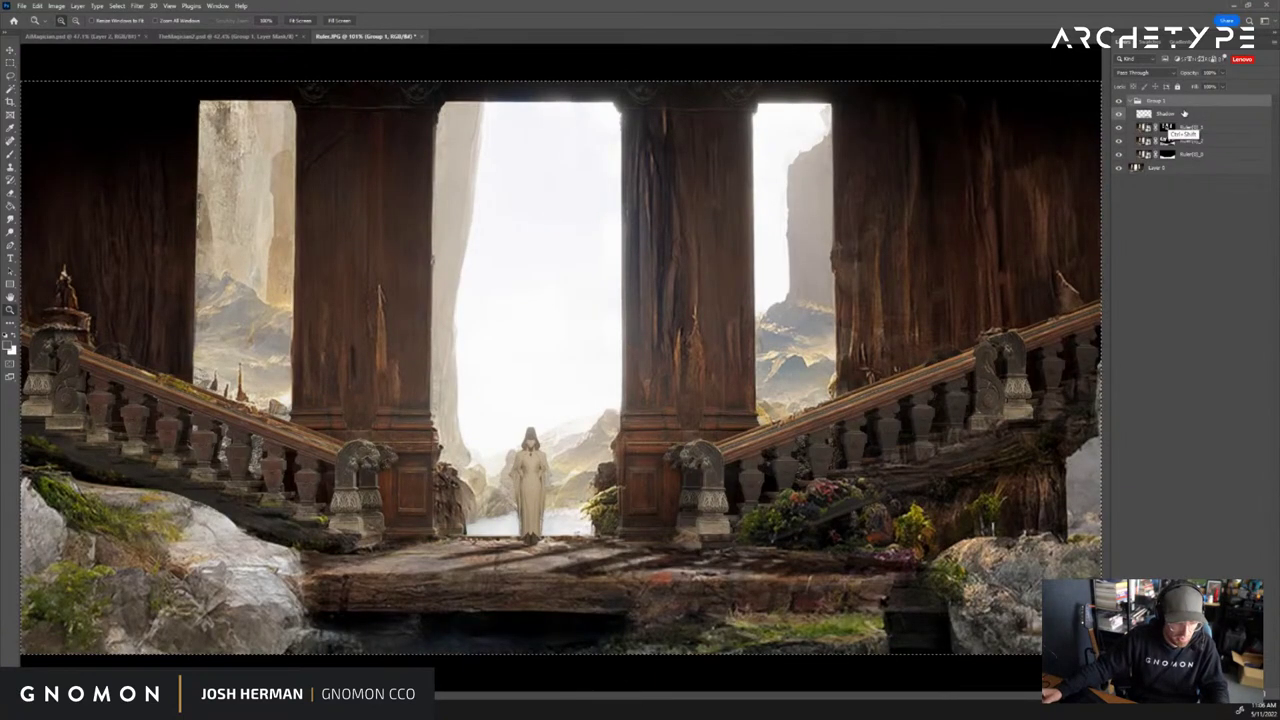
pyautogui.hotkey('ctrl', 'alt', 'shift', 'e')
pyautogui.moveTo(1178, 93); pyautogui.dragTo(1179, 94)
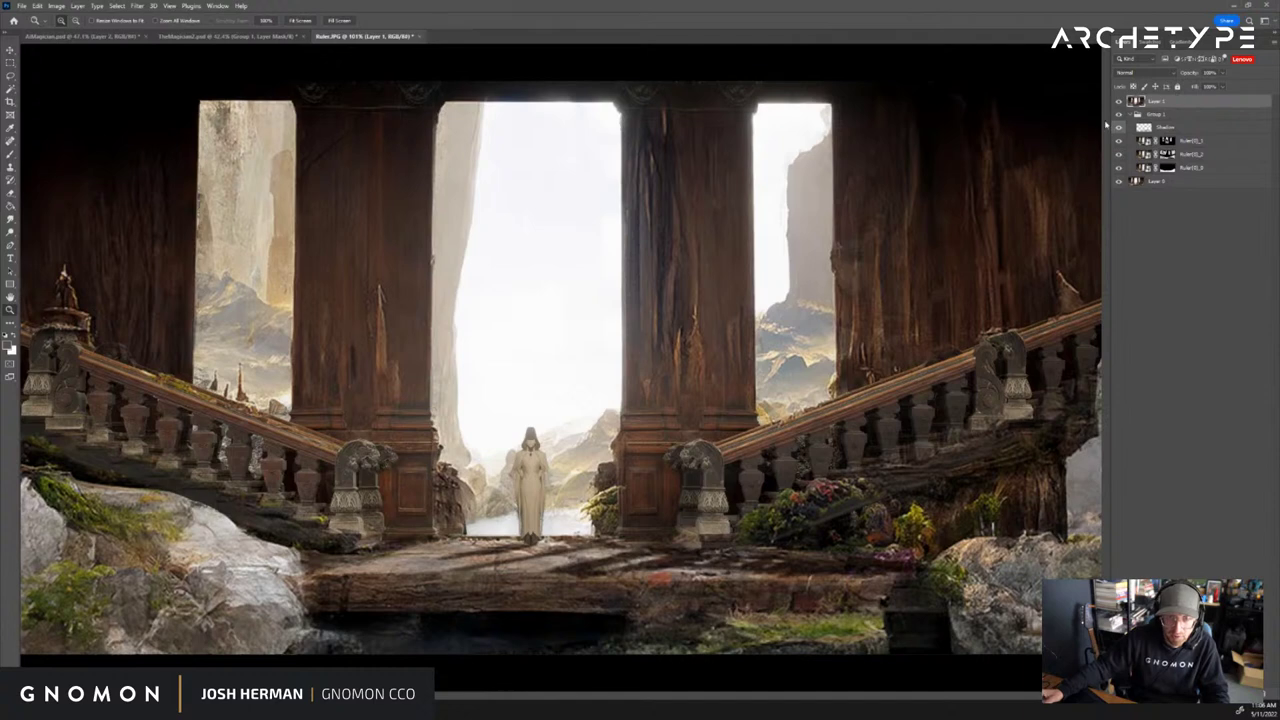
# Open the FX Box extension and apply its kingfisher painting effect to the merged Ruler image
pyautogui.click(218, 6)
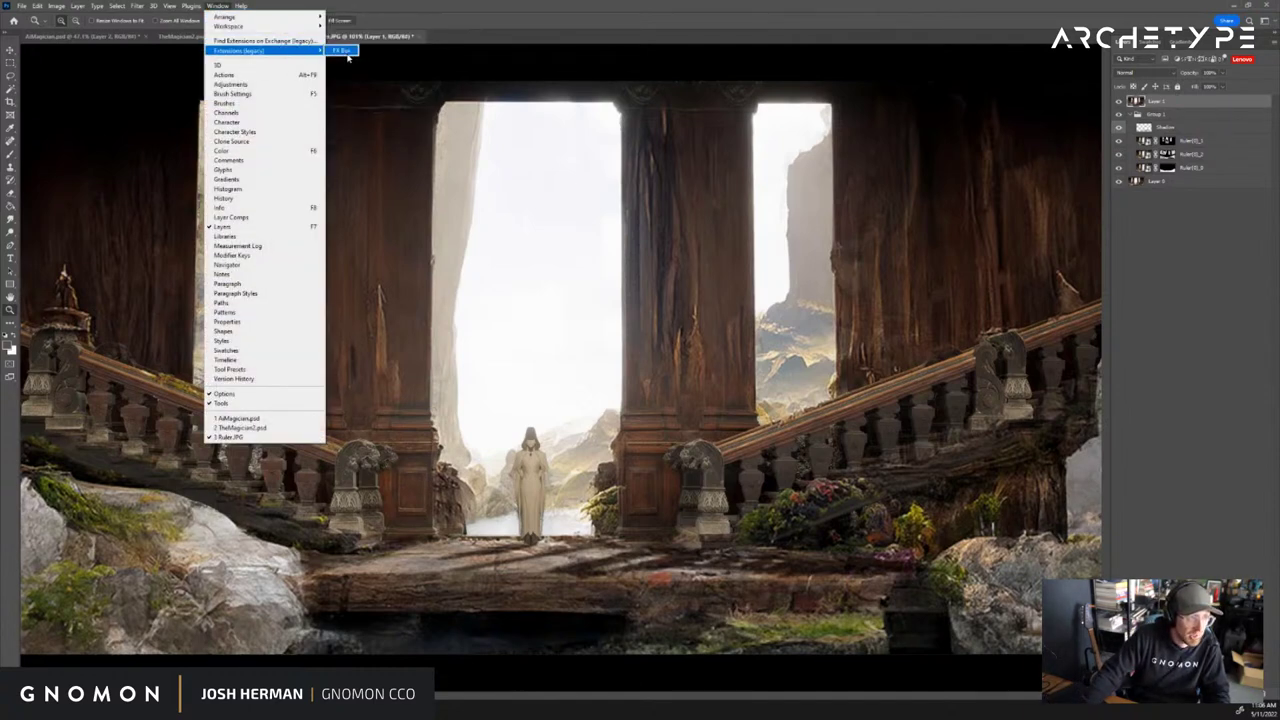
pyautogui.click(345, 51)
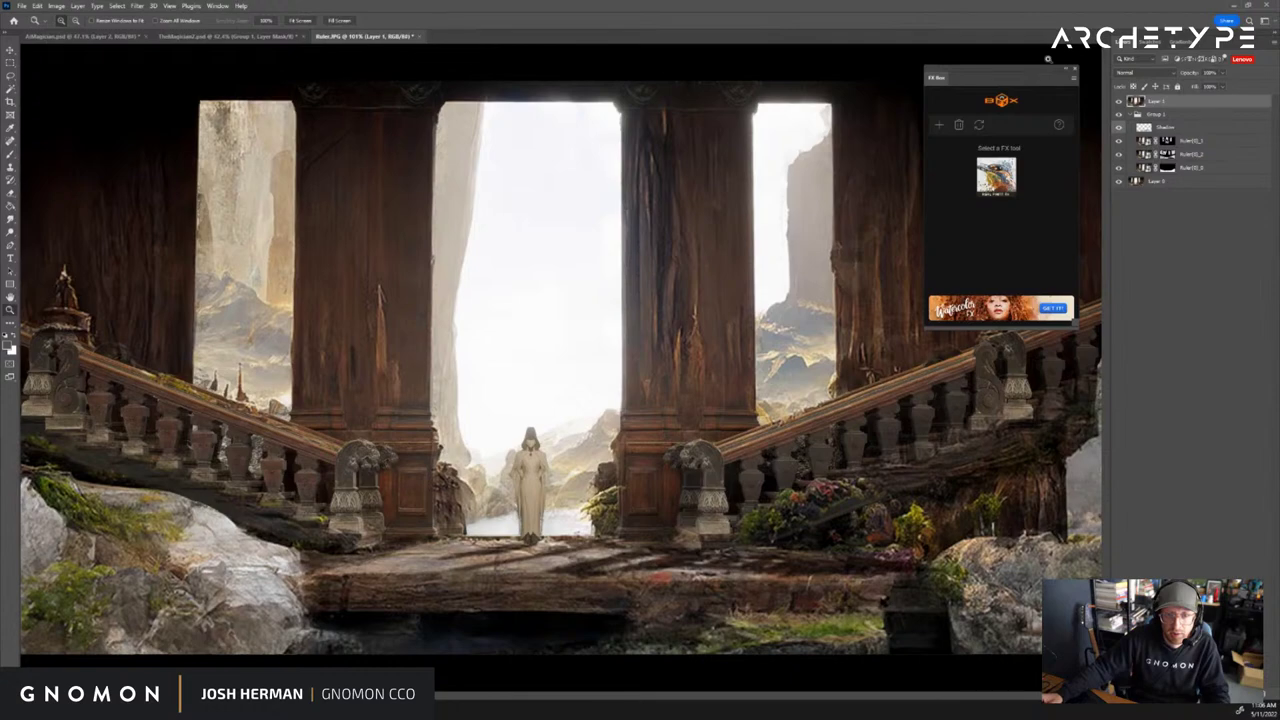
pyautogui.moveTo(1038, 76); pyautogui.dragTo(1046, 66)
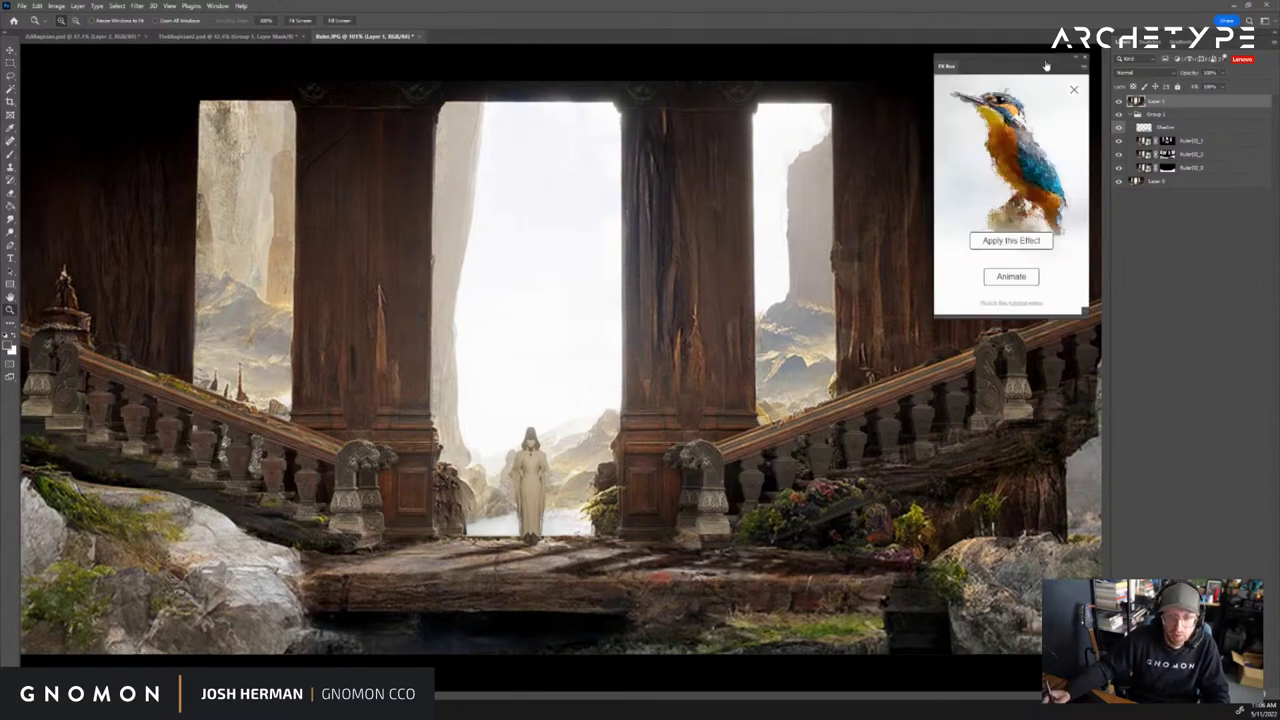
pyautogui.click(1011, 240)
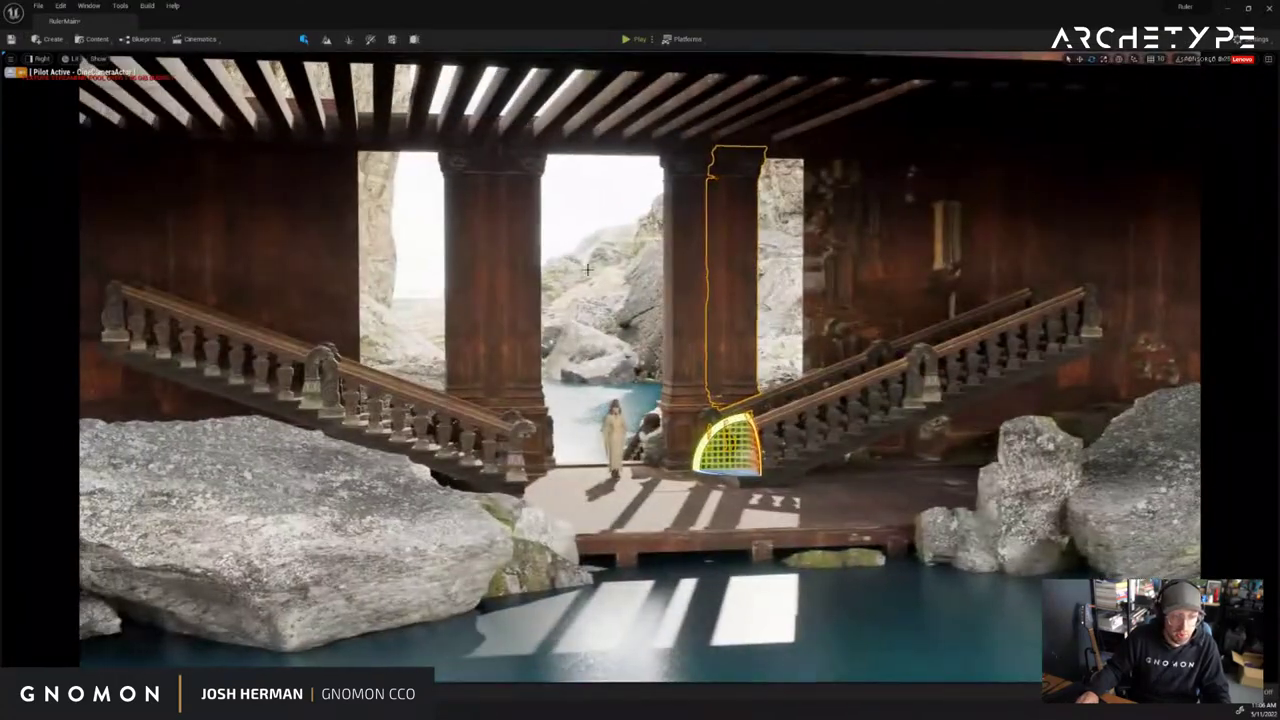
# Switch to Unreal Engine and reframe the piloted cine camera on the robed figure between the columns
pyautogui.click(569, 229)
pyautogui.moveTo(645, 257)
pyautogui.mouseDown()
pyautogui.moveTo(729, 260)
pyautogui.moveTo(660, 263)
pyautogui.mouseUp()
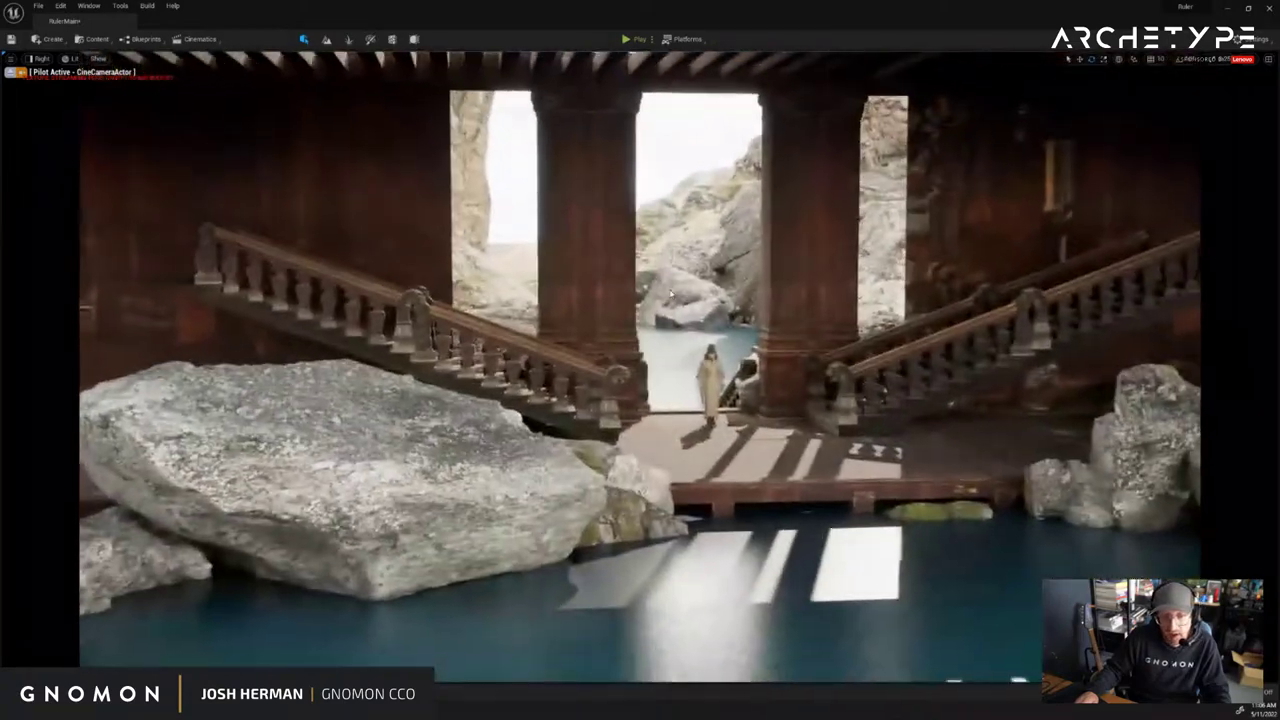
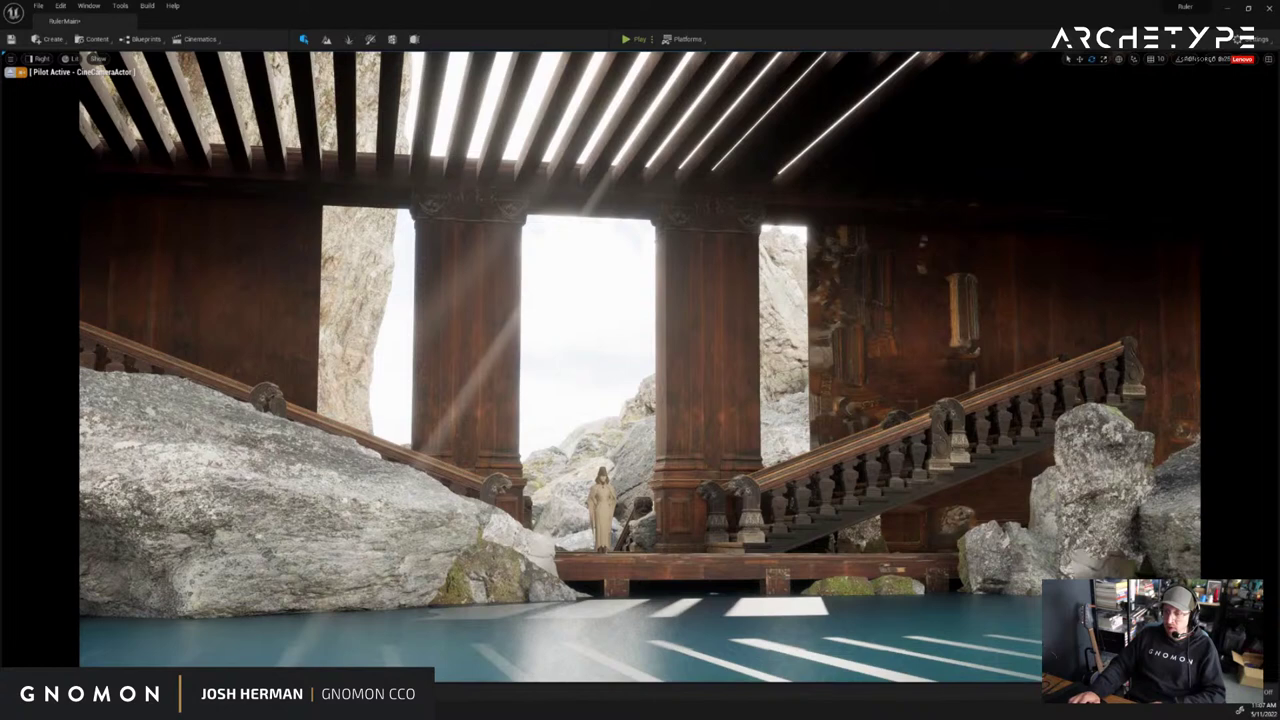
# Switch to the browser and open the Ruler output folder inside images_out on Google Drive
pyautogui.hotkey('alt', 'Tab')
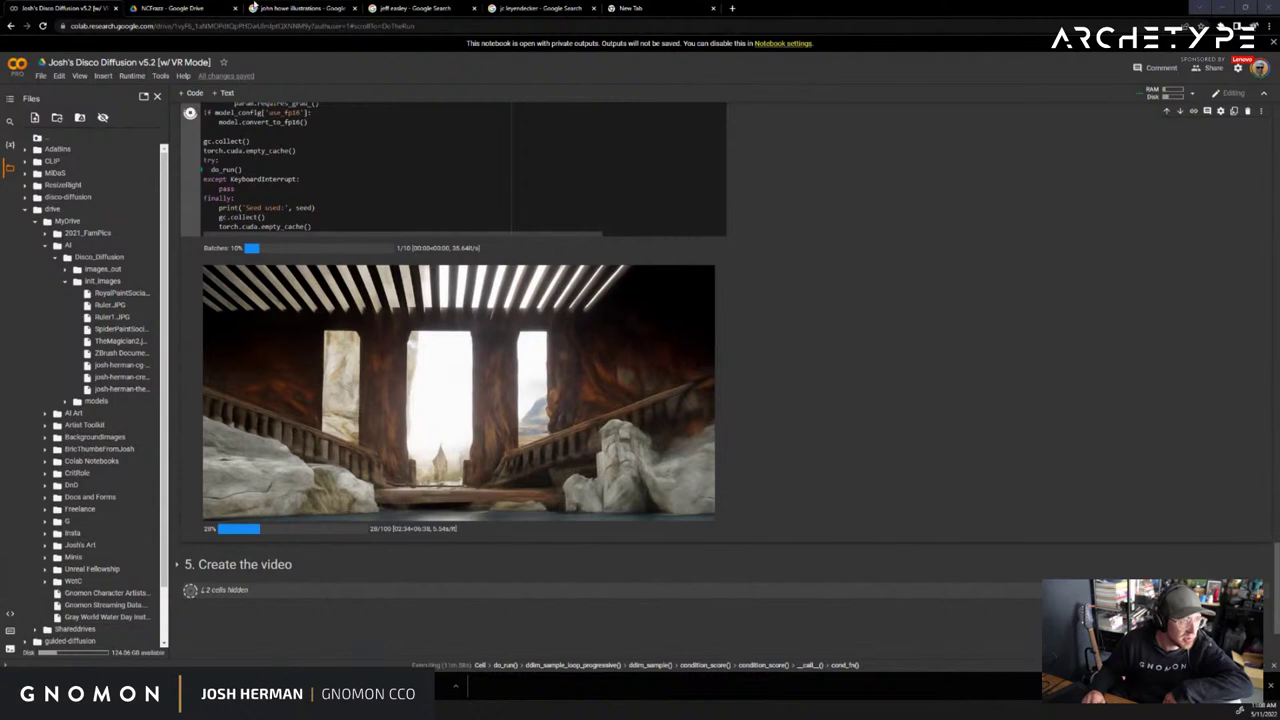
pyautogui.click(208, 9)
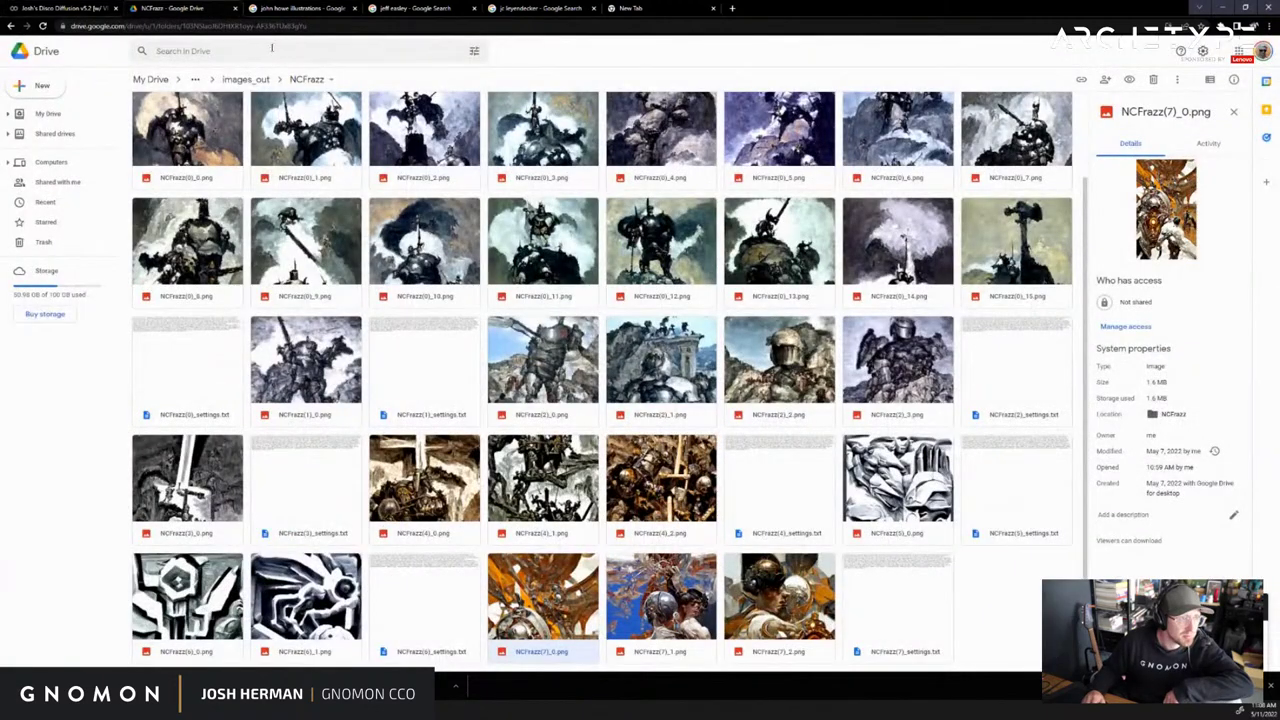
pyautogui.click(300, 79)
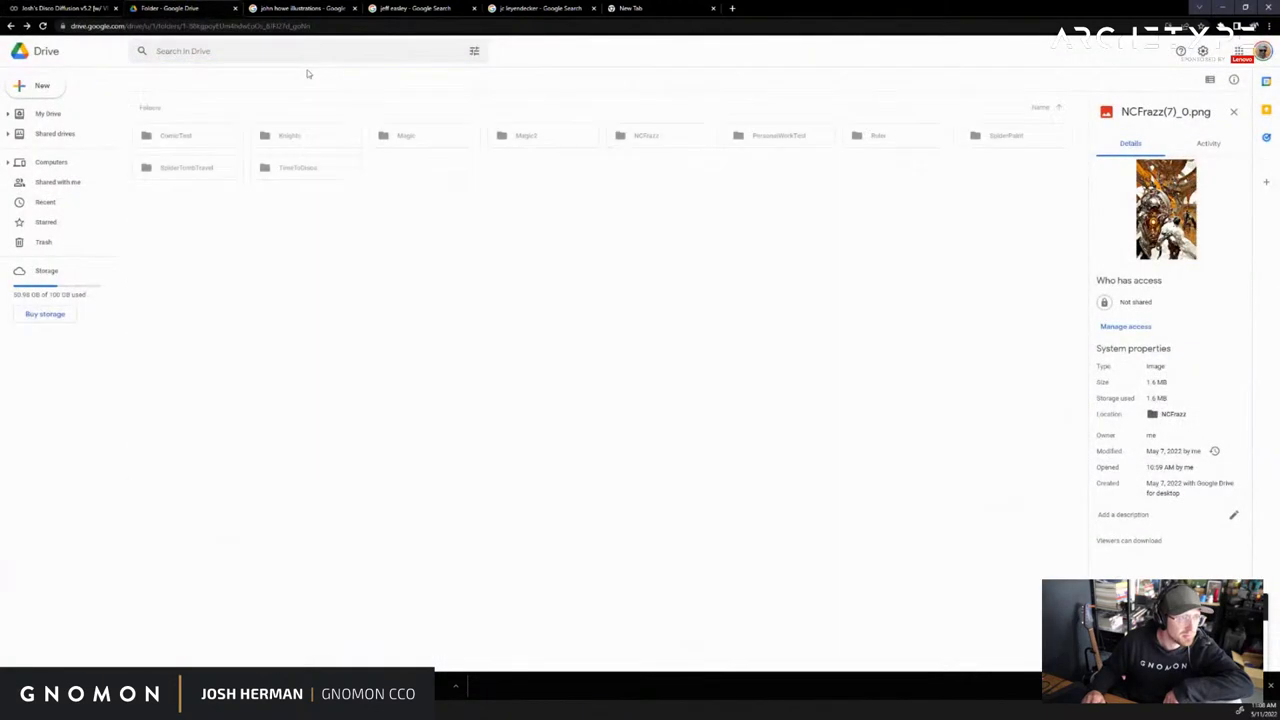
pyautogui.doubleClick(928, 135)
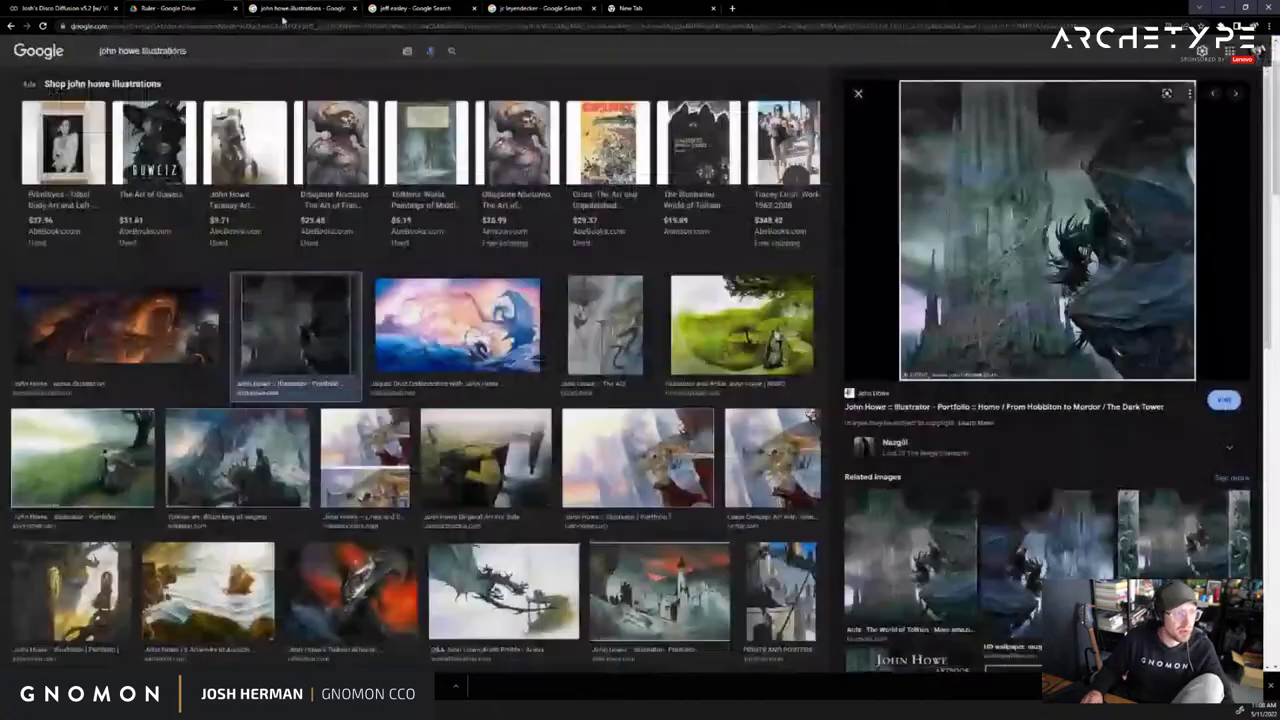
# Bring up the John Howe illustrations image search and select the artist's name in its query
pyautogui.click(300, 8)
pyautogui.moveTo(134, 50); pyautogui.dragTo(58, 55)
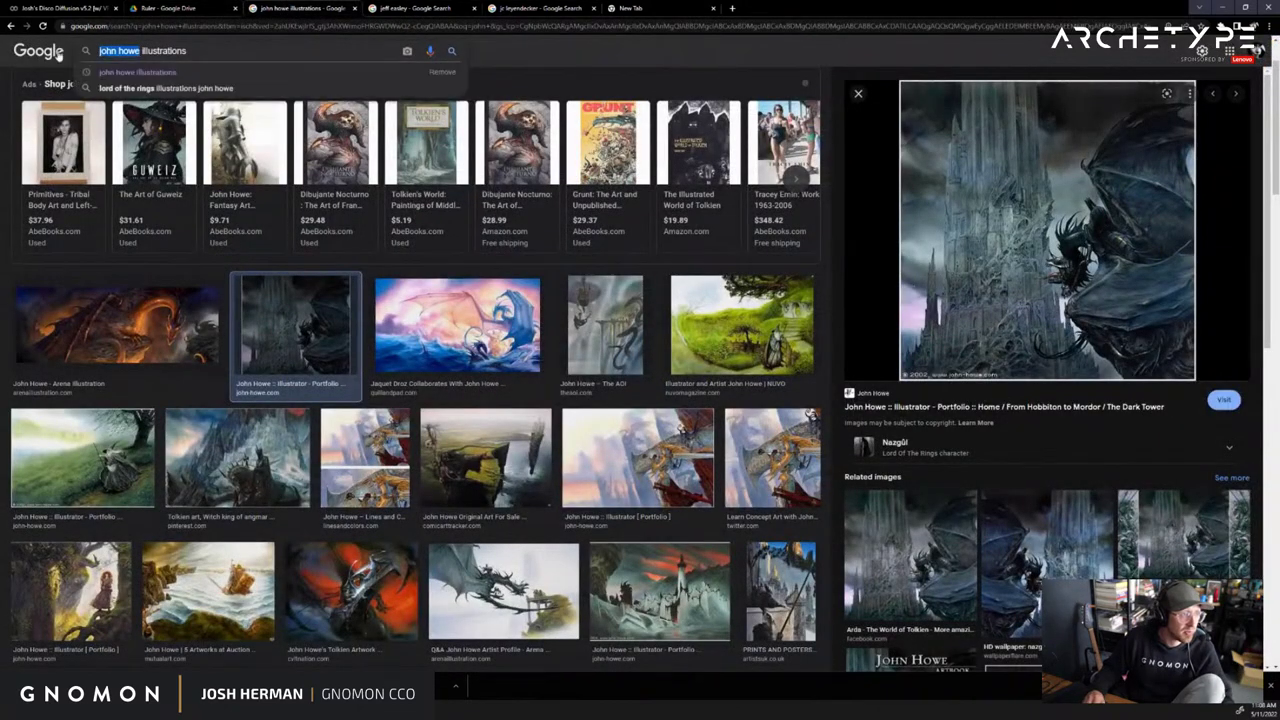
pyautogui.click(185, 12)
pyautogui.click(284, 10)
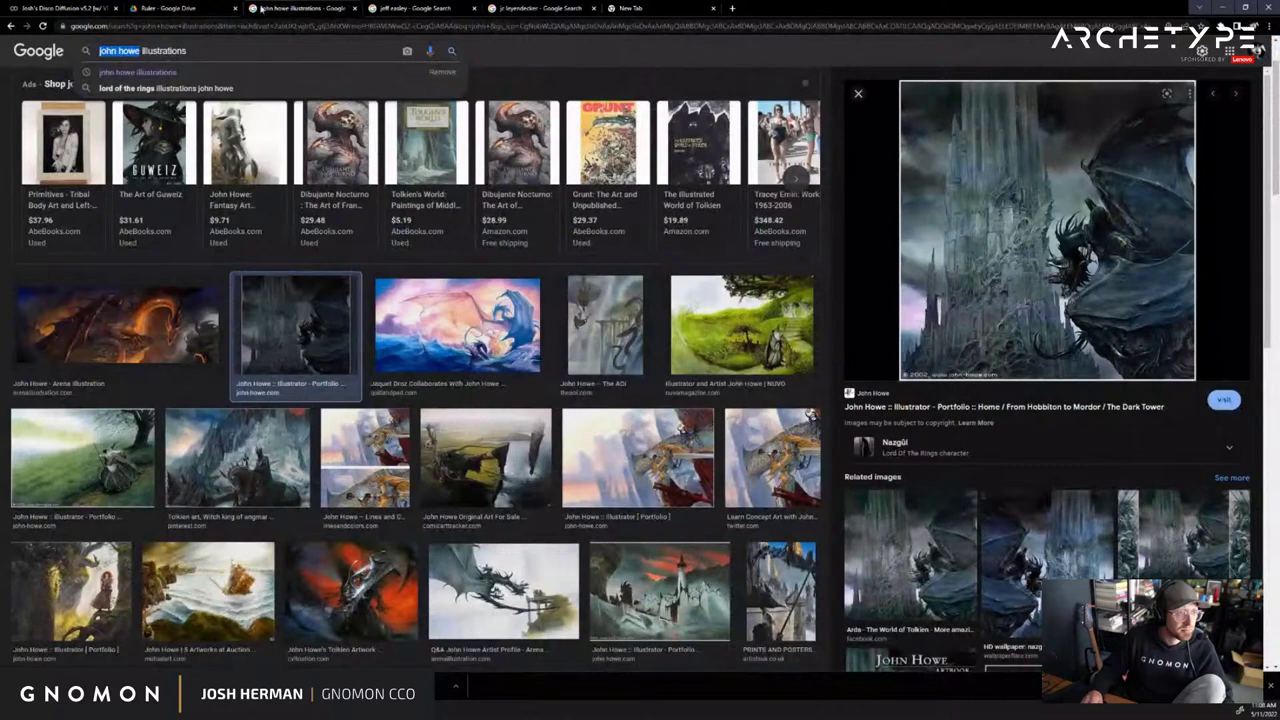
# Stop the current Disco Diffusion run and set the artist in the first text prompt to john howe
pyautogui.click(62, 8)
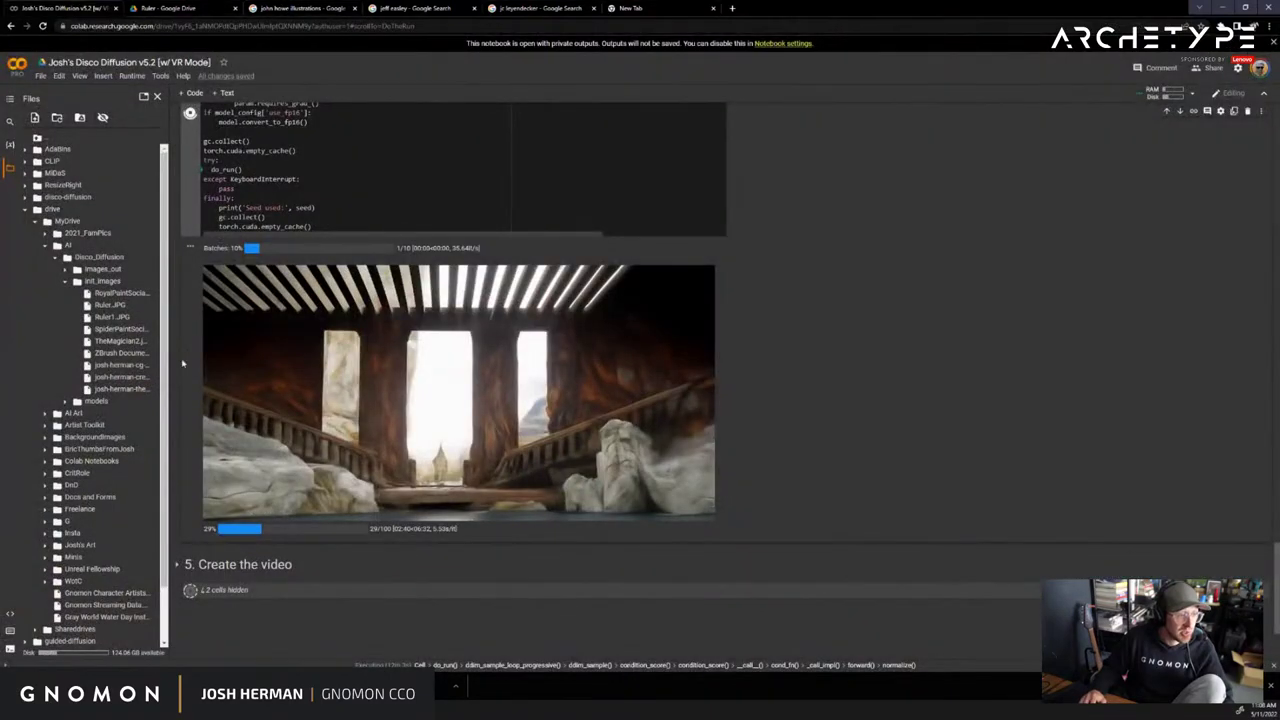
pyautogui.click(189, 114)
pyautogui.scroll(4, 290, 383)
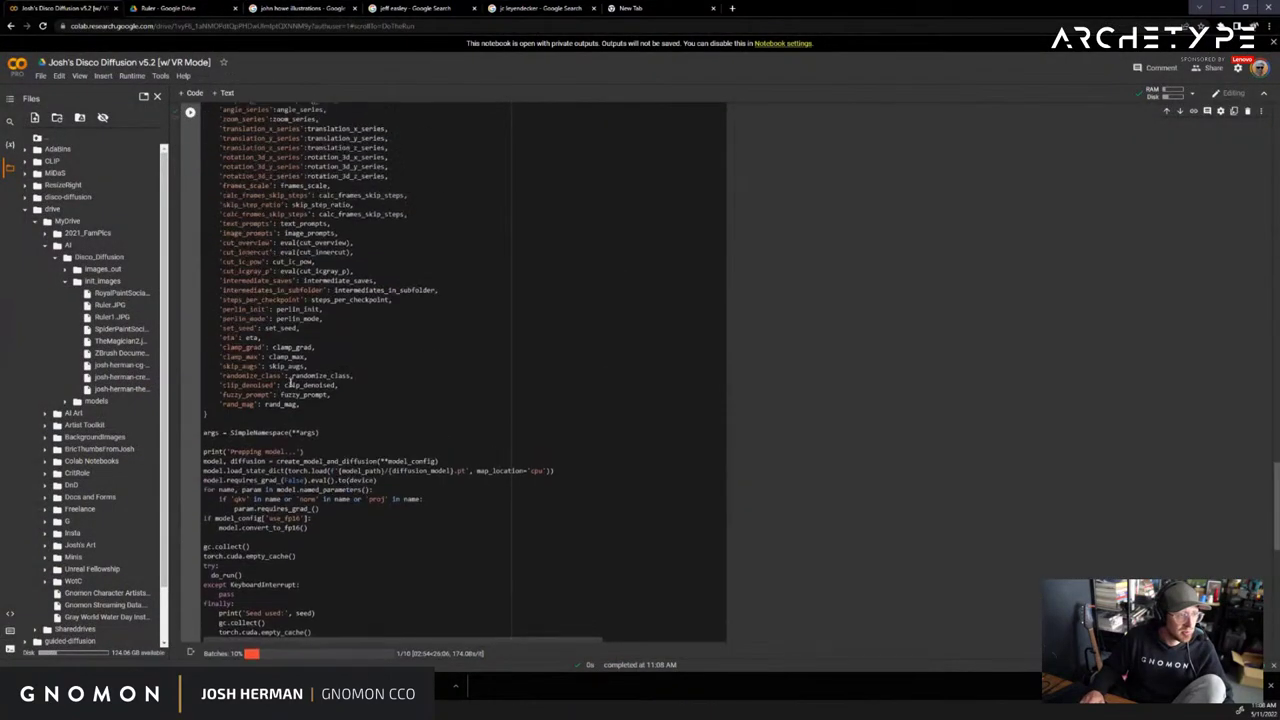
pyautogui.scroll(15, 300, 388)
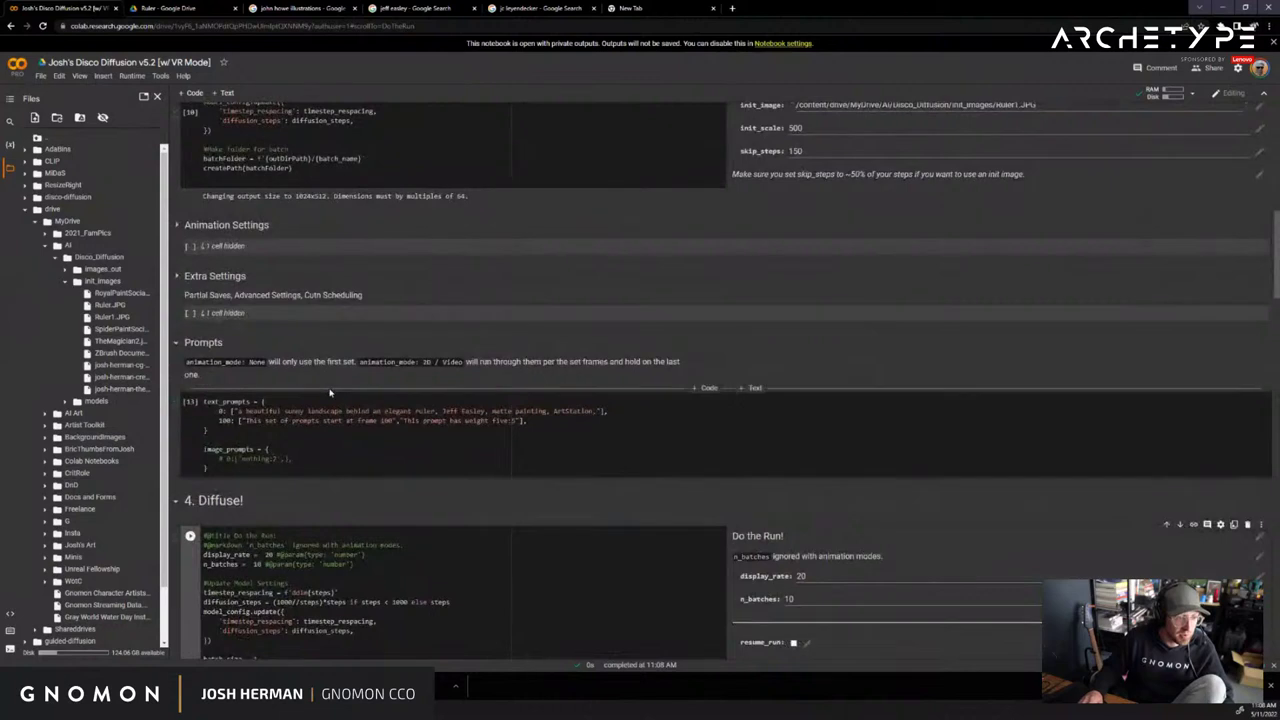
pyautogui.moveTo(442, 410); pyautogui.dragTo(483, 410)
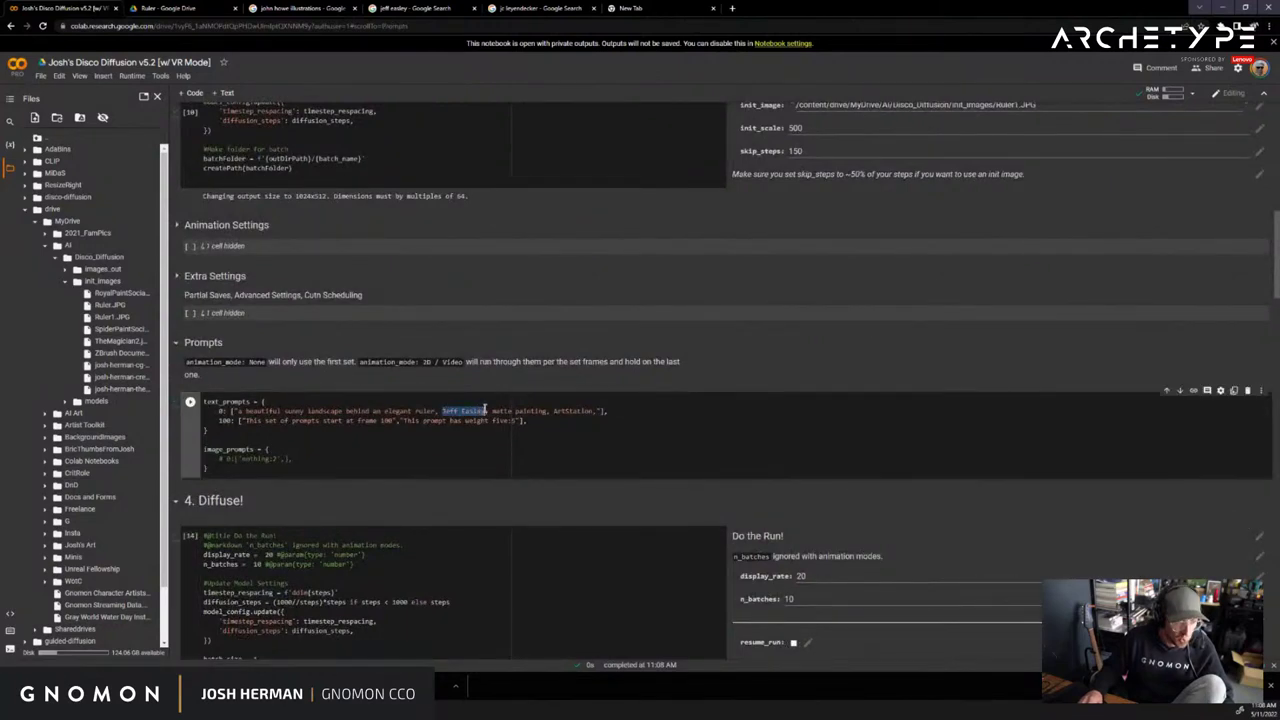
pyautogui.write('John Howe')
pyautogui.hotkey('shift', 'Return')
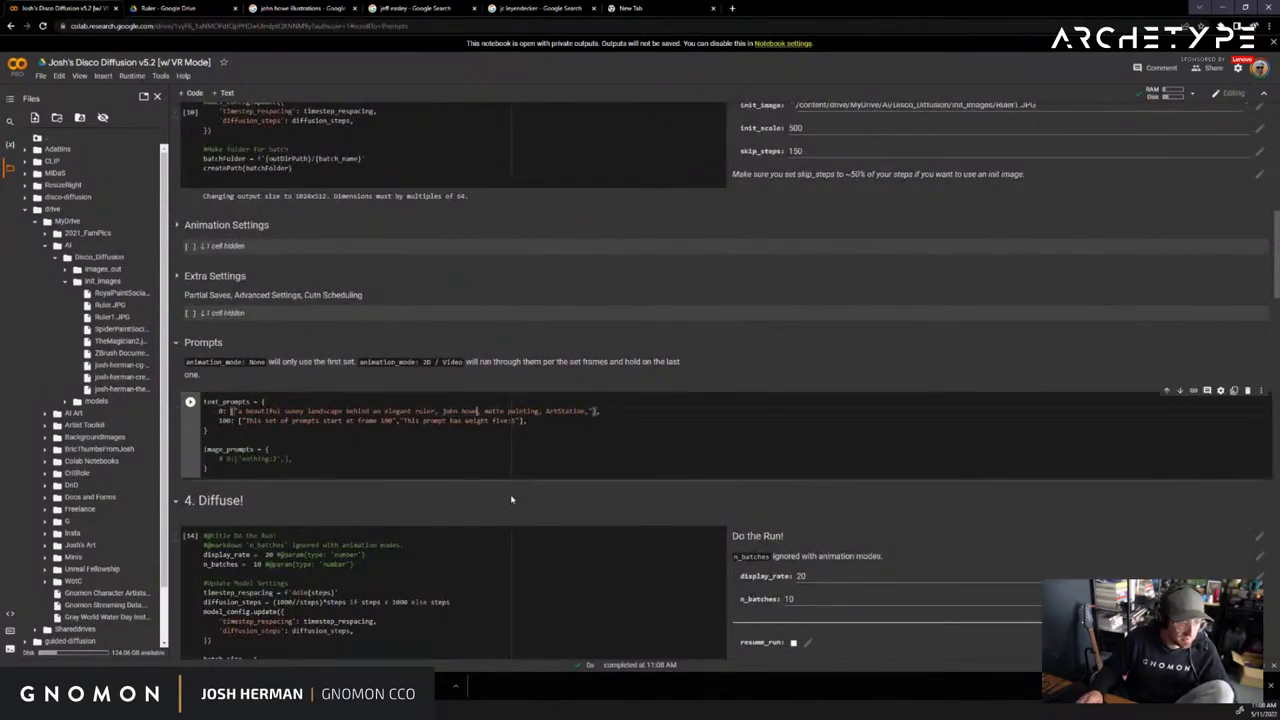
# Restart the Colab runtime and run all the notebook cells with the edited prompt
pyautogui.click(132, 77)
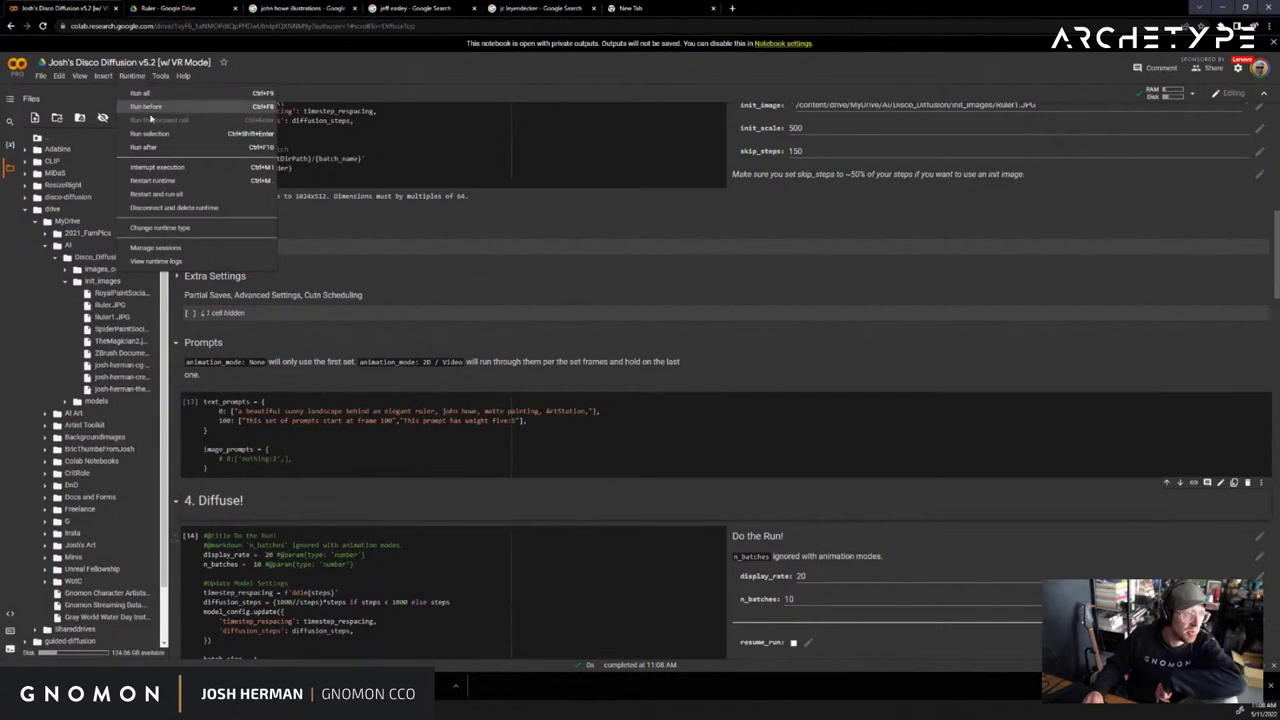
pyautogui.click(160, 170)
pyautogui.click(787, 385)
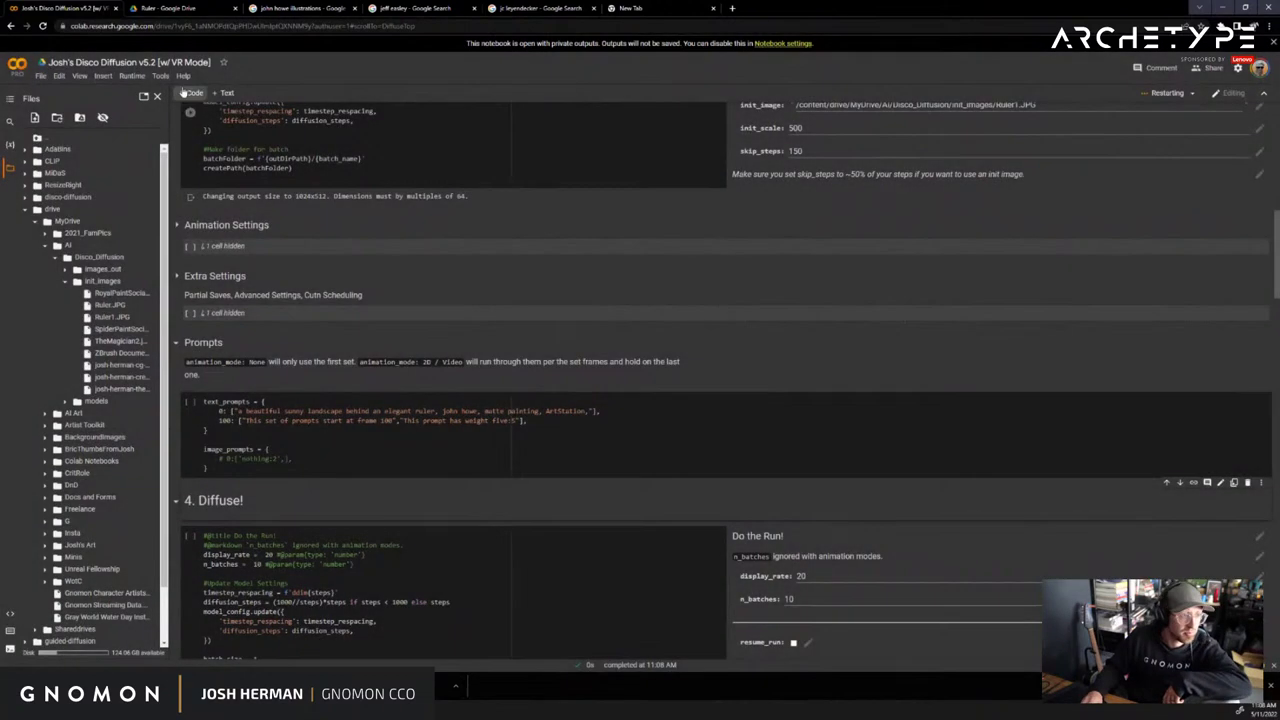
pyautogui.click(132, 77)
pyautogui.click(132, 77)
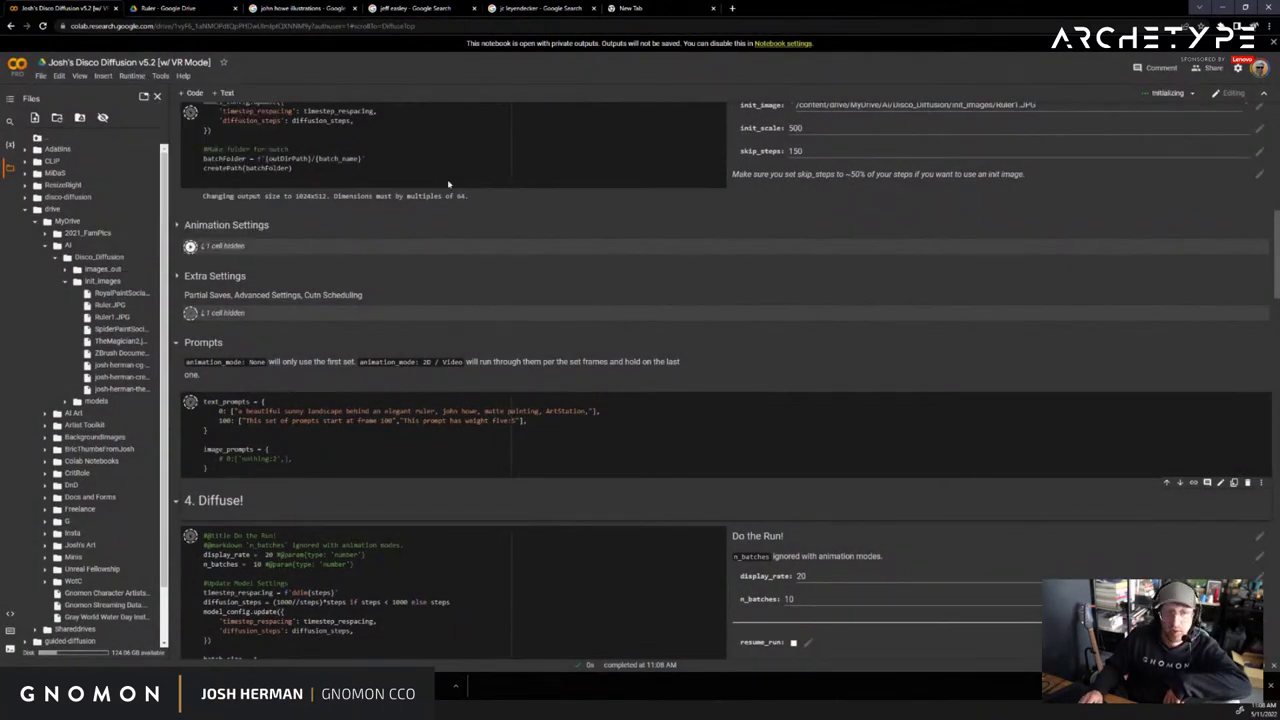
# Review the John Howe, Jeff Easley and JC Leyendecker image searches, then close the blank tab and minimize the browser
pyautogui.click(540, 8)
pyautogui.click(303, 8)
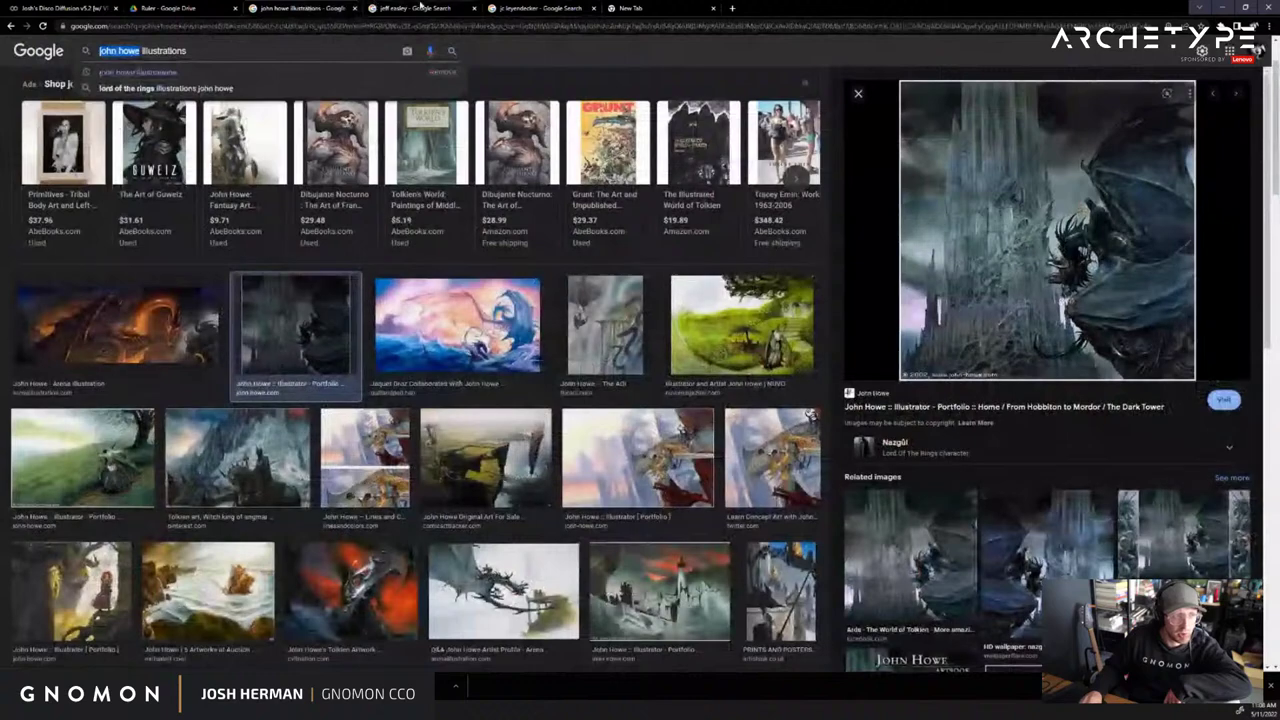
pyautogui.click(418, 8)
pyautogui.click(540, 8)
pyautogui.click(445, 9)
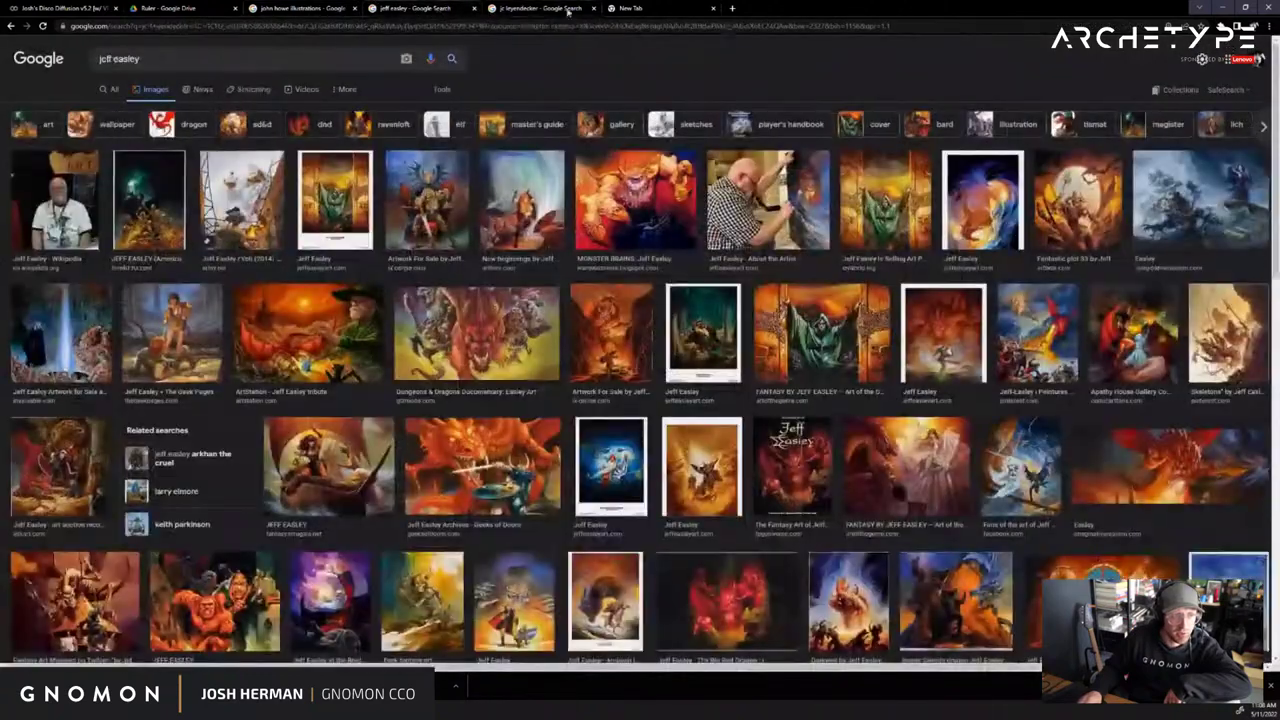
pyautogui.click(632, 8)
pyautogui.click(714, 8)
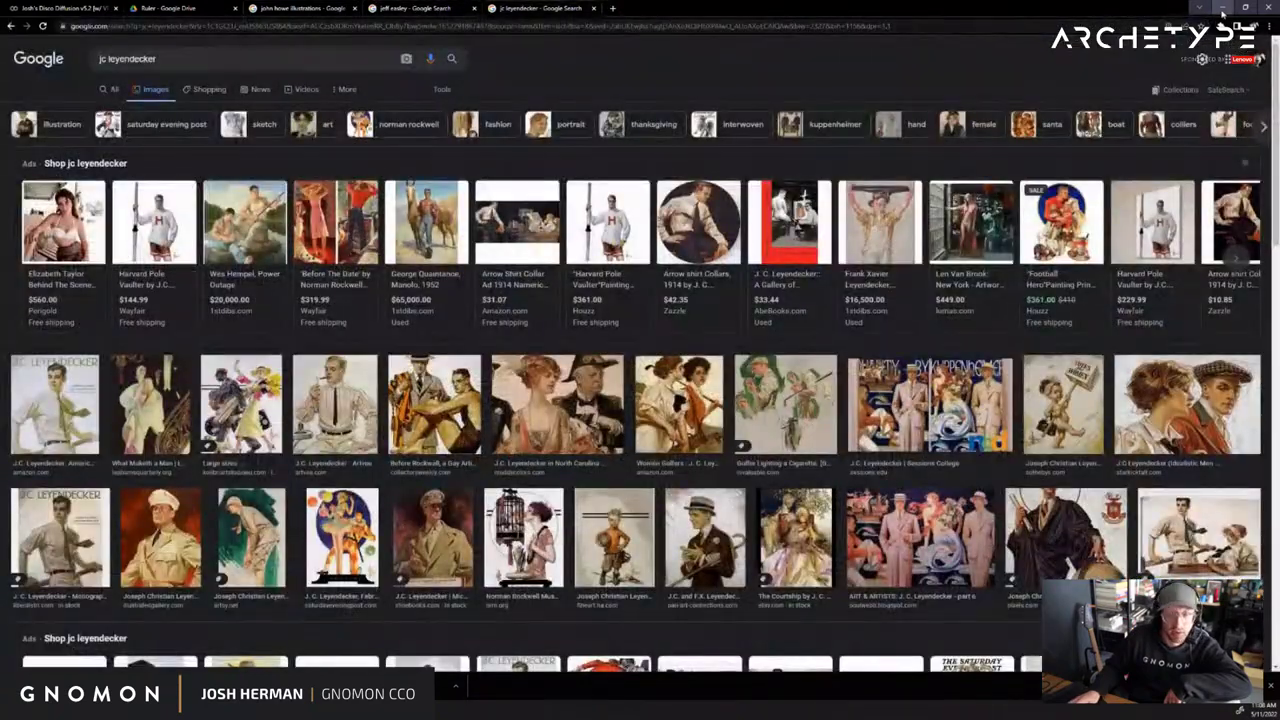
pyautogui.click(1222, 8)
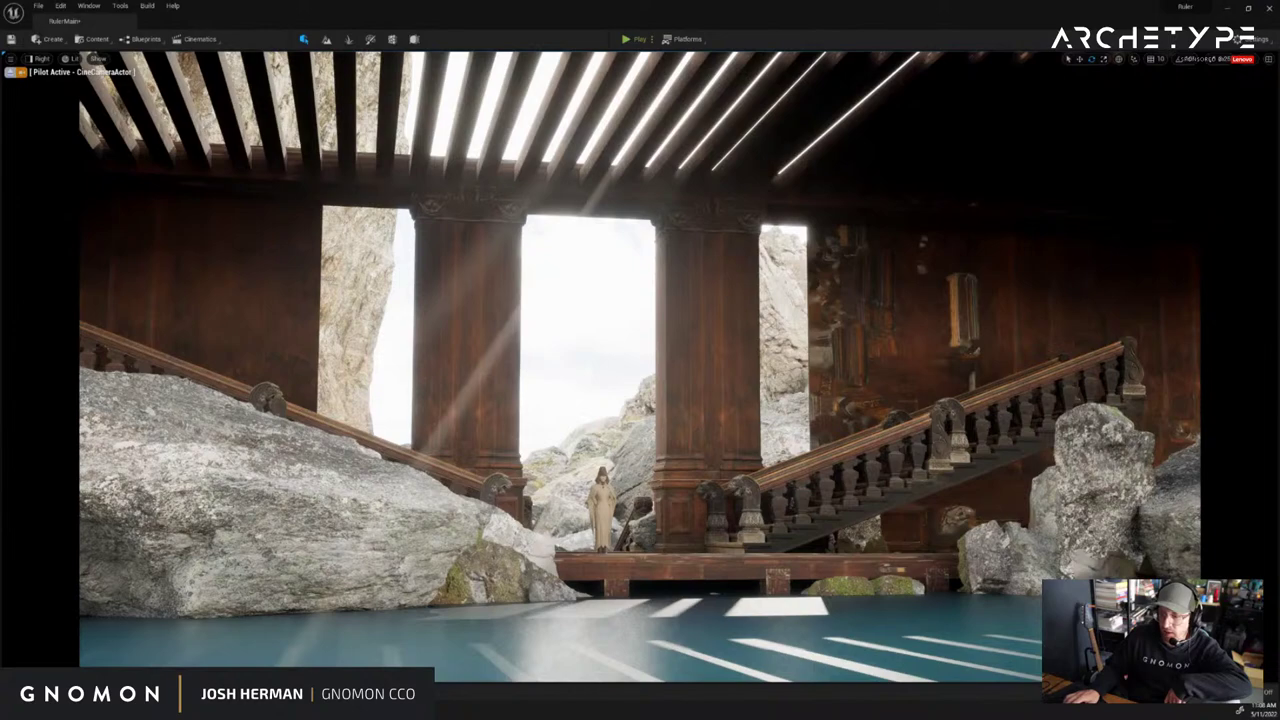
# Switch to Photoshop, close the FX Box extension and select the entire canvas of the painted-effect document
pyautogui.hotkey('alt', 'Tab')
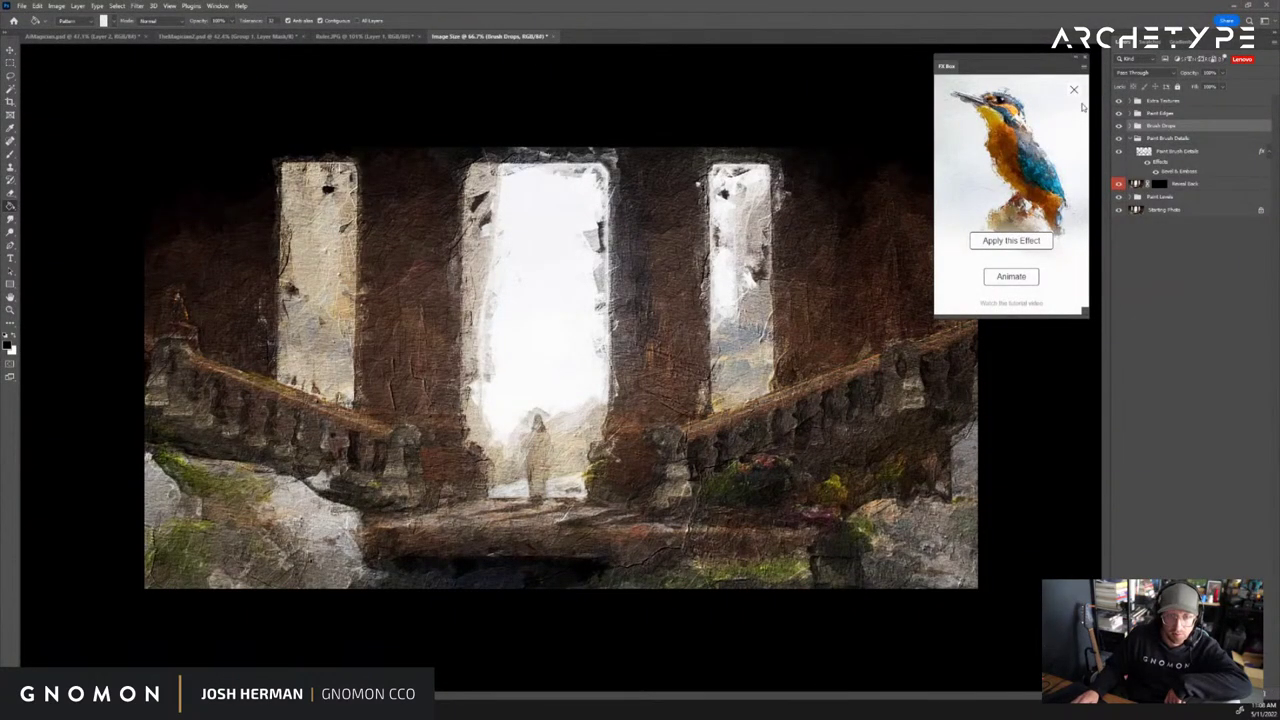
pyautogui.click(1086, 60)
pyautogui.click(385, 36)
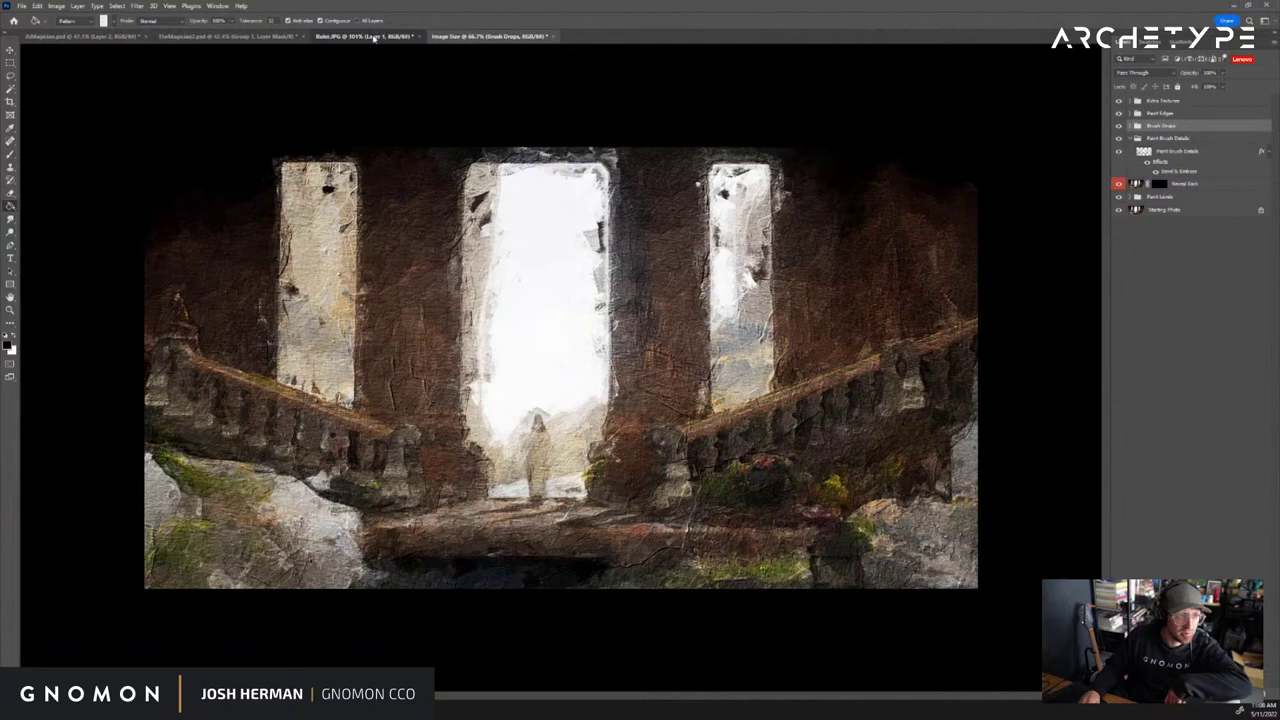
pyautogui.click(488, 36)
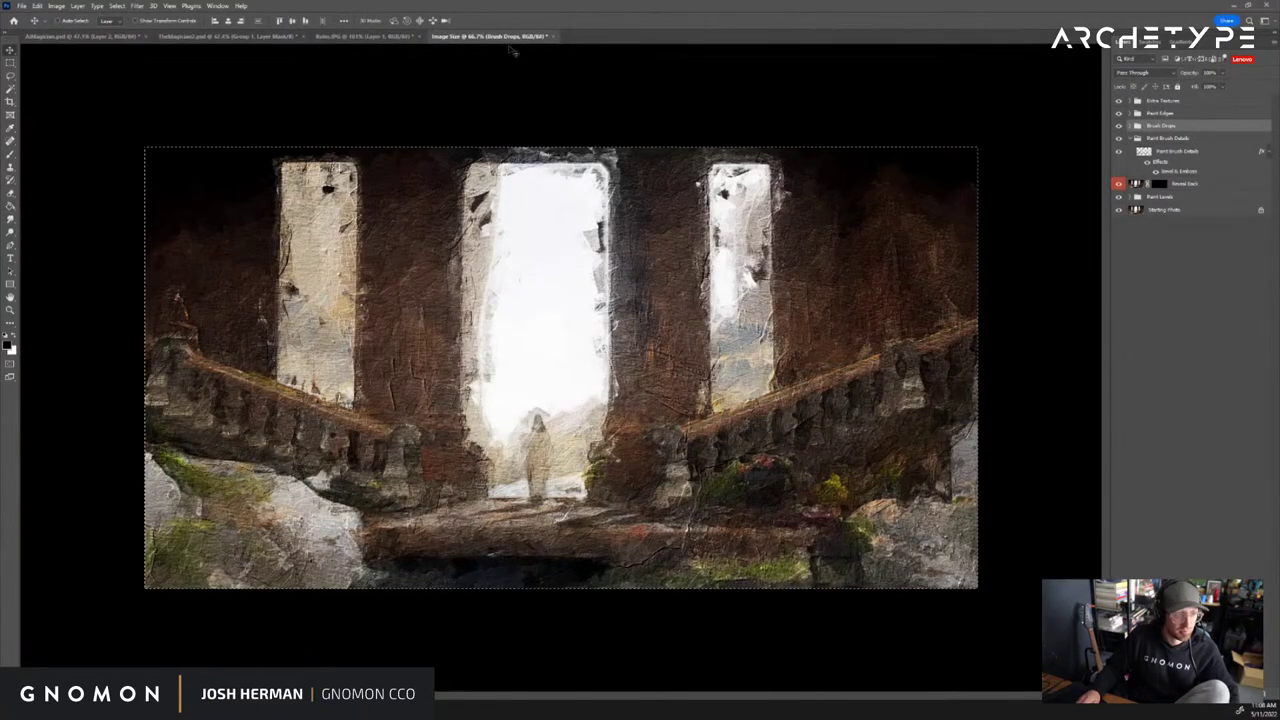
# Try to paste the copied content from the painted-effect document into the Ruler document
pyautogui.click(365, 36)
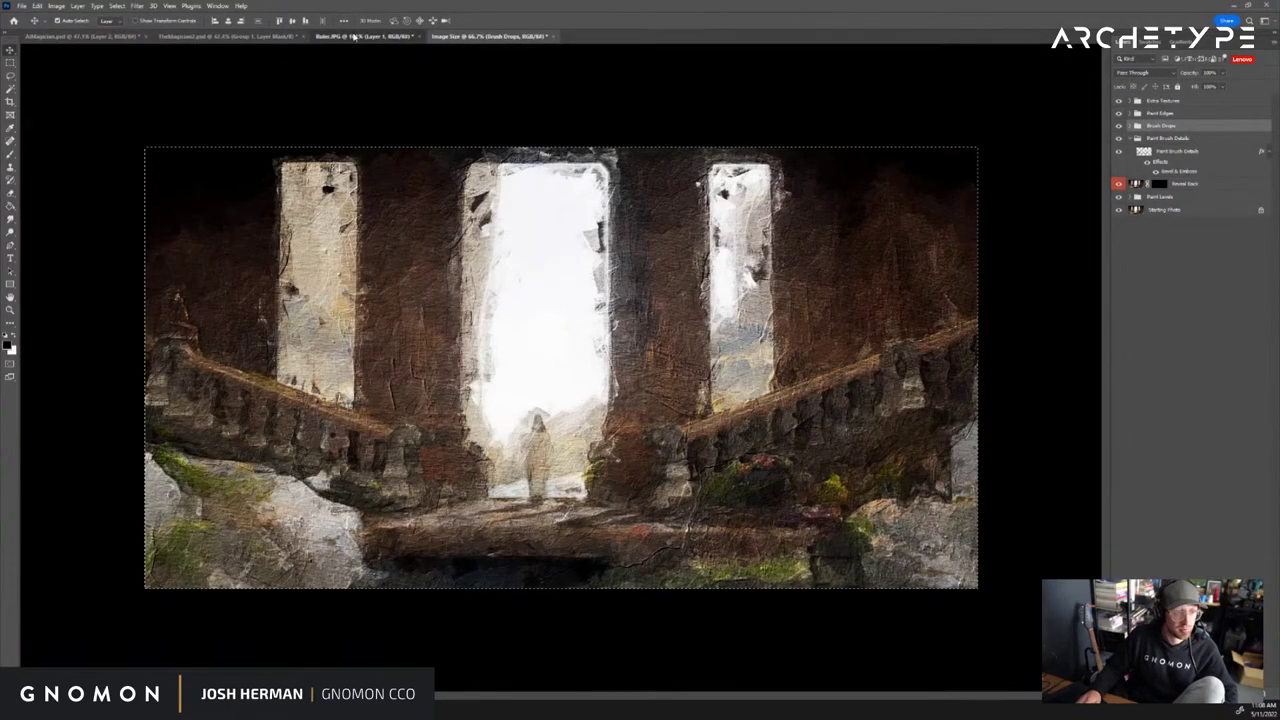
pyautogui.hotkey('ctrl', 'v')
pyautogui.hotkey('ctrl', 'z')
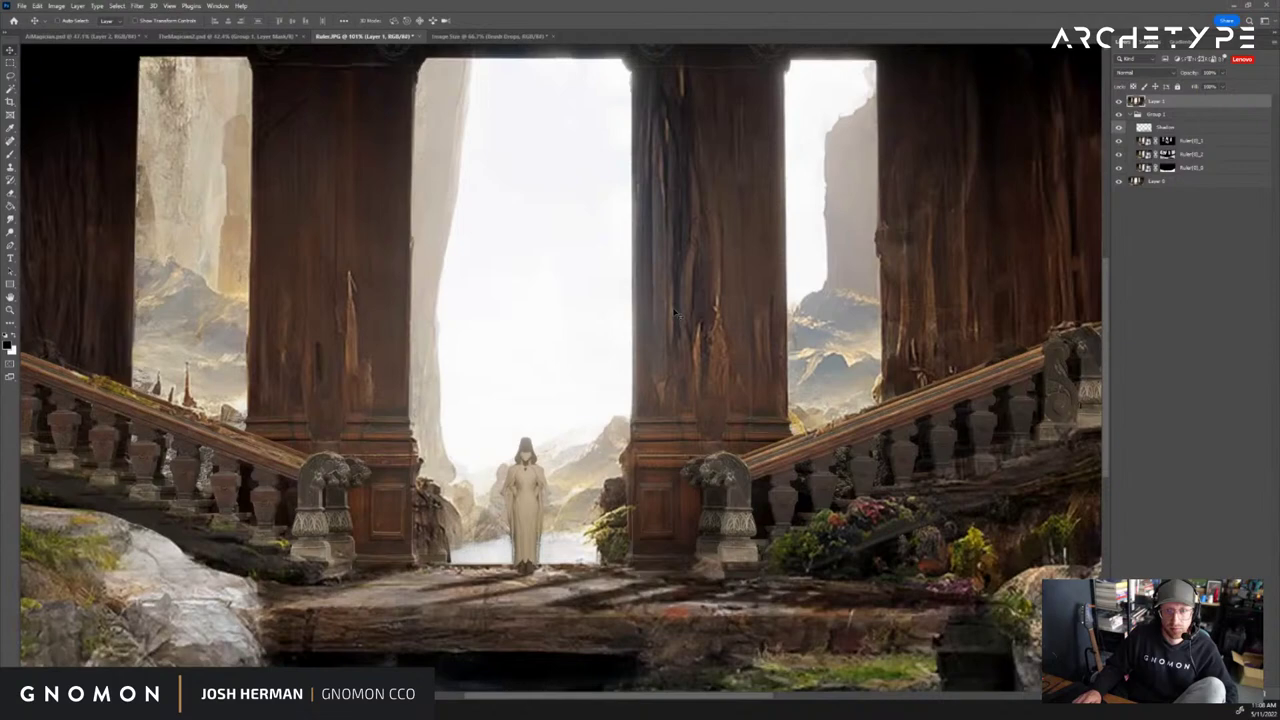
pyautogui.hotkey('ctrl', 'v')
pyautogui.press('z')
pyautogui.hotkey('ctrl', 'z')
pyautogui.keyDown('alt'); pyautogui.click(595, 309); pyautogui.keyUp('alt')
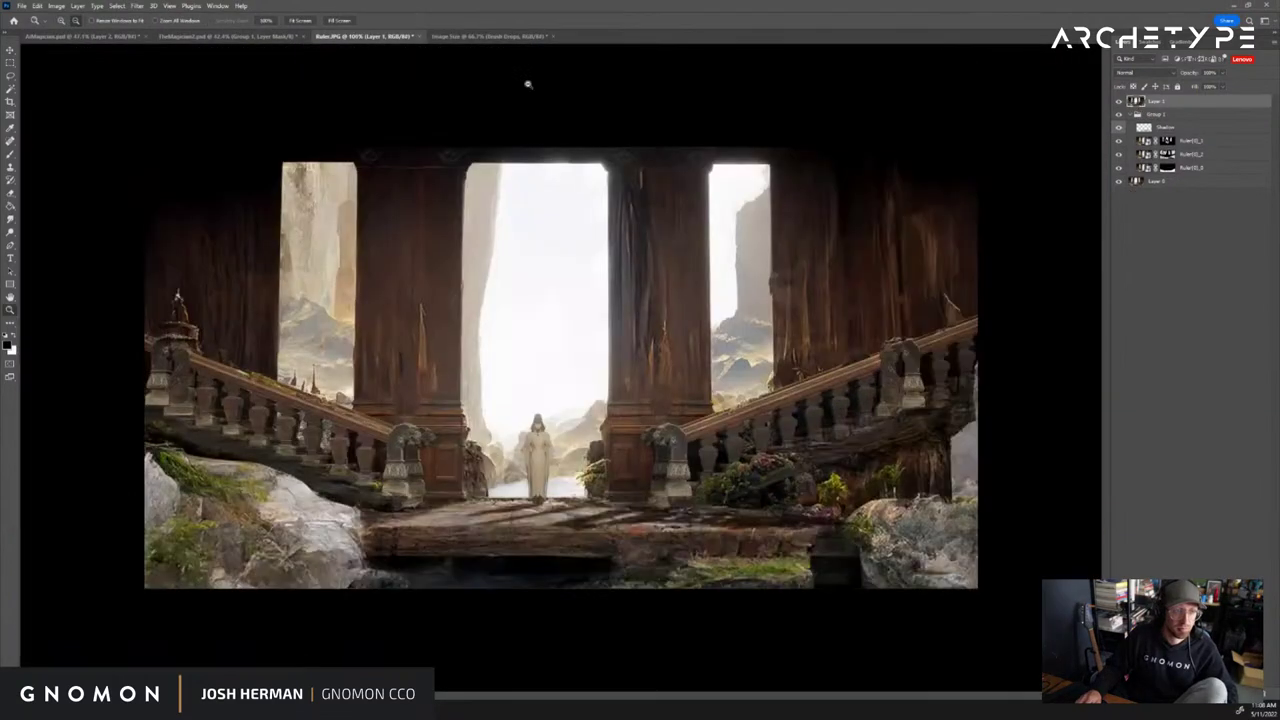
# Paste the painted-effect image as a new top layer in the Ruler document and toggle its visibility to compare
pyautogui.press('v')
pyautogui.click(503, 37)
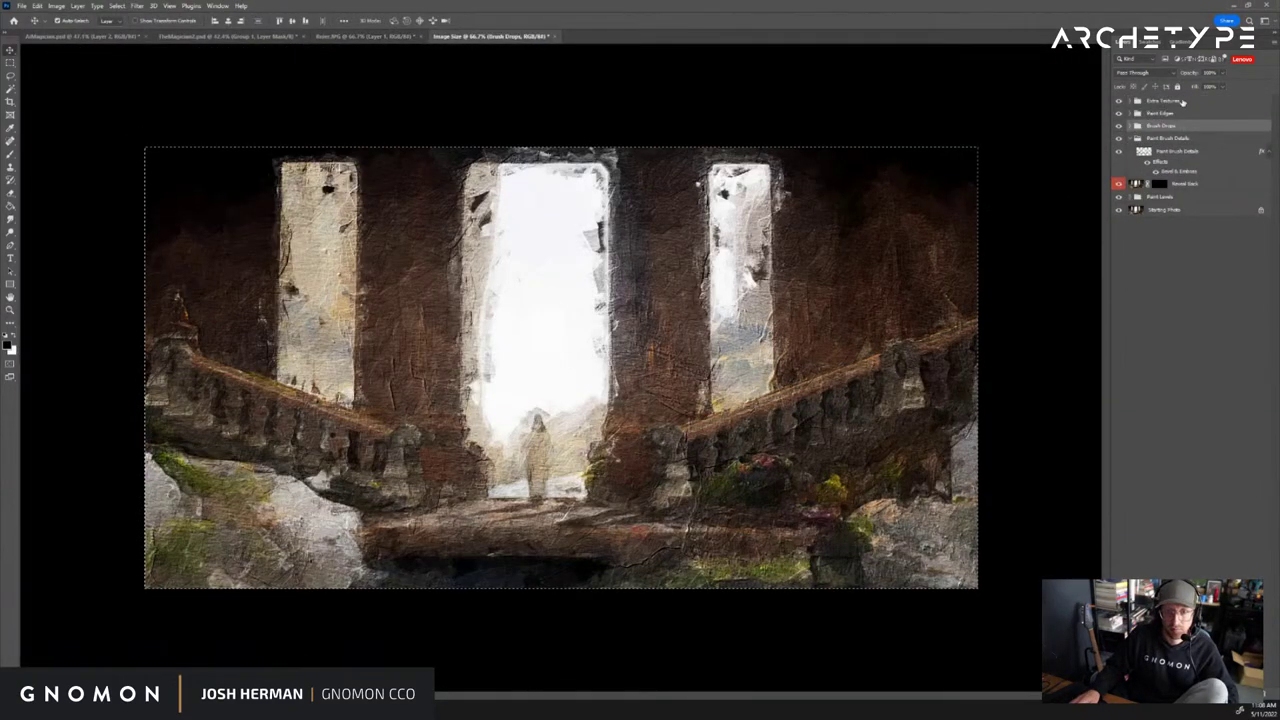
pyautogui.hotkey('ctrl', 'shift', 'Tab')
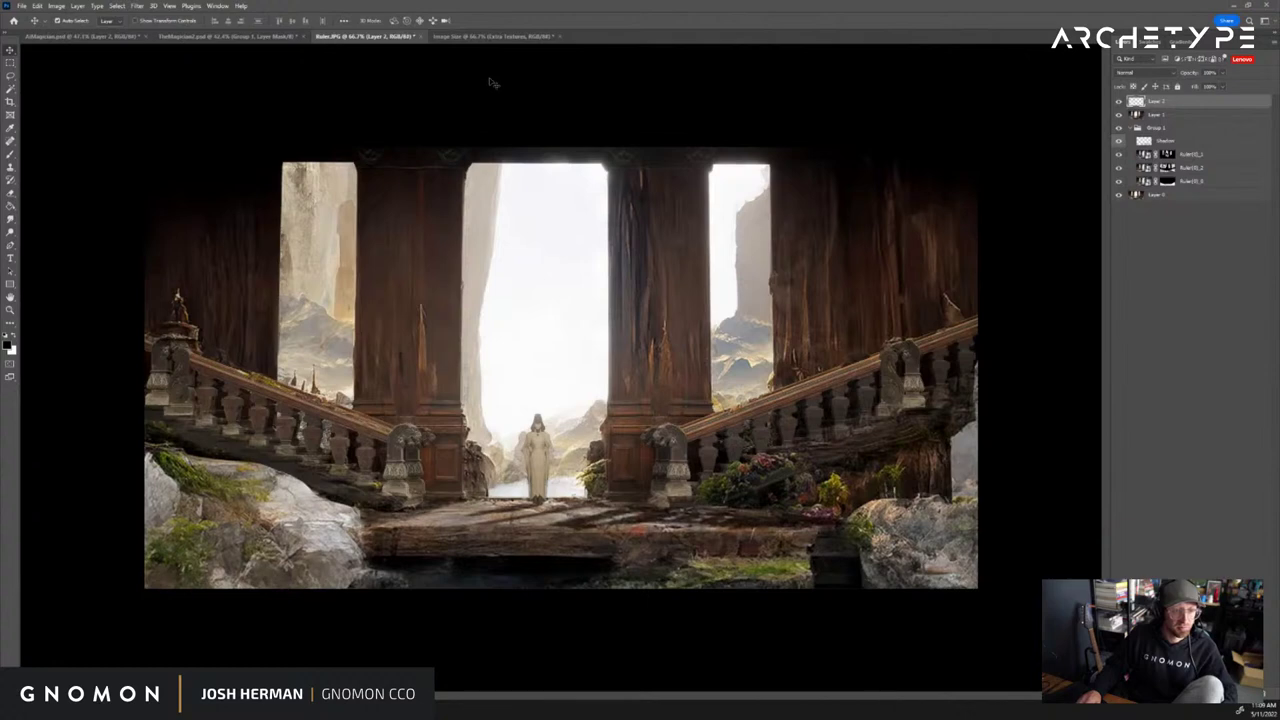
pyautogui.click(1119, 101)
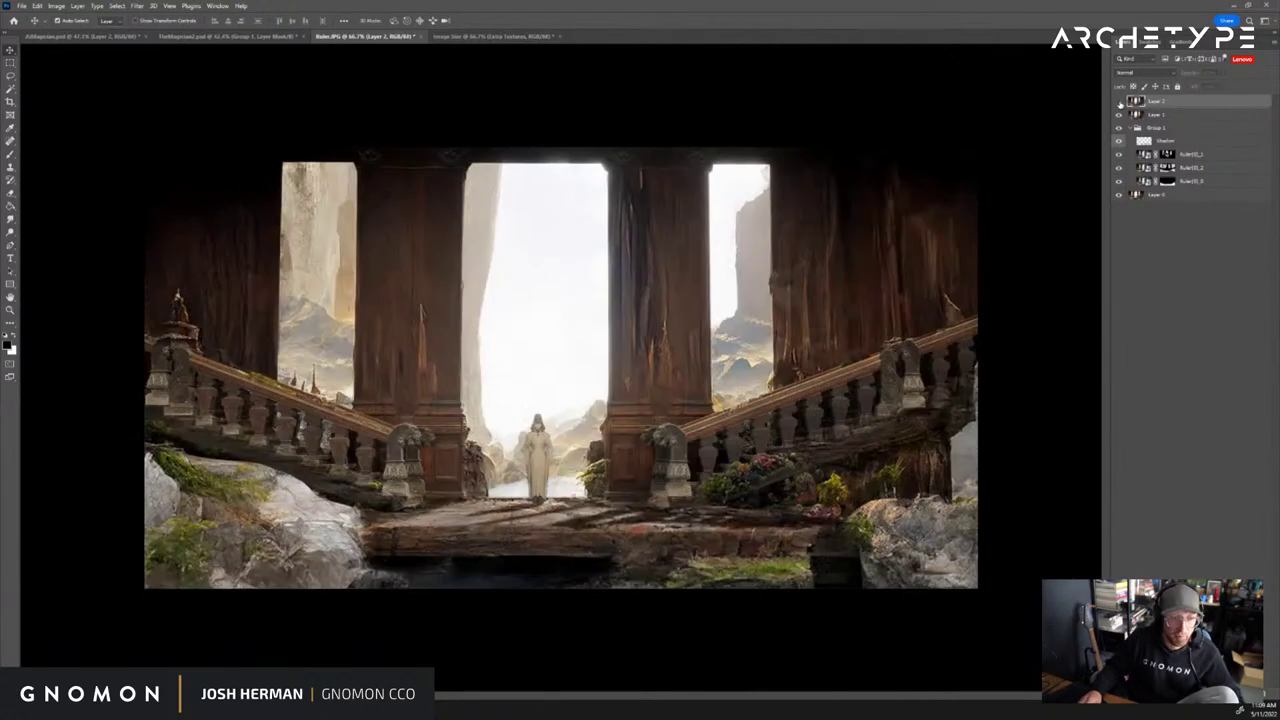
pyautogui.click(1119, 101)
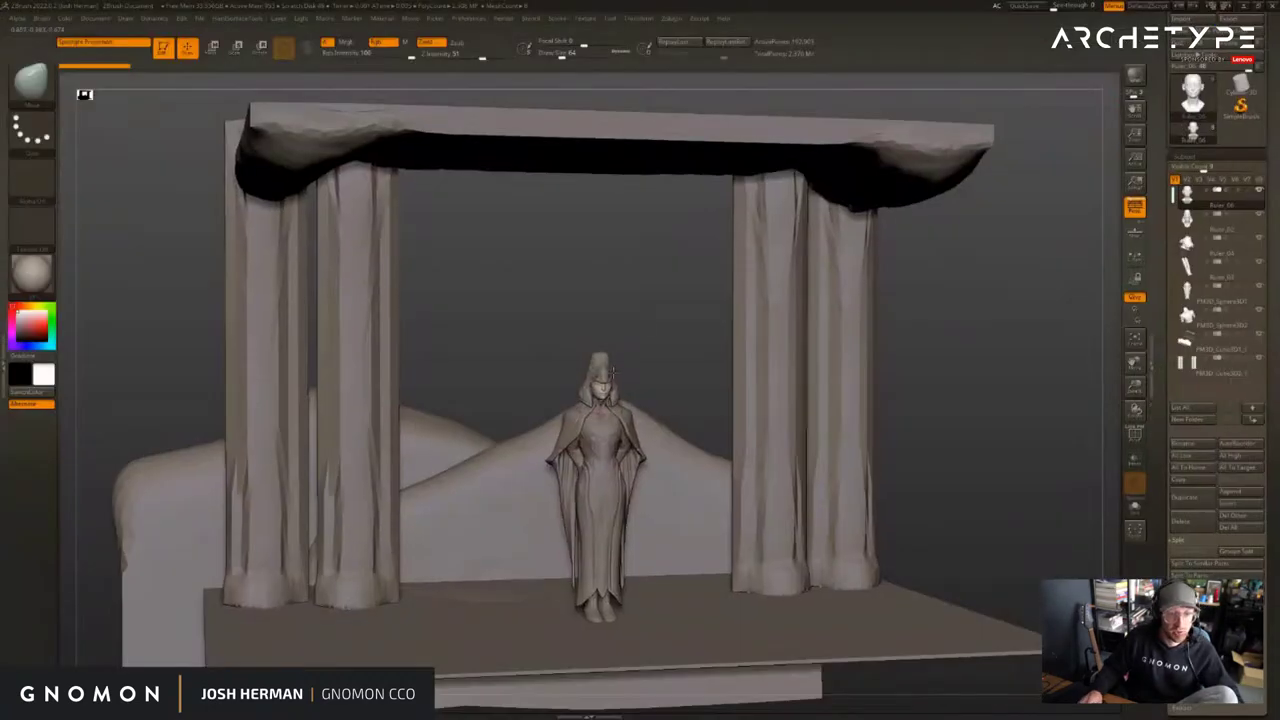
pyautogui.moveTo(641, 324); pyautogui.dragTo(763, 297)
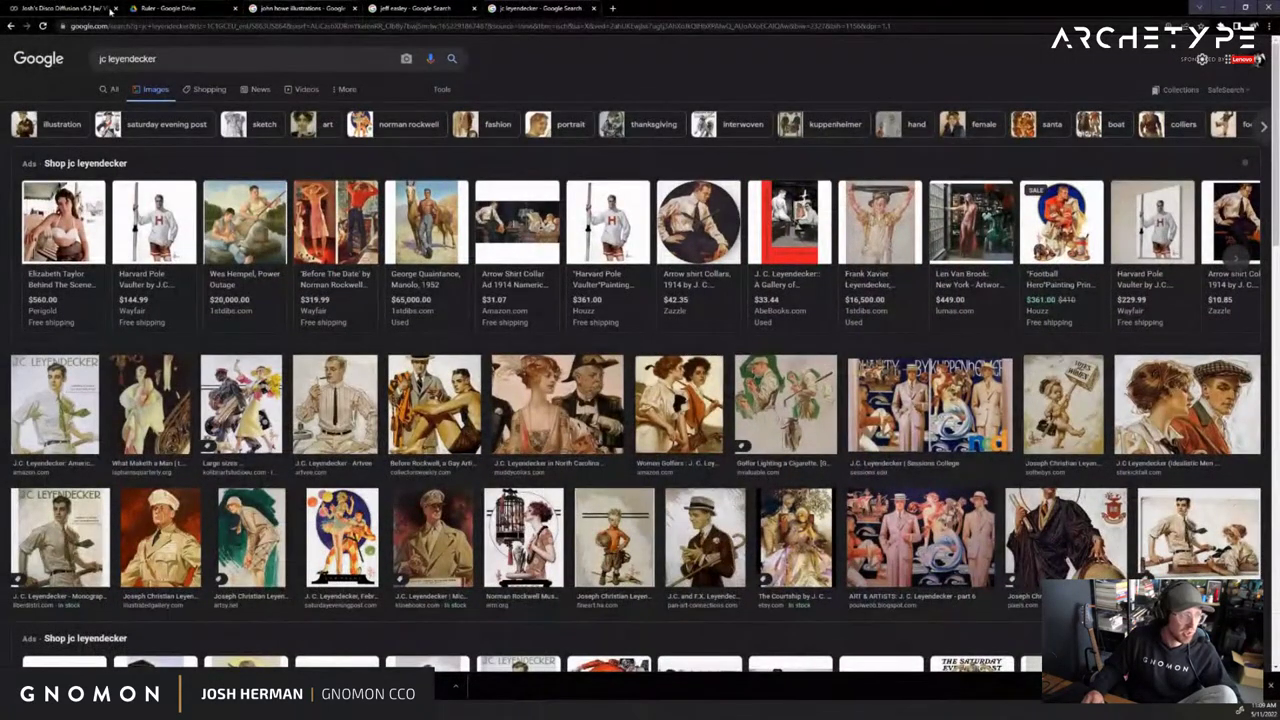
# Return to the Disco Diffusion notebook, collapse its Settings section and check the running Diffuse output
pyautogui.click(60, 8)
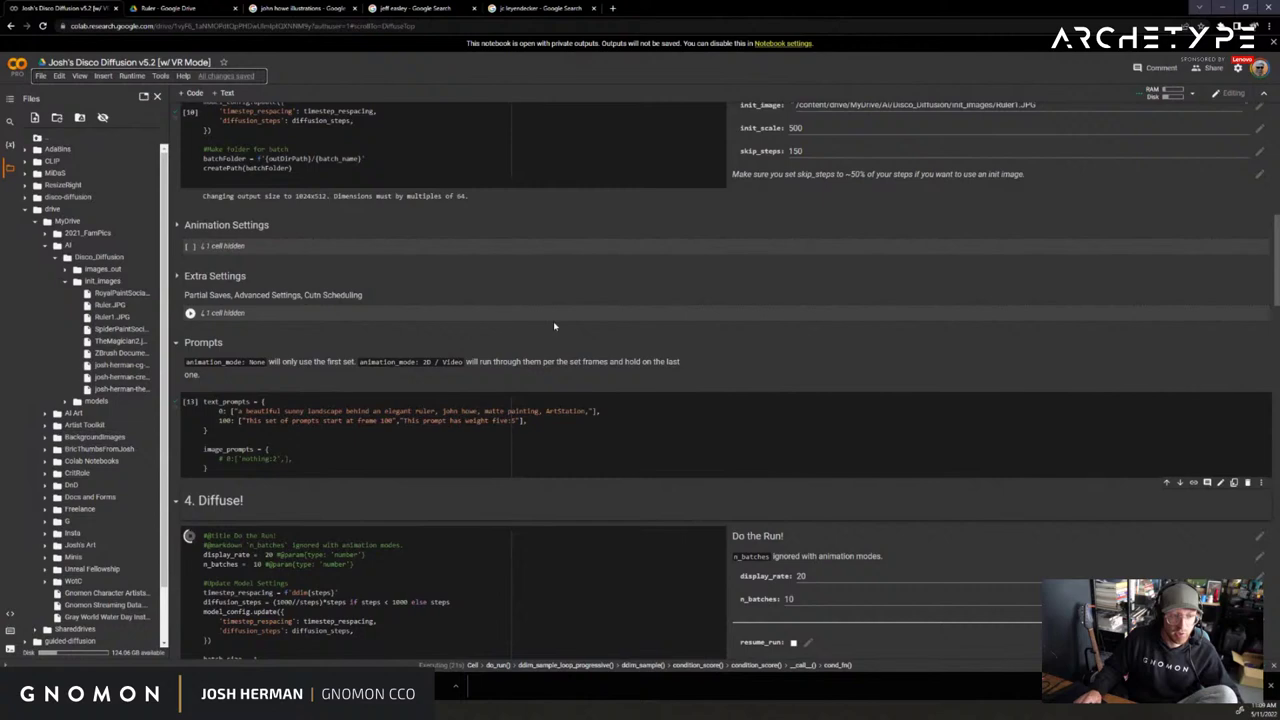
pyautogui.scroll(15, 316, 362)
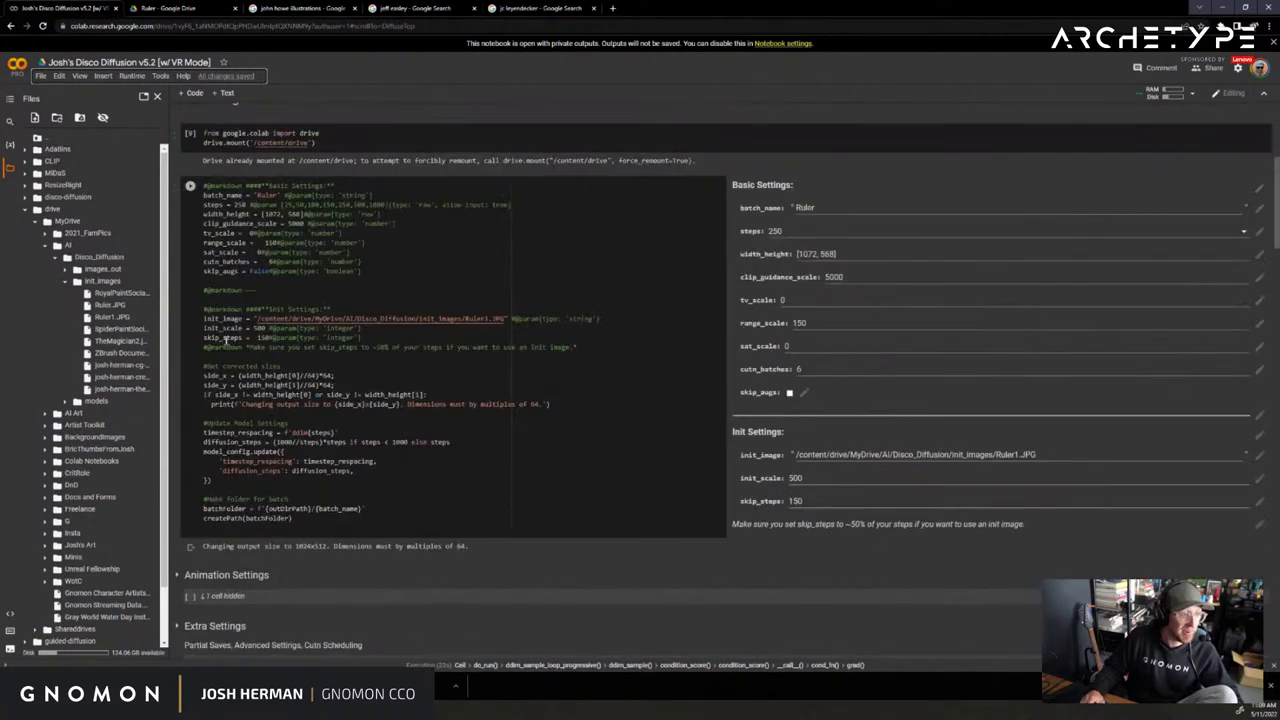
pyautogui.click(177, 351)
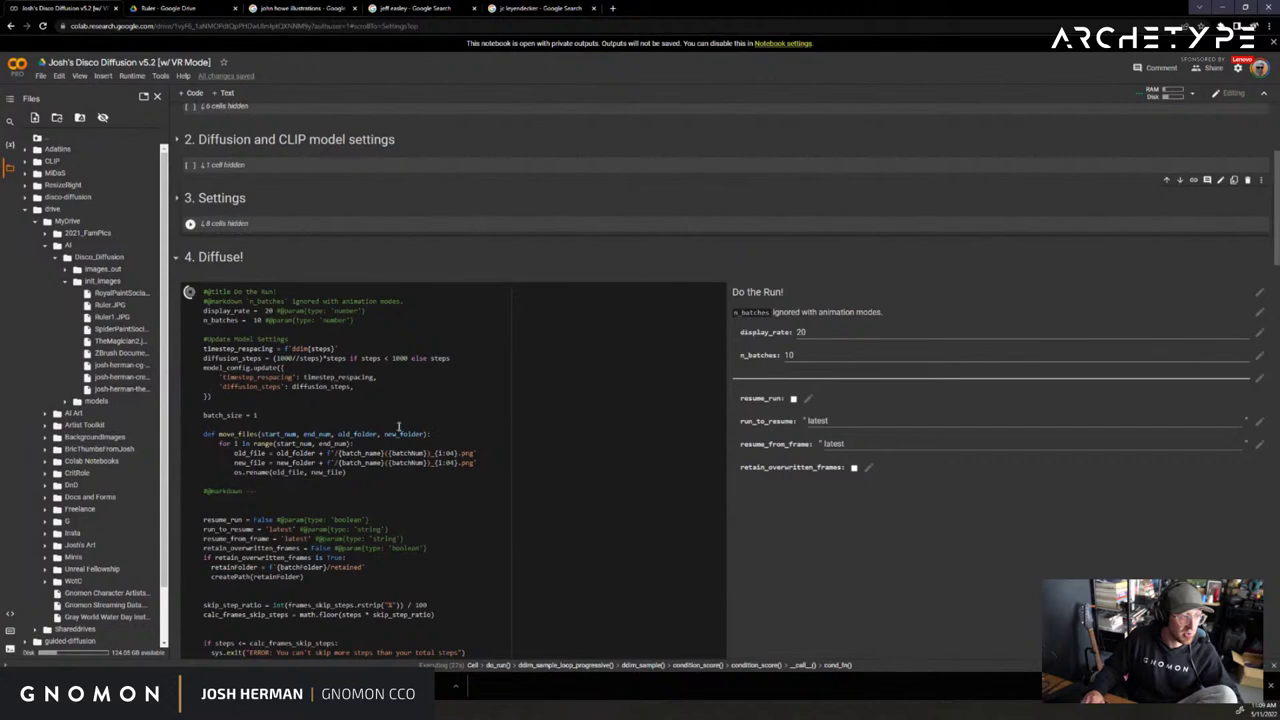
pyautogui.scroll(-15, 586, 437)
pyautogui.scroll(-3, 703, 403)
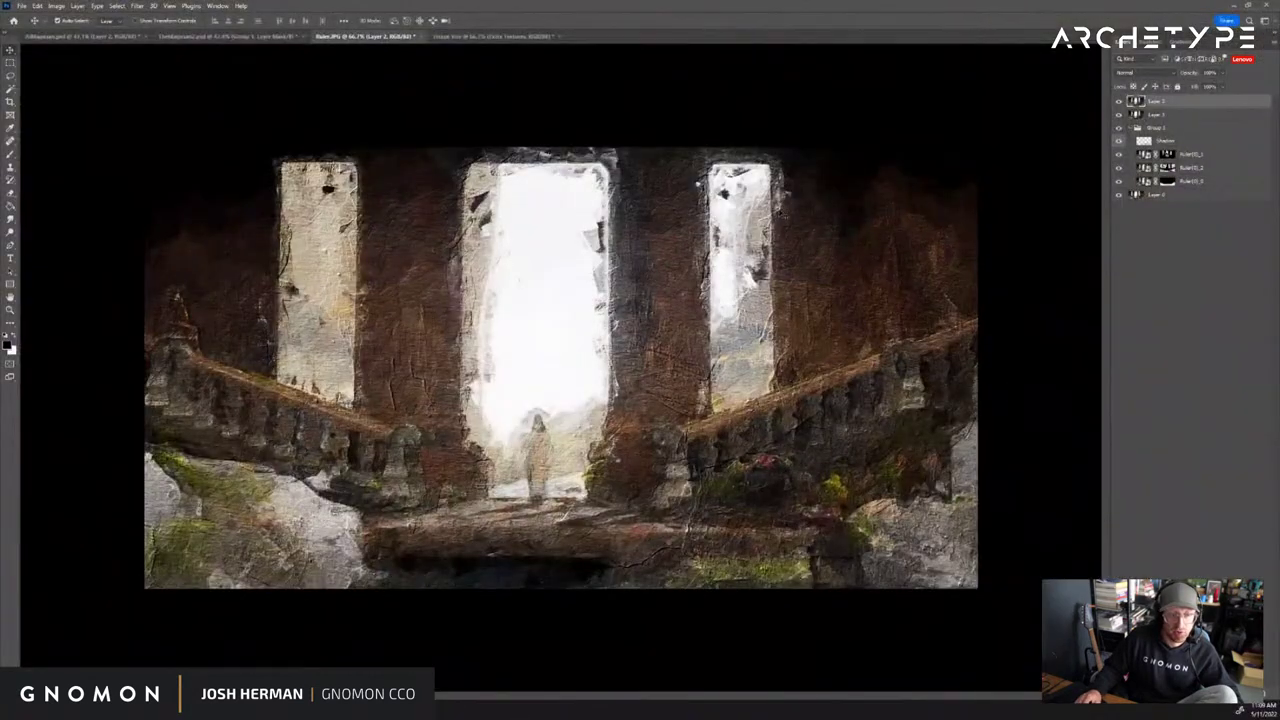
# Switch to Photoshop and close the painted-effect Image Size document without saving its changes
pyautogui.click(475, 38)
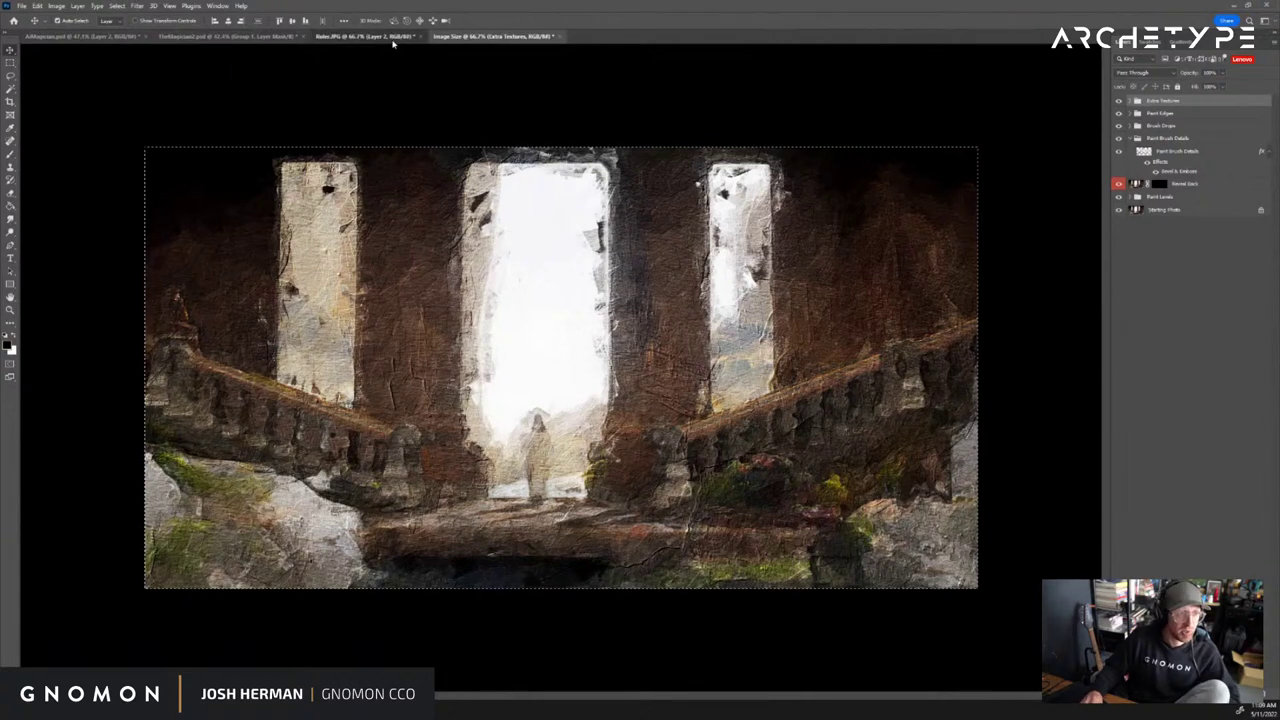
pyautogui.click(394, 39)
pyautogui.click(475, 37)
pyautogui.hotkey('ctrl', 'w')
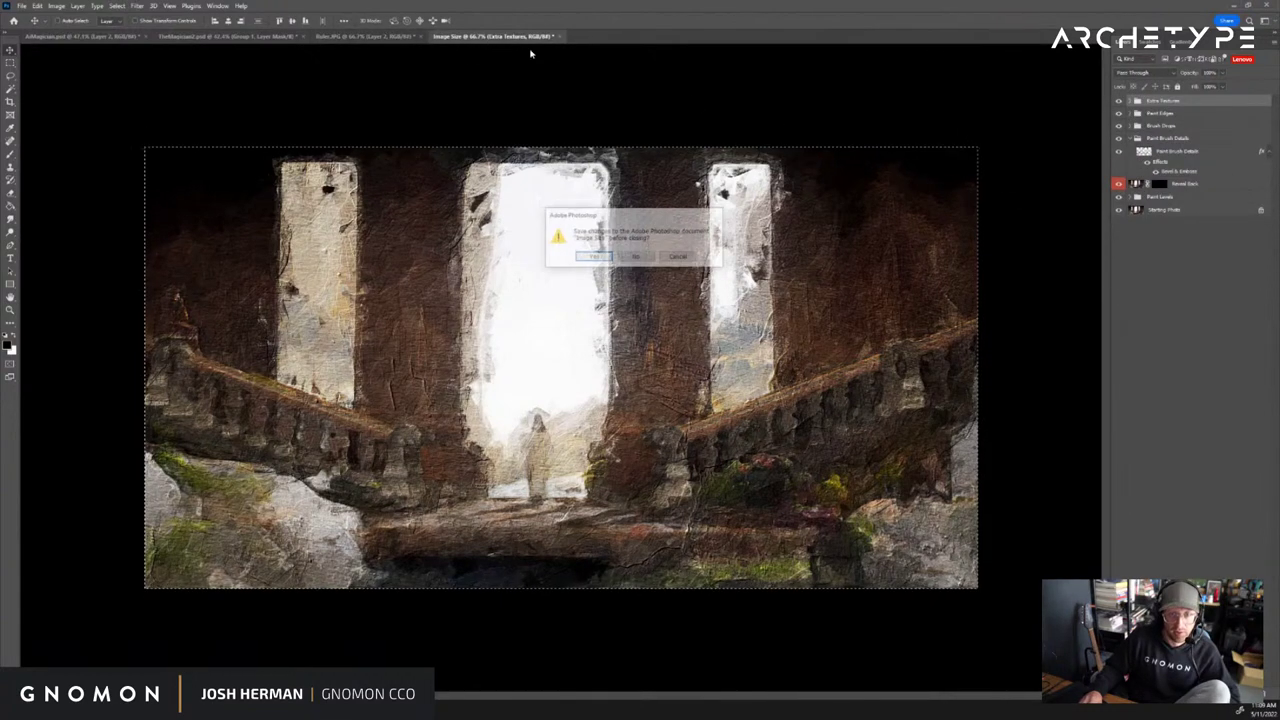
pyautogui.press('n')
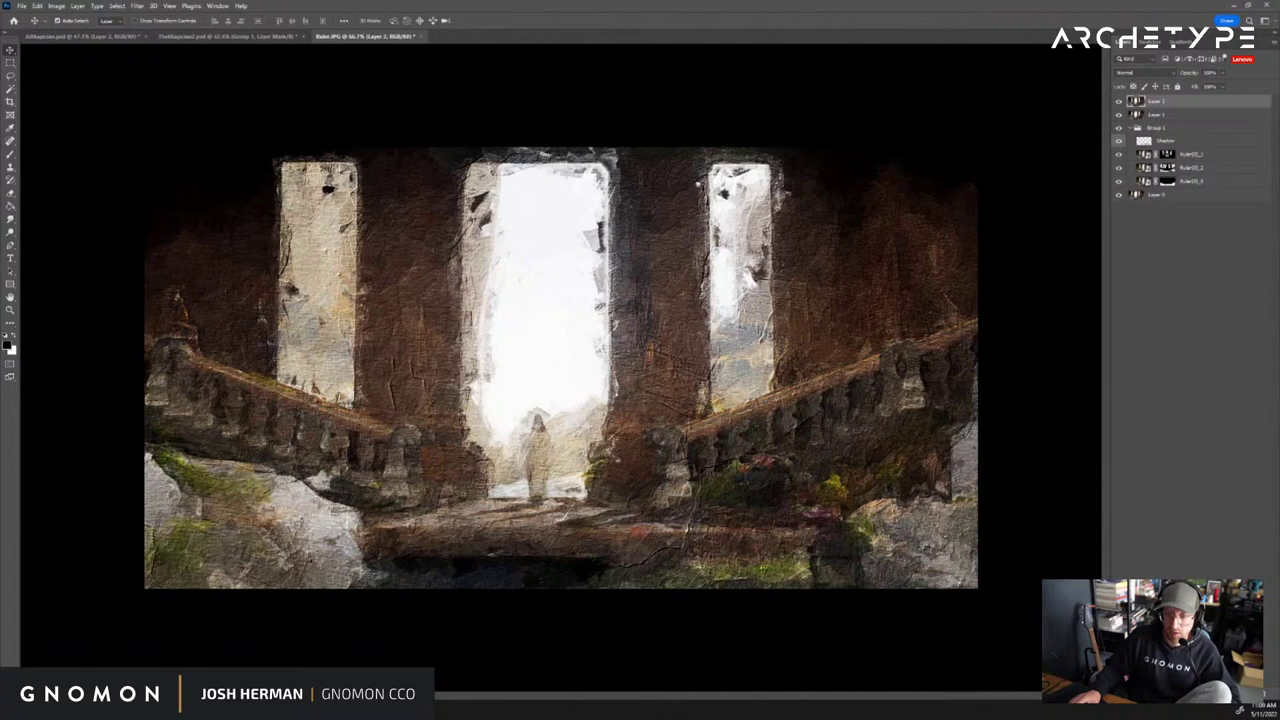
# Open Ruler1.JPG as a separate document, then hide everything above the base Layer 0 in the Ruler document
pyautogui.moveTo(620, 1); pyautogui.dragTo(604, 9)
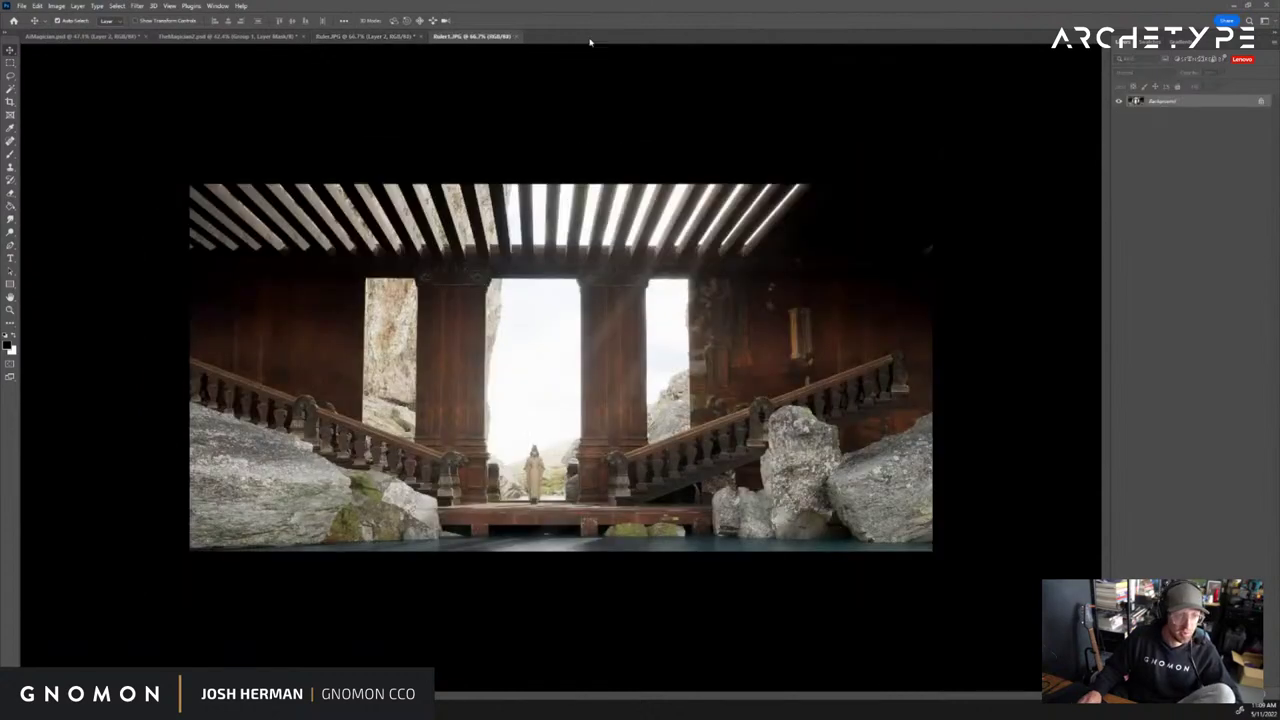
pyautogui.click(396, 37)
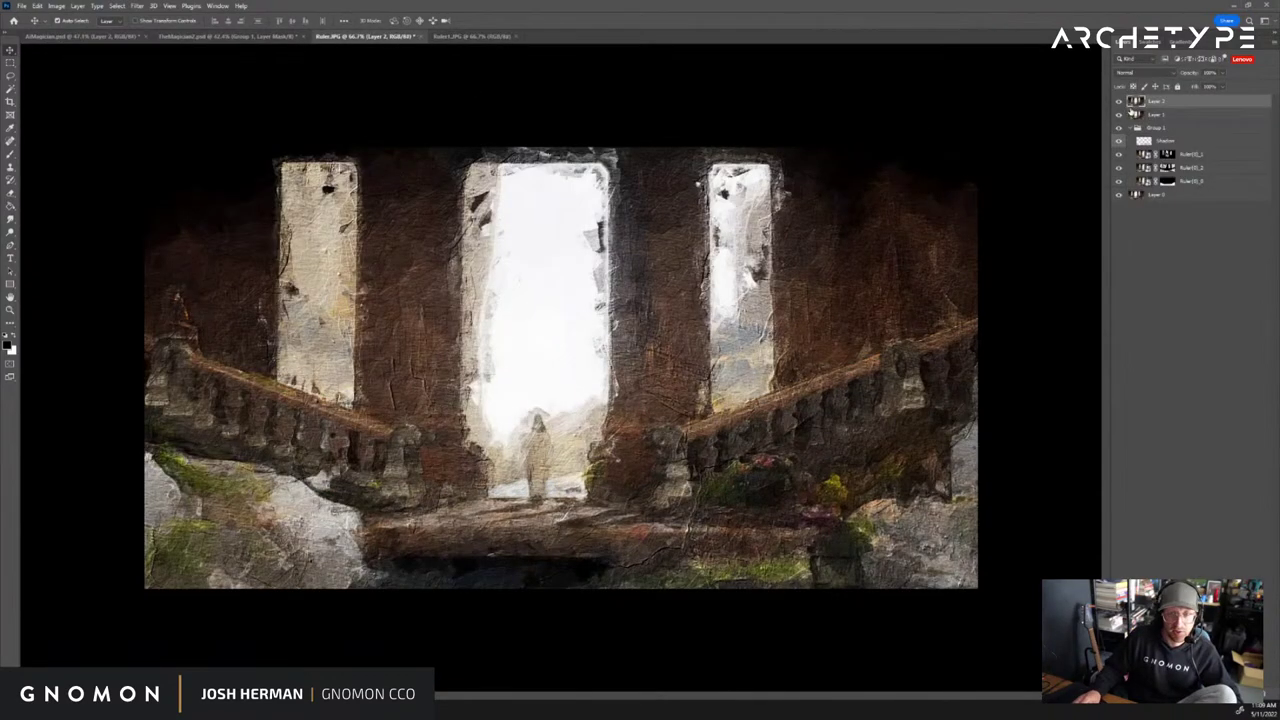
pyautogui.moveTo(1119, 103); pyautogui.dragTo(1119, 181)
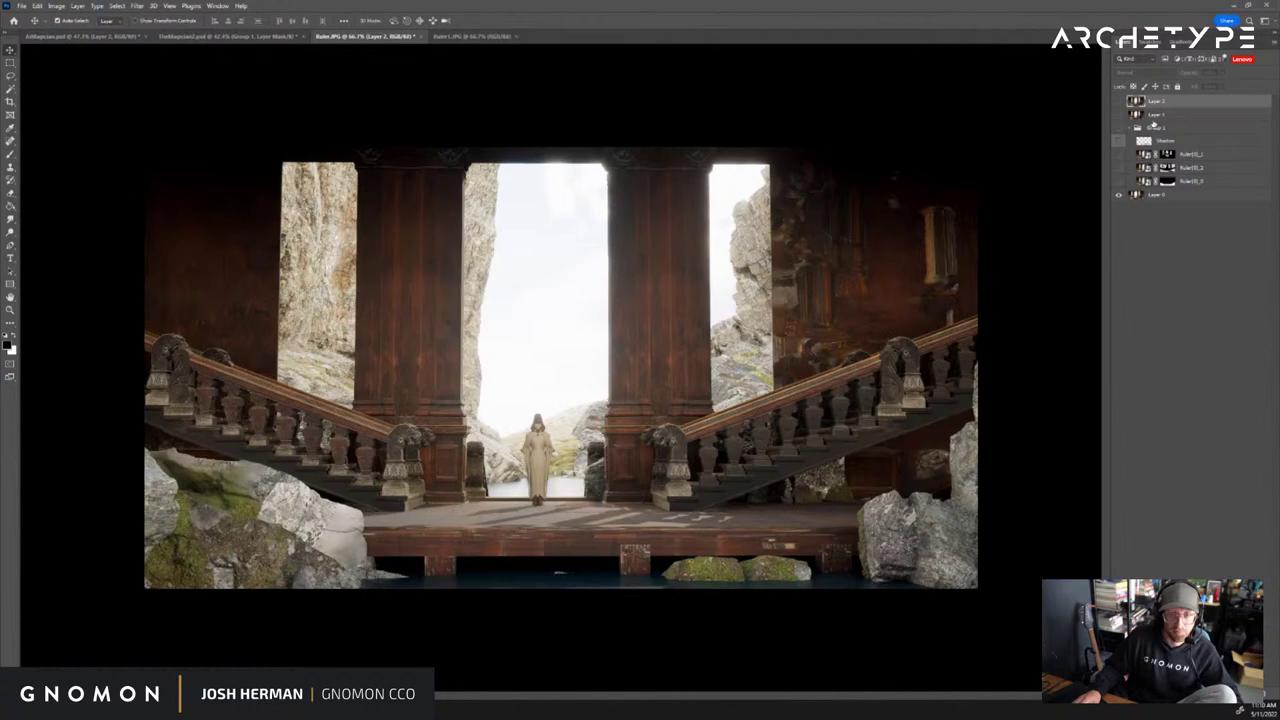
# Delete Layer 1 and make the Shadow layer and the three Ruler layers in Group 1 visible
pyautogui.click(1139, 115)
pyautogui.click(1119, 115)
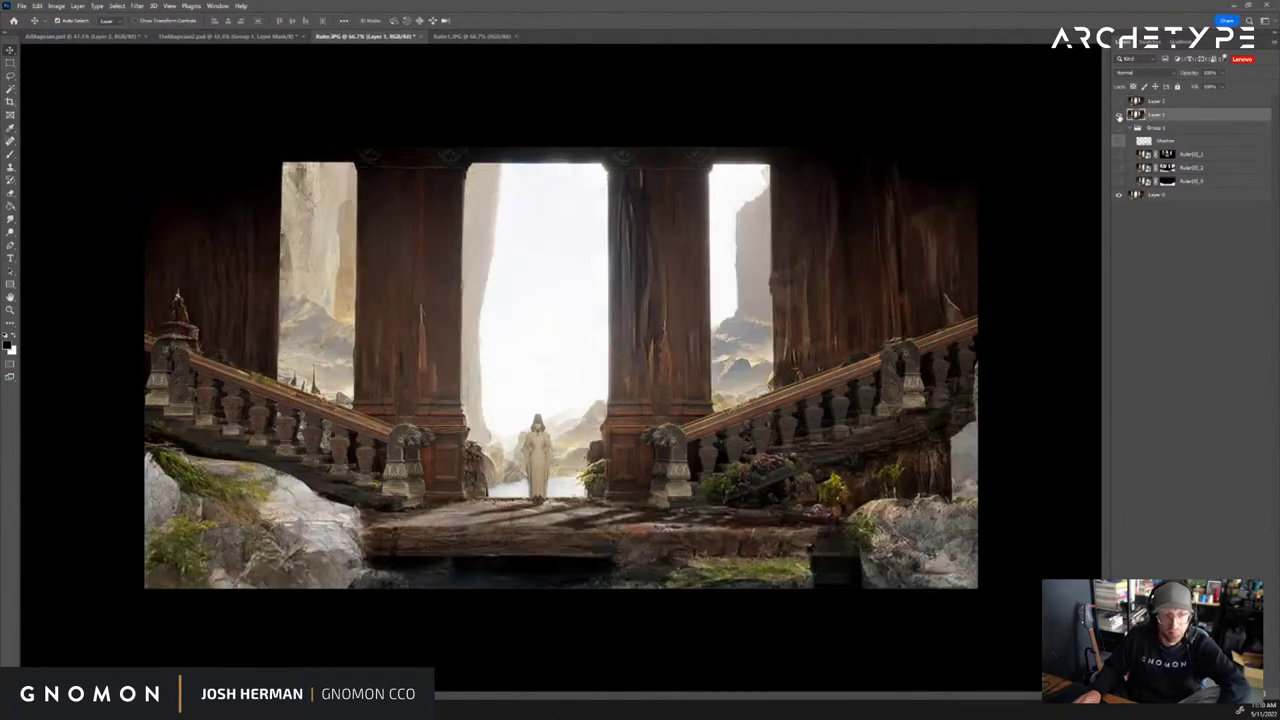
pyautogui.press('Delete')
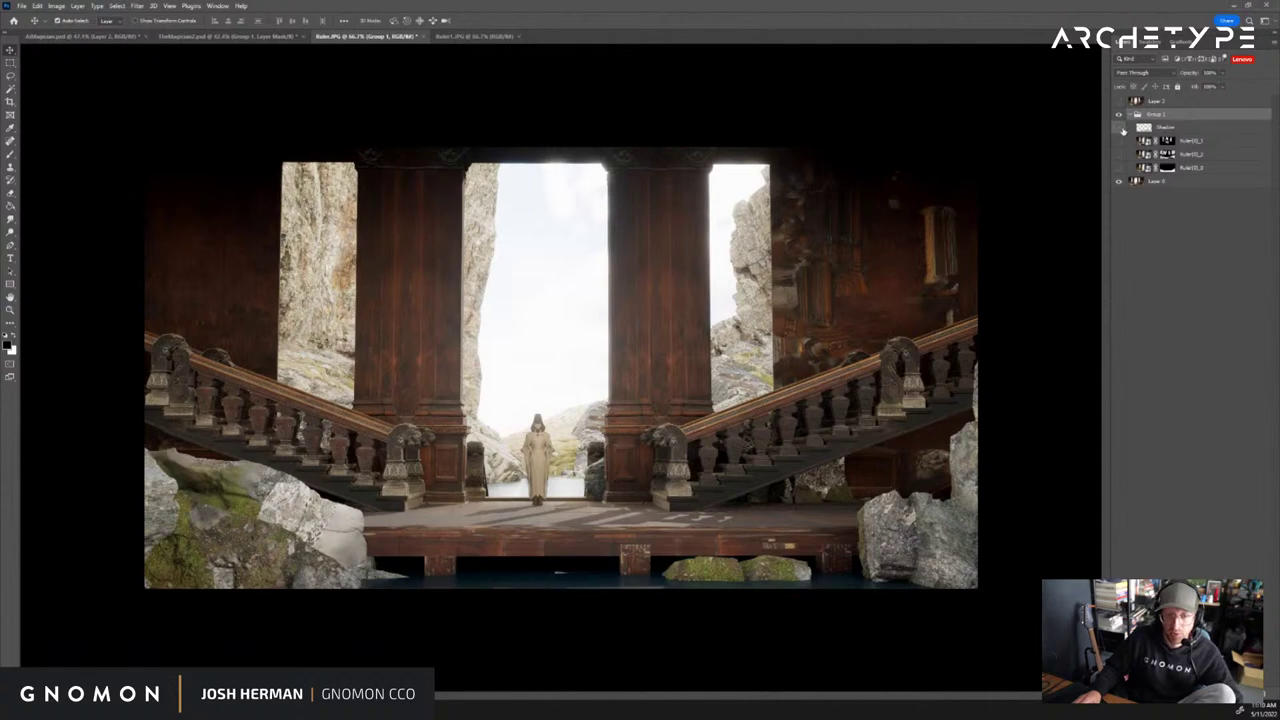
pyautogui.click(1120, 168)
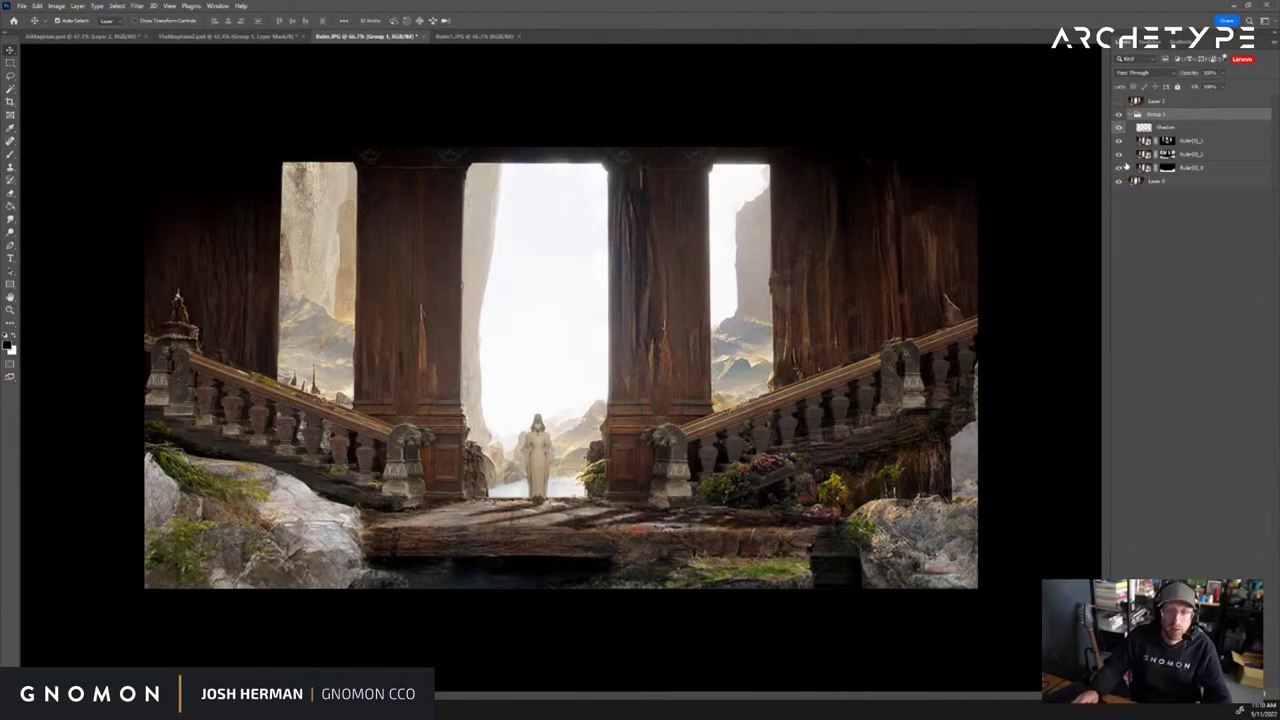
pyautogui.click(1119, 101)
pyautogui.click(1119, 101)
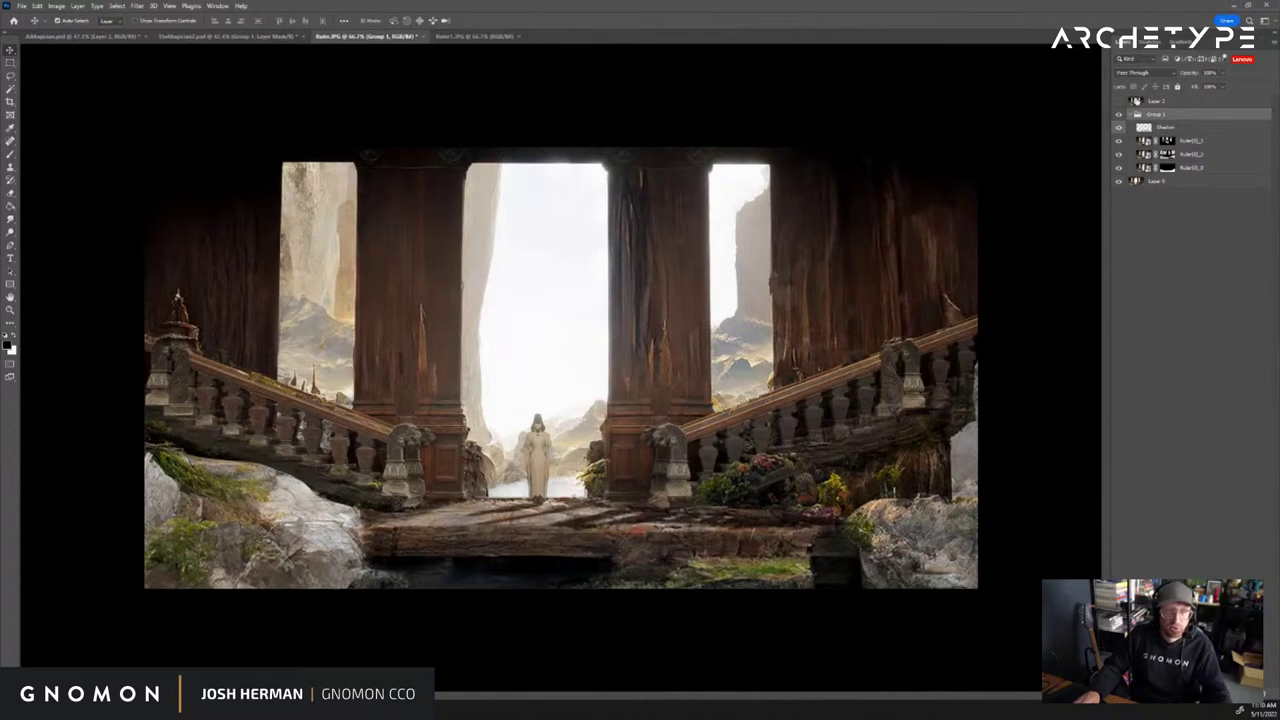
# Compare the Ruler.JPG and Ruler1.JPG images and check the render progress in the Disco Diffusion notebook
pyautogui.click(468, 40)
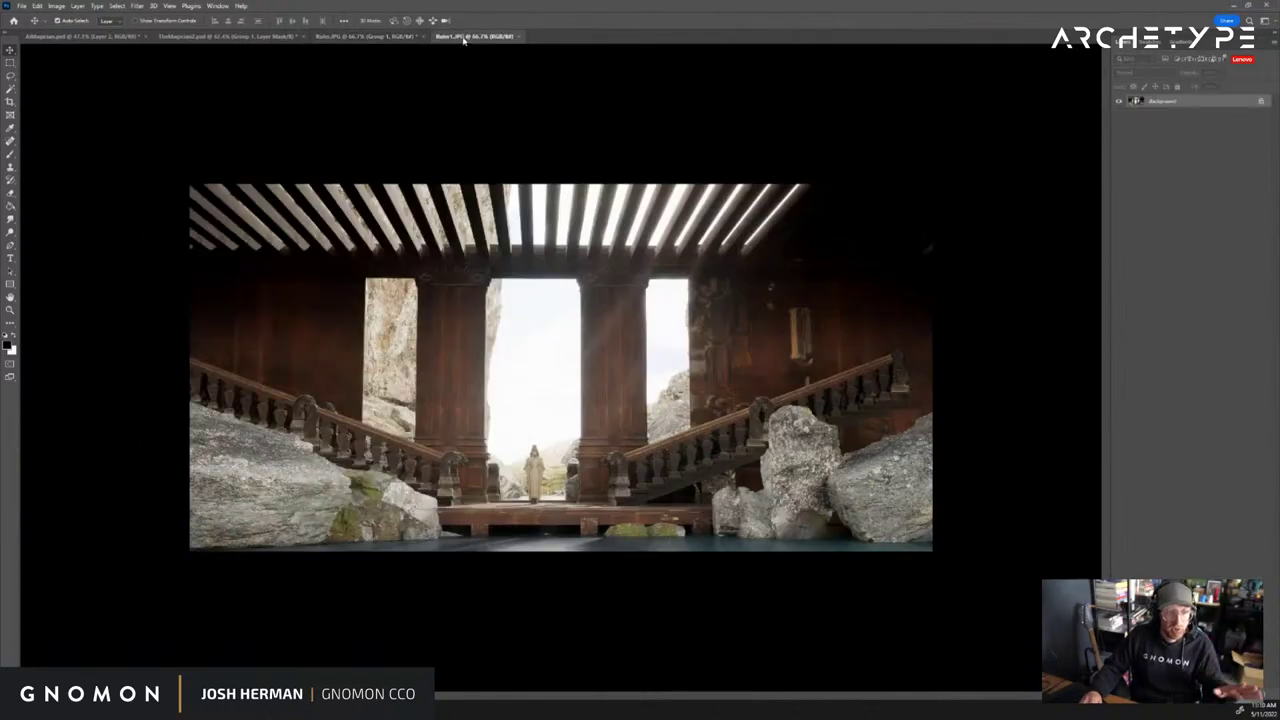
pyautogui.click(400, 36)
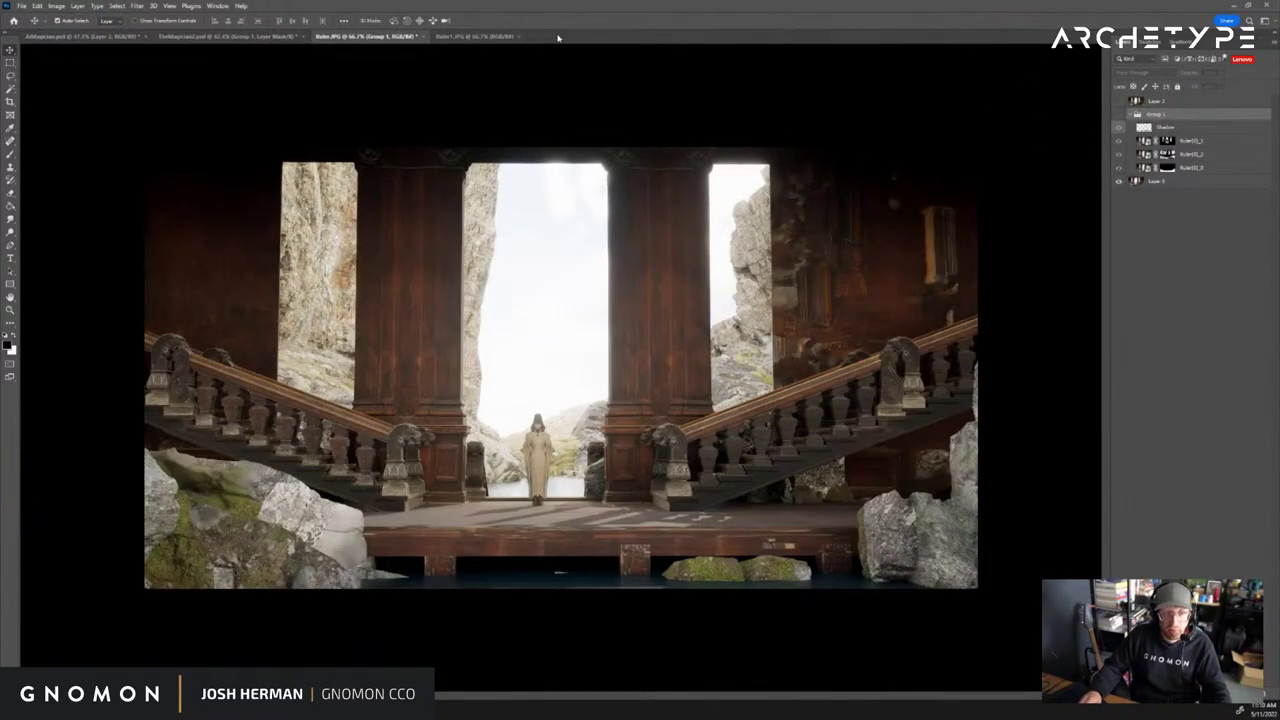
pyautogui.click(470, 36)
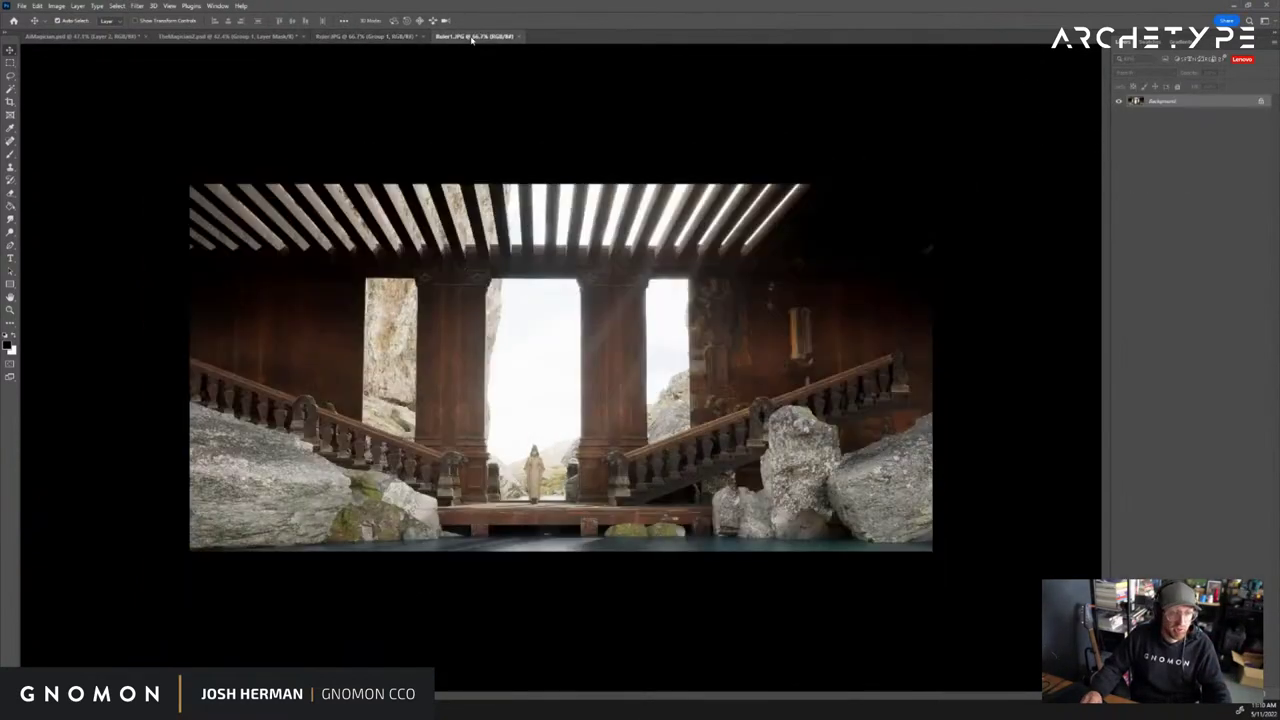
pyautogui.click(392, 37)
pyautogui.click(445, 37)
pyautogui.click(376, 37)
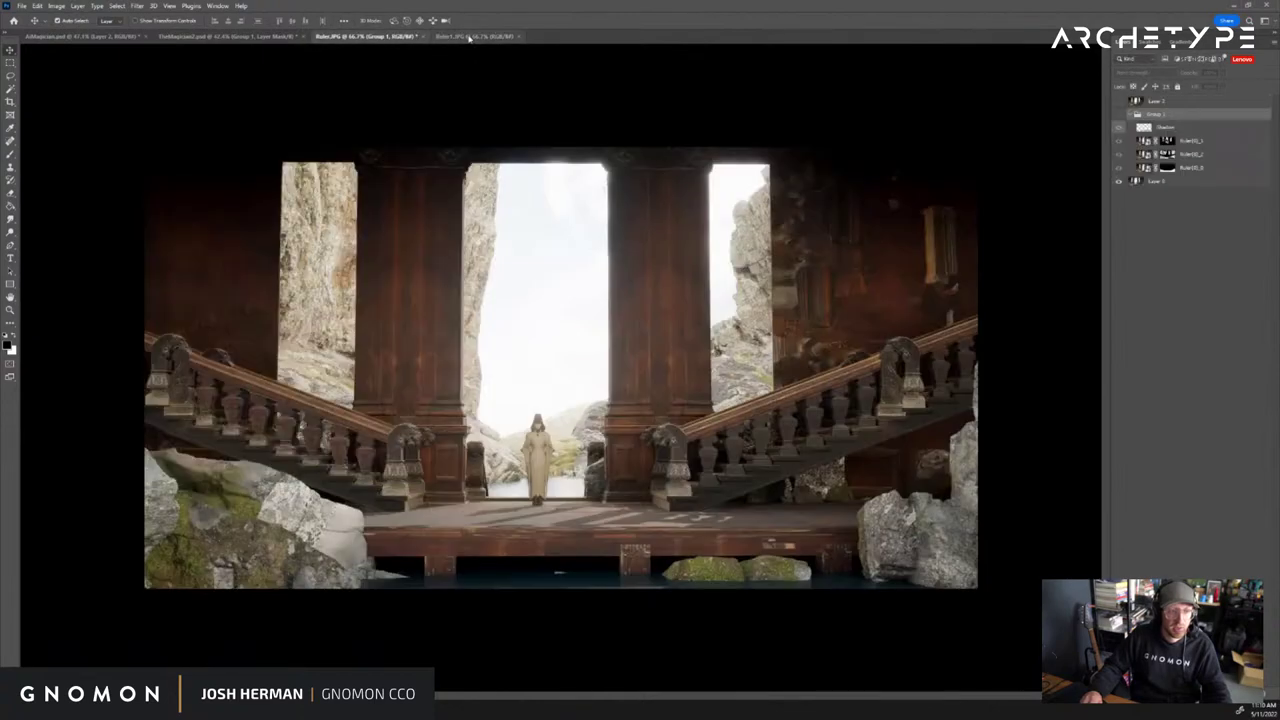
pyautogui.click(465, 36)
pyautogui.click(370, 36)
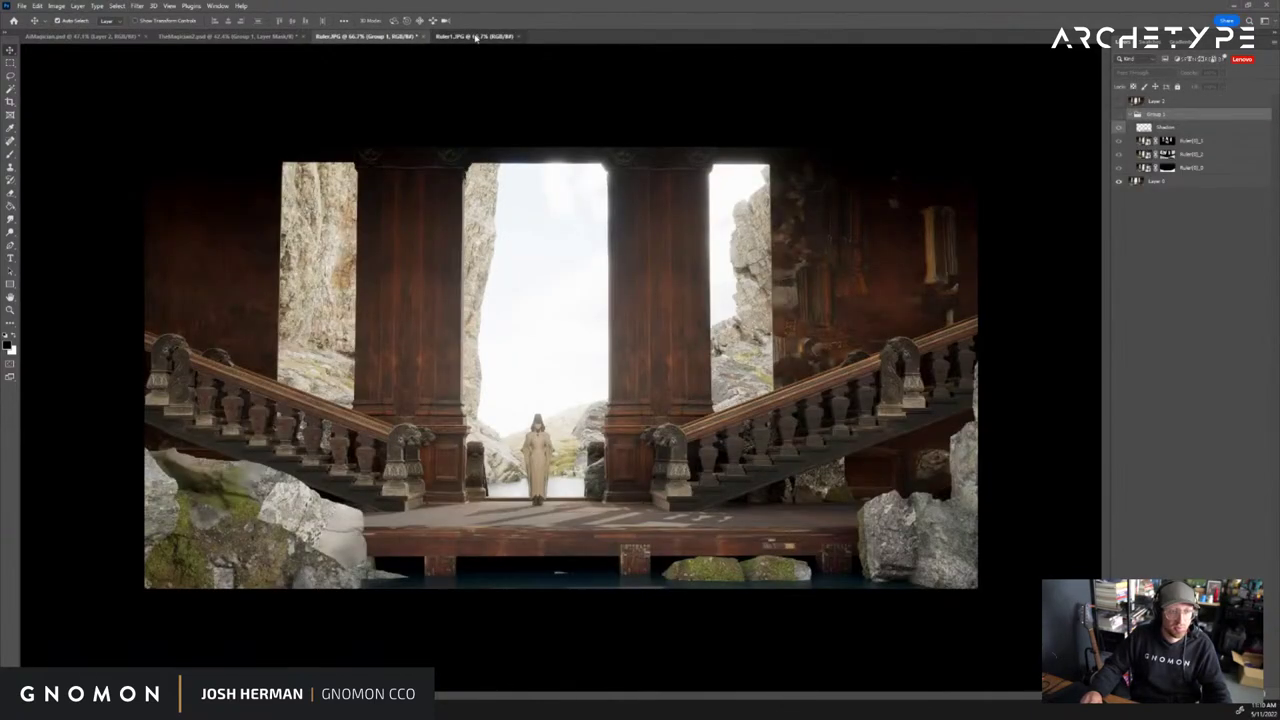
pyautogui.click(475, 37)
pyautogui.click(396, 40)
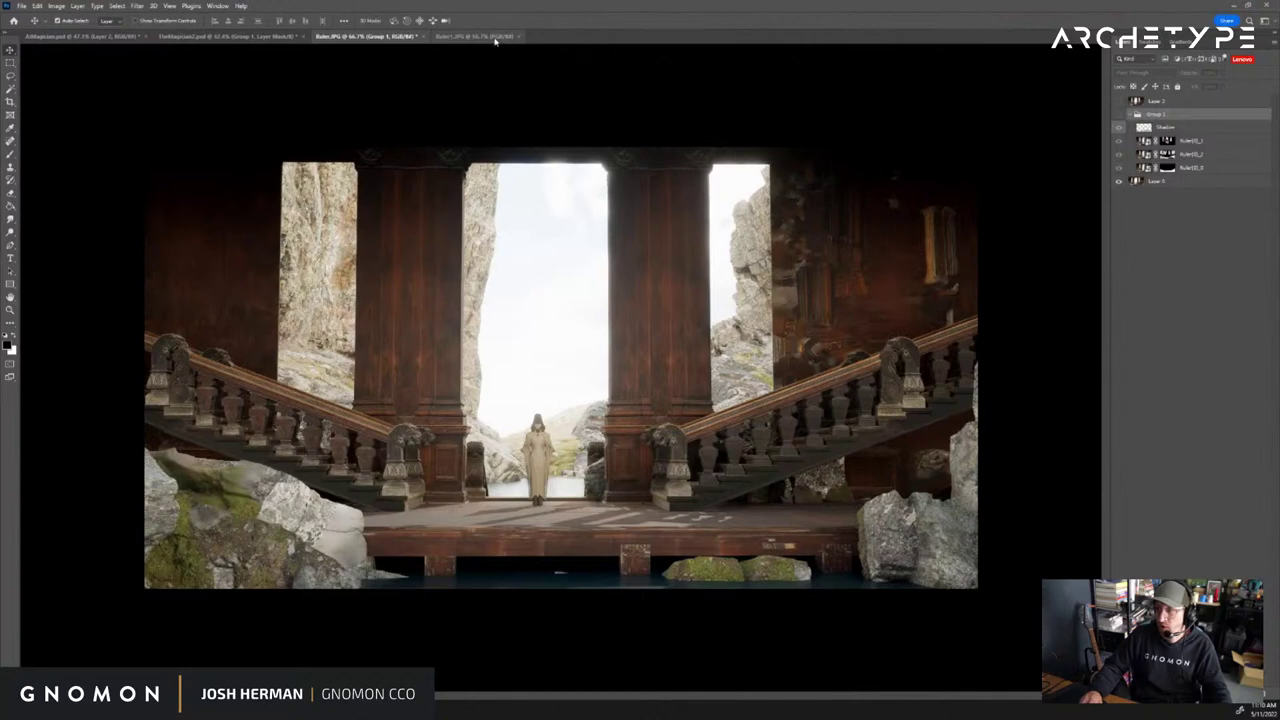
pyautogui.click(465, 40)
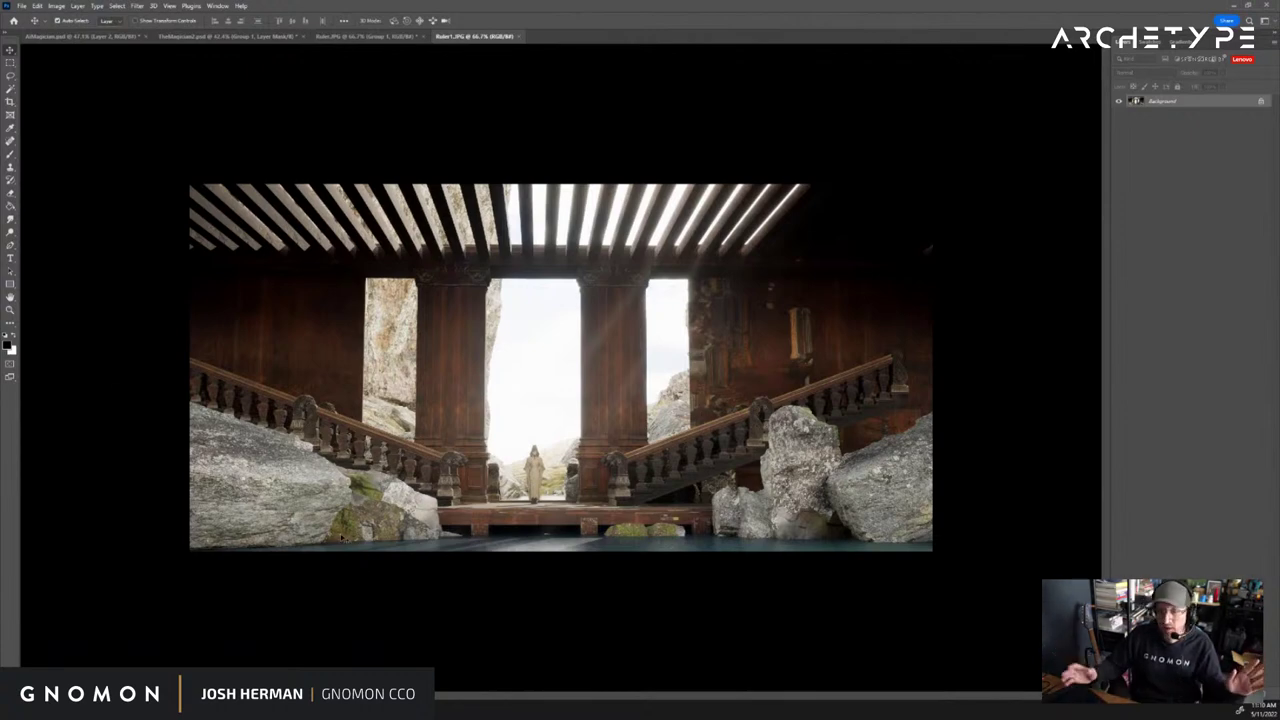
pyautogui.click(340, 37)
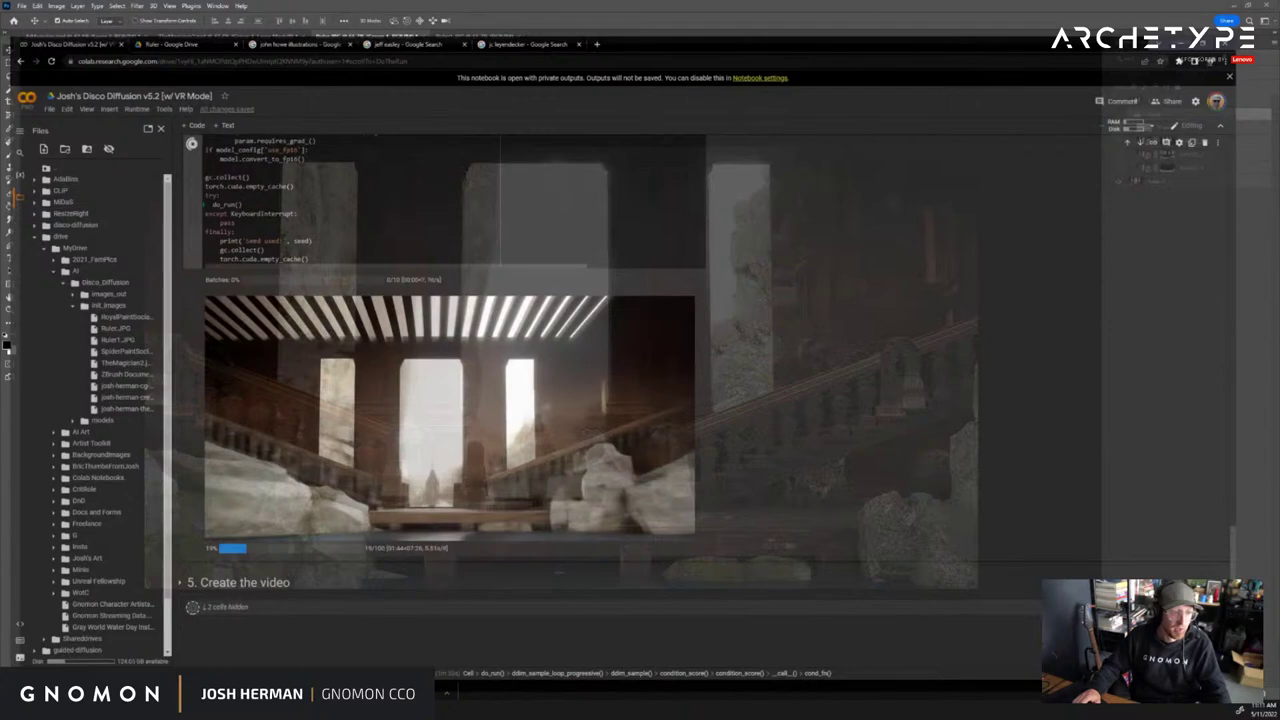
pyautogui.scroll(10, 594, 494)
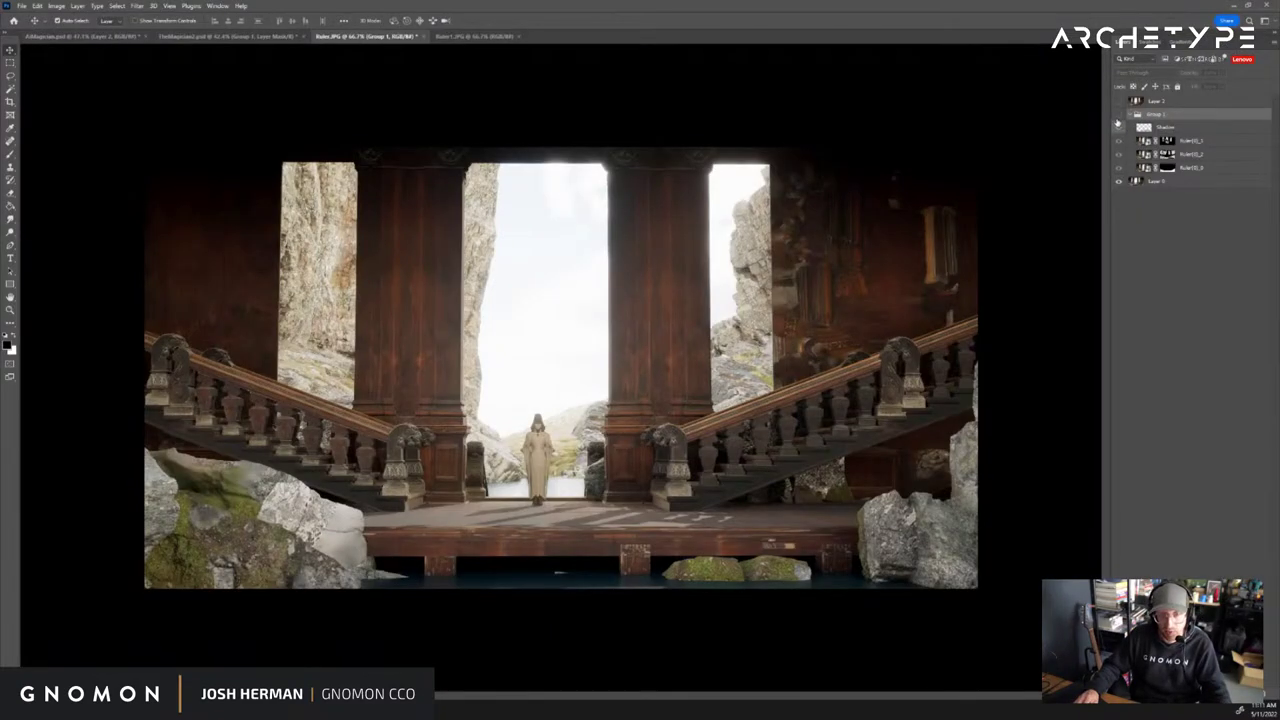
# Show Group 1 and isolate its lowest Ruler layer, disabling the masks of the two Ruler layers above it
pyautogui.click(1119, 115)
pyautogui.press('z')
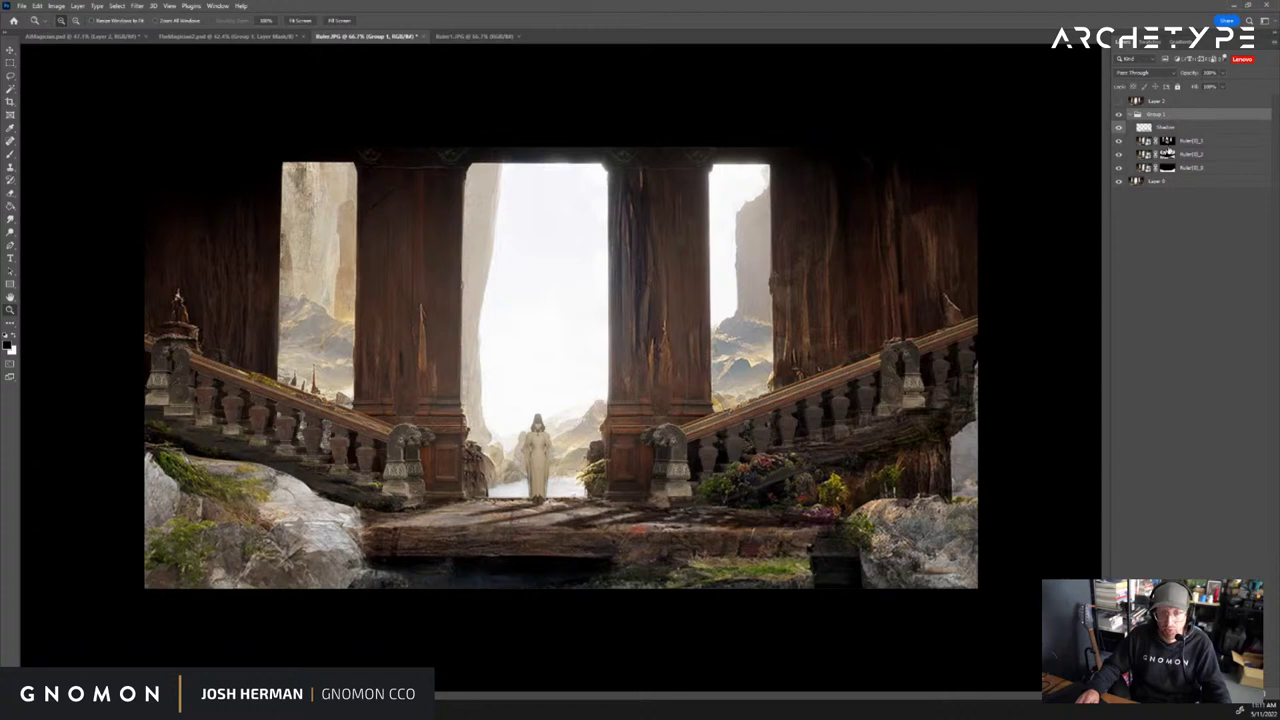
pyautogui.keyDown('shift'); pyautogui.click(1167, 141); pyautogui.keyUp('shift')
pyautogui.keyDown('shift'); pyautogui.click(1167, 154); pyautogui.keyUp('shift')
pyautogui.keyDown('shift'); pyautogui.click(1168, 160); pyautogui.keyUp('shift')
pyautogui.click(1119, 128)
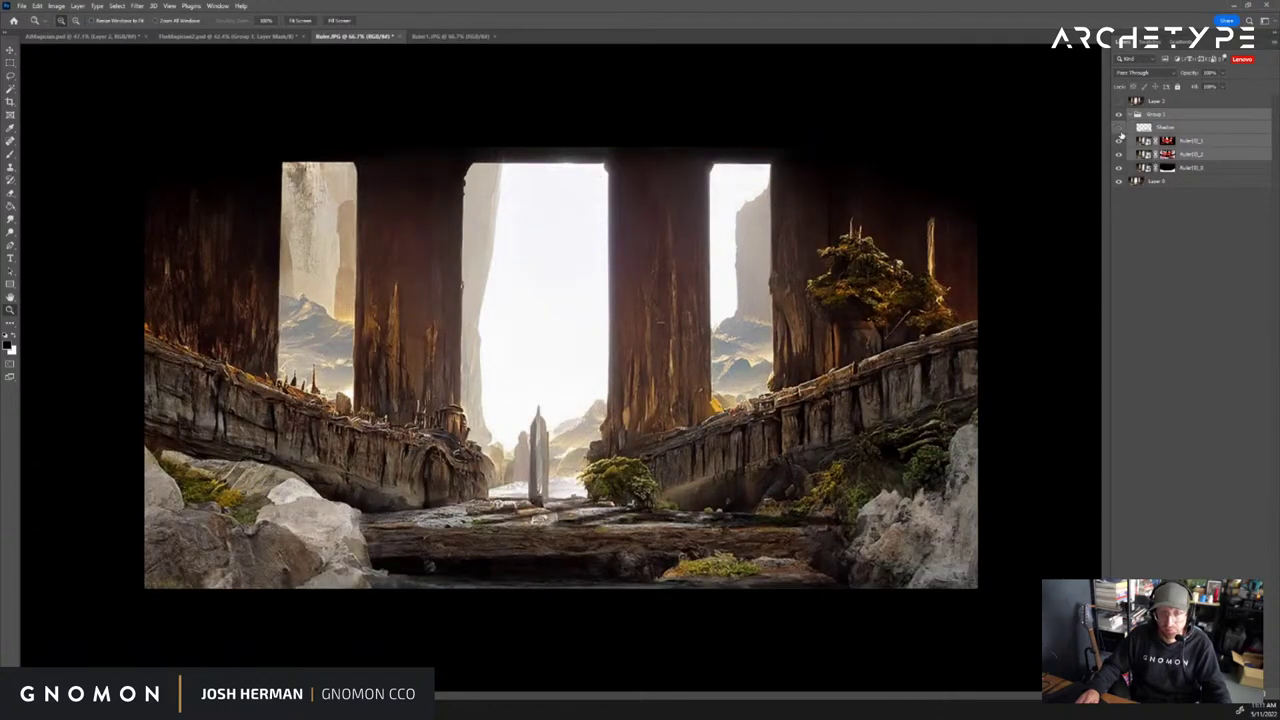
pyautogui.click(1119, 140)
pyautogui.click(1119, 154)
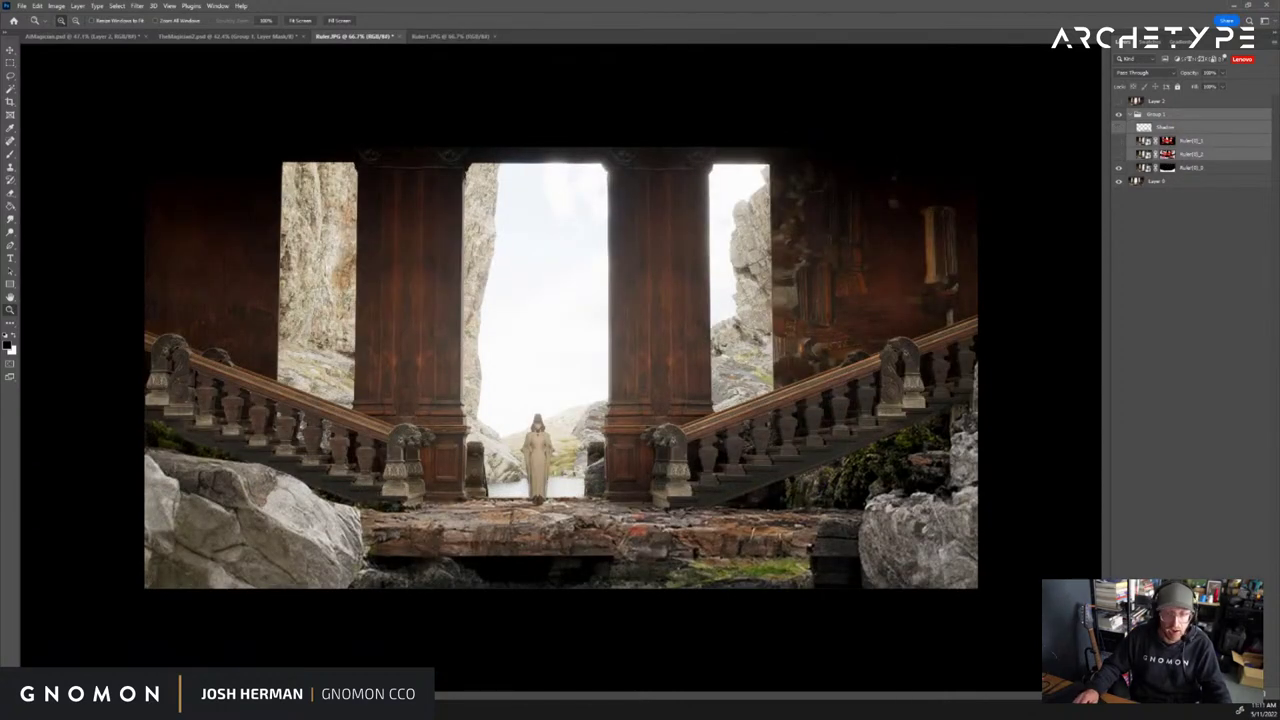
# Disable the lowest Ruler layer's mask and toggle the layer's visibility to compare the full AI image with the original render
pyautogui.keyDown('shift'); pyautogui.click(1165, 168); pyautogui.keyUp('shift')
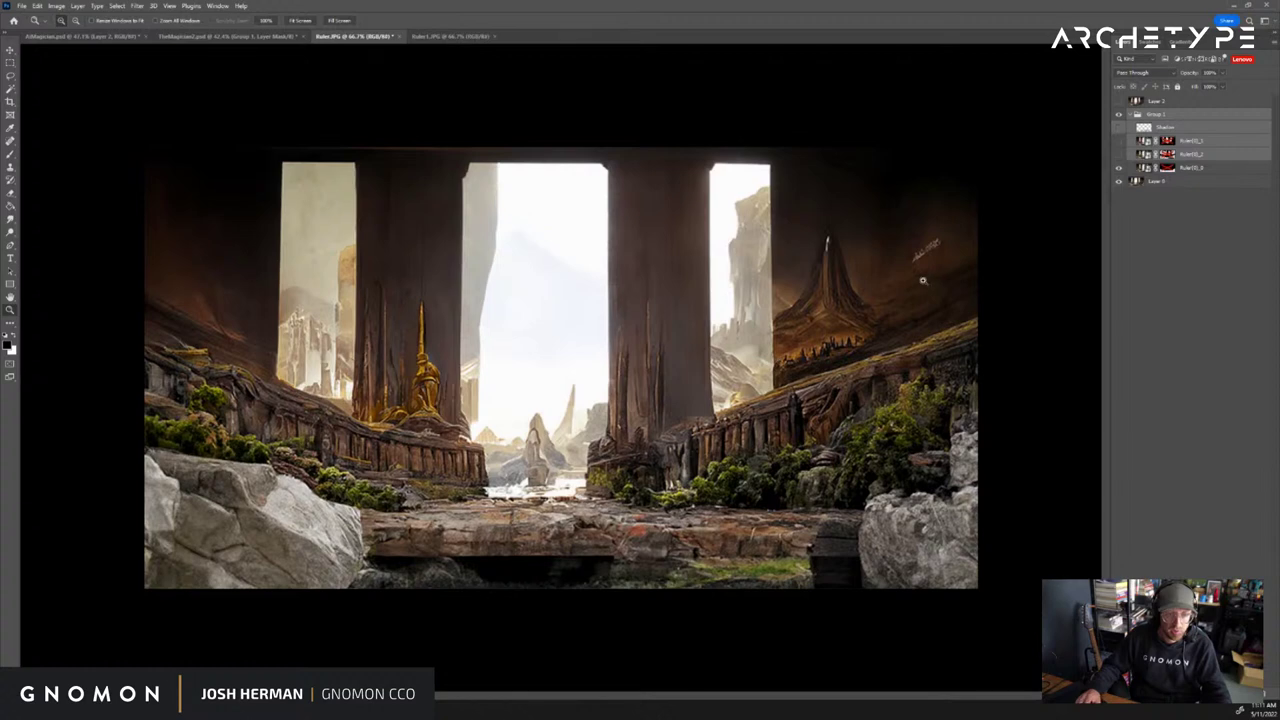
pyautogui.click(1119, 168)
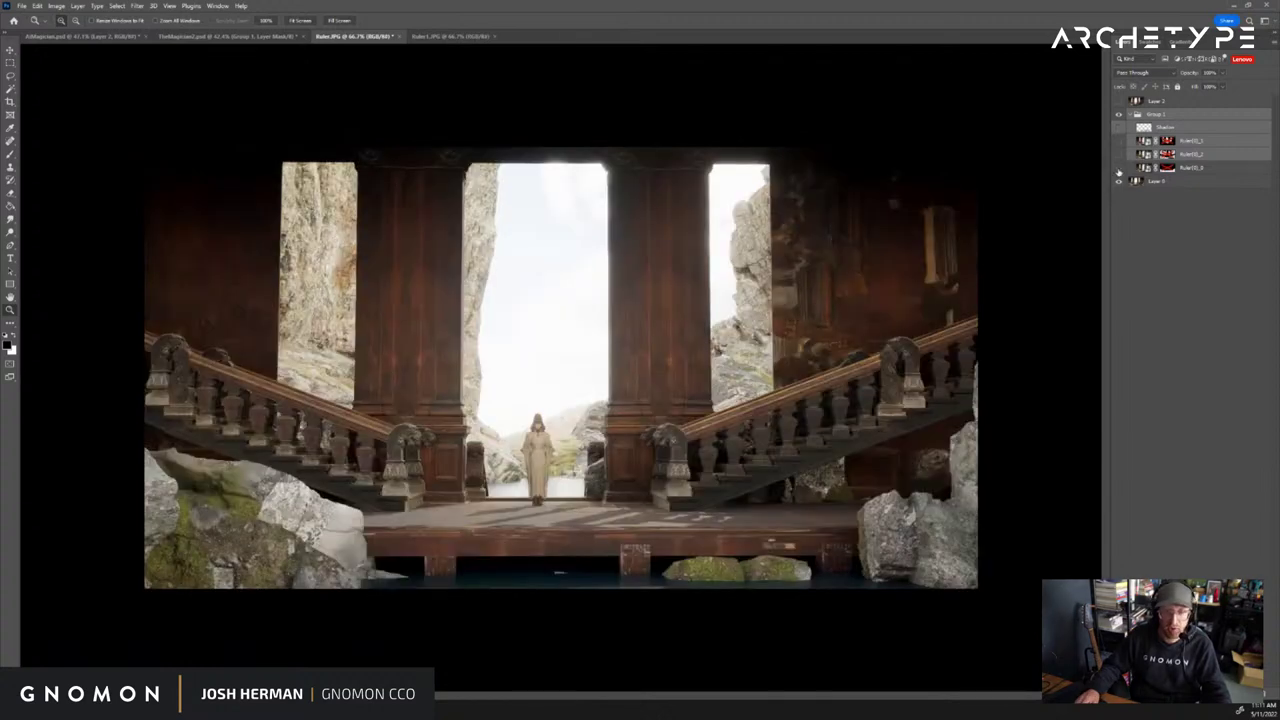
pyautogui.click(1119, 168)
pyautogui.click(1119, 168)
pyautogui.click(1119, 168)
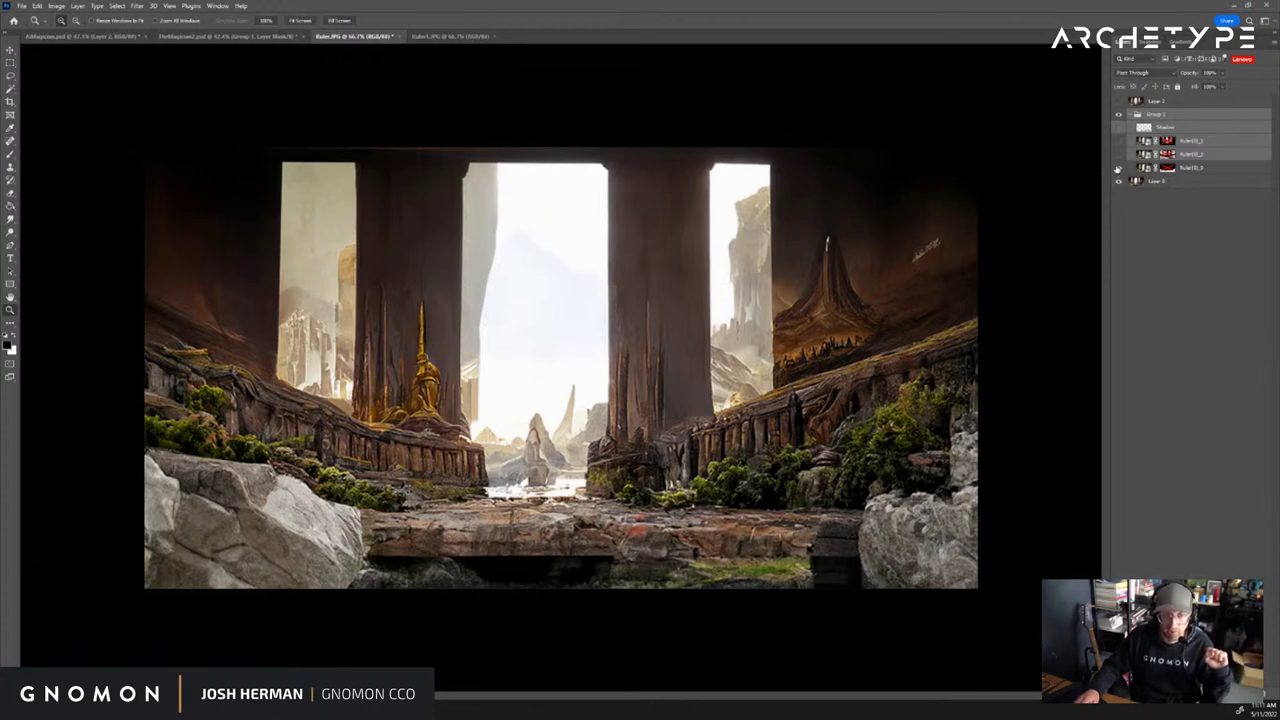
# Show the two upper Ruler layers one at a time and the Shadow layer to view the other unmasked AI variations
pyautogui.click(1119, 155)
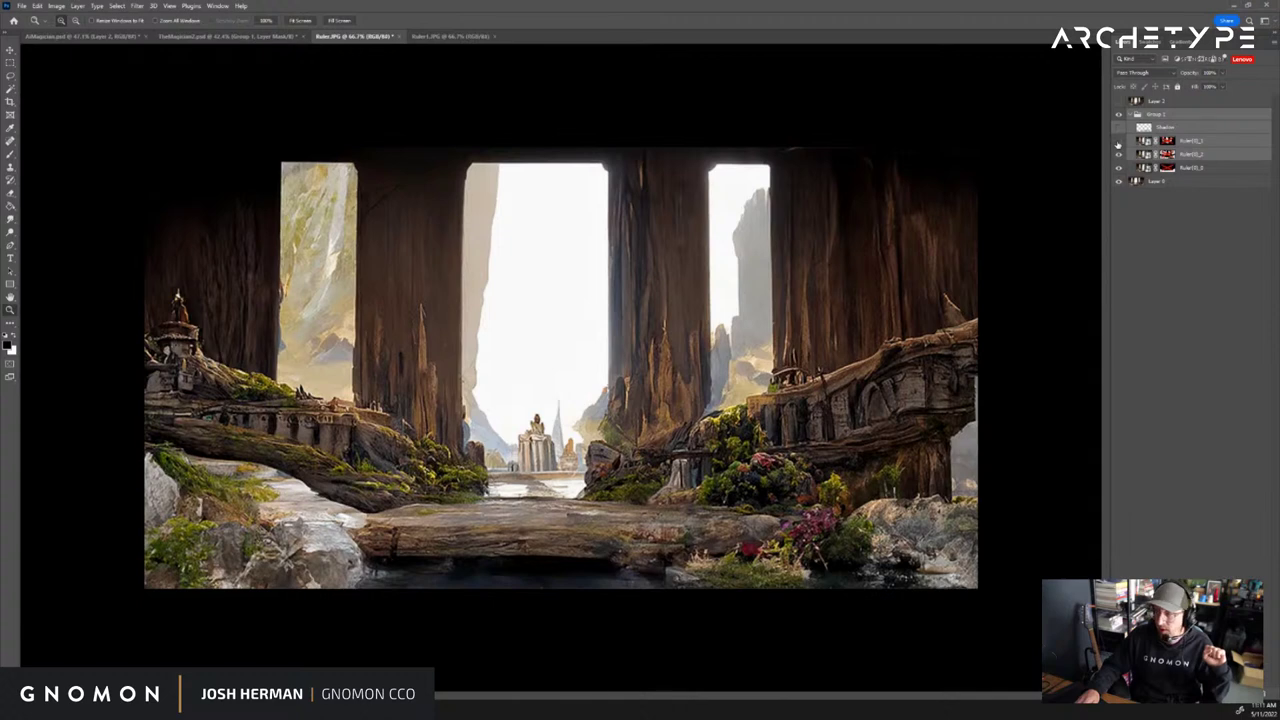
pyautogui.click(1119, 142)
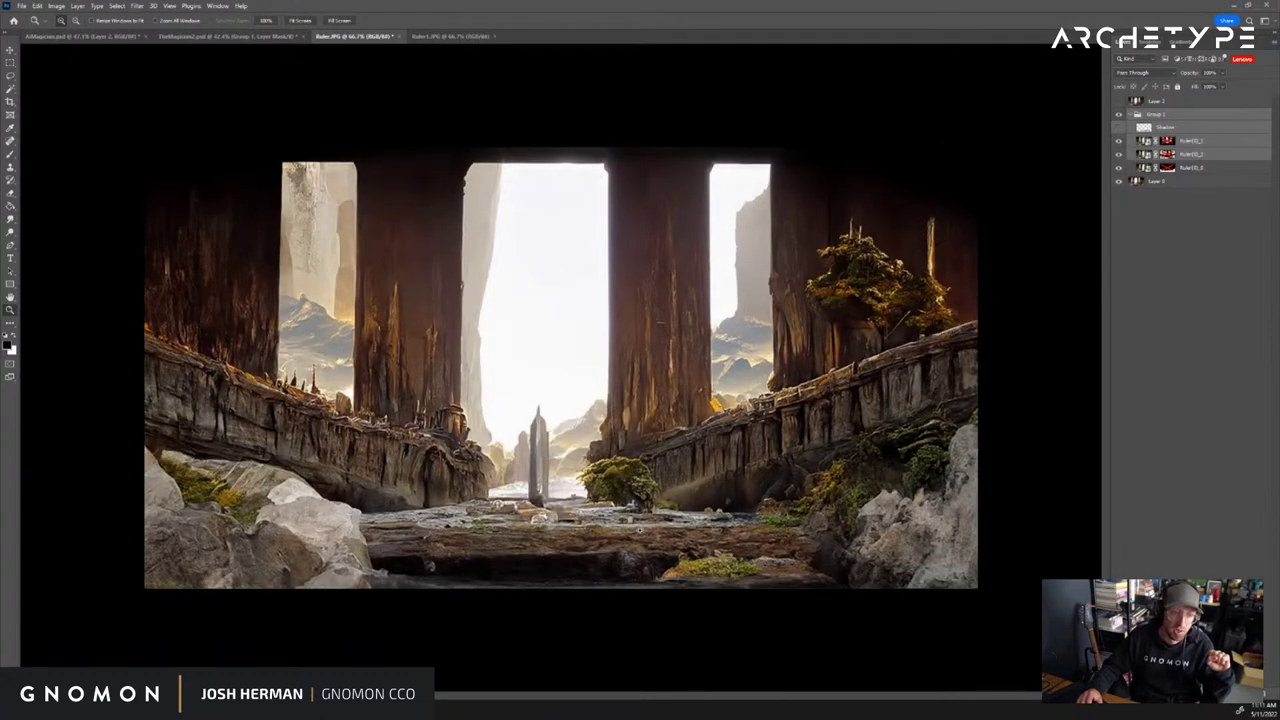
pyautogui.click(1118, 128)
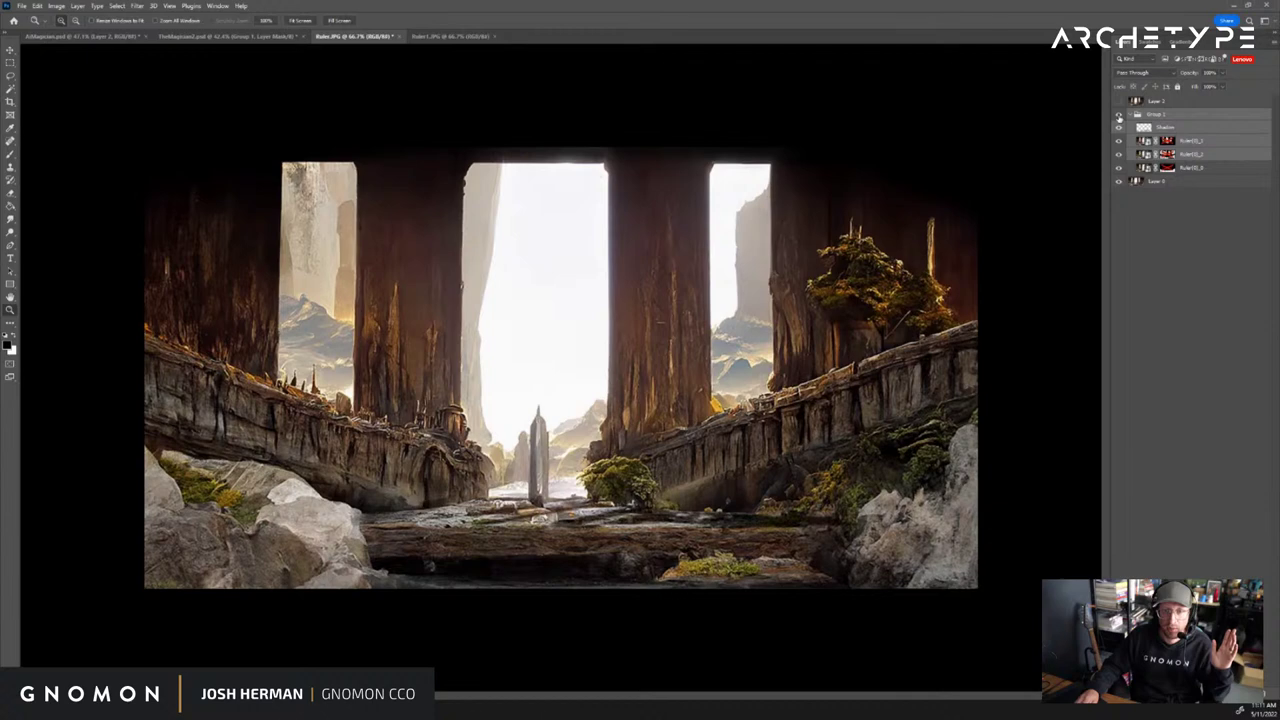
# Re-enable the layer masks on all three Ruler layers in Group 1
pyautogui.keyDown('shift'); pyautogui.click(1168, 141); pyautogui.keyUp('shift')
pyautogui.keyDown('shift'); pyautogui.click(1167, 155); pyautogui.keyUp('shift')
pyautogui.keyDown('shift'); pyautogui.click(1166, 168); pyautogui.keyUp('shift')
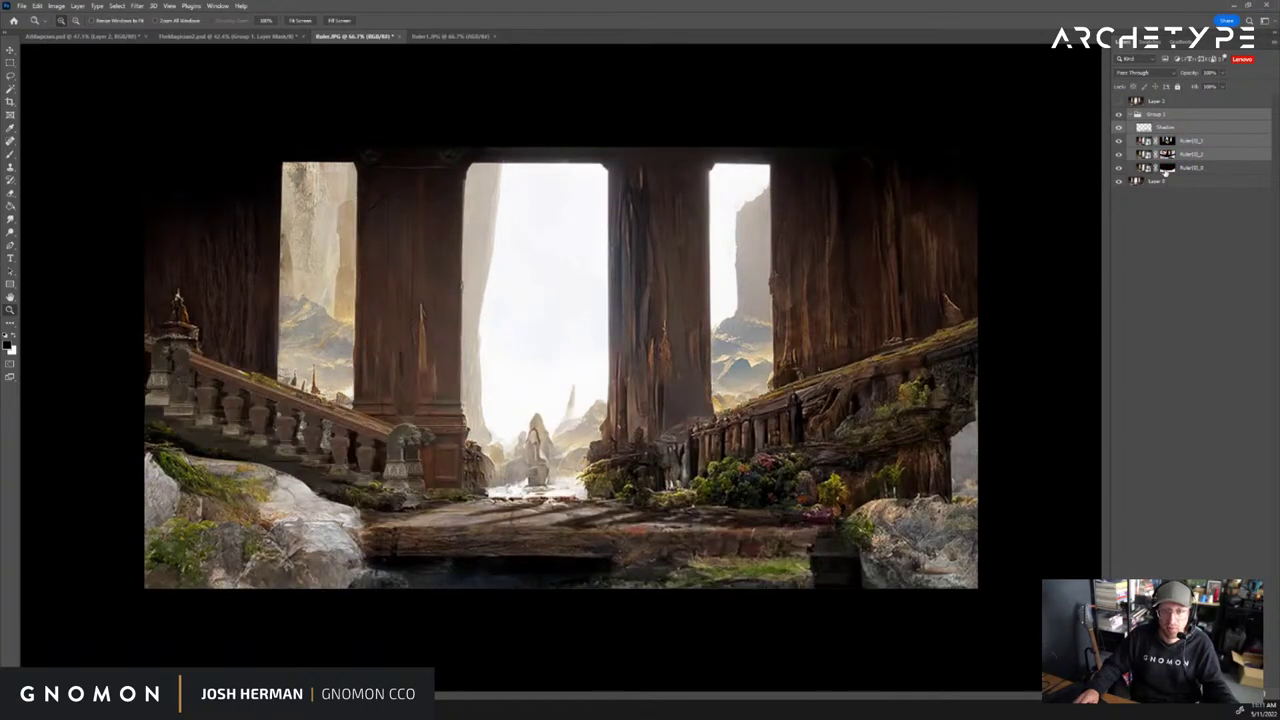
# Toggle the visibility of Group 1 repeatedly to compare the masked composite with the original render, leaving the group visible
pyautogui.click(1119, 115)
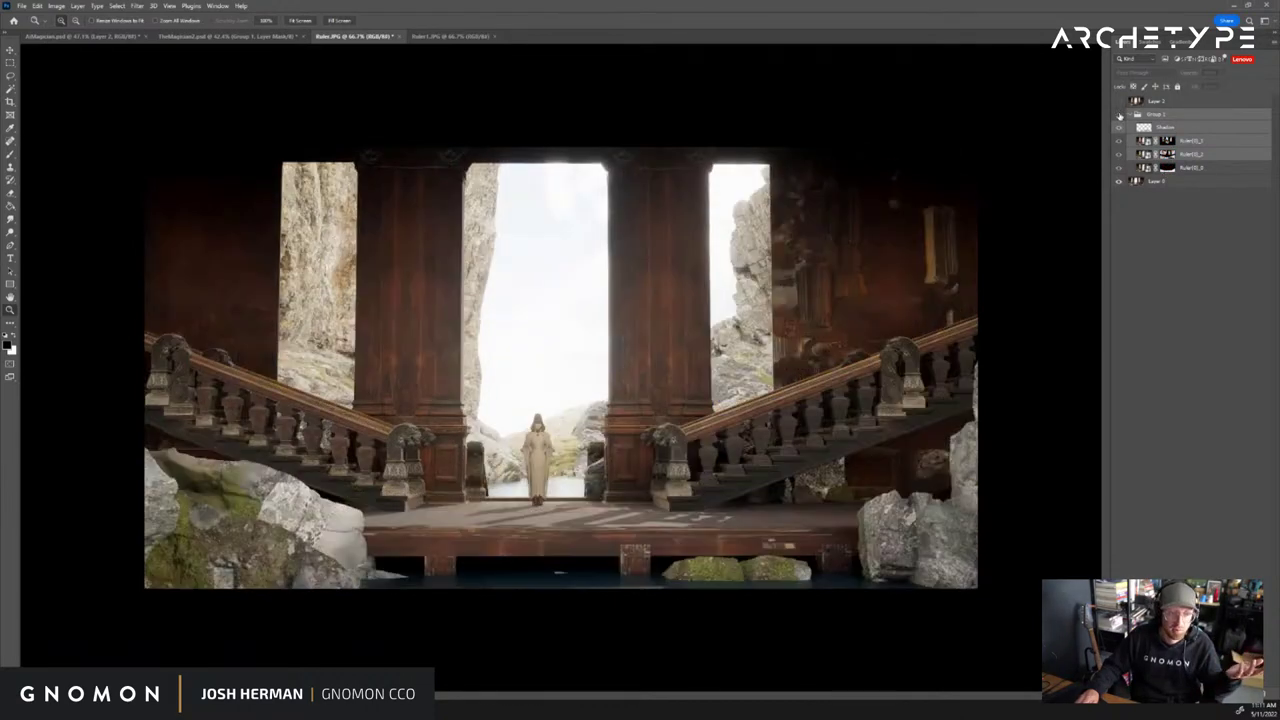
pyautogui.click(1119, 115)
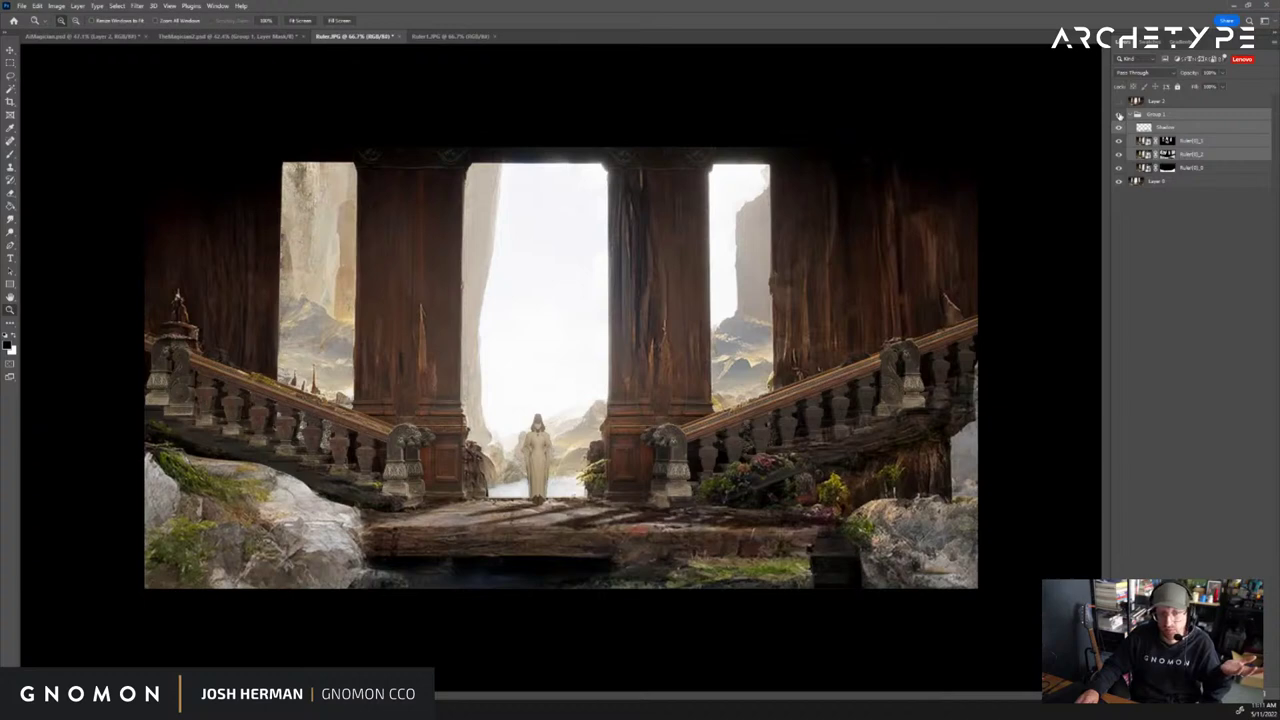
pyautogui.click(1119, 115)
pyautogui.click(1119, 115)
pyautogui.click(1119, 115)
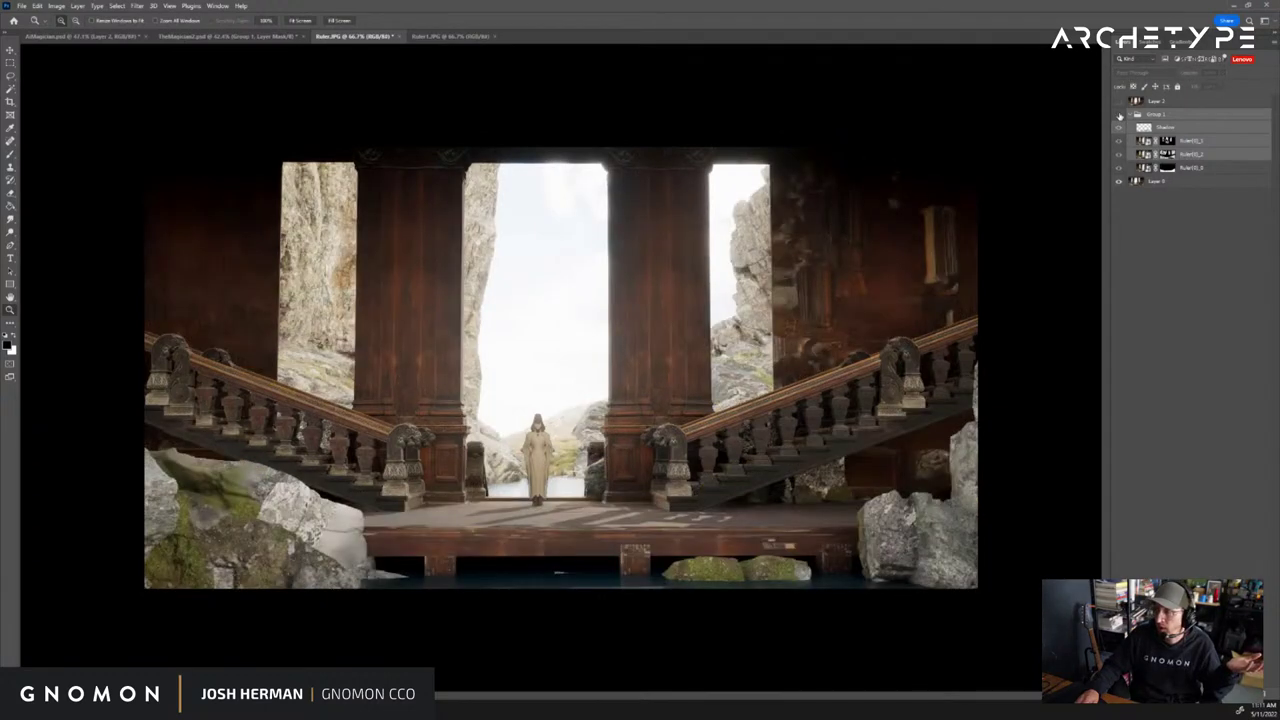
pyautogui.click(1119, 115)
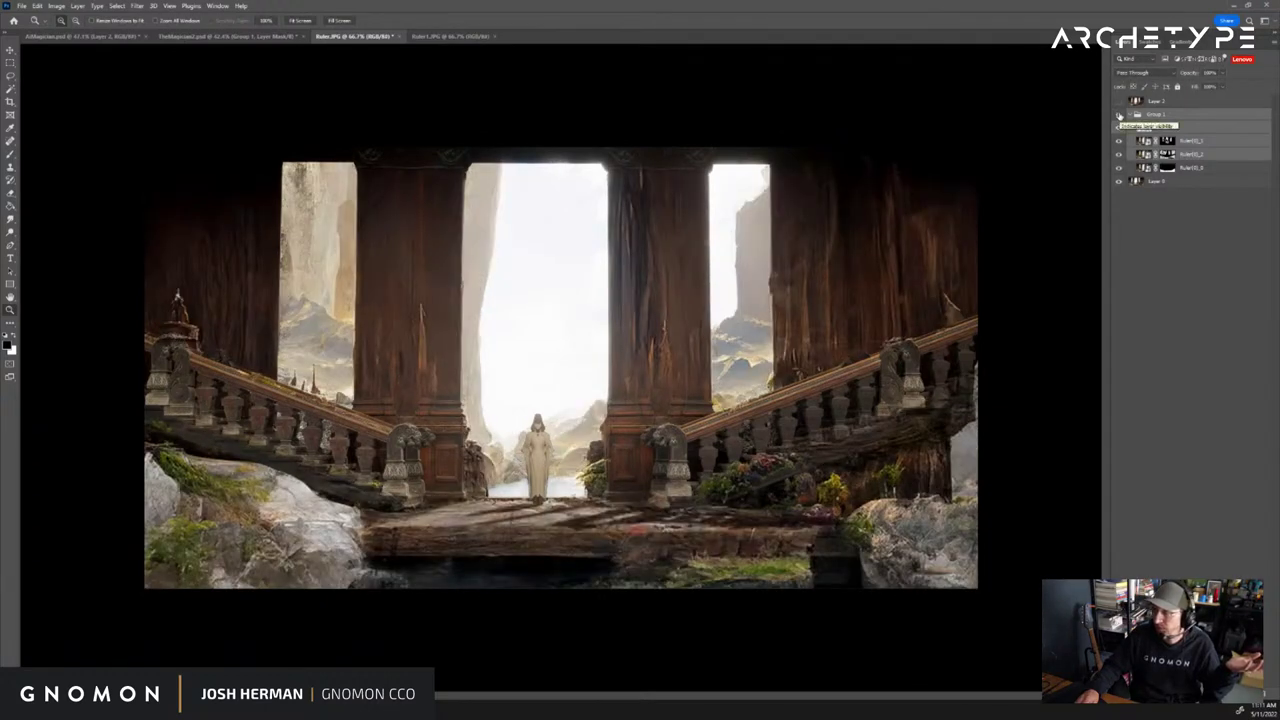
pyautogui.click(1119, 115)
pyautogui.click(1119, 115)
pyautogui.click(1119, 115)
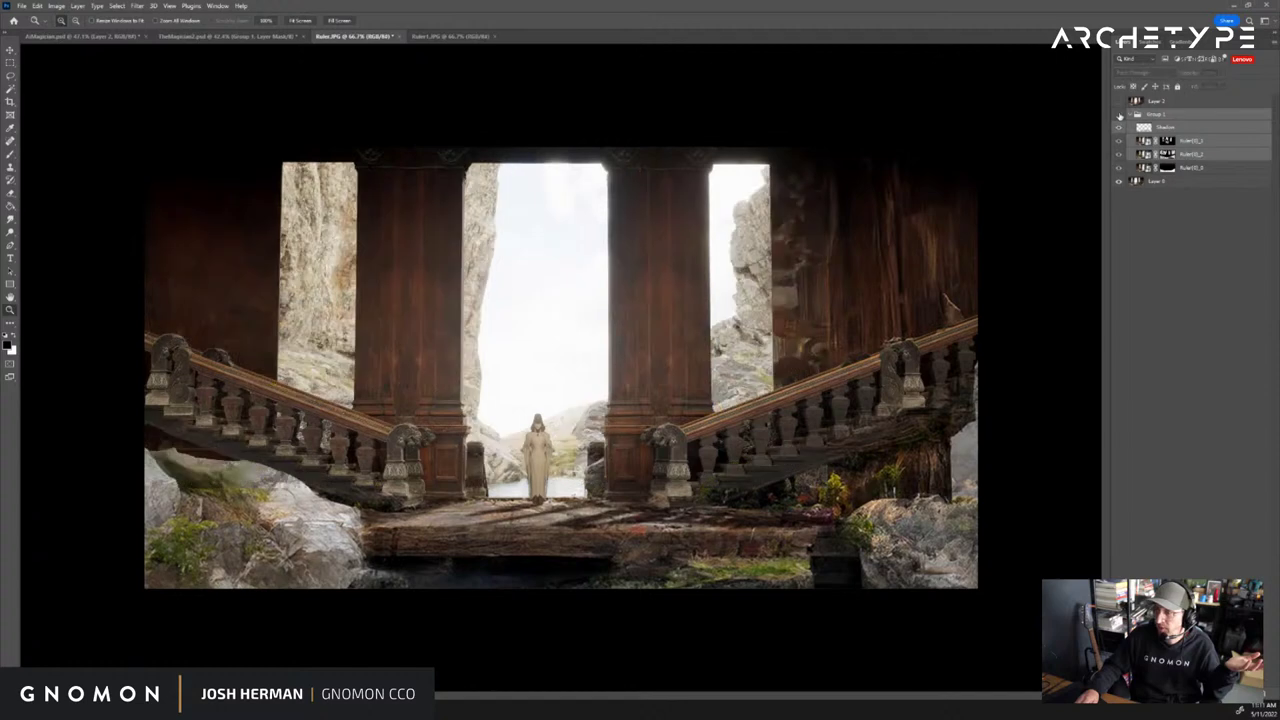
pyautogui.click(1119, 115)
pyautogui.click(1119, 115)
pyautogui.click(1119, 115)
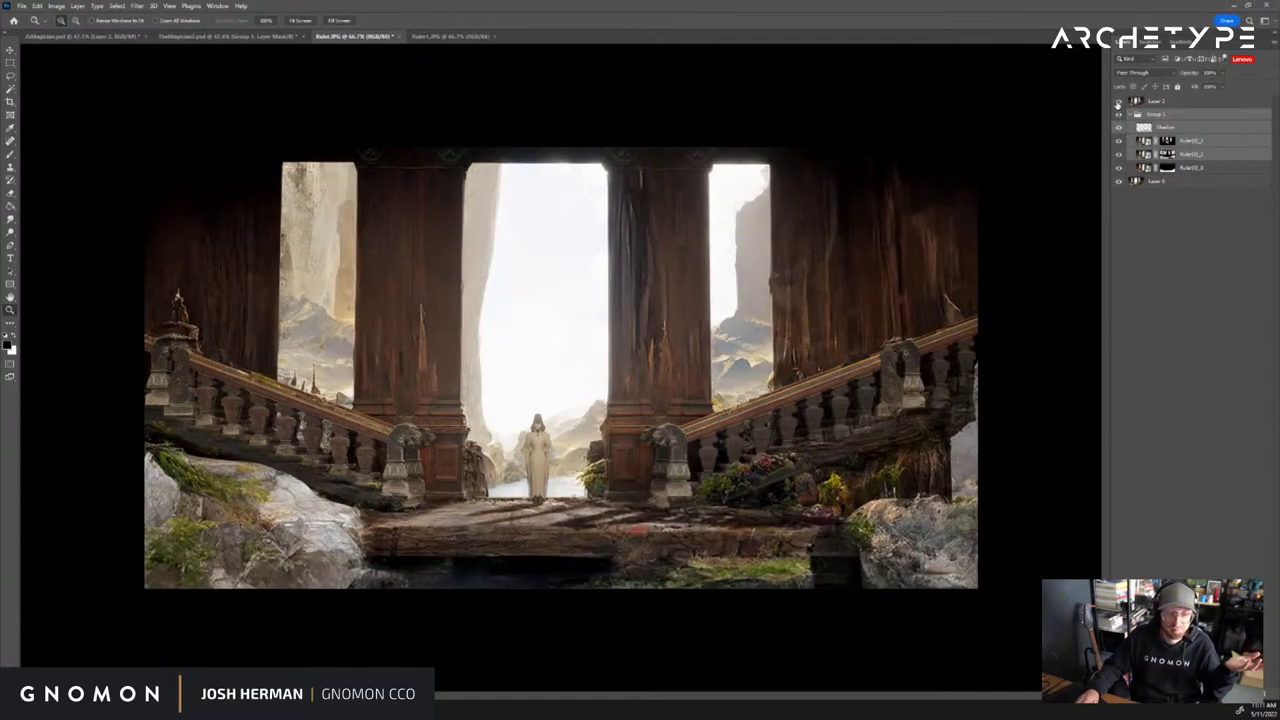
# Preview the painterly version on Layer 2 against the composite and delete that layer
pyautogui.click(1118, 102)
pyautogui.click(1118, 102)
pyautogui.click(1118, 102)
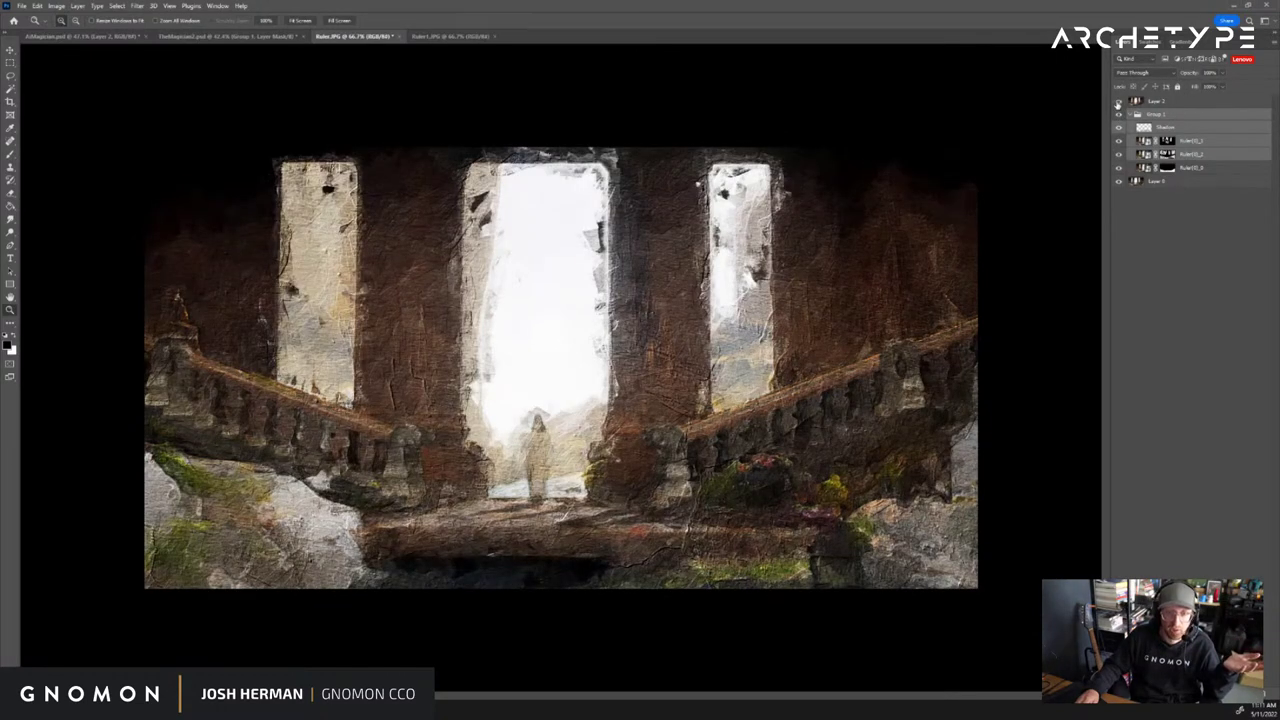
pyautogui.click(1140, 102)
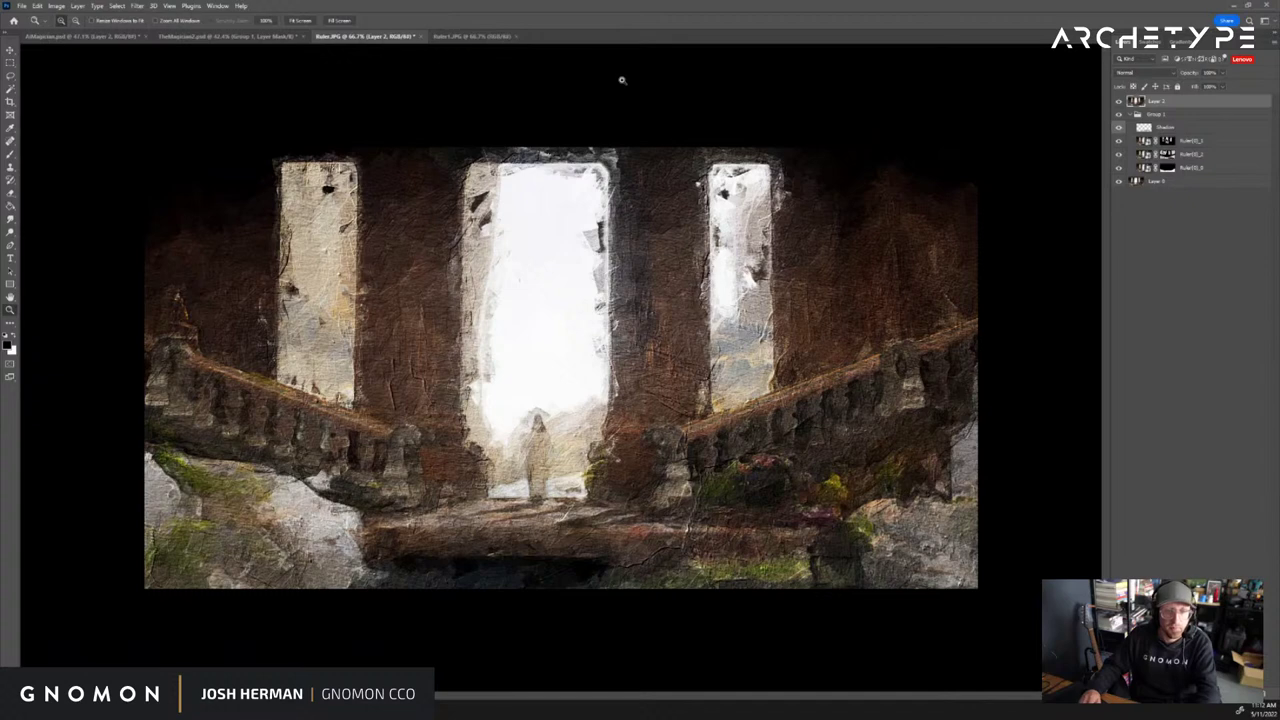
pyautogui.press('Delete')
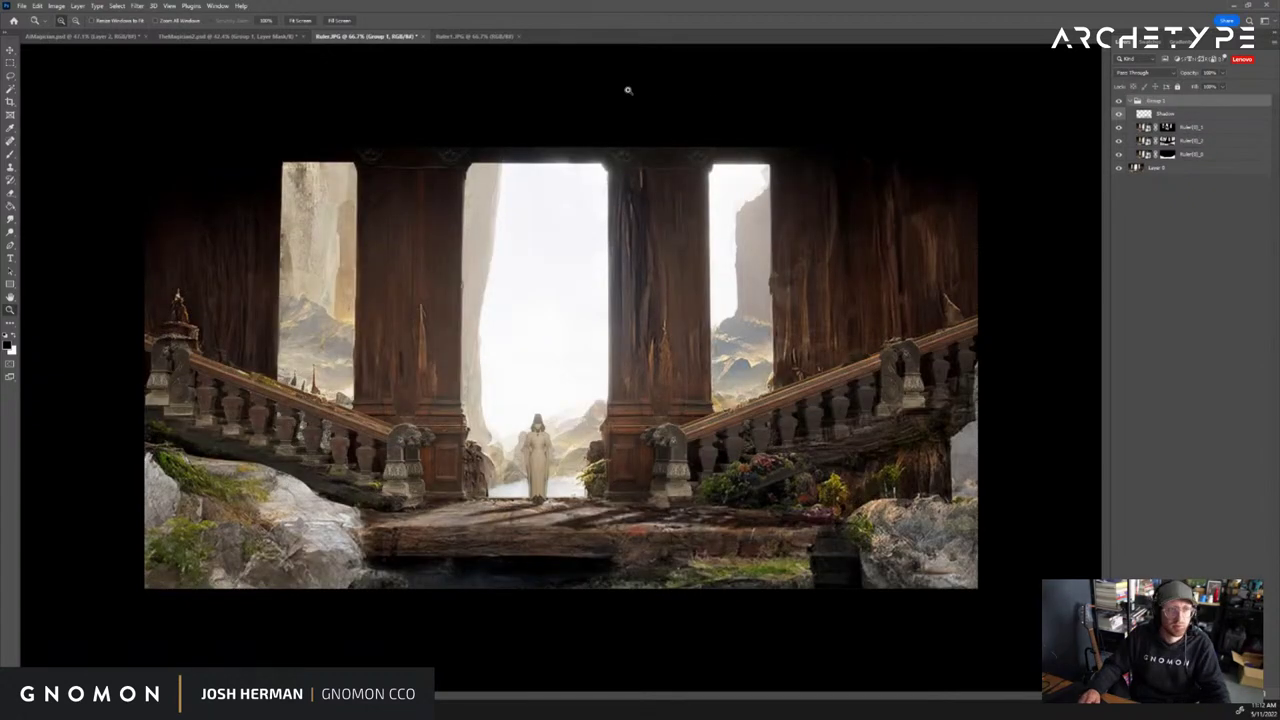
# Compare the finished composite with the wider render and leave the Ruler1.JPG document open
pyautogui.click(455, 37)
pyautogui.click(370, 38)
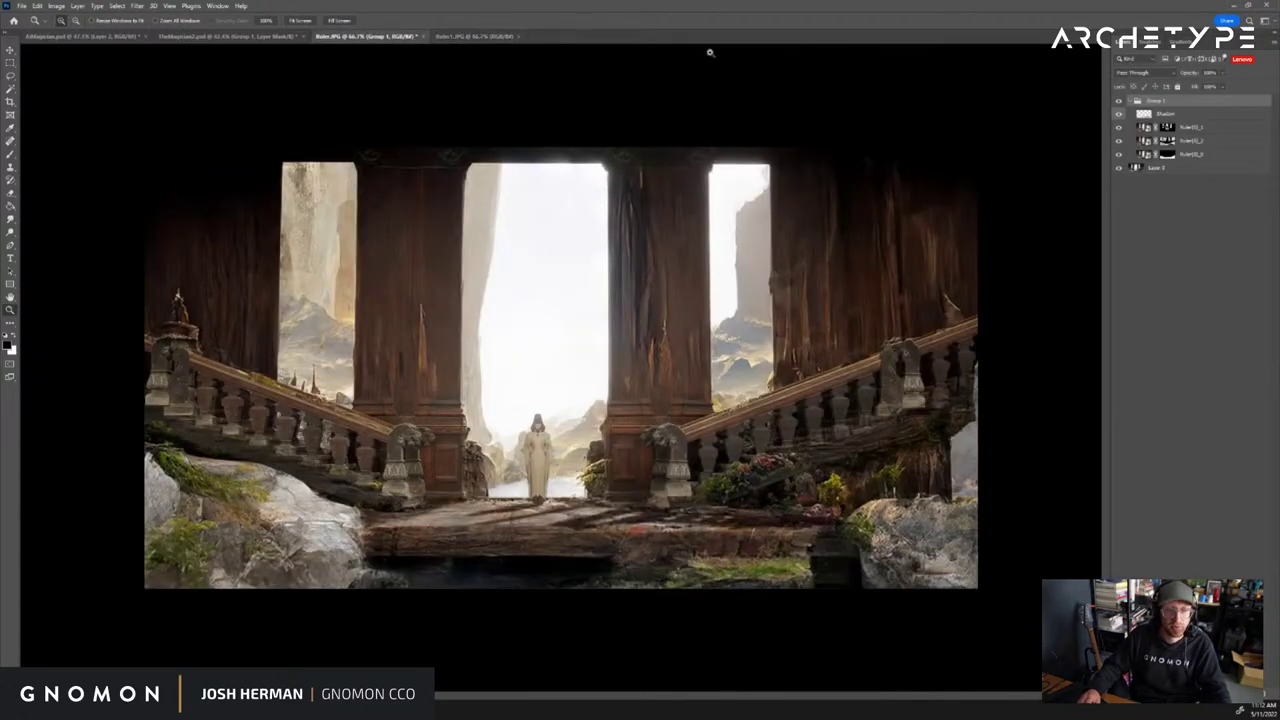
pyautogui.press('v')
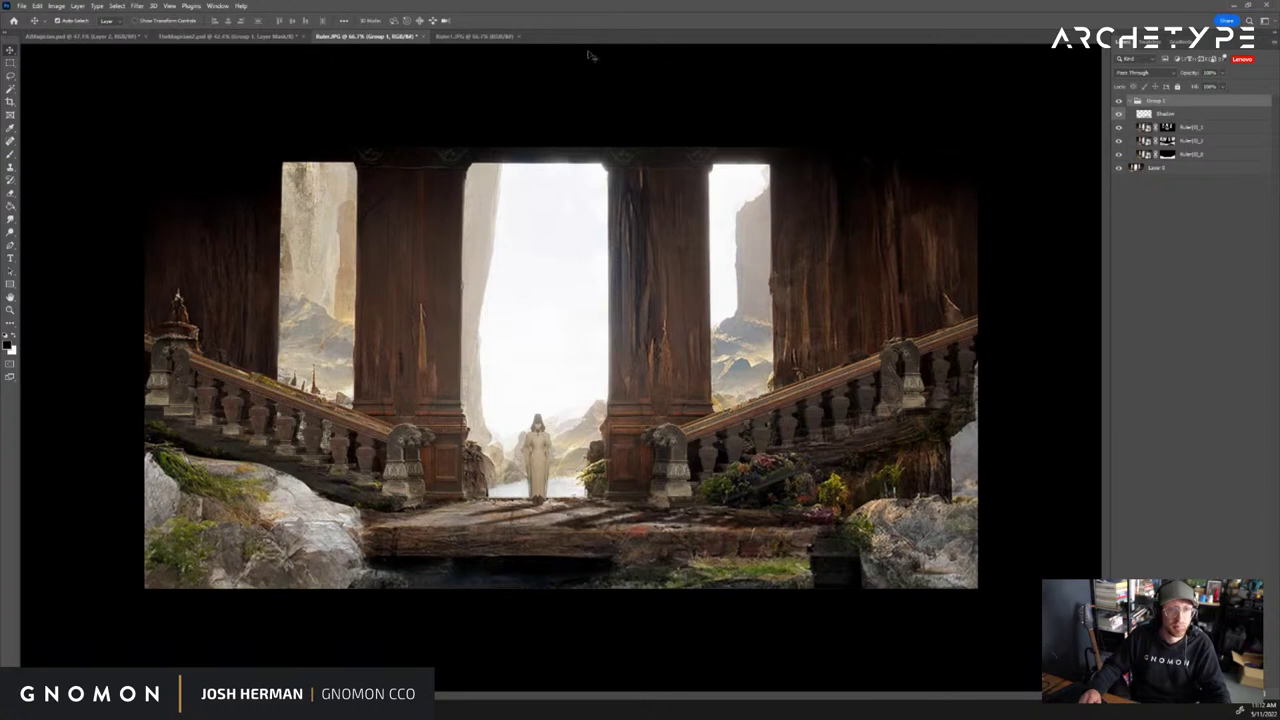
pyautogui.click(454, 37)
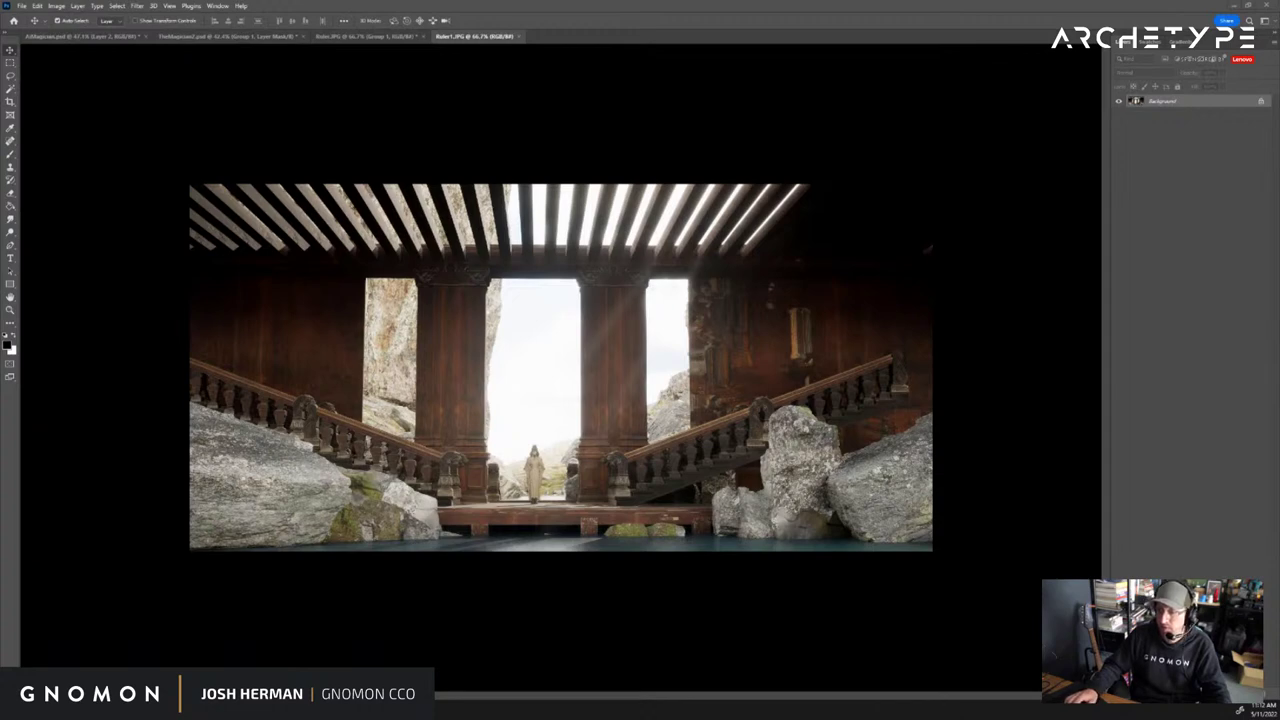
# Switch to the browser and download Ruler(1)_0.png from the Ruler folder in Google Drive
pyautogui.hotkey('alt', 'Tab')
pyautogui.click(186, 8)
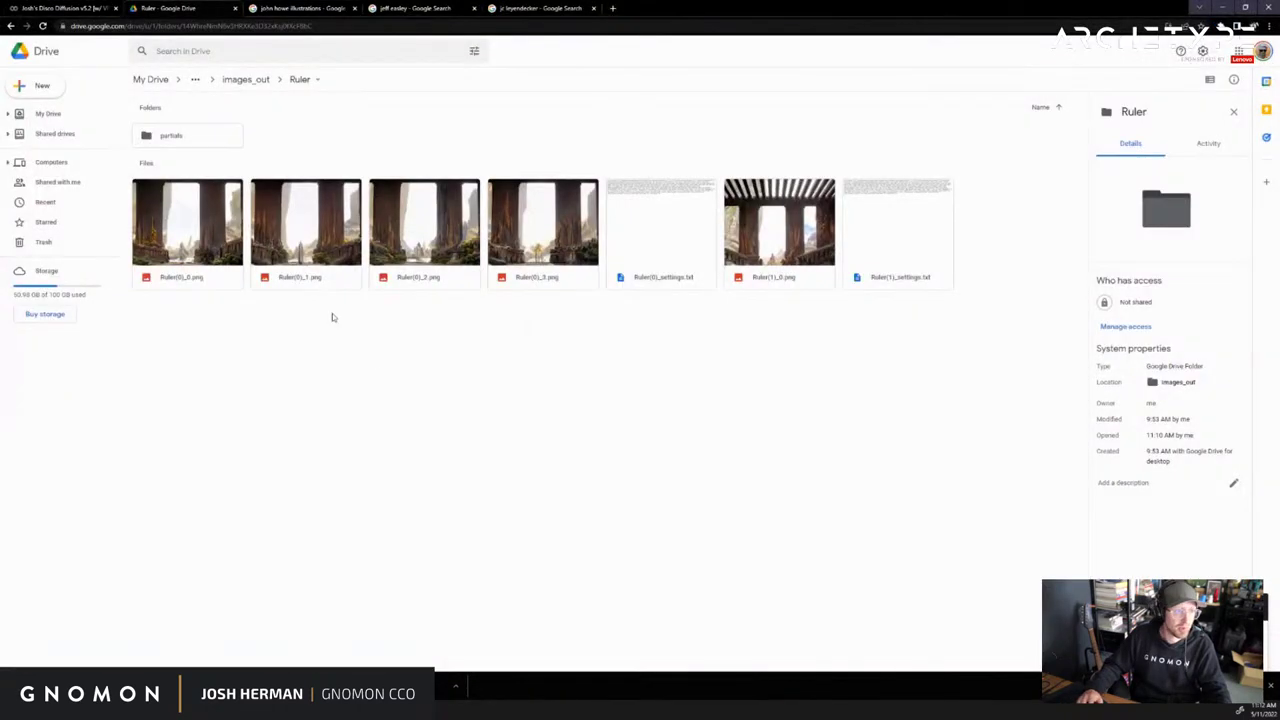
pyautogui.rightClick(771, 269)
pyautogui.click(820, 470)
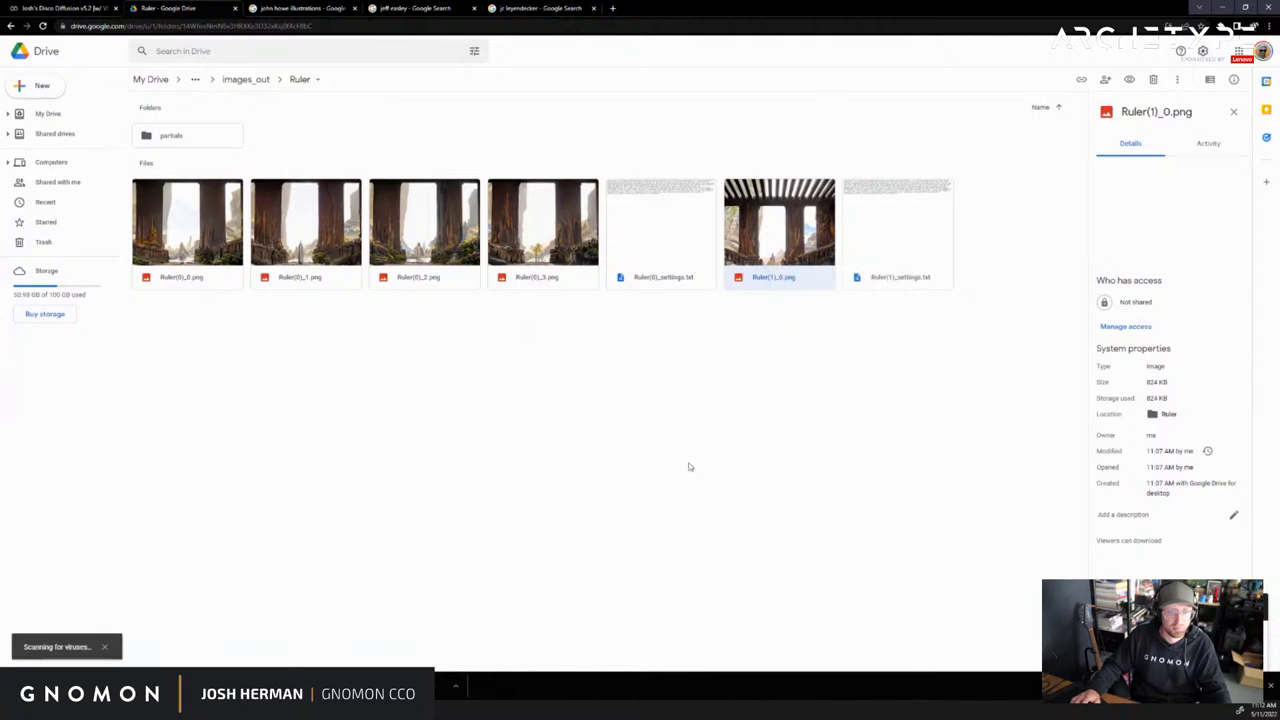
pyautogui.click(688, 466)
# Open the Disco Diffusion notebook and examine the Diffuse! section and the in-progress image of the current run
pyautogui.click(62, 8)
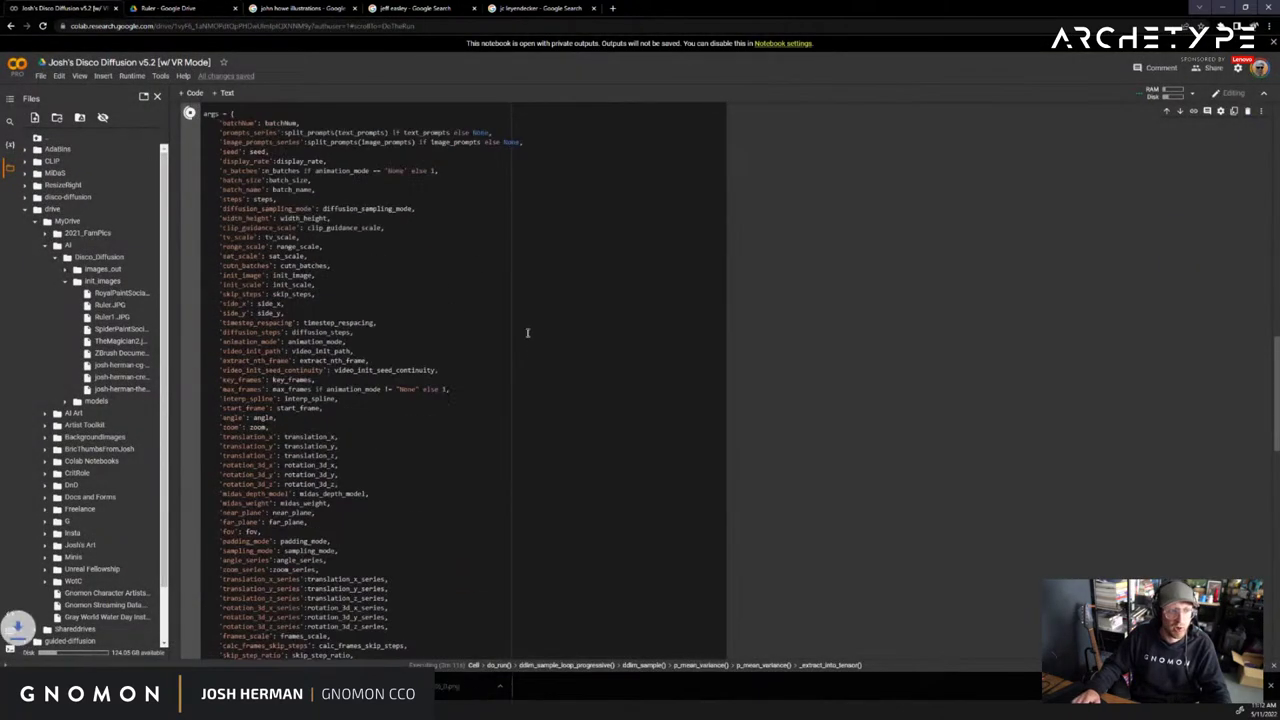
pyautogui.scroll(20, 527, 340)
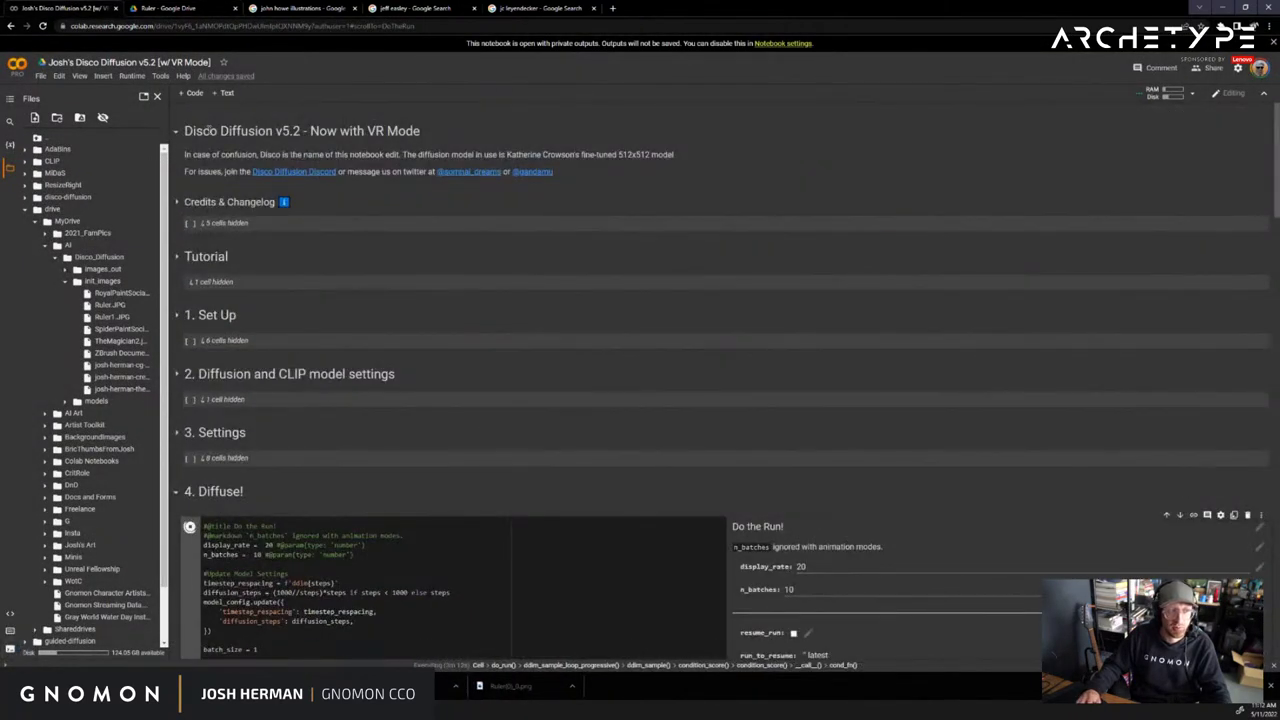
pyautogui.scroll(-5, 545, 352)
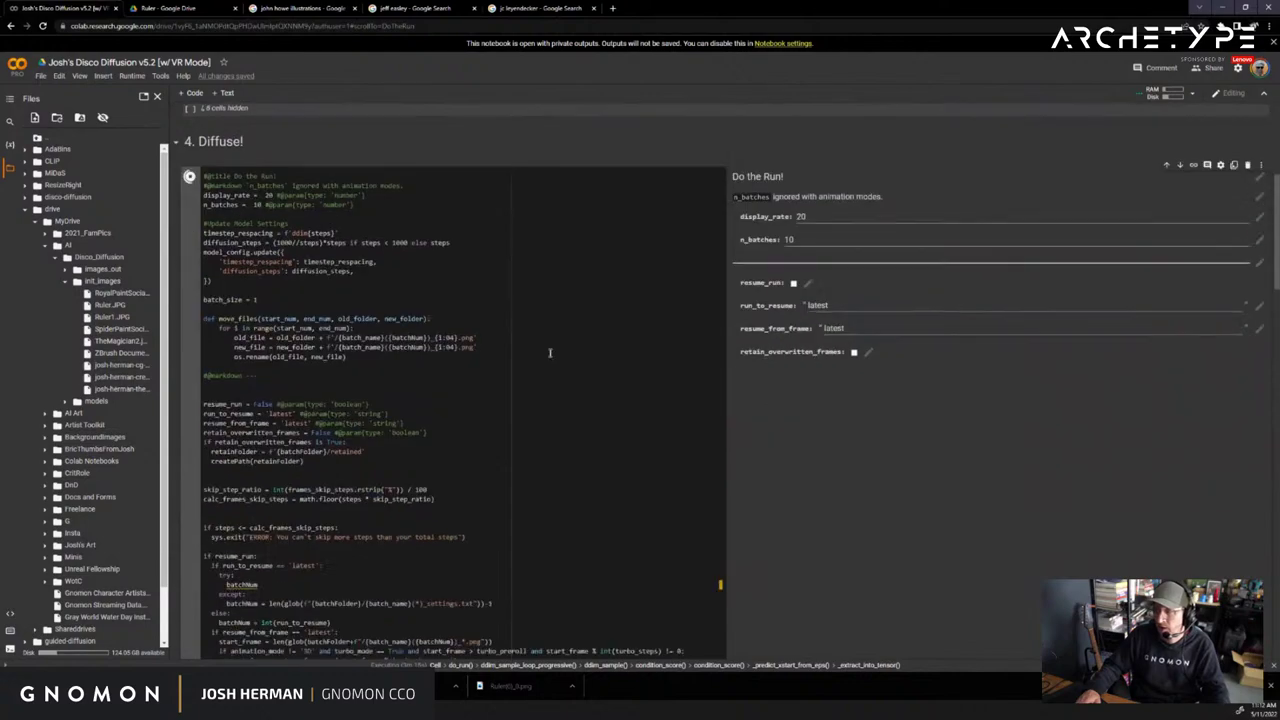
pyautogui.scroll(-3, 549, 352)
pyautogui.scroll(8, 603, 371)
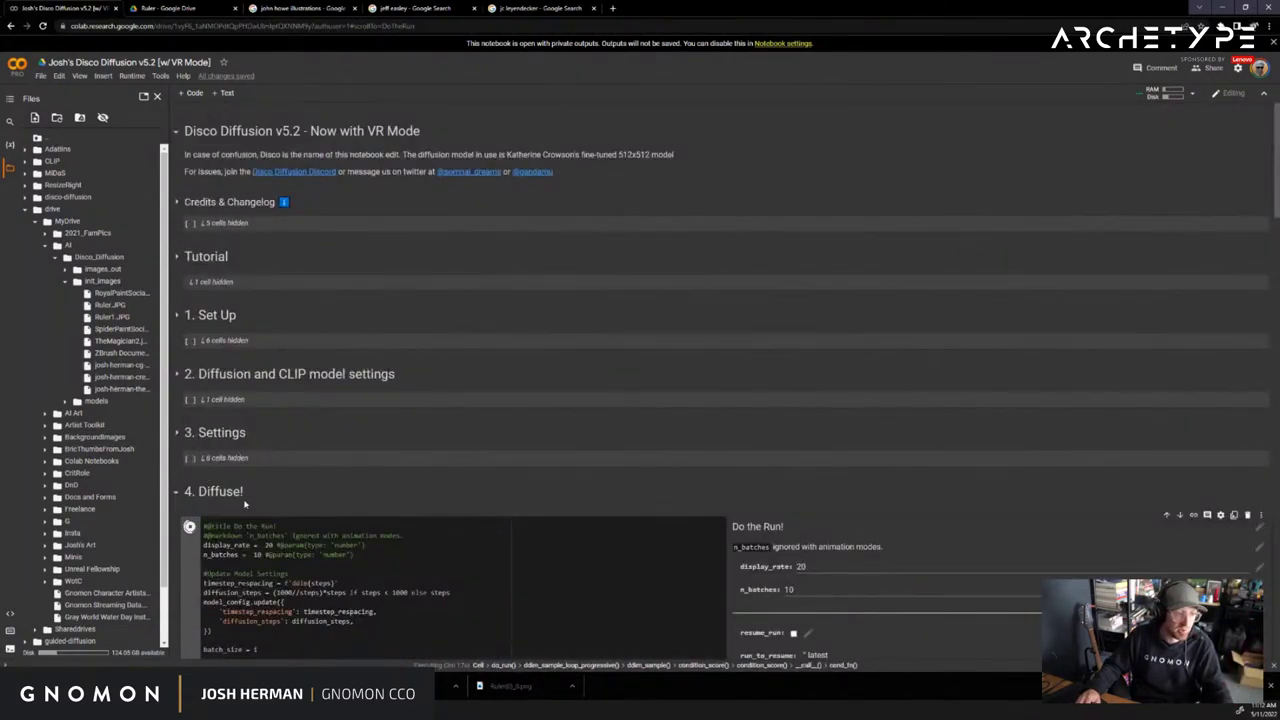
pyautogui.scroll(-5, 243, 494)
pyautogui.scroll(-15, 243, 494)
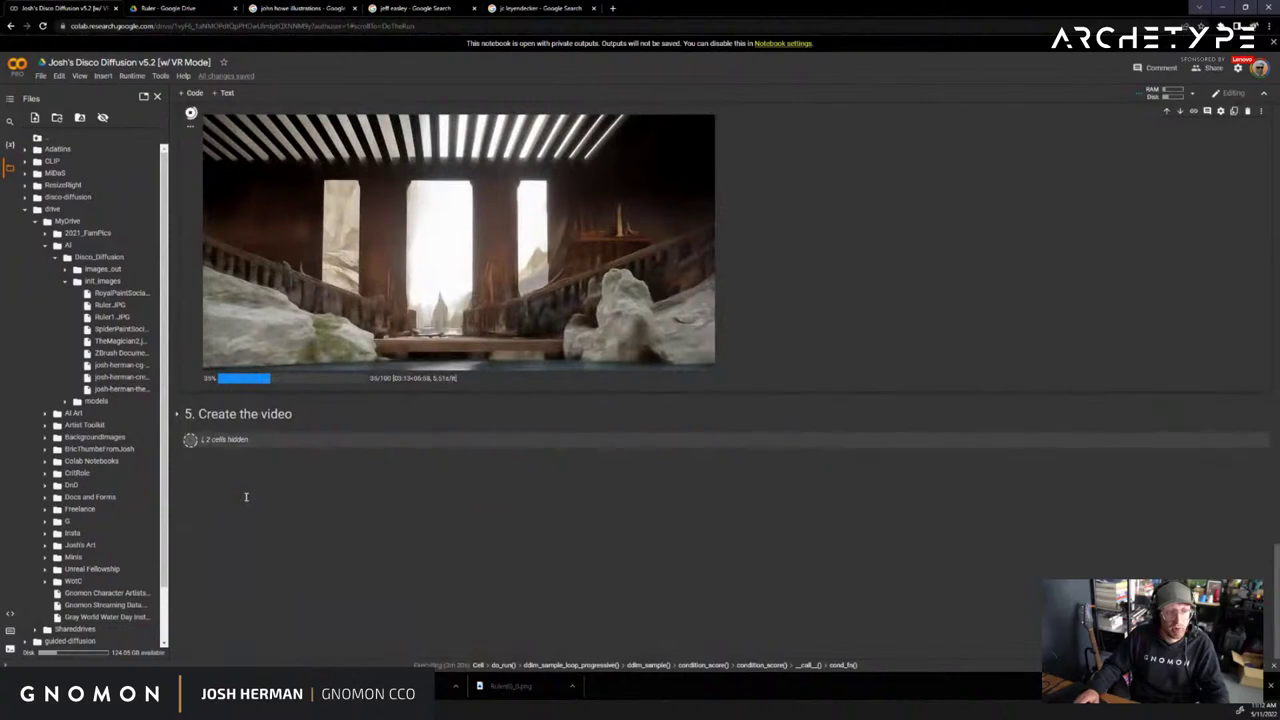
pyautogui.scroll(1, 825, 441)
pyautogui.scroll(10, 845, 436)
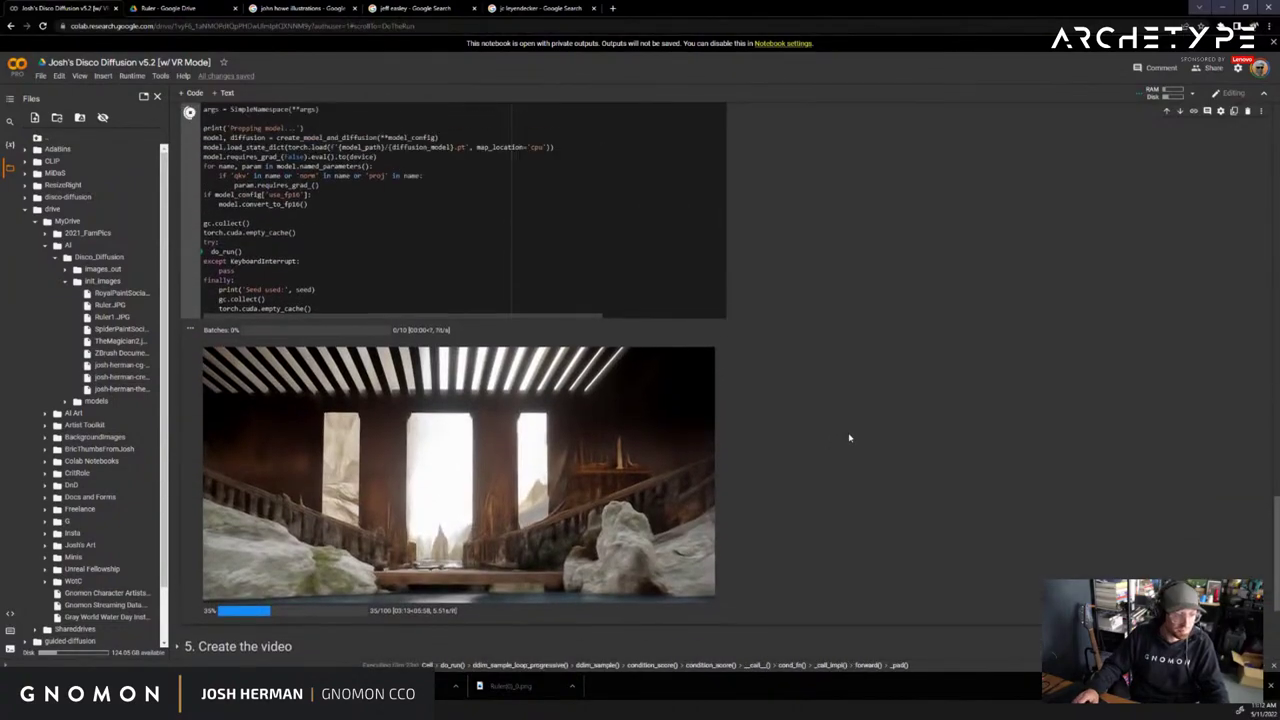
pyautogui.scroll(20, 386, 525)
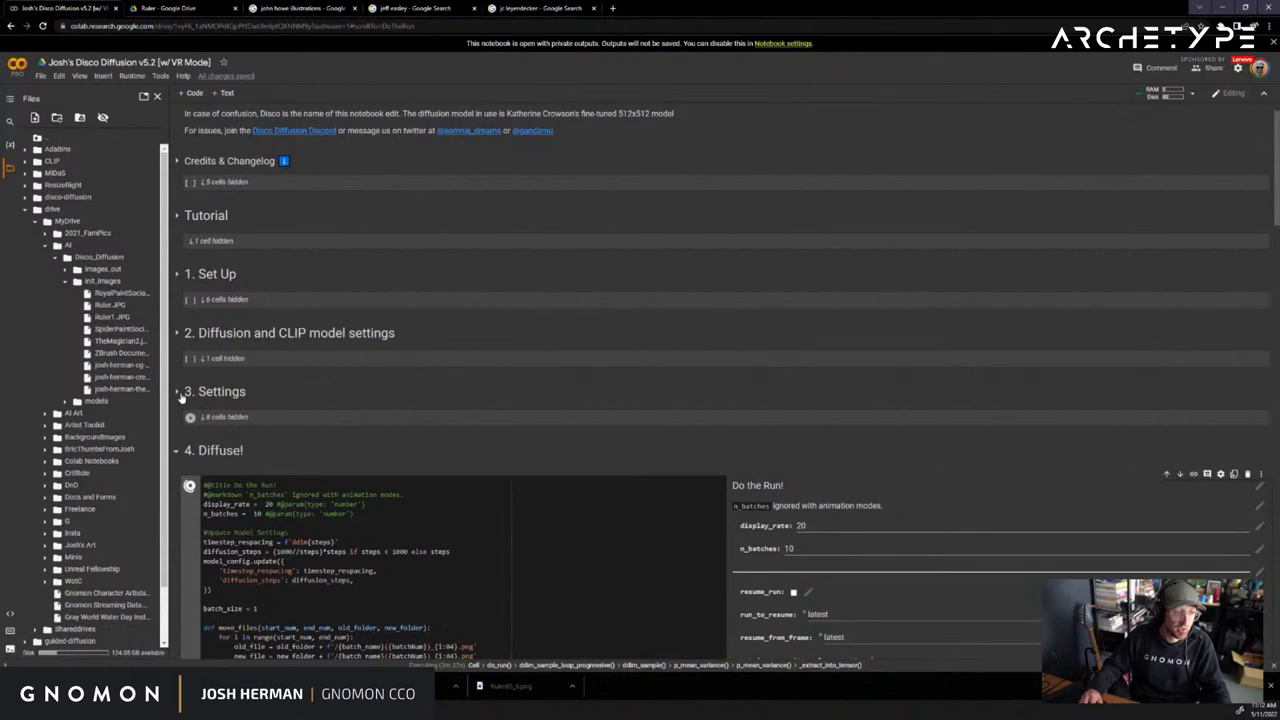
# Expand the notebook's Settings section and review the basic settings, init image and artist name in the text prompt
pyautogui.click(179, 394)
pyautogui.scroll(2, 495, 447)
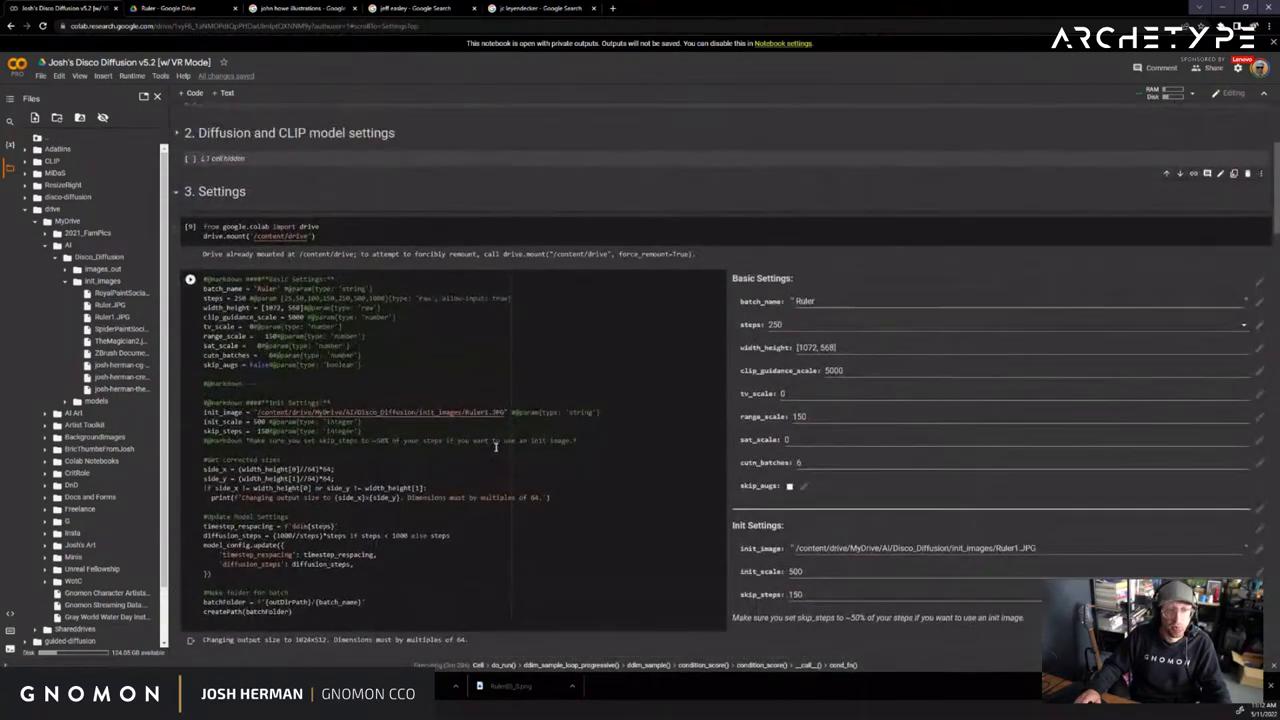
pyautogui.scroll(2, 495, 447)
pyautogui.scroll(-15, 495, 447)
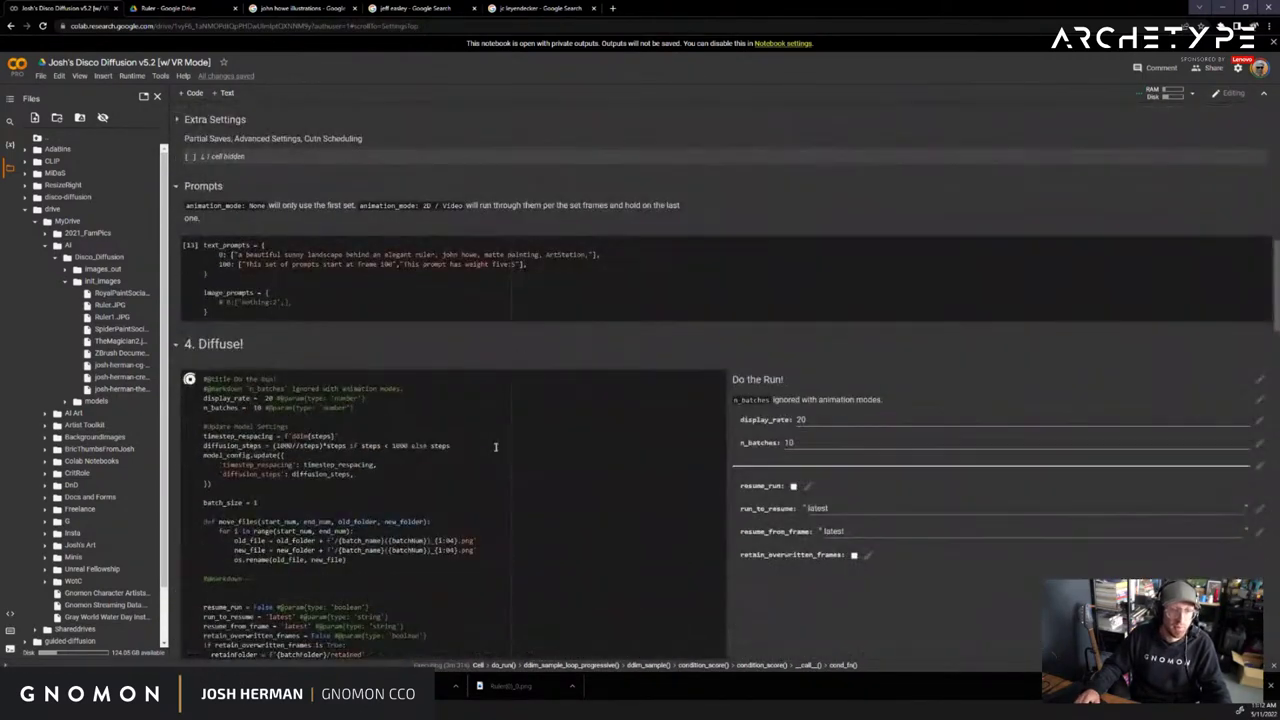
pyautogui.moveTo(443, 254); pyautogui.dragTo(477, 254)
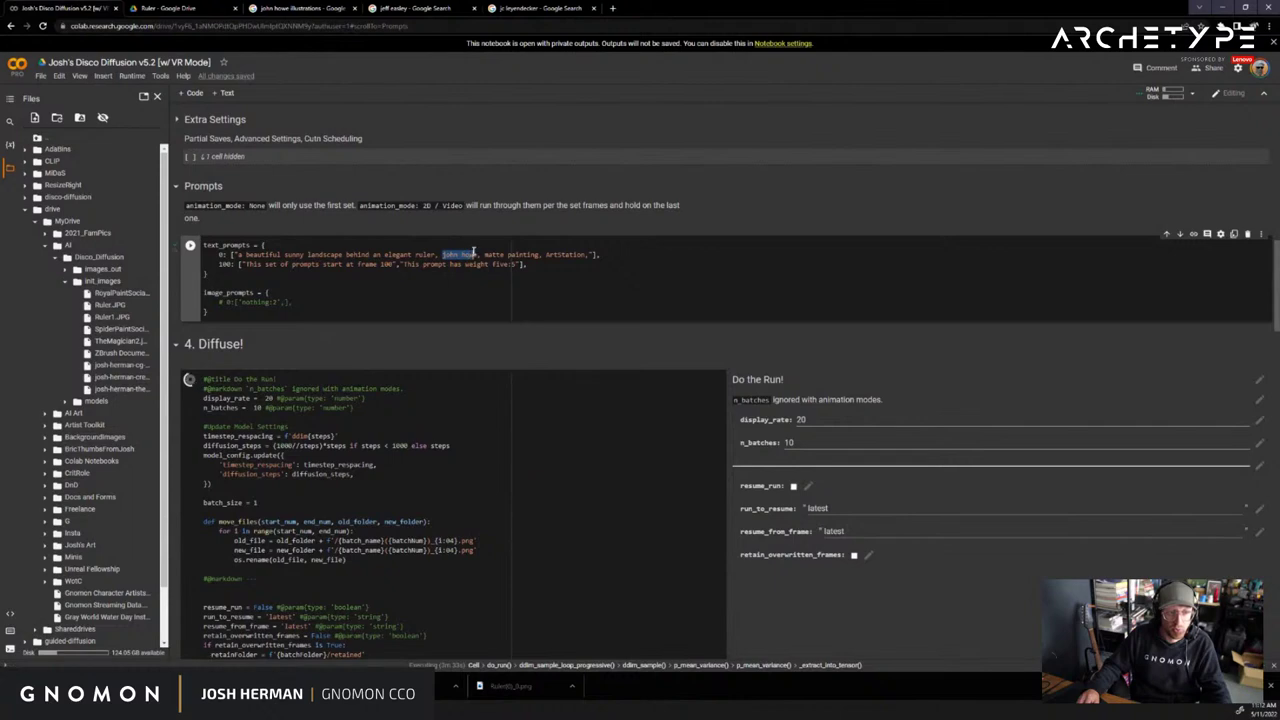
pyautogui.click(457, 254)
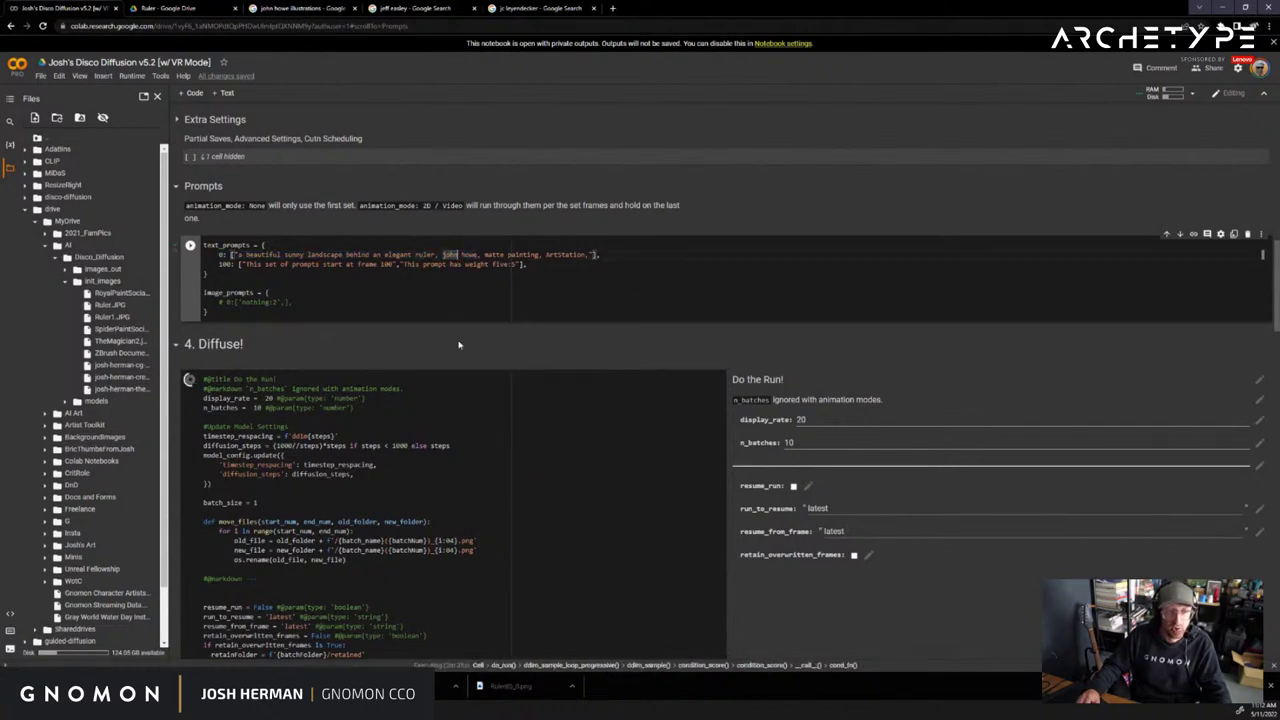
# Look through the JC Leyendecker, Jeff Easley and John Howe image searches as style references for the prompt
pyautogui.click(560, 8)
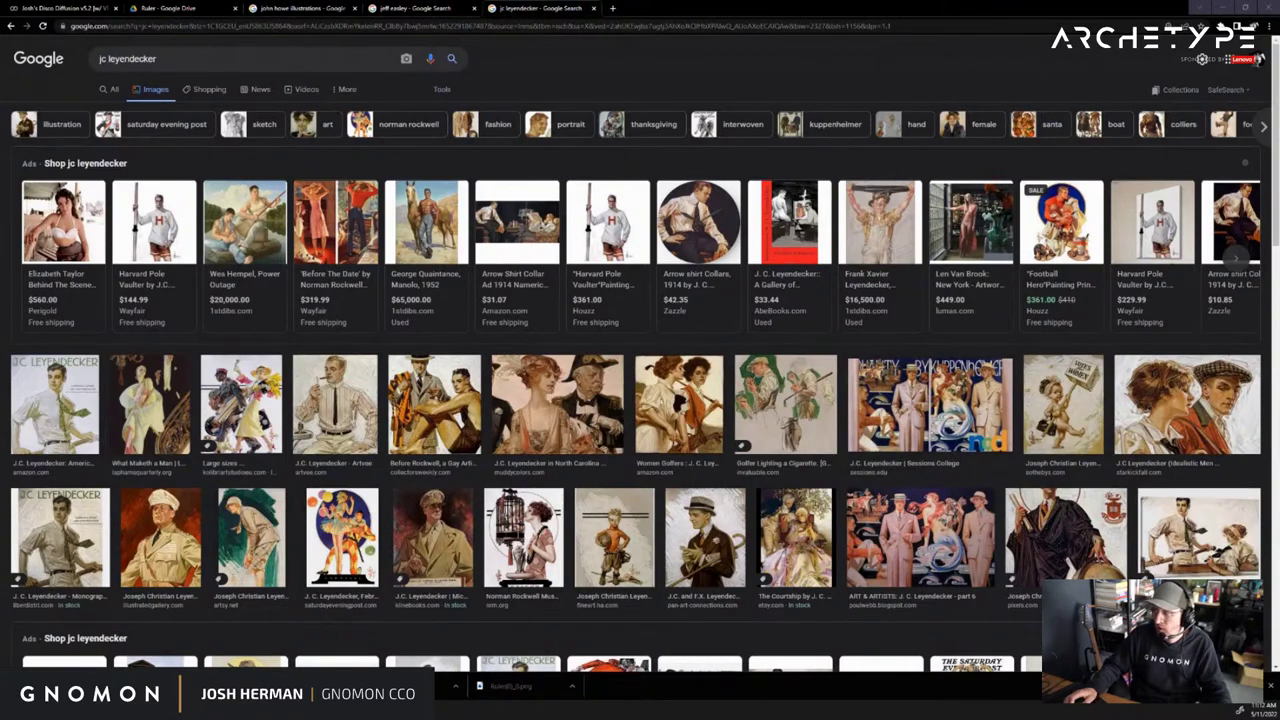
pyautogui.click(130, 9)
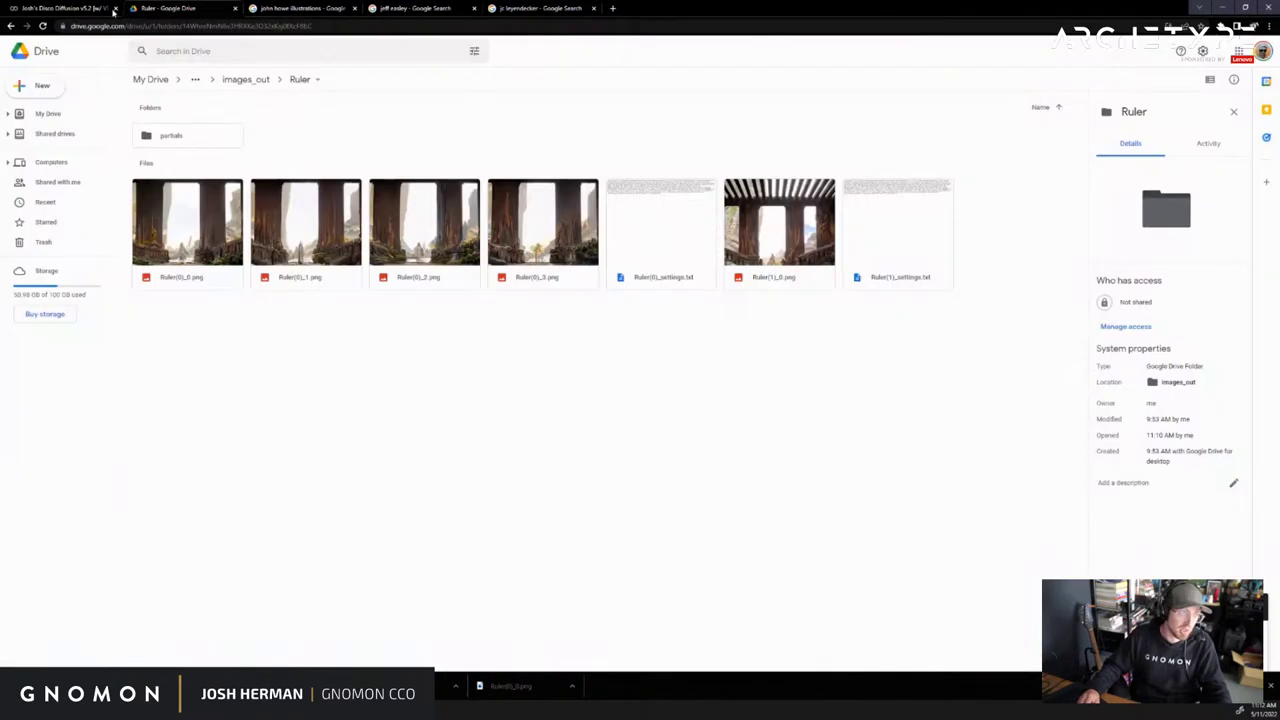
pyautogui.click(100, 9)
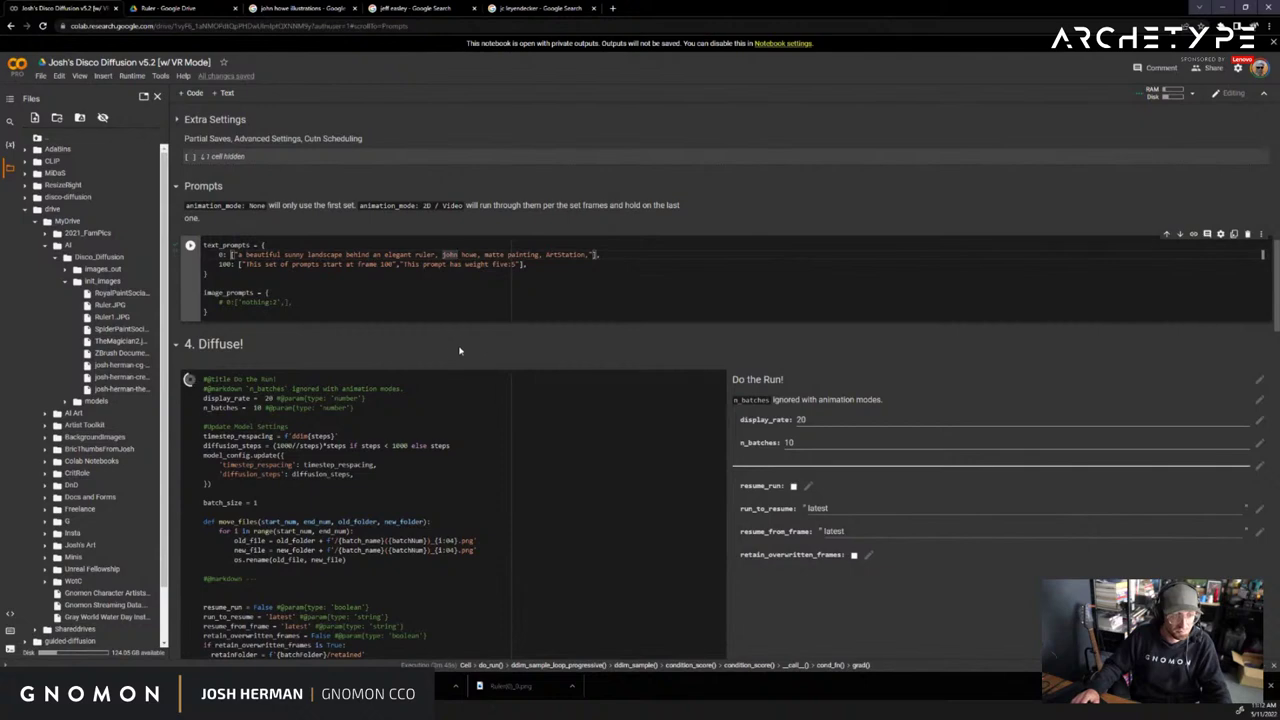
pyautogui.click(556, 9)
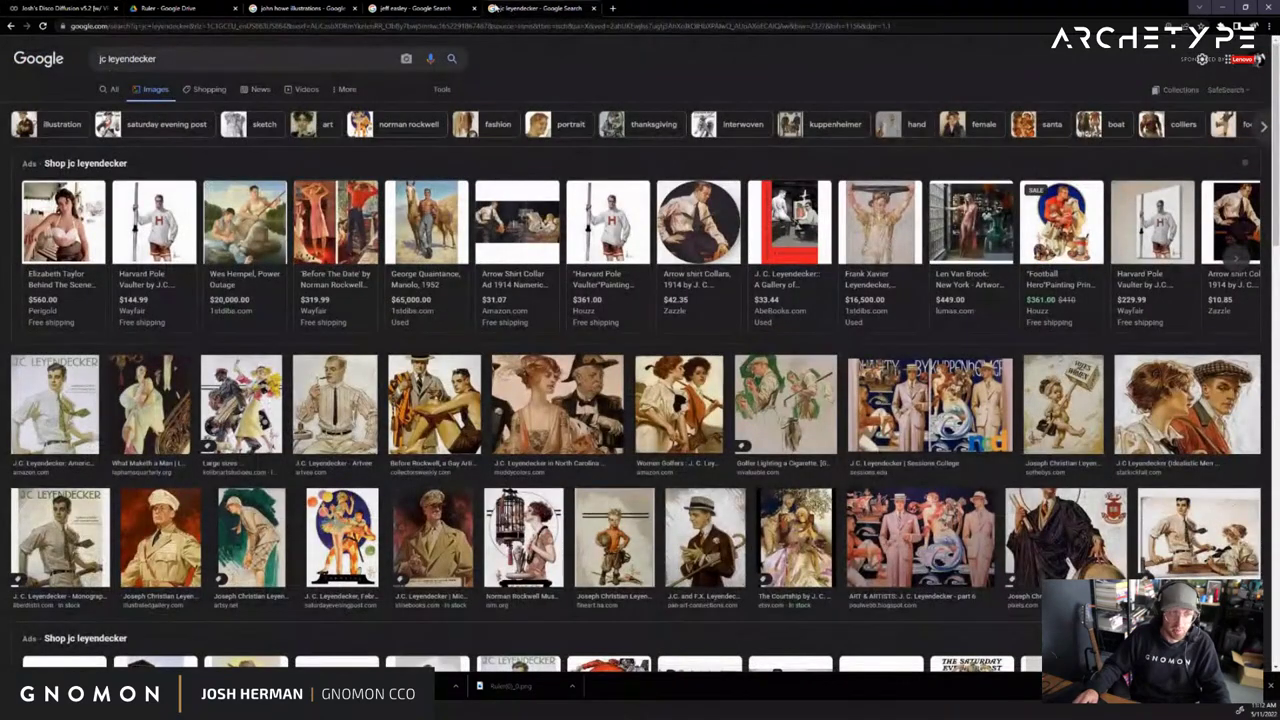
pyautogui.click(410, 9)
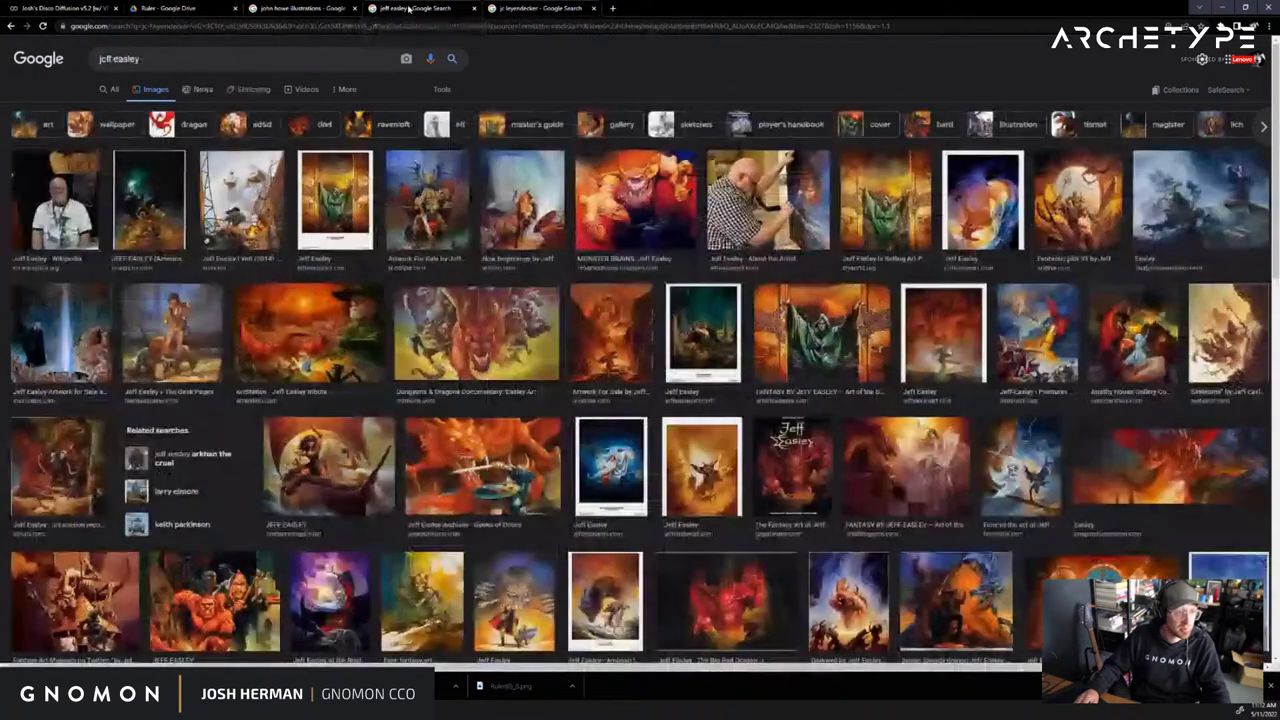
pyautogui.click(320, 9)
pyautogui.scroll(-5, 835, 121)
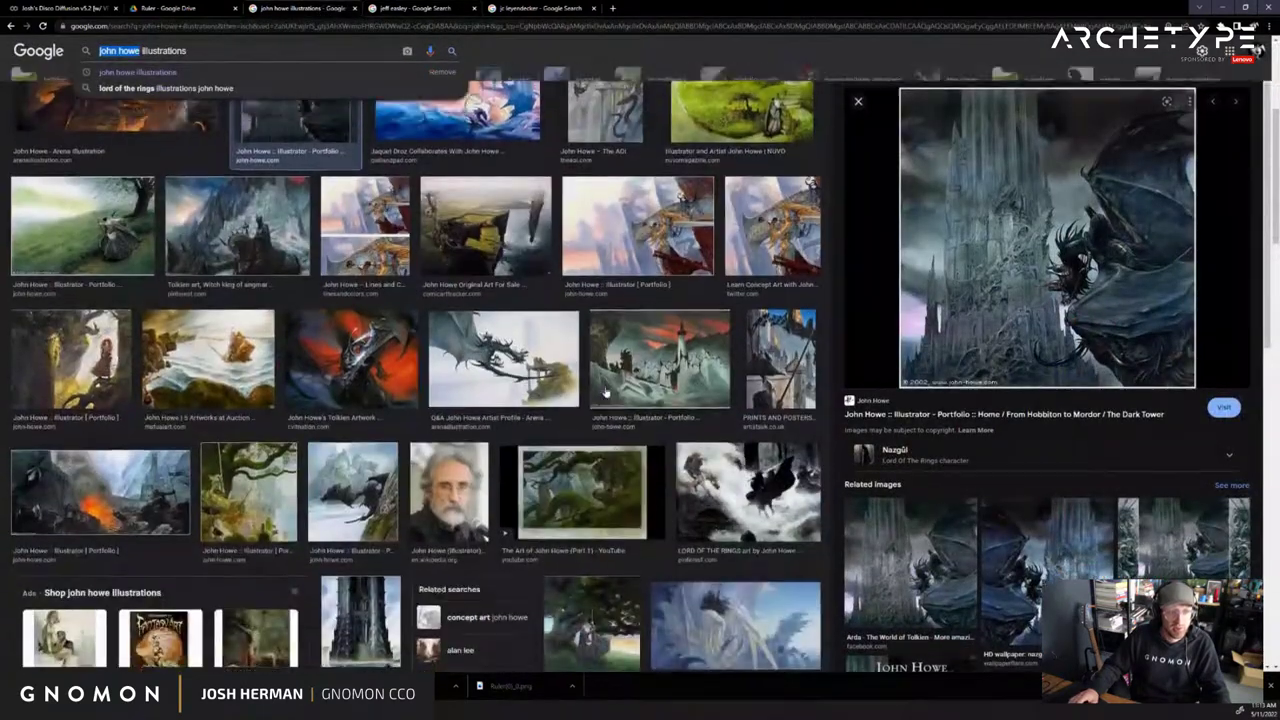
# Arrange the Jeff Easley search ahead of the John Howe one and compare their image results with JC Leyendecker's
pyautogui.click(412, 10)
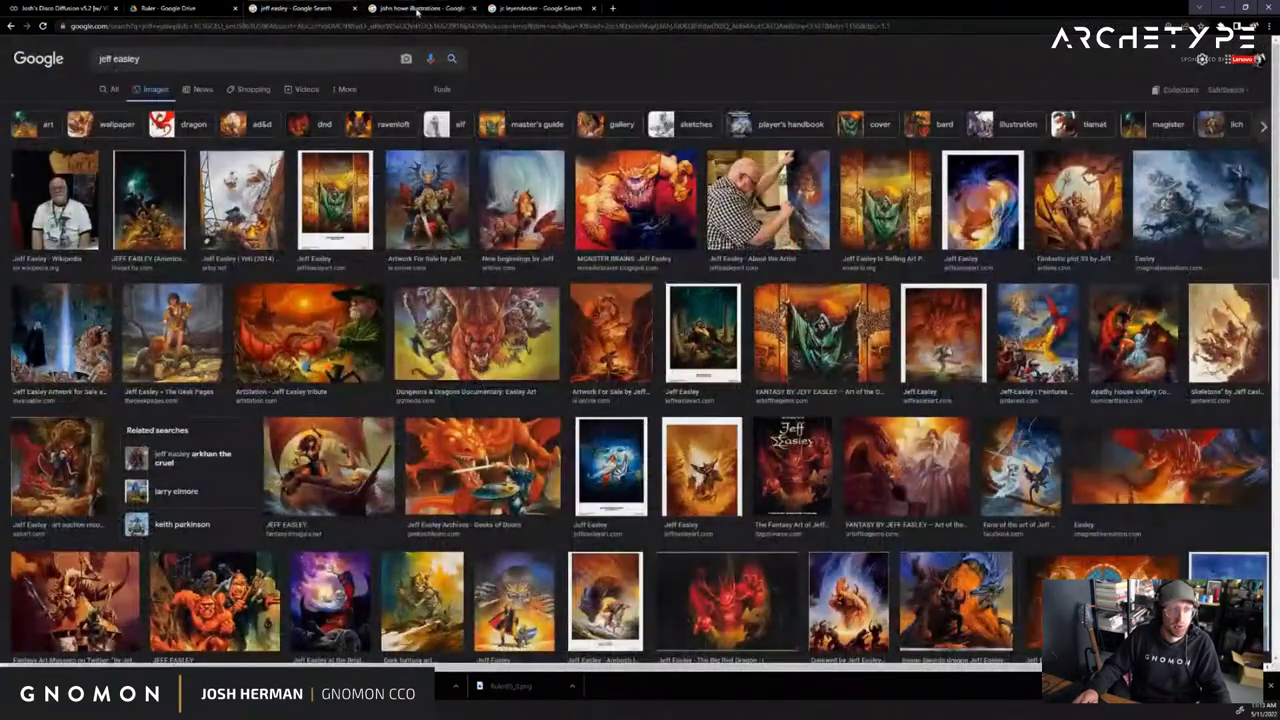
pyautogui.scroll(-5, 652, 390)
pyautogui.scroll(1, 652, 390)
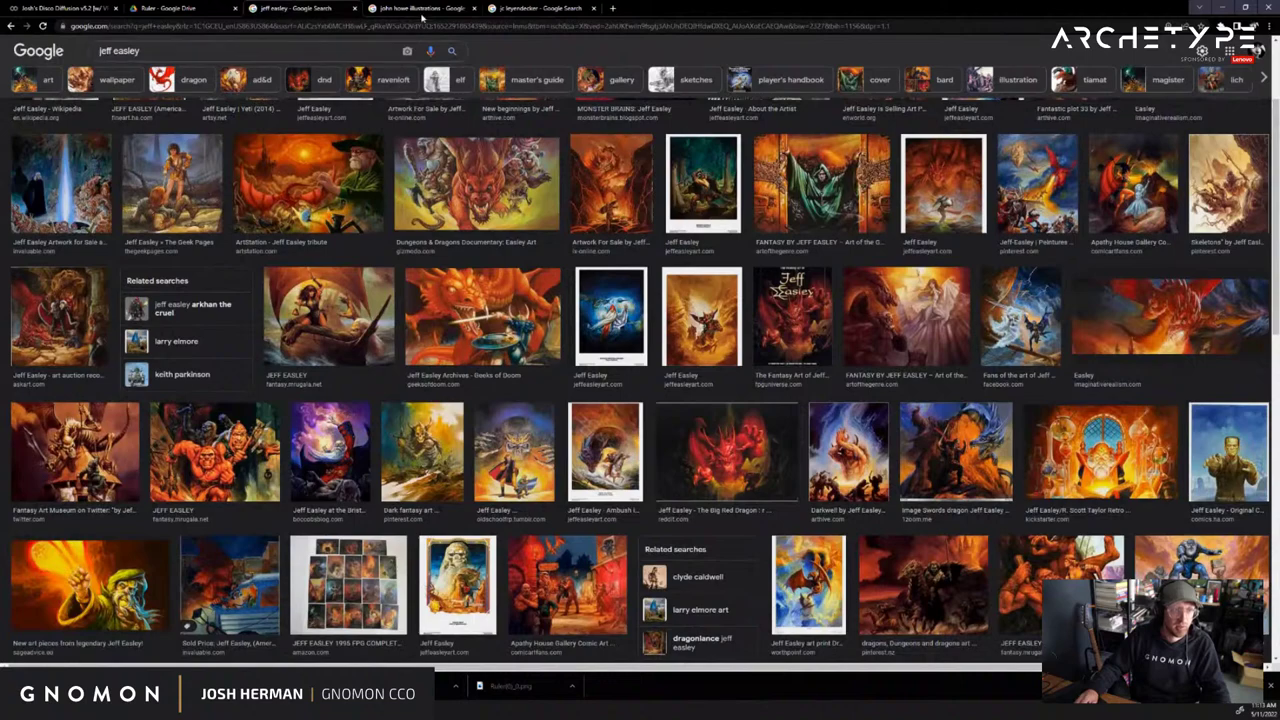
pyautogui.click(420, 9)
pyautogui.click(530, 9)
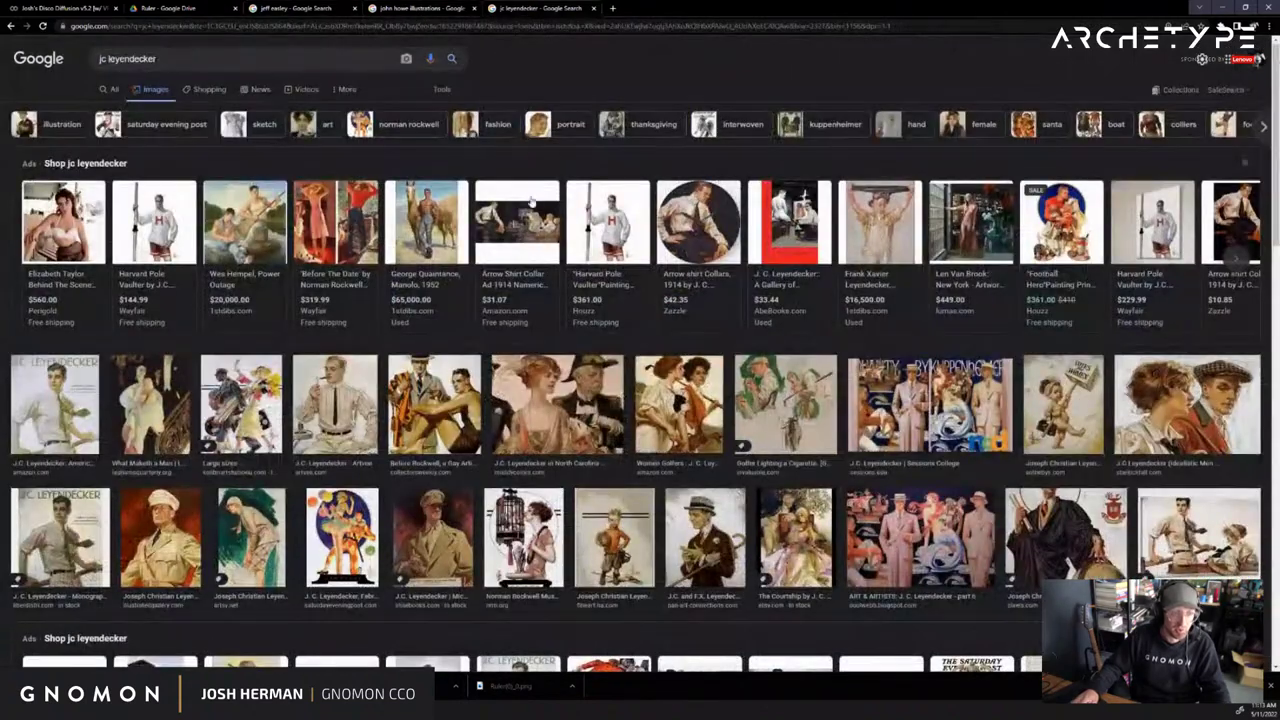
pyautogui.scroll(-5, 533, 202)
pyautogui.scroll(3, 640, 360)
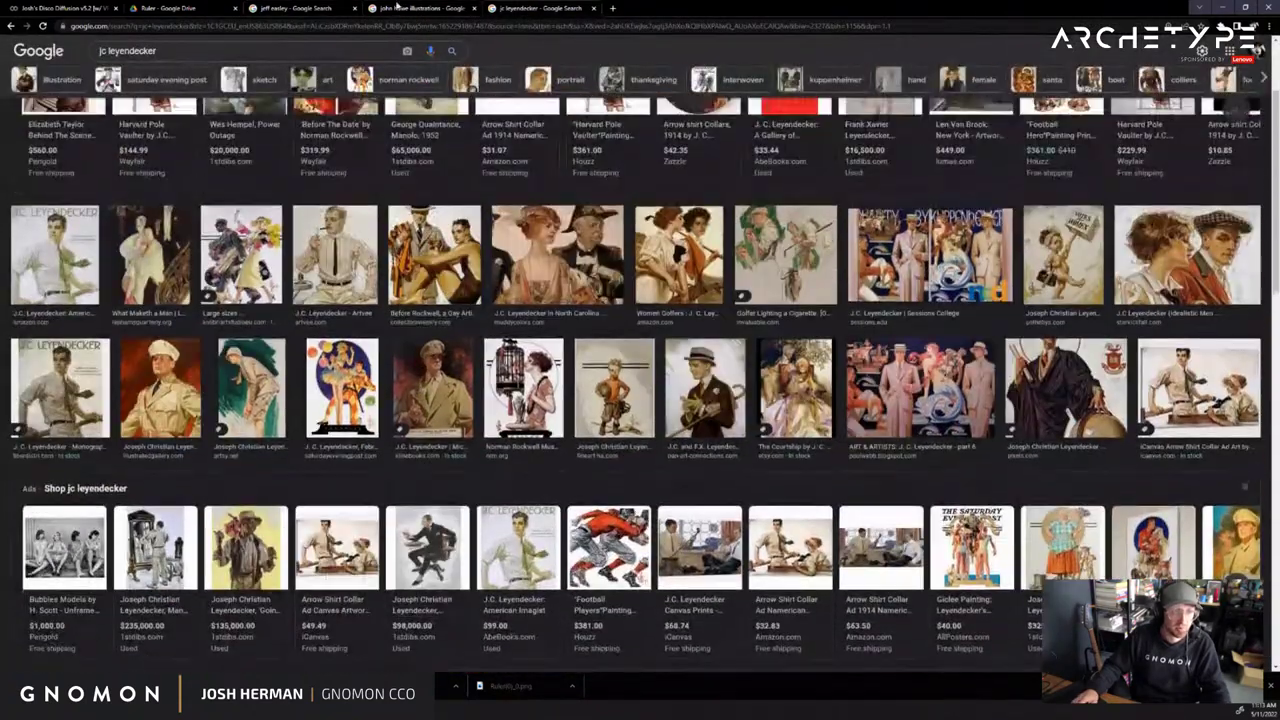
pyautogui.click(420, 9)
pyautogui.click(300, 9)
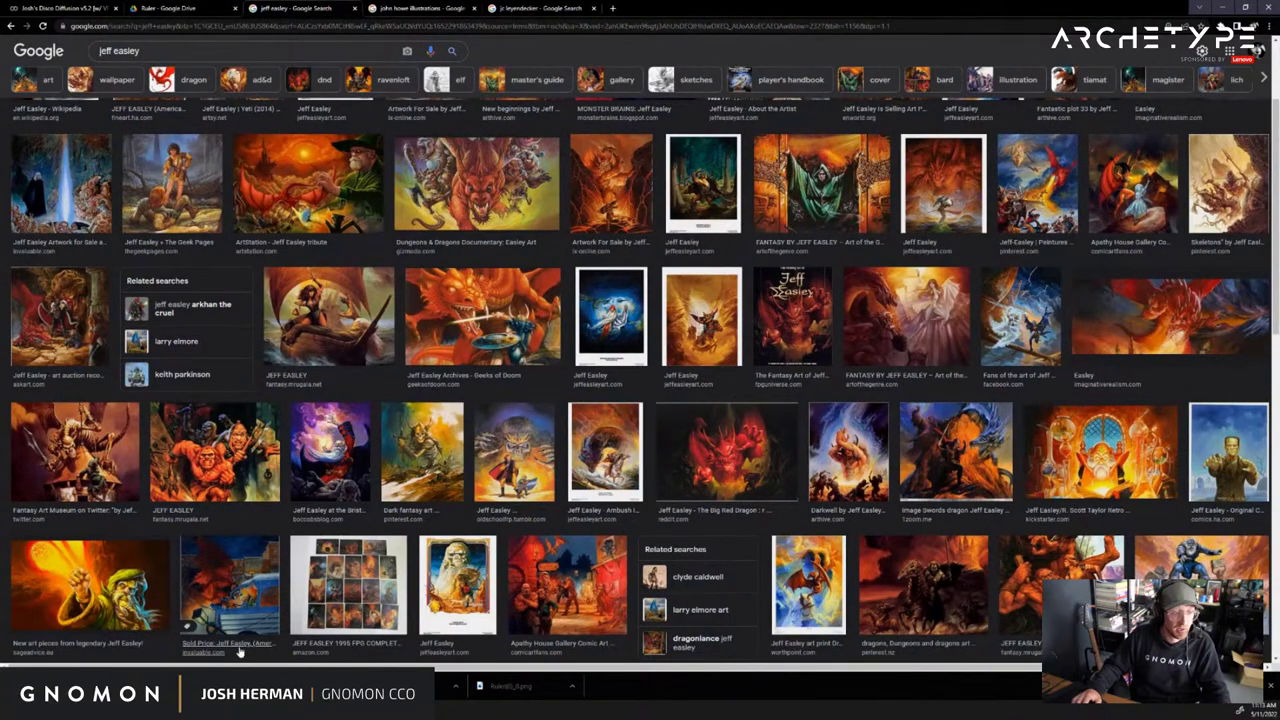
# Switch to Photoshop and place Ruler(1)_0 as a new layer over the Ruler1.JPG render, keeping its original size
pyautogui.hotkey('alt', 'Tab')
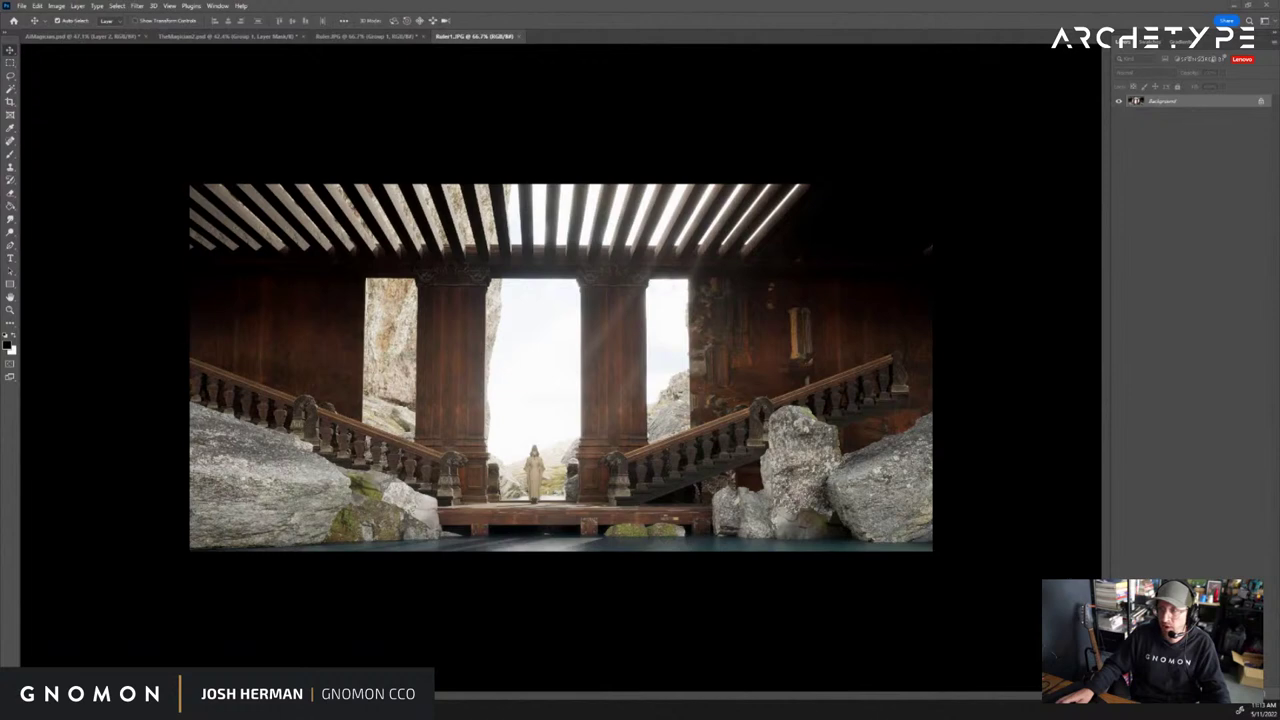
pyautogui.hotkey('ctrl', 'v')
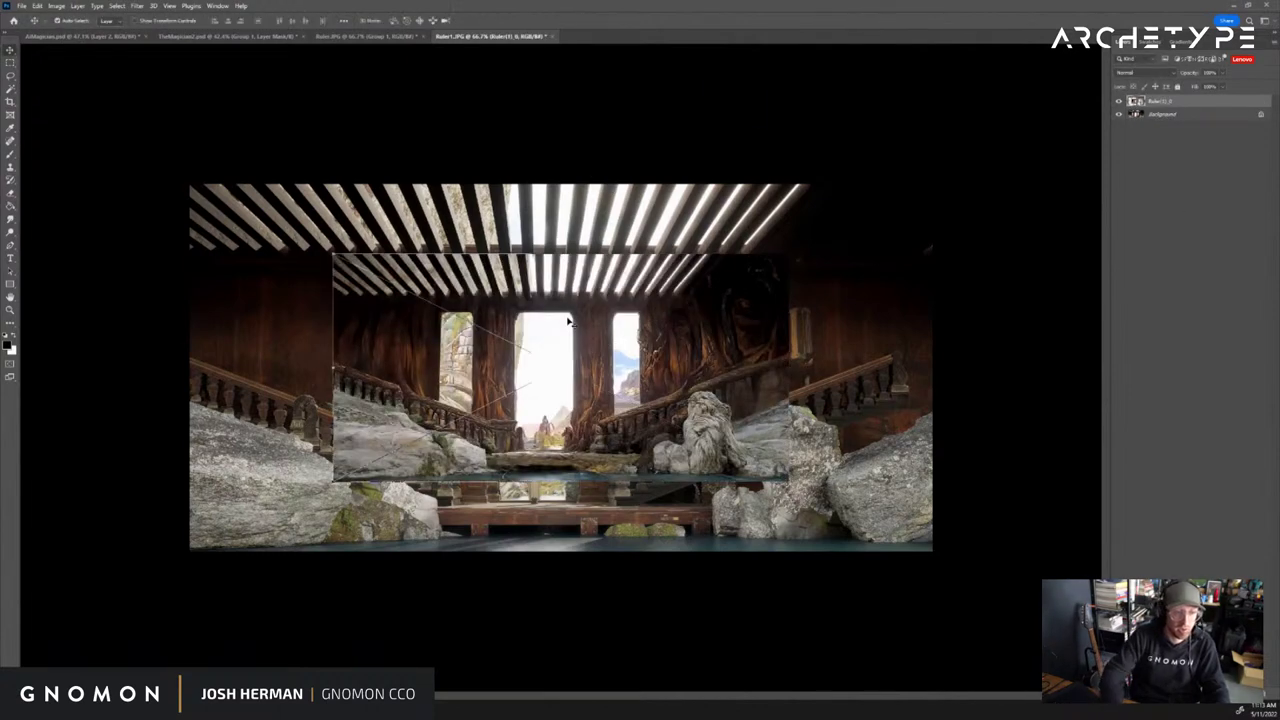
pyautogui.hotkey('ctrl', 't')
pyautogui.moveTo(790, 253); pyautogui.dragTo(822, 238)
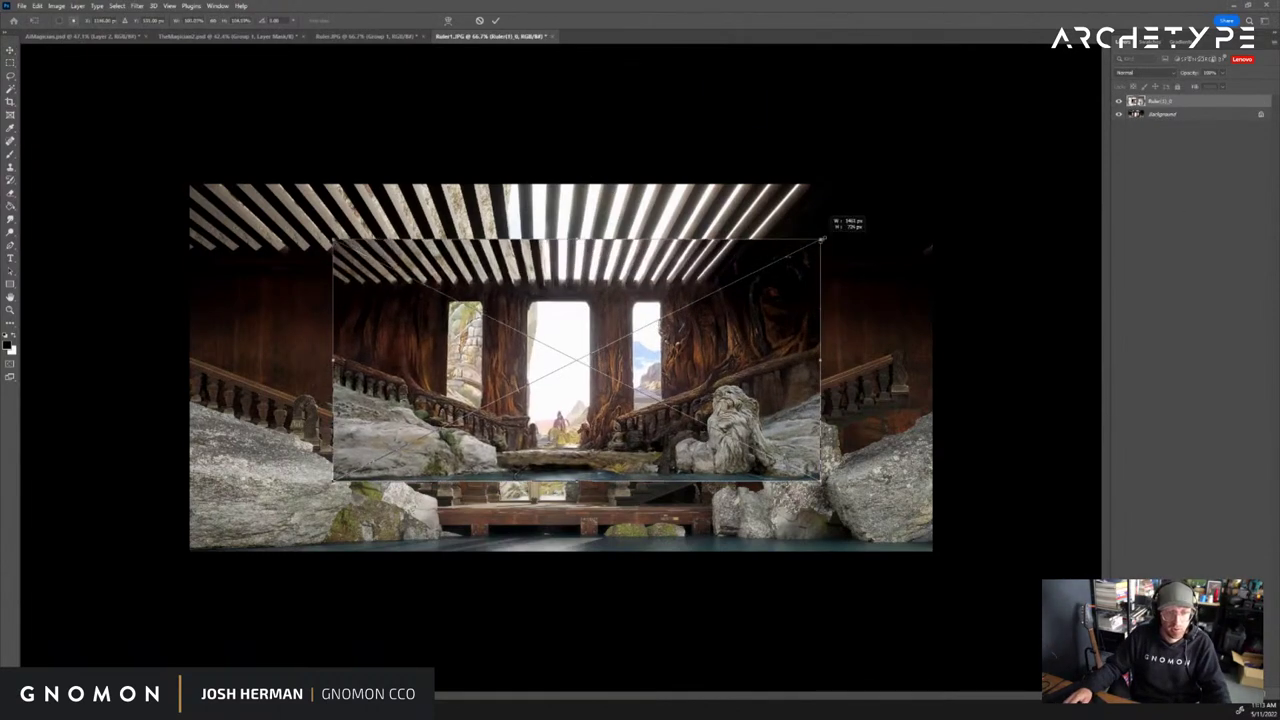
pyautogui.hotkey('ctrl', 'z')
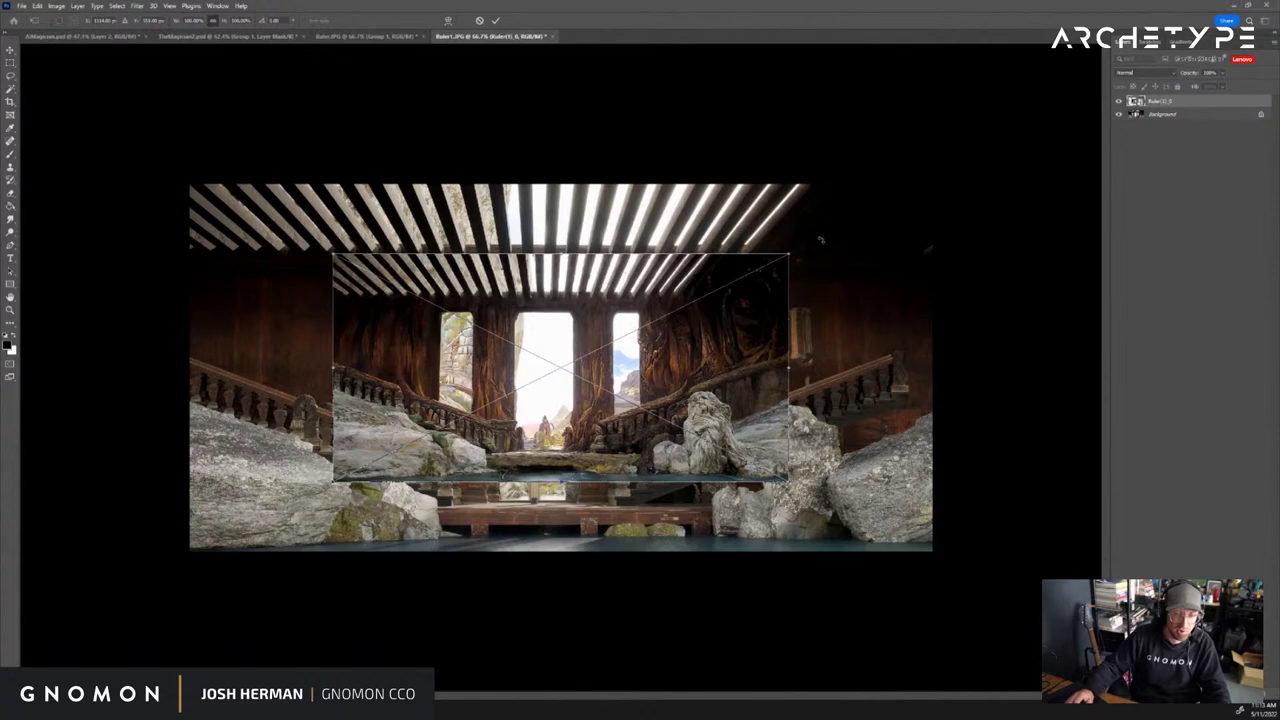
pyautogui.press('Return')
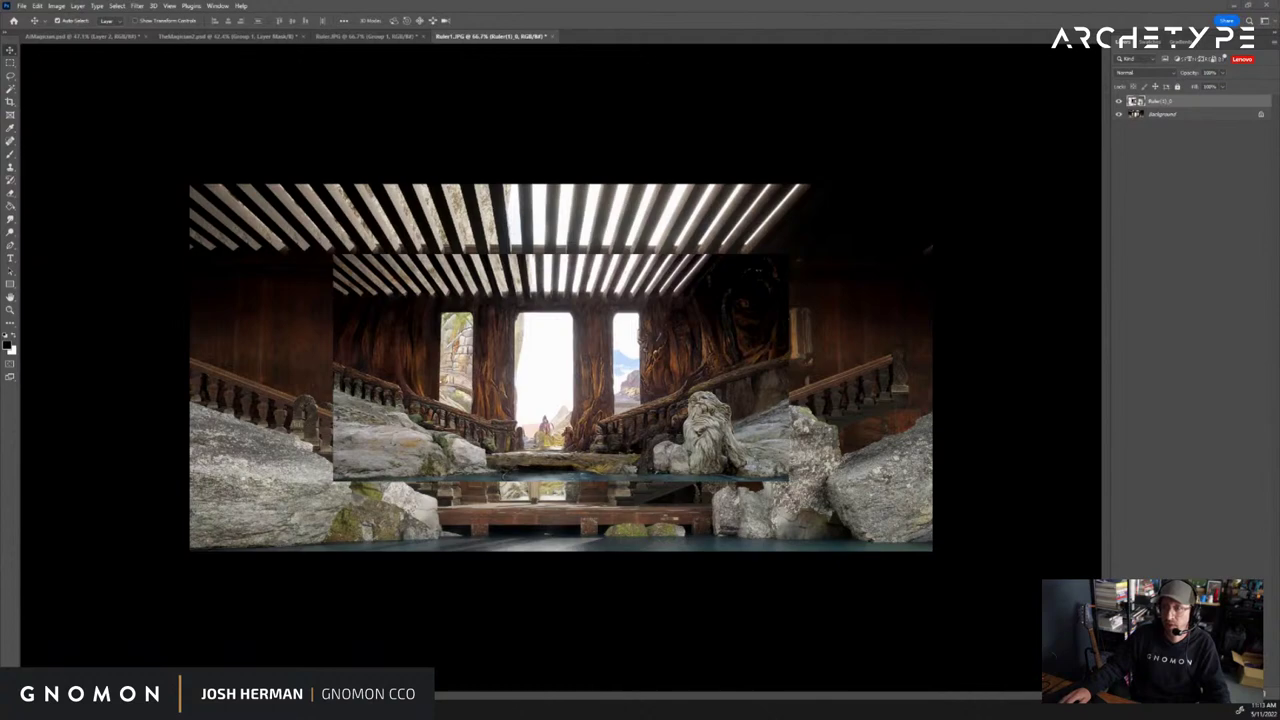
# View Ruler(1)_0.png enlarged in Photos, close it, and toggle the Ruler(1)_0 layer's visibility to compare with the render
pyautogui.moveTo(1279, 98); pyautogui.dragTo(617, 89)
pyautogui.doubleClick(617, 86)
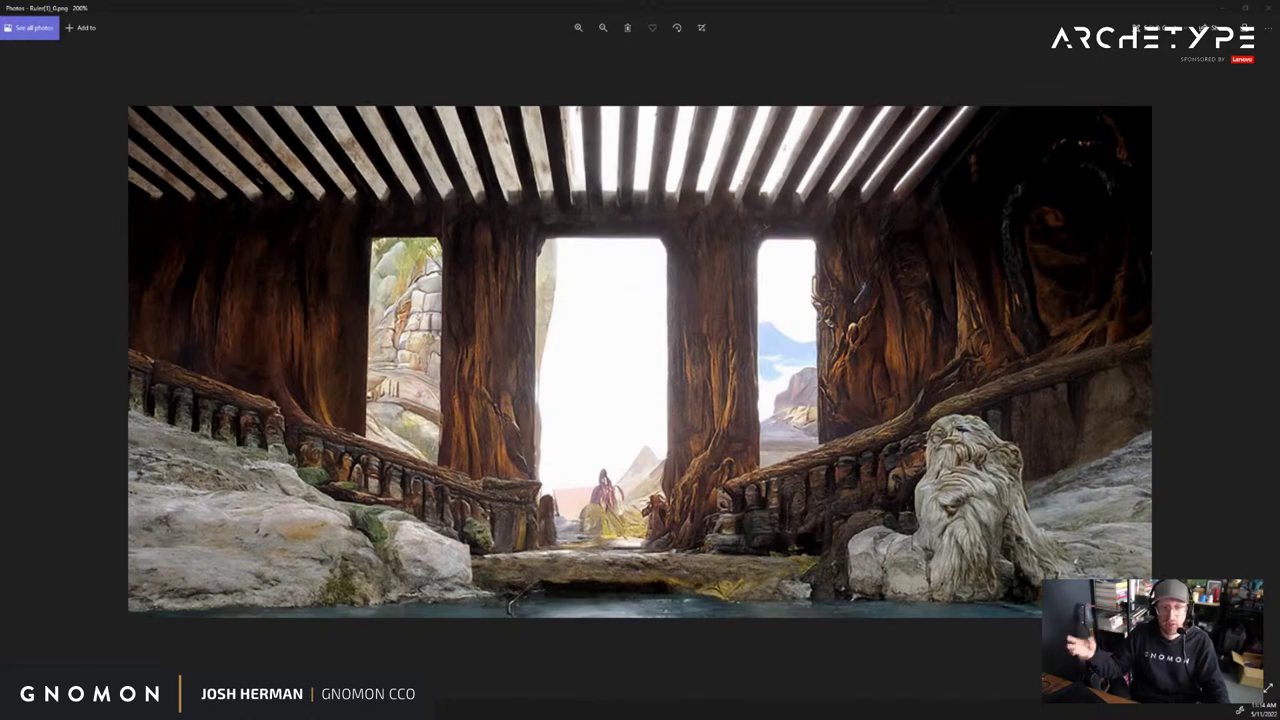
pyautogui.click(1270, 10)
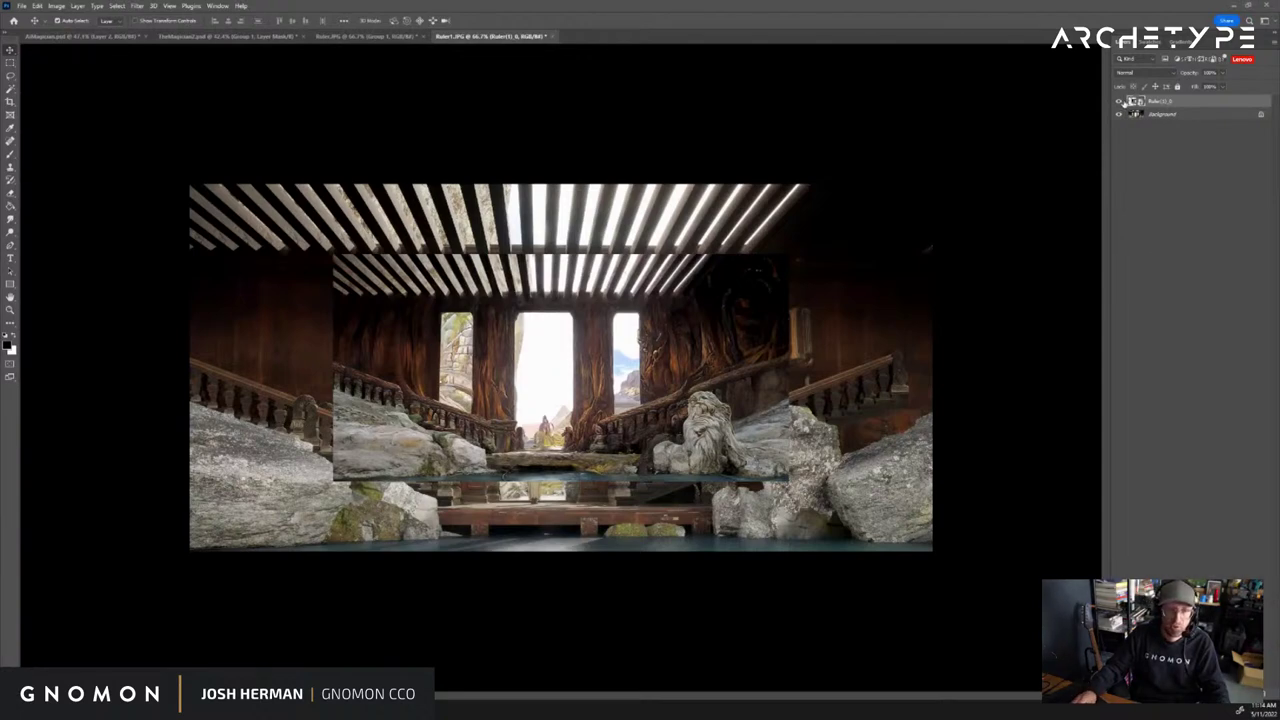
pyautogui.click(1120, 102)
pyautogui.click(1120, 102)
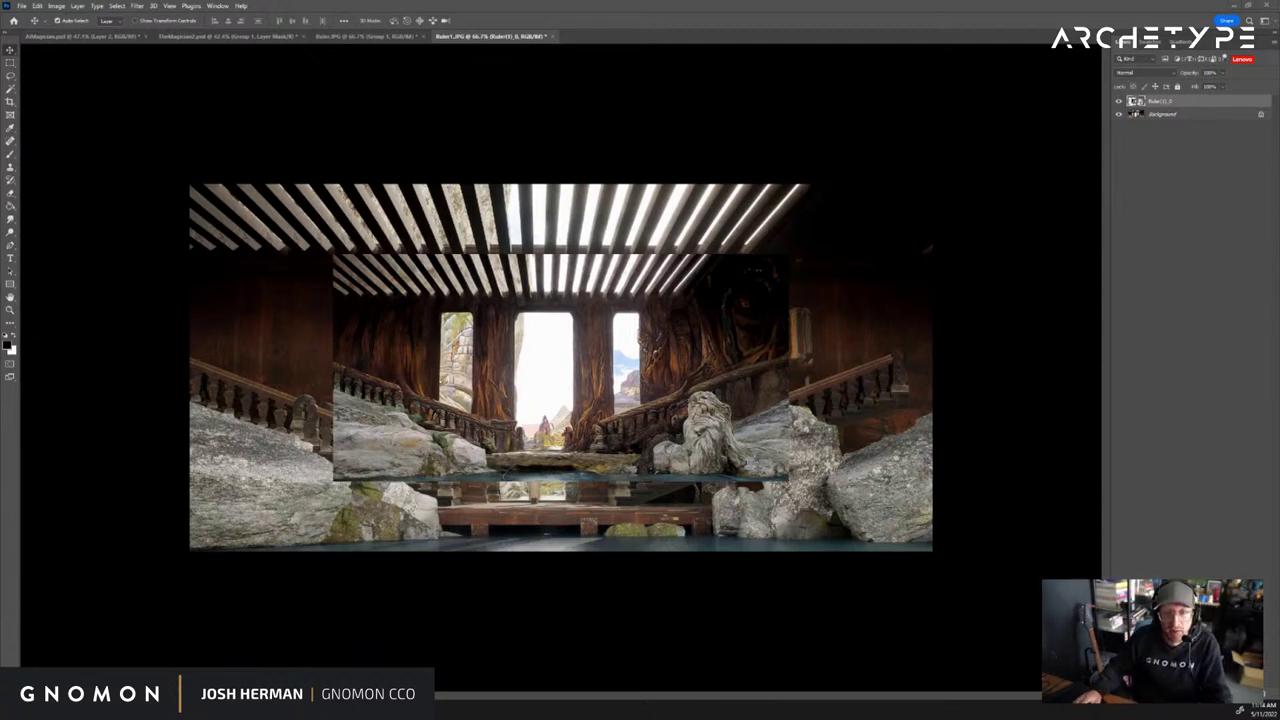
# In Ruler.JPG, stamp the visible layers into a new layer above Group 1 and apply the Fil Box painting effect to it
pyautogui.click(407, 37)
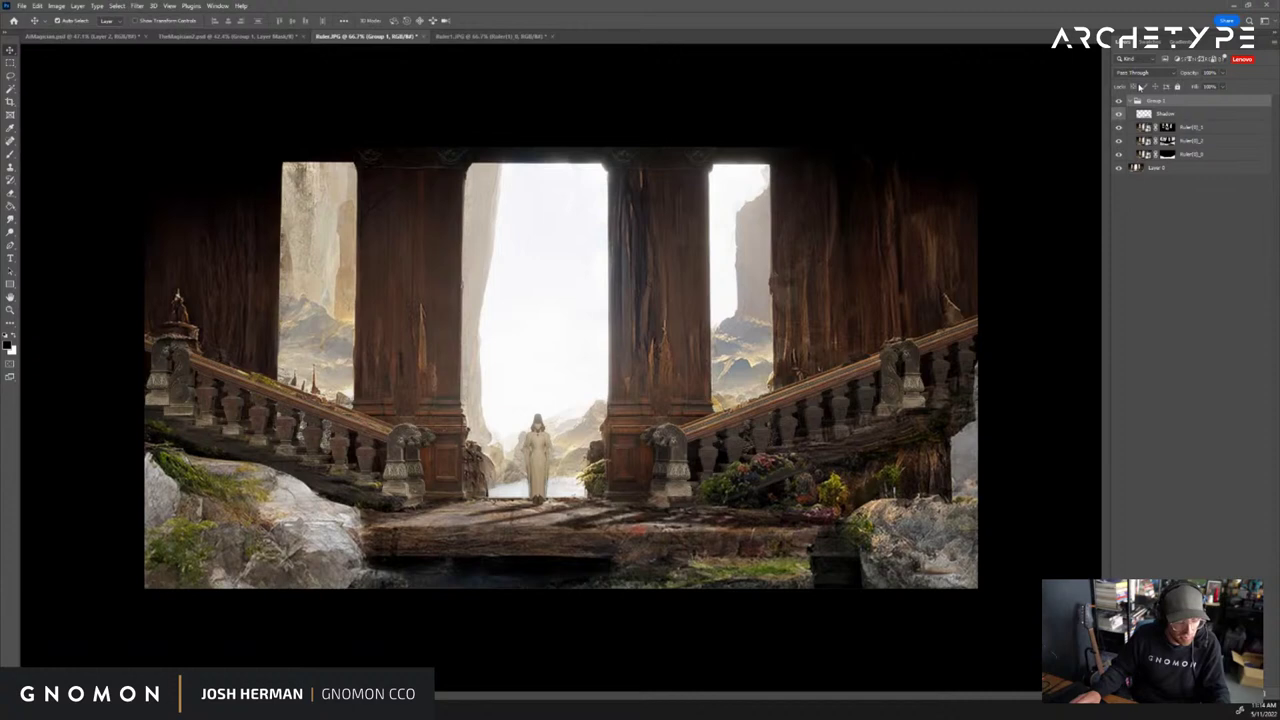
pyautogui.hotkey('ctrl', 'shift', 'alt', 'n')
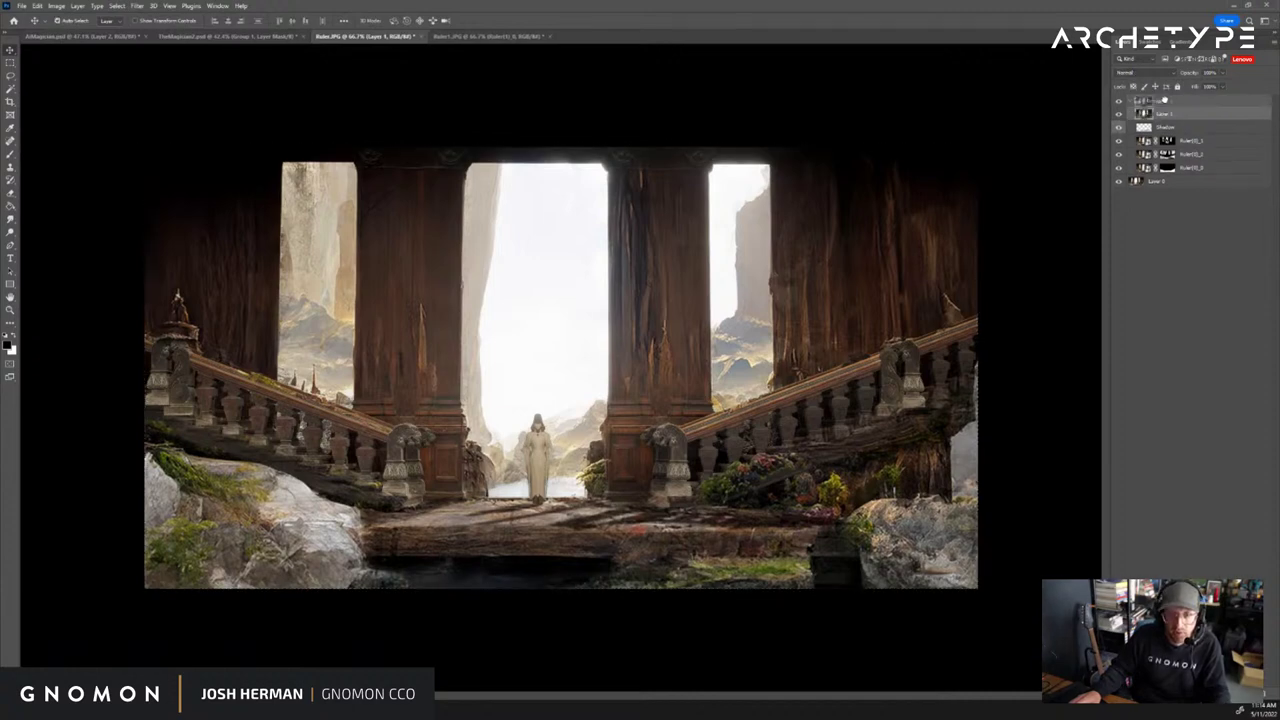
pyautogui.click(220, 6)
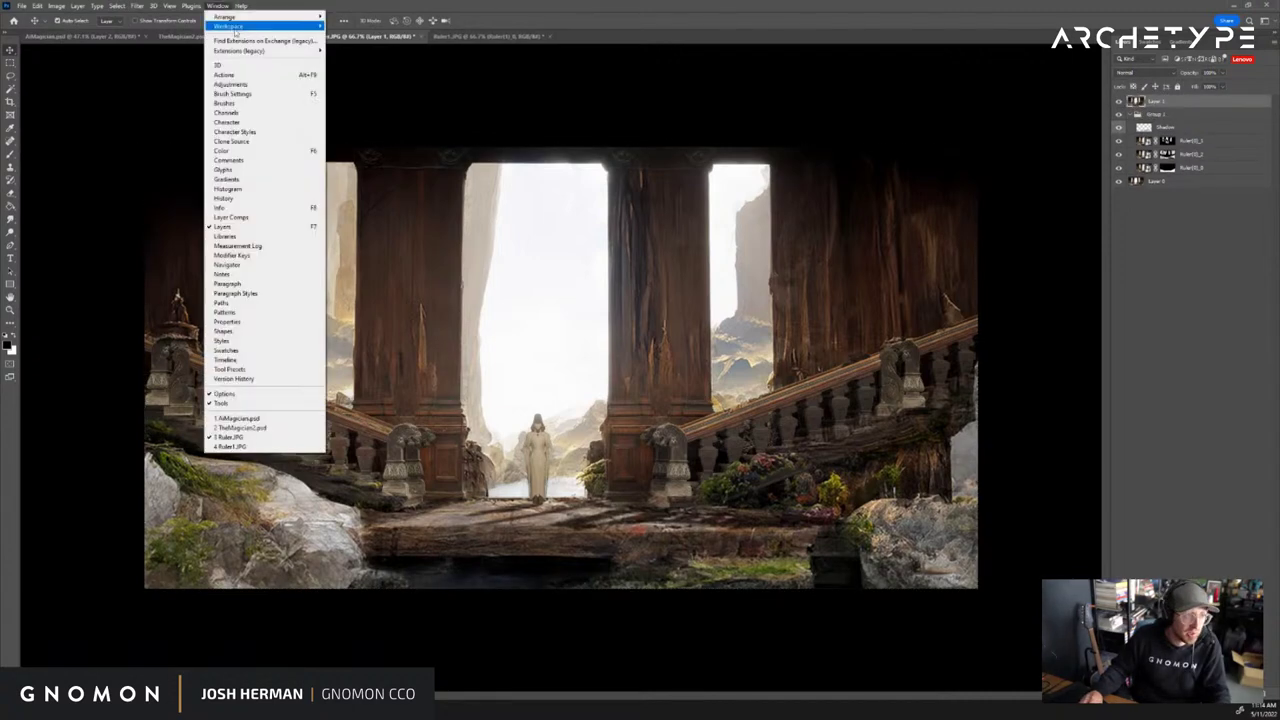
pyautogui.click(350, 50)
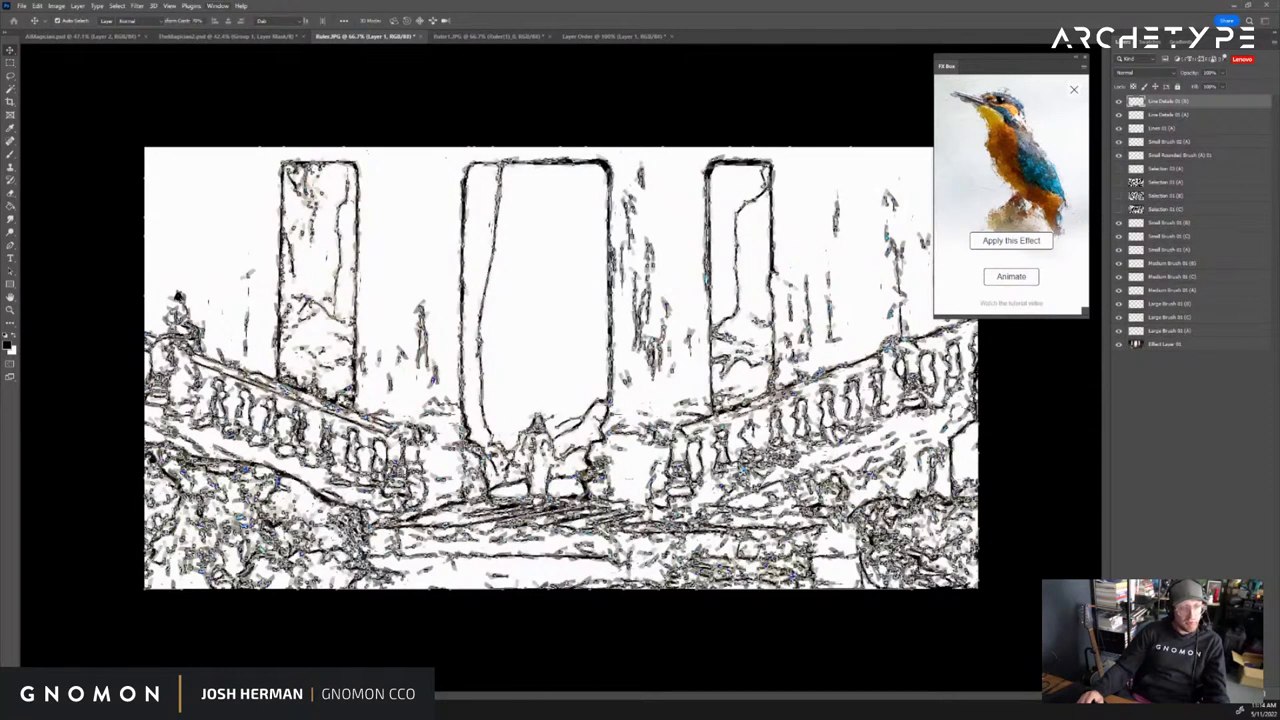
# Put away the Ruler.JPG render in Photos and switch to the Ruler level in Unreal Engine
pyautogui.hotkey('alt', 'Tab')
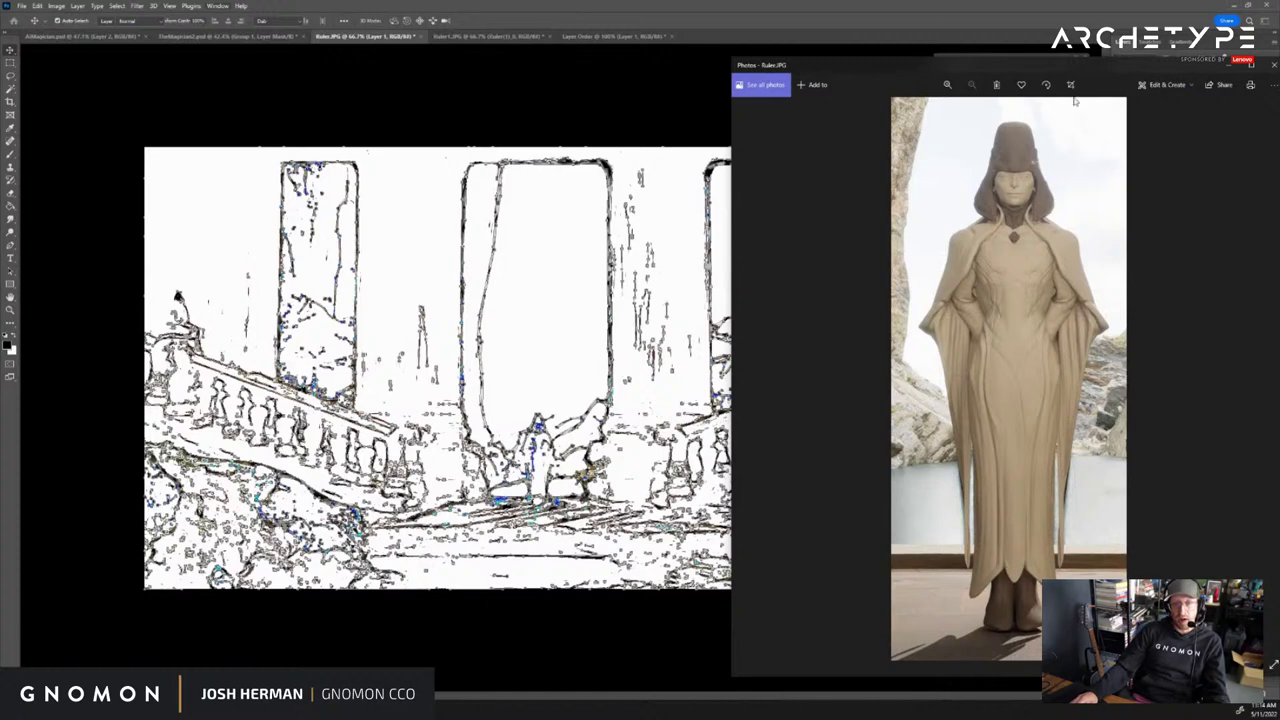
pyautogui.moveTo(1097, 69); pyautogui.dragTo(1069, 63)
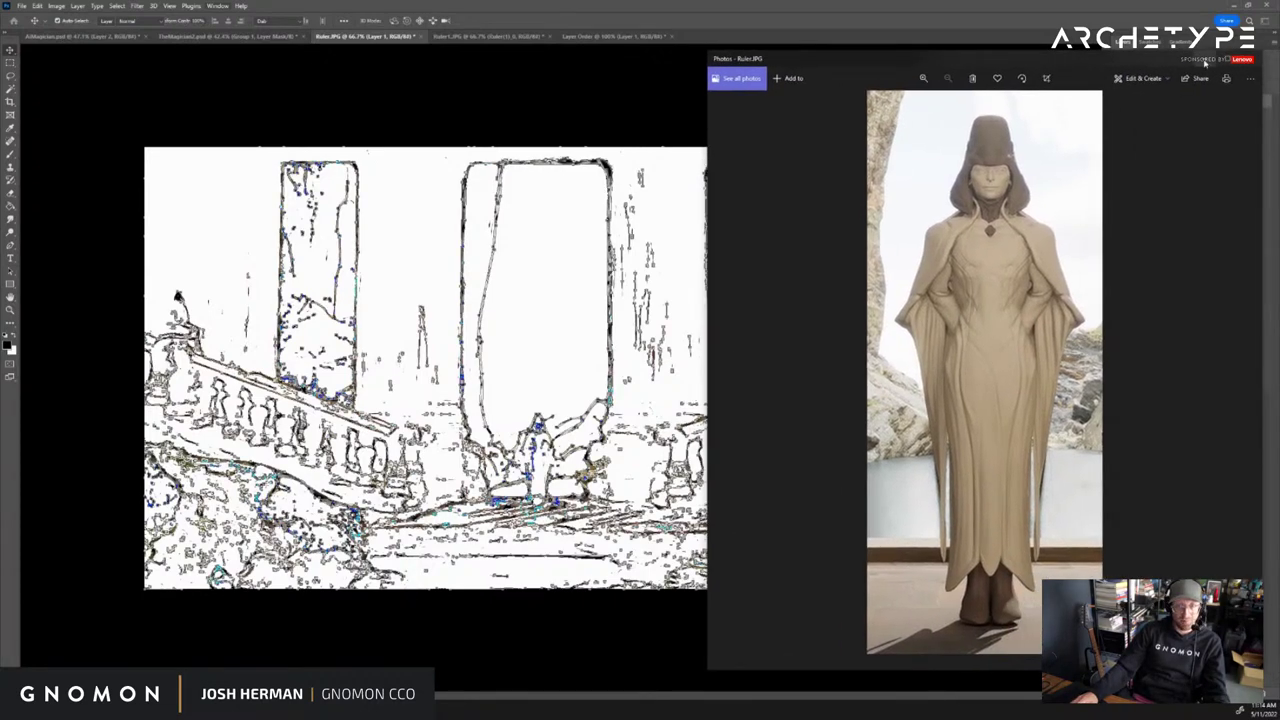
pyautogui.click(1248, 59)
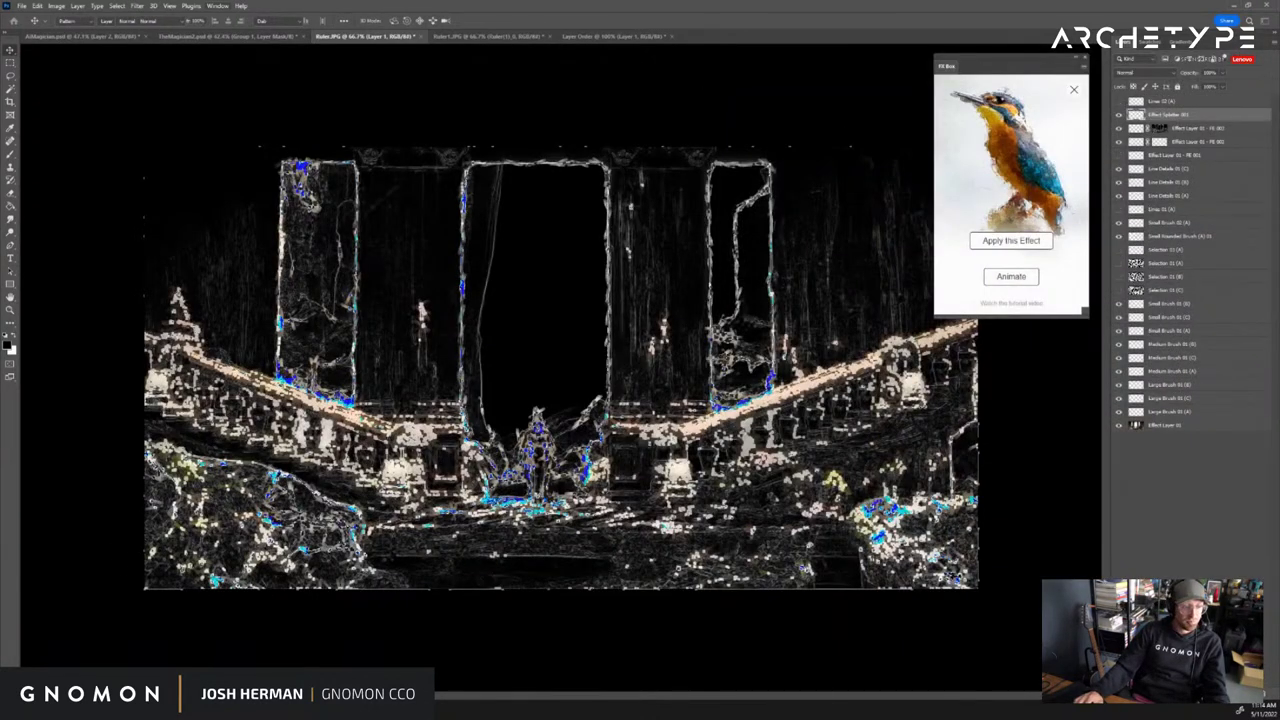
pyautogui.moveTo(245, 708)
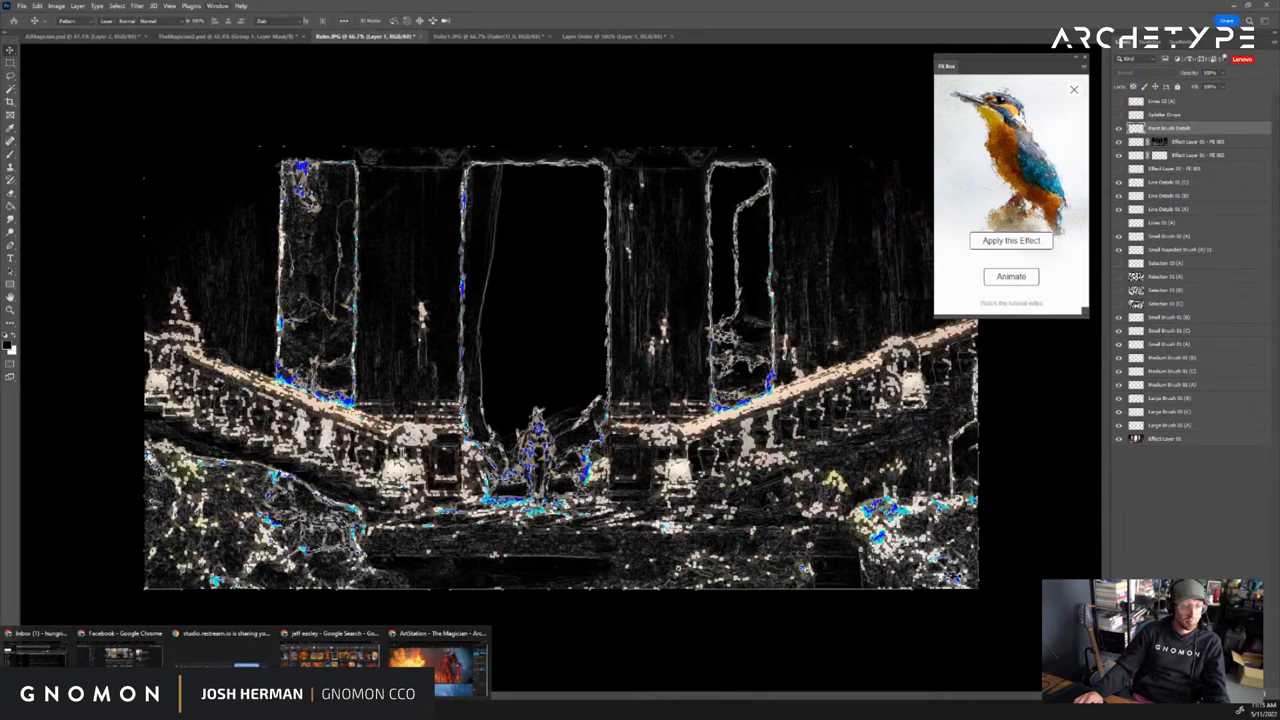
pyautogui.hotkey('alt', 'Tab')
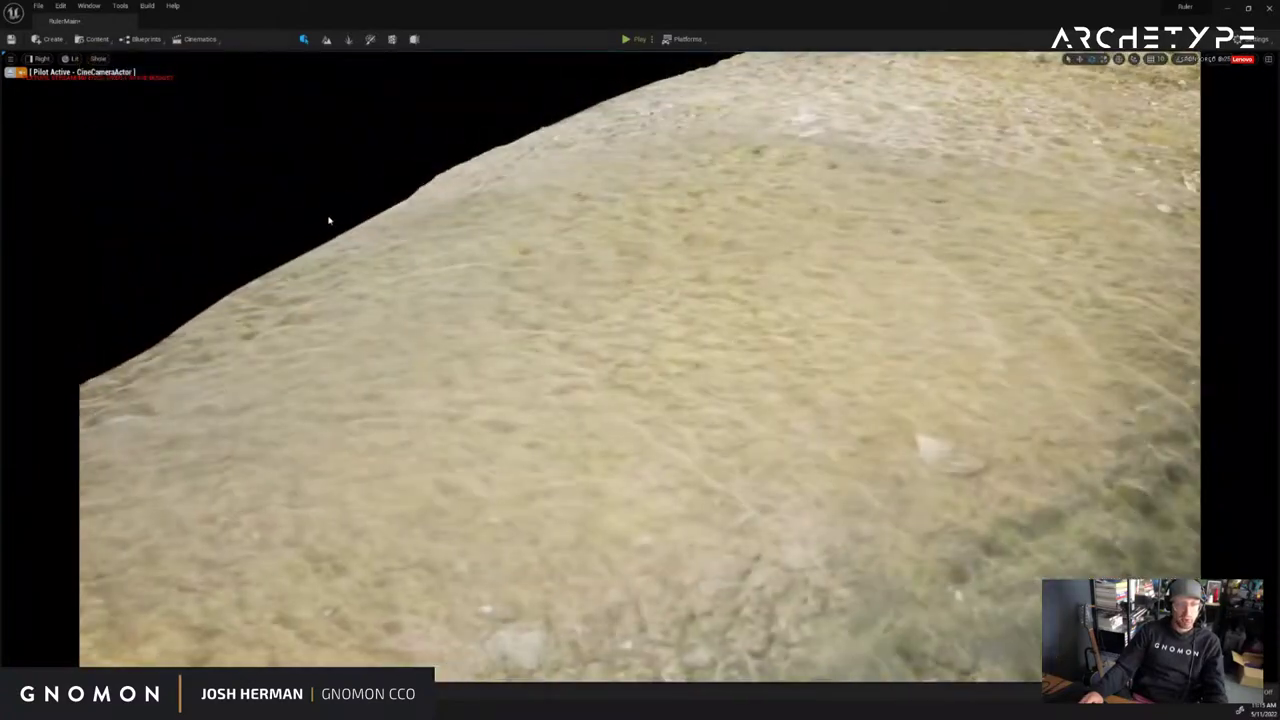
# Browse the Megascans 3D assets for the Massive Tundra Terrain meshes and adjust the camera speed to survey the pavilion's surroundings
pyautogui.hotkey('ctrl', 'space')
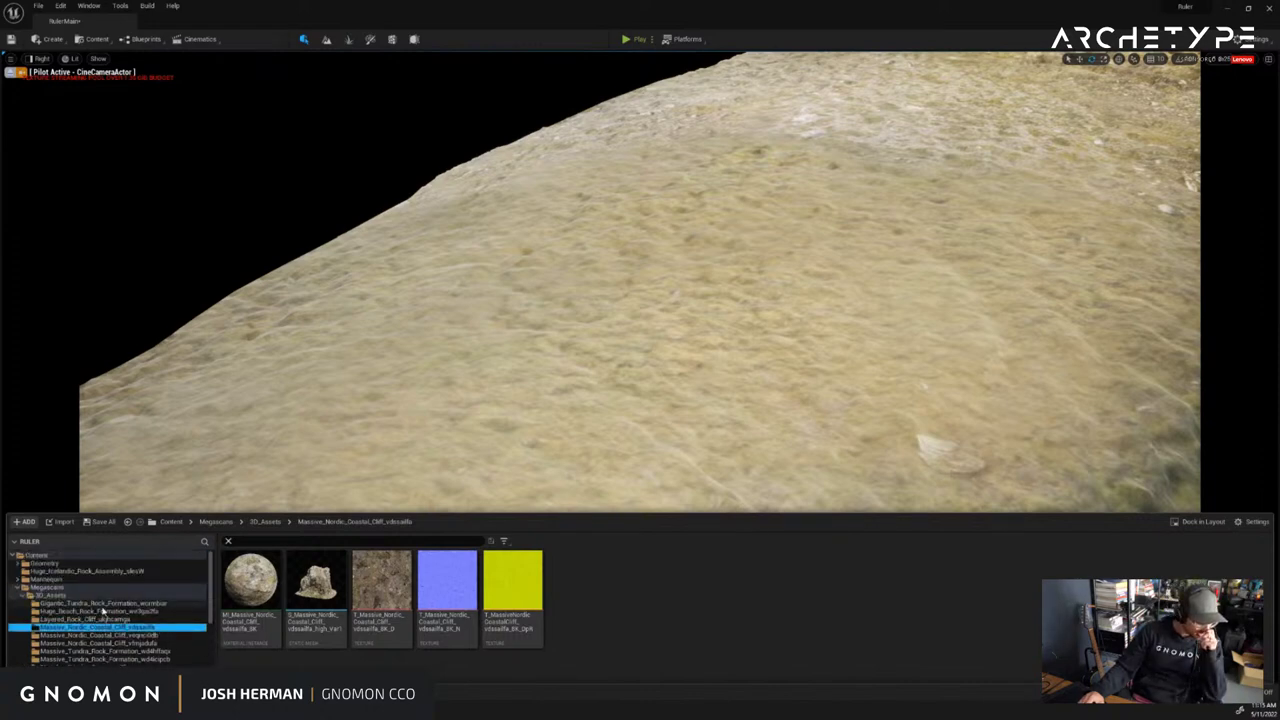
pyautogui.click(102, 605)
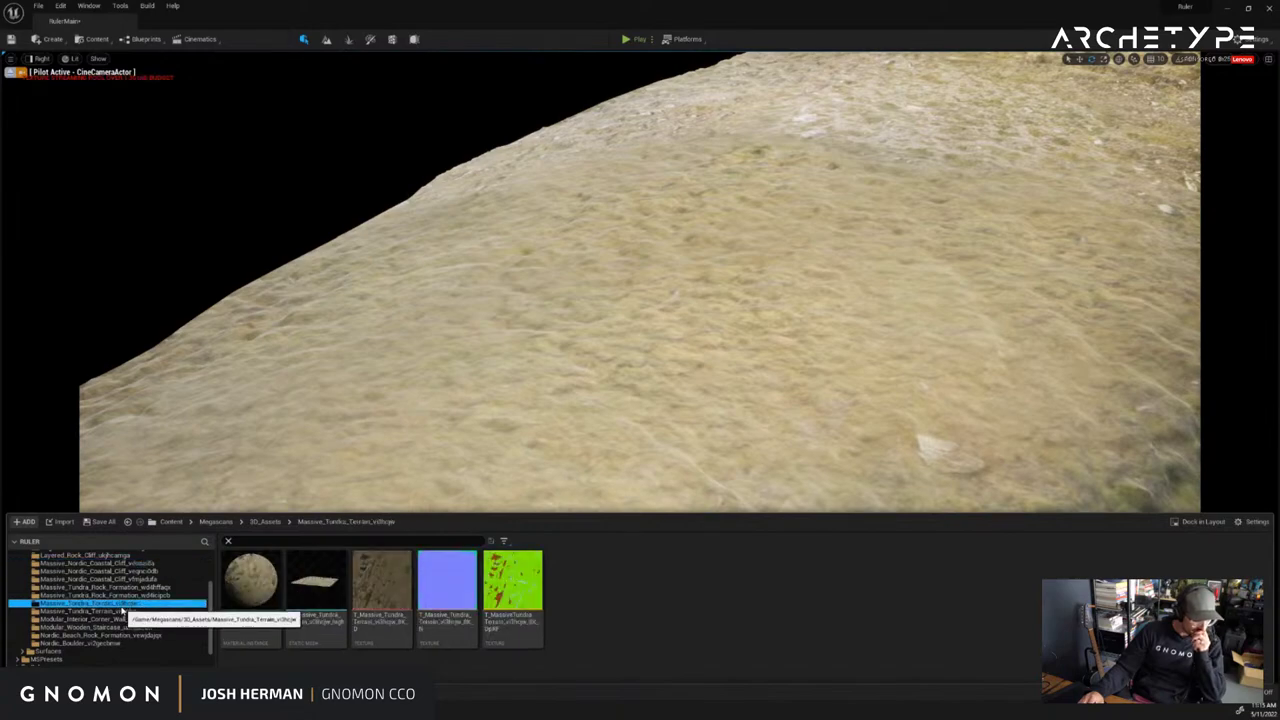
pyautogui.click(314, 397)
pyautogui.moveTo(314, 397); pyautogui.dragTo(410, 398)
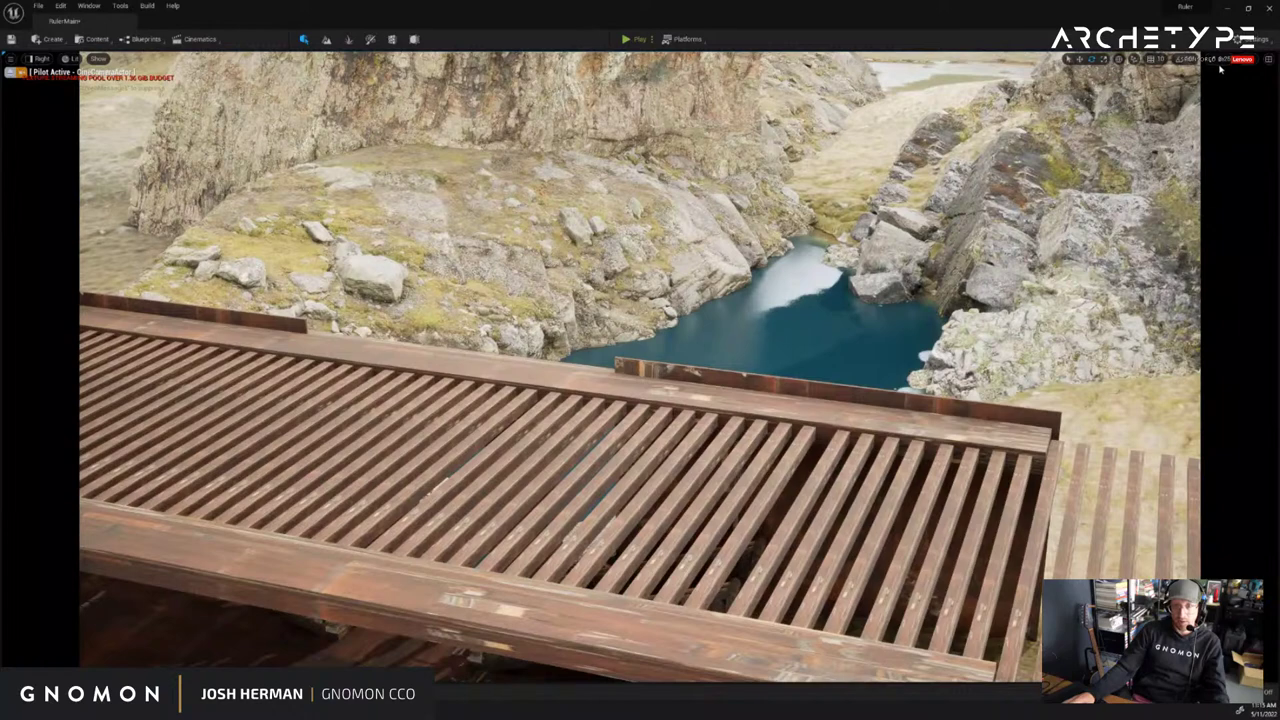
pyautogui.click(1242, 63)
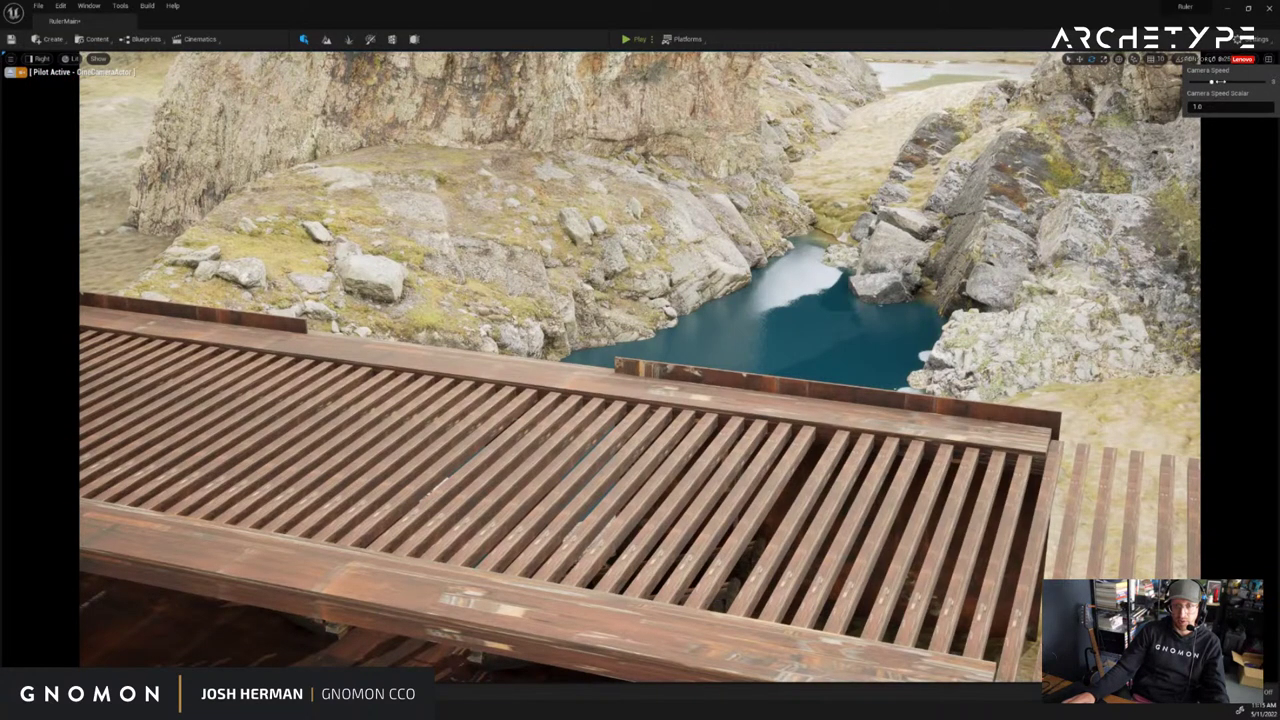
pyautogui.moveTo(957, 240); pyautogui.dragTo(961, 243)
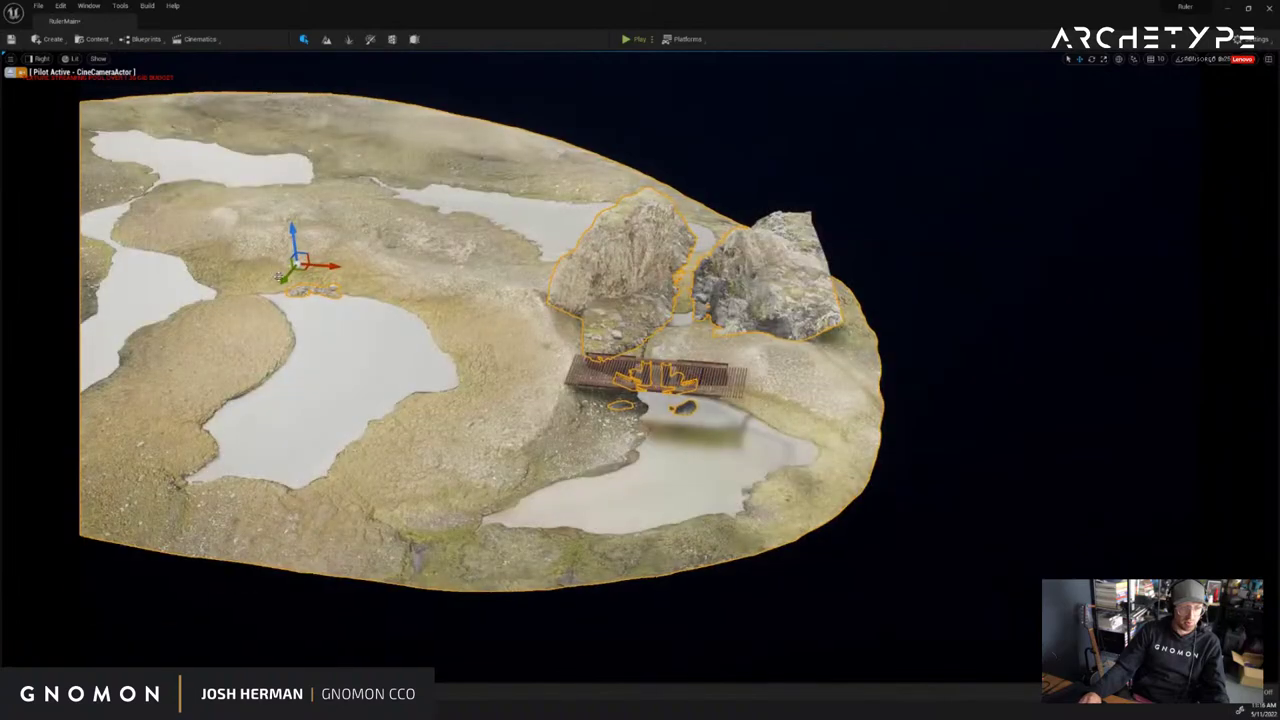
# Reposition the round tundra terrain around the pavilion and cliffs, and check the background through the doorway
pyautogui.moveTo(279, 277); pyautogui.dragTo(332, 197)
pyautogui.moveTo(506, 254); pyautogui.dragTo(614, 303)
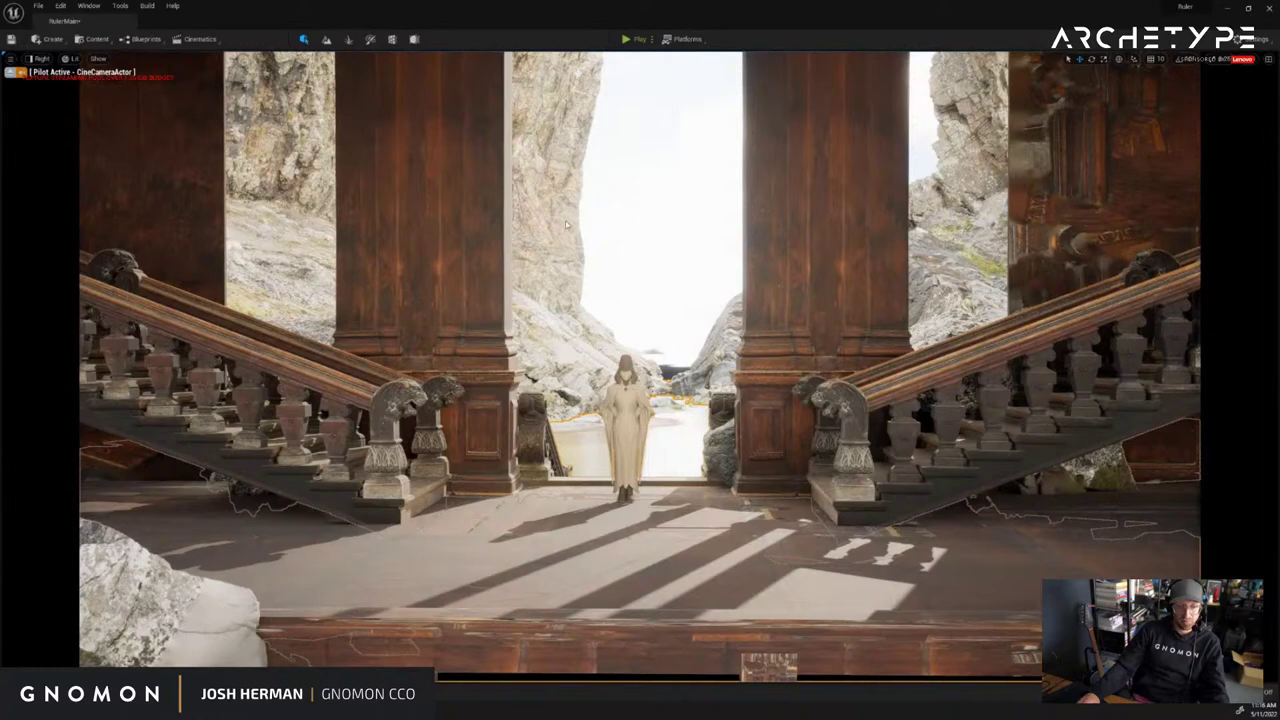
pyautogui.scroll(-10, 663, 251)
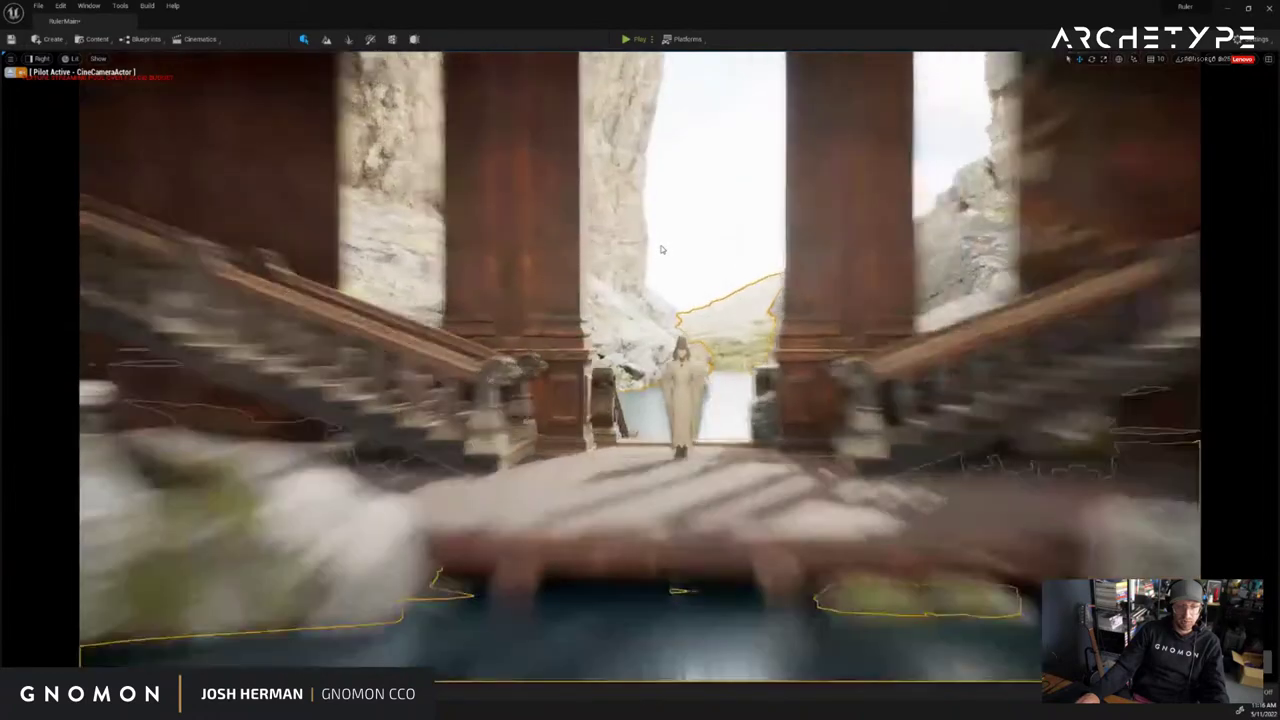
# Add the S_Massive_Tundra_Terrain_viilhcjw_high mesh to the scene as wider ground surrounding the round terrain
pyautogui.hotkey('ctrl', 'space')
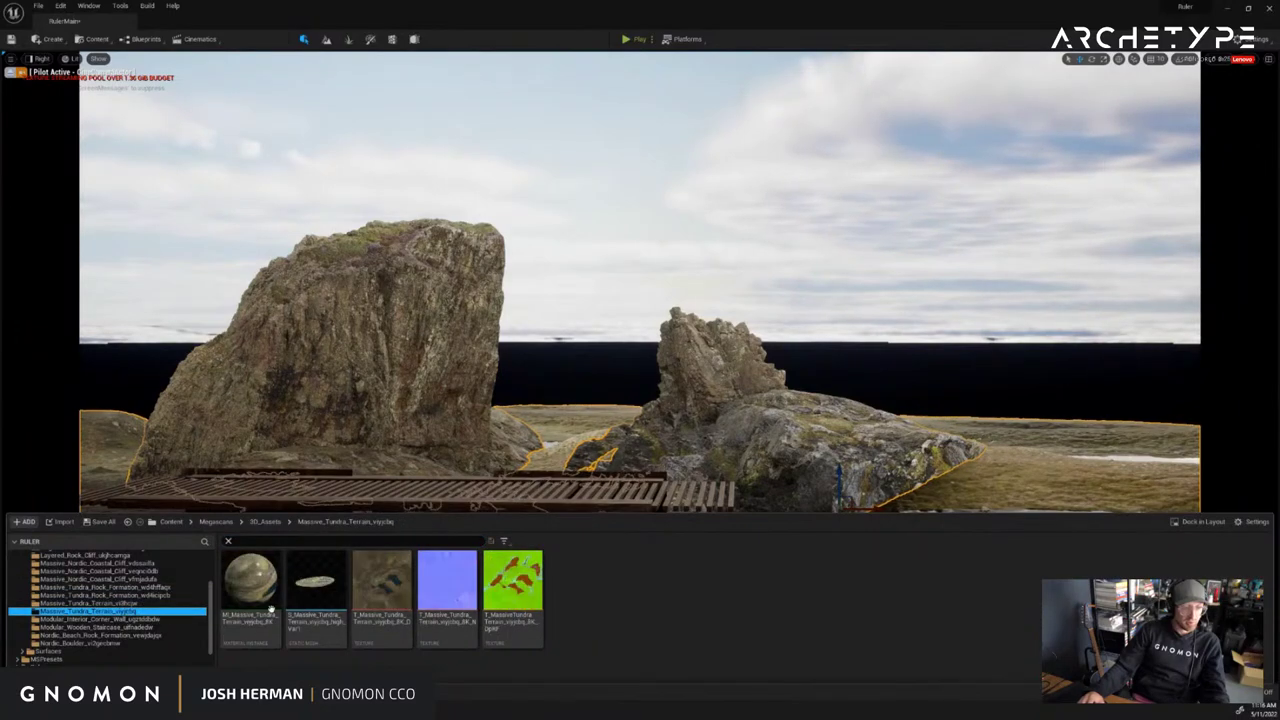
pyautogui.moveTo(466, 521); pyautogui.dragTo(870, 450)
pyautogui.hotkey('ctrl', 'z')
pyautogui.hotkey('ctrl', 'space')
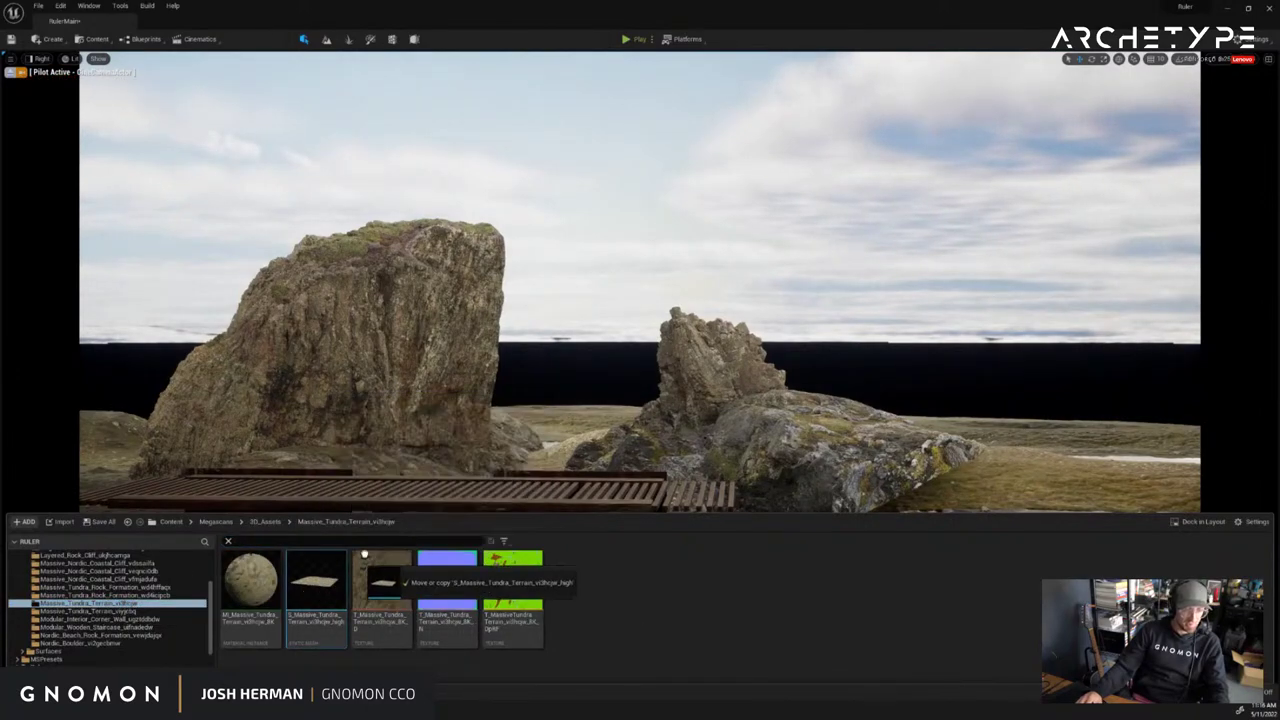
pyautogui.moveTo(455, 493); pyautogui.dragTo(794, 676)
pyautogui.moveTo(828, 548); pyautogui.dragTo(814, 606)
pyautogui.scroll(-10, 814, 607)
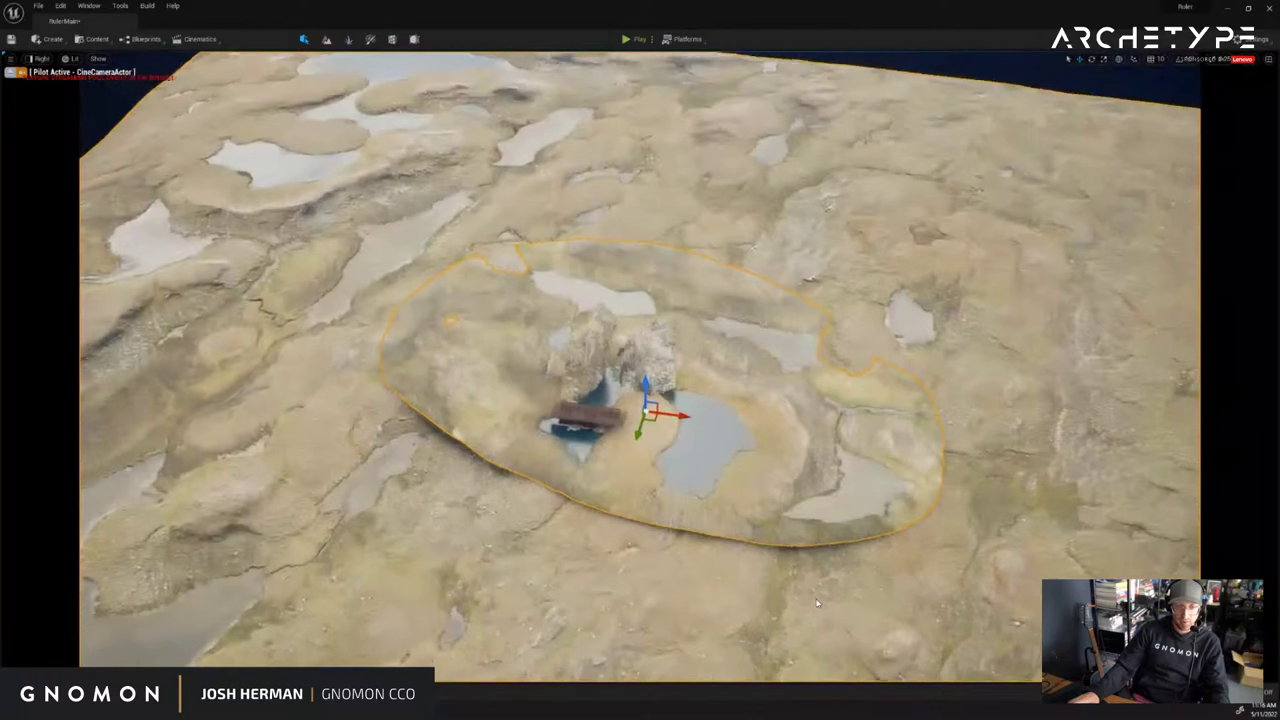
pyautogui.scroll(-10, 815, 600)
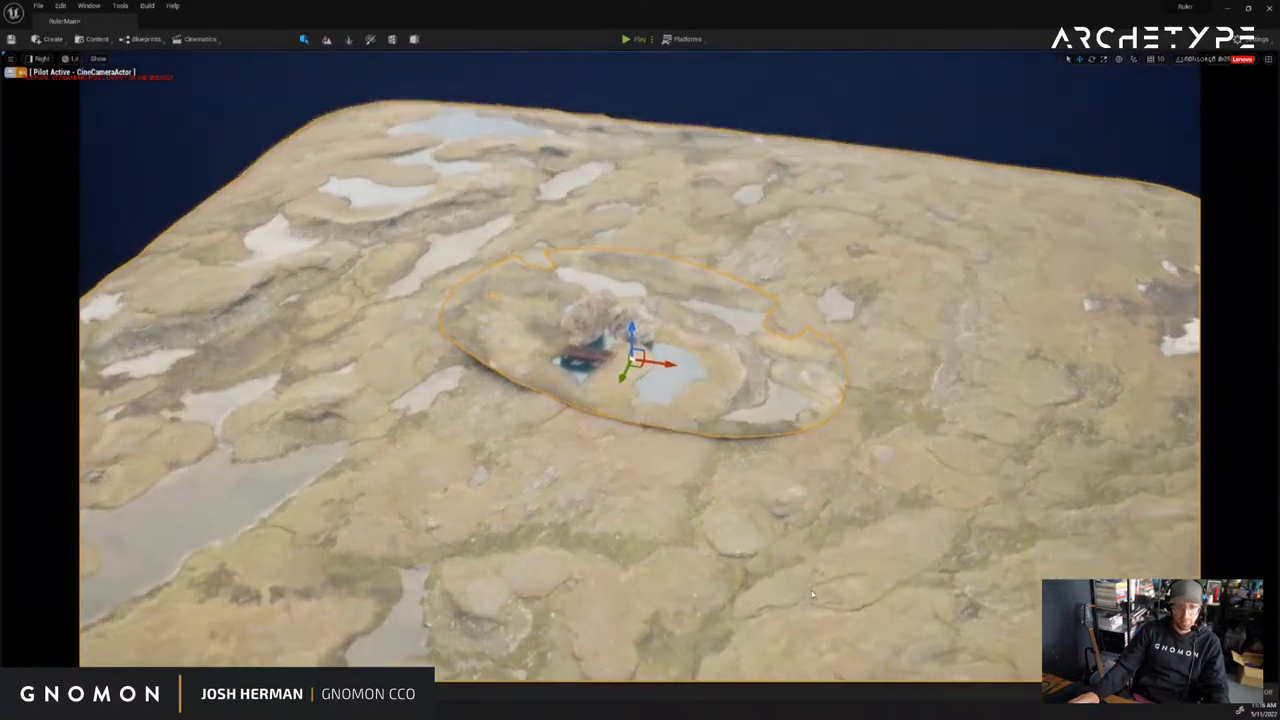
# Shift the large tundra terrain so that its ground stretches to the horizon behind the cliffs
pyautogui.moveTo(812, 594); pyautogui.dragTo(662, 410)
pyautogui.press('d')
pyautogui.press('s')
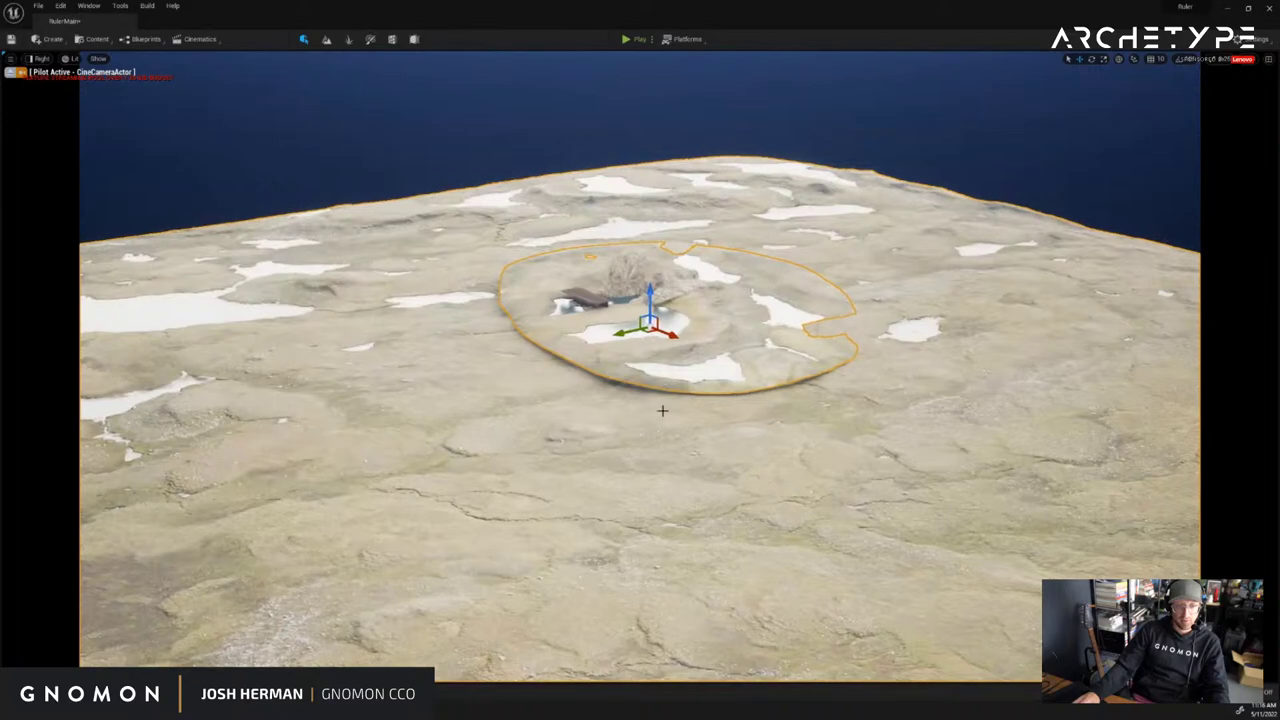
pyautogui.moveTo(617, 331); pyautogui.dragTo(959, 253)
pyautogui.moveTo(719, 336); pyautogui.dragTo(771, 319)
pyautogui.press('w')
pyautogui.press('w')
pyautogui.press('q')
pyautogui.press('g')
pyautogui.moveTo(769, 226); pyautogui.dragTo(769, 248)
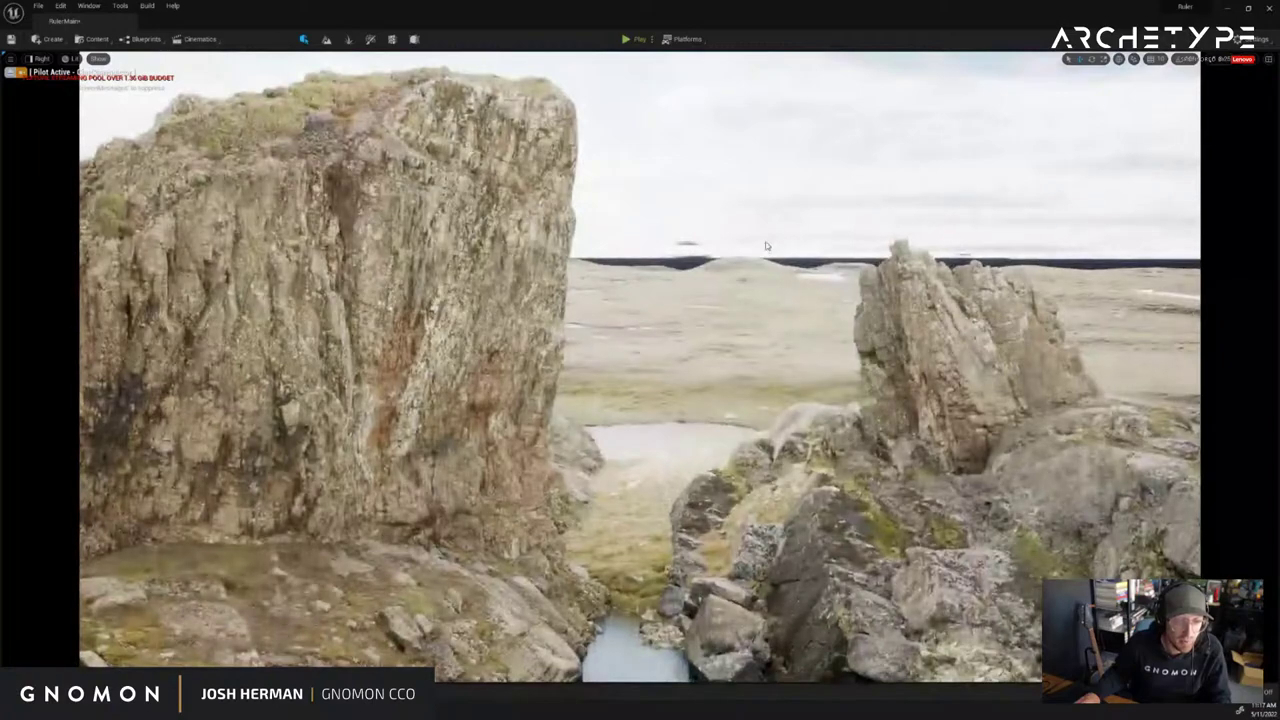
# Try adjusting the position of the background tundra terrain and undo the change
pyautogui.click(764, 275)
pyautogui.moveTo(782, 318); pyautogui.dragTo(782, 304)
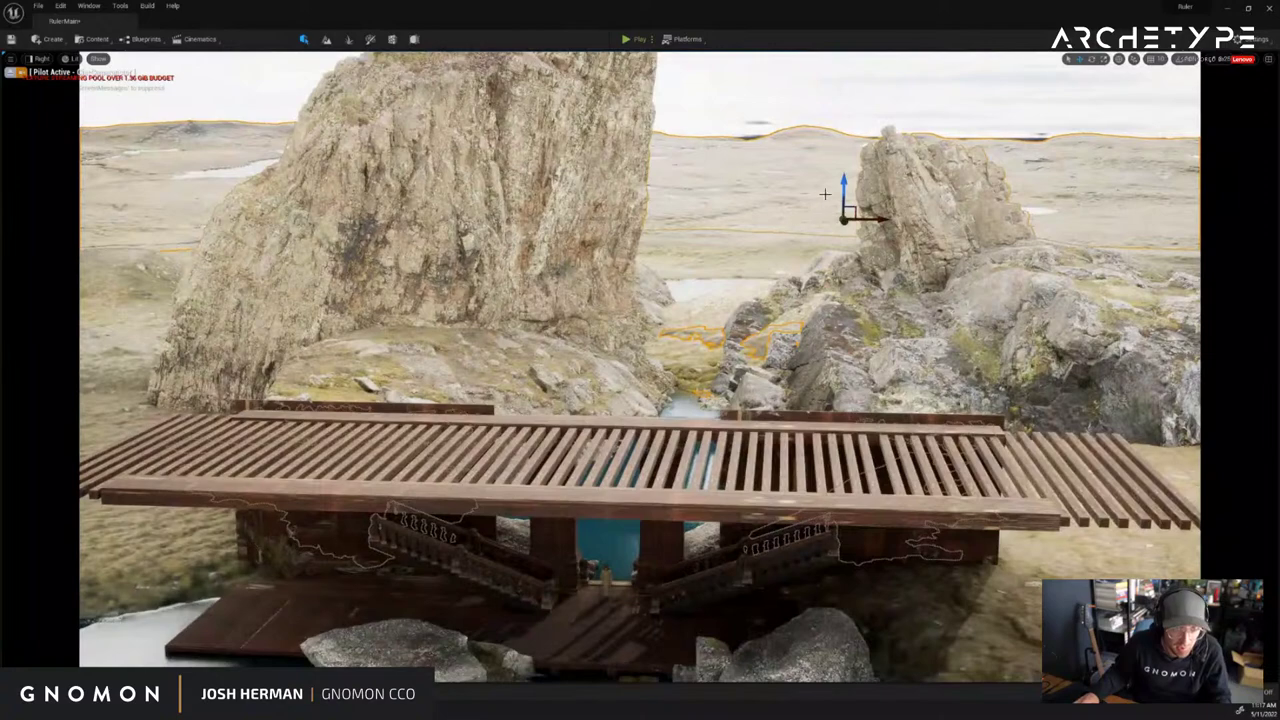
pyautogui.hotkey('ctrl', 'z')
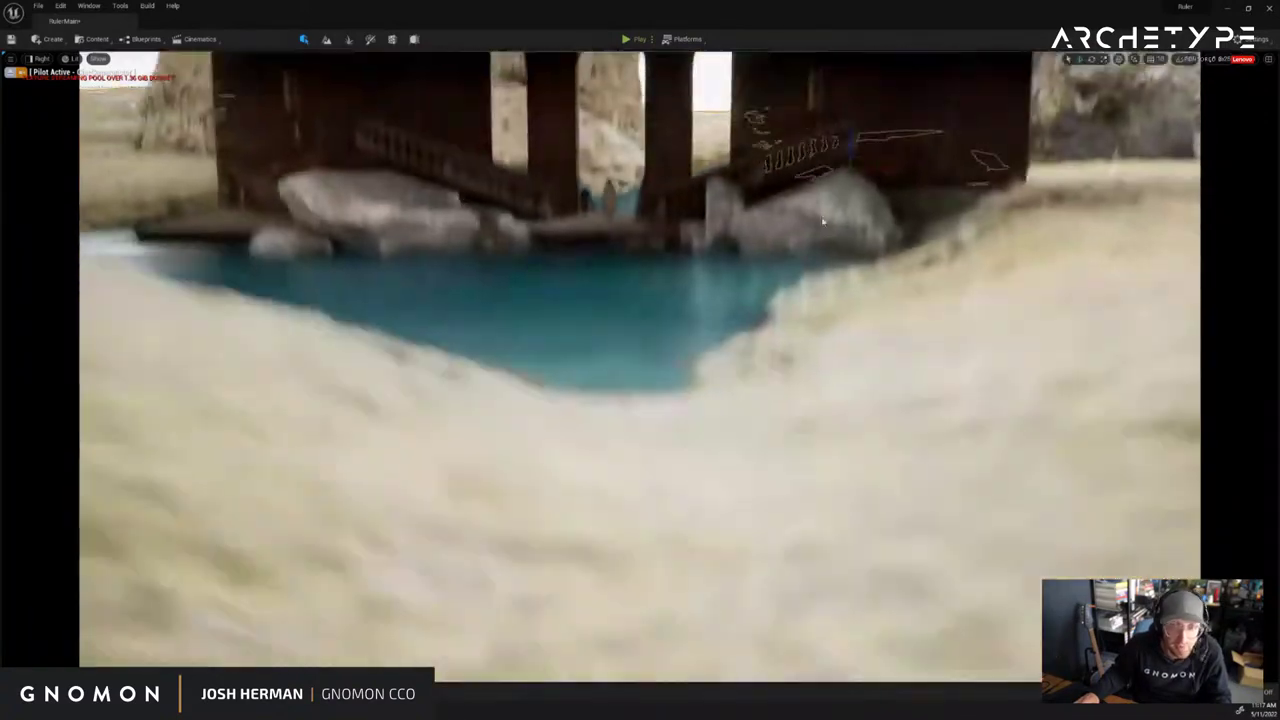
# Frame the piloted camera on the pavilion from across the pool, with the figure between the pillars, and clear the selection
pyautogui.click(1241, 66)
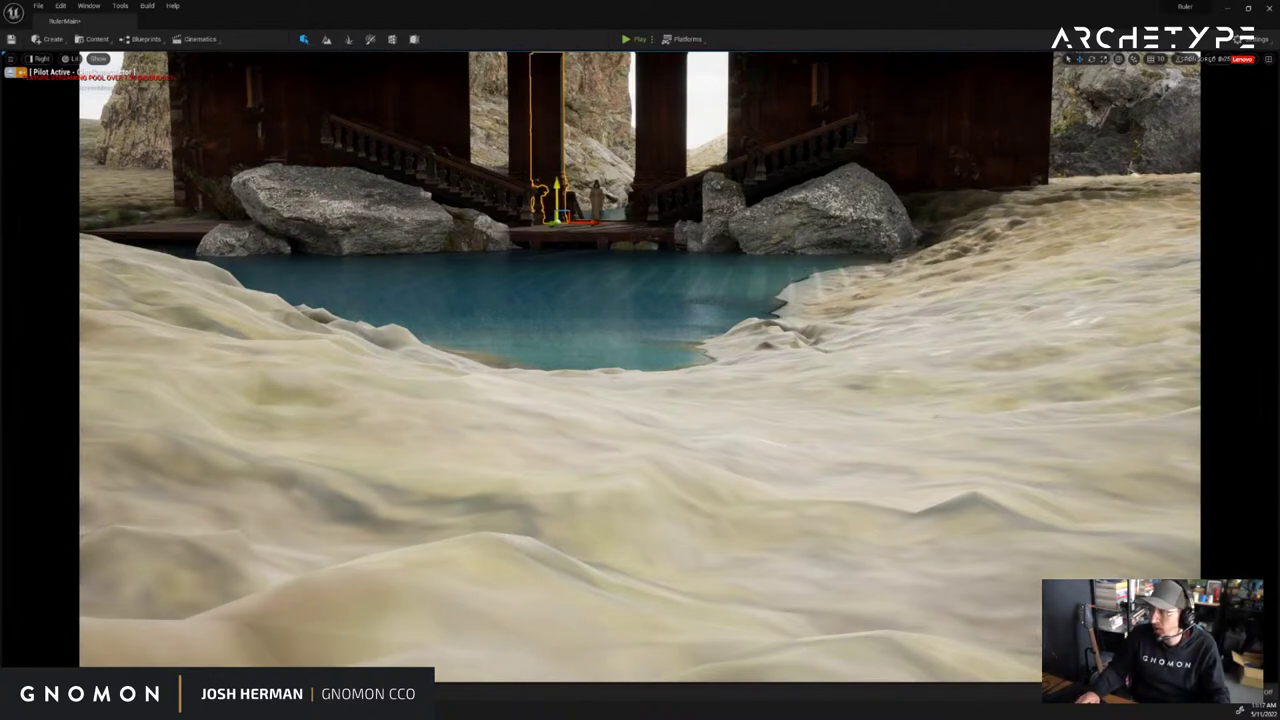
pyautogui.moveTo(722, 526); pyautogui.dragTo(720, 513)
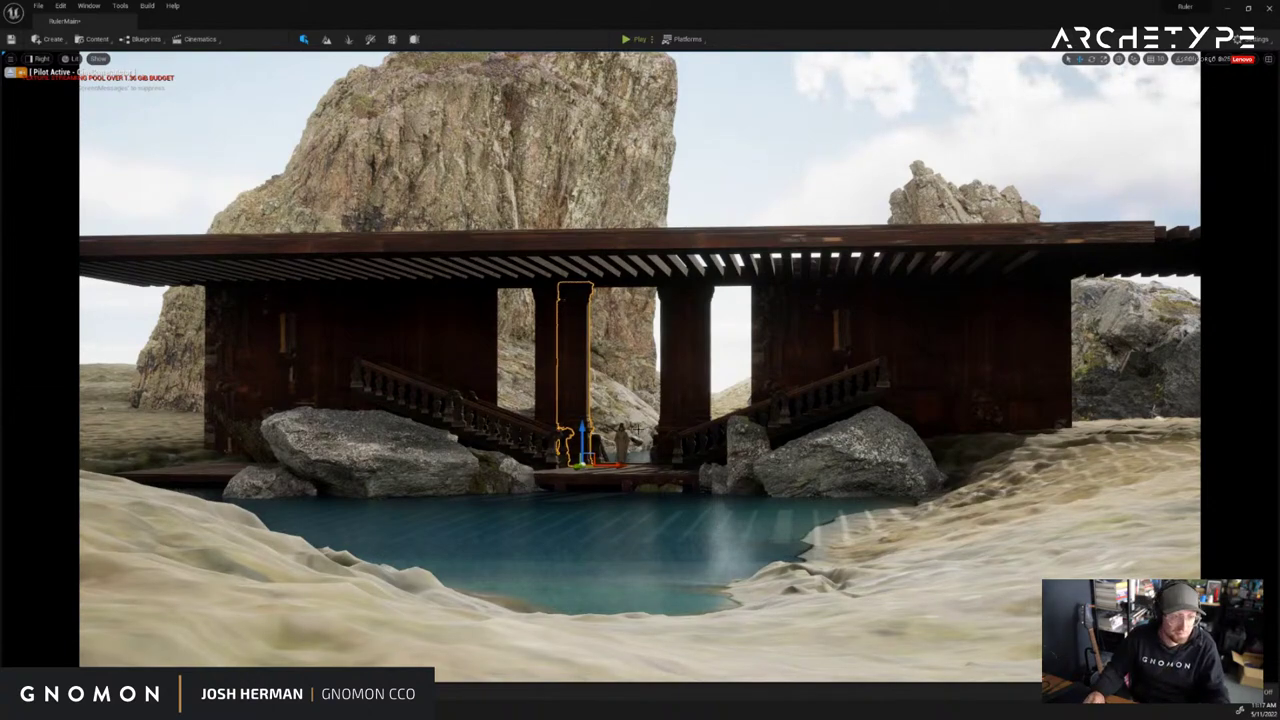
pyautogui.moveTo(638, 429); pyautogui.dragTo(646, 428)
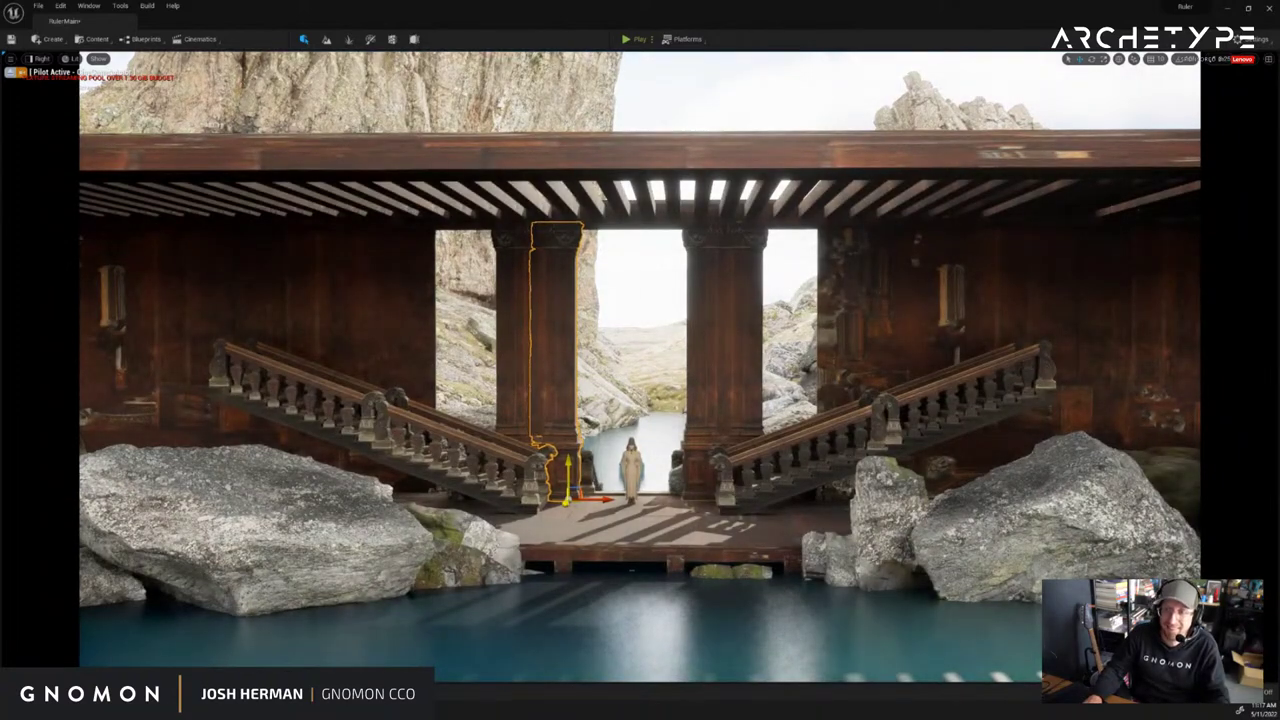
pyautogui.press('Escape')
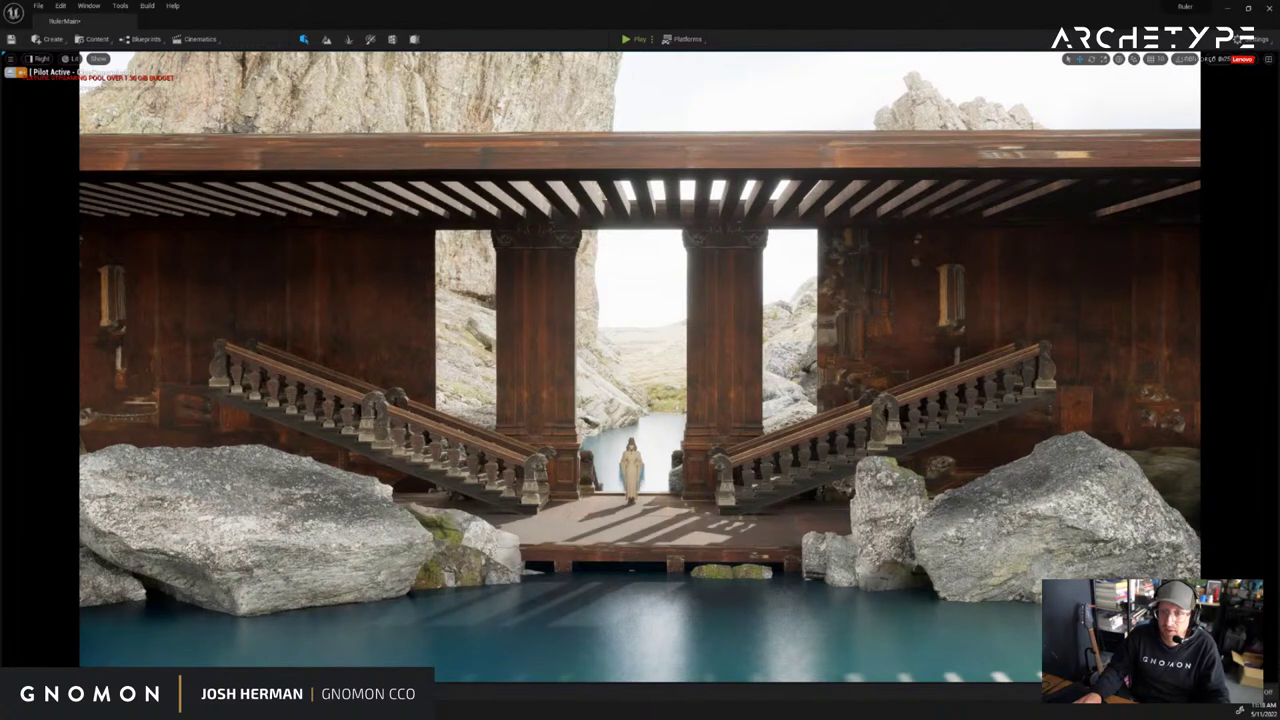
# Add an Exponential Height Fog actor to the pavilion scene
pyautogui.click(50, 39)
pyautogui.moveTo(83, 114)
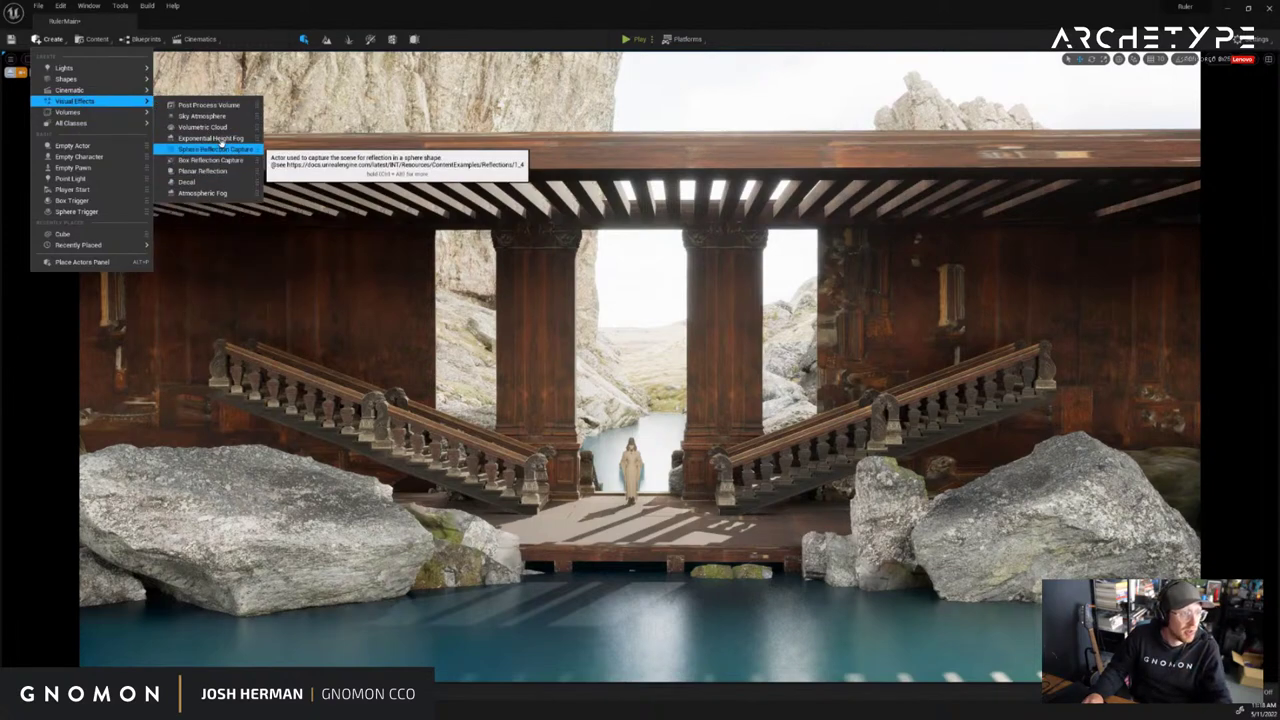
pyautogui.click(210, 137)
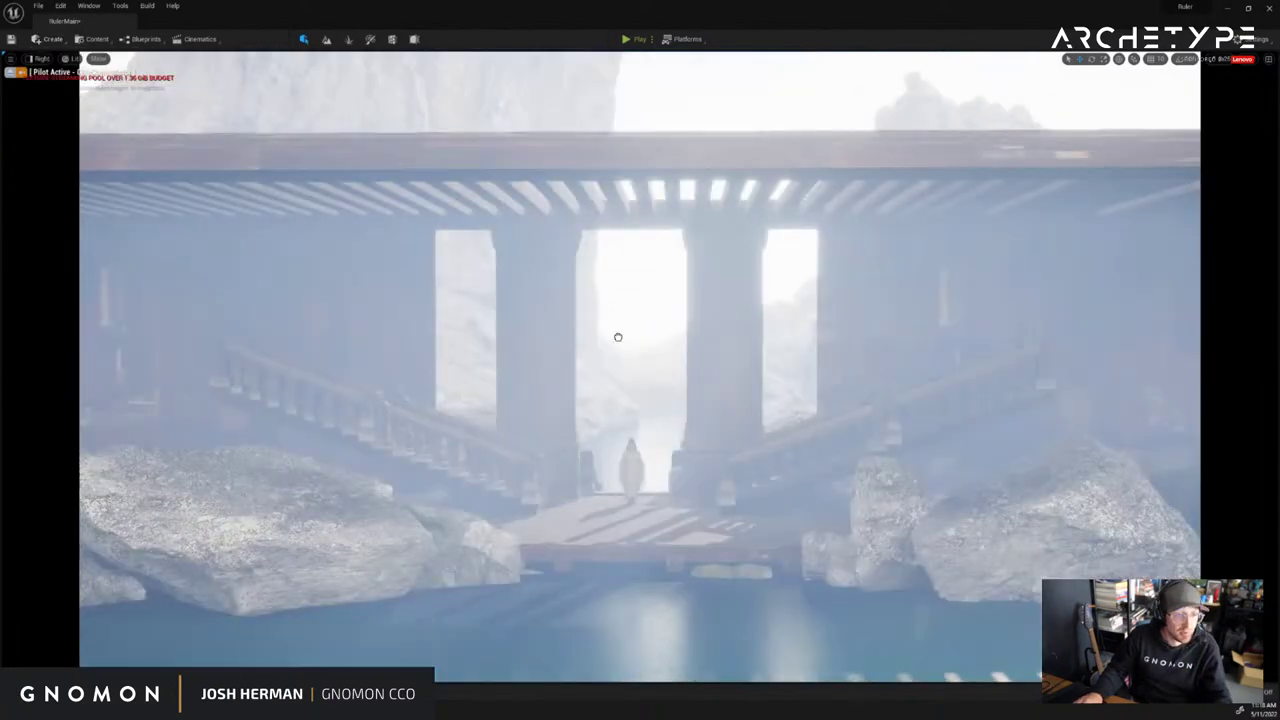
pyautogui.moveTo(618, 337); pyautogui.dragTo(652, 408)
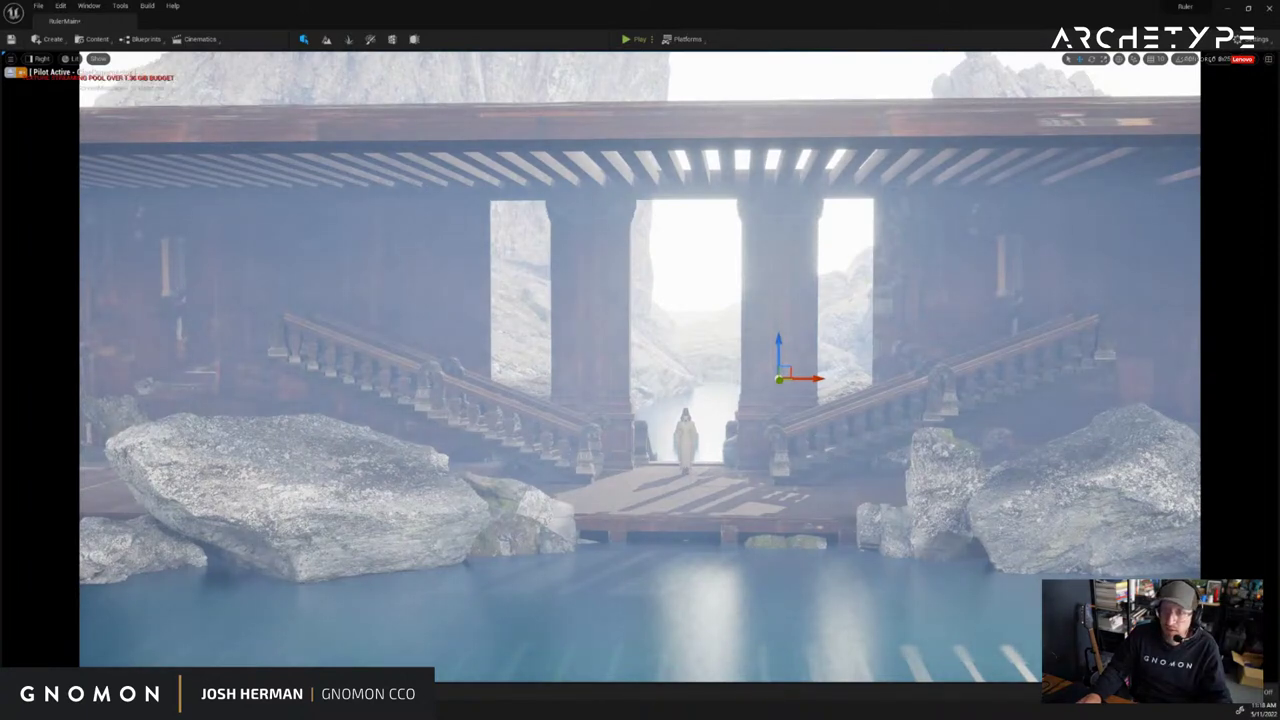
# Rotate the directional light to redirect the sunlight through the foggy doorways, and undo the last rotation
pyautogui.click(920, 308)
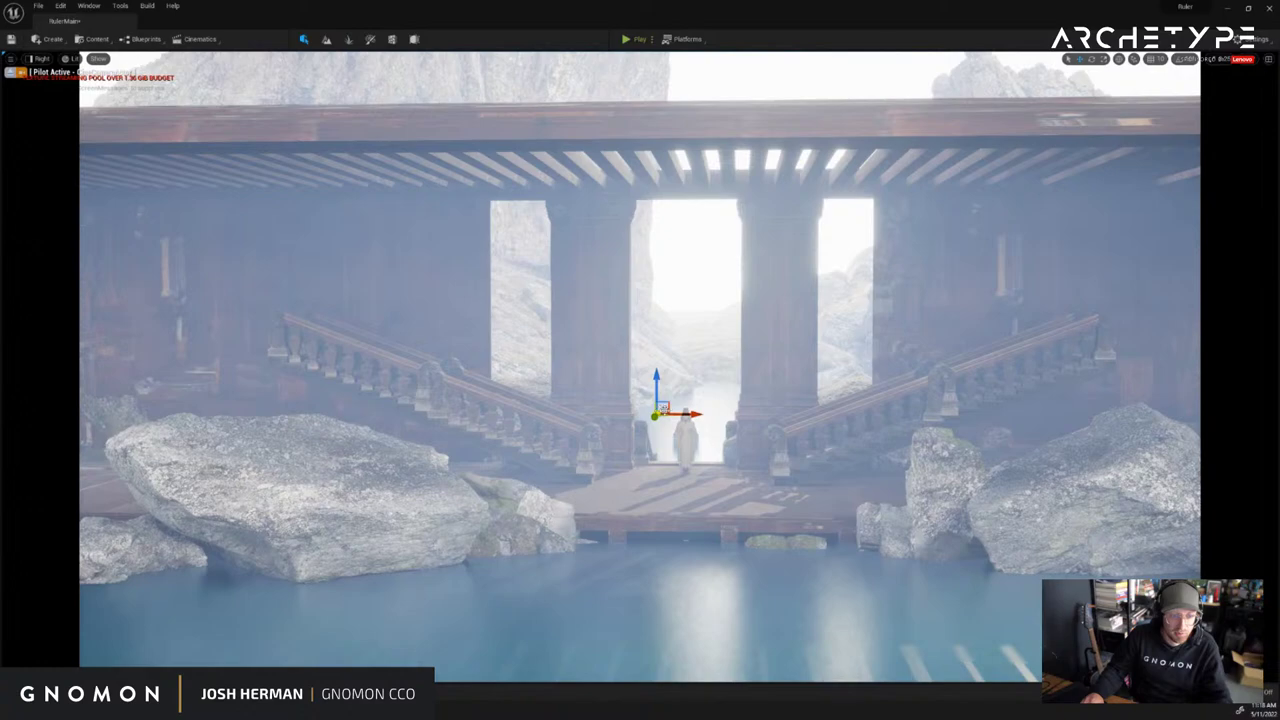
pyautogui.moveTo(686, 399)
pyautogui.mouseDown()
pyautogui.moveTo(727, 399)
pyautogui.moveTo(687, 404)
pyautogui.mouseUp()
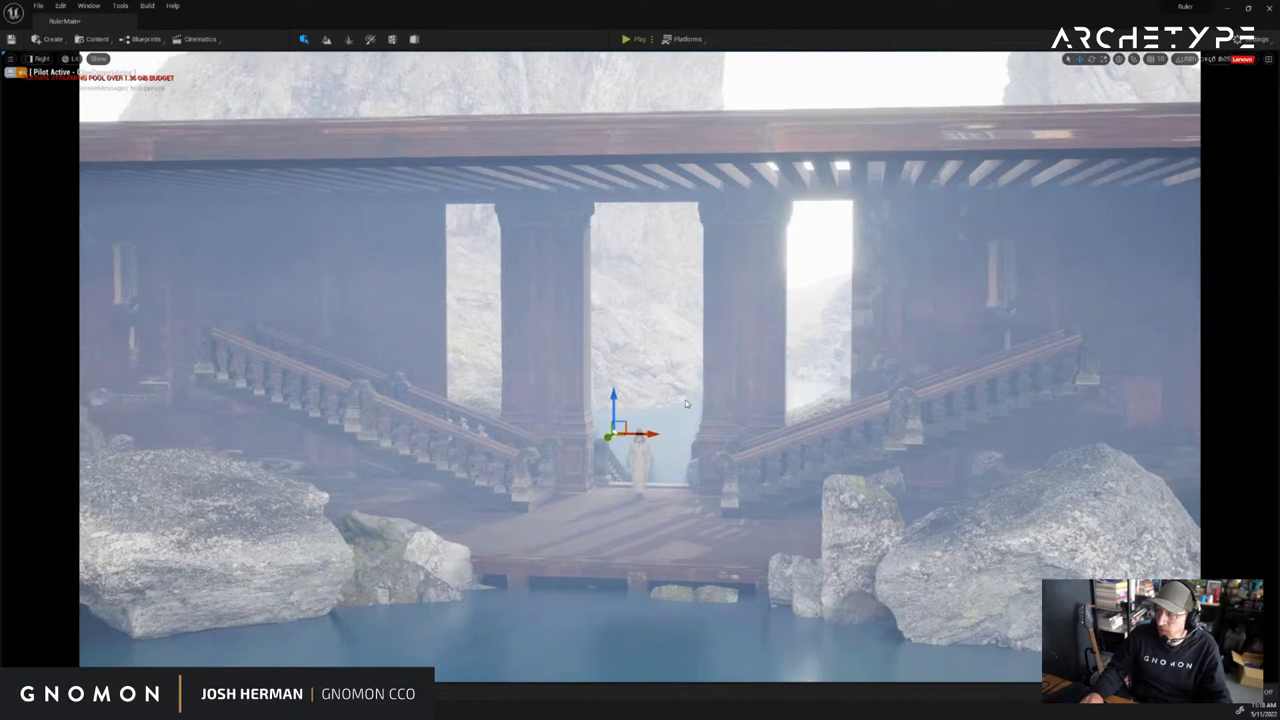
pyautogui.press('e')
pyautogui.moveTo(654, 403); pyautogui.dragTo(684, 390)
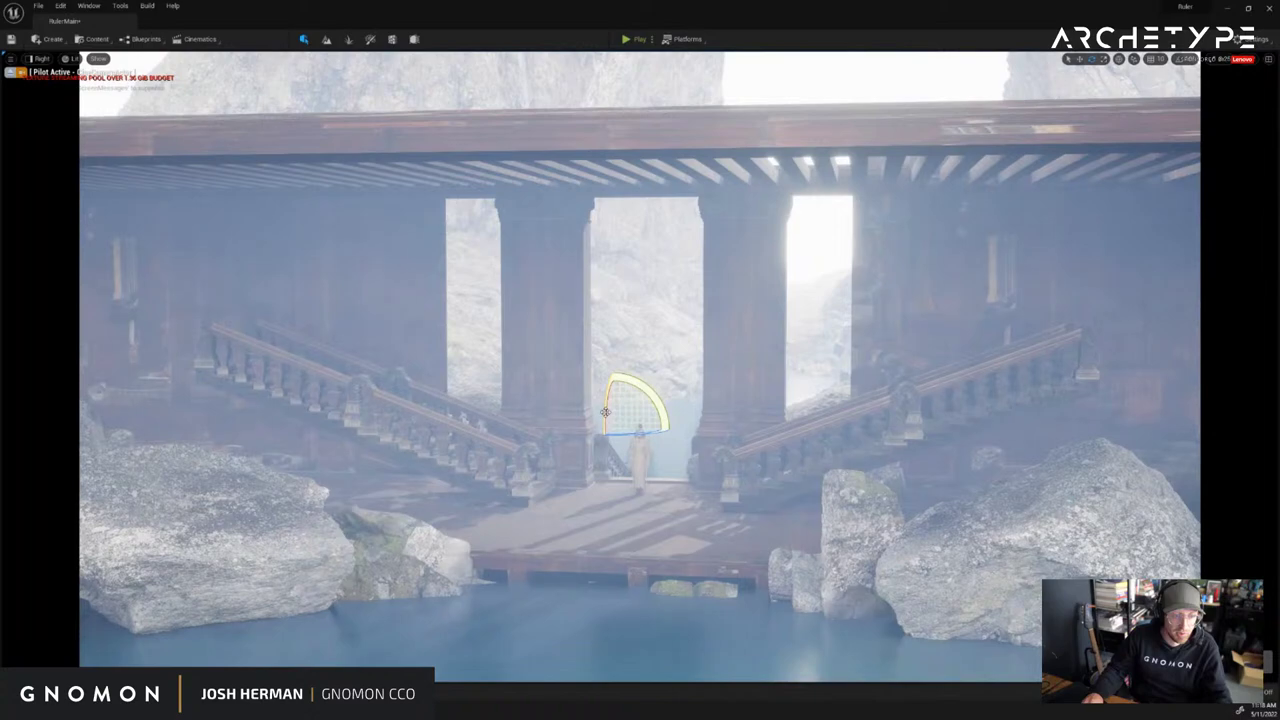
pyautogui.moveTo(607, 396); pyautogui.dragTo(596, 355)
pyautogui.hotkey('ctrl', 'z')
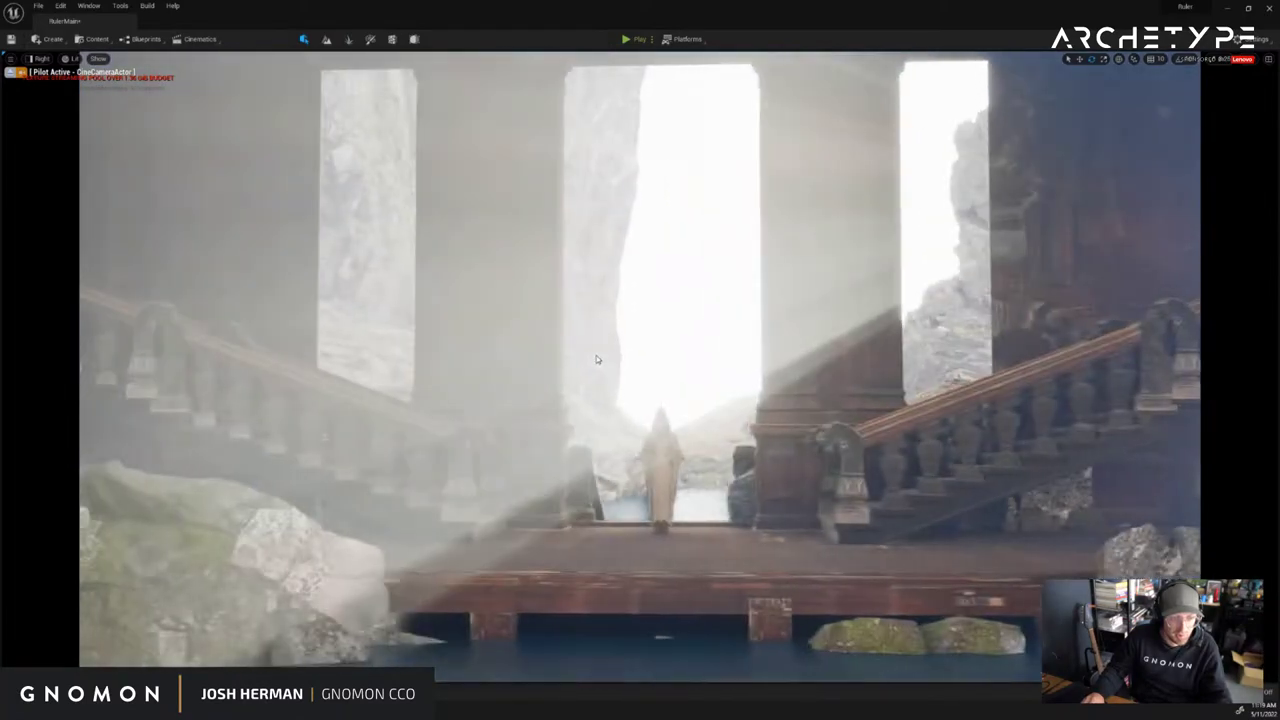
# Rotate the directional light so sunlight falls diagonally through the fog across the pavilion's pillars and staircases
pyautogui.moveTo(659, 457); pyautogui.dragTo(621, 508)
pyautogui.moveTo(708, 418)
pyautogui.mouseDown()
pyautogui.moveTo(760, 420)
pyautogui.moveTo(714, 423)
pyautogui.moveTo(709, 402)
pyautogui.mouseUp()
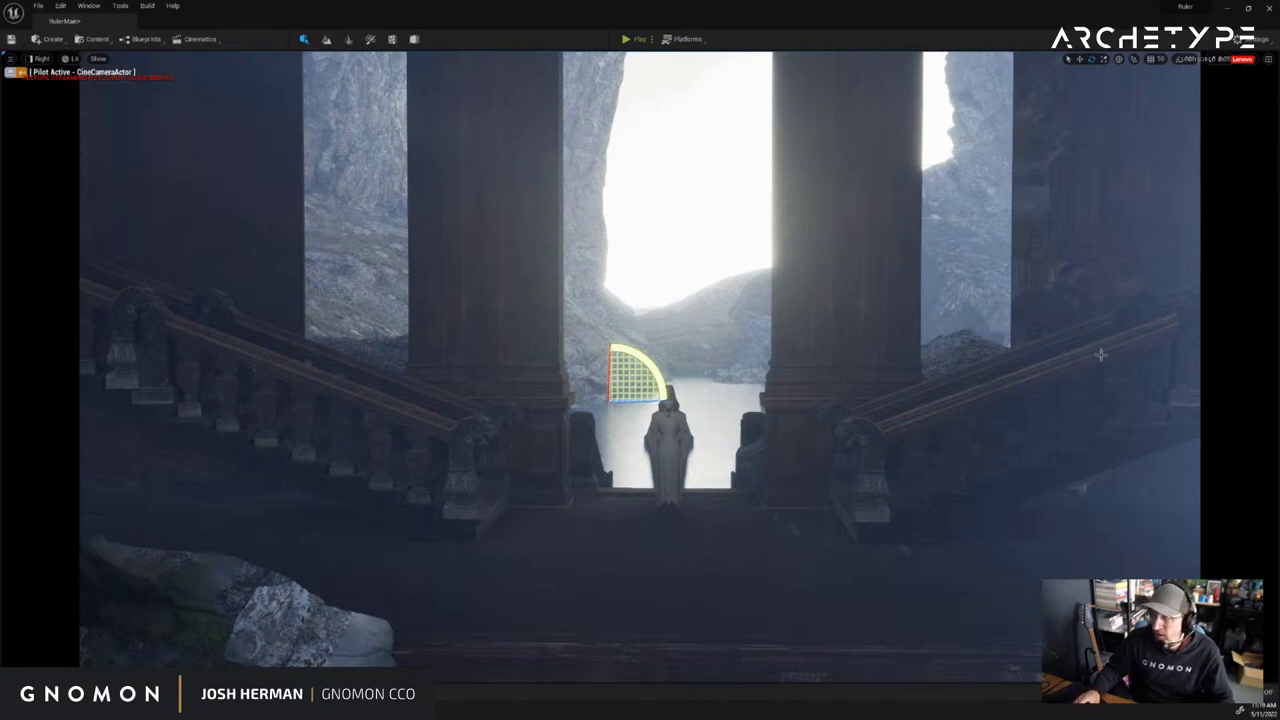
pyautogui.moveTo(611, 362); pyautogui.dragTo(610, 386)
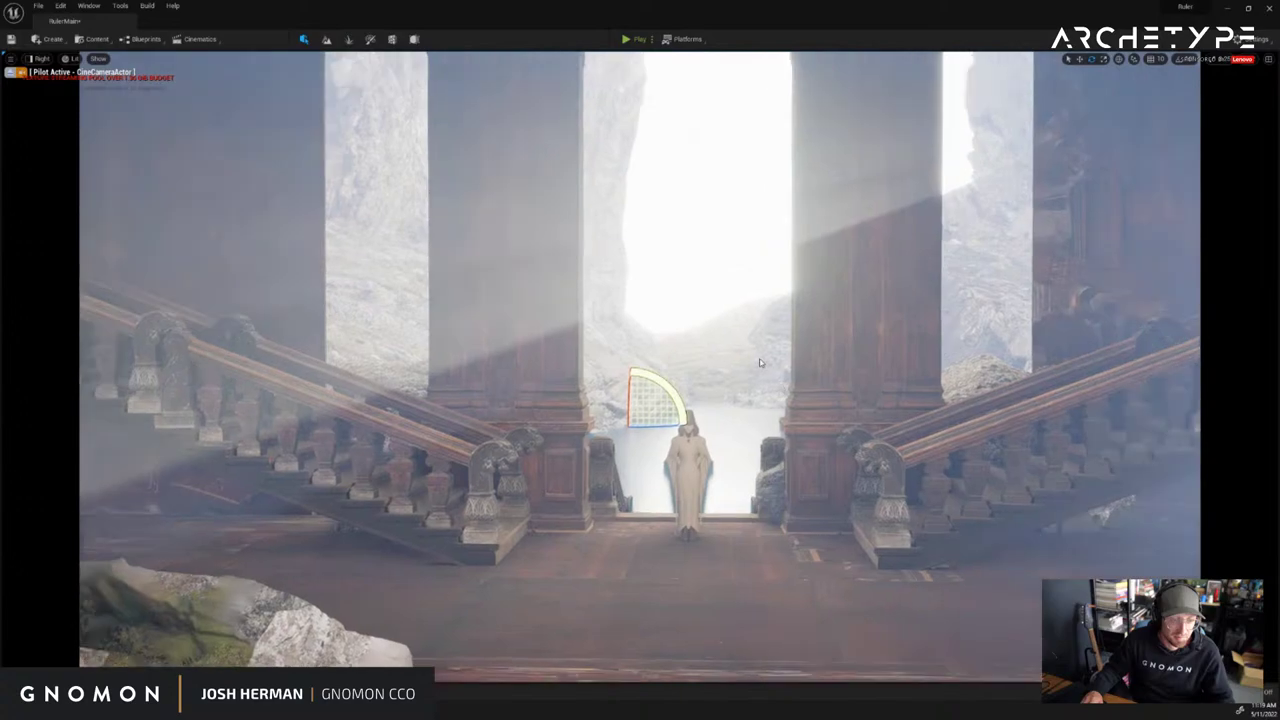
# Hide the rotation gizmo and save all changes in the Ruler project
pyautogui.press('w')
pyautogui.press('q')
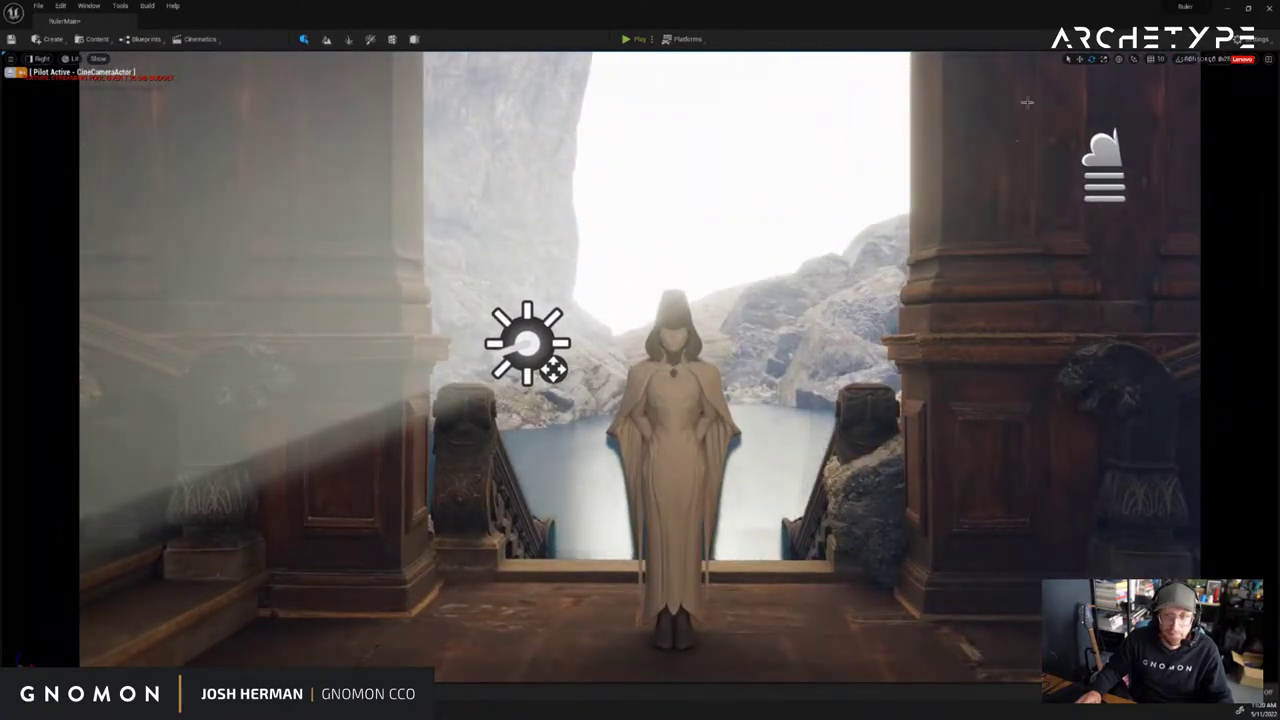
pyautogui.click(43, 9)
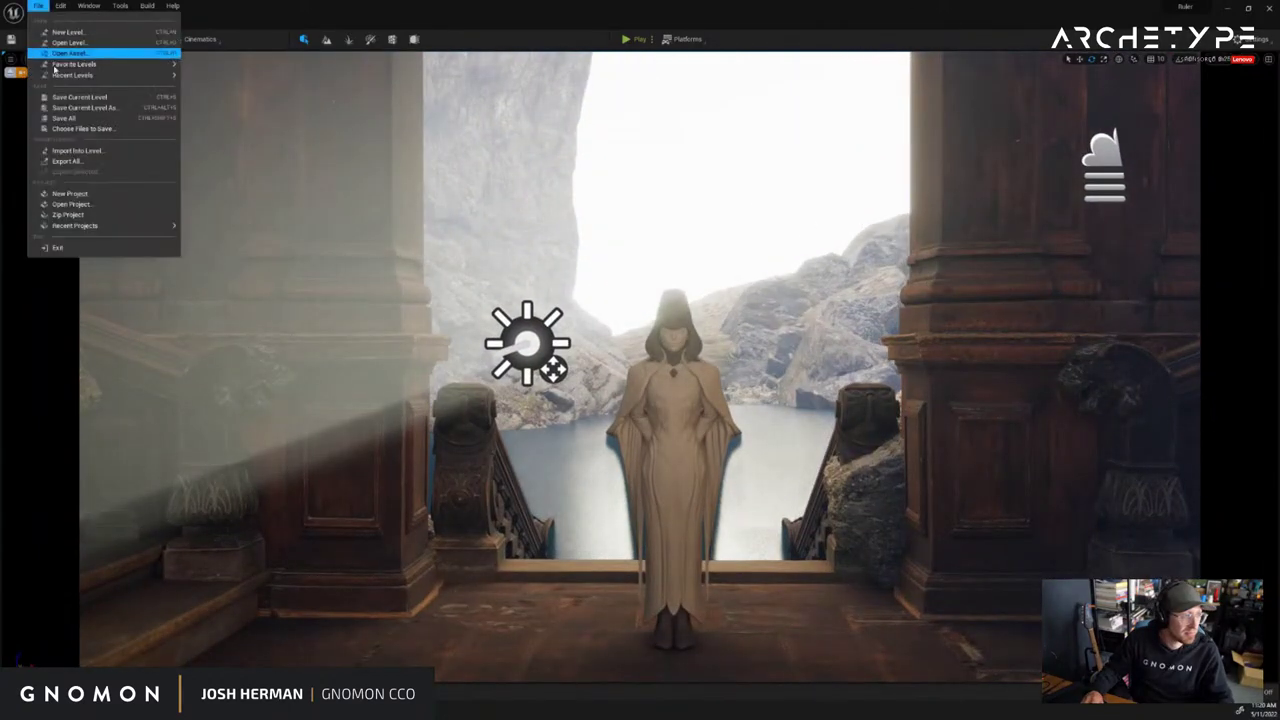
pyautogui.click(60, 119)
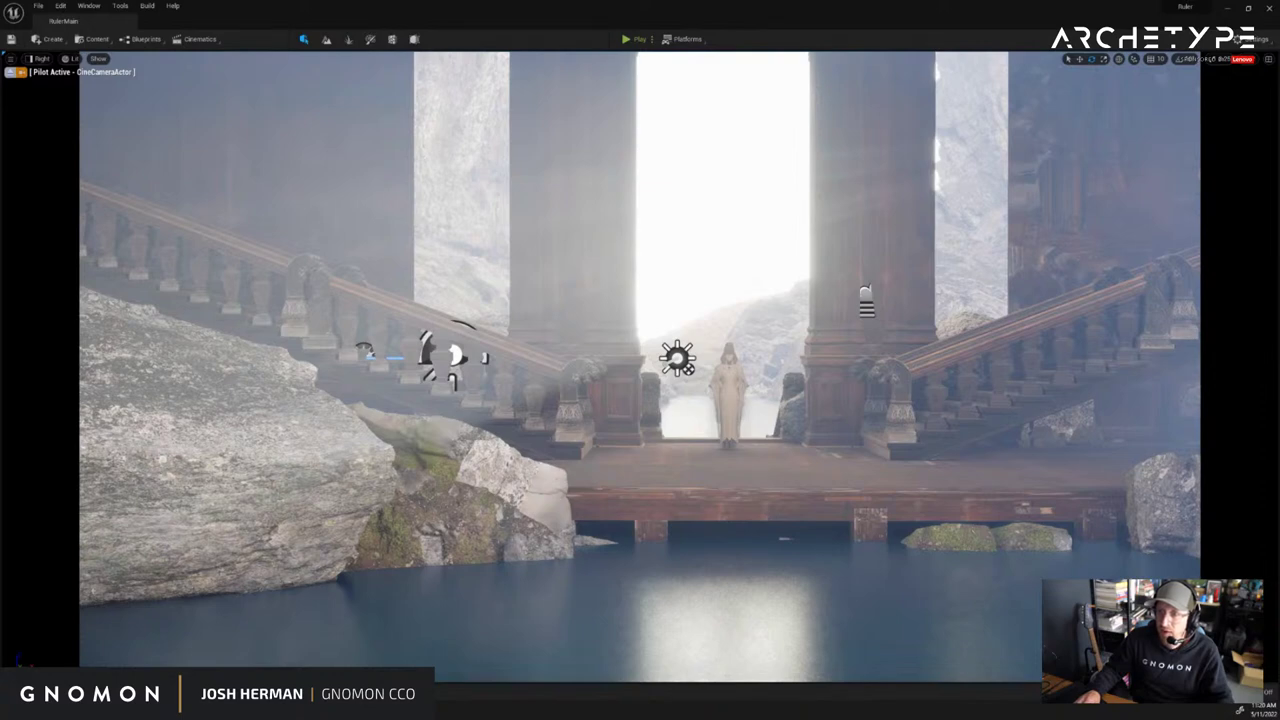
# Arrange File Explorer windows side by side showing the Content folders of the Ruler and TheSage Unreal projects
pyautogui.moveTo(1279, 129); pyautogui.dragTo(336, 63)
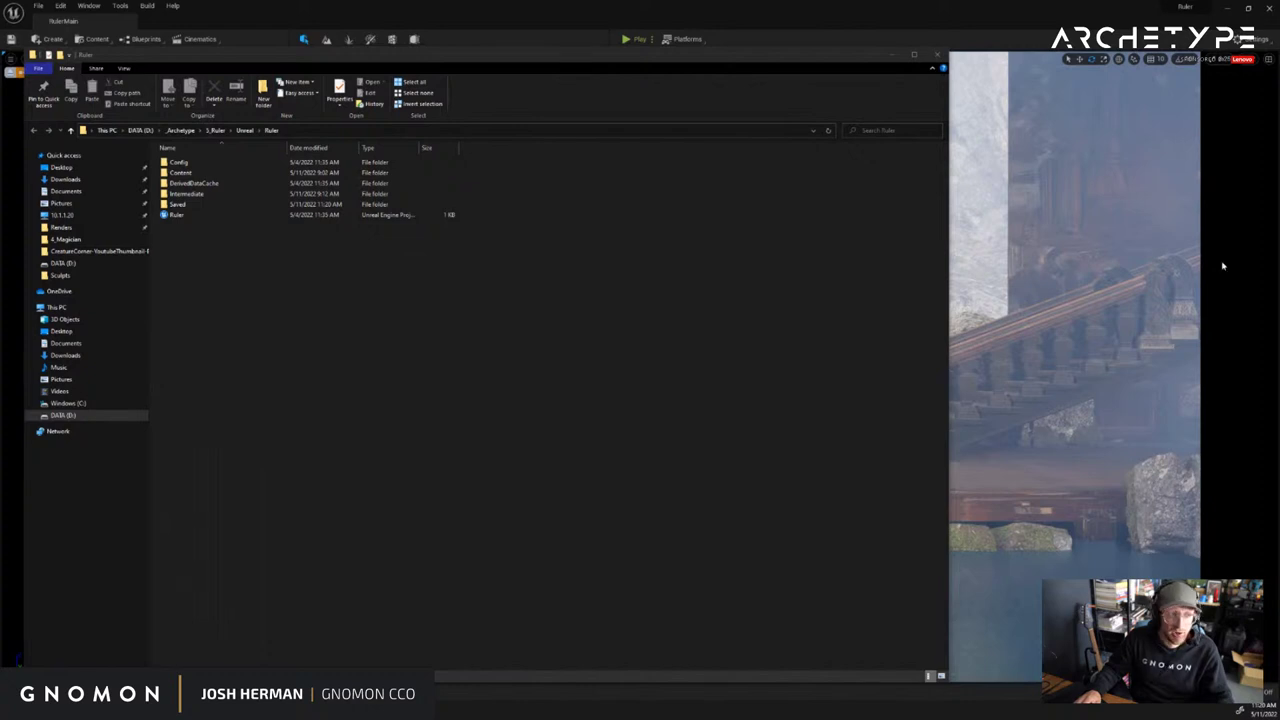
pyautogui.doubleClick(268, 173)
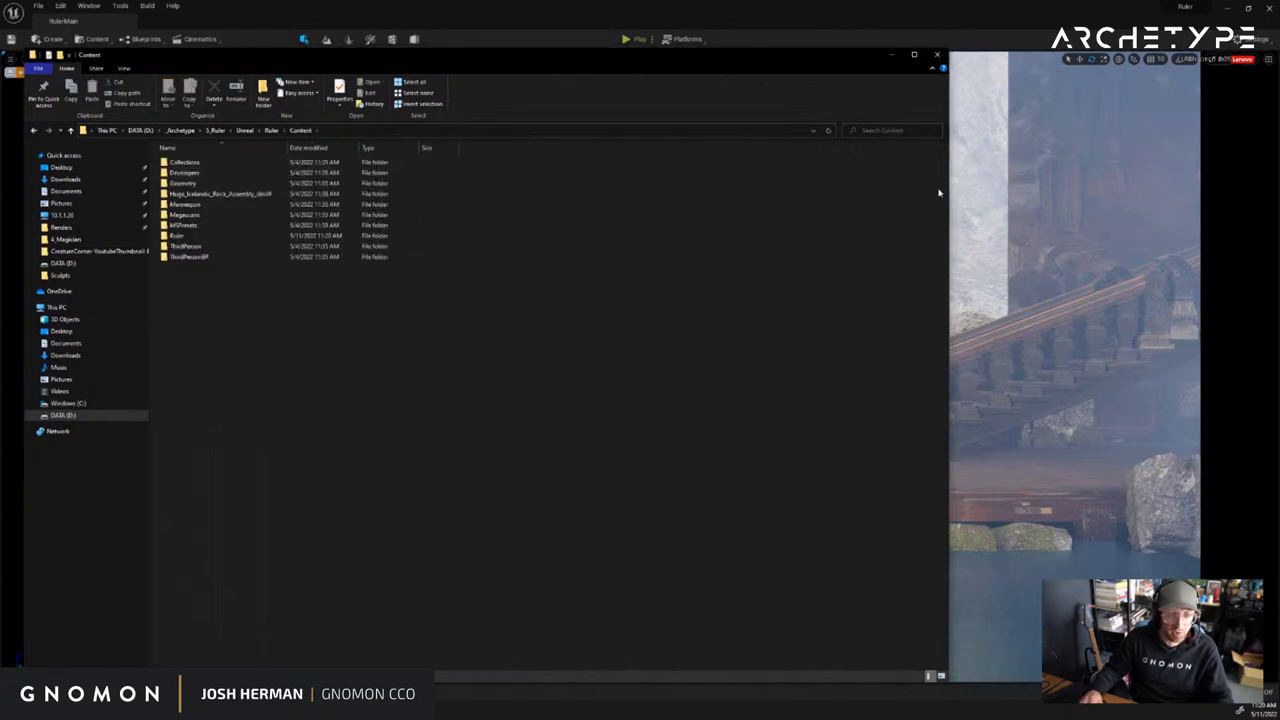
pyautogui.moveTo(949, 188); pyautogui.dragTo(594, 188)
pyautogui.moveTo(1279, 63); pyautogui.dragTo(788, 52)
pyautogui.moveTo(369, 190); pyautogui.dragTo(649, 235)
# Copy the UltraDynamicSky folder from TheSage's Content folder into the Ruler project's Content folder
pyautogui.click(816, 273)
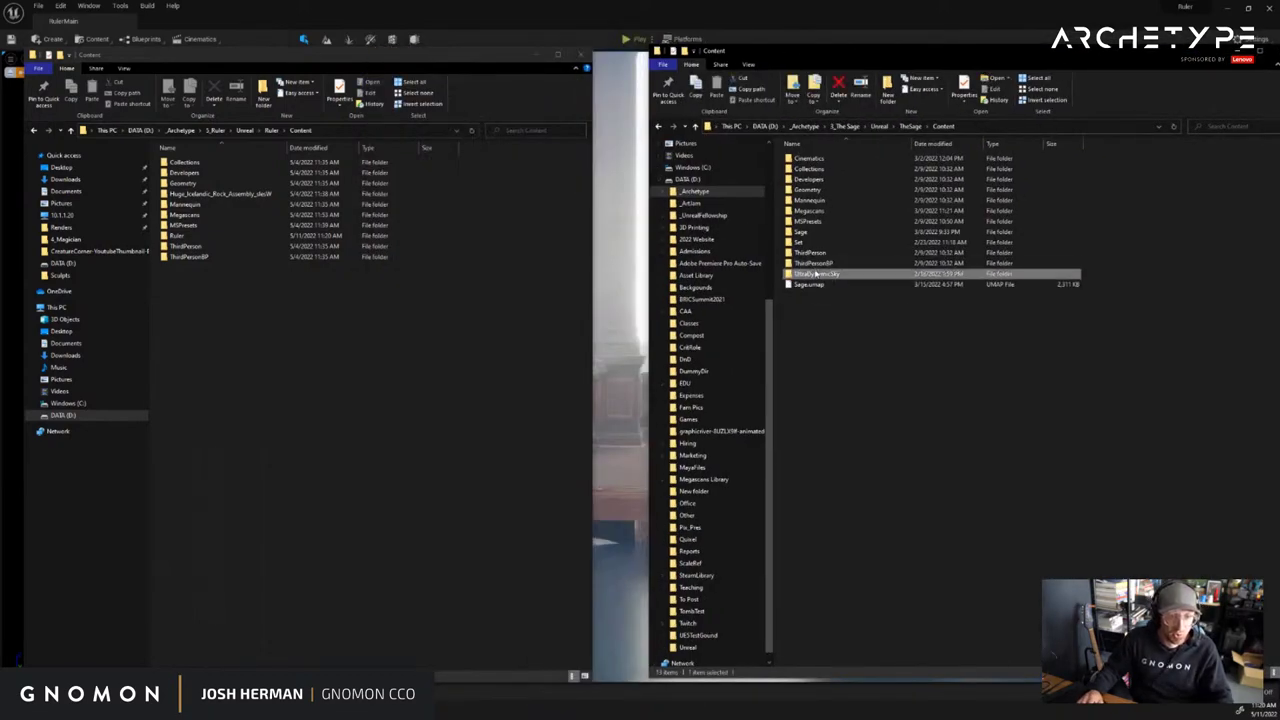
pyautogui.moveTo(831, 278)
pyautogui.mouseDown()
pyautogui.moveTo(302, 292)
pyautogui.moveTo(302, 314)
pyautogui.moveTo(850, 310)
pyautogui.moveTo(843, 280)
pyautogui.mouseUp()
pyautogui.click(330, 354)
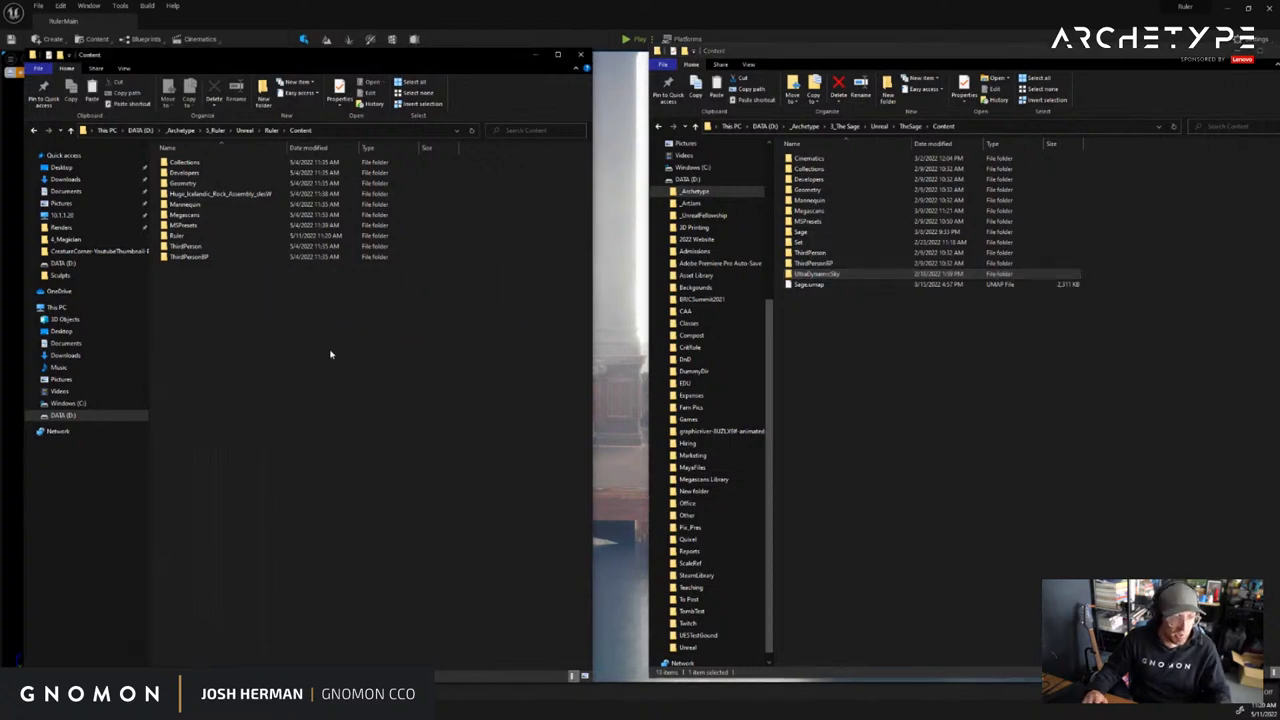
pyautogui.hotkey('ctrl', 'v')
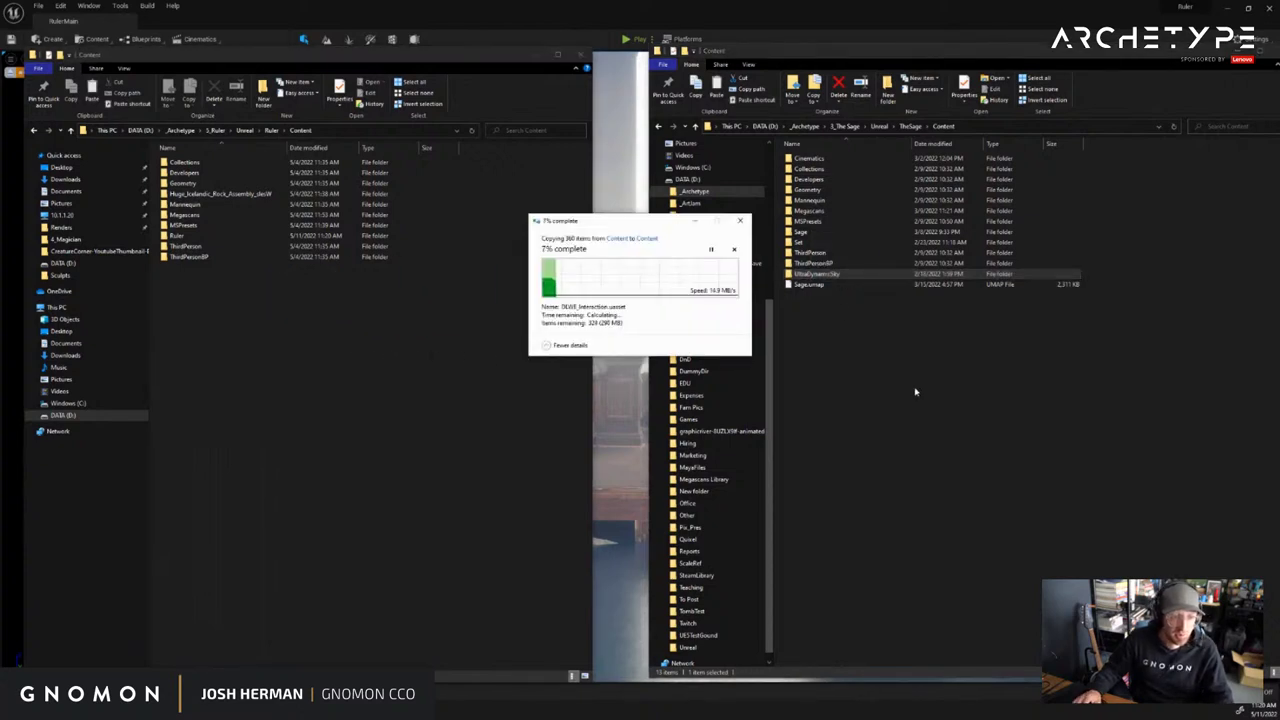
pyautogui.click(925, 385)
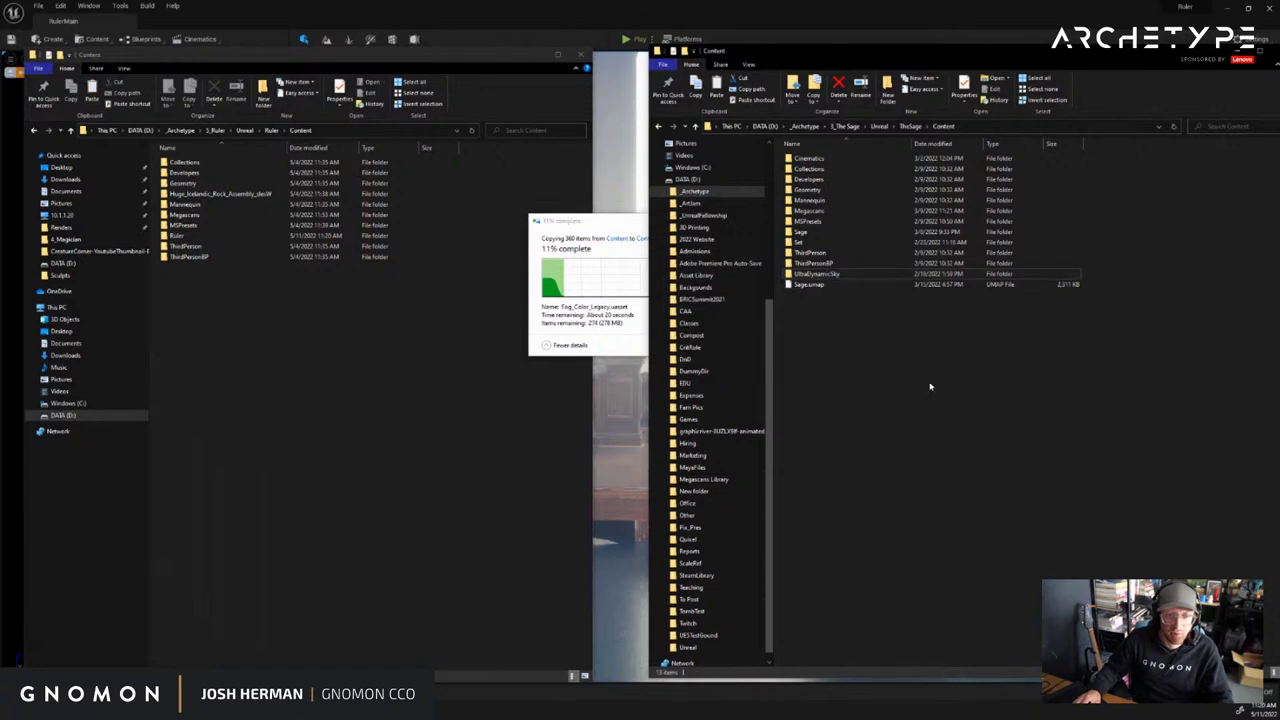
pyautogui.moveTo(1040, 59); pyautogui.dragTo(1022, 56)
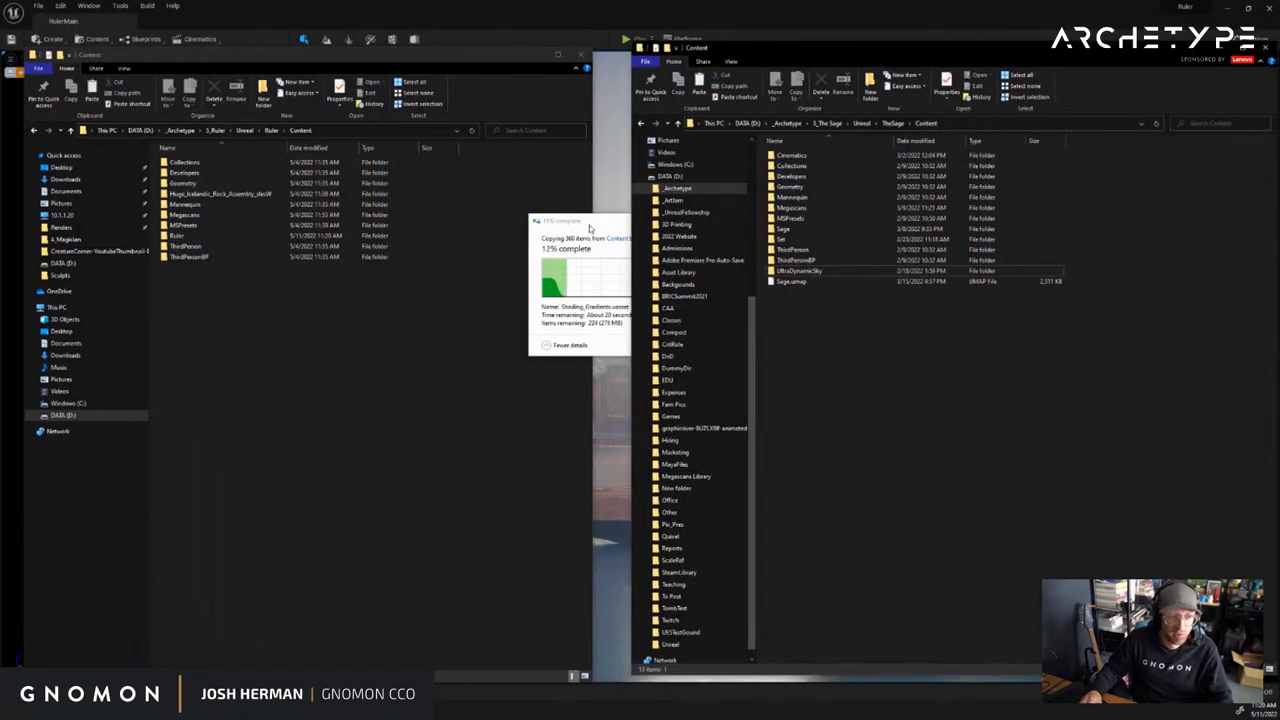
pyautogui.moveTo(590, 228); pyautogui.dragTo(434, 297)
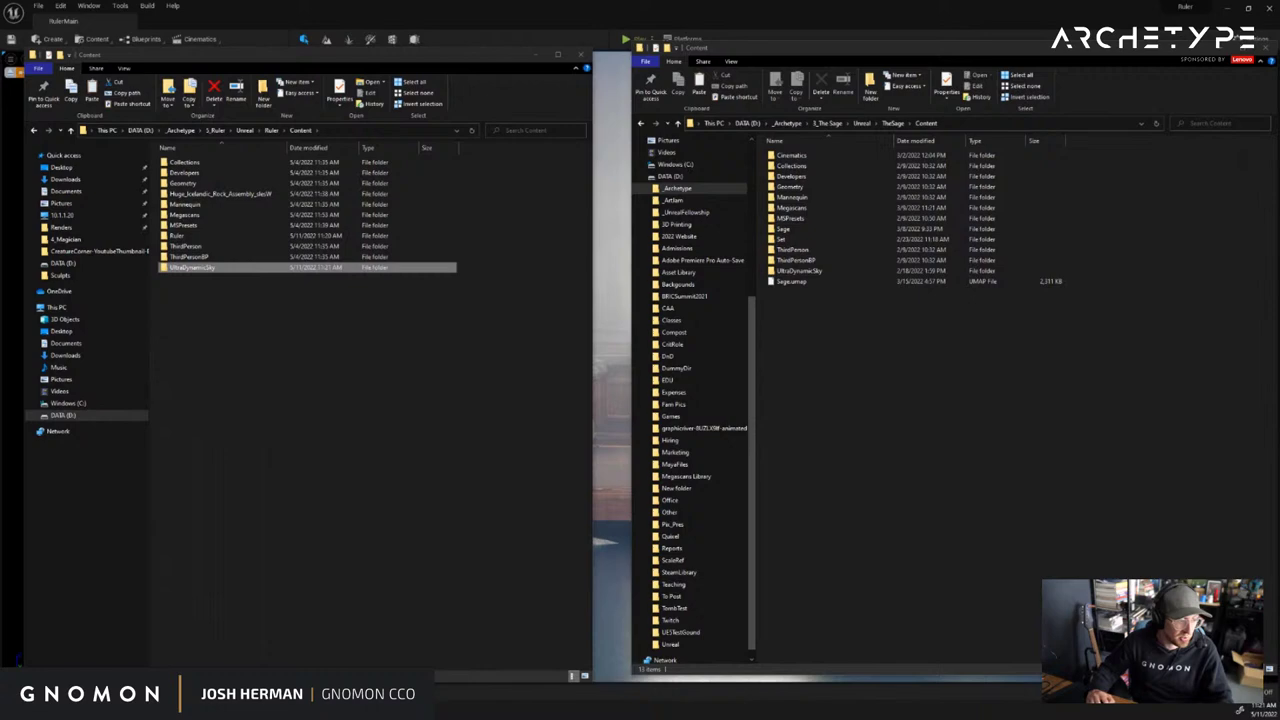
# Dismiss the File Explorer windows and switch back to the Unreal editor
pyautogui.moveTo(108, 708)
pyautogui.click(843, 471)
pyautogui.click(540, 350)
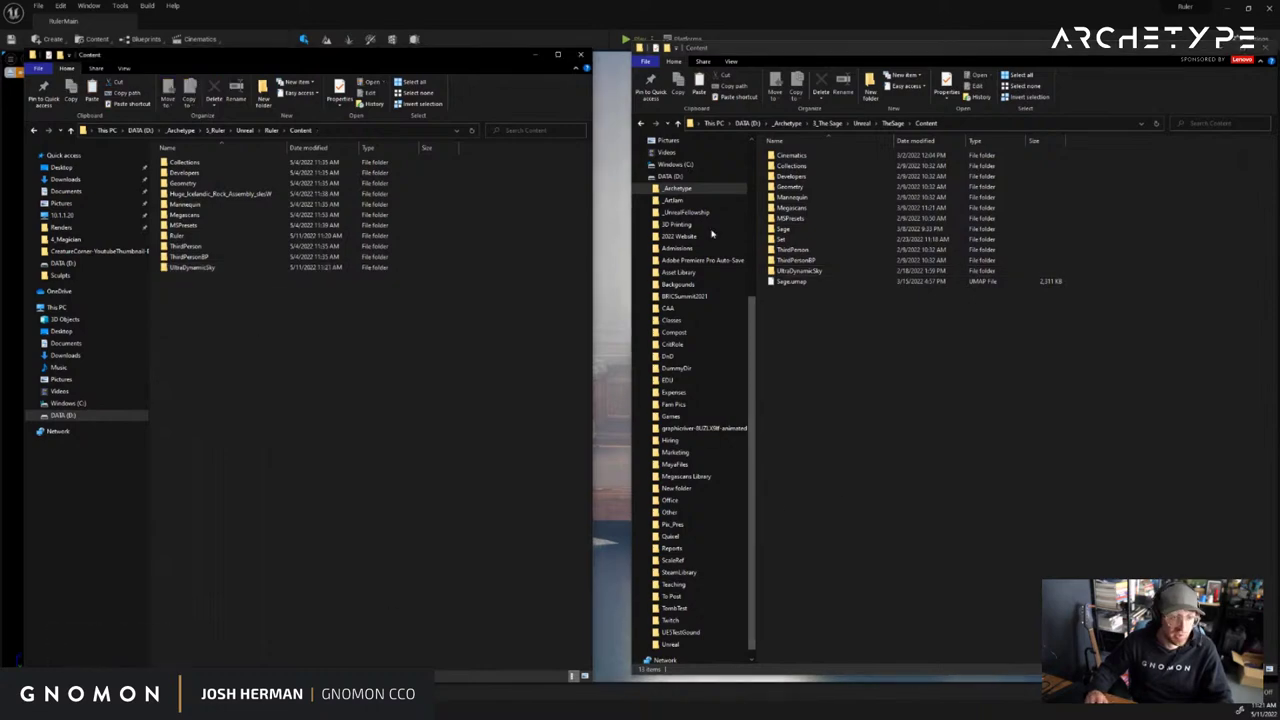
pyautogui.click(1260, 46)
pyautogui.click(740, 160)
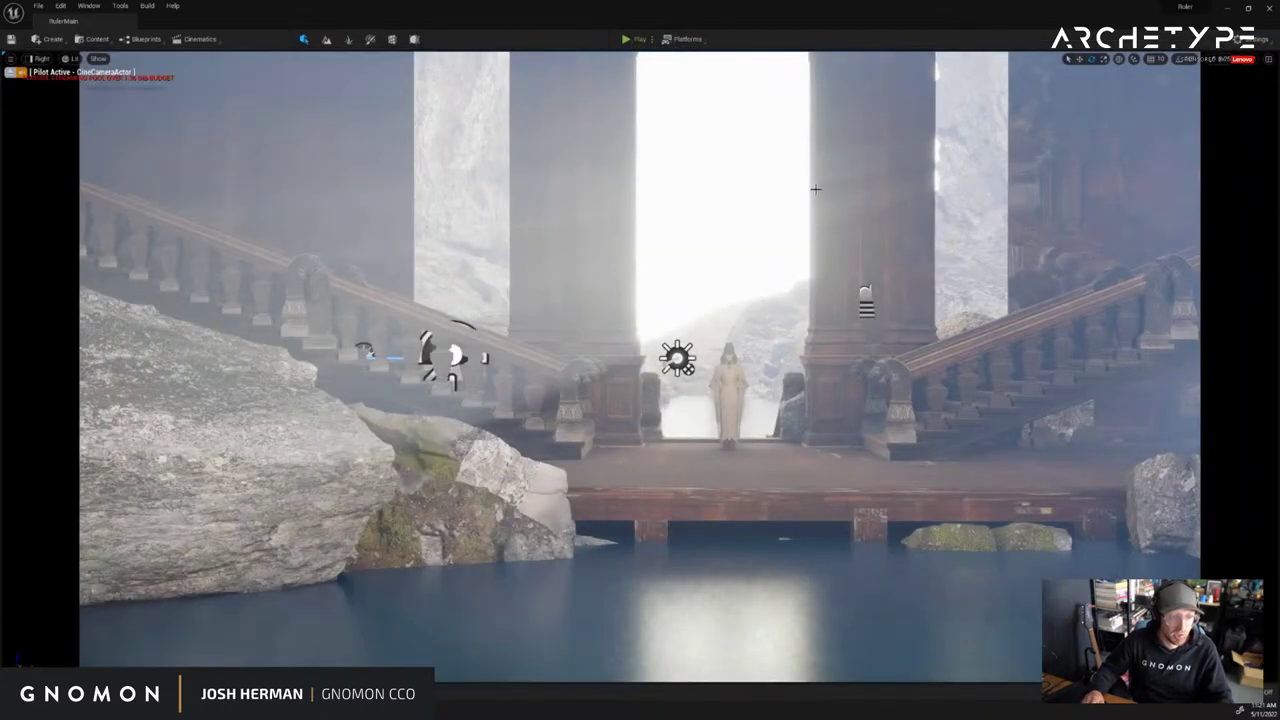
# Look for the UltraDynamicSky folder in the project content, collapsing the Megascans folder, and return to the scene view
pyautogui.hotkey('ctrl', 'space')
pyautogui.scroll(-2, 114, 626)
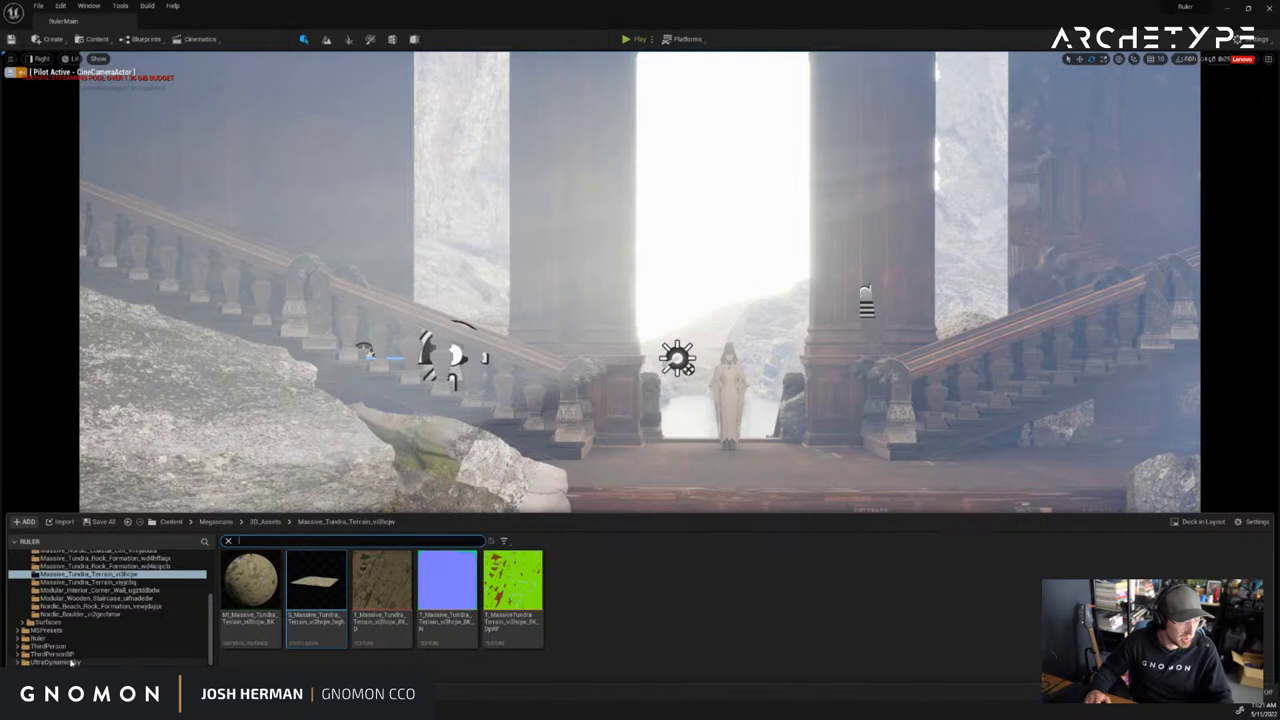
pyautogui.scroll(5, 72, 662)
pyautogui.click(17, 589)
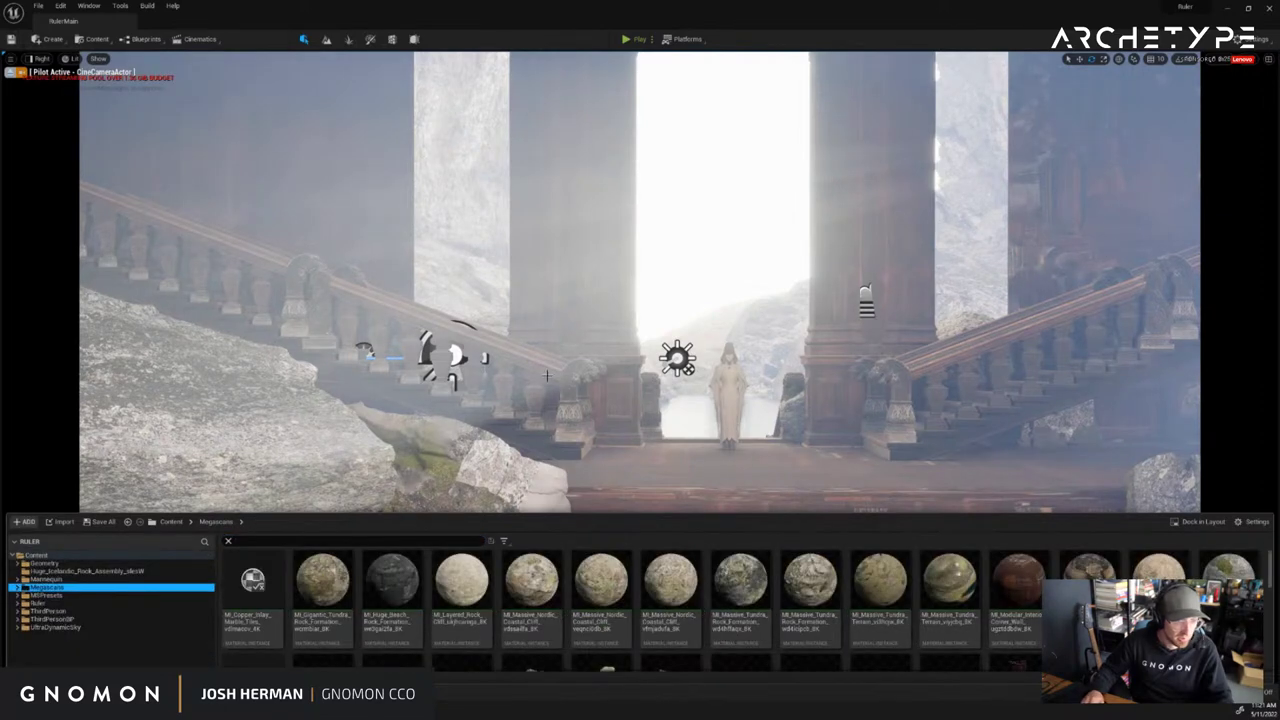
pyautogui.click(728, 336)
pyautogui.moveTo(728, 336); pyautogui.dragTo(764, 356)
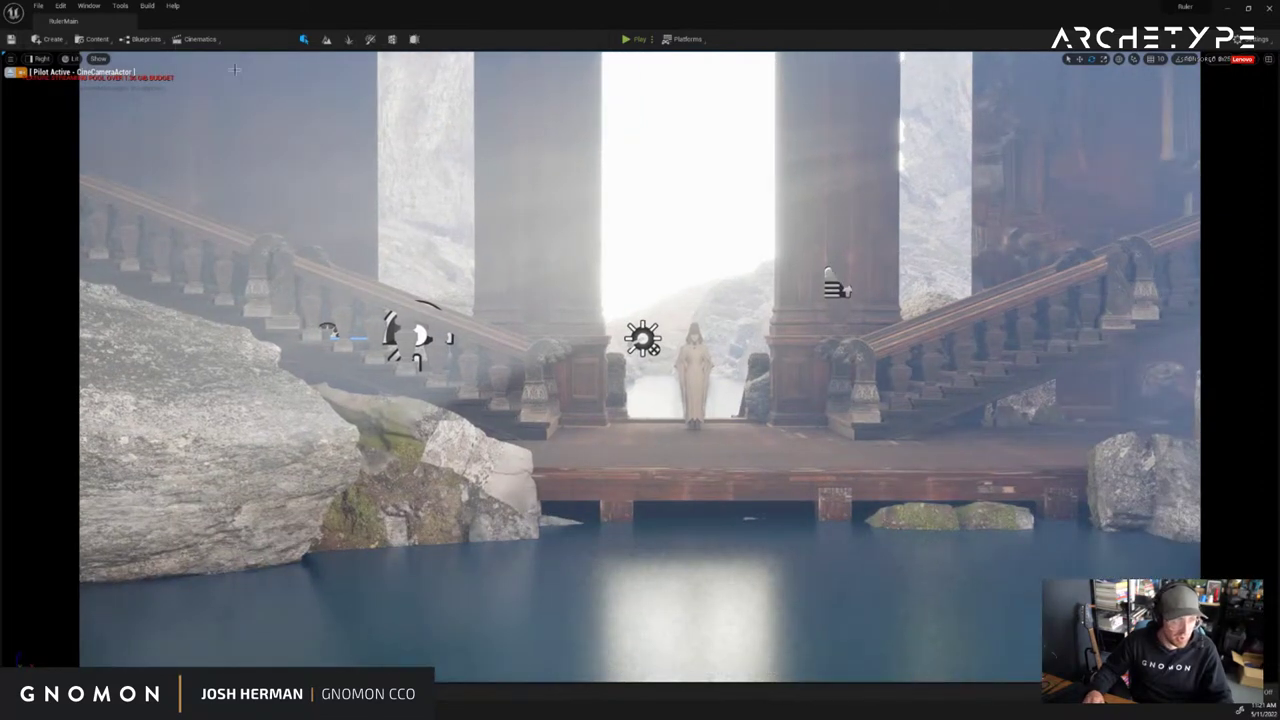
# Open the Env. Light Mixer and widen it to show the environment lighting actors side by side
pyautogui.click(90, 6)
pyautogui.click(130, 109)
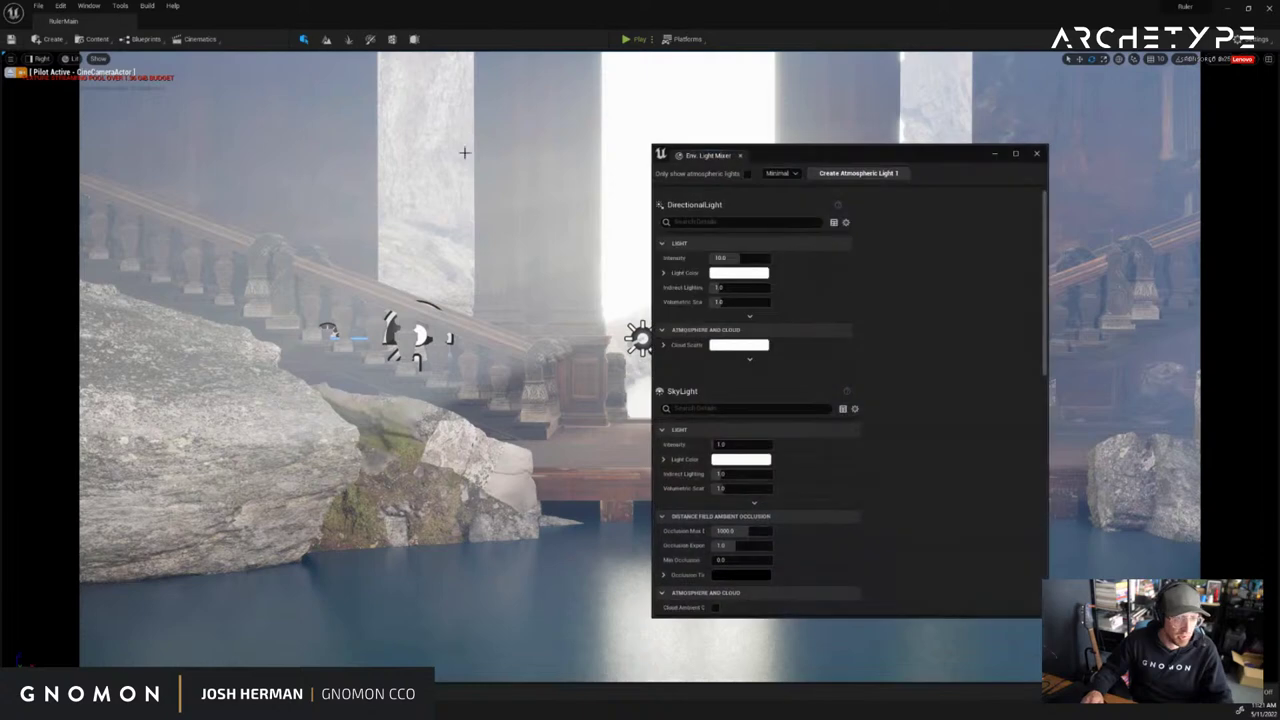
pyautogui.moveTo(653, 209); pyautogui.dragTo(318, 212)
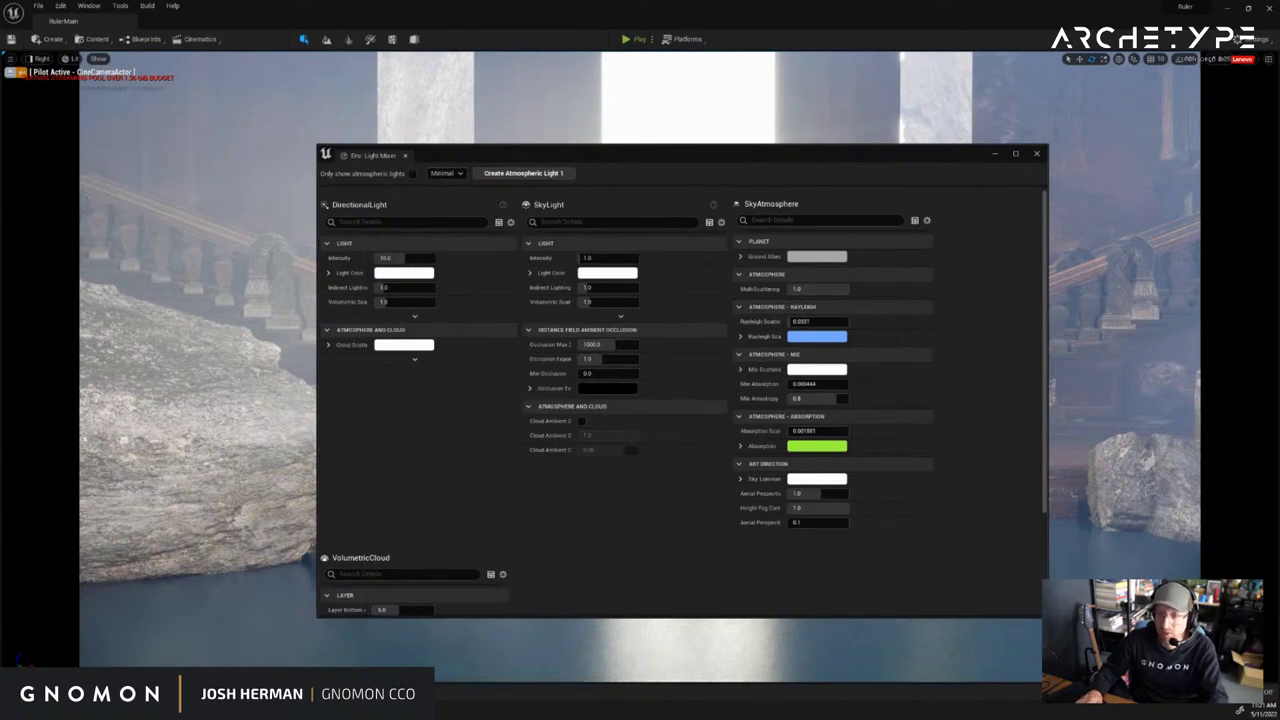
# Delete the scene's existing directional light, sky light, sky atmosphere and volumetric cloud
pyautogui.press('Delete')
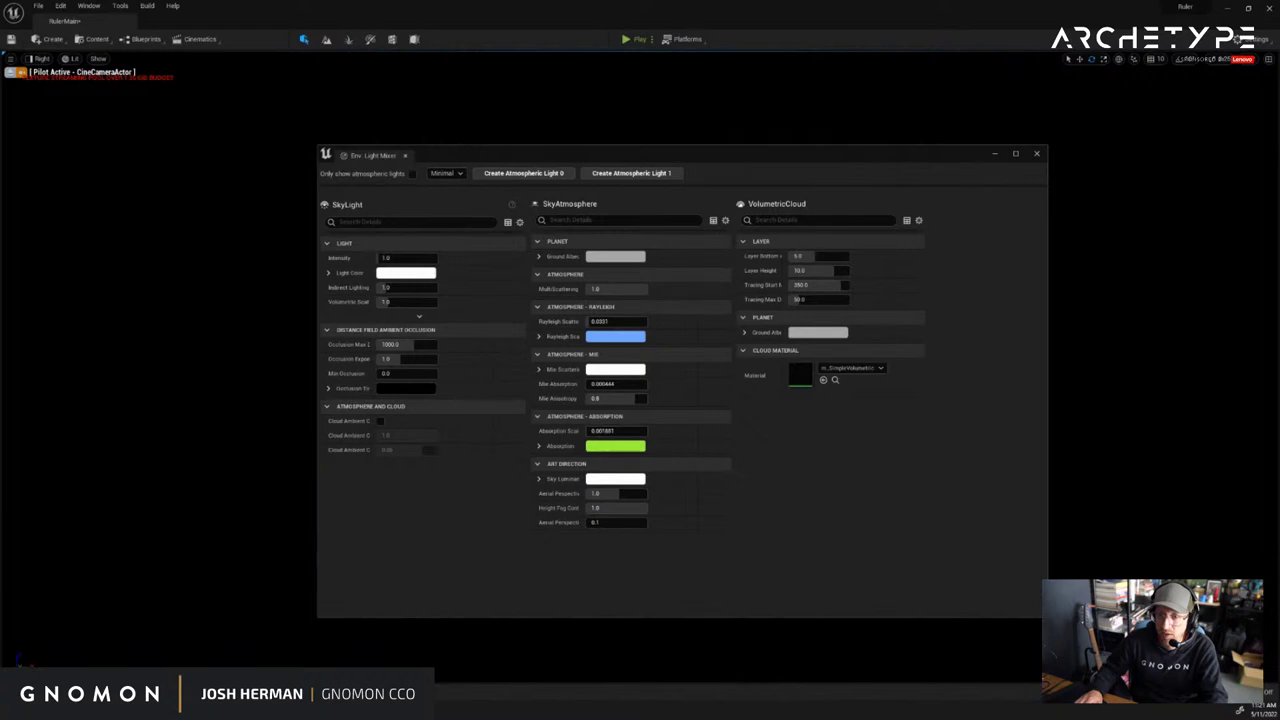
pyautogui.hotkey('ctrl', 'z')
pyautogui.hotkey('ctrl', 'z')
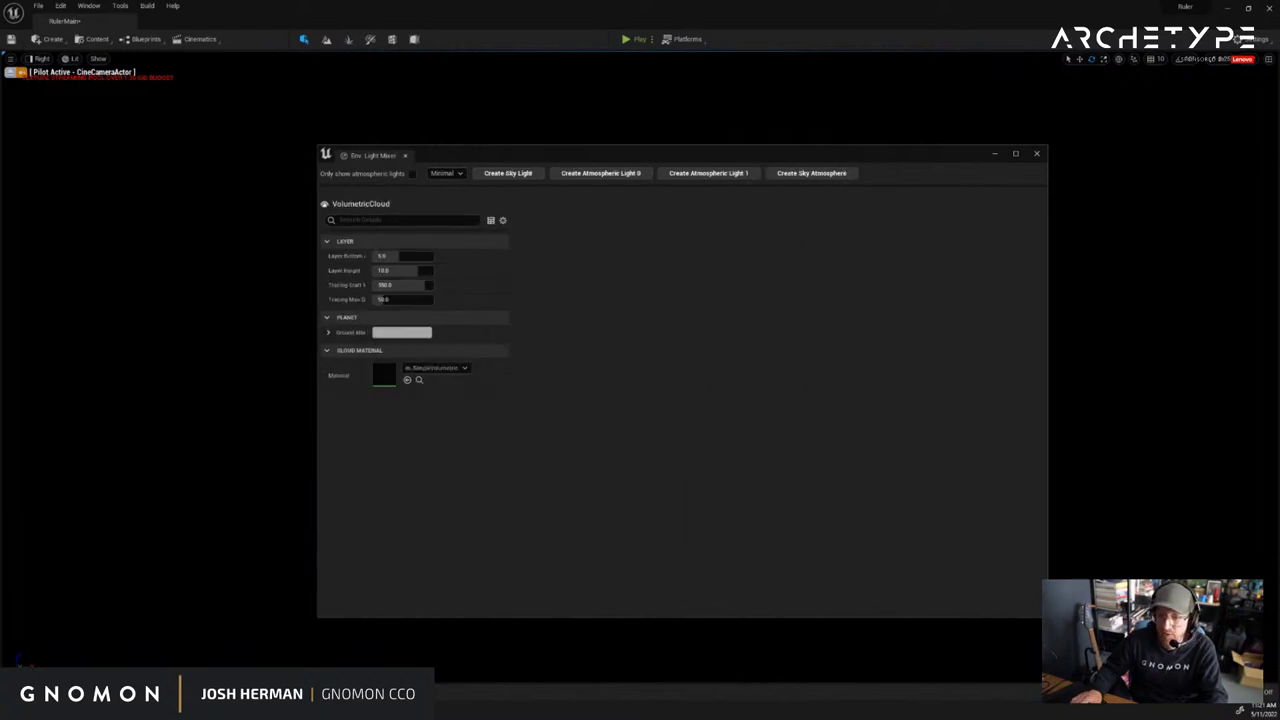
pyautogui.press('Delete')
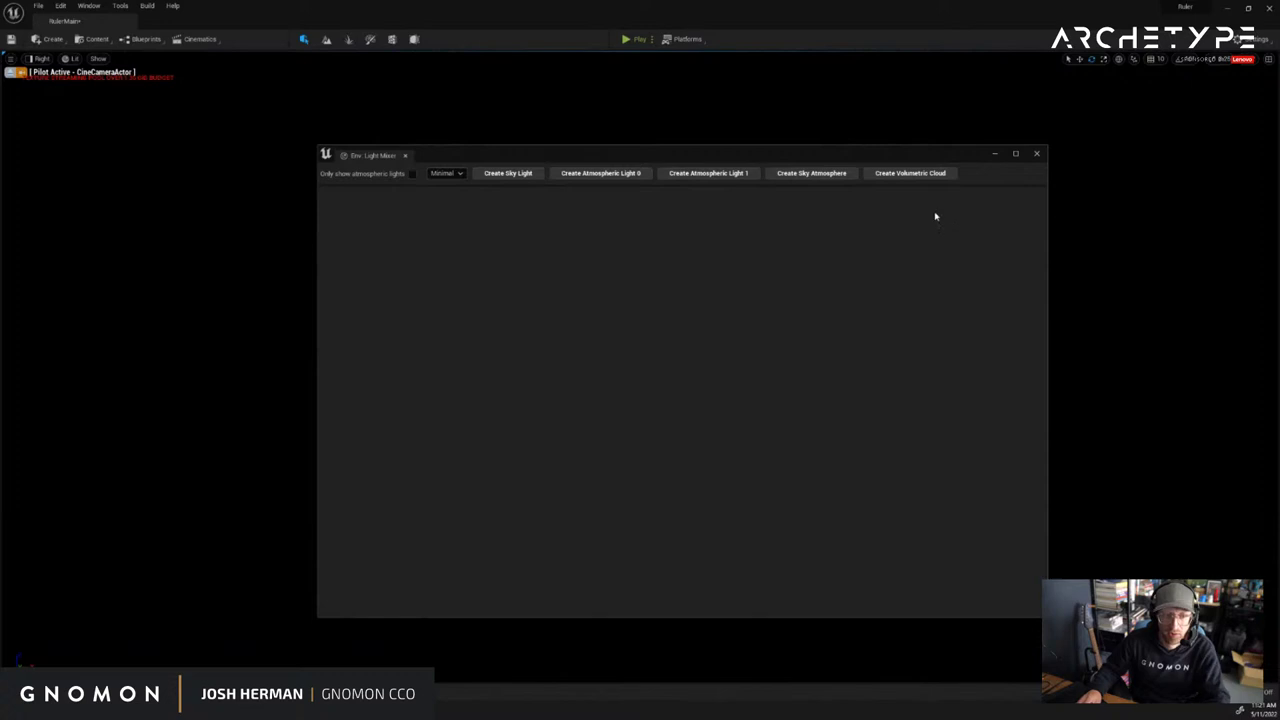
pyautogui.moveTo(959, 153); pyautogui.dragTo(998, 122)
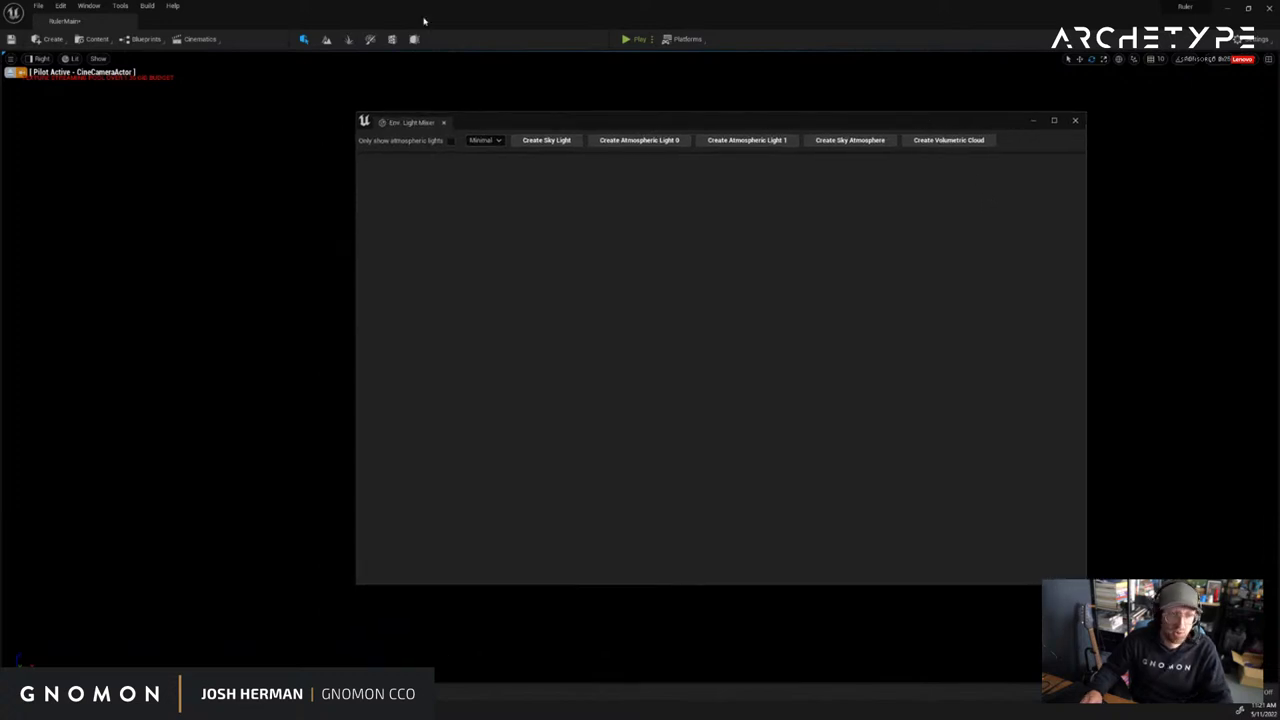
# Create a sky light, two atmospheric lights, a sky atmosphere and a volumetric cloud with the Env. Light Mixer
pyautogui.click(88, 5)
pyautogui.click(118, 99)
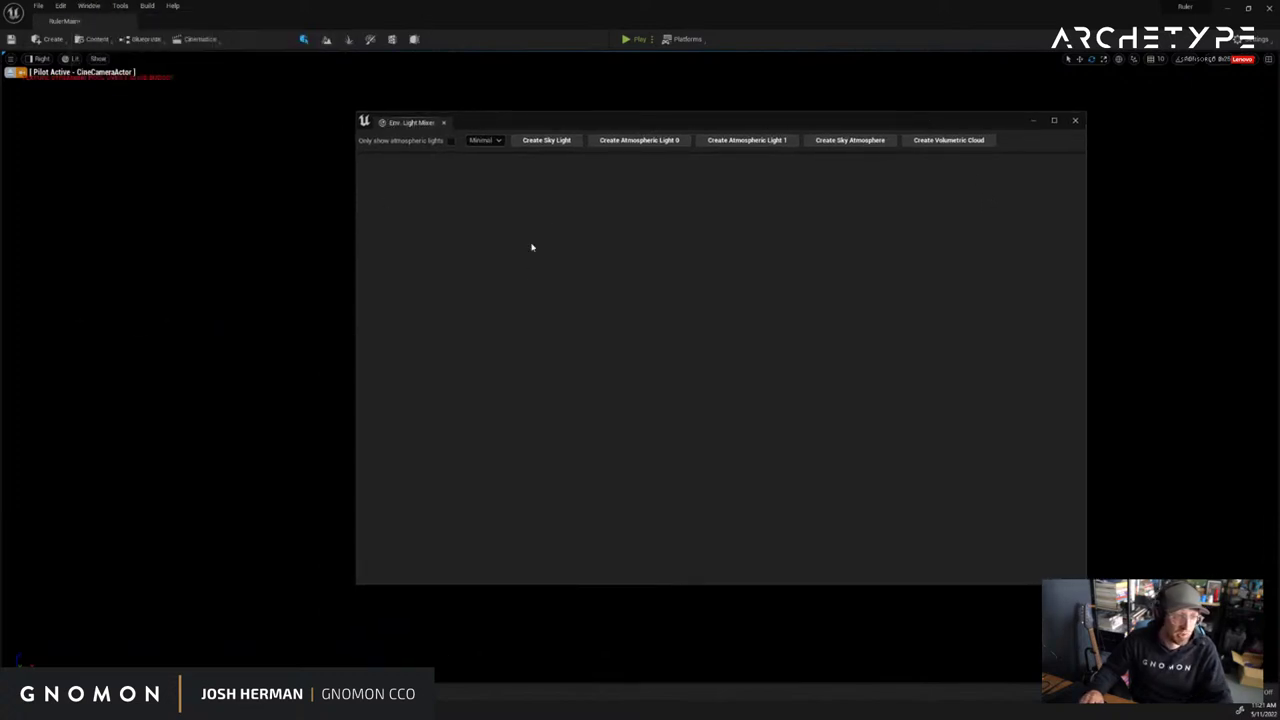
pyautogui.click(564, 142)
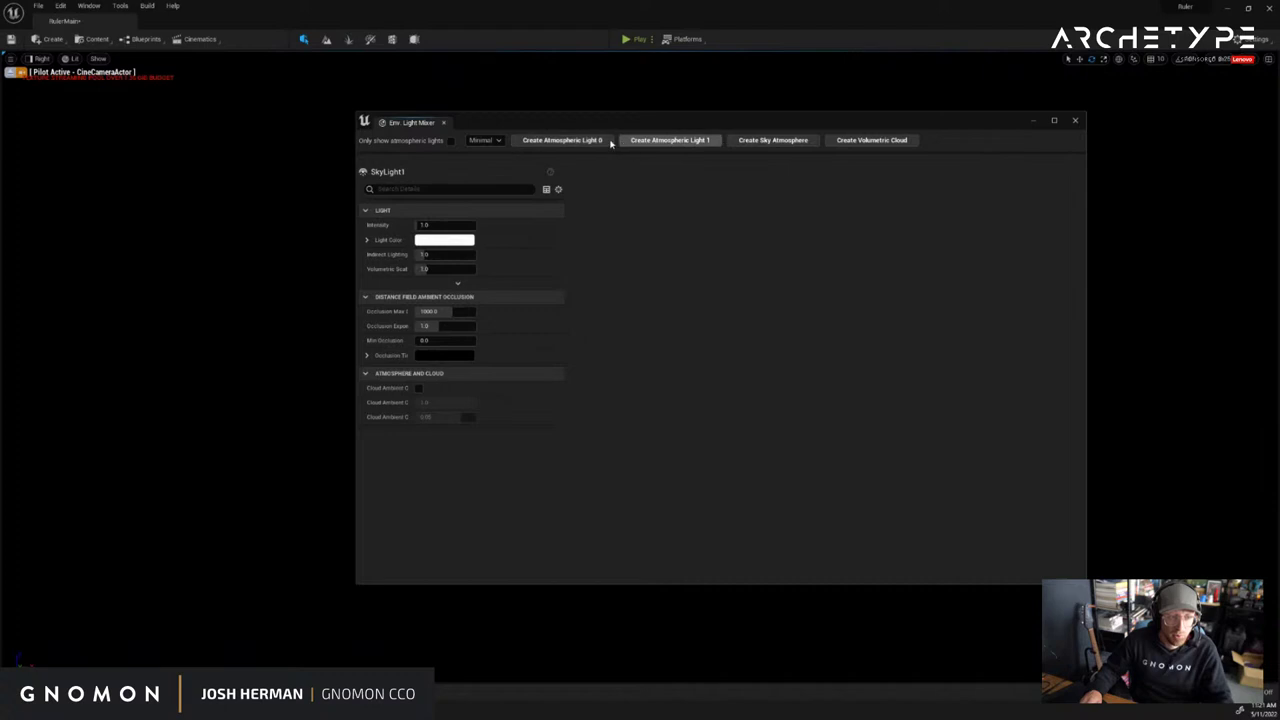
pyautogui.click(608, 138)
pyautogui.click(580, 140)
pyautogui.click(578, 143)
pyautogui.click(578, 142)
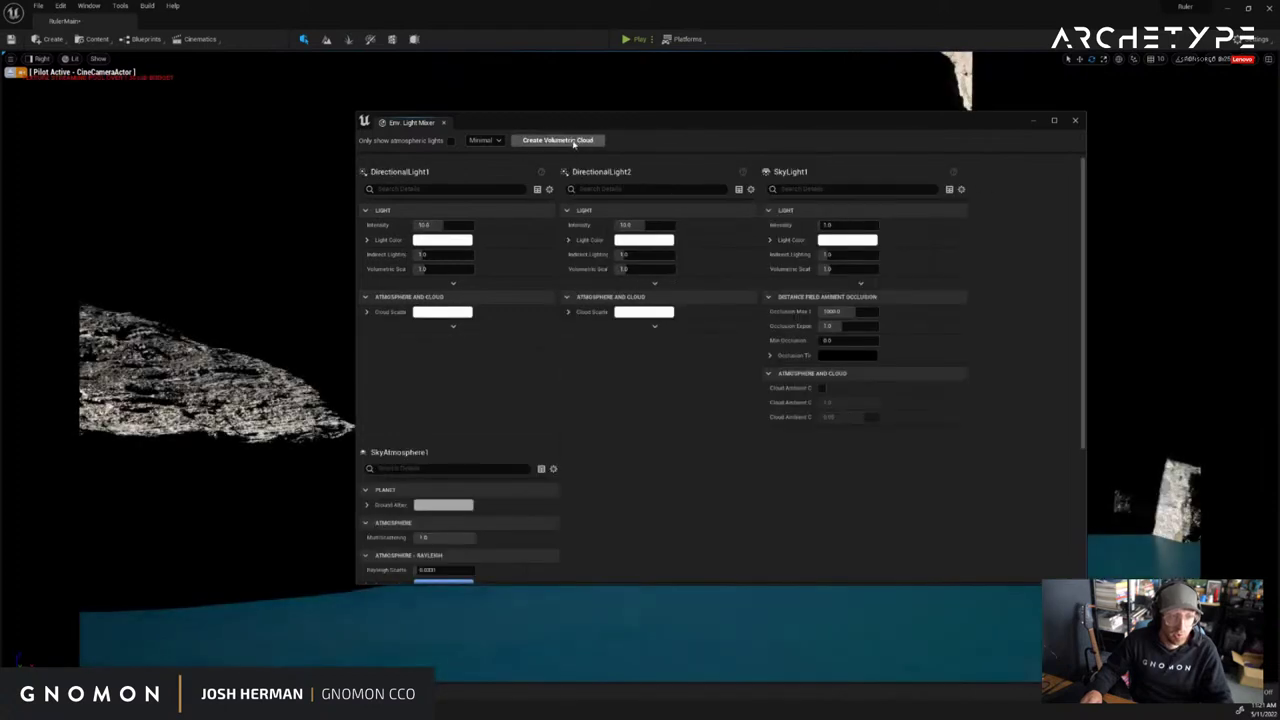
pyautogui.moveTo(697, 131); pyautogui.dragTo(739, 143)
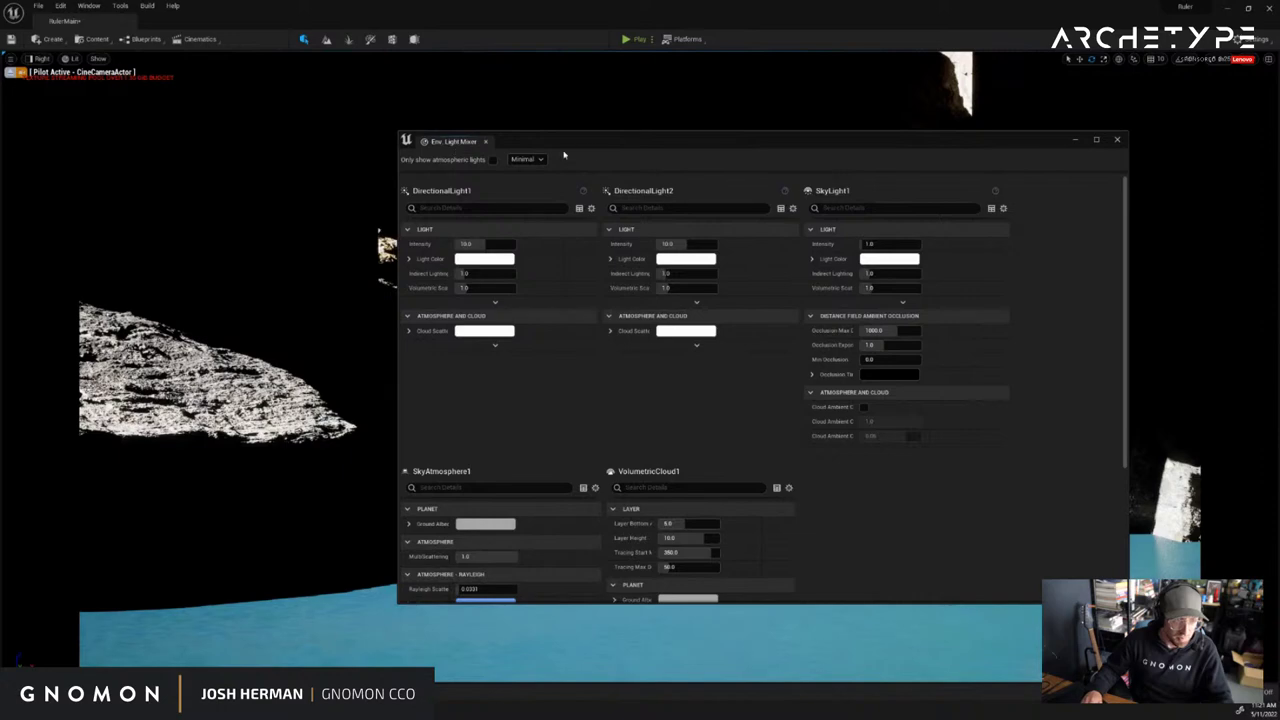
# Set the Env. Light Mixer's detail level to Normal and rotate the new sunlight to shine onto the pavilion
pyautogui.doubleClick(600, 142)
pyautogui.click(140, 28)
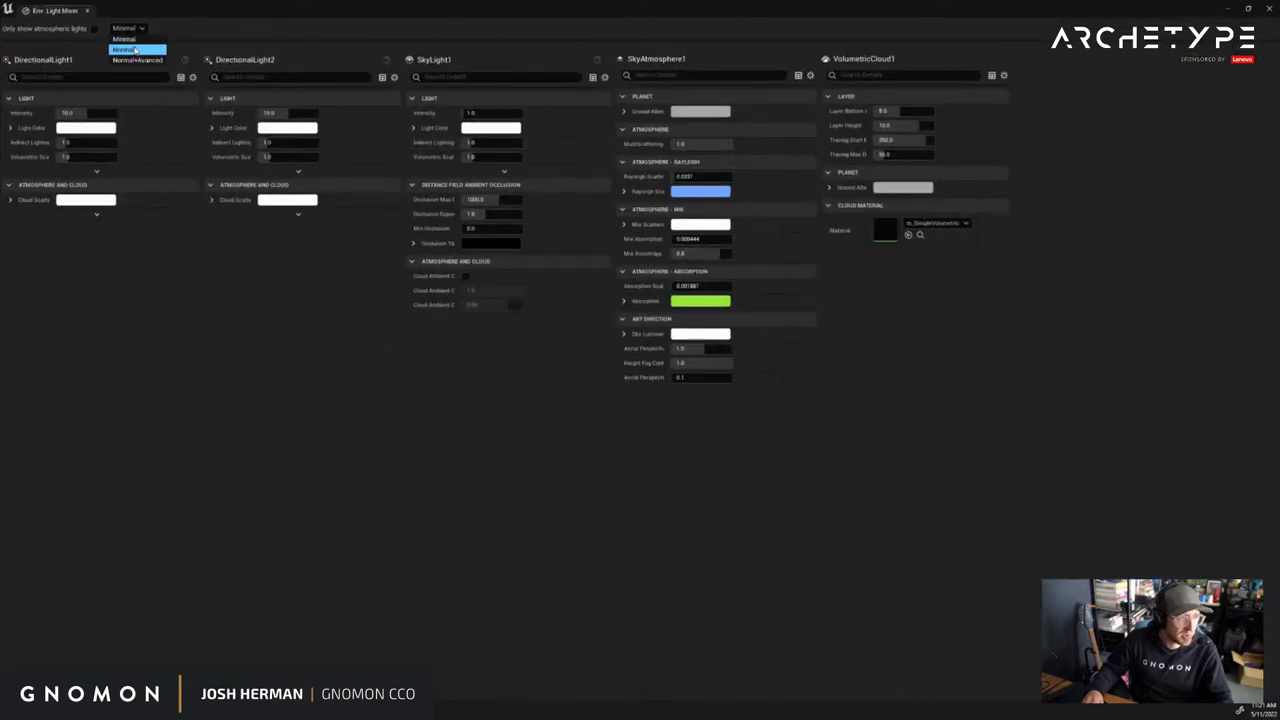
pyautogui.click(134, 49)
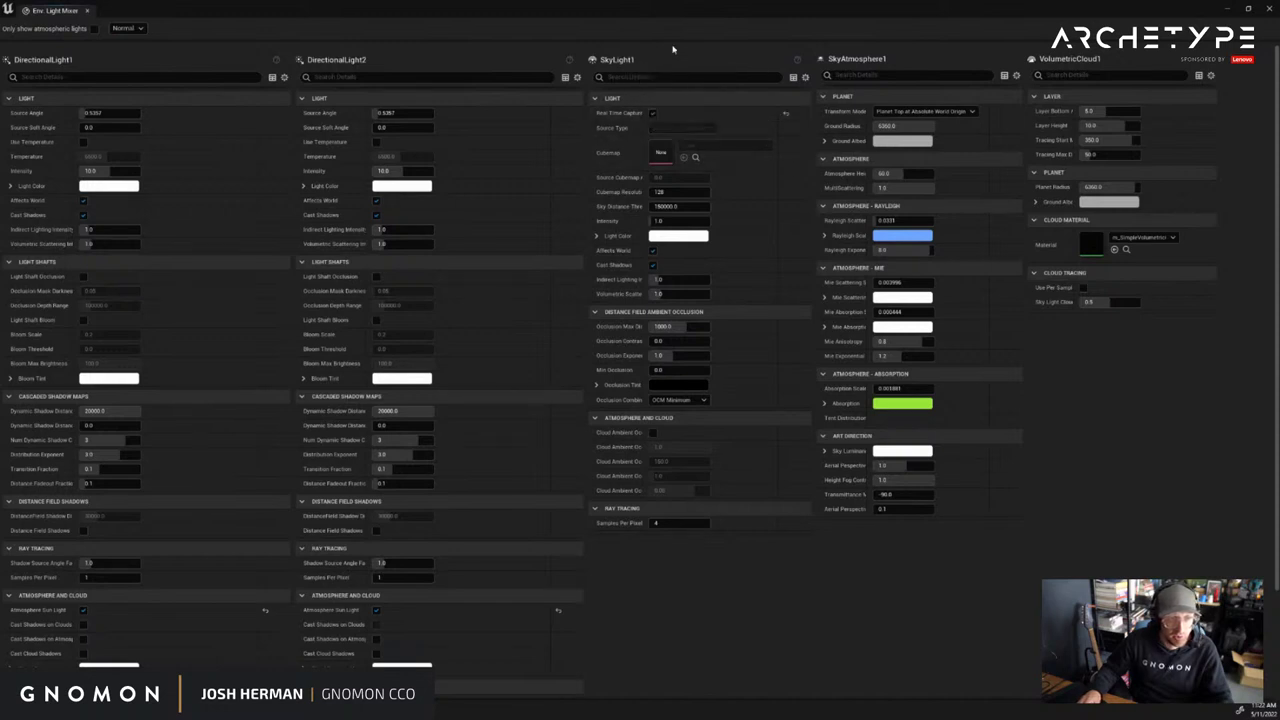
pyautogui.moveTo(677, 12); pyautogui.dragTo(820, 115)
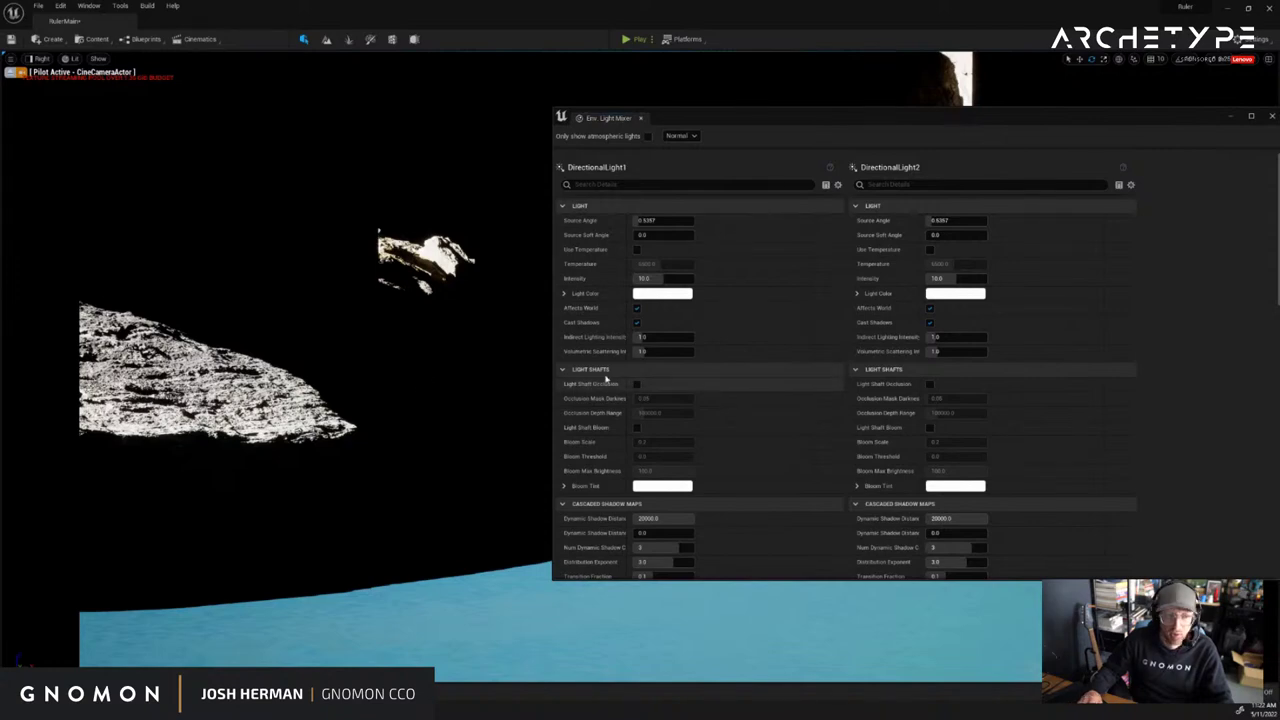
pyautogui.moveTo(430, 374); pyautogui.dragTo(456, 297)
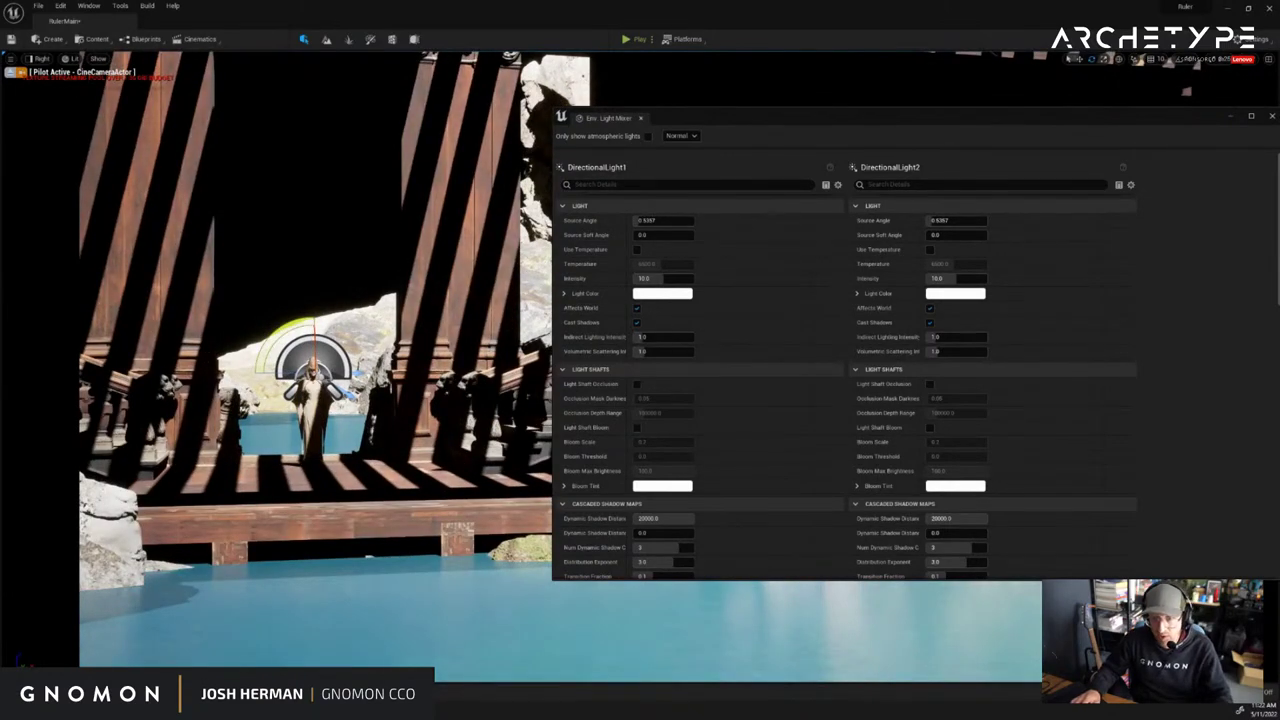
# Delete the newly created directional lights, sky light, sky atmosphere and volumetric cloud from the scene
pyautogui.press('Delete')
pyautogui.click(313, 366)
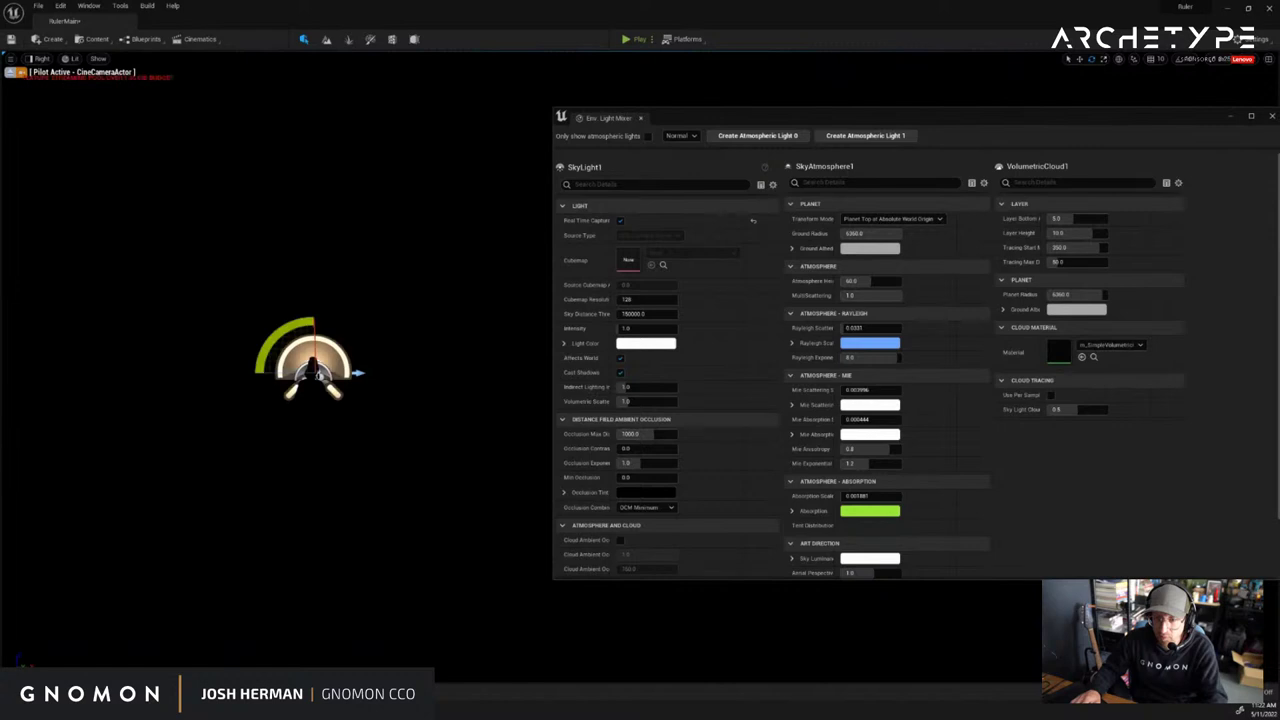
pyautogui.press('Delete')
pyautogui.click(313, 368)
pyautogui.press('Delete')
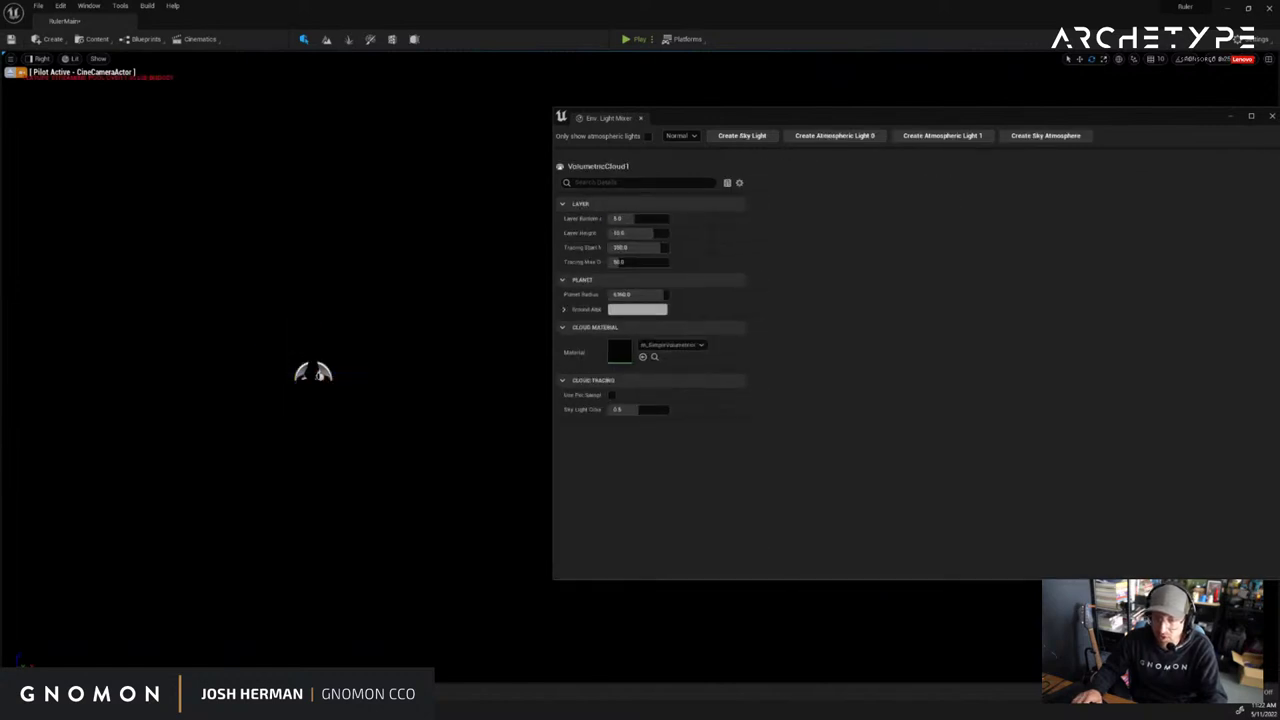
pyautogui.press('Delete')
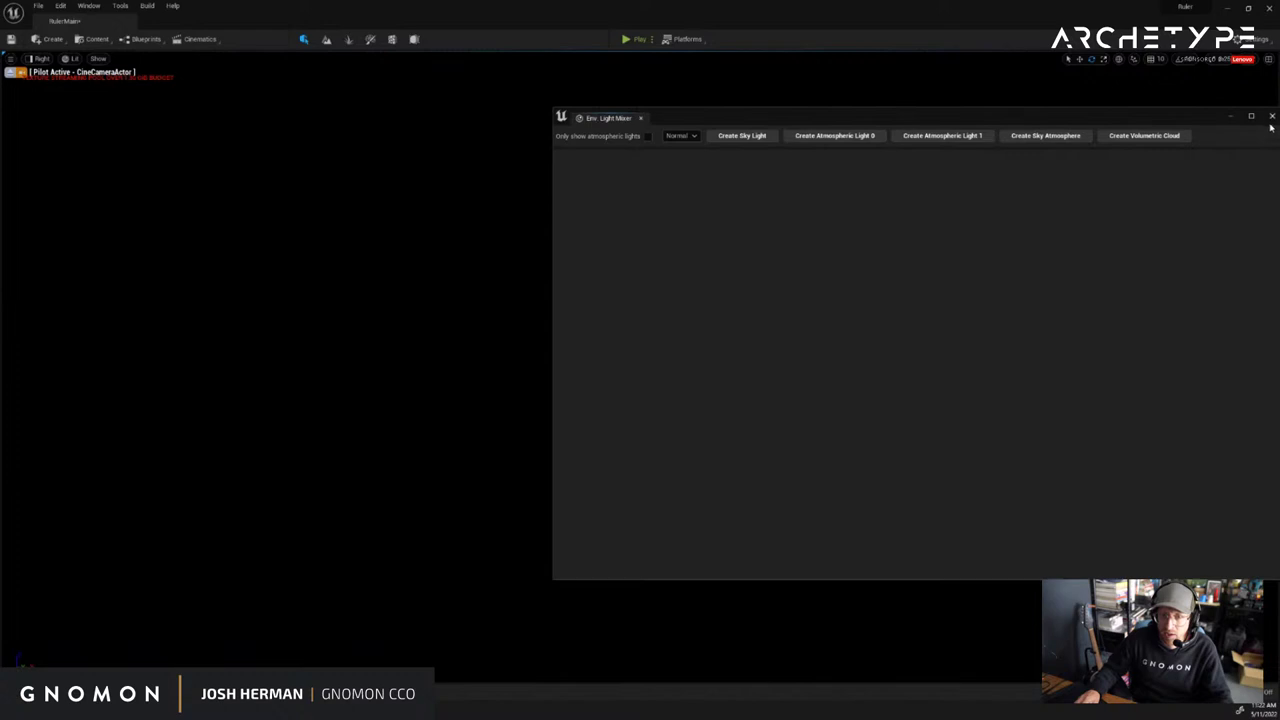
# Close the Env. Light Mixer and open the UltraDynamicSky folder in the project's content
pyautogui.click(1271, 117)
pyautogui.hotkey('ctrl', 'space')
pyautogui.click(48, 627)
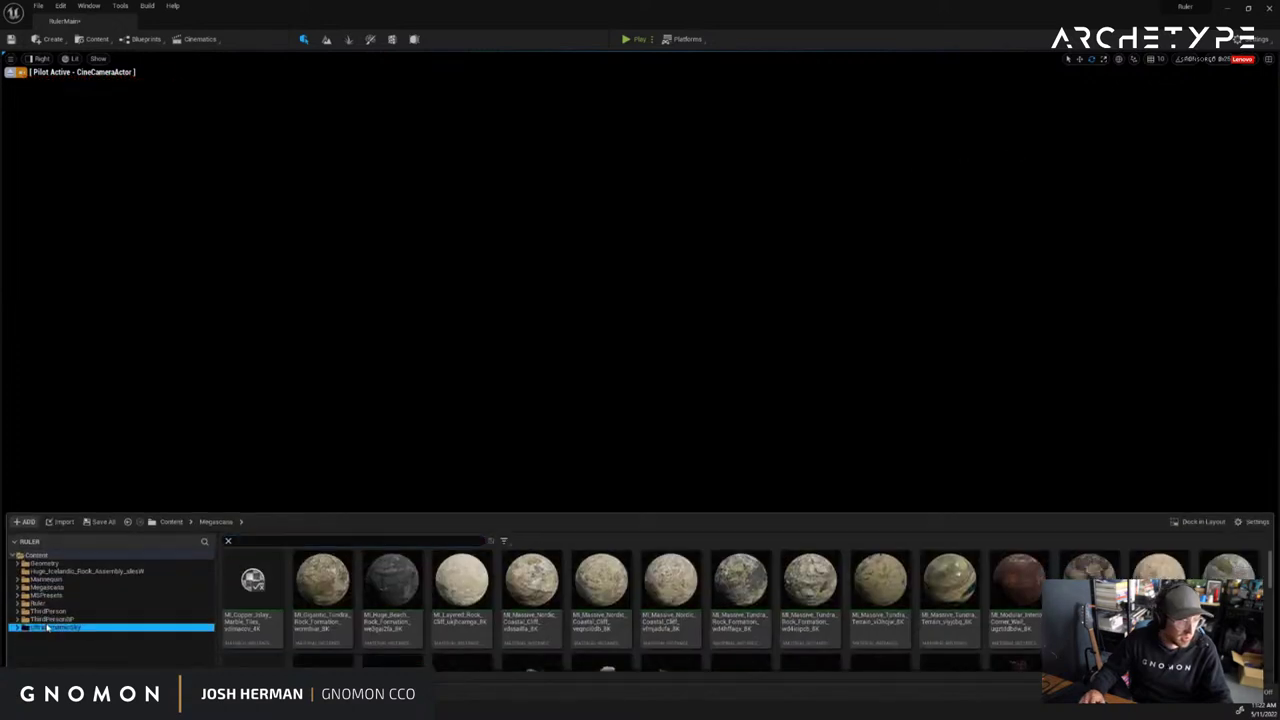
pyautogui.click(17, 627)
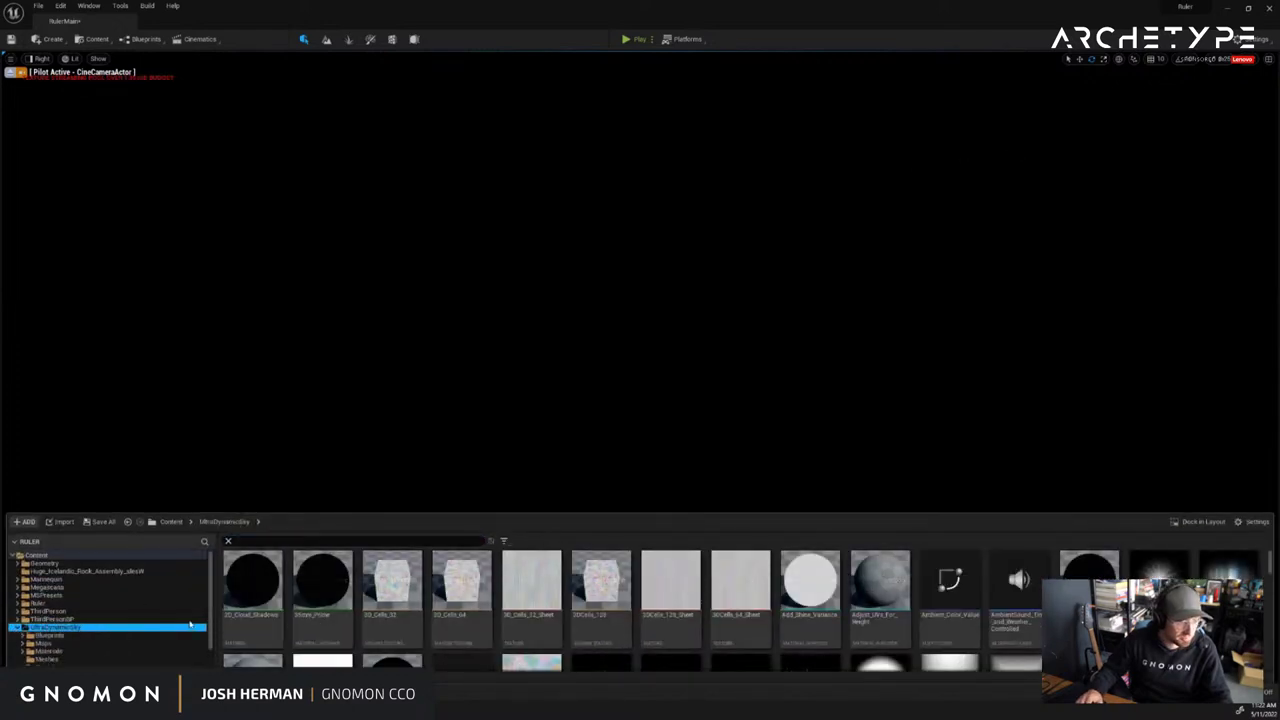
pyautogui.click(72, 636)
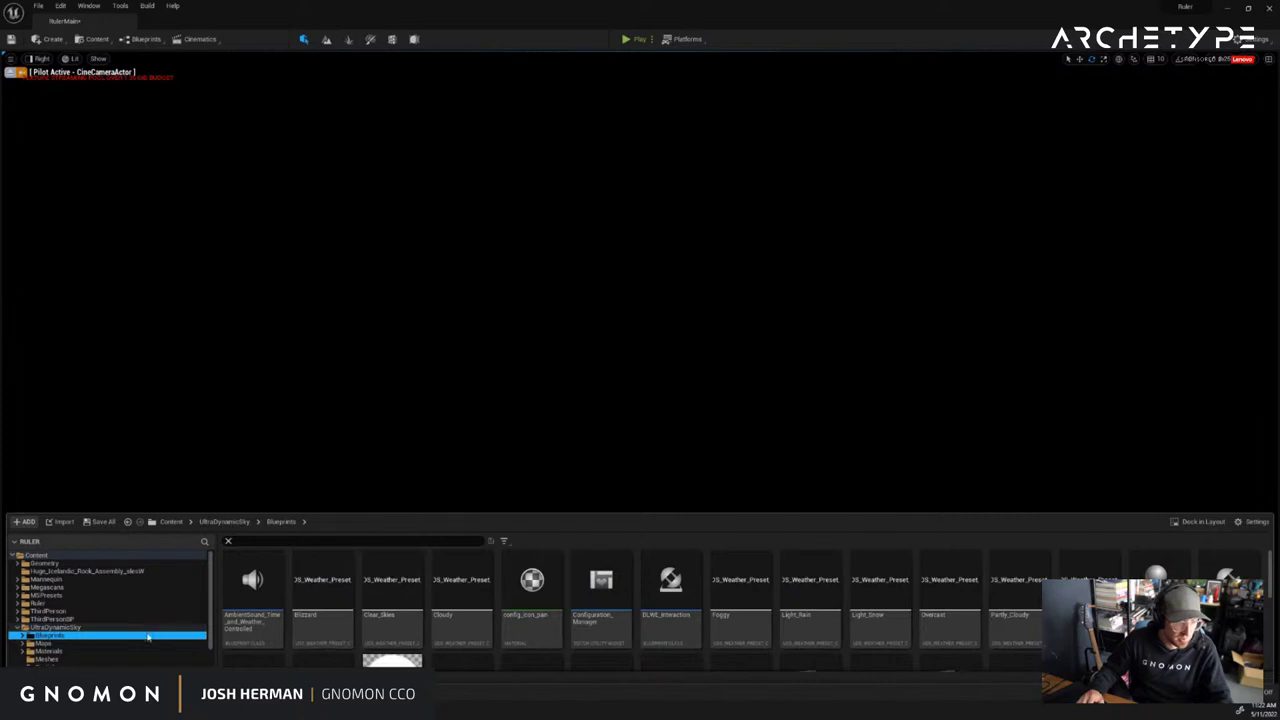
pyautogui.click(58, 627)
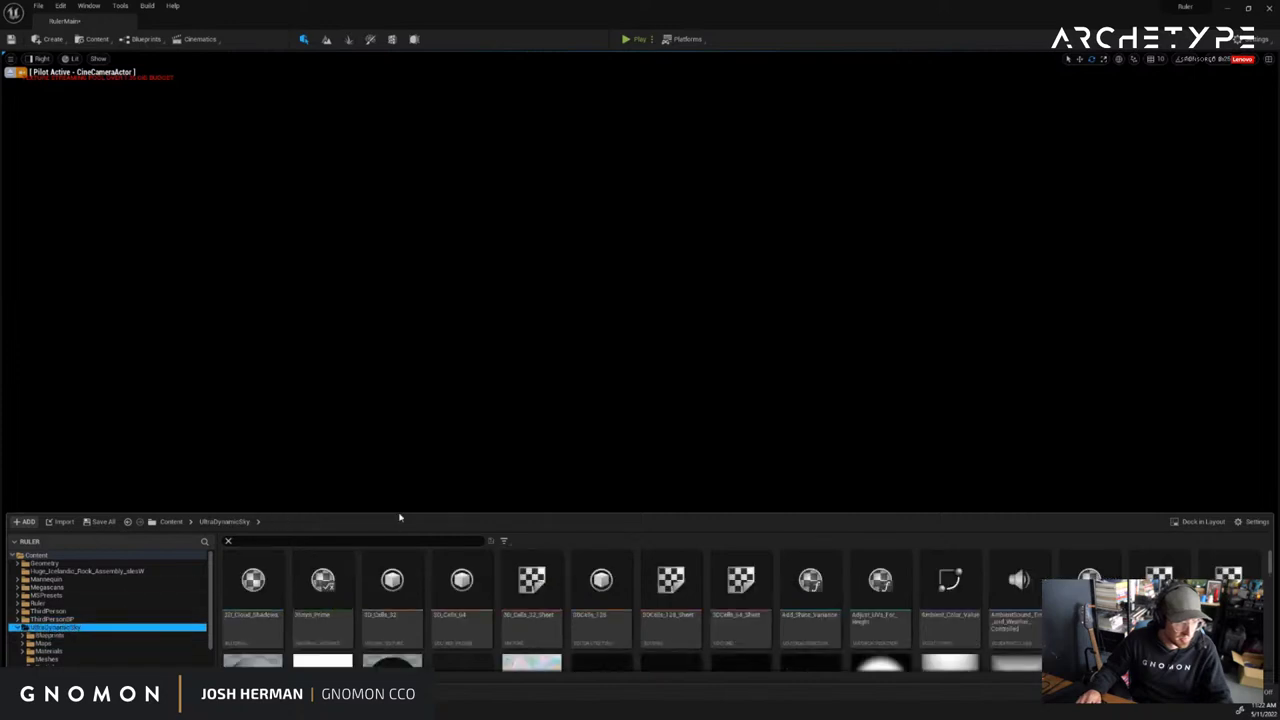
# Find Ultra_Dynamic_Sky and Ultra_Dynamic_Weather in the UltraDynamicSky Blueprints folder and place both in the scene
pyautogui.scroll(-1, 495, 585)
pyautogui.scroll(-5, 495, 585)
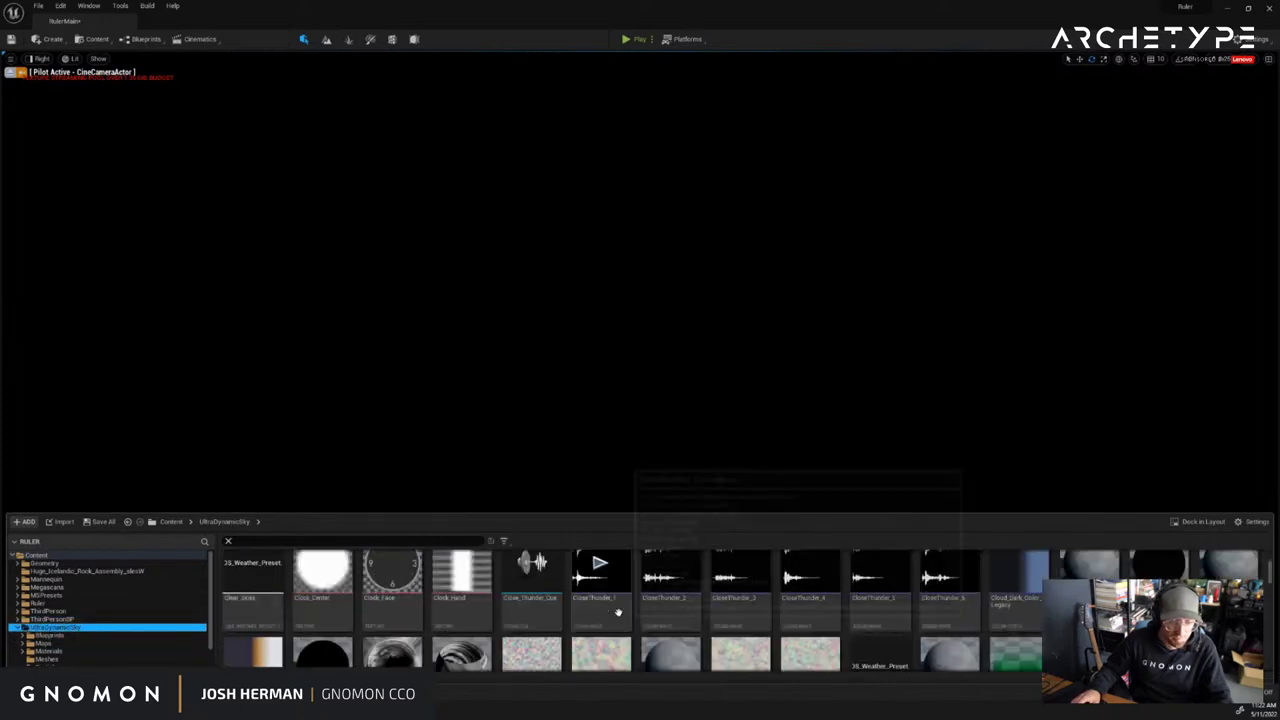
pyautogui.scroll(-10, 620, 613)
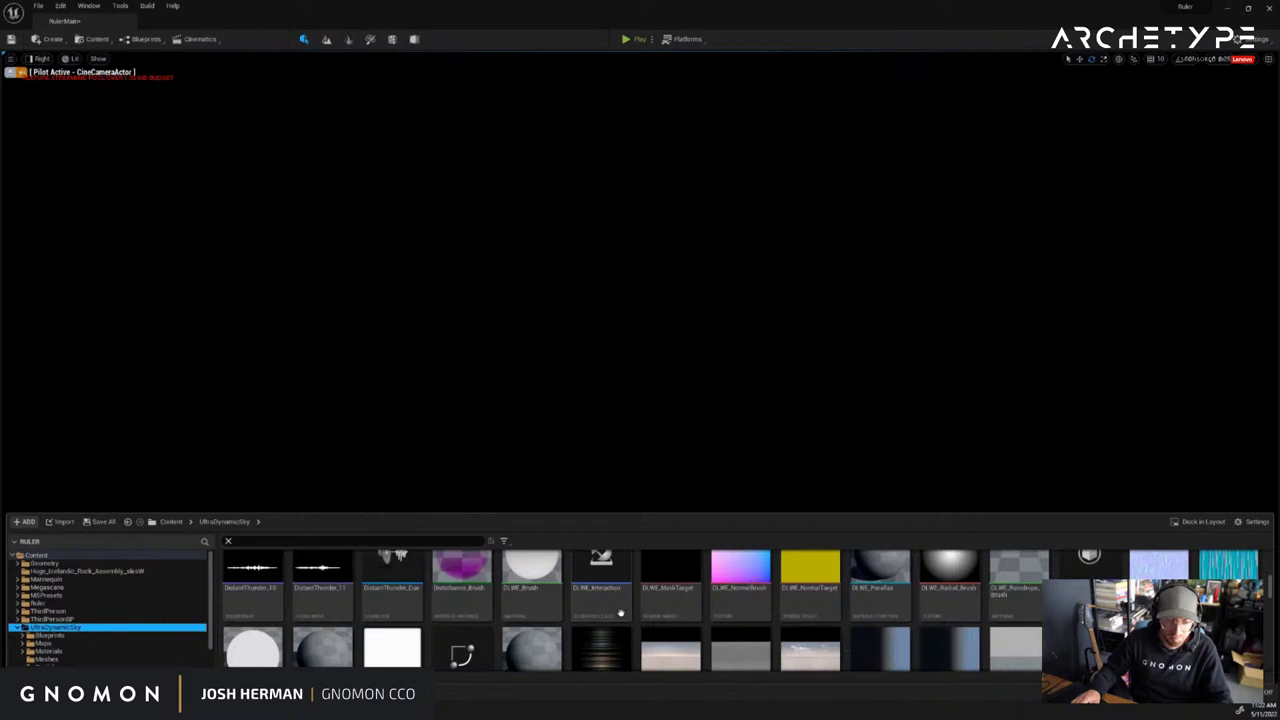
pyautogui.scroll(-10, 620, 613)
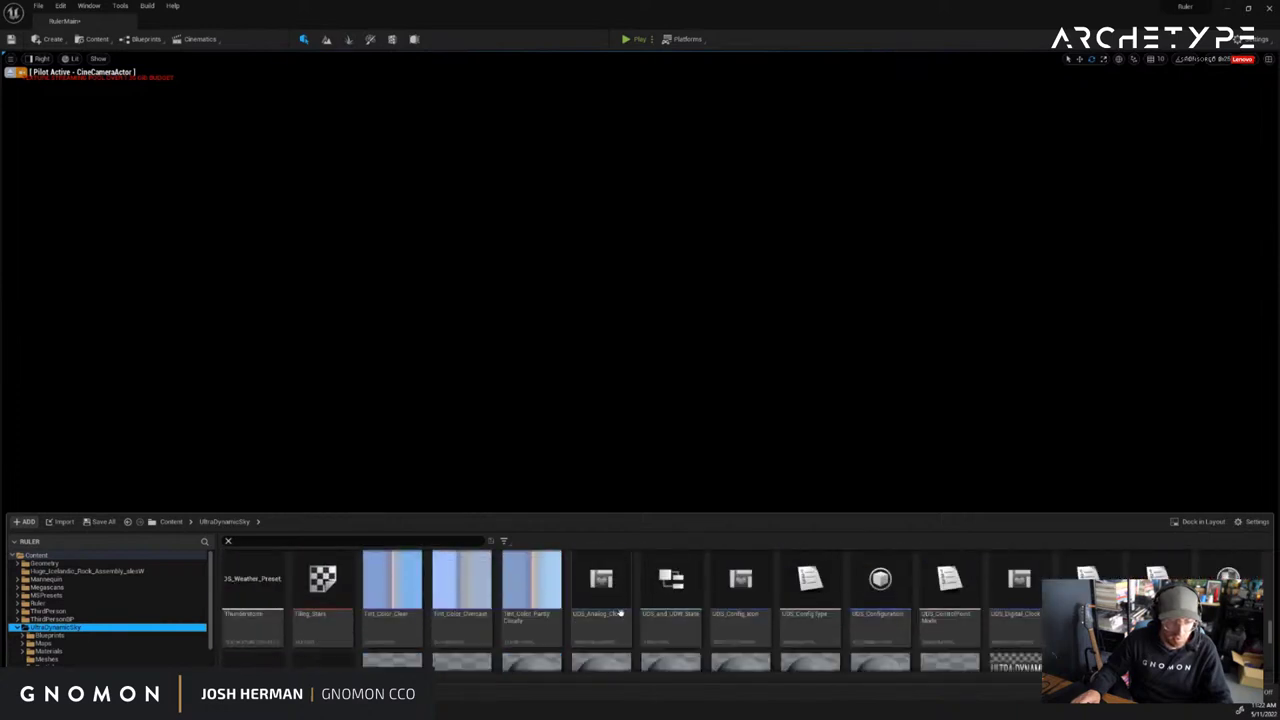
pyautogui.scroll(2, 620, 613)
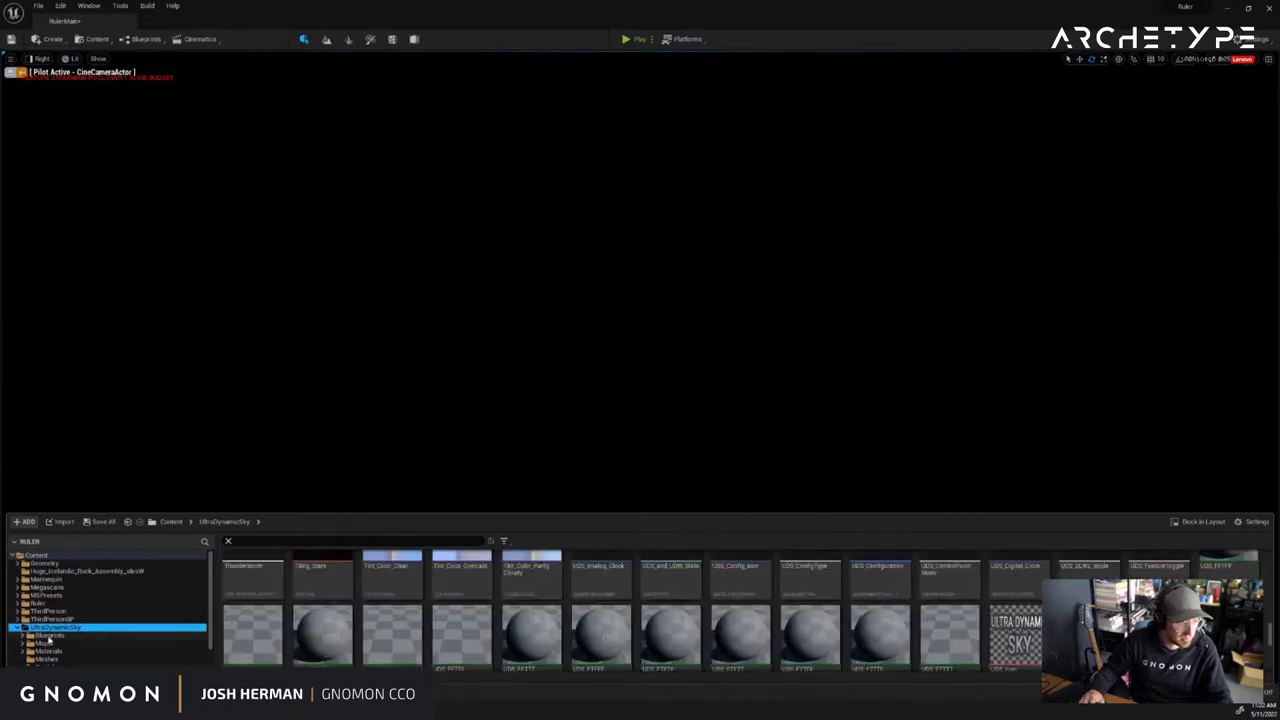
pyautogui.click(48, 636)
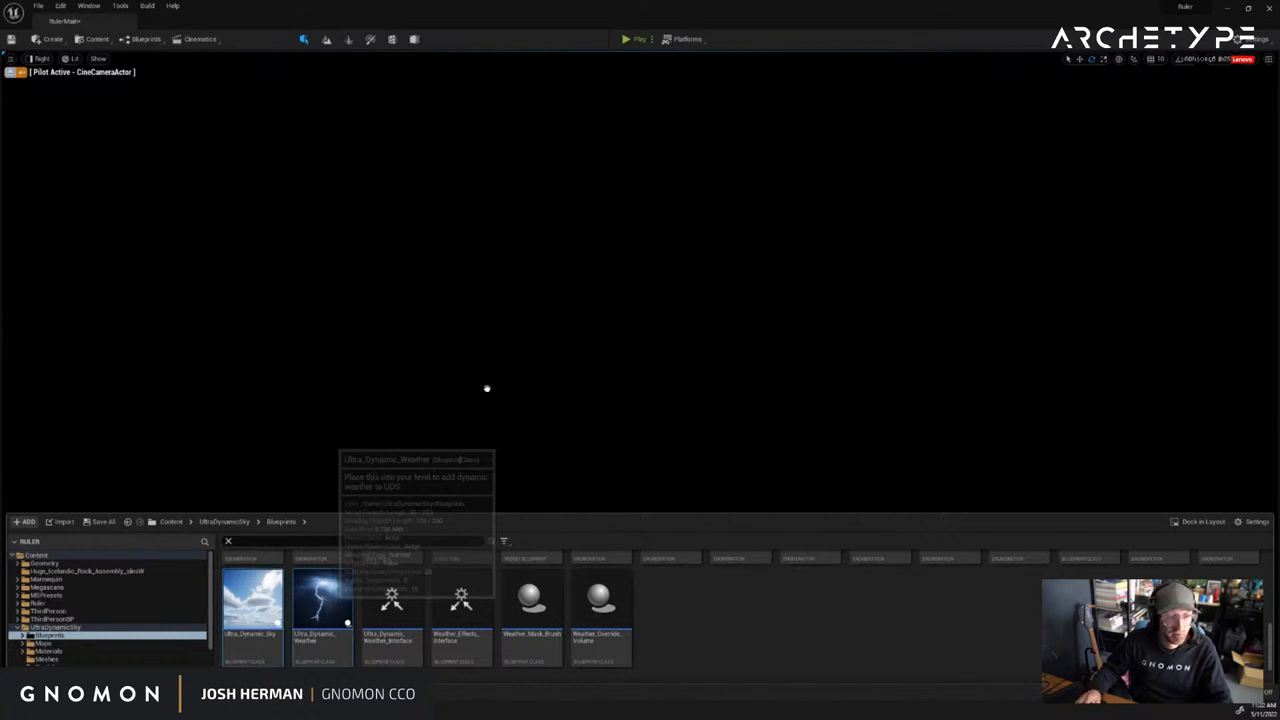
pyautogui.moveTo(529, 383); pyautogui.dragTo(623, 330)
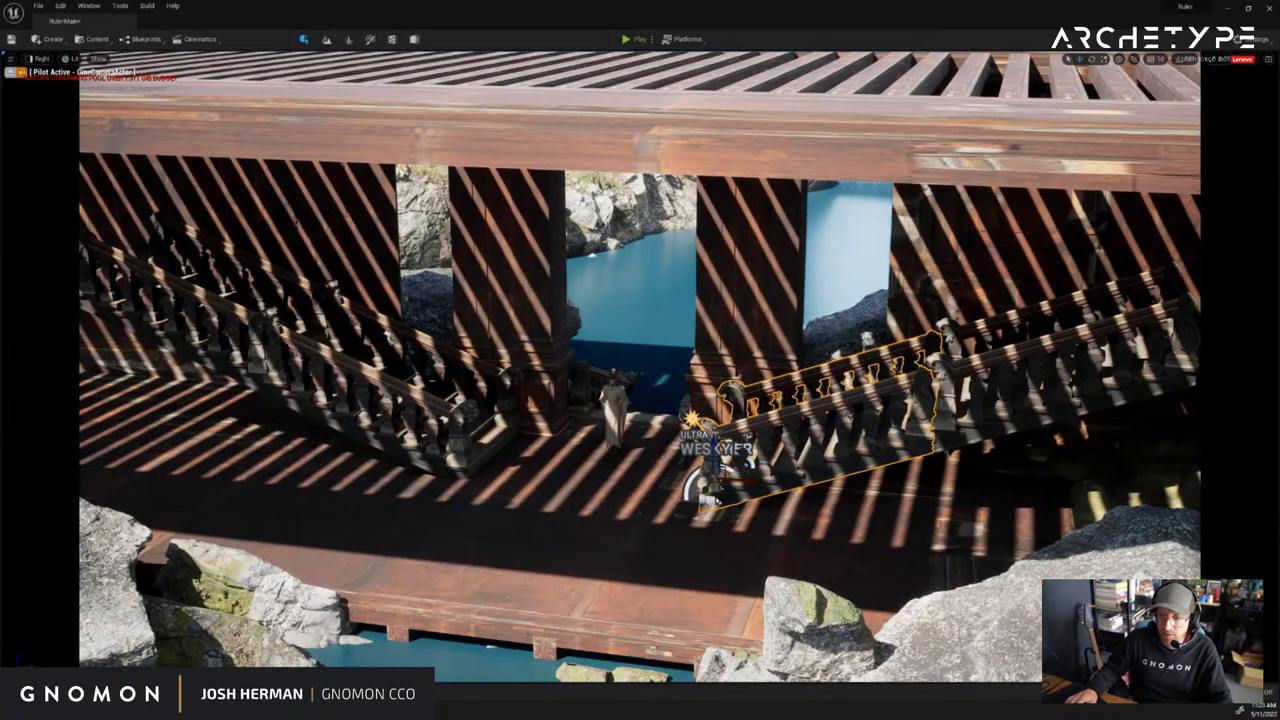
# Move the Ultra Dynamic Sky and Weather actors out over the water in front of the pavilion and separate them
pyautogui.click(716, 446)
pyautogui.hotkey('ctrl', 'z')
pyautogui.hotkey('ctrl', 'z')
pyautogui.hotkey('ctrl', 'z')
pyautogui.hotkey('ctrl', 'z')
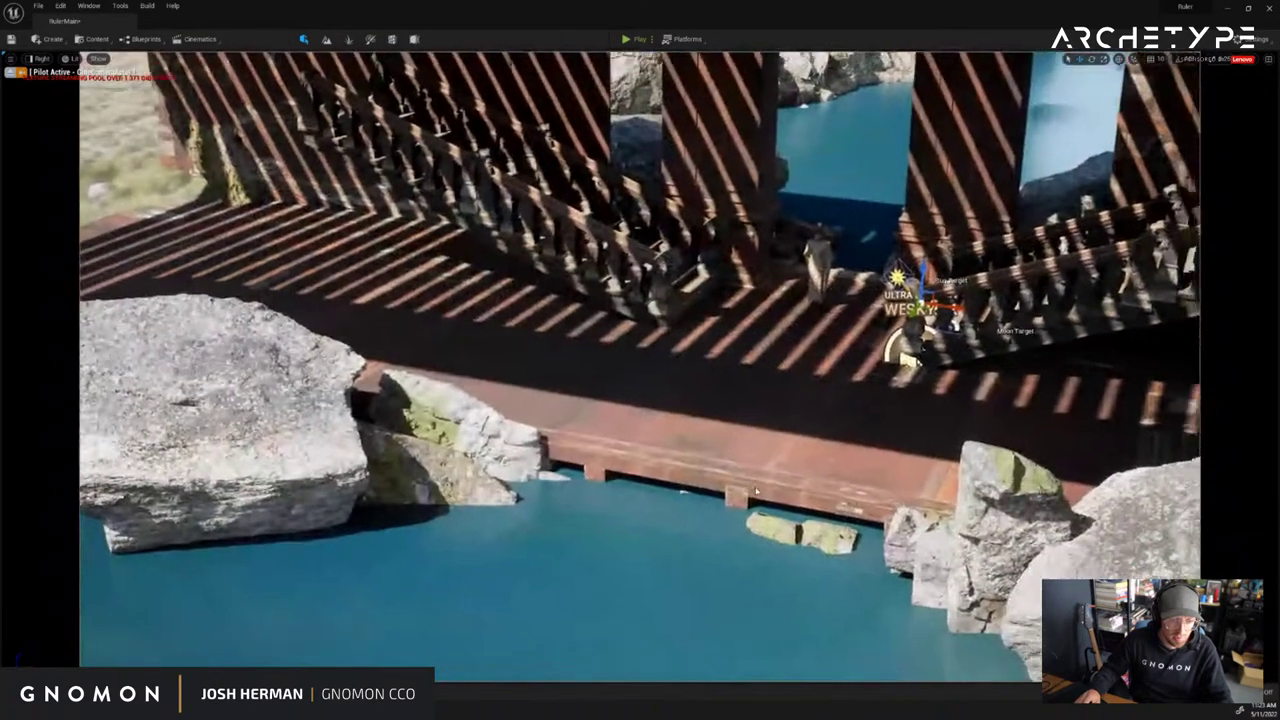
pyautogui.hotkey('ctrl', 'z')
pyautogui.hotkey('ctrl', 'z')
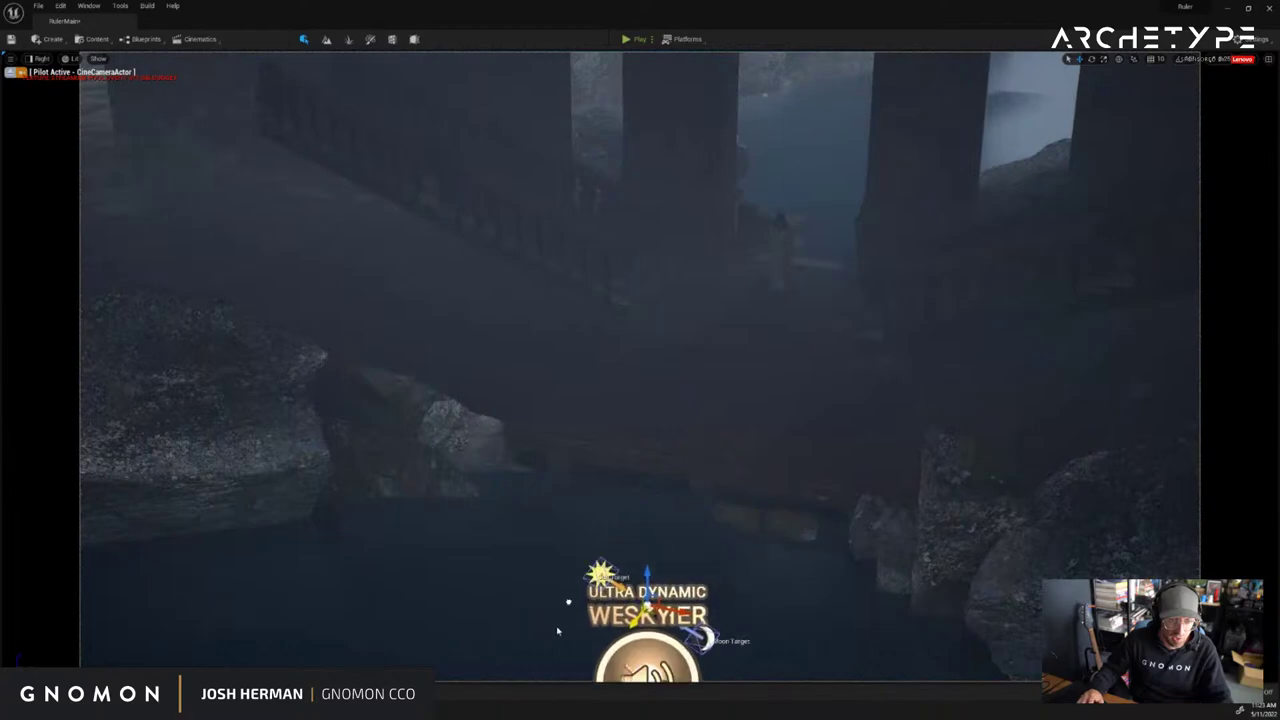
pyautogui.hotkey('ctrl', 'z')
pyautogui.hotkey('ctrl', 'z')
pyautogui.hotkey('ctrl', 'z')
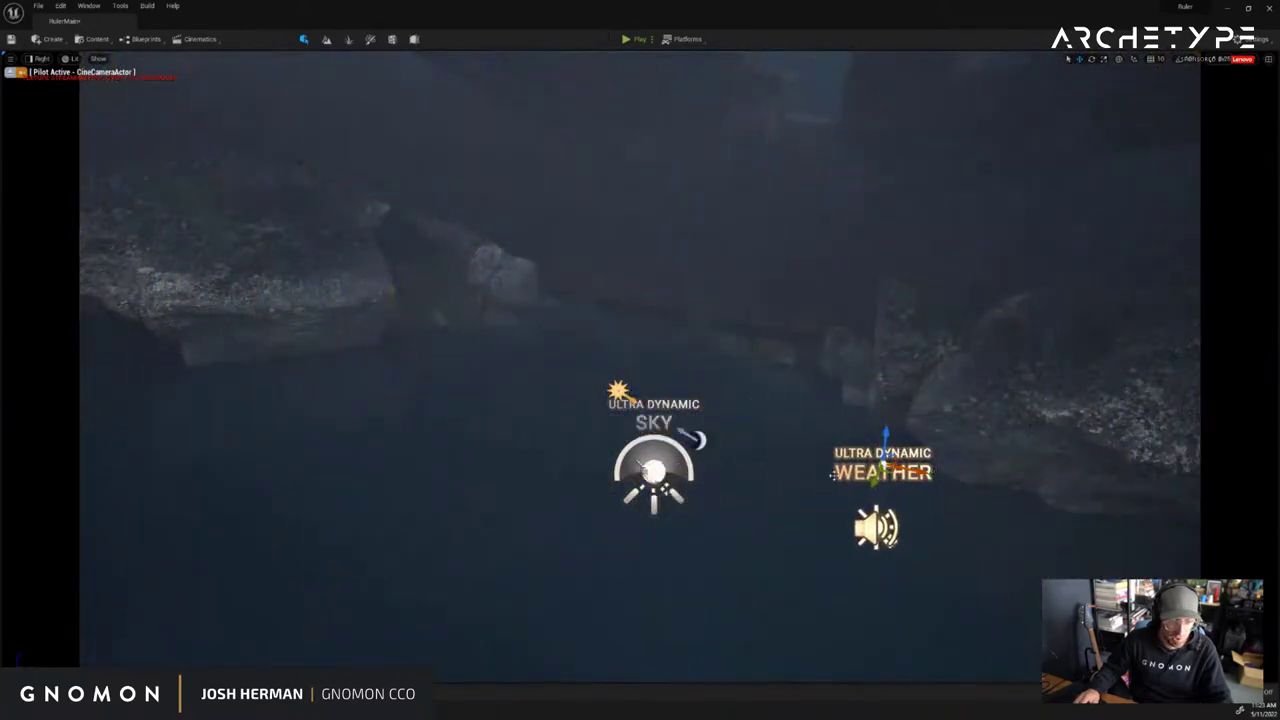
# Shift the Ultra Dynamic Sky actor closer to the Ultra Dynamic Weather actor and keep it selected
pyautogui.click(668, 426)
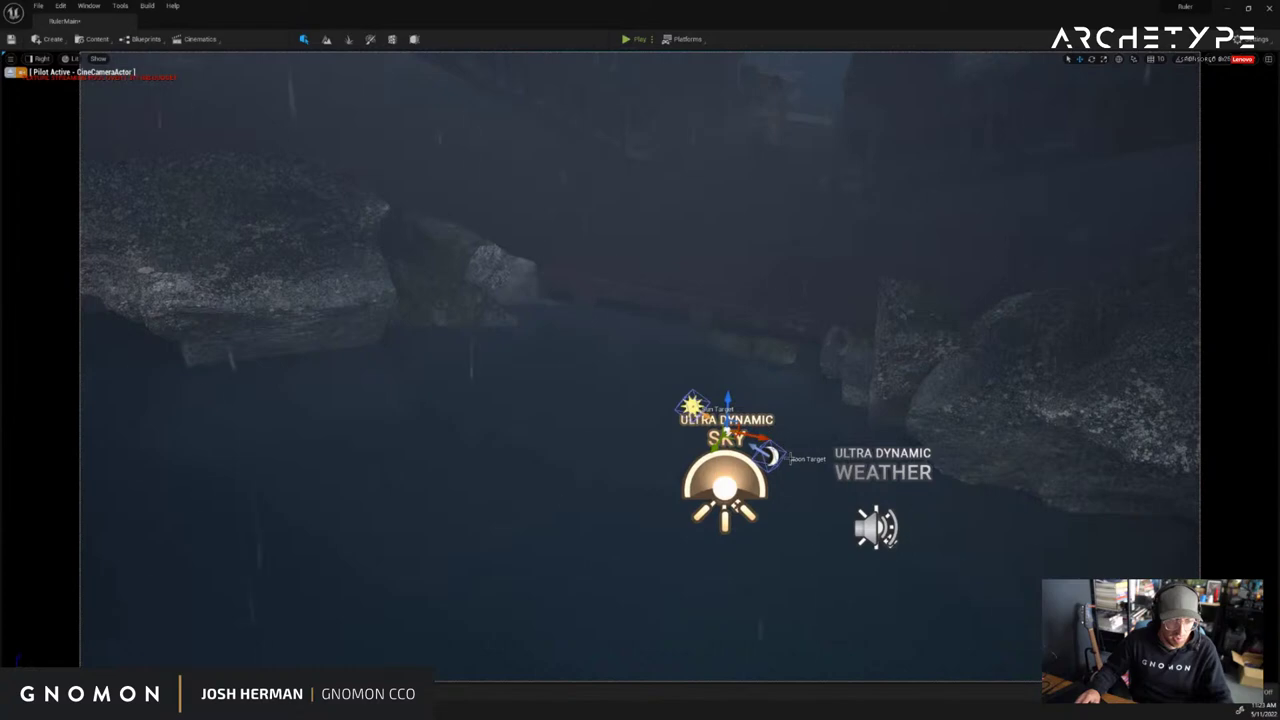
pyautogui.moveTo(791, 459); pyautogui.dragTo(823, 411)
pyautogui.press('q')
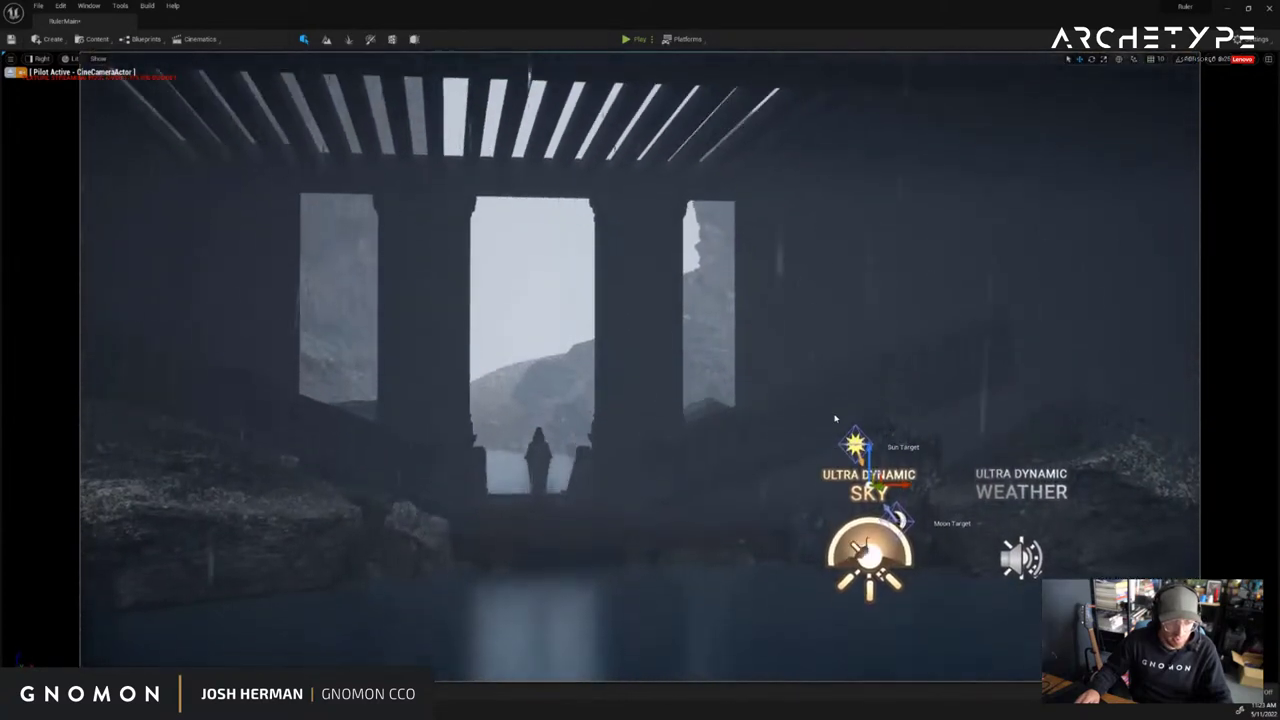
pyautogui.moveTo(835, 418); pyautogui.dragTo(837, 420)
pyautogui.press('e')
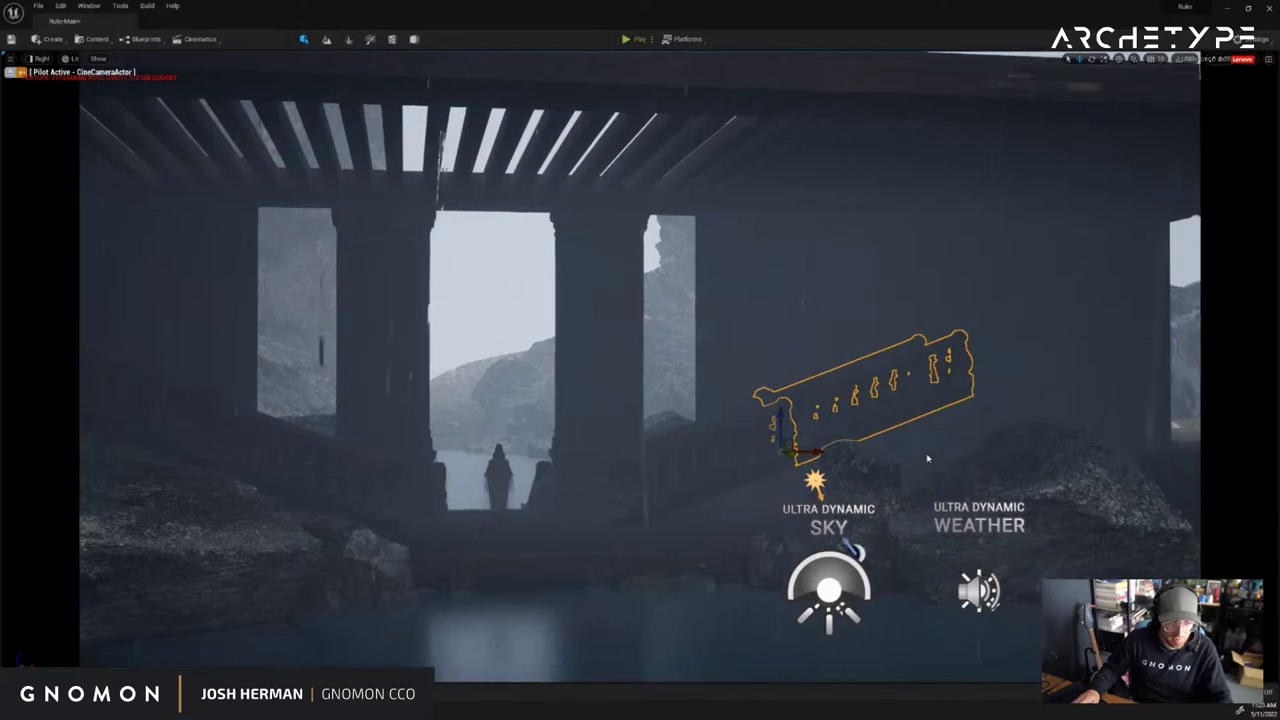
pyautogui.moveTo(1050, 310); pyautogui.dragTo(994, 359)
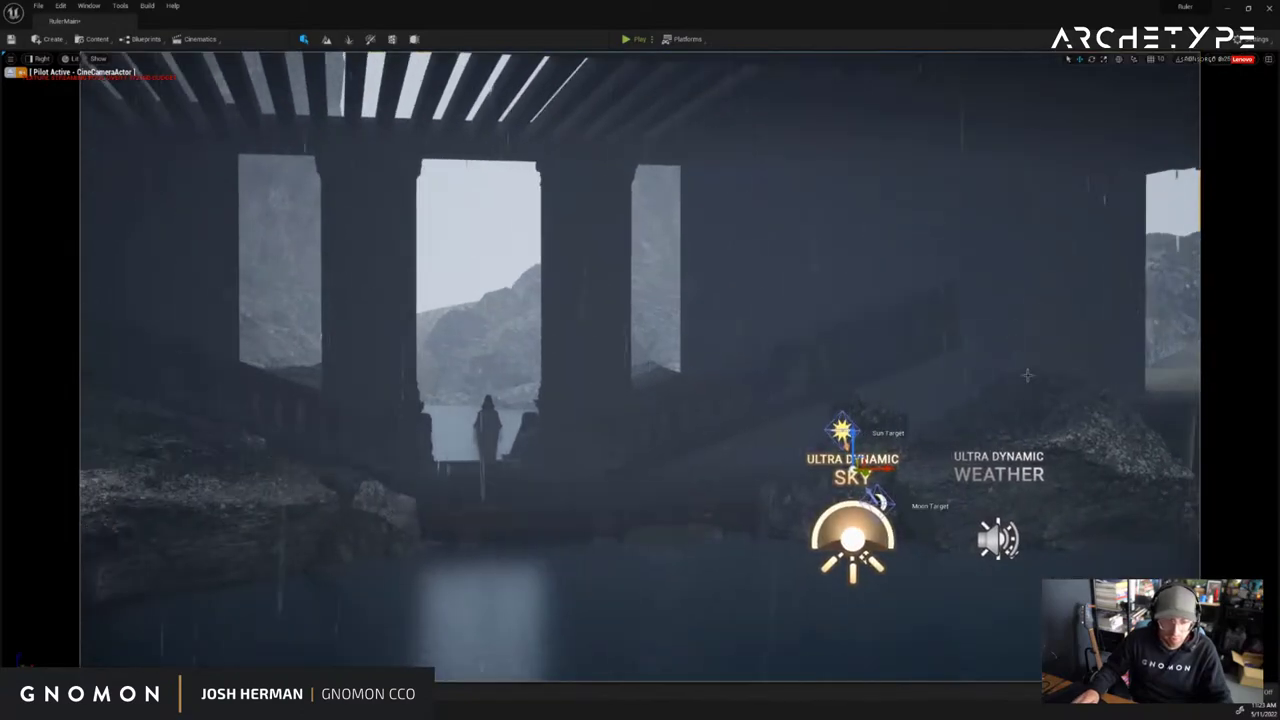
# Open the Ultra Dynamic Weather actor's details and apply the Clear Skies and Partly Cloudy weather types in turn
pyautogui.click(998, 467)
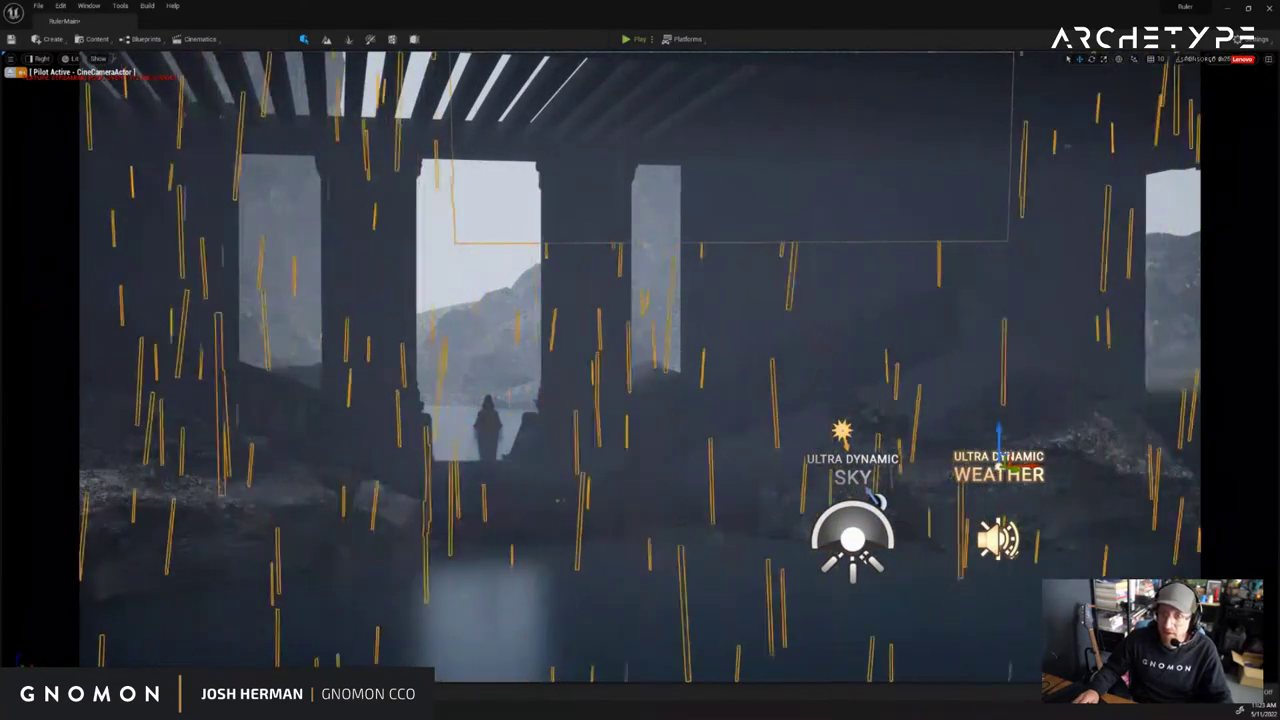
pyautogui.moveTo(1279, 97); pyautogui.dragTo(1020, 55)
pyautogui.click(946, 282)
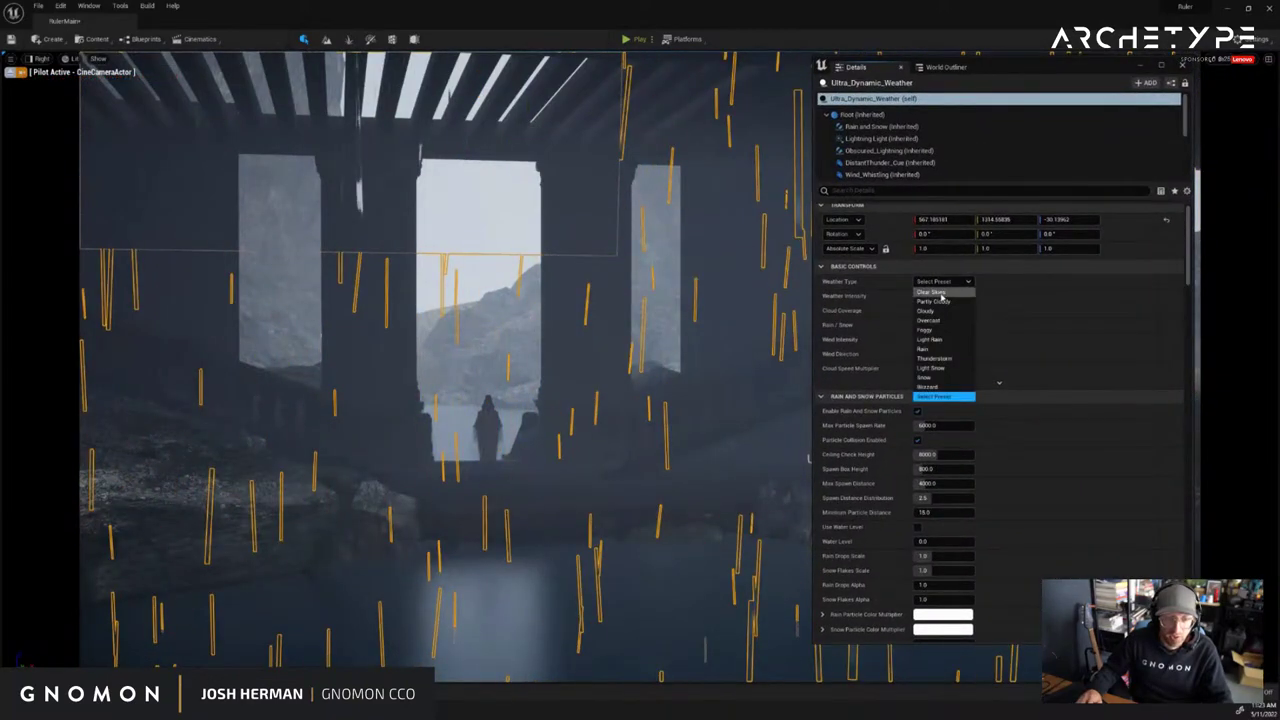
pyautogui.click(932, 291)
pyautogui.click(944, 282)
pyautogui.click(944, 300)
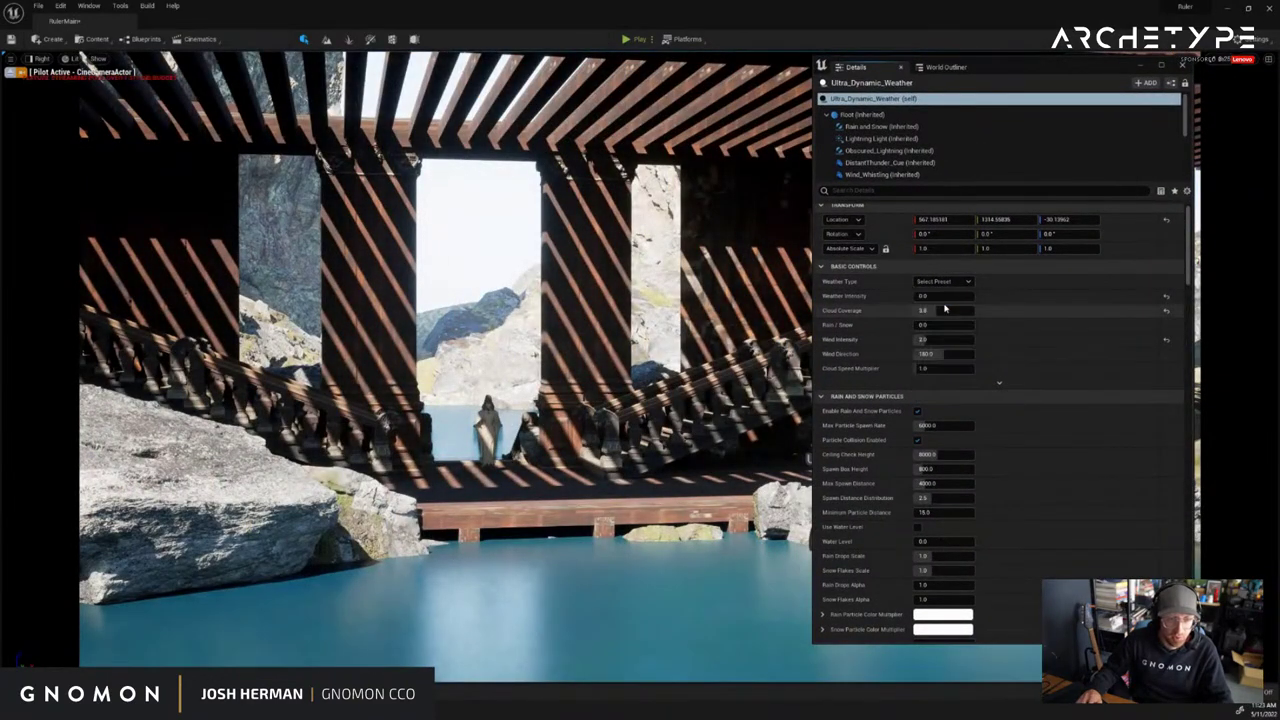
# Try the Cloudy, Overcast, Foggy, Thunderstorm and snow weather types on the Ultra Dynamic Weather actor
pyautogui.click(944, 282)
pyautogui.click(944, 311)
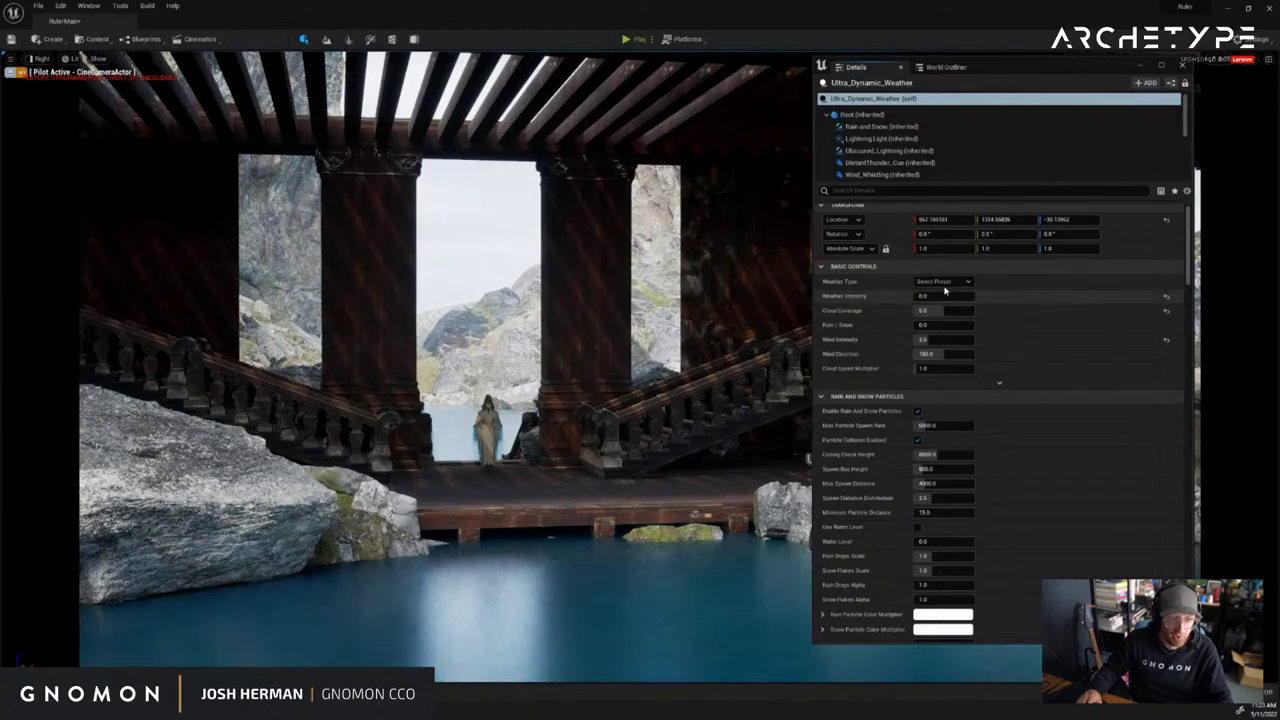
pyautogui.click(944, 282)
pyautogui.click(946, 320)
pyautogui.click(944, 282)
pyautogui.click(947, 329)
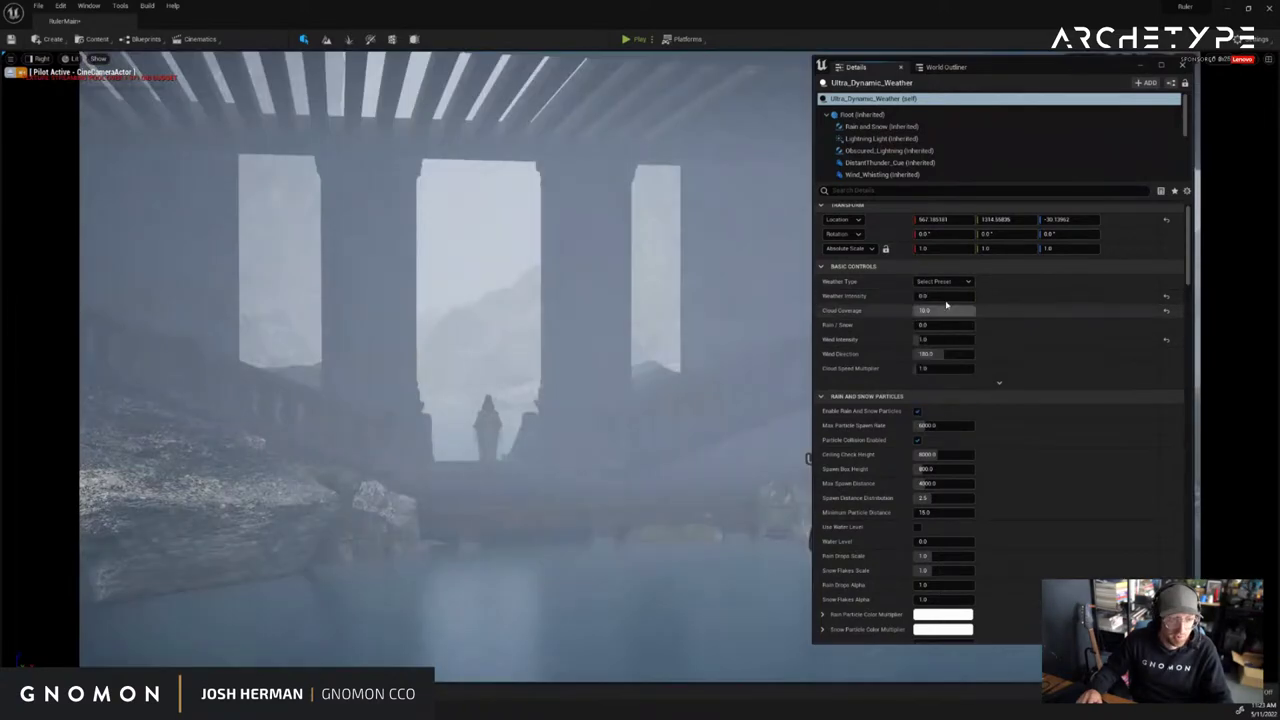
pyautogui.click(944, 282)
pyautogui.click(946, 357)
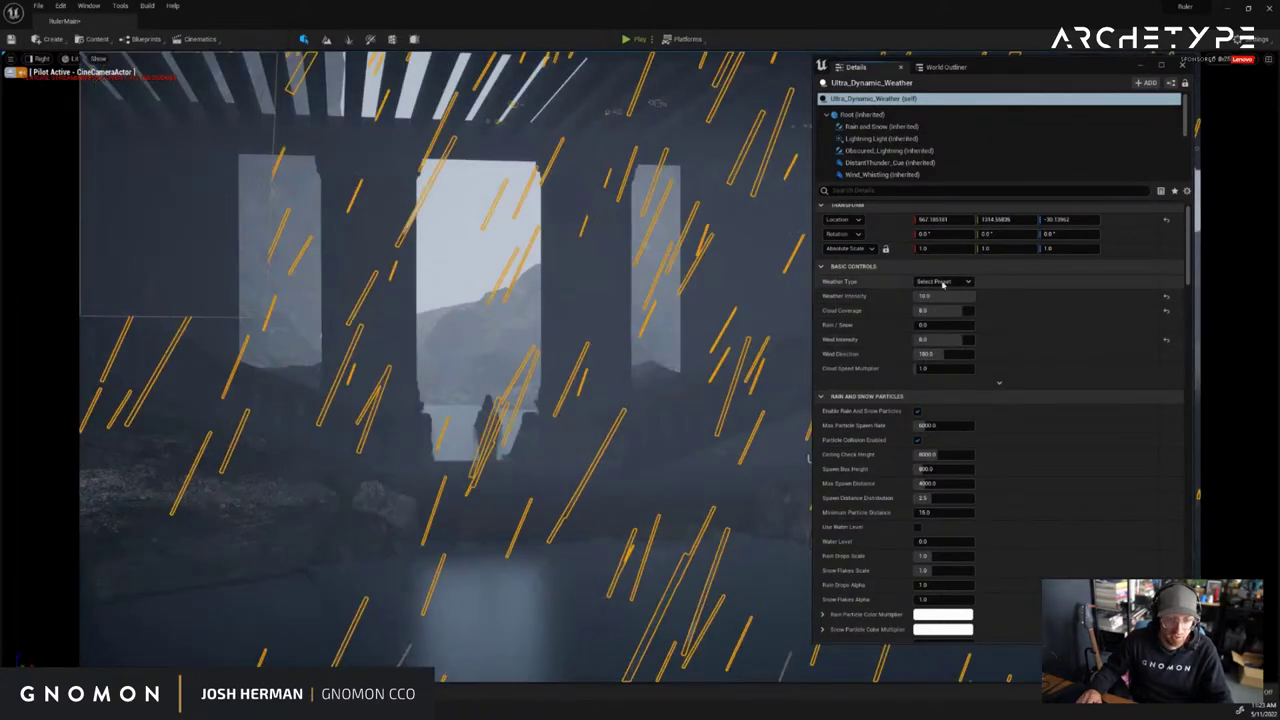
pyautogui.click(944, 282)
pyautogui.click(939, 368)
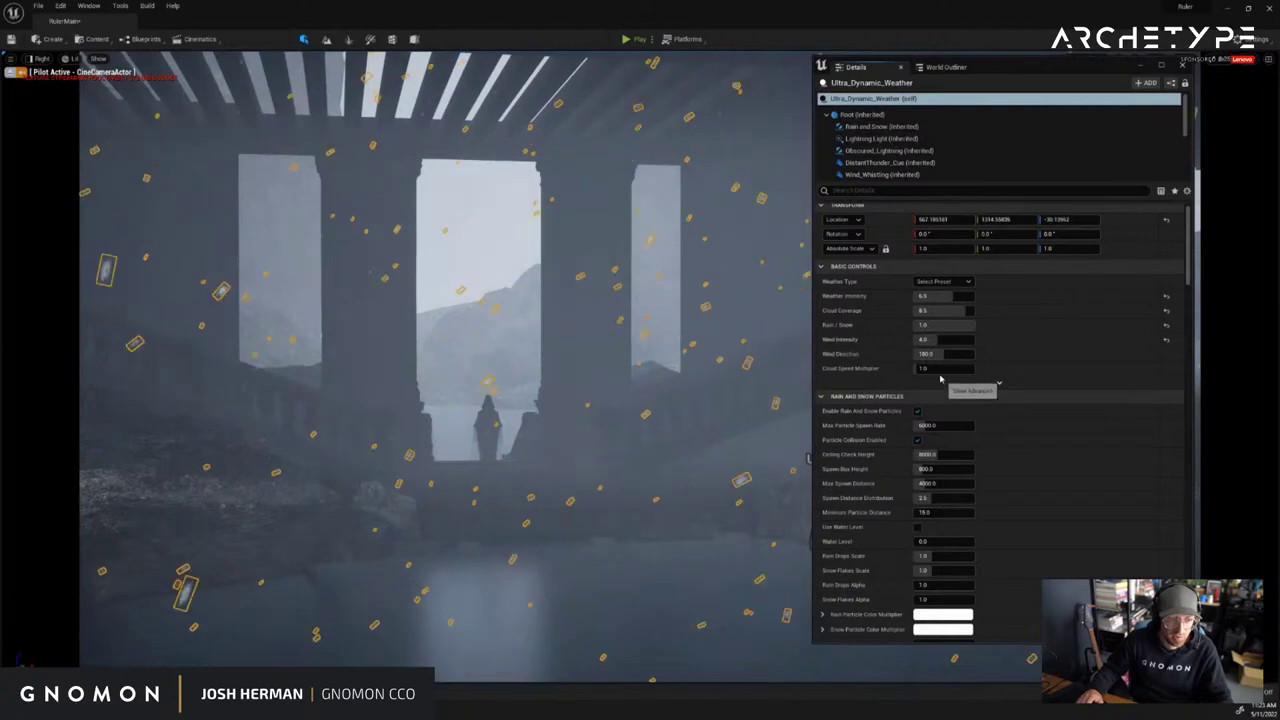
# Set the Ultra Dynamic Weather actor's weather type back to Partly Cloudy
pyautogui.click(944, 282)
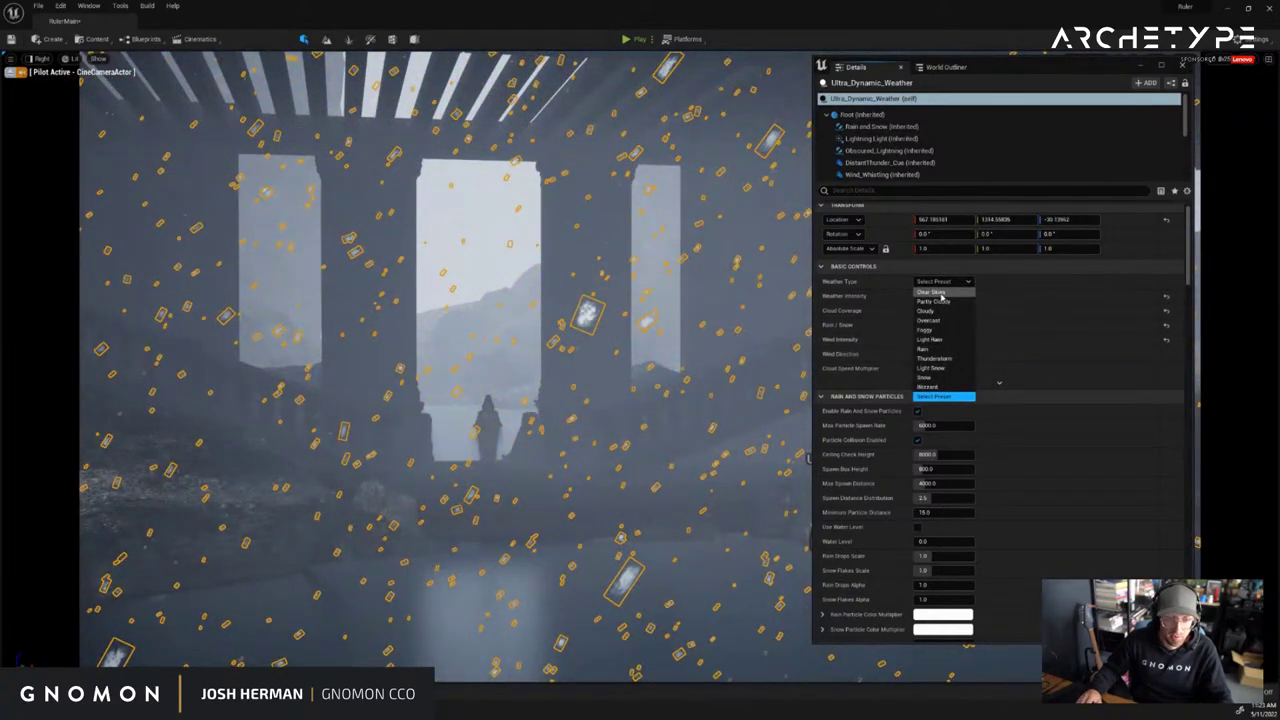
pyautogui.click(942, 304)
pyautogui.moveTo(1100, 71); pyautogui.dragTo(1121, 73)
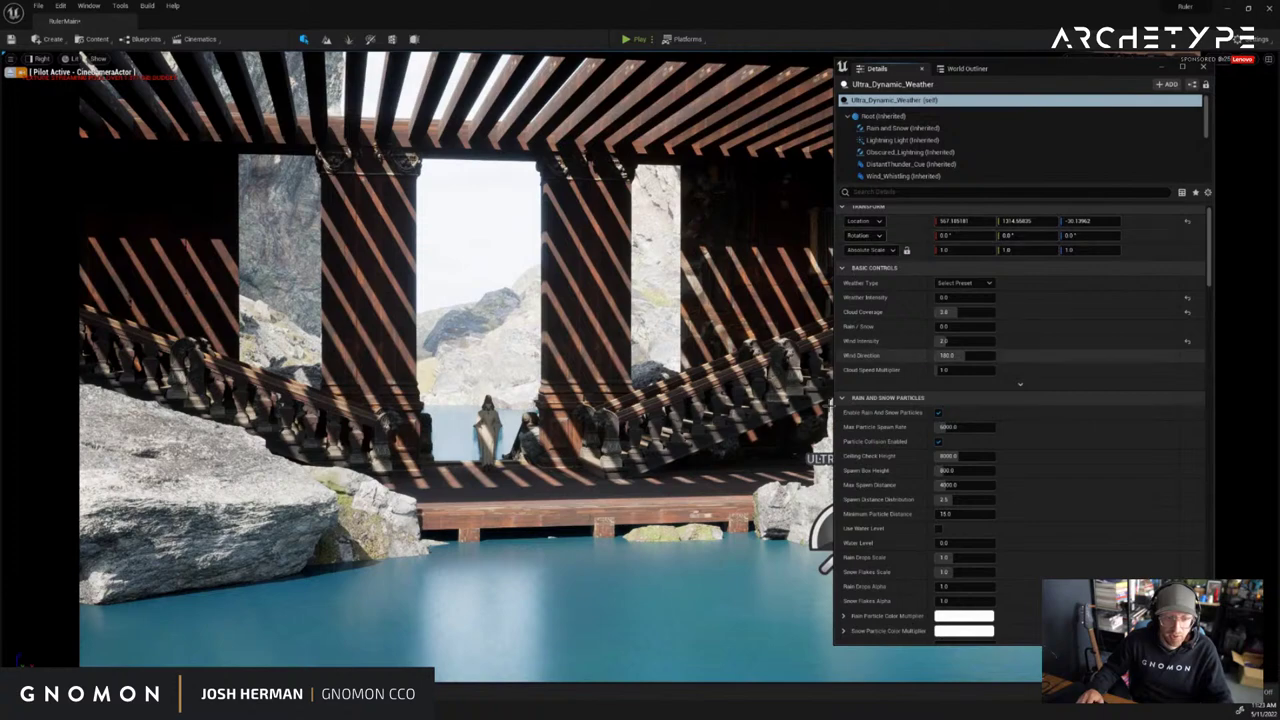
# Select the Ultra Dynamic Sky actor for rotation and close the details window
pyautogui.click(825, 530)
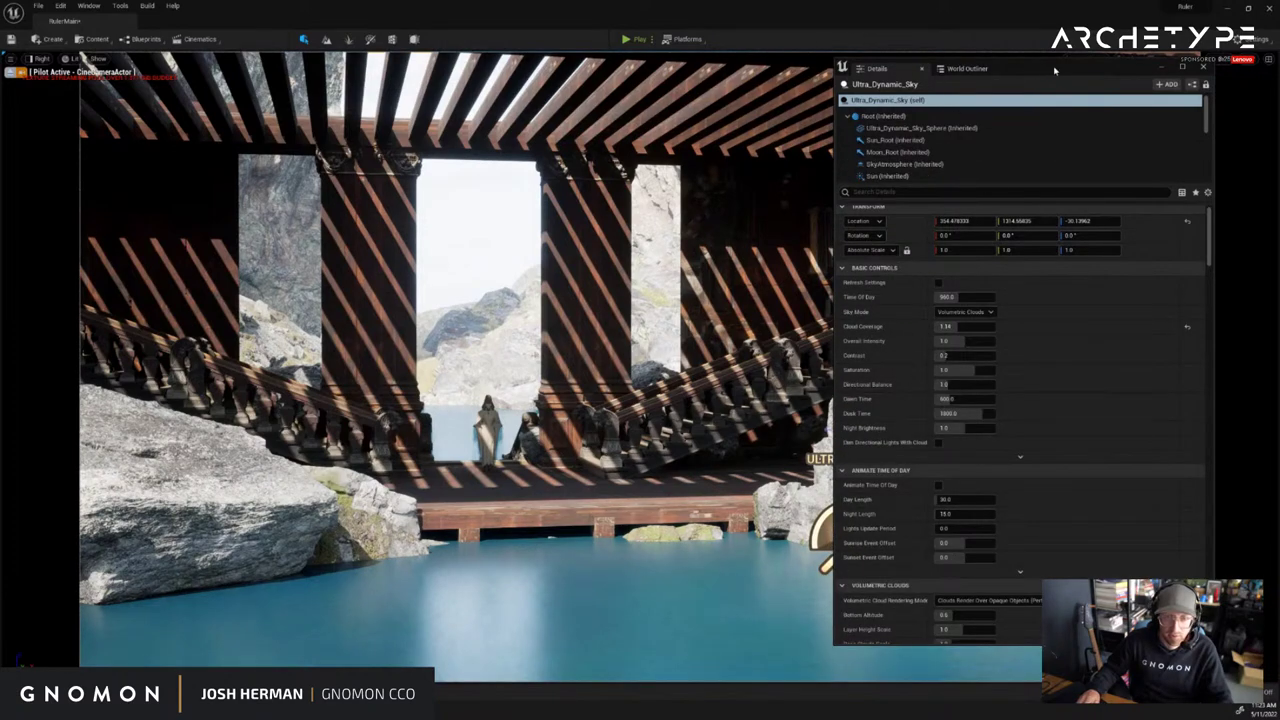
pyautogui.click(1203, 67)
pyautogui.moveTo(764, 328); pyautogui.dragTo(371, 503)
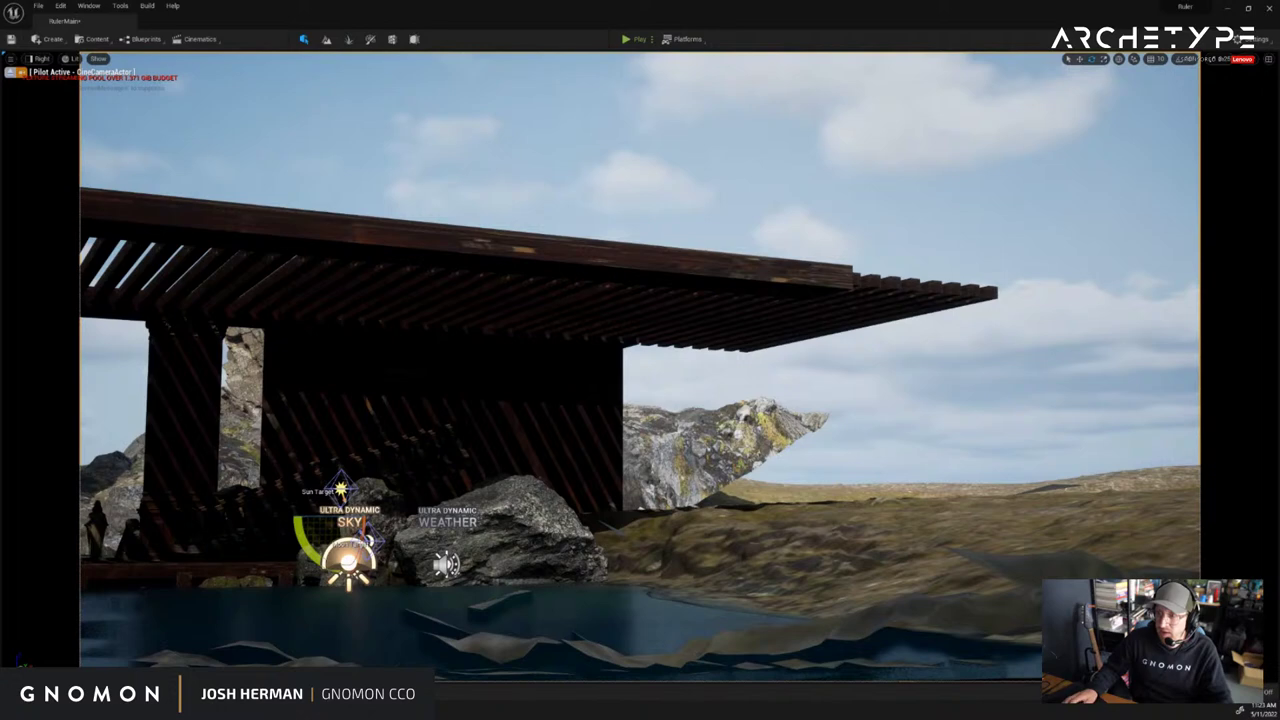
# Try rotating the Ultra Dynamic Sky actor to a night setting, look over the night sky, and undo the rotation
pyautogui.moveTo(1279, 97)
pyautogui.mouseDown()
pyautogui.moveTo(946, 86)
pyautogui.moveTo(1279, 72)
pyautogui.mouseUp()
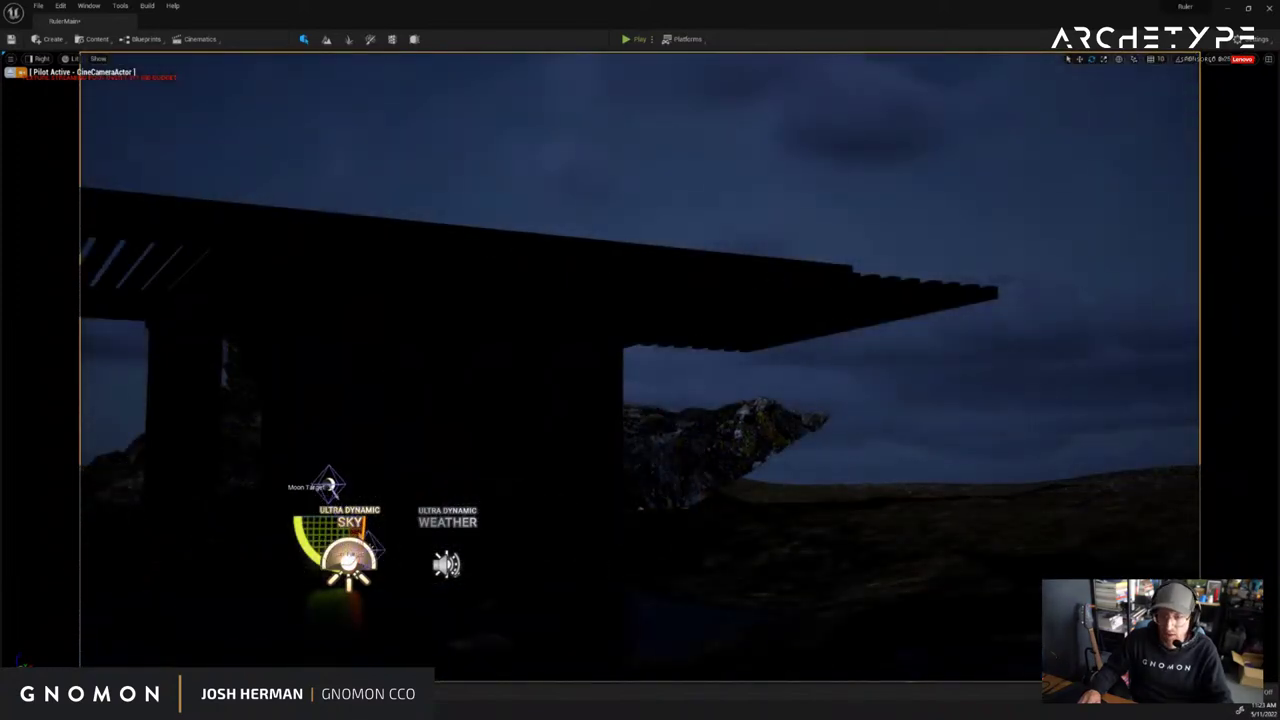
pyautogui.moveTo(1014, 358)
pyautogui.mouseDown()
pyautogui.moveTo(1026, 329)
pyautogui.moveTo(1010, 350)
pyautogui.moveTo(811, 374)
pyautogui.moveTo(846, 400)
pyautogui.moveTo(993, 349)
pyautogui.mouseUp()
pyautogui.moveTo(585, 307)
pyautogui.mouseDown()
pyautogui.moveTo(775, 307)
pyautogui.moveTo(820, 340)
pyautogui.moveTo(809, 406)
pyautogui.moveTo(799, 332)
pyautogui.moveTo(954, 340)
pyautogui.moveTo(989, 325)
pyautogui.mouseUp()
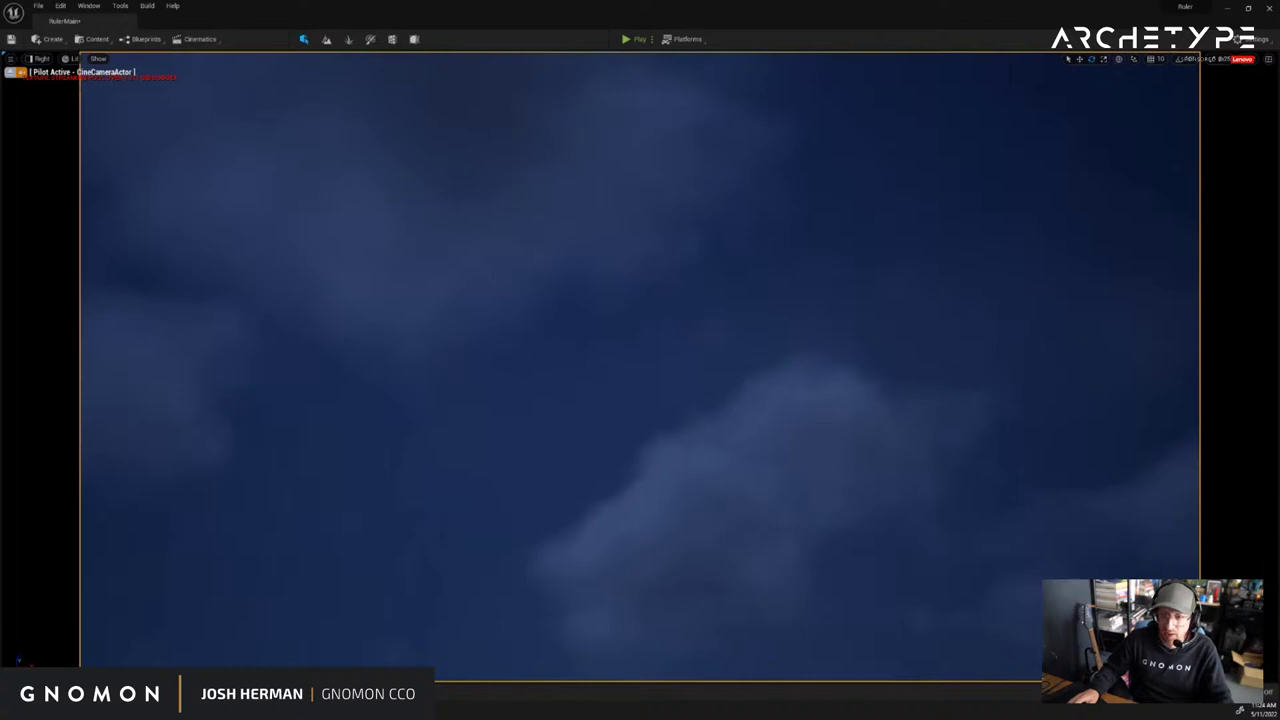
pyautogui.moveTo(873, 421)
pyautogui.mouseDown()
pyautogui.moveTo(891, 477)
pyautogui.moveTo(900, 446)
pyautogui.moveTo(875, 422)
pyautogui.mouseUp()
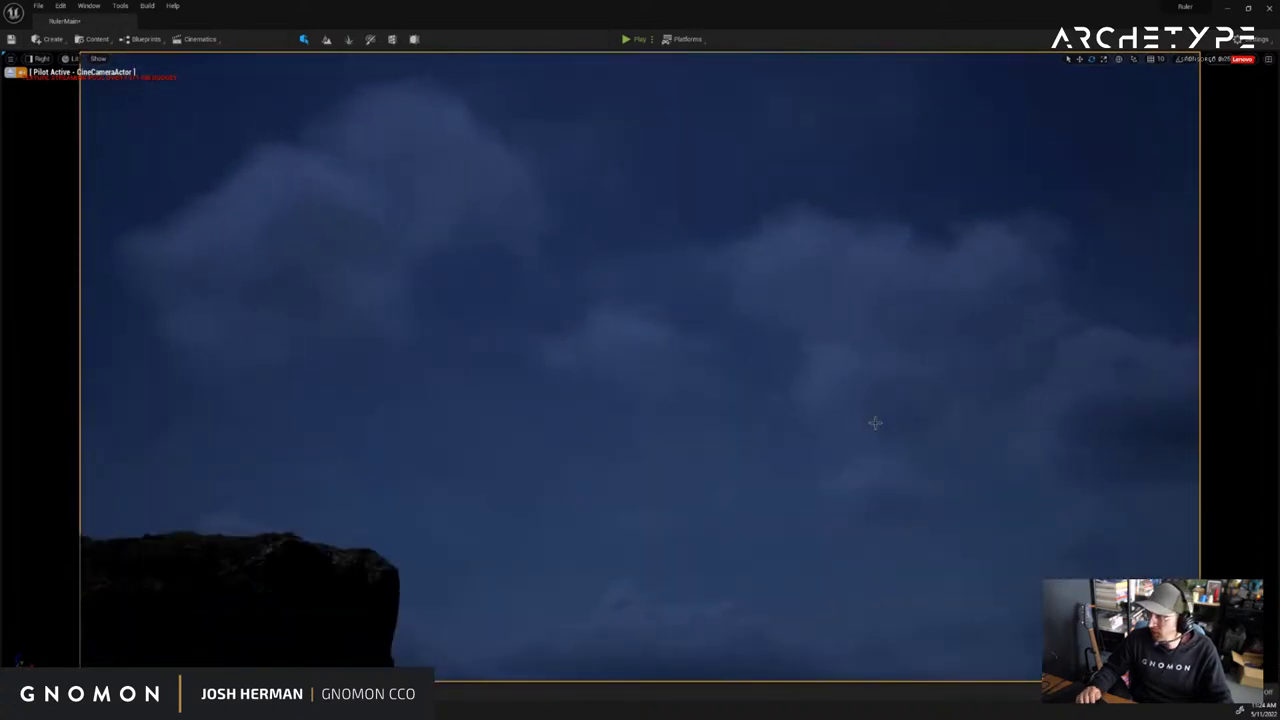
pyautogui.moveTo(875, 422); pyautogui.dragTo(823, 457)
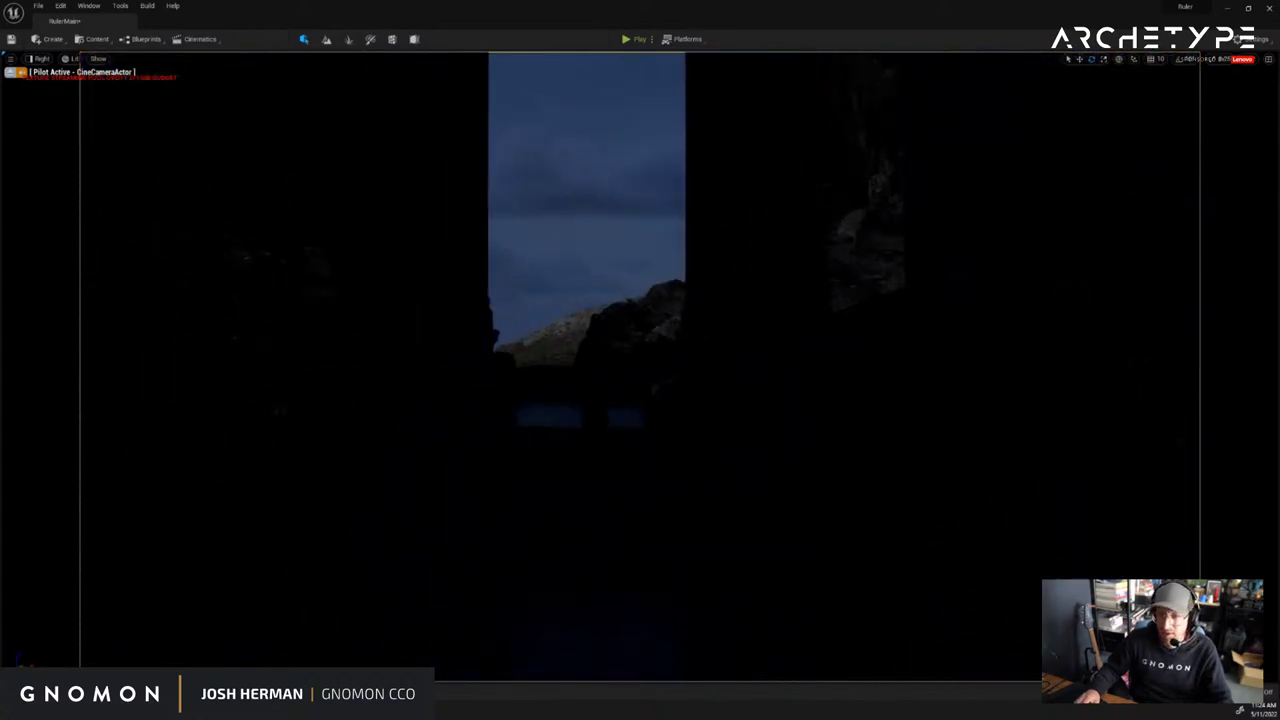
pyautogui.hotkey('ctrl', 'z')
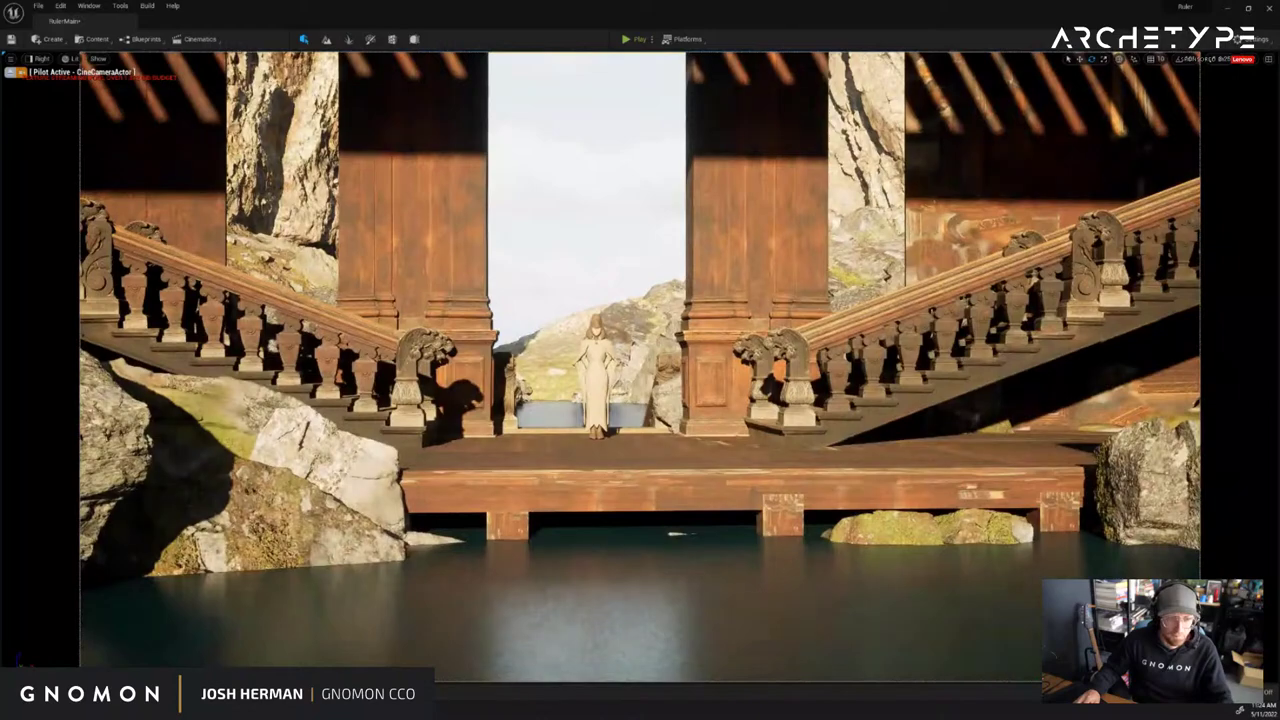
# Rotate the Ultra Dynamic Sky actor so sunlight shines from behind the robed figure through the pavilion's columns
pyautogui.moveTo(1249, 324); pyautogui.dragTo(849, 302)
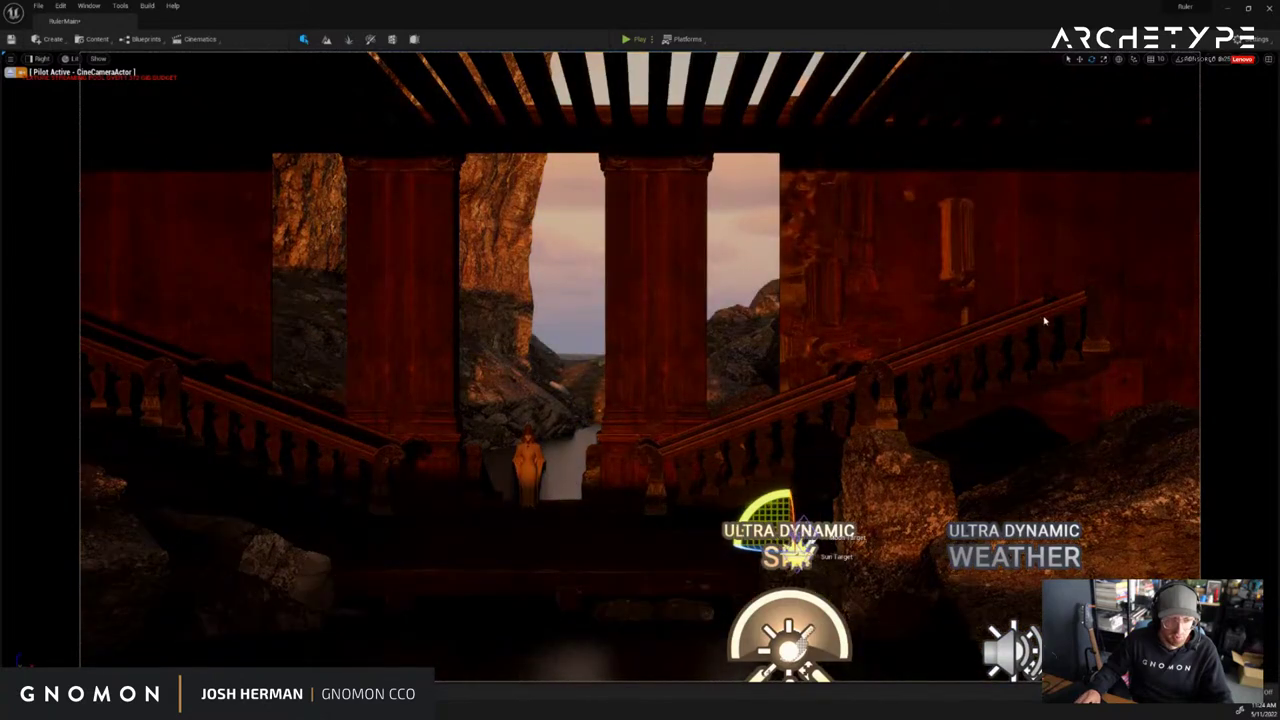
pyautogui.moveTo(1044, 320); pyautogui.dragTo(830, 390)
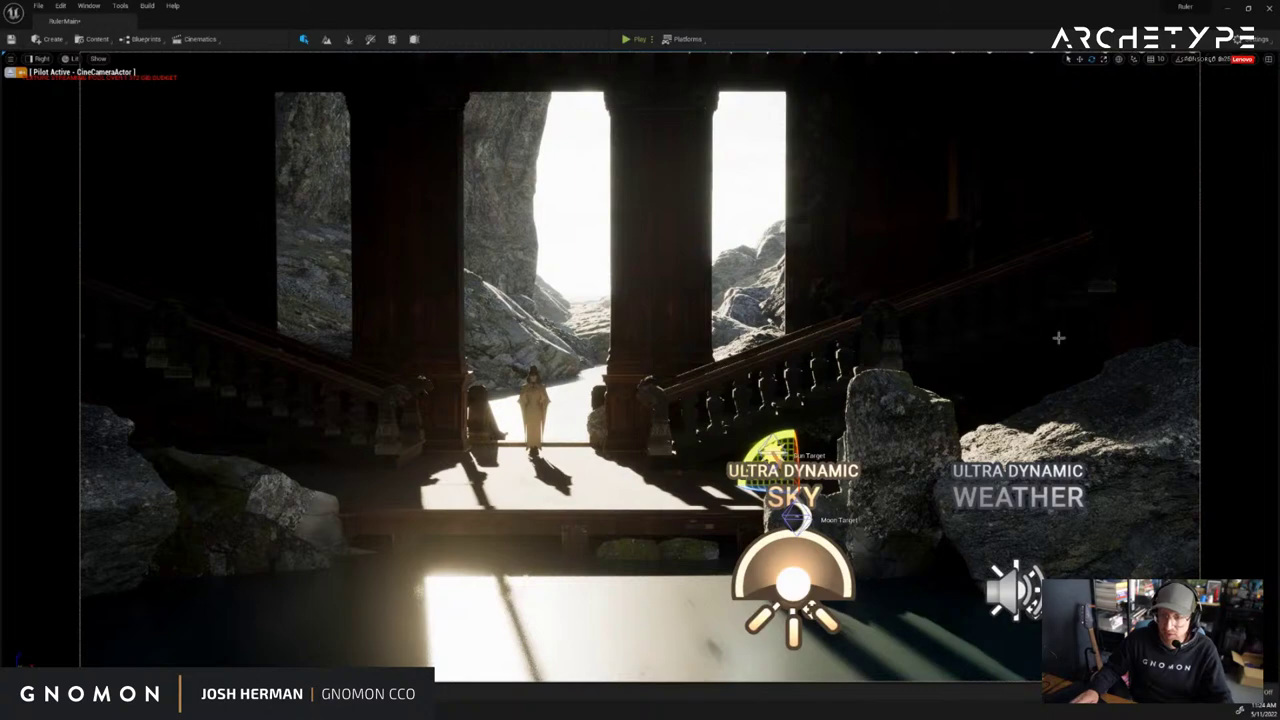
# Try overcast, foggy weather with precipitation on the Ultra Dynamic Weather actor and frame the pavilion from across the water
pyautogui.moveTo(1058, 338); pyautogui.dragTo(952, 330)
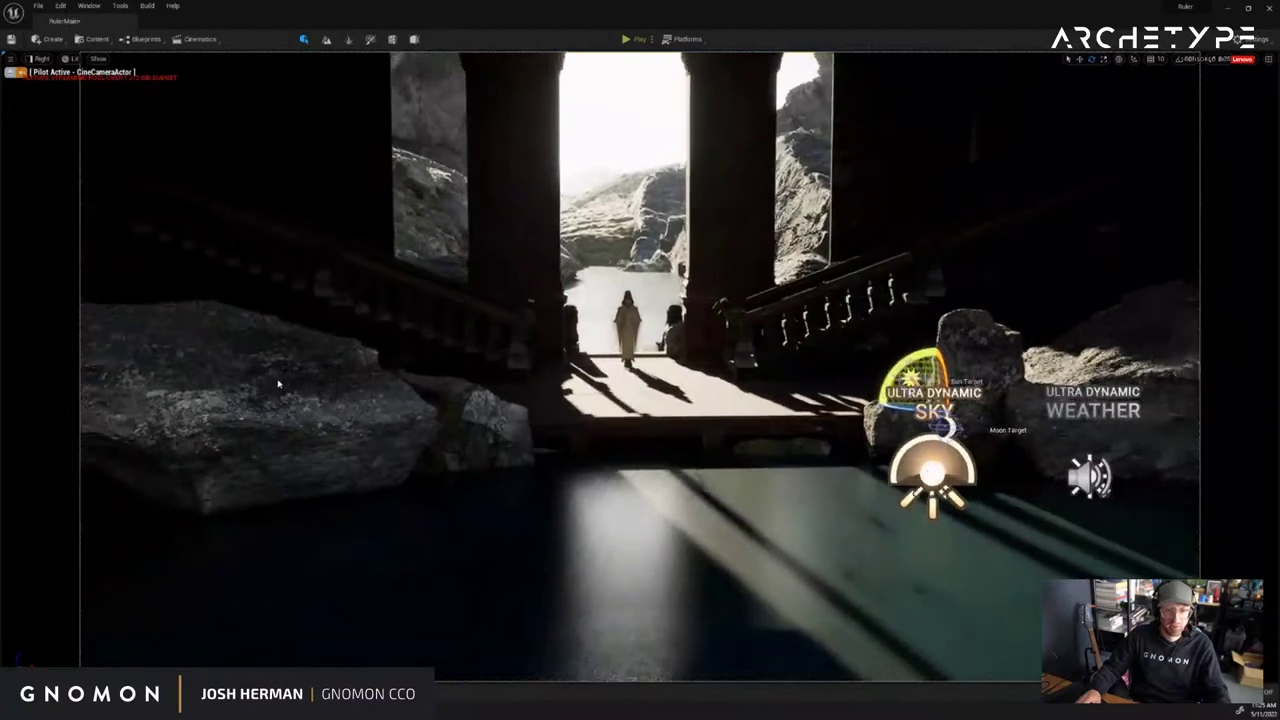
pyautogui.click(1031, 460)
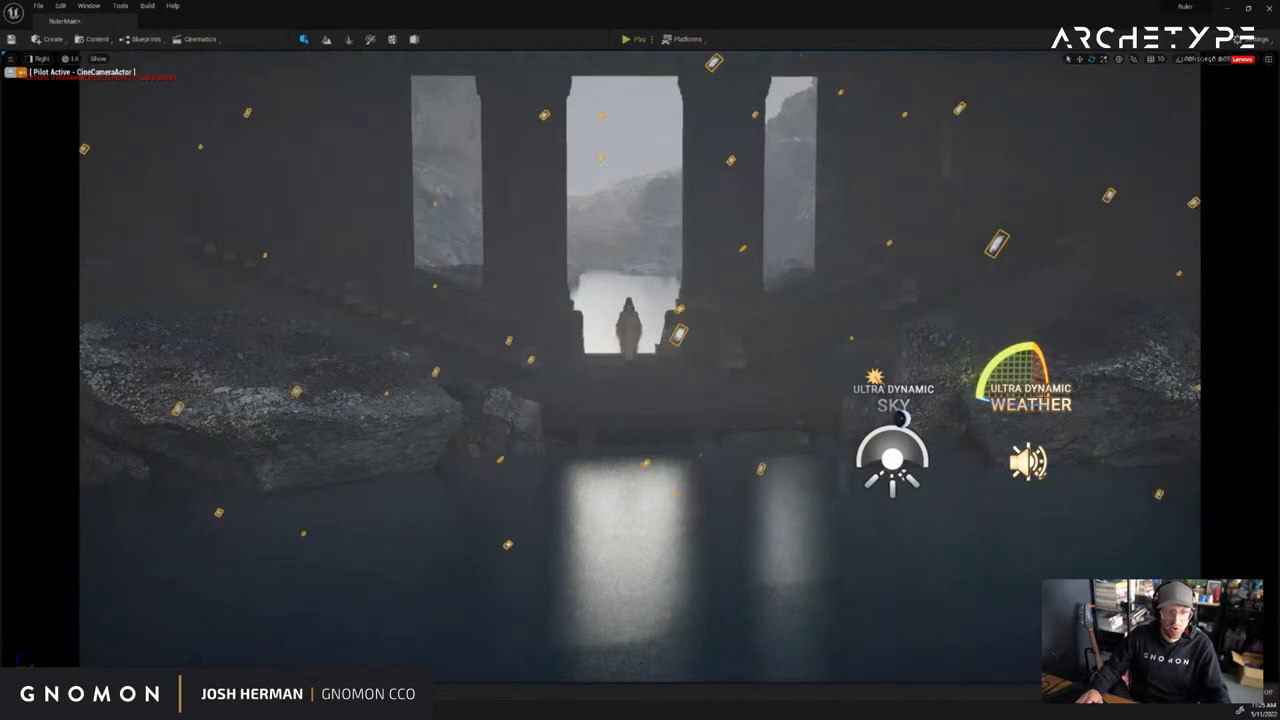
pyautogui.moveTo(834, 405); pyautogui.dragTo(826, 391)
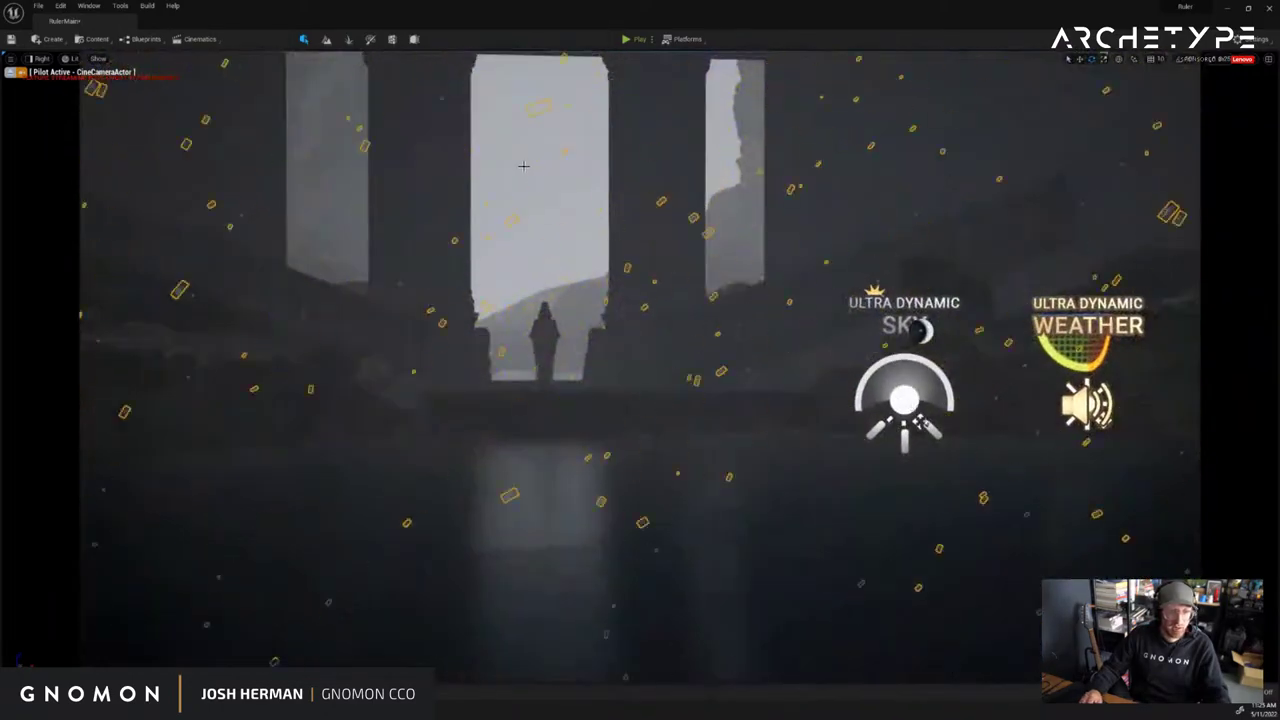
# Preview the foggy weather in play mode twice, ending each session, and inspect the pavilion from outside above the roof
pyautogui.click(630, 39)
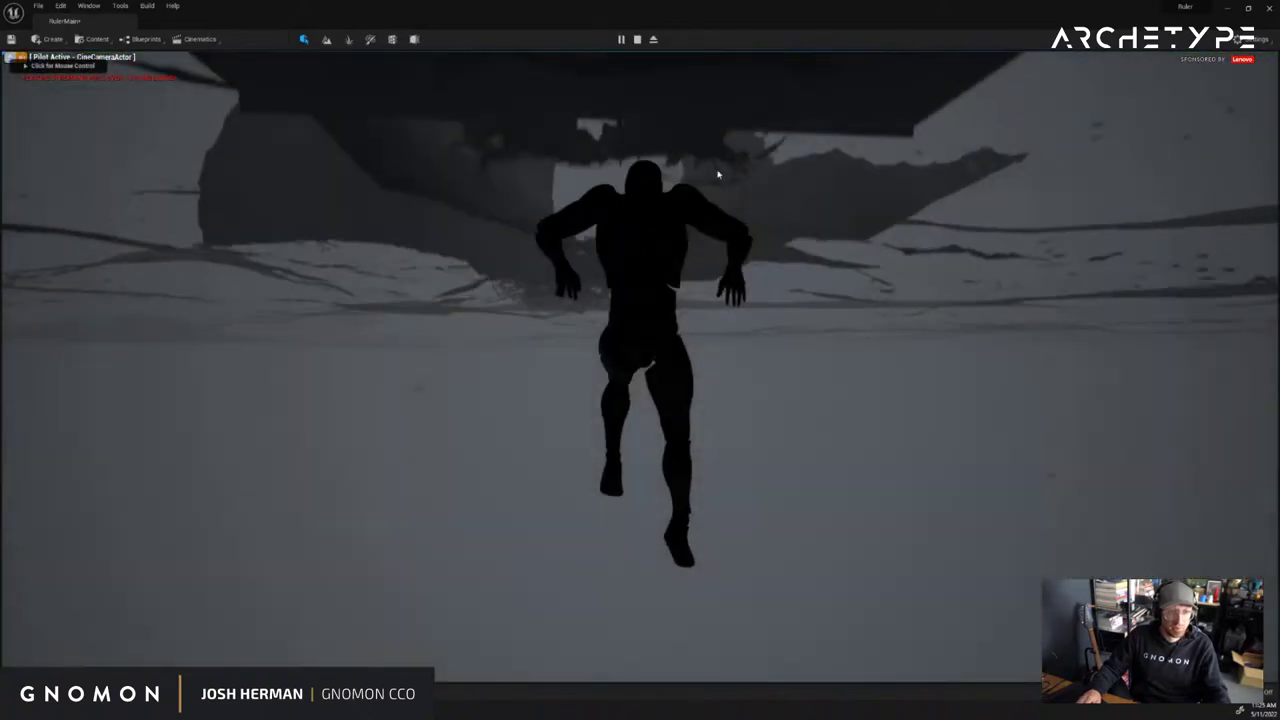
pyautogui.press('Escape')
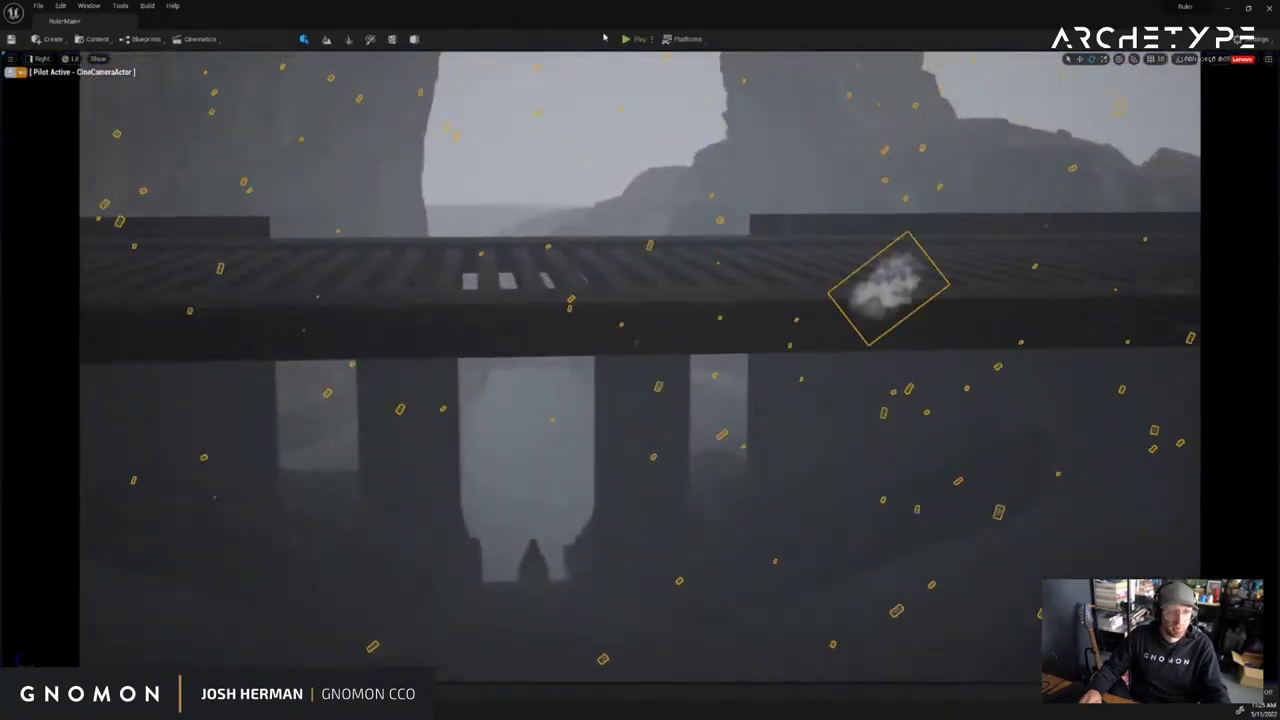
pyautogui.click(630, 39)
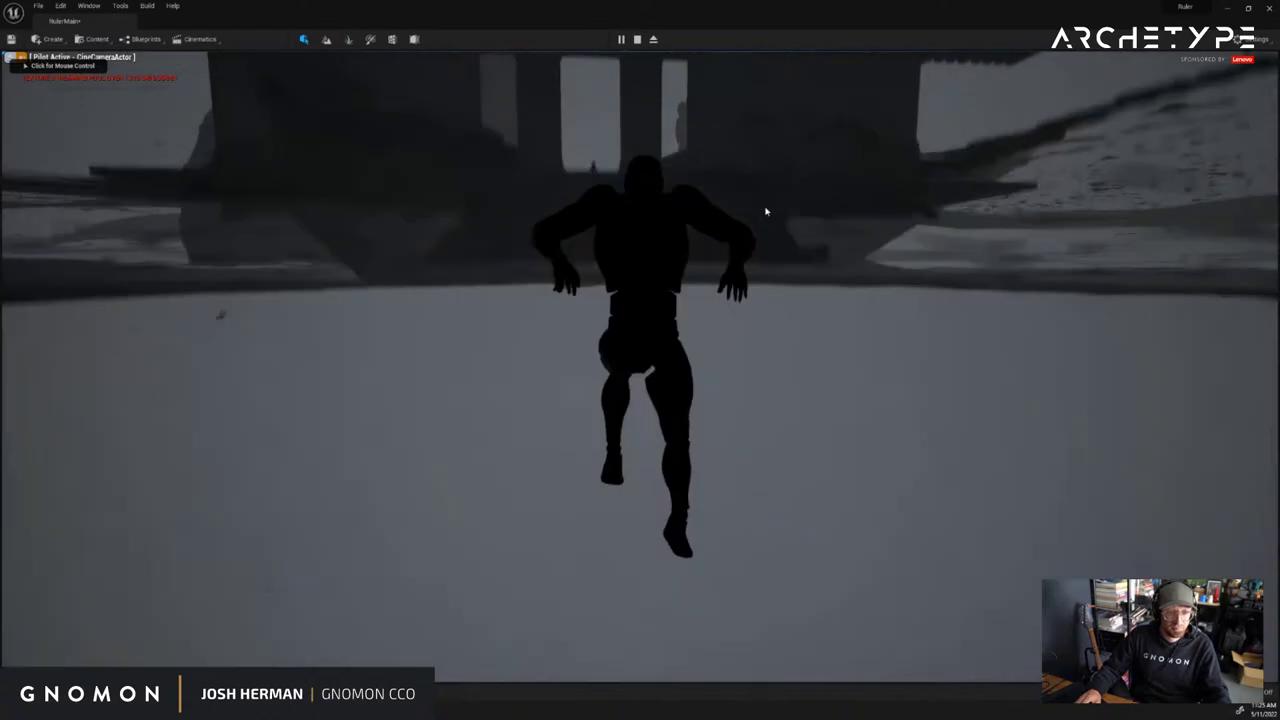
pyautogui.press('Escape')
pyautogui.moveTo(733, 187); pyautogui.dragTo(709, 178)
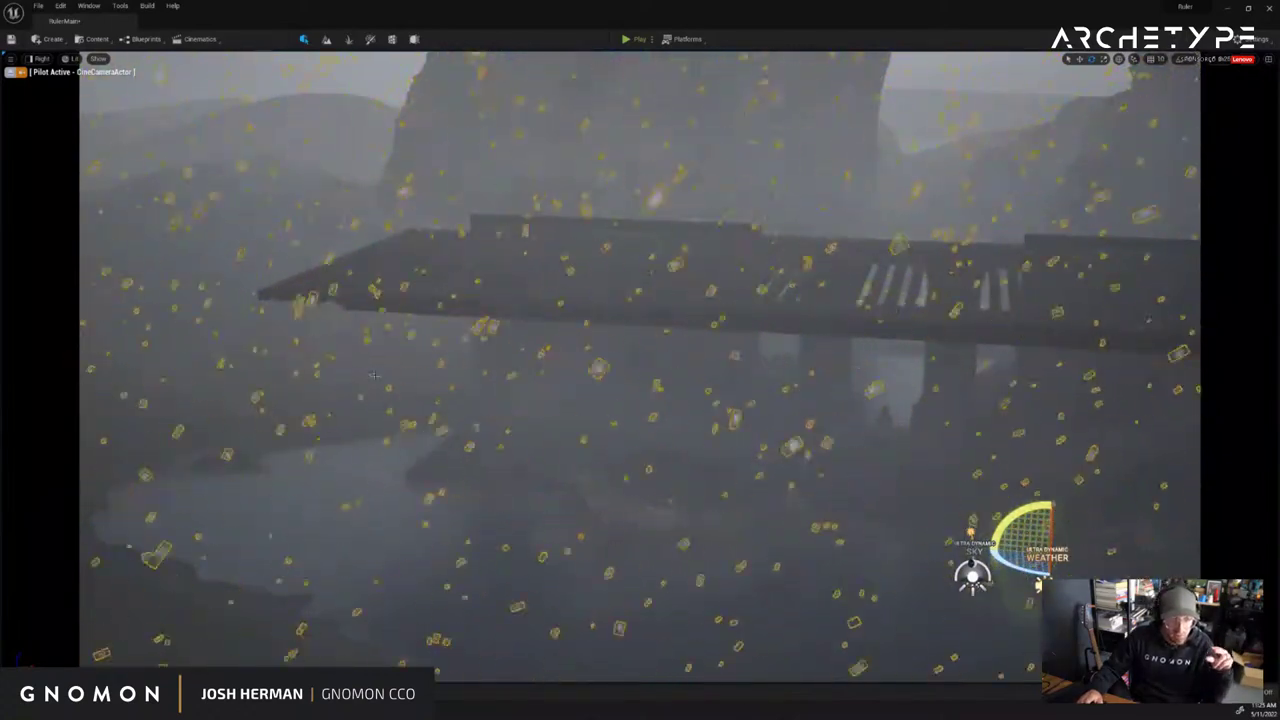
pyautogui.moveTo(516, 366); pyautogui.dragTo(517, 365)
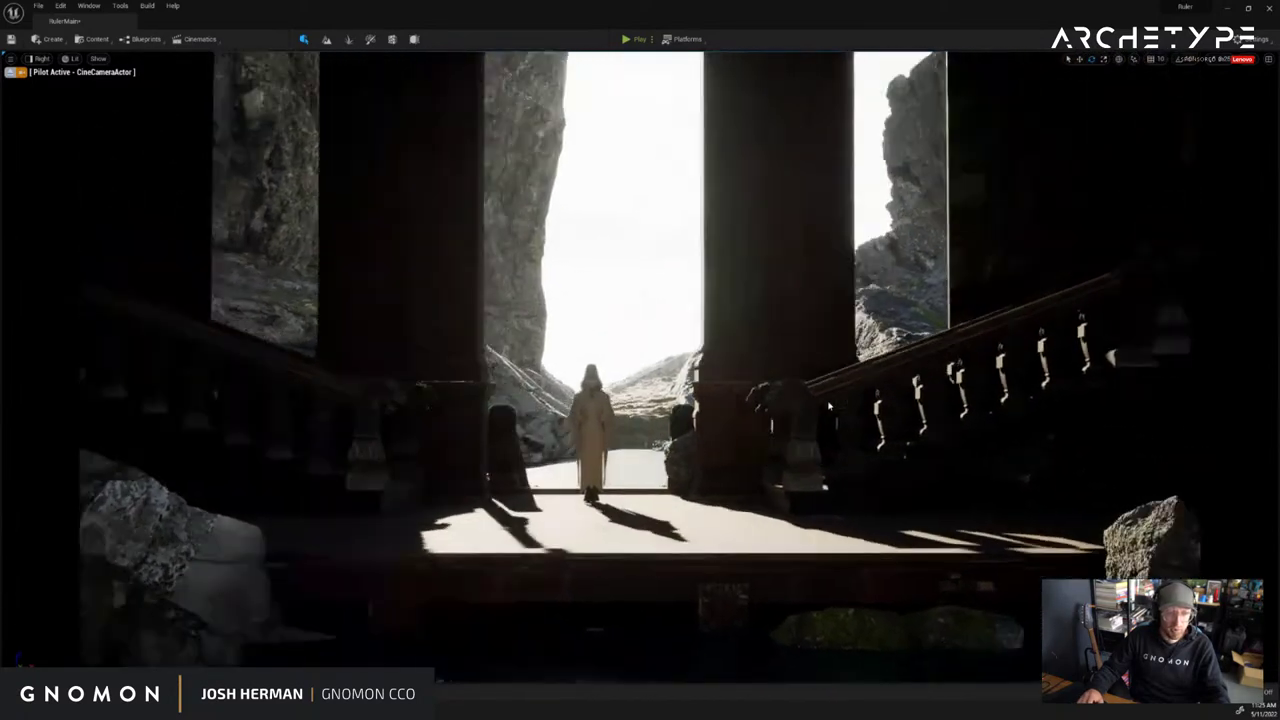
# Switch to the browser and check the render in progress in the Disco Diffusion notebook's Diffuse section
pyautogui.click(1230, 9)
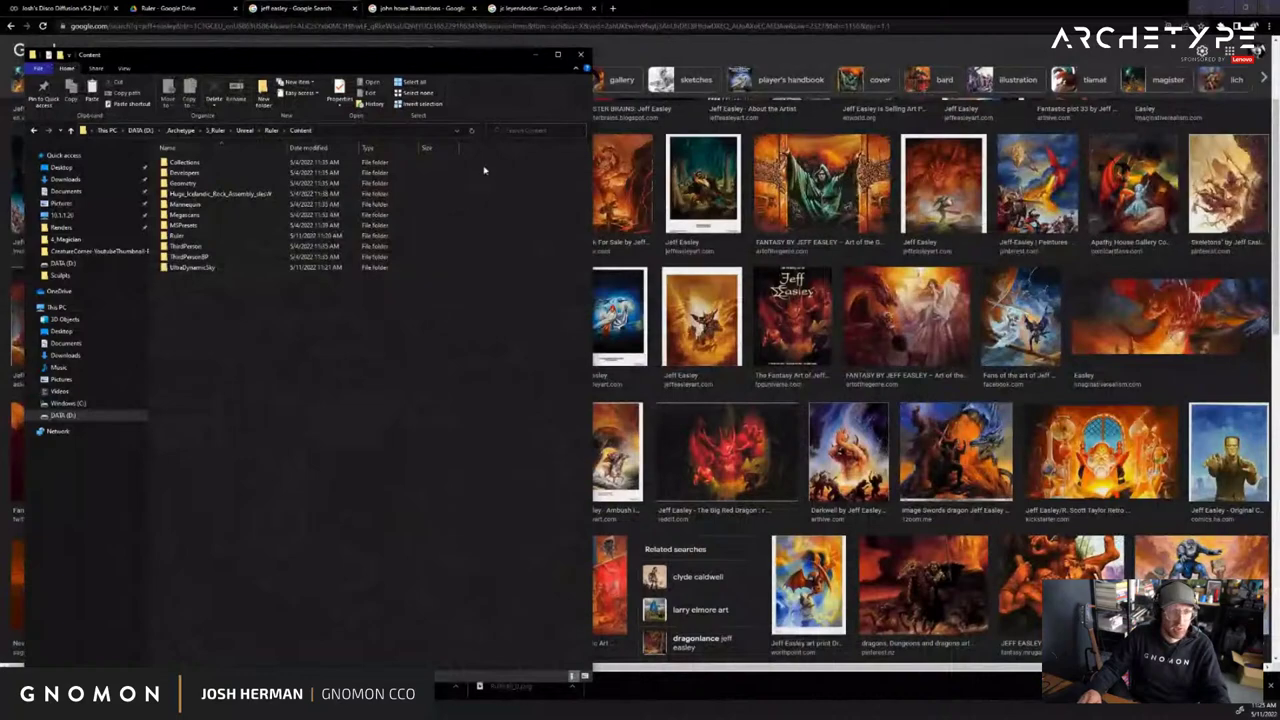
pyautogui.click(316, 8)
pyautogui.click(168, 8)
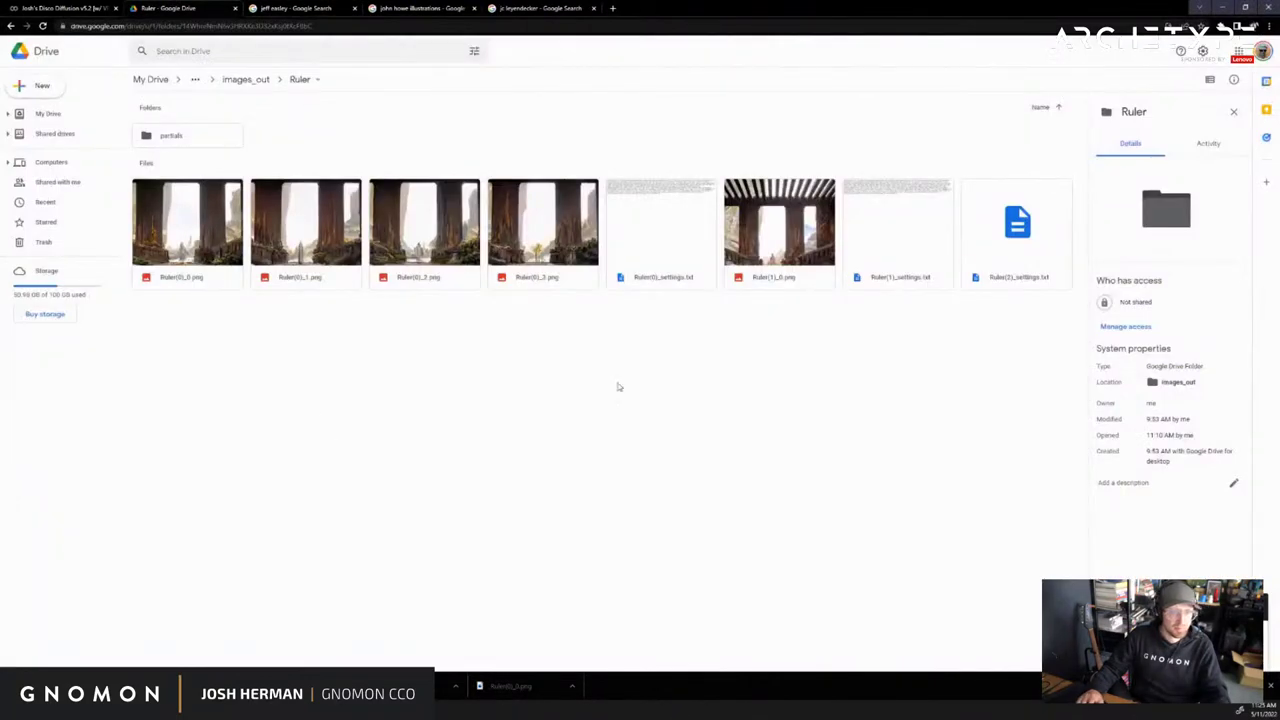
pyautogui.click(103, 7)
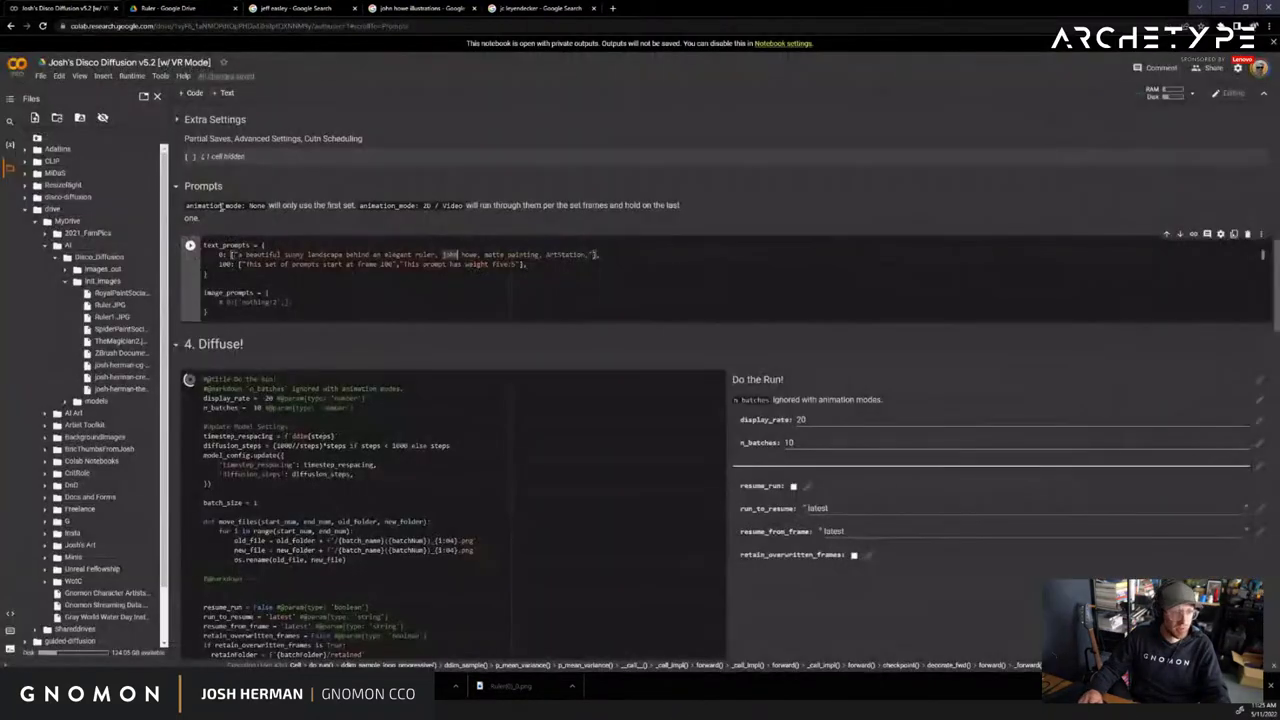
pyautogui.scroll(-15, 640, 360)
pyautogui.scroll(2, 491, 375)
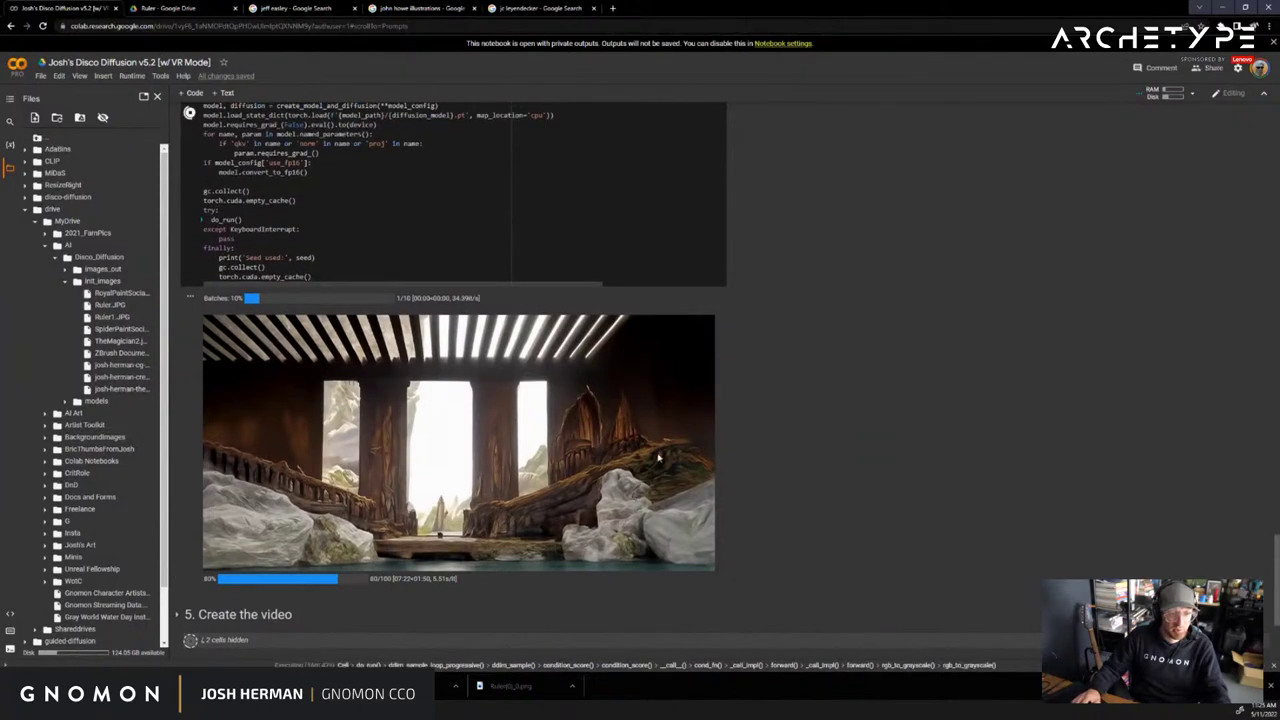
pyautogui.click(906, 432)
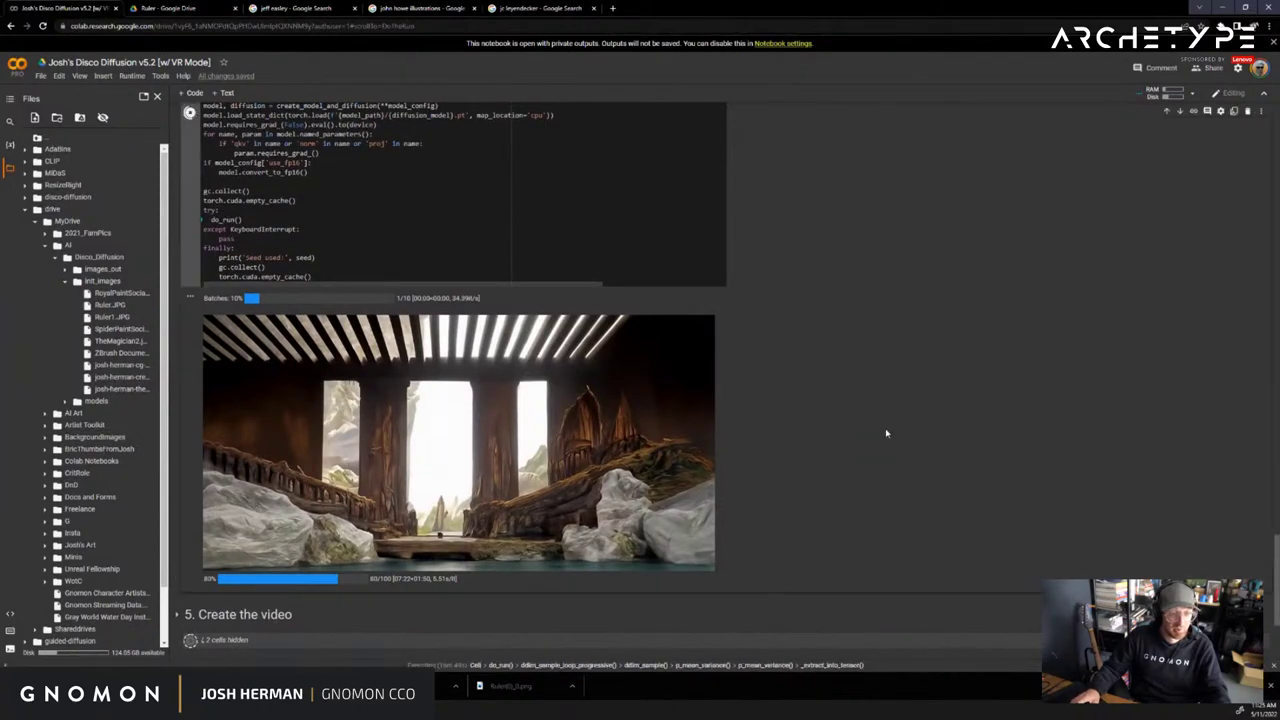
pyautogui.scroll(1, 886, 433)
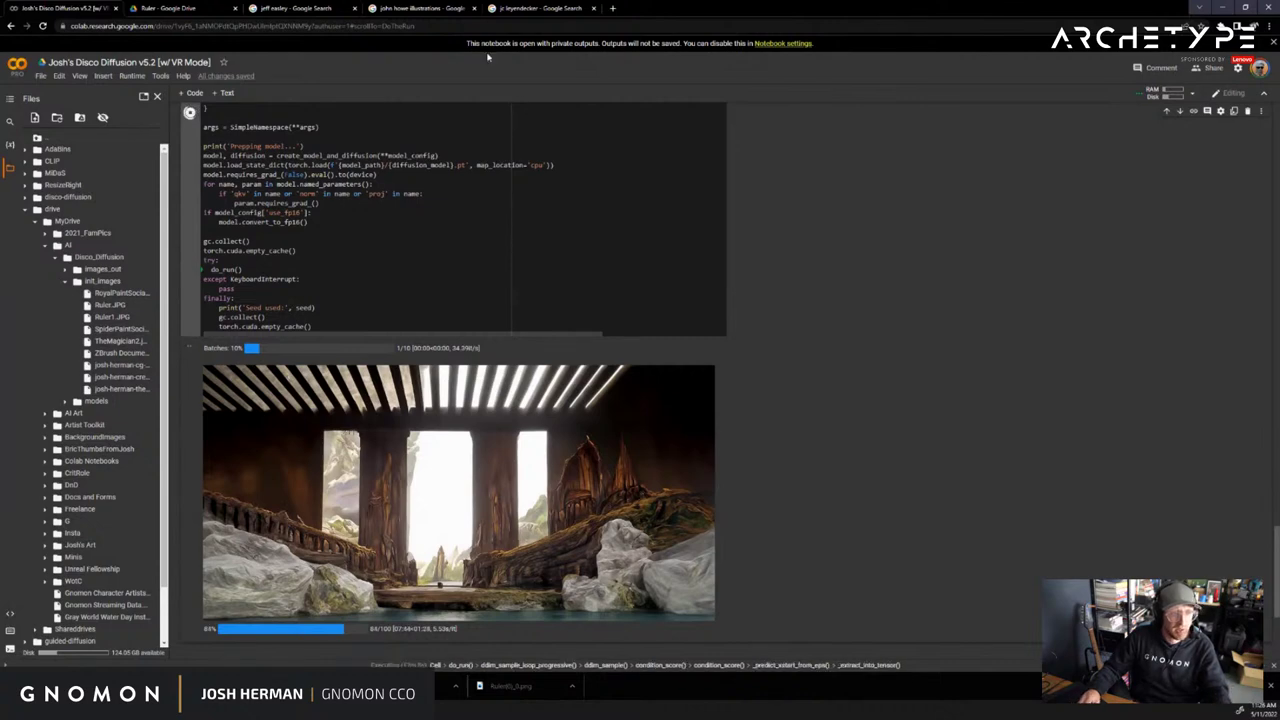
# Open the Ruler output's partials folder in Google Drive and compare Ruler(2)_0001-73%.png with its earlier 49% and 25% stages
pyautogui.click(170, 8)
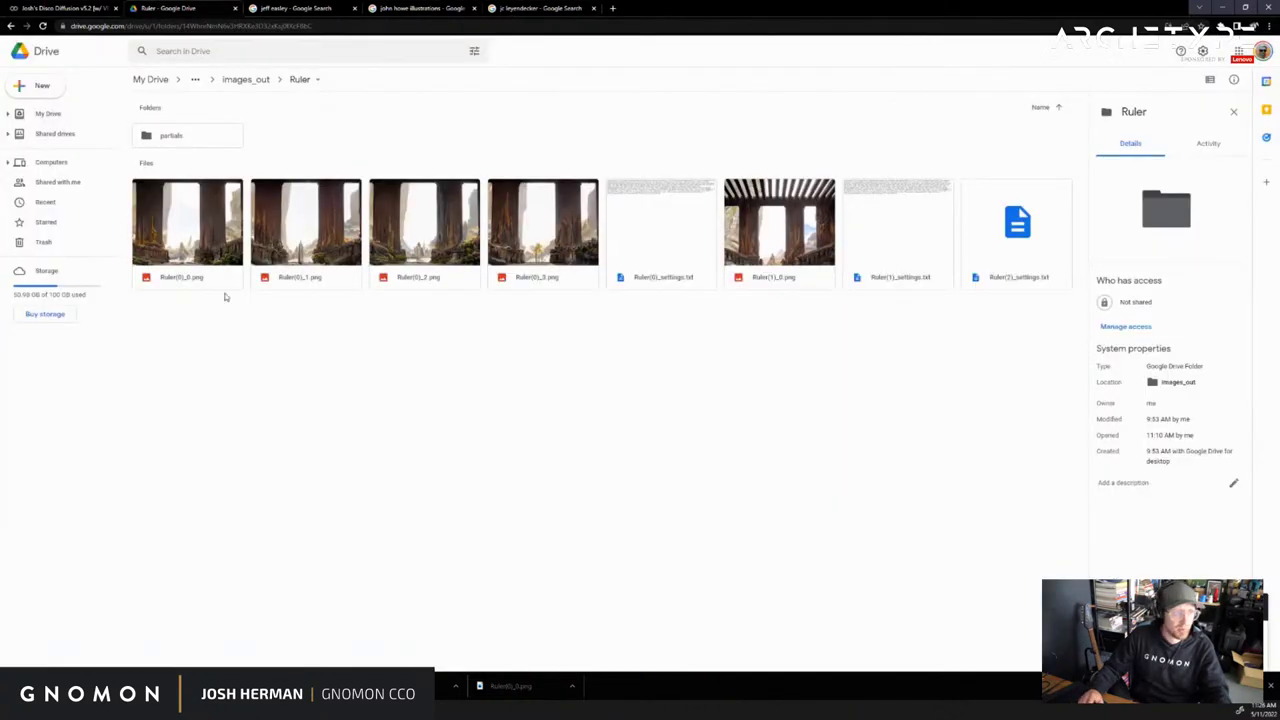
pyautogui.doubleClick(172, 136)
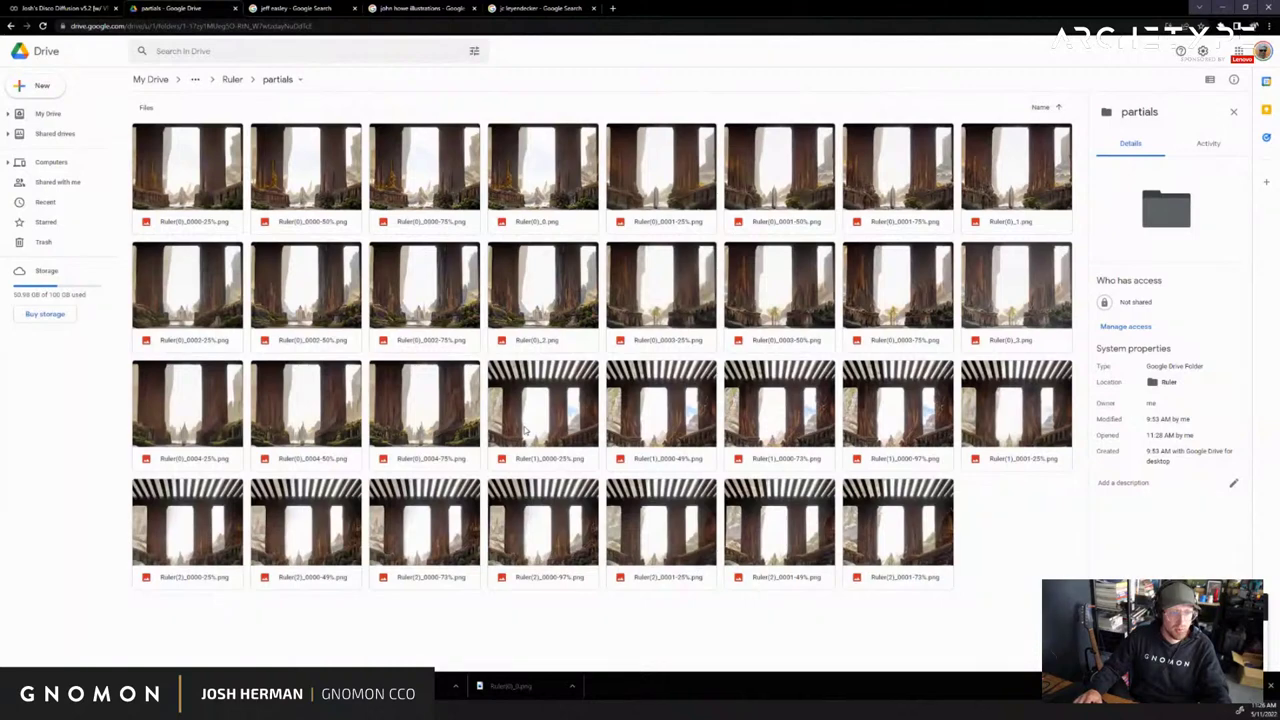
pyautogui.doubleClick(904, 527)
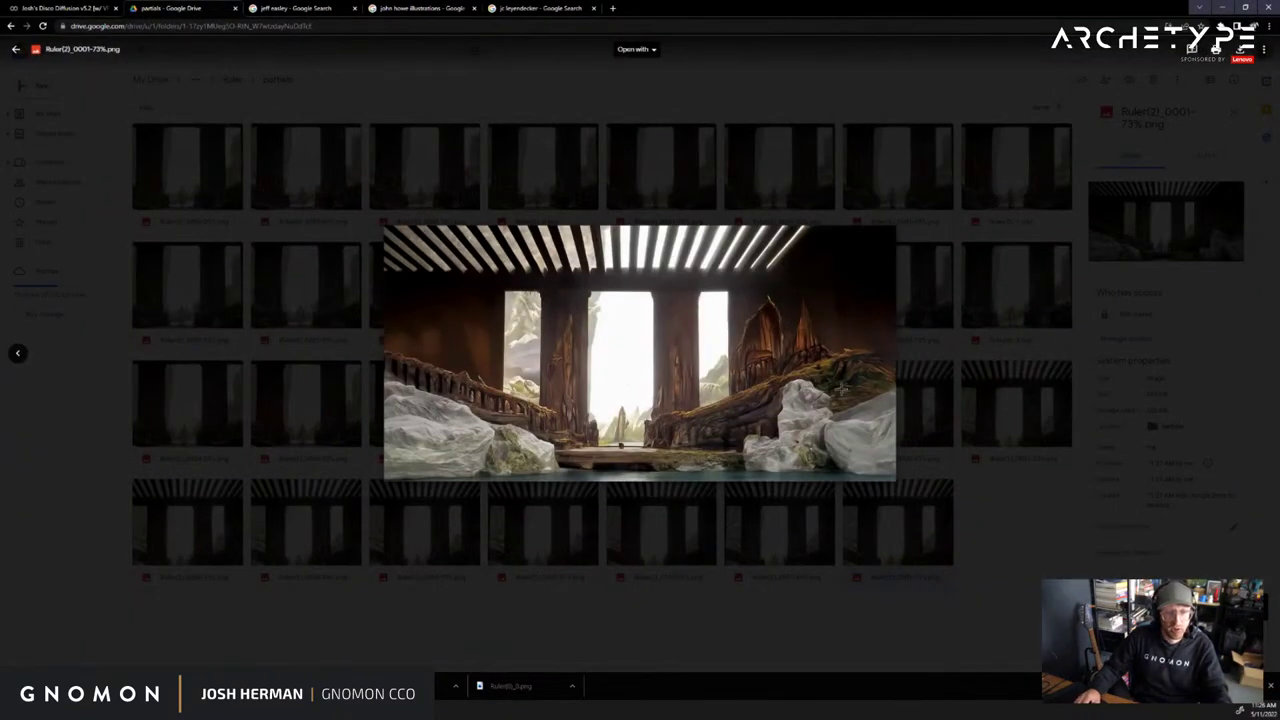
pyautogui.press('Left')
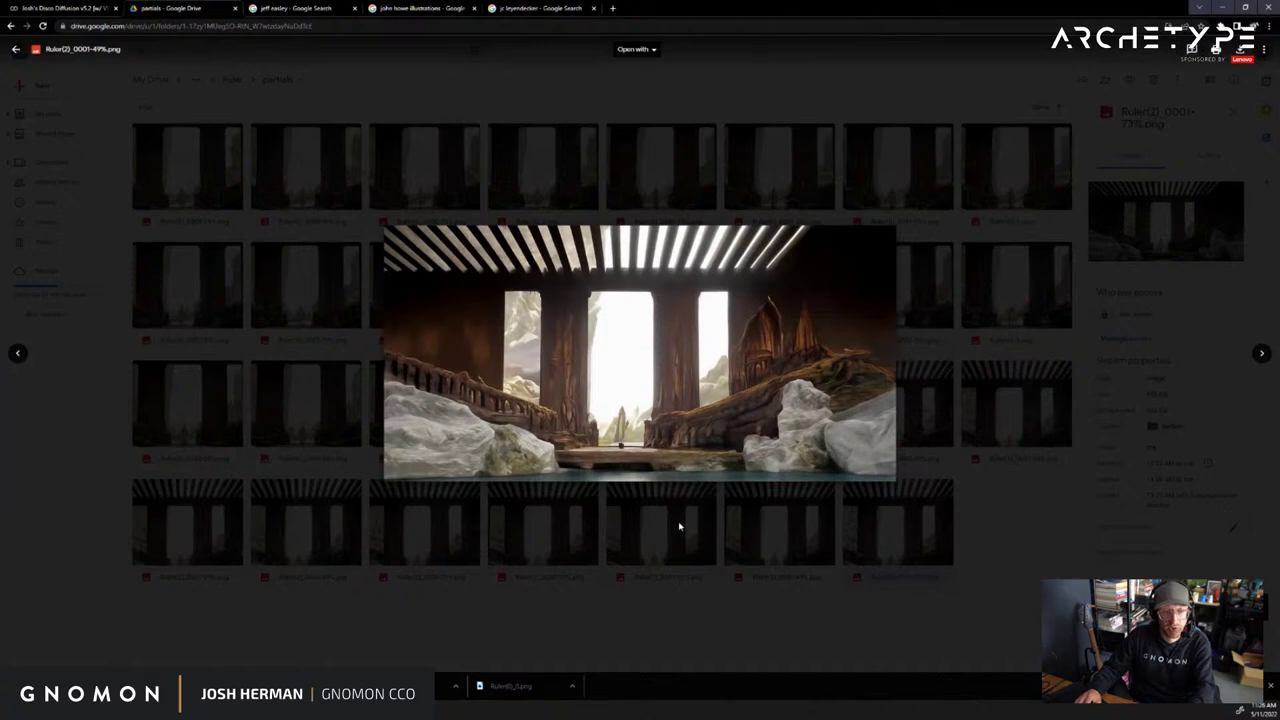
pyautogui.press('Left')
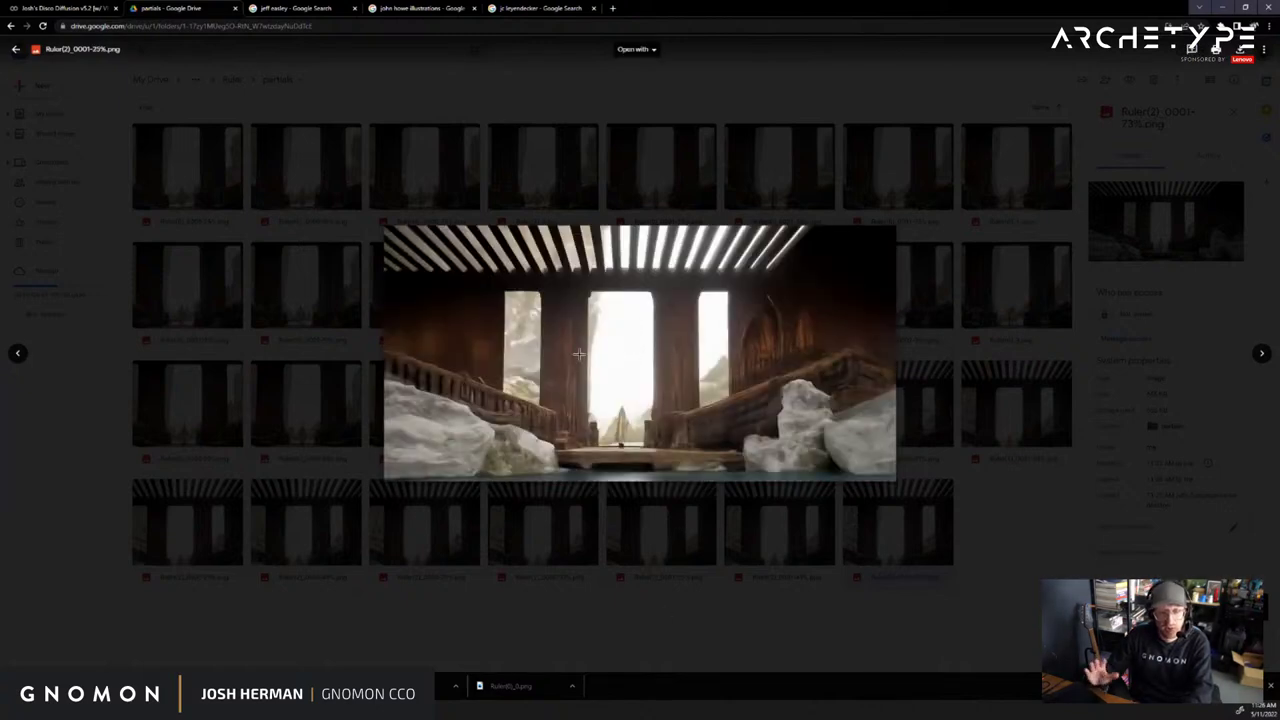
pyautogui.press('Right')
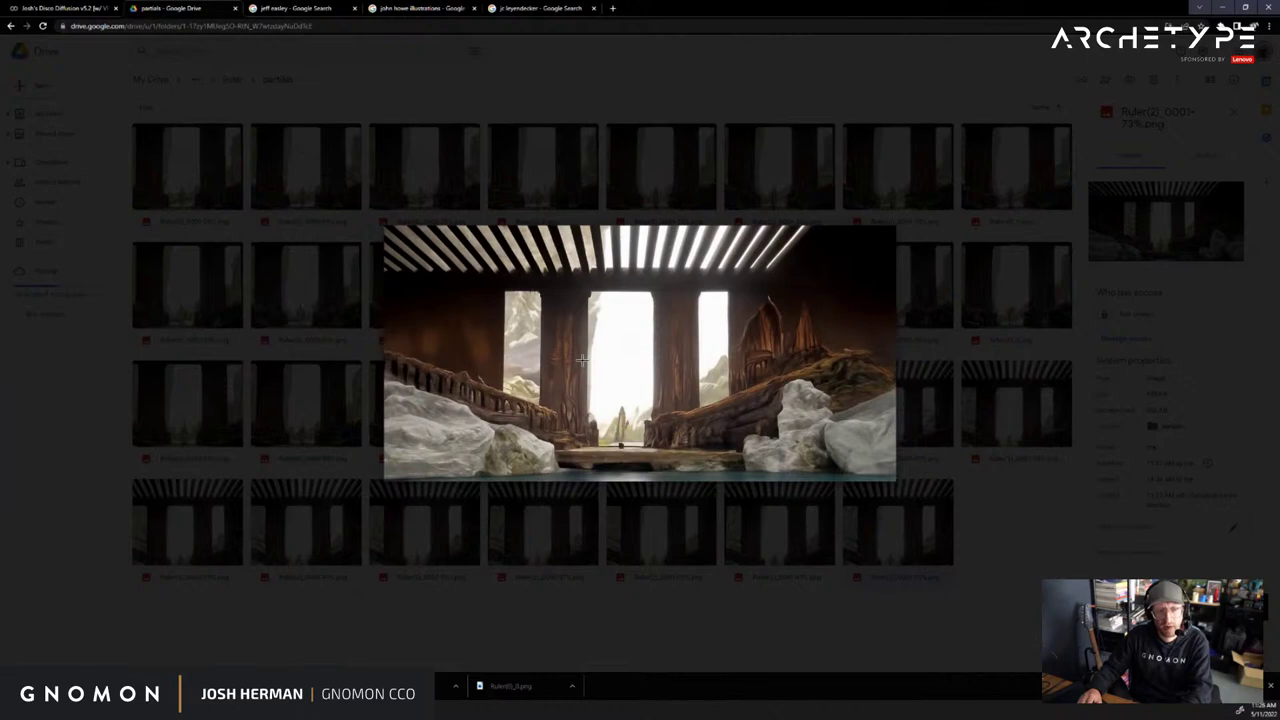
pyautogui.press('Left')
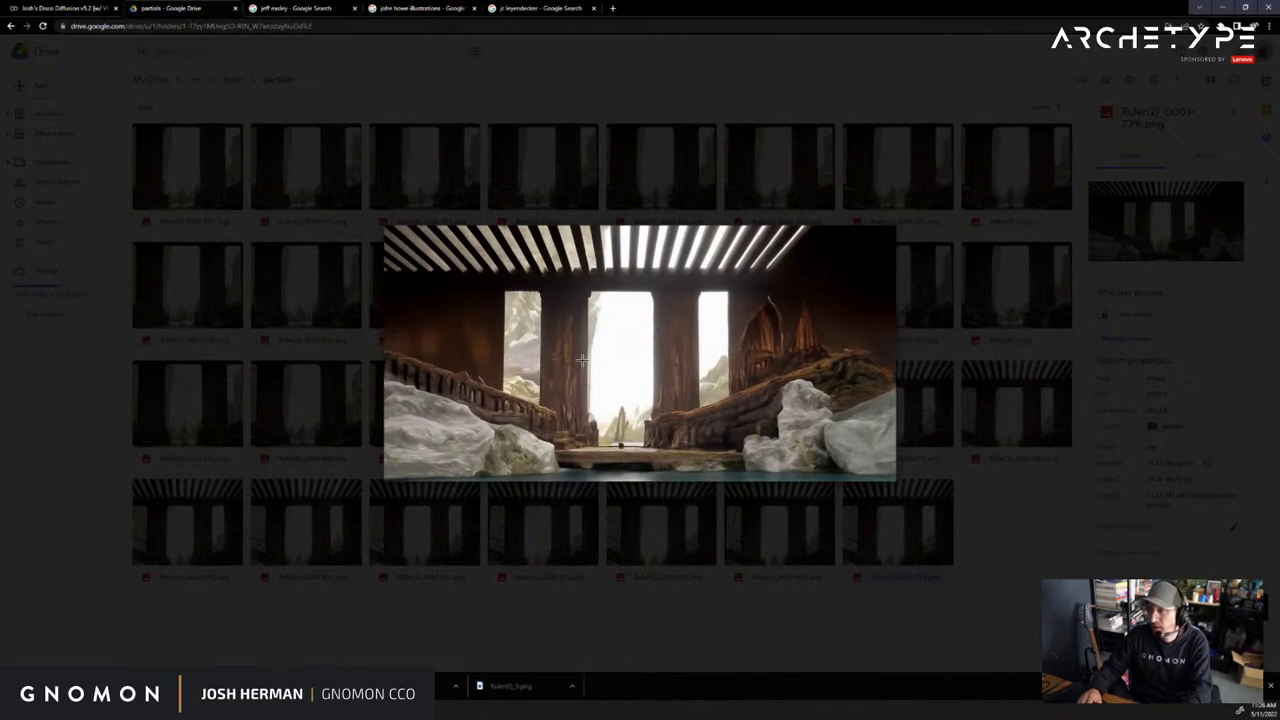
pyautogui.press('Escape')
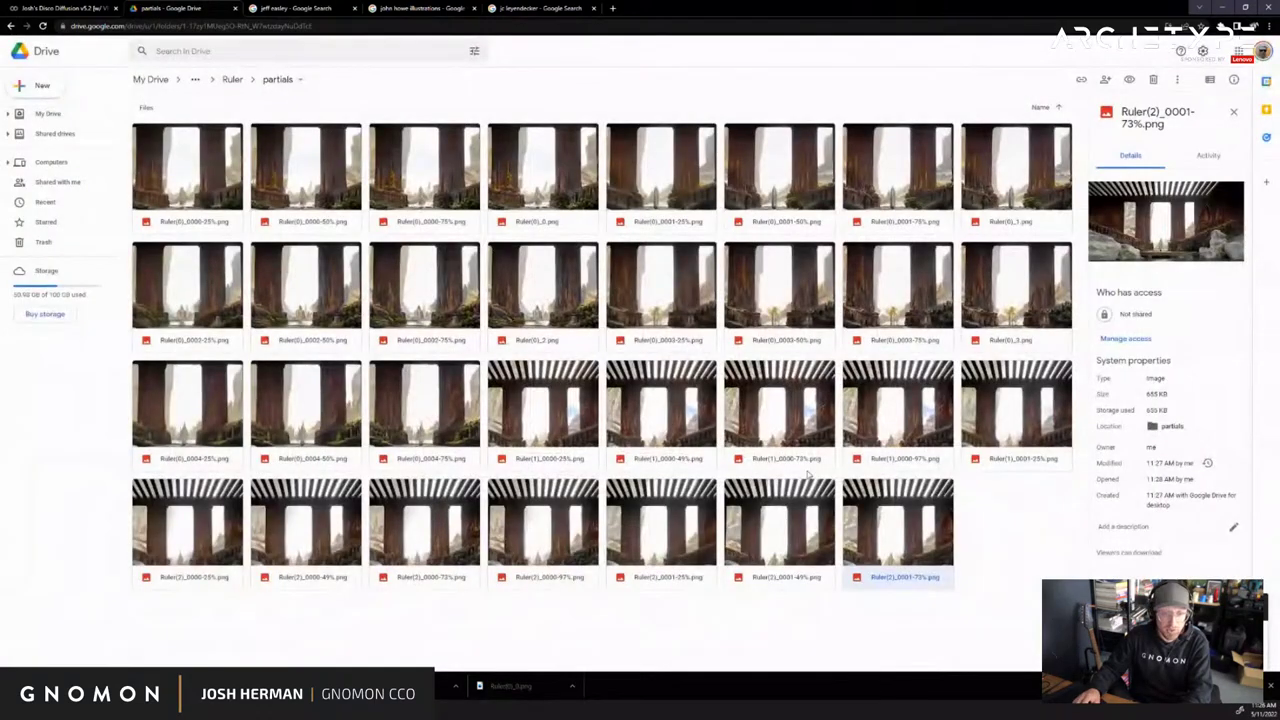
# Browse the partial renders from Ruler(1)_0000-25%.png onward in the preview and close it
pyautogui.doubleClick(553, 406)
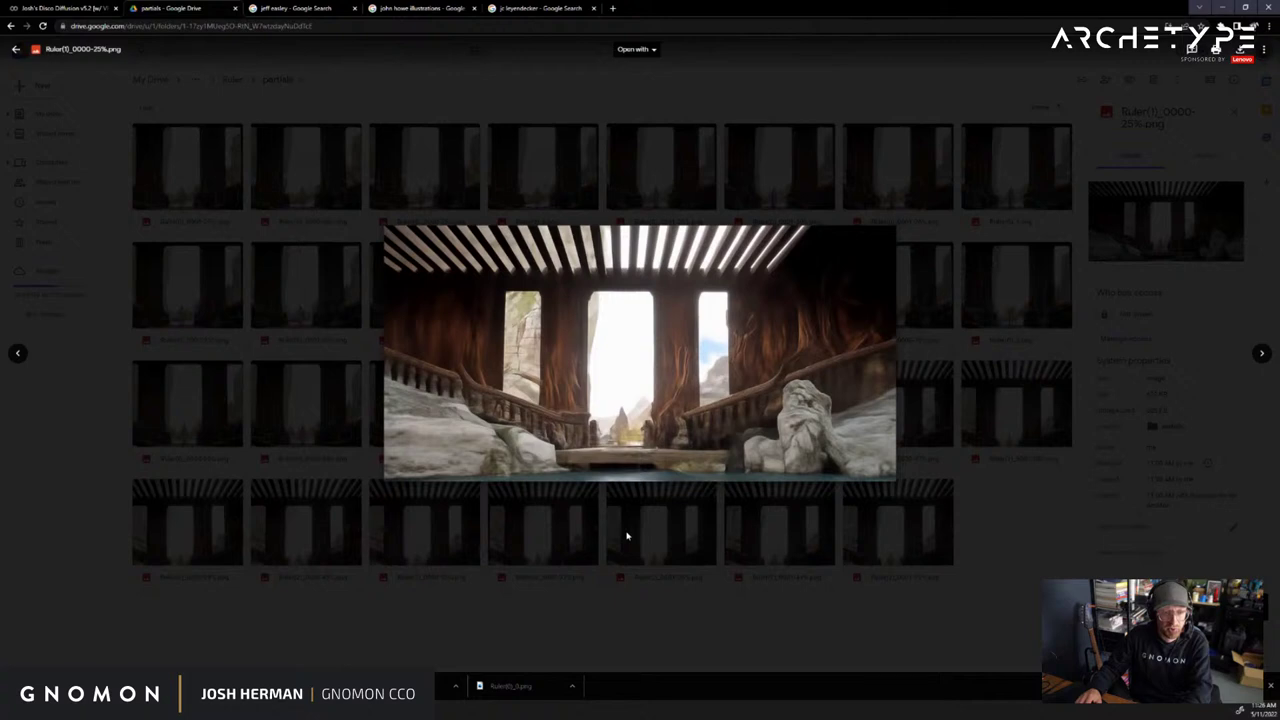
pyautogui.press('Right')
pyautogui.press('Right')
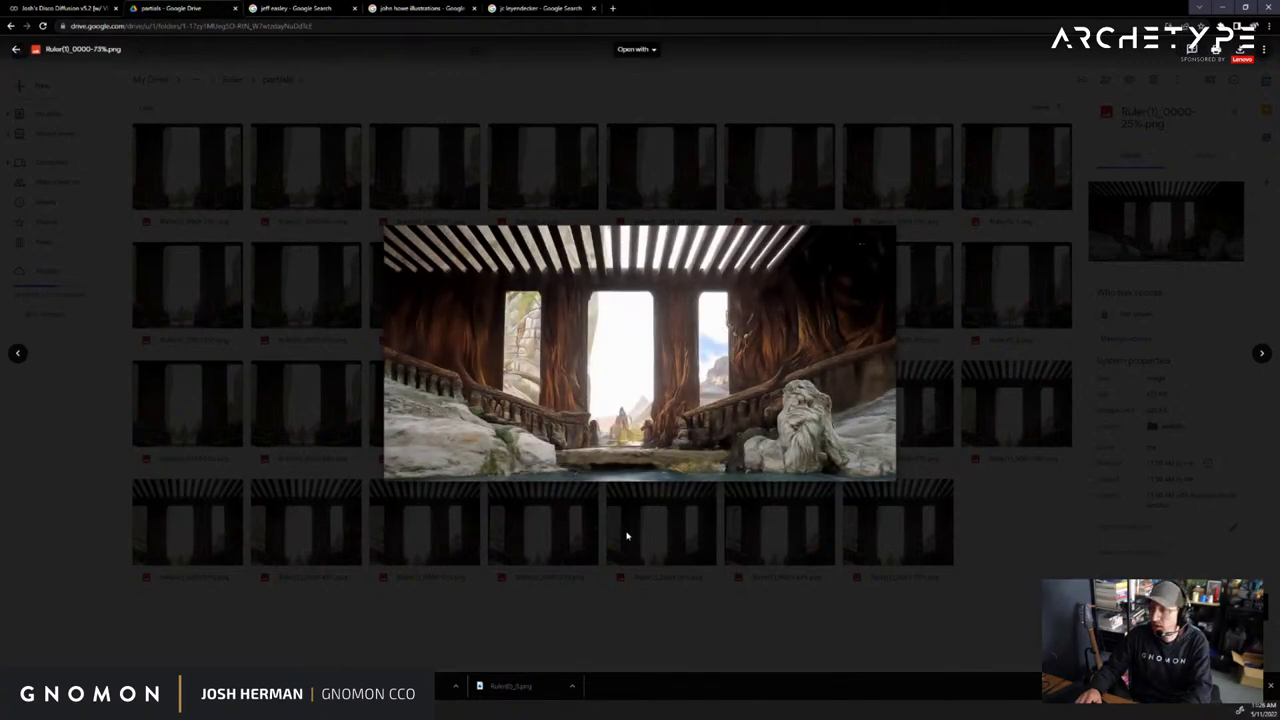
pyautogui.press('Right')
pyautogui.press('Right')
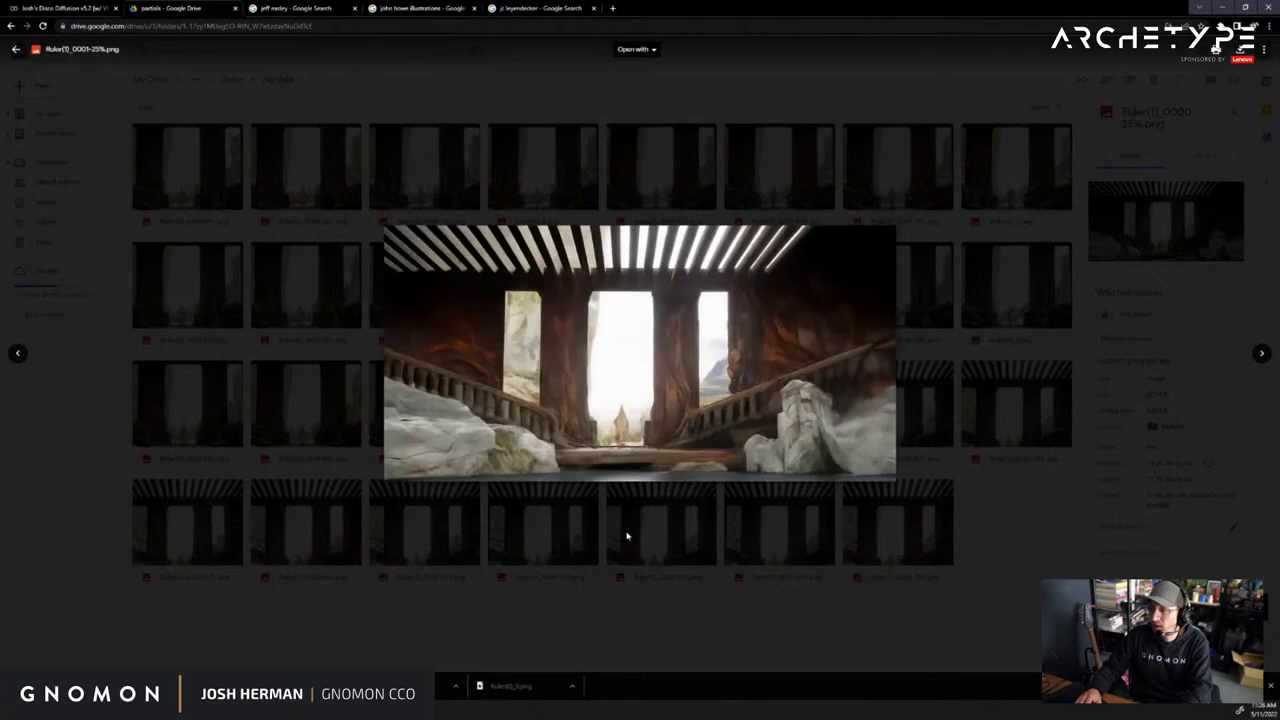
pyautogui.press('Escape')
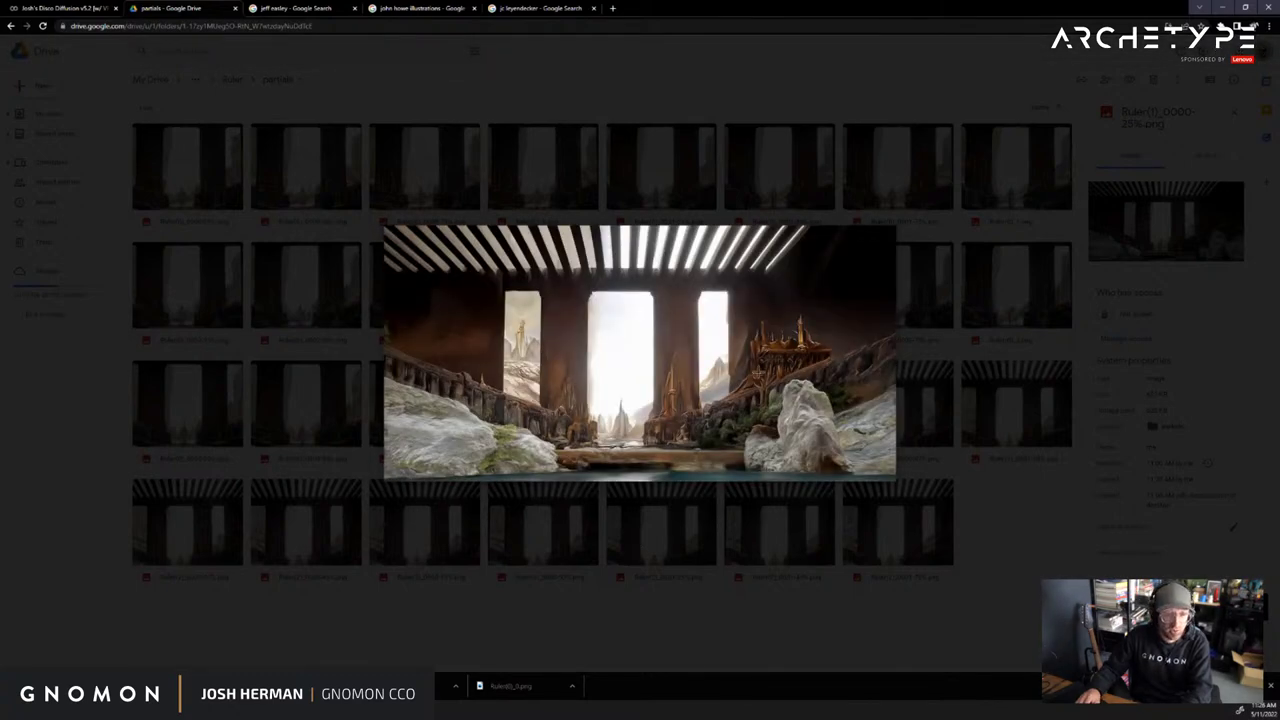
pyautogui.press('Right')
pyautogui.press('Right')
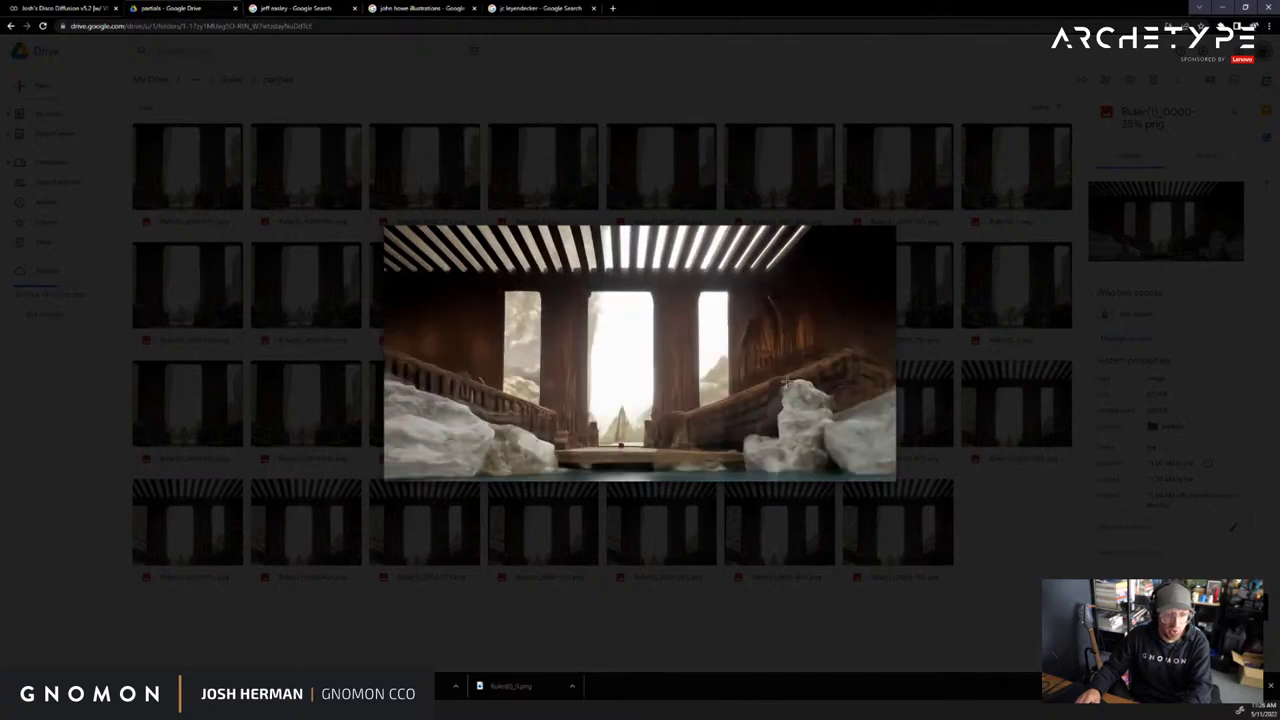
pyautogui.press('Escape')
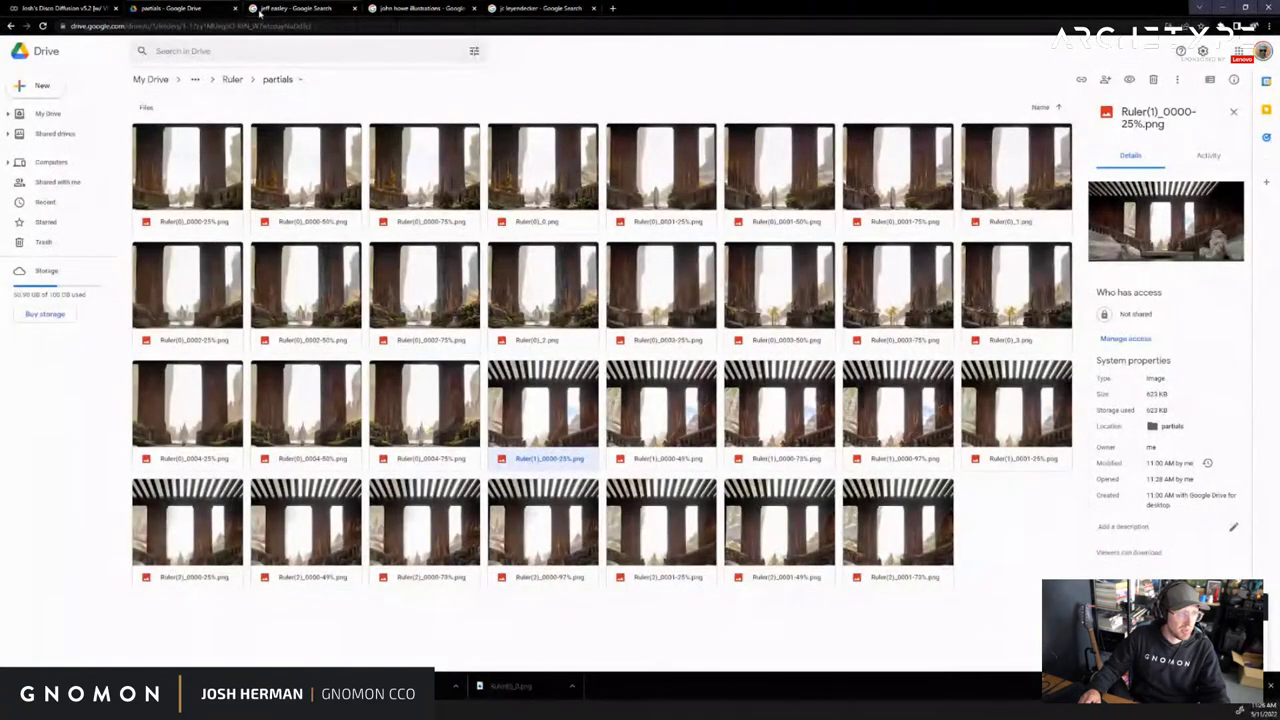
# Return to the Disco Diffusion notebook and restart its runtime to stop the current run
pyautogui.click(262, 8)
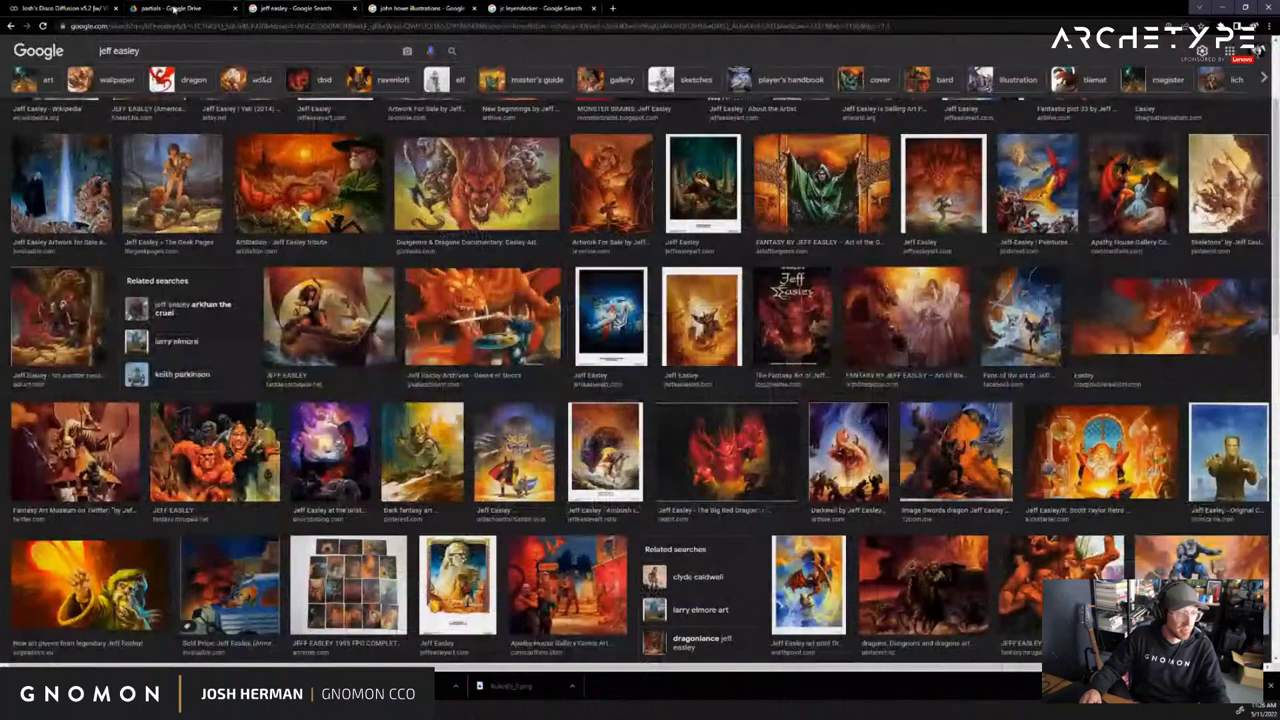
pyautogui.click(170, 8)
pyautogui.click(75, 7)
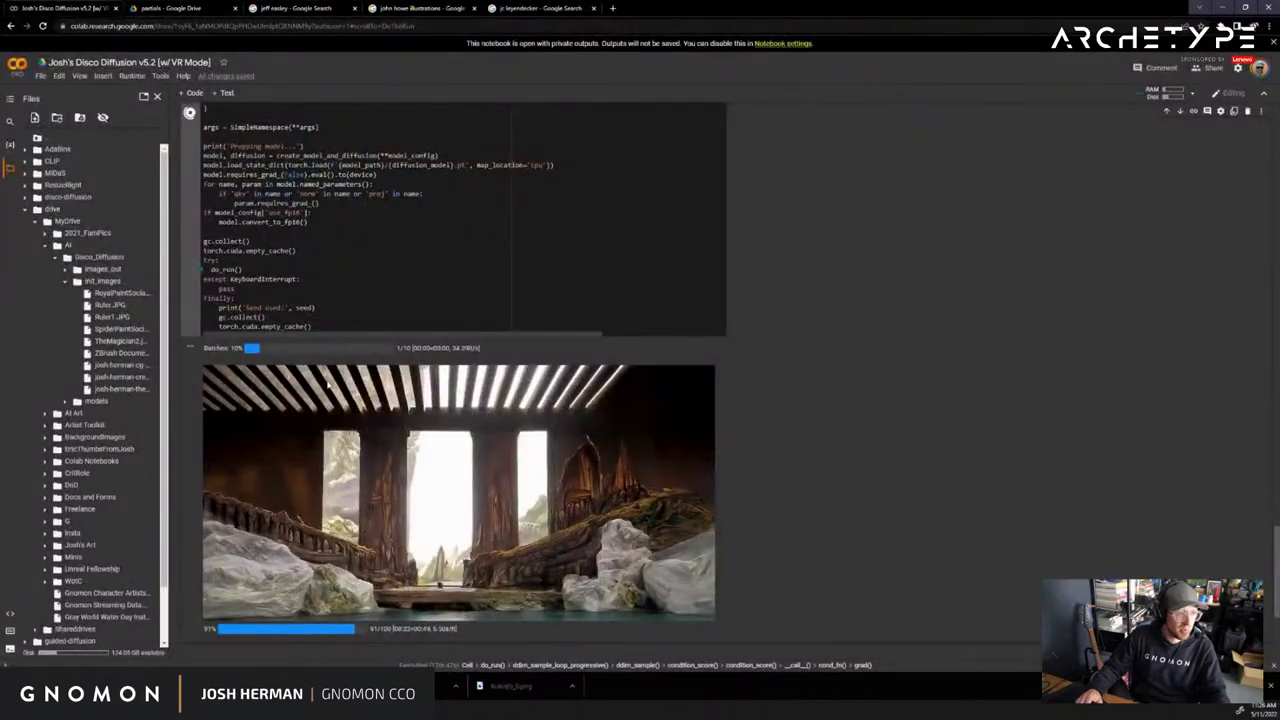
pyautogui.scroll(3, 450, 400)
pyautogui.click(131, 76)
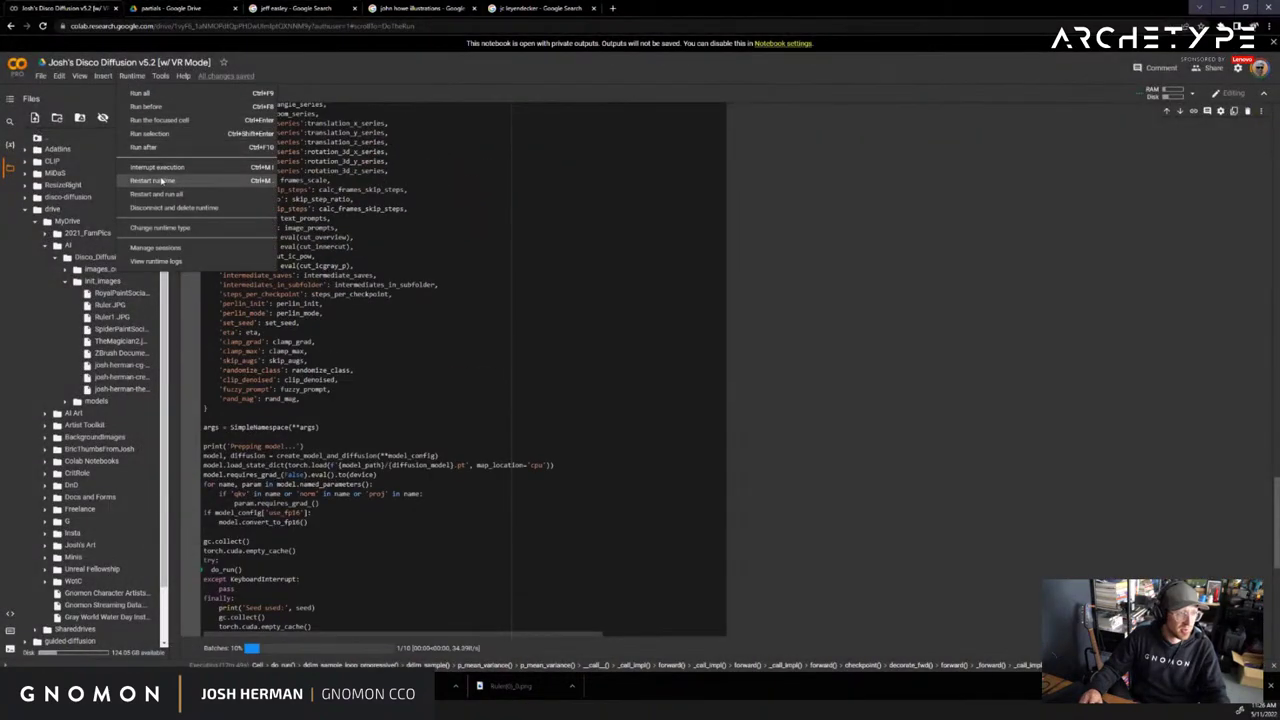
pyautogui.click(155, 180)
pyautogui.click(779, 381)
# Replace John Howe with Caravaggio in the notebook's first text prompt and run the cells to start a new diffusion
pyautogui.scroll(5, 840, 497)
pyautogui.scroll(10, 840, 497)
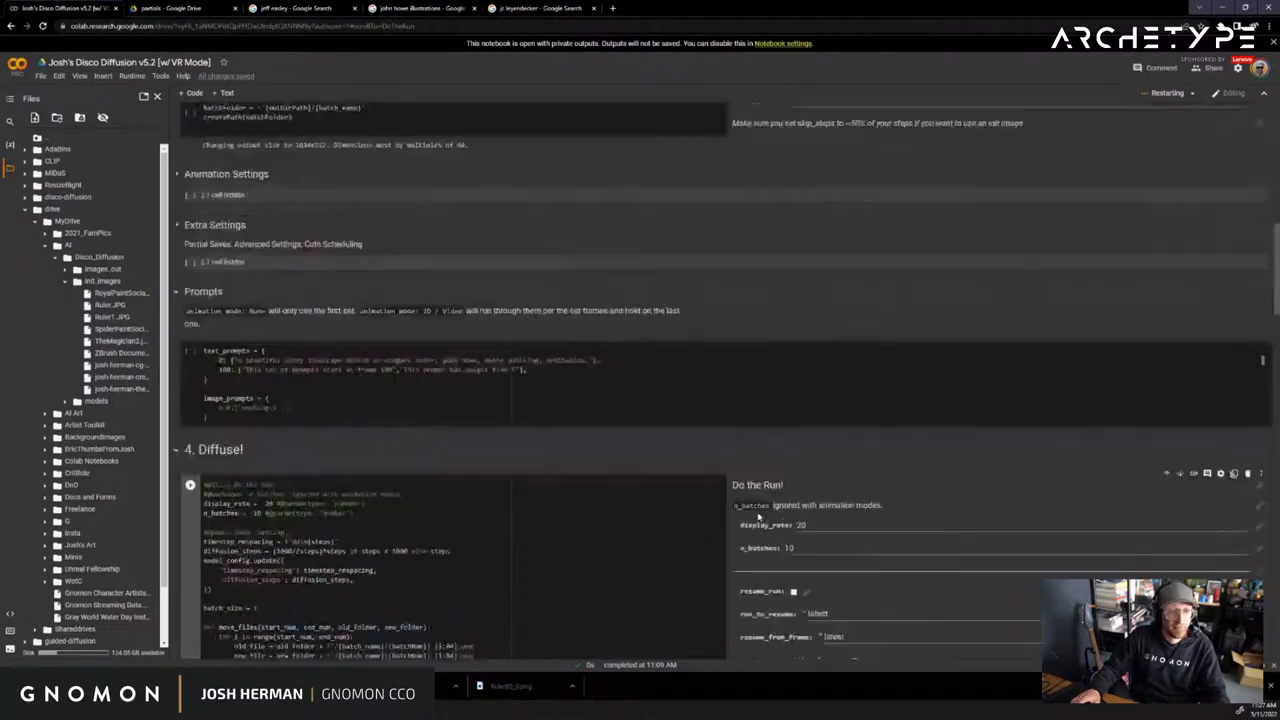
pyautogui.click(444, 410)
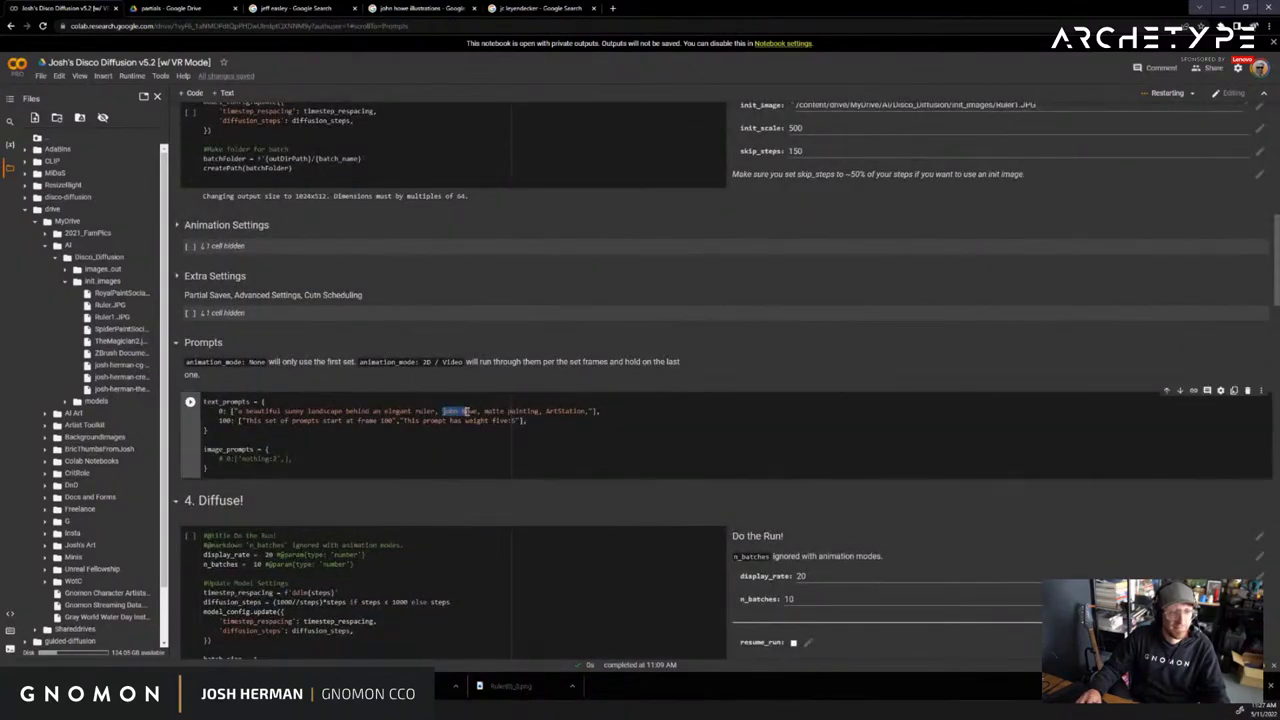
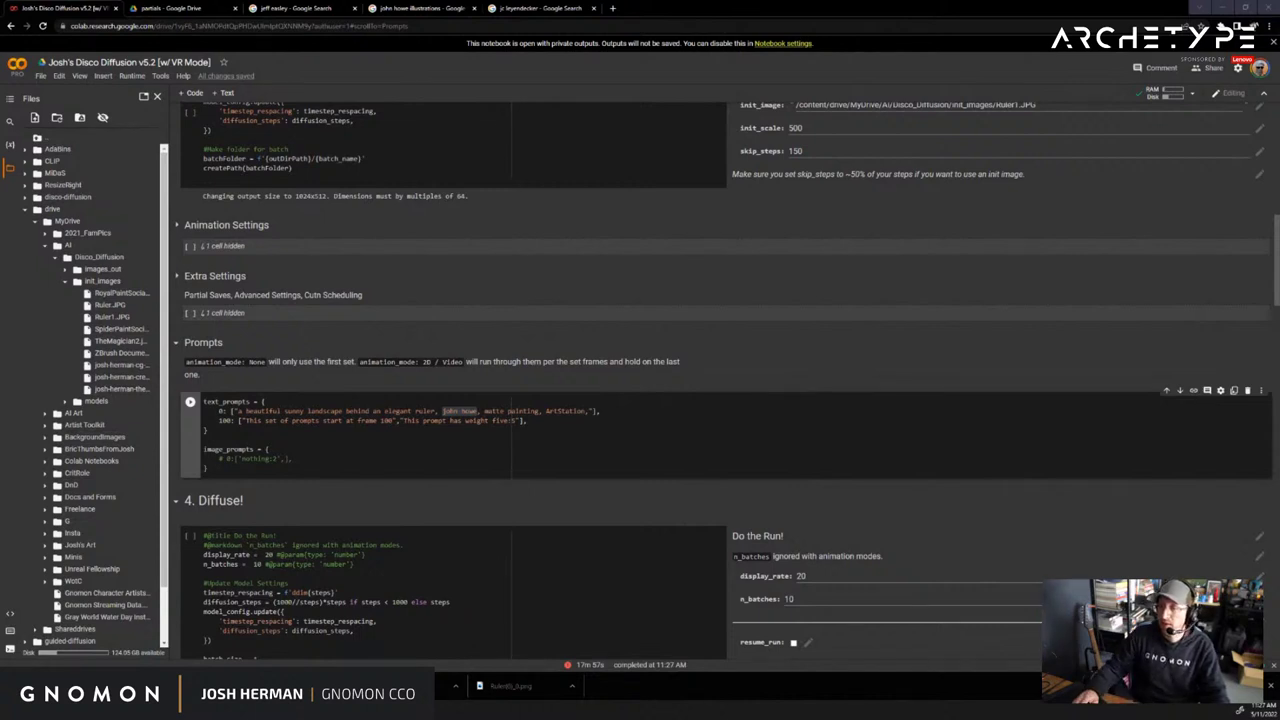
pyautogui.rightClick(449, 413)
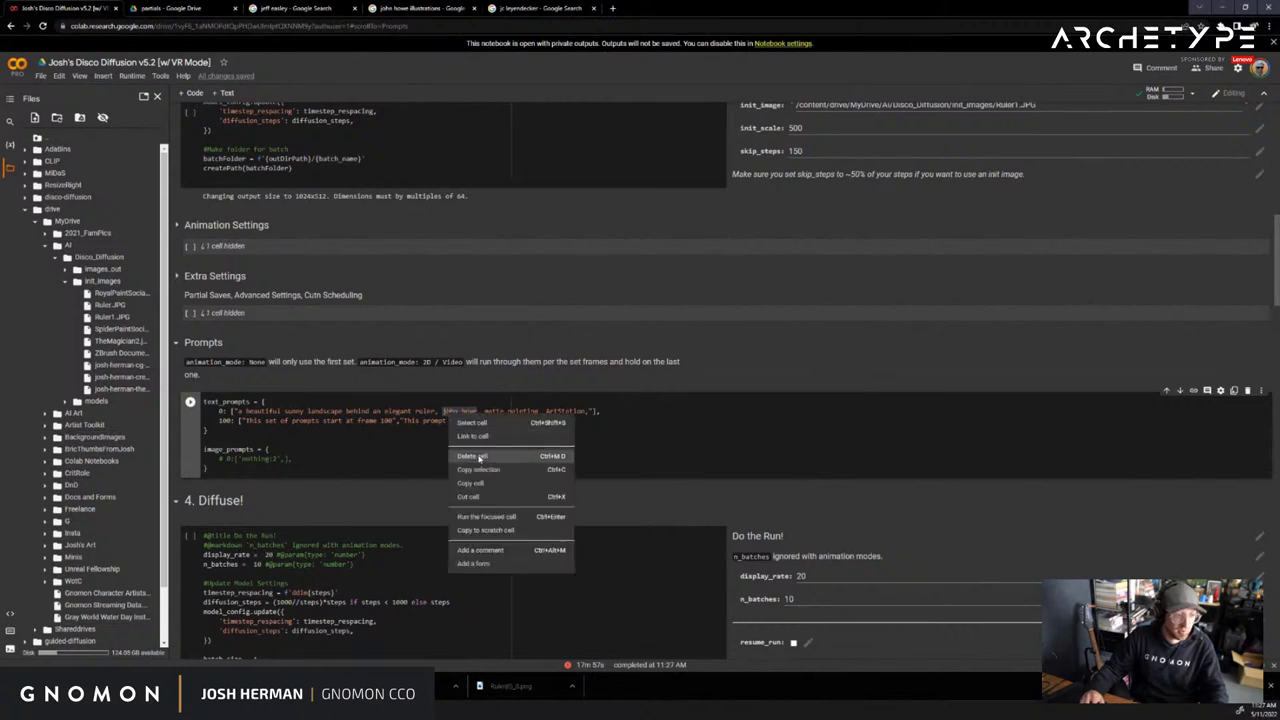
pyautogui.click(457, 403)
pyautogui.moveTo(443, 410); pyautogui.dragTo(468, 411)
pyautogui.write('caravaggio')
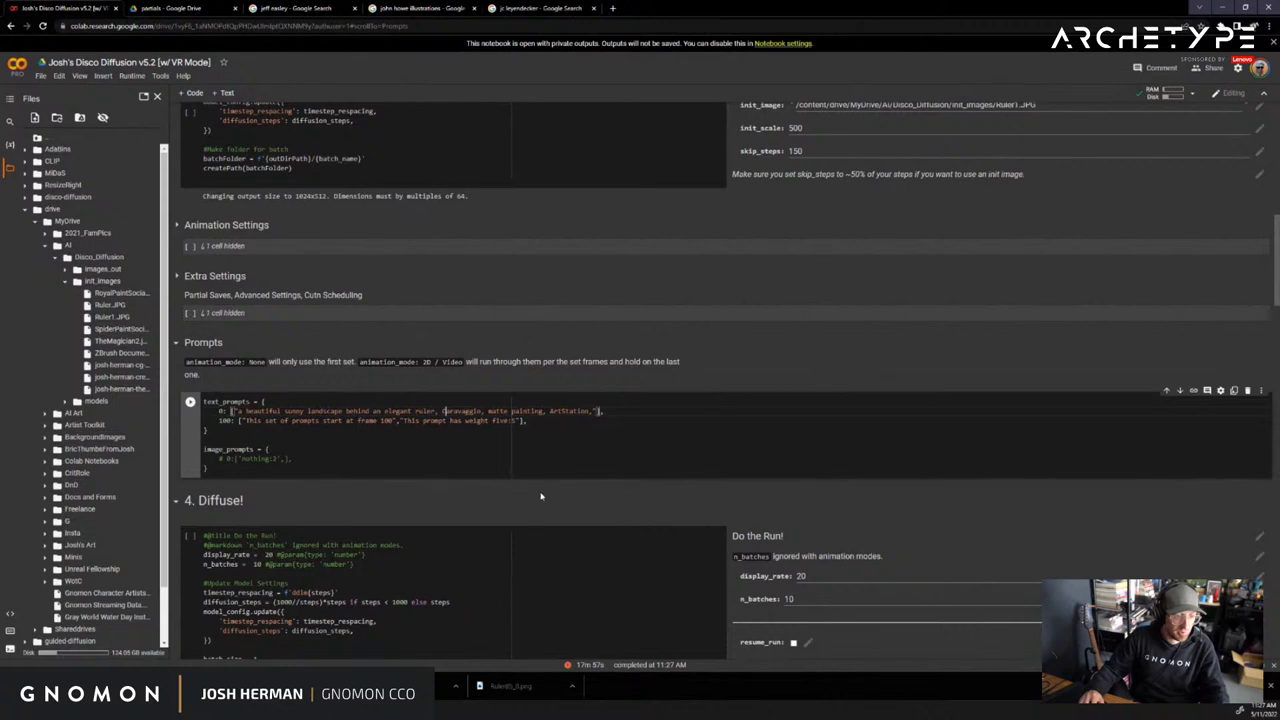
pyautogui.click(131, 76)
pyautogui.click(150, 110)
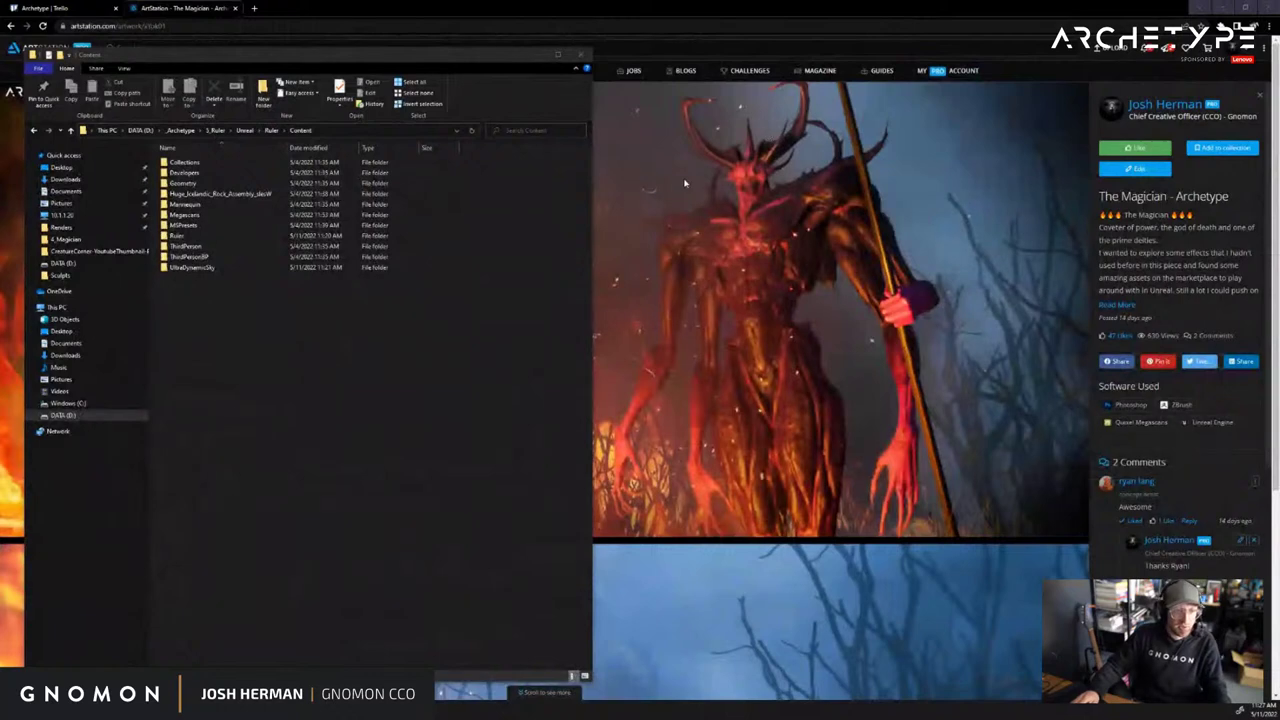
# Bring back the Content folder window over the ArtStation page and close it
pyautogui.click(647, 24)
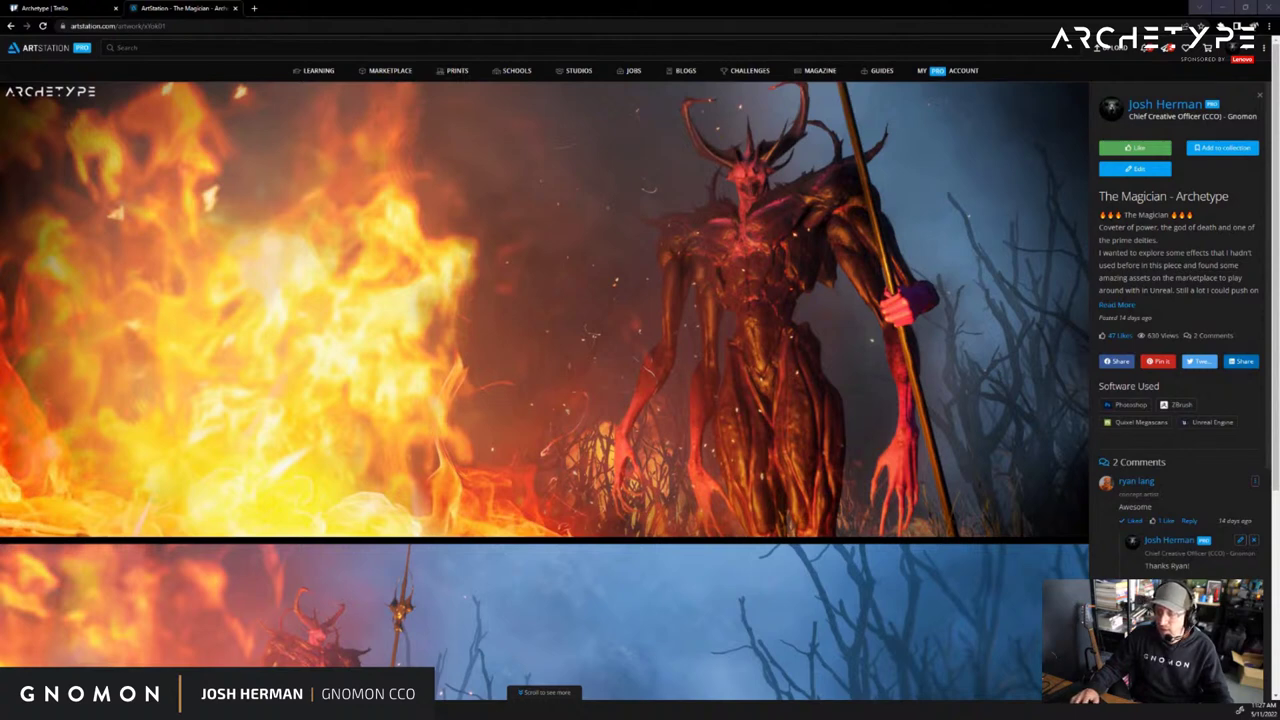
pyautogui.hotkey('alt', 'Tab')
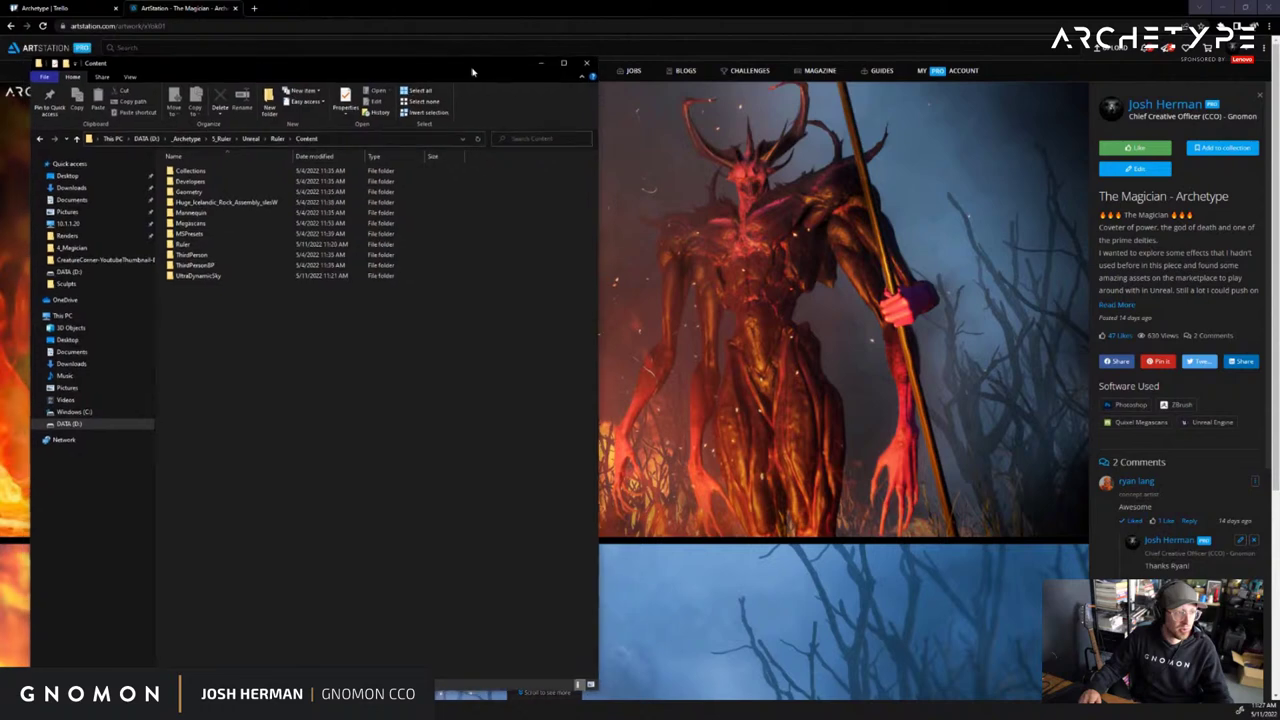
pyautogui.click(585, 62)
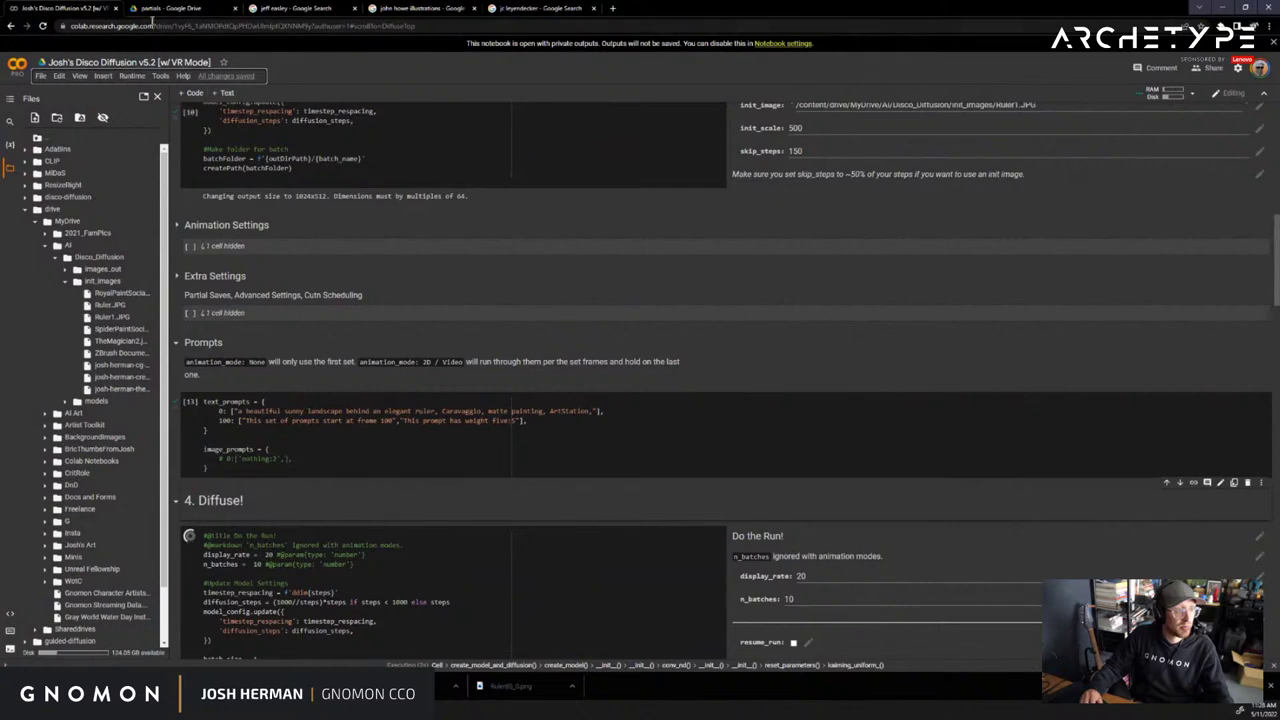
# Go up to the Ruler output folder in Google Drive and download Ruler(2)_0.png
pyautogui.click(160, 10)
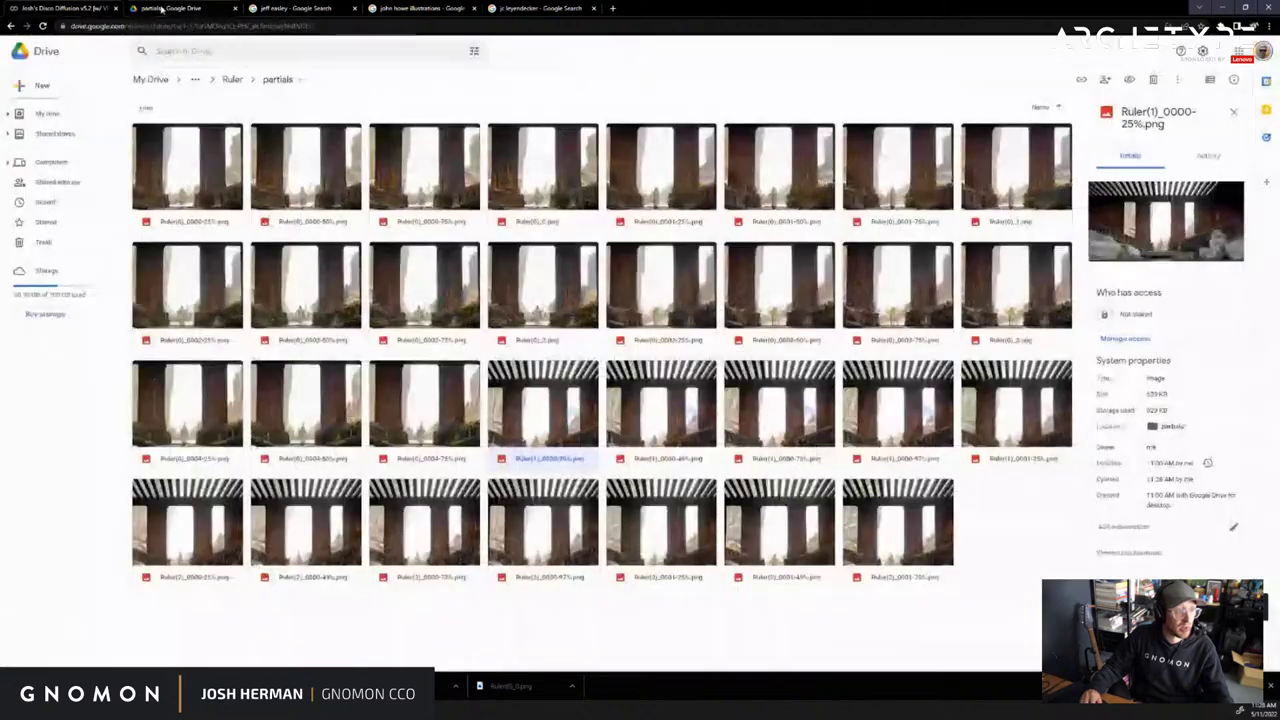
pyautogui.click(232, 80)
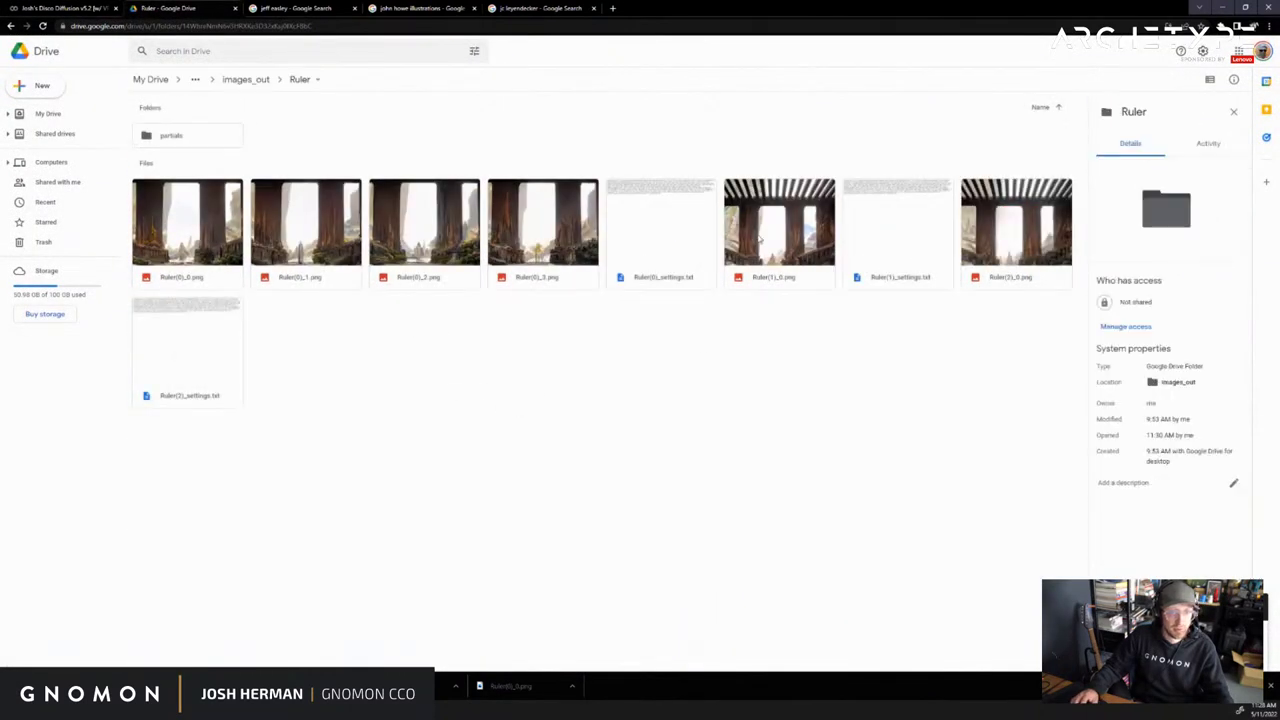
pyautogui.click(760, 238)
pyautogui.rightClick(998, 244)
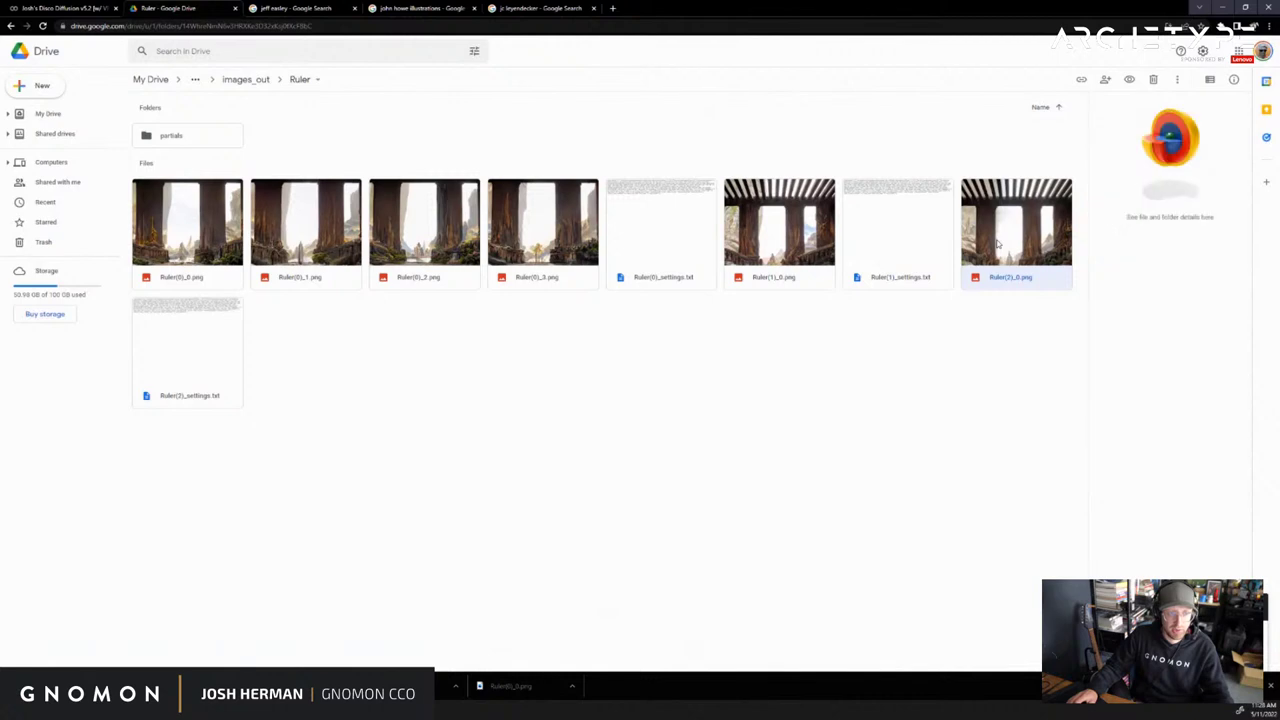
pyautogui.click(1048, 448)
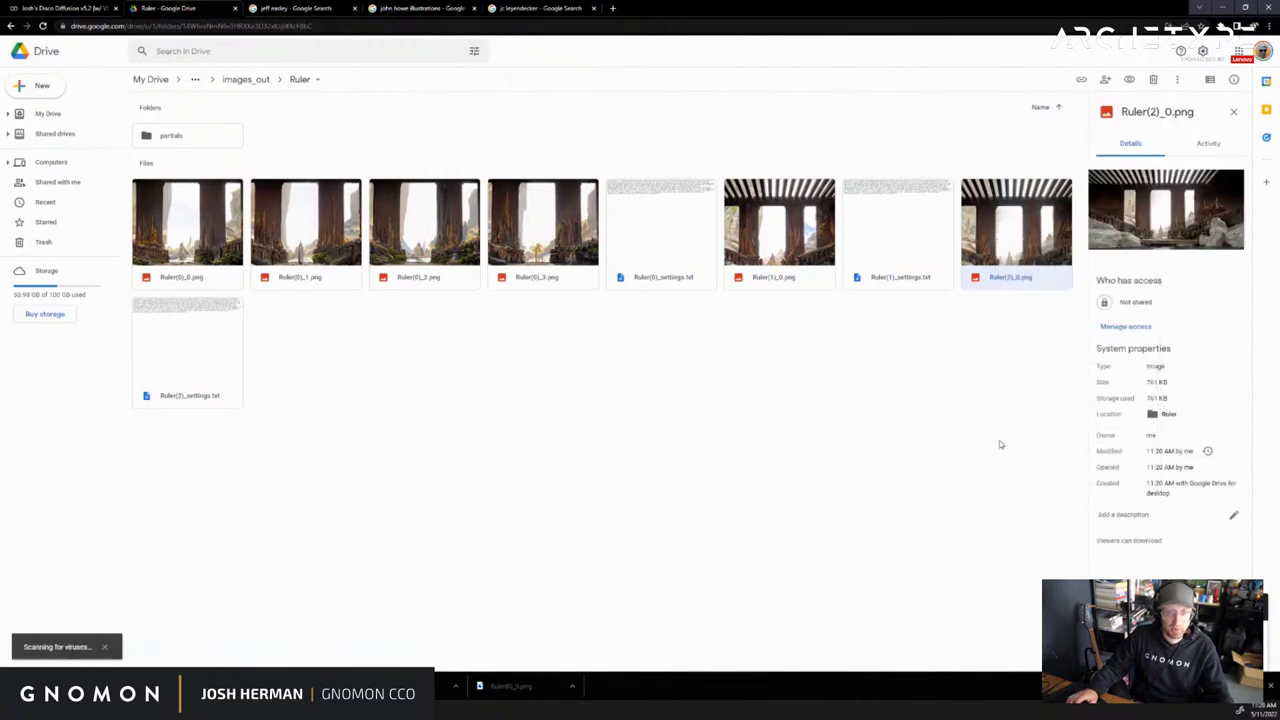
# Open the partials folder, compare the Ruler(1) and Ruler(2) 97% renders, download Ruler(2)_0001-73%.png and return to the Ruler folder
pyautogui.click(900, 428)
pyautogui.doubleClick(200, 132)
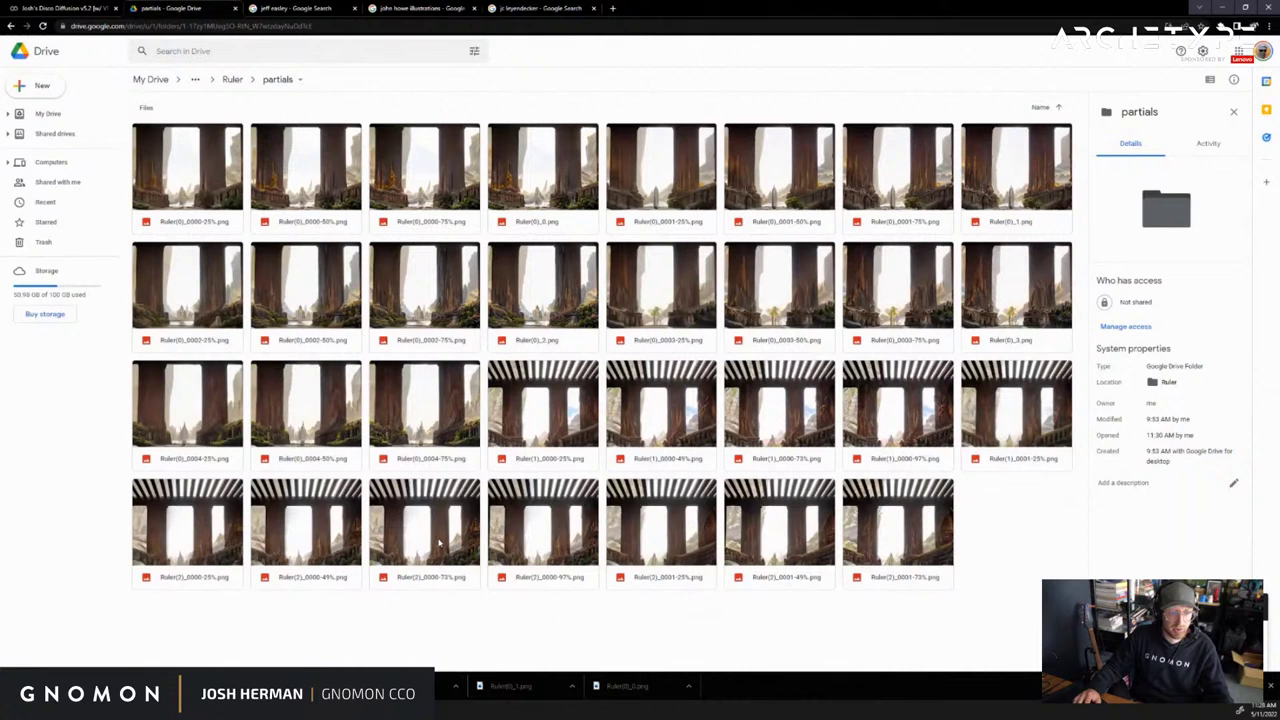
pyautogui.click(535, 532)
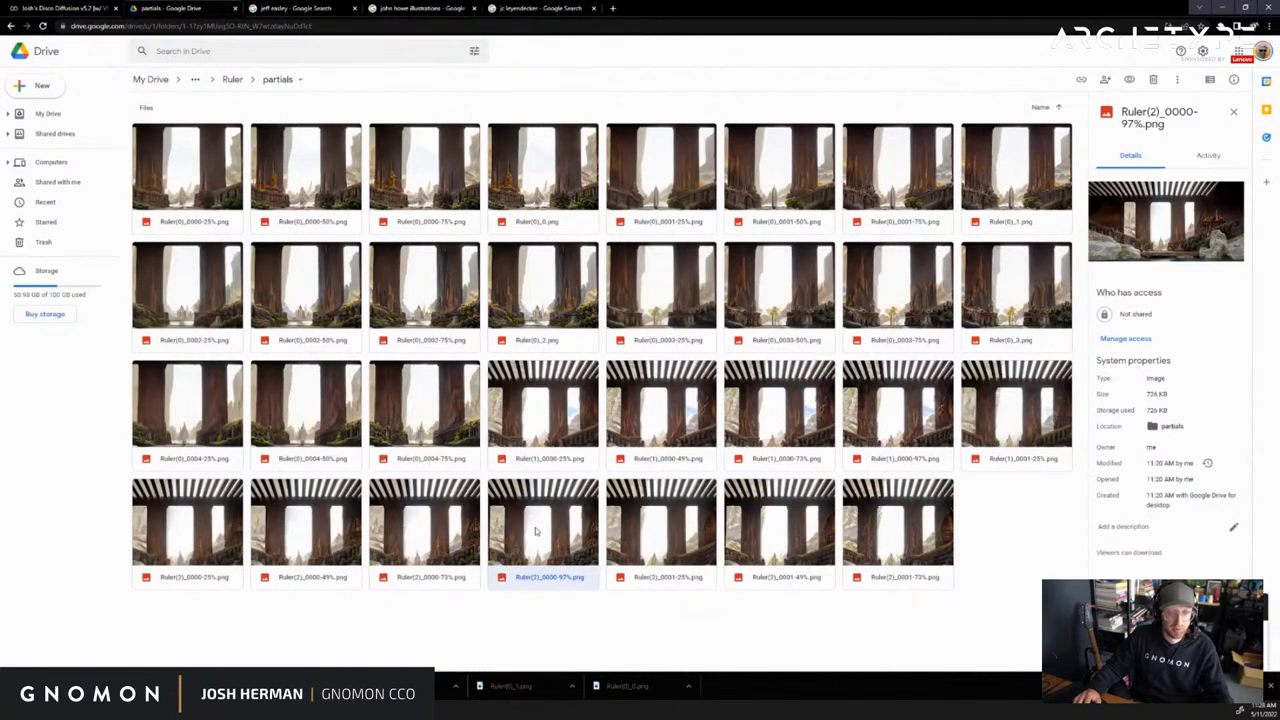
pyautogui.click(898, 414)
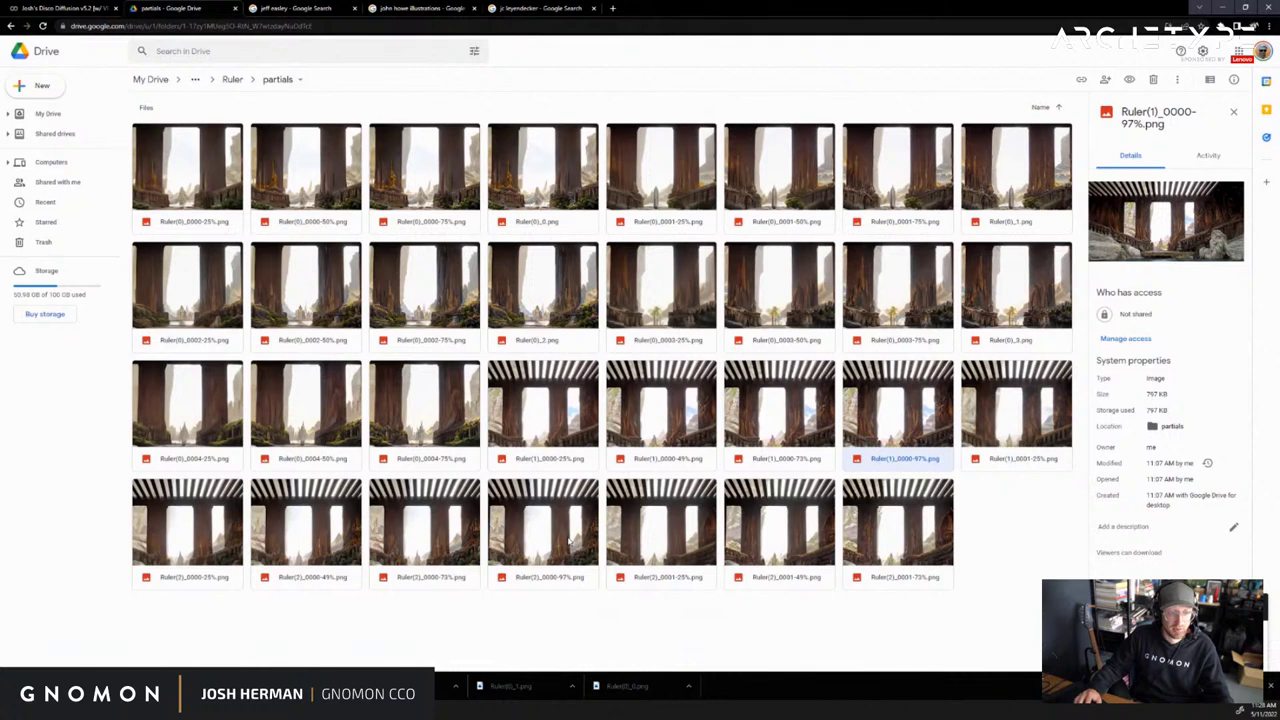
pyautogui.click(570, 540)
pyautogui.rightClick(922, 530)
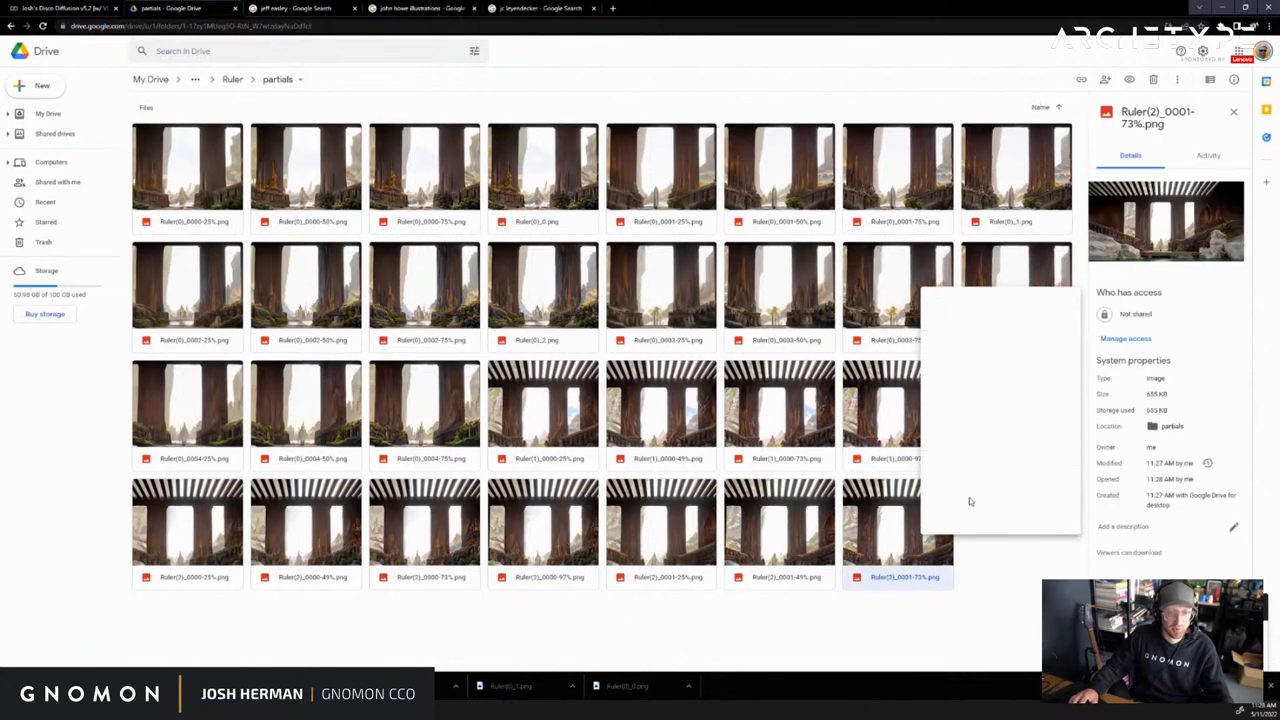
pyautogui.press('Escape')
pyautogui.click(232, 79)
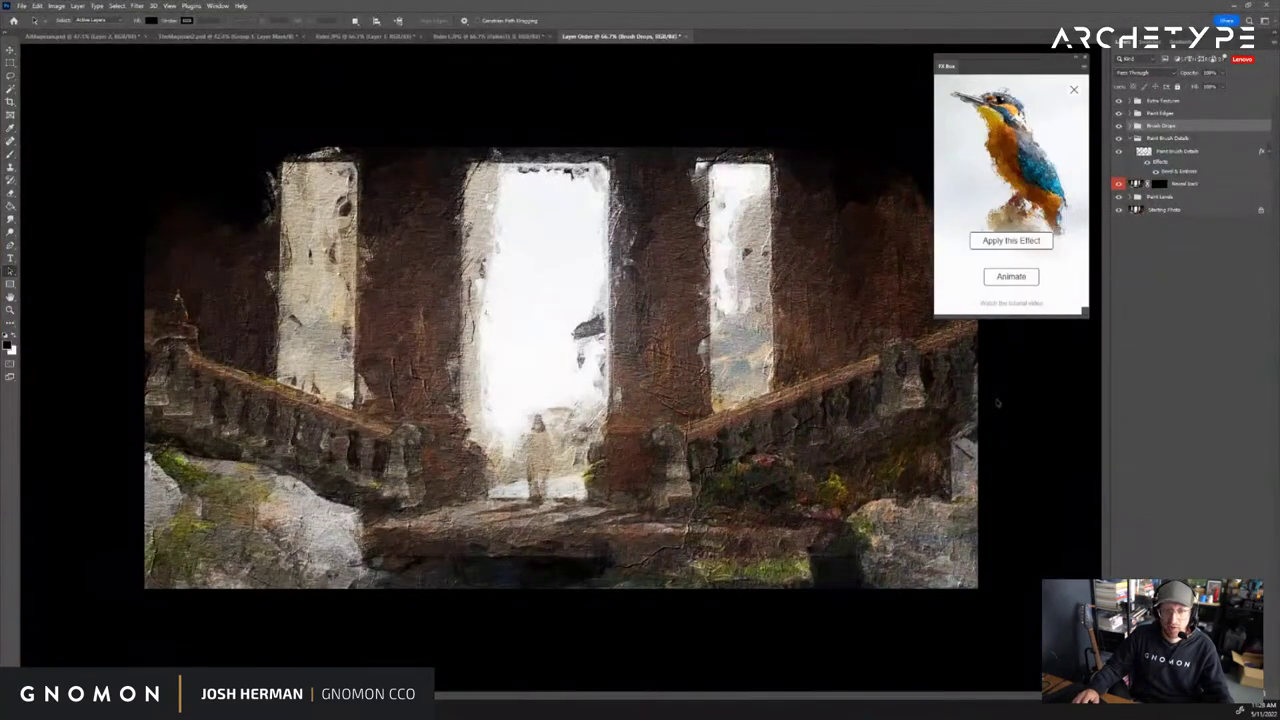
# Switch to the Ruler1.JPG document in Photoshop and place Ruler(2)_0001-73% and Ruler(2)_0 from Downloads as new layers
pyautogui.click(455, 37)
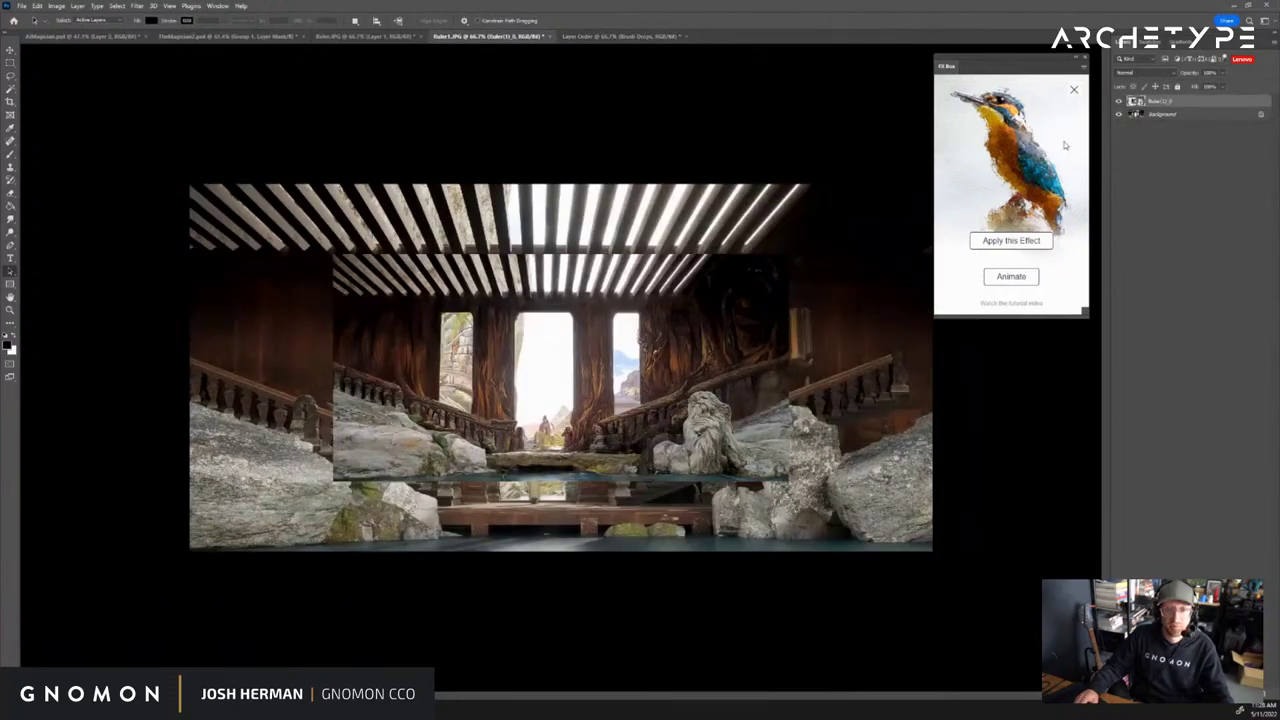
pyautogui.click(1074, 90)
pyautogui.hotkey('alt', 'Tab')
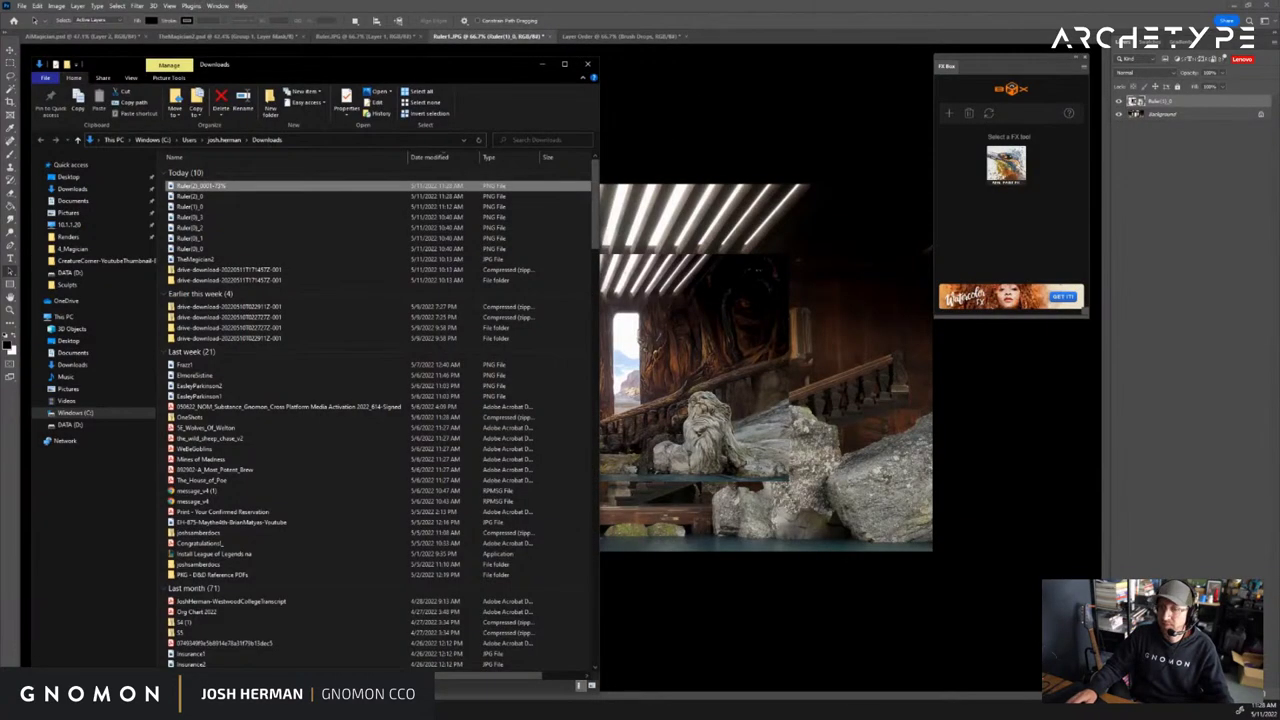
pyautogui.keyDown('ctrl'); pyautogui.click(184, 196); pyautogui.keyUp('ctrl')
pyautogui.moveTo(251, 188); pyautogui.dragTo(850, 305)
pyautogui.press('Return')
pyautogui.press('Return')
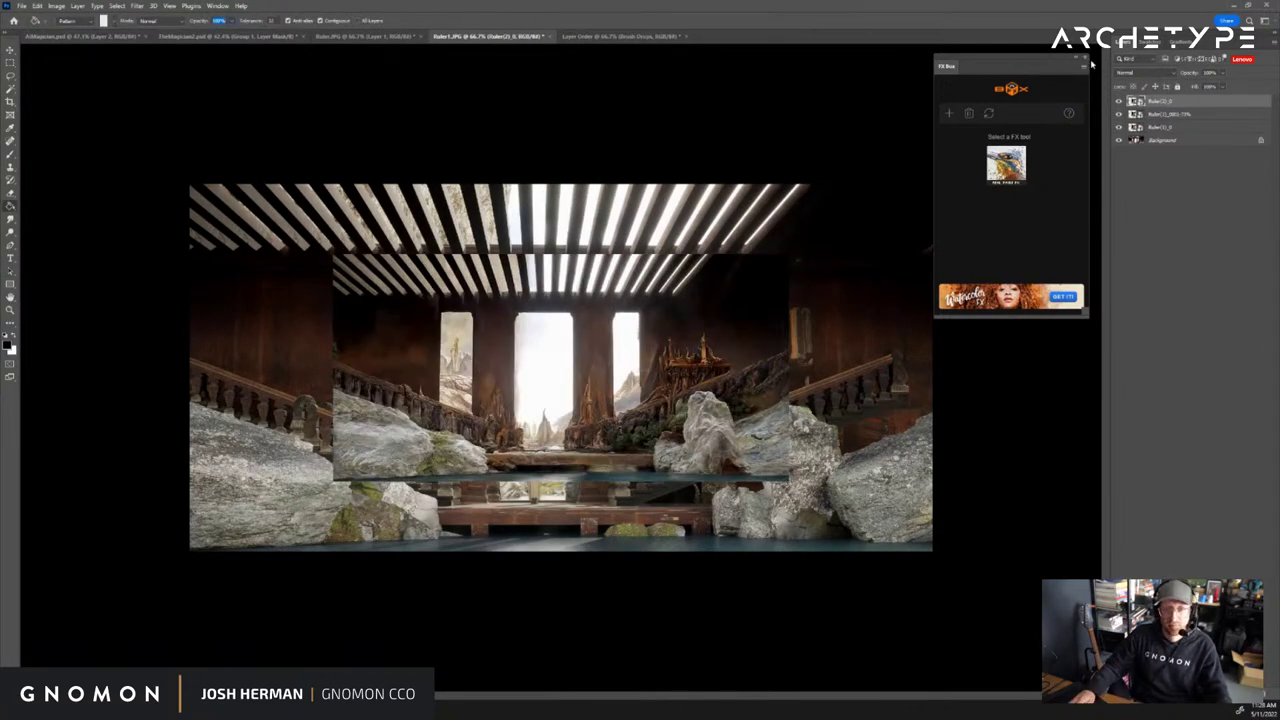
# Close the FX Box panel and stretch the three placed Ruler render layers together to cover the whole canvas
pyautogui.click(1084, 57)
pyautogui.keyDown('shift'); pyautogui.click(1165, 127); pyautogui.keyUp('shift')
pyautogui.hotkey('ctrl', 't')
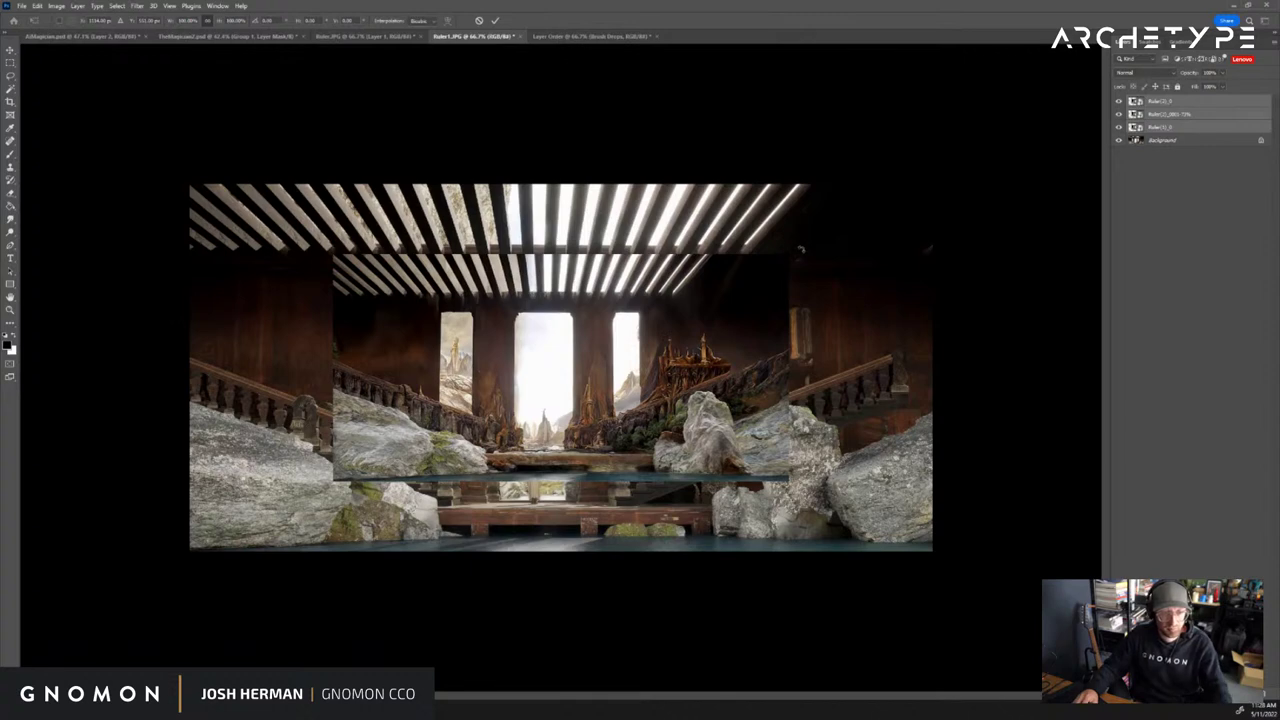
pyautogui.moveTo(792, 254); pyautogui.dragTo(932, 203)
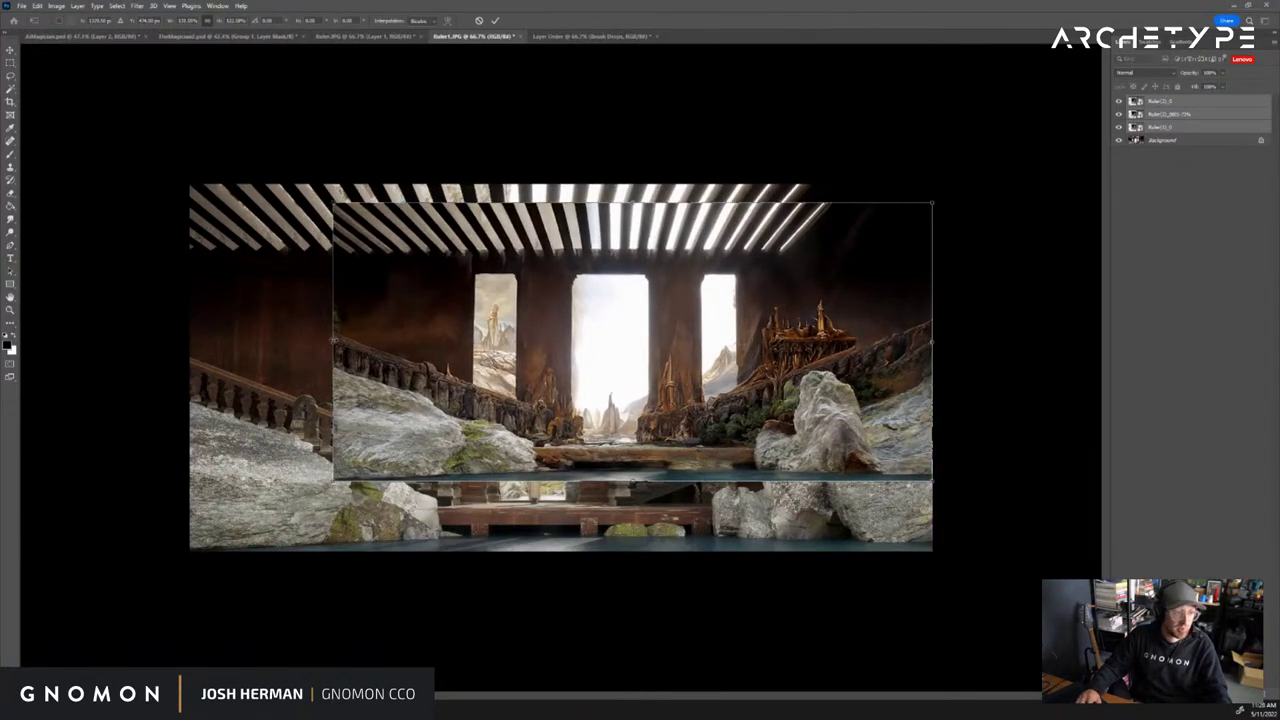
pyautogui.moveTo(333, 340); pyautogui.dragTo(192, 338)
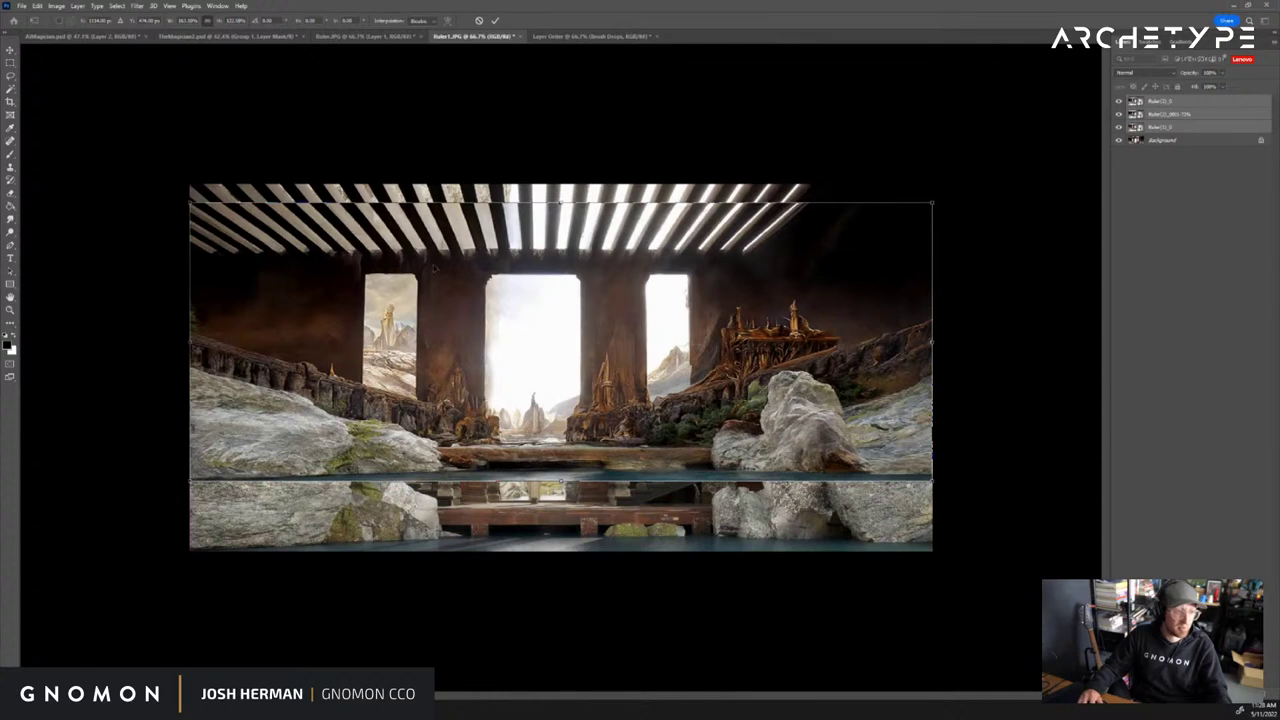
pyautogui.moveTo(560, 202)
pyautogui.mouseDown()
pyautogui.moveTo(560, 186)
pyautogui.moveTo(560, 199)
pyautogui.mouseUp()
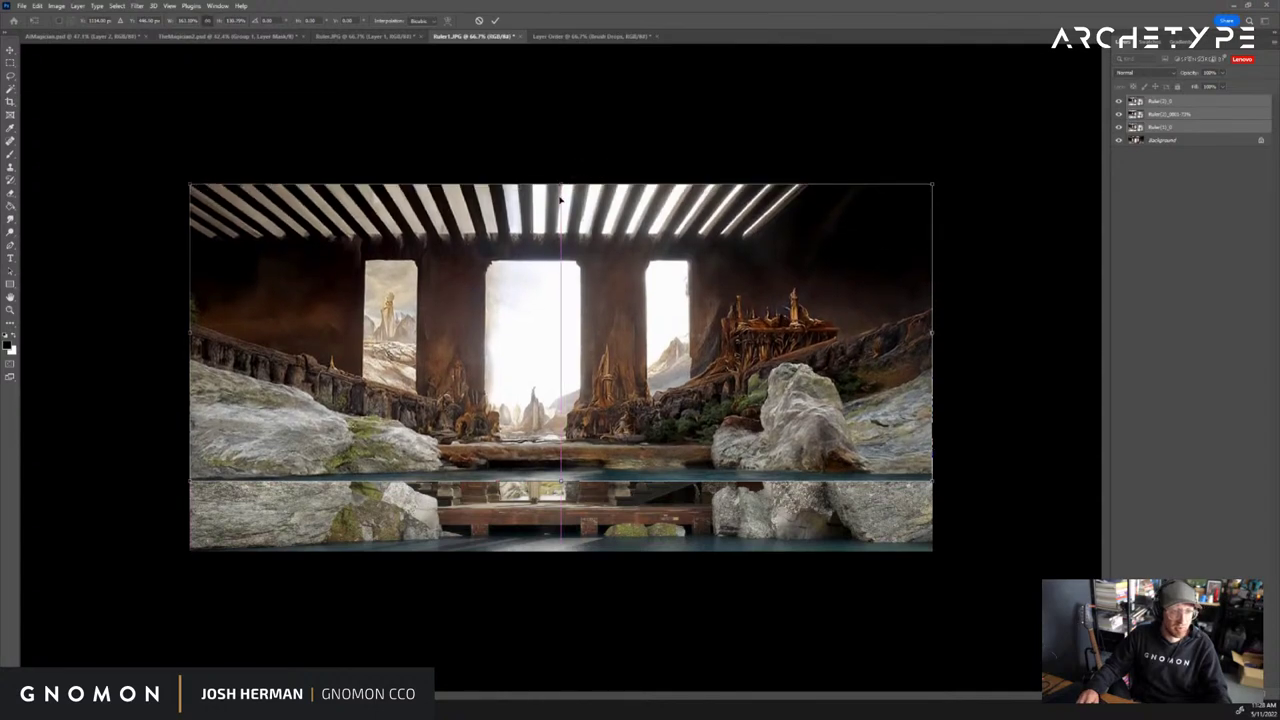
pyautogui.moveTo(560, 480); pyautogui.dragTo(580, 548)
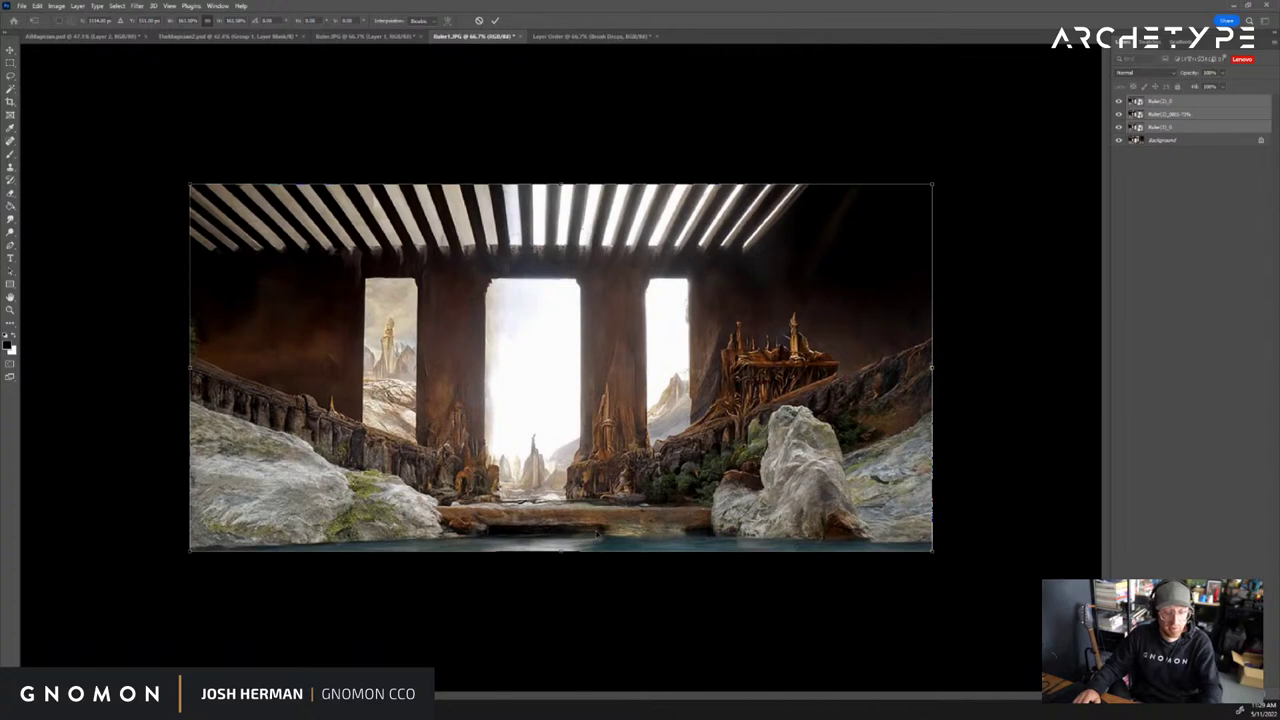
pyautogui.press('Return')
# Fit the image to the screen, hide the three render layers to view the original, and show and select only Ruler(1)_0
pyautogui.press('z')
pyautogui.click(330, 21)
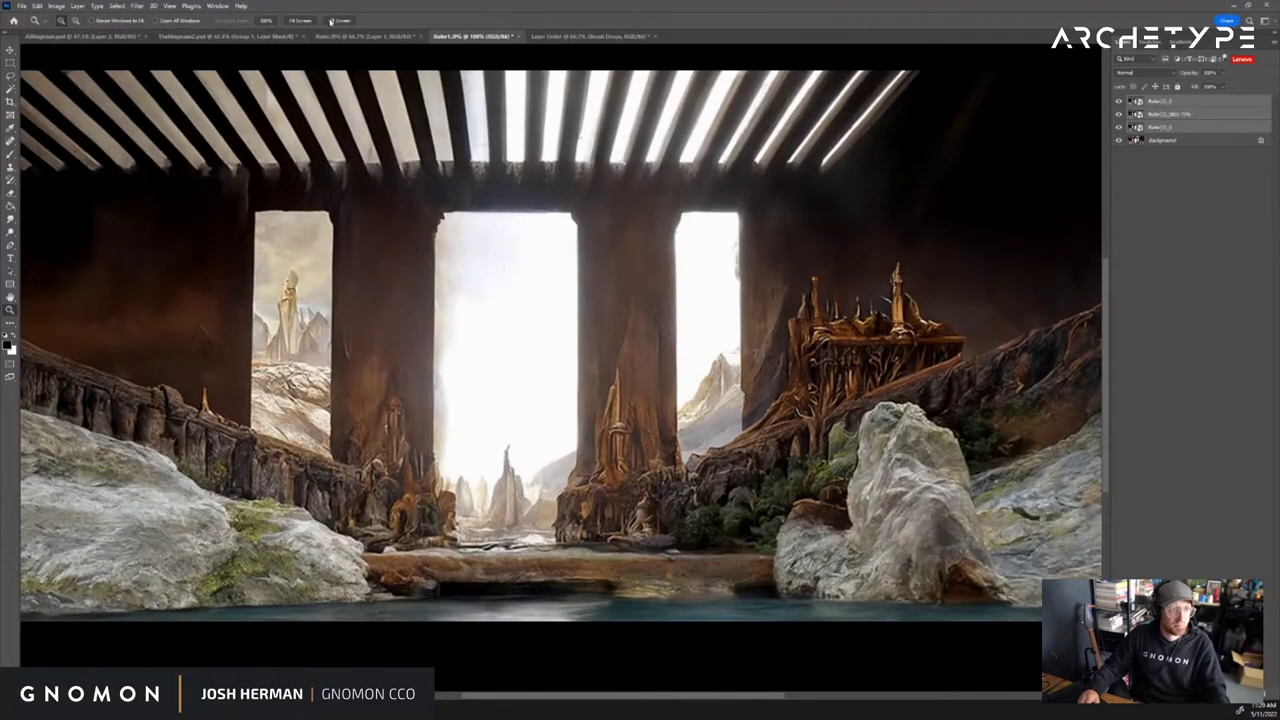
pyautogui.click(300, 21)
pyautogui.moveTo(1119, 101); pyautogui.dragTo(1119, 127)
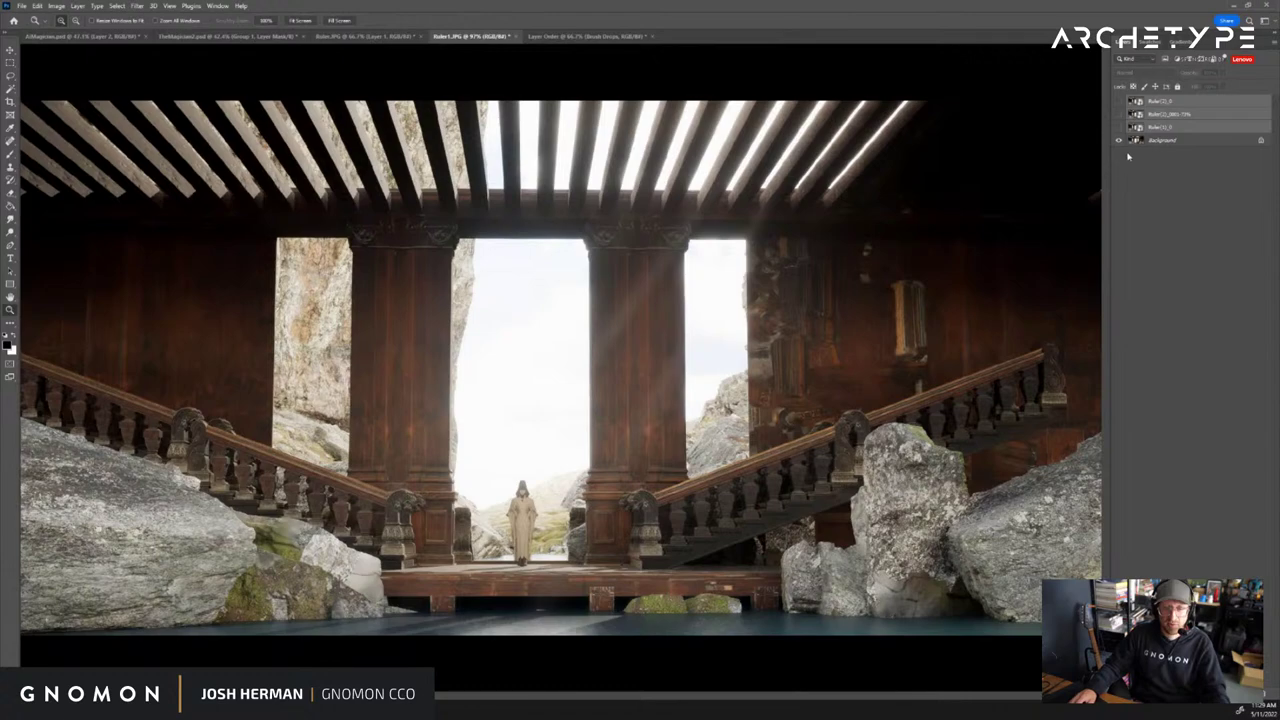
pyautogui.click(1119, 127)
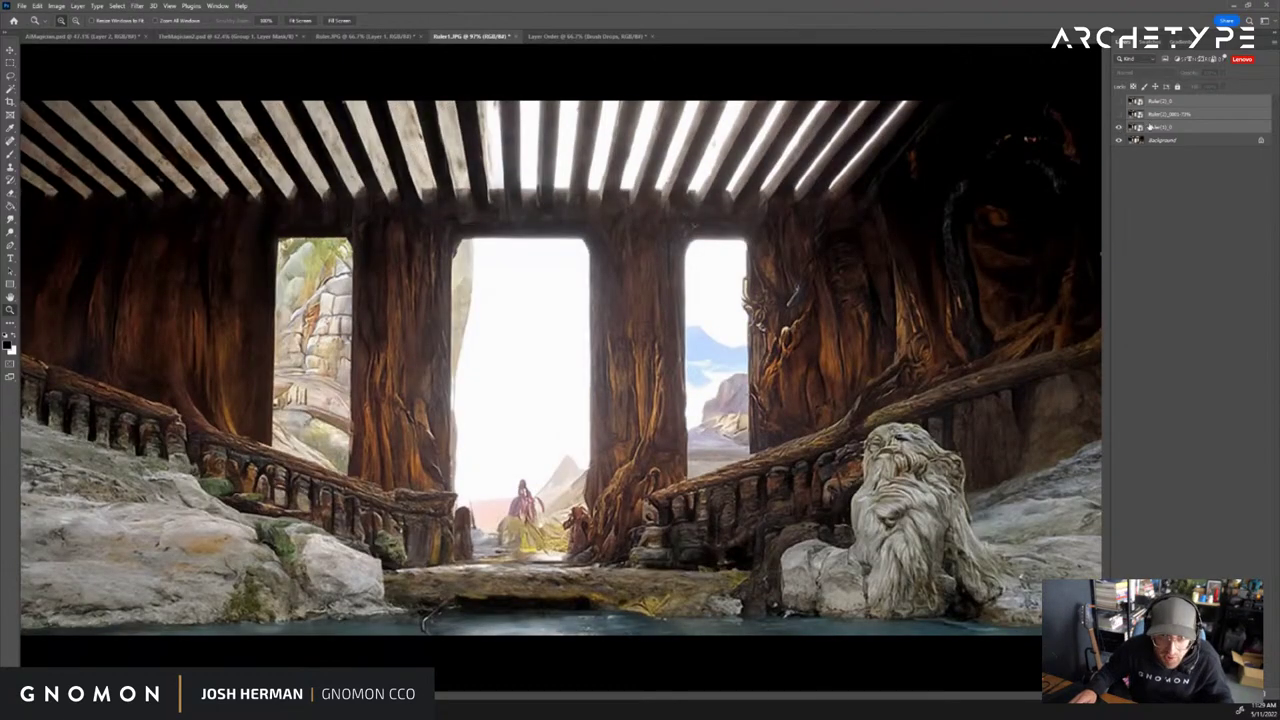
pyautogui.click(1152, 127)
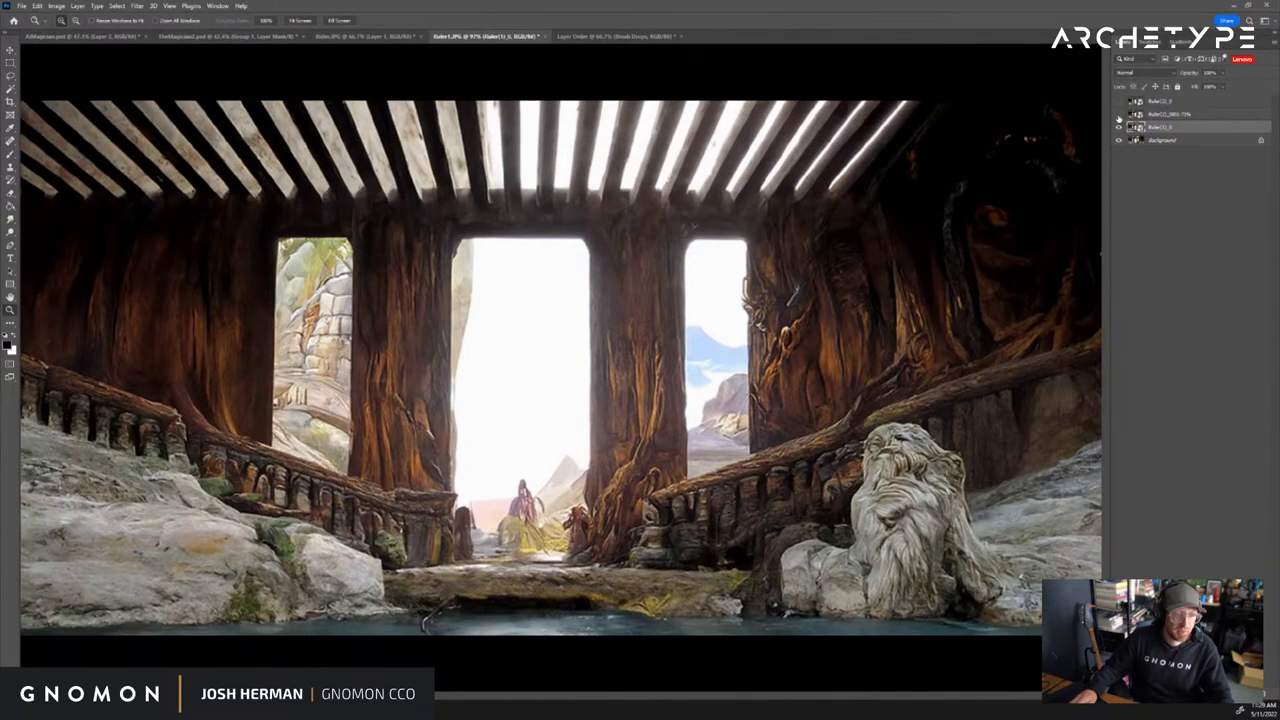
# Toggle the Ruler(2)_0001-73% layer's visibility to compare that render with Ruler(1)_0
pyautogui.click(1119, 124)
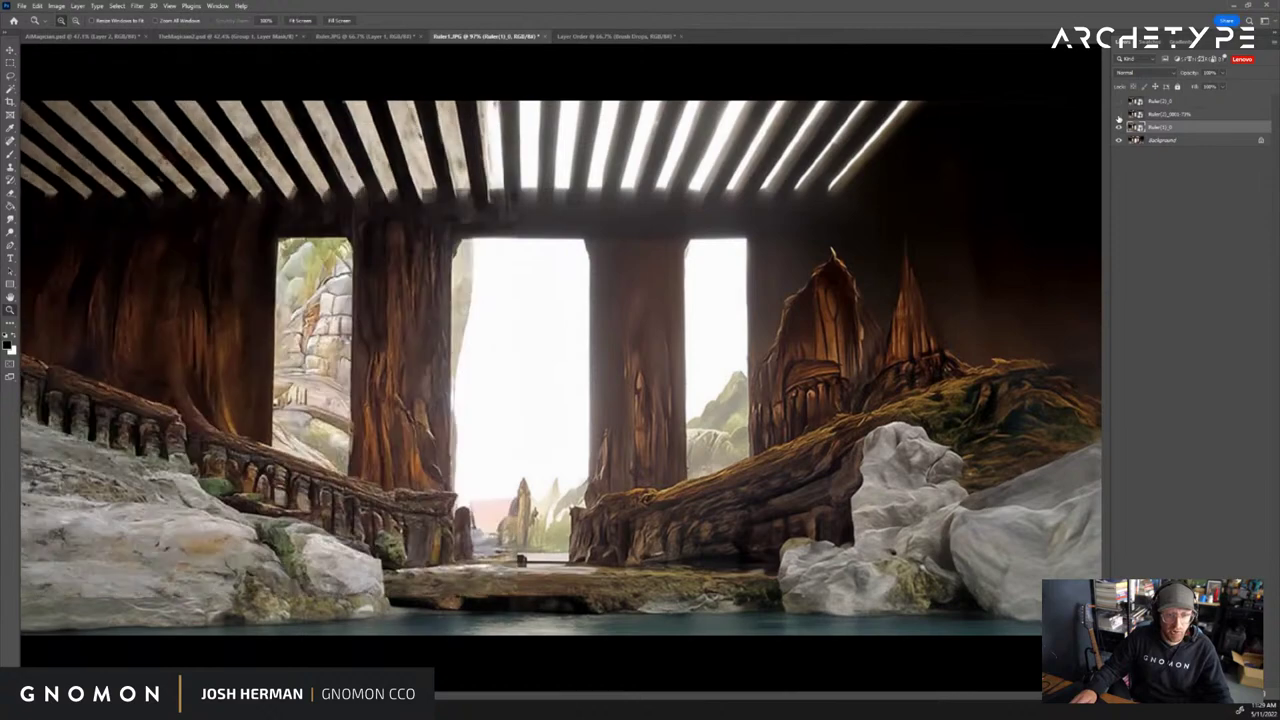
pyautogui.click(1119, 116)
pyautogui.click(1119, 116)
pyautogui.click(1119, 116)
pyautogui.click(1119, 116)
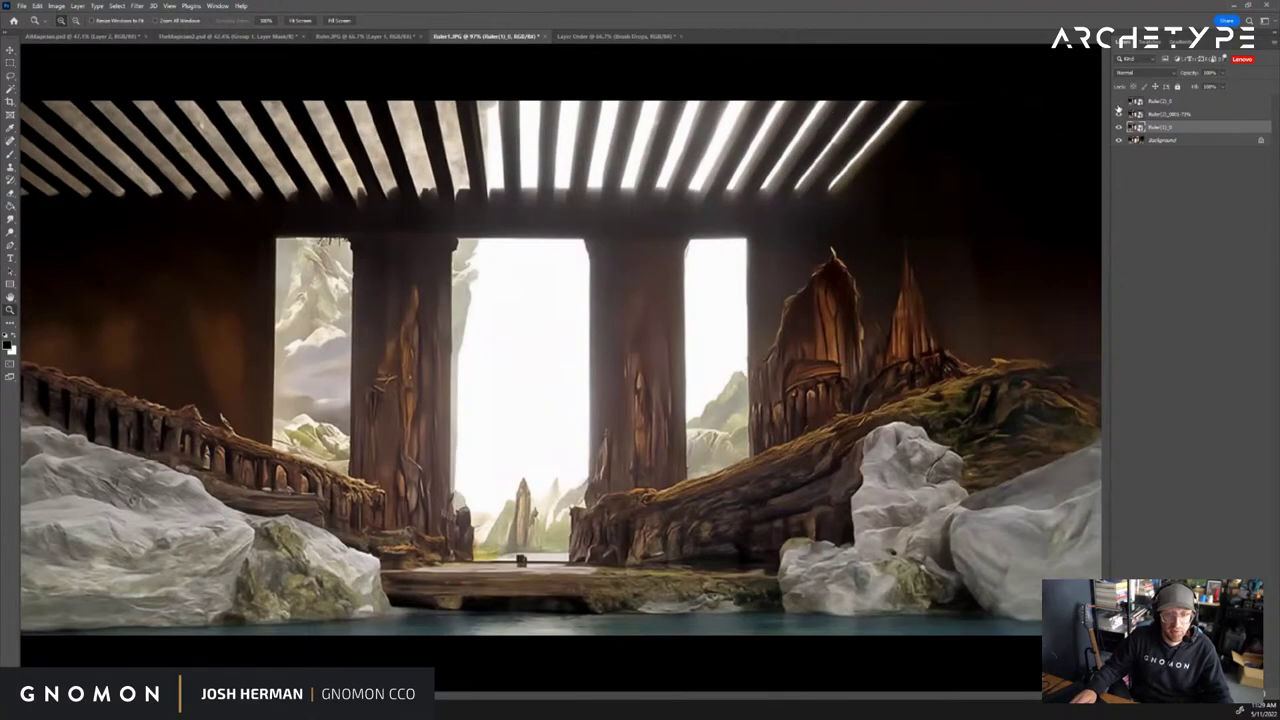
# Hide the Ruler(2)_0001-73% layer and toggle Ruler(2)_0's visibility to compare it with Ruler(1)_0
pyautogui.click(1119, 103)
pyautogui.click(1119, 103)
pyautogui.click(1119, 104)
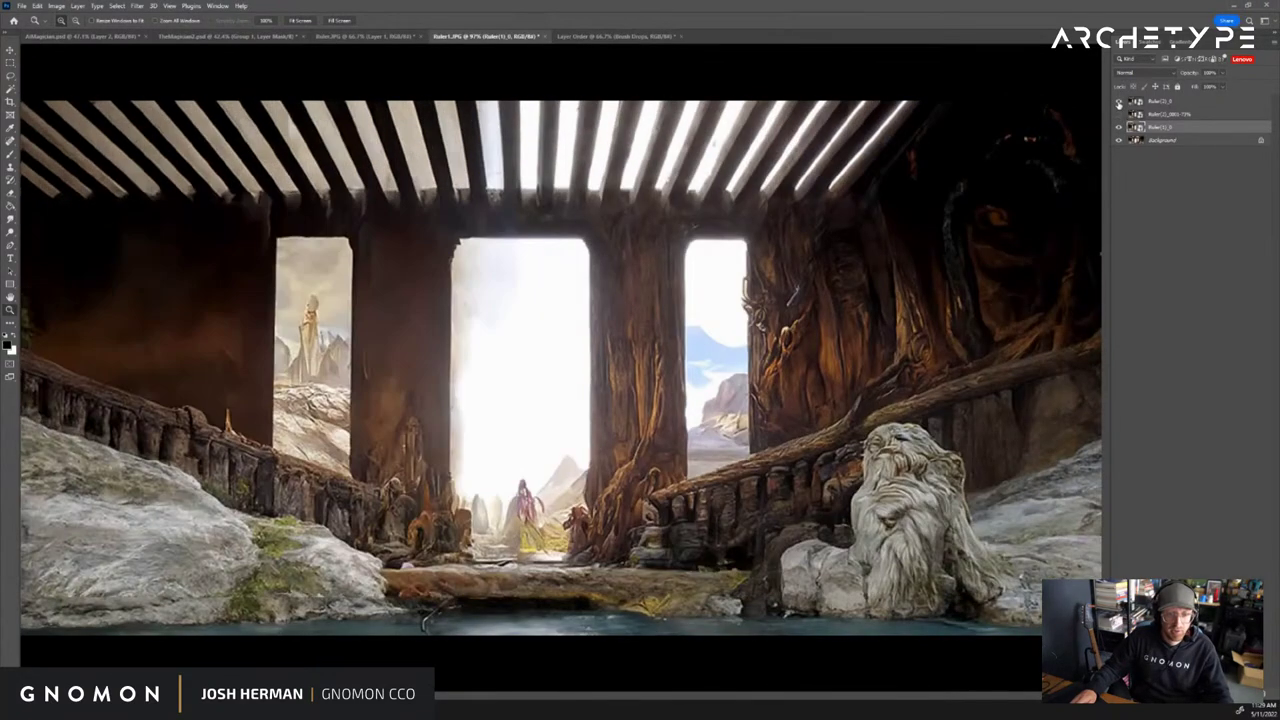
pyautogui.click(1119, 105)
pyautogui.click(1119, 104)
pyautogui.click(1119, 104)
pyautogui.click(1119, 104)
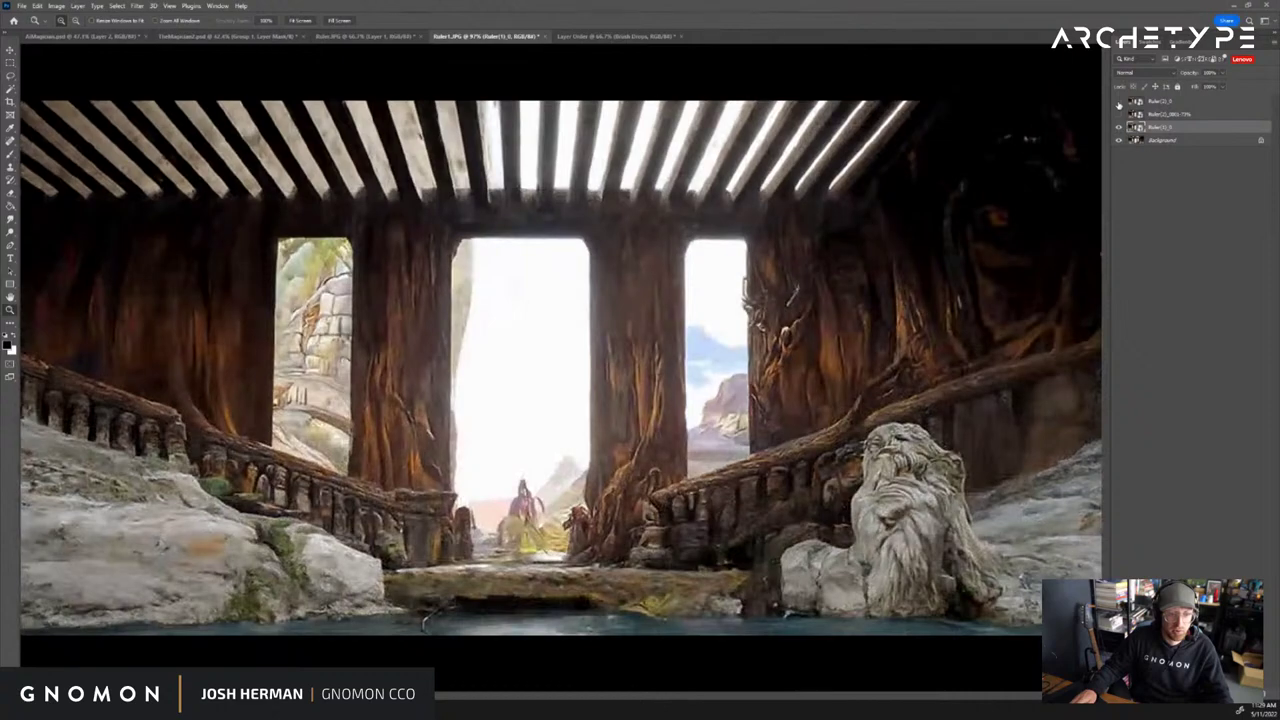
pyautogui.click(1119, 104)
pyautogui.click(1119, 104)
pyautogui.click(1119, 104)
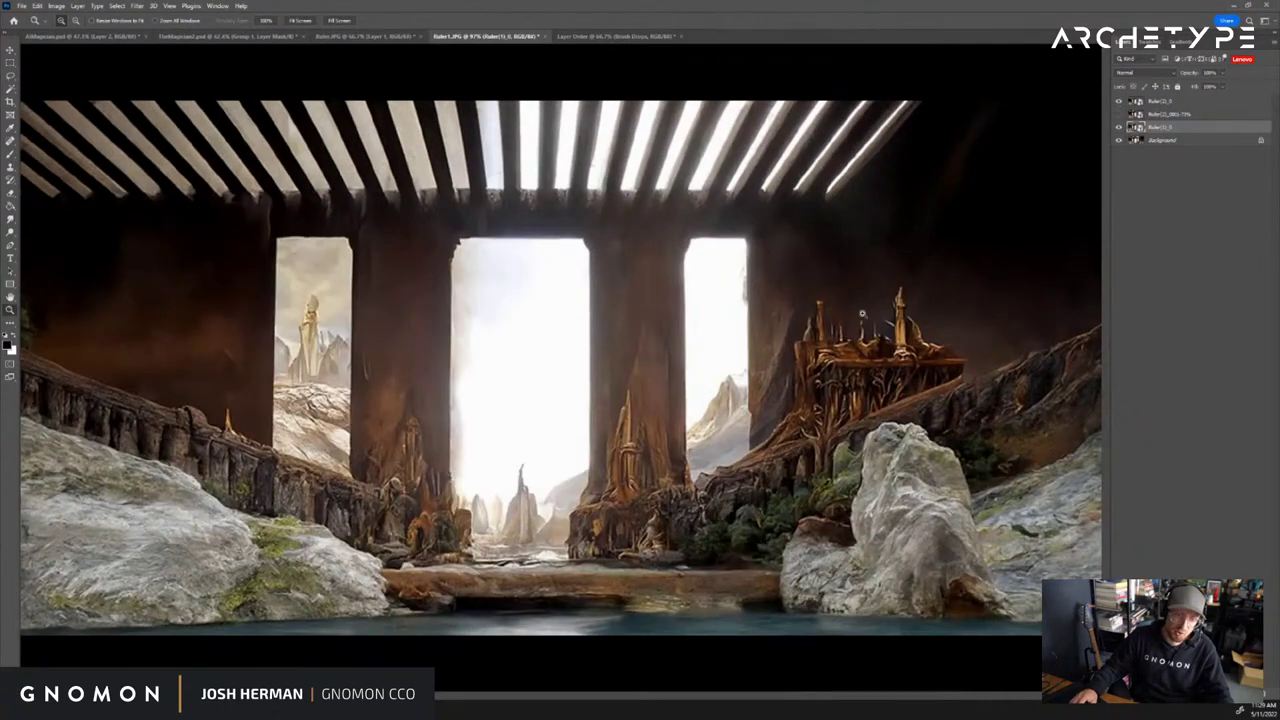
# Switch to the browser, narrow its window beside the render, and preview John Howe's The Fall of Gondolin illustration from the image results
pyautogui.press('v')
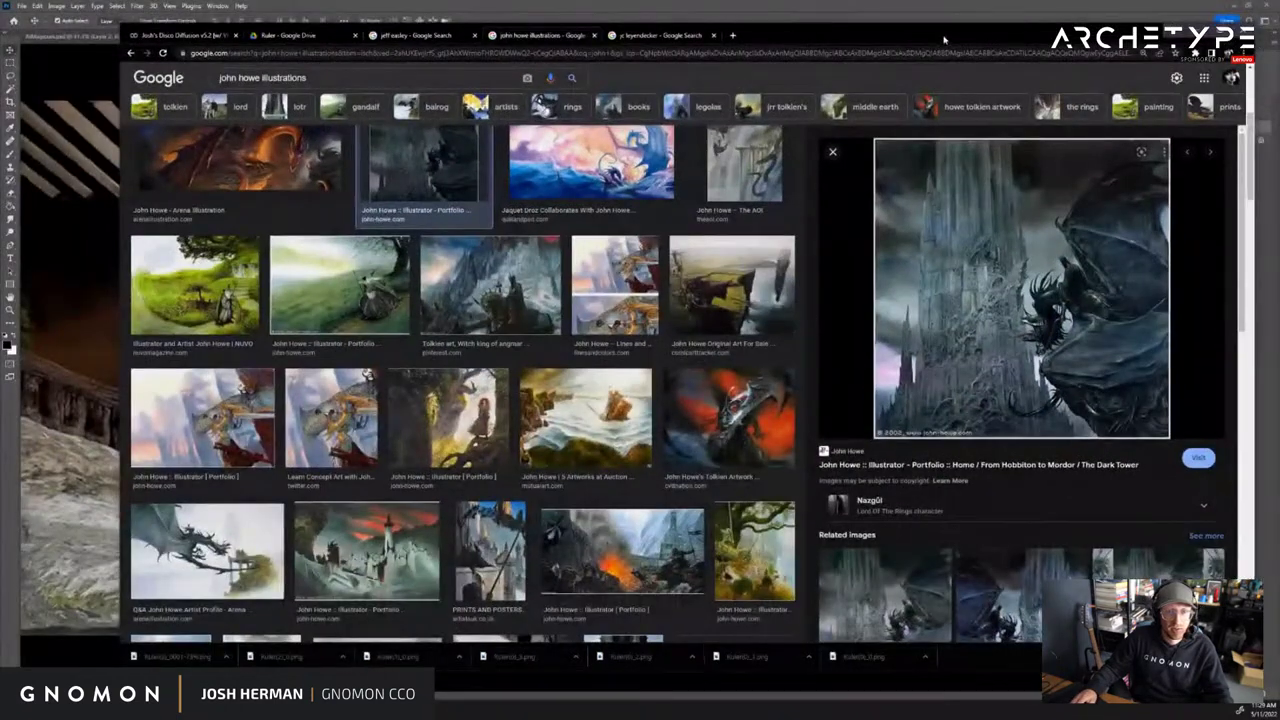
pyautogui.moveTo(944, 39); pyautogui.dragTo(856, 37)
pyautogui.moveTo(1166, 209); pyautogui.dragTo(709, 216)
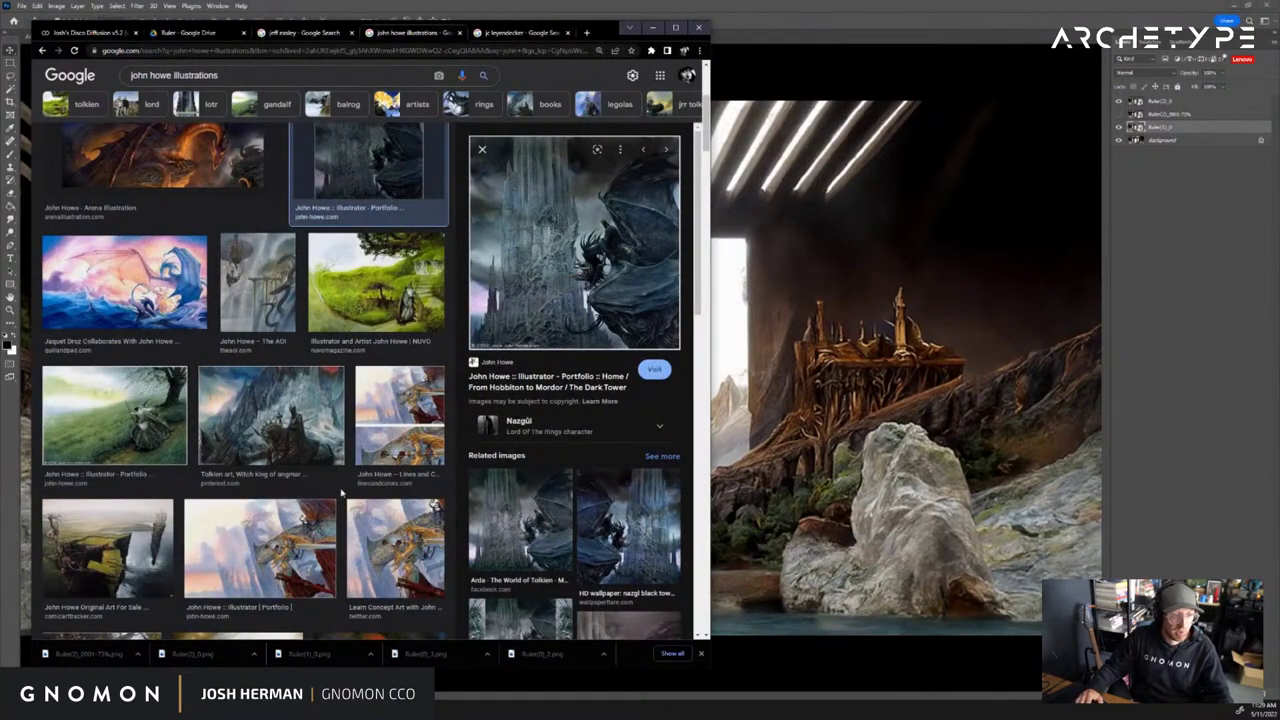
pyautogui.scroll(-3, 341, 491)
pyautogui.scroll(-3, 287, 423)
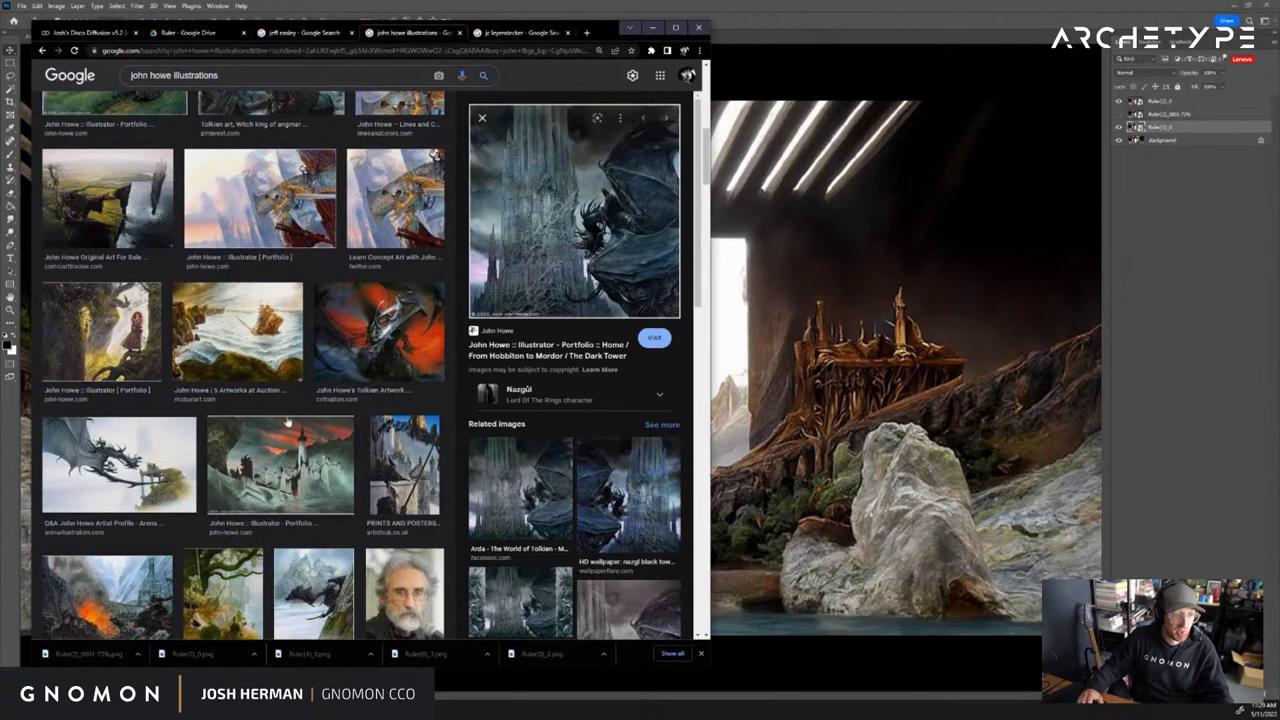
pyautogui.scroll(-3, 512, 486)
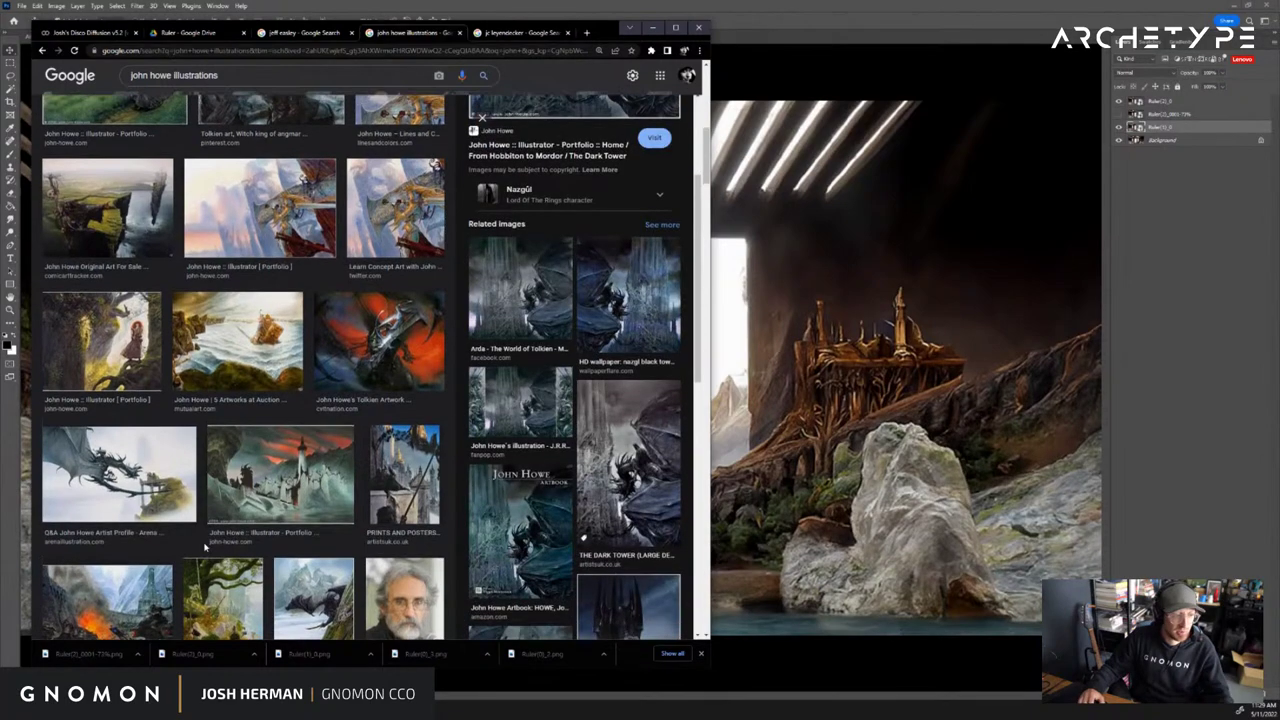
pyautogui.scroll(-3, 205, 546)
pyautogui.click(112, 430)
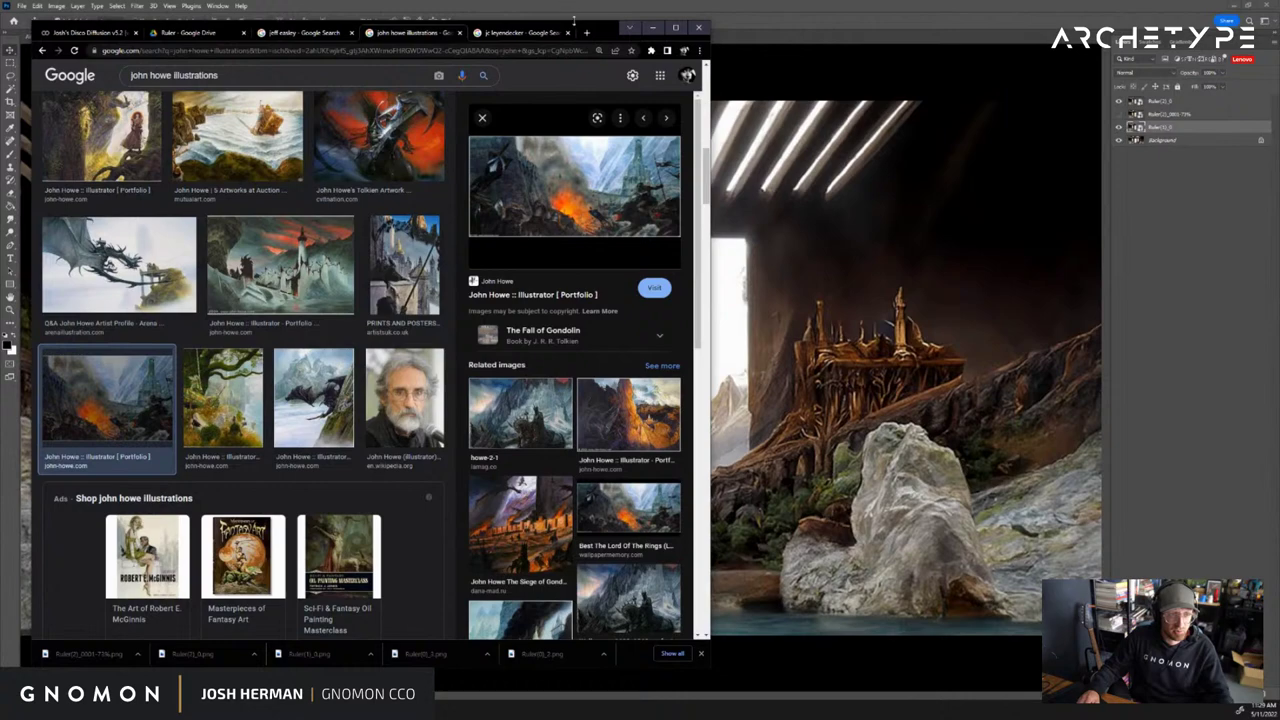
# Hide the Ruler(2)_0 layer and preview several Jeff Easley paintings from the image results to compare them with the Ruler(1)_0 render
pyautogui.click(300, 32)
pyautogui.press('Escape')
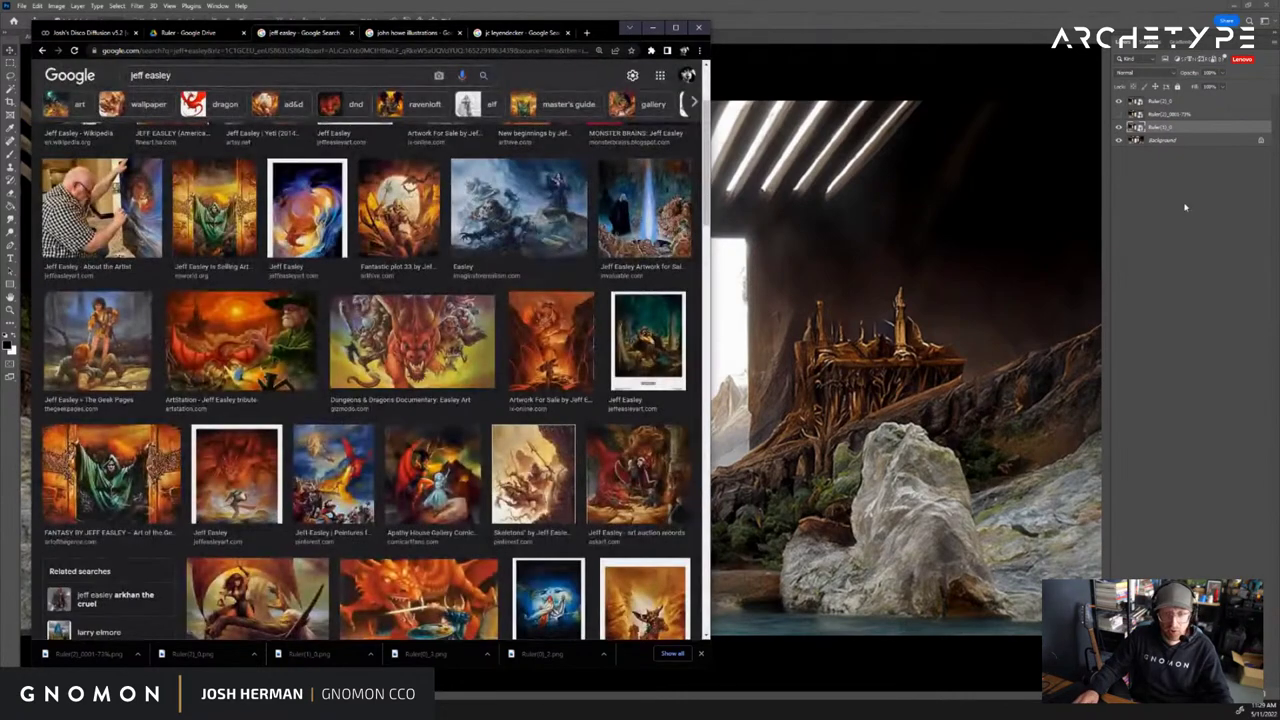
pyautogui.click(1119, 102)
pyautogui.hotkey('alt', 'Tab')
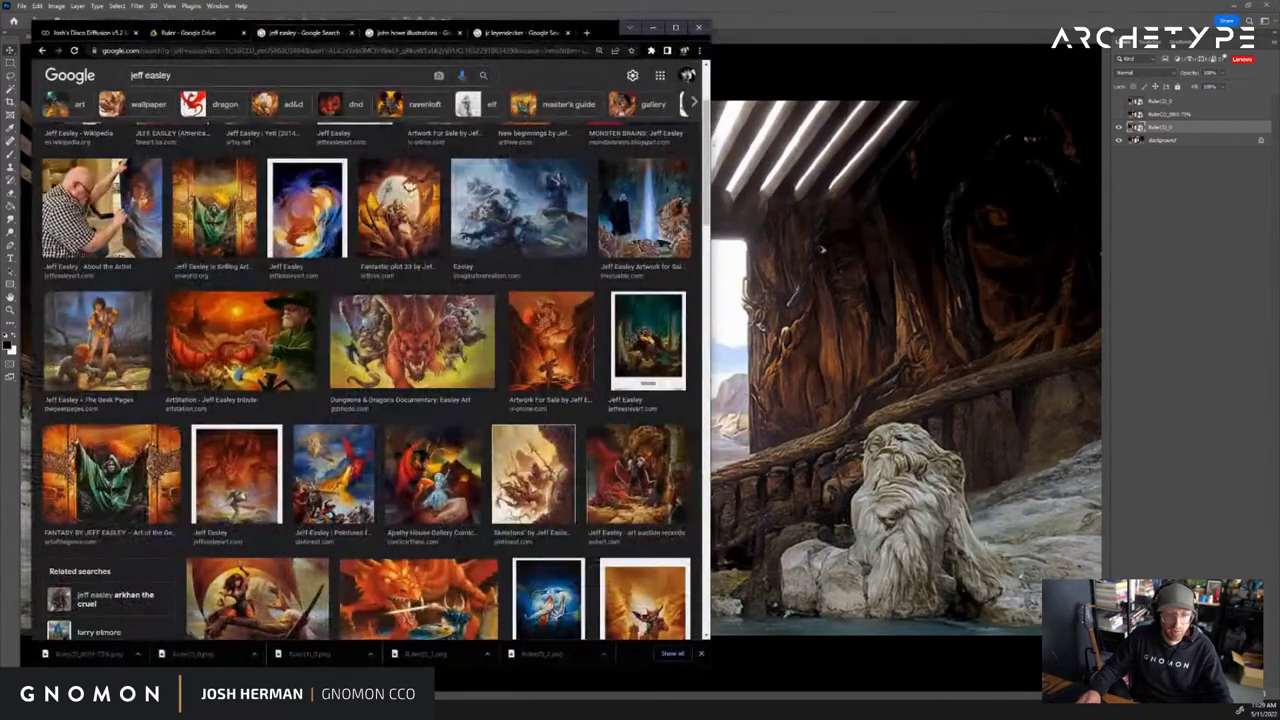
pyautogui.click(636, 465)
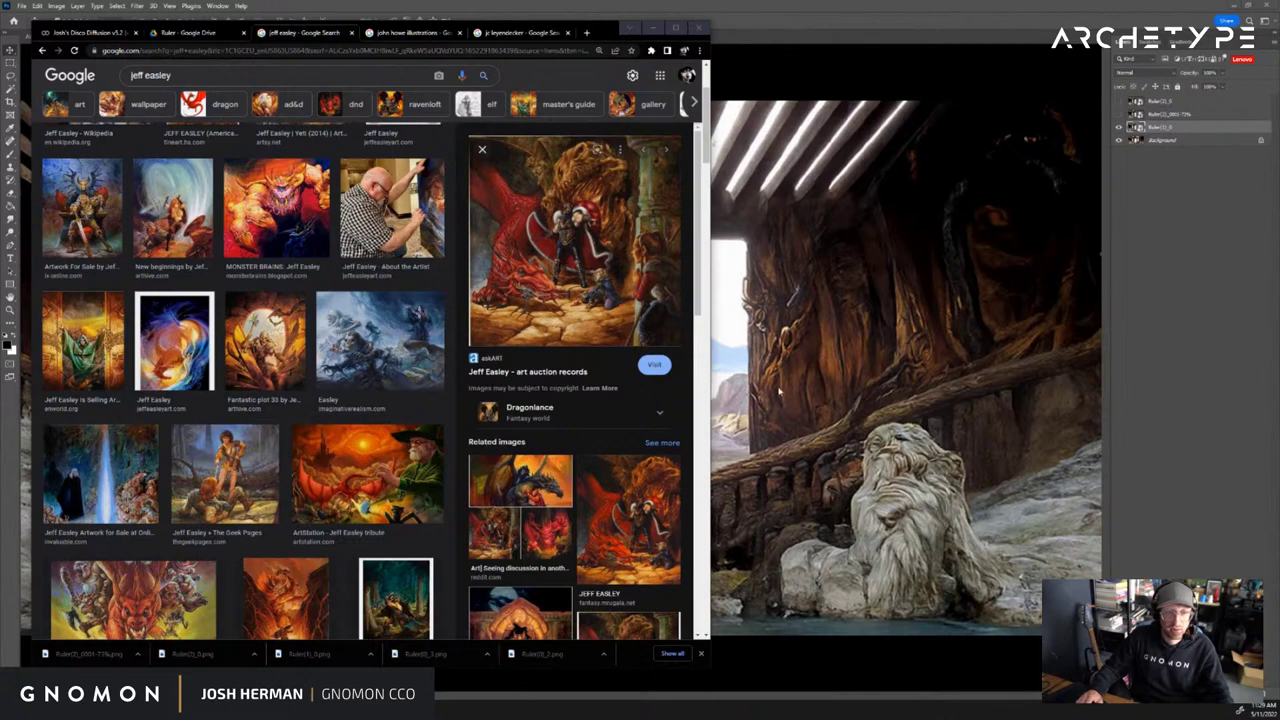
pyautogui.scroll(1, 415, 450)
pyautogui.click(415, 452)
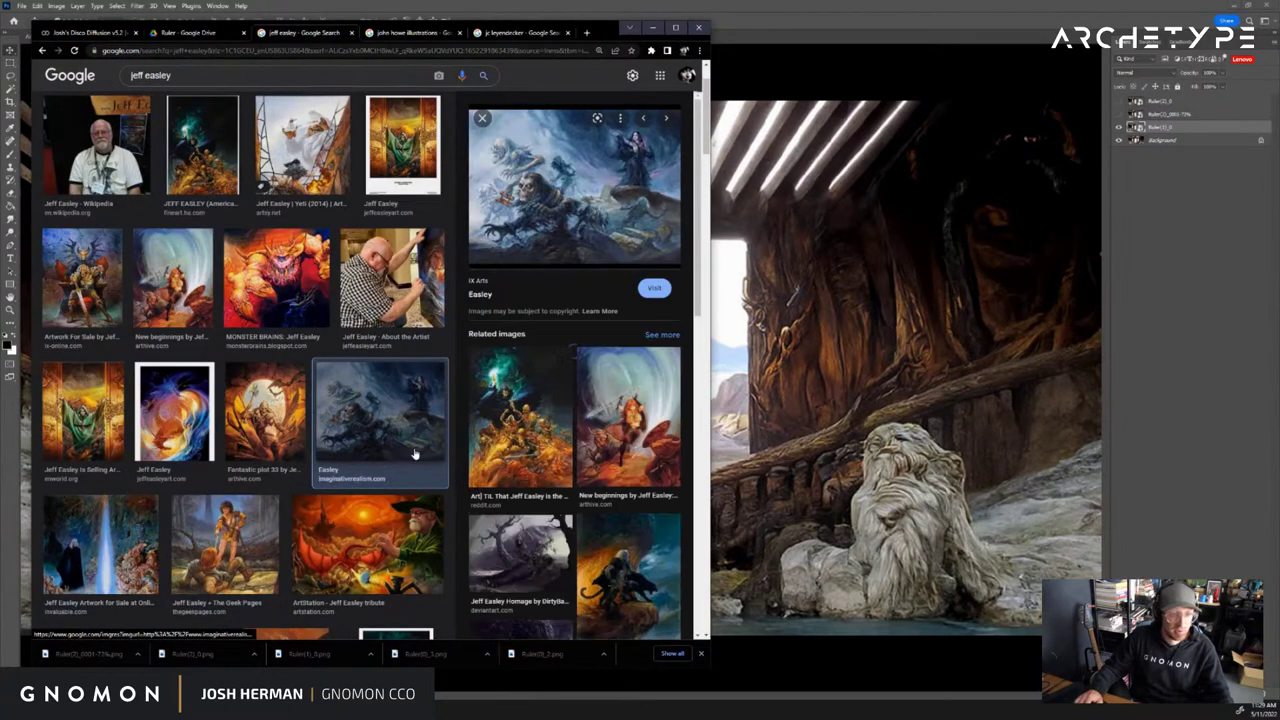
pyautogui.click(525, 468)
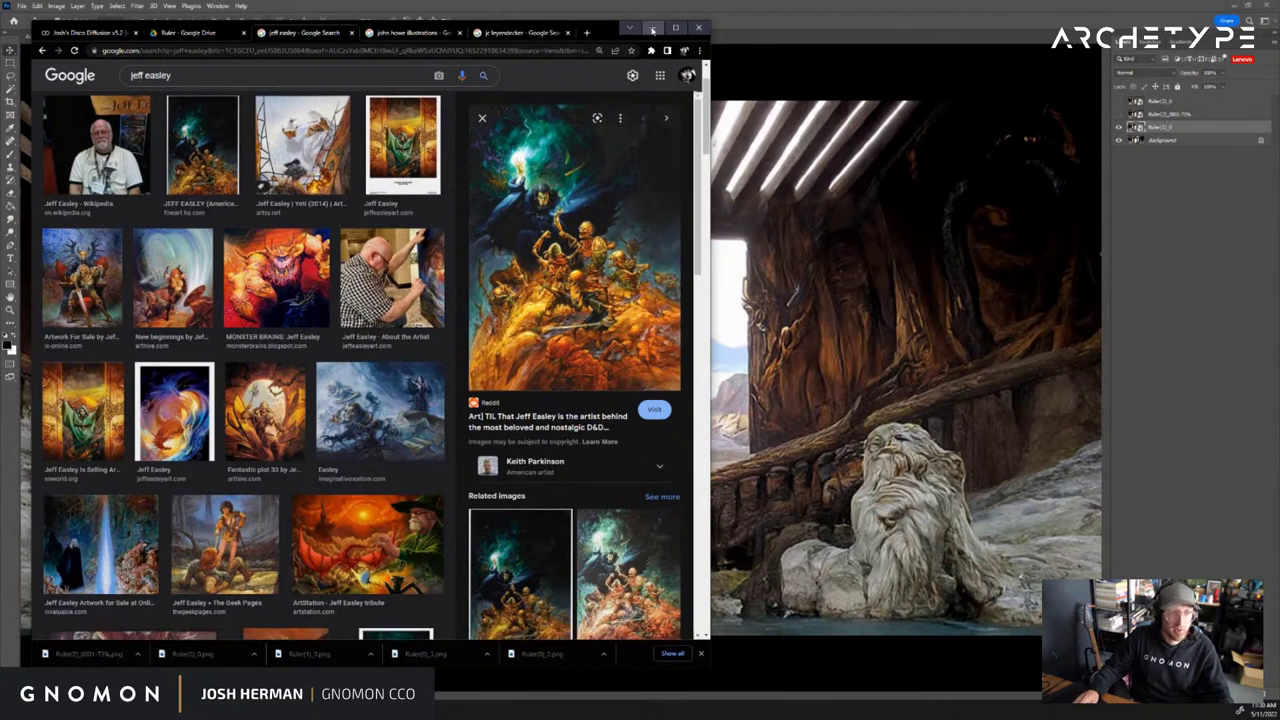
# Close the JC Leyendecker search, return to Photoshop, and hide the Ruler(1)_0 layer to view the original pavilion render
pyautogui.click(567, 33)
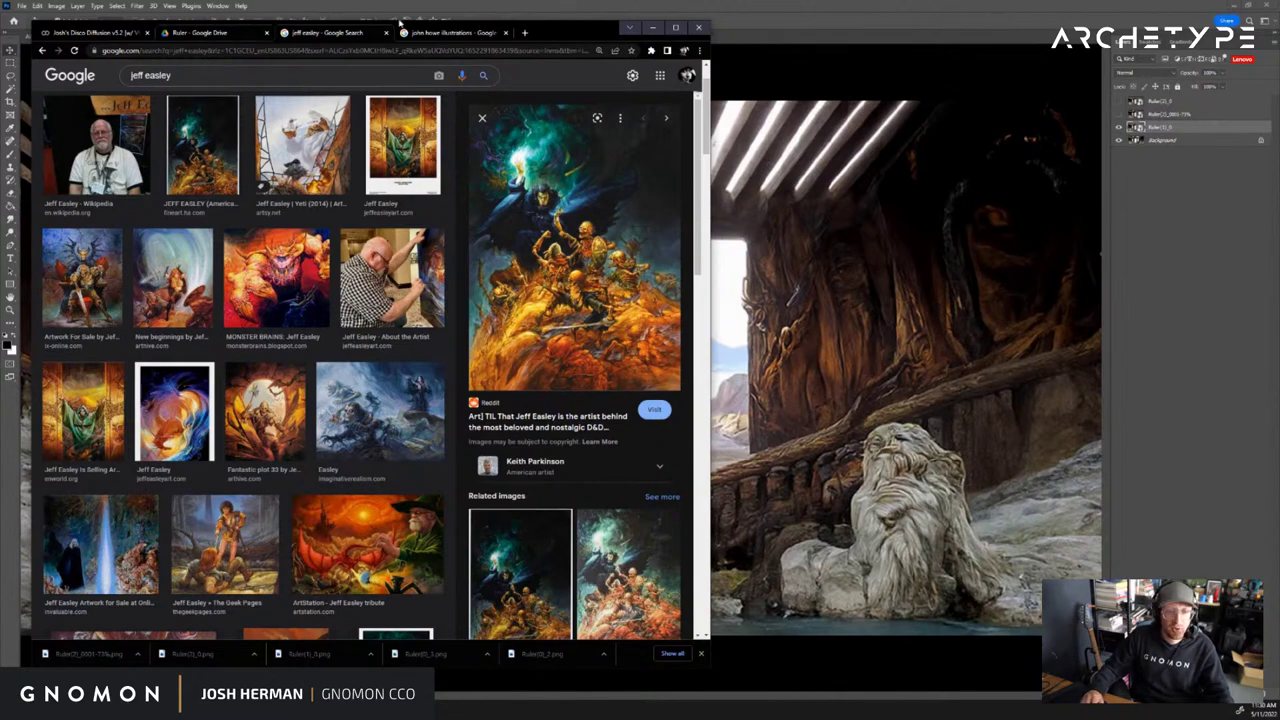
pyautogui.click(809, 9)
pyautogui.press('z')
pyautogui.keyDown('alt'); pyautogui.click(586, 429); pyautogui.keyUp('alt')
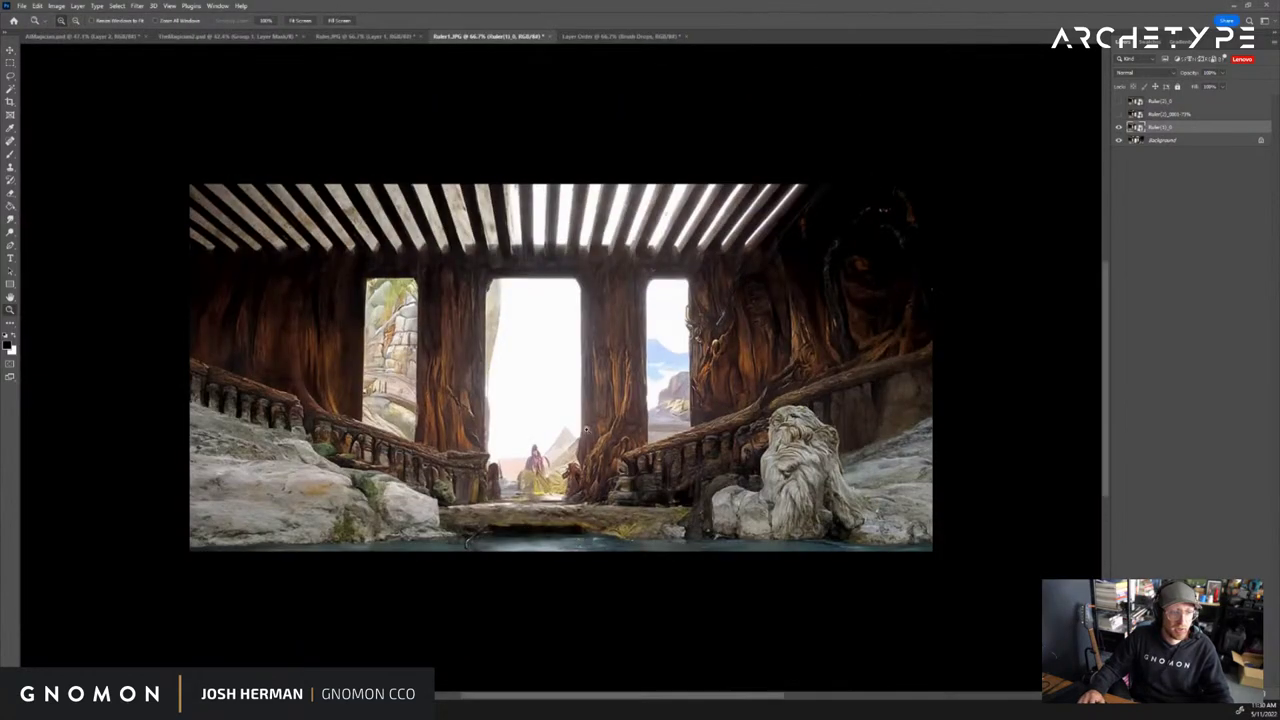
pyautogui.click(586, 430)
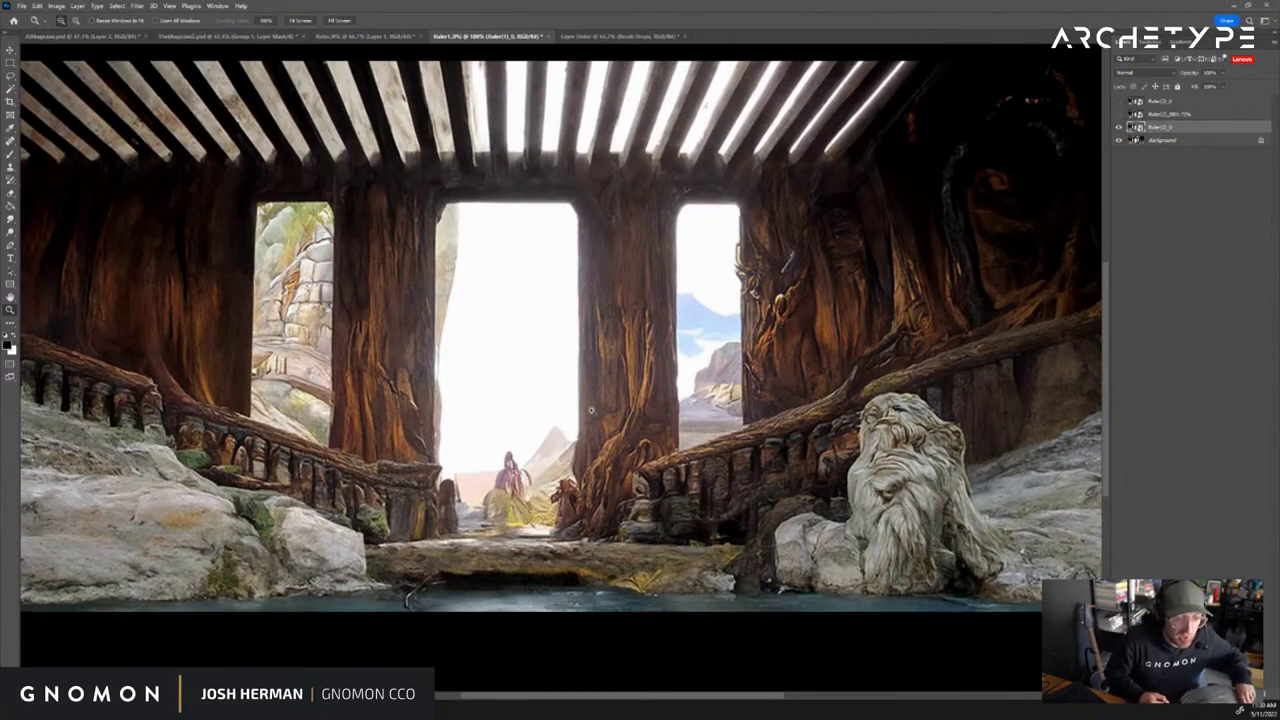
pyautogui.click(1119, 128)
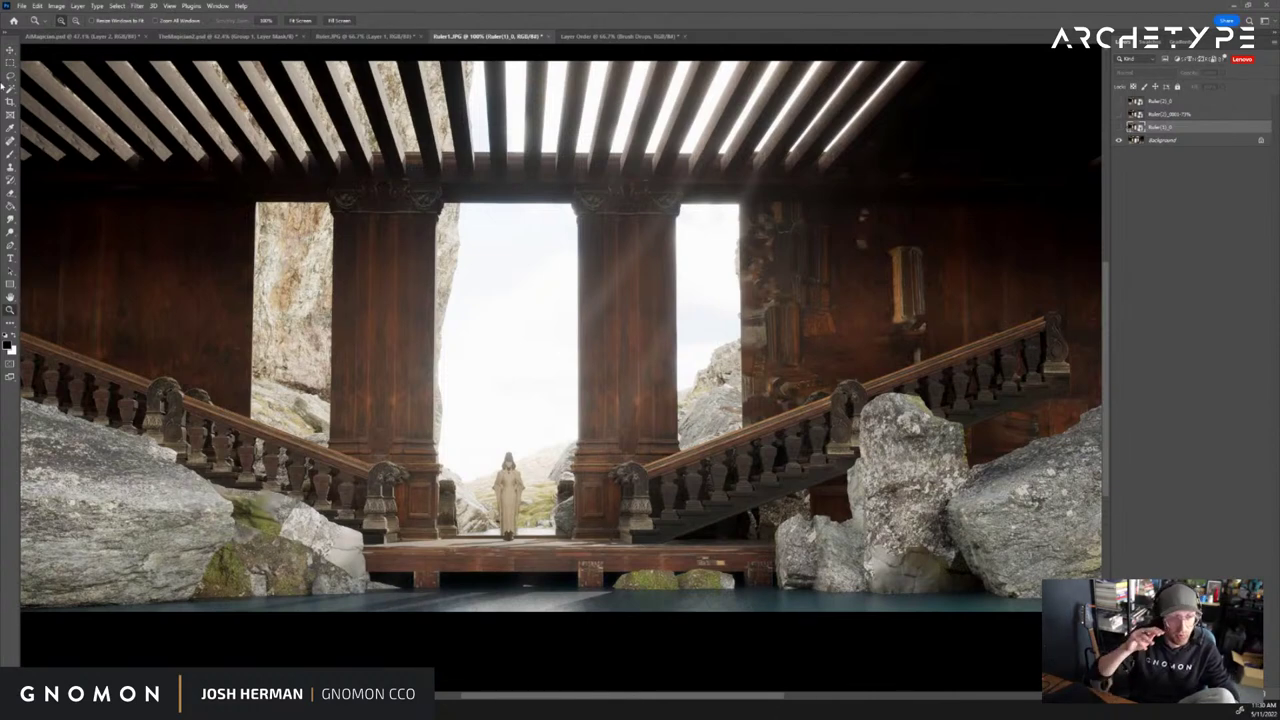
pyautogui.moveTo(657, 338); pyautogui.dragTo(691, 349)
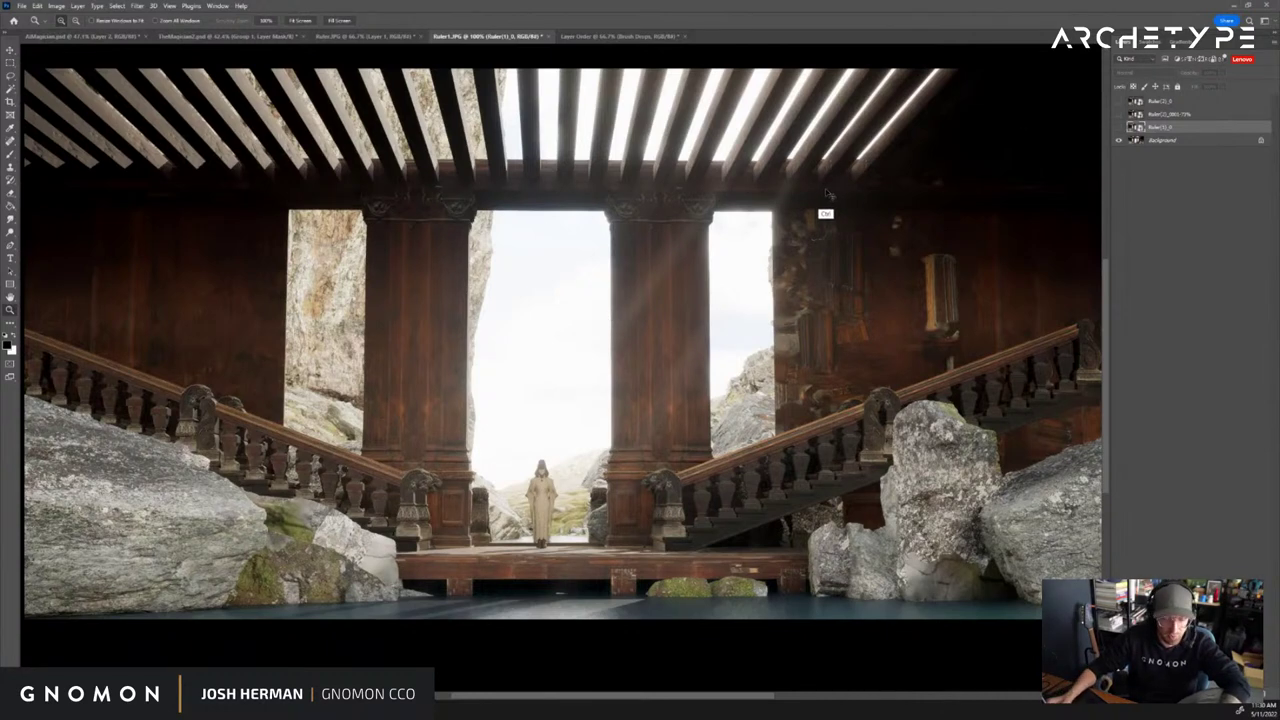
pyautogui.hotkey('ctrl', '-')
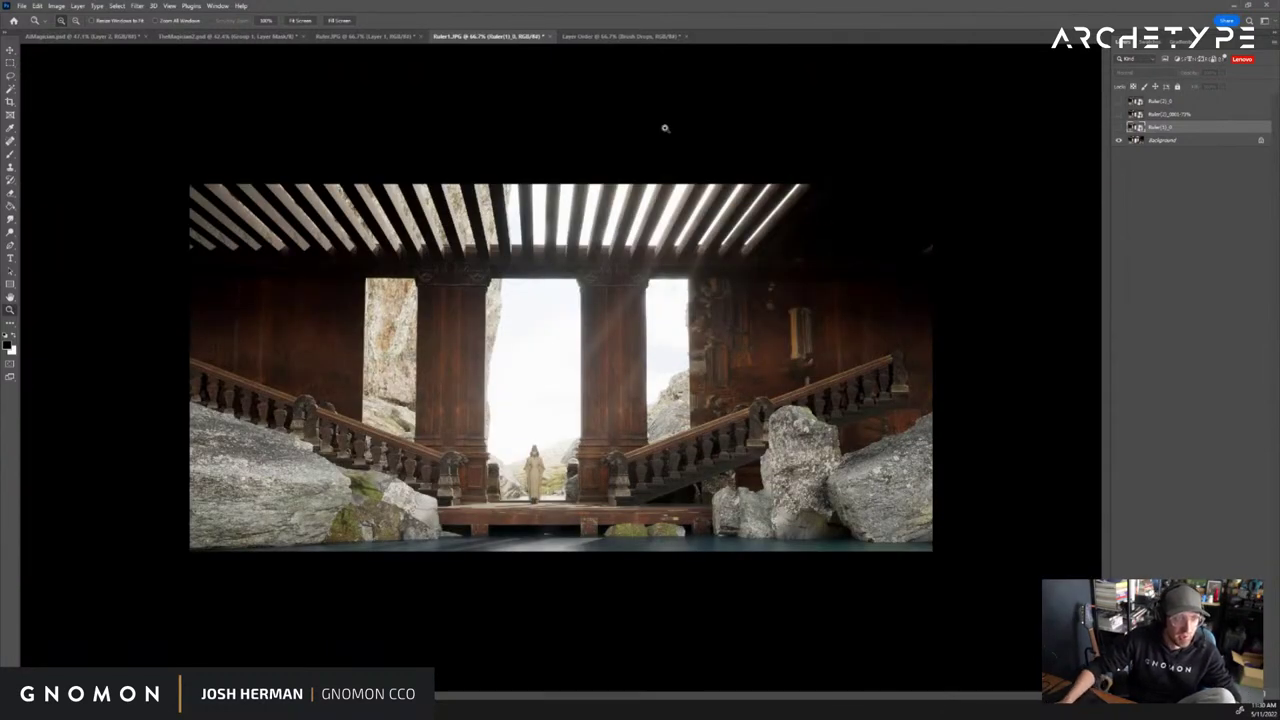
# In the Ruler.JPG document, hide Layer 1 and toggle Group 1's visibility to compare the composite with the original render
pyautogui.click(401, 40)
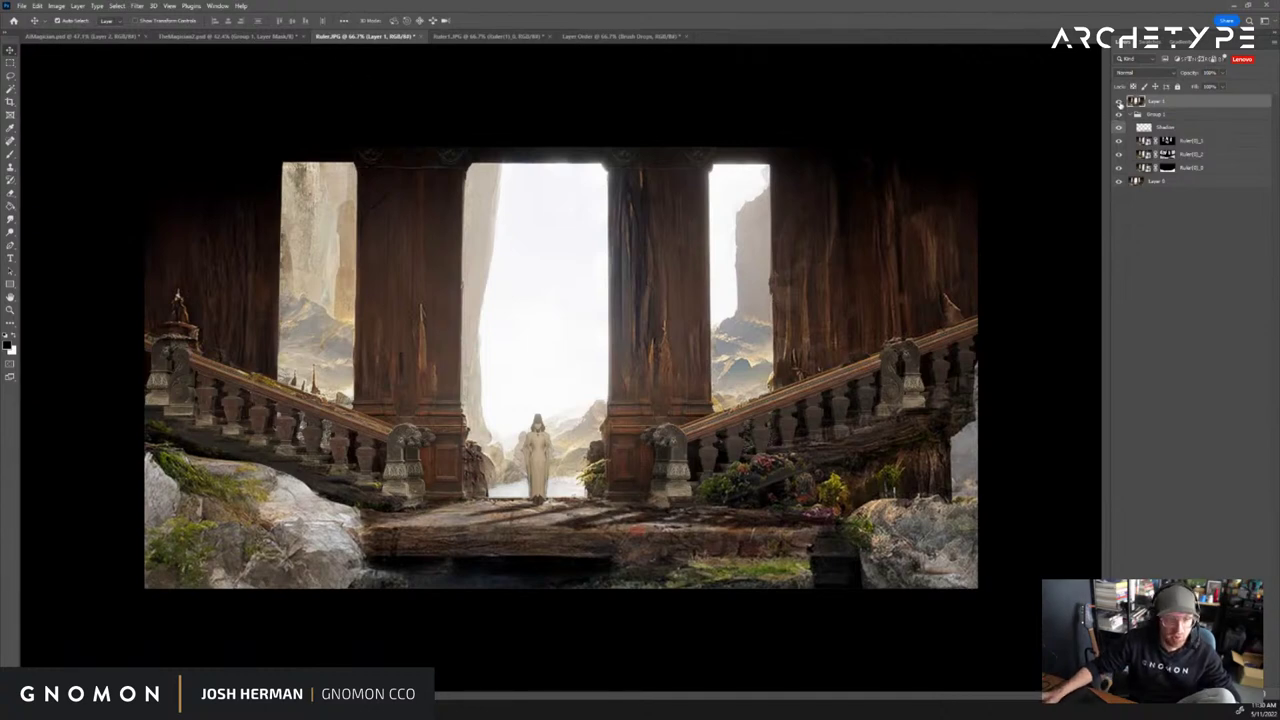
pyautogui.click(1119, 101)
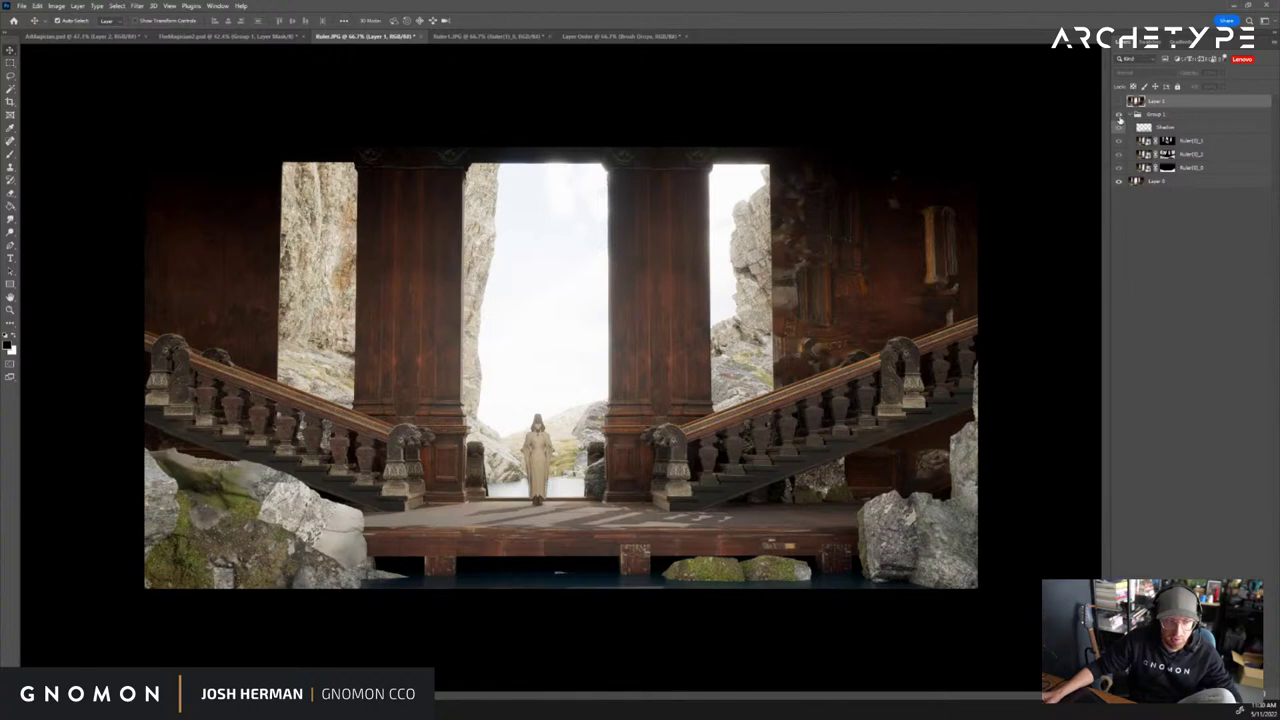
pyautogui.click(1119, 115)
pyautogui.click(1119, 115)
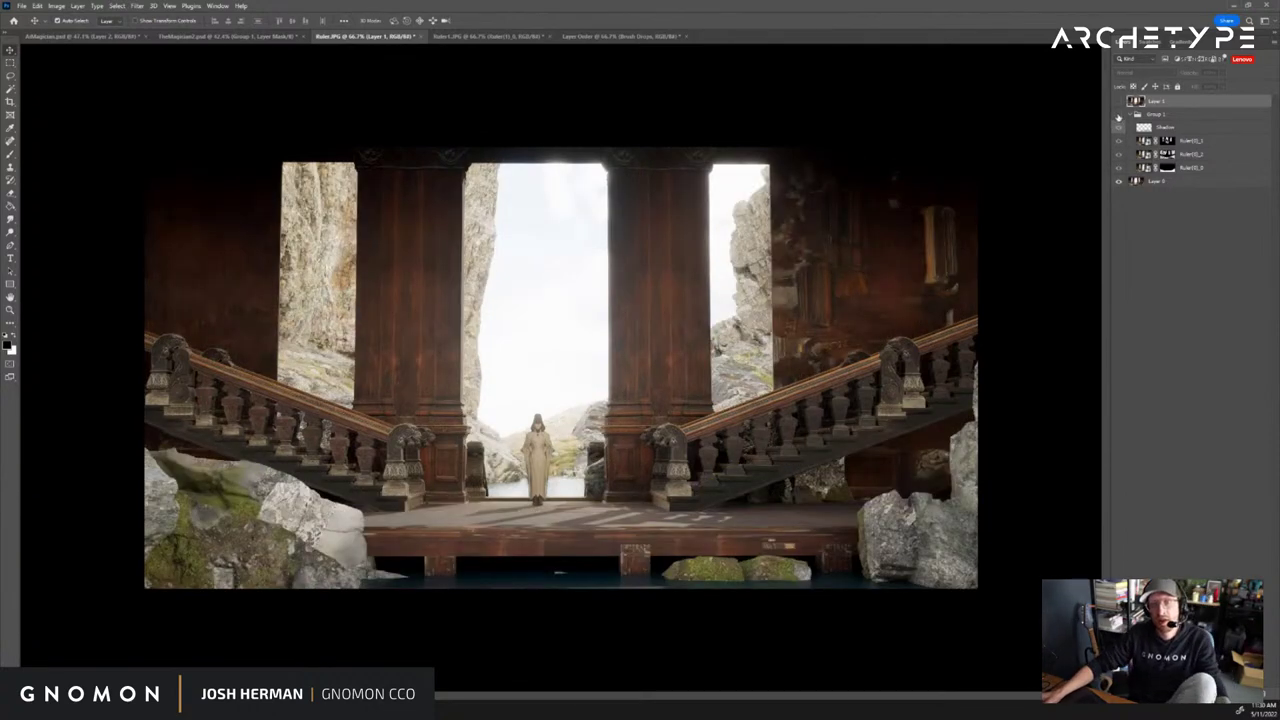
pyautogui.click(1119, 115)
pyautogui.click(1117, 116)
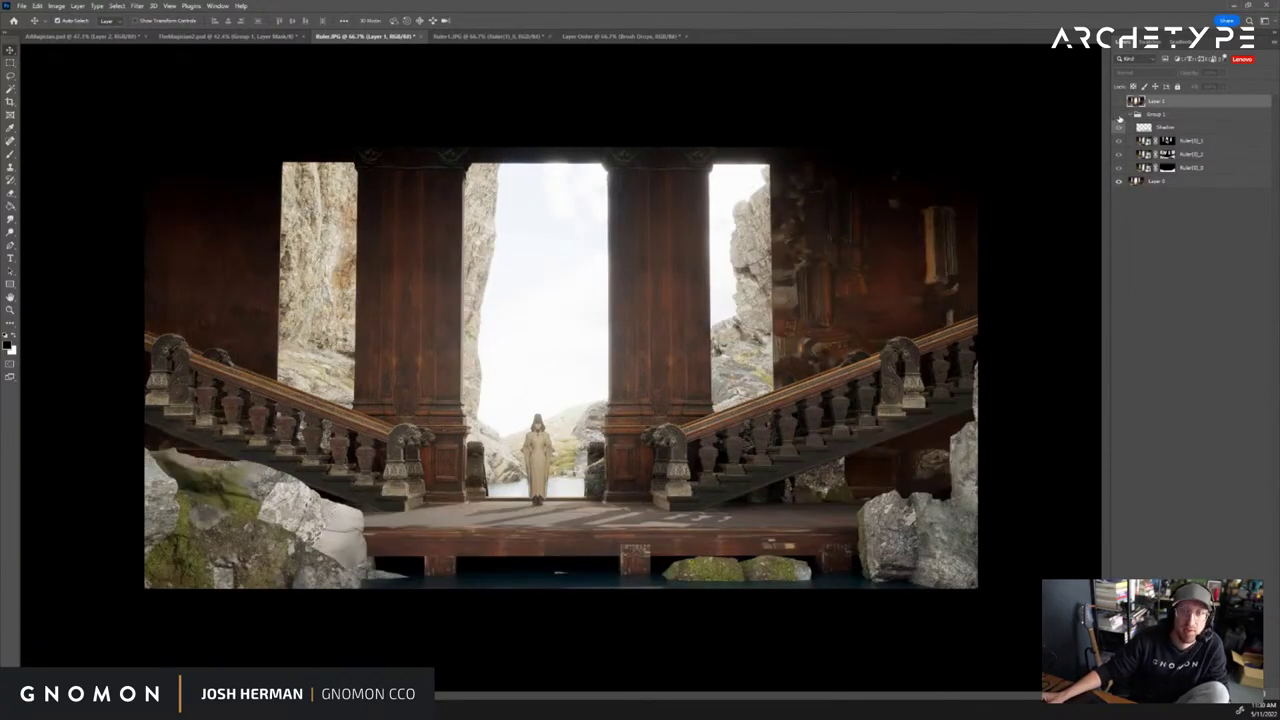
pyautogui.click(1117, 116)
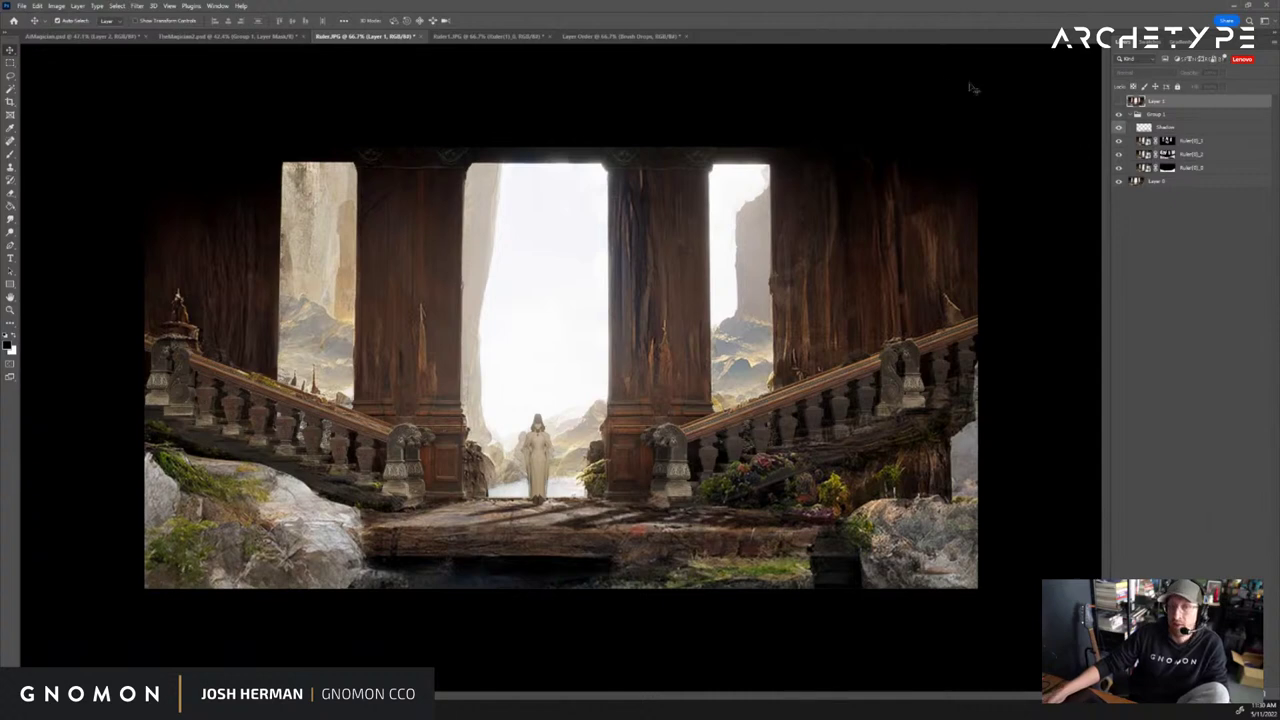
# Return to the Ruler1.JPG document and toggle the Ruler(1)_0 layer against the background, leaving it shown for a closer look
pyautogui.click(515, 37)
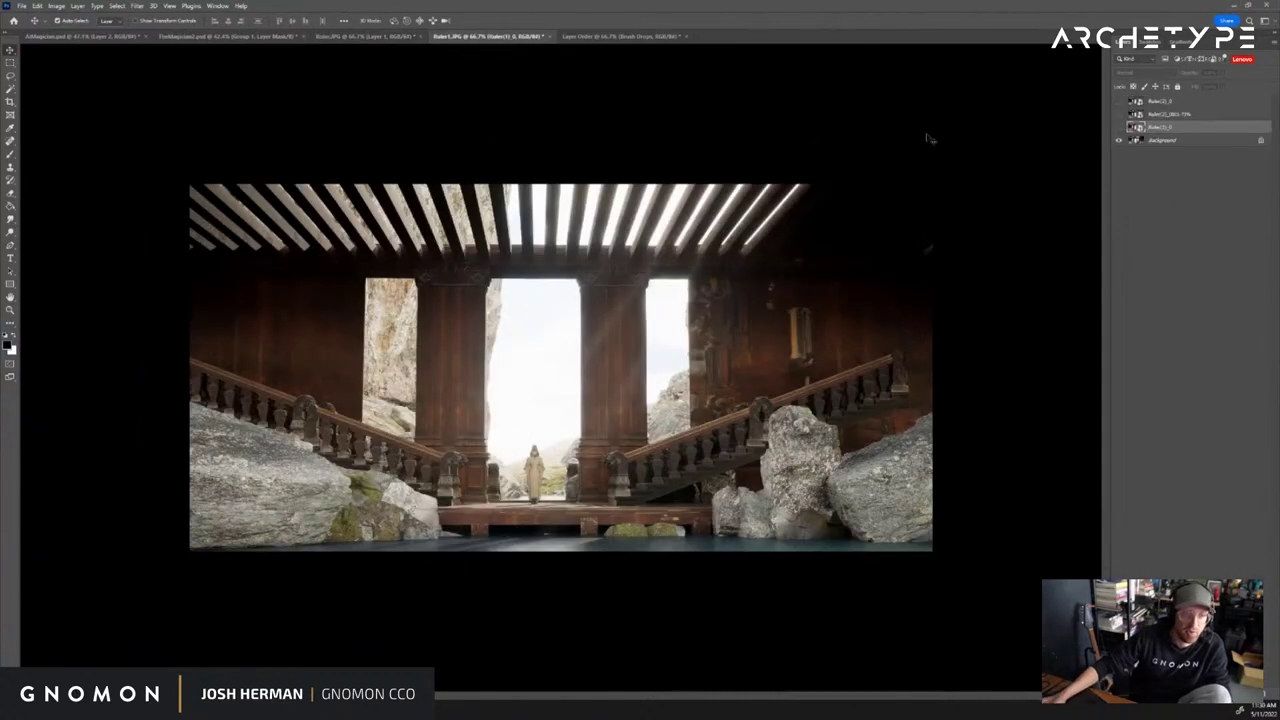
pyautogui.click(1119, 127)
pyautogui.click(1119, 128)
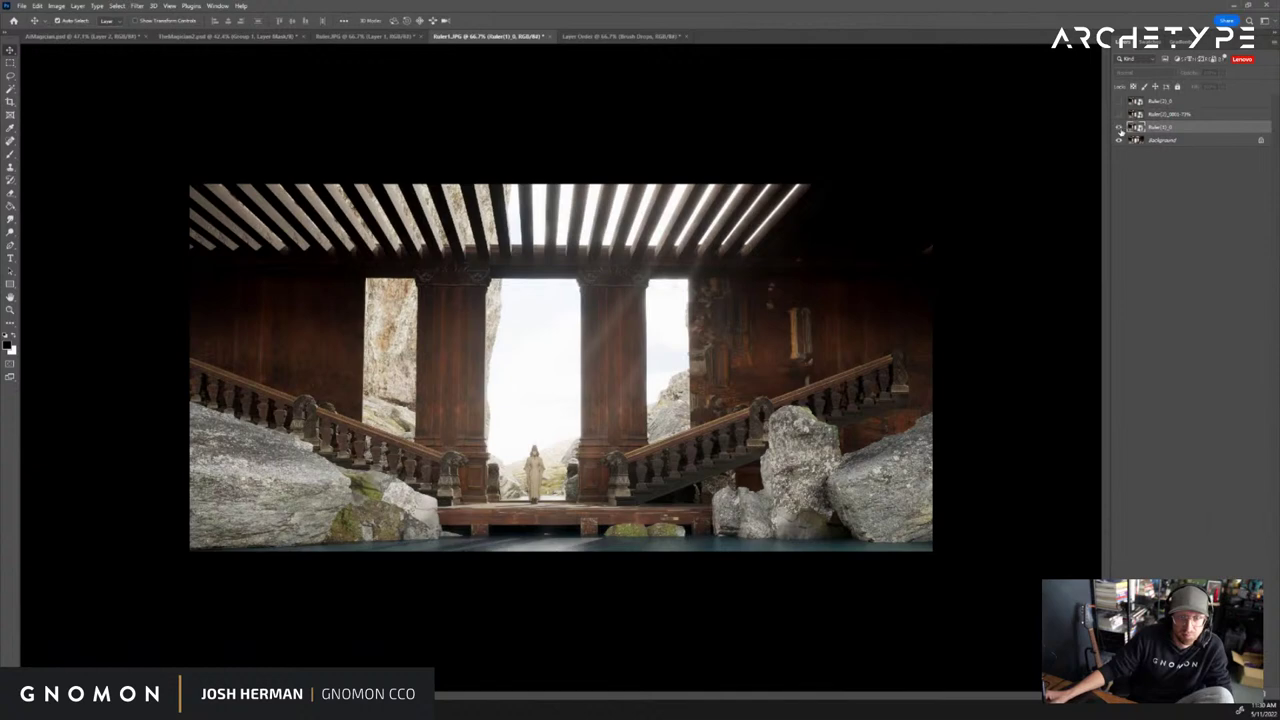
pyautogui.click(1119, 129)
pyautogui.press('z')
pyautogui.click(766, 369)
pyautogui.moveTo(781, 379); pyautogui.dragTo(873, 331)
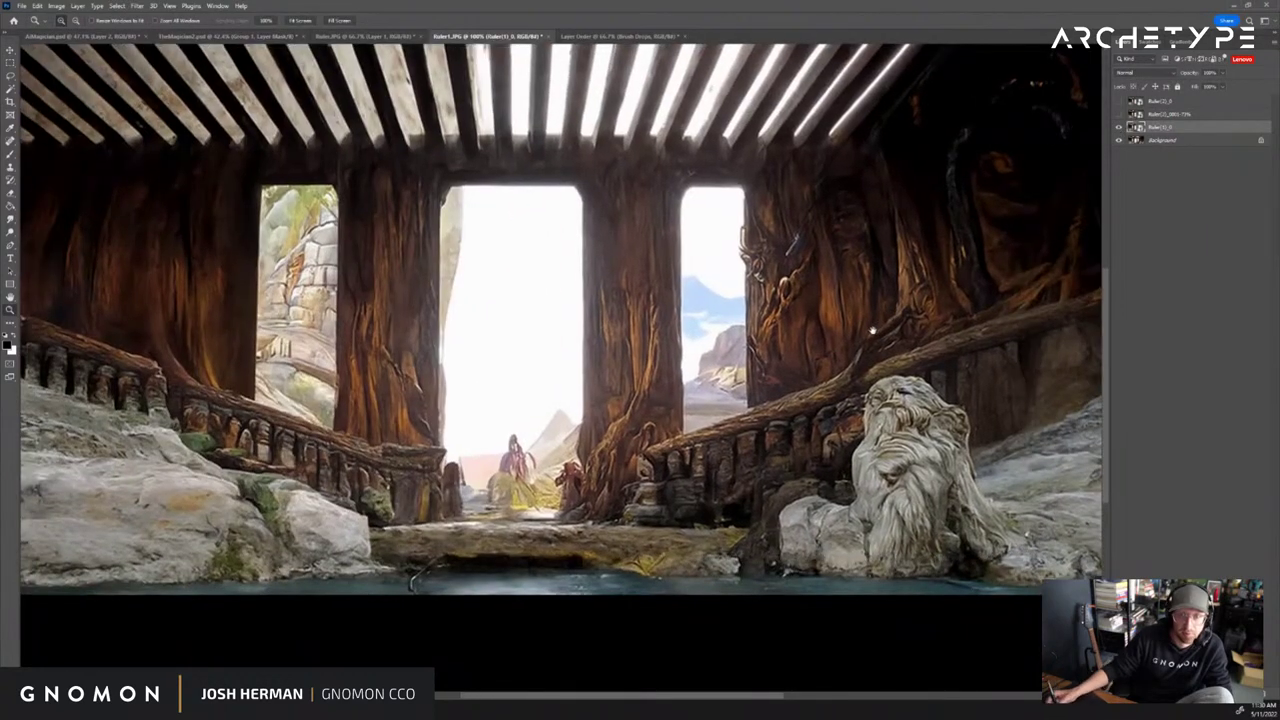
# Show all three Ruler render layers and add a layer mask to each of them
pyautogui.click(1175, 696)
pyautogui.hotkey('ctrl', '-')
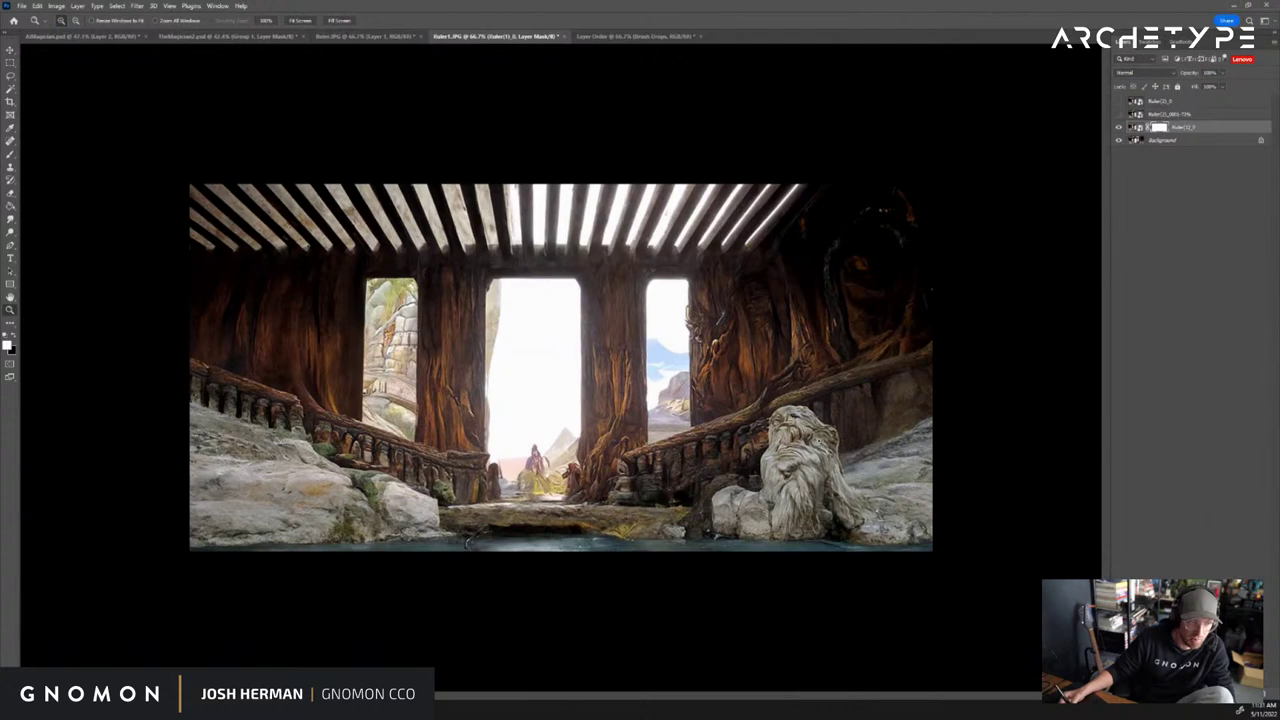
pyautogui.press('b')
pyautogui.click(1119, 114)
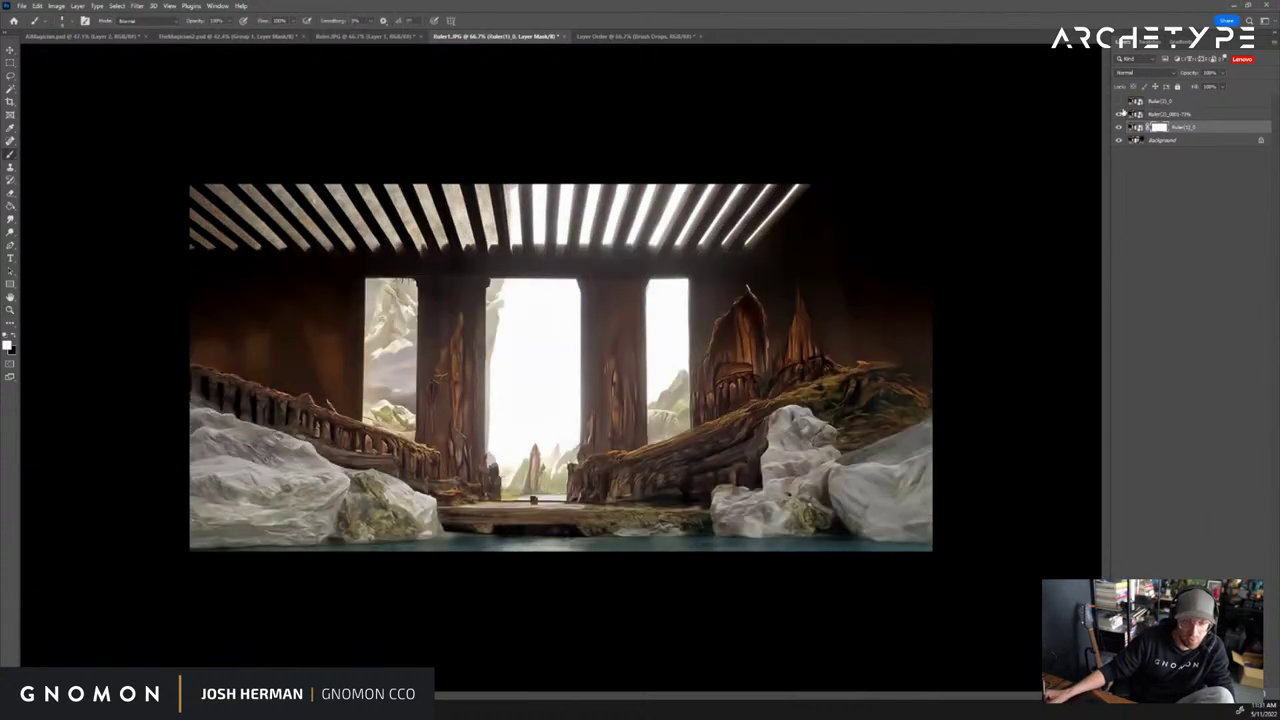
pyautogui.click(1119, 102)
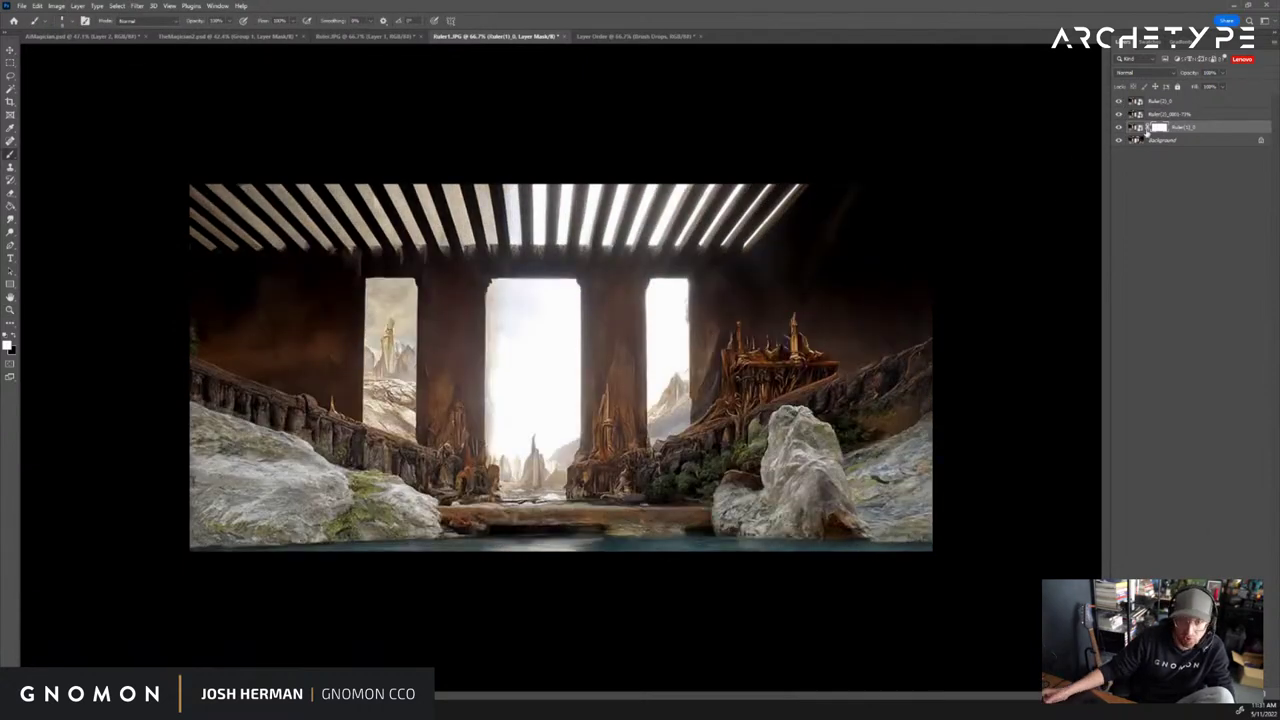
pyautogui.click(1153, 115)
pyautogui.click(1175, 688)
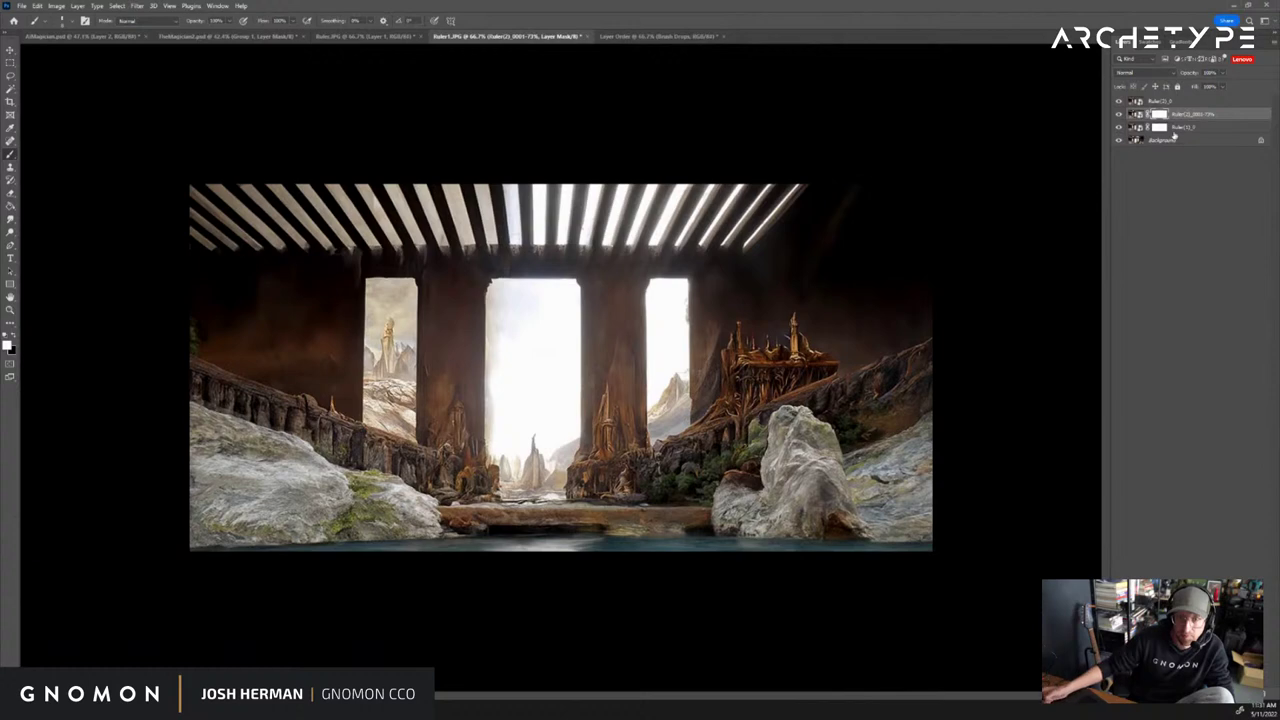
pyautogui.click(1164, 102)
pyautogui.click(1175, 688)
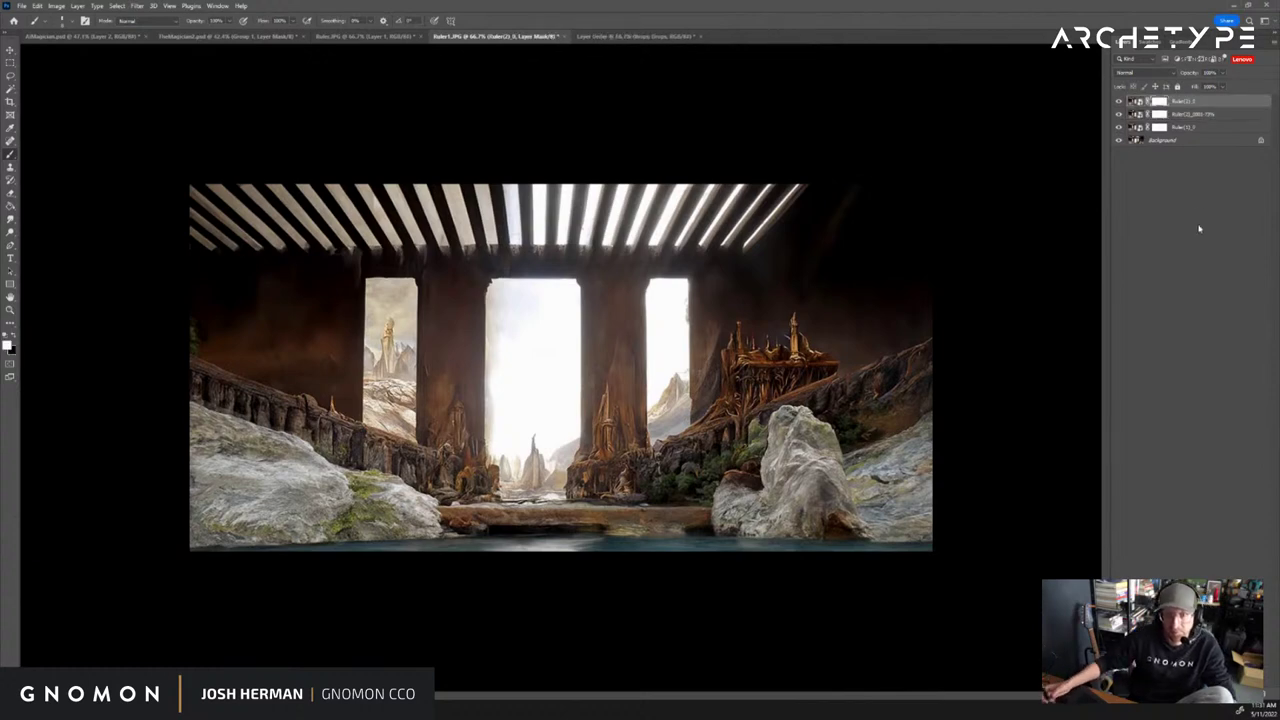
# Invert the masks of all three Ruler render layers to black to hide their contents
pyautogui.hotkey('ctrl', 'i')
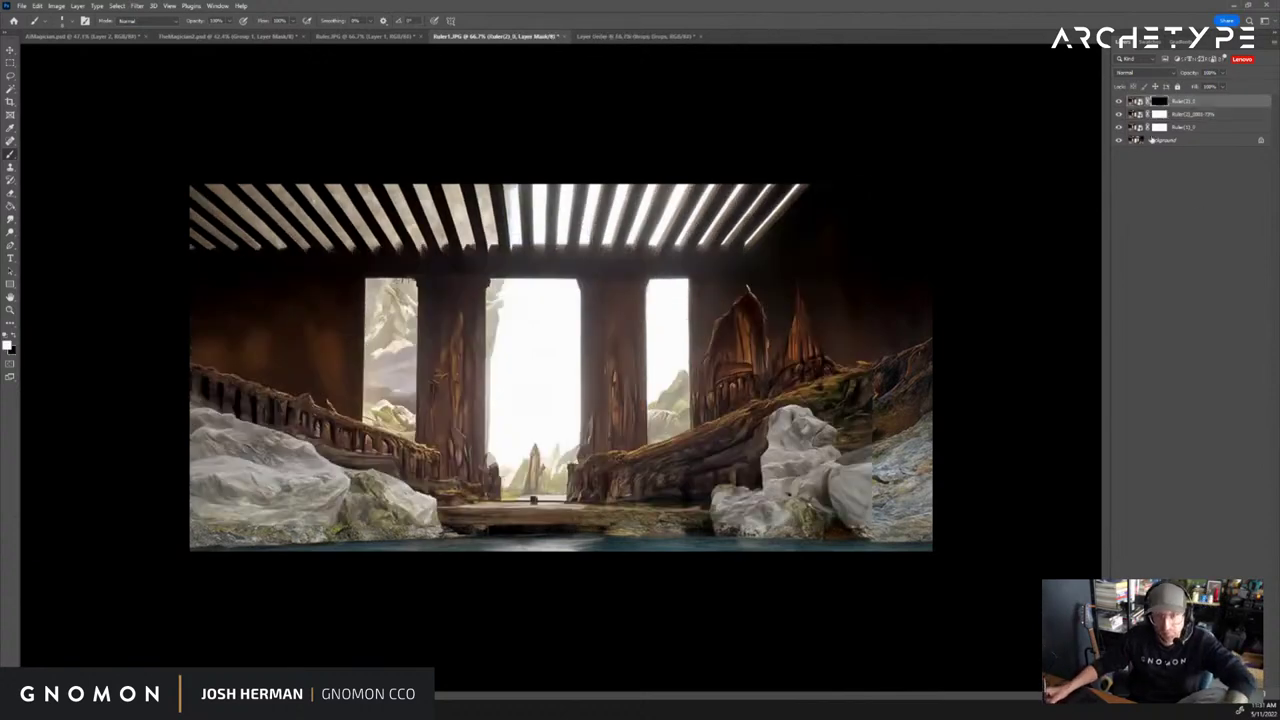
pyautogui.click(1158, 114)
pyautogui.hotkey('ctrl', 'i')
pyautogui.click(1158, 127)
pyautogui.hotkey('ctrl', 'i')
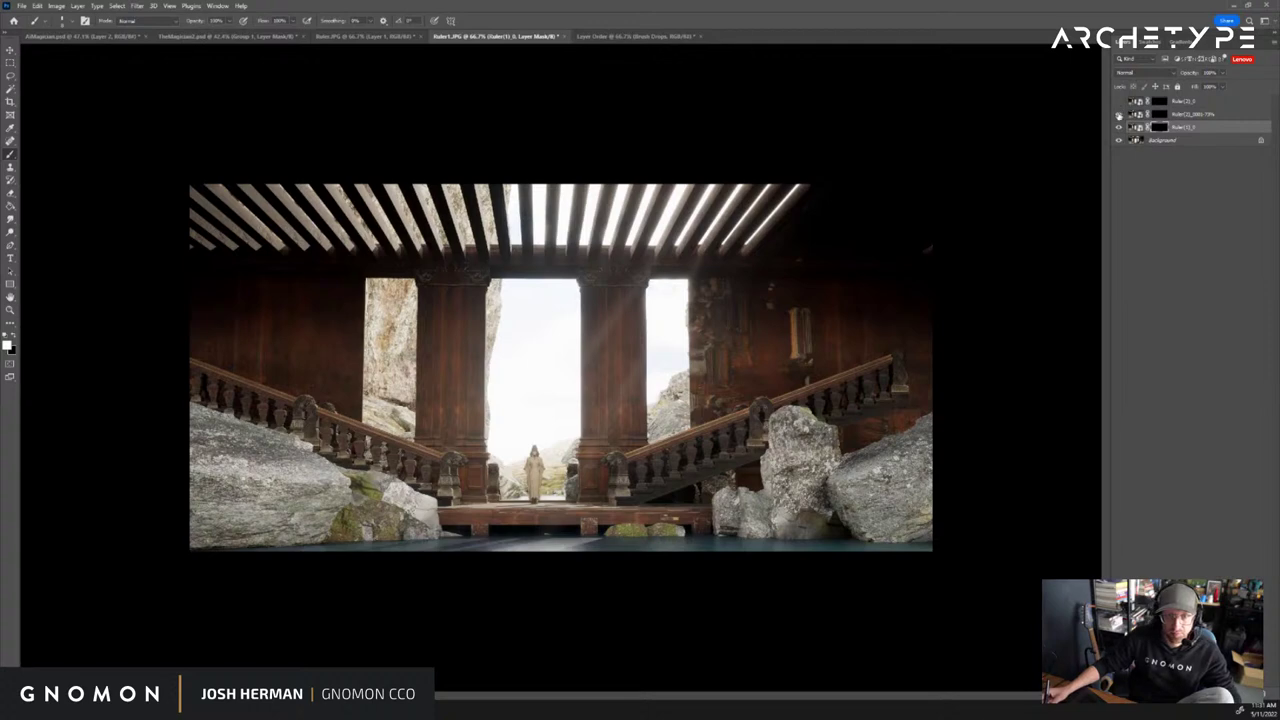
# Disable the masks on Ruler(2)_0 and Ruler(2)_0001-73%, showing one layer at a time to compare it with the original render
pyautogui.keyDown('shift'); pyautogui.click(1158, 103); pyautogui.keyUp('shift')
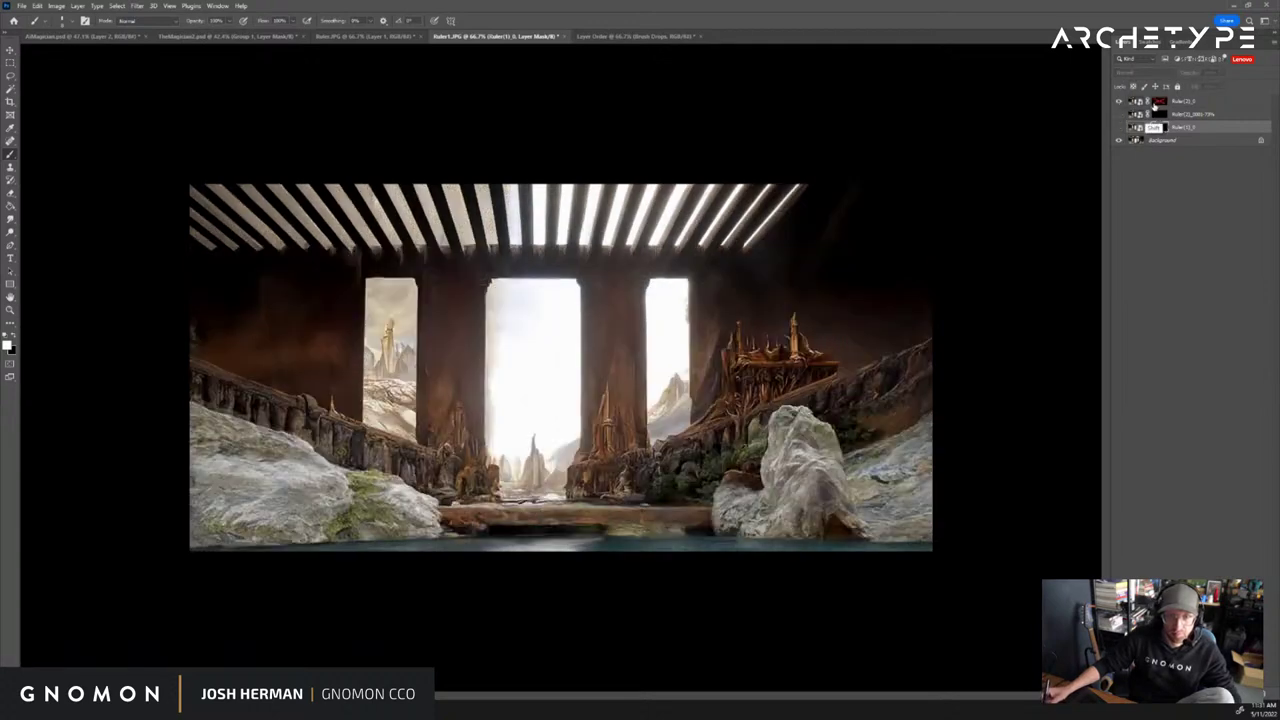
pyautogui.click(1119, 103)
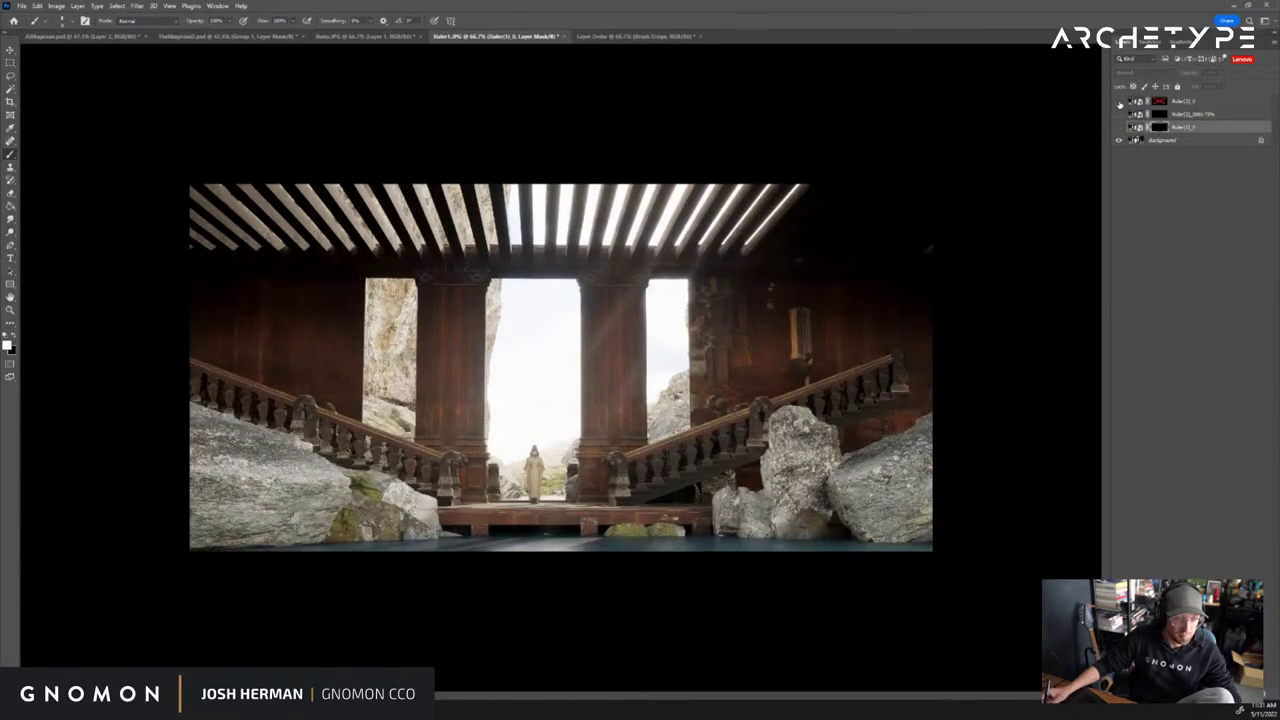
pyautogui.click(1119, 103)
pyautogui.click(1119, 103)
pyautogui.click(1119, 103)
pyautogui.click(1119, 103)
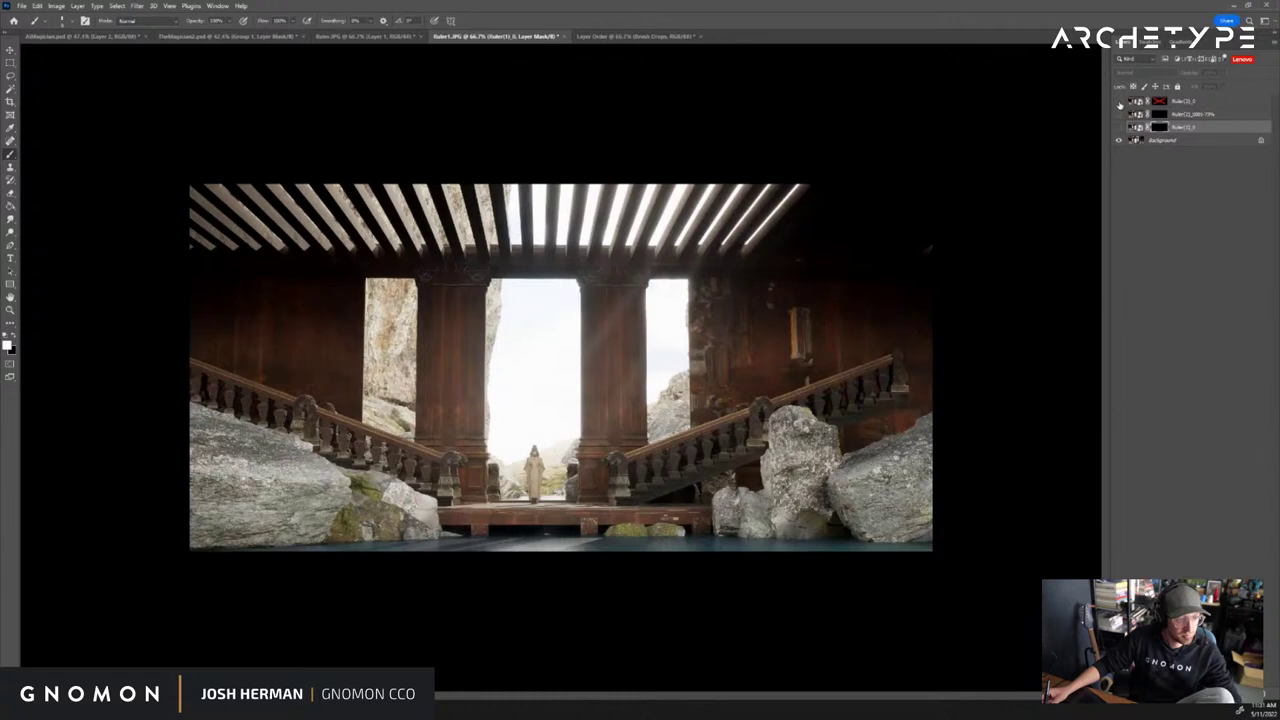
pyautogui.keyDown('shift'); pyautogui.click(1159, 114); pyautogui.keyUp('shift')
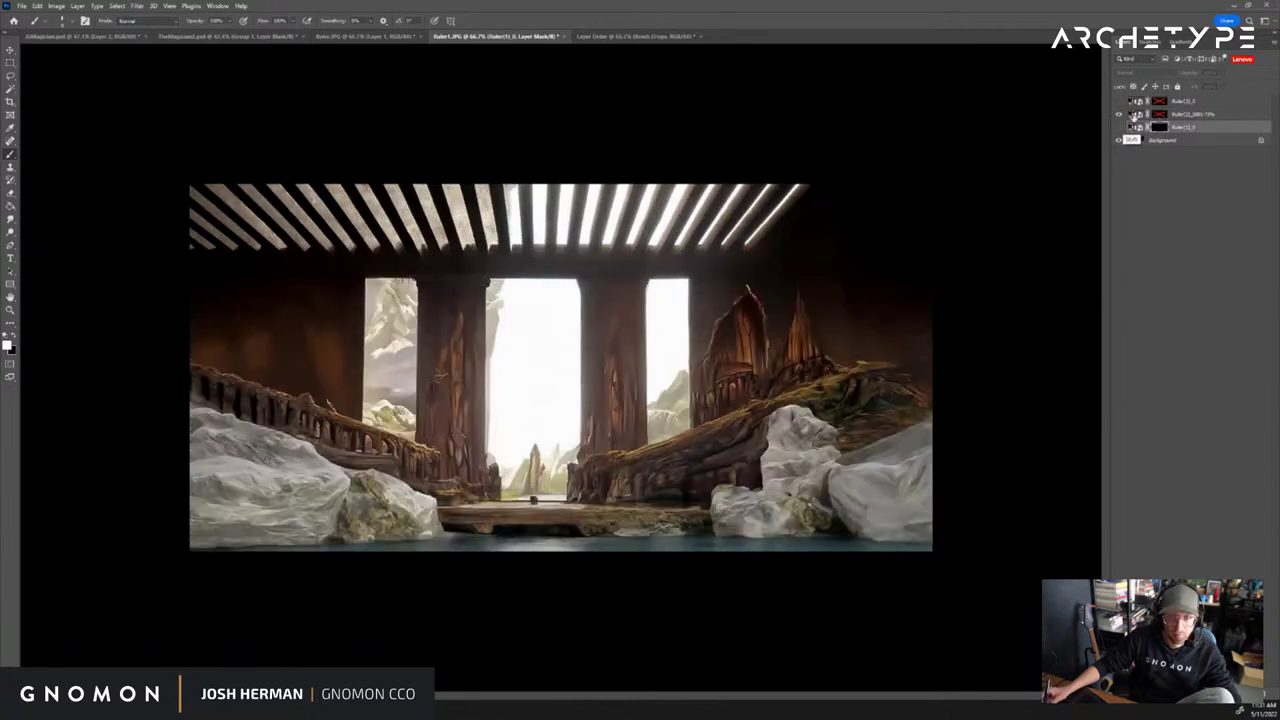
# Compare Ruler(2)_0001-73% with the unmasked Ruler(1)_0 render, leaving only Ruler(1)_0 shown above the background with its mask enabled
pyautogui.click(1119, 115)
pyautogui.click(1119, 115)
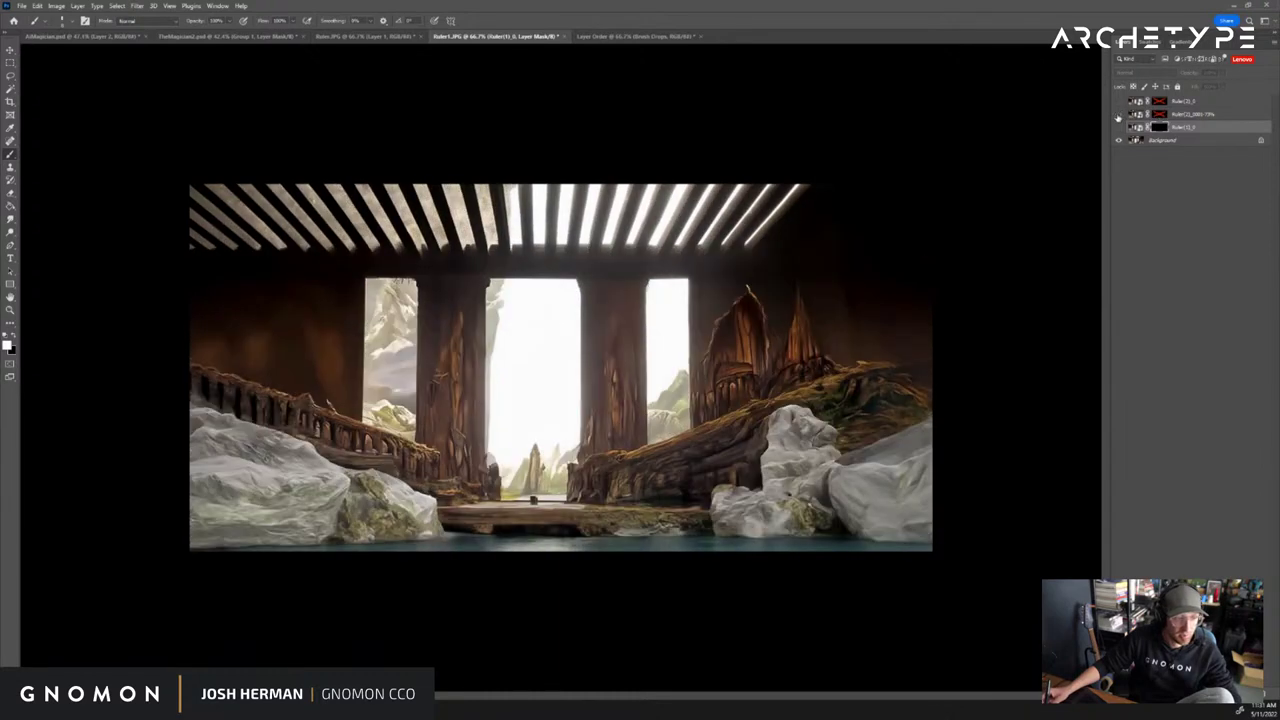
pyautogui.click(1119, 116)
pyautogui.keyDown('shift'); pyautogui.click(1157, 128); pyautogui.keyUp('shift')
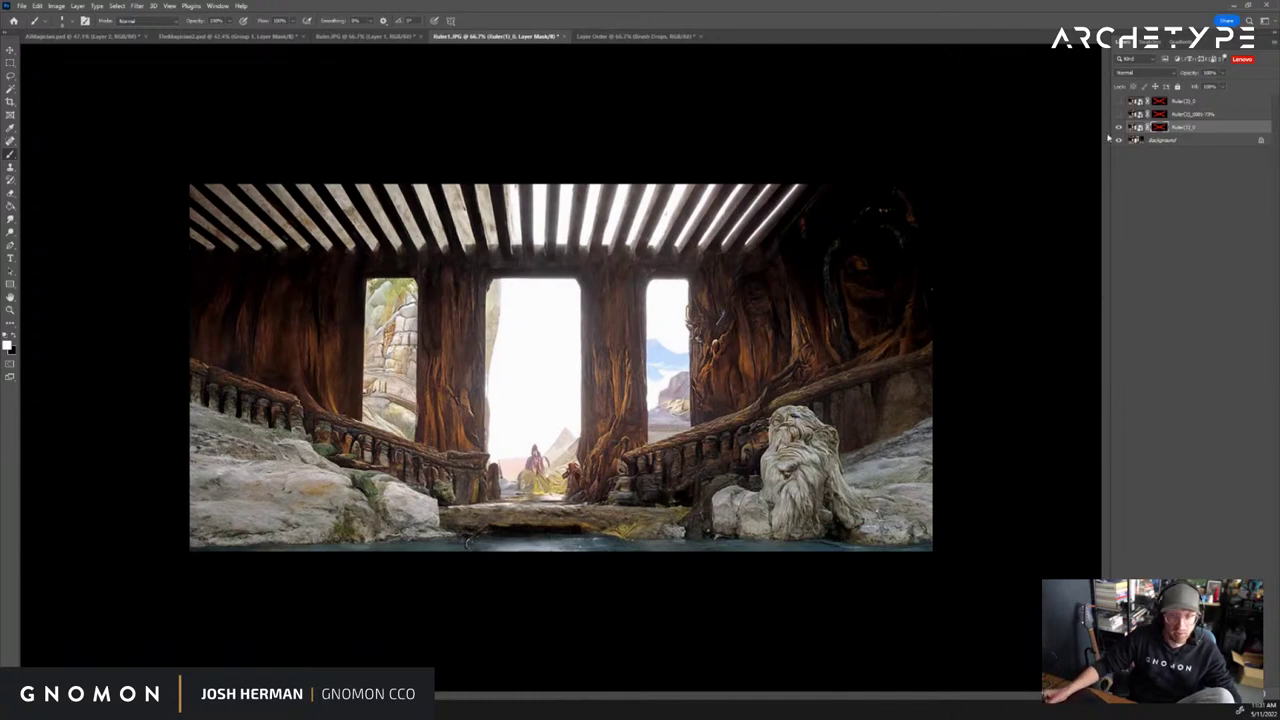
pyautogui.keyDown('shift'); pyautogui.click(1163, 129); pyautogui.keyUp('shift')
pyautogui.keyDown('shift'); pyautogui.click(1160, 129); pyautogui.keyUp('shift')
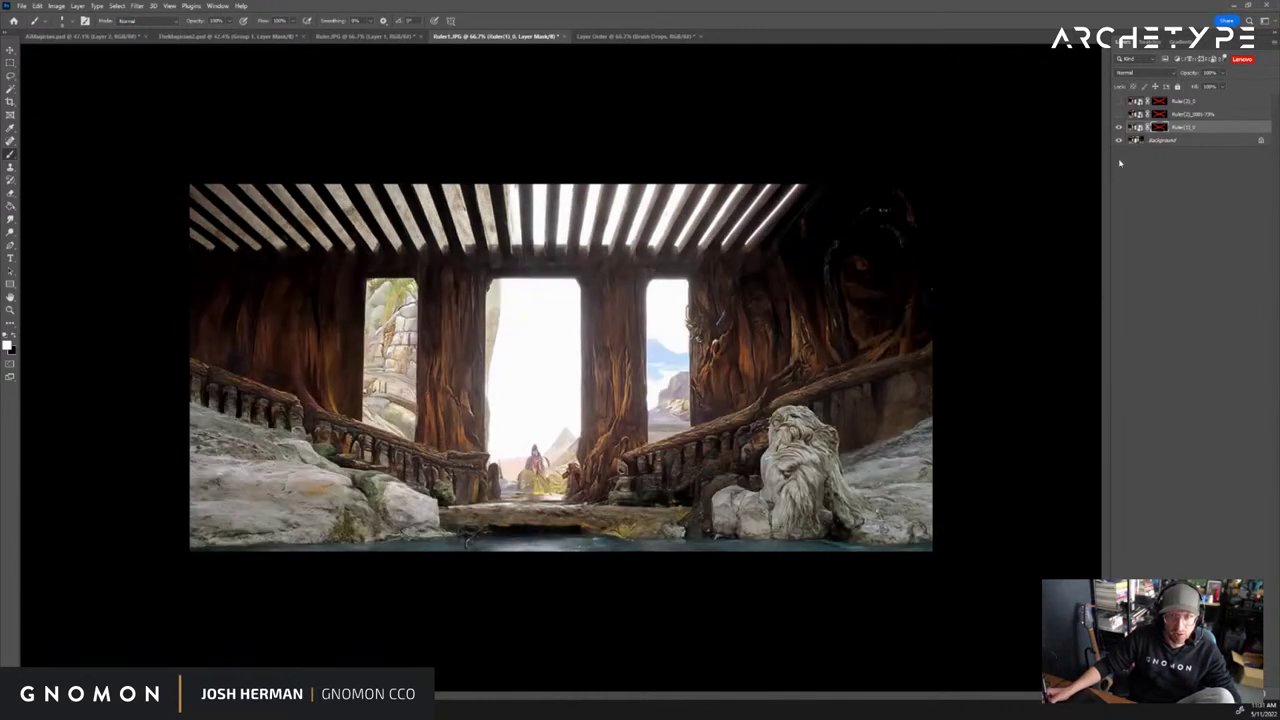
pyautogui.keyDown('shift'); pyautogui.click(1157, 128); pyautogui.keyUp('shift')
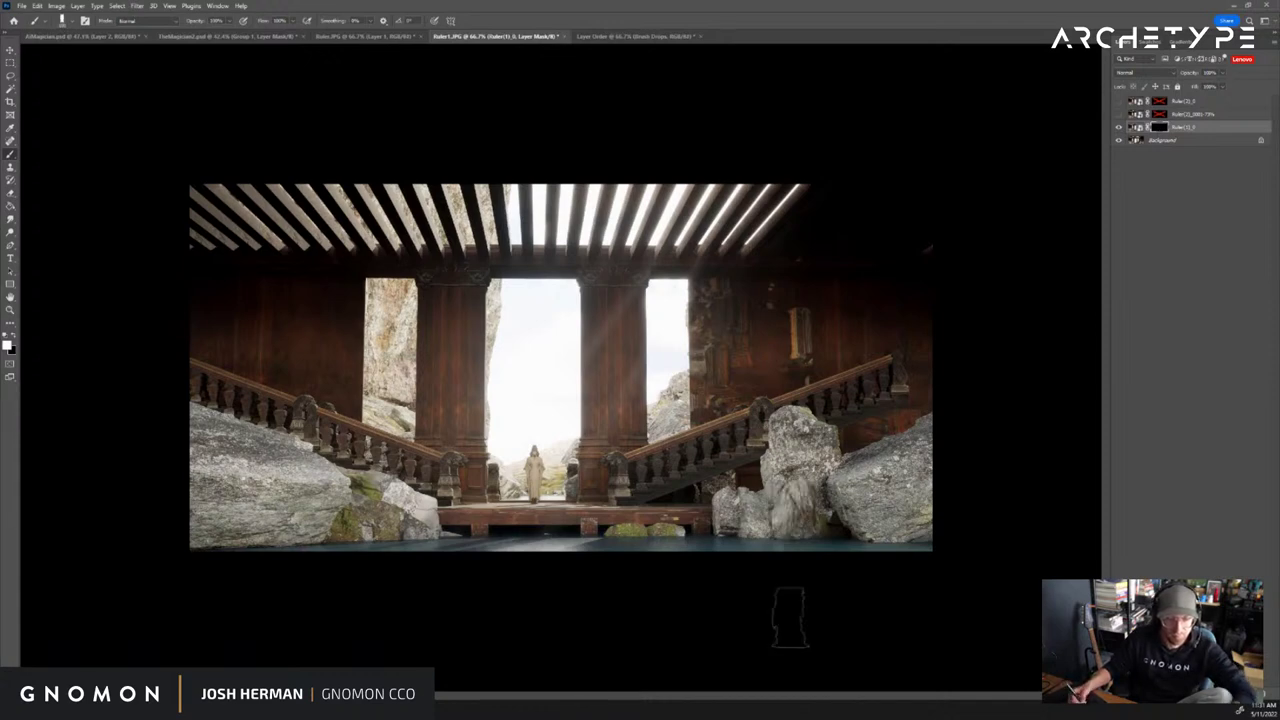
# Paint white on the Ruler(1)_0 mask to reveal its foreground rocks, wooden platform and waterline
pyautogui.moveTo(855, 505)
pyautogui.mouseDown()
pyautogui.moveTo(865, 536)
pyautogui.moveTo(914, 565)
pyautogui.mouseUp()
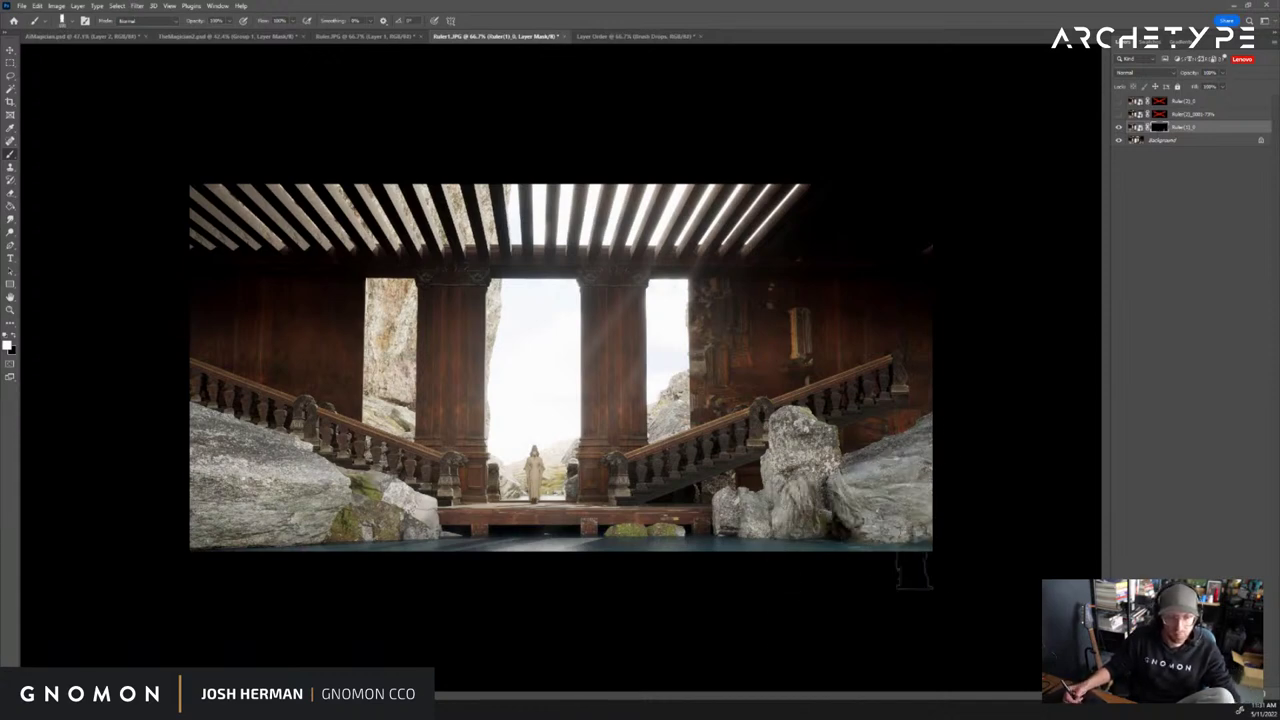
pyautogui.moveTo(706, 562); pyautogui.dragTo(639, 550)
pyautogui.moveTo(715, 560)
pyautogui.mouseDown()
pyautogui.moveTo(543, 549)
pyautogui.moveTo(345, 564)
pyautogui.moveTo(603, 529)
pyautogui.moveTo(531, 560)
pyautogui.mouseUp()
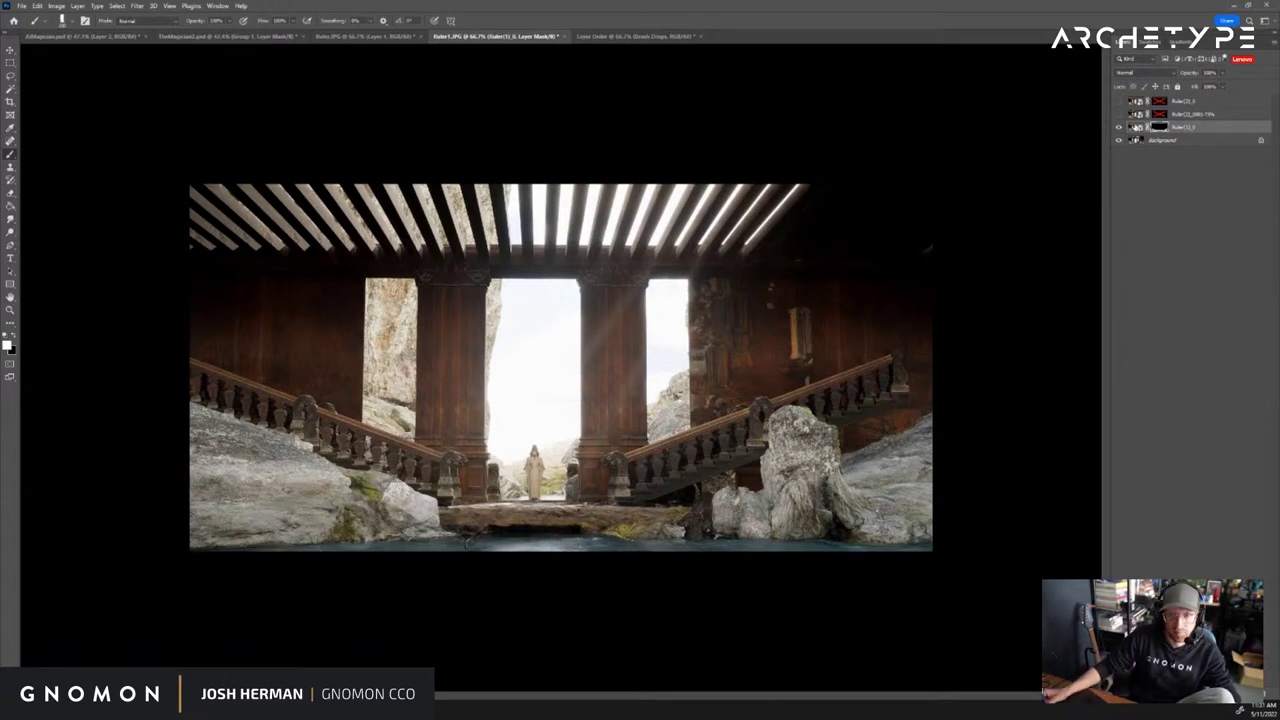
# Show Ruler(2)_0001-73% with its mask disabled to review it, and delete that layer
pyautogui.click(1119, 114)
pyautogui.doubleClick(1161, 115)
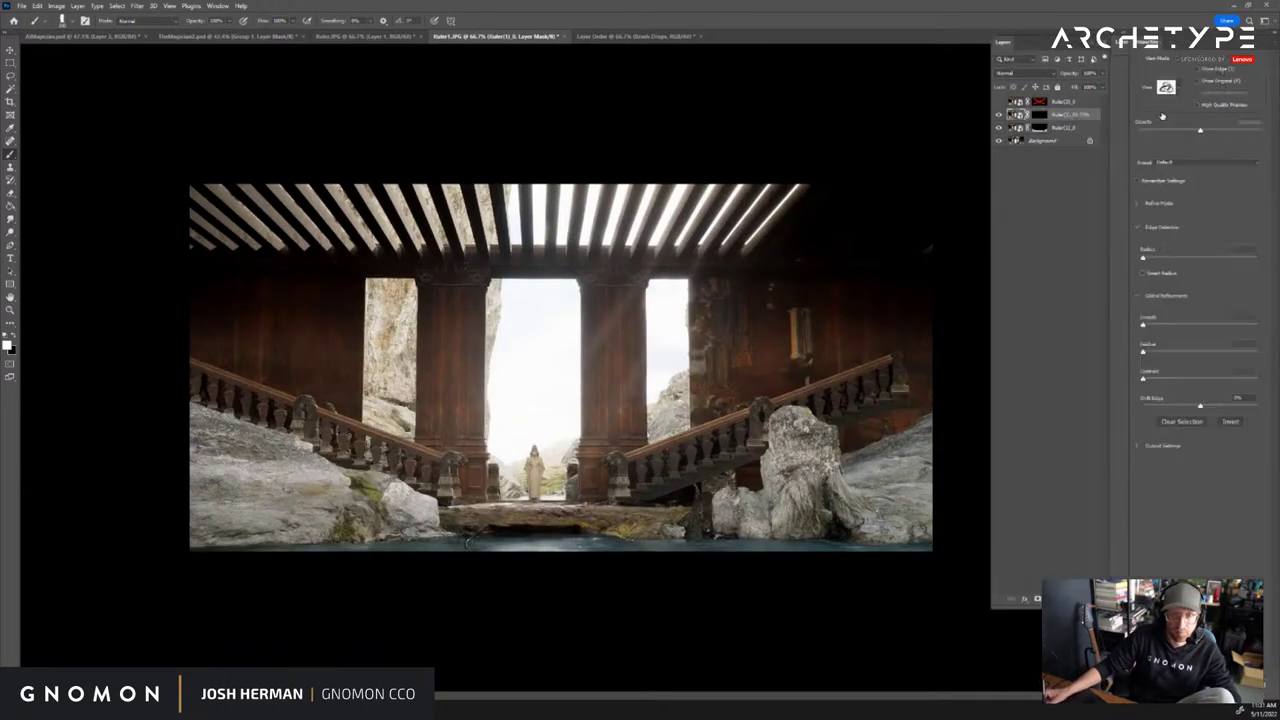
pyautogui.press('Escape')
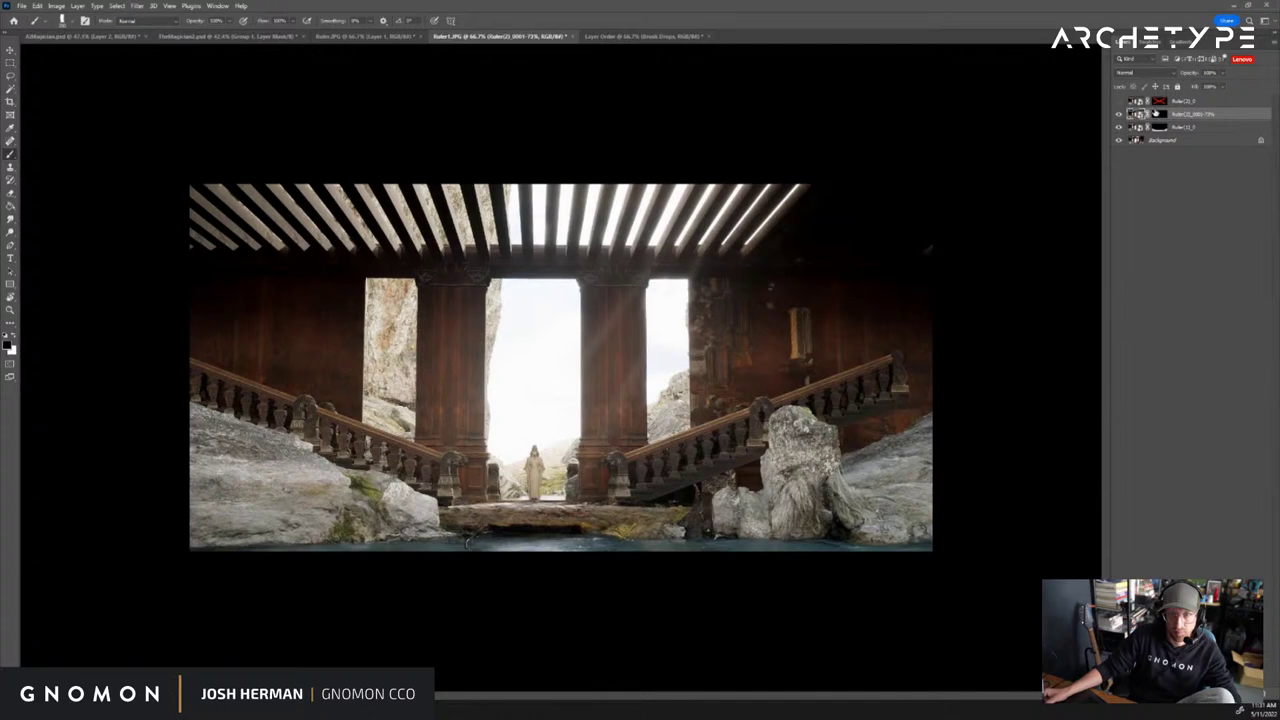
pyautogui.keyDown('shift'); pyautogui.click(1160, 116); pyautogui.keyUp('shift')
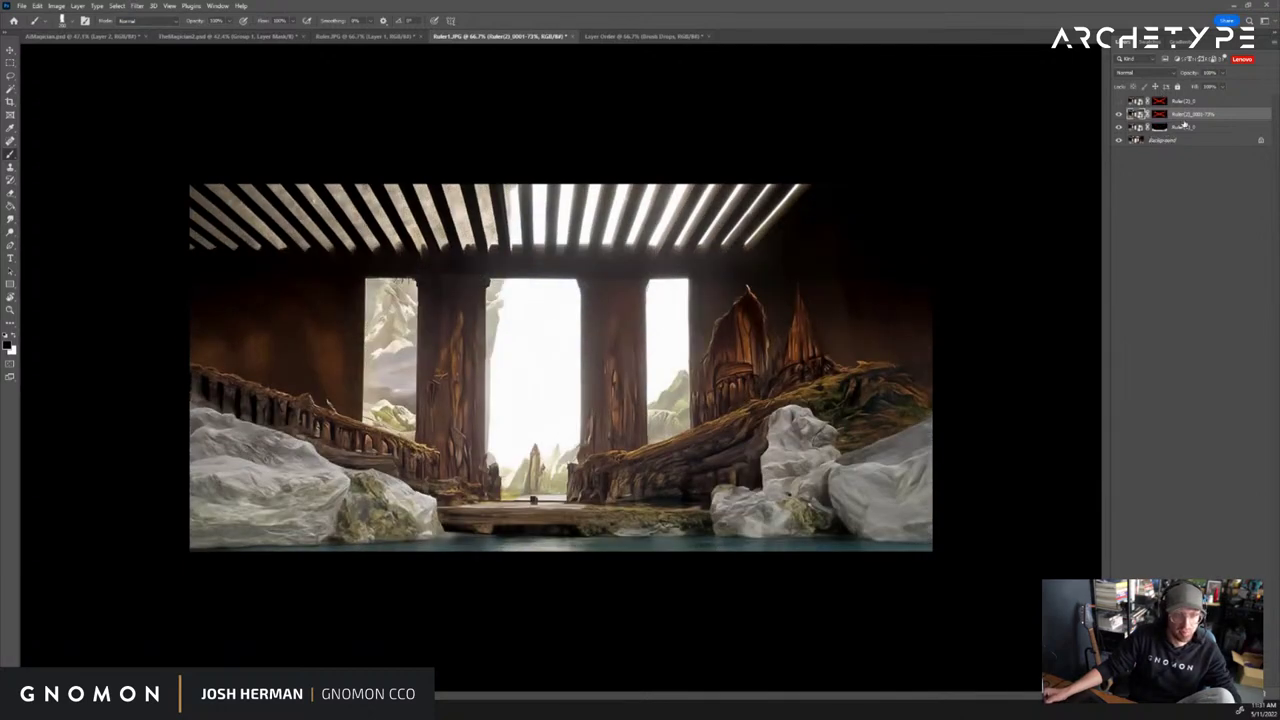
pyautogui.press('Delete')
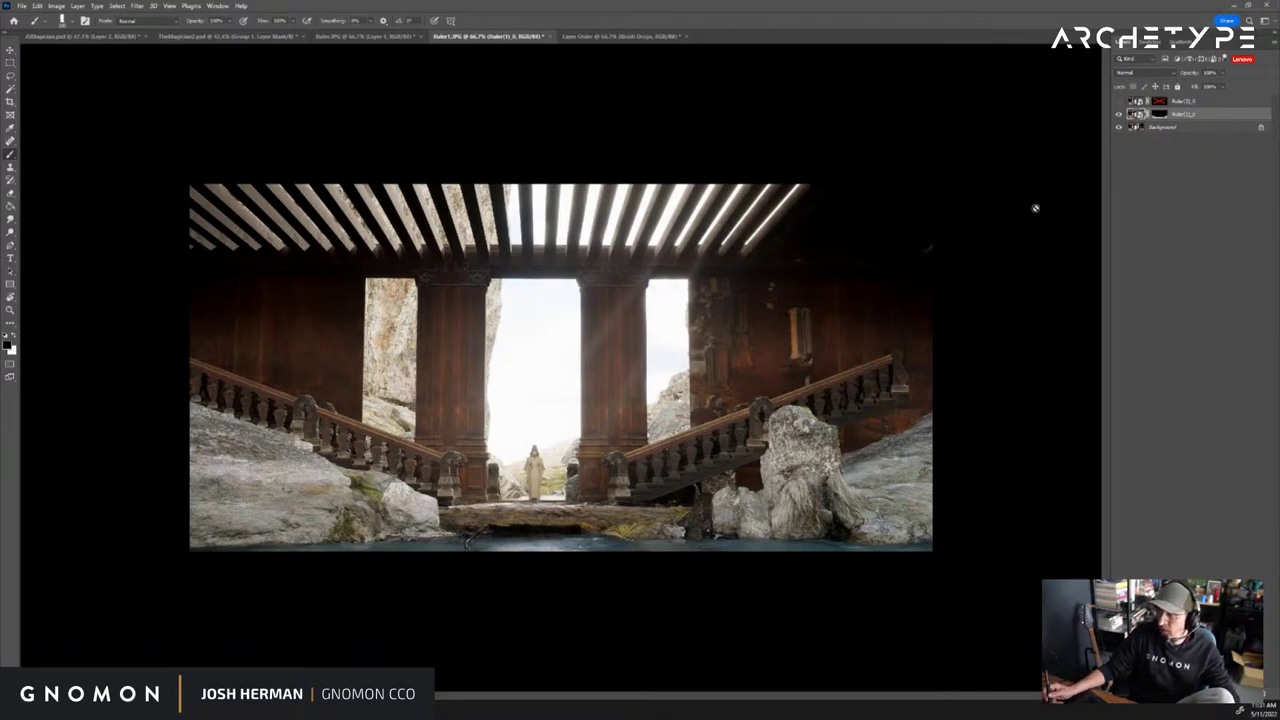
# Toggle the unmasked Ruler(2)_0 render against the composite to compare them, leaving the layer shown with its mask enabled
pyautogui.click(1119, 102)
pyautogui.click(1119, 102)
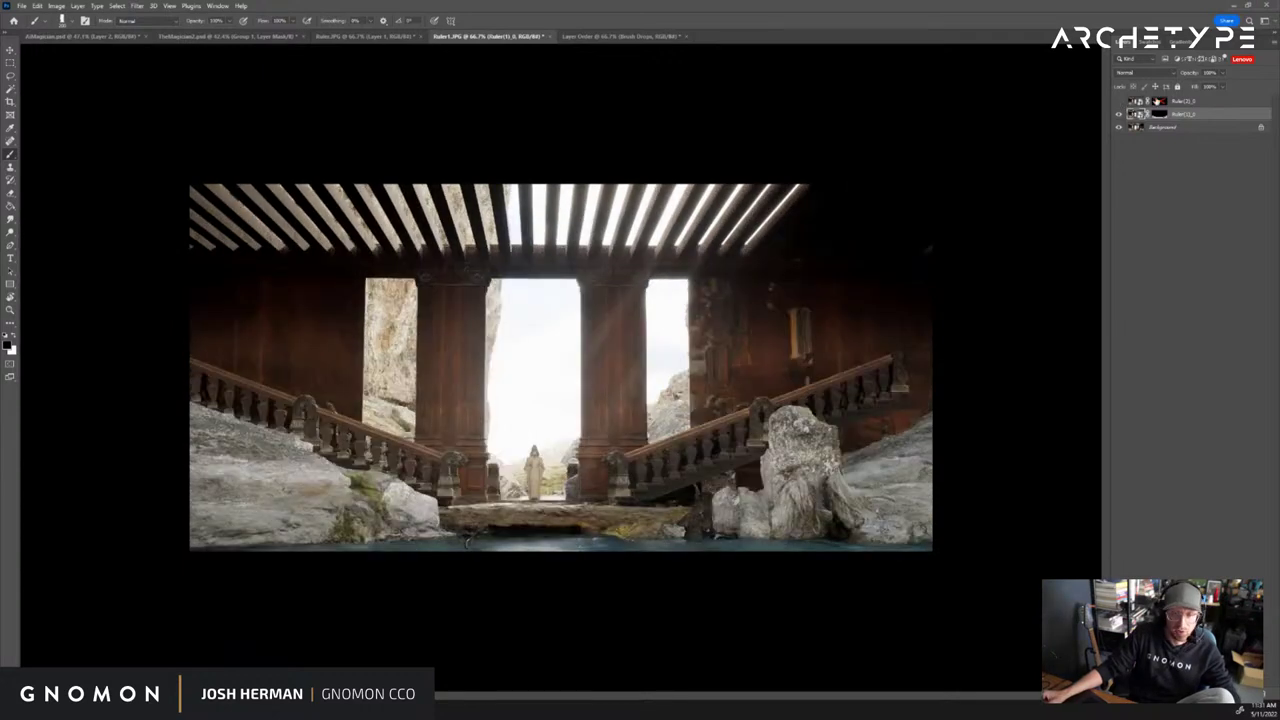
pyautogui.click(1161, 102)
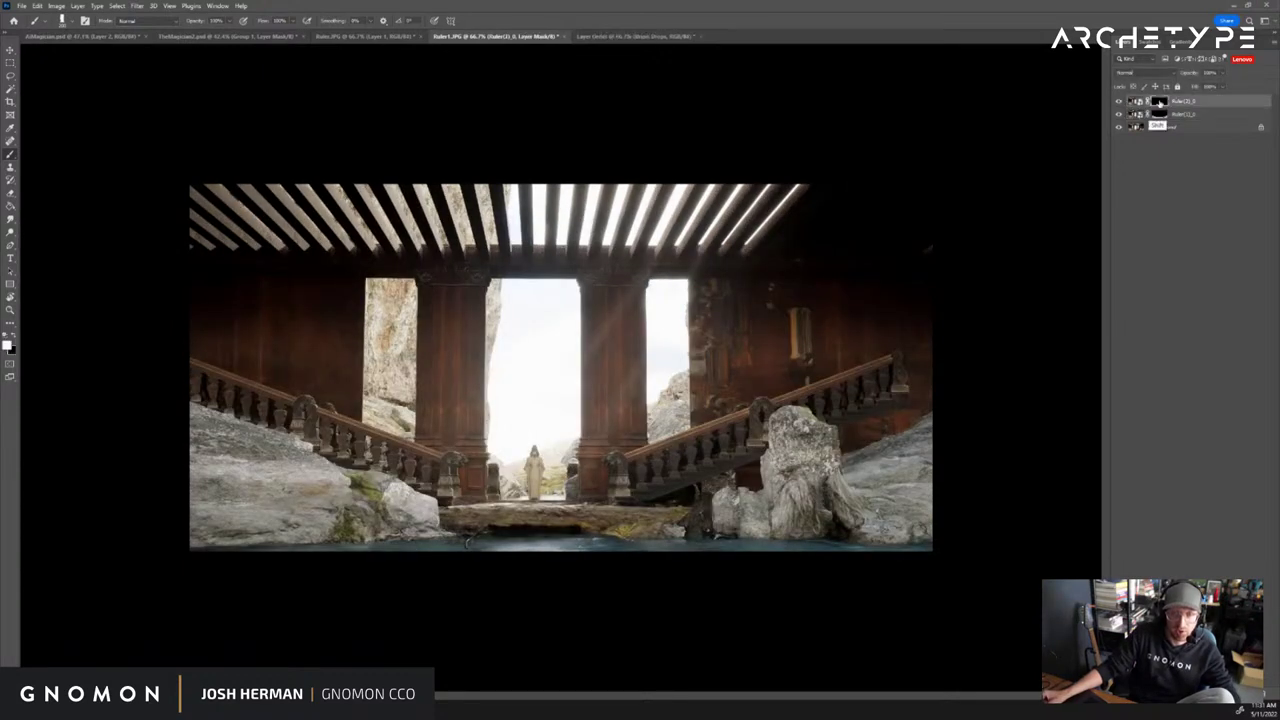
pyautogui.click(1119, 102)
pyautogui.click(1119, 102)
pyautogui.click(1119, 102)
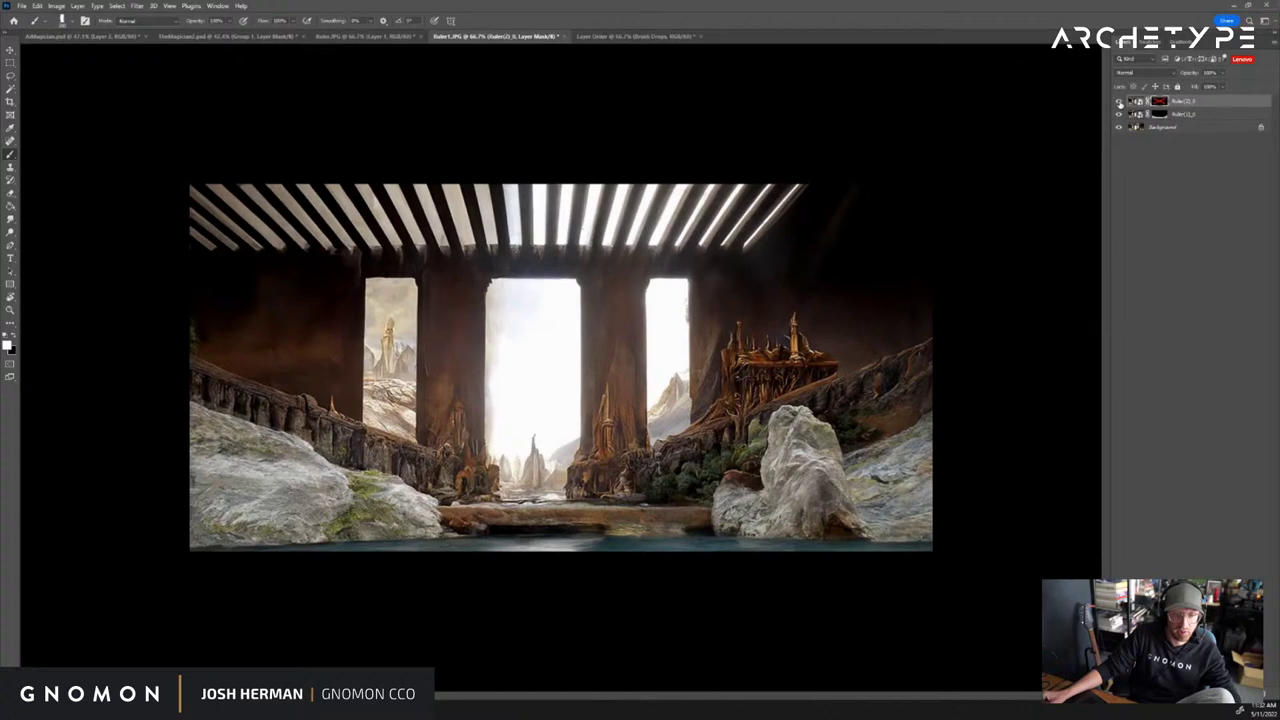
pyautogui.click(1119, 102)
pyautogui.click(1119, 102)
pyautogui.click(1119, 102)
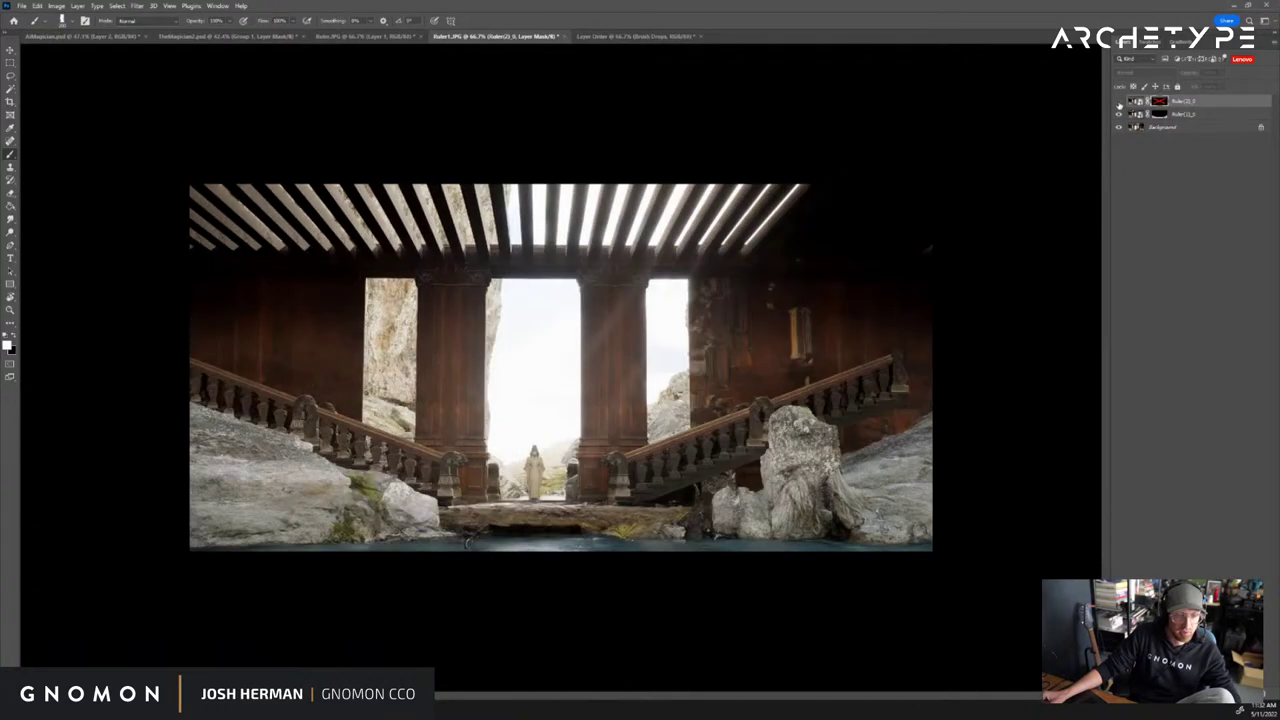
pyautogui.click(1119, 102)
pyautogui.keyDown('shift'); pyautogui.click(1160, 103); pyautogui.keyUp('shift')
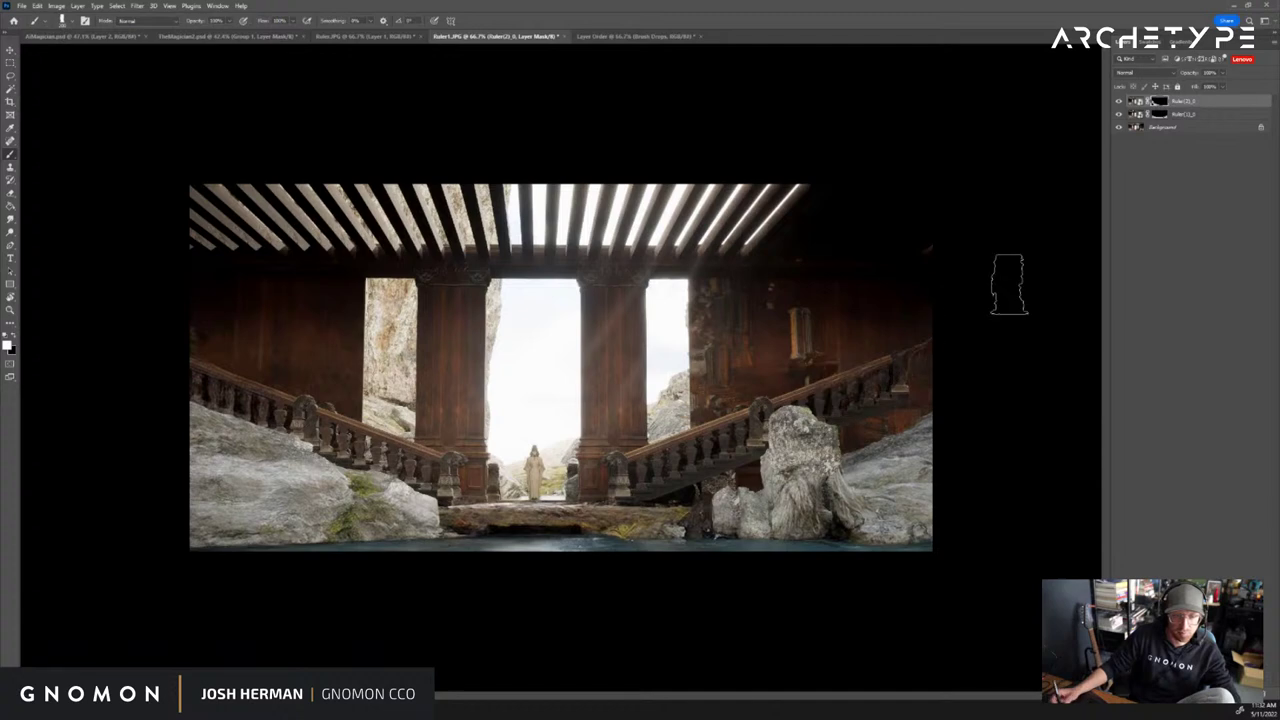
# Paint white on the Ruler(2)_0 mask over the right-hand rocks and staircase, undoing the stroke beside the upper balustrade
pyautogui.moveTo(859, 393)
pyautogui.mouseDown()
pyautogui.moveTo(814, 415)
pyautogui.moveTo(829, 451)
pyautogui.moveTo(864, 470)
pyautogui.mouseUp()
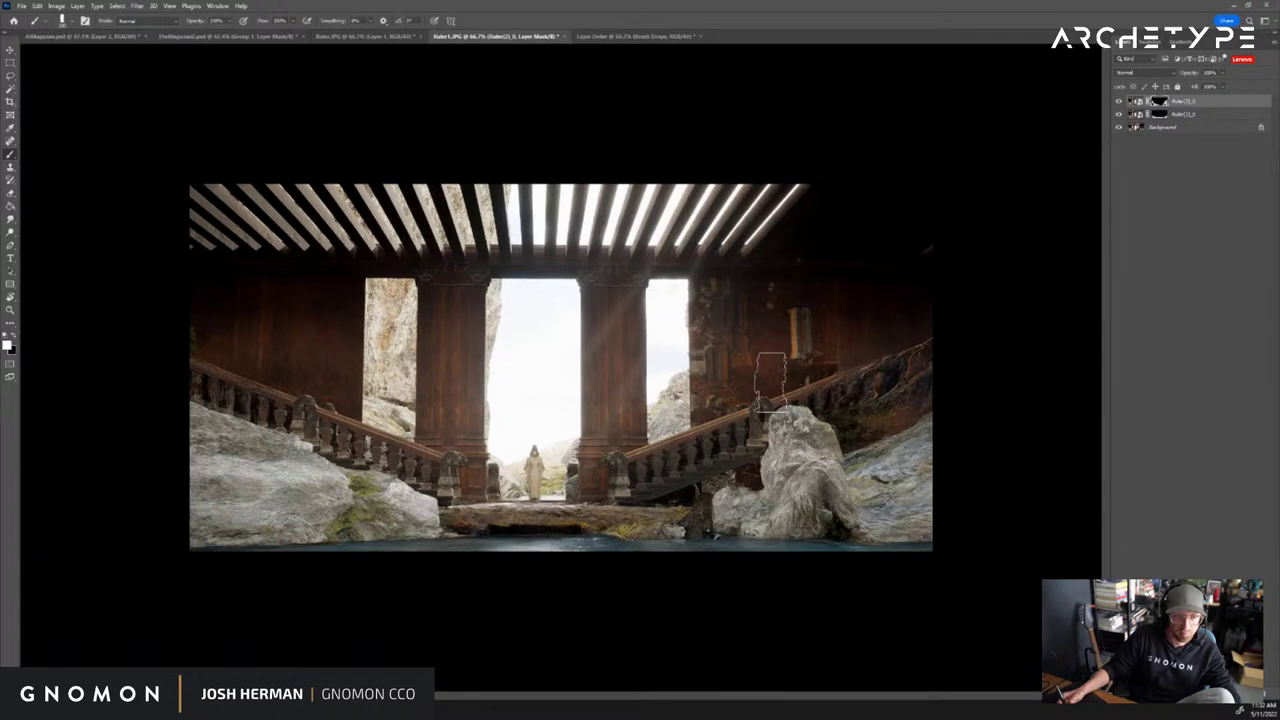
pyautogui.moveTo(770, 382)
pyautogui.mouseDown()
pyautogui.moveTo(707, 385)
pyautogui.moveTo(810, 346)
pyautogui.mouseUp()
pyautogui.hotkey('ctrl', 'z')
# Paint white on the Ruler(2)_0 and Ruler(1)_0 masks across the roof slats to blend in their beams
pyautogui.moveTo(765, 232); pyautogui.dragTo(224, 190)
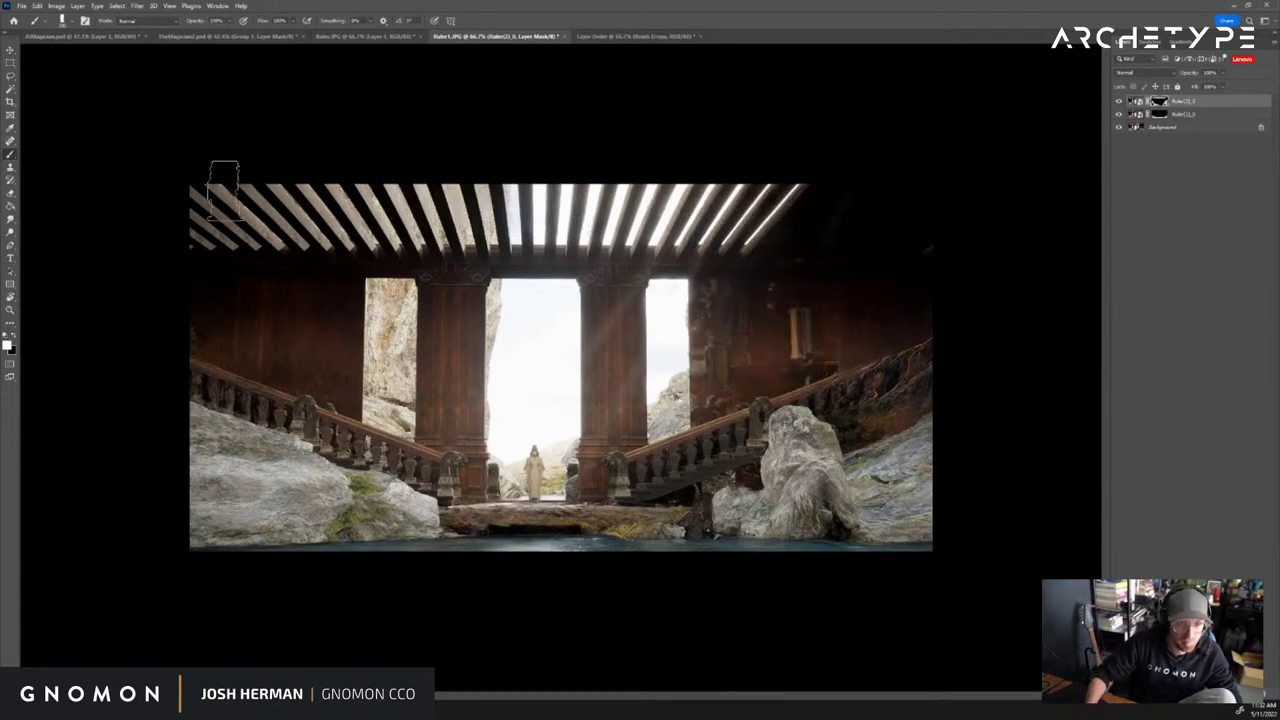
pyautogui.click(1180, 114)
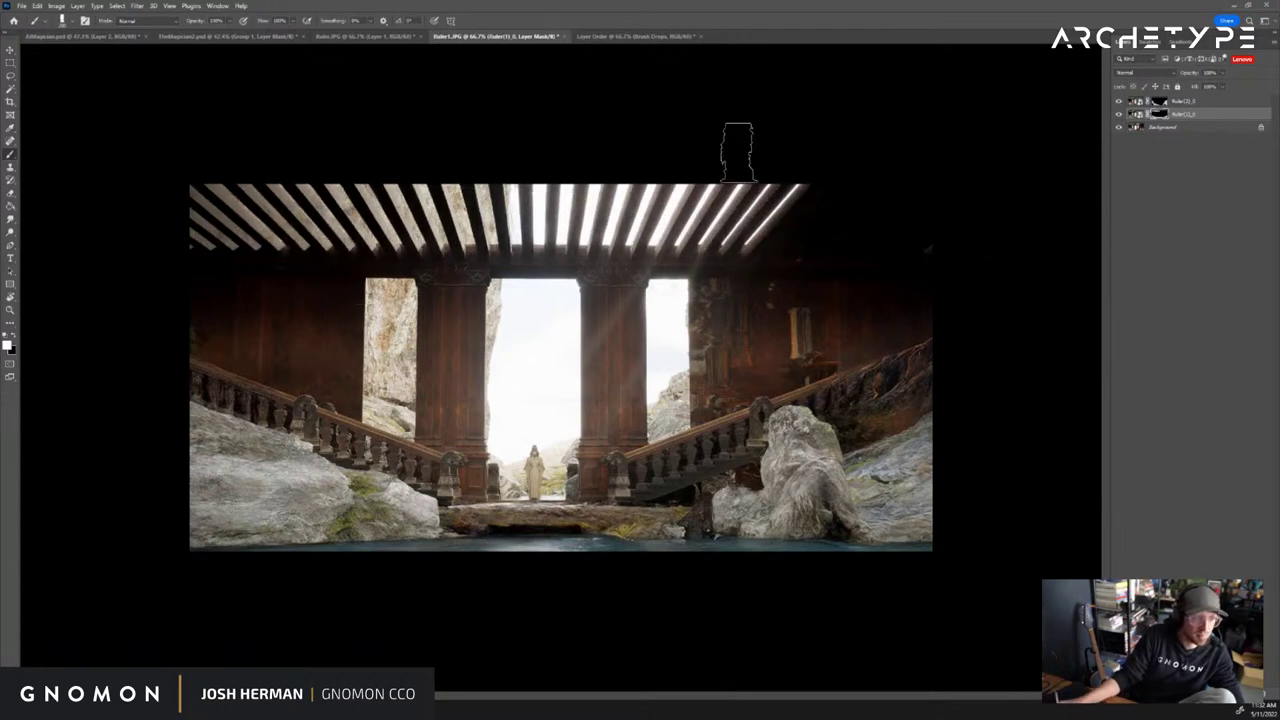
pyautogui.hotkey('alt', ']')
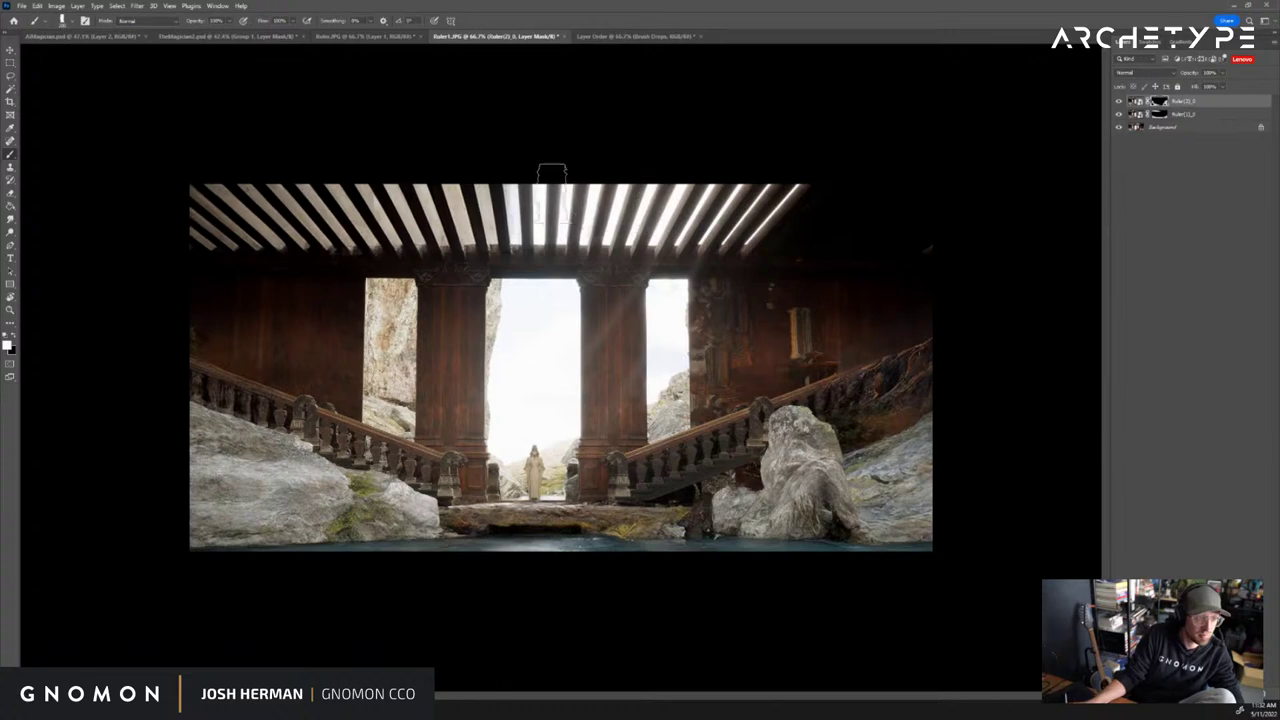
# Paint white on the Ruler(1)_0 mask to reveal gnarled wood on the side walls and both columns, undoing a stroke along the left balustrade
pyautogui.hotkey('alt', '[')
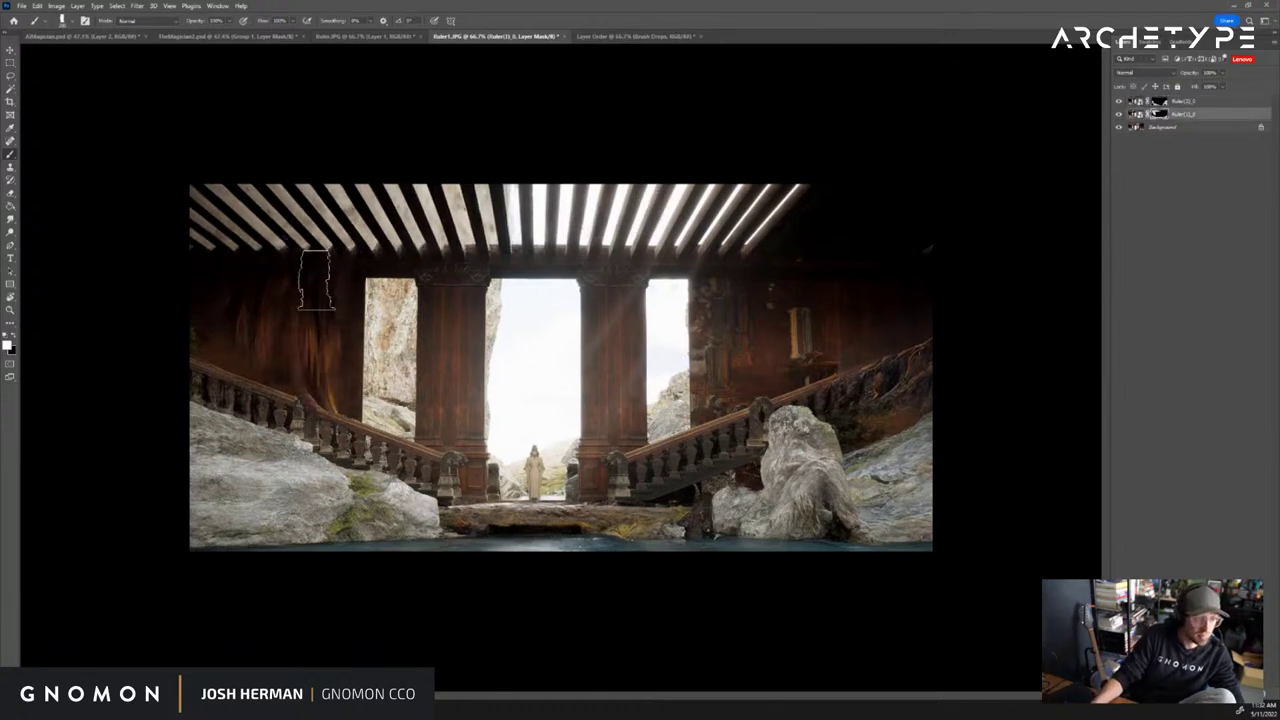
pyautogui.scroll(1, 458, 340)
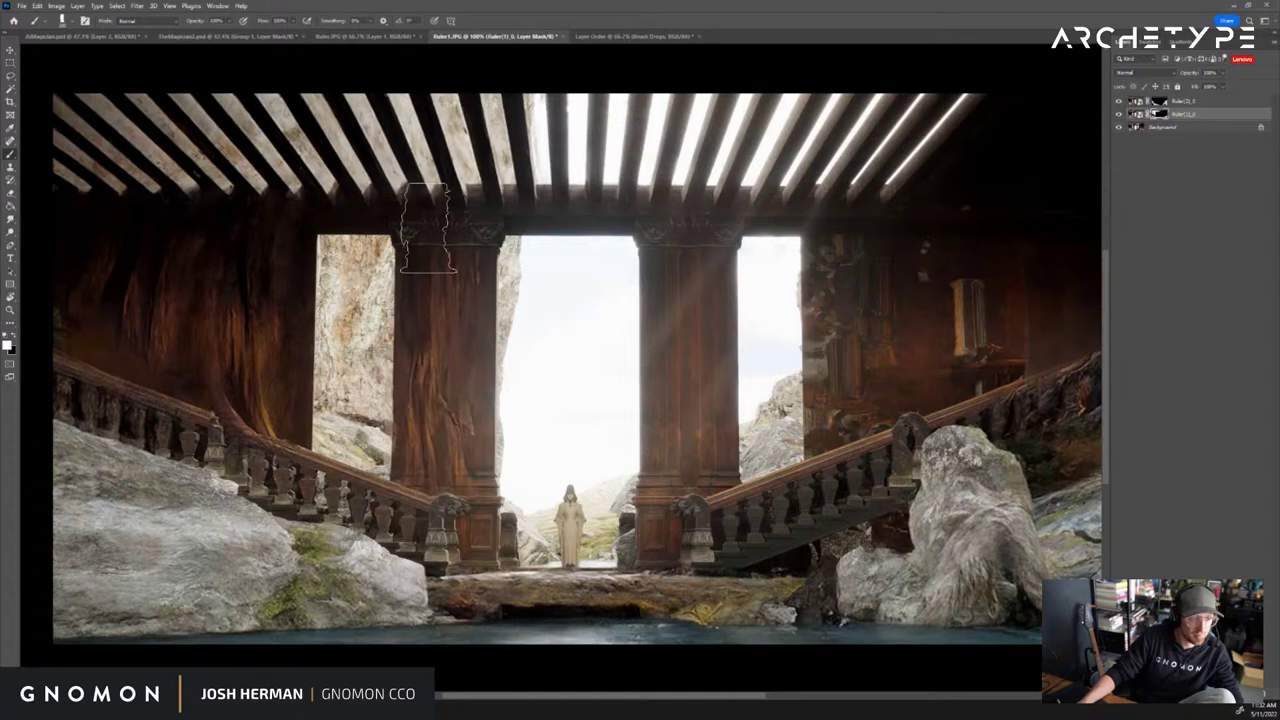
pyautogui.moveTo(461, 426)
pyautogui.mouseDown()
pyautogui.moveTo(471, 251)
pyautogui.moveTo(434, 408)
pyautogui.mouseUp()
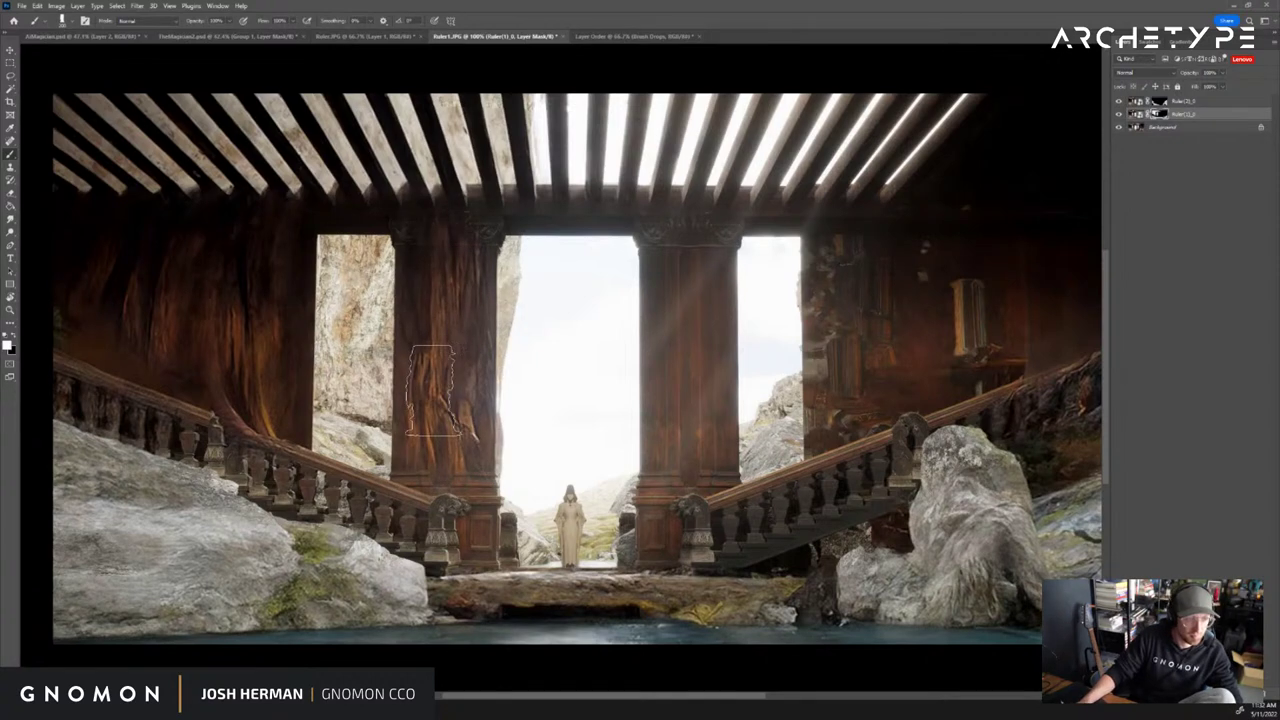
pyautogui.moveTo(746, 281)
pyautogui.mouseDown()
pyautogui.moveTo(846, 213)
pyautogui.moveTo(700, 365)
pyautogui.moveTo(678, 420)
pyautogui.moveTo(696, 218)
pyautogui.moveTo(676, 430)
pyautogui.moveTo(675, 202)
pyautogui.moveTo(687, 435)
pyautogui.moveTo(699, 321)
pyautogui.moveTo(711, 431)
pyautogui.moveTo(672, 450)
pyautogui.moveTo(705, 220)
pyautogui.moveTo(767, 375)
pyautogui.moveTo(781, 326)
pyautogui.moveTo(772, 367)
pyautogui.moveTo(553, 390)
pyautogui.moveTo(661, 392)
pyautogui.moveTo(778, 301)
pyautogui.moveTo(805, 350)
pyautogui.moveTo(795, 345)
pyautogui.moveTo(855, 375)
pyautogui.moveTo(843, 385)
pyautogui.moveTo(858, 362)
pyautogui.moveTo(834, 397)
pyautogui.moveTo(841, 263)
pyautogui.moveTo(838, 390)
pyautogui.moveTo(925, 342)
pyautogui.moveTo(1061, 302)
pyautogui.moveTo(1069, 277)
pyautogui.moveTo(950, 267)
pyautogui.moveTo(952, 250)
pyautogui.moveTo(983, 303)
pyautogui.mouseUp()
pyautogui.click(860, 350)
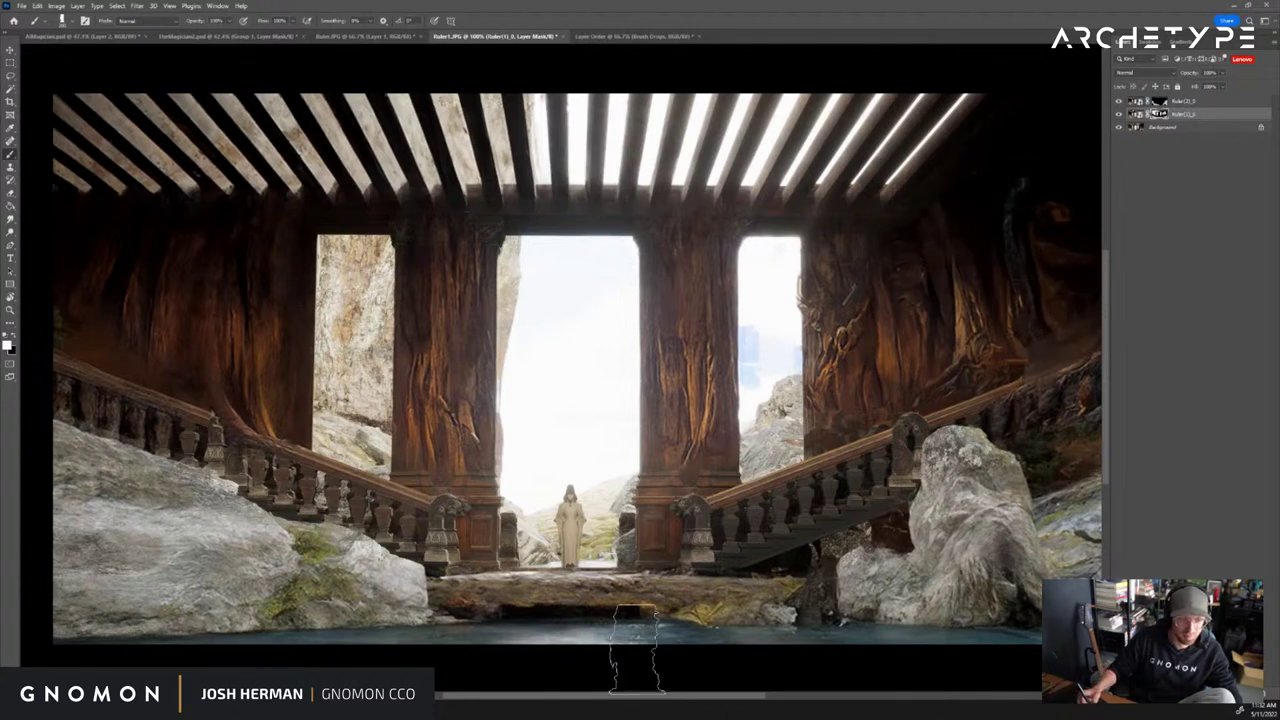
pyautogui.moveTo(500, 545); pyautogui.dragTo(103, 408)
pyautogui.hotkey('ctrl', 'z')
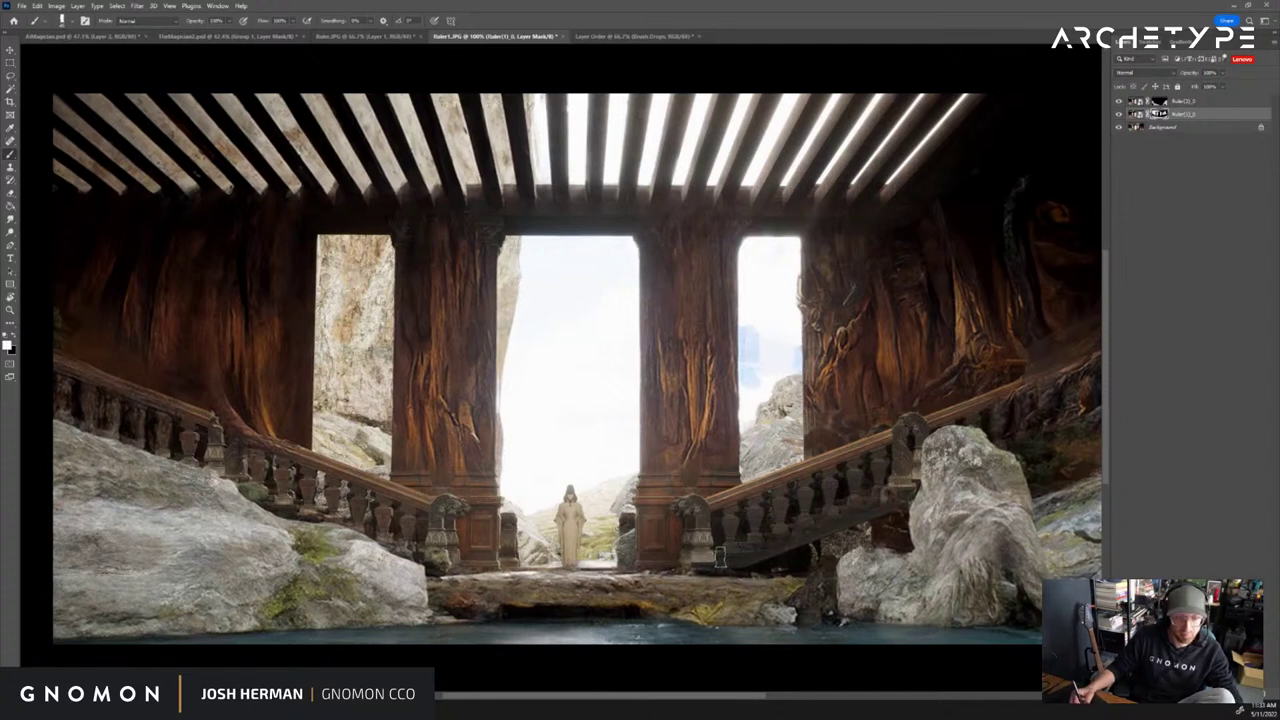
# Toggle the Ruler(1)_0 and Ruler(2)_0 layers off and on to check what each contributes to the composite
pyautogui.click(1119, 114)
pyautogui.click(1119, 115)
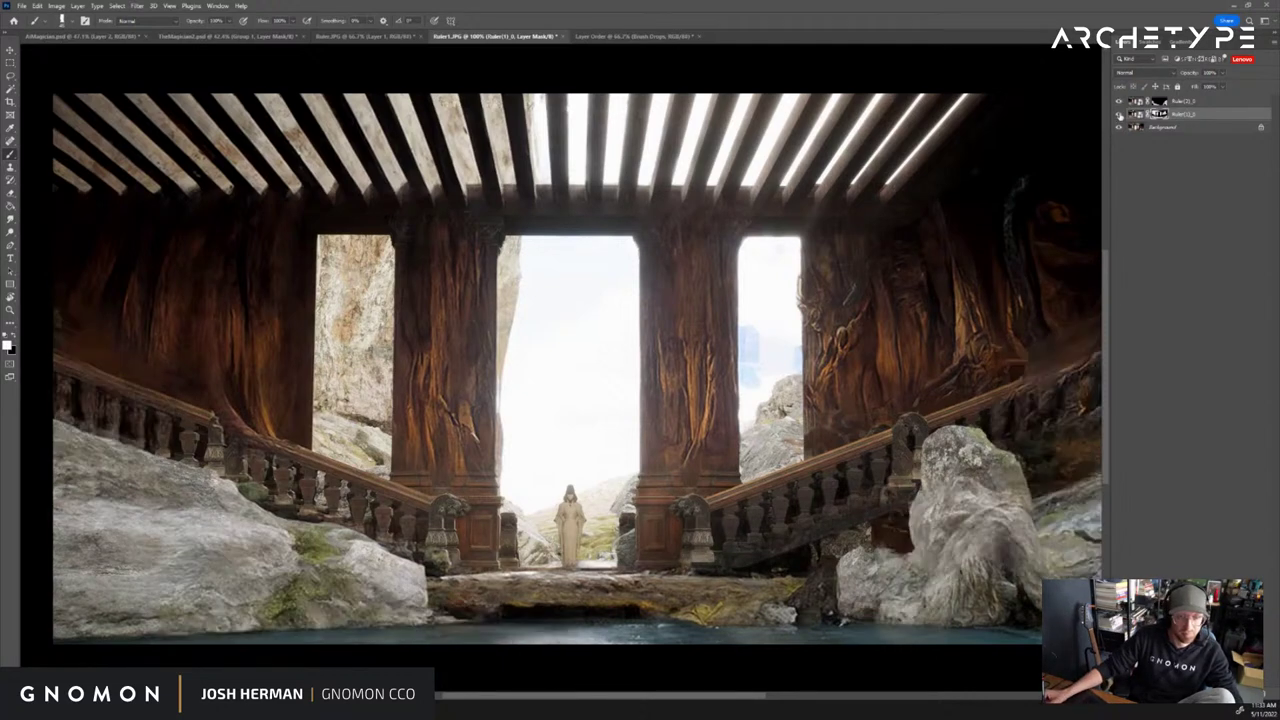
pyautogui.moveTo(1119, 114); pyautogui.dragTo(1119, 101)
pyautogui.click(1119, 114)
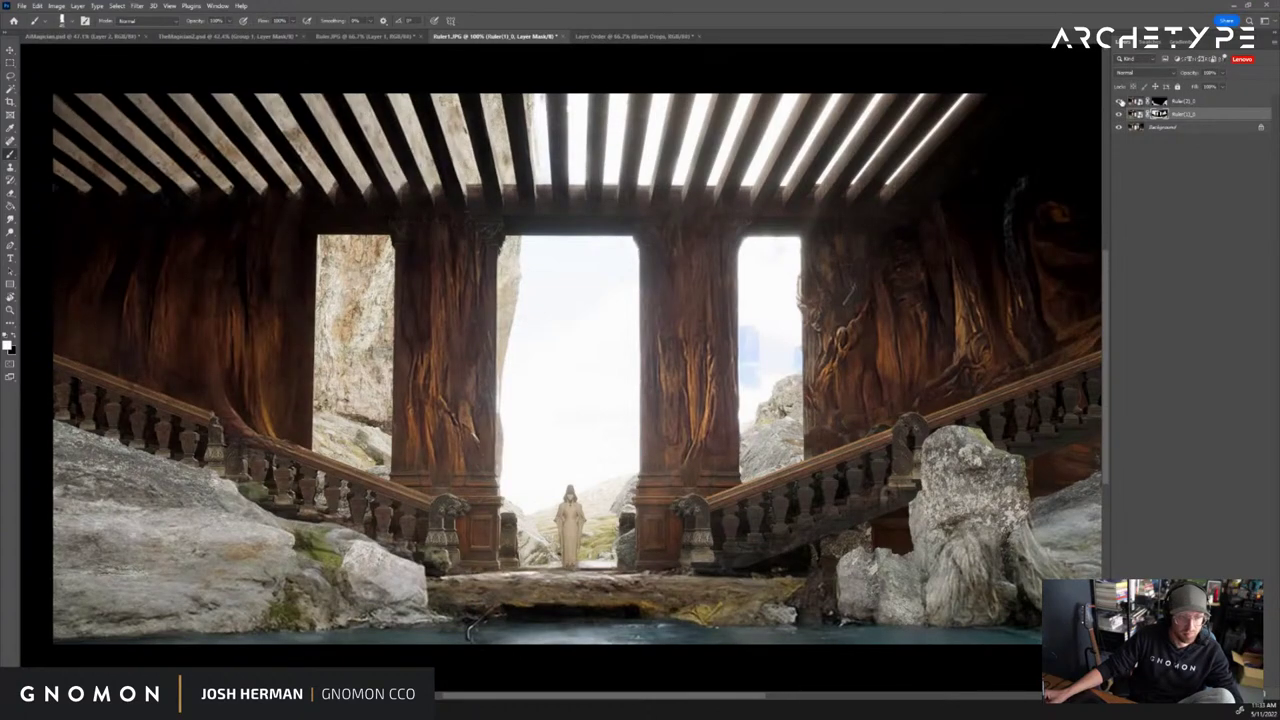
pyautogui.click(1119, 102)
pyautogui.click(1119, 102)
# Disable and re-enable the Ruler(2)_0 mask to examine which parts of its full render could still be used
pyautogui.click(1157, 103)
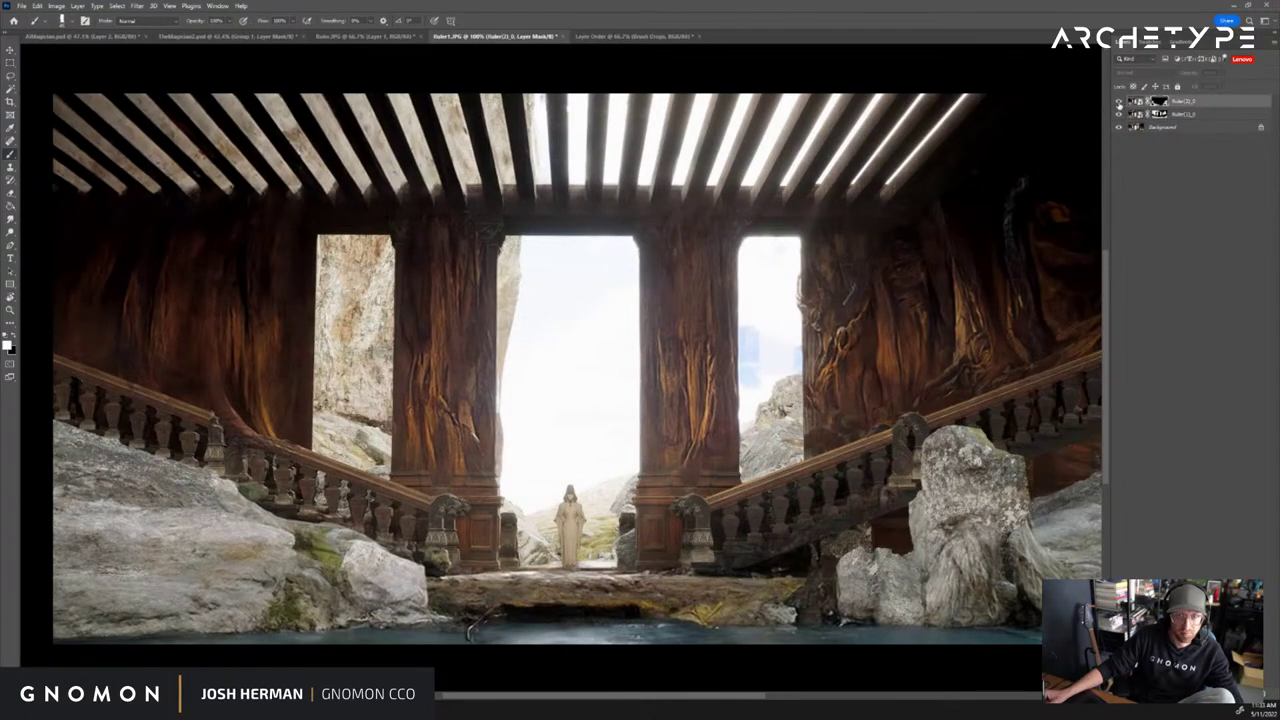
pyautogui.click(1119, 102)
pyautogui.keyDown('shift'); pyautogui.click(1160, 102); pyautogui.keyUp('shift')
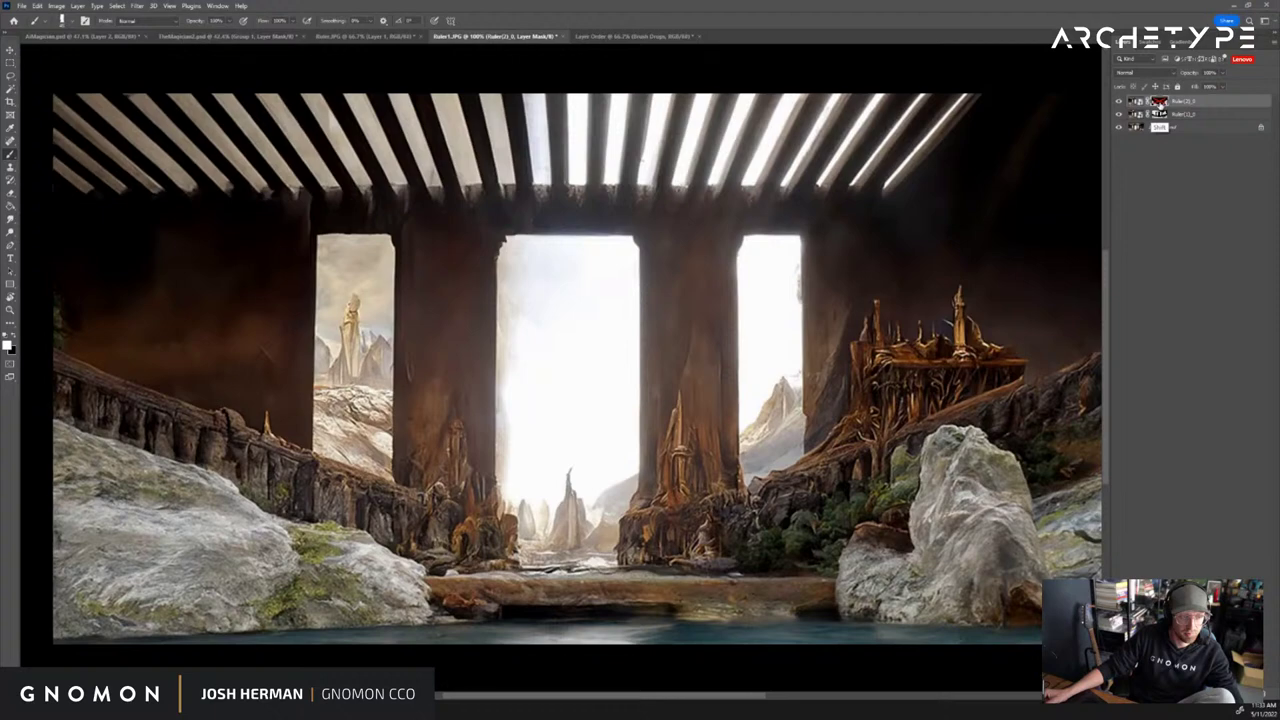
pyautogui.keyDown('shift'); pyautogui.click(1160, 102); pyautogui.keyUp('shift')
pyautogui.keyDown('shift'); pyautogui.click(1160, 102); pyautogui.keyUp('shift')
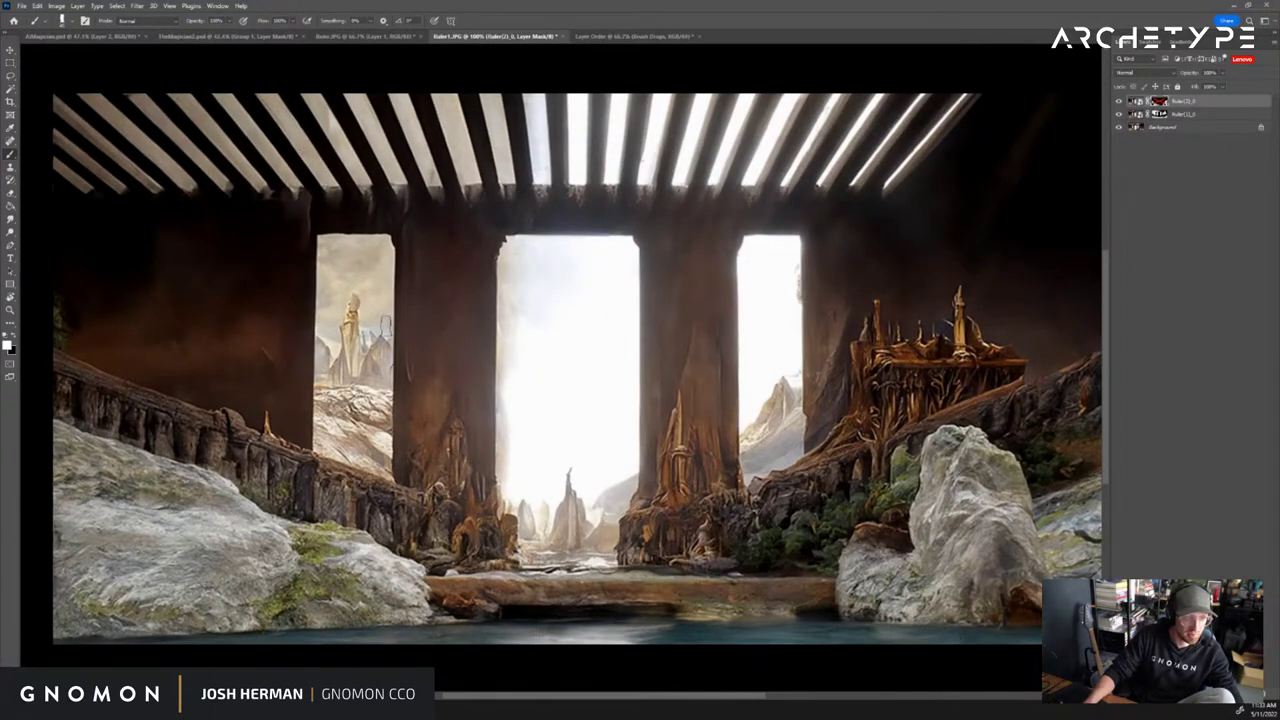
pyautogui.keyDown('shift'); pyautogui.click(1160, 102); pyautogui.keyUp('shift')
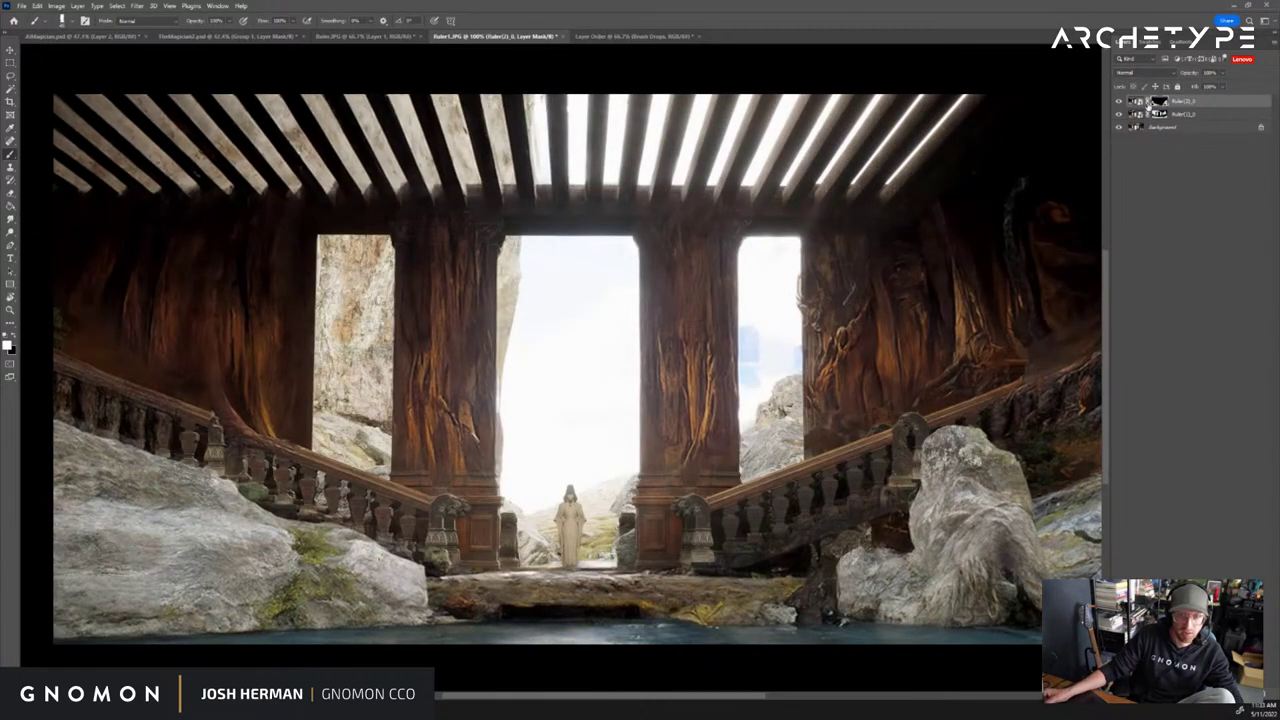
# Paint white on the Ruler(2)_0 mask inside the three openings to reveal its distant mountains, haze and golden spire
pyautogui.moveTo(772, 378); pyautogui.dragTo(790, 430)
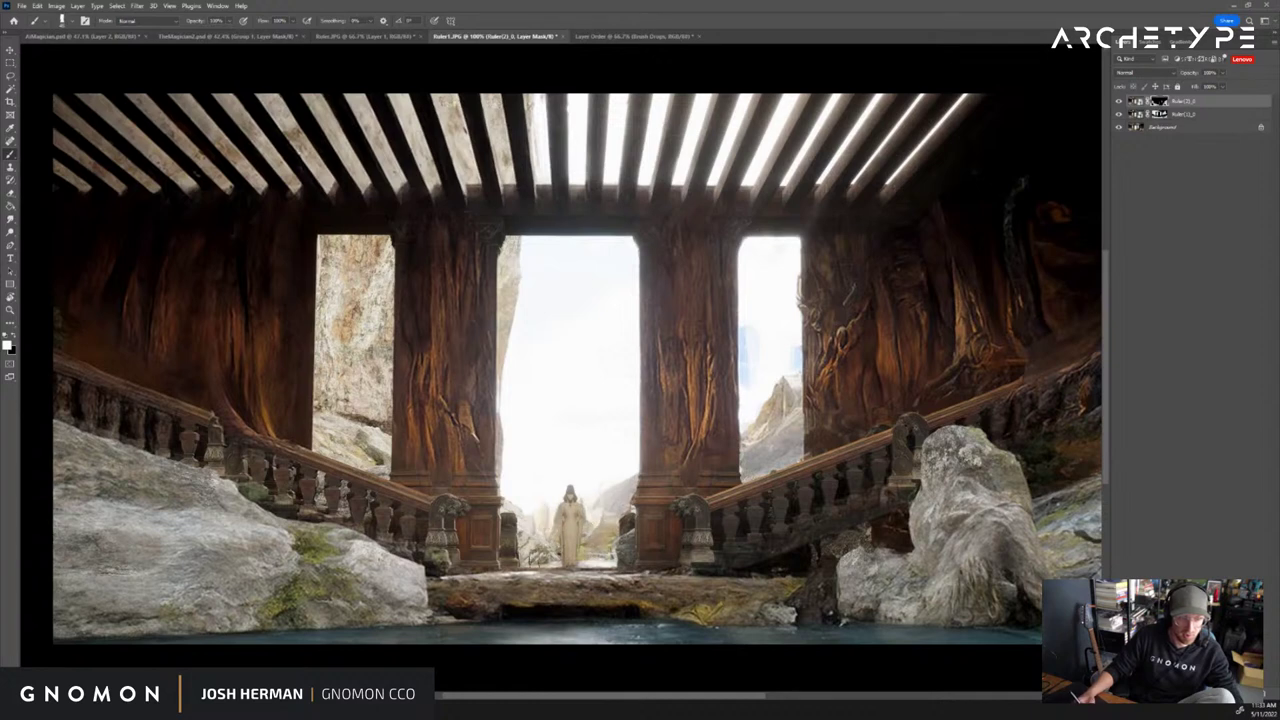
pyautogui.moveTo(522, 522)
pyautogui.mouseDown()
pyautogui.moveTo(510, 490)
pyautogui.moveTo(524, 371)
pyautogui.moveTo(511, 413)
pyautogui.moveTo(516, 246)
pyautogui.moveTo(504, 390)
pyautogui.mouseUp()
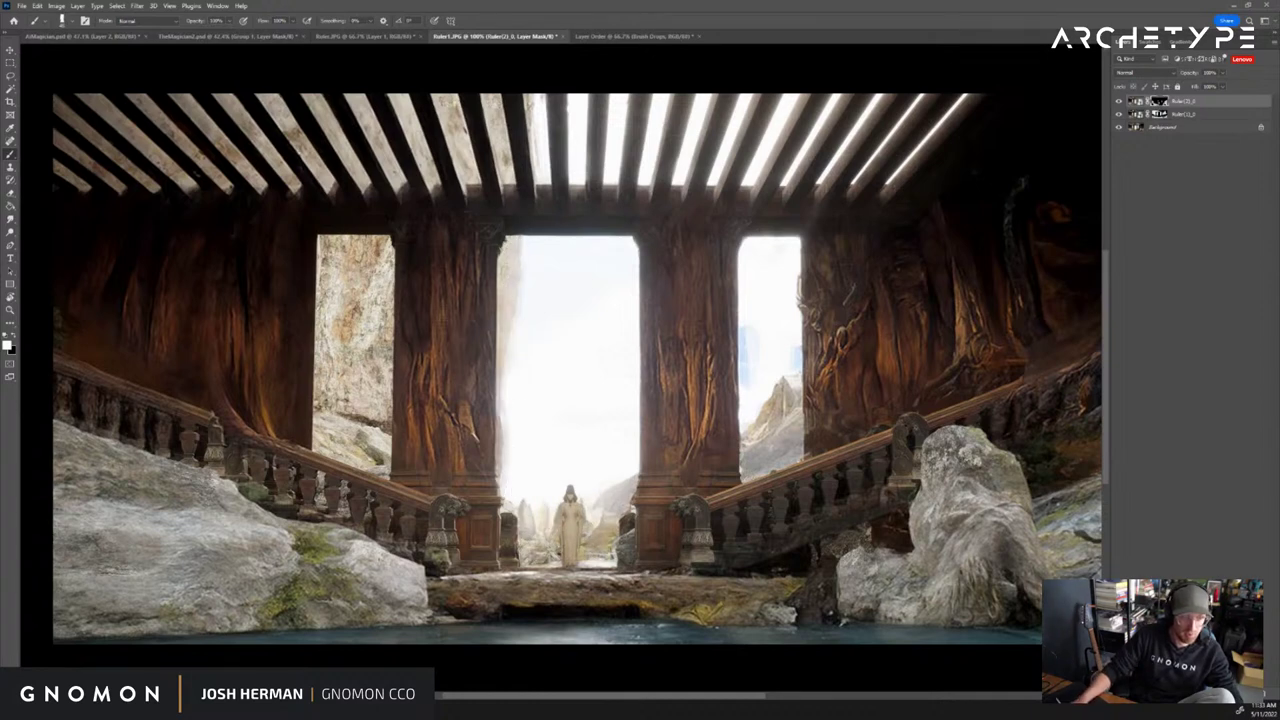
pyautogui.moveTo(381, 335)
pyautogui.mouseDown()
pyautogui.moveTo(380, 430)
pyautogui.moveTo(355, 300)
pyautogui.moveTo(330, 400)
pyautogui.moveTo(345, 245)
pyautogui.mouseUp()
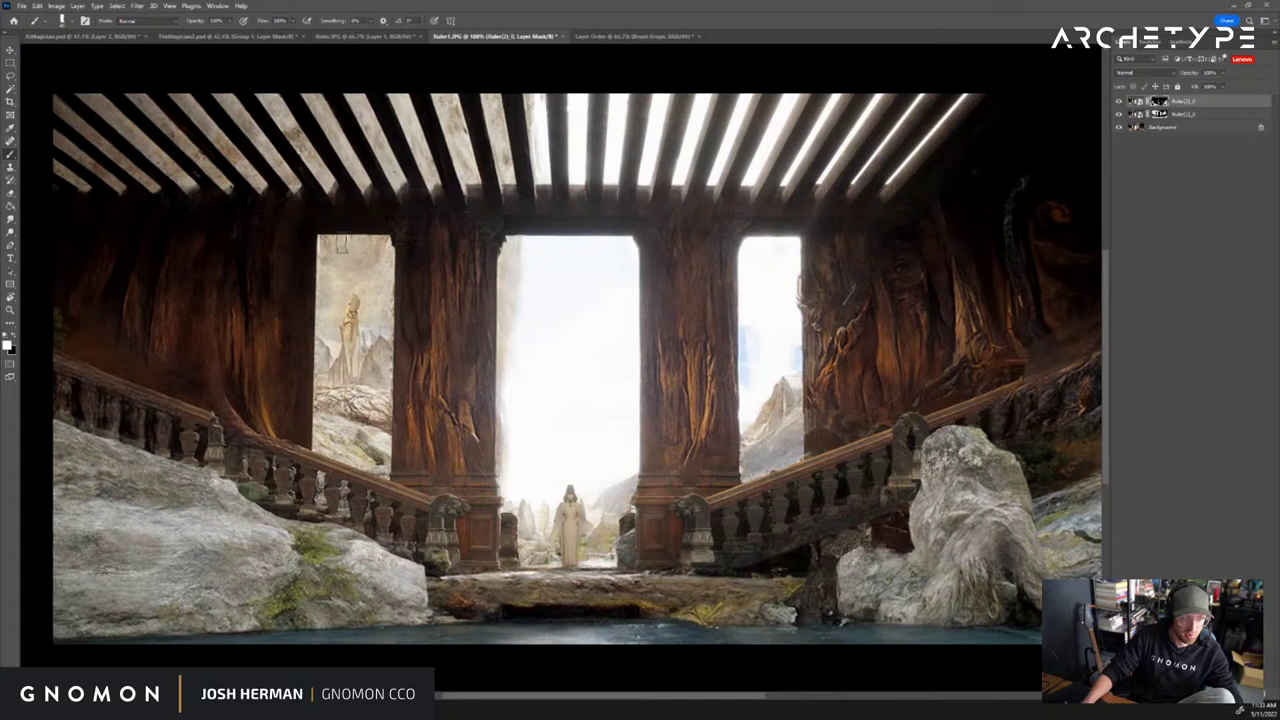
pyautogui.moveTo(336, 368); pyautogui.dragTo(383, 424)
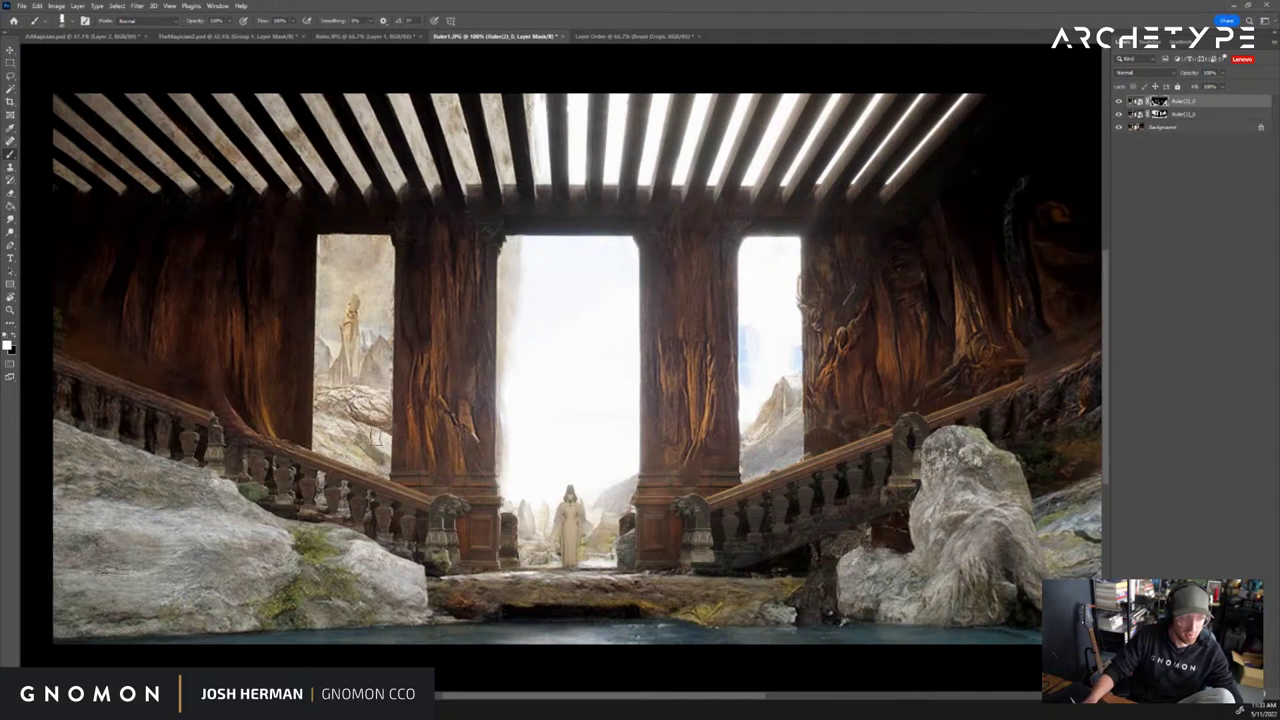
pyautogui.moveTo(398, 310)
pyautogui.mouseDown()
pyautogui.moveTo(429, 308)
pyautogui.moveTo(491, 357)
pyautogui.mouseUp()
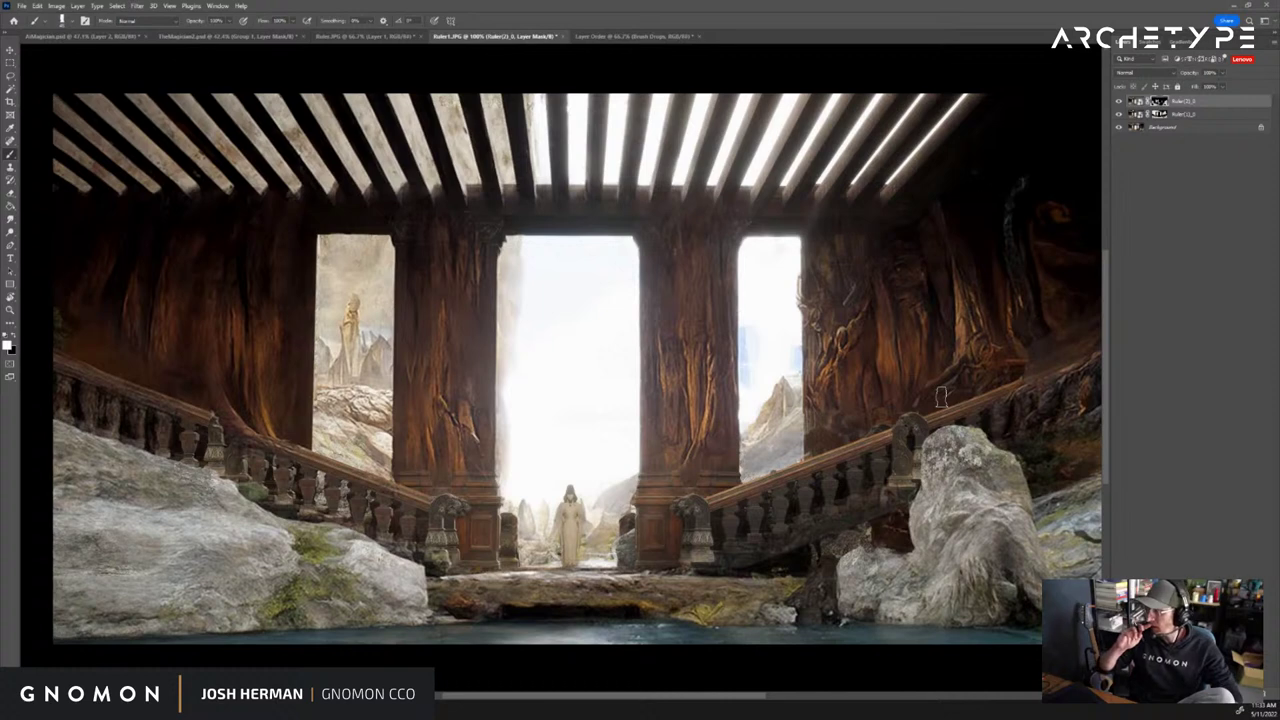
# Toggle the Ruler(2)_0 layer off and on to compare the composite with and without it
pyautogui.press('z')
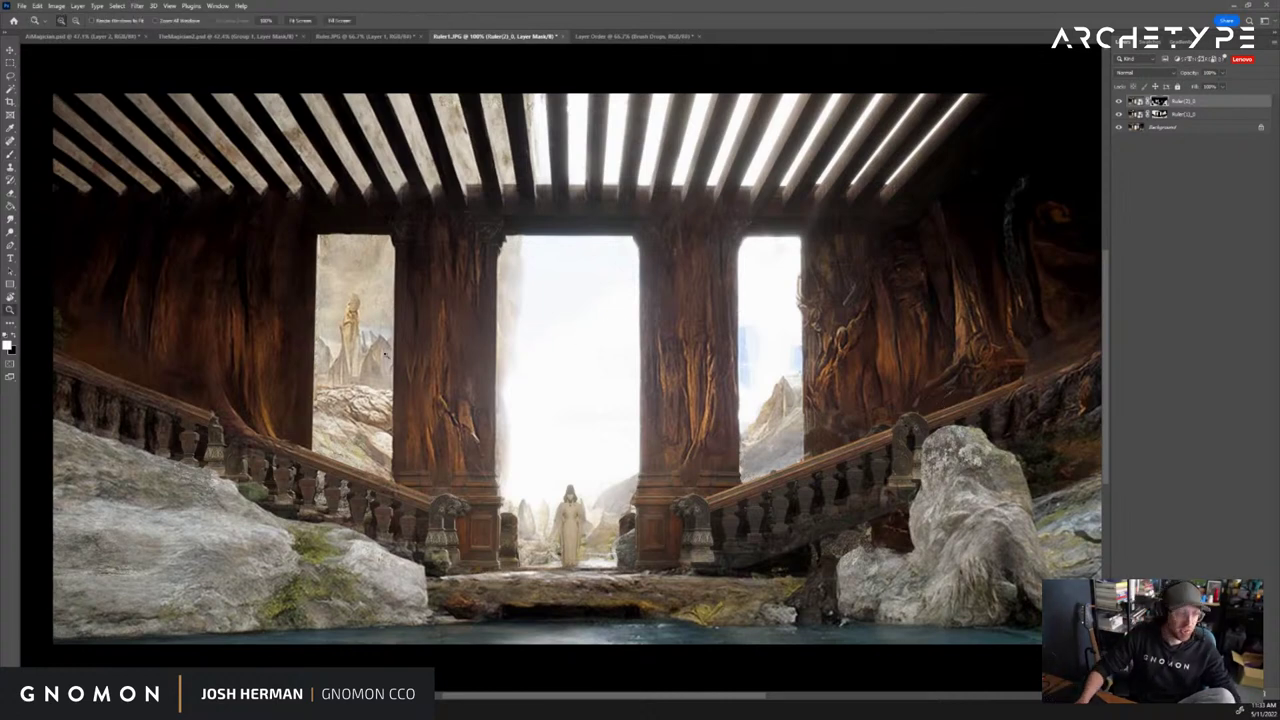
pyautogui.press('b')
pyautogui.click(1119, 102)
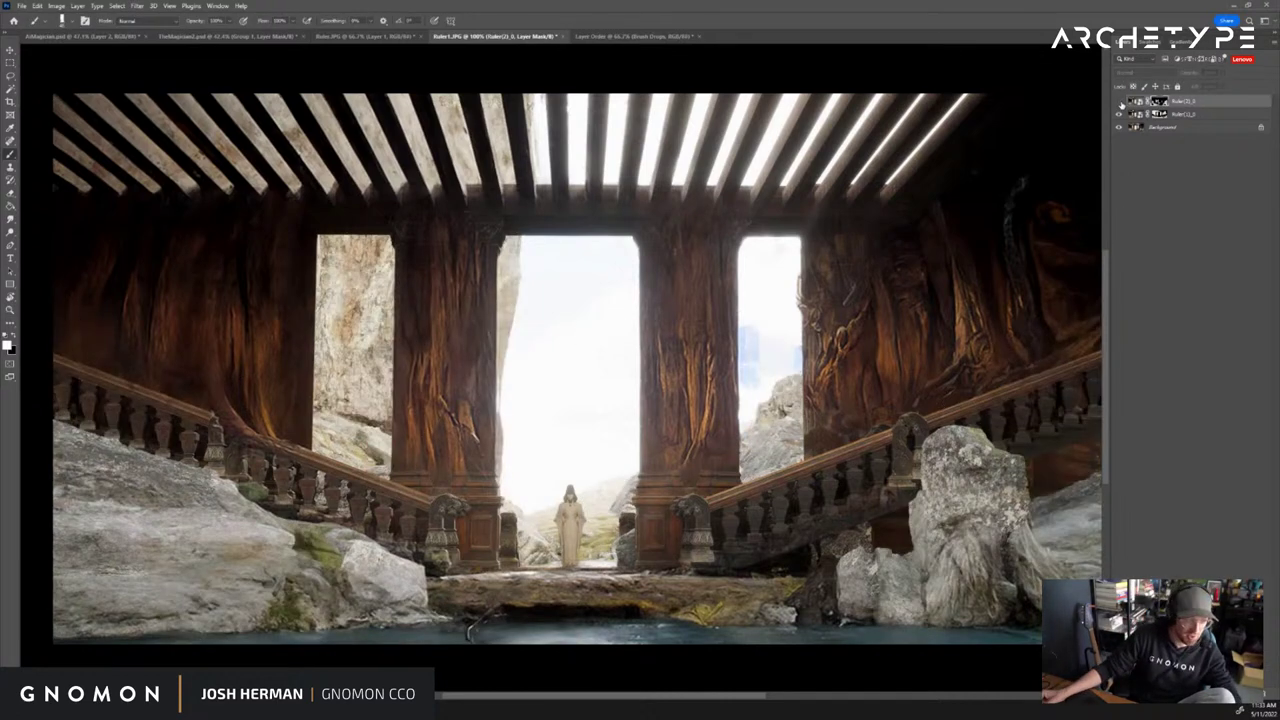
pyautogui.click(1119, 102)
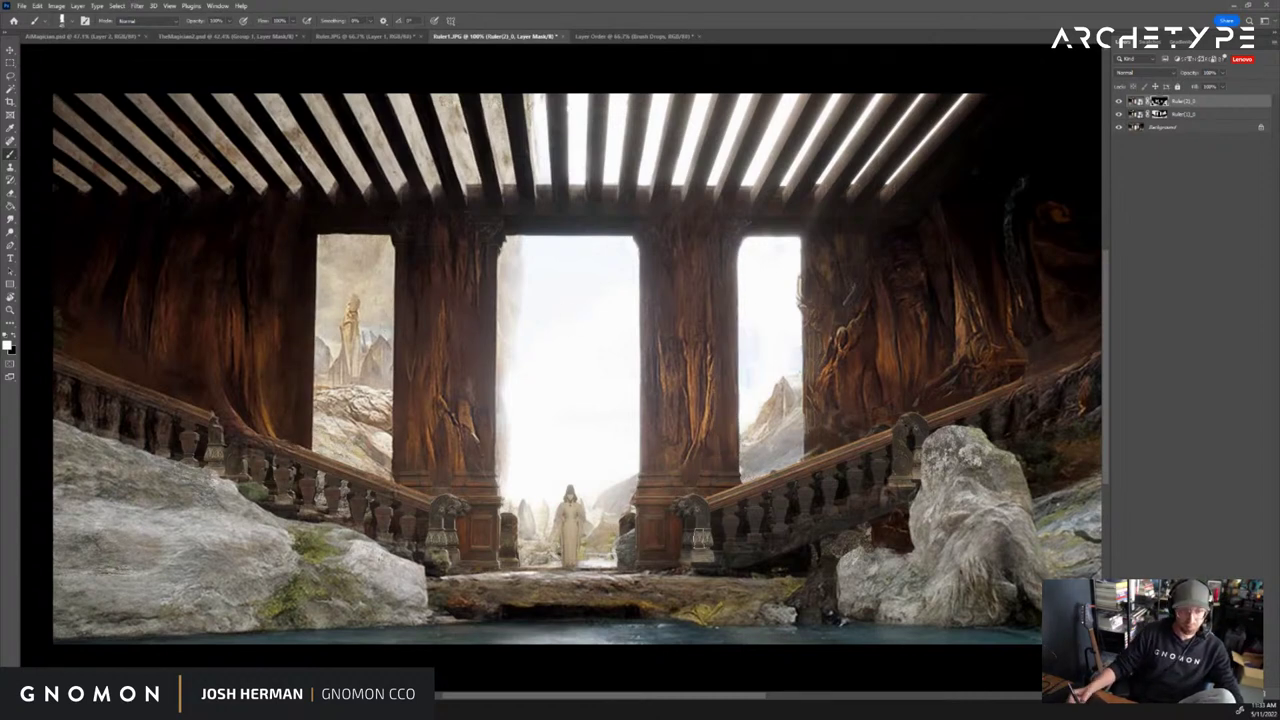
# Touch up the Ruler(2)_0 mask at the balustrade end posts beside the columns, undoing the stroke by the right-hand column
pyautogui.moveTo(677, 487)
pyautogui.mouseDown()
pyautogui.moveTo(705, 540)
pyautogui.moveTo(670, 510)
pyautogui.moveTo(705, 605)
pyautogui.moveTo(690, 467)
pyautogui.moveTo(683, 563)
pyautogui.moveTo(728, 590)
pyautogui.mouseUp()
pyautogui.hotkey('ctrl', 'z')
pyautogui.moveTo(452, 505)
pyautogui.mouseDown()
pyautogui.moveTo(425, 530)
pyautogui.moveTo(481, 565)
pyautogui.moveTo(445, 525)
pyautogui.mouseUp()
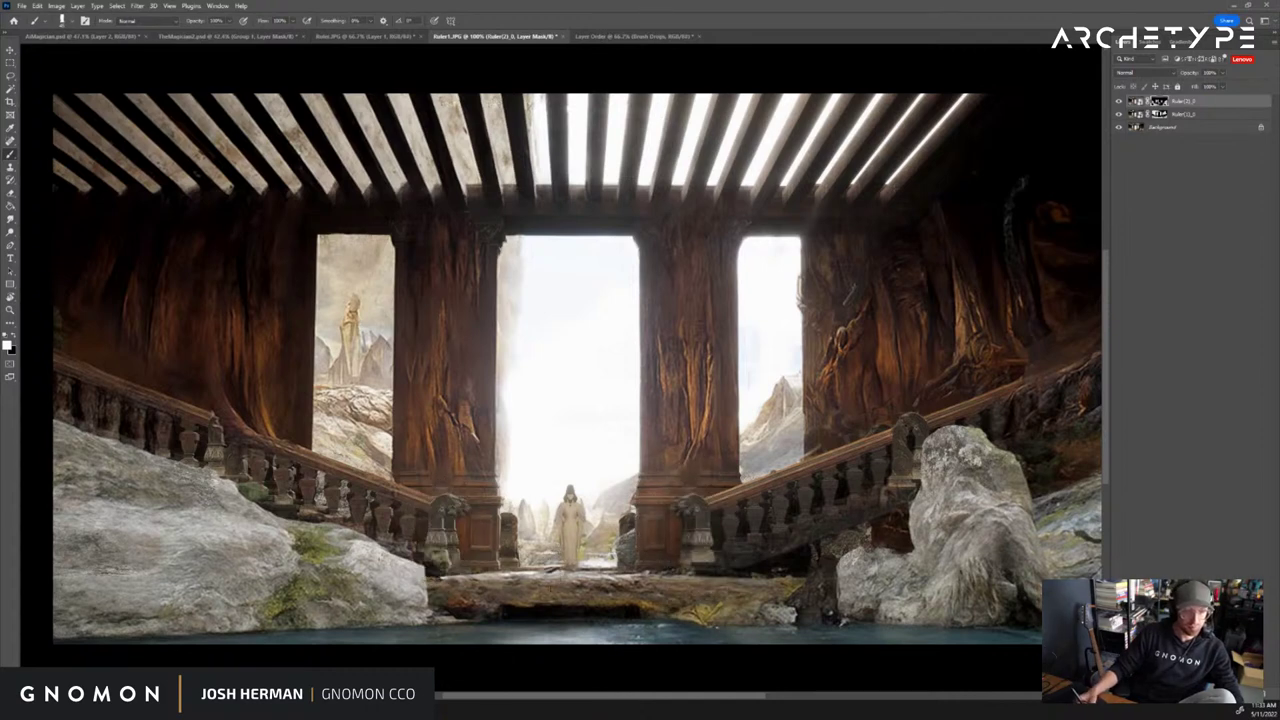
# Group the Ruler(1)_0 and Ruler(2)_0 layers above the background
pyautogui.hotkey('ctrl', '-')
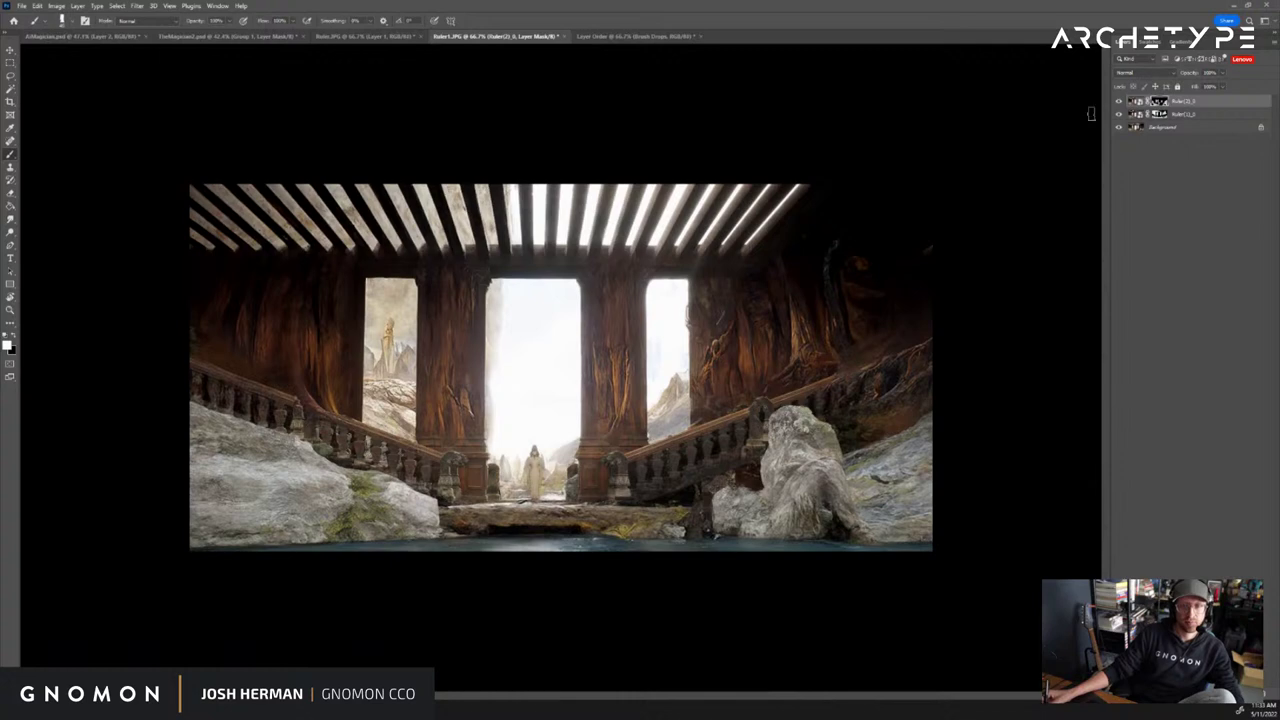
pyautogui.keyDown('shift'); pyautogui.click(1140, 114); pyautogui.keyUp('shift')
pyautogui.hotkey('ctrl', 'g')
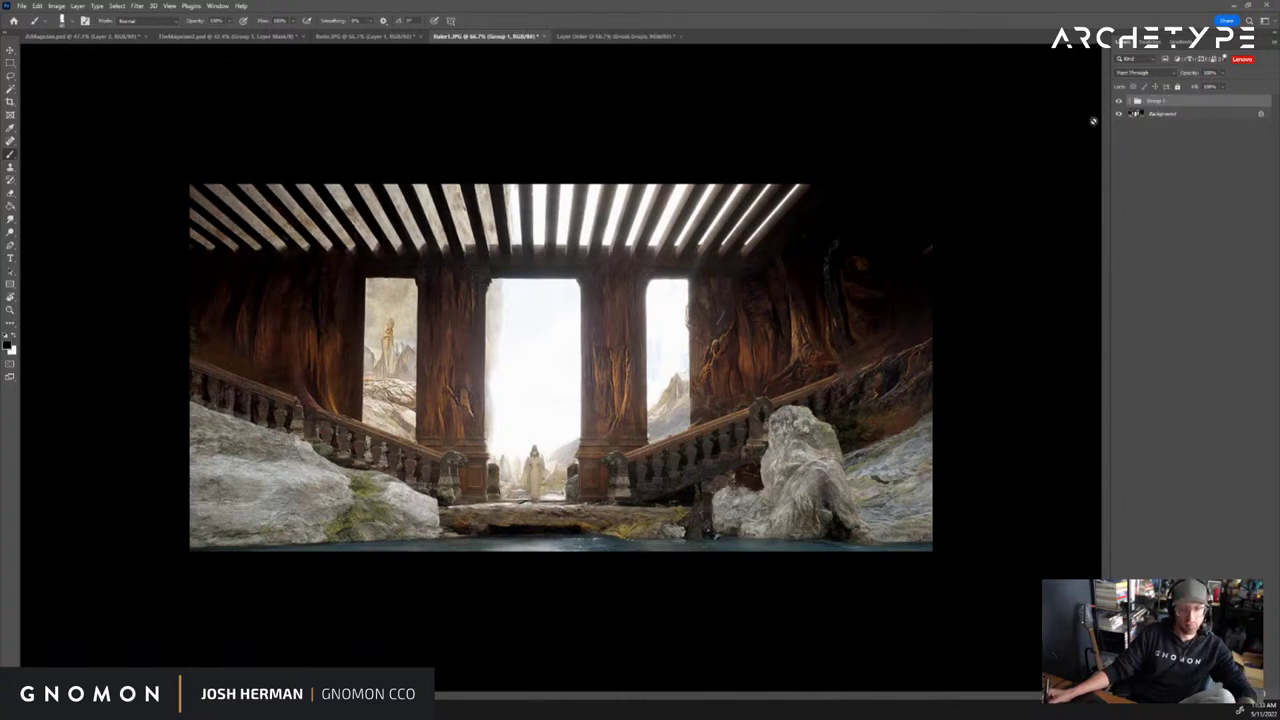
# Expand Group 1 and toggle its visibility to compare the full composite with the original render
pyautogui.press('z')
pyautogui.click(694, 315)
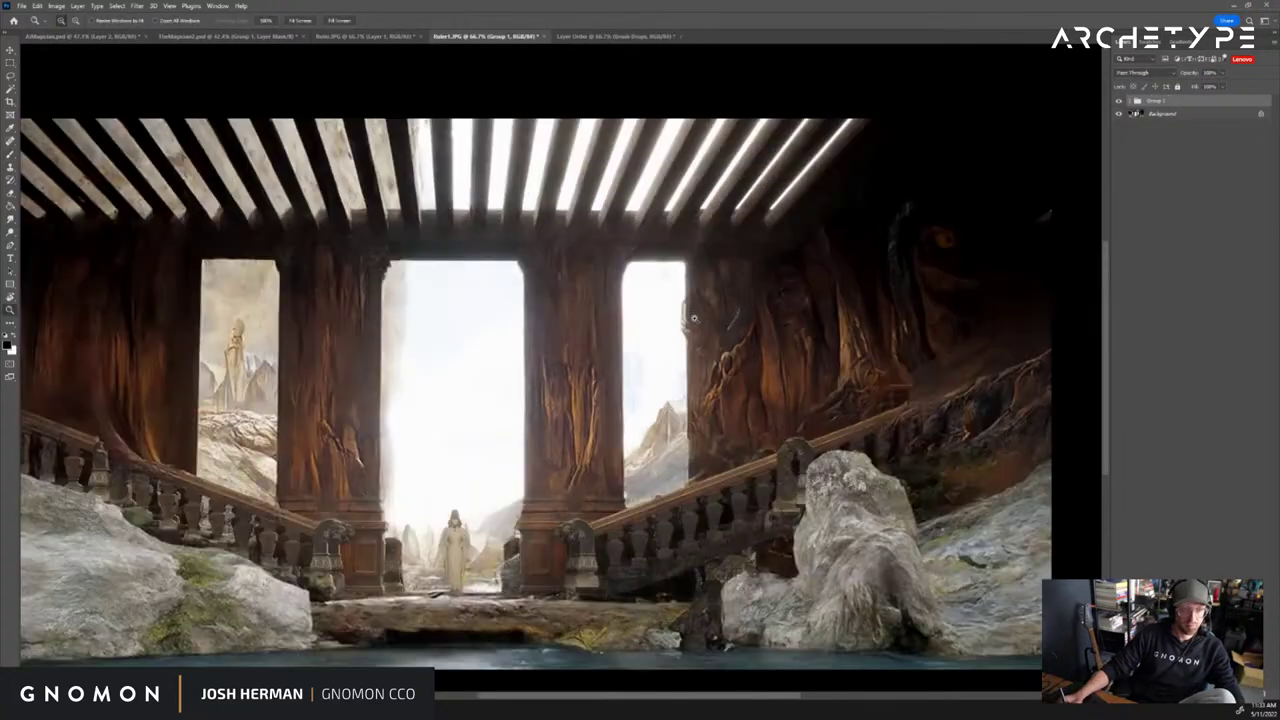
pyautogui.hotkey('ctrl', '-')
pyautogui.press('v')
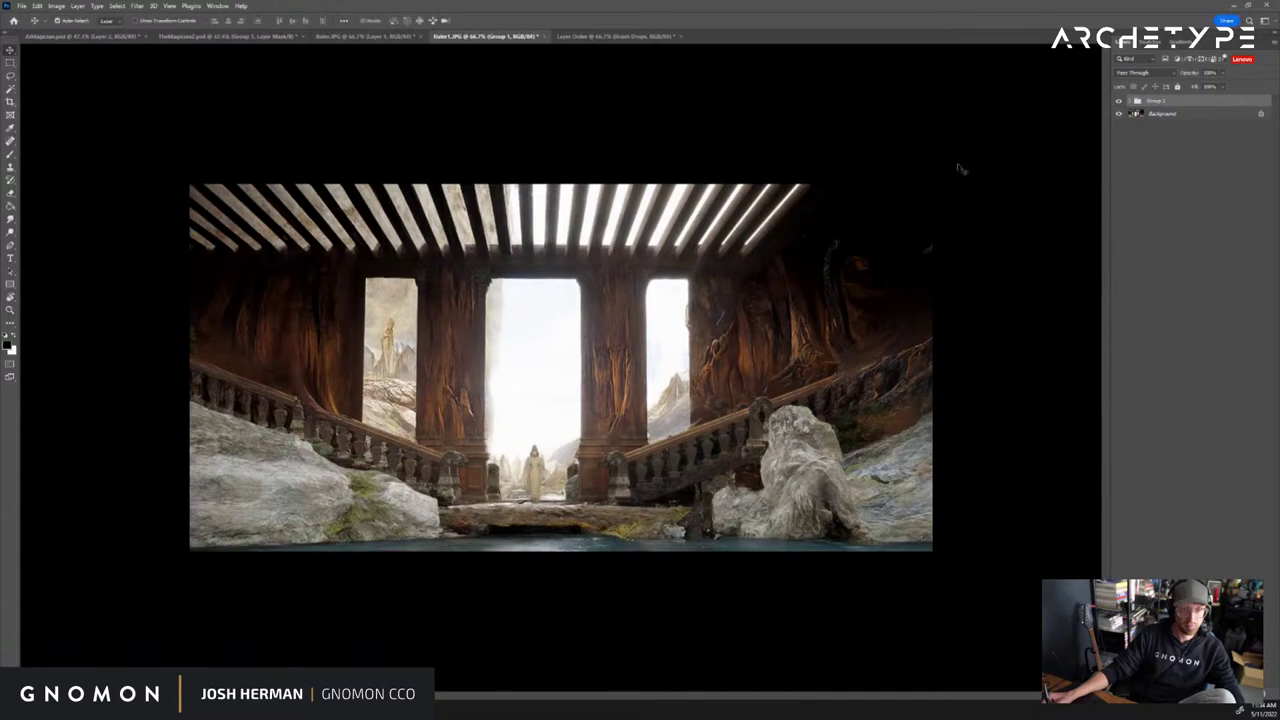
pyautogui.press('z')
pyautogui.click(300, 20)
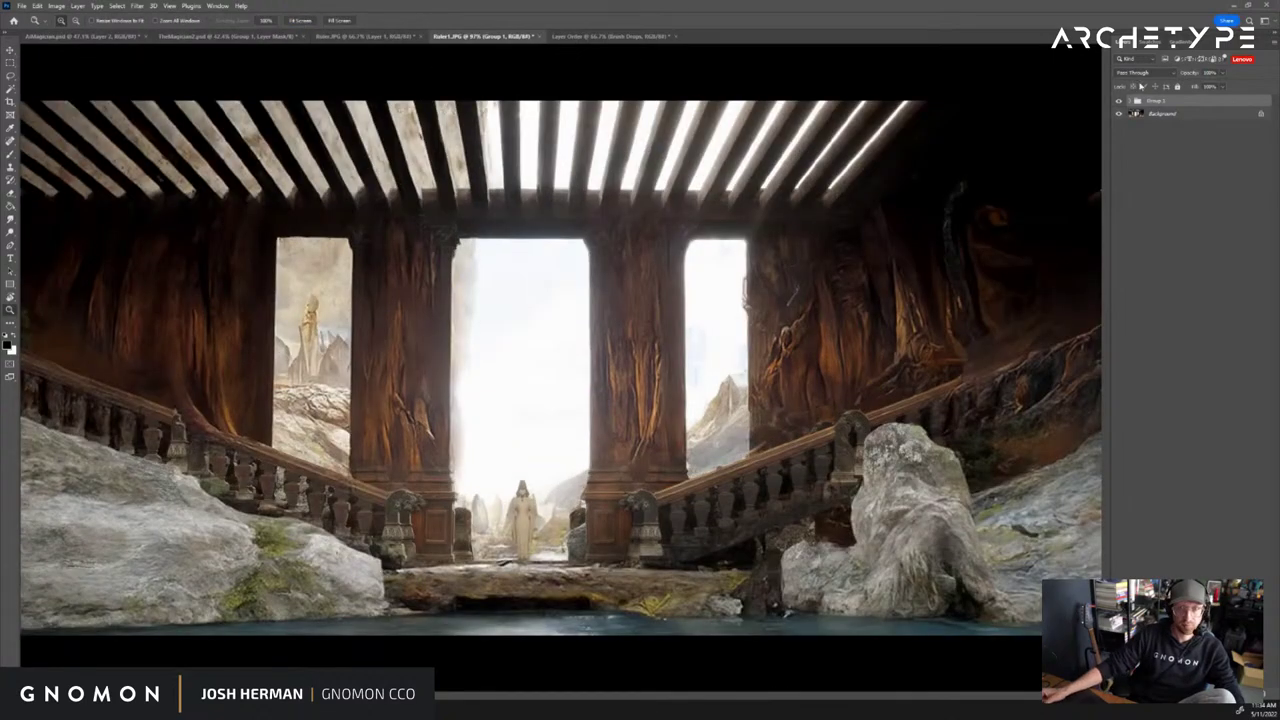
pyautogui.click(1119, 102)
pyautogui.click(1134, 103)
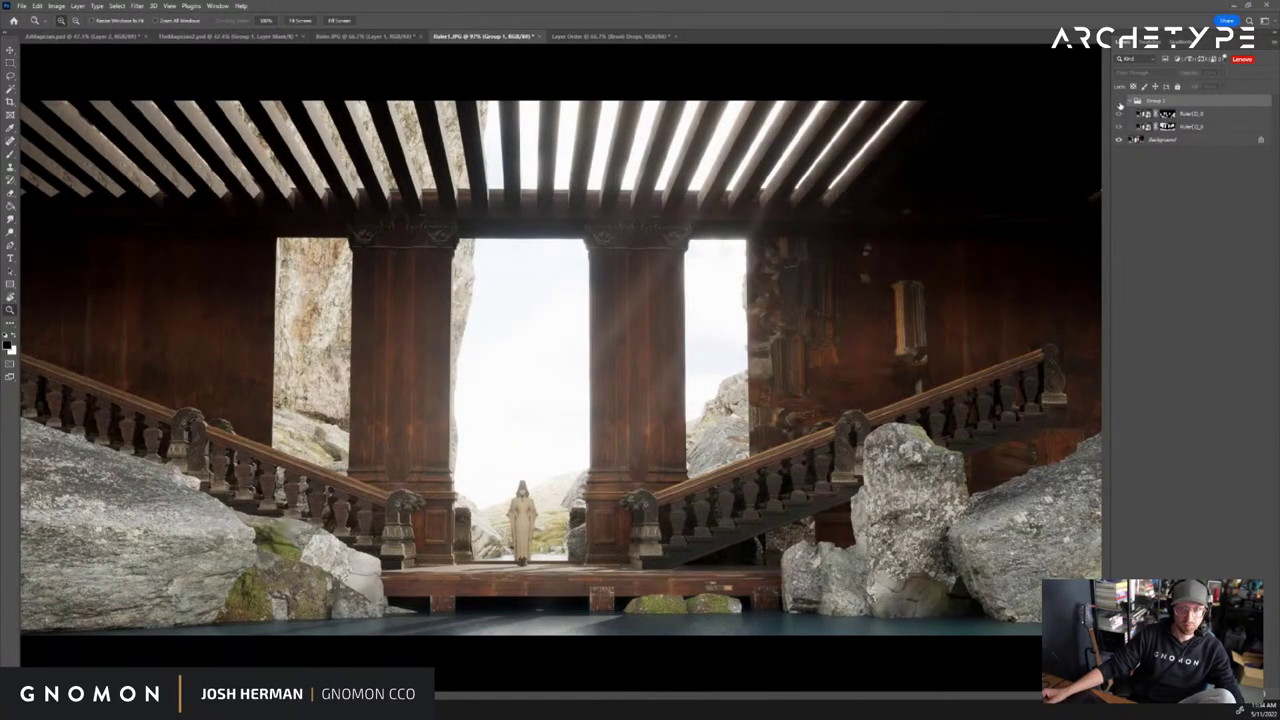
pyautogui.click(1118, 104)
pyautogui.click(1118, 104)
pyautogui.click(1118, 104)
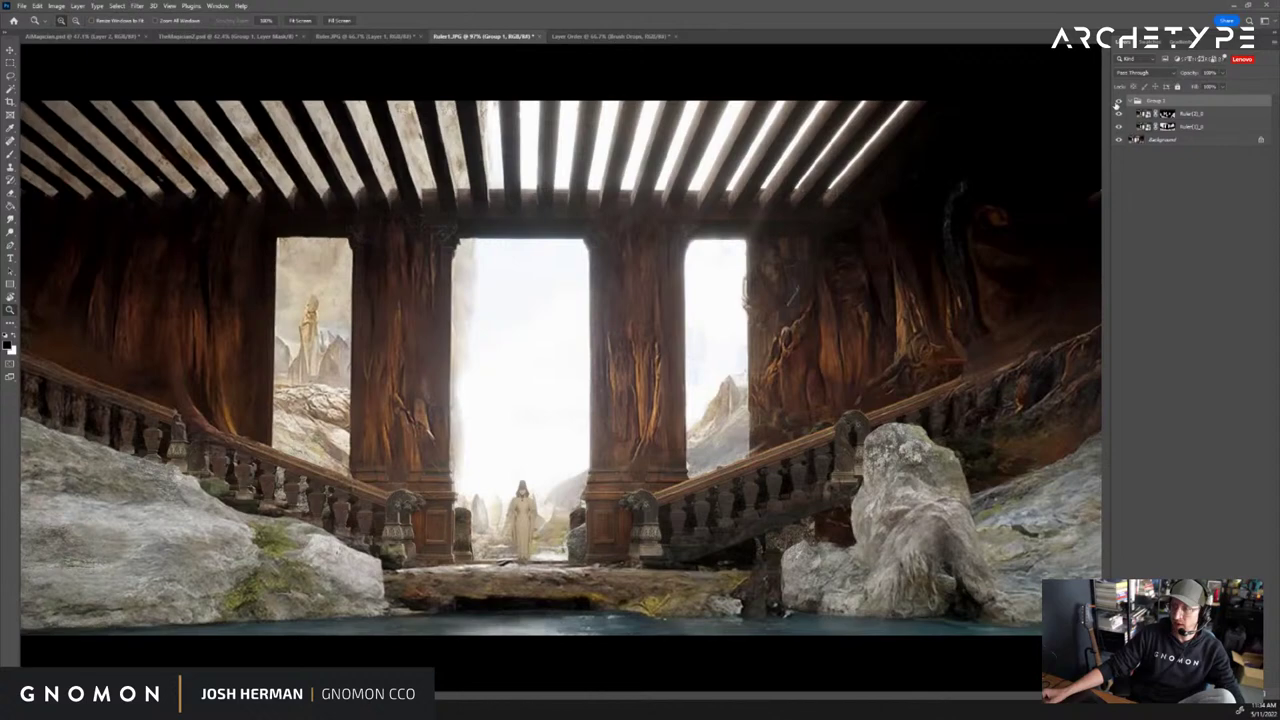
pyautogui.click(1118, 104)
pyautogui.click(1118, 104)
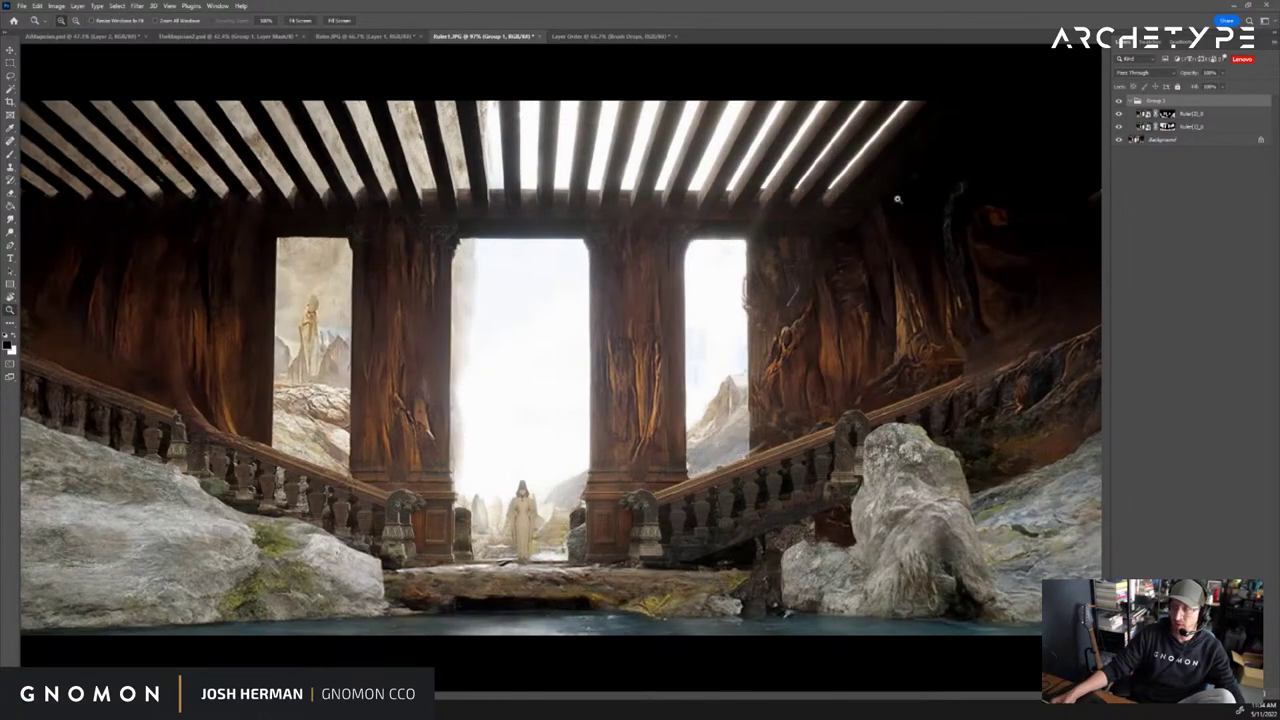
# Toggle the Ruler(2)_0 and Ruler(1)_0 layers inside the group to compare what each render adds to the scene
pyautogui.press('v')
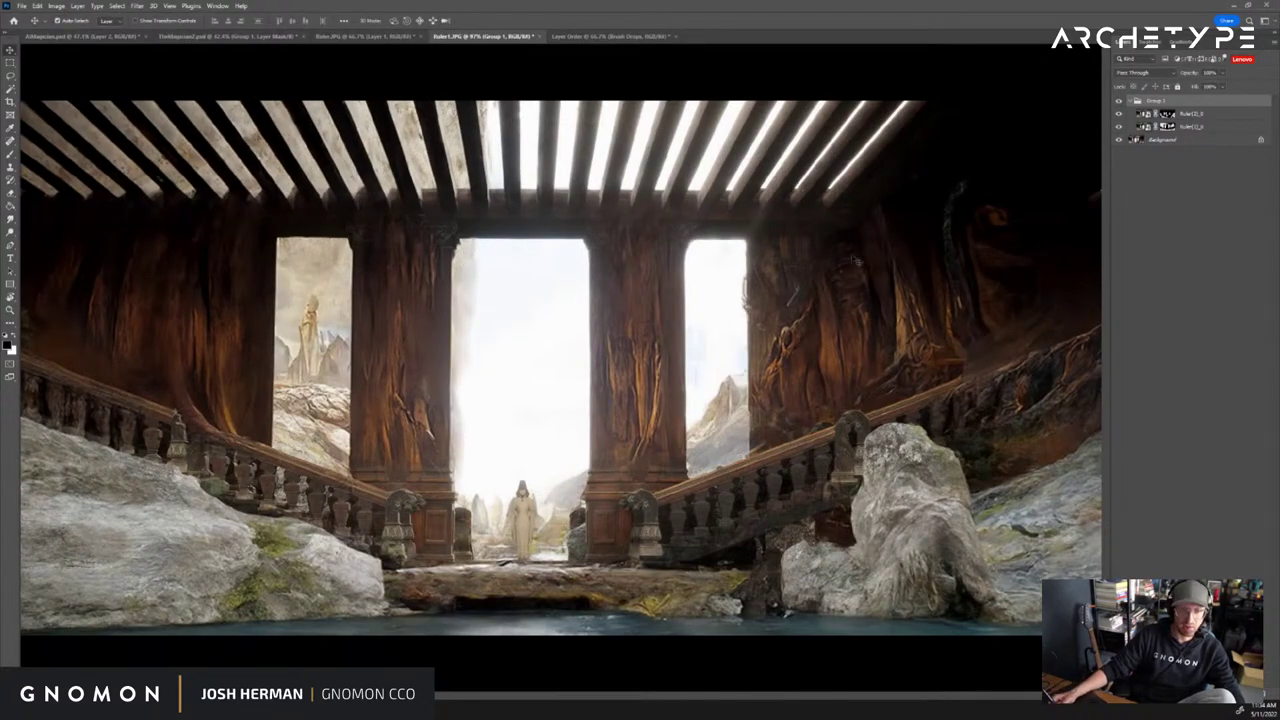
pyautogui.click(1118, 113)
pyautogui.click(1118, 126)
pyautogui.click(1118, 126)
pyautogui.click(1118, 113)
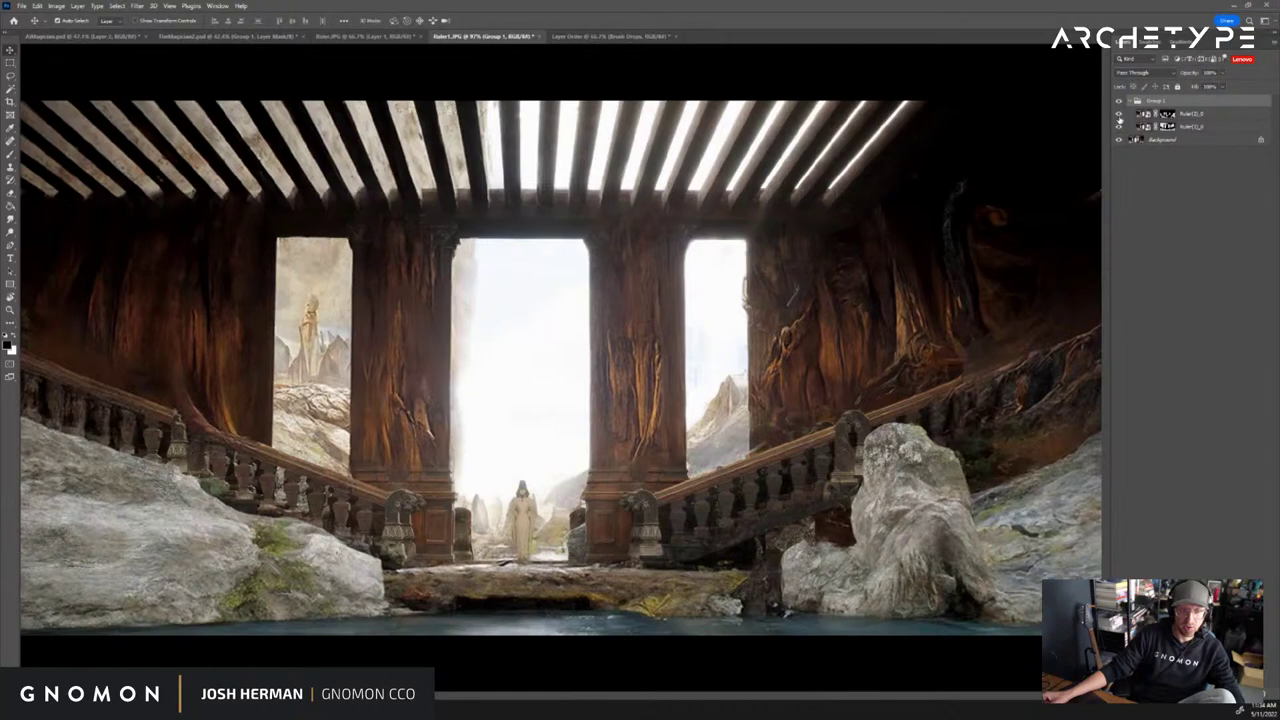
pyautogui.click(1118, 114)
pyautogui.click(1118, 126)
pyautogui.click(1118, 126)
pyautogui.click(1118, 114)
pyautogui.click(1118, 114)
pyautogui.click(1118, 126)
pyautogui.click(1118, 126)
pyautogui.click(1118, 114)
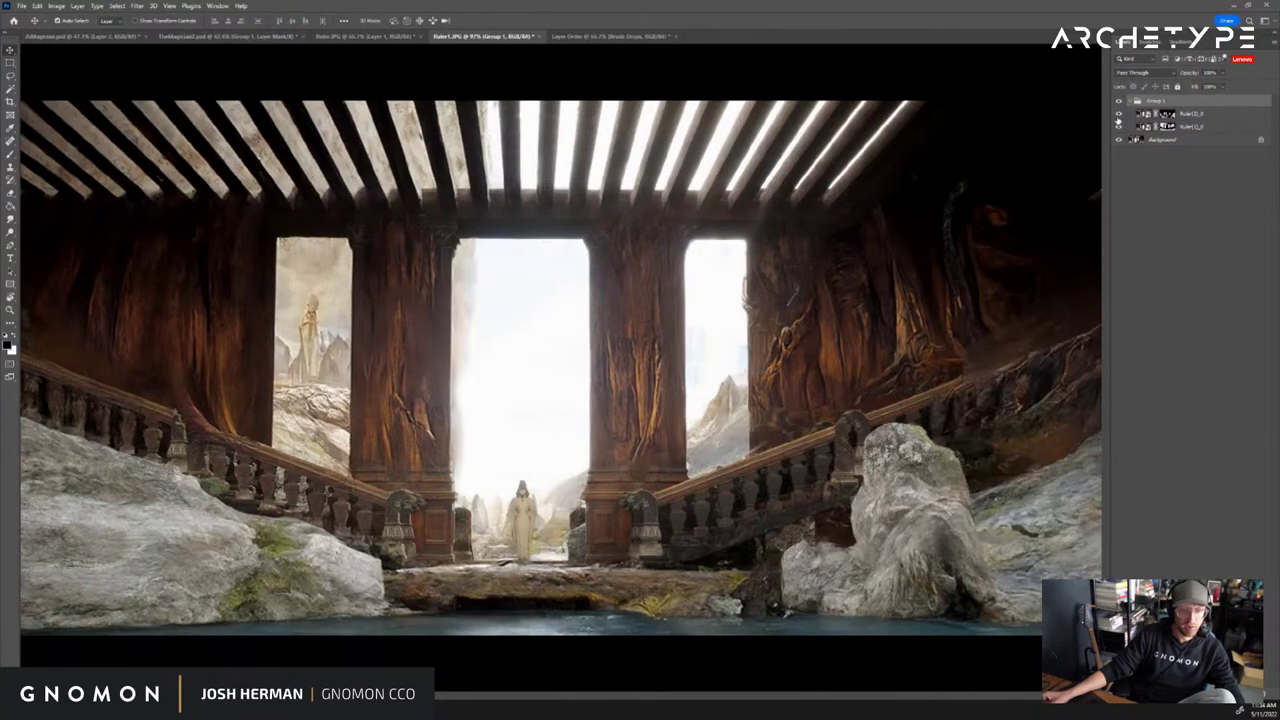
pyautogui.click(1118, 114)
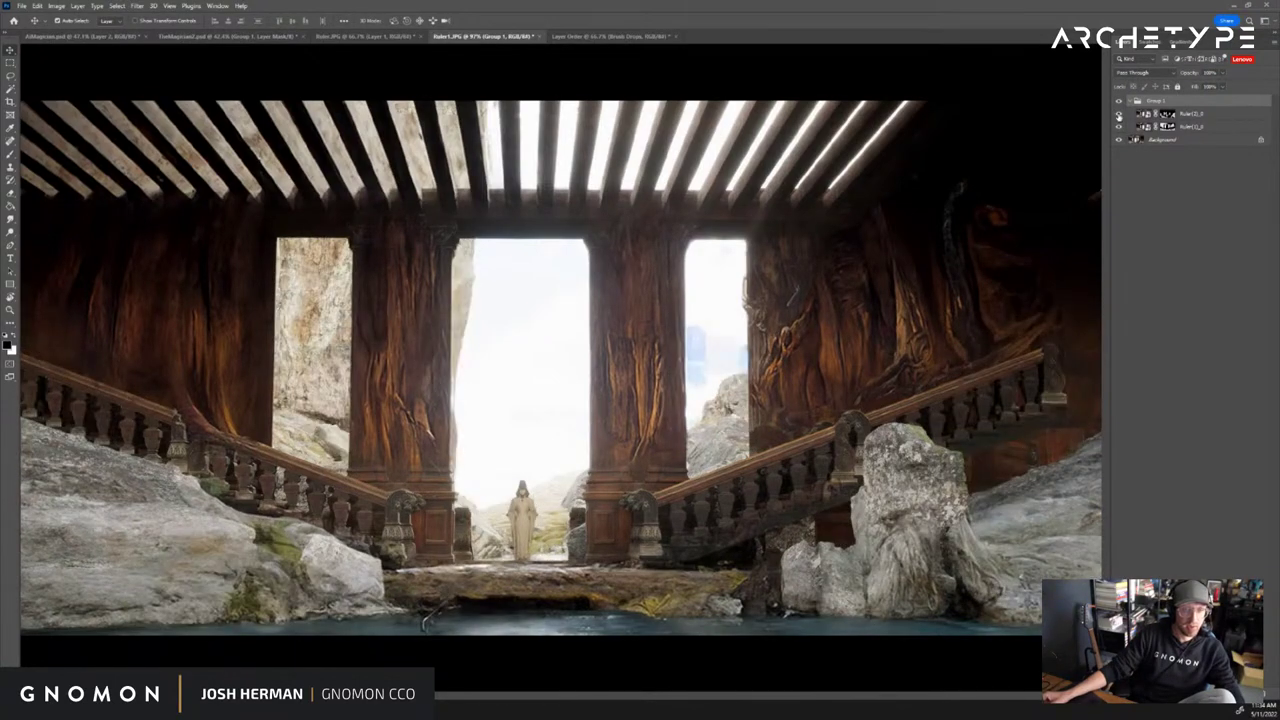
pyautogui.click(1118, 114)
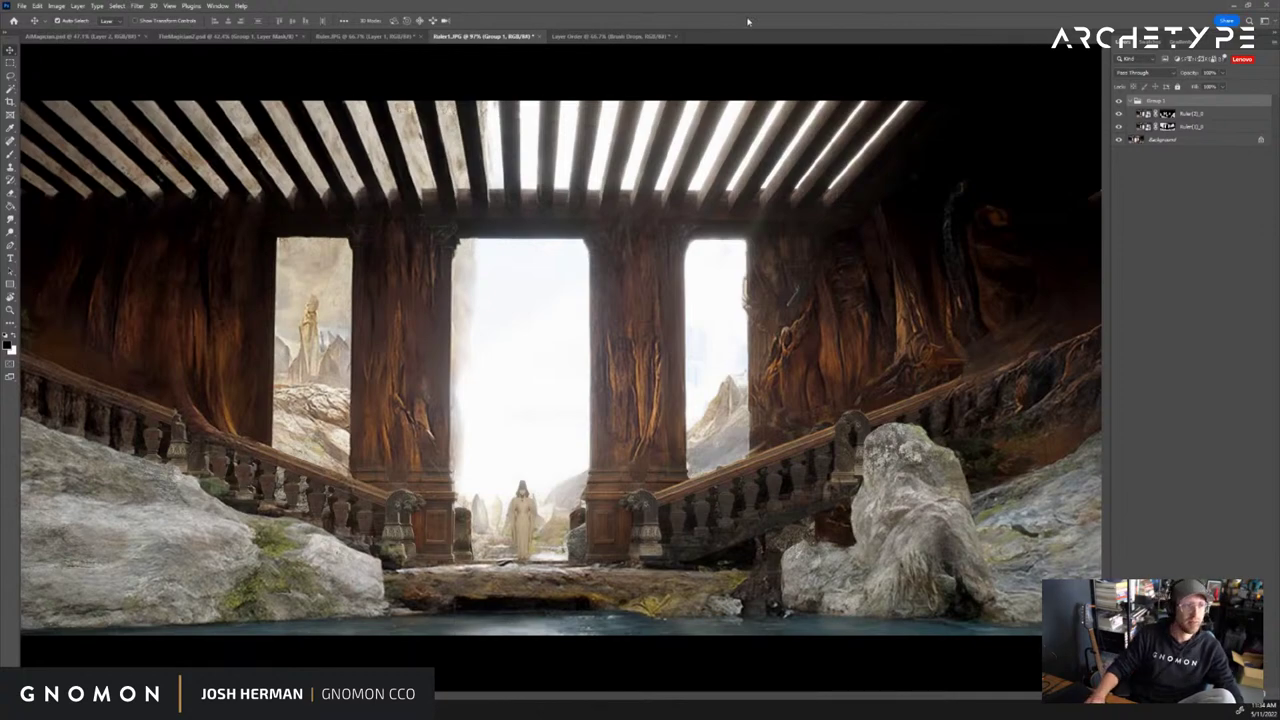
# Save the composite as a Photoshop file named RulerWideTest on the Desktop
pyautogui.hotkey('ctrl', 'shift', 's')
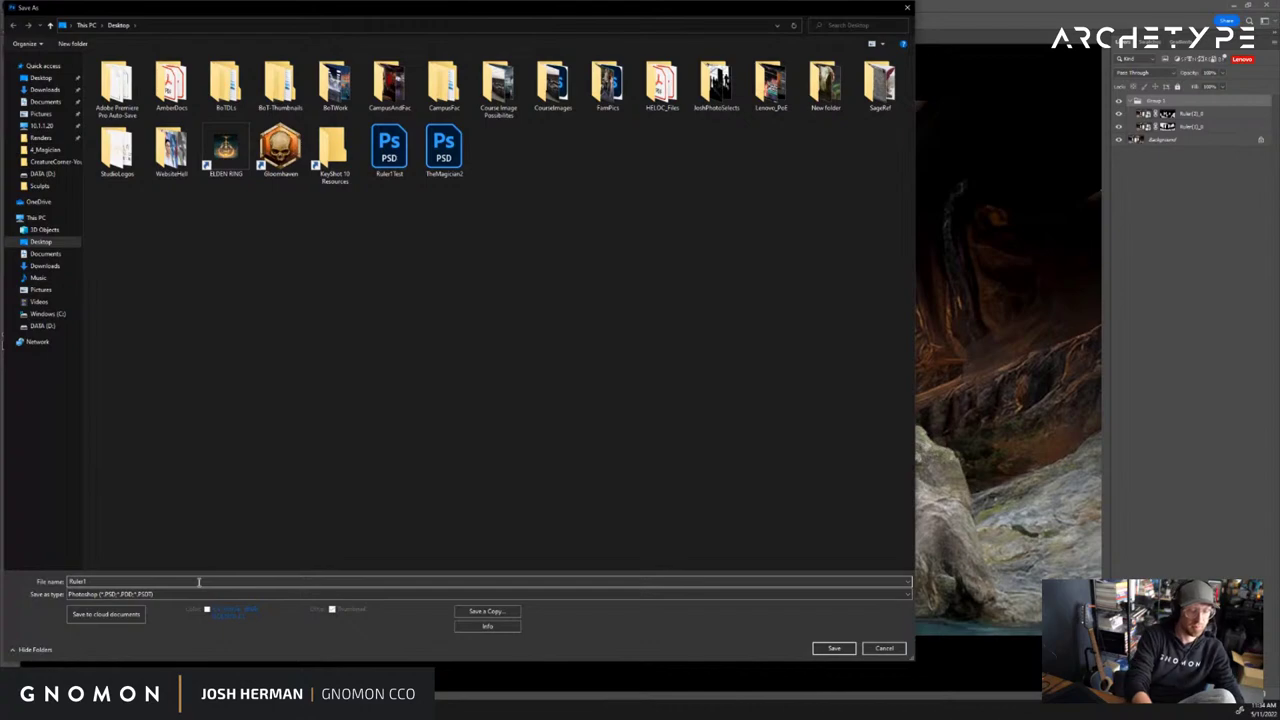
pyautogui.press('BackSpace')
pyautogui.write('WideTest')
pyautogui.press('Return')
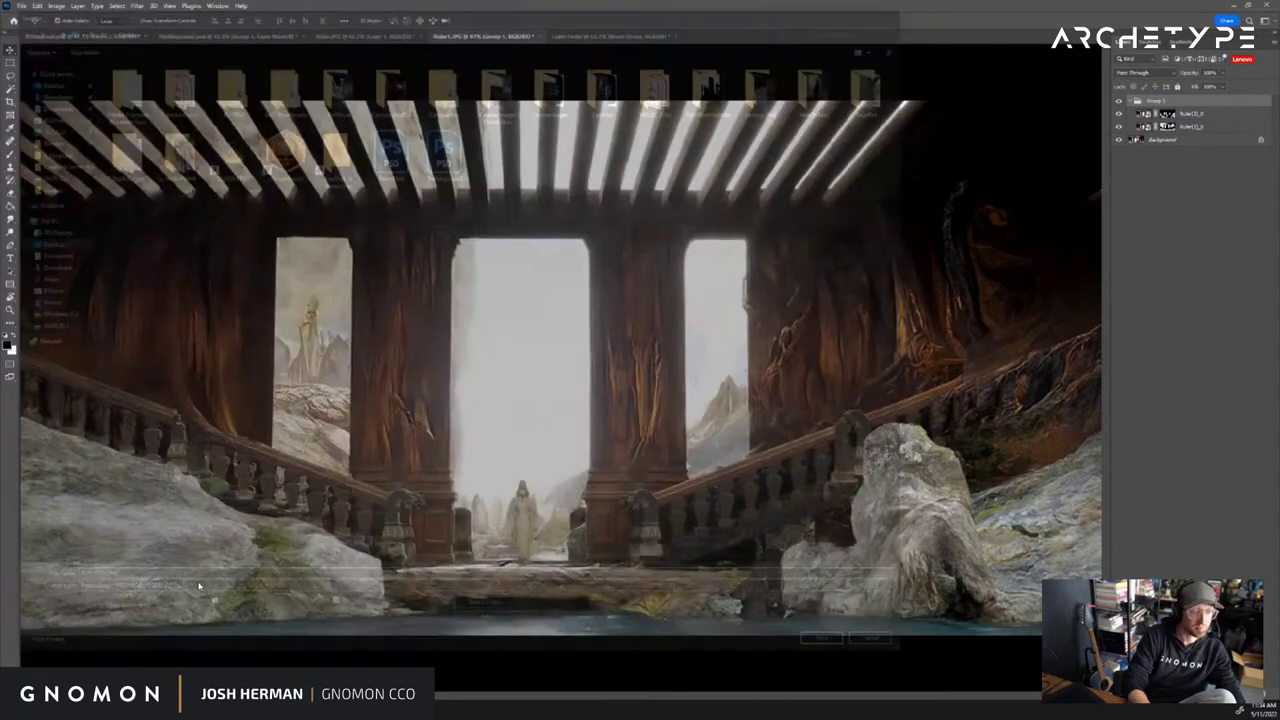
pyautogui.click(1122, 195)
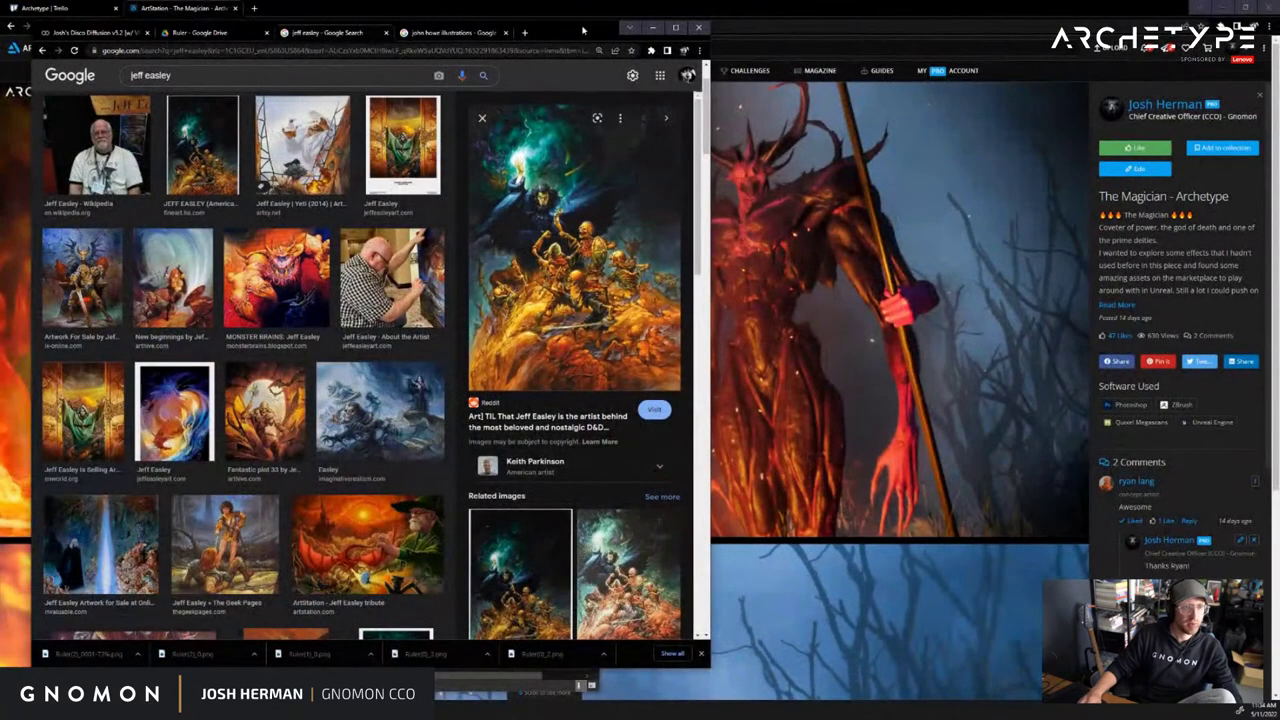
# Switch to the browser, maximize the Disco Diffusion notebook and check the progress of the current render
pyautogui.moveTo(583, 30); pyautogui.dragTo(852, 41)
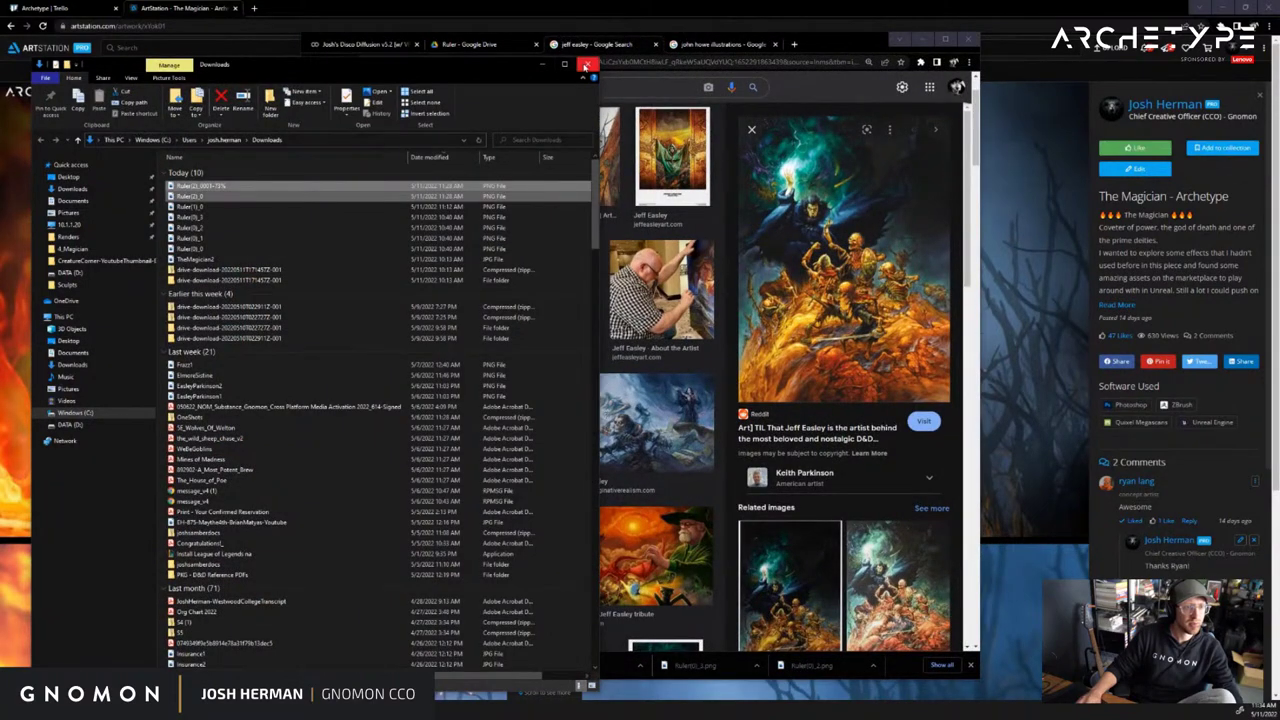
pyautogui.click(363, 45)
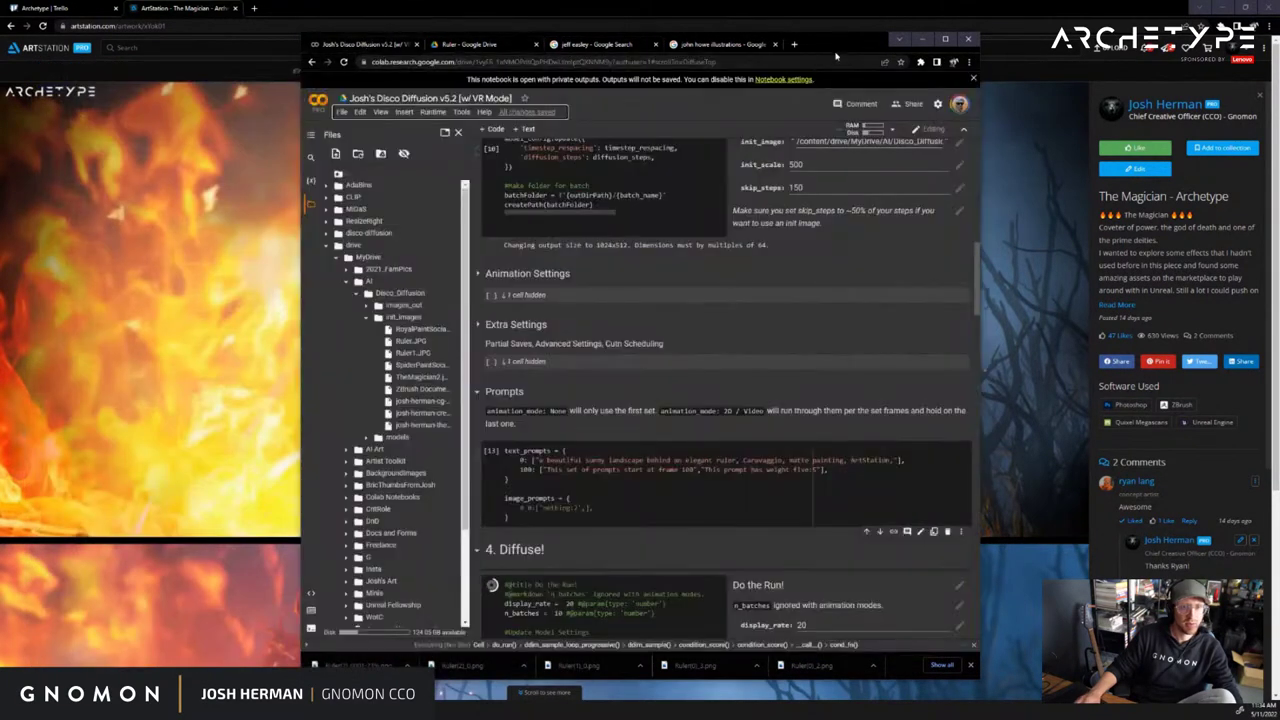
pyautogui.doubleClick(839, 43)
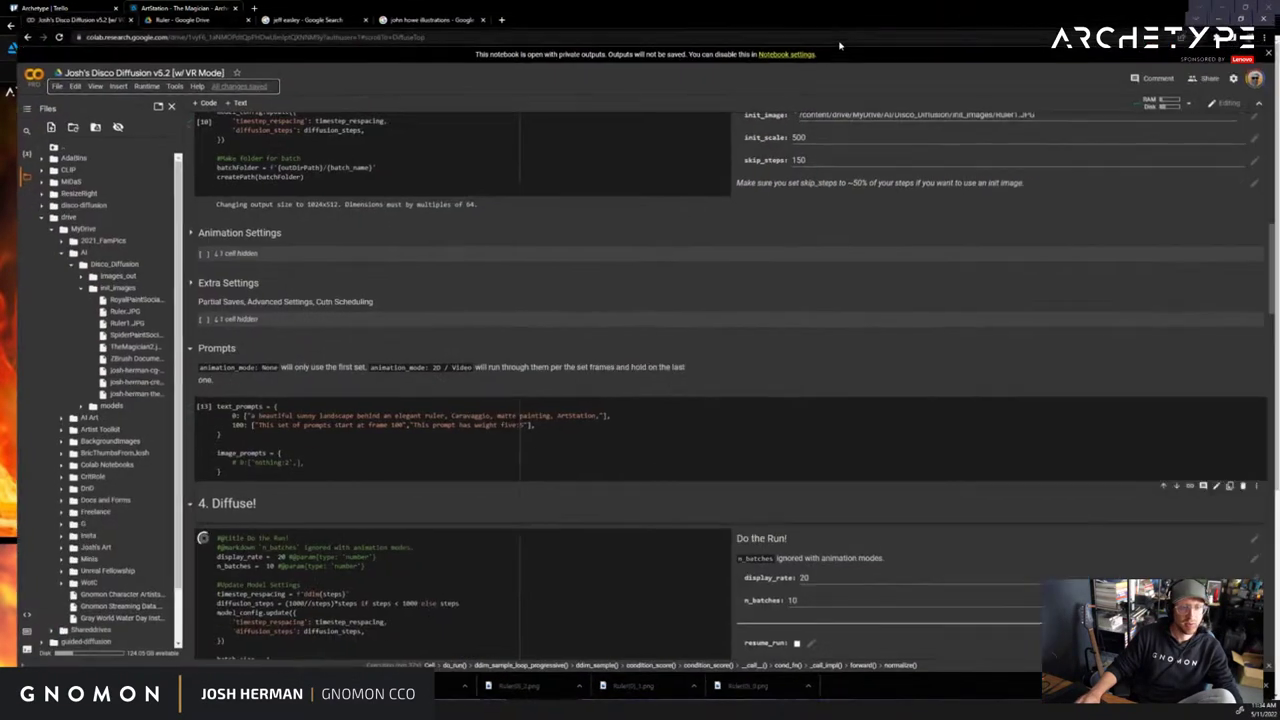
pyautogui.scroll(-8, 704, 487)
pyautogui.scroll(-10, 692, 484)
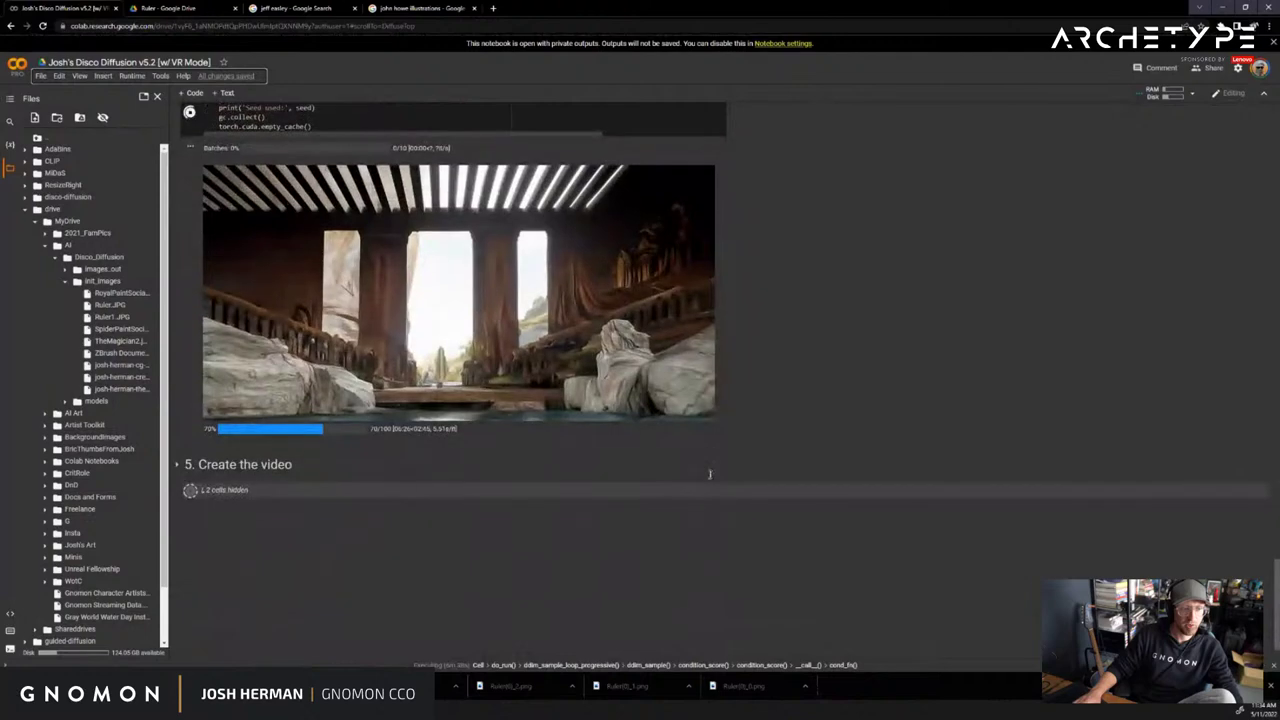
pyautogui.scroll(5, 830, 405)
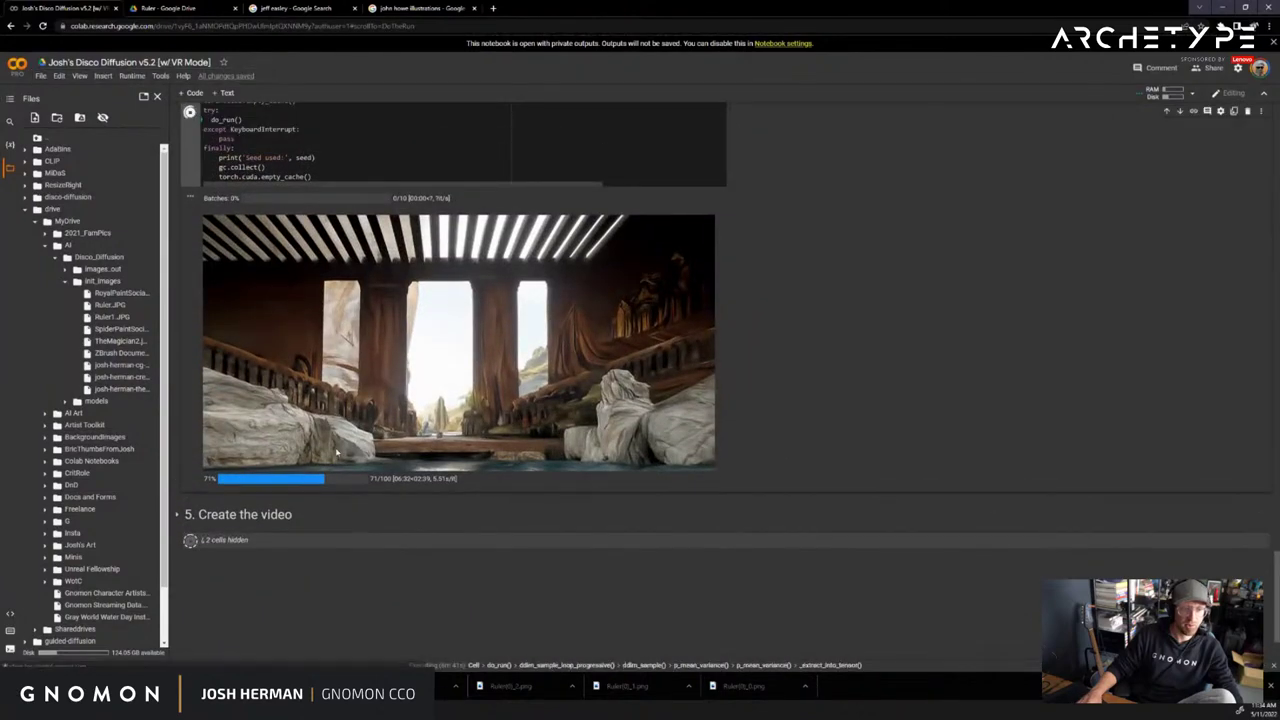
pyautogui.scroll(-5, 338, 461)
pyautogui.scroll(1, 315, 443)
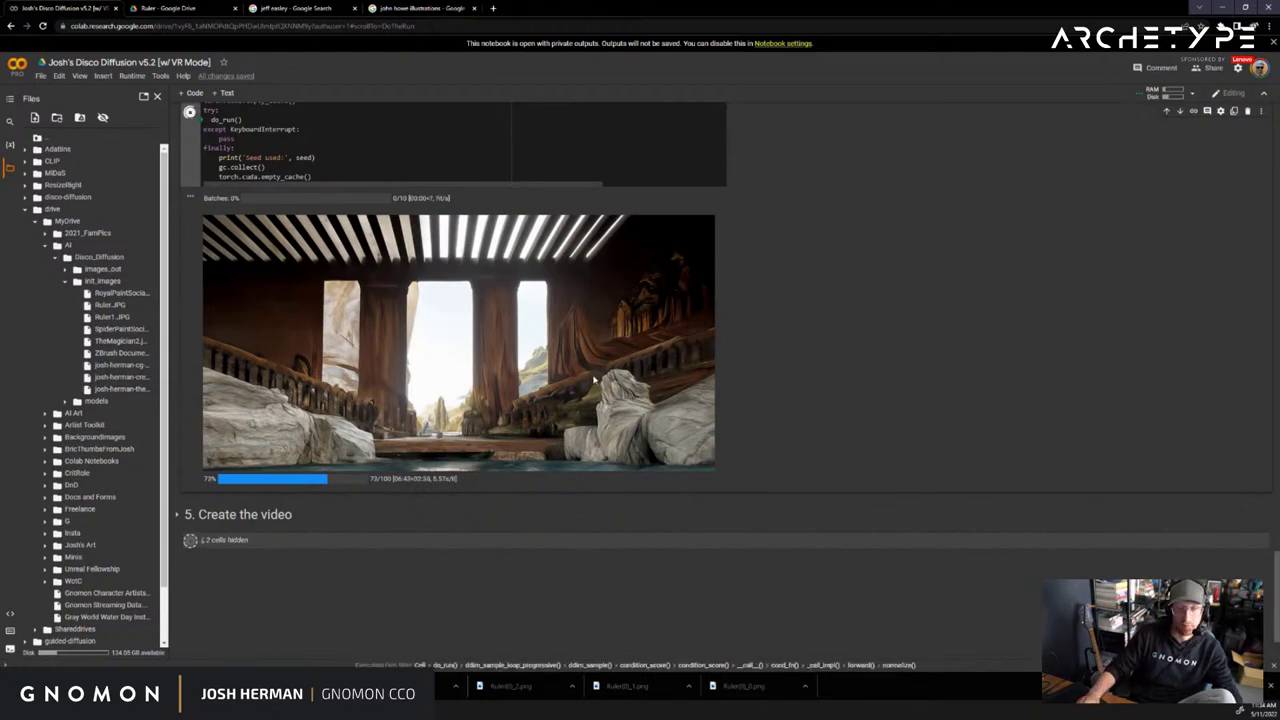
pyautogui.scroll(3, 853, 456)
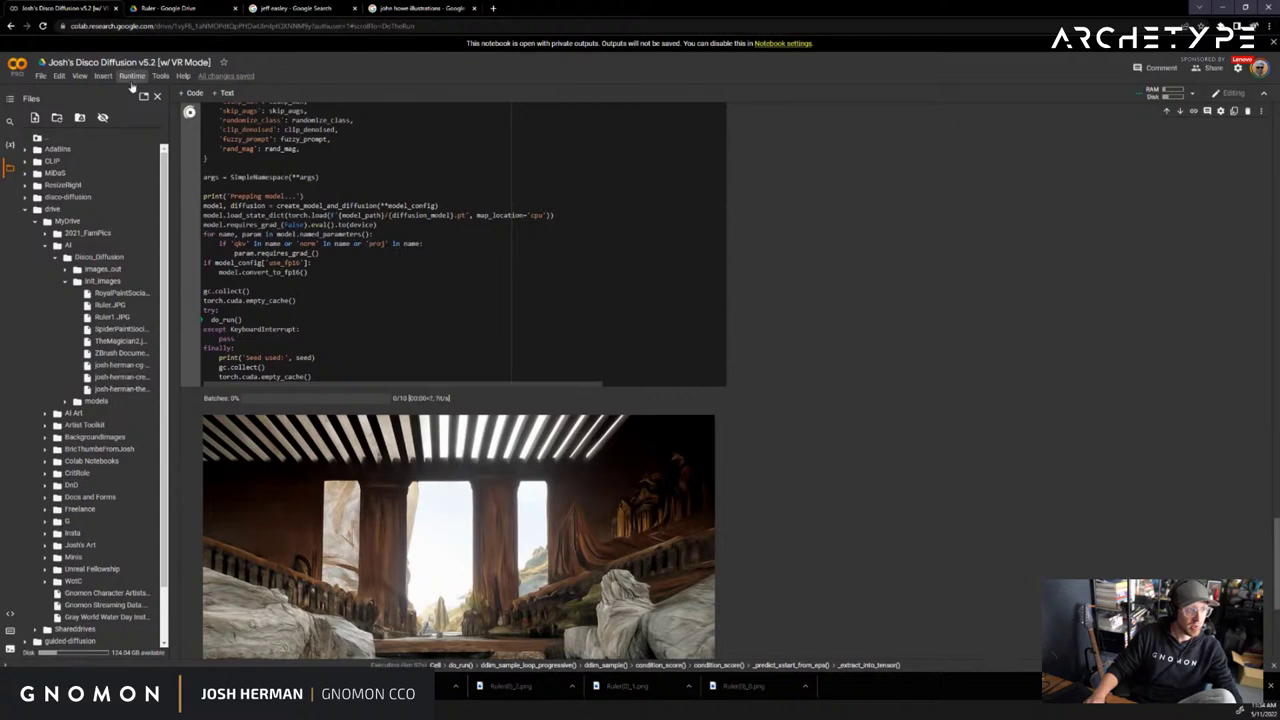
# Upload the new Ruler.JPG to the Disco_Diffusion init_images folder in Google Drive, replacing the existing file
pyautogui.click(170, 8)
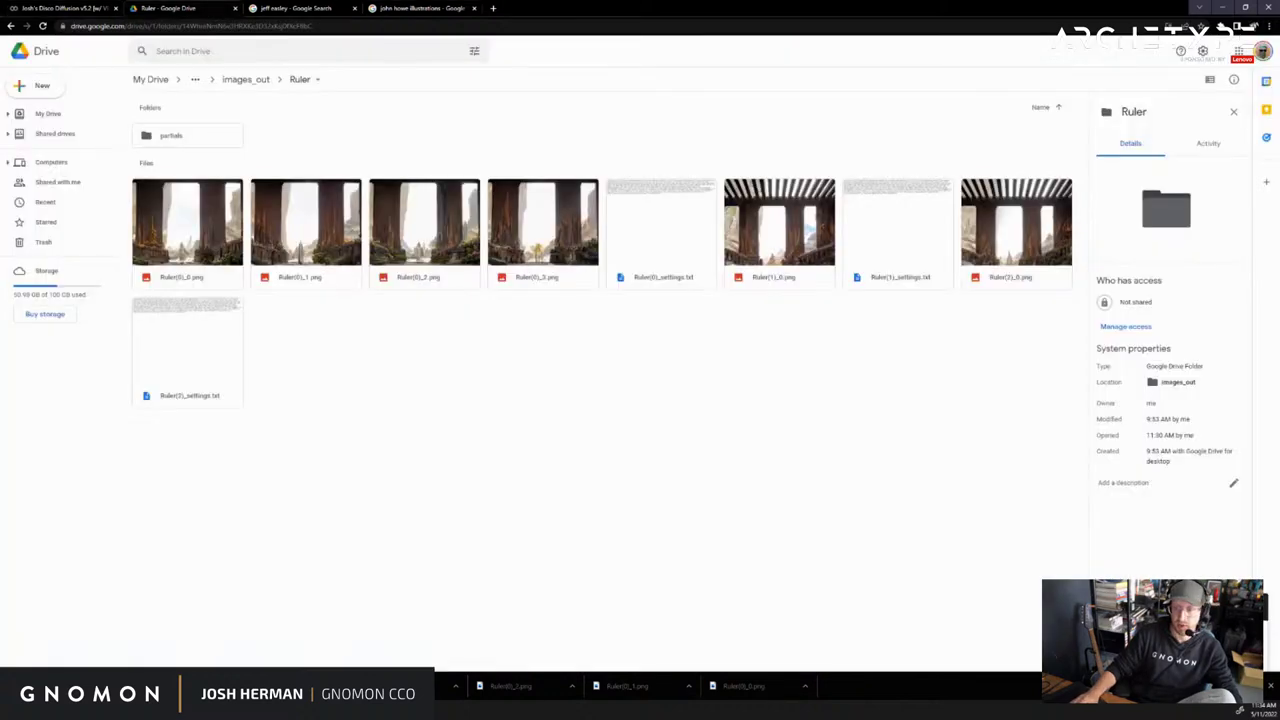
pyautogui.click(248, 79)
pyautogui.click(249, 82)
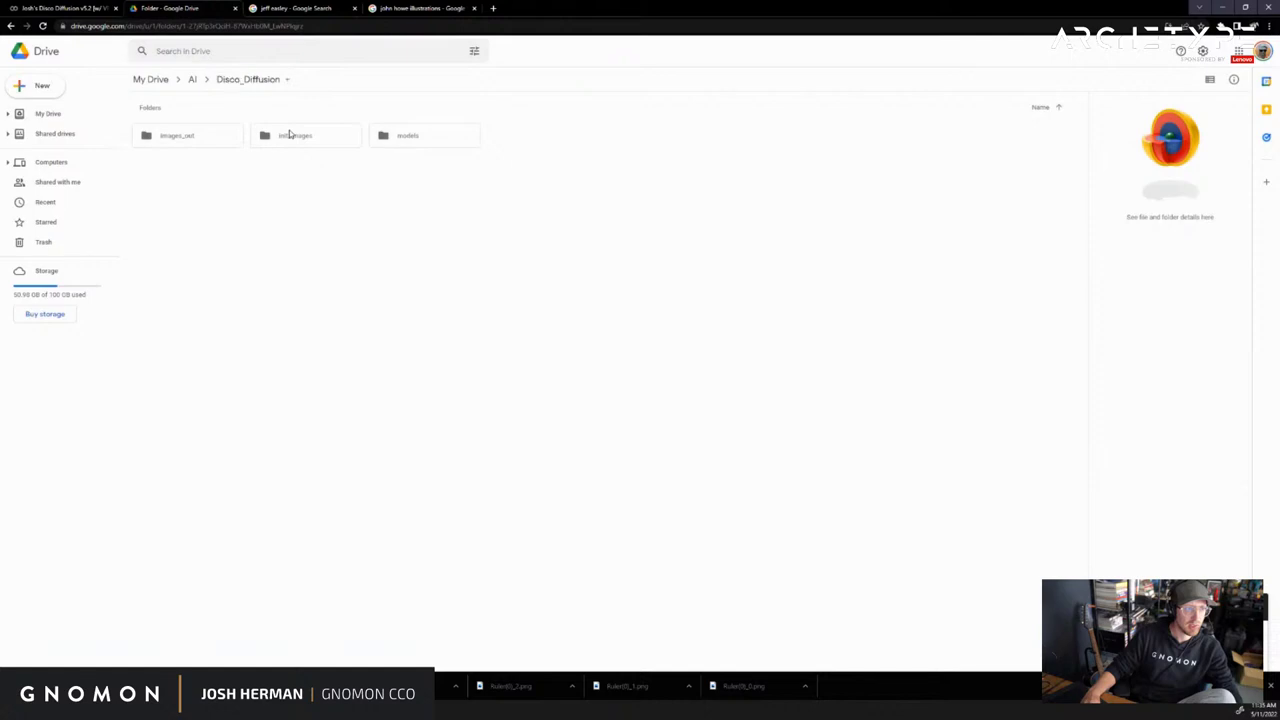
pyautogui.doubleClick(290, 134)
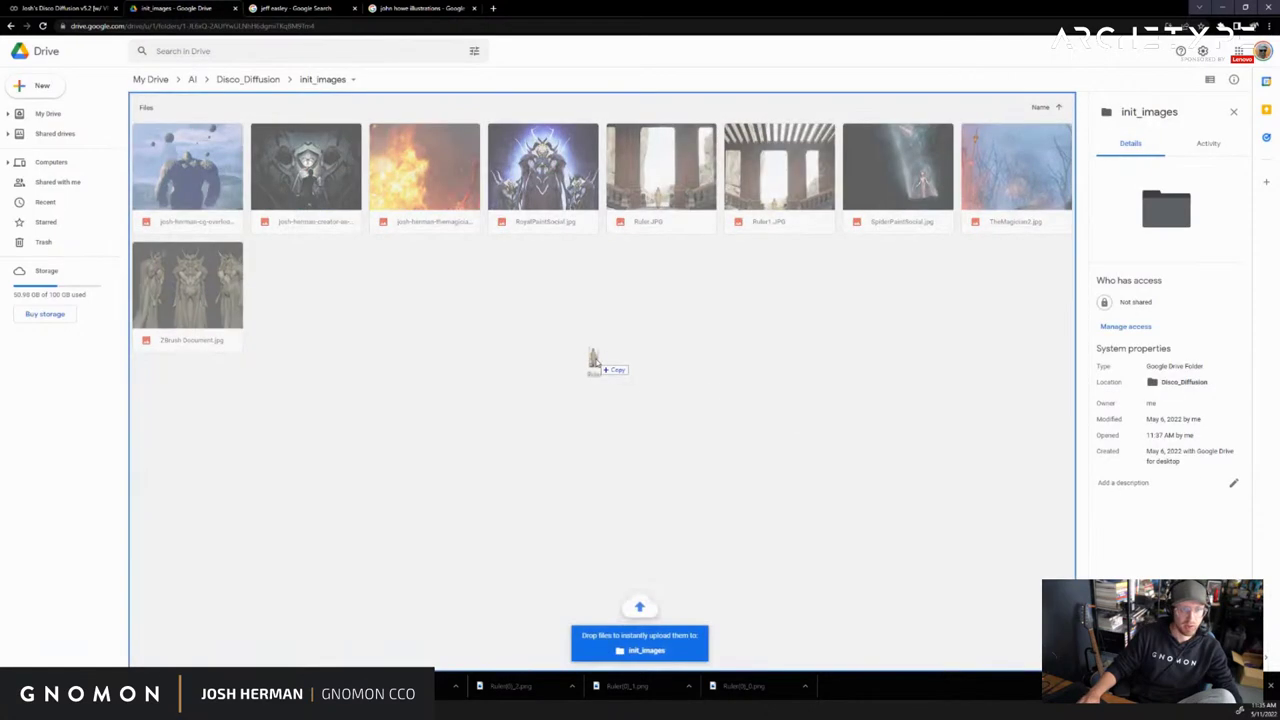
pyautogui.moveTo(594, 360); pyautogui.dragTo(597, 363)
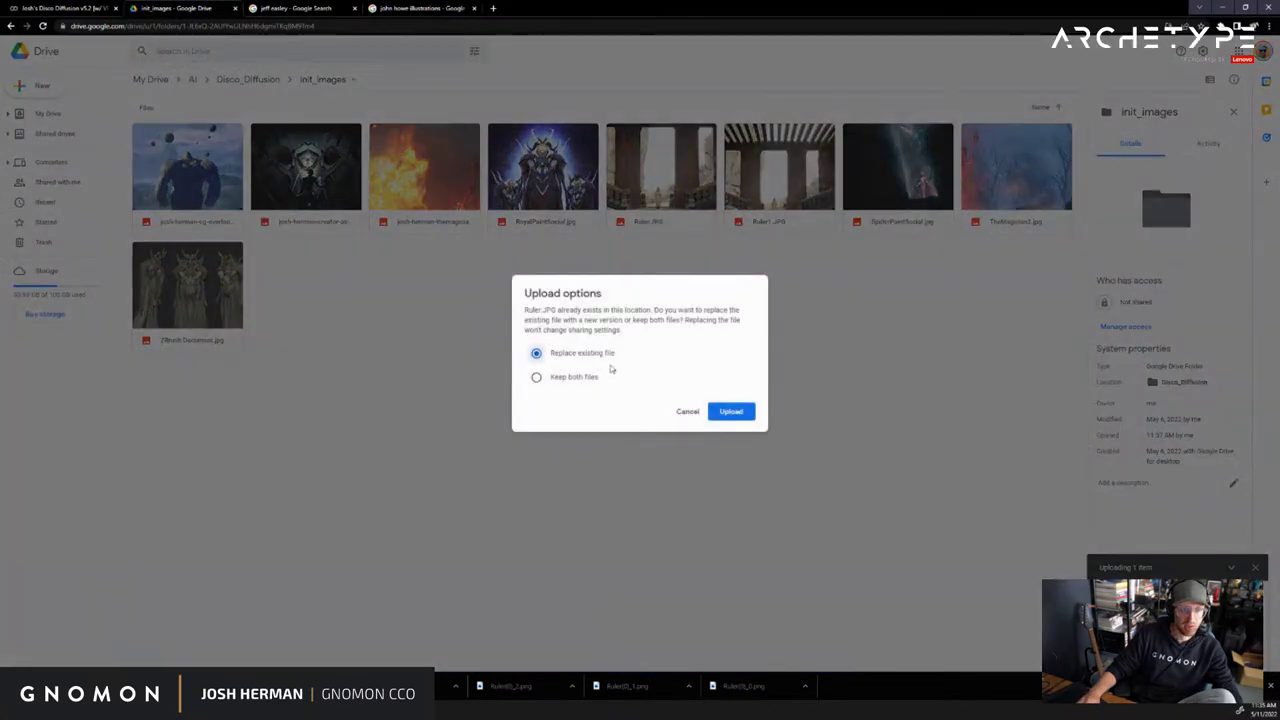
pyautogui.click(573, 378)
pyautogui.click(588, 354)
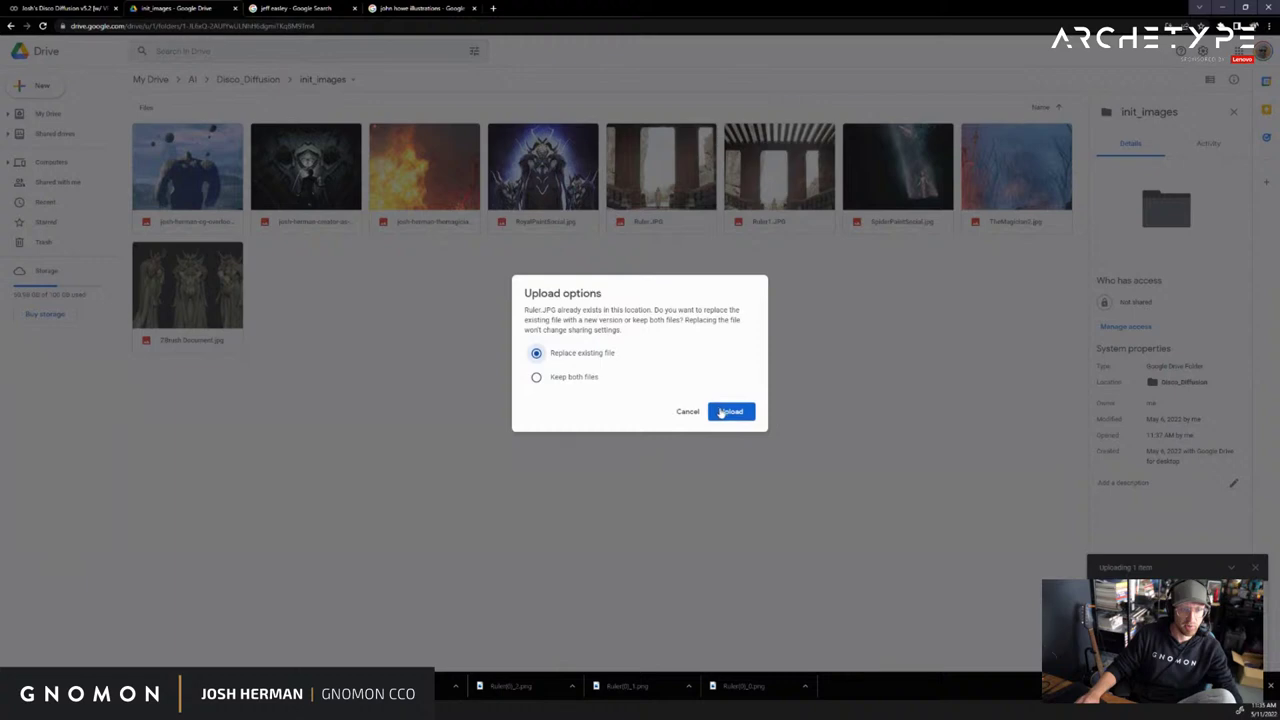
pyautogui.click(731, 411)
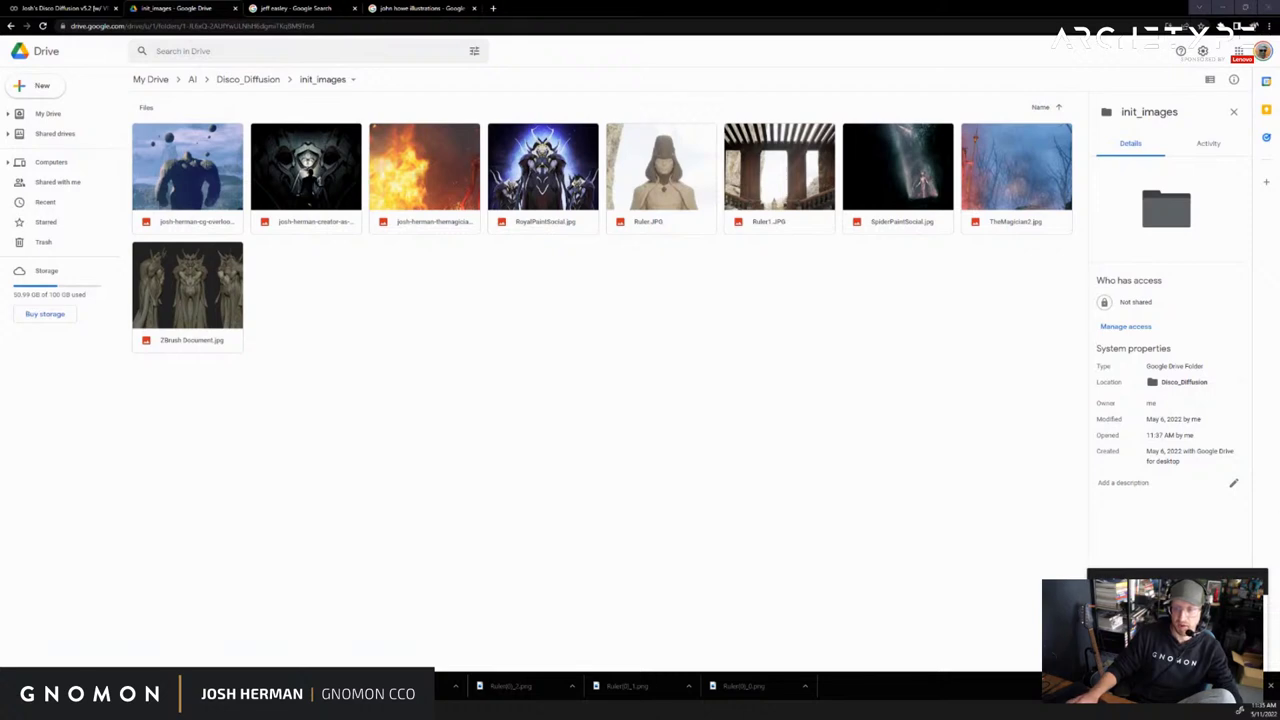
pyautogui.moveTo(997, 354); pyautogui.dragTo(1279, 288)
pyautogui.click(995, 476)
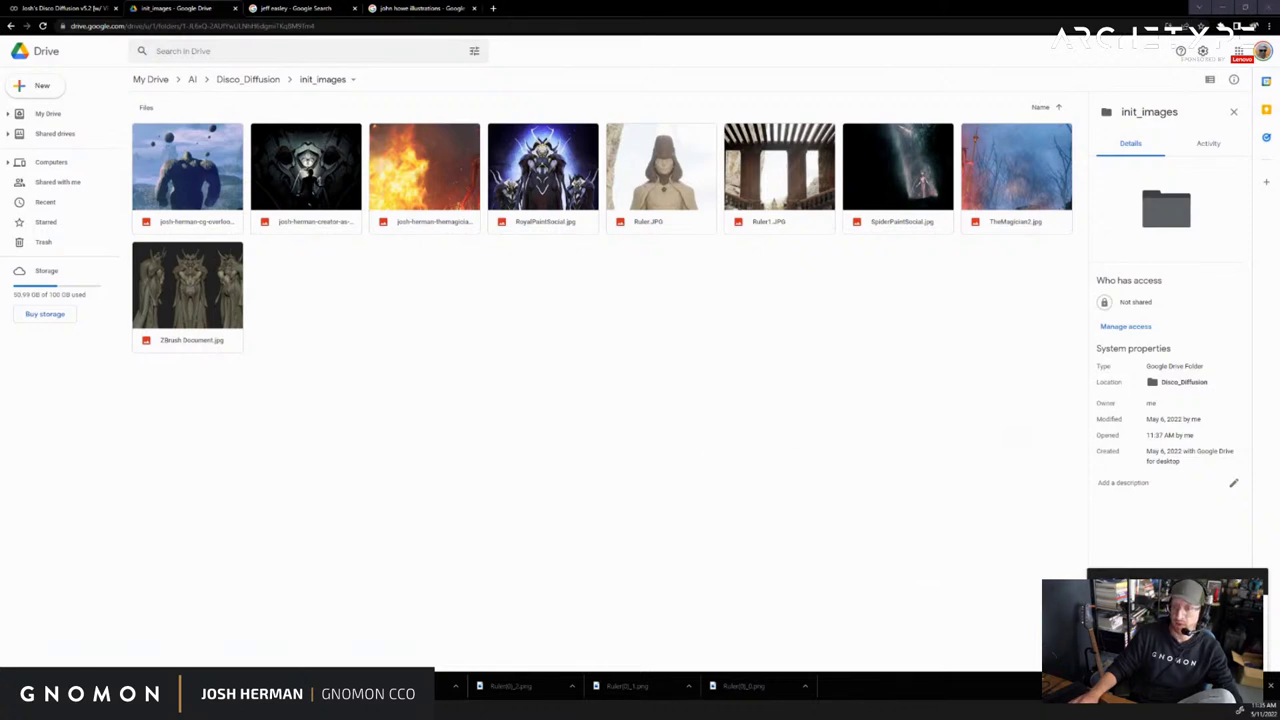
# Switch to the Disco Diffusion notebook and copy the path of Ruler.JPG from the init_images folder
pyautogui.click(92, 8)
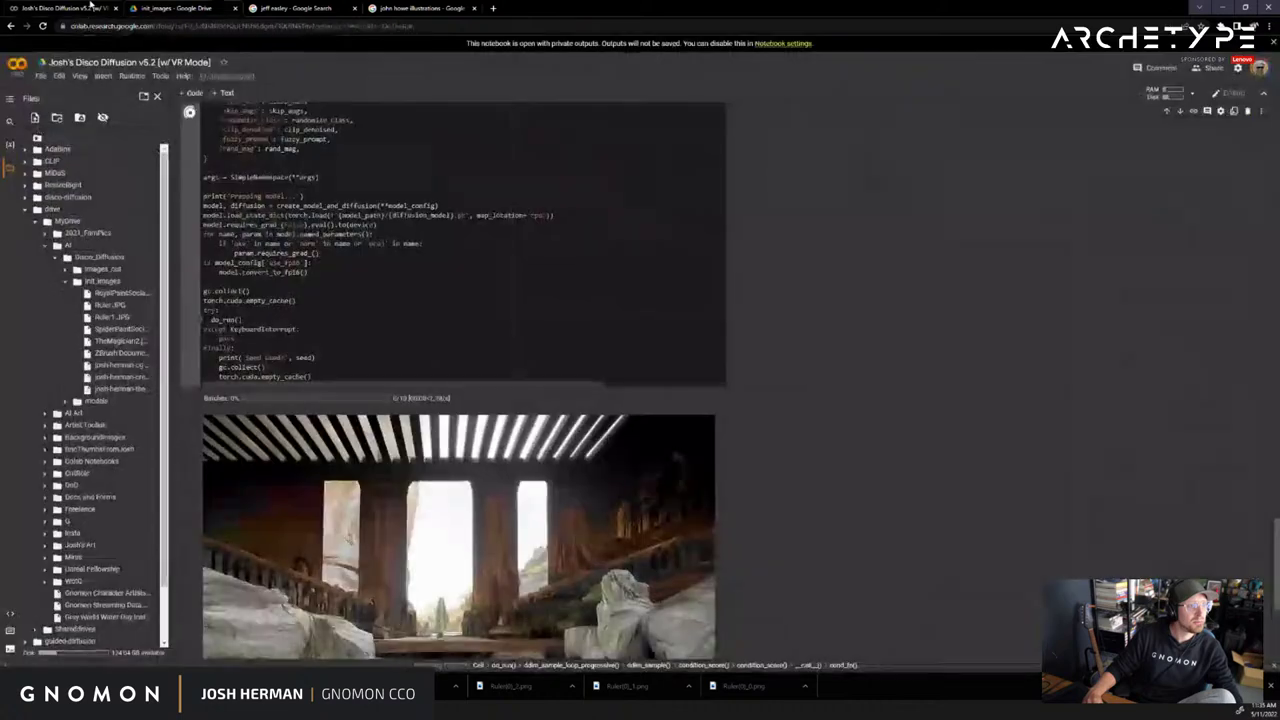
pyautogui.scroll(1, 433, 422)
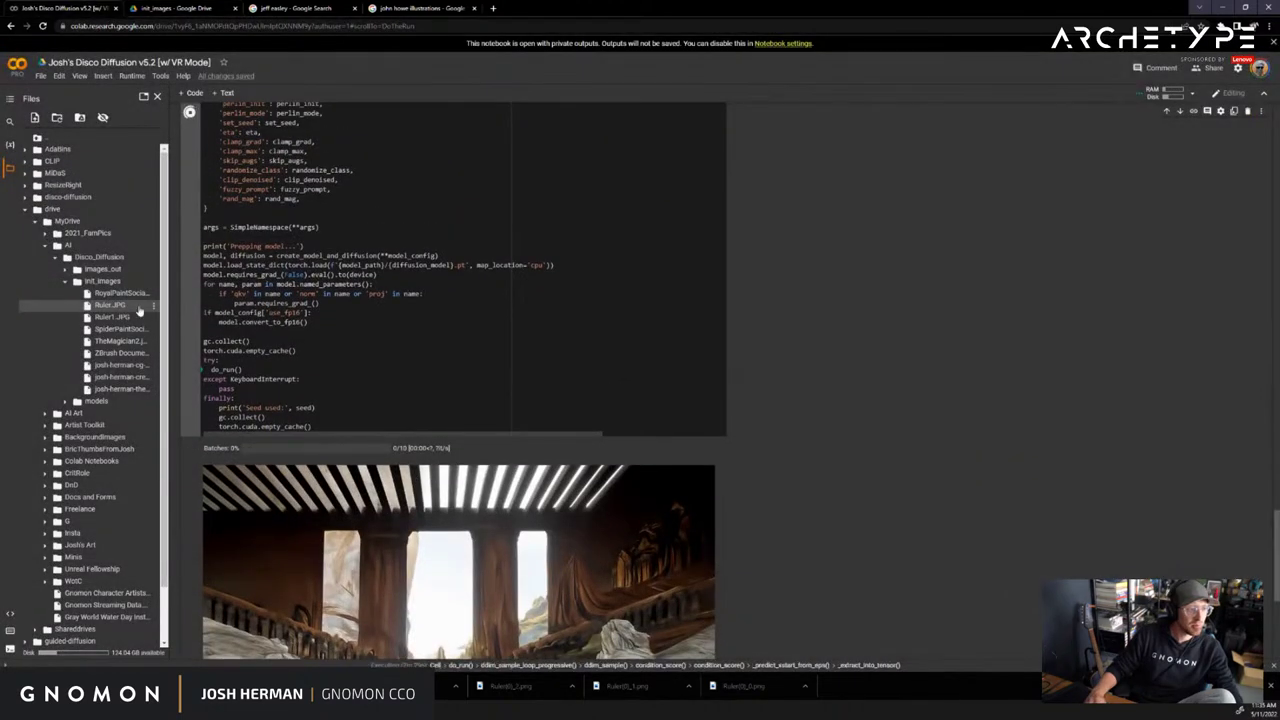
pyautogui.click(154, 307)
pyautogui.click(180, 363)
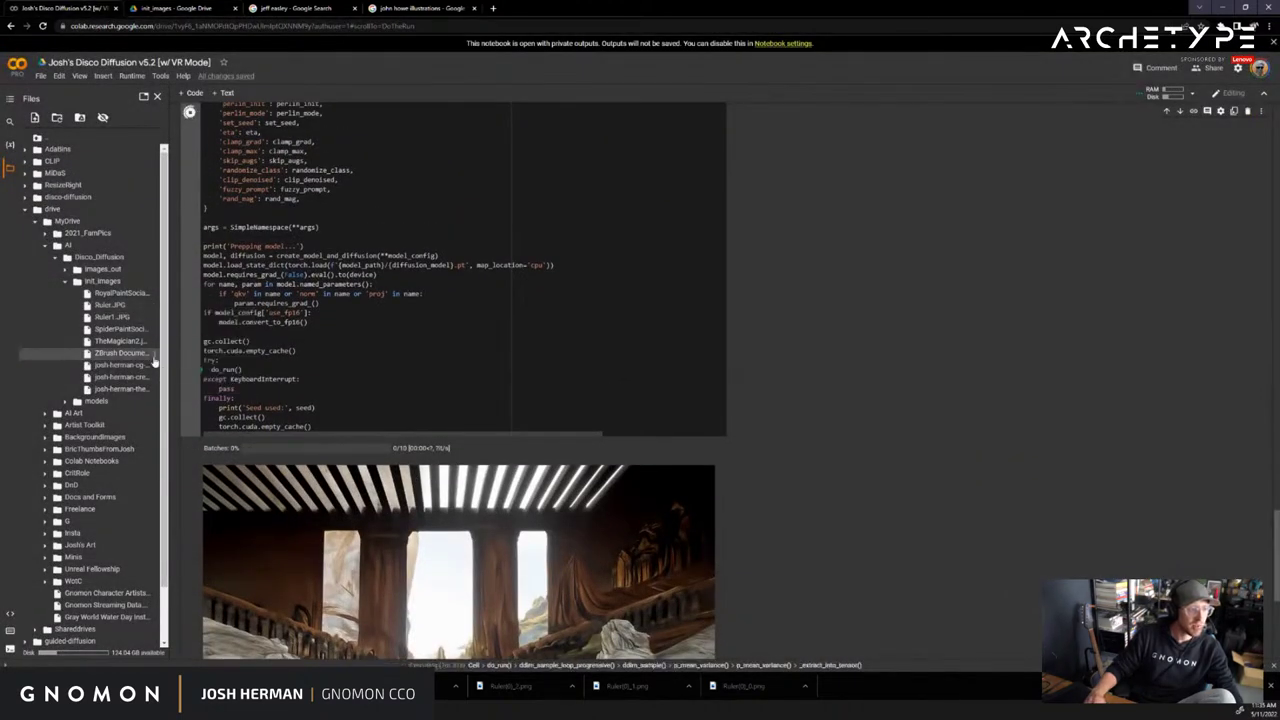
# Restart the notebook's runtime to stop the current diffusion run
pyautogui.click(132, 76)
pyautogui.click(165, 184)
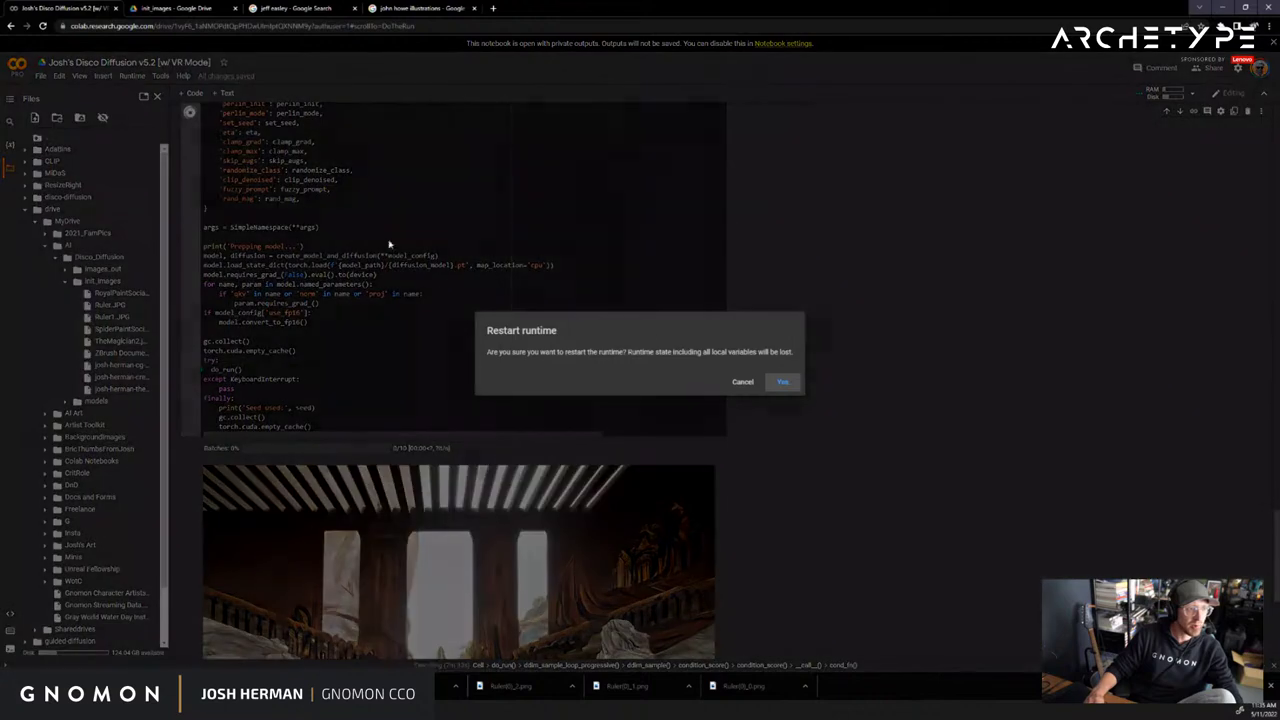
pyautogui.click(782, 381)
# Replace the init_image path in the Init Settings with the copied path /content/drive/MyDrive/AI/Disco_Diffusion/init_images/Ruler.JPG
pyautogui.scroll(15, 706, 520)
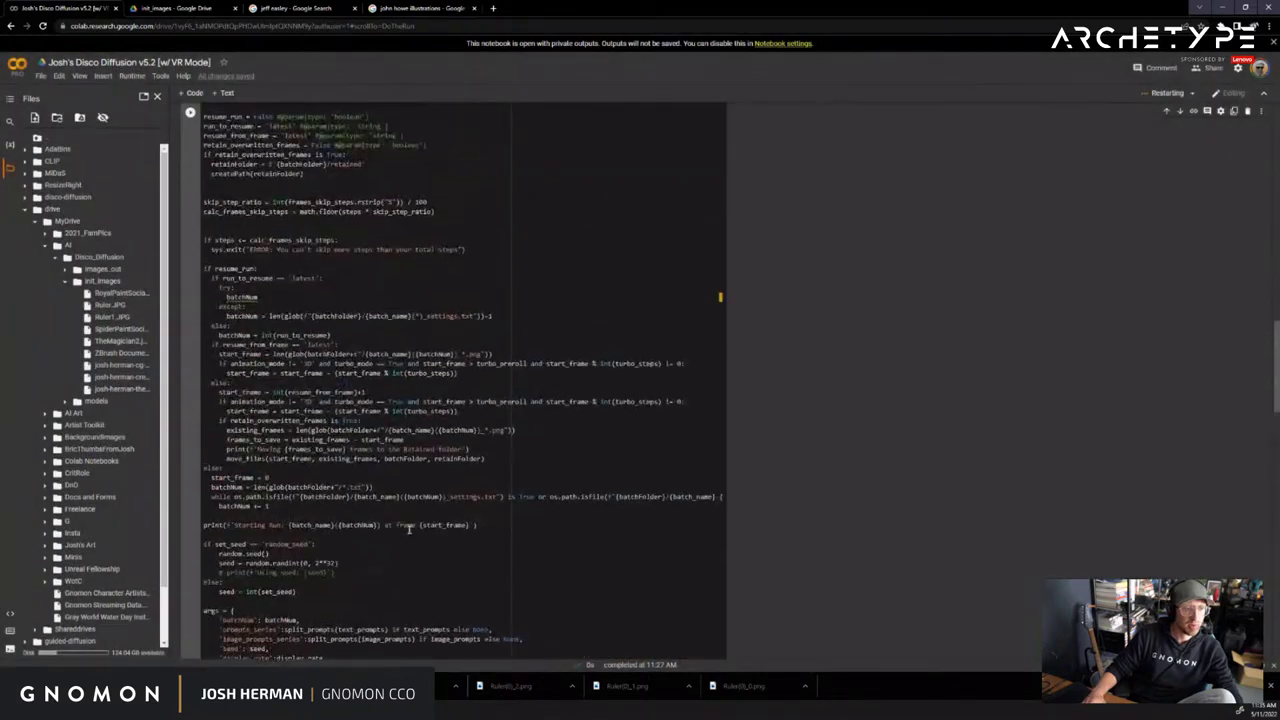
pyautogui.scroll(-4, 410, 525)
pyautogui.scroll(7, 910, 404)
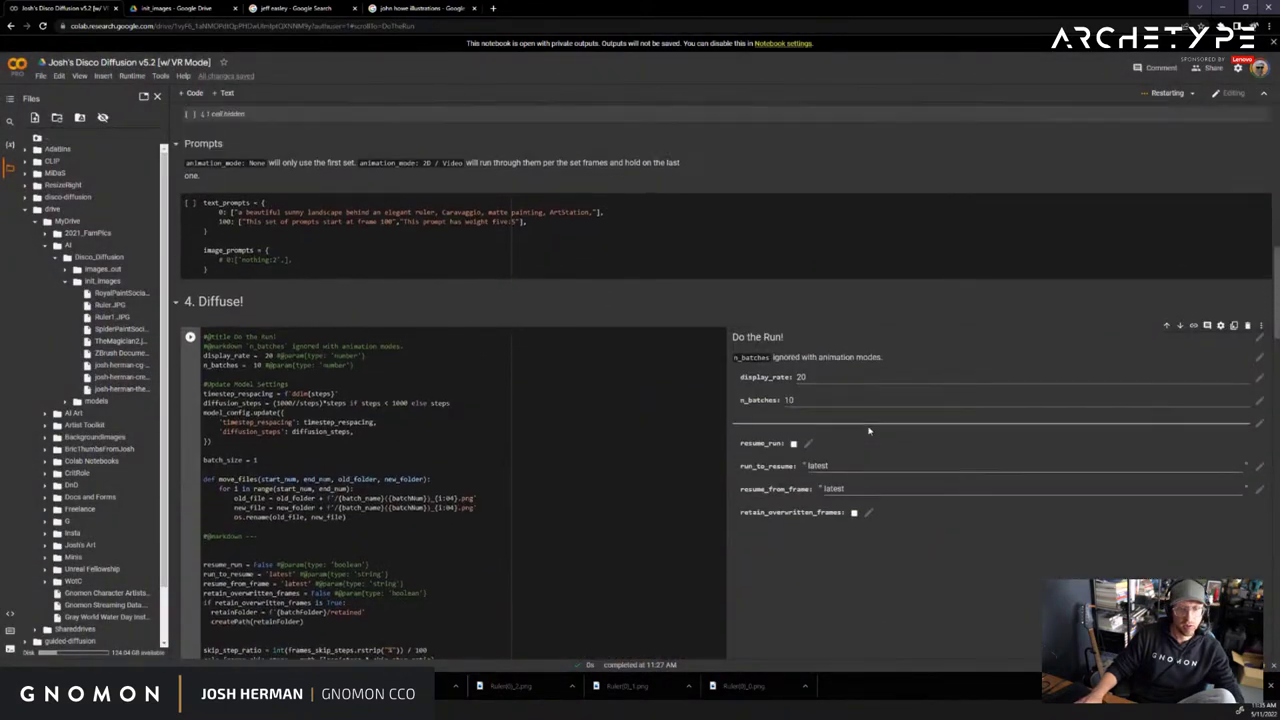
pyautogui.tripleClick(915, 404)
pyautogui.hotkey('ctrl', 'v')
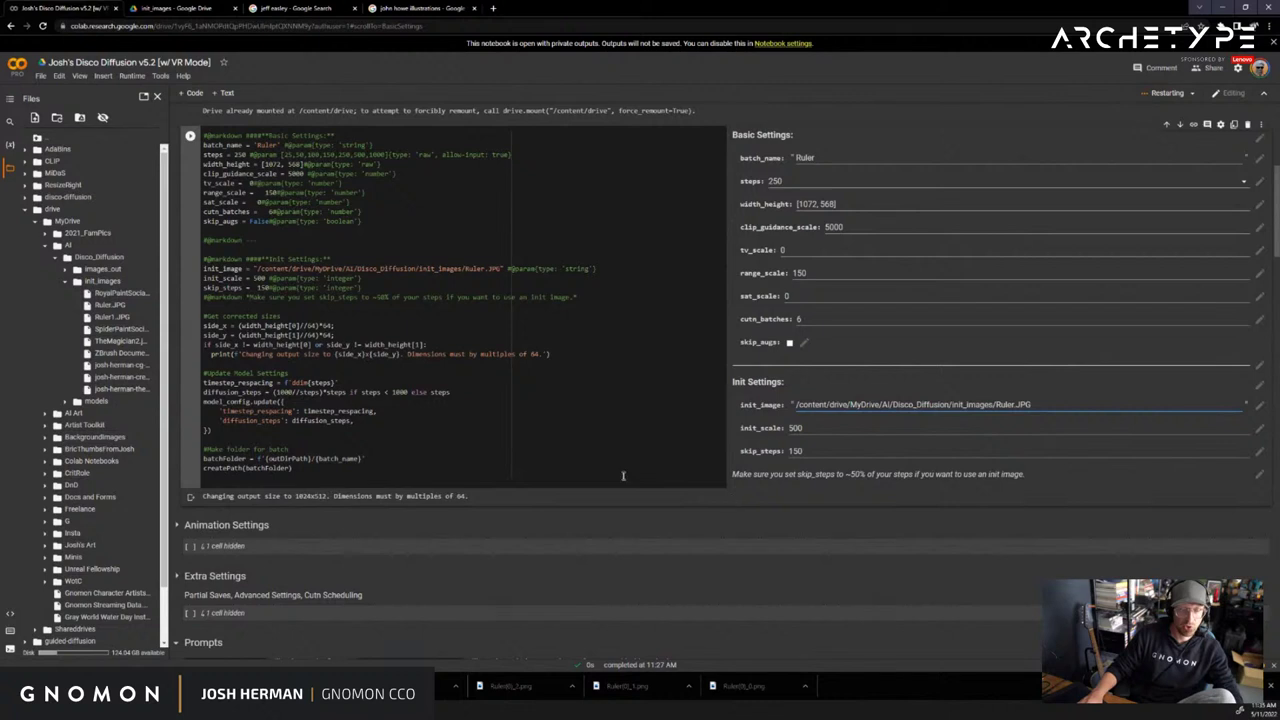
# Set width_height in the Basic Settings to [1183, 494]
pyautogui.scroll(2, 815, 453)
pyautogui.scroll(1, 815, 453)
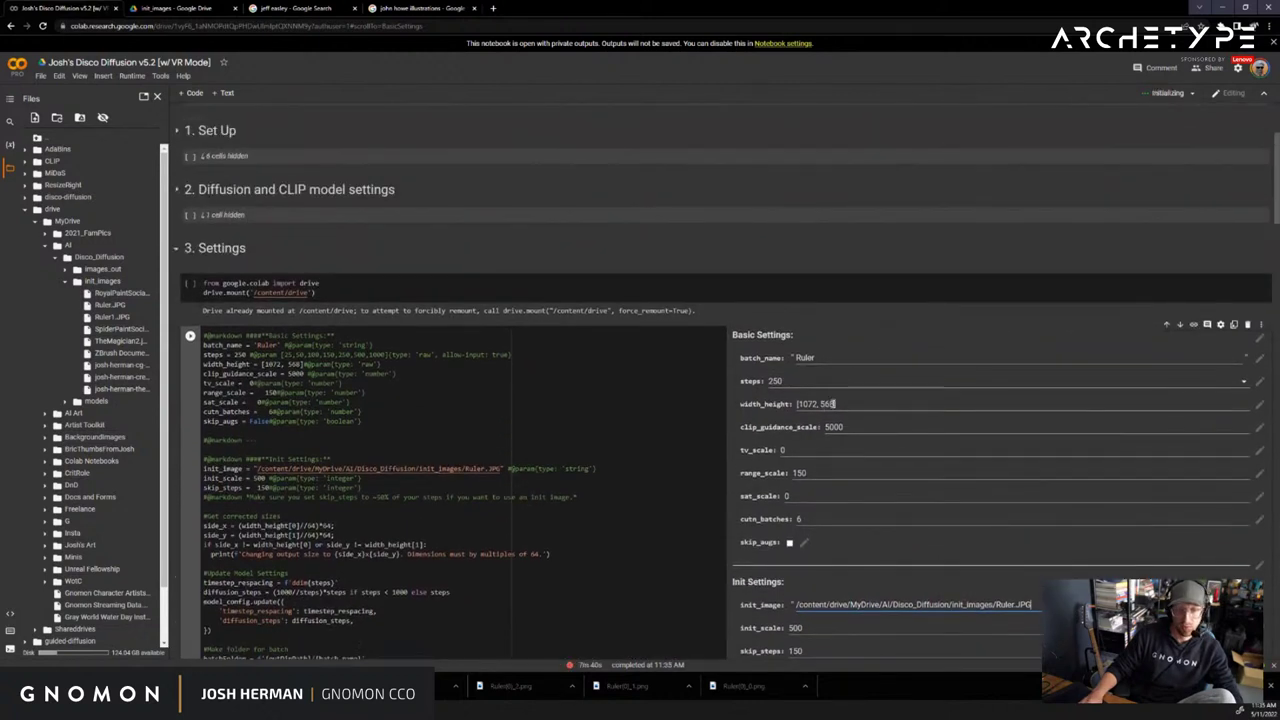
pyautogui.doubleClick(827, 404)
pyautogui.doubleClick(805, 404)
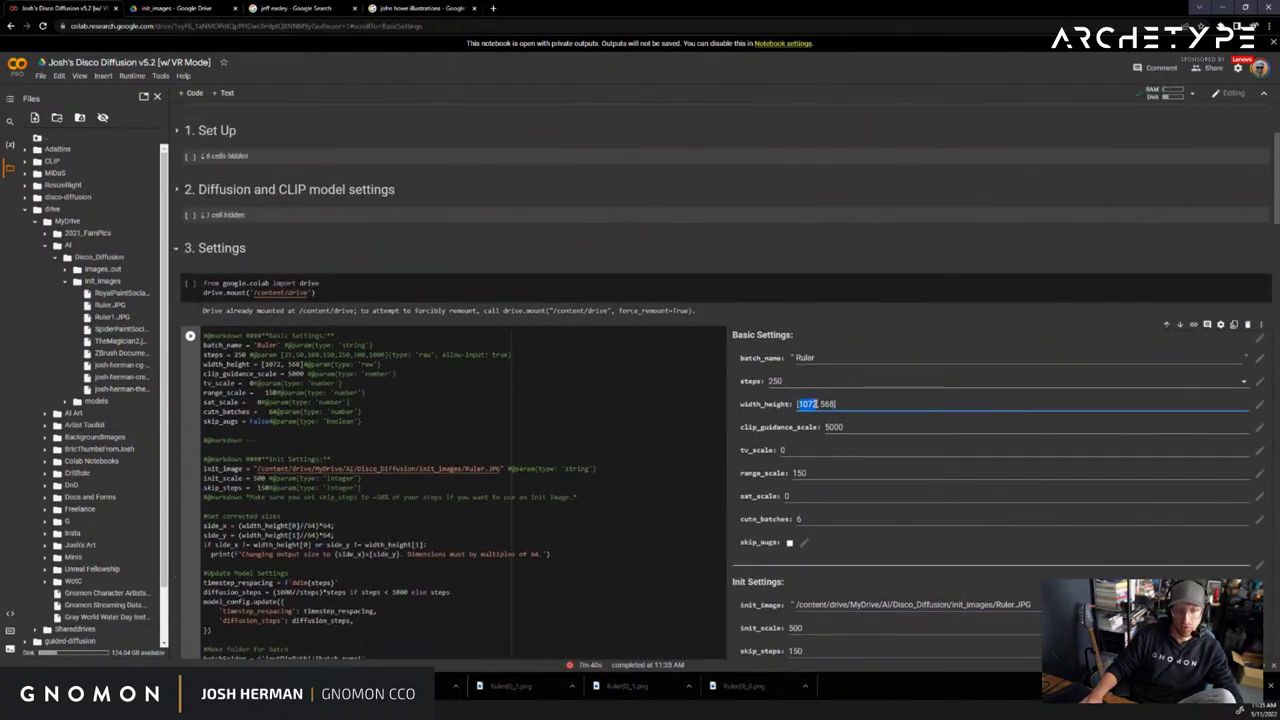
pyautogui.write('11')
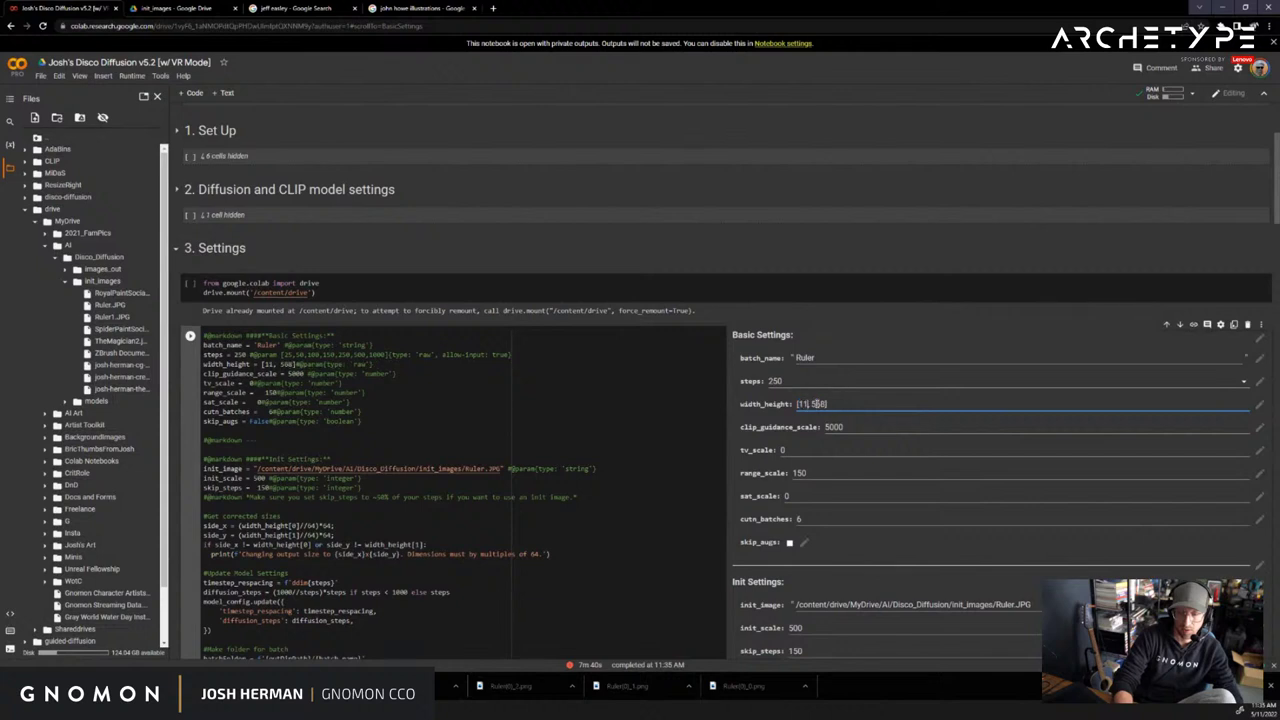
pyautogui.write('83')
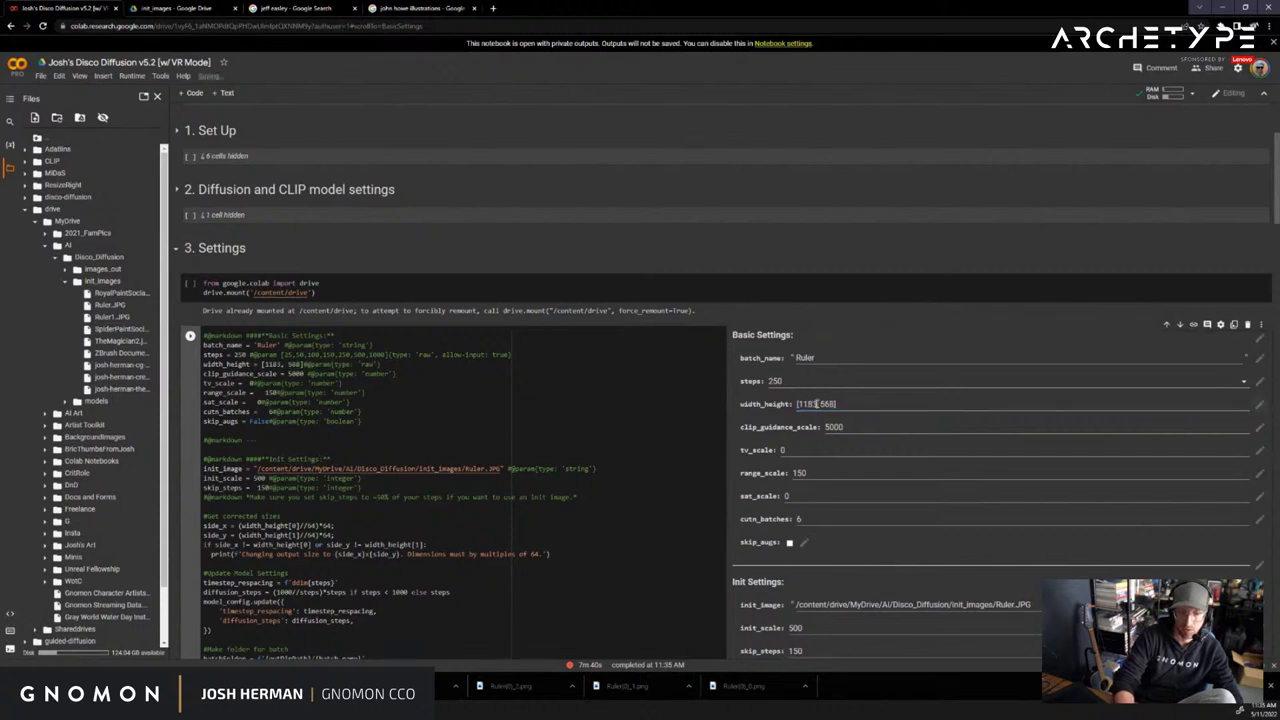
pyautogui.doubleClick(830, 404)
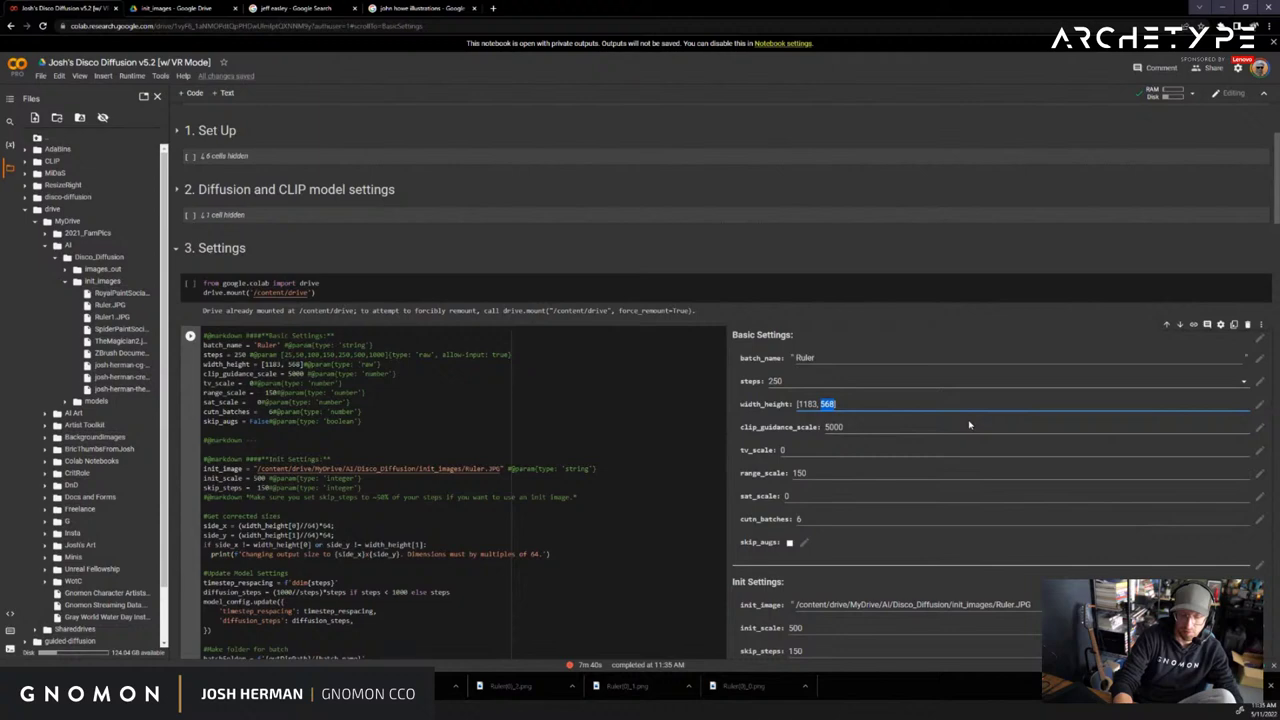
pyautogui.write('448')
pyautogui.scroll(-3, 933, 464)
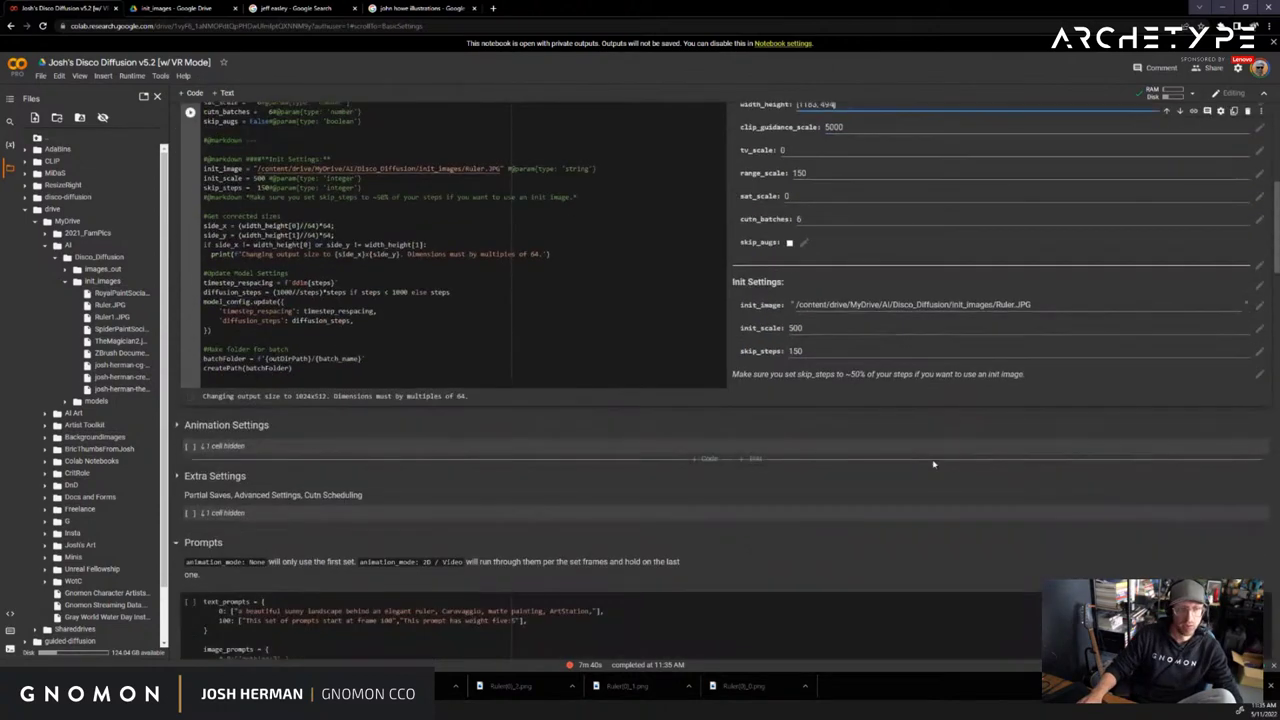
pyautogui.scroll(3, 934, 464)
# Review the text_prompts entries in the Prompts section and the Do the Run settings below them
pyautogui.scroll(-5, 410, 379)
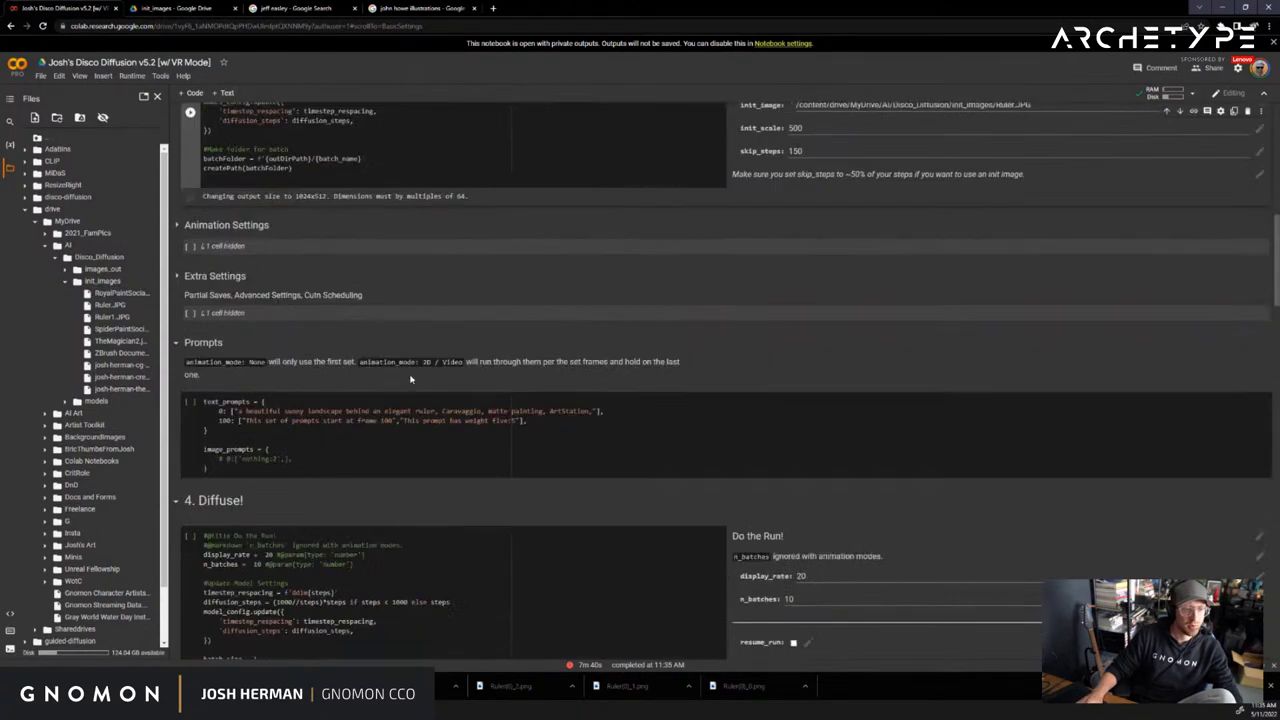
pyautogui.scroll(-4, 410, 379)
pyautogui.scroll(4, 411, 375)
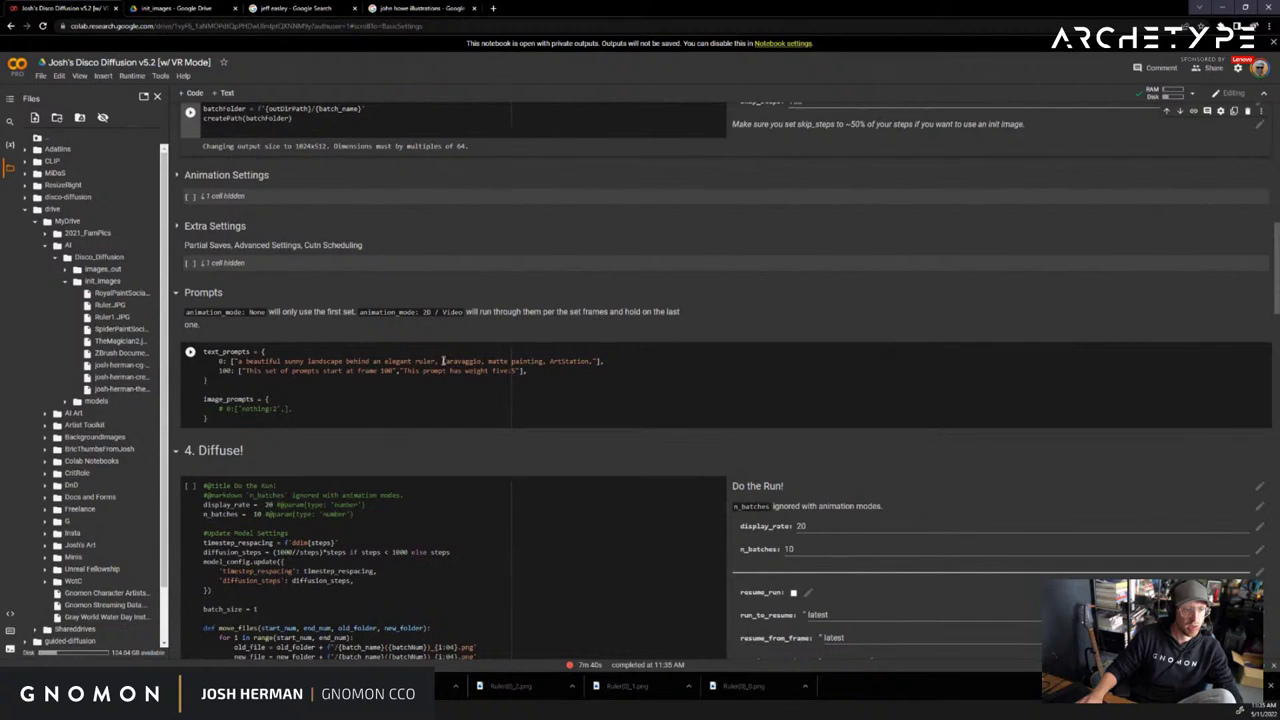
# Replace the opening of the frame 0 text prompt, up to "elegant ruler", with "a happy, ornate"
pyautogui.moveTo(443, 361); pyautogui.dragTo(476, 362)
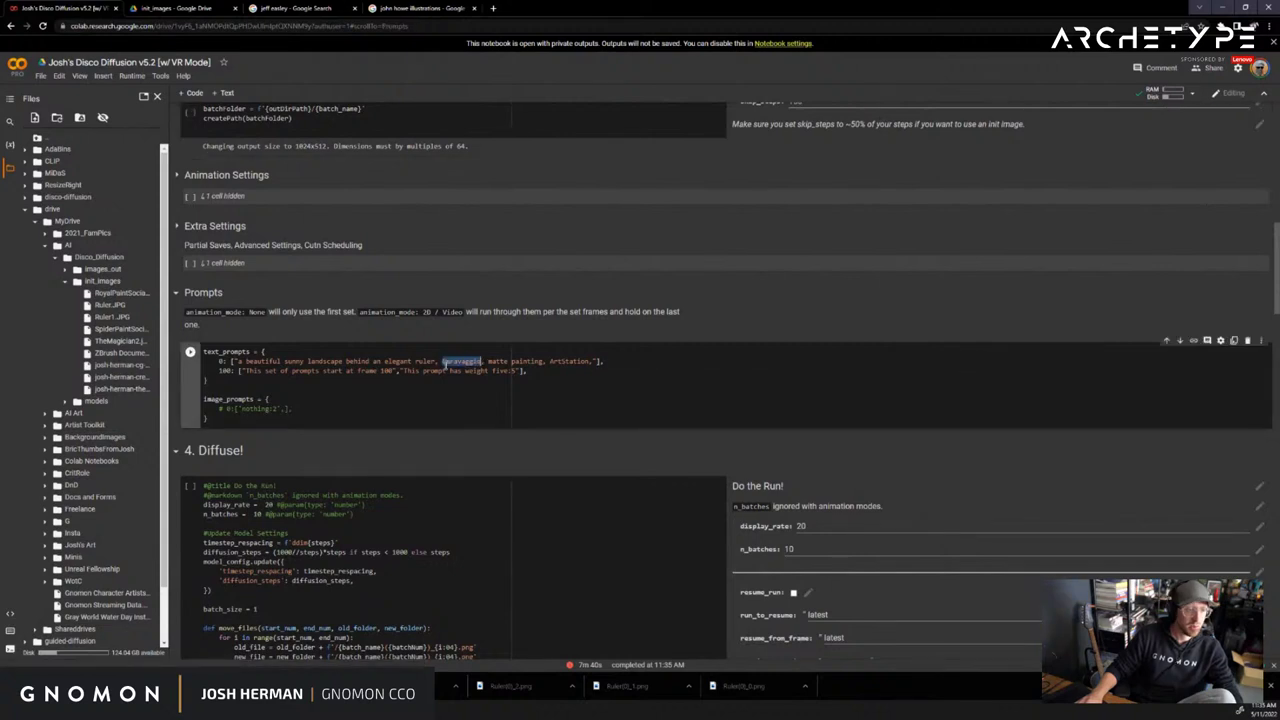
pyautogui.doubleClick(430, 361)
pyautogui.click(437, 361)
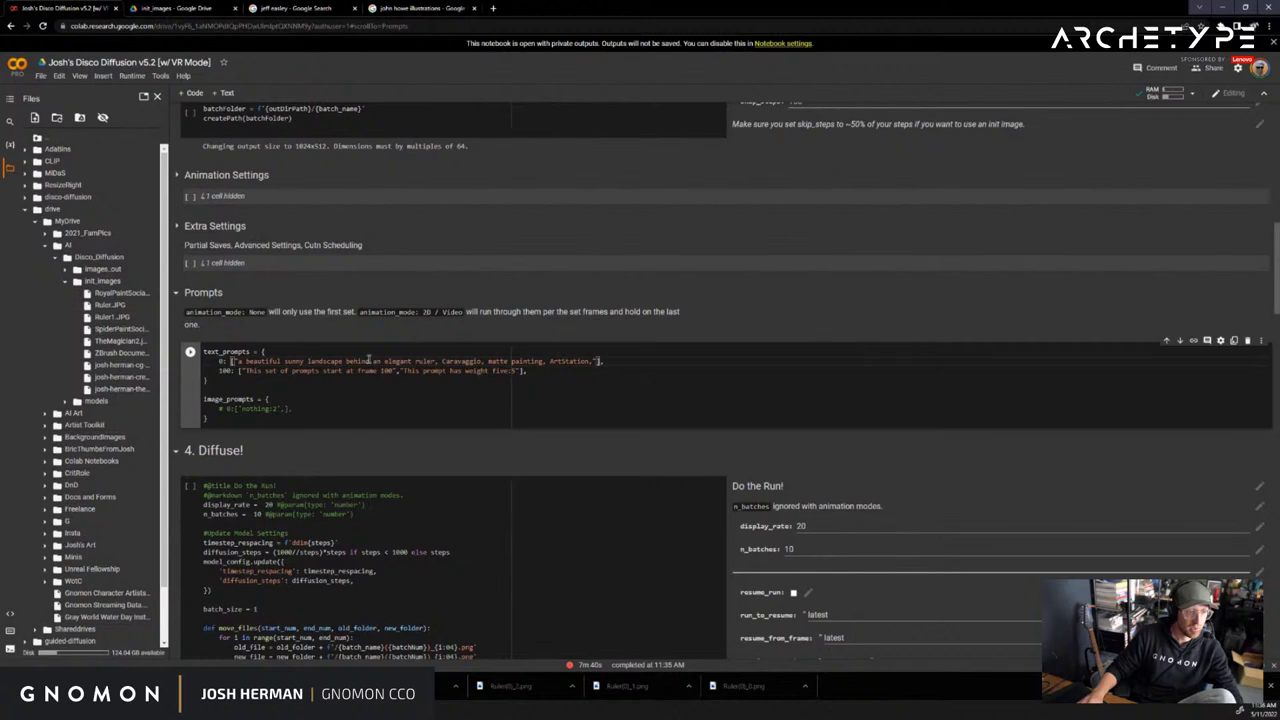
pyautogui.moveTo(369, 361)
pyautogui.mouseDown()
pyautogui.moveTo(216, 361)
pyautogui.moveTo(373, 364)
pyautogui.mouseUp()
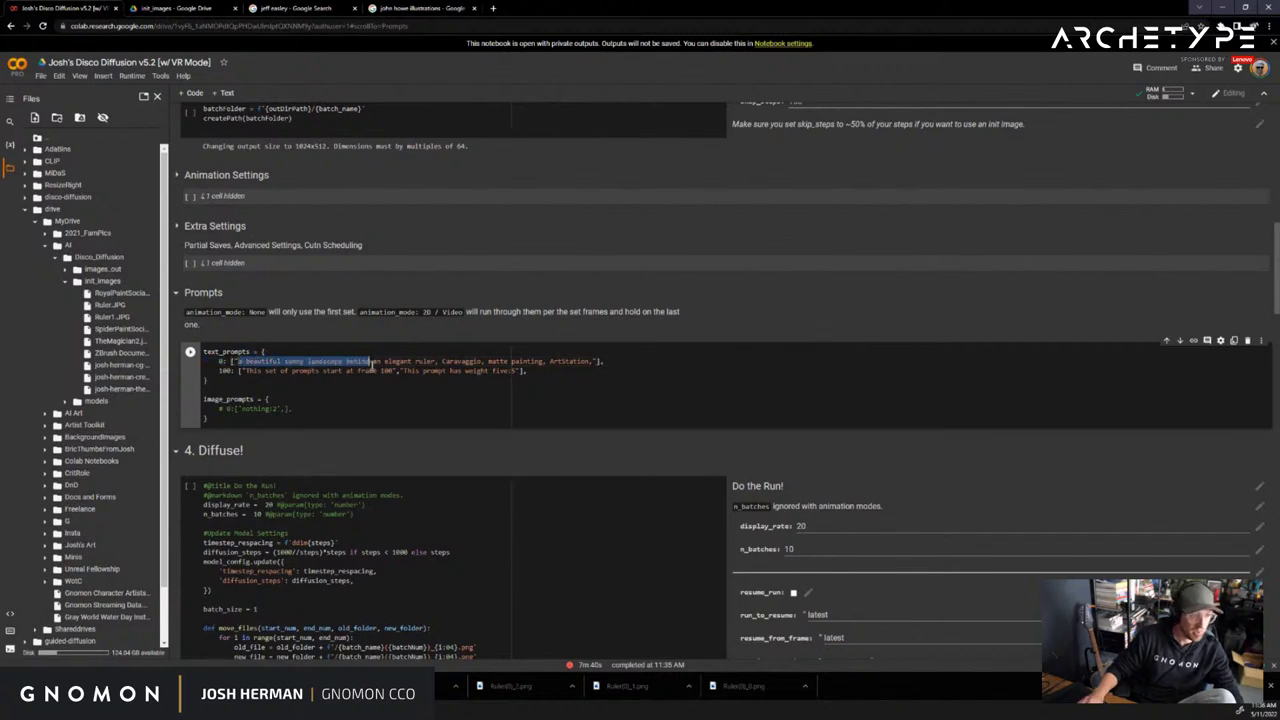
pyautogui.press('BackSpace')
pyautogui.write('a b')
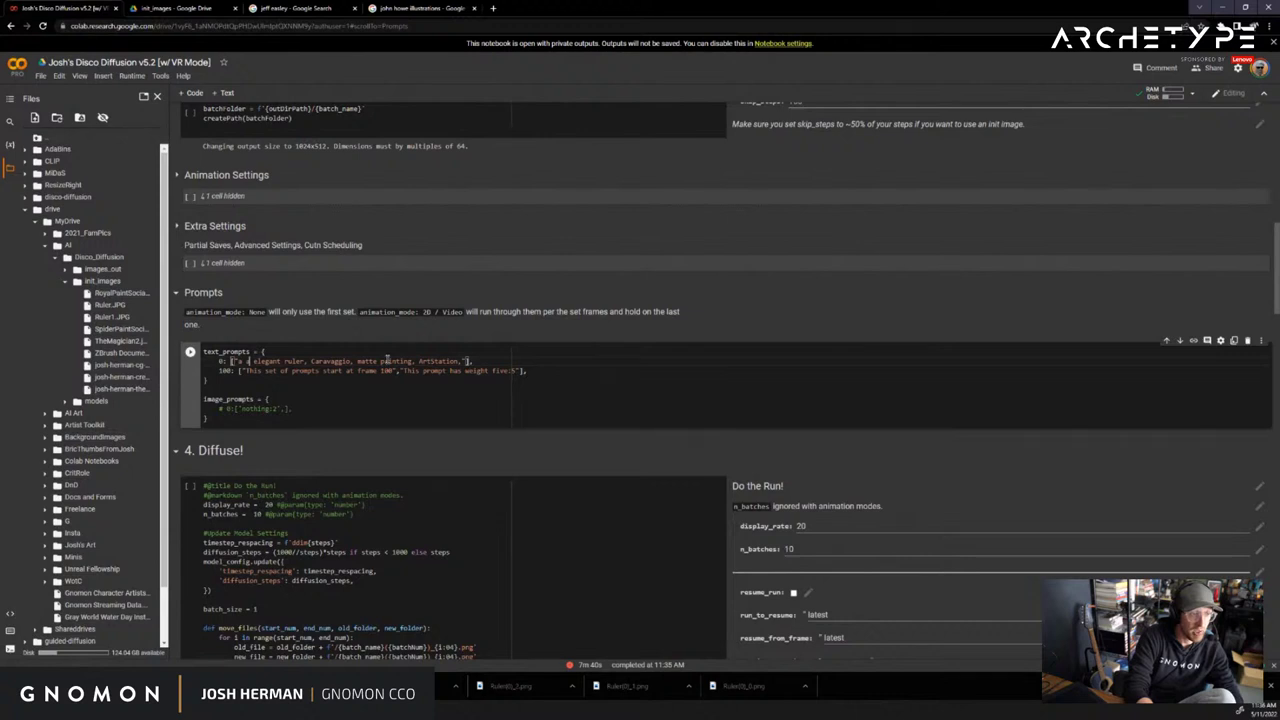
pyautogui.write(' happy')
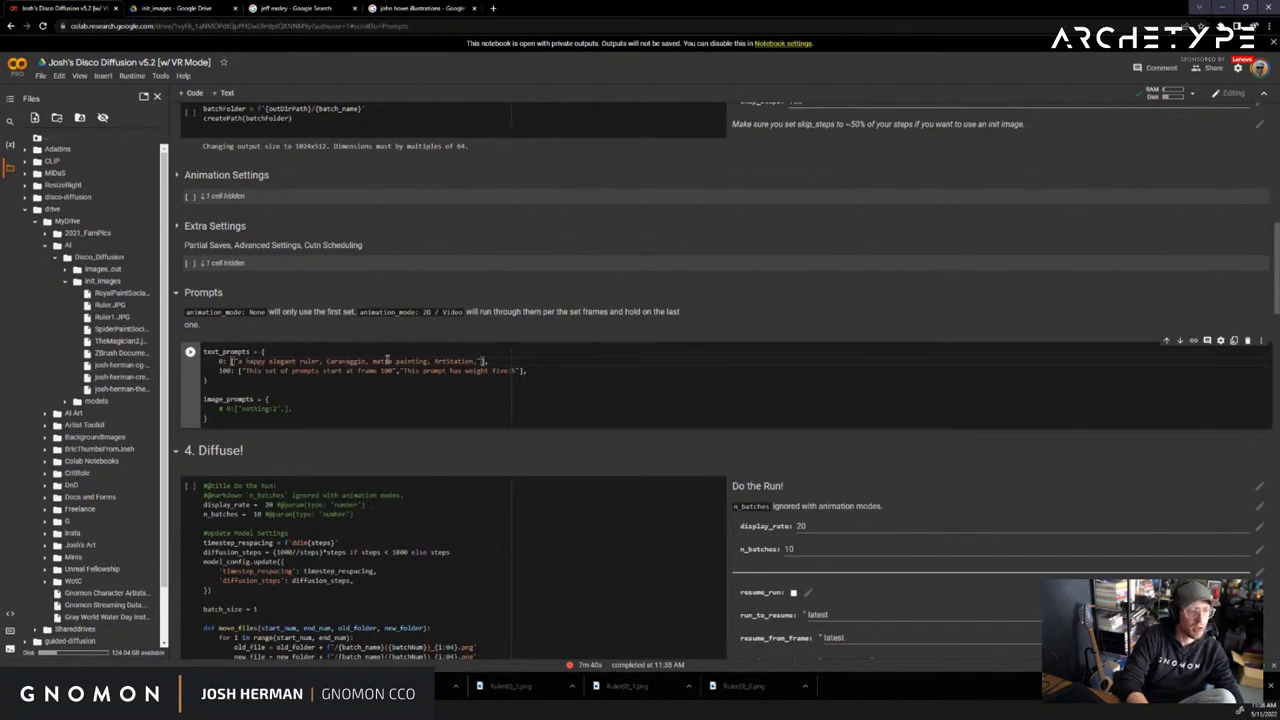
pyautogui.write(', e')
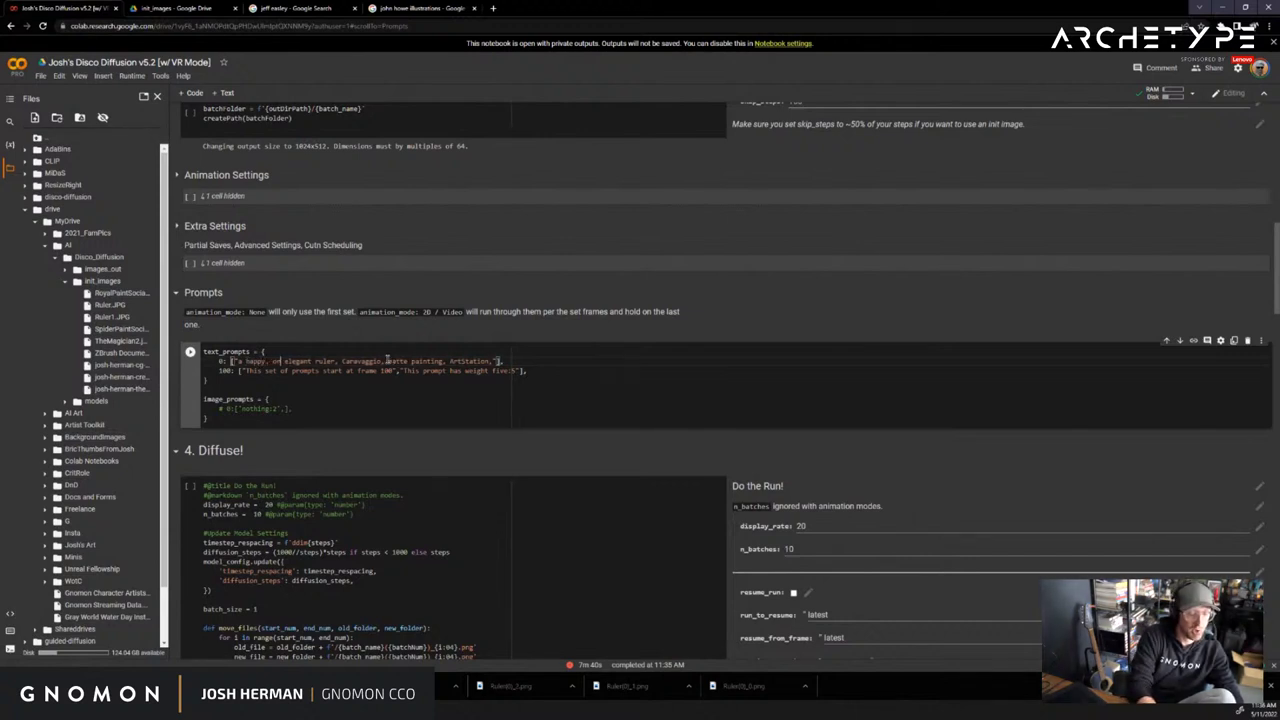
pyautogui.write('rnate')
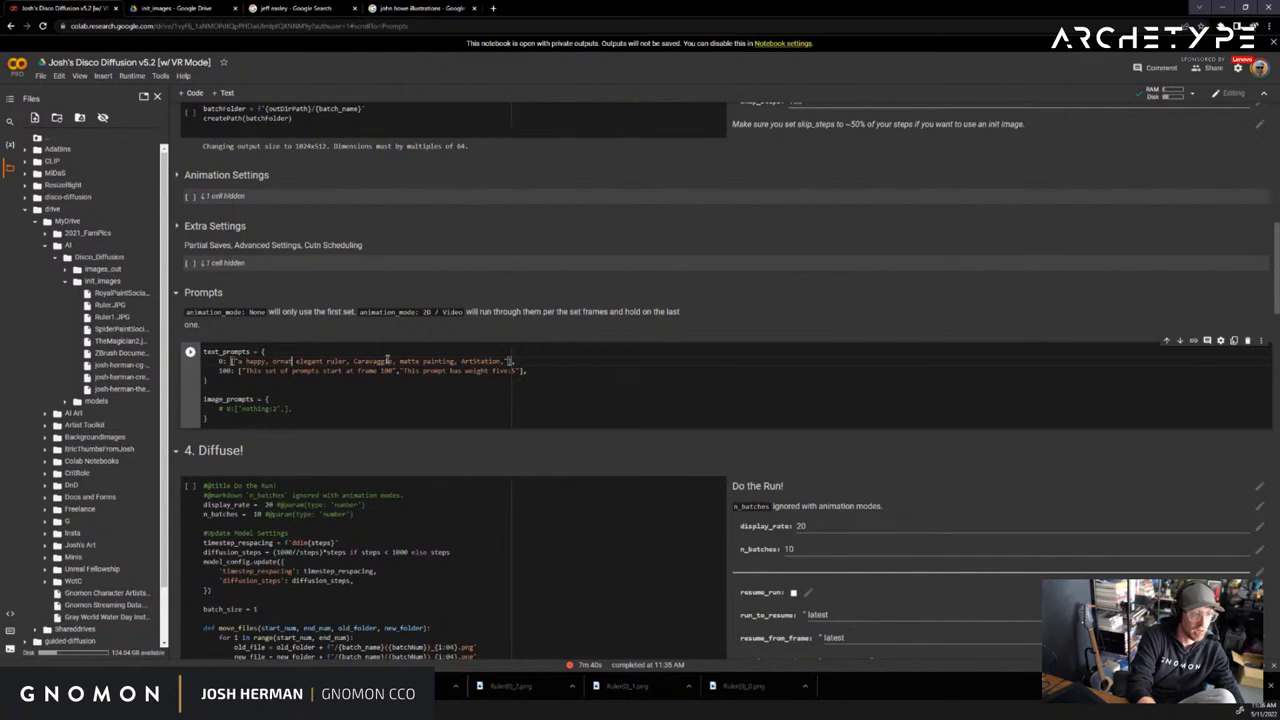
pyautogui.write(',')
pyautogui.press('BackSpace')
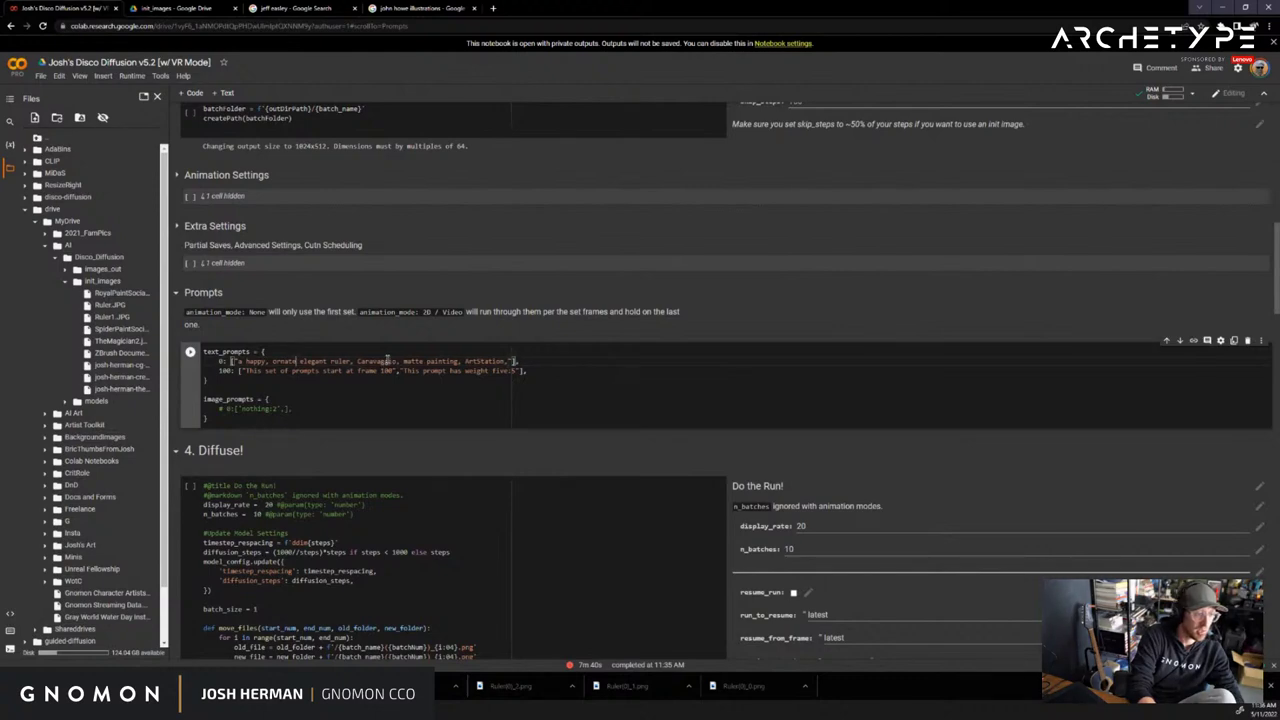
# Copy the word "ornate" from the prompt and search the web for it
pyautogui.hotkey('shift', 'Left')
pyautogui.hotkey('shift', 'Left')
pyautogui.hotkey('shift', 'Left')
pyautogui.hotkey('shift', 'Left')
pyautogui.hotkey('shift', 'Left')
pyautogui.hotkey('shift', 'Left')
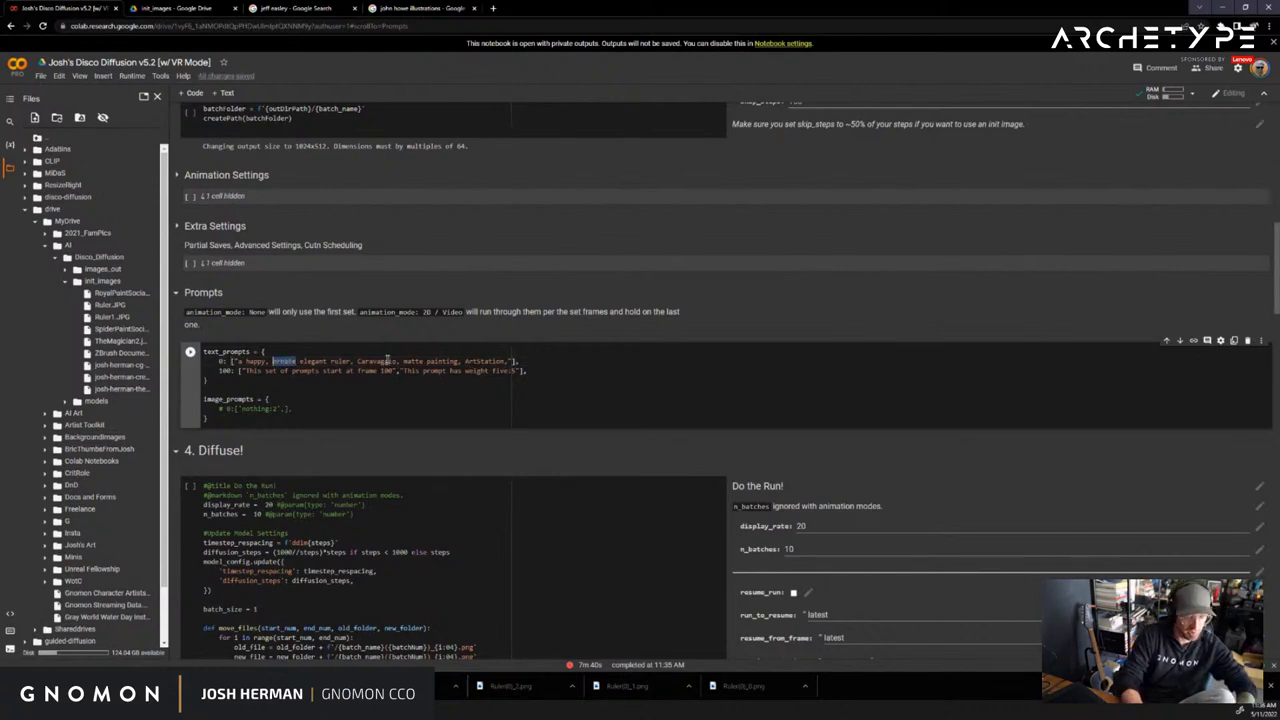
pyautogui.hotkey('ctrl', 'c')
pyautogui.hotkey('ctrl', 't')
pyautogui.hotkey('ctrl', 'v')
pyautogui.press('Return')
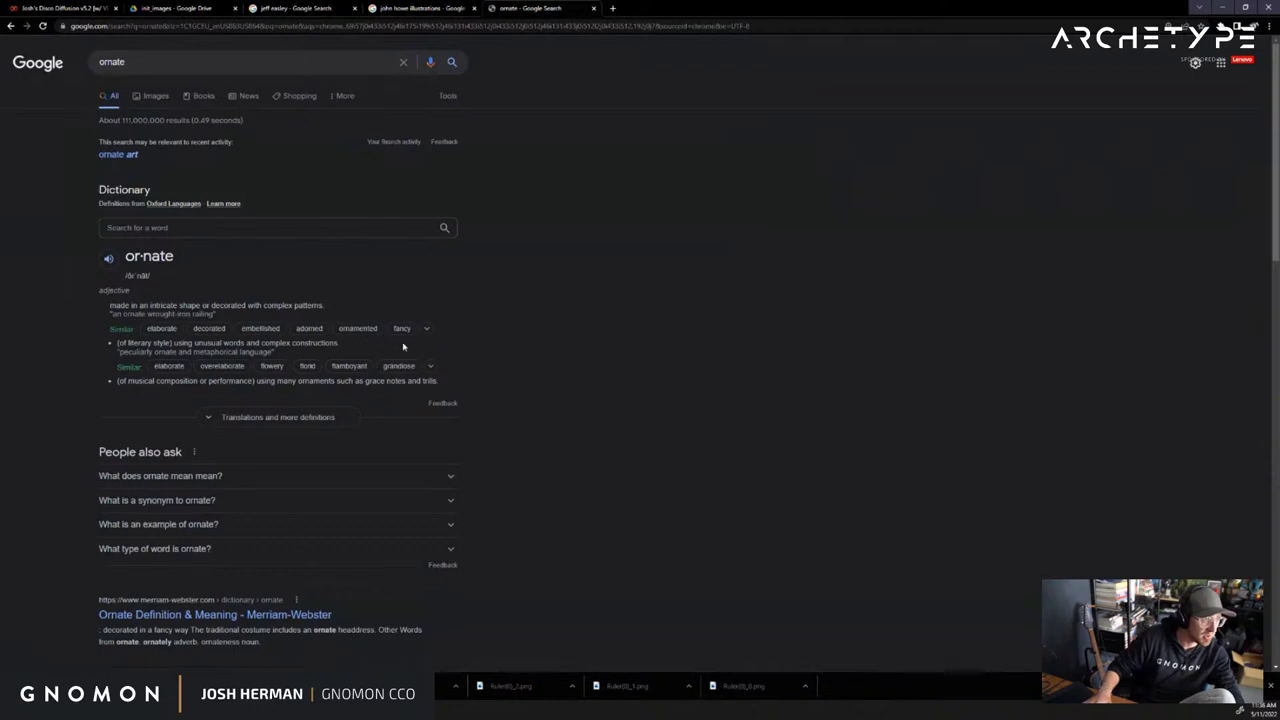
# Search the web for "ornately" and replace "ornate" in the frame 0 prompt with that word
pyautogui.click(165, 61)
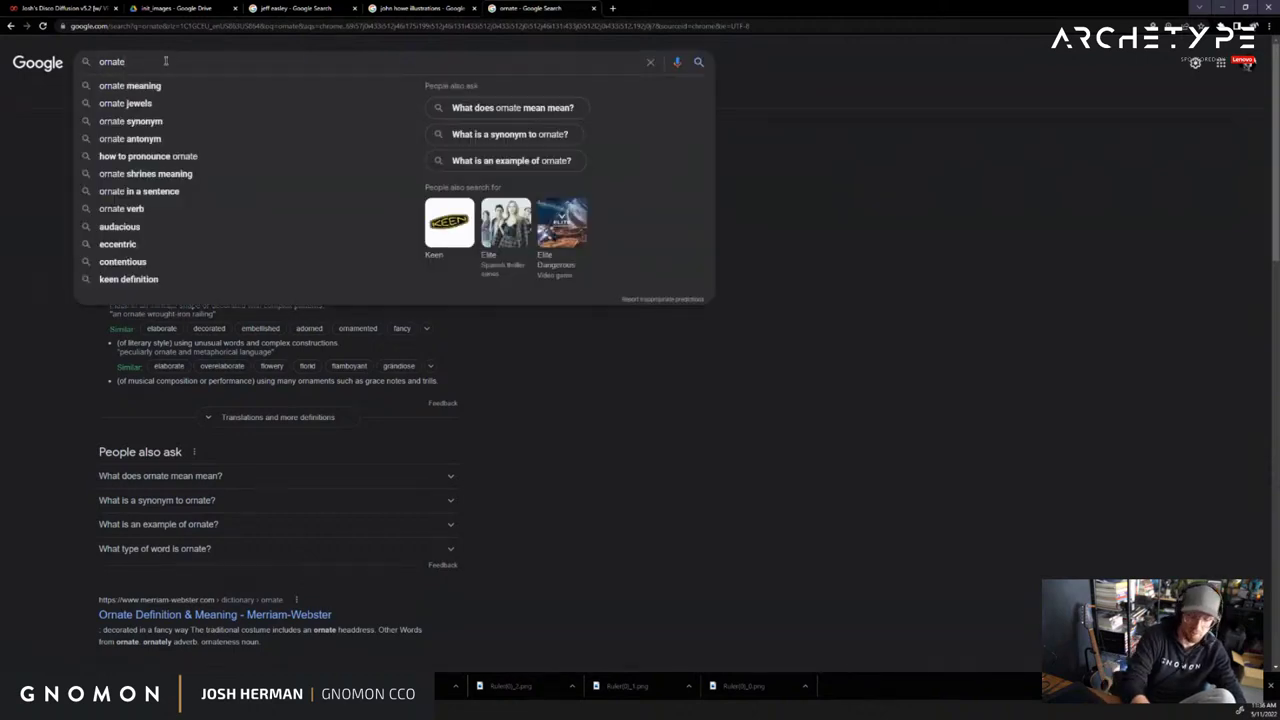
pyautogui.write('ly')
pyautogui.press('Return')
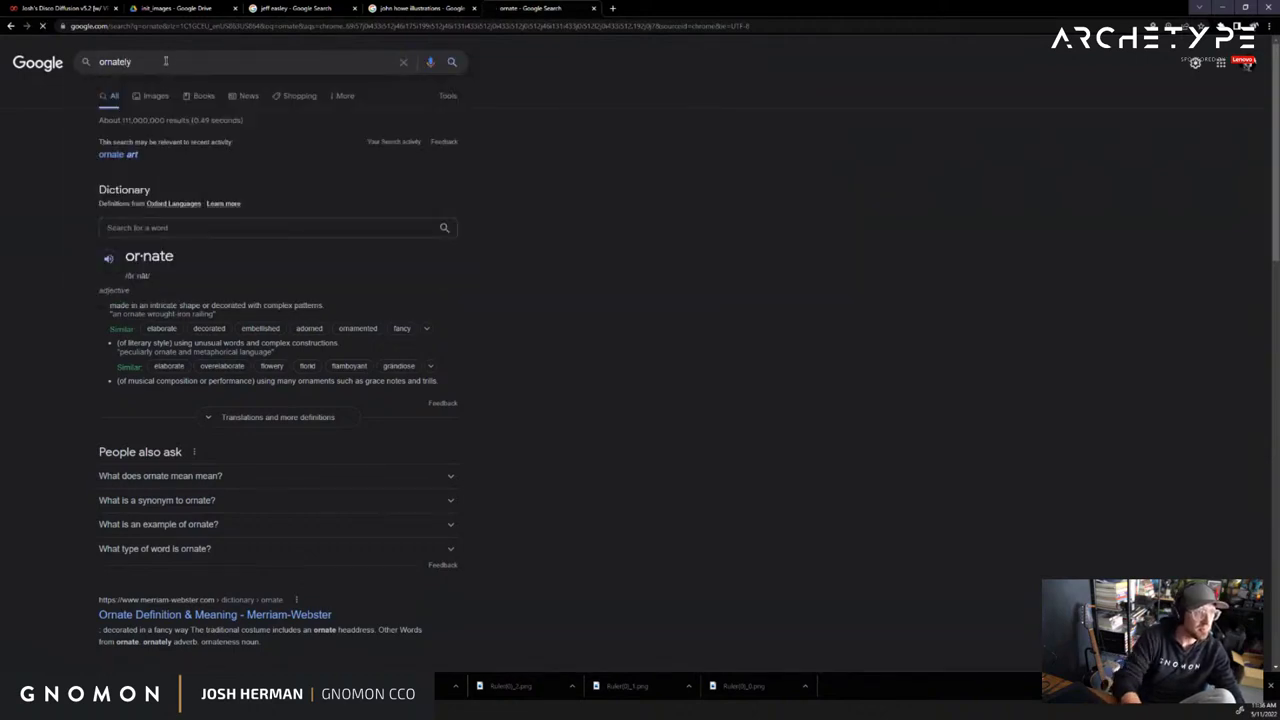
pyautogui.doubleClick(131, 59)
pyautogui.click(47, 6)
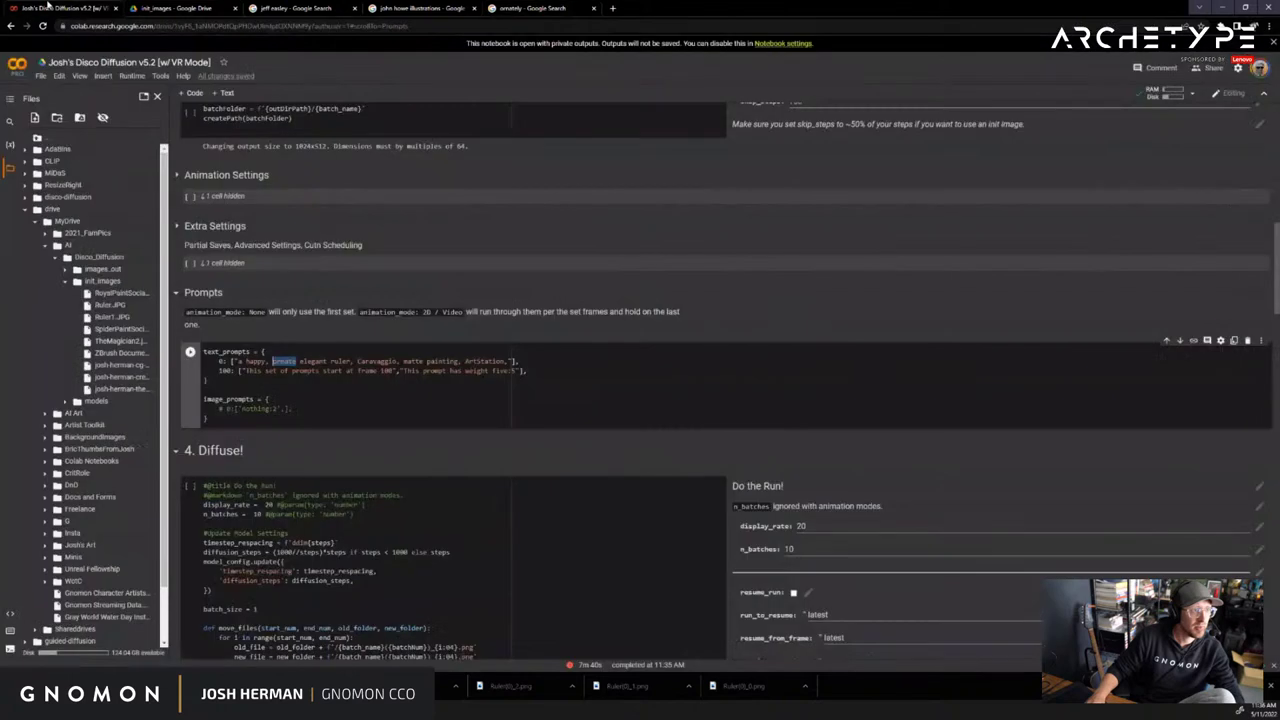
pyautogui.hotkey('ctrl', 'v')
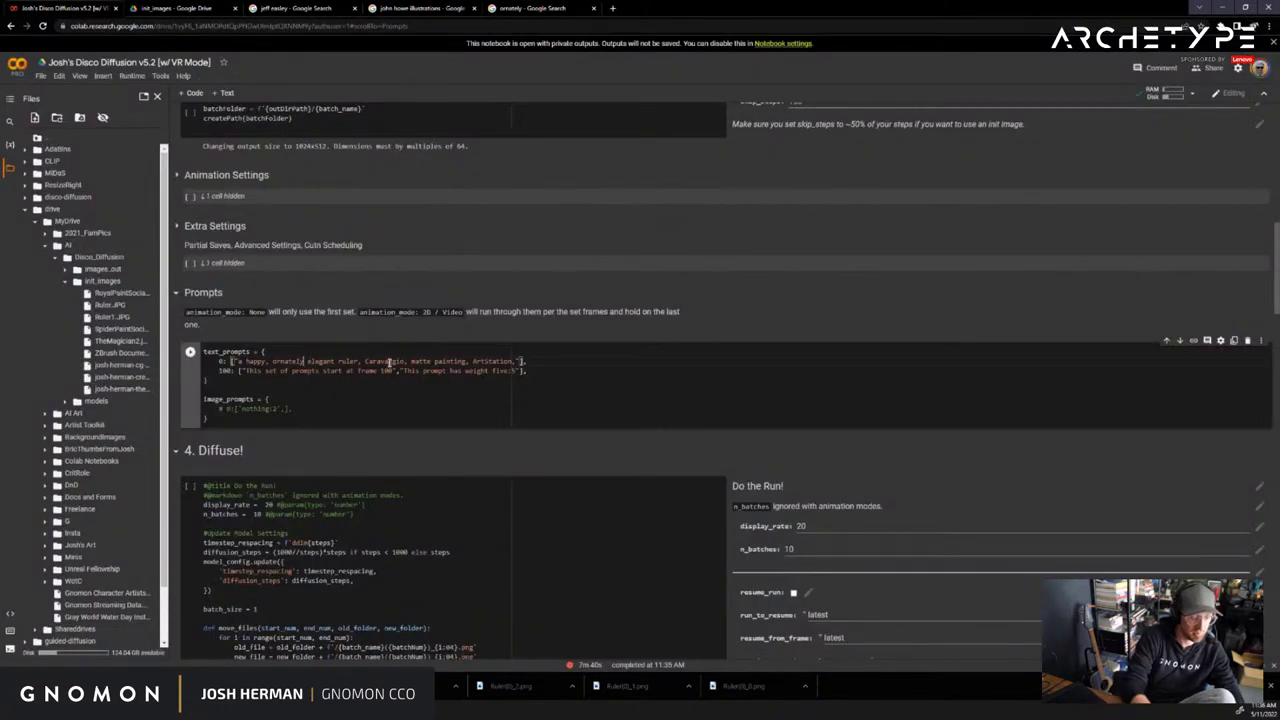
# Insert "dressed" after "ornately" and "in beautiful flowing robes" after "elegant ruler" in the frame 0 prompt
pyautogui.write('dressed re')
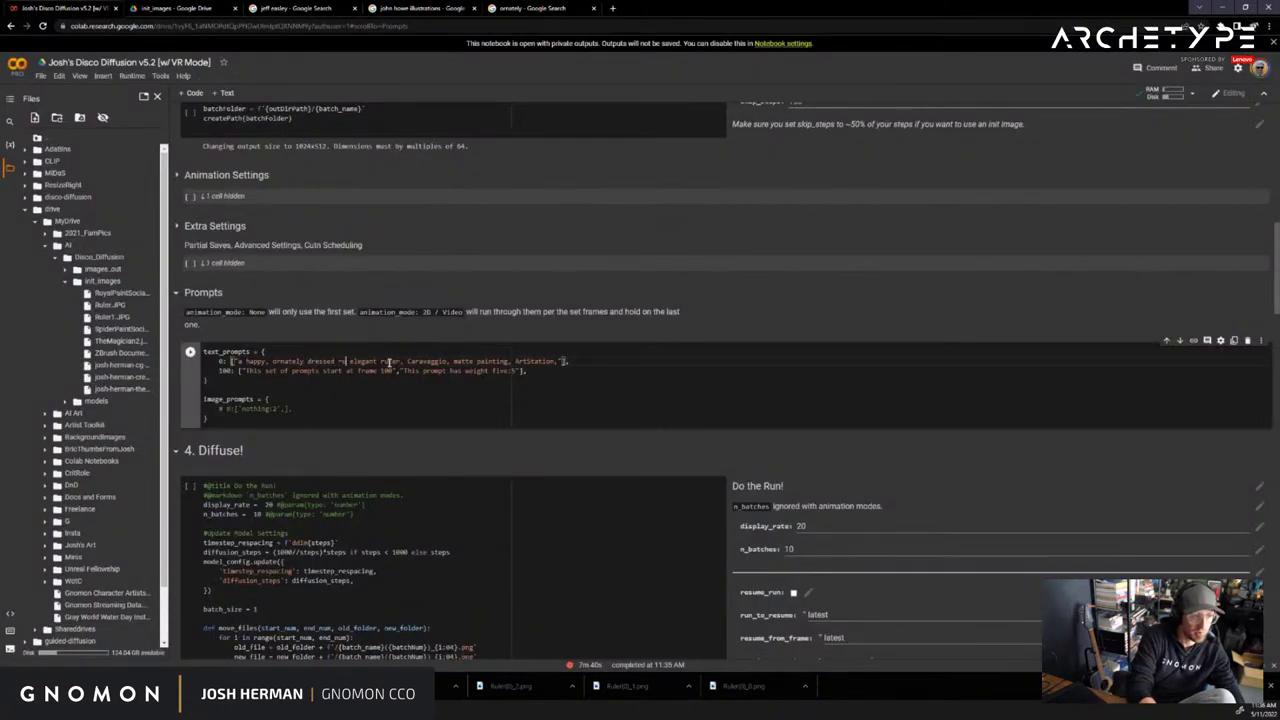
pyautogui.press('Delete')
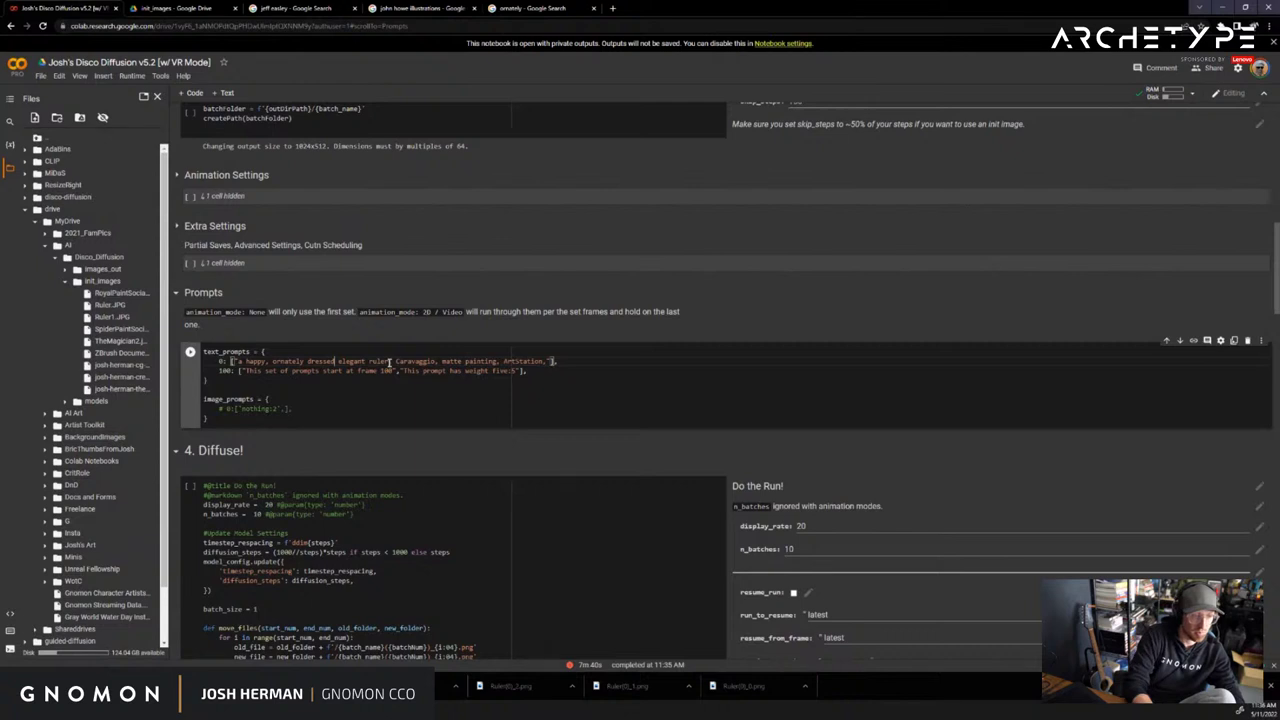
pyautogui.press('Right')
pyautogui.press('Right')
pyautogui.press('Right')
pyautogui.press('Right')
pyautogui.press('Right')
pyautogui.press('Right')
pyautogui.press('Right')
pyautogui.press('Right')
pyautogui.press('Right')
pyautogui.press('Right')
pyautogui.press('Right')
pyautogui.press('Right')
pyautogui.press('Right')
pyautogui.write('in a')
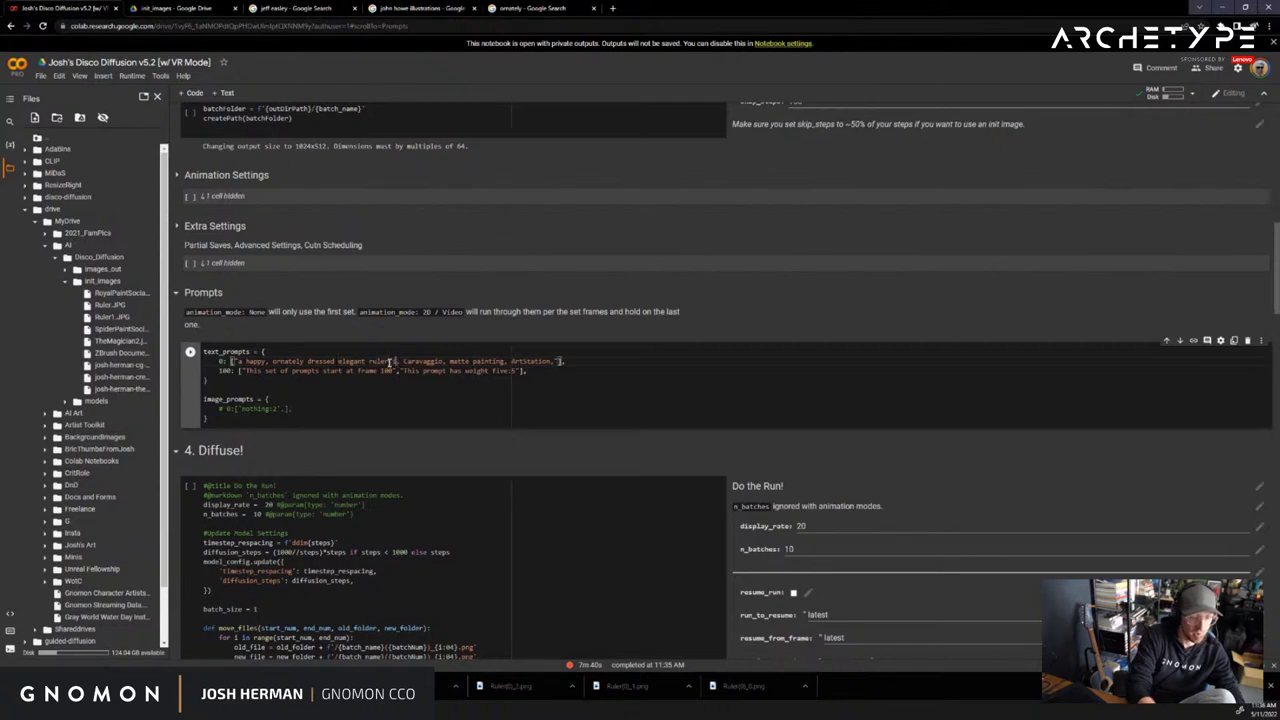
pyautogui.press('BackSpace')
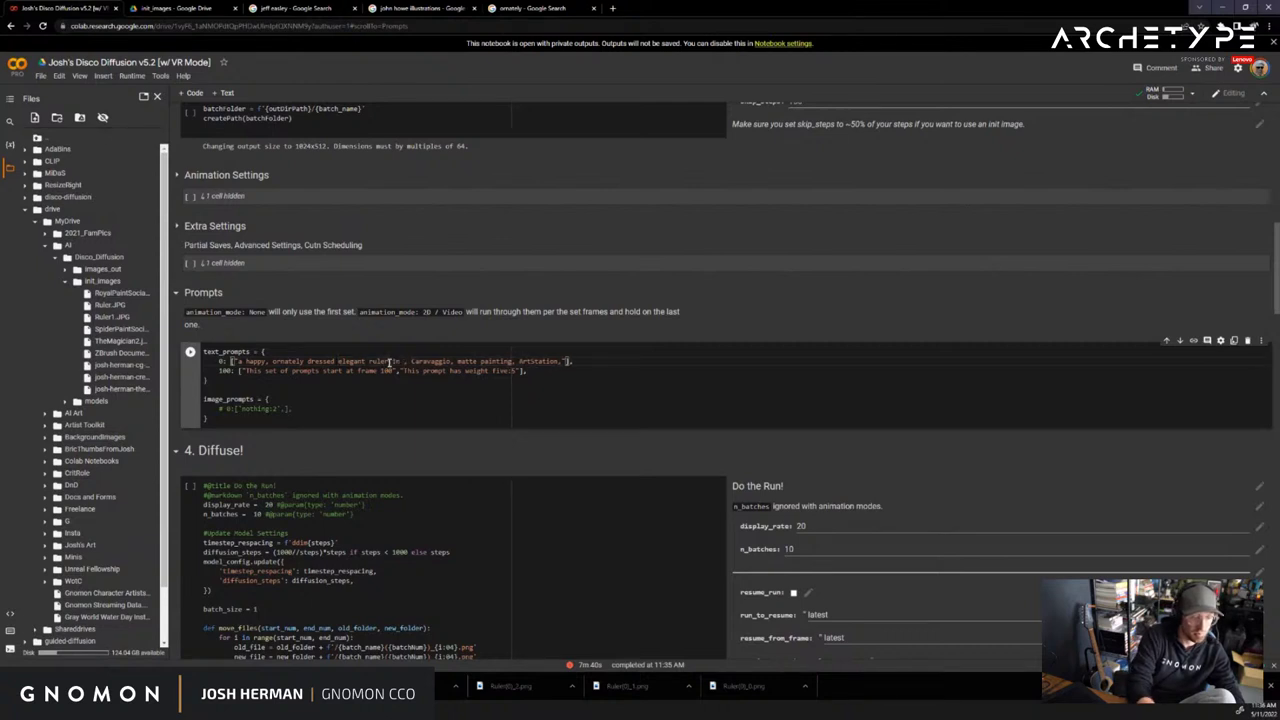
pyautogui.write('bo')
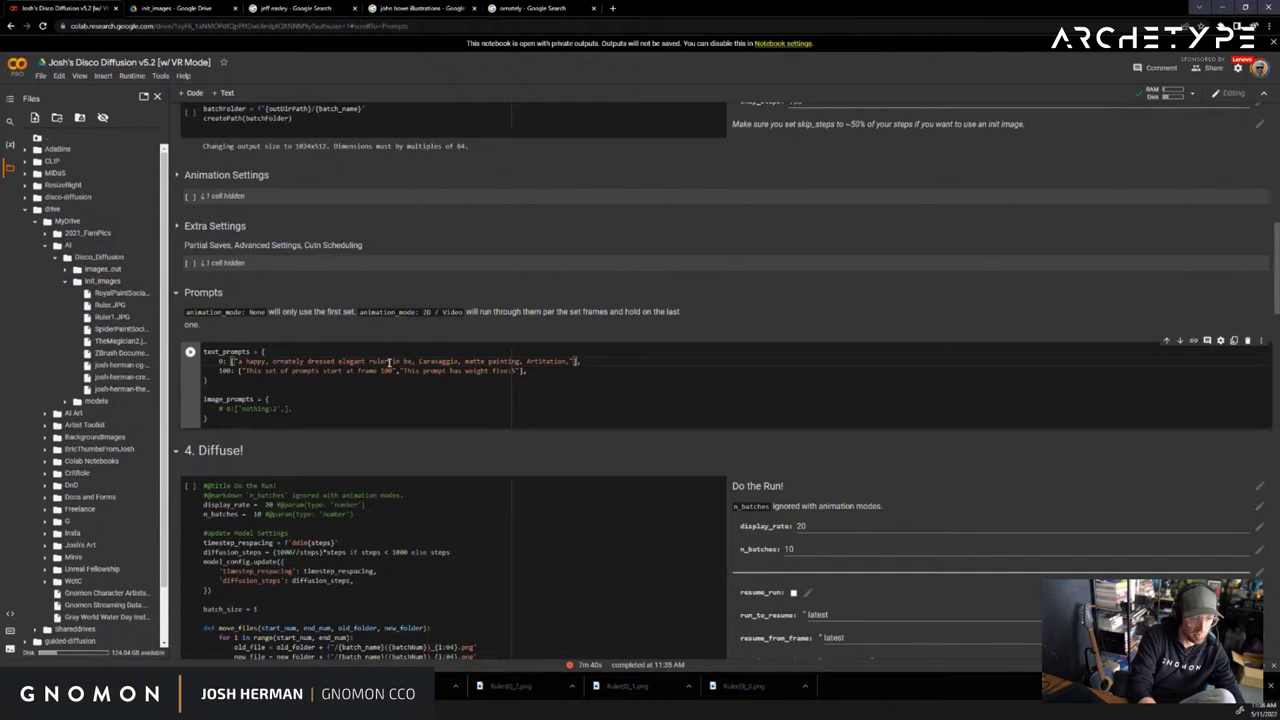
pyautogui.press('BackSpace')
pyautogui.write('eaut')
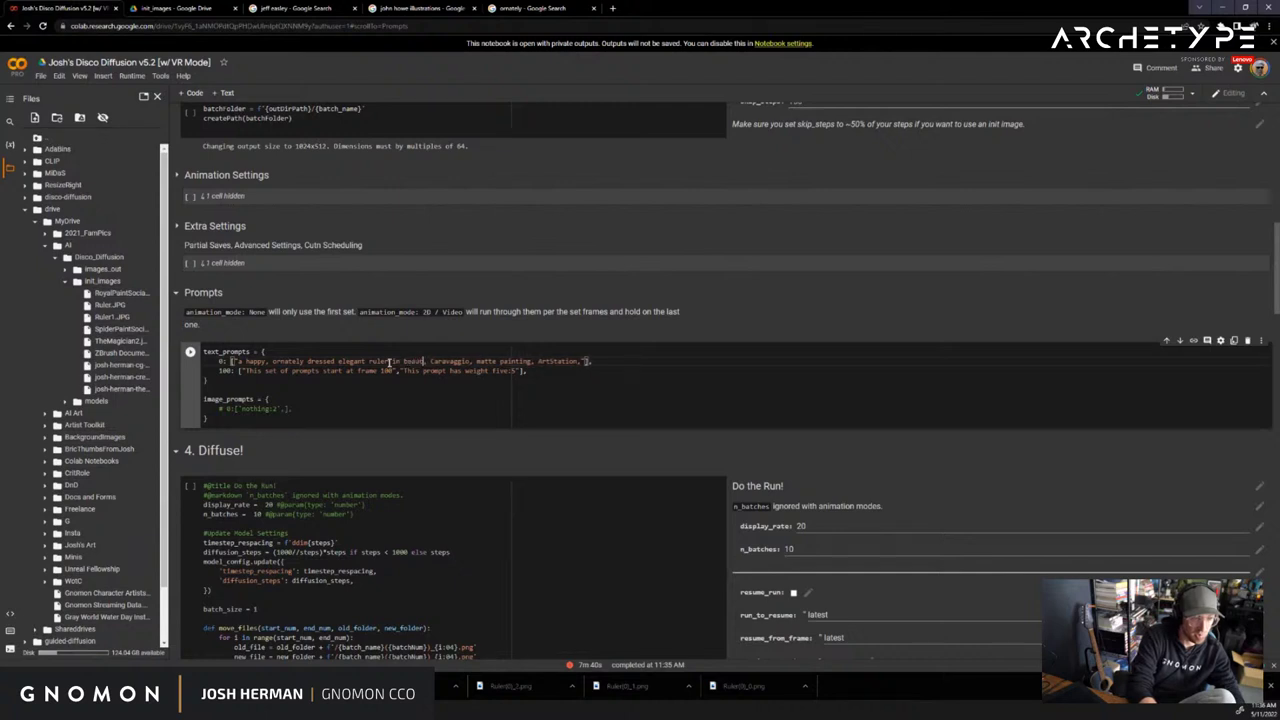
pyautogui.write('iful ')
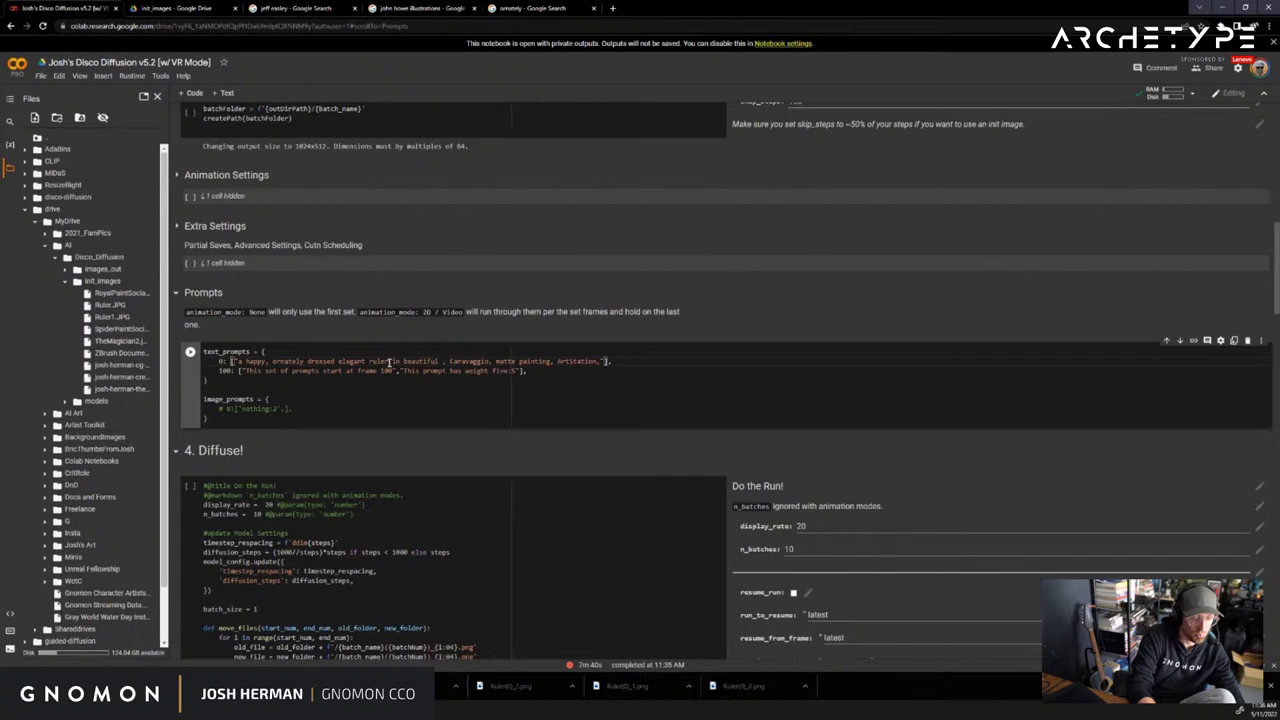
pyautogui.write('flowing ')
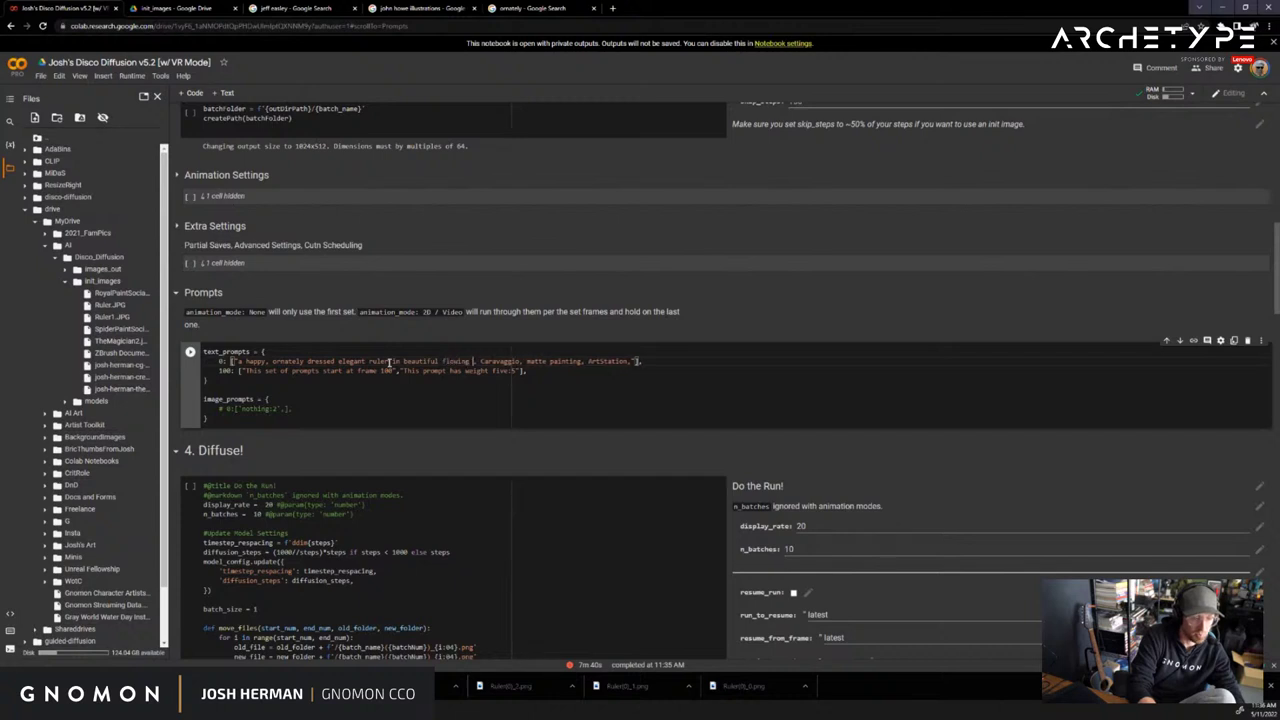
pyautogui.write('robes')
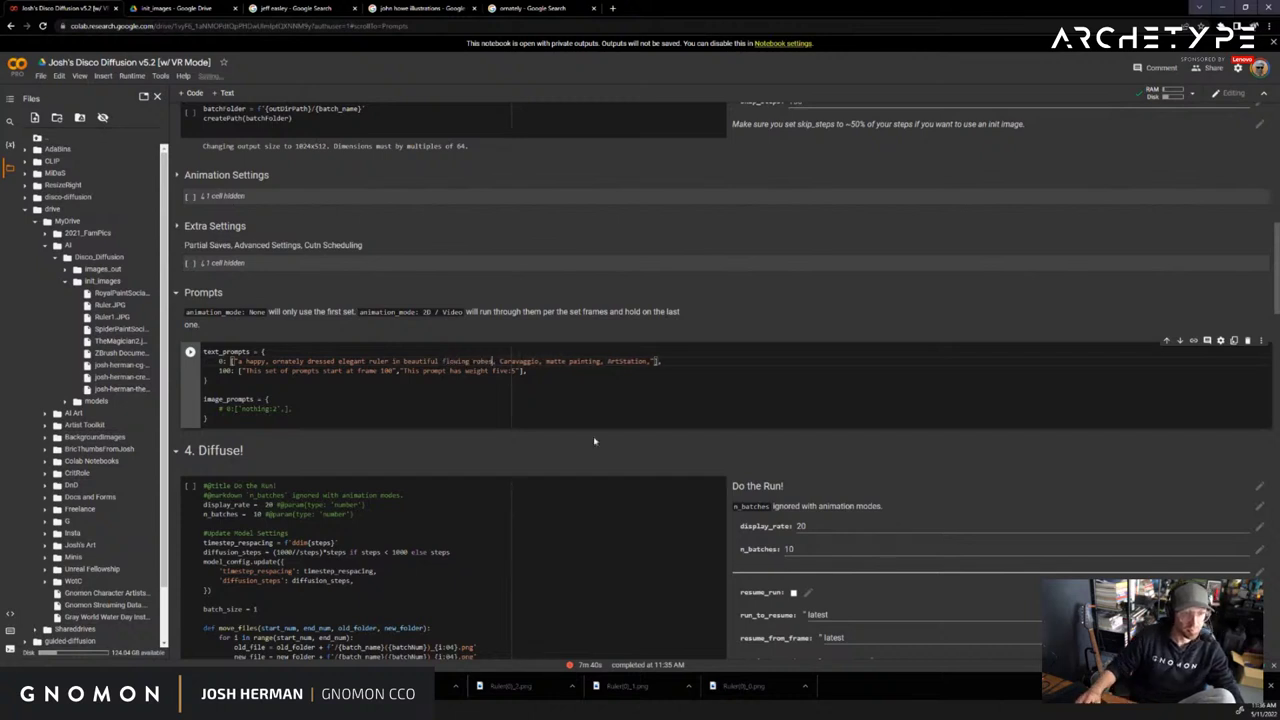
# Remove "Caravaggio" from the frame 0 prompt and replace "matte painting" with "unreal engine"
pyautogui.doubleClick(520, 362)
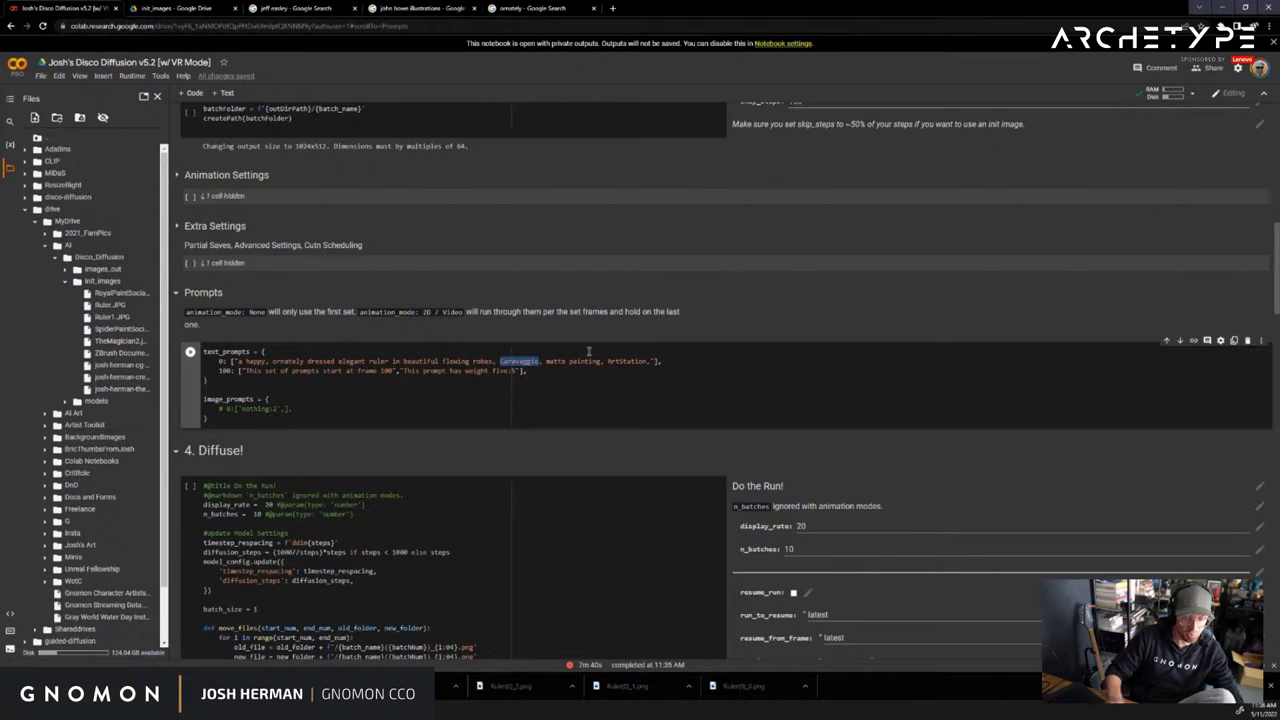
pyautogui.press('BackSpace')
pyautogui.press('BackSpace')
pyautogui.press('BackSpace')
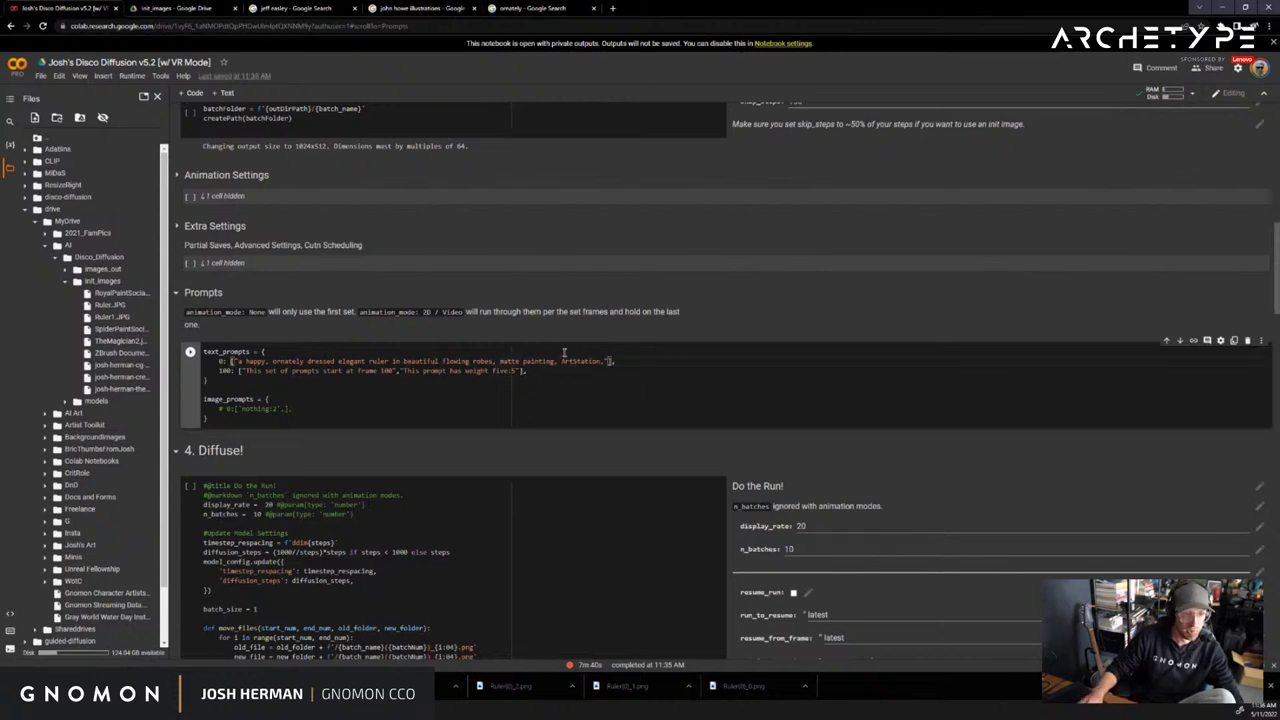
pyautogui.doubleClick(540, 361)
pyautogui.press('BackSpace')
pyautogui.press('BackSpace')
pyautogui.press('BackSpace')
pyautogui.press('BackSpace')
pyautogui.press('BackSpace')
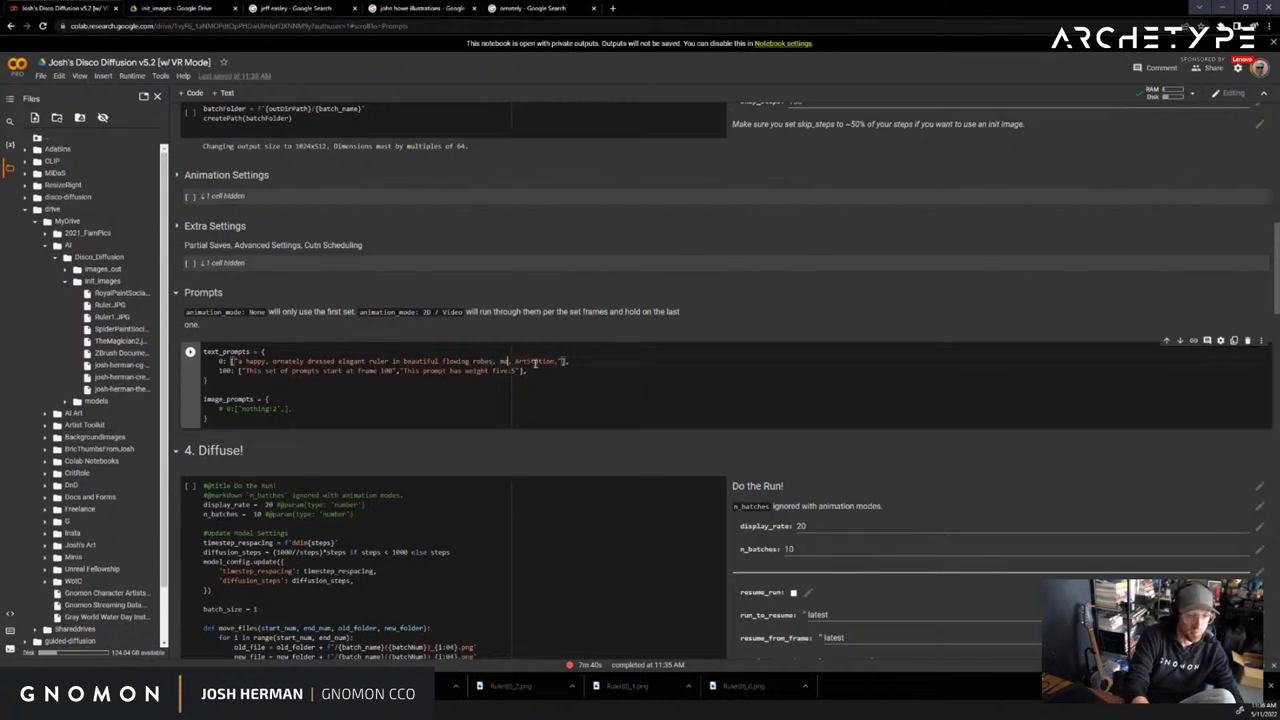
pyautogui.press('BackSpace')
pyautogui.press('BackSpace')
pyautogui.write('unreal en ')
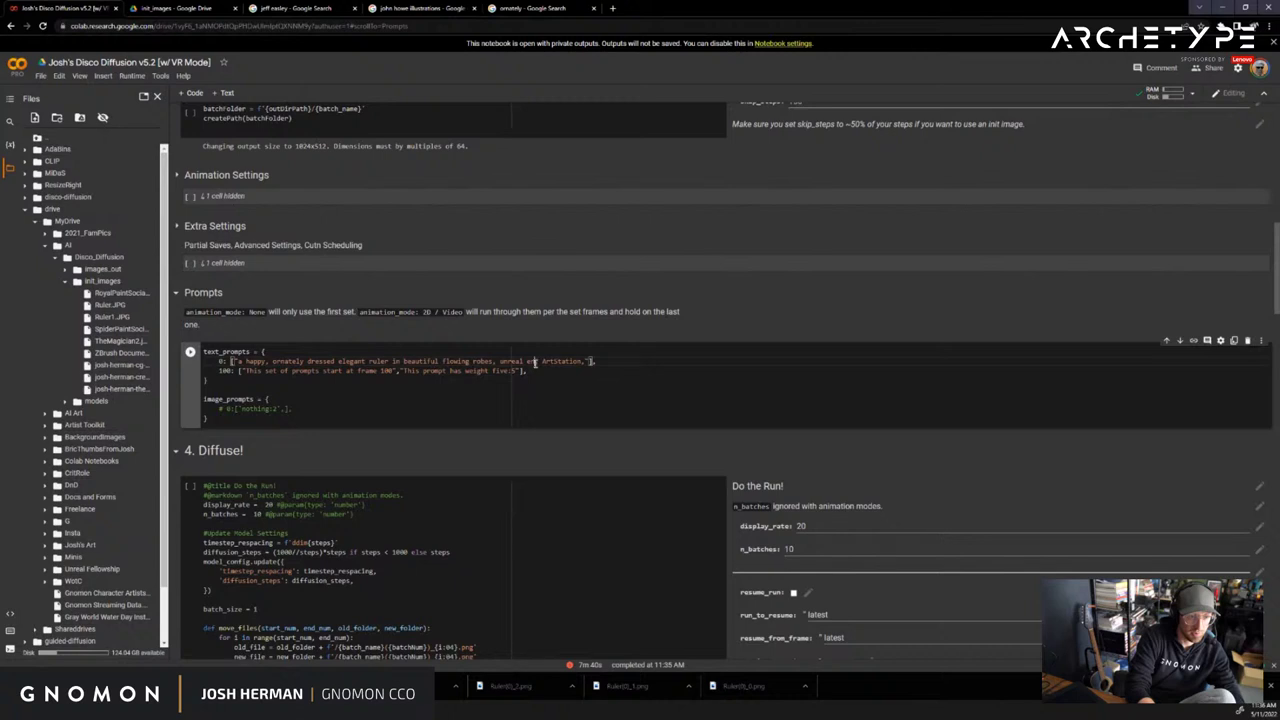
pyautogui.write('gine')
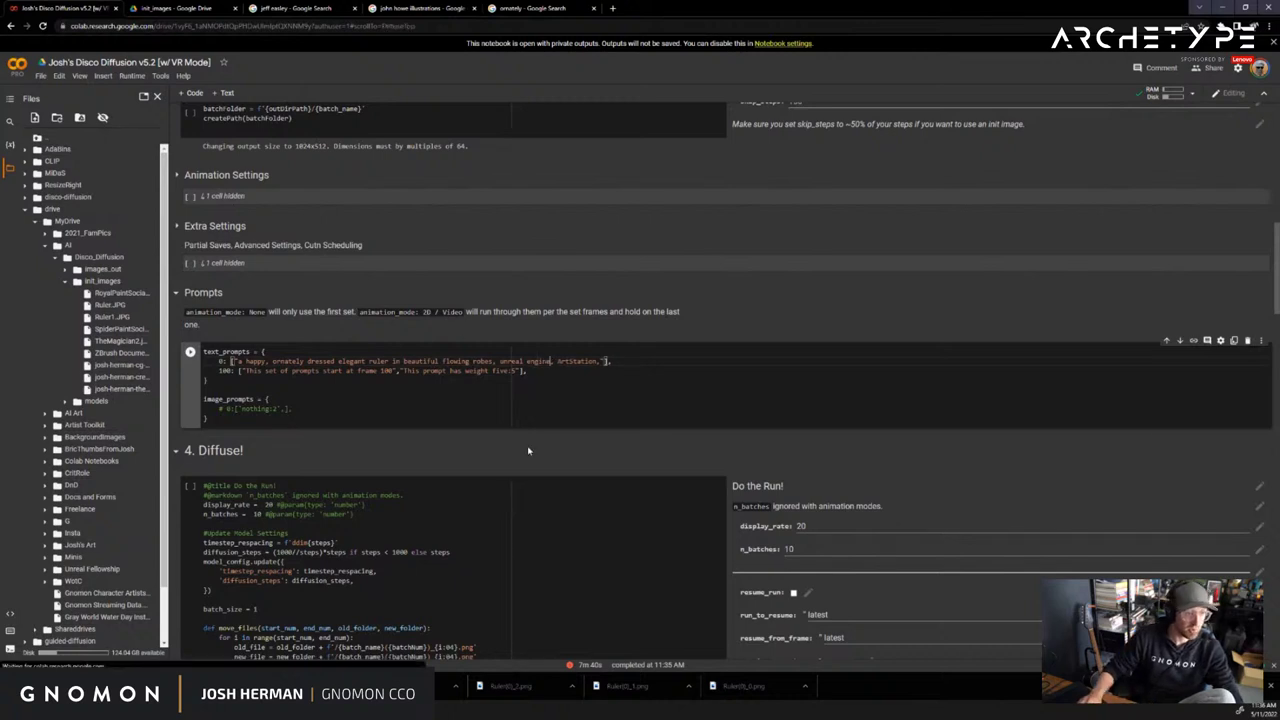
# Run all cells of the notebook with the revised prompt
pyautogui.hotkey('shift', 'Return')
pyautogui.click(131, 76)
pyautogui.click(148, 90)
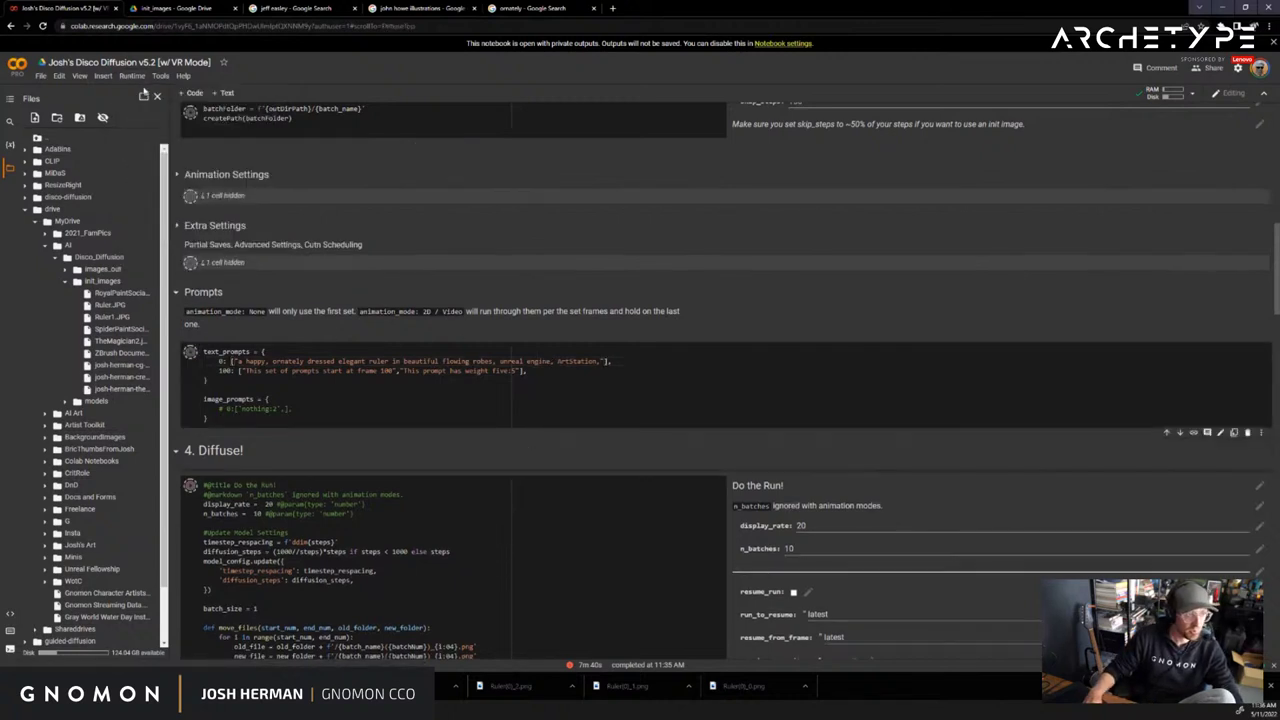
# Collapse the notebook's "3. Settings" and "4. Diffuse!" sections
pyautogui.scroll(15, 267, 299)
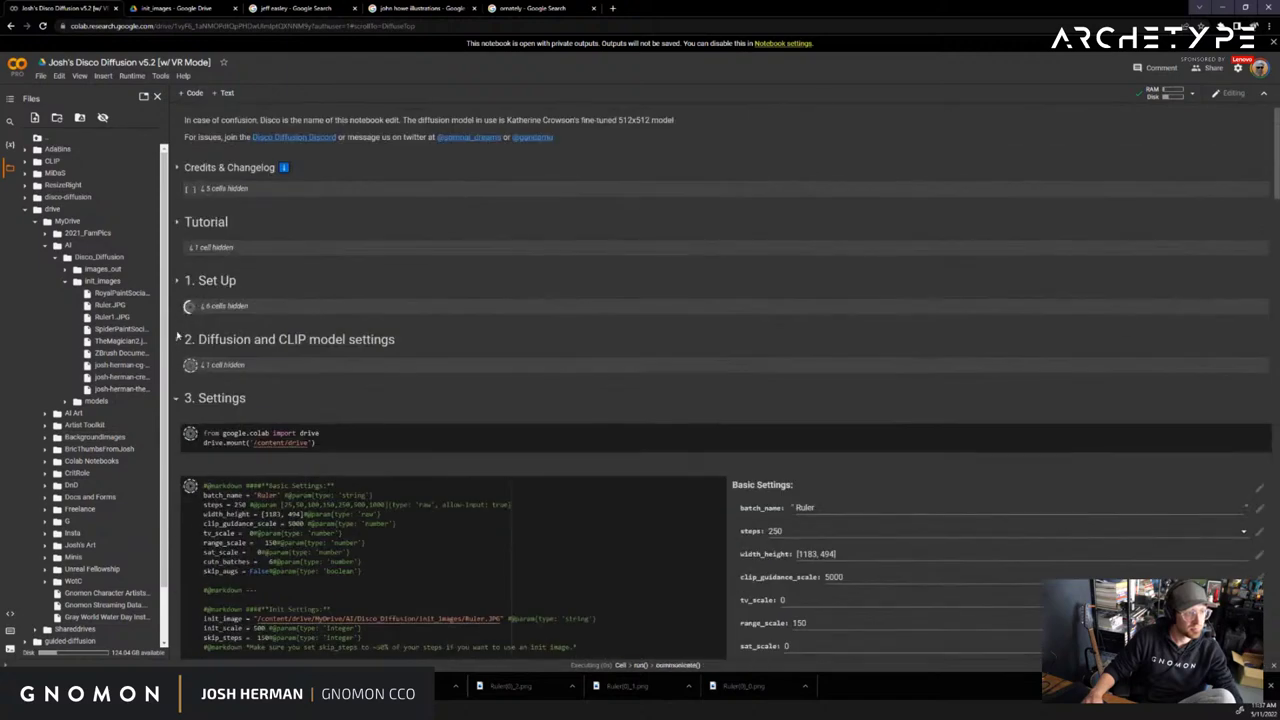
pyautogui.click(176, 398)
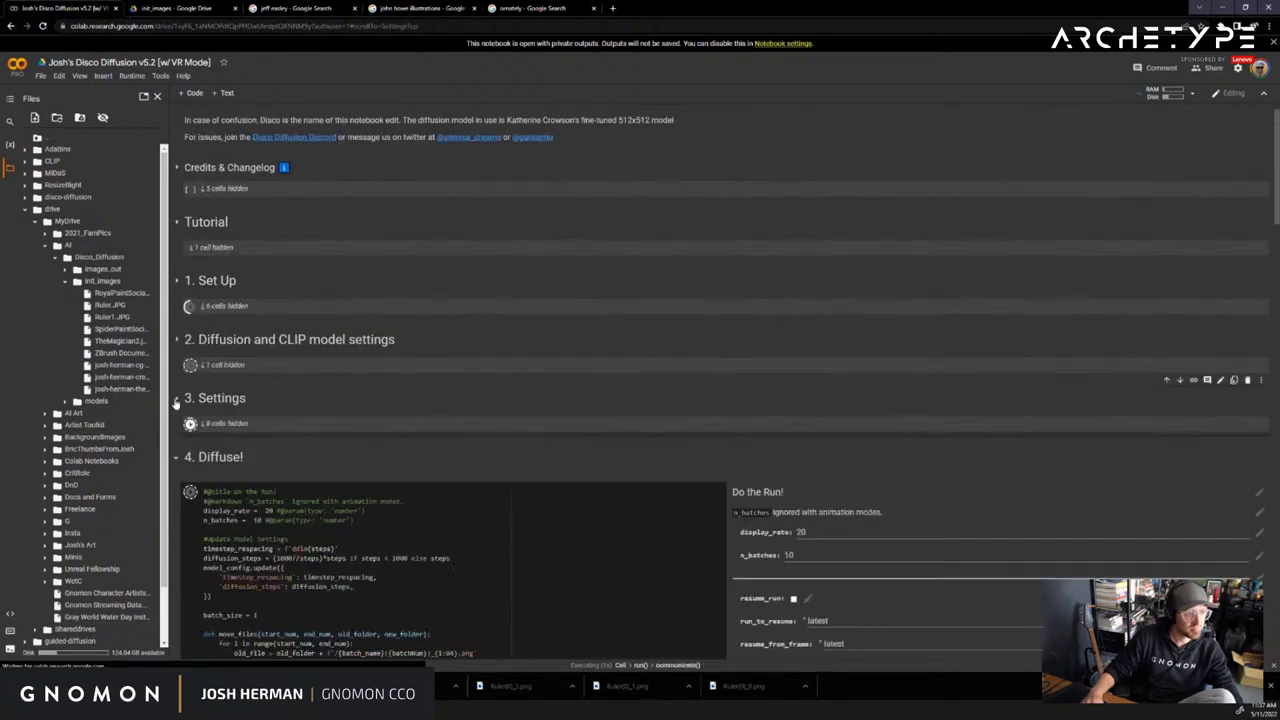
pyautogui.scroll(-1, 176, 360)
pyautogui.click(176, 357)
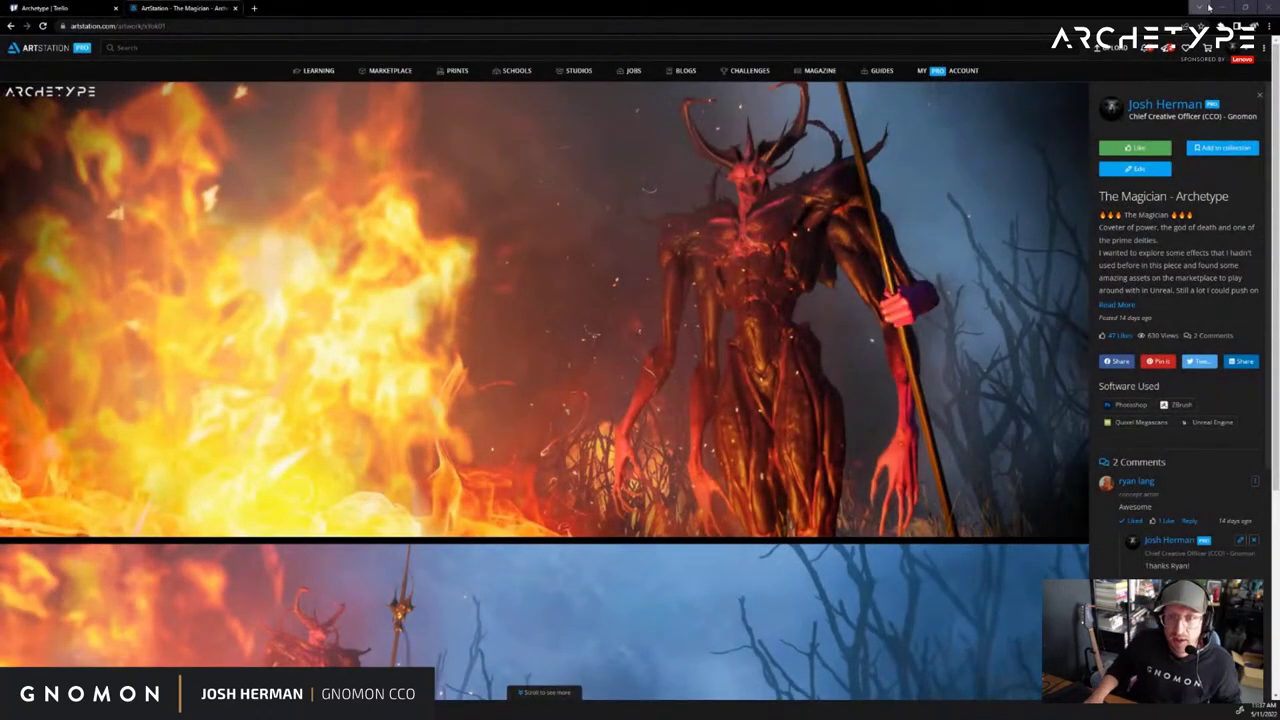
# Switch to Photoshop, view the whole wide ruler image, and bring up the Layer Order document
pyautogui.click(1162, 8)
pyautogui.hotkey('alt', 'Tab')
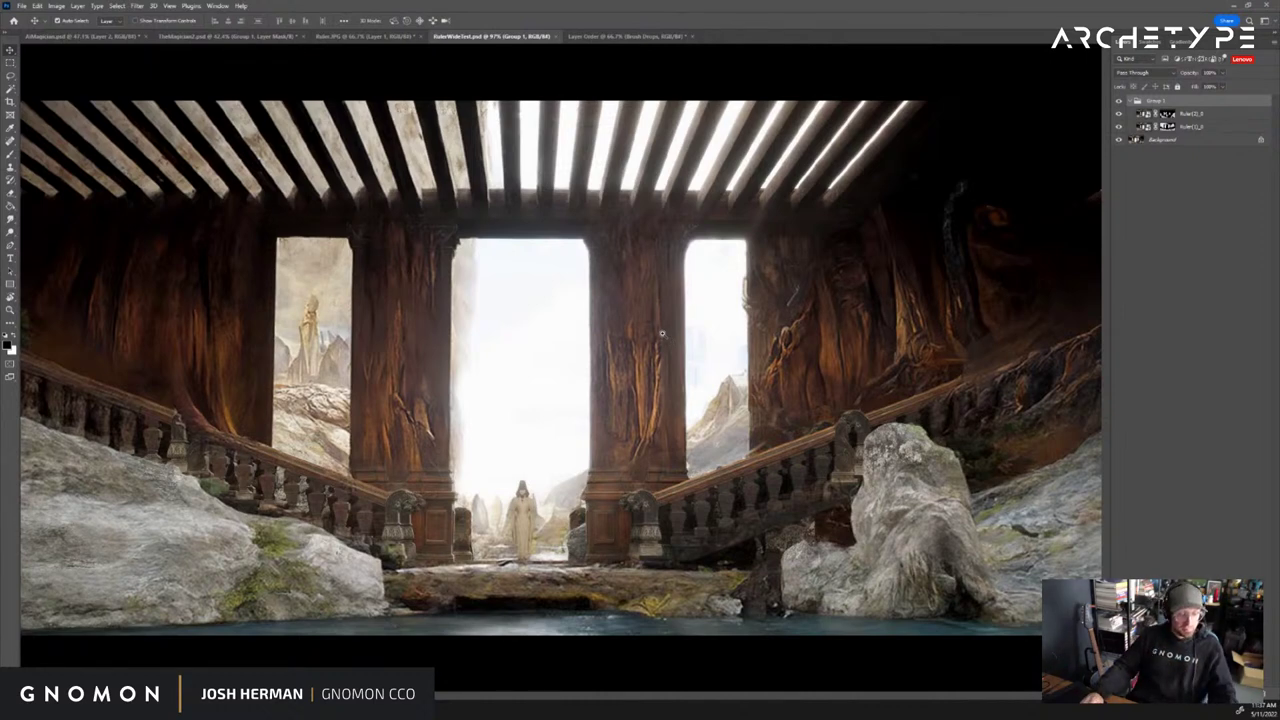
pyautogui.hotkey('ctrl', '-')
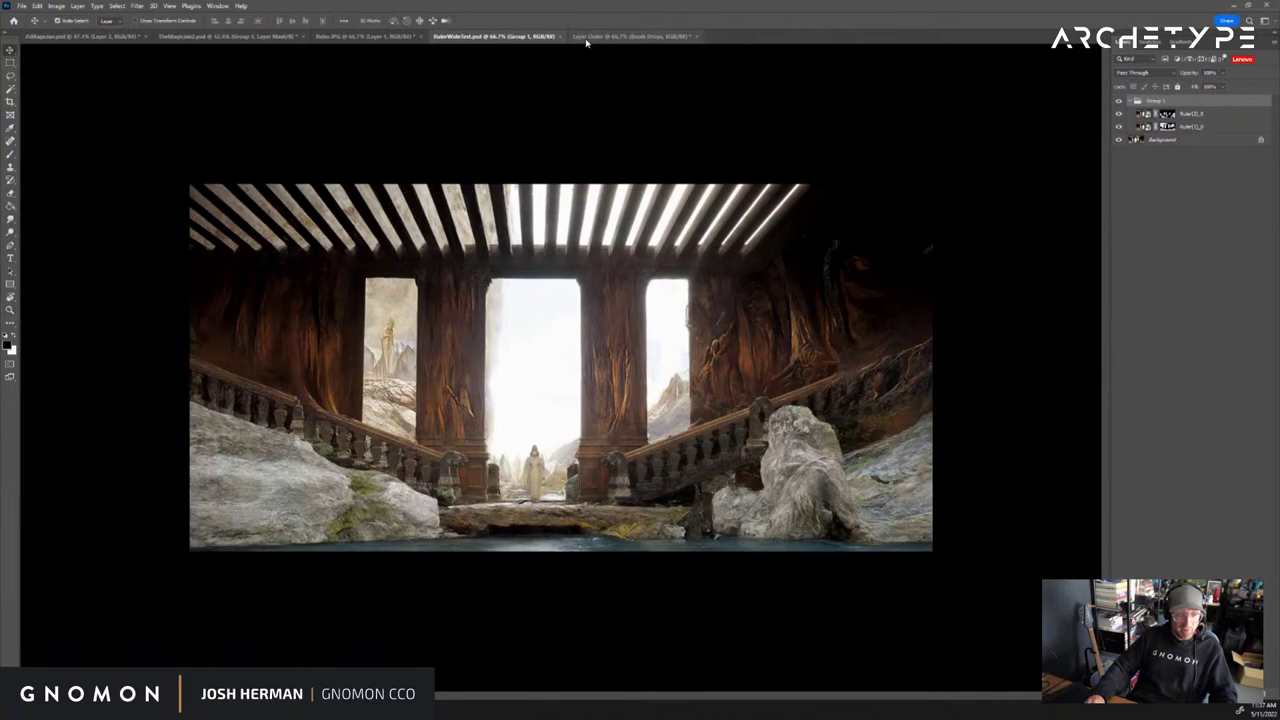
pyautogui.click(588, 37)
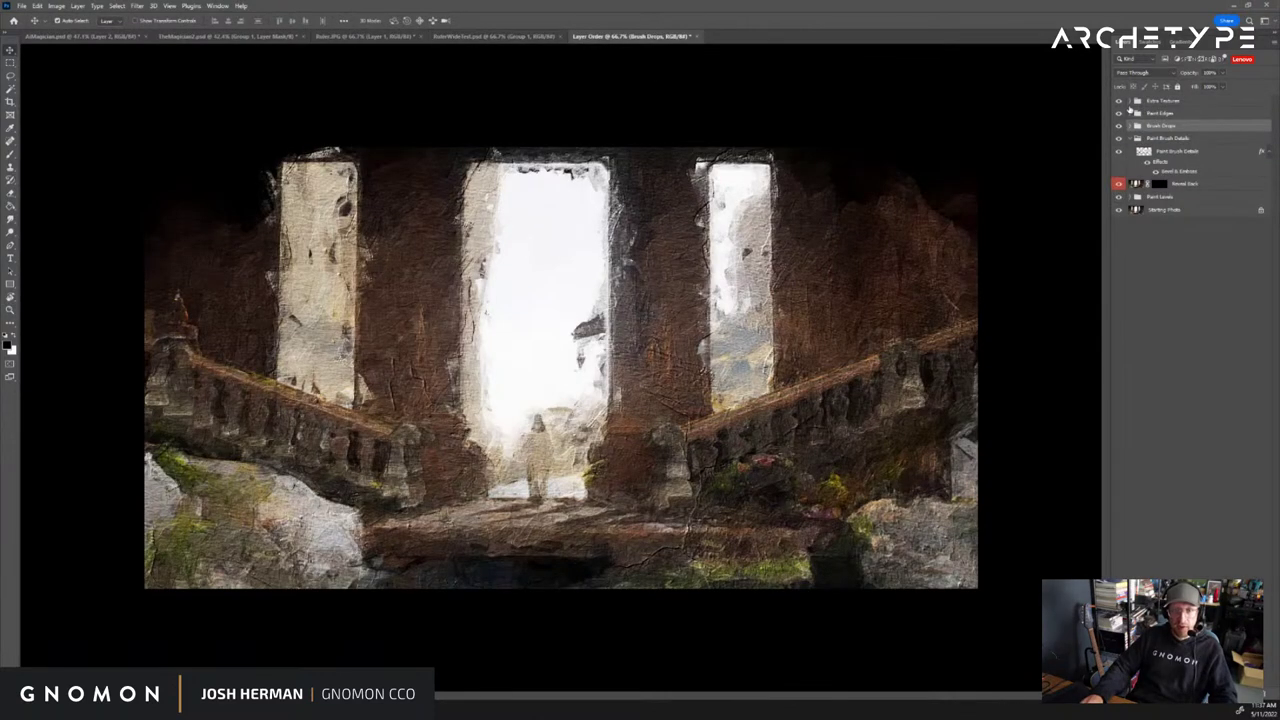
# Expand the Extra Textures, Paint Edges and Brush Drops groups and paint the Reveal Back mask white over the central figure
pyautogui.click(1129, 102)
pyautogui.click(1129, 168)
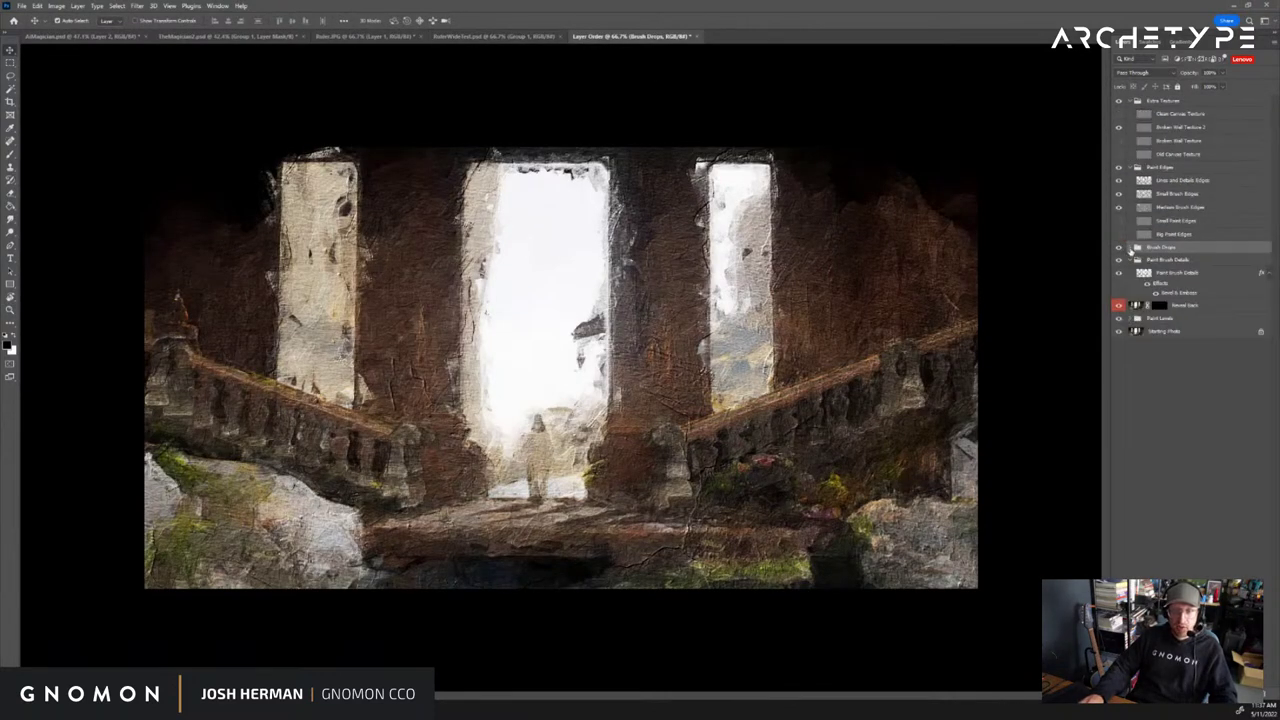
pyautogui.click(1130, 247)
pyautogui.click(1157, 333)
pyautogui.press('b')
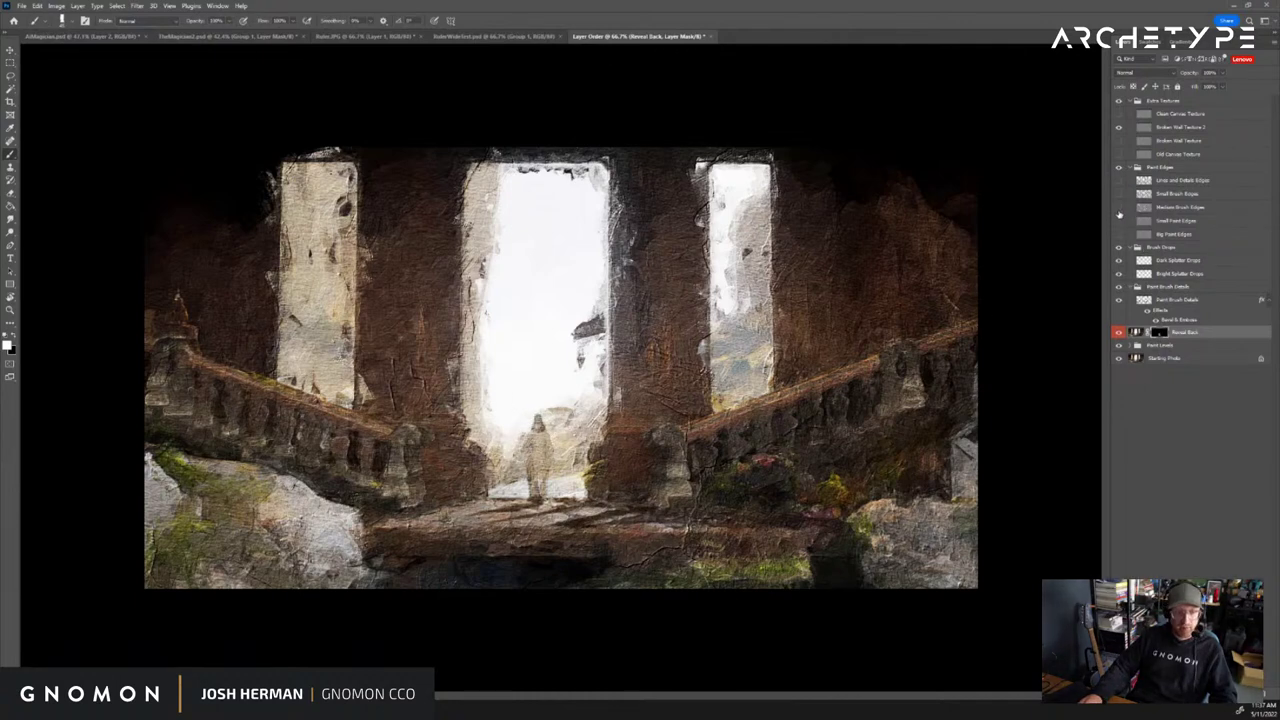
# Toggle the Paint Edges layers off and on, and leave only the Large Brush layer visible in the Paint Levels group
pyautogui.click(1119, 215)
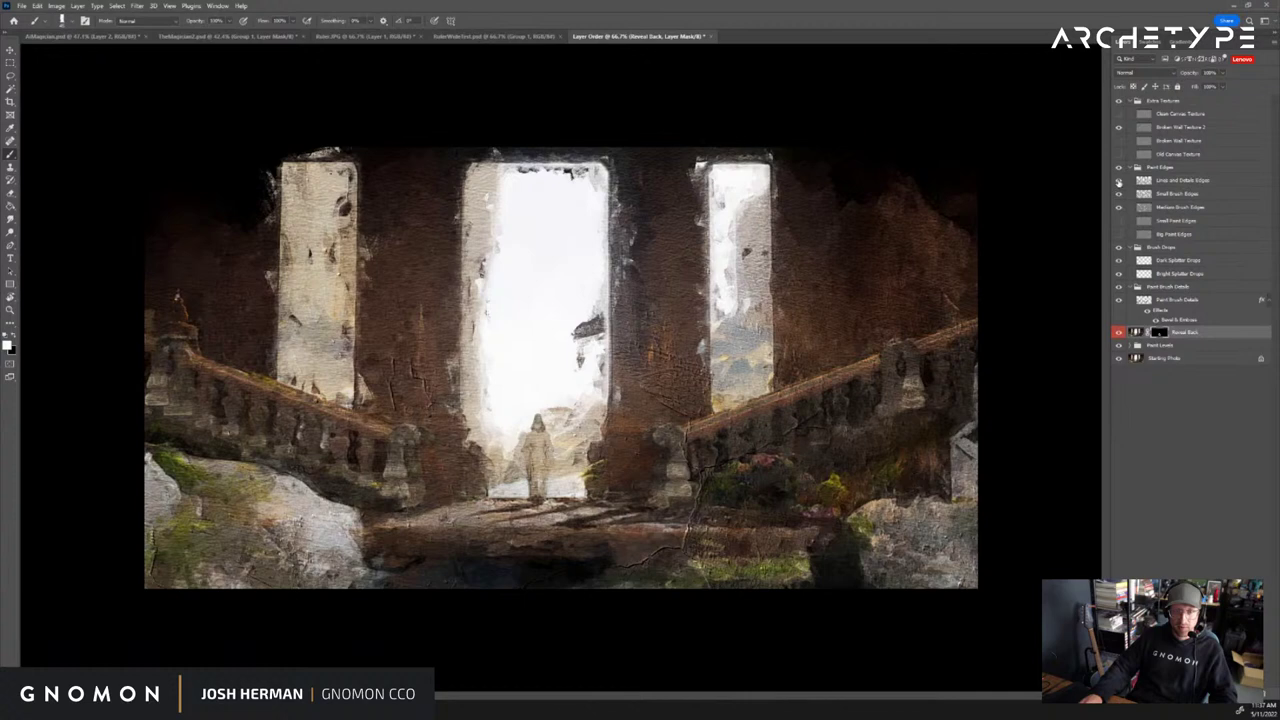
pyautogui.click(1119, 181)
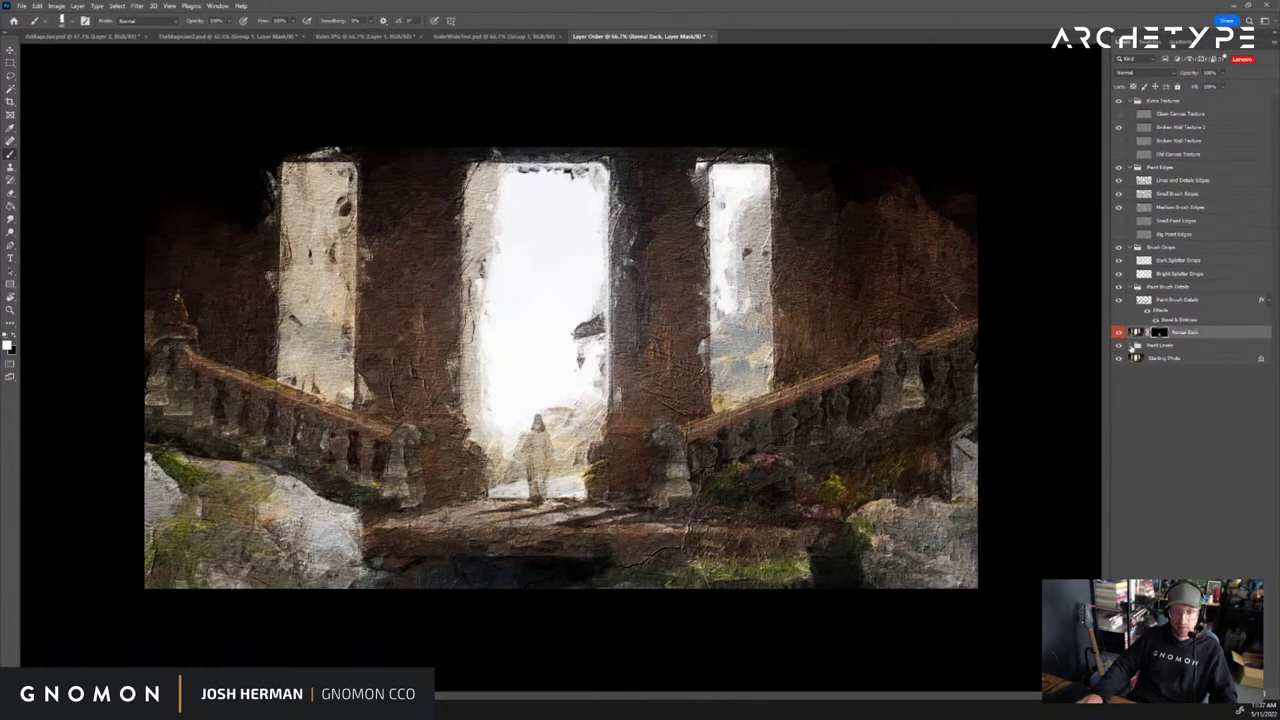
pyautogui.click(1130, 345)
pyautogui.click(1119, 371)
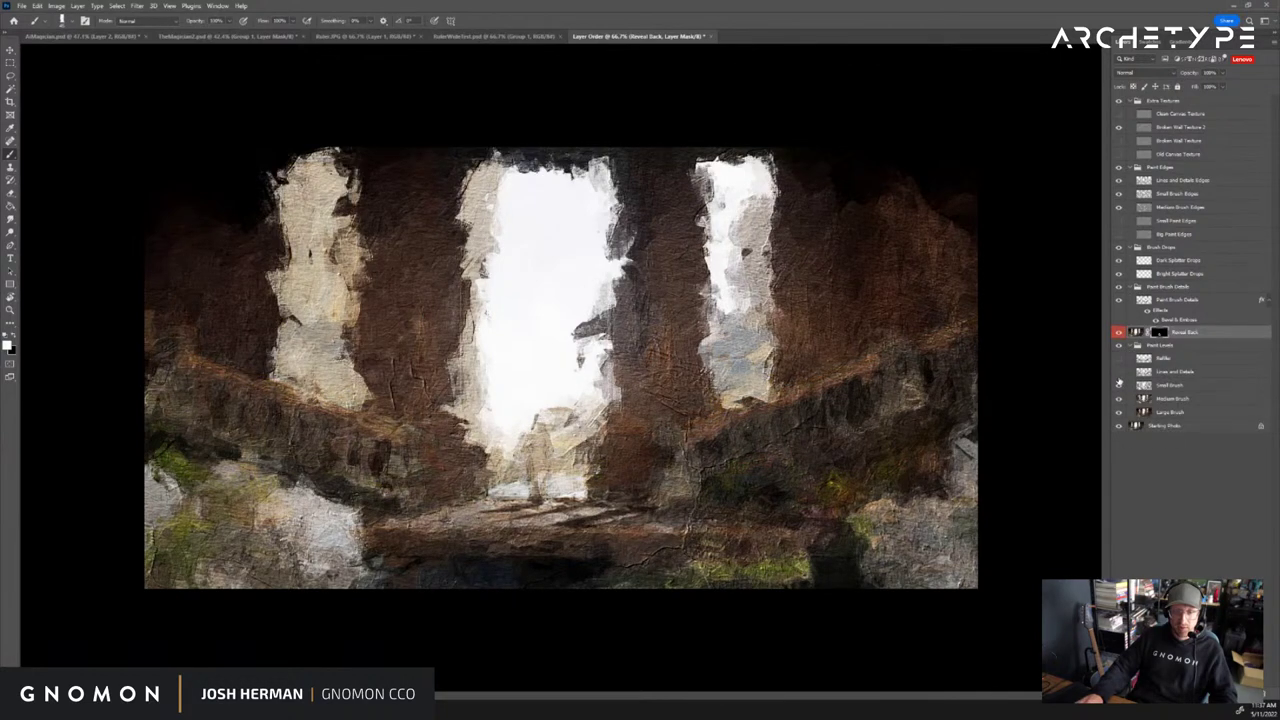
pyautogui.click(1119, 385)
pyautogui.click(1119, 398)
pyautogui.click(1119, 412)
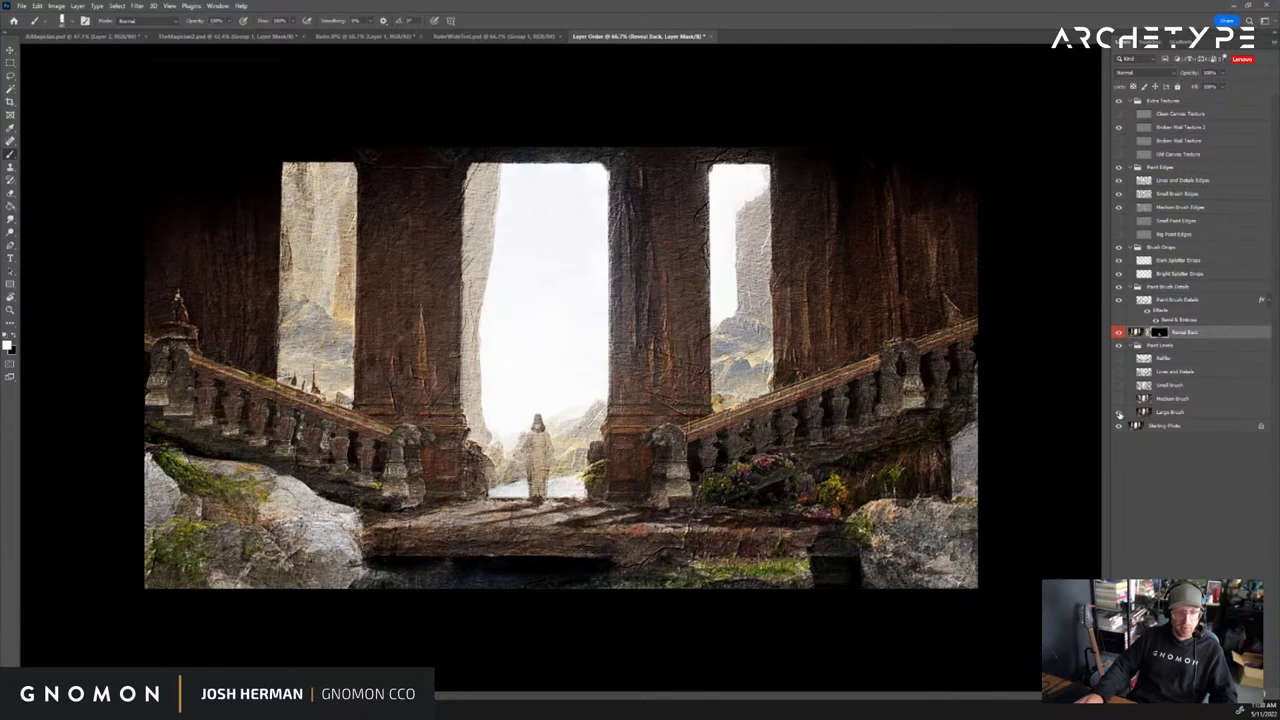
pyautogui.click(1119, 412)
# Erase the Large Brush layer across the centre of the image, around the figure, pillars and staircases
pyautogui.click(1170, 412)
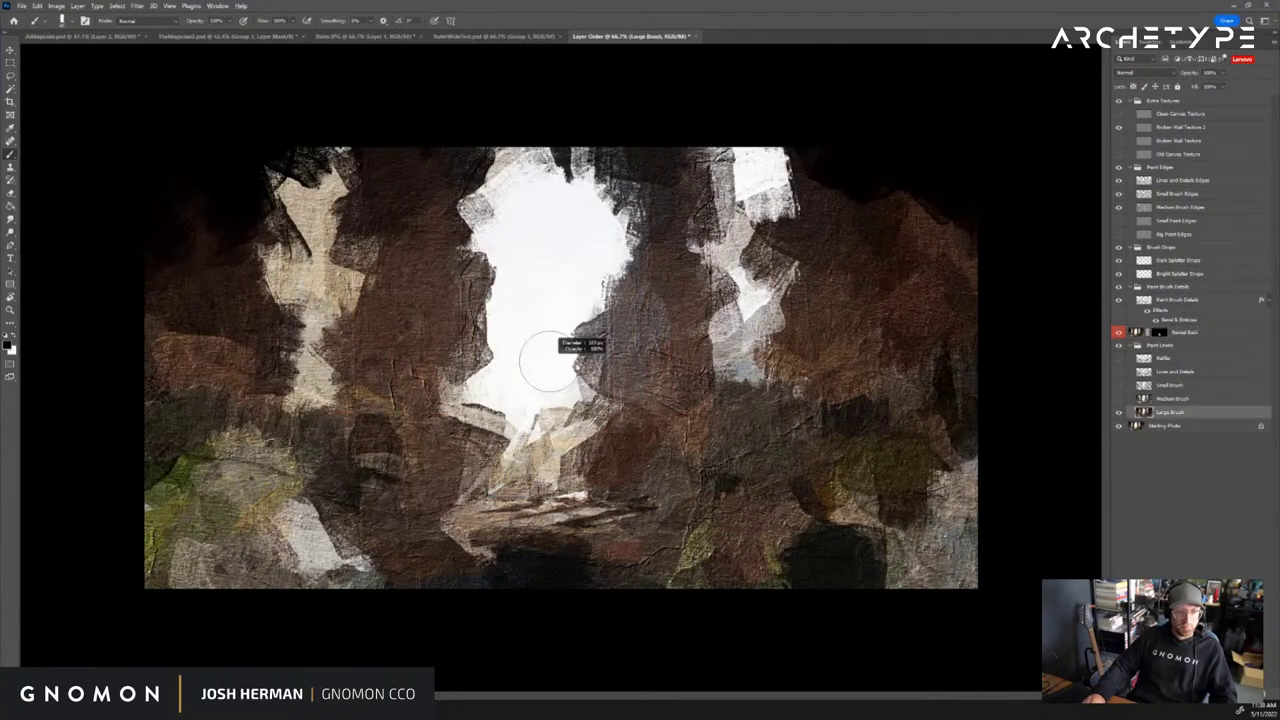
pyautogui.press('e')
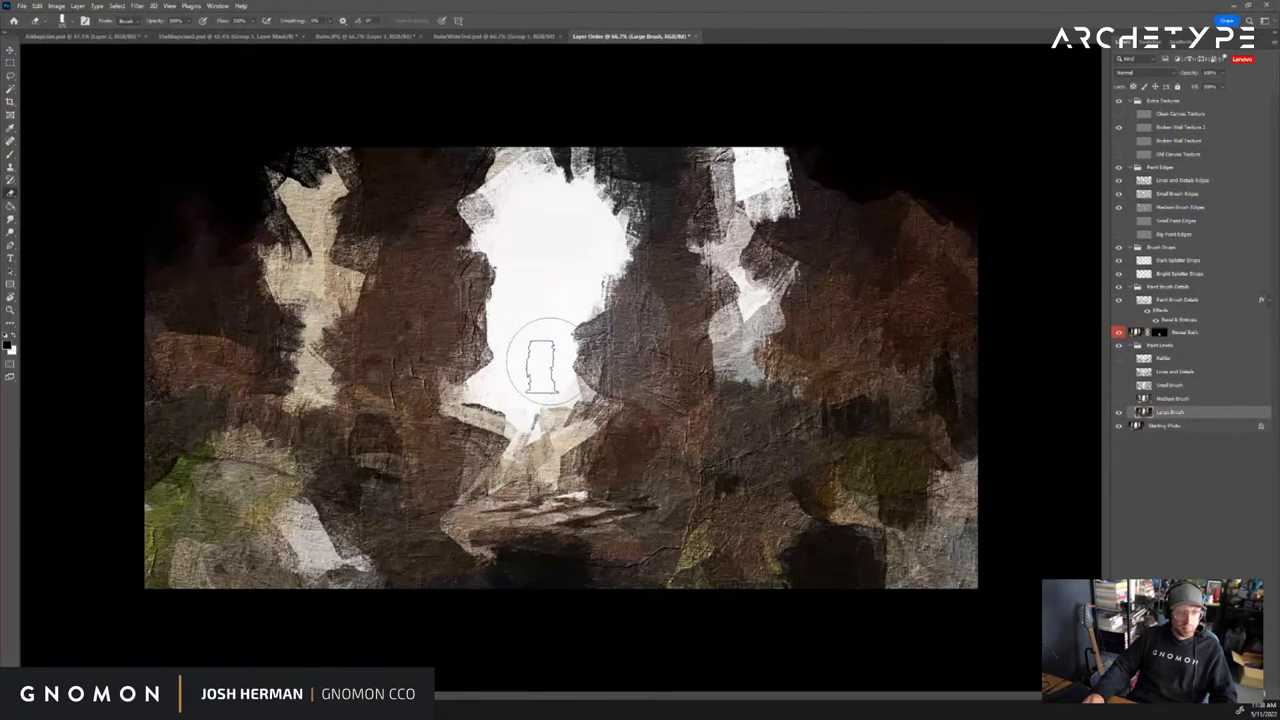
pyautogui.moveTo(542, 366)
pyautogui.mouseDown()
pyautogui.moveTo(560, 600)
pyautogui.moveTo(481, 370)
pyautogui.moveTo(592, 390)
pyautogui.moveTo(550, 630)
pyautogui.moveTo(410, 630)
pyautogui.moveTo(660, 200)
pyautogui.moveTo(740, 330)
pyautogui.moveTo(375, 135)
pyautogui.moveTo(405, 625)
pyautogui.moveTo(240, 220)
pyautogui.moveTo(400, 85)
pyautogui.moveTo(450, 150)
pyautogui.moveTo(530, 620)
pyautogui.moveTo(392, 408)
pyautogui.moveTo(335, 230)
pyautogui.moveTo(517, 610)
pyautogui.mouseUp()
pyautogui.hotkey('ctrl', 'z')
pyautogui.hotkey('ctrl', 'z')
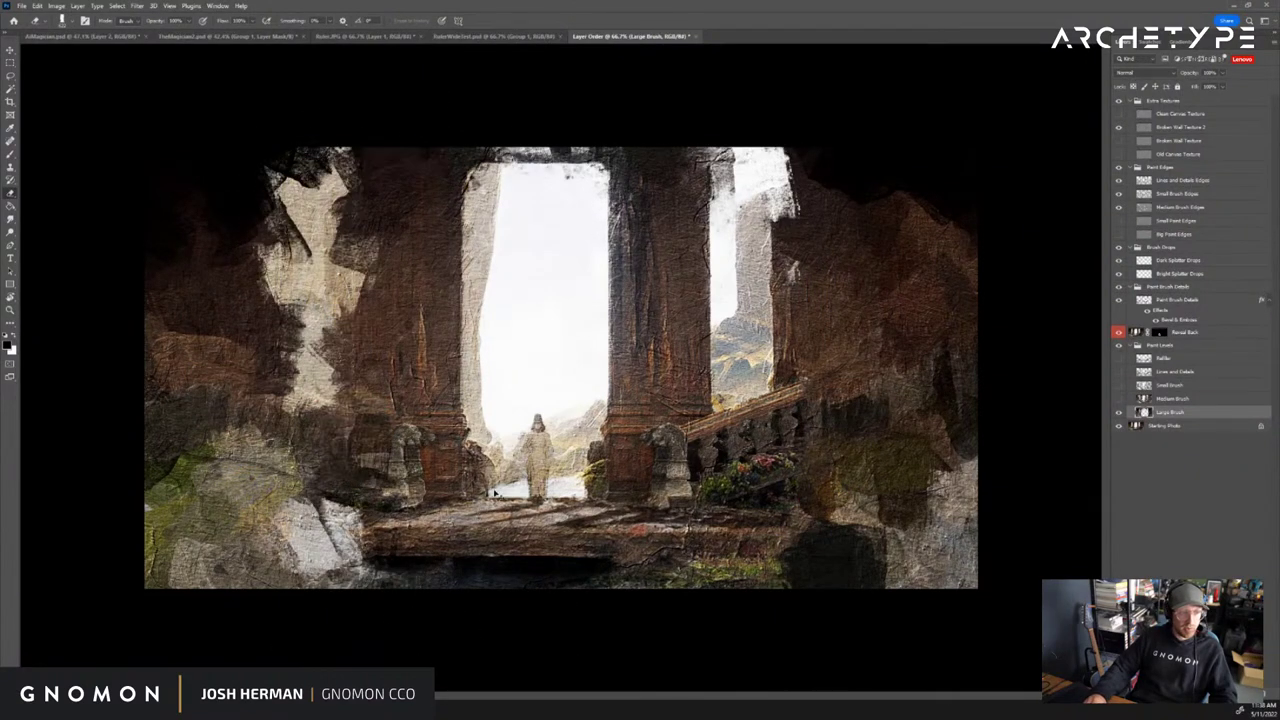
pyautogui.hotkey('ctrl', 'shift', 'z')
pyautogui.hotkey('ctrl', 'shift', 'z')
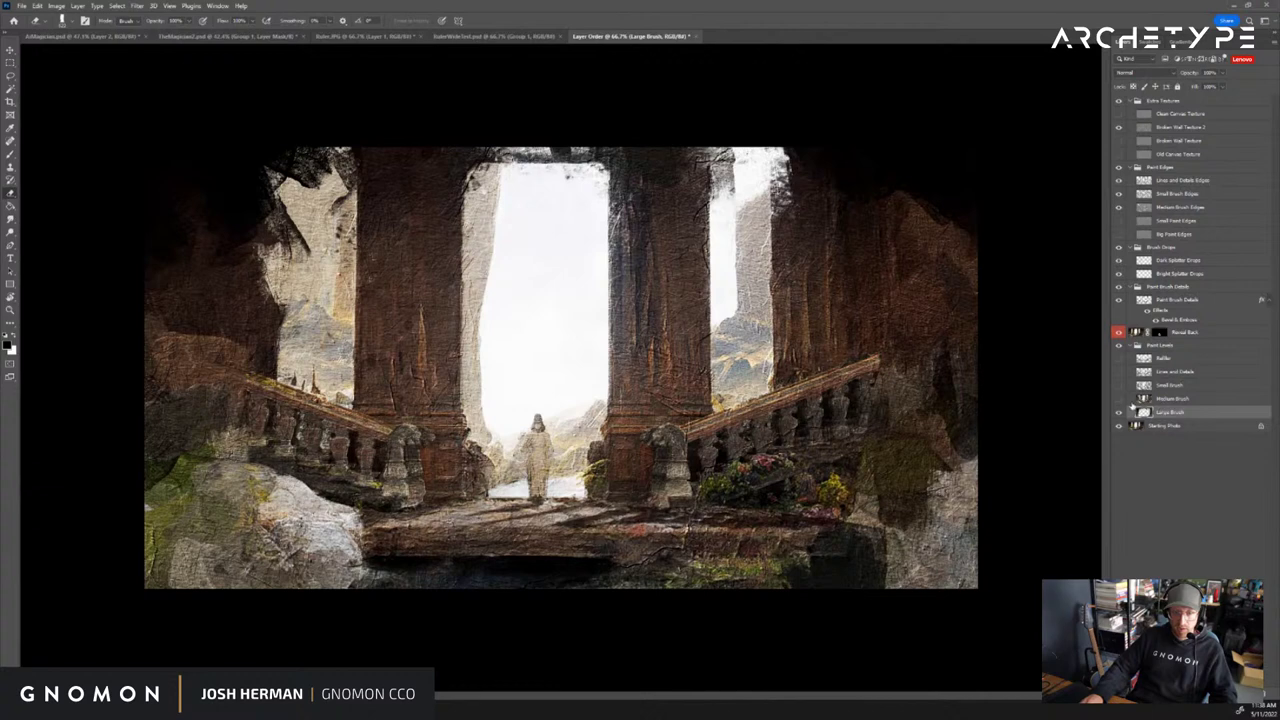
# Show the Medium Brush and Small Brush layers and erase each one over the central figure, pillars and staircases
pyautogui.click(1119, 398)
pyautogui.click(1170, 398)
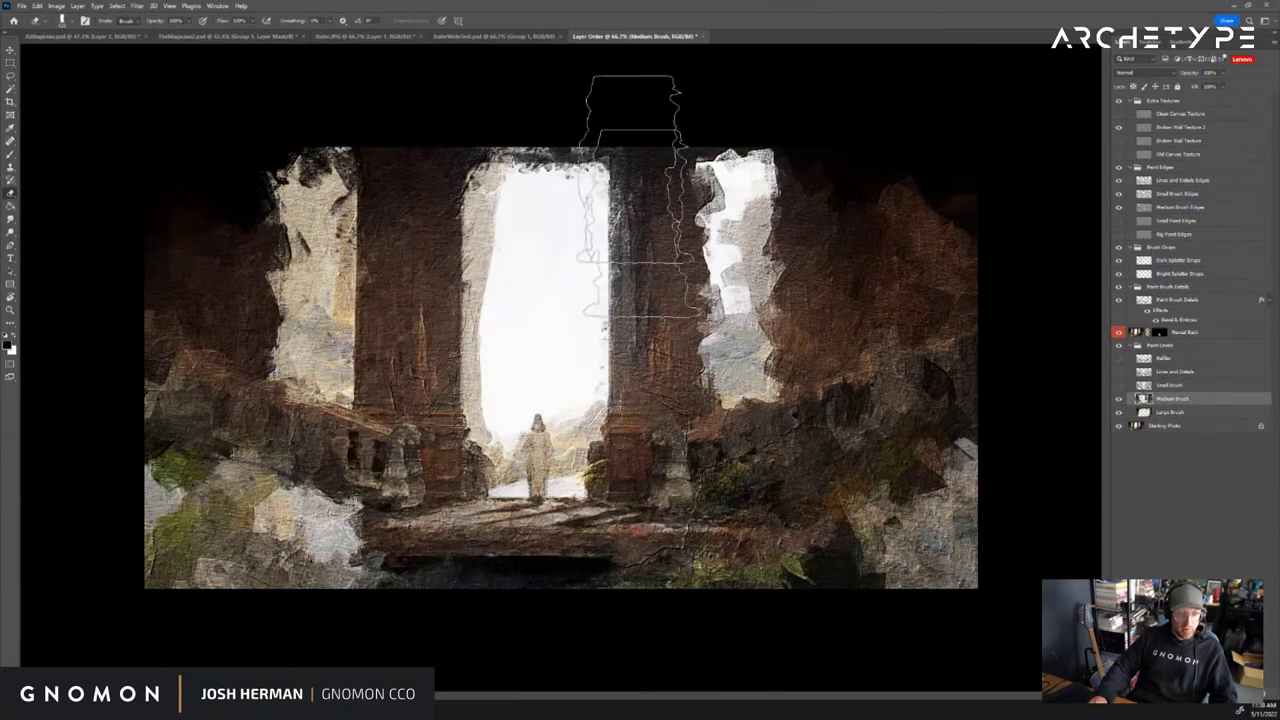
pyautogui.moveTo(637, 196)
pyautogui.mouseDown()
pyautogui.moveTo(687, 599)
pyautogui.moveTo(529, 266)
pyautogui.moveTo(292, 508)
pyautogui.moveTo(371, 633)
pyautogui.moveTo(840, 260)
pyautogui.moveTo(642, 644)
pyautogui.moveTo(966, 380)
pyautogui.mouseUp()
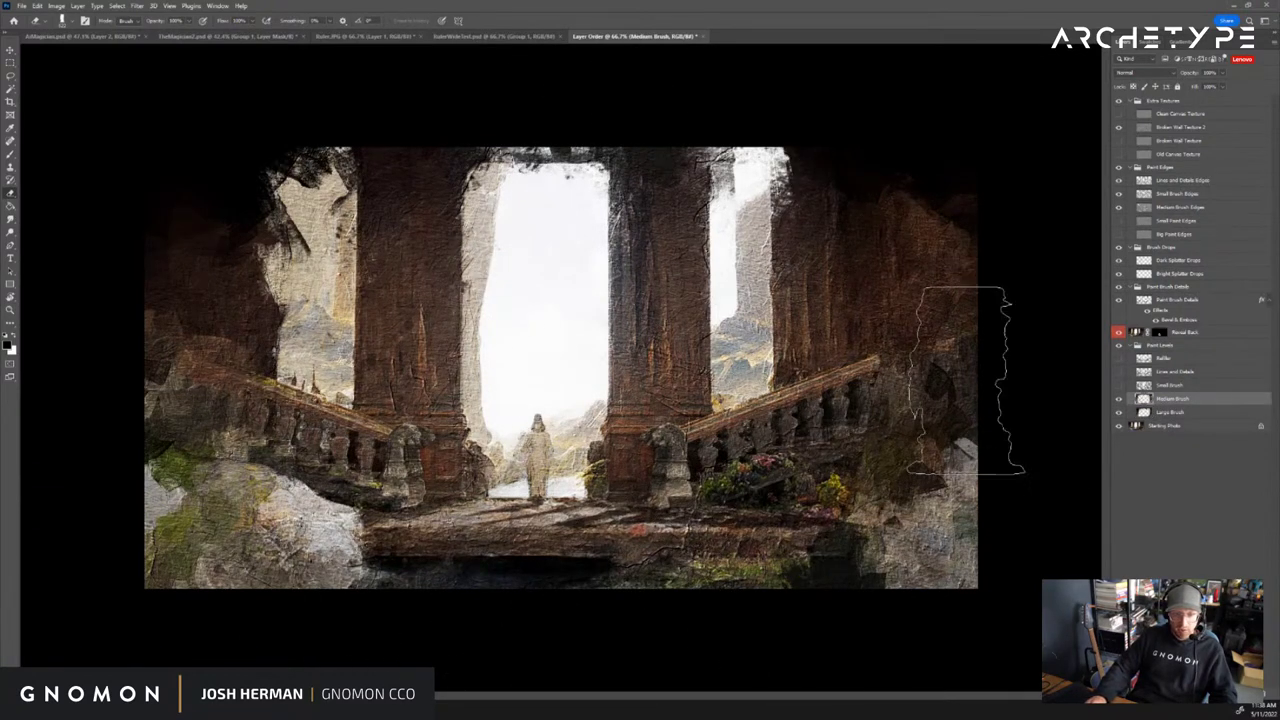
pyautogui.click(1119, 385)
pyautogui.click(1170, 385)
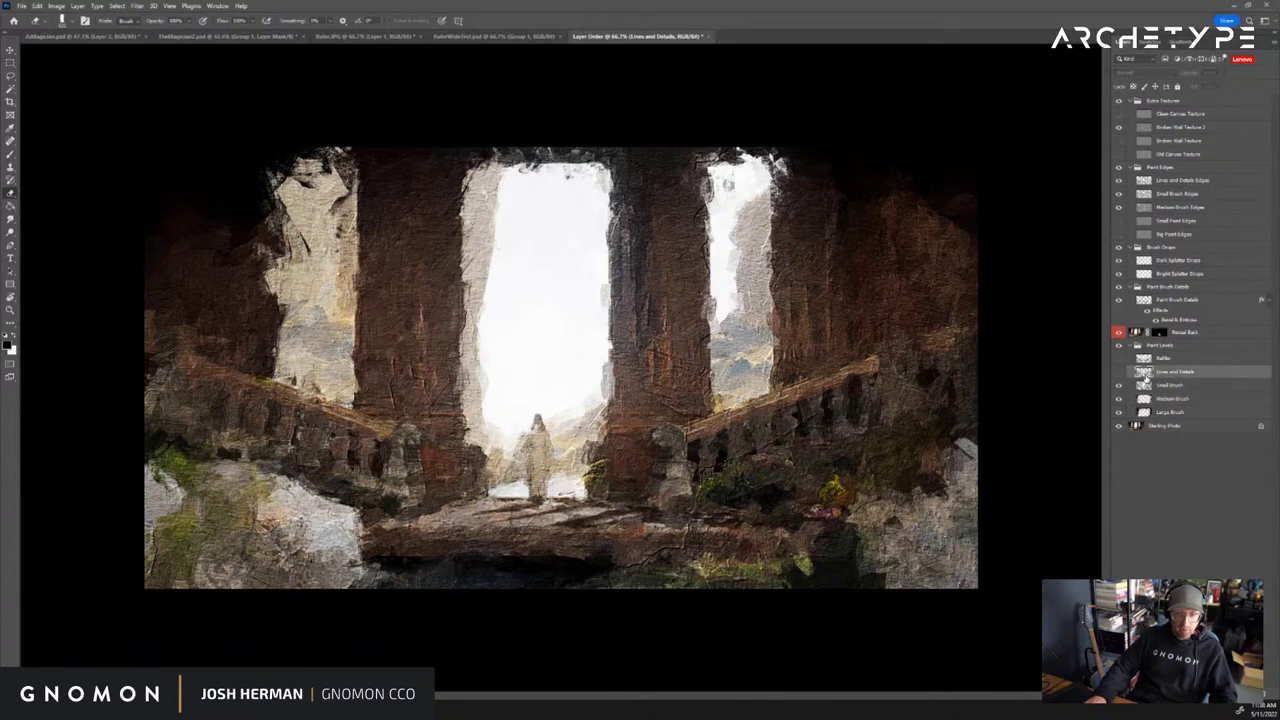
pyautogui.moveTo(398, 515)
pyautogui.mouseDown()
pyautogui.moveTo(580, 215)
pyautogui.moveTo(690, 430)
pyautogui.moveTo(710, 430)
pyautogui.moveTo(249, 530)
pyautogui.mouseUp()
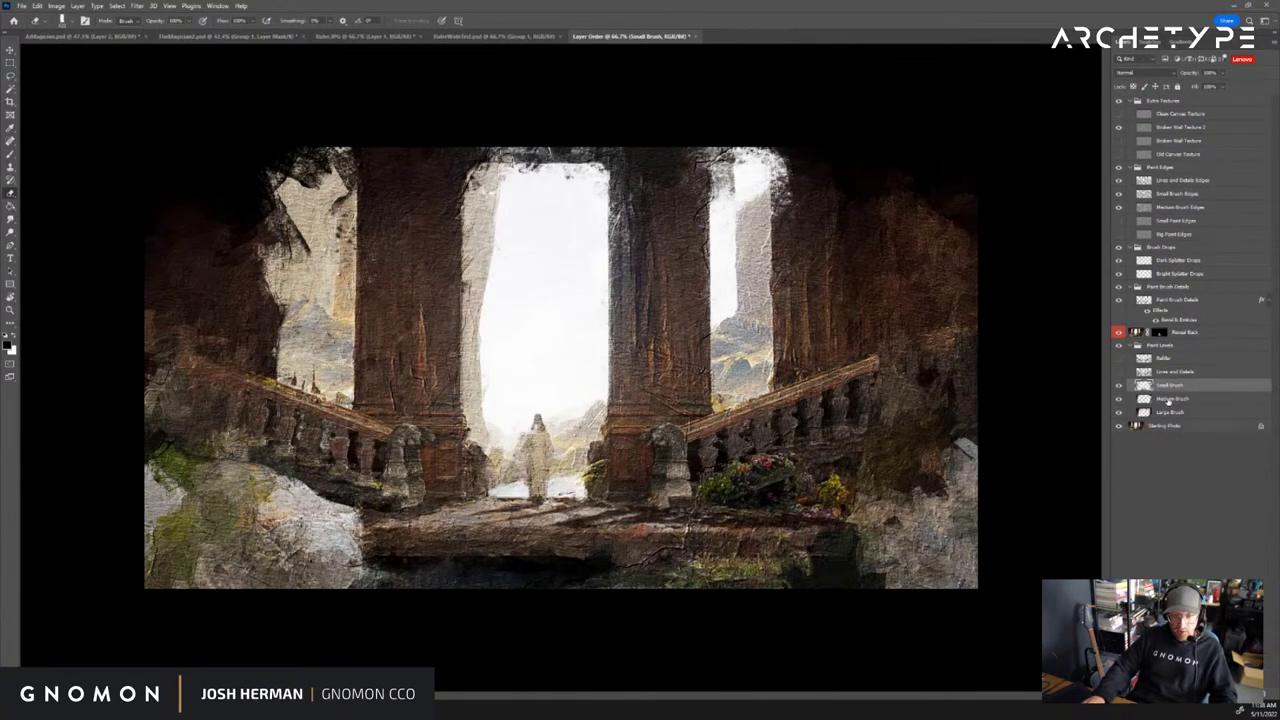
# Show the Lines and Details layer and the topmost Paint Levels layer, and erase both across the image centre
pyautogui.click(1172, 371)
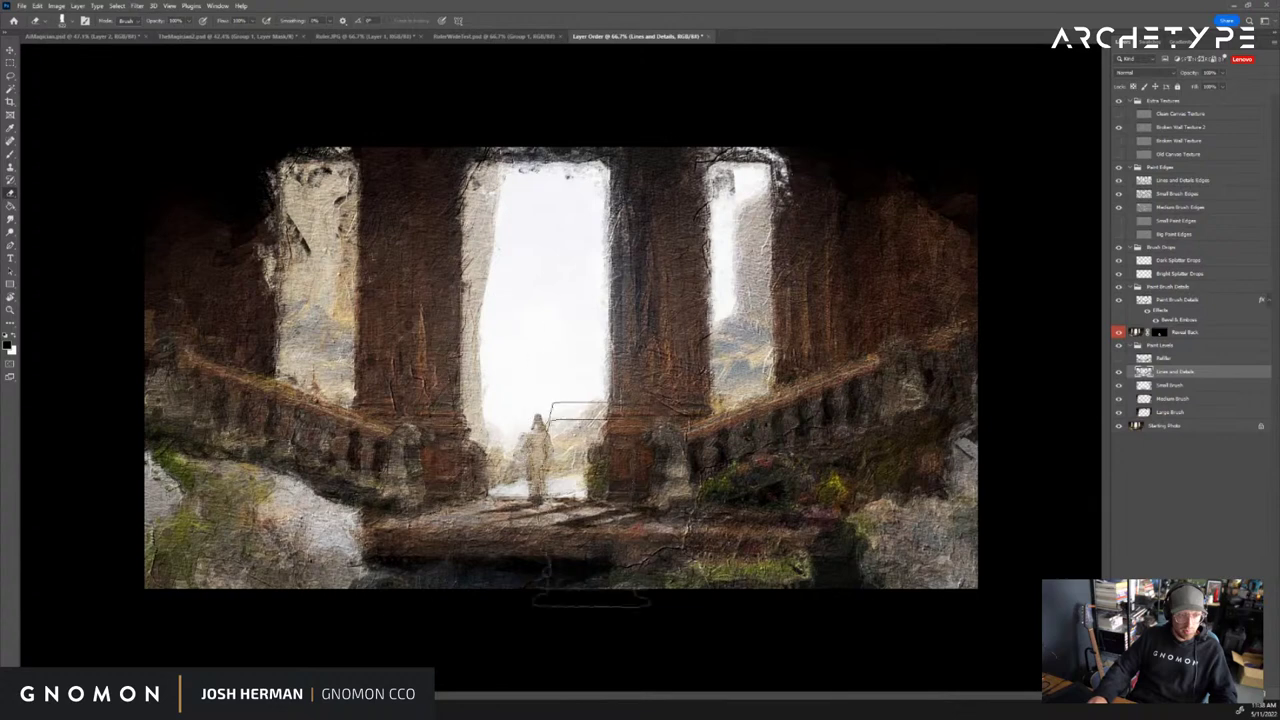
pyautogui.moveTo(557, 394)
pyautogui.mouseDown()
pyautogui.moveTo(438, 520)
pyautogui.moveTo(700, 320)
pyautogui.moveTo(508, 610)
pyautogui.moveTo(734, 500)
pyautogui.mouseUp()
pyautogui.click(1150, 358)
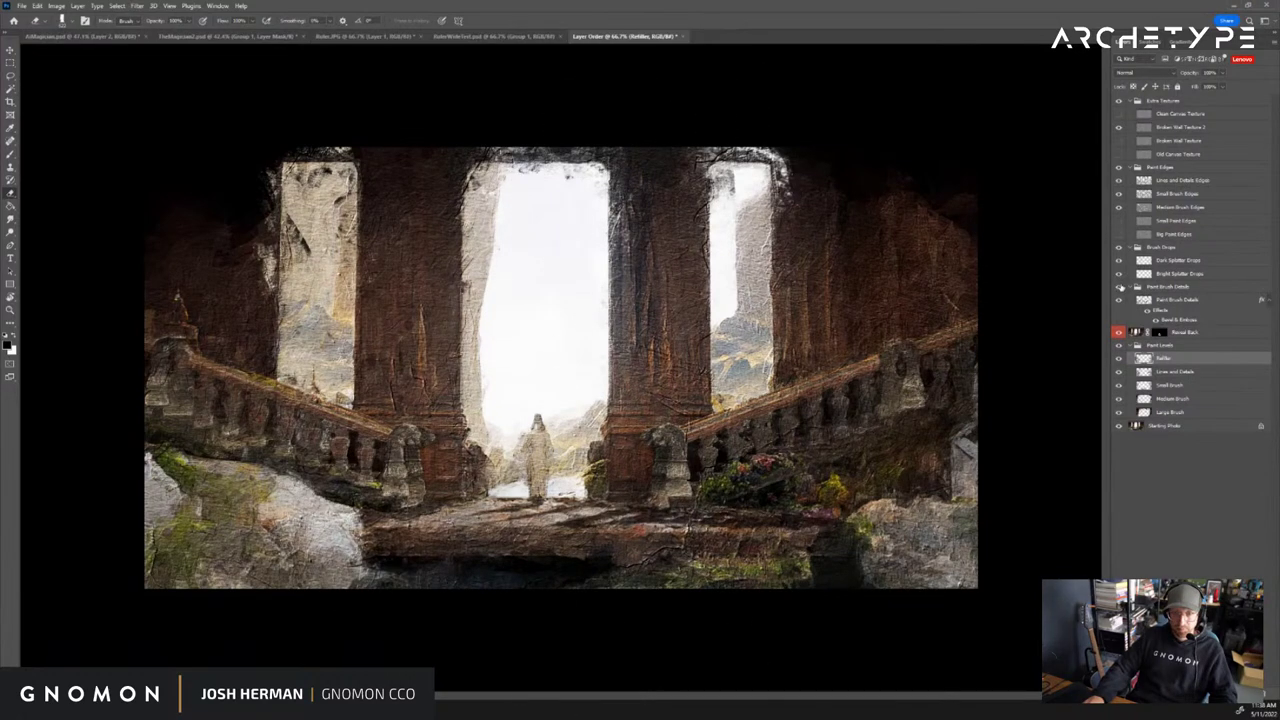
# Paint white on the Reveal Back mask over the central doorway and figure
pyautogui.click(1159, 332)
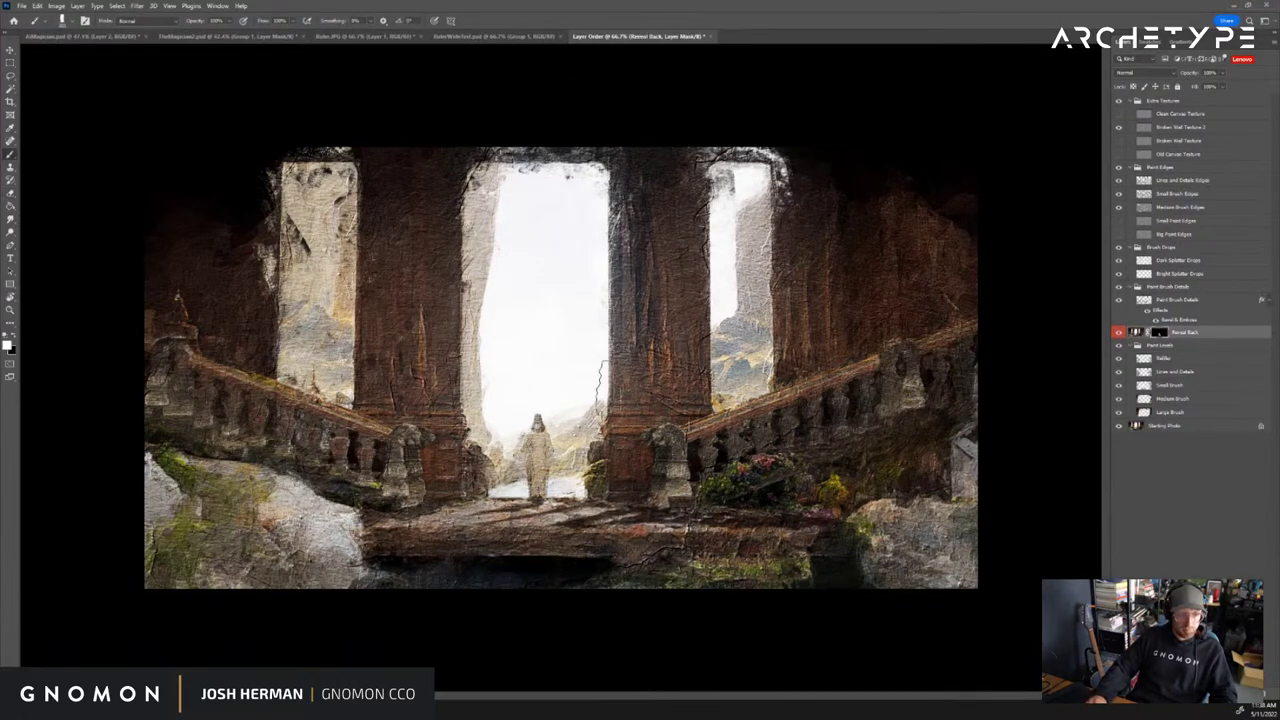
pyautogui.moveTo(549, 310)
pyautogui.mouseDown()
pyautogui.moveTo(483, 414)
pyautogui.moveTo(577, 503)
pyautogui.moveTo(565, 470)
pyautogui.mouseUp()
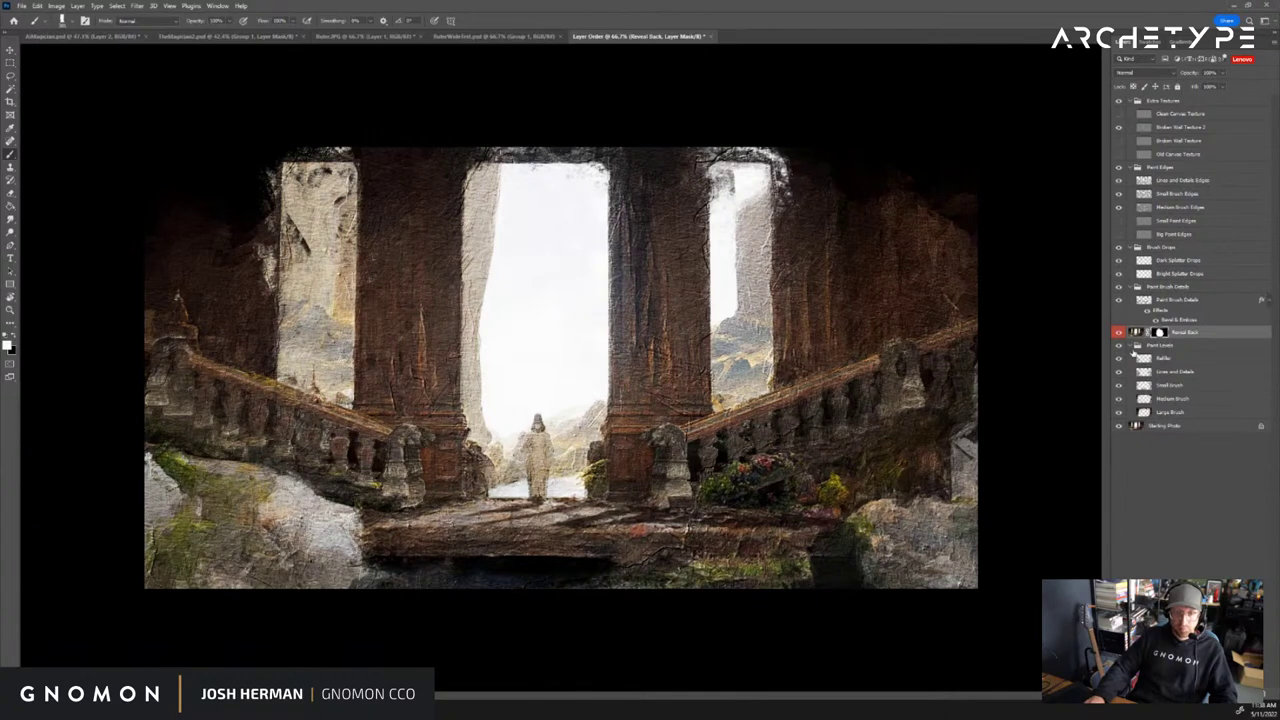
# Collapse the Paint Levels, Paint Brush Details and Brush Drops groups, toggling each group's visibility to compare its effect
pyautogui.click(1128, 345)
pyautogui.click(1119, 345)
pyautogui.click(1119, 345)
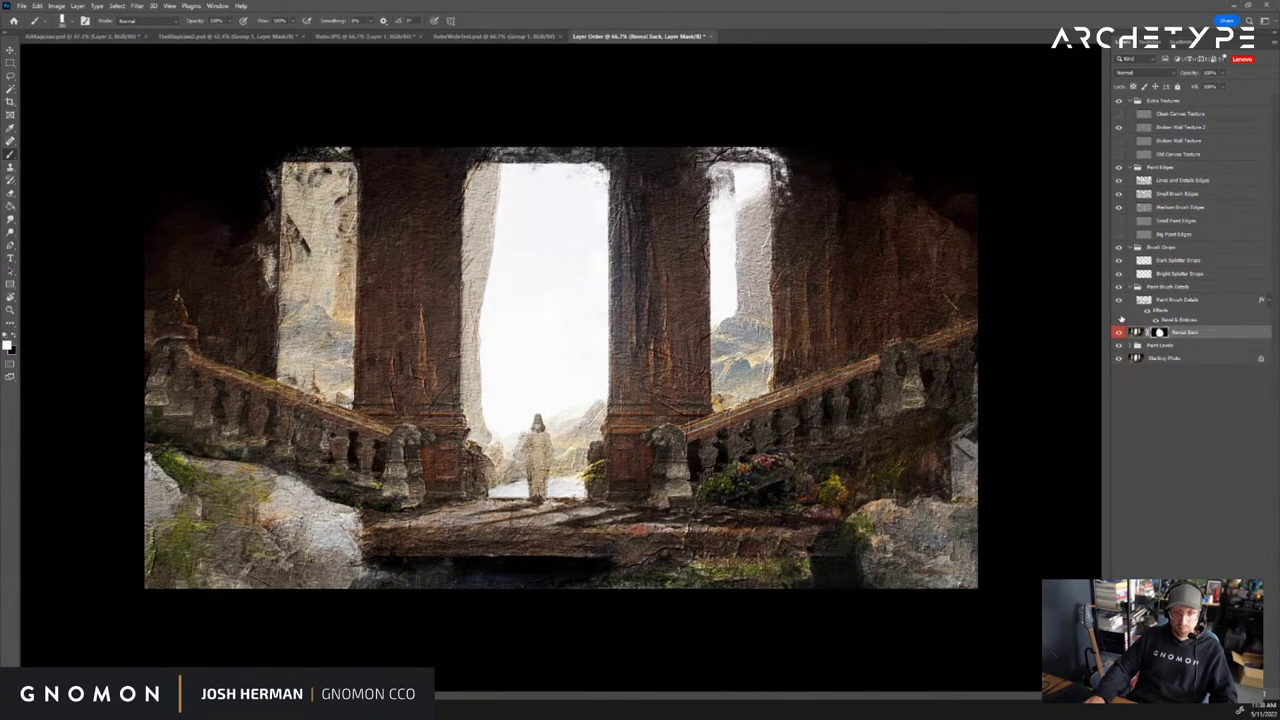
pyautogui.click(1130, 287)
pyautogui.click(1119, 287)
pyautogui.click(1119, 287)
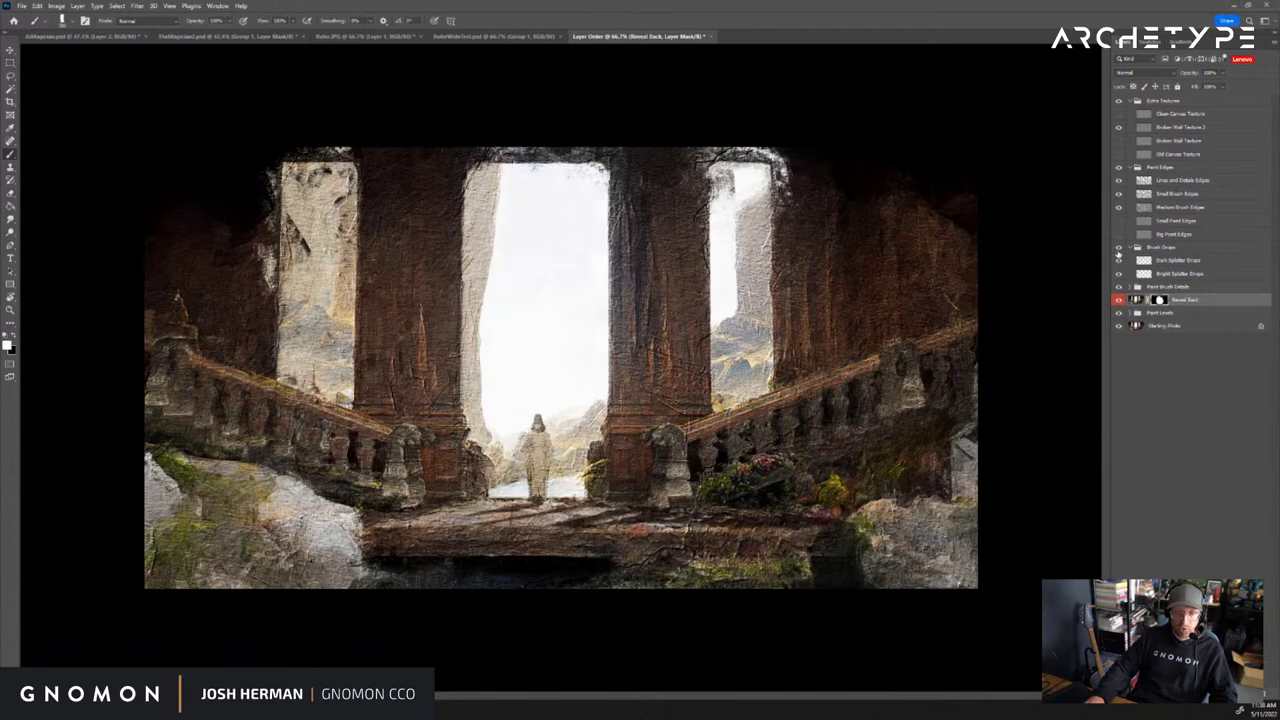
pyautogui.click(1119, 248)
pyautogui.click(1126, 248)
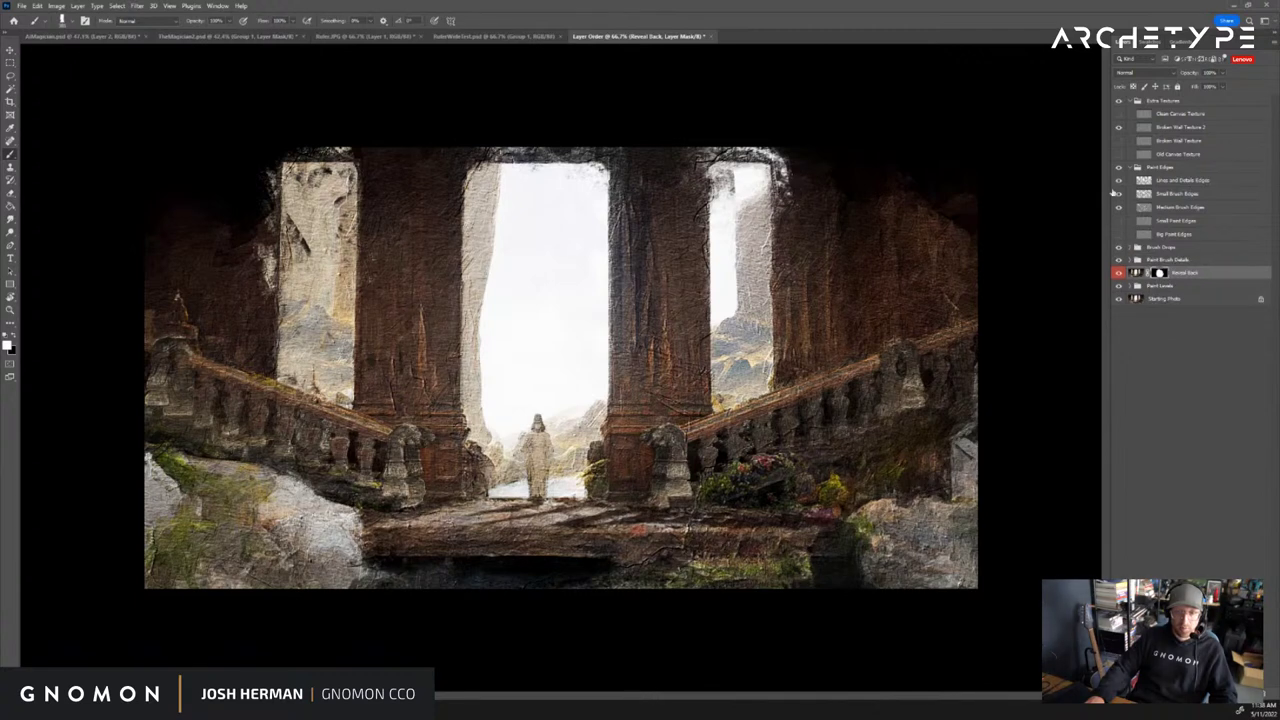
# Compare the painting with the Lines and Details, Small Brush and Medium Brush edge layers hidden and shown
pyautogui.click(1123, 210)
pyautogui.click(1119, 194)
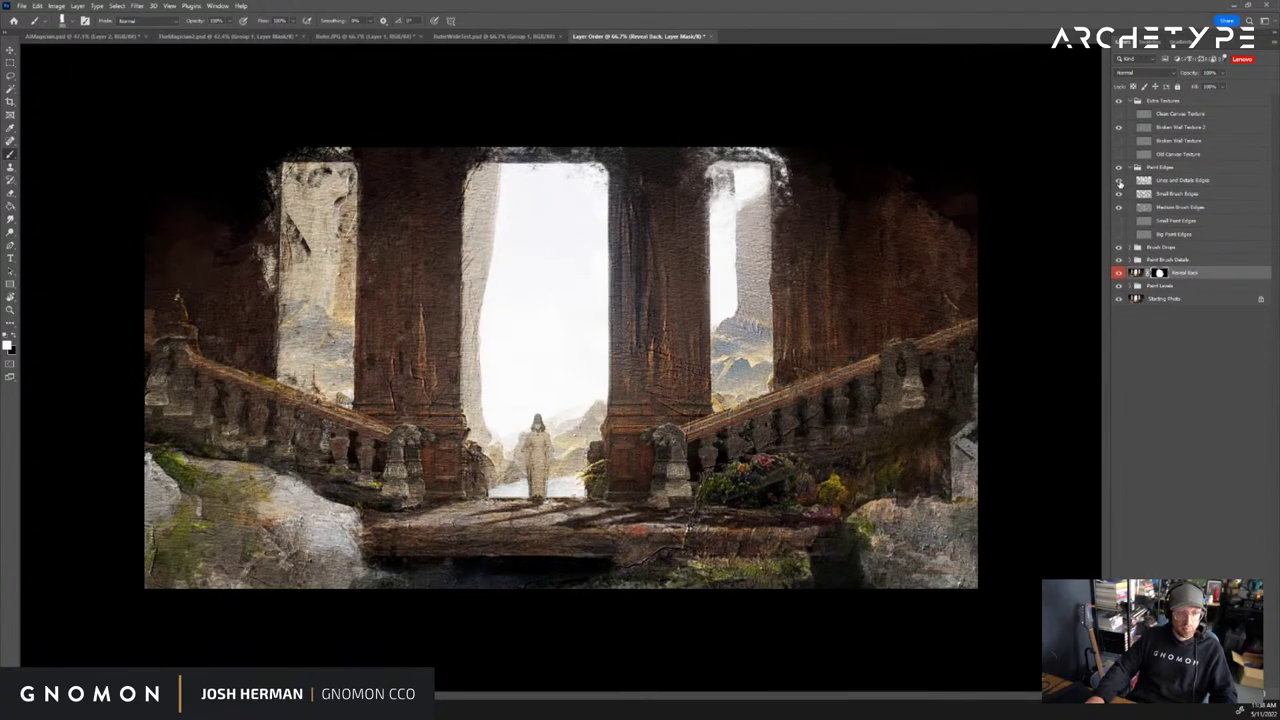
pyautogui.click(1119, 180)
pyautogui.click(1119, 181)
pyautogui.click(1119, 194)
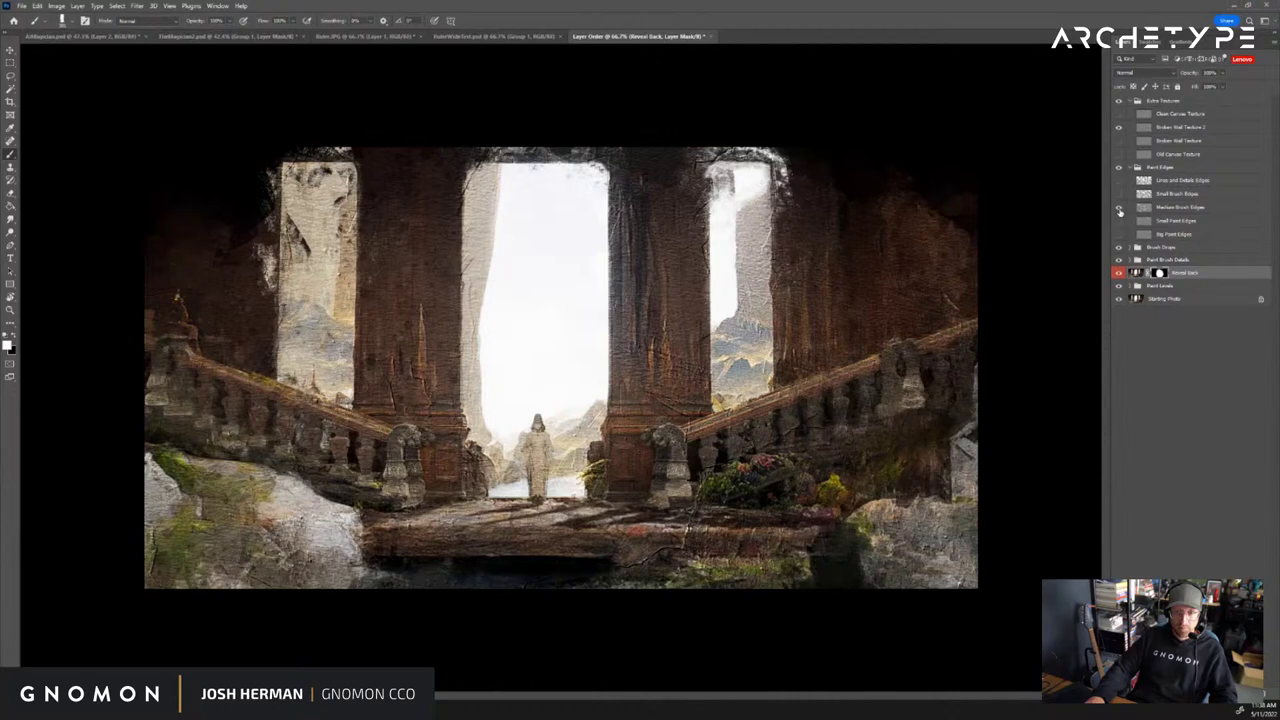
pyautogui.click(1119, 191)
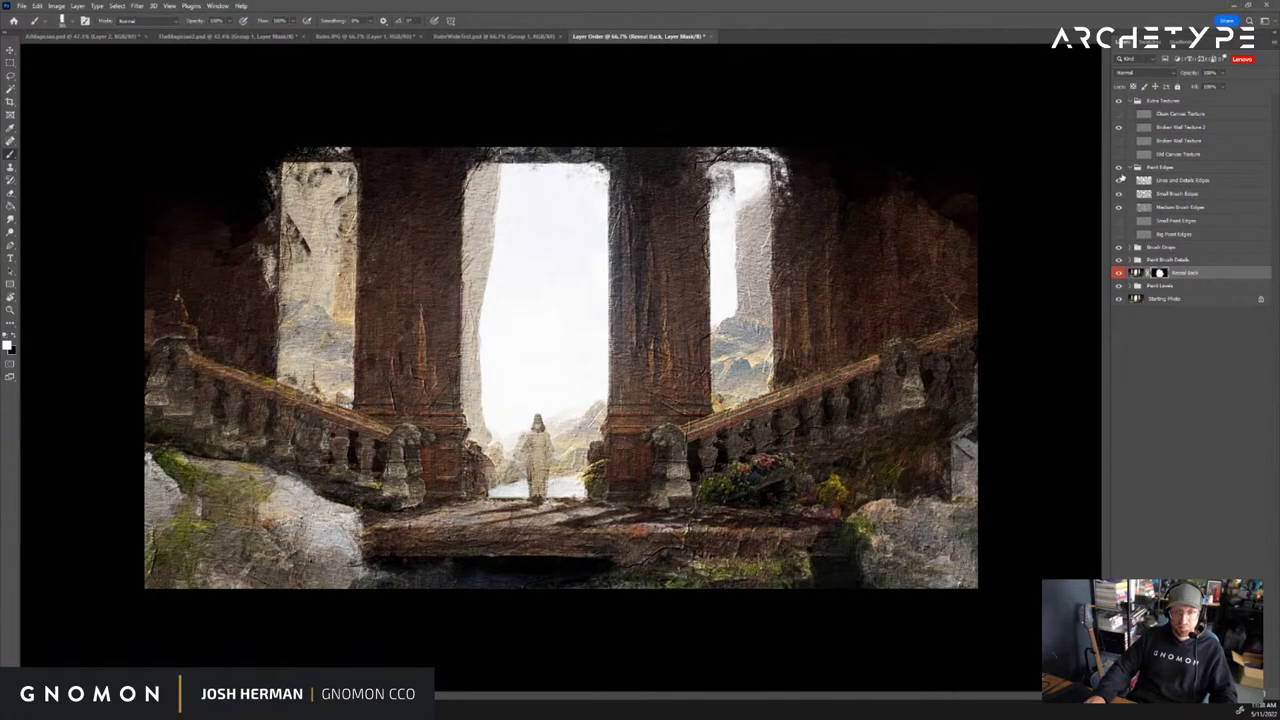
pyautogui.click(1120, 193)
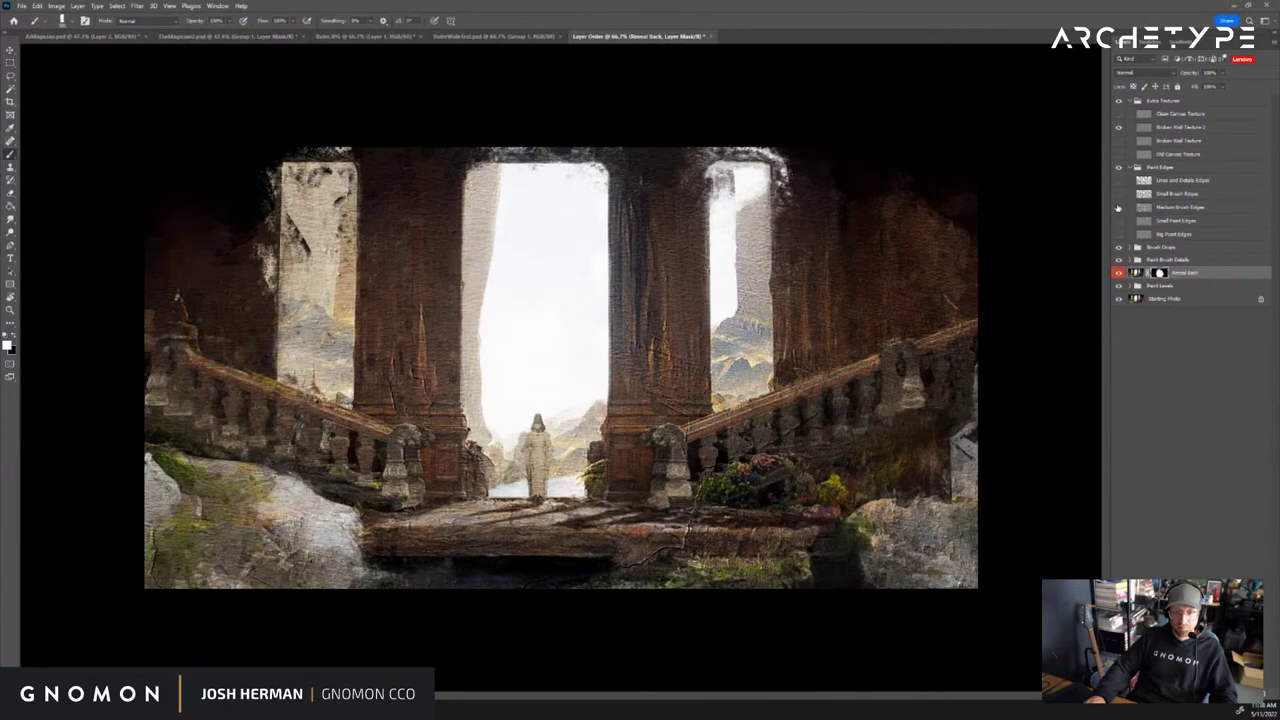
pyautogui.click(1119, 207)
pyautogui.click(1120, 193)
pyautogui.click(1119, 180)
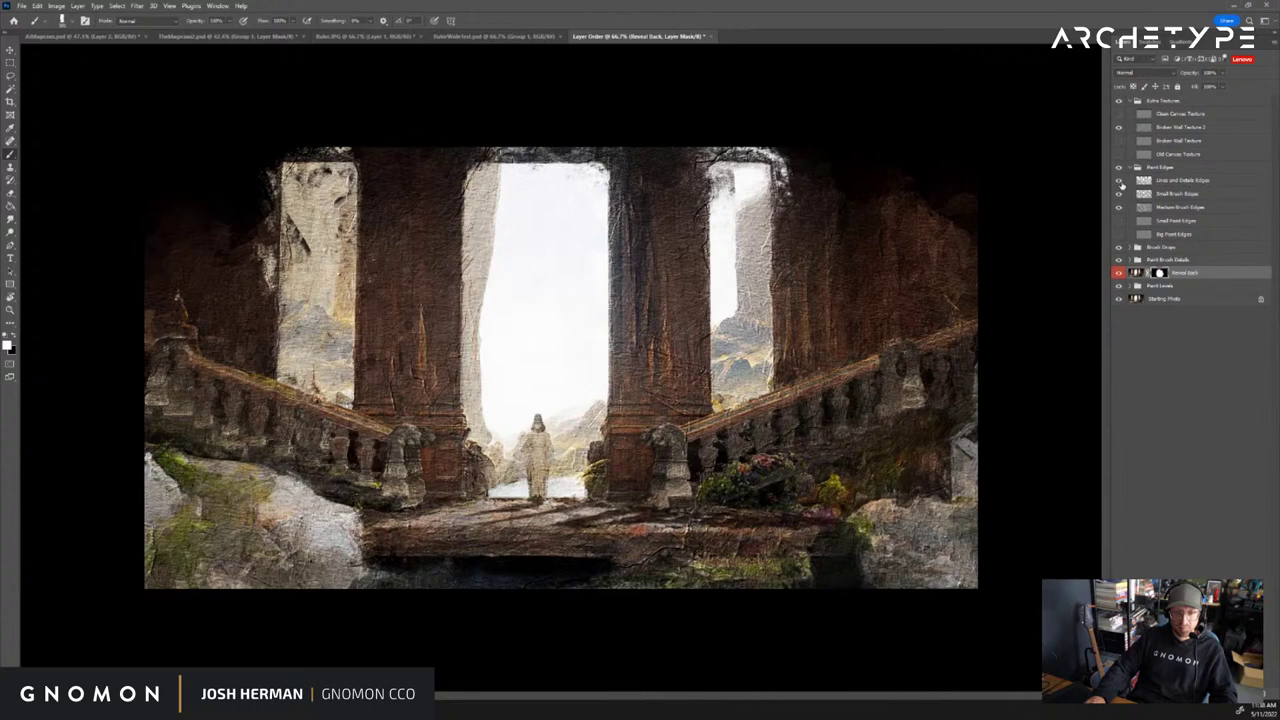
# Replace the visible Broken Wall Texture 2 layer with Broken Wall Texture and inspect the canvas surface up close
pyautogui.click(1119, 127)
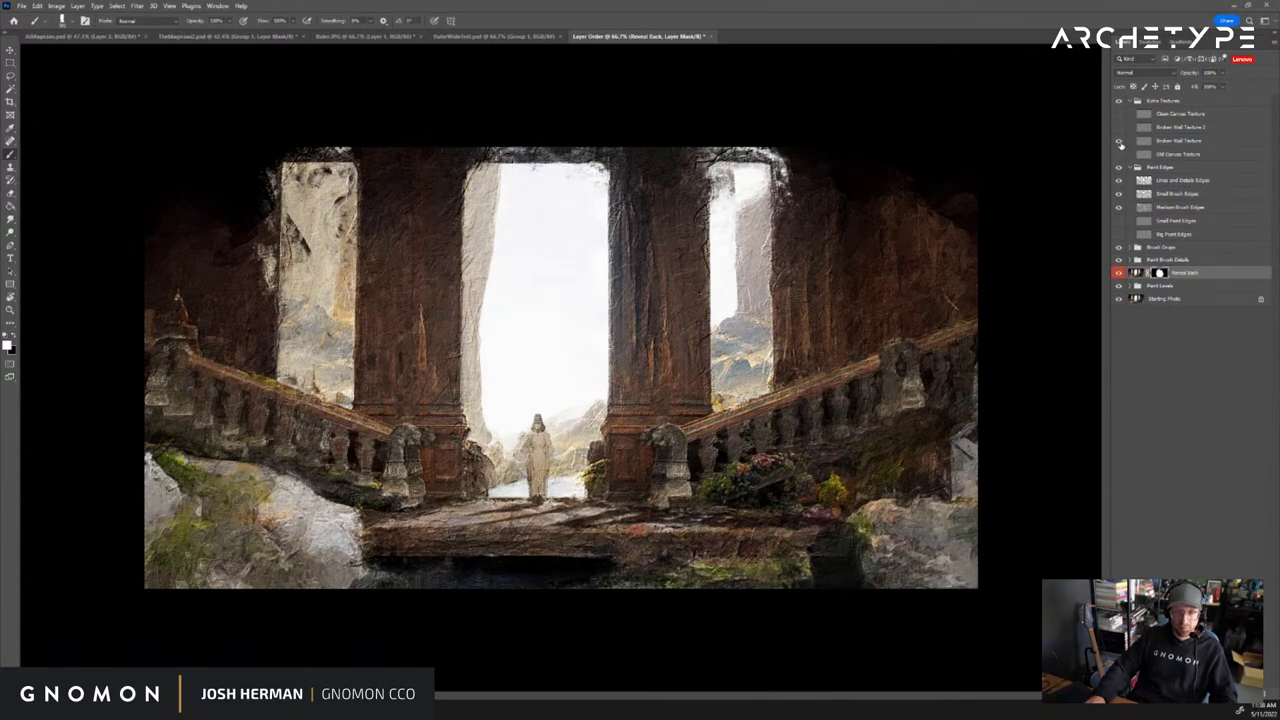
pyautogui.press('z')
pyautogui.click(430, 393)
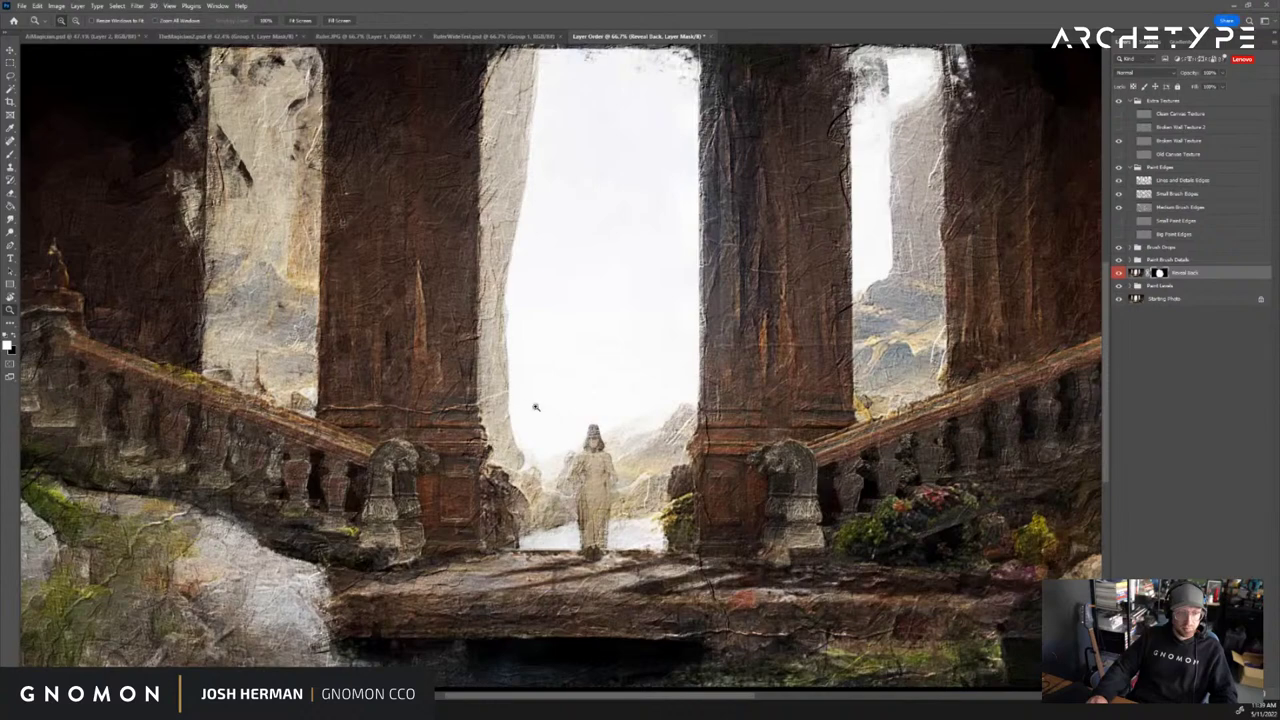
pyautogui.keyDown('alt'); pyautogui.click(536, 407); pyautogui.keyUp('alt')
# Copy the merged content of the whole Layer Order canvas and paste it as a new layer in the Ruler.JPG document
pyautogui.press('v')
pyautogui.hotkey('ctrl', 'a')
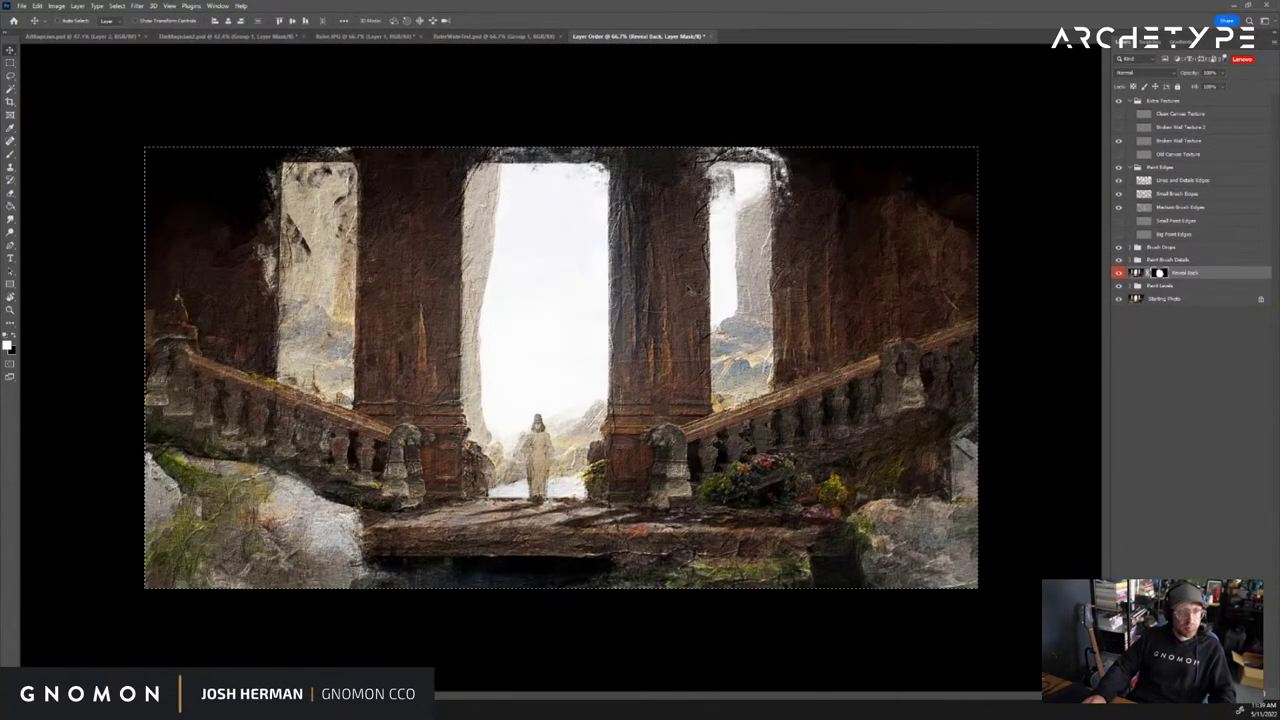
pyautogui.hotkey('ctrl', 'shift', 'Tab')
pyautogui.hotkey('ctrl', 'shift', 'Tab')
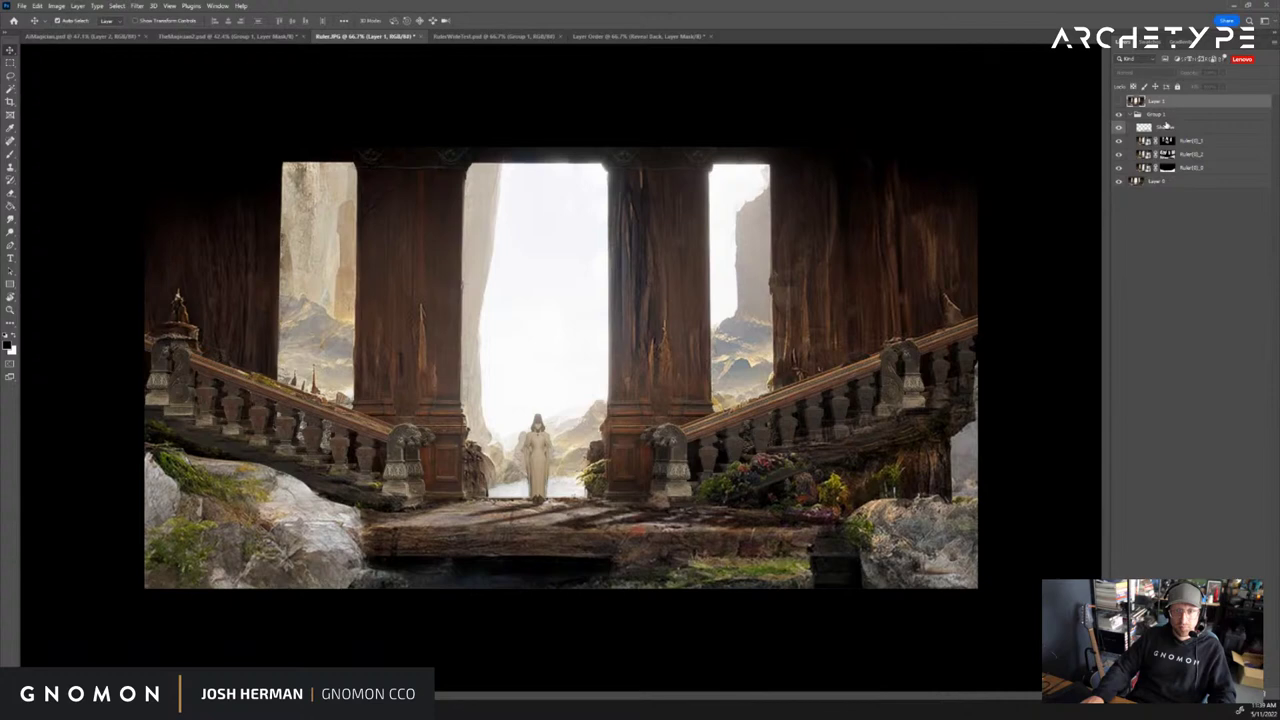
pyautogui.hotkey('ctrl', 'v')
# Erase the pasted painterly layer around the central figure with a large soft eraser, and lower the layer's opacity
pyautogui.press('b')
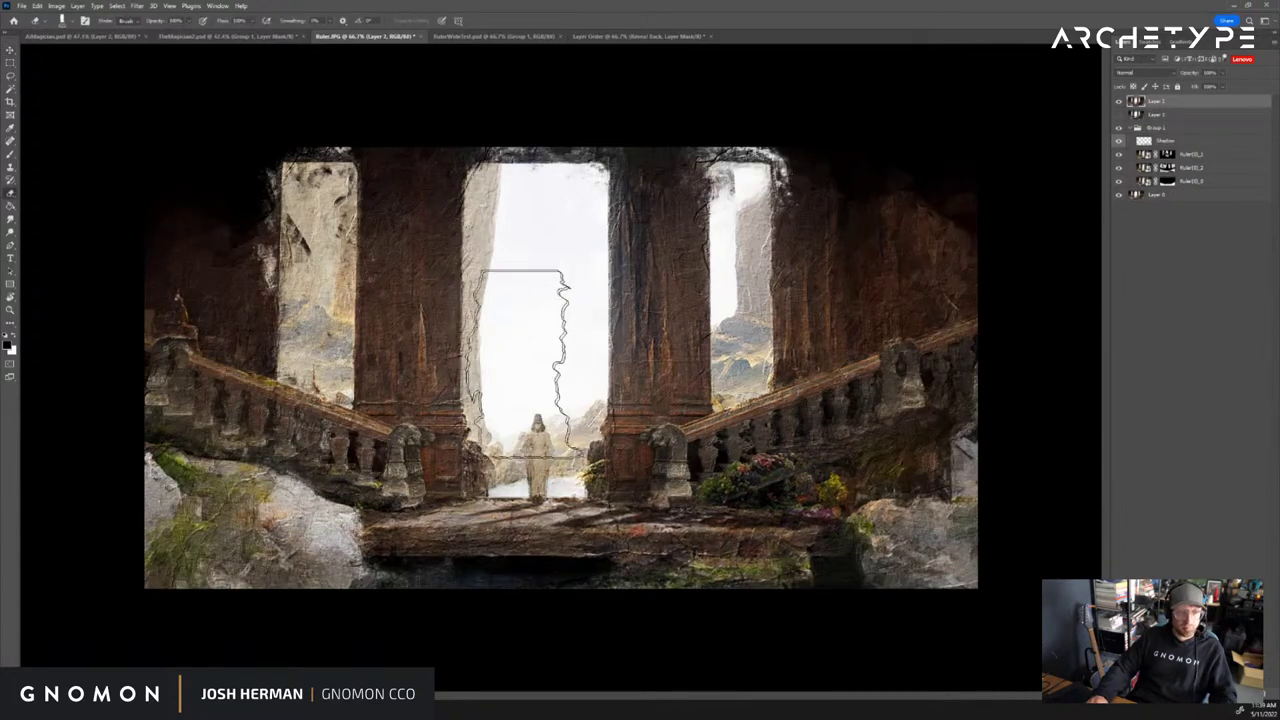
pyautogui.keyDown('alt'); pyautogui.rightClick(530, 355); pyautogui.keyUp('alt')
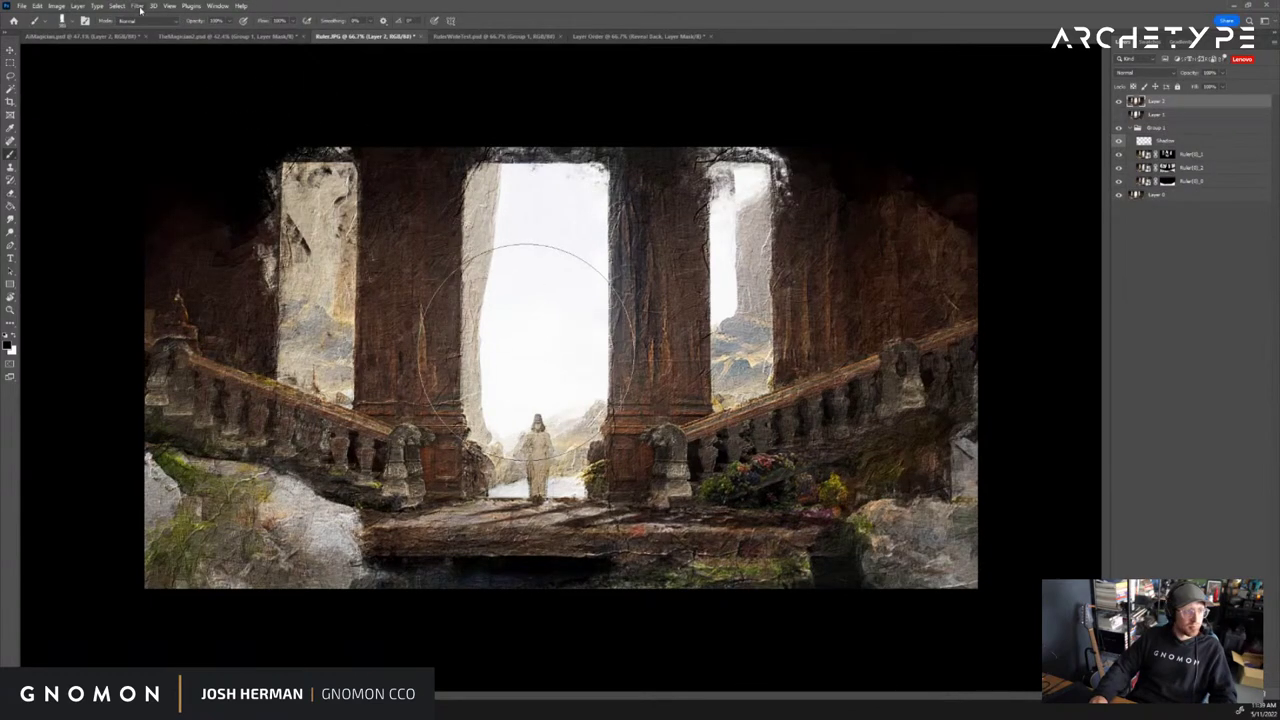
pyautogui.press('e')
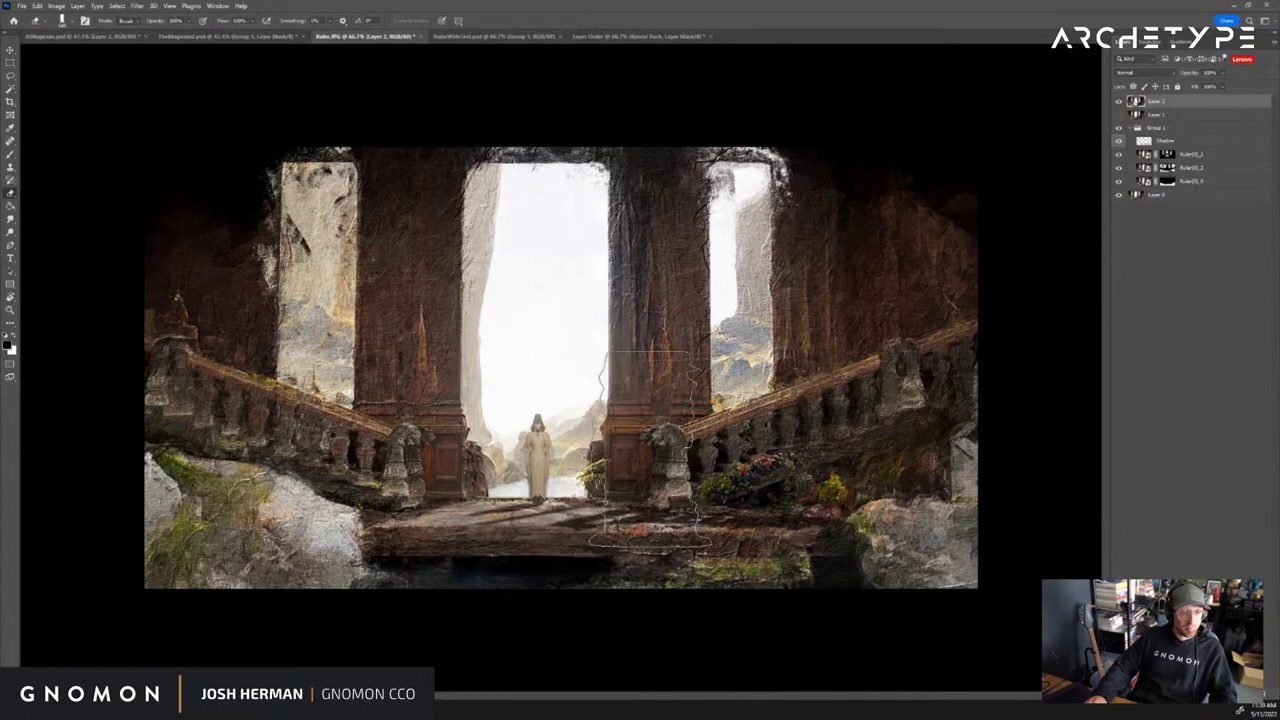
pyautogui.keyDown('alt'); pyautogui.rightClick(554, 429); pyautogui.keyUp('alt')
pyautogui.keyDown('alt'); pyautogui.rightClick(516, 392); pyautogui.keyUp('alt')
pyautogui.keyDown('alt'); pyautogui.rightClick(506, 383); pyautogui.keyUp('alt')
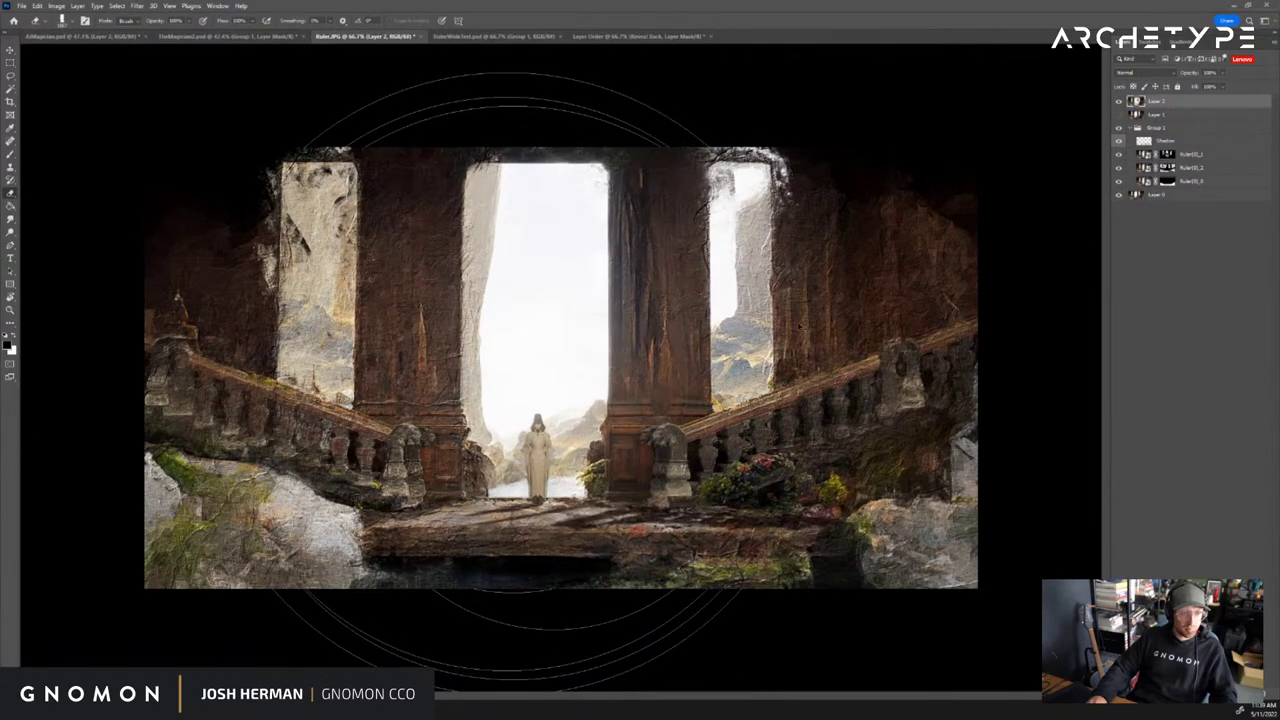
pyautogui.click(1219, 74)
pyautogui.moveTo(1211, 86); pyautogui.dragTo(1201, 87)
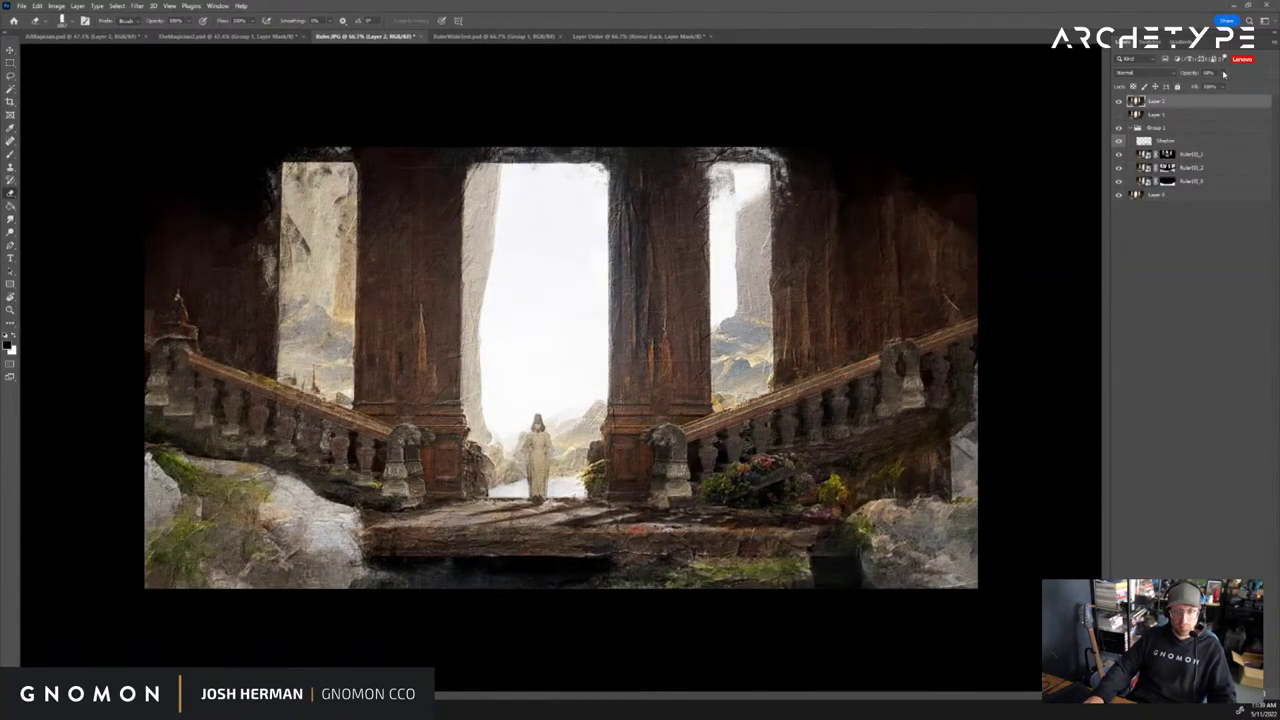
# Fine-tune the opacity of the pasted painterly layer and add a layer mask to it, with black as the painting colour
pyautogui.moveTo(1221, 86); pyautogui.dragTo(1197, 88)
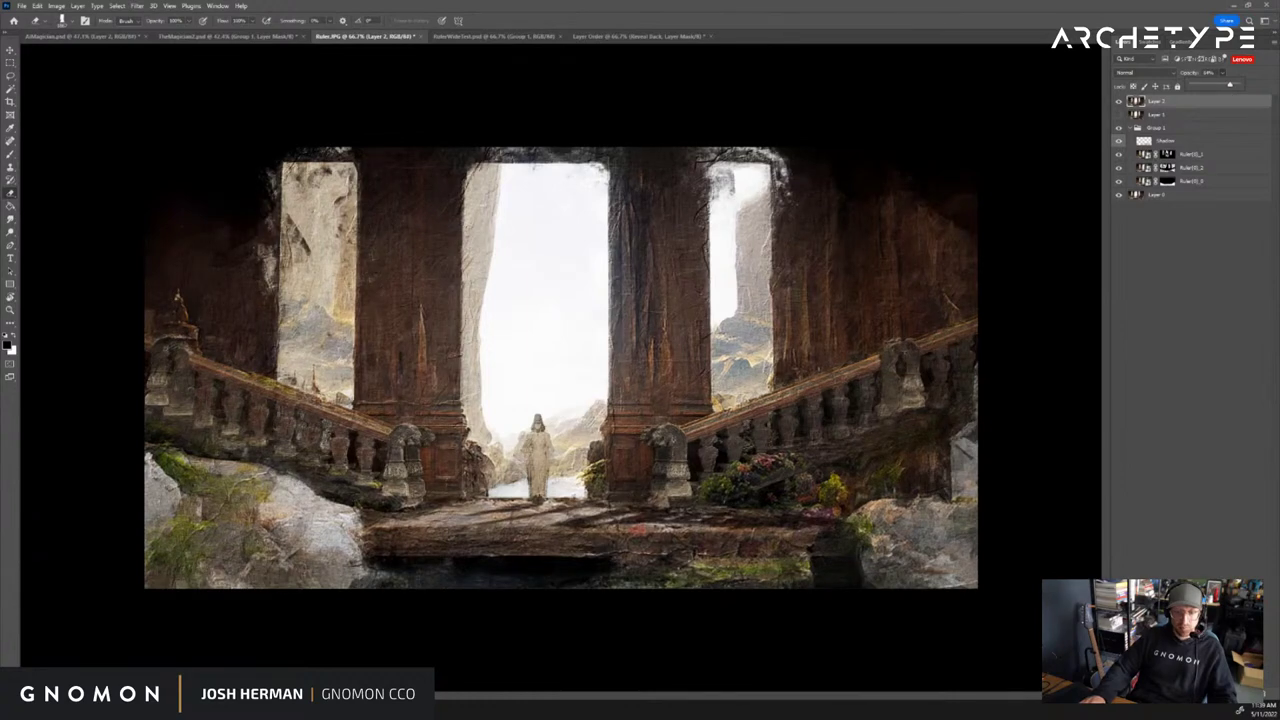
pyautogui.click(1178, 694)
pyautogui.press('b')
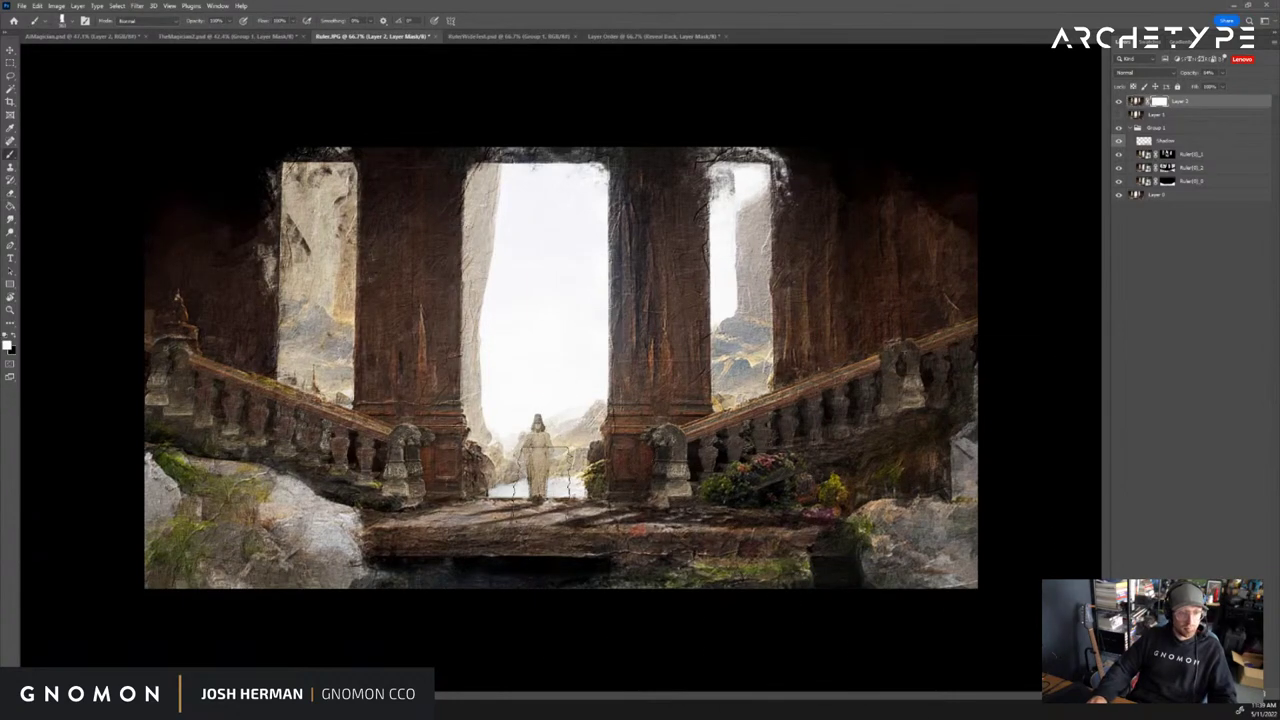
pyautogui.press('x')
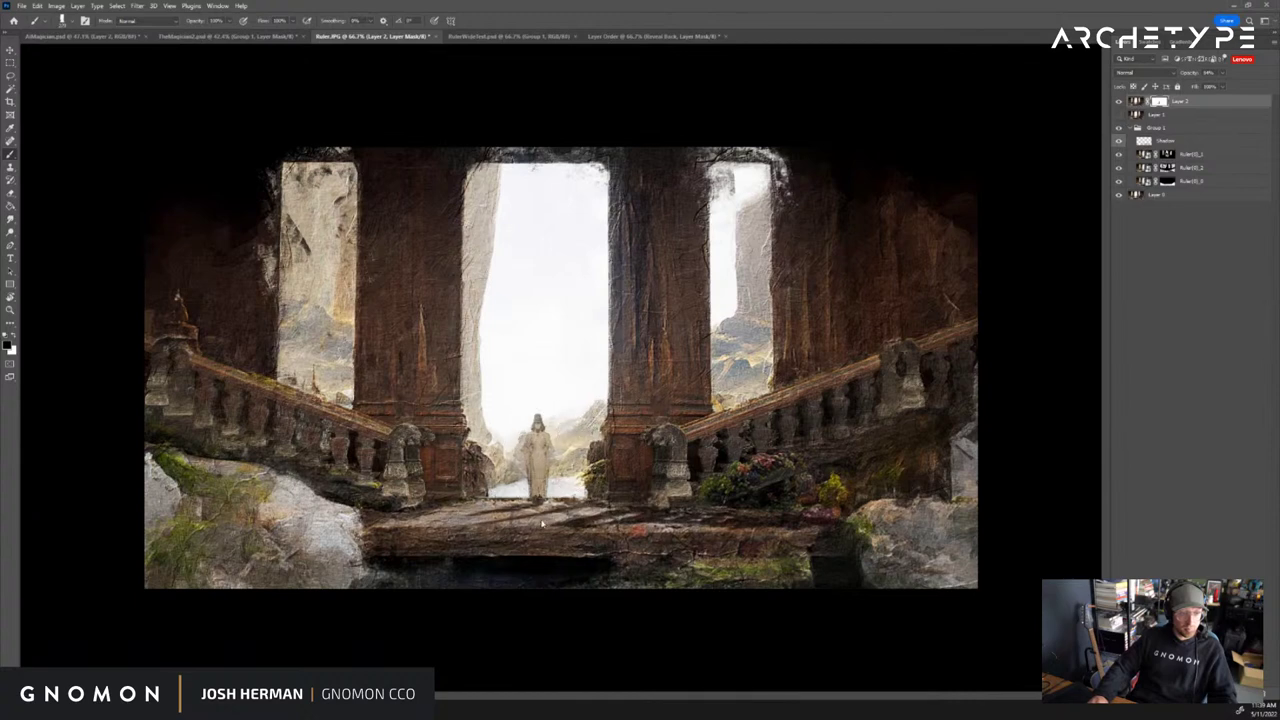
# Paint black on the mask with a large textured brush to hide the painterly effect across the columns and the hall's darker side wall
pyautogui.moveTo(476, 350); pyautogui.dragTo(706, 369)
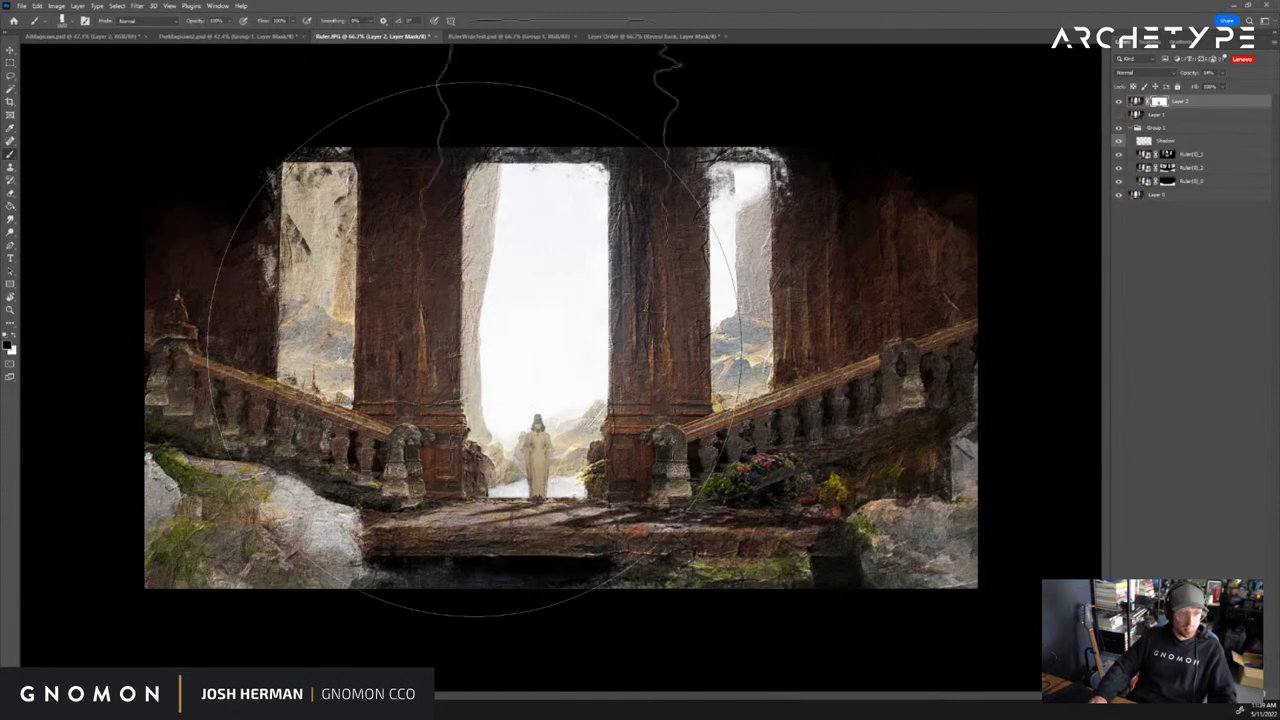
pyautogui.moveTo(555, 262)
pyautogui.mouseDown()
pyautogui.moveTo(482, 514)
pyautogui.moveTo(347, 377)
pyautogui.moveTo(654, 474)
pyautogui.moveTo(672, 297)
pyautogui.mouseUp()
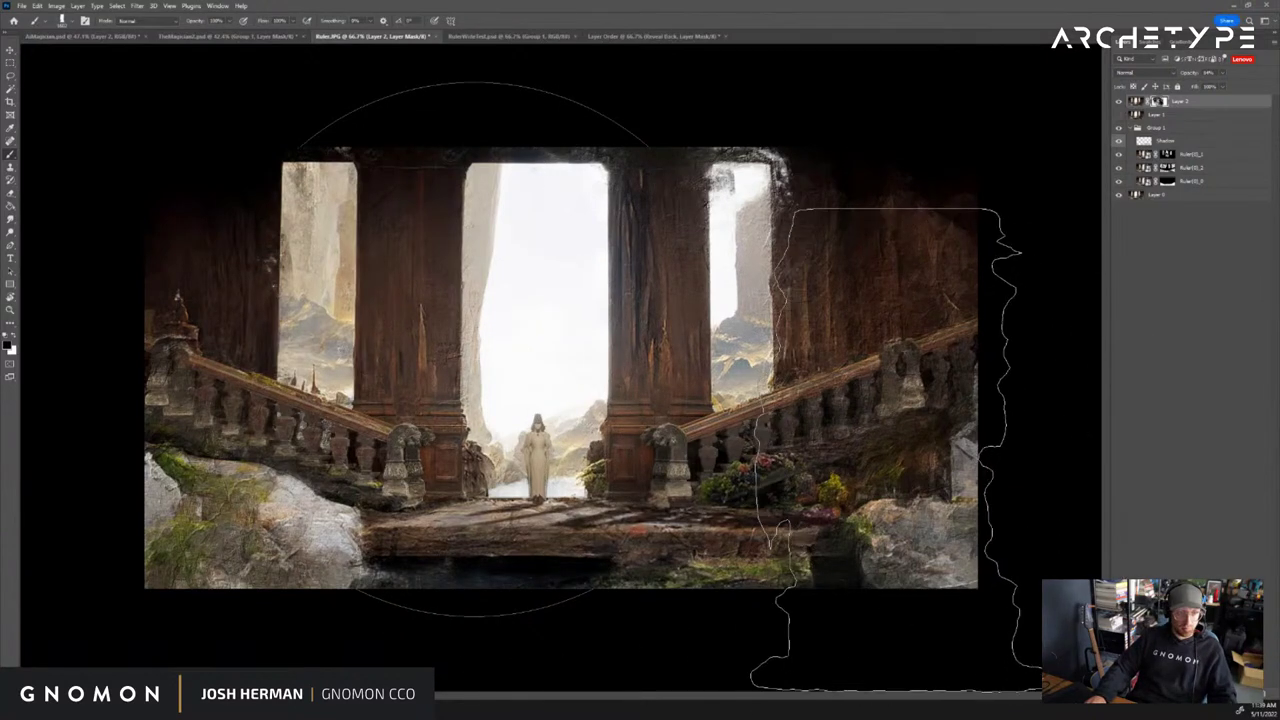
pyautogui.press('z')
pyautogui.click(806, 398)
pyautogui.keyDown('alt'); pyautogui.click(806, 398); pyautogui.keyUp('alt')
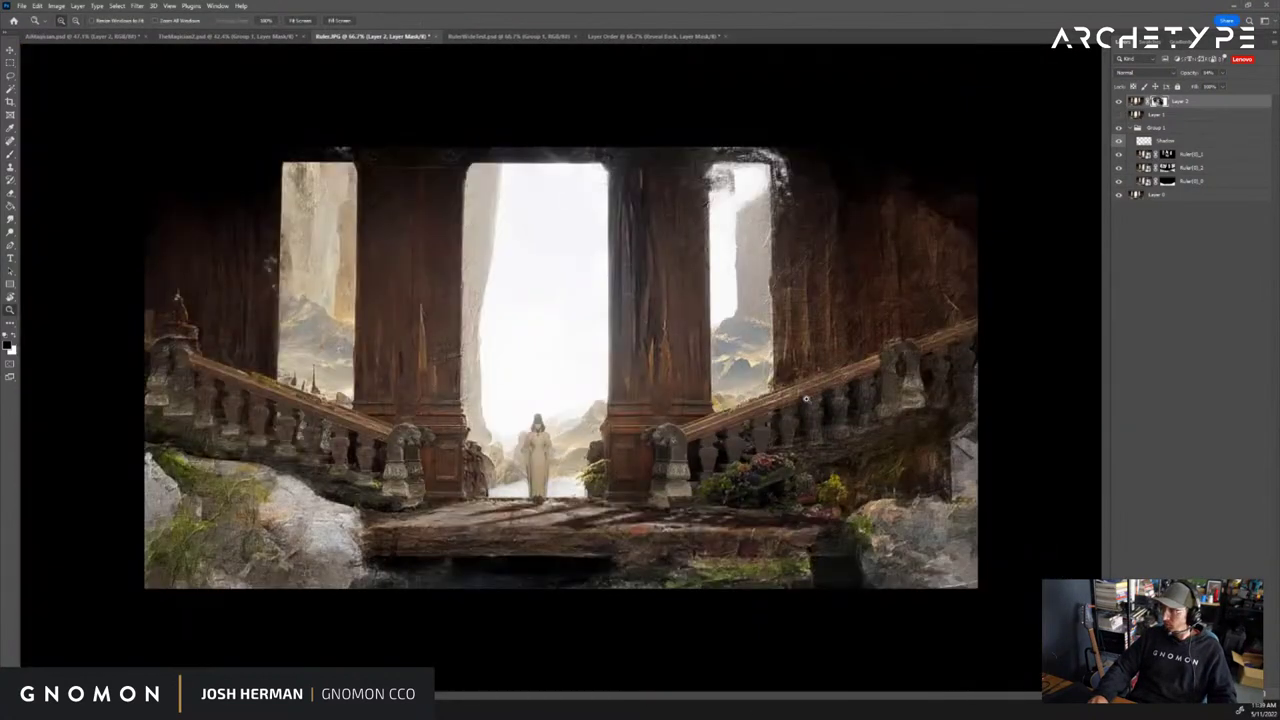
pyautogui.press('v')
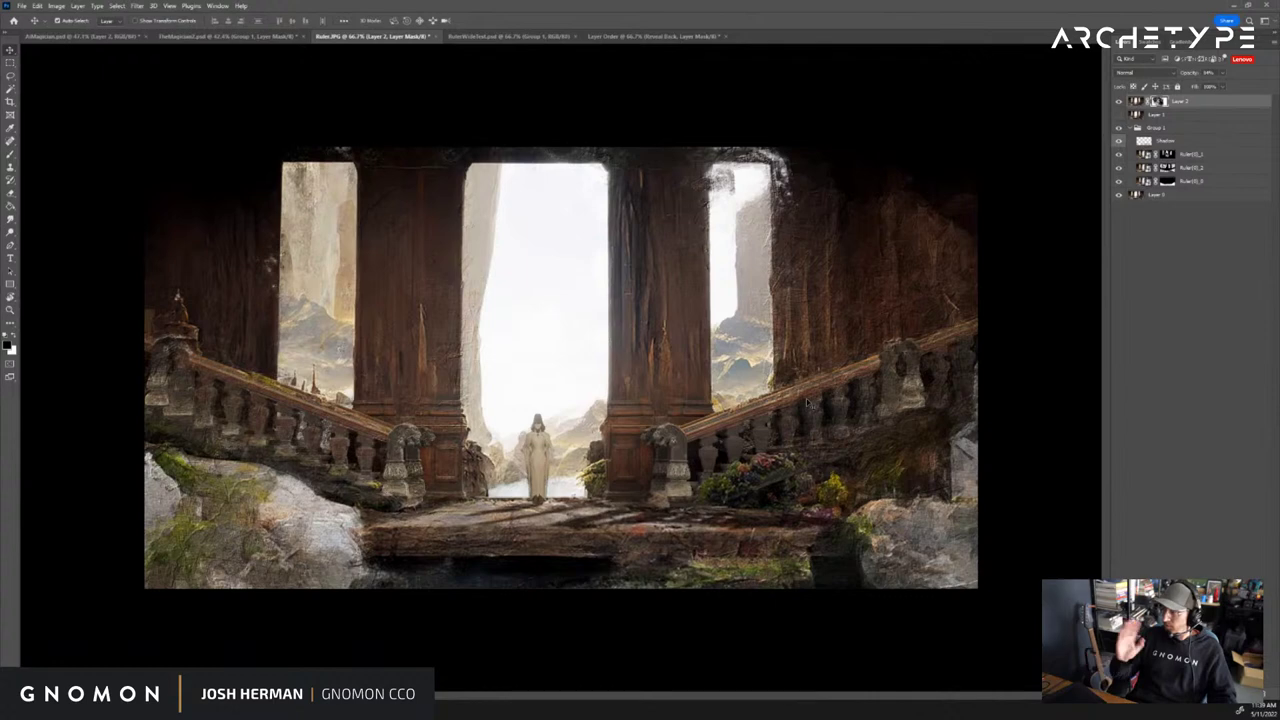
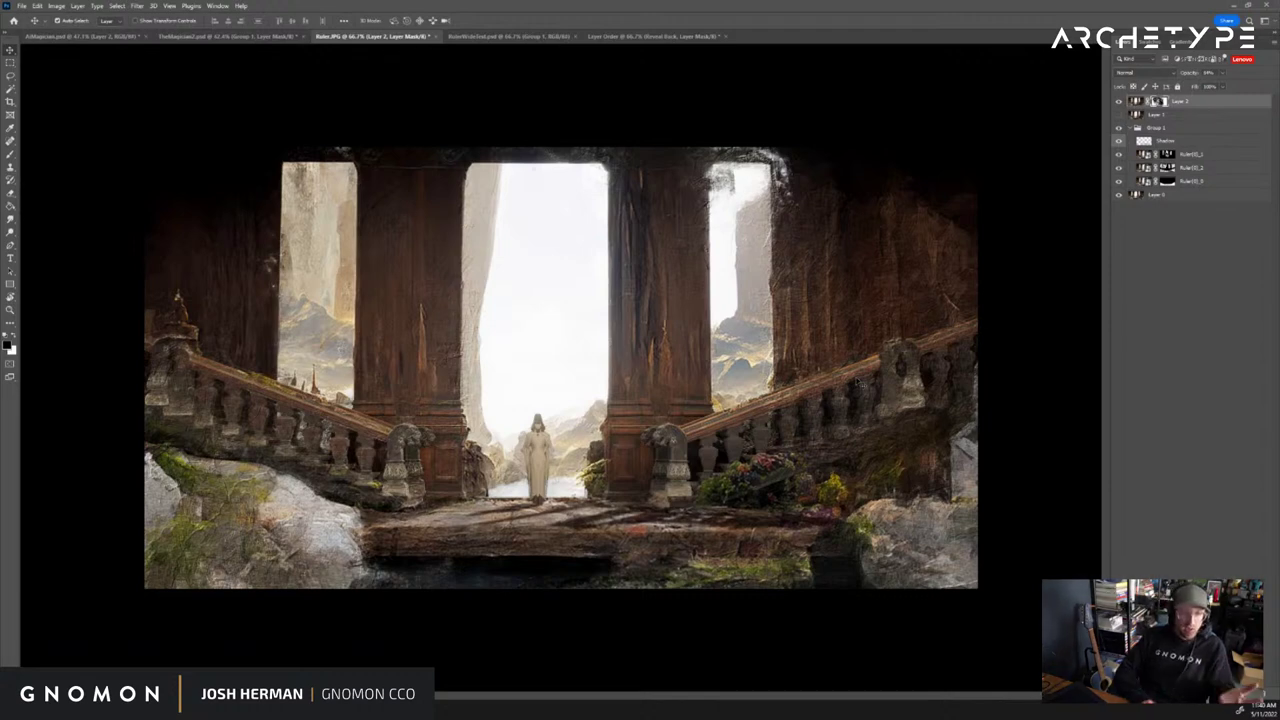
# Shrink the mask brush to a small size suited to the central figure
pyautogui.press('z')
pyautogui.click(529, 383)
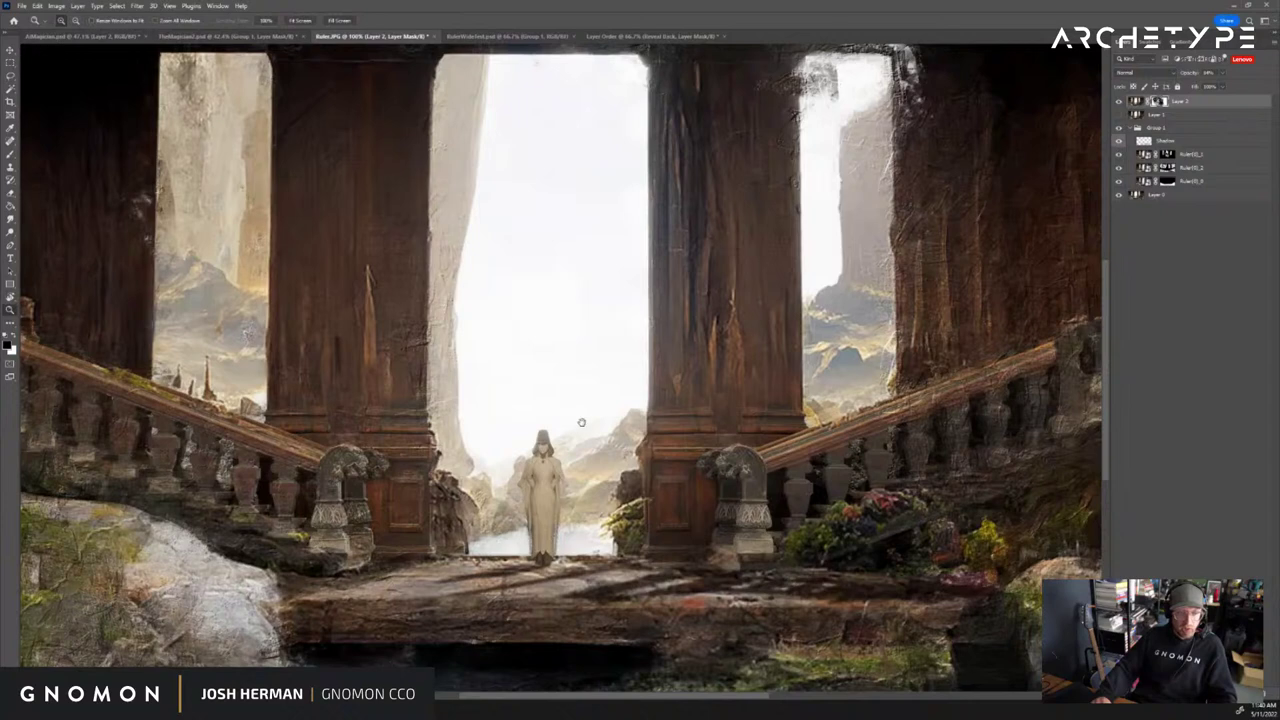
pyautogui.press('b')
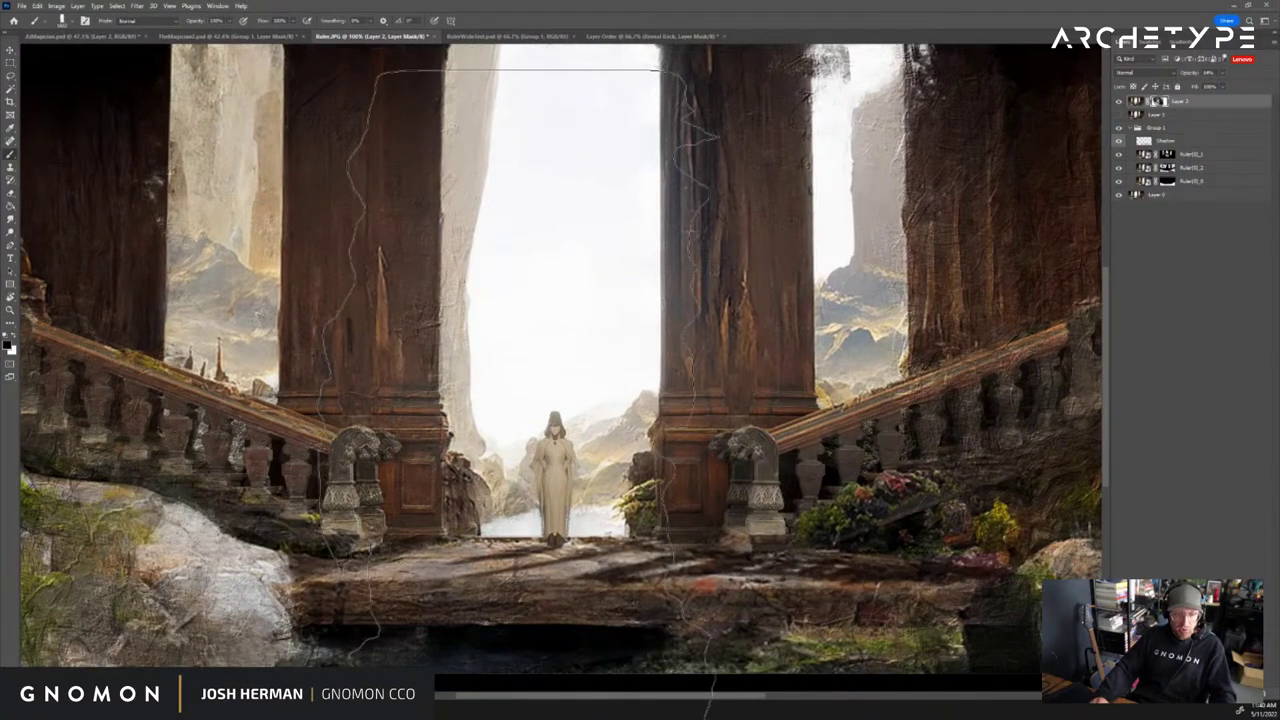
pyautogui.press('[')
pyautogui.press('[')
pyautogui.press('[')
pyautogui.press('[')
pyautogui.press('[')
pyautogui.press('[')
pyautogui.press('[')
pyautogui.press('[')
pyautogui.press('[')
pyautogui.press('[')
pyautogui.press('[')
pyautogui.press('[')
pyautogui.press('[')
pyautogui.press('[')
pyautogui.press('[')
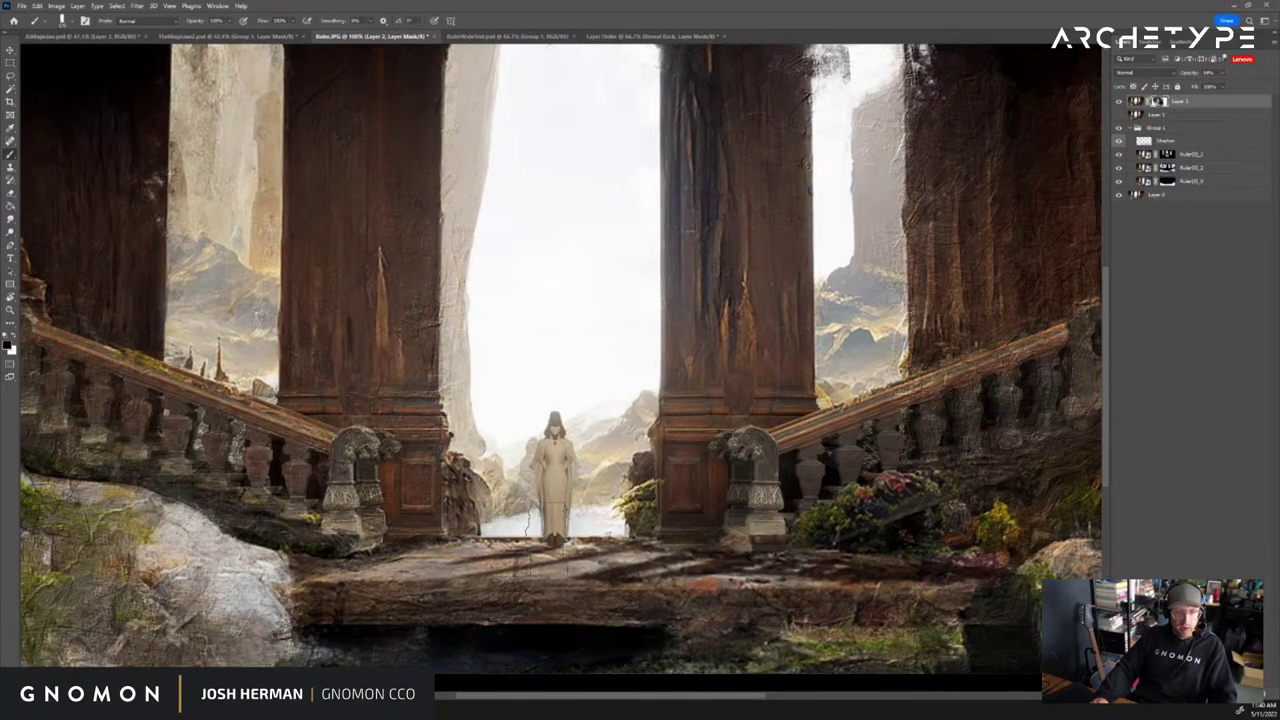
pyautogui.hotkey('ctrl', '-')
# Move the masked Layer 2 into Group 1 above the Shadow layer, and delete Layer 1
pyautogui.press('v')
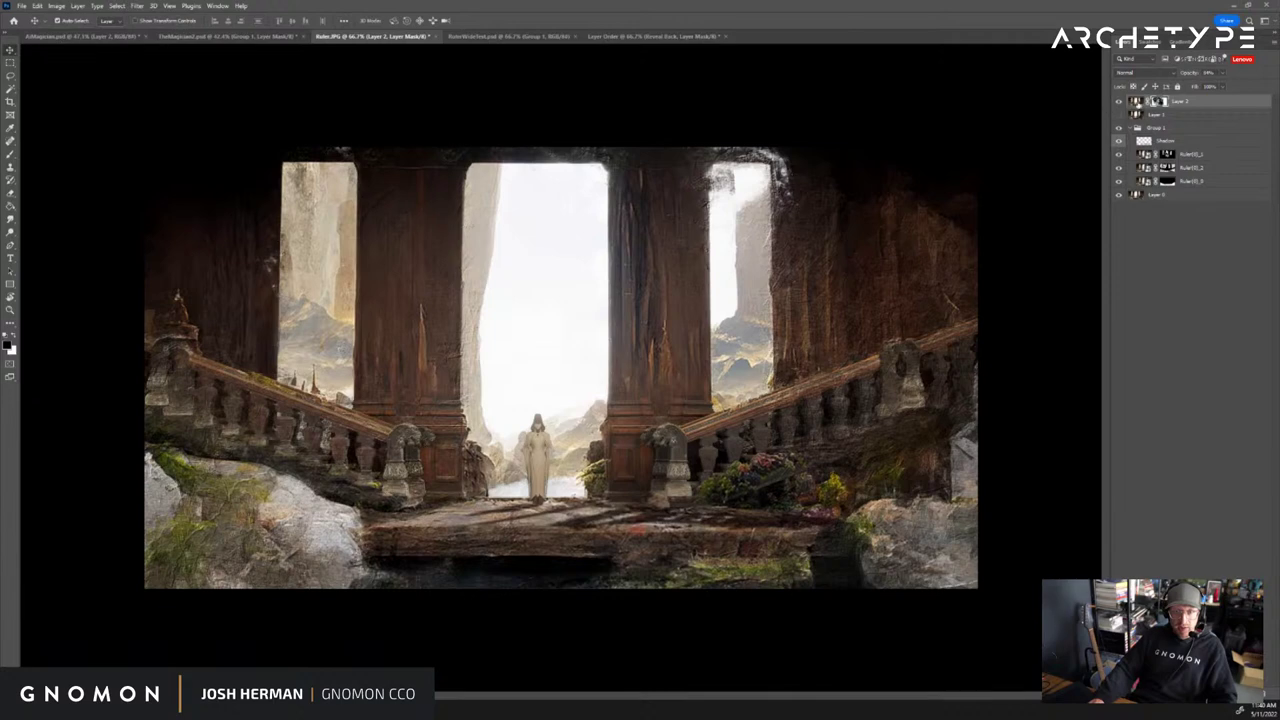
pyautogui.moveTo(1195, 103); pyautogui.dragTo(1198, 129)
pyautogui.click(1118, 102)
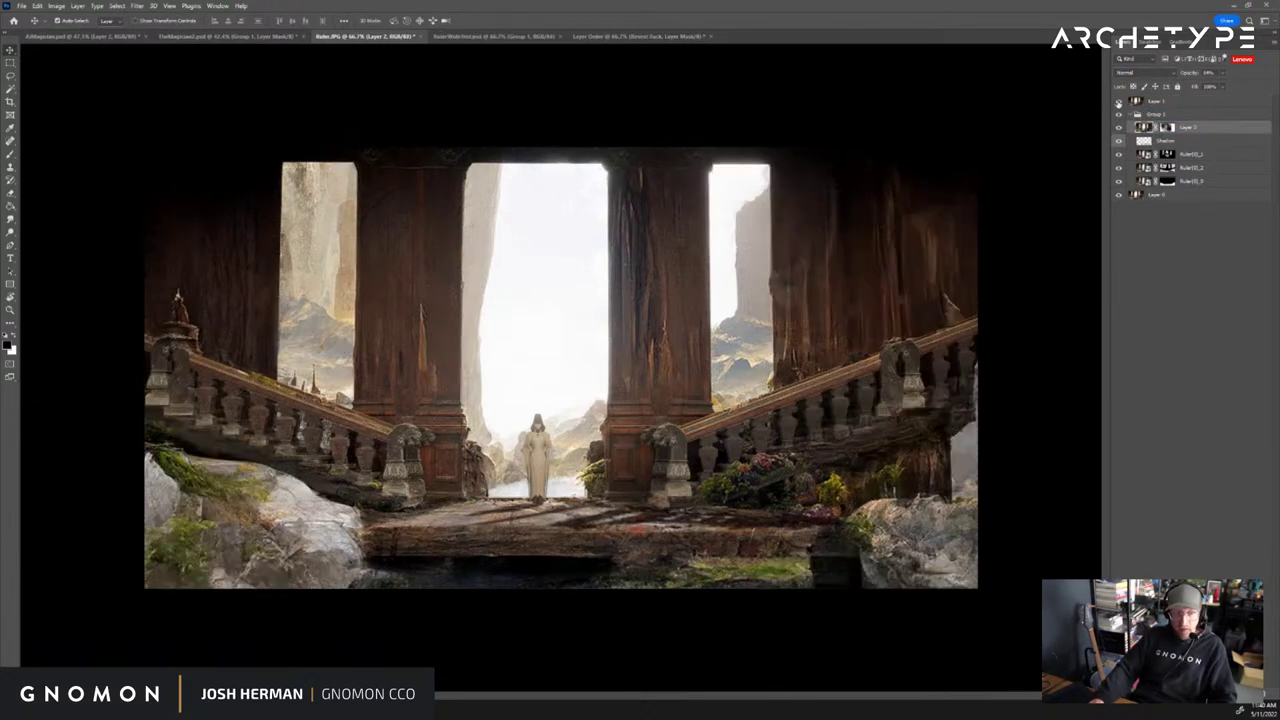
pyautogui.click(1118, 102)
pyautogui.click(1173, 102)
pyautogui.press('Delete')
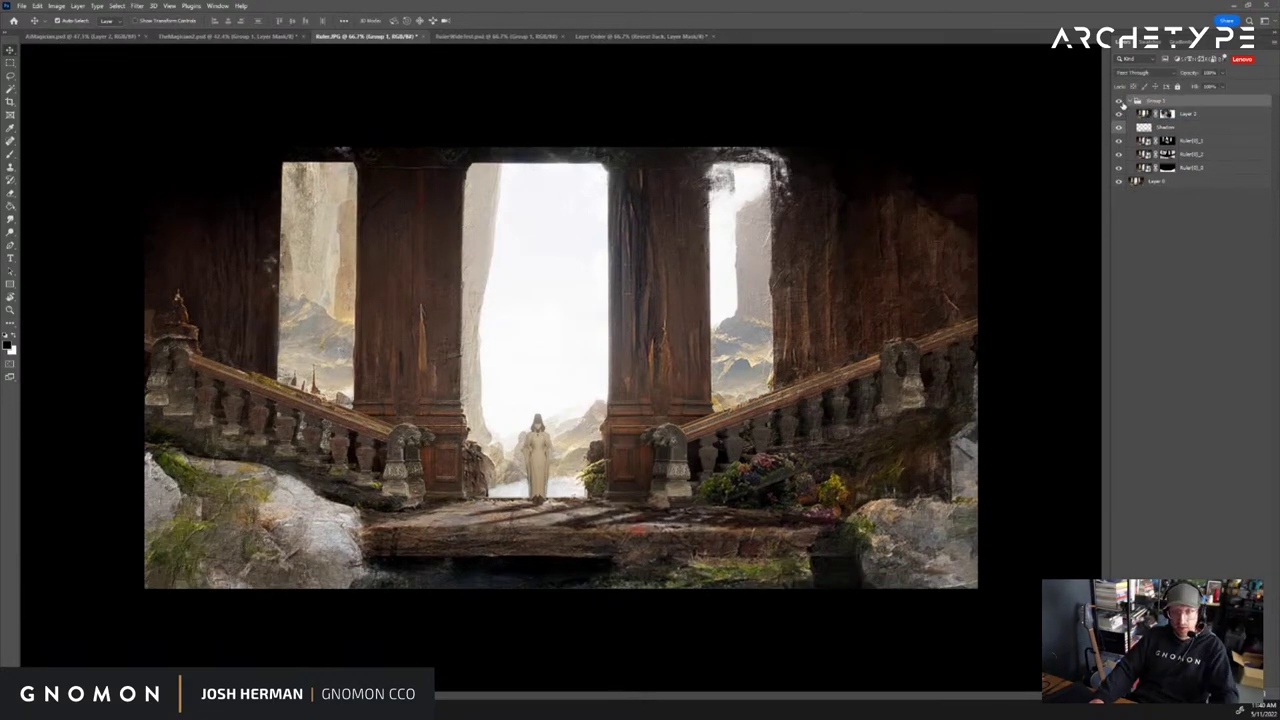
# Compare the original ruler render with the finished overpaint by hiding and showing Group 1, leaving the group shown
pyautogui.click(1120, 102)
pyautogui.click(1119, 101)
pyautogui.click(1119, 101)
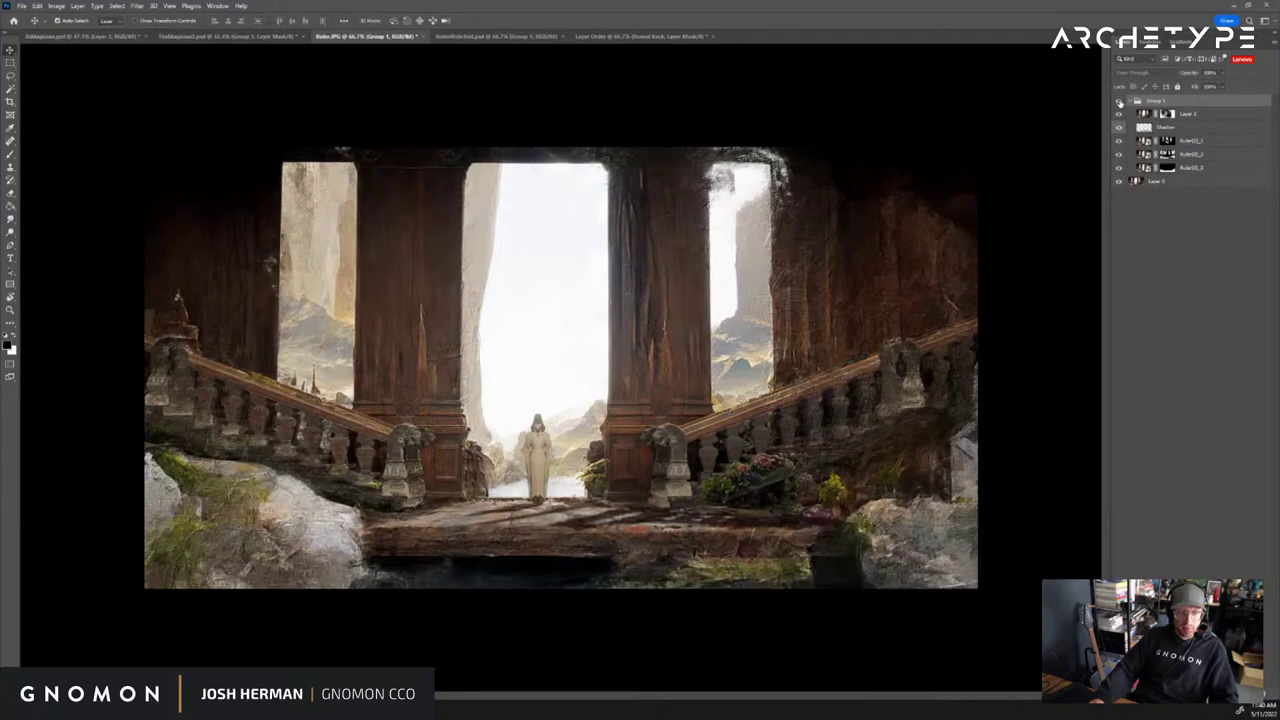
pyautogui.click(1119, 101)
pyautogui.click(1120, 102)
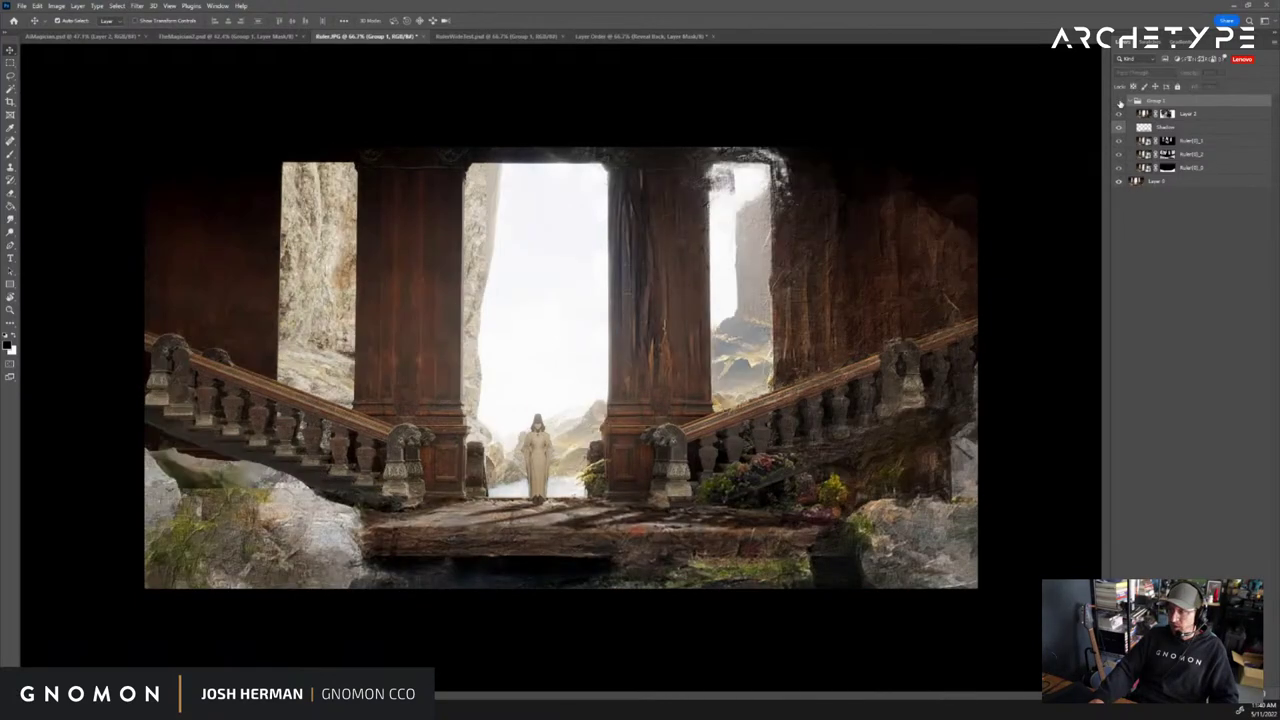
pyautogui.click(1120, 102)
pyautogui.click(1120, 102)
pyautogui.click(1120, 102)
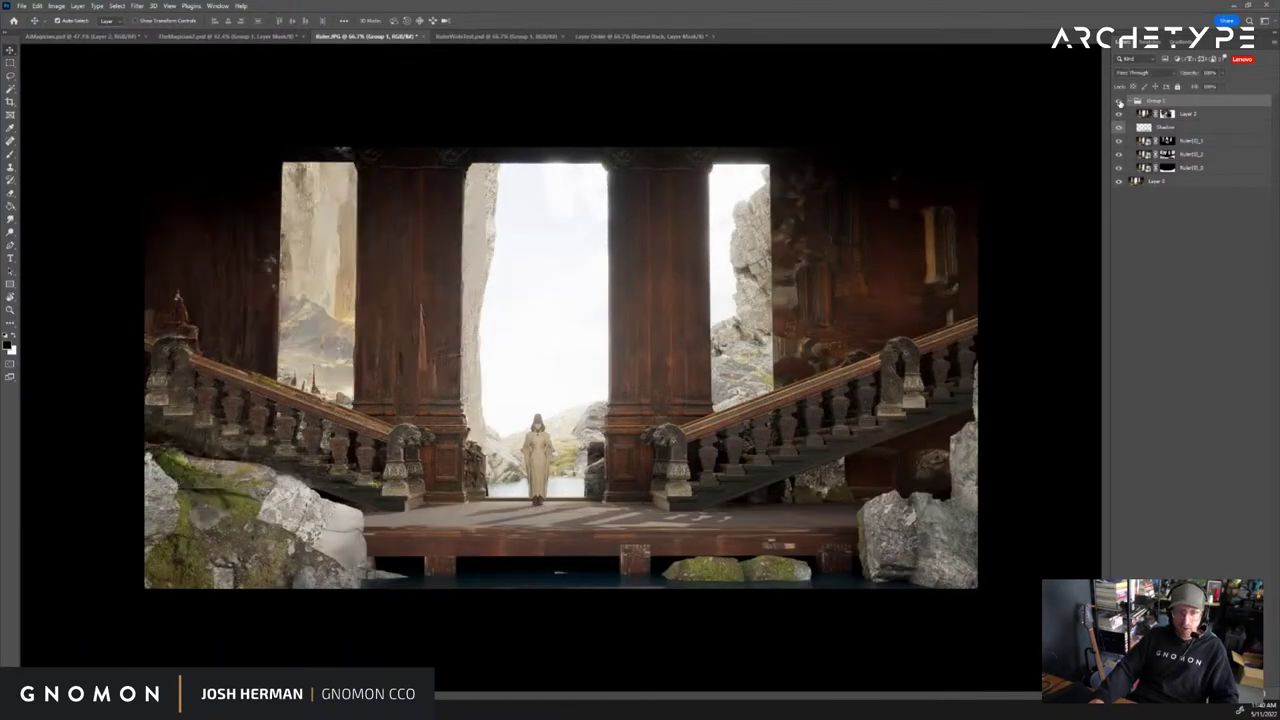
pyautogui.click(1120, 102)
pyautogui.click(1120, 102)
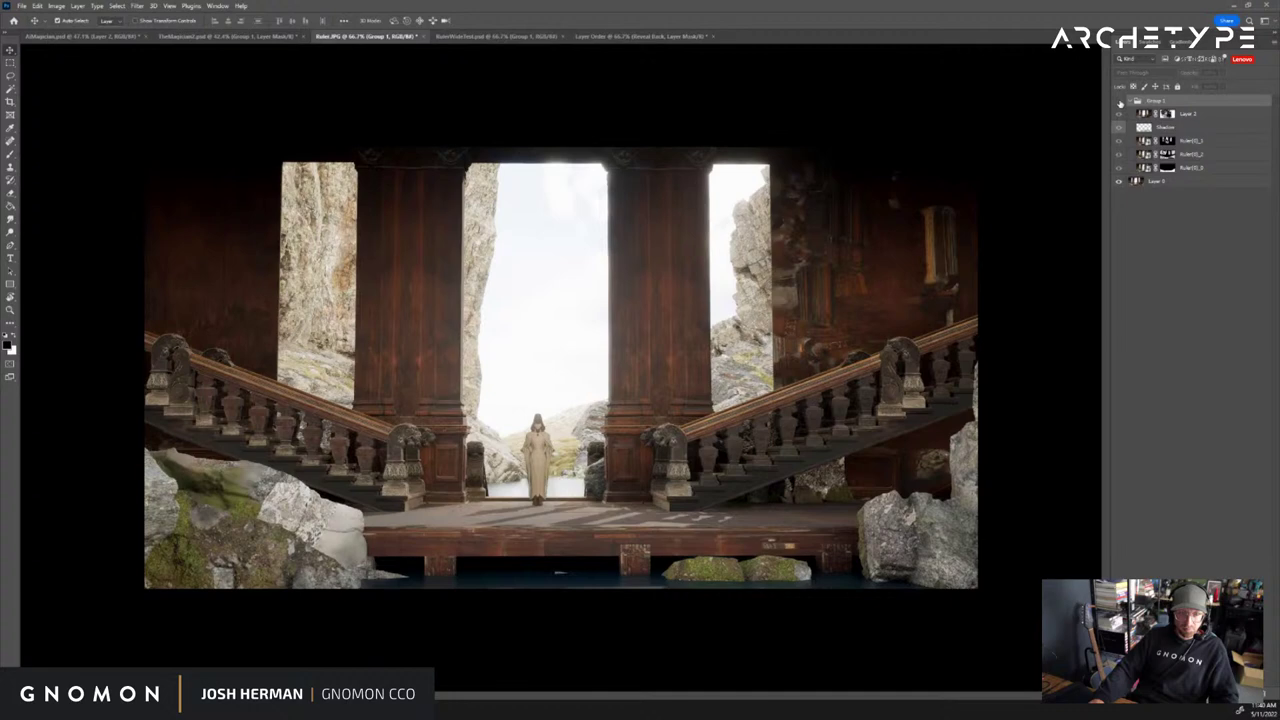
pyautogui.click(1120, 102)
pyautogui.click(1120, 102)
pyautogui.click(1120, 102)
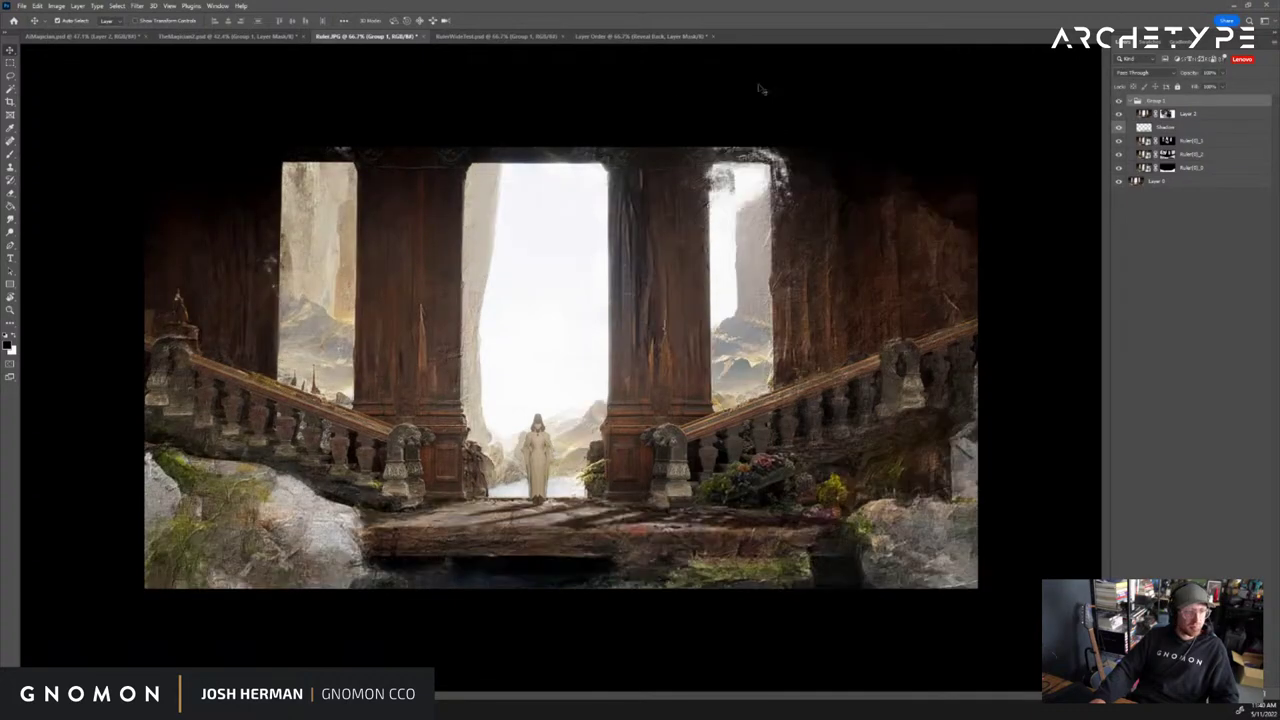
# In TheMagician2.psd, disable Group 1's layer mask and compare the picture with the group hidden and shown
pyautogui.click(260, 40)
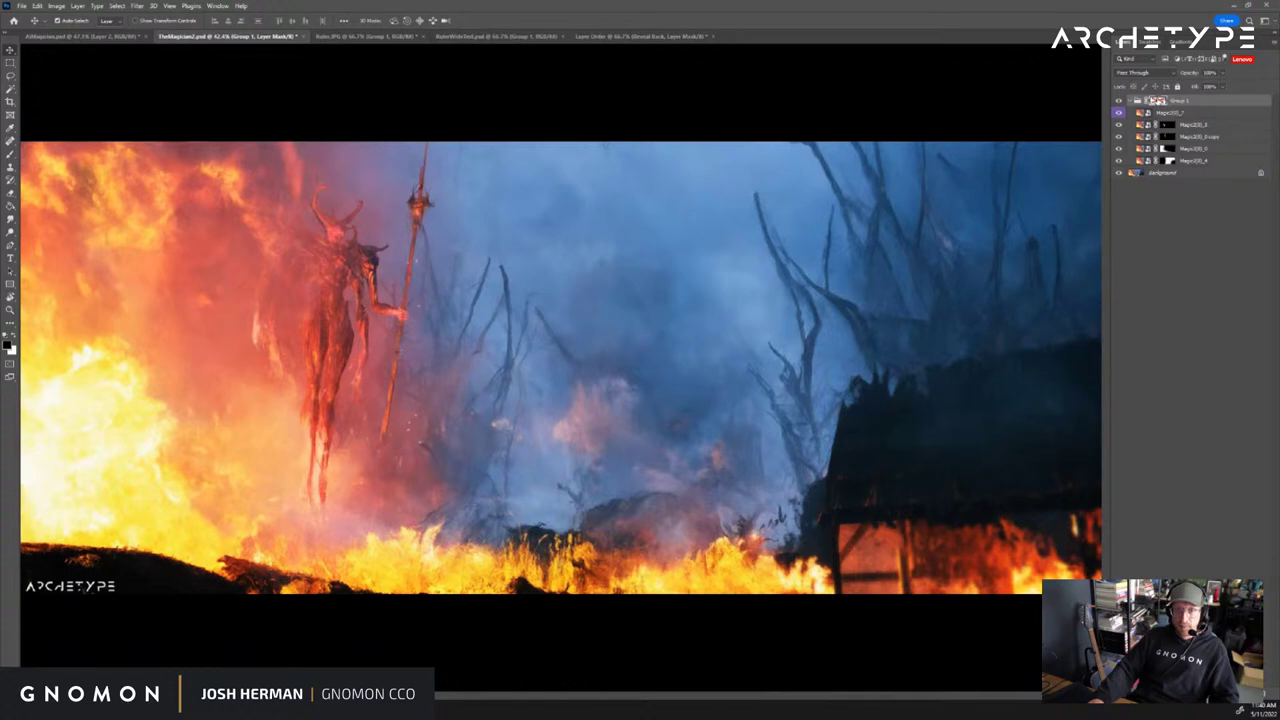
pyautogui.keyDown('shift'); pyautogui.click(1157, 101); pyautogui.keyUp('shift')
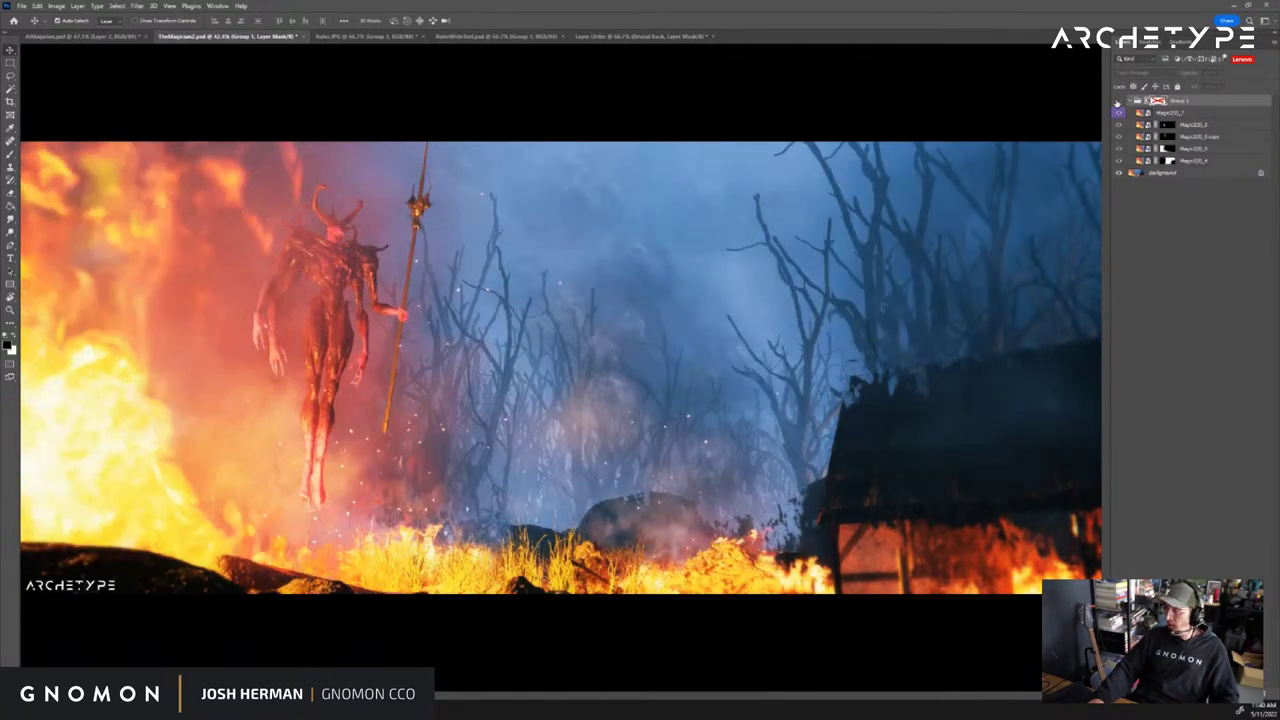
pyautogui.click(1118, 102)
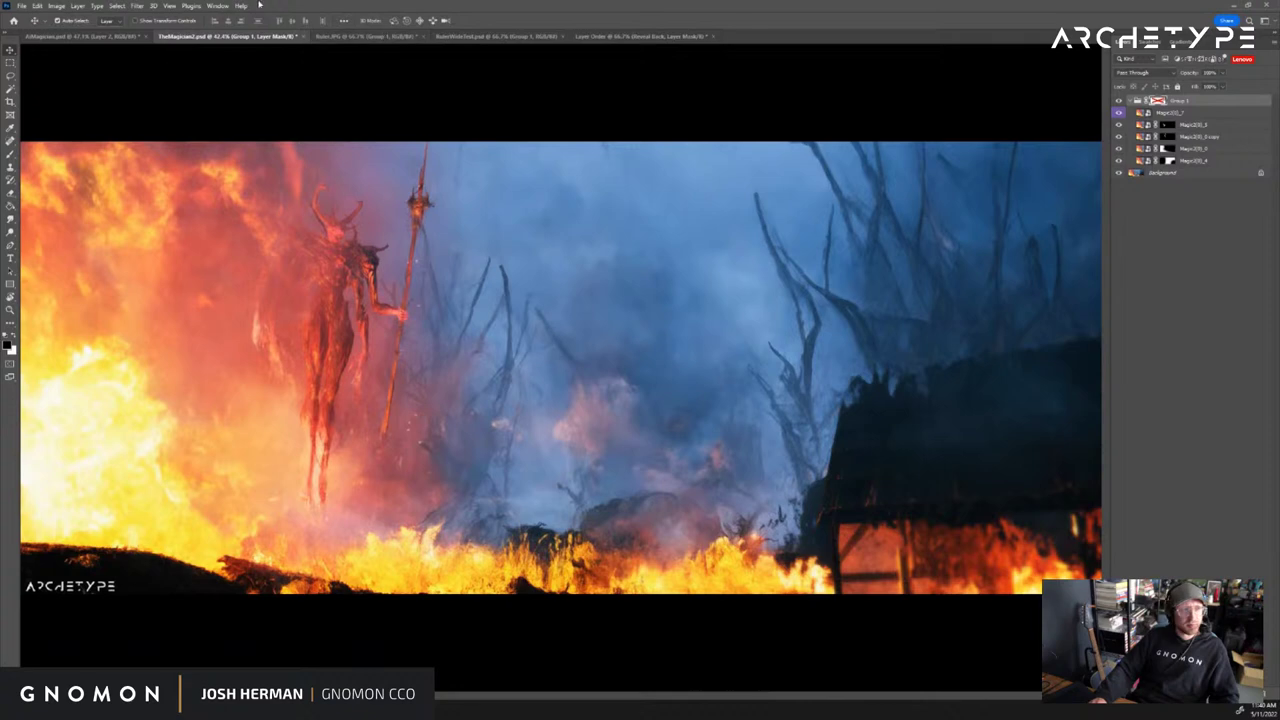
# In AIMagician.psd, compare the original demon render with the overpaint by hiding and showing Group 1
pyautogui.click(114, 37)
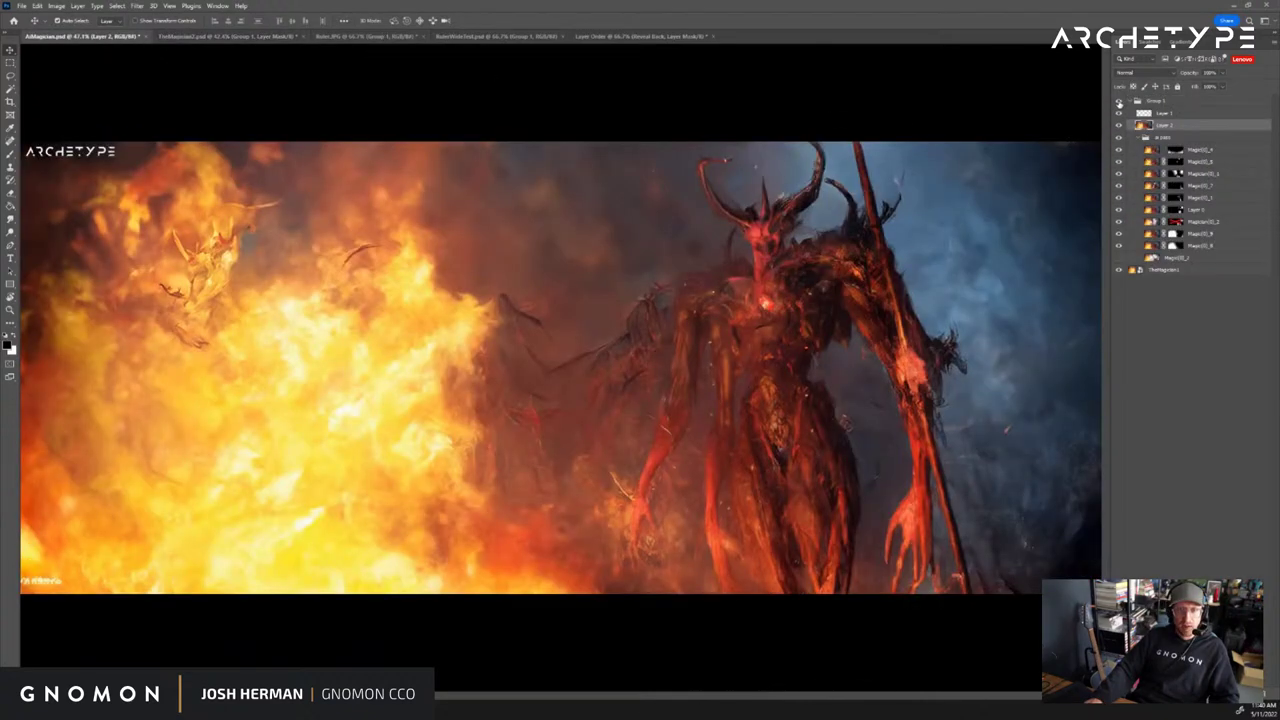
pyautogui.click(1119, 102)
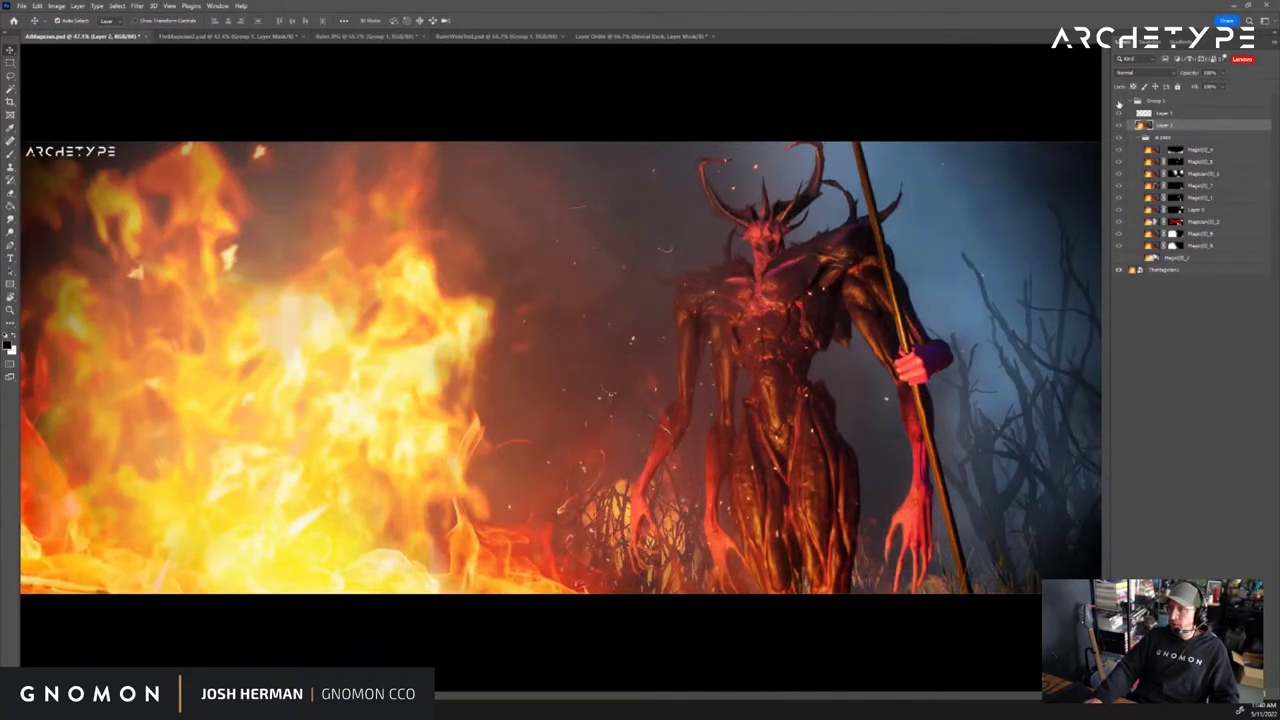
pyautogui.click(1119, 102)
pyautogui.click(1119, 104)
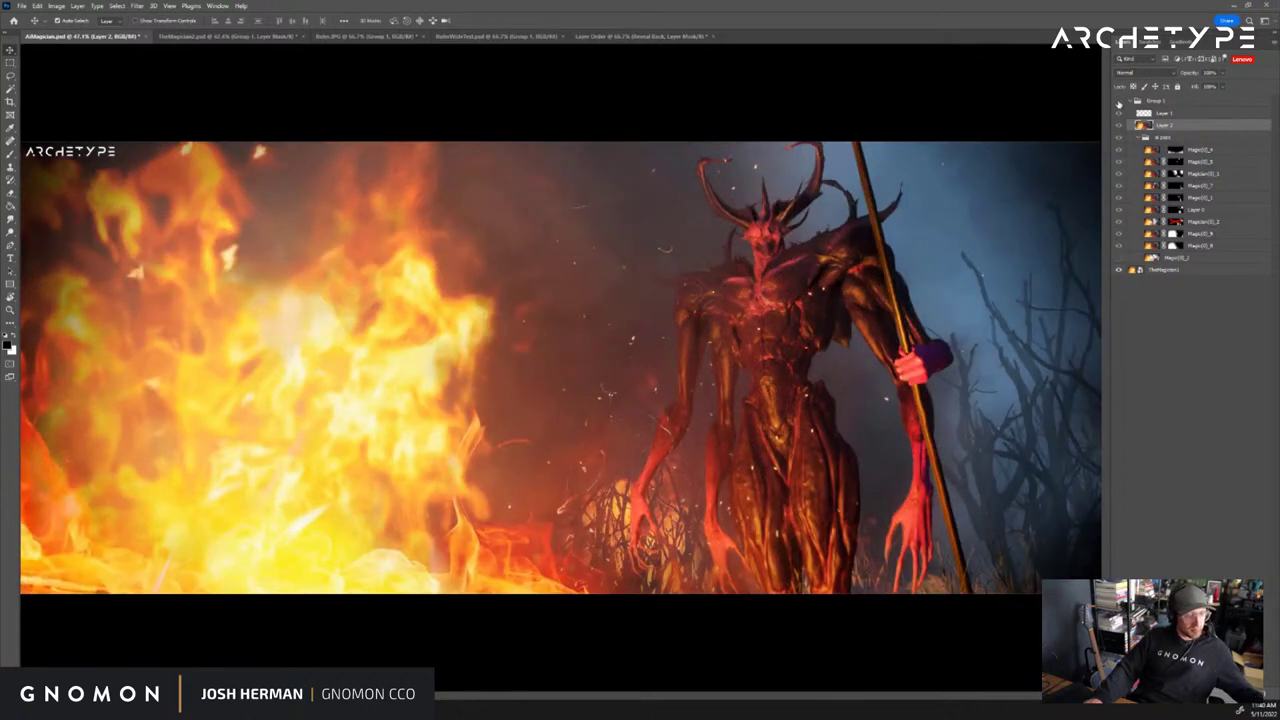
pyautogui.click(1119, 104)
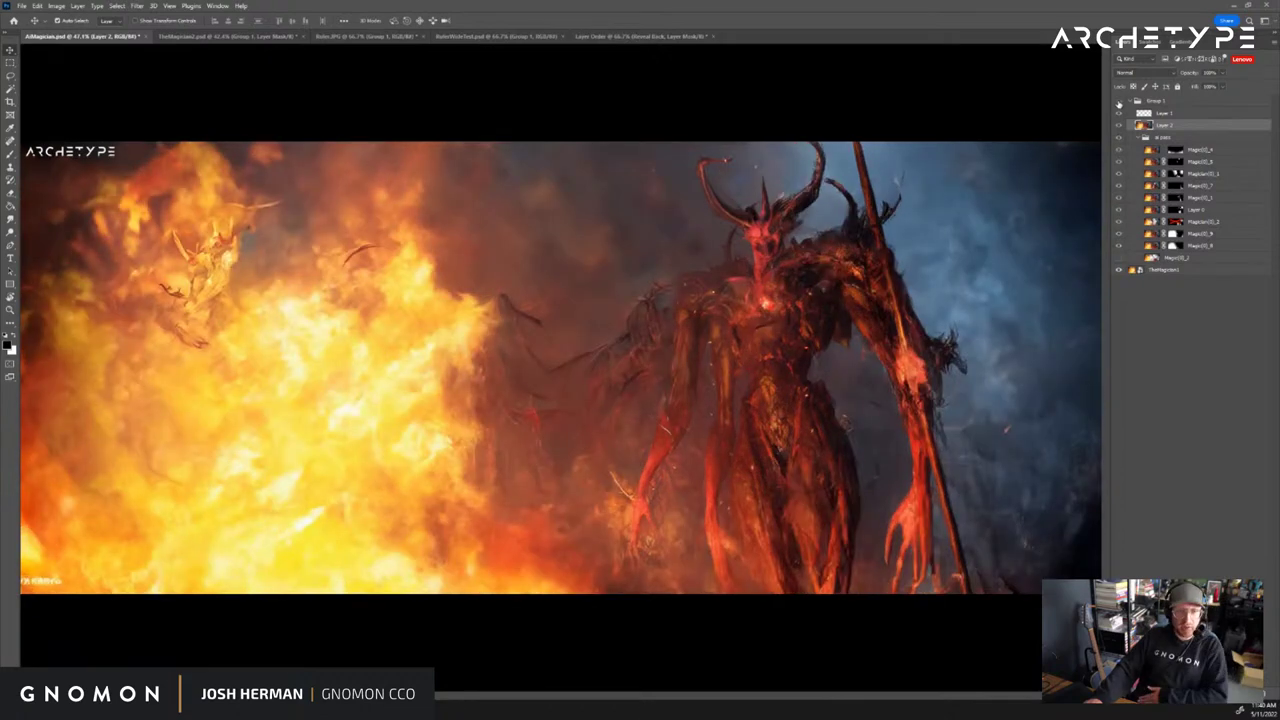
pyautogui.click(1119, 104)
pyautogui.click(1119, 104)
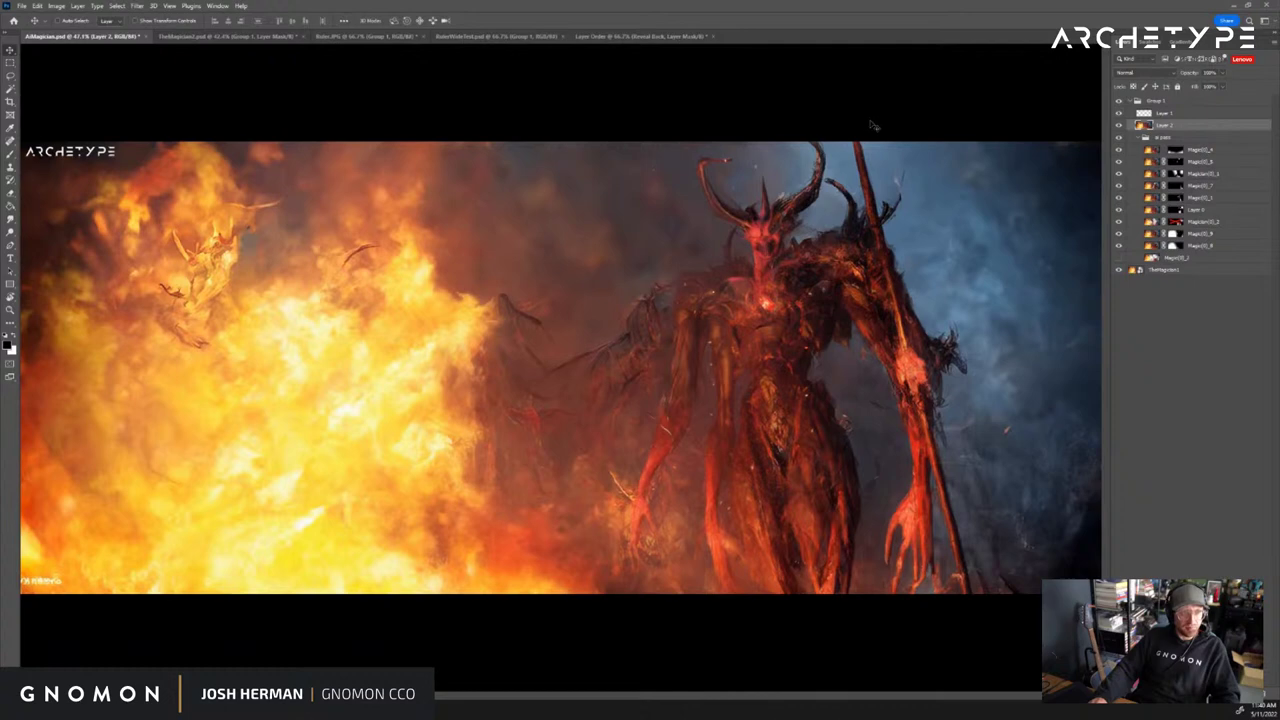
# Save a Photoshop-format copy of the Ruler.JPG document over the existing Ruler1Test file on the Desktop, maximizing compatibility
pyautogui.hotkey('ctrl', 'Tab')
pyautogui.hotkey('ctrl', 'Tab')
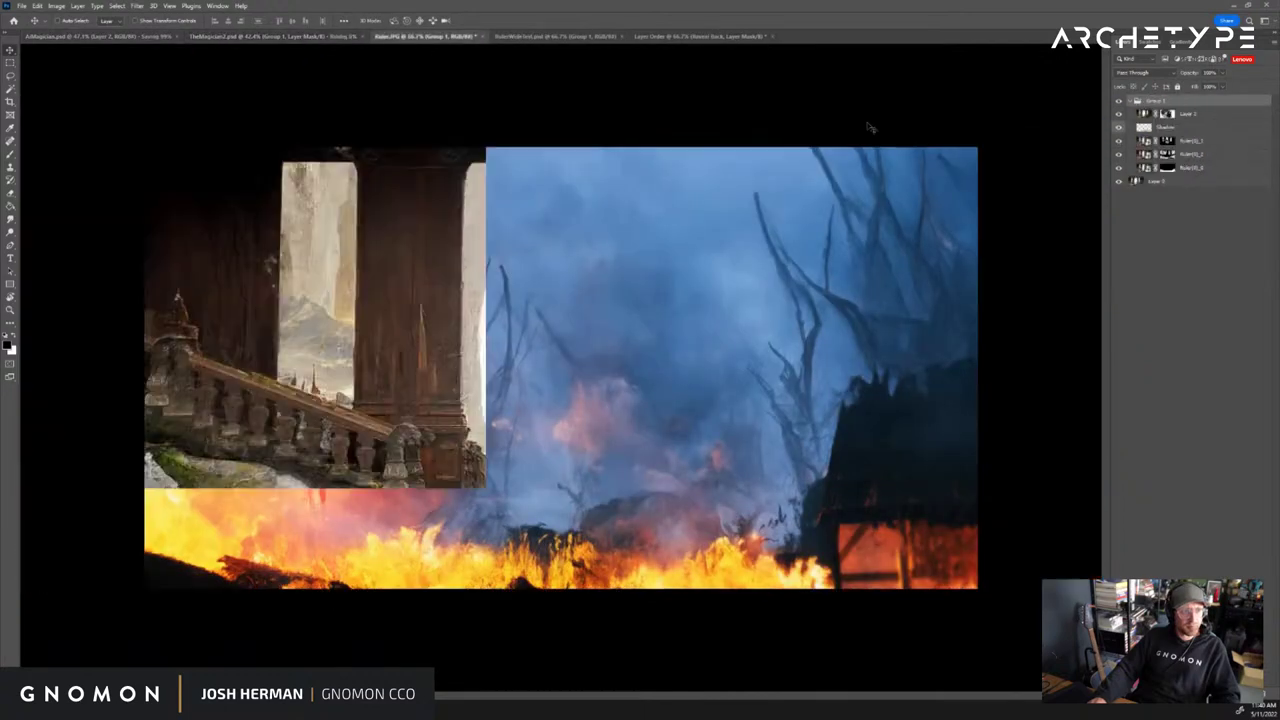
pyautogui.hotkey('ctrl', 'shift', 's')
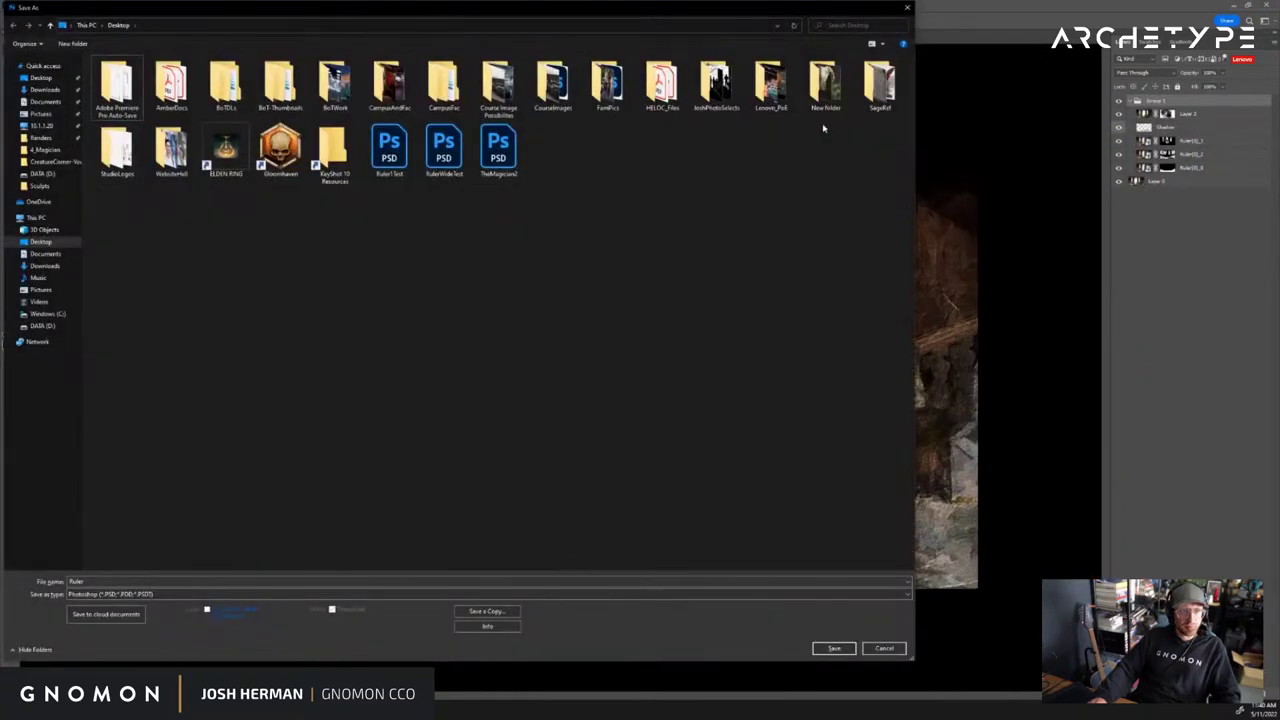
pyautogui.press('Escape')
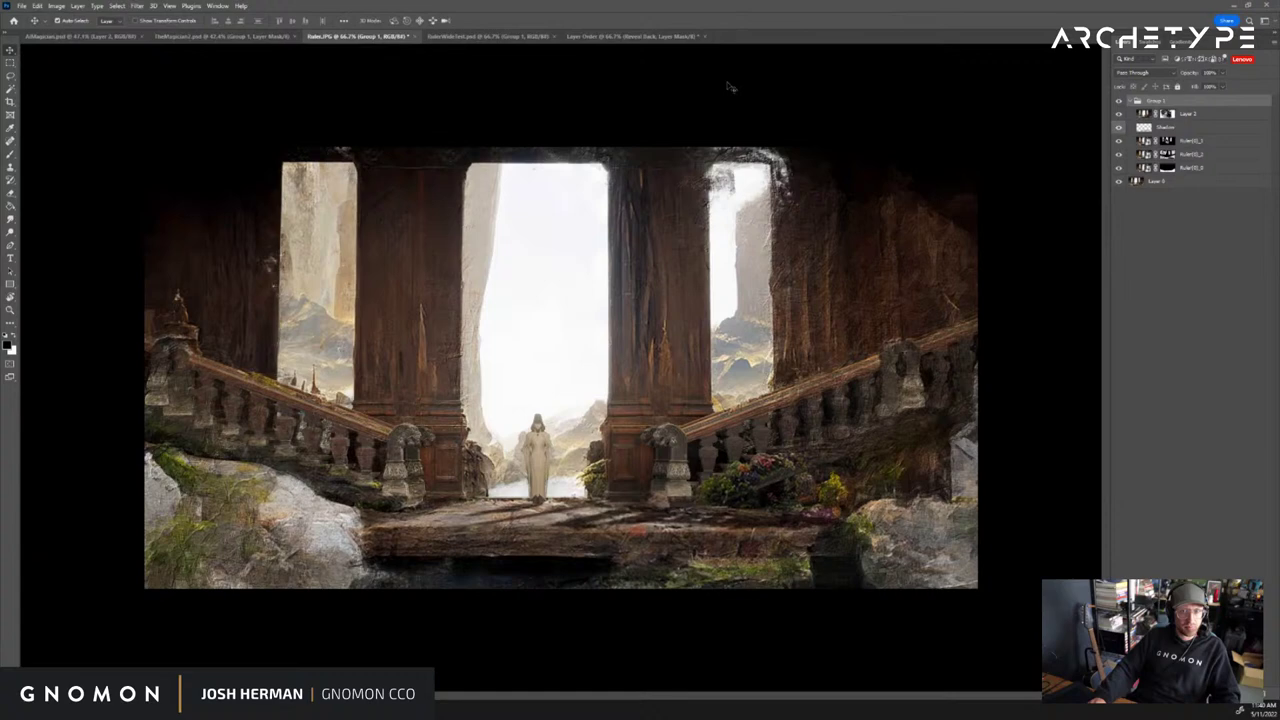
pyautogui.hotkey('ctrl', 'alt', 's')
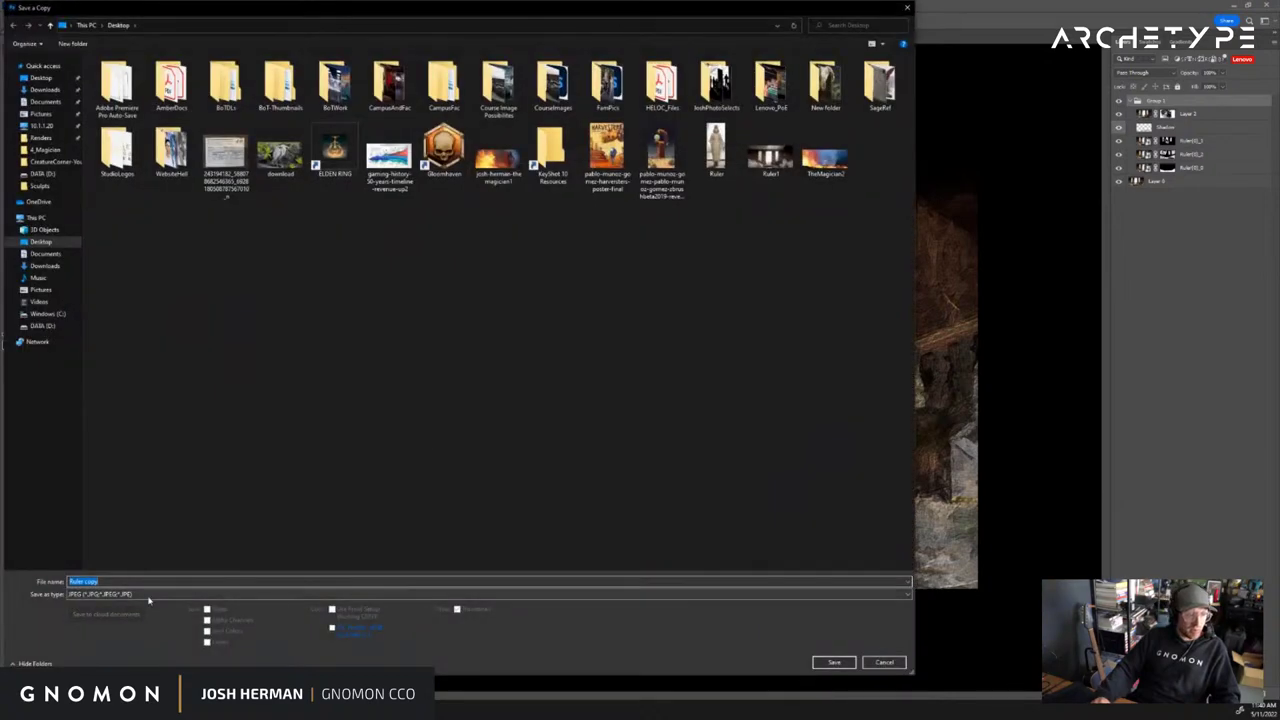
pyautogui.click(170, 594)
pyautogui.click(90, 428)
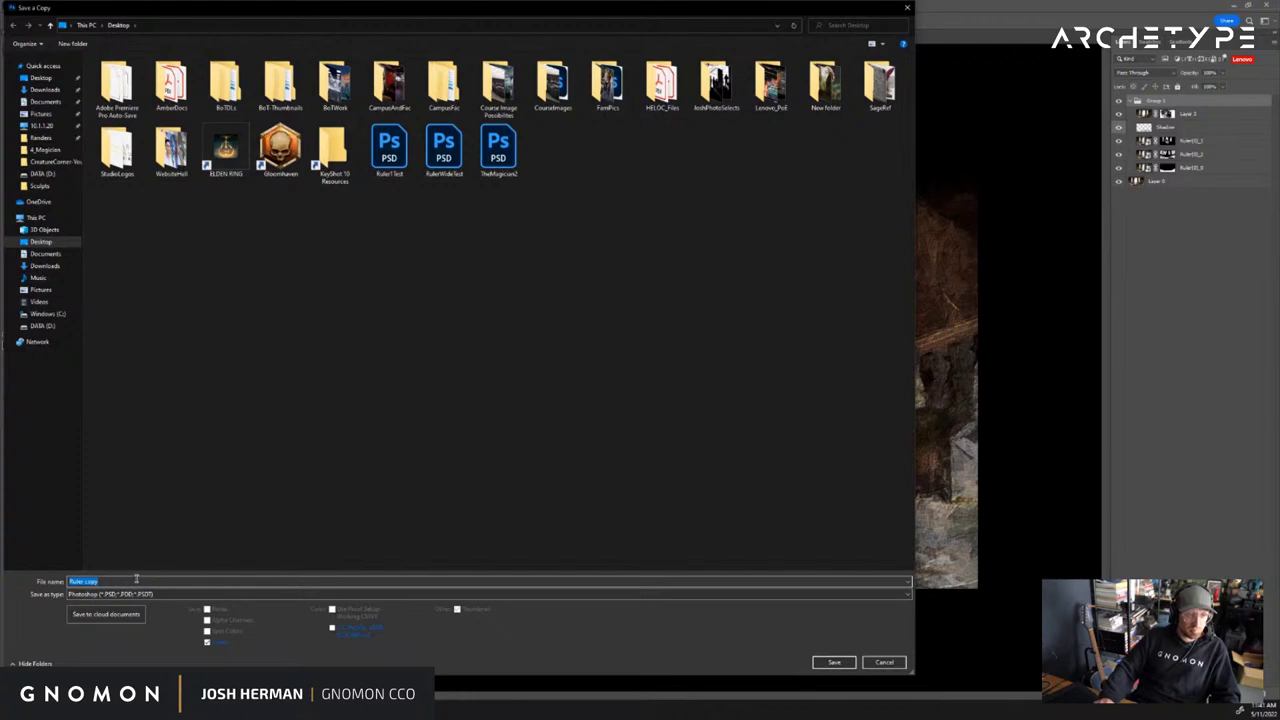
pyautogui.doubleClick(411, 167)
pyautogui.click(678, 355)
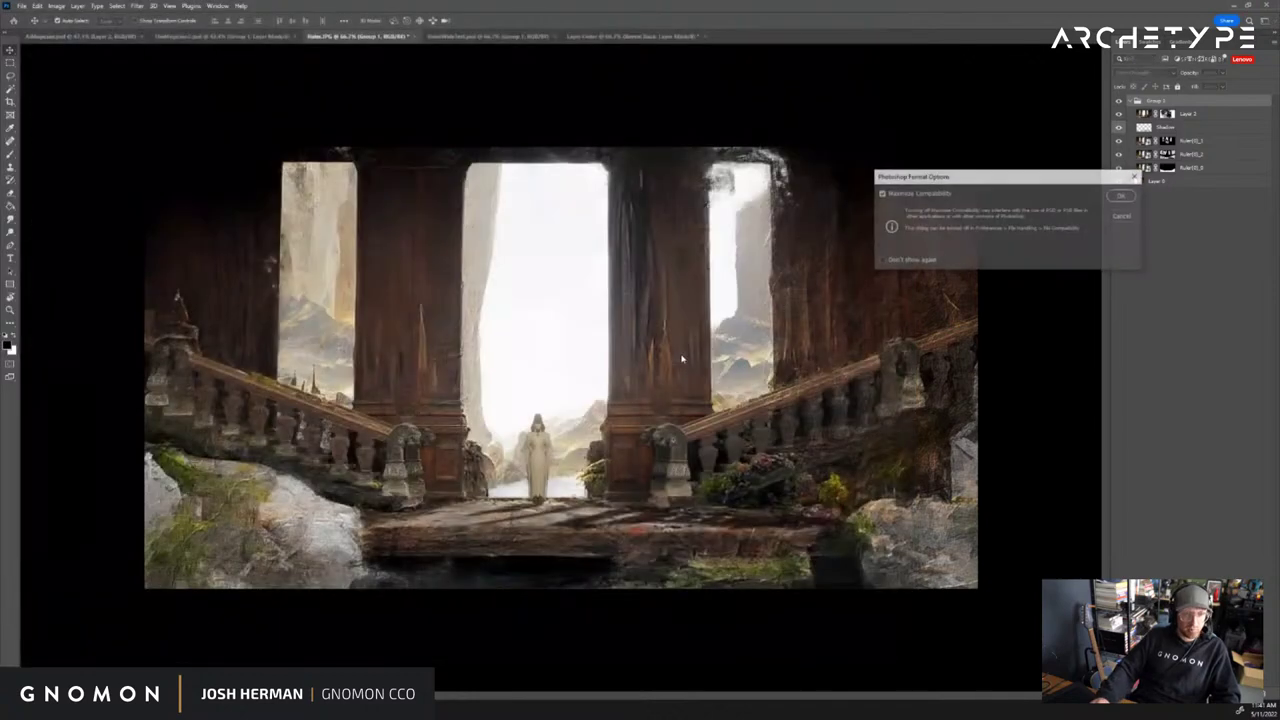
pyautogui.click(1122, 193)
# Switch to the RulerWideTest.psd document and examine the wide hall painting up close
pyautogui.click(538, 38)
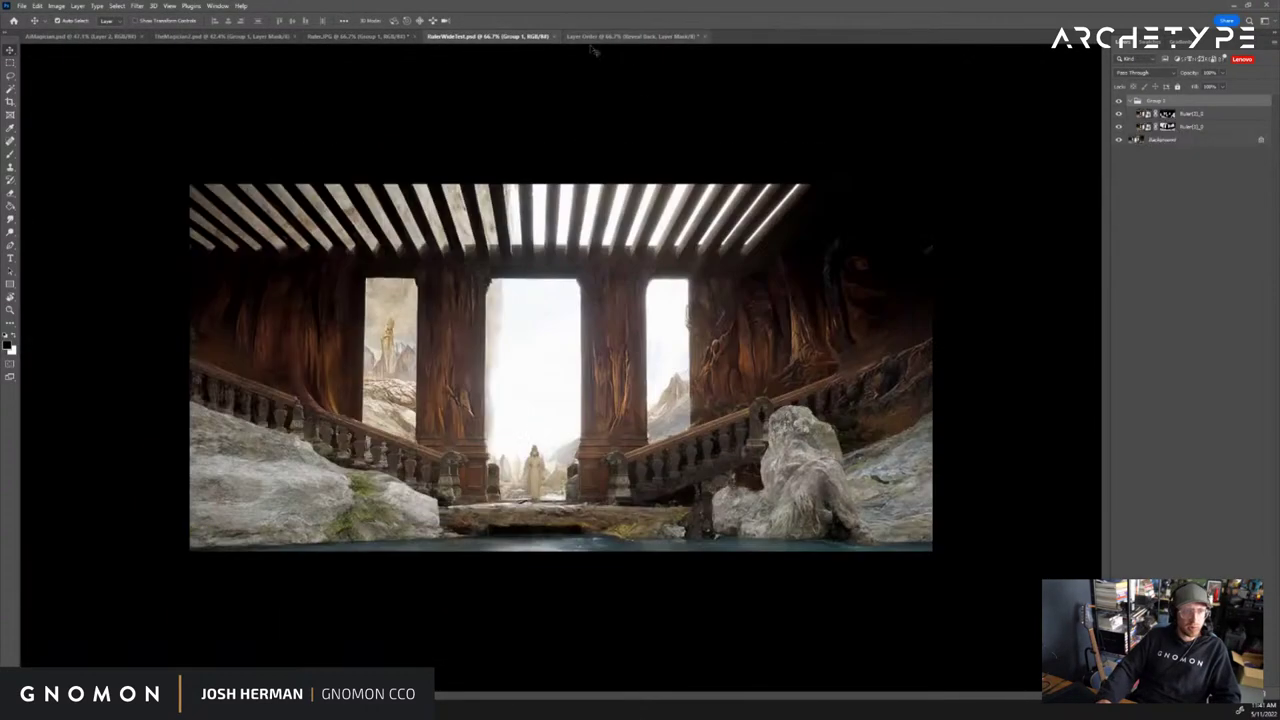
pyautogui.press('z')
pyautogui.click(576, 296)
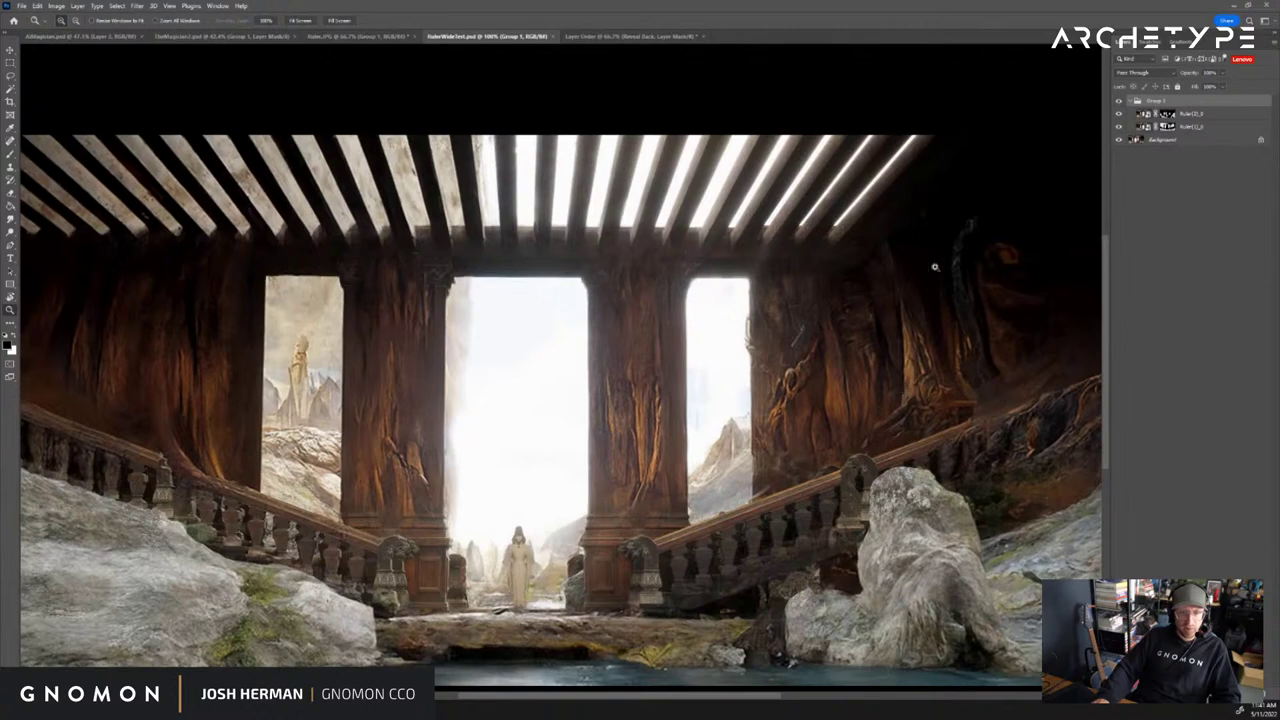
# Close the Layer Order document without saving its changes
pyautogui.keyDown('alt'); pyautogui.click(608, 386); pyautogui.keyUp('alt')
pyautogui.click(590, 38)
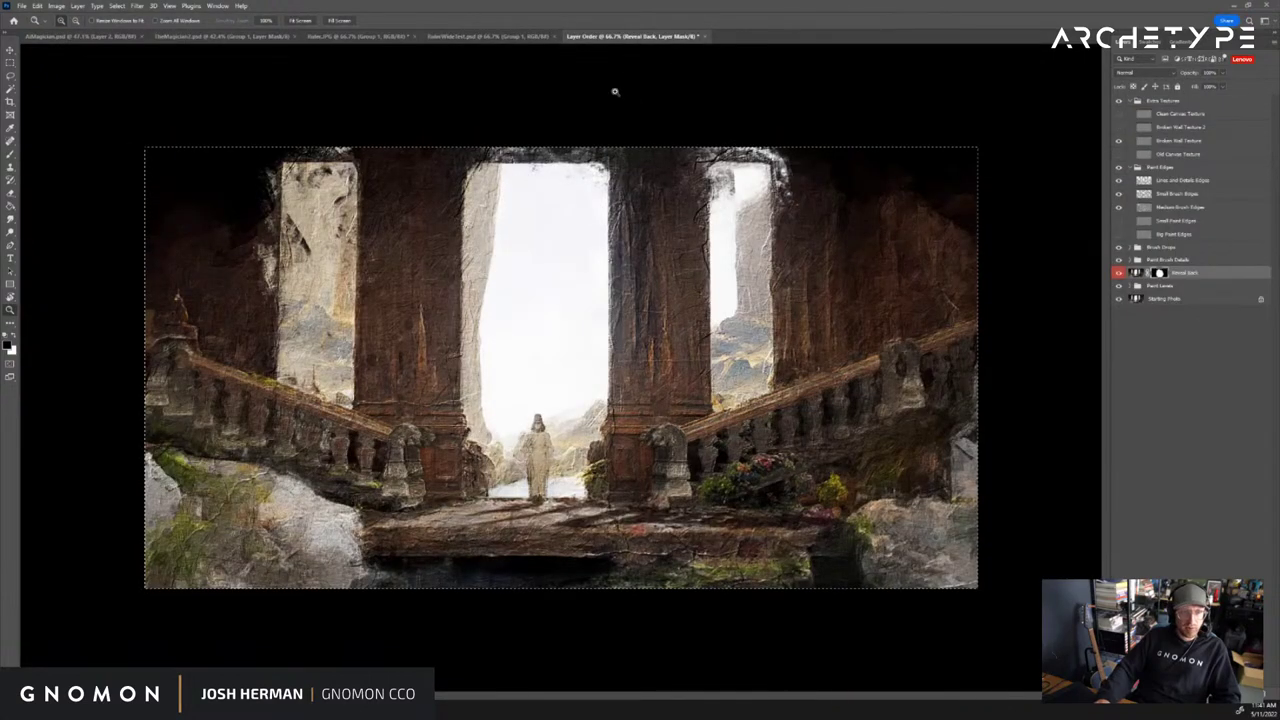
pyautogui.press('v')
pyautogui.hotkey('ctrl', 'w')
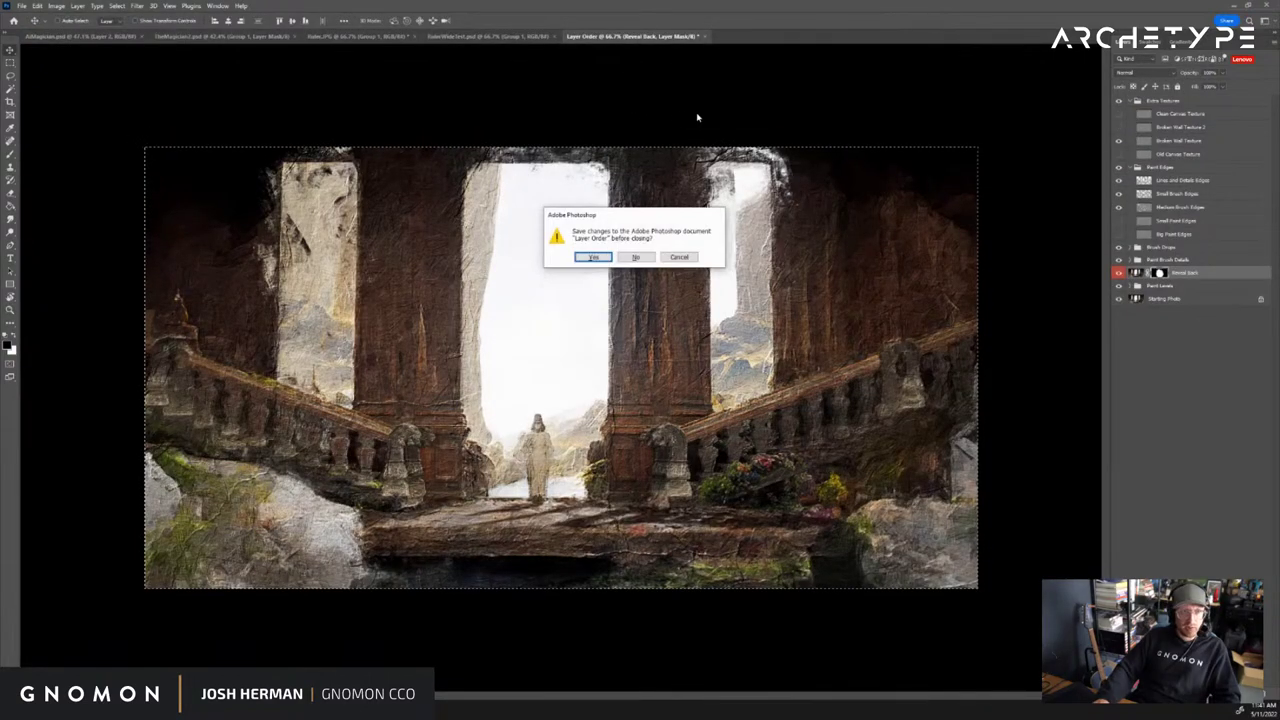
pyautogui.click(640, 255)
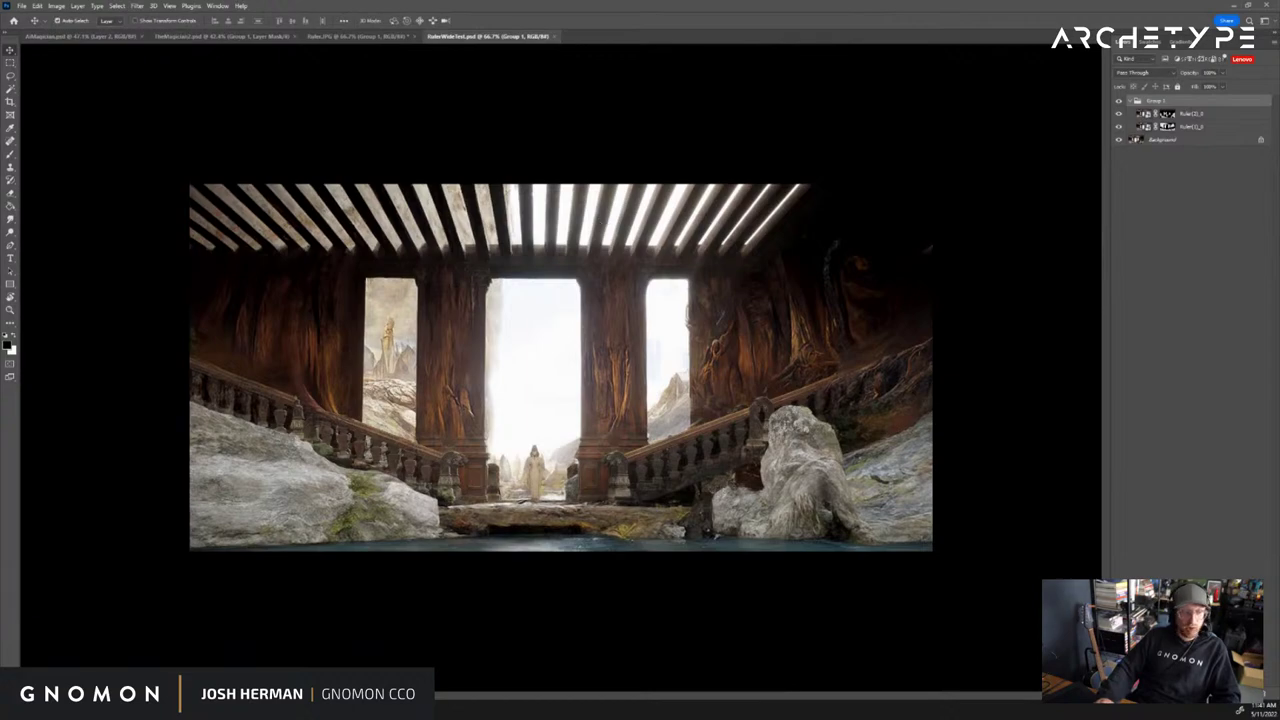
# Switch to the Disco Diffusion notebook in Chrome and stop the Diffuse cell's current run
pyautogui.click(352, 643)
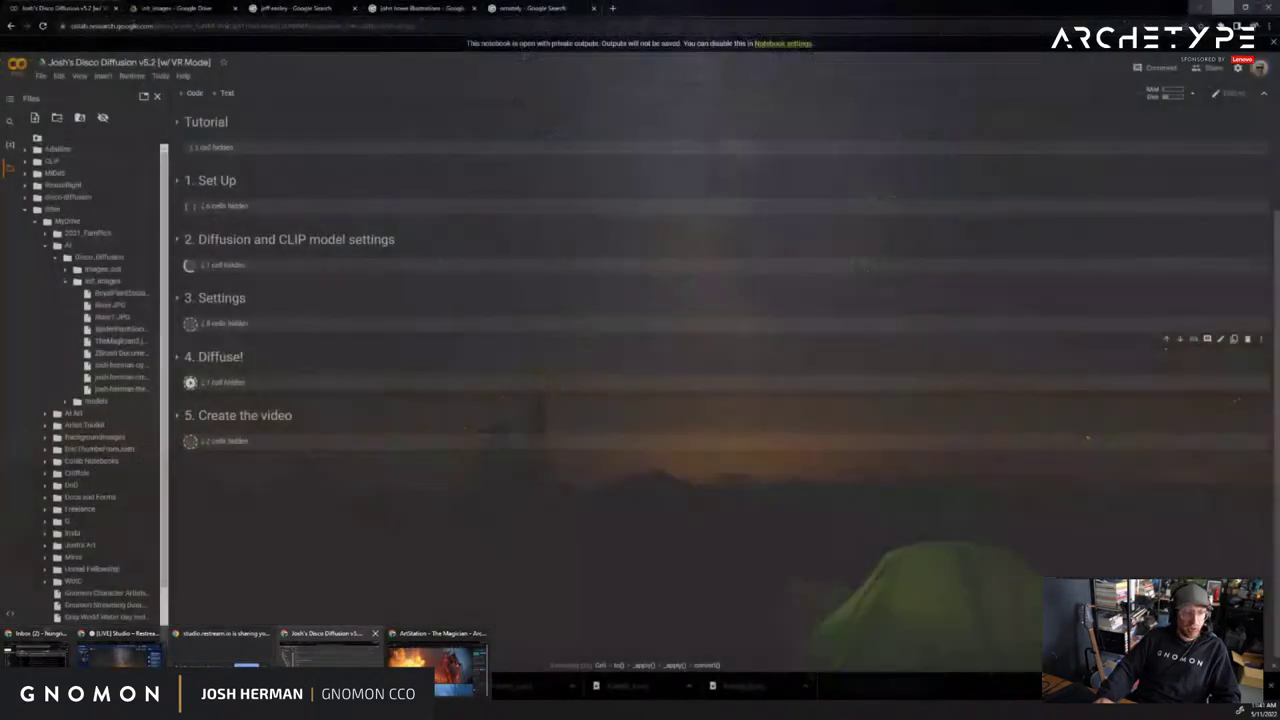
pyautogui.click(178, 358)
pyautogui.scroll(-6, 369, 491)
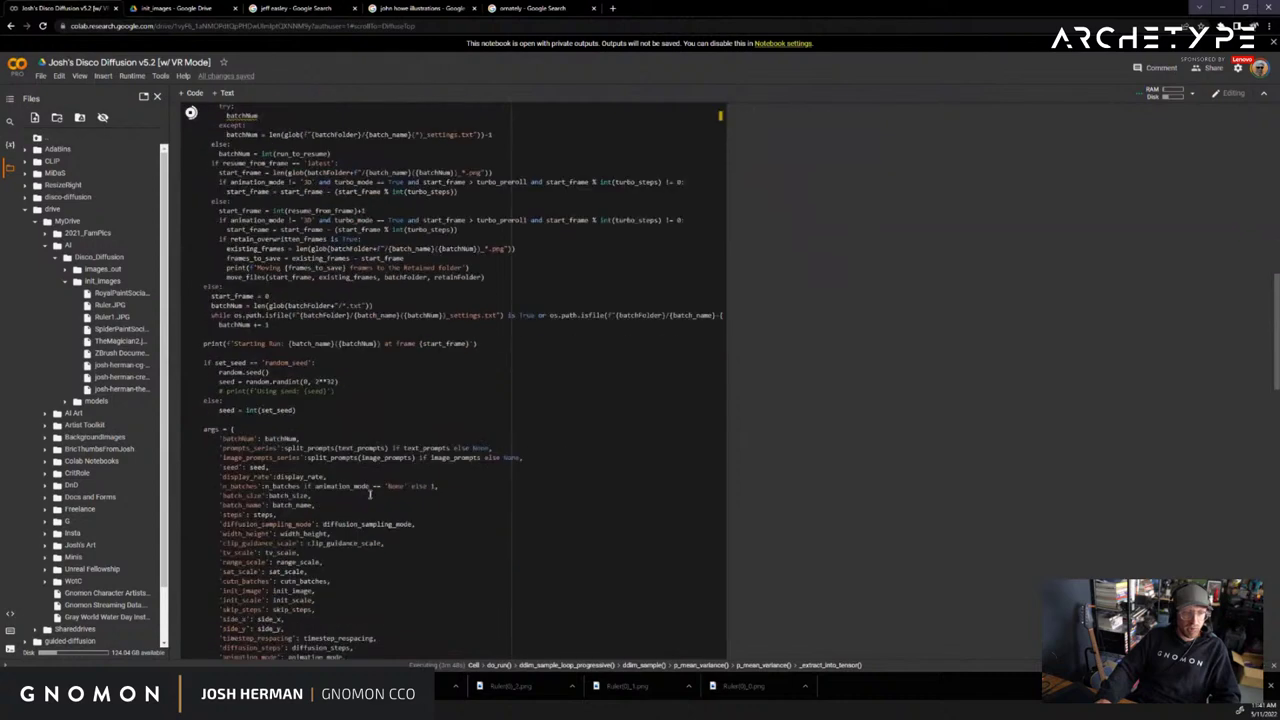
pyautogui.scroll(-10, 369, 494)
pyautogui.scroll(2, 371, 500)
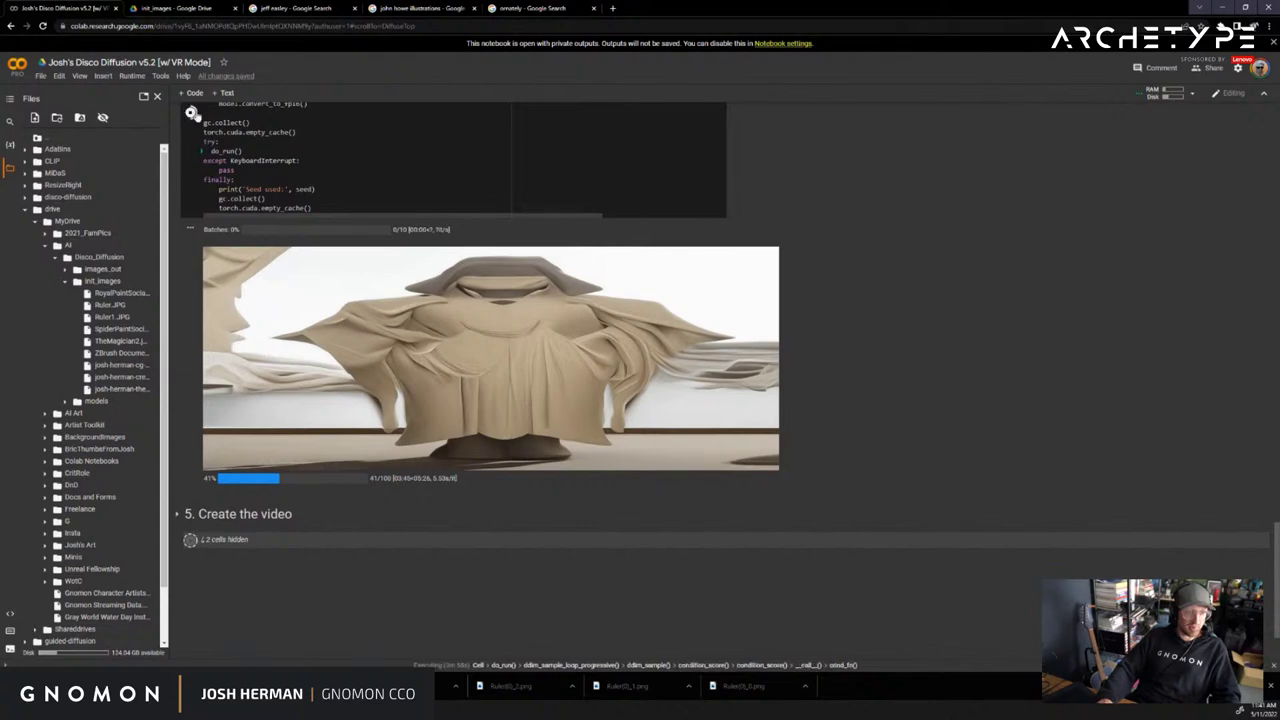
pyautogui.click(191, 112)
# Set width_height in the notebook's Basic Settings to [484, 1183] for a tall portrait format
pyautogui.scroll(10, 766, 498)
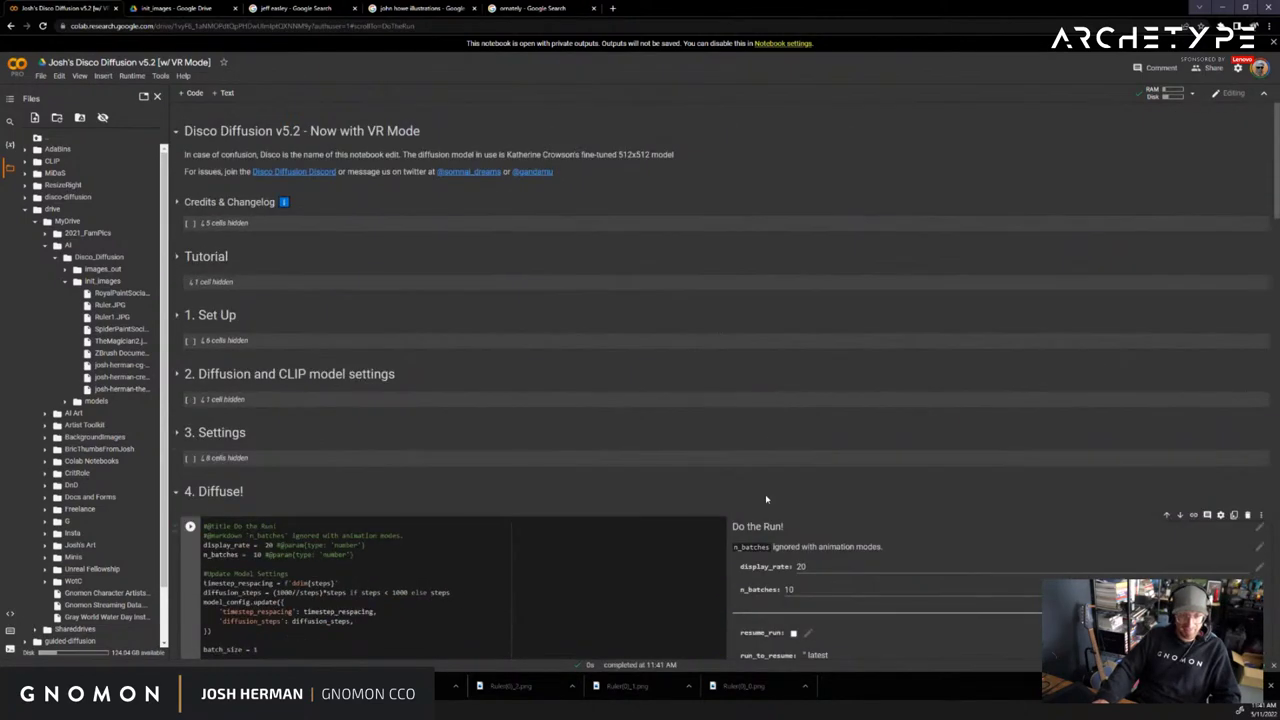
pyautogui.click(214, 433)
pyautogui.scroll(-6, 720, 420)
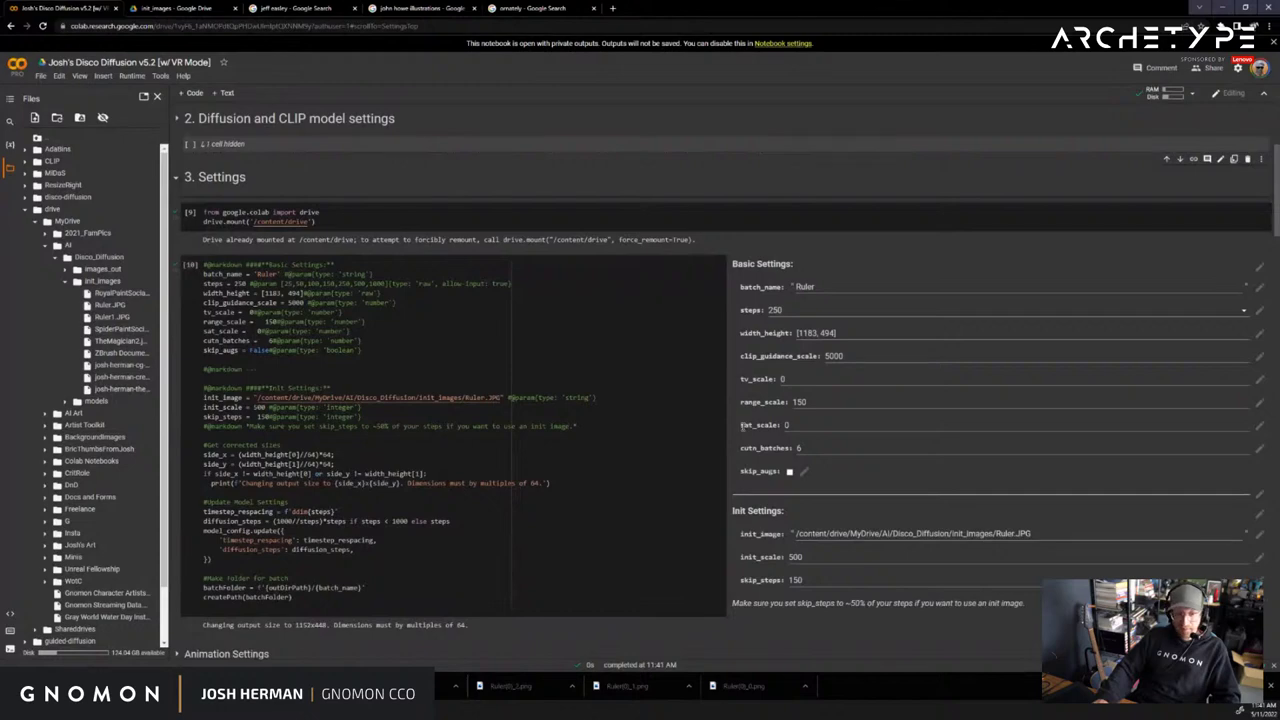
pyautogui.scroll(3, 764, 410)
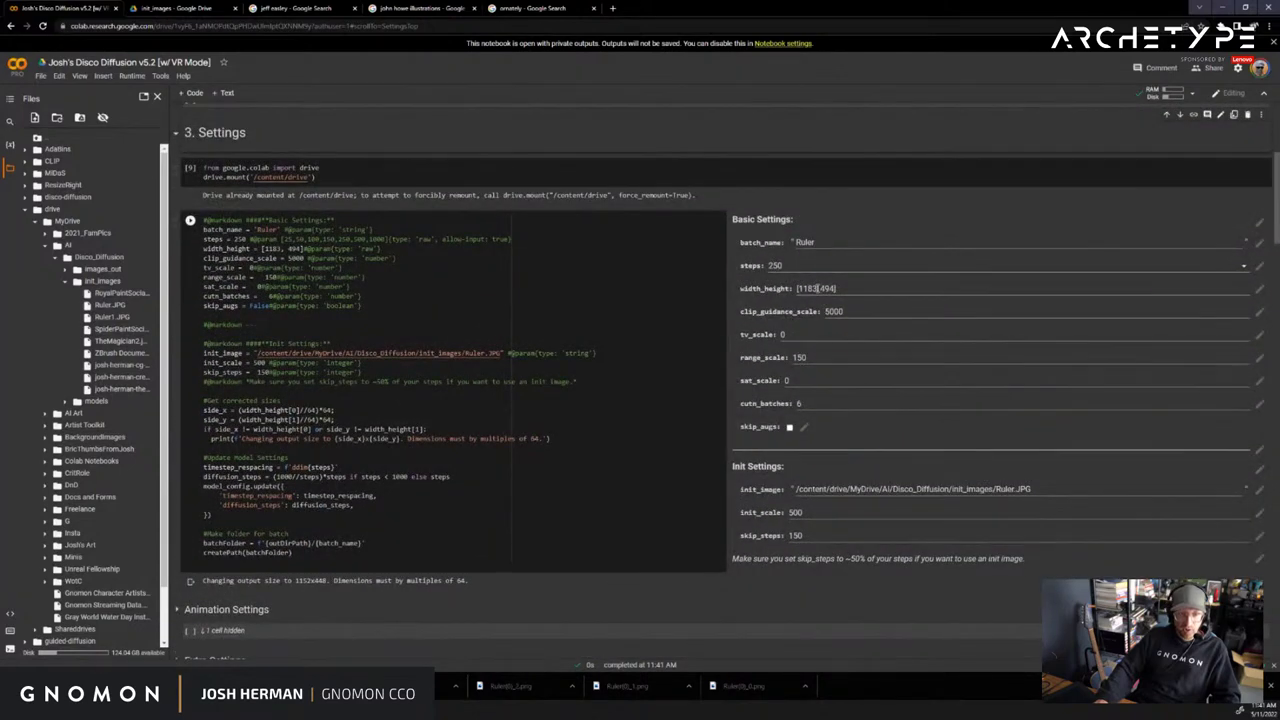
pyautogui.moveTo(818, 288); pyautogui.dragTo(798, 288)
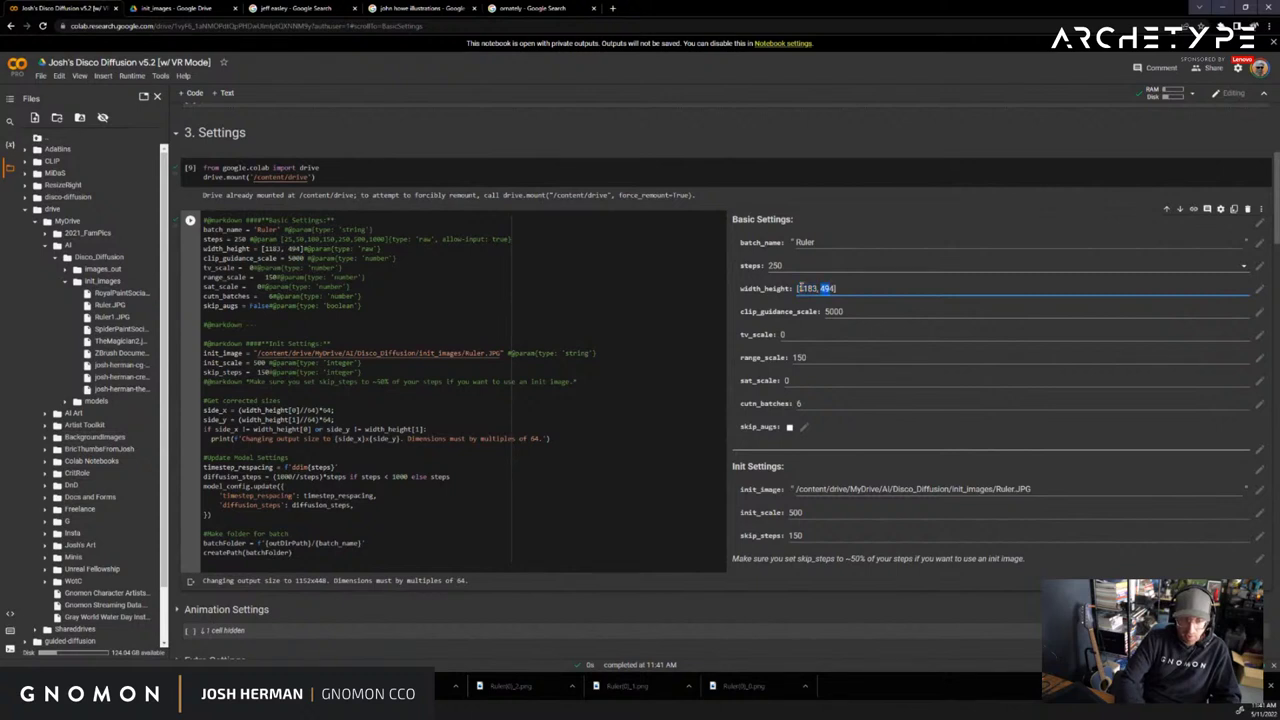
pyautogui.write('1183')
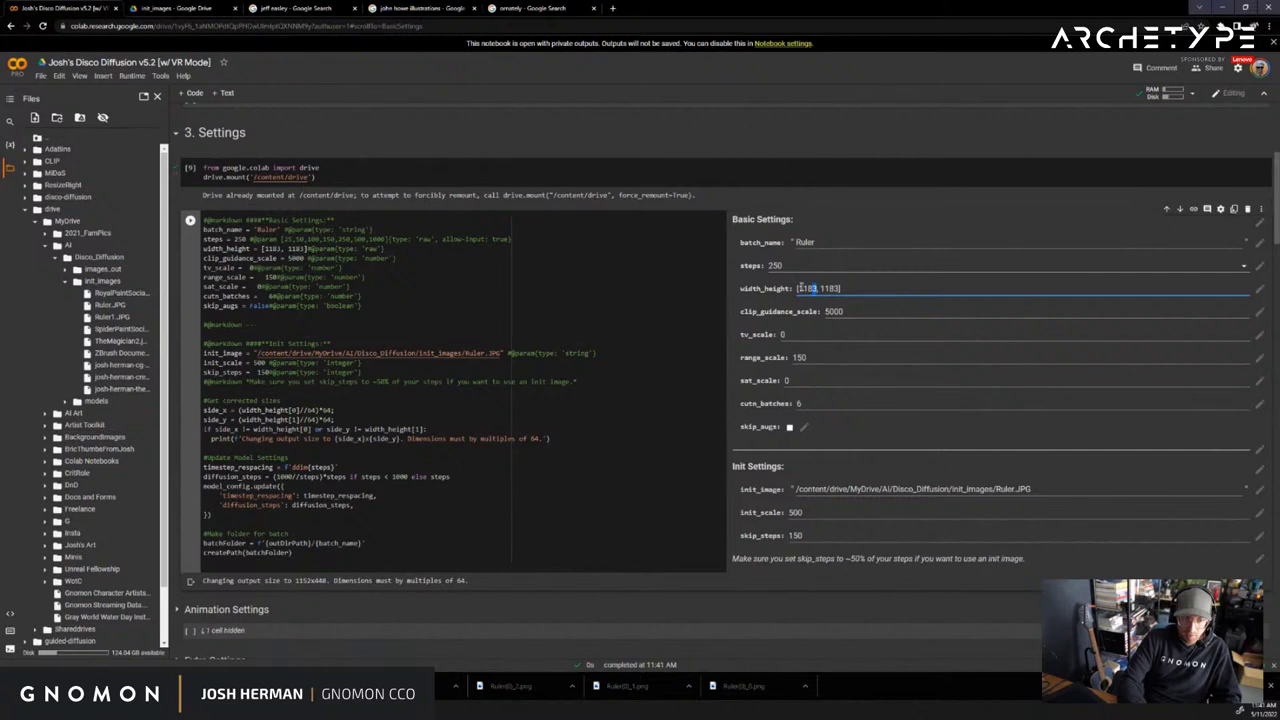
pyautogui.write('484')
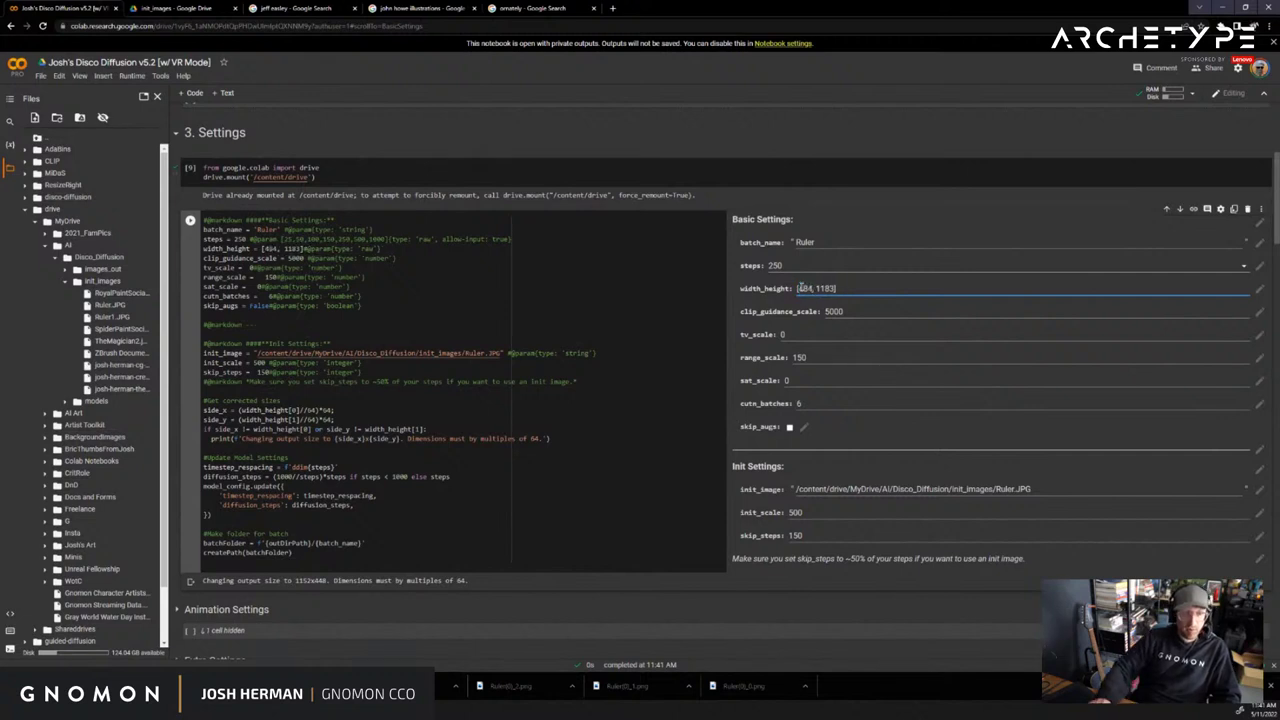
# Run all the notebook cells, collapse the Settings section and bring the Diffuse cell's output into view
pyautogui.click(124, 76)
pyautogui.click(150, 94)
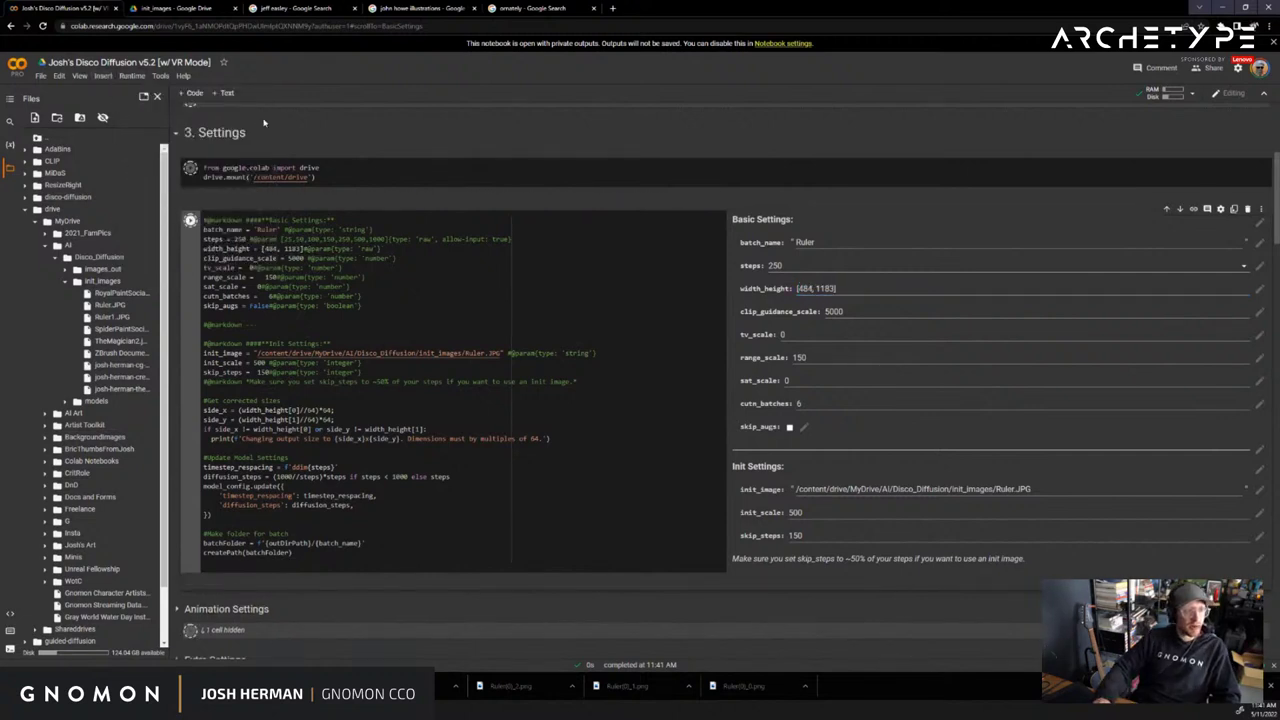
pyautogui.click(176, 183)
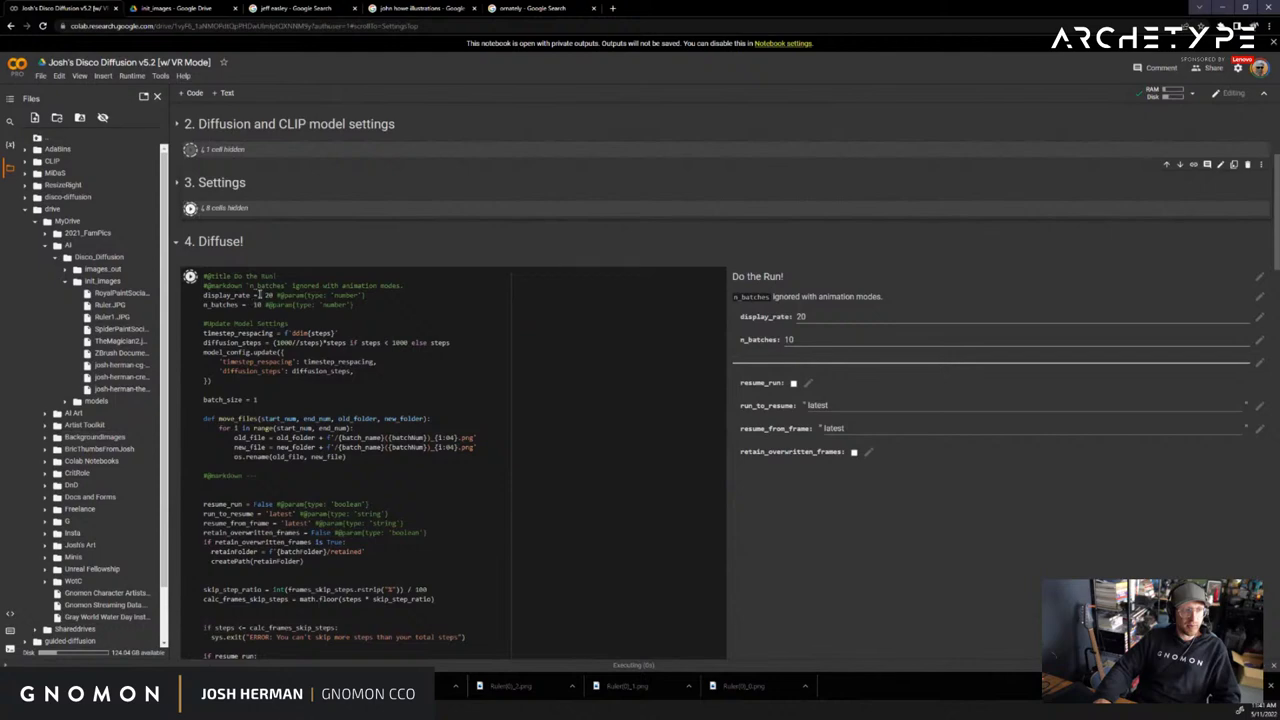
pyautogui.scroll(-10, 329, 417)
pyautogui.scroll(-10, 331, 421)
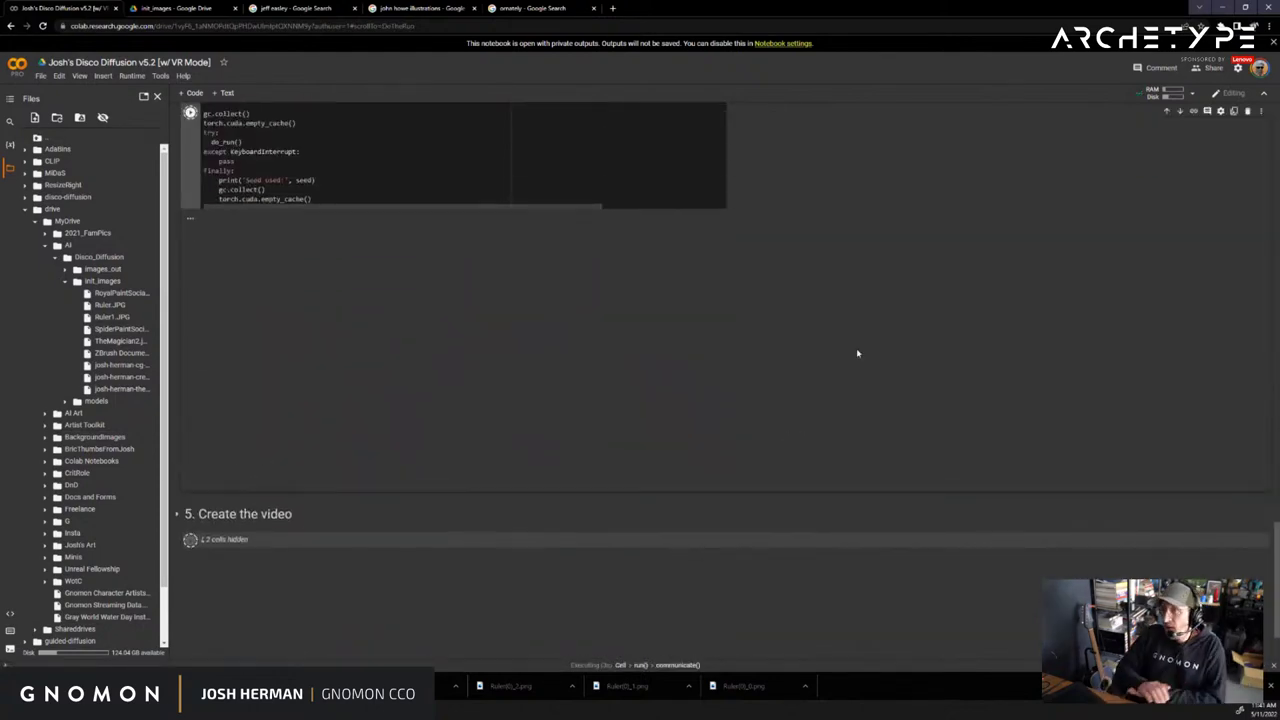
# Close the Jeff Easley, John Howe and ornately search tabs
pyautogui.click(300, 8)
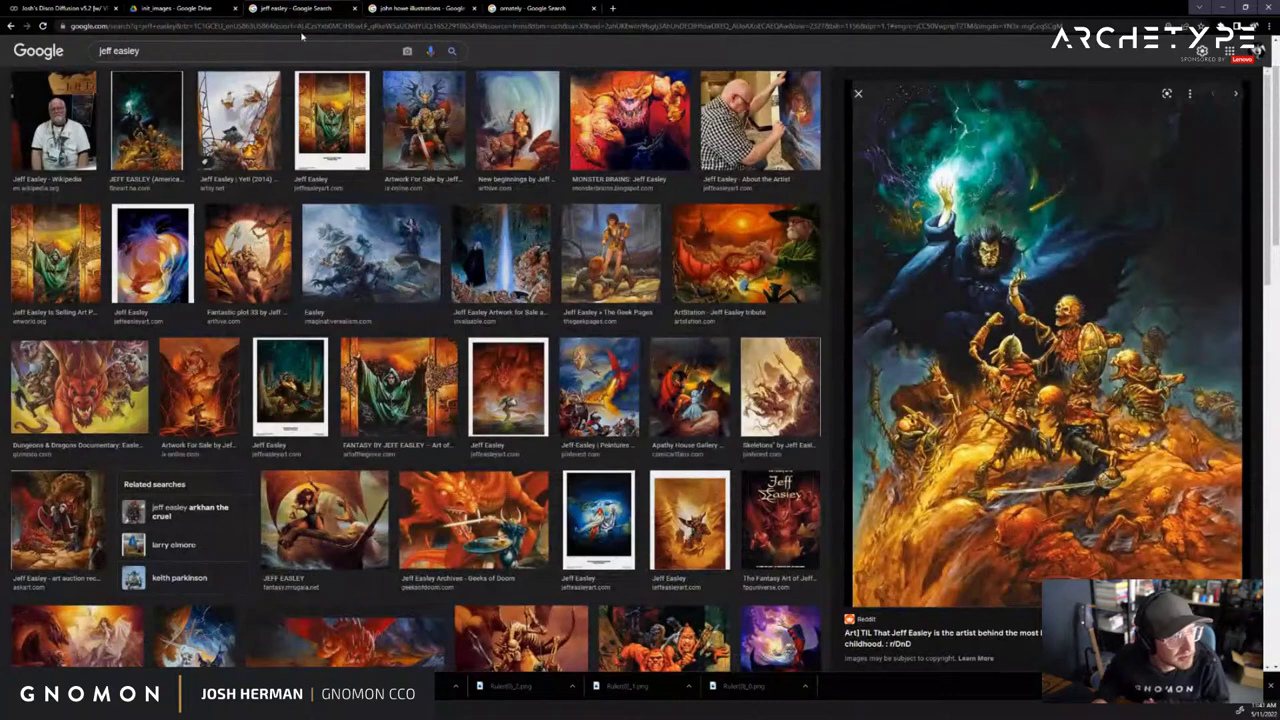
pyautogui.click(352, 8)
pyautogui.click(352, 8)
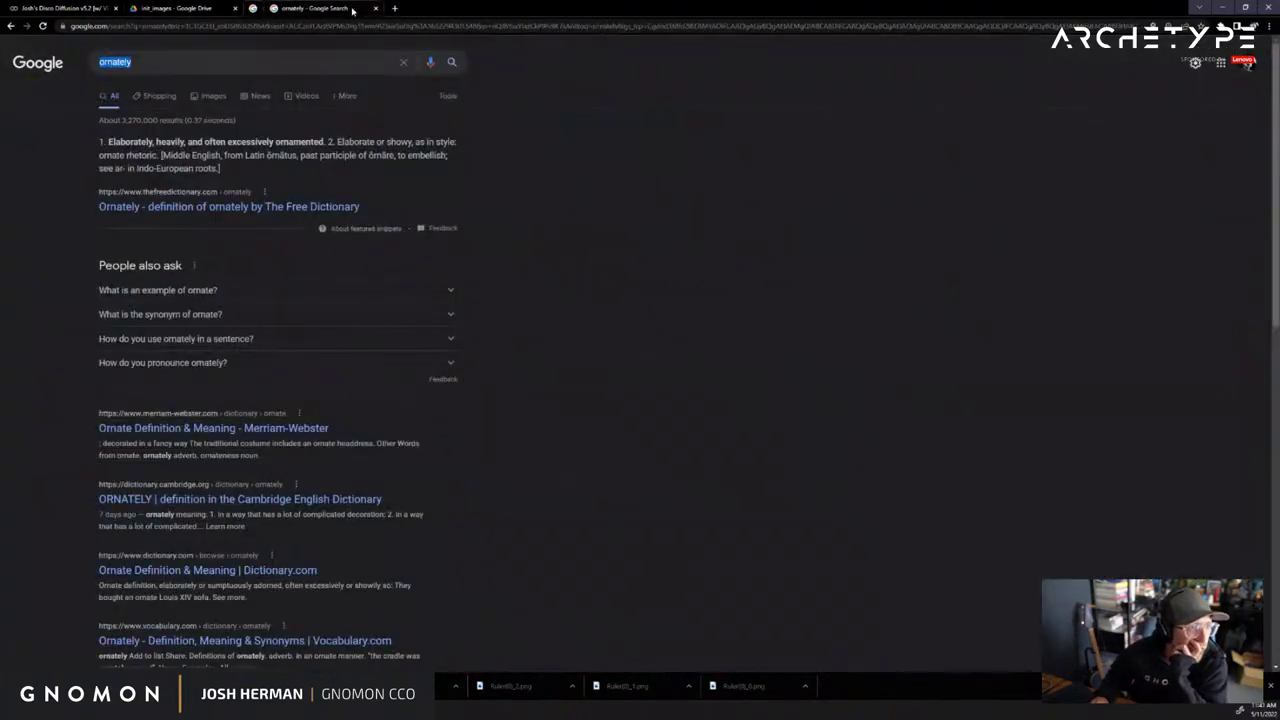
pyautogui.click(352, 8)
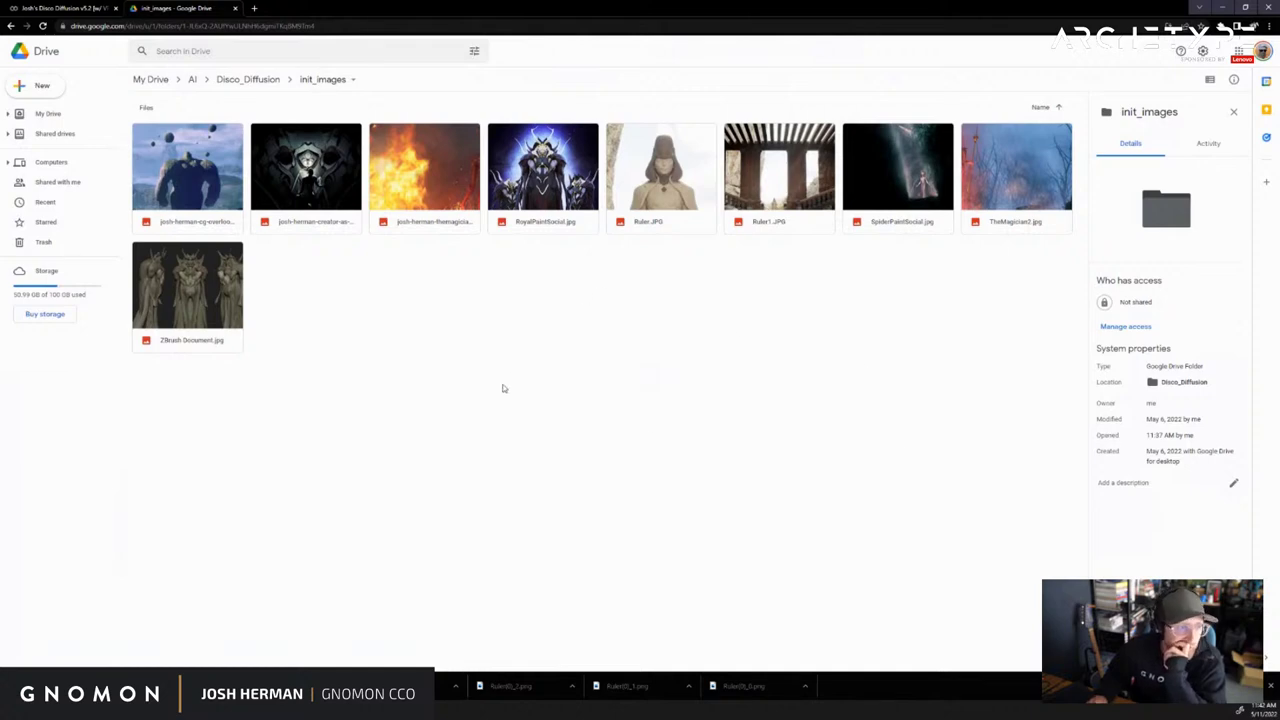
# Open the first render from the PersonalWorkTest folder inside Disco_Diffusion's images_out folder
pyautogui.click(242, 82)
pyautogui.doubleClick(200, 134)
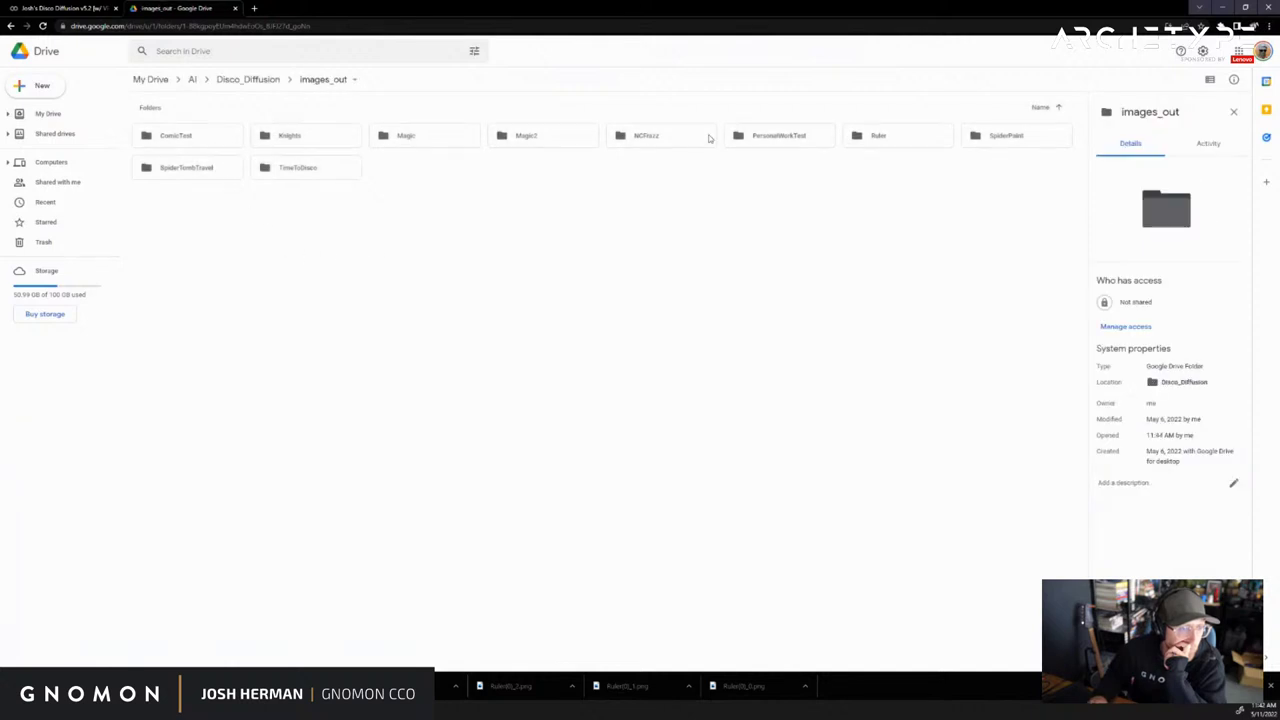
pyautogui.doubleClick(747, 143)
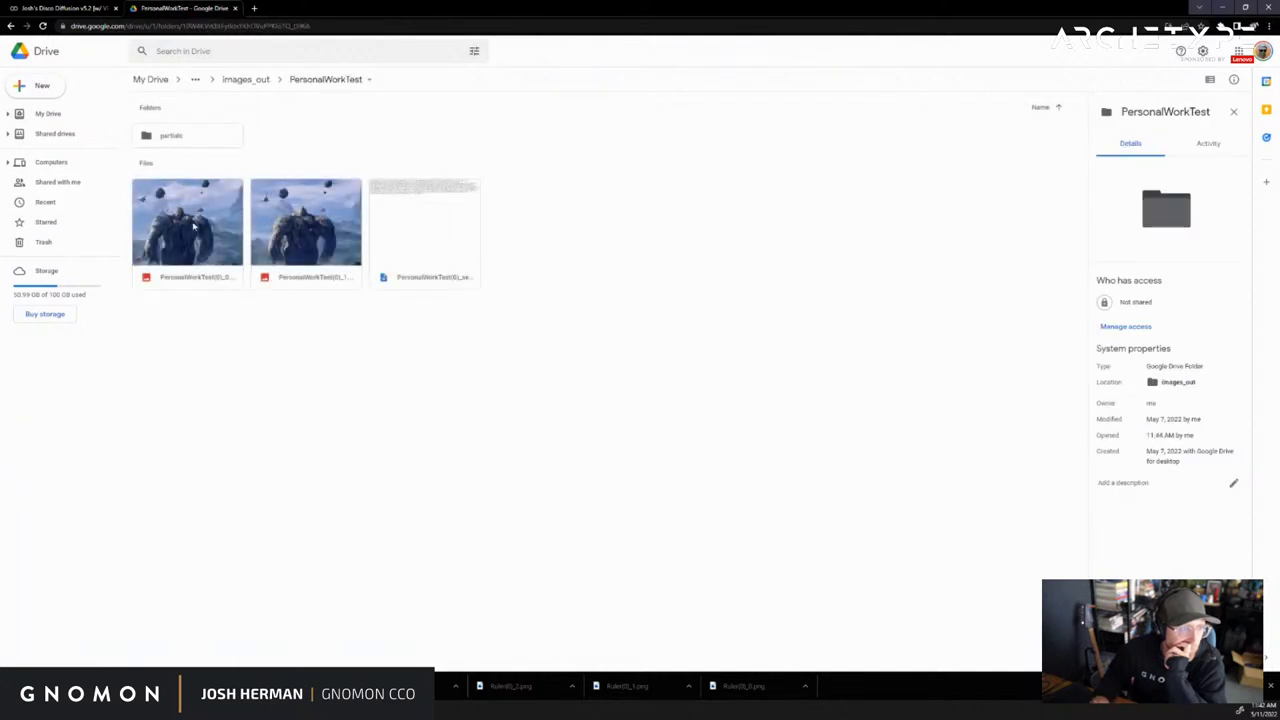
pyautogui.doubleClick(194, 226)
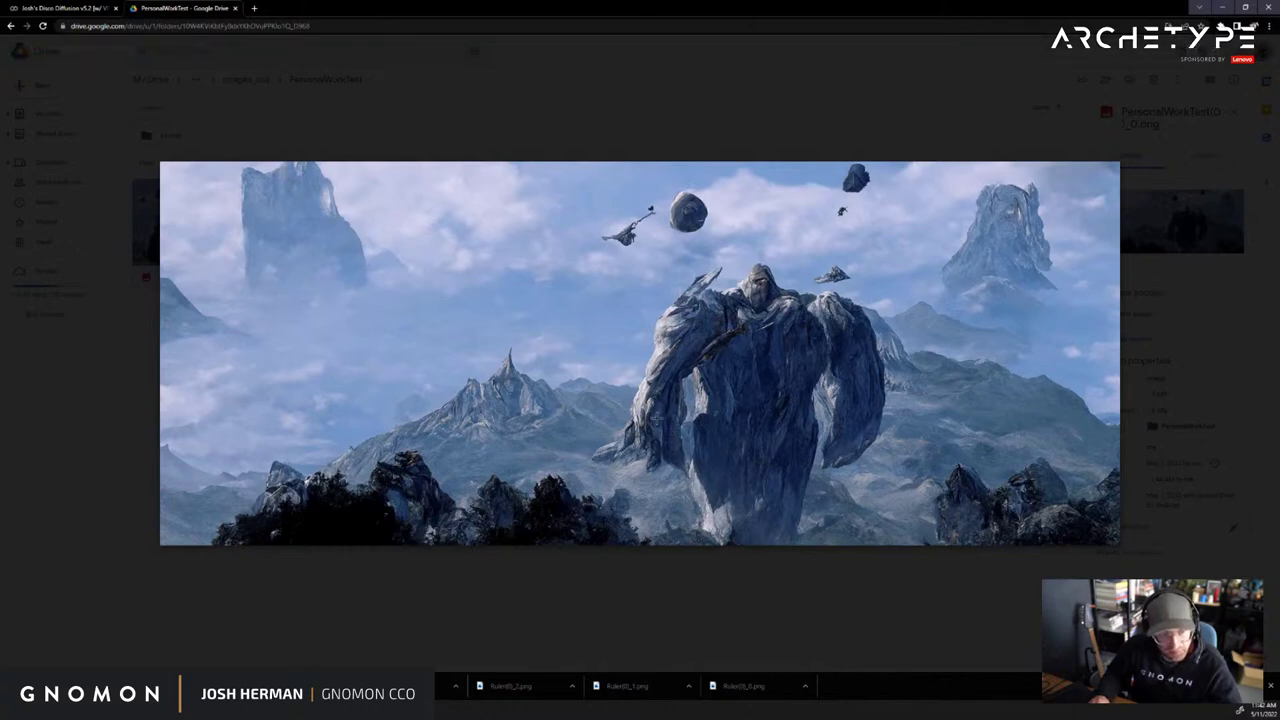
# Compare the two PersonalWorkTest renders by flipping between them, examining the rock giant, floating ships, mountains and foreground rocks
pyautogui.press('Right')
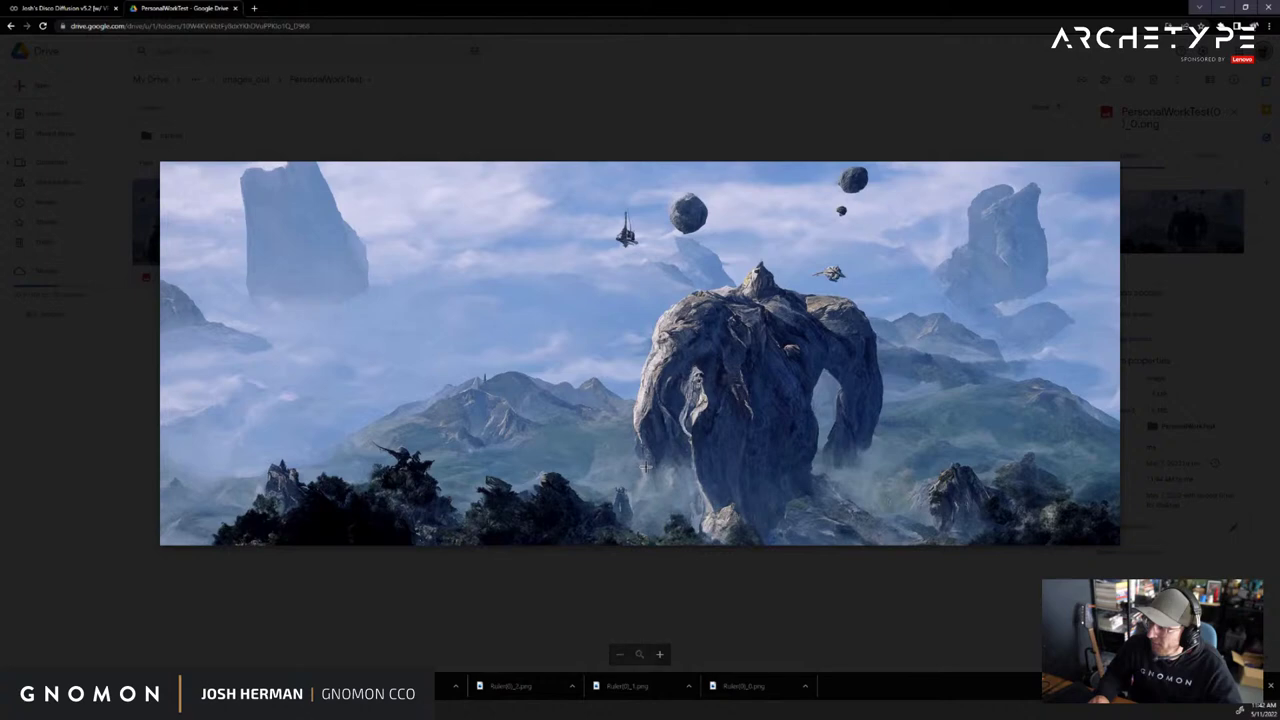
pyautogui.press('Right')
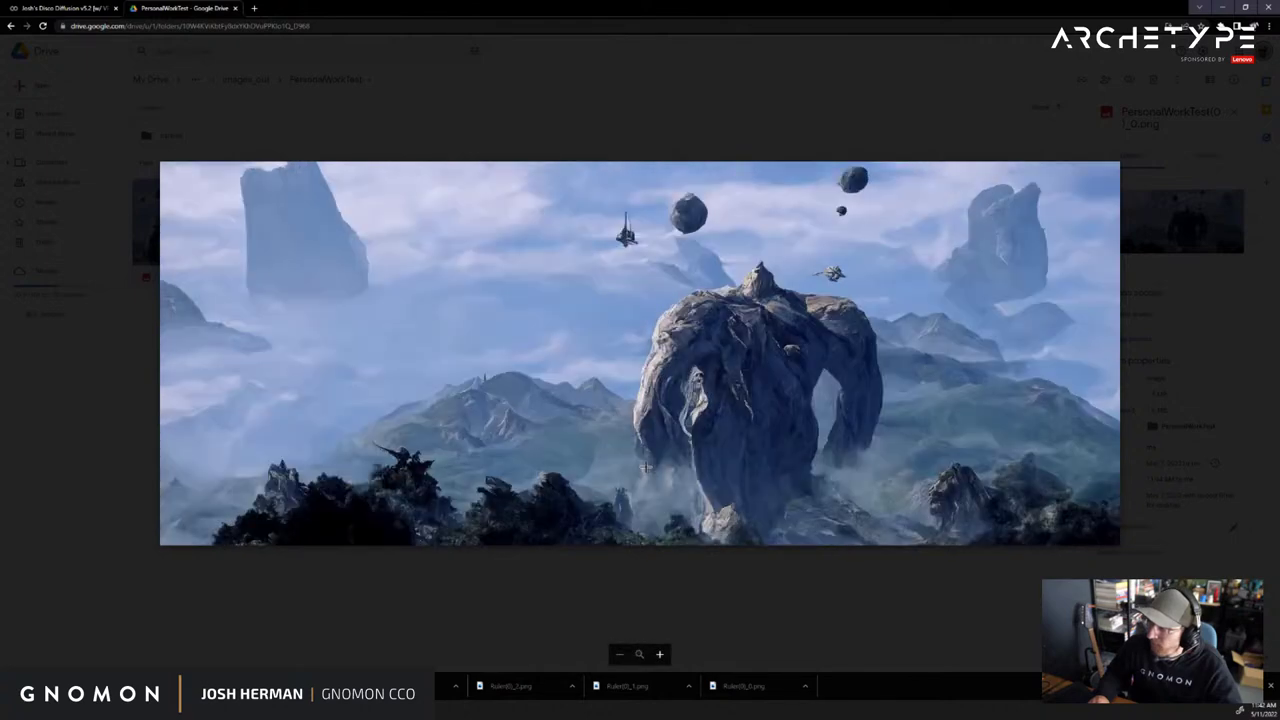
pyautogui.press('Left')
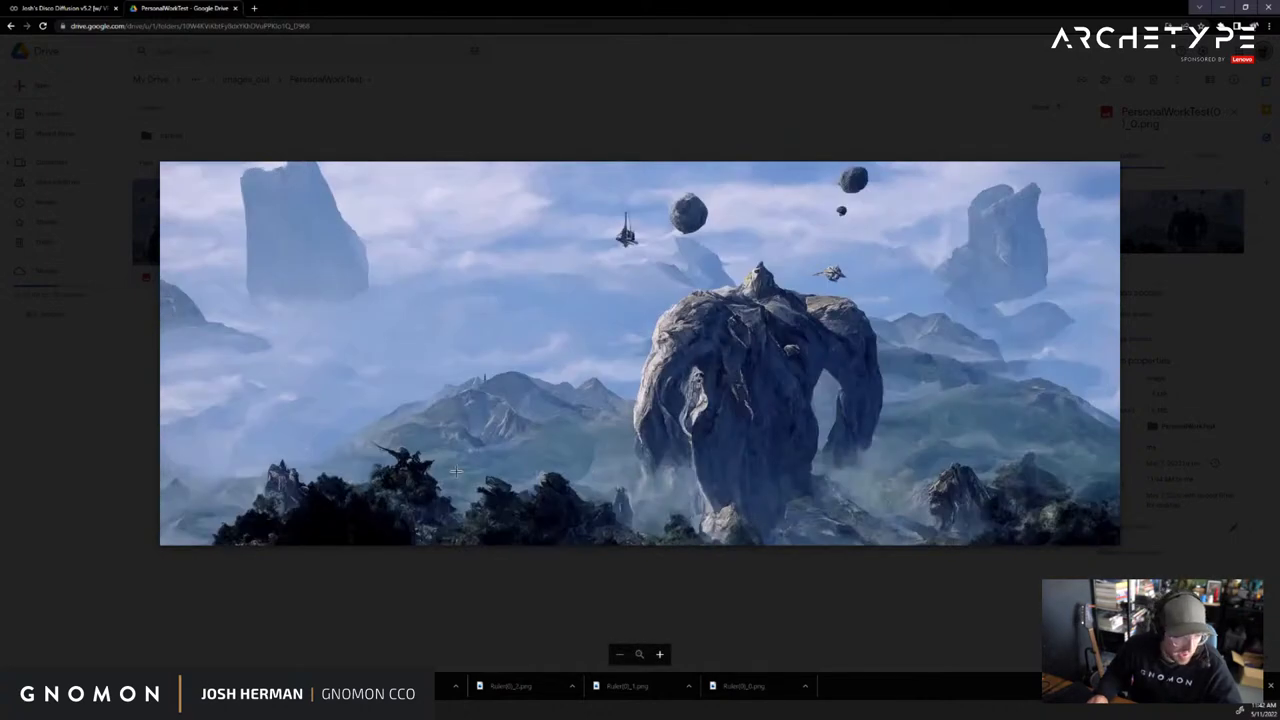
pyautogui.press('Right')
pyautogui.press('Left')
pyautogui.press('Right')
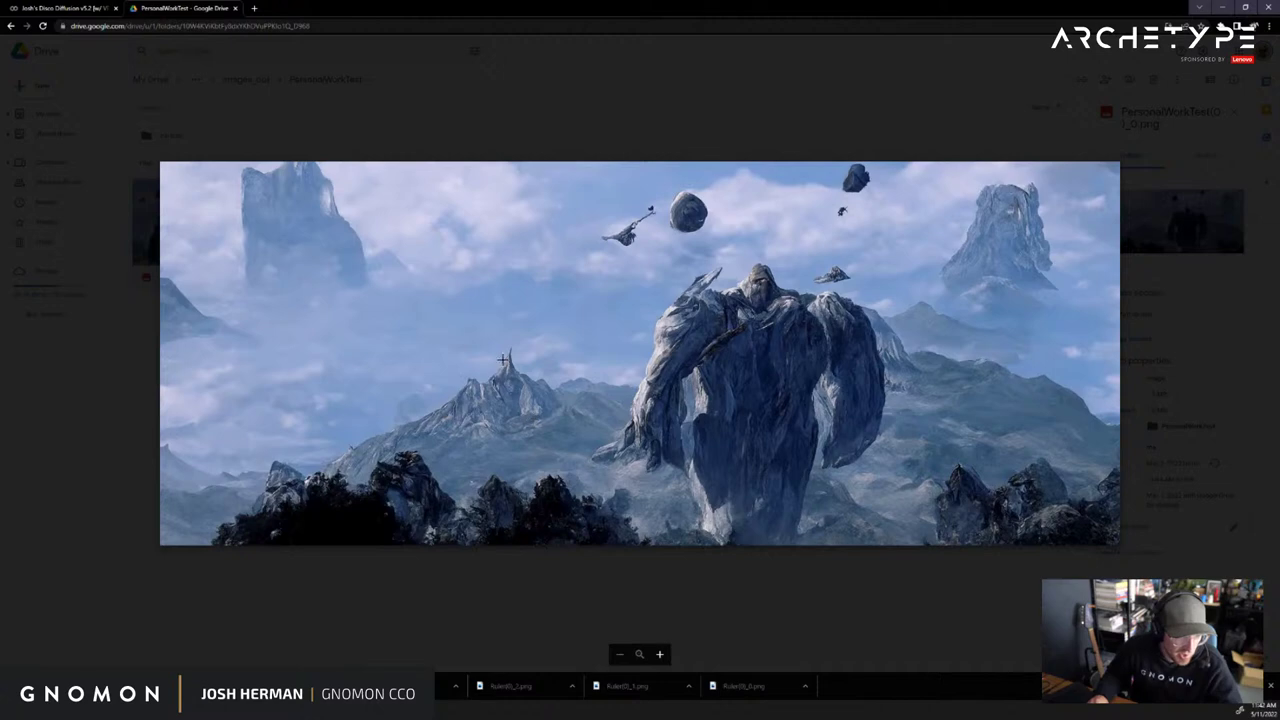
pyautogui.press('Left')
pyautogui.press('Right')
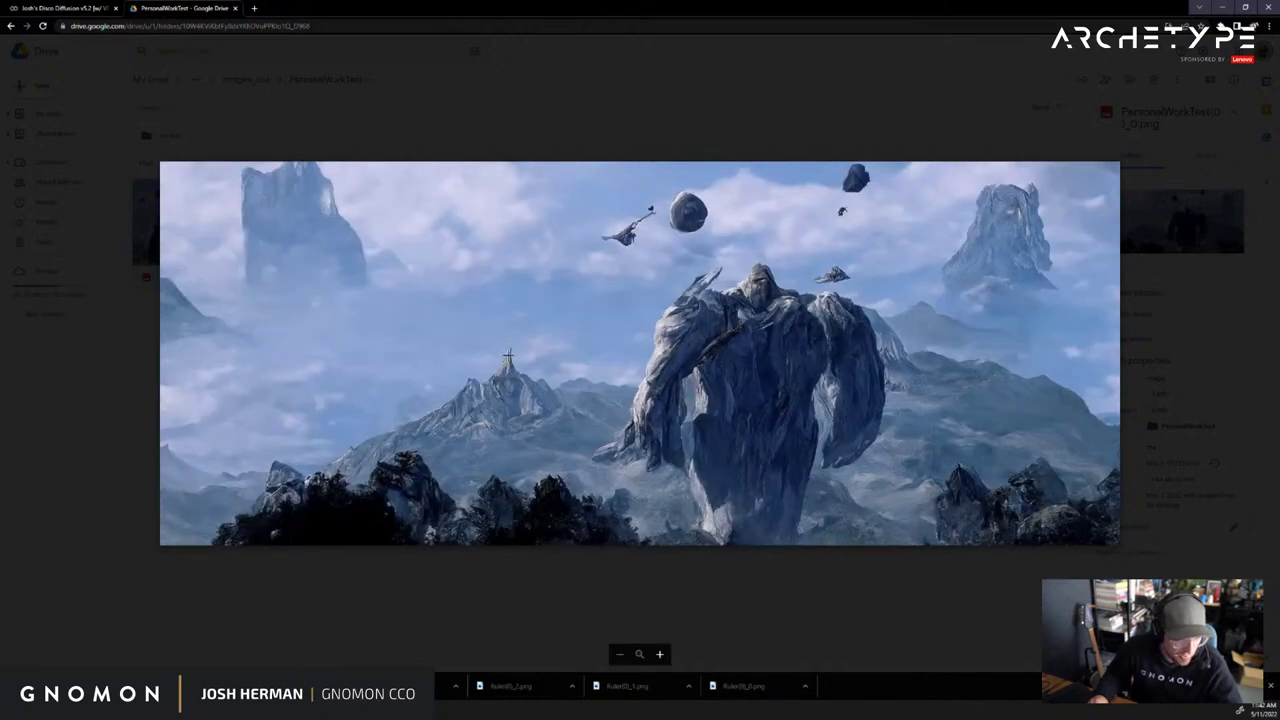
pyautogui.press('Left')
pyautogui.press('Right')
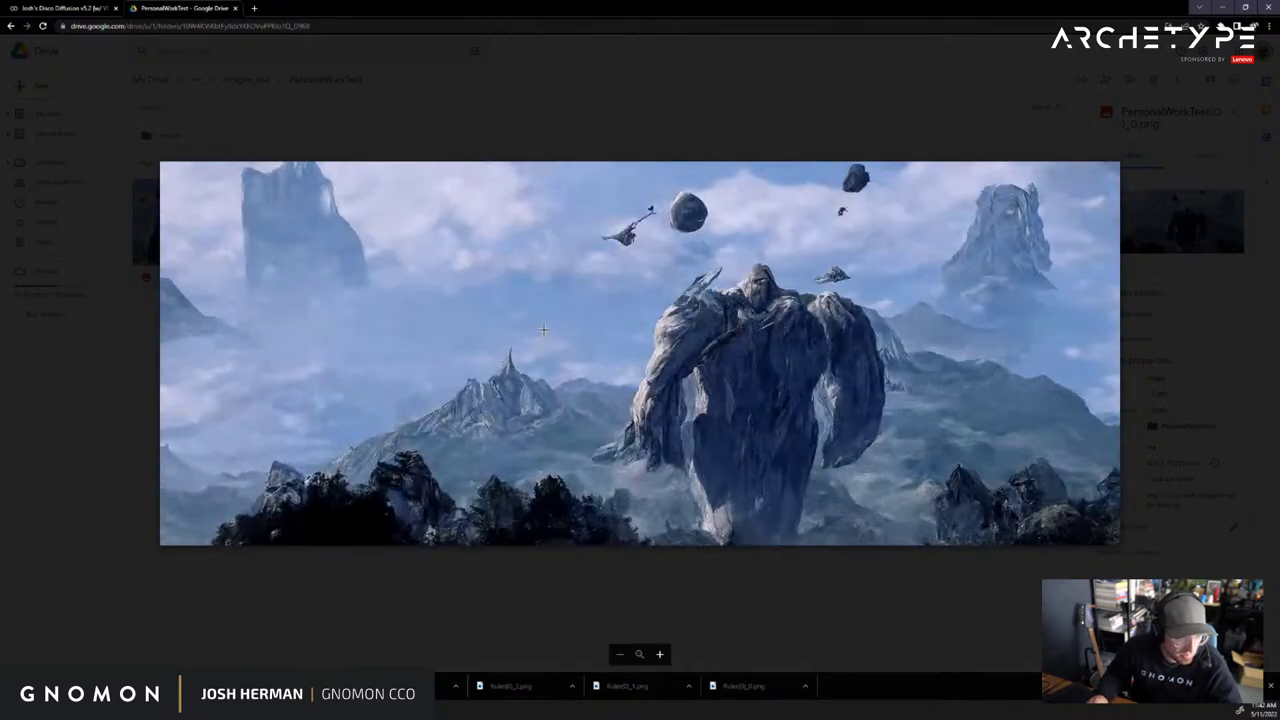
pyautogui.press('Left')
pyautogui.press('Right')
pyautogui.press('Left')
pyautogui.press('Left')
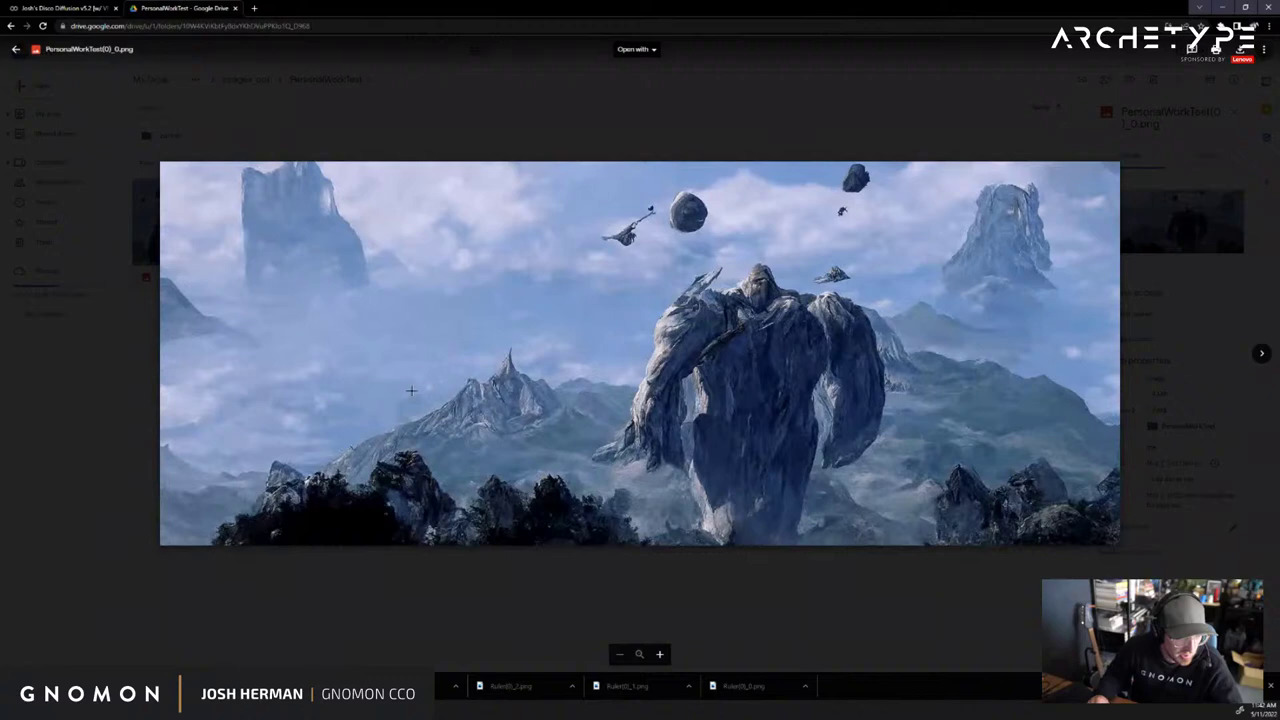
pyautogui.press('Right')
pyautogui.press('Left')
pyautogui.press('Right')
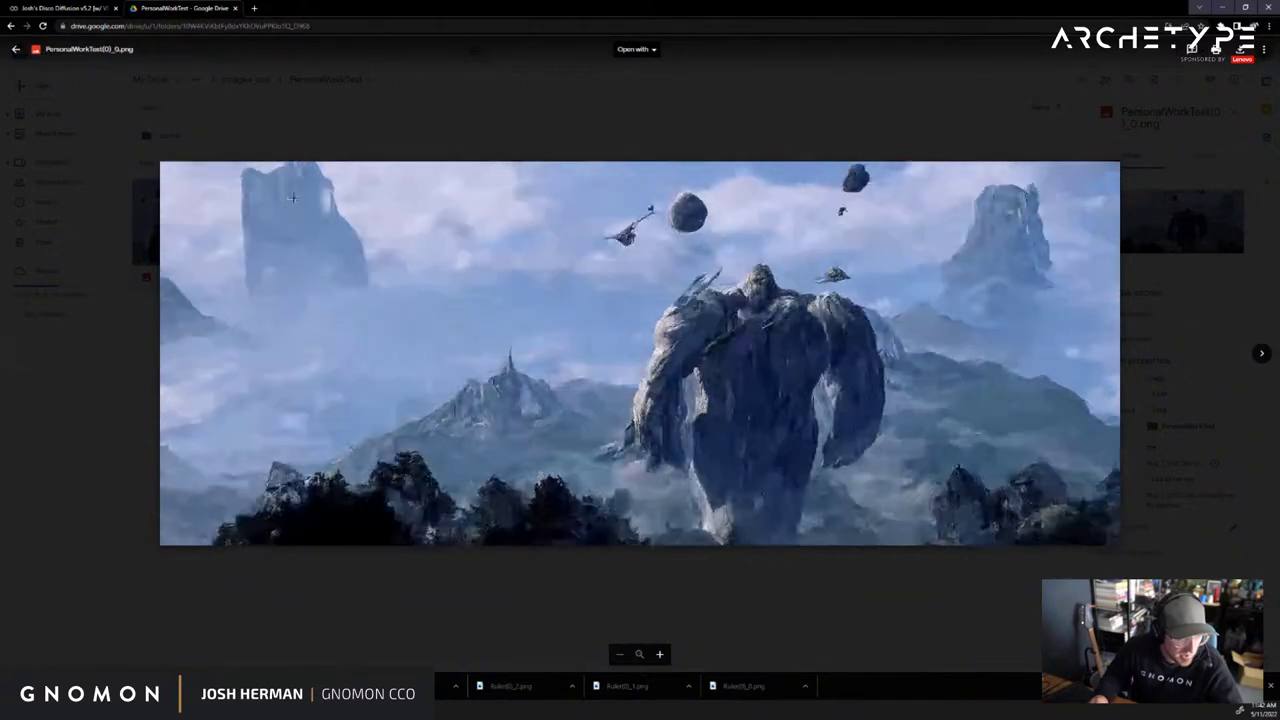
pyautogui.press('Left')
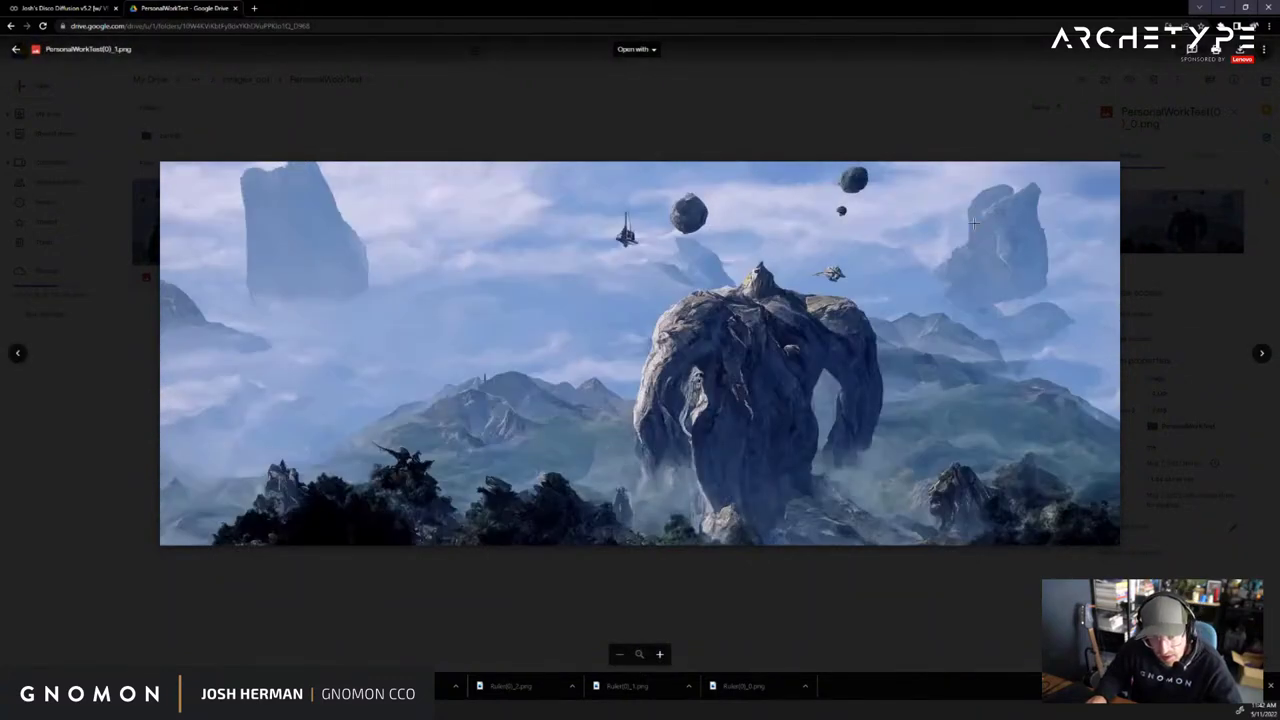
pyautogui.press('Right')
pyautogui.press('Left')
pyautogui.press('Right')
pyautogui.press('Right')
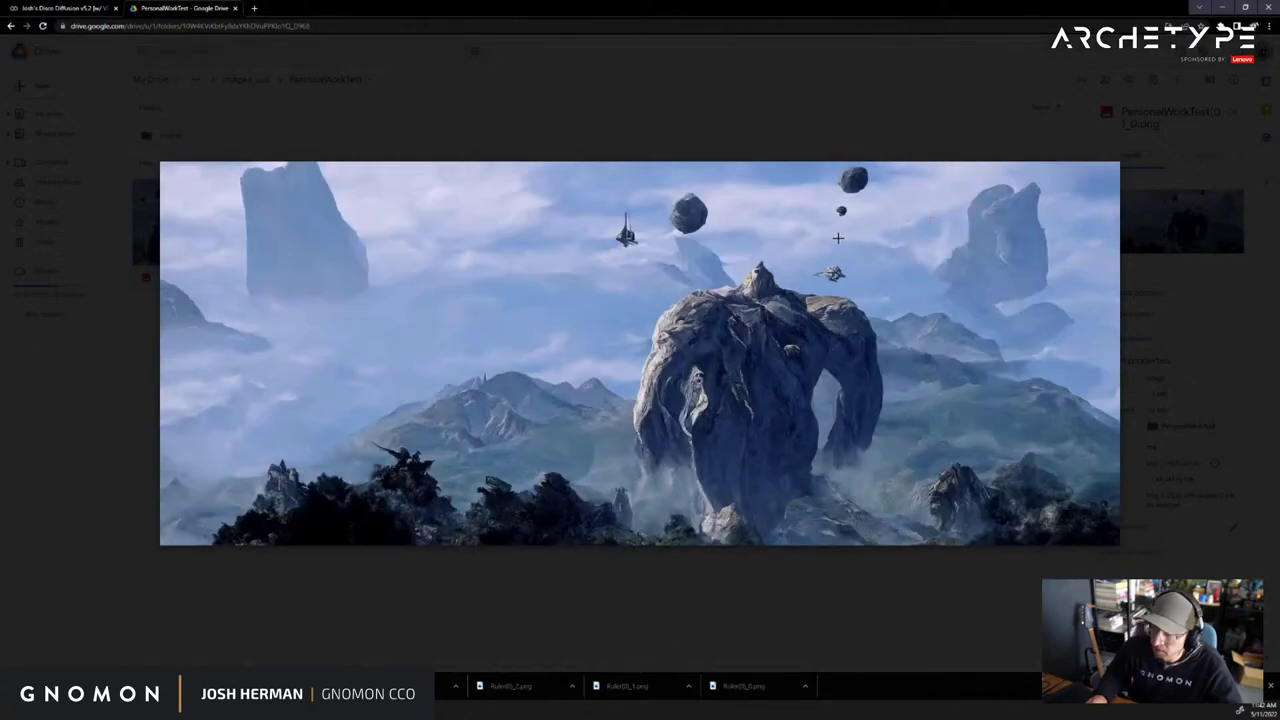
pyautogui.press('Right')
pyautogui.press('Left')
pyautogui.press('Left')
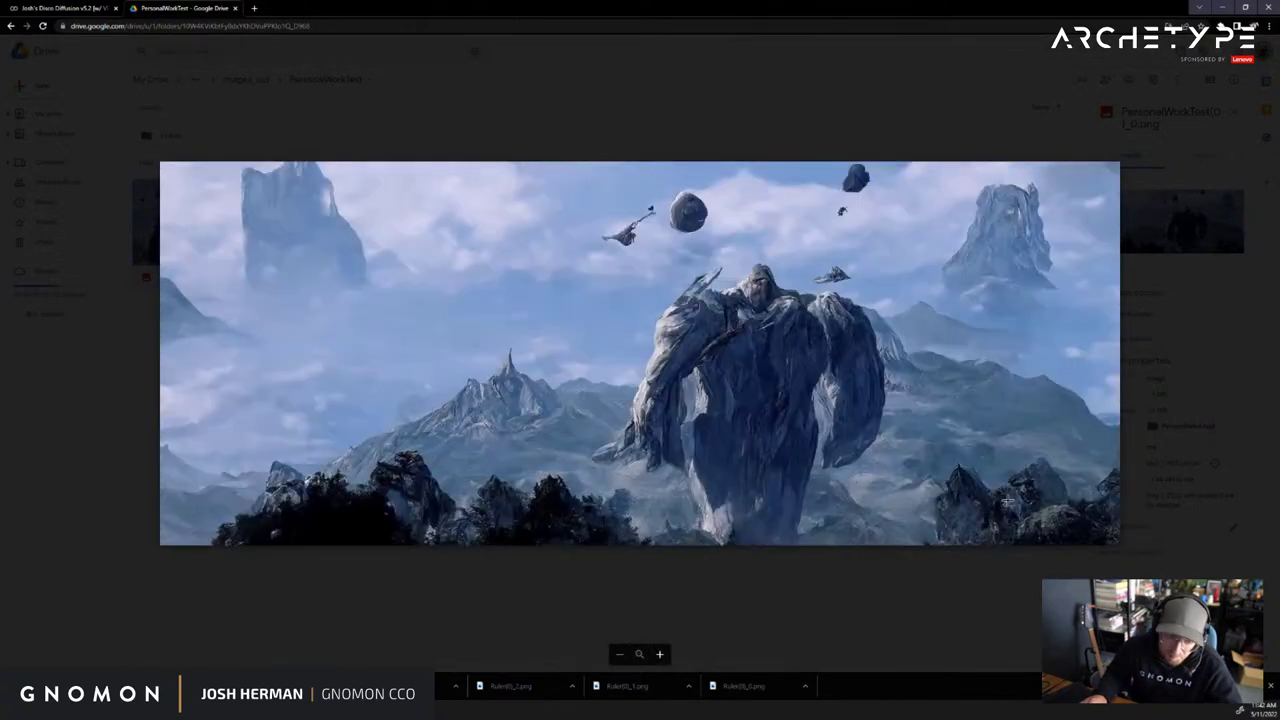
pyautogui.press('Right')
pyautogui.press('super+shift+s')
pyautogui.moveTo(921, 414); pyautogui.dragTo(1122, 546)
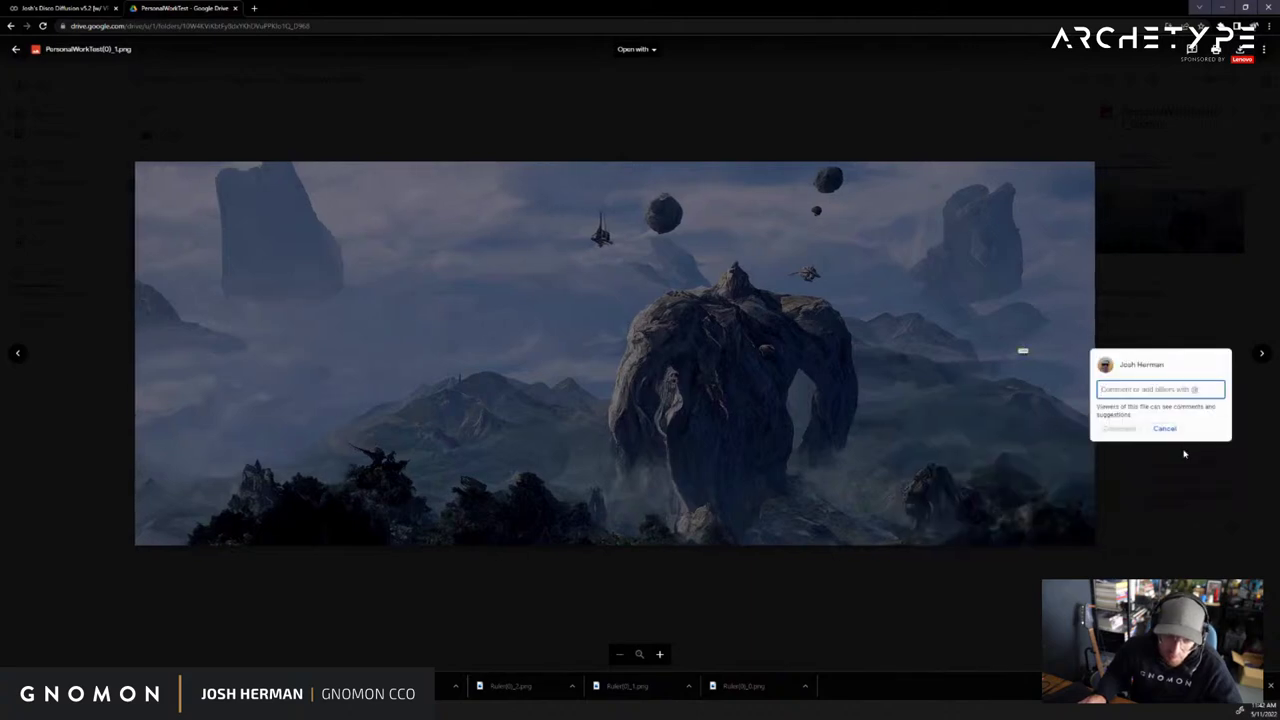
pyautogui.click(1165, 428)
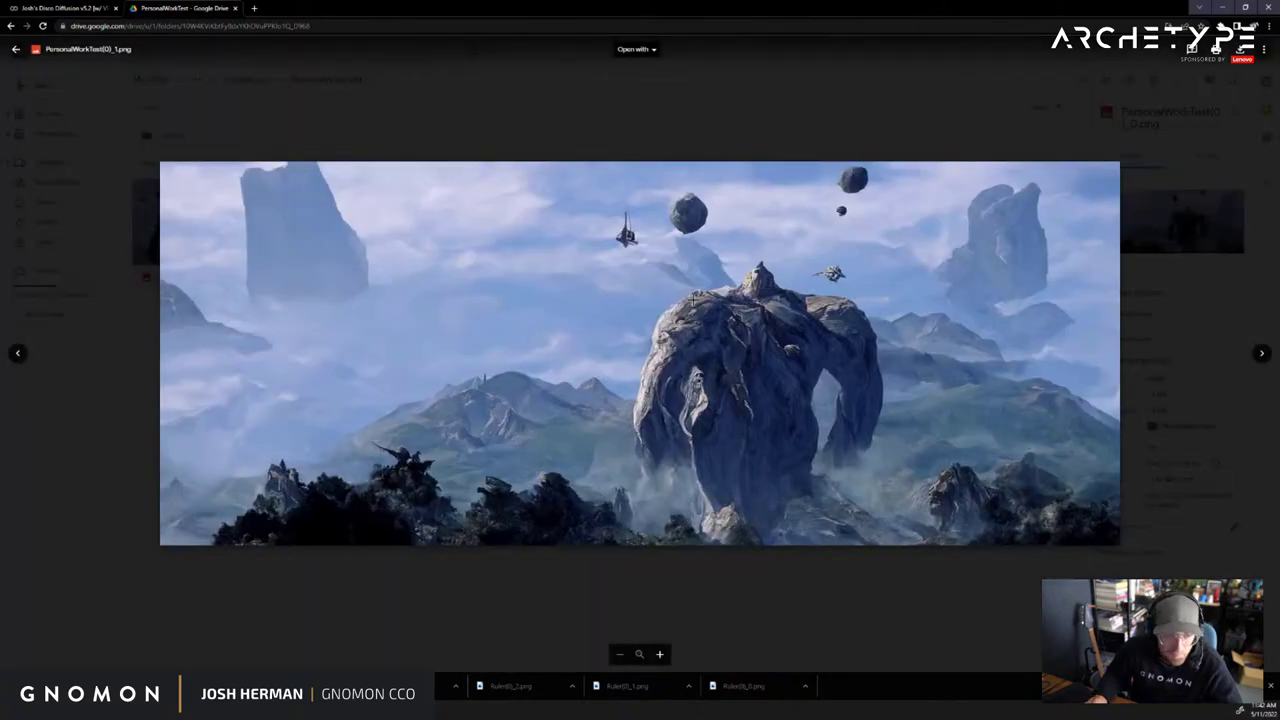
# Recheck the first PersonalWorkTest render and return to PersonalWorkTest(0)_1.png
pyautogui.click(16, 354)
pyautogui.press('Right')
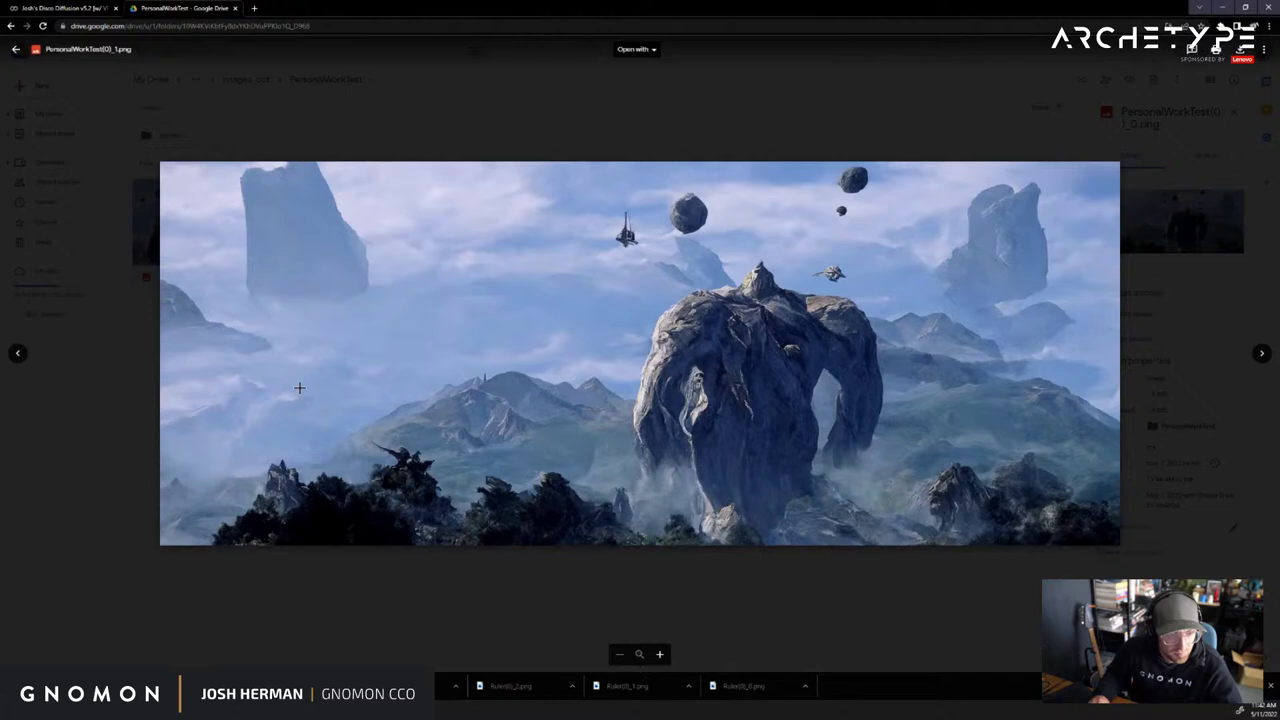
# Flip repeatedly between the two PersonalWorkTest renders to compare the giant's head and arms, the ships and the rock towers
pyautogui.press('Left')
pyautogui.press('Right')
pyautogui.press('Left')
pyautogui.press('Right')
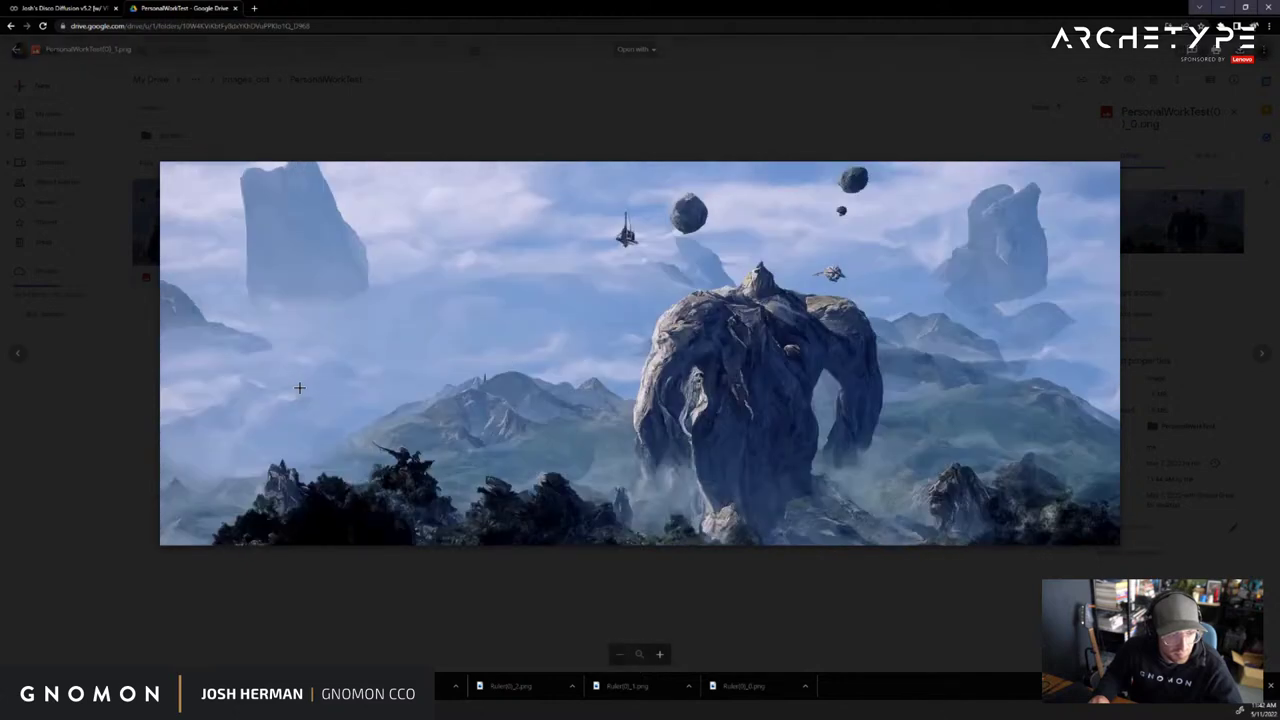
pyautogui.press('Right')
pyautogui.press('Left')
pyautogui.press('Left')
pyautogui.press('Right')
pyautogui.press('Left')
pyautogui.press('Right')
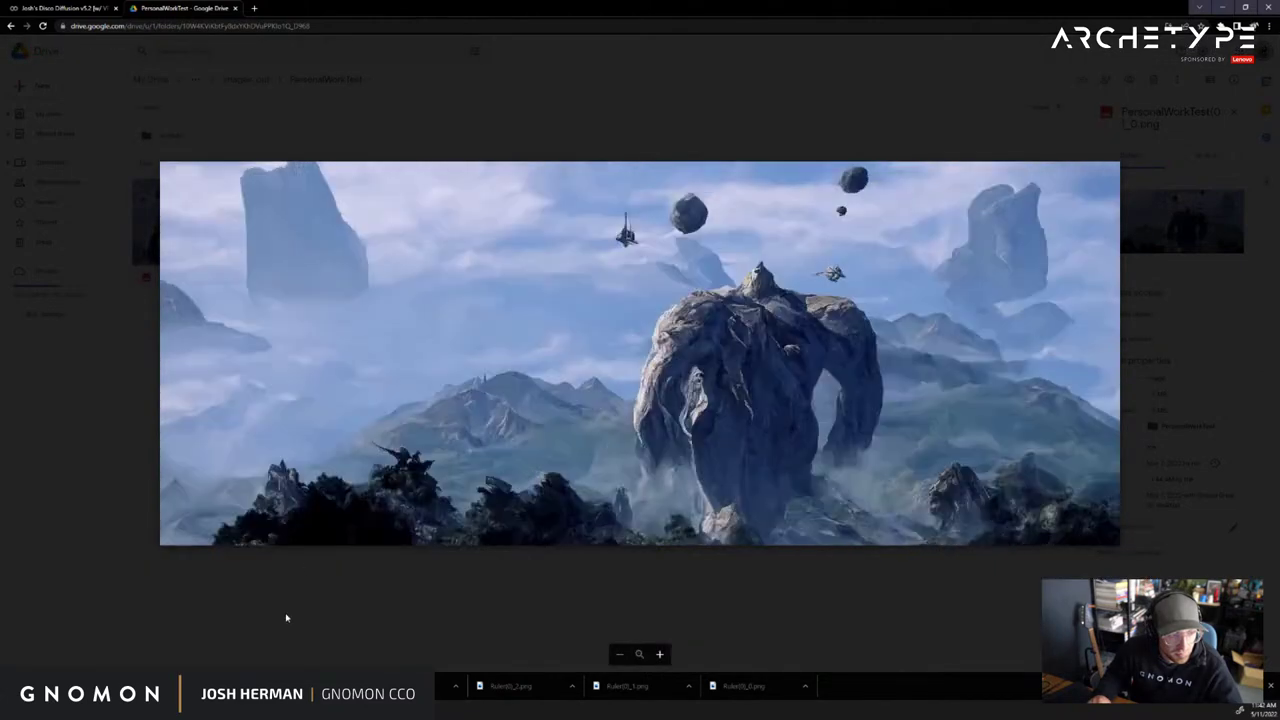
pyautogui.press('Left')
pyautogui.press('Right')
pyautogui.press('Left')
pyautogui.press('Right')
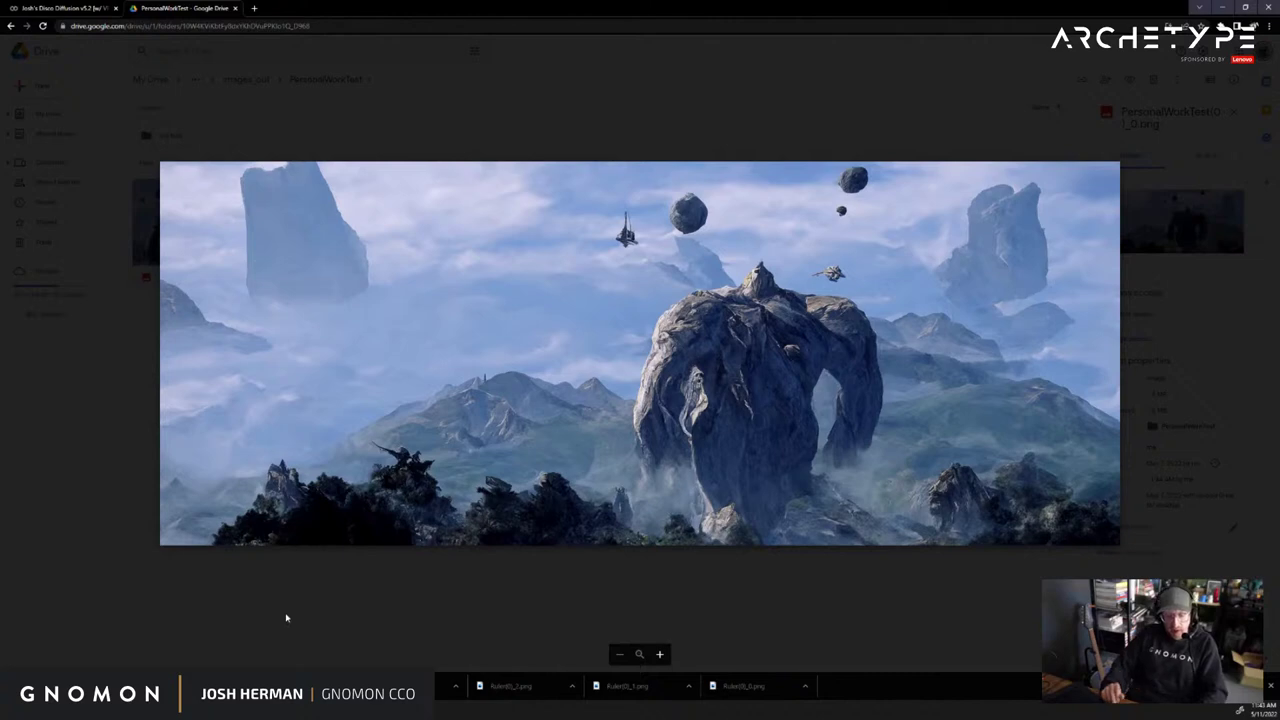
pyautogui.press('Right')
pyautogui.press('Left')
pyautogui.press('Right')
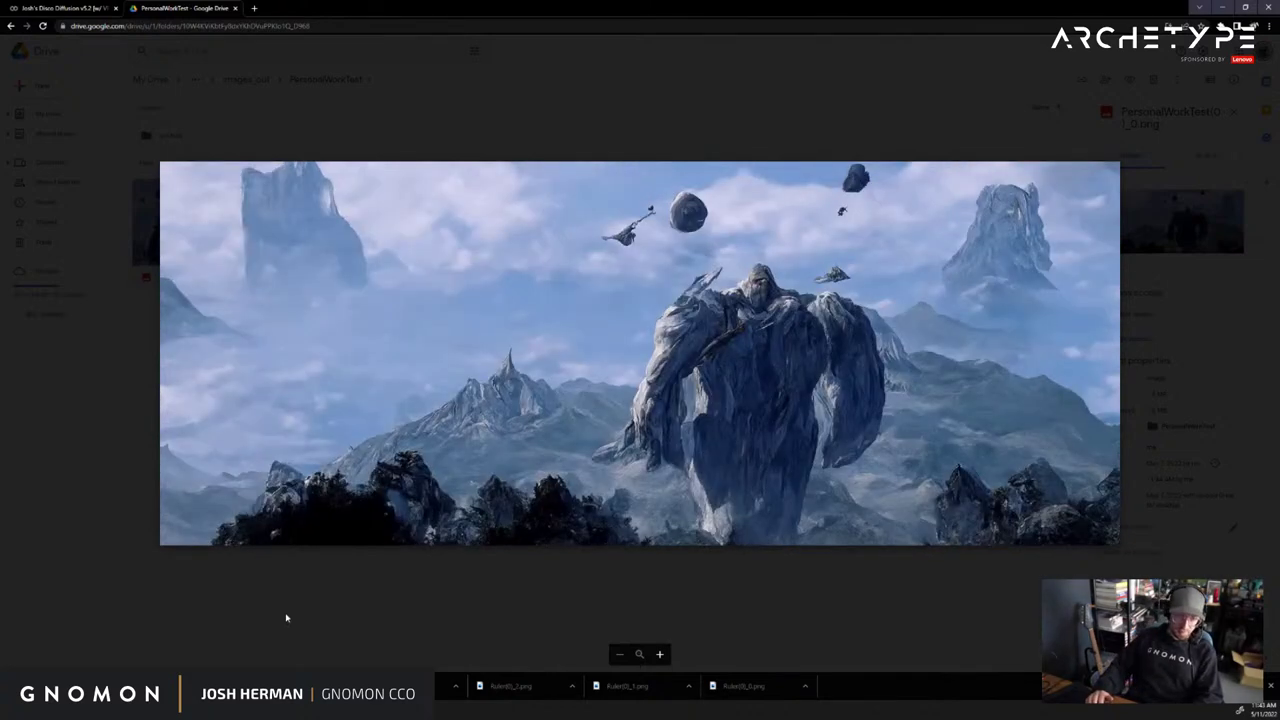
pyautogui.press('Left')
pyautogui.press('Right')
pyautogui.press('Left')
pyautogui.press('Right')
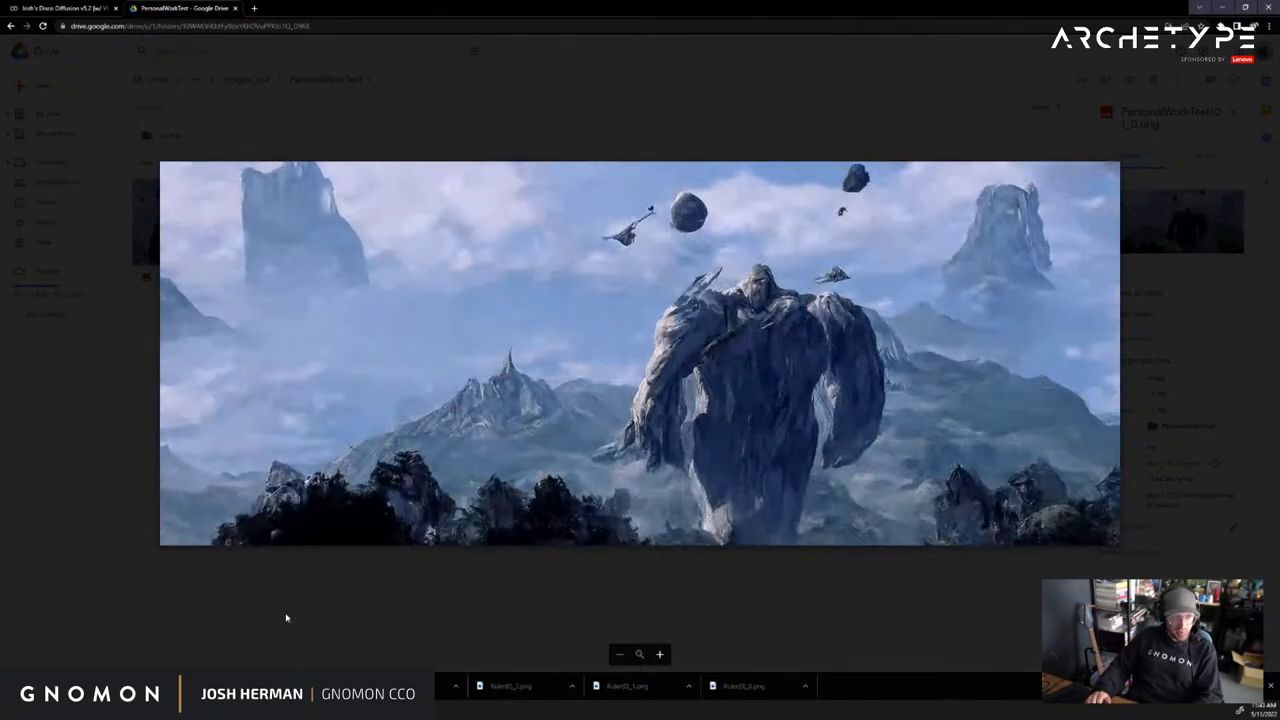
pyautogui.press('Left')
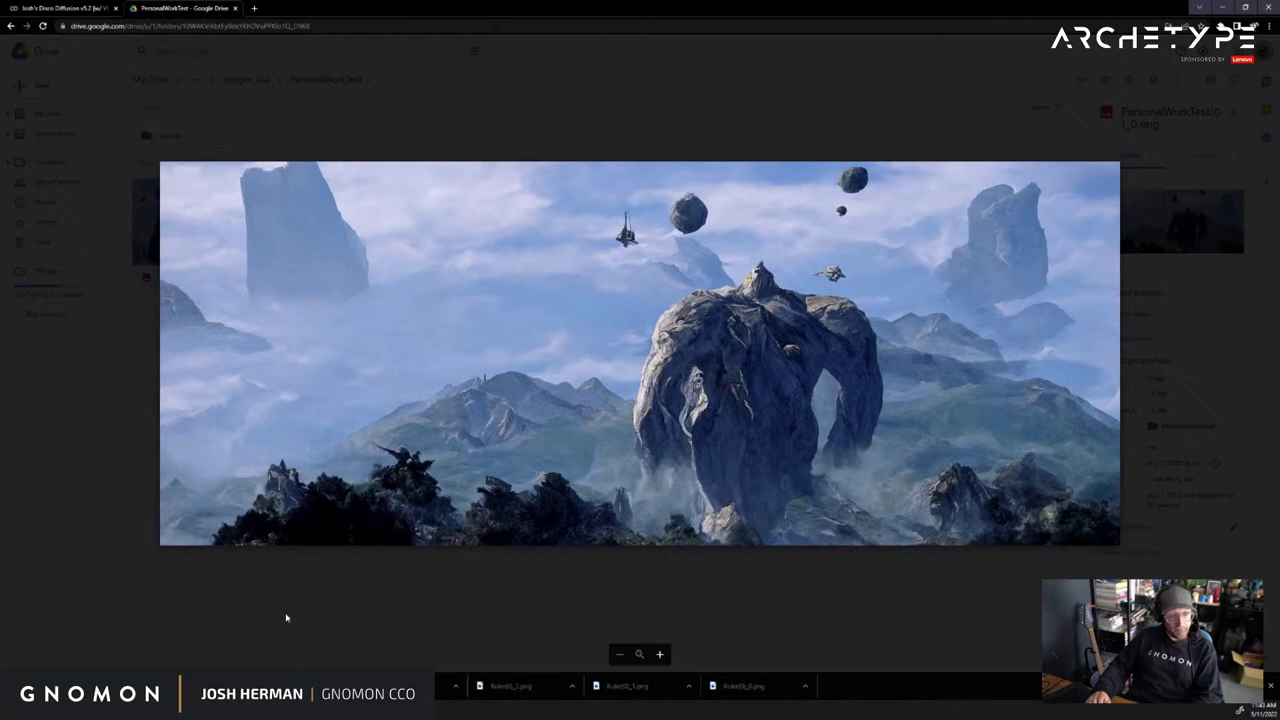
pyautogui.press('Right')
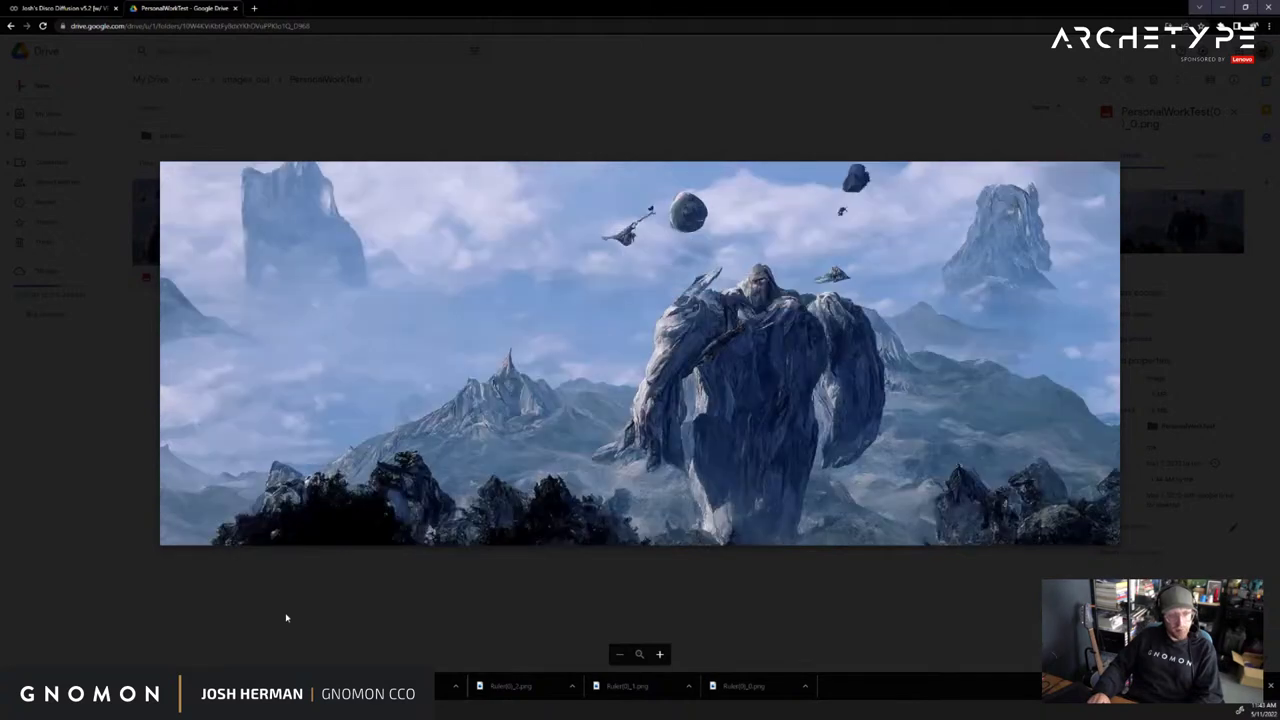
pyautogui.press('Right')
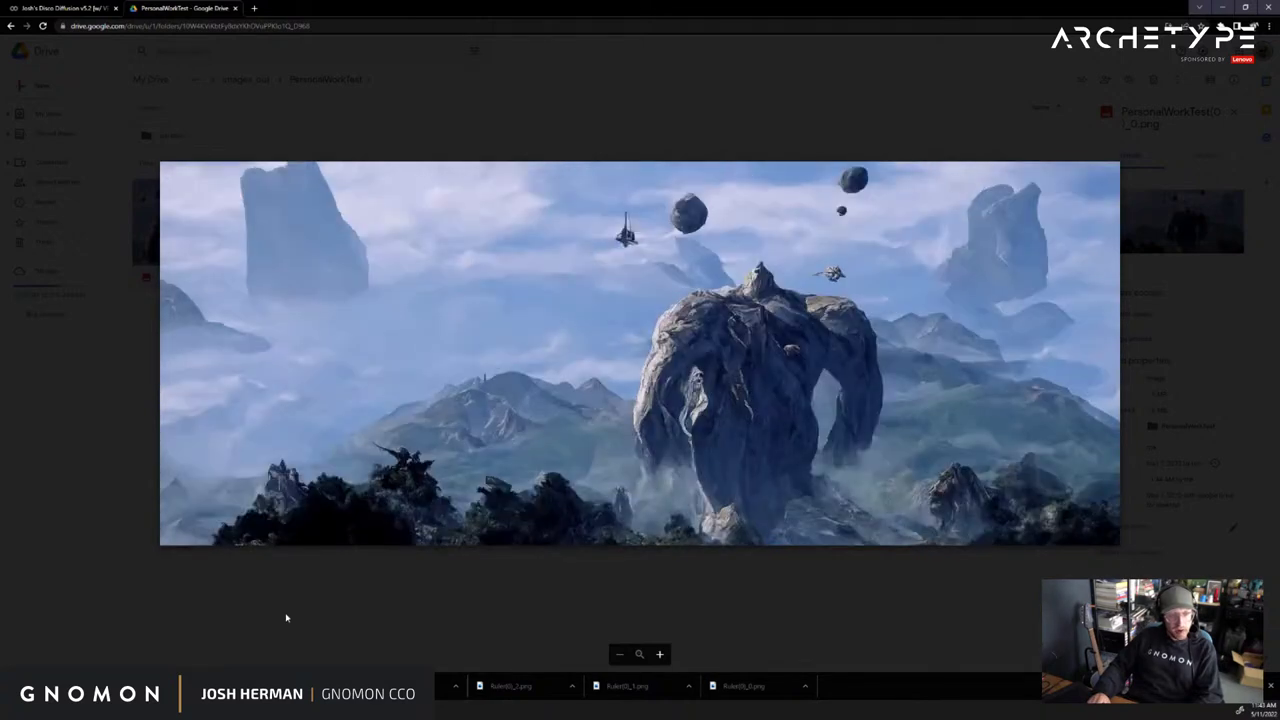
# Switch to Photoshop's Ruler.JPG document and hide all layers inside Group 1, leaving the base render showing
pyautogui.hotkey('alt', 'Tab')
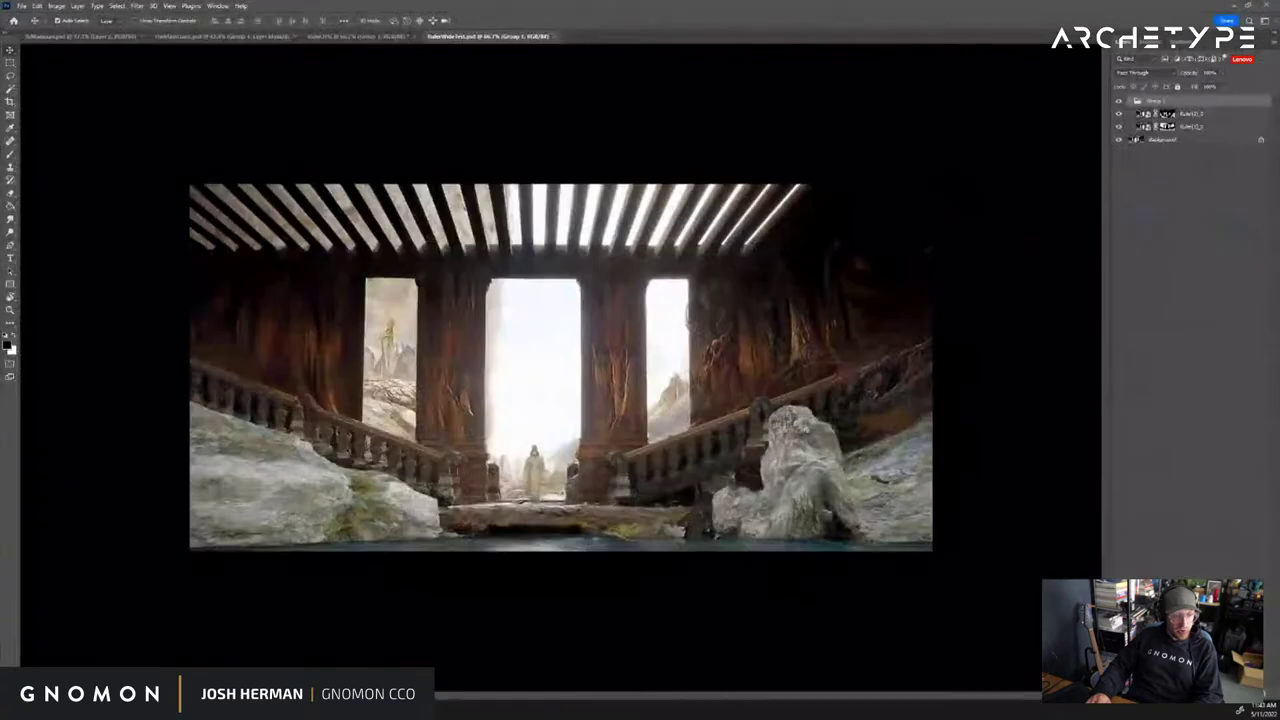
pyautogui.press('z')
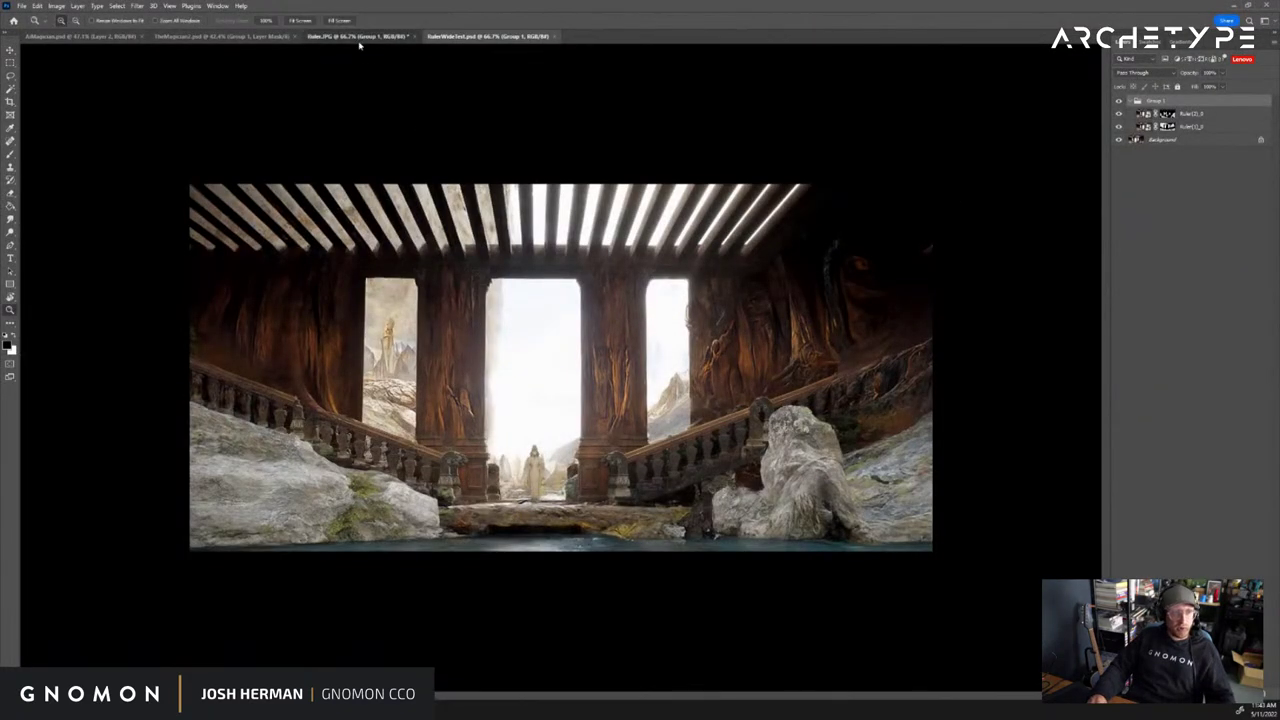
pyautogui.click(359, 37)
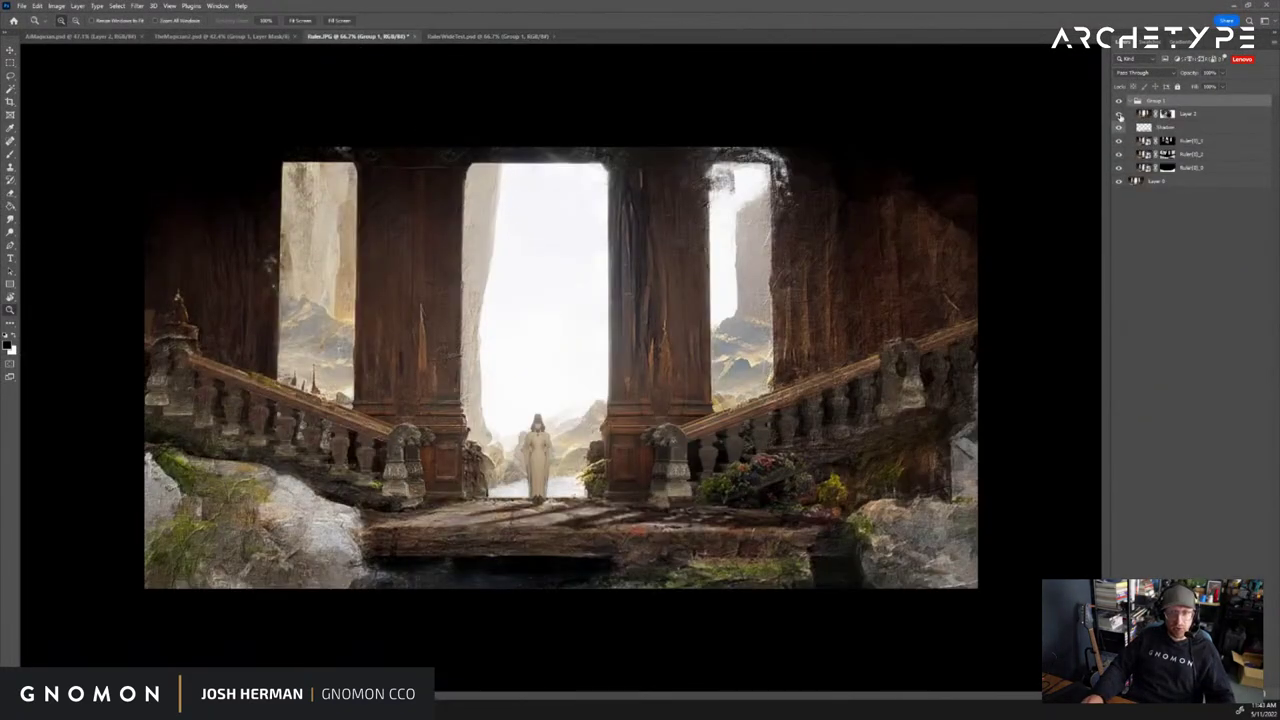
pyautogui.click(1119, 168)
# Duplicate Layer 0 and move the copy above Group 1
pyautogui.click(1180, 181)
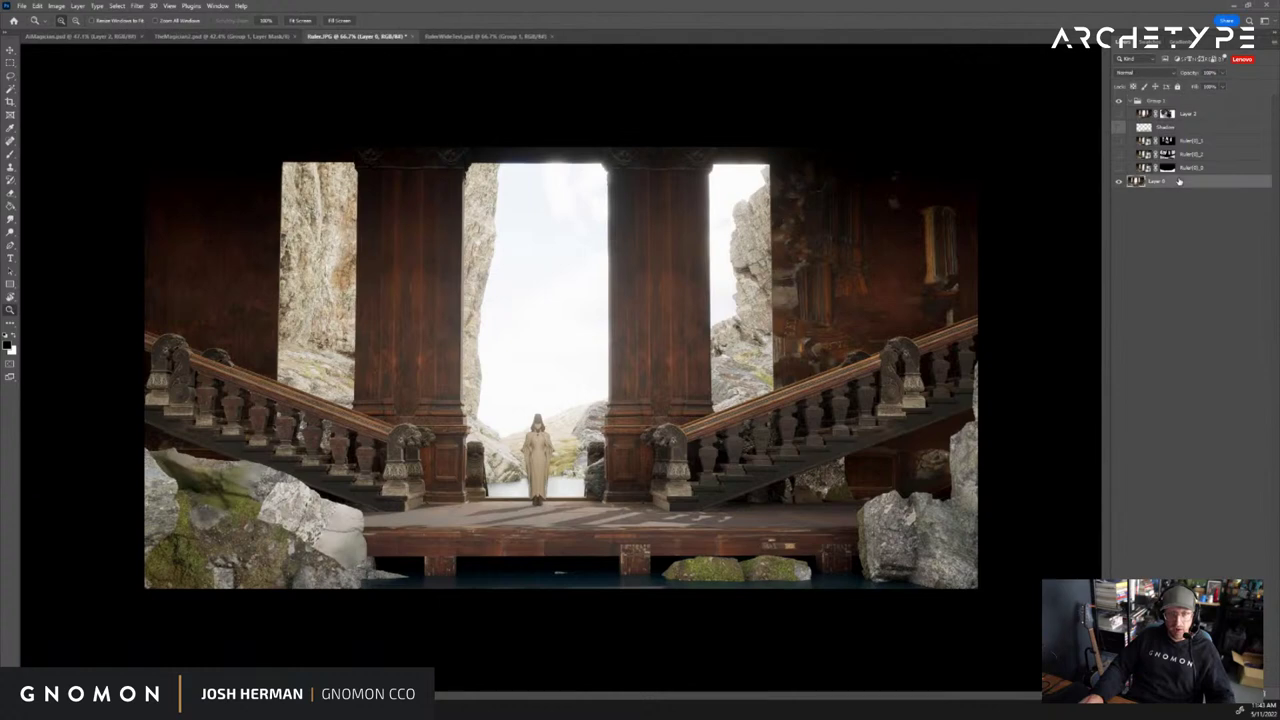
pyautogui.hotkey('ctrl', 'j')
pyautogui.moveTo(1186, 182); pyautogui.dragTo(1183, 99)
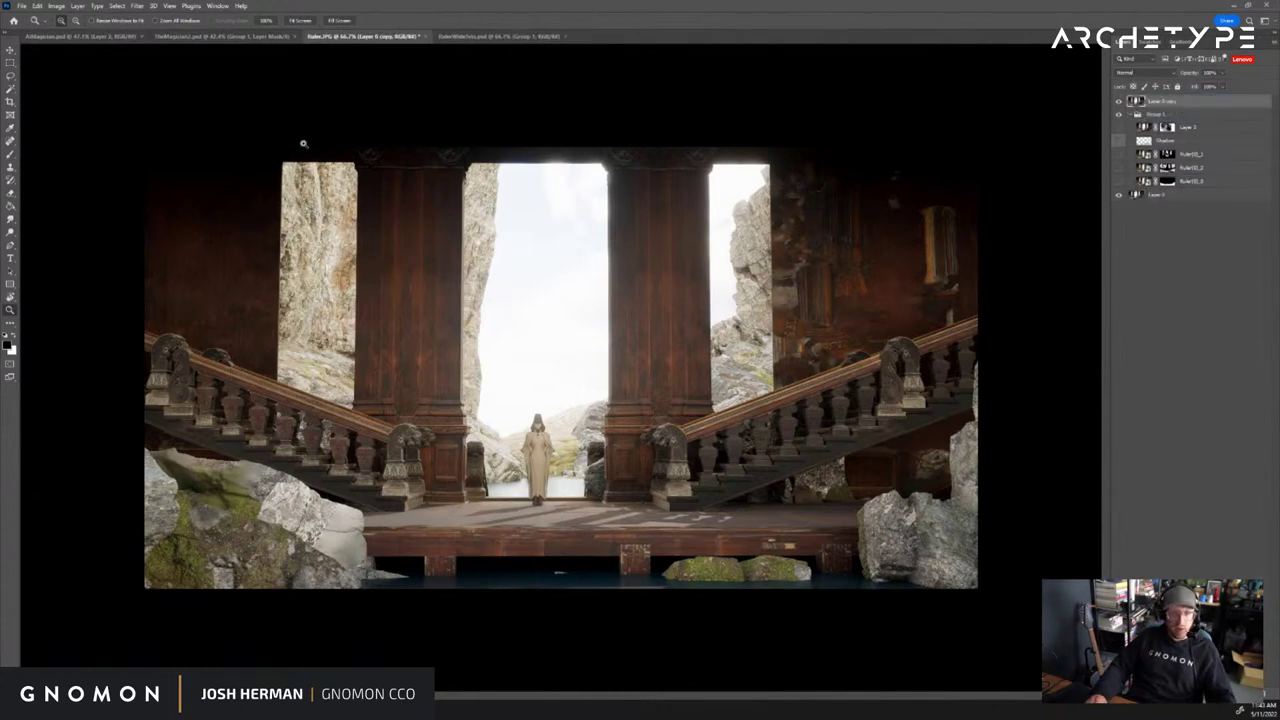
# Preview Artistic filters on the Layer 0 copy in the Filter Gallery and choose Paint Daubs
pyautogui.click(169, 6)
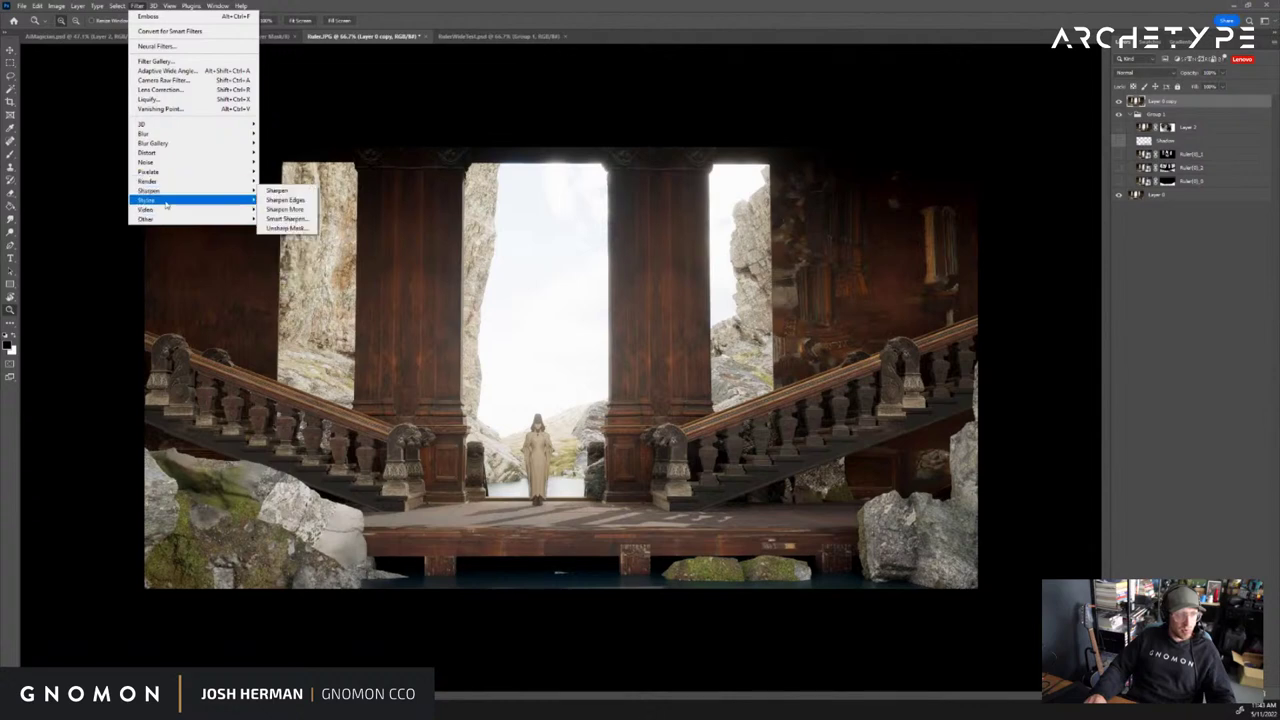
pyautogui.moveTo(166, 203)
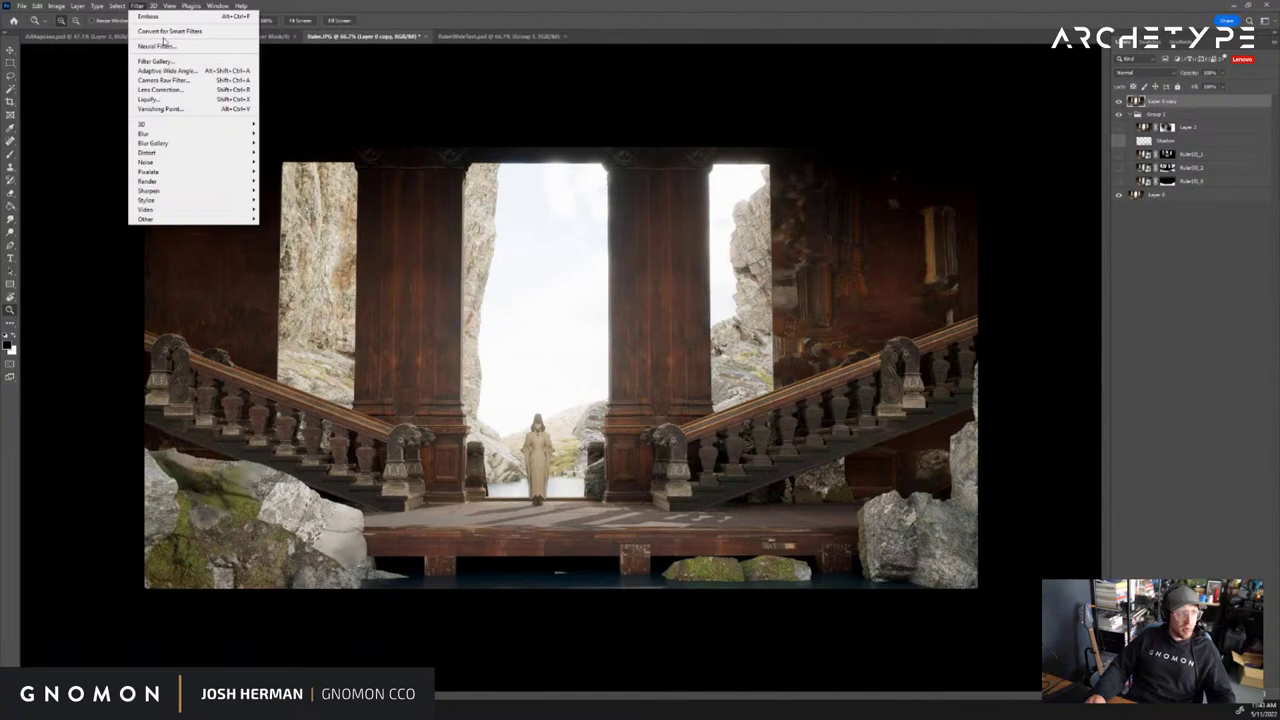
pyautogui.click(160, 61)
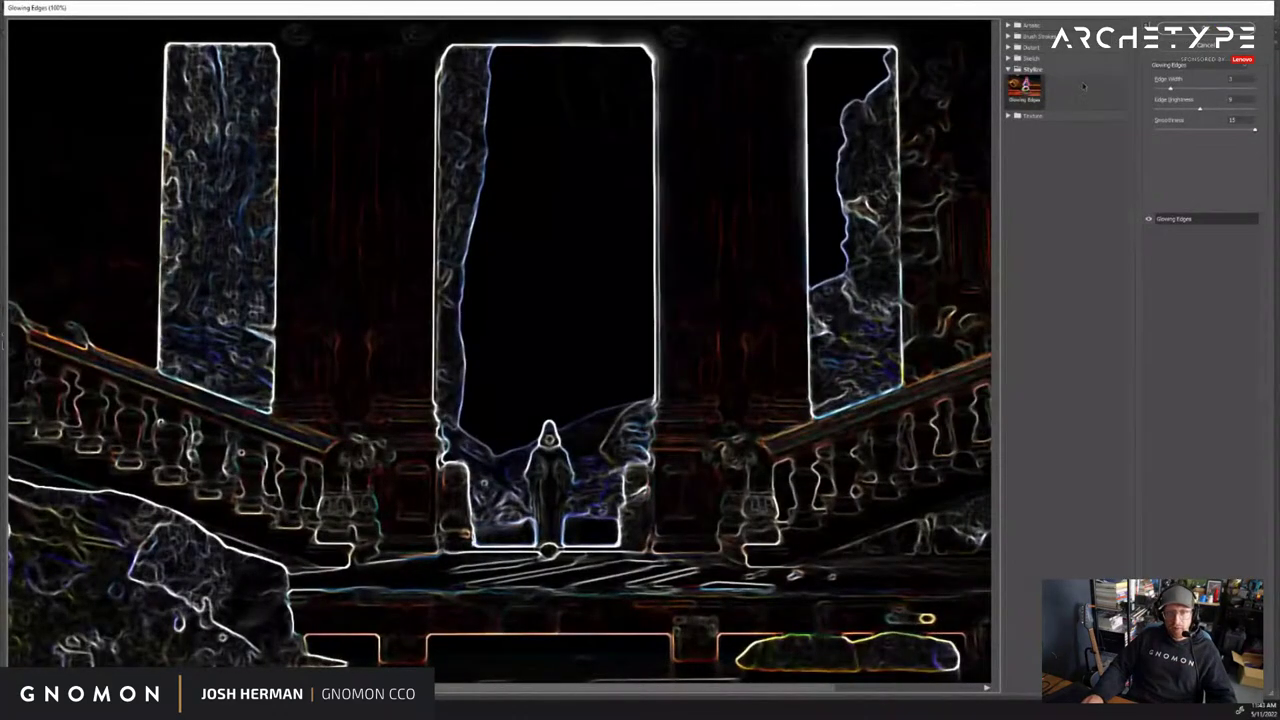
pyautogui.click(1008, 25)
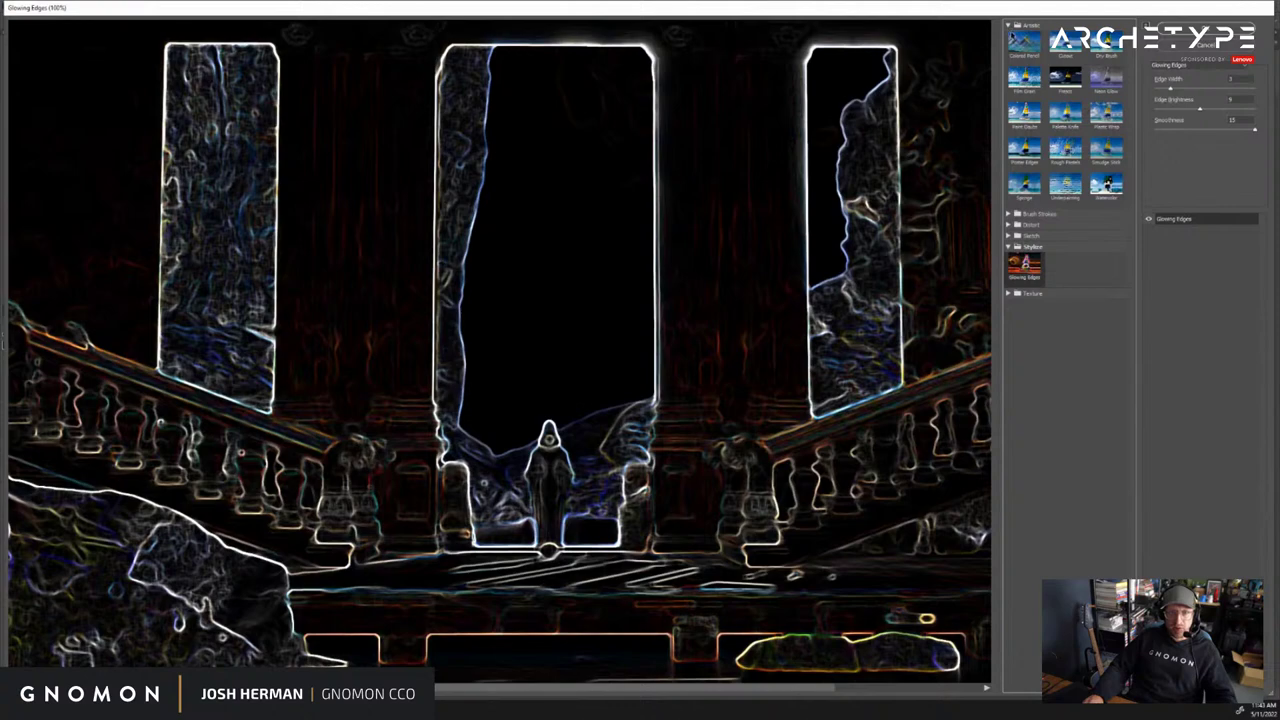
pyautogui.click(1024, 45)
pyautogui.click(1024, 80)
pyautogui.click(1024, 115)
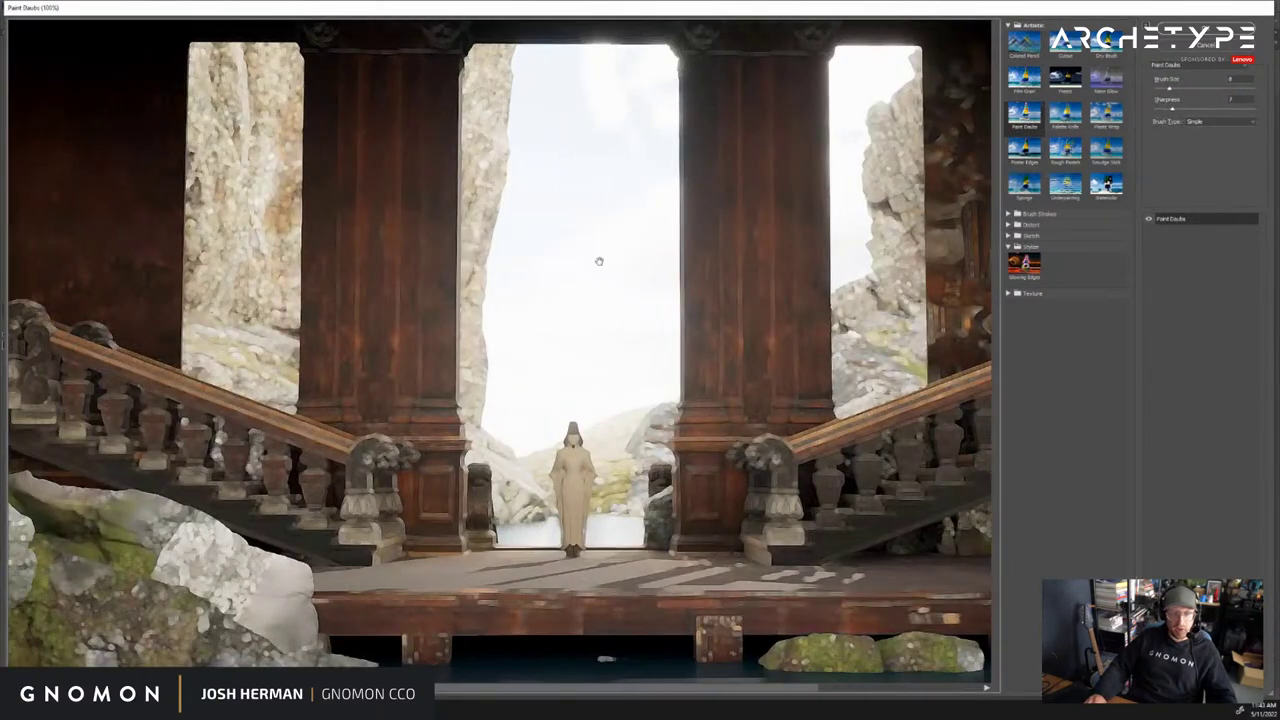
# Lower the Paint Daubs sharpness, set the brush size to 17, and apply the filter to the Layer 0 copy
pyautogui.moveTo(599, 261); pyautogui.dragTo(281, 343)
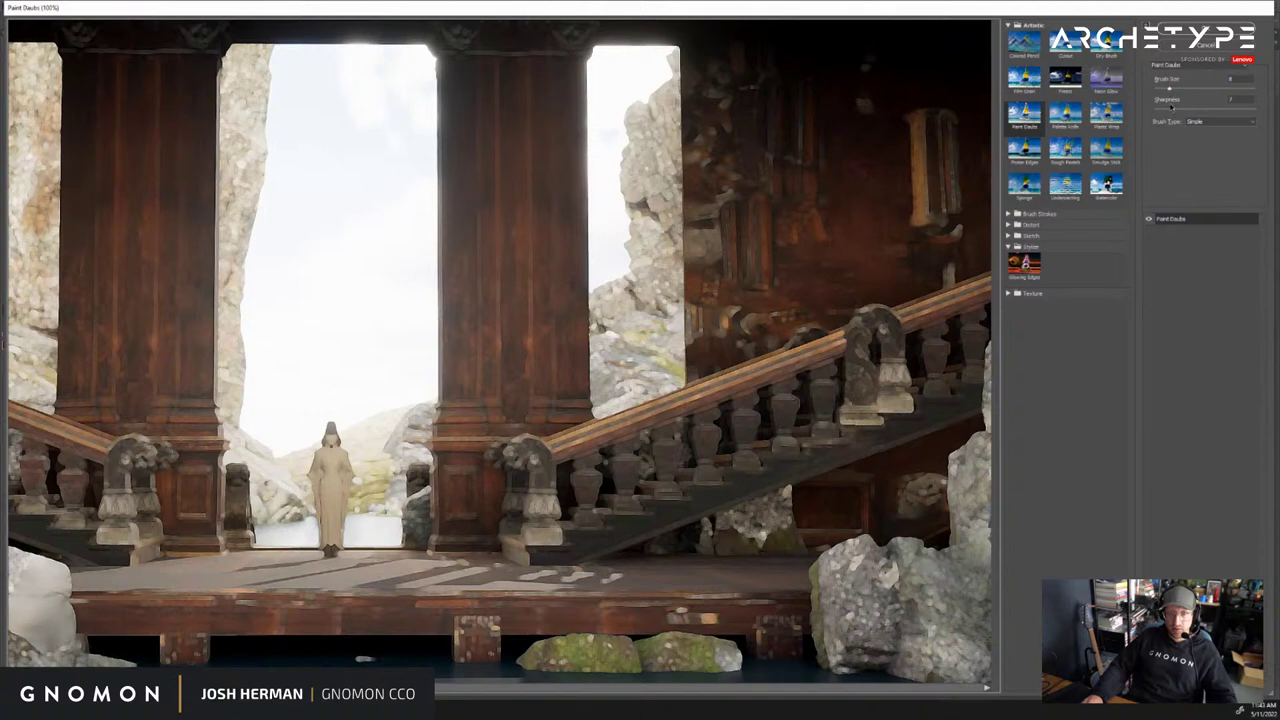
pyautogui.moveTo(1171, 109); pyautogui.dragTo(1155, 111)
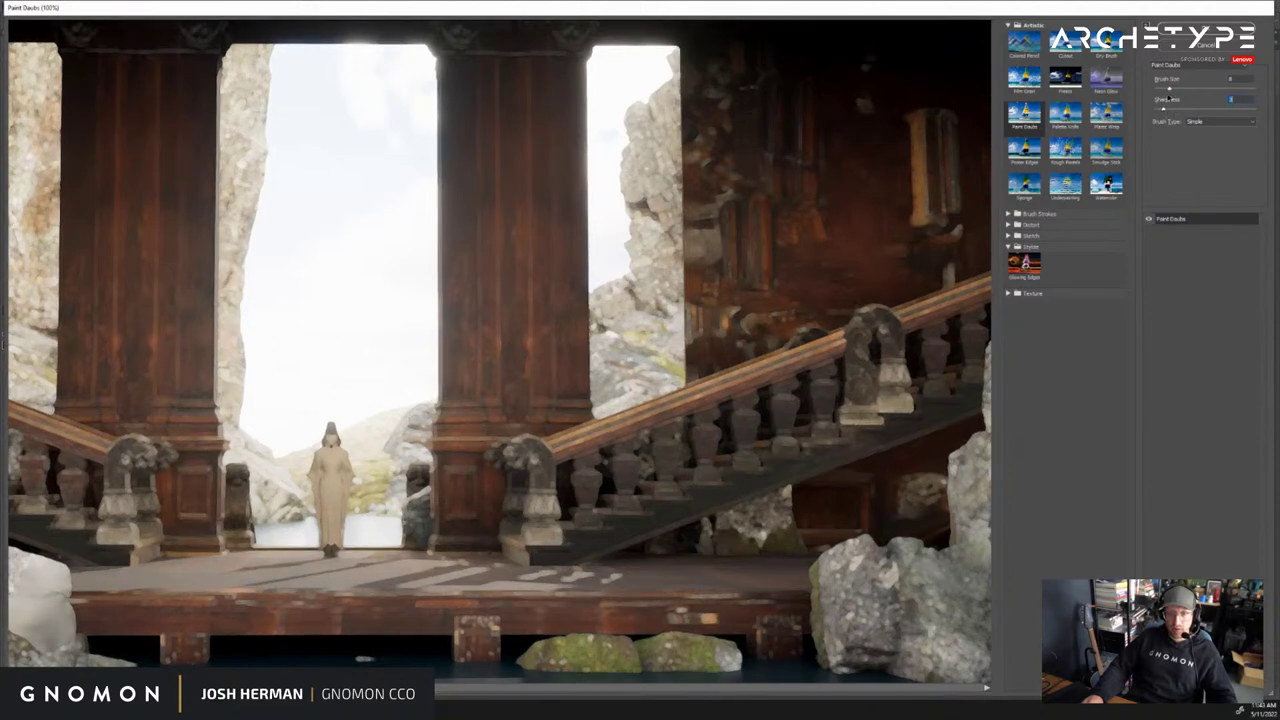
pyautogui.click(1190, 89)
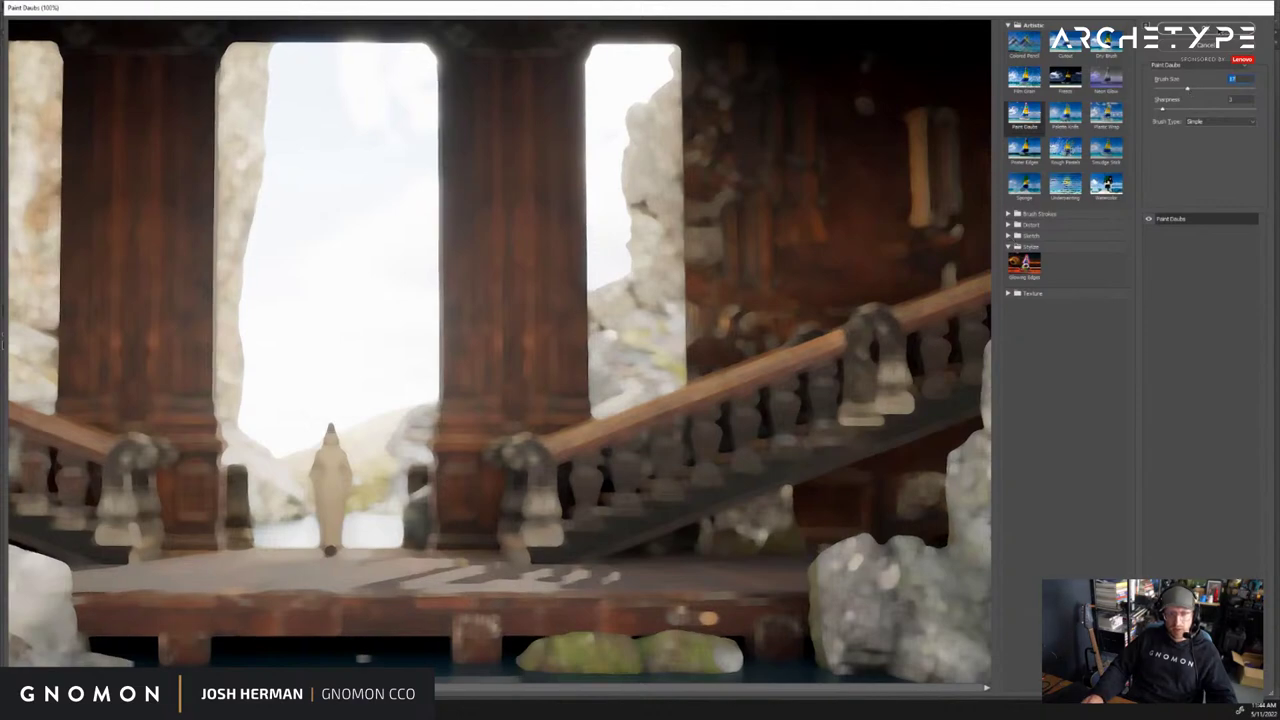
pyautogui.press('Return')
# Erase the filtered copy with a very large soft eraser around the robed figure and inner pillars to bring back the original detail
pyautogui.click(573, 389)
pyautogui.press('b')
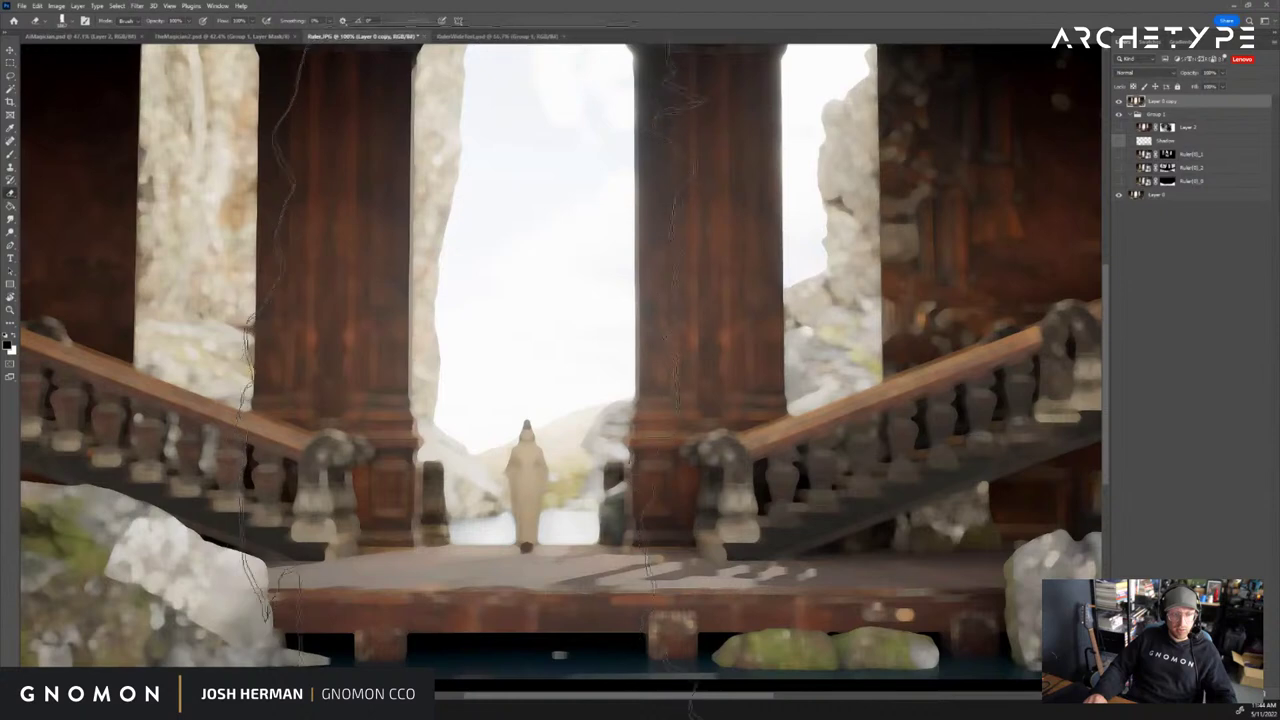
pyautogui.keyDown('alt'); pyautogui.moveTo(618, 410); pyautogui.dragTo(500, 410); pyautogui.keyUp('alt')
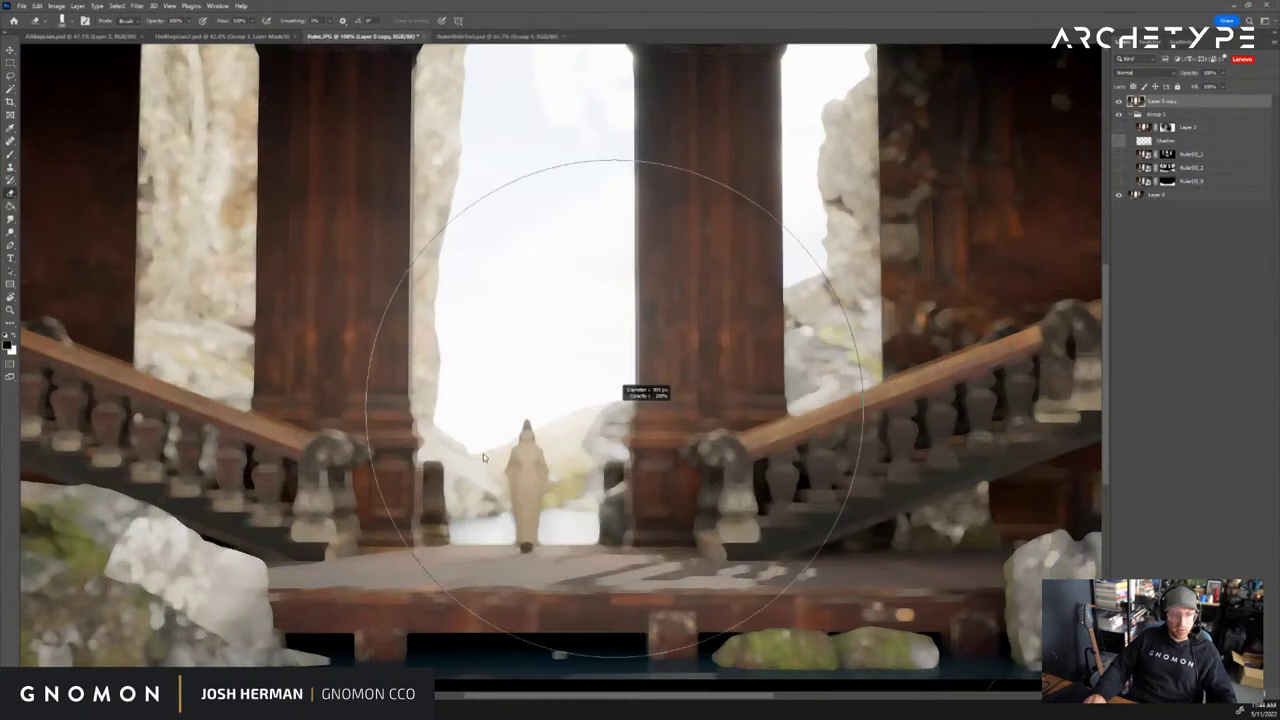
pyautogui.moveTo(420, 470)
pyautogui.mouseDown()
pyautogui.moveTo(508, 480)
pyautogui.moveTo(525, 512)
pyautogui.mouseUp()
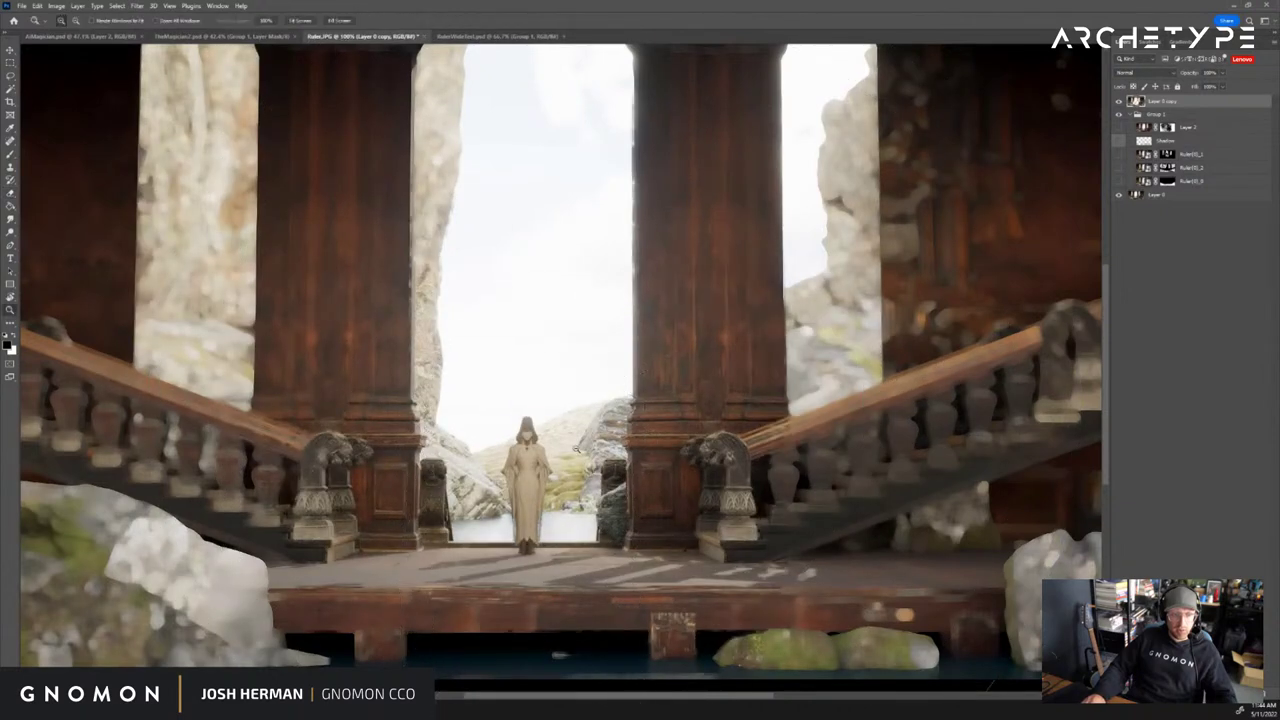
pyautogui.hotkey('ctrl', '-')
pyautogui.press('v')
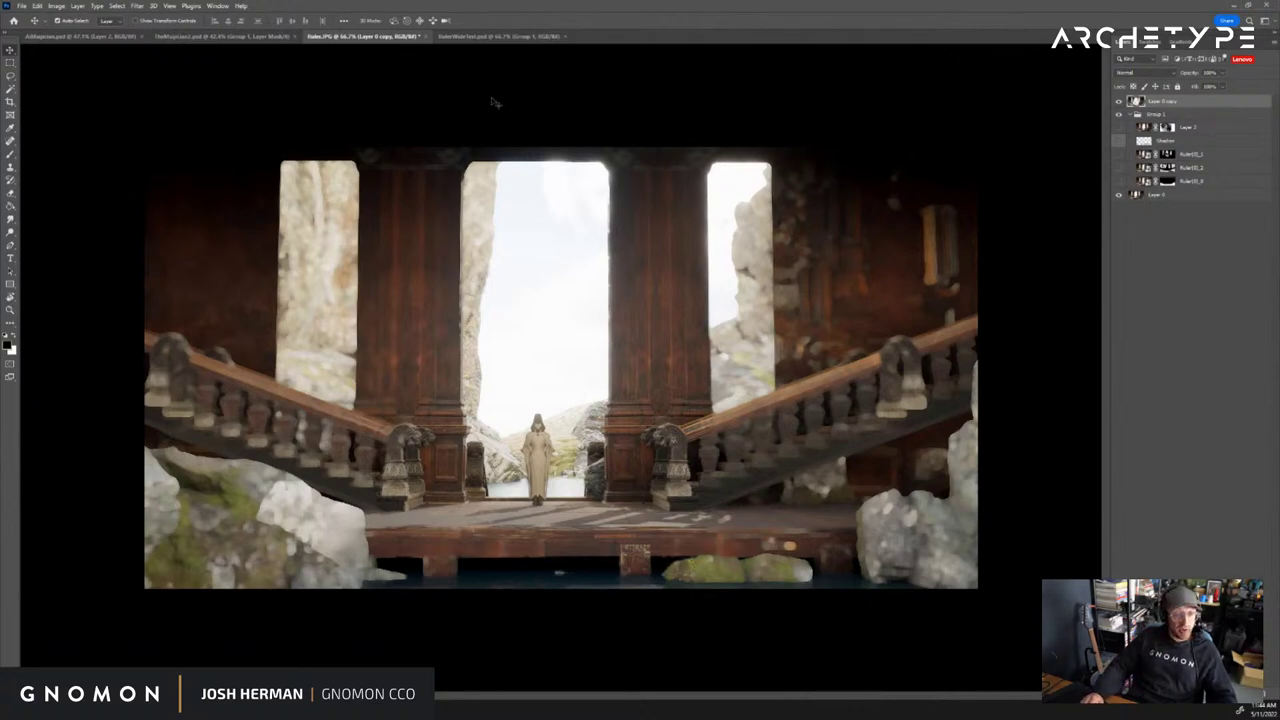
# Delete the filtered Layer 0 copy and show the layers inside Group 1 again
pyautogui.press('Delete')
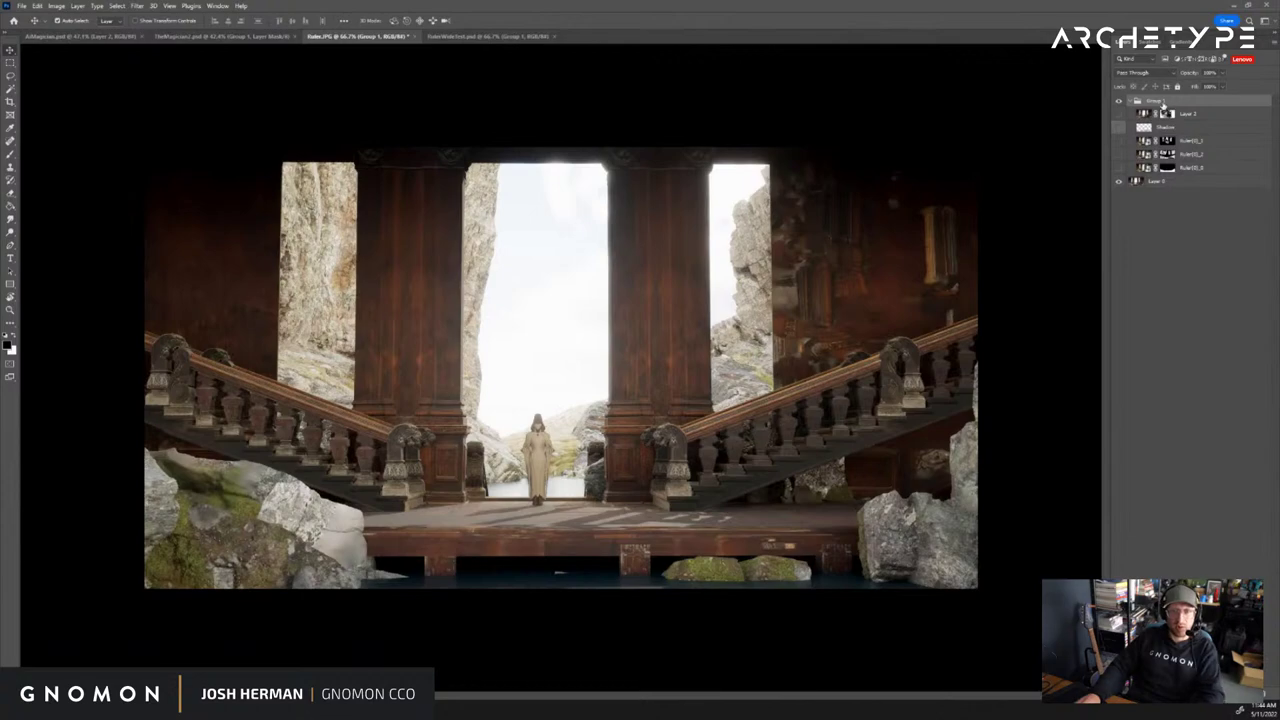
pyautogui.click(1118, 169)
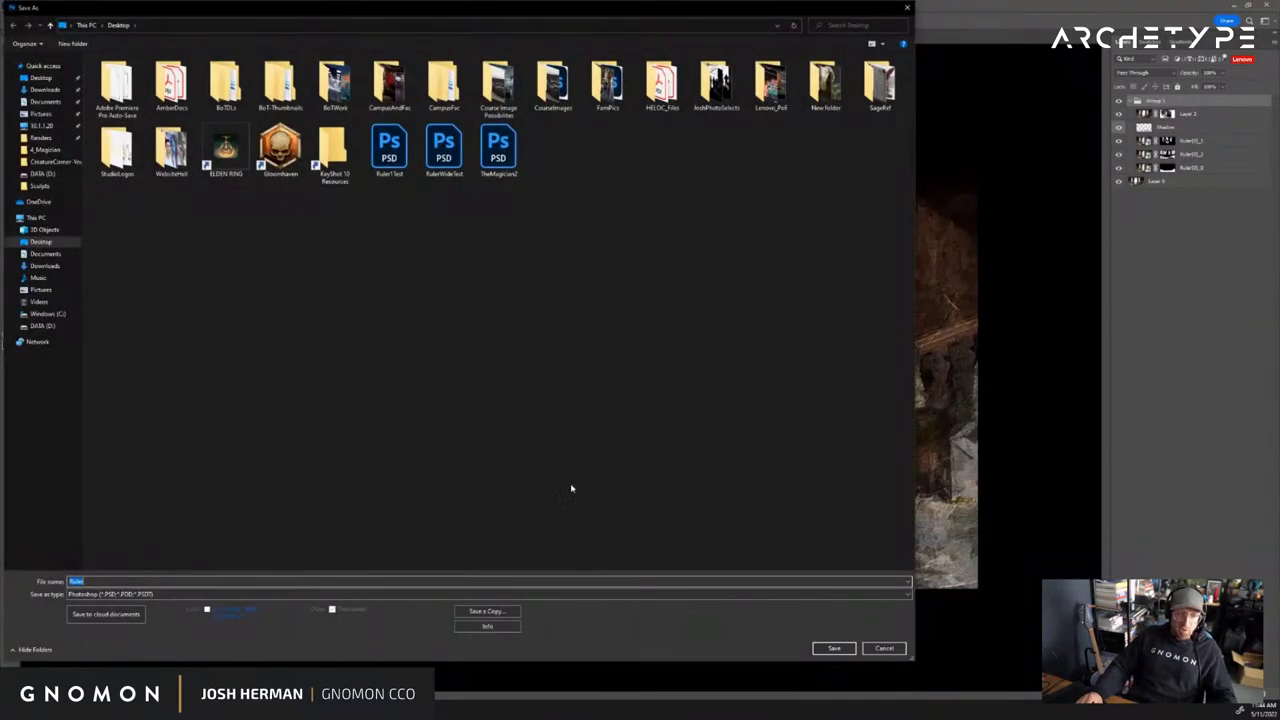
# Open Ruler1Test.psd from the Desktop and close Ruler.JPG without saving it
pyautogui.press('Return')
pyautogui.hotkey('ctrl', 'shift', 's')
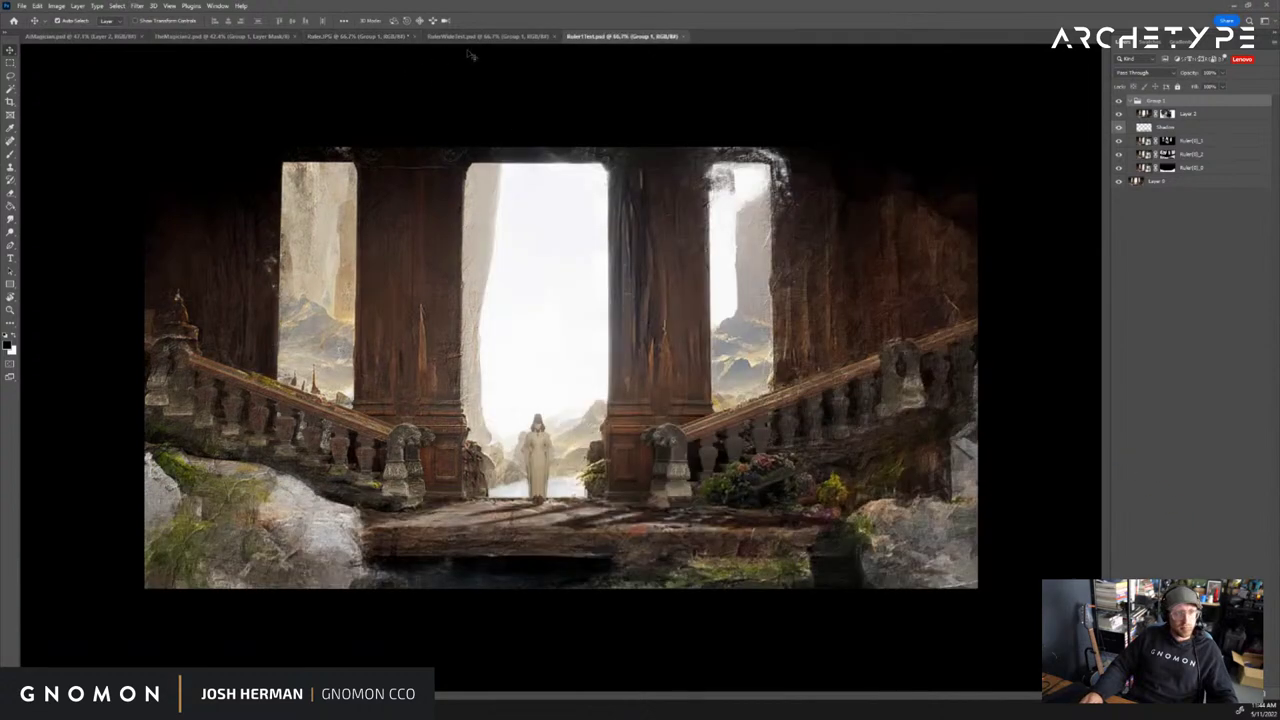
pyautogui.click(410, 37)
pyautogui.click(628, 257)
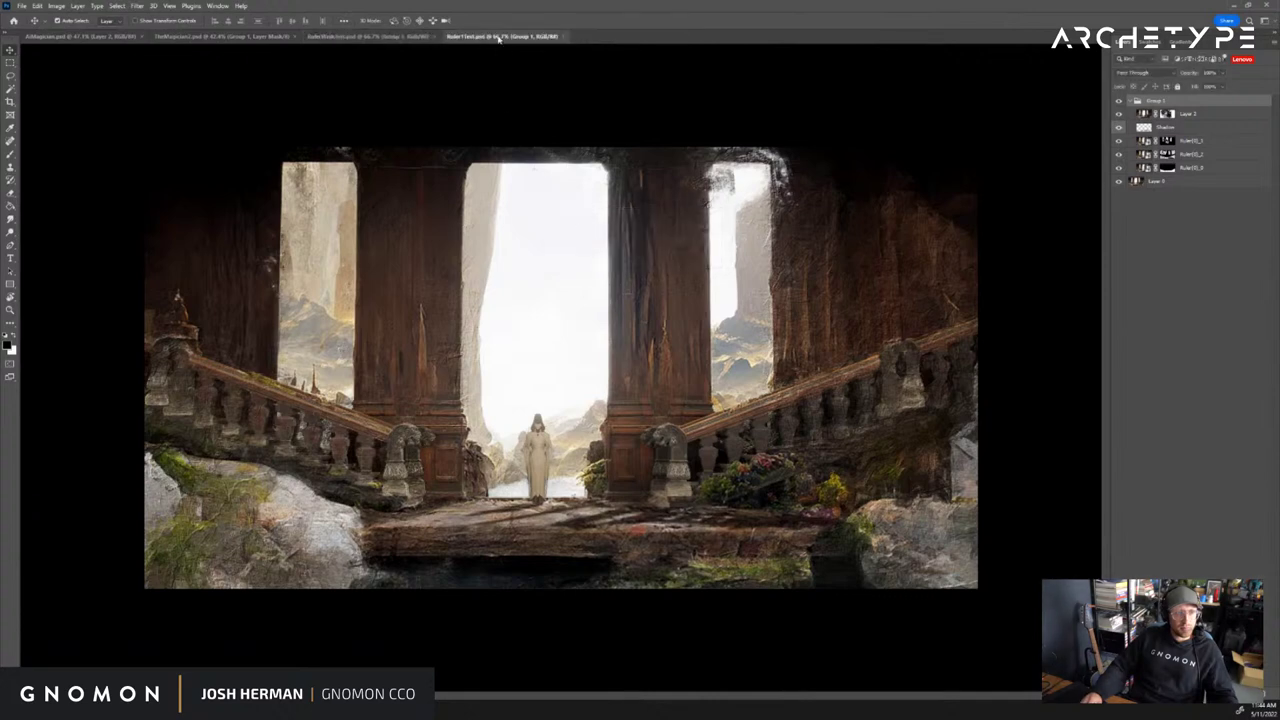
# Compare the finished overpaints in RulerWideTest.psd and Ruler1Test.psd, checking the wide version up close
pyautogui.click(385, 38)
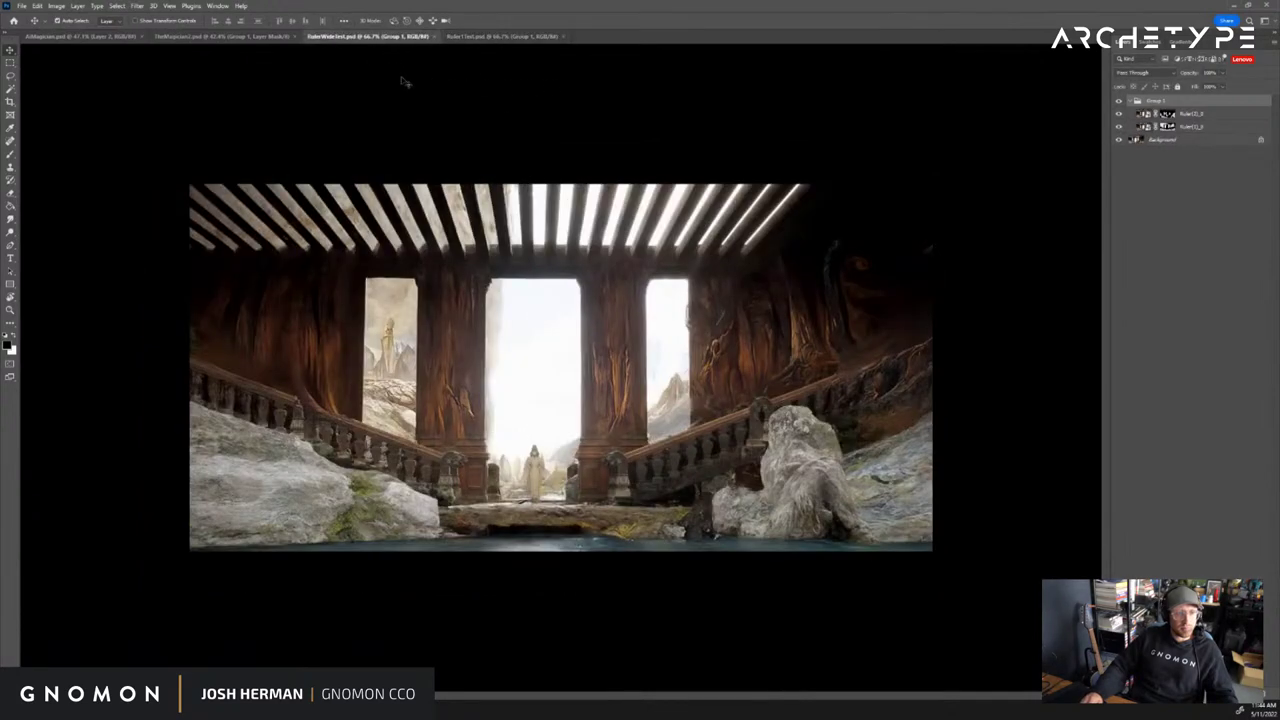
pyautogui.press('z')
pyautogui.click(514, 334)
pyautogui.keyDown('alt'); pyautogui.click(537, 310); pyautogui.keyUp('alt')
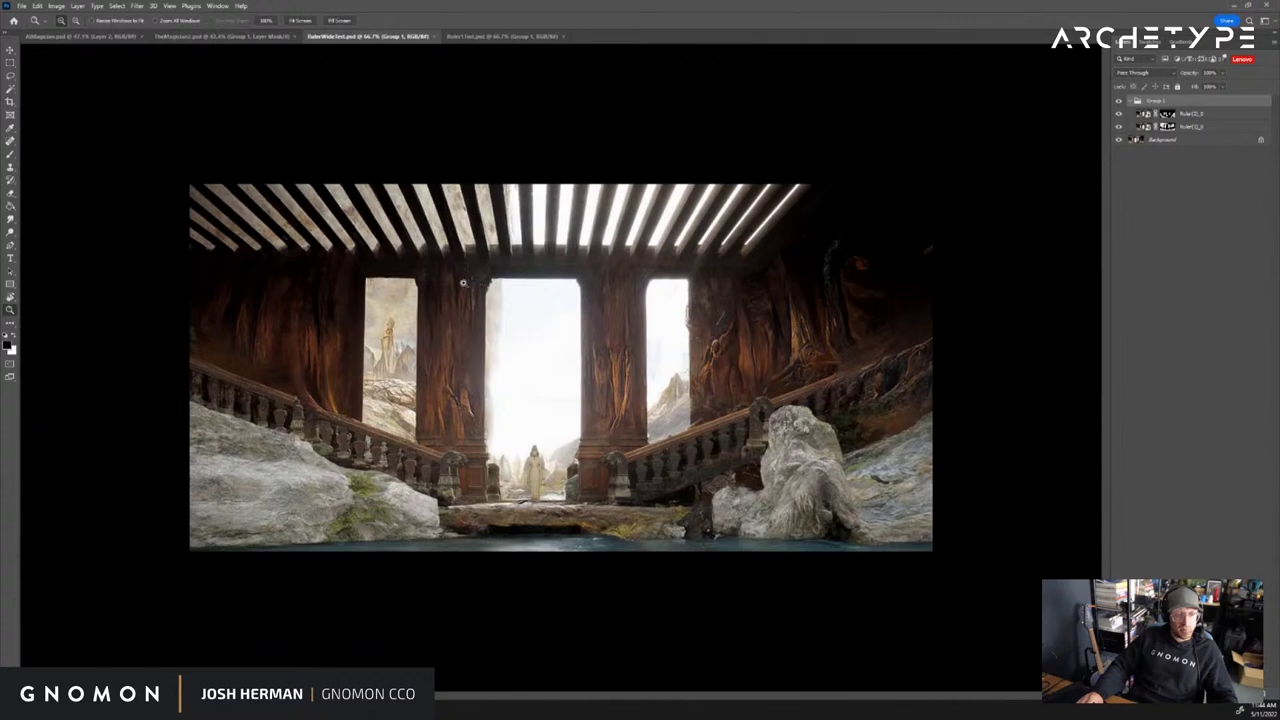
pyautogui.click(480, 38)
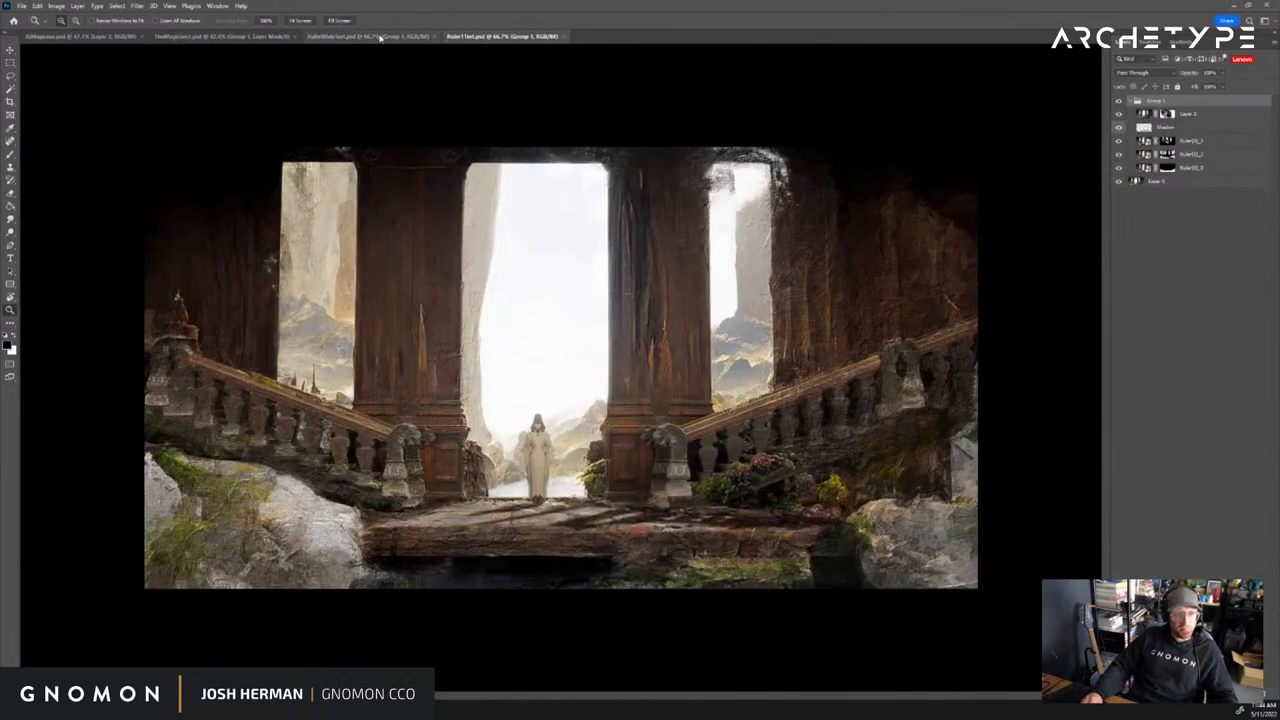
pyautogui.click(380, 37)
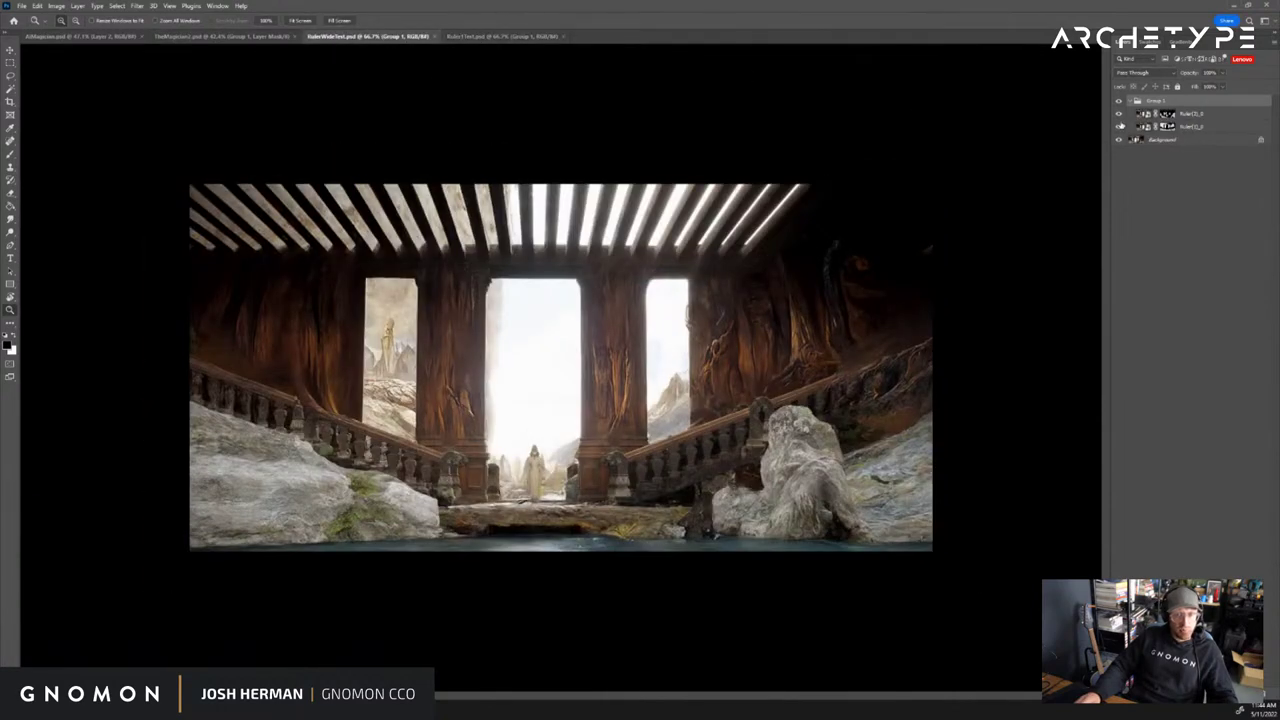
# Hide the overpaint layers inside Group 1 in RulerWideTest.psd and Ruler1Test.psd to view their base renders
pyautogui.moveTo(1119, 127); pyautogui.dragTo(1116, 114)
pyautogui.click(489, 37)
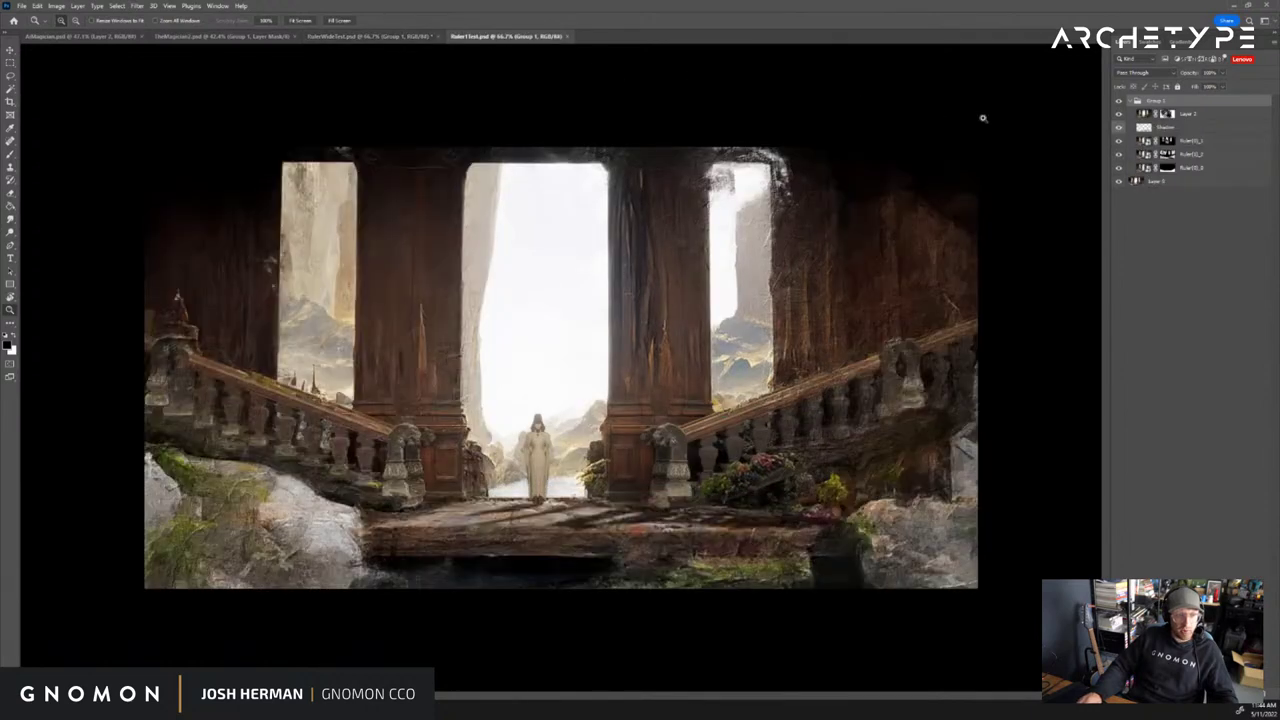
pyautogui.click(1119, 167)
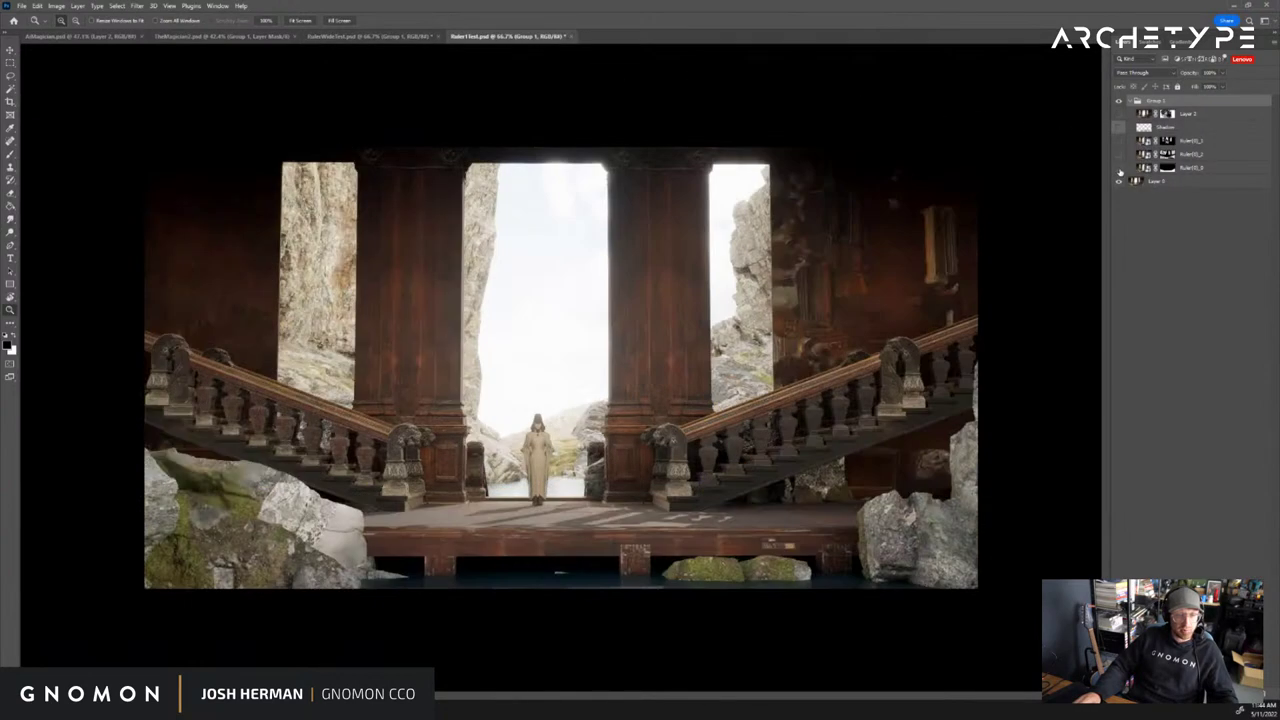
# Show the overpaint layers inside Group 1 of Ruler1Test.psd again and return to RulerWideTest.psd
pyautogui.click(1120, 115)
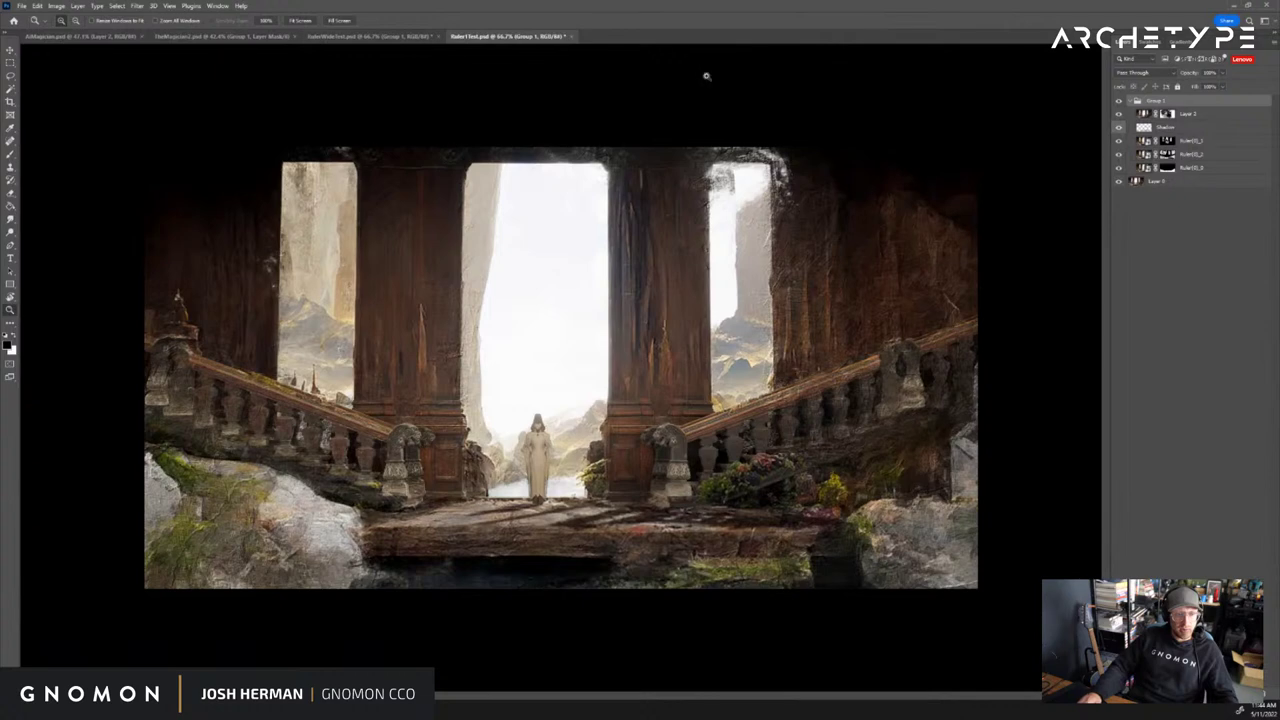
pyautogui.click(385, 37)
pyautogui.press('v')
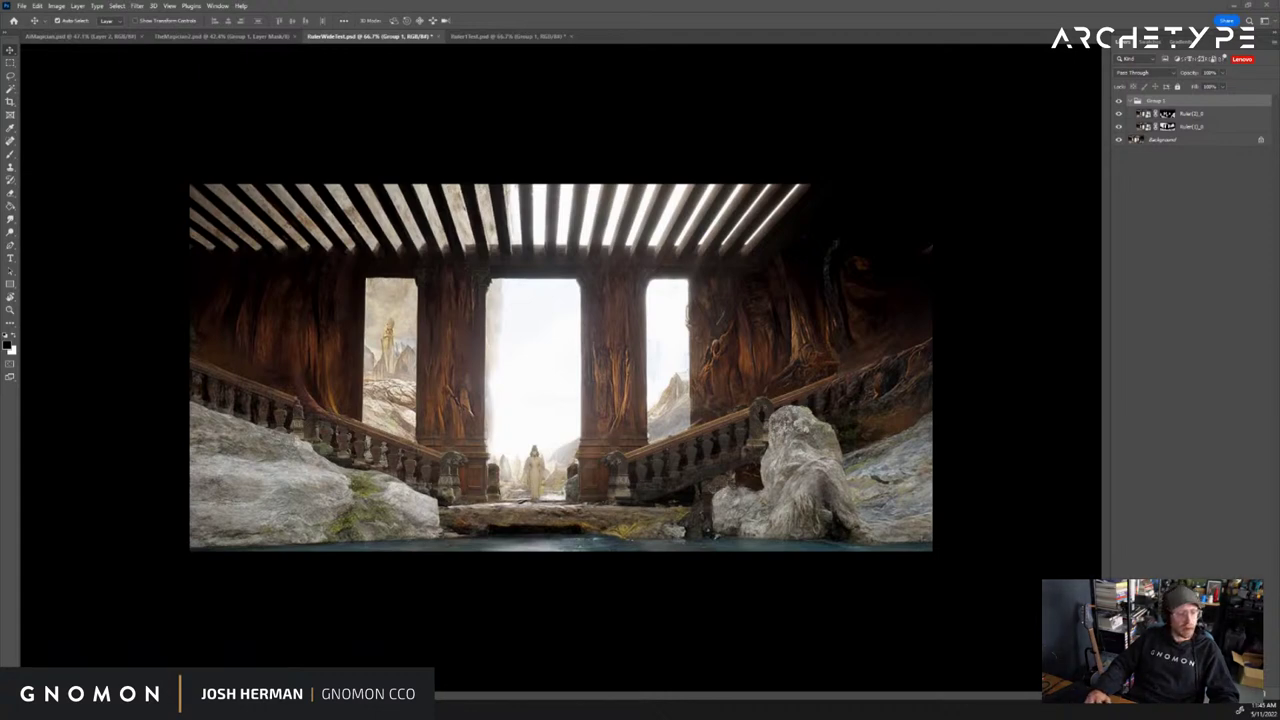
# Switch to Chrome, close the Drive image preview and check the robed figure's render progress in the Disco Diffusion notebook
pyautogui.moveTo(226, 708)
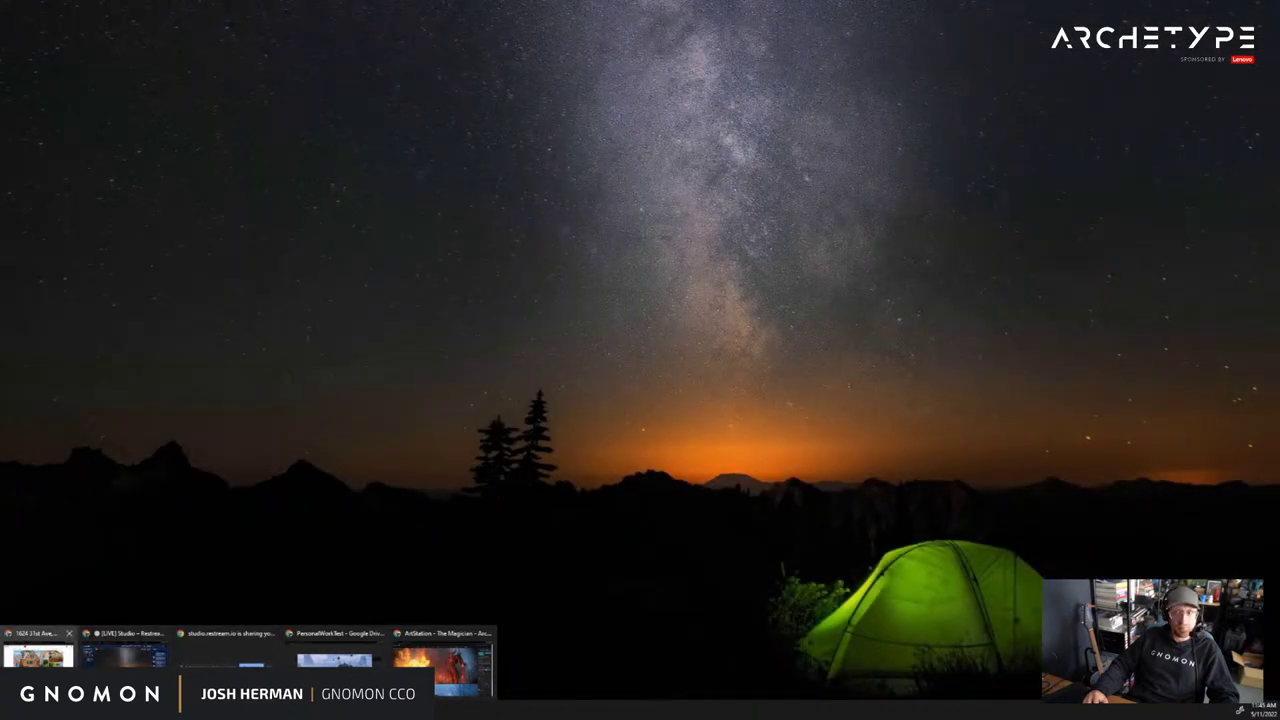
pyautogui.moveTo(334, 655)
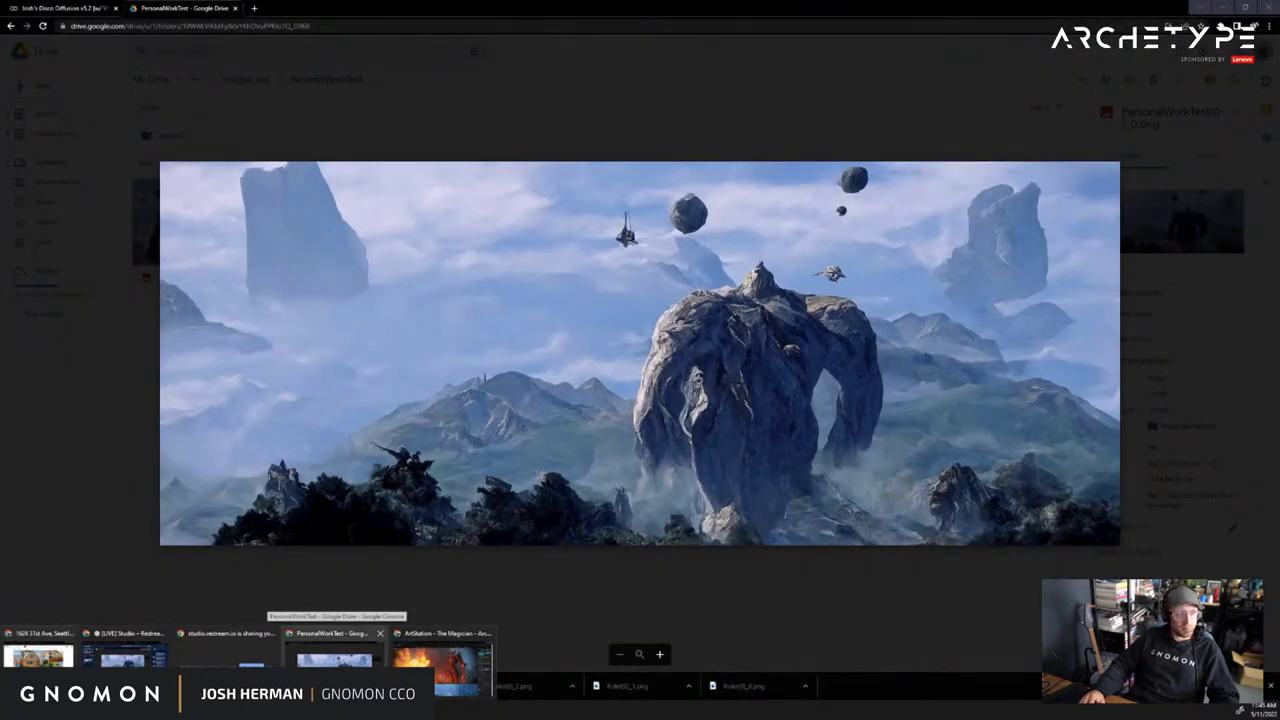
pyautogui.click(334, 655)
pyautogui.click(941, 73)
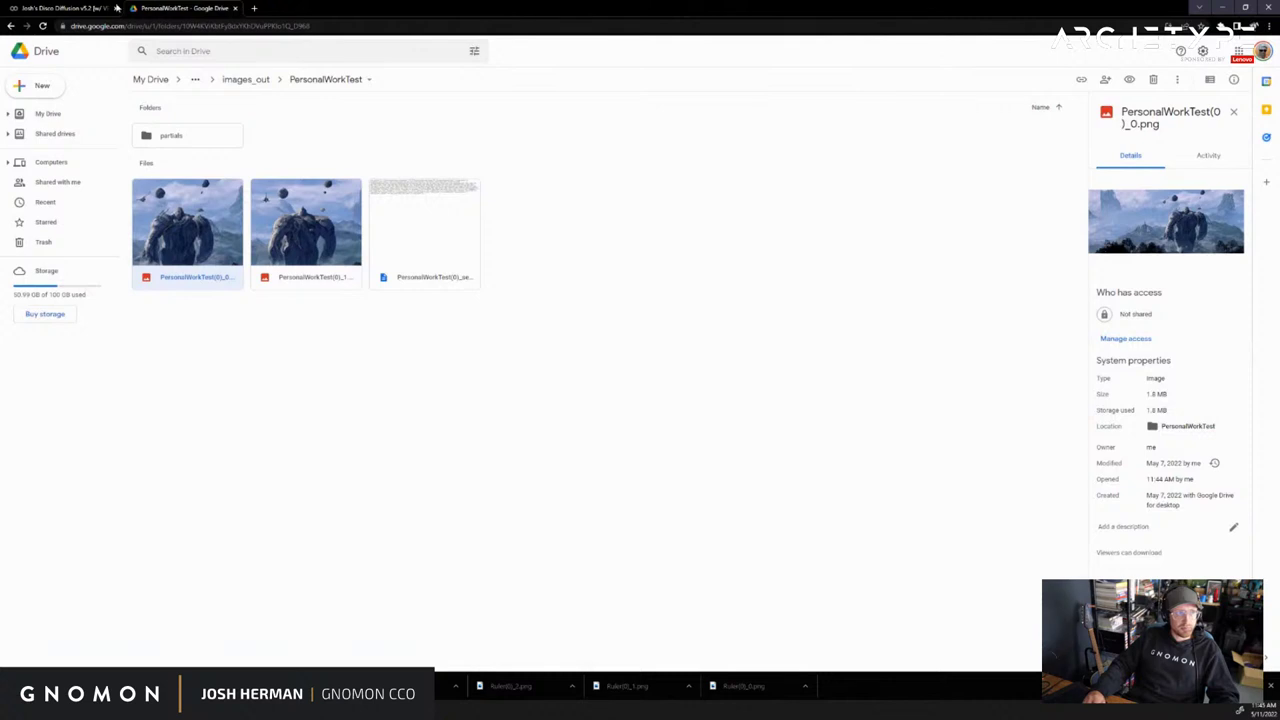
pyautogui.click(62, 8)
pyautogui.scroll(2, 628, 422)
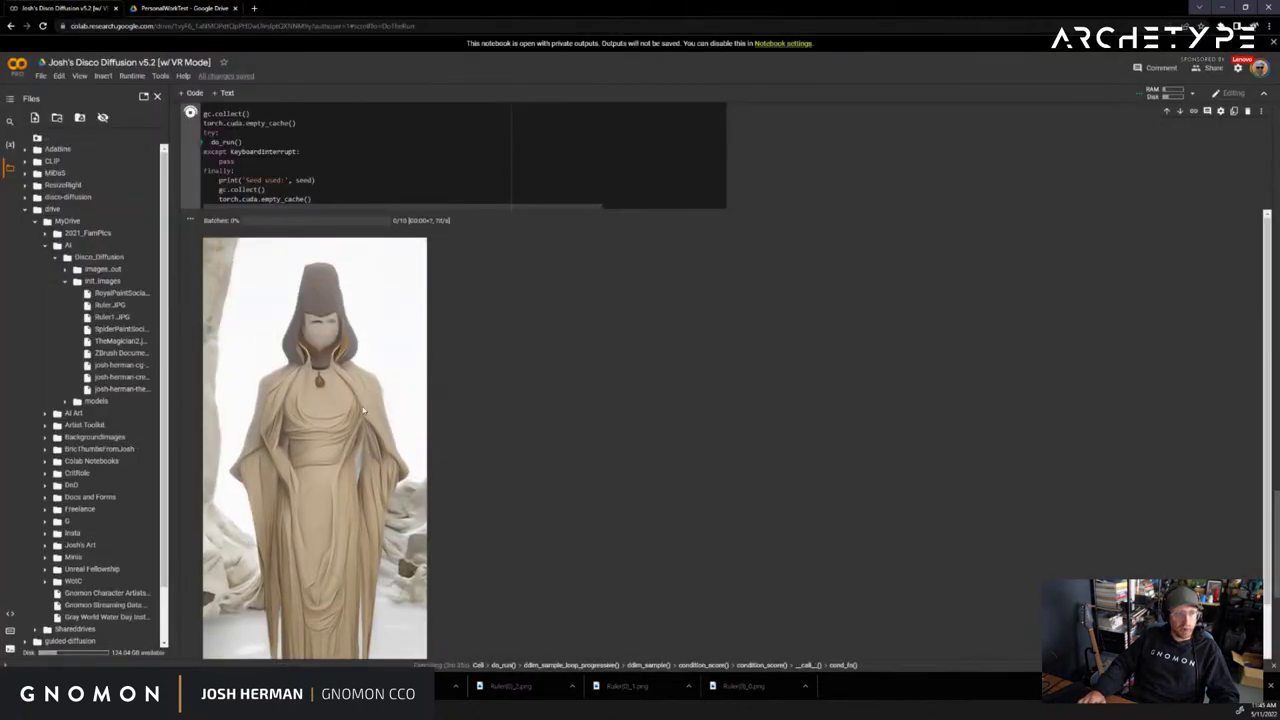
pyautogui.scroll(-1, 341, 428)
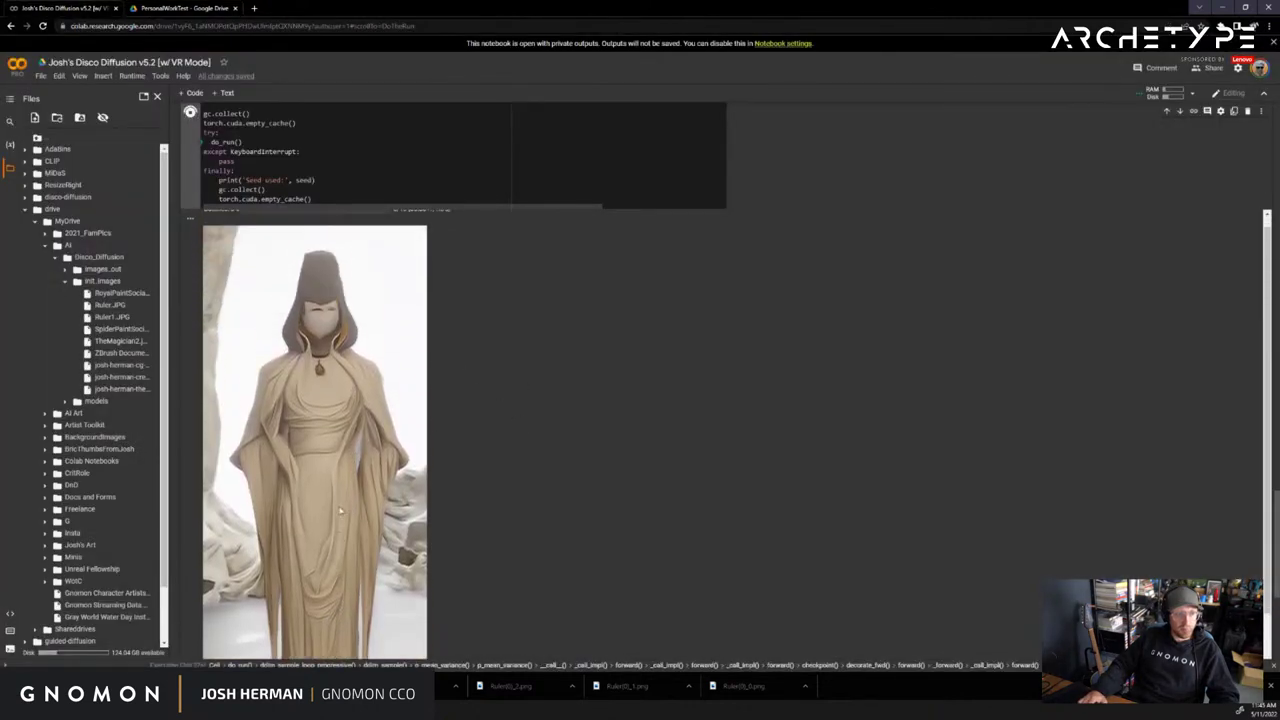
pyautogui.scroll(1, 300, 430)
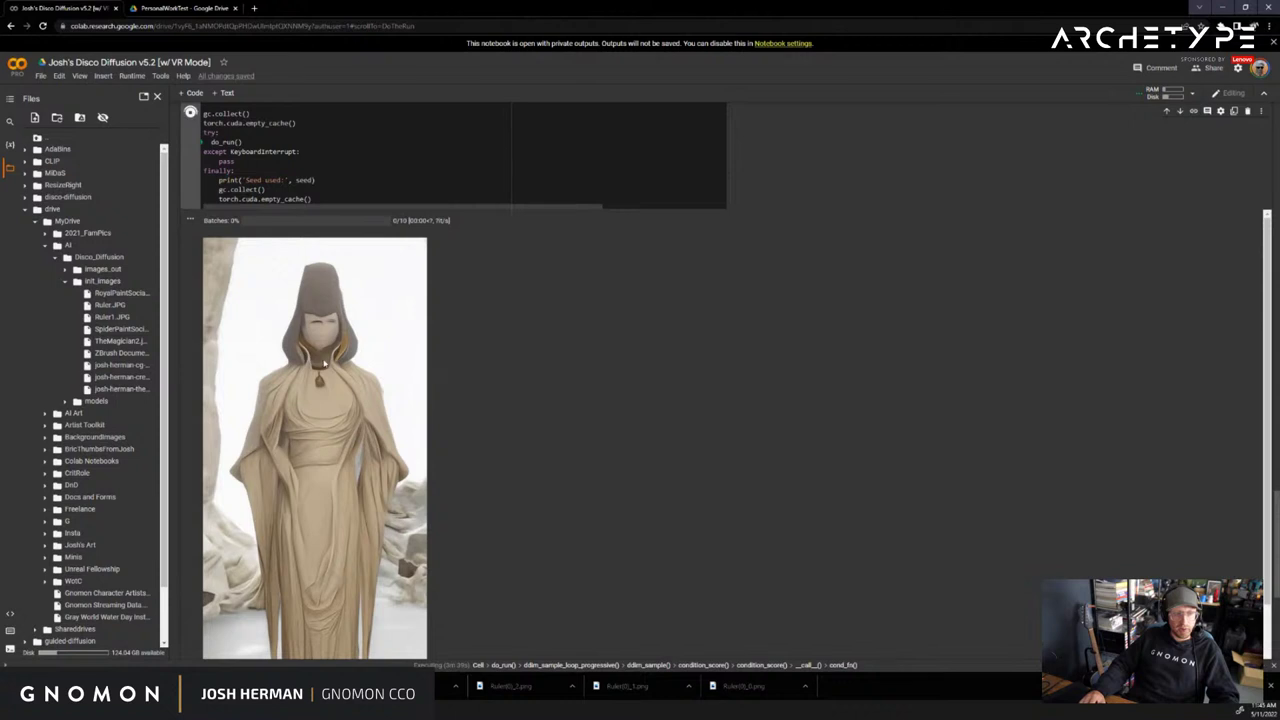
pyautogui.scroll(-1, 344, 407)
pyautogui.scroll(-3, 560, 446)
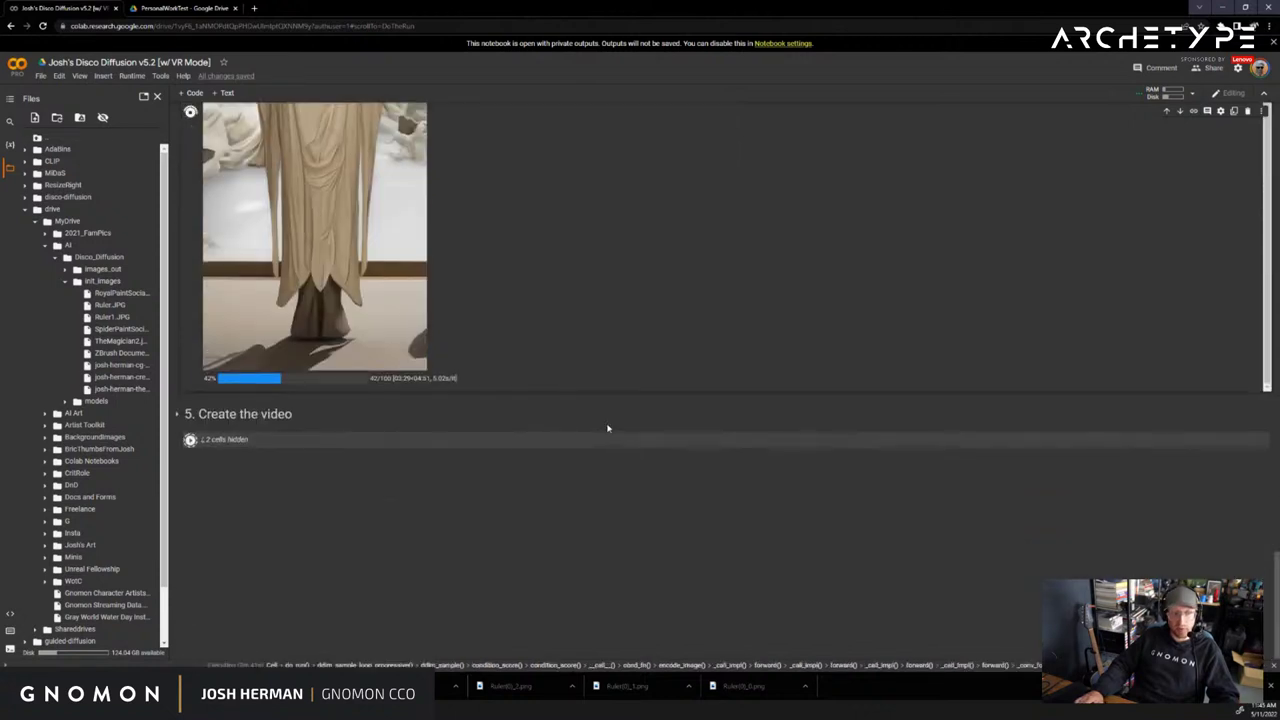
pyautogui.scroll(2, 608, 428)
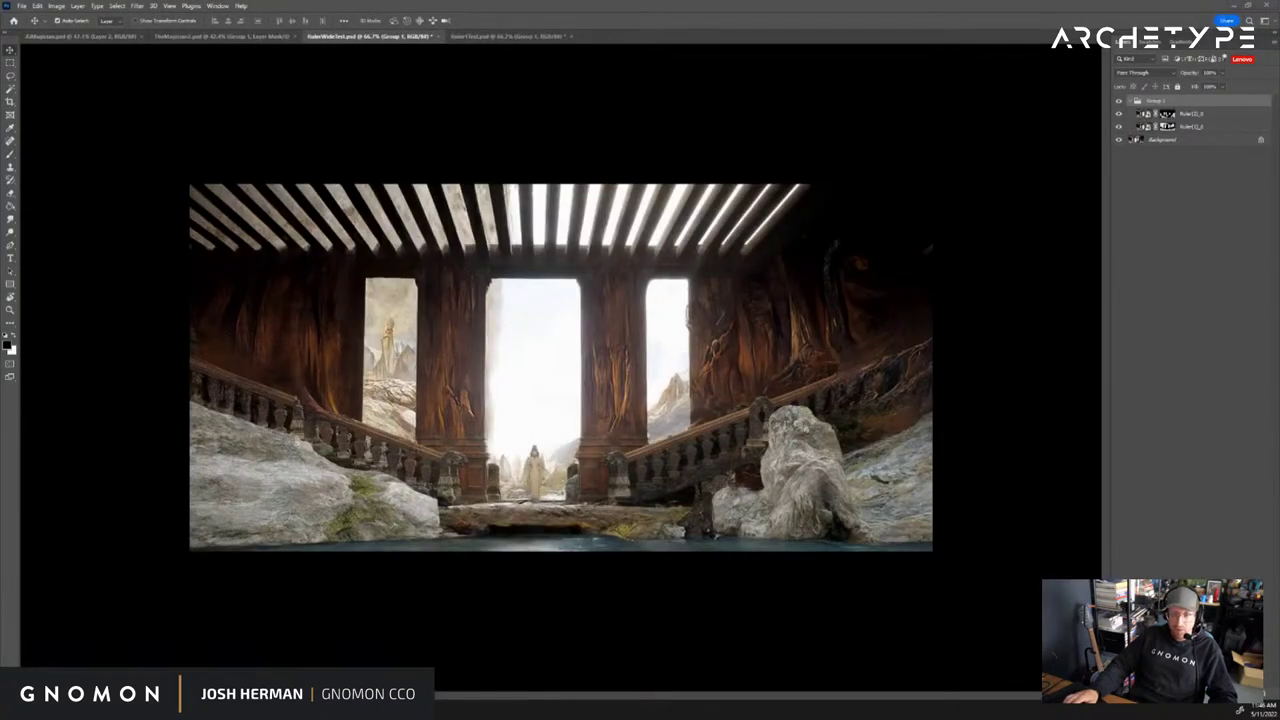
# Open the robed figure render Ruler.JPG in Photoshop and paste it into Ruler1Test.psd as a new layer over the central opening
pyautogui.moveTo(686, 0); pyautogui.dragTo(687, 10)
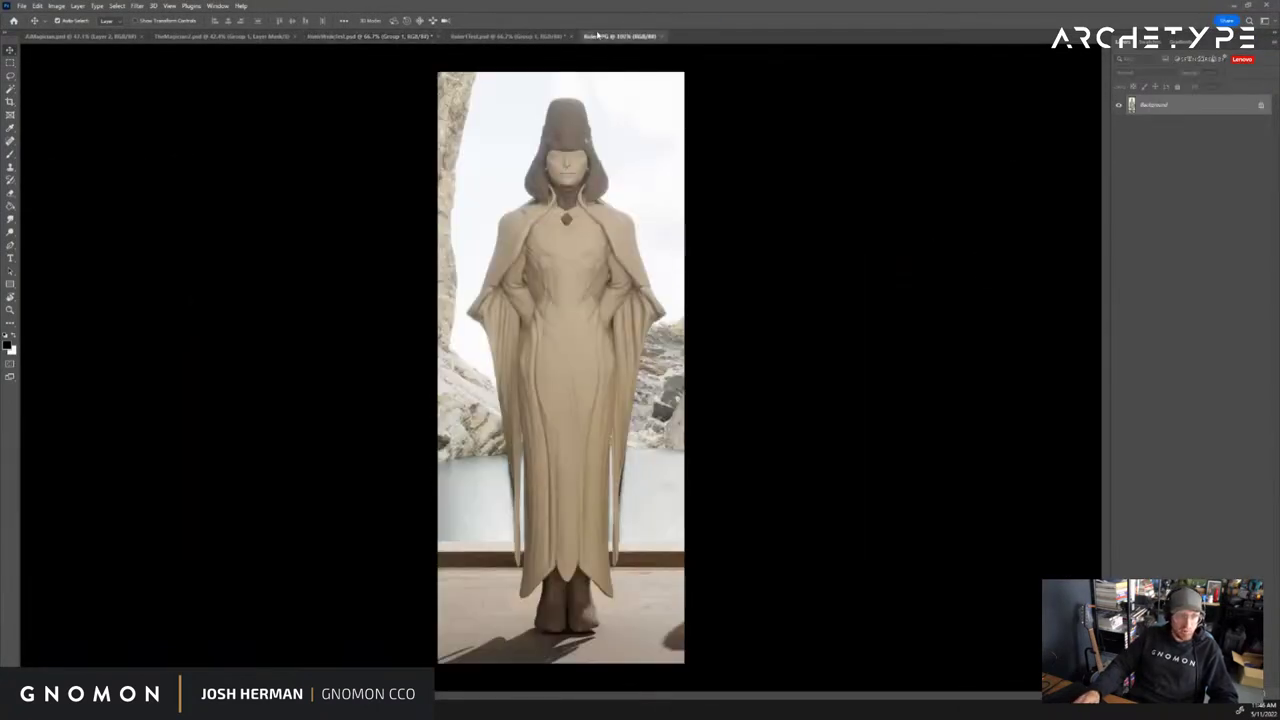
pyautogui.click(468, 40)
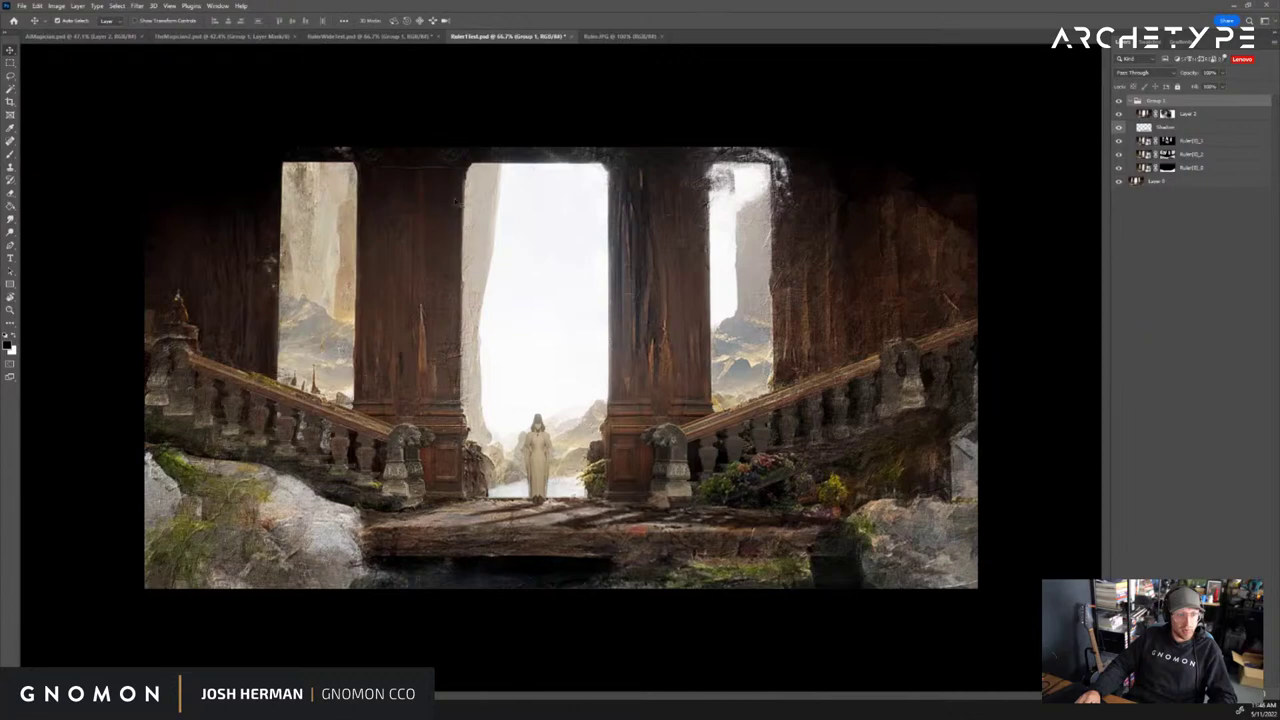
pyautogui.hotkey('ctrl', 'v')
pyautogui.moveTo(527, 358); pyautogui.dragTo(568, 399)
pyautogui.press('z')
pyautogui.click(550, 467)
pyautogui.click(550, 467)
pyautogui.keyDown('alt'); pyautogui.click(550, 467); pyautogui.keyUp('alt')
pyautogui.keyDown('alt'); pyautogui.click(550, 467); pyautogui.keyUp('alt')
pyautogui.press('v')
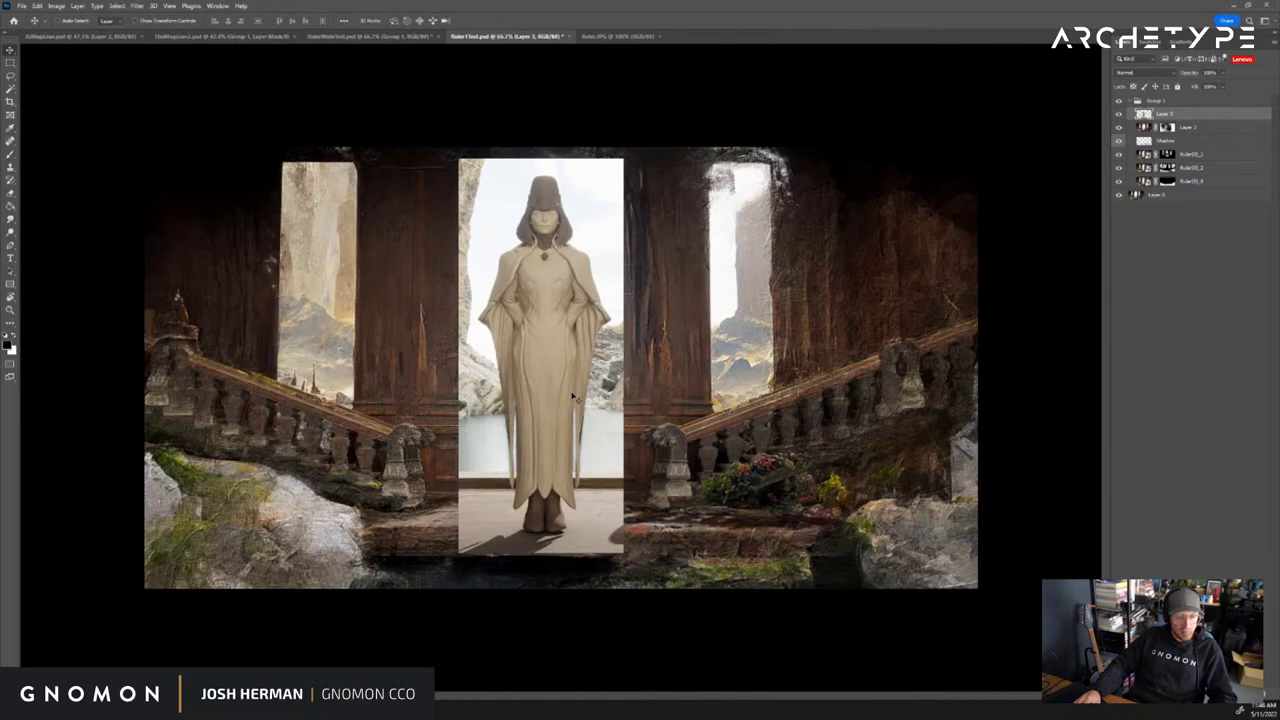
# Scale the pasted figure down and place it standing on the platform over the original small figure
pyautogui.hotkey('ctrl', 't')
pyautogui.moveTo(622, 158); pyautogui.dragTo(575, 277)
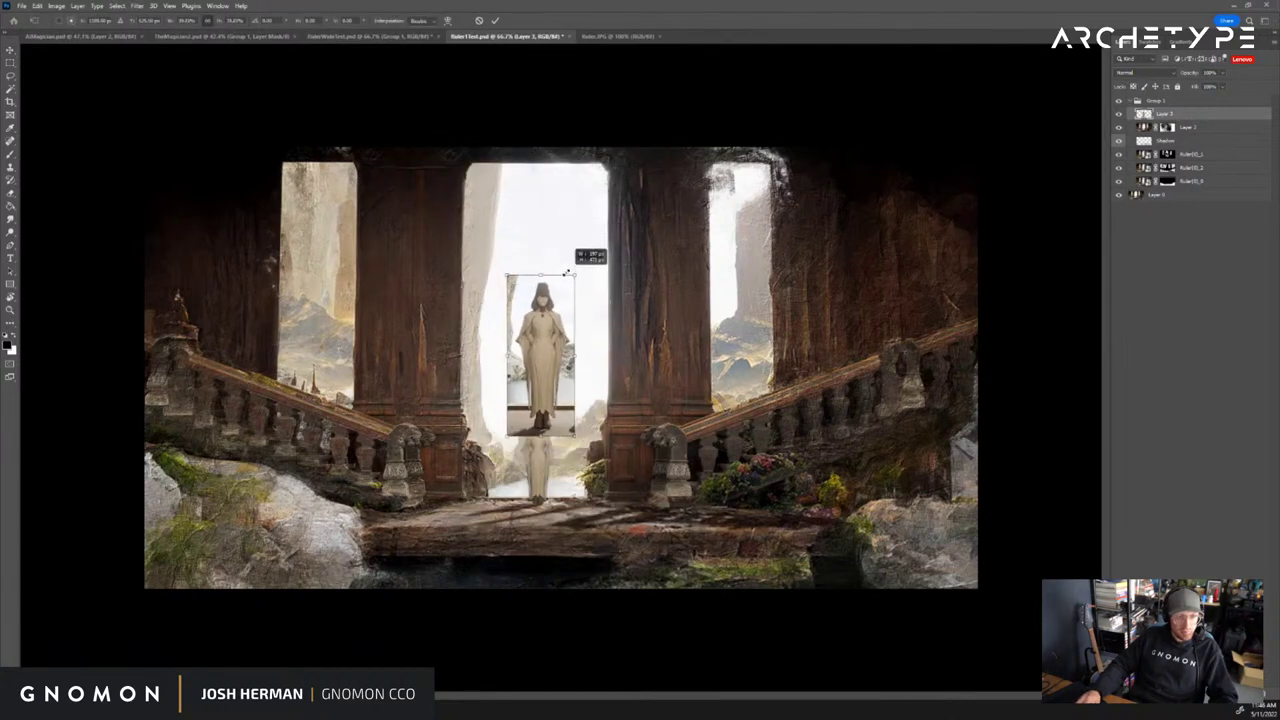
pyautogui.moveTo(541, 333); pyautogui.dragTo(541, 412)
pyautogui.press('Return')
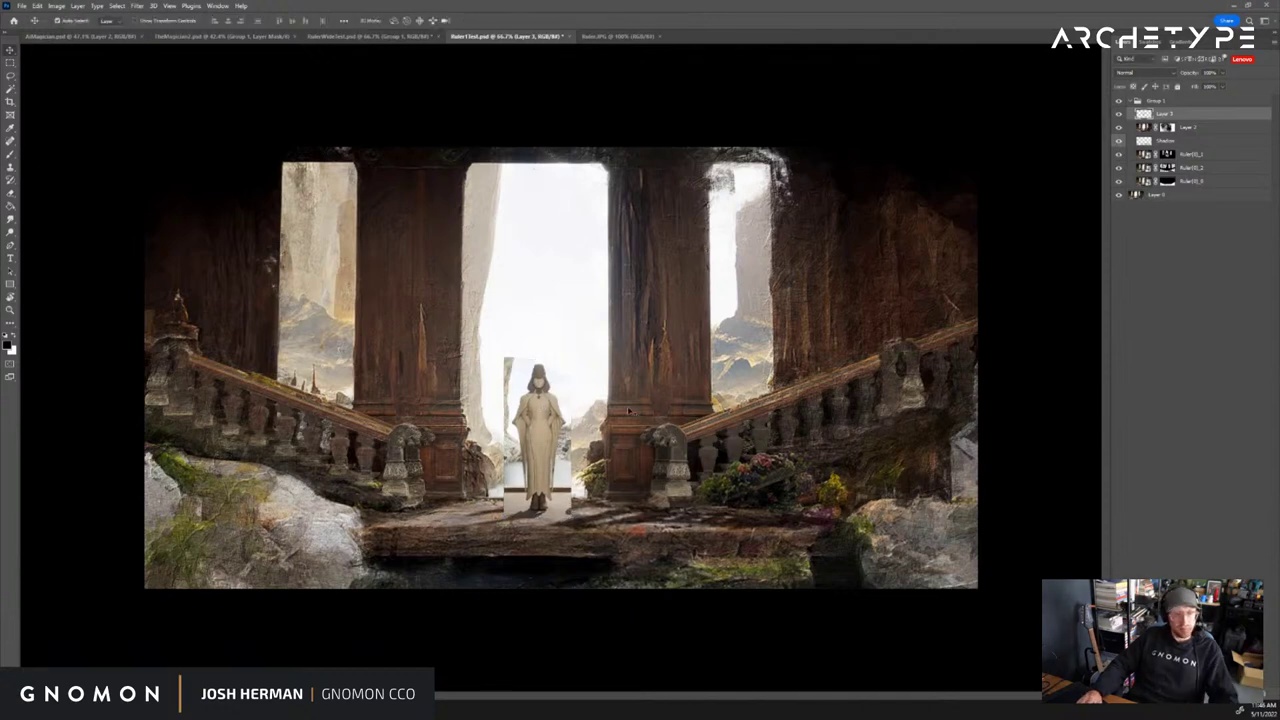
# Toggle the pasted figure layer's visibility to compare it with the original small figure
pyautogui.press('b')
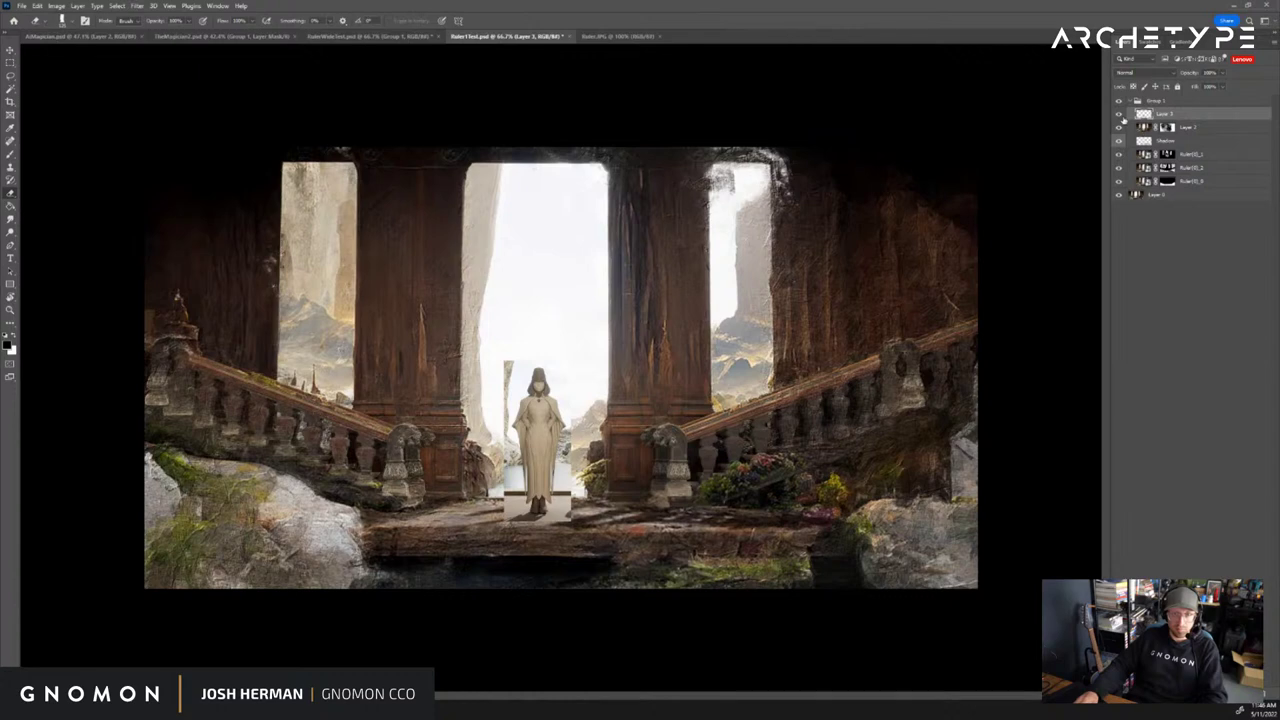
pyautogui.click(1119, 114)
pyautogui.click(1119, 114)
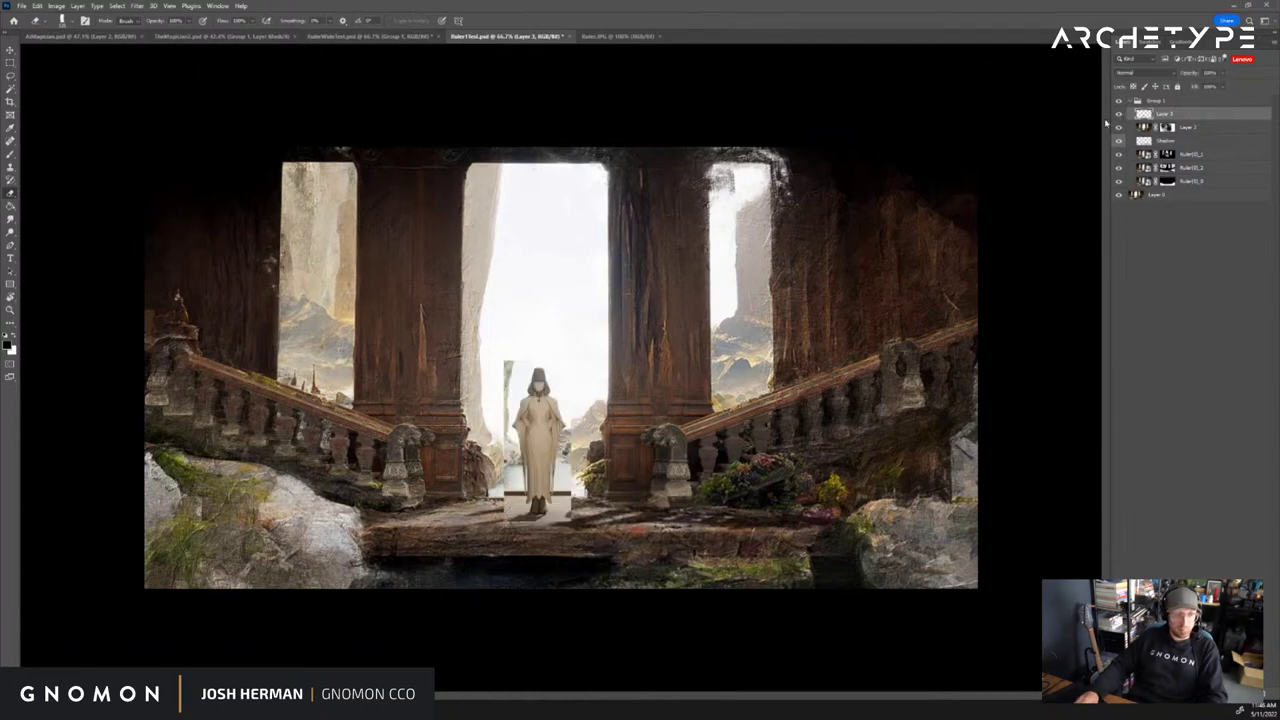
pyautogui.click(1117, 116)
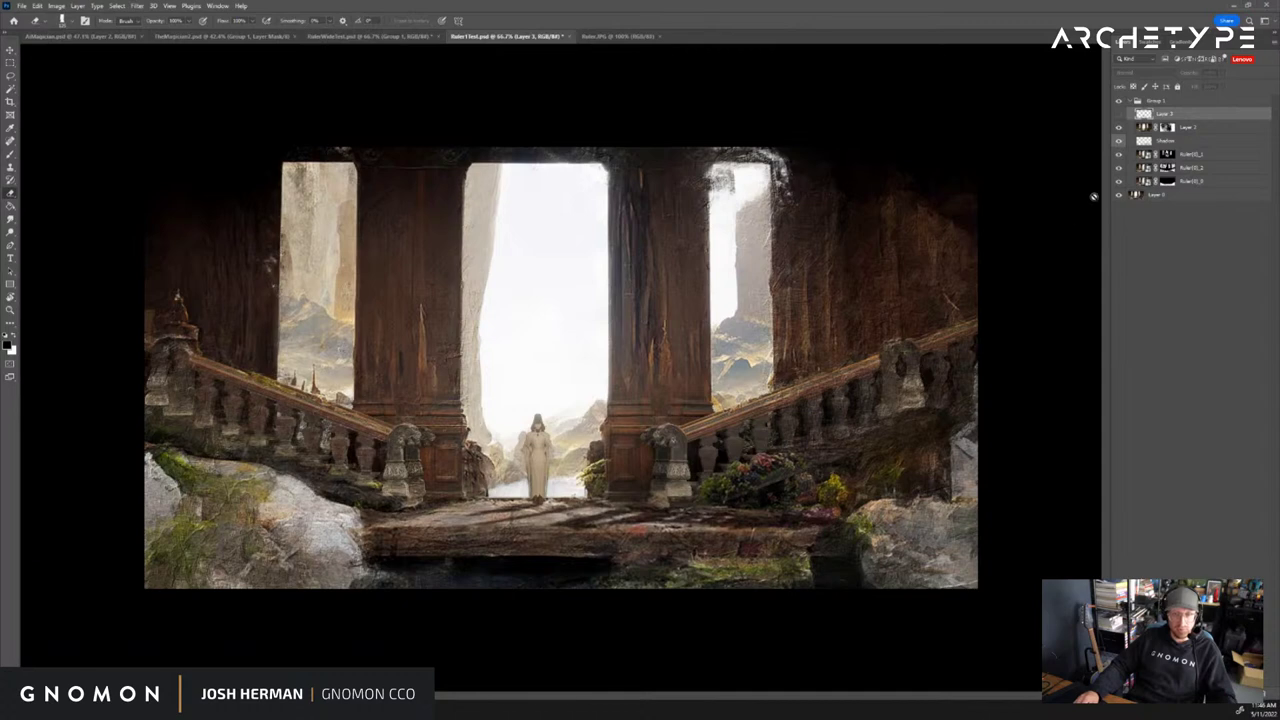
pyautogui.click(1119, 114)
# Erase the render's background along the right side of the pasted figure with a textured eraser
pyautogui.press('z')
pyautogui.click(538, 448)
pyautogui.click(545, 452)
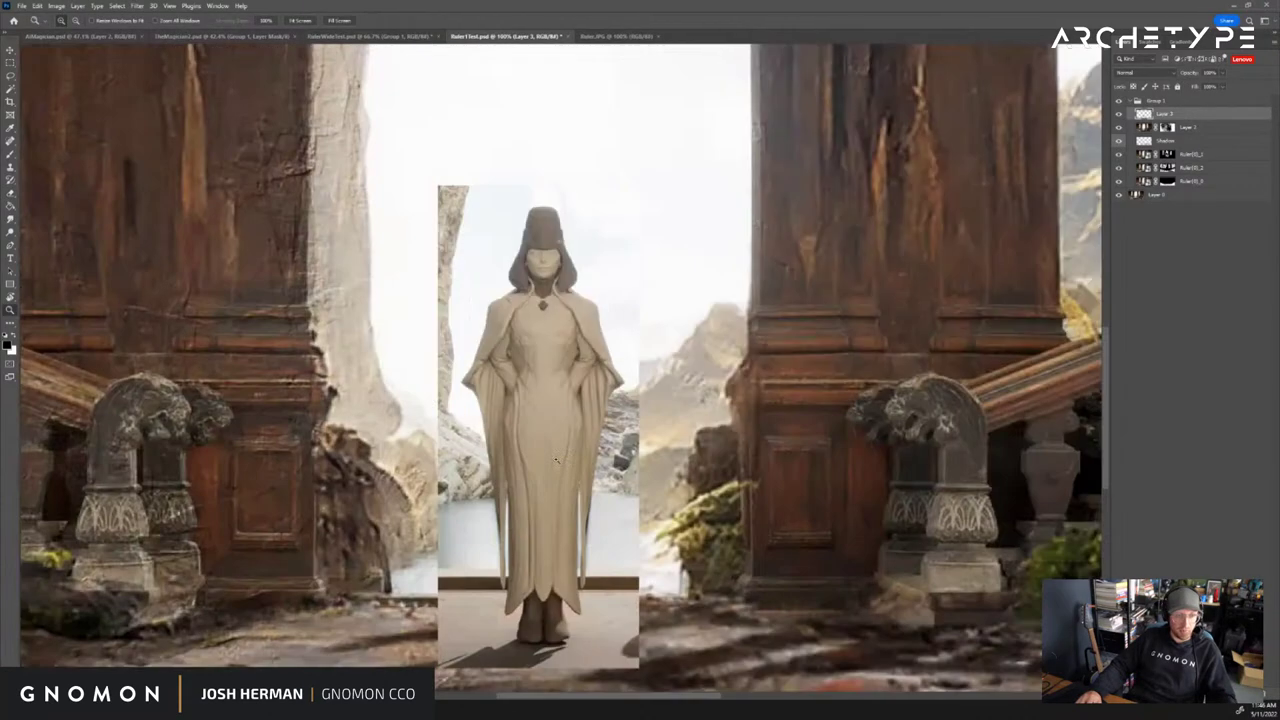
pyautogui.press('b')
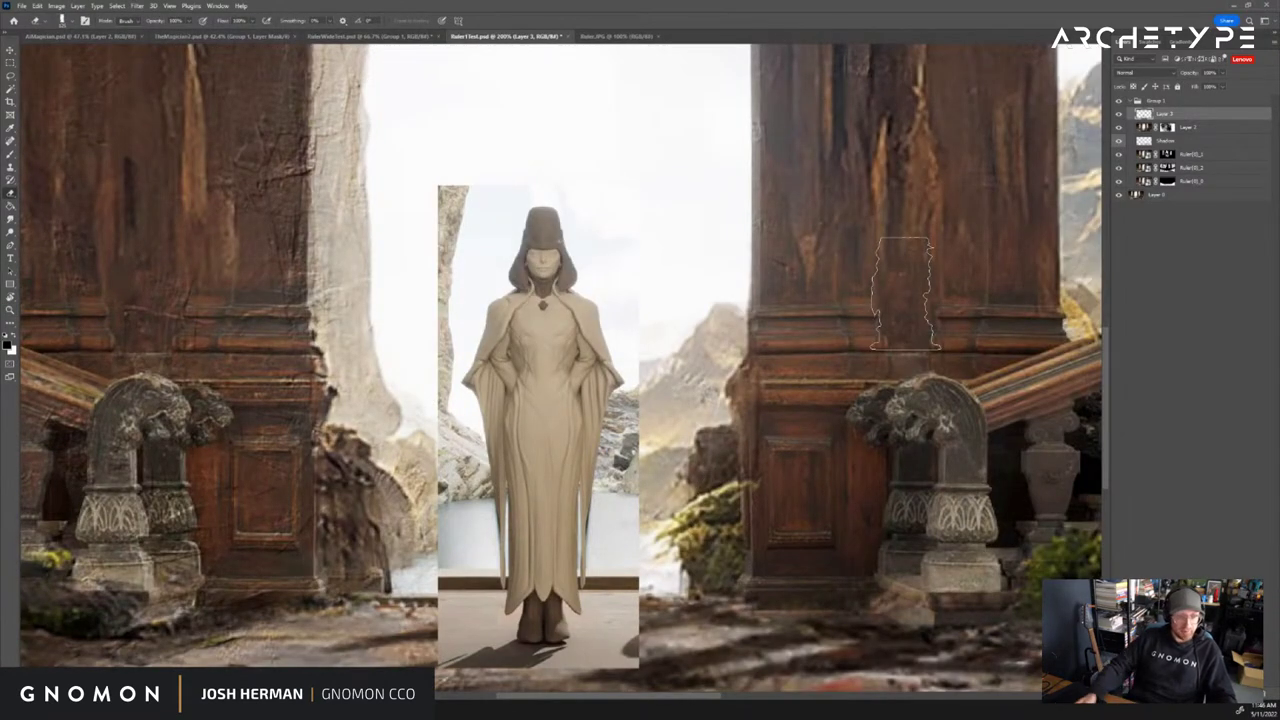
pyautogui.moveTo(580, 580)
pyautogui.mouseDown()
pyautogui.moveTo(637, 587)
pyautogui.moveTo(652, 615)
pyautogui.moveTo(659, 575)
pyautogui.moveTo(647, 615)
pyautogui.moveTo(577, 475)
pyautogui.moveTo(575, 528)
pyautogui.moveTo(600, 584)
pyautogui.moveTo(614, 569)
pyautogui.moveTo(626, 447)
pyautogui.moveTo(612, 485)
pyautogui.moveTo(612, 440)
pyautogui.moveTo(608, 472)
pyautogui.moveTo(624, 450)
pyautogui.moveTo(626, 390)
pyautogui.mouseUp()
pyautogui.press('[')
pyautogui.moveTo(636, 440)
pyautogui.mouseDown()
pyautogui.moveTo(652, 556)
pyautogui.moveTo(626, 414)
pyautogui.mouseUp()
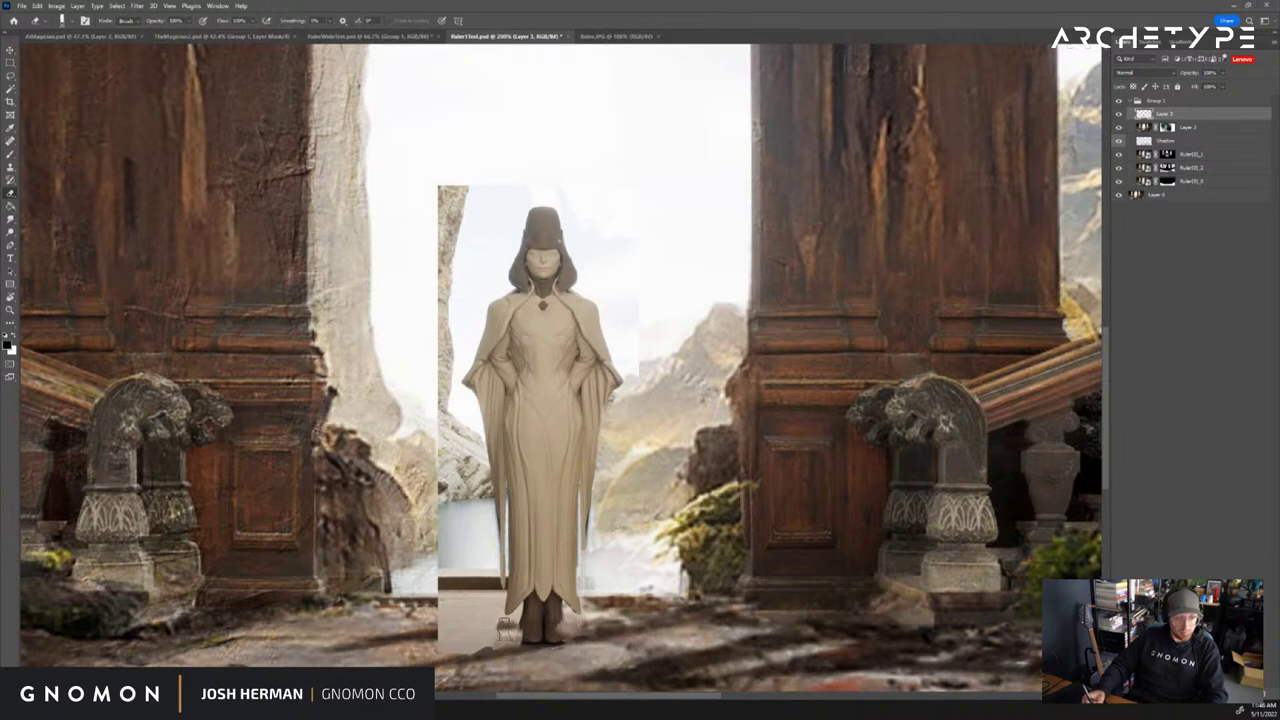
# Erase the remaining background around the figure's feet, left side and head, and check the blend in the full image
pyautogui.moveTo(515, 618)
pyautogui.mouseDown()
pyautogui.moveTo(488, 632)
pyautogui.moveTo(496, 600)
pyautogui.moveTo(464, 630)
pyautogui.moveTo(446, 590)
pyautogui.moveTo(448, 628)
pyautogui.moveTo(500, 615)
pyautogui.mouseUp()
pyautogui.moveTo(468, 512)
pyautogui.mouseDown()
pyautogui.moveTo(490, 567)
pyautogui.moveTo(470, 462)
pyautogui.moveTo(440, 524)
pyautogui.moveTo(443, 361)
pyautogui.moveTo(466, 427)
pyautogui.moveTo(438, 372)
pyautogui.moveTo(464, 313)
pyautogui.moveTo(439, 318)
pyautogui.moveTo(448, 282)
pyautogui.moveTo(435, 225)
pyautogui.moveTo(483, 165)
pyautogui.moveTo(497, 213)
pyautogui.mouseUp()
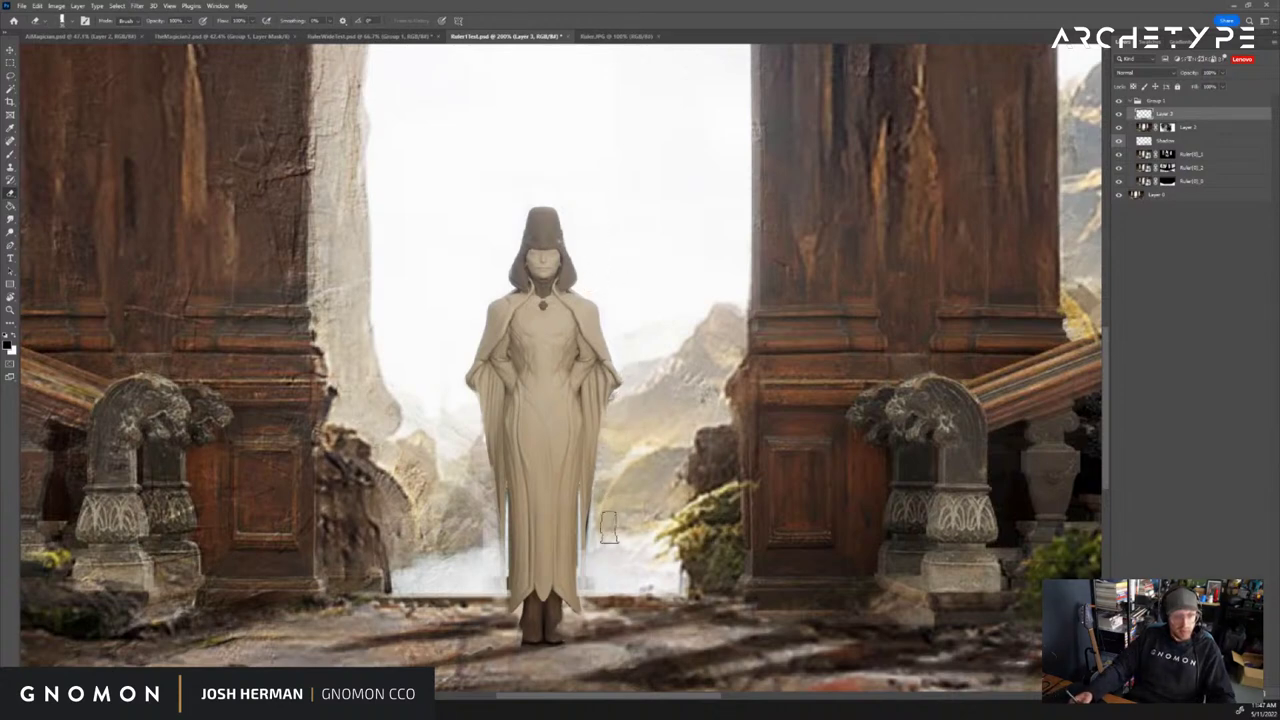
pyautogui.press('z')
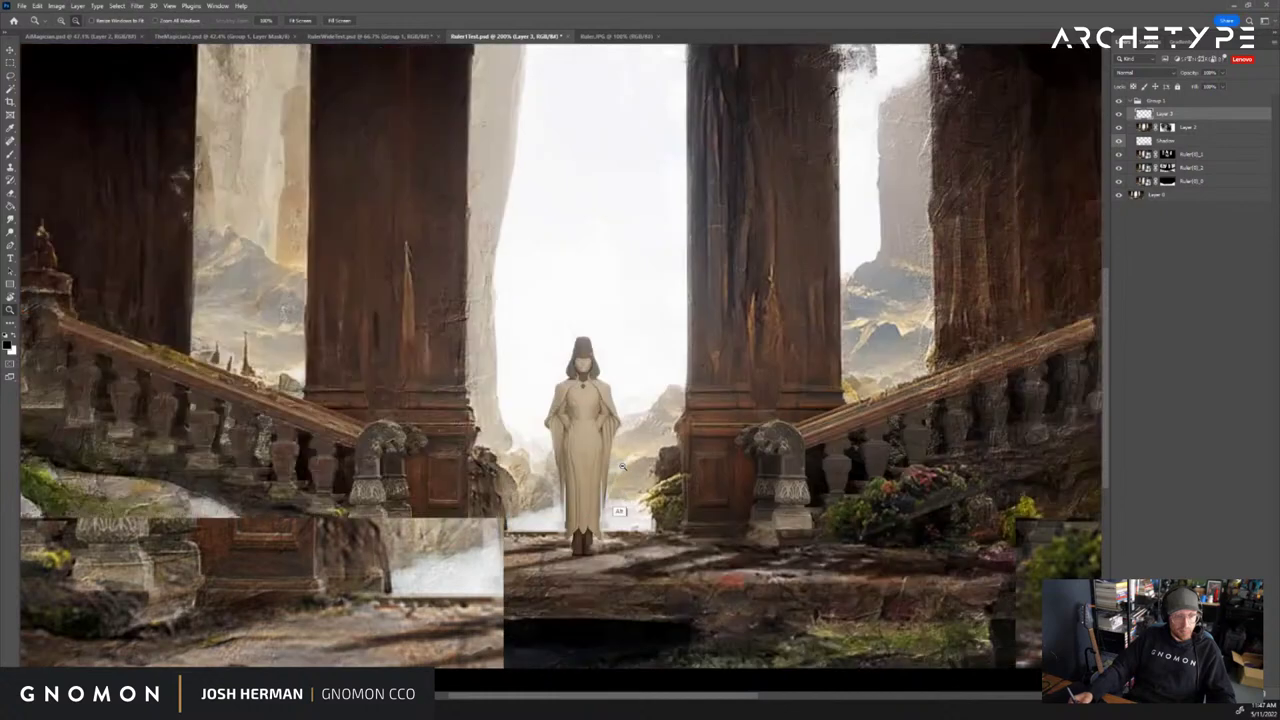
pyautogui.keyDown('alt'); pyautogui.click(612, 460); pyautogui.keyUp('alt')
pyautogui.press('b')
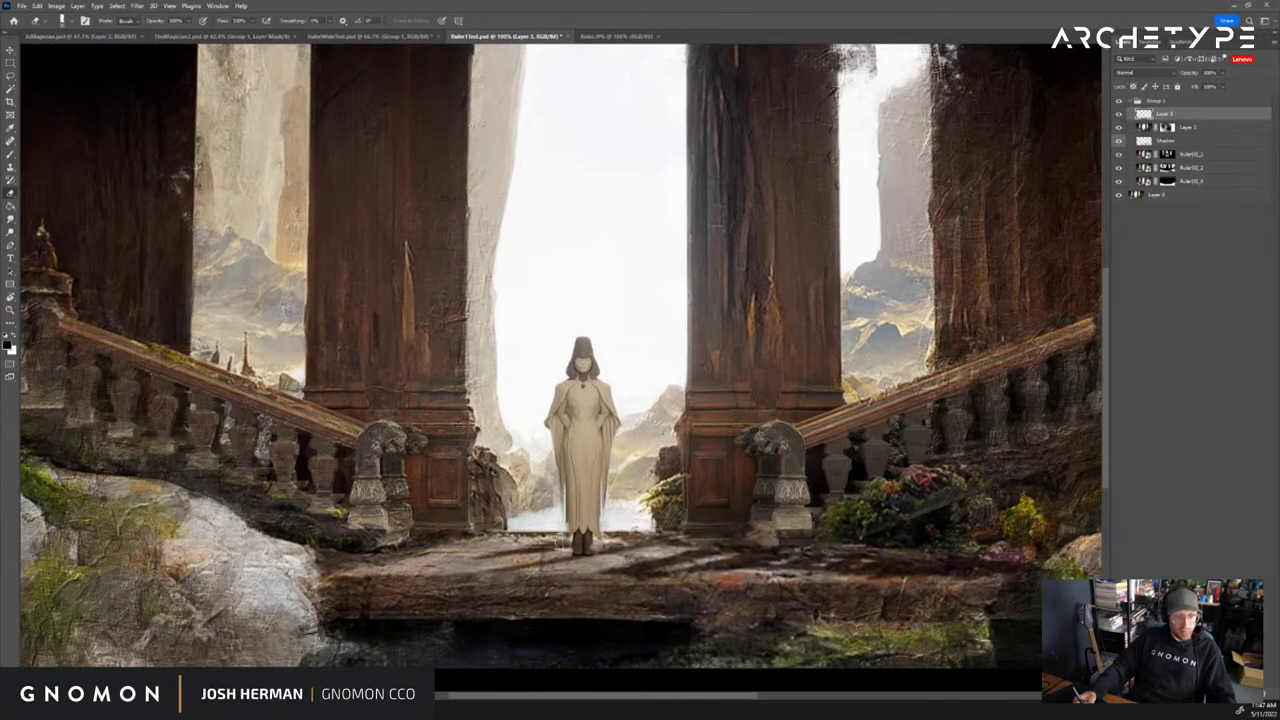
pyautogui.hotkey('ctrl', '-')
pyautogui.press('v')
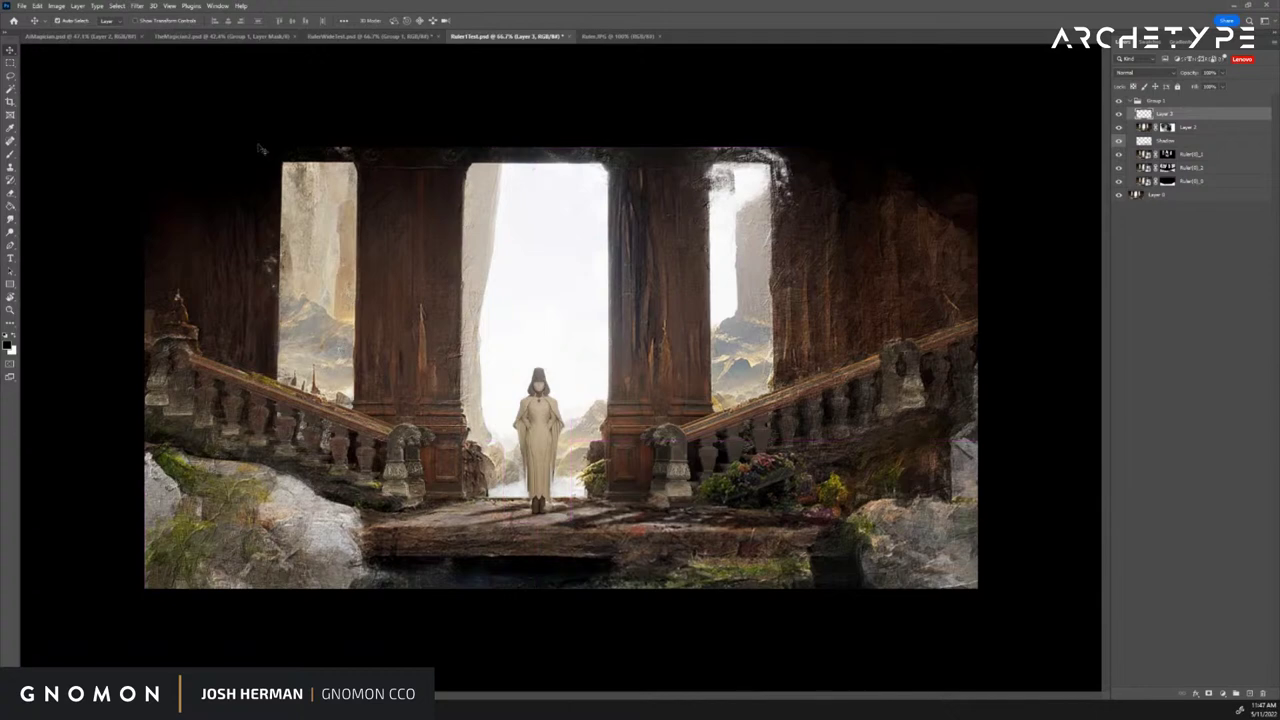
# Copy the cut-out figure into RulerWideTest.psd and scale it down to stand in the central doorway
pyautogui.click(424, 37)
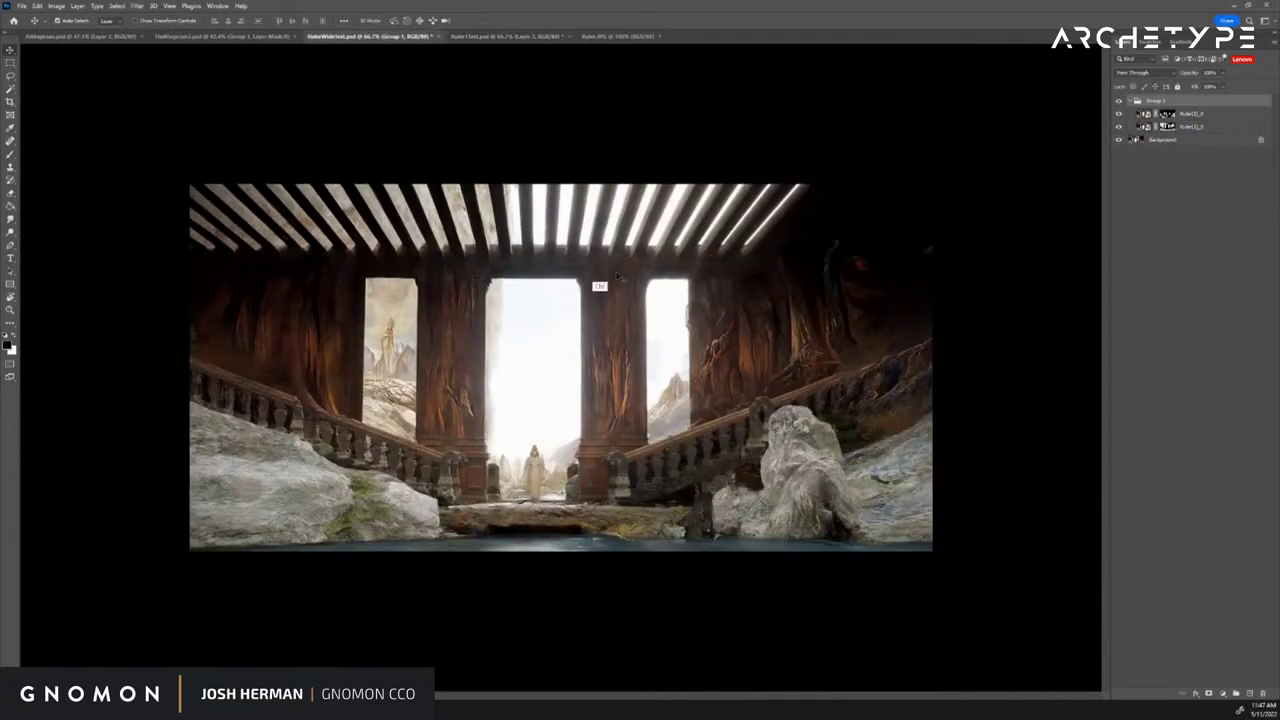
pyautogui.moveTo(580, 385); pyautogui.dragTo(553, 447)
pyautogui.hotkey('ctrl', 't')
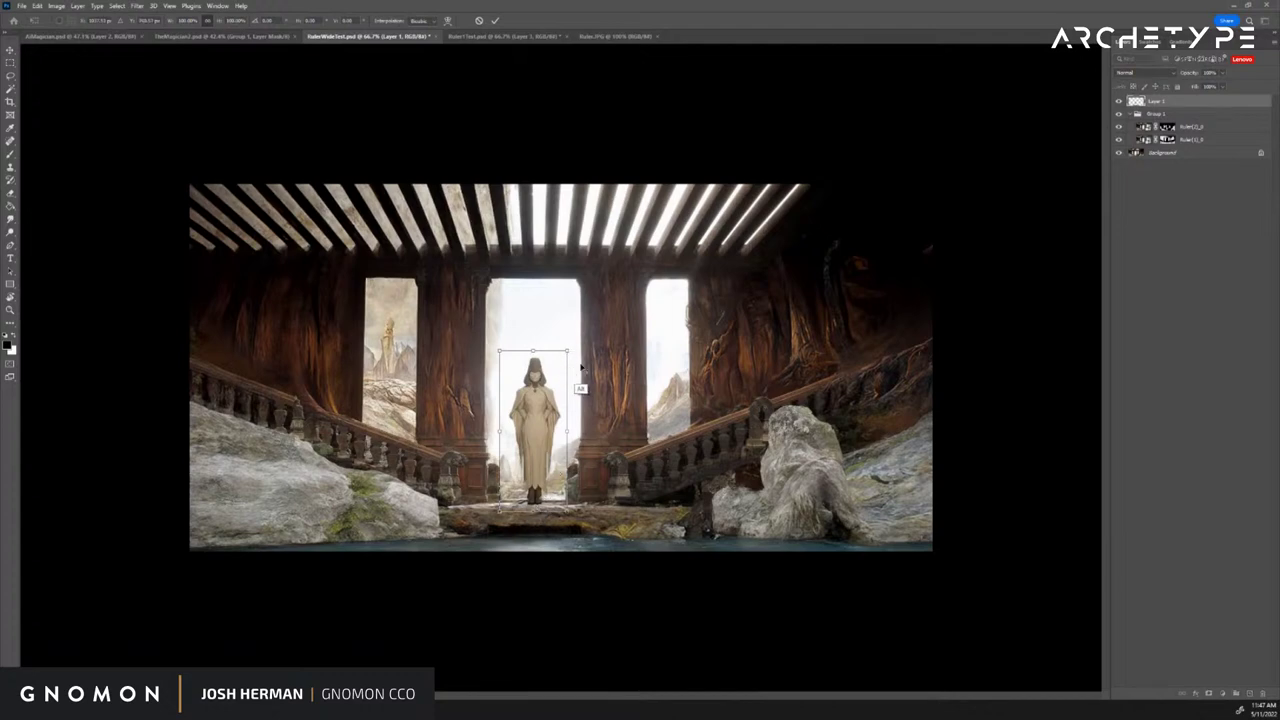
pyautogui.moveTo(568, 351); pyautogui.dragTo(616, 517)
pyautogui.press('Return')
# Move the figure's layer into the top of Group 1 and shift the figure slightly left between the pillars
pyautogui.press('z')
pyautogui.click(614, 524)
pyautogui.click(597, 533)
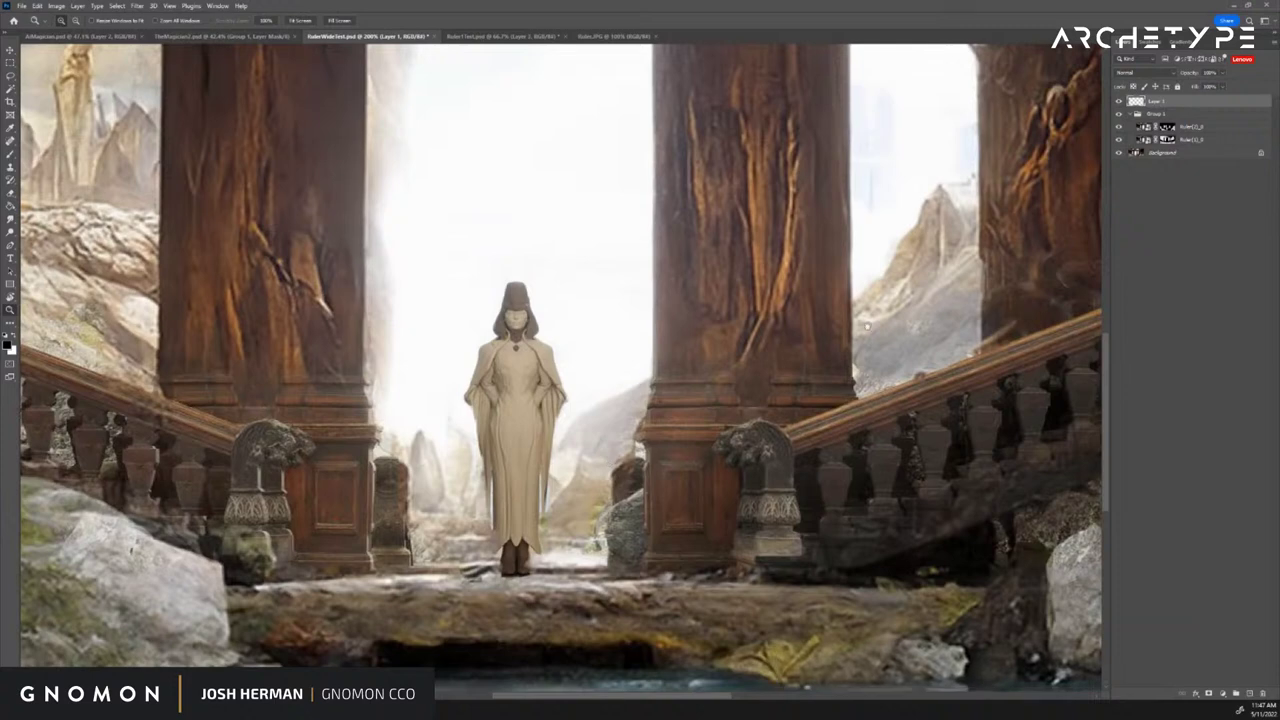
pyautogui.moveTo(868, 330); pyautogui.dragTo(1060, 224)
pyautogui.moveTo(1180, 108); pyautogui.dragTo(1170, 115)
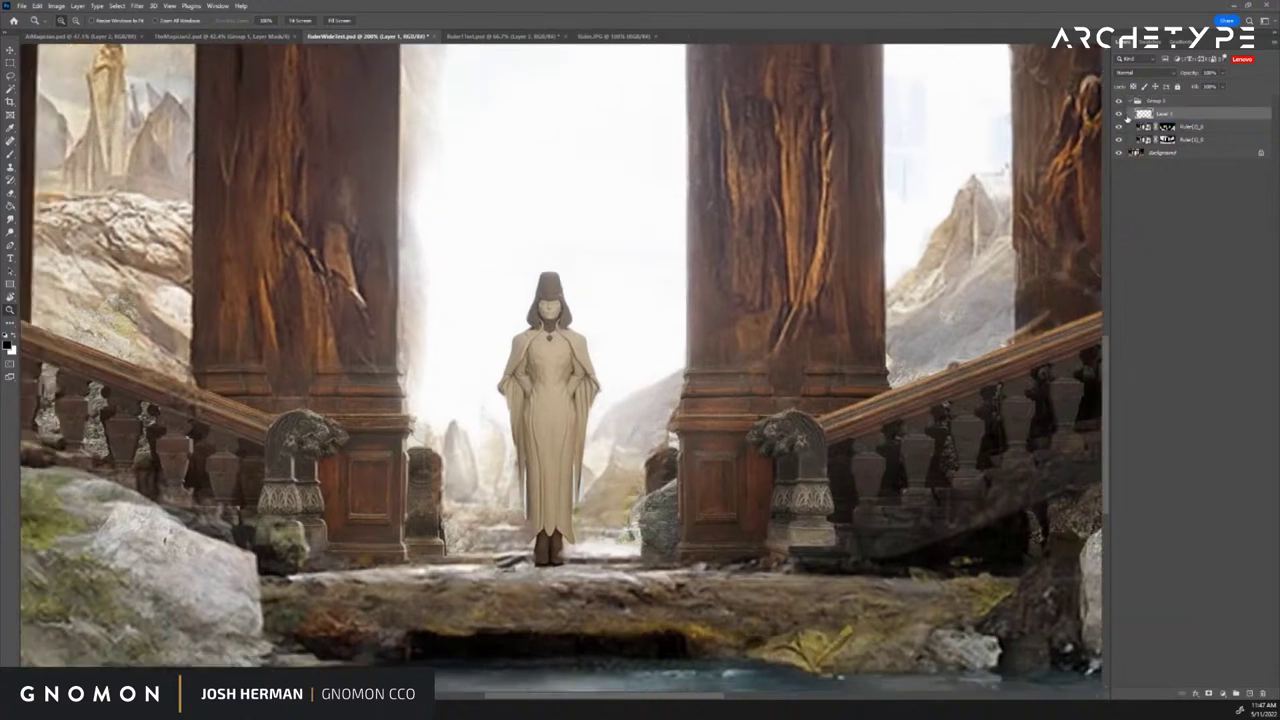
pyautogui.press('v')
pyautogui.moveTo(643, 394)
pyautogui.mouseDown()
pyautogui.moveTo(842, 343)
pyautogui.moveTo(604, 392)
pyautogui.moveTo(662, 312)
pyautogui.moveTo(754, 267)
pyautogui.moveTo(543, 390)
pyautogui.mouseUp()
# Try a brush stroke on the ground beside the figure's feet and undo it
pyautogui.press('b')
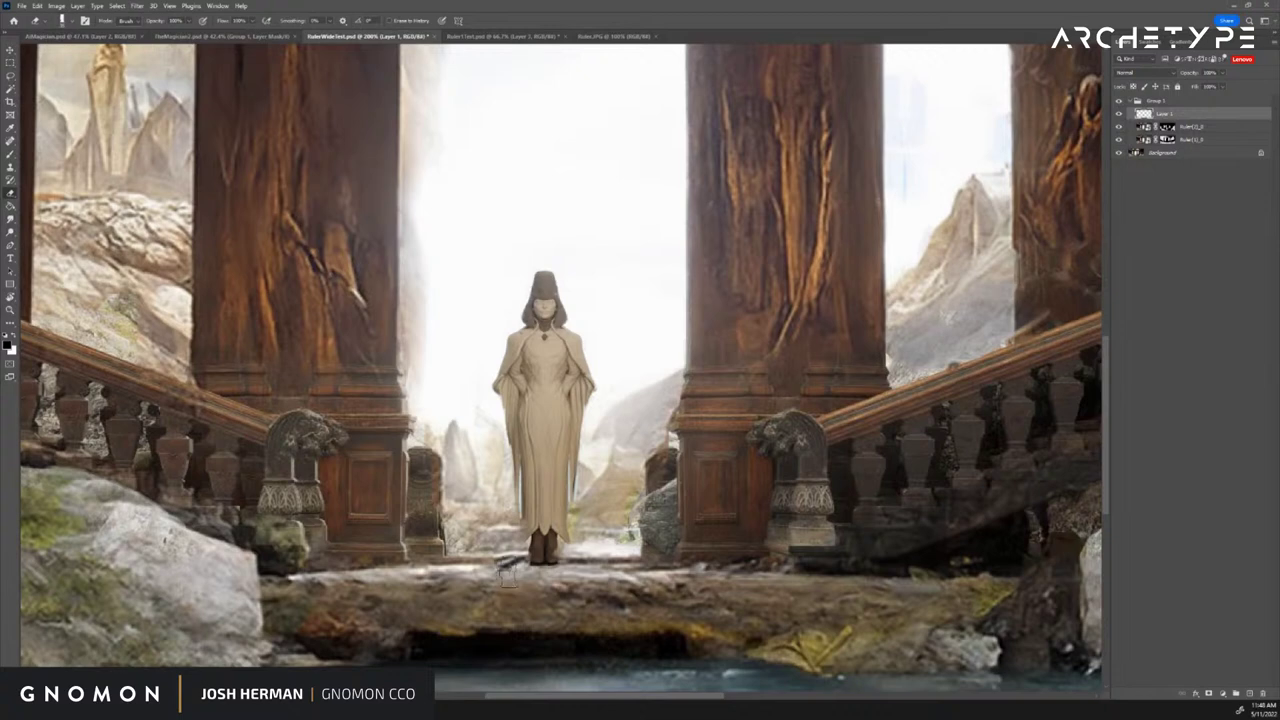
pyautogui.press('b')
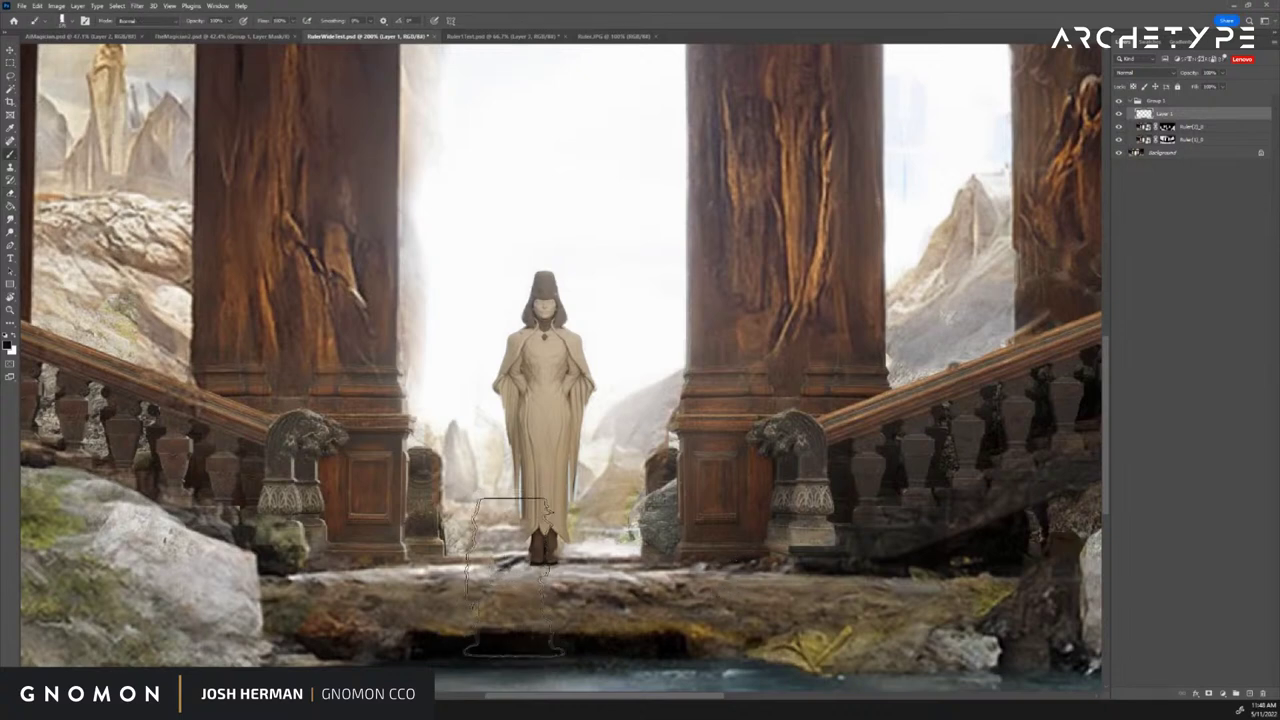
pyautogui.moveTo(530, 581); pyautogui.dragTo(425, 590)
pyautogui.hotkey('ctrl', 'z')
pyautogui.hotkey('ctrl', '0')
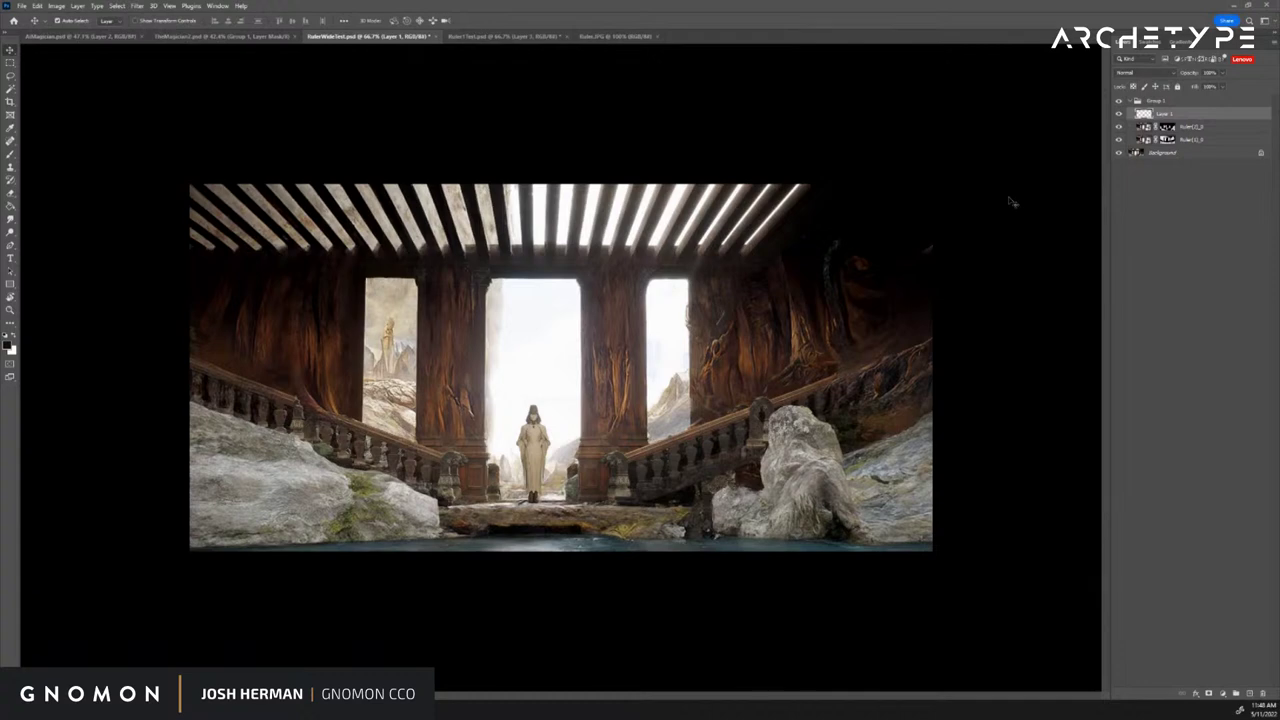
# Scale the figure in the central doorway down slightly
pyautogui.hotkey('ctrl', 't')
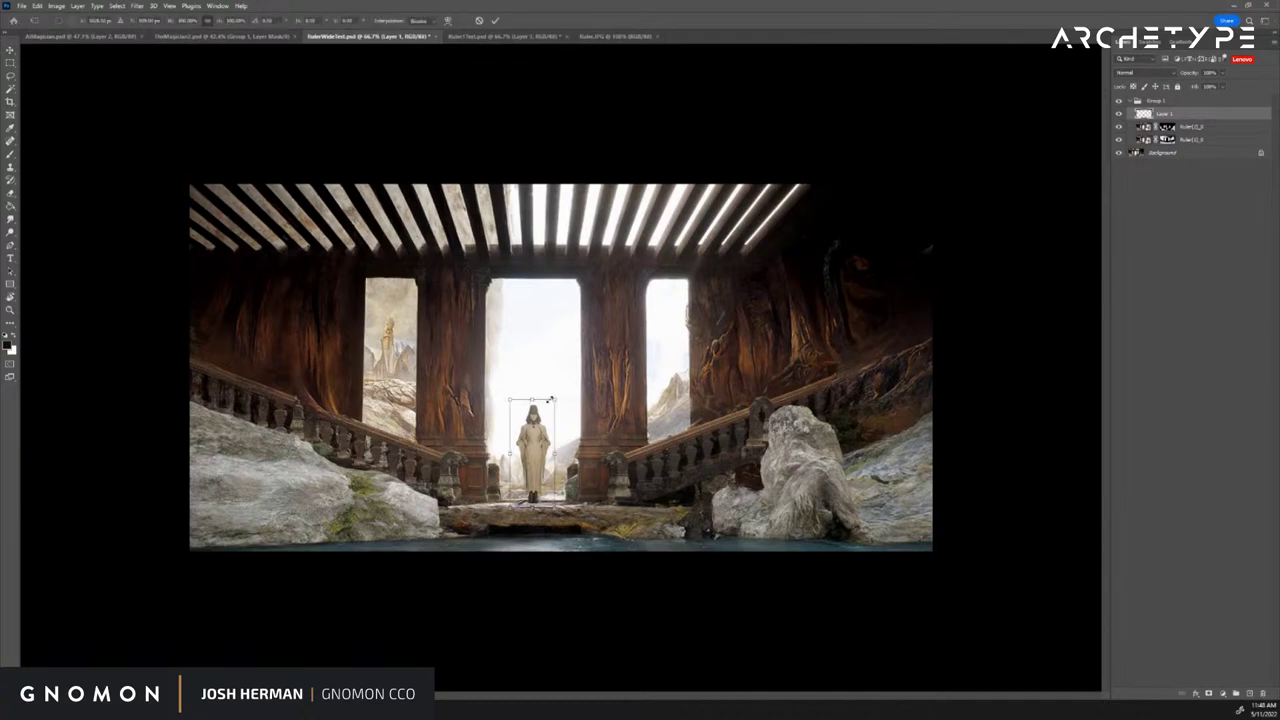
pyautogui.moveTo(549, 399); pyautogui.dragTo(551, 401)
pyautogui.press('Return')
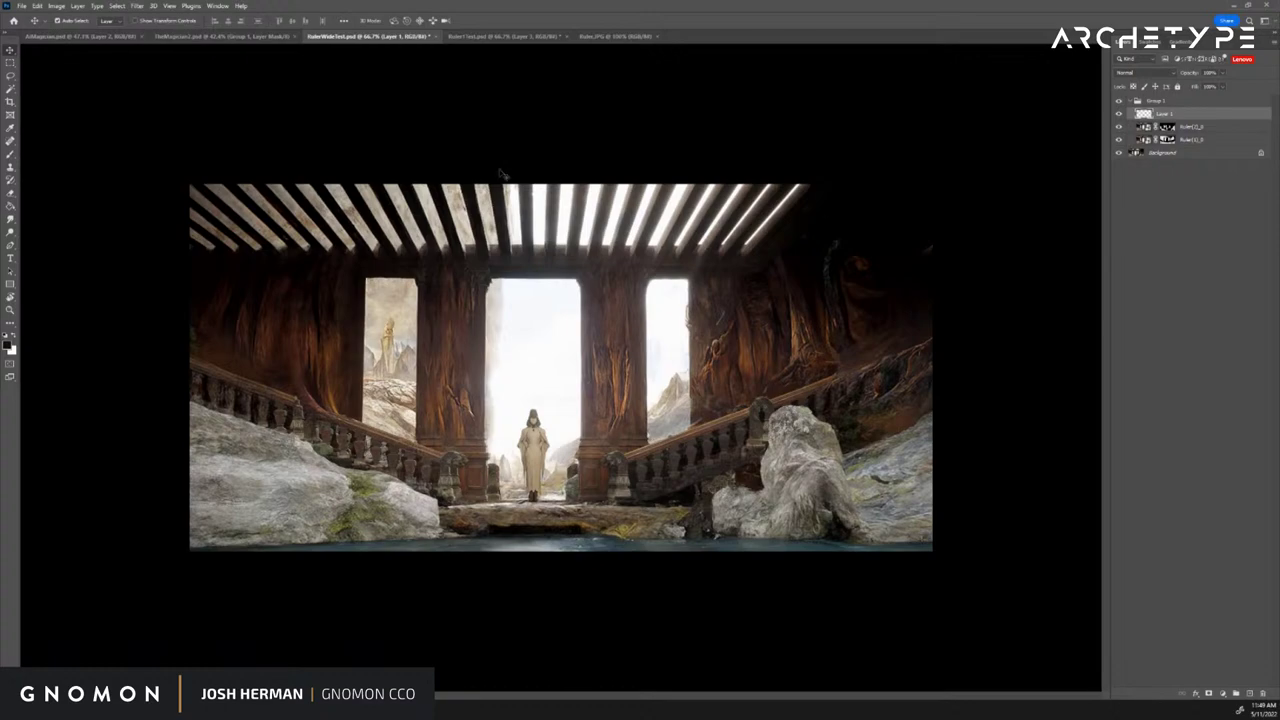
# Inspect the placed figure between the pillars of RulerWideTest.psd up close
pyautogui.click(517, 295)
pyautogui.press('z')
pyautogui.click(570, 440)
pyautogui.click(545, 446)
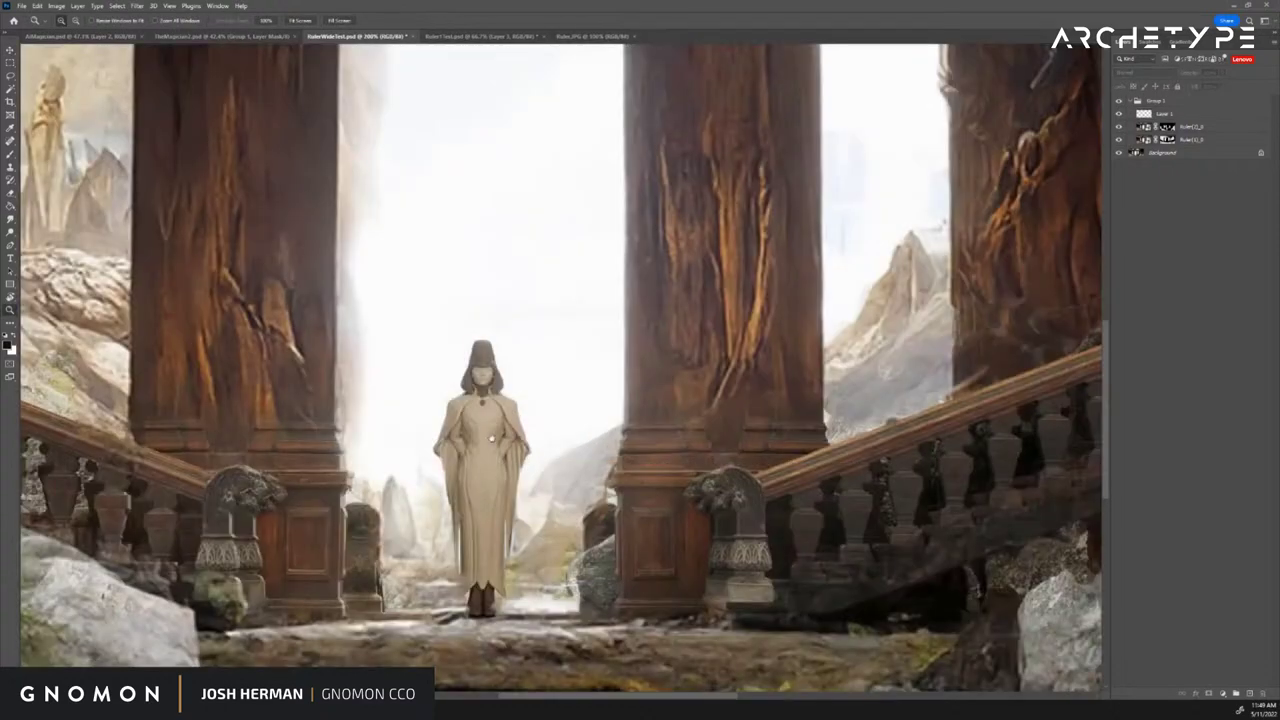
# Return to the Ruler.JPG document and clear the selection around the whole image
pyautogui.moveTo(491, 438); pyautogui.dragTo(548, 346)
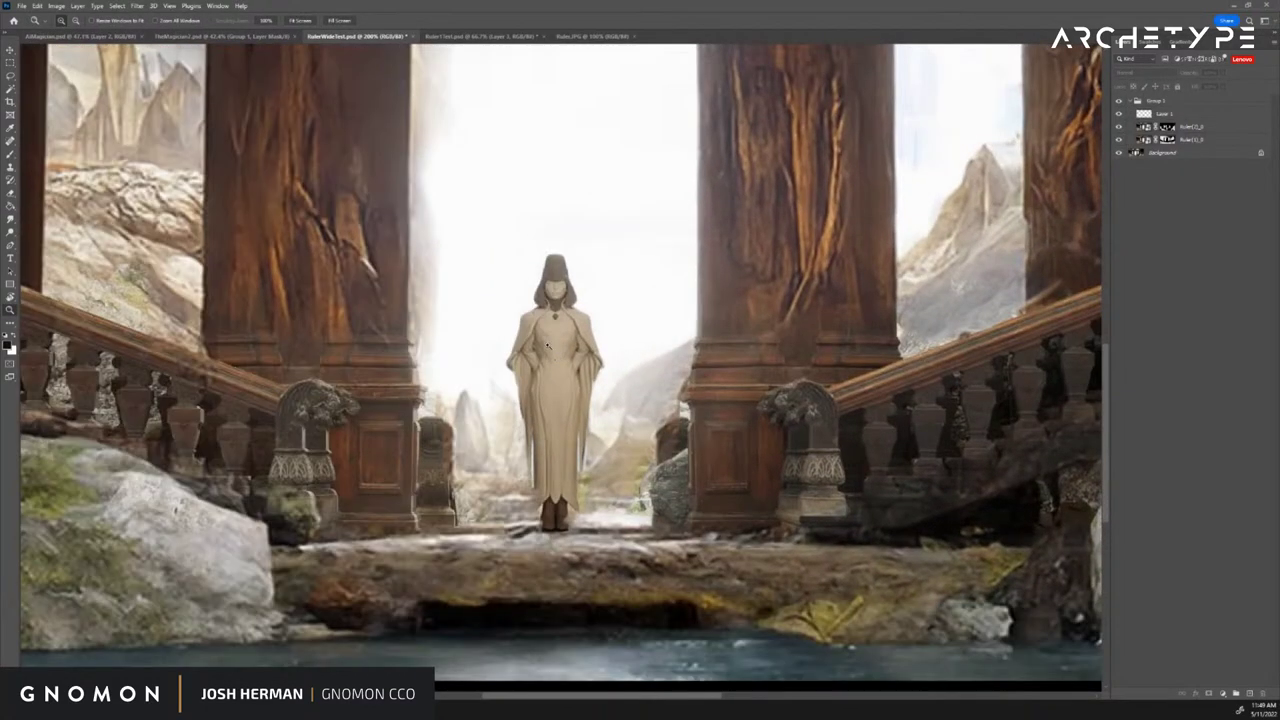
pyautogui.click(220, 36)
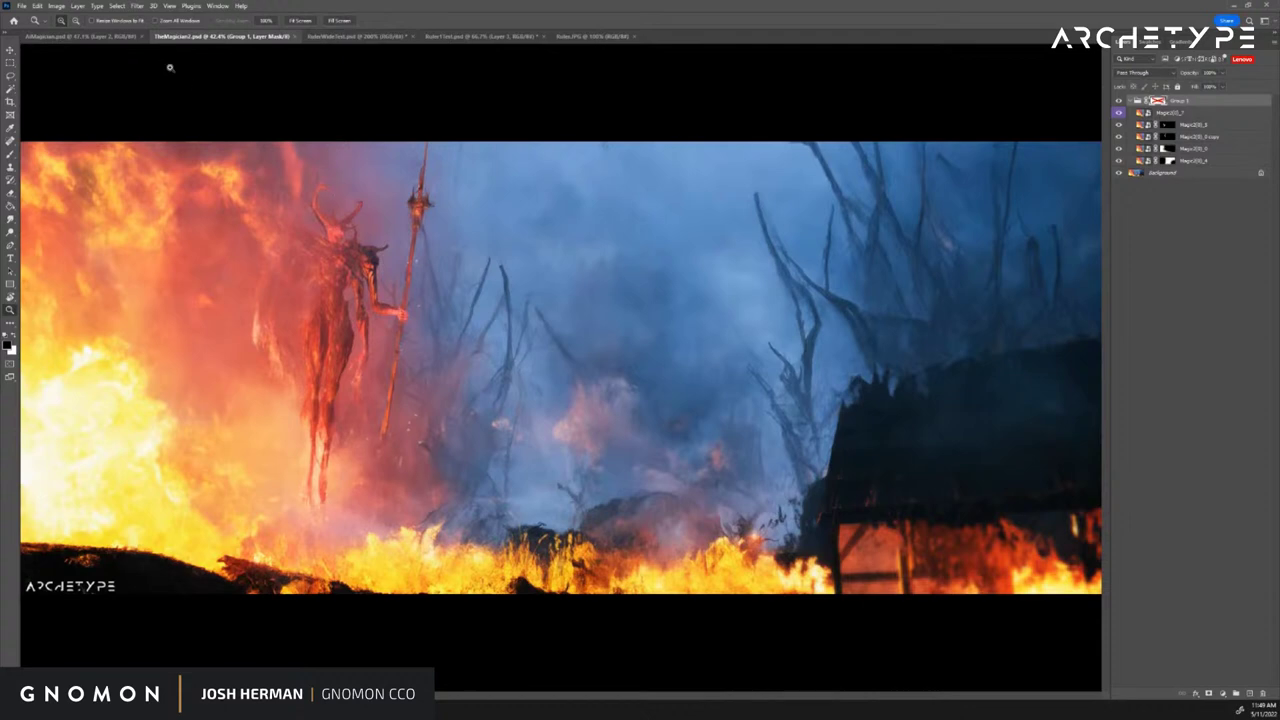
pyautogui.click(486, 36)
pyautogui.click(592, 36)
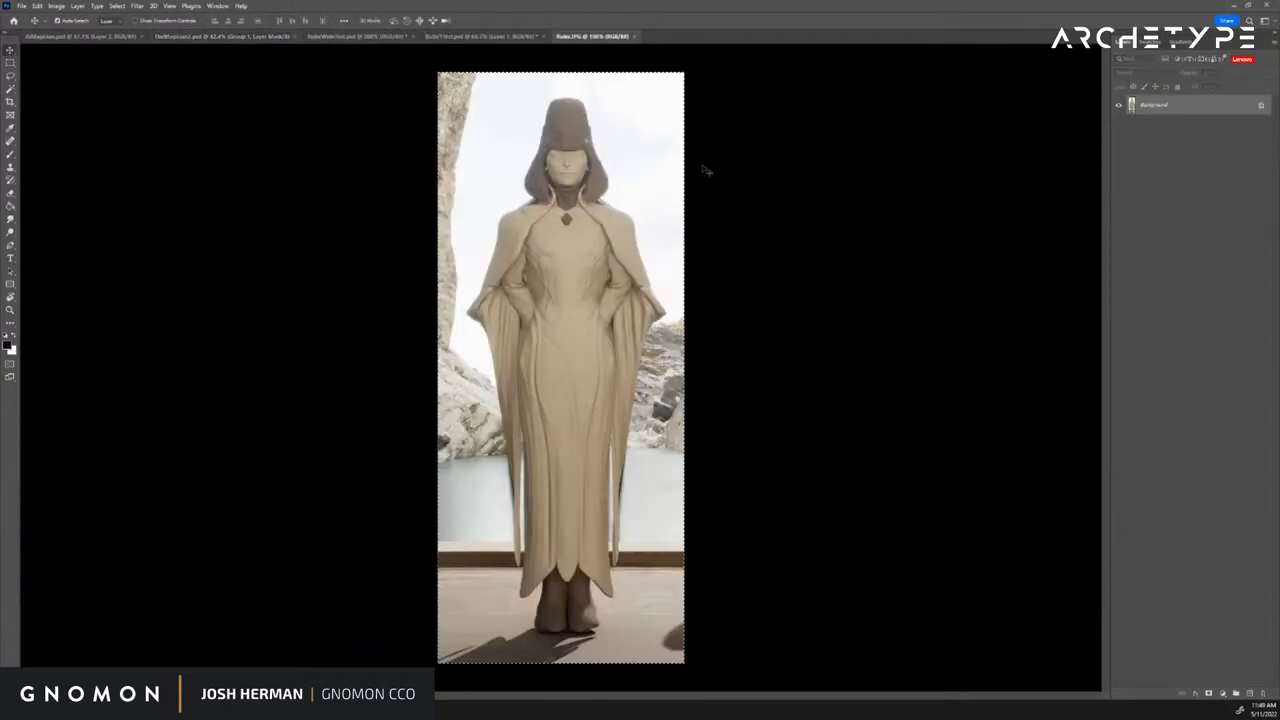
pyautogui.hotkey('ctrl', 'd')
# Switch to the Disco Diffusion notebook in Chrome and review its text prompt, run settings and current robed figure render
pyautogui.click(248, 708)
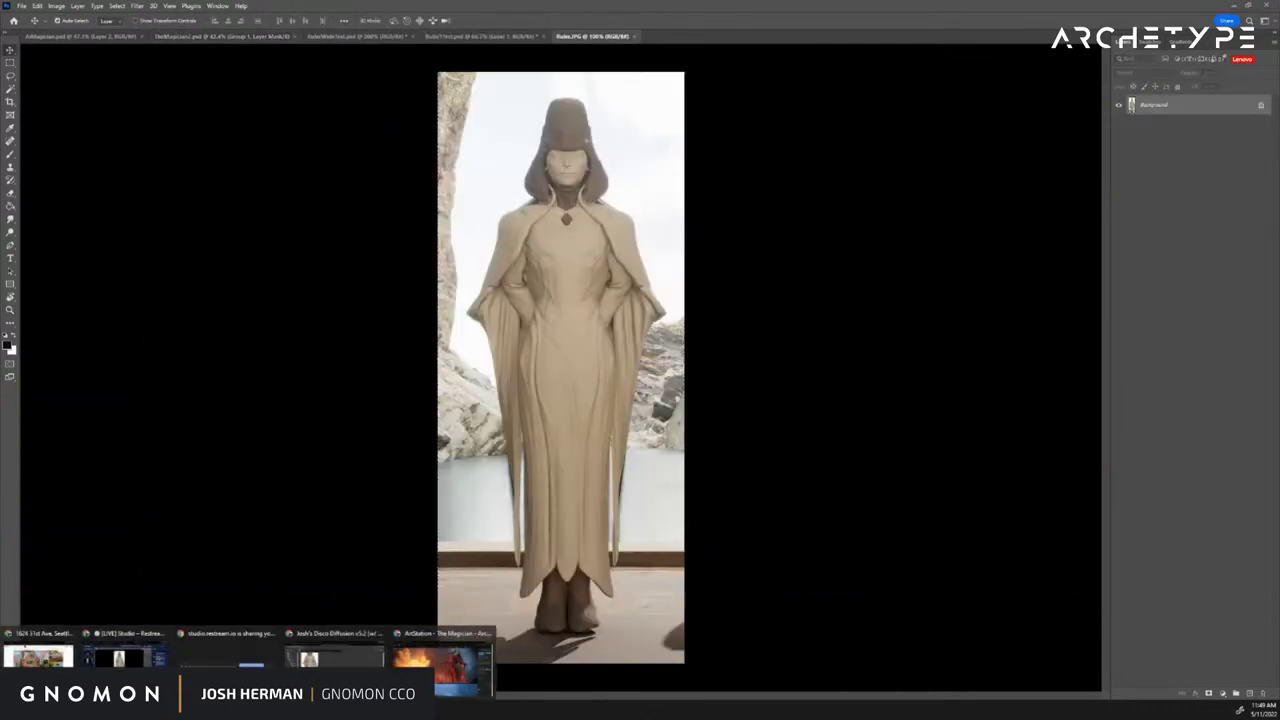
pyautogui.click(334, 650)
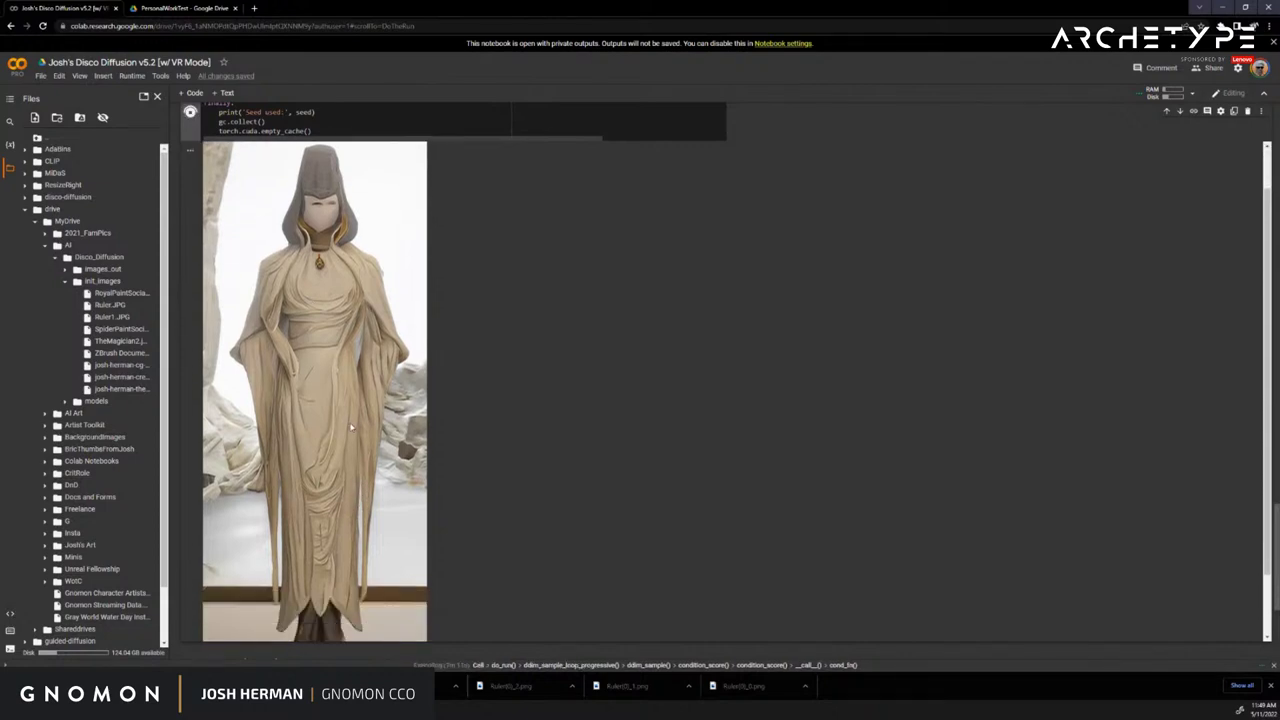
pyautogui.scroll(15, 434, 625)
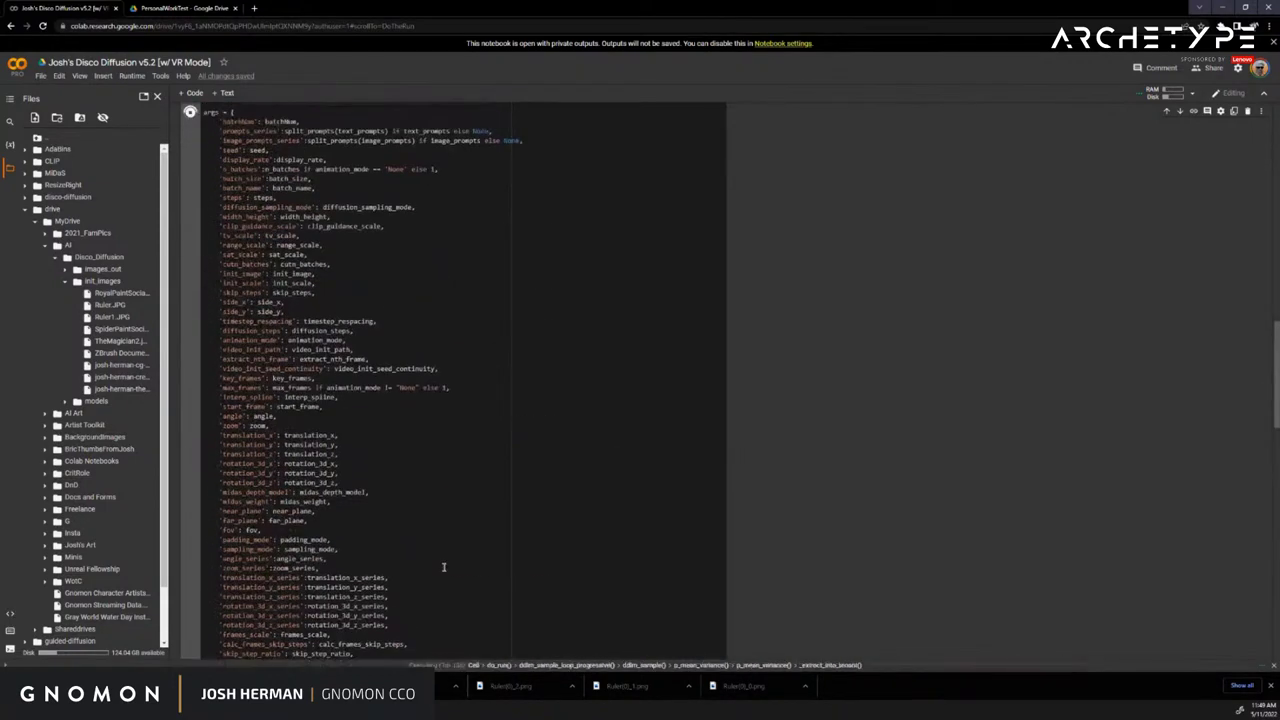
pyautogui.scroll(20, 443, 565)
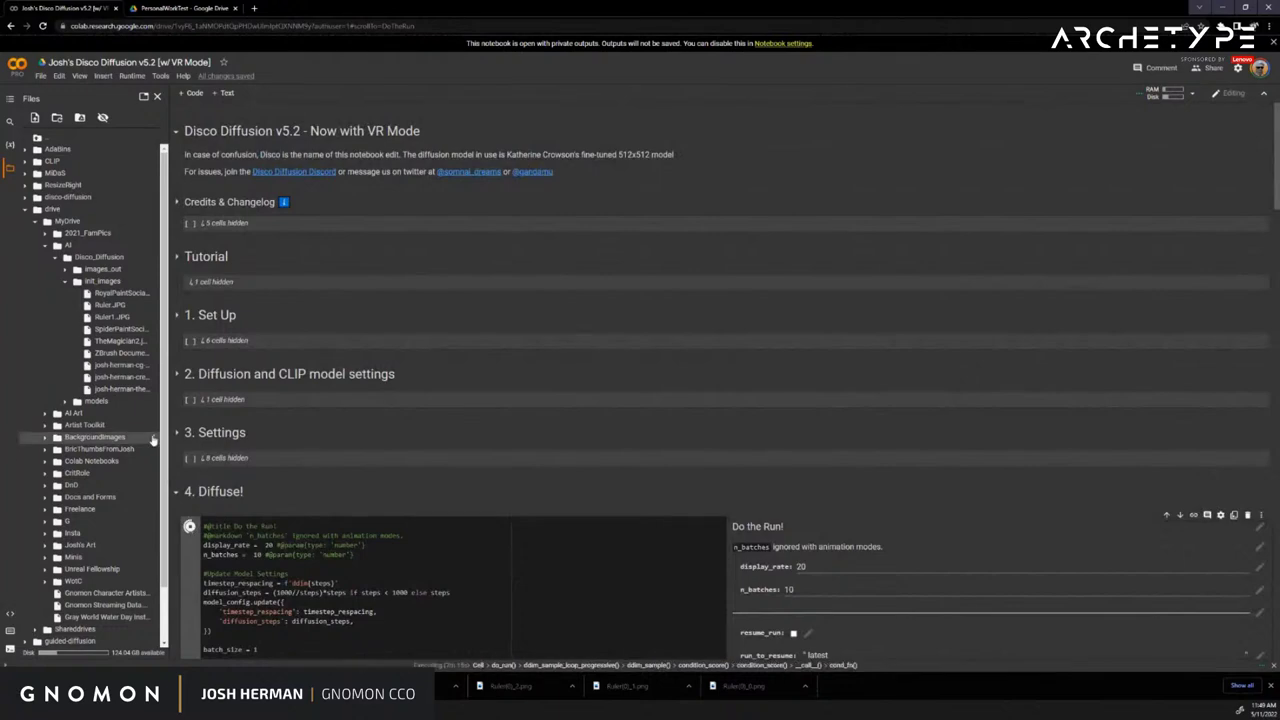
pyautogui.scroll(-15, 322, 483)
pyautogui.scroll(2, 322, 483)
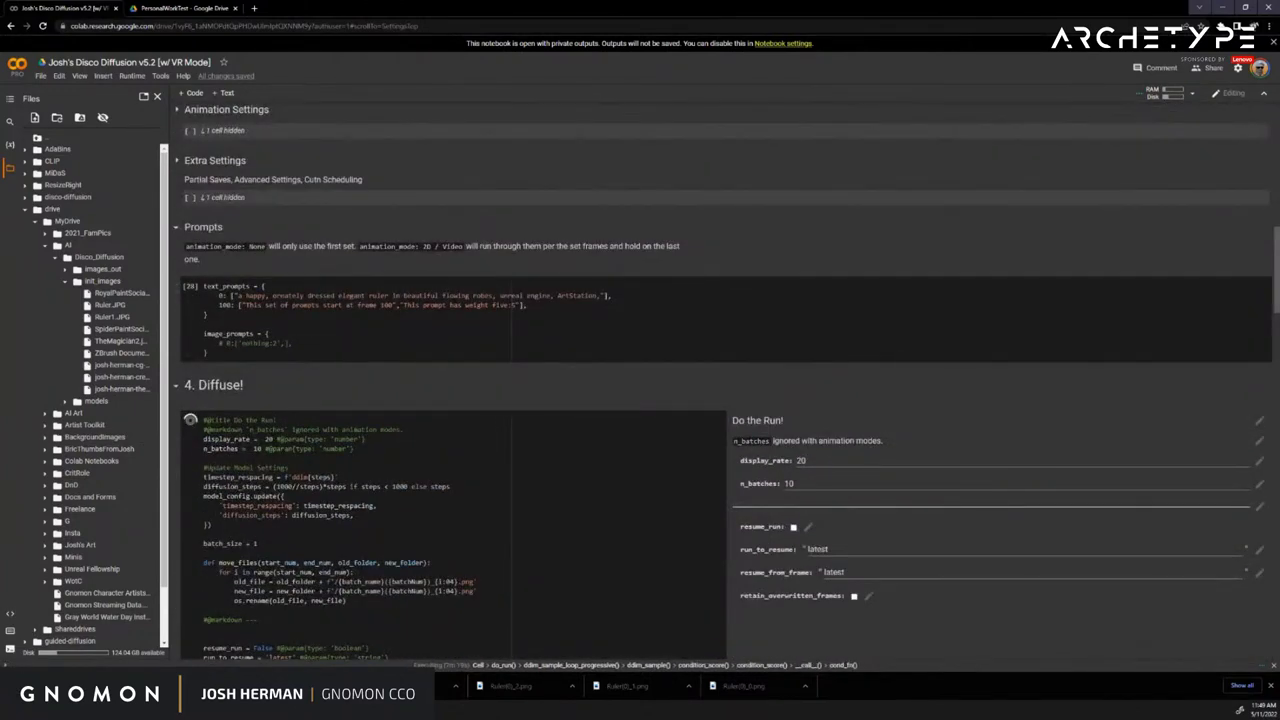
pyautogui.scroll(-15, 693, 519)
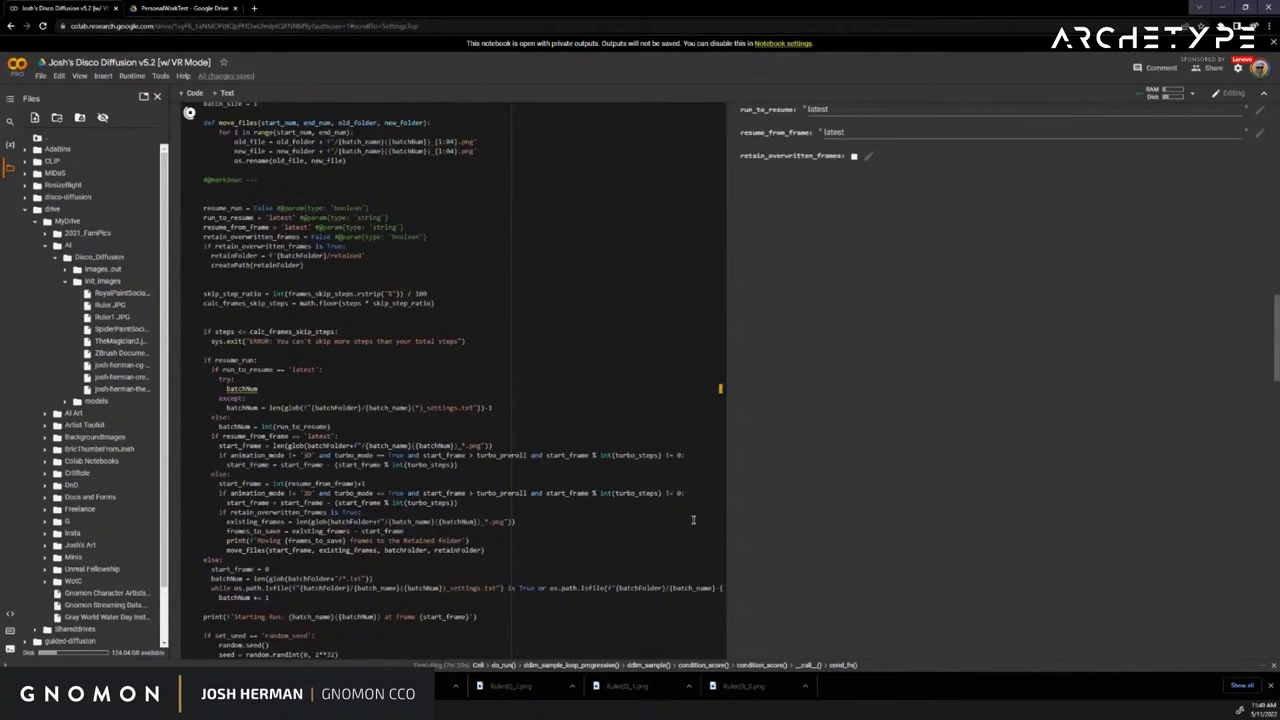
pyautogui.scroll(-5, 693, 519)
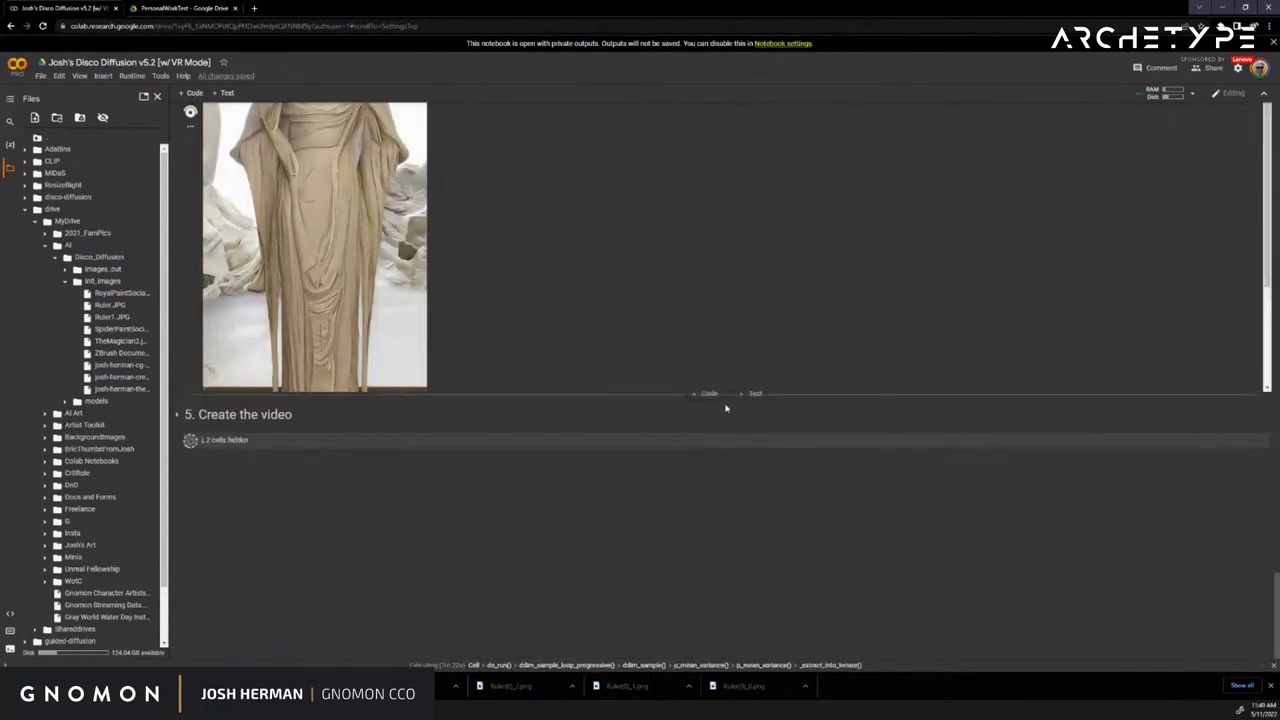
pyautogui.scroll(3, 654, 531)
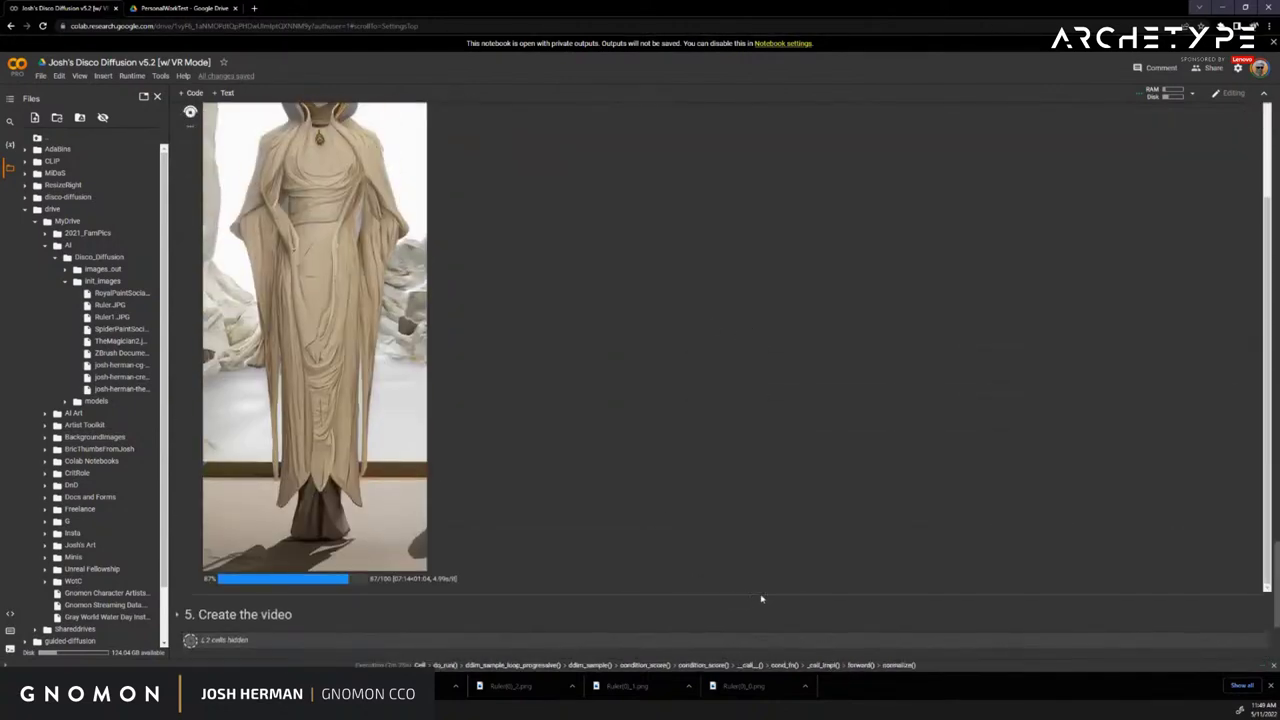
pyautogui.scroll(-1, 571, 526)
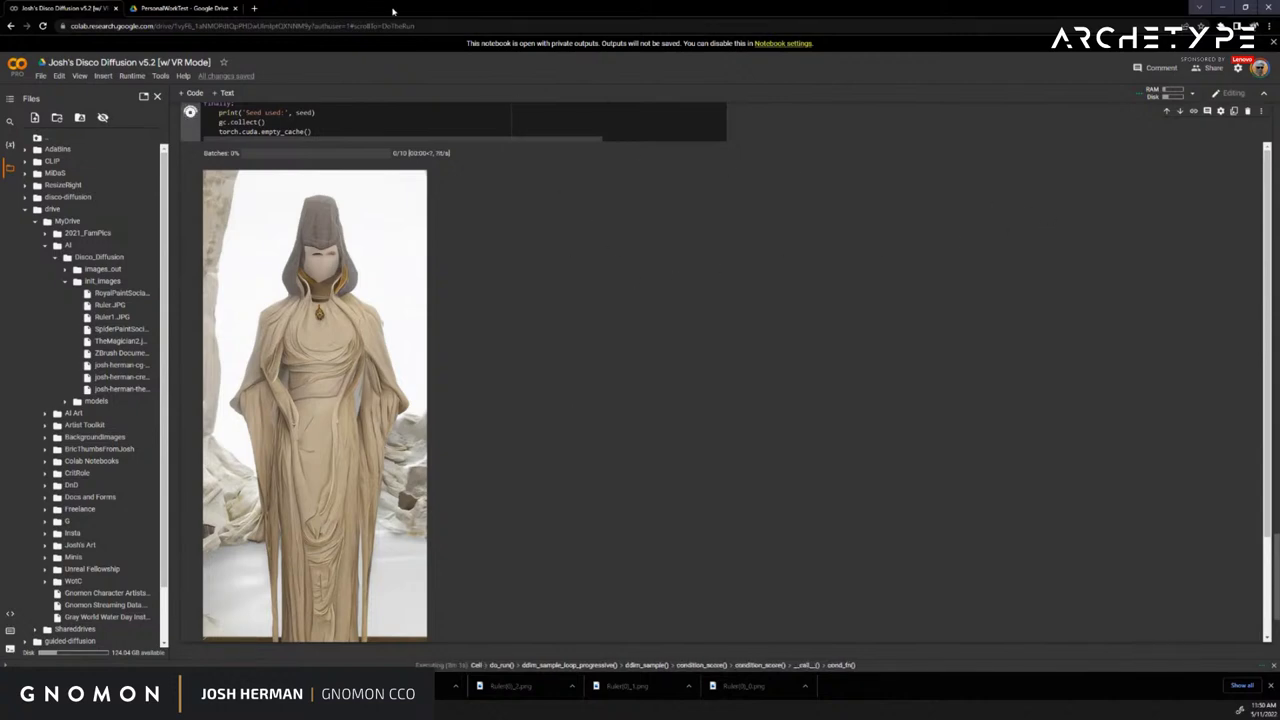
# Search Google Images for "stock image headshots" in a new browser tab
pyautogui.click(254, 8)
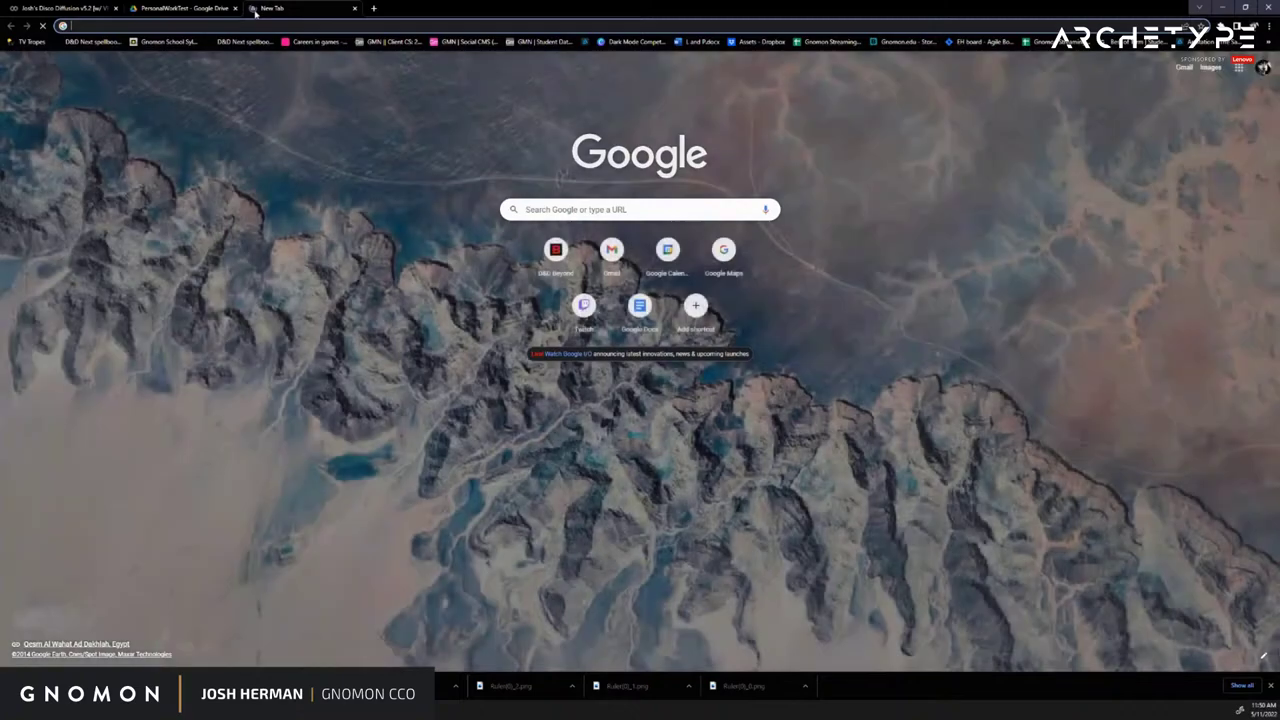
pyautogui.write('stock image hearts')
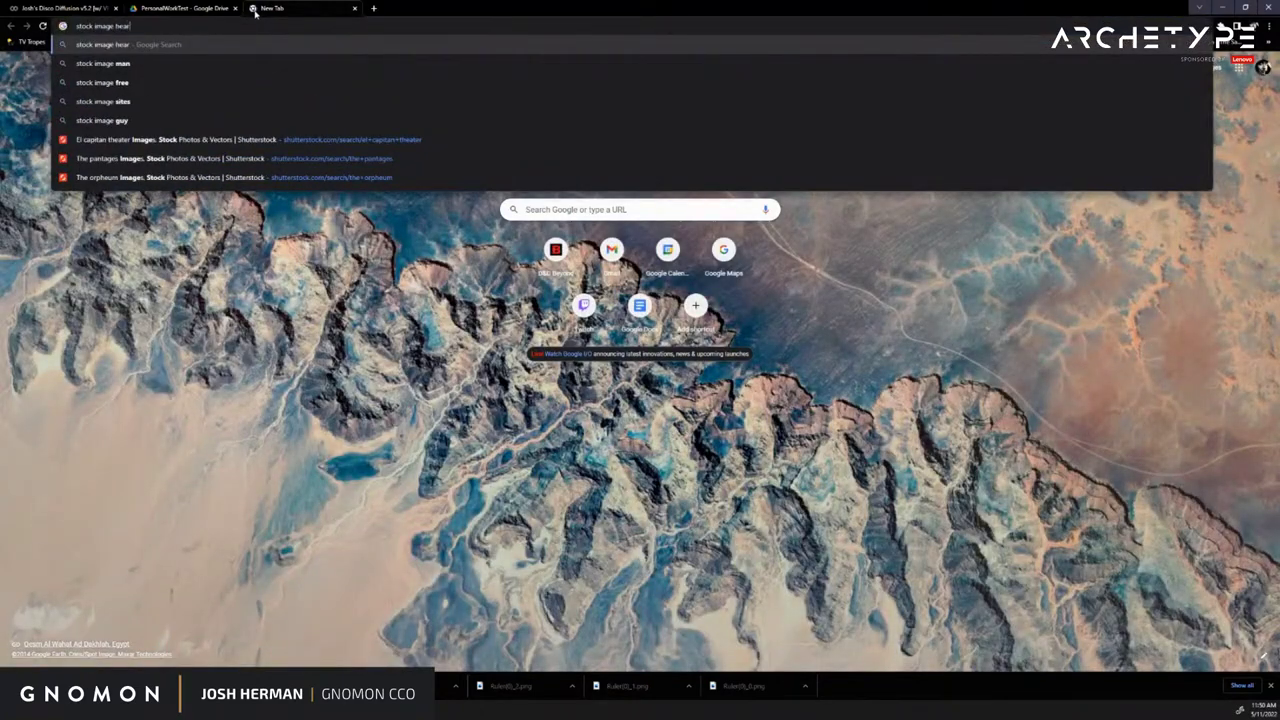
pyautogui.press('BackSpace')
pyautogui.press('BackSpace')
pyautogui.press('BackSpace')
pyautogui.write('dshots')
pyautogui.press('Return')
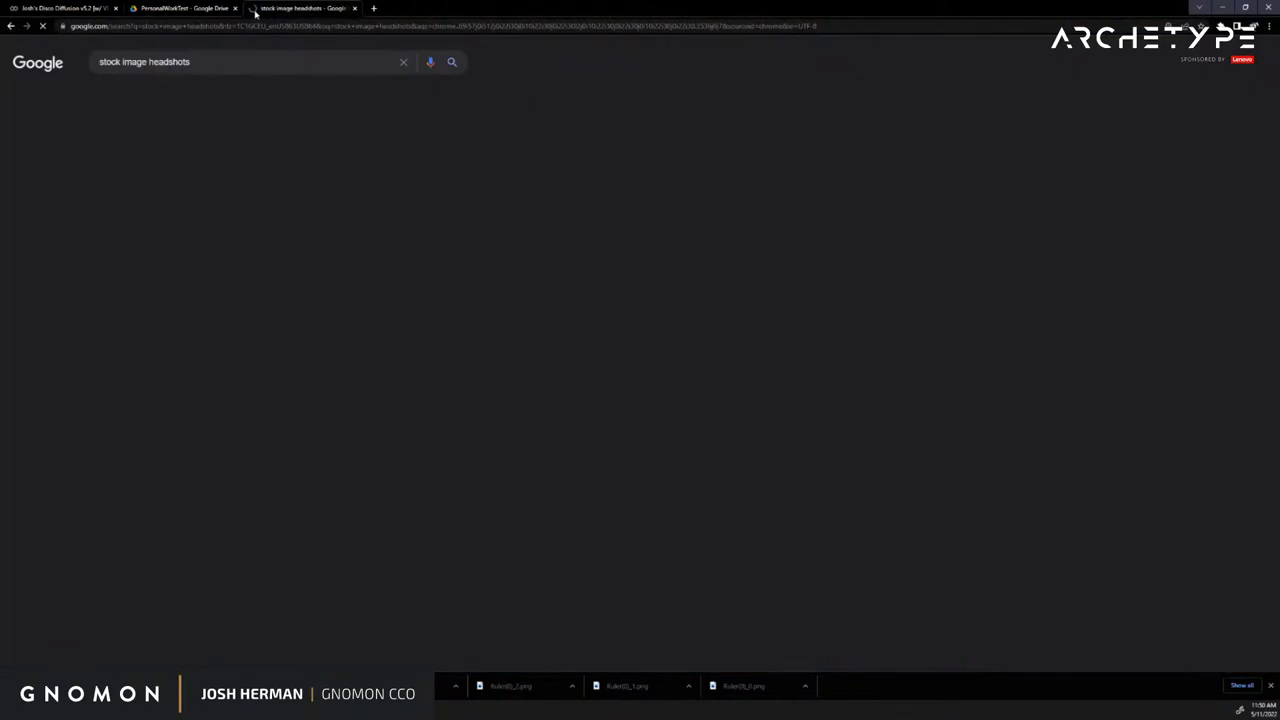
pyautogui.click(155, 95)
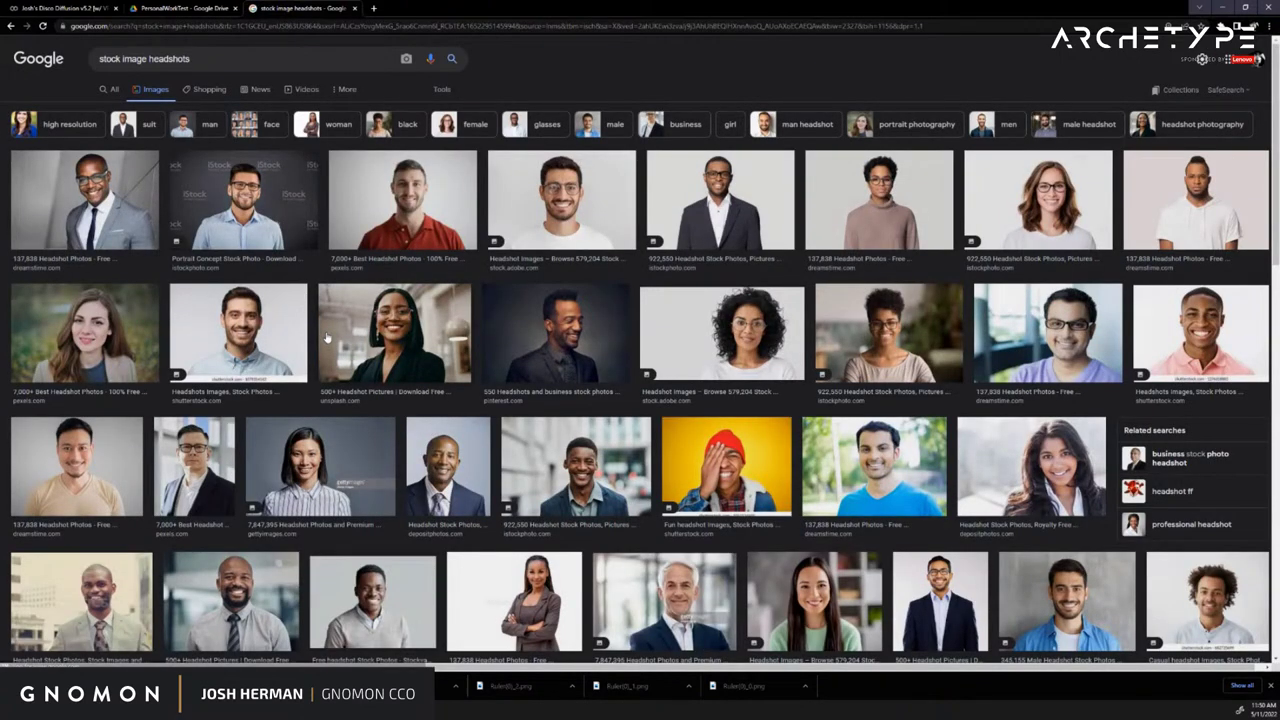
# Browse the headshot results and copy the image of the grey-haired woman in a white shirt with crossed arms
pyautogui.scroll(-1, 326, 337)
pyautogui.scroll(-3, 326, 337)
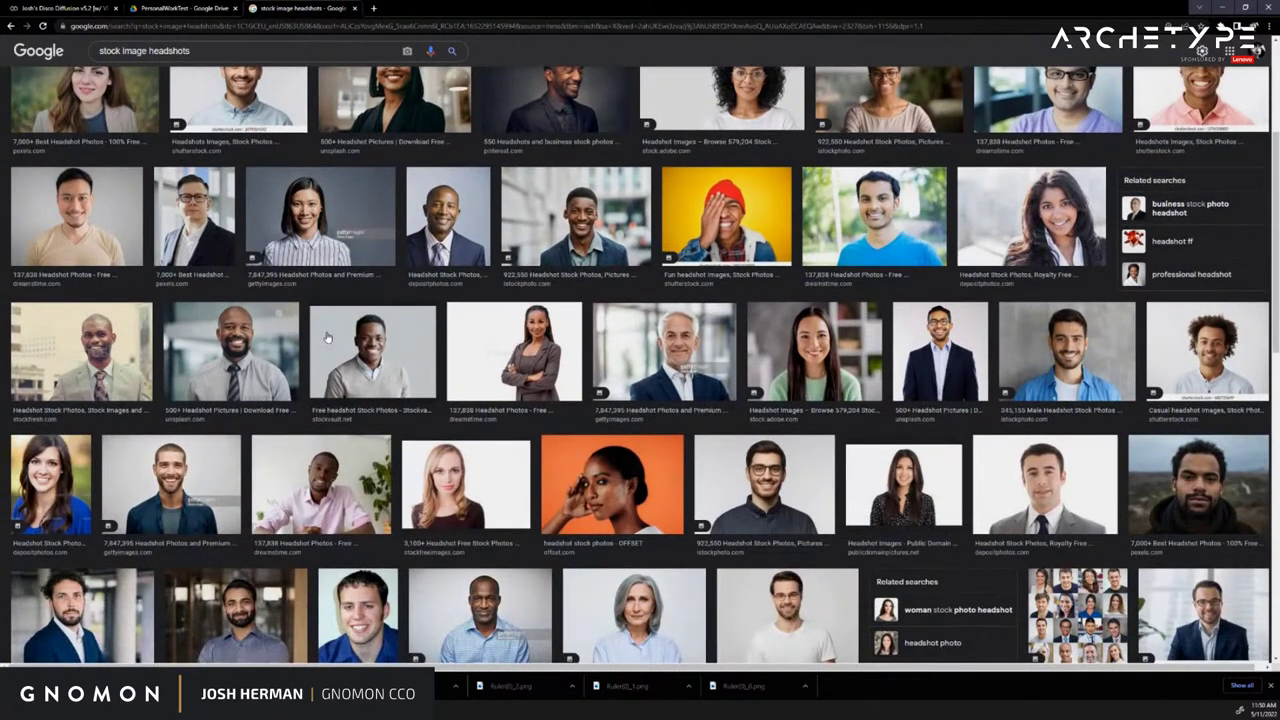
pyautogui.scroll(4, 327, 337)
pyautogui.scroll(-6, 327, 337)
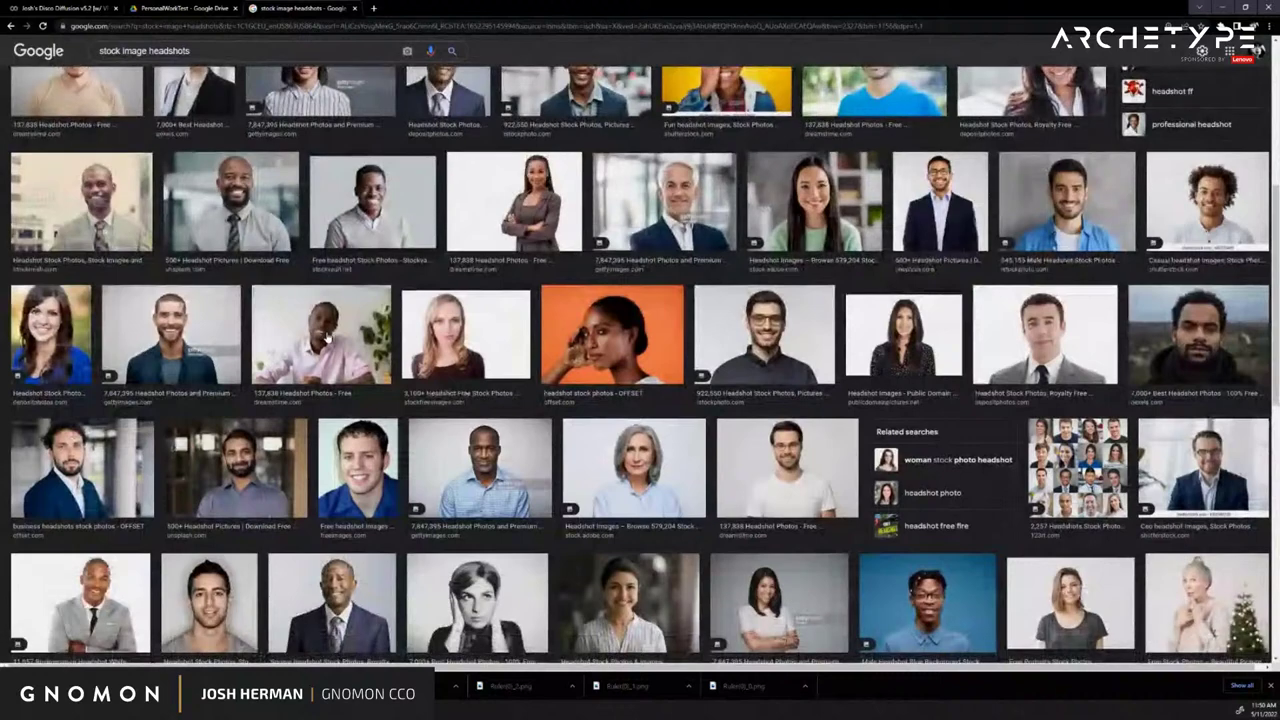
pyautogui.scroll(4, 326, 337)
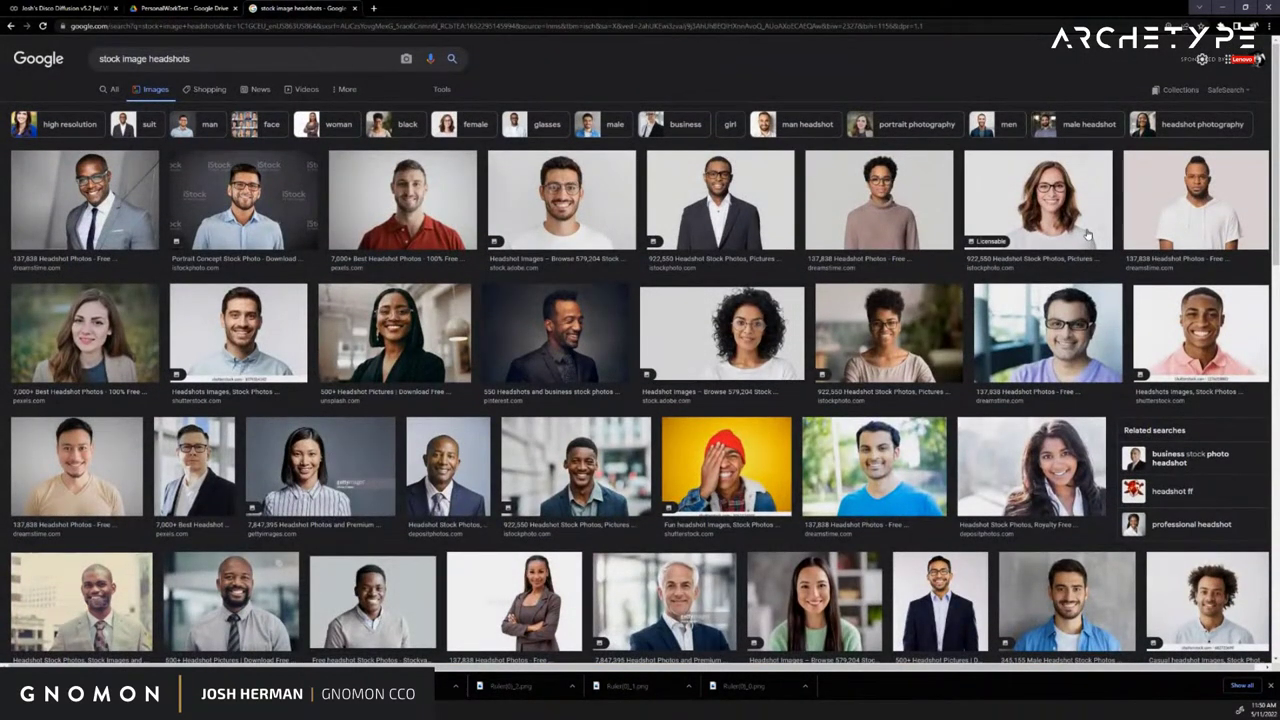
pyautogui.scroll(-10, 687, 433)
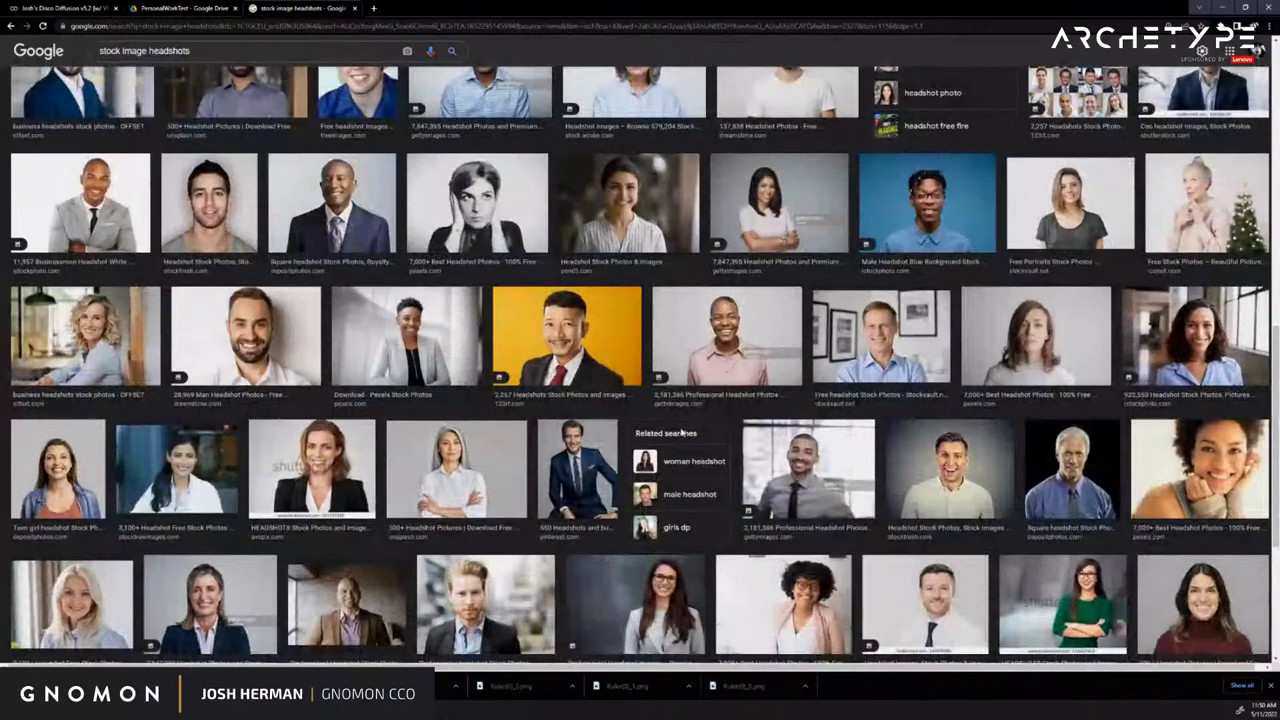
pyautogui.click(433, 457)
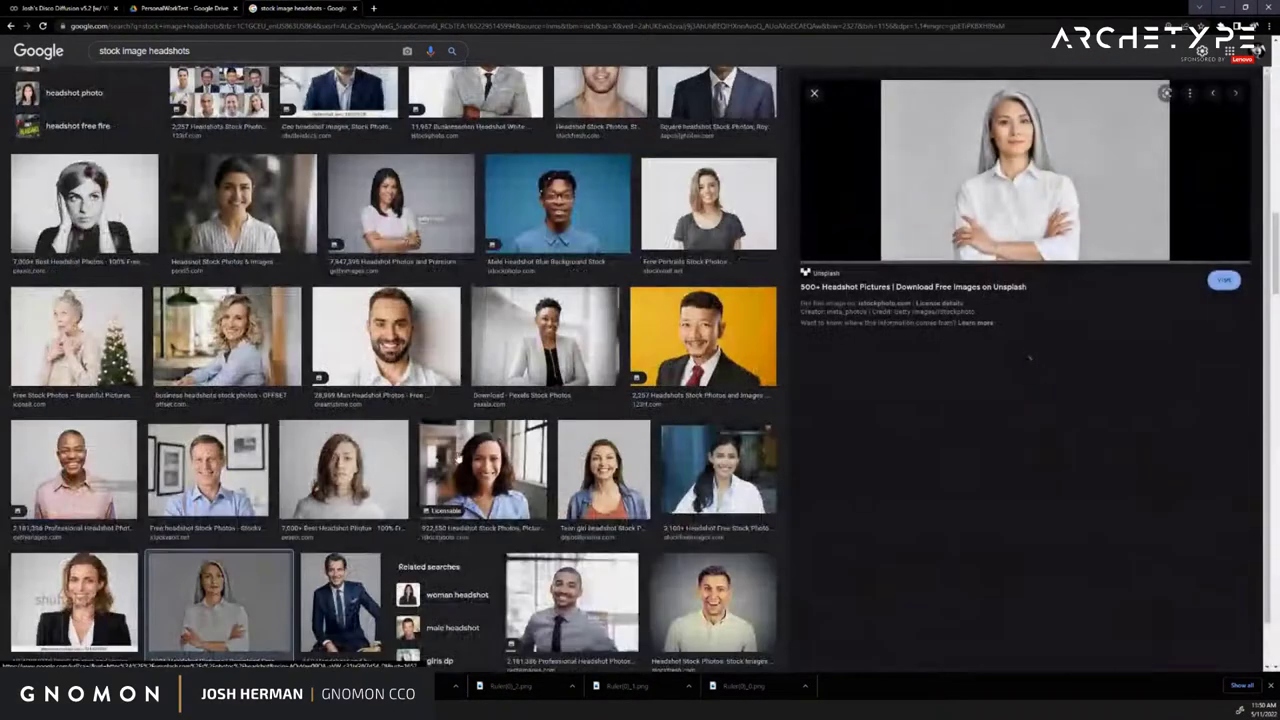
pyautogui.rightClick(1036, 150)
pyautogui.click(1040, 256)
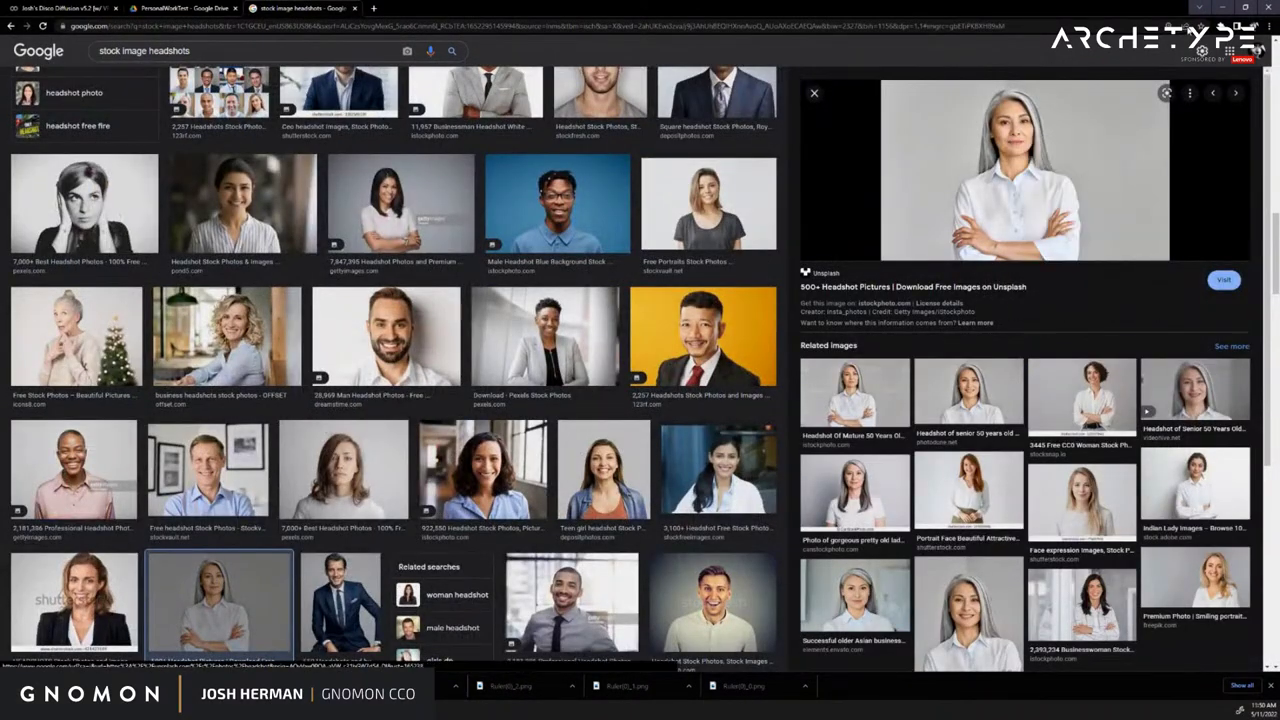
# Switch back to Photoshop, paste the headshot into Ruler.JPG and move it up over the robed figure's head and torso
pyautogui.click(1219, 7)
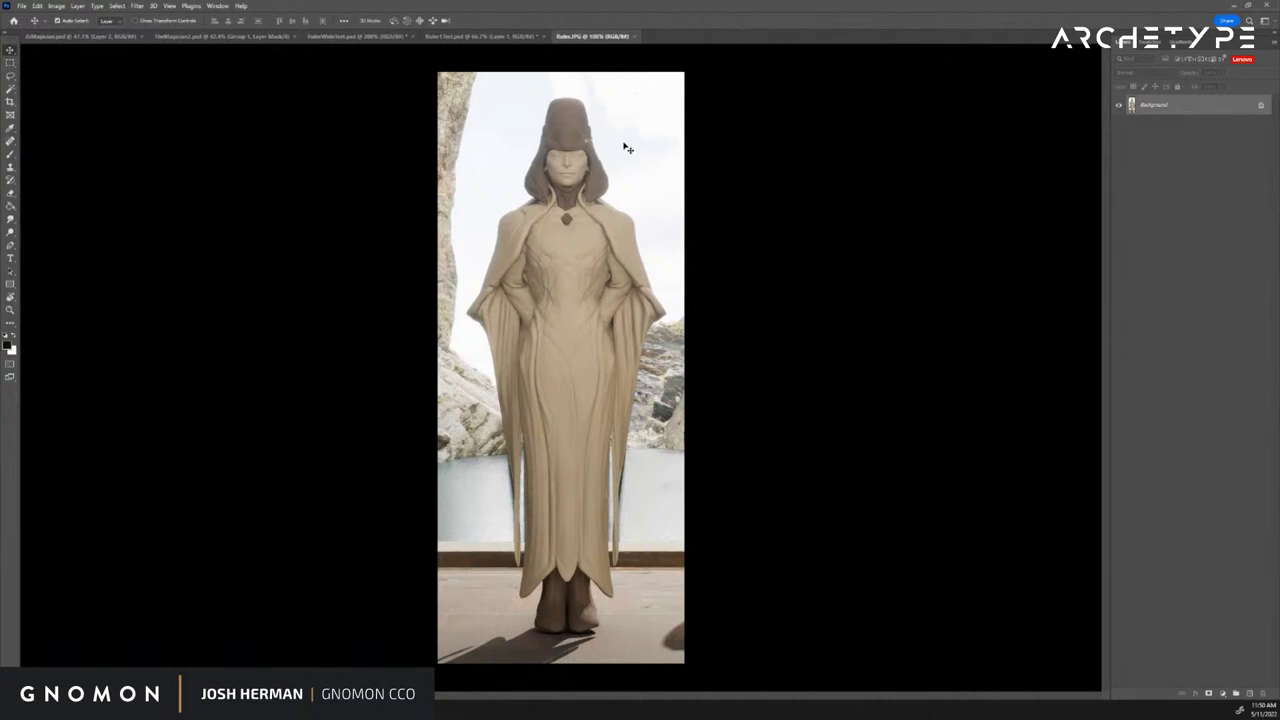
pyautogui.hotkey('ctrl', 'v')
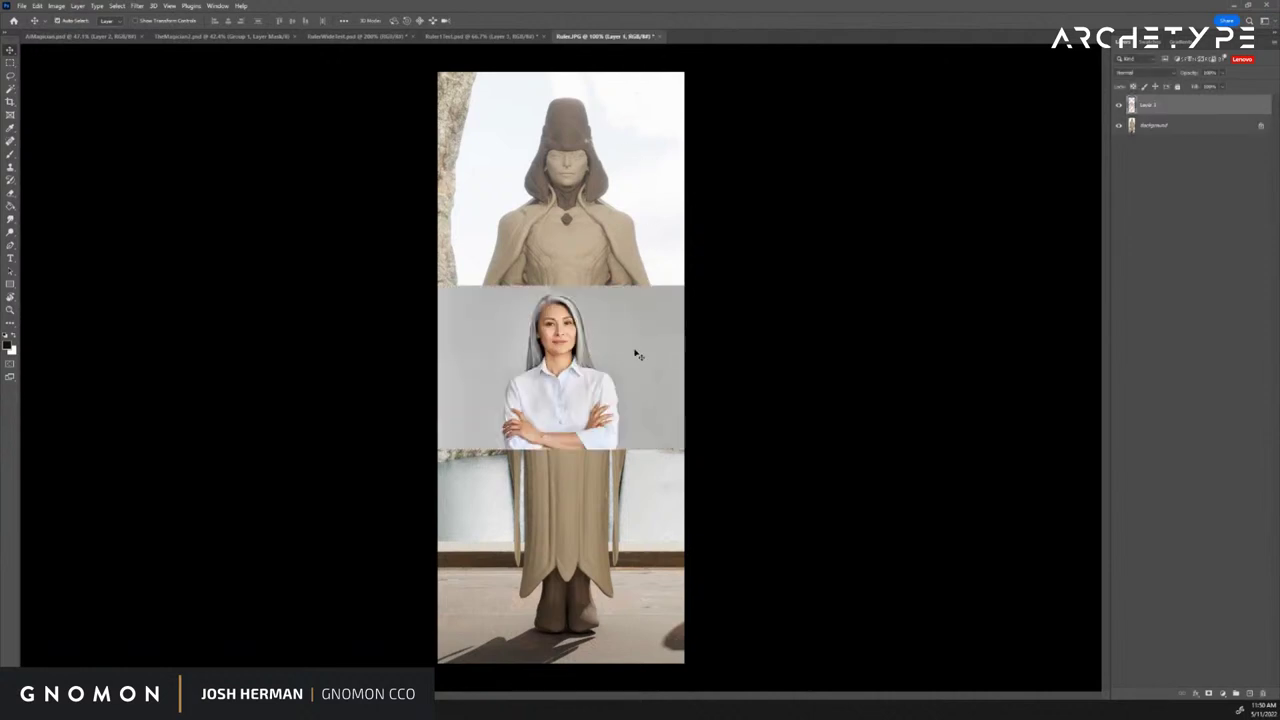
pyautogui.moveTo(637, 354); pyautogui.dragTo(645, 197)
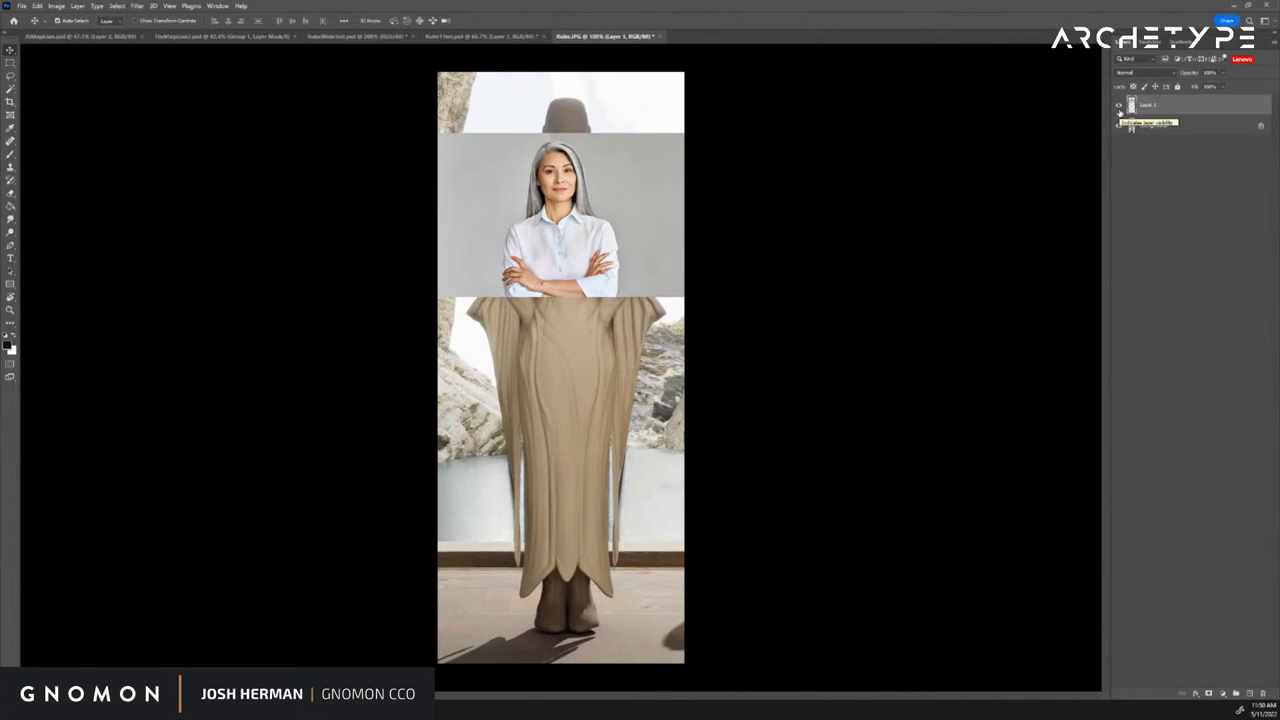
# Go back to Chrome, close the image search tab and check the Disco Diffusion render in progress
pyautogui.moveTo(226, 708)
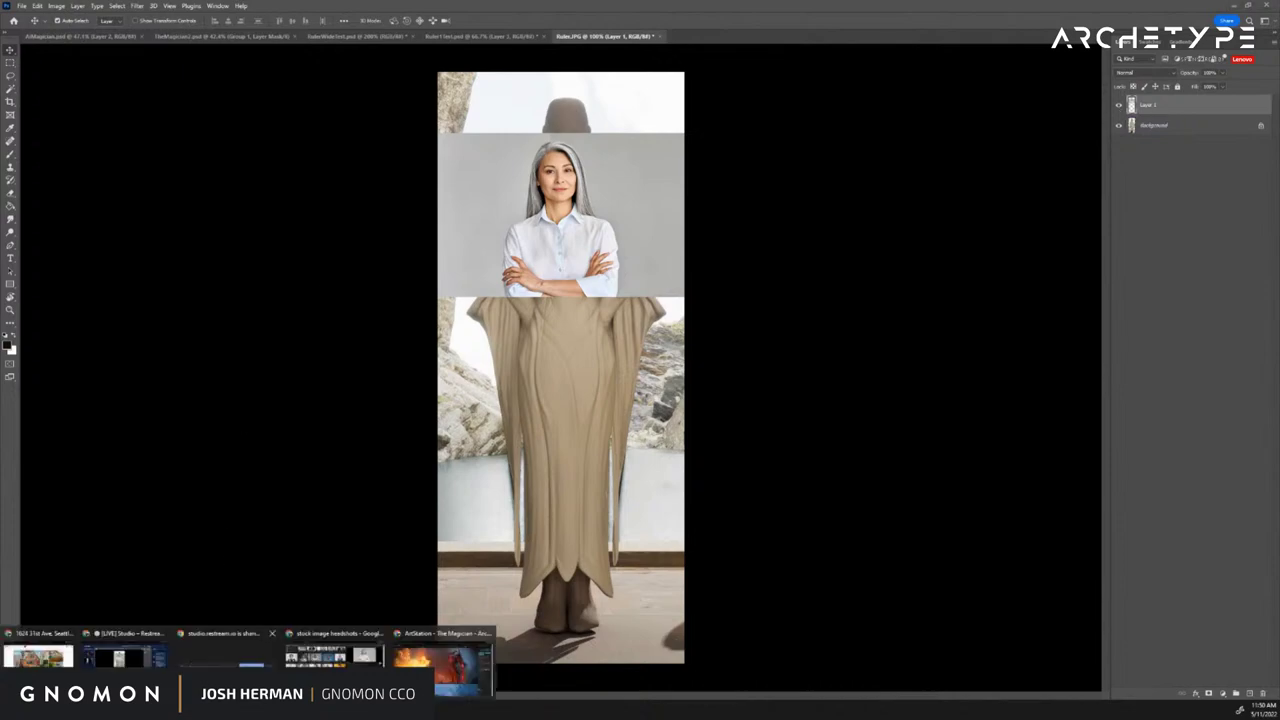
pyautogui.click(334, 652)
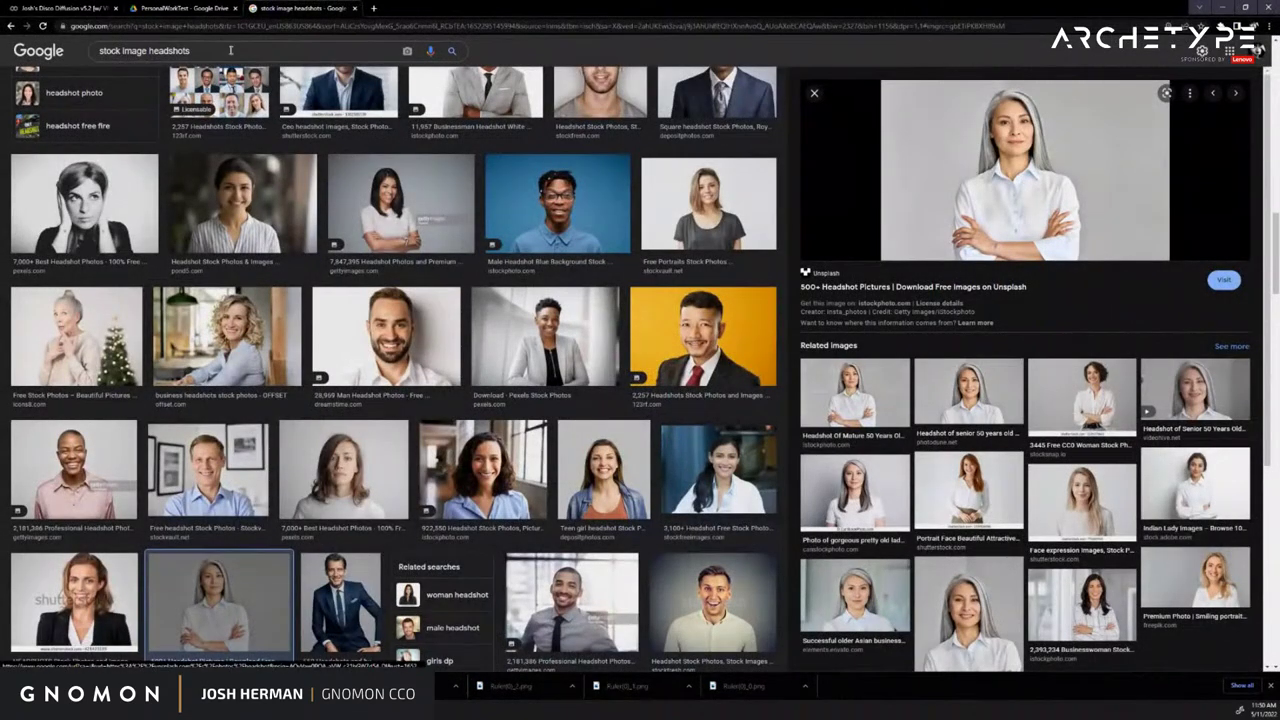
pyautogui.middleClick(298, 8)
pyautogui.scroll(-3, 569, 400)
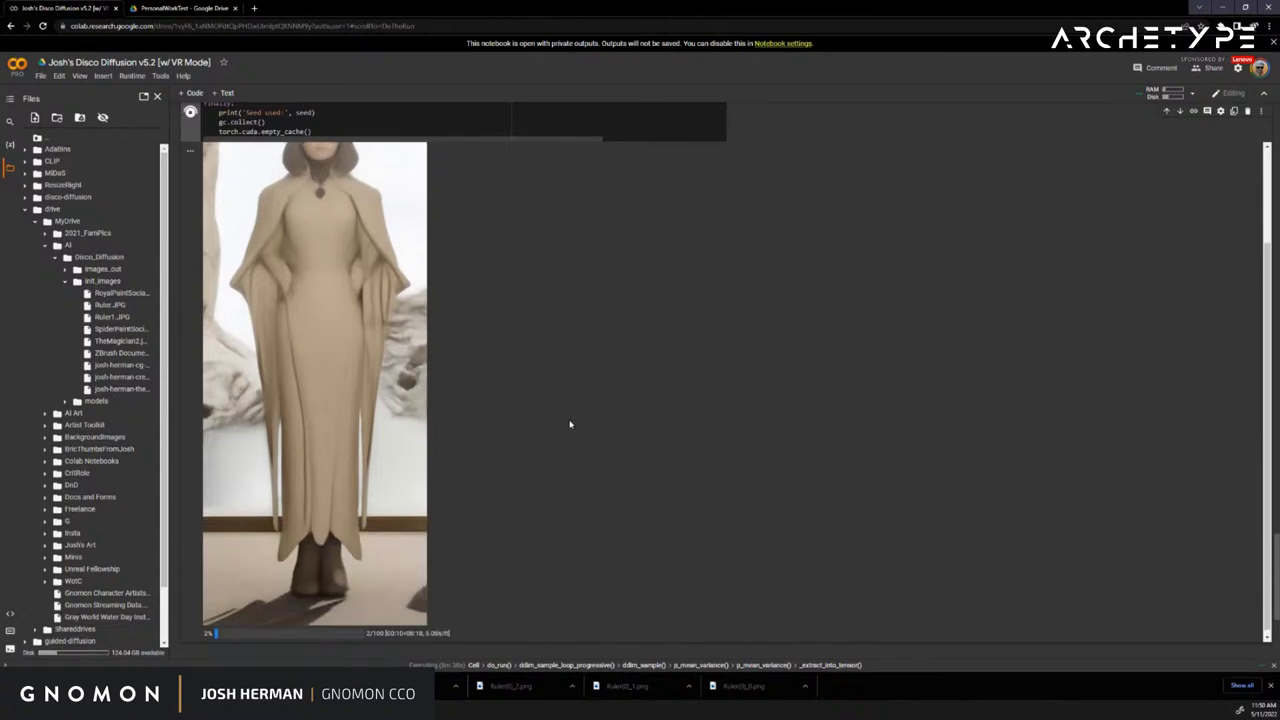
pyautogui.scroll(-3, 720, 406)
pyautogui.scroll(5, 718, 406)
pyautogui.scroll(-3, 718, 406)
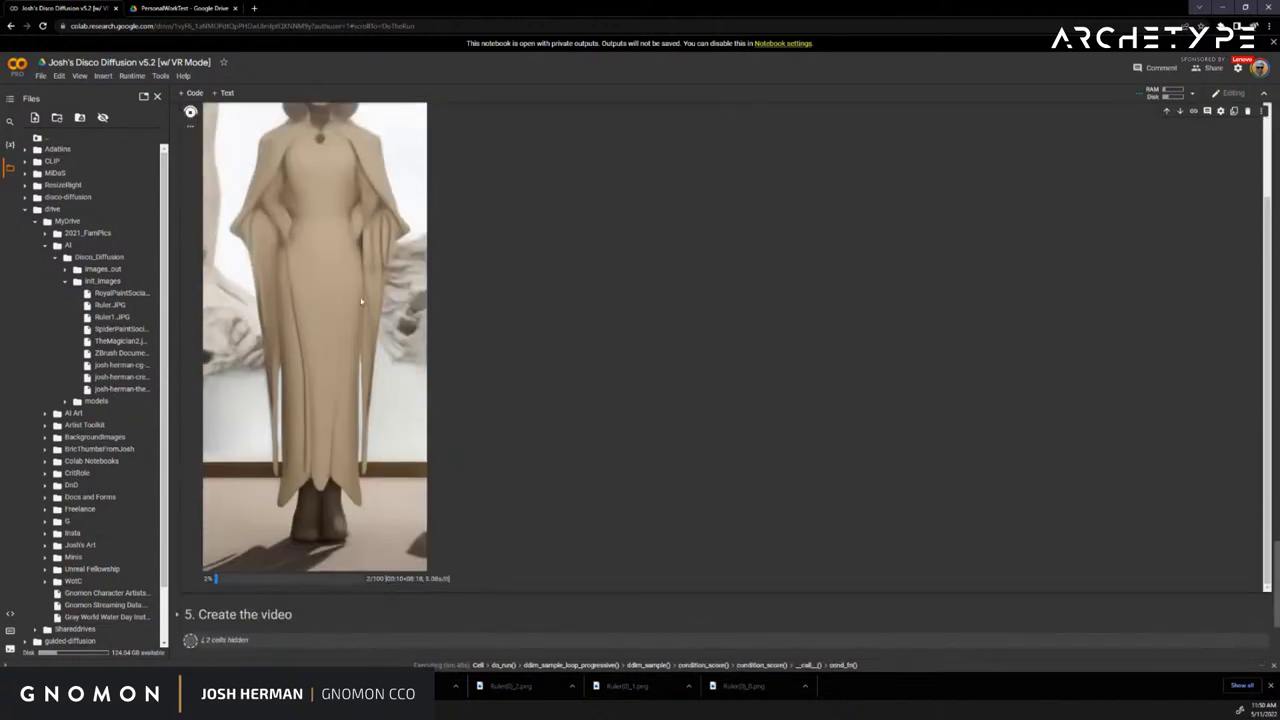
# Open the Ruler output folder inside images_out in Google Drive
pyautogui.click(185, 8)
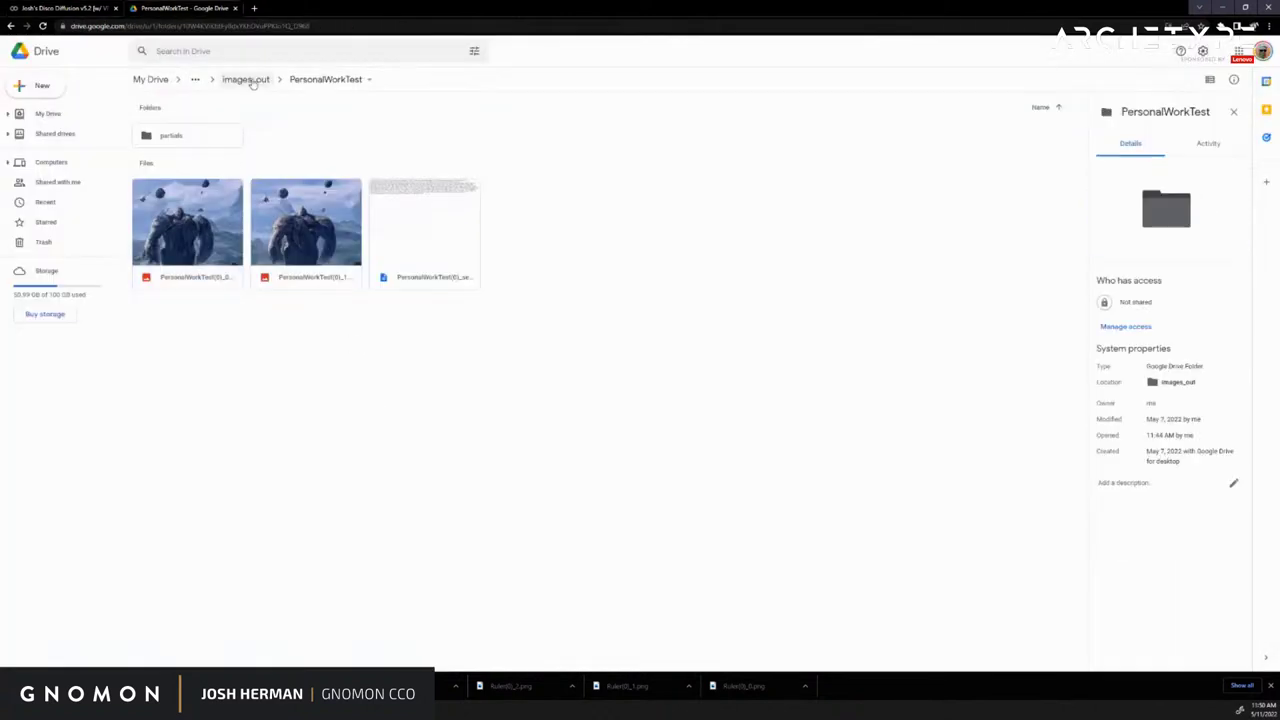
pyautogui.click(246, 79)
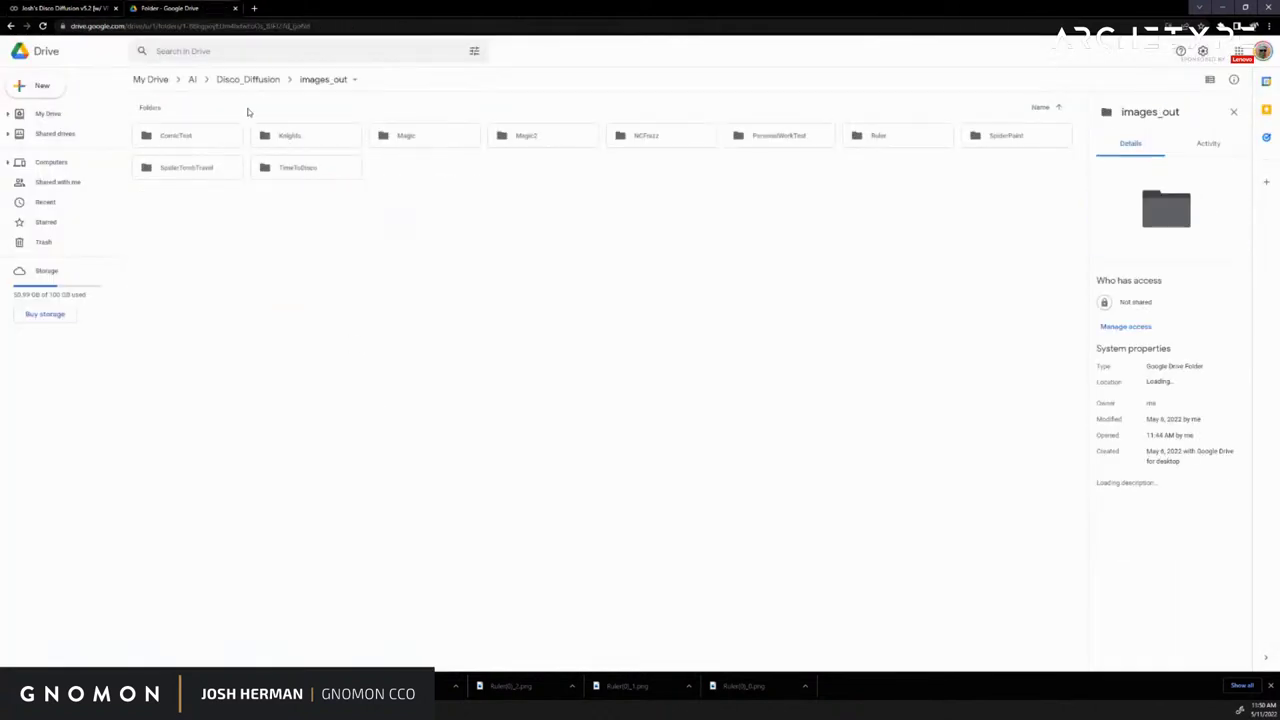
pyautogui.doubleClick(918, 135)
# Download the robed figure render Ruler(3)_0.png, then open a File Explorer window and move it off the visible screen
pyautogui.rightClick(313, 354)
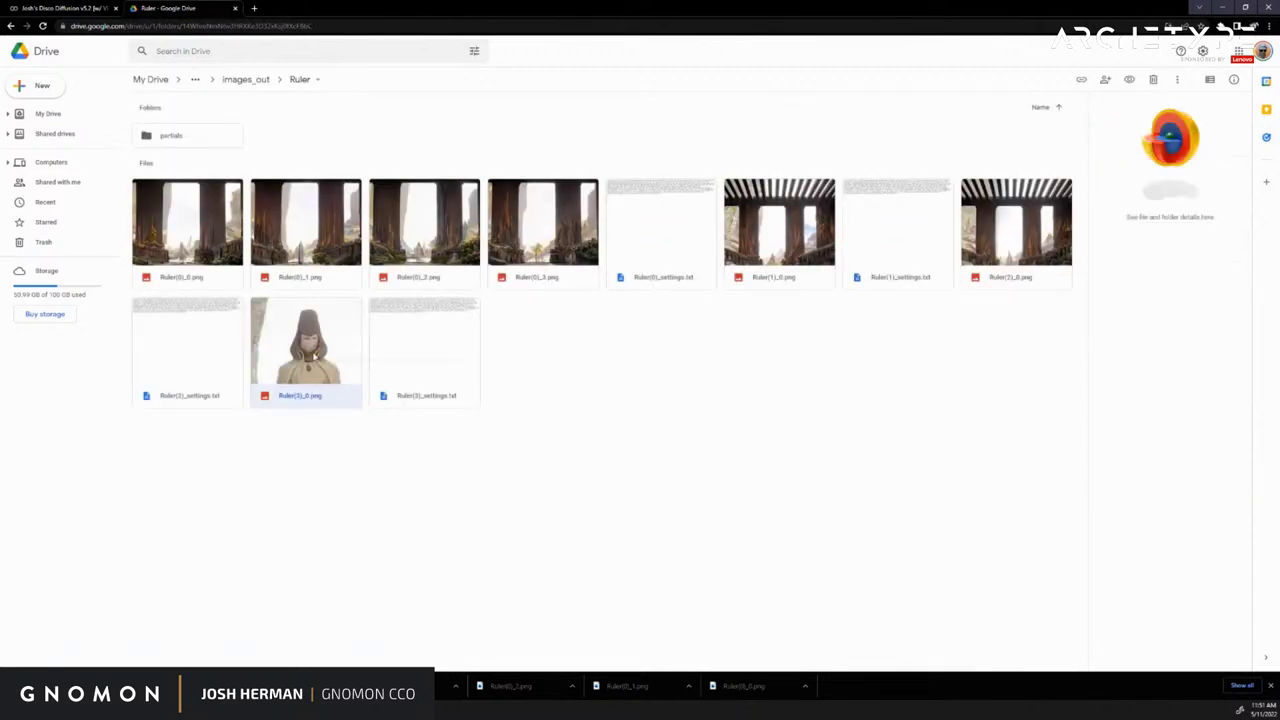
pyautogui.click(735, 467)
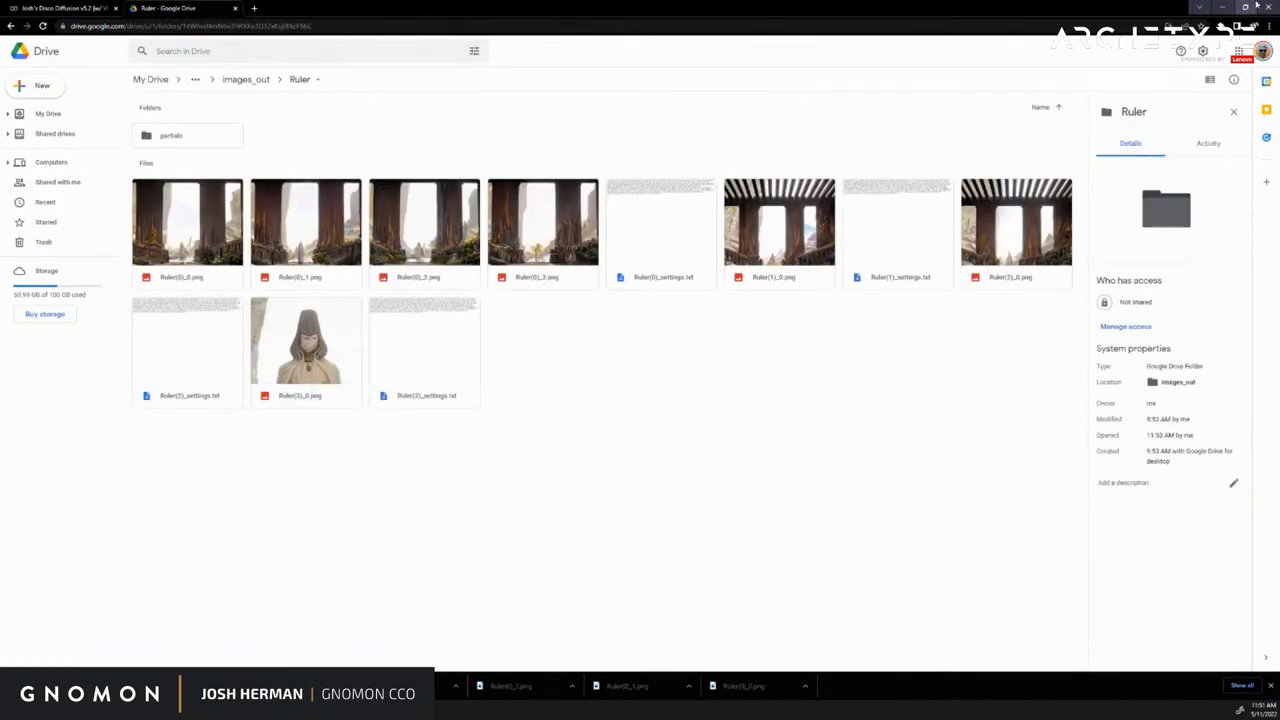
pyautogui.press('super+e')
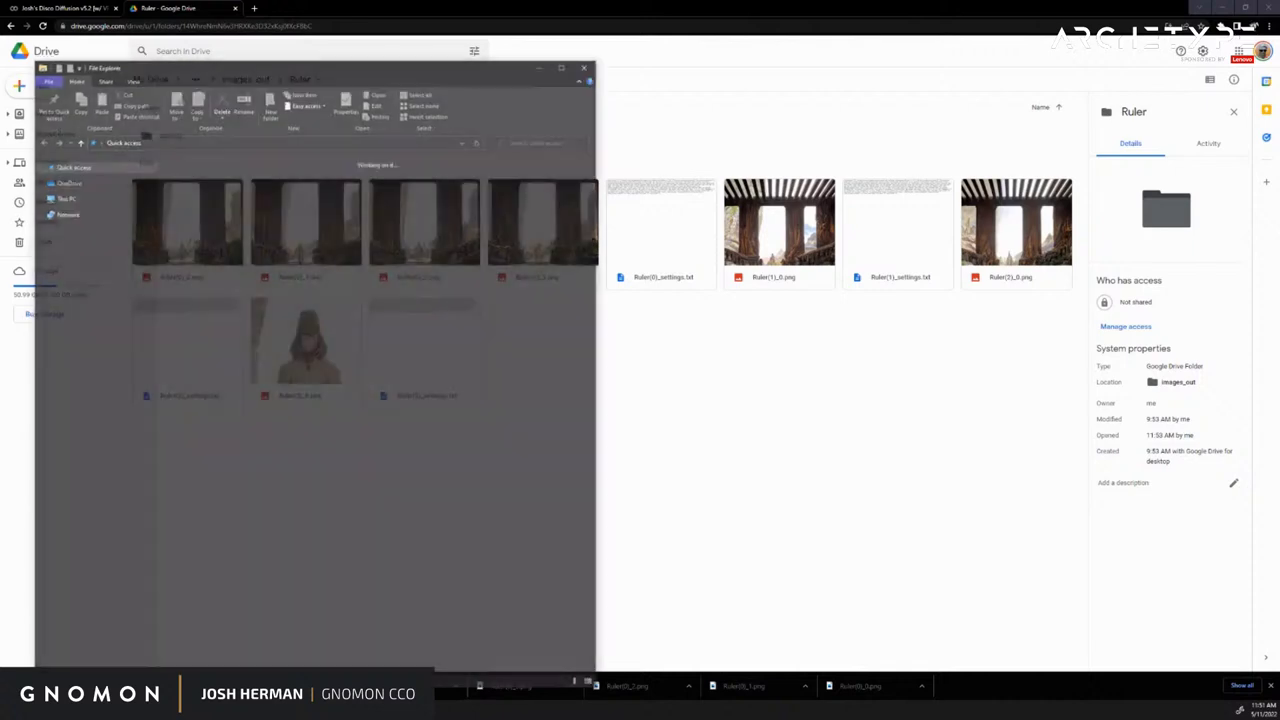
pyautogui.moveTo(300, 76); pyautogui.dragTo(1279, 72)
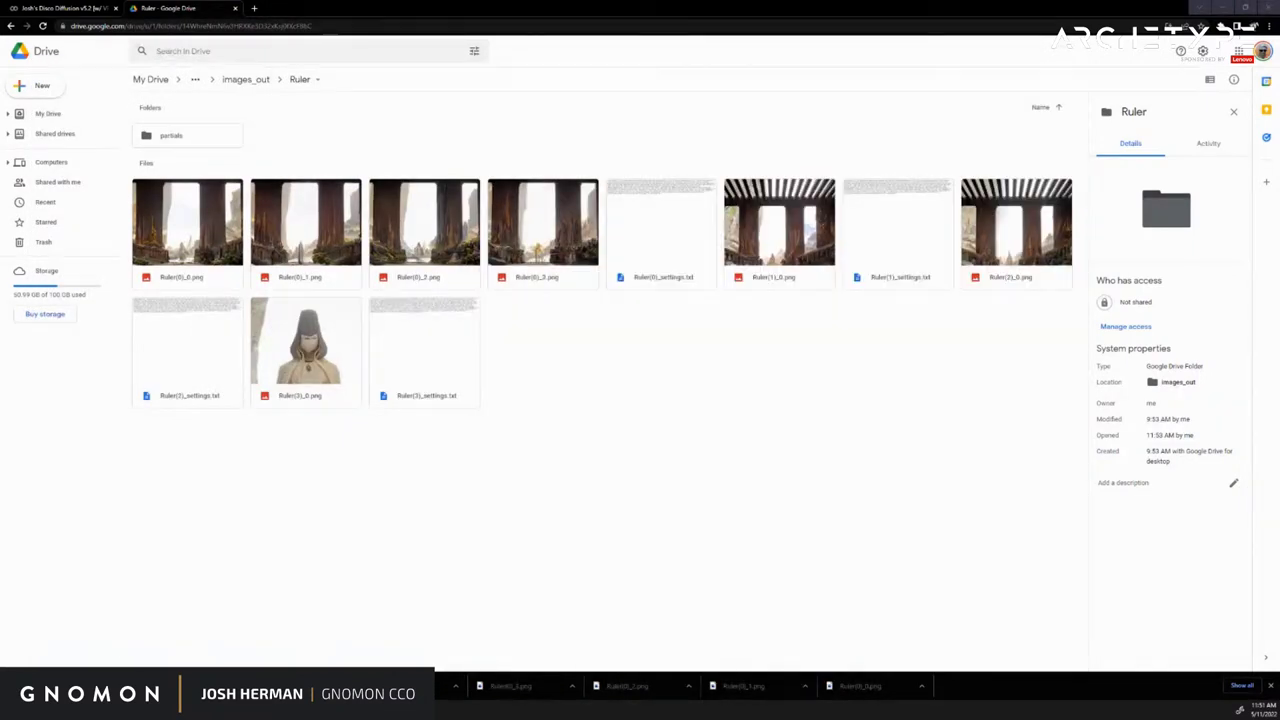
# Switch back to Photoshop and place the robed figure render Ruler(3)_0 into Ruler.JPG
pyautogui.hotkey('alt', 'Tab')
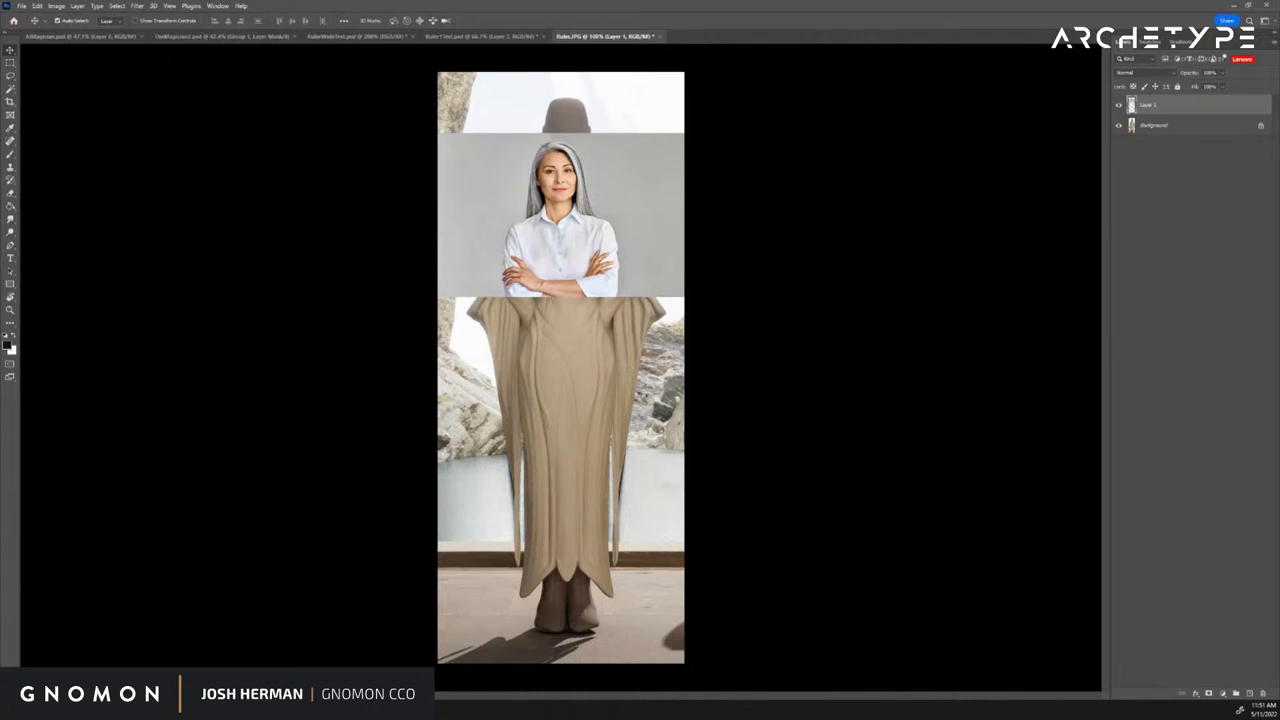
pyautogui.moveTo(819, 149); pyautogui.dragTo(607, 172)
pyautogui.press('Return')
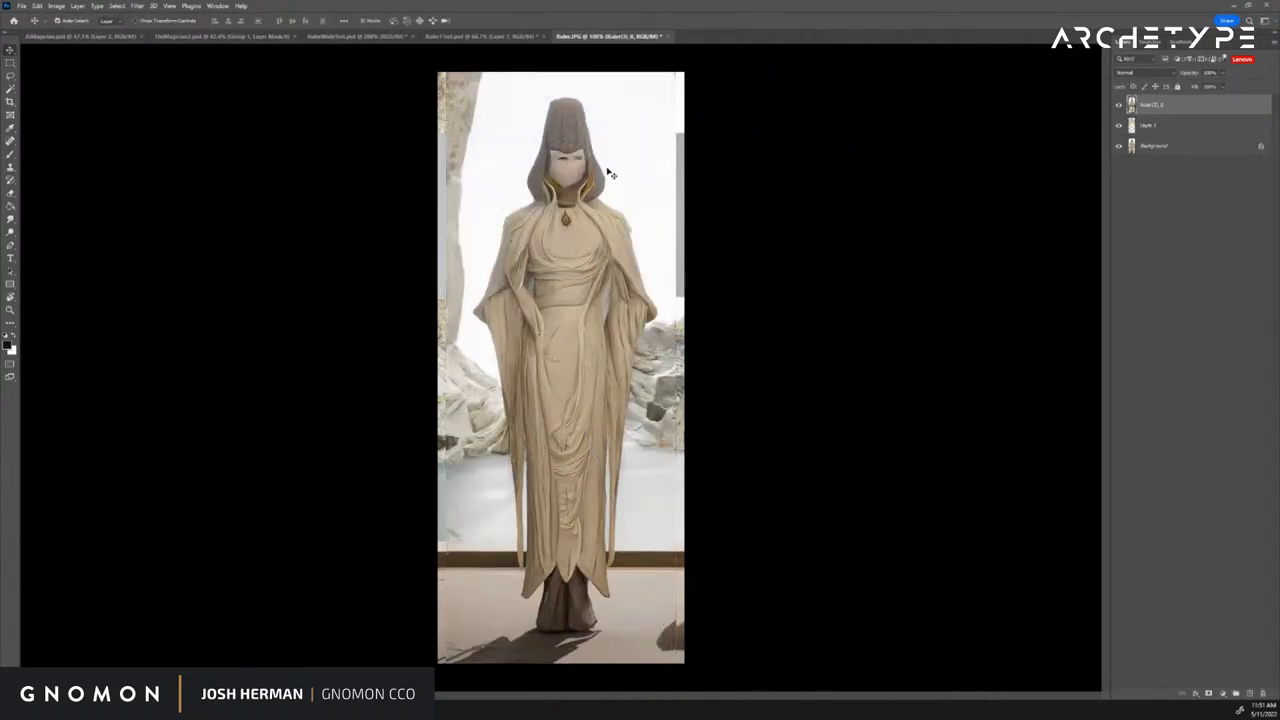
# Stretch the placed render horizontally so it fills the full canvas width
pyautogui.hotkey('ctrl', 't')
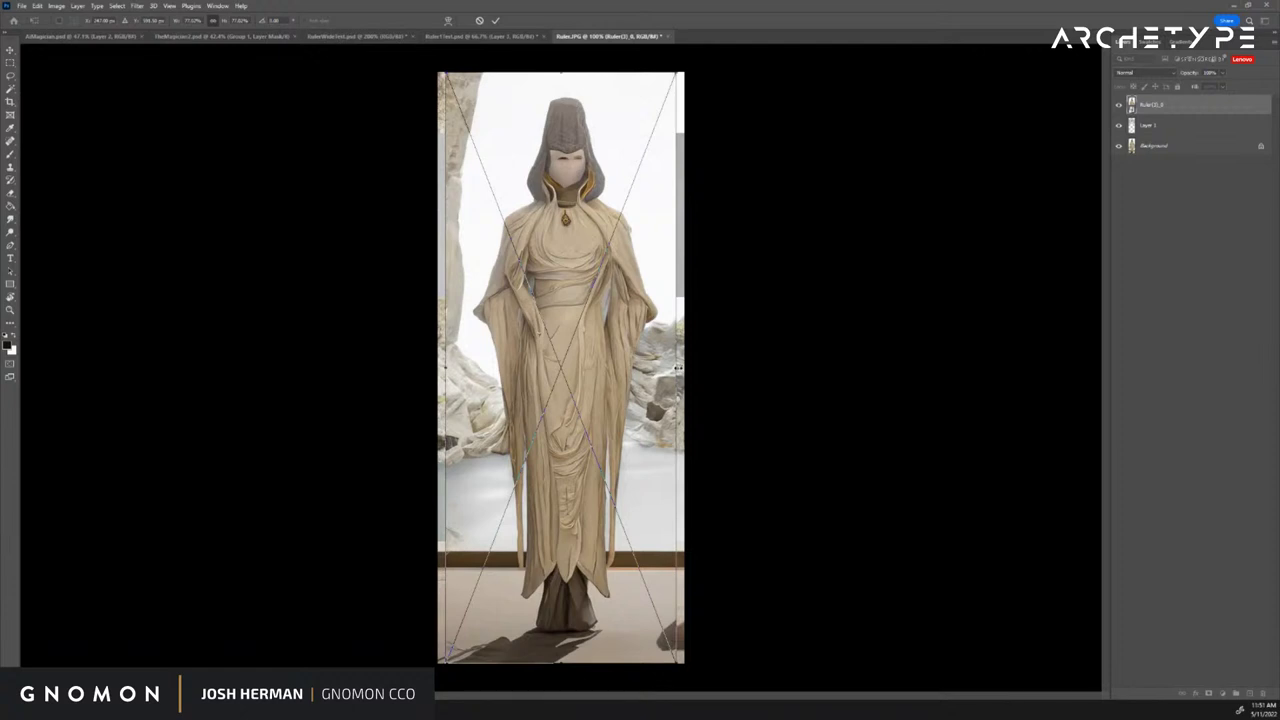
pyautogui.moveTo(678, 368); pyautogui.dragTo(684, 368)
pyautogui.moveTo(447, 368); pyautogui.dragTo(442, 368)
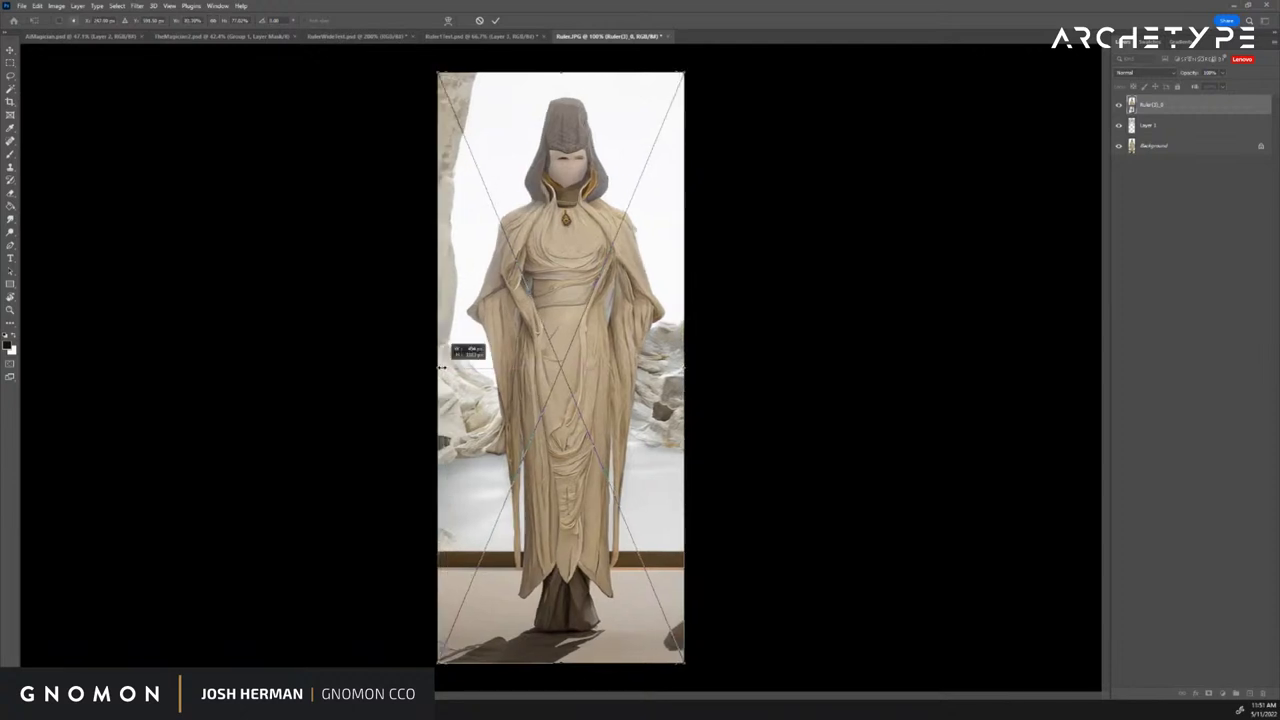
pyautogui.press('Return')
# Move the headshot layer above the placed render layer and rasterize the render layer
pyautogui.moveTo(1172, 132); pyautogui.dragTo(1170, 110)
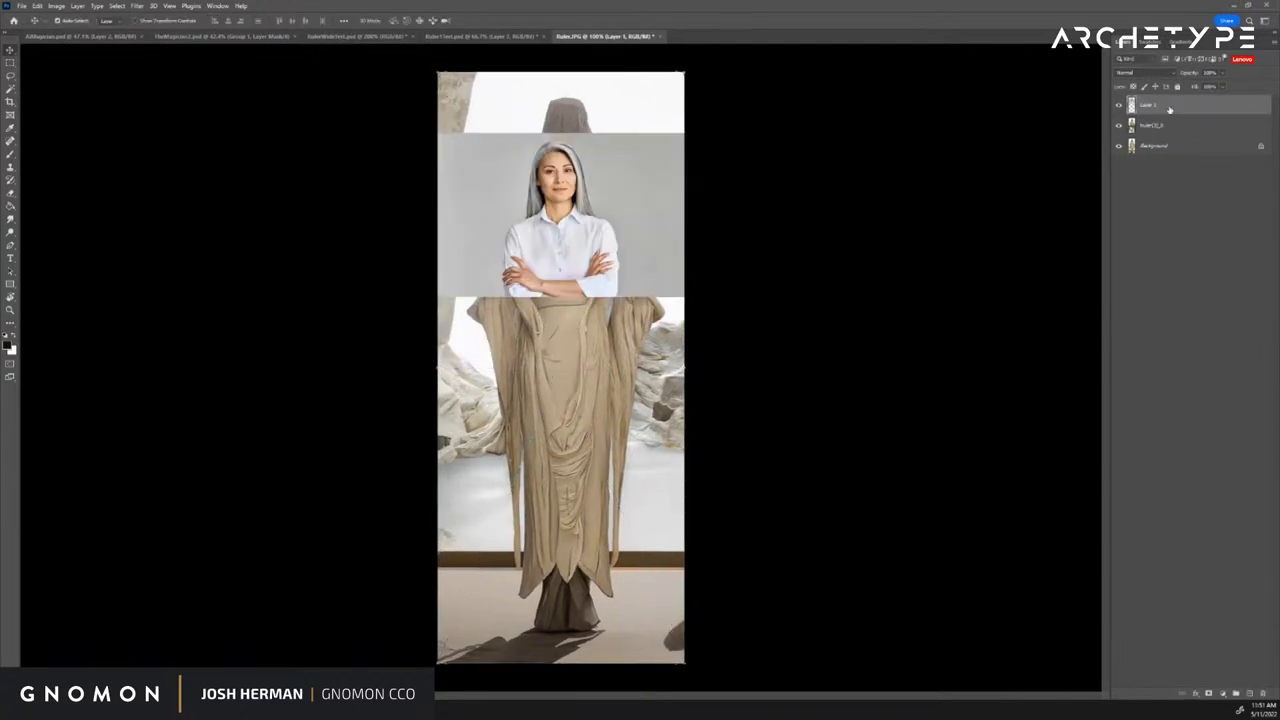
pyautogui.rightClick(1141, 122)
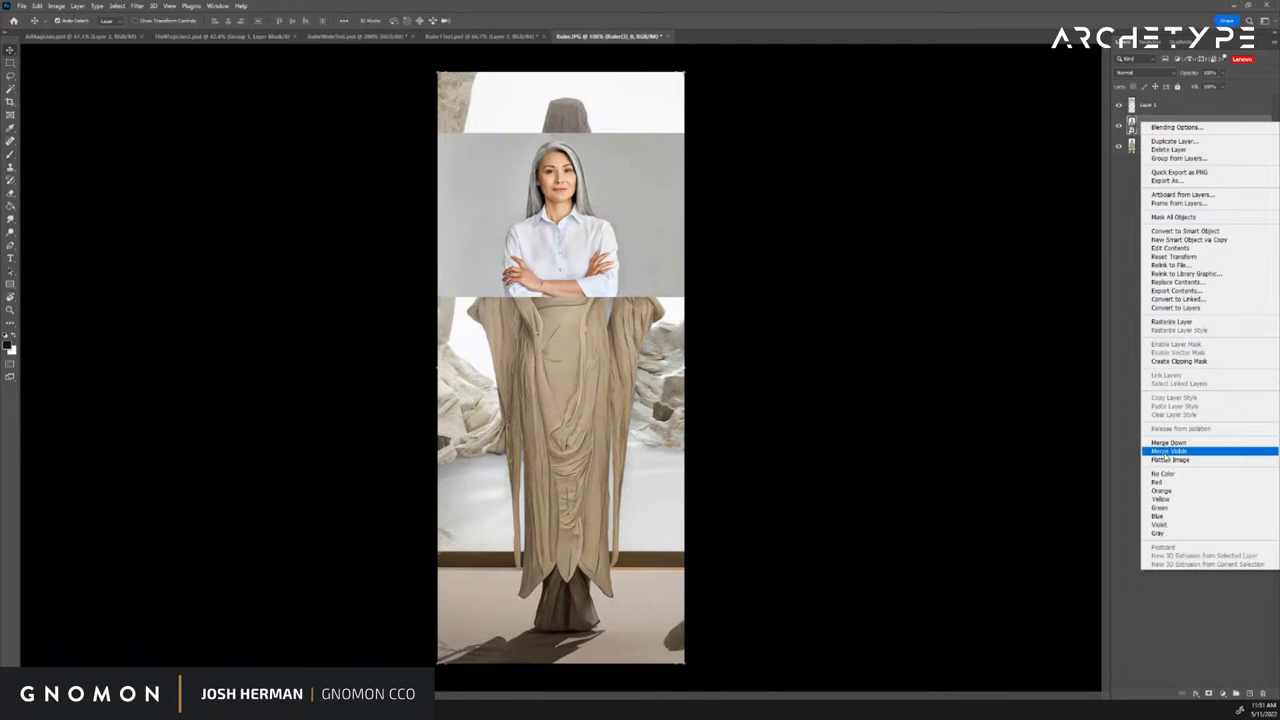
pyautogui.click(1214, 320)
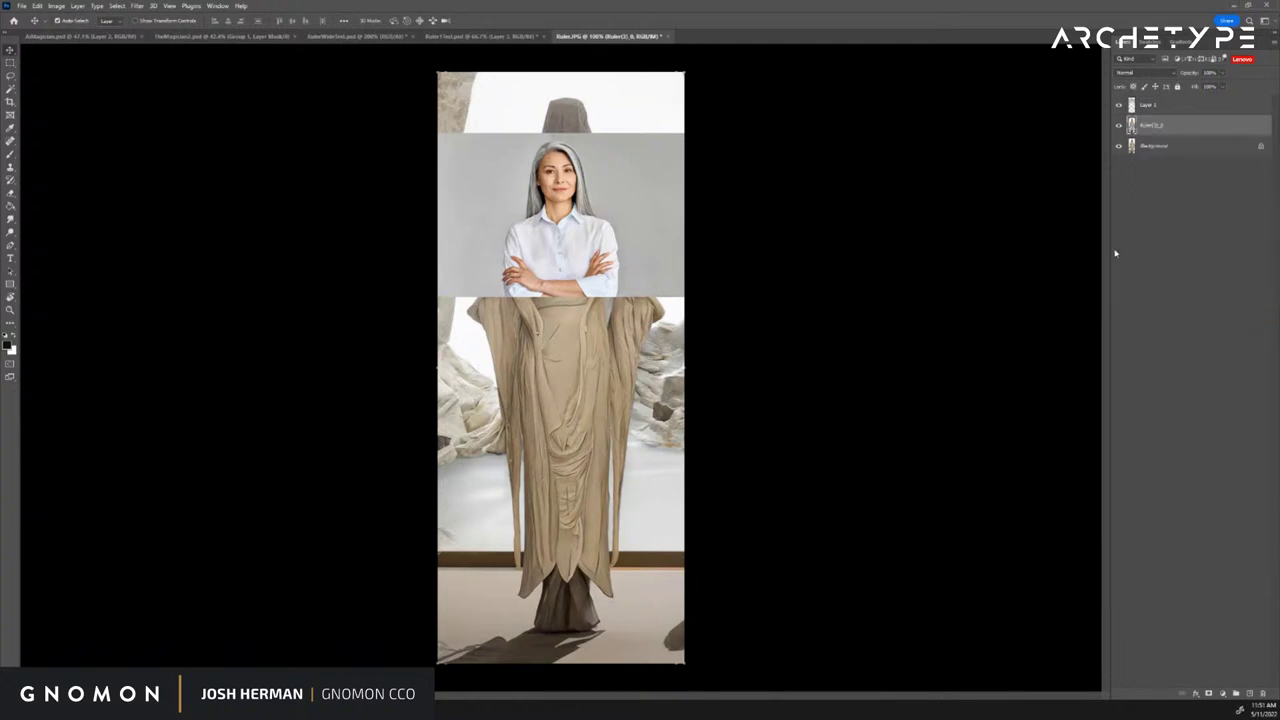
# Hide the headshot layer and compare the new render with the original figure by repeatedly switching the render layer's visibility
pyautogui.click(1119, 105)
pyautogui.press('z')
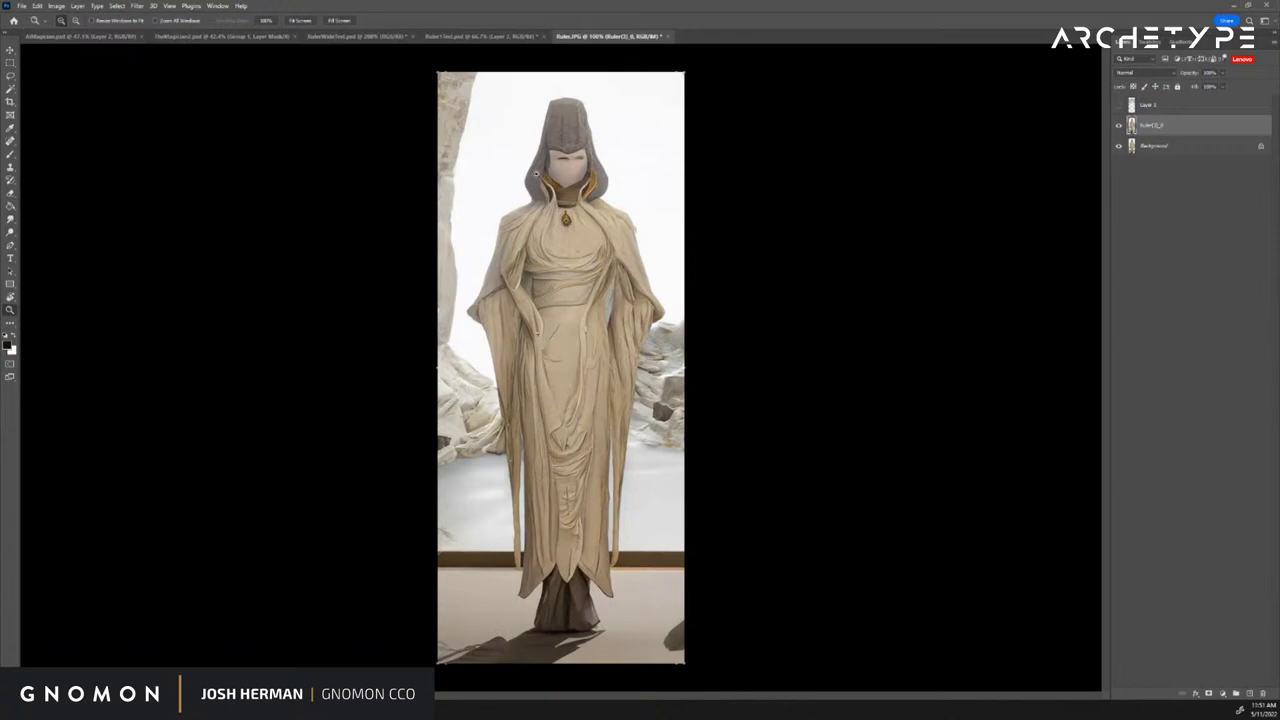
pyautogui.press('v')
pyautogui.click(1121, 125)
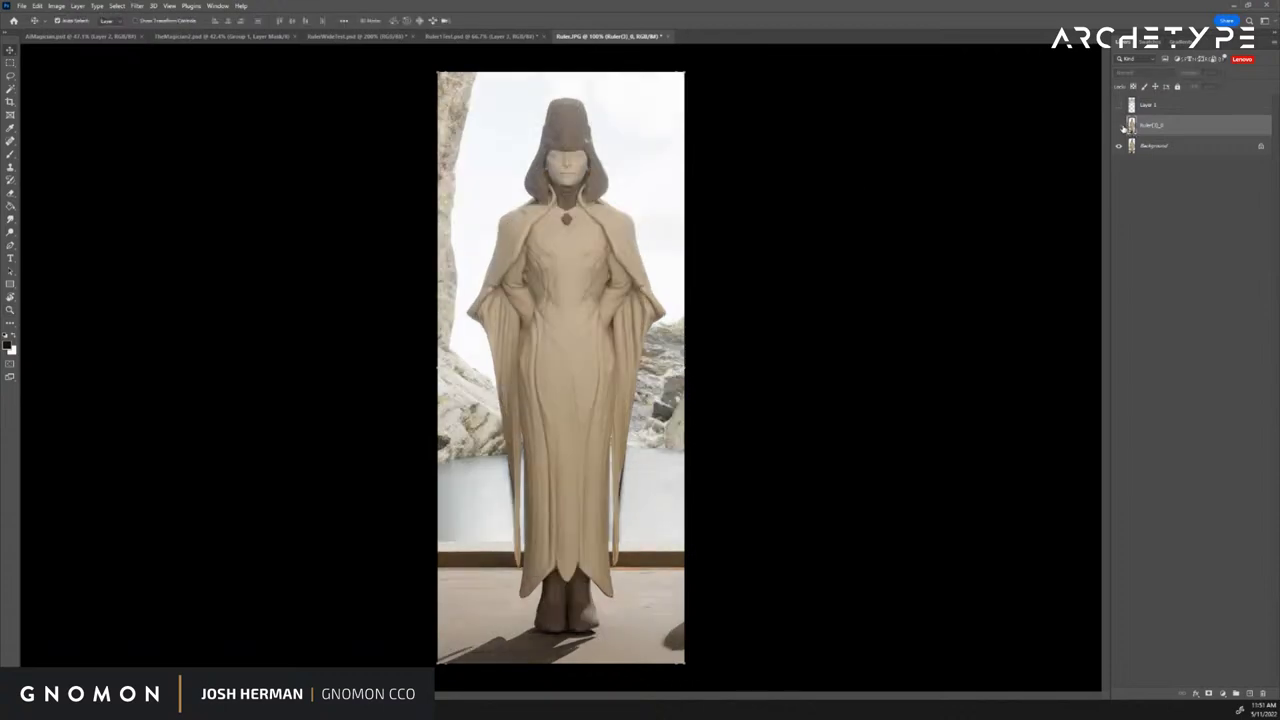
pyautogui.click(1121, 125)
pyautogui.click(1121, 125)
pyautogui.click(1121, 125)
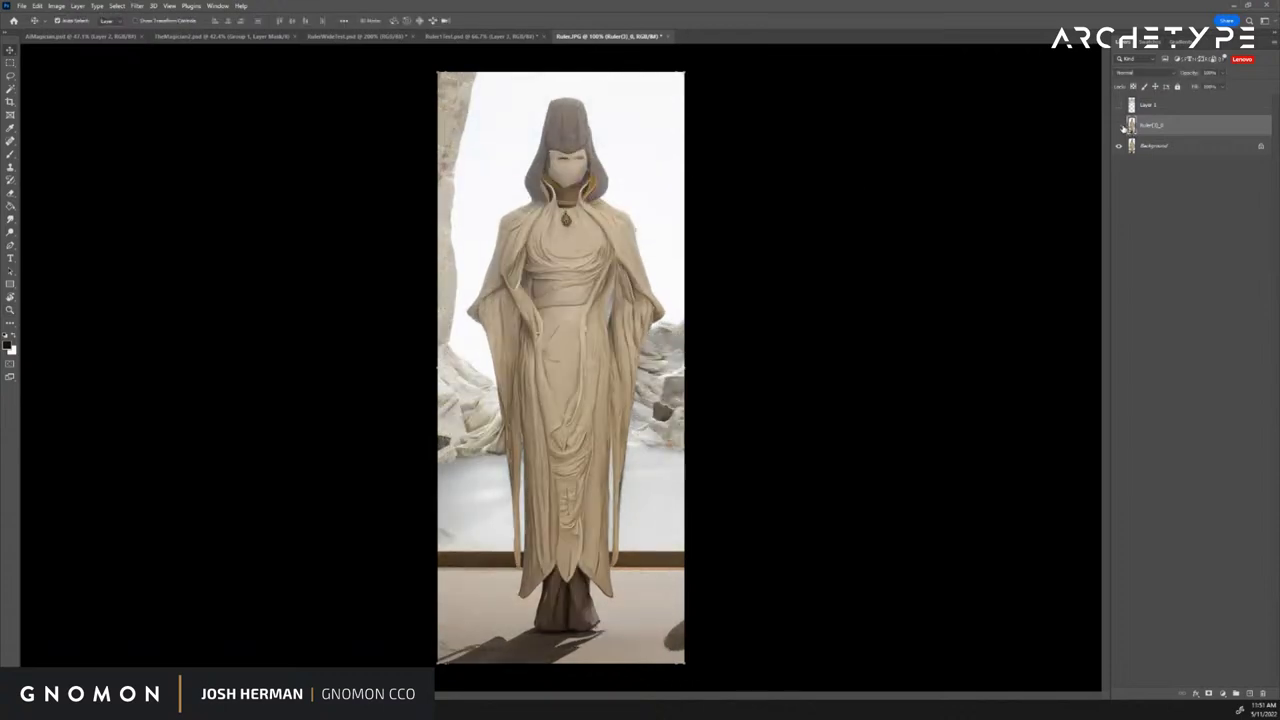
pyautogui.click(1121, 125)
pyautogui.click(1121, 125)
pyautogui.click(1121, 125)
pyautogui.click(1121, 125)
pyautogui.click(1121, 125)
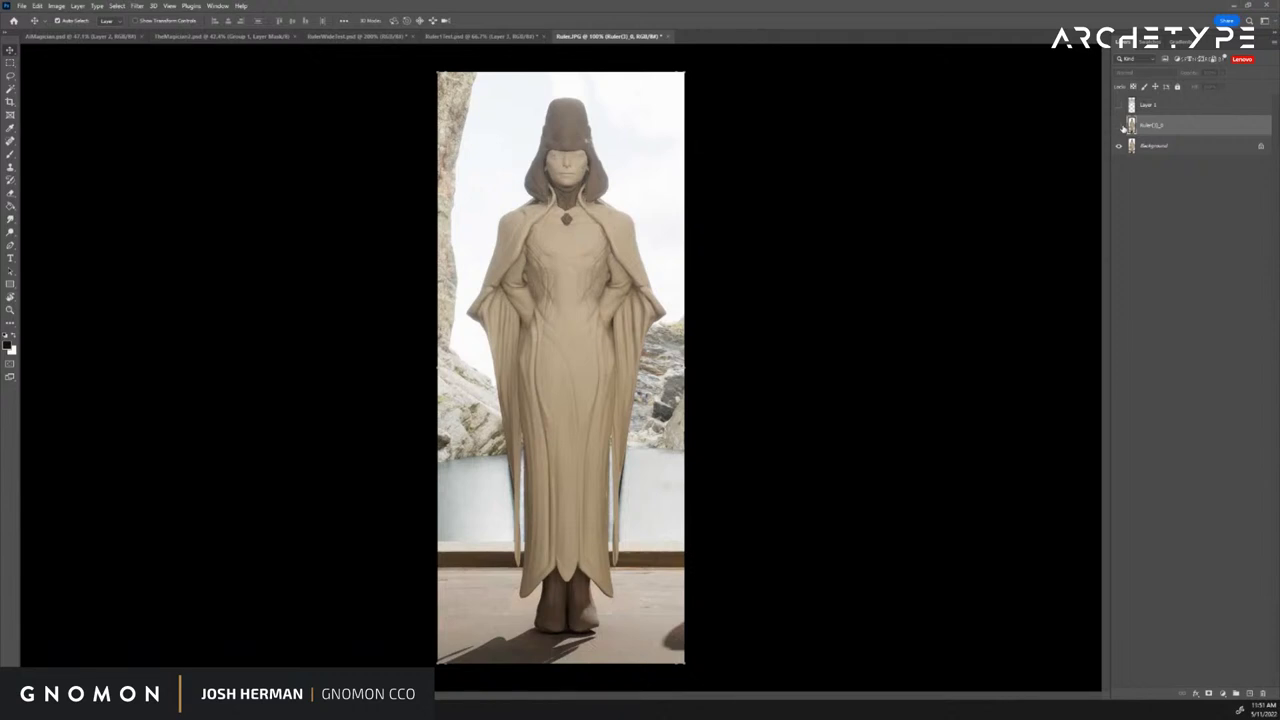
pyautogui.click(1121, 125)
pyautogui.click(1121, 125)
pyautogui.click(1121, 125)
pyautogui.click(1121, 125)
pyautogui.click(1121, 125)
pyautogui.click(1121, 125)
pyautogui.click(1121, 125)
pyautogui.click(1121, 125)
pyautogui.click(1121, 125)
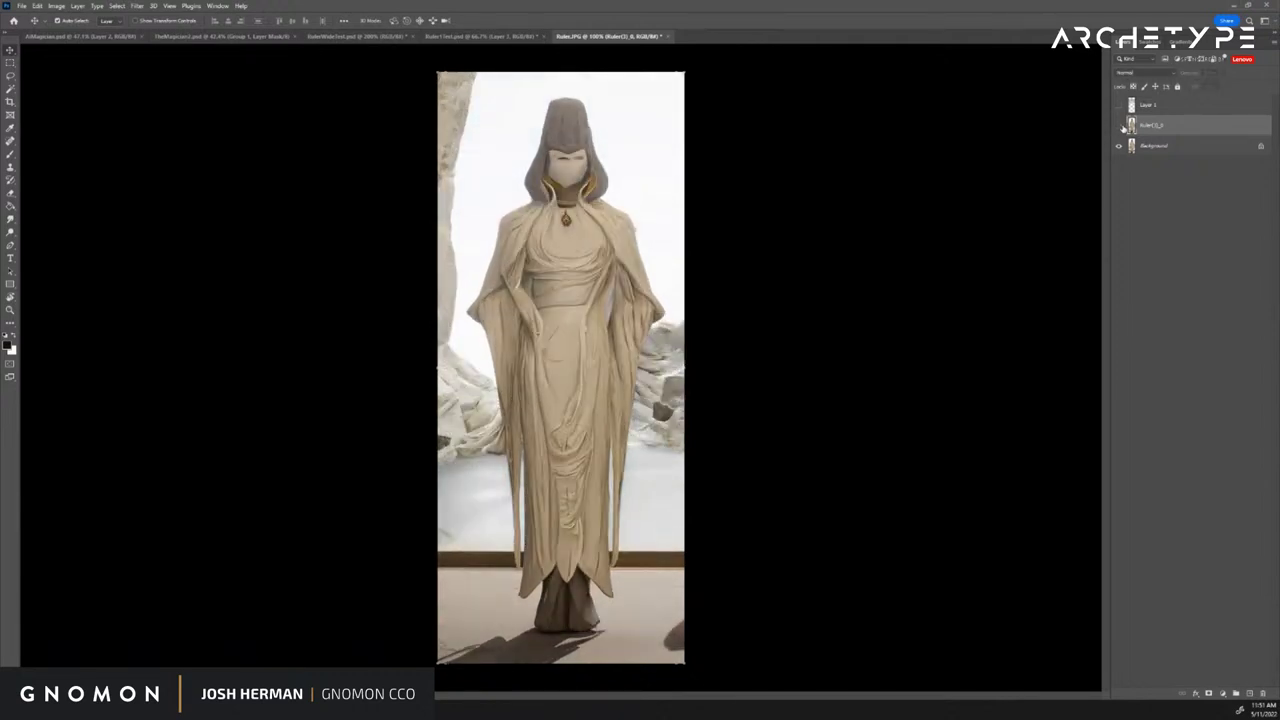
pyautogui.click(1121, 125)
pyautogui.click(1121, 125)
pyautogui.click(1121, 125)
pyautogui.click(1121, 125)
pyautogui.click(1121, 125)
pyautogui.click(1121, 125)
pyautogui.click(1121, 125)
pyautogui.click(1121, 125)
pyautogui.click(1121, 125)
pyautogui.click(1121, 125)
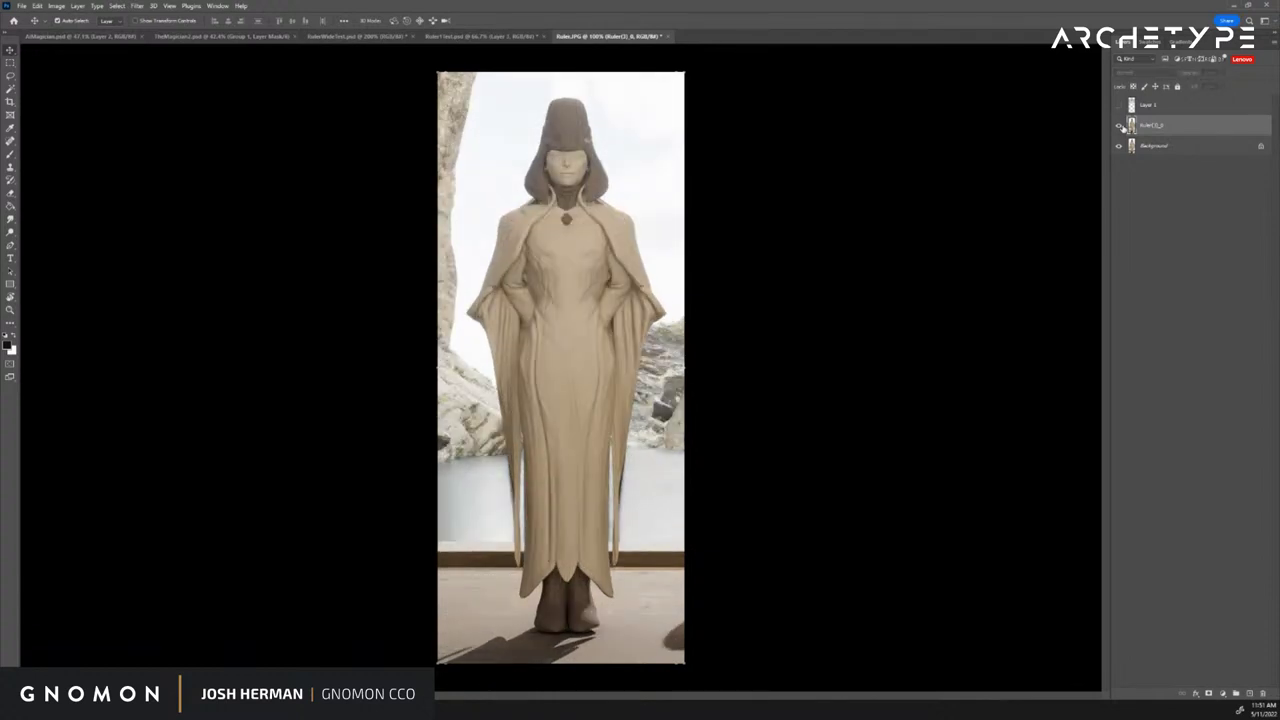
pyautogui.click(1121, 125)
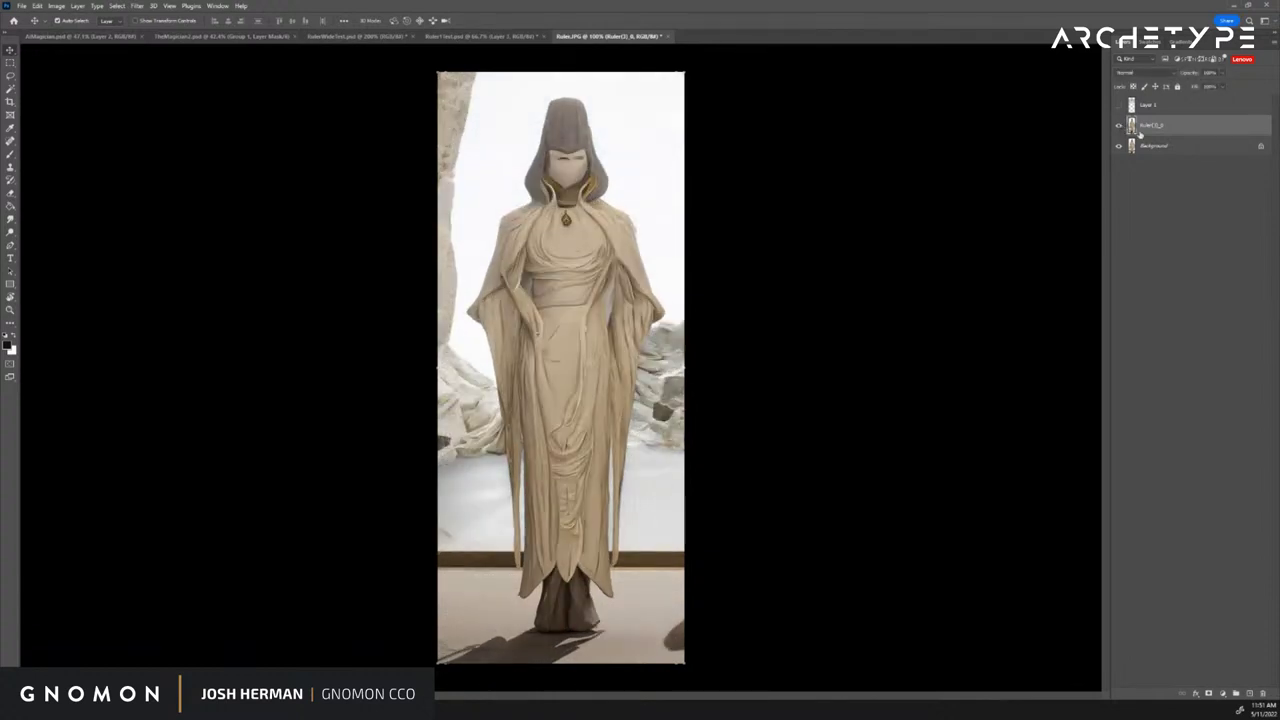
# Add a layer mask to the render layer and convert the locked background into Layer 0
pyautogui.click(1208, 698)
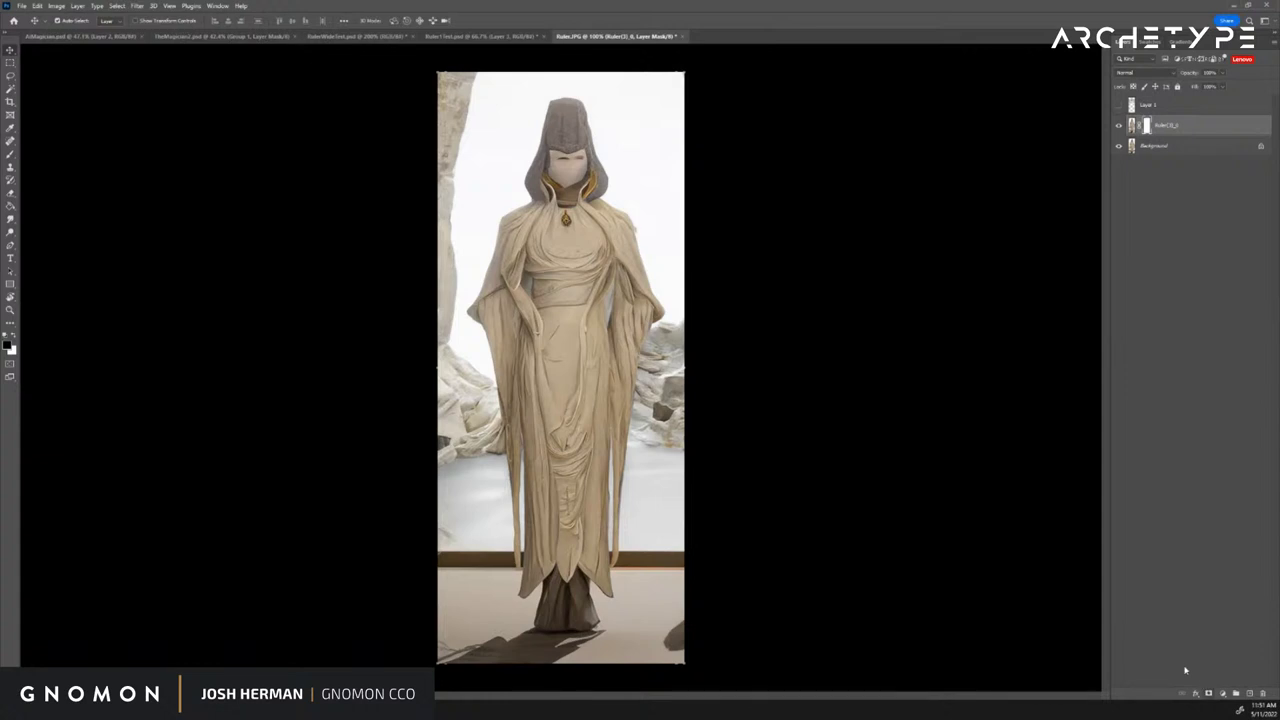
pyautogui.press('b')
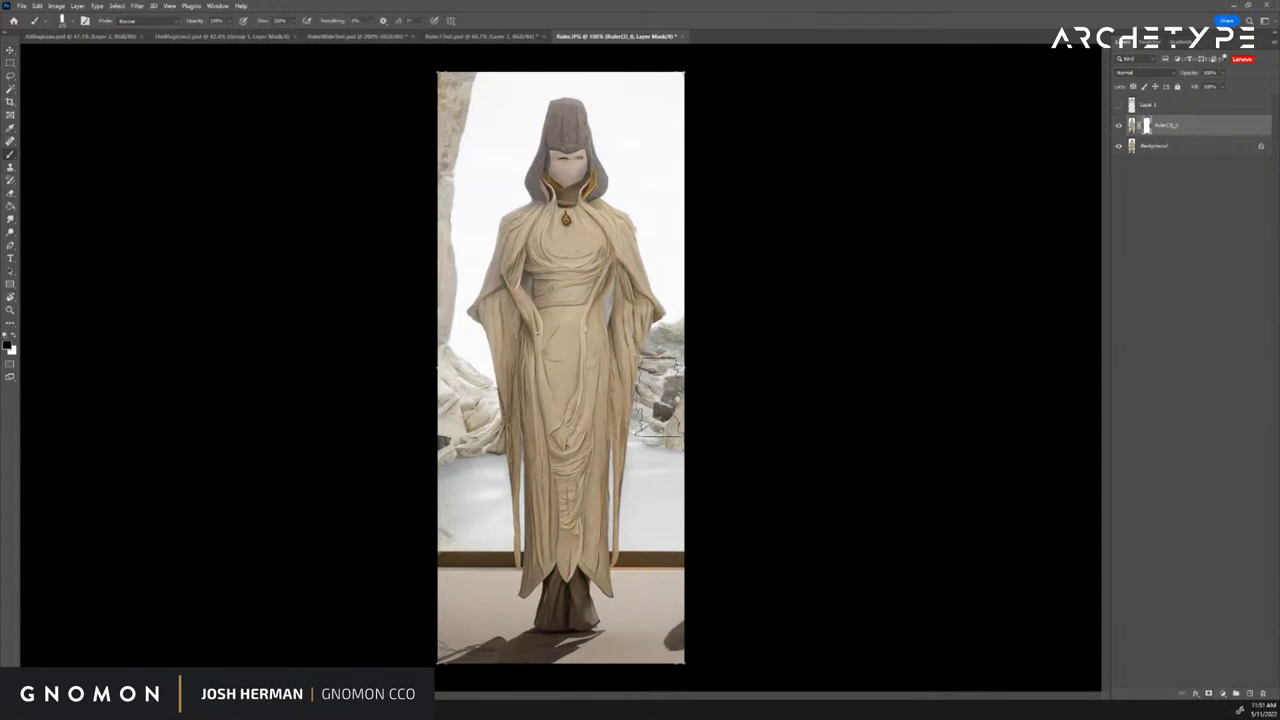
pyautogui.doubleClick(1225, 147)
pyautogui.press('Return')
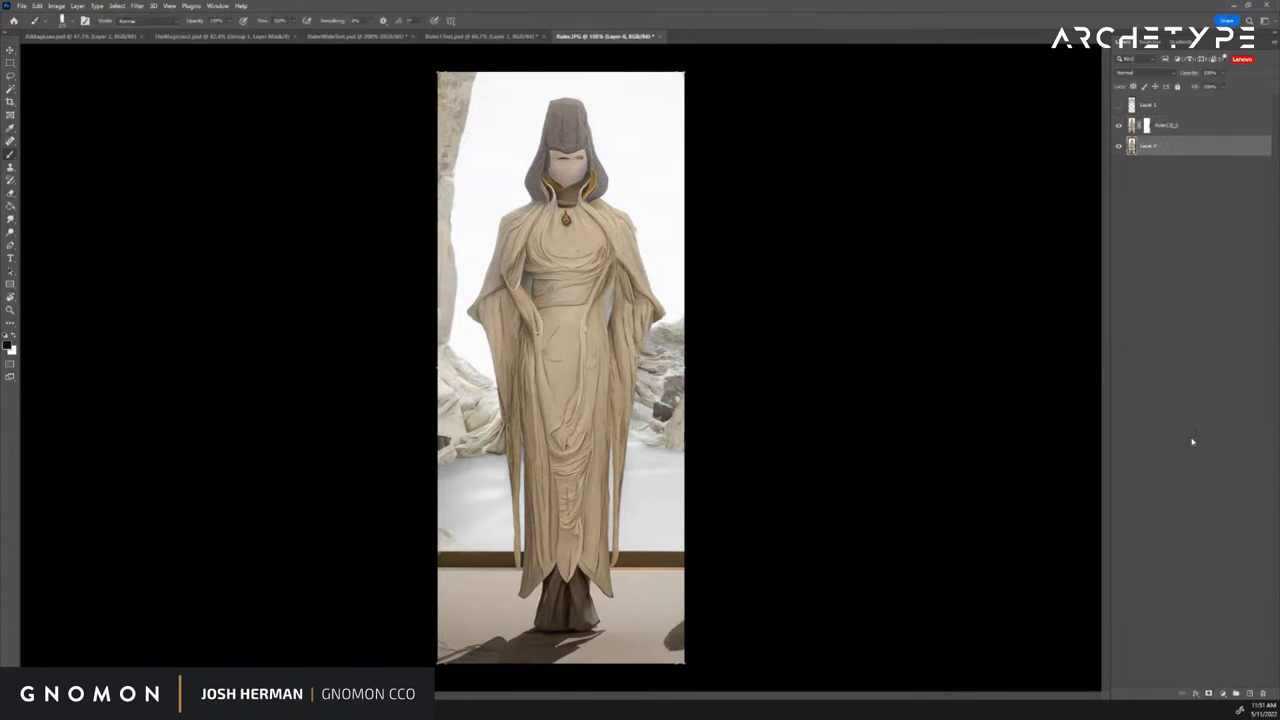
# Create a new layer beneath Layer 0 and change the screen mode
pyautogui.click(1249, 691)
pyautogui.moveTo(1150, 146); pyautogui.dragTo(1160, 176)
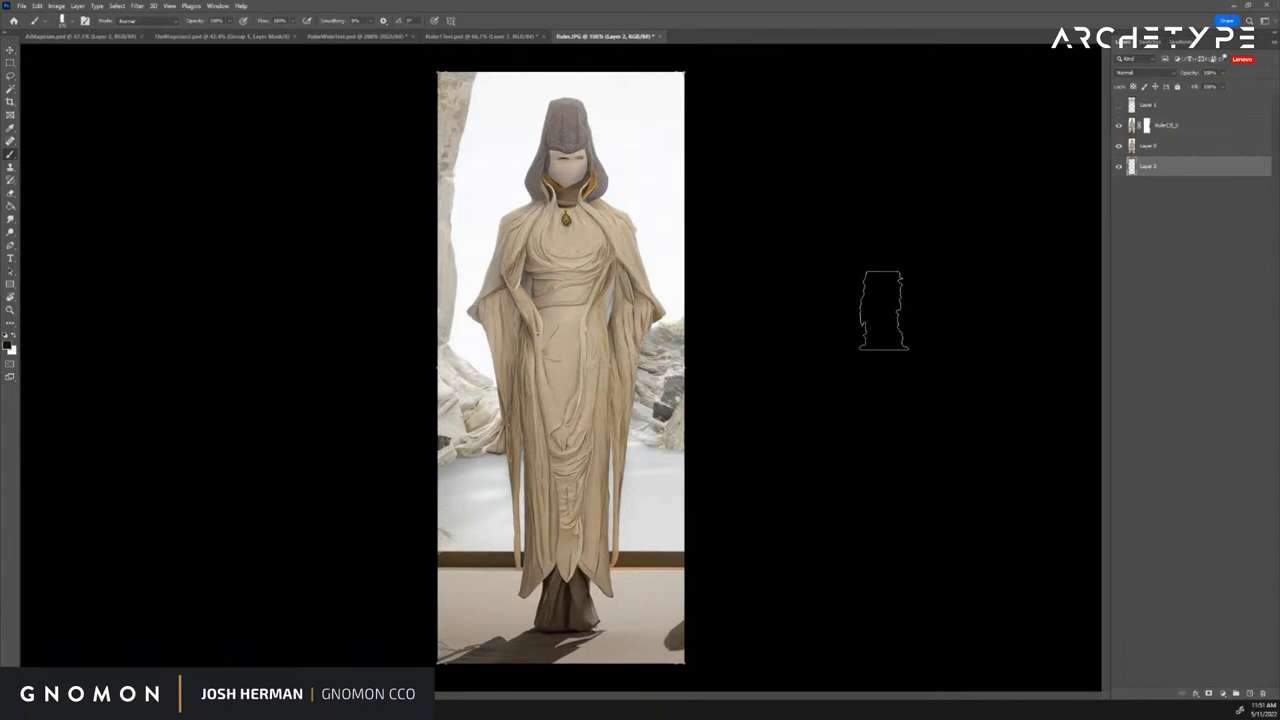
pyautogui.press('f')
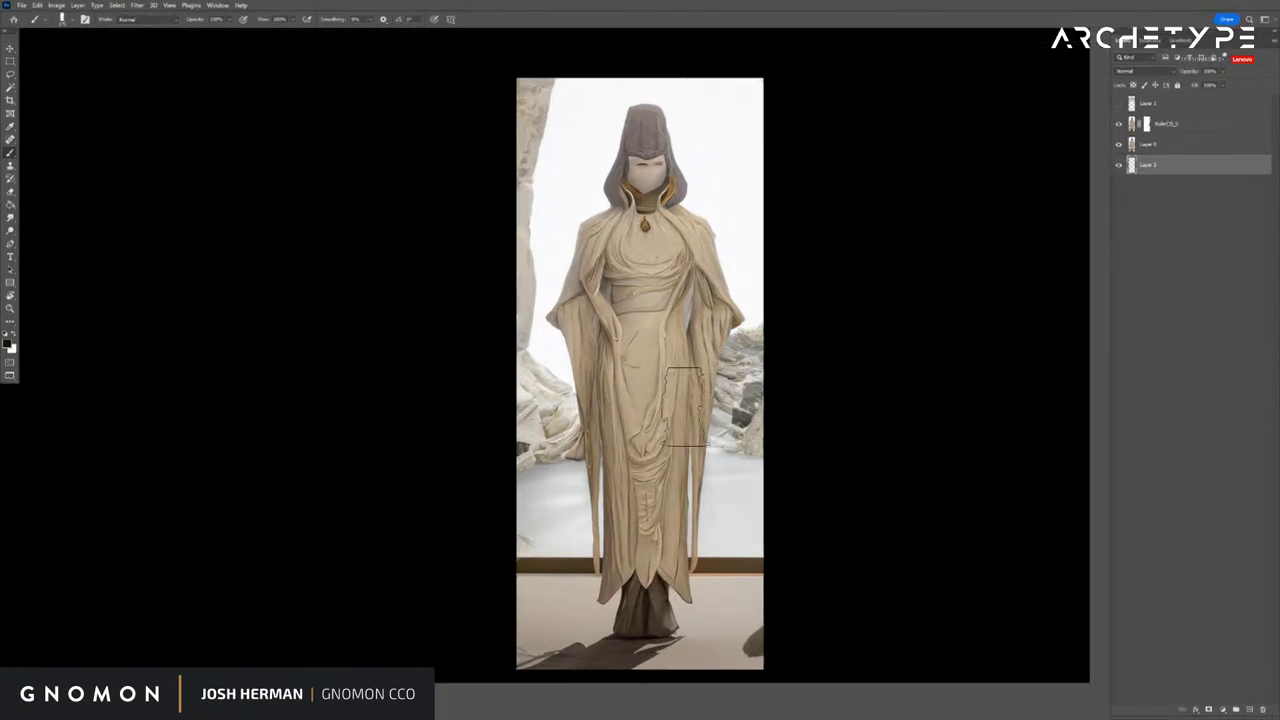
# Reset the colours to default, select the whole canvas, fill the bottom layer with white and deselect
pyautogui.press('g')
pyautogui.press('x')
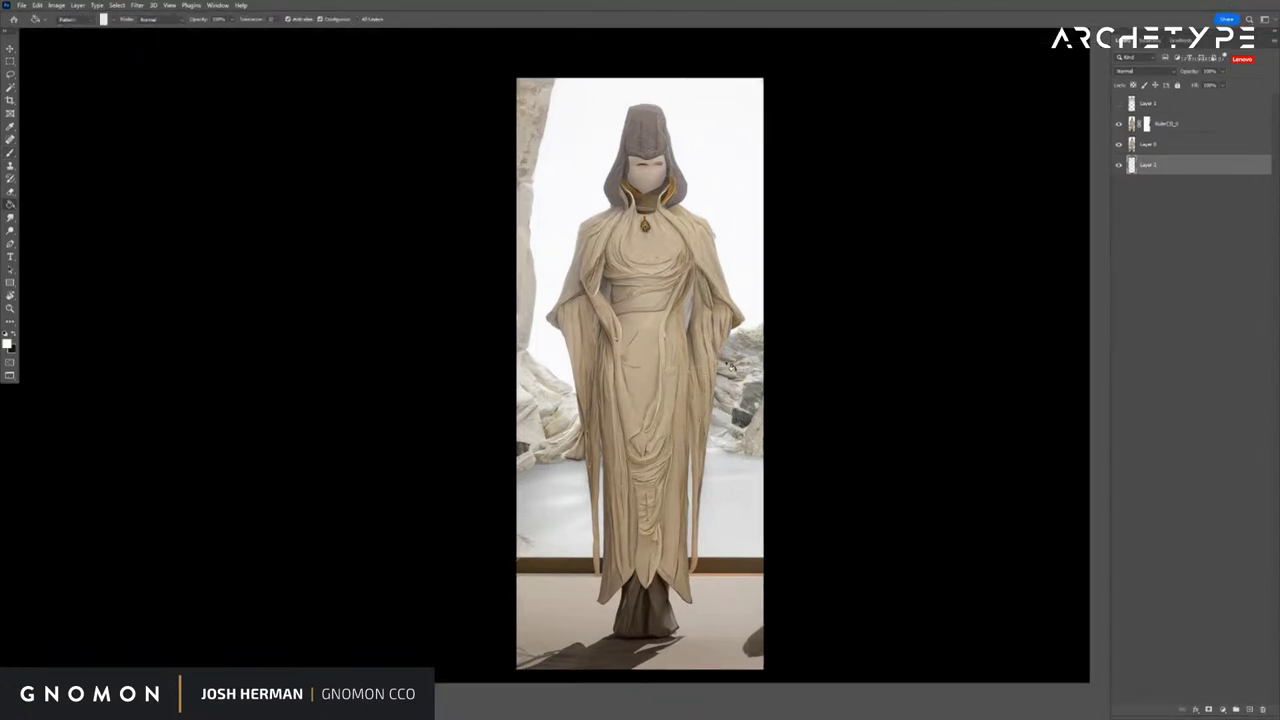
pyautogui.press('d')
pyautogui.hotkey('ctrl', 'a')
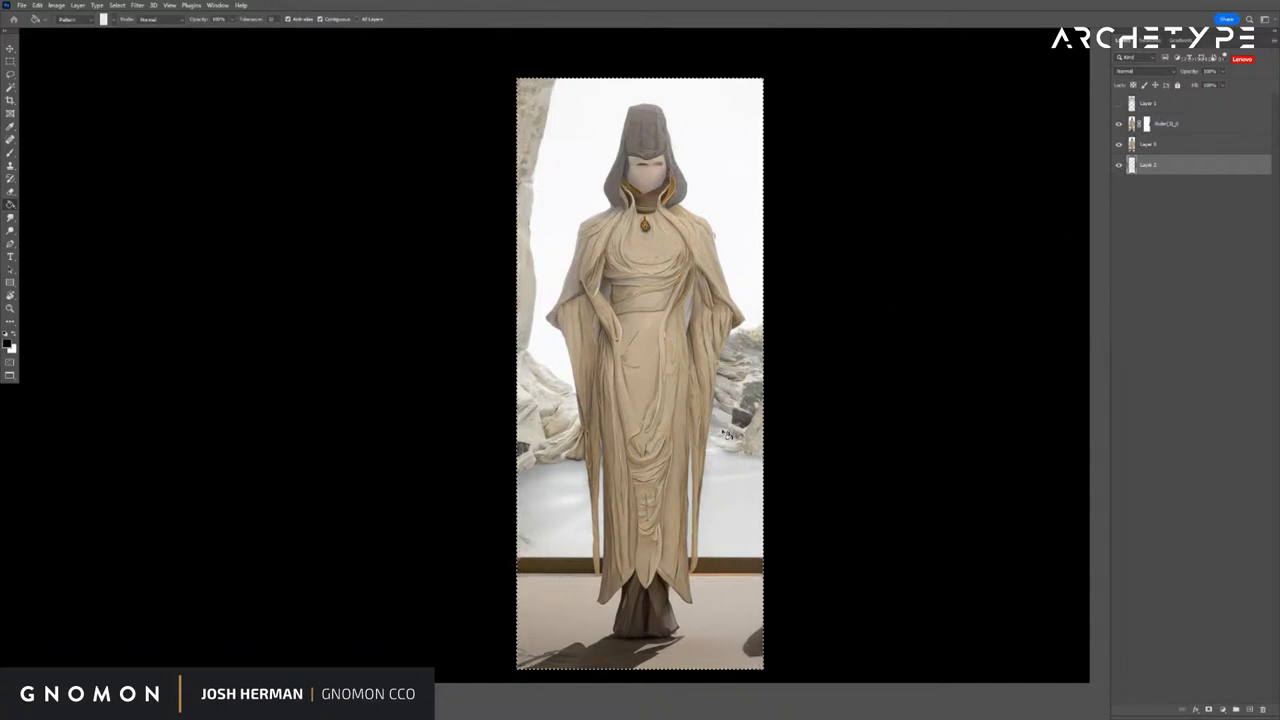
pyautogui.hotkey('ctrl', 'BackSpace')
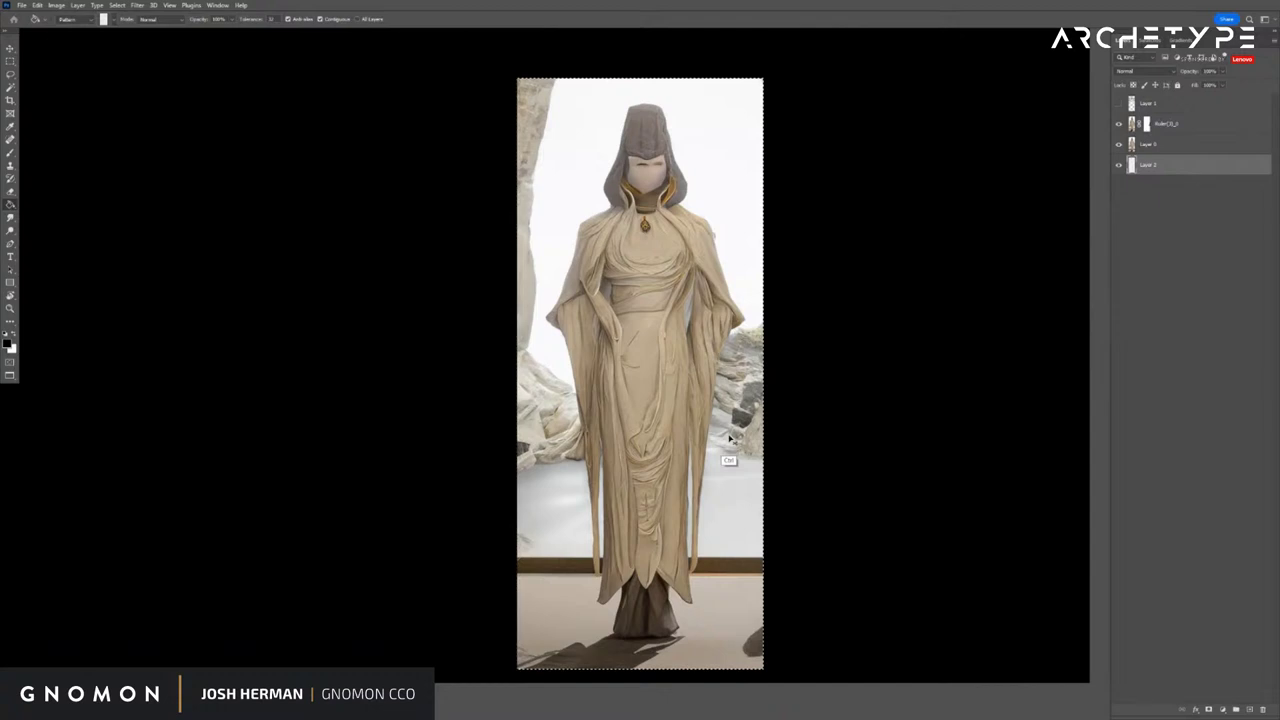
pyautogui.hotkey('ctrl', 'd')
pyautogui.press('b')
pyautogui.press('shift')
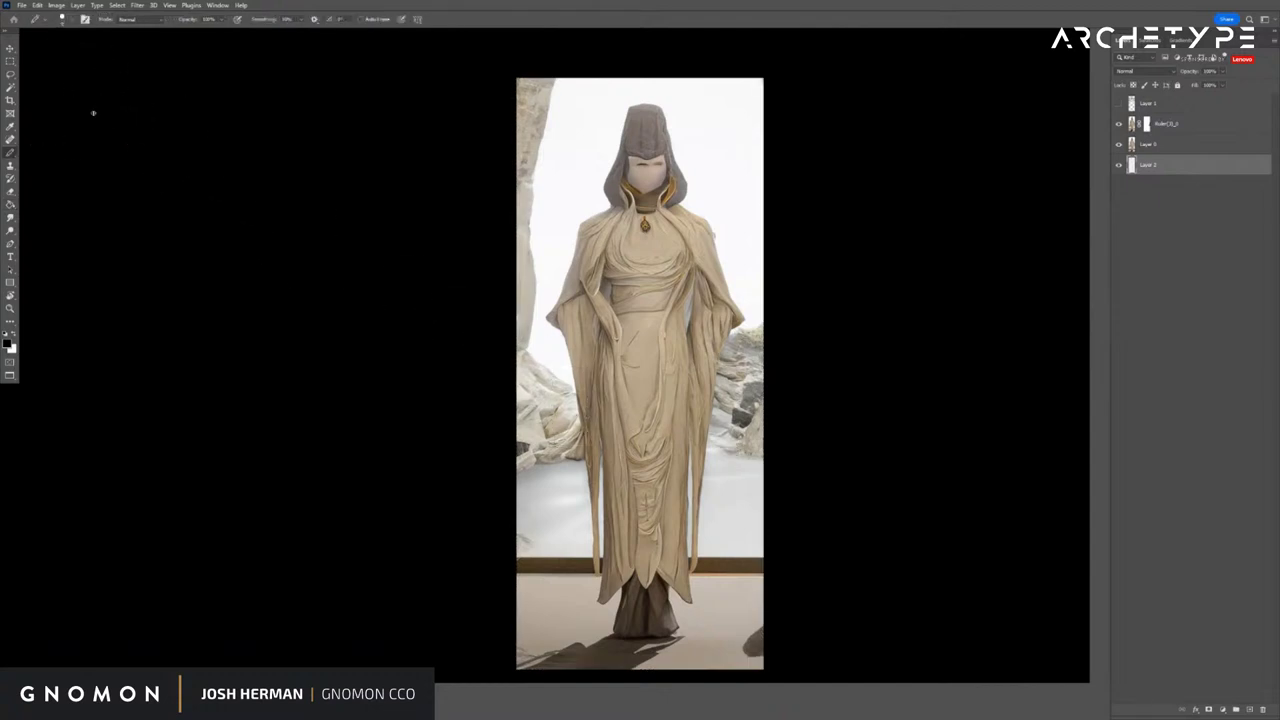
# Set the Paint Bucket's fill source to Foreground and fill the bottom layer with black
pyautogui.press('g')
pyautogui.click(70, 19)
pyautogui.click(77, 29)
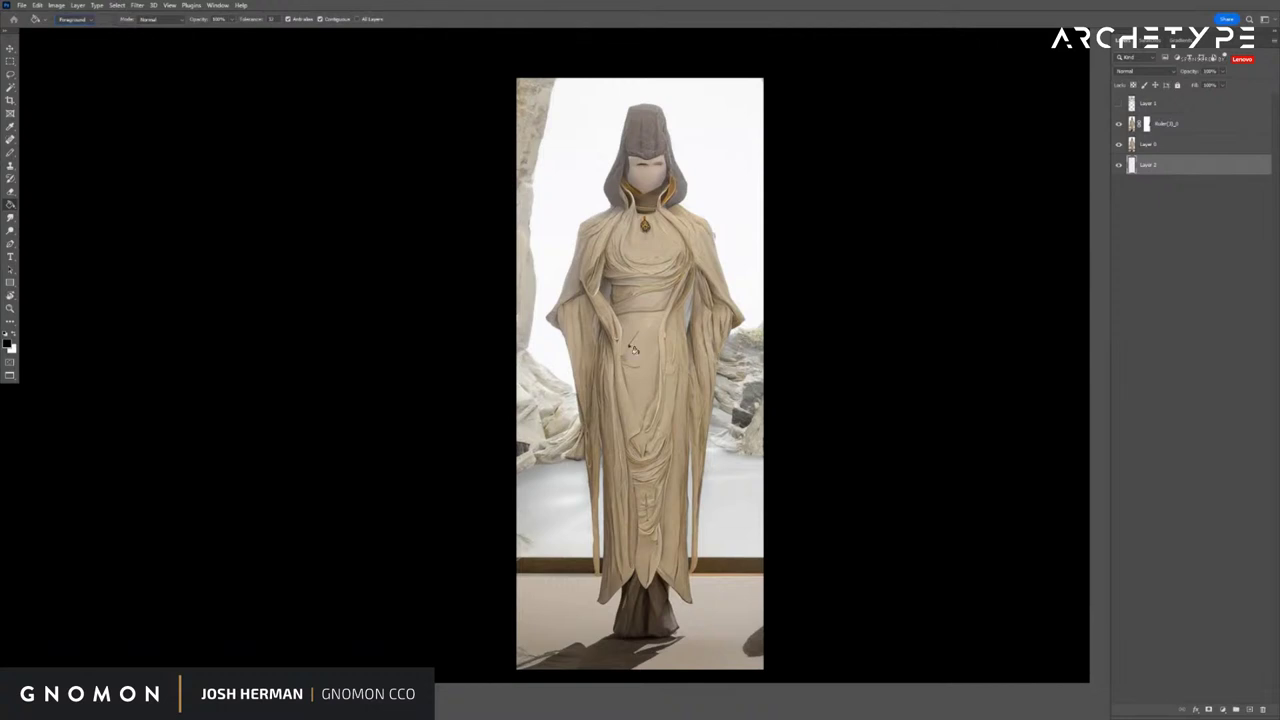
pyautogui.click(766, 394)
pyautogui.click(1146, 126)
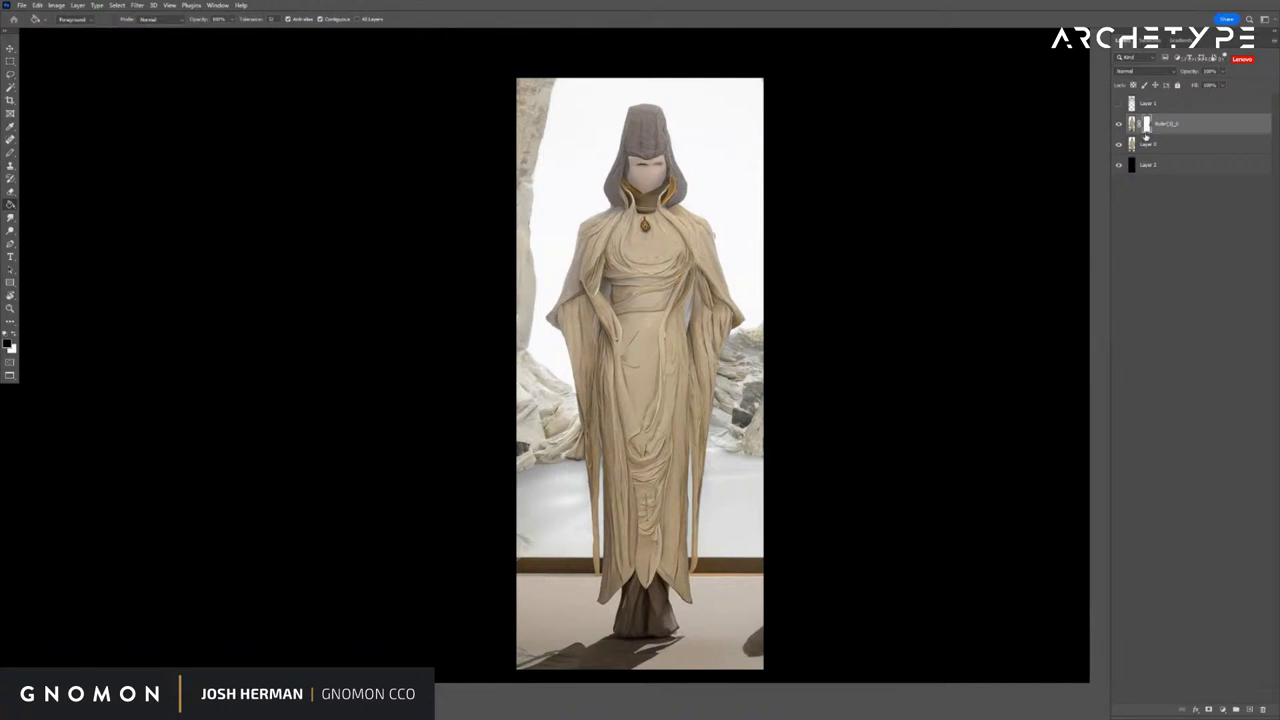
pyautogui.press('b')
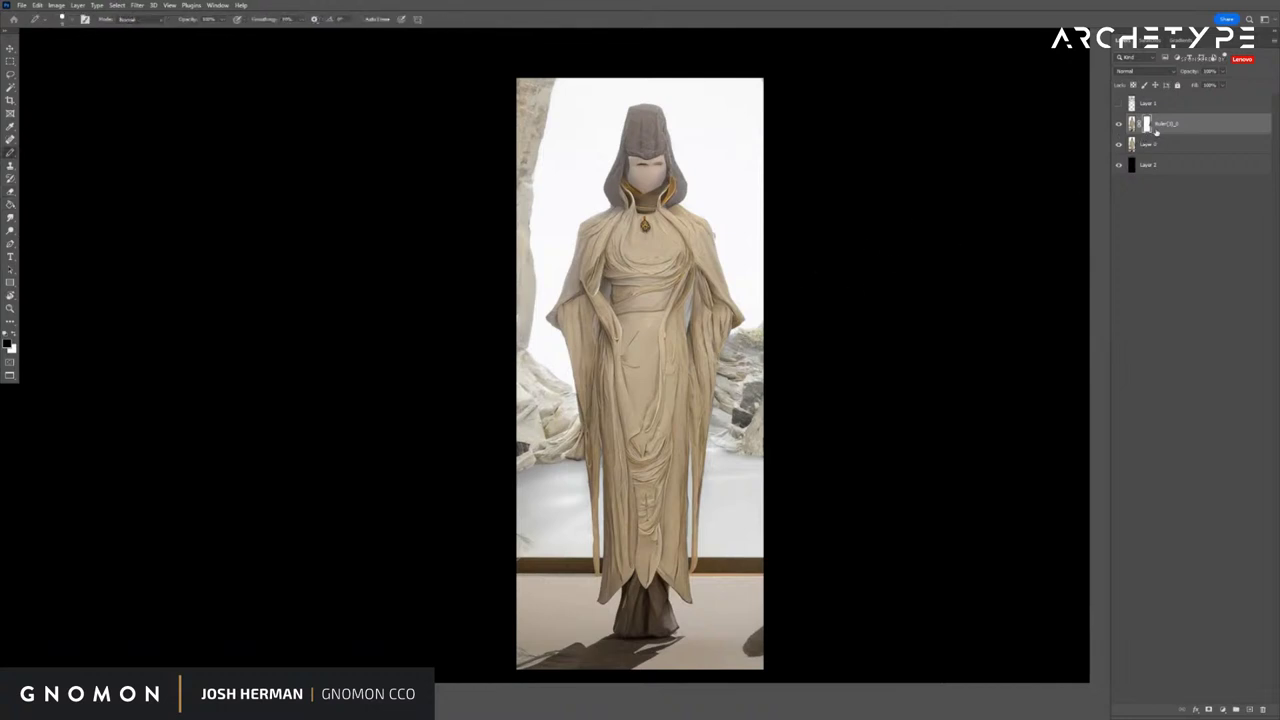
pyautogui.hotkey('ctrl', 'z')
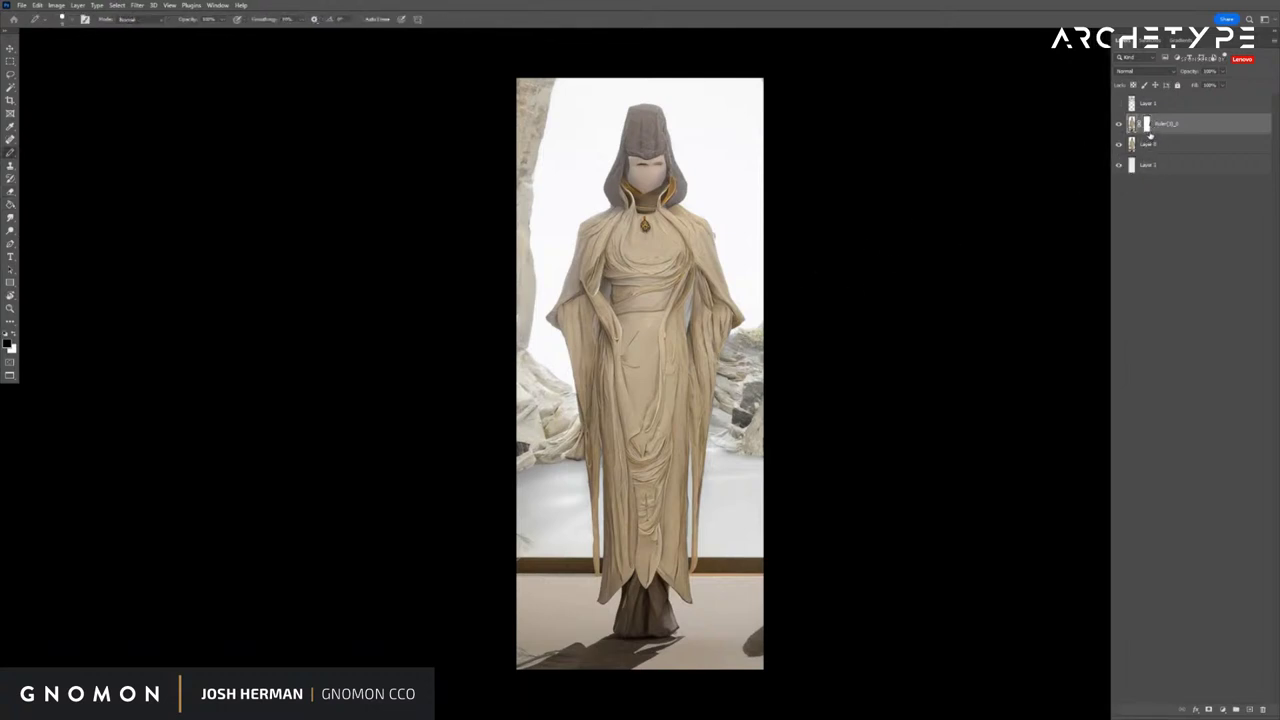
pyautogui.click(1138, 165)
pyautogui.press('g')
pyautogui.click(986, 220)
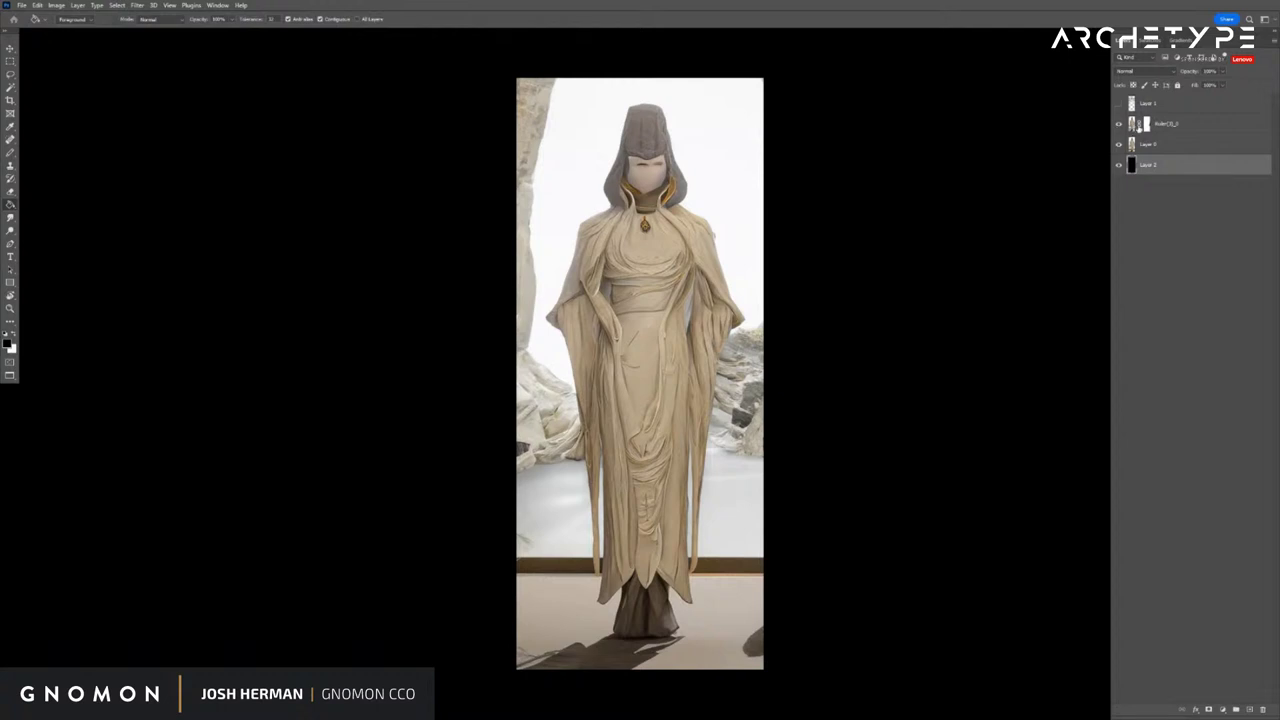
# Paint black on the render layer's mask with a resized brush to reveal the original figure's face
pyautogui.click(1149, 130)
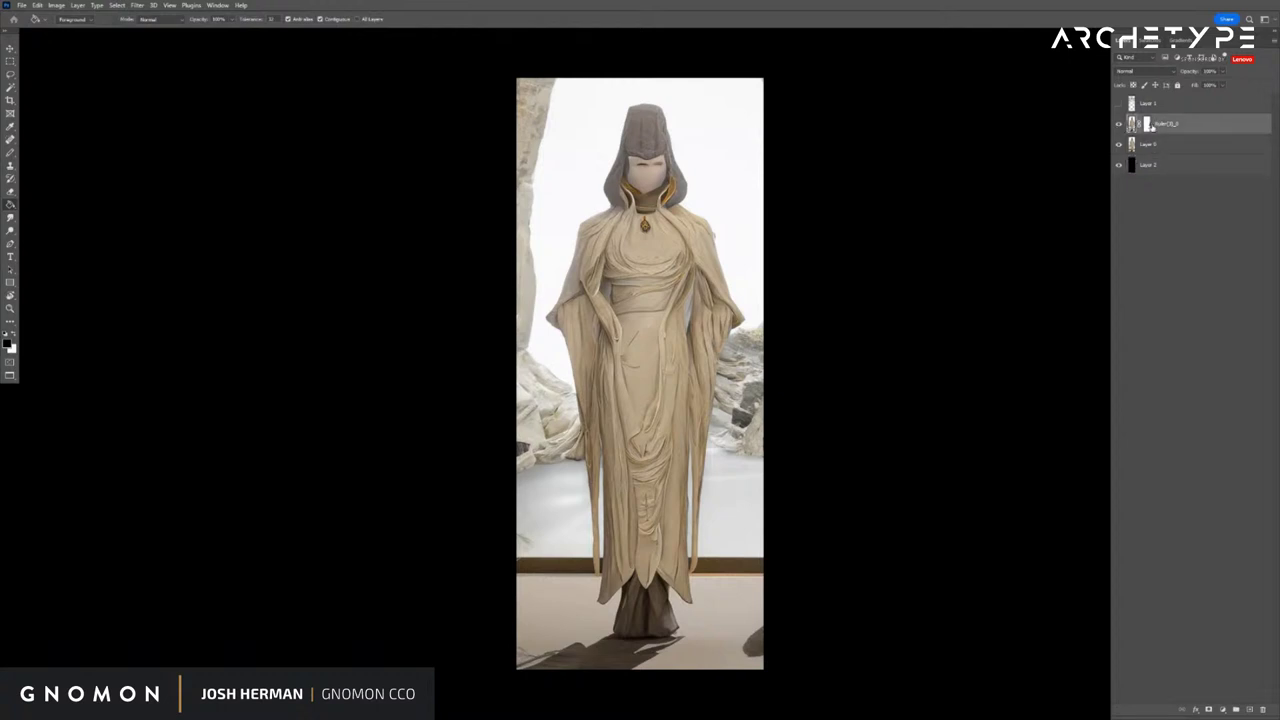
pyautogui.press('b')
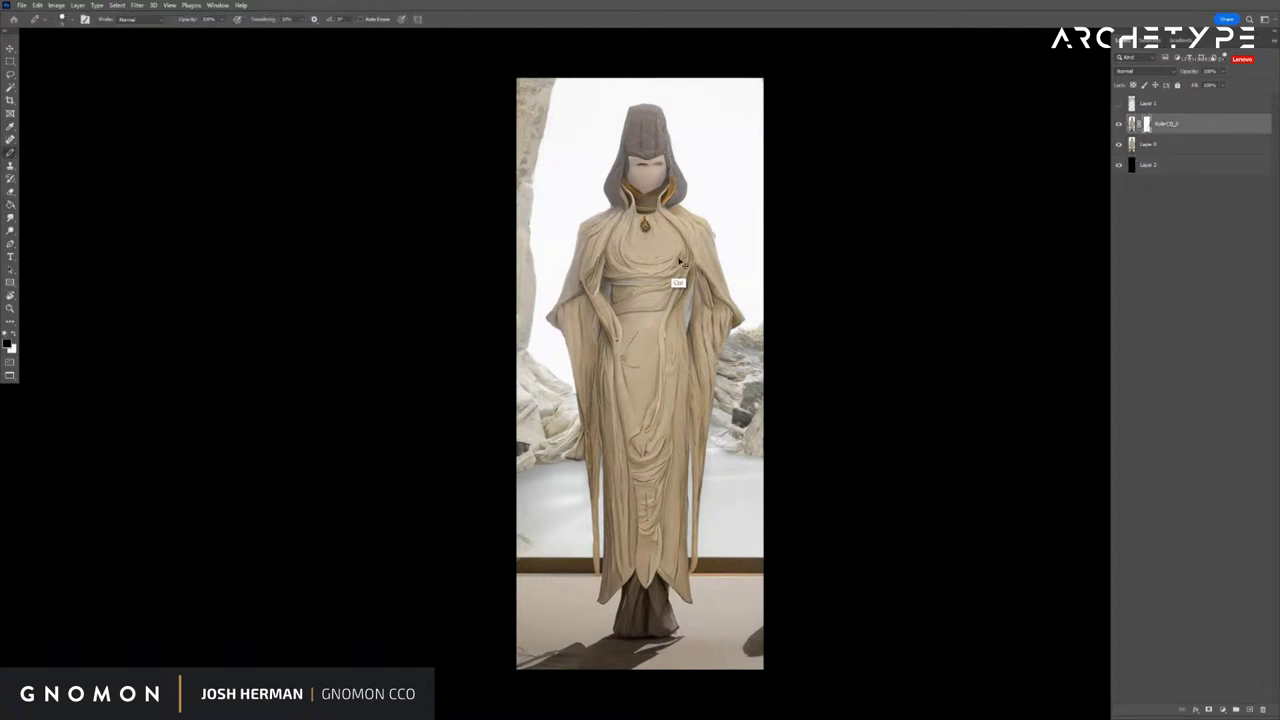
pyautogui.hotkey('shift', 'b')
pyautogui.hotkey('shift', 'b')
pyautogui.hotkey('shift', 'b')
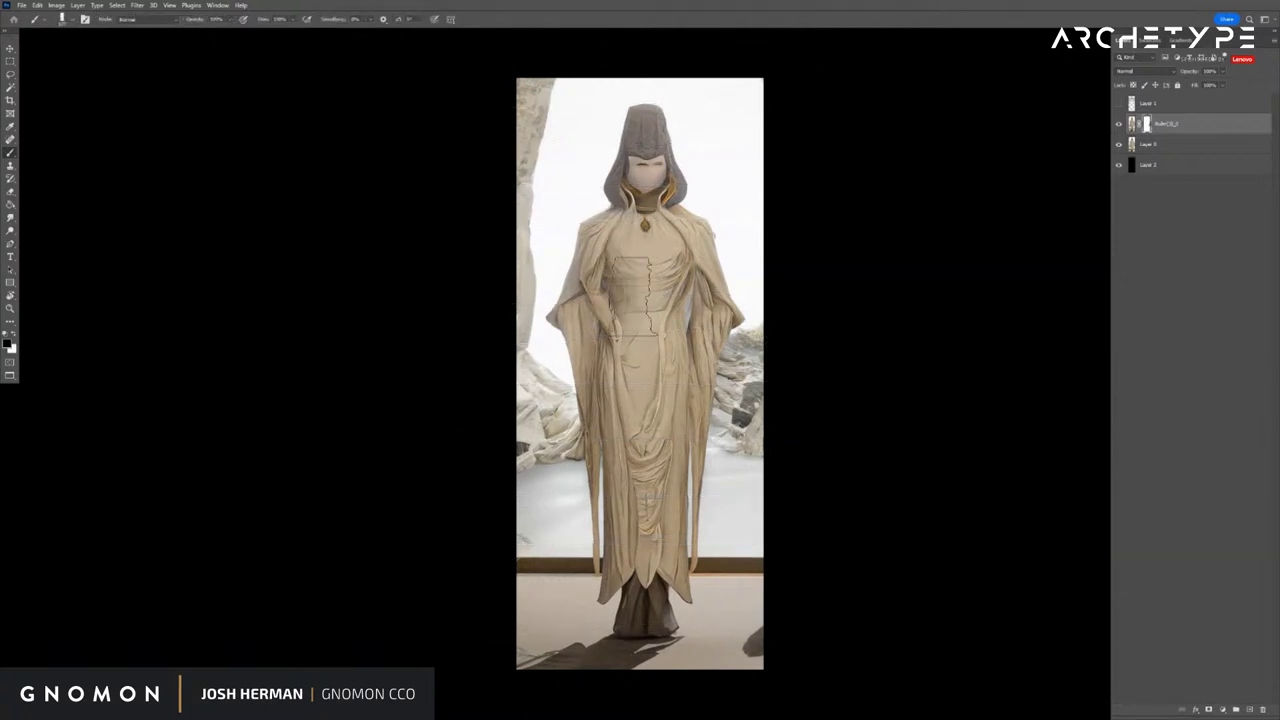
pyautogui.moveTo(636, 300); pyautogui.dragTo(704, 318)
pyautogui.hotkey('ctrl', 'z')
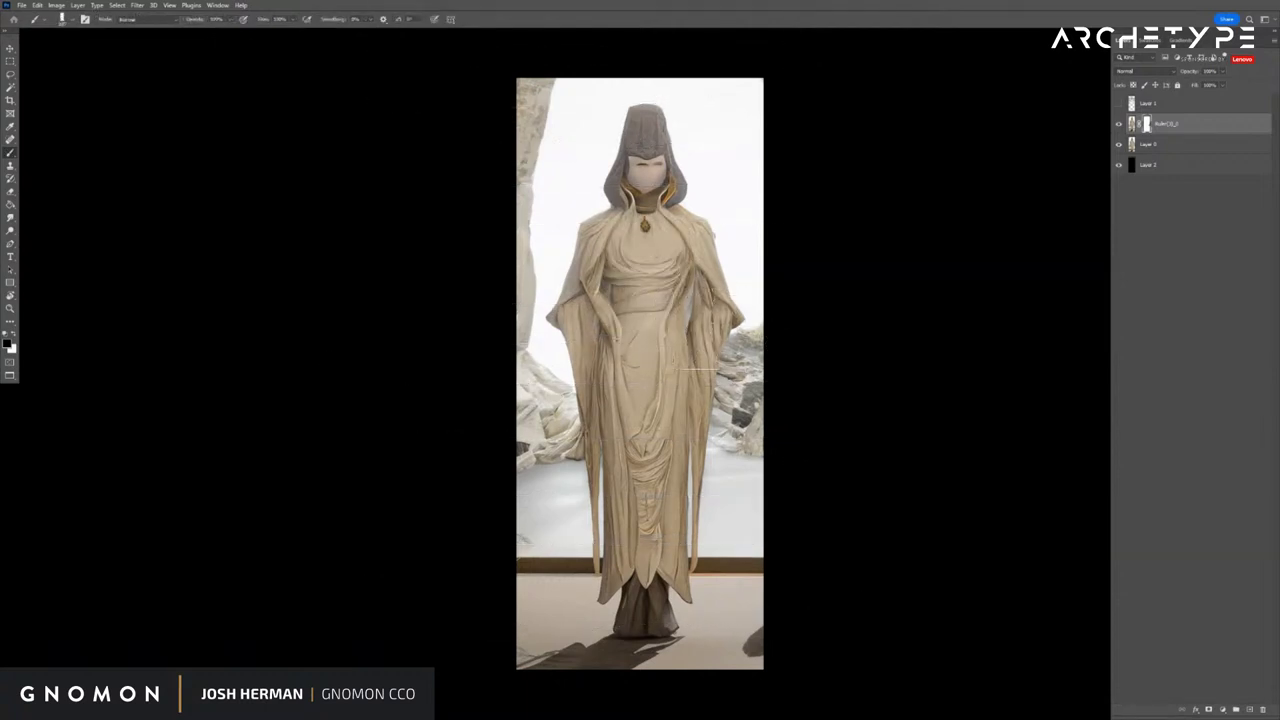
pyautogui.press(']')
pyautogui.press(']')
pyautogui.press(']')
pyautogui.press(']')
pyautogui.press(']')
pyautogui.press(']')
pyautogui.press('[')
pyautogui.press('[')
pyautogui.press('[')
pyautogui.press('[')
pyautogui.press('[')
pyautogui.press('[')
pyautogui.press('[')
pyautogui.press('[')
pyautogui.press('[')
pyautogui.press('[')
pyautogui.press('[')
pyautogui.press('[')
pyautogui.moveTo(664, 180)
pyautogui.mouseDown()
pyautogui.moveTo(637, 172)
pyautogui.moveTo(660, 167)
pyautogui.mouseUp()
# Show the headshot layer again and move it so the woman's face lines up with the figure's face
pyautogui.scroll(1, 647, 168)
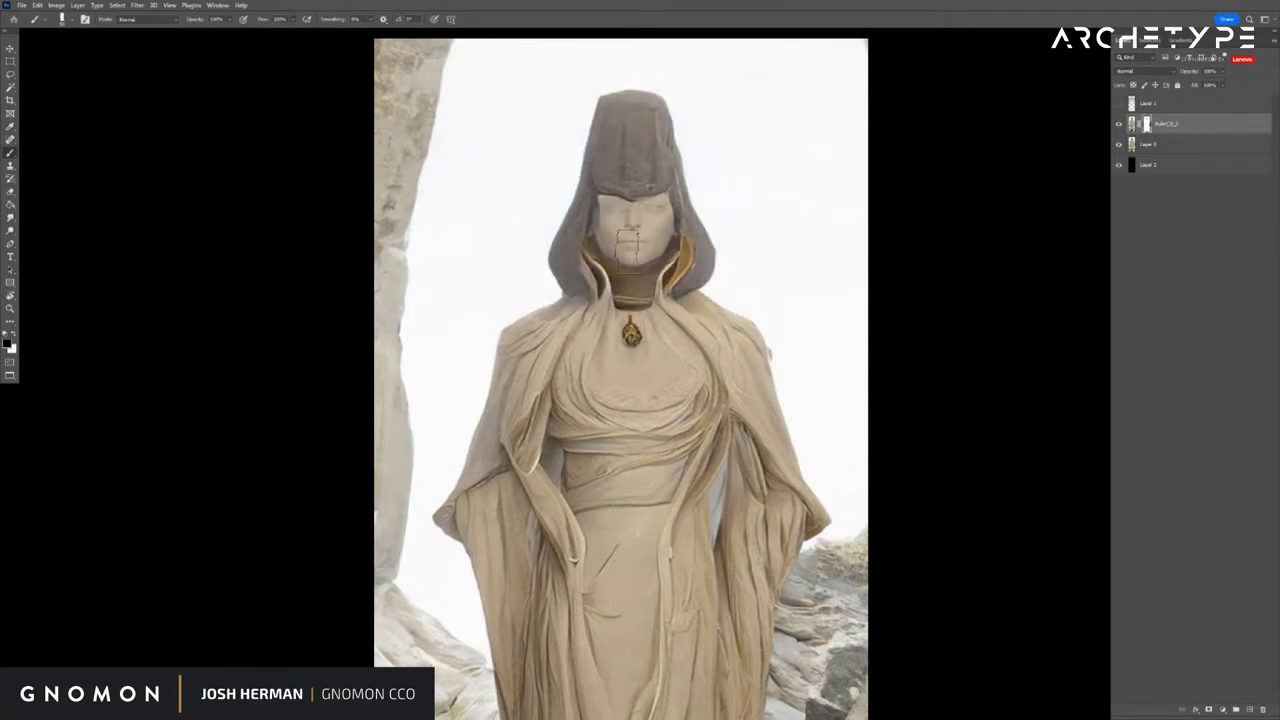
pyautogui.click(1118, 104)
pyautogui.click(1150, 104)
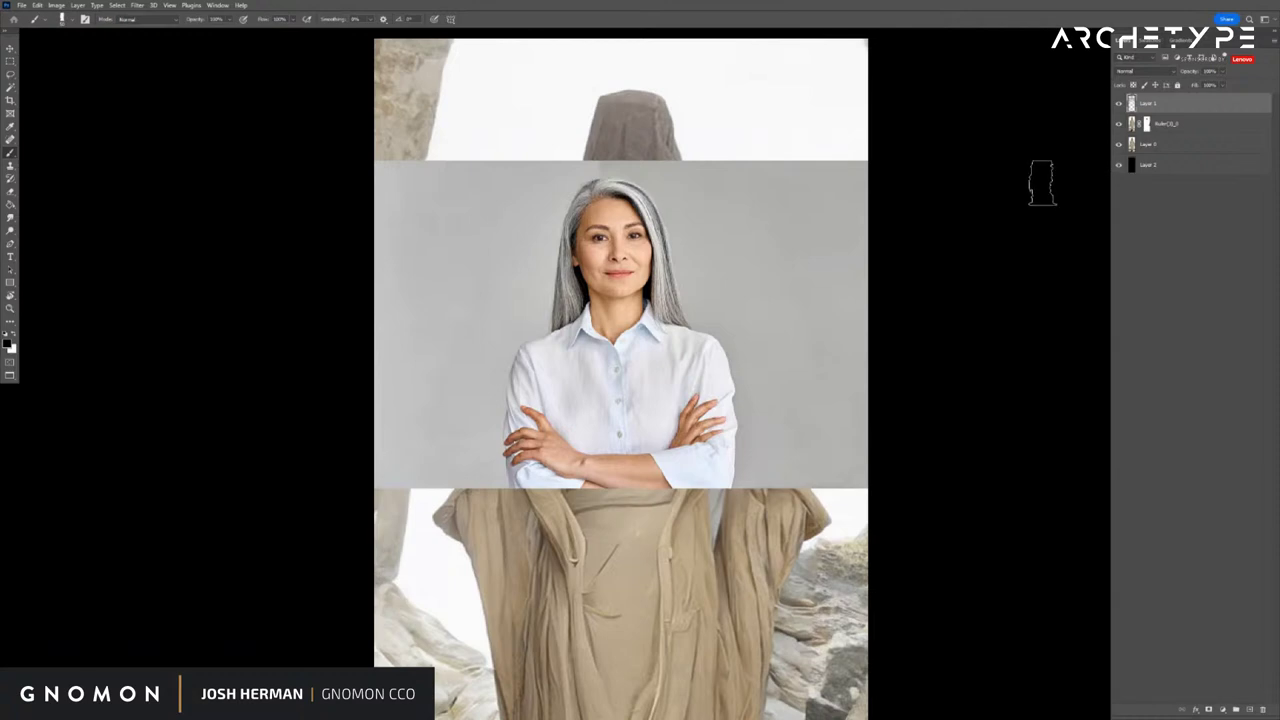
pyautogui.press('v')
pyautogui.moveTo(721, 273); pyautogui.dragTo(733, 258)
pyautogui.press('l')
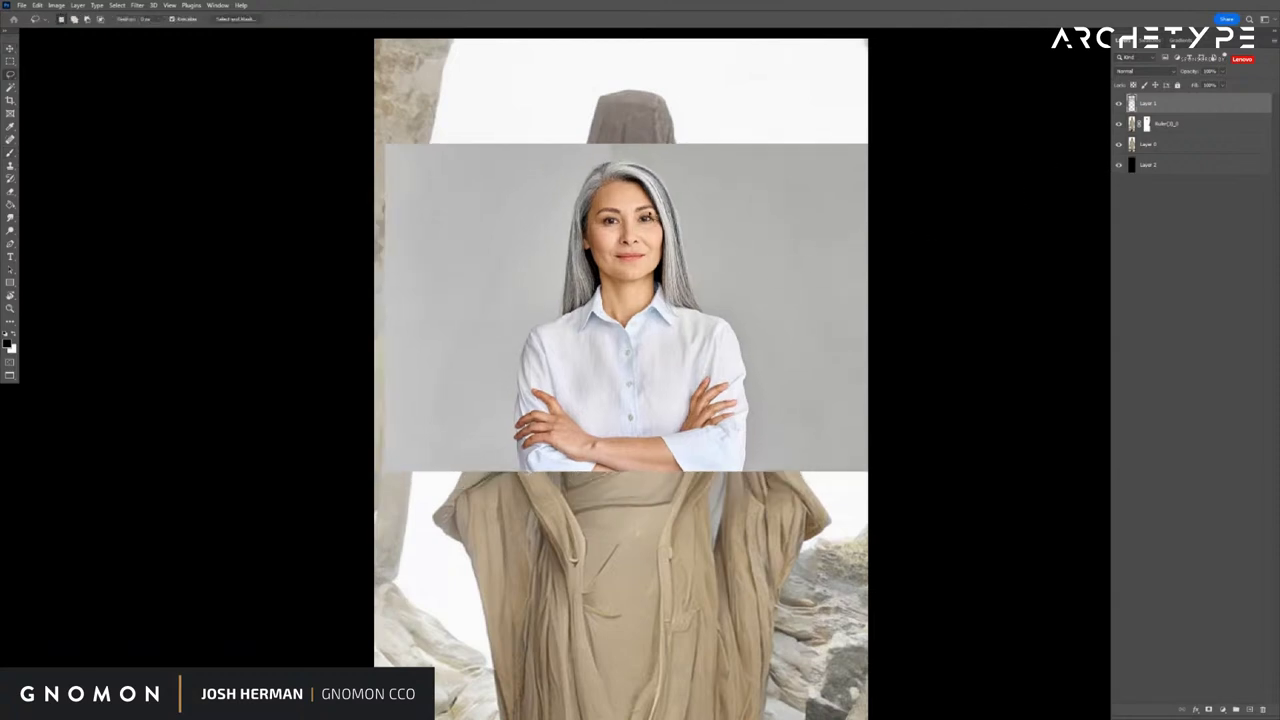
# Lasso the woman's face, remove the rest of the headshot, and transform the cut-out to fit the figure's face inside the hood
pyautogui.moveTo(652, 292)
pyautogui.mouseDown()
pyautogui.moveTo(575, 205)
pyautogui.moveTo(696, 219)
pyautogui.mouseUp()
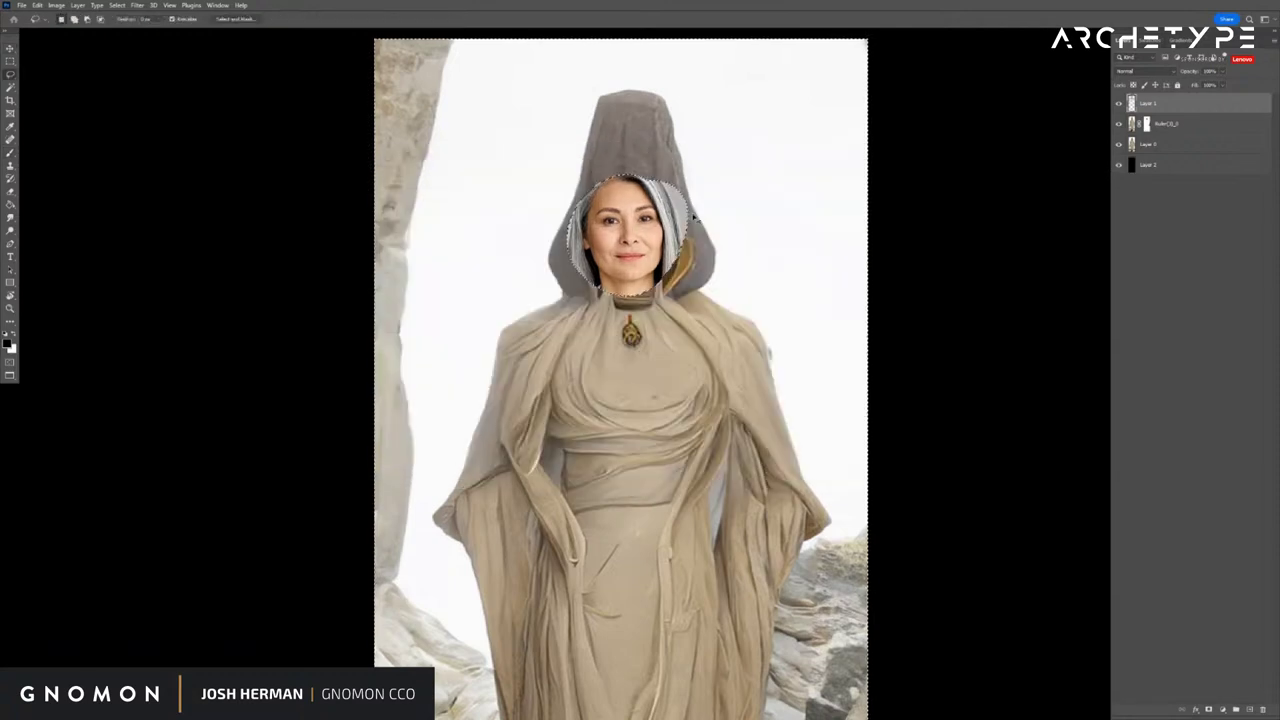
pyautogui.hotkey('ctrl', 't')
pyautogui.moveTo(630, 235); pyautogui.dragTo(664, 182)
pyautogui.moveTo(975, 162); pyautogui.dragTo(990, 168)
pyautogui.press('Return')
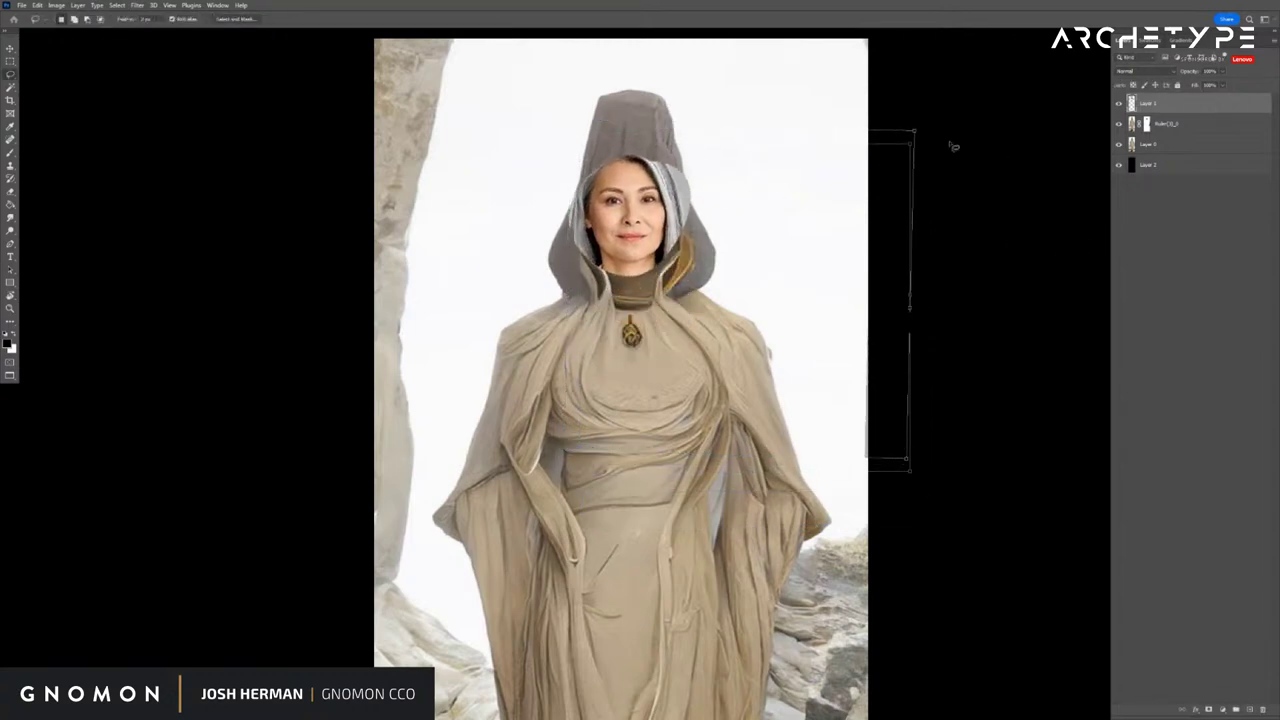
# Lower the headshot layer's opacity, nudge the face into alignment, and erase the hair overlapping the hood
pyautogui.press('1')
pyautogui.press('v')
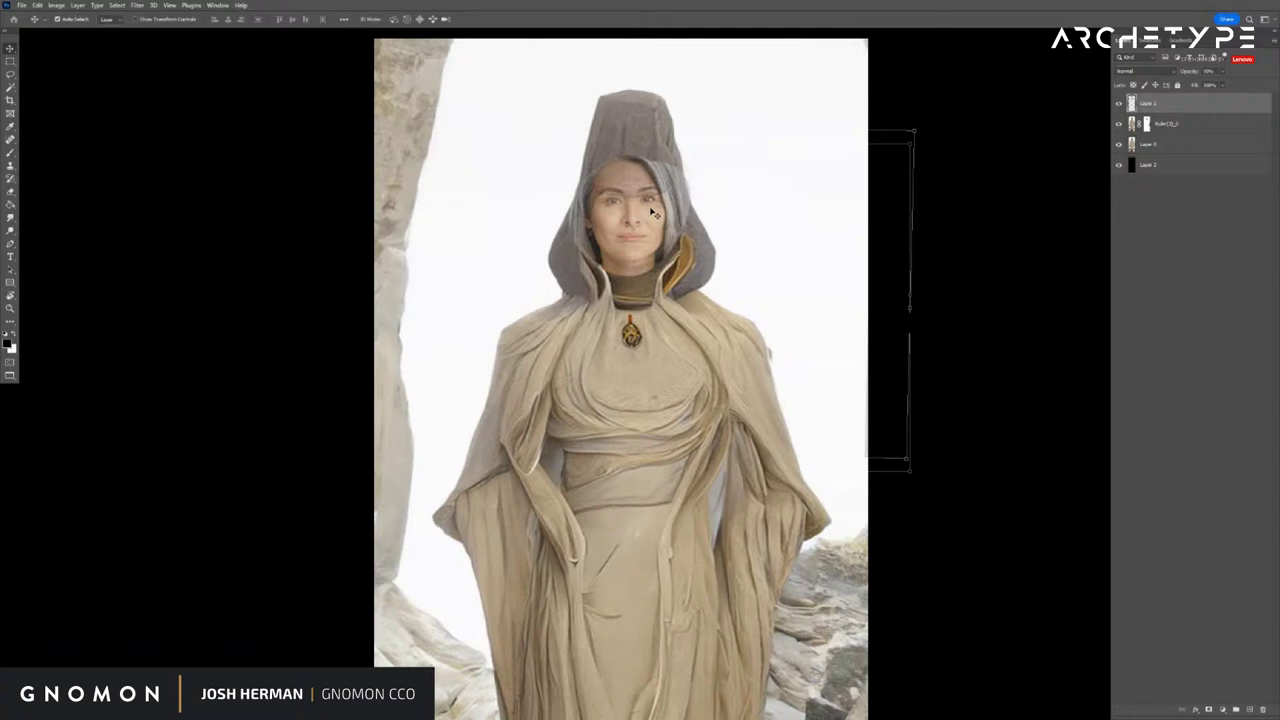
pyautogui.moveTo(664, 215)
pyautogui.mouseDown()
pyautogui.moveTo(655, 266)
pyautogui.moveTo(653, 214)
pyautogui.mouseUp()
pyautogui.press('e')
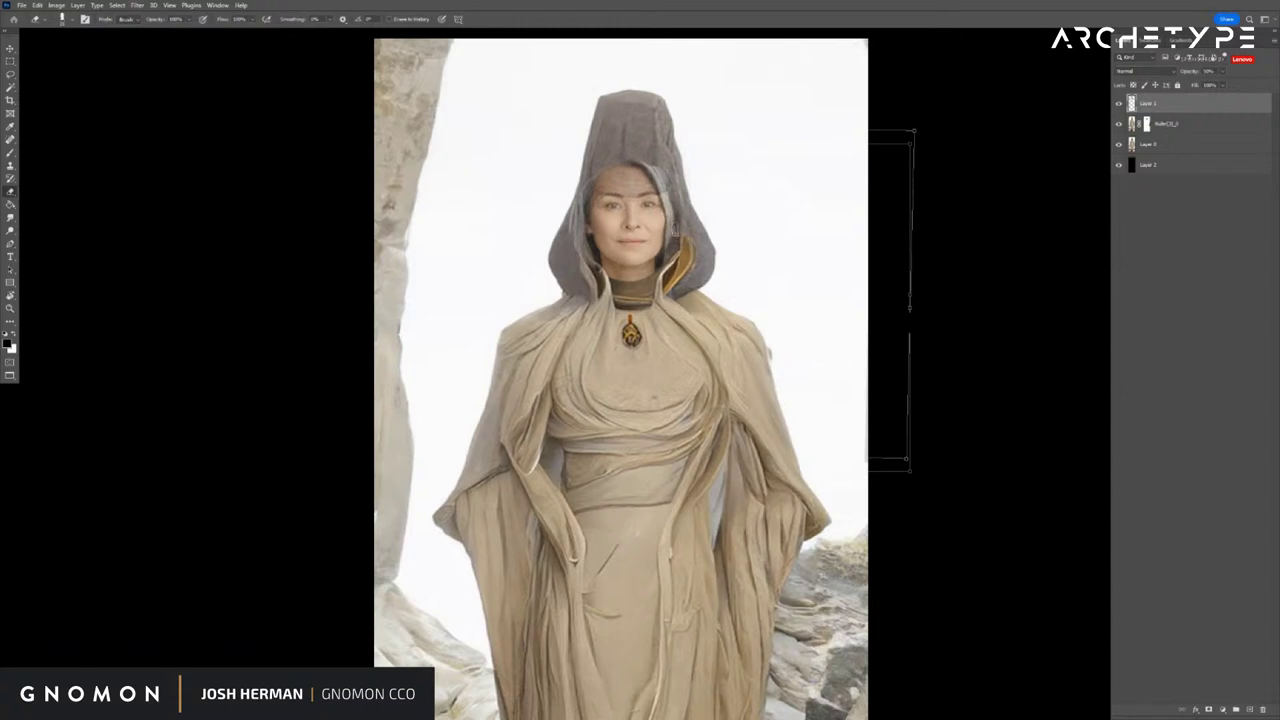
pyautogui.moveTo(654, 165)
pyautogui.mouseDown()
pyautogui.moveTo(602, 176)
pyautogui.moveTo(575, 250)
pyautogui.moveTo(601, 272)
pyautogui.mouseUp()
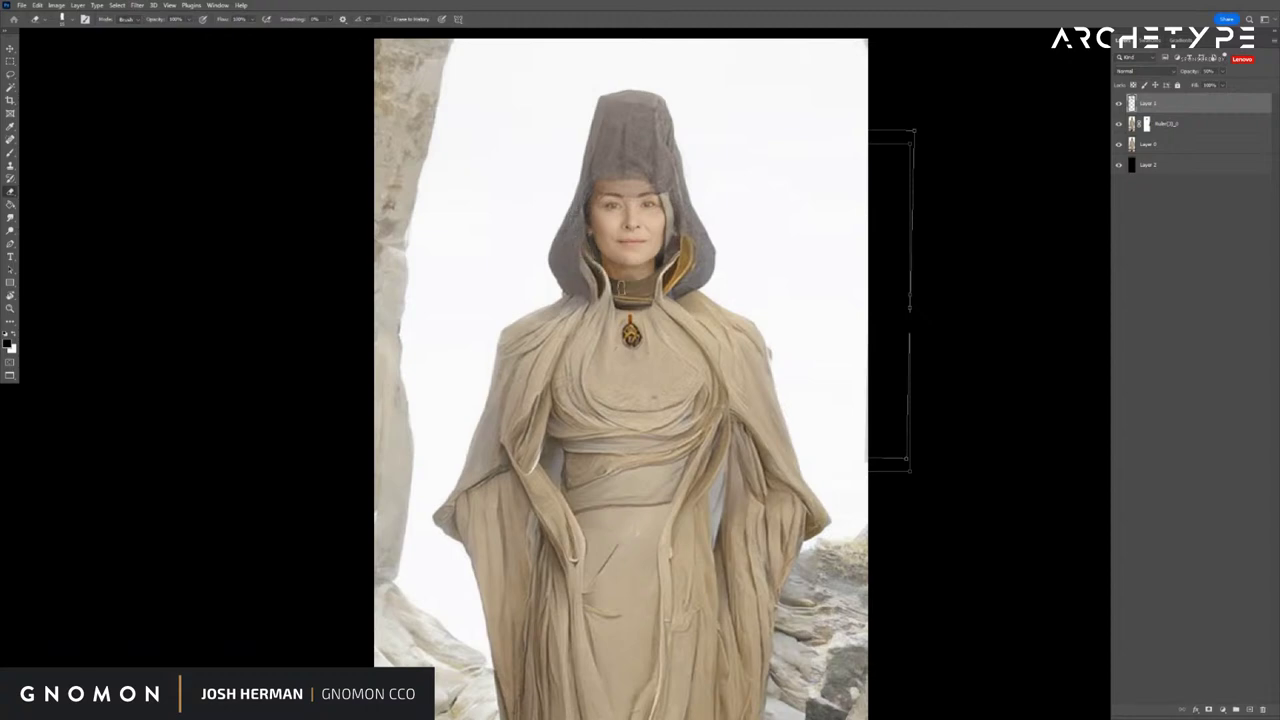
# Set the headshot layer's opacity to 100% and erase the leftover edges around the neck, forehead and hood
pyautogui.click(1222, 71)
pyautogui.moveTo(1222, 83); pyautogui.dragTo(1248, 83)
pyautogui.moveTo(662, 258)
pyautogui.mouseDown()
pyautogui.moveTo(645, 284)
pyautogui.moveTo(625, 278)
pyautogui.mouseUp()
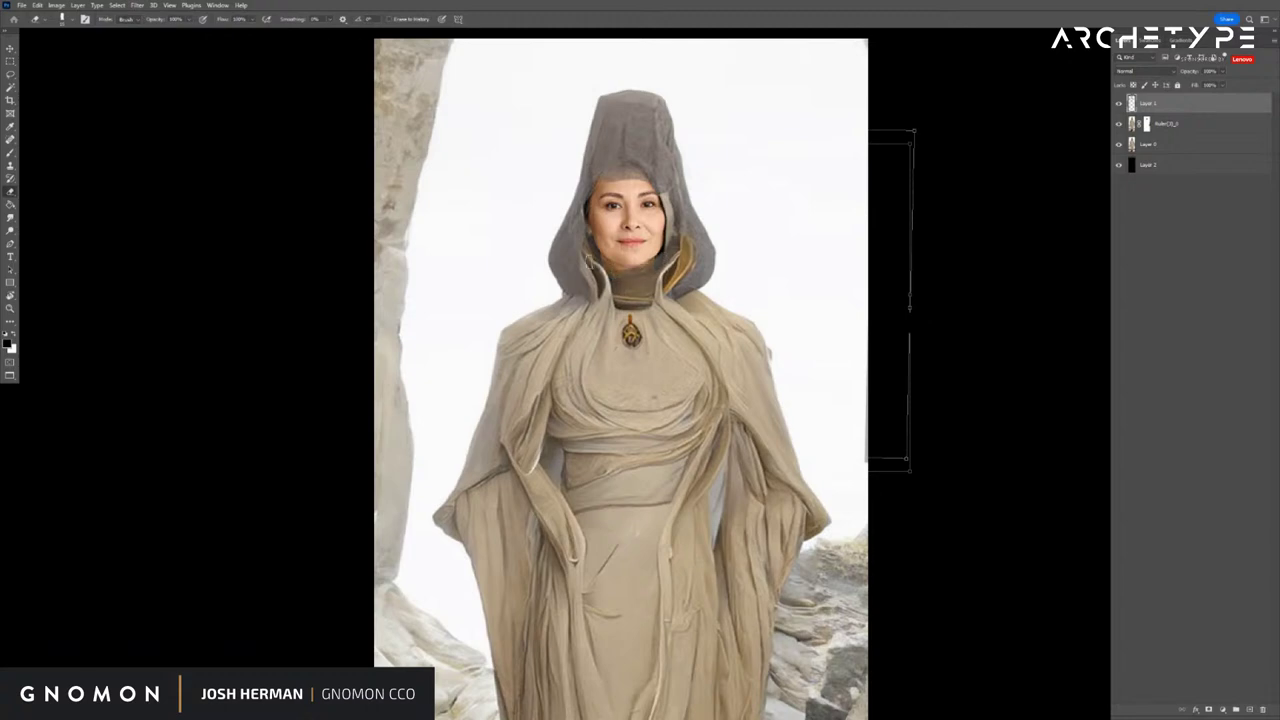
pyautogui.moveTo(600, 182)
pyautogui.mouseDown()
pyautogui.moveTo(650, 195)
pyautogui.moveTo(664, 216)
pyautogui.mouseUp()
pyautogui.hotkey('ctrl', 'z')
pyautogui.moveTo(610, 177)
pyautogui.mouseDown()
pyautogui.moveTo(650, 176)
pyautogui.moveTo(677, 205)
pyautogui.mouseUp()
# Delete the layer with the cut-out headshot face
pyautogui.press('v')
pyautogui.press('z')
pyautogui.keyDown('alt'); pyautogui.click(655, 268); pyautogui.keyUp('alt')
pyautogui.keyDown('alt'); pyautogui.click(655, 268); pyautogui.keyUp('alt')
pyautogui.keyDown('alt'); pyautogui.click(655, 268); pyautogui.keyUp('alt')
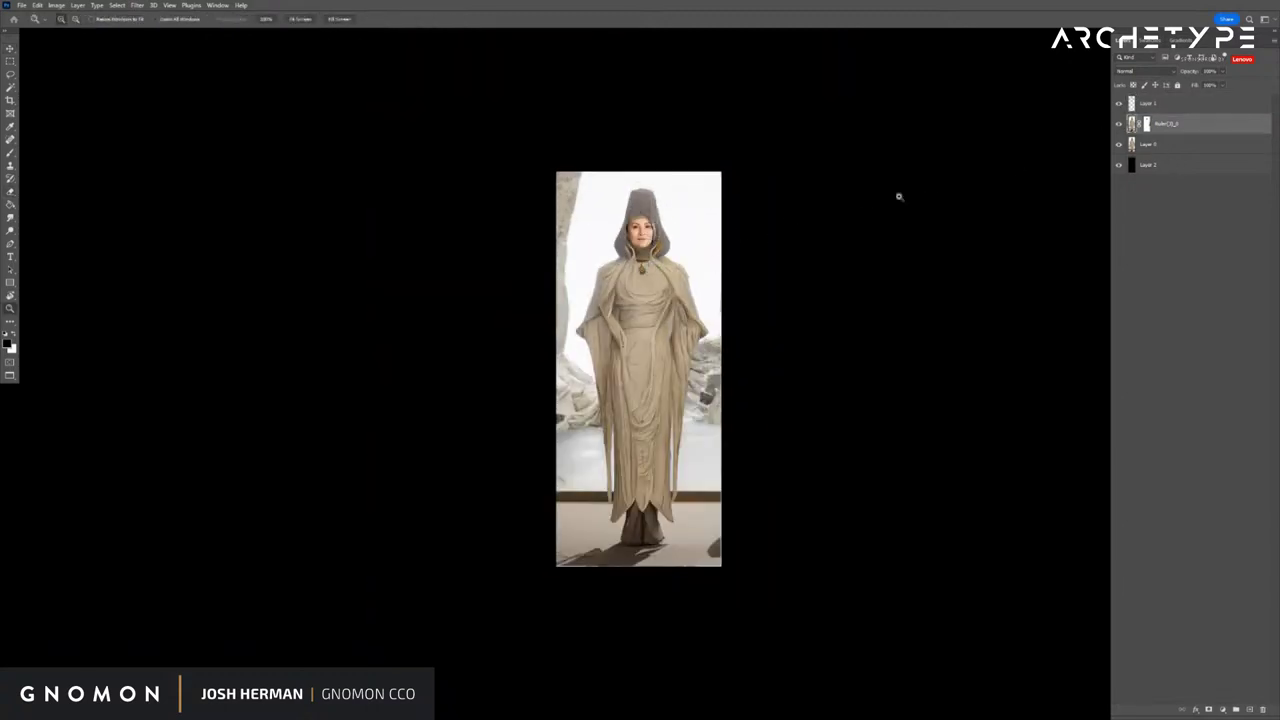
pyautogui.click(649, 244)
pyautogui.click(1164, 106)
pyautogui.press('Delete')
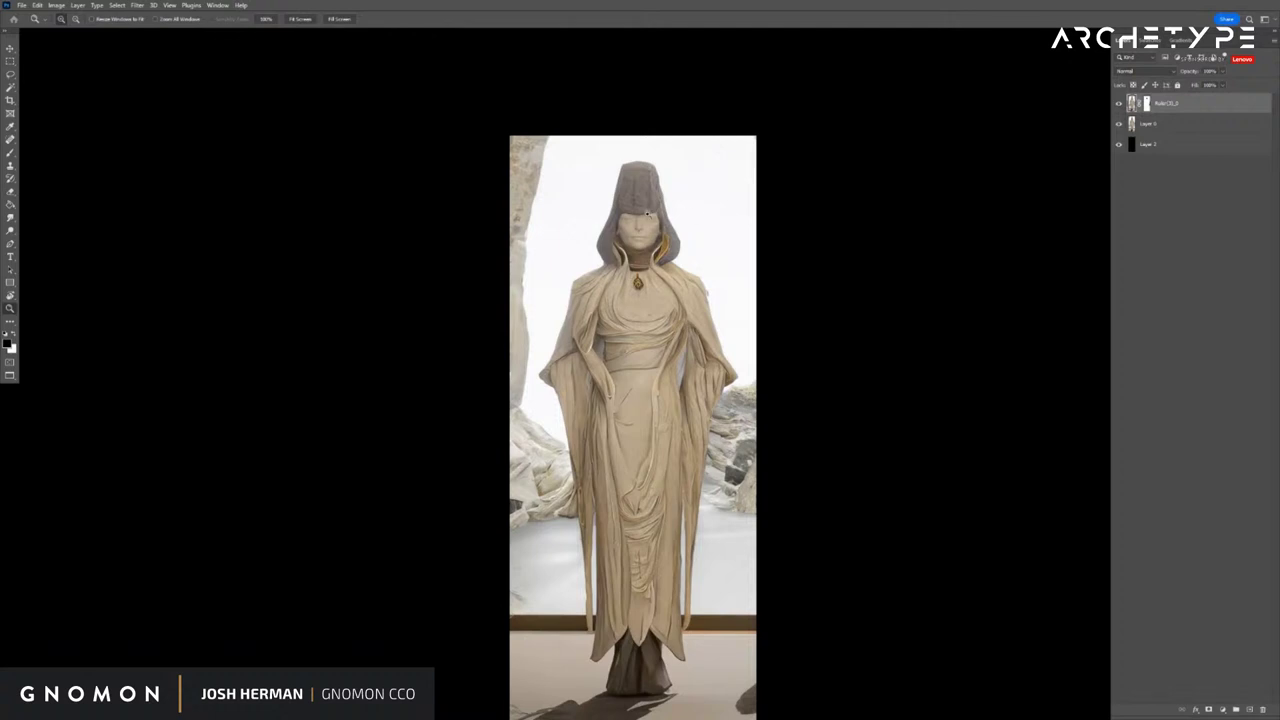
# Compare the masked render with the original figure by hiding and showing the render layer
pyautogui.click(638, 232)
pyautogui.click(1120, 104)
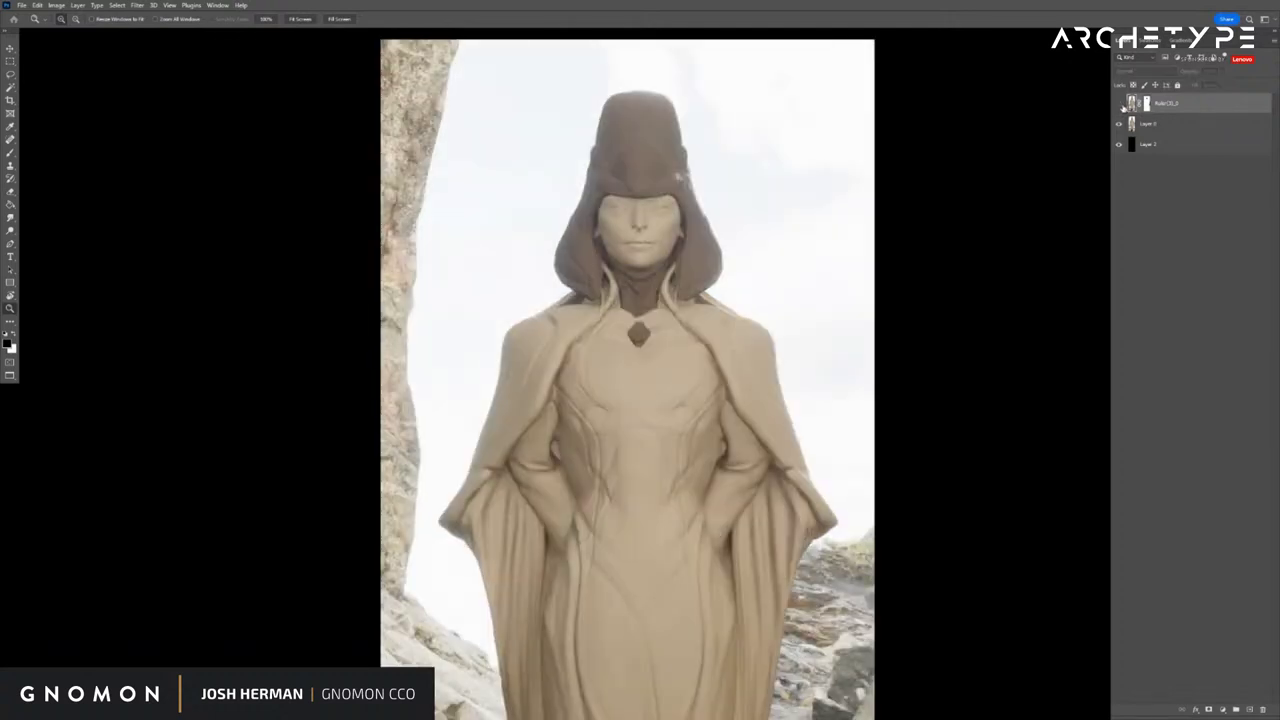
pyautogui.click(1120, 104)
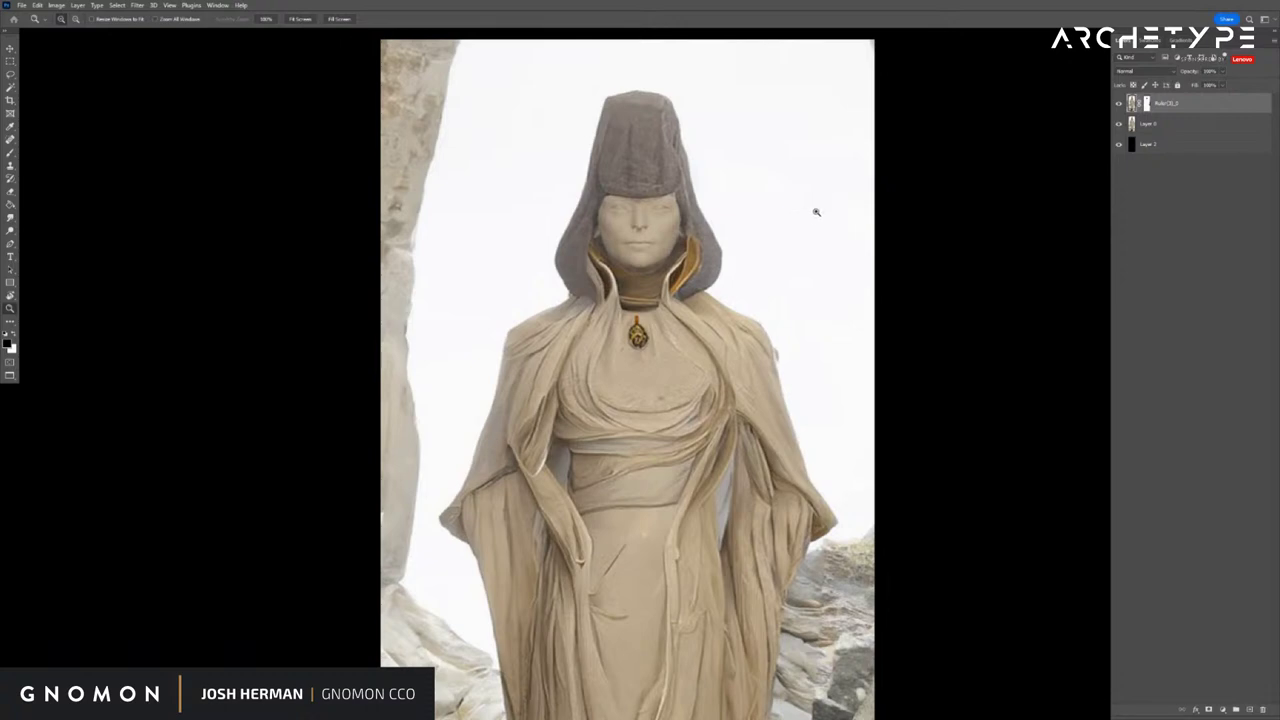
pyautogui.click(1119, 104)
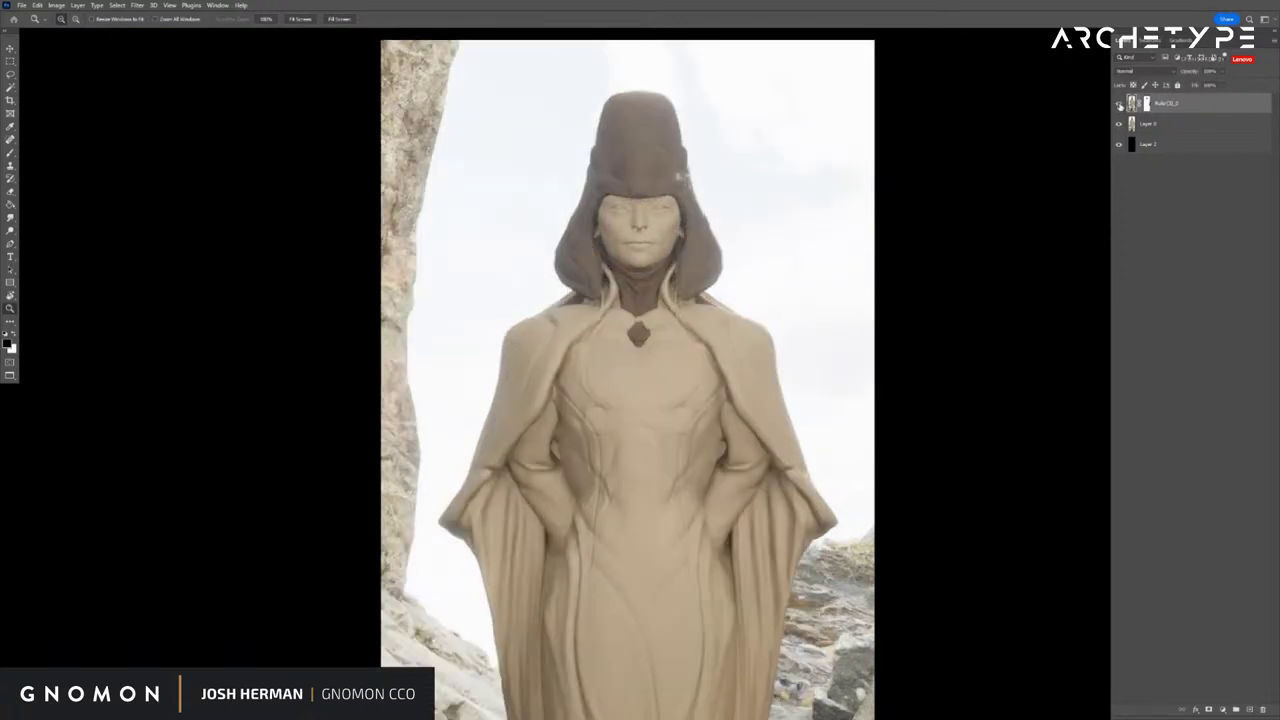
pyautogui.click(1119, 104)
# Paint black on the render layer's mask around the feet to reveal the original figure there
pyautogui.press('b')
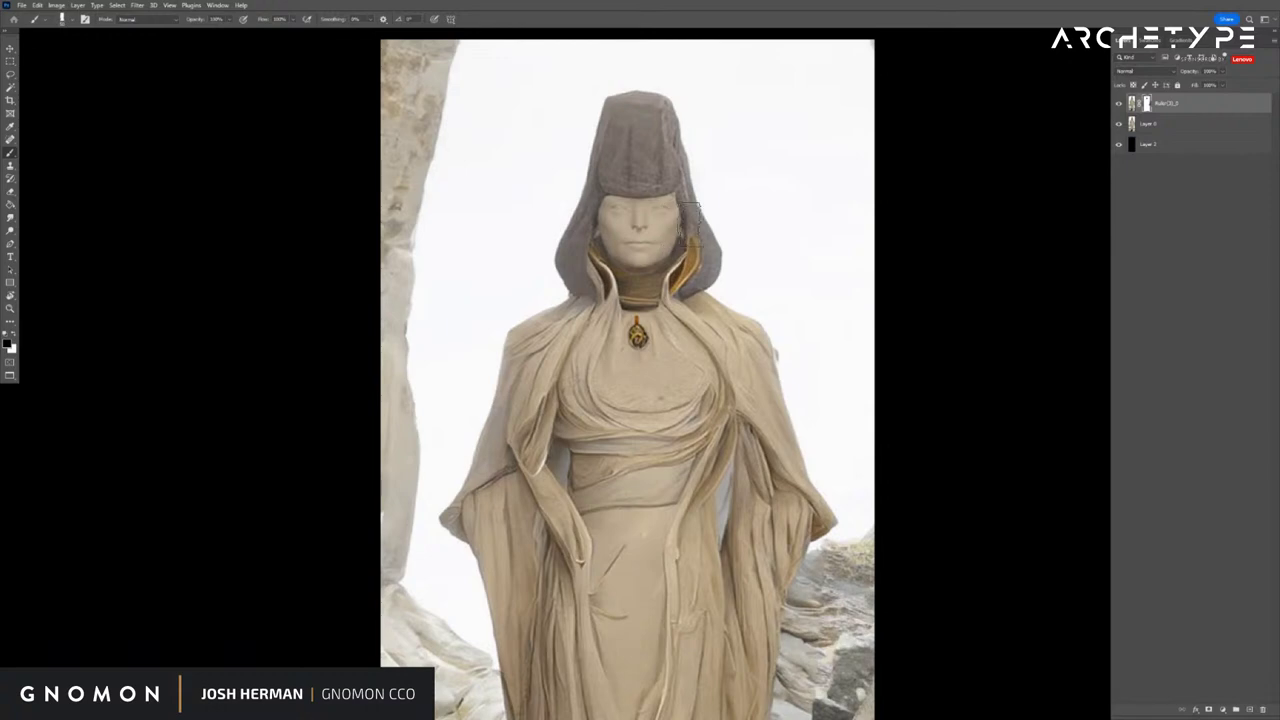
pyautogui.press('z')
pyautogui.keyDown('alt'); pyautogui.click(764, 303); pyautogui.keyUp('alt')
pyautogui.press('b')
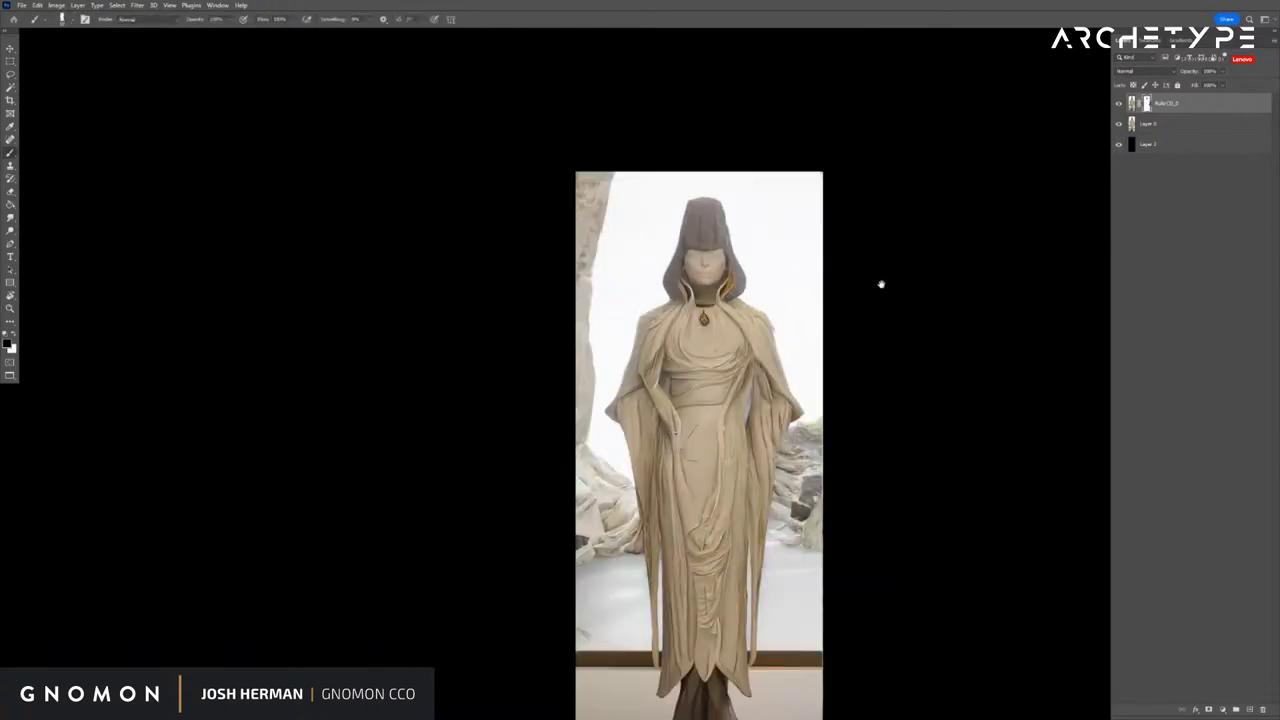
pyautogui.moveTo(880, 284); pyautogui.dragTo(799, 230)
pyautogui.moveTo(679, 662)
pyautogui.mouseDown()
pyautogui.moveTo(566, 672)
pyautogui.moveTo(620, 674)
pyautogui.mouseUp()
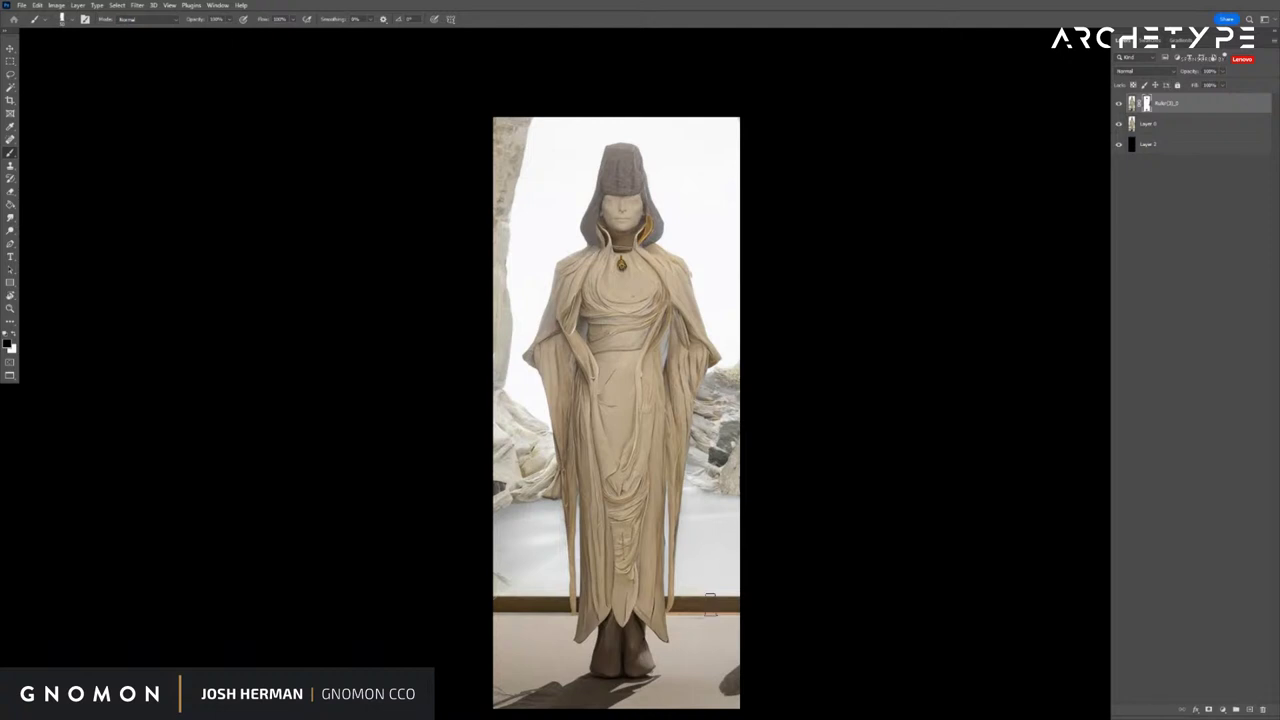
# Paint on the render layer's mask at the waist and arm, toggling the layer to check against the original
pyautogui.moveTo(639, 344)
pyautogui.mouseDown()
pyautogui.moveTo(596, 366)
pyautogui.moveTo(616, 330)
pyautogui.moveTo(600, 332)
pyautogui.moveTo(628, 354)
pyautogui.moveTo(602, 340)
pyautogui.mouseUp()
pyautogui.click(1120, 104)
pyautogui.click(1120, 104)
pyautogui.click(1120, 104)
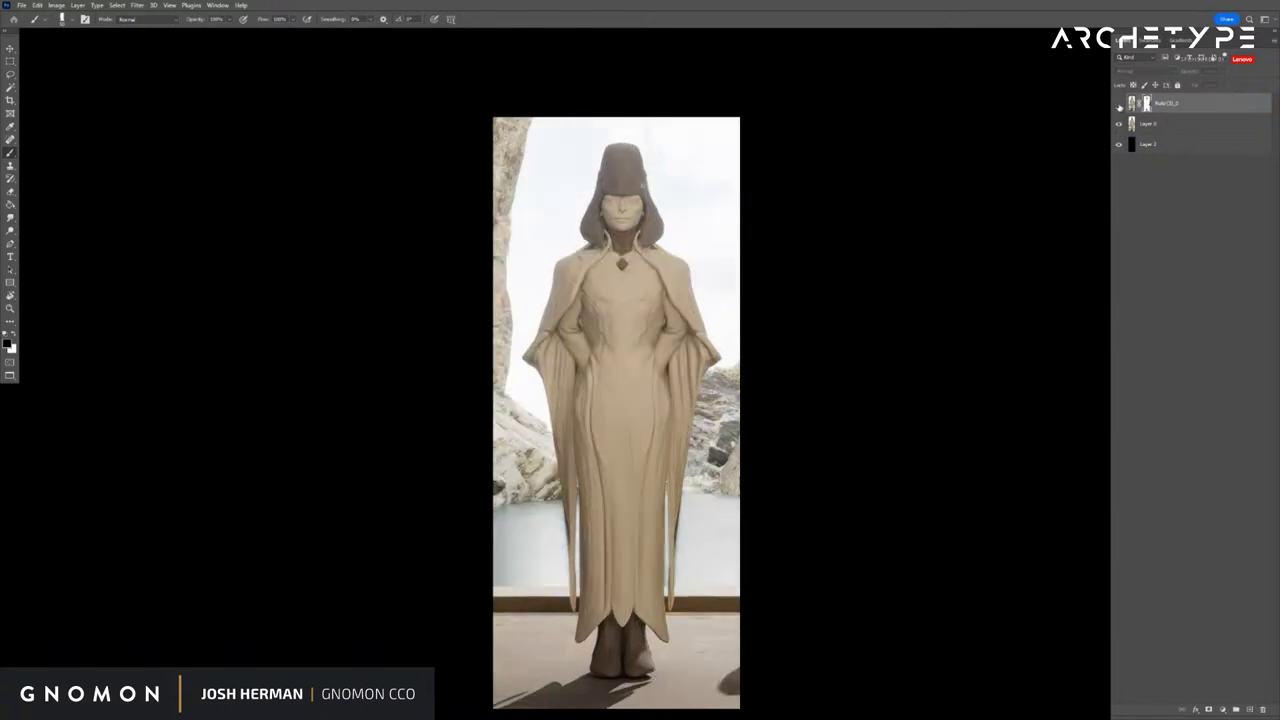
pyautogui.click(1120, 104)
pyautogui.moveTo(568, 353); pyautogui.dragTo(571, 326)
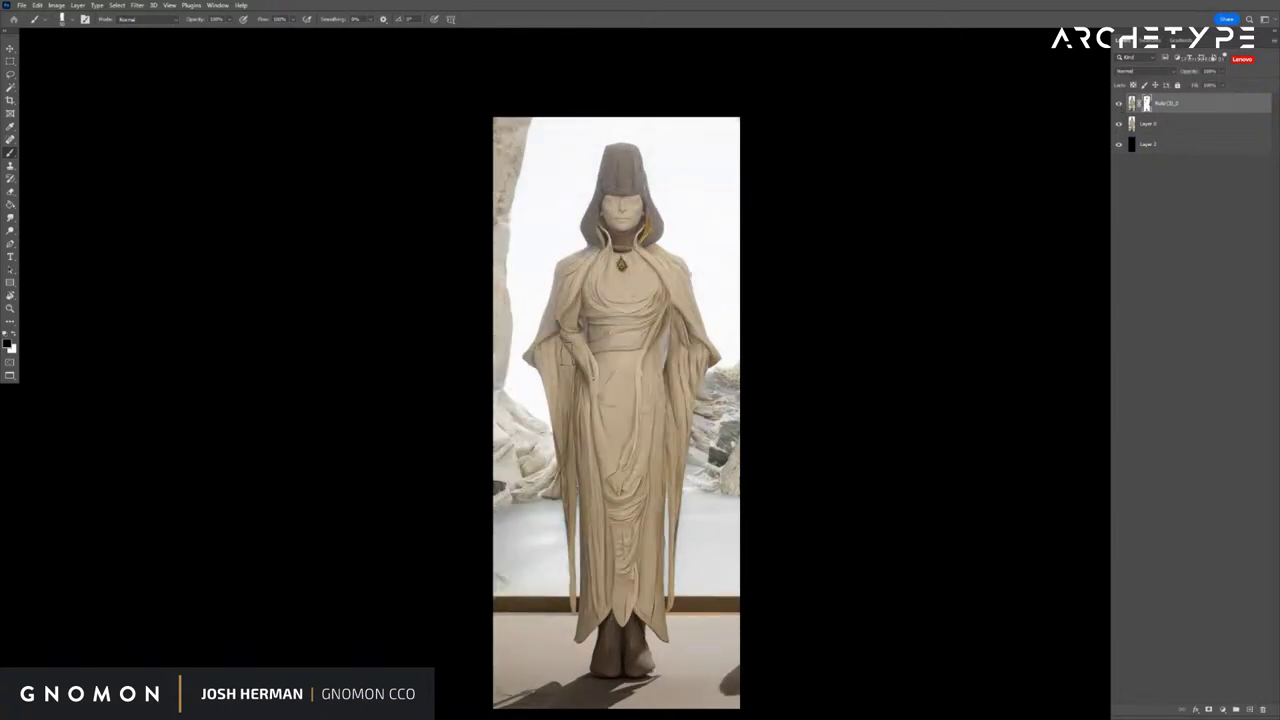
# Refine the render layer's mask around the hands and sleeves, alternating between black and white paint
pyautogui.press('x')
pyautogui.press('x')
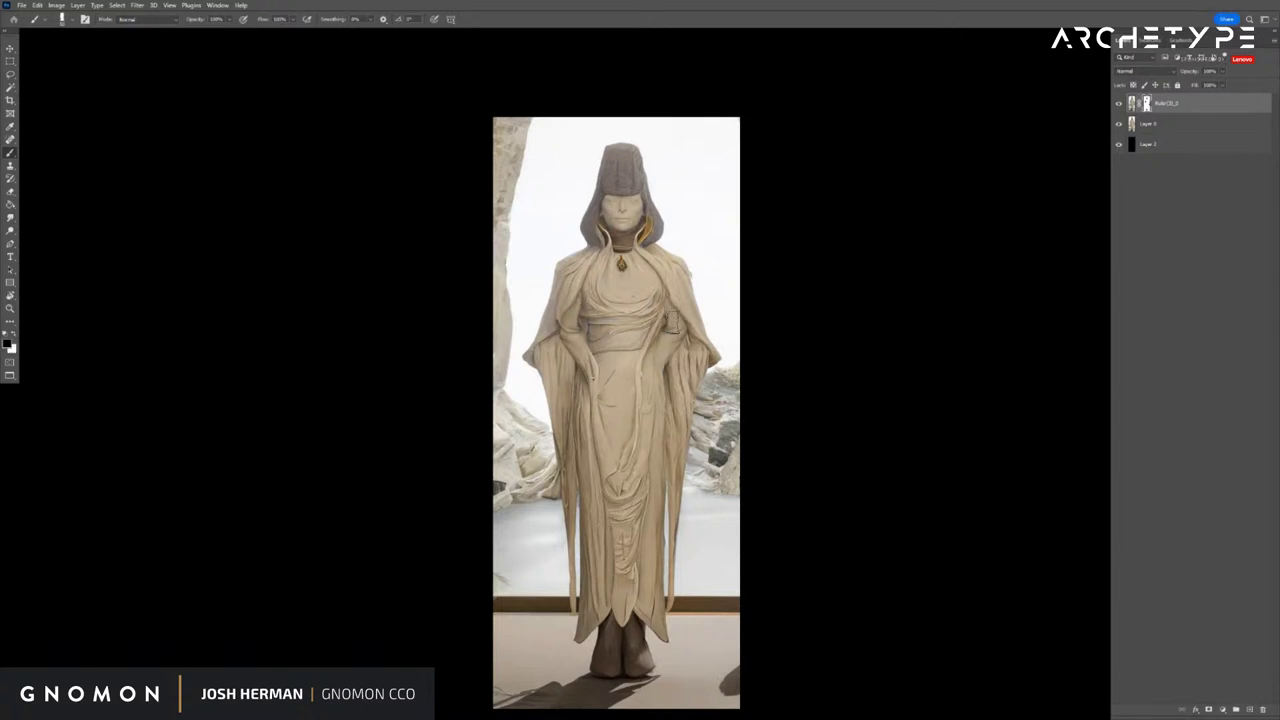
pyautogui.press('x')
pyautogui.press('x')
pyautogui.press('x')
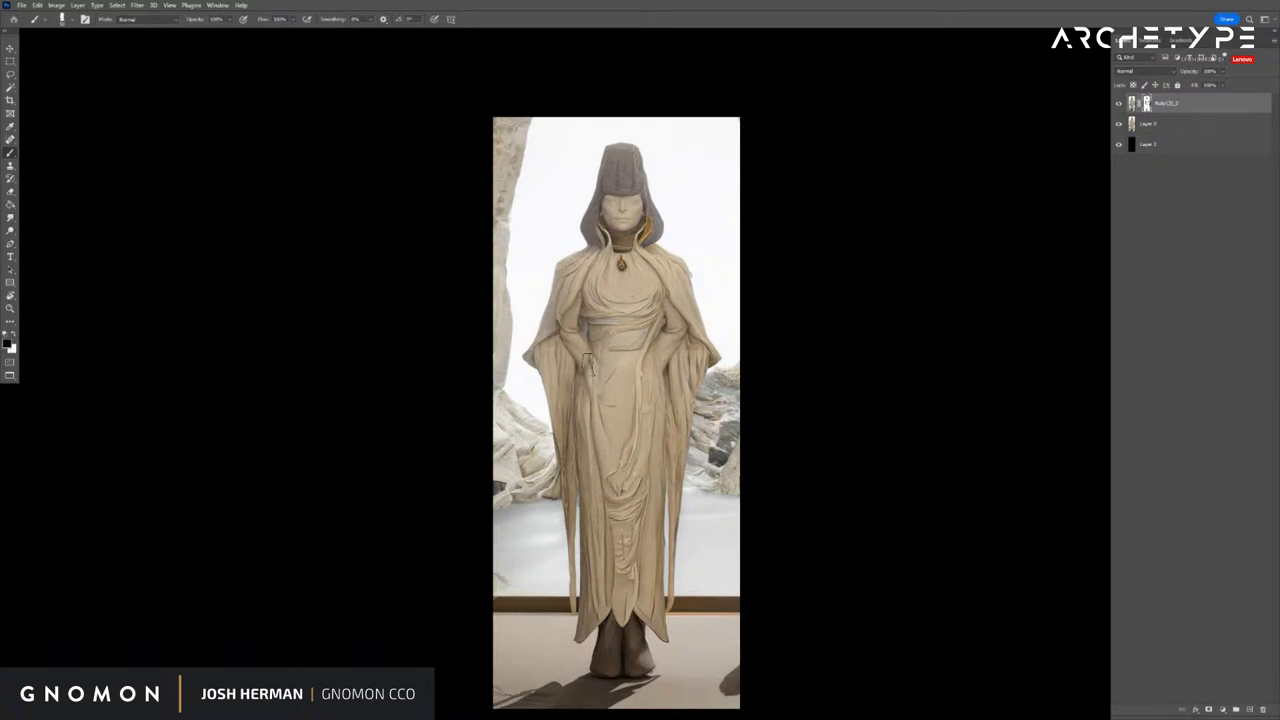
pyautogui.moveTo(588, 364)
pyautogui.mouseDown()
pyautogui.moveTo(575, 415)
pyautogui.moveTo(576, 343)
pyautogui.moveTo(568, 450)
pyautogui.mouseUp()
pyautogui.hotkey('ctrl', 'z')
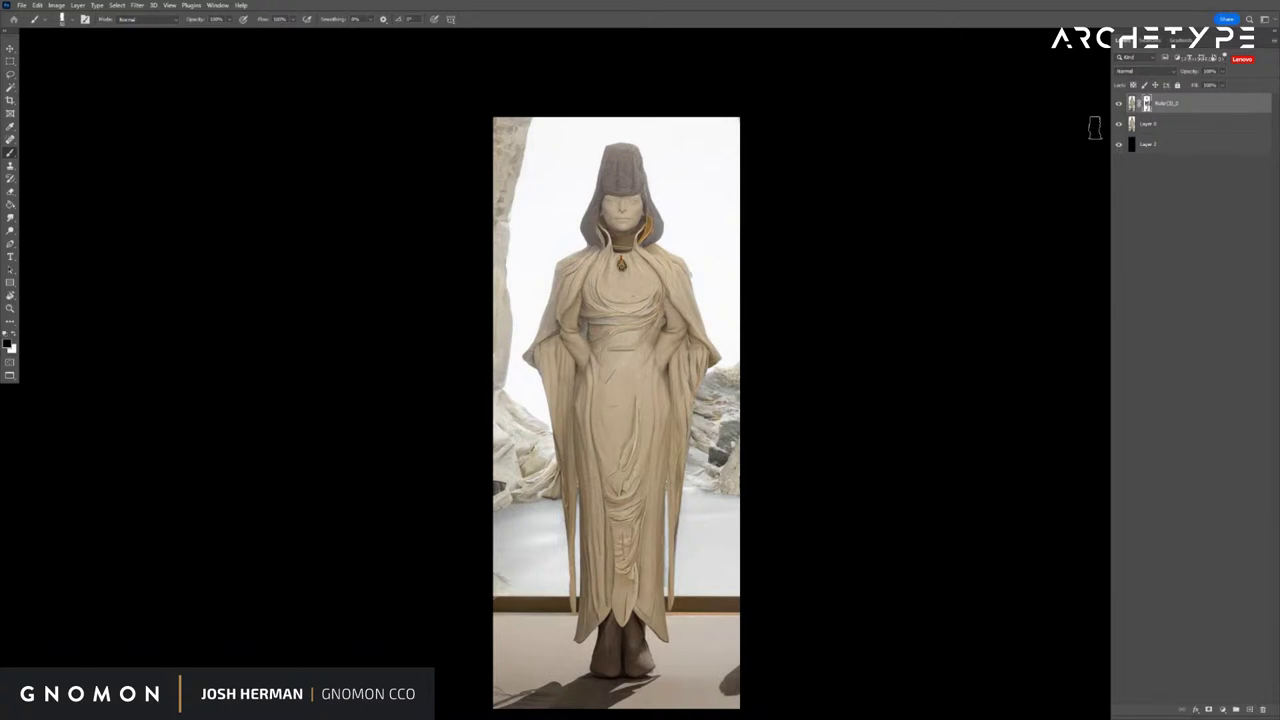
# Toggle the render layer's visibility repeatedly to examine how the blended robe differs from the original
pyautogui.click(1120, 104)
pyautogui.click(1120, 104)
pyautogui.click(1120, 104)
pyautogui.click(1120, 104)
pyautogui.click(1120, 104)
pyautogui.click(1120, 104)
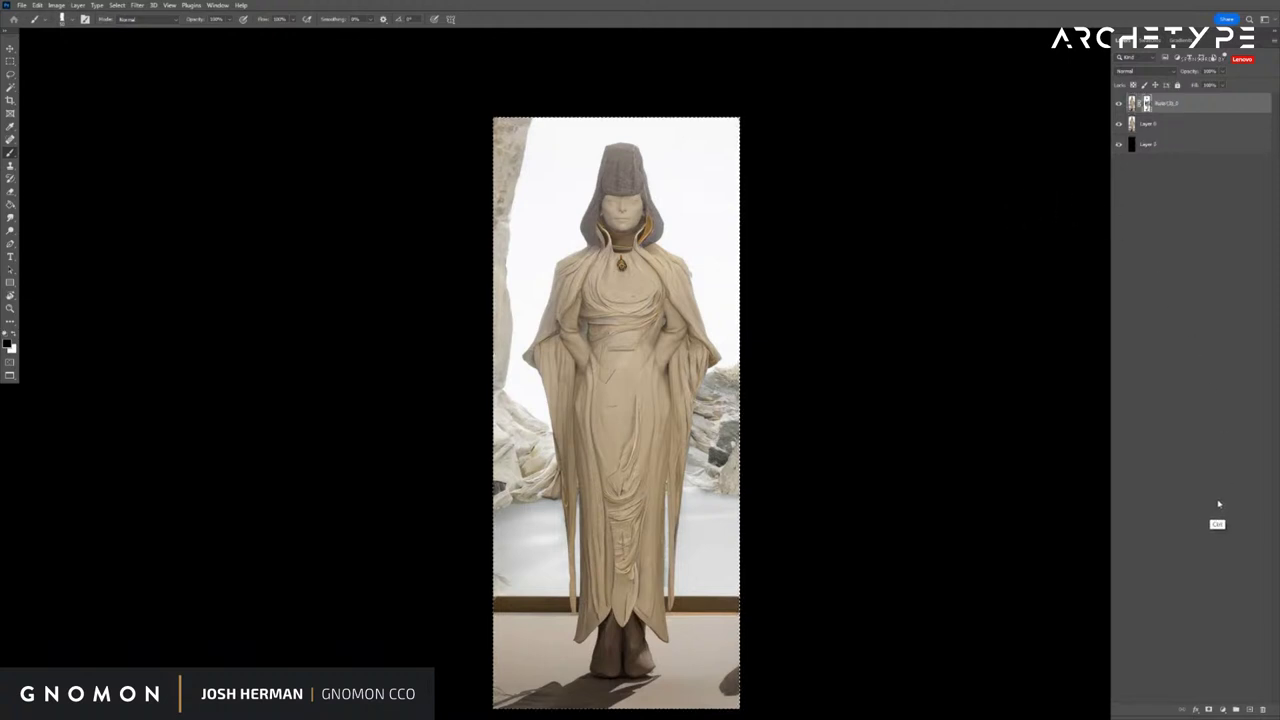
# Create a merged copy of the image as a new layer and delete its white sky using the Magic Wand
pyautogui.hotkey('ctrl', 'shift', 'alt', 'e')
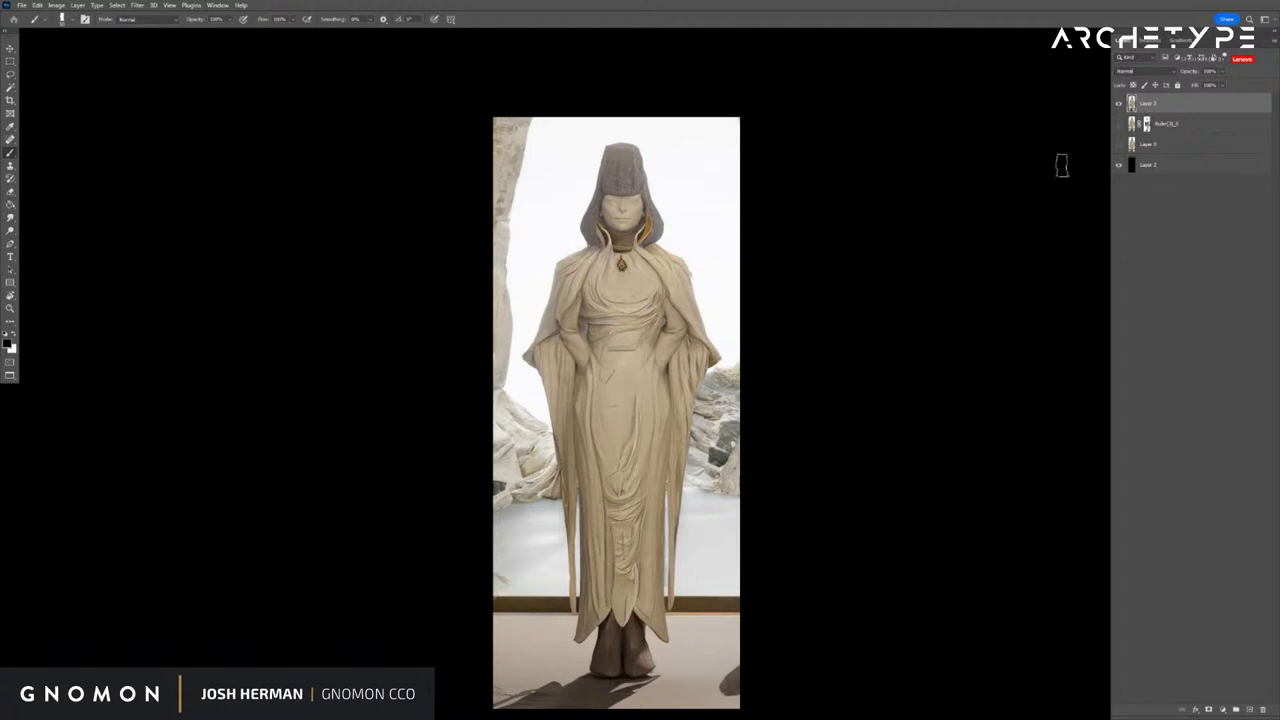
pyautogui.press('w')
pyautogui.click(736, 220)
pyautogui.press('Delete')
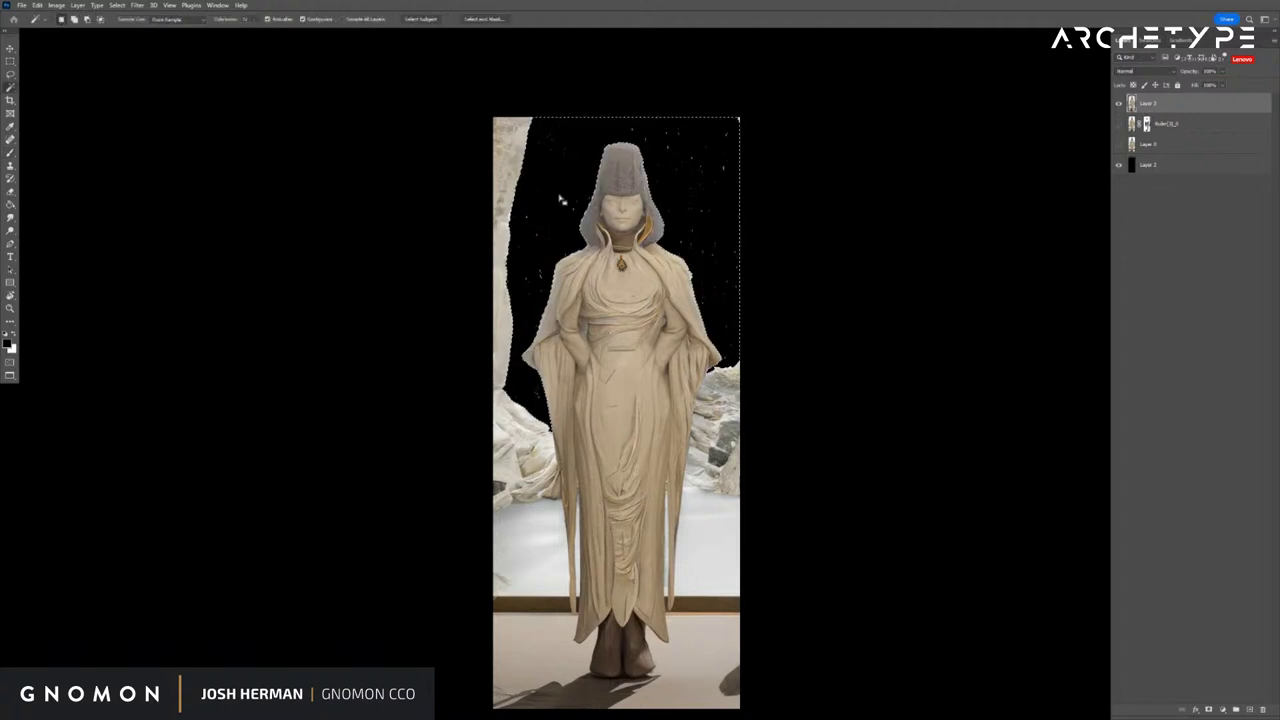
# Delete the Magic Wand selections of the upper rock wall and the pale areas on both sides of the robe
pyautogui.hotkey('ctrl', 'd')
pyautogui.click(510, 178)
pyautogui.press('Delete')
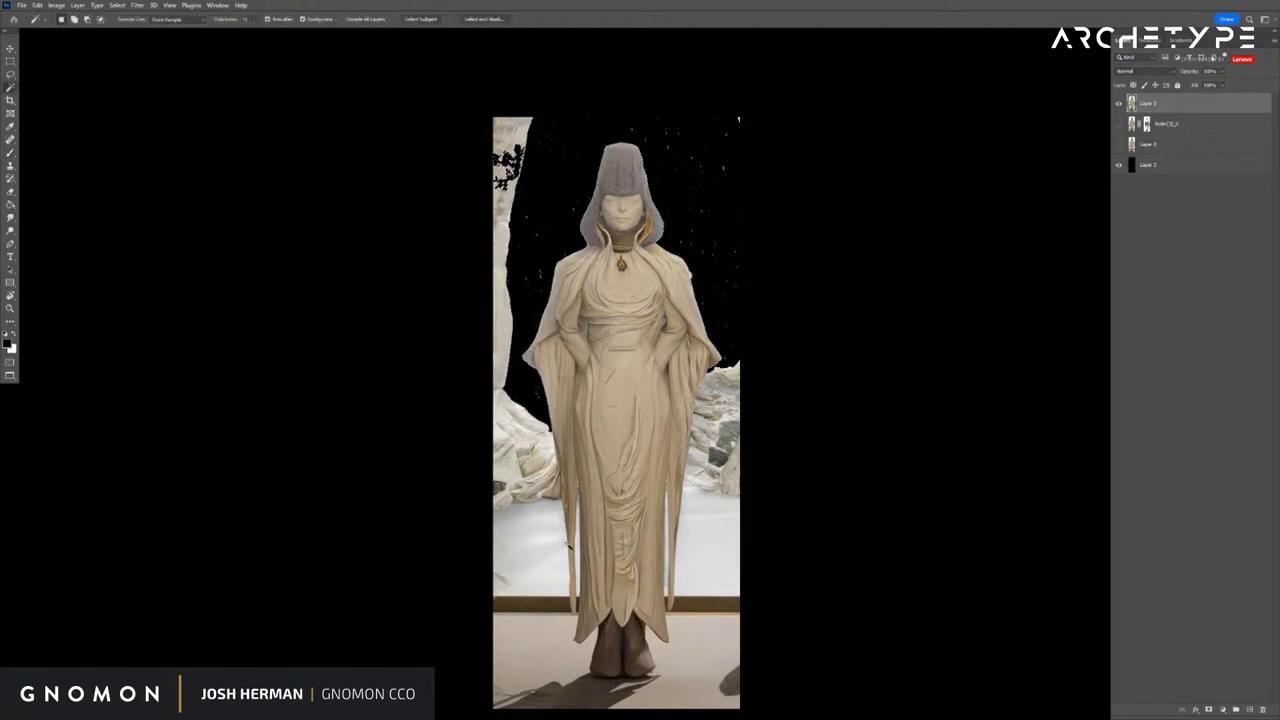
pyautogui.click(542, 552)
pyautogui.press('Delete')
pyautogui.click(727, 548)
pyautogui.press('Delete')
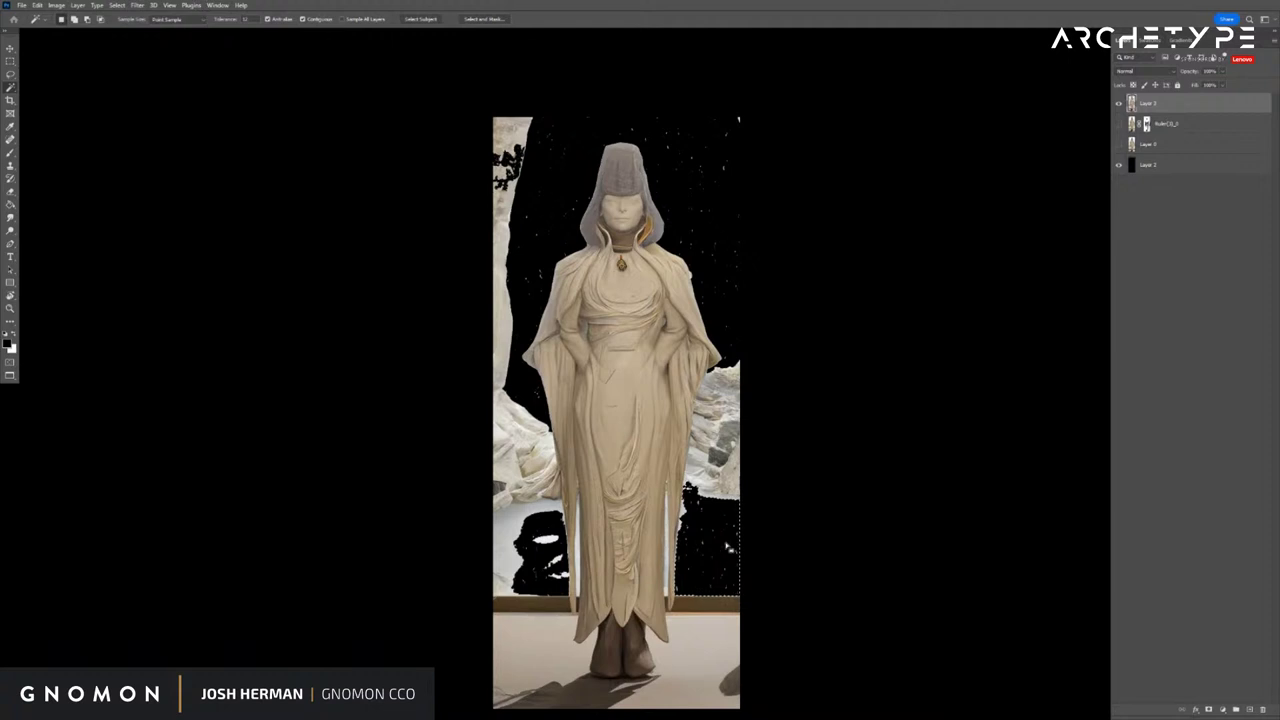
# Erase the remaining rocks, ledge and ground around the figure with an enlarged Eraser
pyautogui.press('e')
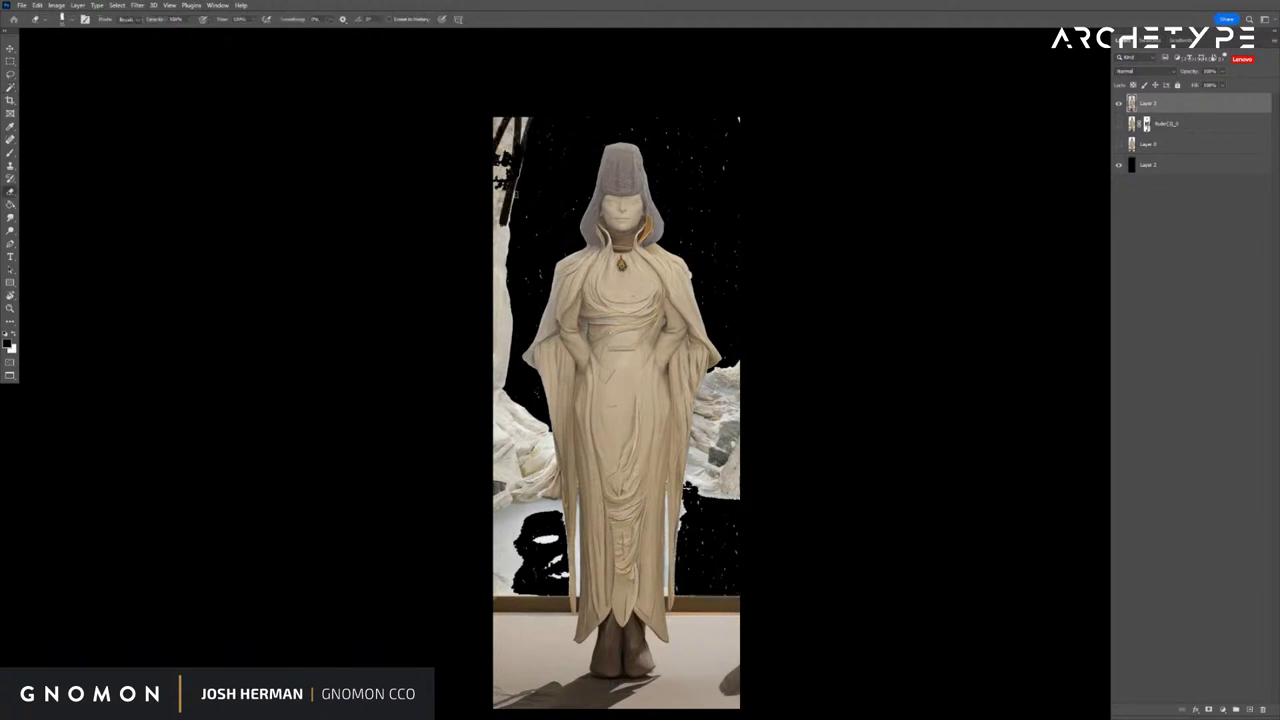
pyautogui.press(']')
pyautogui.press(']')
pyautogui.press(']')
pyautogui.moveTo(537, 127)
pyautogui.mouseDown()
pyautogui.moveTo(500, 134)
pyautogui.moveTo(498, 335)
pyautogui.moveTo(506, 425)
pyautogui.moveTo(538, 450)
pyautogui.moveTo(548, 530)
pyautogui.moveTo(552, 450)
pyautogui.moveTo(545, 510)
pyautogui.moveTo(515, 470)
pyautogui.moveTo(502, 487)
pyautogui.moveTo(520, 650)
pyautogui.moveTo(542, 676)
pyautogui.mouseUp()
pyautogui.moveTo(522, 590); pyautogui.dragTo(530, 520)
pyautogui.moveTo(530, 500)
pyautogui.mouseDown()
pyautogui.moveTo(563, 521)
pyautogui.moveTo(527, 436)
pyautogui.moveTo(555, 428)
pyautogui.mouseUp()
pyautogui.moveTo(708, 380)
pyautogui.mouseDown()
pyautogui.moveTo(704, 423)
pyautogui.moveTo(708, 369)
pyautogui.moveTo(751, 315)
pyautogui.moveTo(719, 372)
pyautogui.moveTo(725, 327)
pyautogui.moveTo(748, 358)
pyautogui.moveTo(730, 346)
pyautogui.moveTo(712, 440)
pyautogui.mouseUp()
pyautogui.moveTo(726, 514); pyautogui.dragTo(749, 531)
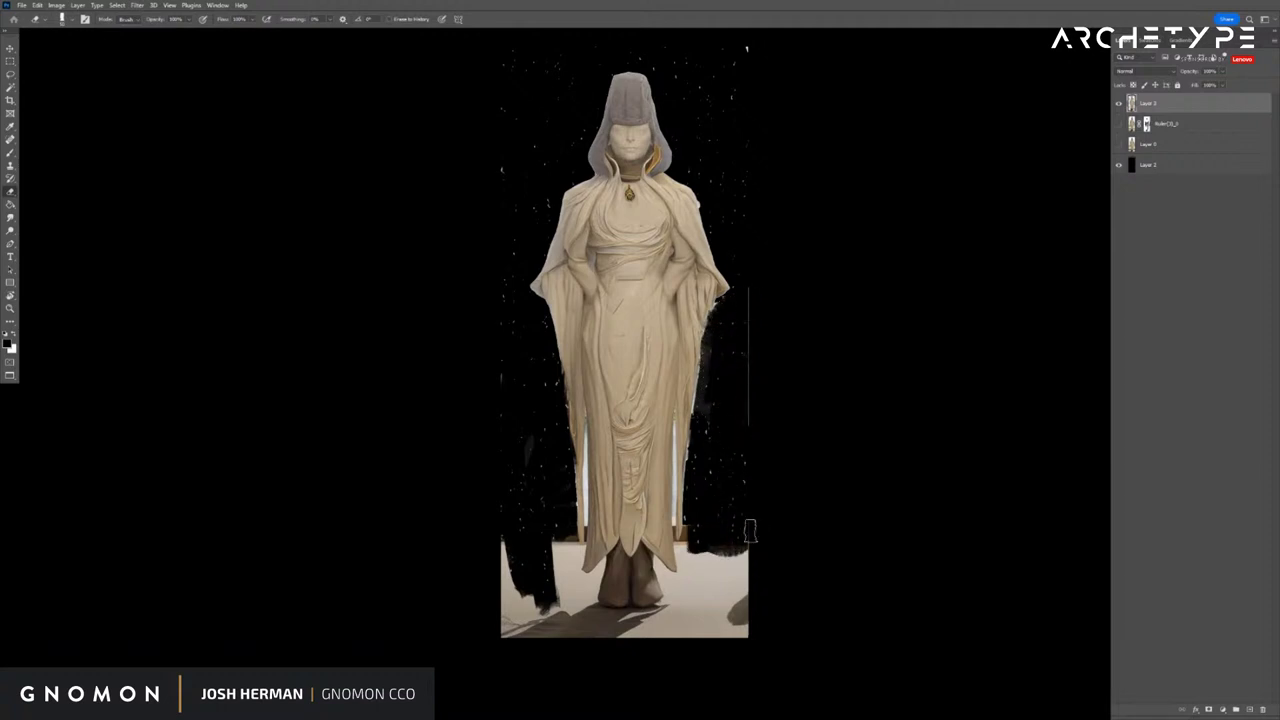
# Copy the whole canvas with the cut-out figure and switch to the pillared interior scene document
pyautogui.press('z')
pyautogui.keyDown('alt'); pyautogui.click(760, 427); pyautogui.keyUp('alt')
pyautogui.press('v')
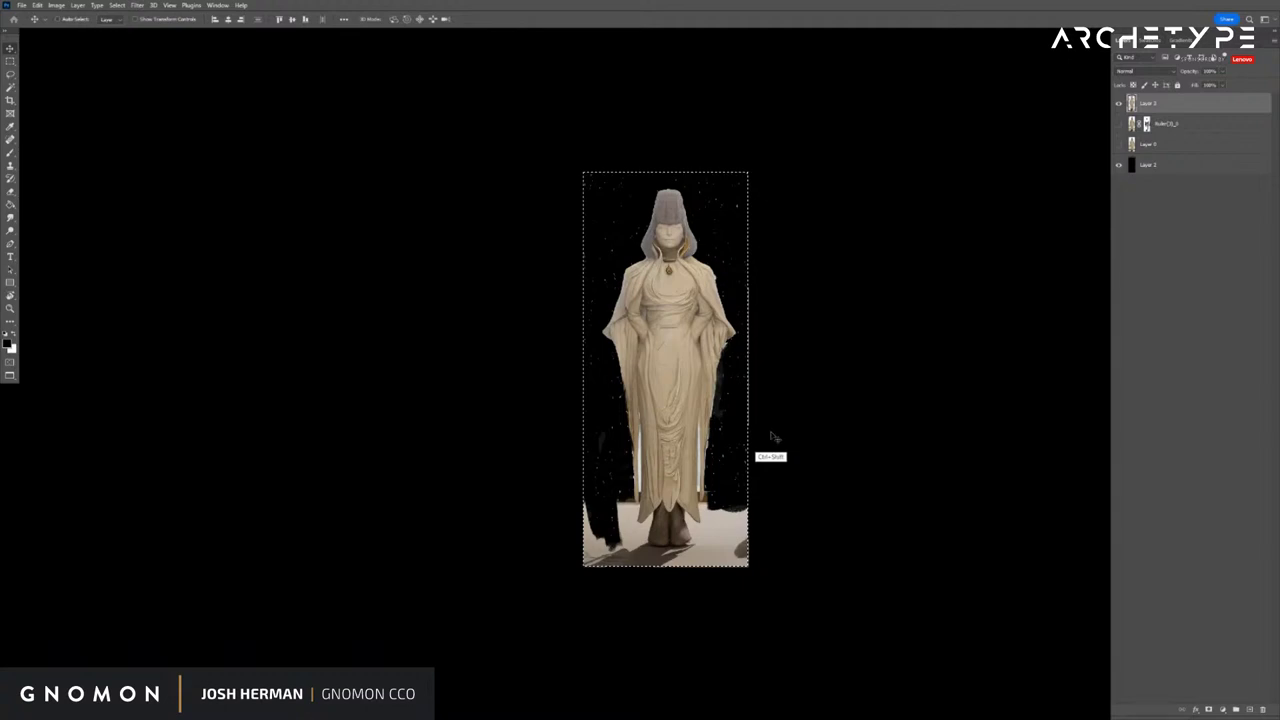
pyautogui.hotkey('ctrl', 'Tab')
pyautogui.hotkey('ctrl', 'Tab')
pyautogui.hotkey('ctrl', 'Tab')
pyautogui.hotkey('ctrl', 'Tab')
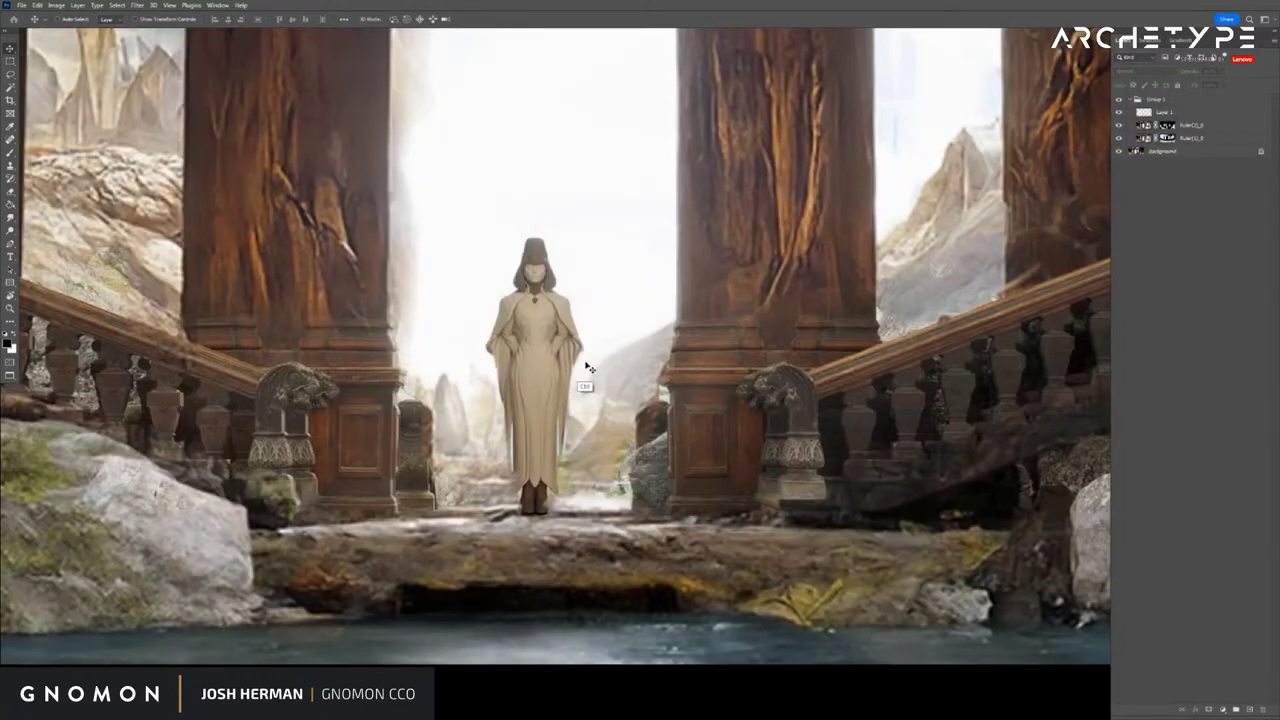
pyautogui.hotkey('ctrl', 'v')
pyautogui.hotkey('ctrl', 't')
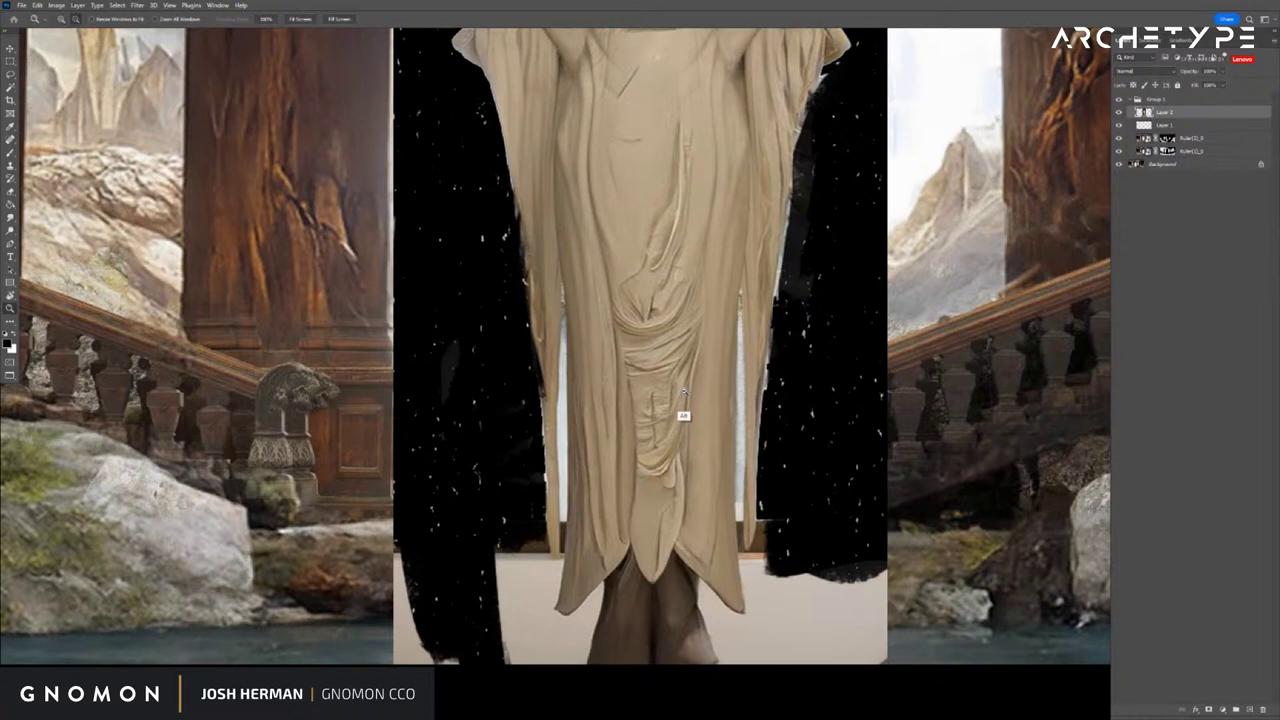
pyautogui.hotkey('ctrl', '0')
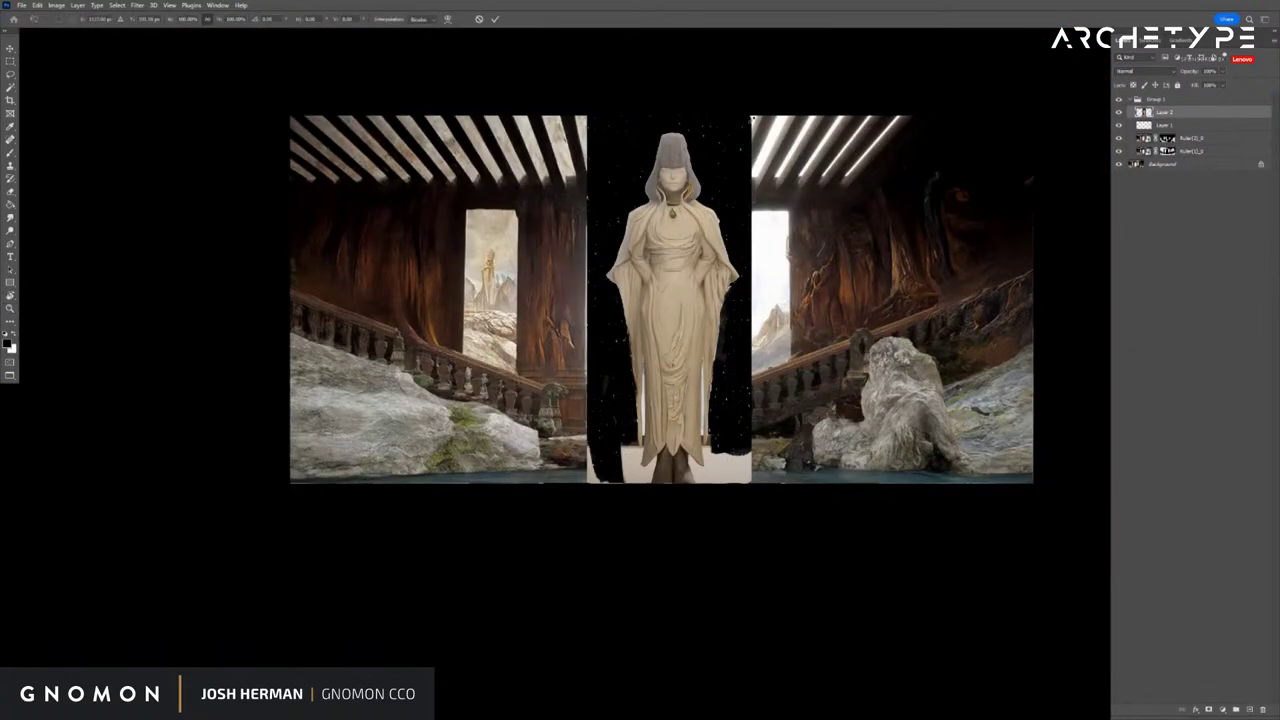
pyautogui.moveTo(752, 115); pyautogui.dragTo(674, 208)
pyautogui.moveTo(690, 290); pyautogui.dragTo(676, 302)
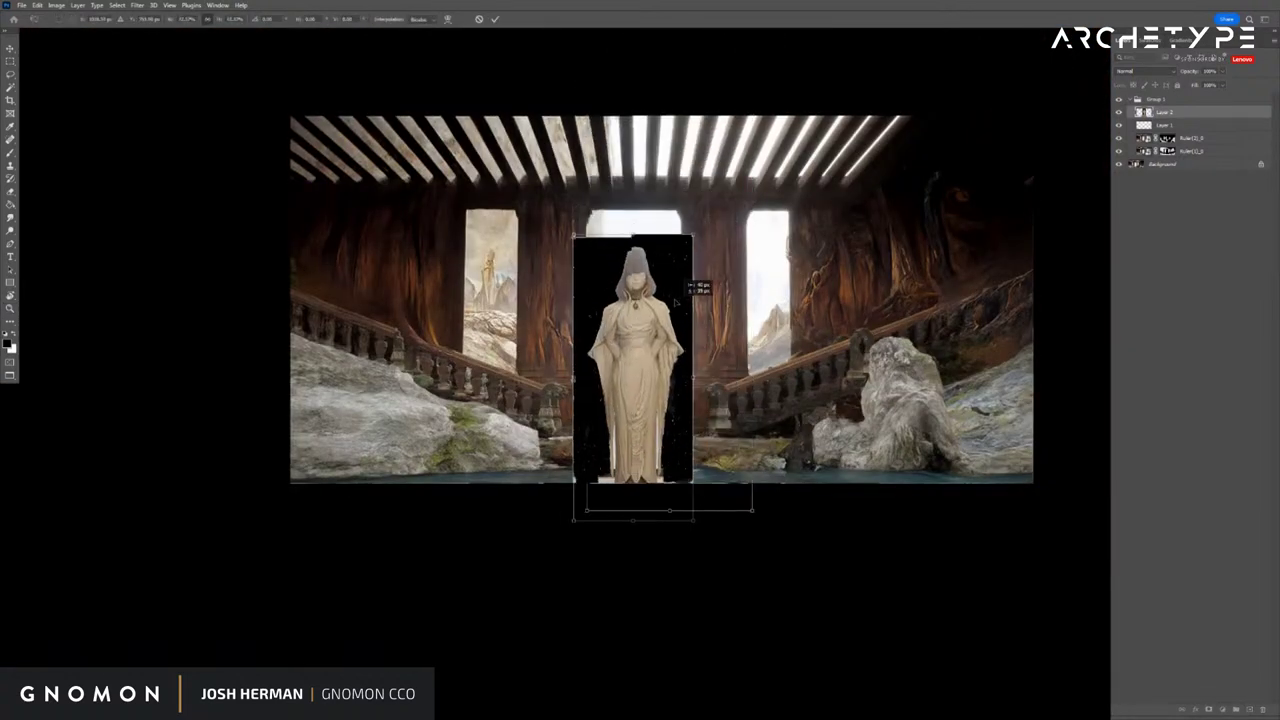
pyautogui.moveTo(691, 236); pyautogui.dragTo(656, 255)
pyautogui.press('Return')
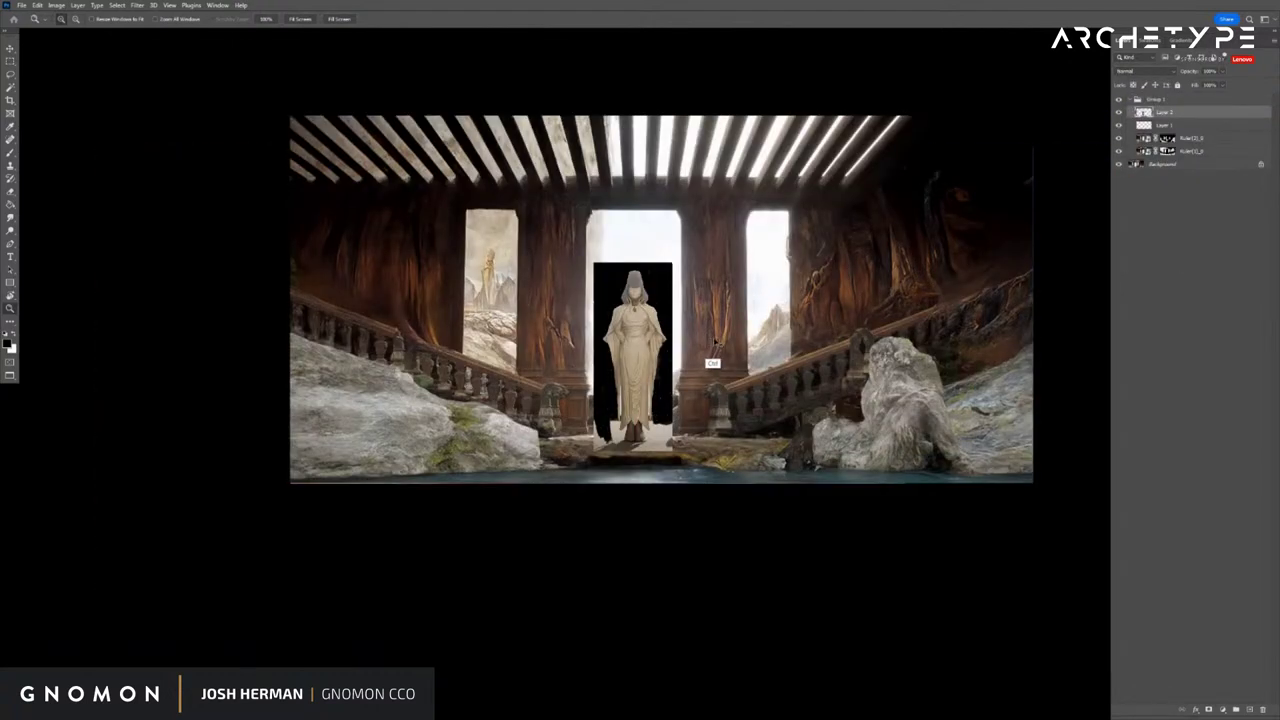
pyautogui.press('Delete')
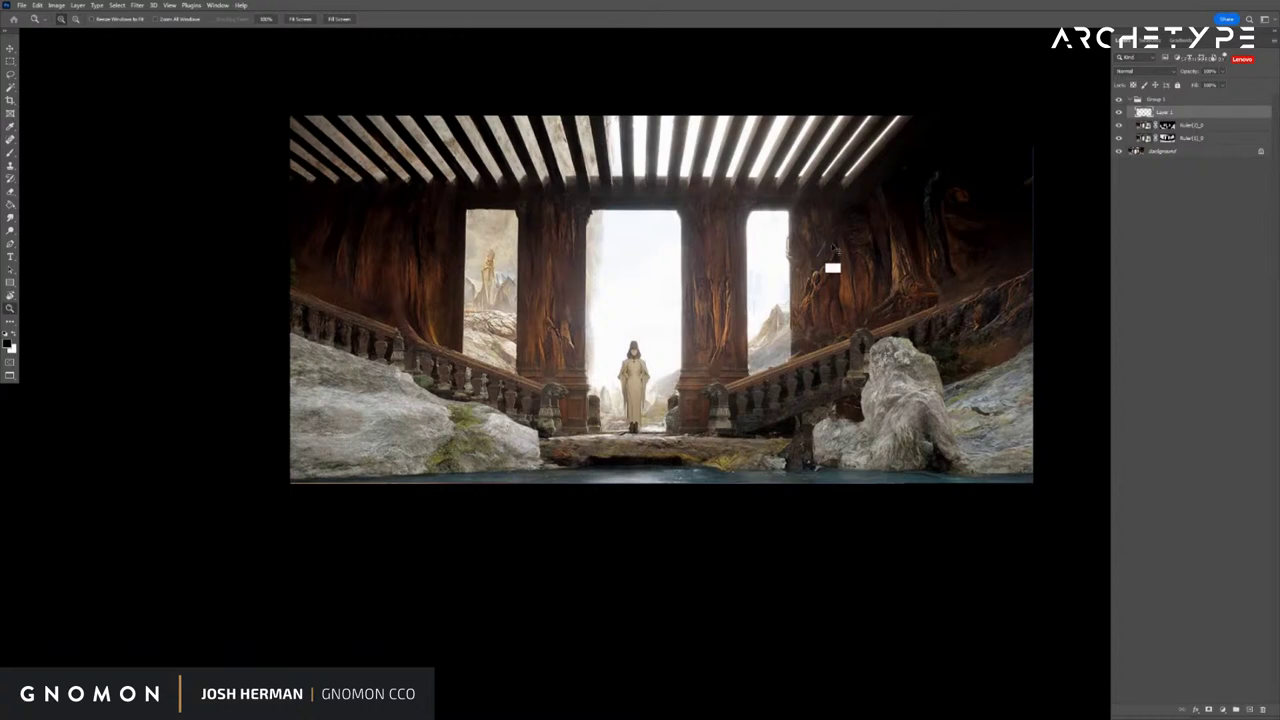
# Paste the cut-out figure into the pillared interior and scale it down over the existing figure in the central opening
pyautogui.hotkey('ctrl', 'v')
pyautogui.press('v')
pyautogui.moveTo(698, 317); pyautogui.dragTo(670, 321)
pyautogui.hotkey('ctrl', 't')
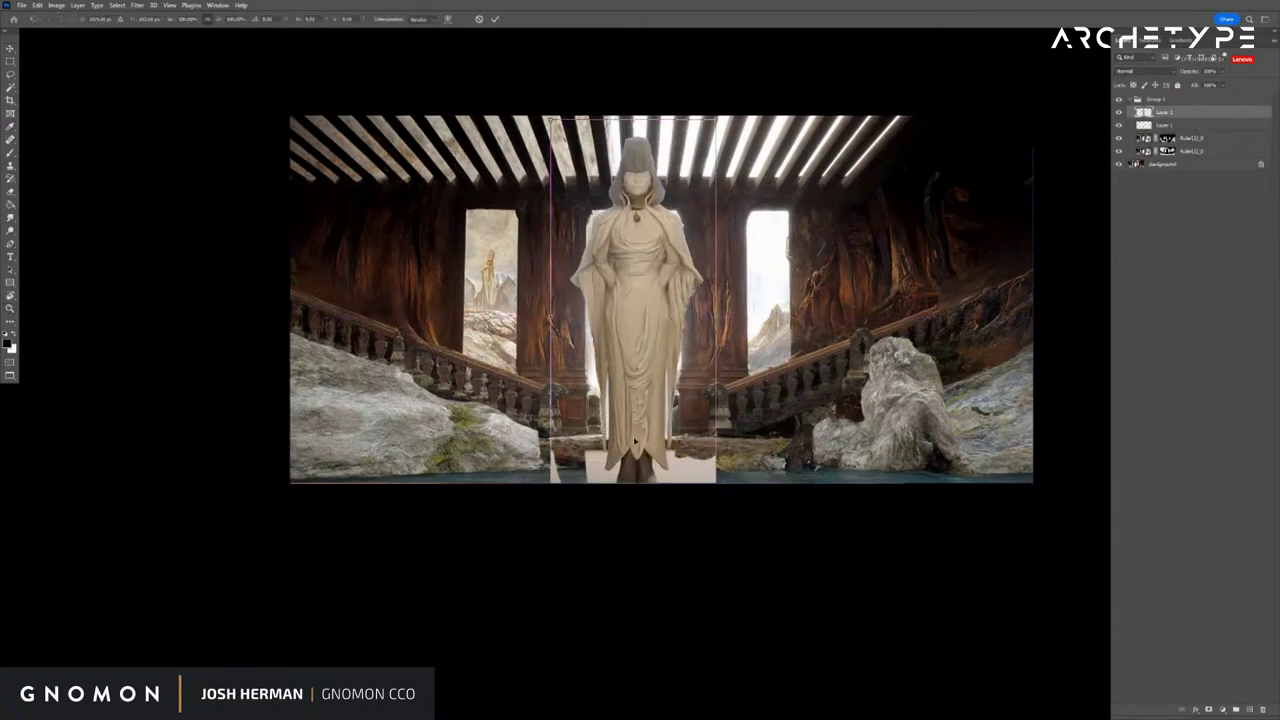
pyautogui.moveTo(725, 146); pyautogui.dragTo(614, 323)
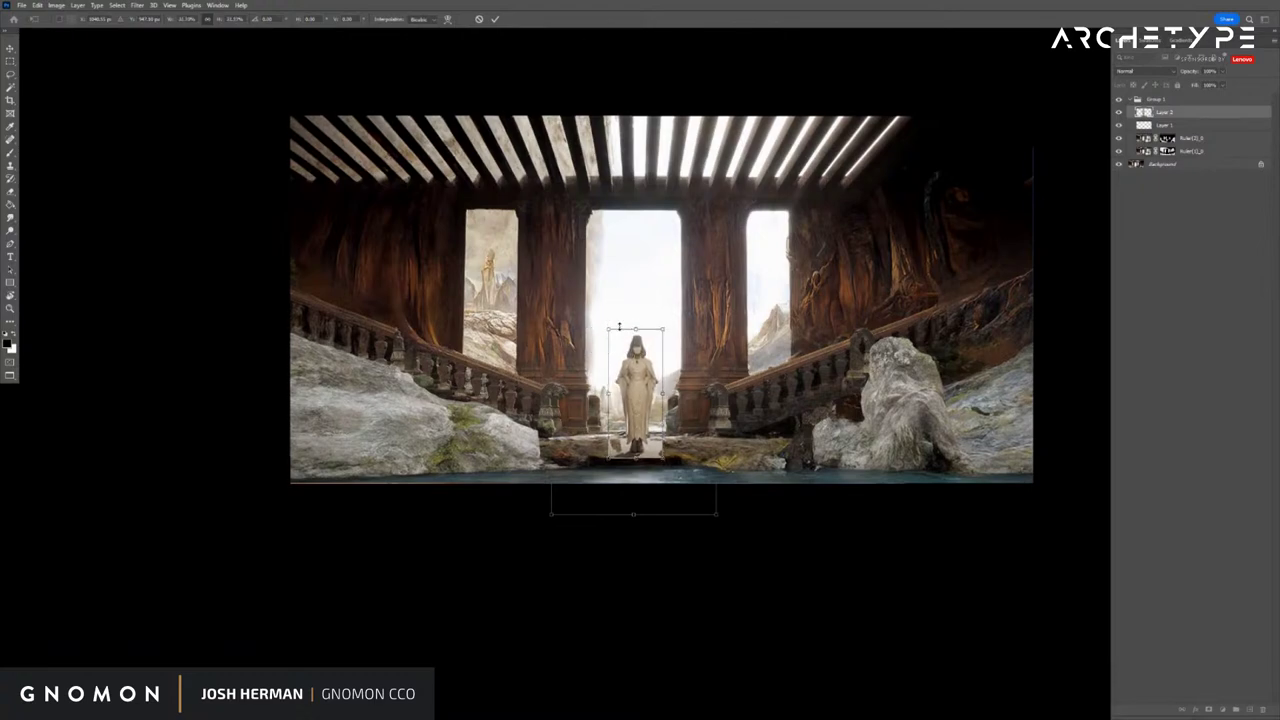
pyautogui.press('Return')
# Erase the pale ground patch beside the right side of the pasted figure's robe and boots
pyautogui.hotkey('ctrl', '+')
pyautogui.hotkey('ctrl', '+')
pyautogui.hotkey('ctrl', '+')
pyautogui.hotkey('ctrl', '+')
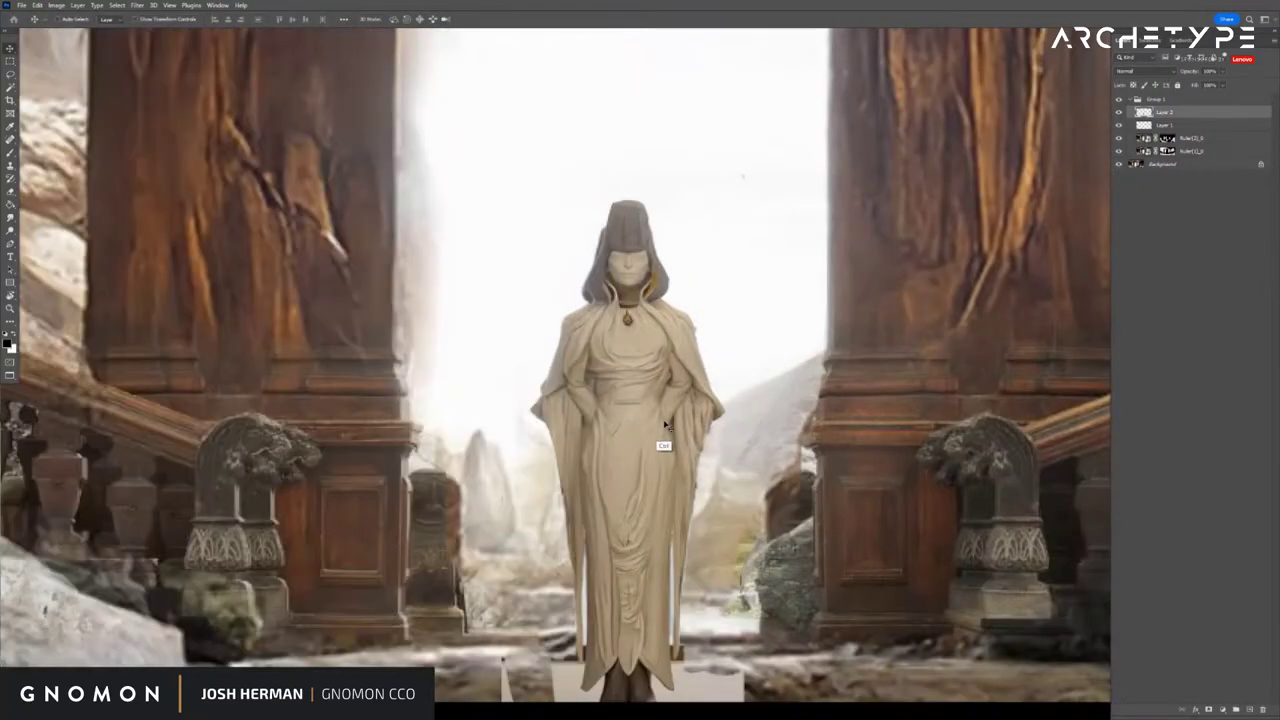
pyautogui.hotkey('ctrl', '-')
pyautogui.moveTo(645, 451)
pyautogui.mouseDown()
pyautogui.moveTo(646, 299)
pyautogui.moveTo(625, 419)
pyautogui.mouseUp()
pyautogui.press('e')
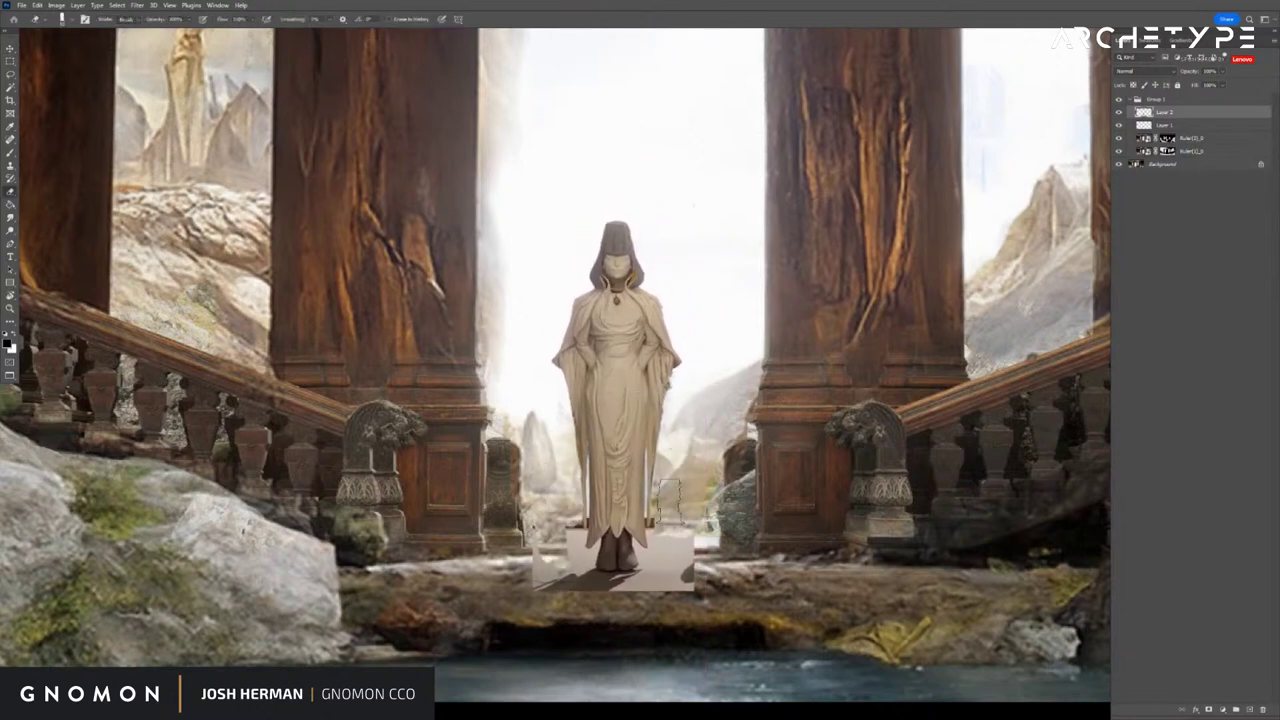
pyautogui.moveTo(678, 540)
pyautogui.mouseDown()
pyautogui.moveTo(668, 571)
pyautogui.moveTo(663, 501)
pyautogui.moveTo(656, 521)
pyautogui.mouseUp()
# Erase the remaining pale ground and shadow around both boots using a smaller Eraser
pyautogui.press('[')
pyautogui.press('[')
pyautogui.press('[')
pyautogui.press('[')
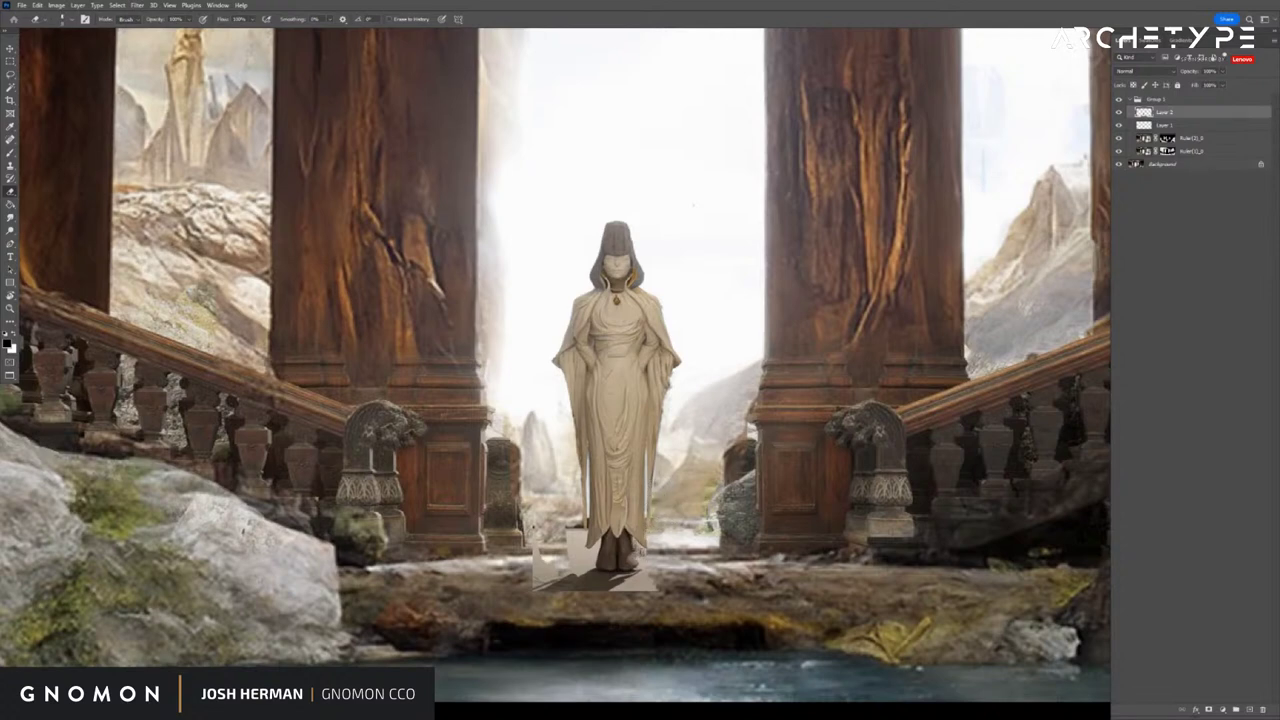
pyautogui.moveTo(644, 560); pyautogui.dragTo(640, 580)
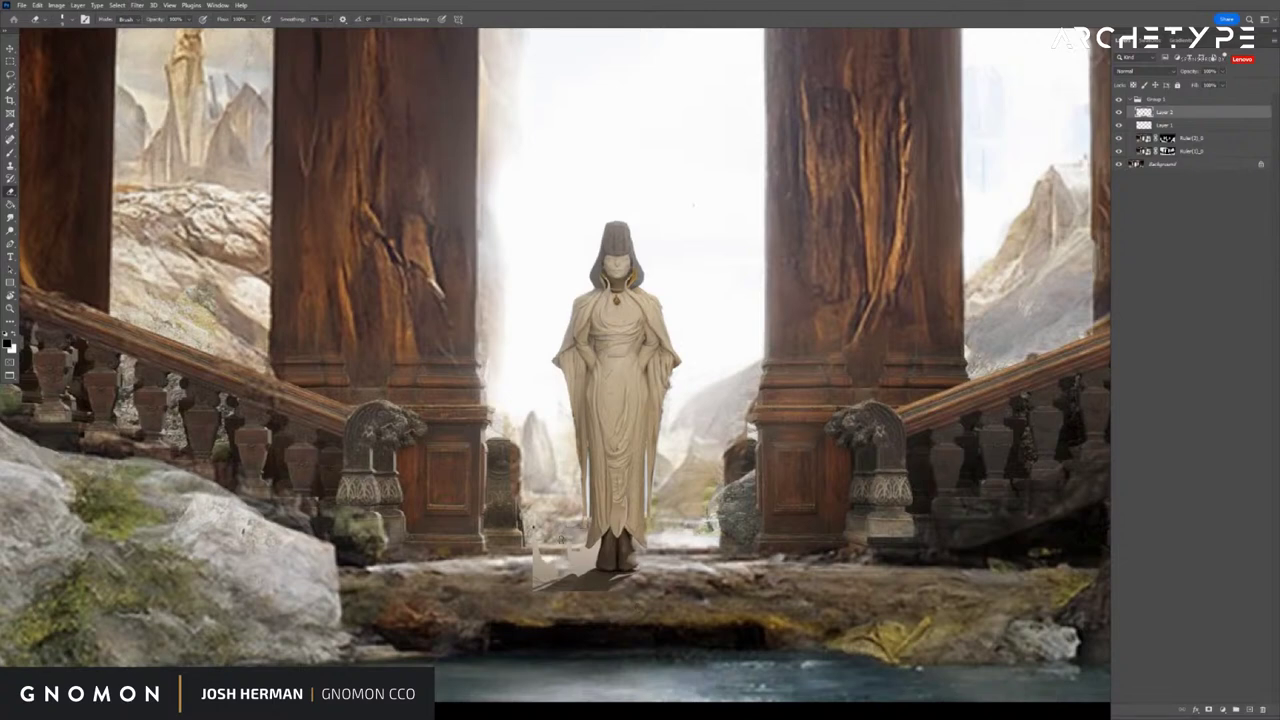
pyautogui.moveTo(533, 540)
pyautogui.mouseDown()
pyautogui.moveTo(540, 582)
pyautogui.moveTo(565, 584)
pyautogui.moveTo(557, 570)
pyautogui.mouseUp()
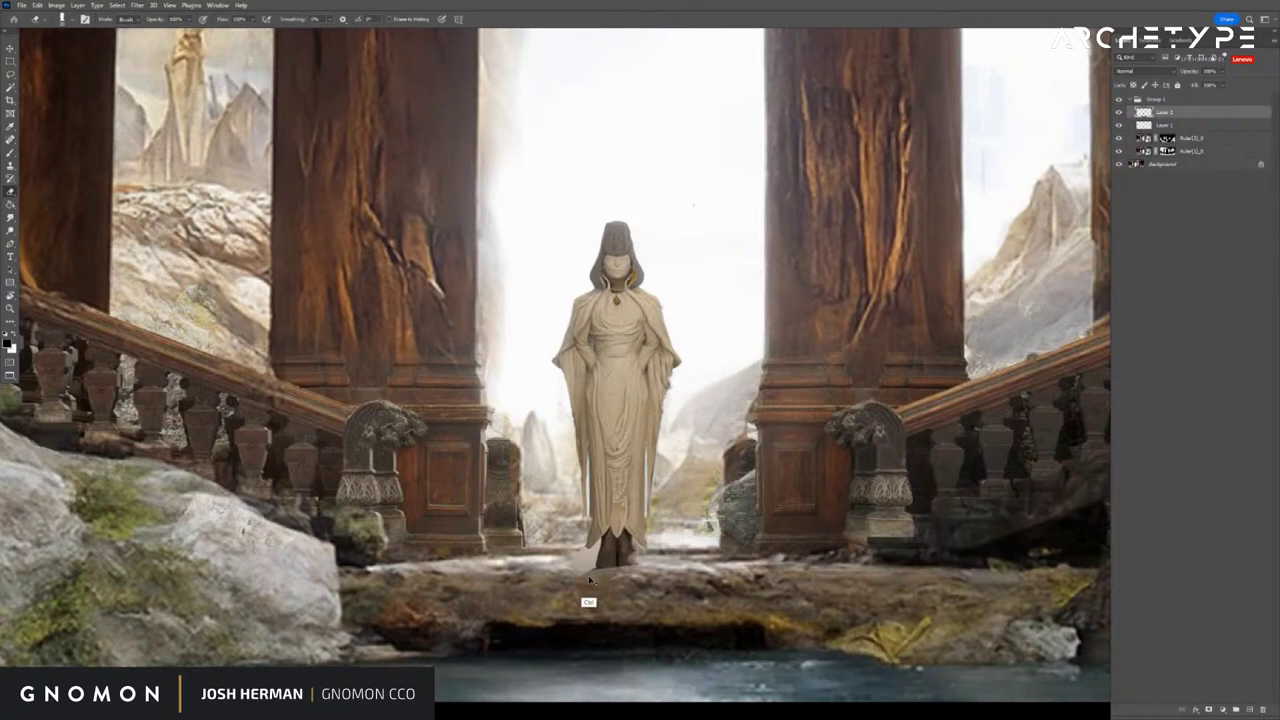
pyautogui.hotkey('ctrl', 'z')
pyautogui.moveTo(631, 584)
pyautogui.mouseDown()
pyautogui.moveTo(554, 585)
pyautogui.moveTo(582, 559)
pyautogui.mouseUp()
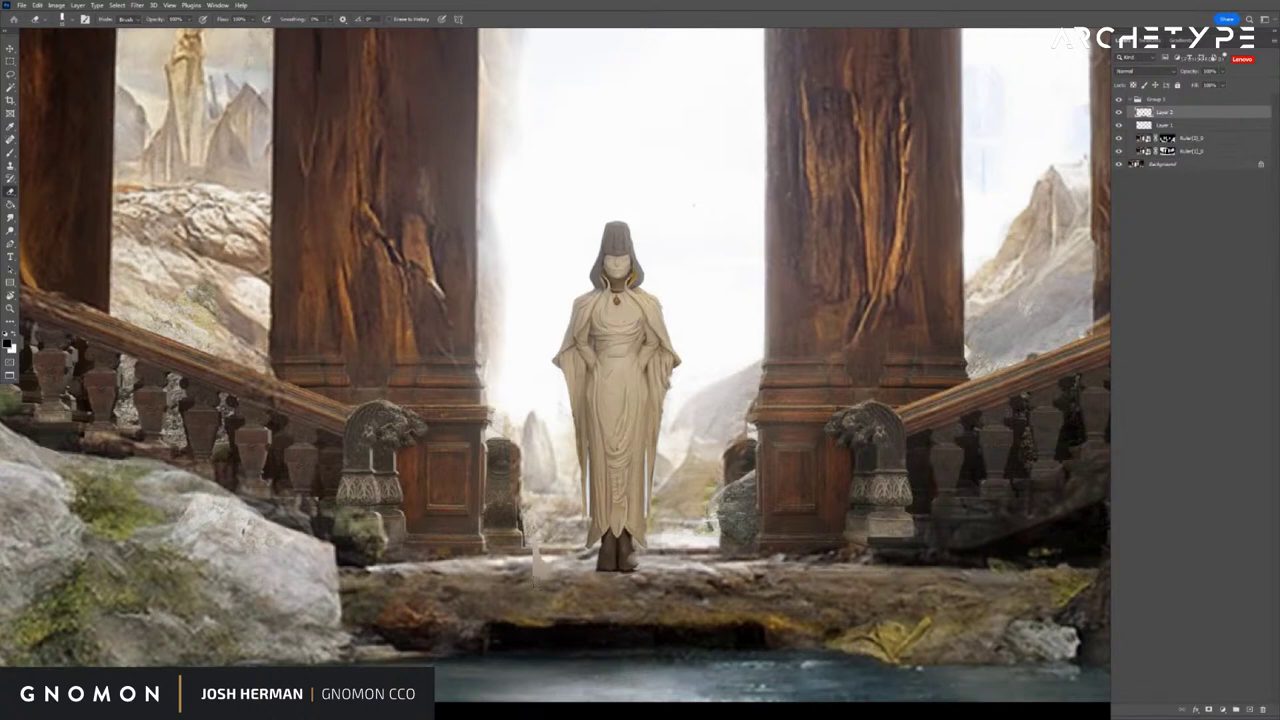
pyautogui.moveTo(536, 562); pyautogui.dragTo(574, 573)
# Scale the pasted figure down slightly, keeping its feet on the stone ledge in the central opening
pyautogui.press('z')
pyautogui.keyDown('alt'); pyautogui.click(617, 556); pyautogui.keyUp('alt')
pyautogui.keyDown('alt'); pyautogui.click(617, 556); pyautogui.keyUp('alt')
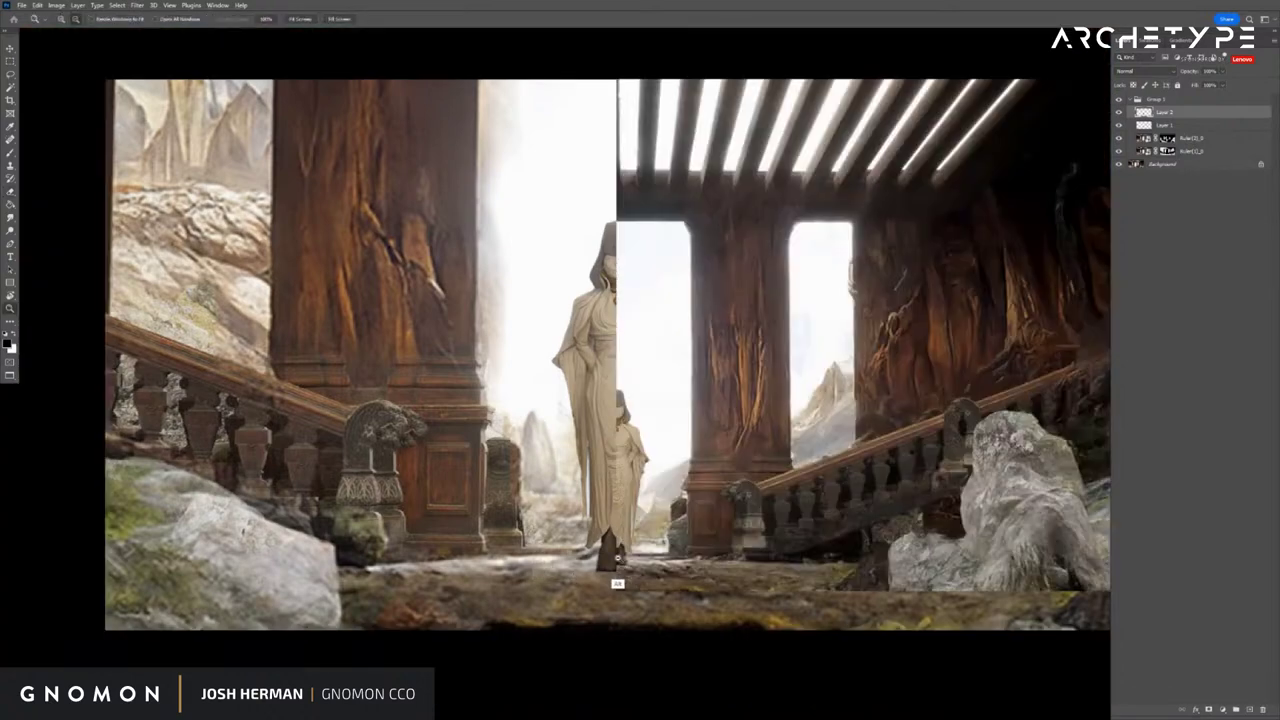
pyautogui.keyDown('alt'); pyautogui.click(617, 556); pyautogui.keyUp('alt')
pyautogui.hotkey('ctrl', 't')
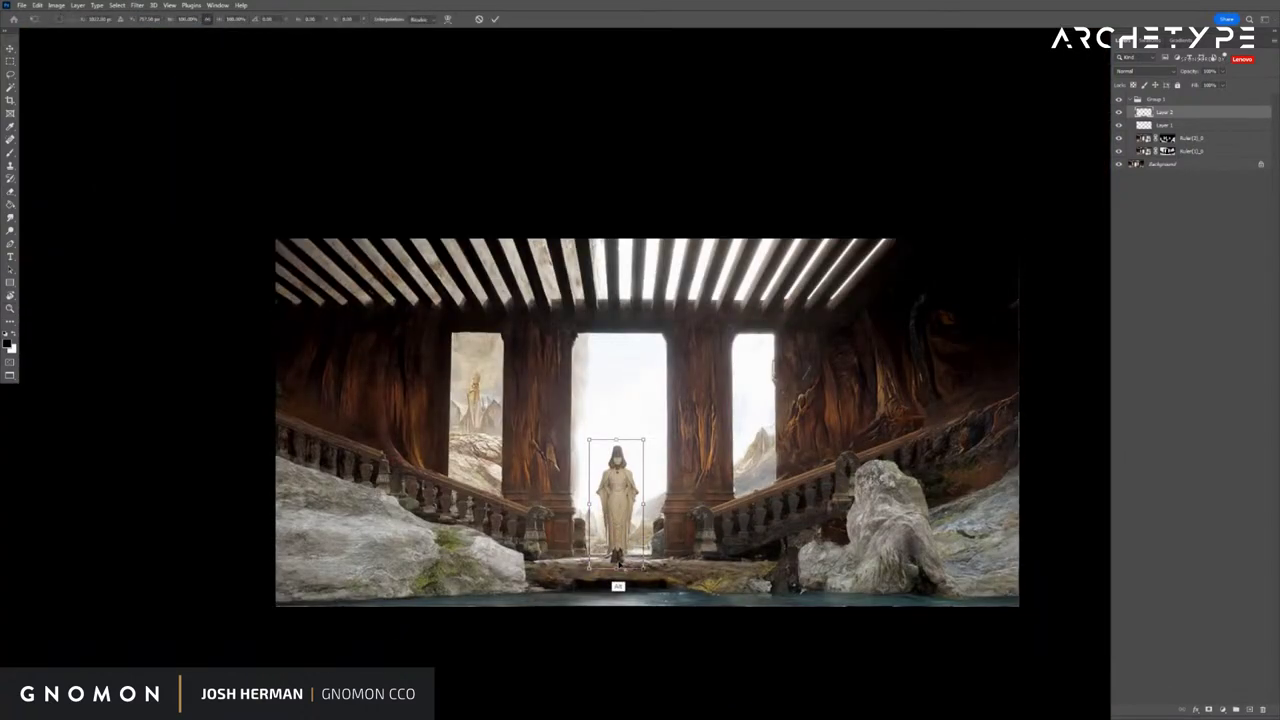
pyautogui.moveTo(644, 439); pyautogui.dragTo(641, 456)
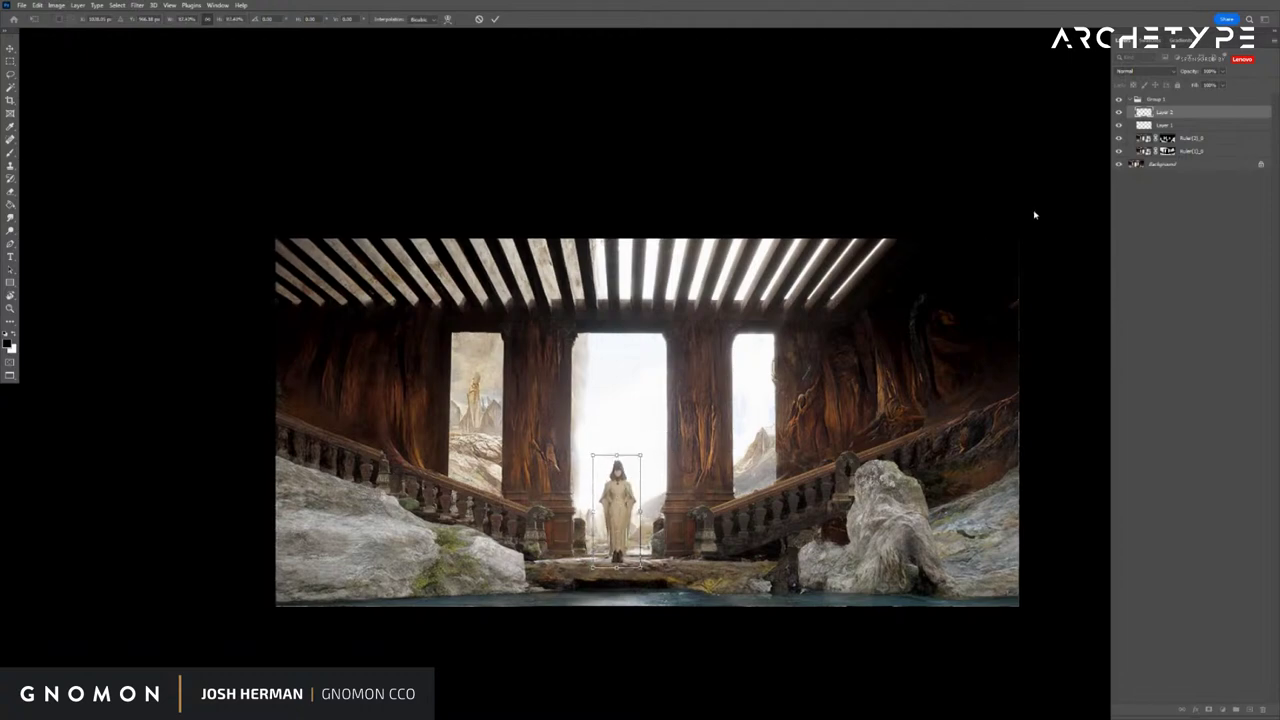
pyautogui.press('Return')
# Compare the new figure with the earlier versions by toggling Layer 1 and the figure layer above it
pyautogui.press('z')
pyautogui.click(634, 527)
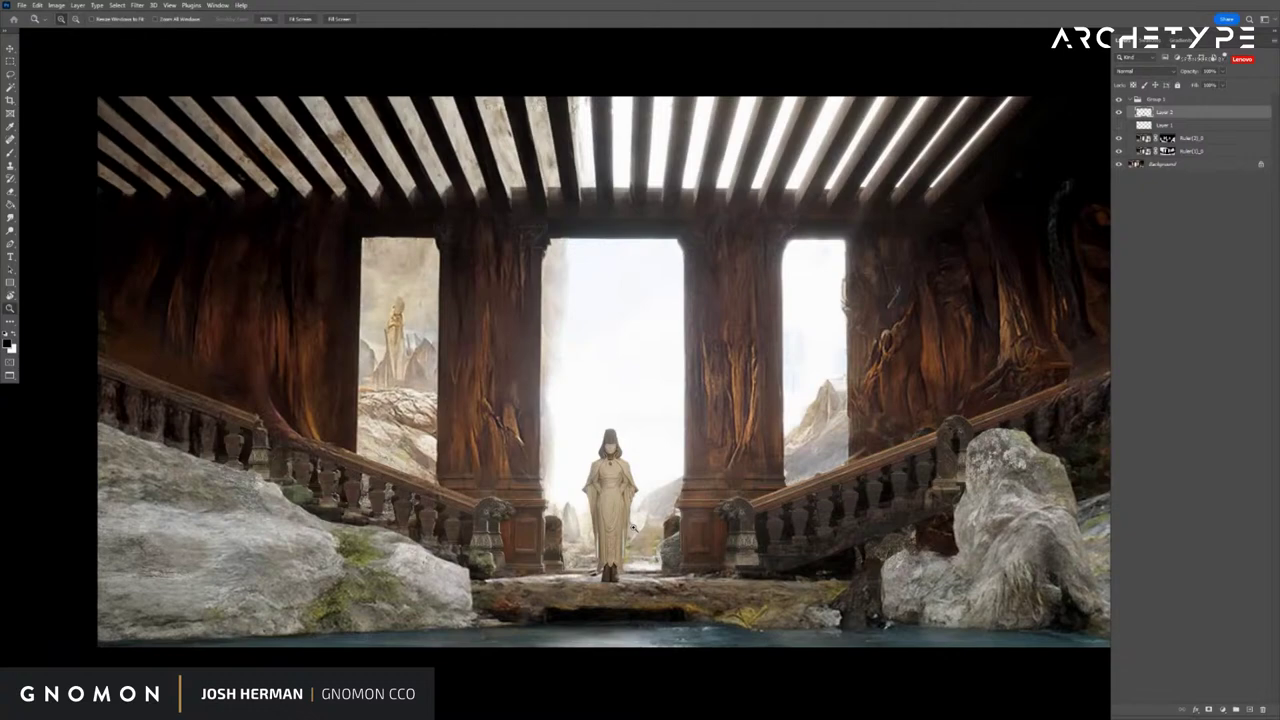
pyautogui.click(634, 527)
pyautogui.click(634, 527)
pyautogui.moveTo(845, 326); pyautogui.dragTo(884, 262)
pyautogui.click(1119, 112)
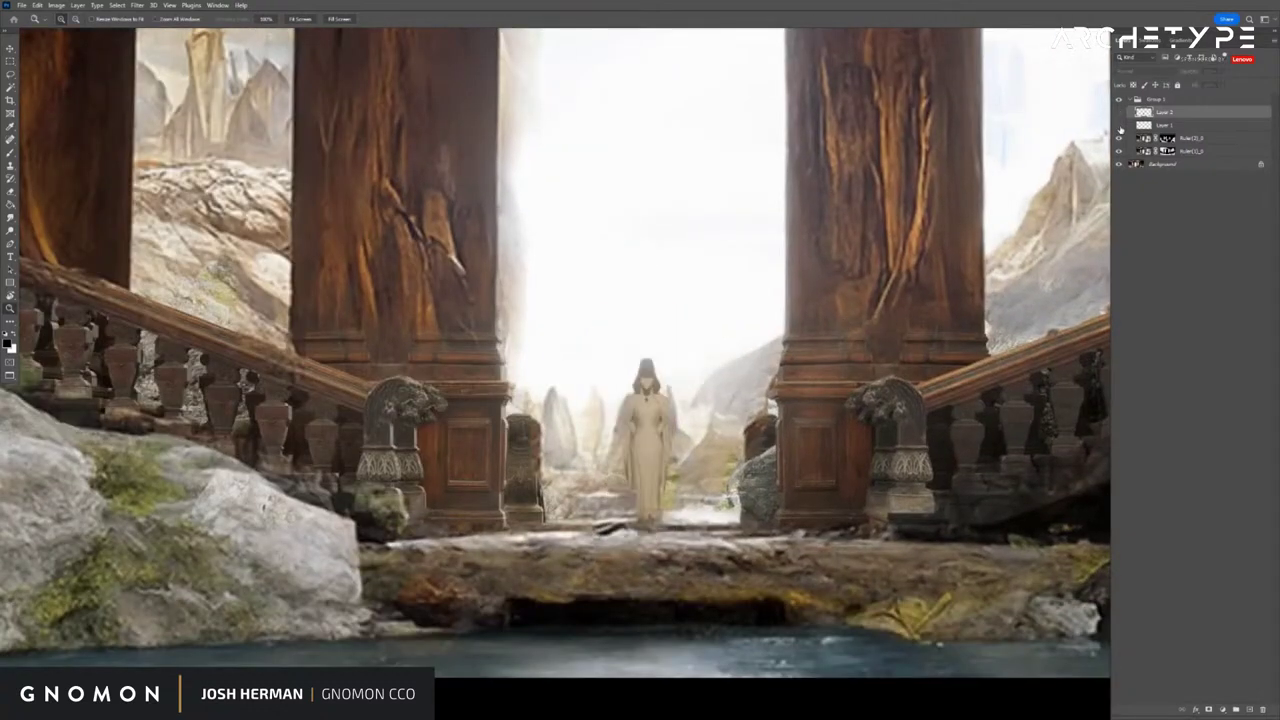
pyautogui.click(1119, 125)
pyautogui.click(1119, 112)
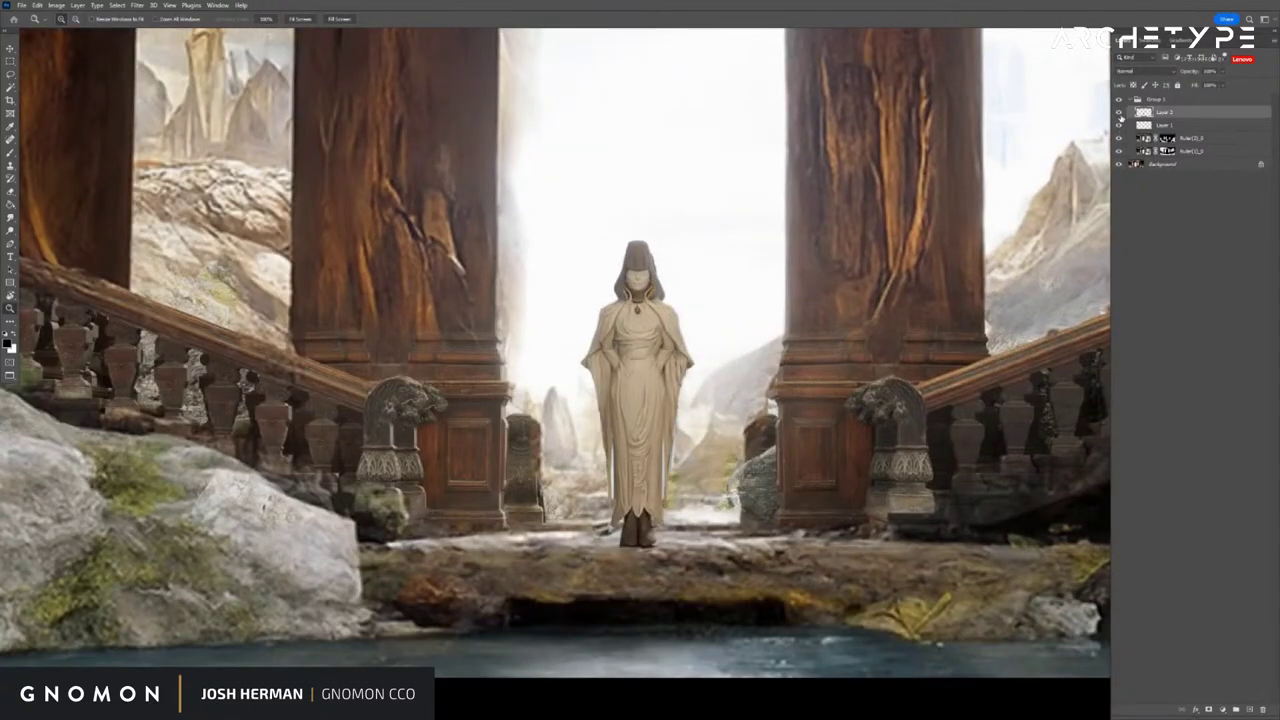
pyautogui.click(1119, 112)
pyautogui.click(1119, 125)
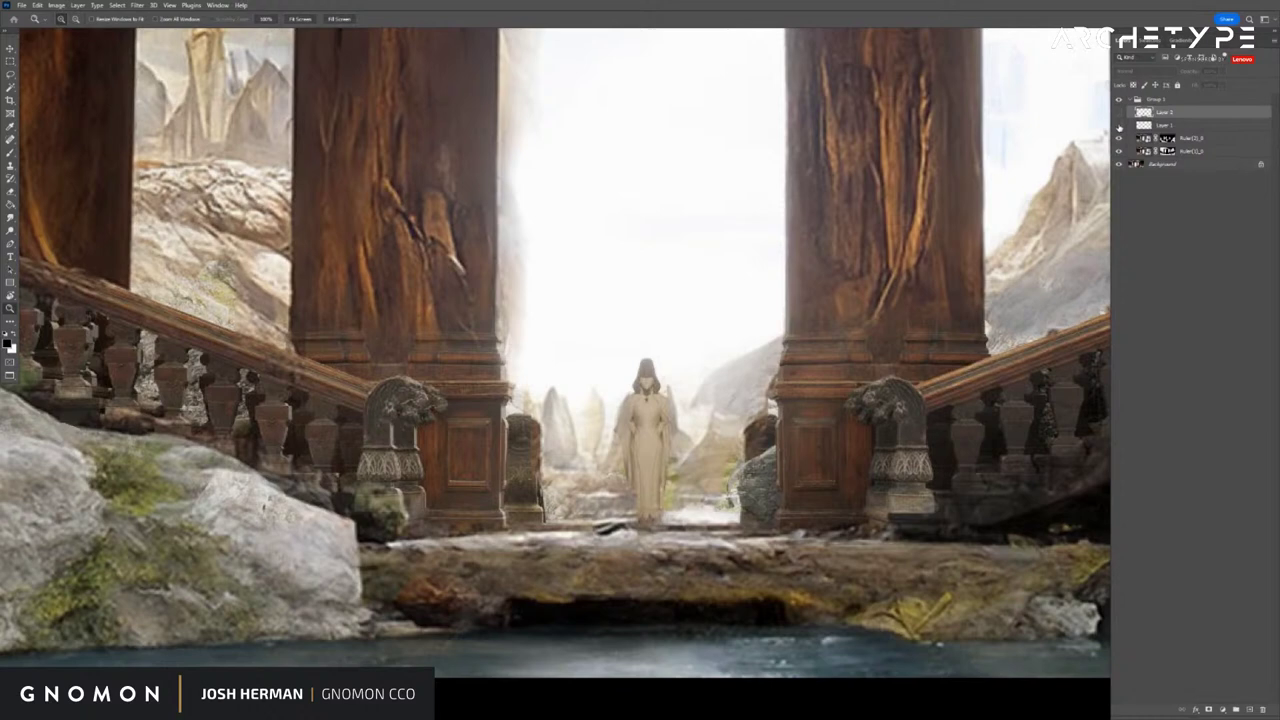
pyautogui.click(1119, 125)
pyautogui.click(1119, 112)
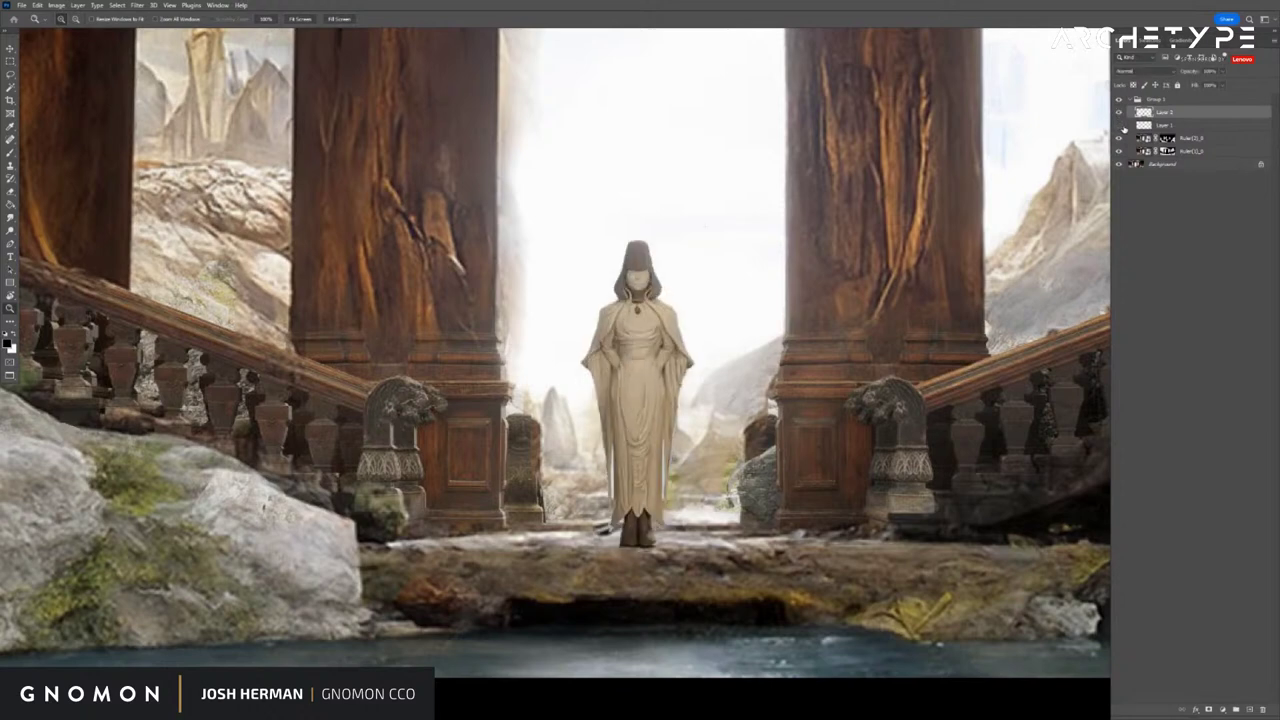
# Review the new figure within the whole scene and switch to the other pillared interior document with the flowers
pyautogui.press('v')
pyautogui.press('b')
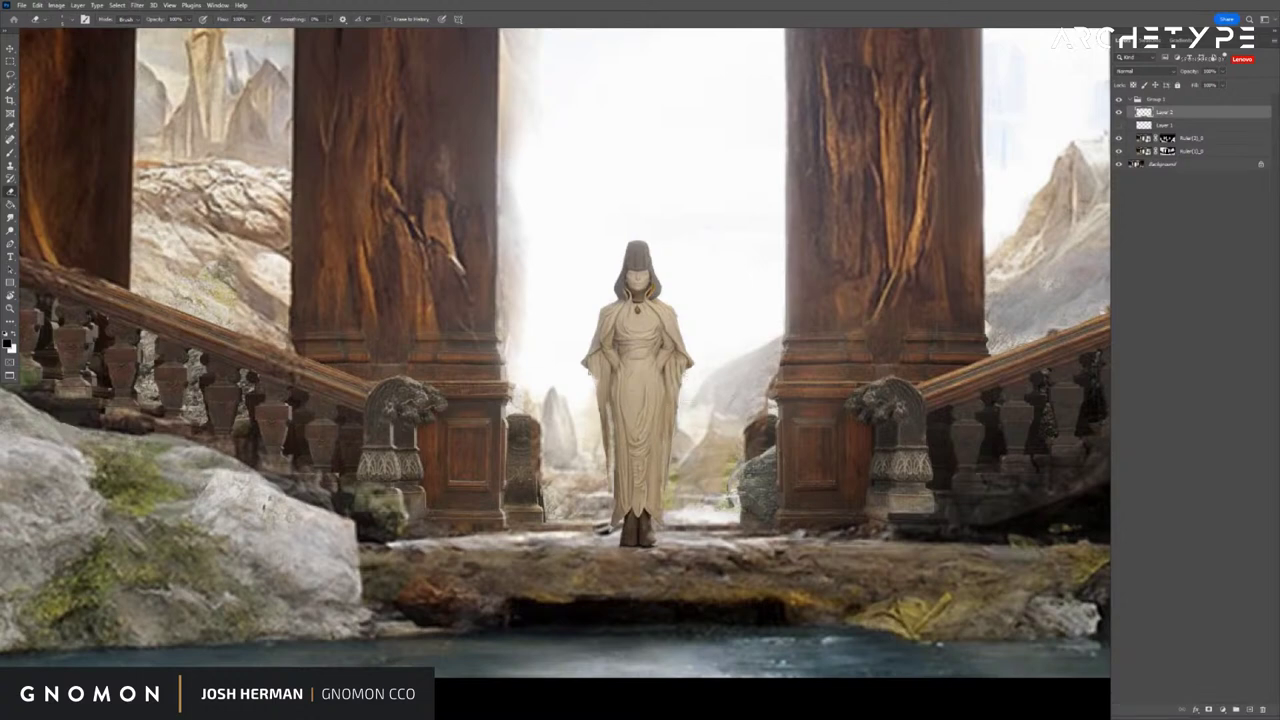
pyautogui.press('z')
pyautogui.keyDown('alt'); pyautogui.click(595, 410); pyautogui.keyUp('alt')
pyautogui.keyDown('alt'); pyautogui.click(595, 410); pyautogui.keyUp('alt')
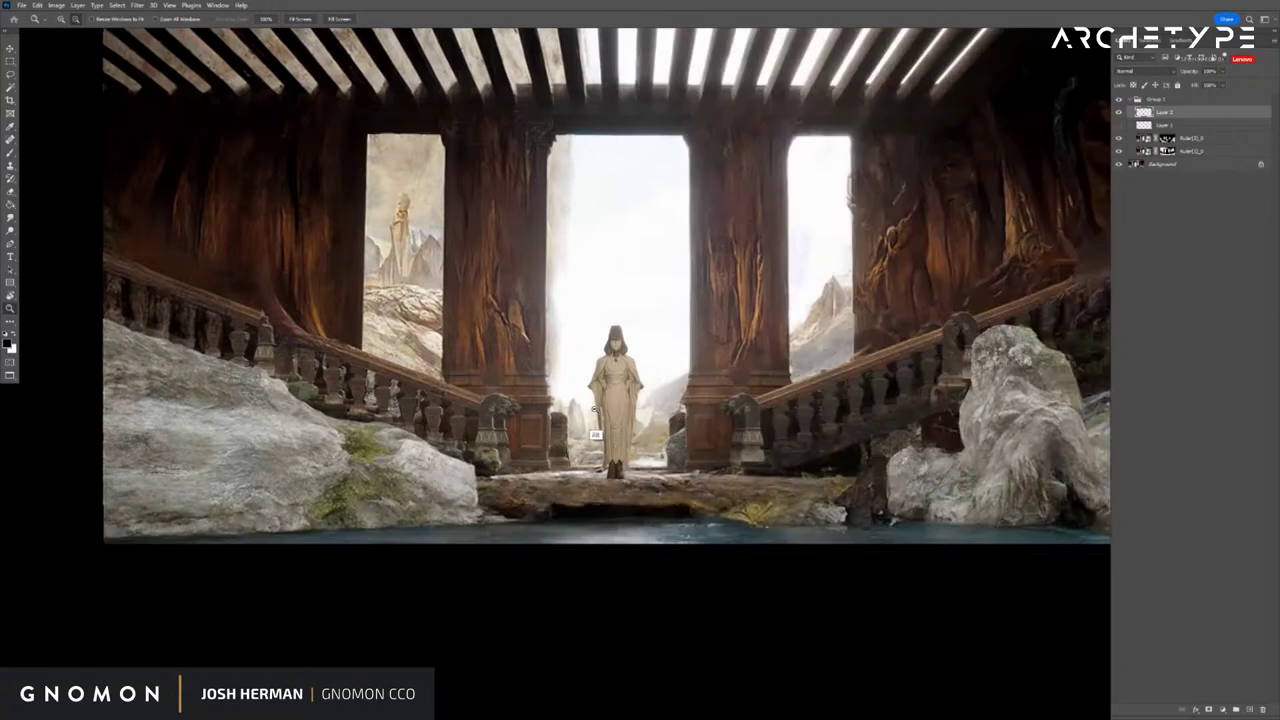
pyautogui.keyDown('alt'); pyautogui.click(595, 410); pyautogui.keyUp('alt')
pyautogui.click(622, 418)
pyautogui.moveTo(706, 383); pyautogui.dragTo(647, 446)
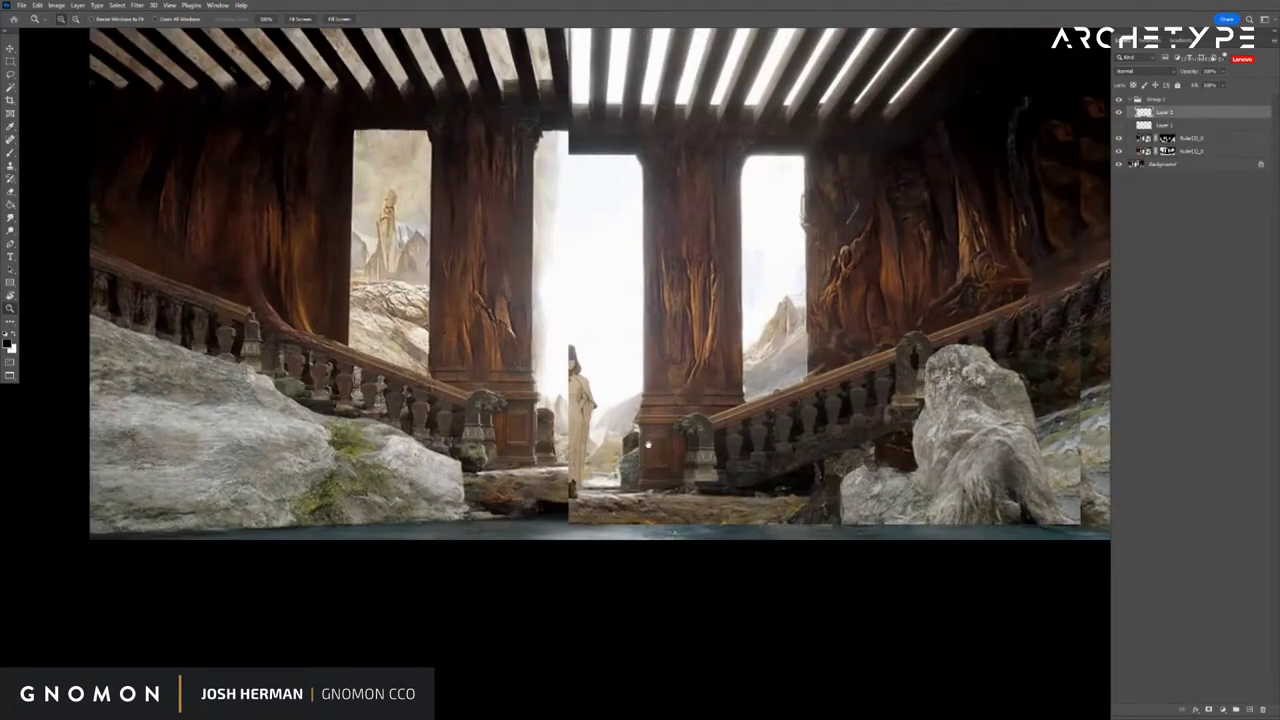
pyautogui.press('v')
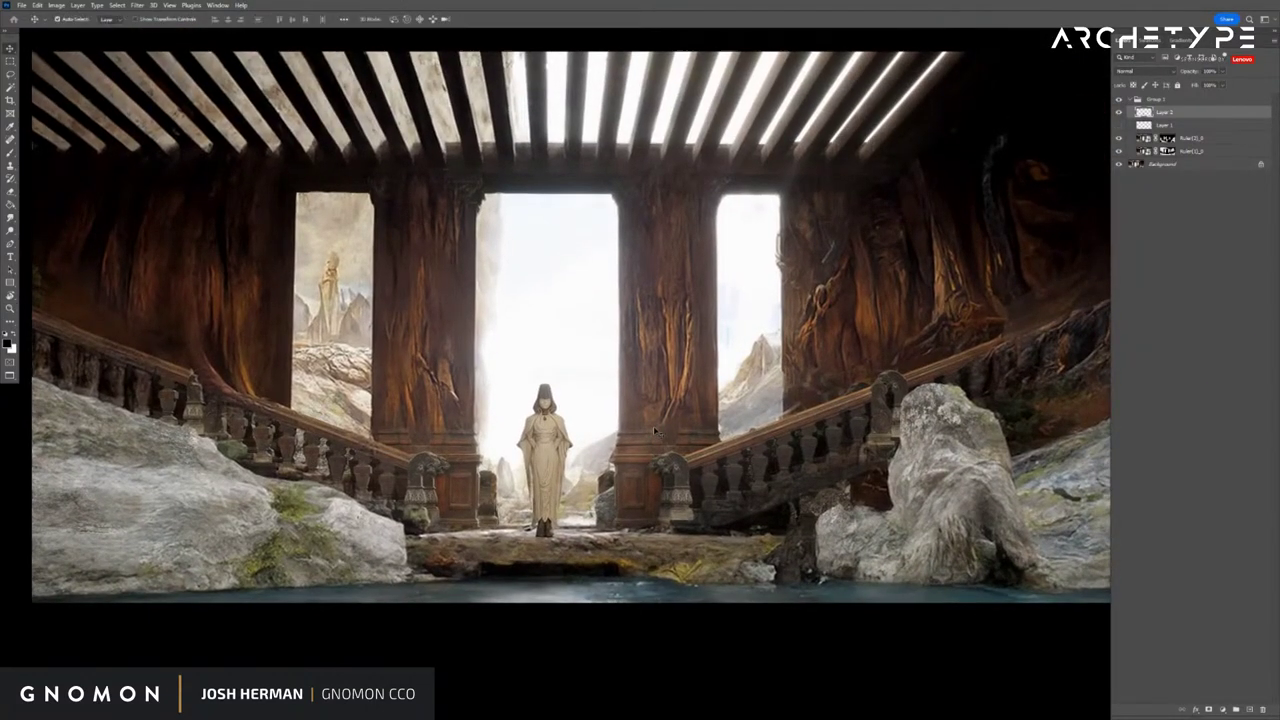
pyautogui.moveTo(501, 121); pyautogui.dragTo(545, 150)
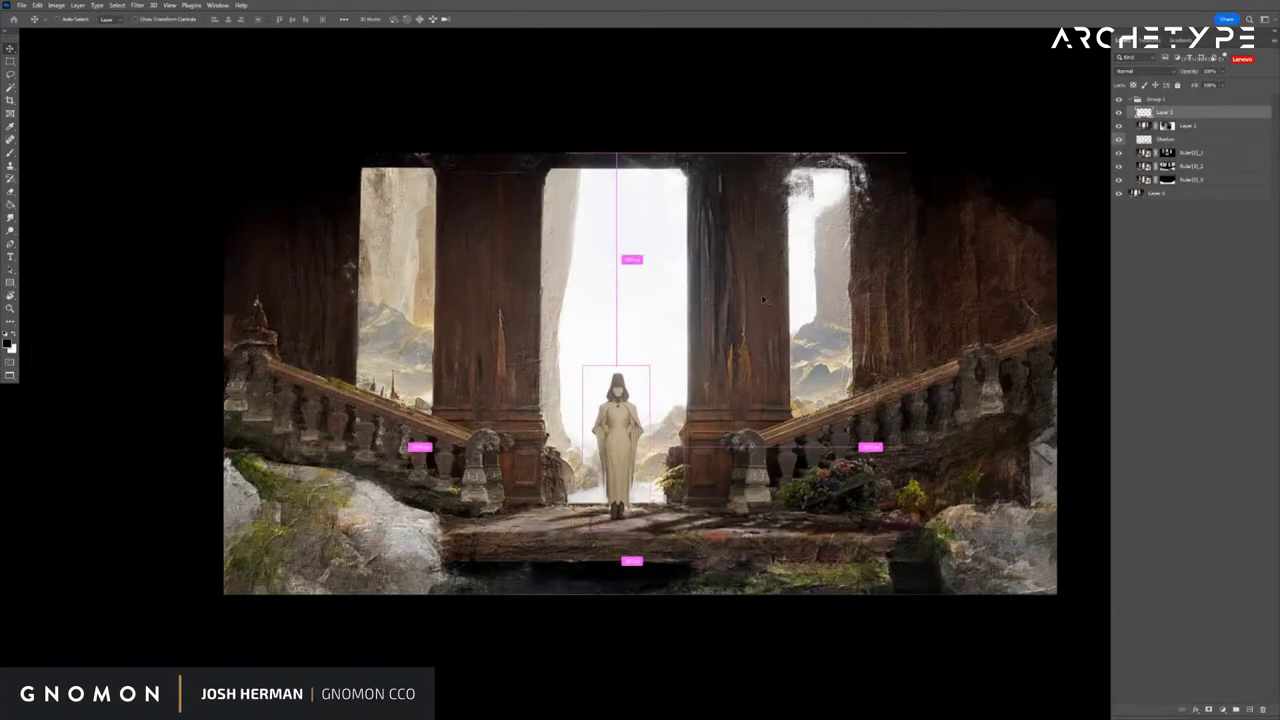
# Paste the cut-out figure into the flowered interior scene and scale it down to stand between the central pillars
pyautogui.hotkey('ctrl', 'v')
pyautogui.moveTo(660, 416); pyautogui.dragTo(635, 401)
pyautogui.hotkey('ctrl', 't')
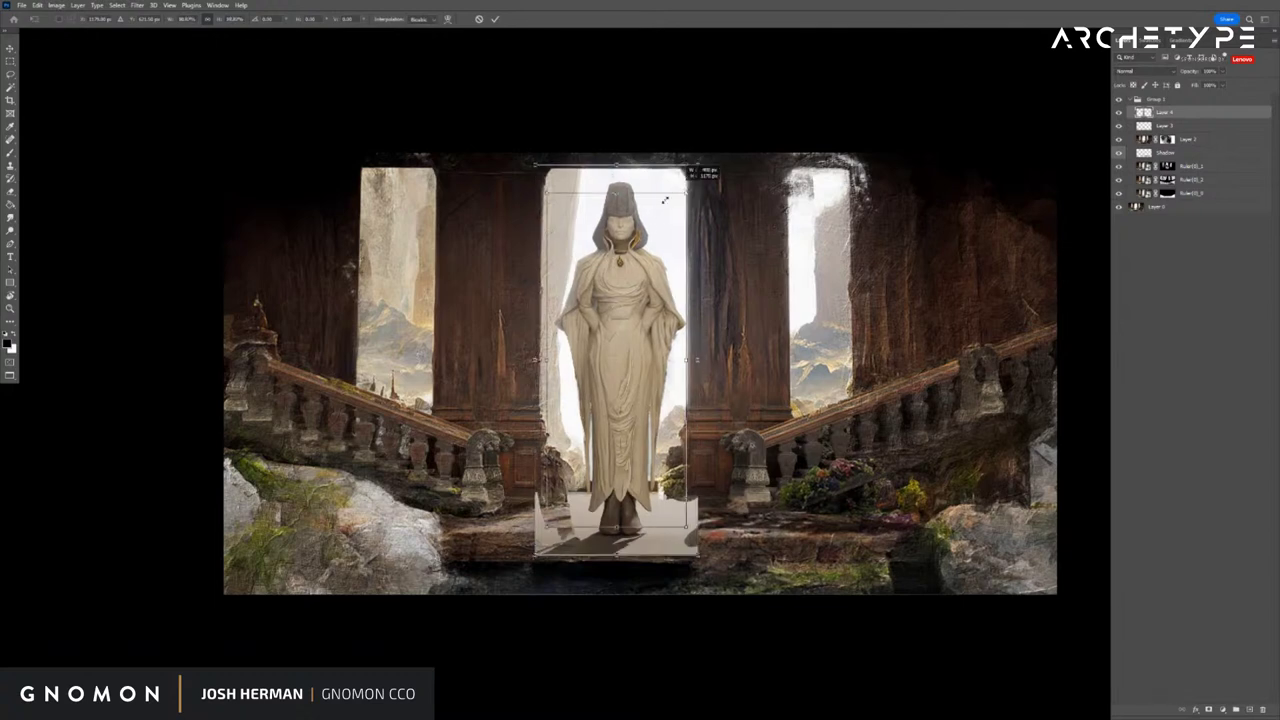
pyautogui.moveTo(698, 162); pyautogui.dragTo(661, 260)
pyautogui.moveTo(623, 300); pyautogui.dragTo(691, 371)
pyautogui.moveTo(729, 331); pyautogui.dragTo(722, 350)
pyautogui.moveTo(690, 427); pyautogui.dragTo(622, 427)
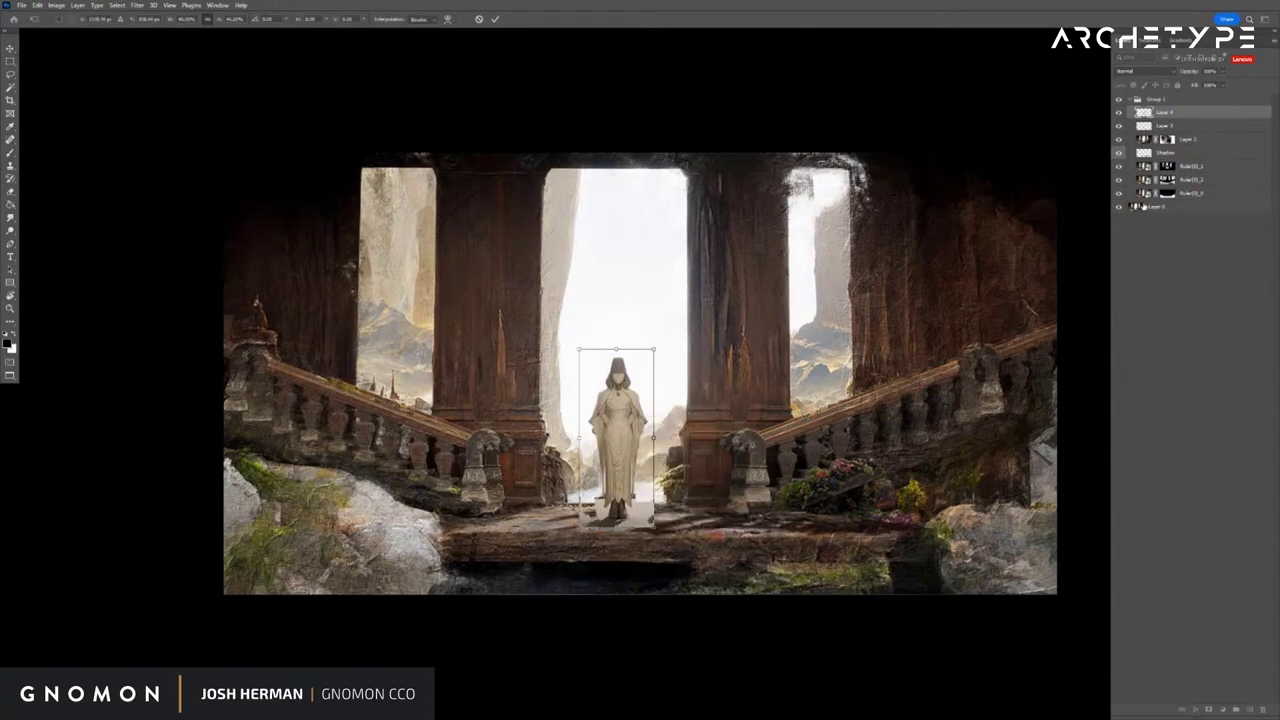
pyautogui.press('Return')
# Hide the earlier figure on the layer below and erase the pale ground around the pasted figure's feet
pyautogui.press('z')
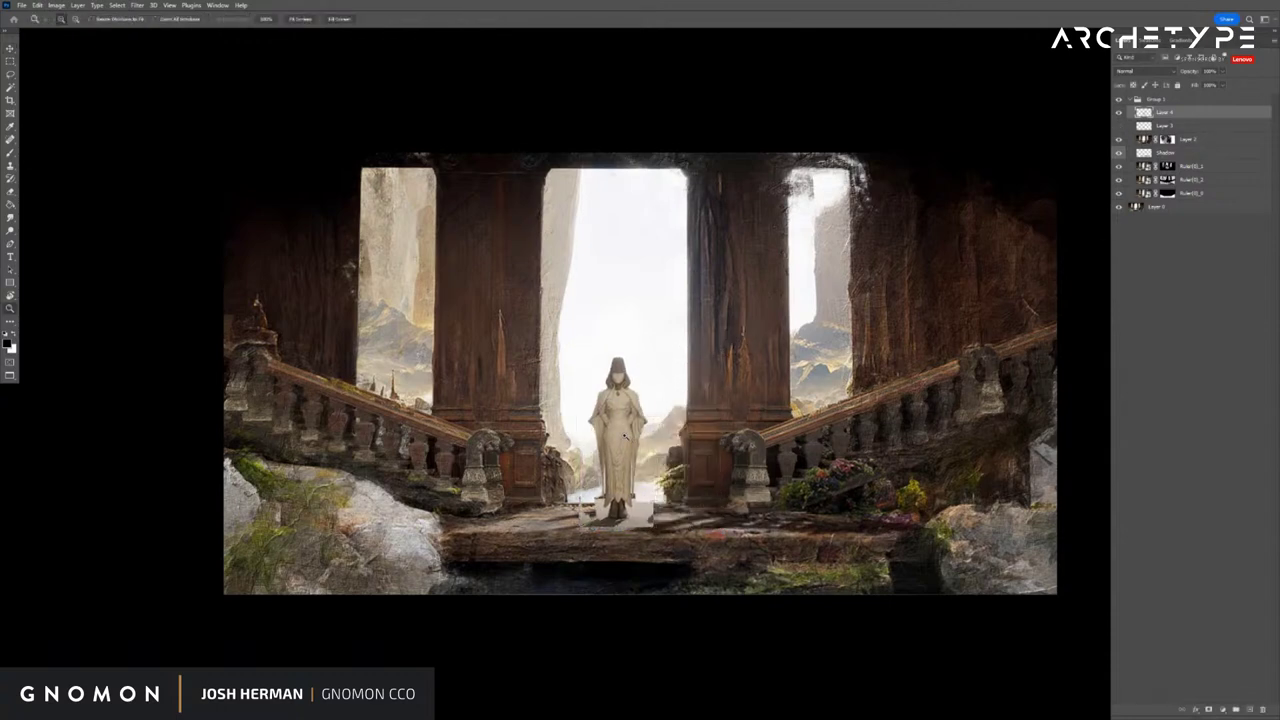
pyautogui.hotkey('ctrl', 't')
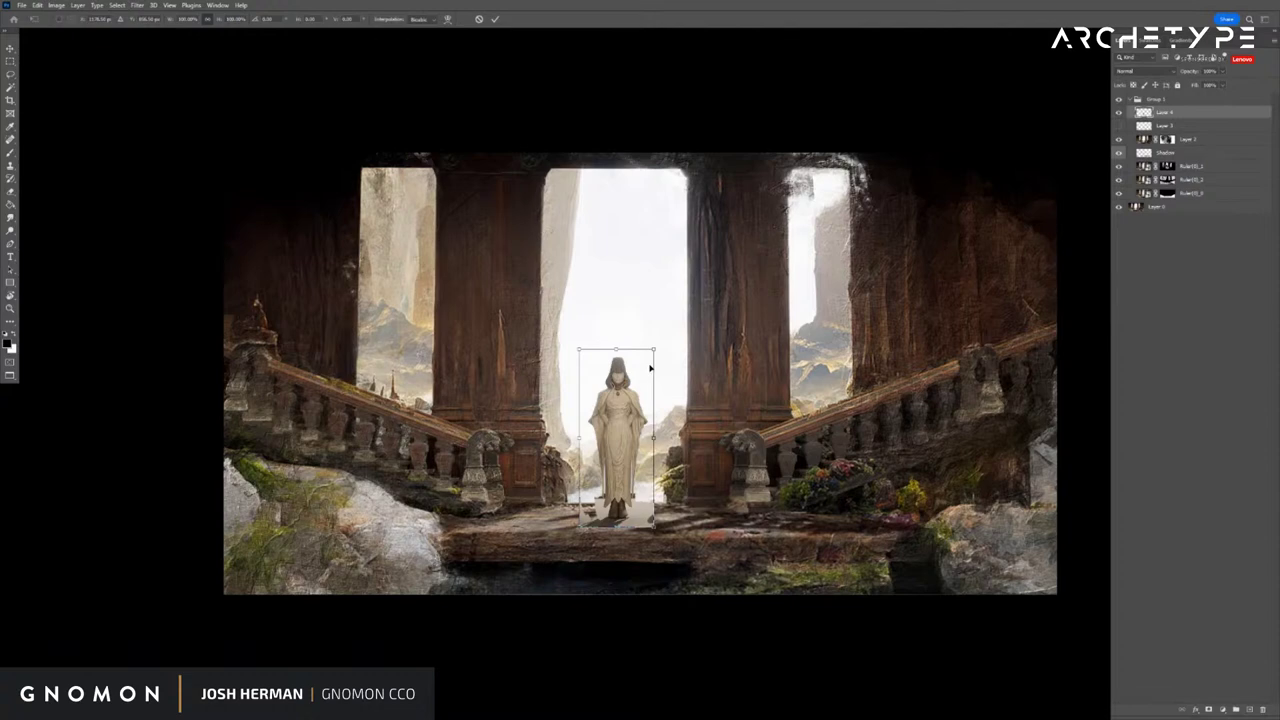
pyautogui.press('Return')
pyautogui.press('e')
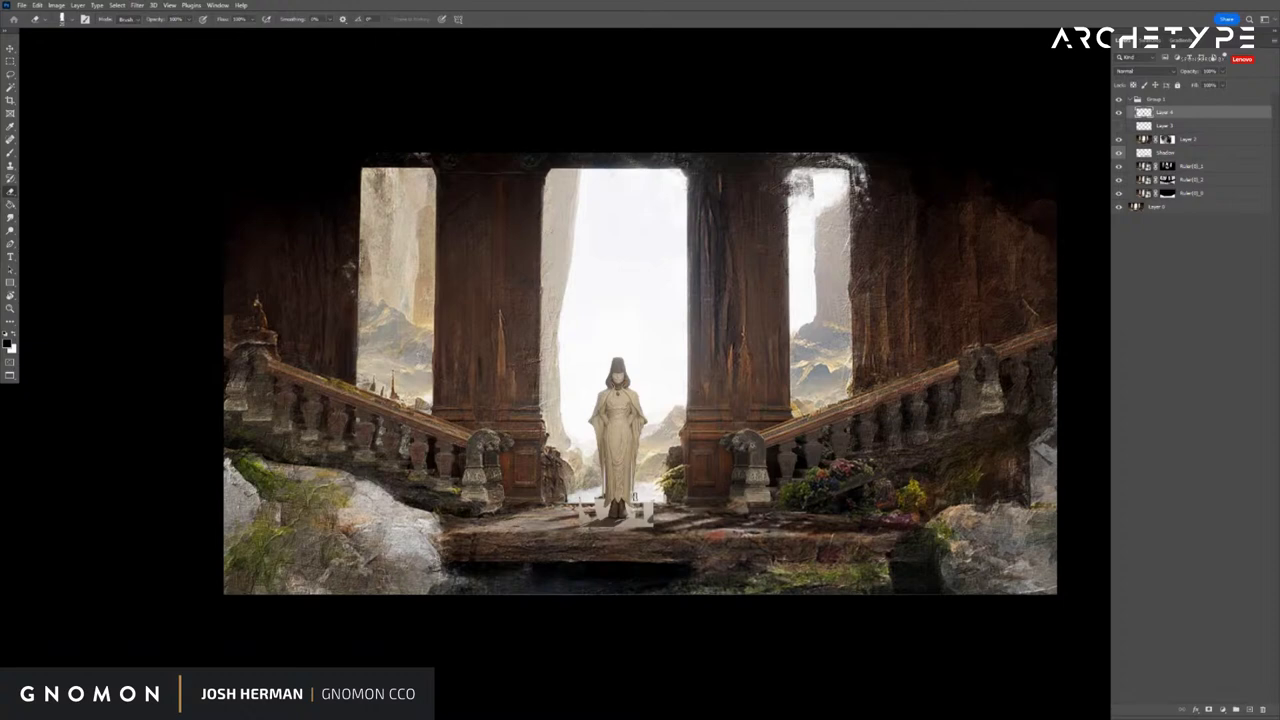
pyautogui.moveTo(645, 504); pyautogui.dragTo(648, 526)
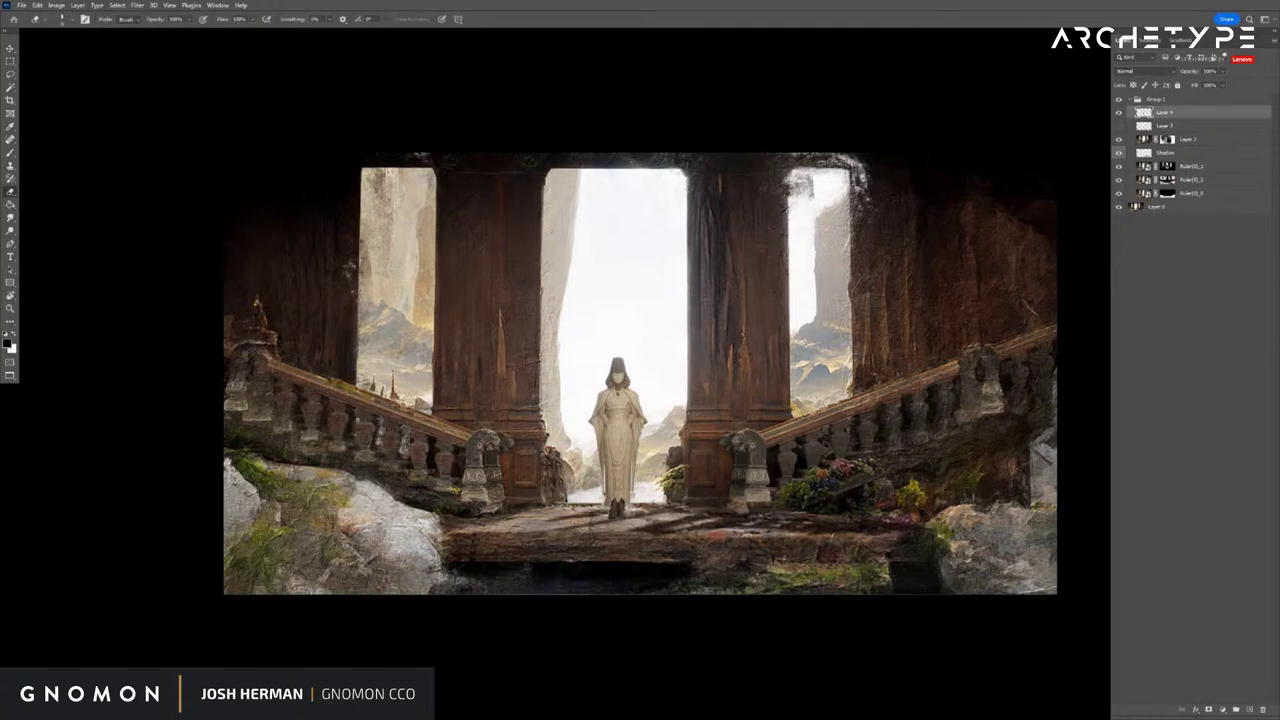
# Examine the composited figure in the flowered scene up close and within the full composition
pyautogui.press('shift')
pyautogui.keyDown('ctrl'); pyautogui.keyDown('alt'); pyautogui.click(633, 500); pyautogui.keyUp('alt'); pyautogui.keyUp('ctrl')
pyautogui.keyDown('ctrl'); pyautogui.click(633, 500); pyautogui.keyUp('ctrl')
pyautogui.keyDown('ctrl'); pyautogui.click(633, 500); pyautogui.keyUp('ctrl')
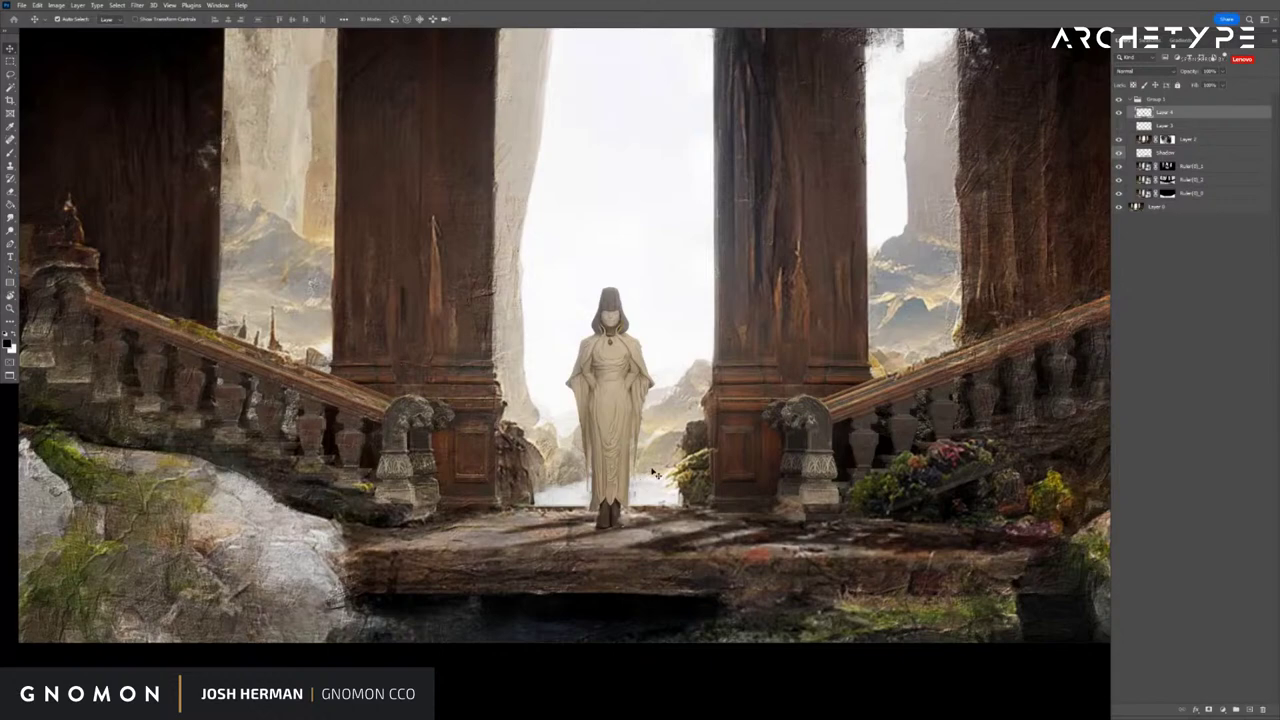
pyautogui.click(614, 455)
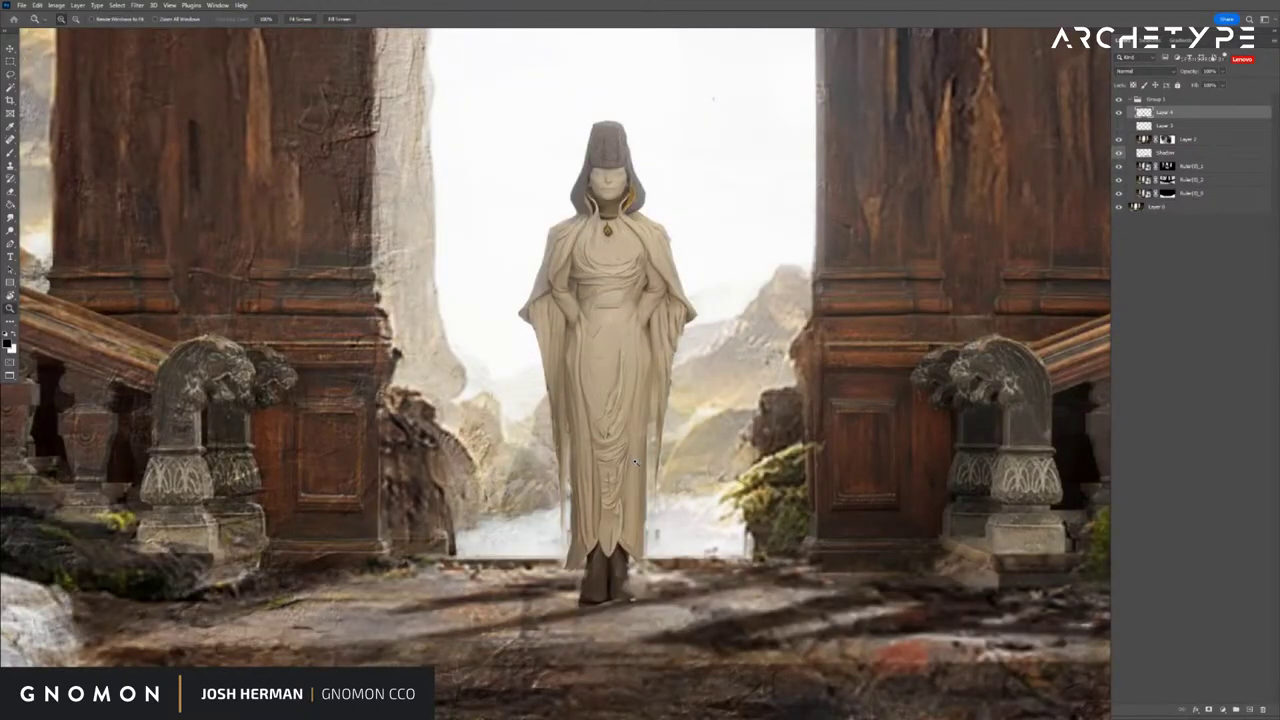
pyautogui.keyDown('alt'); pyautogui.click(635, 460); pyautogui.keyUp('alt')
pyautogui.keyDown('alt'); pyautogui.click(635, 460); pyautogui.keyUp('alt')
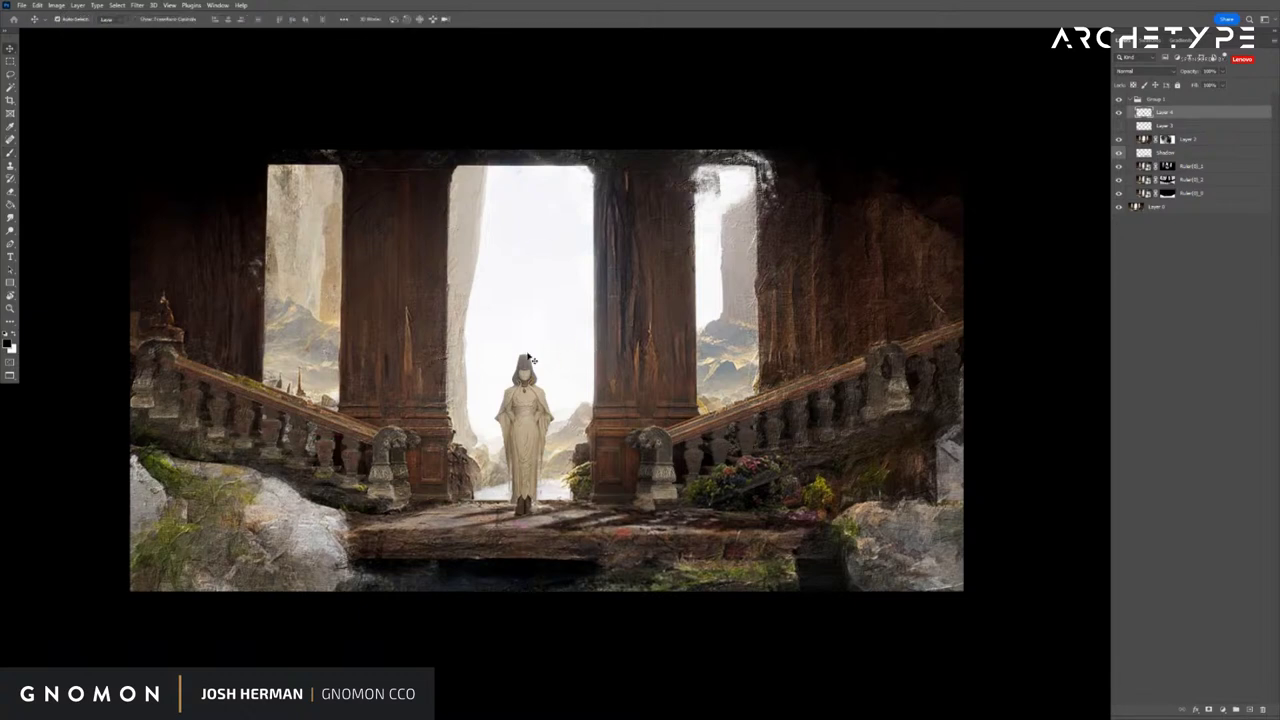
pyautogui.moveTo(495, 362); pyautogui.dragTo(511, 332)
# Switch through the other open documents and view the two fiery horned-demon paintings in full
pyautogui.hotkey('ctrl', 'Tab')
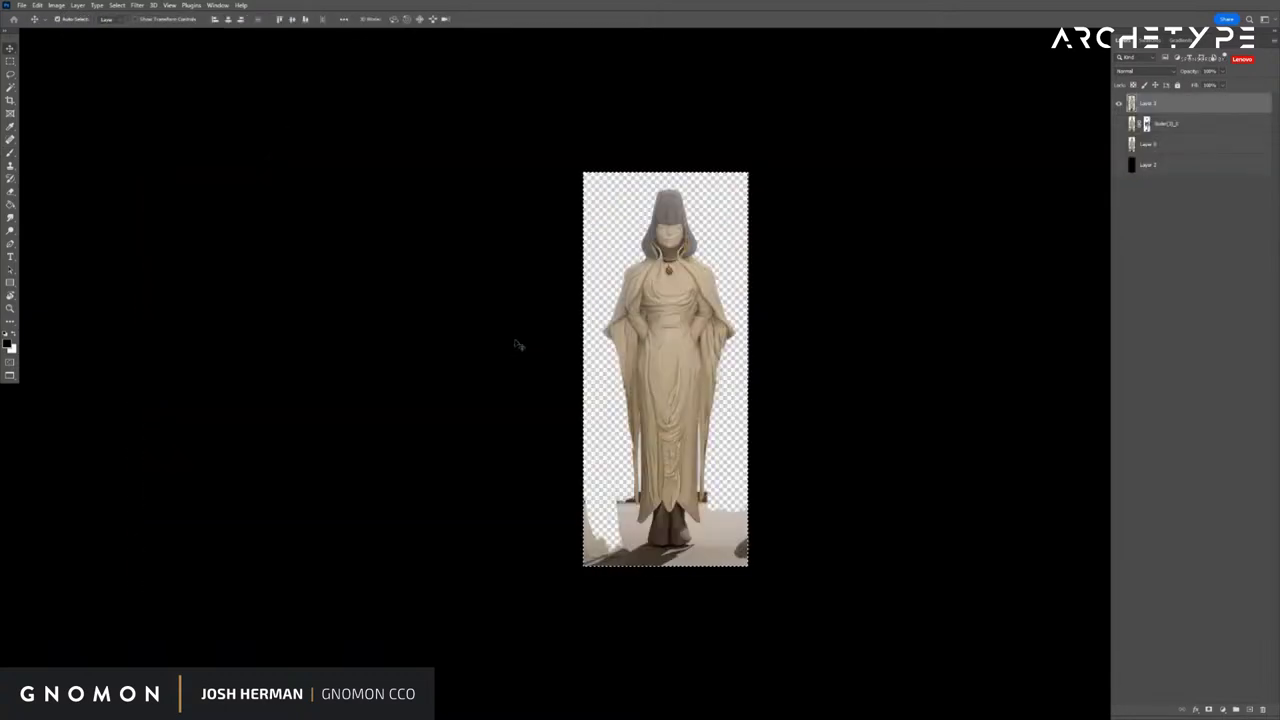
pyautogui.hotkey('ctrl', 'Tab')
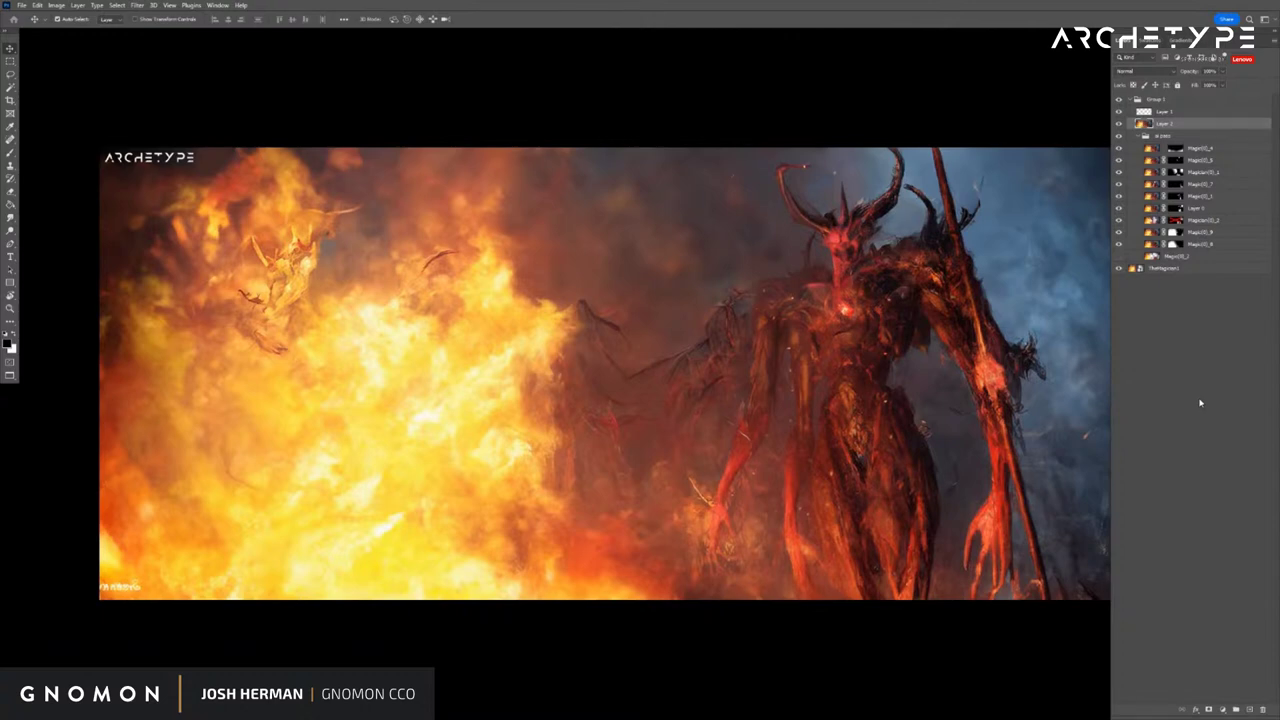
pyautogui.moveTo(838, 295); pyautogui.dragTo(815, 271)
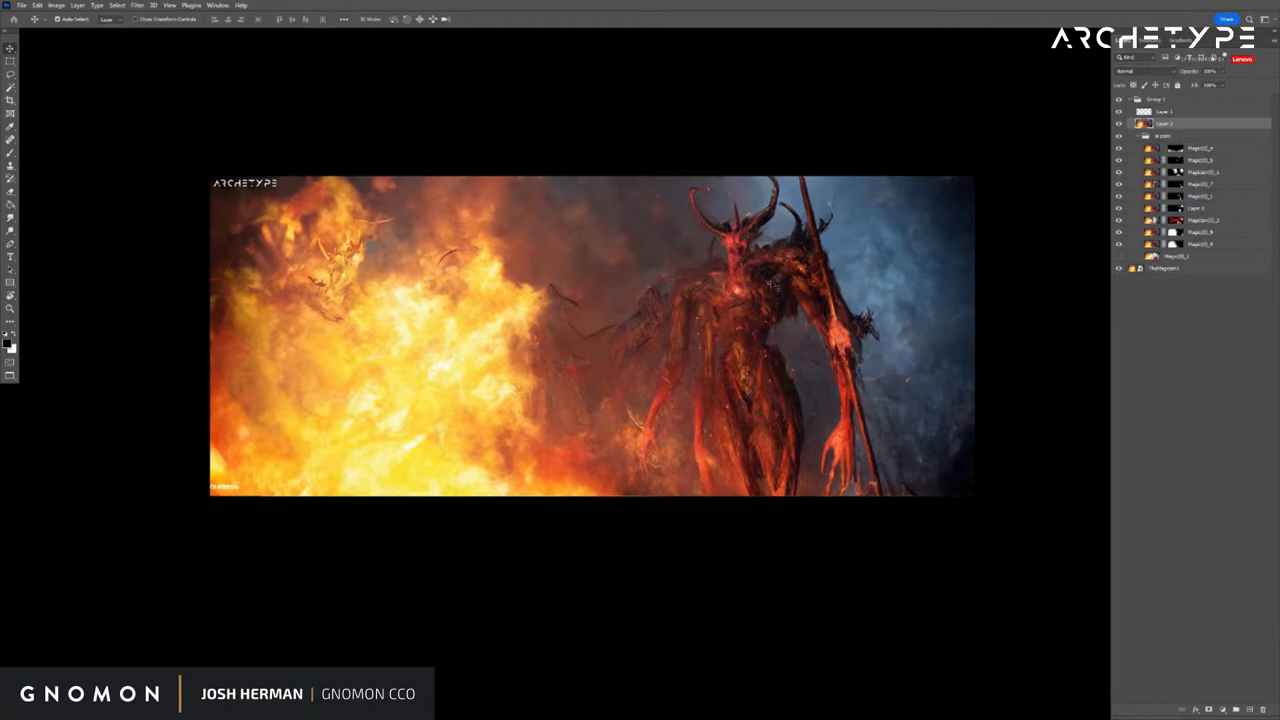
pyautogui.hotkey('ctrl', 'Tab')
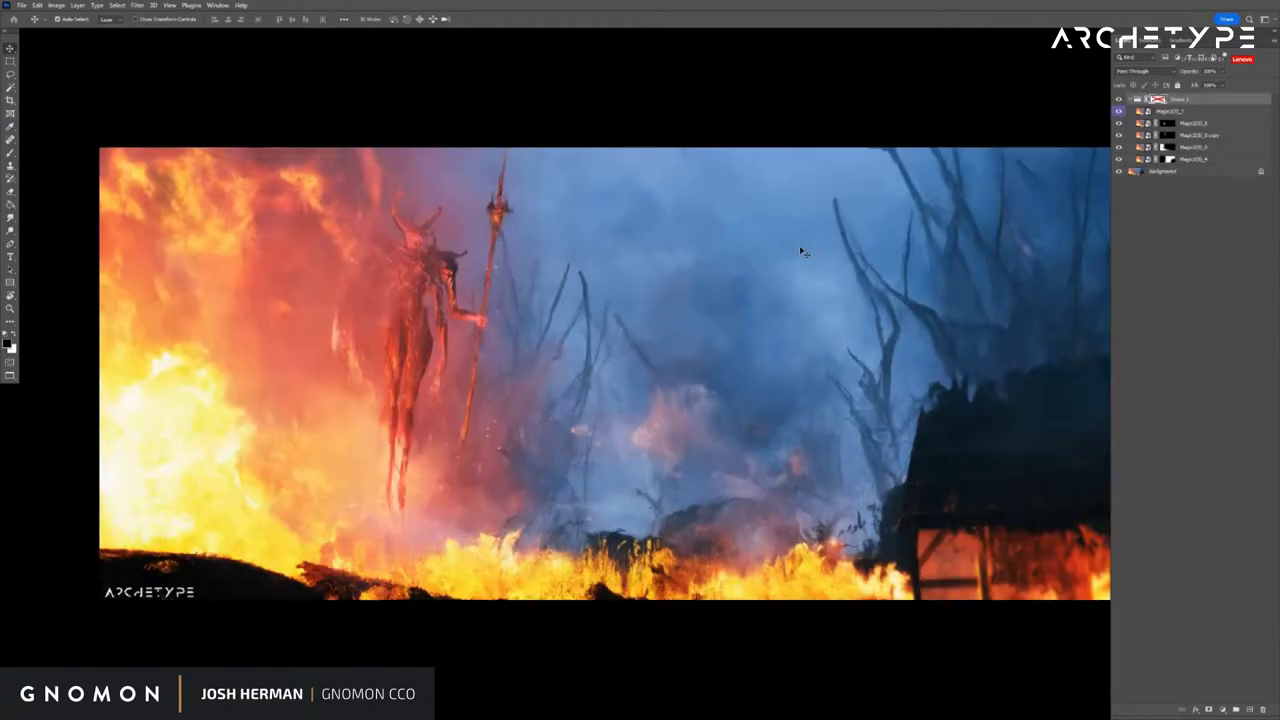
pyautogui.moveTo(771, 283); pyautogui.dragTo(683, 286)
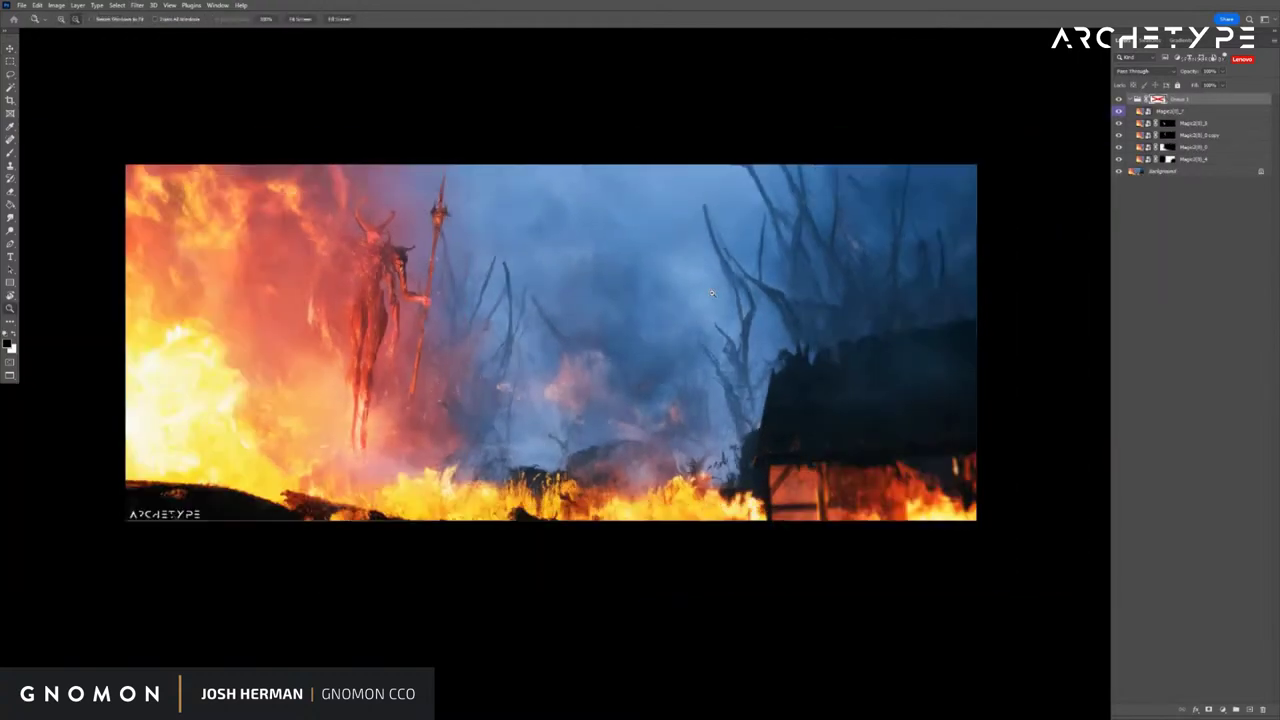
# Return to the wide slatted-roof interior composite and view its whole composition without the surrounding interface
pyautogui.hotkey('ctrl', 'Tab')
pyautogui.press('z')
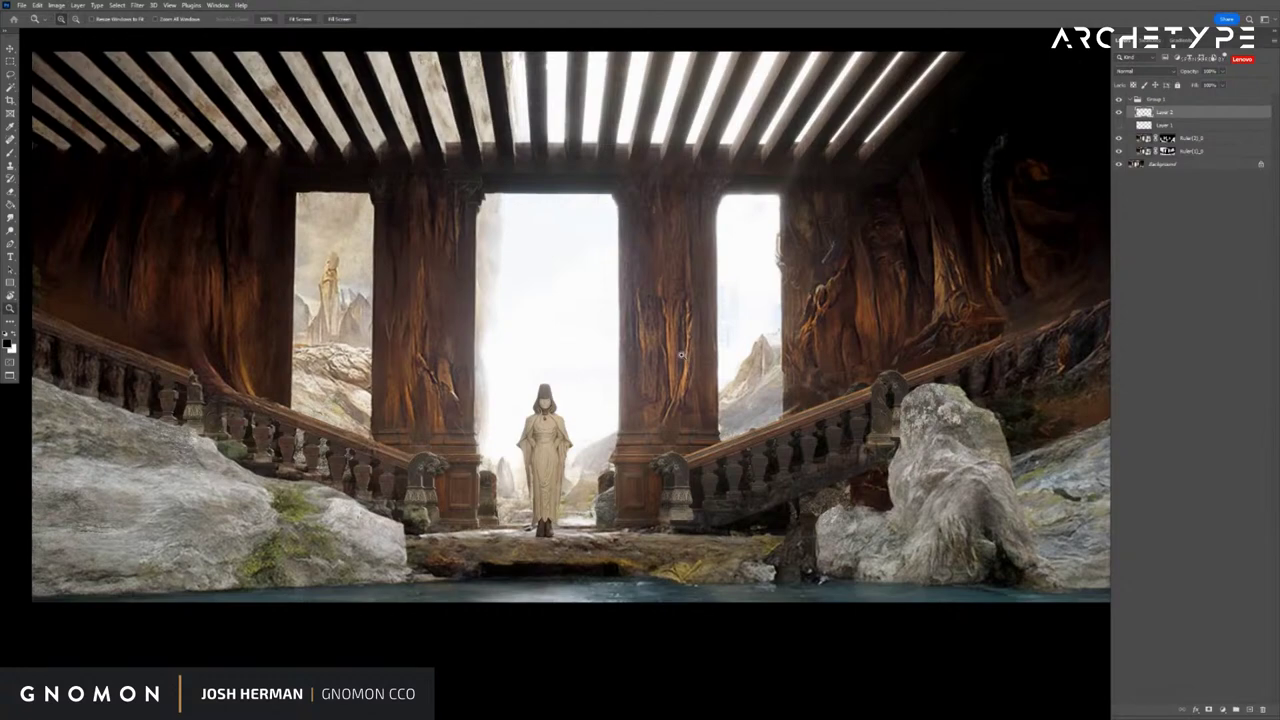
pyautogui.keyDown('alt'); pyautogui.click(565, 448); pyautogui.keyUp('alt')
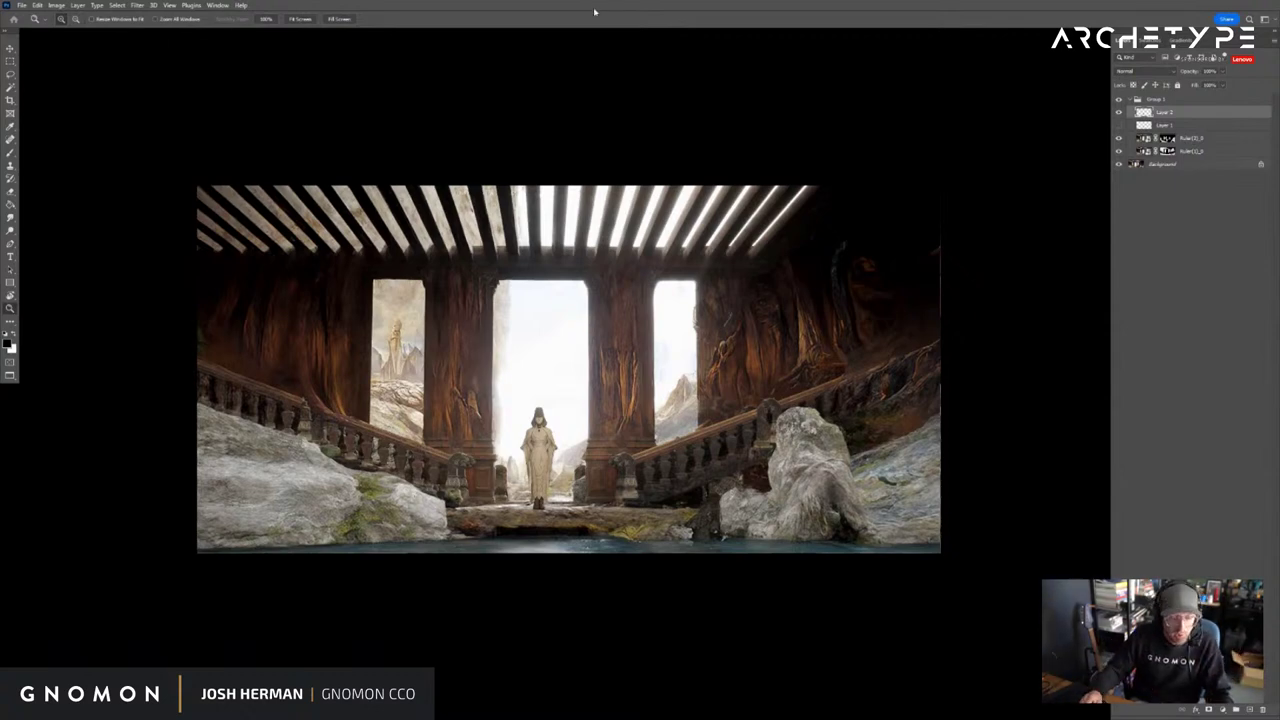
pyautogui.press('f')
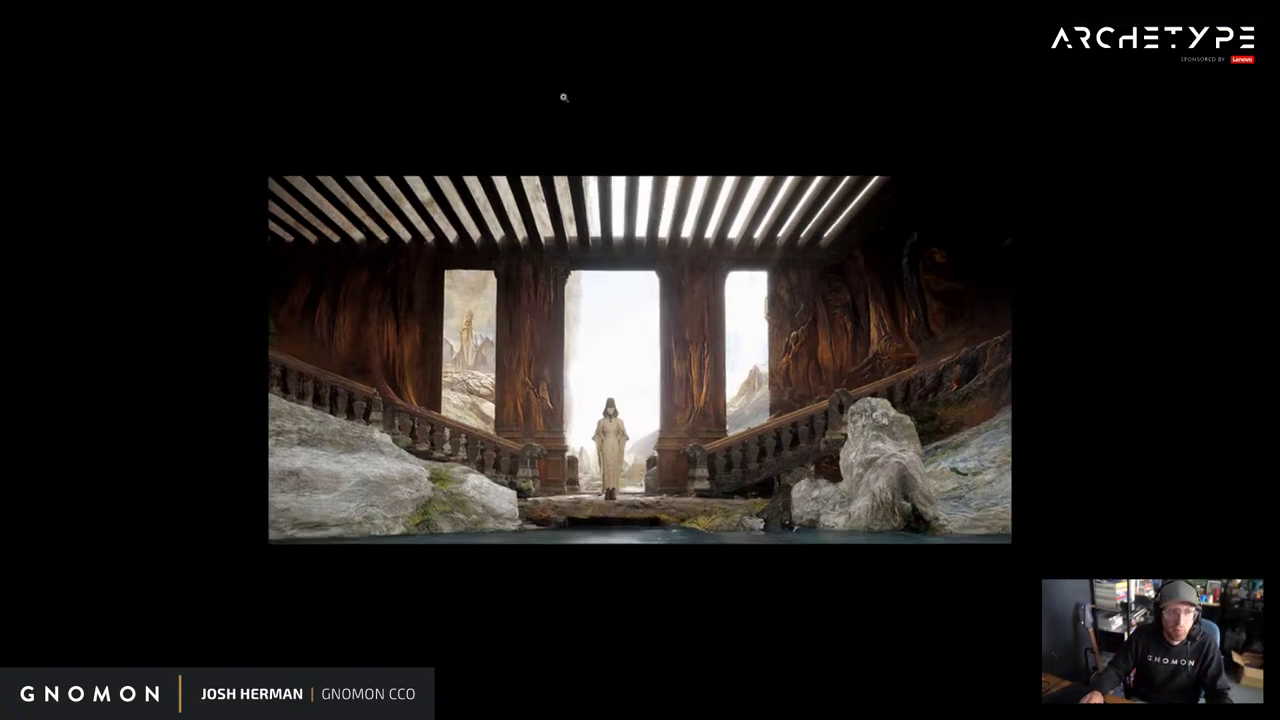
pyautogui.press('f')
# Compare the wide slatted-roof interior with the flowered interior scene, examining the robed figure's placement in each in full-screen view
pyautogui.click(485, 38)
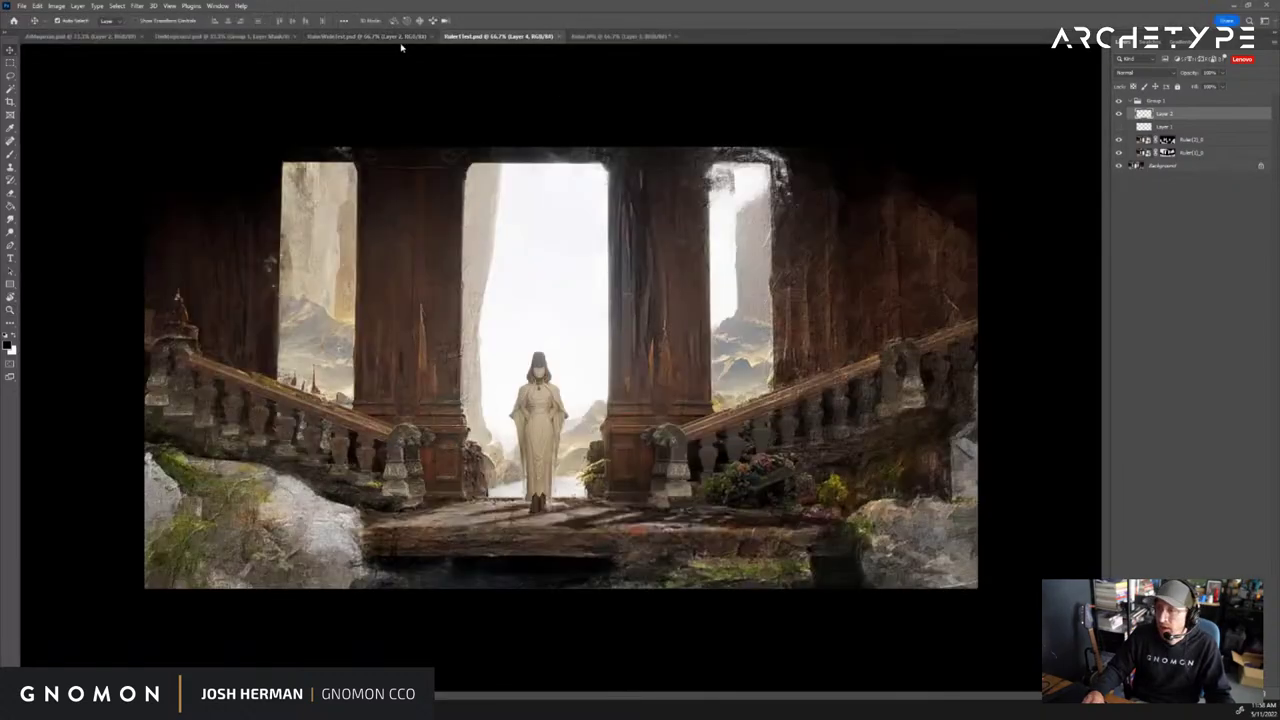
pyautogui.click(377, 38)
pyautogui.press('z')
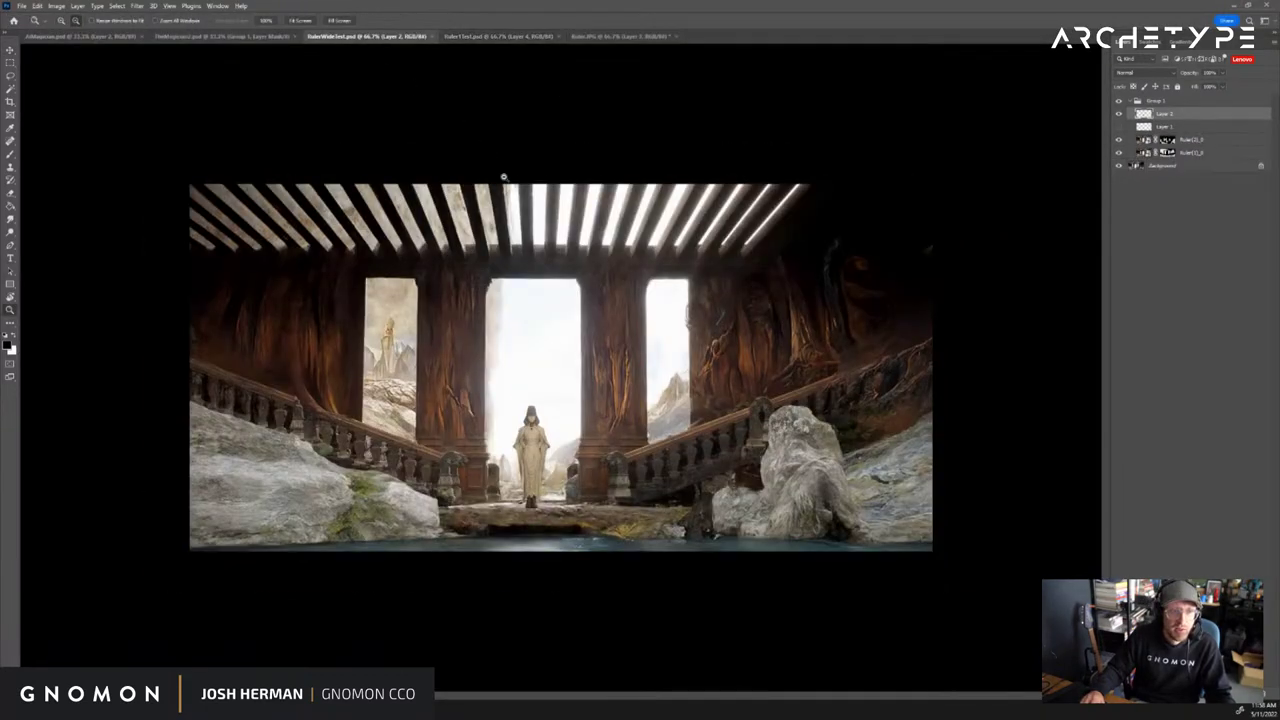
pyautogui.keyDown('alt'); pyautogui.click(504, 177); pyautogui.keyUp('alt')
pyautogui.click(504, 177)
pyautogui.click(504, 176)
pyautogui.moveTo(516, 204); pyautogui.dragTo(534, 55)
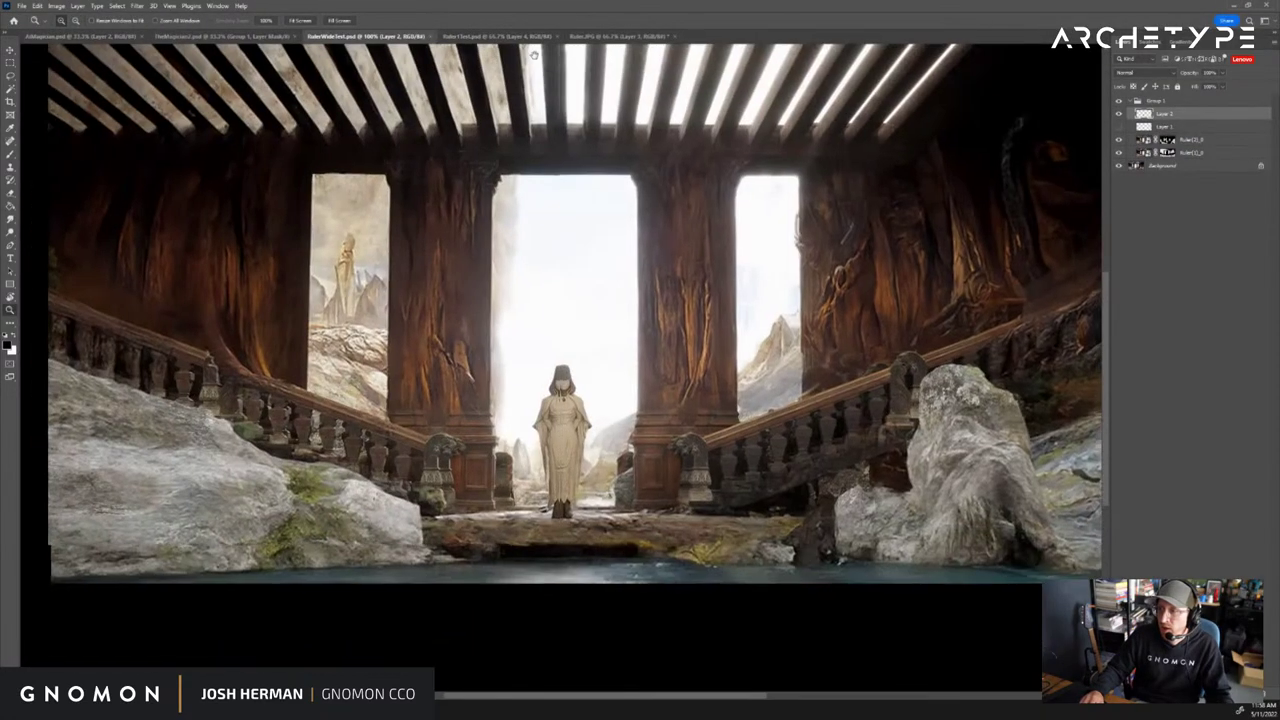
pyautogui.press('f')
pyautogui.press('f')
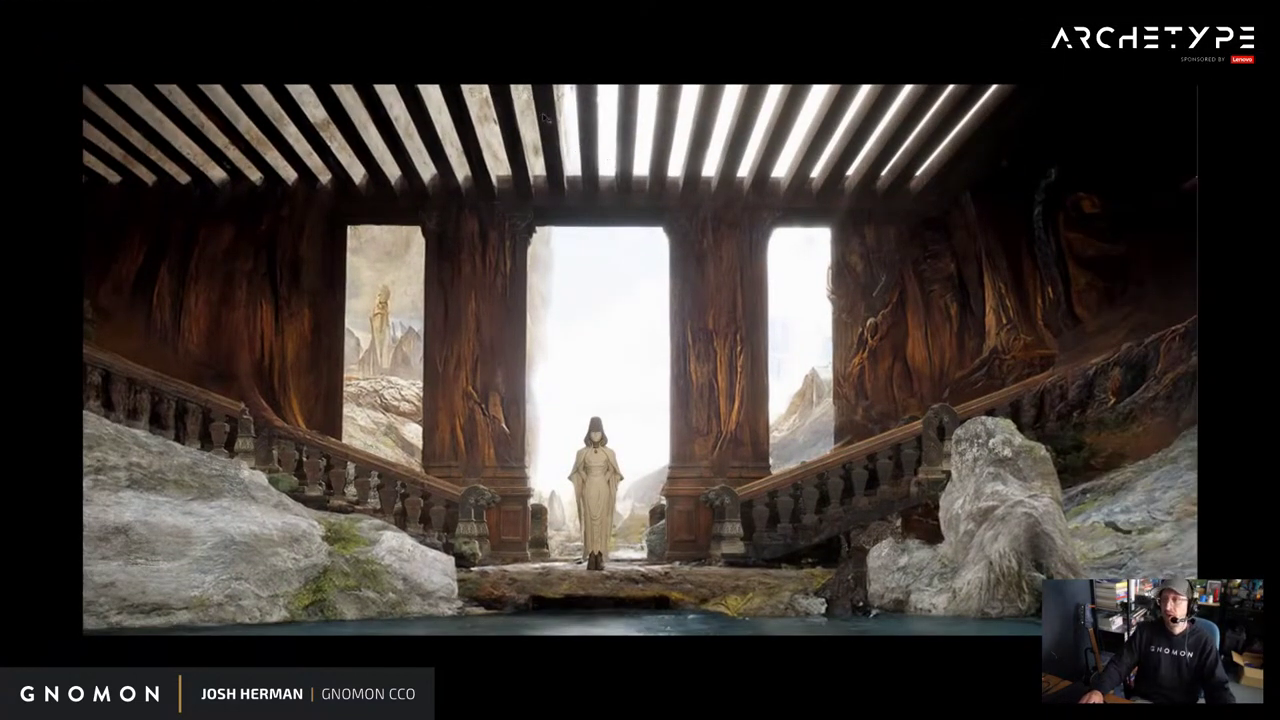
pyautogui.hotkey('ctrl', 'Tab')
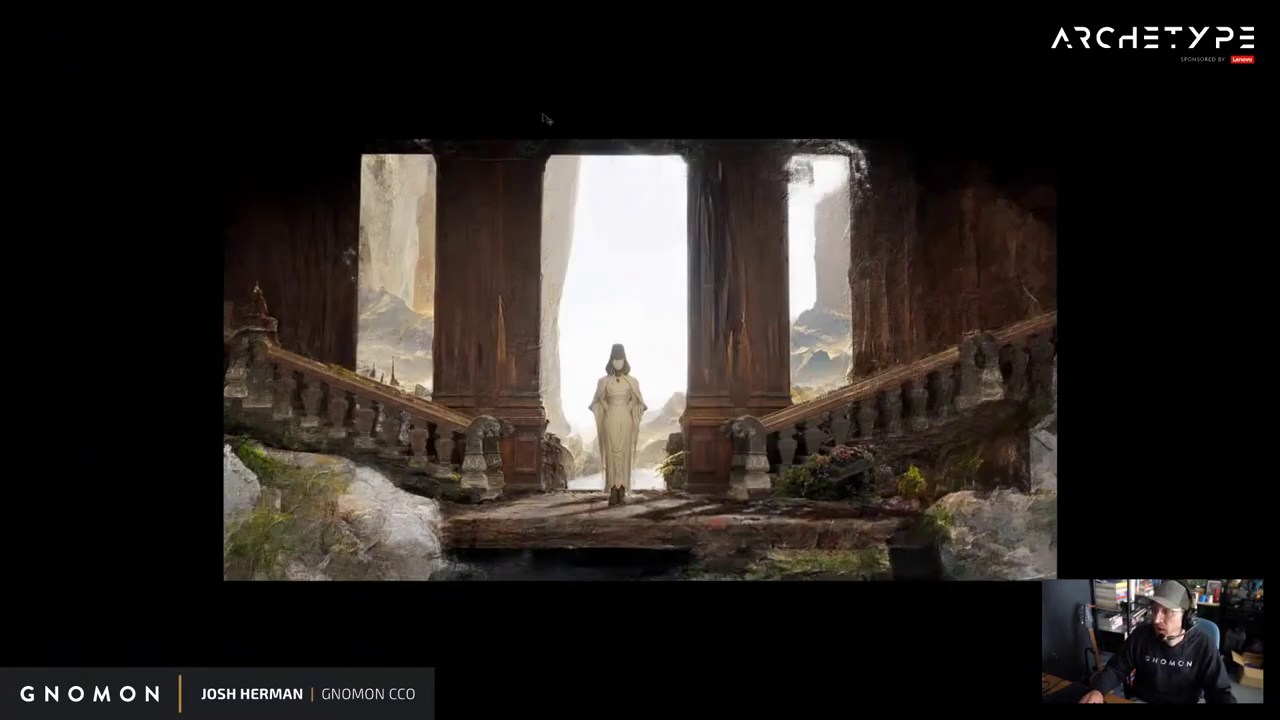
pyautogui.hotkey('ctrl', 'Tab')
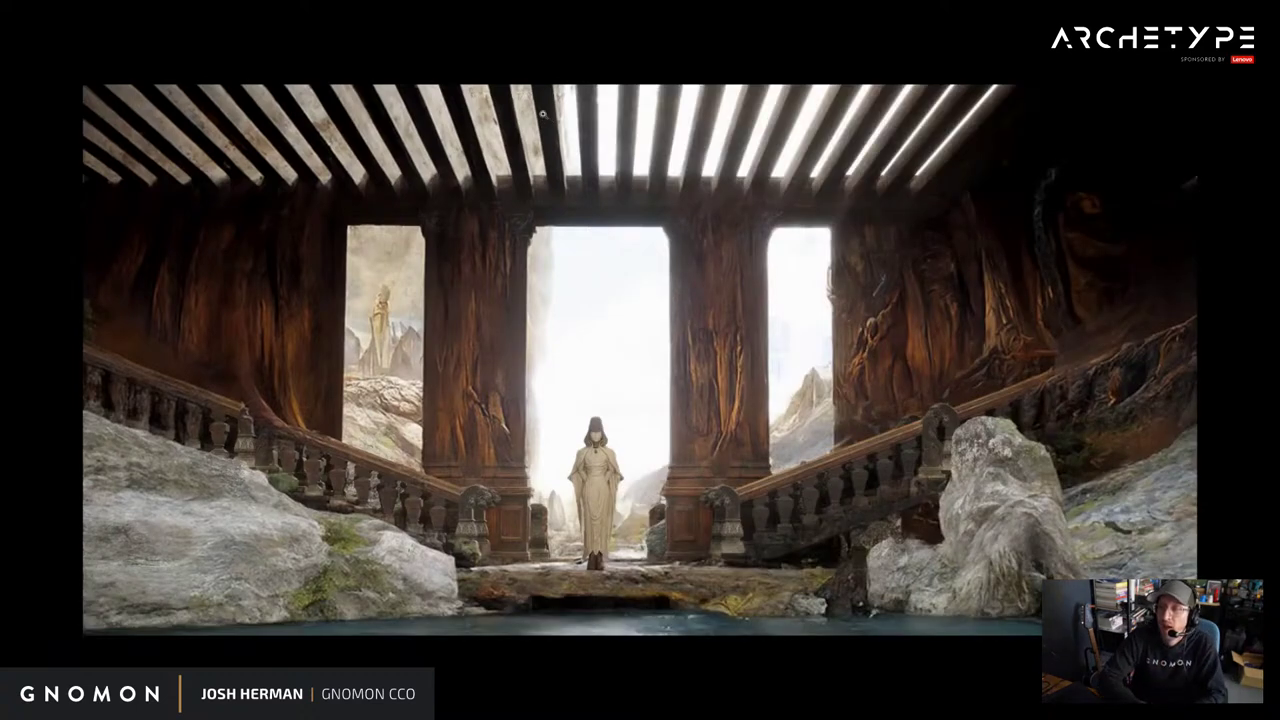